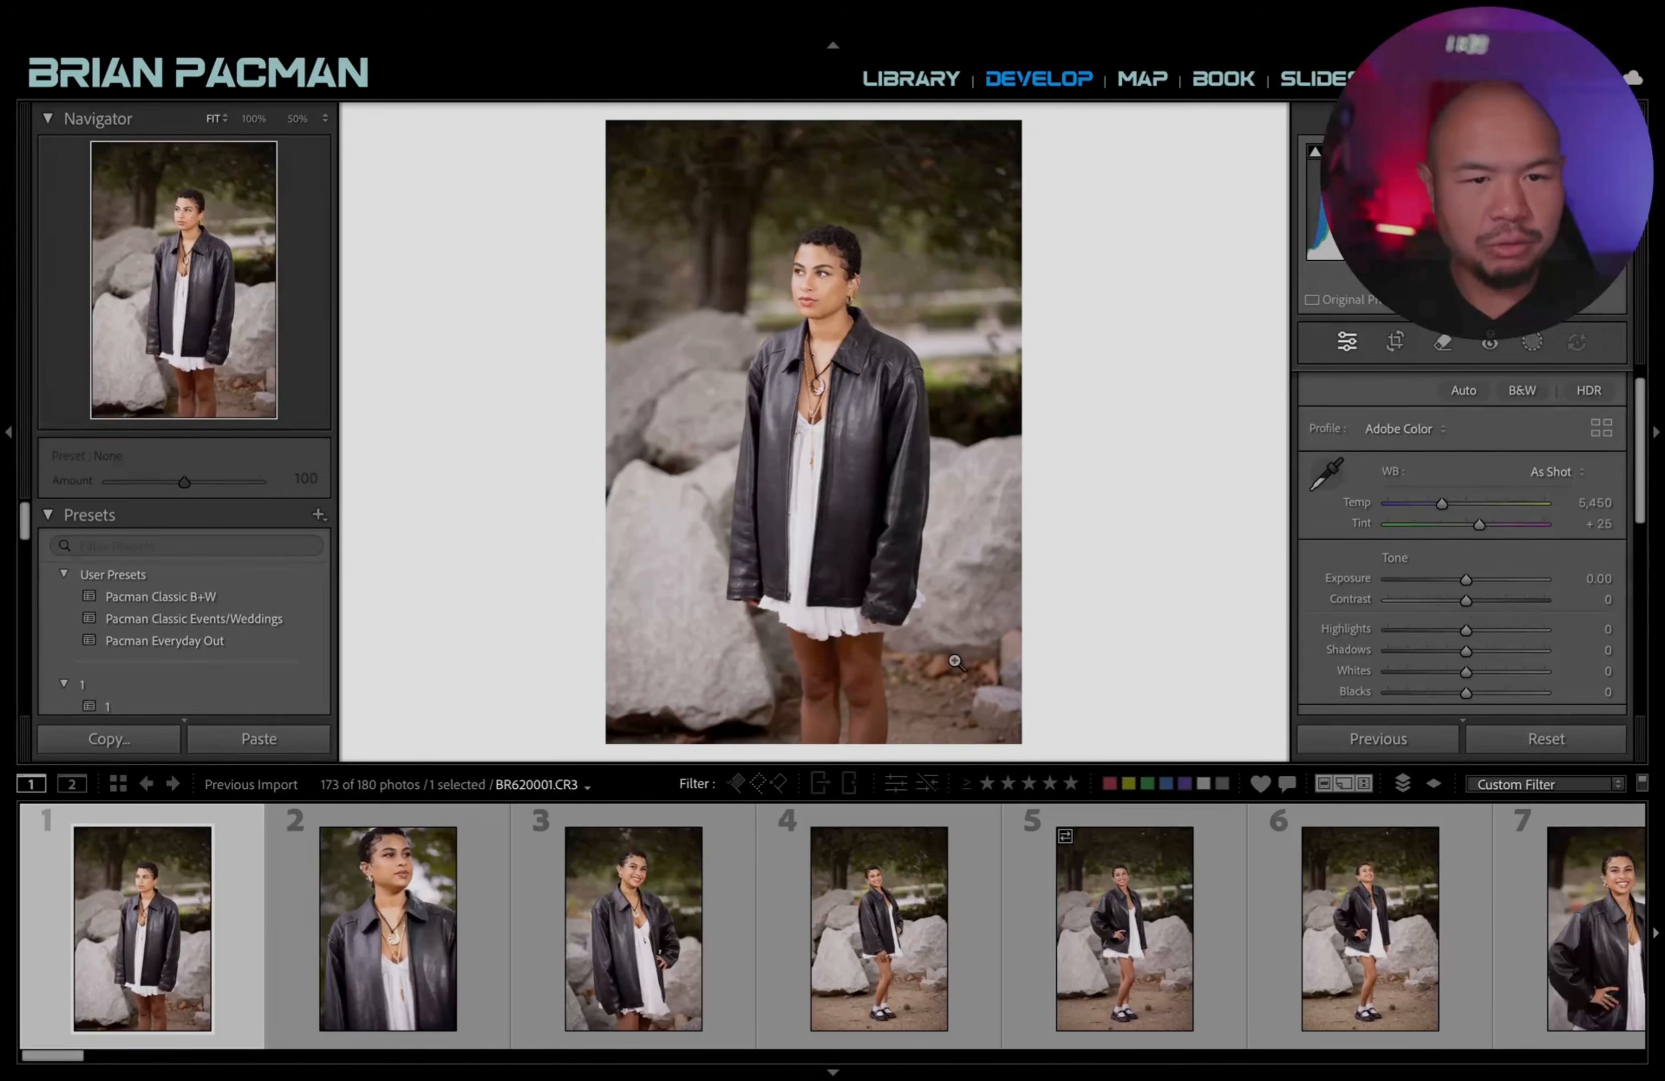
Review the first seven portraits of the shoot, comparing the half-body and full-length standing poses.
click(390, 948)
click(968, 955)
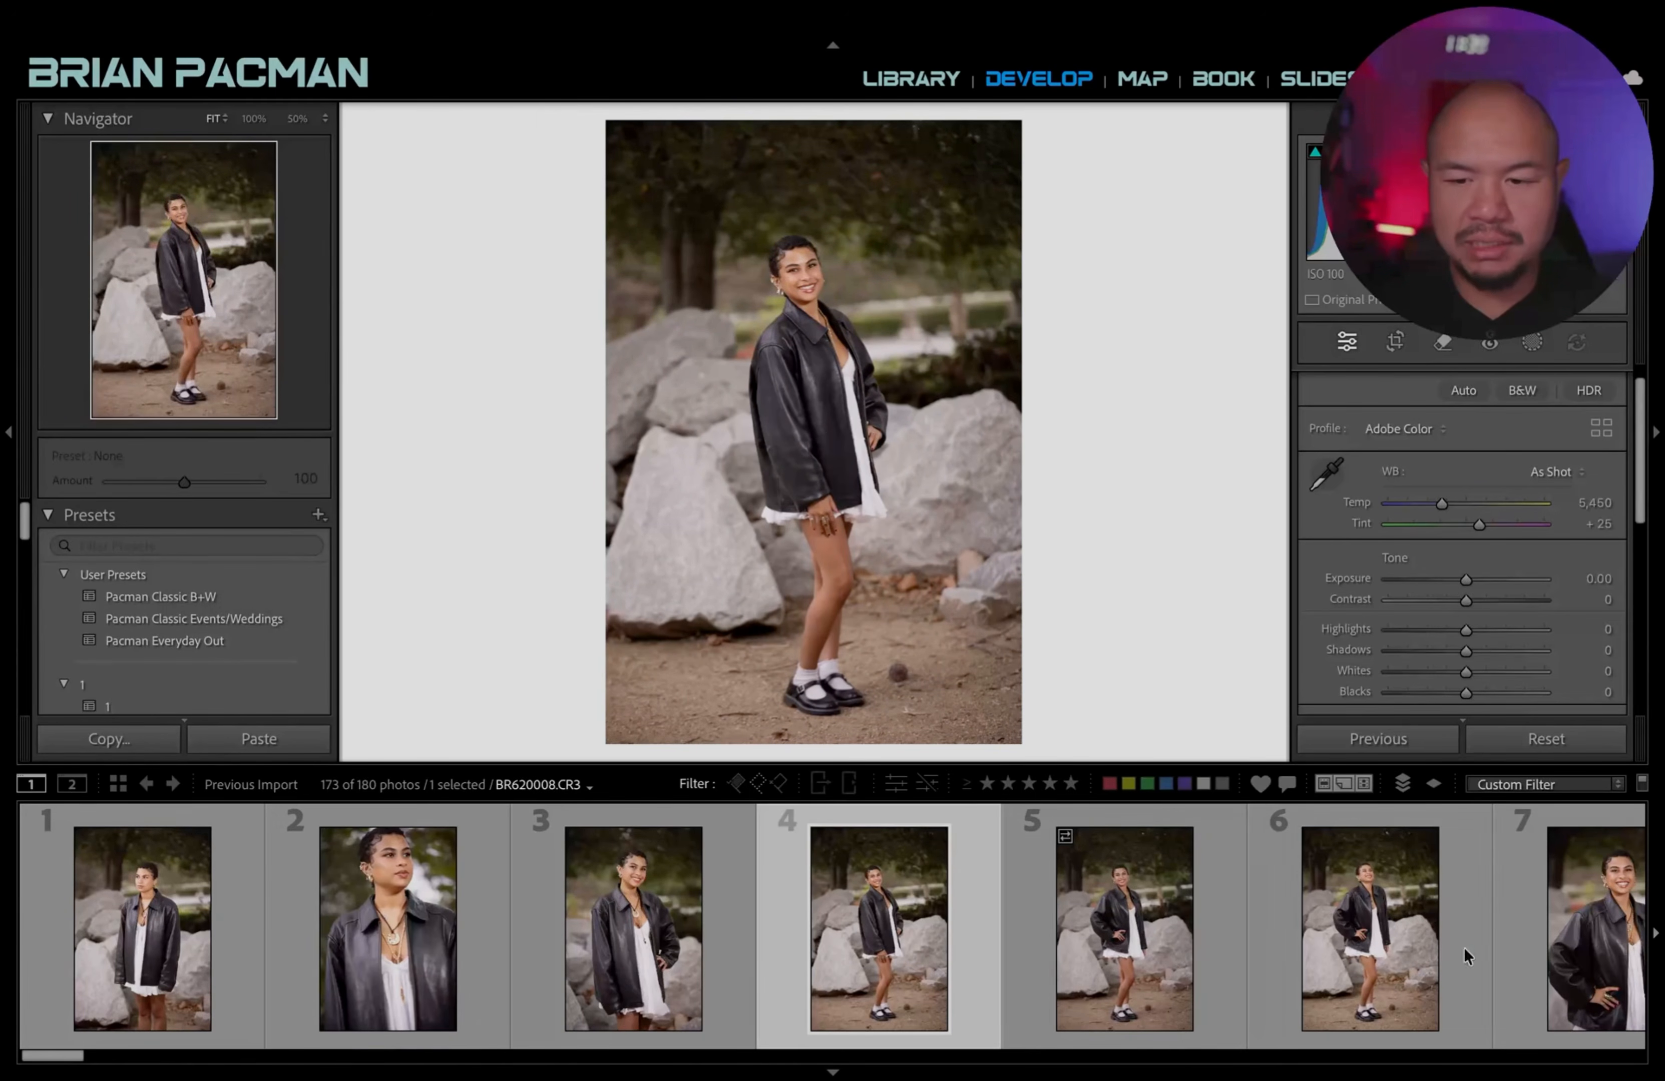
click(1397, 937)
click(1125, 909)
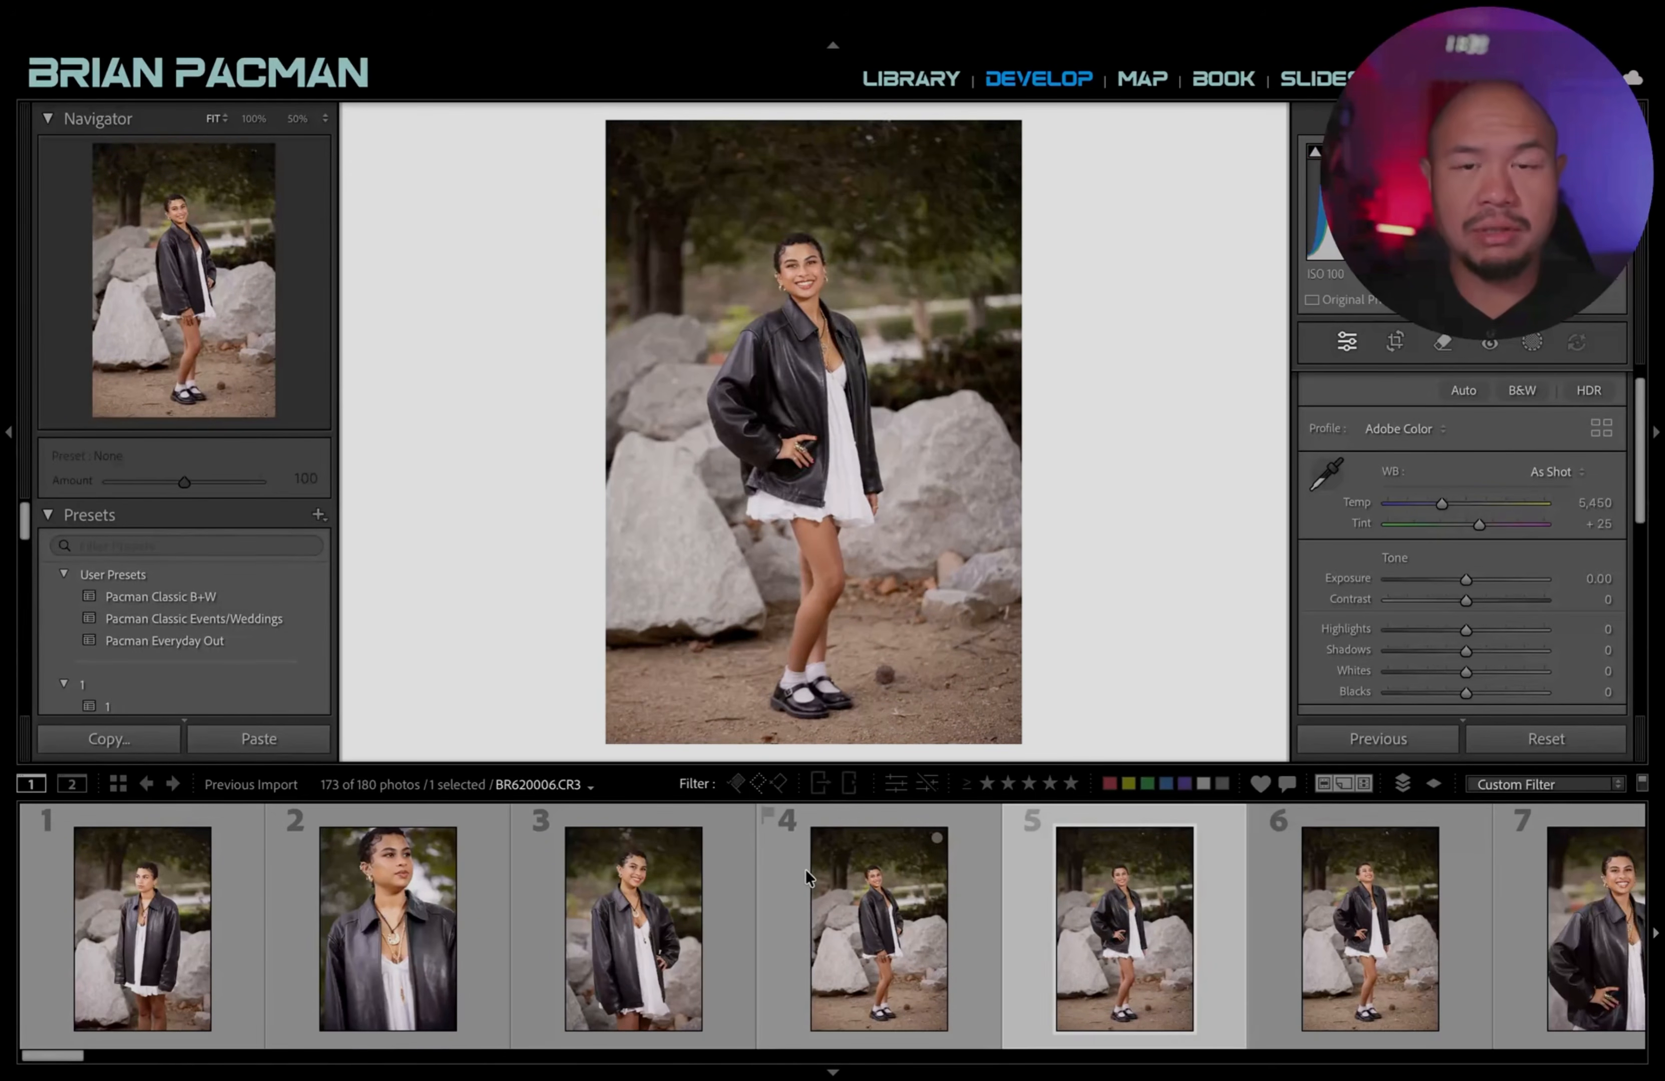
click(807, 878)
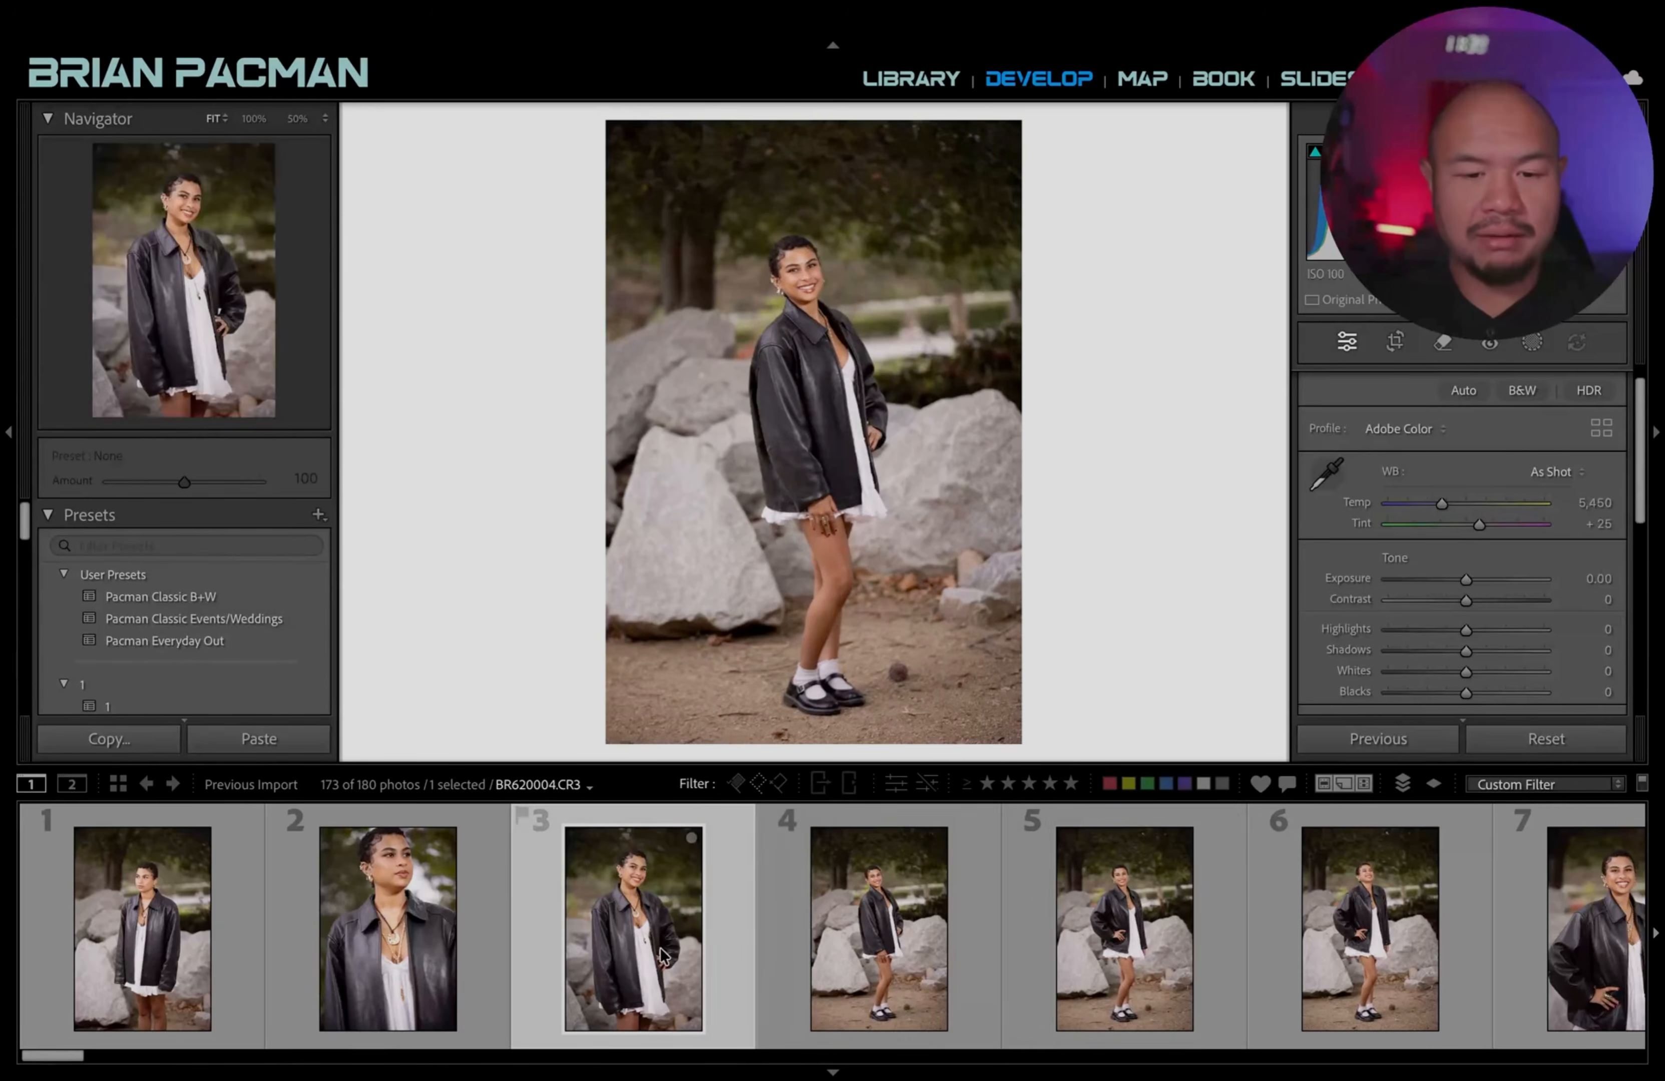
click(714, 1035)
scroll(1252, 973, down, 2)
click(1236, 962)
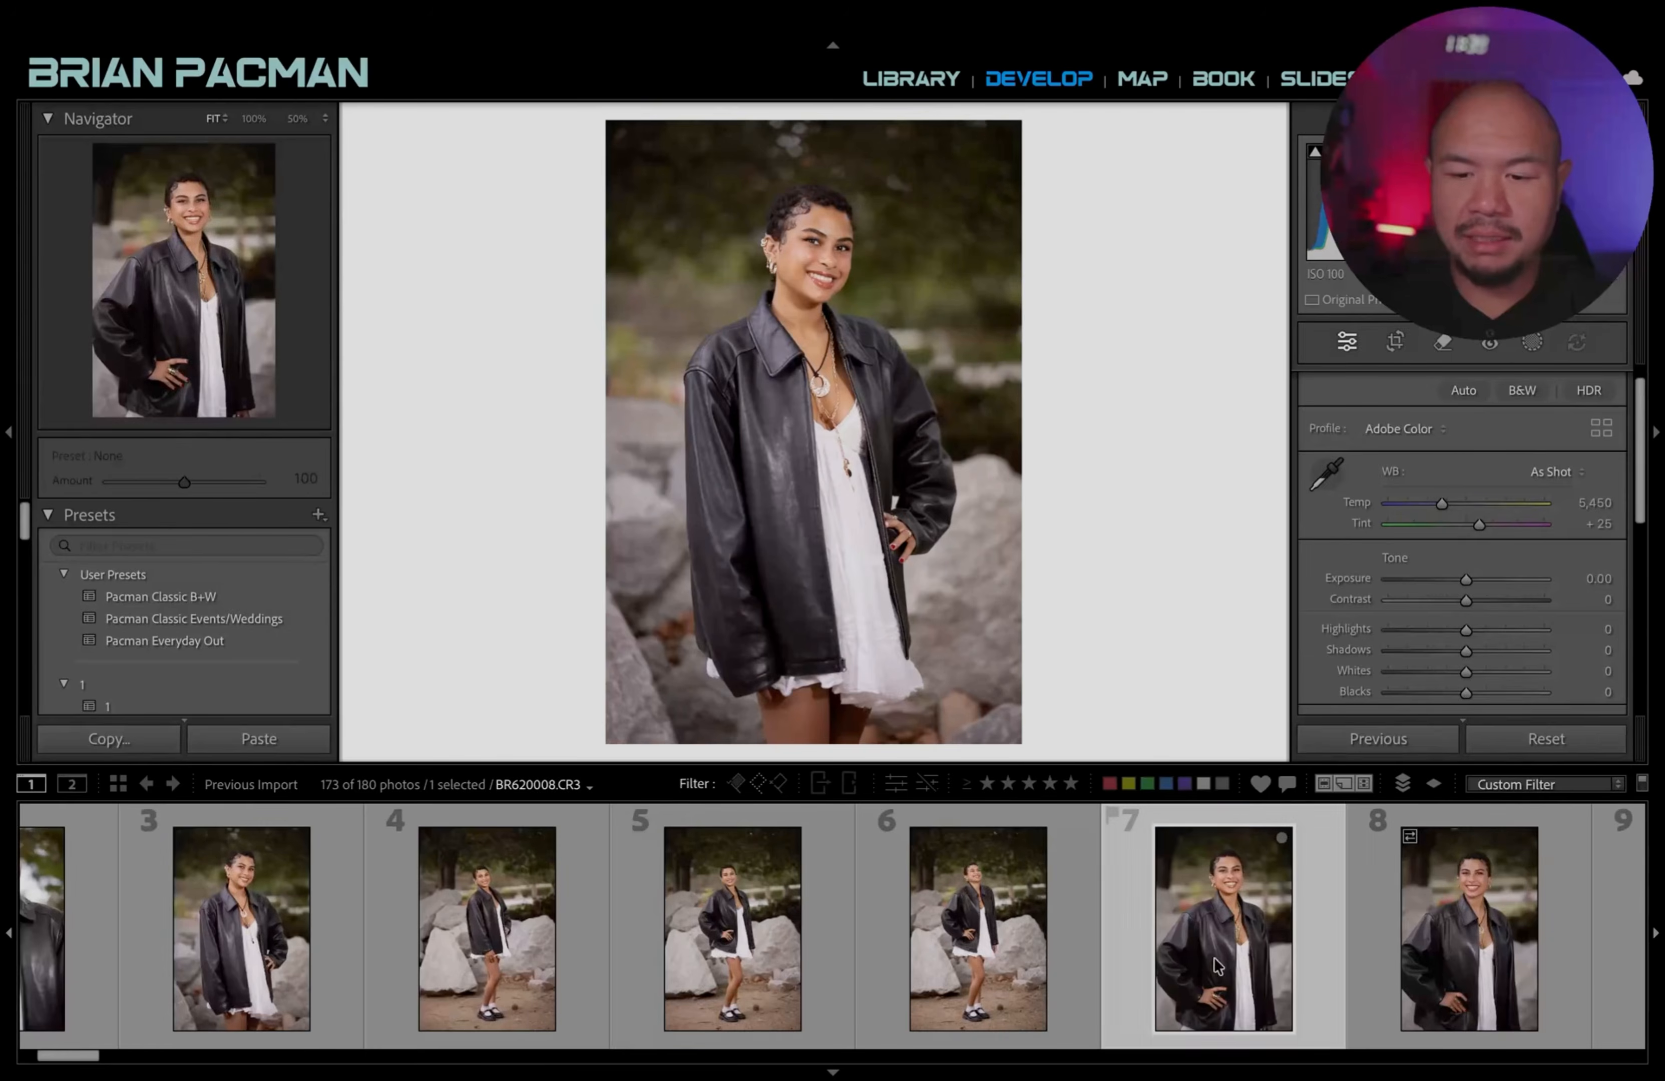
click(976, 936)
scroll(676, 937, up, 2)
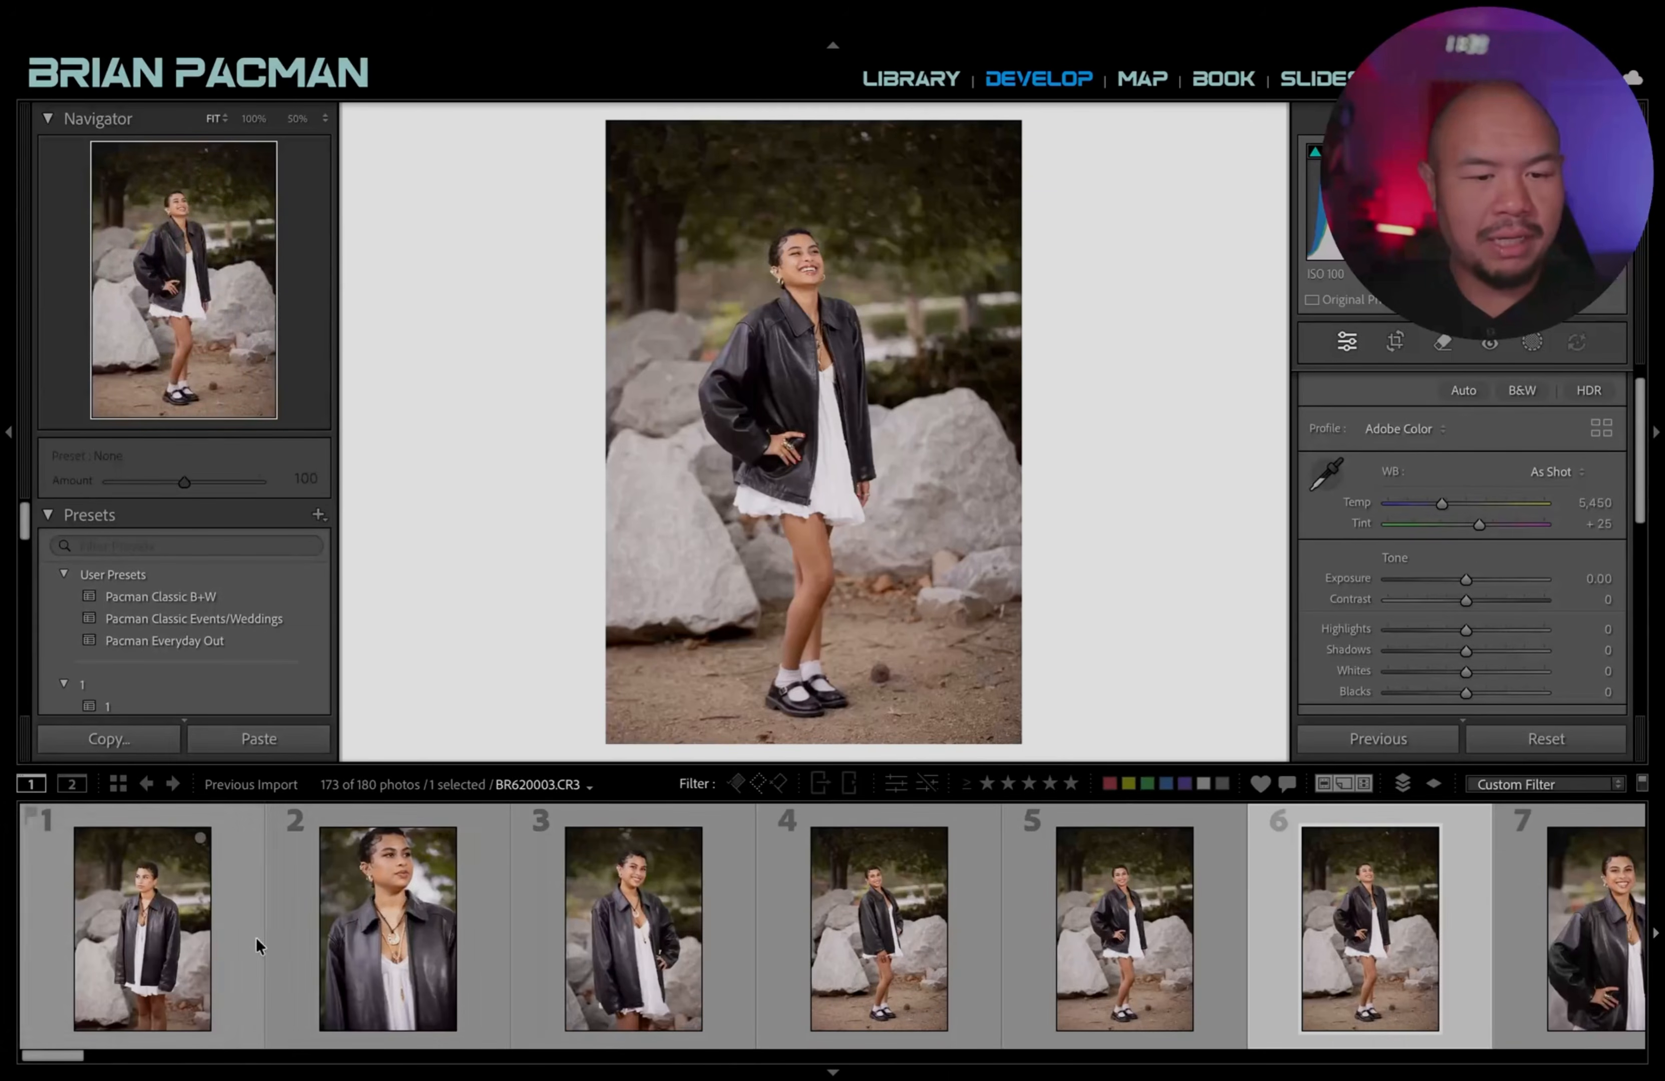
click(666, 953)
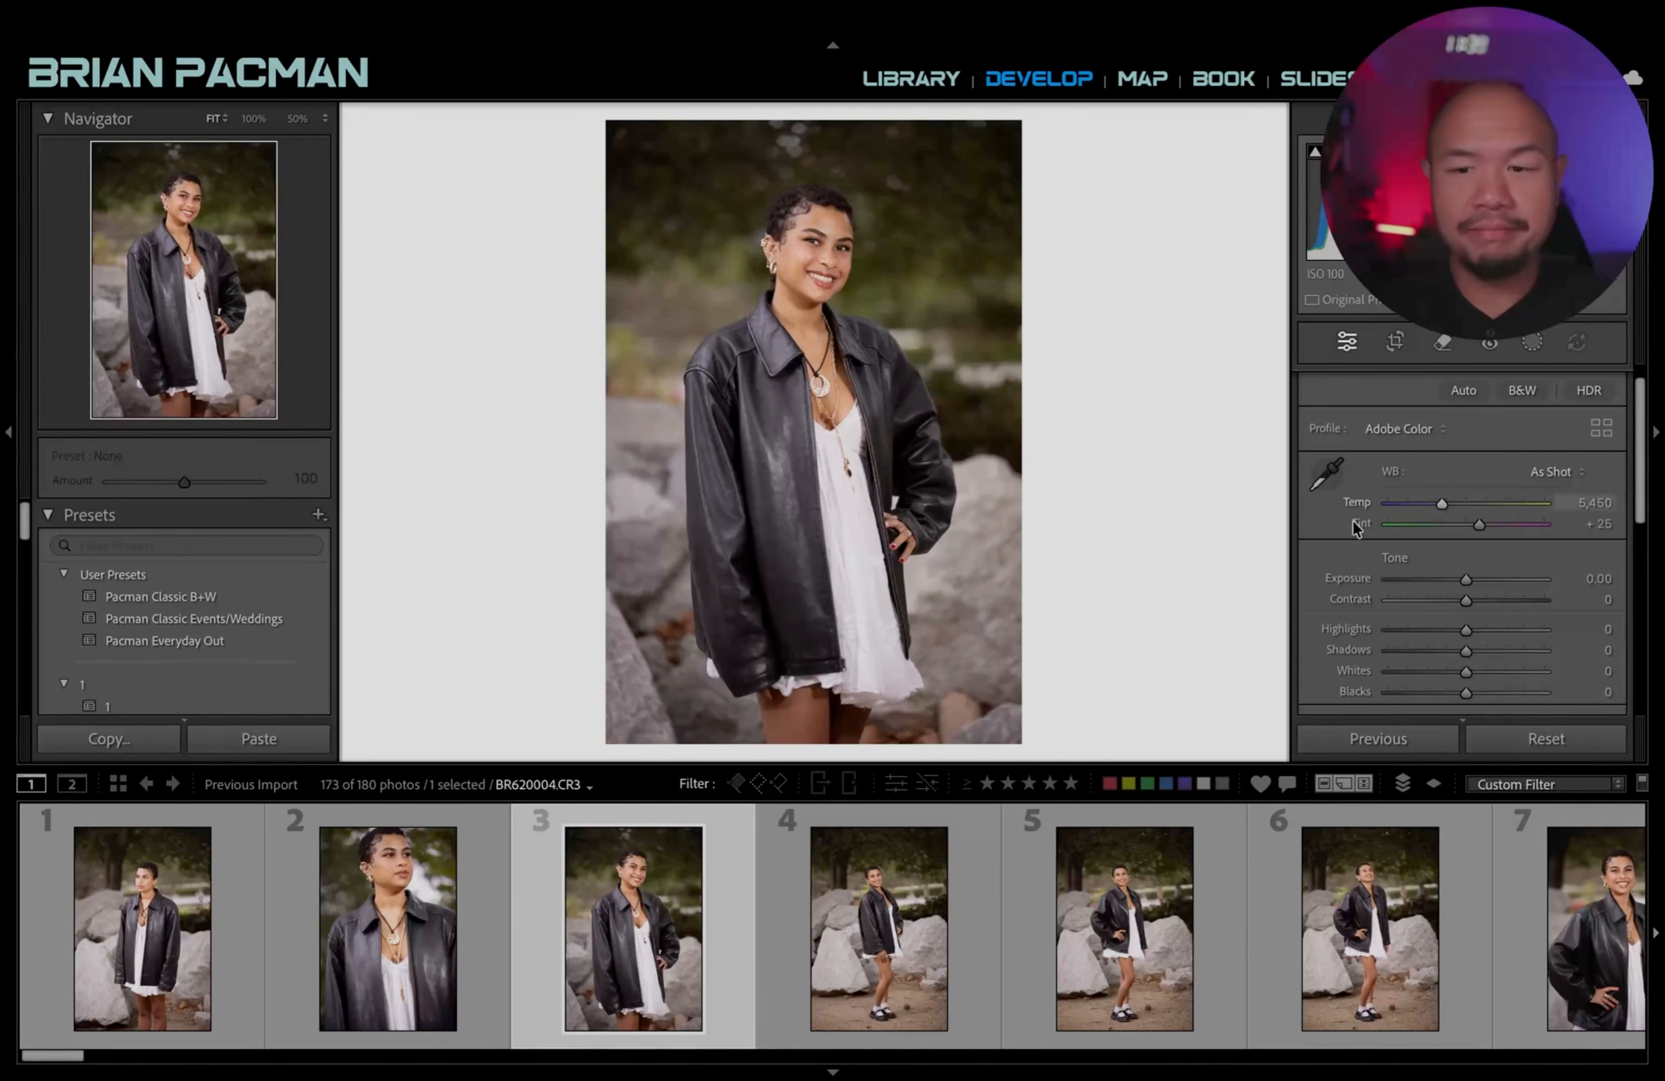
Hide the navigator and presets area to enlarge the workspace, and inspect the first portrait's face up close.
click(10, 434)
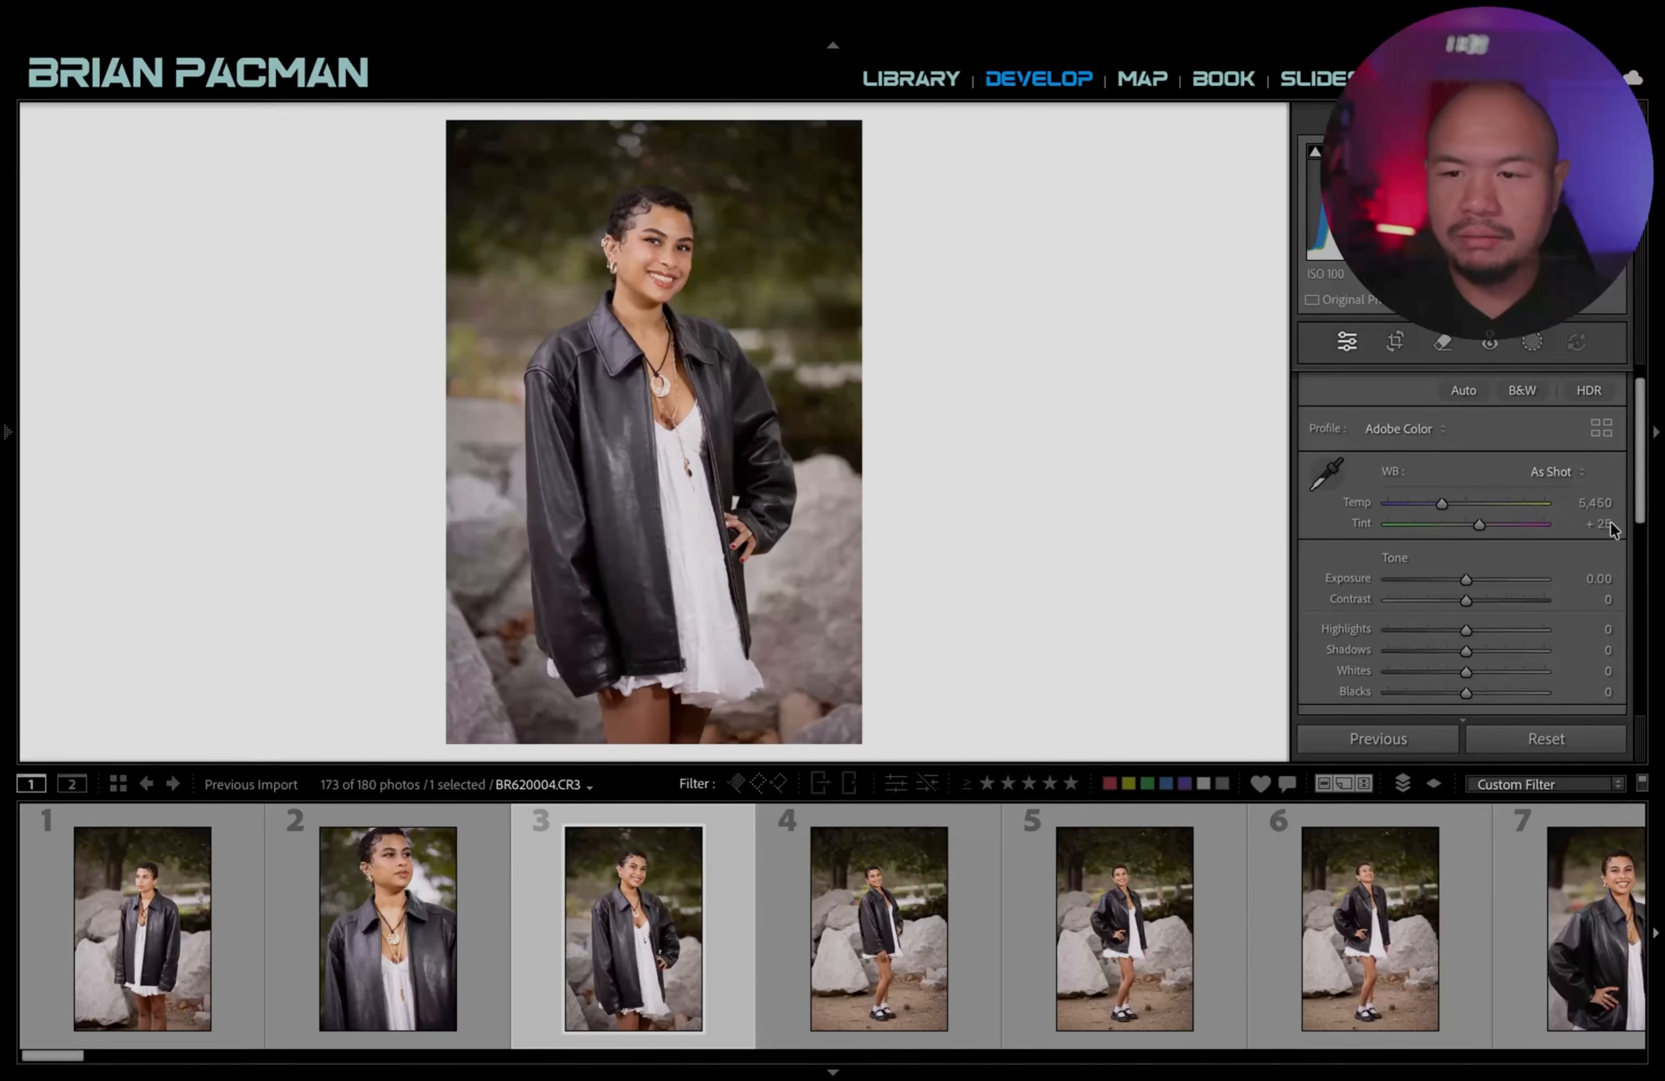
click(64, 946)
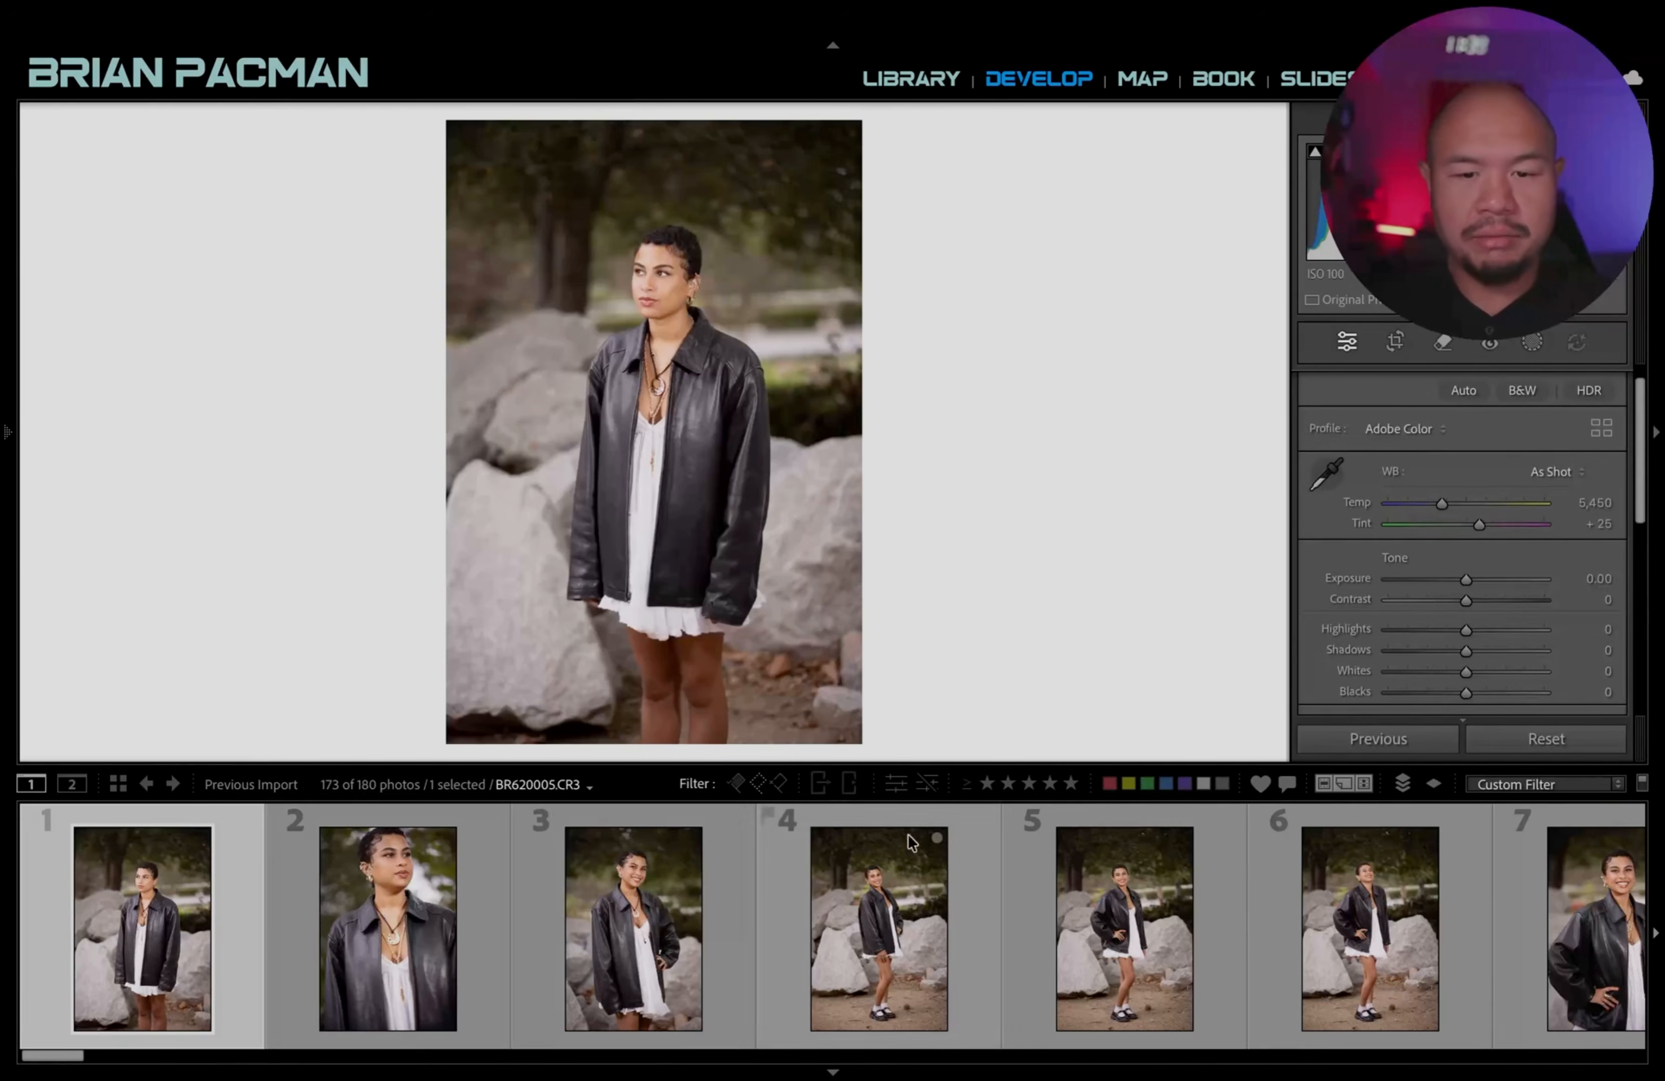
click(625, 257)
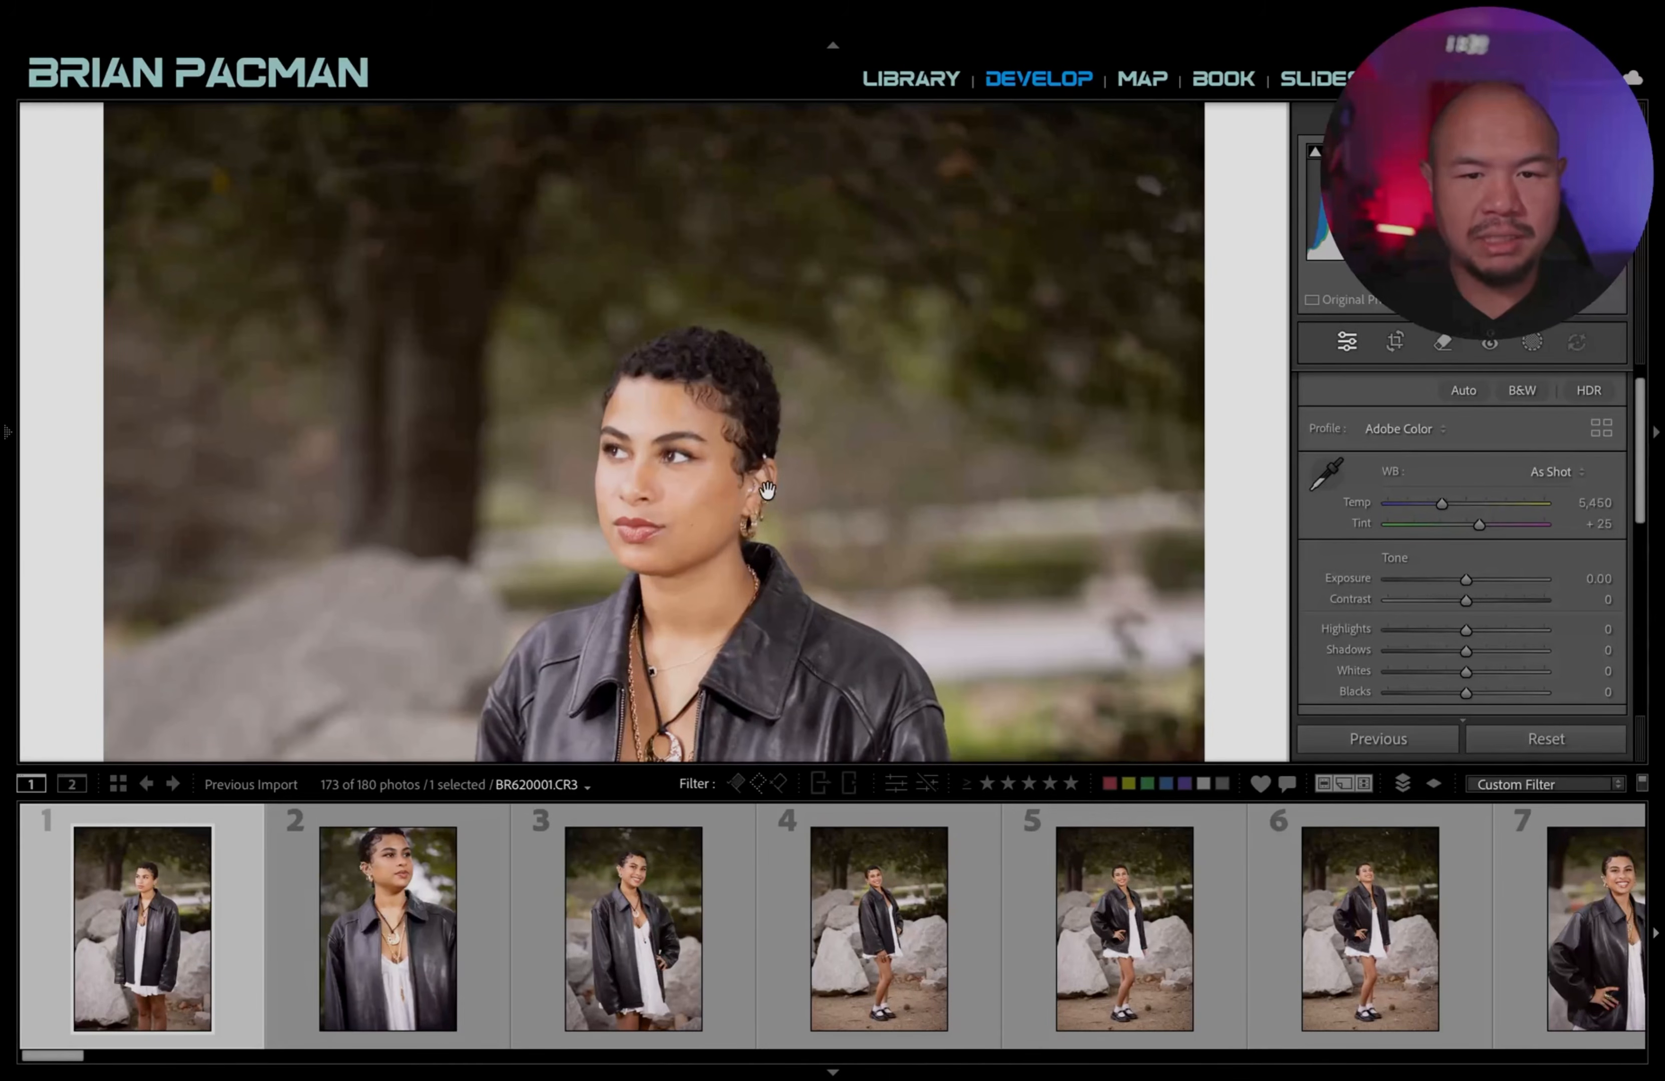
click(766, 490)
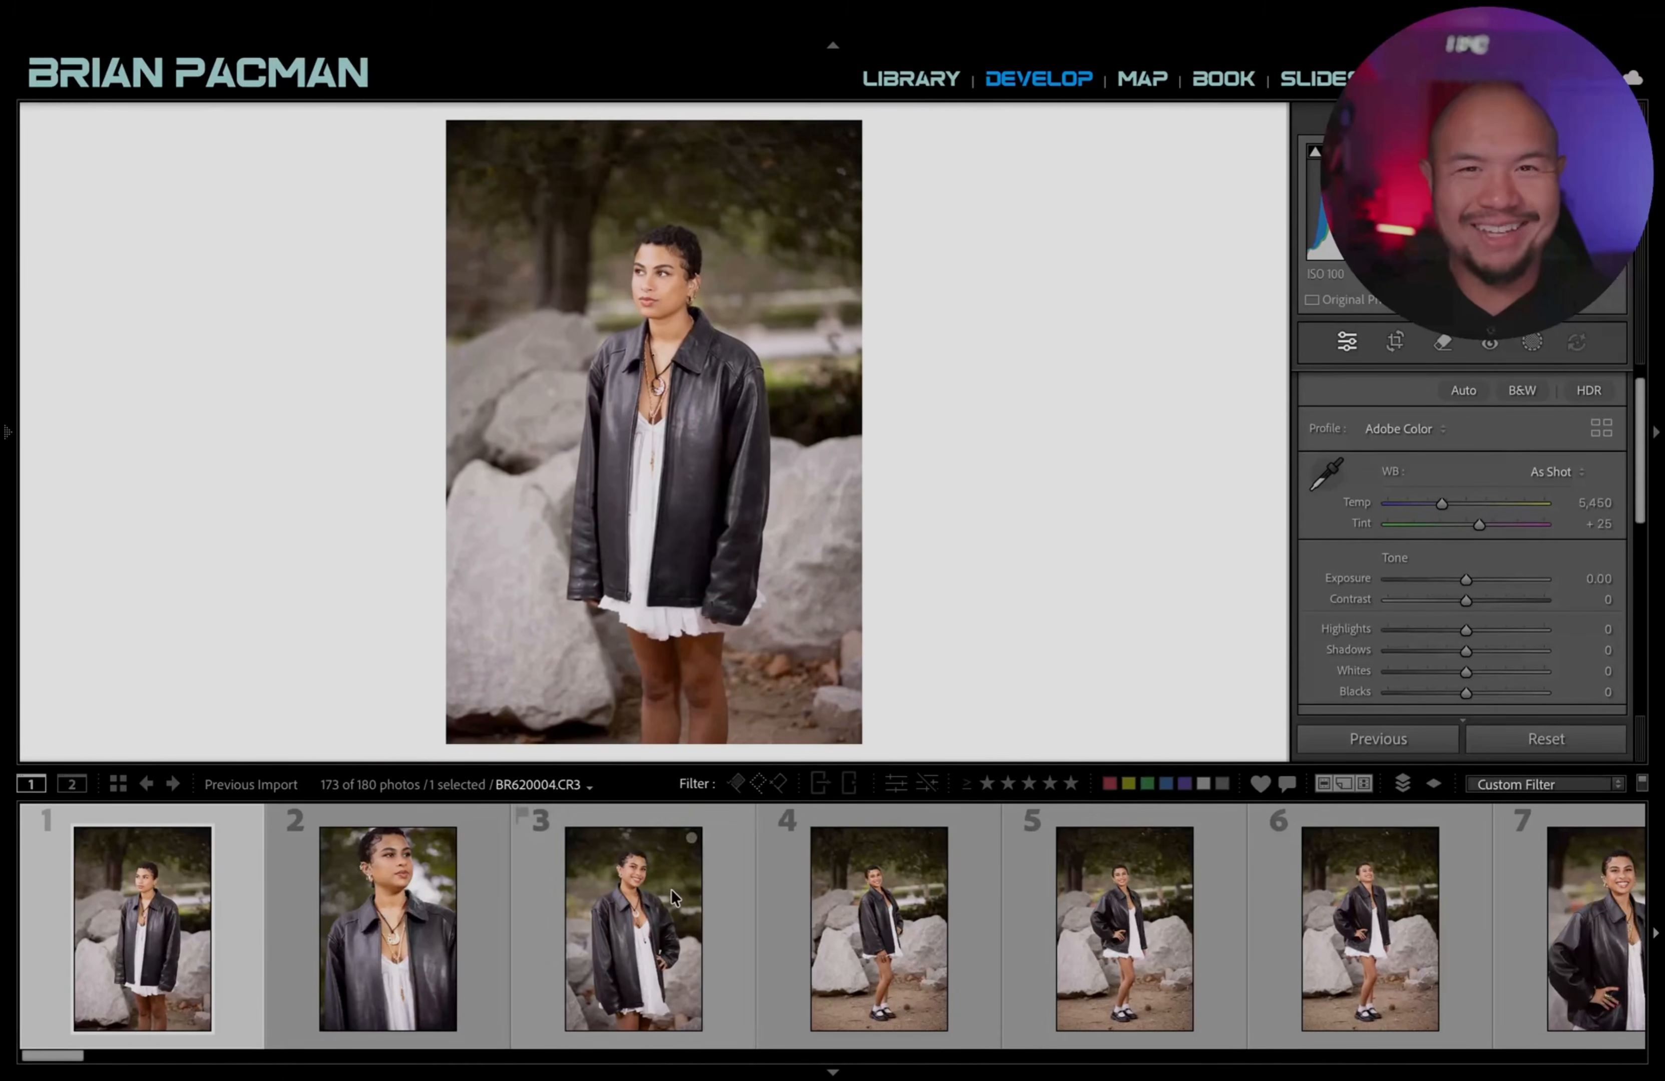
Compare the first four portraits to judge which of the serious and smiling poses are worth keeping.
click(406, 955)
click(168, 930)
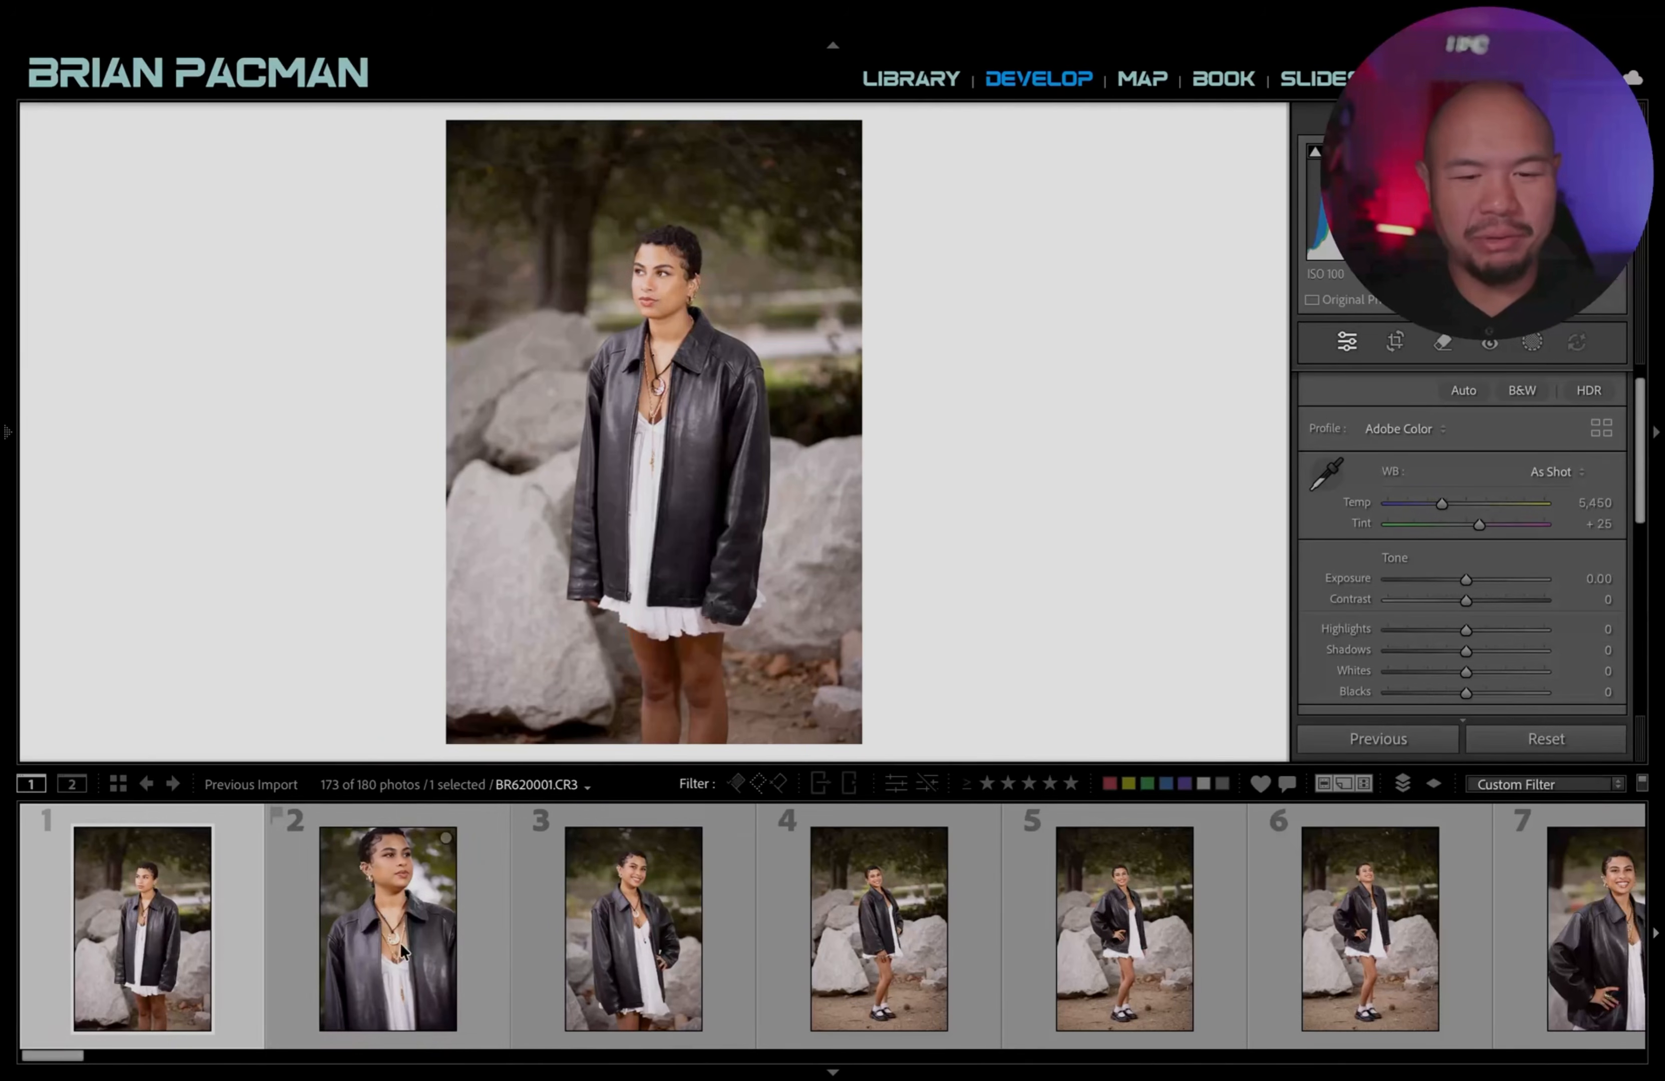
click(367, 921)
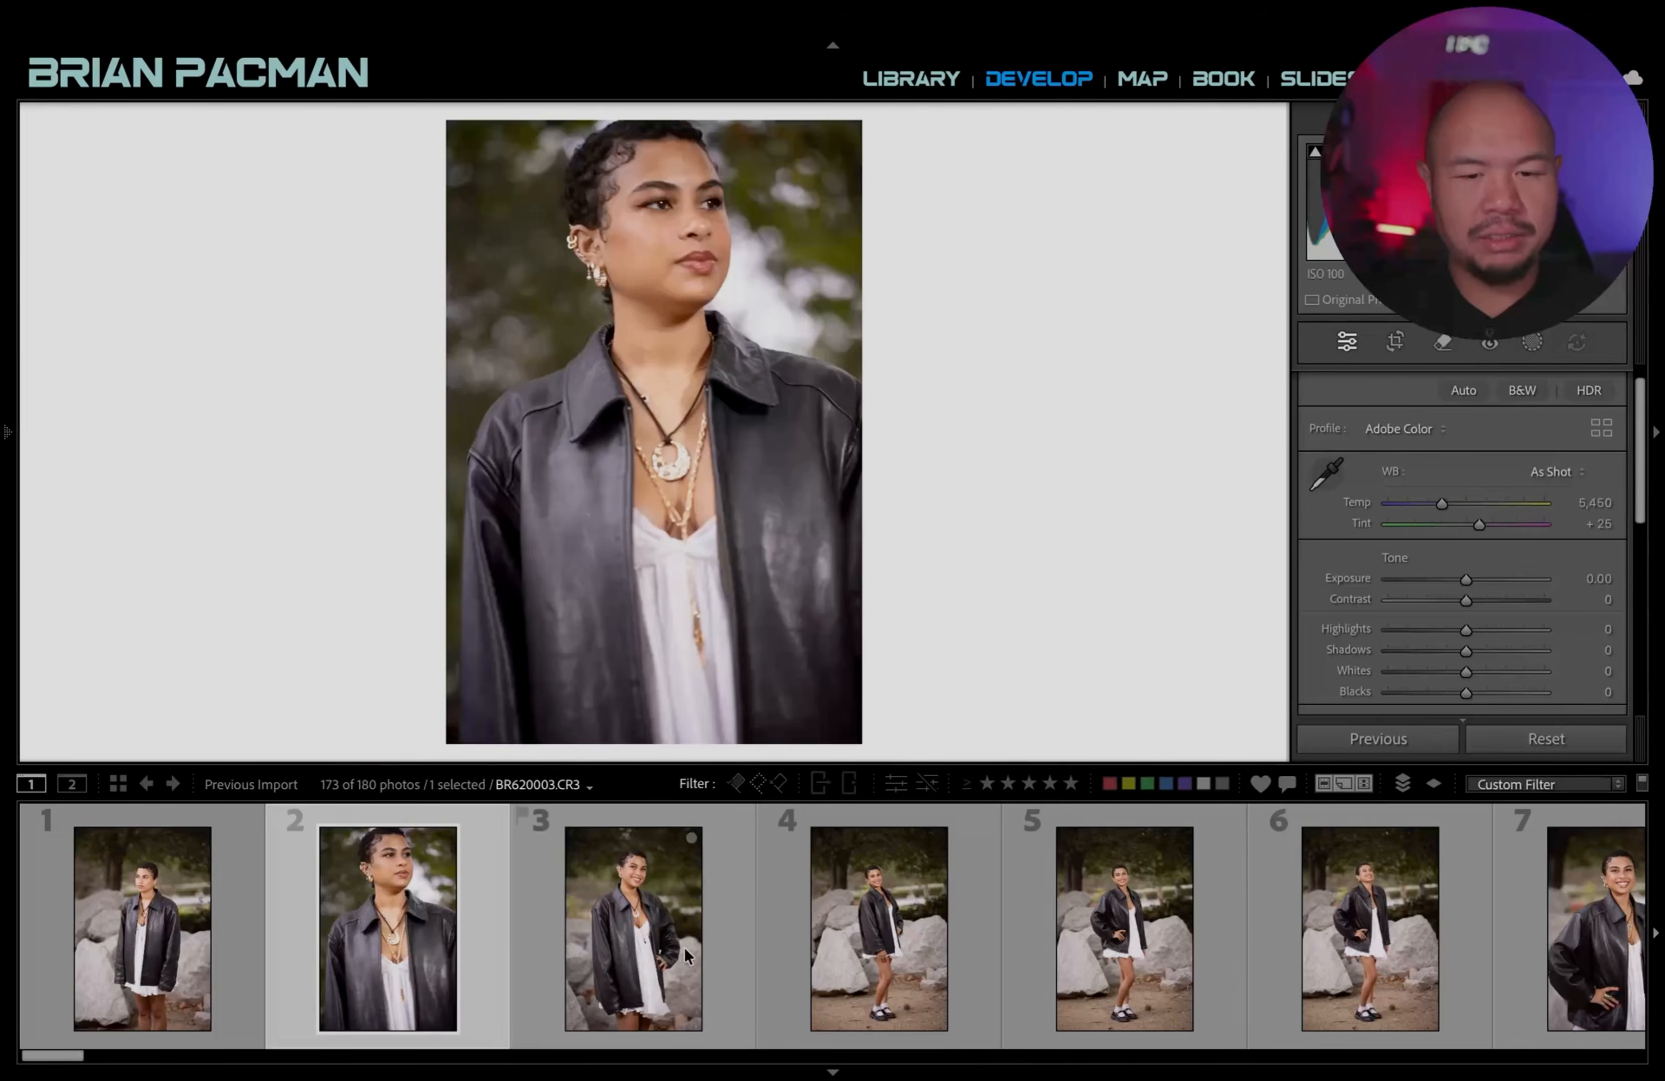
click(632, 927)
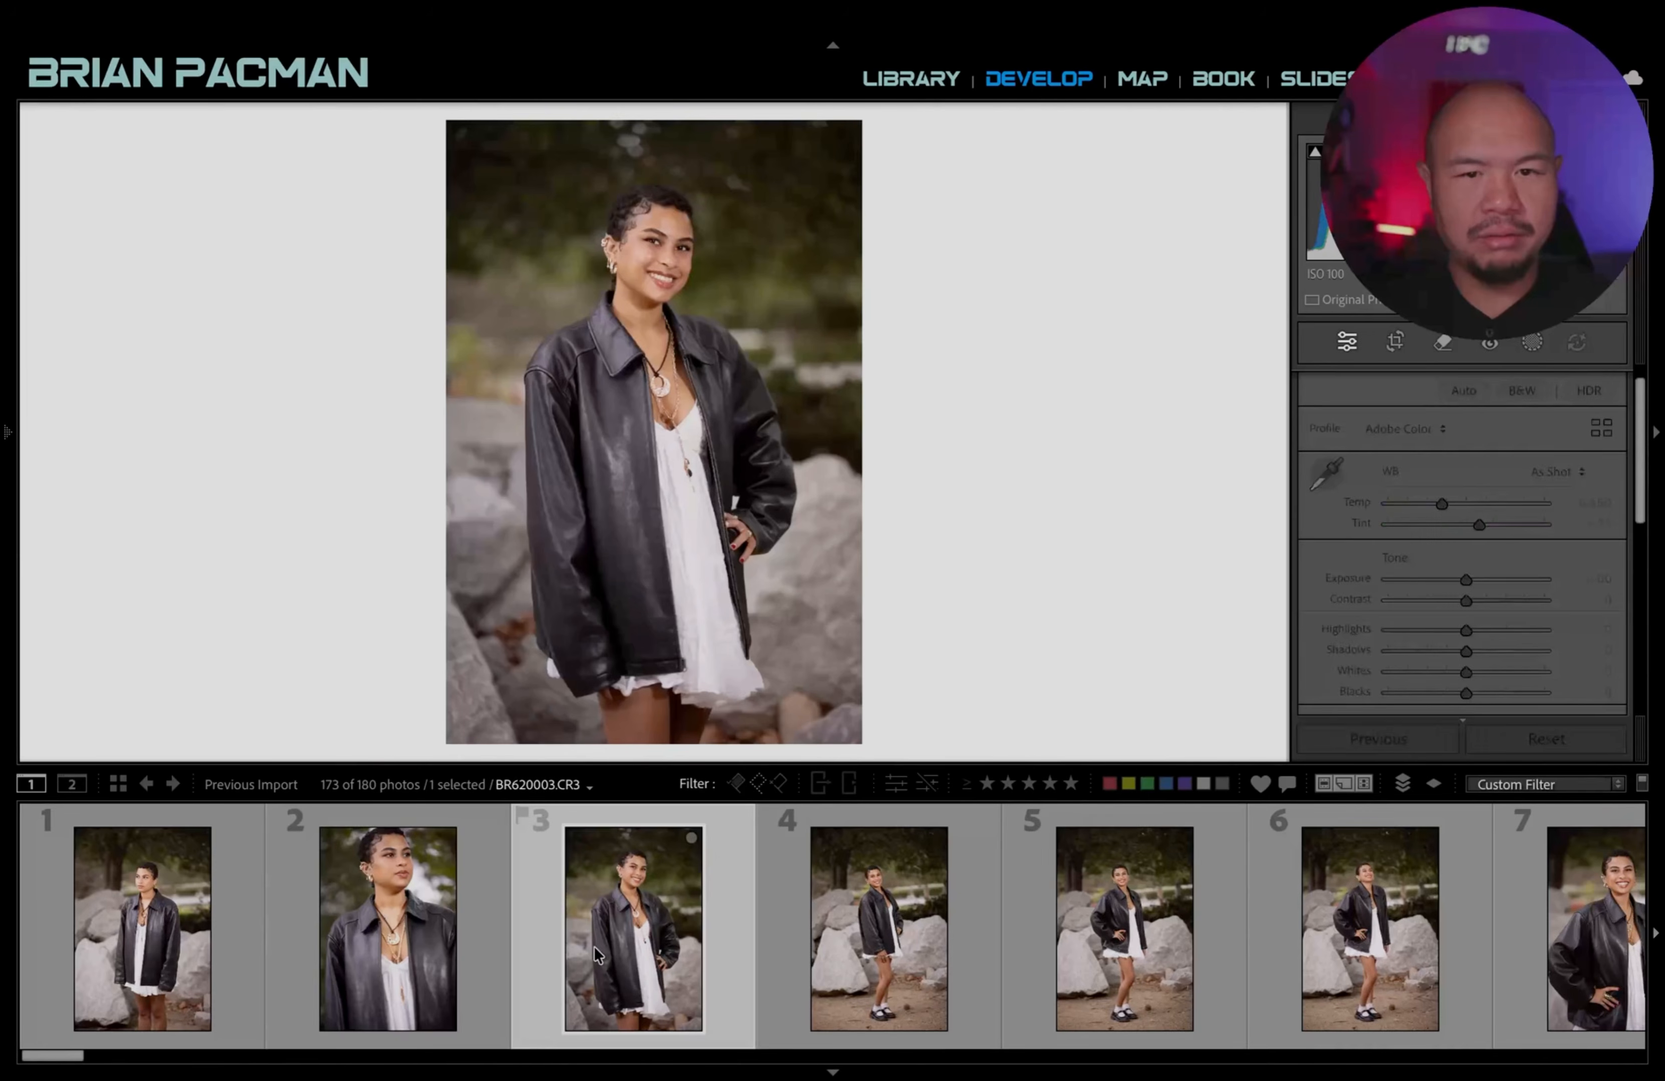
click(874, 926)
click(669, 878)
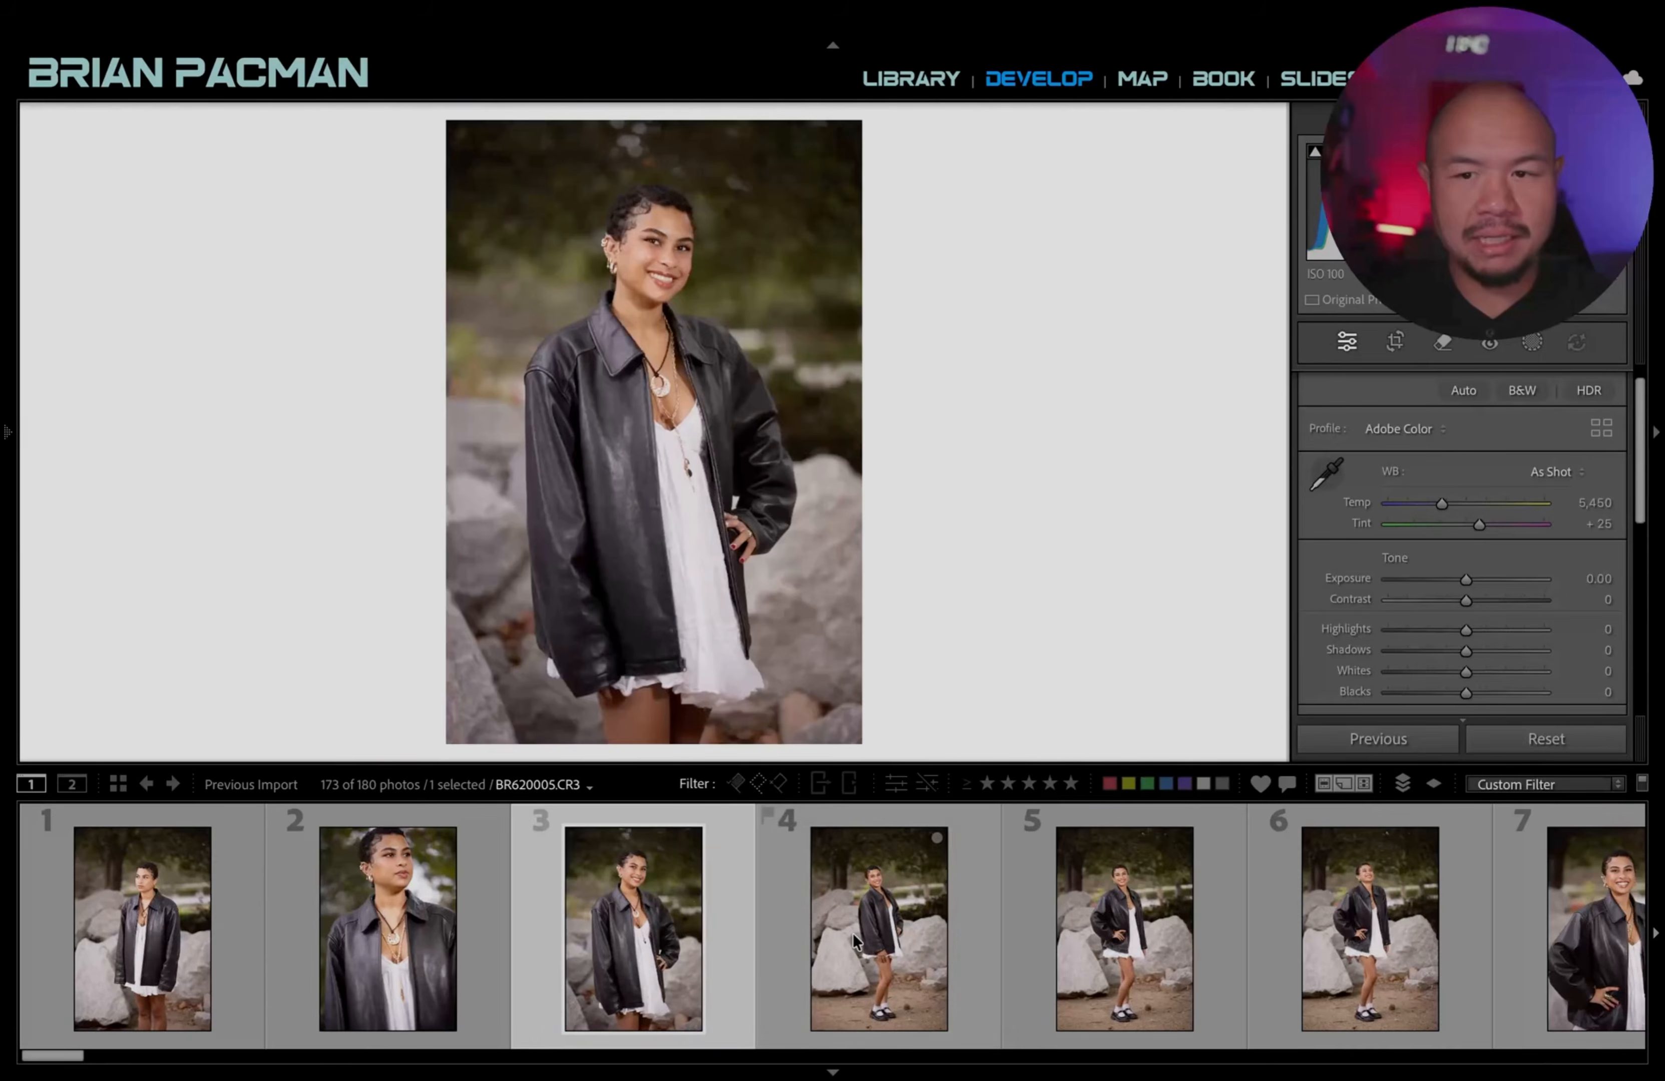
click(878, 919)
click(660, 916)
click(366, 908)
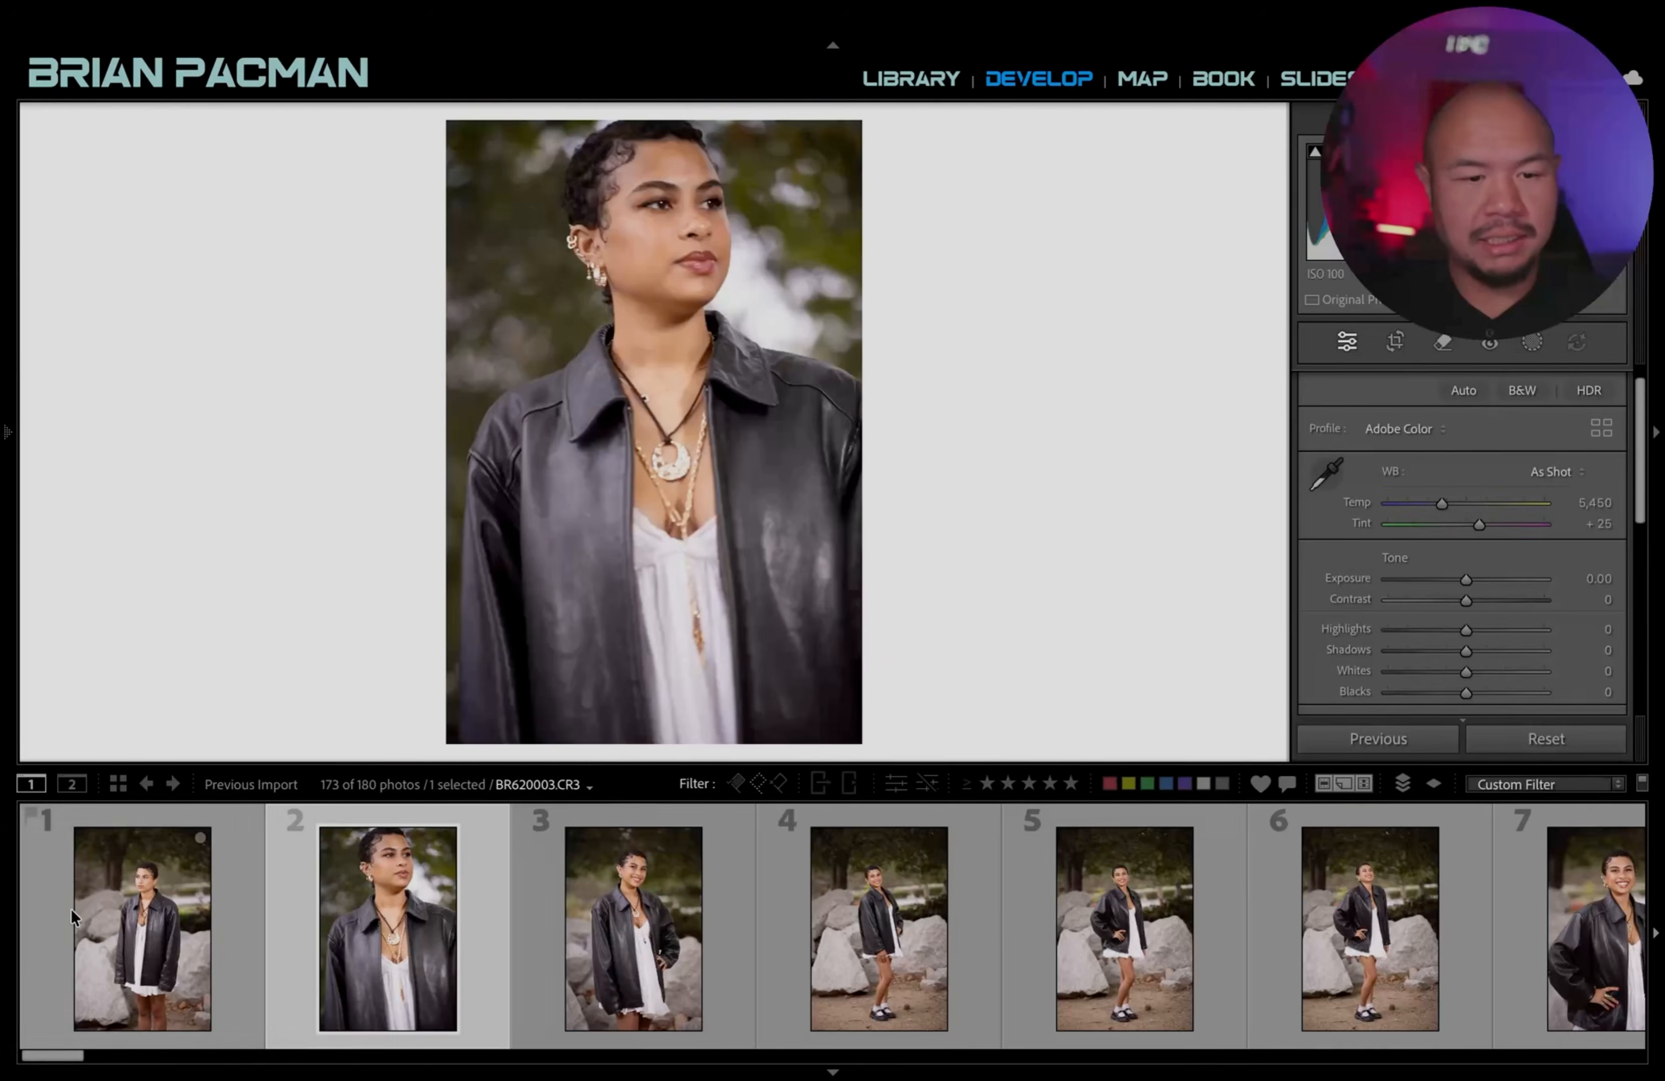
Flag the first two portraits, BR620001.CR3 and BR620003.CR3, as rejected.
click(72, 909)
key(x)
key(x)
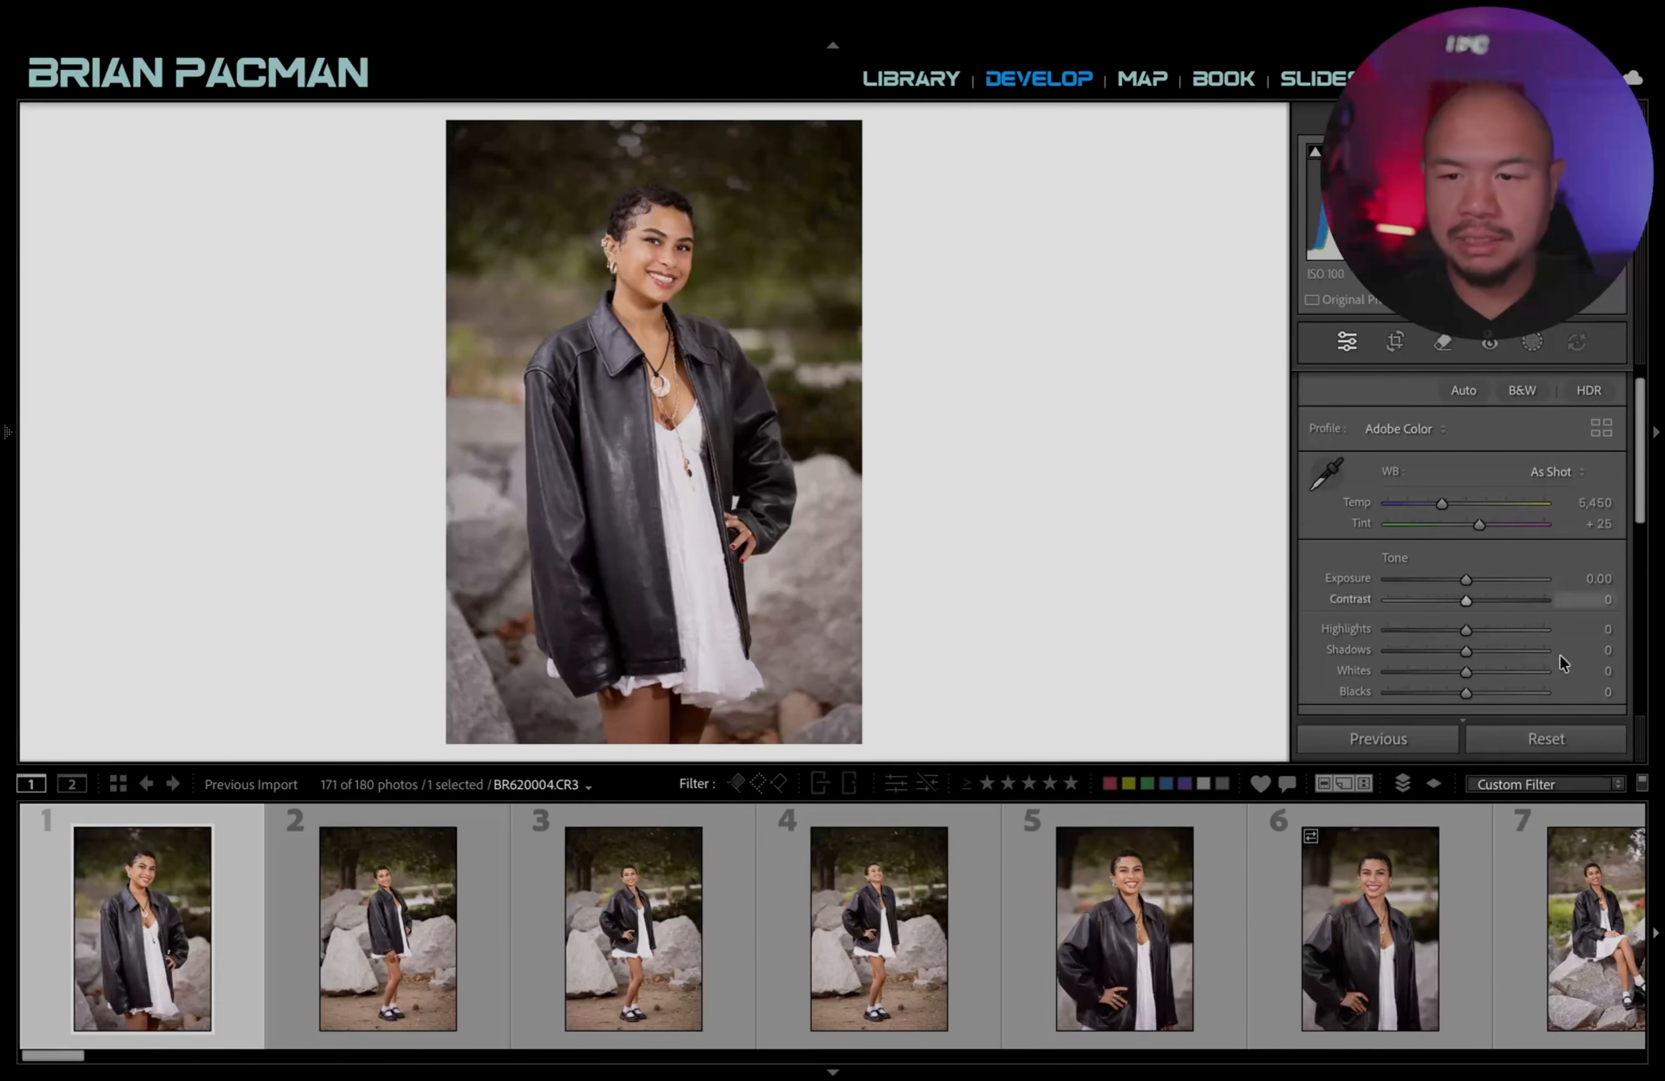
Inspect the face in the smiling portrait BR620004.CR3 up close and look through the following standing and seated poses.
click(634, 257)
drag(793, 358, 912, 179)
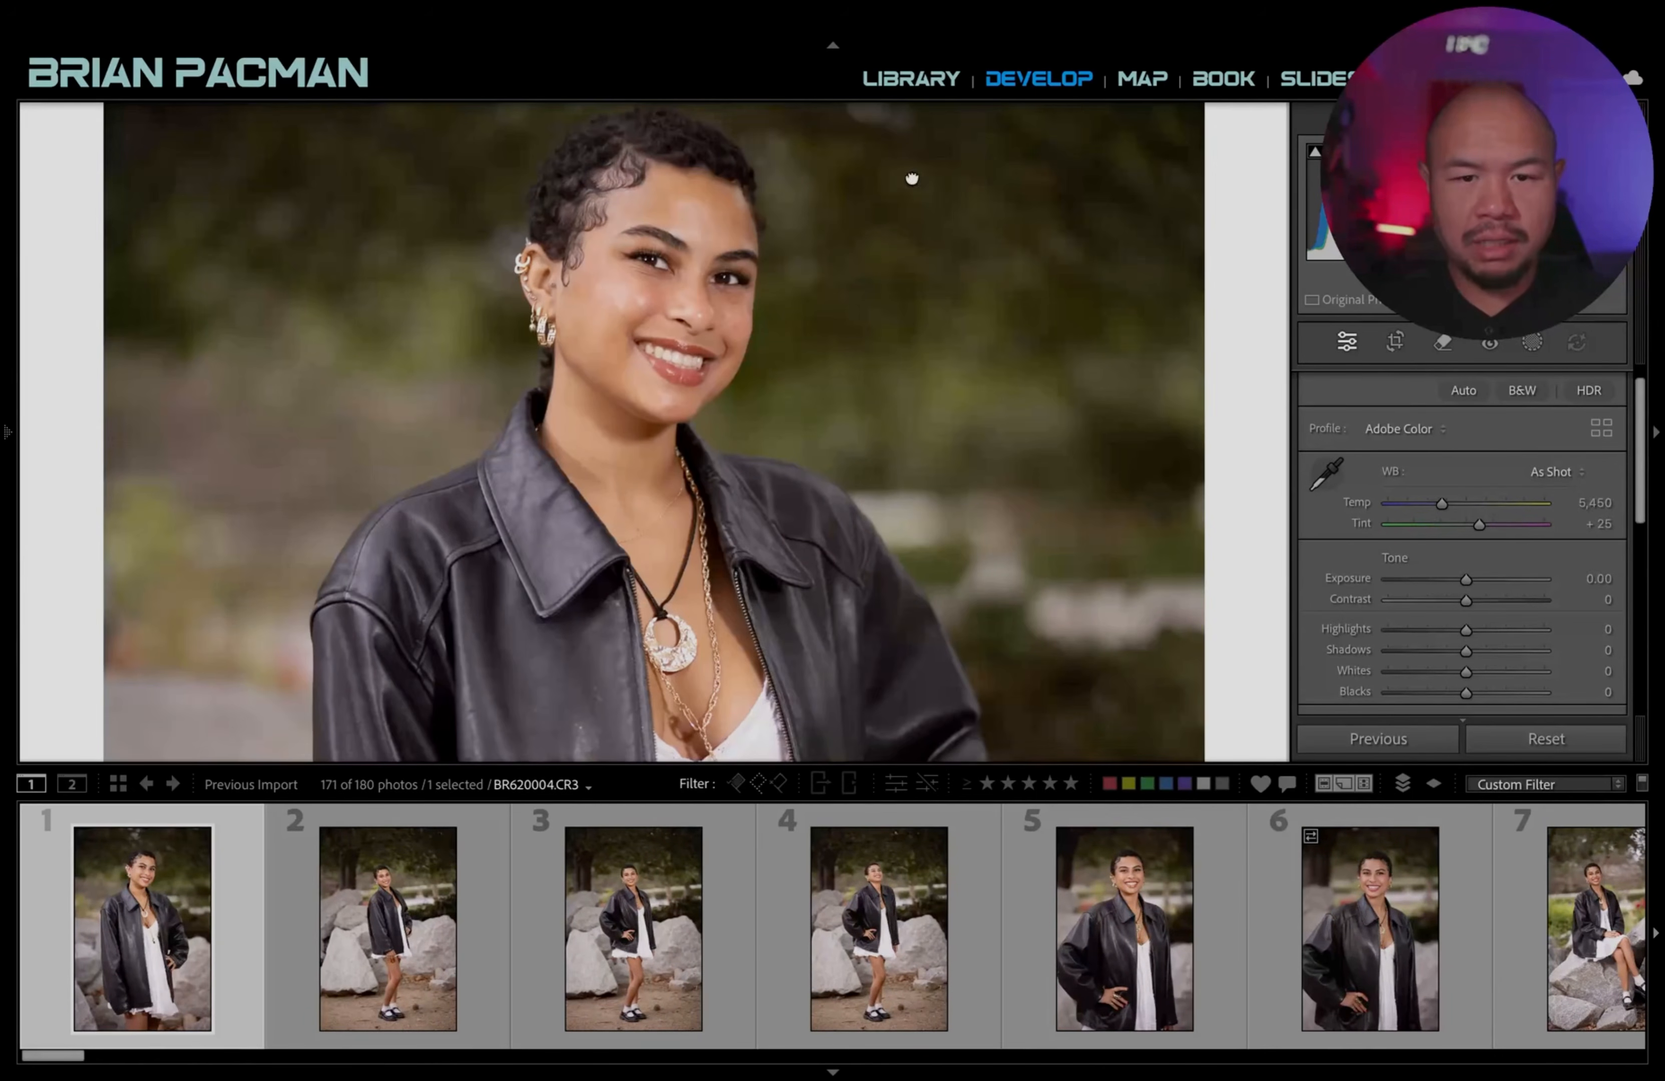
drag(900, 494, 895, 393)
click(588, 938)
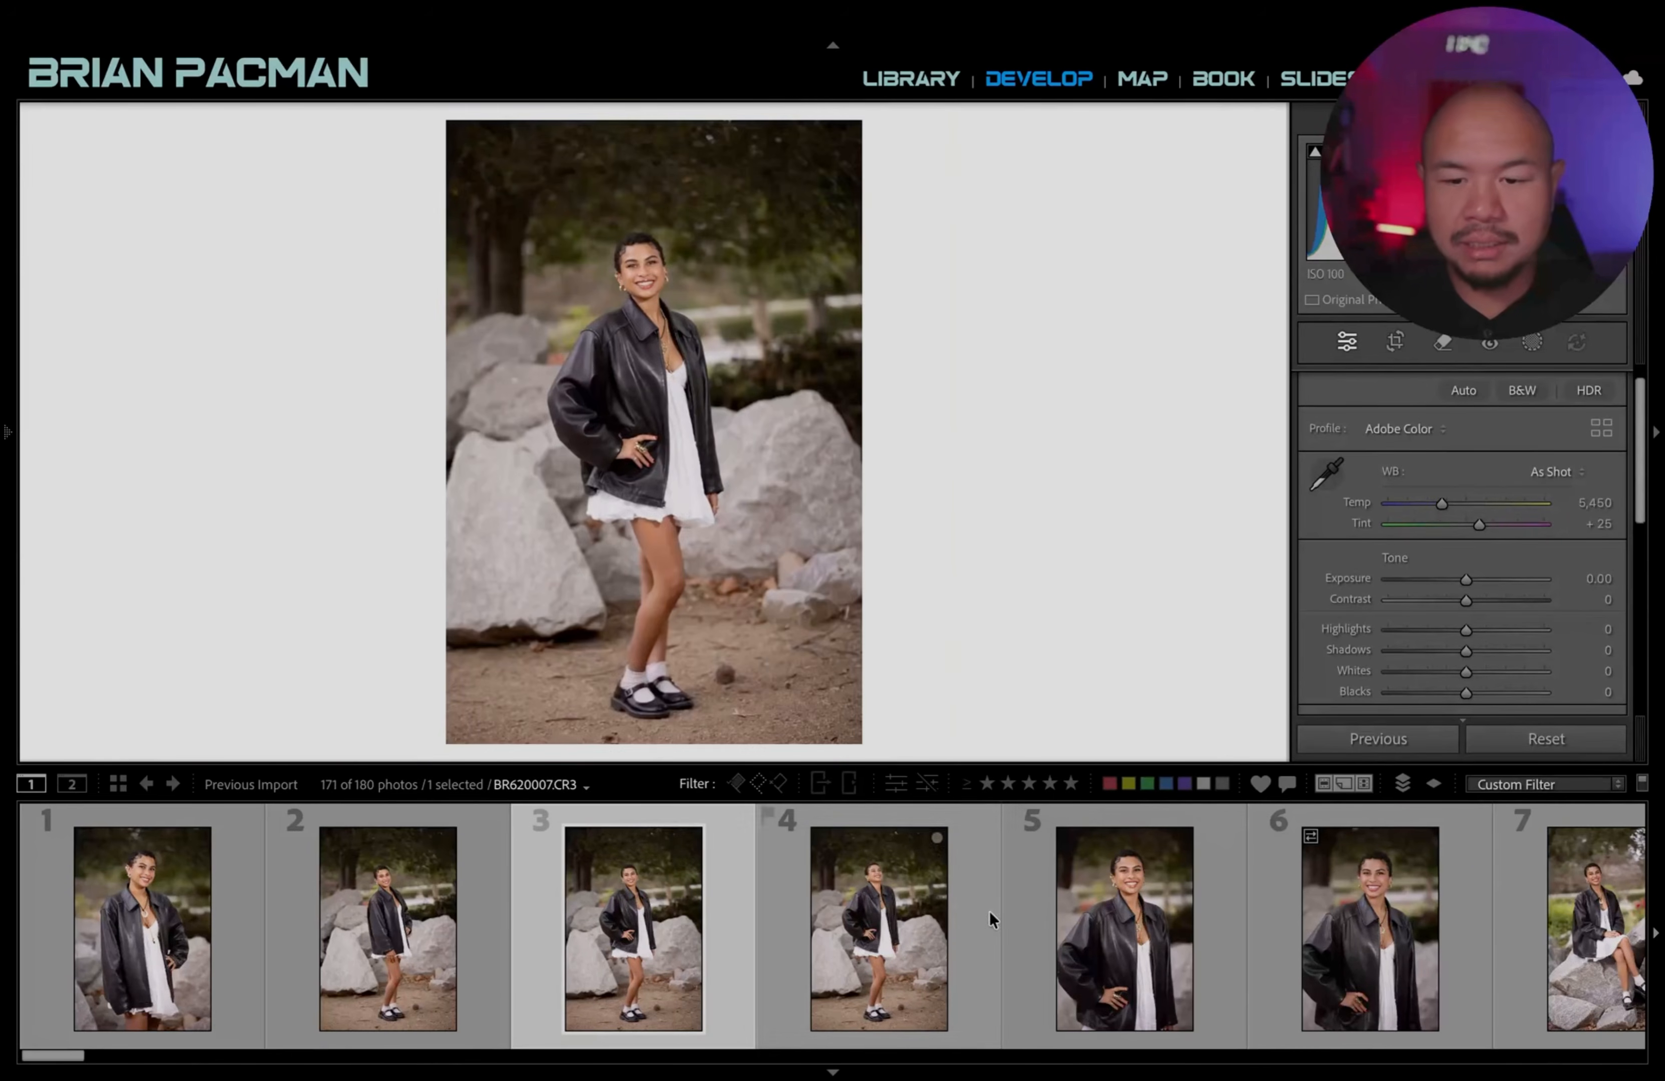
click(1097, 920)
scroll(994, 1019, down, 5)
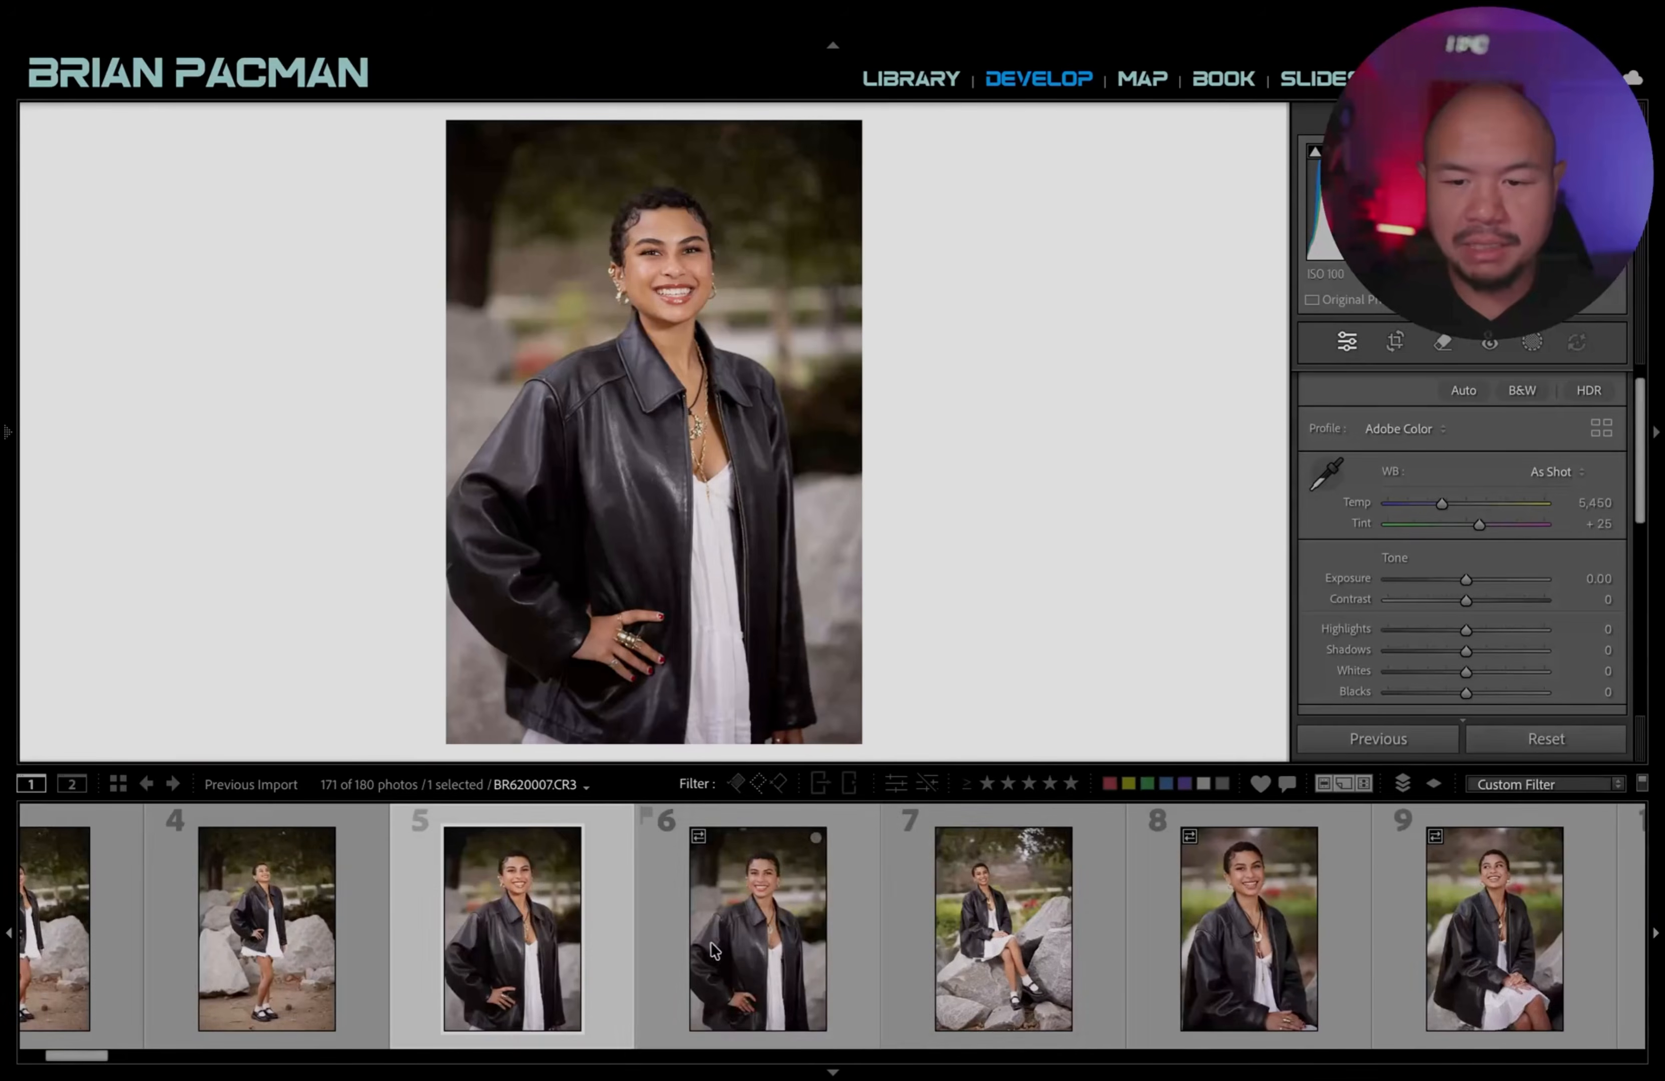
click(1147, 916)
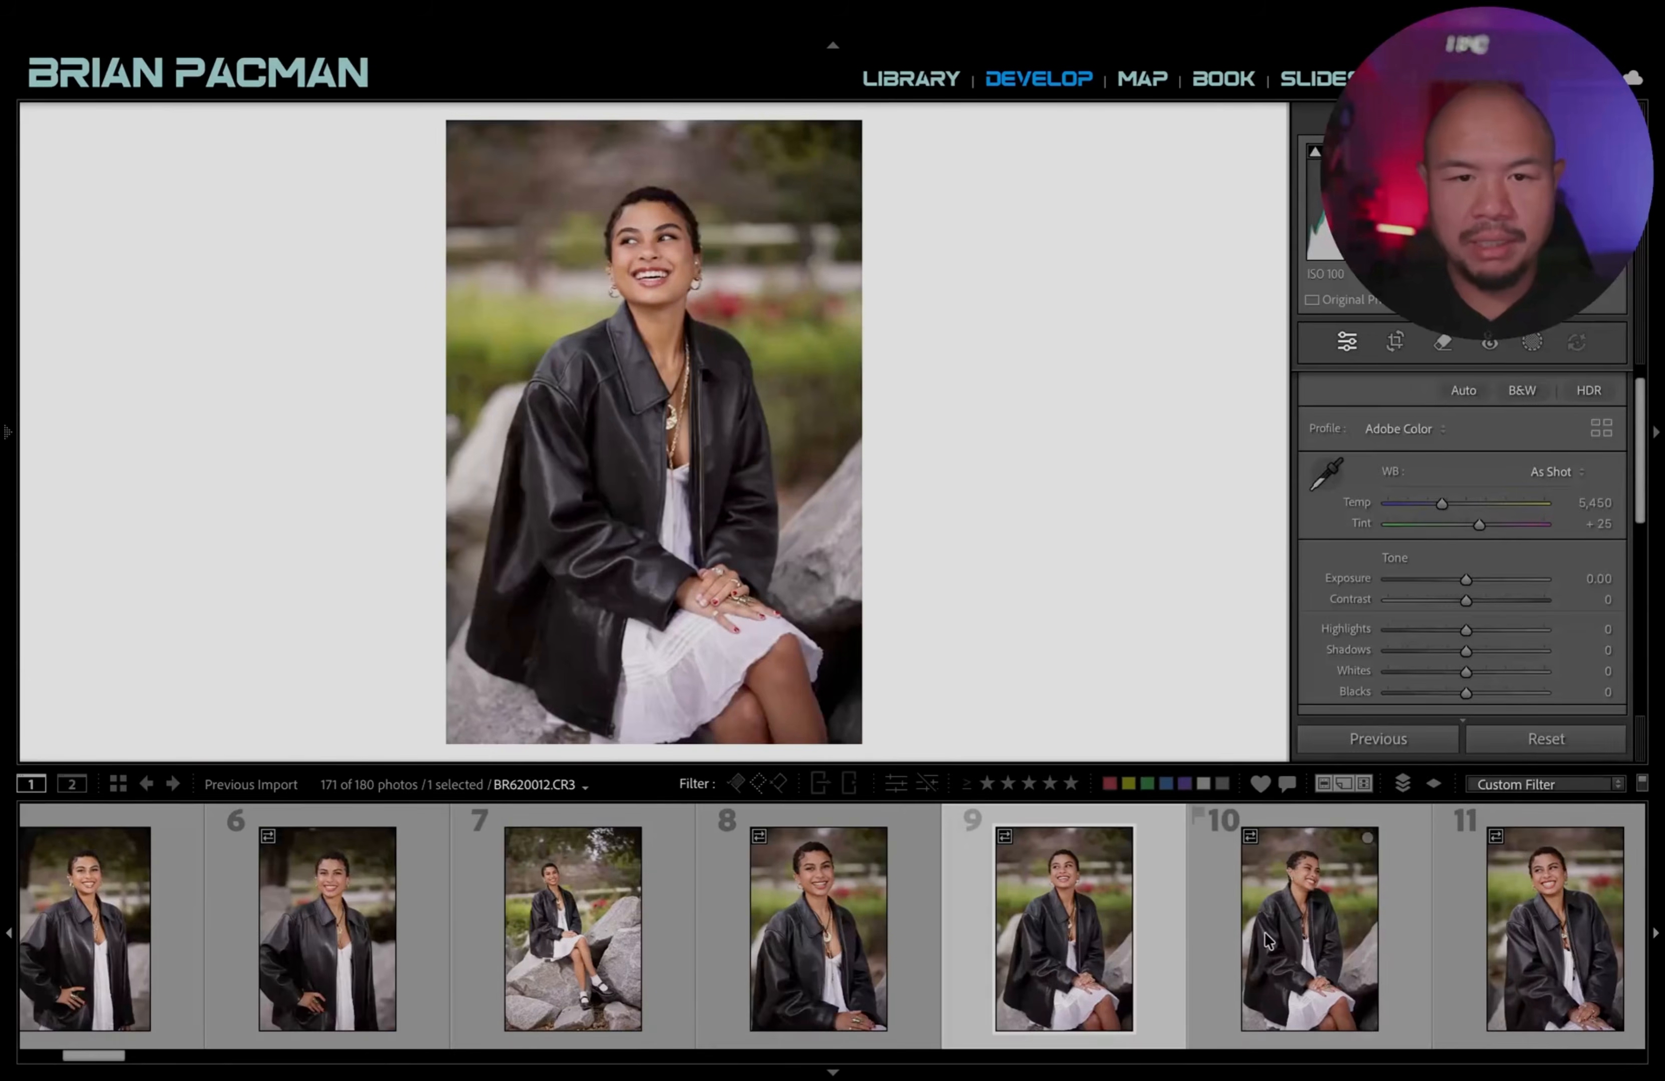
click(1264, 933)
scroll(1259, 938, down, 5)
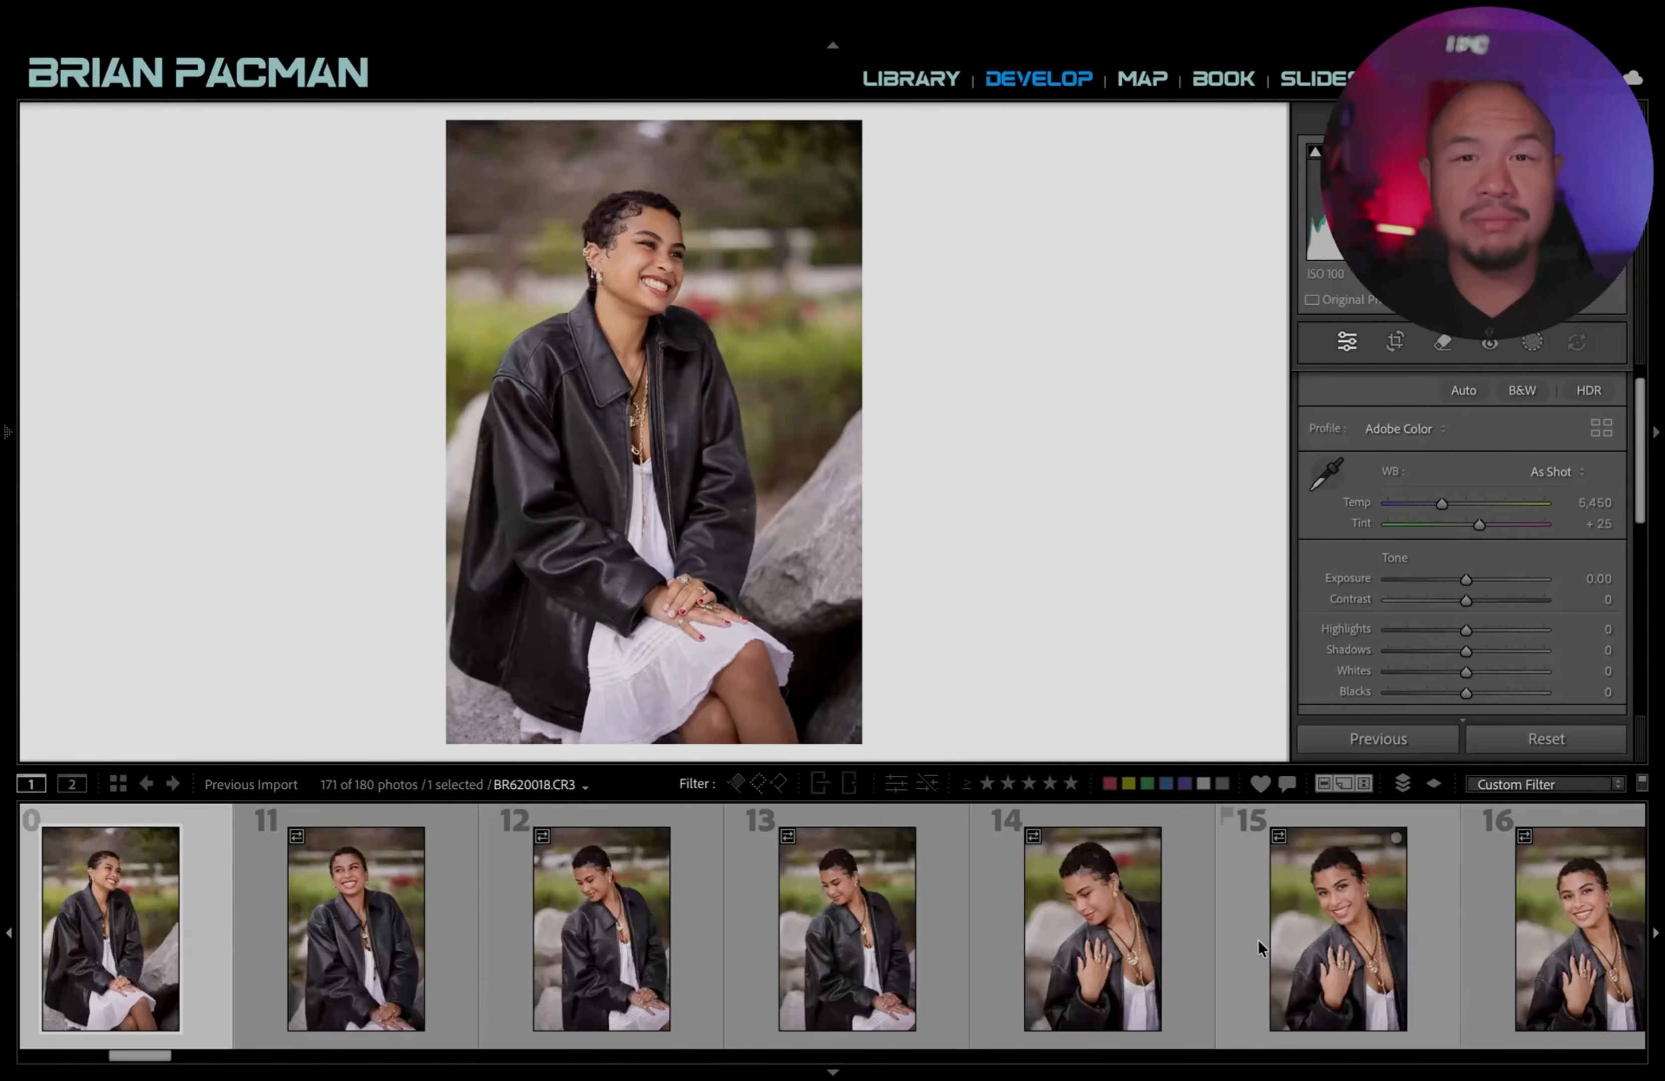
key(Home)
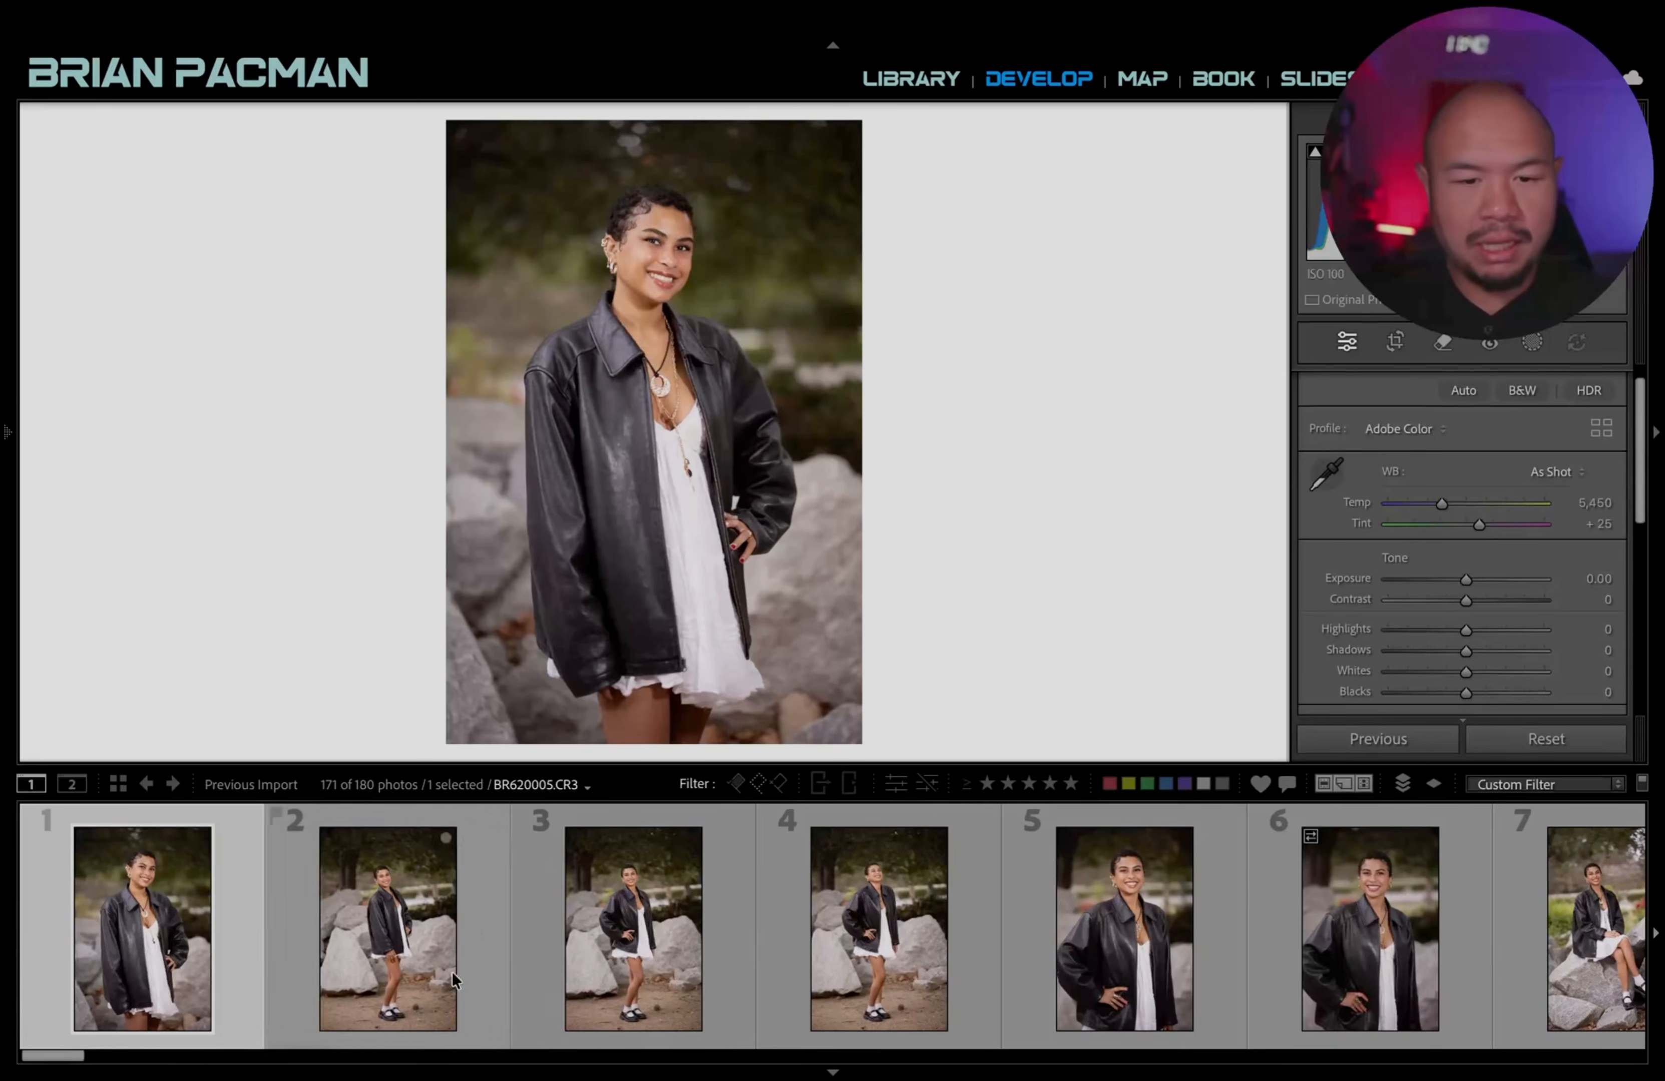
scroll(1064, 923, down, 4)
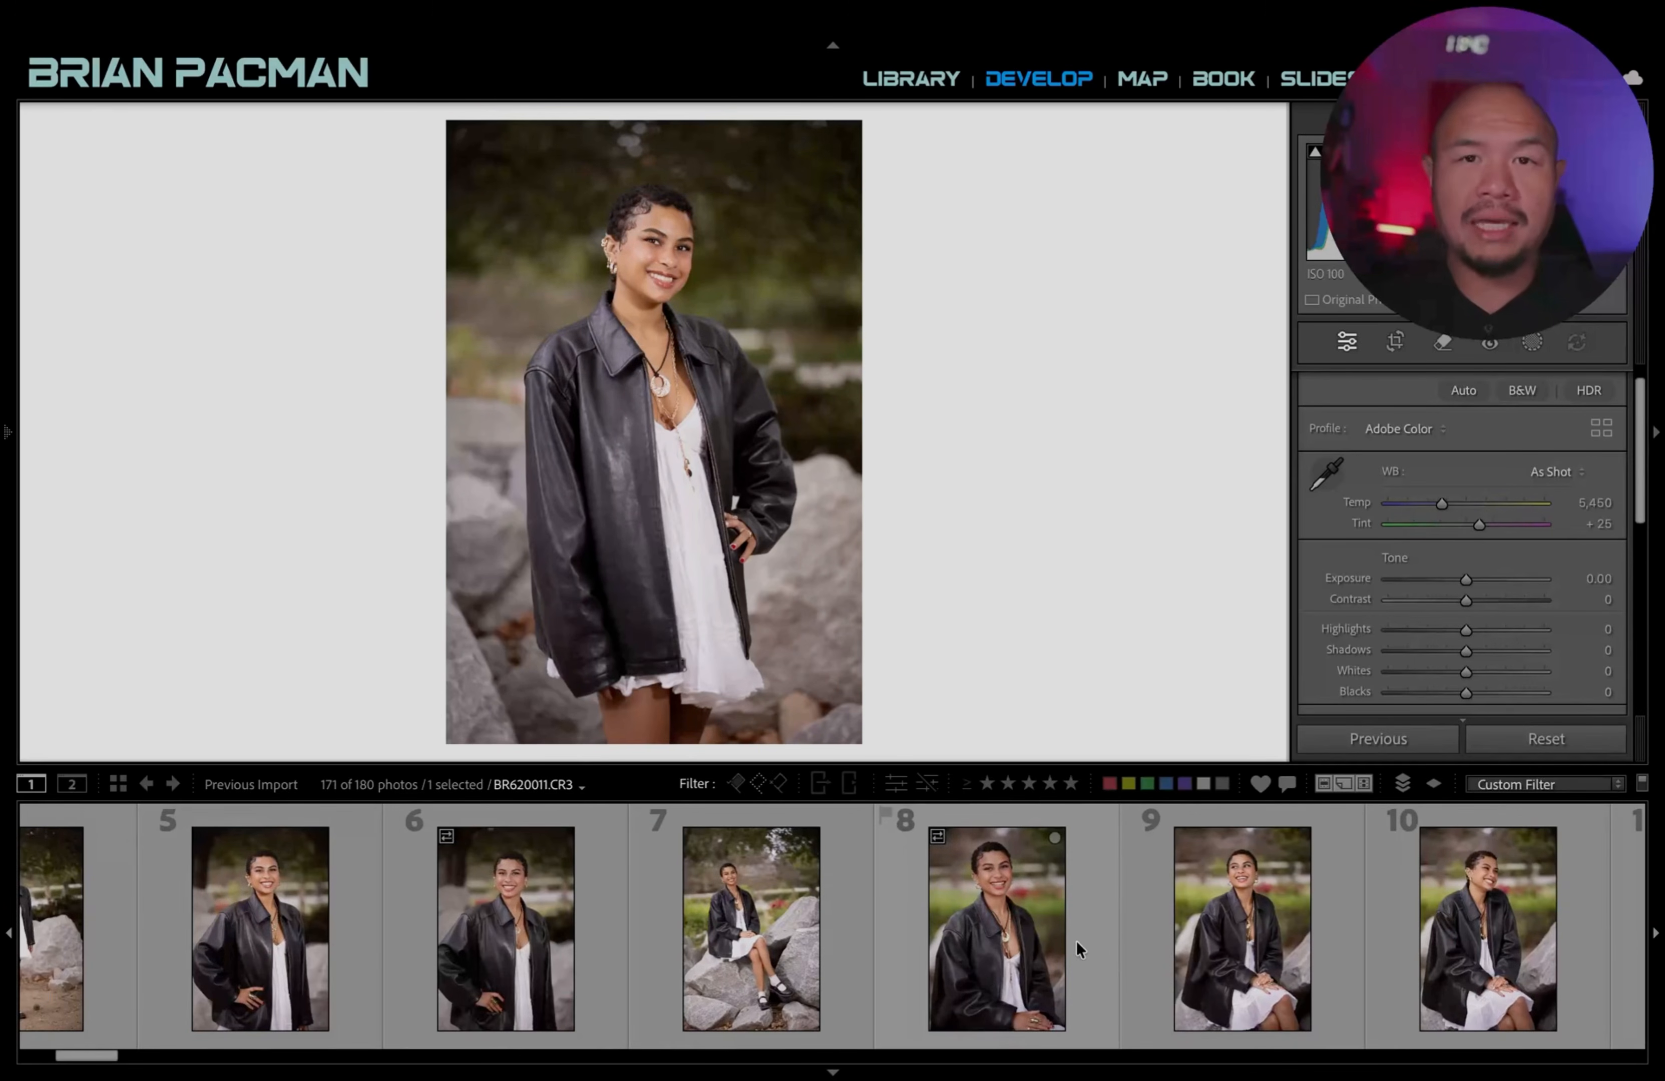
scroll(751, 940, up, 4)
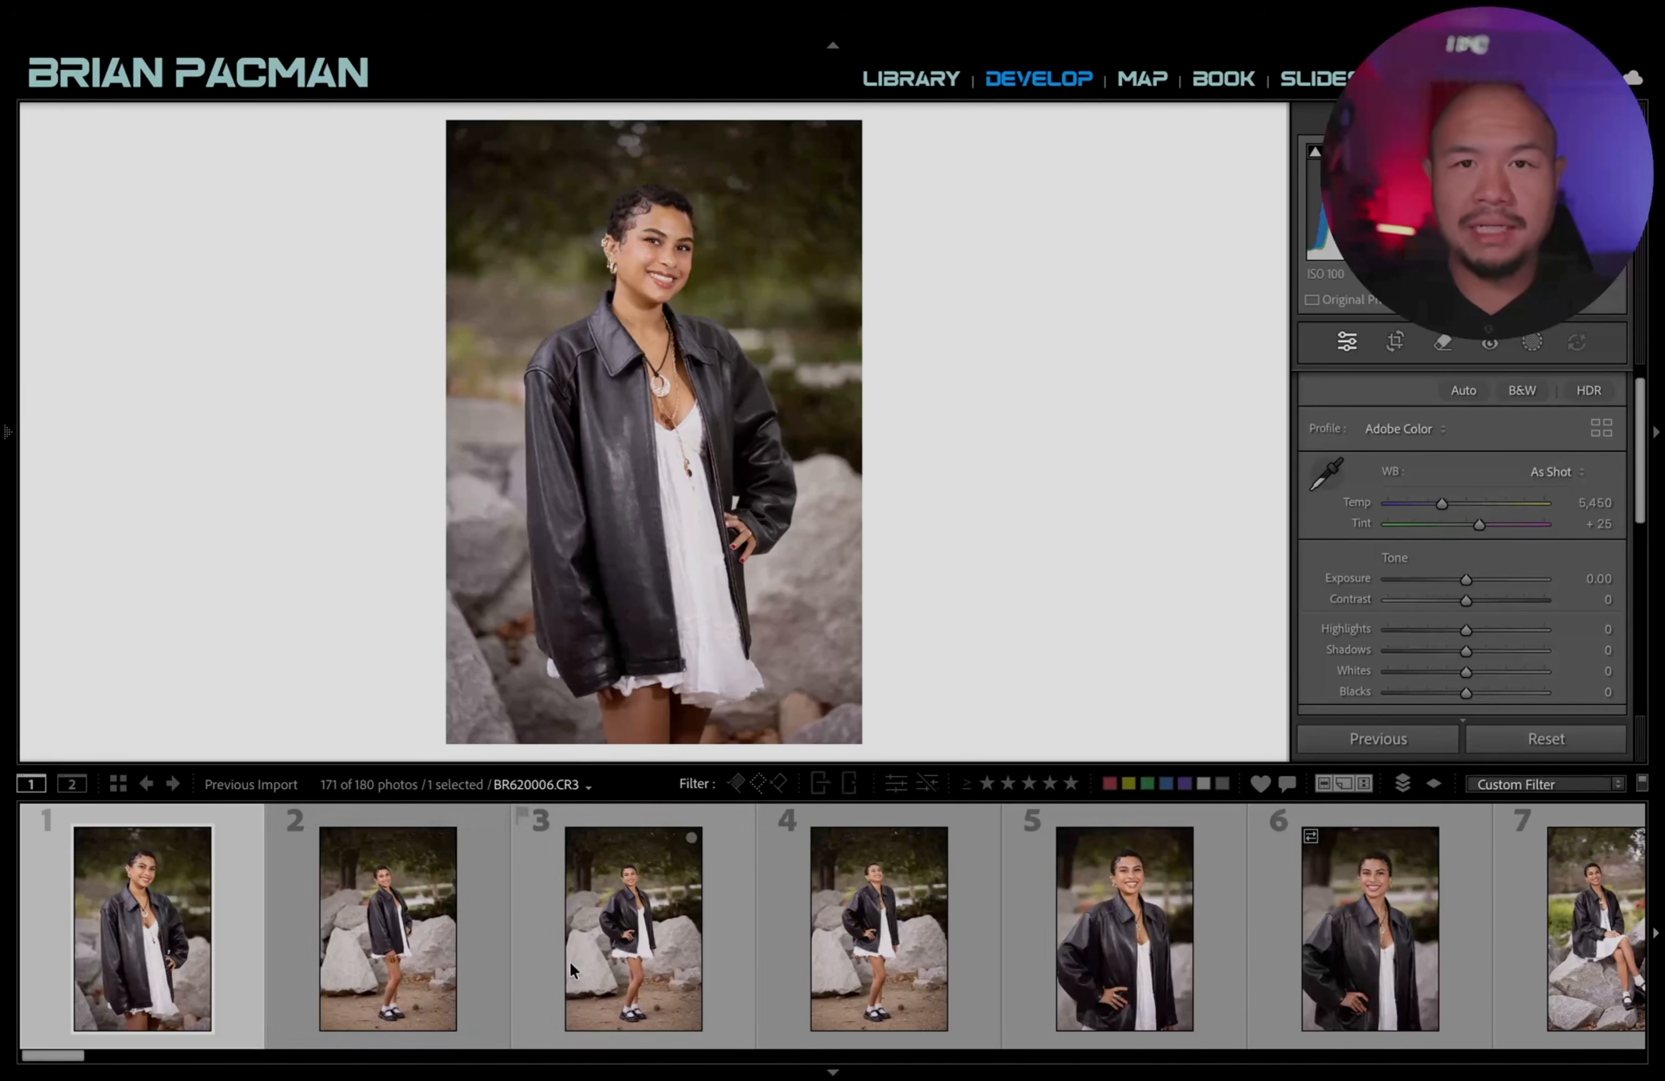
Select the first four portraits and try a synchronized exposure change across them.
click(340, 929)
click(201, 922)
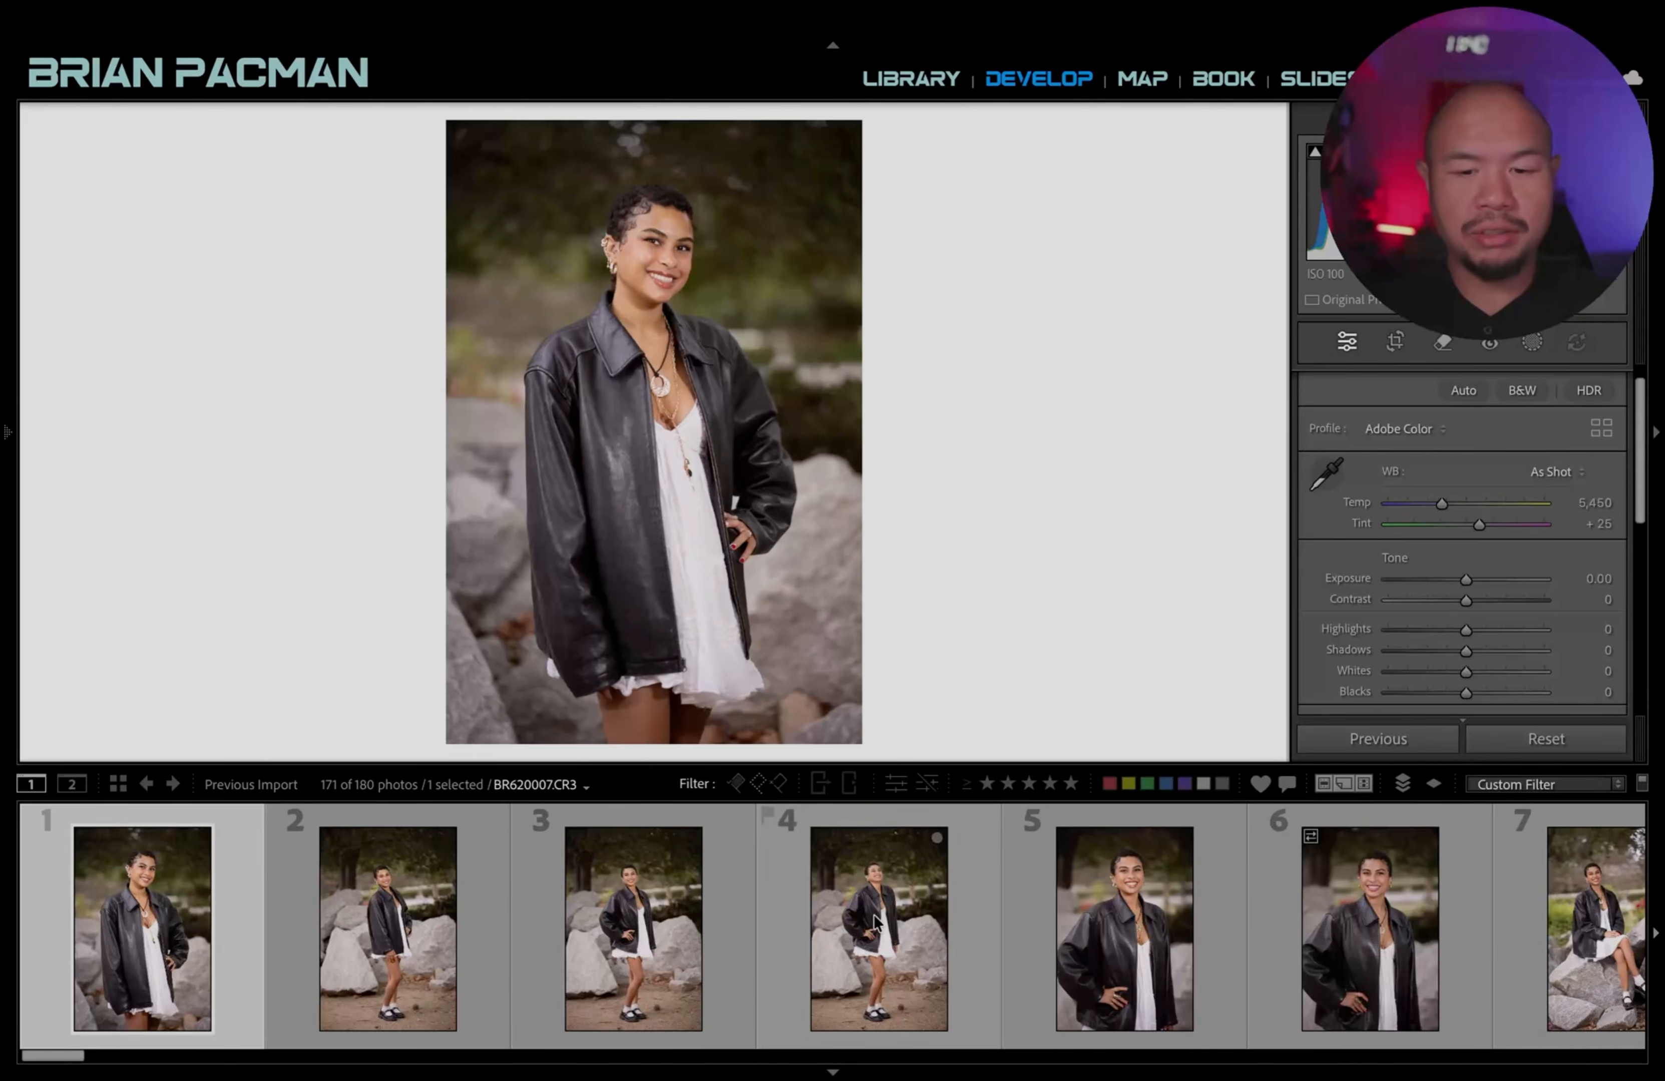
shift+click(779, 983)
drag(1441, 581, 1471, 579)
double_click(1321, 579)
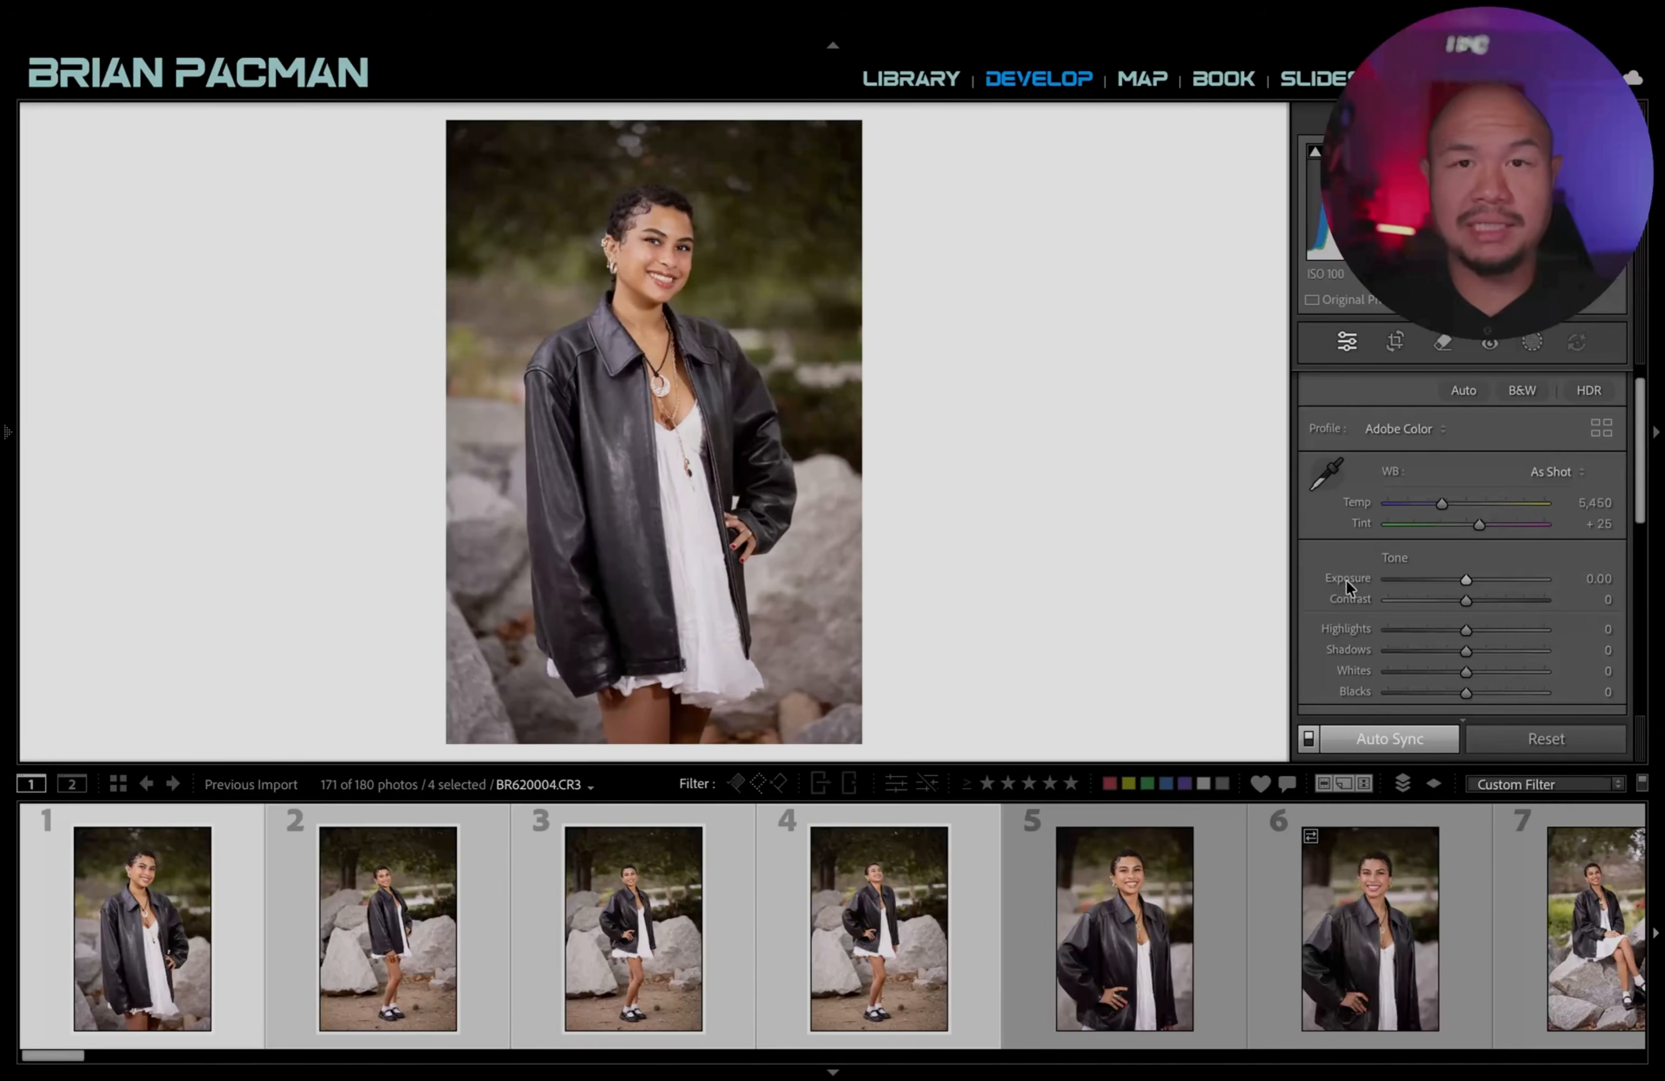
Choose the full-length portrait BR620005.CR3 and set its white balance temperature to 5,056.
click(1123, 926)
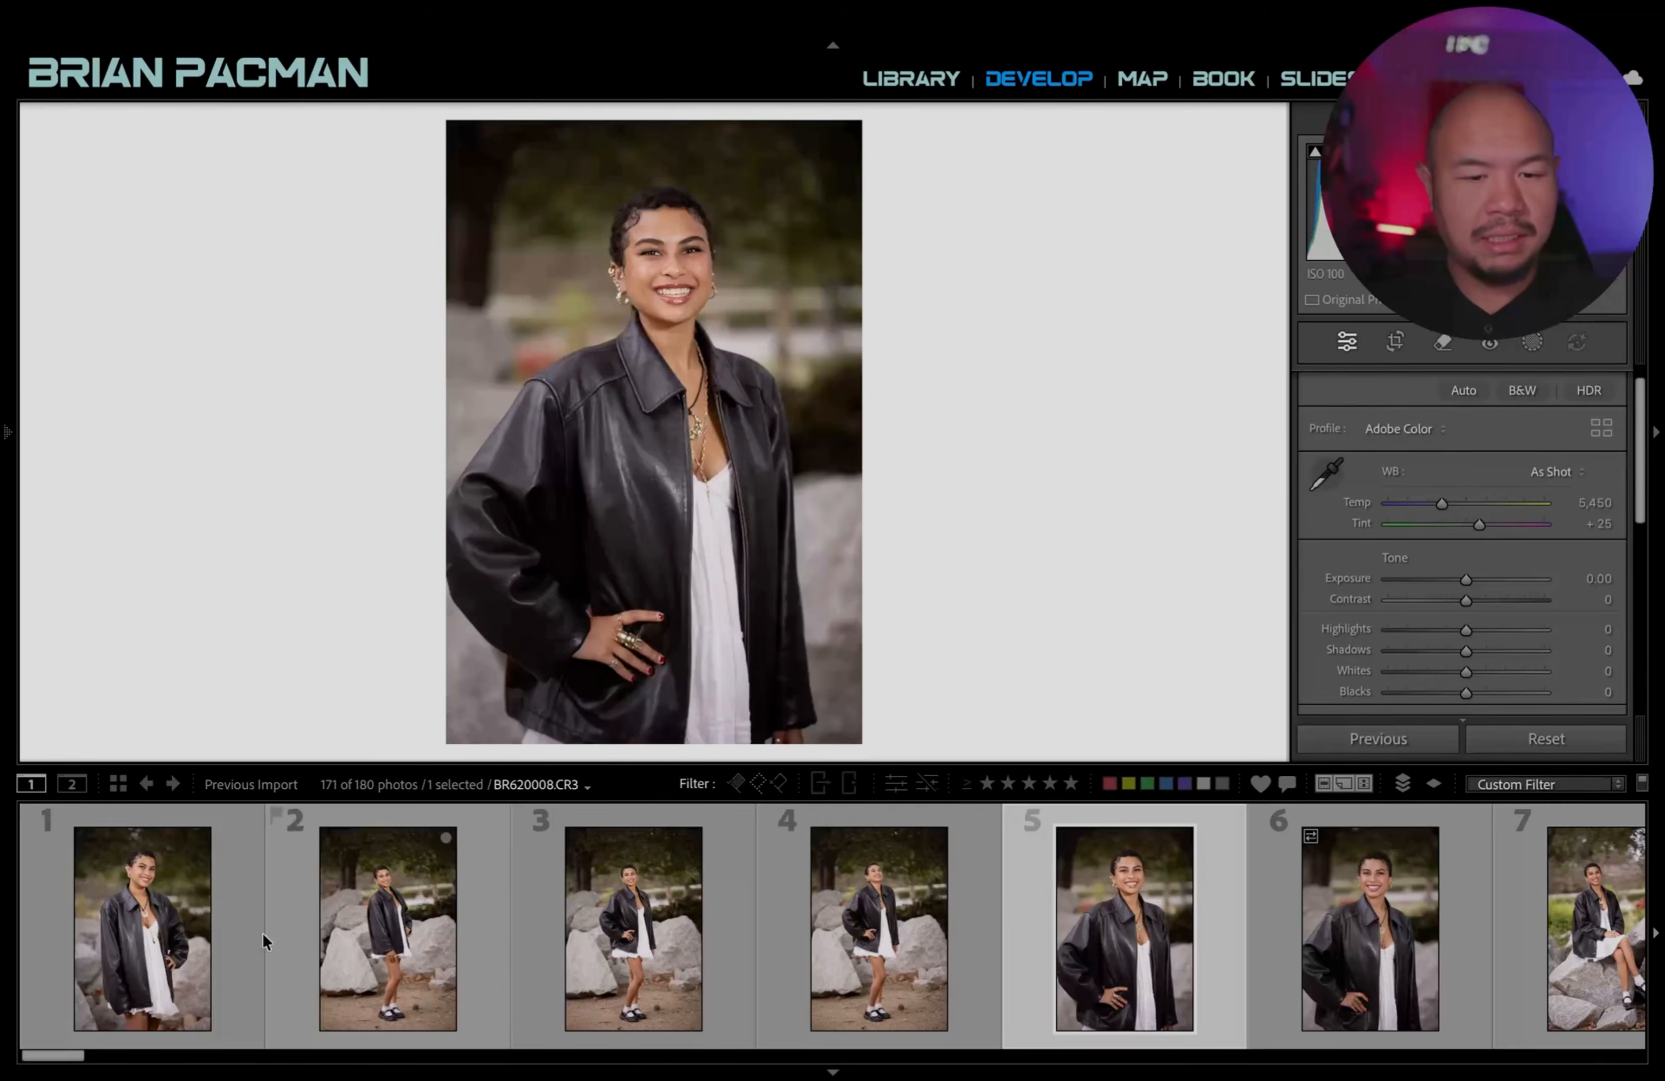
click(179, 941)
click(344, 937)
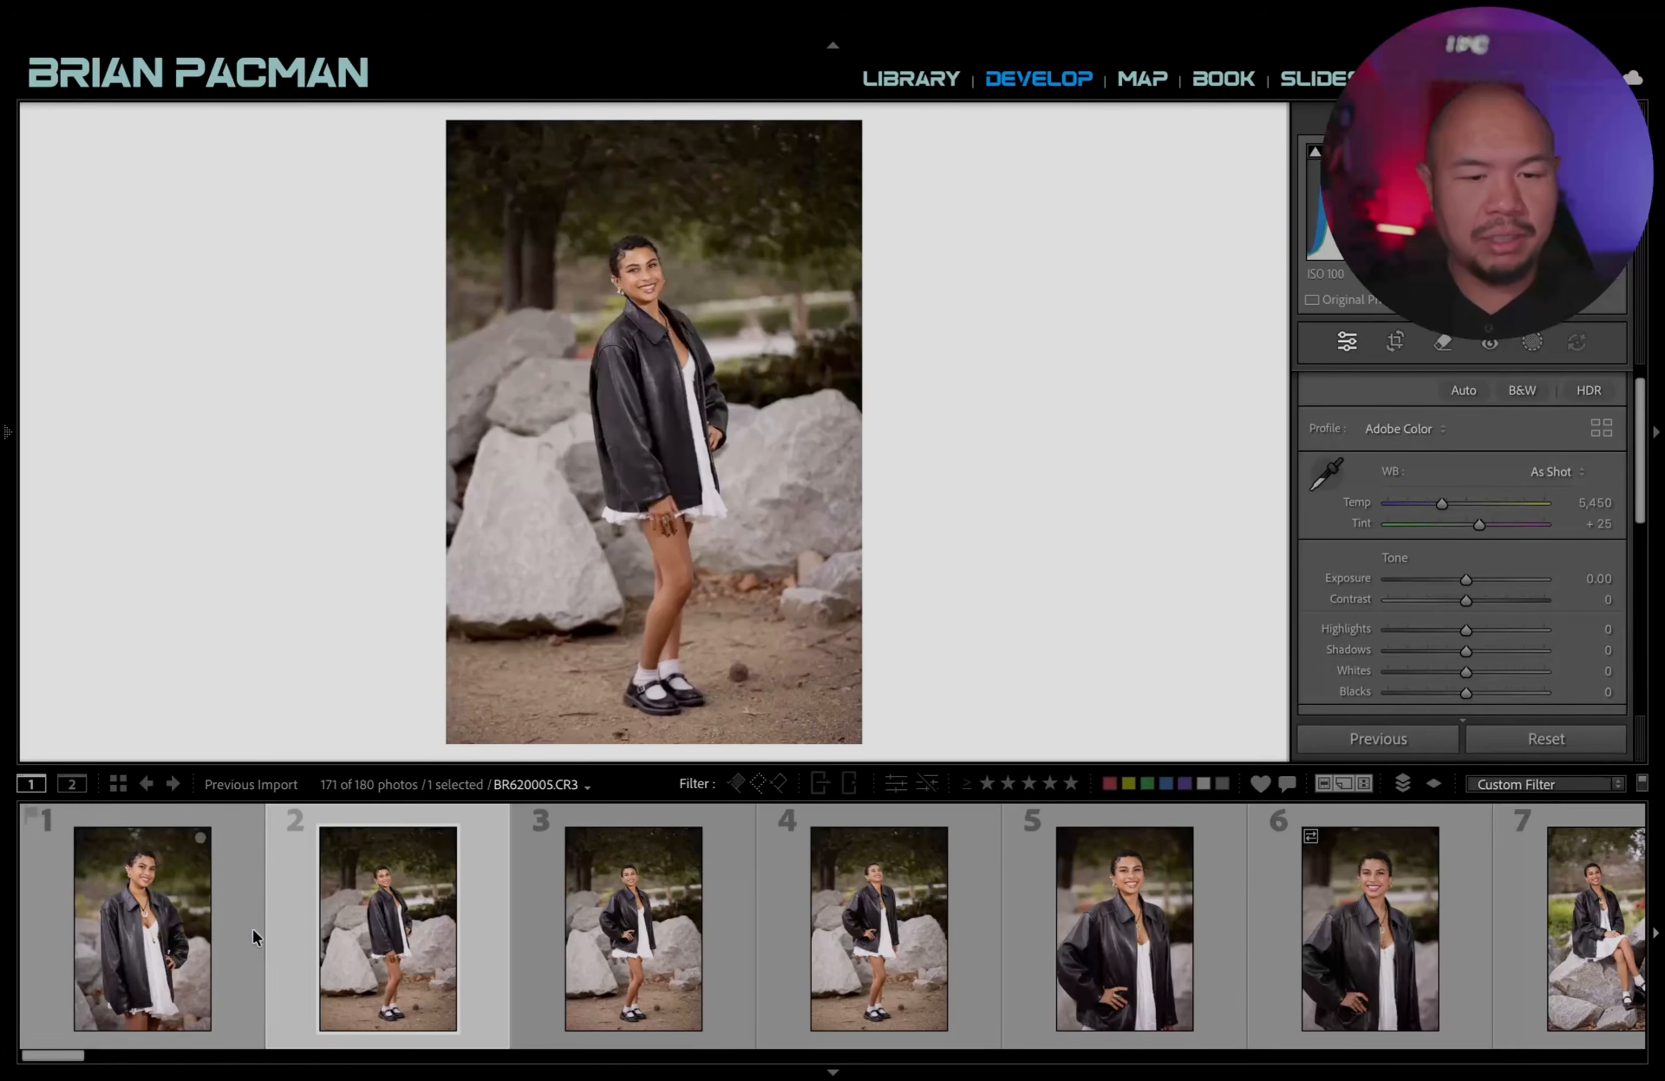
click(178, 970)
click(354, 932)
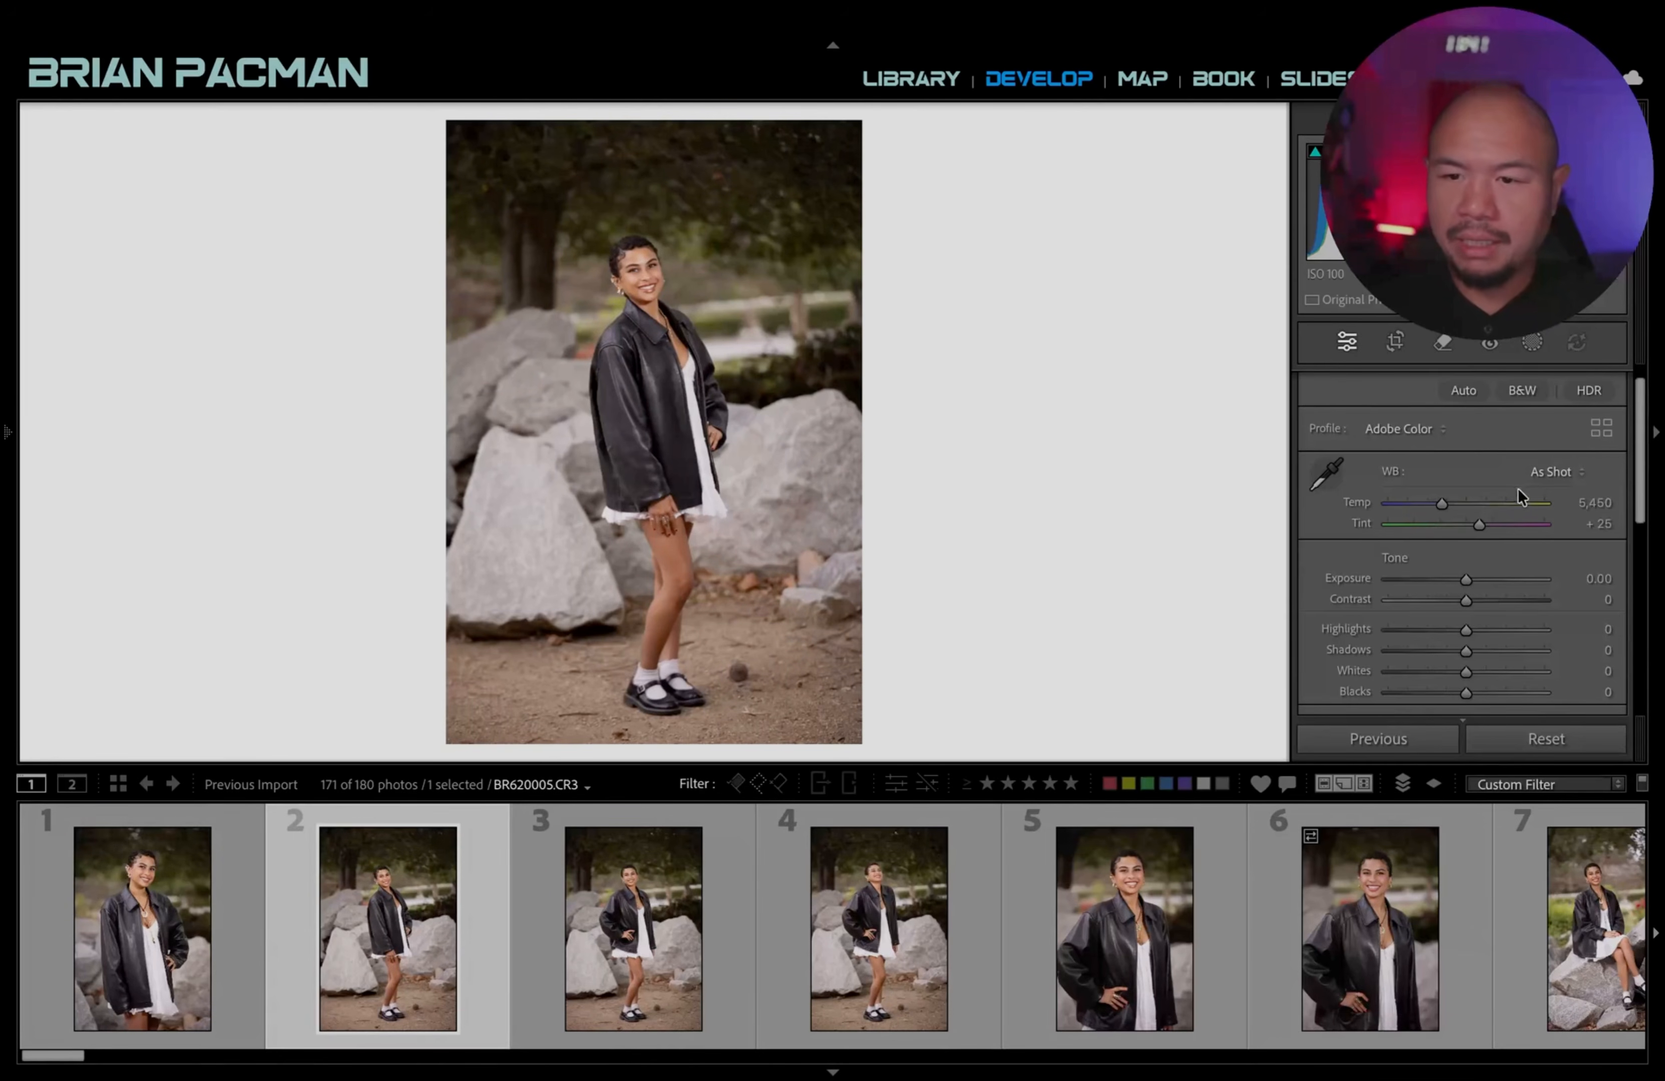
click(640, 288)
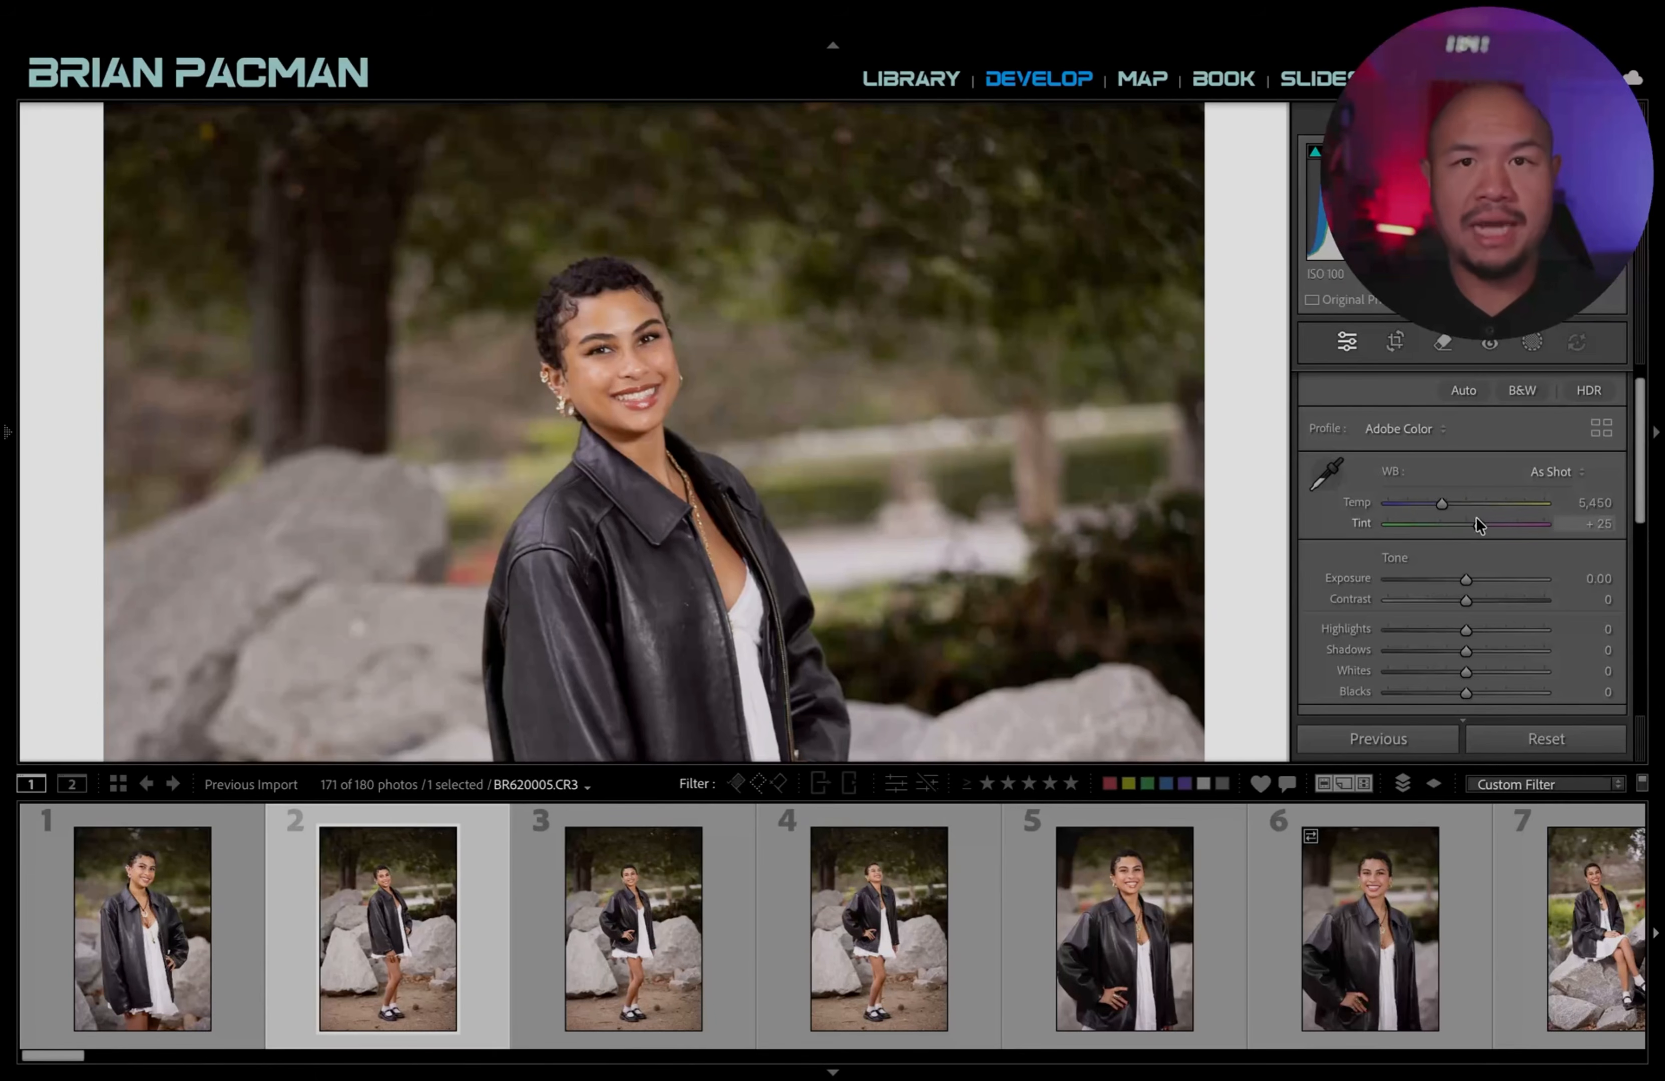
drag(1438, 504, 1431, 510)
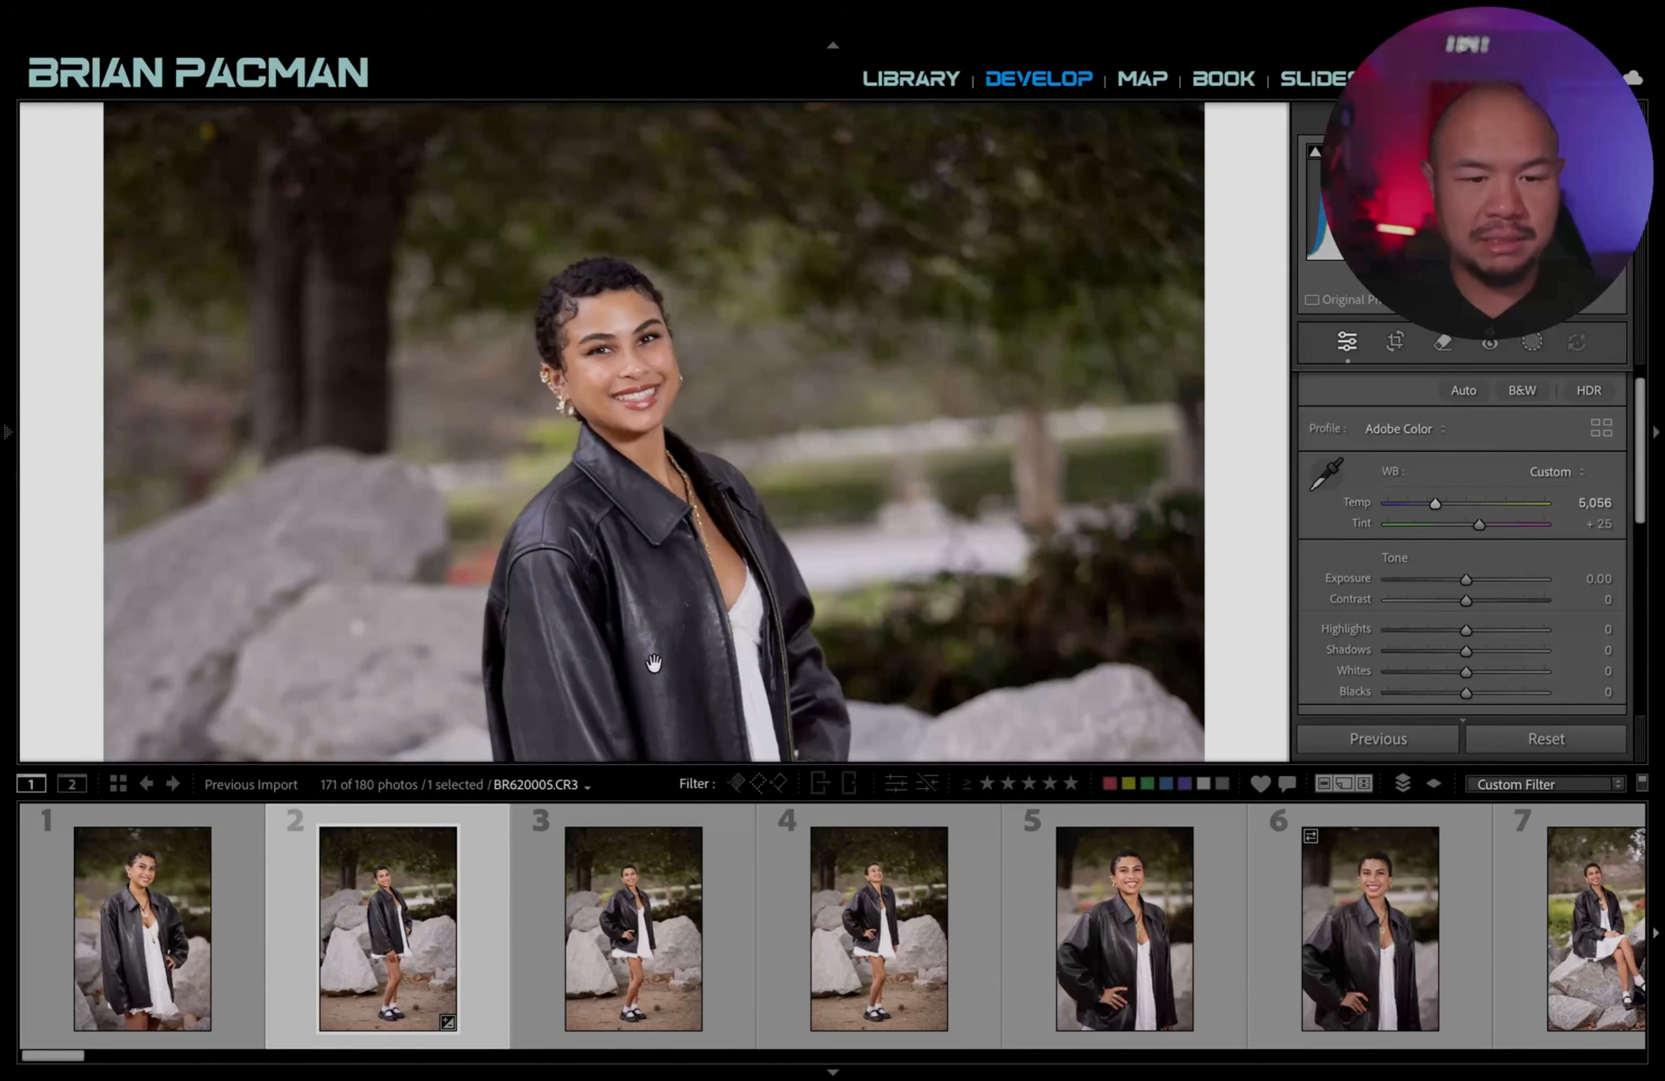
Compare the full-length portrait before and after side by side while trying a tint of +28.
key(y)
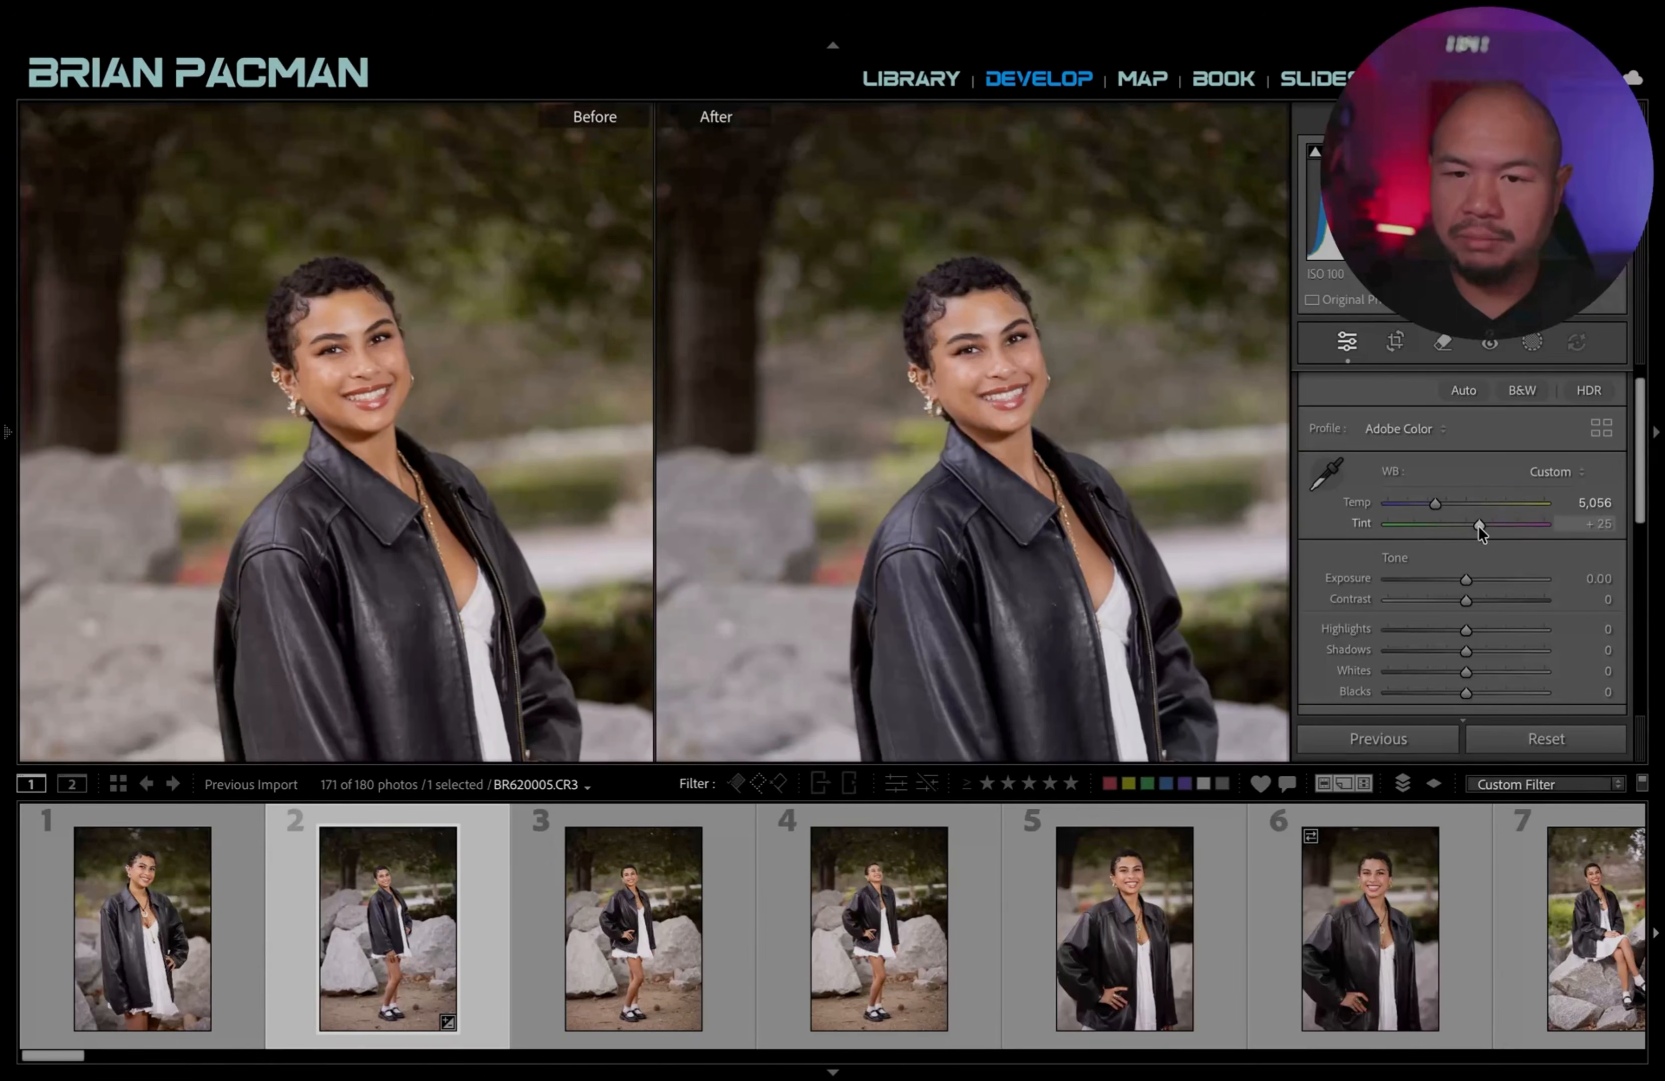
drag(1479, 527, 1475, 529)
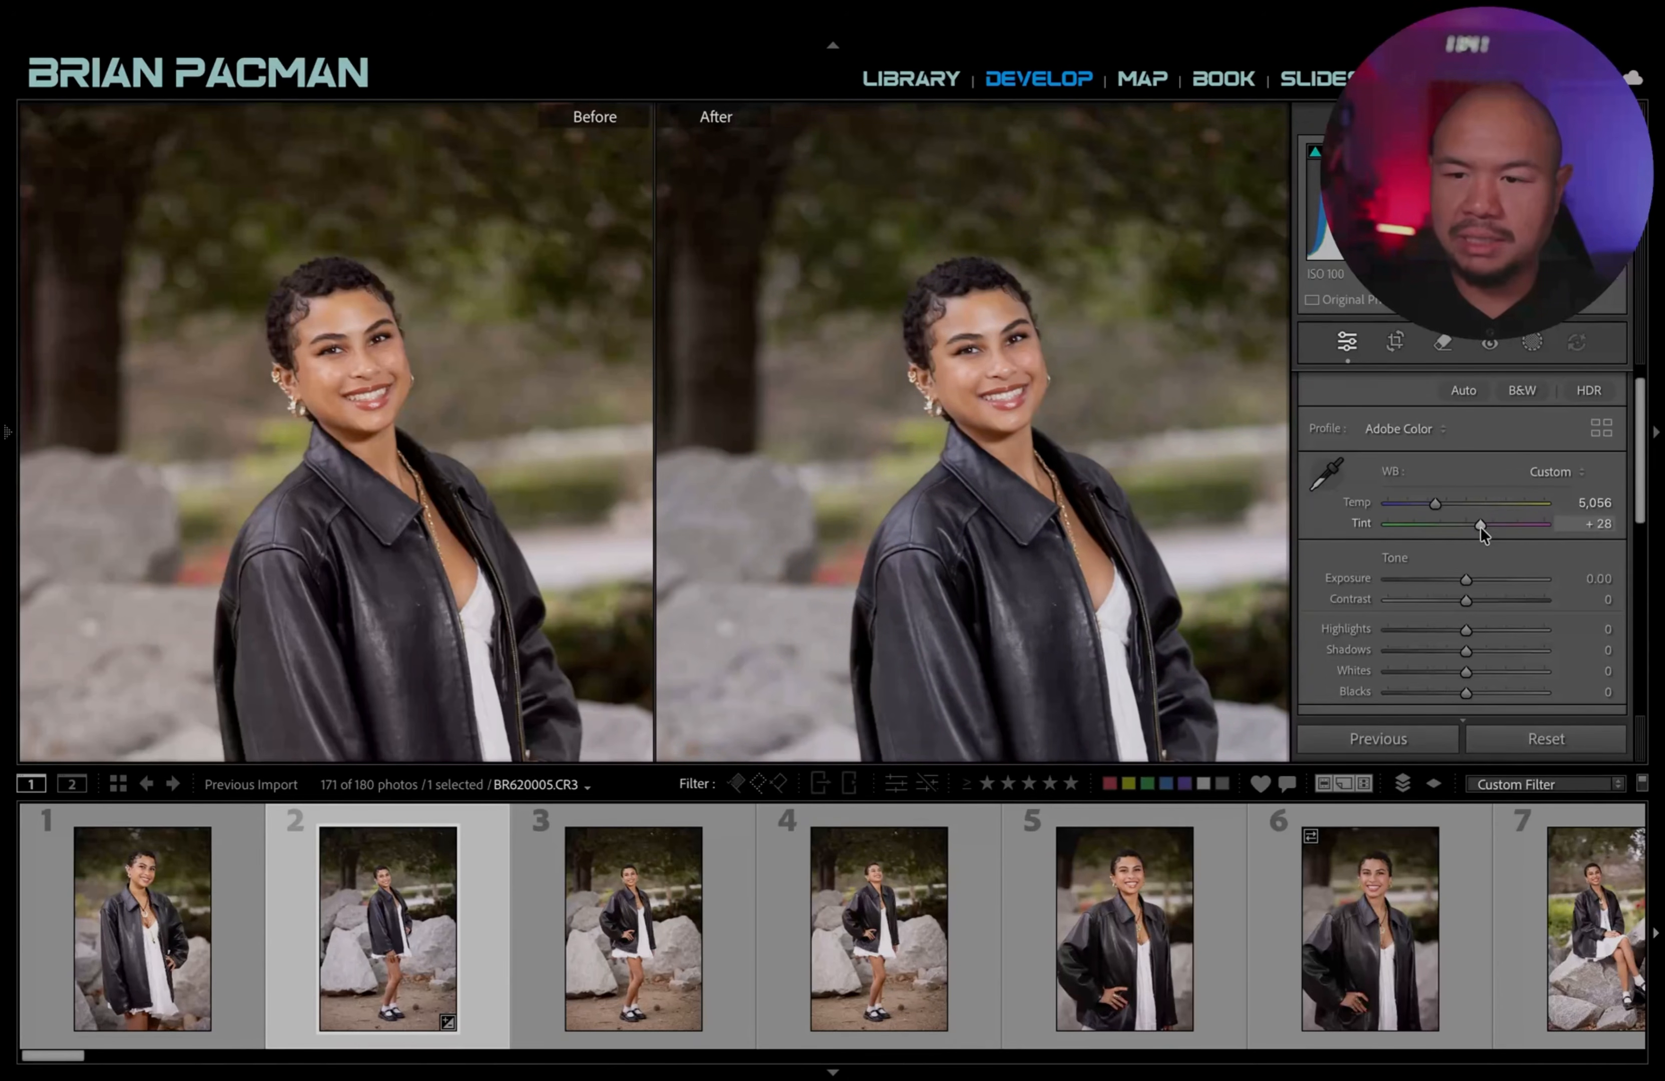
drag(1480, 528, 1478, 529)
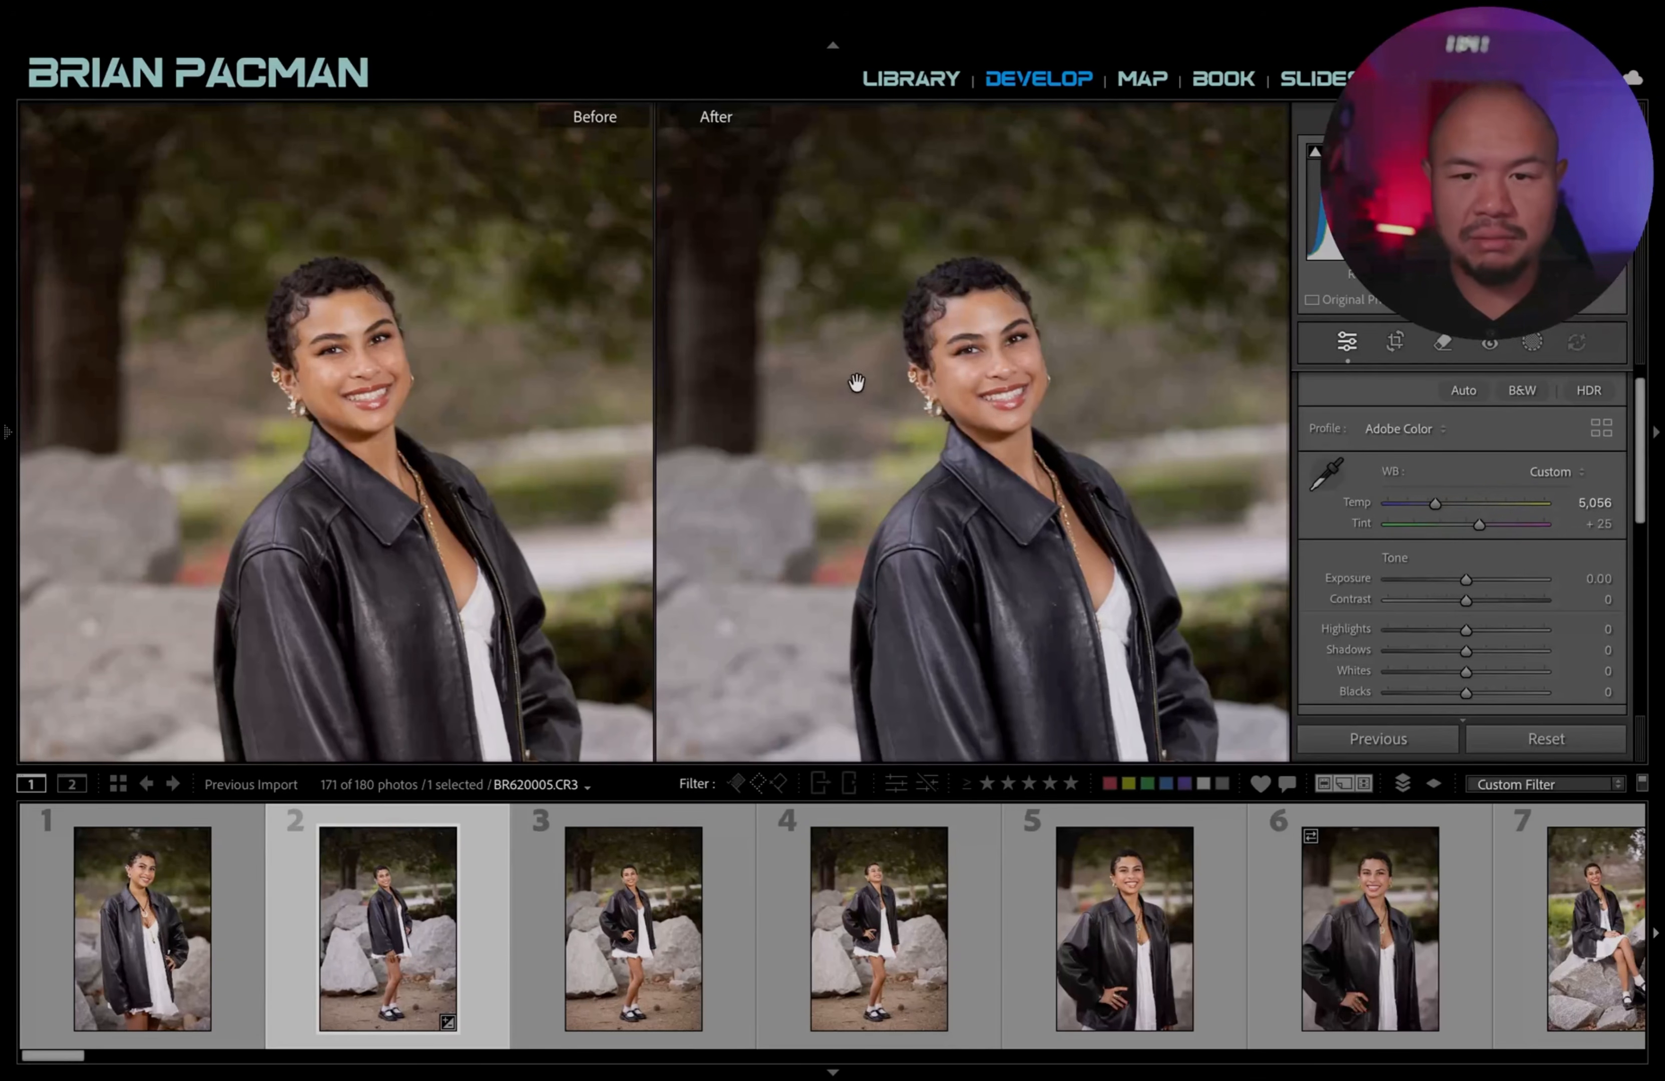
key(y)
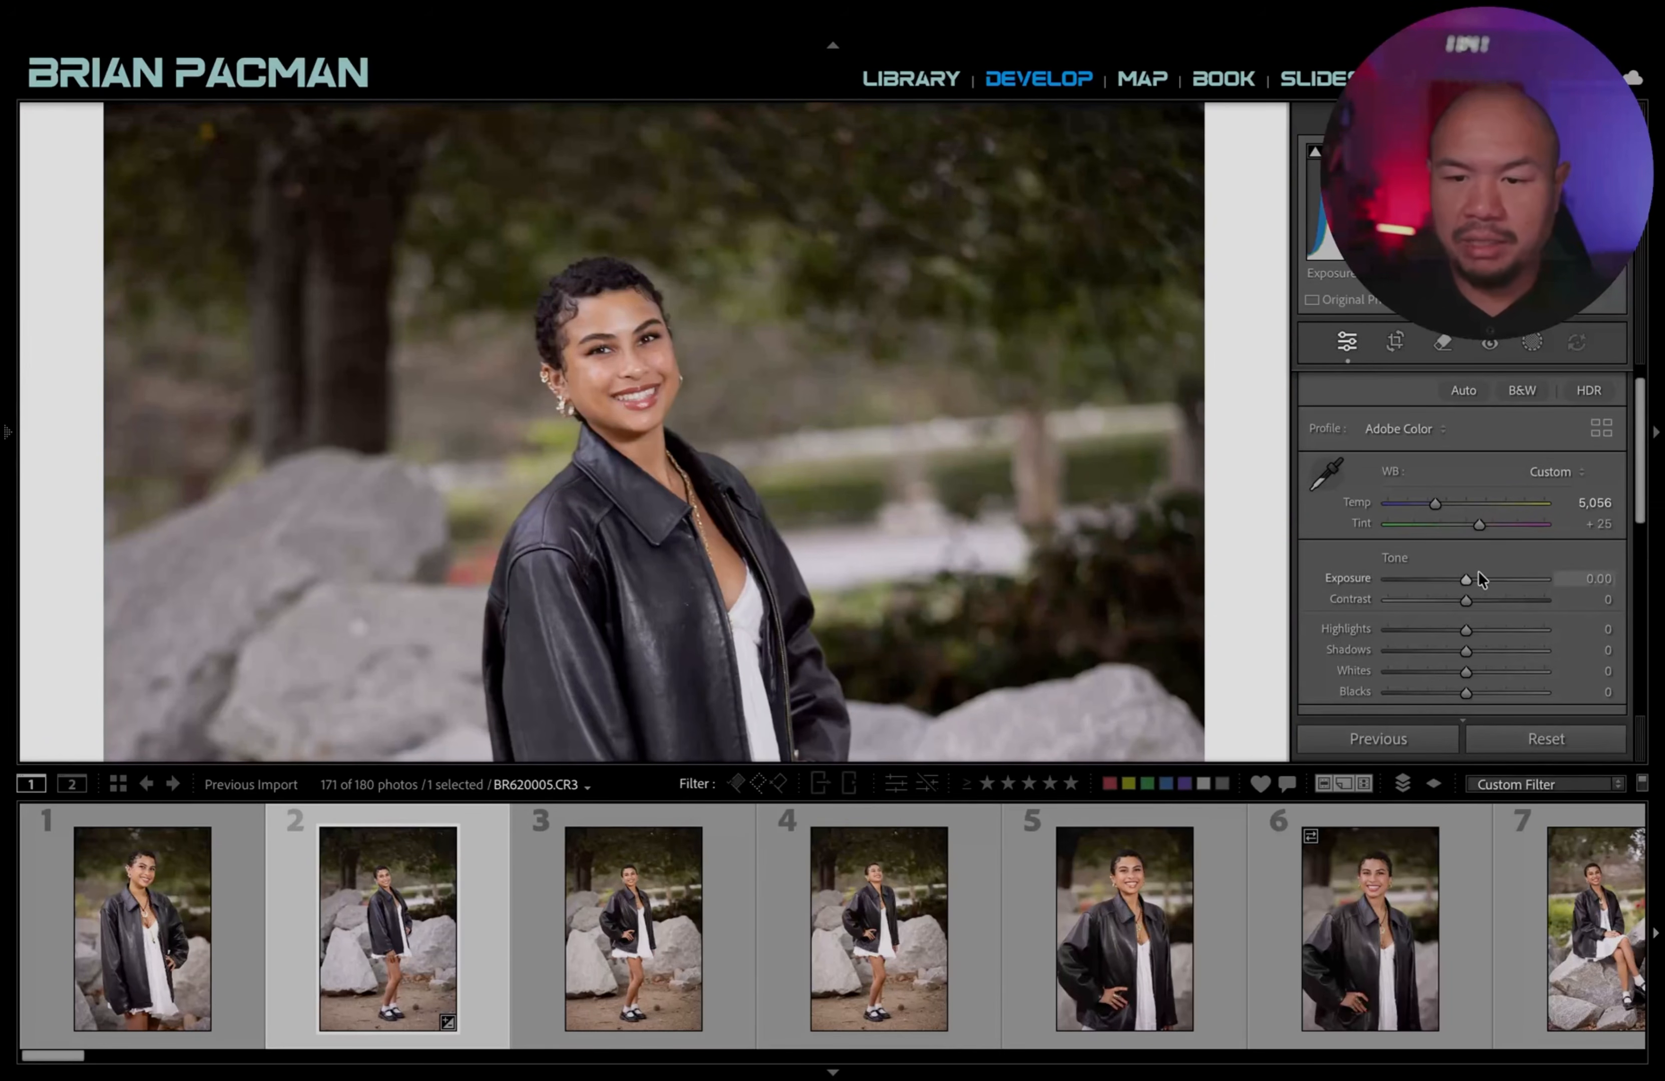
Examine the face, leather jacket, white dress and surrounding rocks in the full-length portrait BR620005.CR3 up close.
drag(850, 542, 888, 588)
click(888, 587)
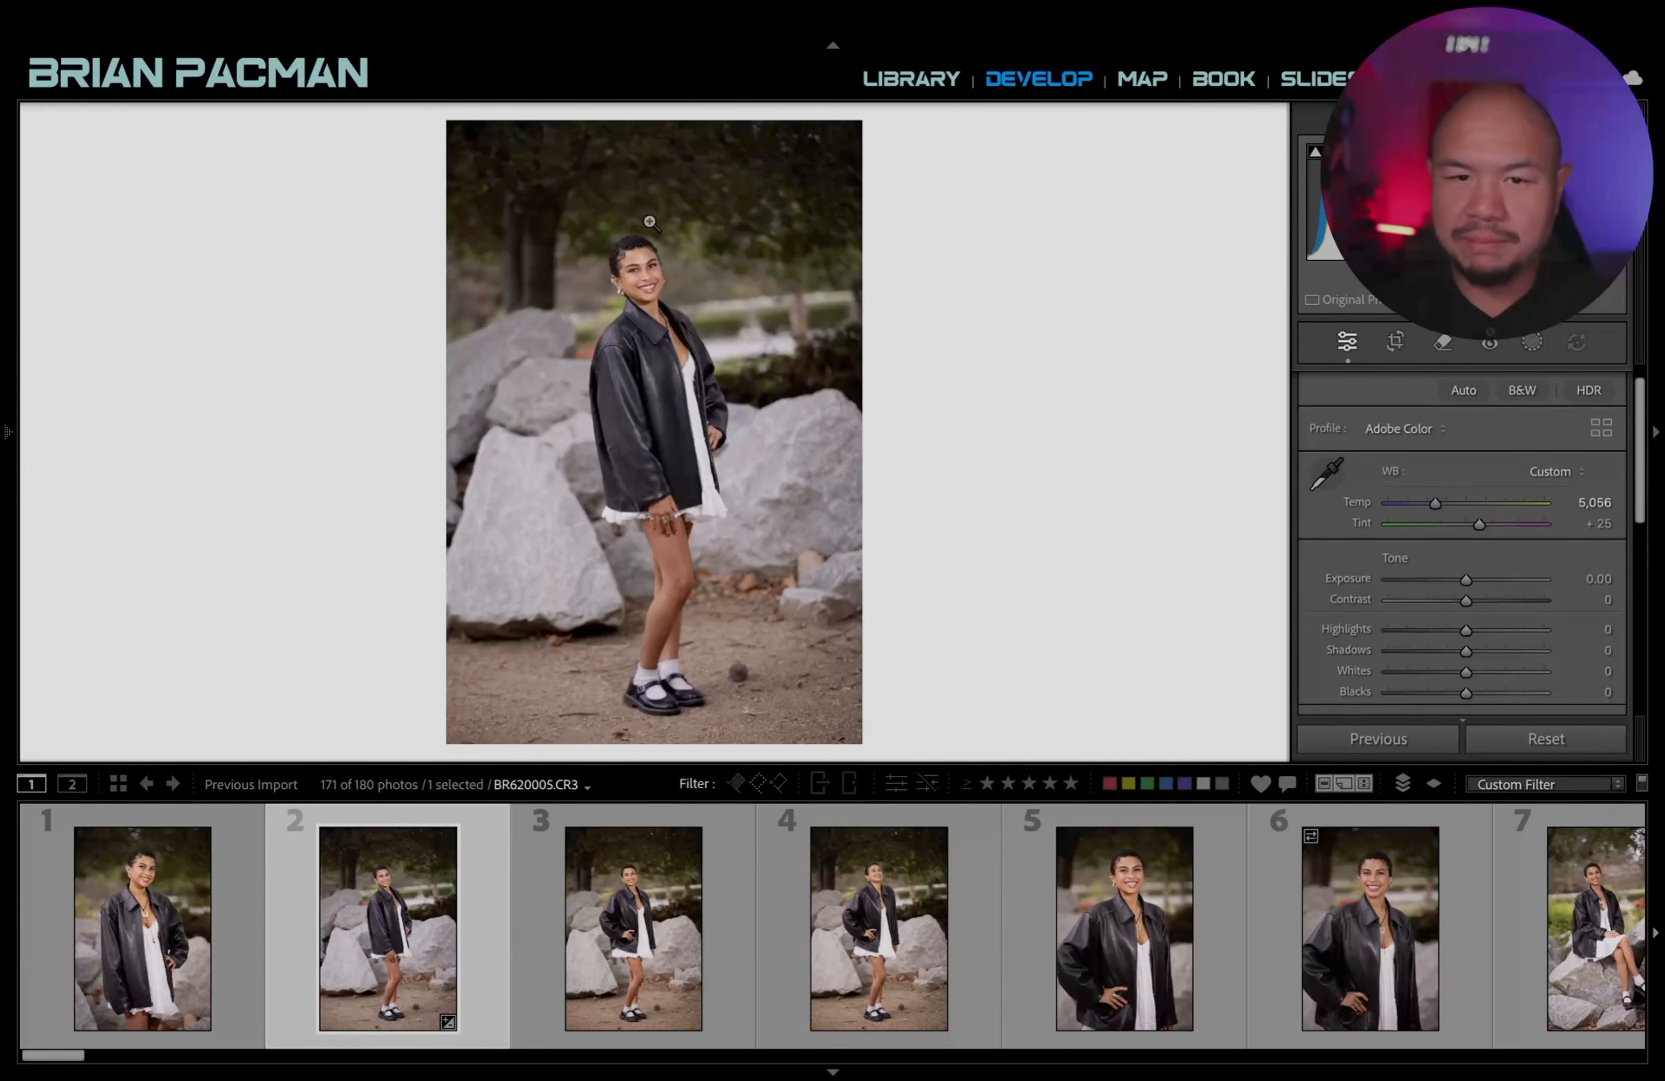
click(650, 311)
drag(796, 512, 848, 218)
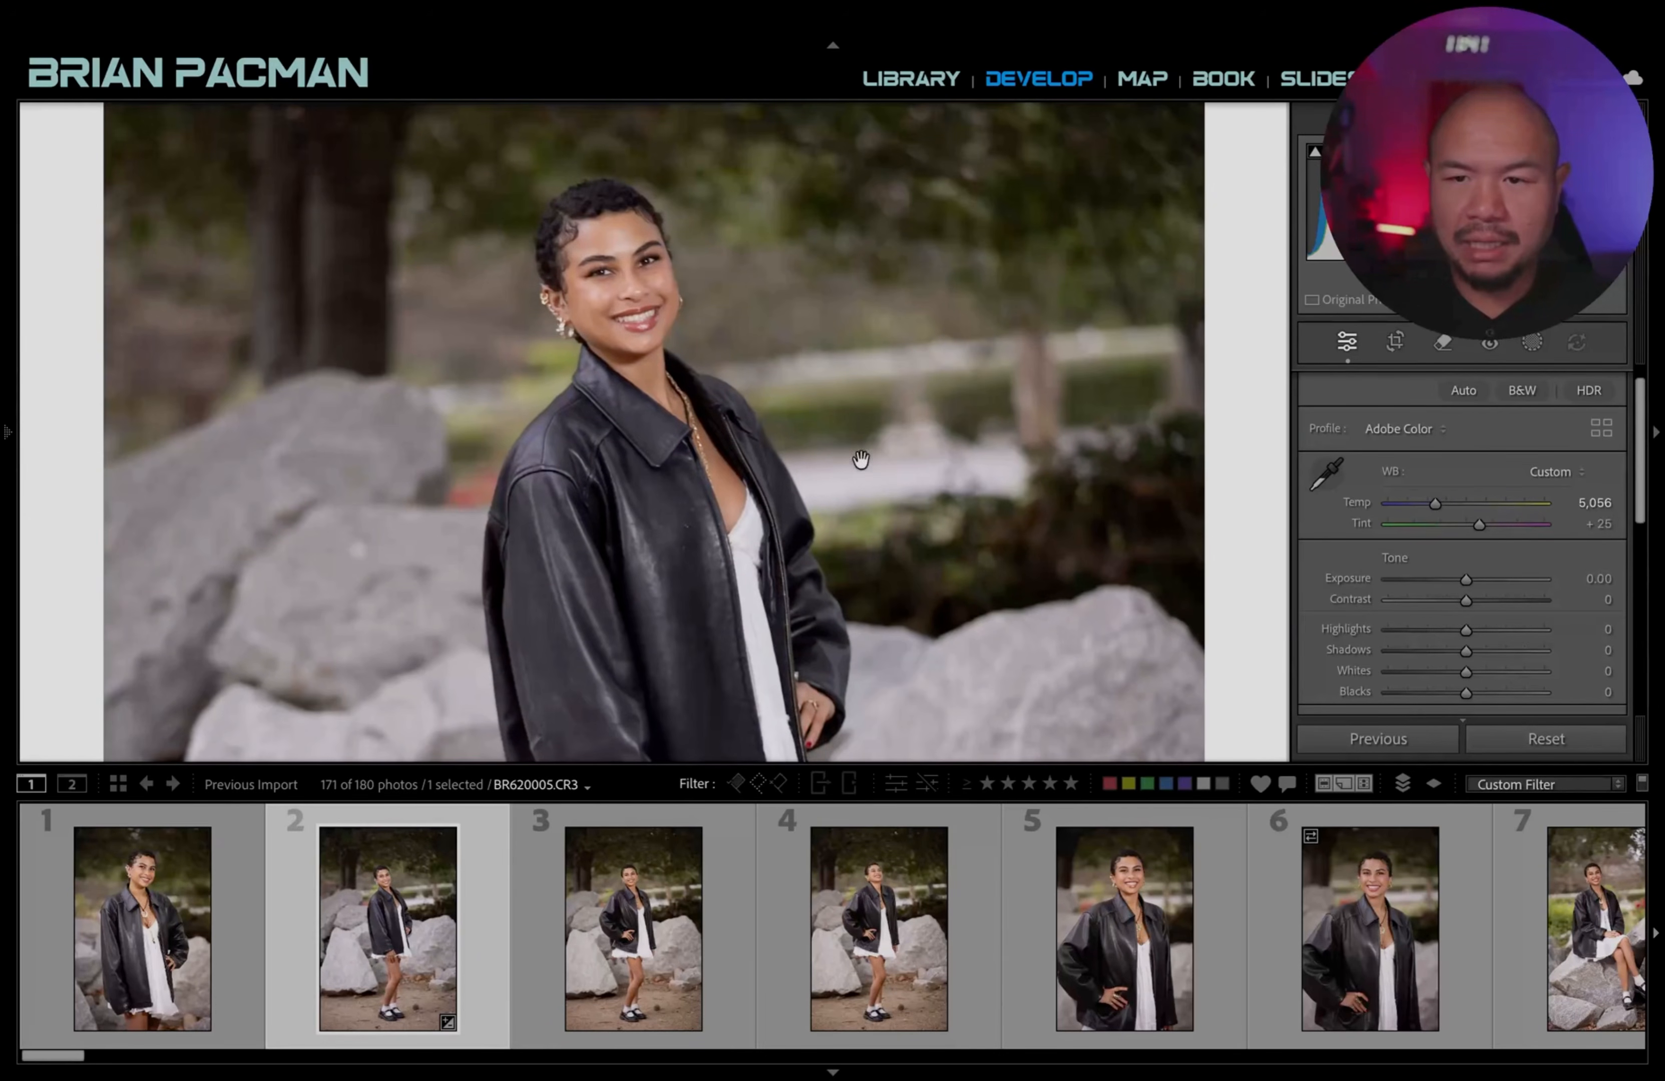
mouse_move(1456, 605)
mouse_down()
mouse_move(1490, 605)
mouse_move(1462, 611)
mouse_up()
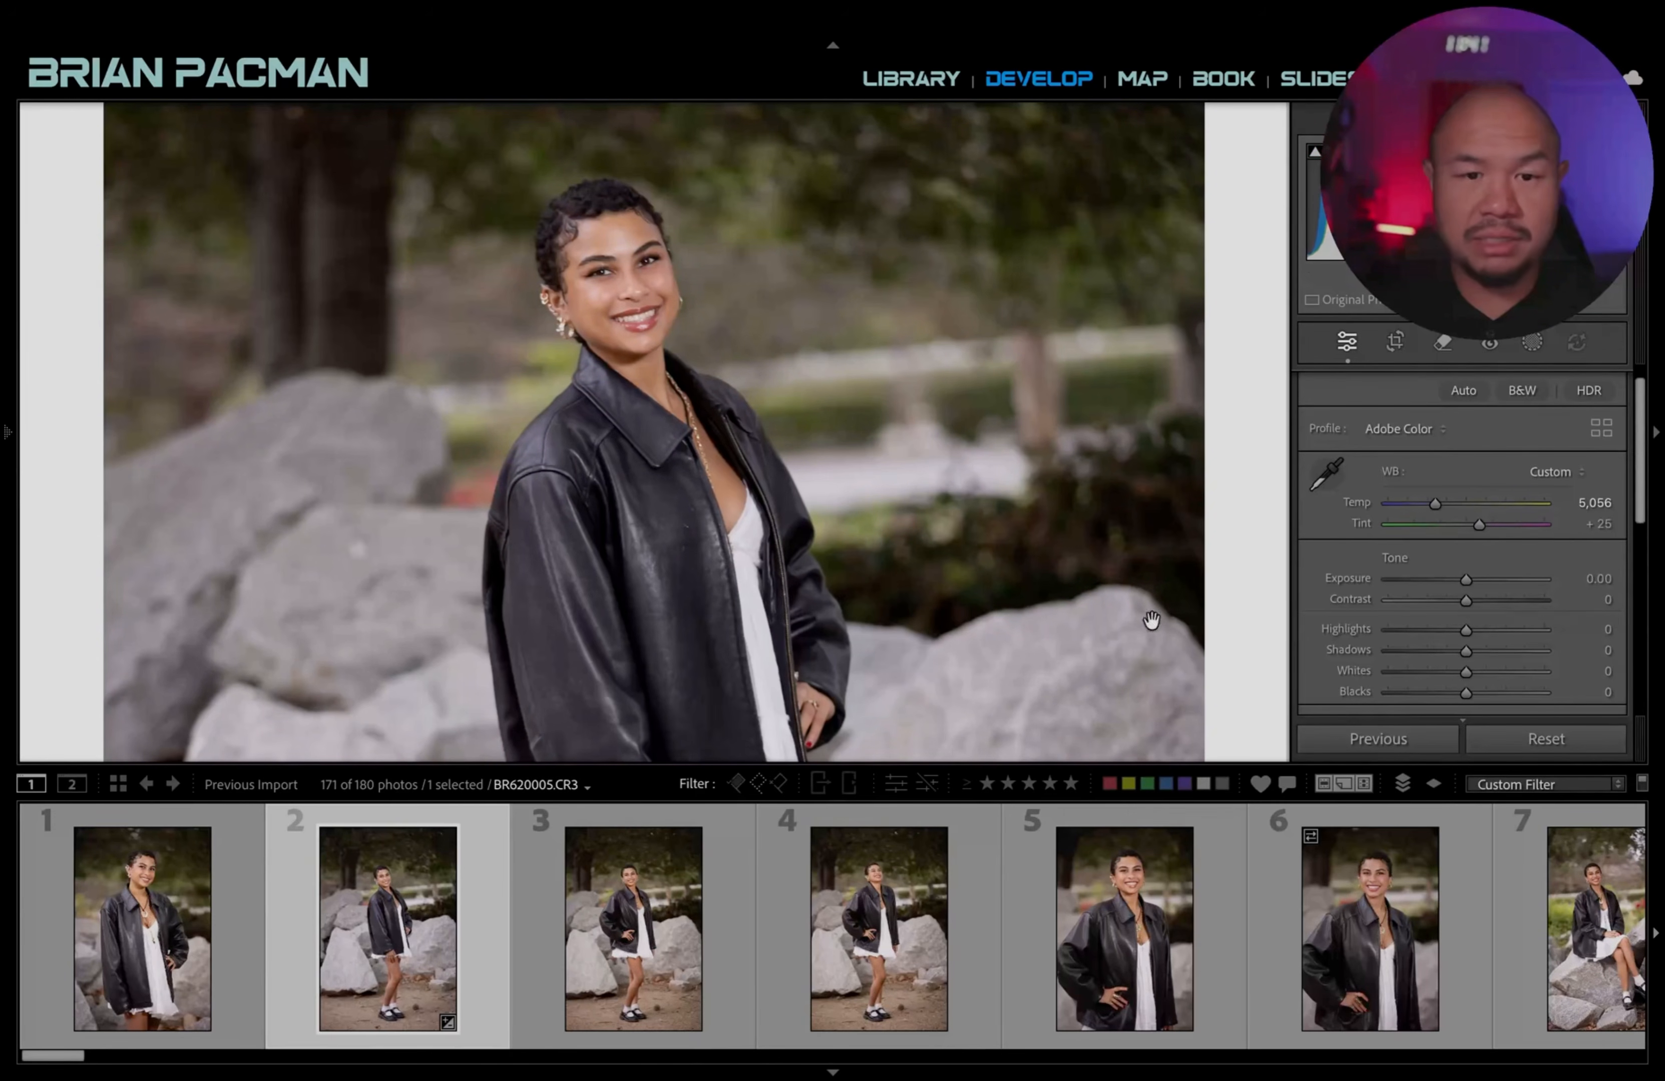
scroll(1472, 624, down, 2)
drag(922, 555, 901, 232)
drag(1004, 618, 906, 293)
drag(836, 140, 706, 443)
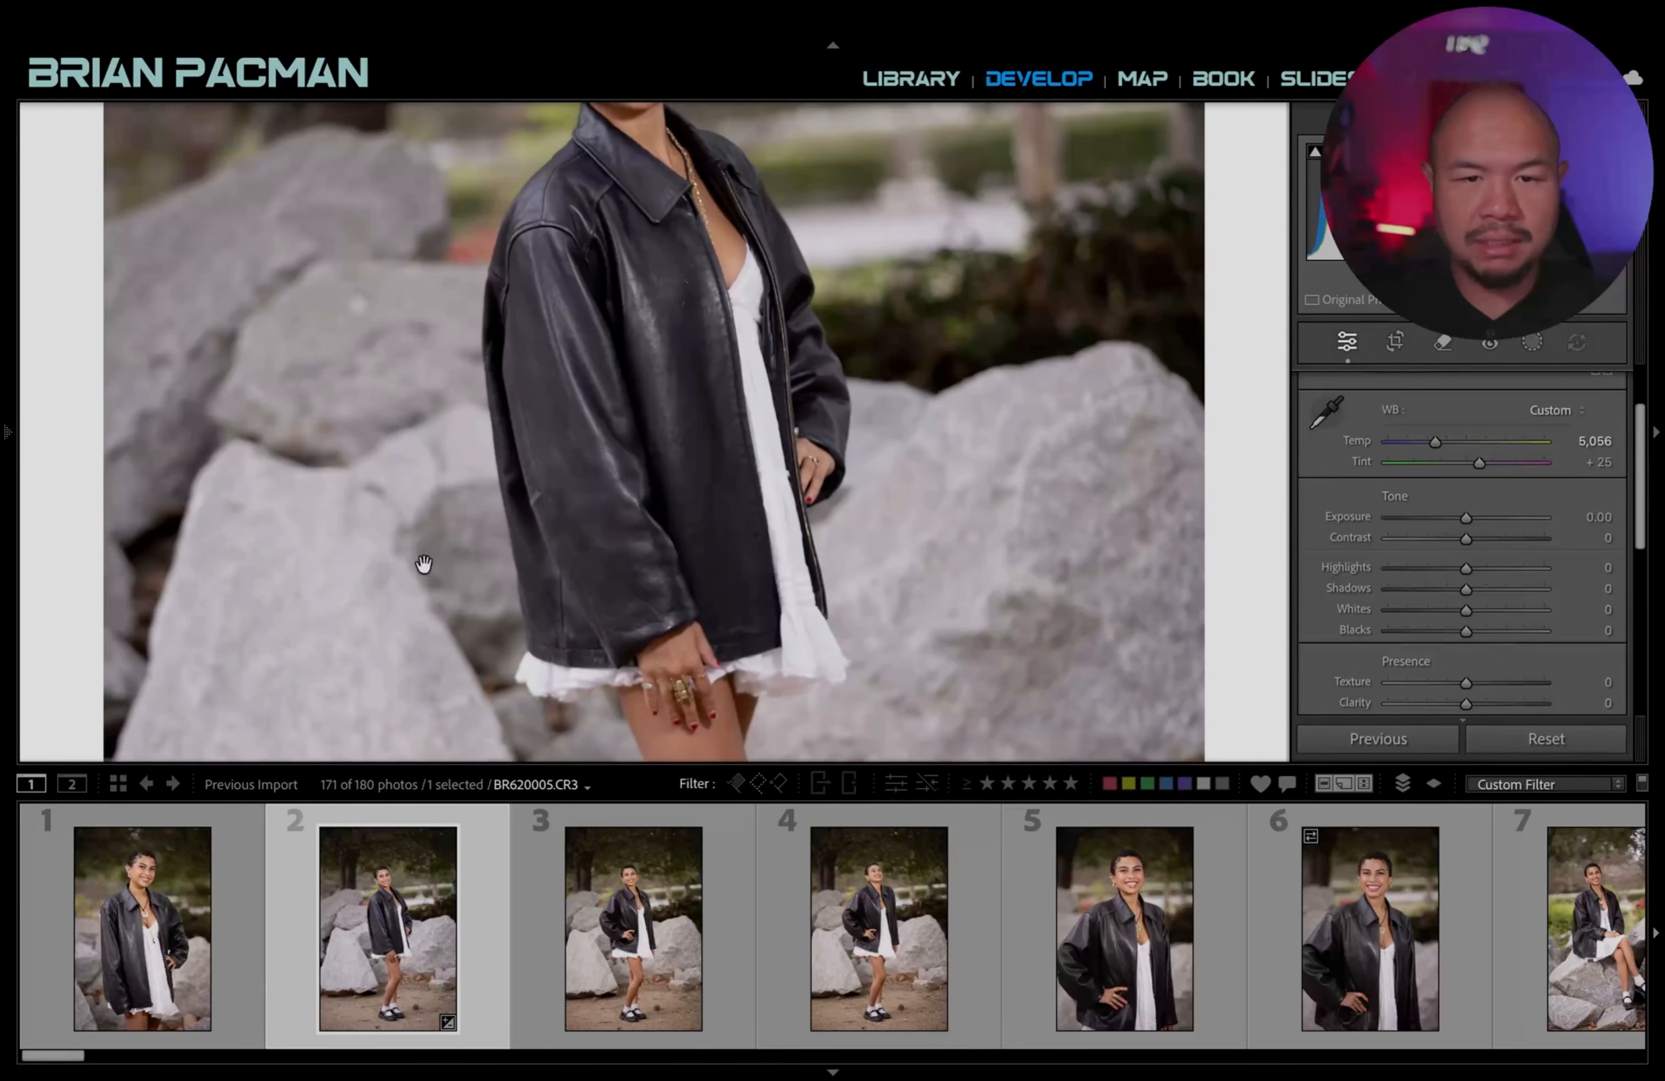
drag(949, 276, 973, 632)
drag(922, 517, 873, 290)
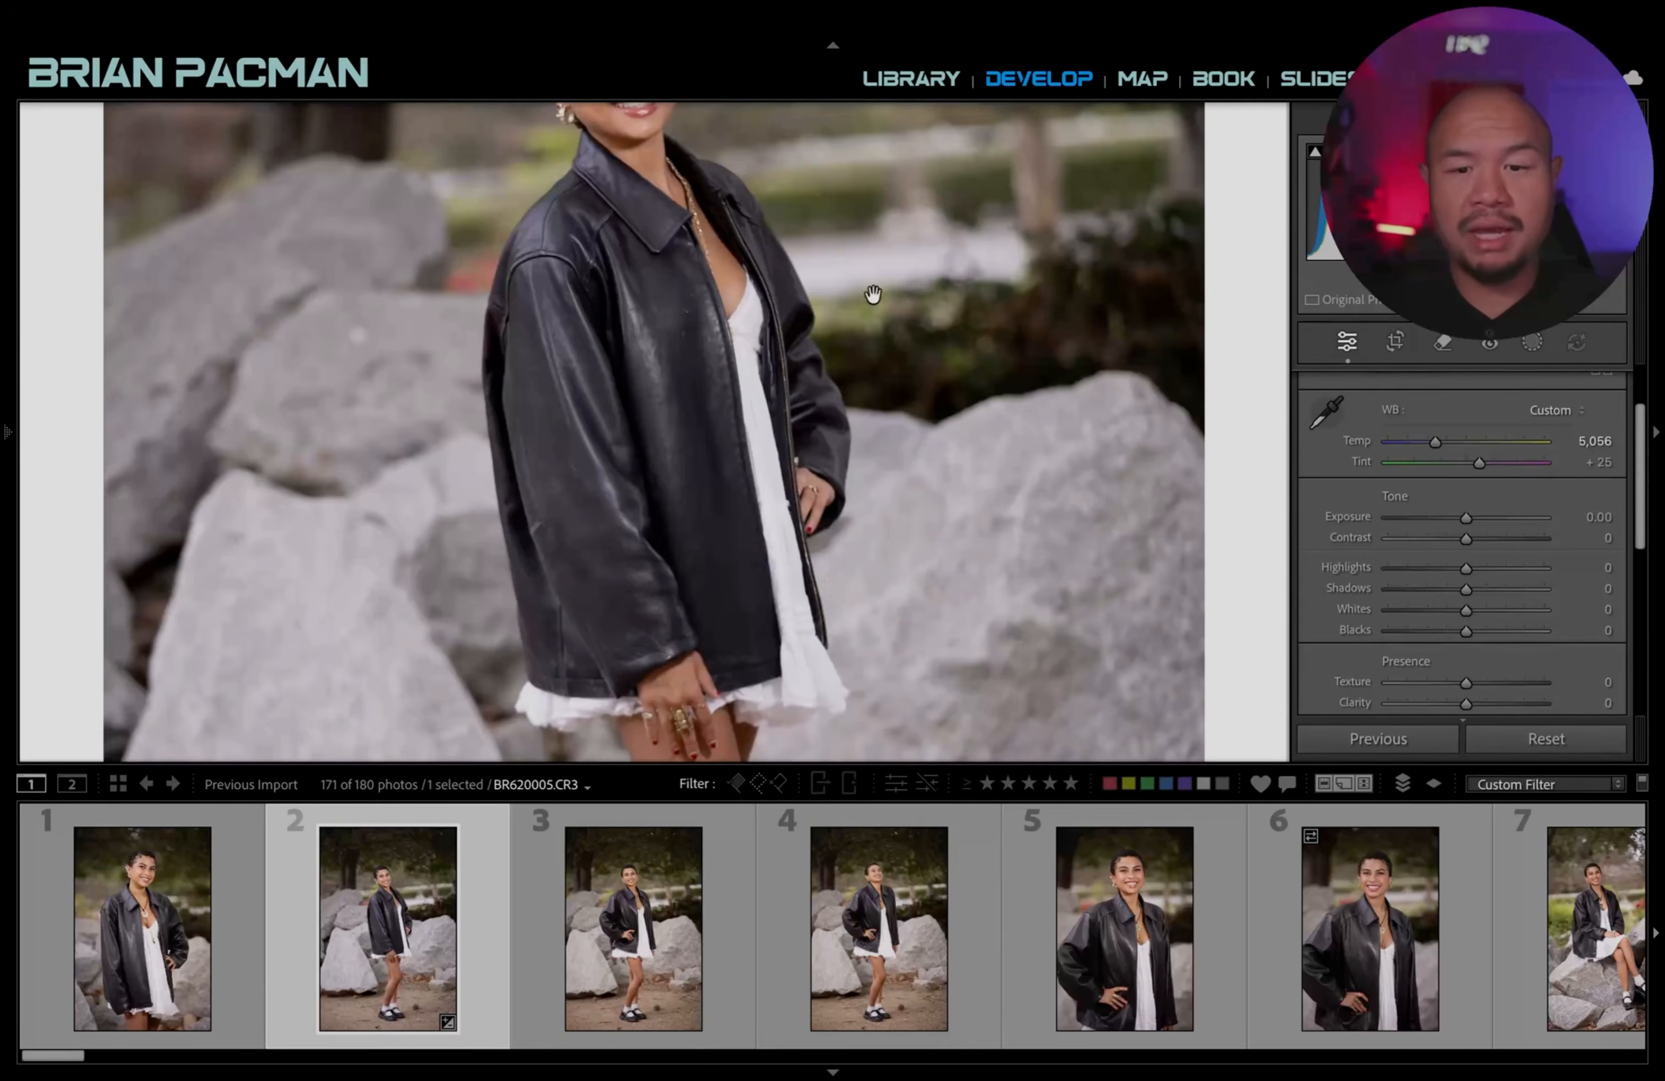
drag(971, 491, 975, 433)
drag(1116, 311, 1158, 449)
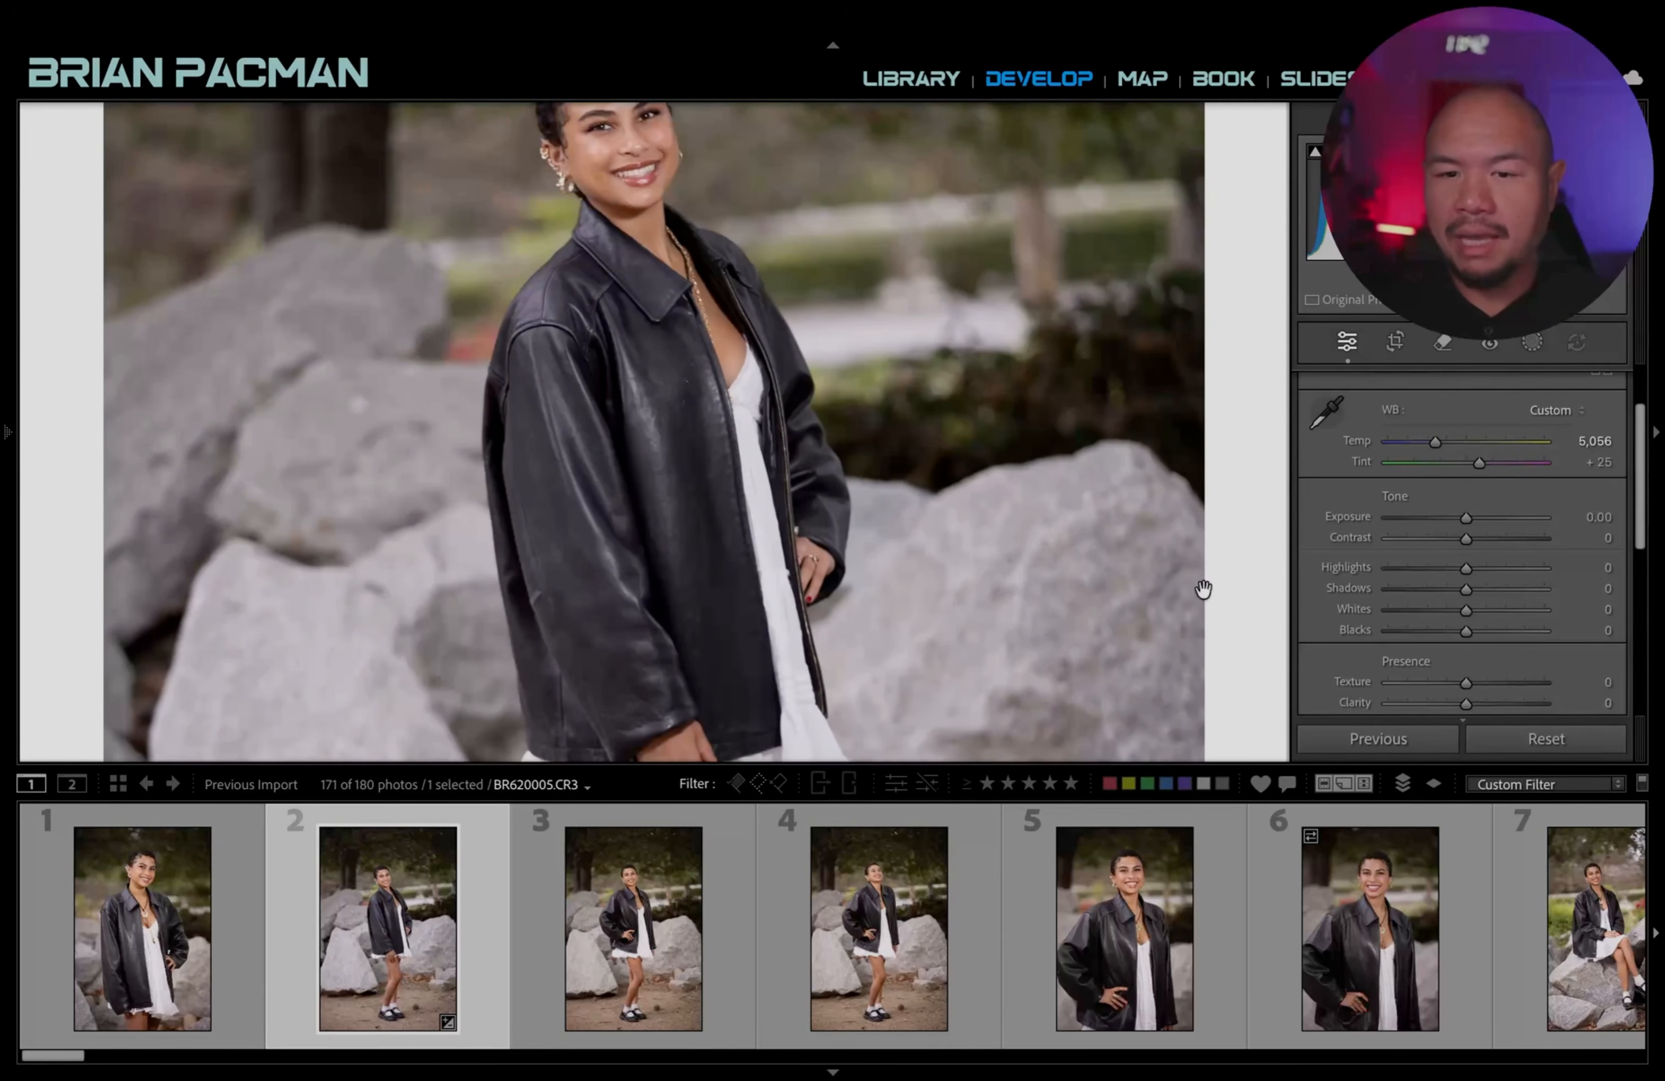
Try highlights at -55 on the full-length portrait and check the dress, legs and rocks up close.
mouse_move(1419, 567)
mouse_down()
mouse_move(1476, 579)
mouse_move(1421, 577)
mouse_up()
drag(1077, 519, 892, 383)
drag(954, 601, 970, 238)
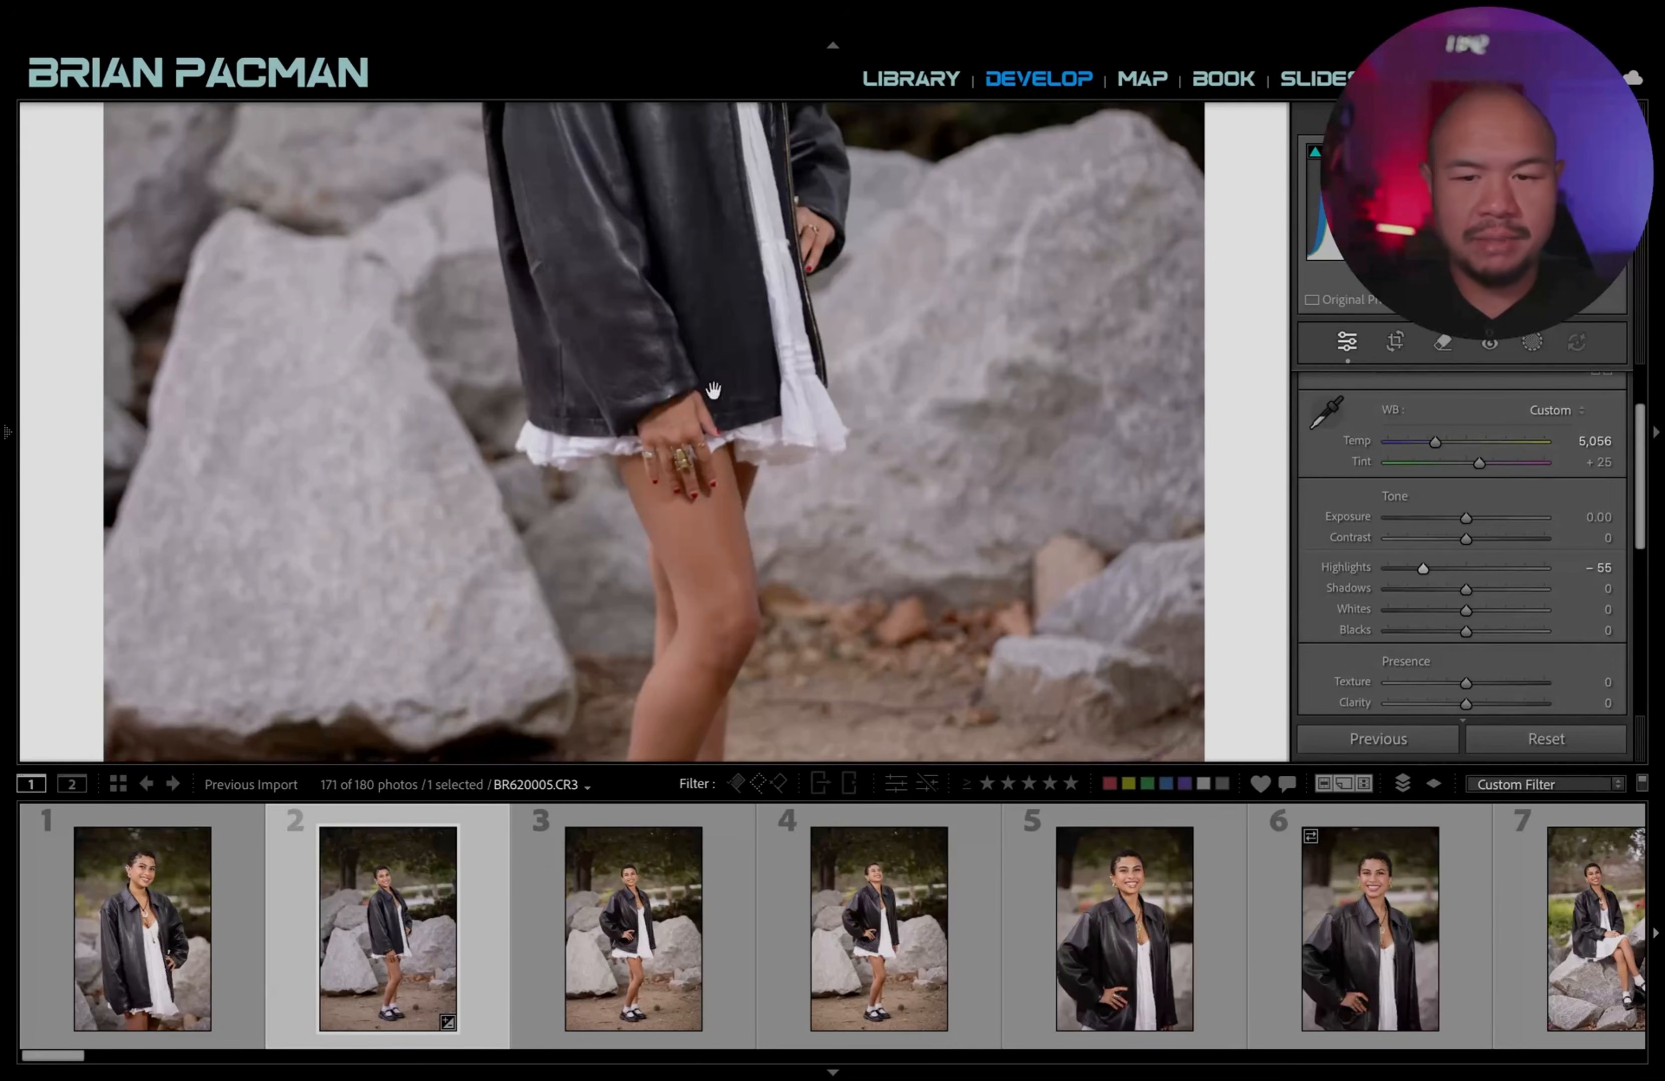
drag(714, 391, 714, 661)
Push the highlights to +100 for comparison on the whole portrait, and settle them at -43.
drag(1415, 569, 1554, 581)
click(771, 370)
click(771, 371)
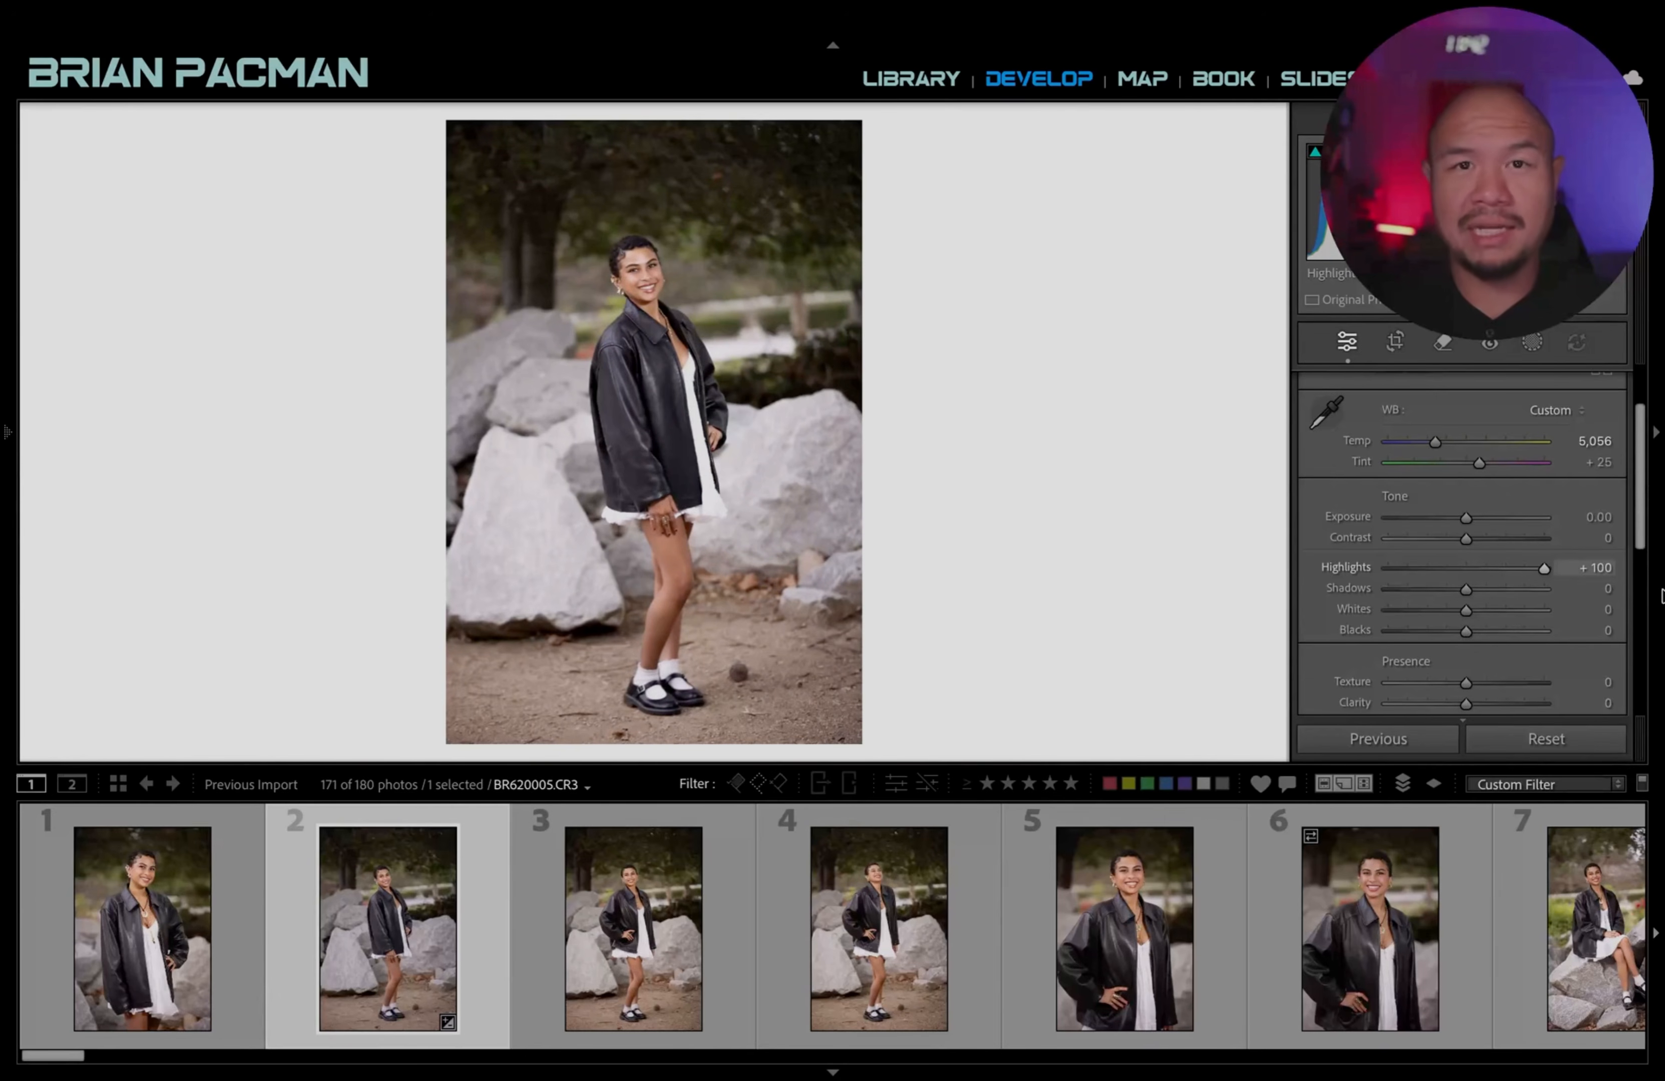
drag(1518, 575, 1432, 570)
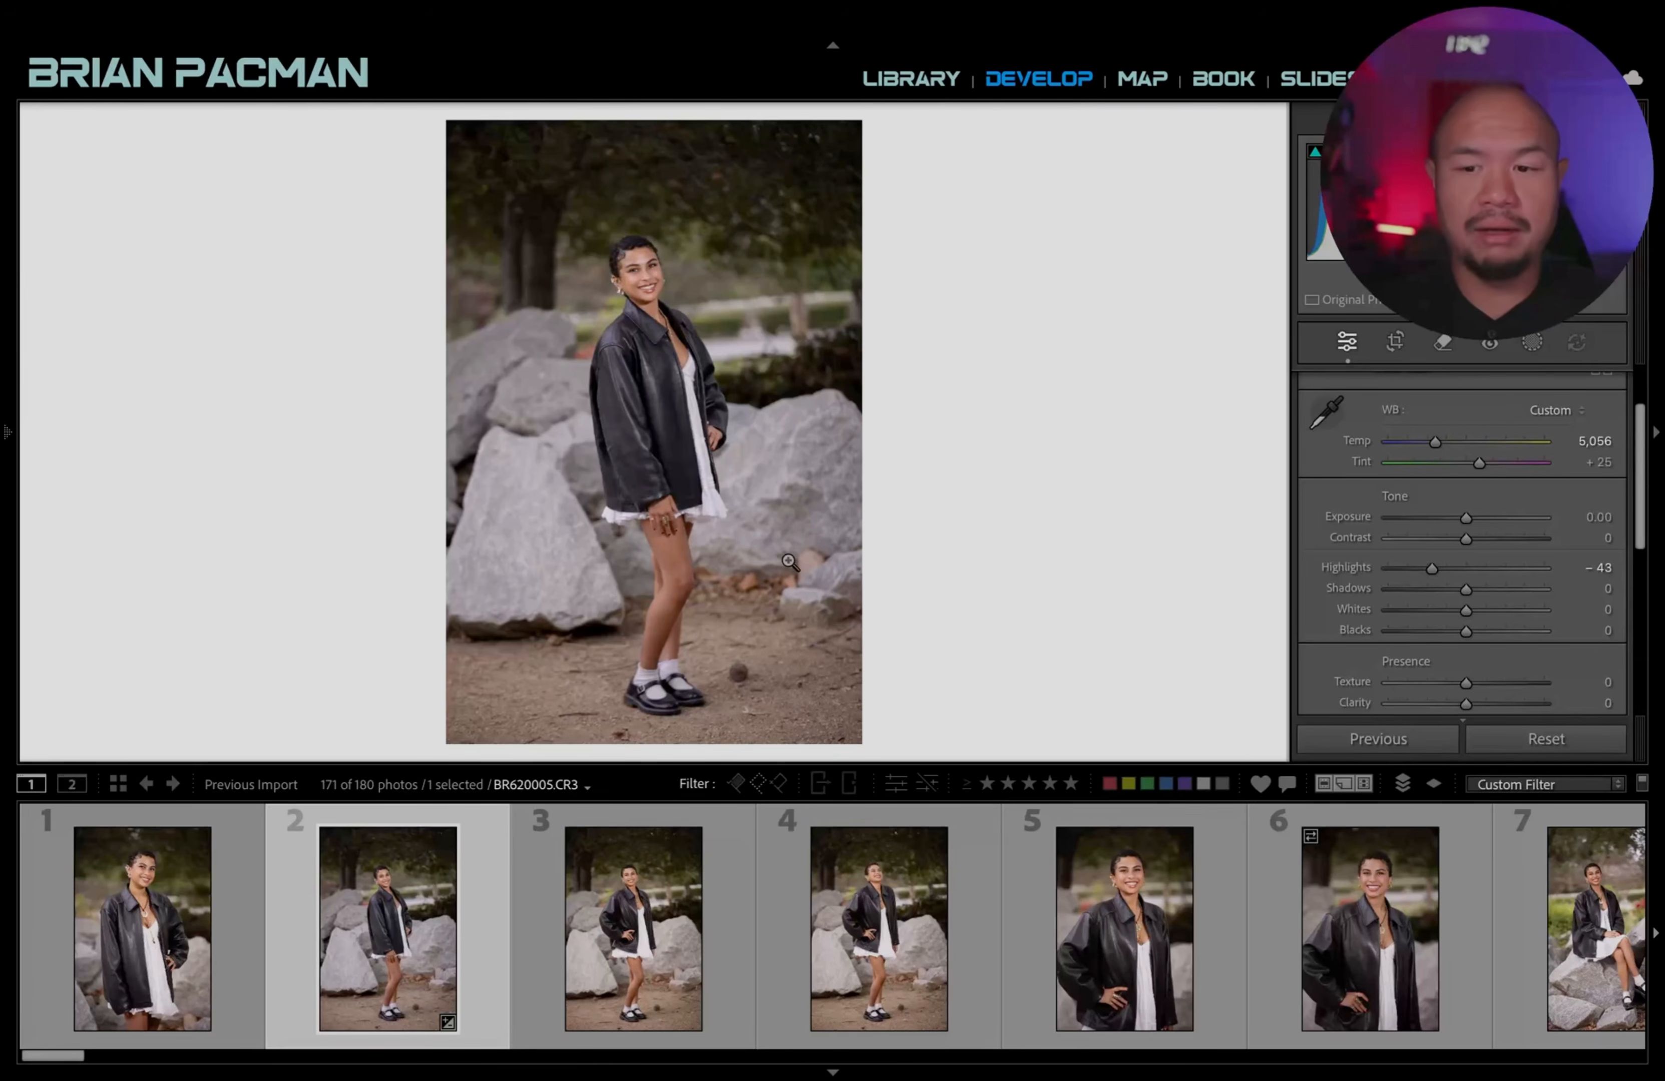
Try darkening the shadows to -35 and -50 and check the hair, jacket and background trees up close.
mouse_move(1445, 595)
mouse_down()
mouse_move(1460, 596)
mouse_move(1437, 598)
mouse_up()
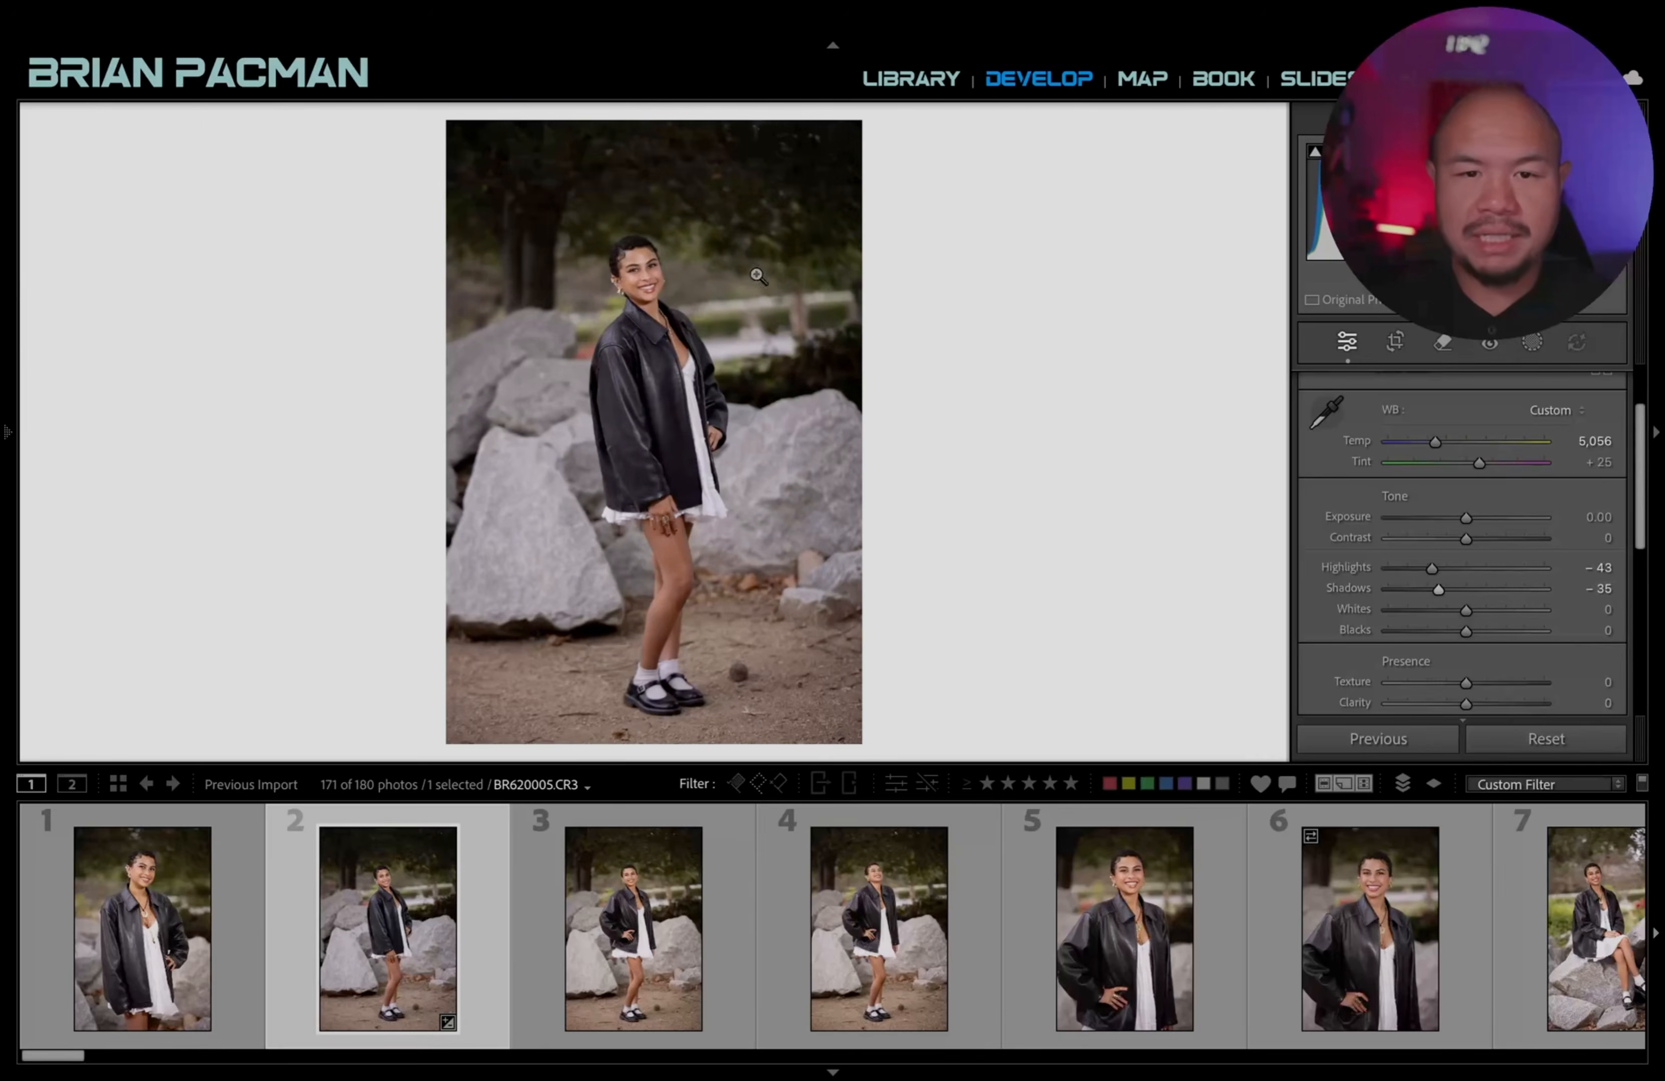
click(684, 266)
mouse_move(1450, 595)
mouse_down()
mouse_move(1487, 596)
mouse_move(1426, 597)
mouse_up()
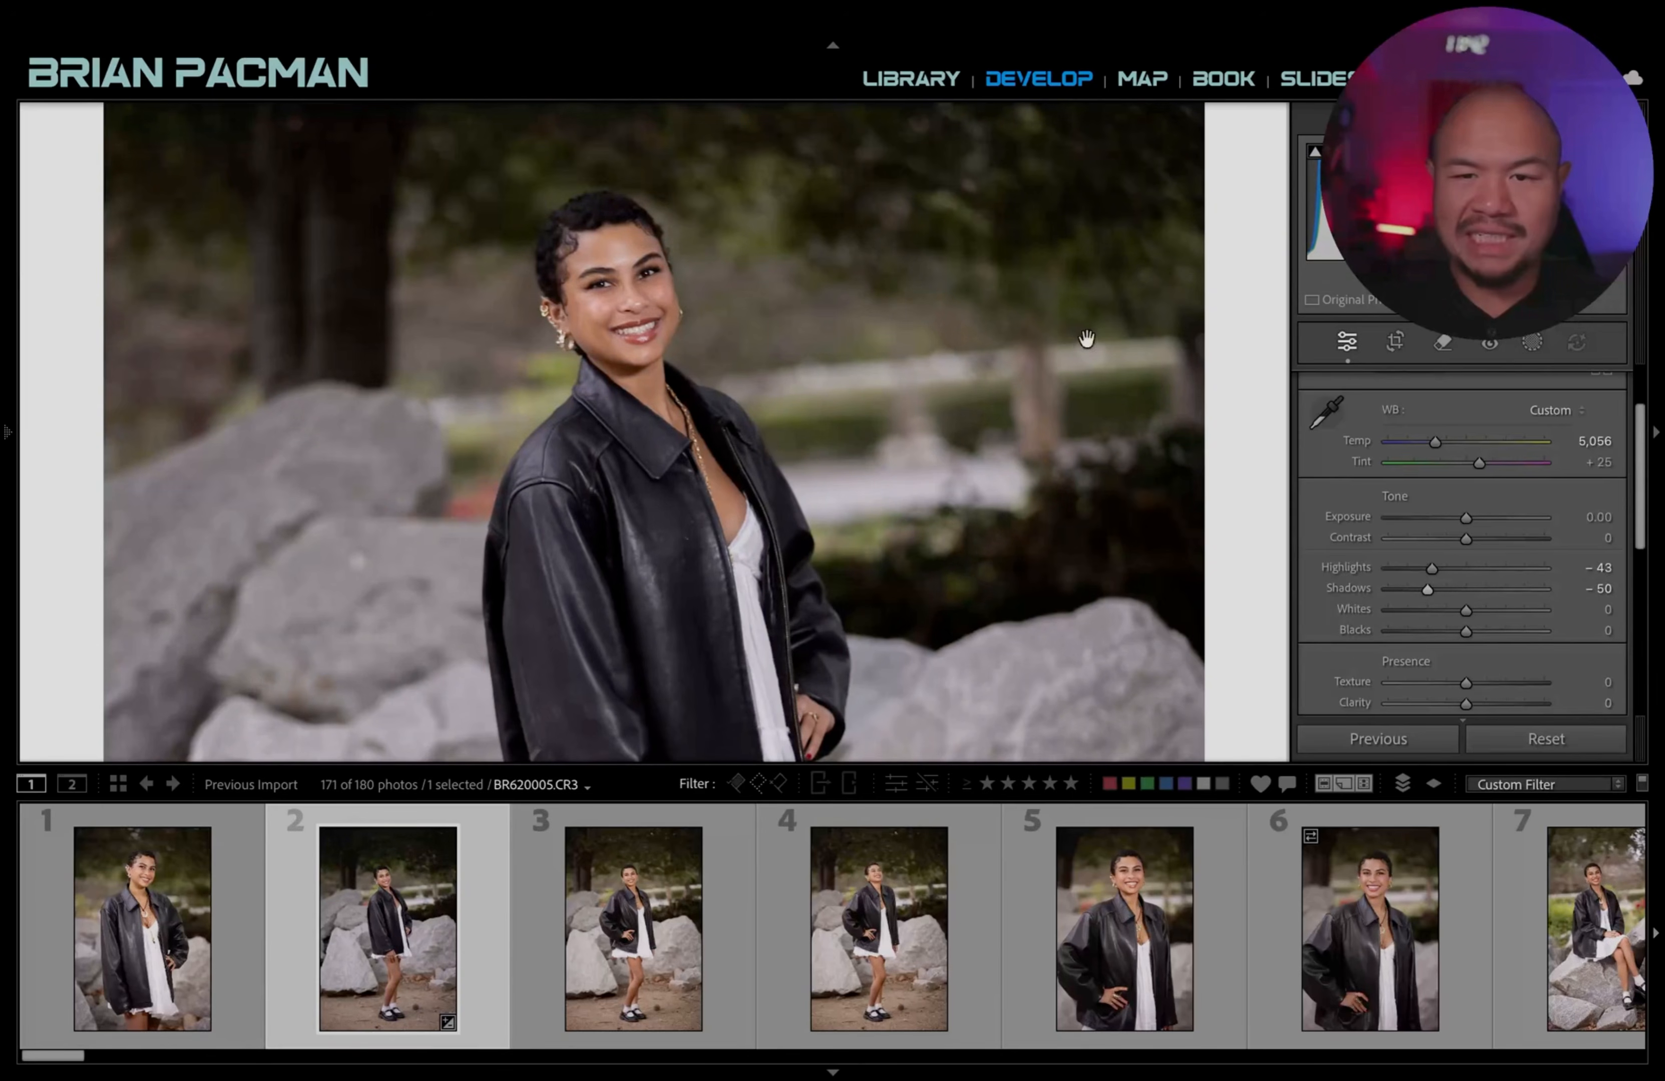
drag(1086, 339, 1001, 520)
drag(899, 686, 909, 481)
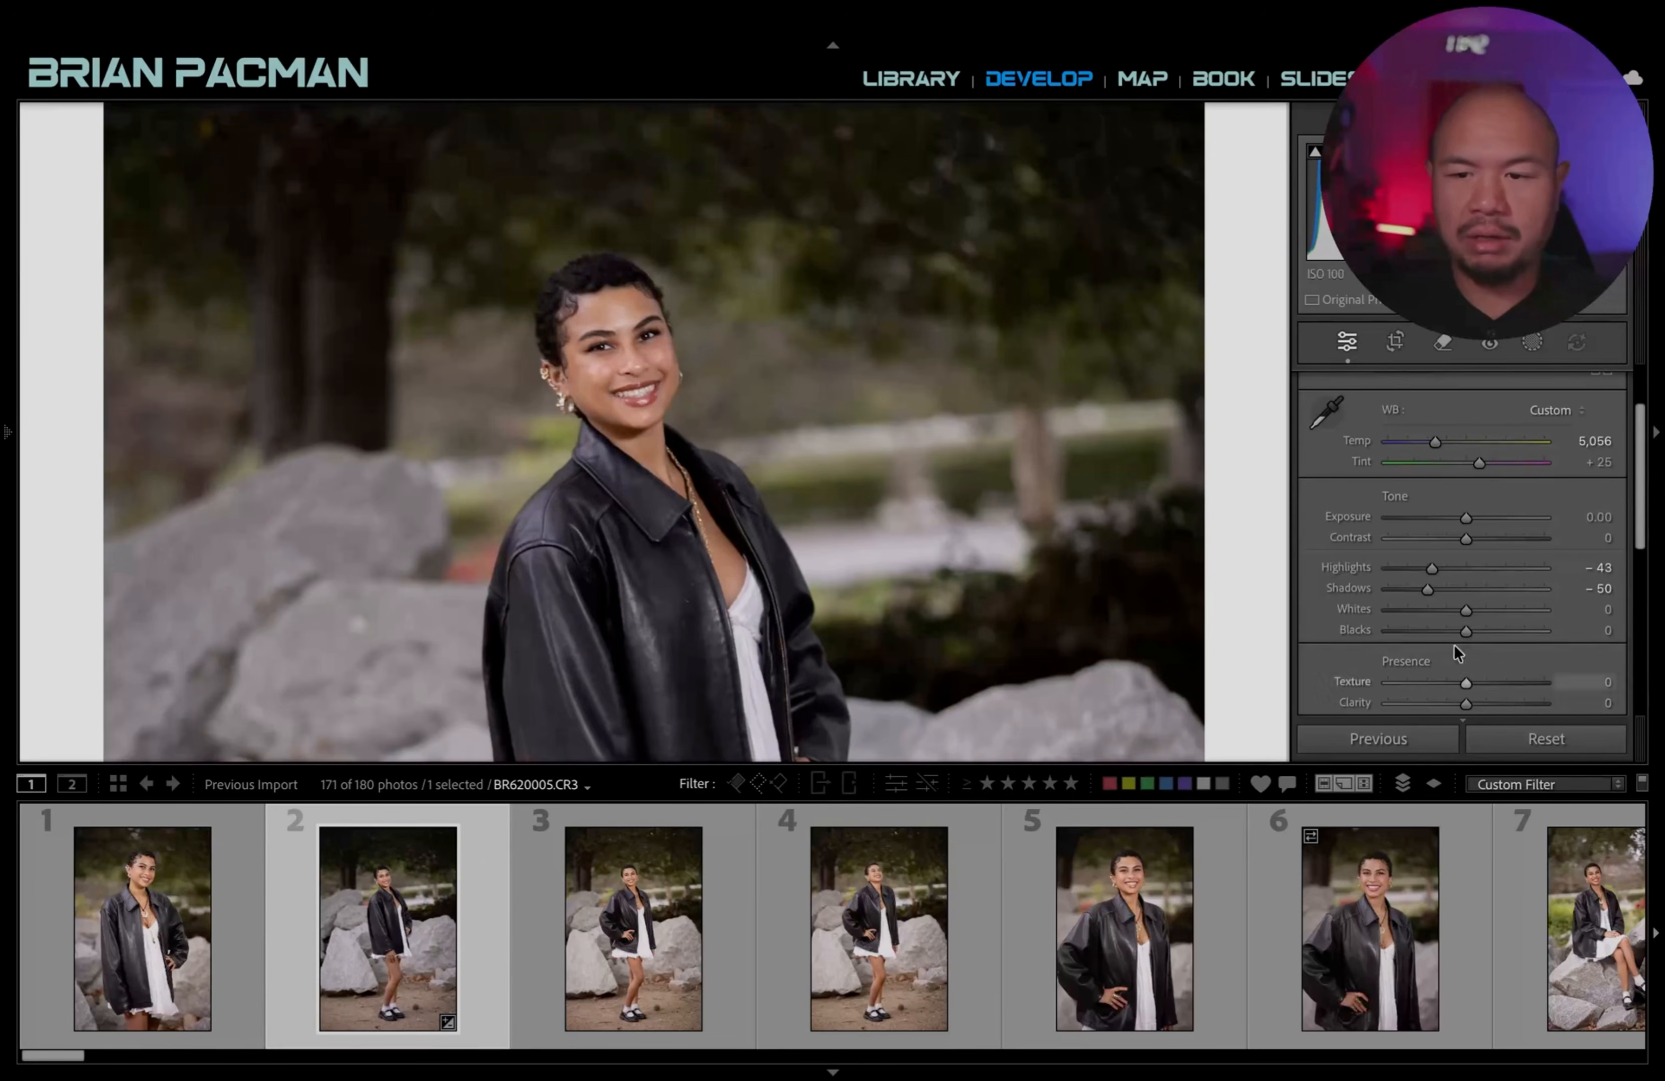
Set the shadows to +9 and the whites to -9 on the full-length portrait.
drag(1427, 588, 1480, 597)
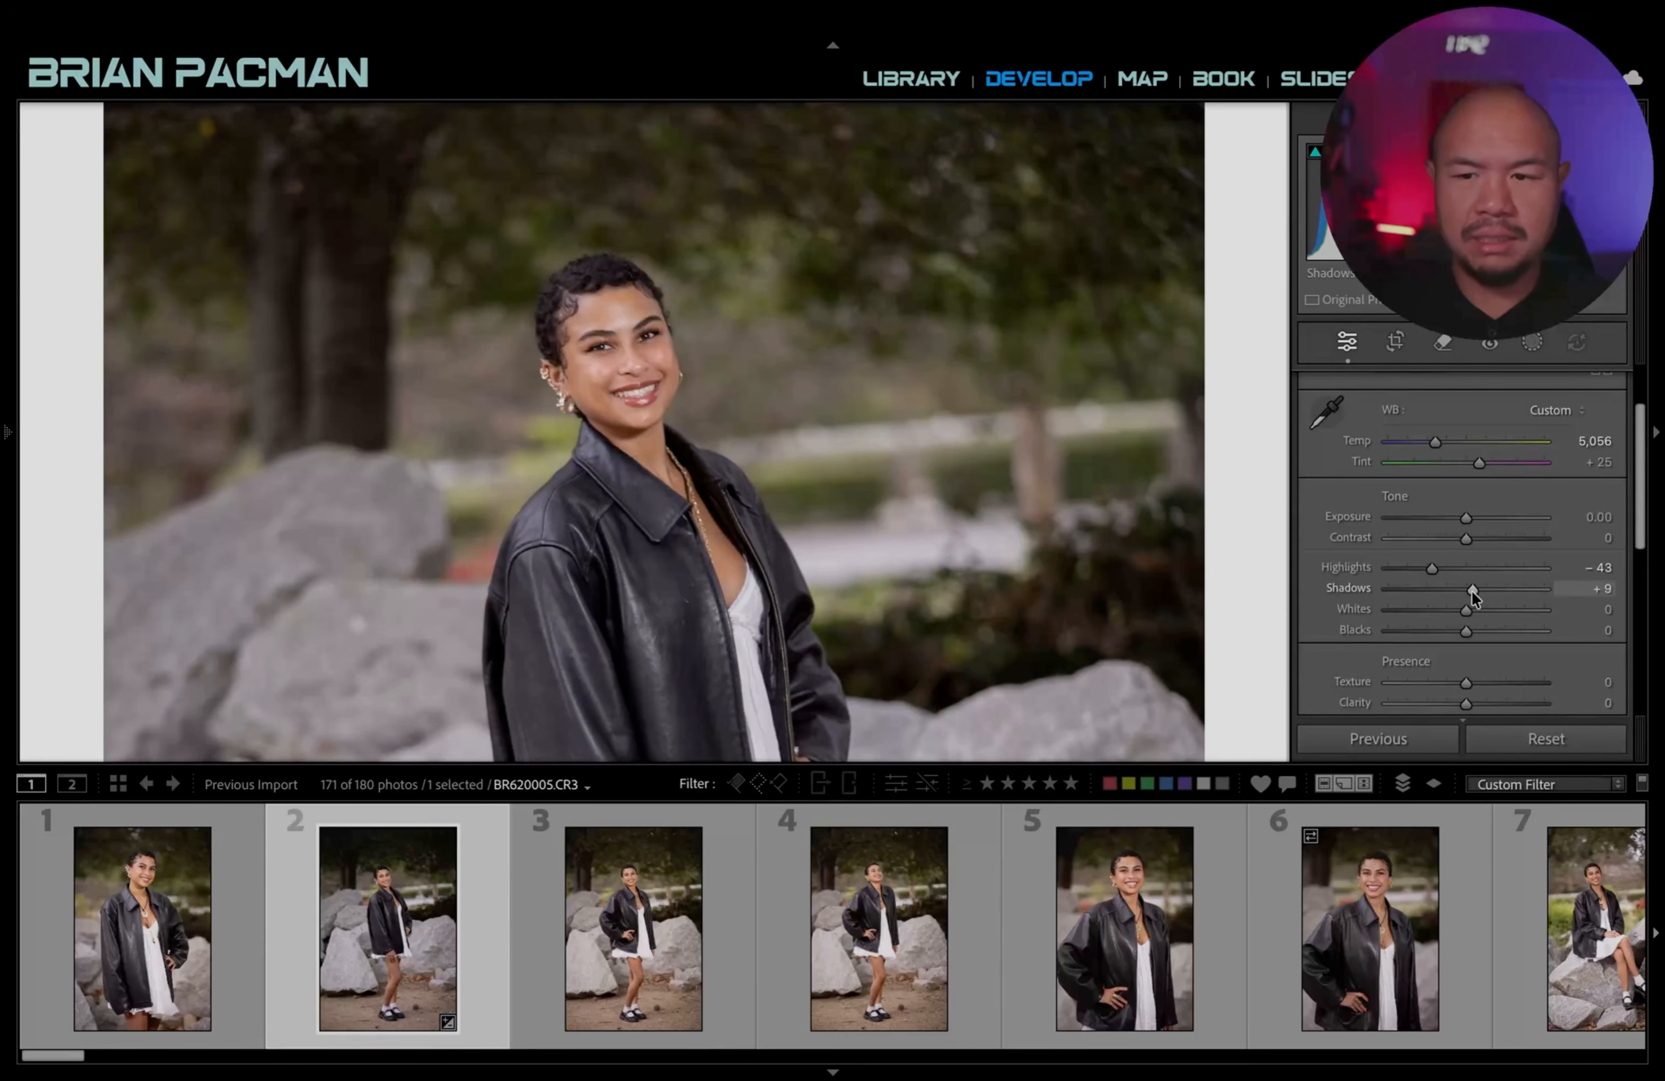
click(1043, 472)
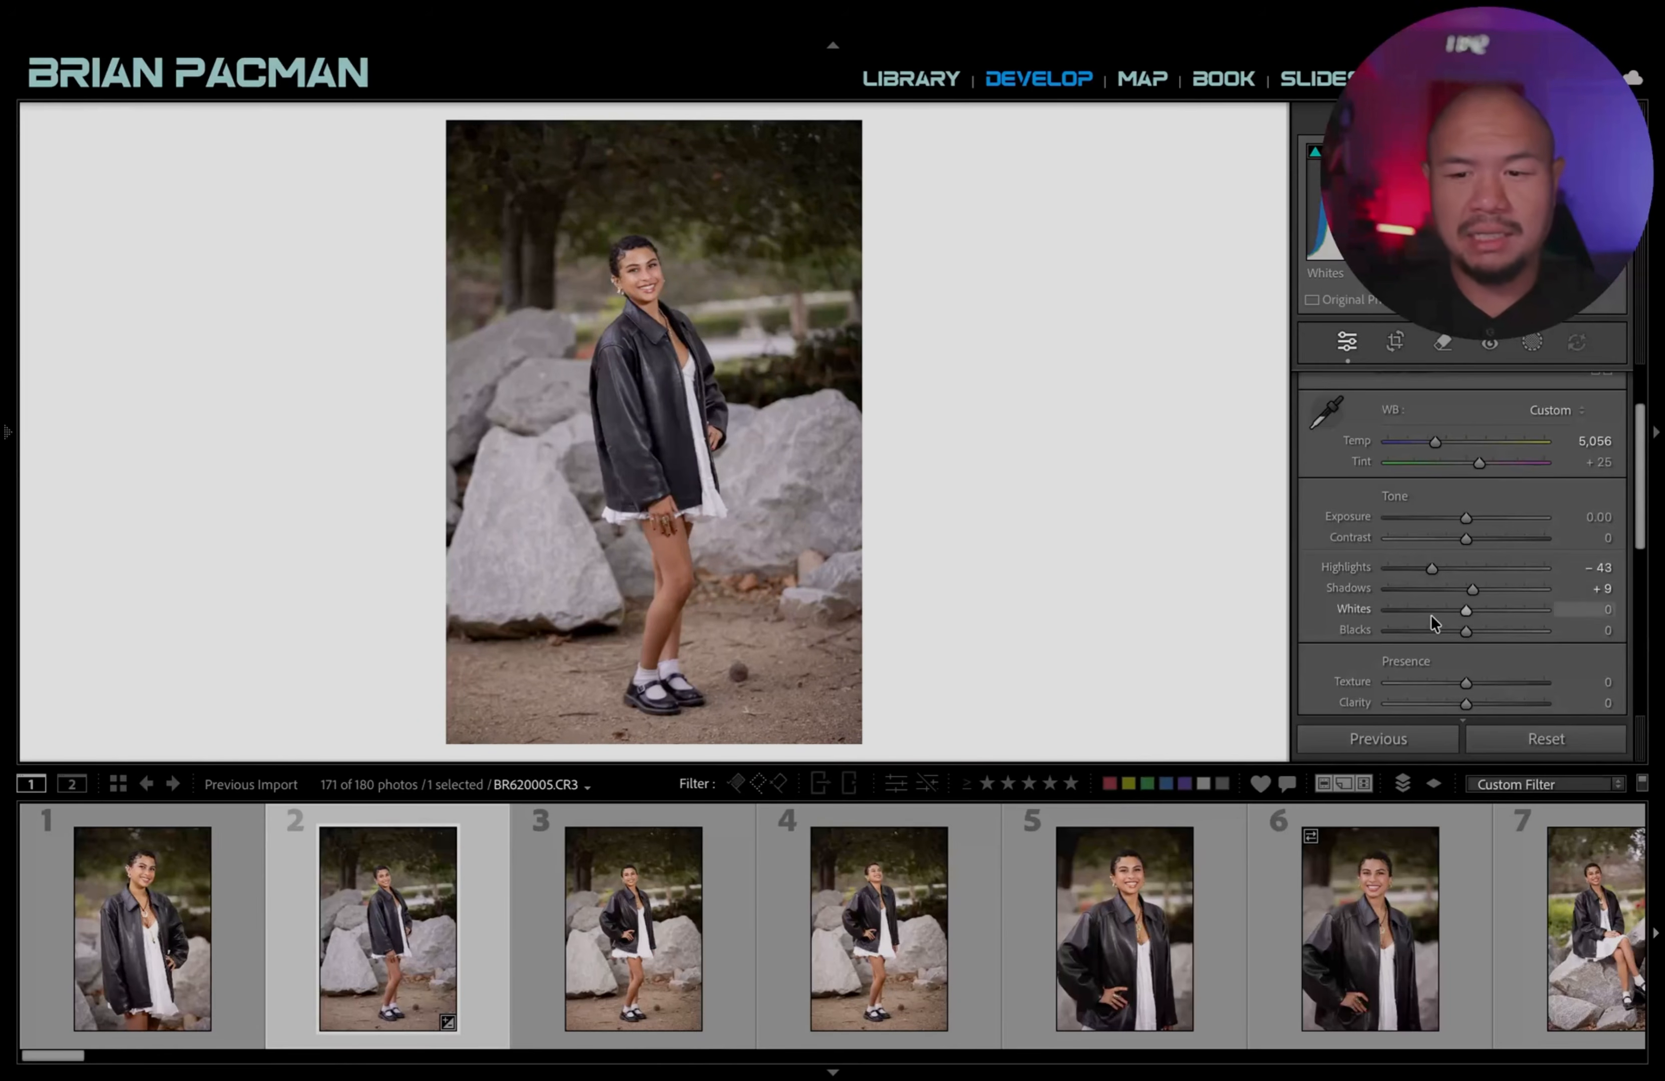
mouse_move(1431, 615)
mouse_down()
mouse_move(1411, 614)
mouse_move(1537, 616)
mouse_move(1451, 623)
mouse_up()
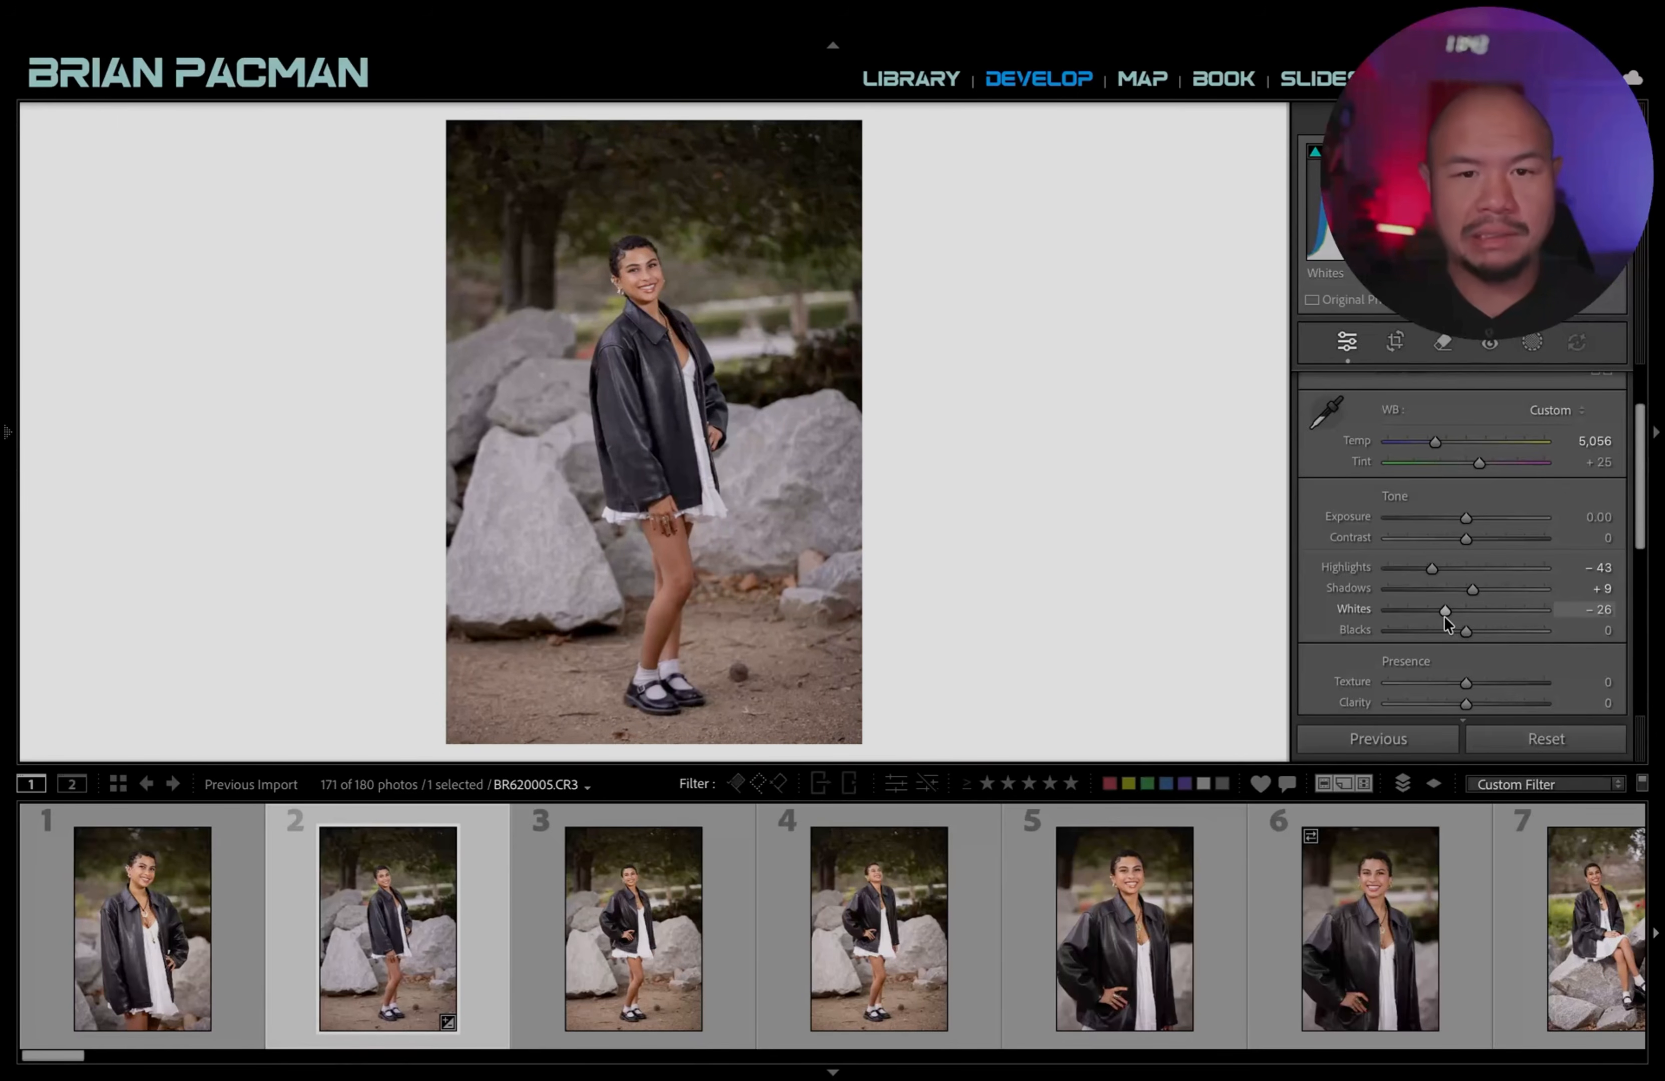
mouse_move(1443, 619)
mouse_down()
mouse_move(1496, 618)
mouse_move(1467, 625)
mouse_up()
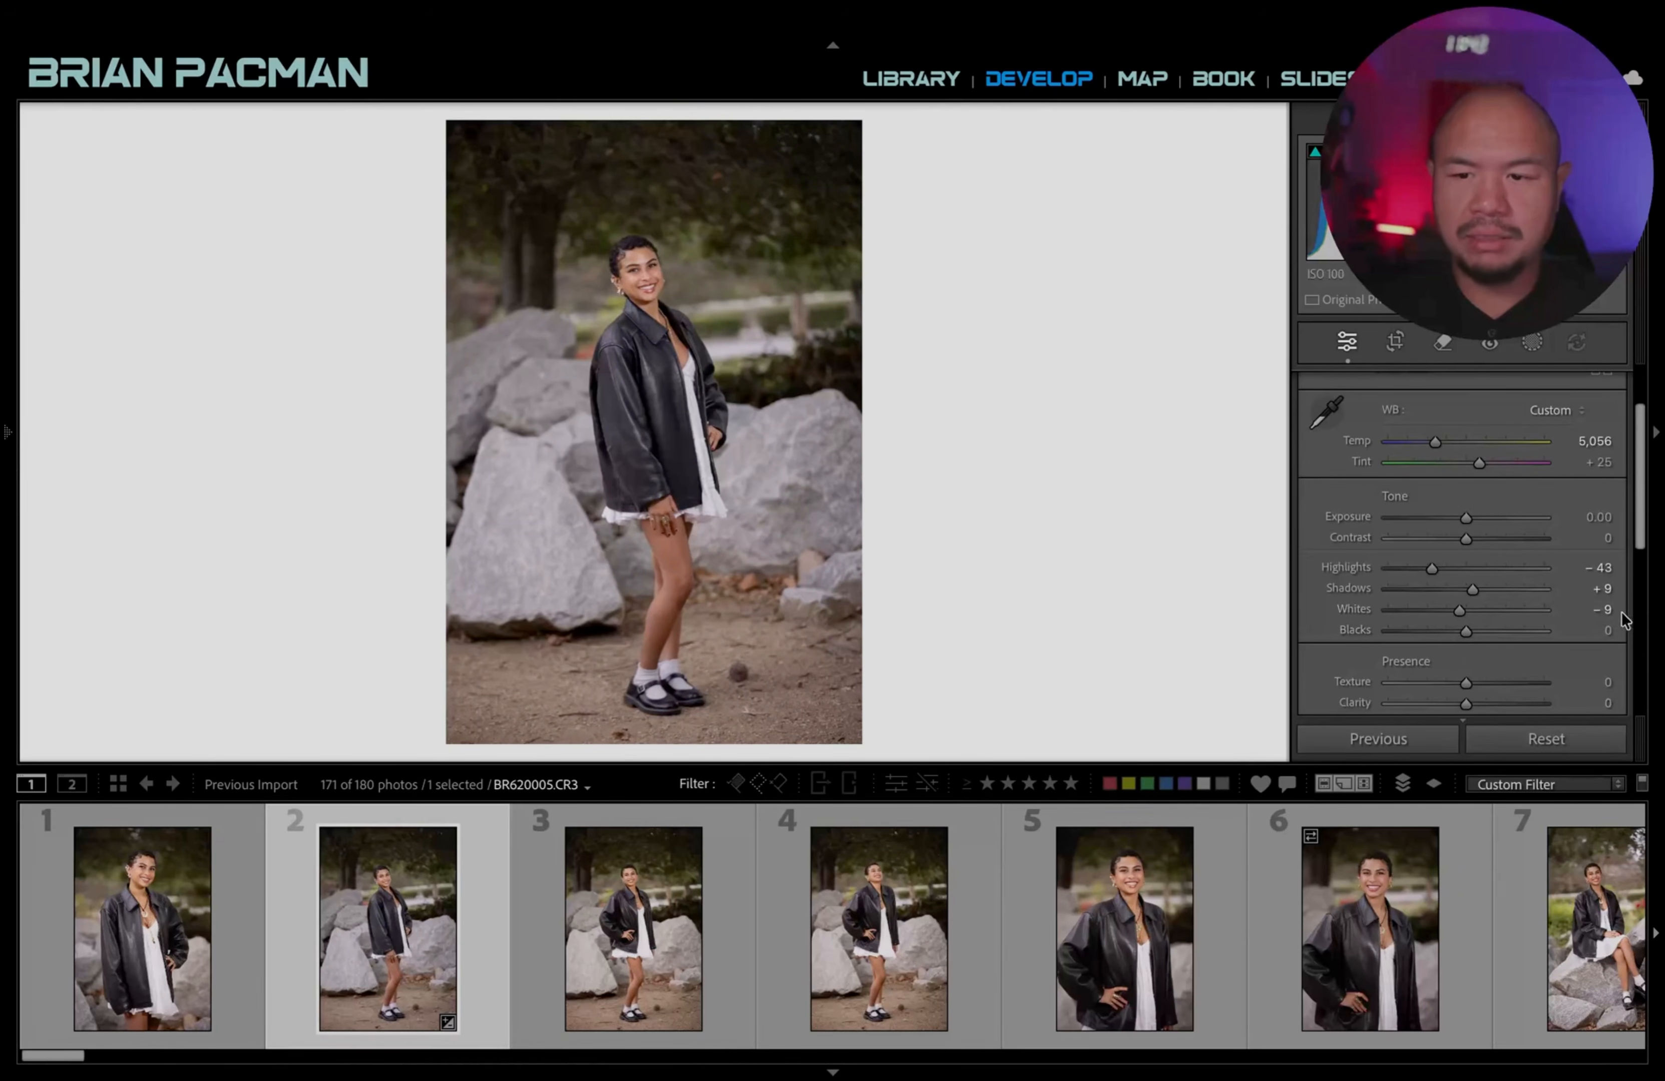
Set the contrast to -7 and deepen the blacks to -16 on the full-length portrait.
click(670, 391)
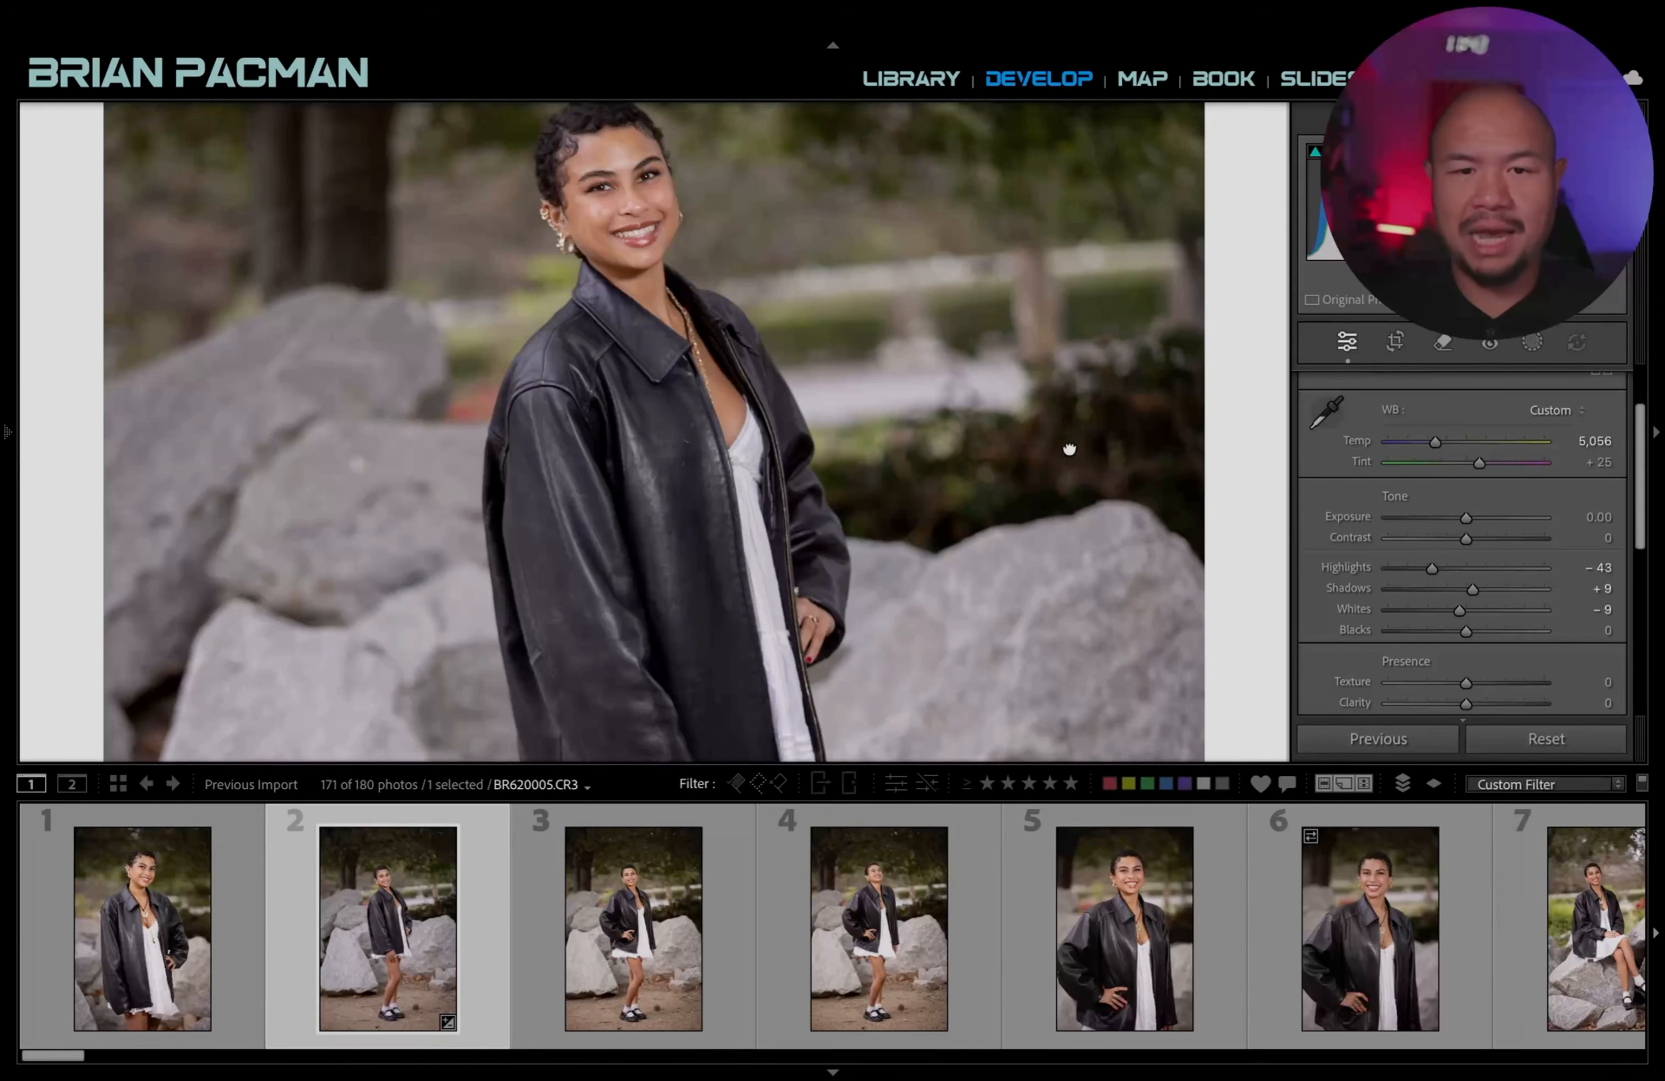
drag(1070, 450, 1081, 513)
mouse_move(1465, 631)
mouse_down()
mouse_move(1427, 631)
mouse_move(1459, 631)
mouse_move(1442, 645)
mouse_move(1462, 648)
mouse_up()
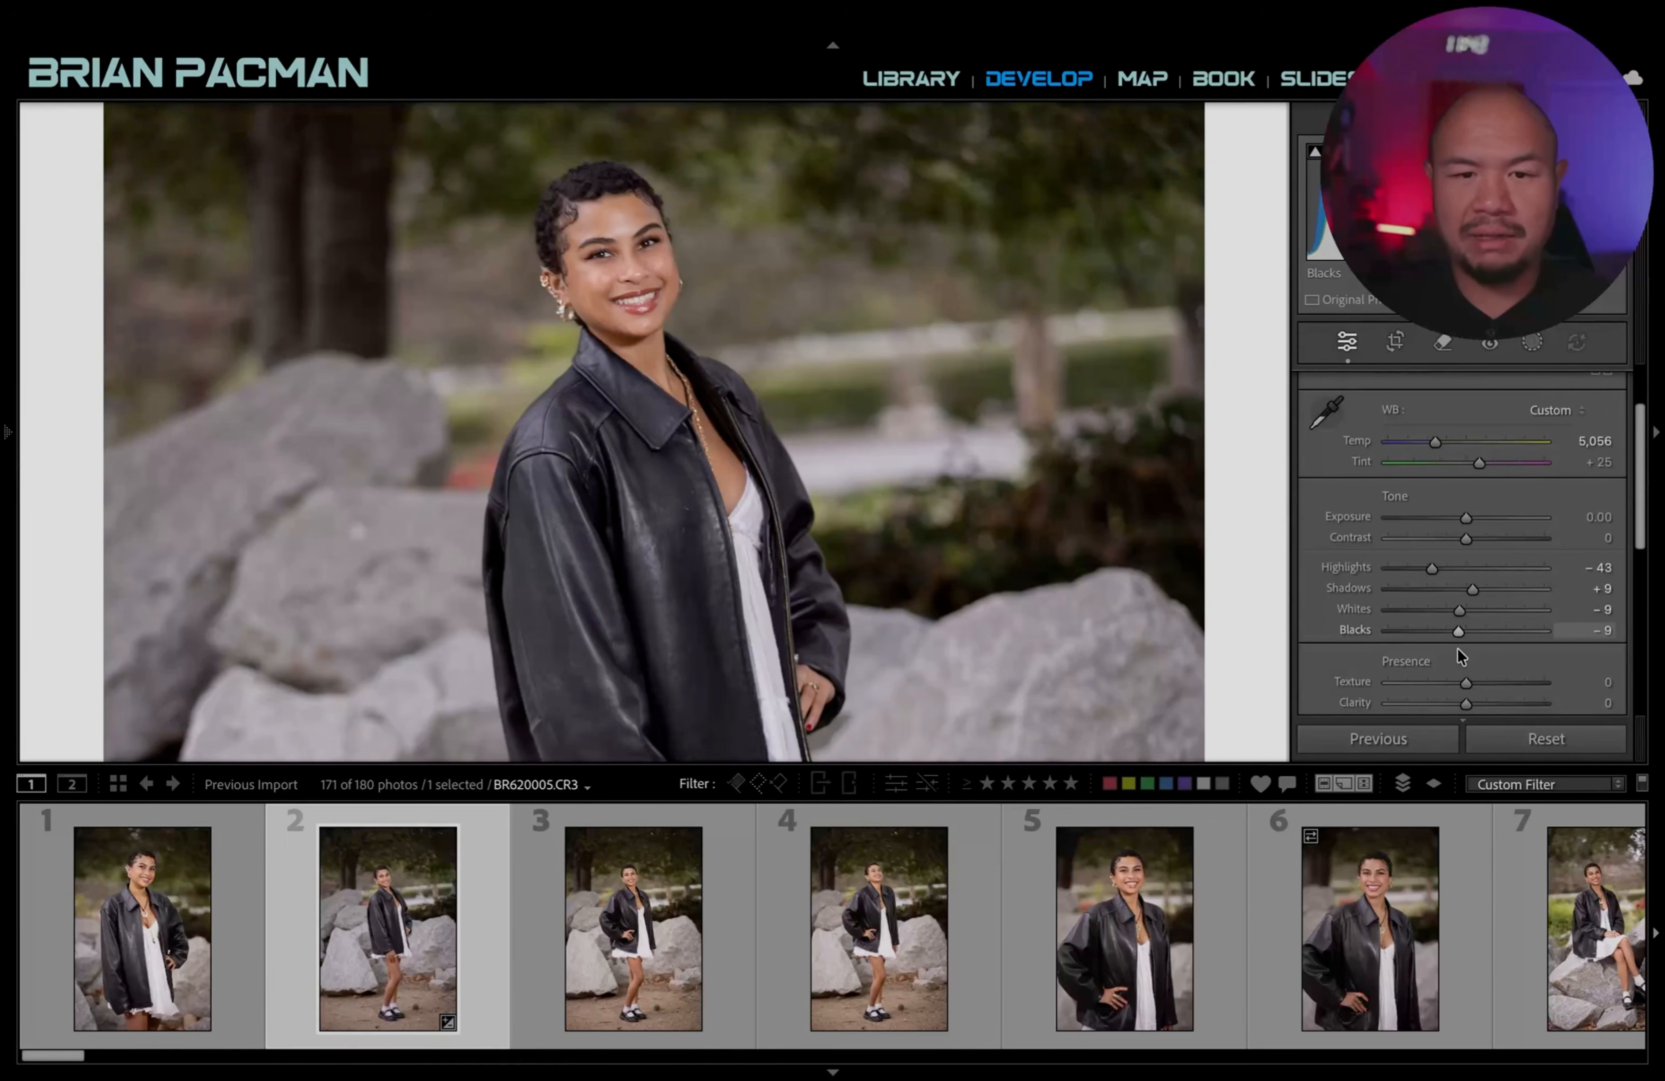
mouse_move(1466, 538)
mouse_down()
mouse_move(1489, 539)
mouse_move(1471, 559)
mouse_up()
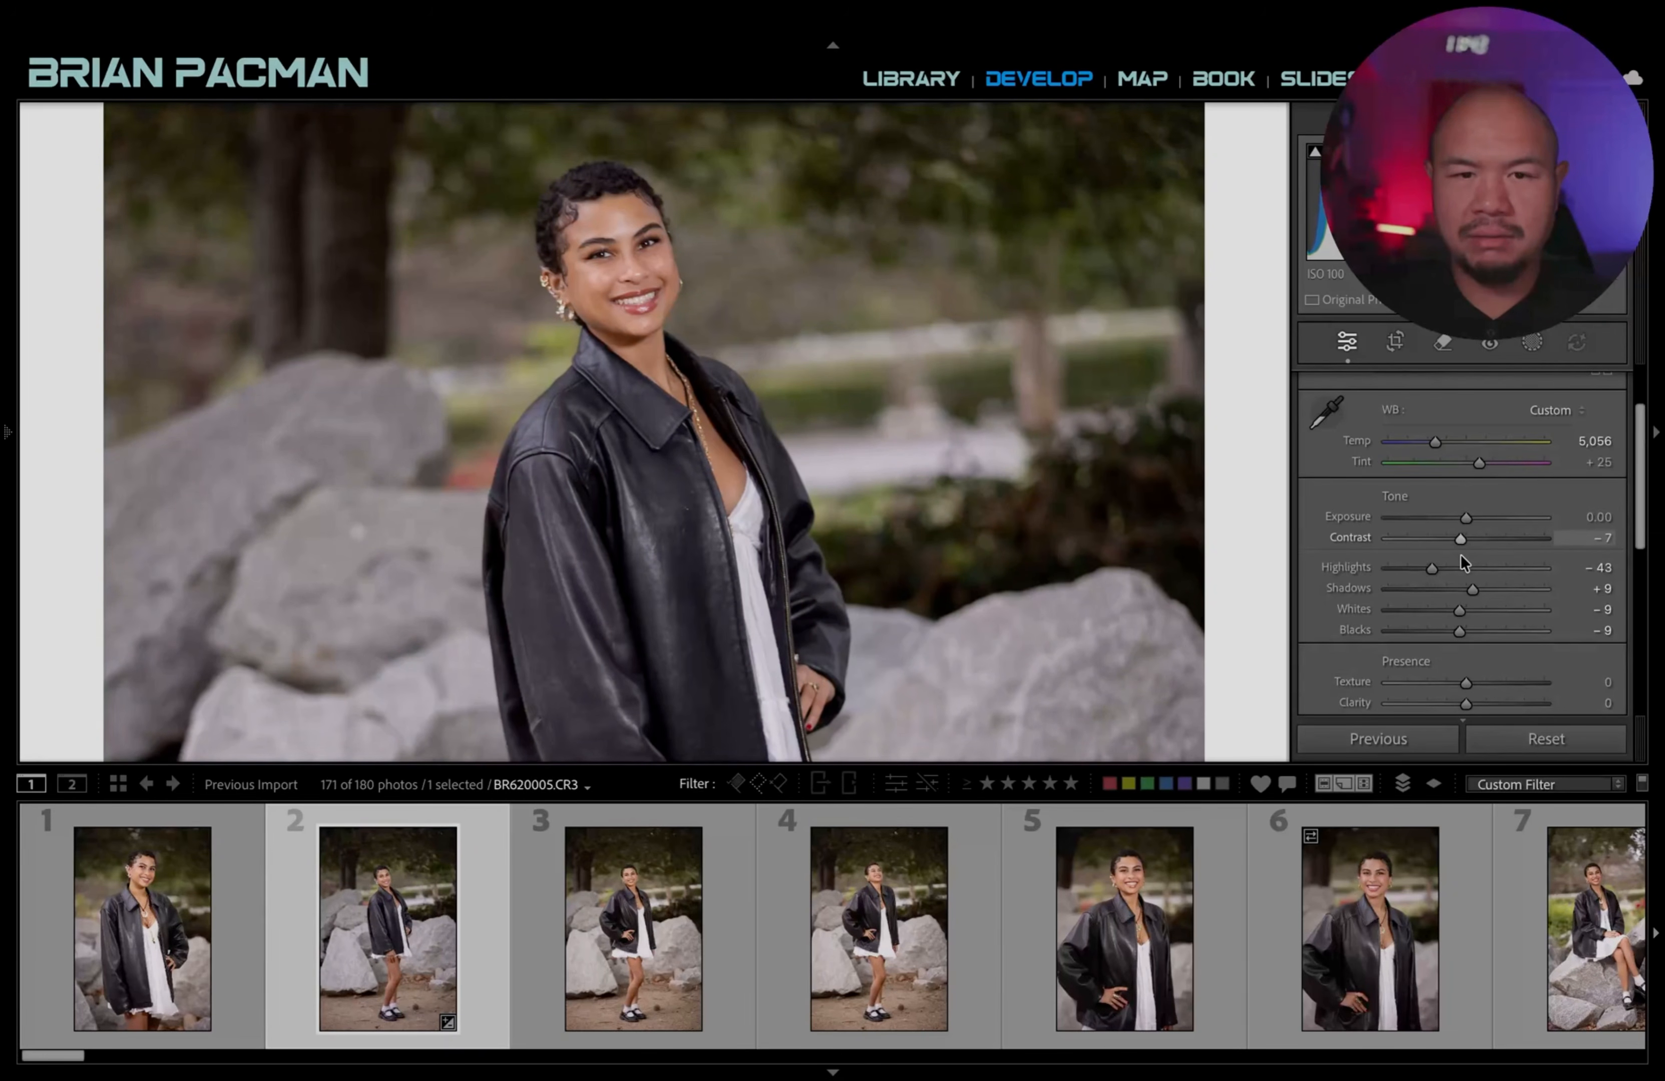
click(959, 558)
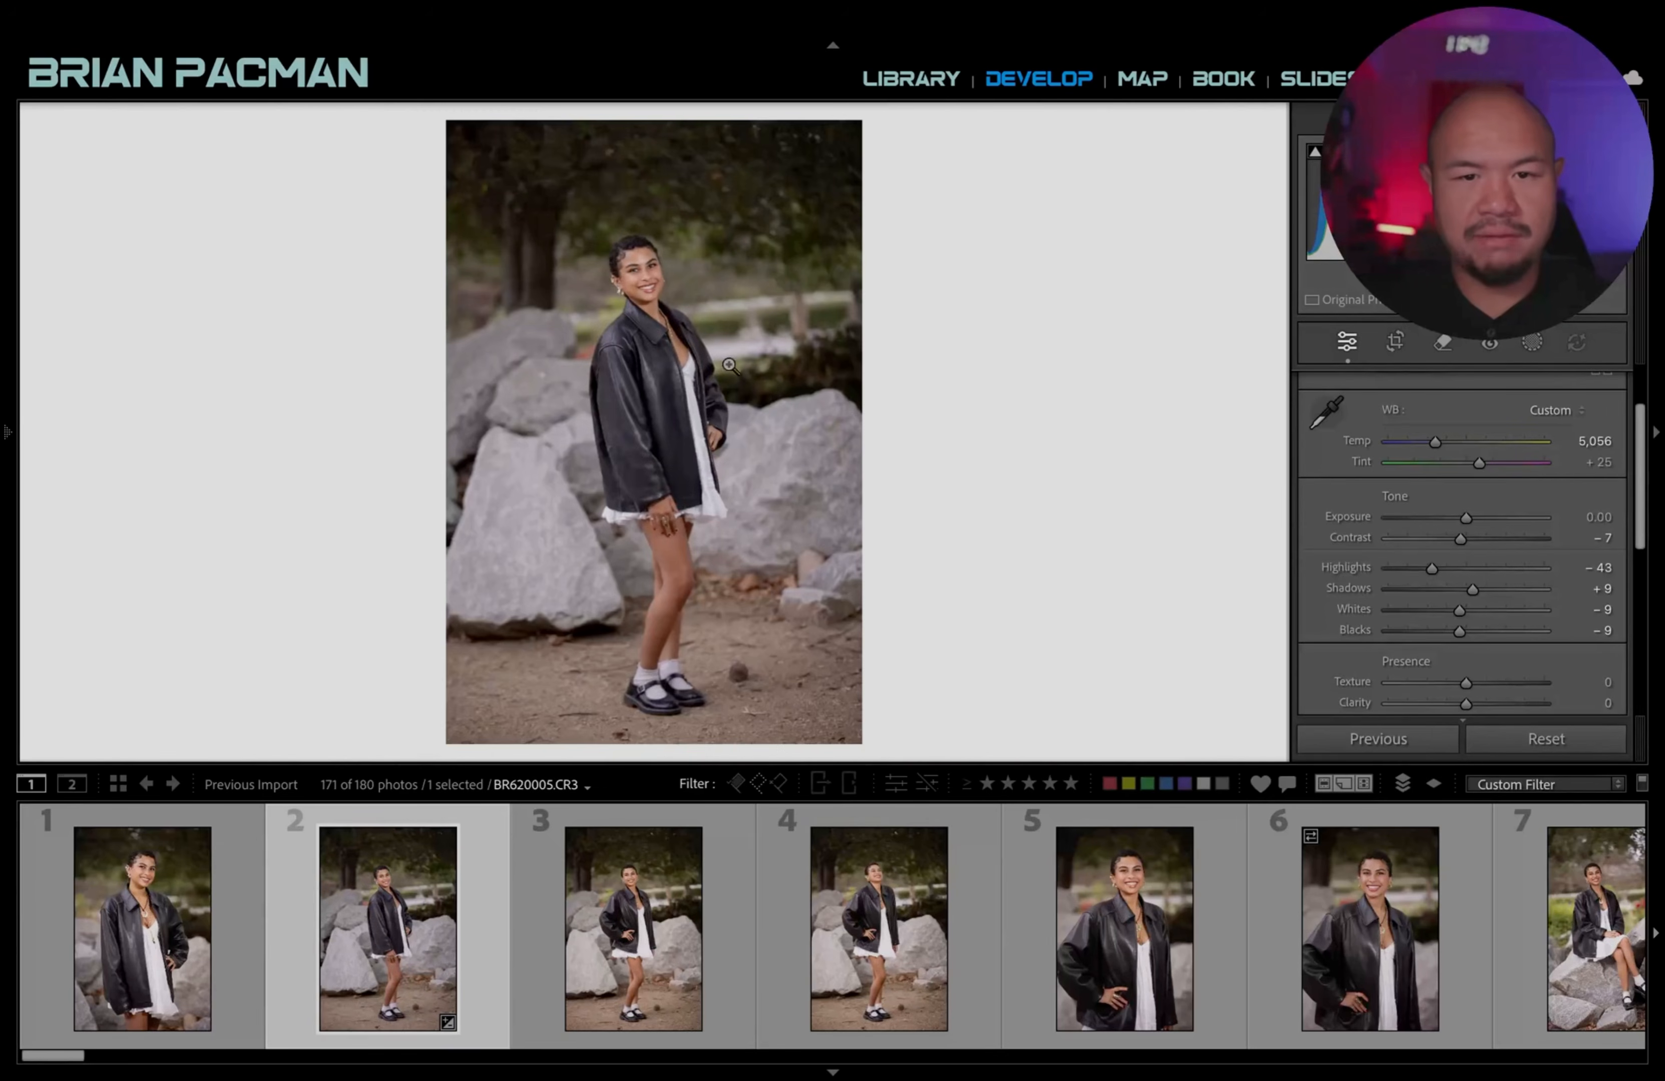
click(729, 365)
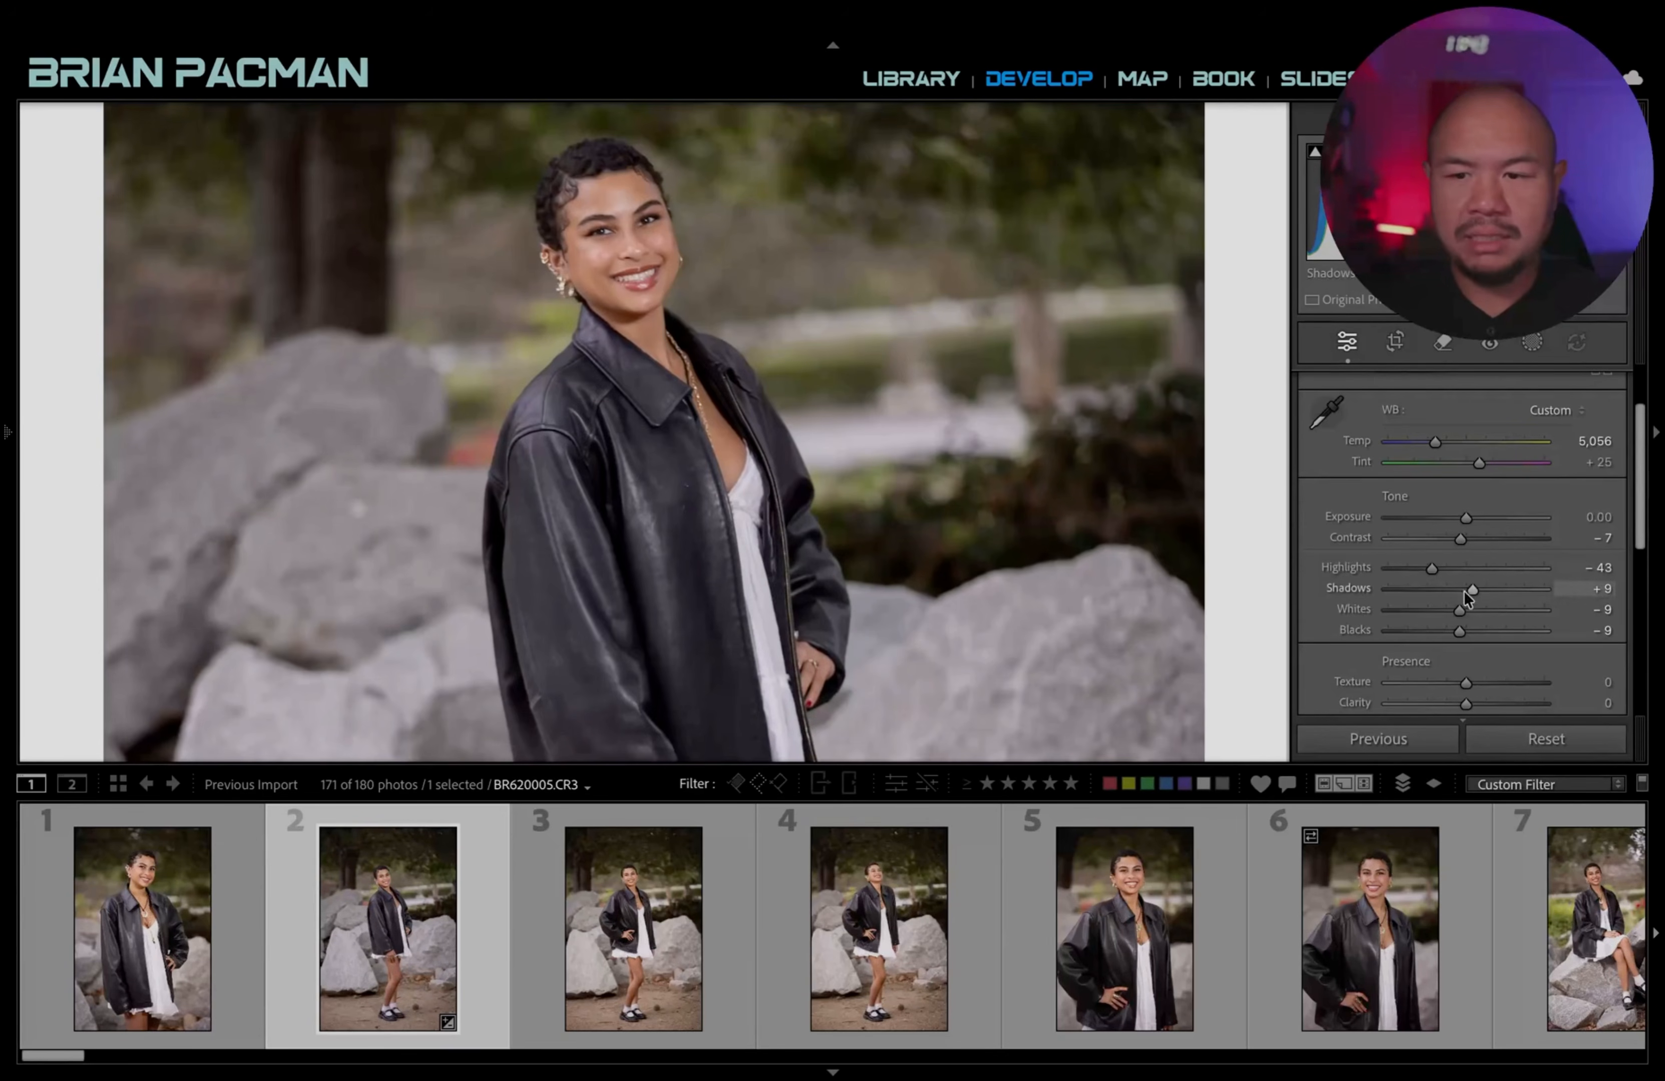
drag(1458, 632, 1451, 635)
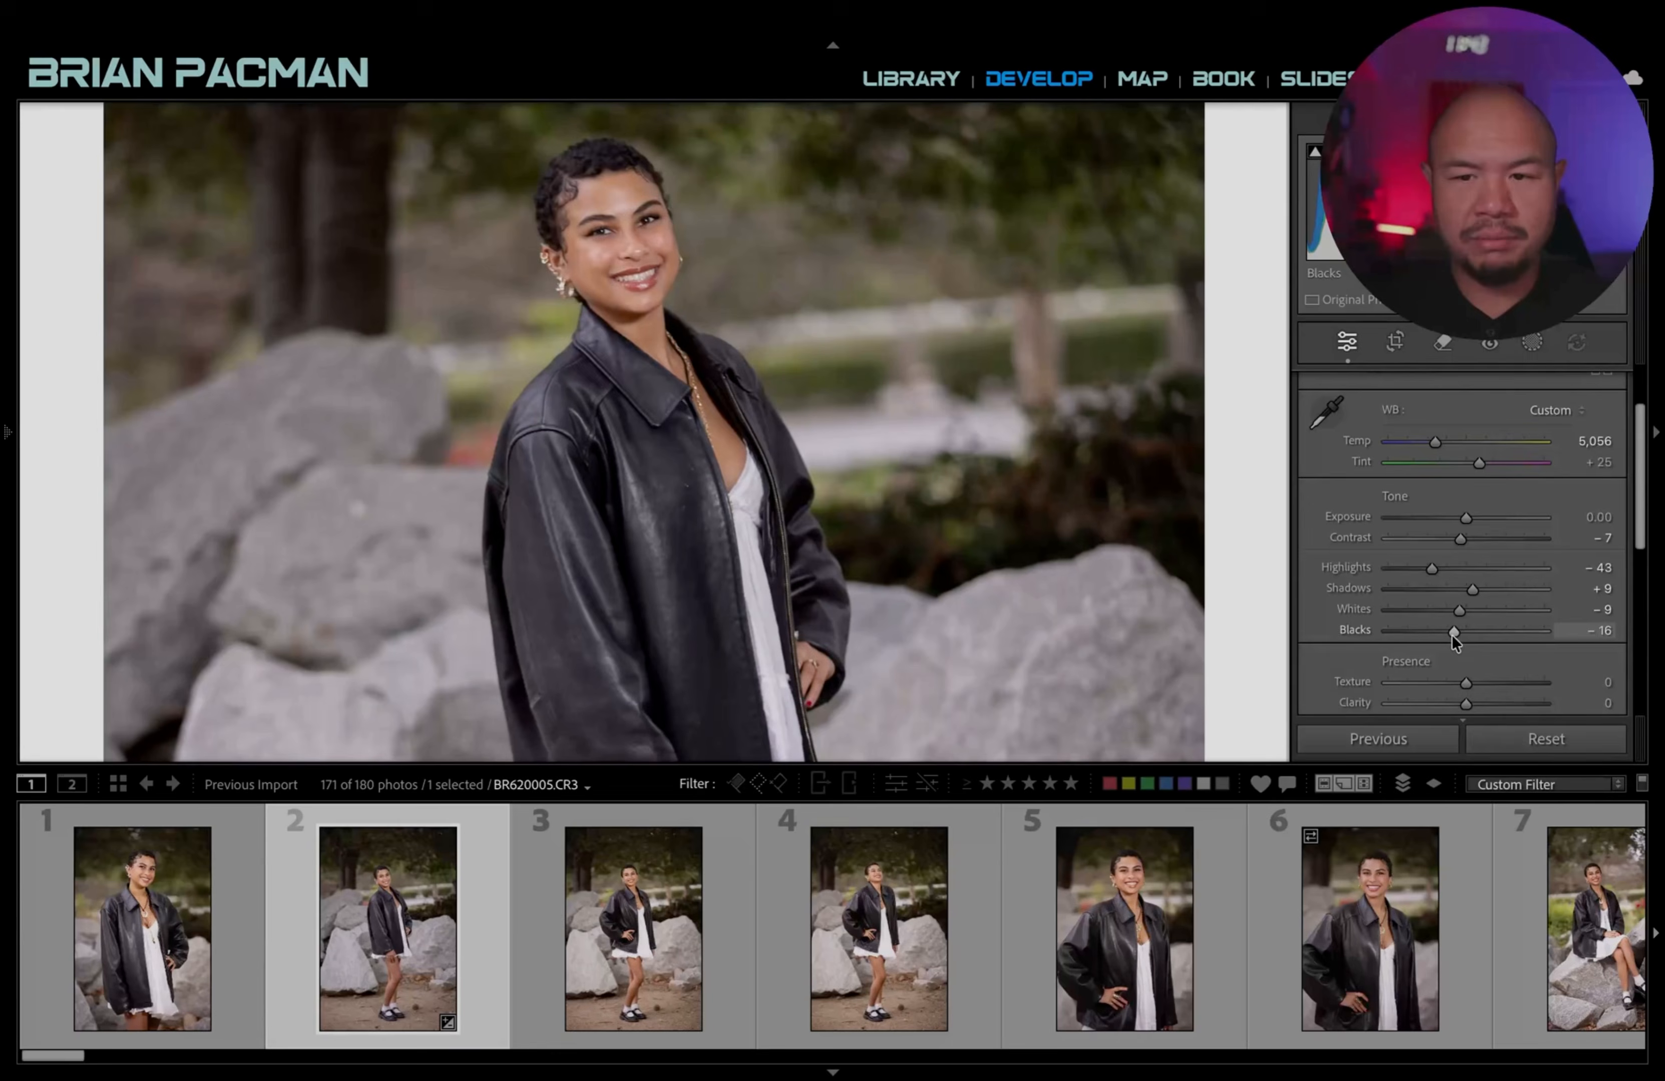
Compare the tone edits before and after side by side, examining the face, jacket, dress and rocks up close.
click(716, 495)
key(y)
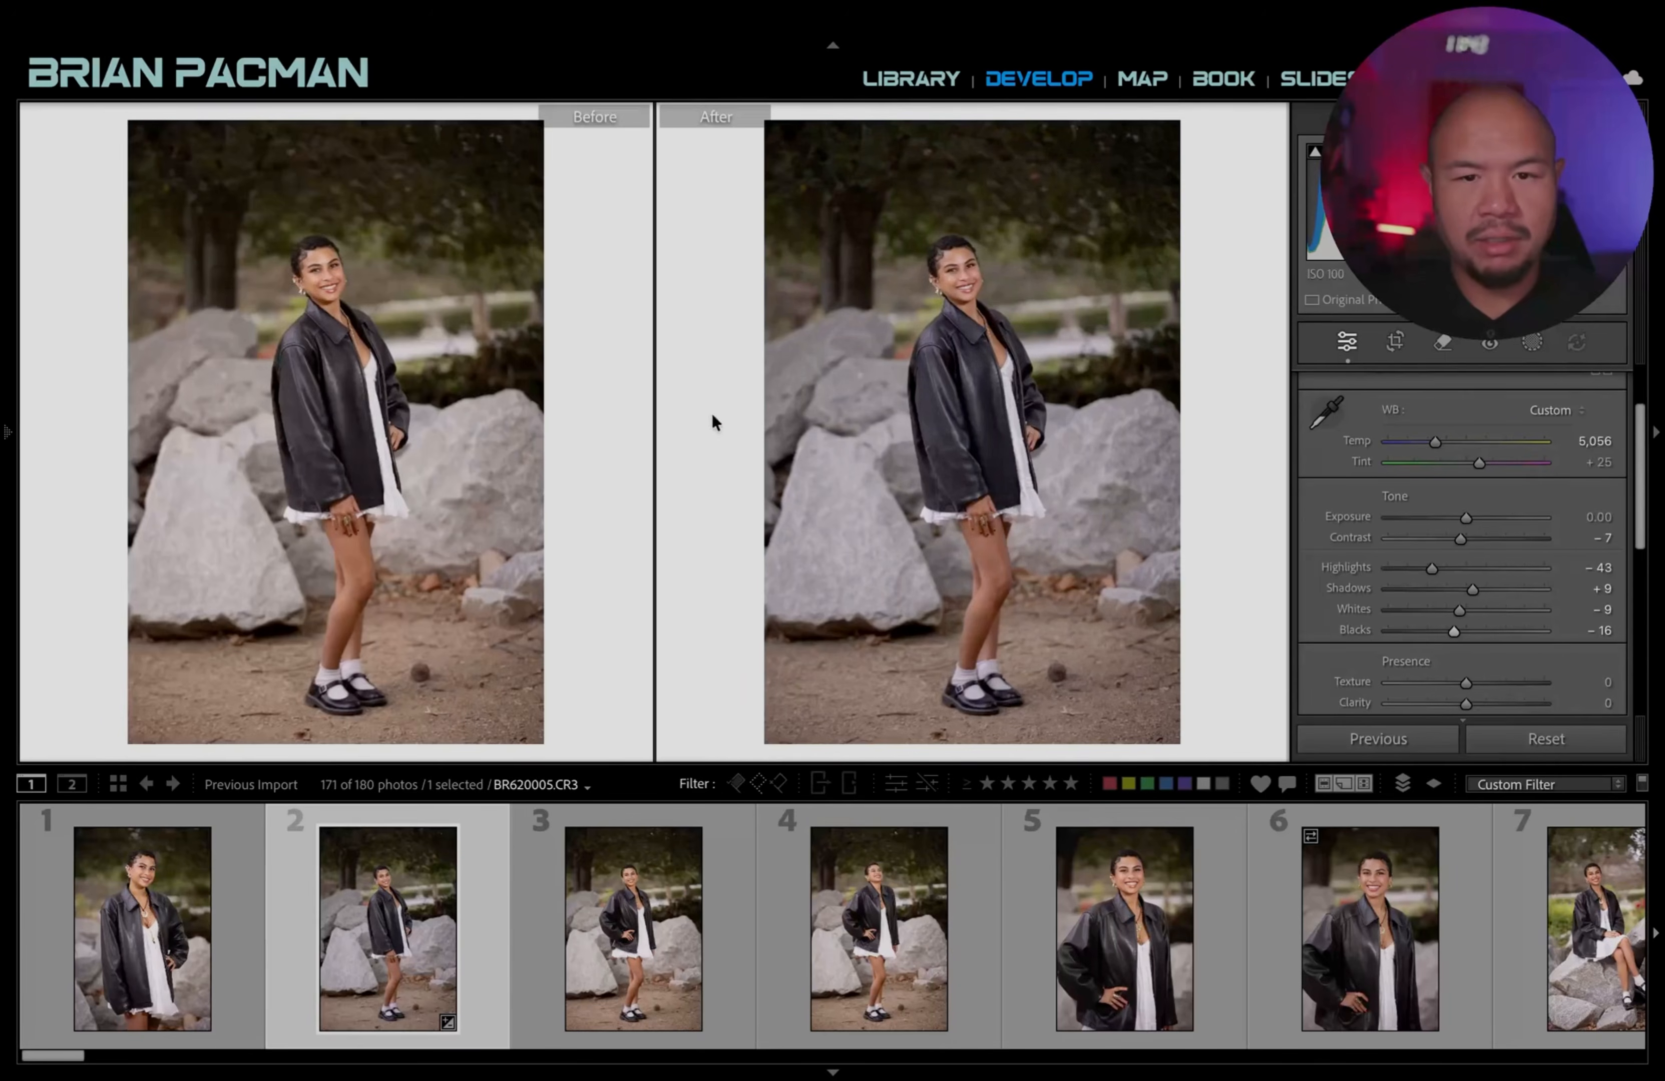
click(983, 369)
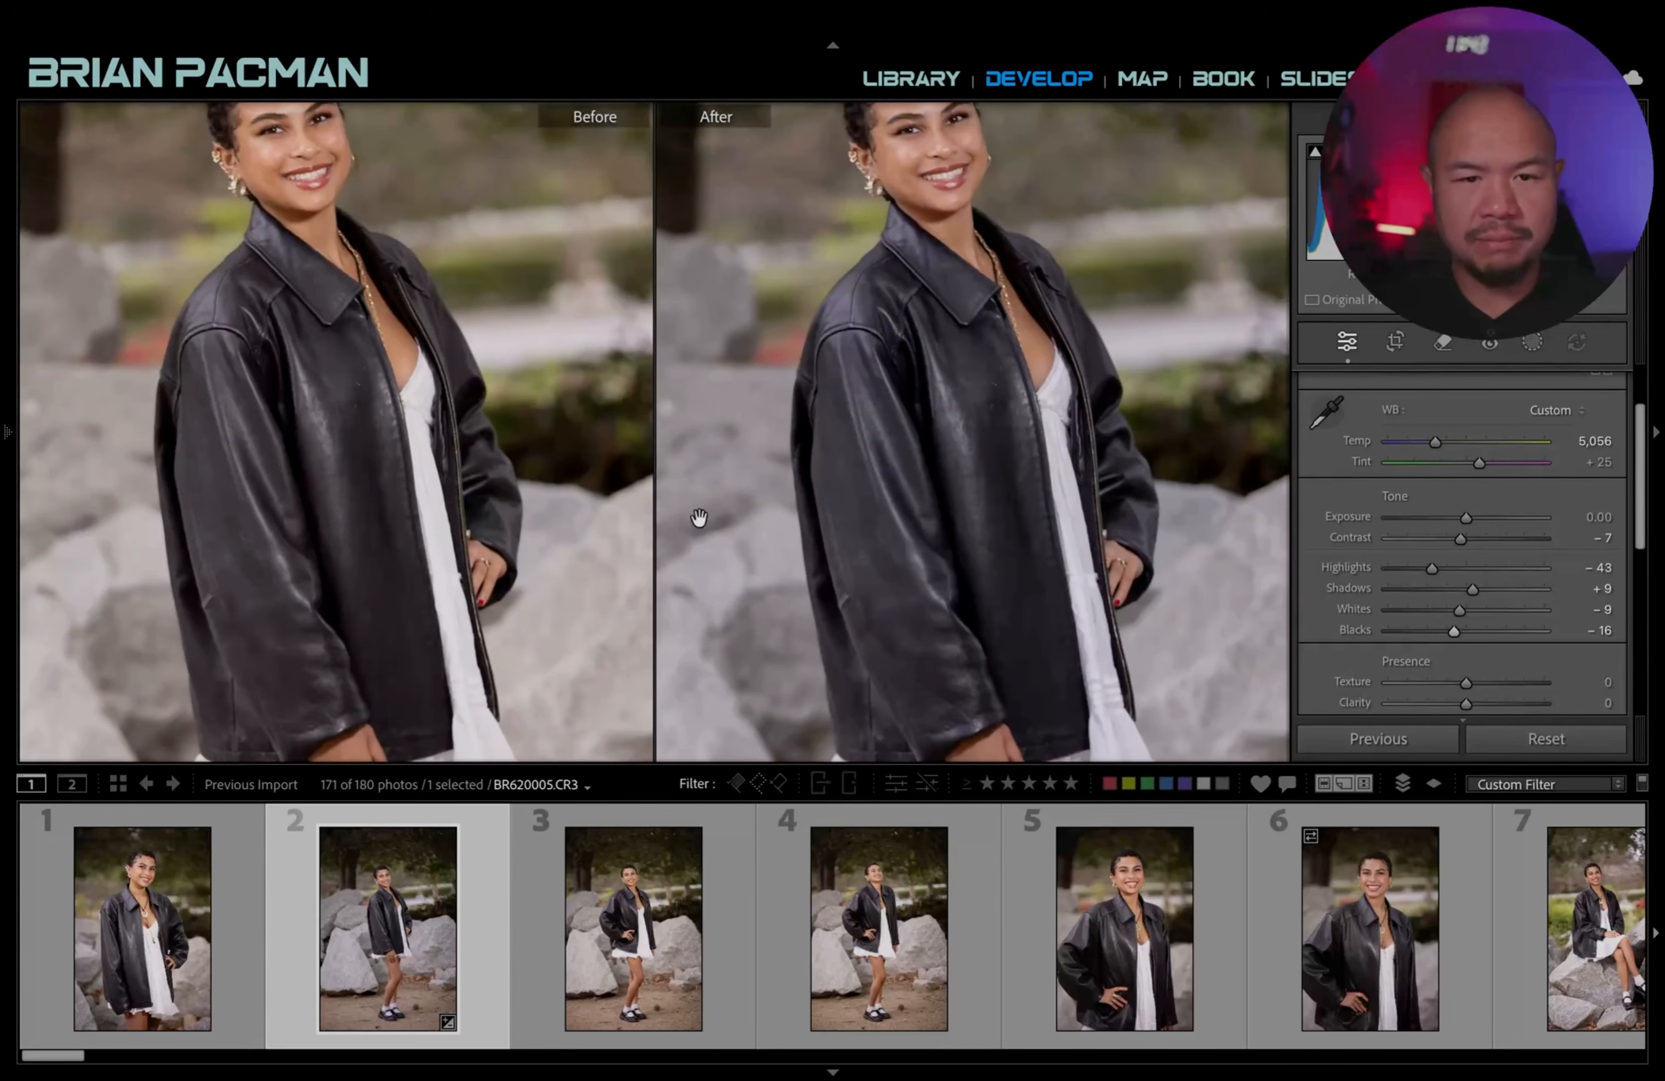
double_click(929, 317)
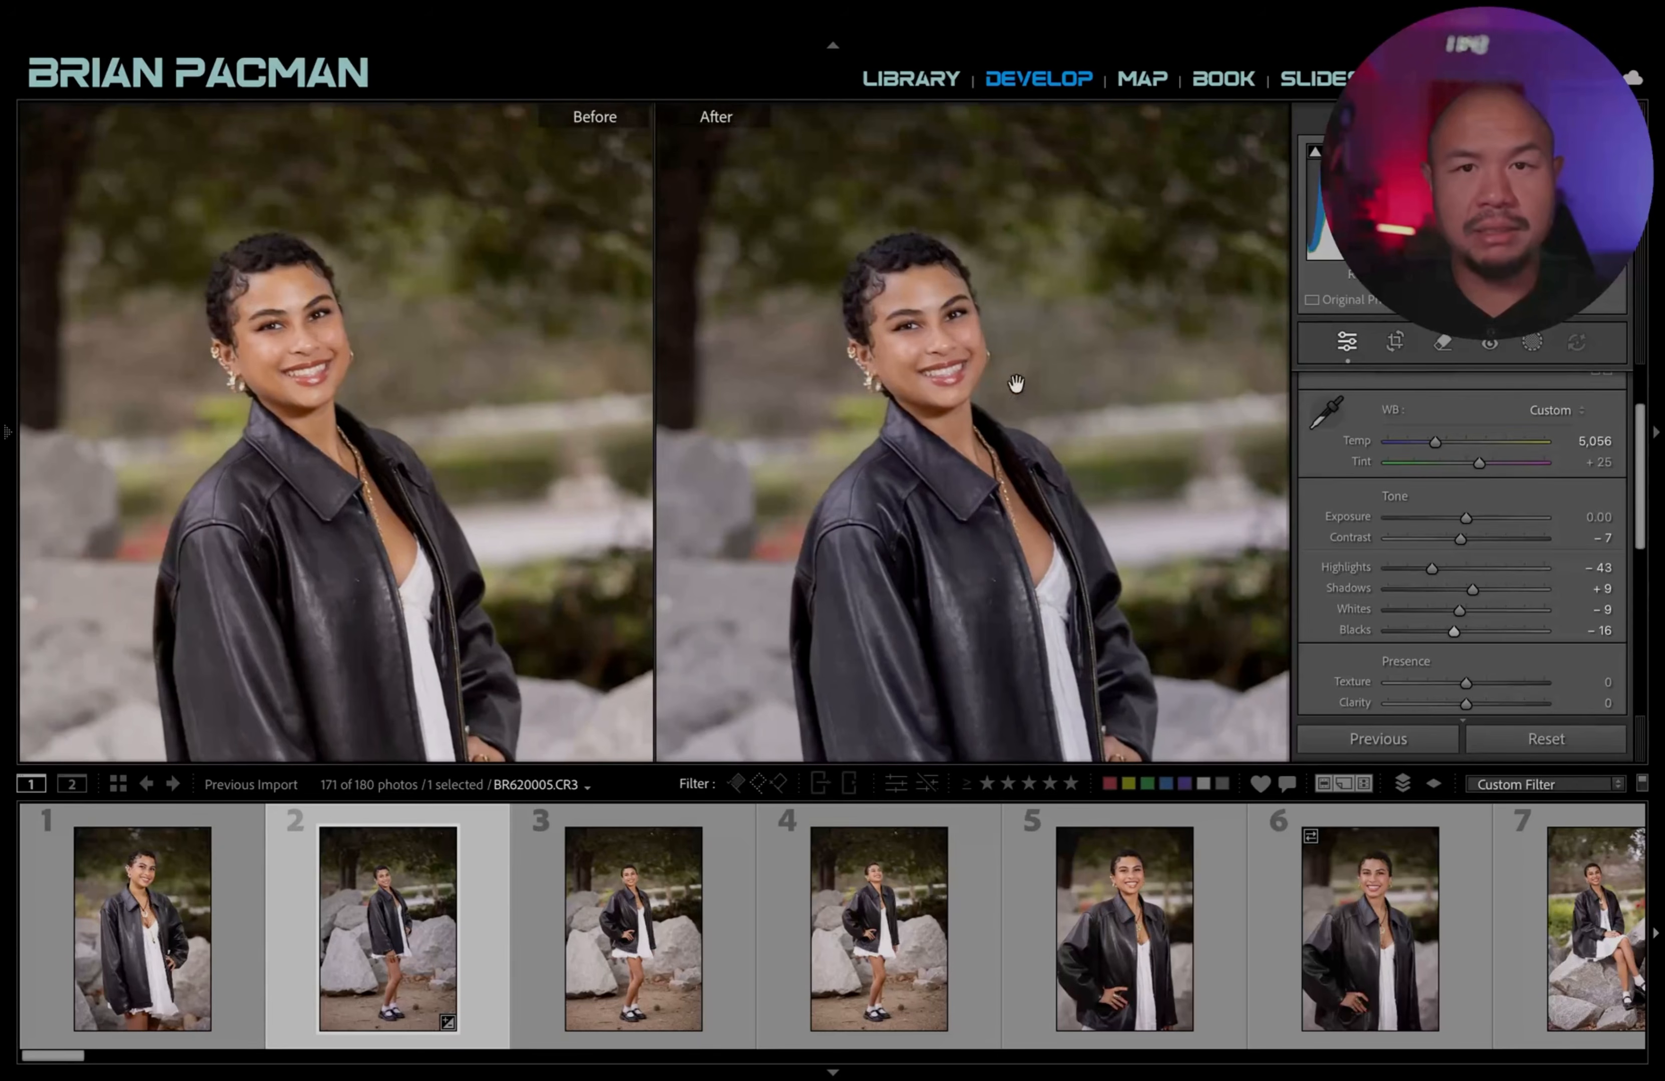
drag(1031, 518, 1033, 455)
scroll(1034, 455, down, 10)
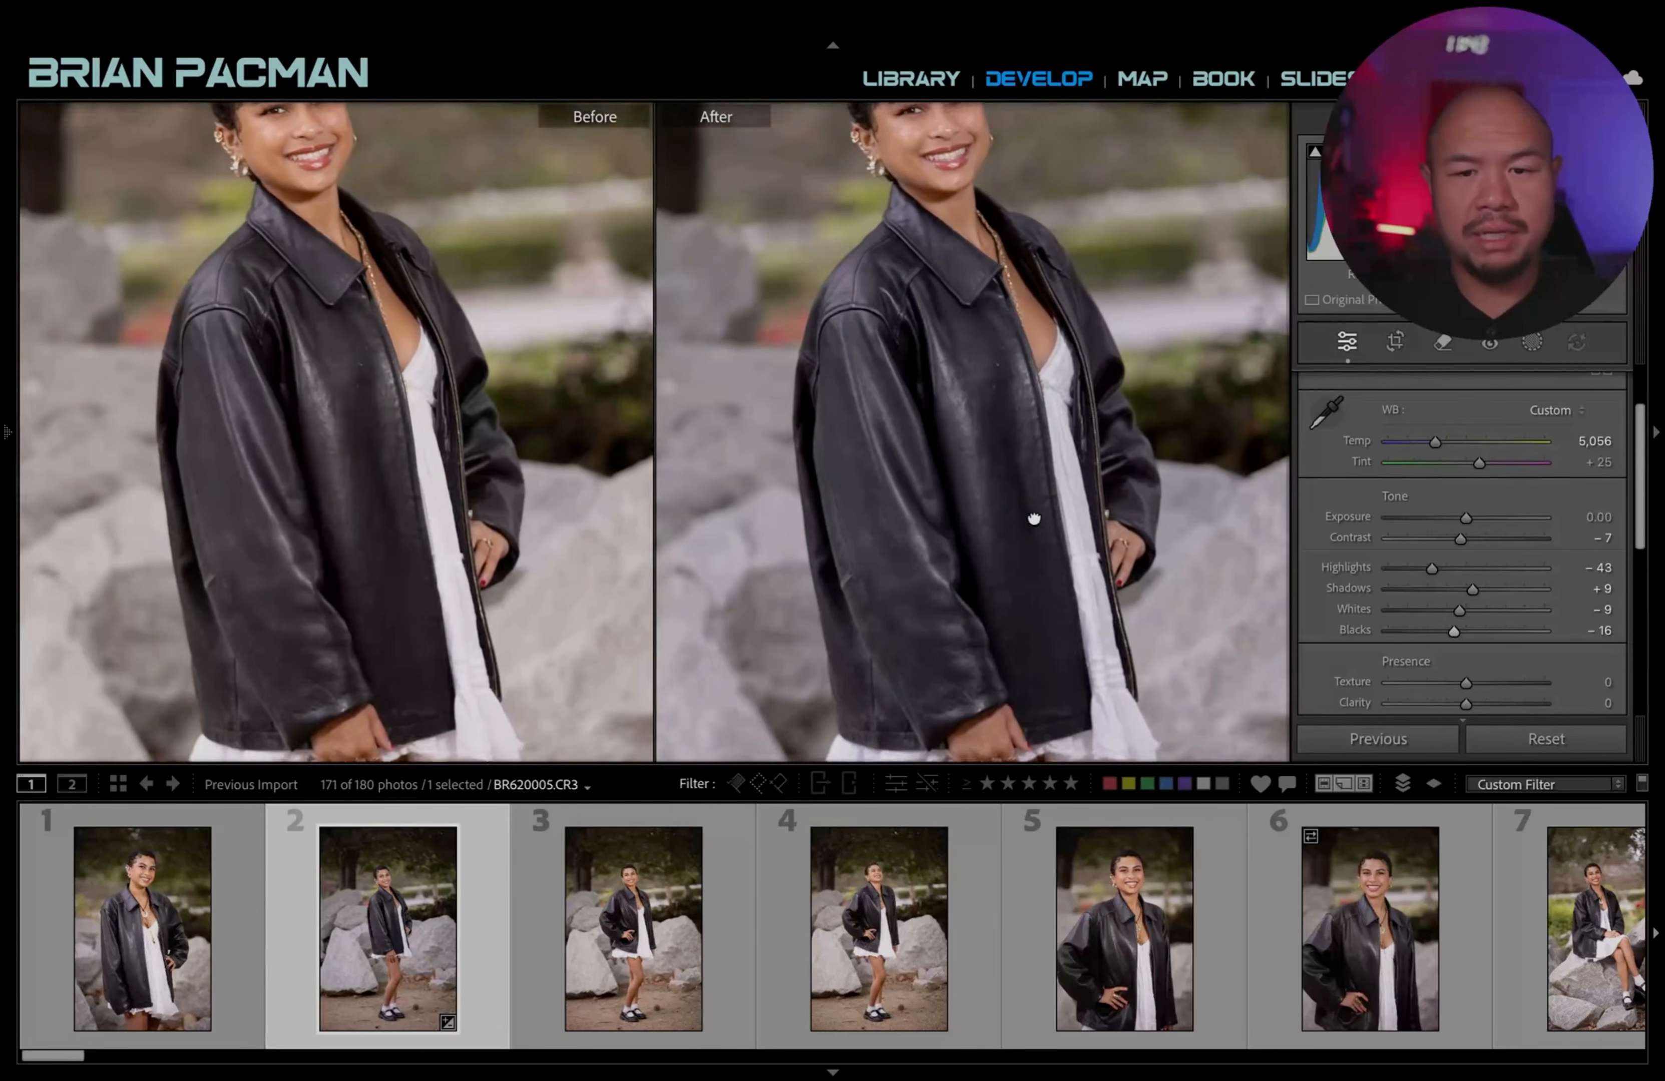
scroll(1067, 555, up, 10)
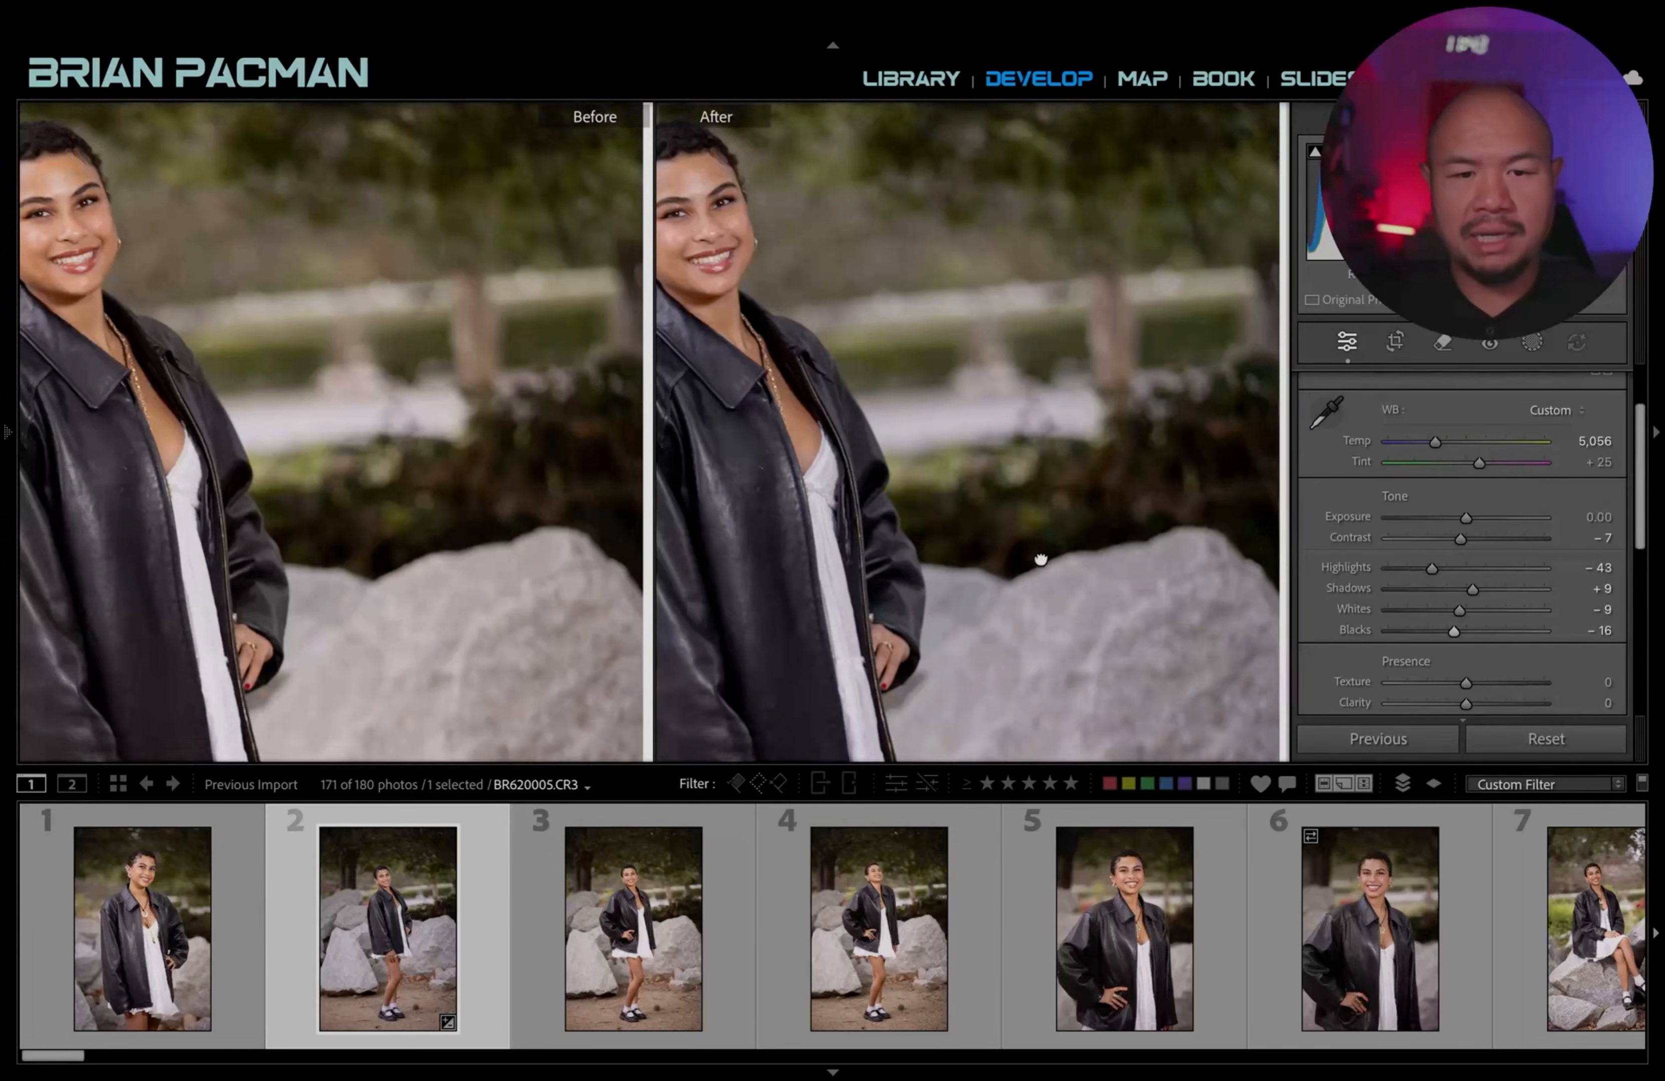
scroll(1003, 417, down, 10)
scroll(1060, 419, up, 10)
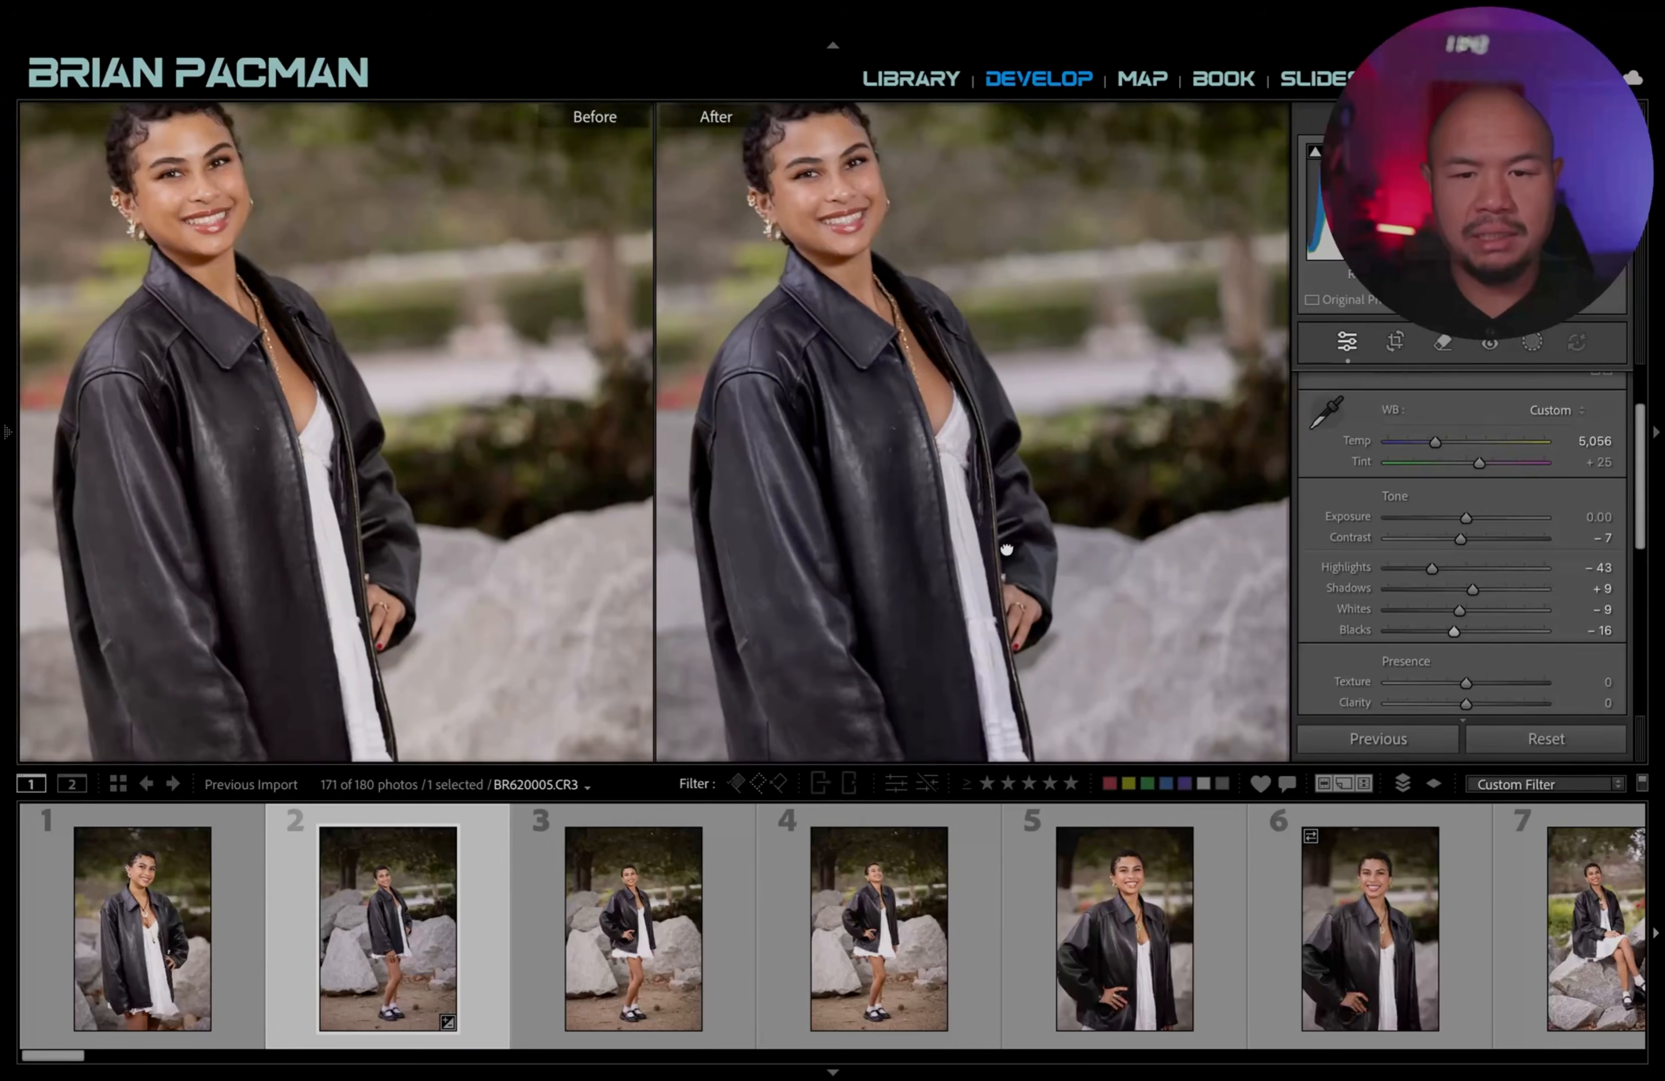
scroll(892, 450, down, 2)
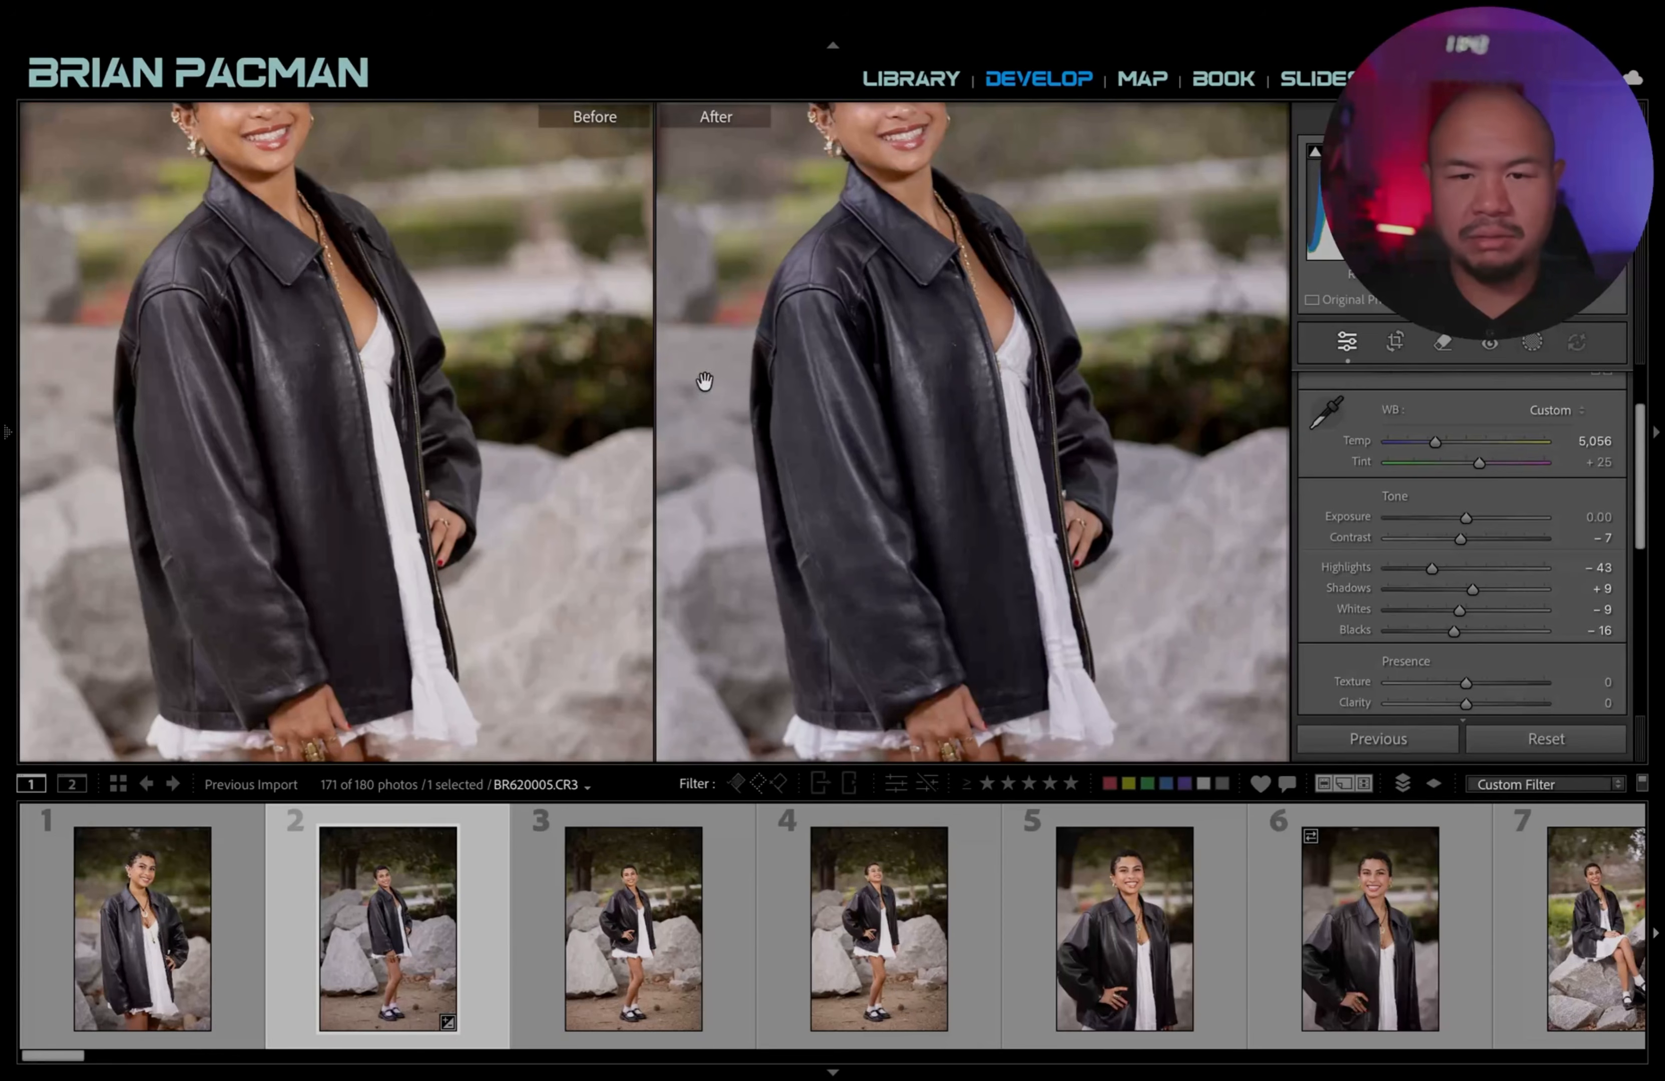
click(931, 357)
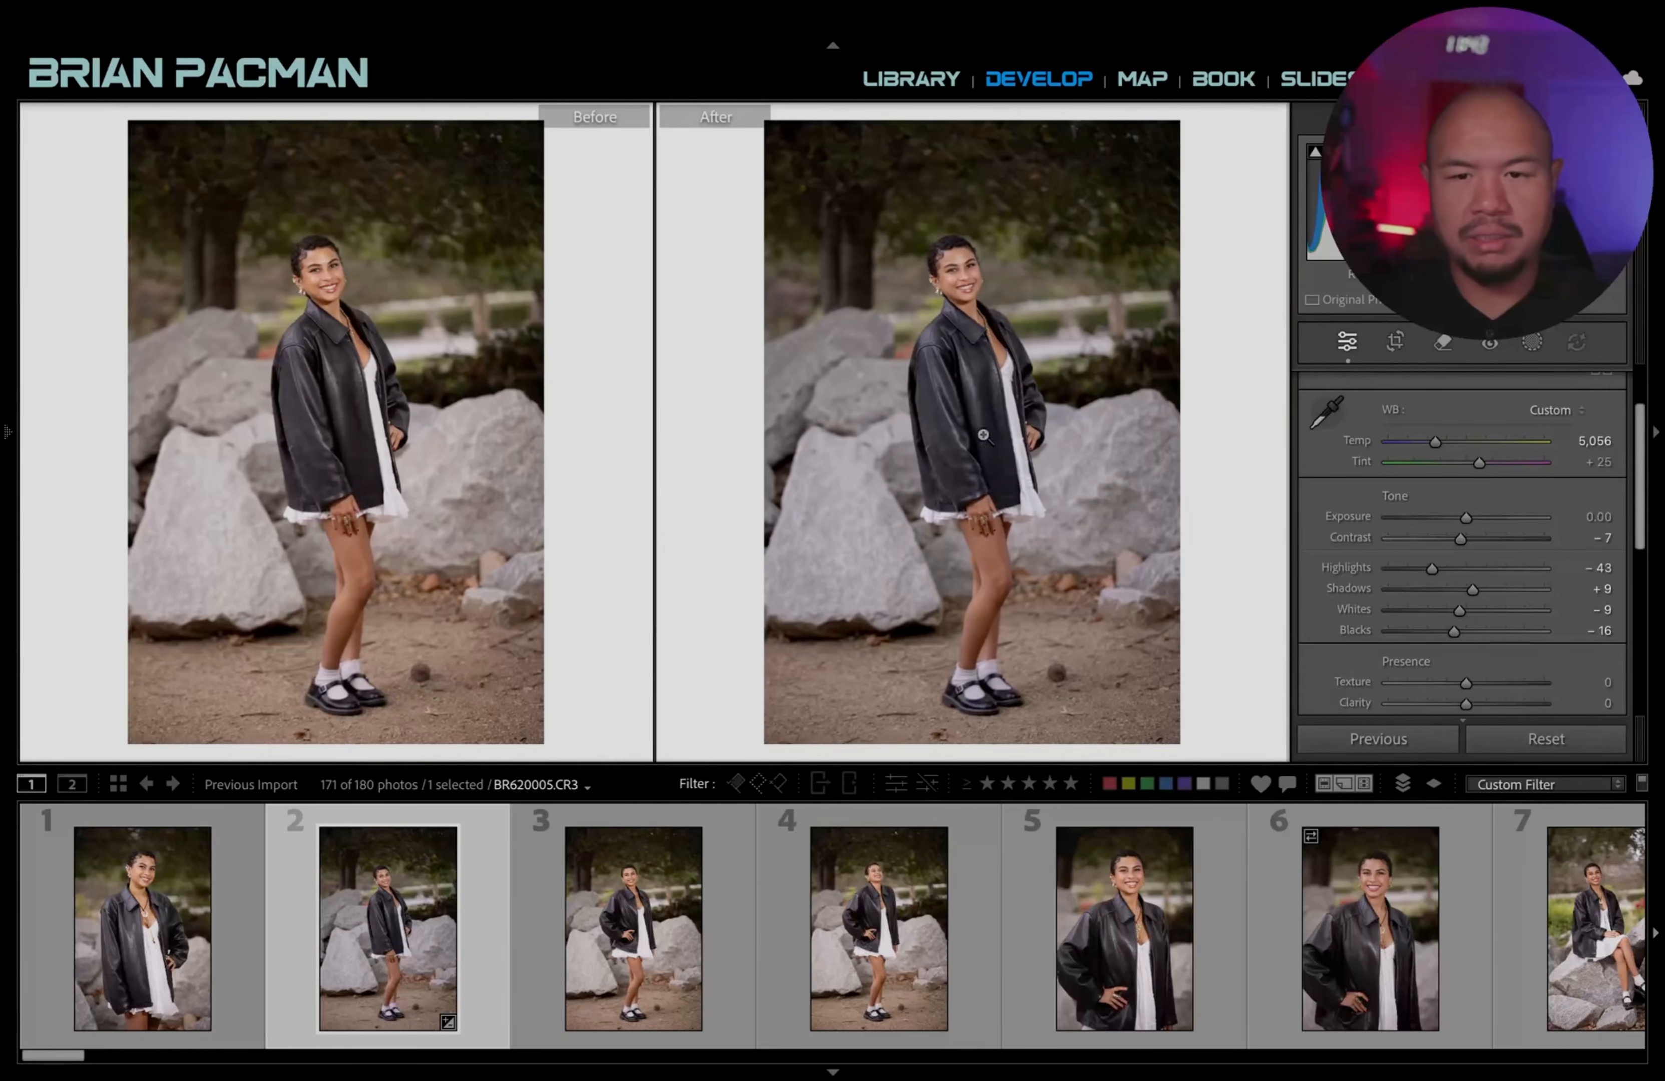
Lower the shadows to -4 while comparing the full-length portrait with its before version.
drag(1473, 588, 1463, 594)
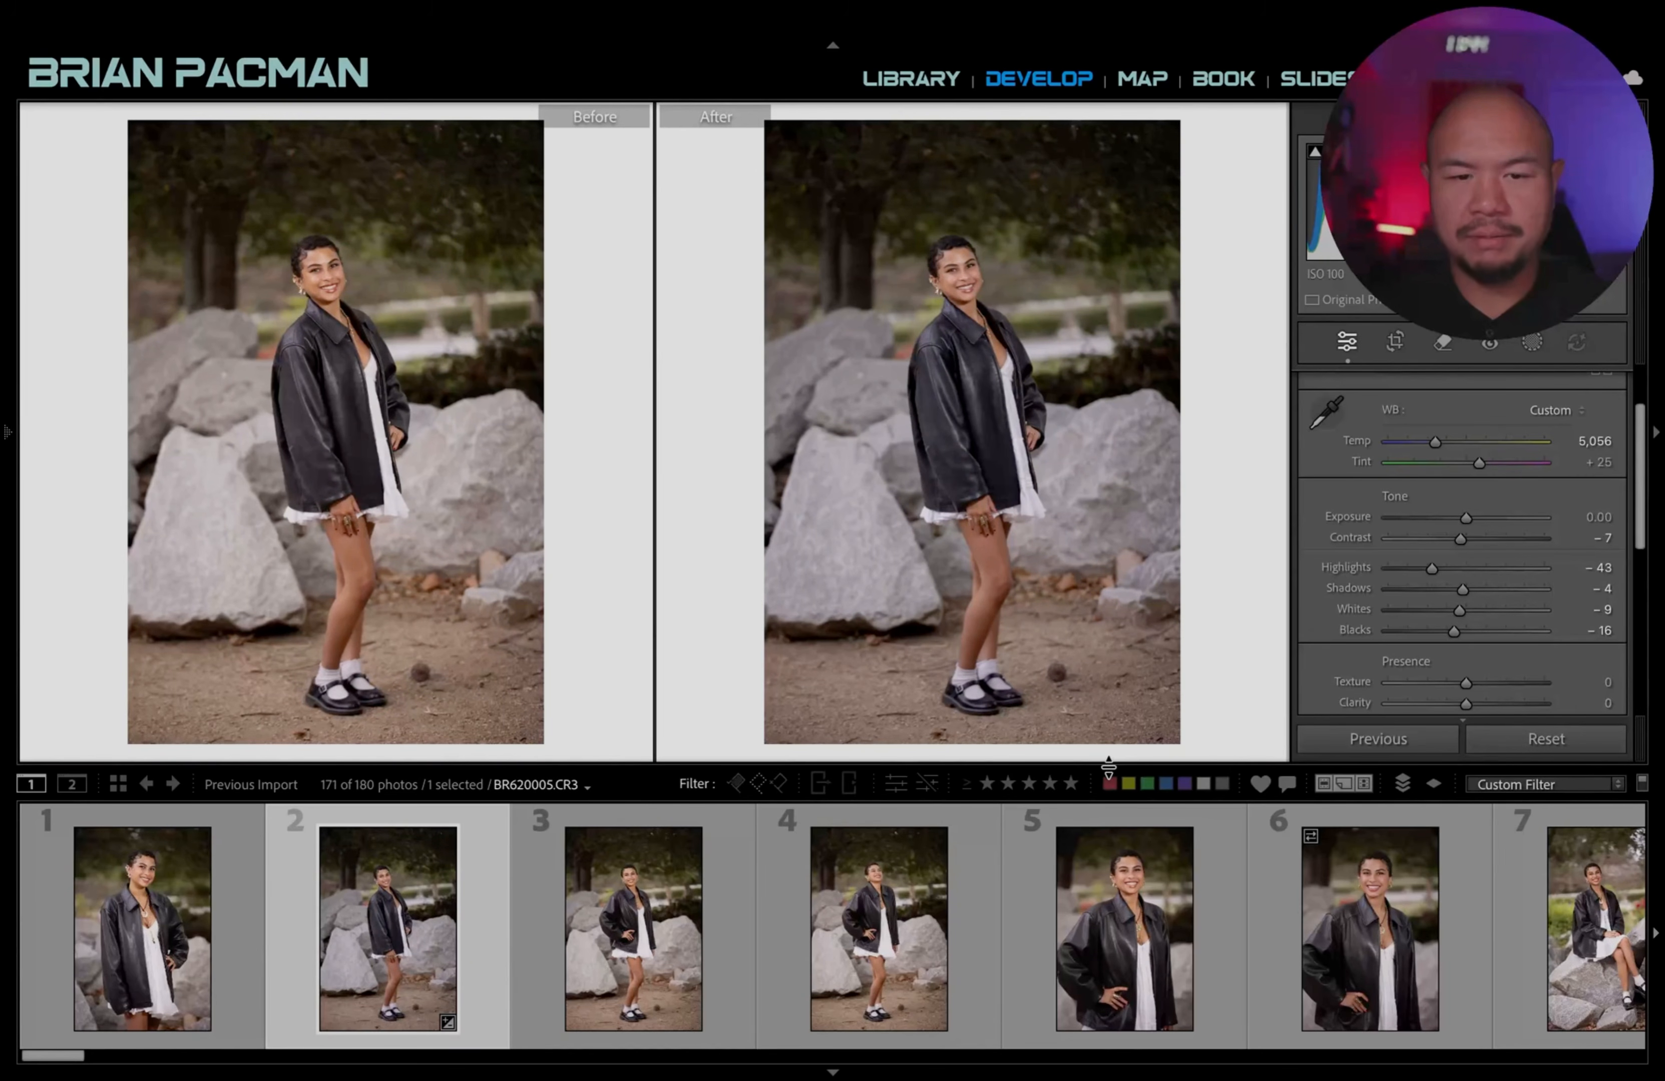
click(1098, 648)
click(1097, 643)
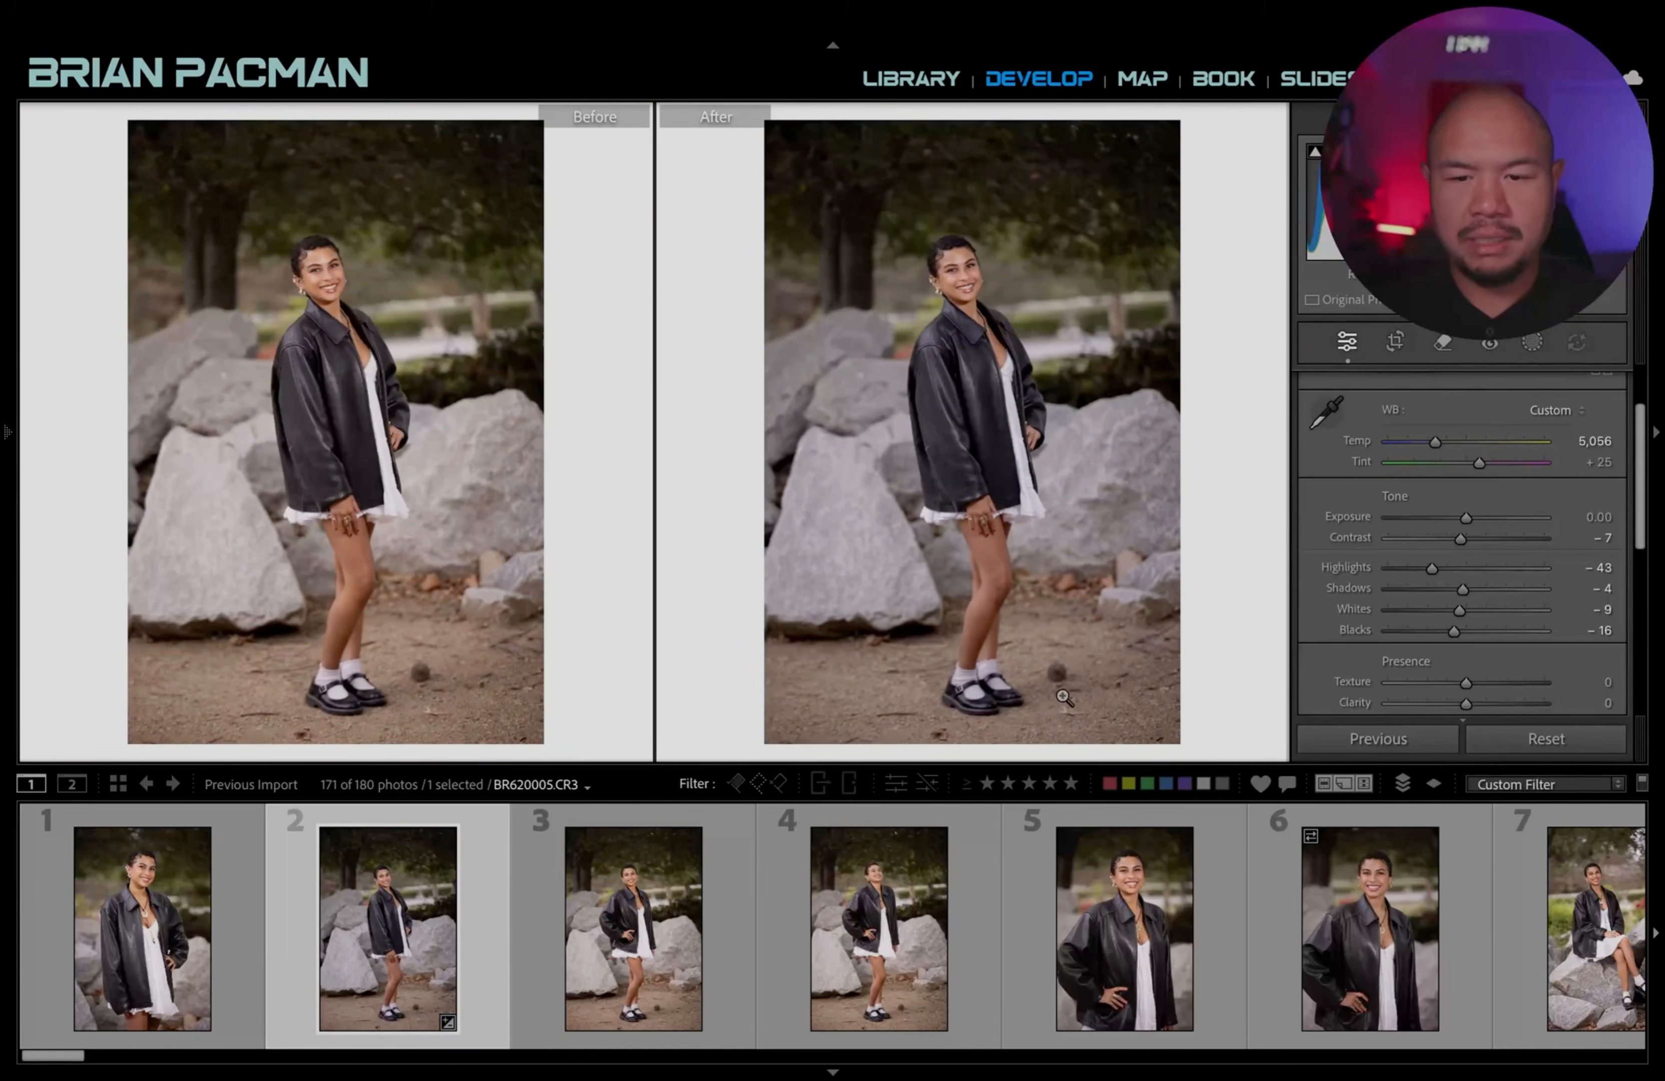
Remove the dark round object on the ground beside the shoes with generative AI Remove, using a size 14 brush.
key(q)
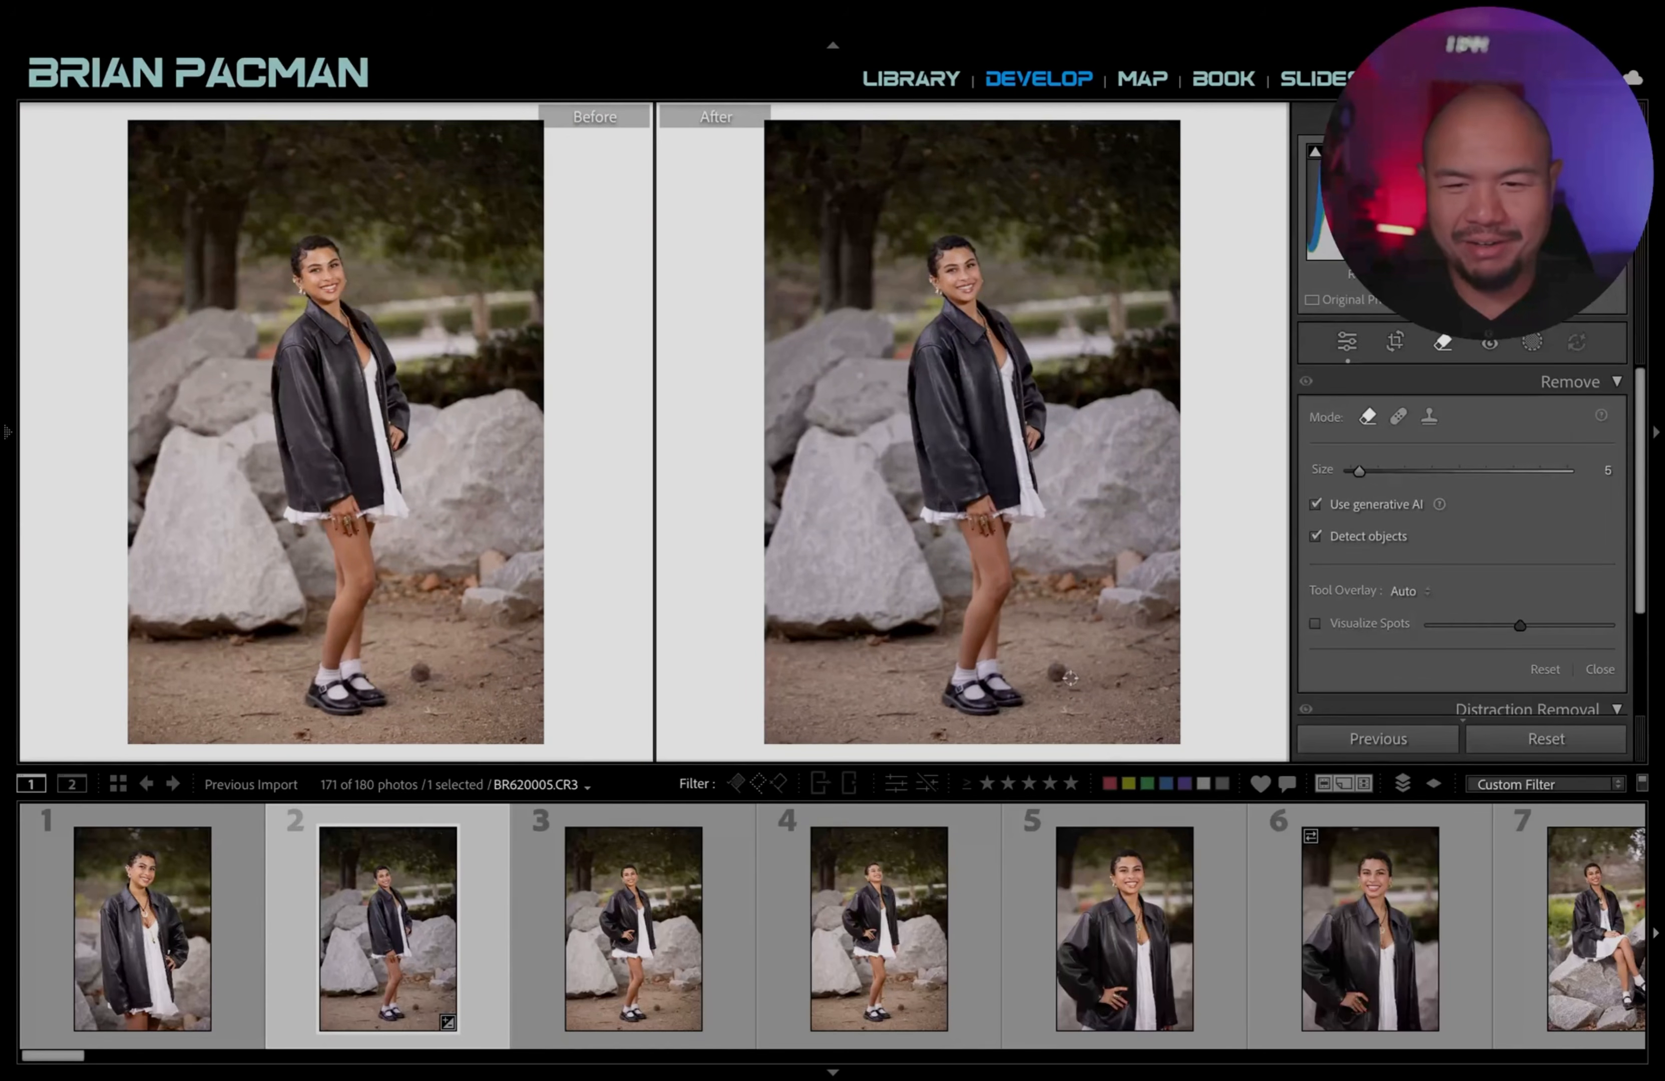
scroll(1059, 675, up, 4)
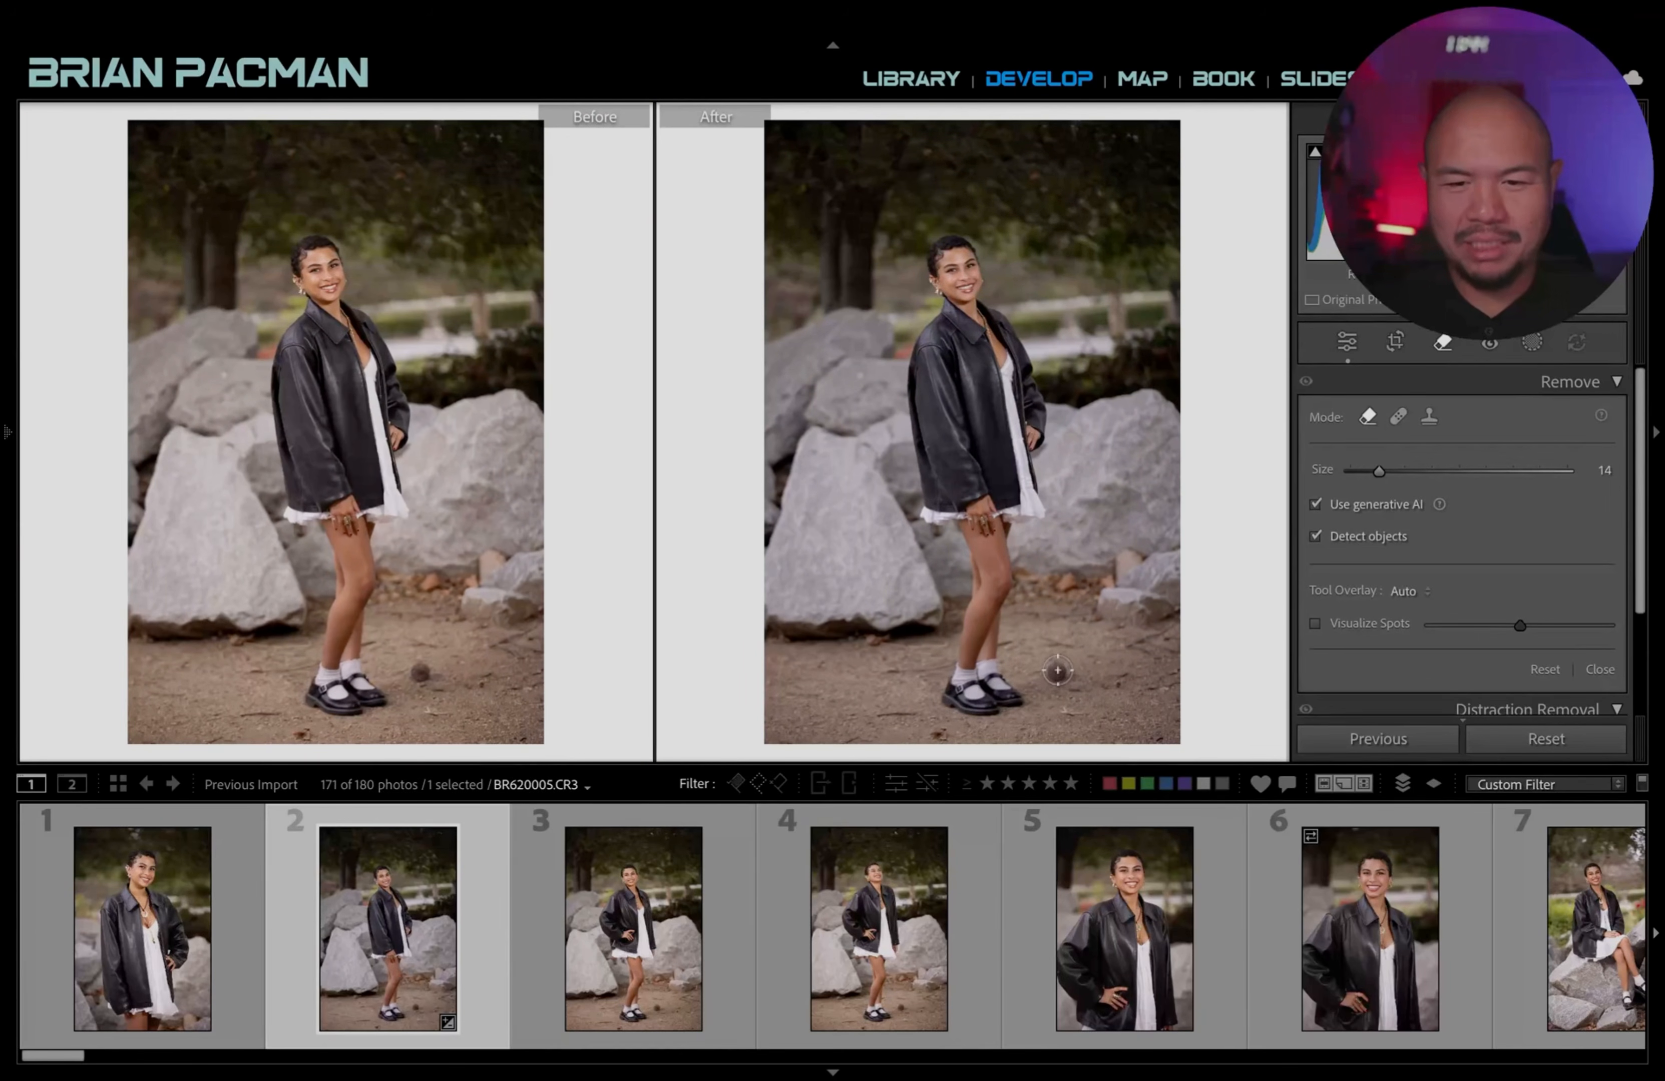
click(1056, 670)
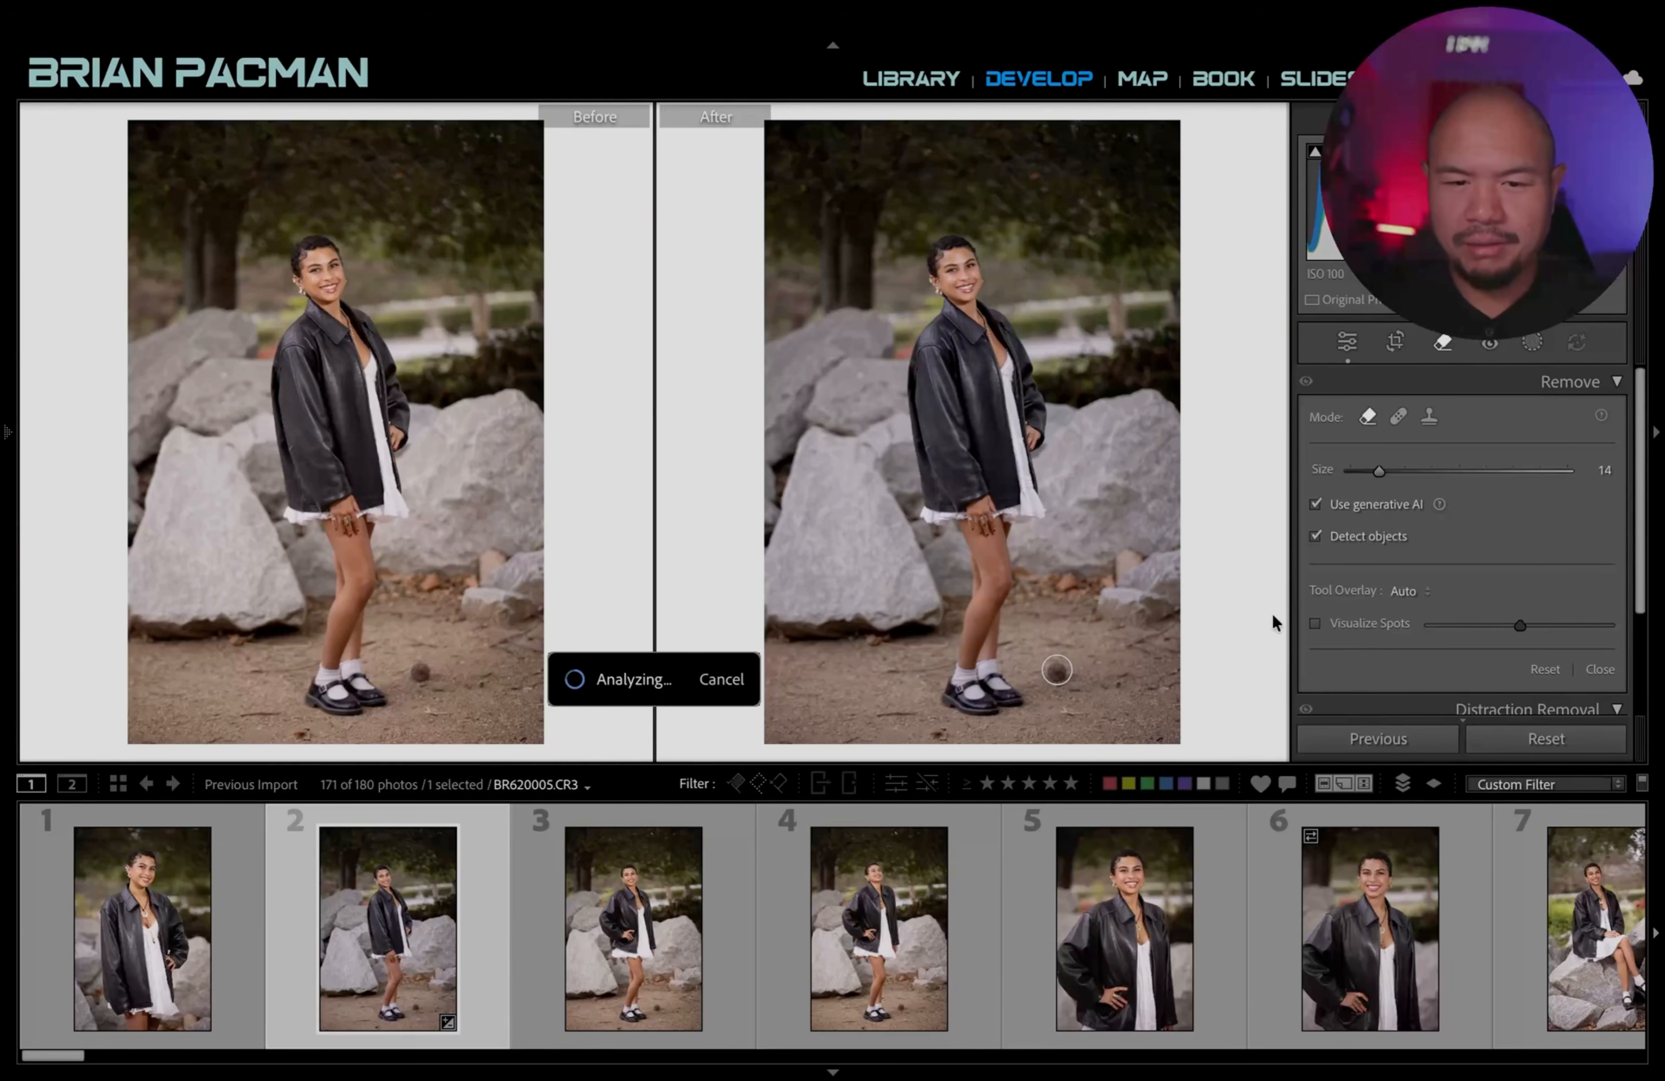
key(y)
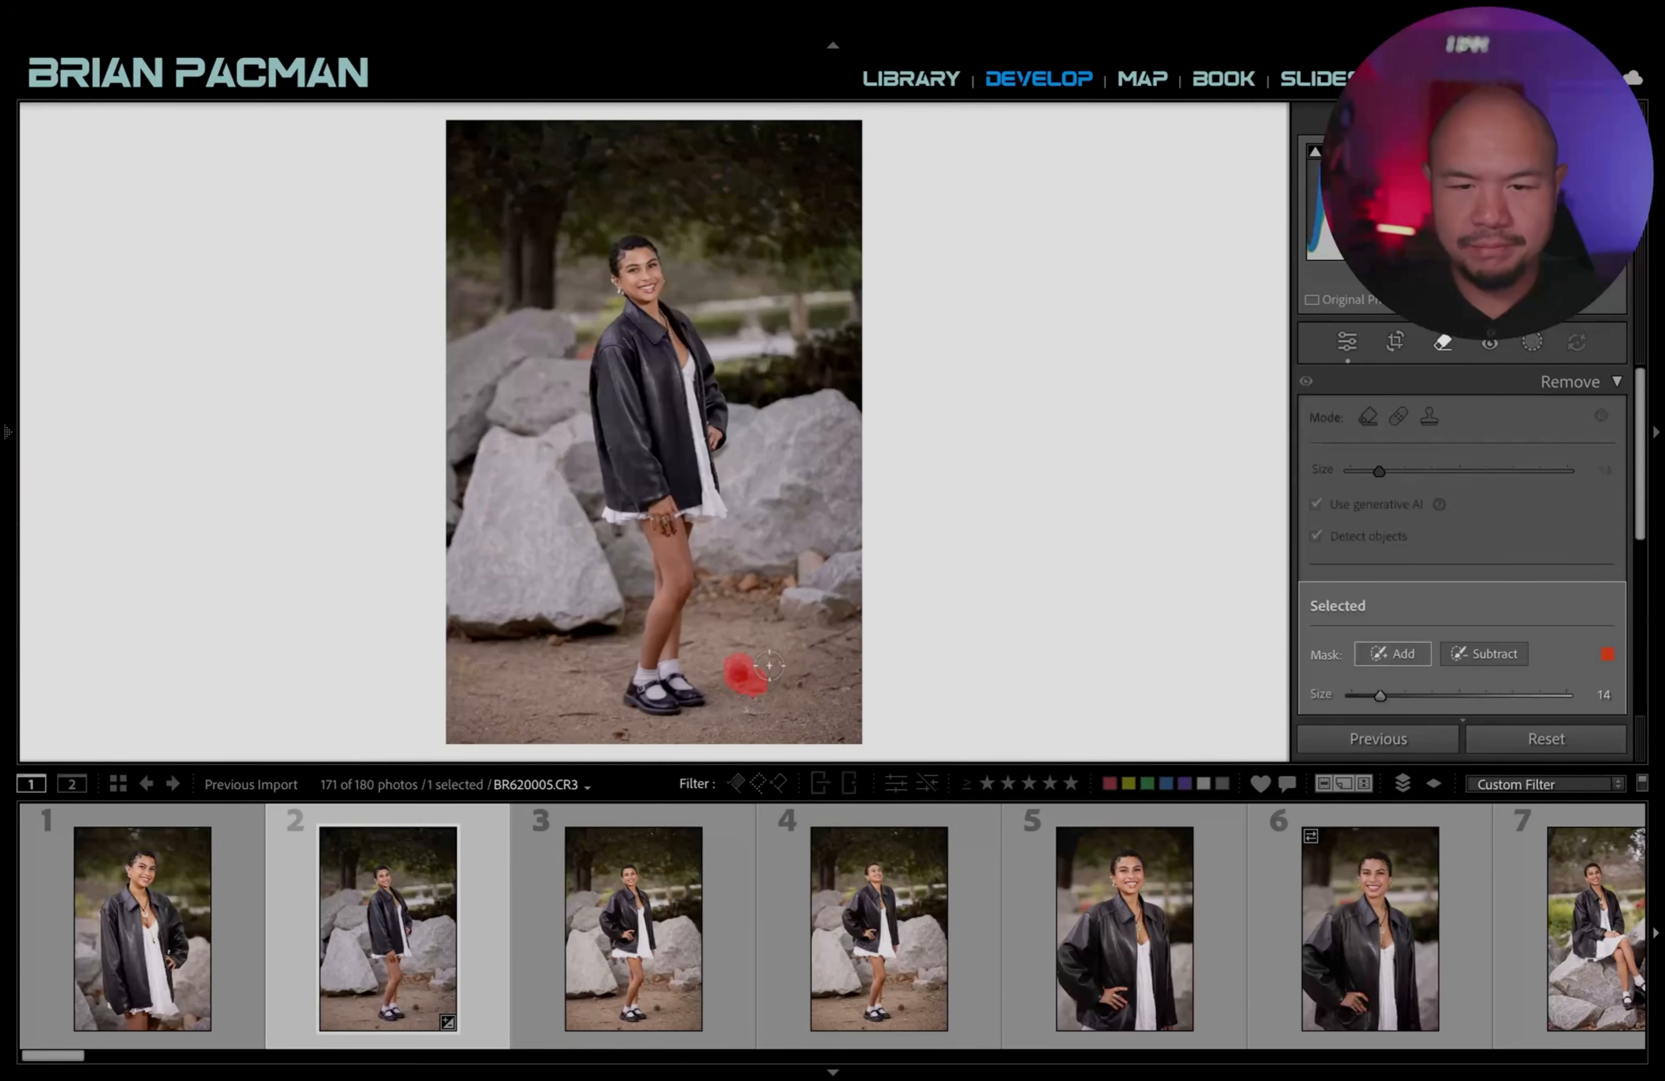
scroll(1464, 654, down, 3)
click(1572, 624)
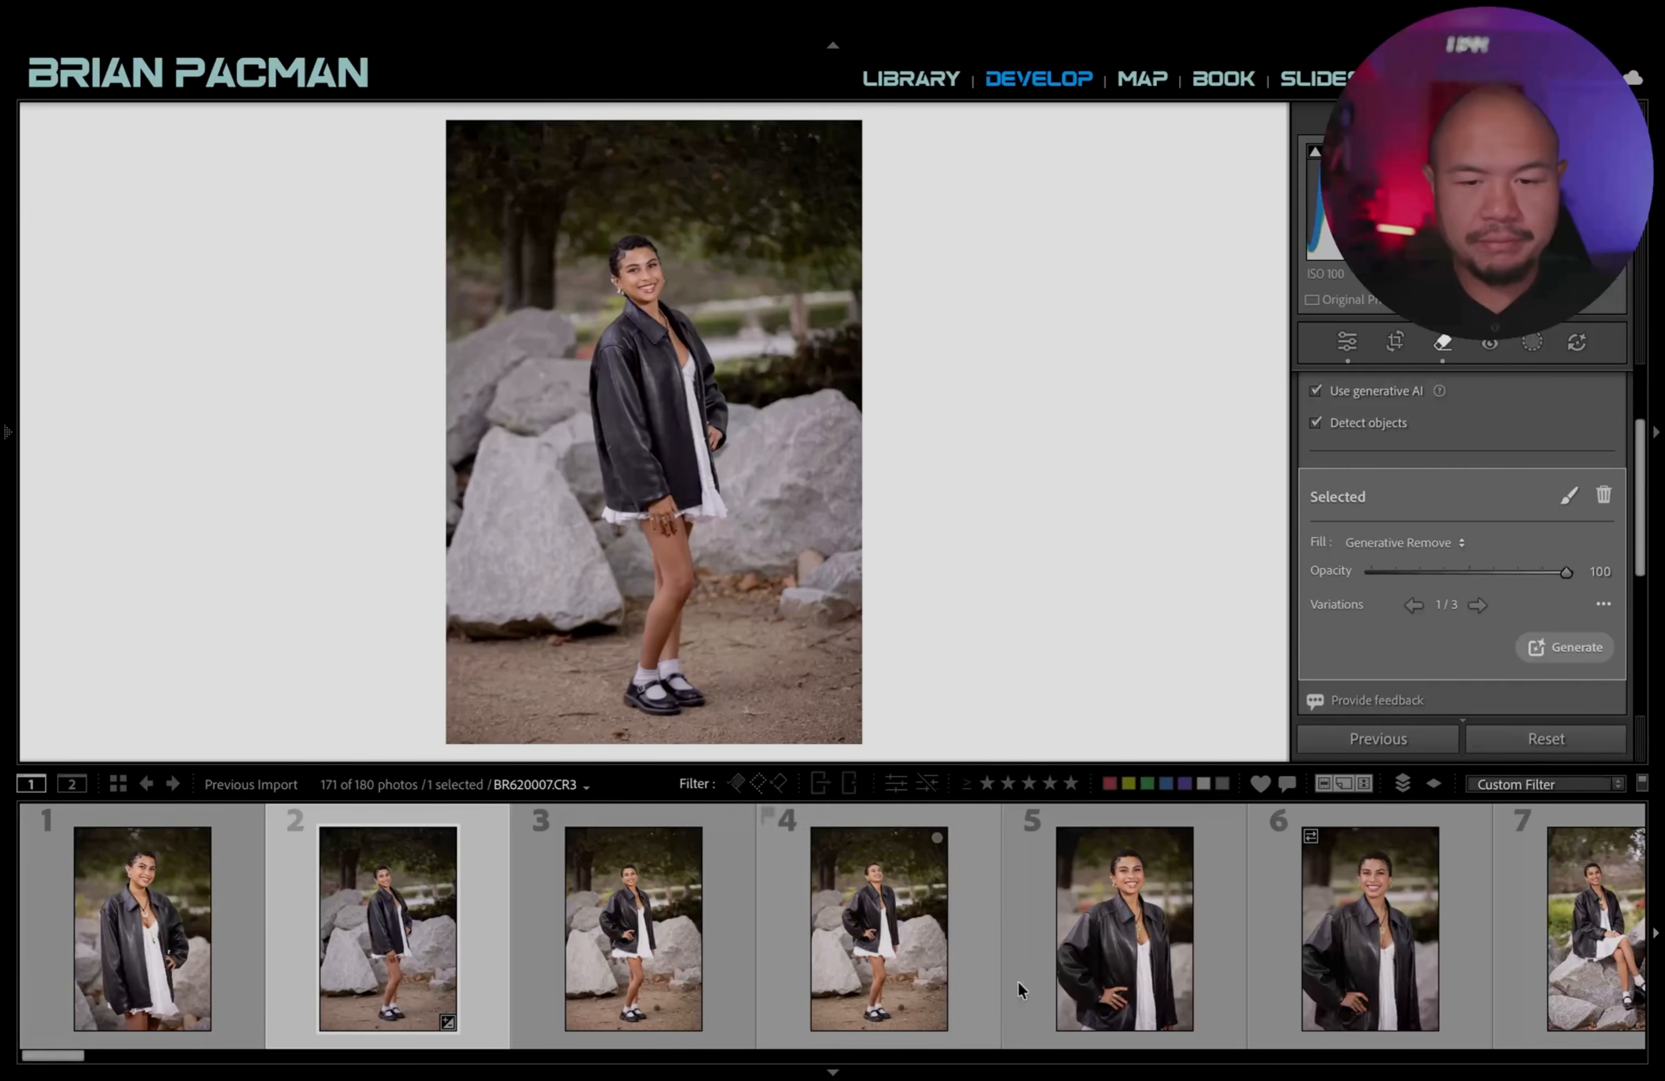
Select the first six portraits for syncing, keeping the edited full-length portrait as the source and leaving out the seated shots.
ctrl+click(244, 906)
ctrl+click(564, 919)
ctrl+click(881, 955)
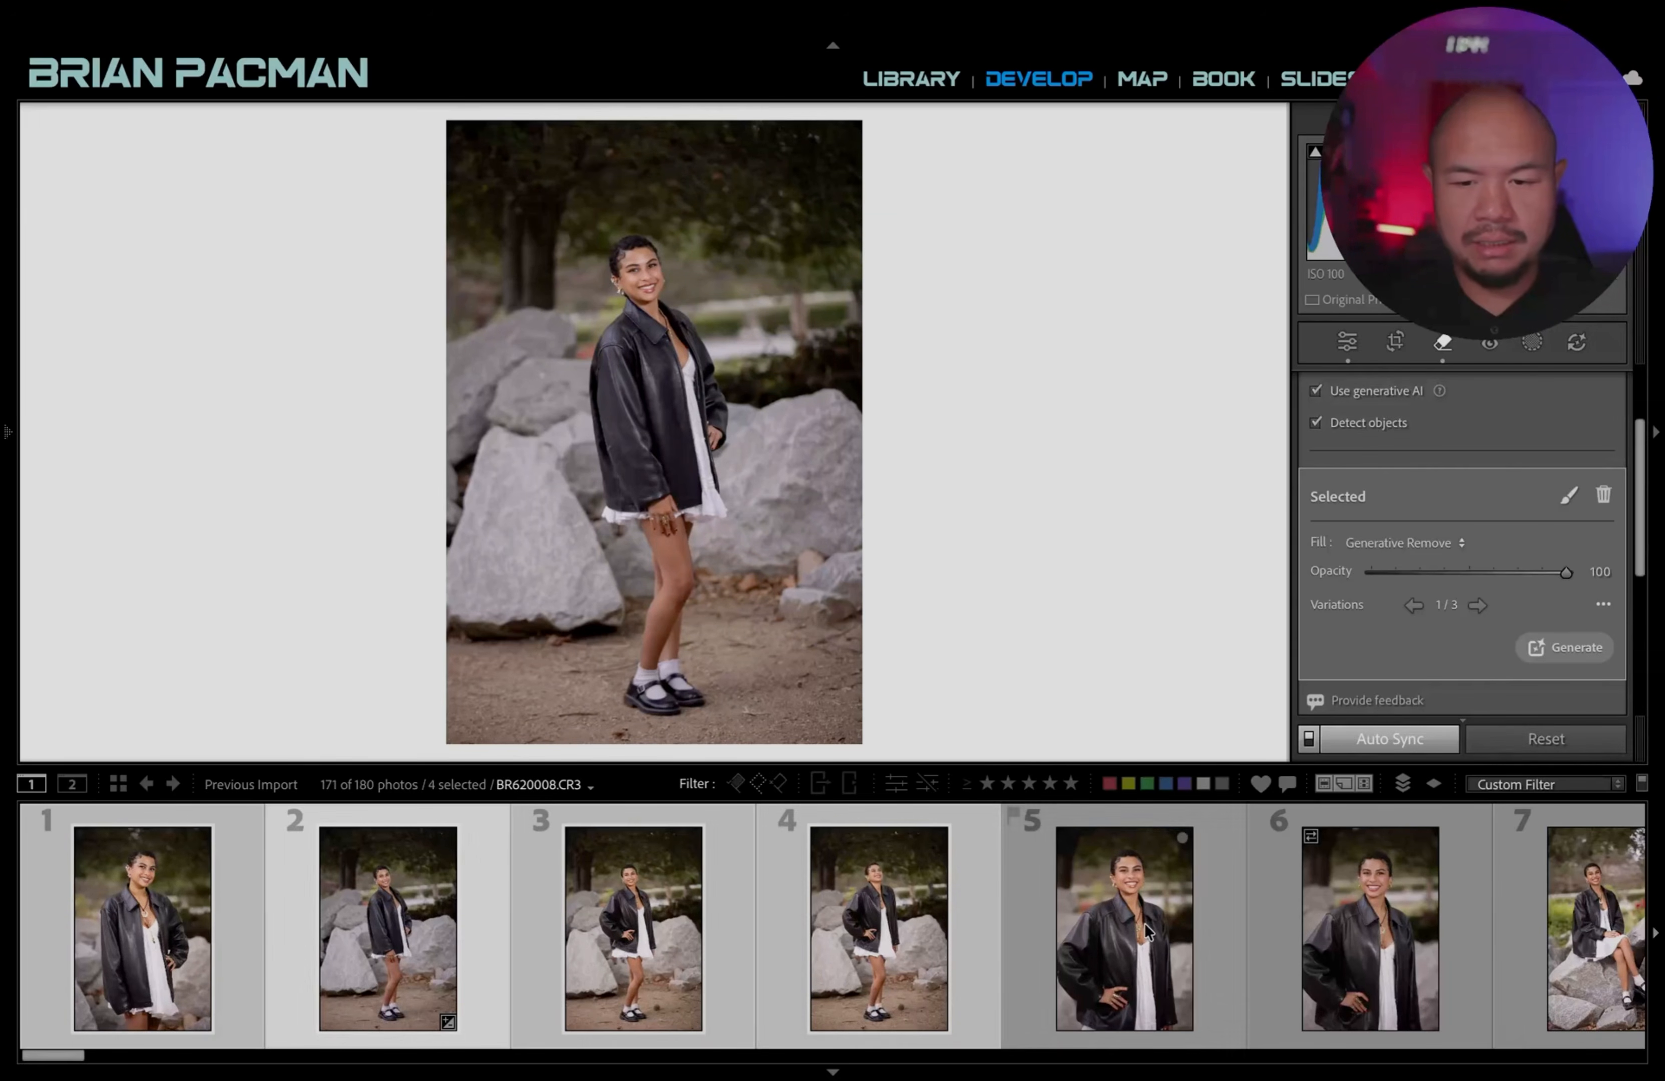
ctrl+click(1146, 932)
ctrl+click(1253, 973)
scroll(1064, 948, right, 3)
ctrl+click(1040, 946)
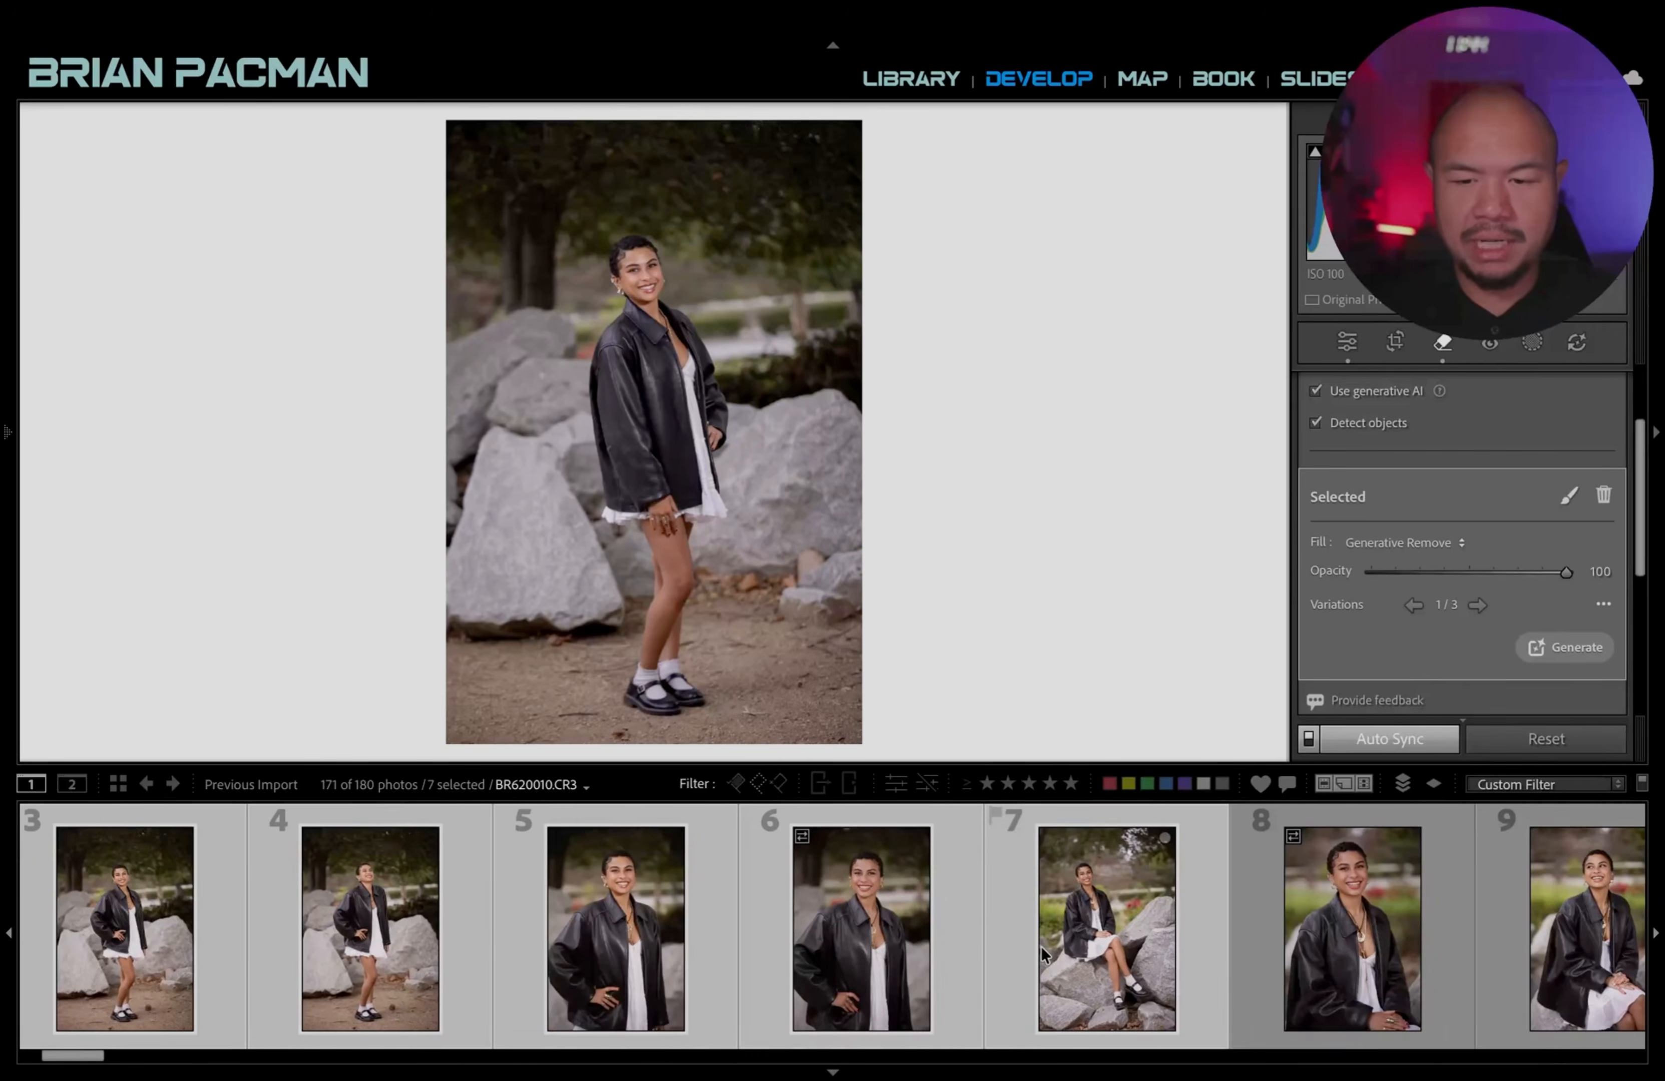
scroll(1039, 950, right, 2)
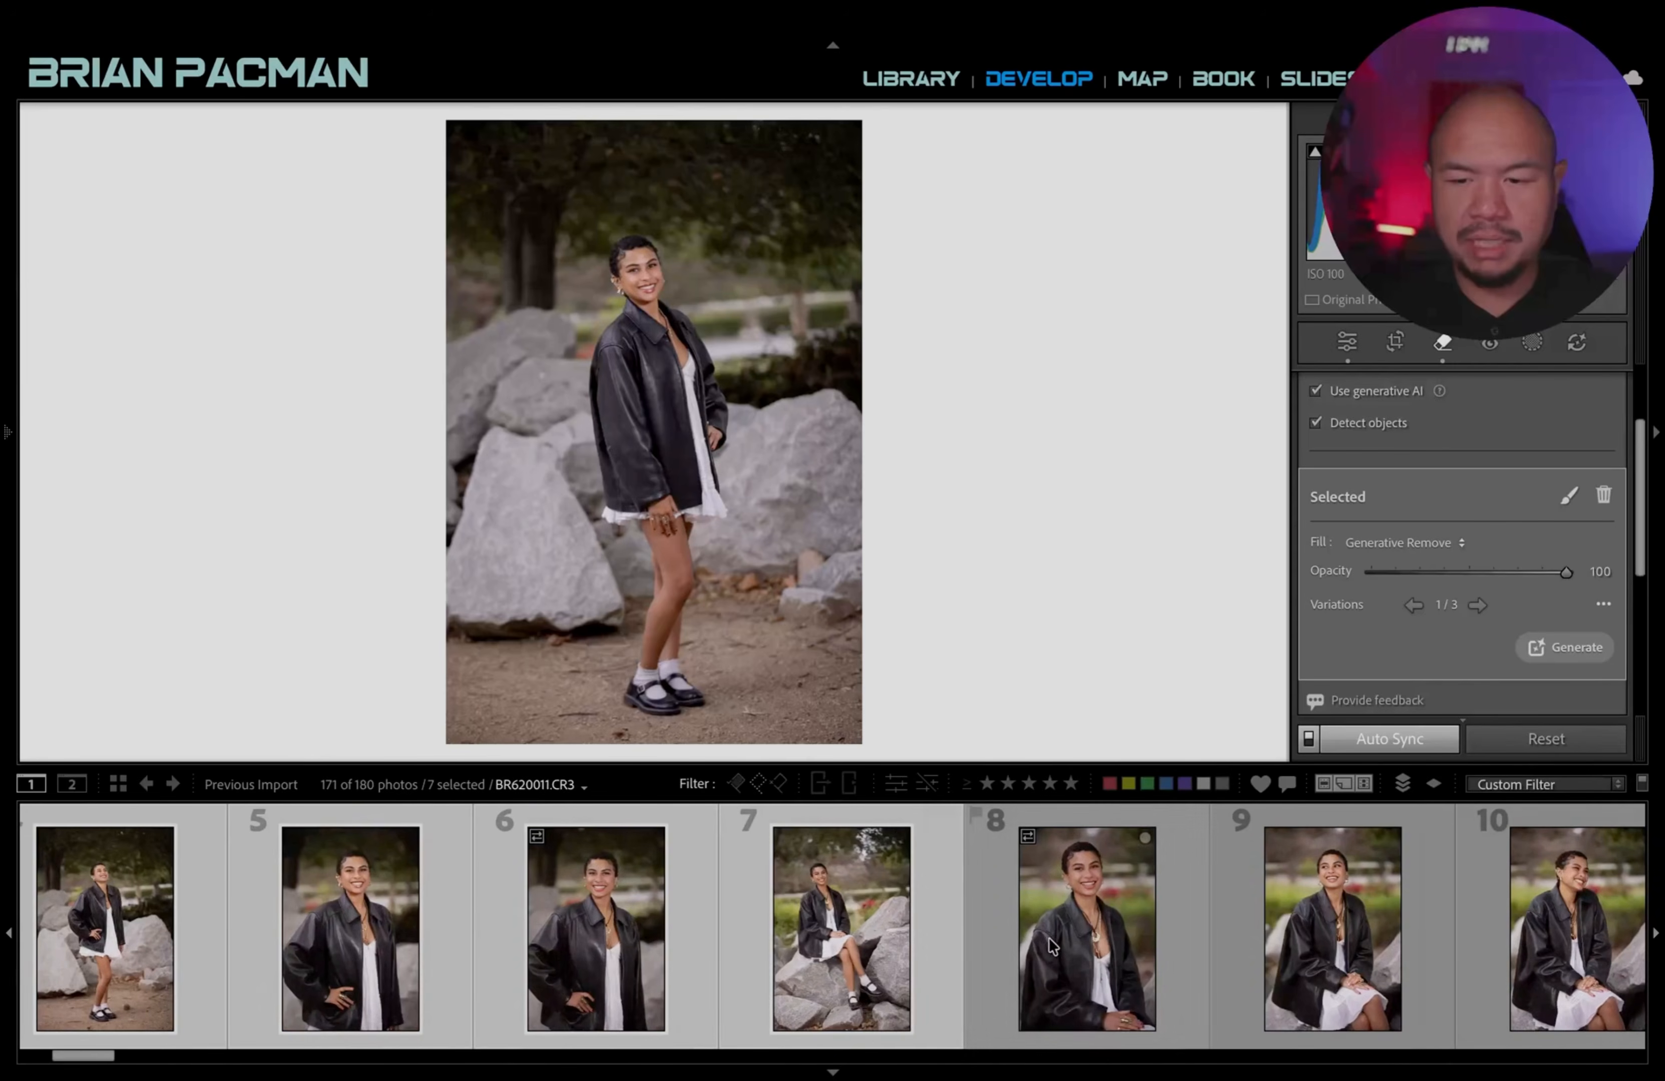
ctrl+click(888, 935)
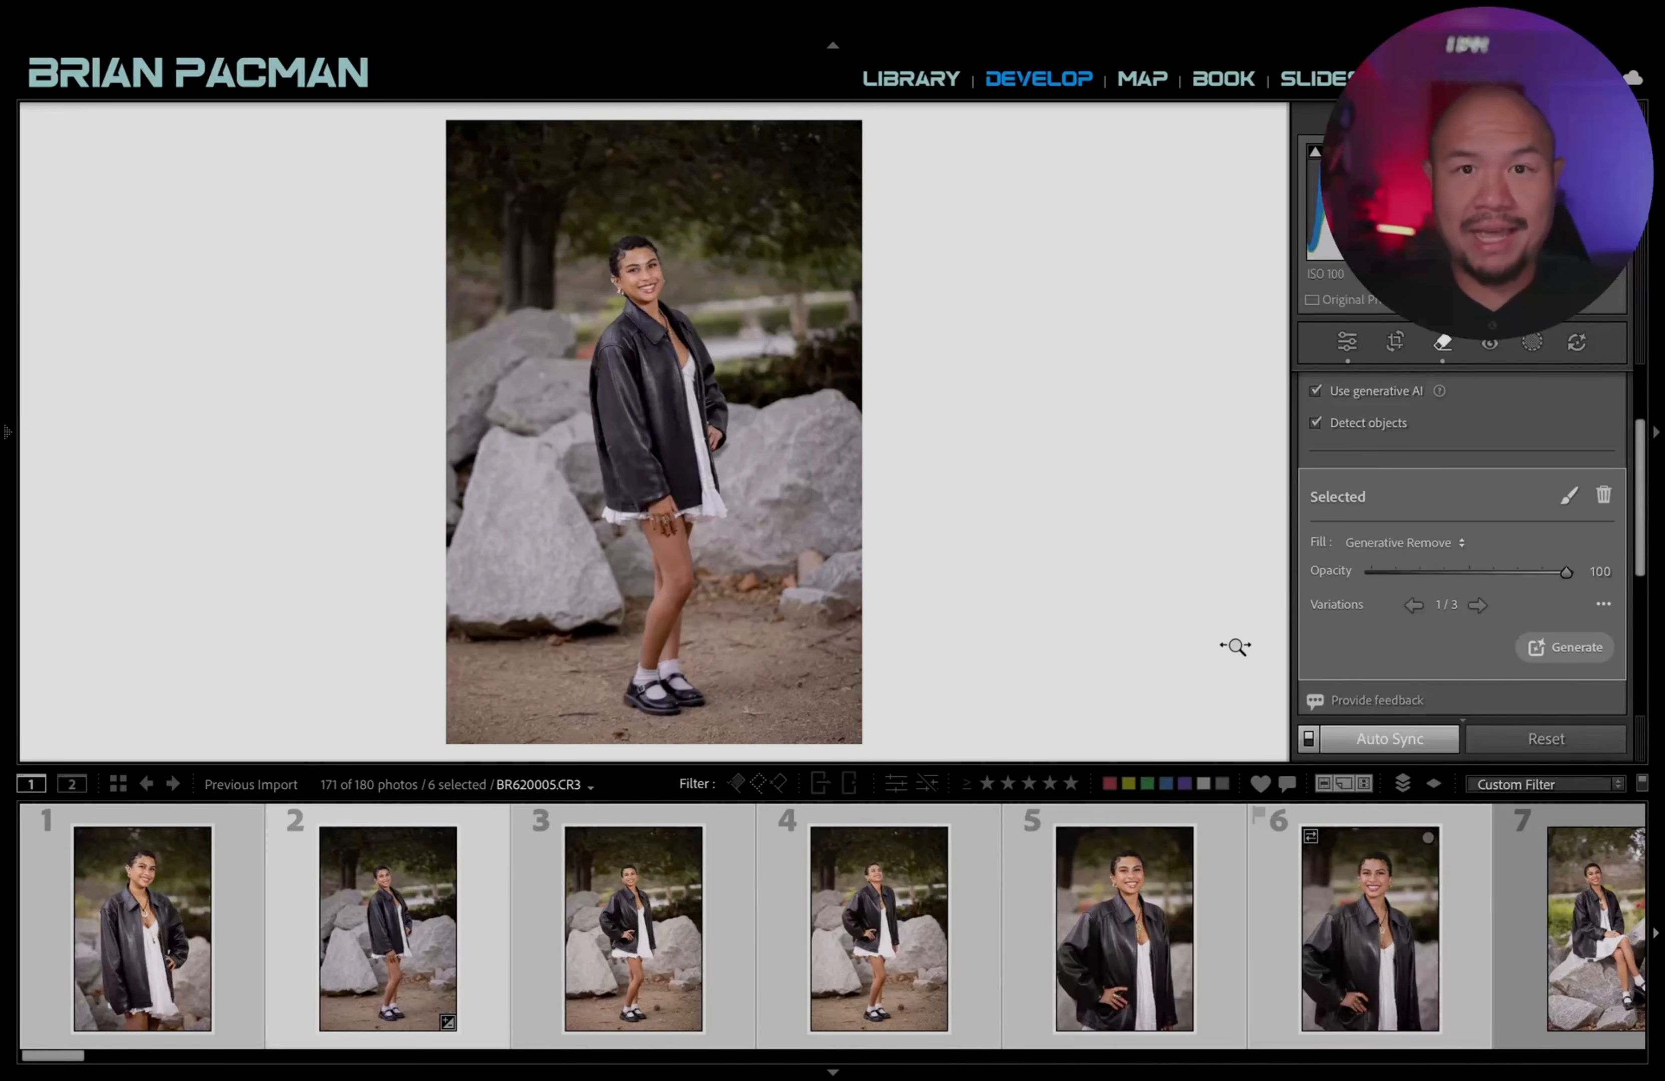
Synchronize all available settings, including Masking but excluding Remove, from the edited portrait to the other selected portraits.
key(super+shift+s)
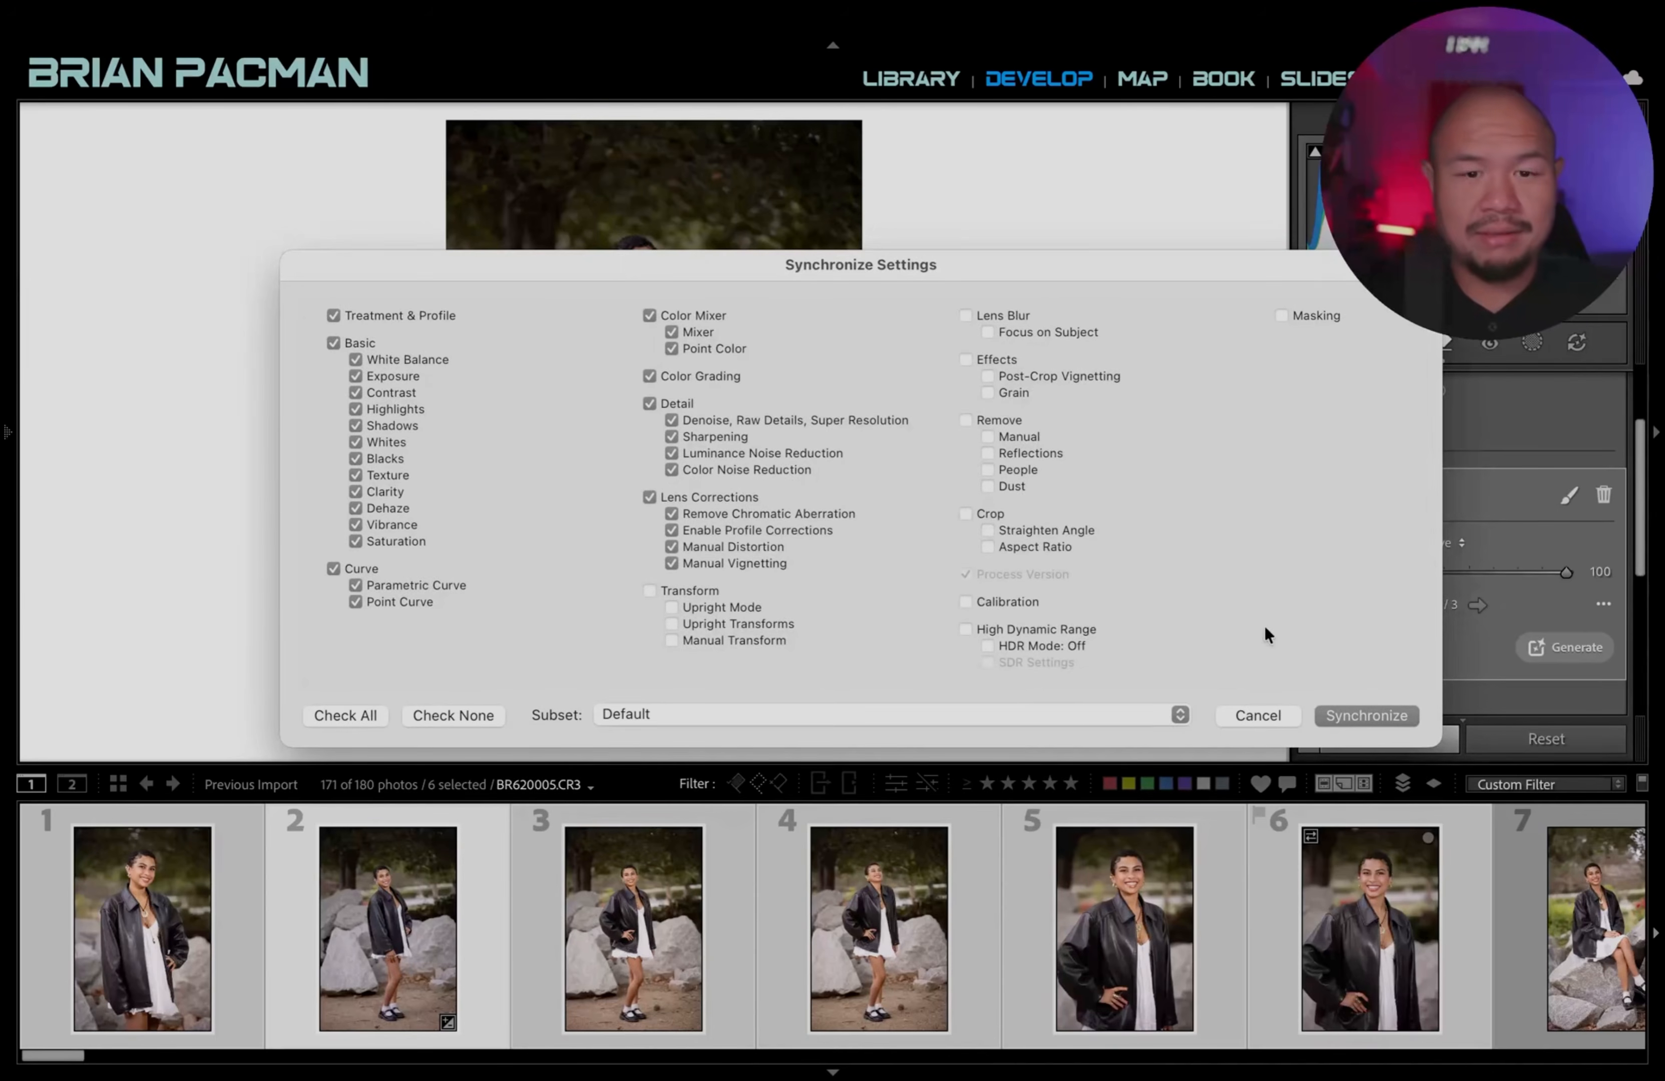
click(1304, 322)
click(1304, 321)
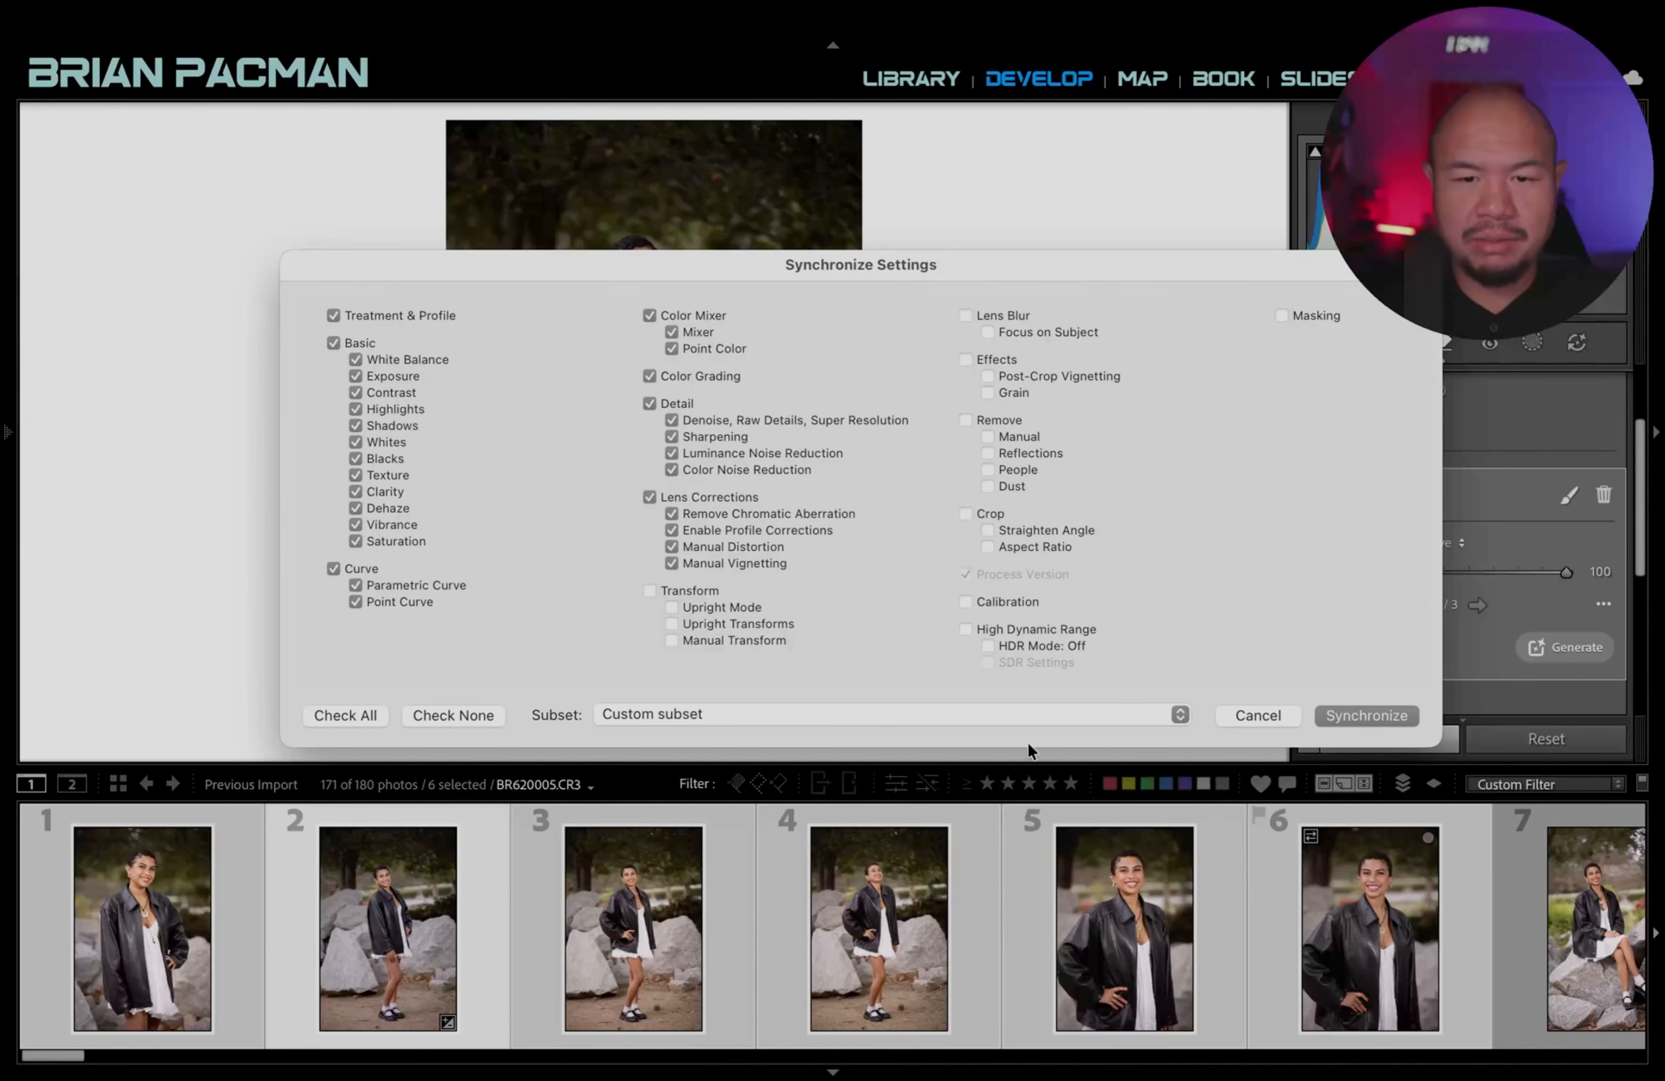
click(365, 717)
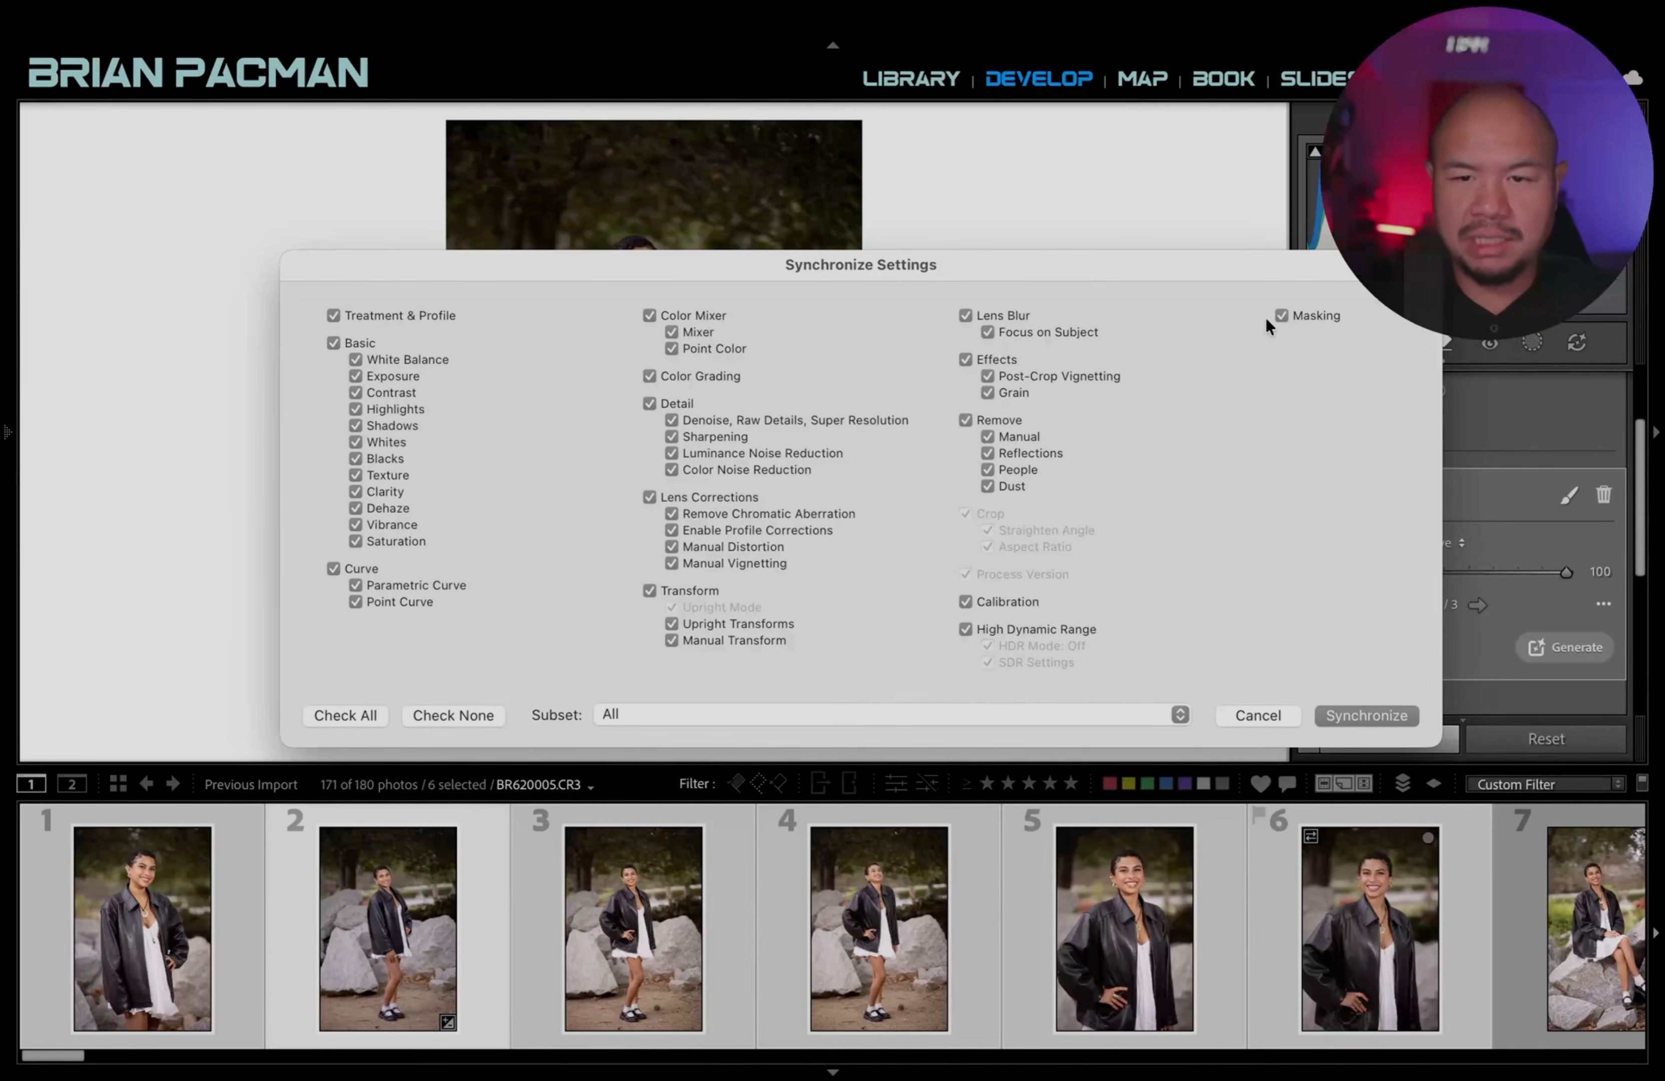
click(1279, 317)
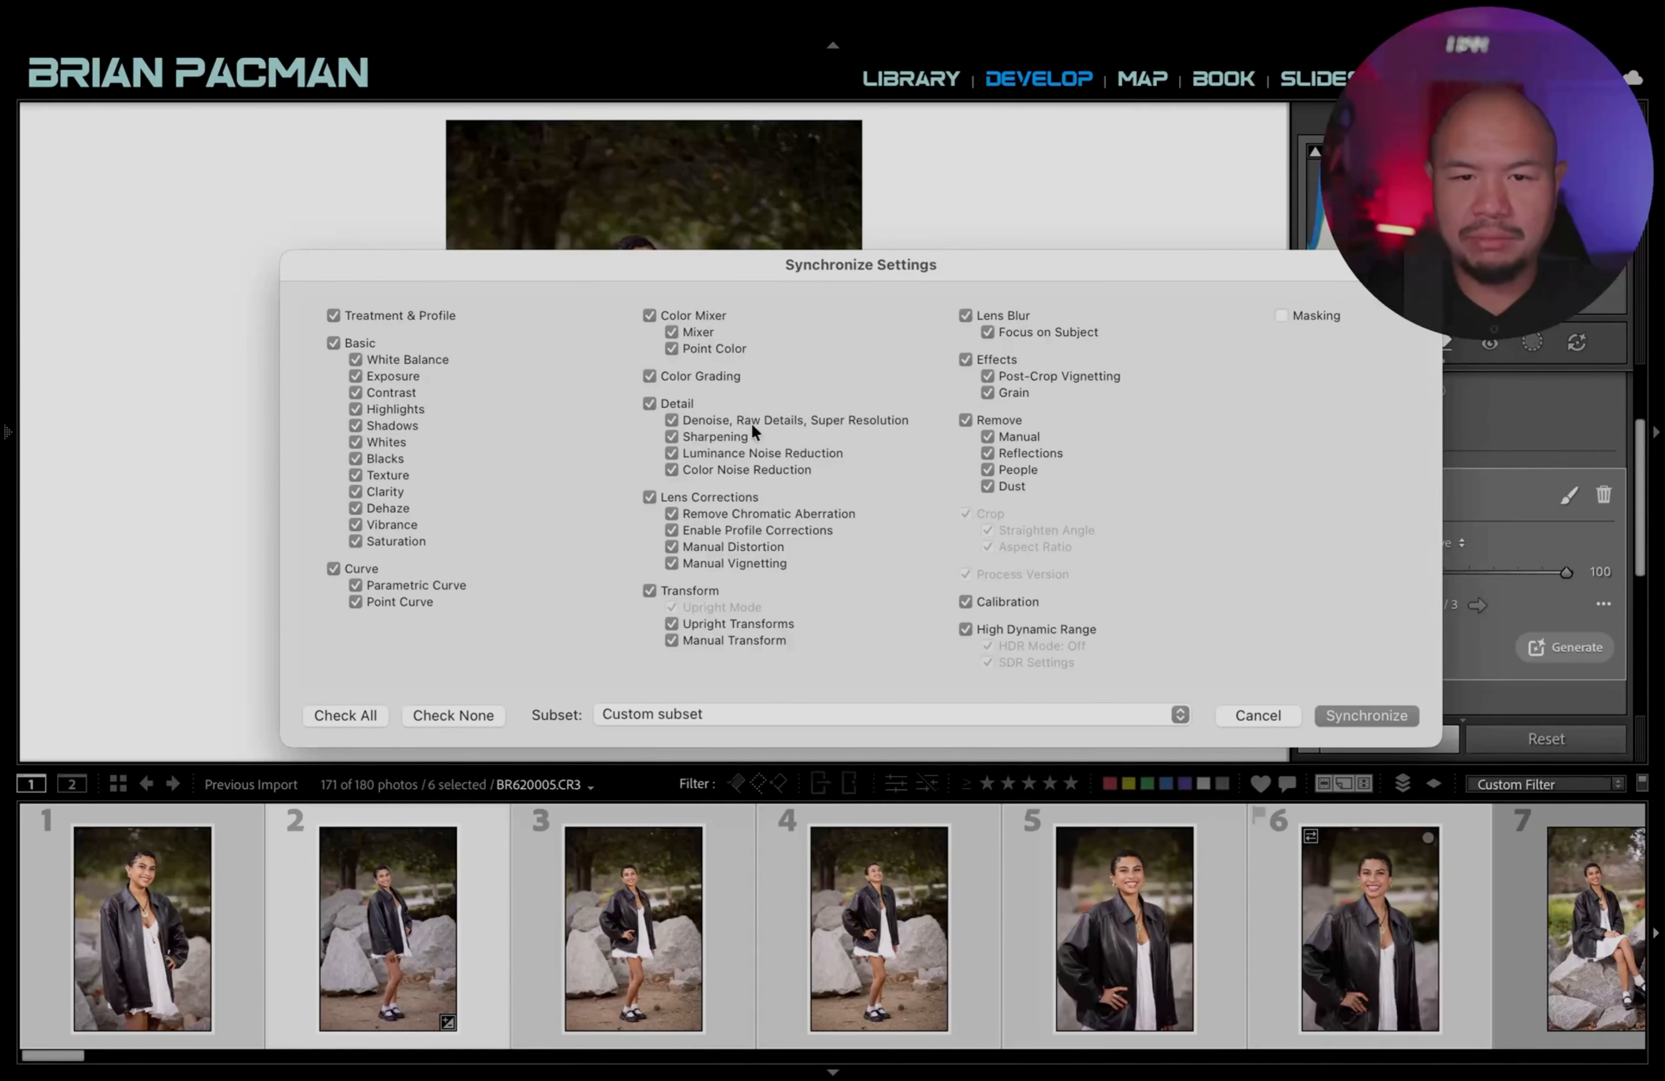
click(1304, 322)
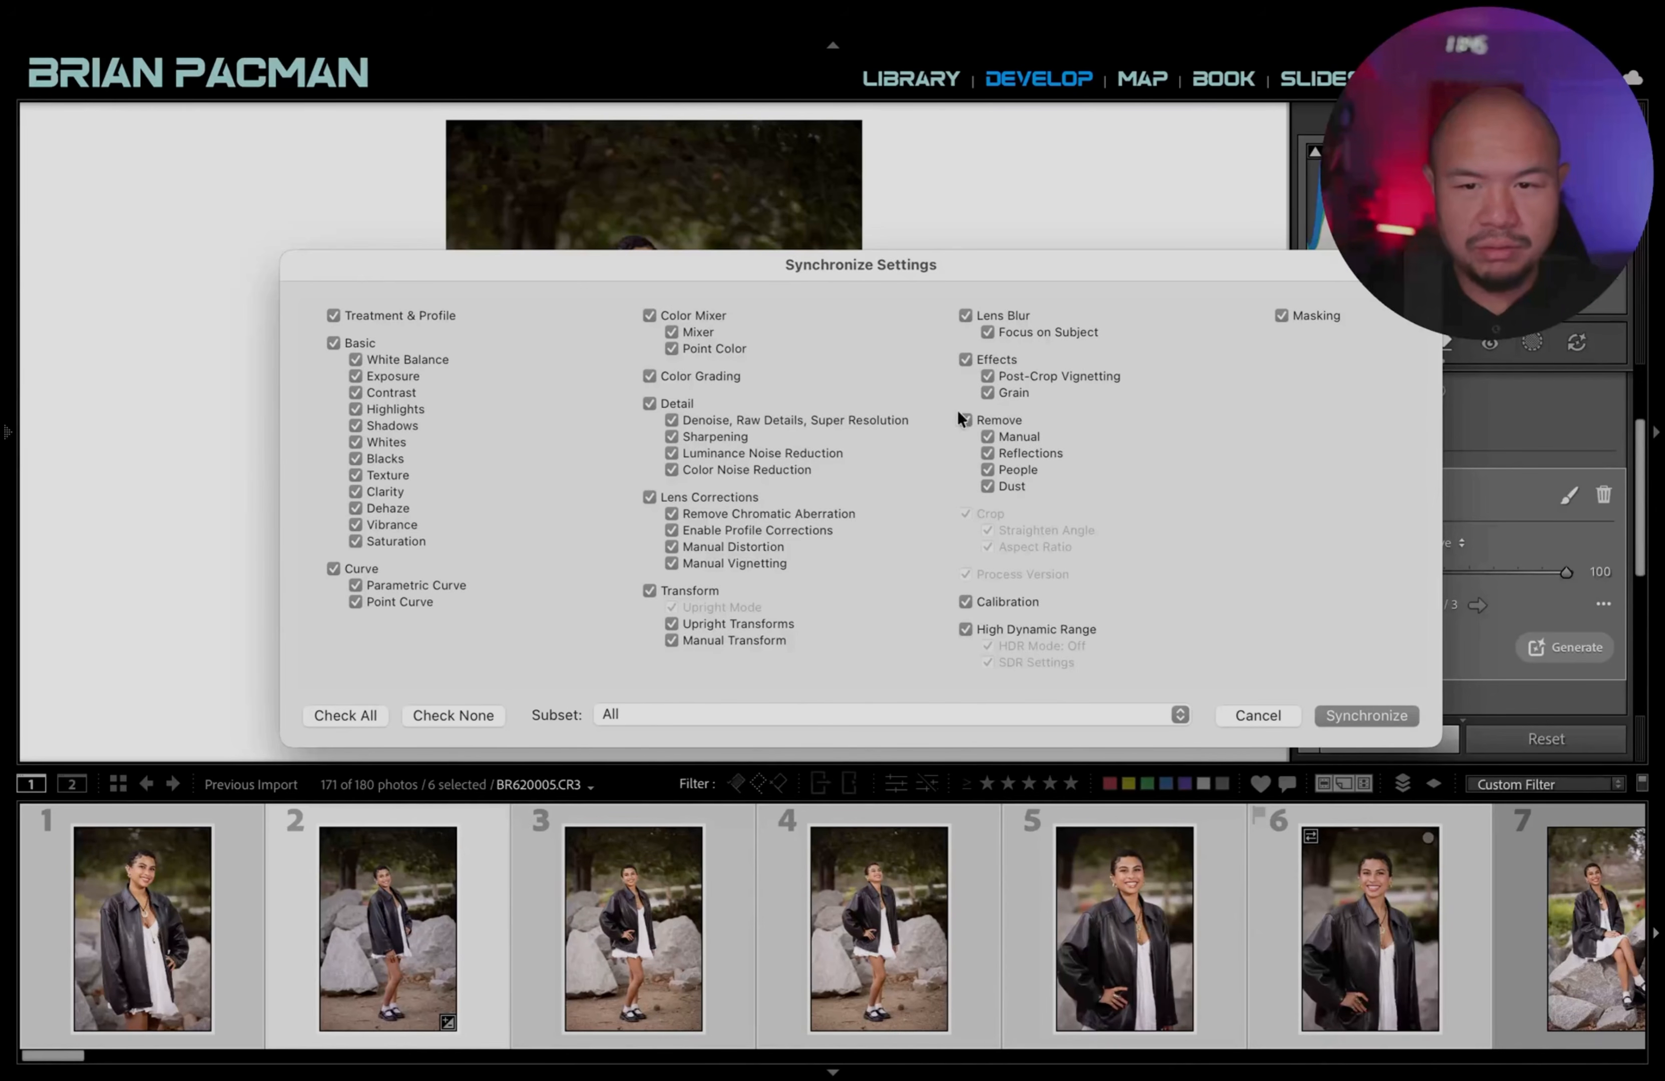
click(1005, 422)
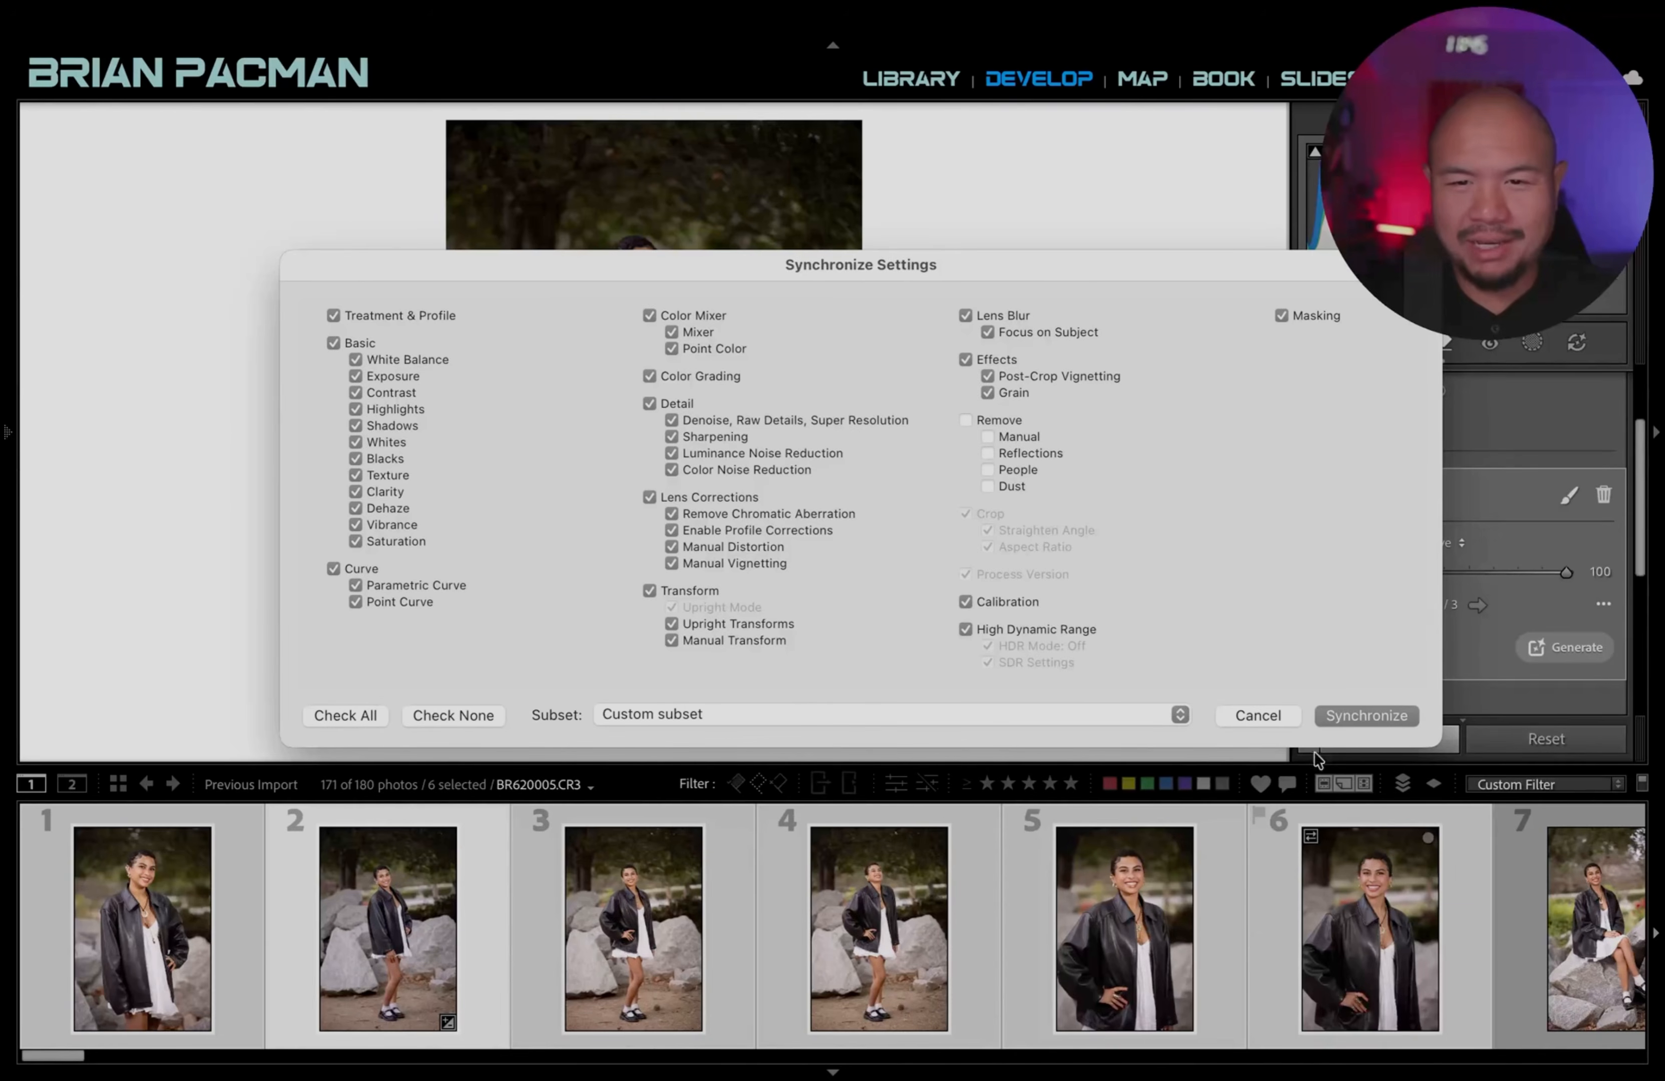
click(1348, 717)
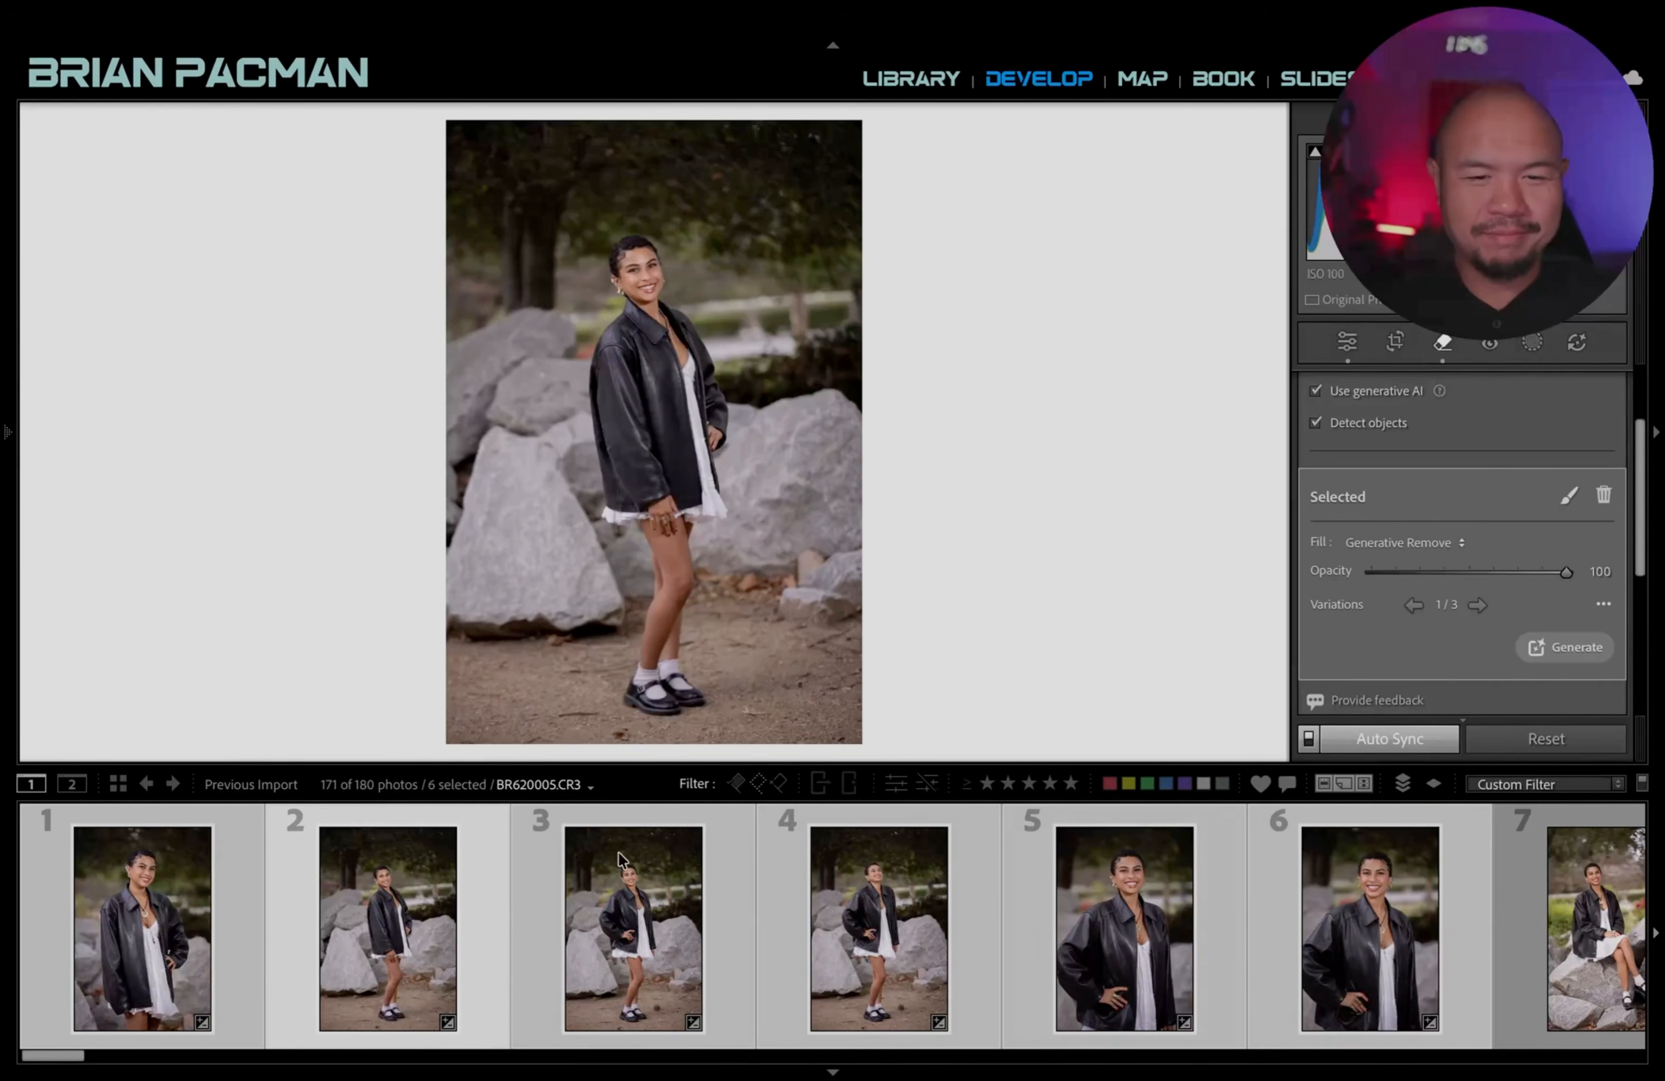
Check the synced edits on the third and fourth full-length portraits, looking for the object left on the ground.
click(644, 998)
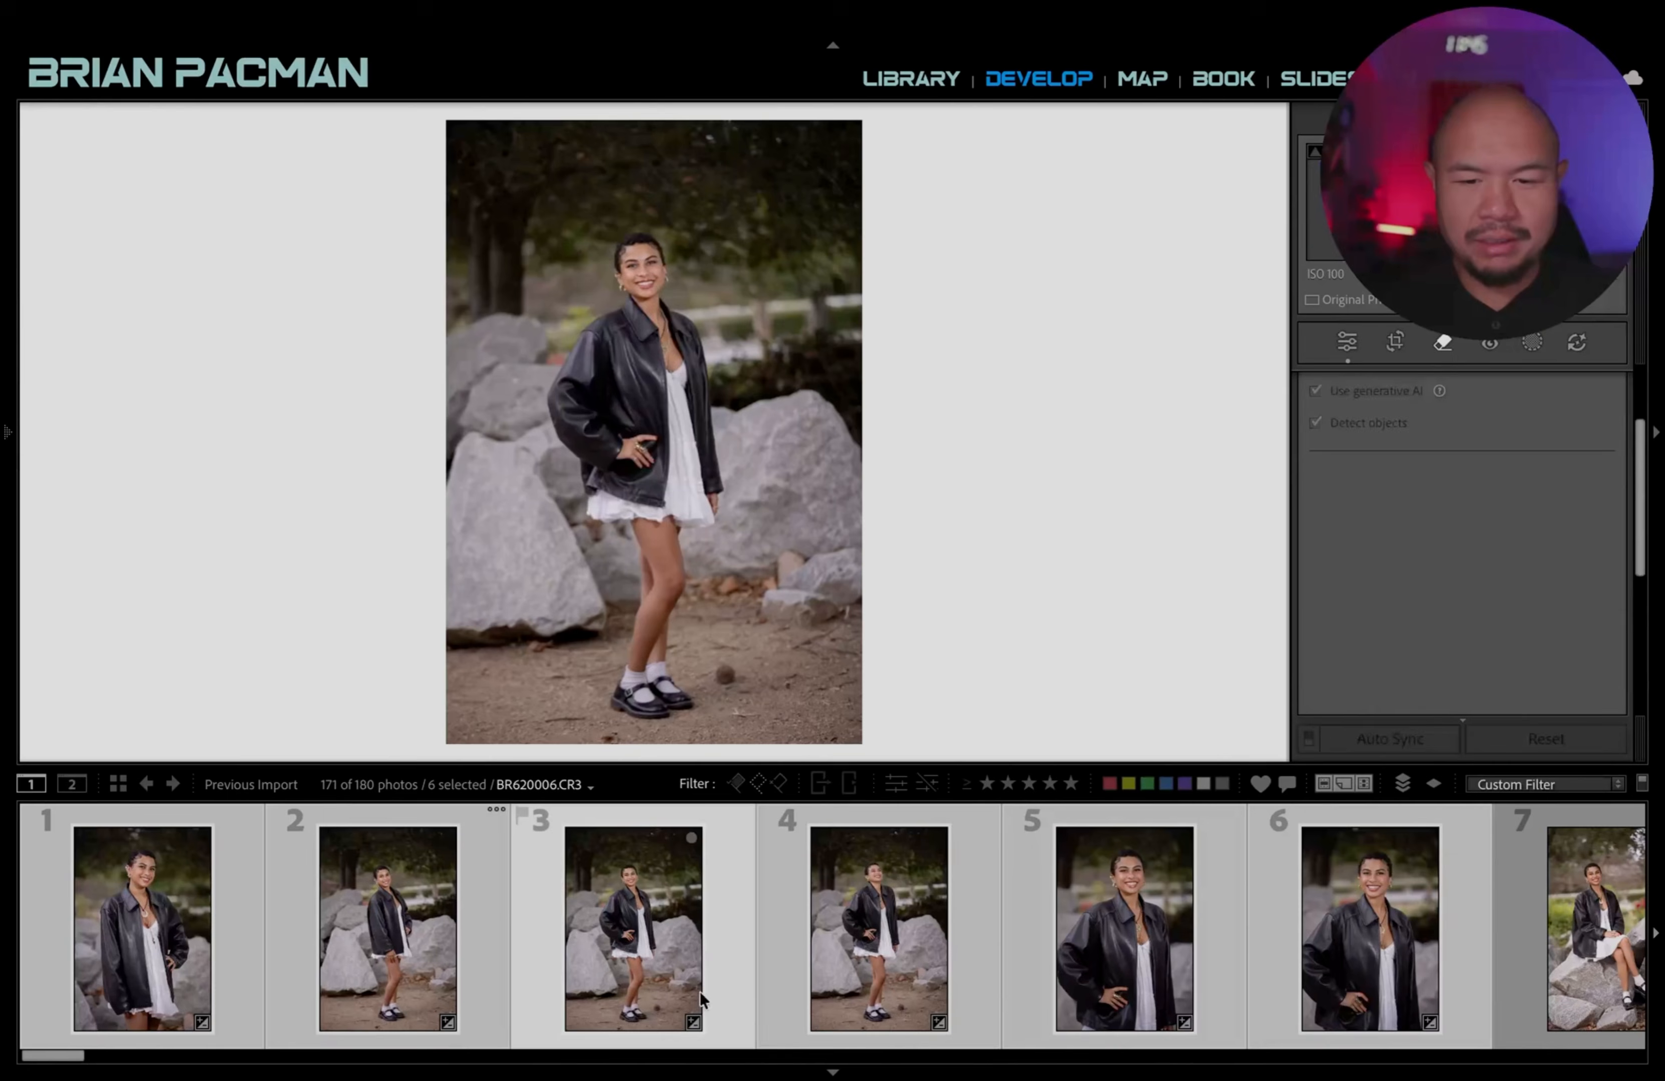
key(Right)
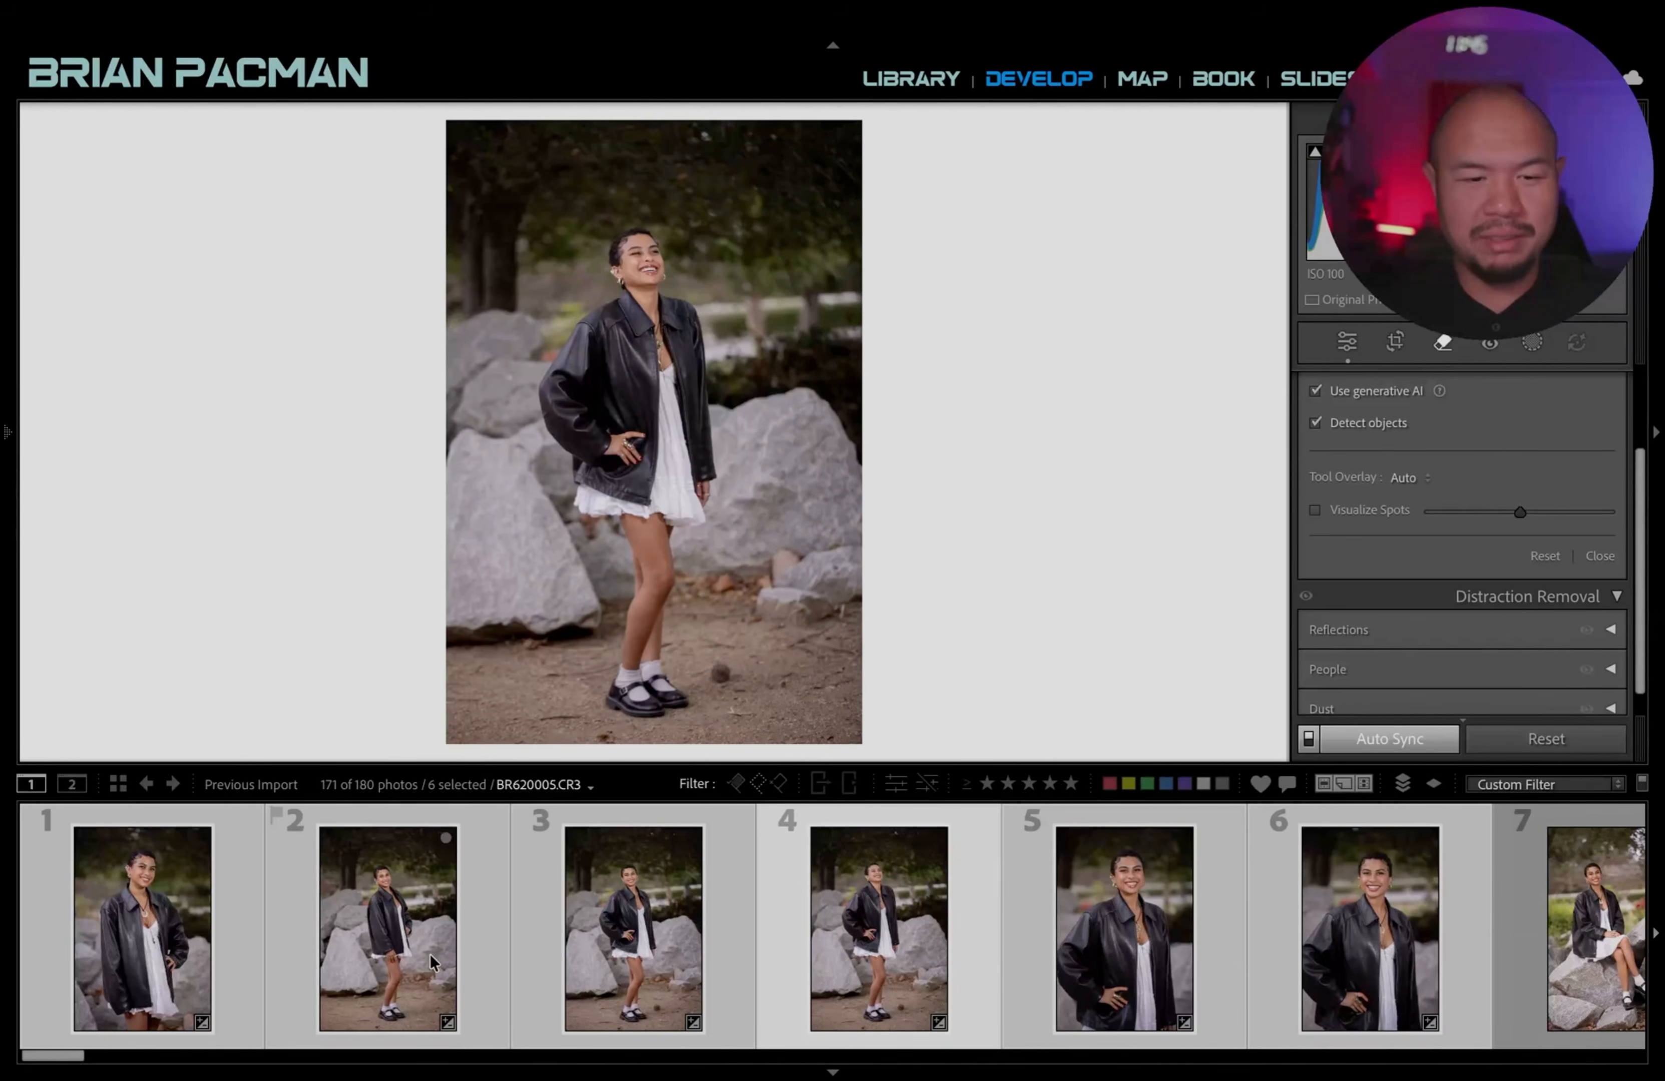
click(449, 930)
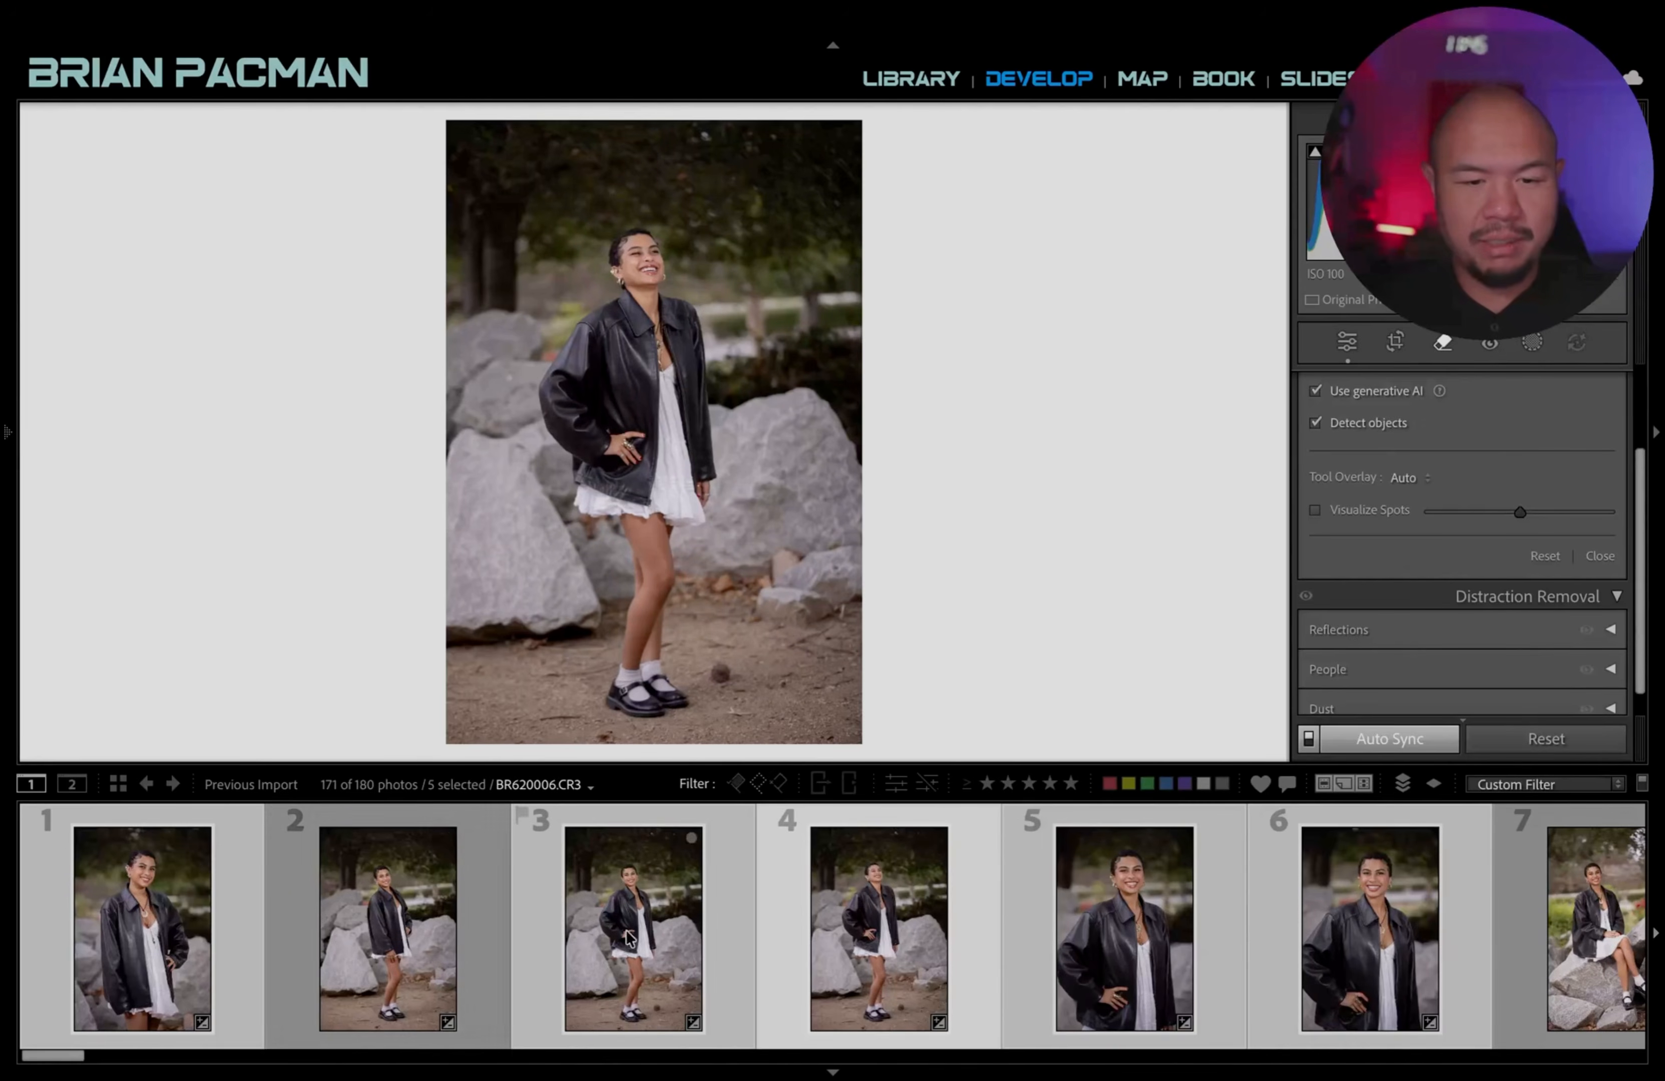
click(665, 947)
click(856, 948)
Remove the dark round object beside the shoes in the third portrait with generative AI Remove at brush size 17.
click(709, 962)
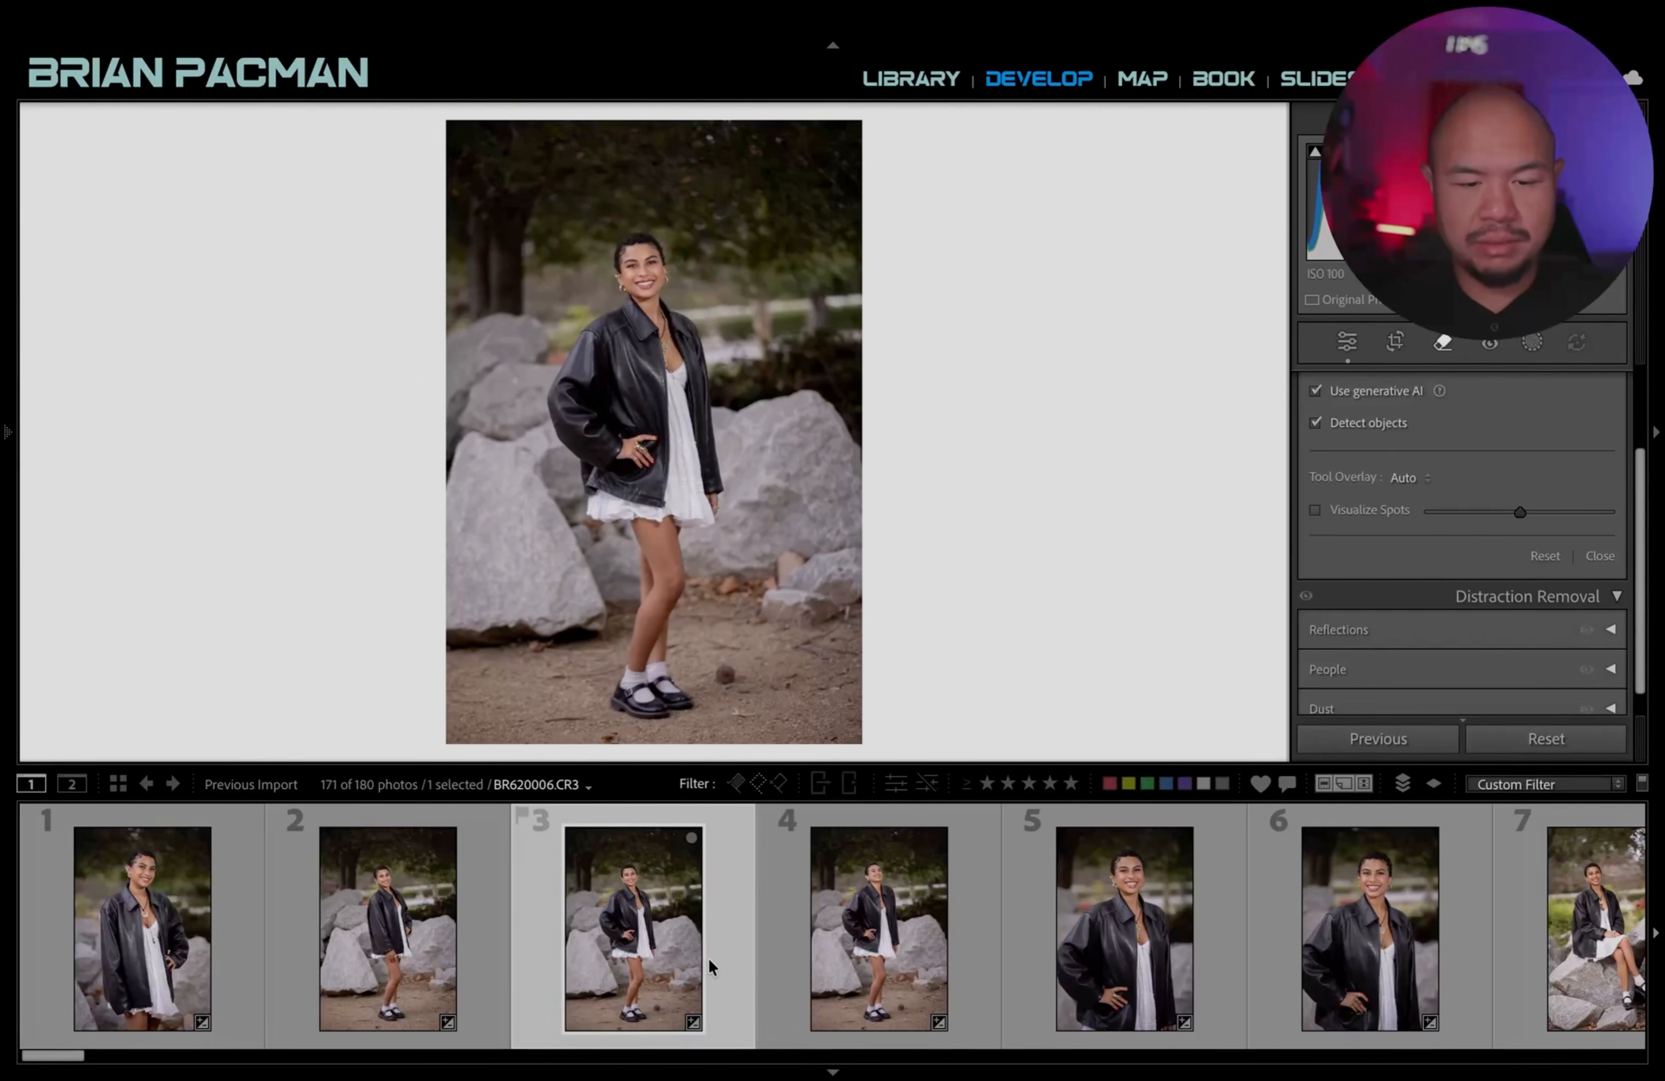
key(q)
key(q)
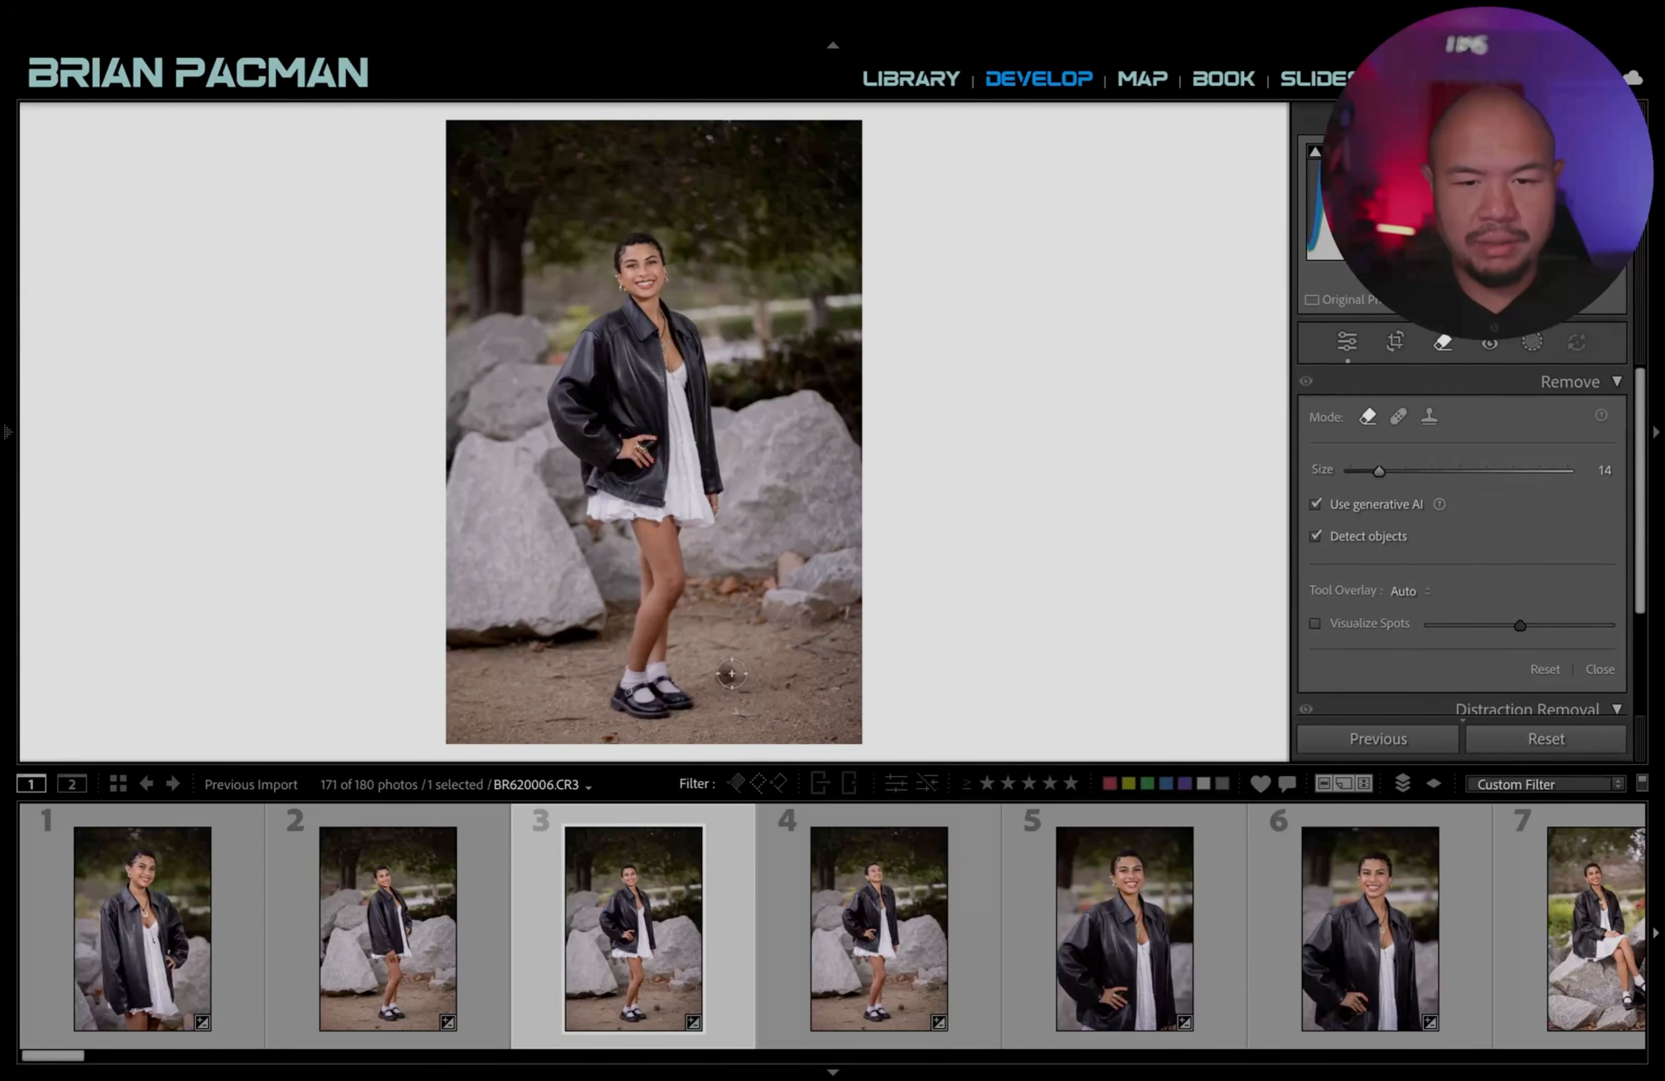
drag(717, 670, 741, 682)
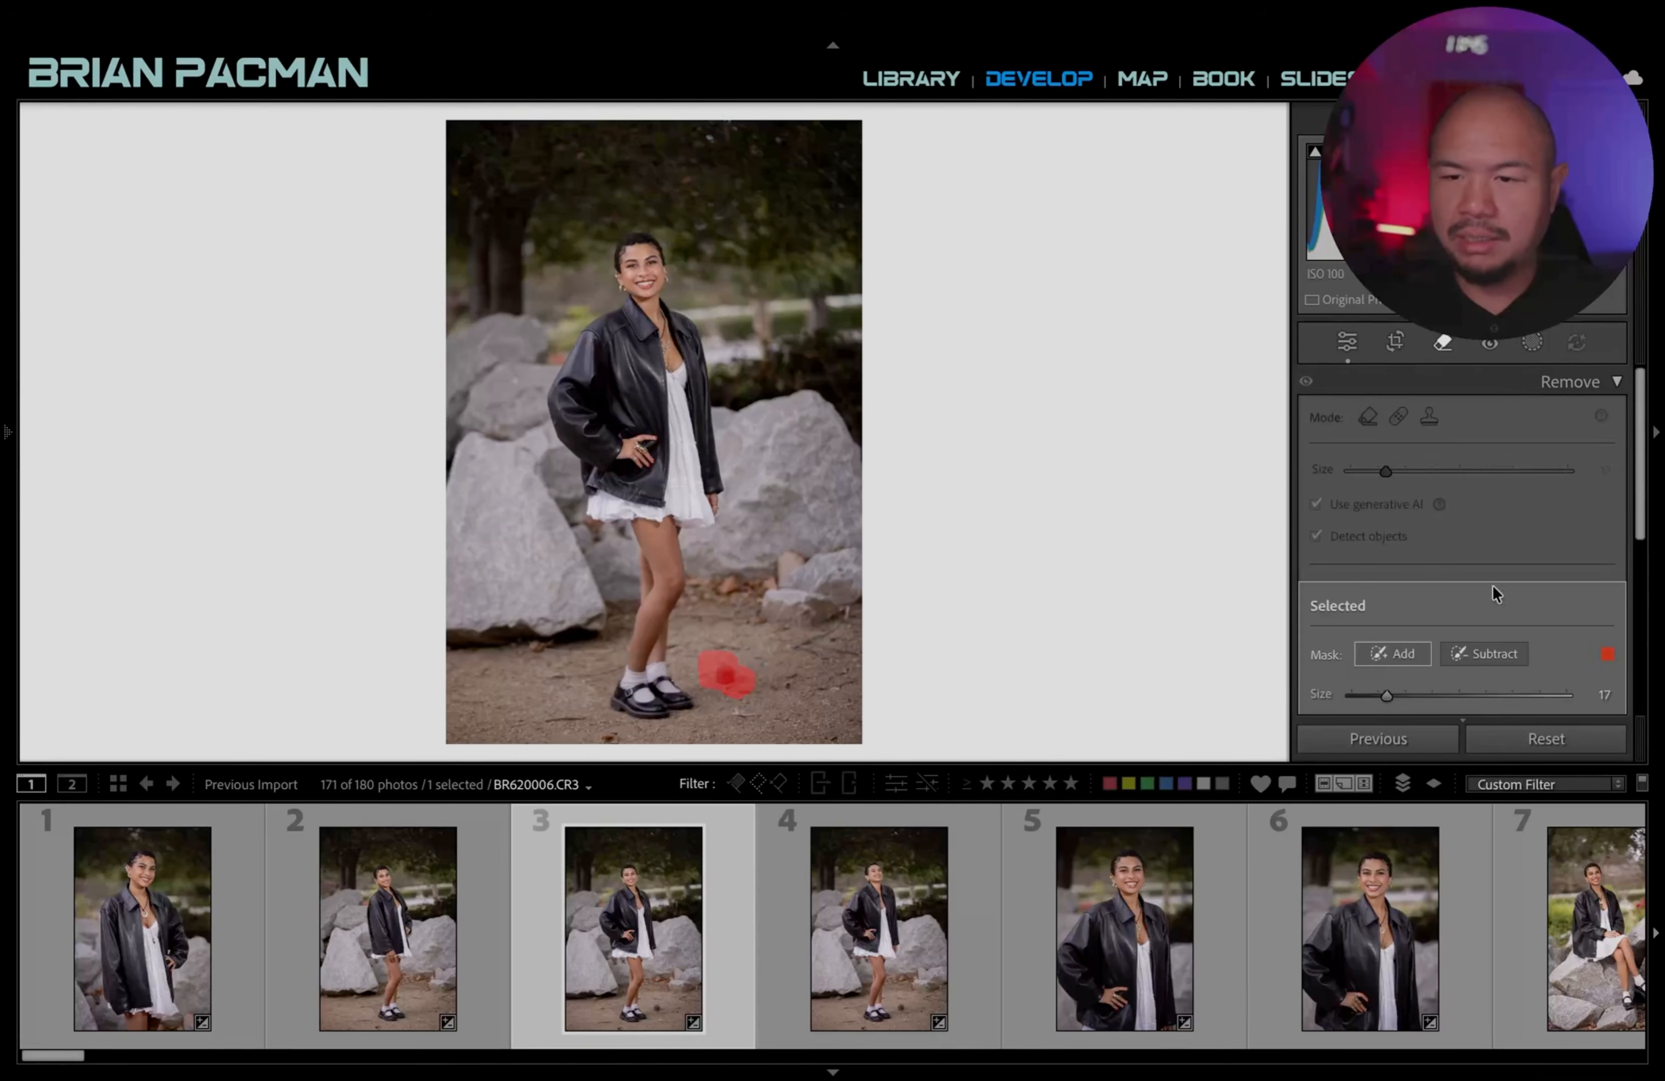
scroll(1582, 664, down, 5)
click(1558, 456)
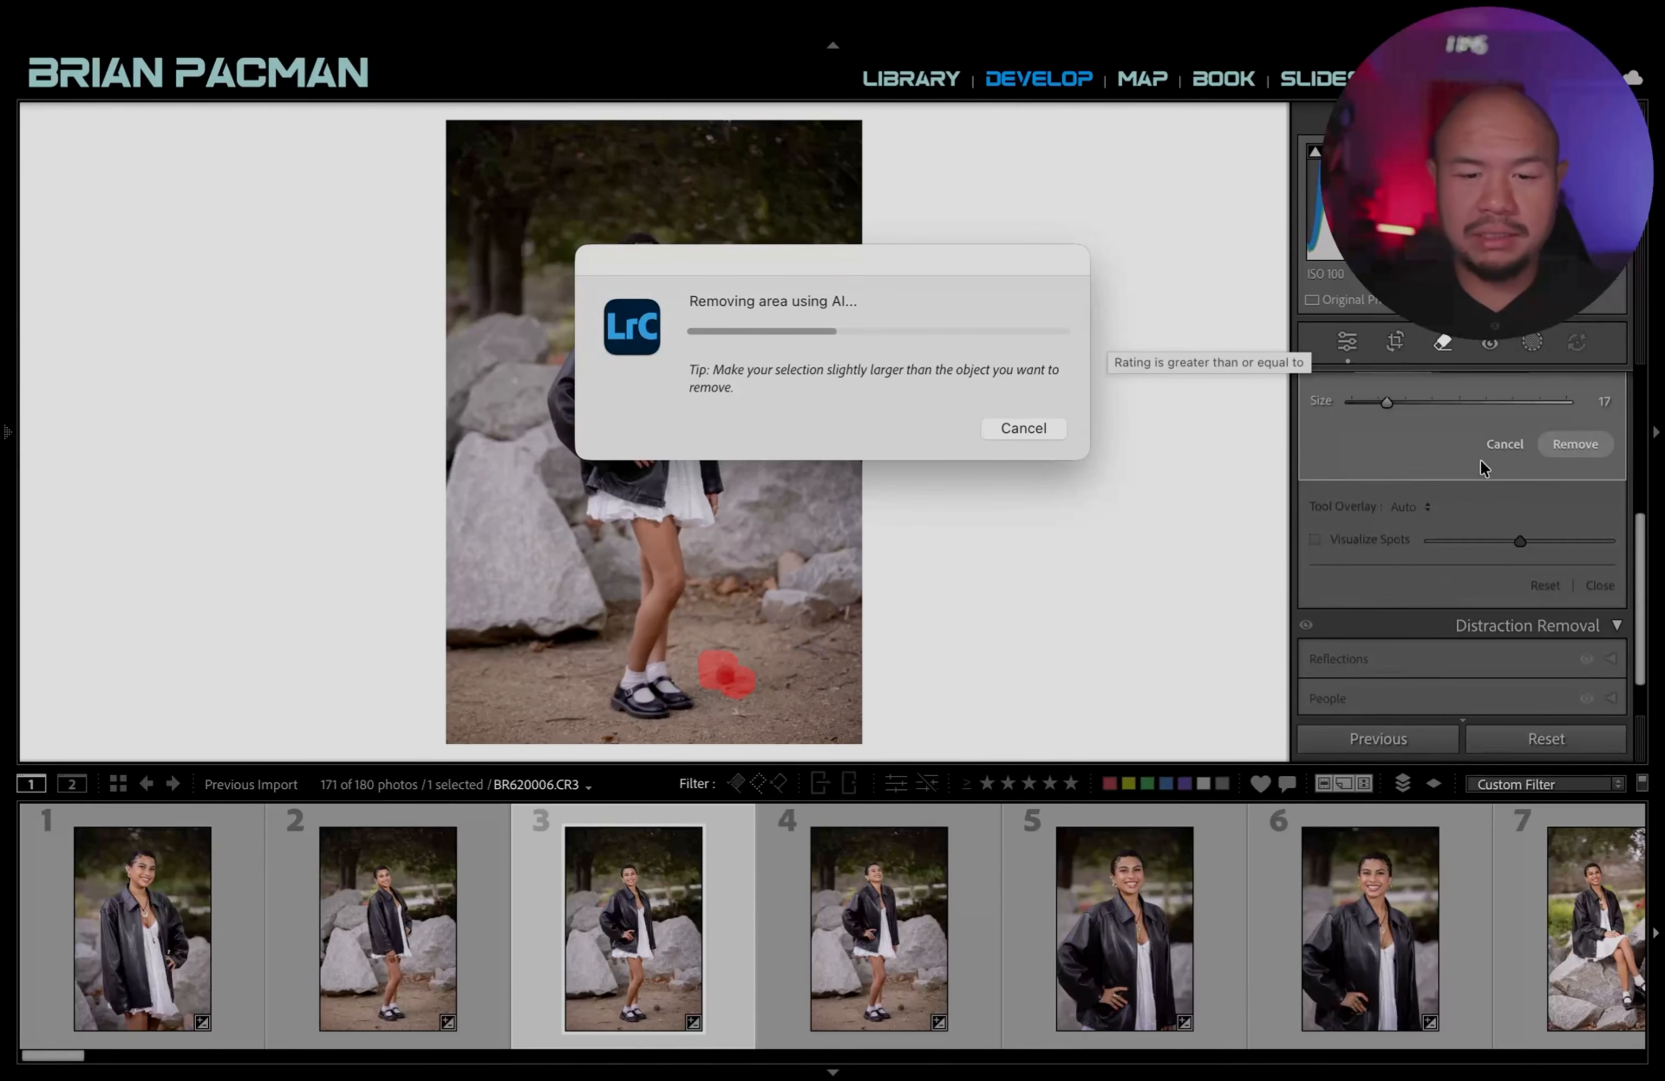
Heal away the dark round object beside the shoes in the fourth portrait with a size 22 brush.
key(Right)
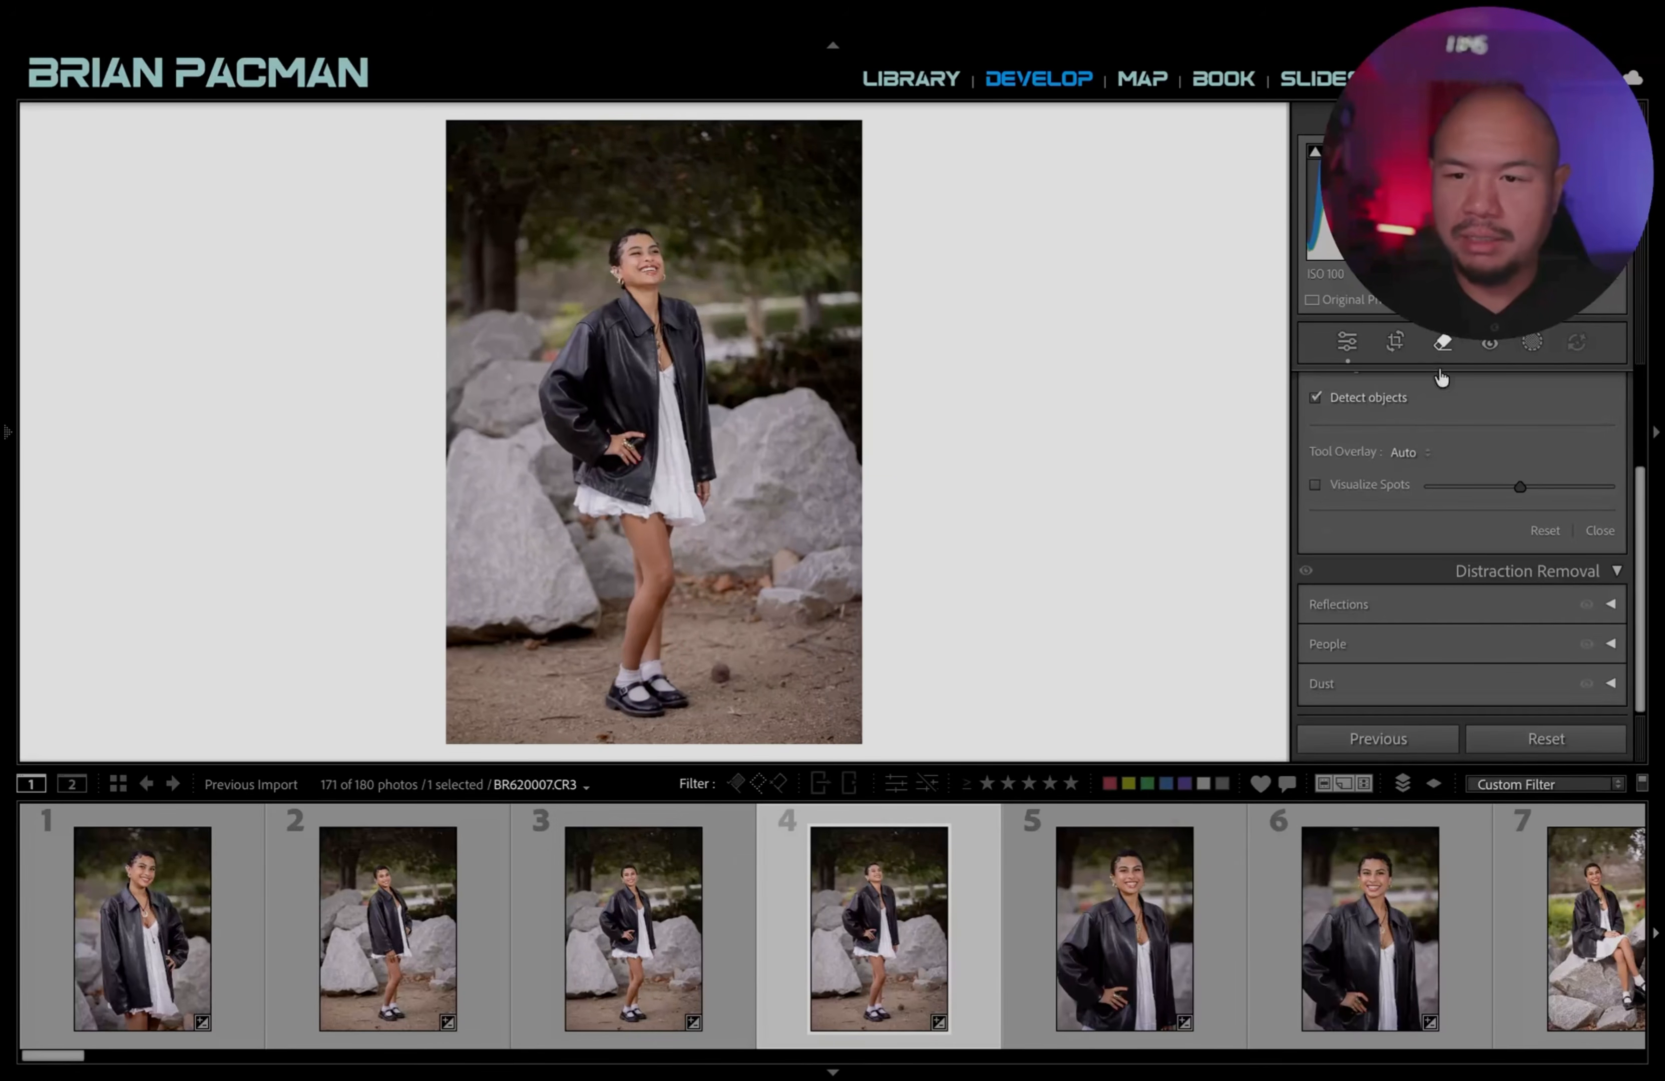
scroll(1446, 471, up, 4)
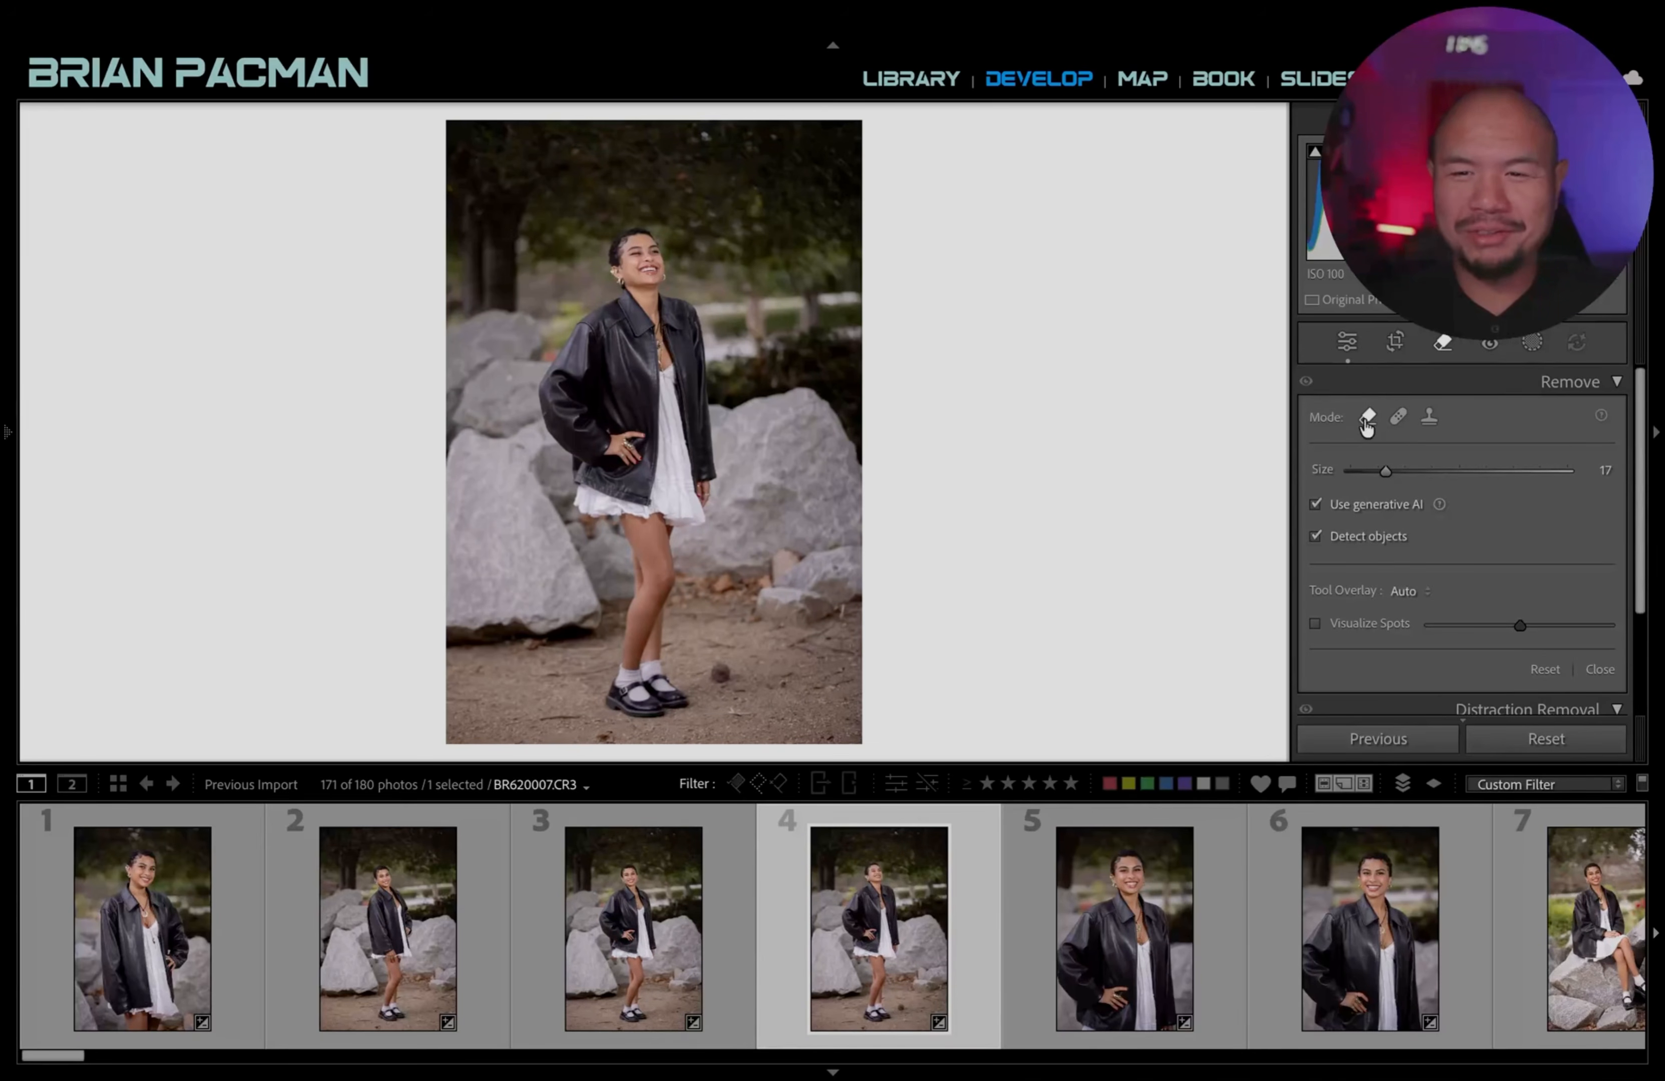
click(1398, 417)
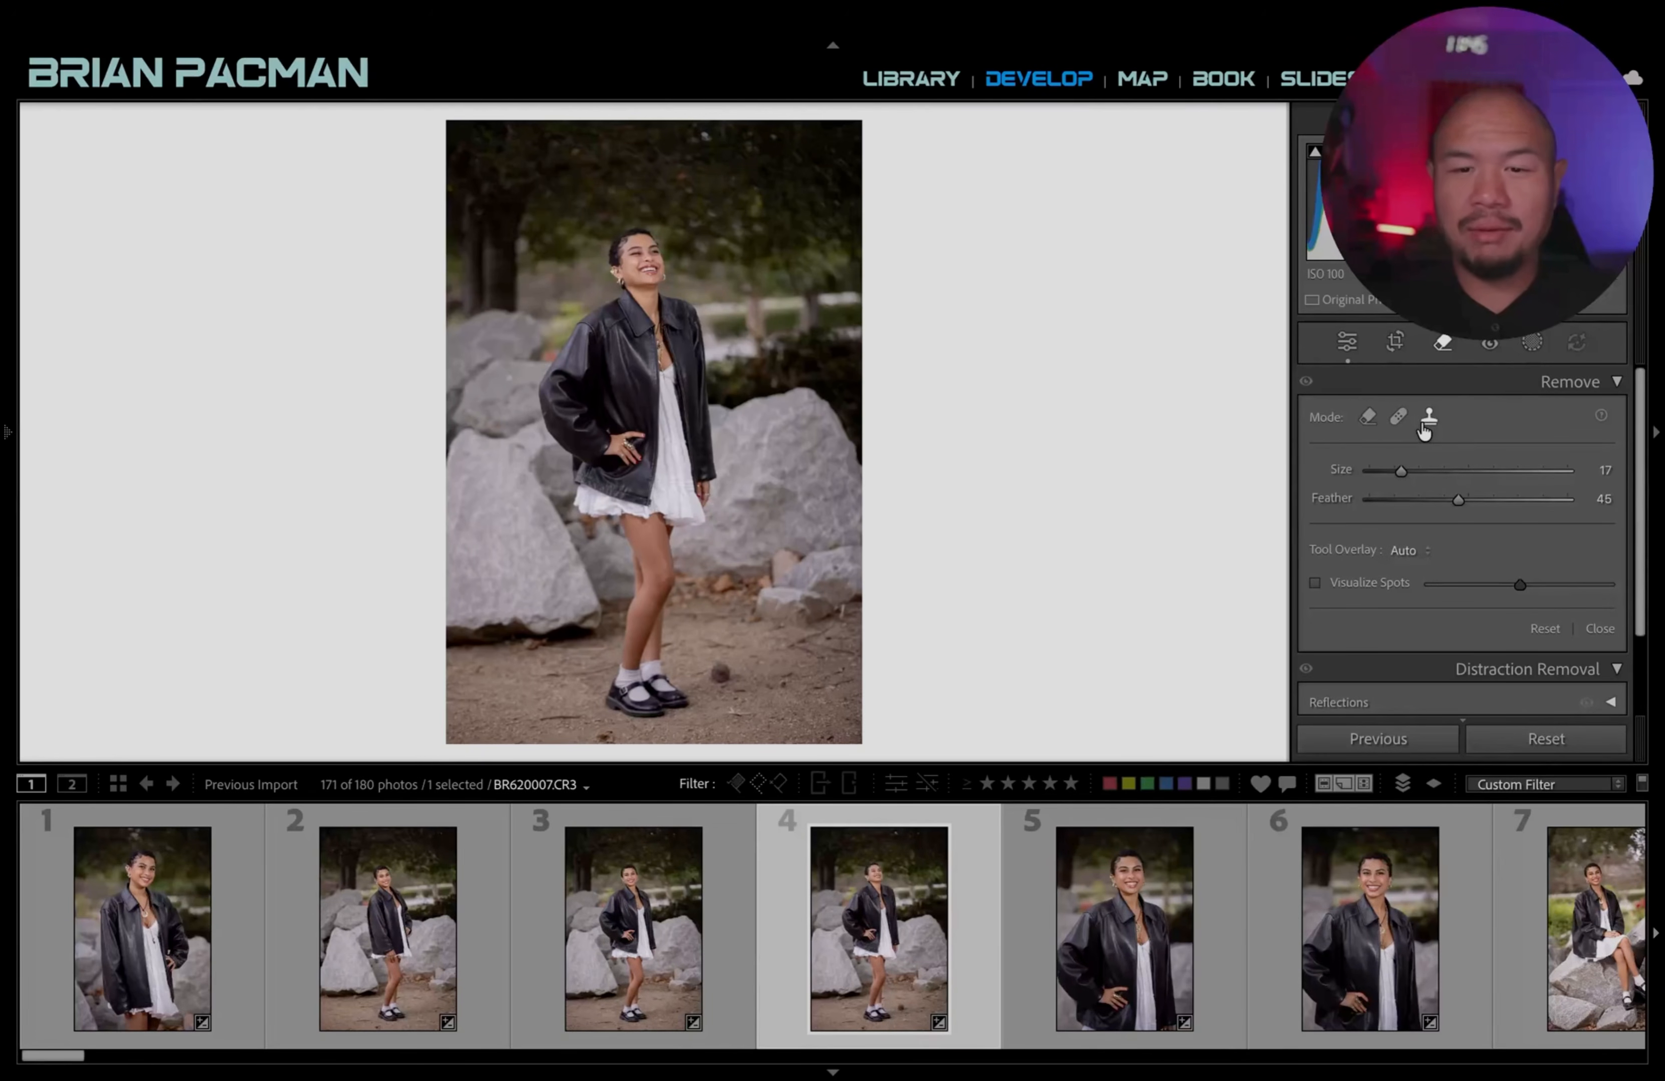
scroll(726, 661, up, 2)
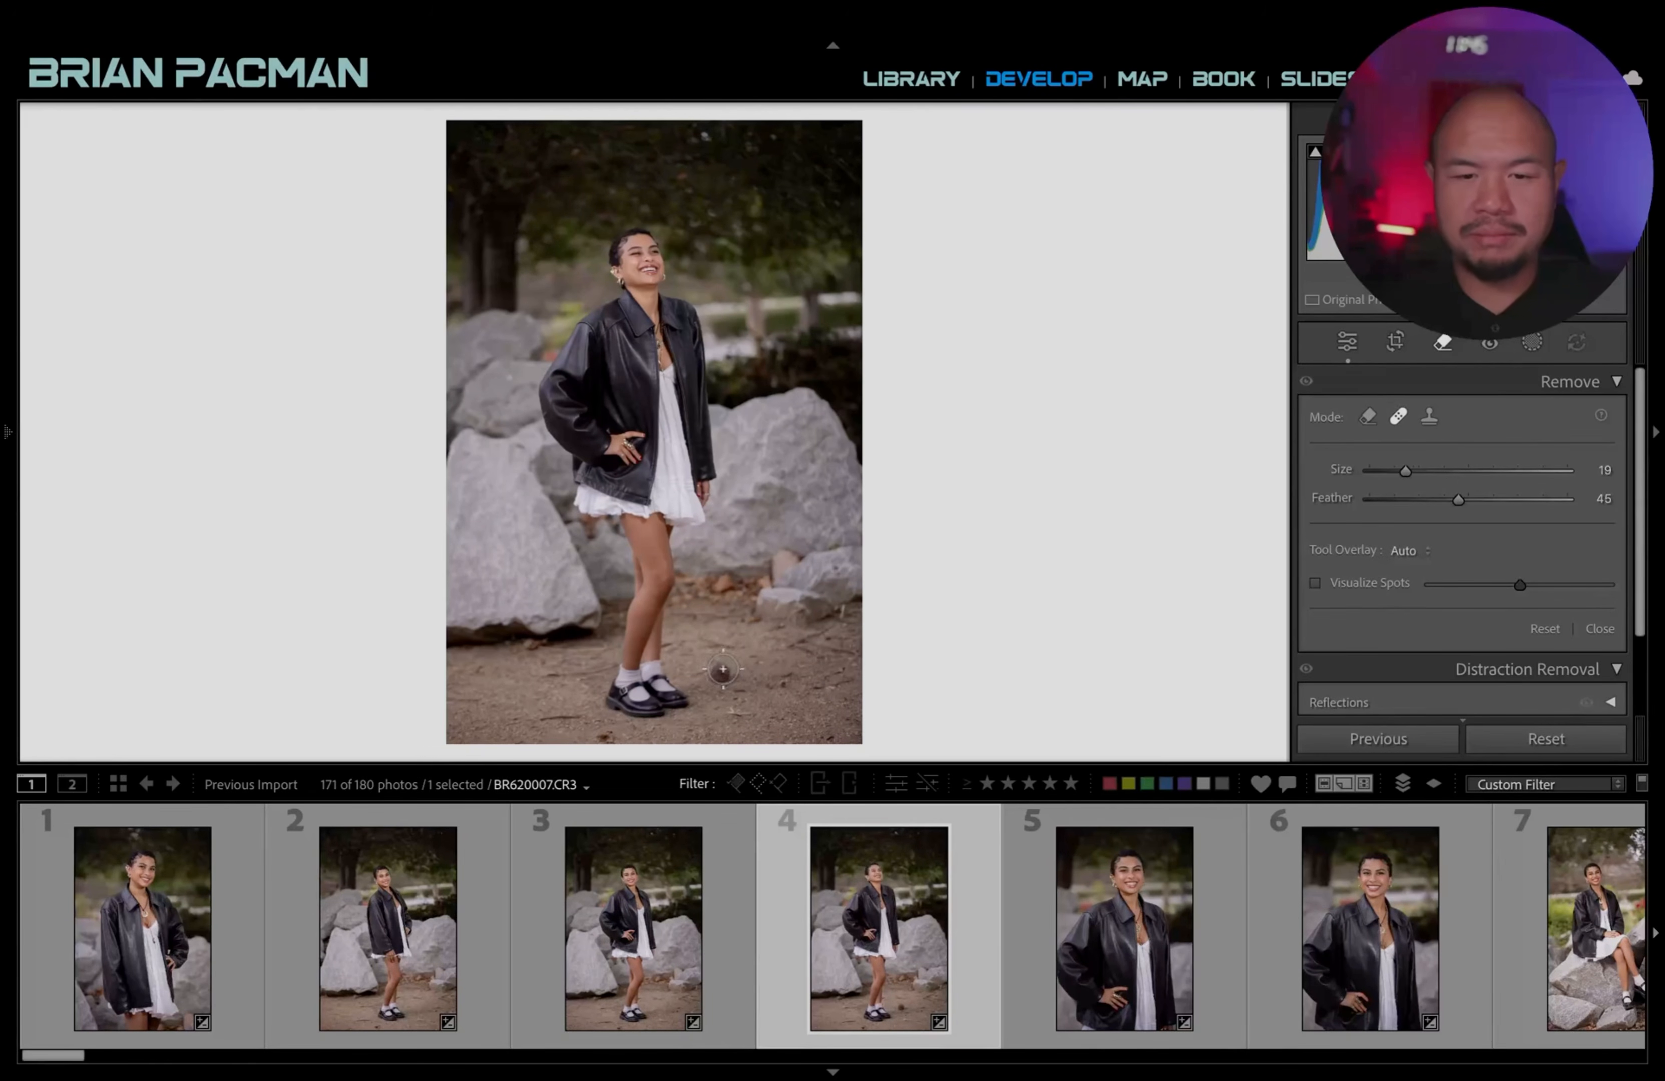
click(722, 672)
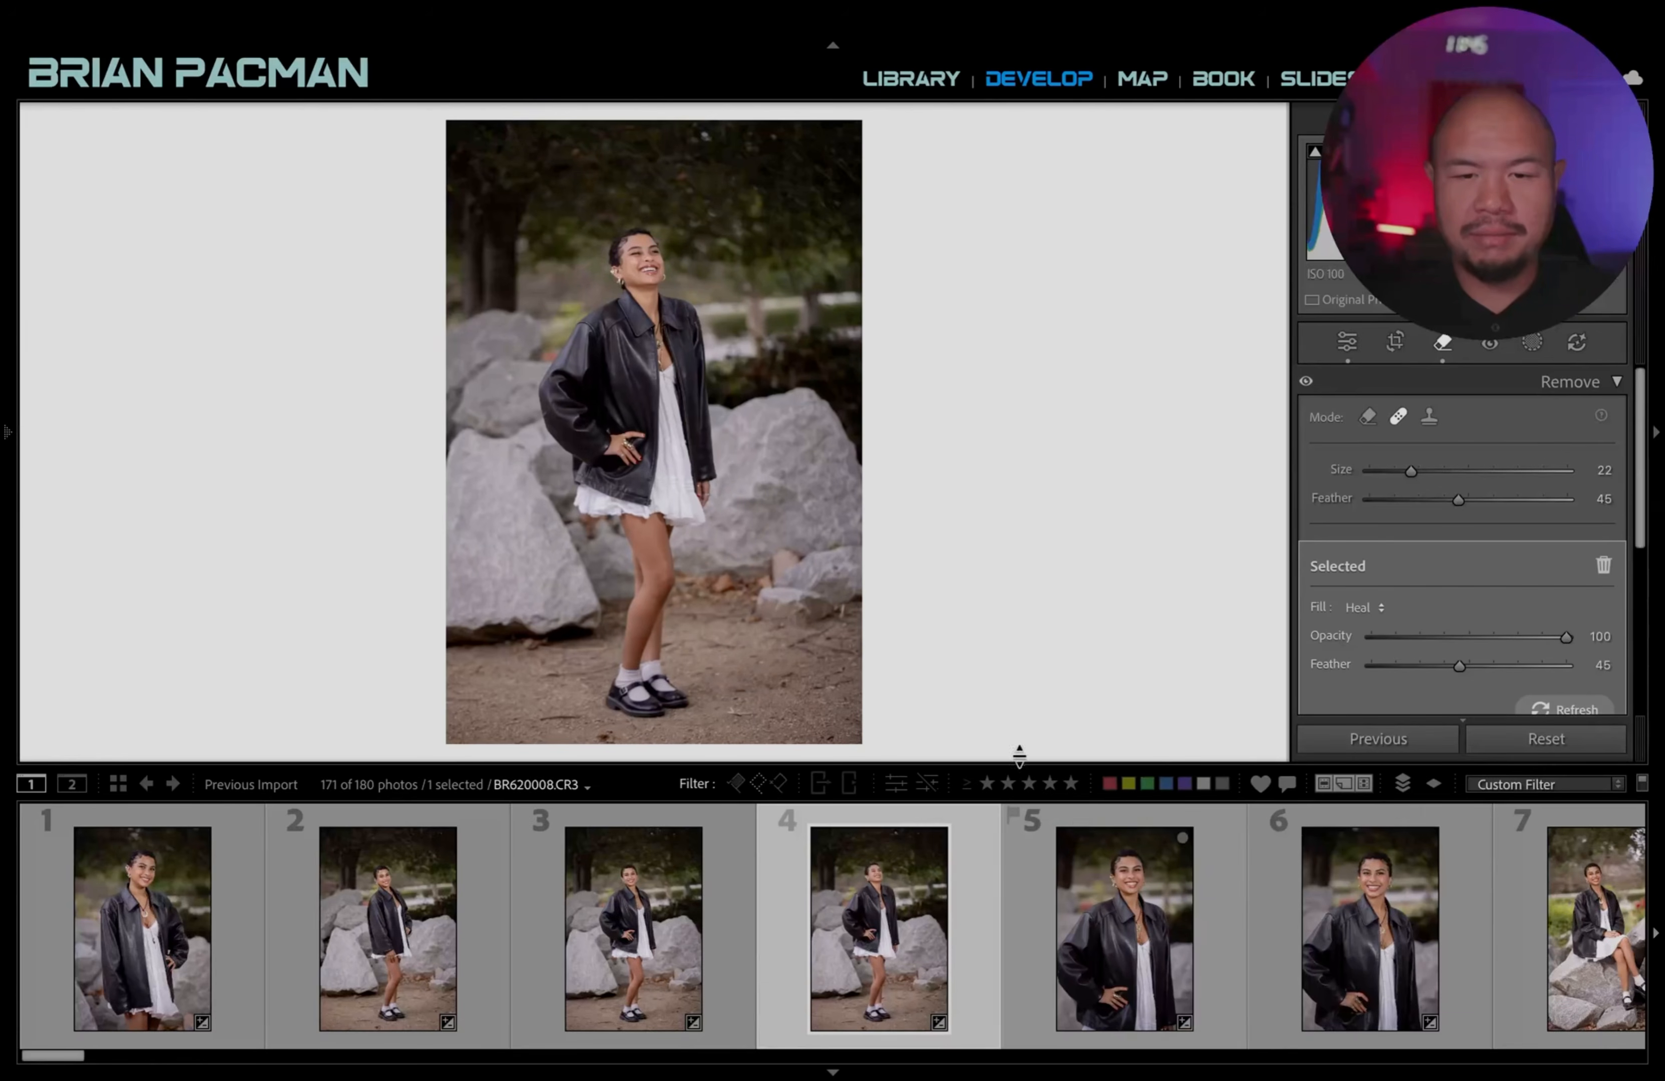
mouse_move(769, 663)
mouse_down()
mouse_move(786, 717)
mouse_move(769, 685)
mouse_move(772, 720)
mouse_move(522, 697)
mouse_up()
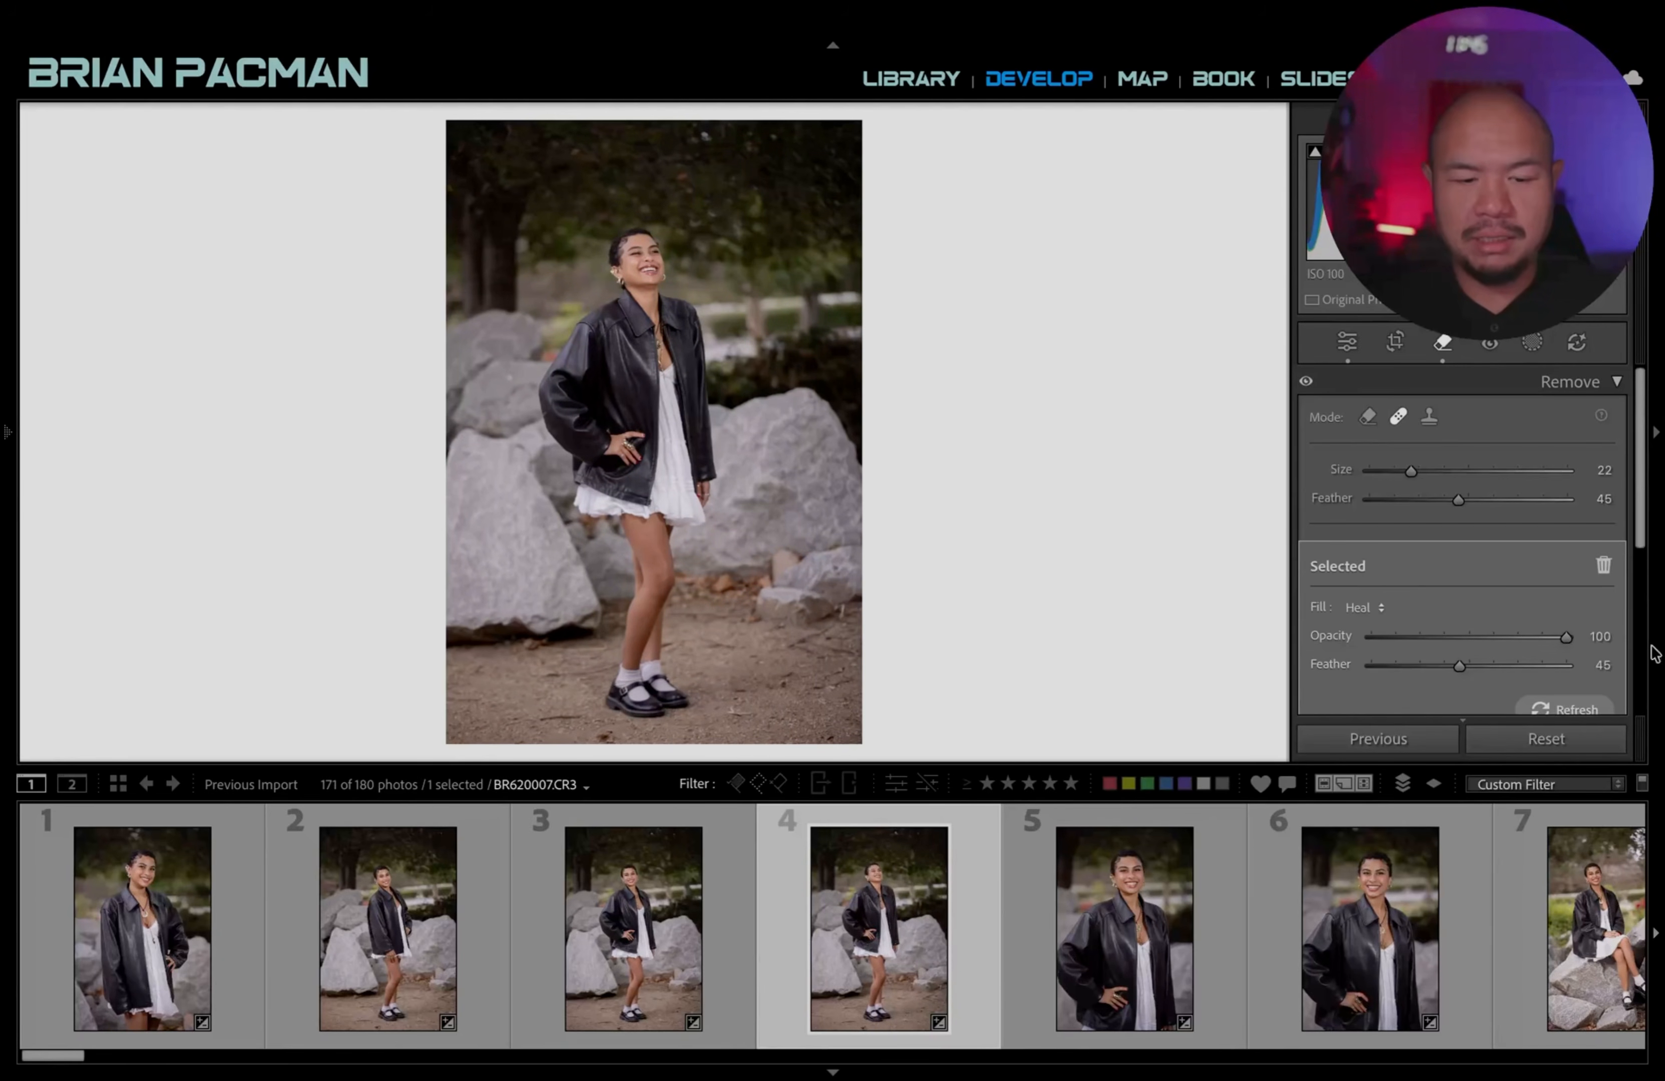
key(q)
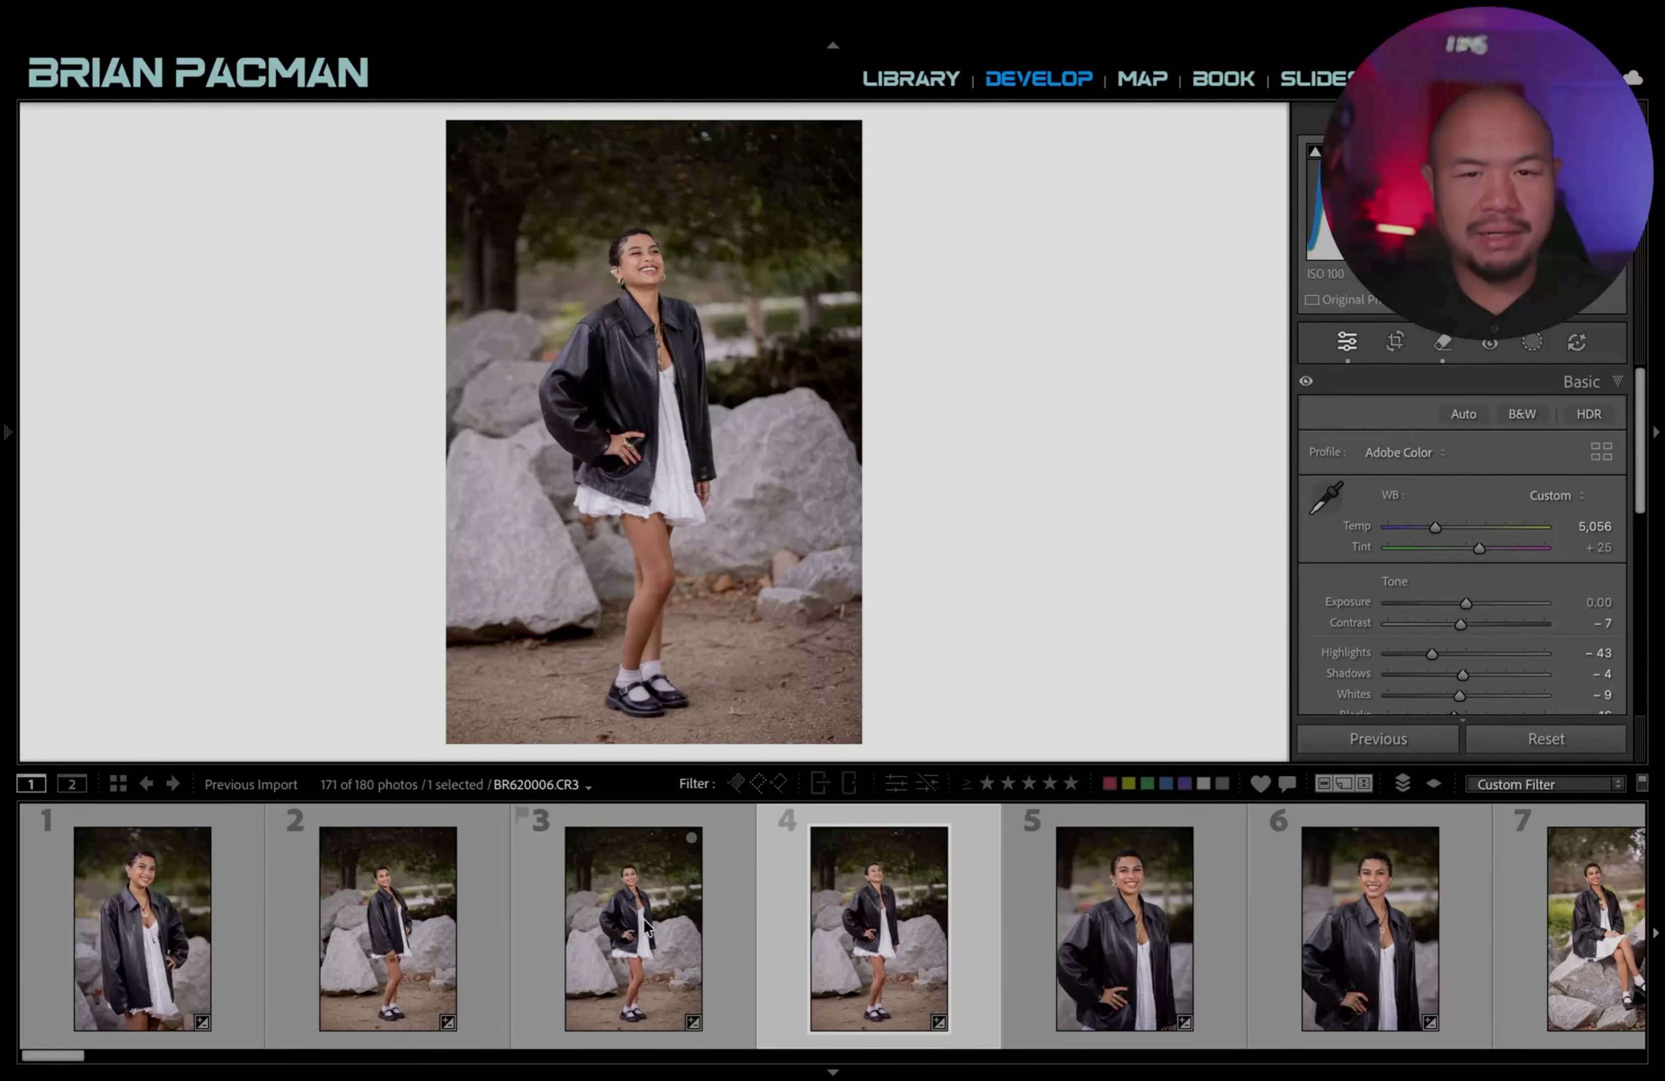
Examine the synced edit up close on the first portrait's face and jacket, and compare it with the second portrait.
click(209, 932)
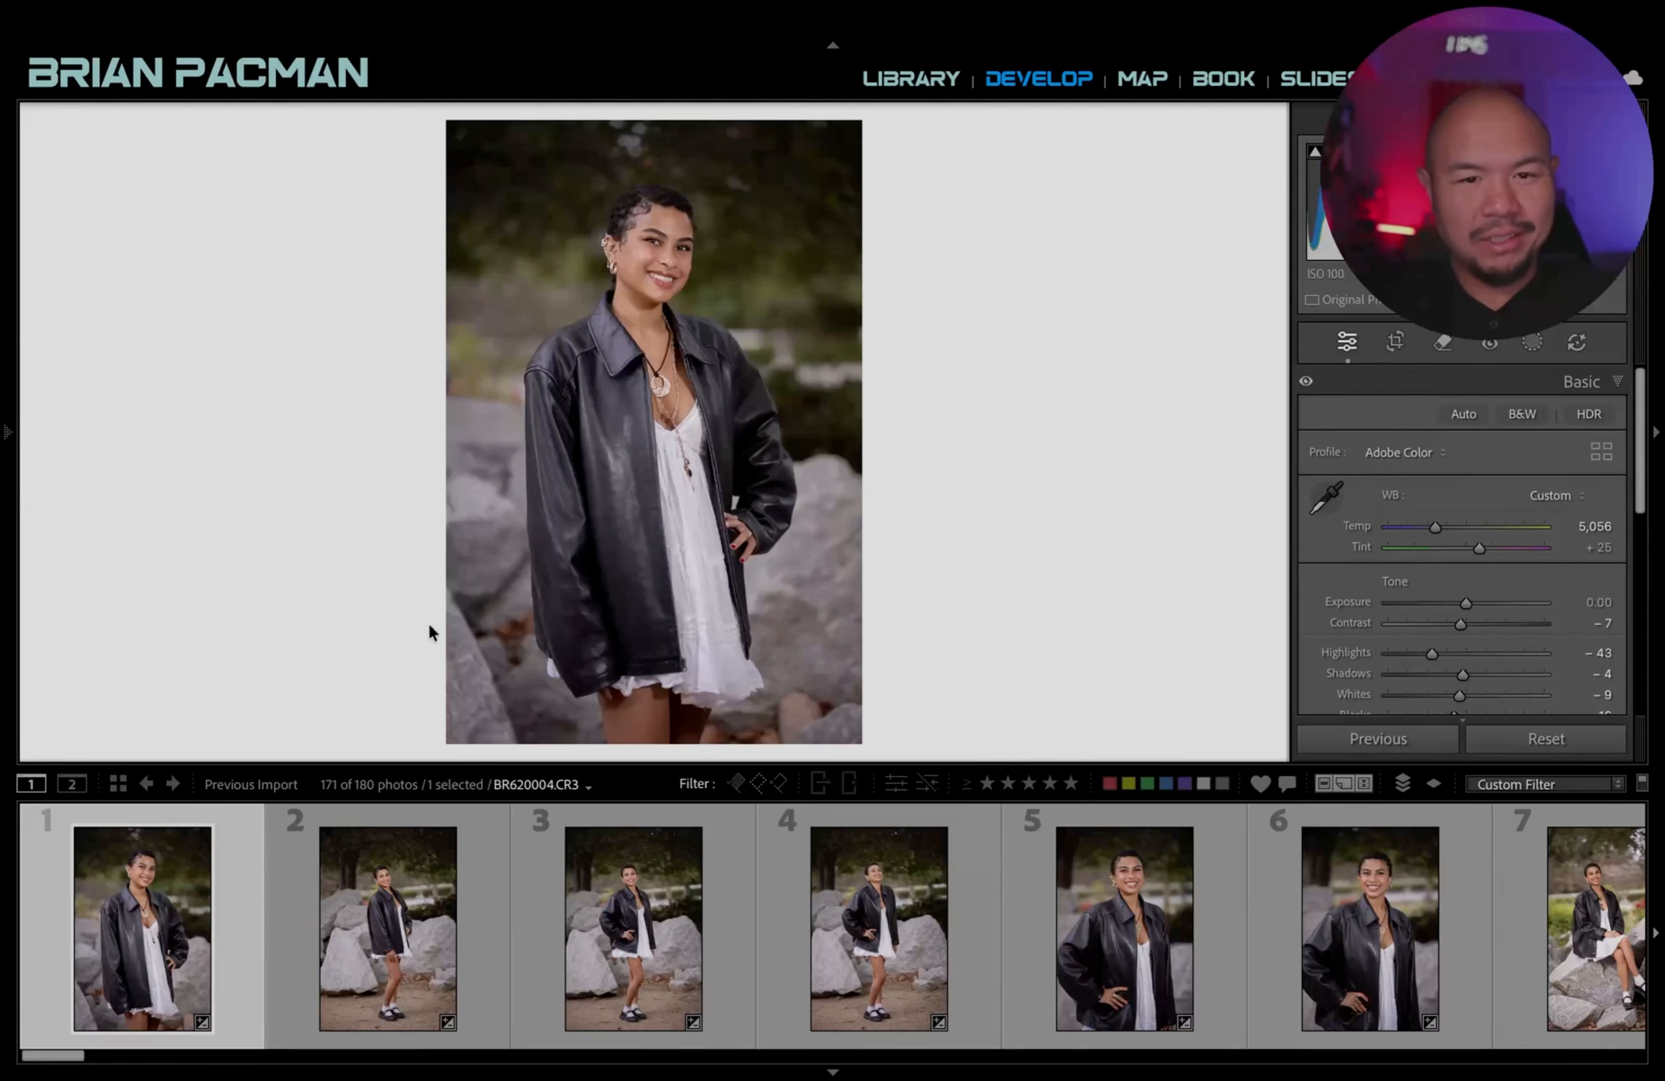
click(617, 264)
drag(852, 487, 881, 423)
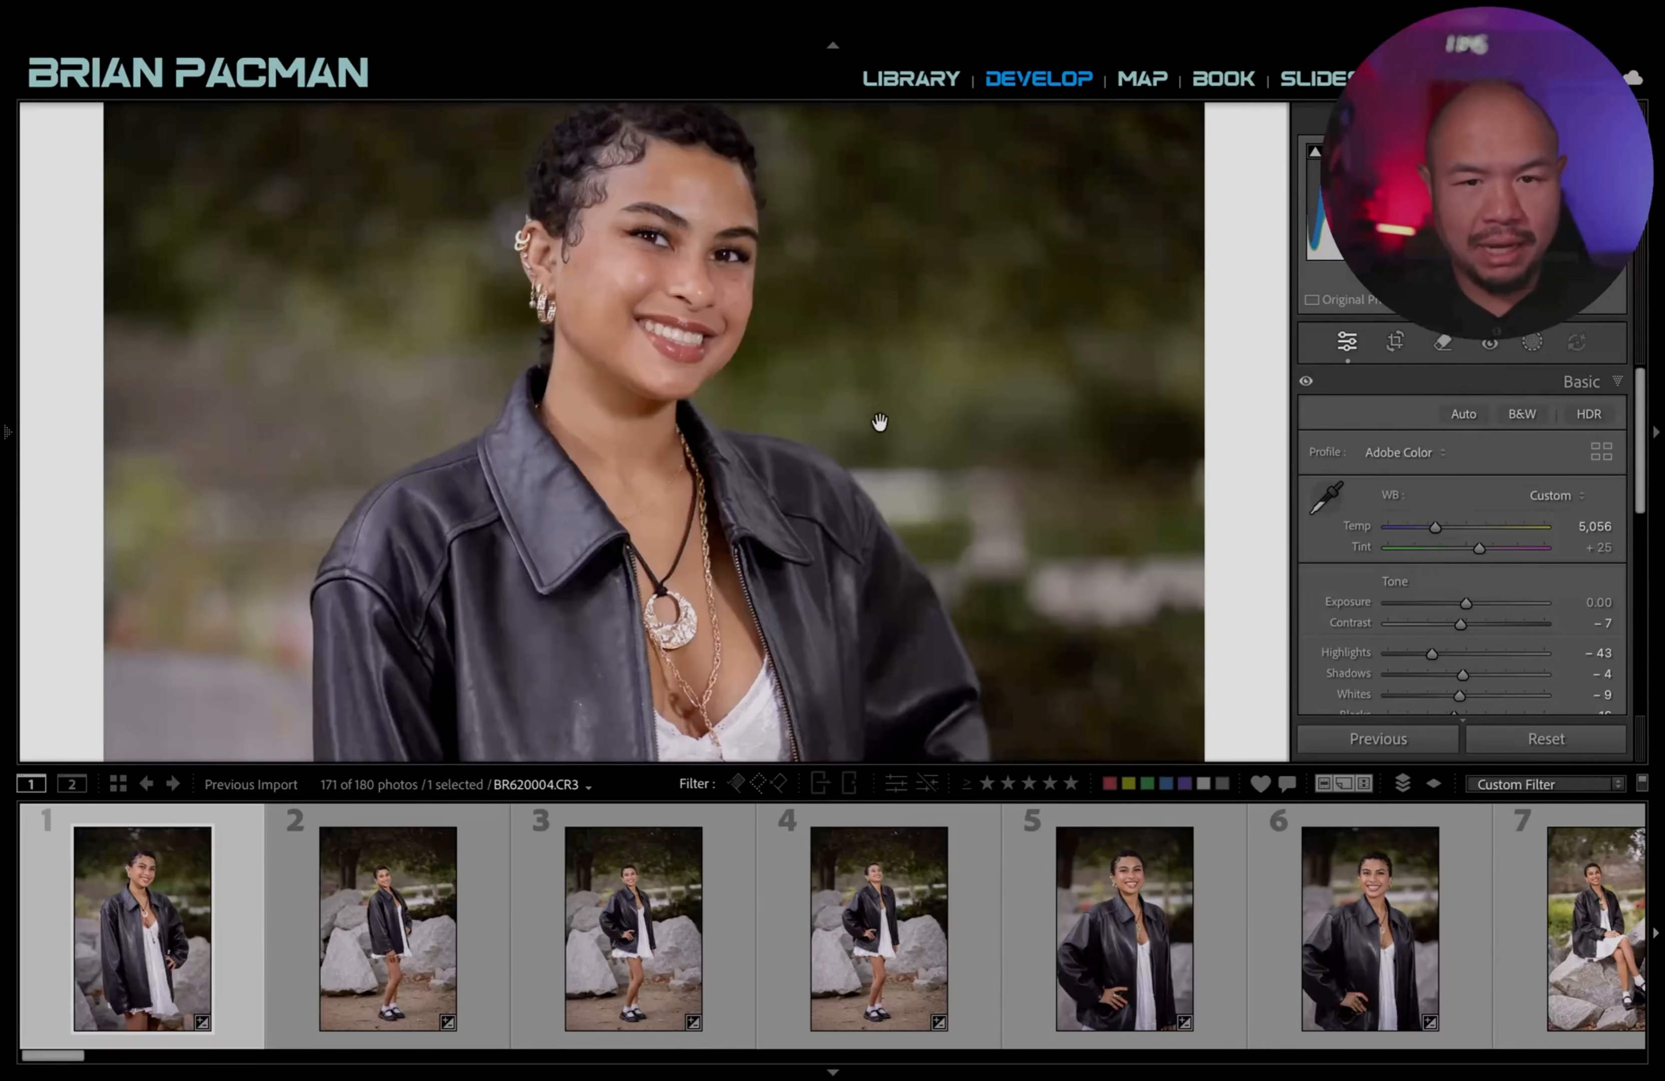
click(377, 954)
click(962, 640)
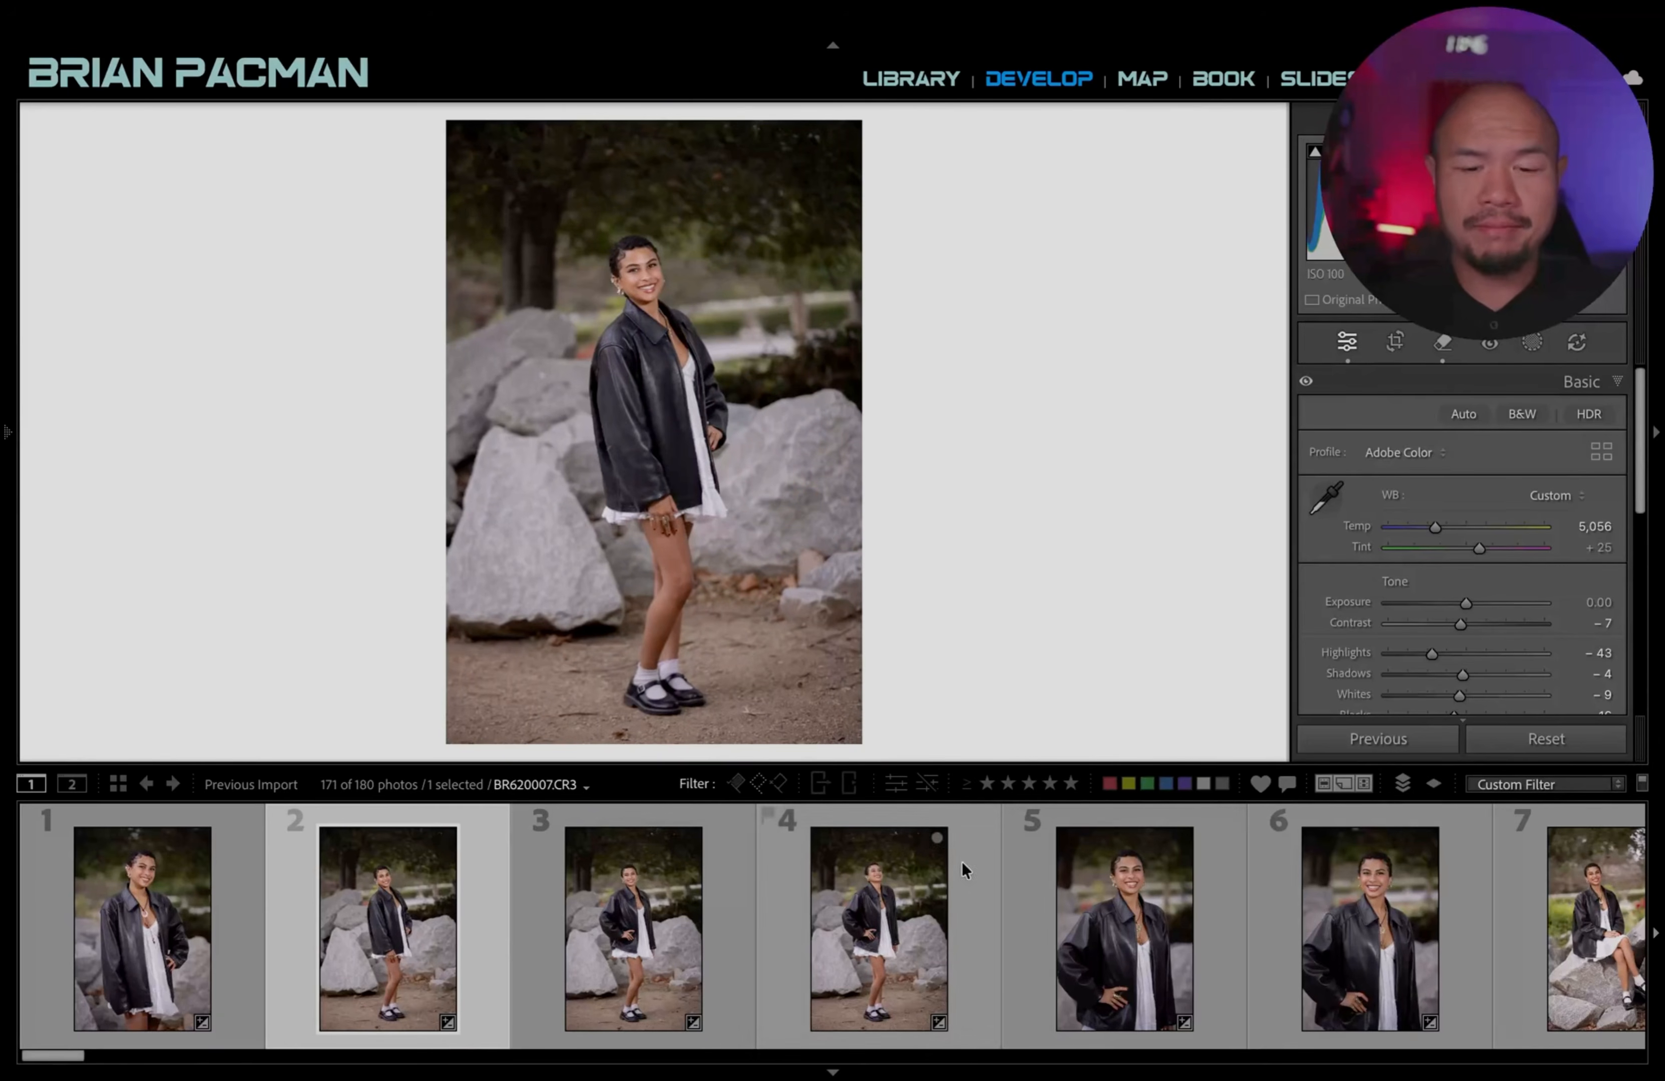
Go back and forth through the six synced portraits to compare their color and tone for consistency.
click(130, 966)
click(725, 992)
click(933, 955)
click(1151, 959)
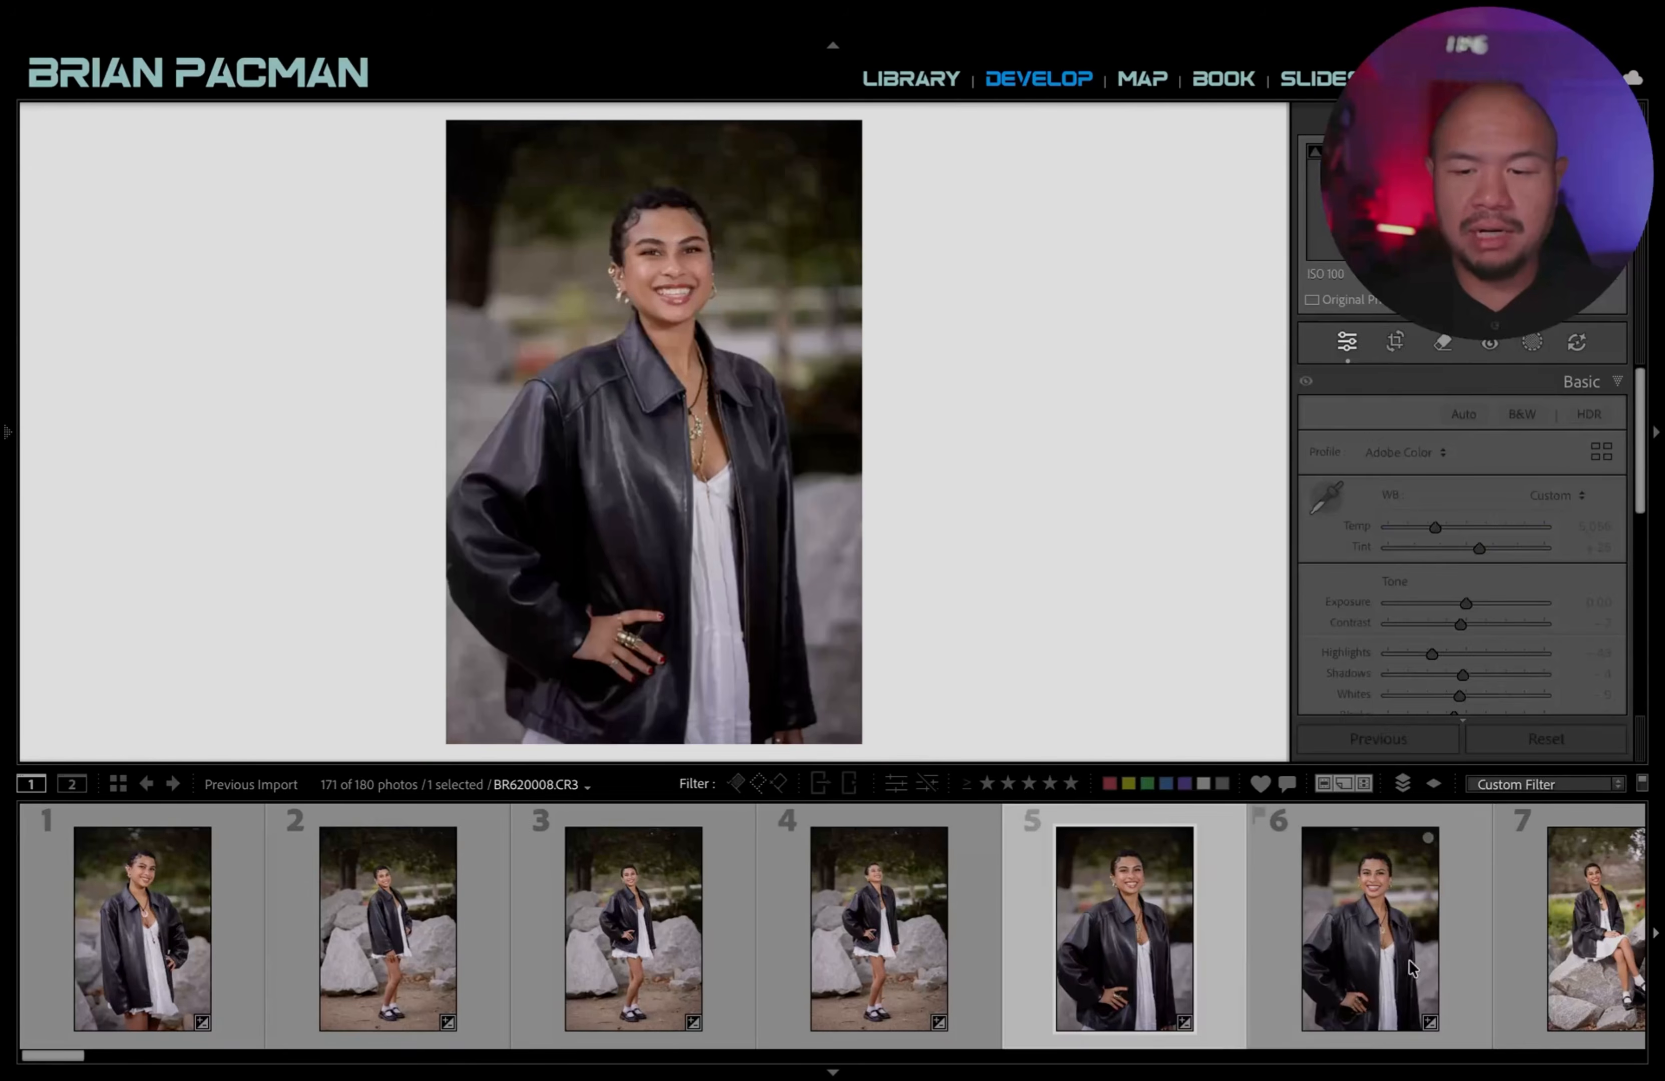
click(1355, 961)
click(1045, 963)
key(Left)
key(Left)
key(Left)
key(Left)
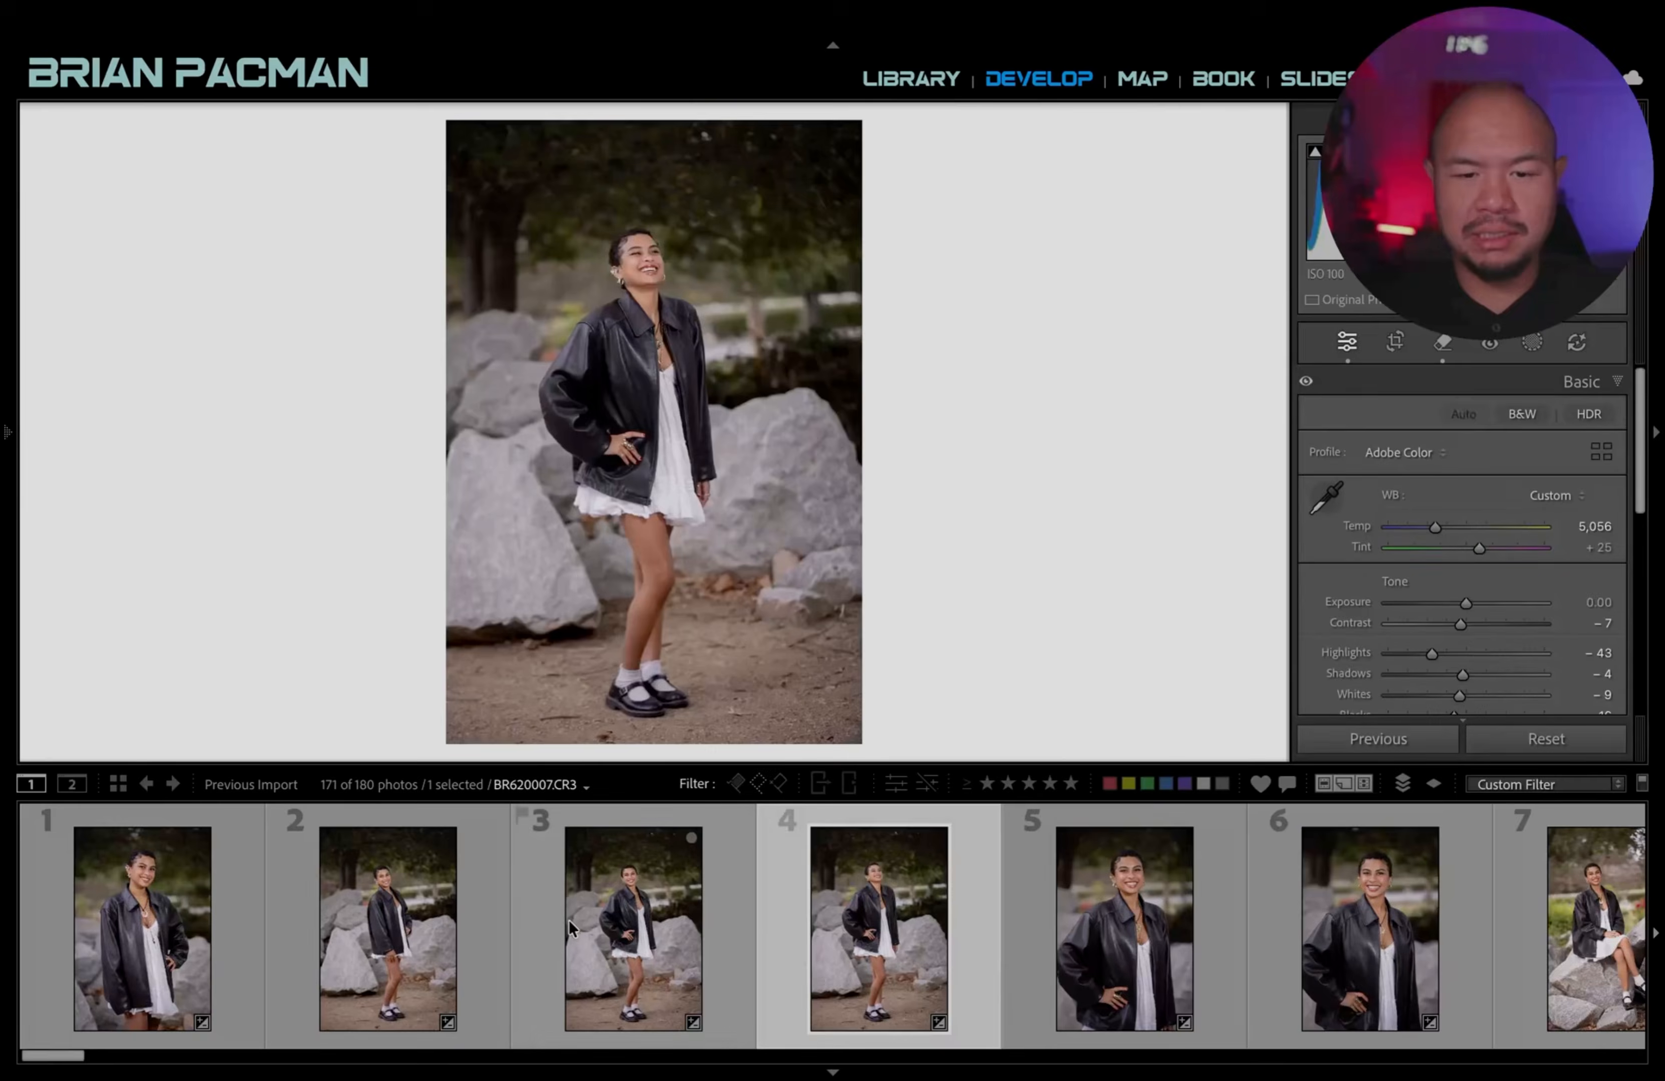
Raise the exposure of the fifth and sixth portraits to +0.30, comparing the two for matching brightness.
click(1186, 940)
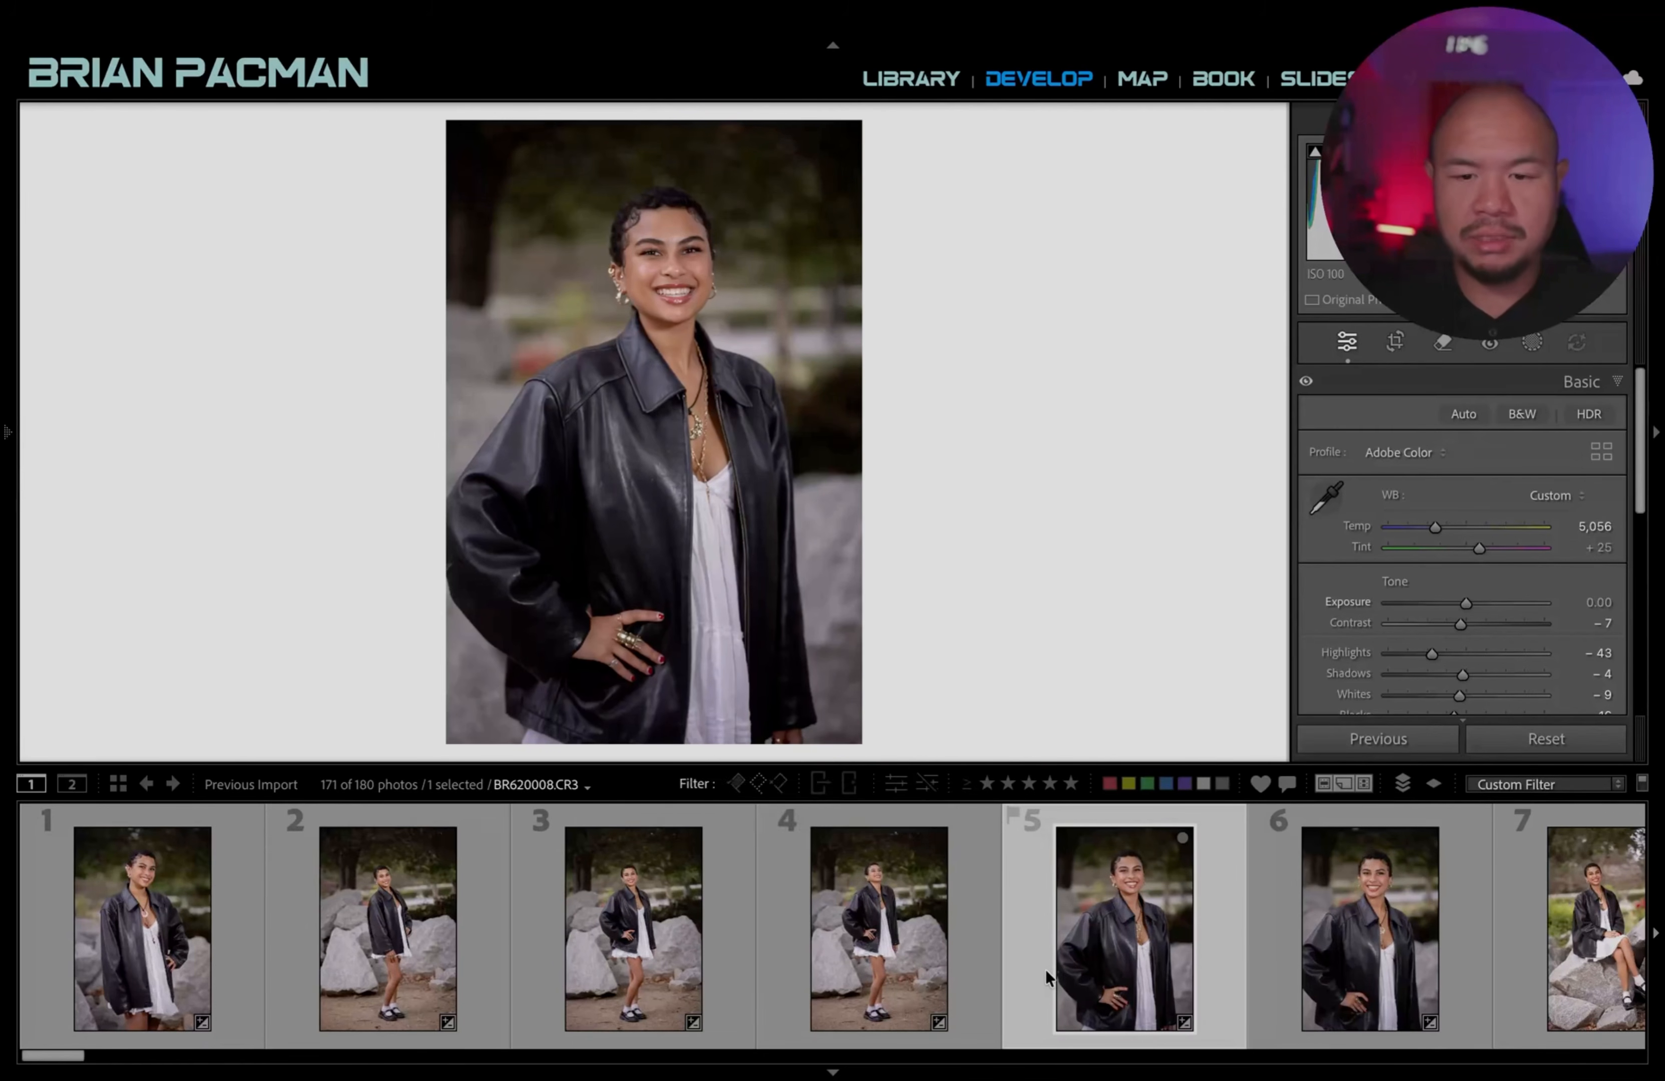
key(equal)
key(minus)
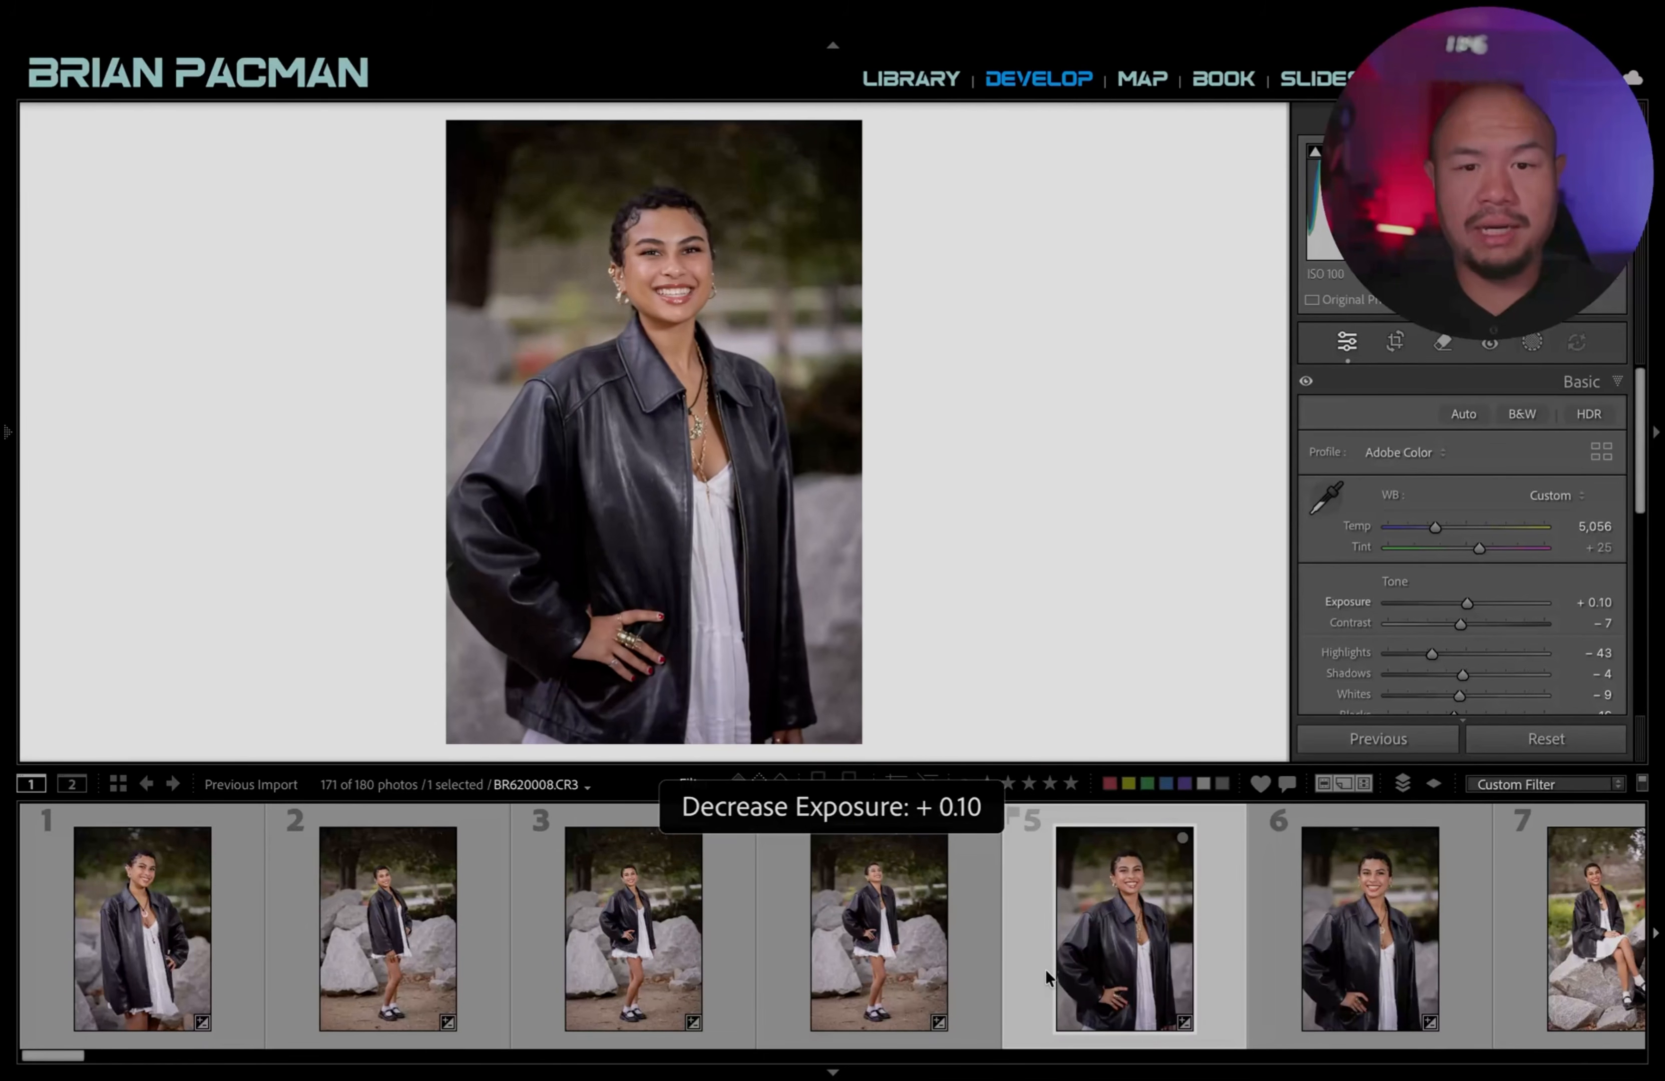
key(equal)
click(1393, 956)
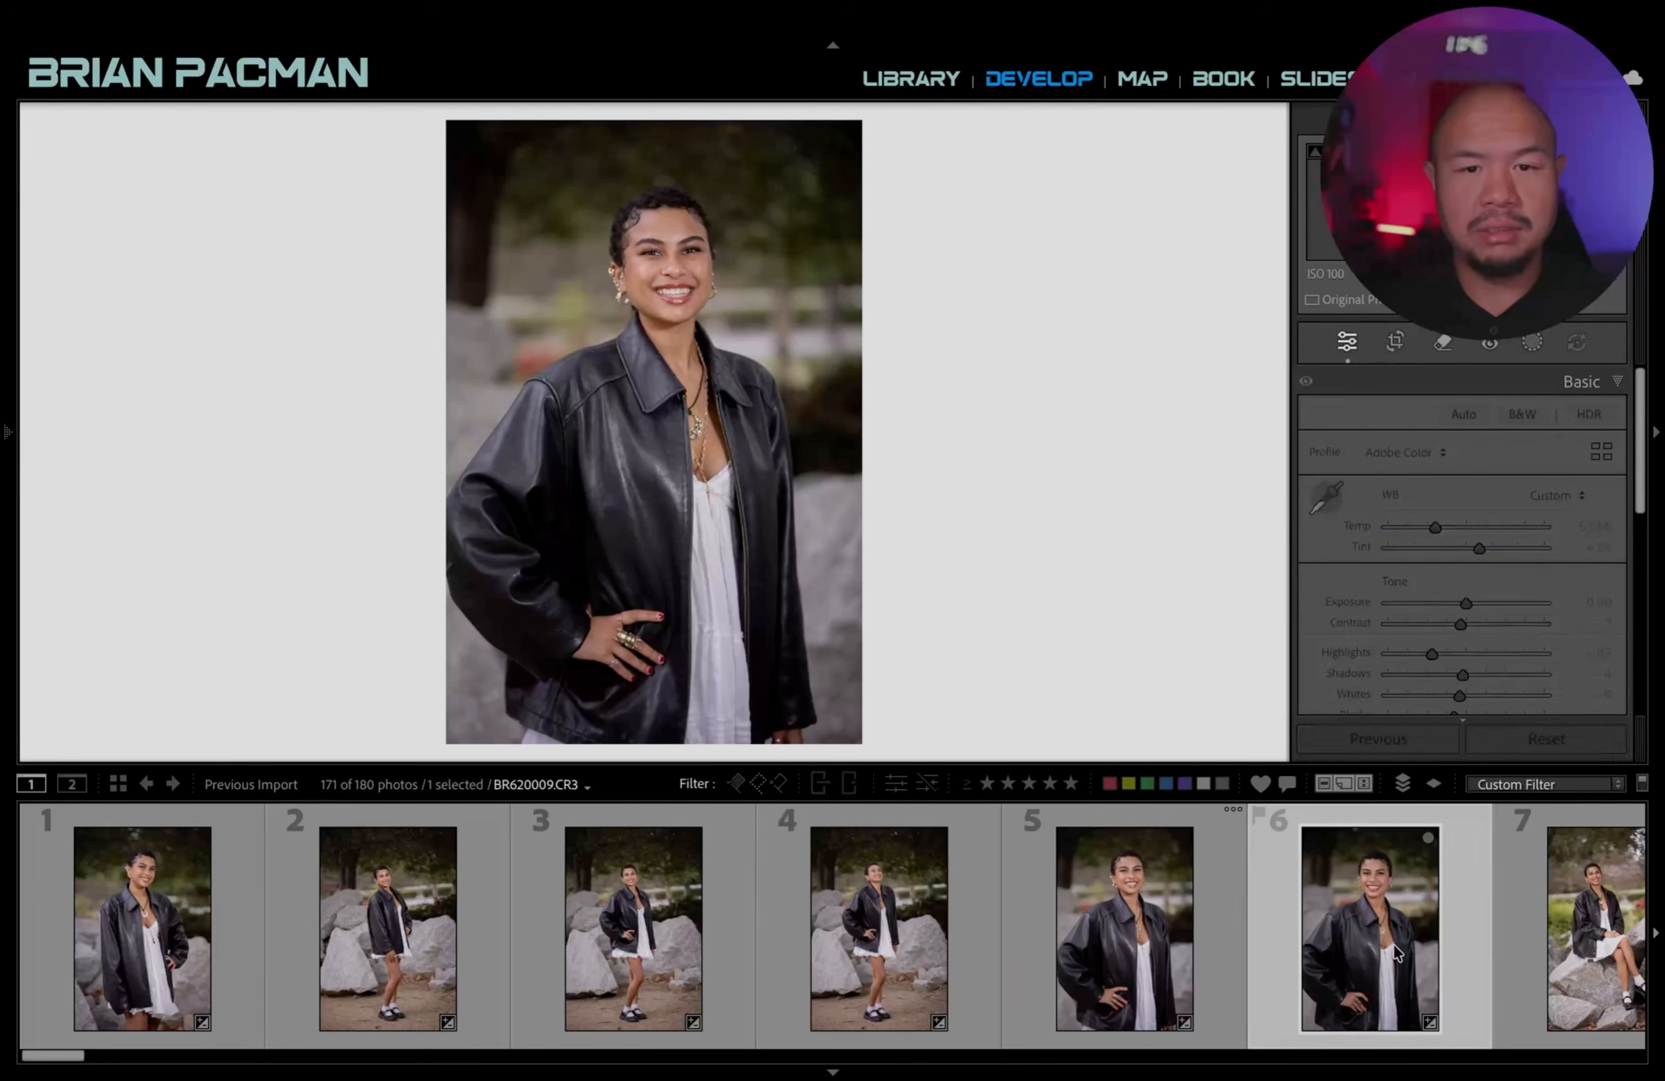
key(equal)
key(equal)
click(1111, 943)
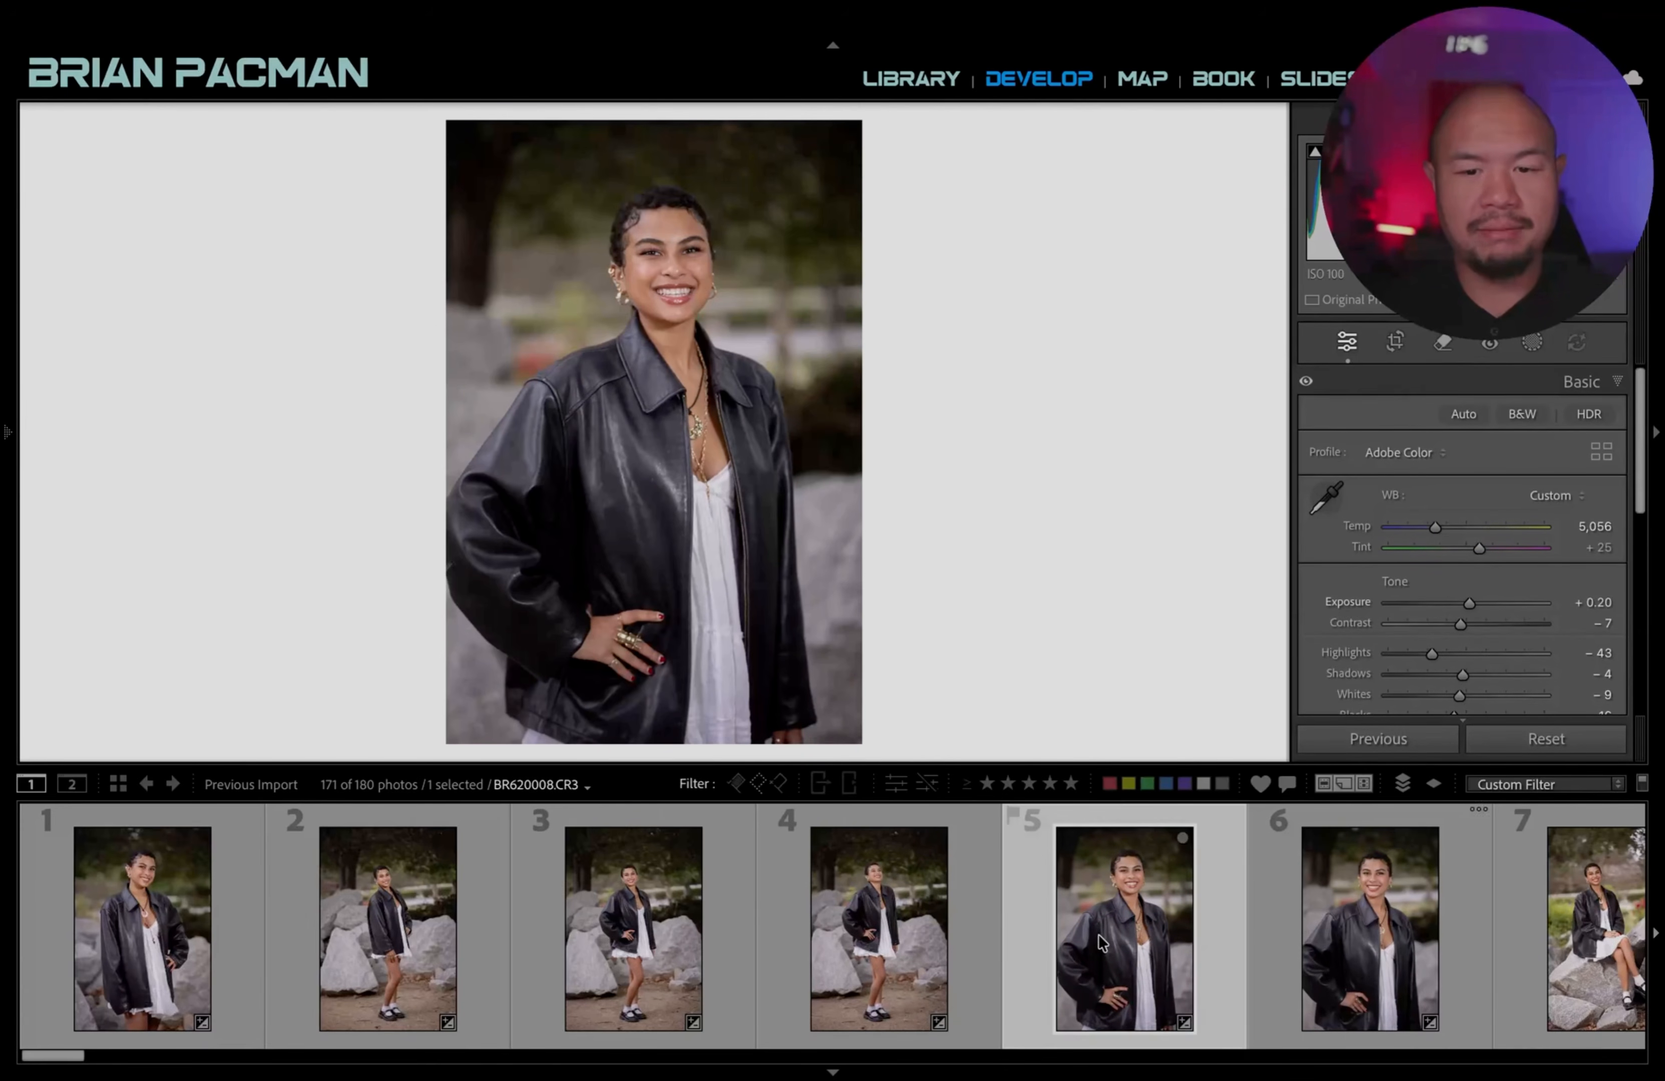
click(1397, 932)
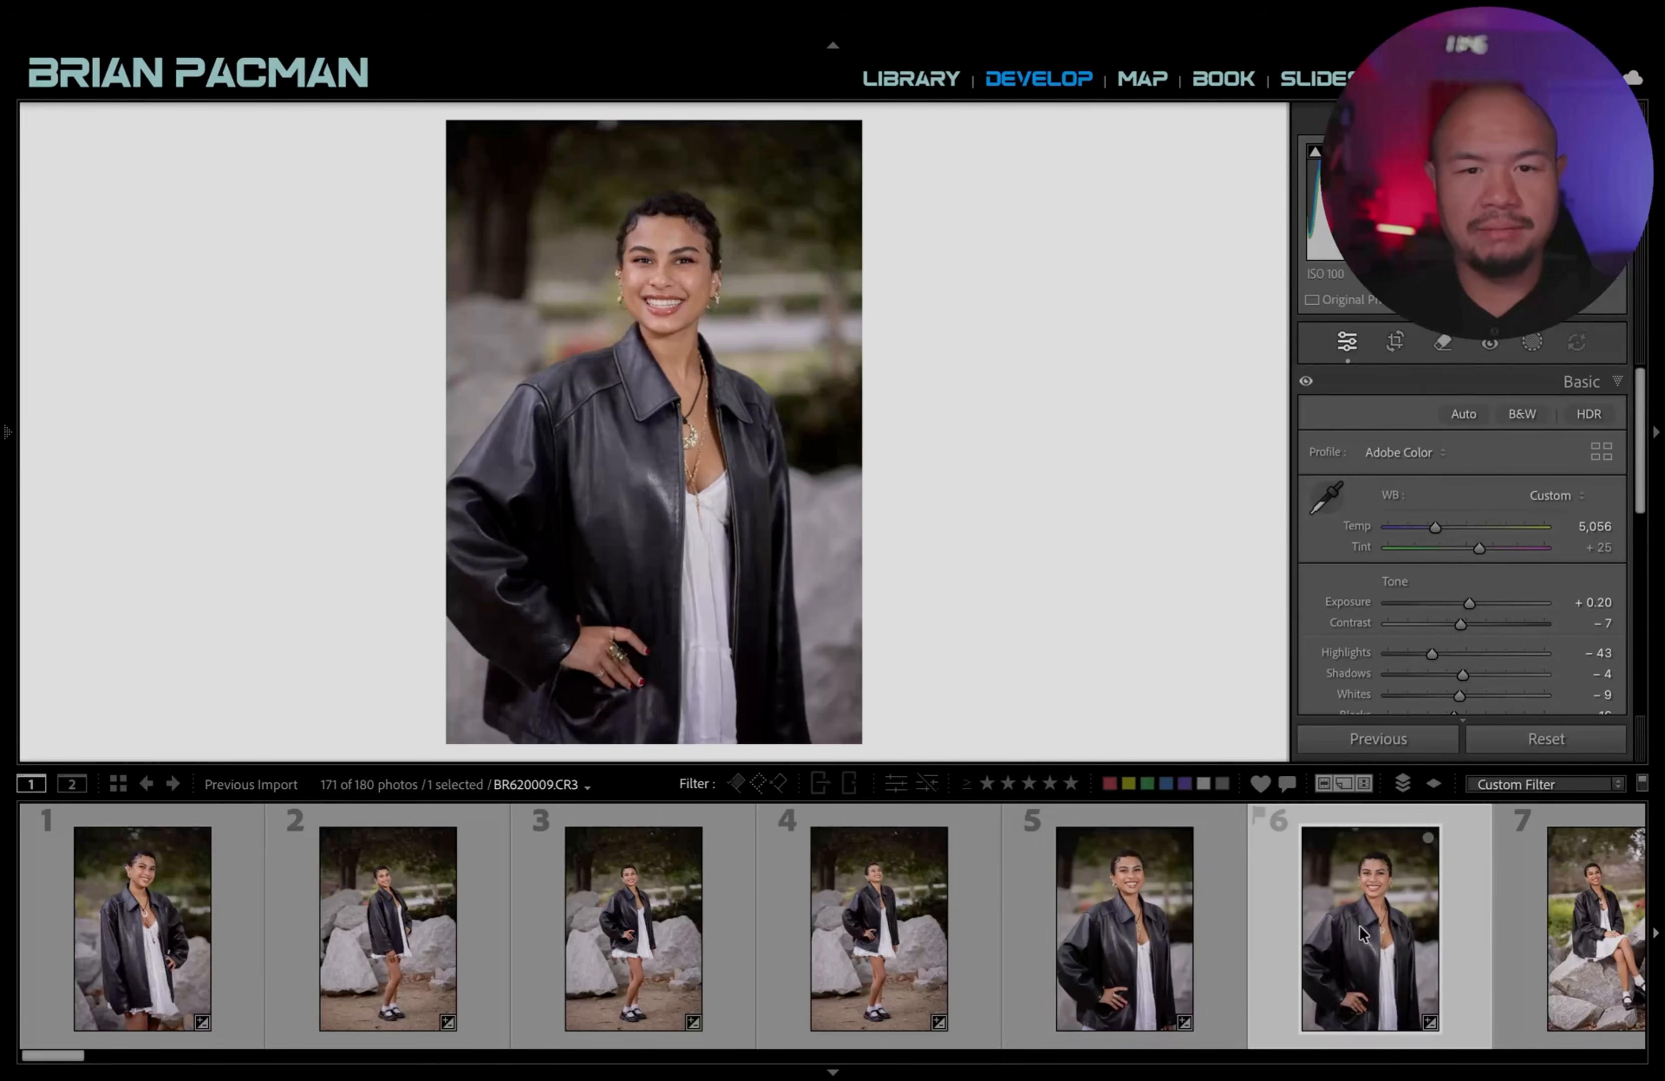
key(equal)
click(1162, 934)
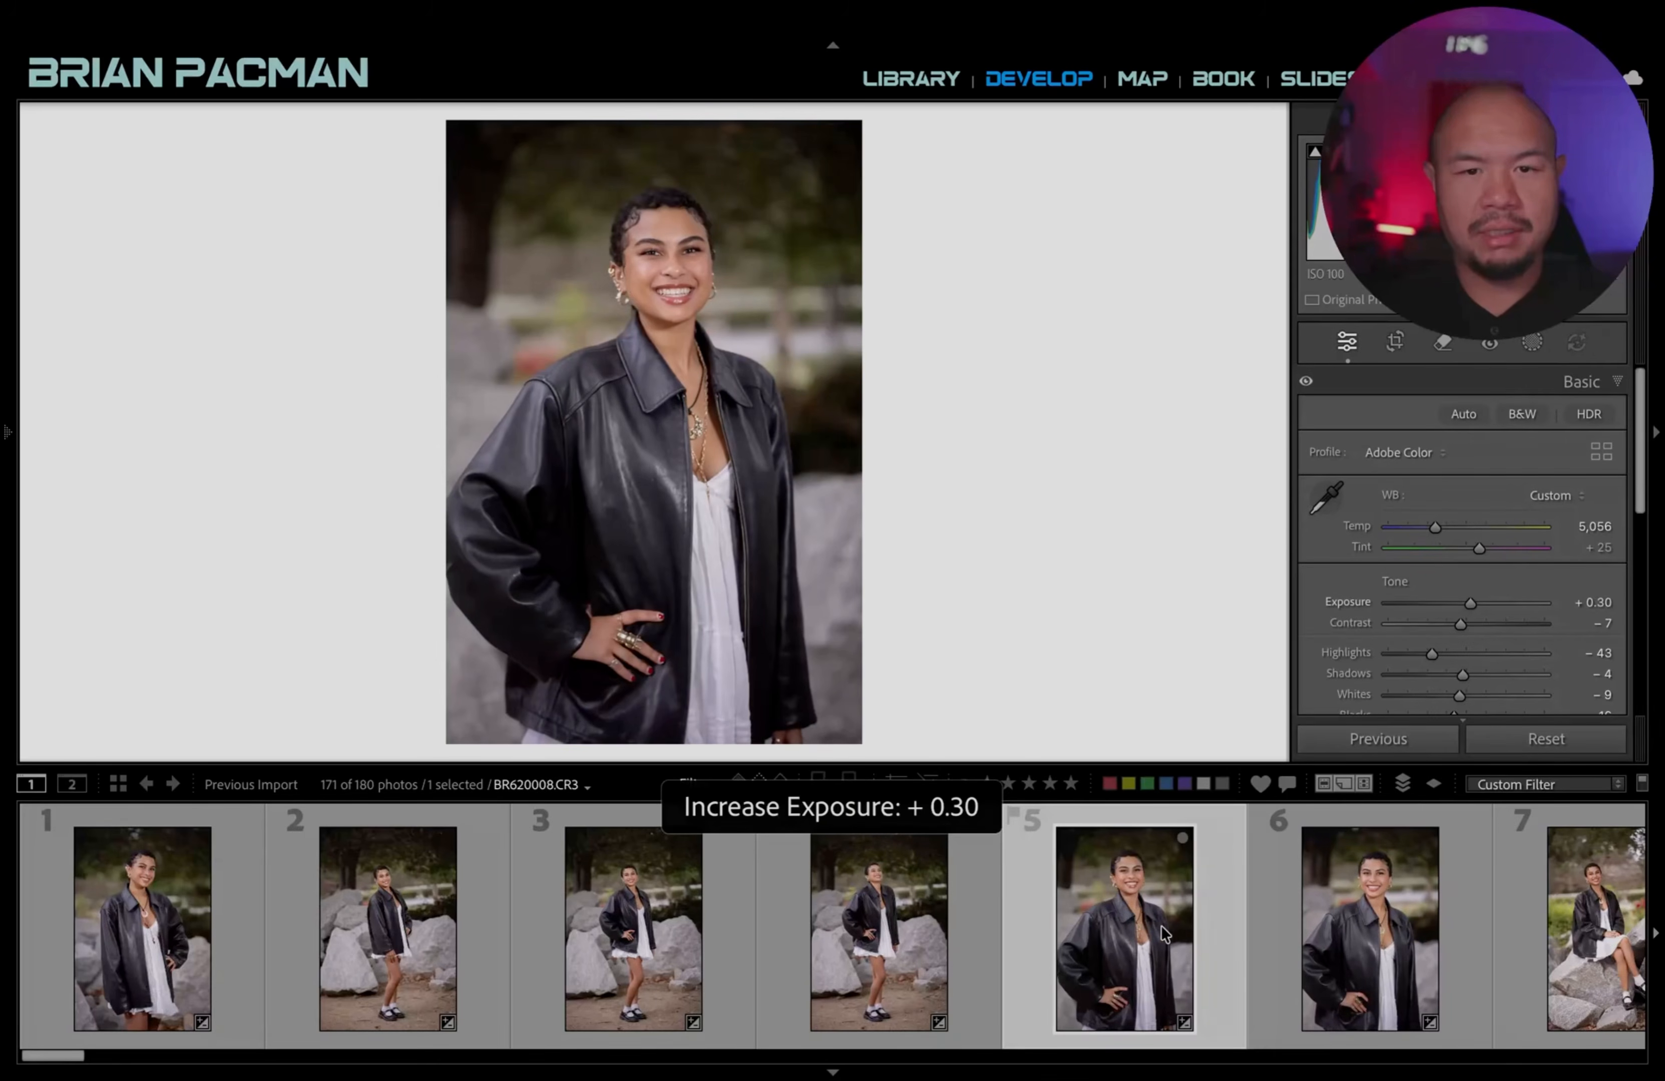
Create a person mask covering facial skin and body skin on the first six portraits together with Auto Sync.
click(836, 995)
click(551, 951)
click(489, 940)
click(140, 933)
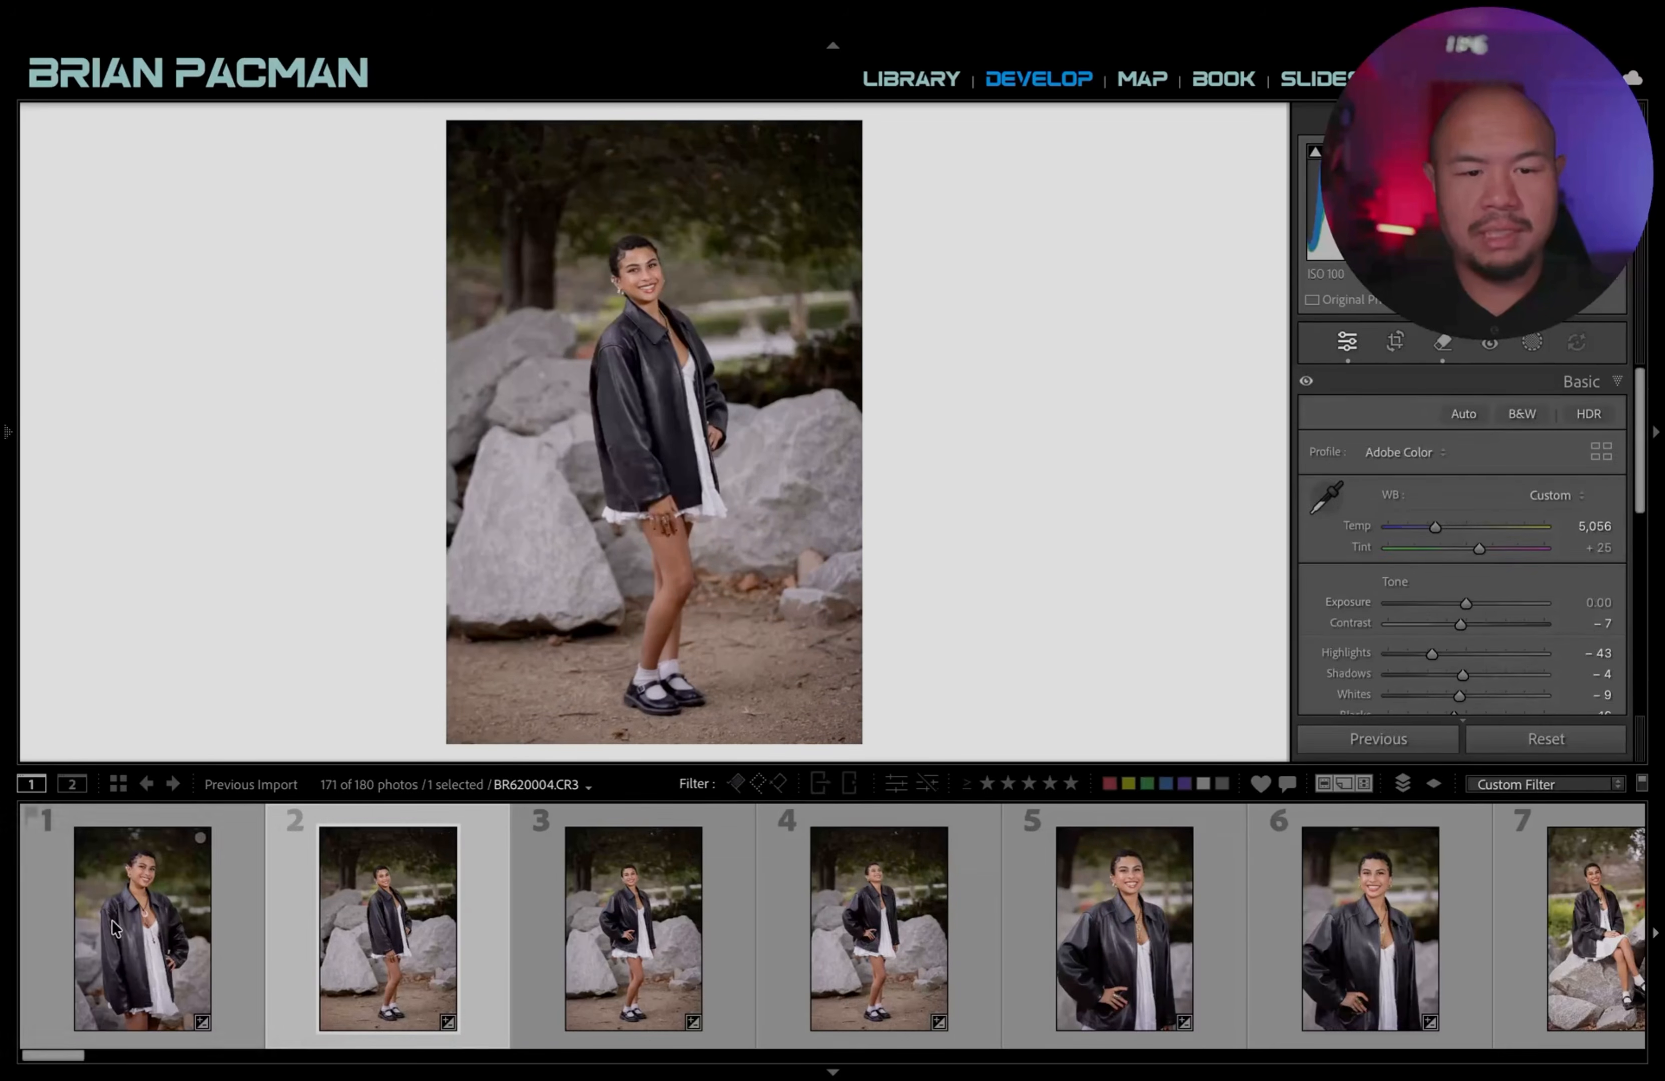
shift+click(1365, 960)
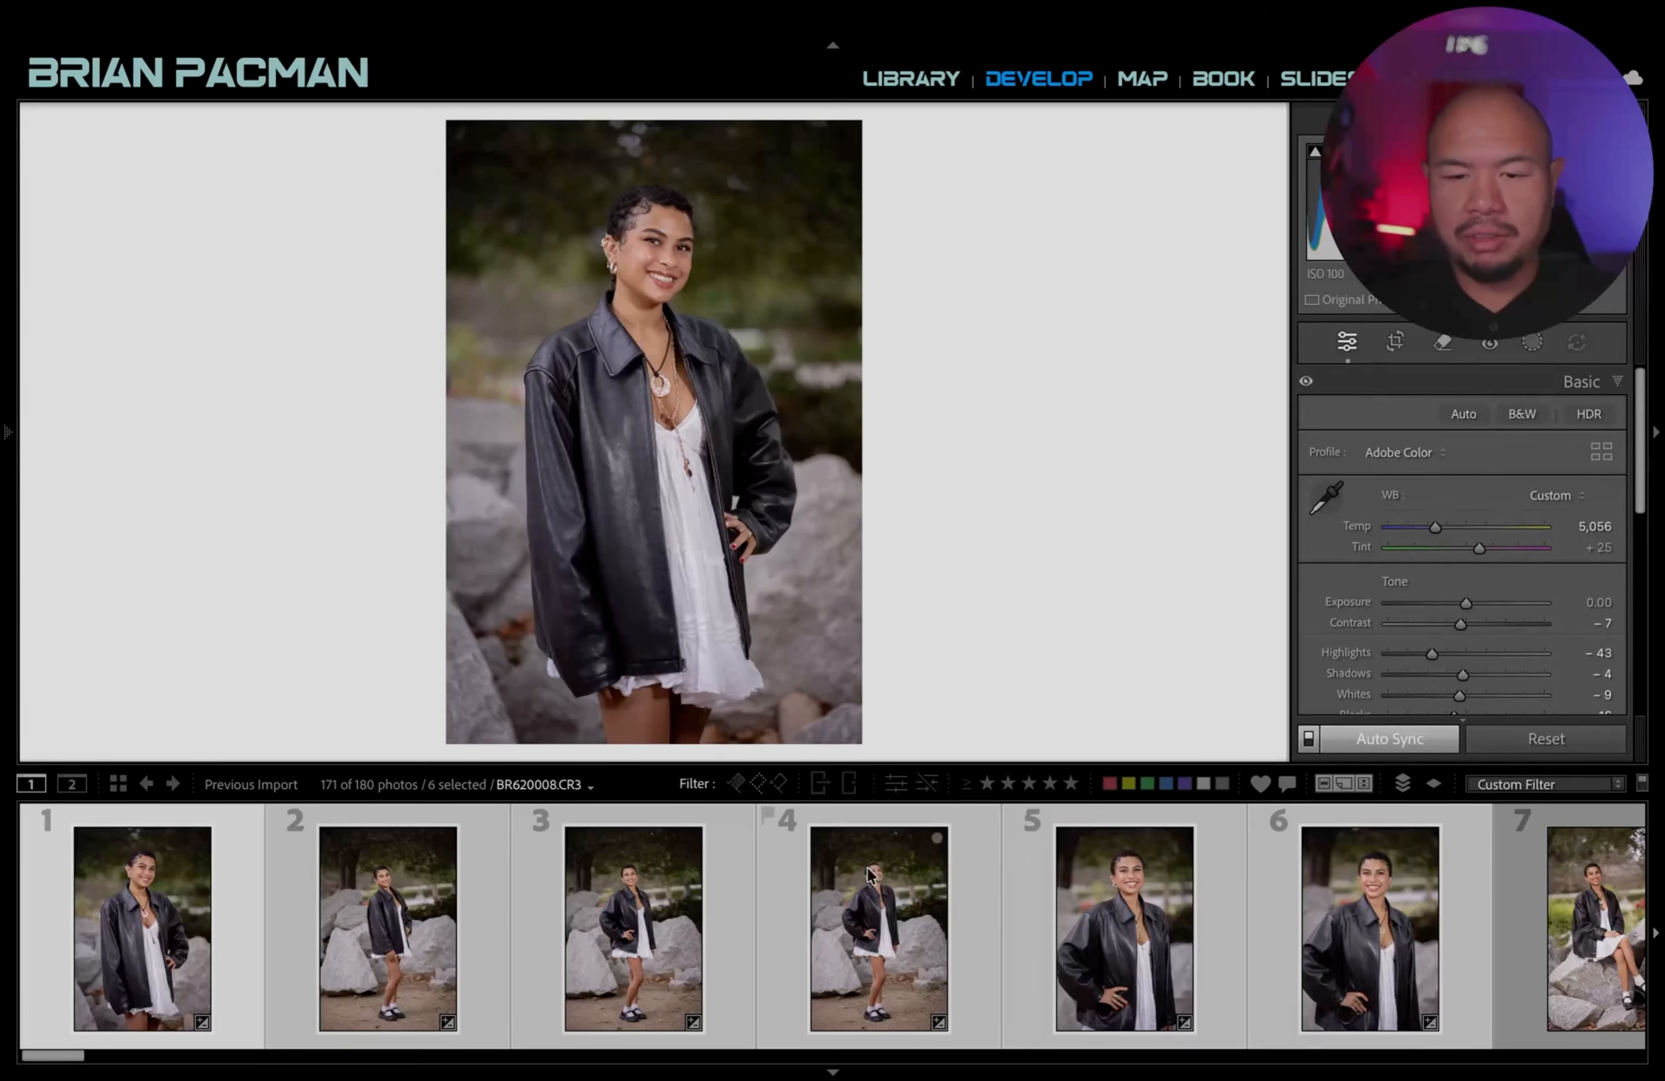
click(1533, 344)
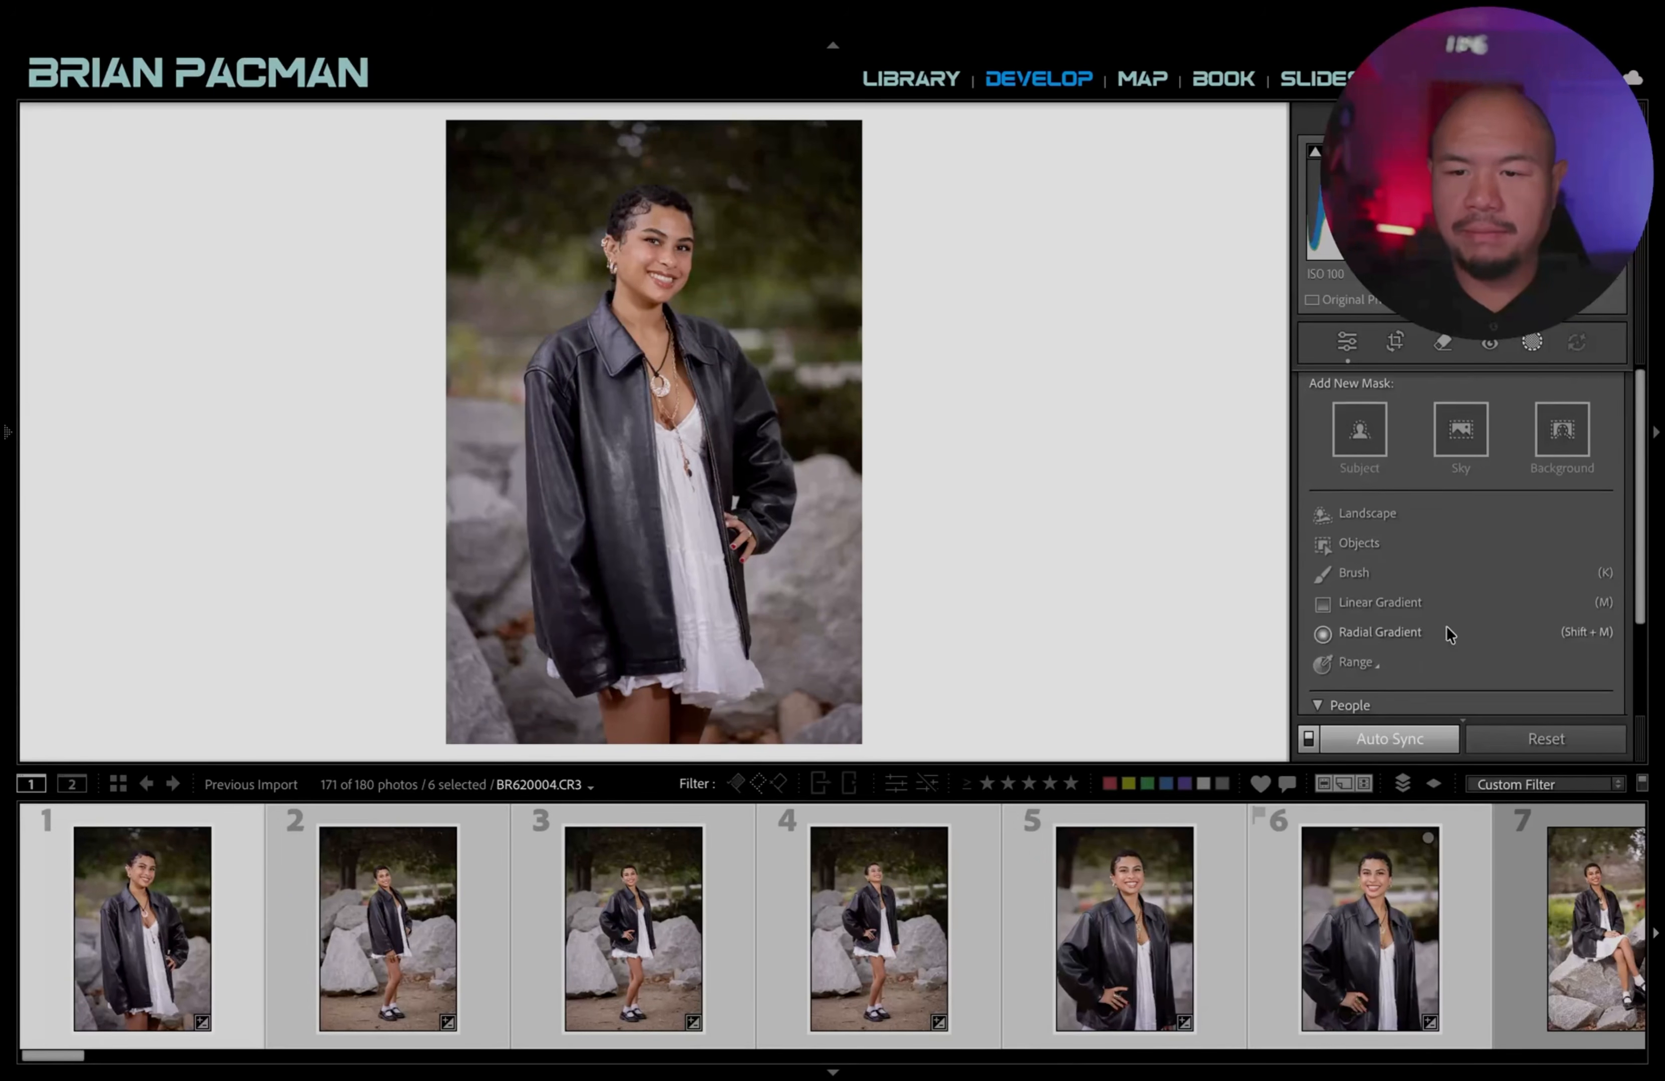
scroll(1454, 632, down, 3)
click(1339, 628)
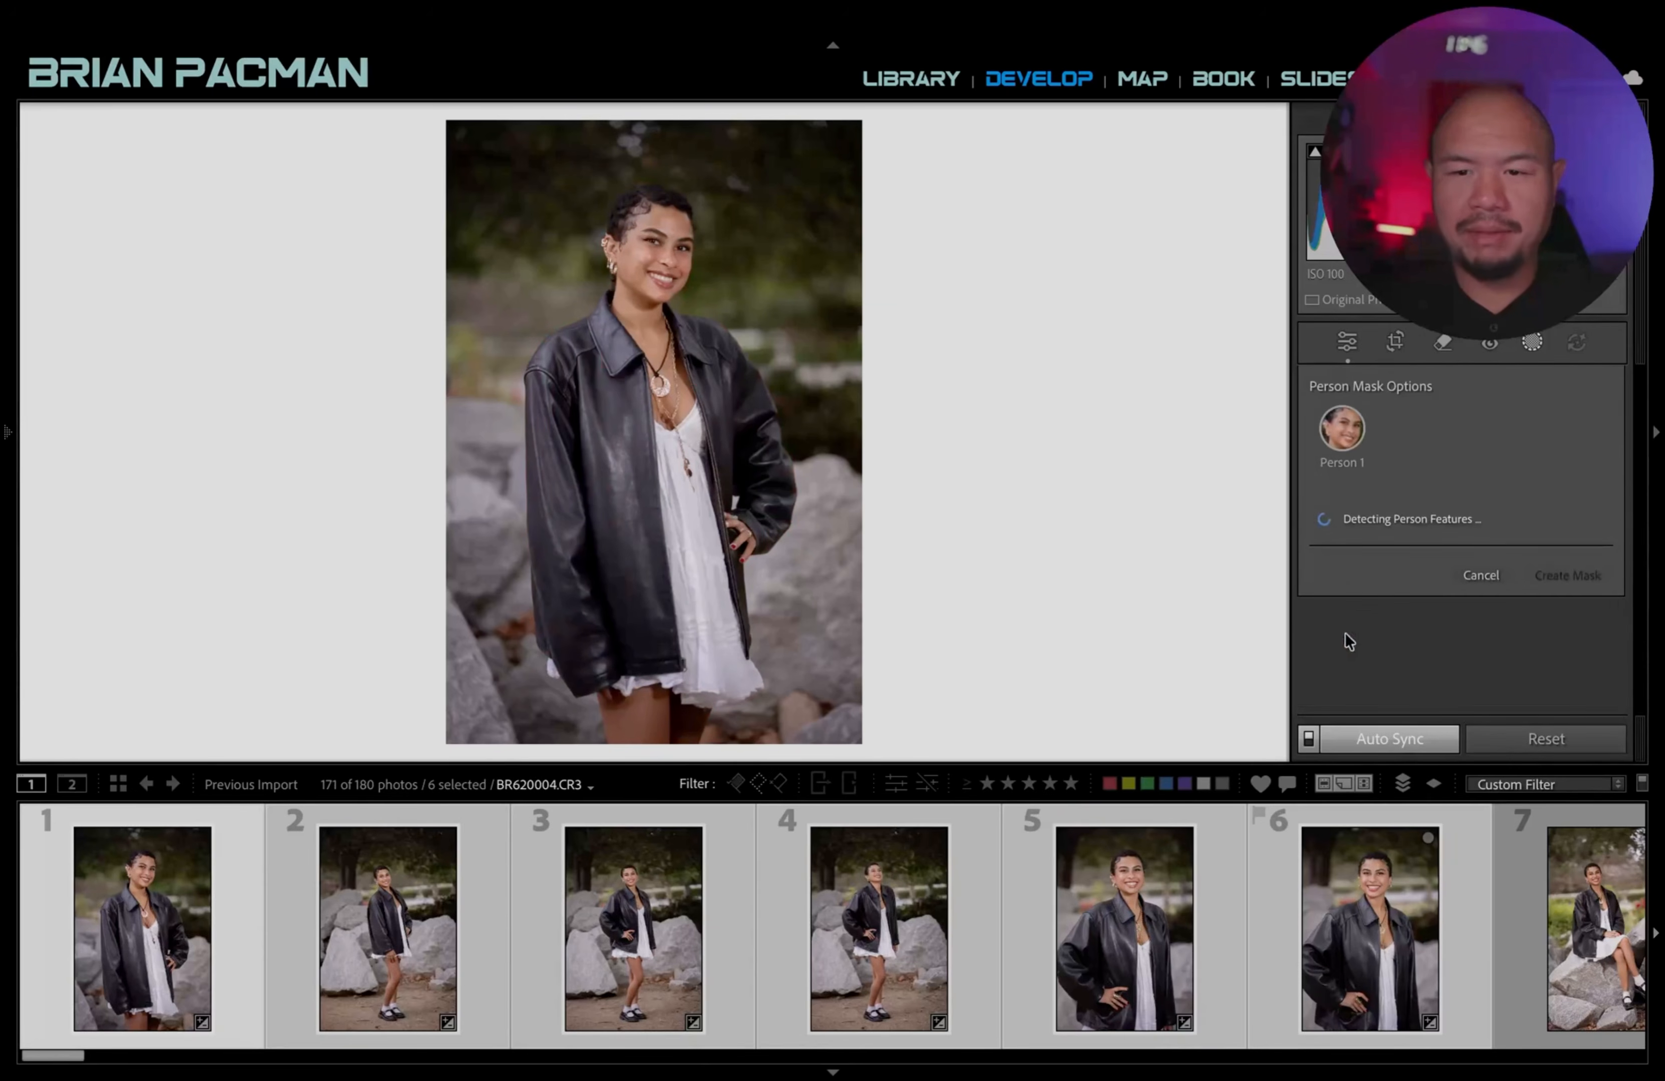
click(1358, 559)
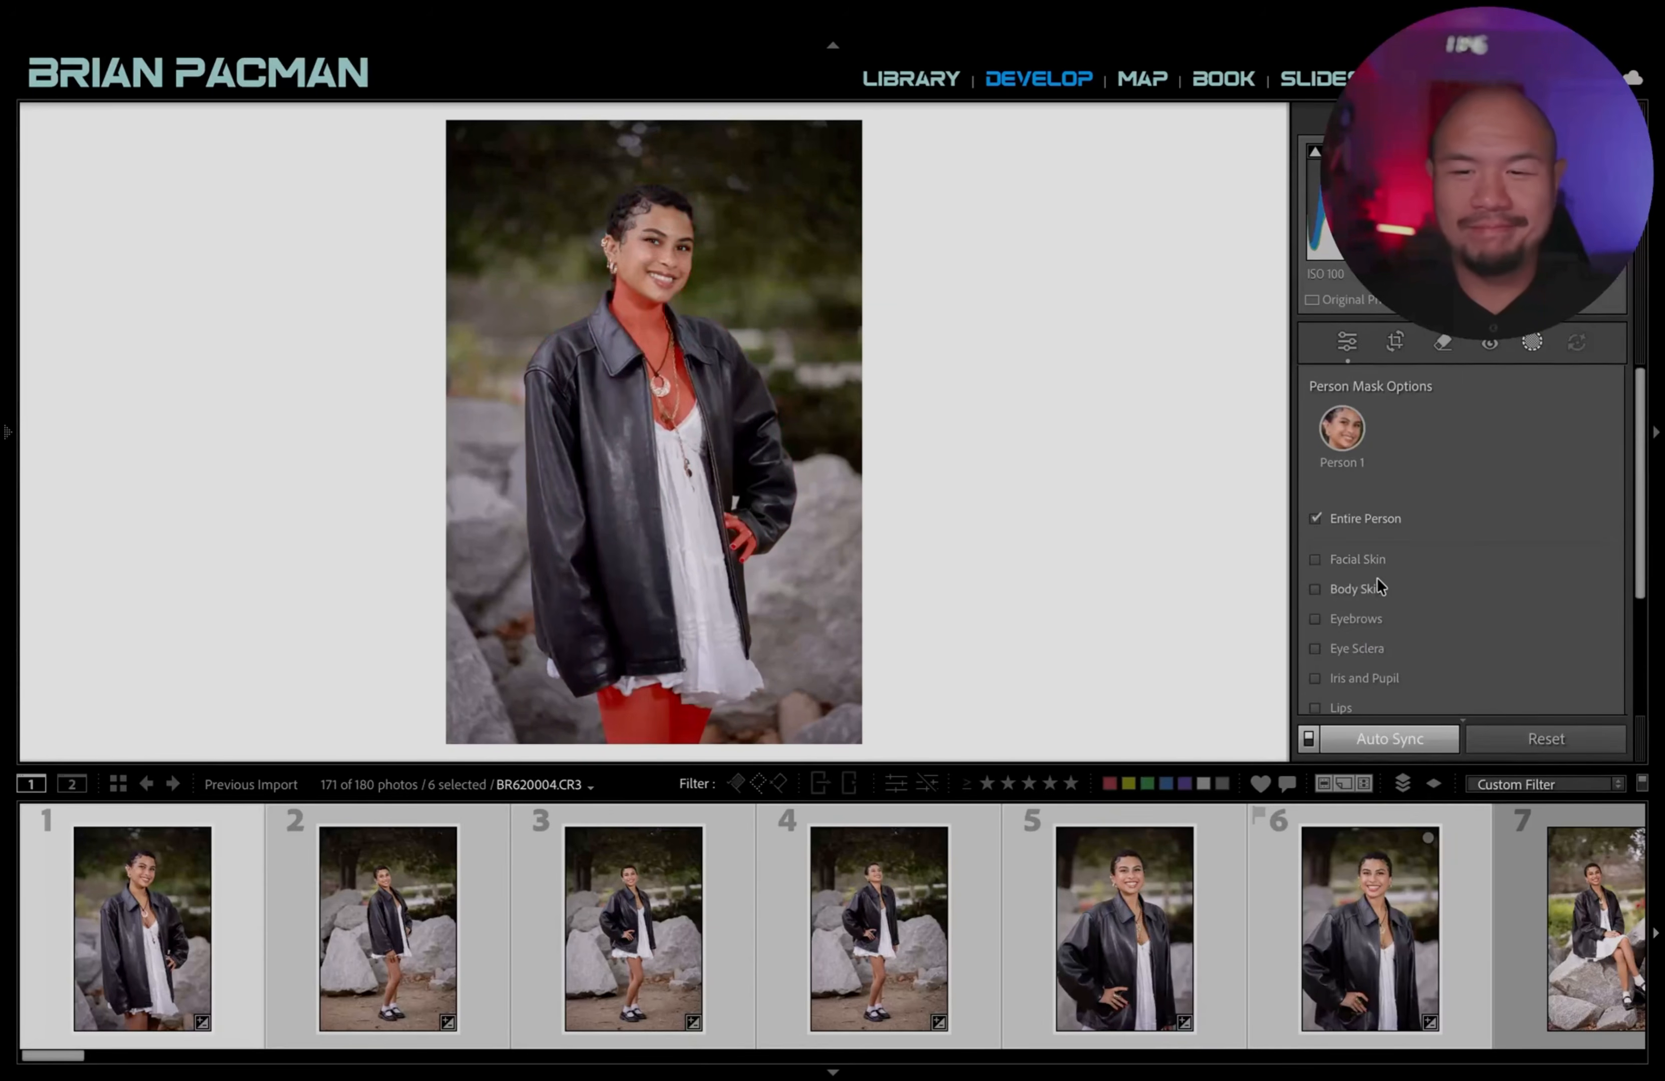
click(1372, 590)
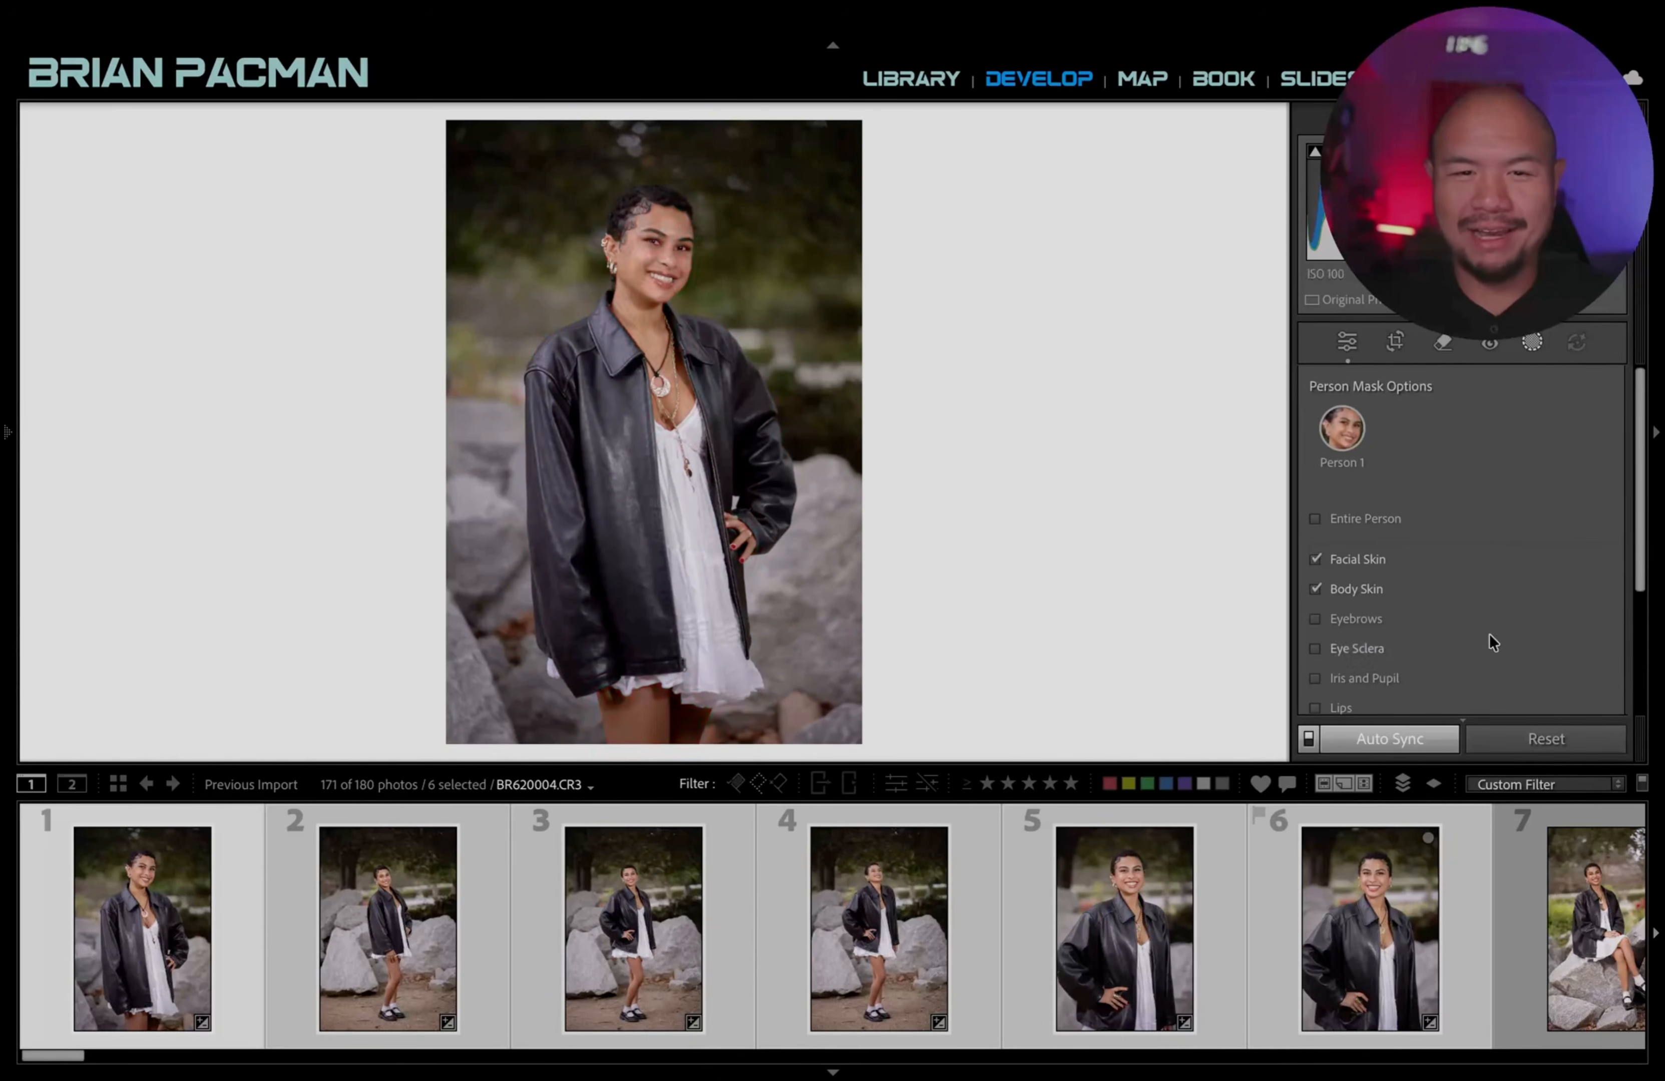
scroll(1495, 603, down, 3)
click(1568, 682)
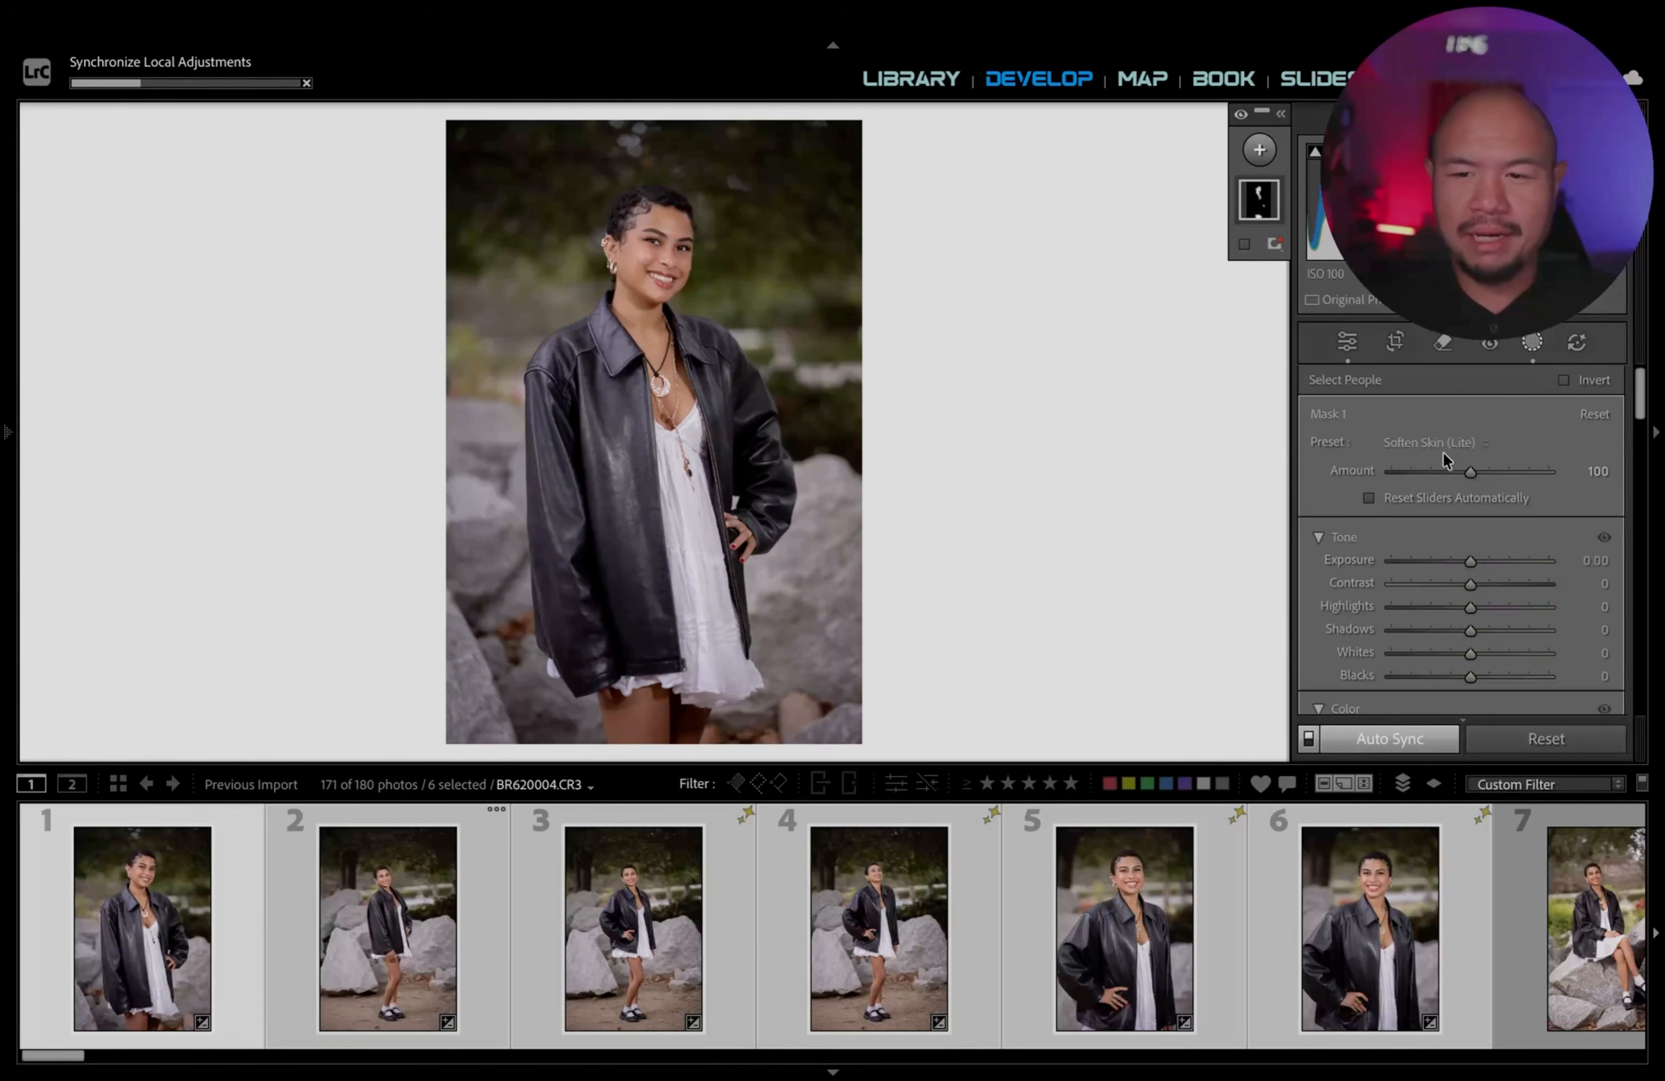
Apply the Soften Skin (Lite) preset to the synced skin mask and deselect the portraits.
click(1435, 443)
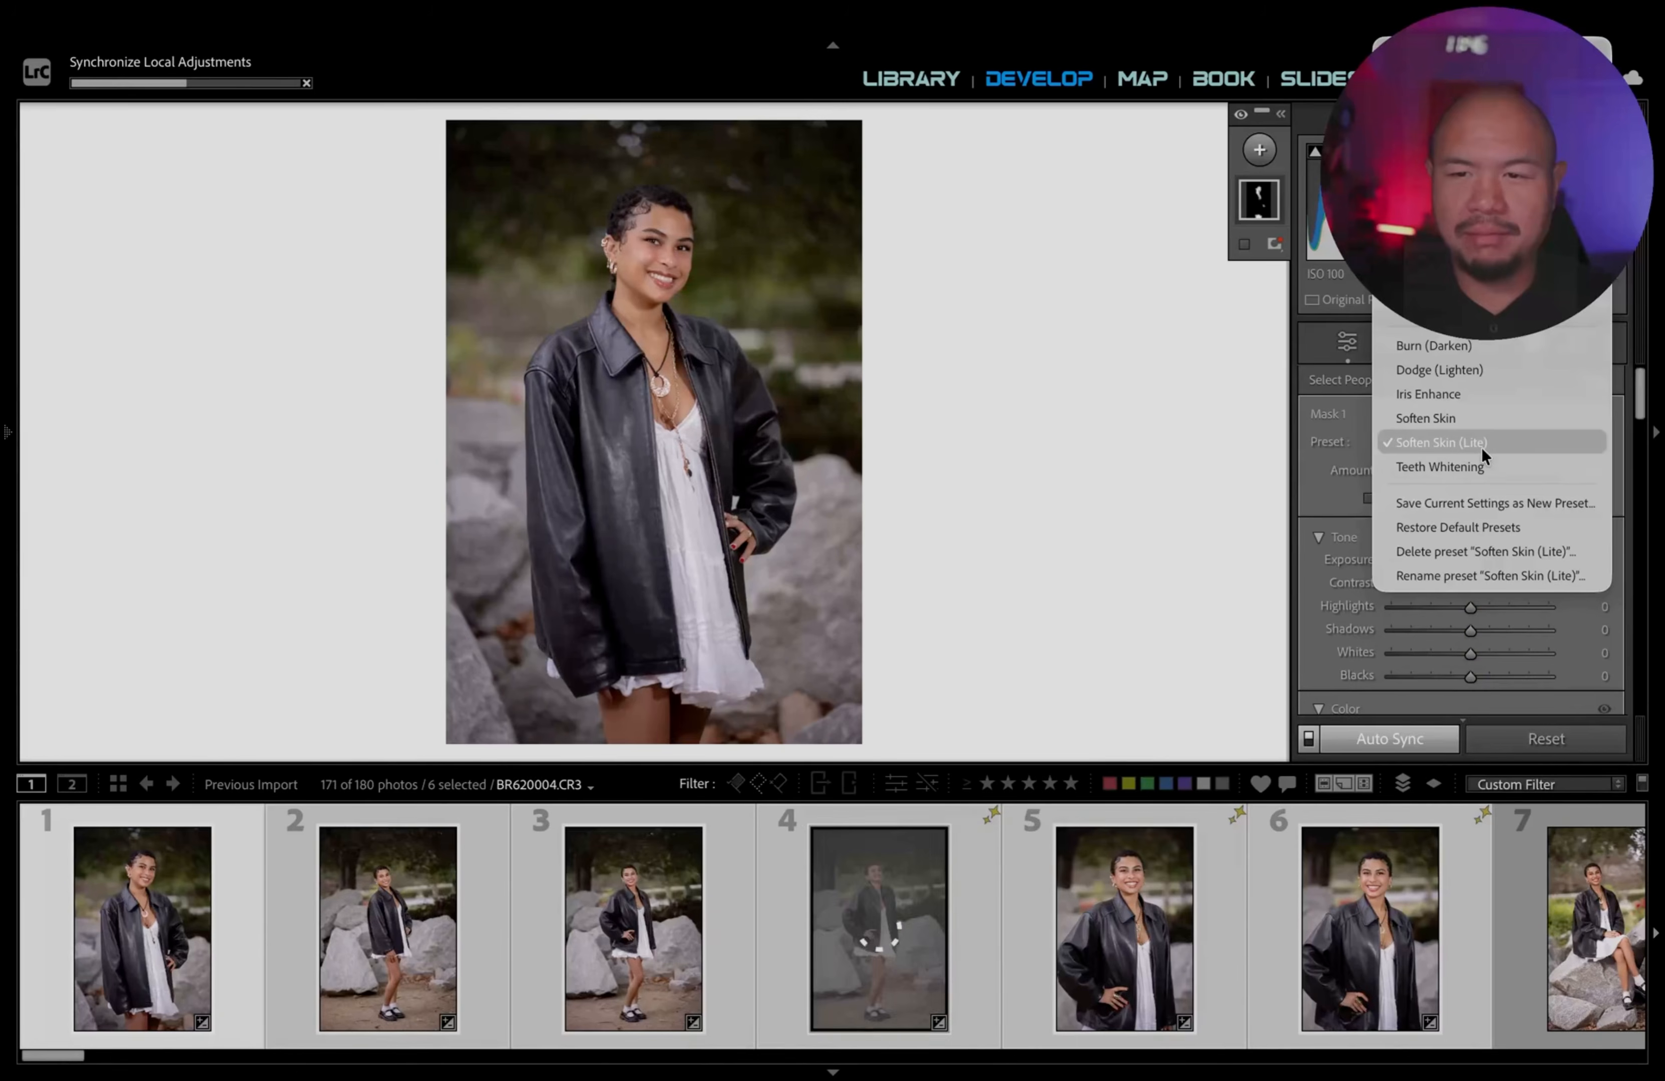
click(1500, 446)
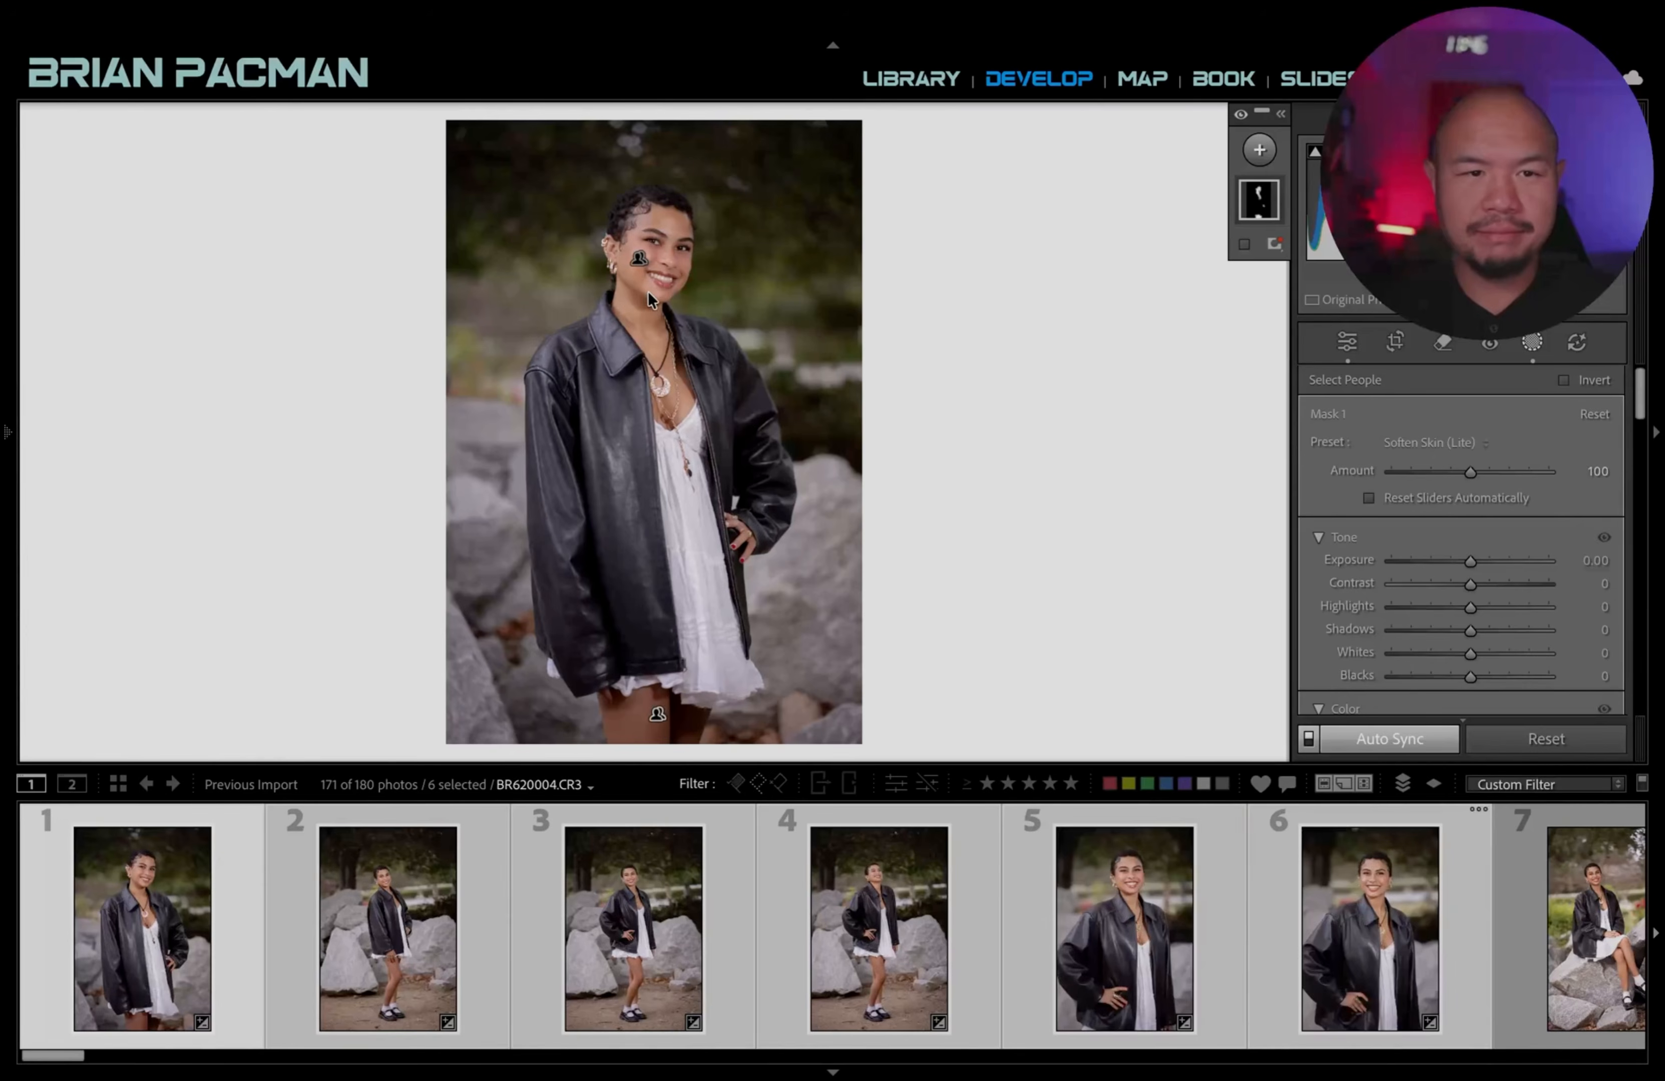
key(ctrl+d)
Compare the first four portraits before and after editing, examining the face and skin up close.
click(721, 1017)
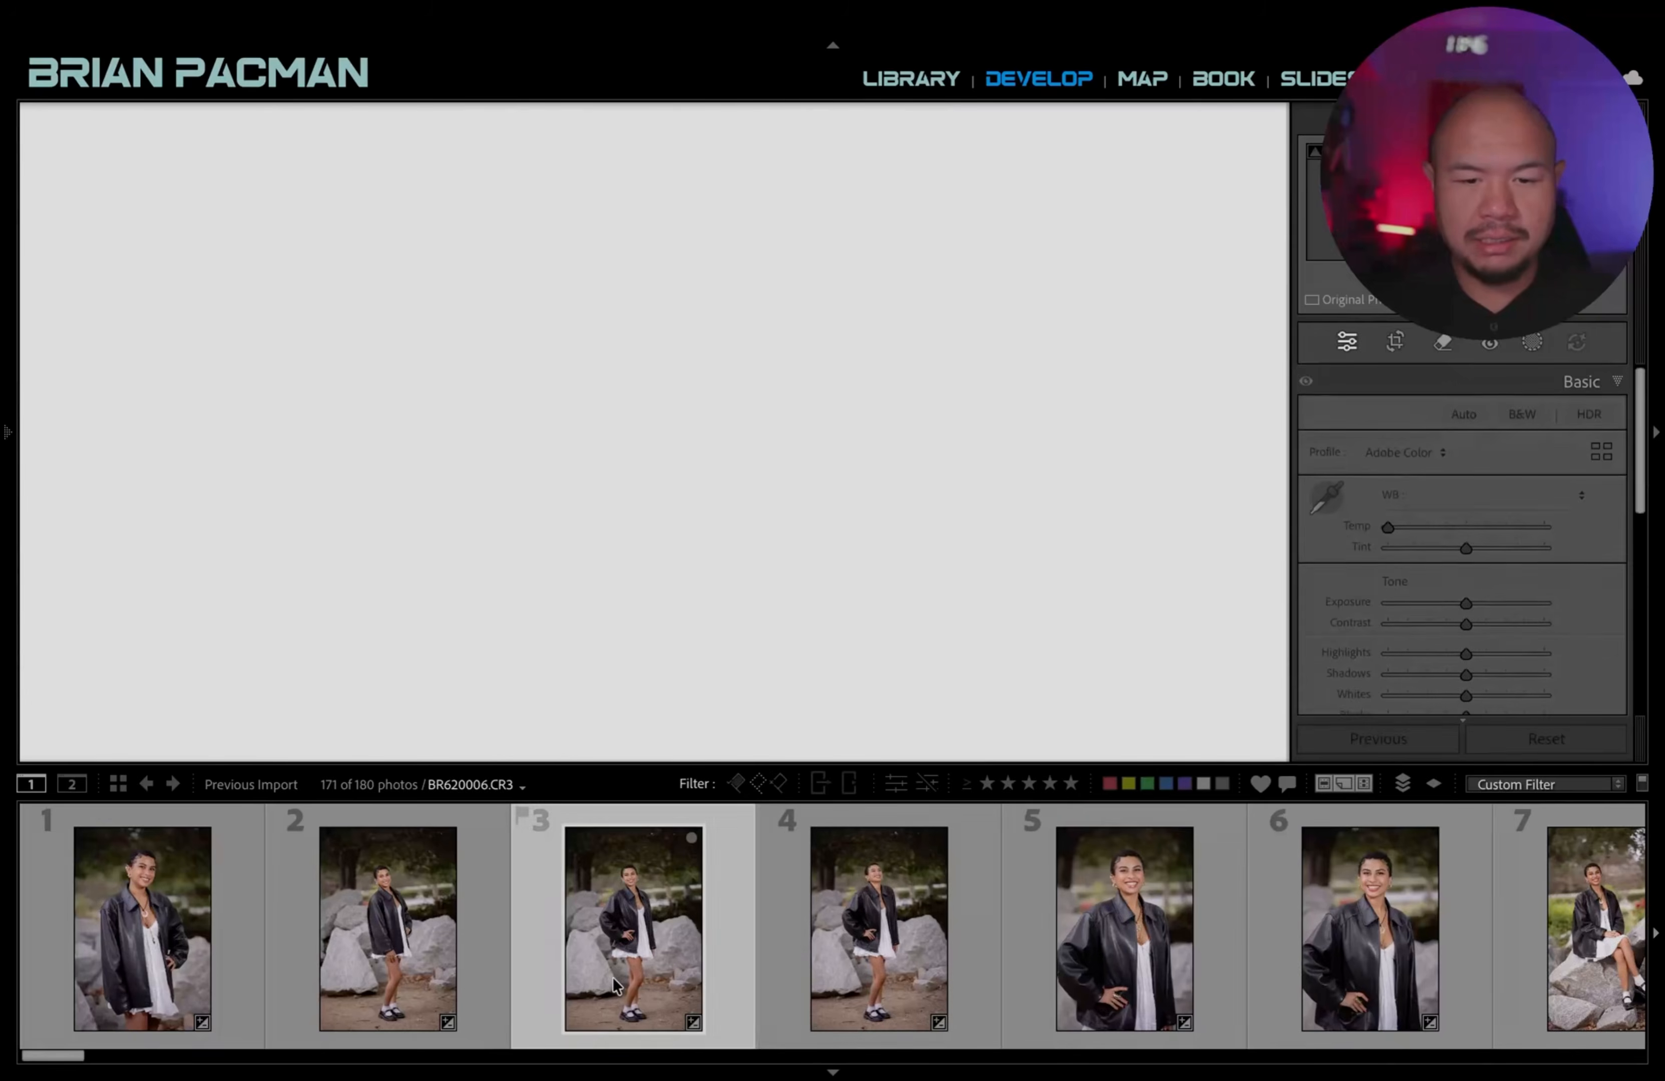
key(y)
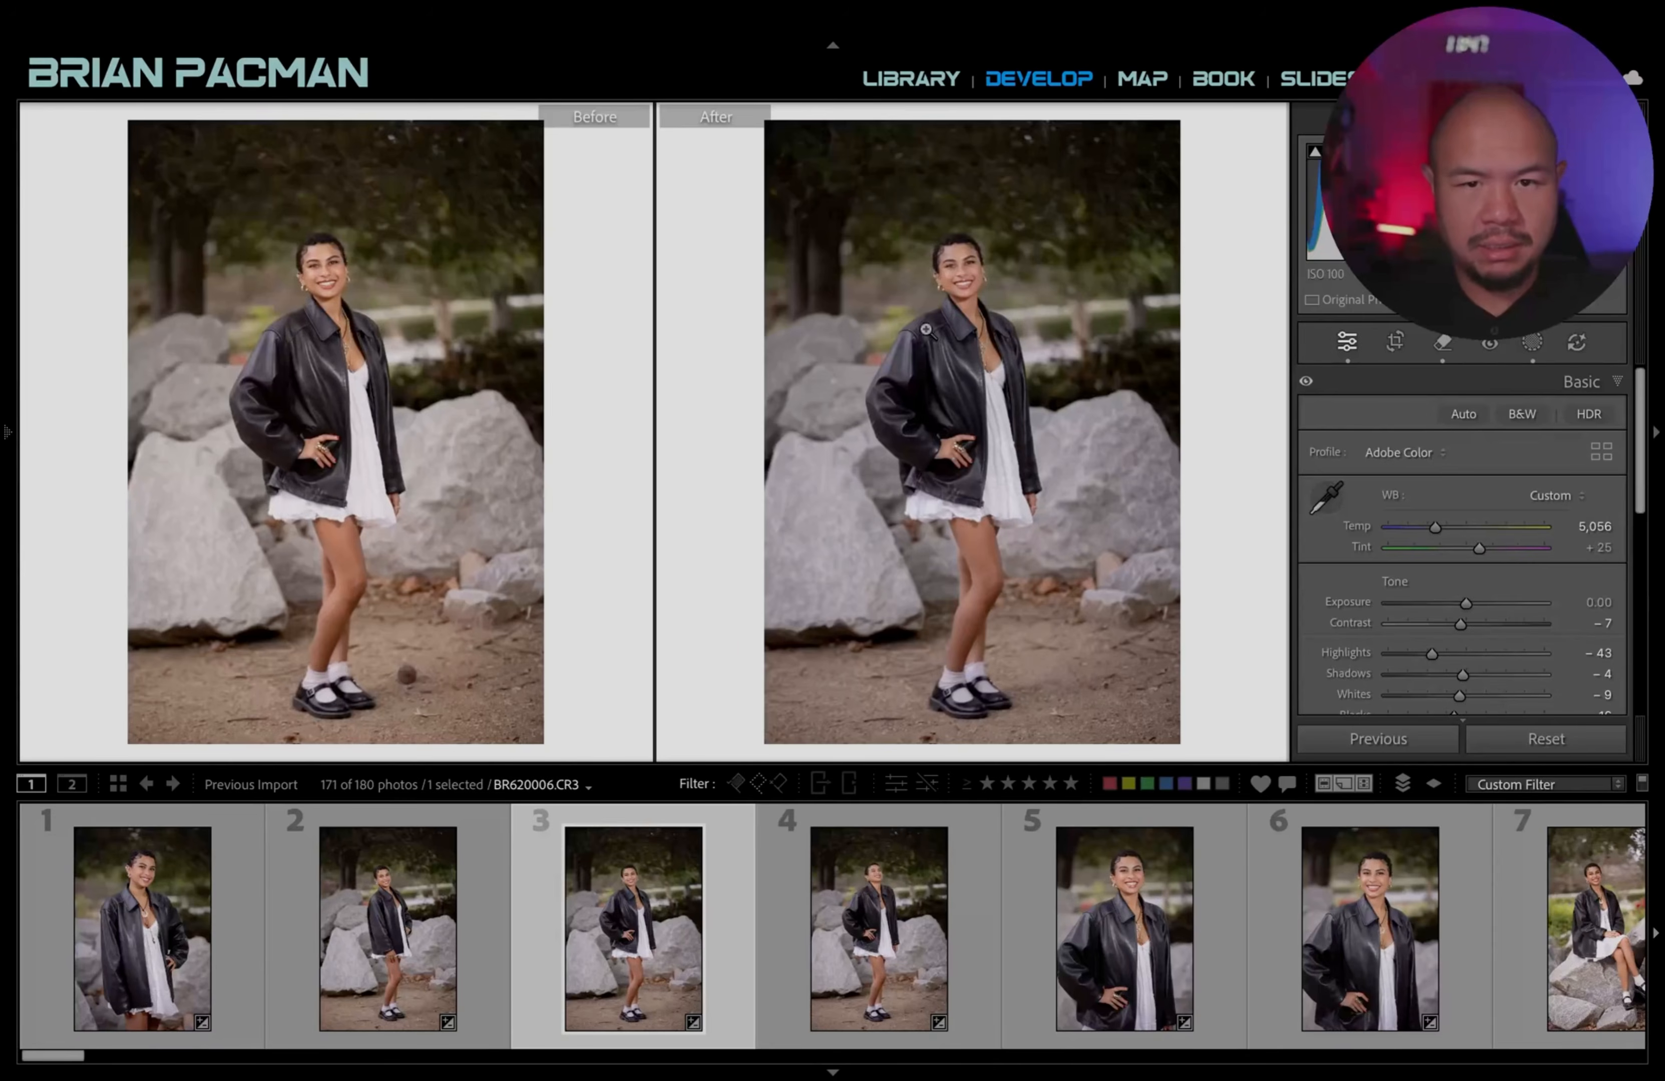
click(936, 275)
drag(1019, 371, 1014, 397)
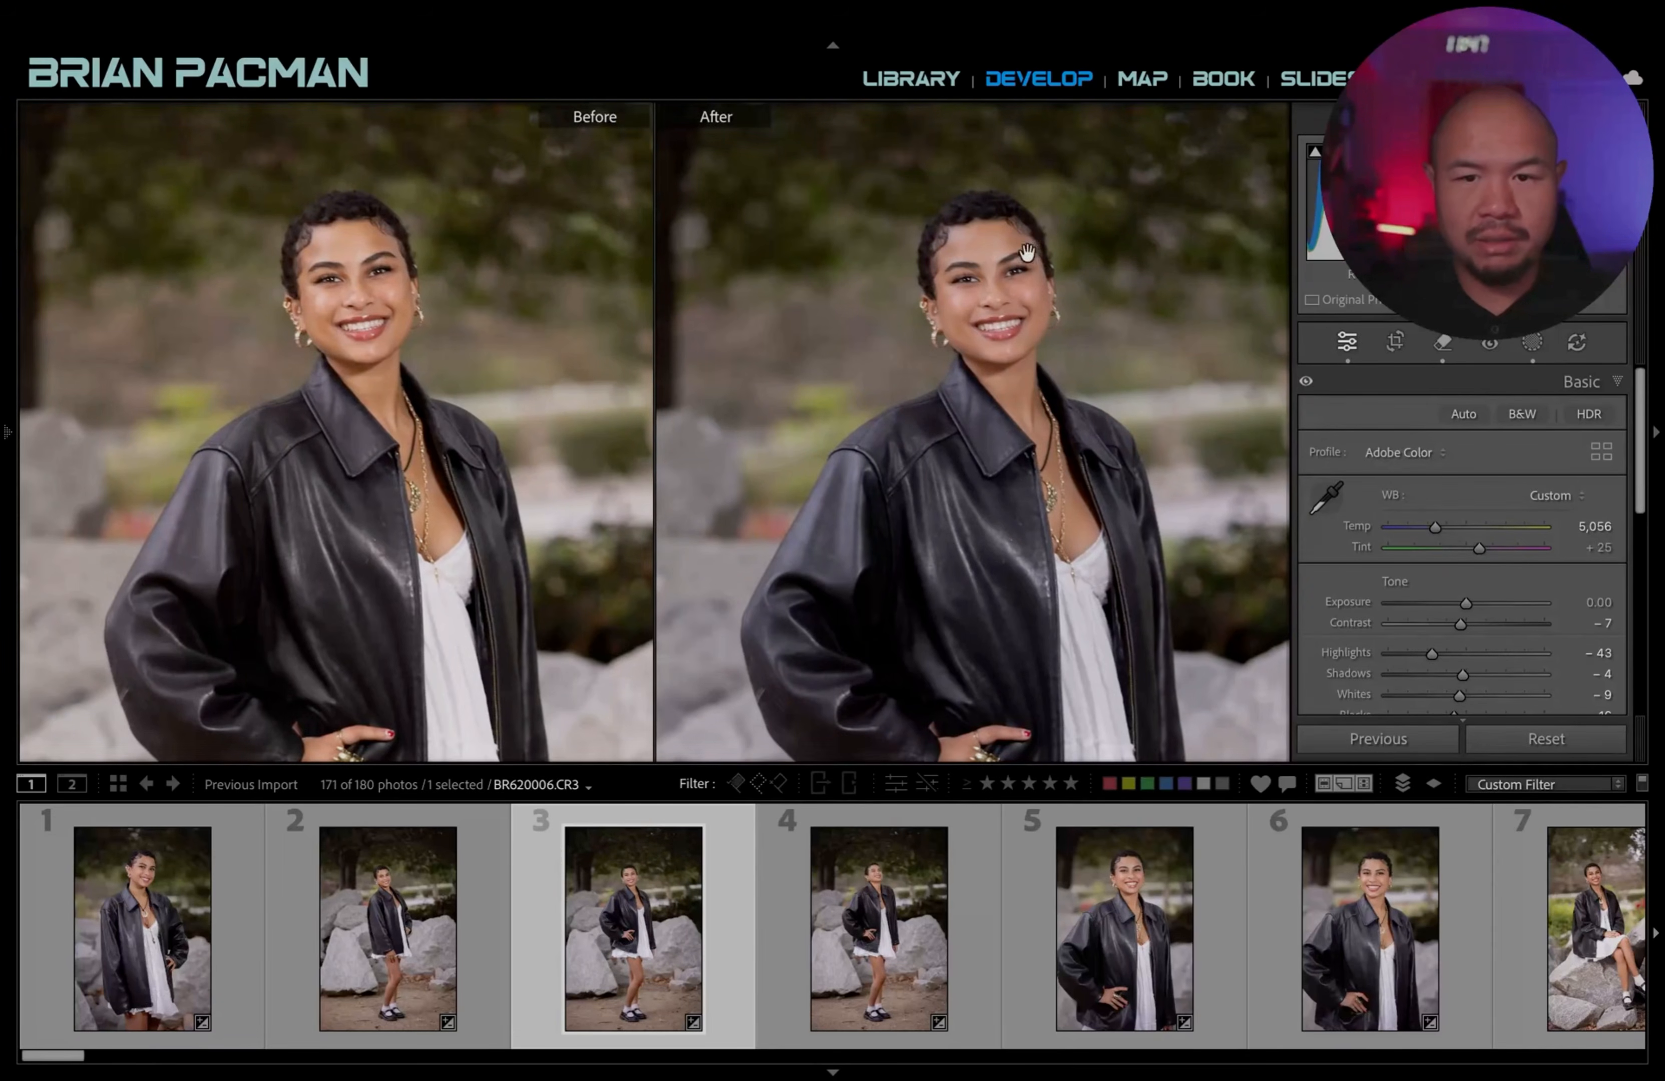
click(971, 471)
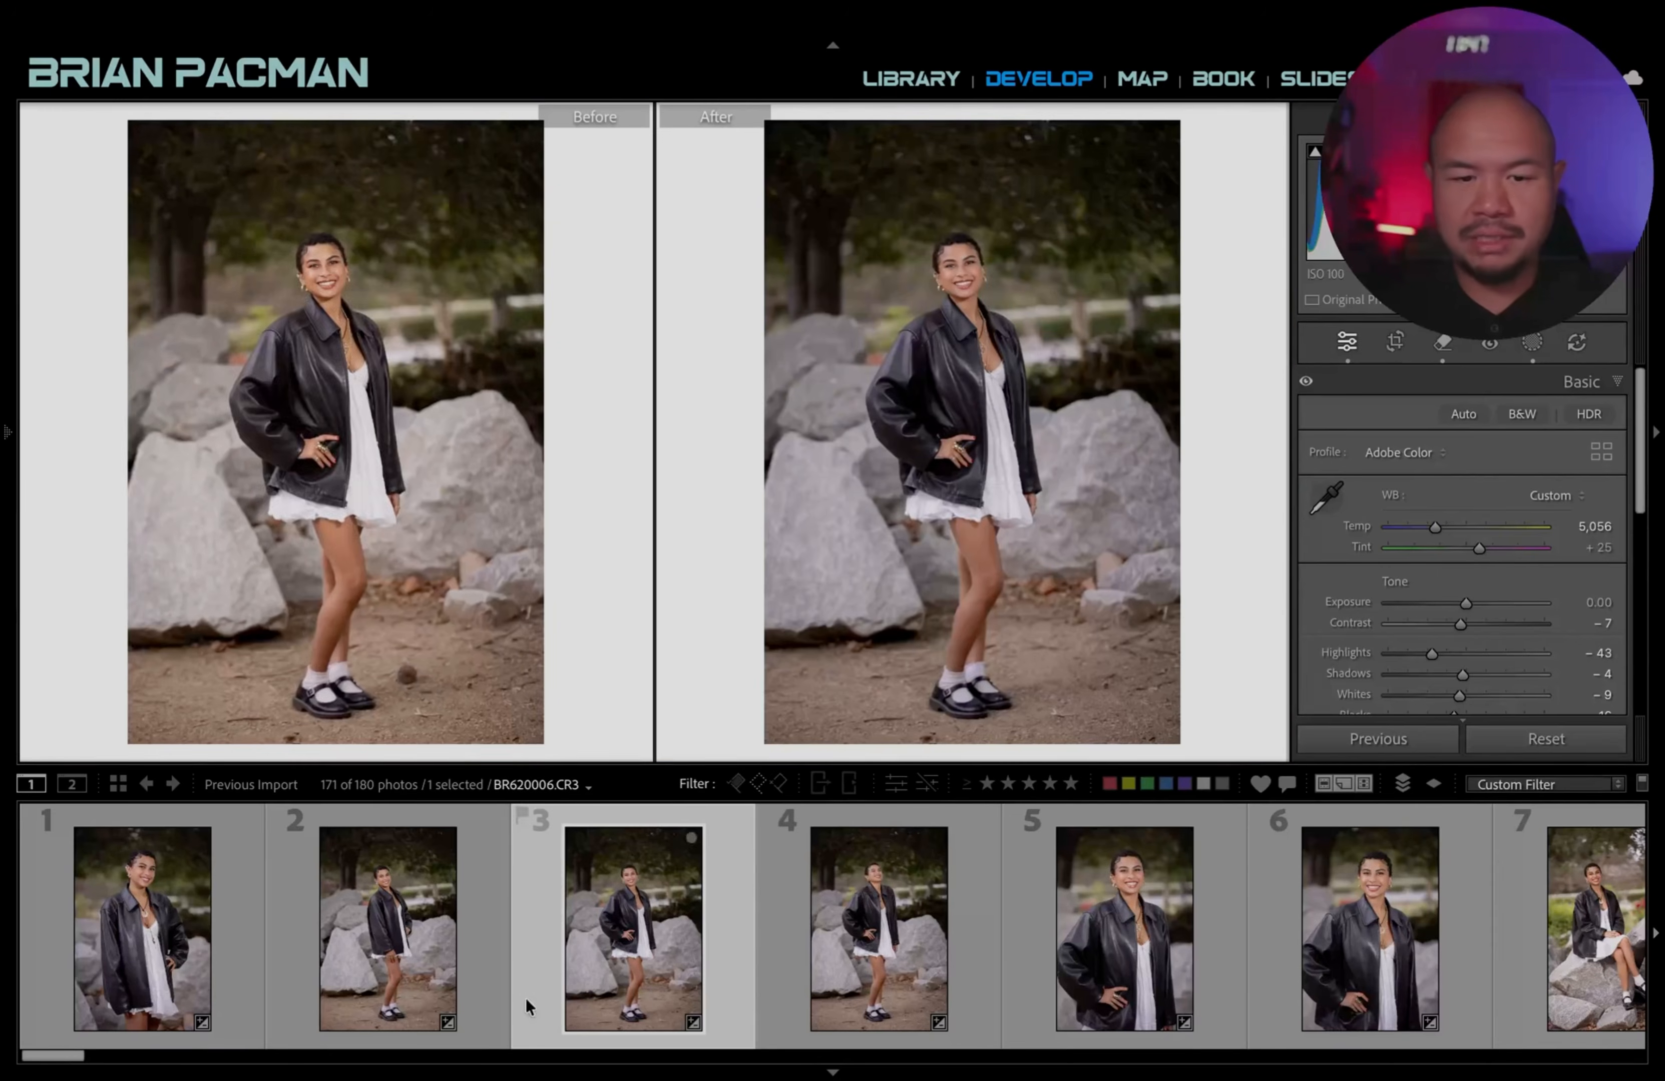
click(499, 1006)
click(958, 282)
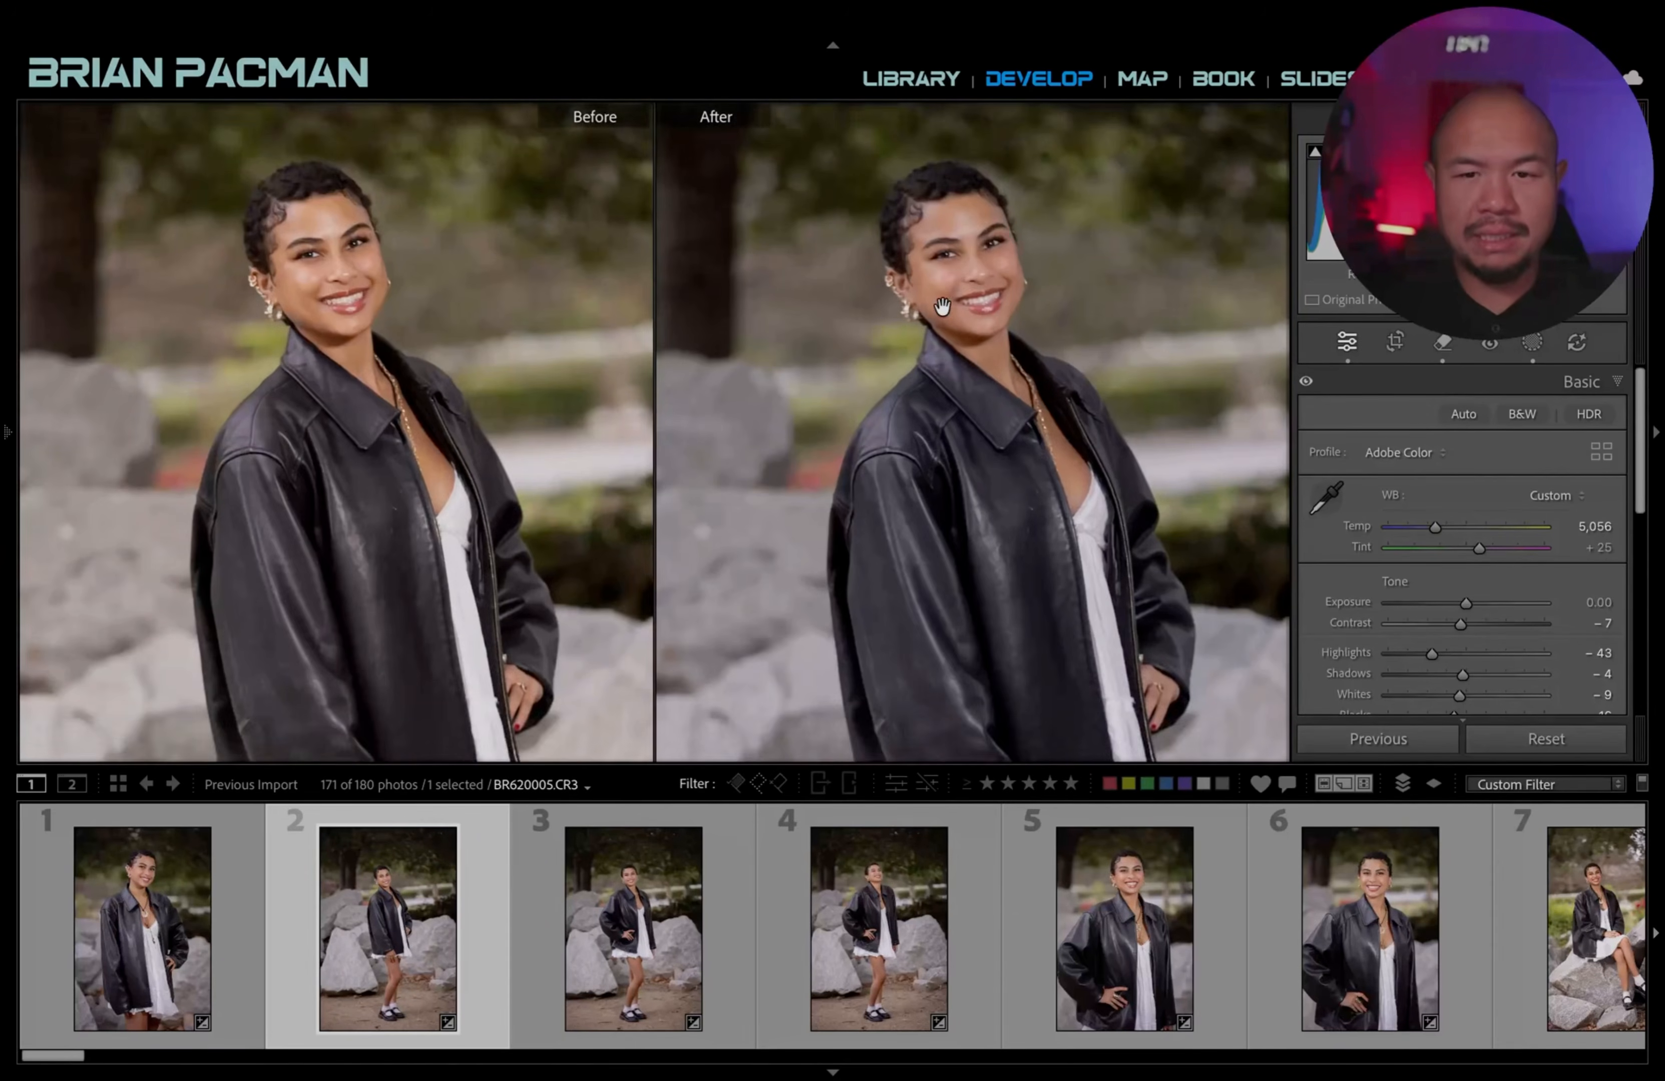
drag(959, 279, 981, 394)
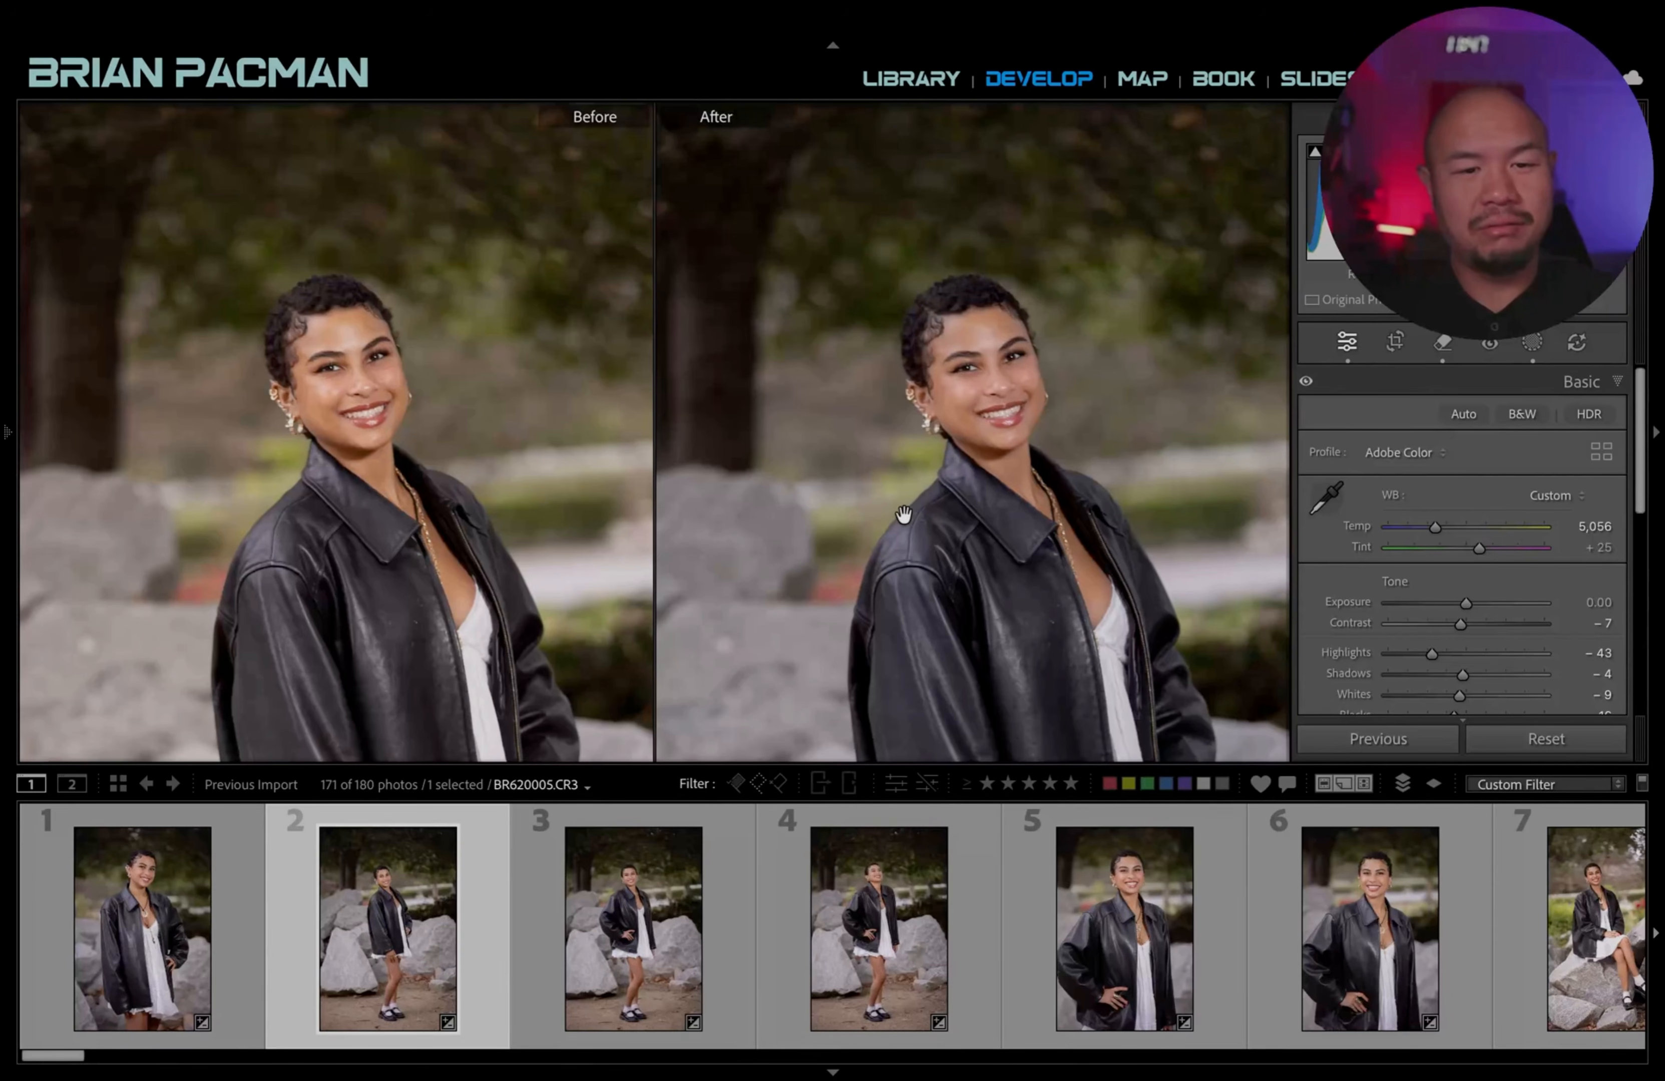
click(179, 937)
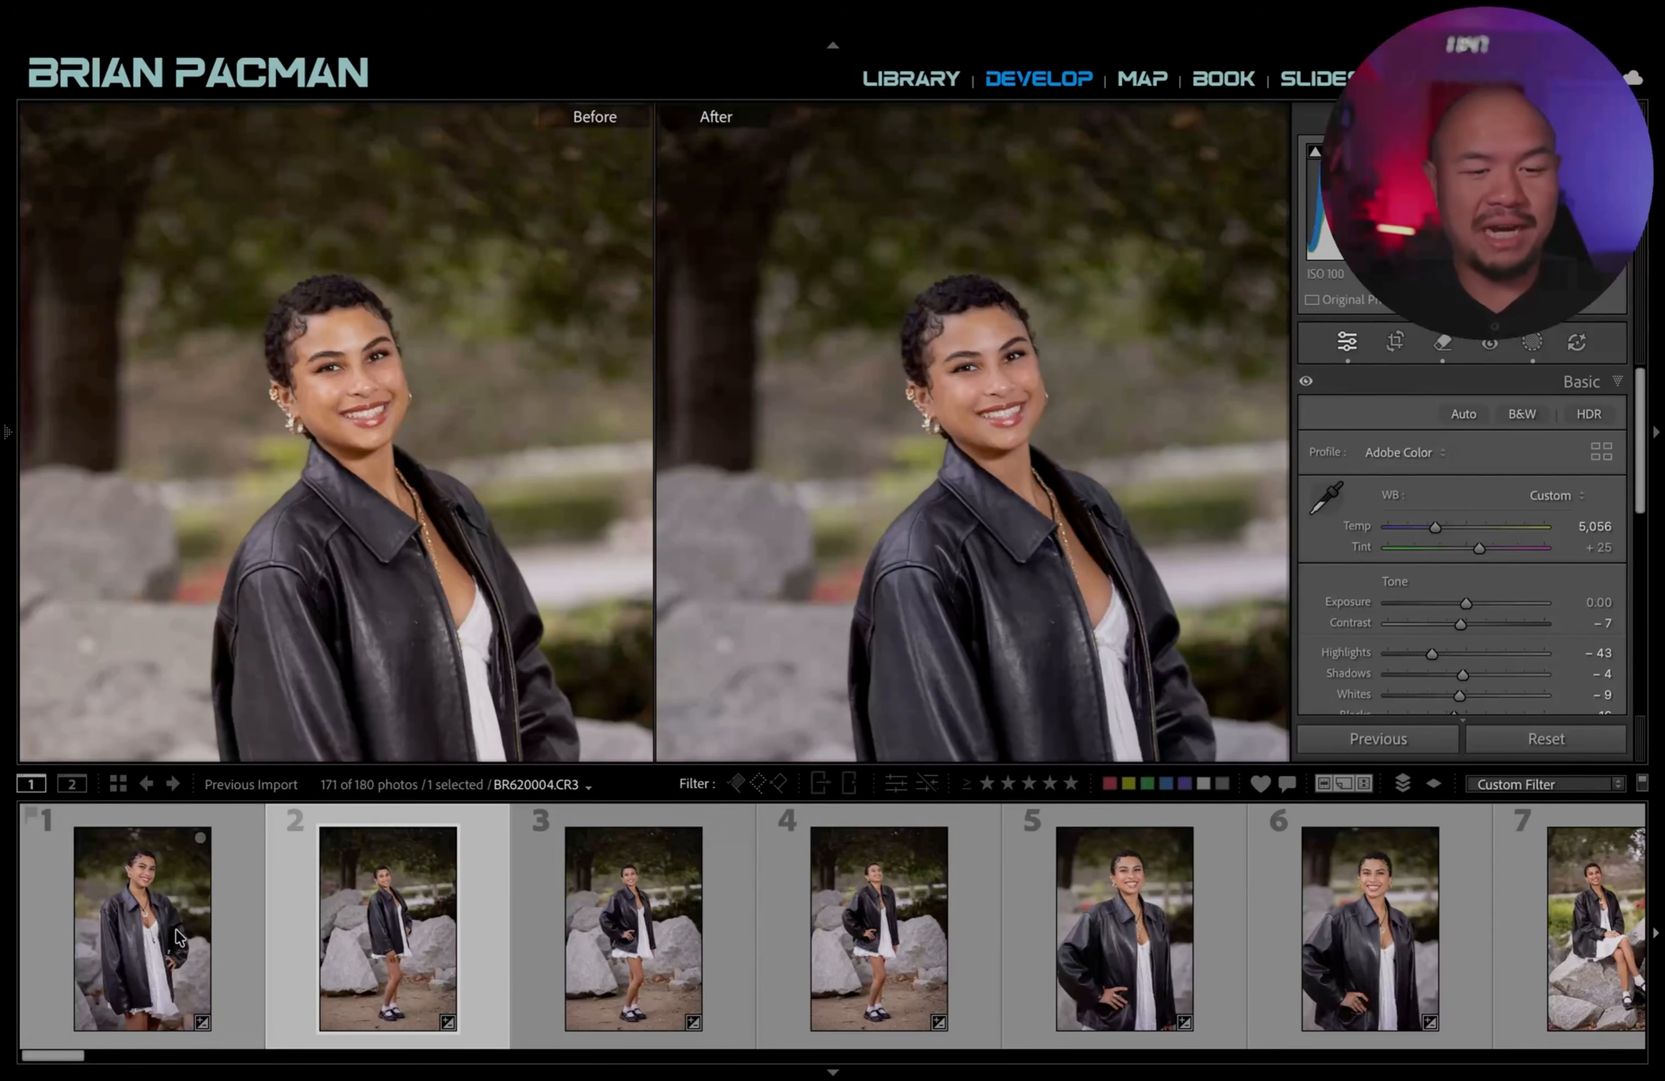
click(895, 941)
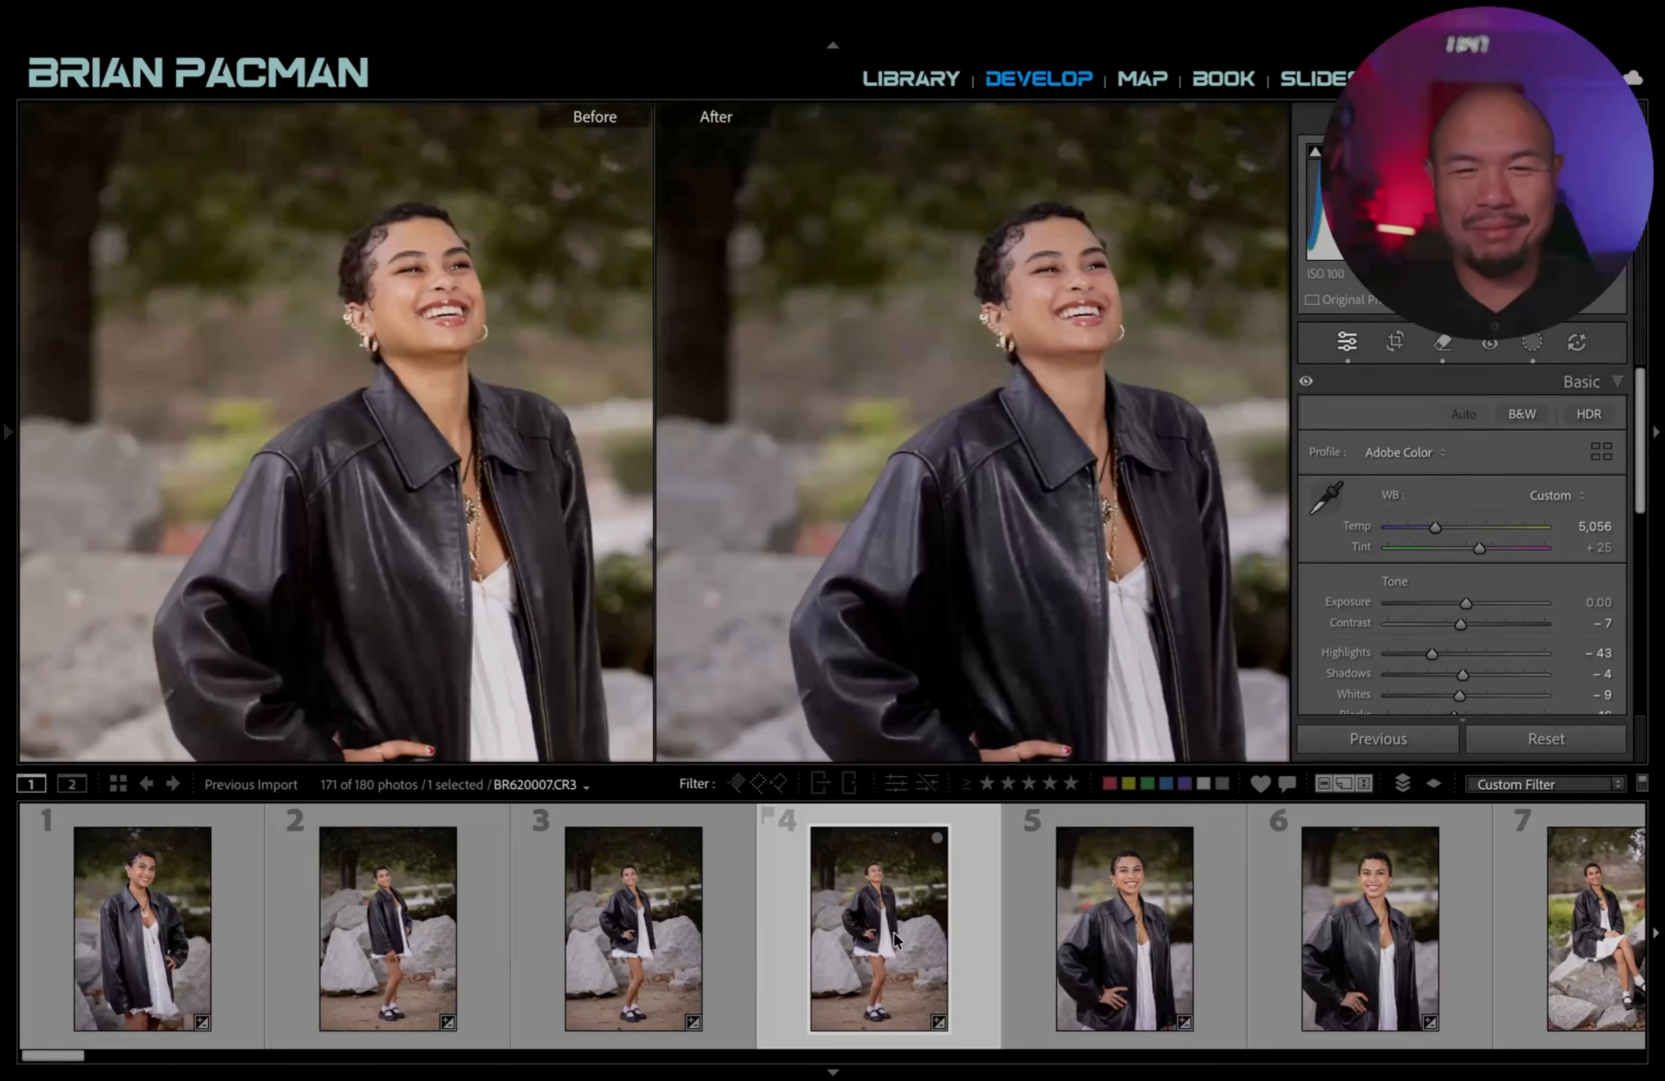
click(176, 926)
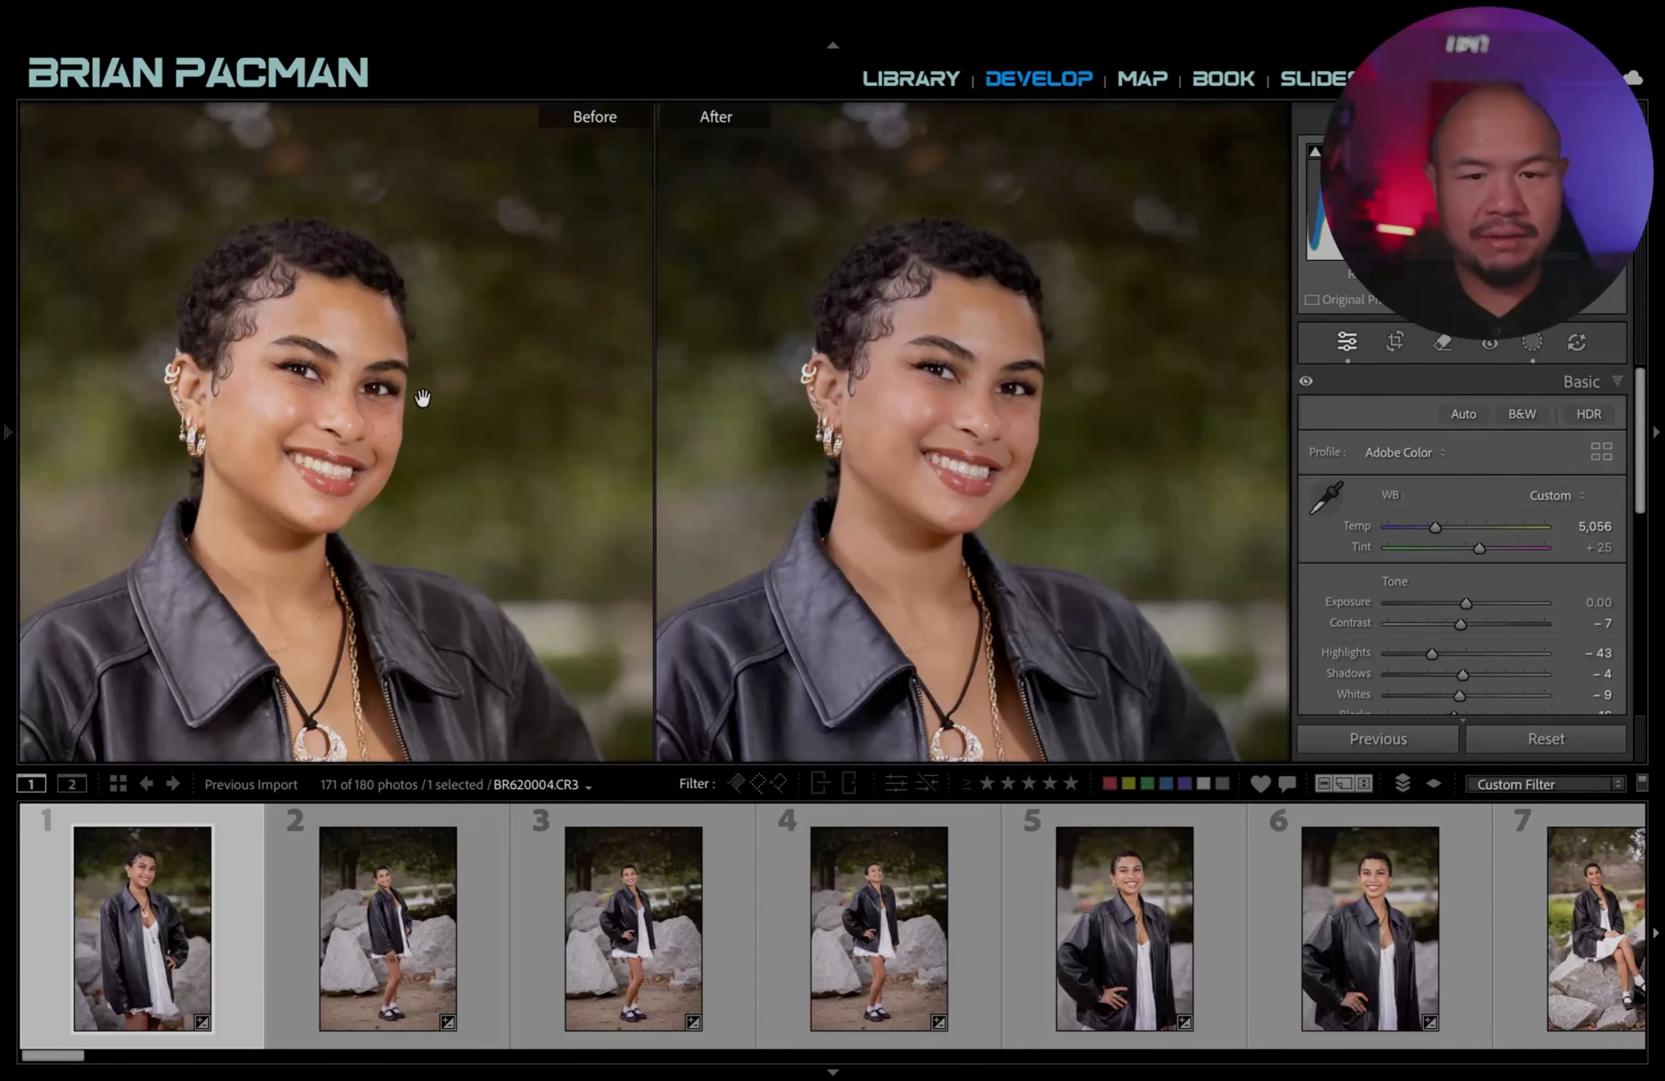
drag(962, 483, 1025, 516)
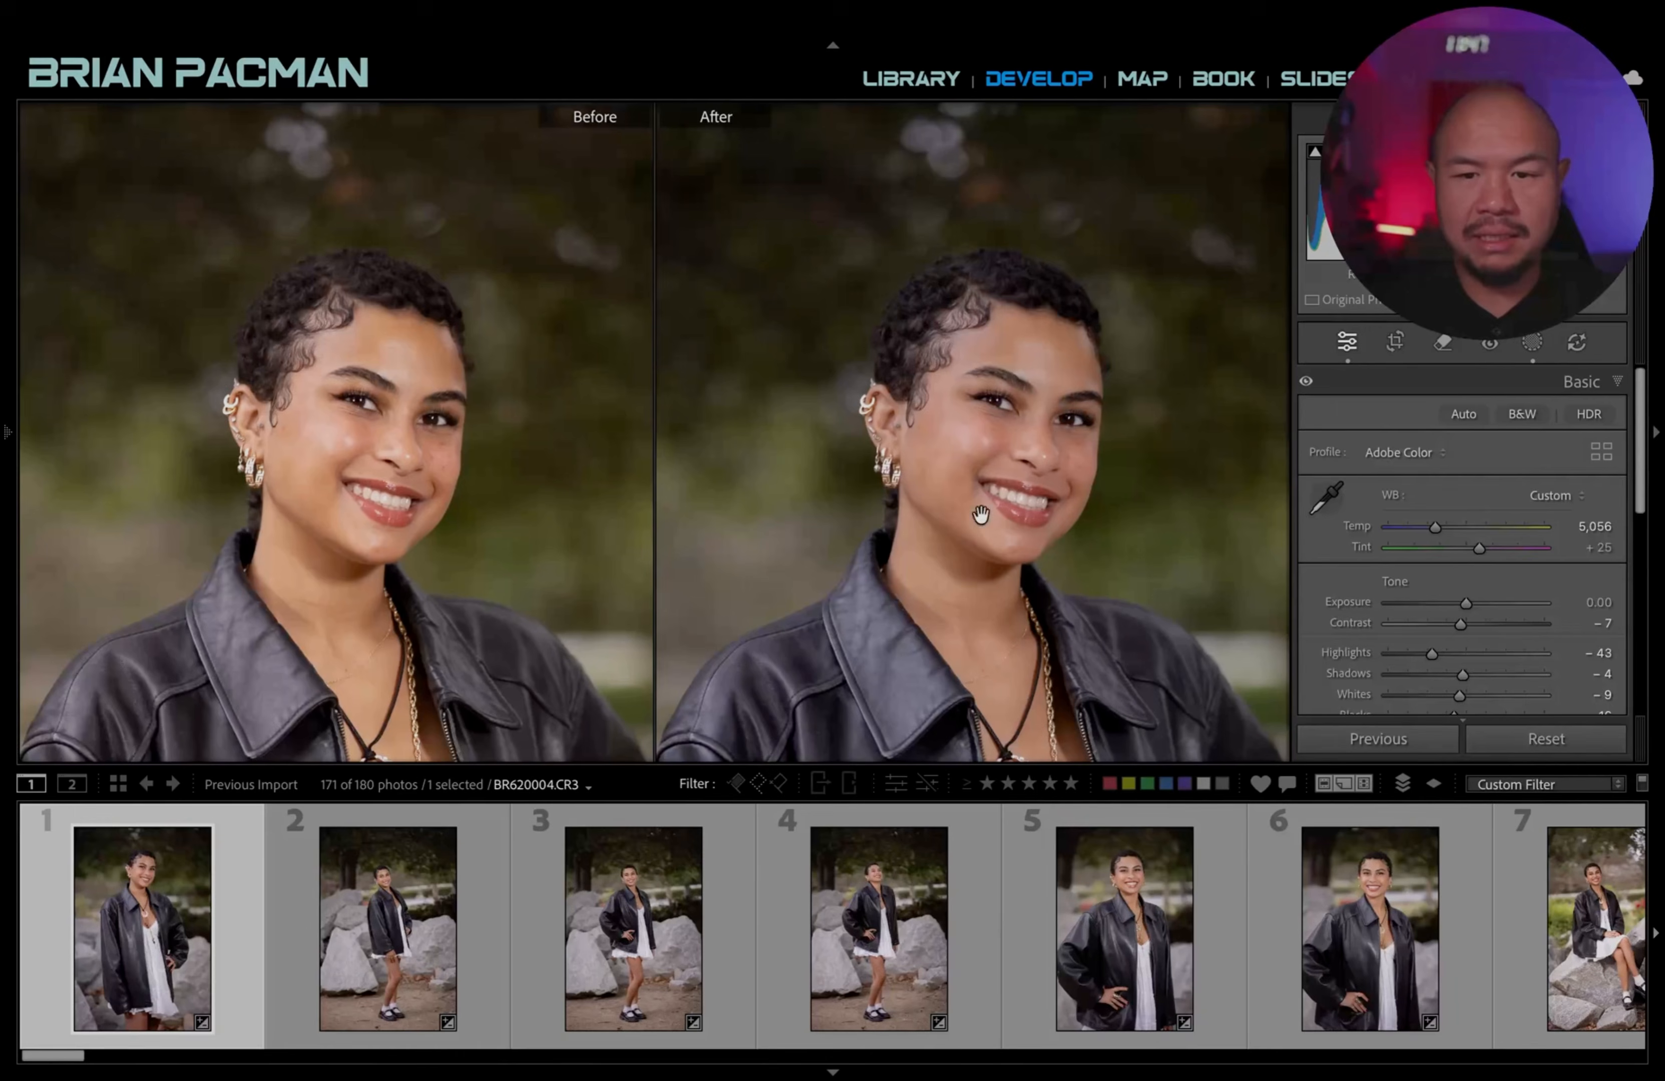
click(968, 507)
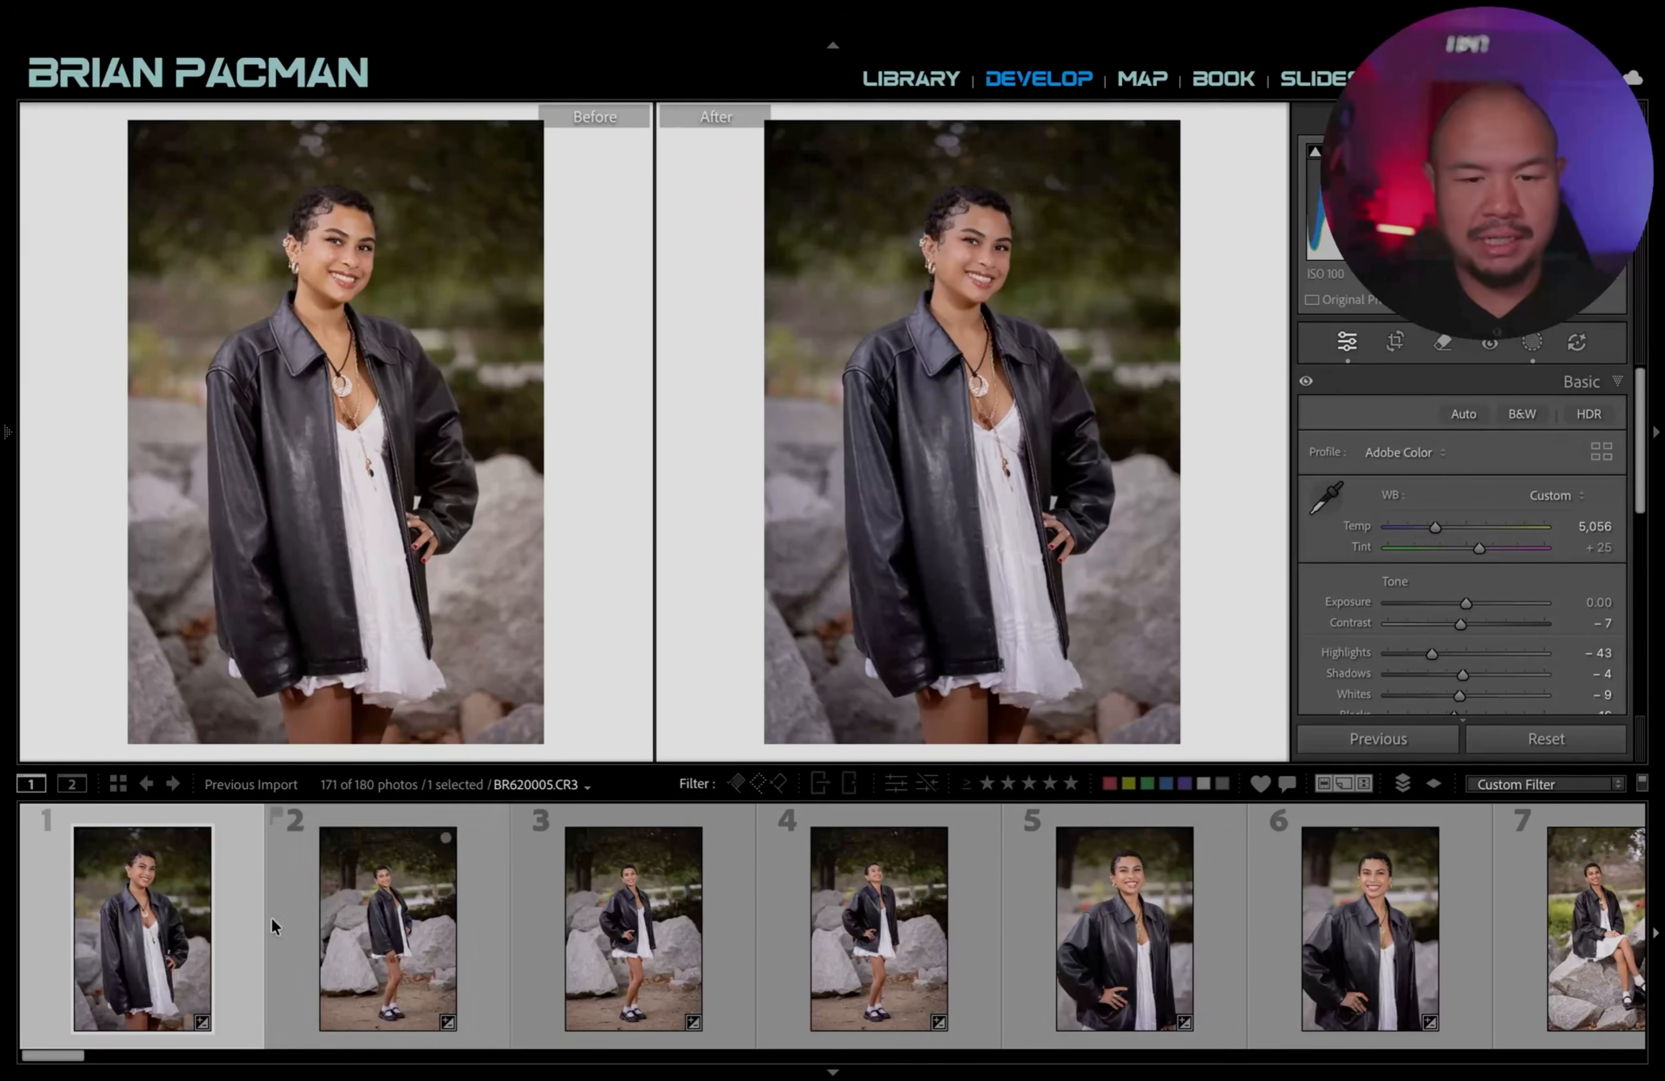
Look over the six edited portraits against the unedited seated portraits that follow them.
click(1337, 976)
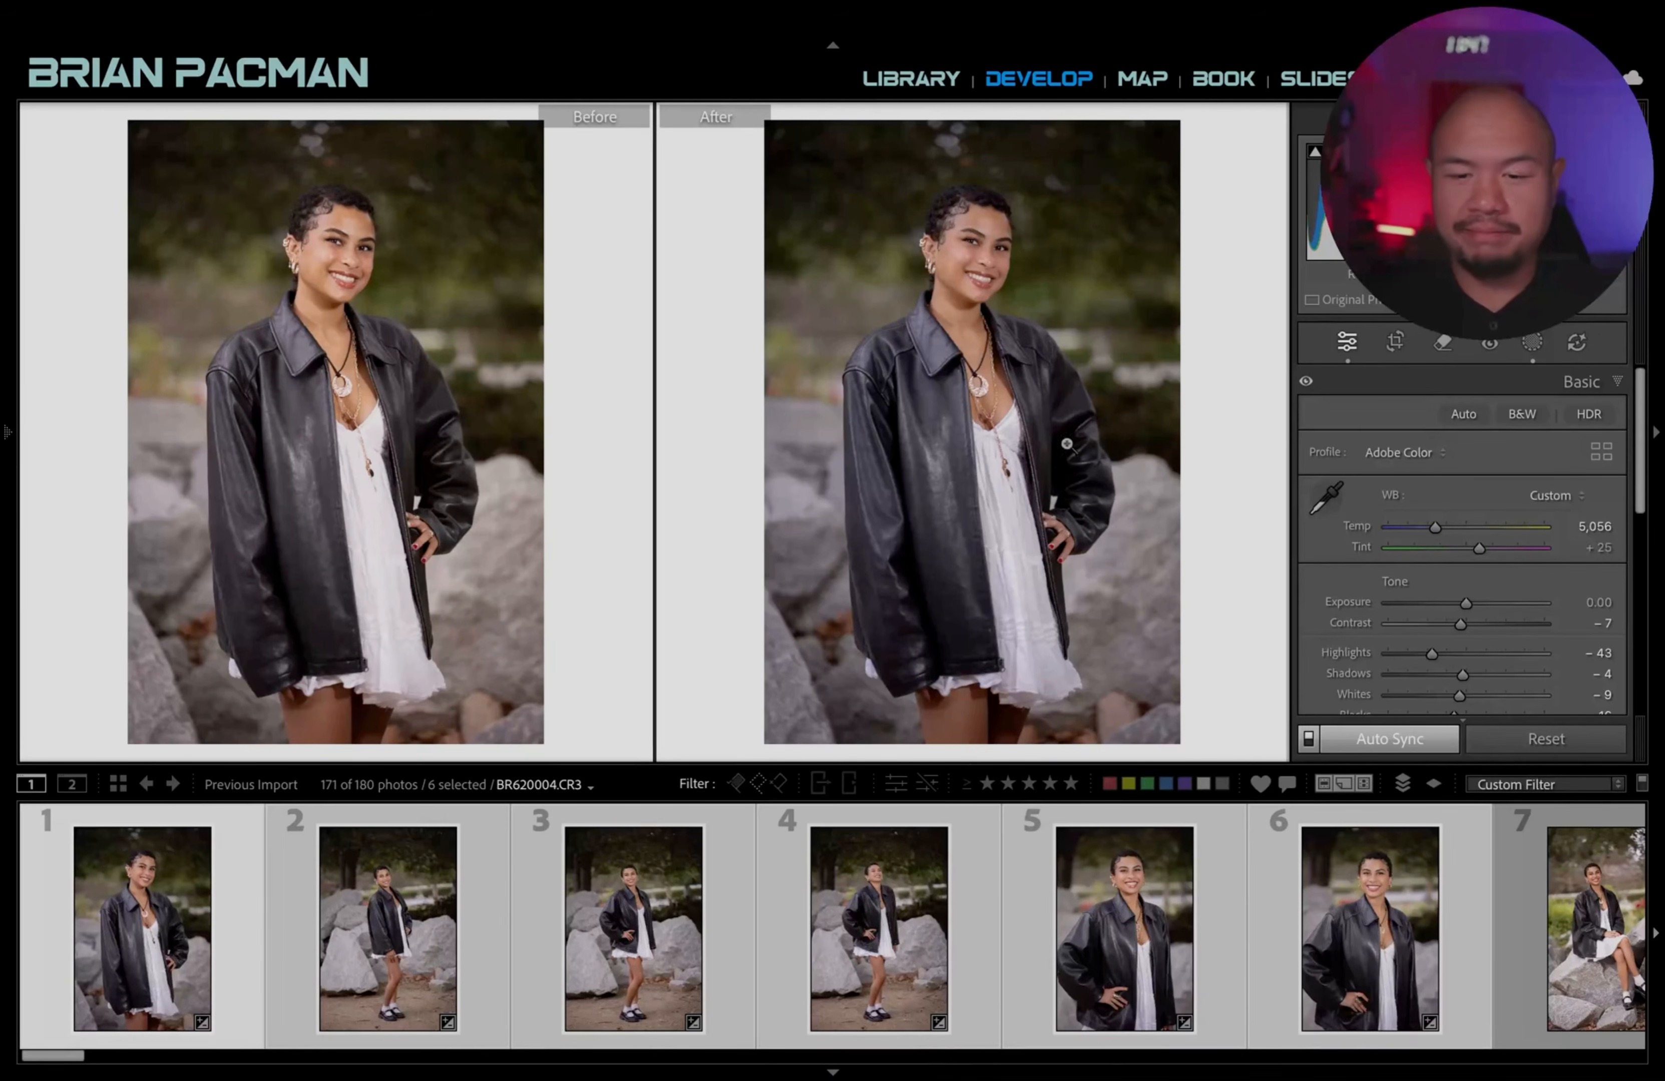
scroll(933, 998, right, 1)
click(1532, 920)
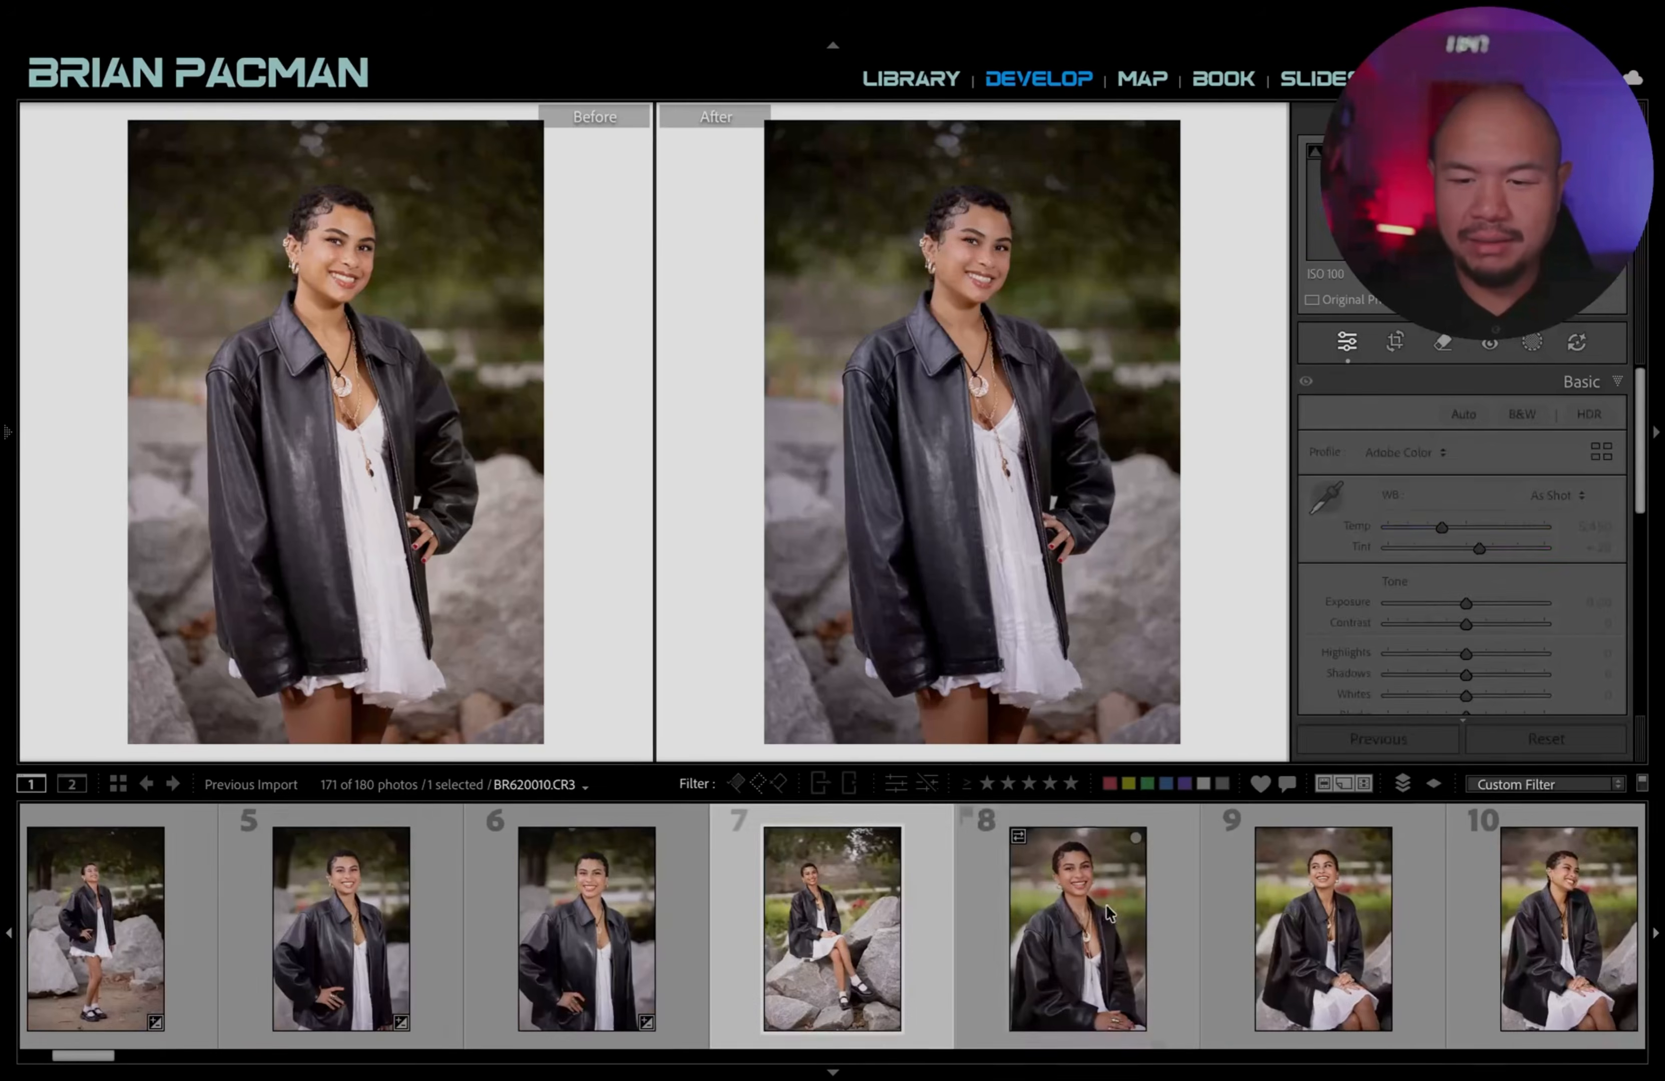
click(1077, 913)
click(695, 912)
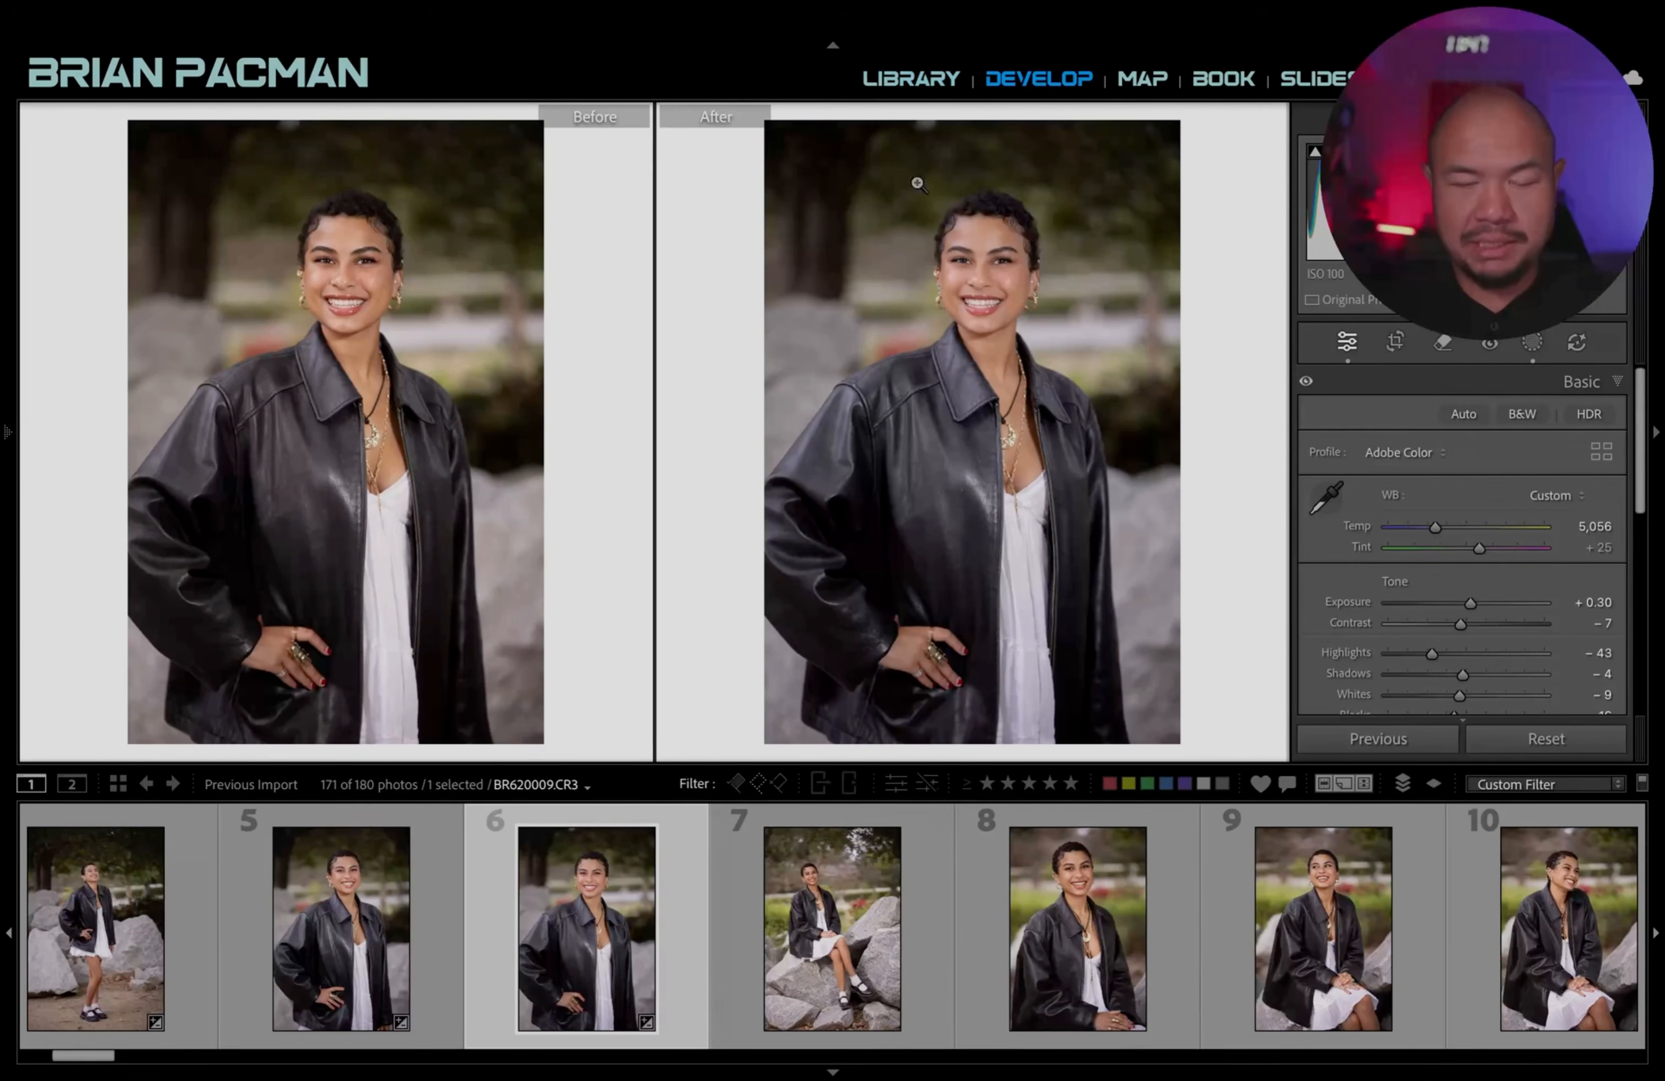
scroll(468, 973, up, 3)
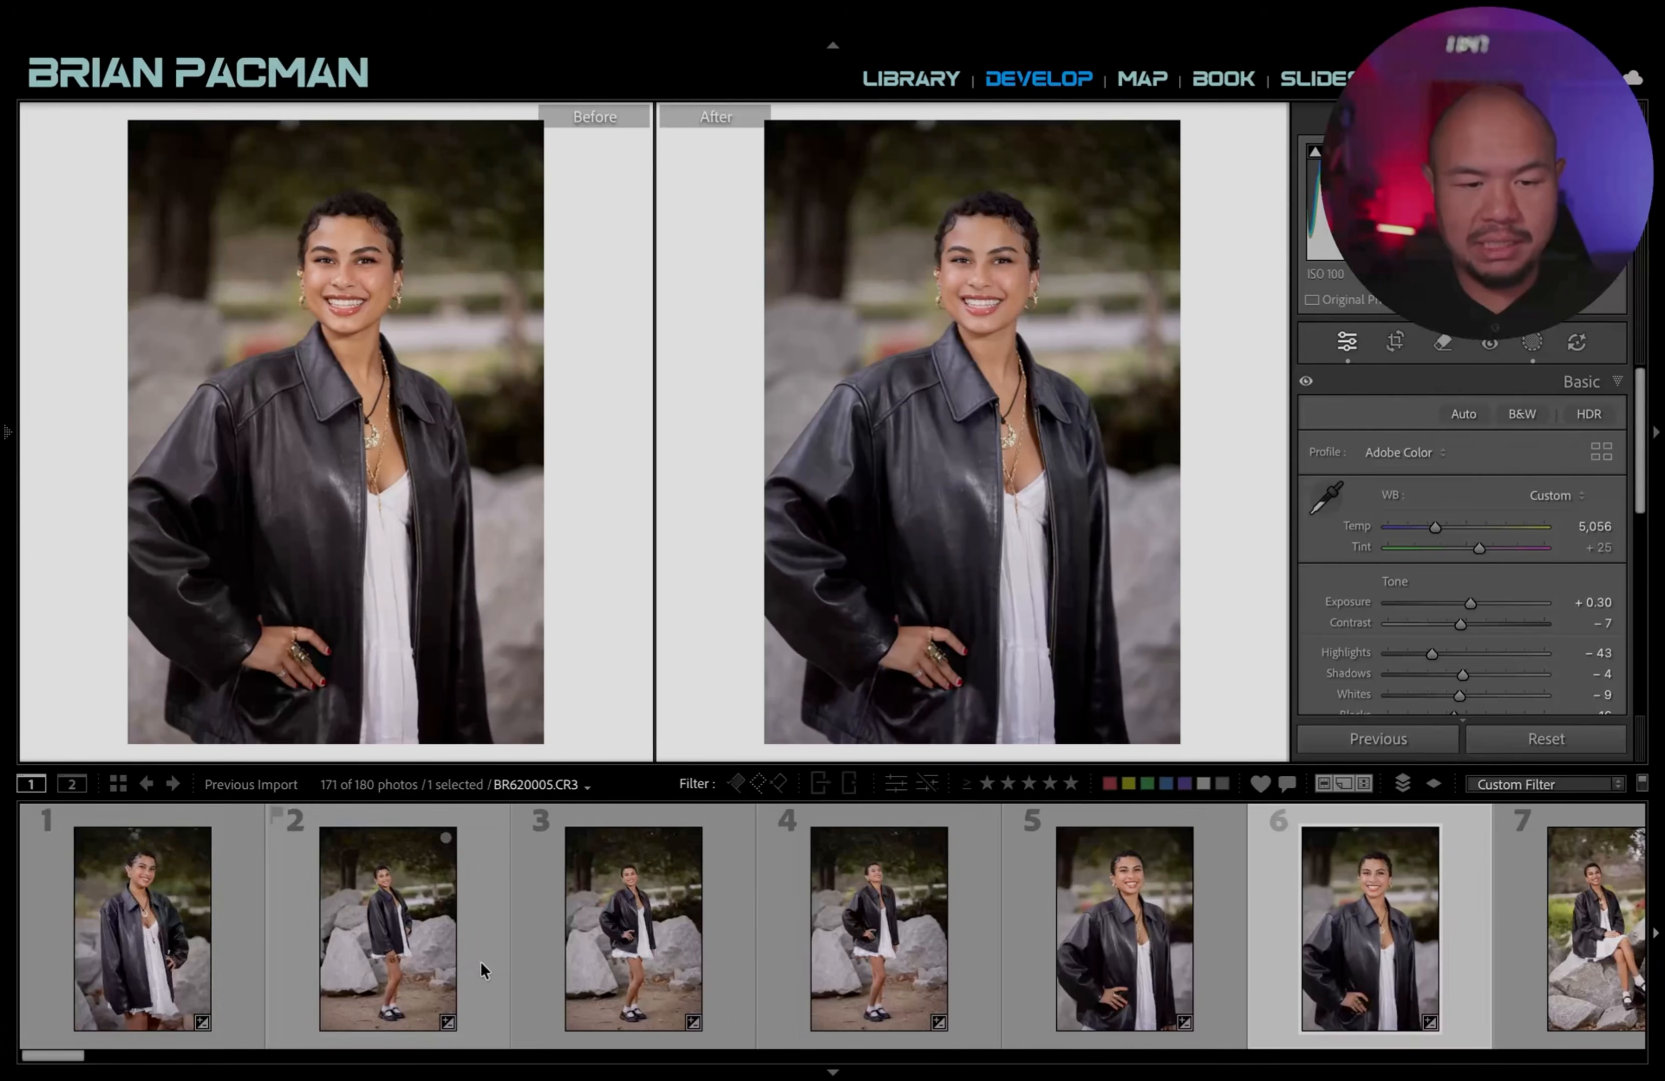
Copy the first portrait's edit settings and paste them onto the seventh portrait, seated on the rocks.
click(183, 940)
scroll(573, 935, down, 3)
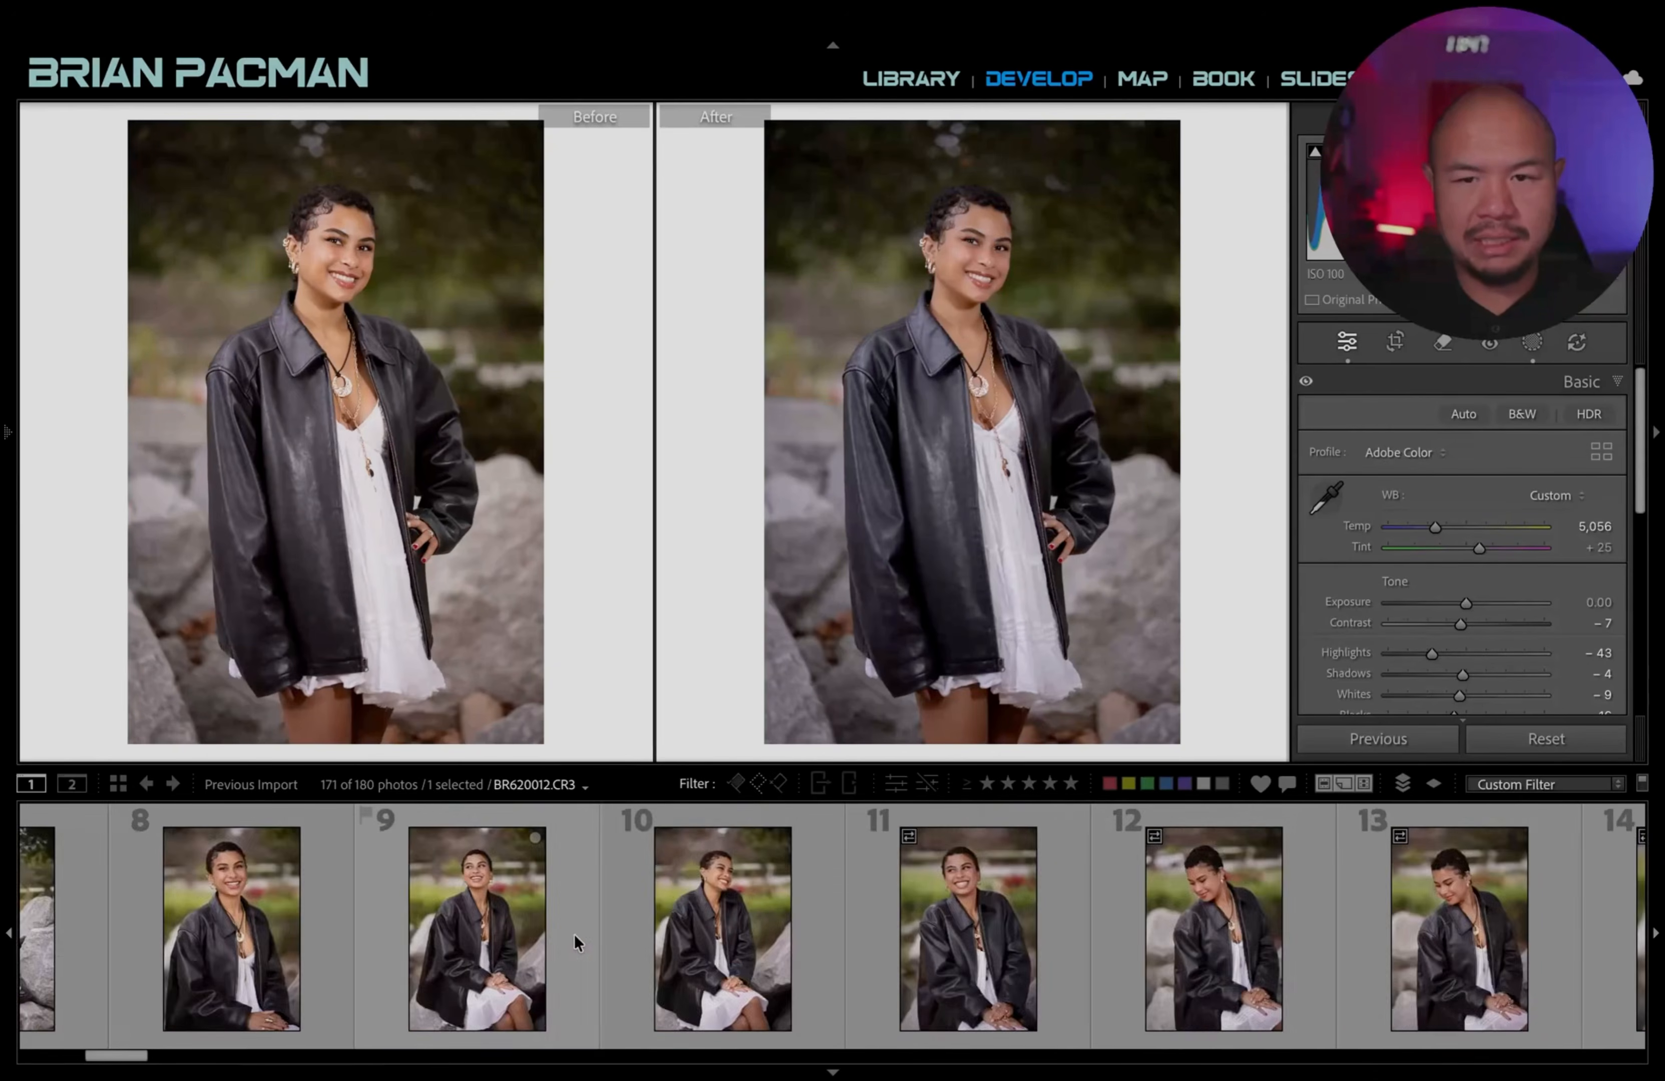
scroll(754, 950, up, 2)
scroll(752, 952, down, 1)
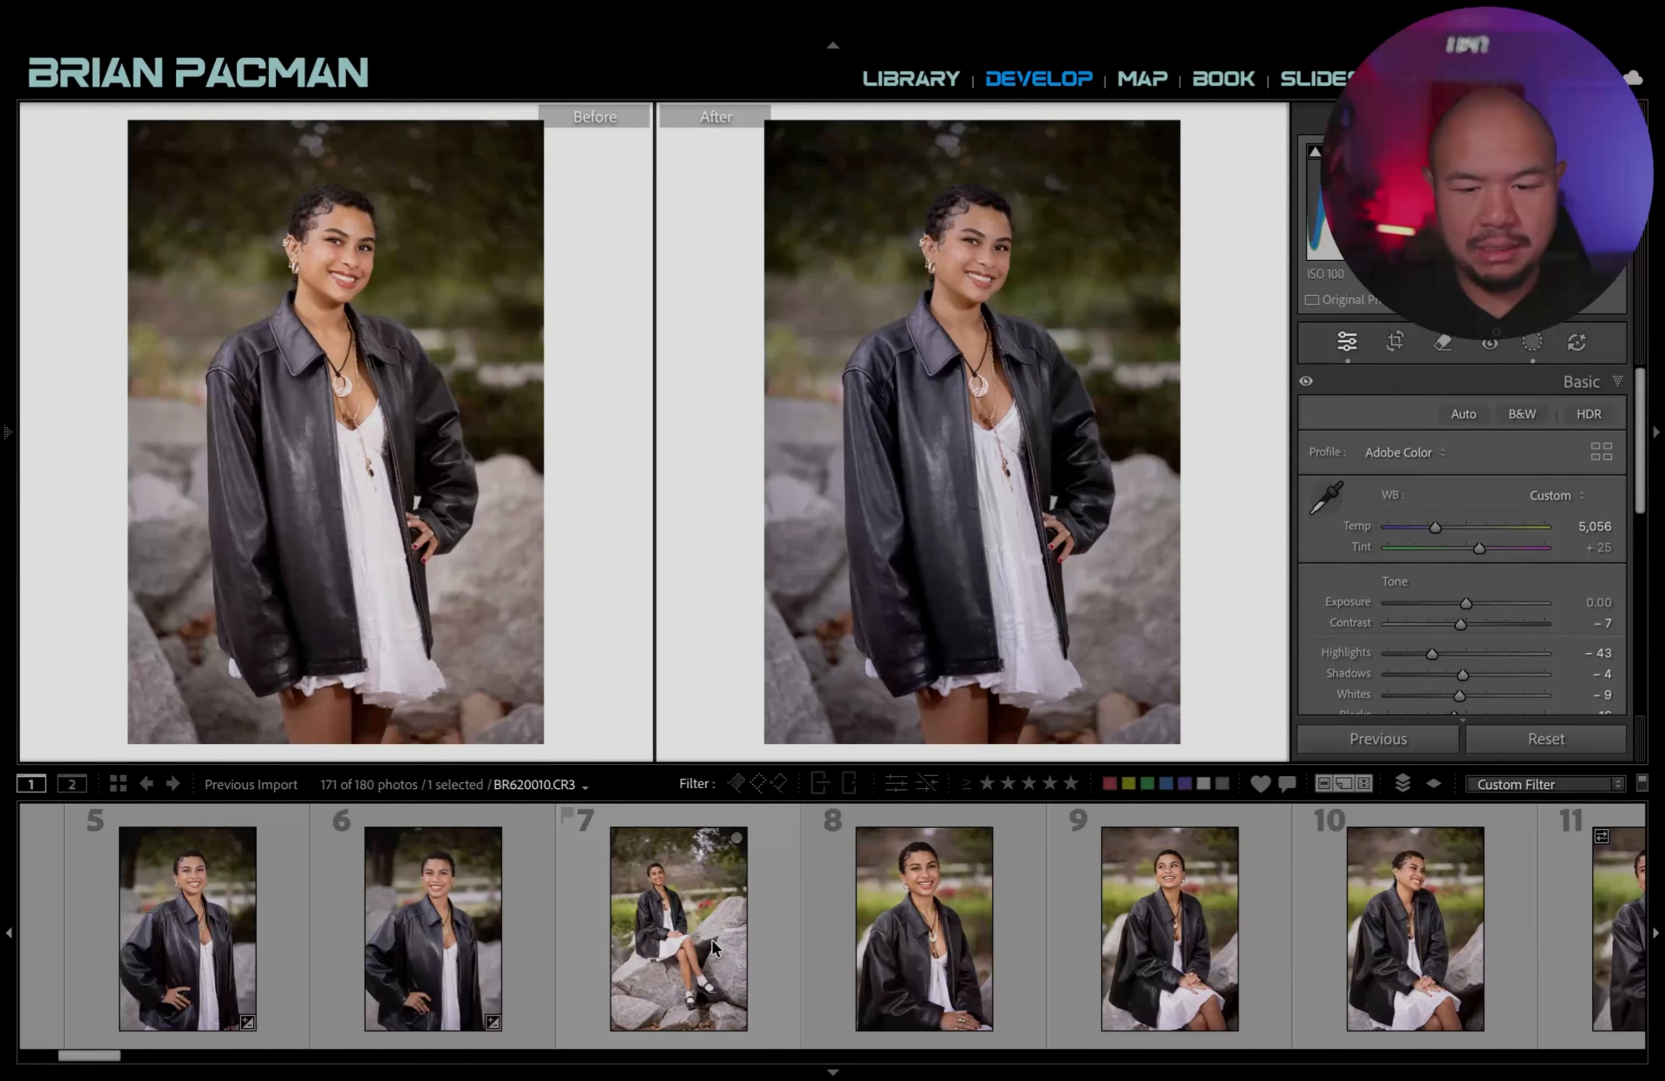
click(751, 943)
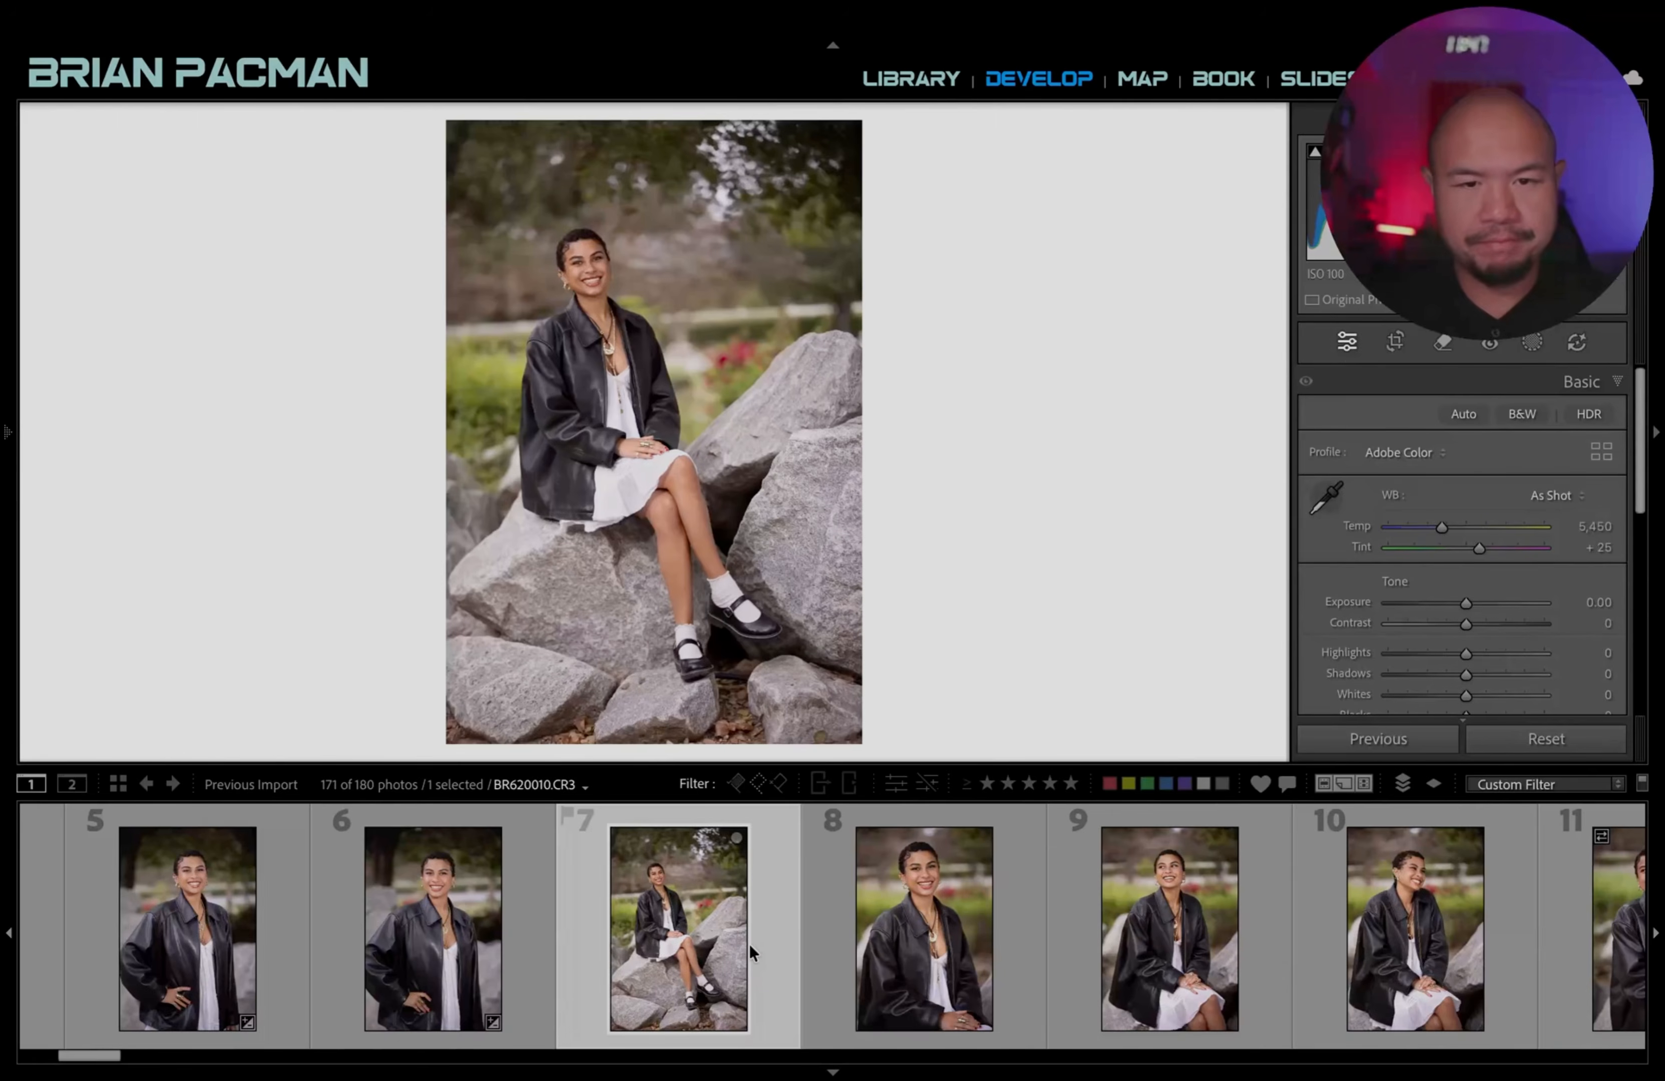
key(ctrl+shift+v)
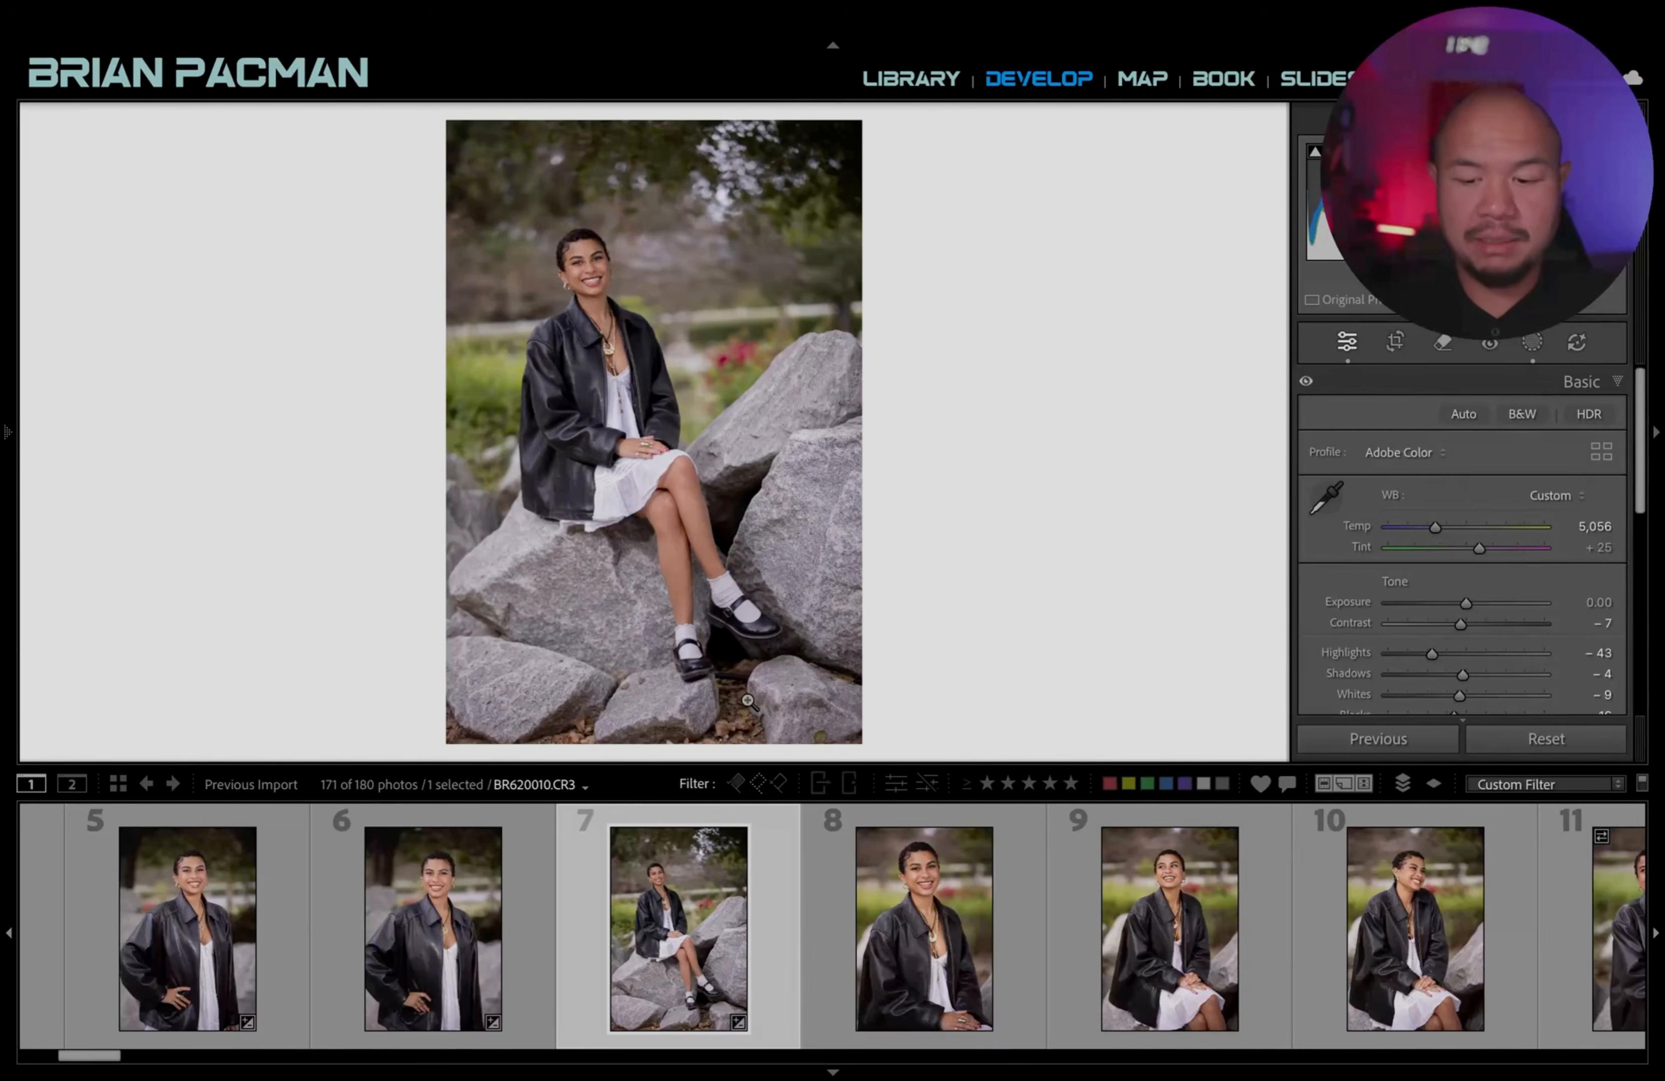
Raise the seventh portrait's exposure to +0.20 and inspect the face up close.
key(equal)
key(equal)
click(601, 295)
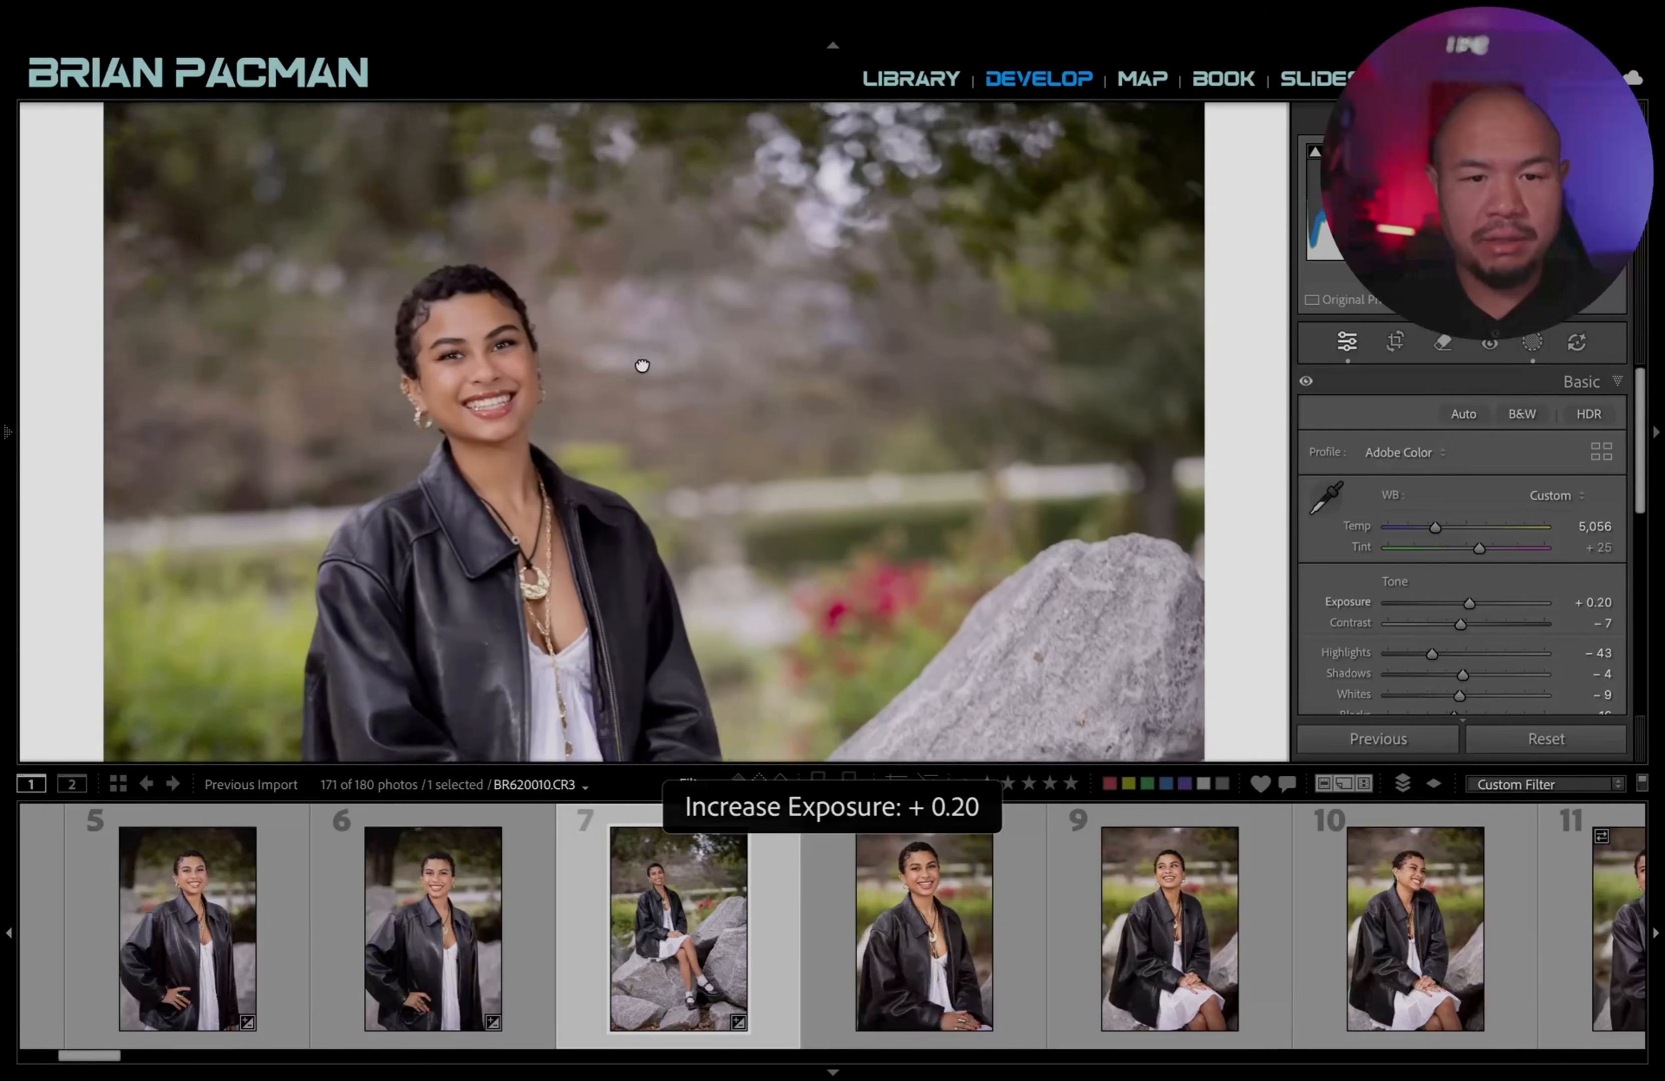
Examine the skin in the seventh portrait up close, from the face down to the legs, and in the full frame.
key(k)
scroll(558, 556, down, 4)
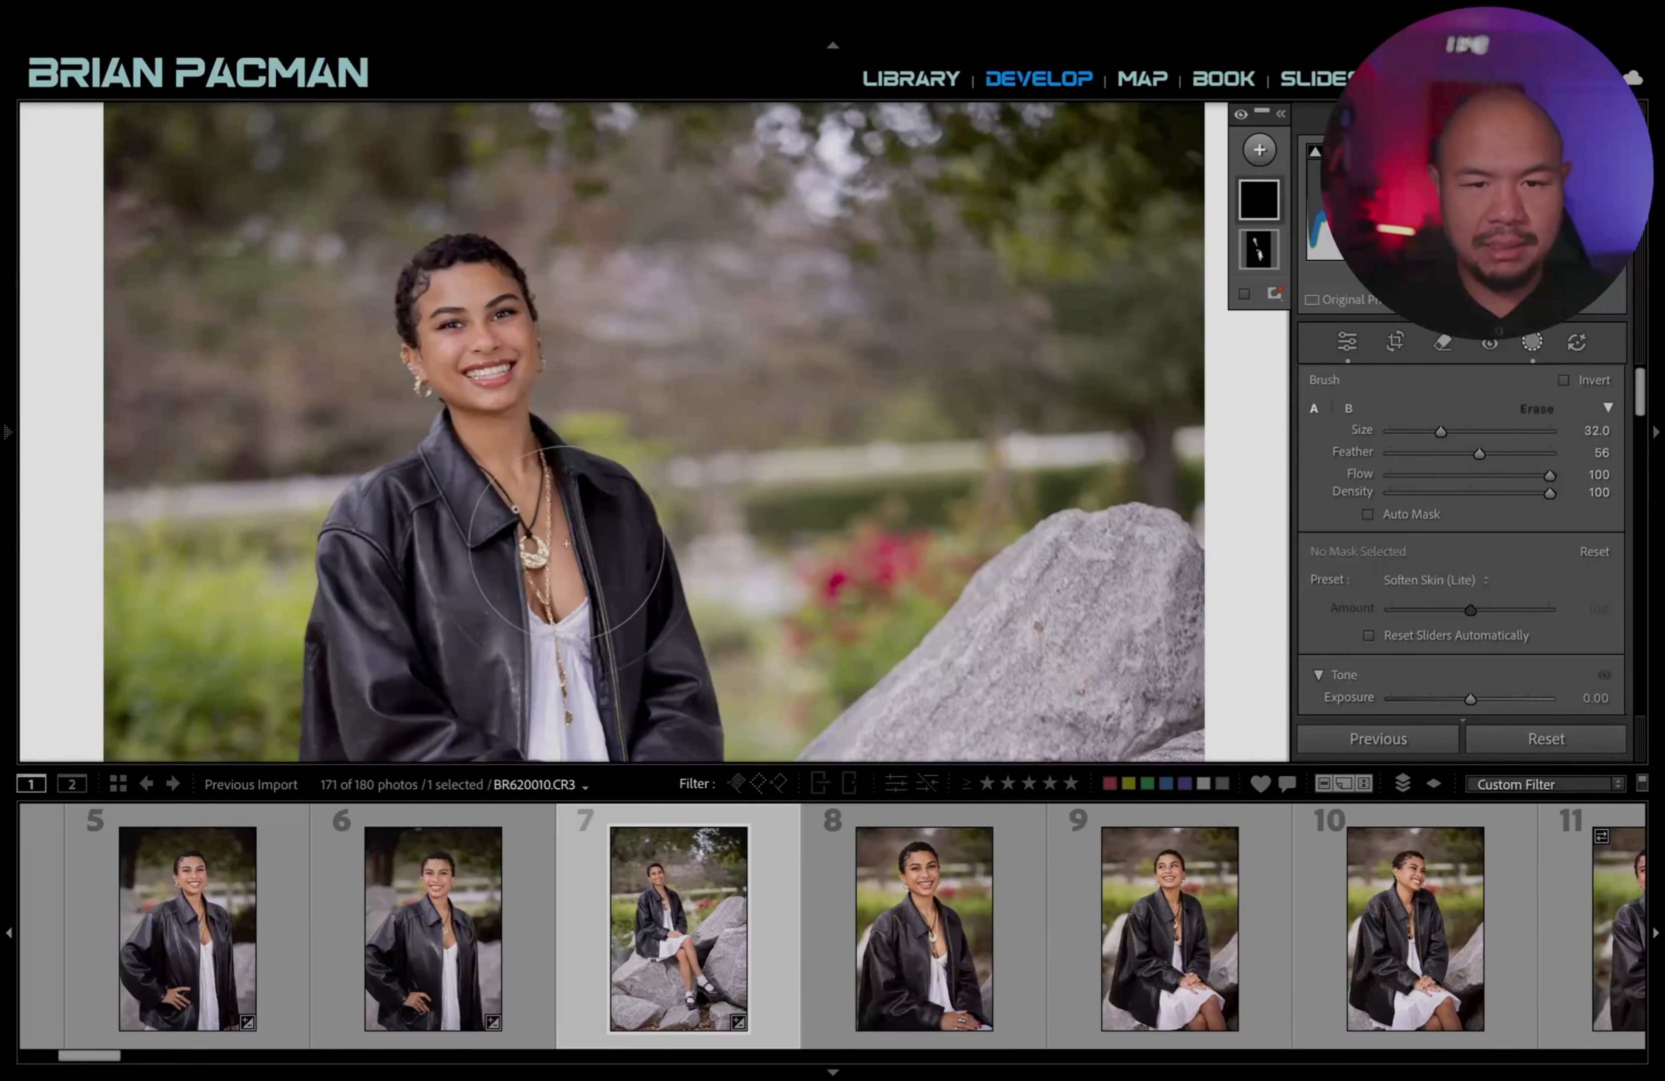
drag(605, 612, 619, 238)
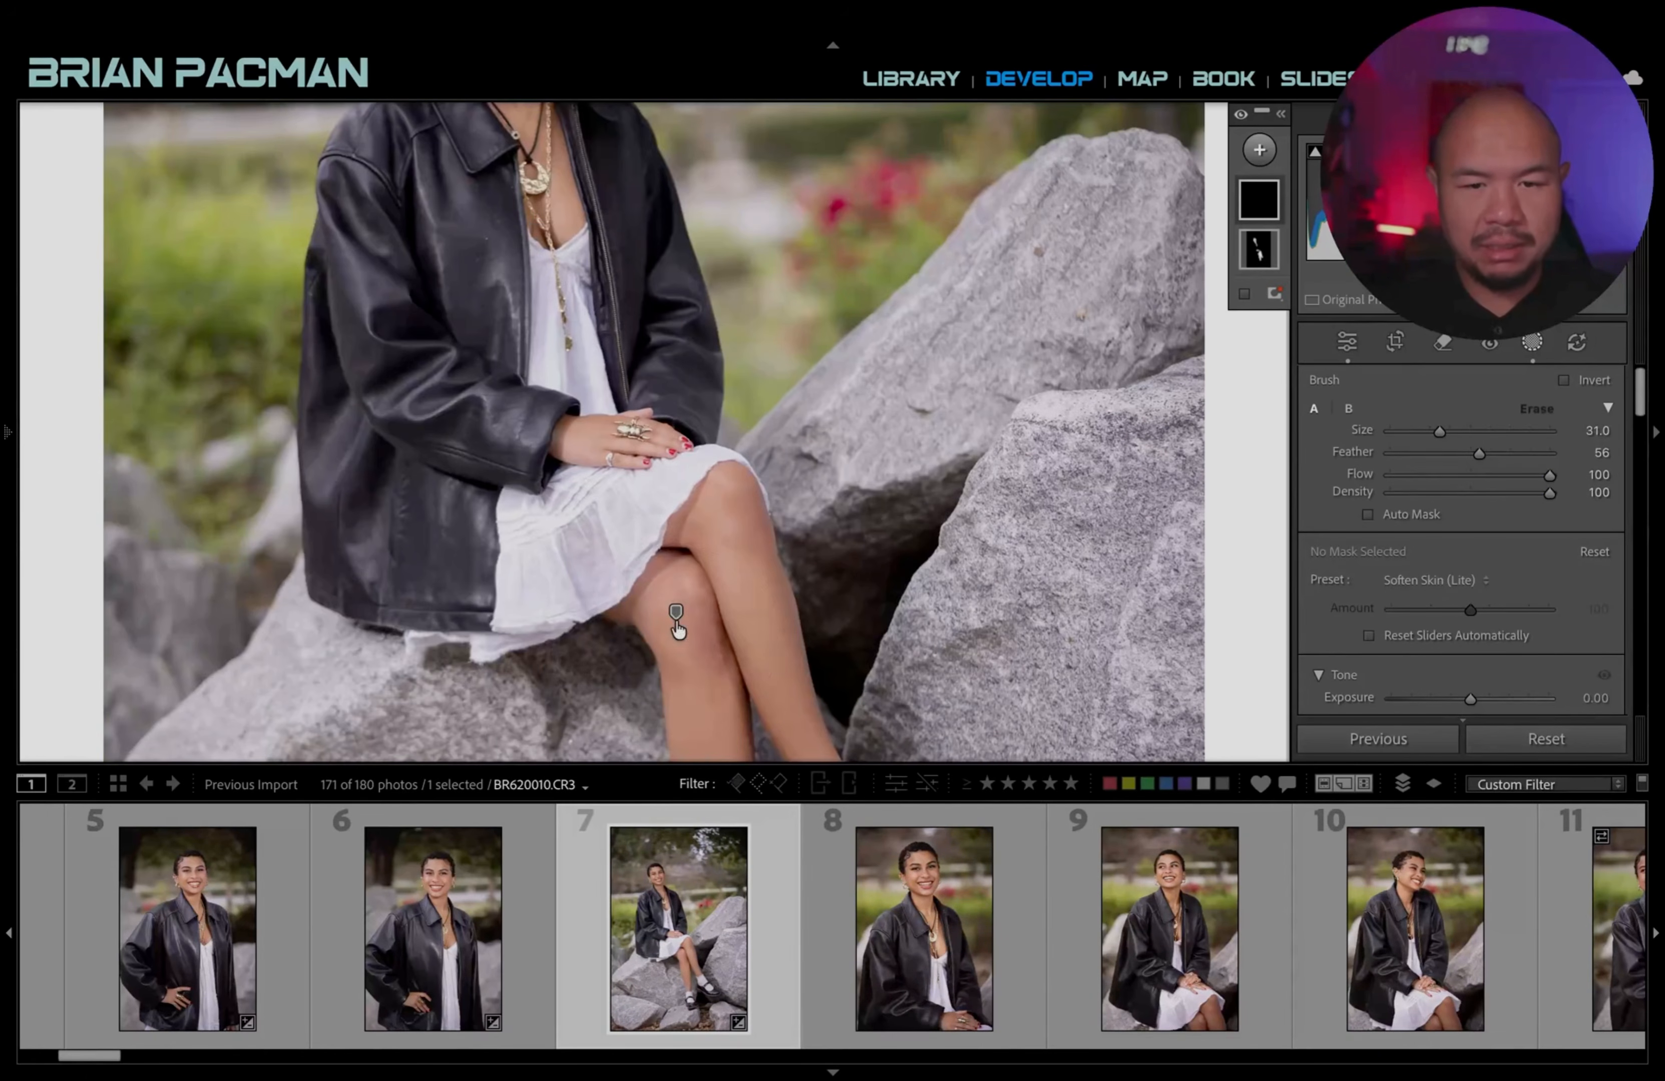
mouse_move(677, 621)
scroll(817, 439, down, 5)
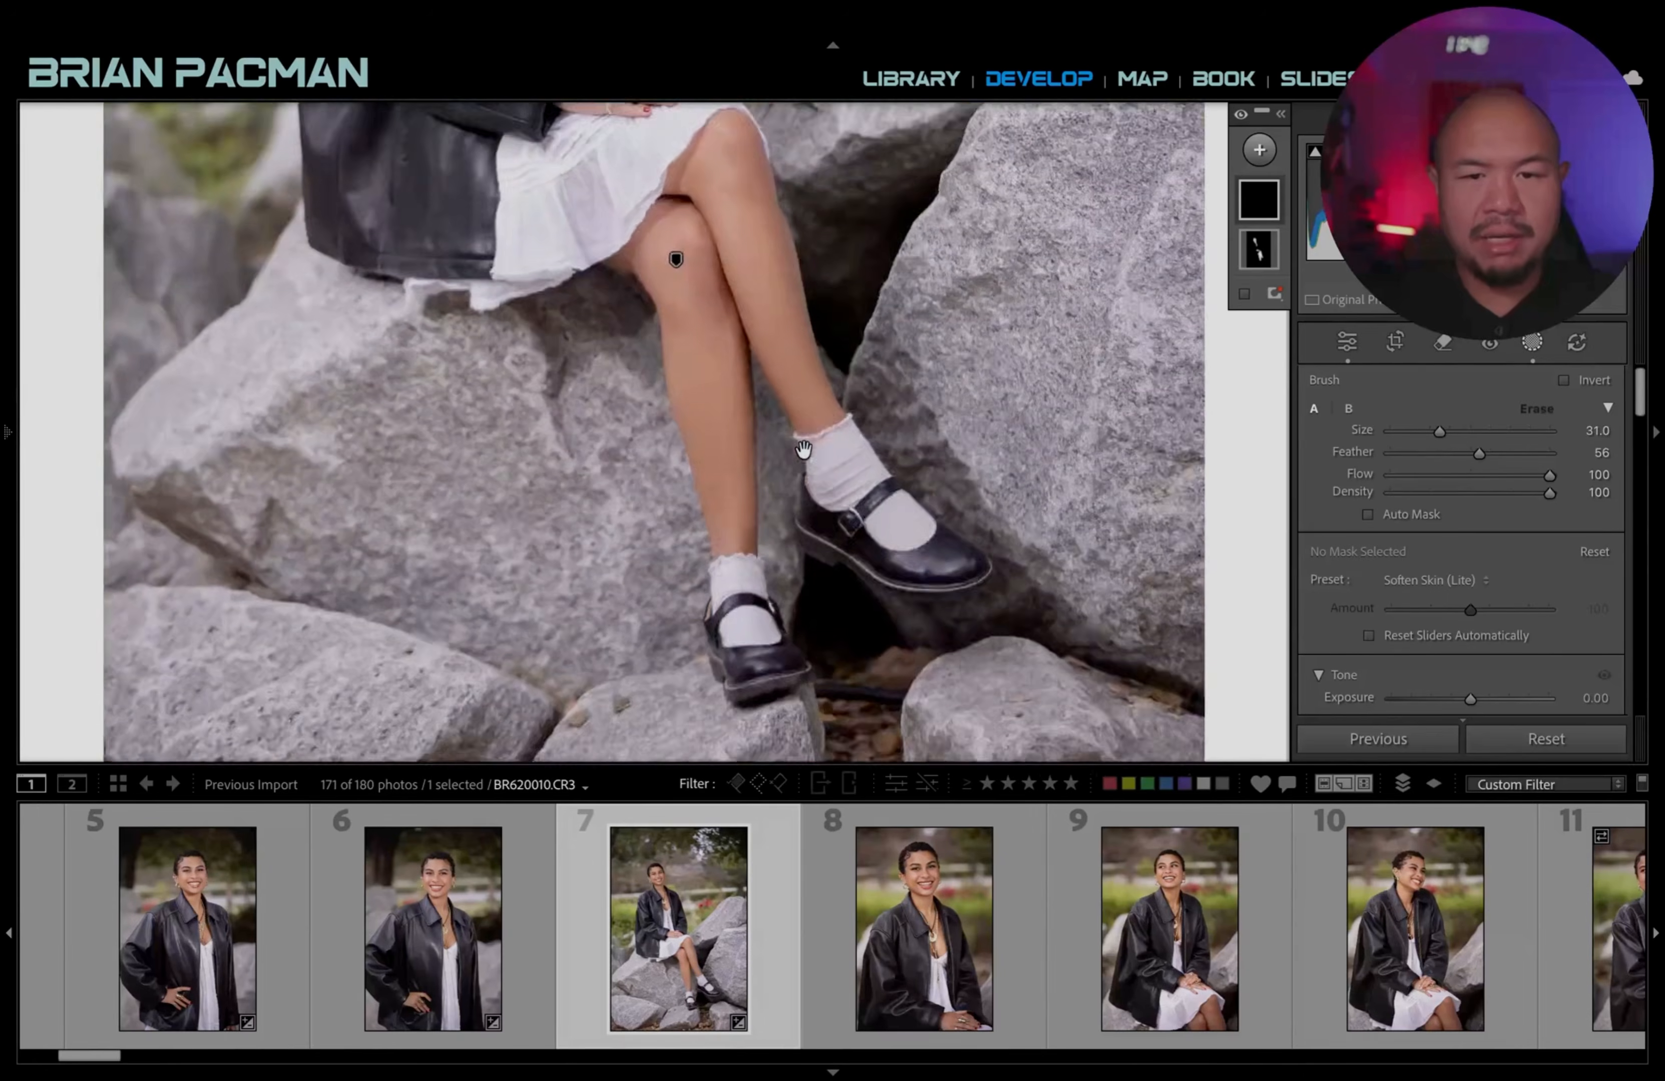
scroll(820, 464, up, 9)
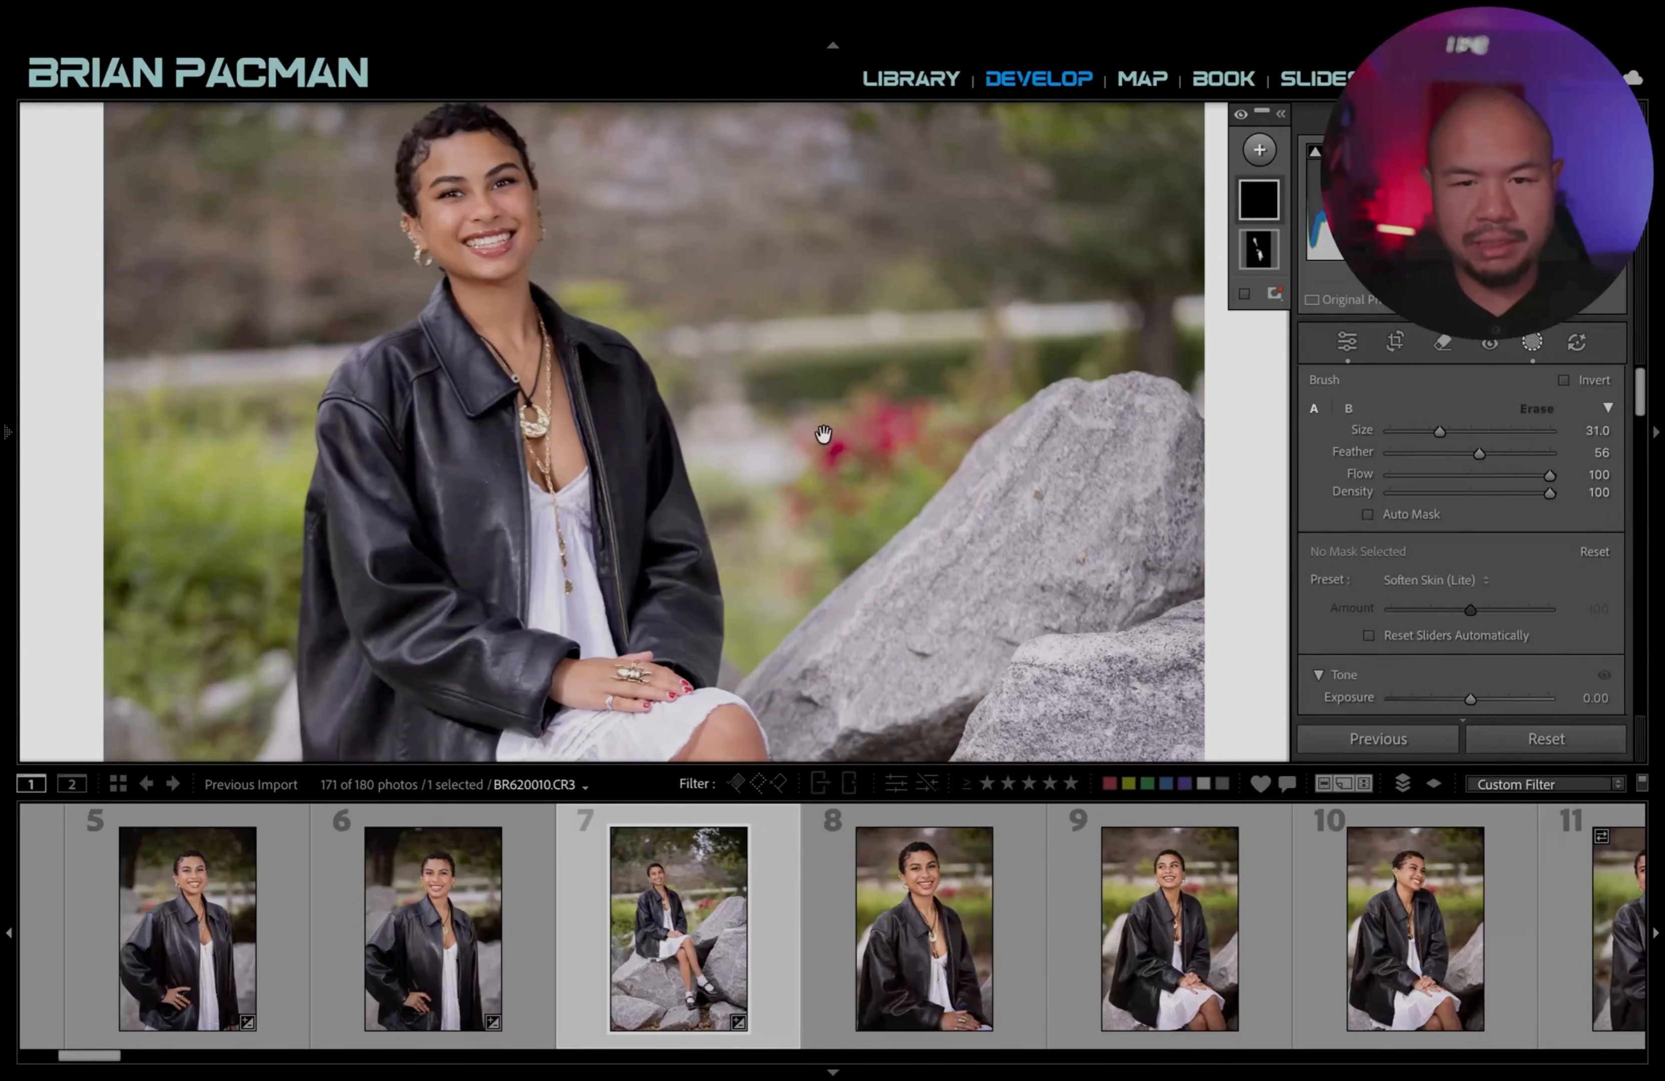
key(z)
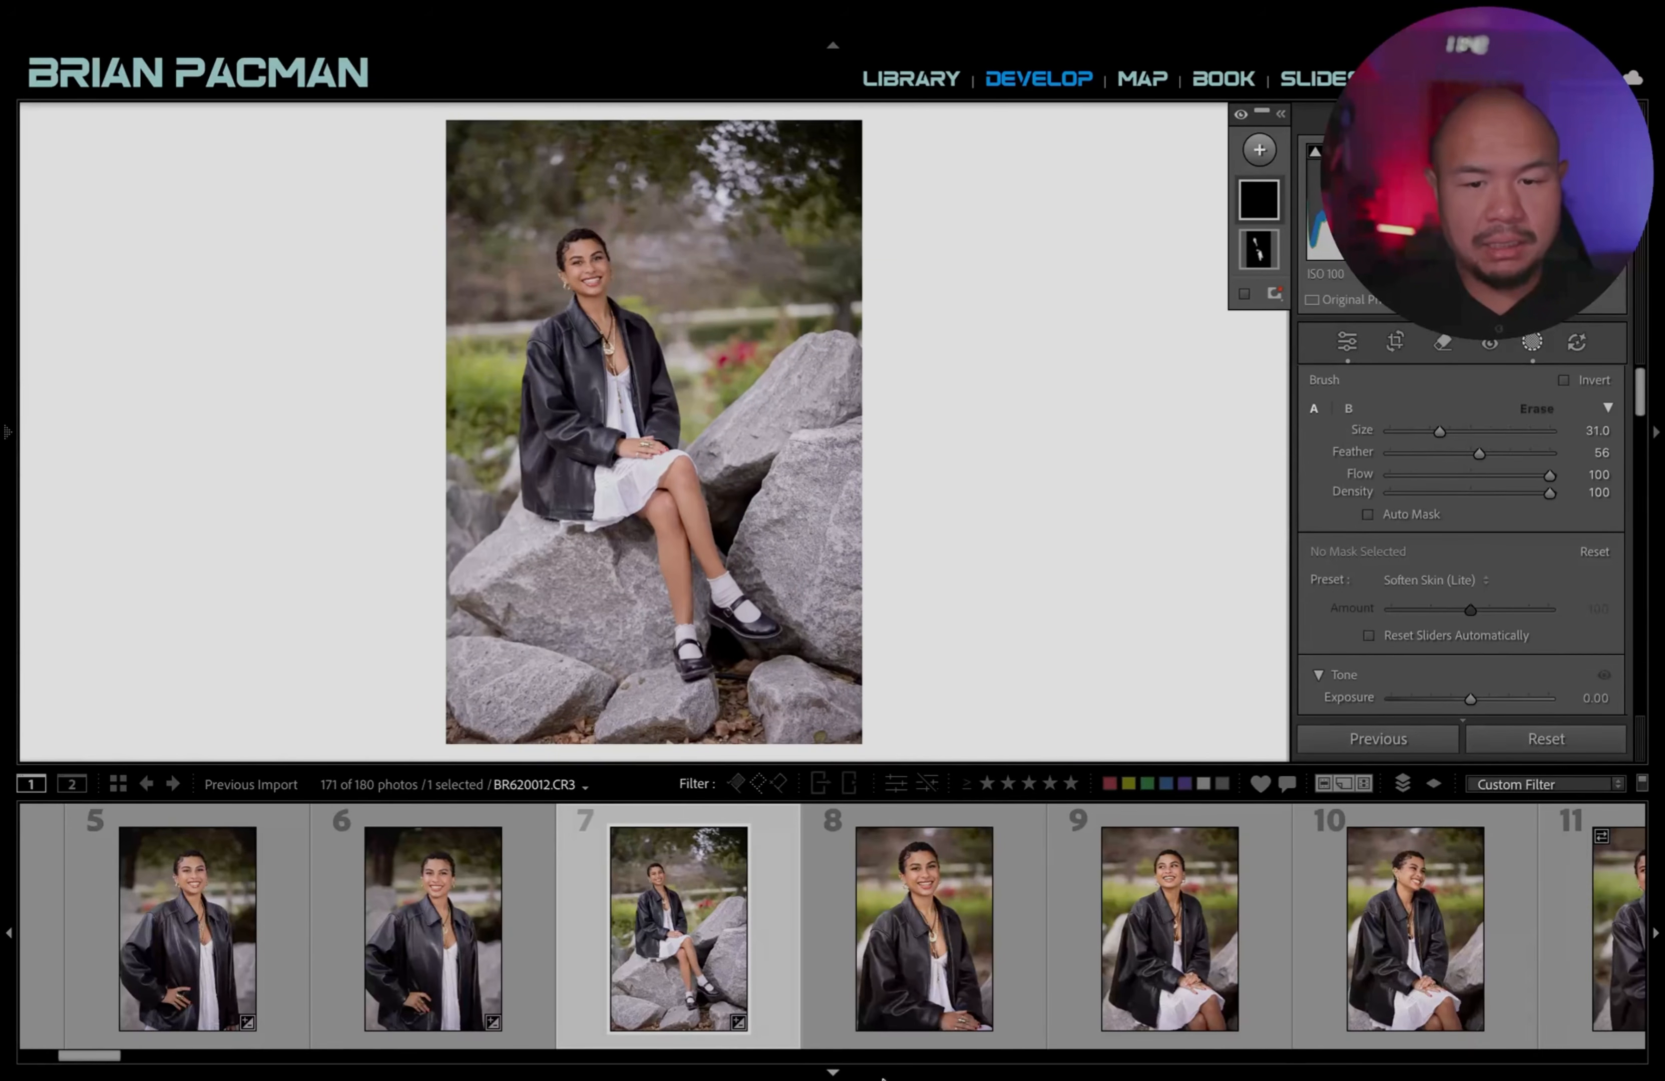
click(463, 976)
click(626, 941)
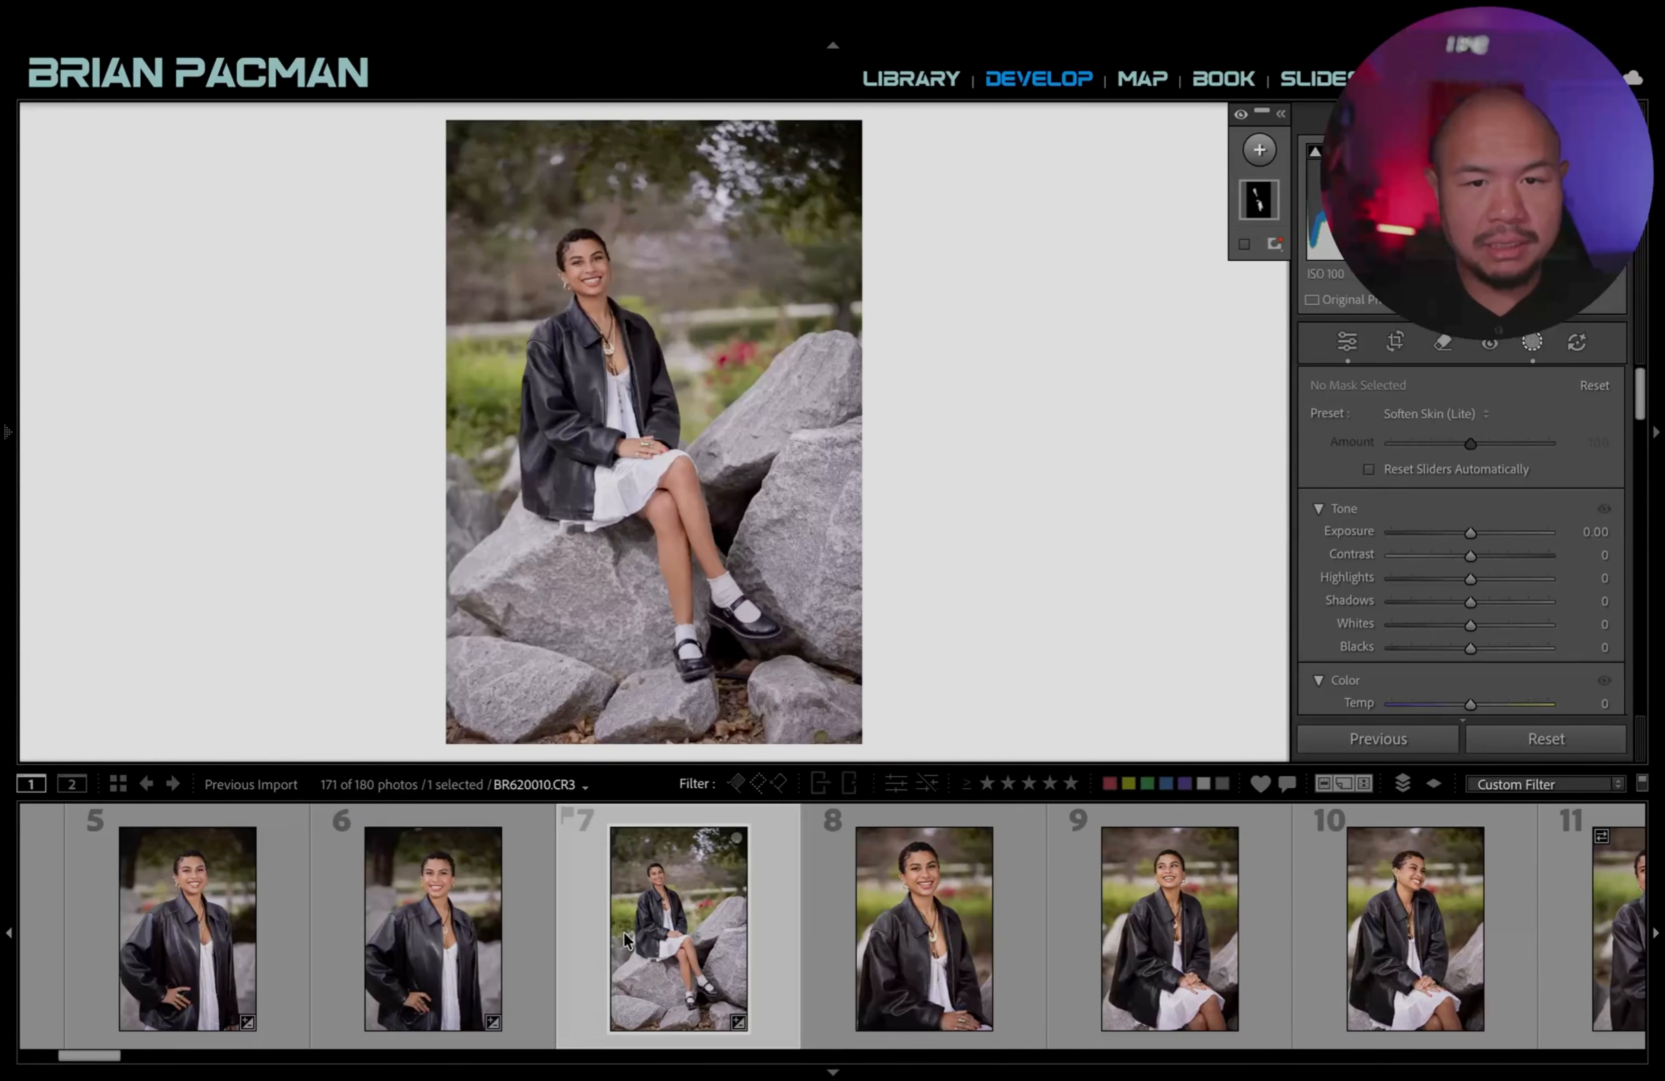
click(646, 285)
drag(669, 406, 720, 373)
click(720, 374)
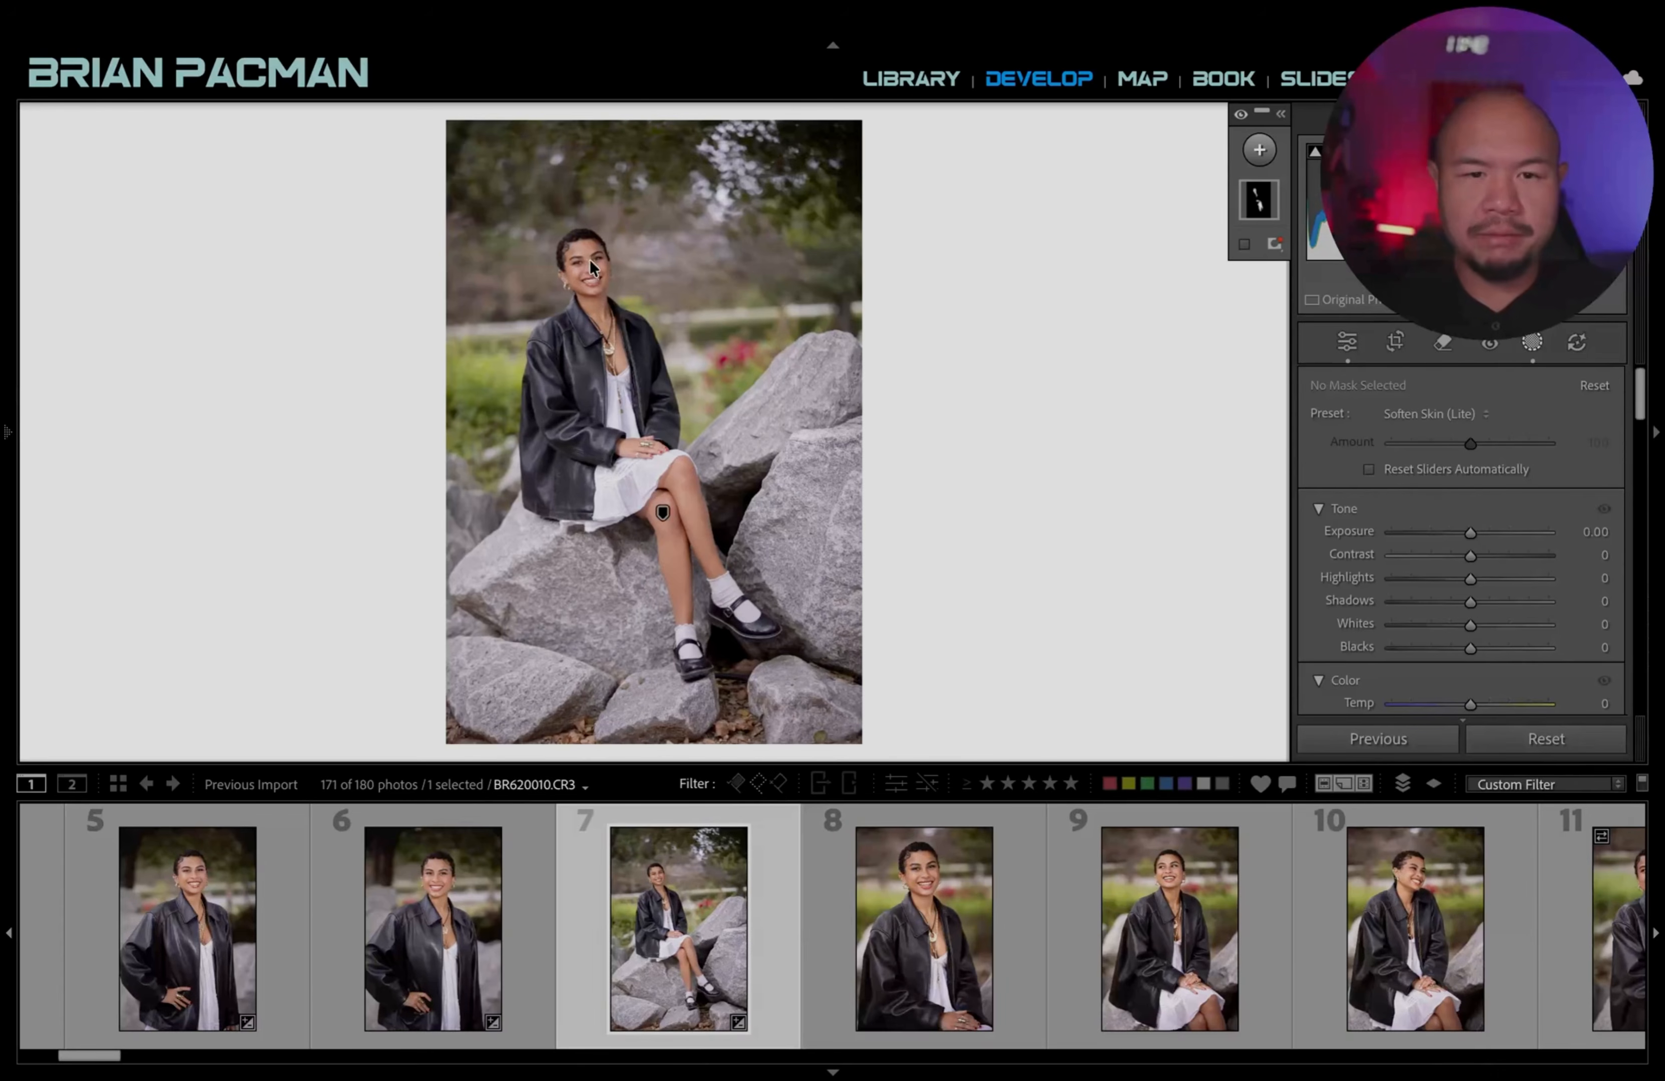
Add a new brush mask to the seventh portrait with brush size 5.0 and feather 33.
click(1260, 152)
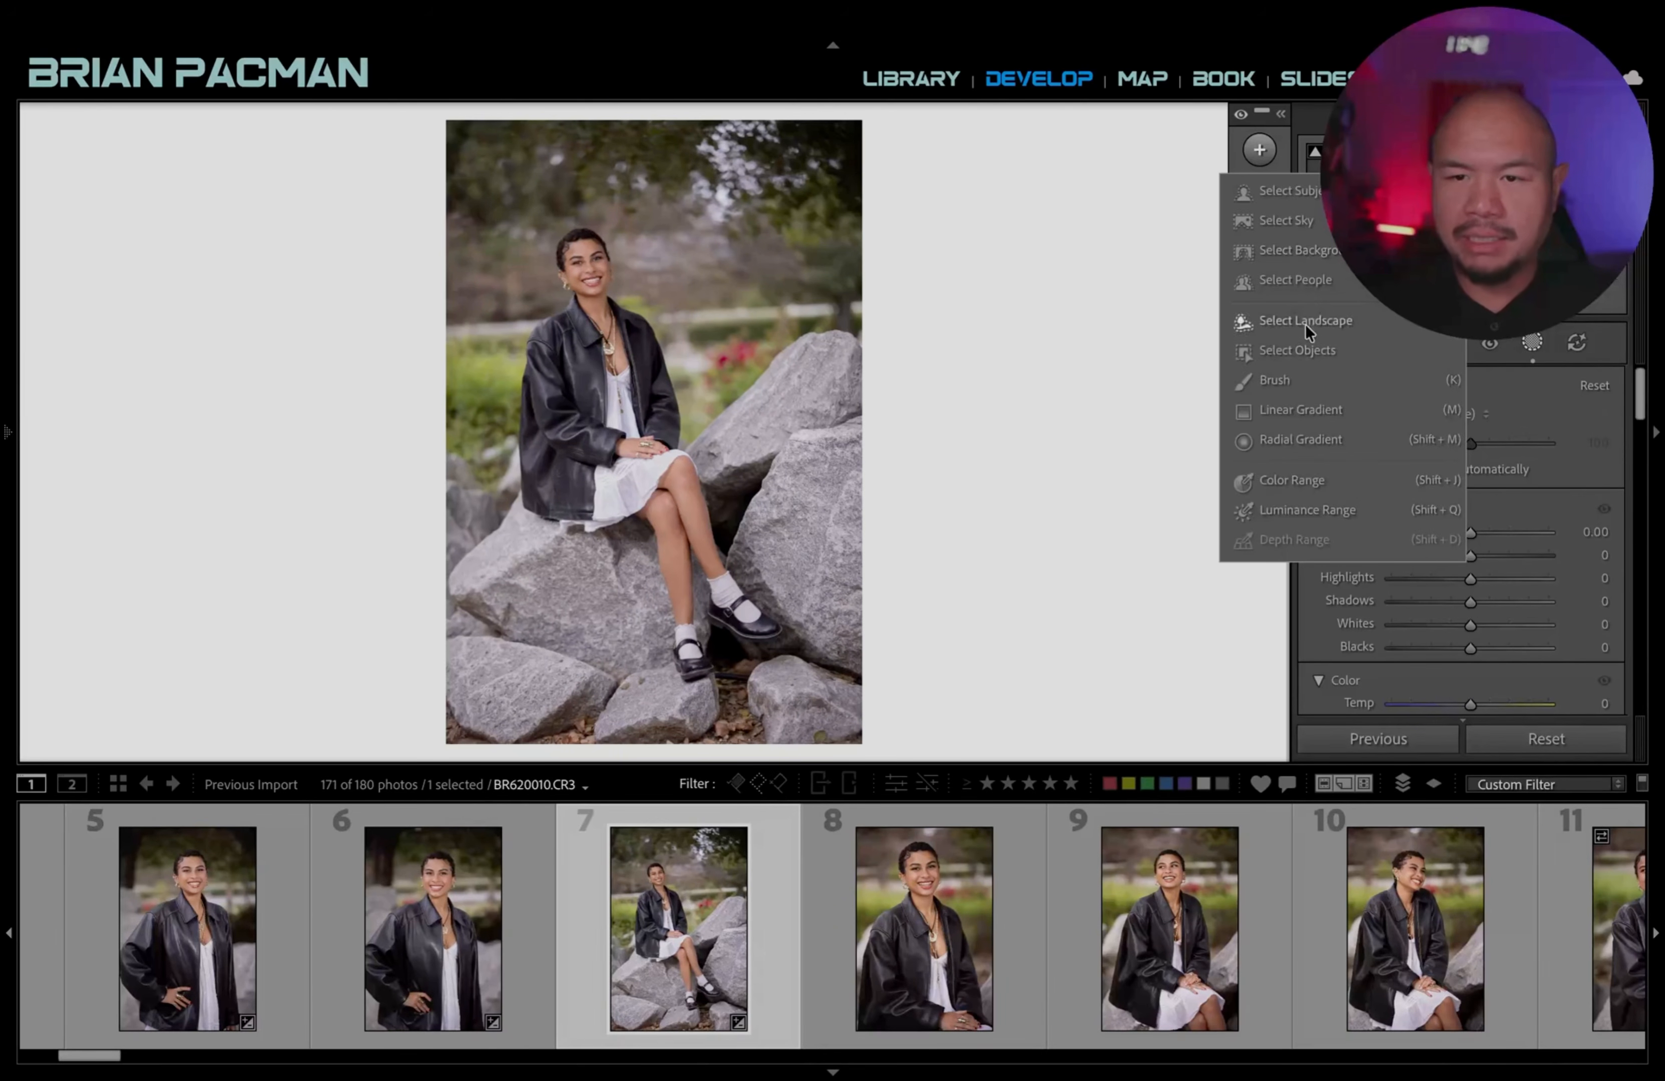
click(1274, 380)
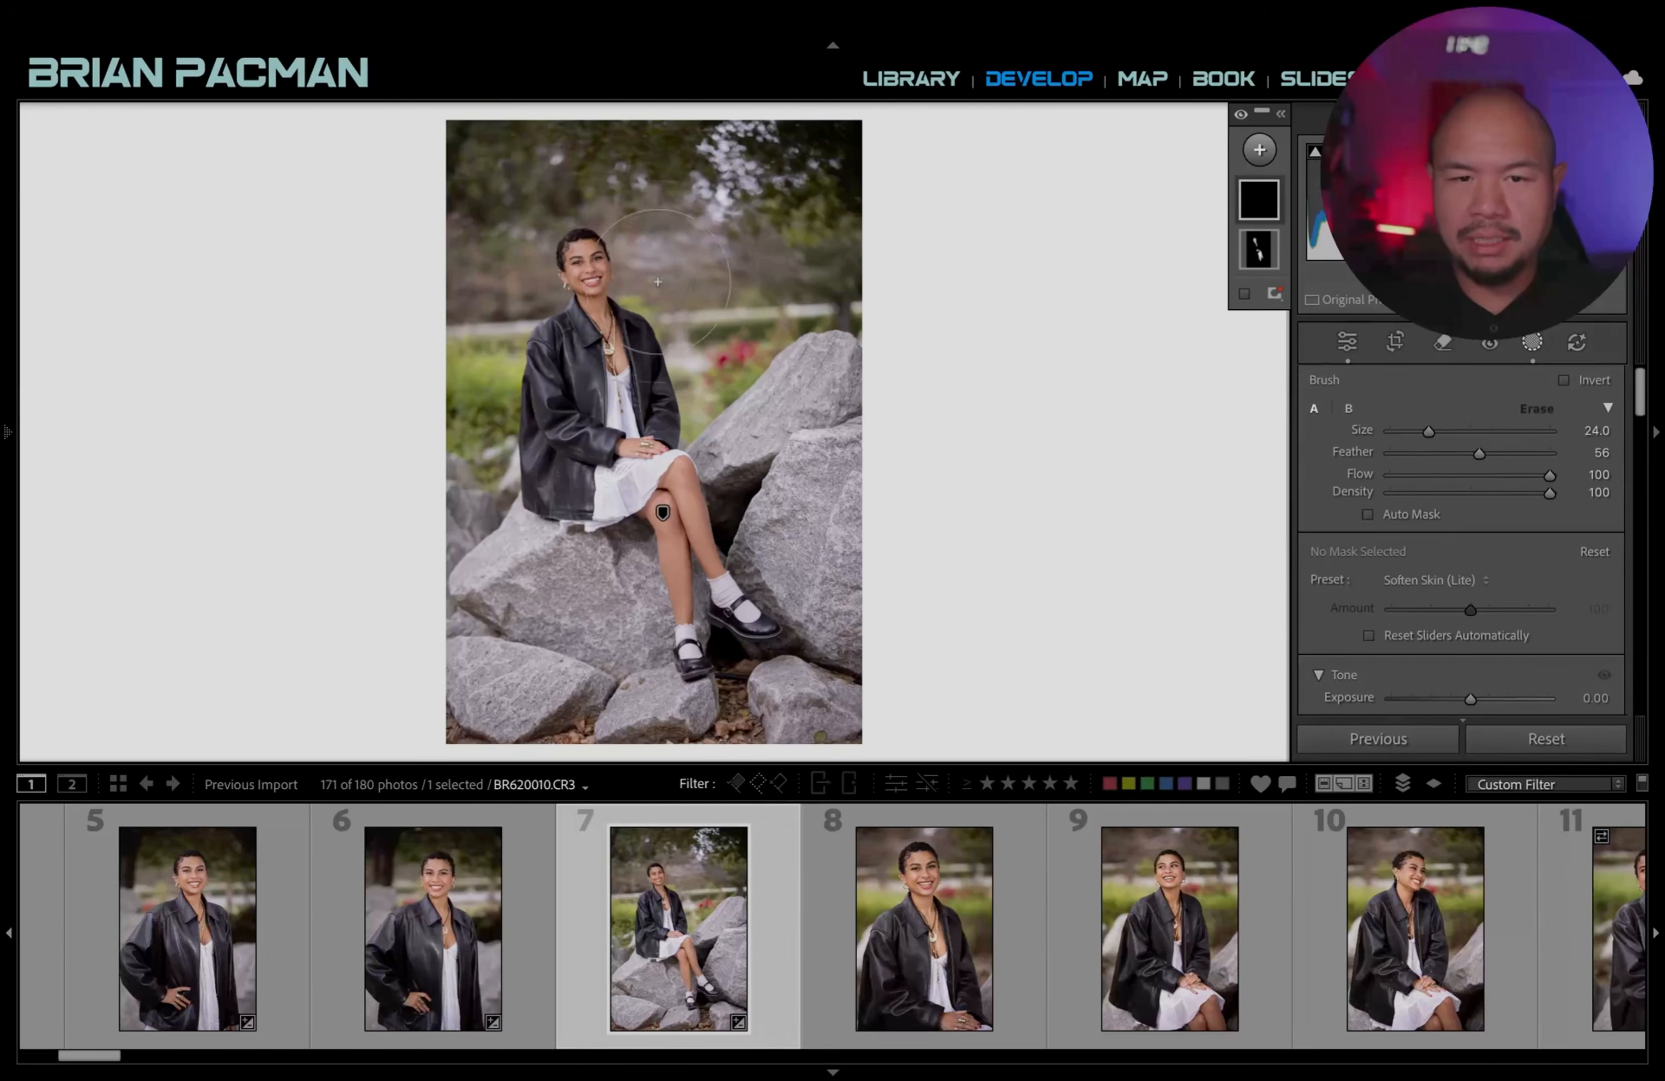
key(bracketleft)
key(bracketleft)
key(bracketleft)
key(shift+bracketleft)
key(shift+bracketleft)
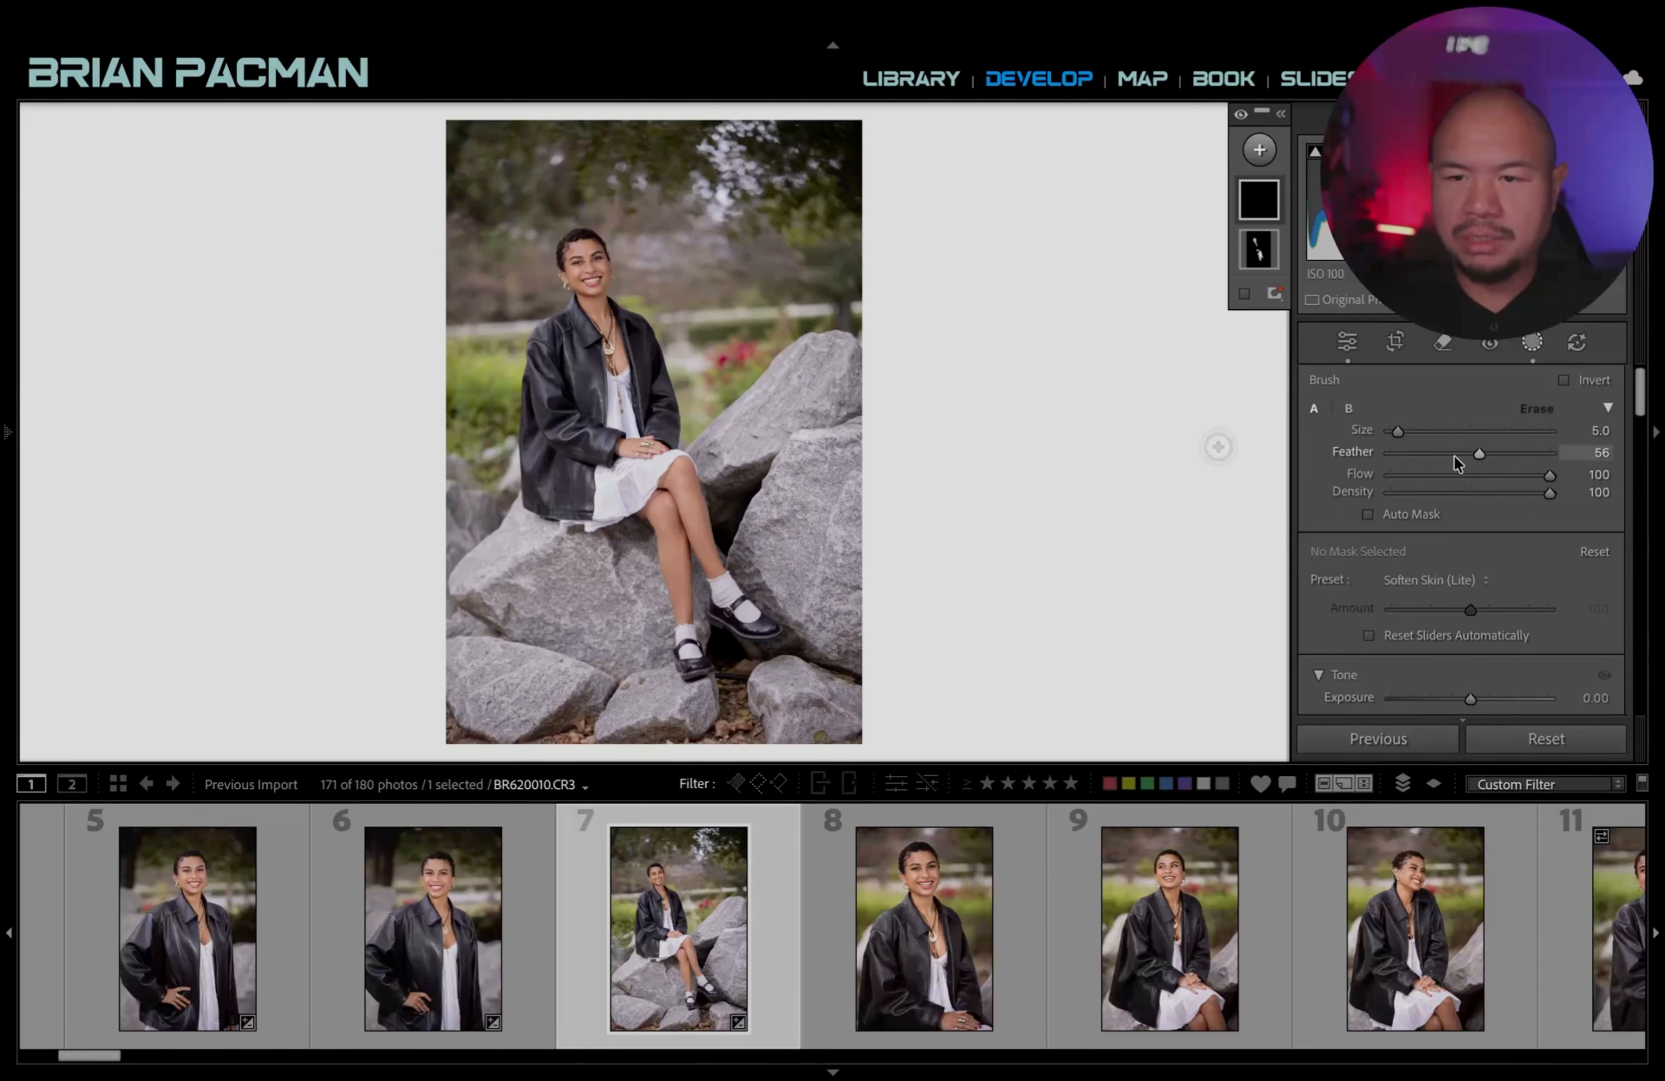
scroll(1356, 620, down, 1)
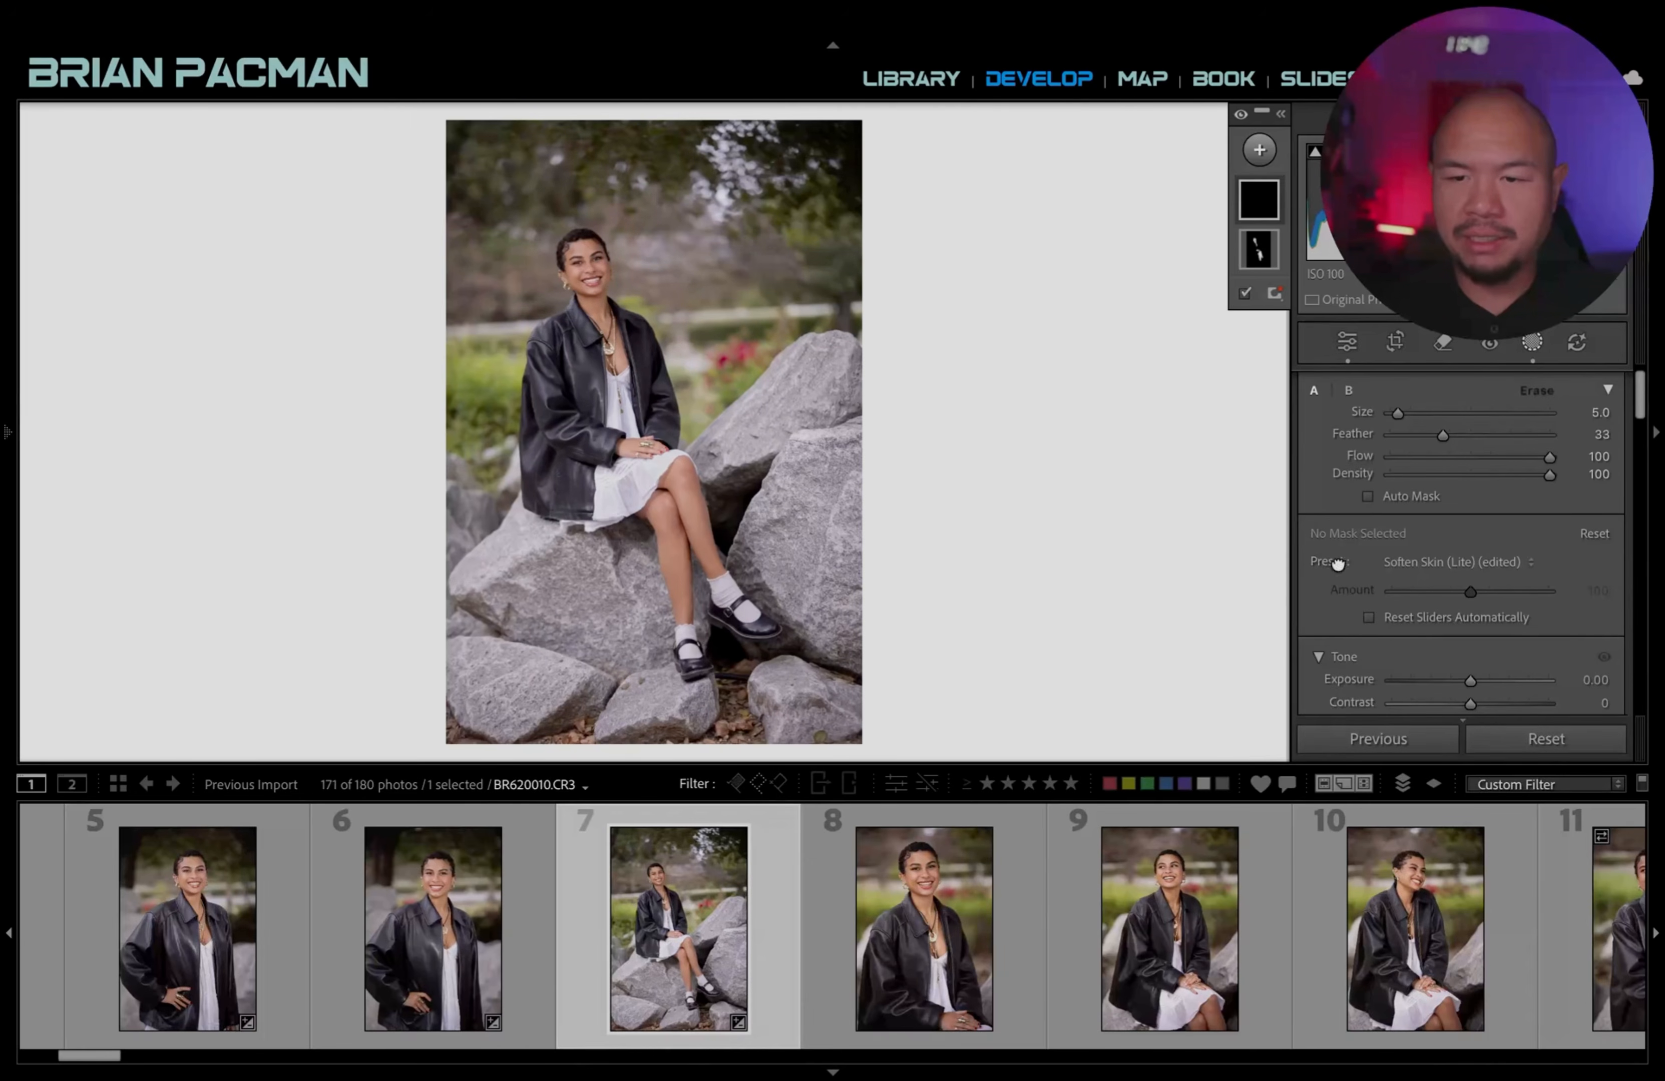
Set the brush mask's exposure to 0.13 and paint it over the subject's face.
scroll(1456, 590, down, 5)
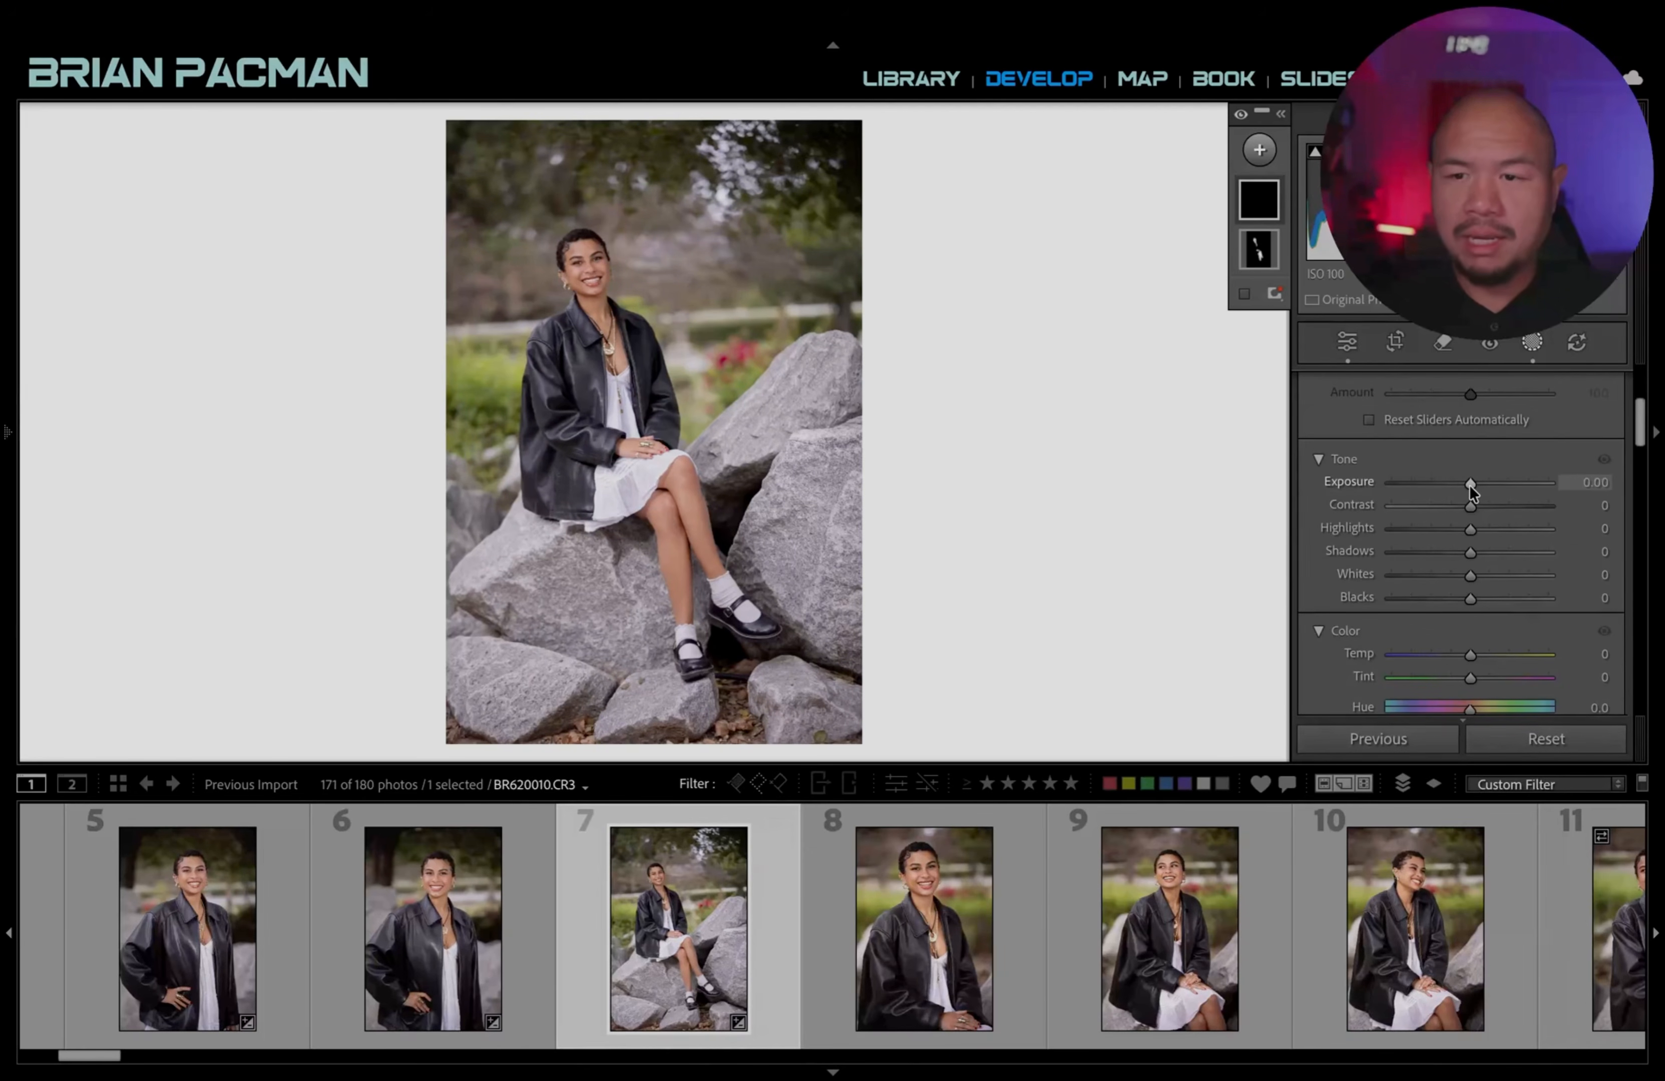
drag(1470, 486, 1473, 485)
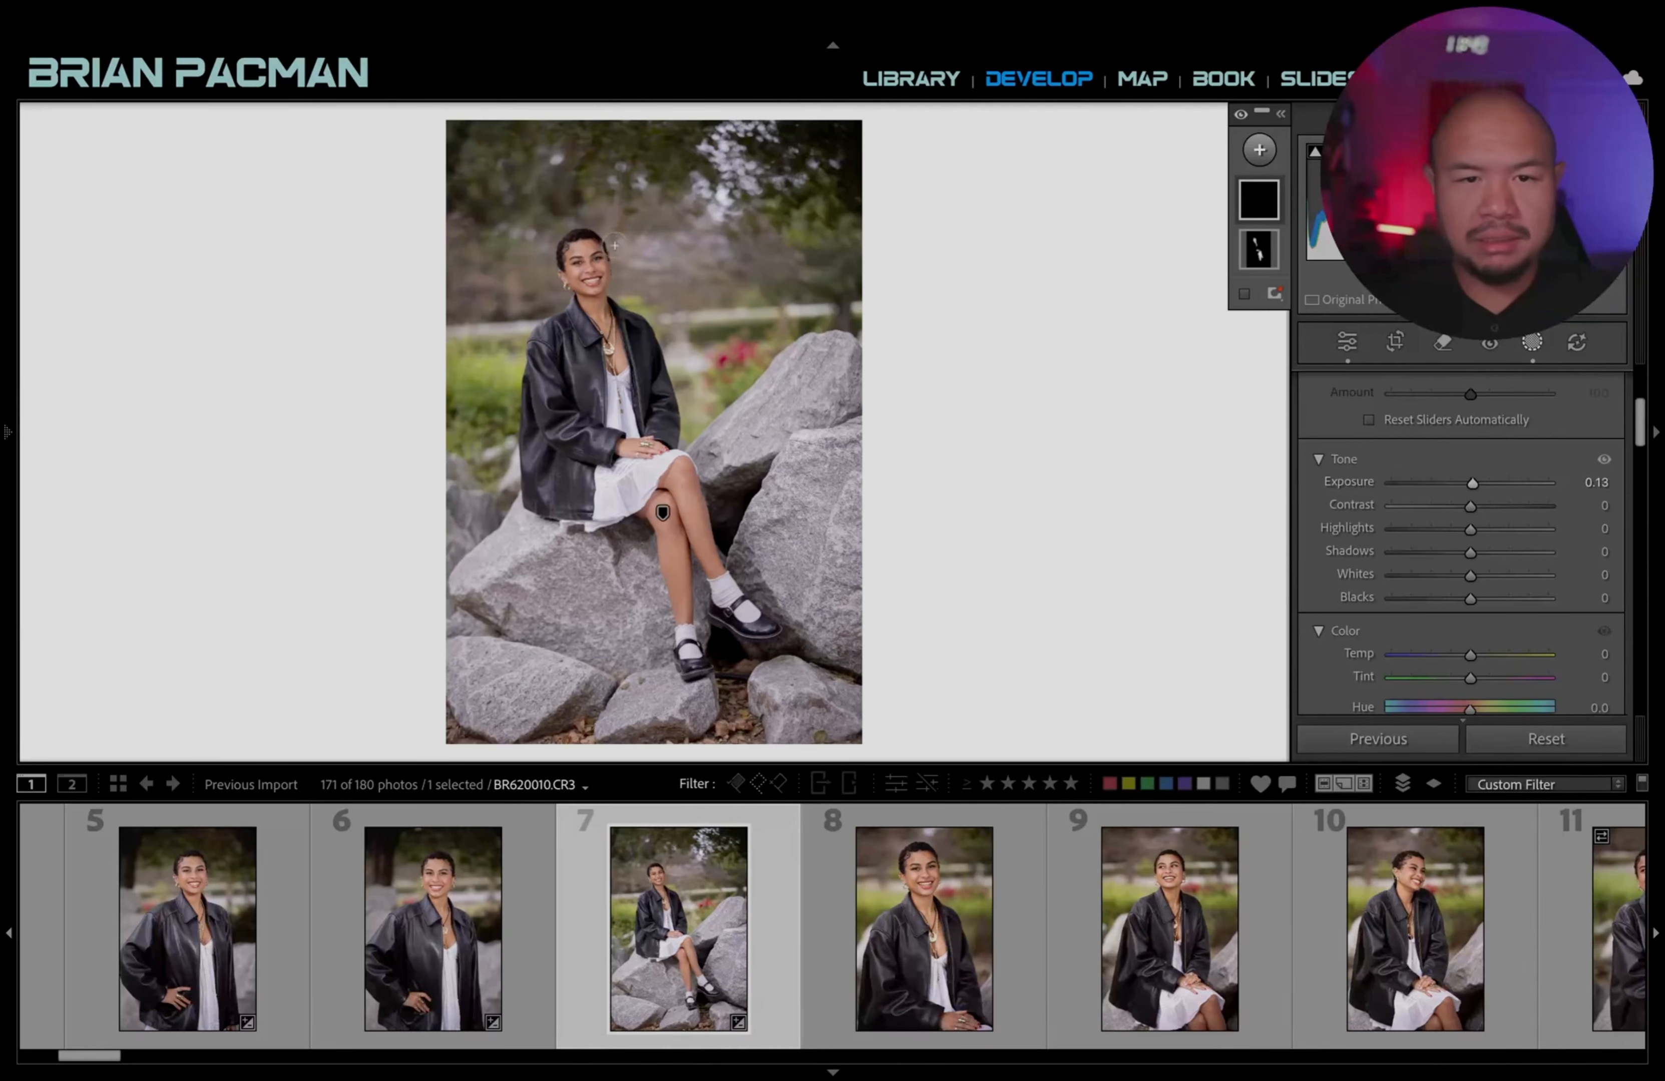
key(z)
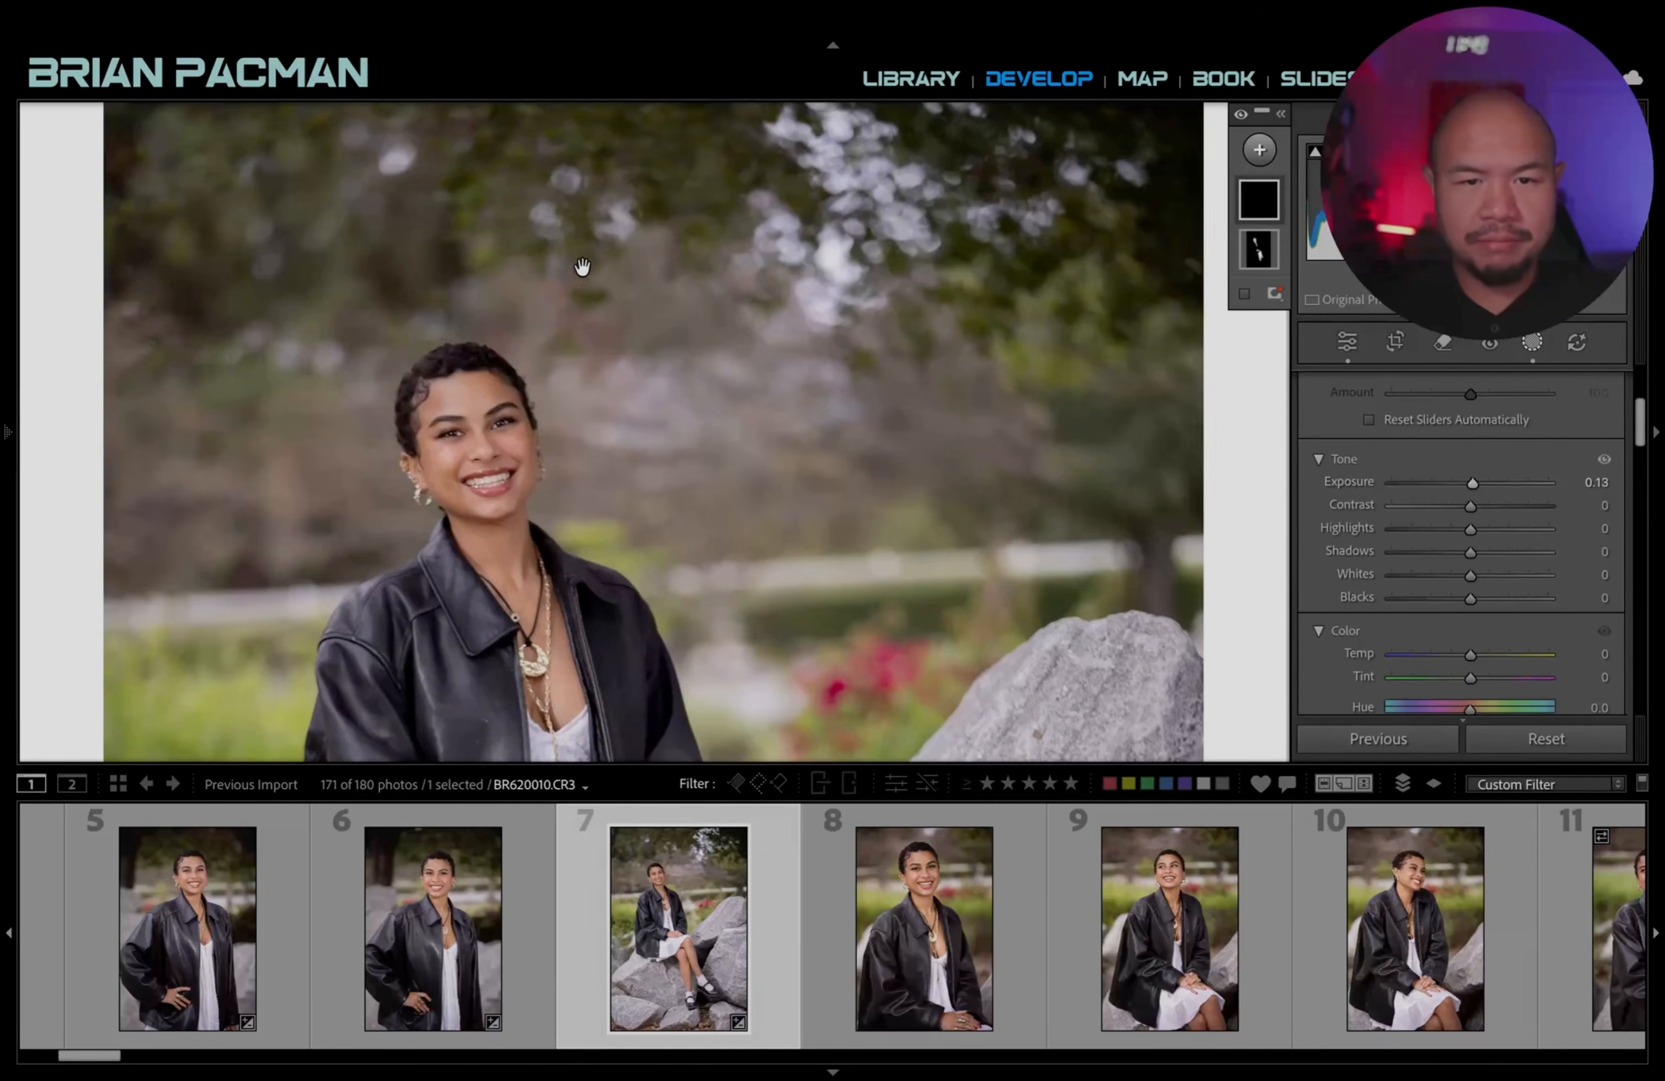
click(462, 408)
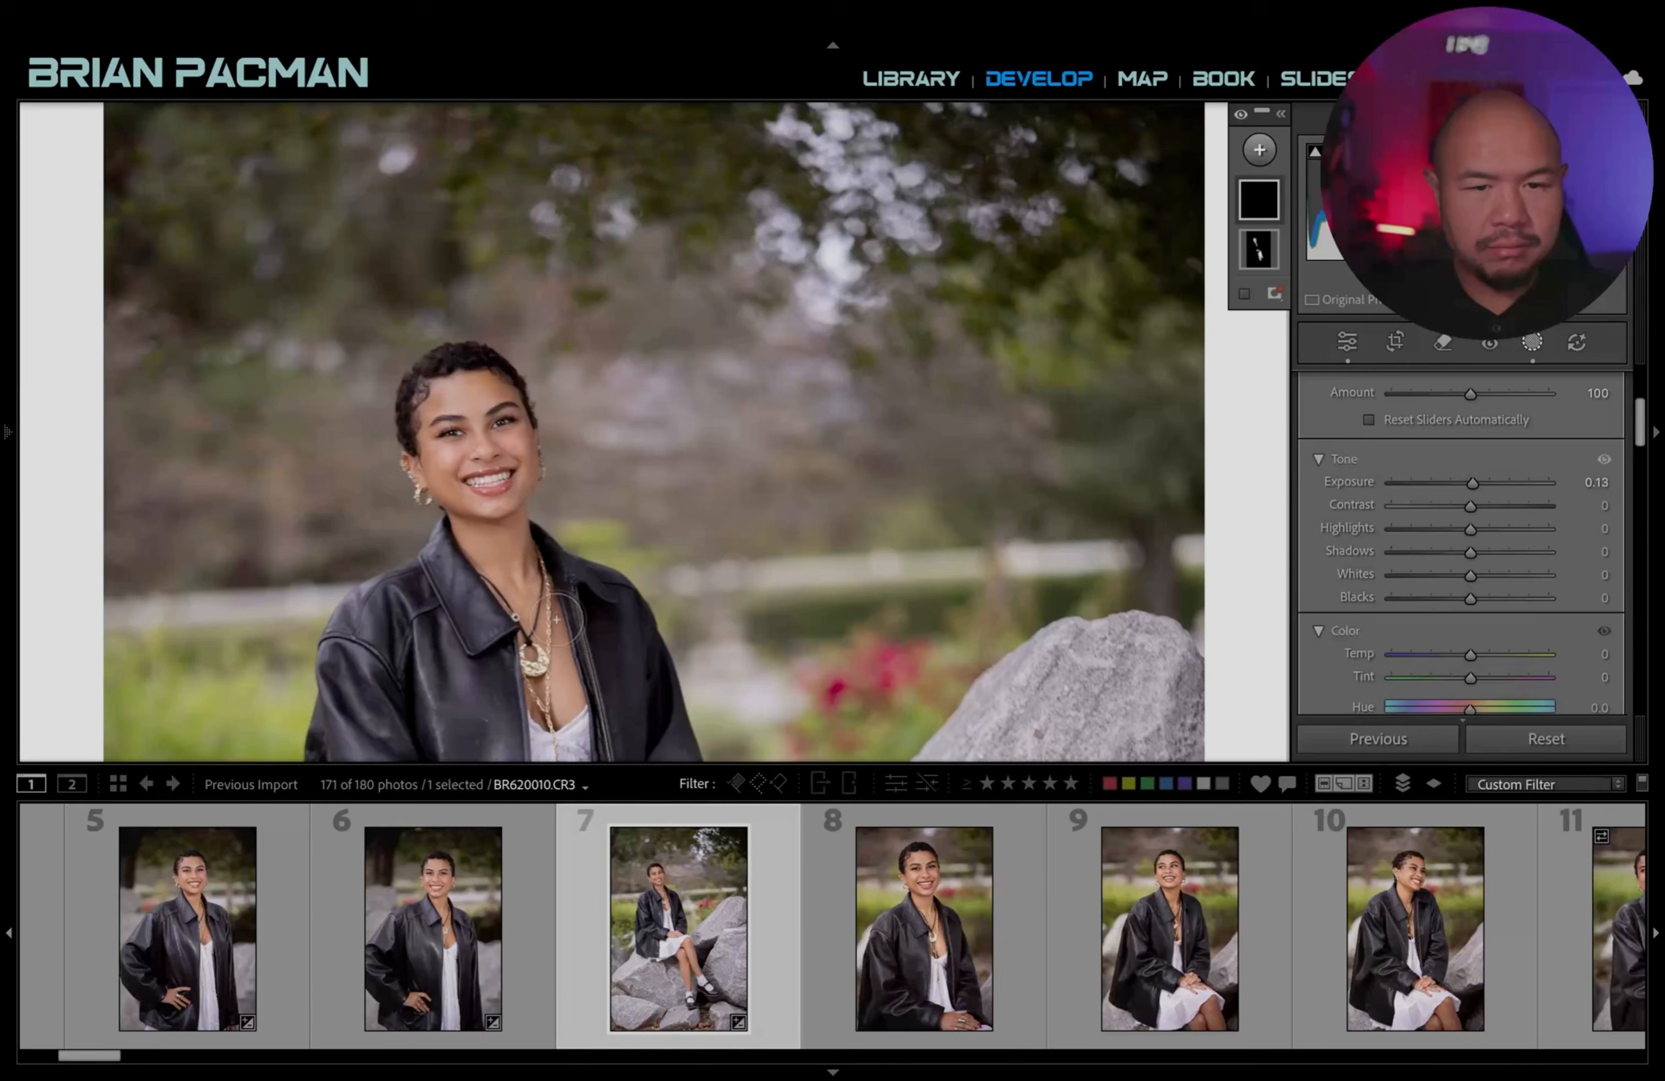
key(z)
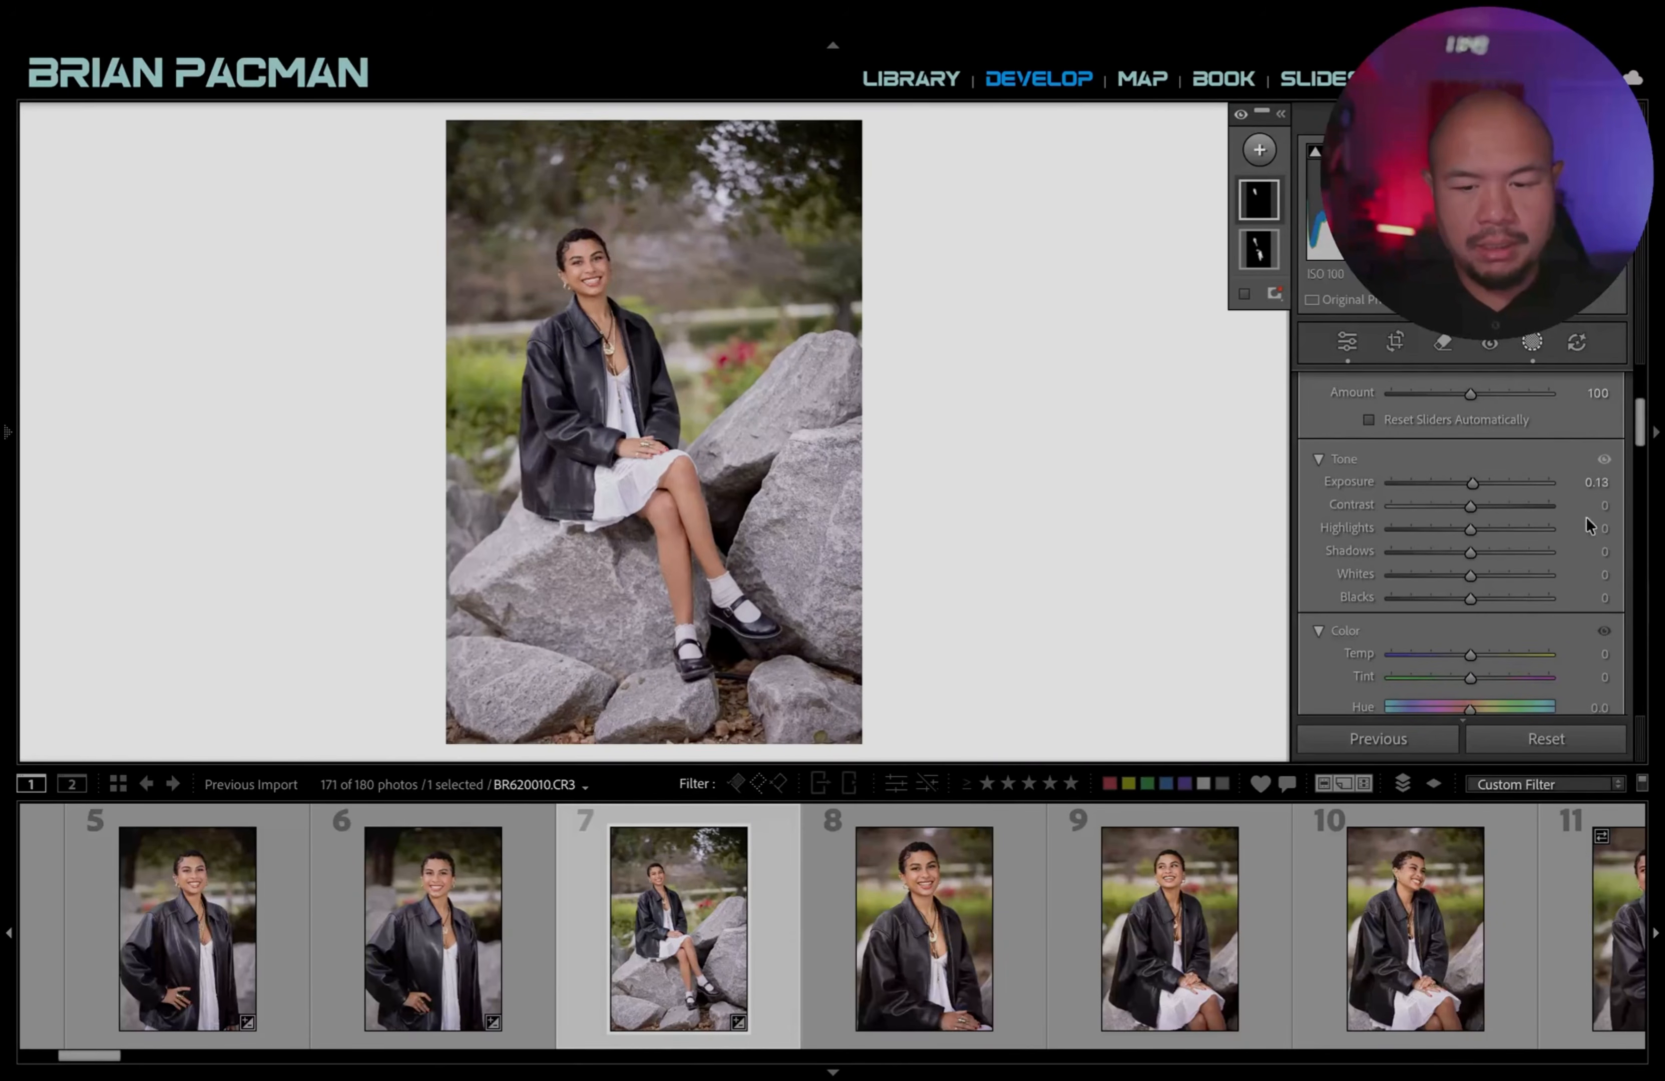
Compare the seventh portrait before and after editing, and review its white balance, tone and presence settings.
key(y)
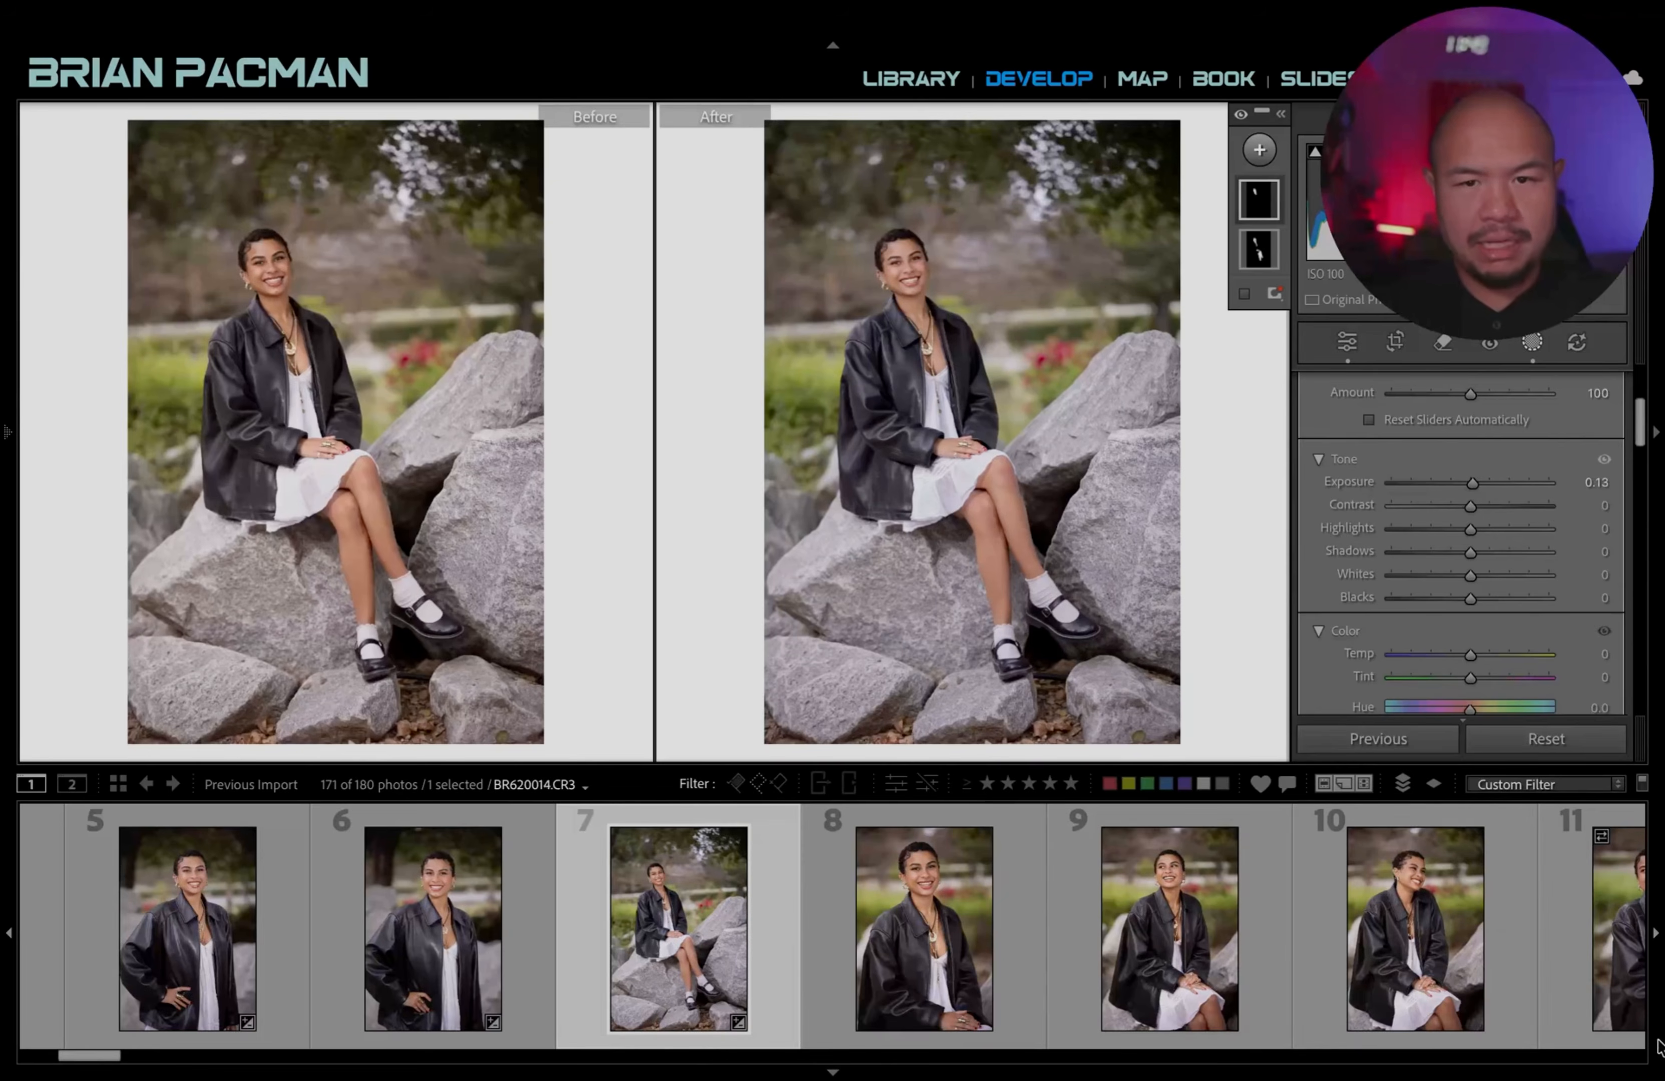
key(y)
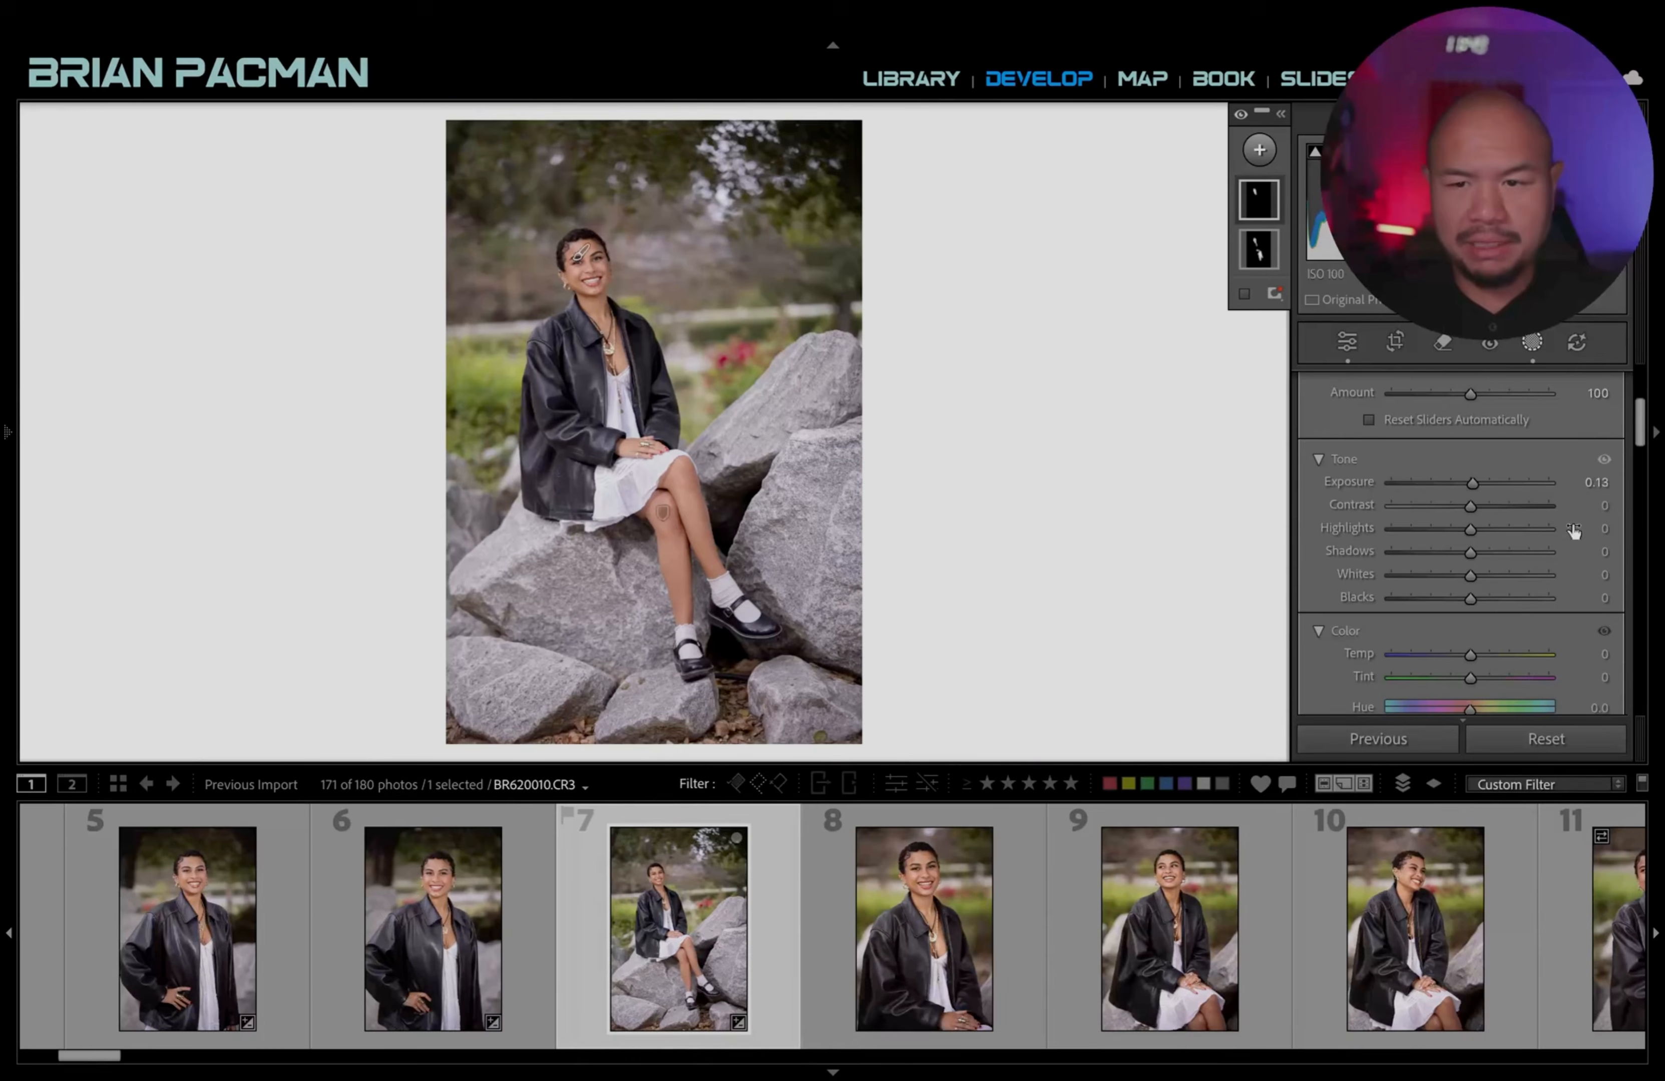
scroll(1491, 480, up, 3)
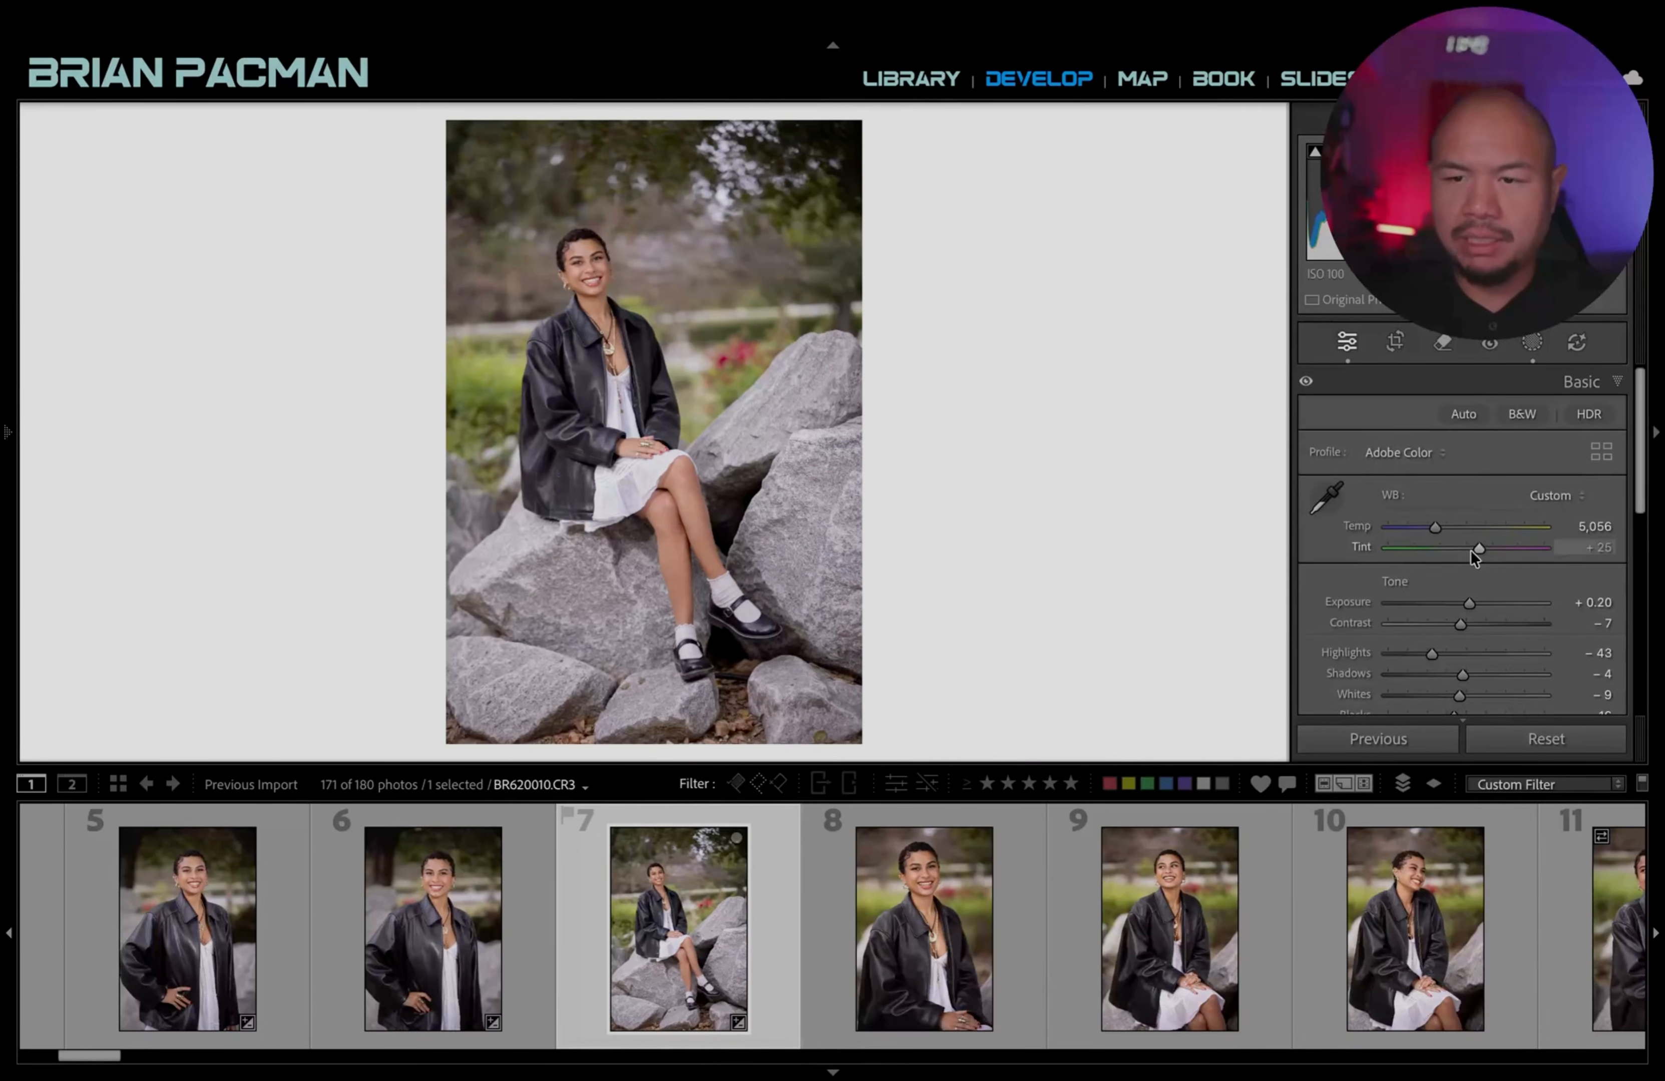
scroll(1500, 602, down, 3)
scroll(1498, 605, down, 2)
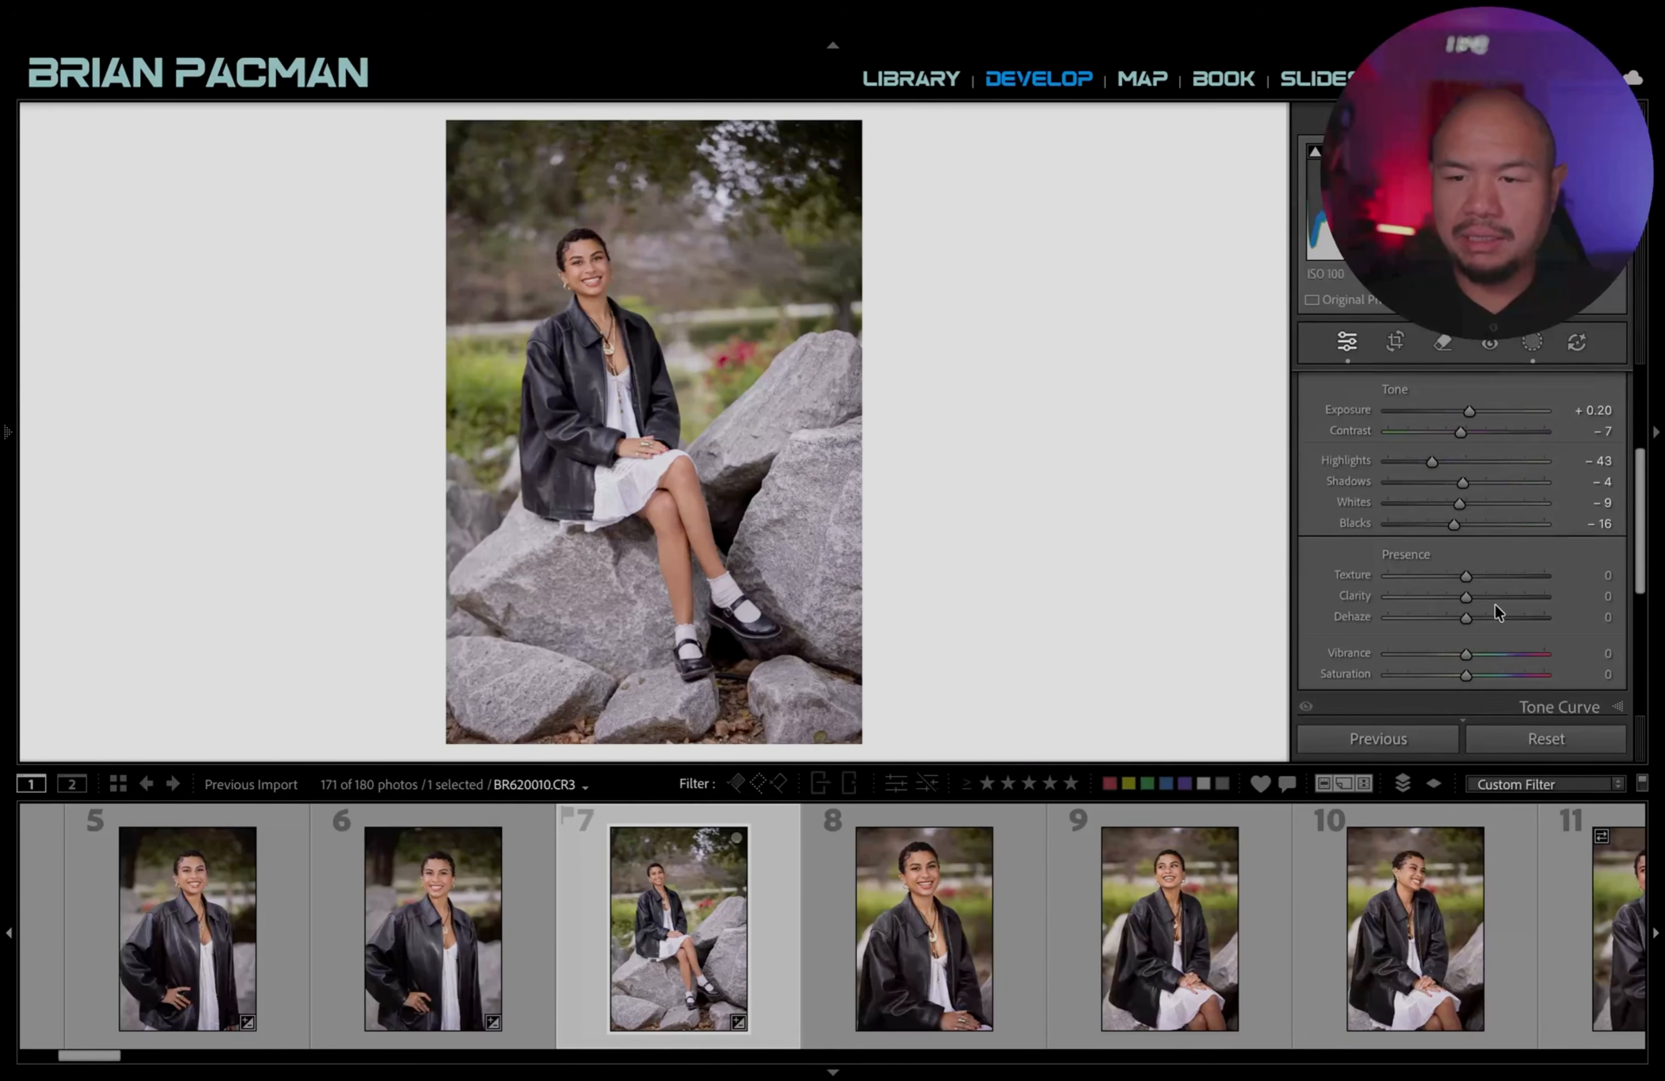
scroll(1500, 607, up, 5)
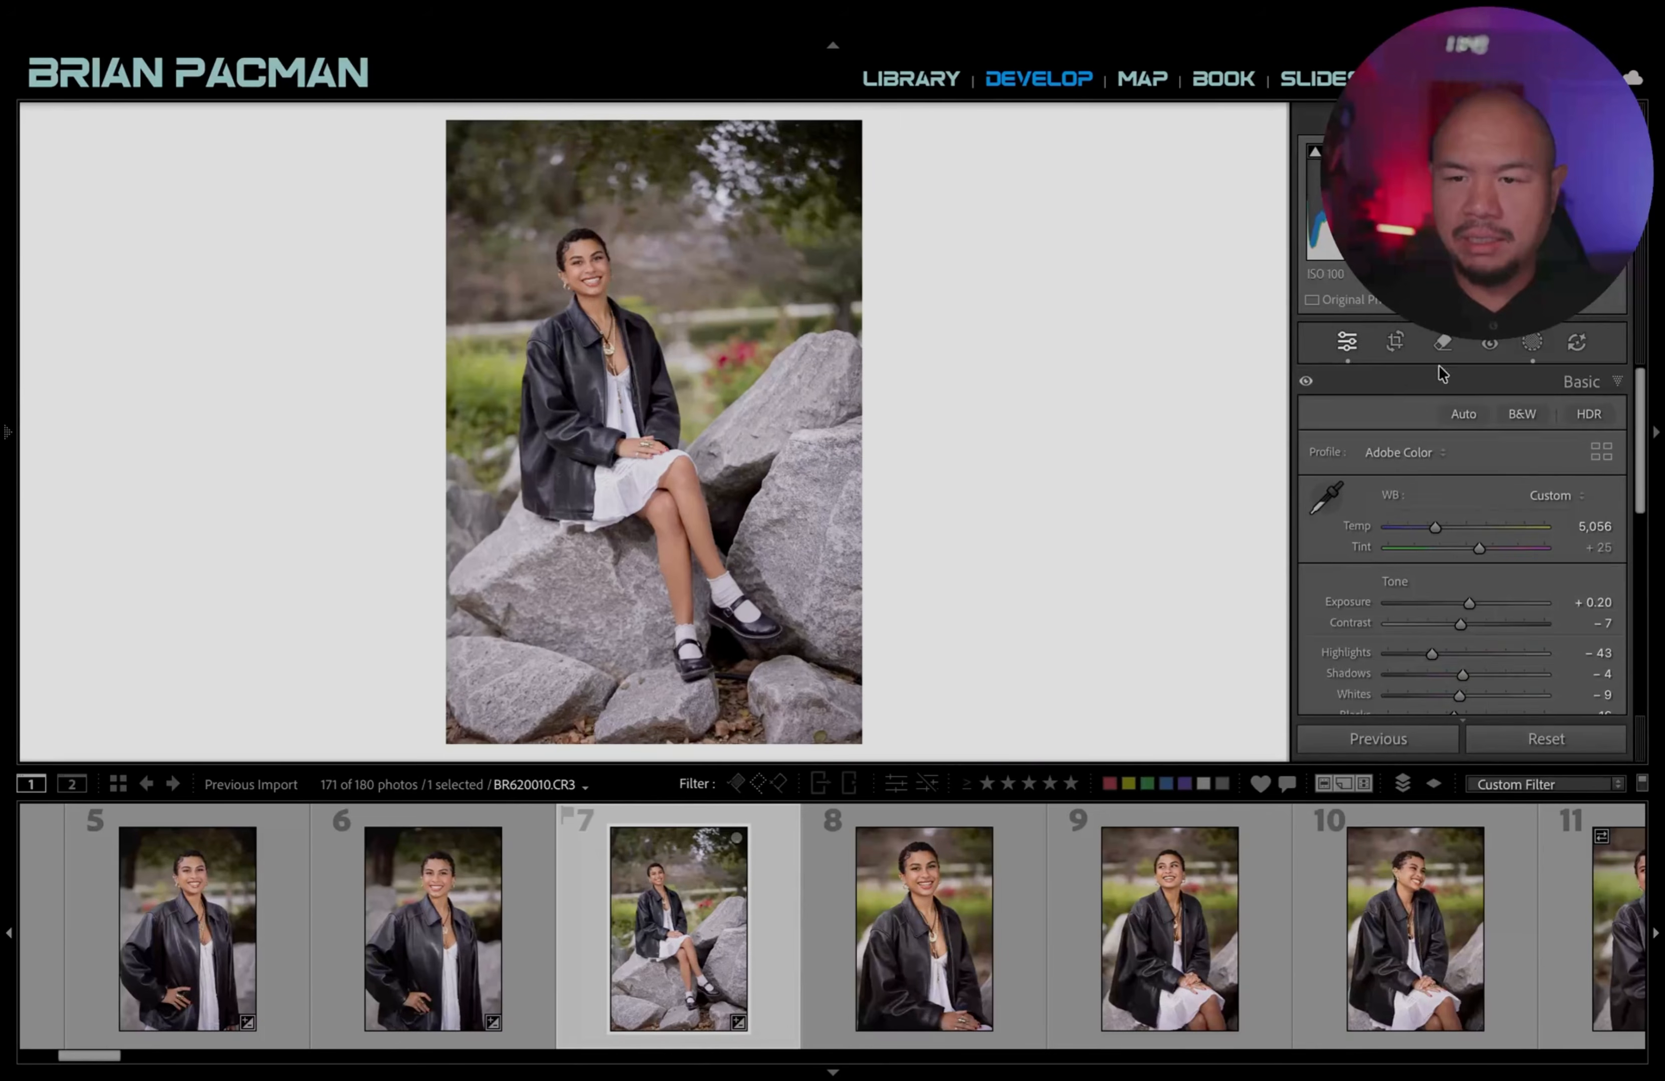
scroll(1480, 640, down, 1)
scroll(1480, 640, down, 1)
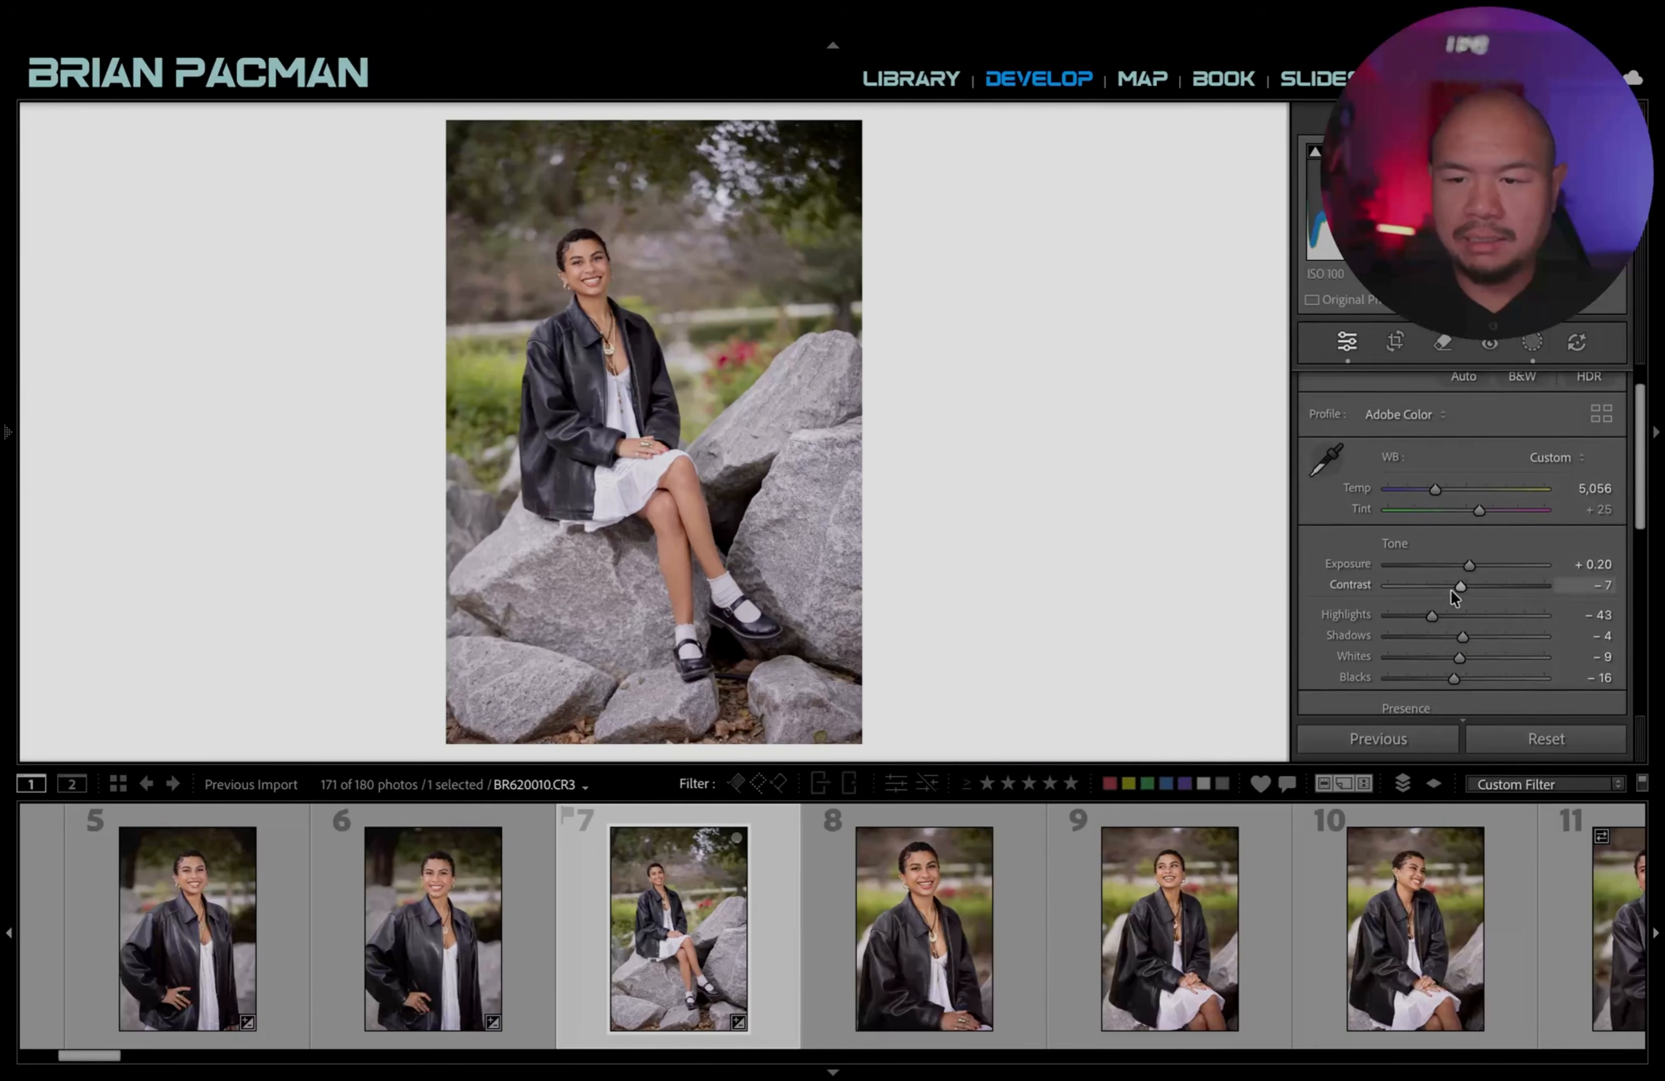
scroll(757, 993, down, 2)
scroll(757, 990, down, 1)
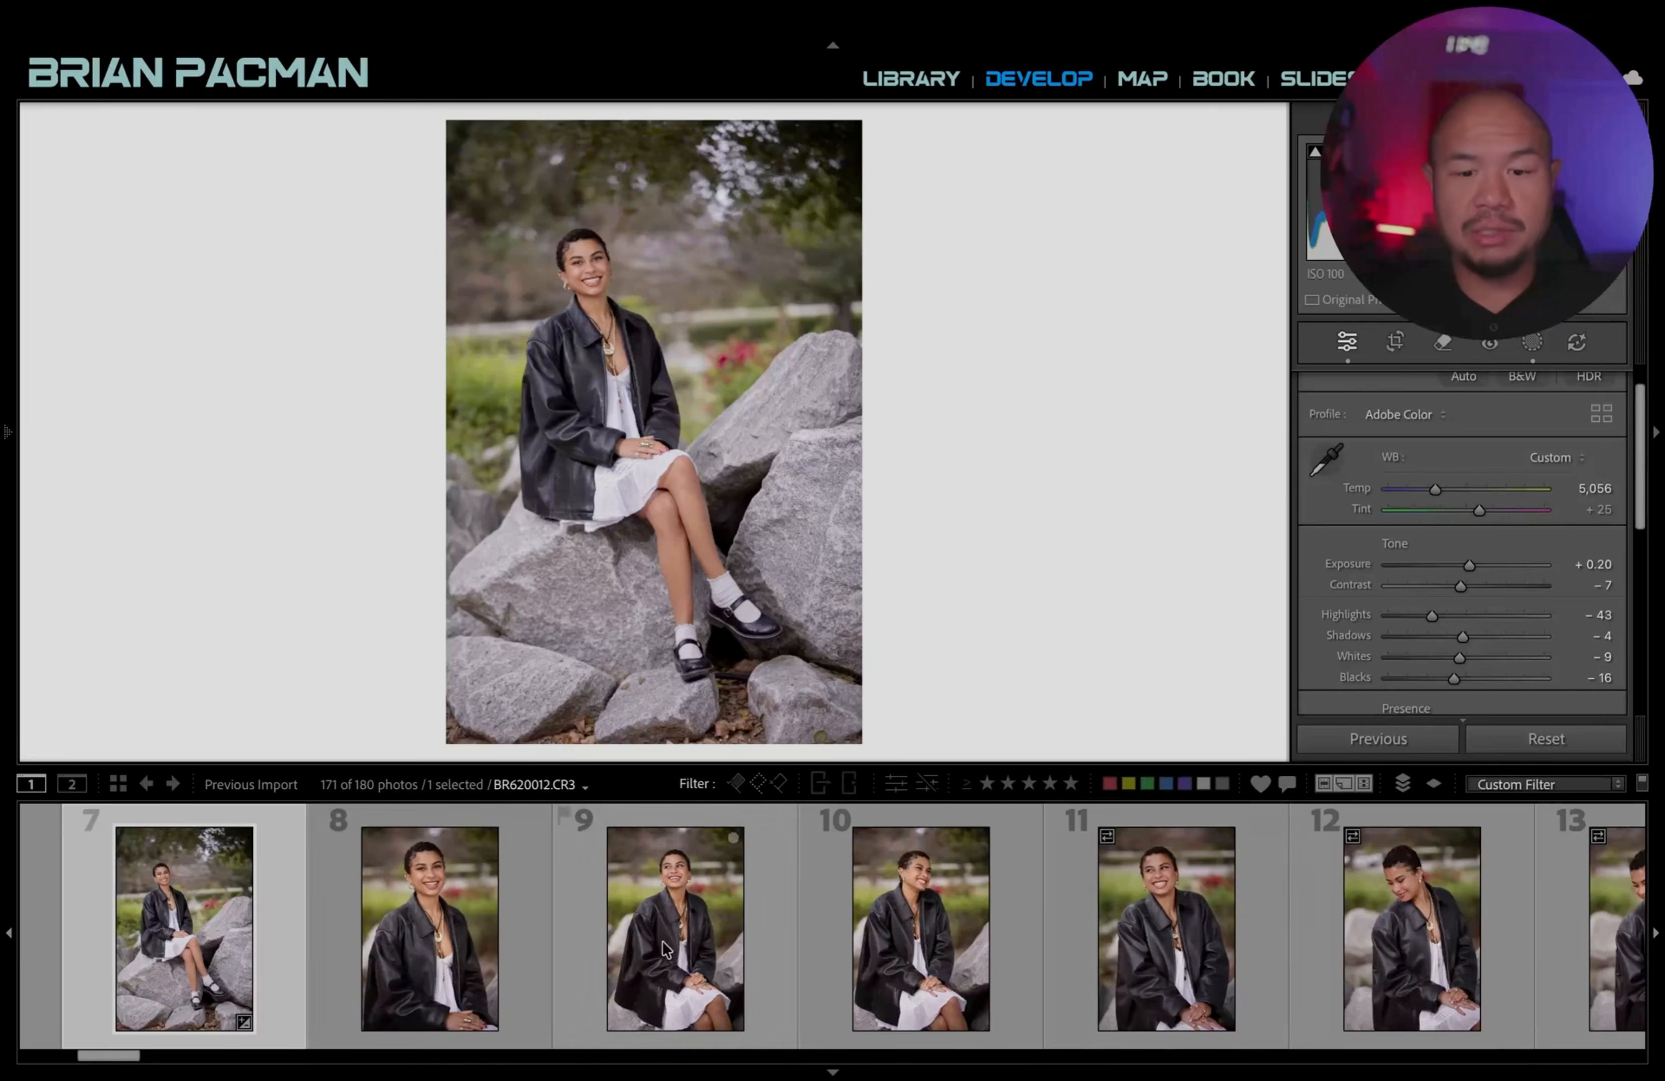
Select the seated portraits from the seventh through the sixteenth, keeping the seventh as the source photo.
scroll(1047, 948, down, 7)
scroll(1152, 946, up, 13)
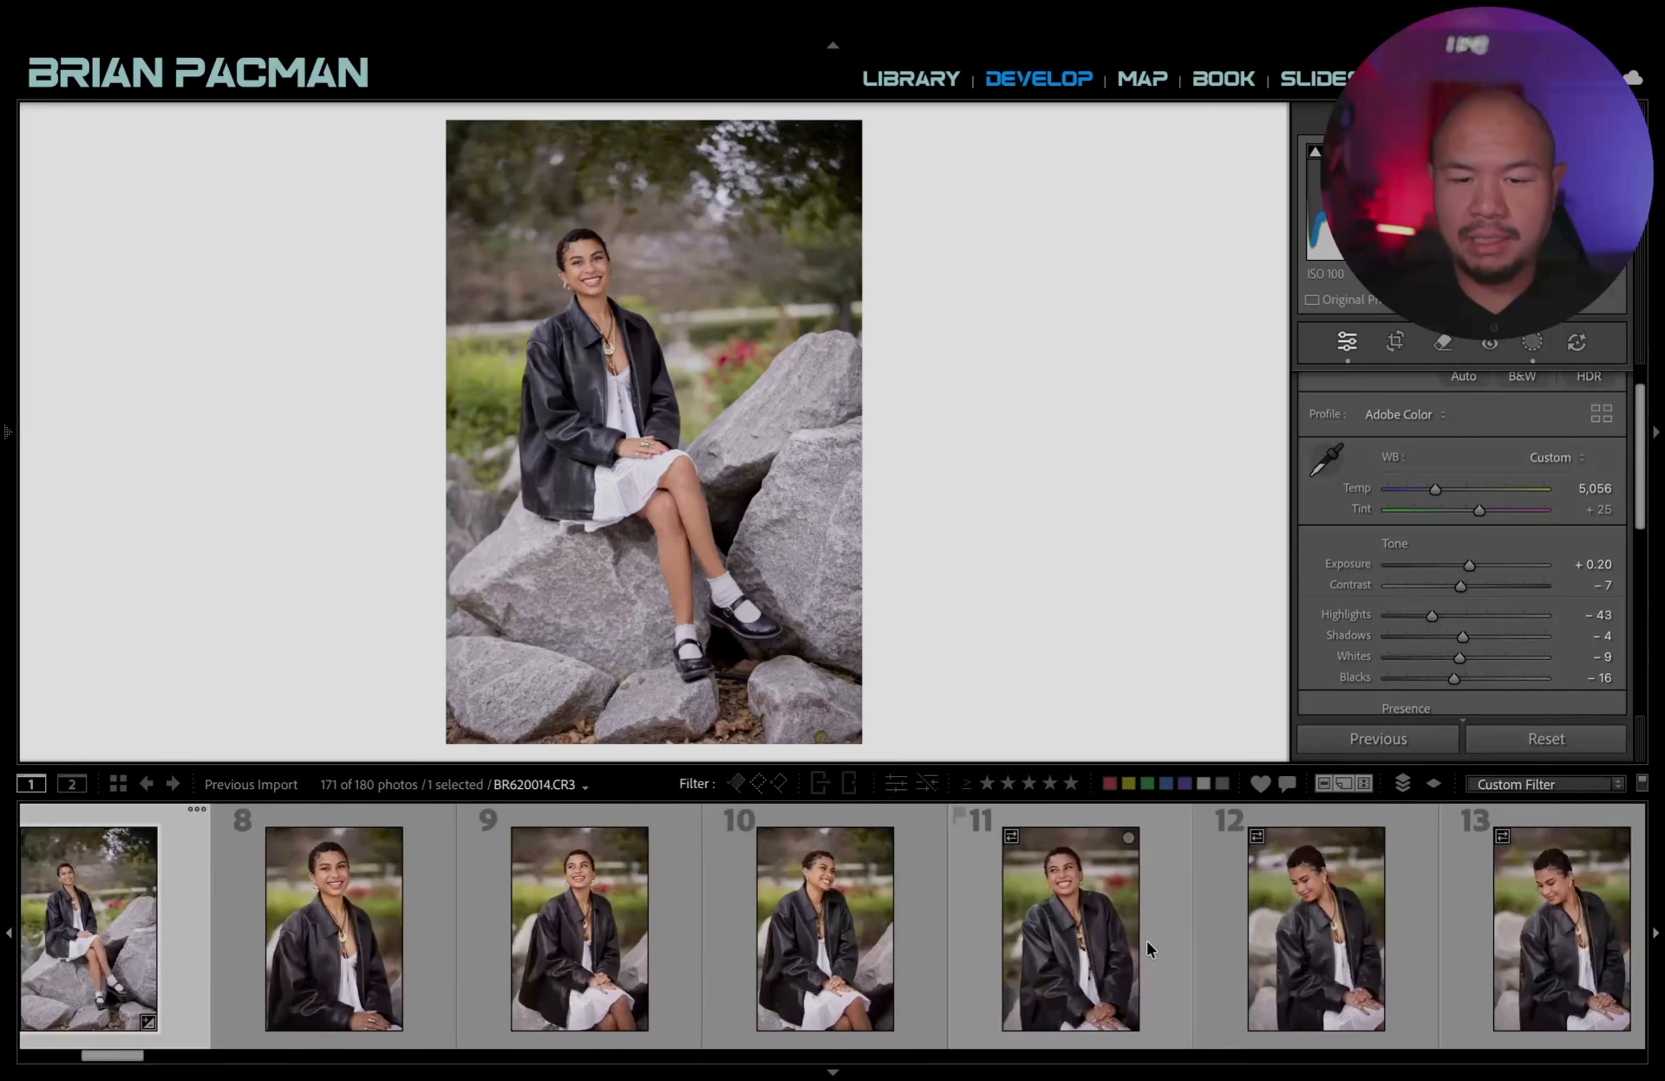
scroll(840, 953, down, 4)
scroll(838, 949, down, 7)
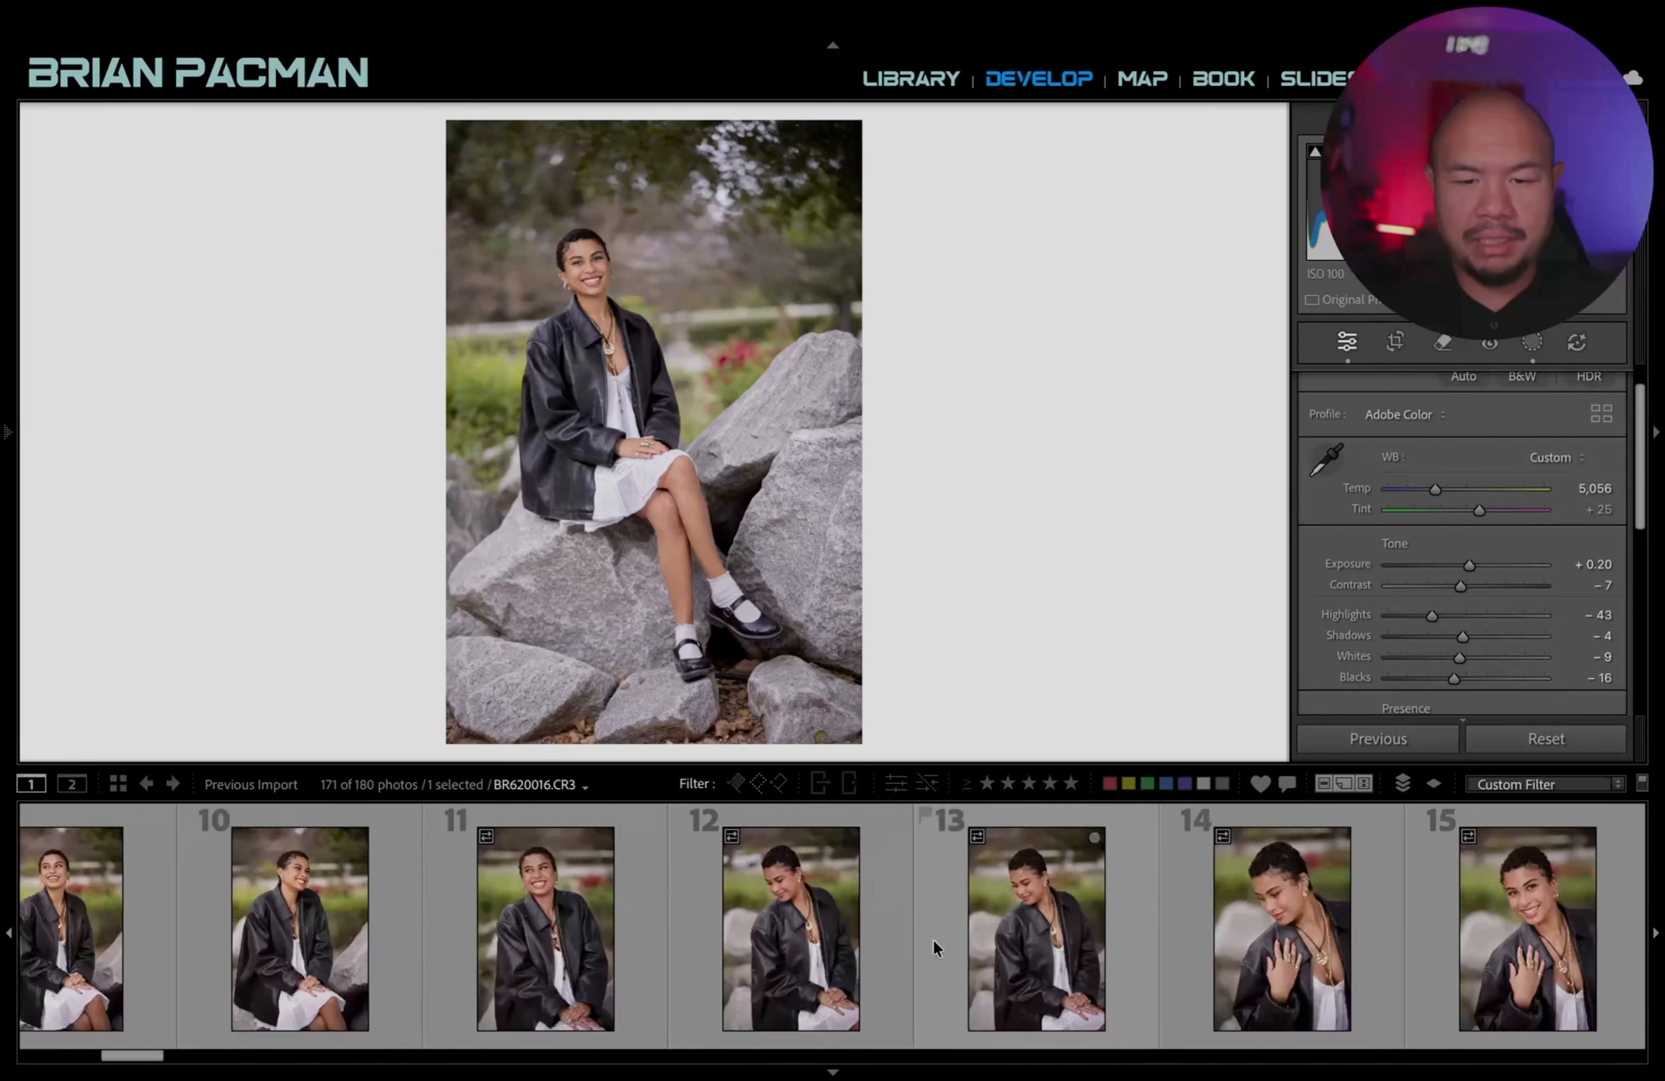
shift+click(1039, 937)
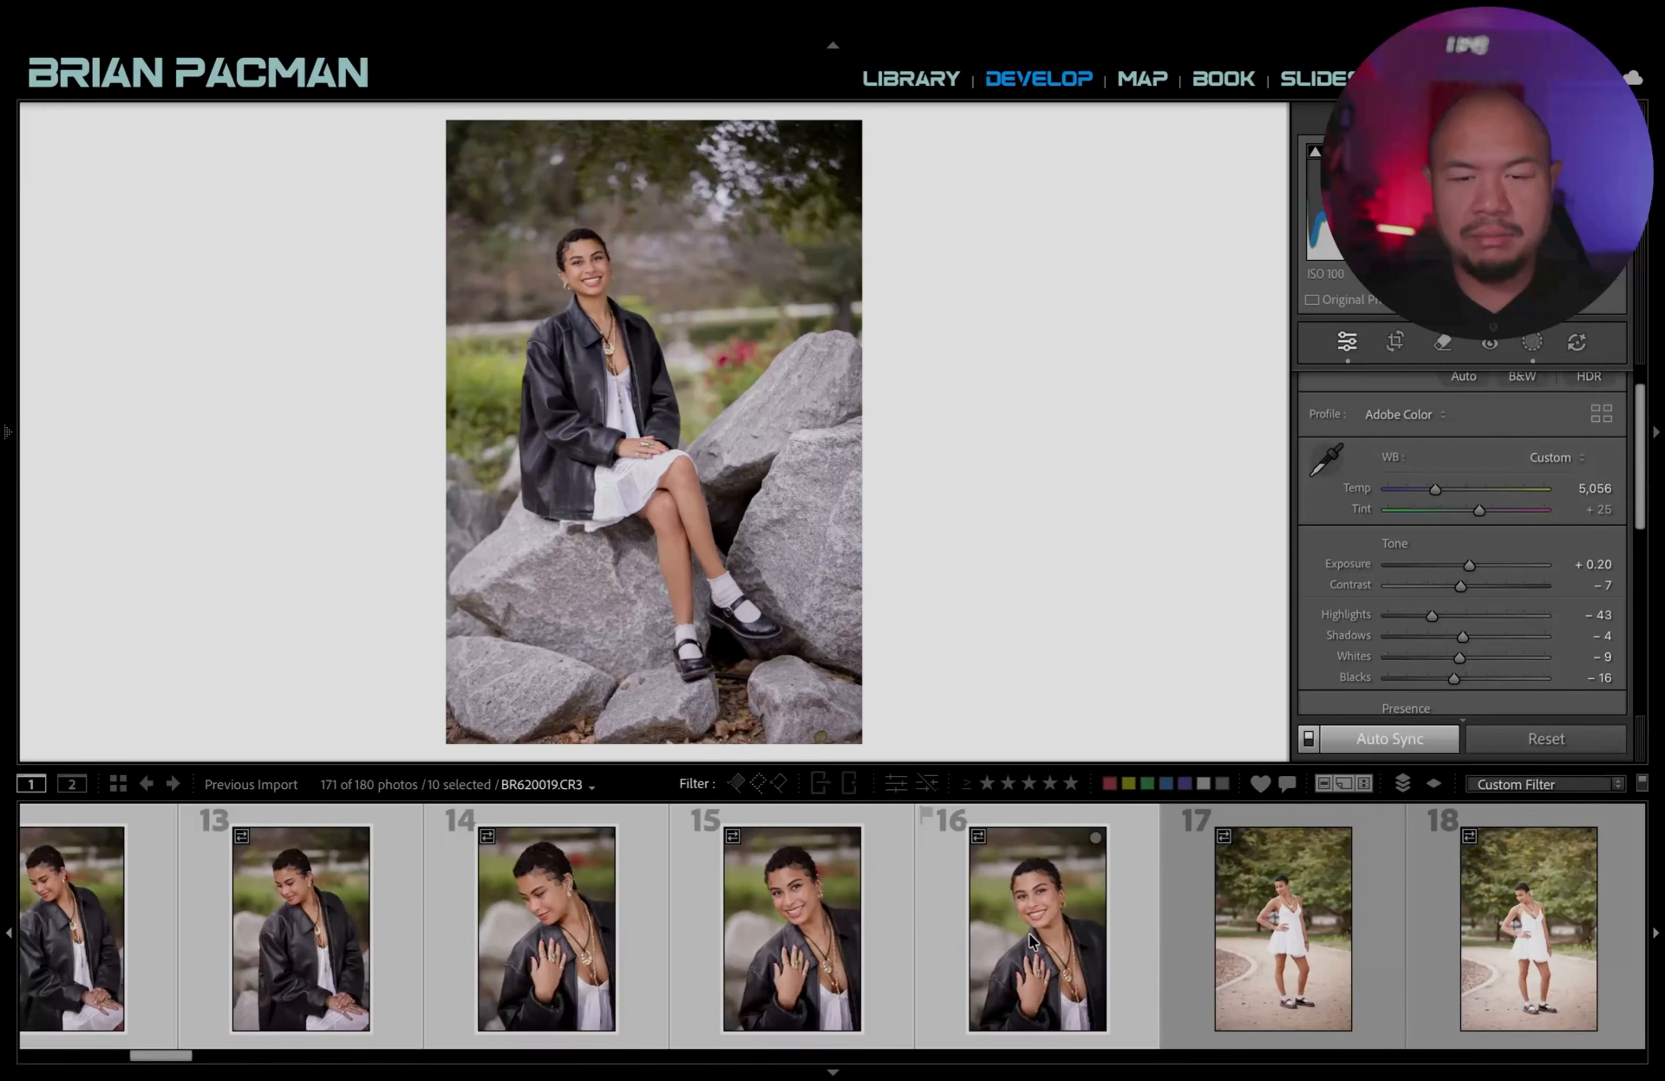
scroll(1298, 860, up, 6)
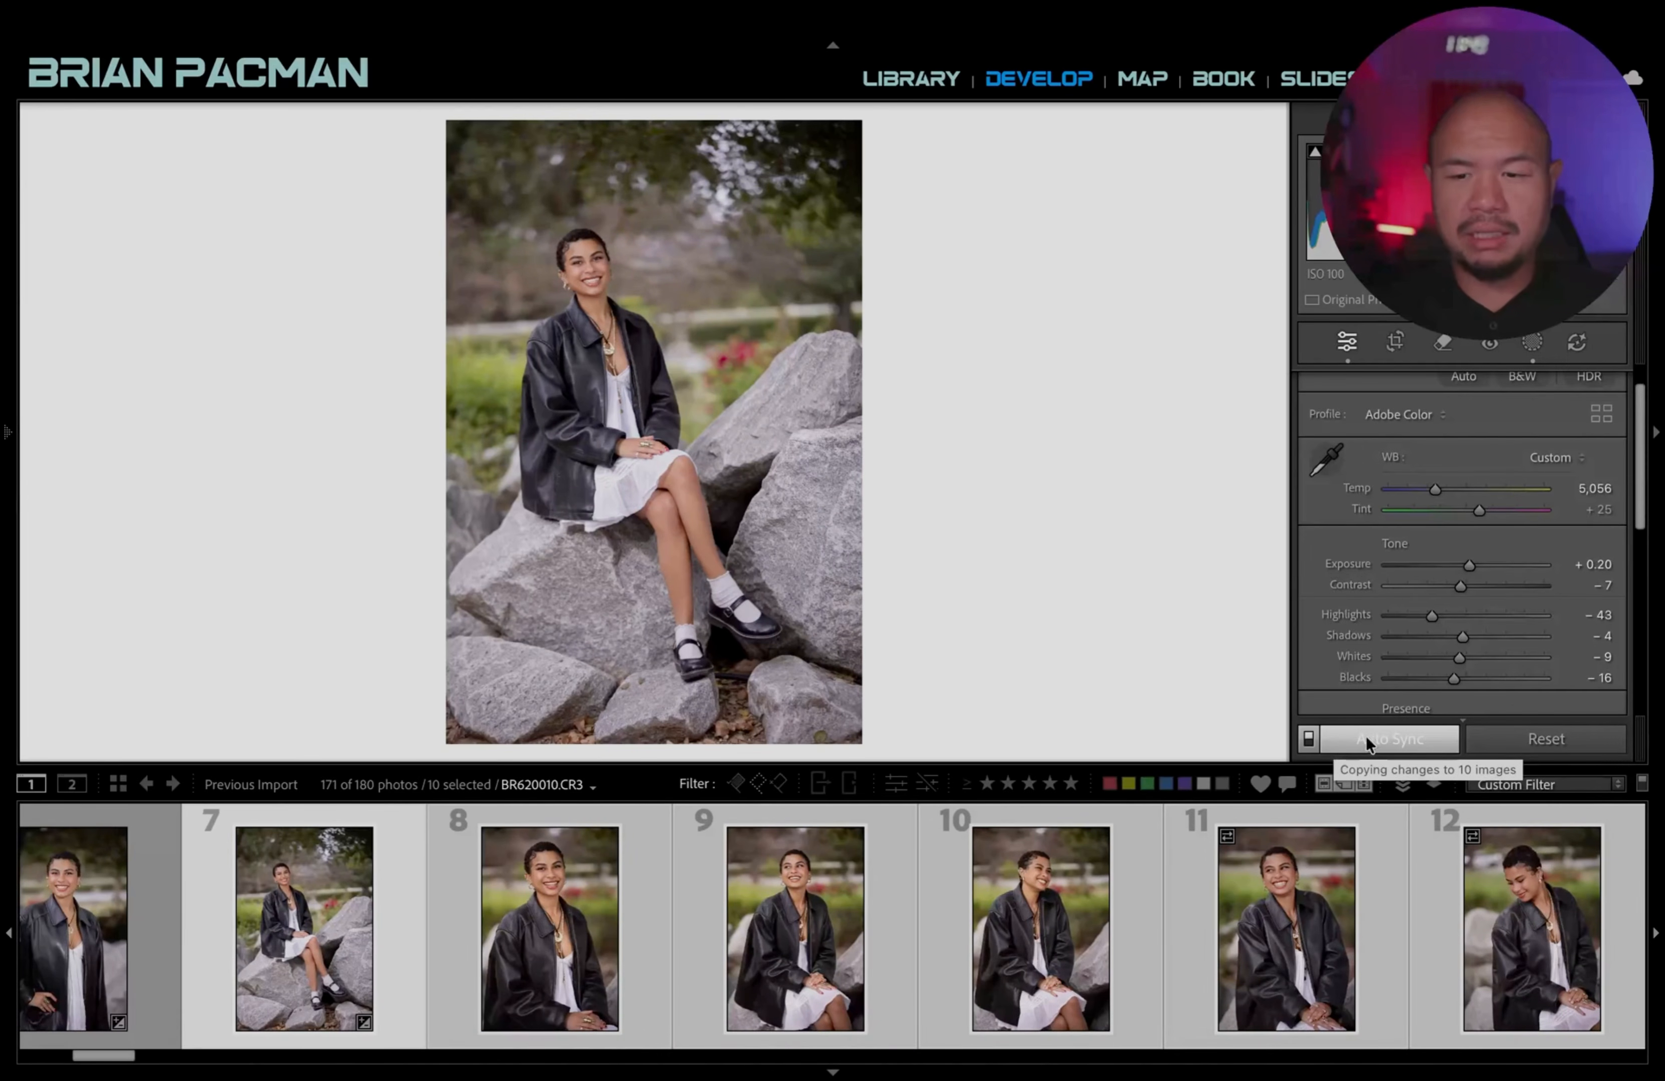
Synchronize the seventh portrait's settings to the selected photos, leaving out Mask 2 and including Mask 1 and all Remove options.
click(1309, 740)
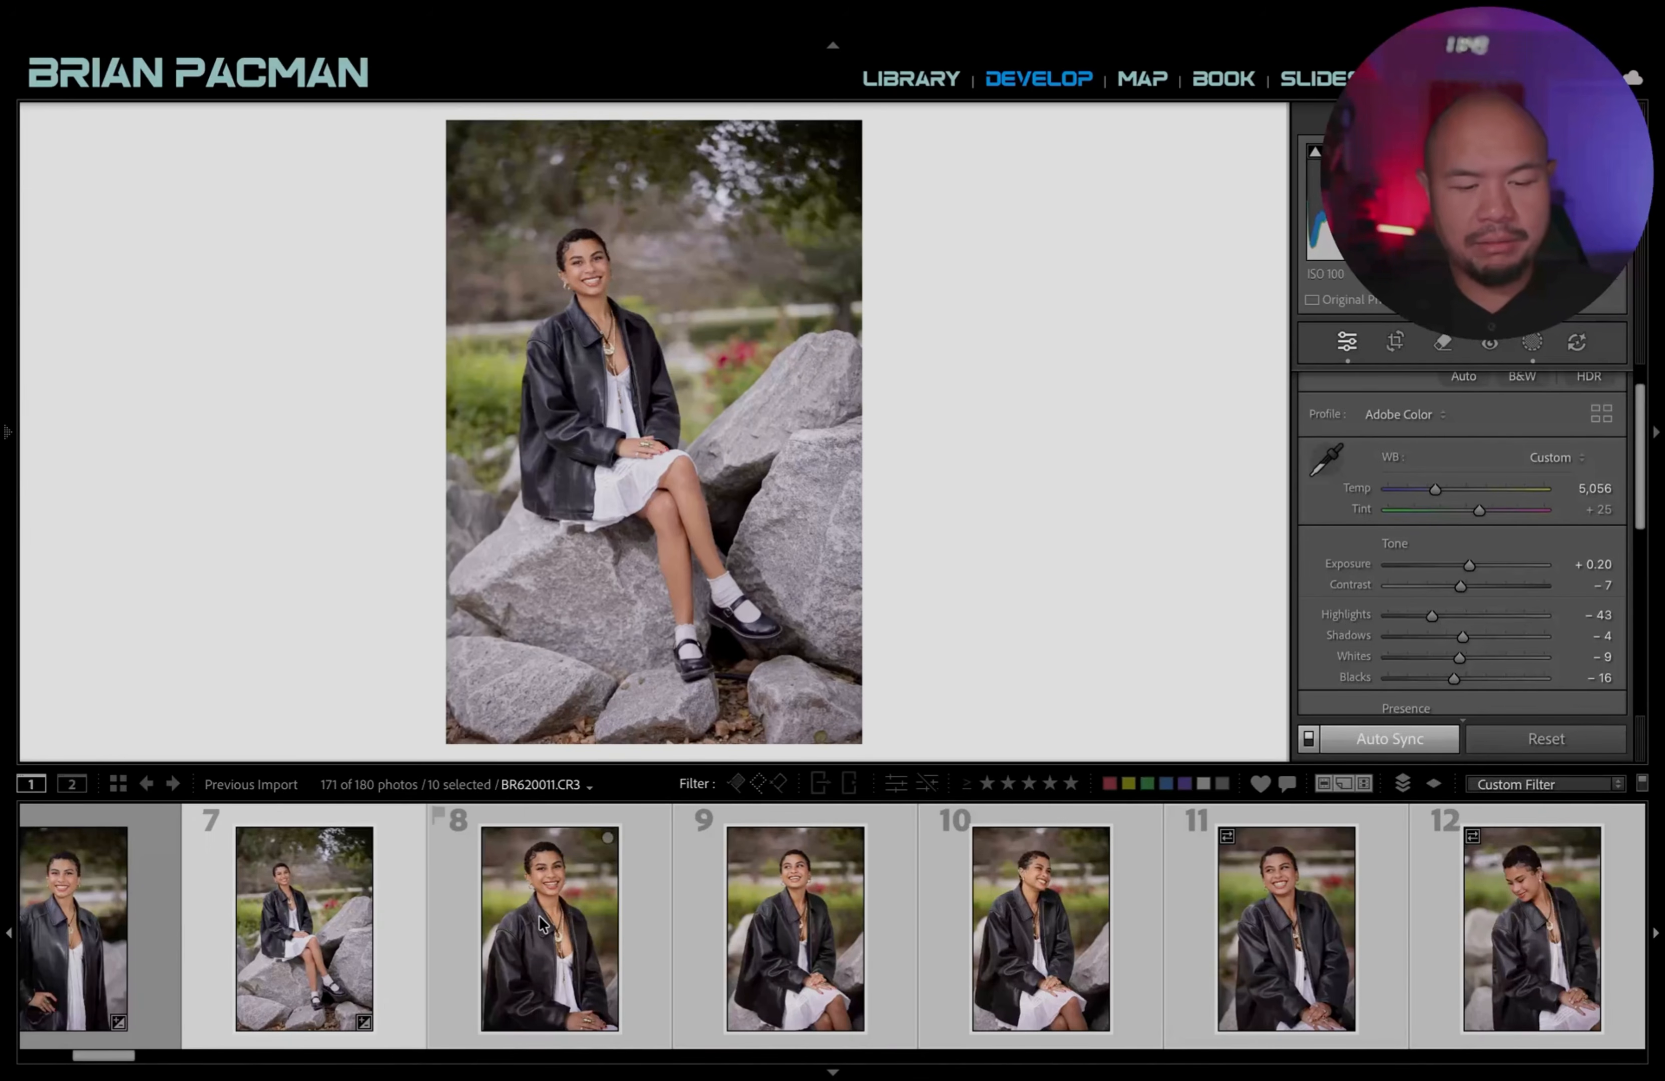
key(super+shift+s)
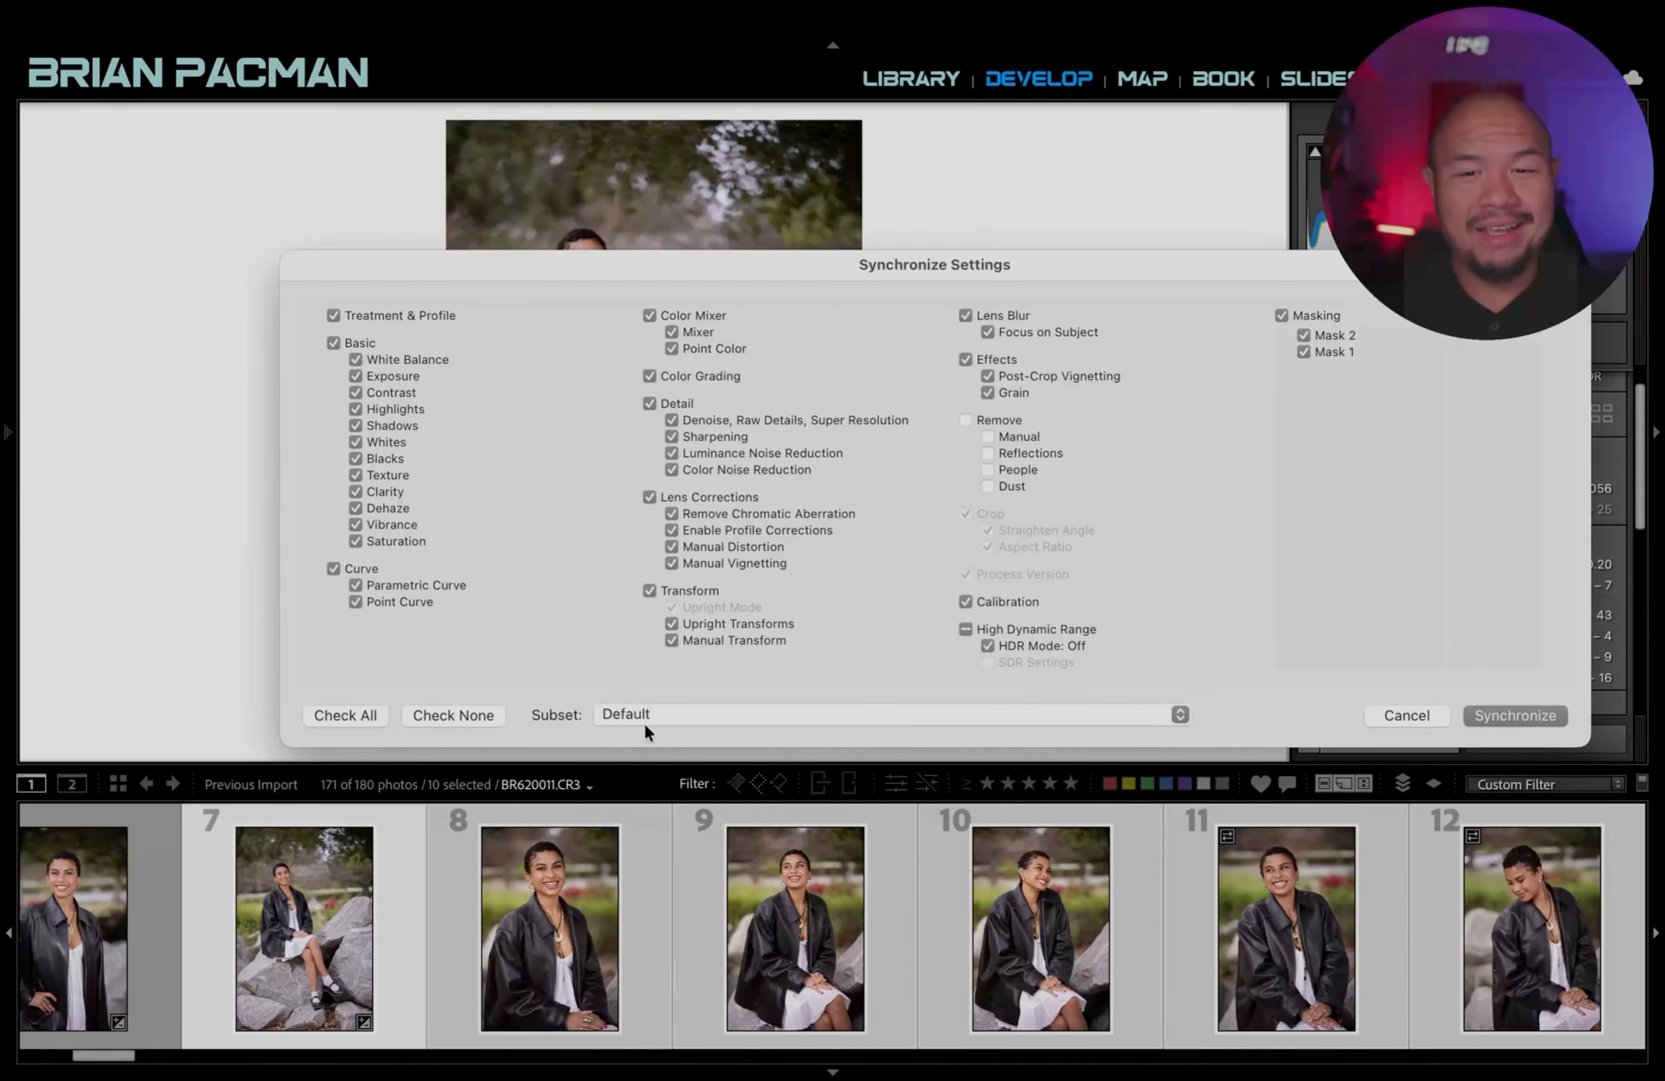
click(1303, 336)
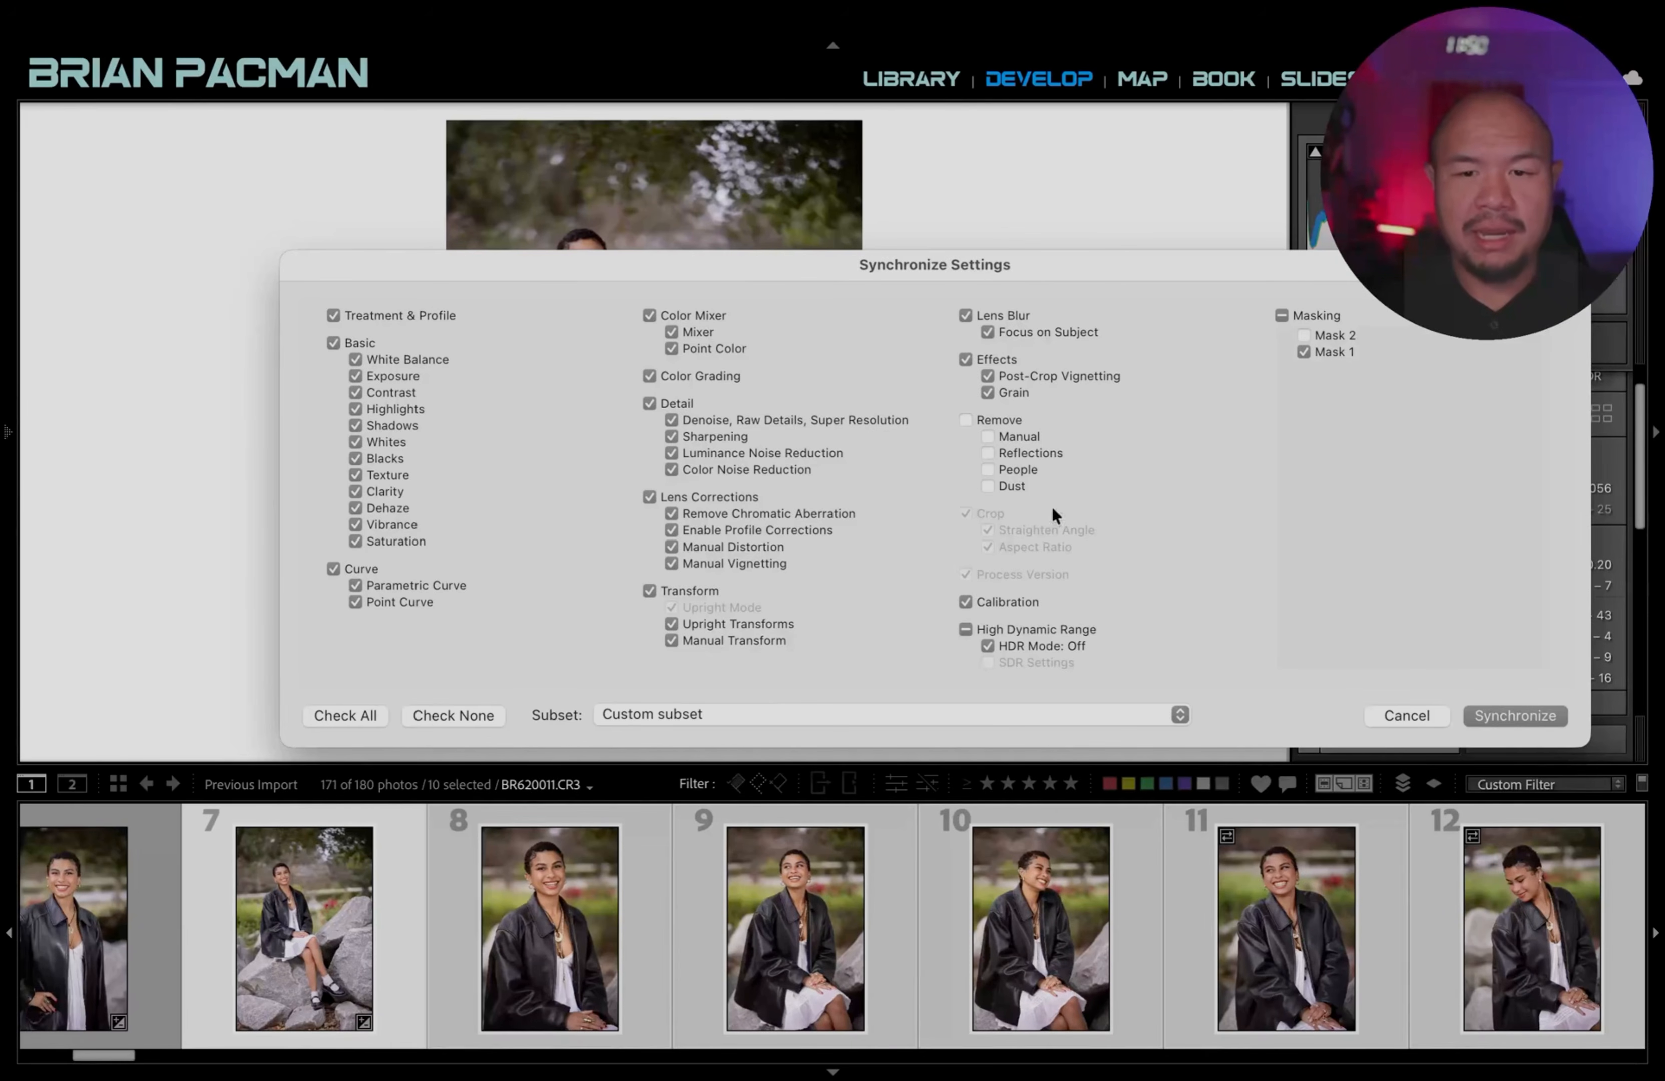
click(982, 420)
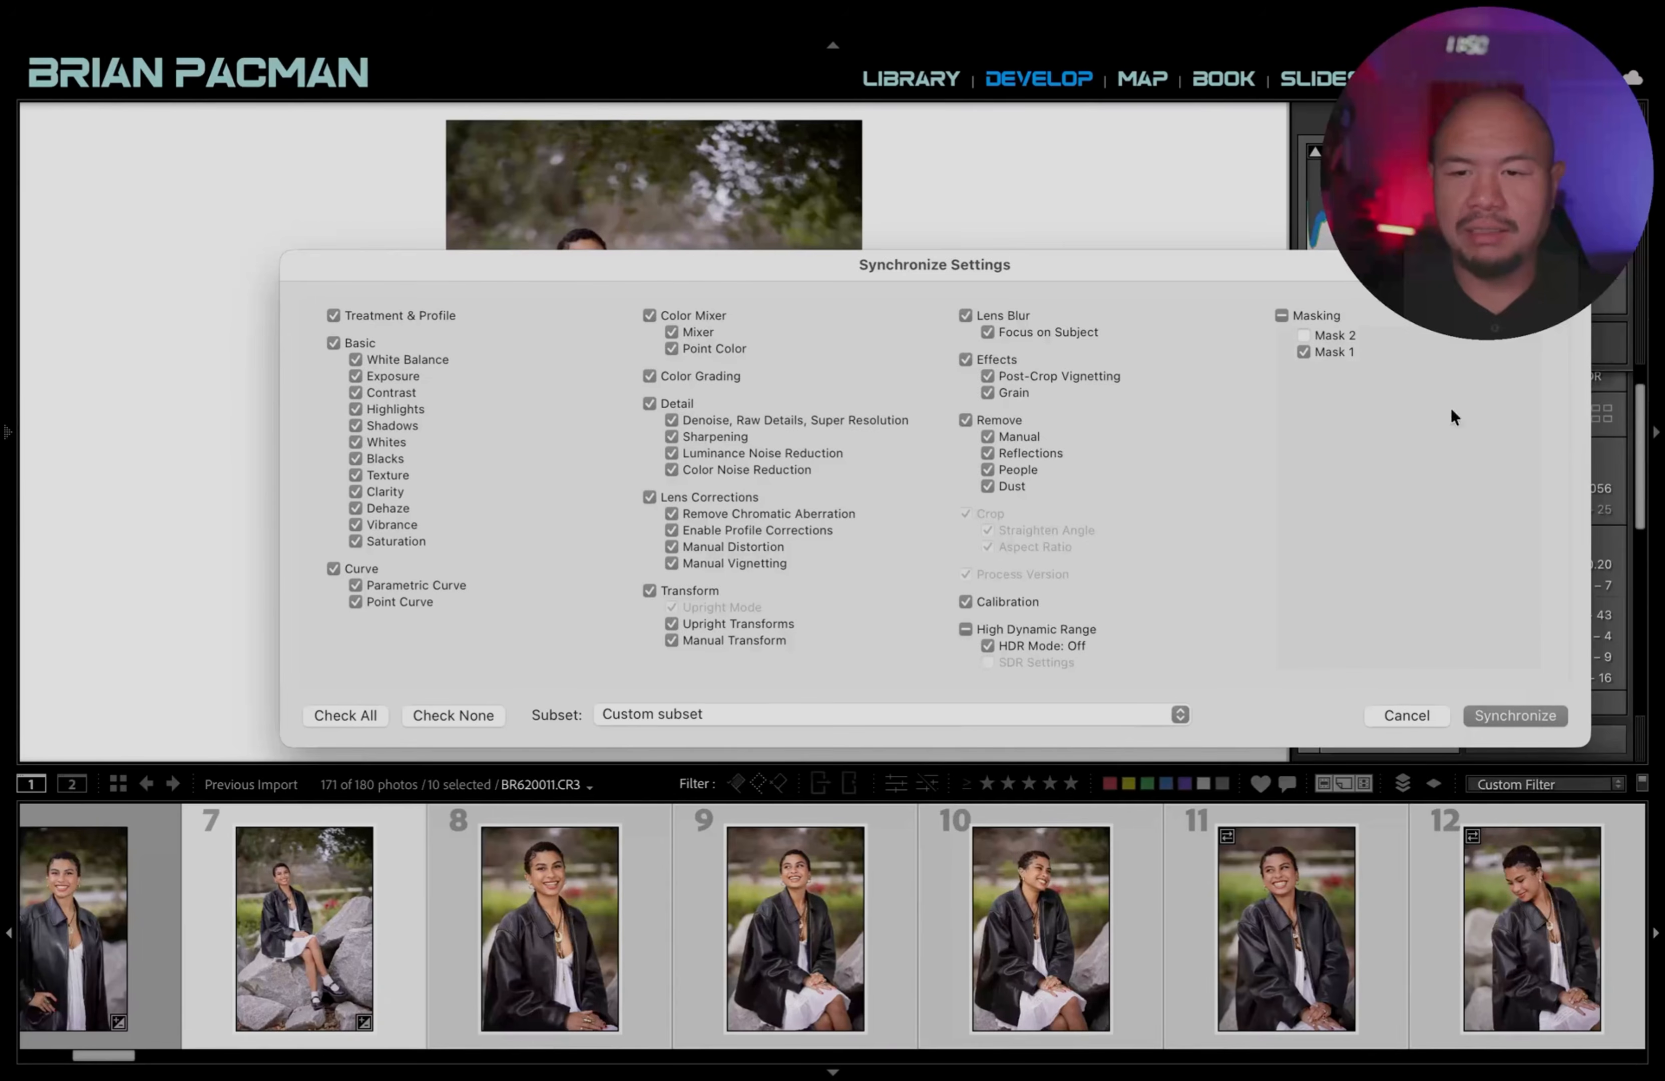
click(1525, 714)
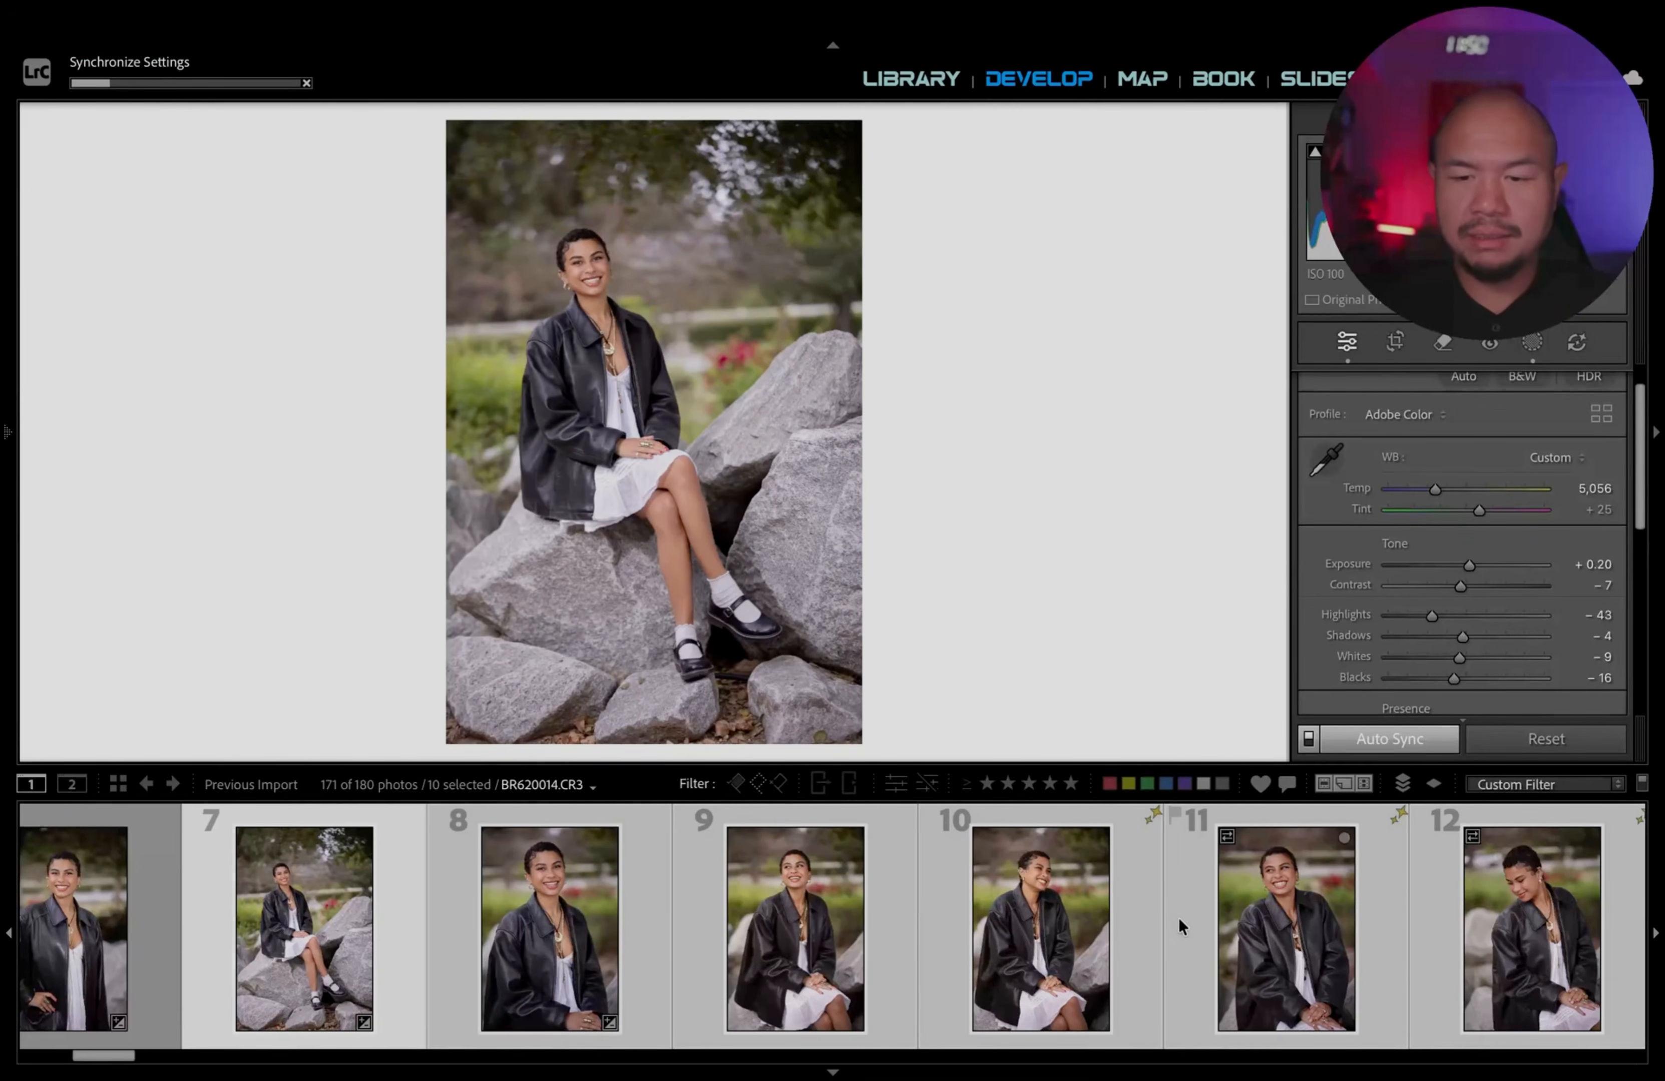
Clear the selection and raise the eighth portrait's exposure to +0.30.
key(super+d)
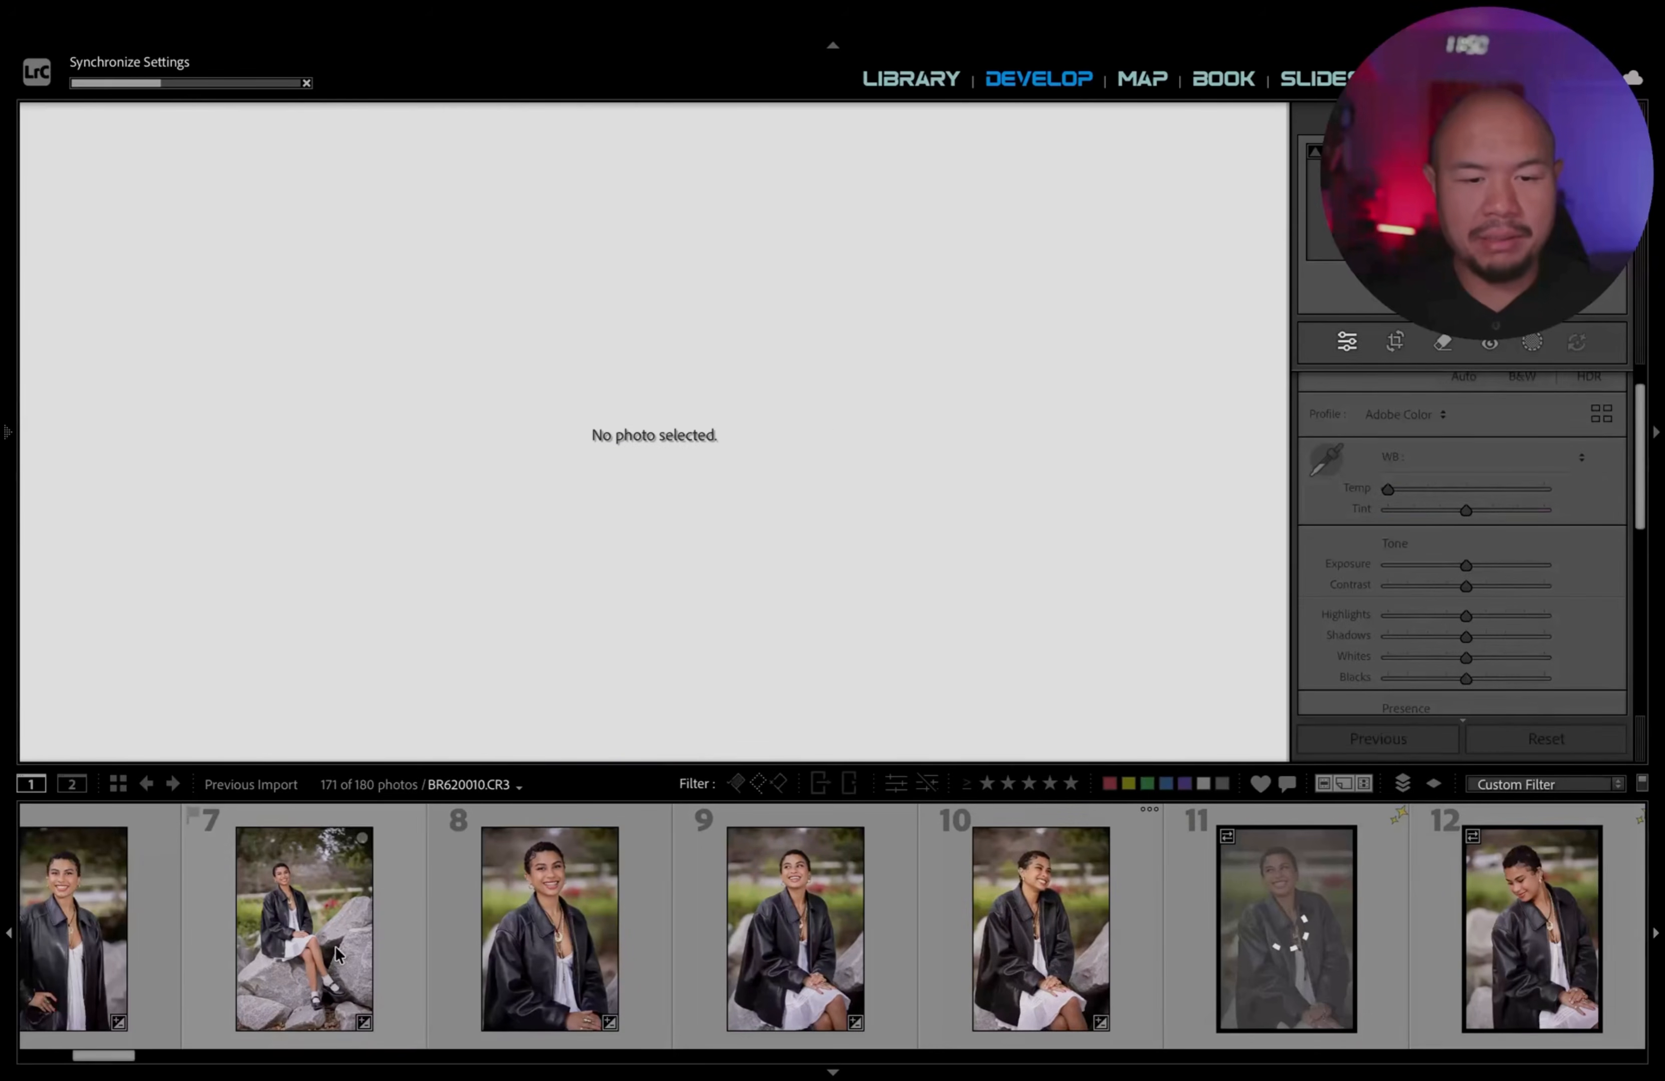
click(334, 945)
click(514, 948)
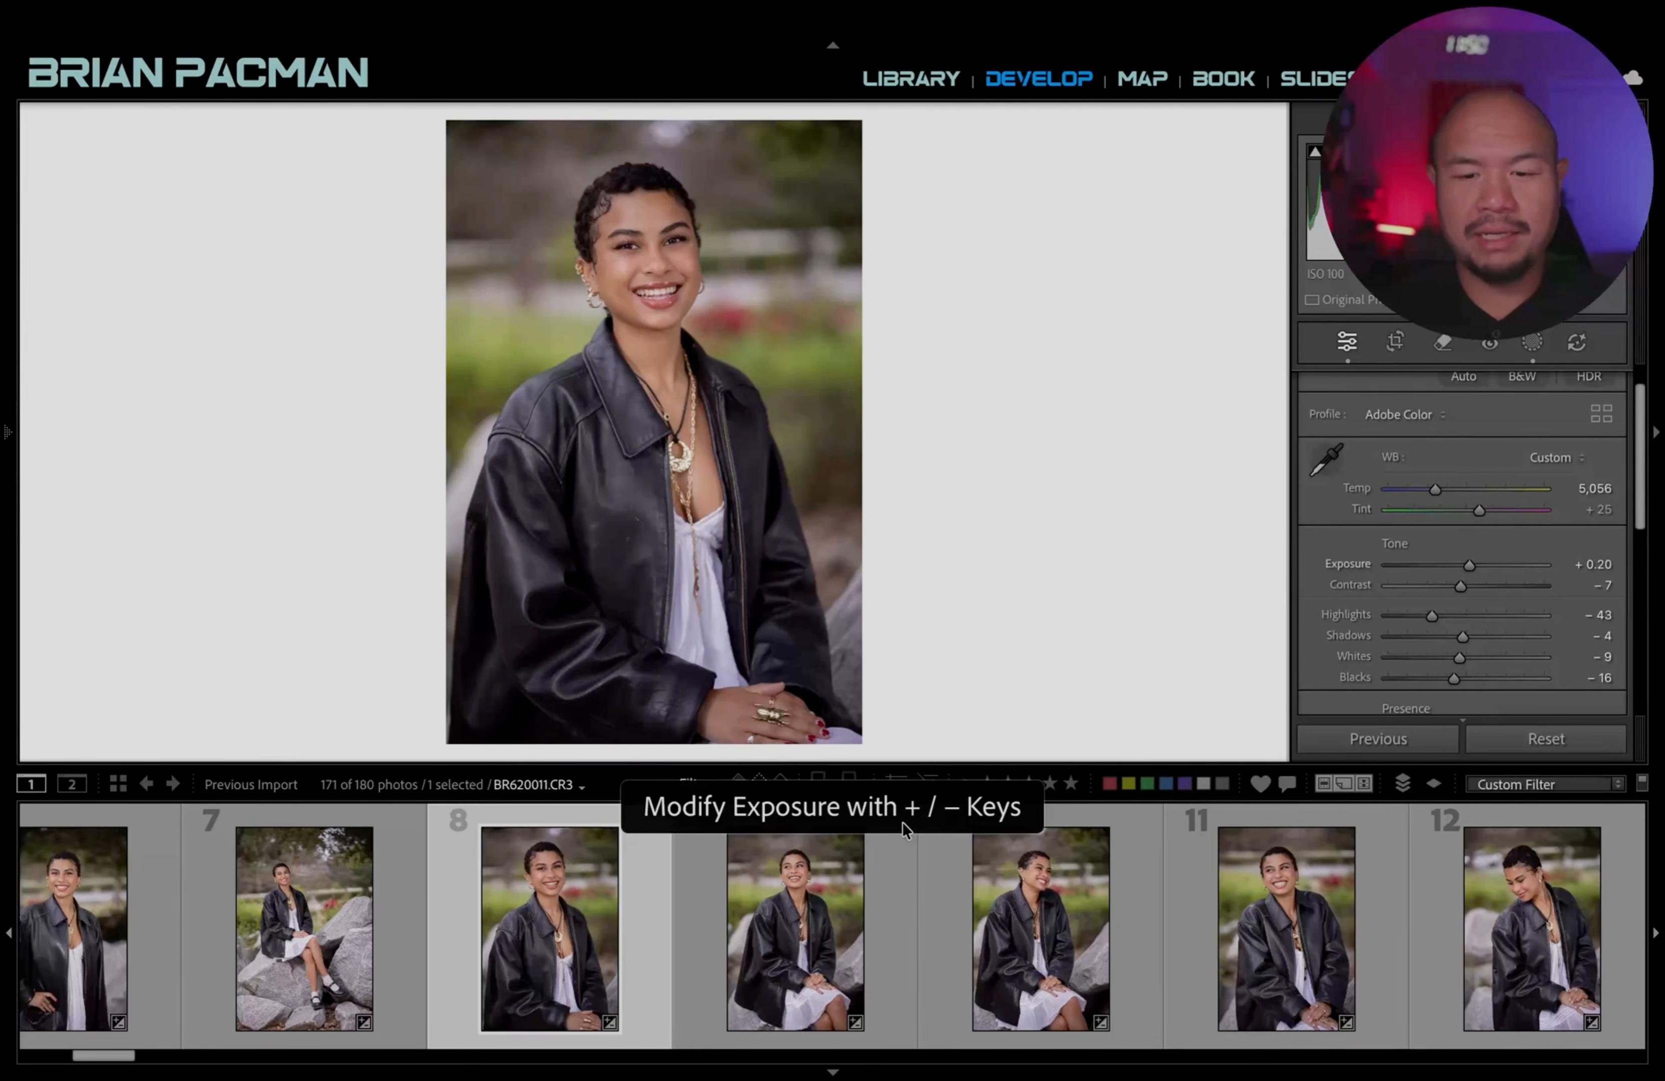
key(plus)
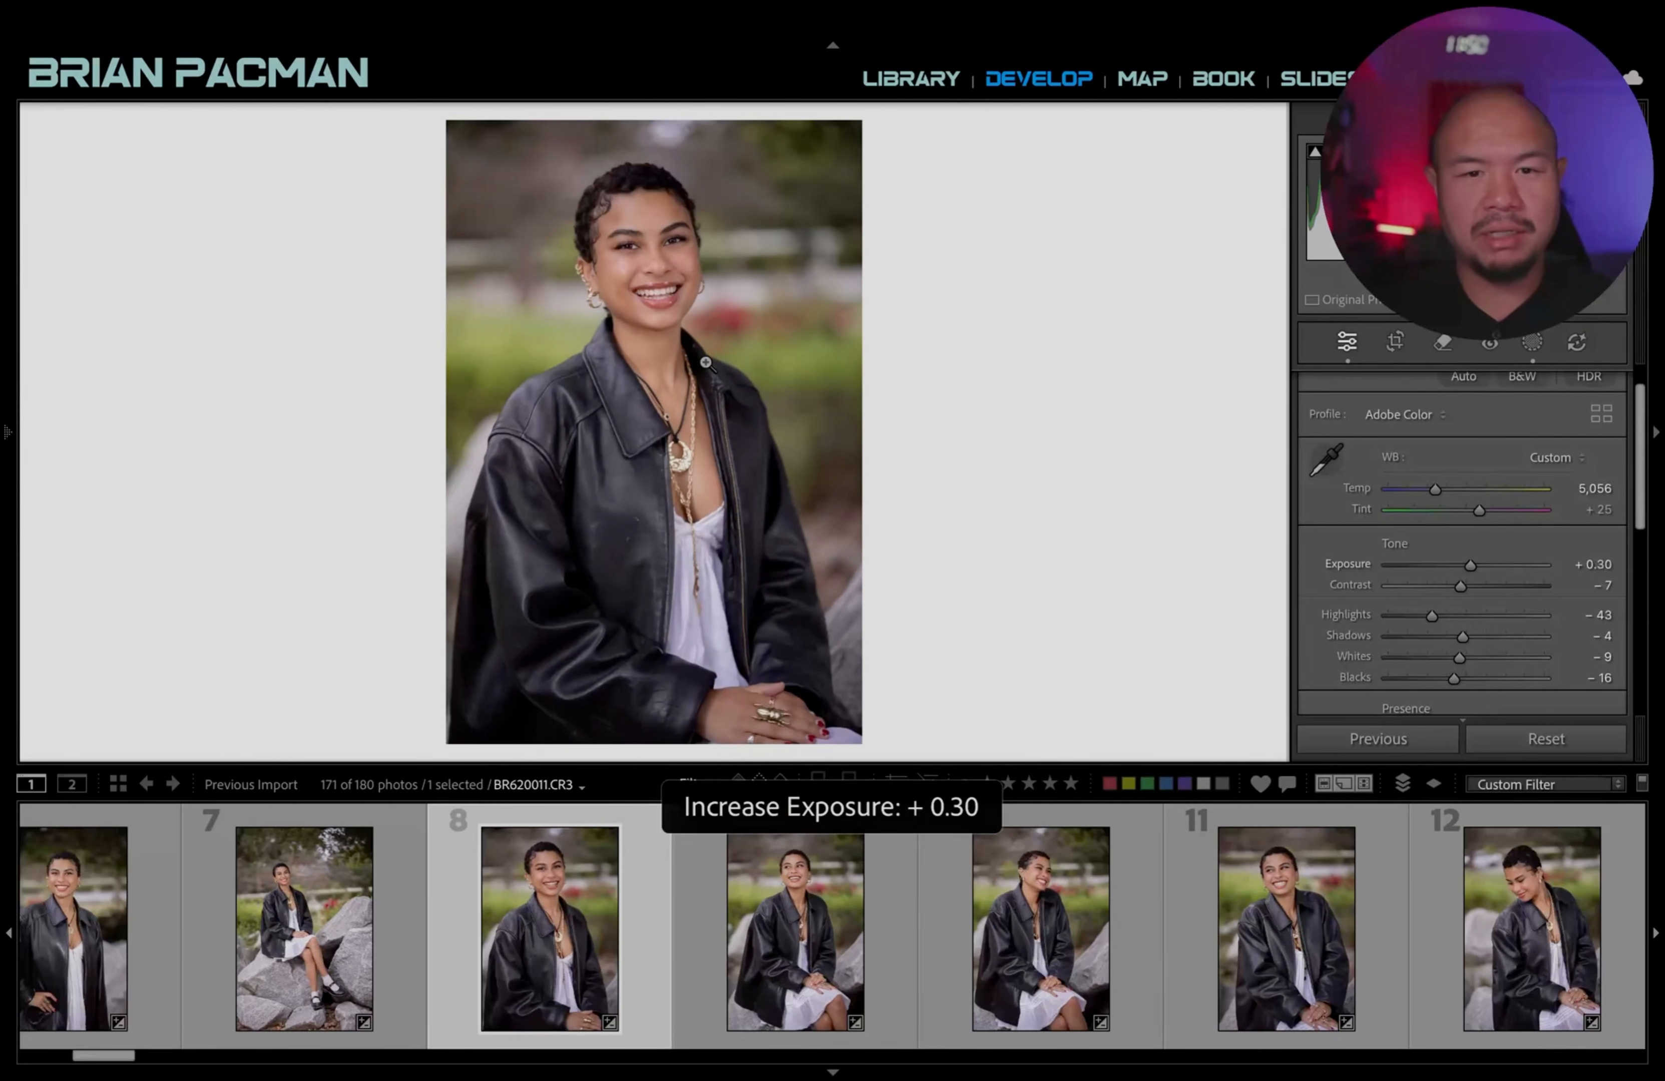
Set the eighth portrait's exposure to +0.50, checking its brightness against the seventh portrait.
key(plus)
key(plus)
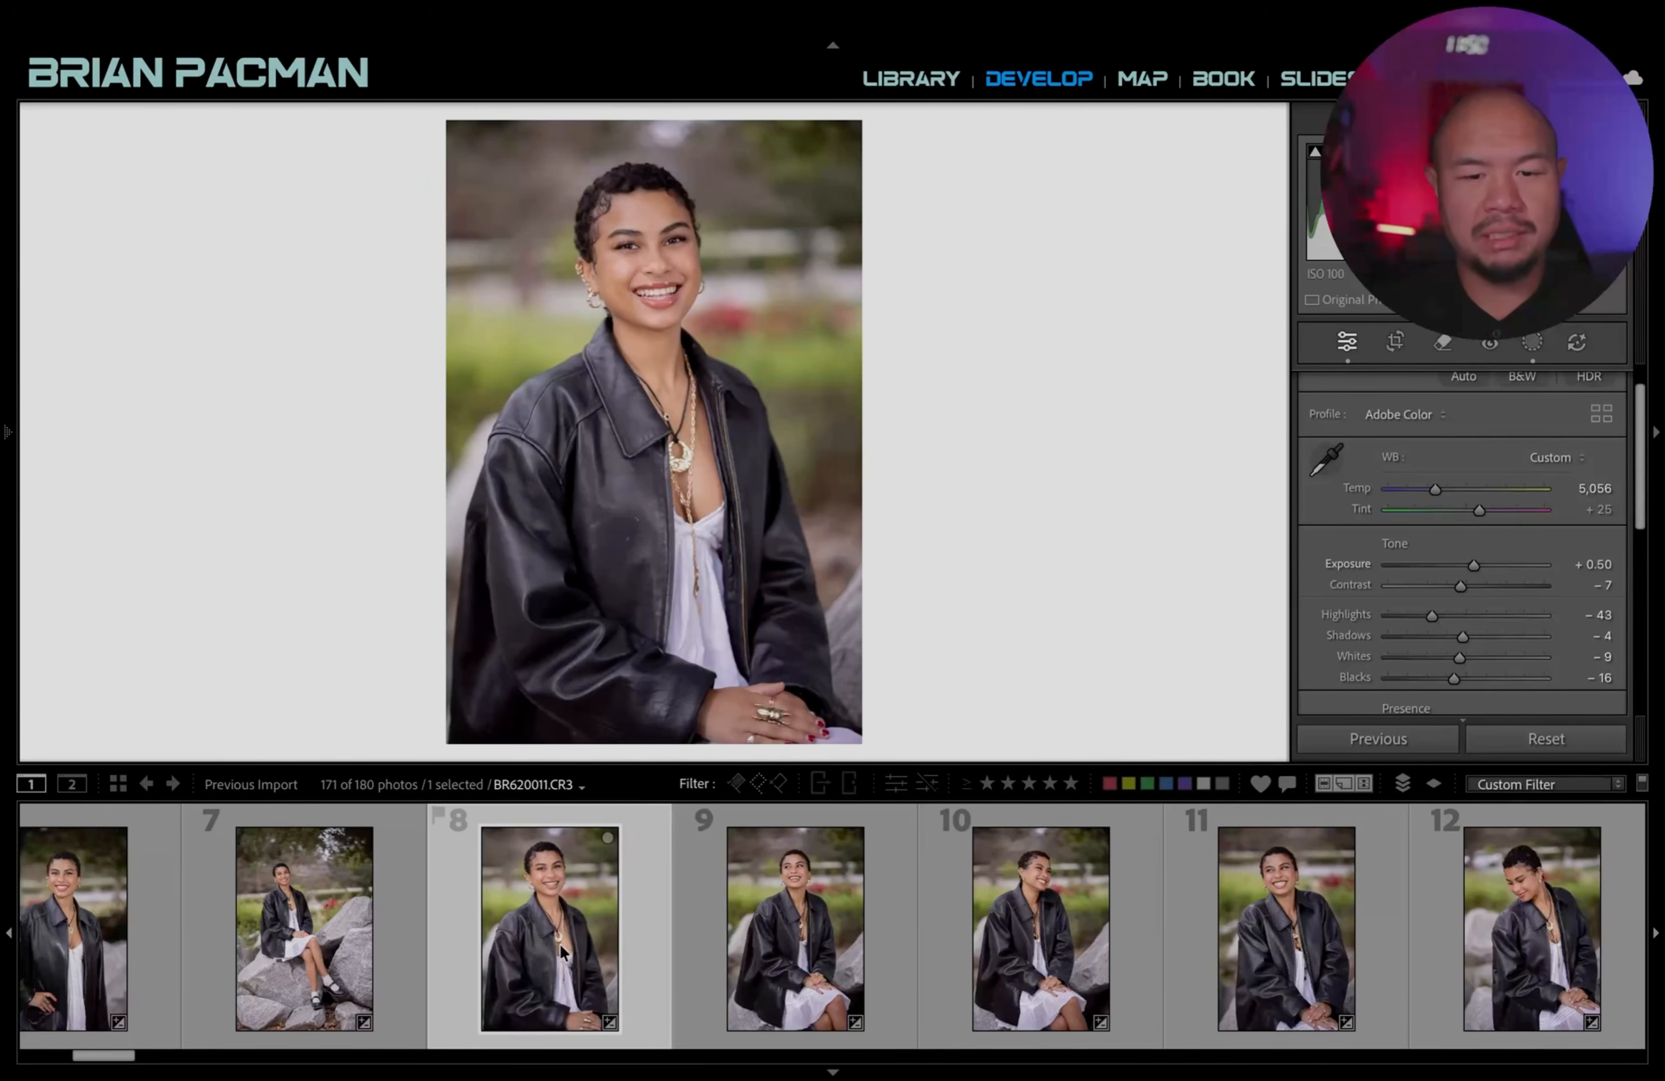
click(402, 959)
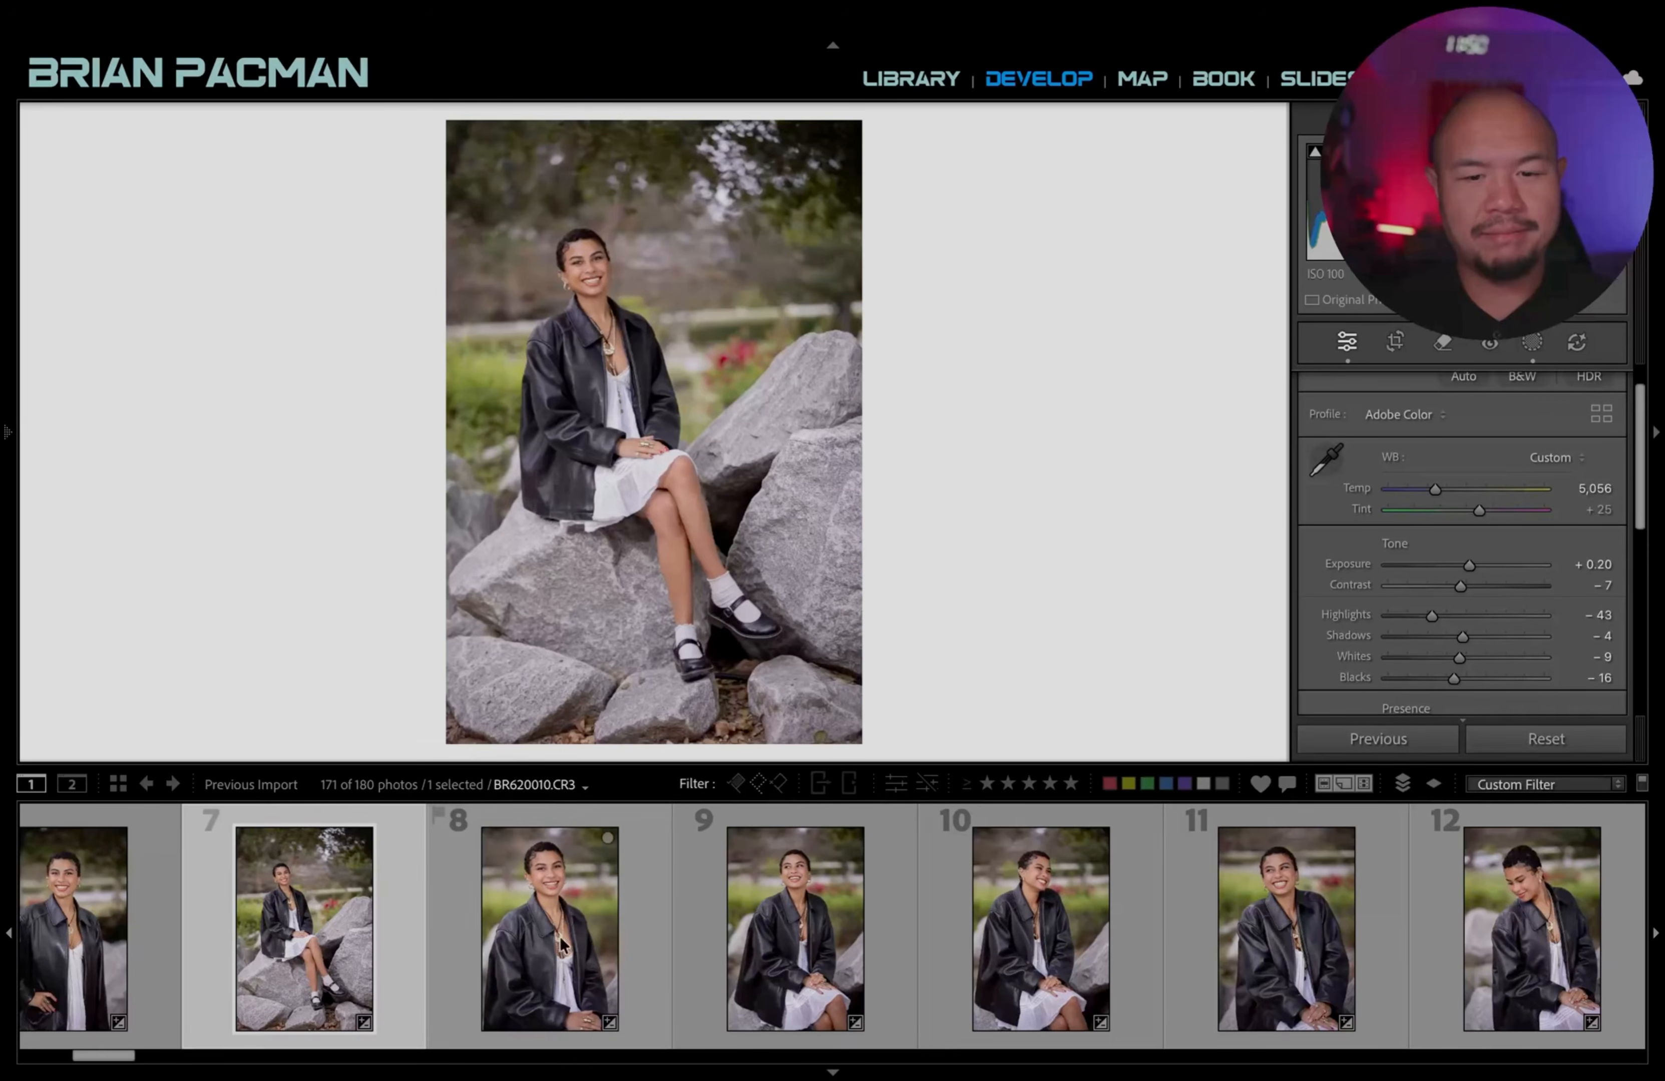
key(plus)
click(579, 953)
key(plus)
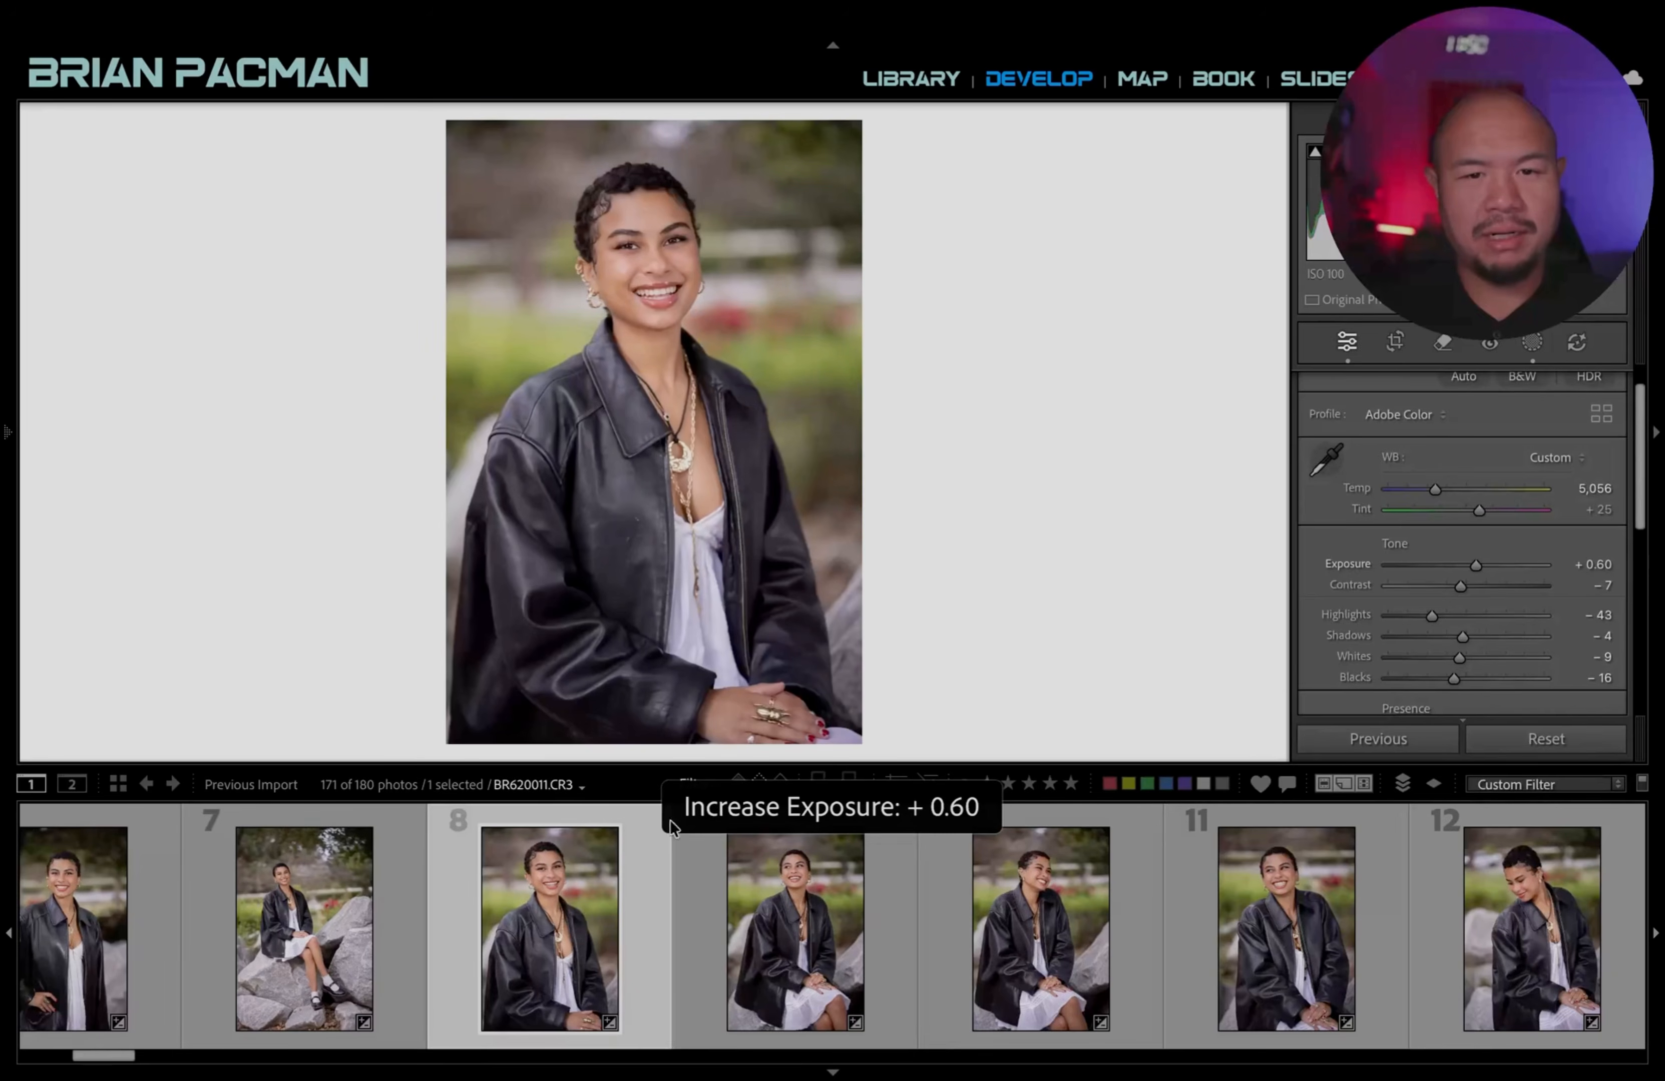
key(minus)
Raise the ninth portrait's exposure by one increment and the tenth portrait's by two.
click(748, 905)
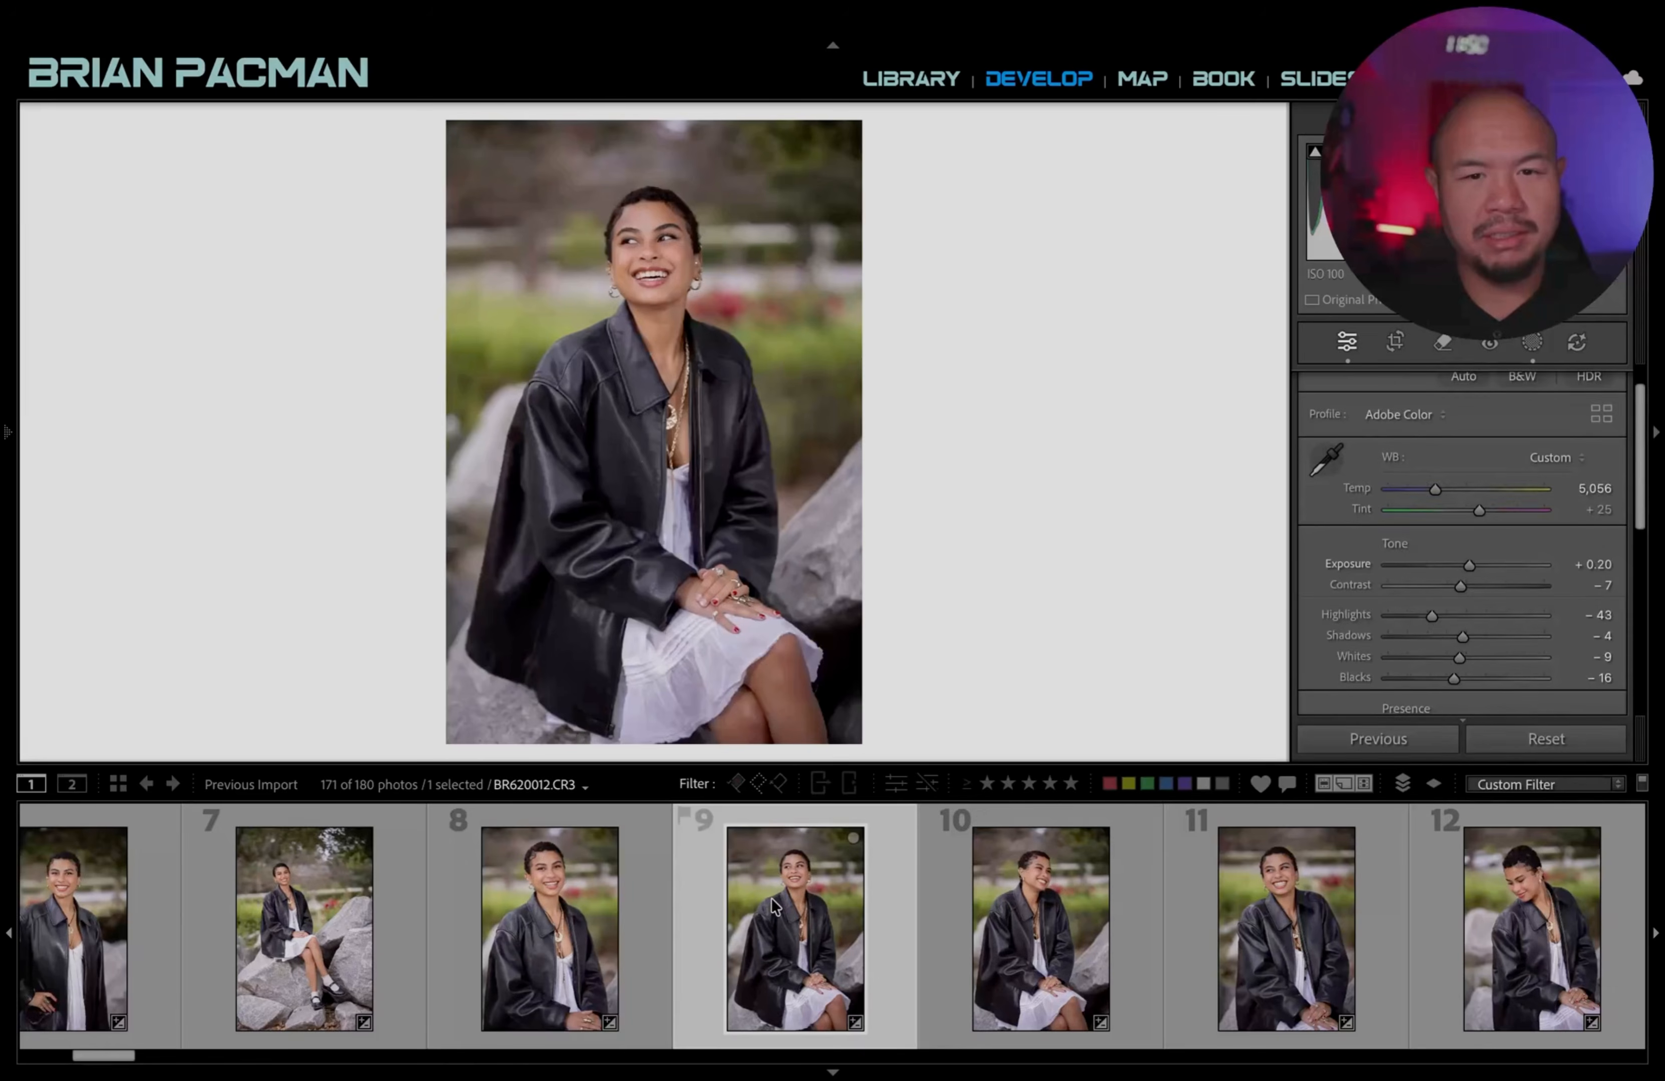
key(plus)
click(1120, 957)
key(plus)
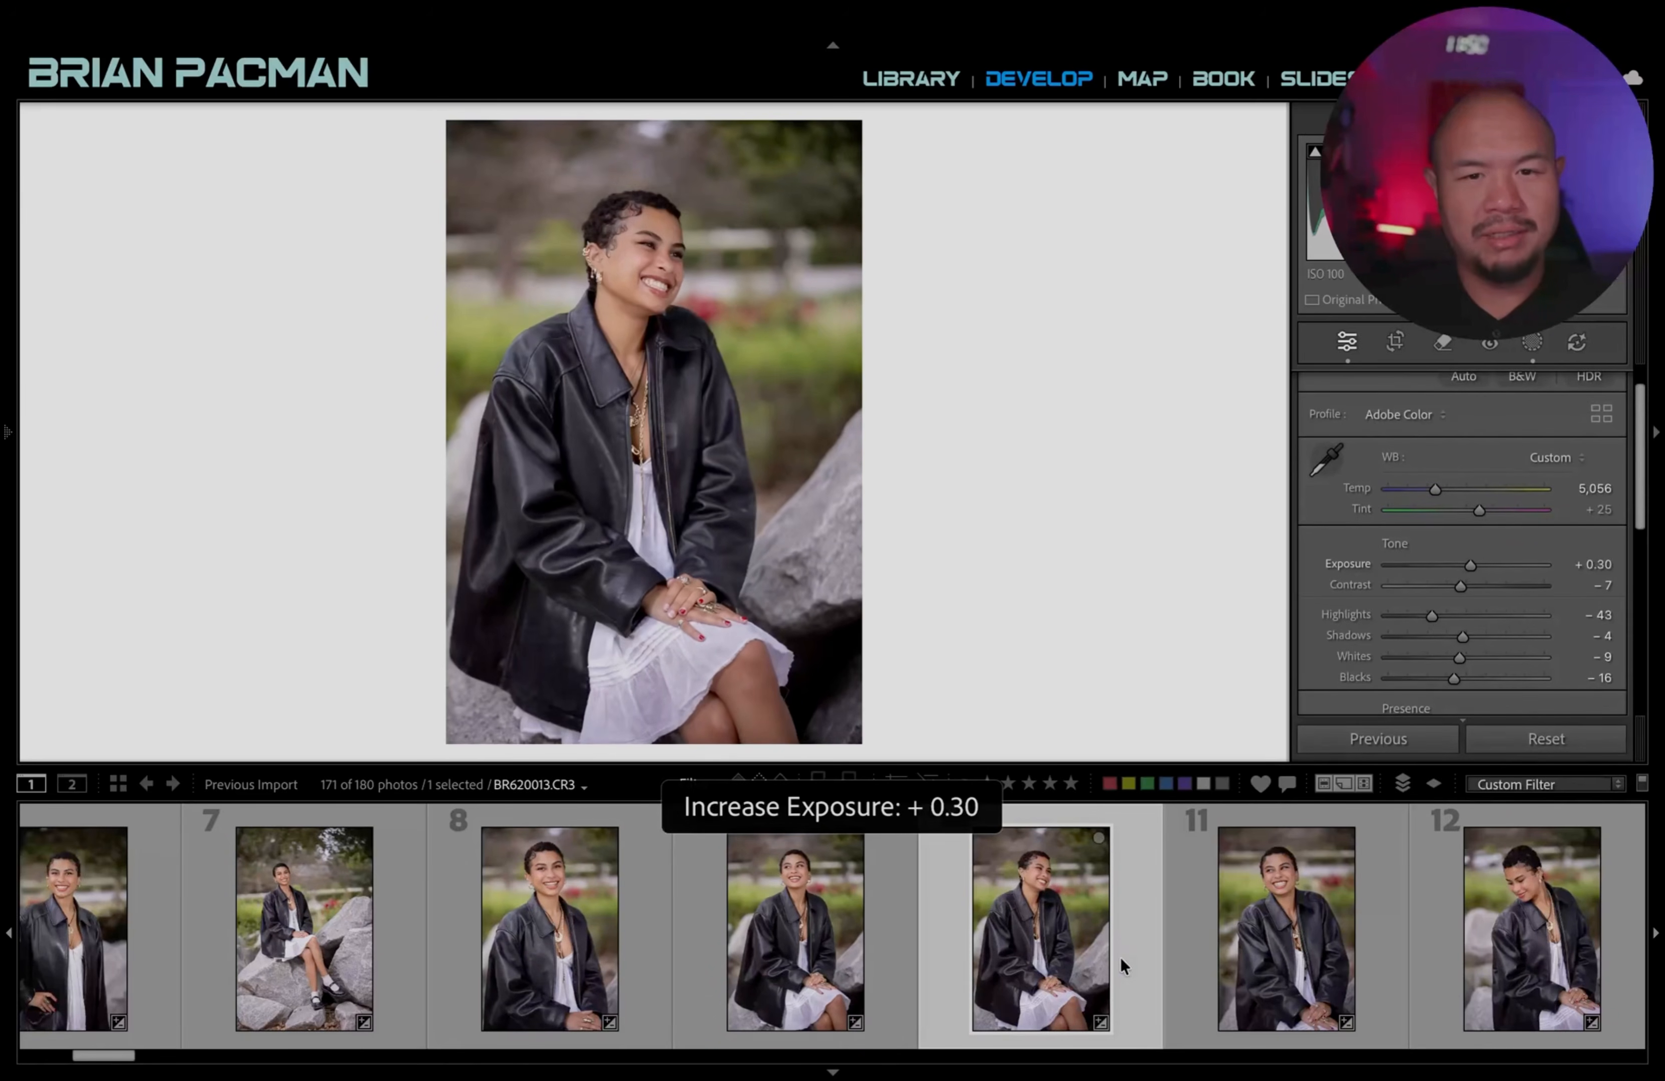
key(plus)
Raise the exposure of the eleventh, twelfth and thirteenth portraits to +0.40 each.
click(1276, 961)
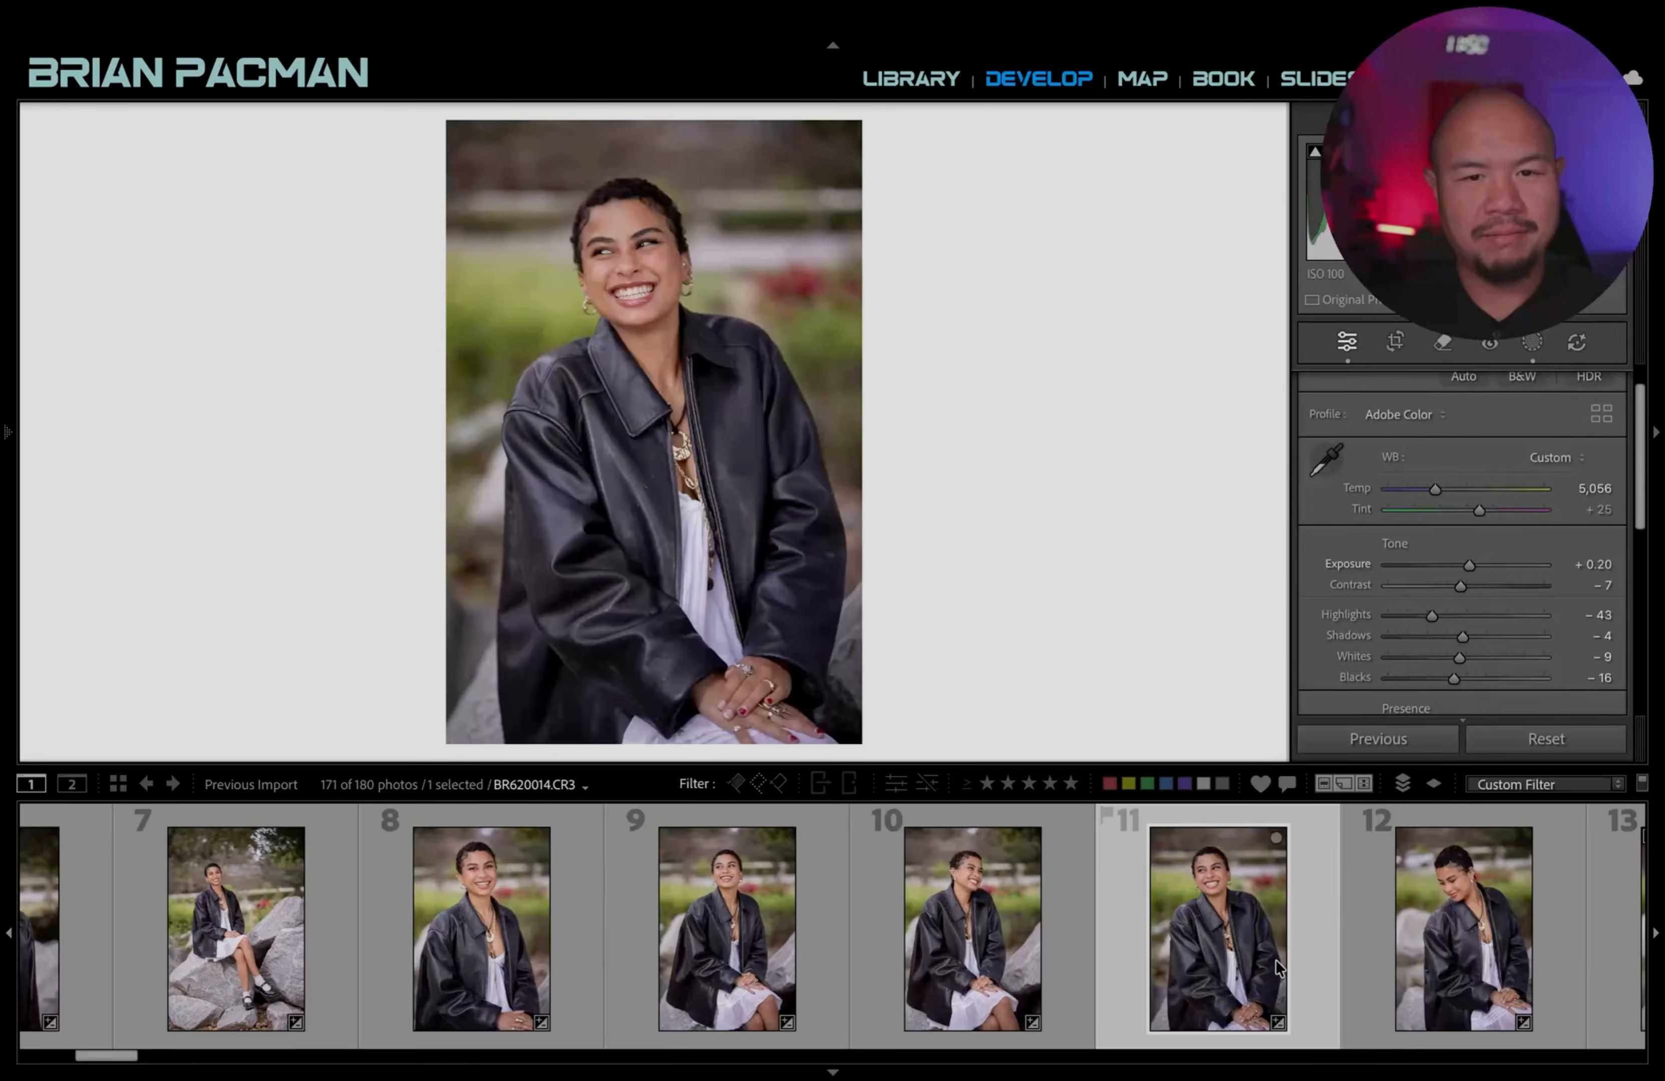
key(plus)
key(Right)
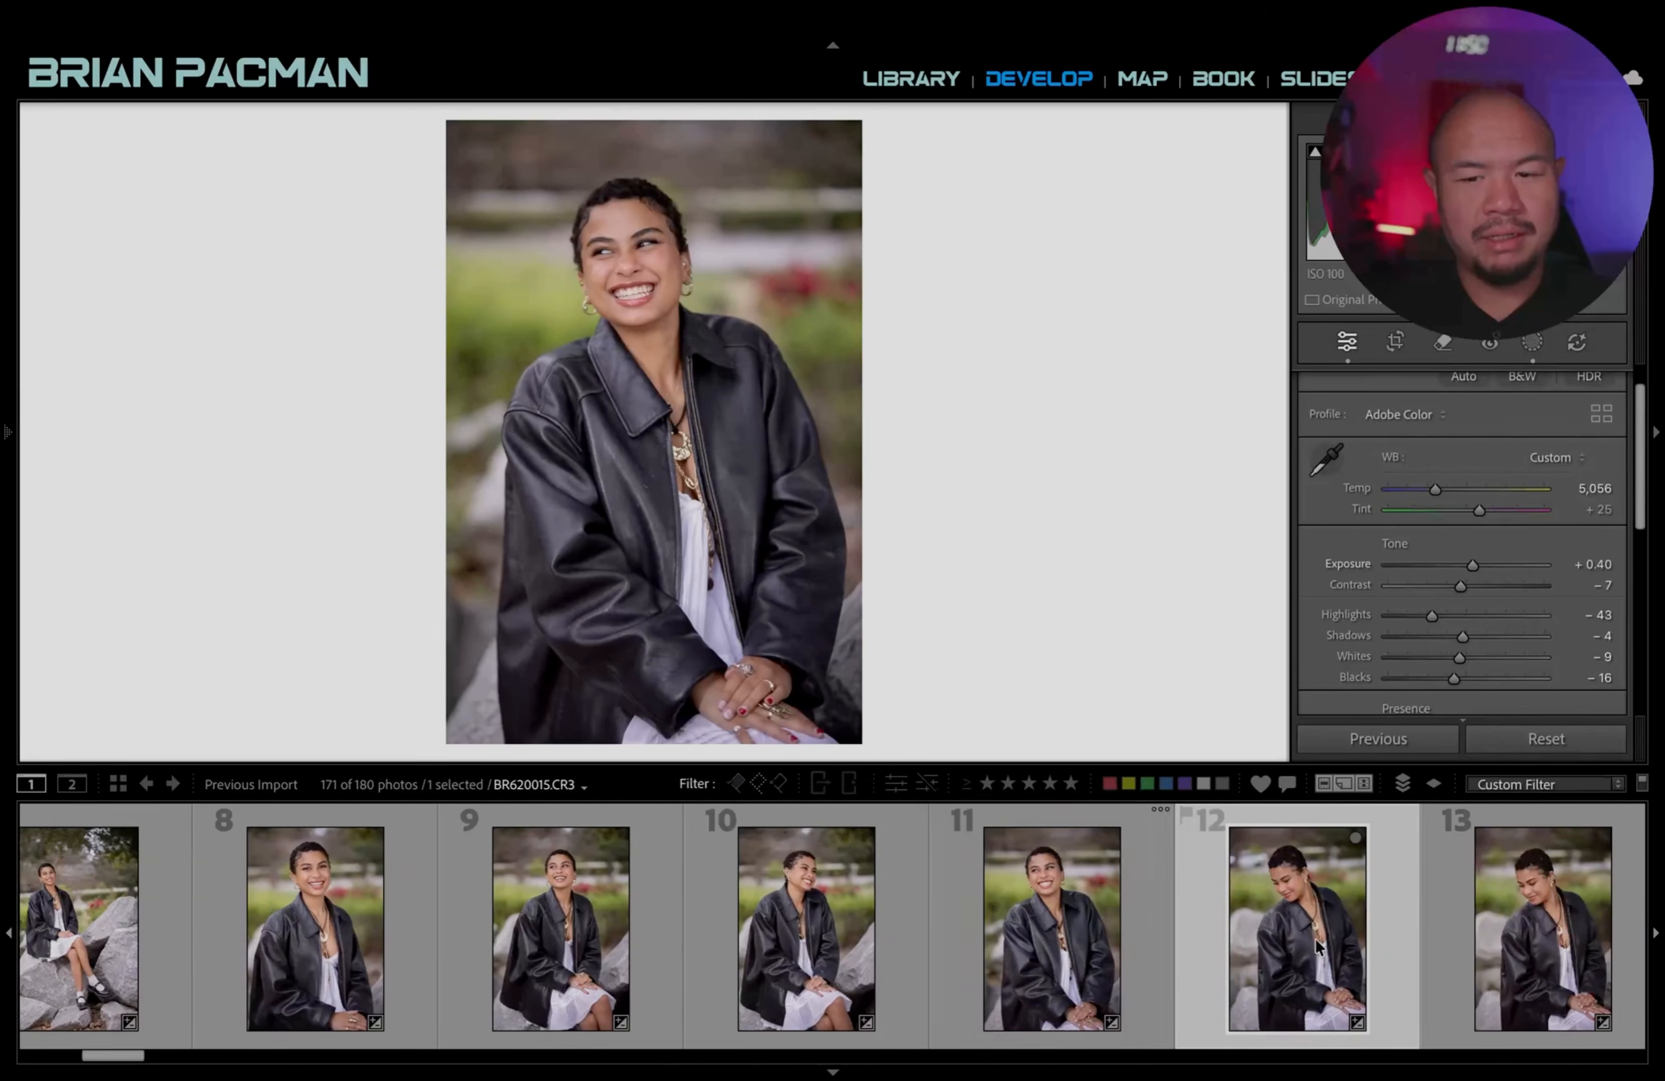
key(plus)
key(Right)
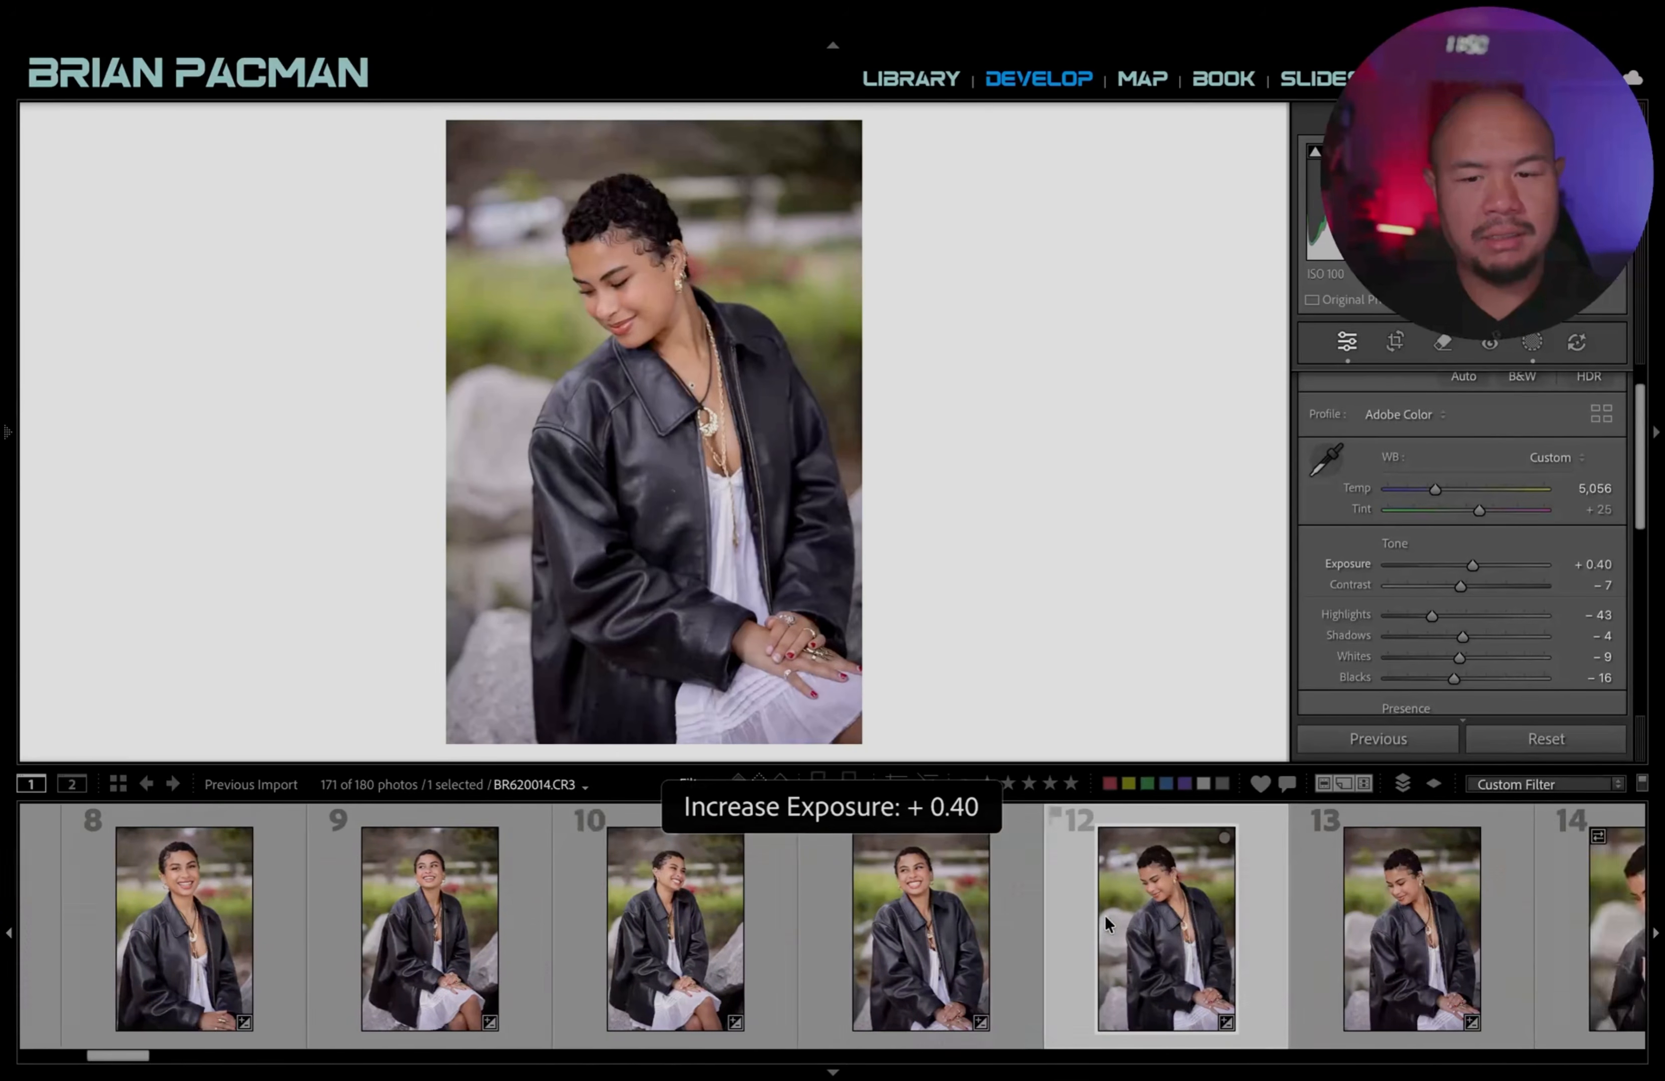
key(plus)
key(plus)
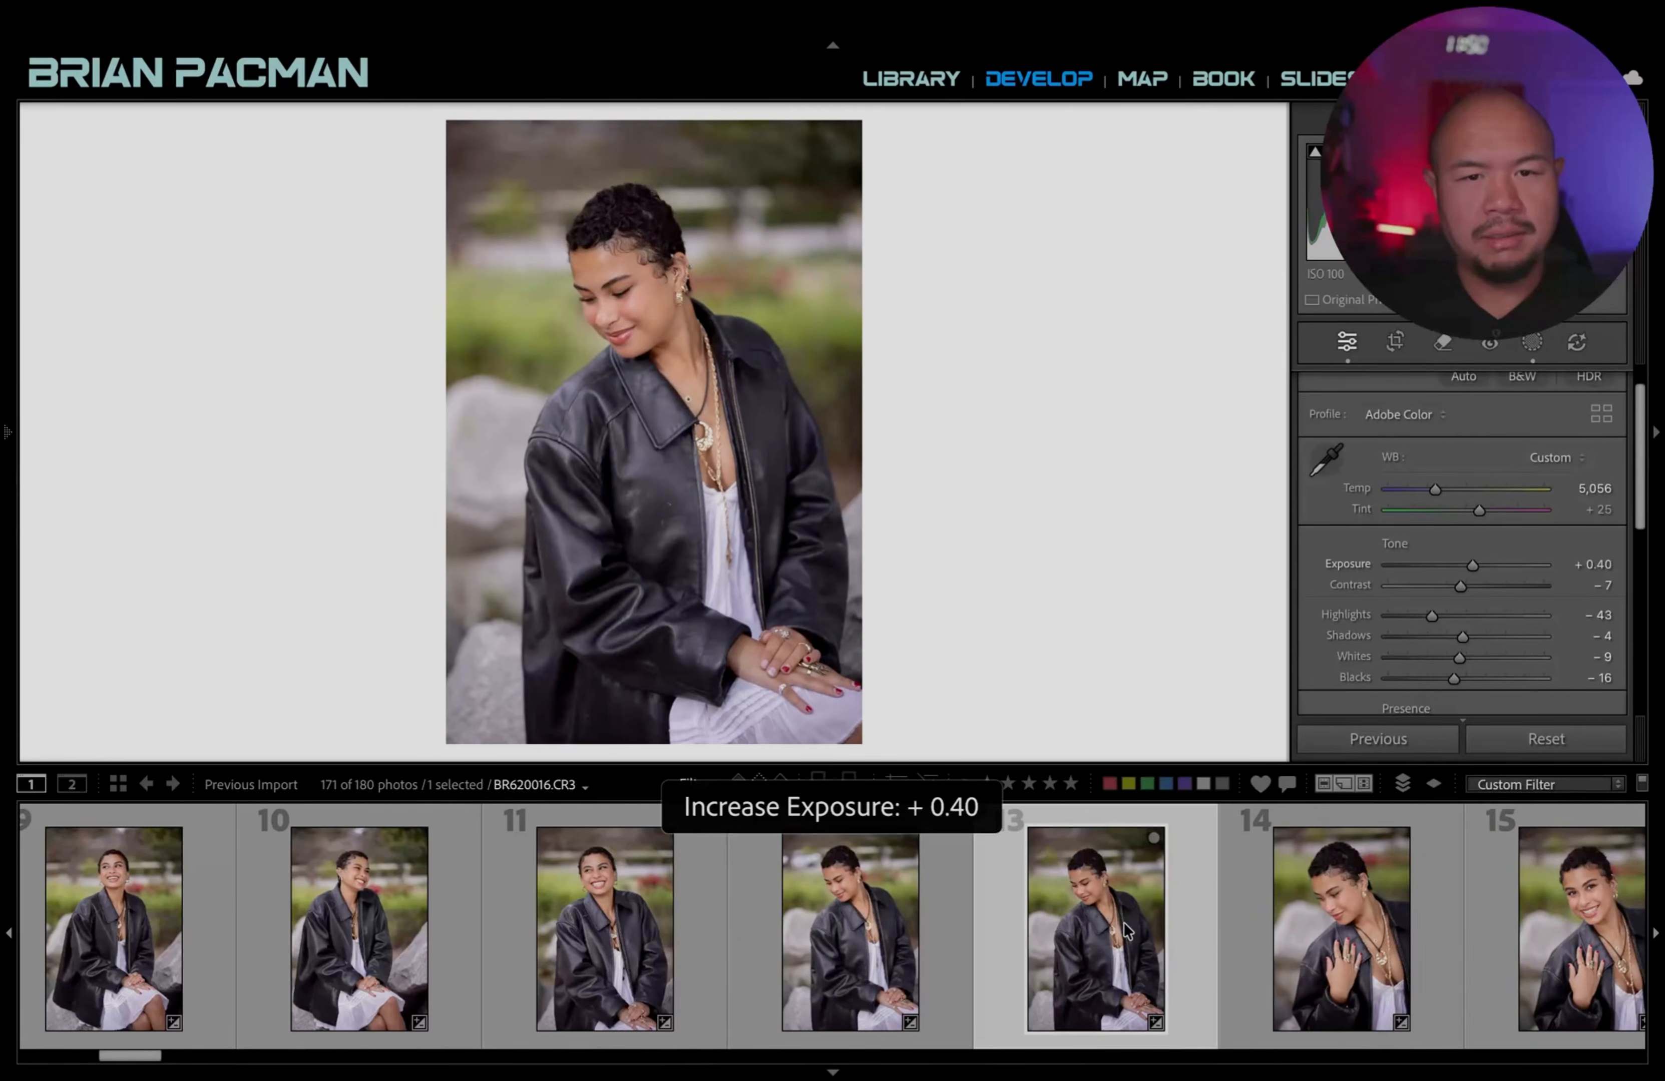
Review the seated portraits from the eighth to the fifteenth for consistent brightness and color.
click(874, 976)
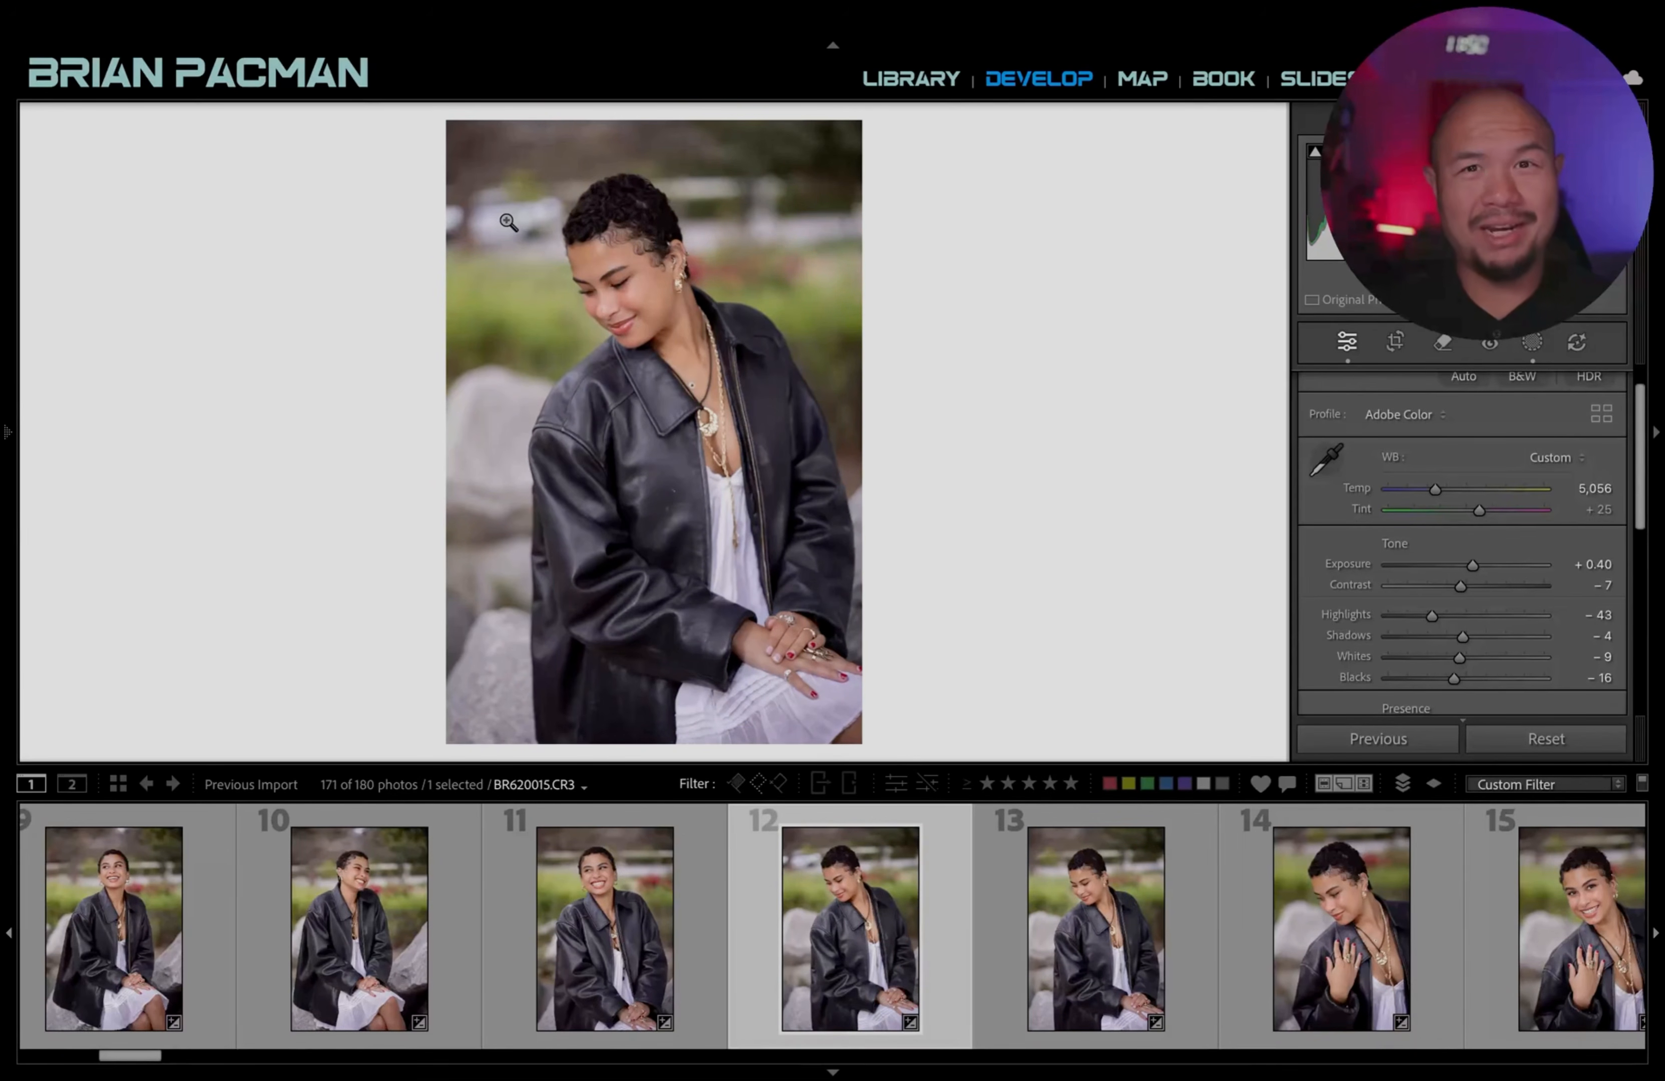
scroll(767, 959, up, 3)
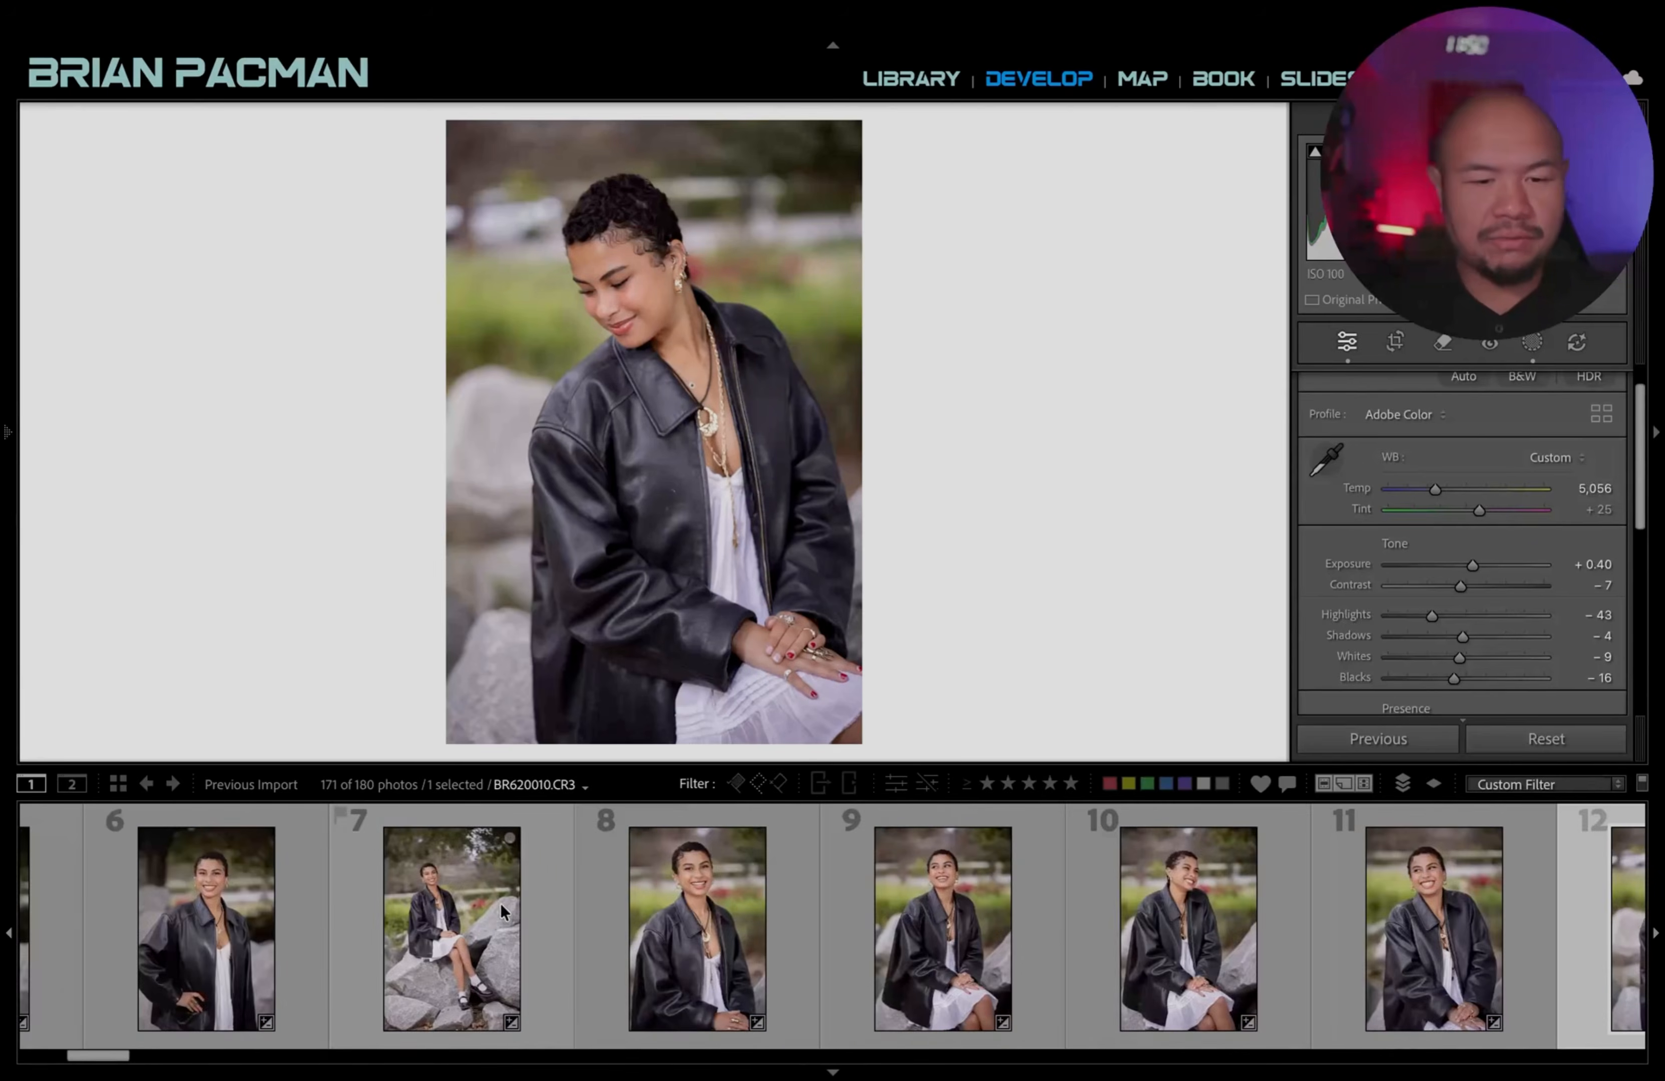
scroll(764, 912, up, 1)
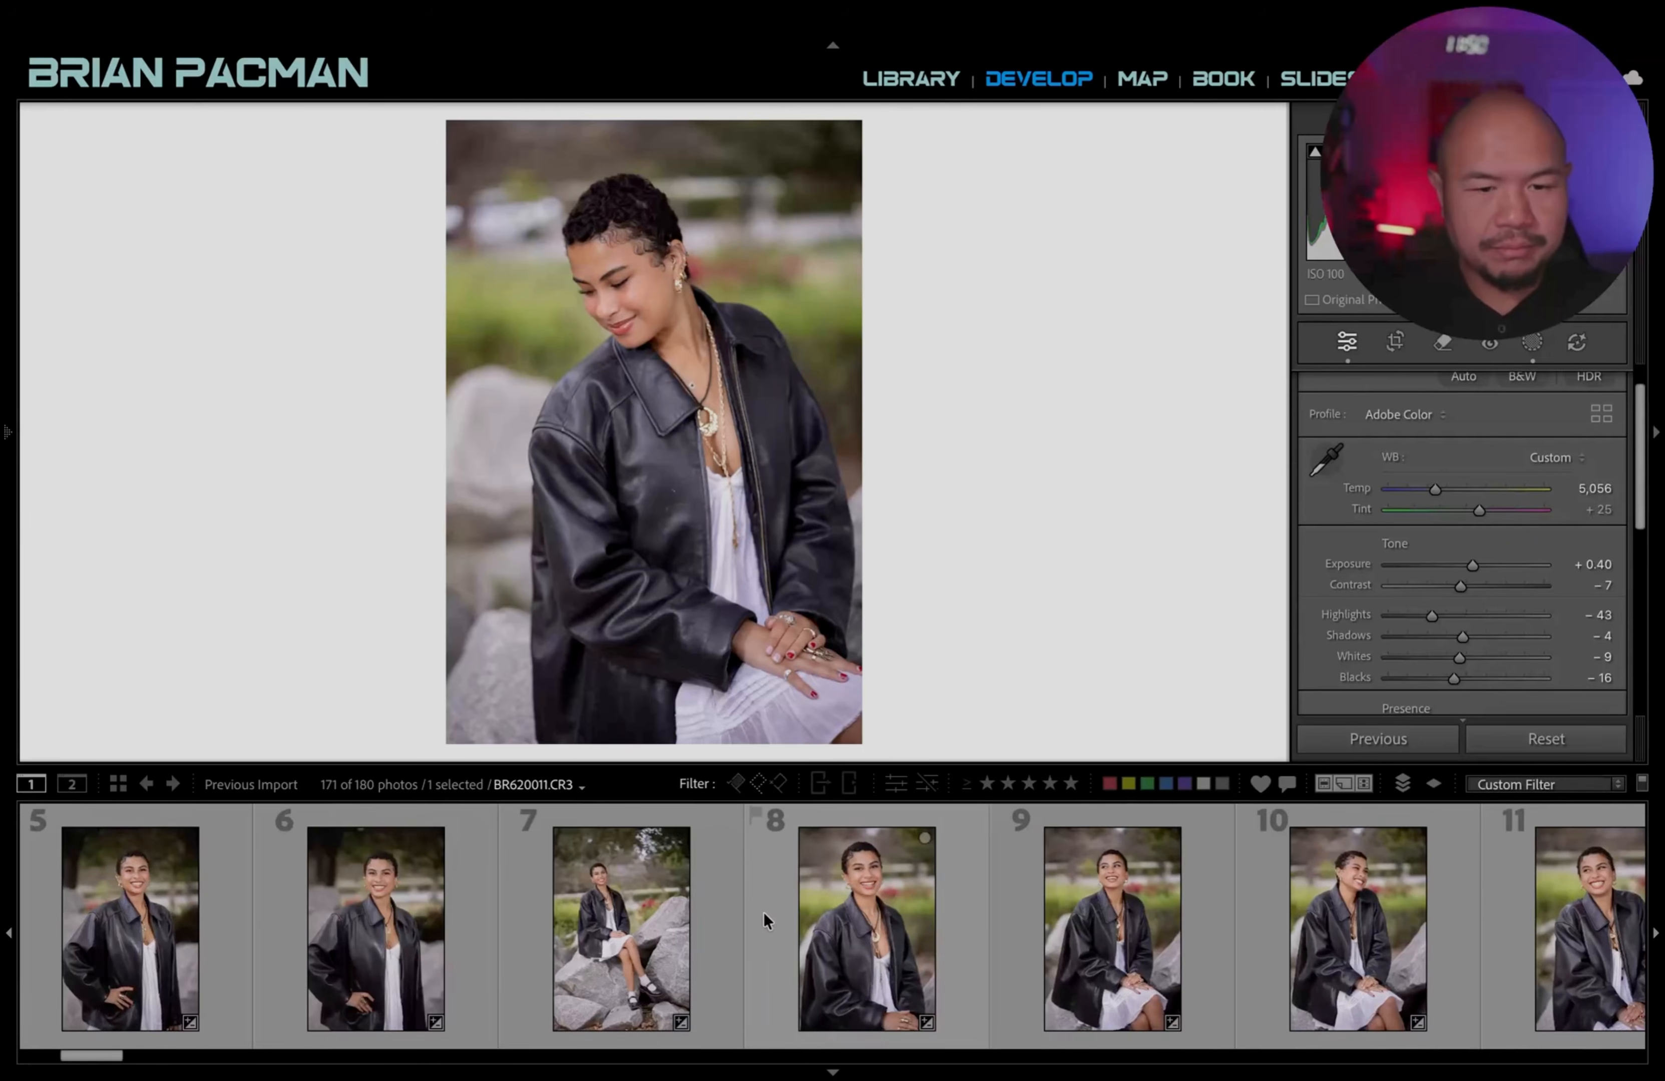
click(920, 927)
scroll(890, 1016, down, 5)
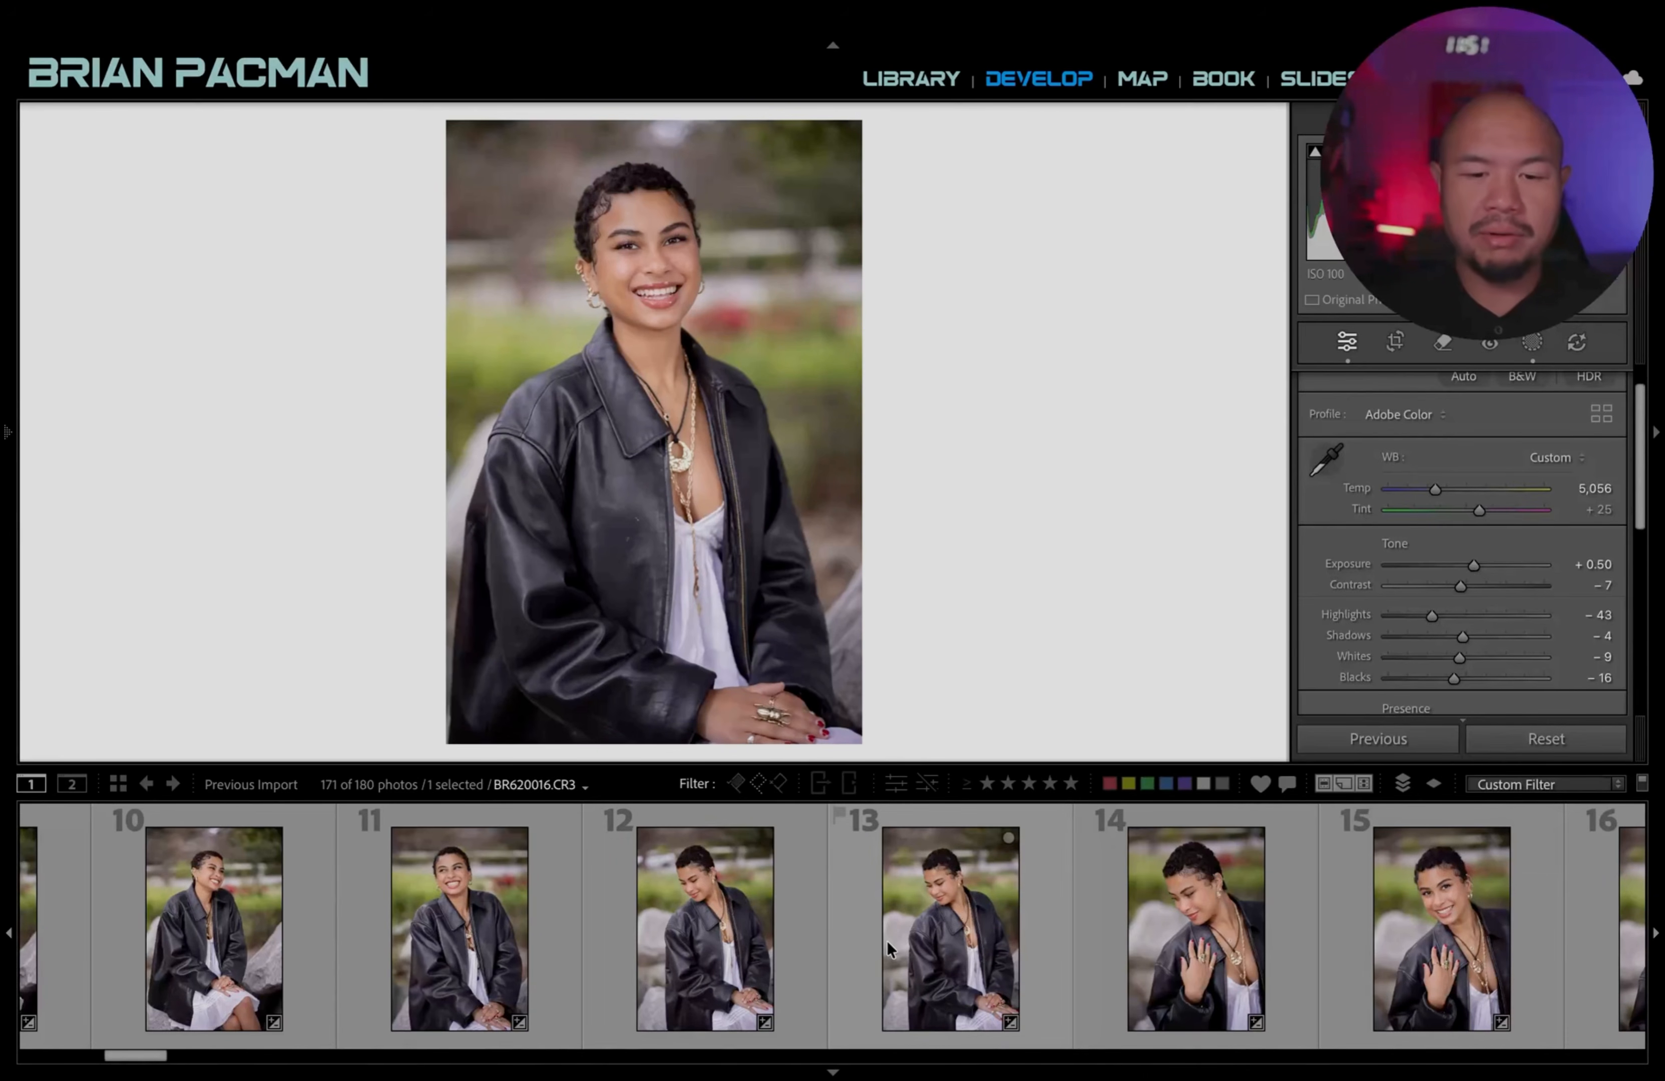
scroll(889, 944, up, 1)
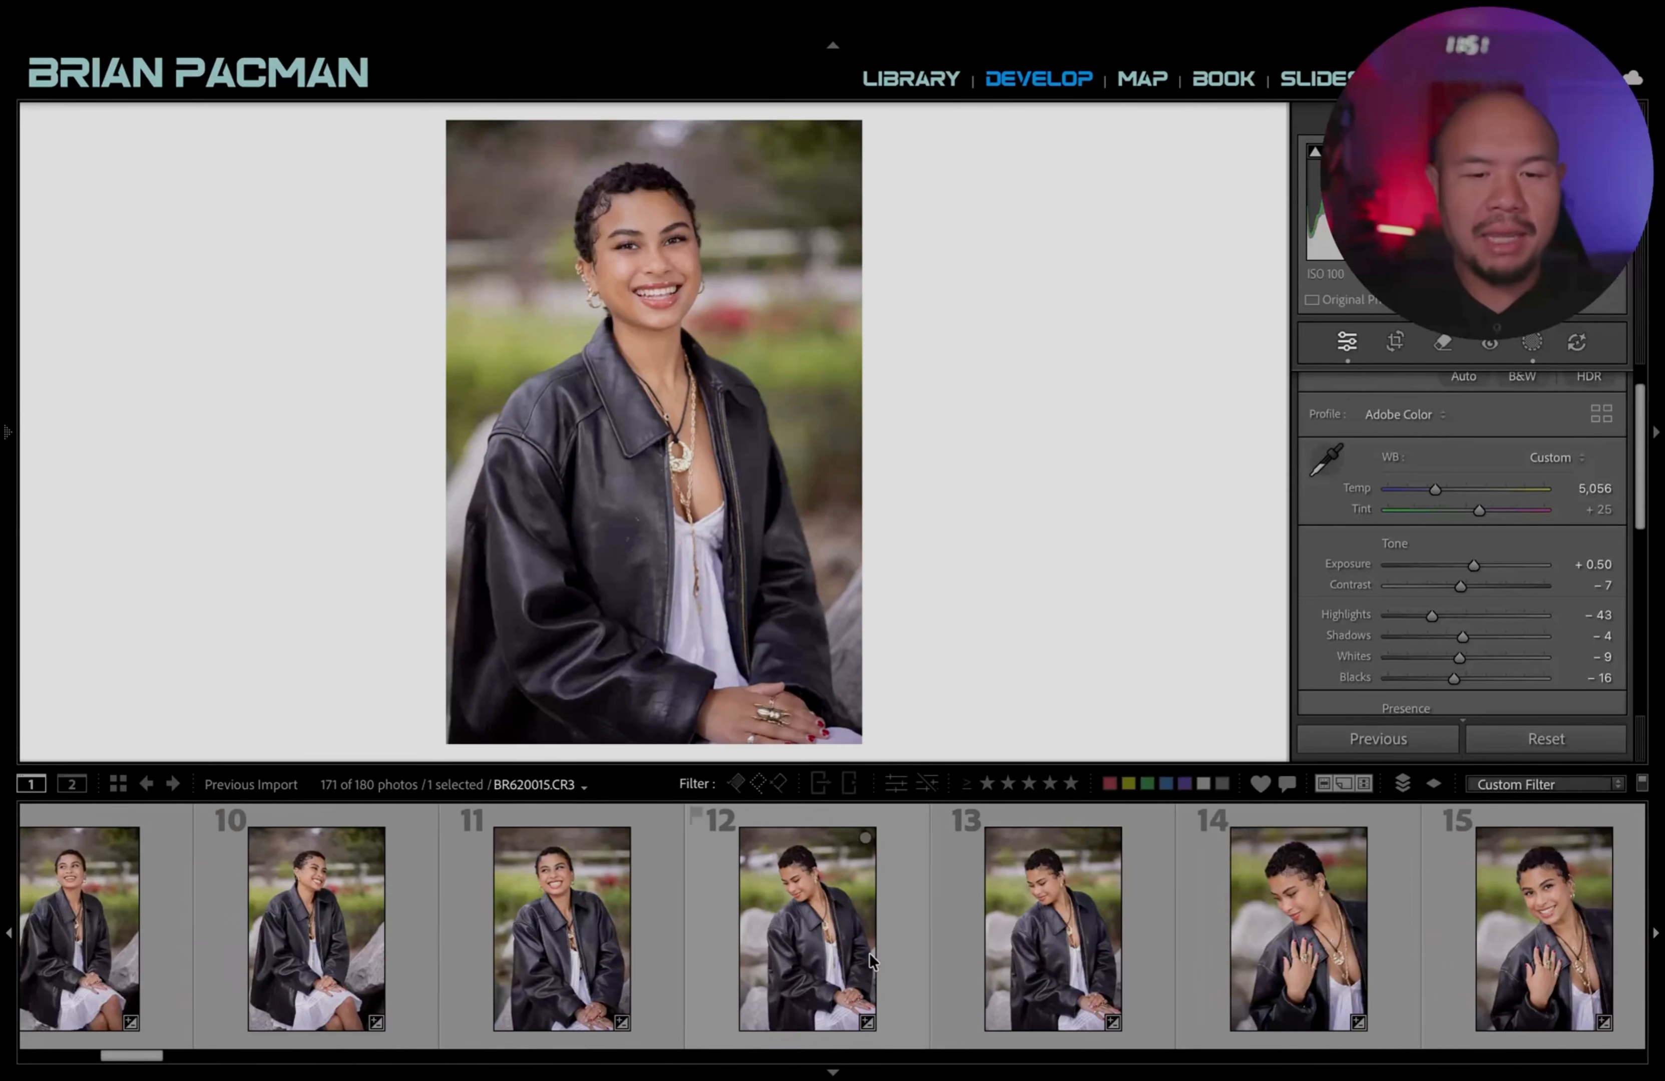
scroll(874, 950, left, 1)
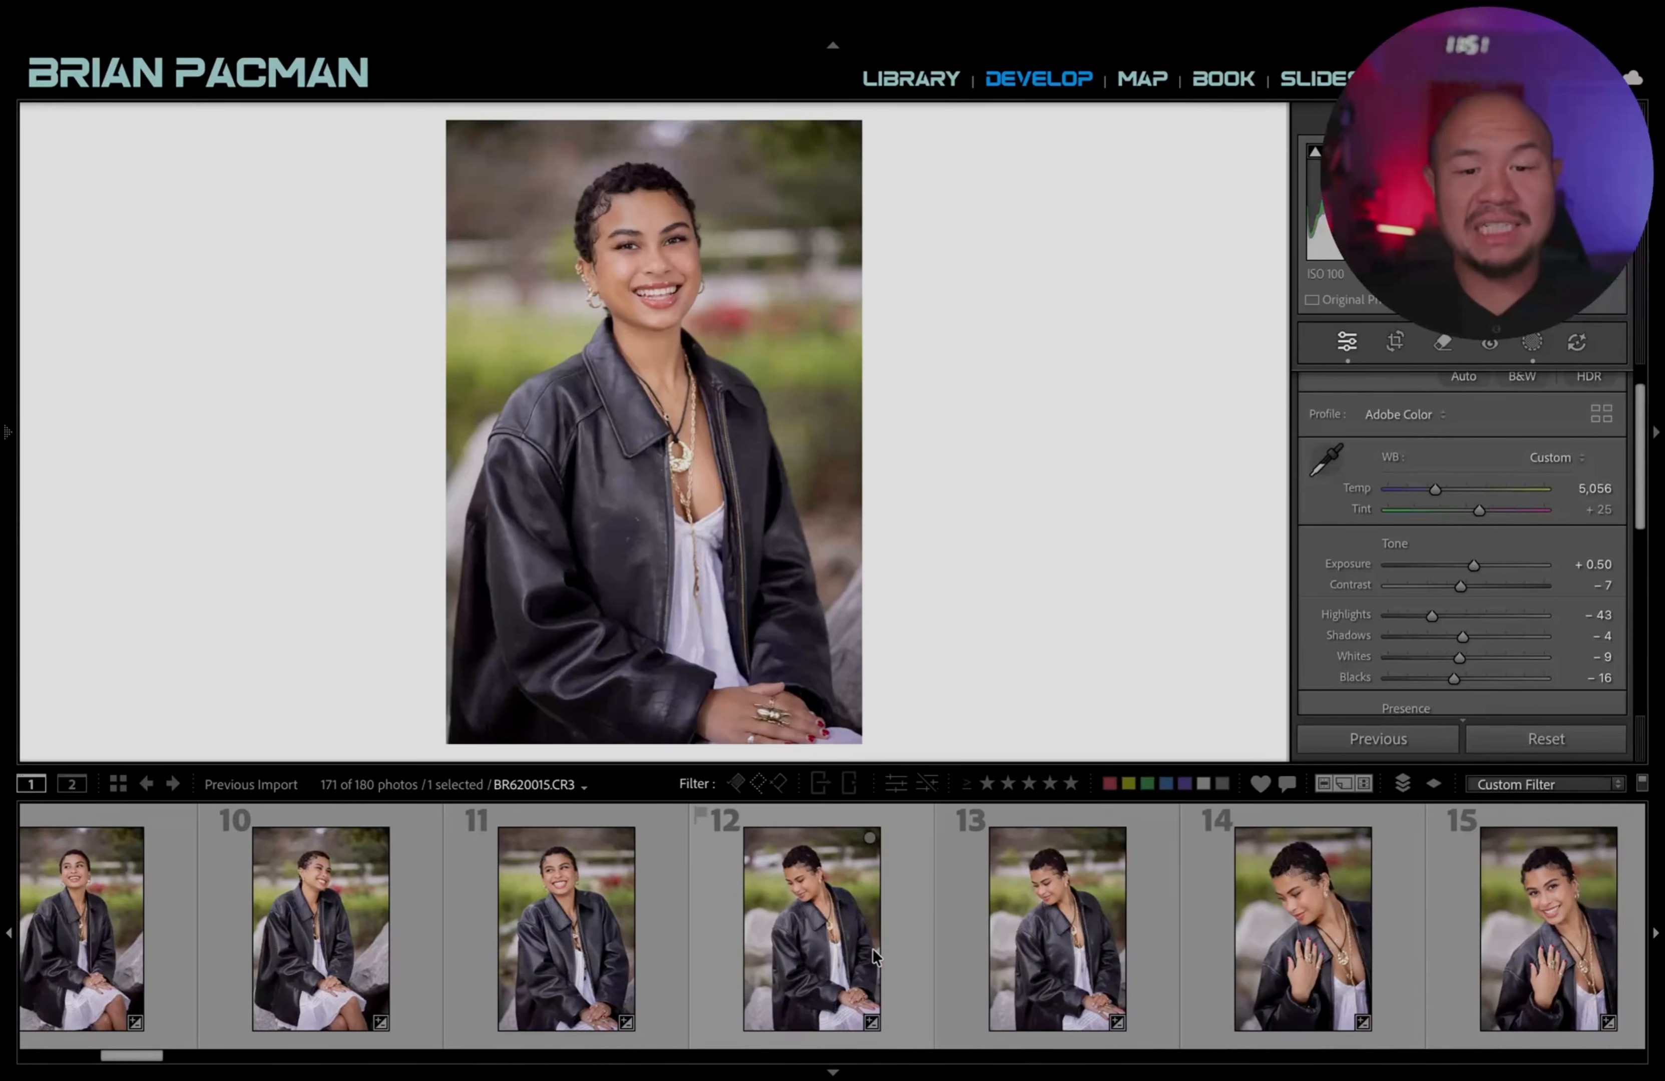
click(625, 952)
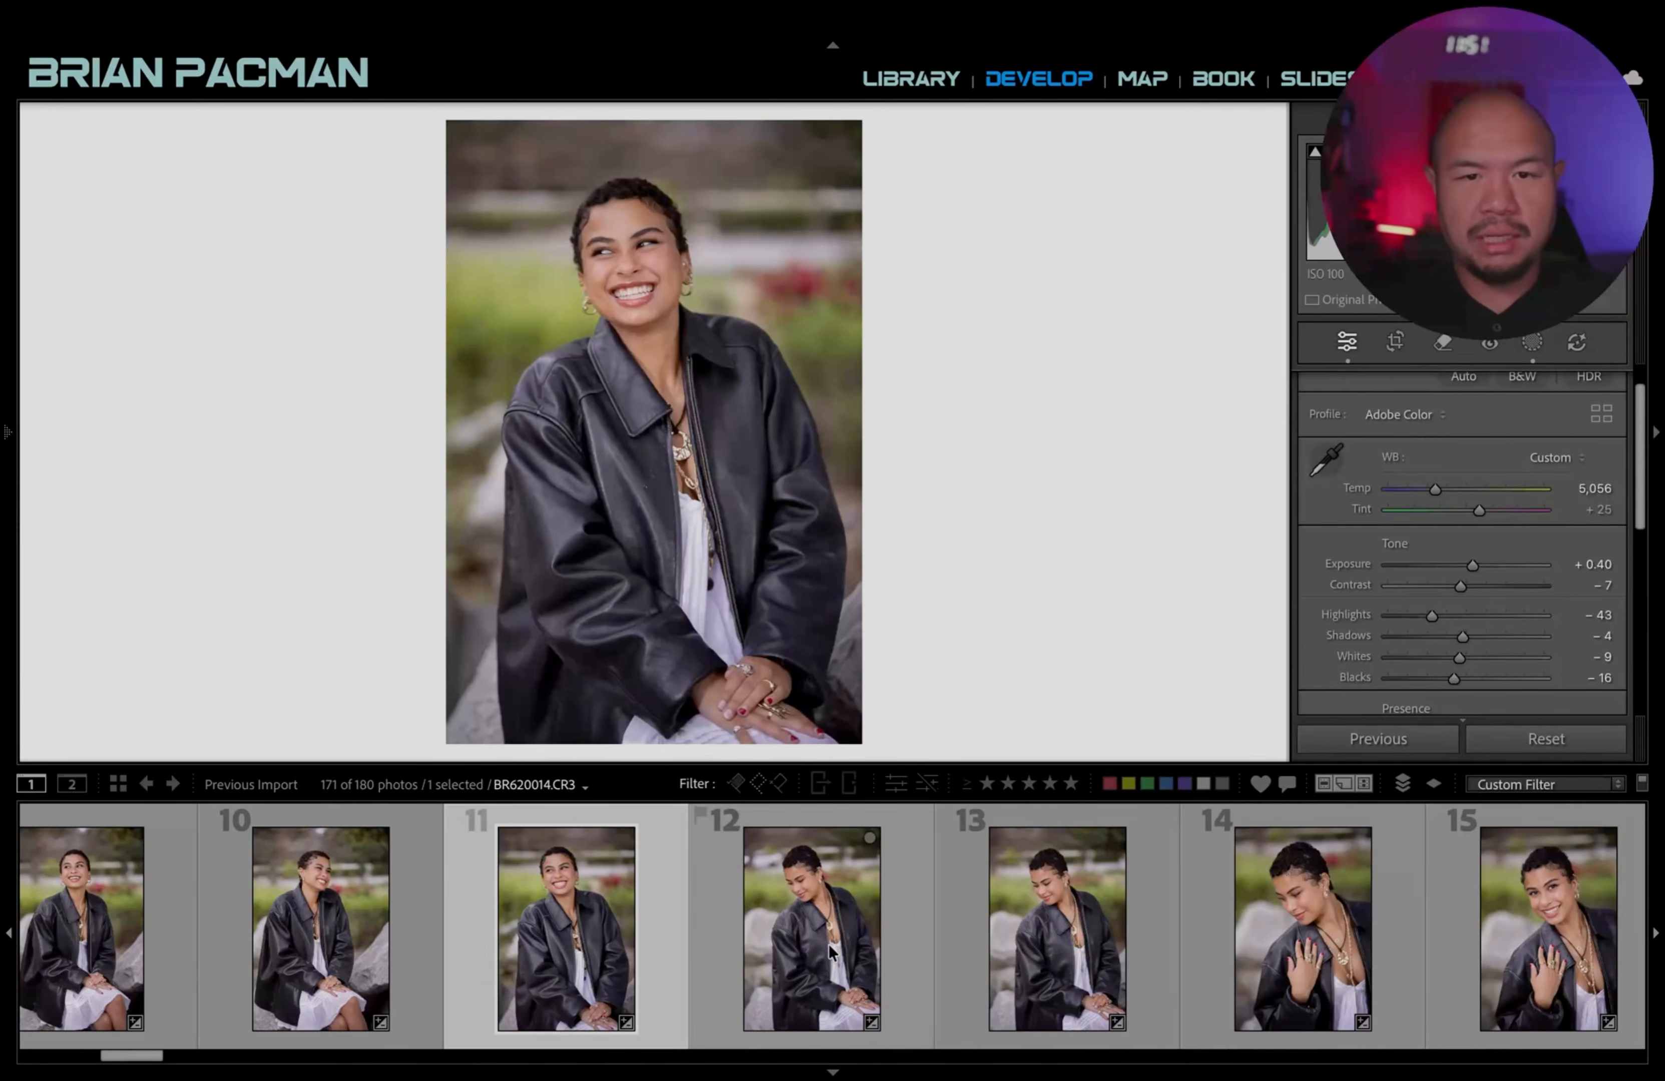
click(1053, 927)
click(1270, 933)
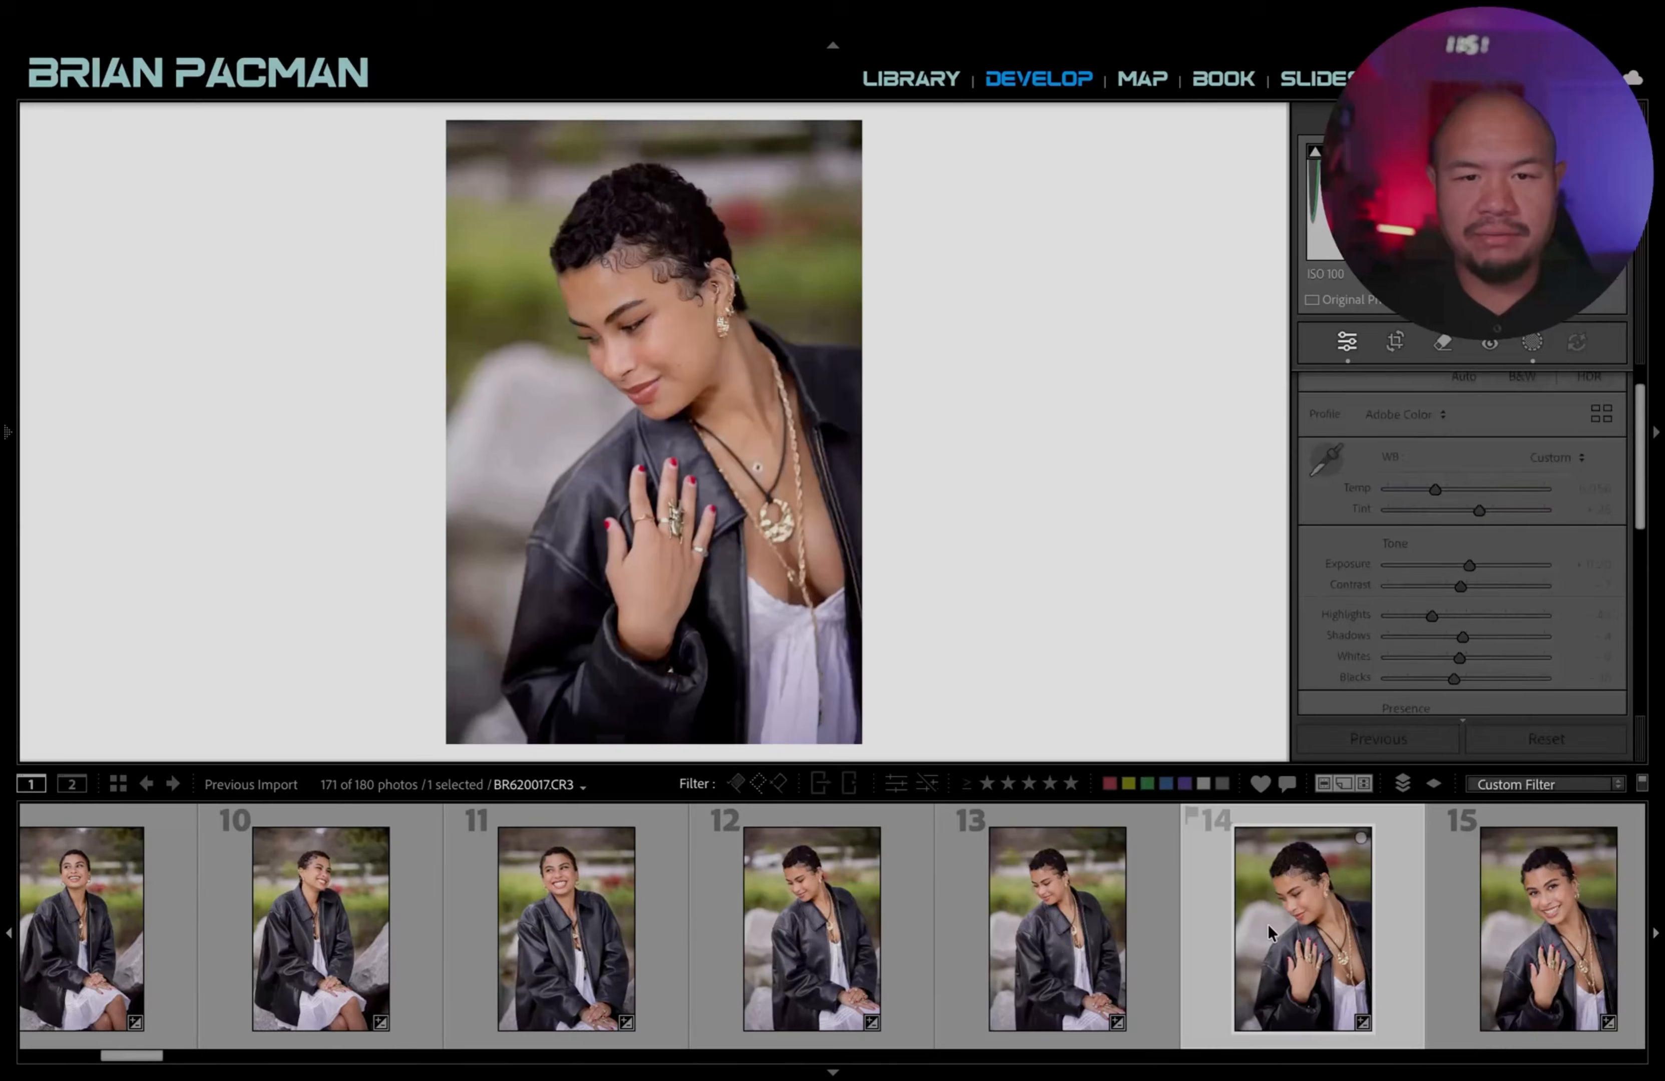
scroll(850, 909, right, 3)
click(1311, 921)
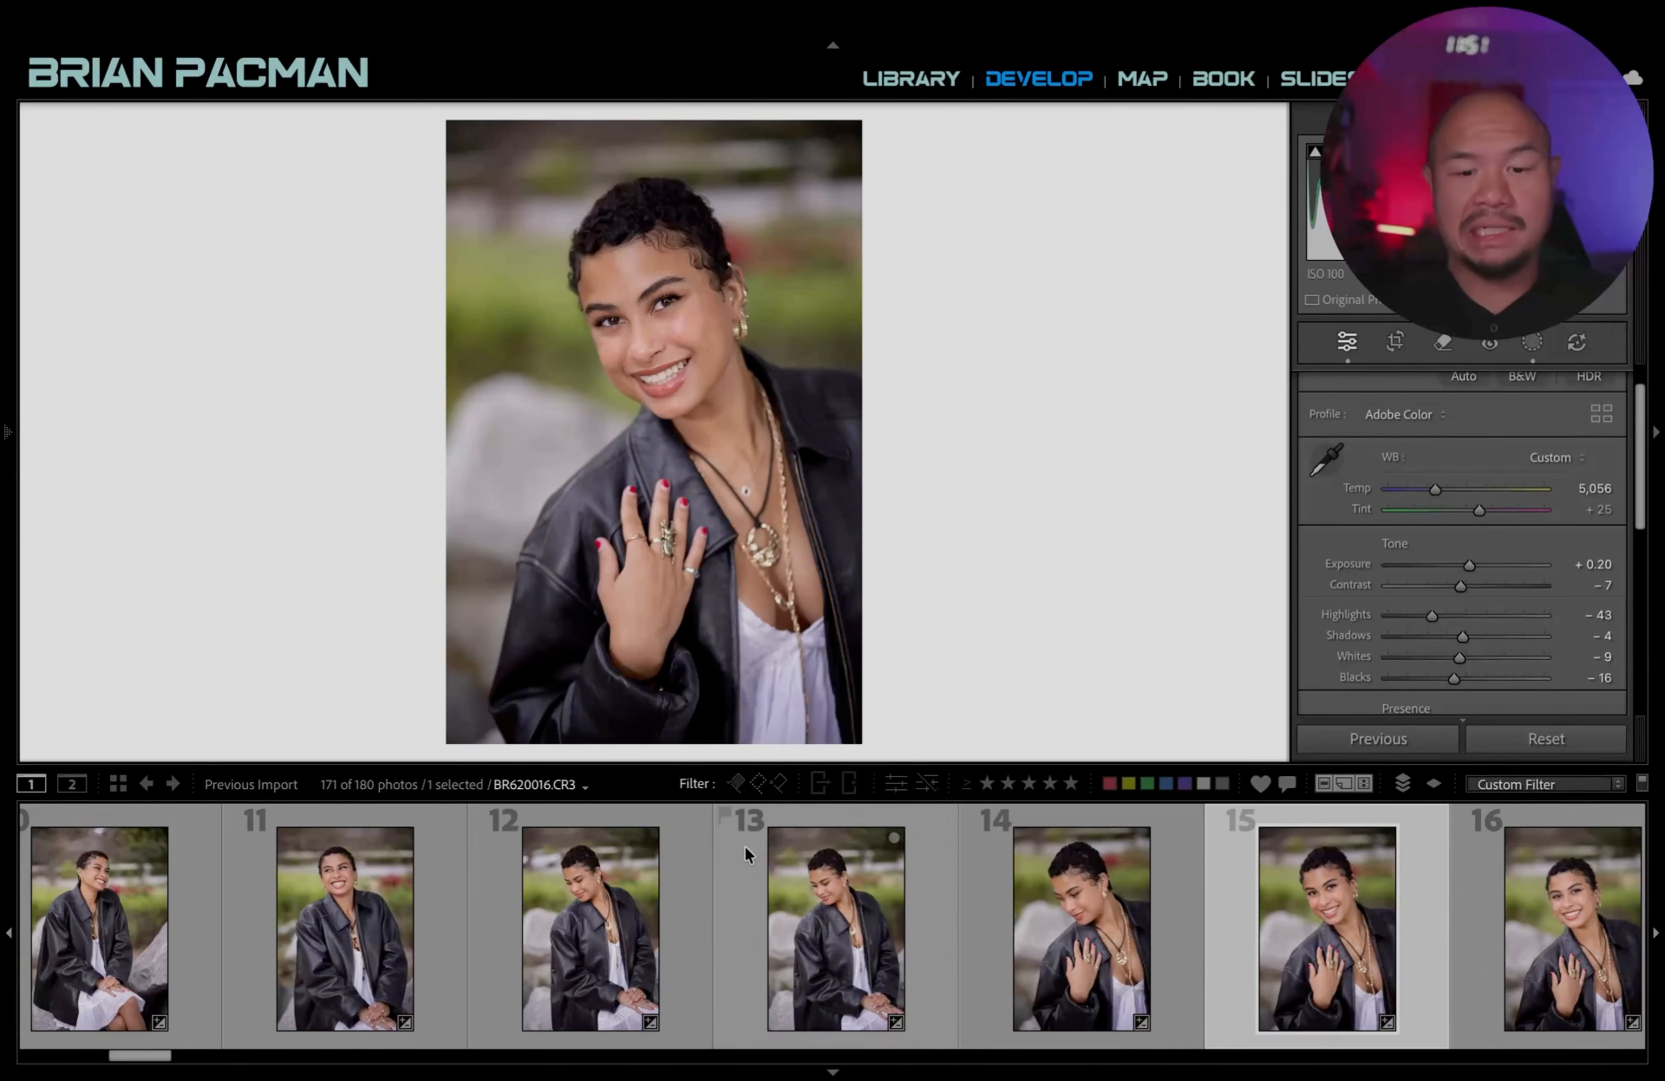
Inspect the skin mask coverage on the fifteenth portrait, and view the fourteenth and eleventh portraits for comparison.
key(k)
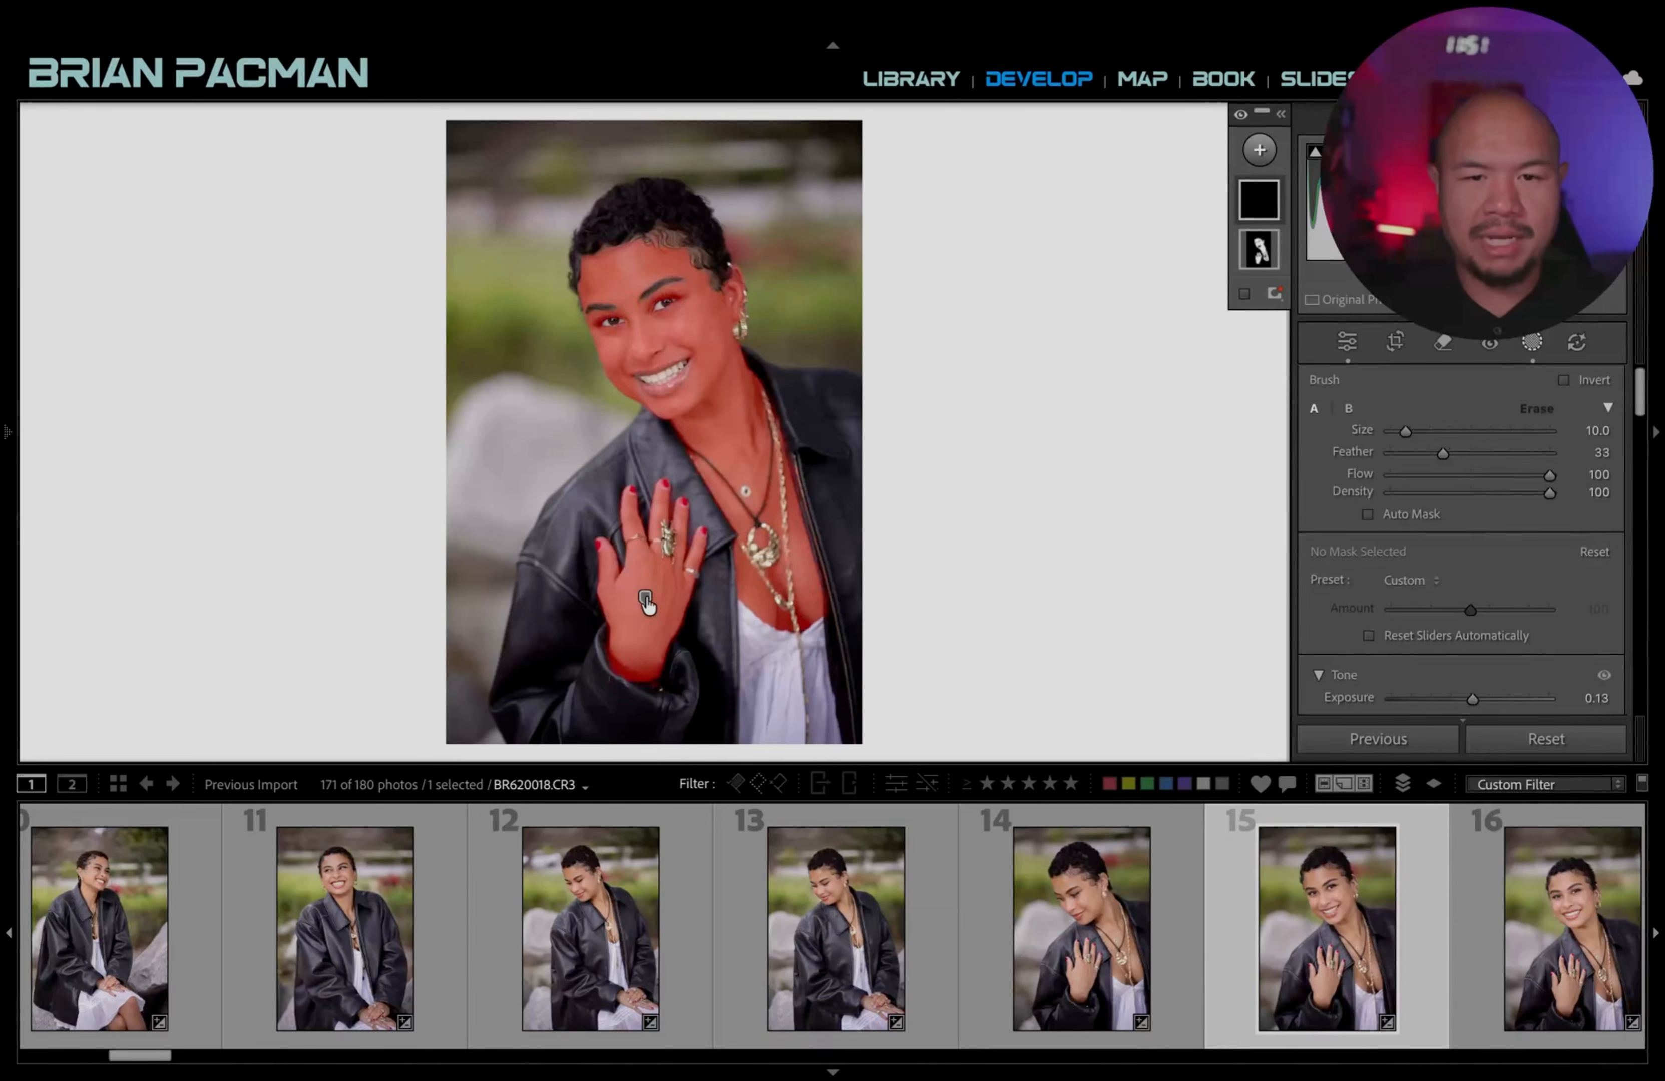
key(Left)
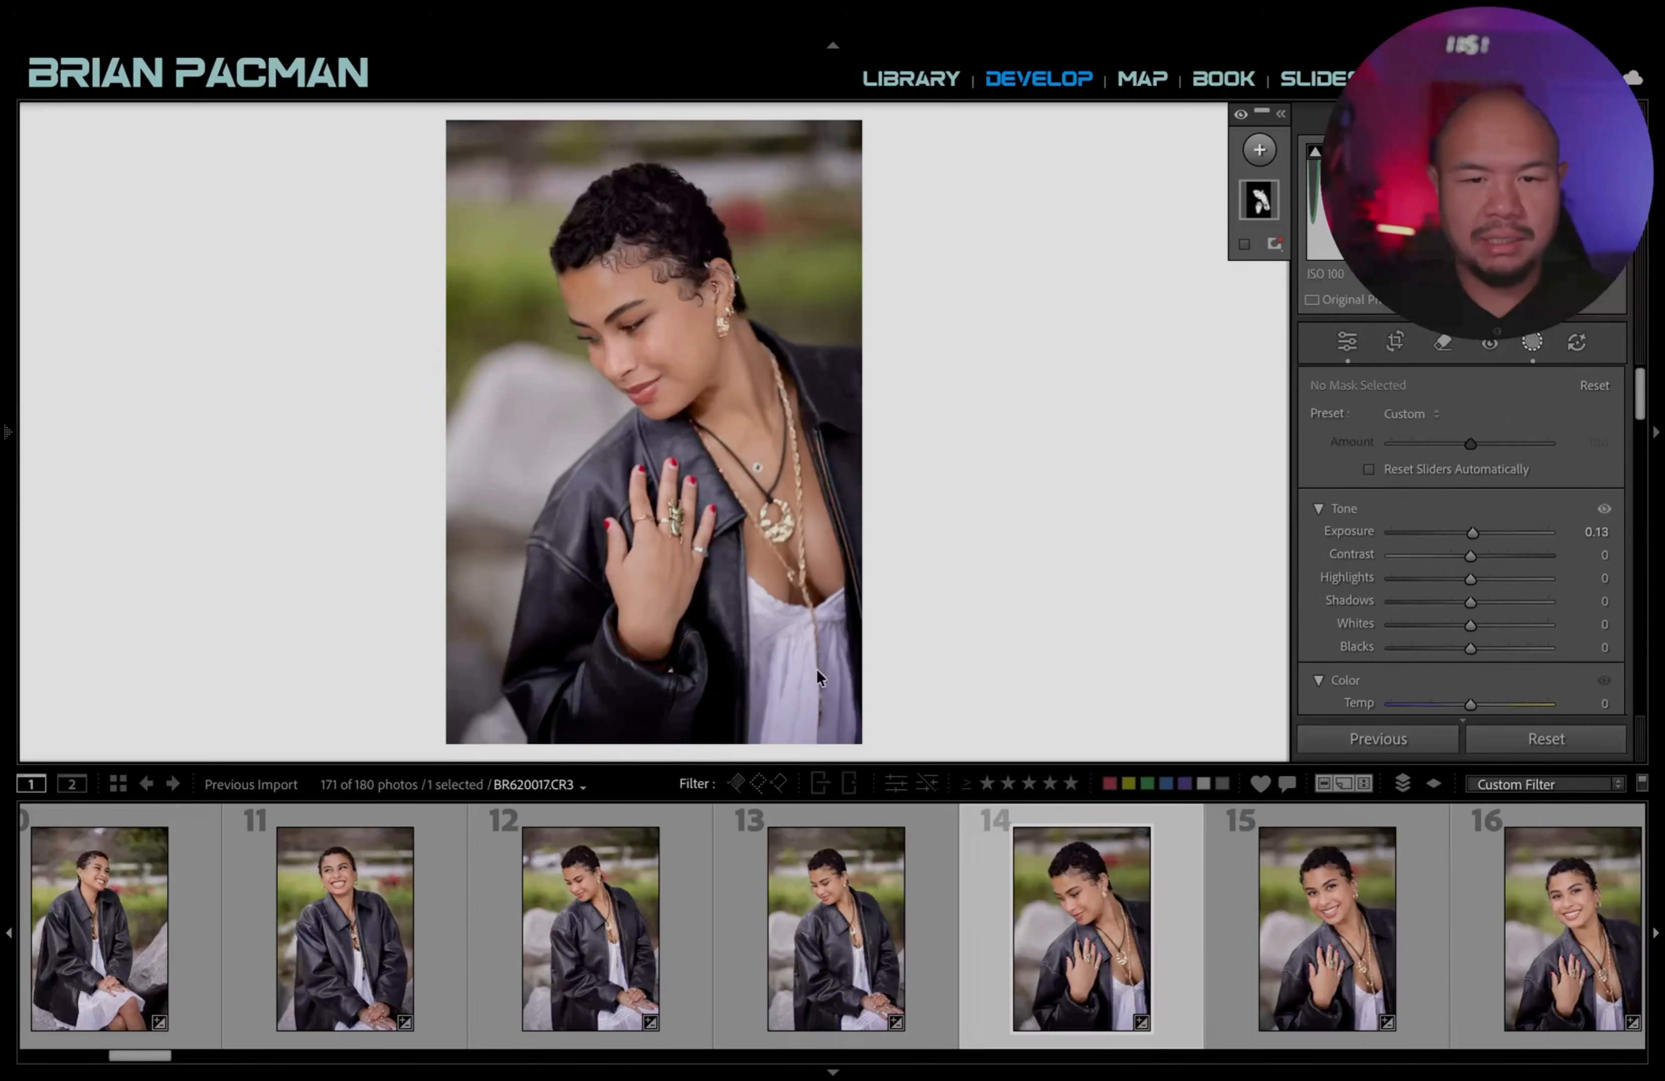
mouse_move(654, 581)
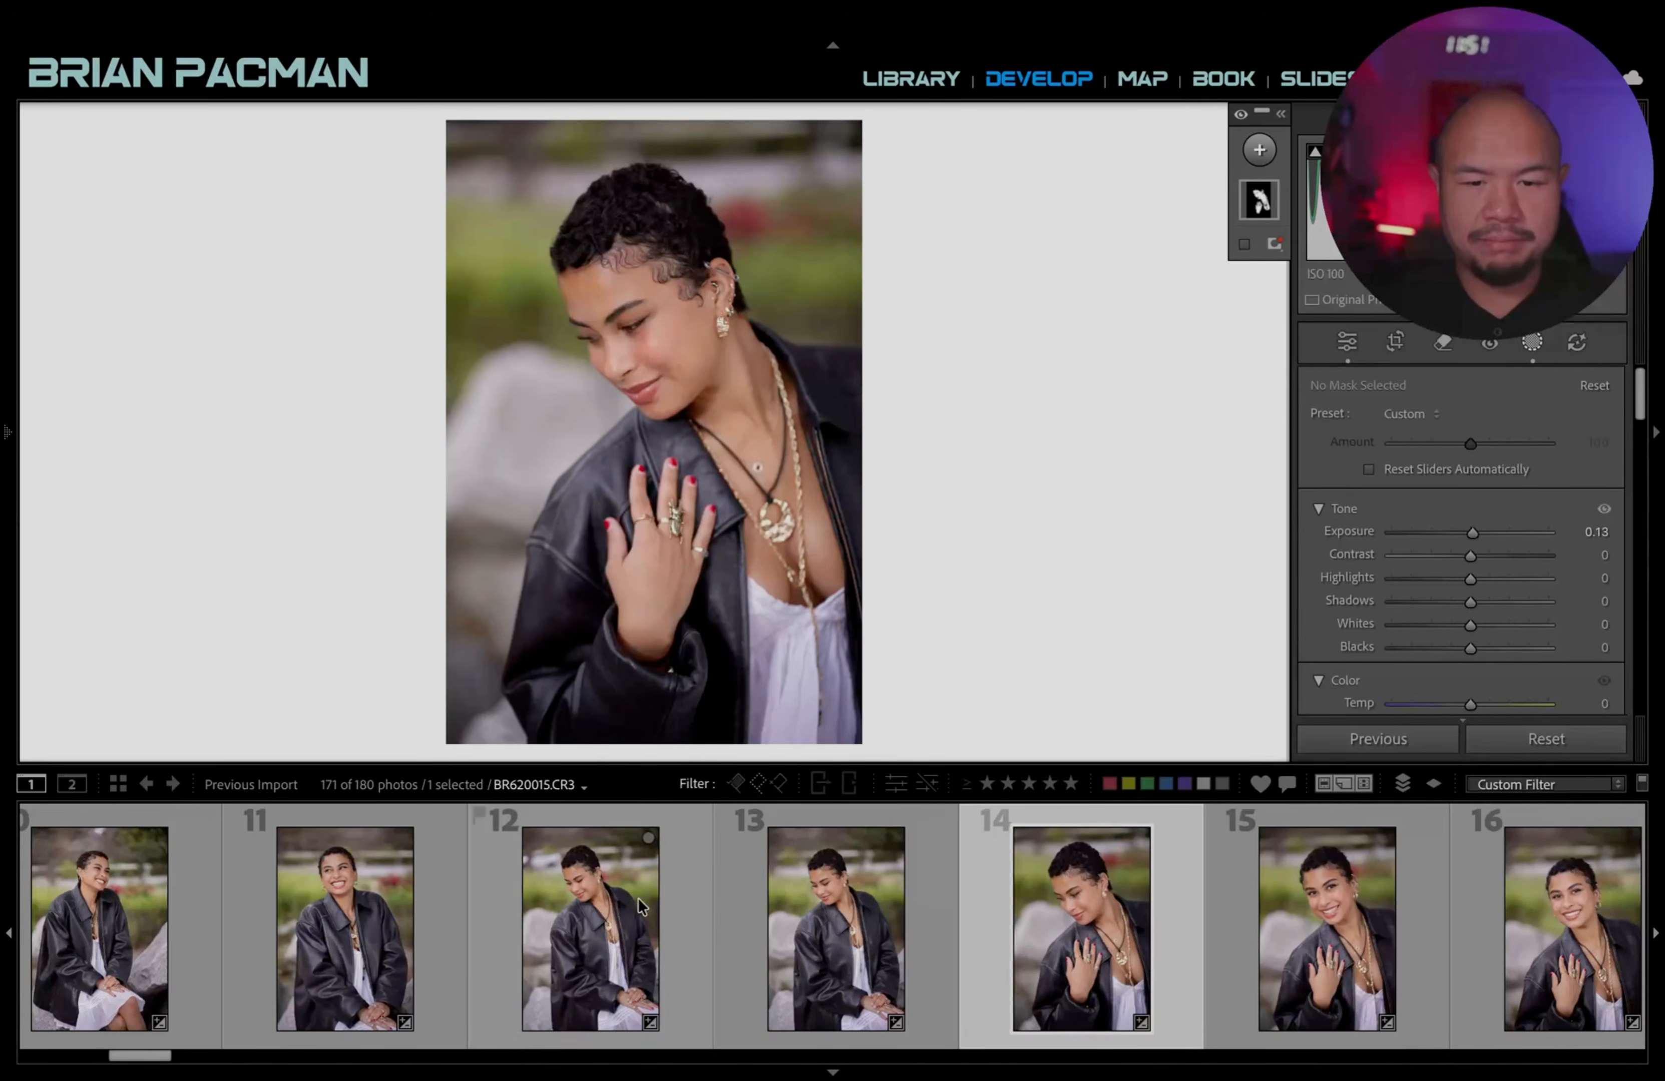
click(401, 969)
scroll(401, 962, left, 2)
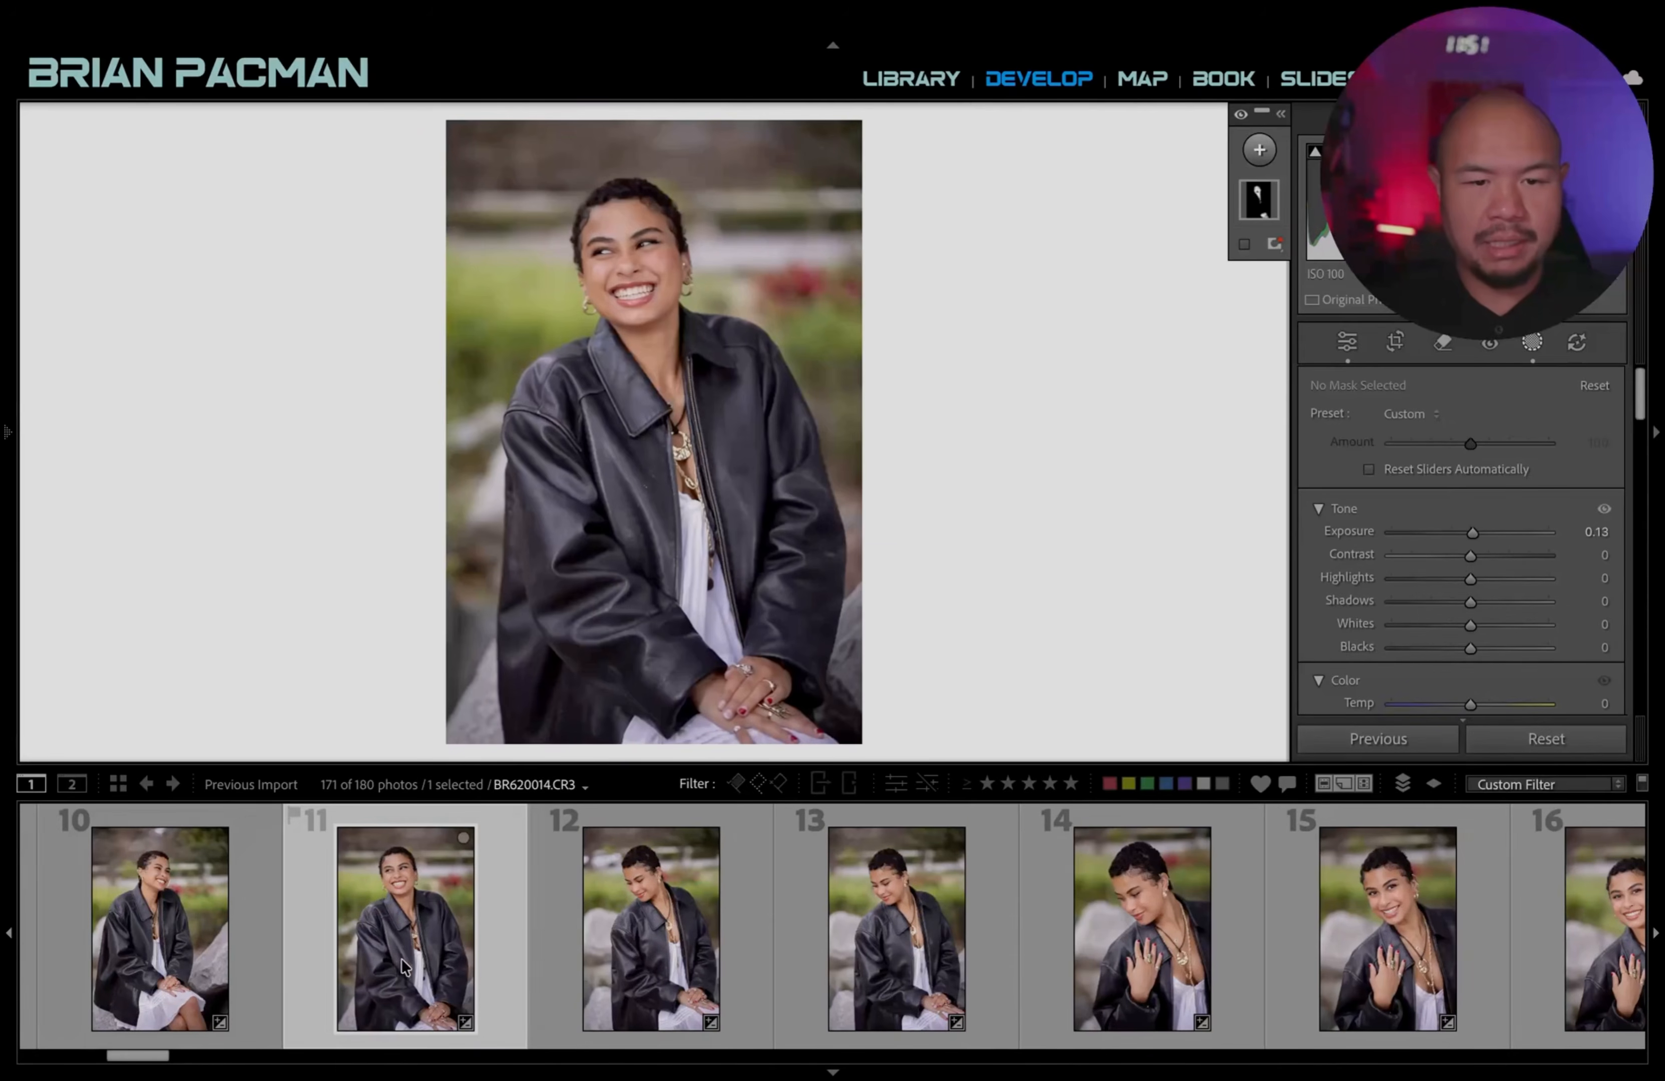
scroll(626, 987, right, 10)
Lower the sixteenth portrait's exposure to +0.10 and compare it with the fifteenth.
click(803, 939)
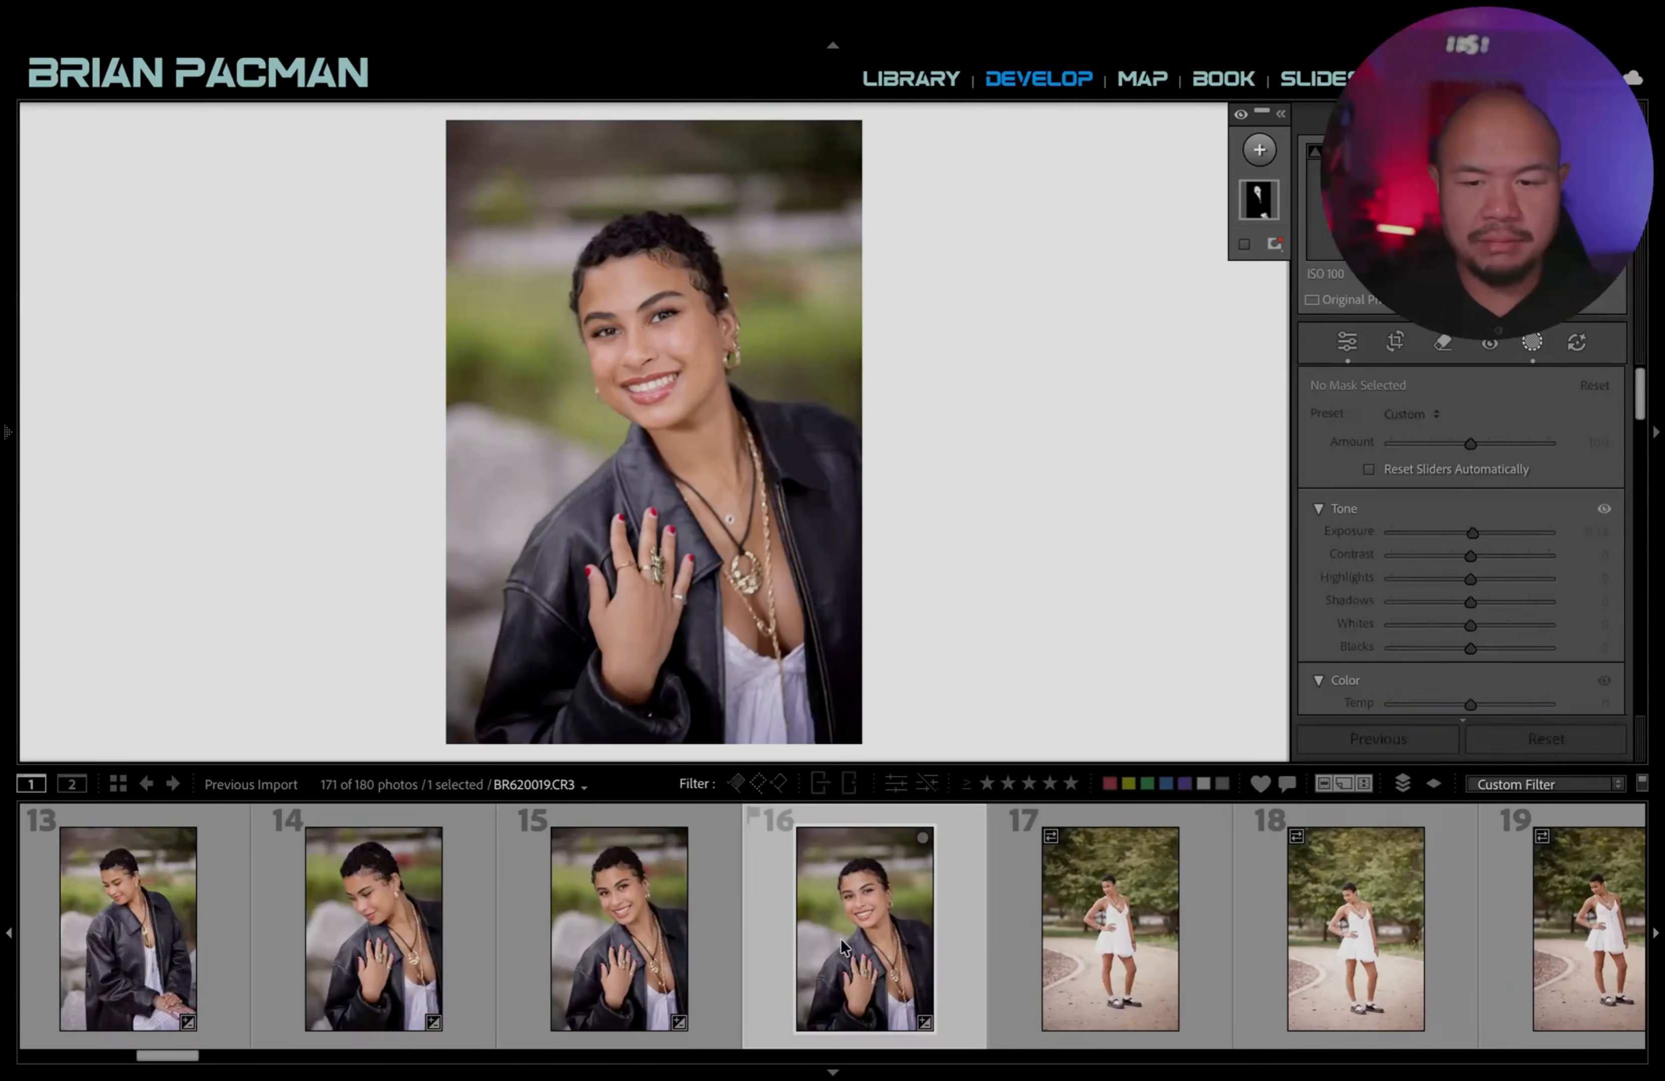
scroll(865, 928, right, 3)
click(810, 921)
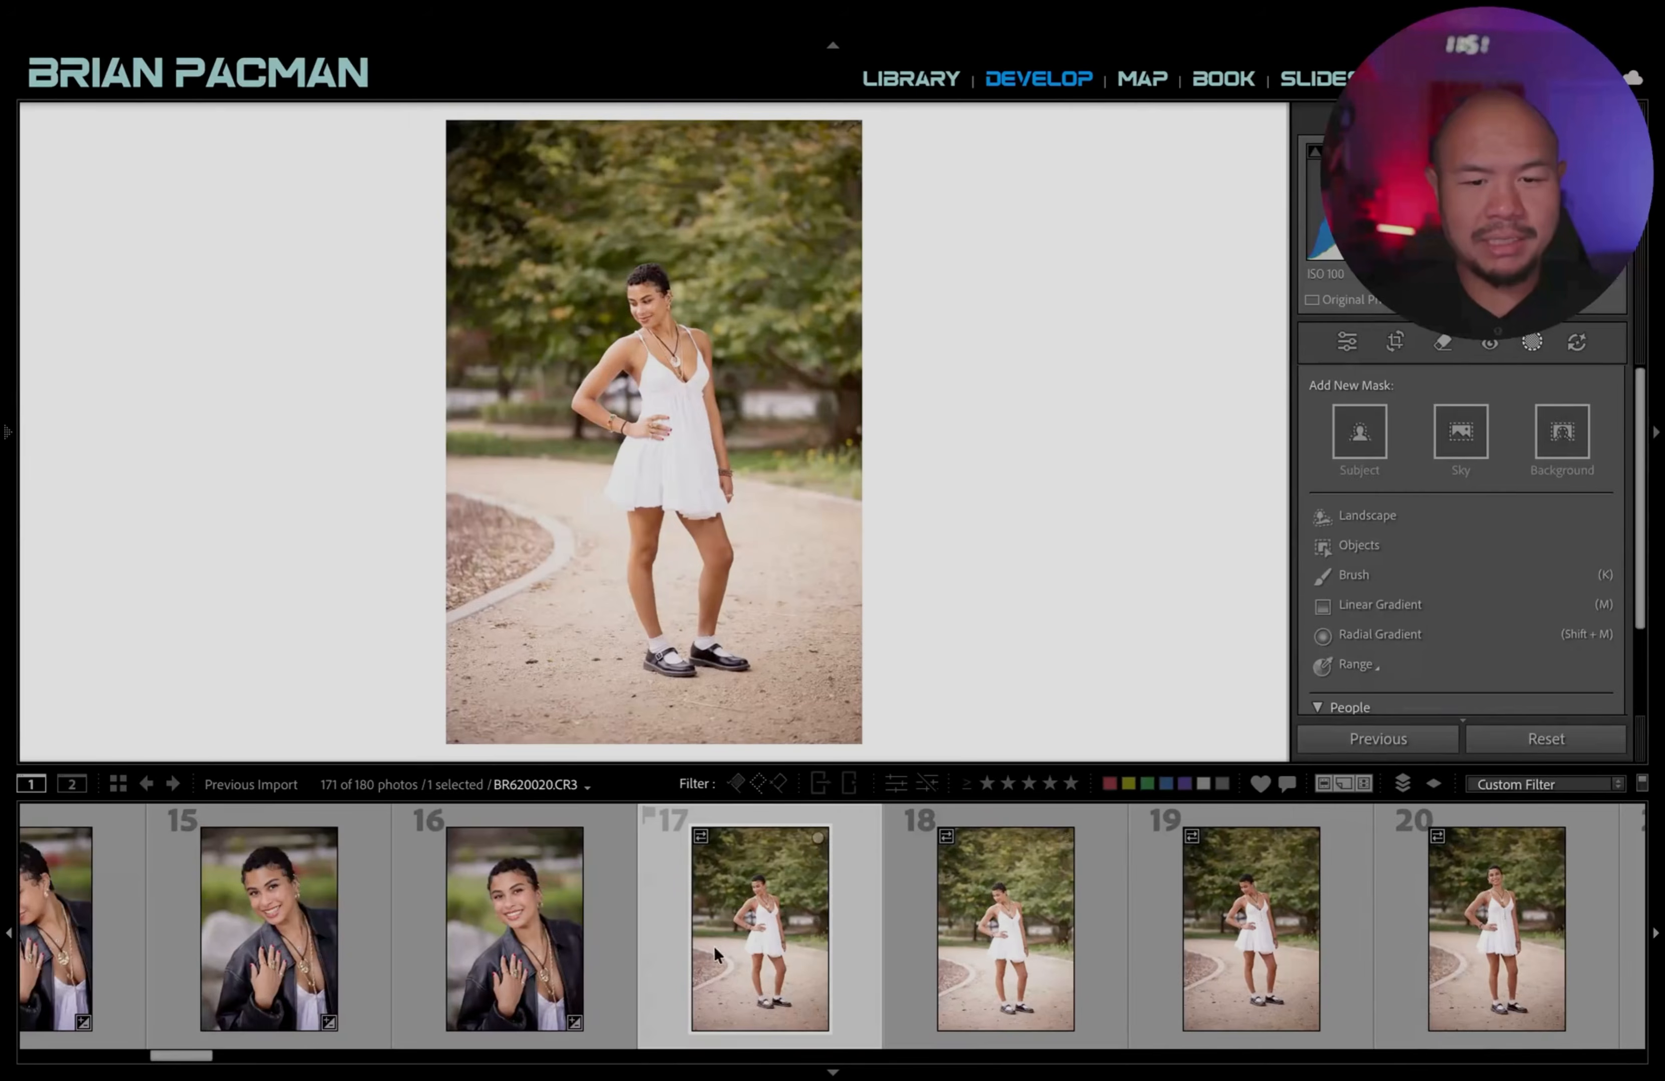
click(586, 970)
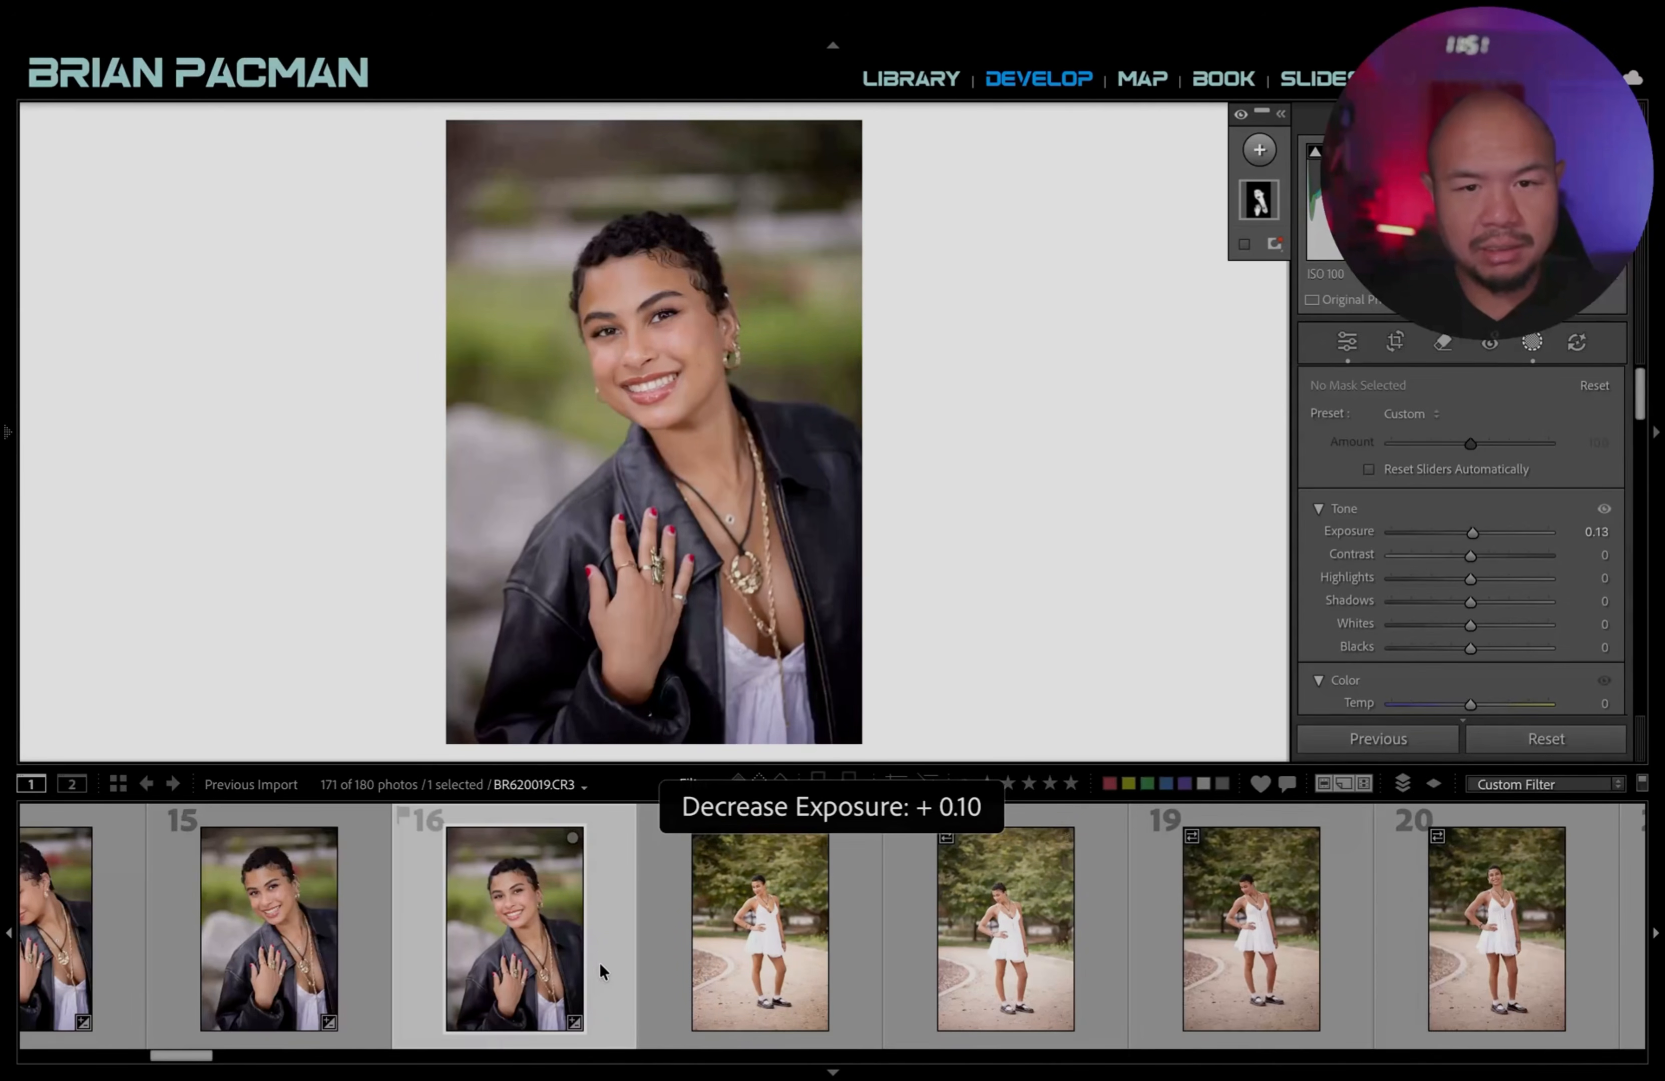
click(288, 915)
scroll(522, 956, left, 2)
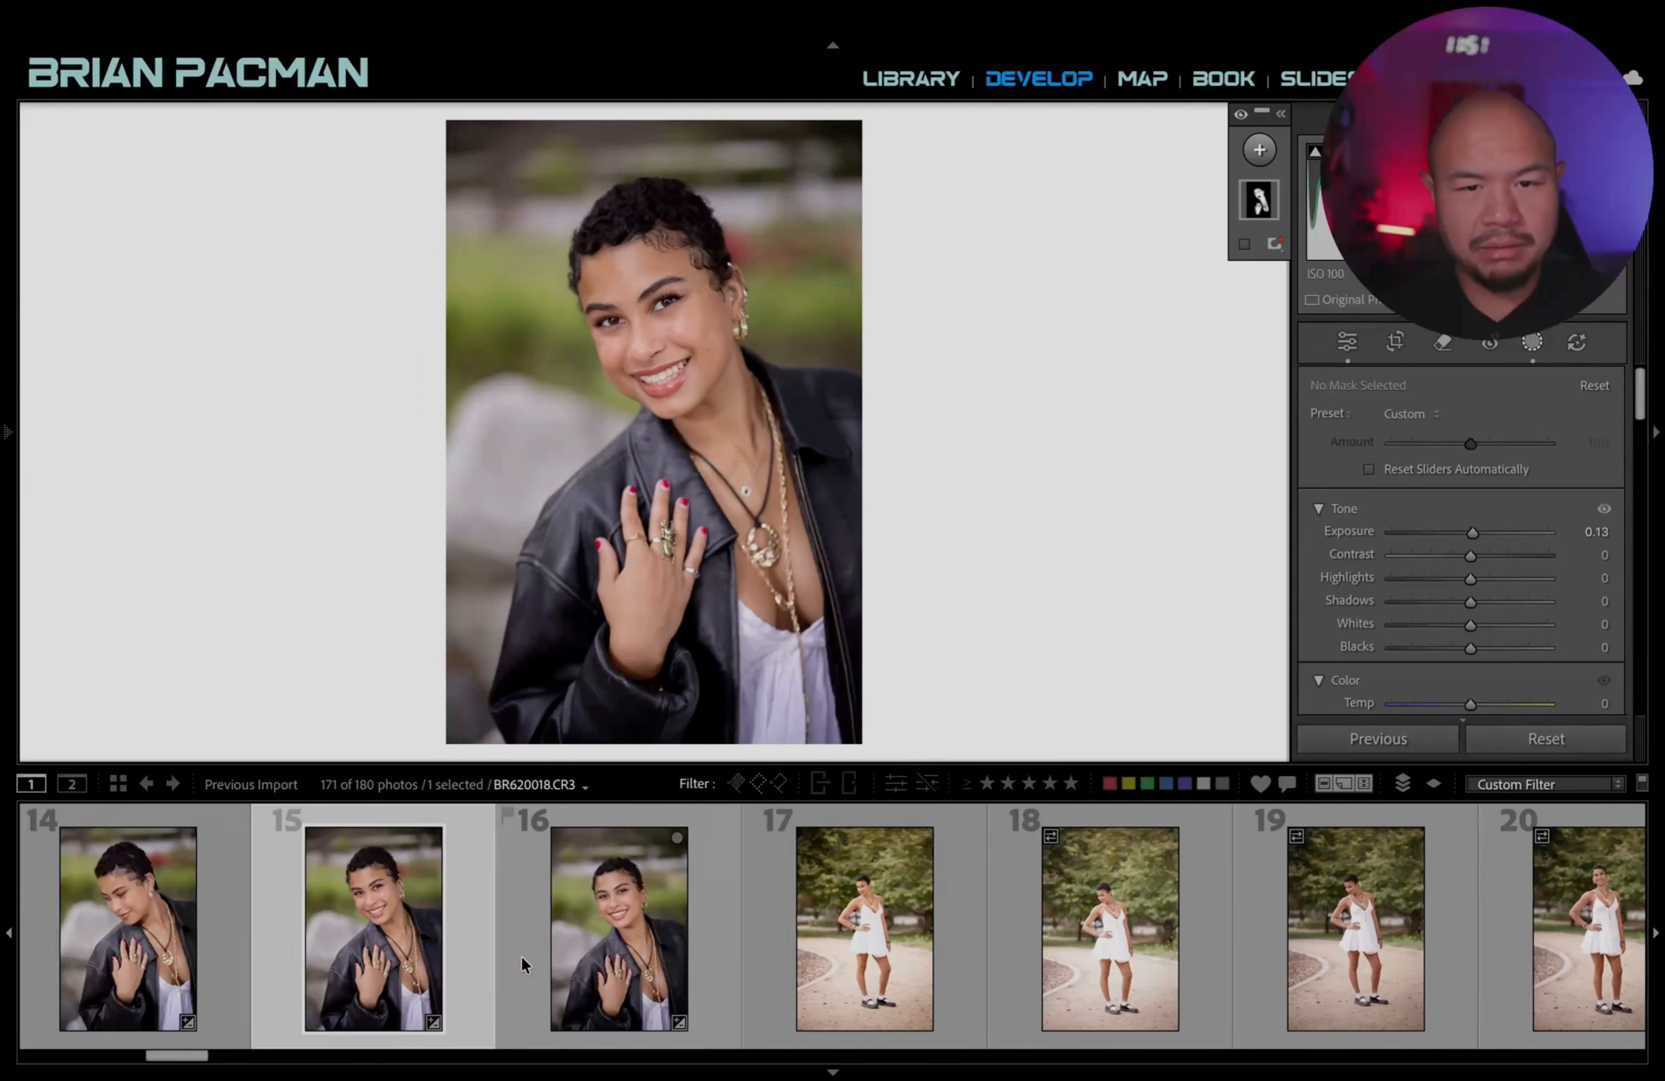
Synchronize the sixteenth portrait's settings to the seventeenth photo, the white-dress shot, leaving out Masking and keeping all Remove options.
scroll(523, 956, right, 5)
click(489, 944)
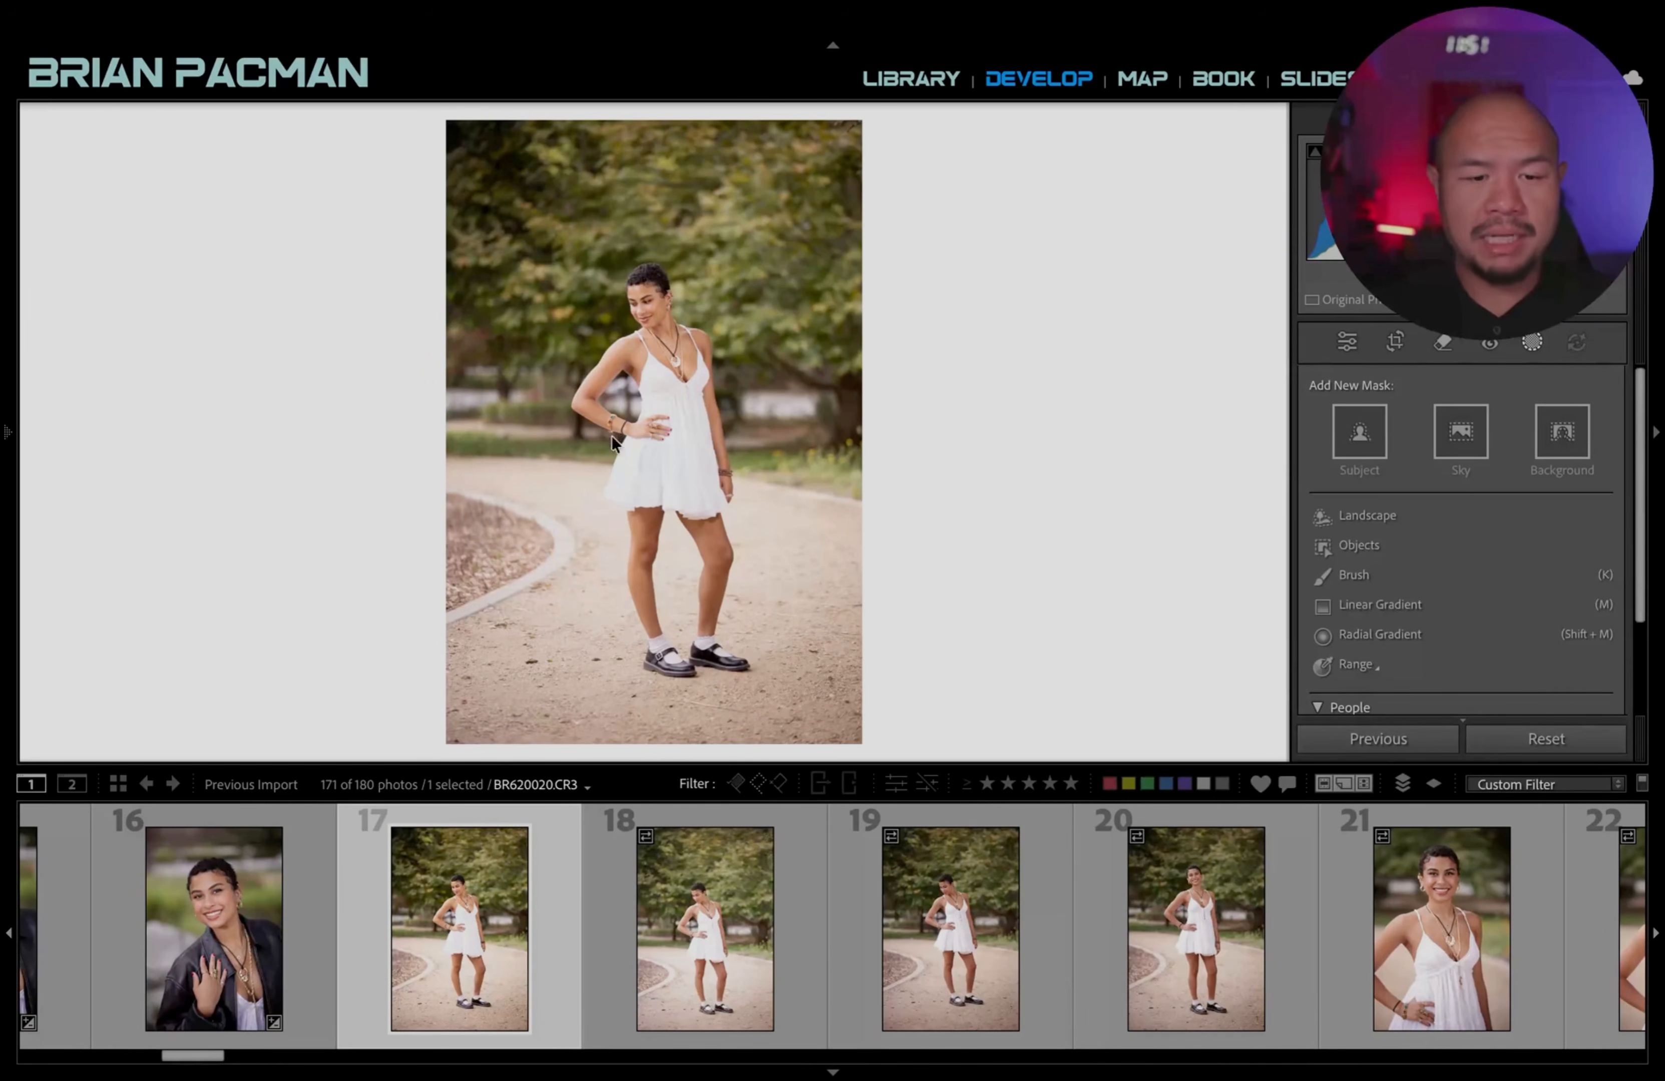
click(234, 907)
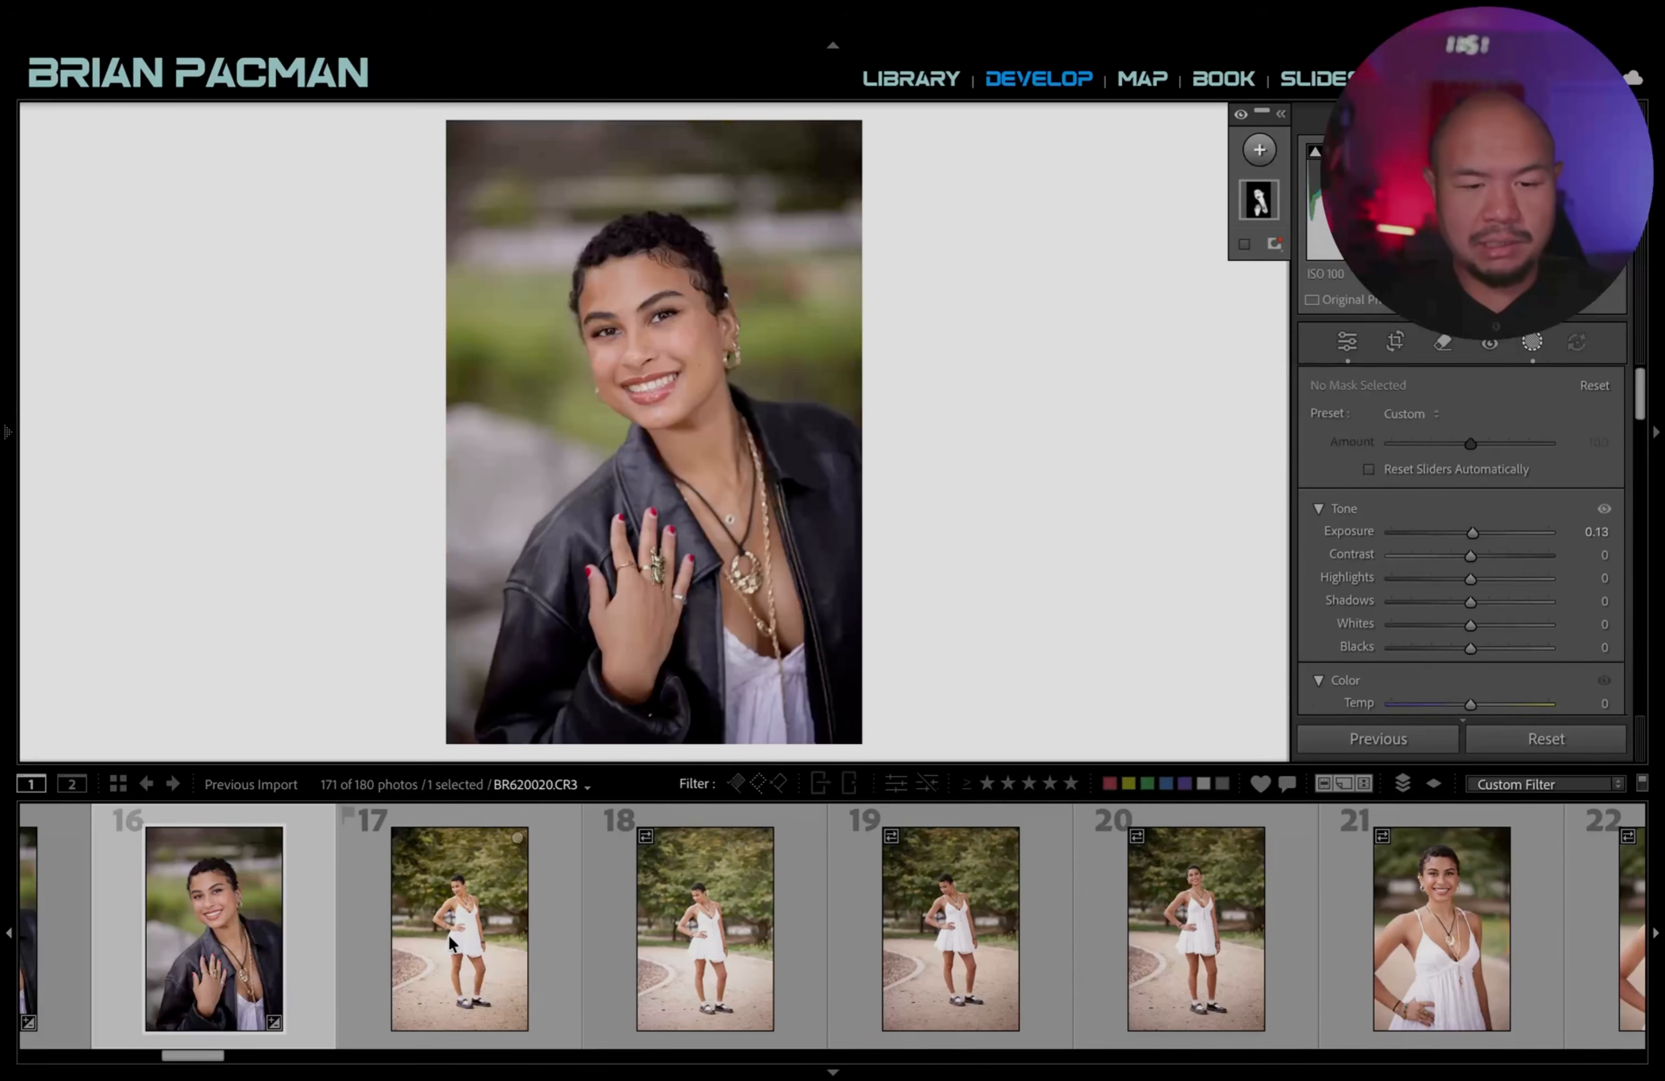
shift+click(448, 935)
key(super+shift+s)
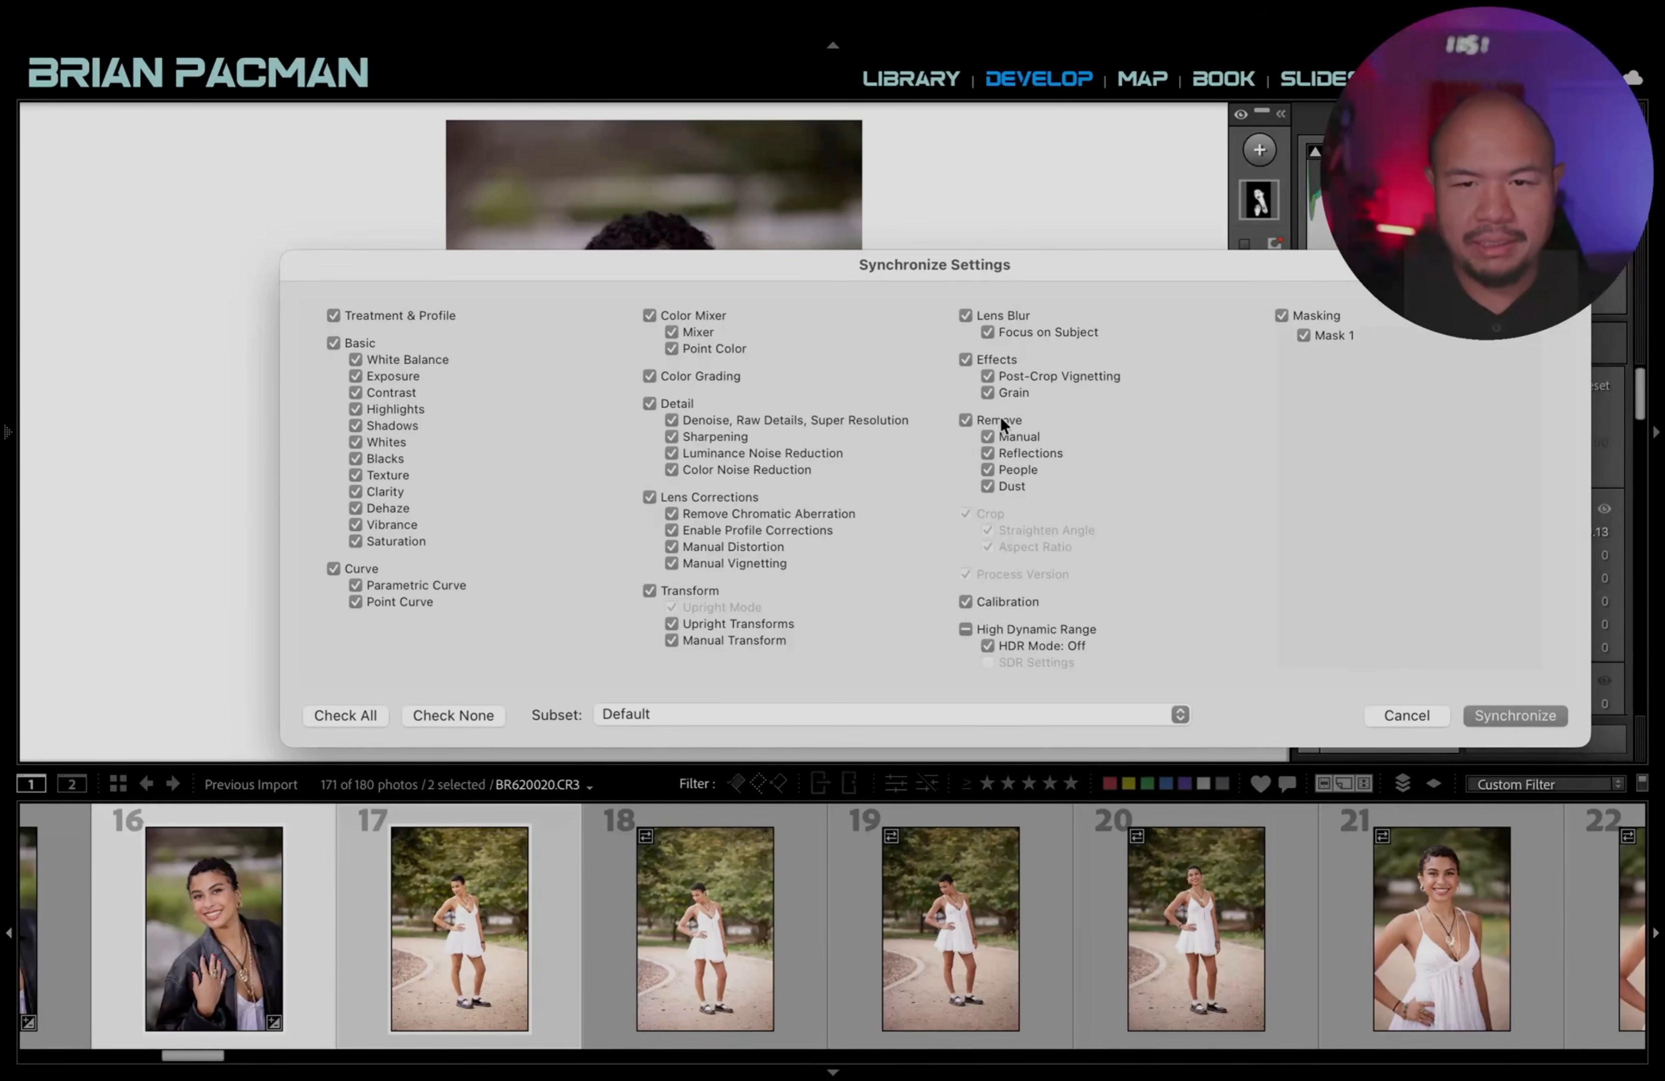
click(1016, 422)
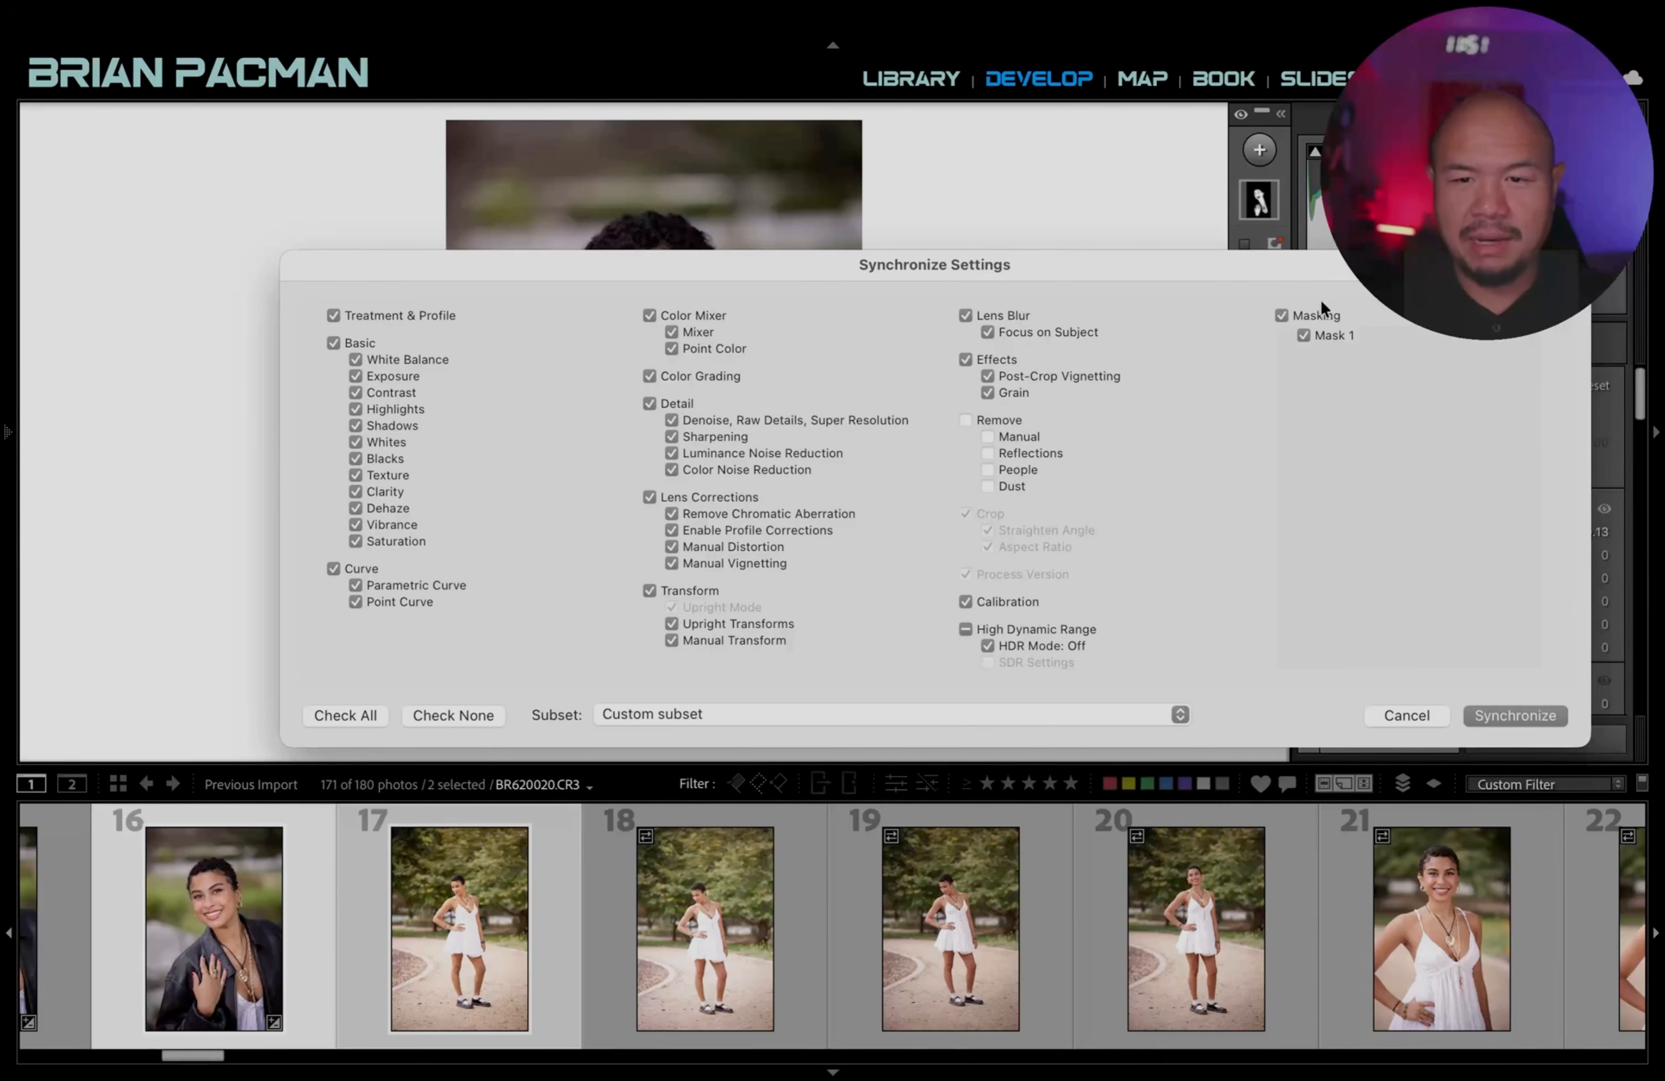
click(1011, 422)
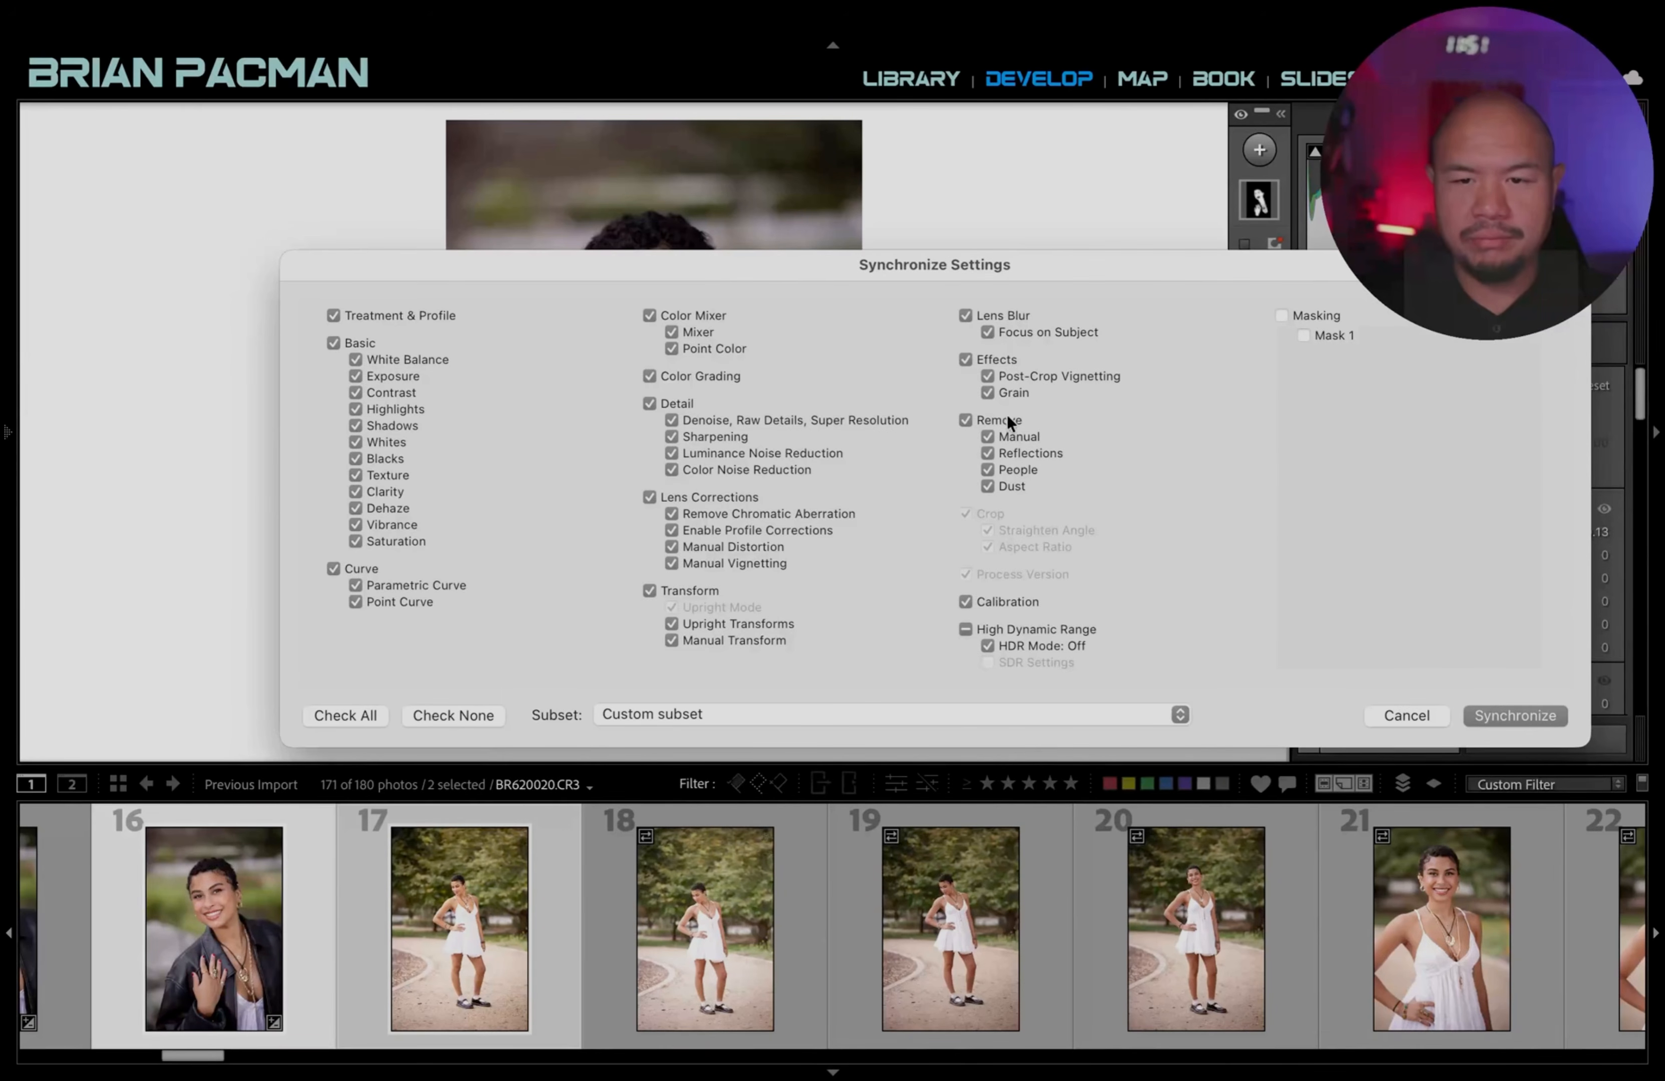
click(1519, 714)
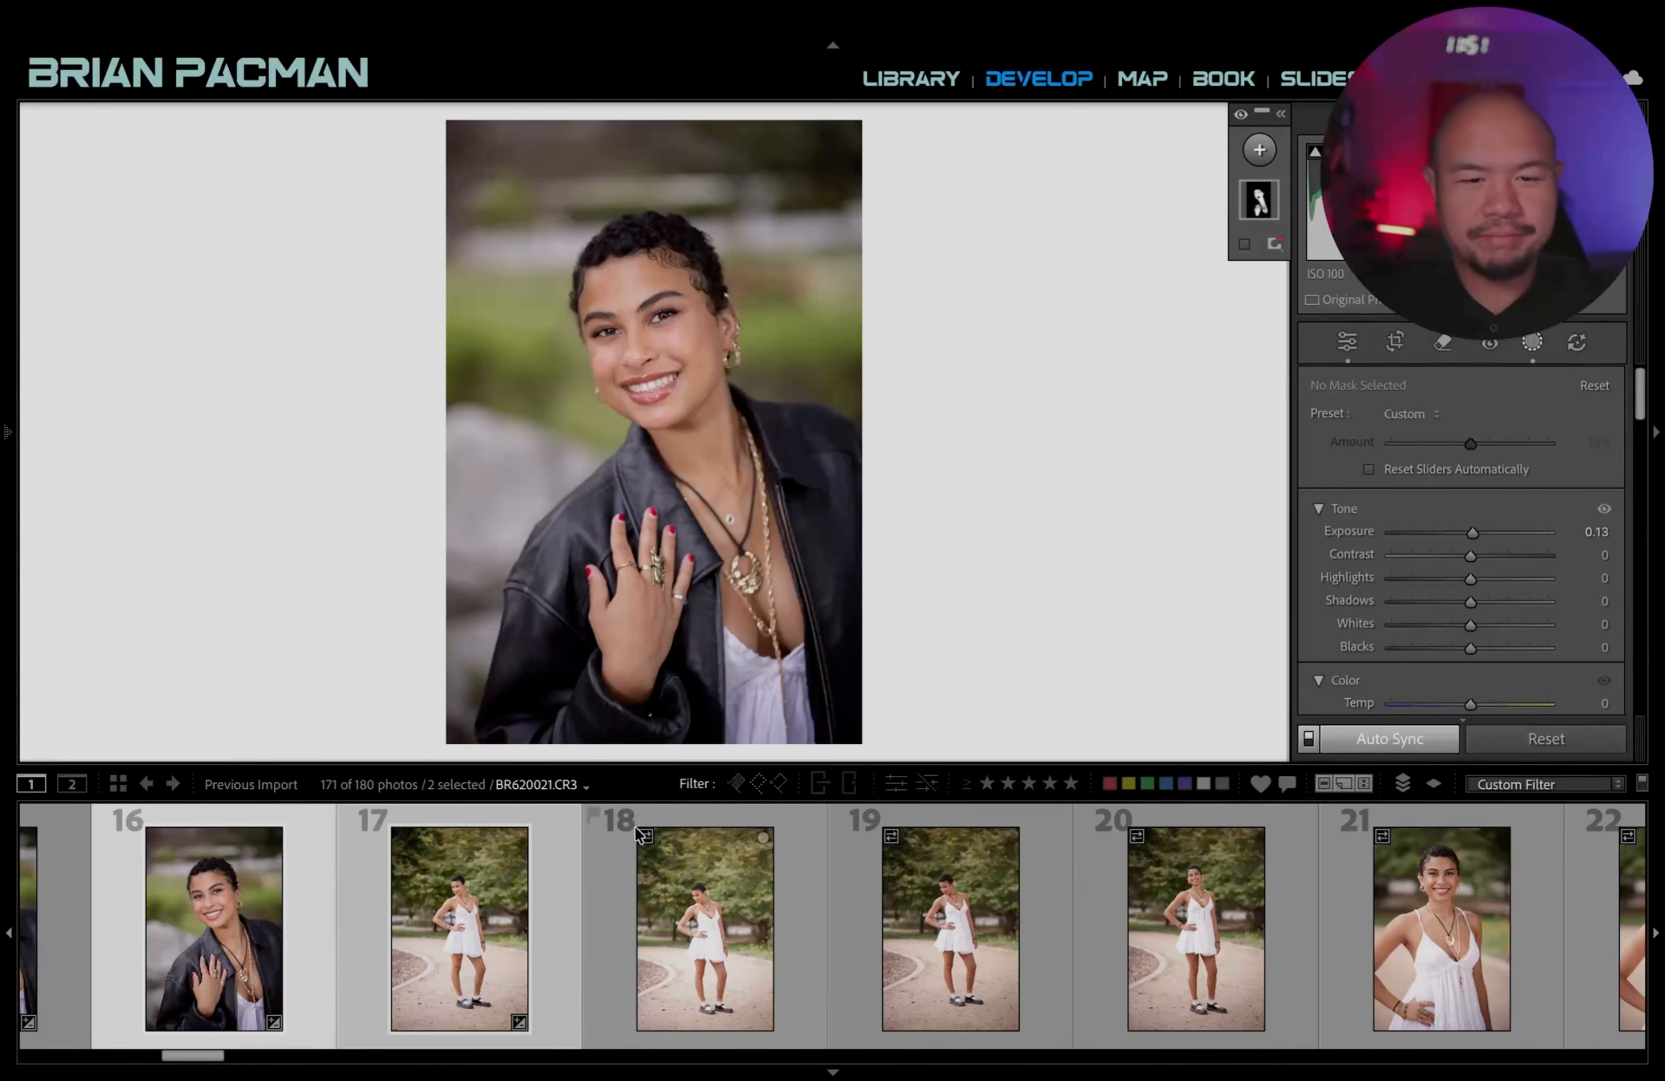
Compare the seventeenth photo before and after editing, zoomed in on the subject.
click(514, 911)
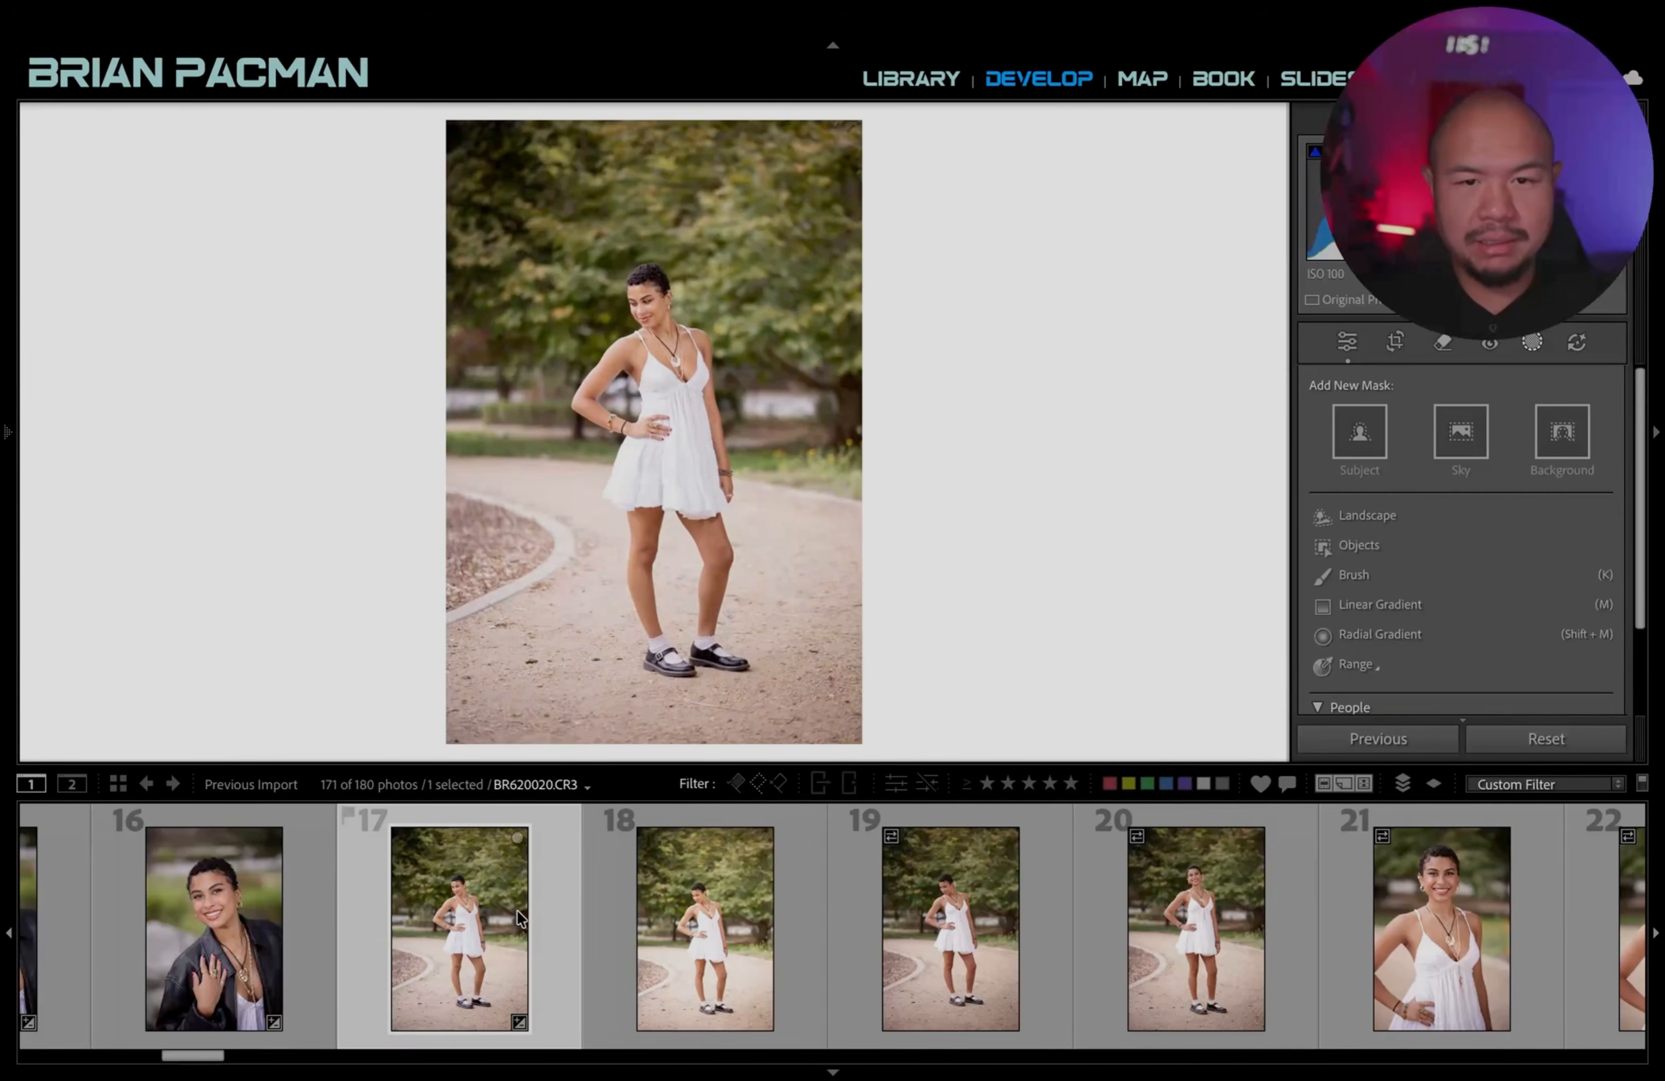
key(y)
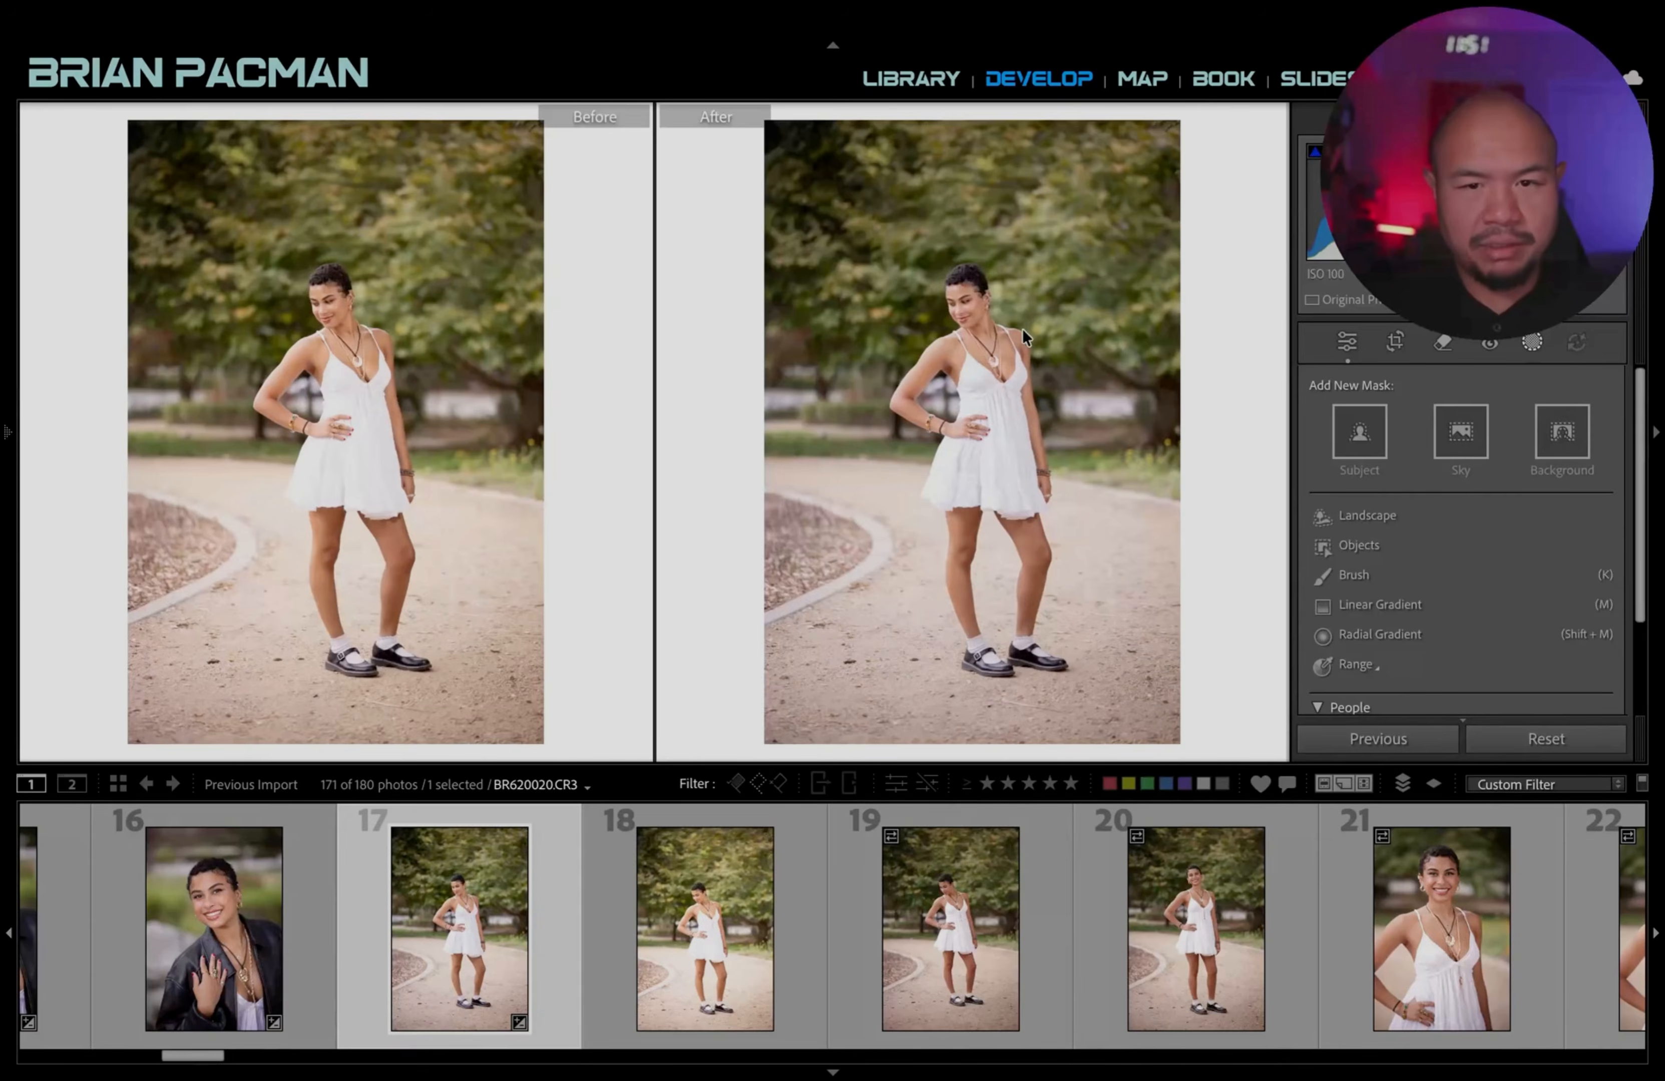
click(988, 387)
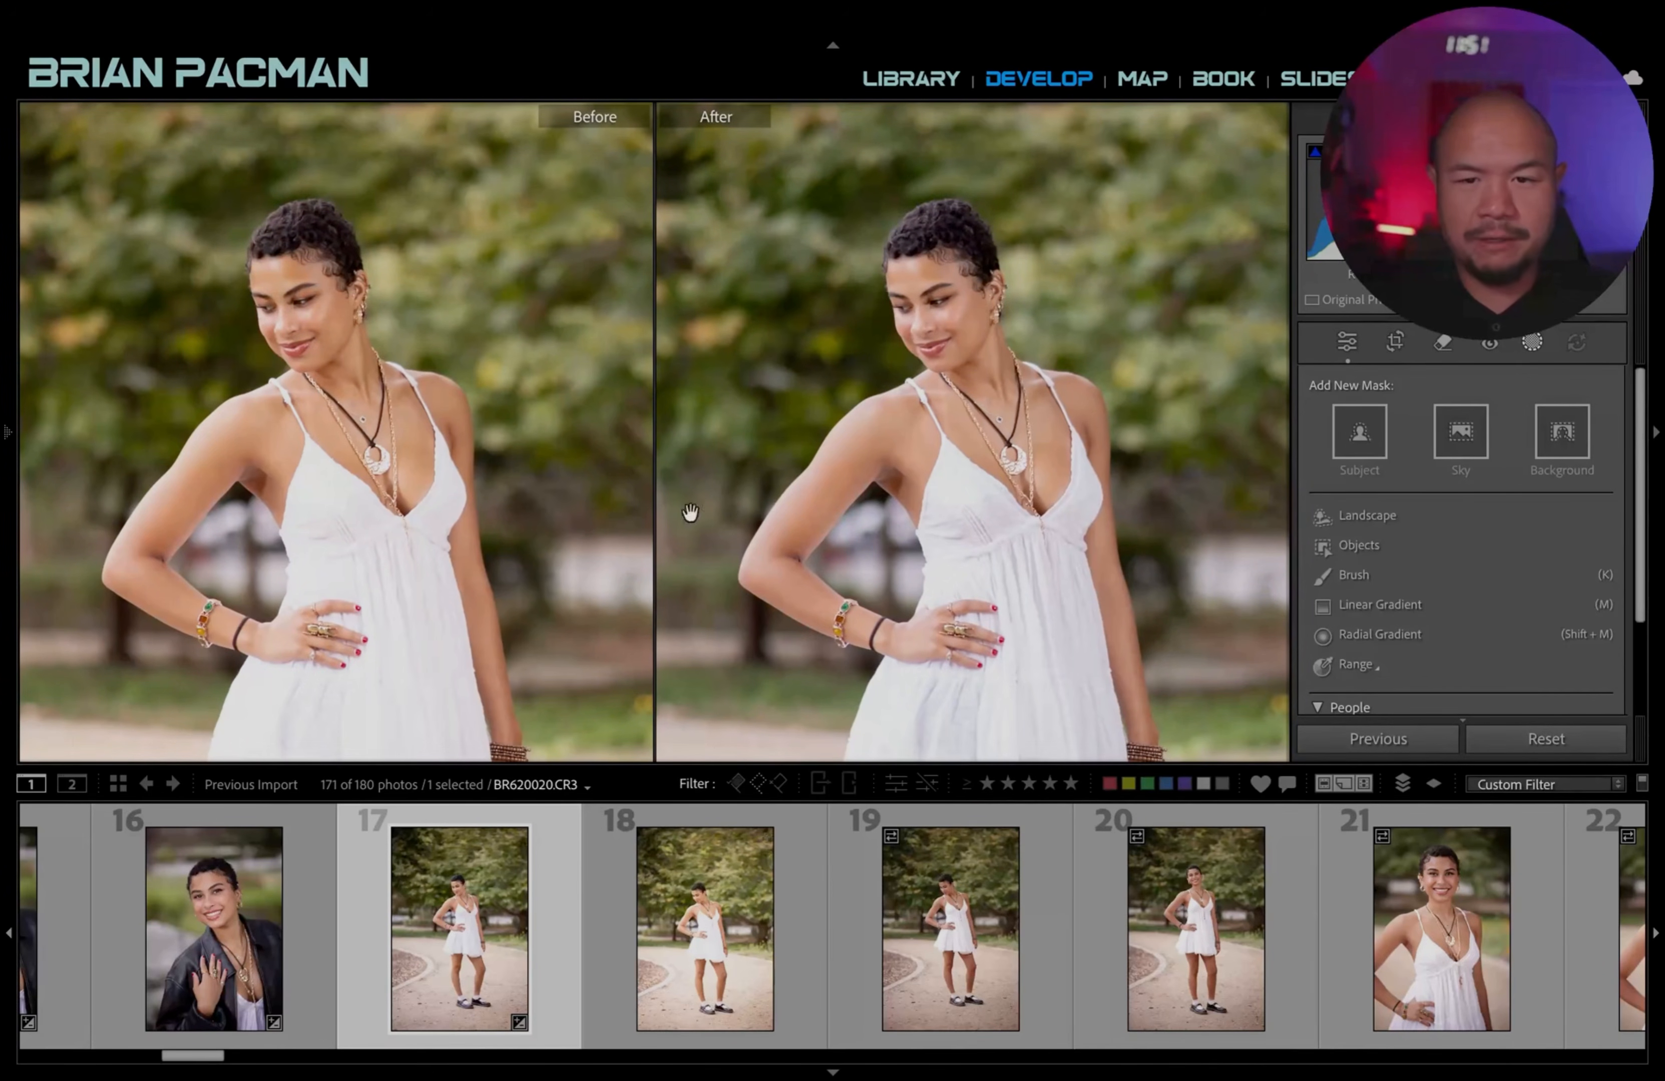
Lower the seventeenth photo's exposure slightly, trying offsets between -0.10 and -0.40 against the unedited version.
click(1018, 475)
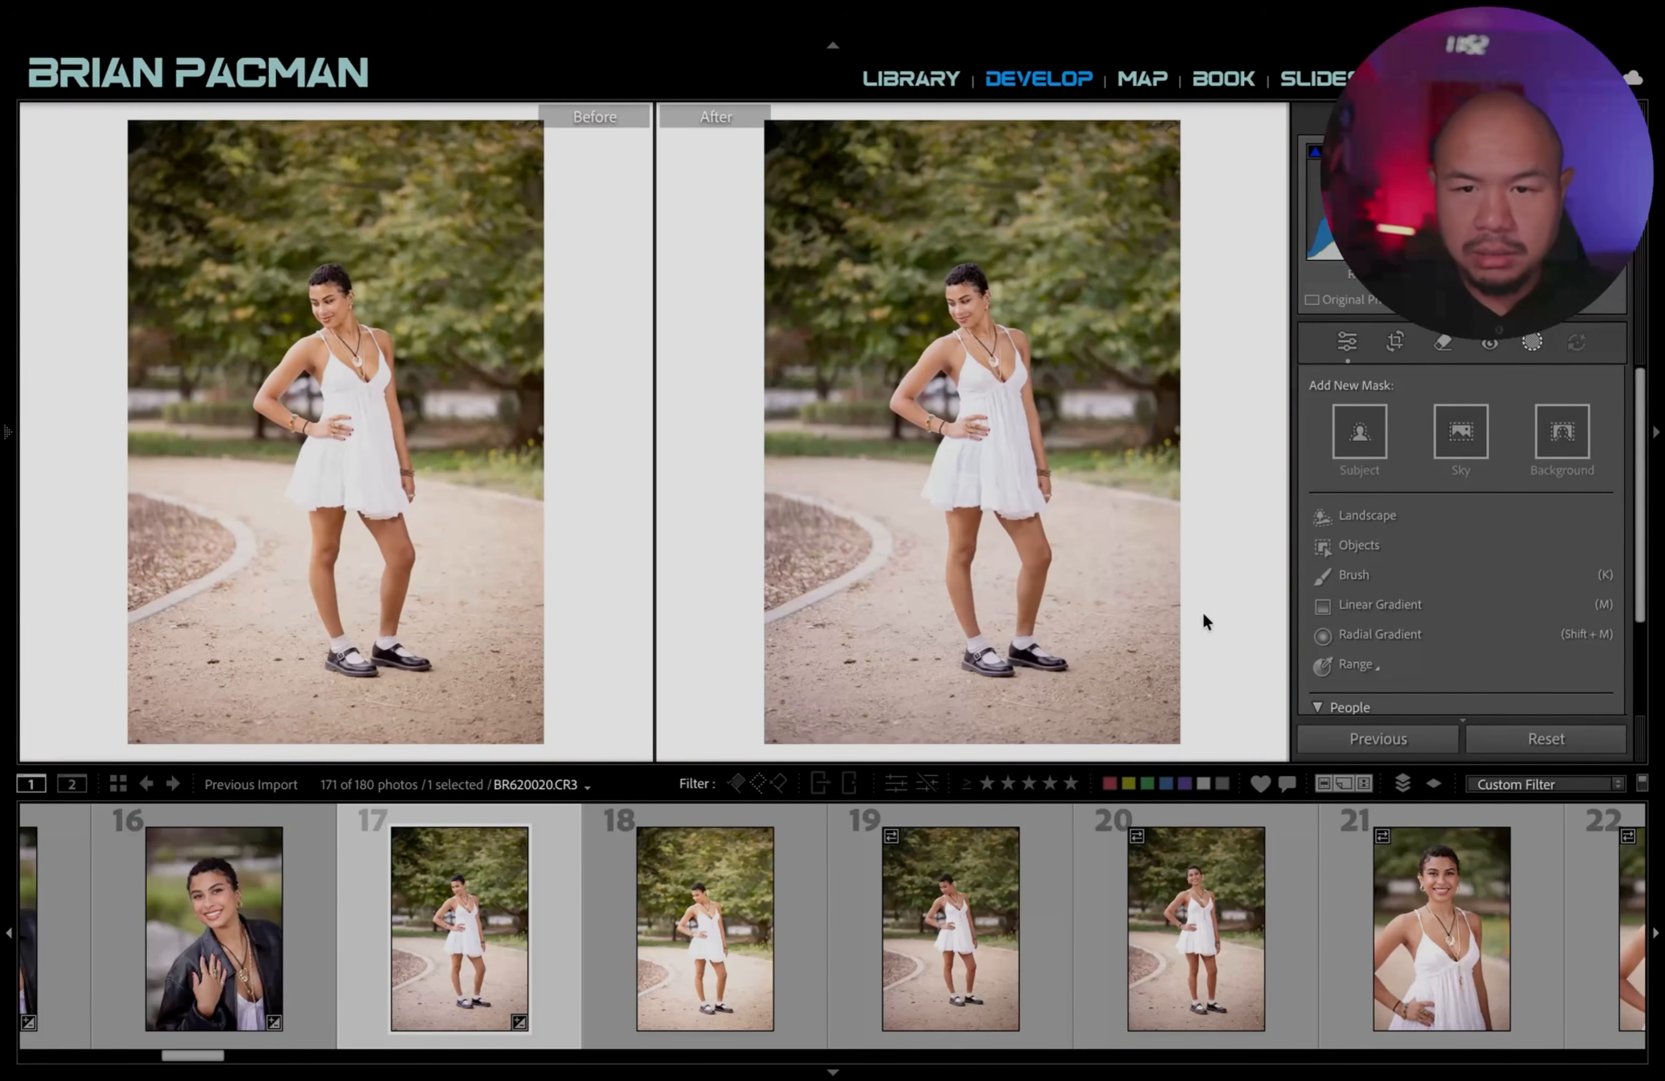
key(ctrl+comma)
key(ctrl+comma)
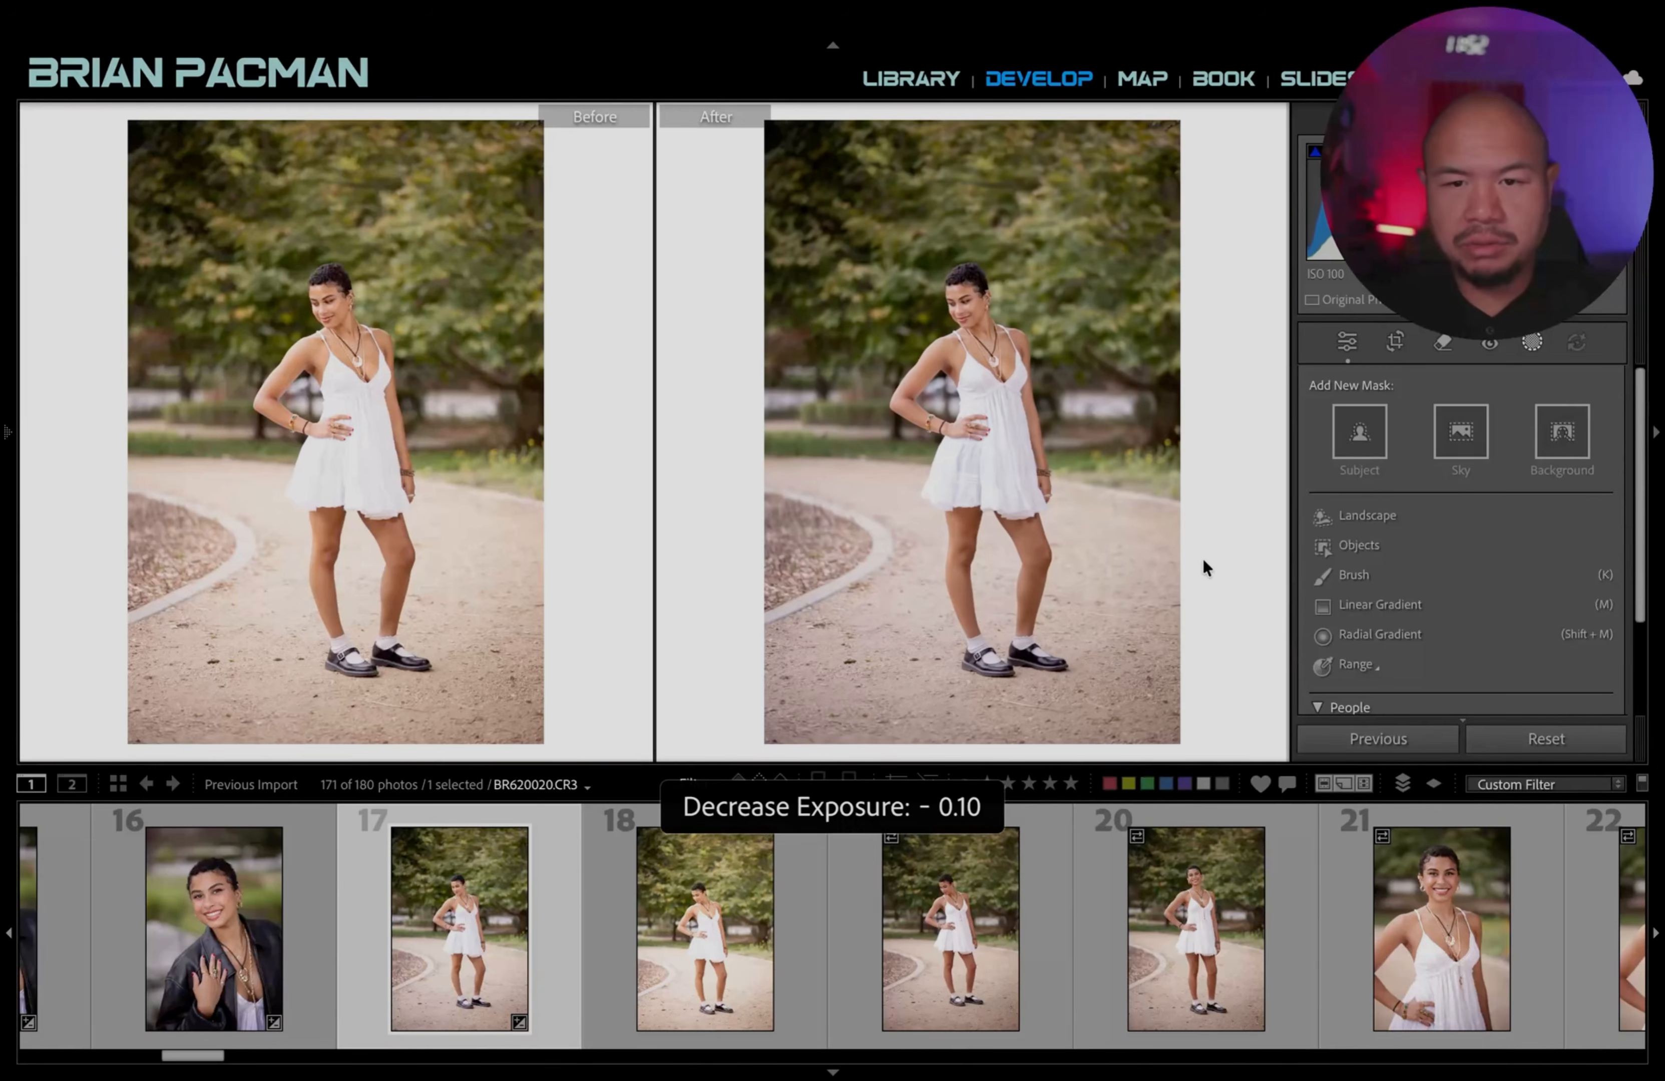
key(ctrl+comma)
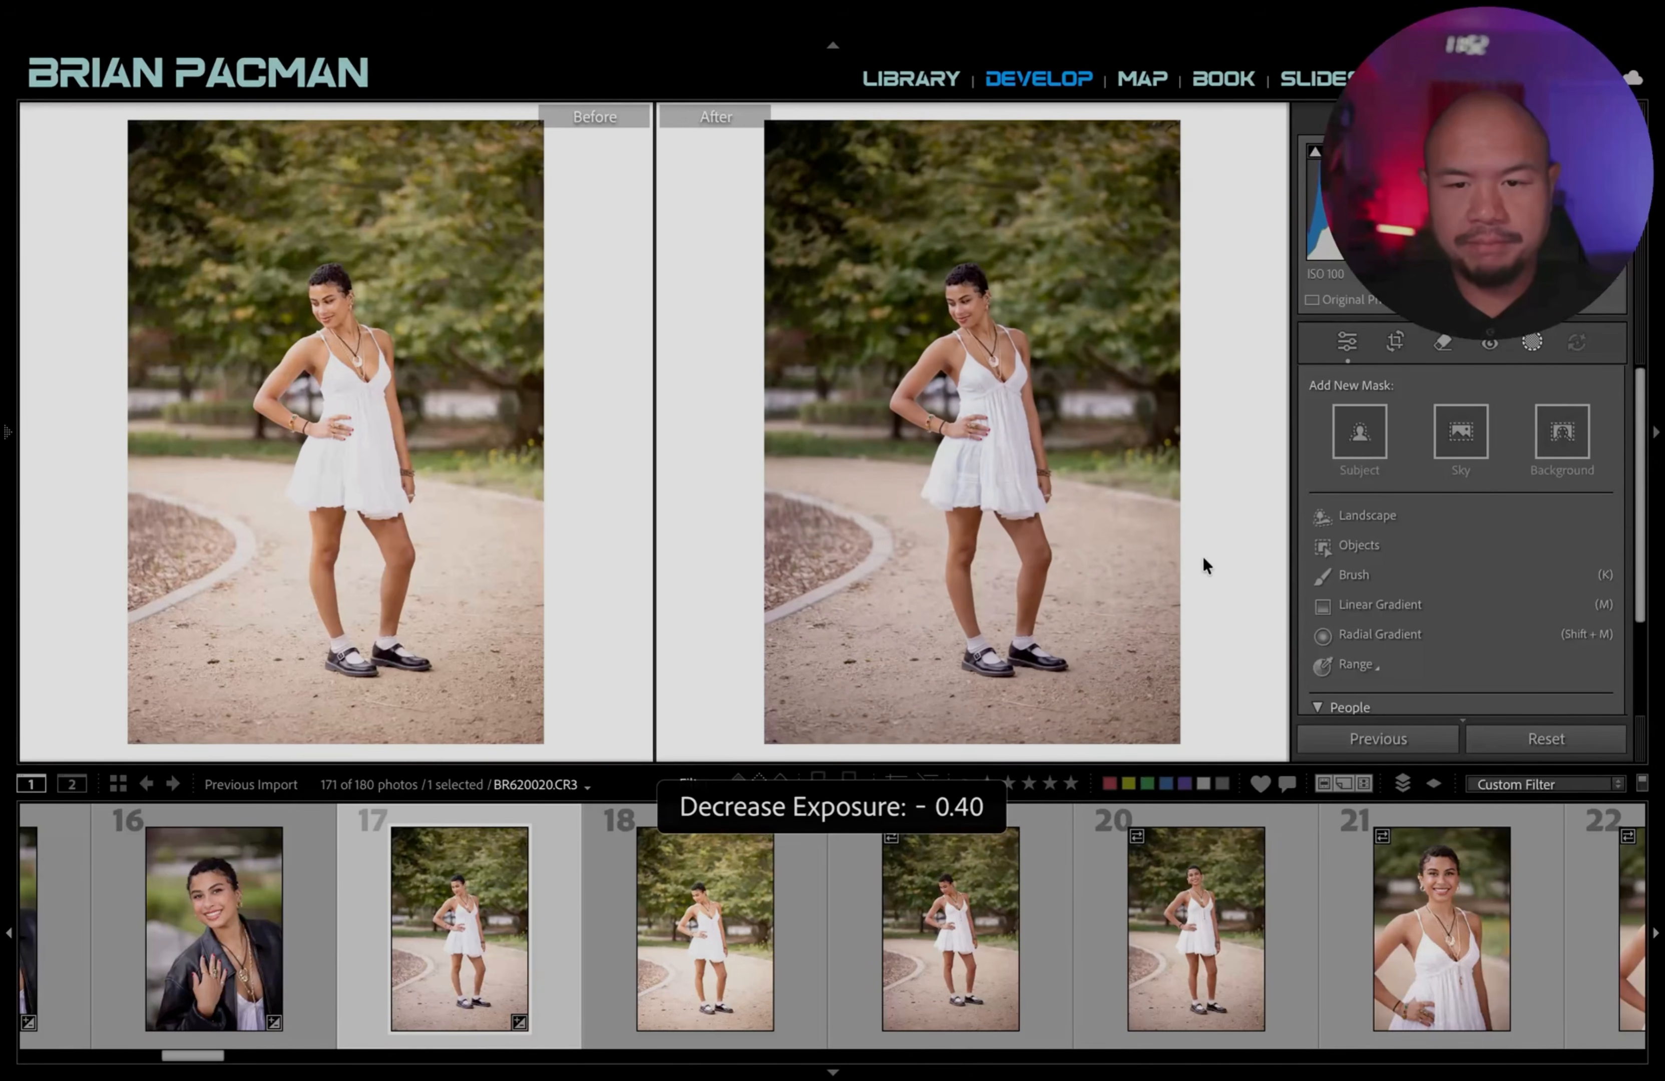
key(ctrl+period)
key(ctrl+comma)
key(ctrl+period)
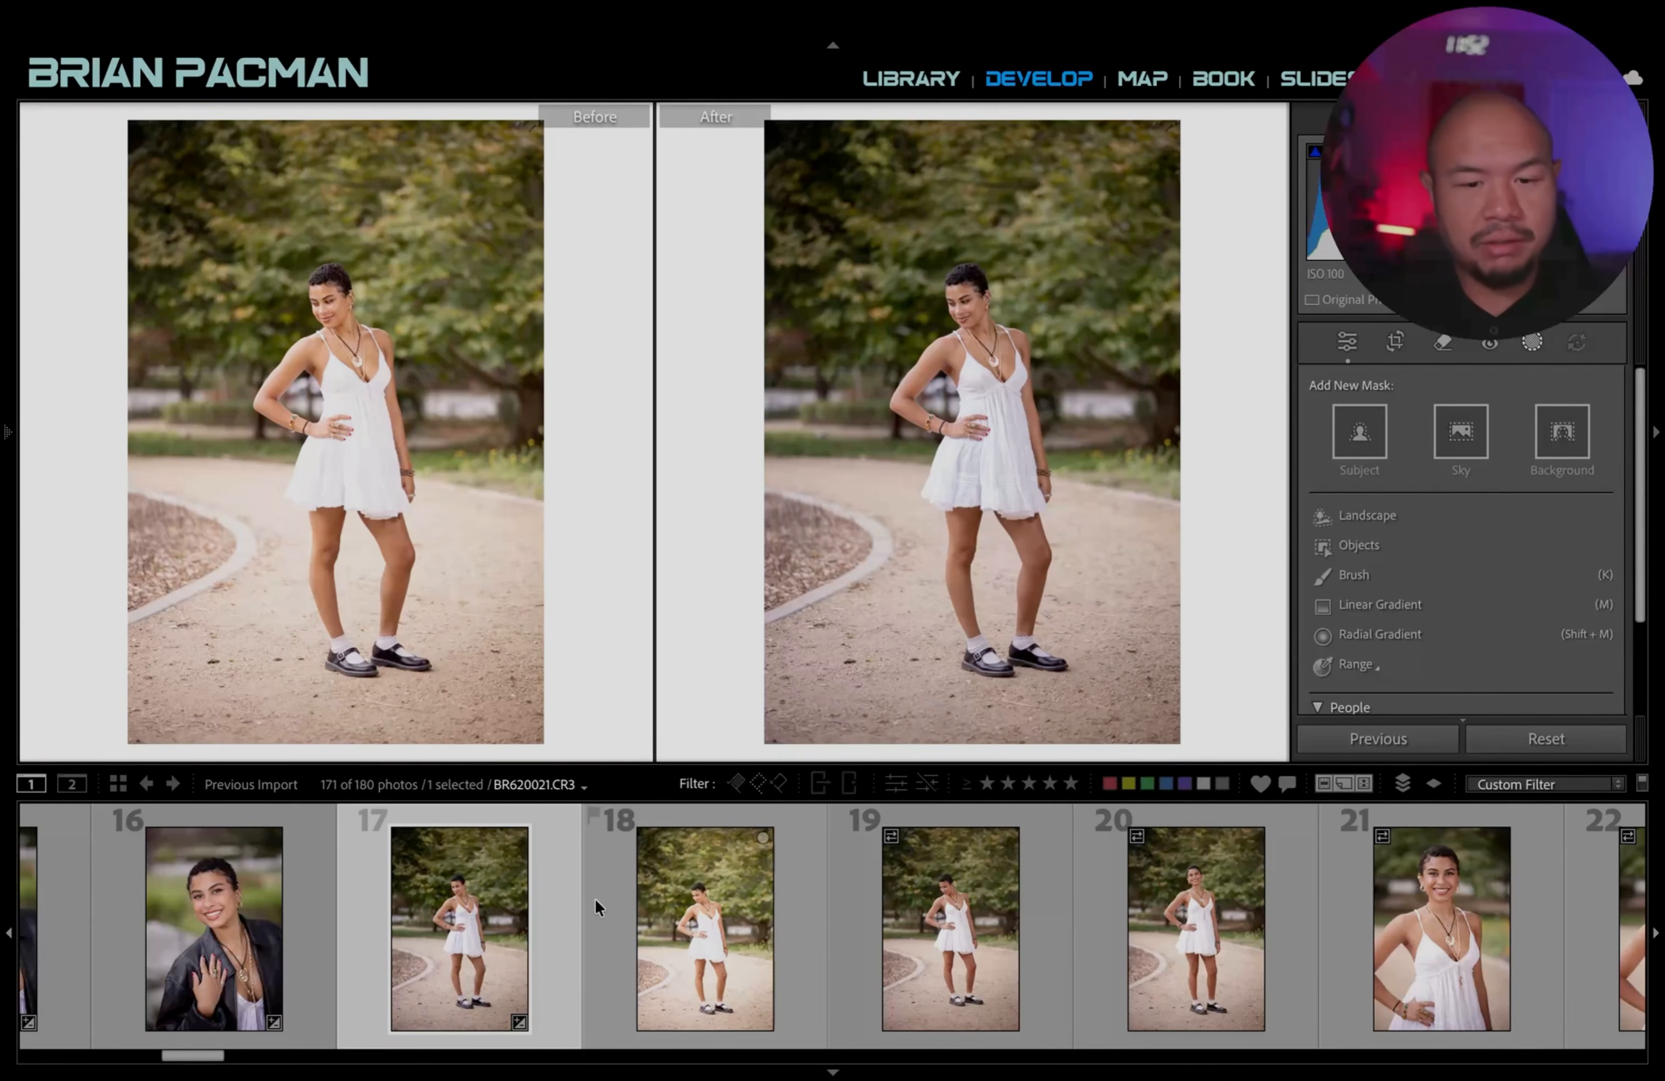
key(ctrl+period)
key(ctrl+period)
key(ctrl+comma)
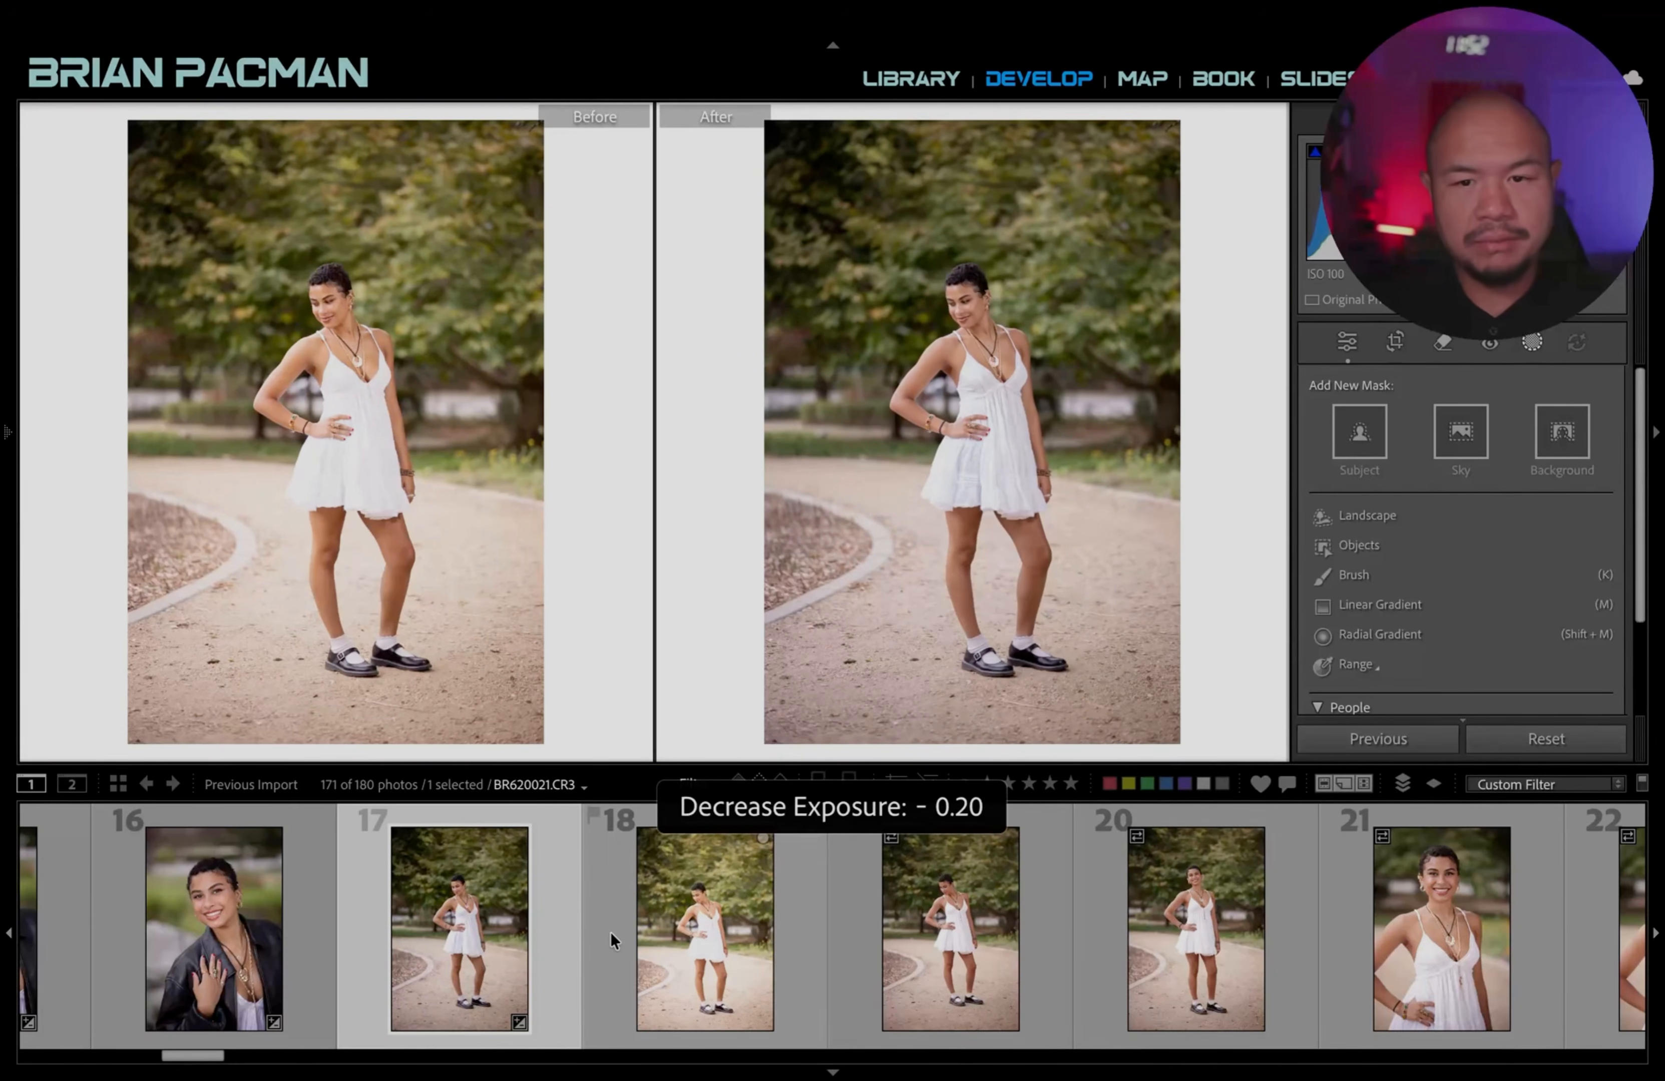
key(ctrl+period)
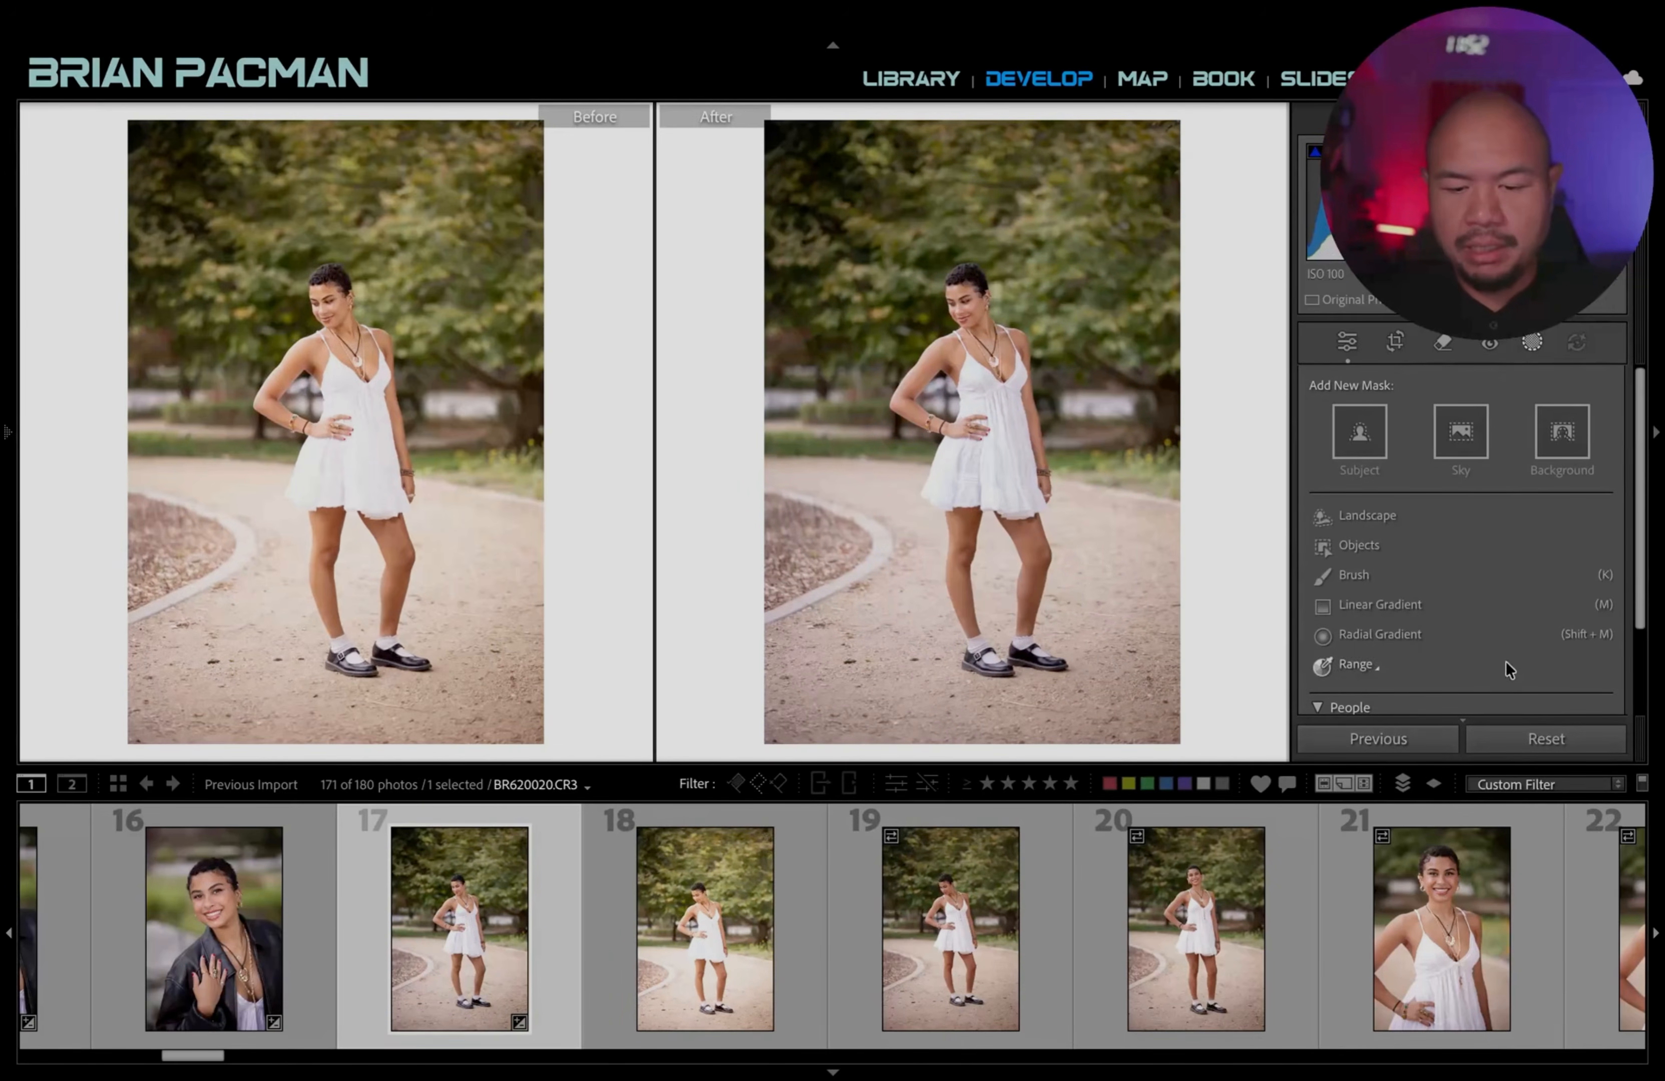
key(y)
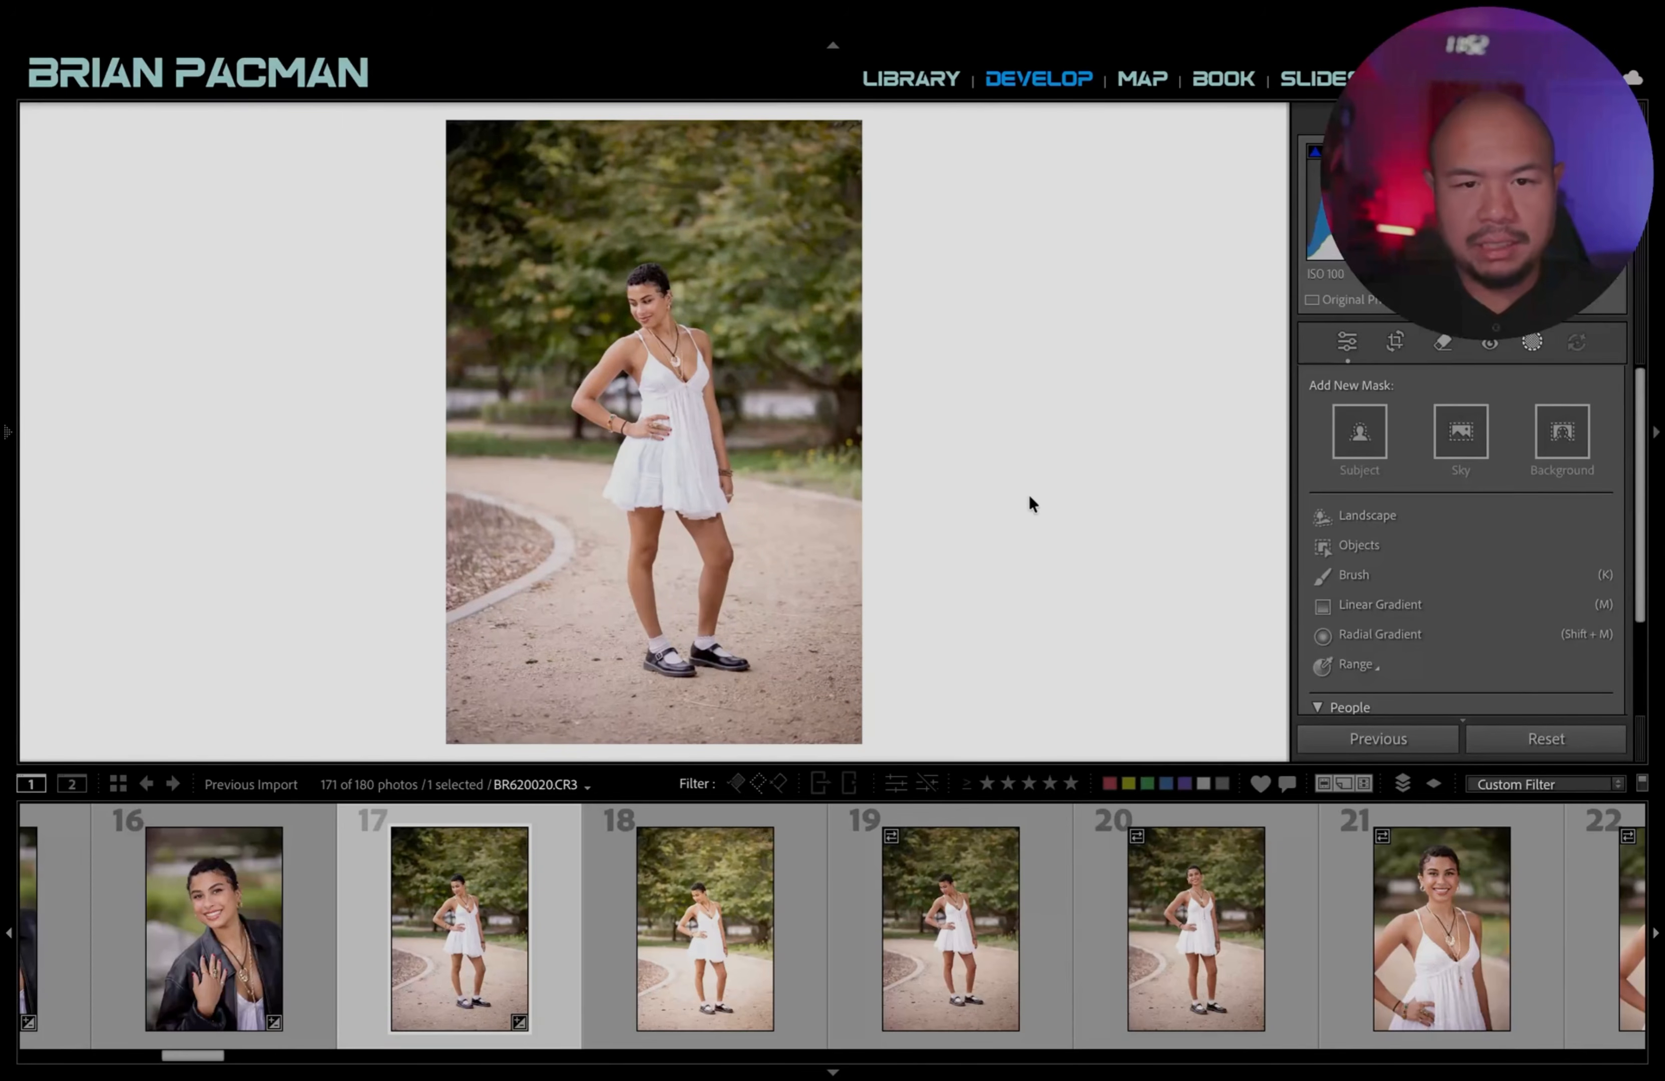
Create a People mask on the seventeenth photo covering only Person 1's clothes.
key(k)
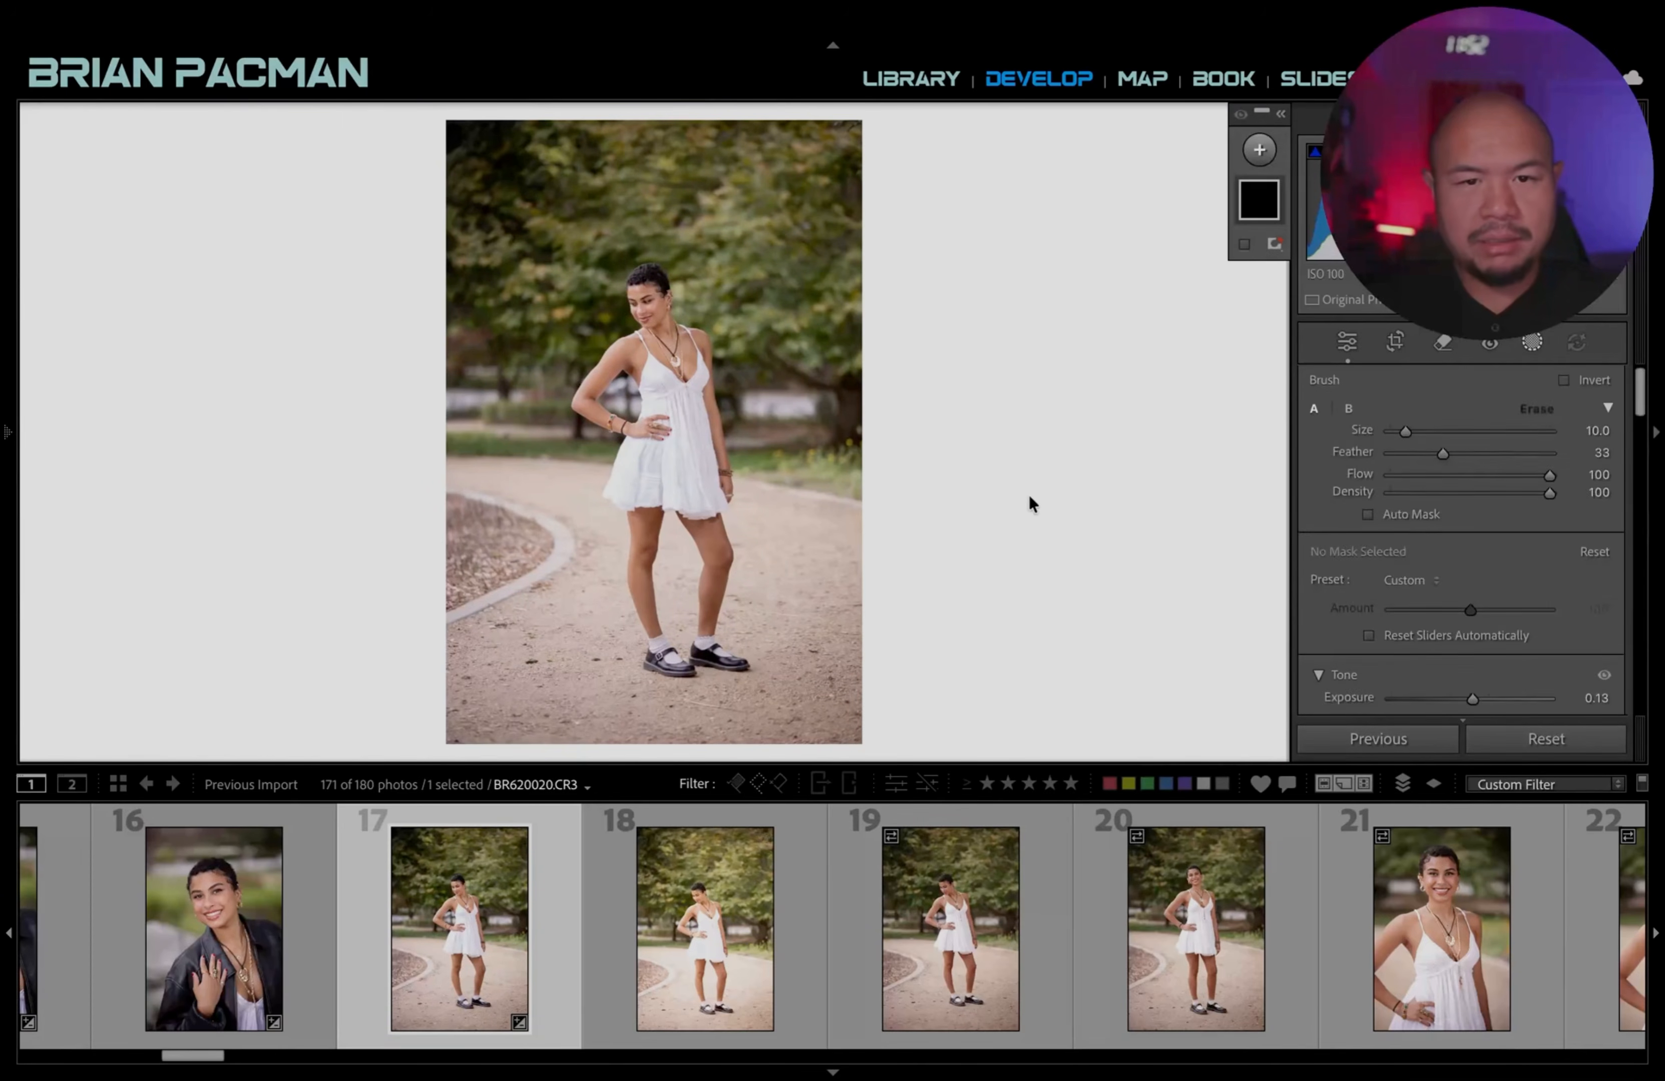
click(1259, 149)
click(1296, 281)
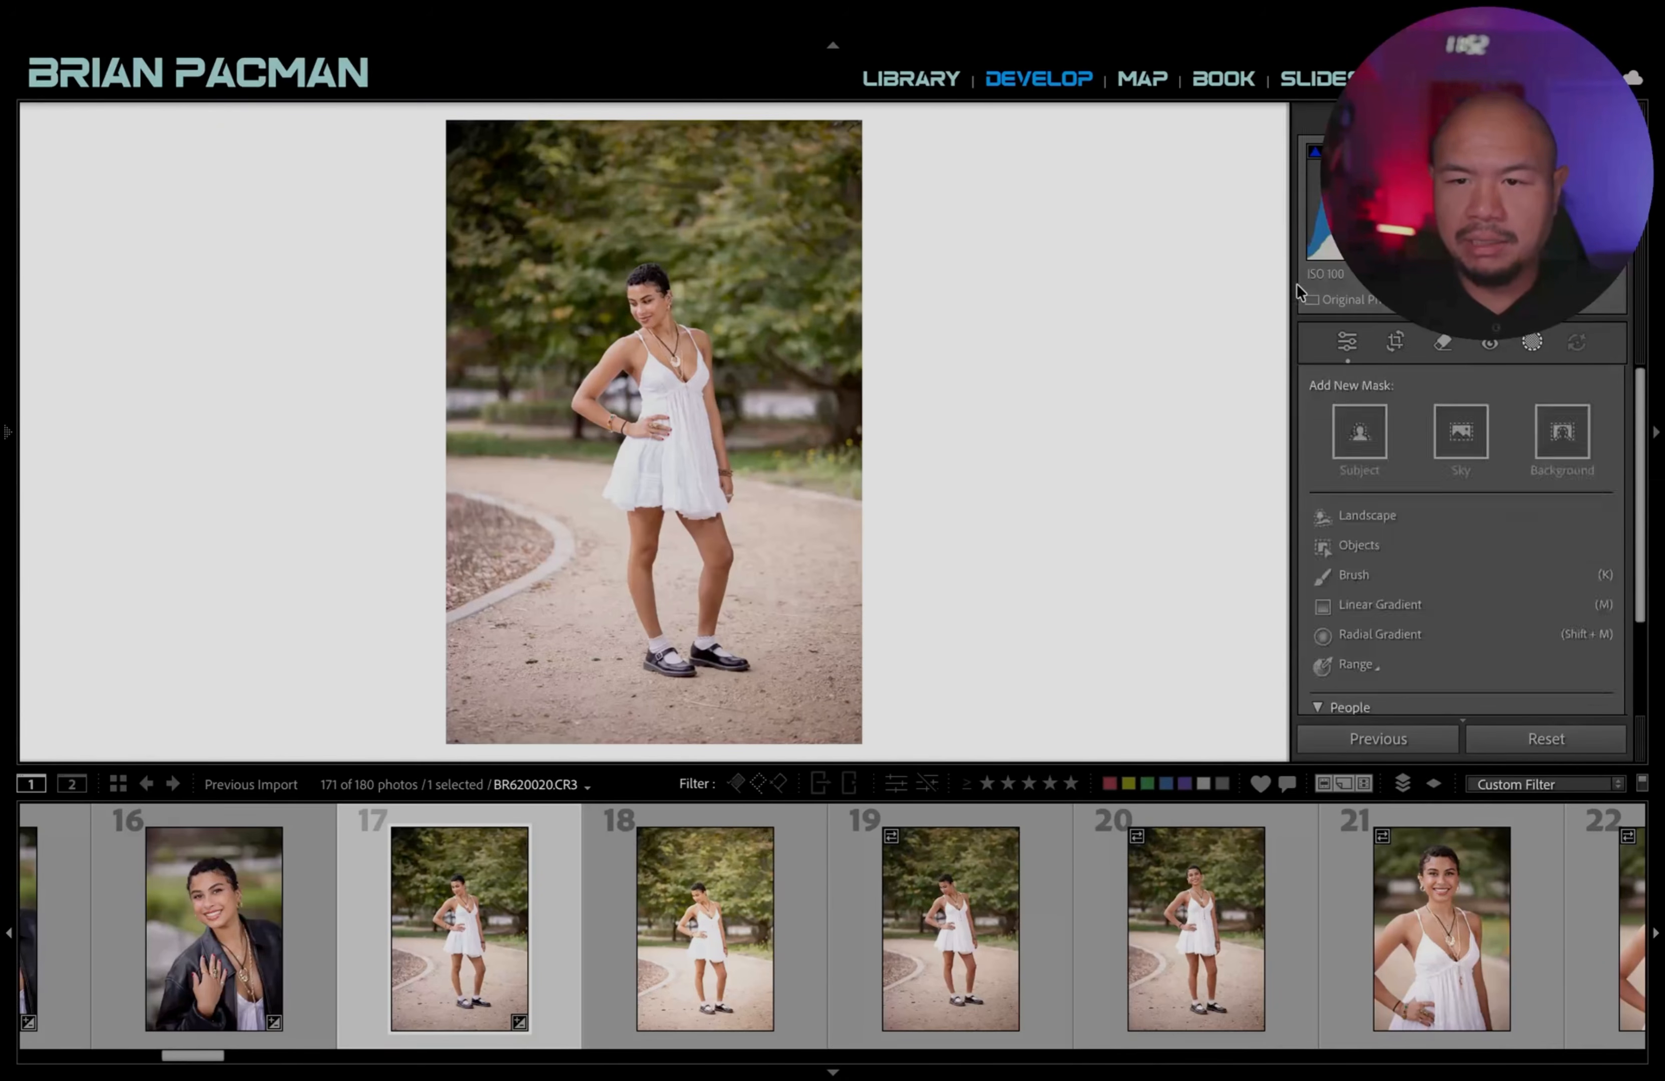
click(1343, 436)
scroll(1406, 534, down, 3)
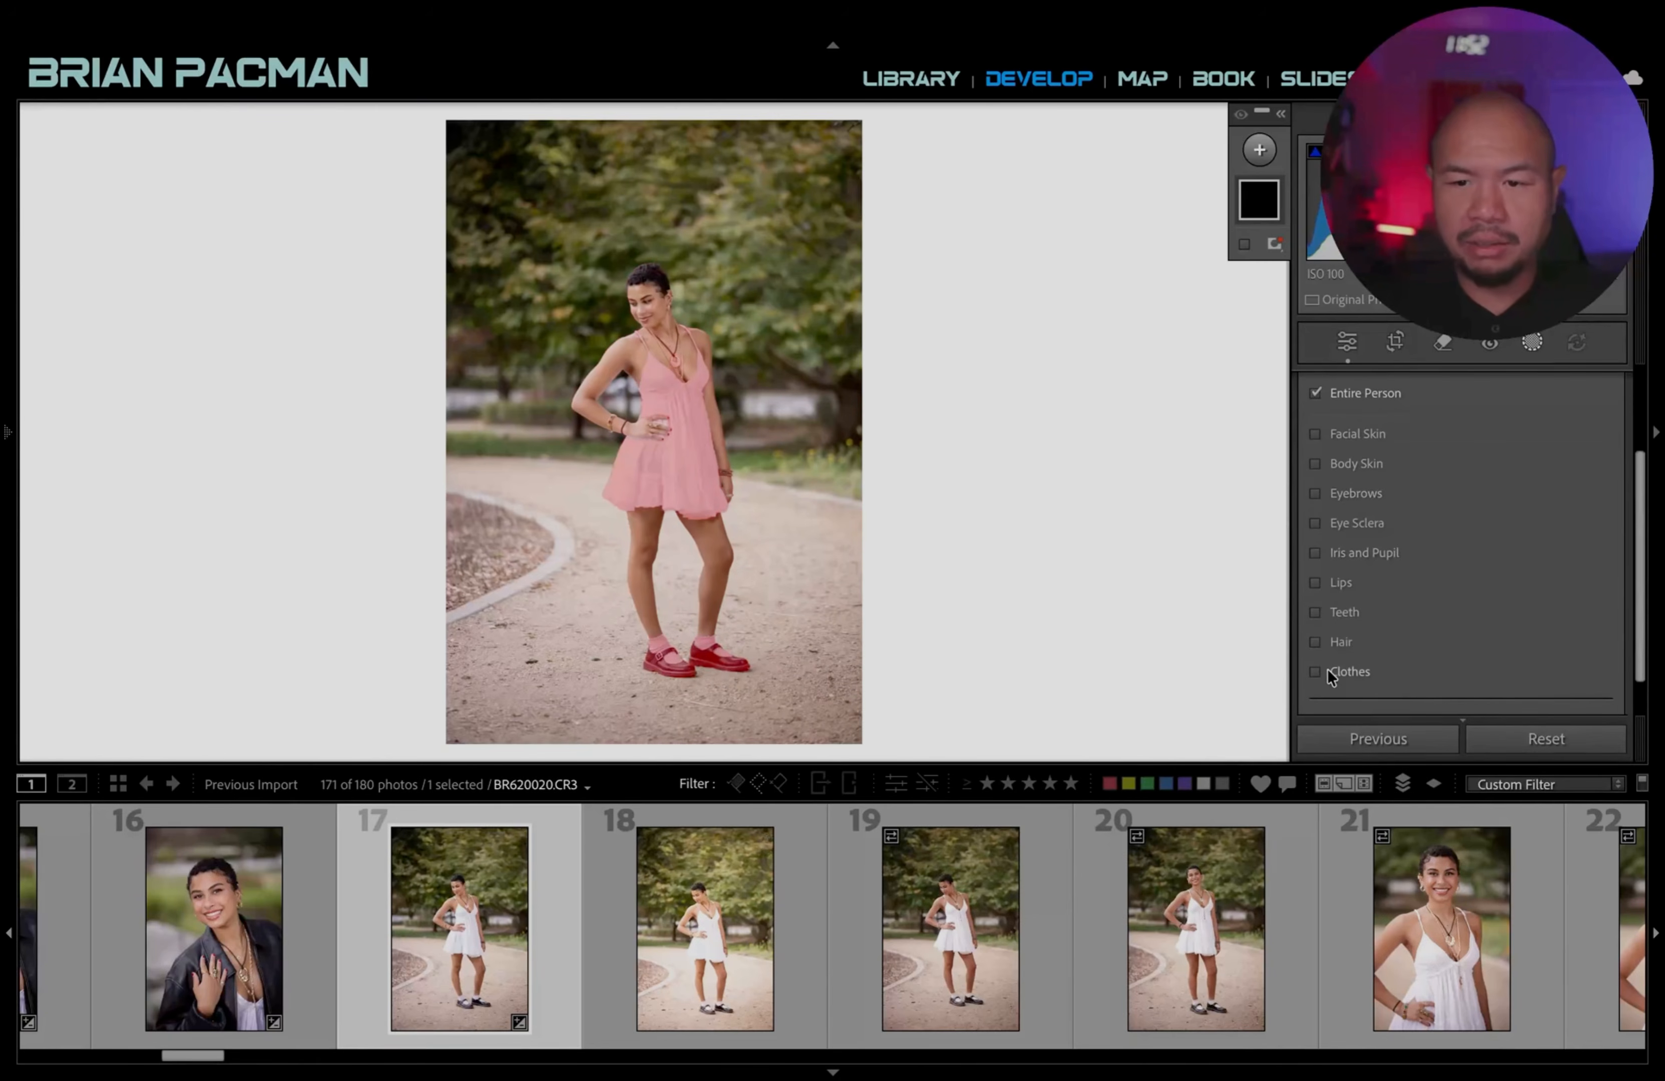
scroll(1361, 589, up, 3)
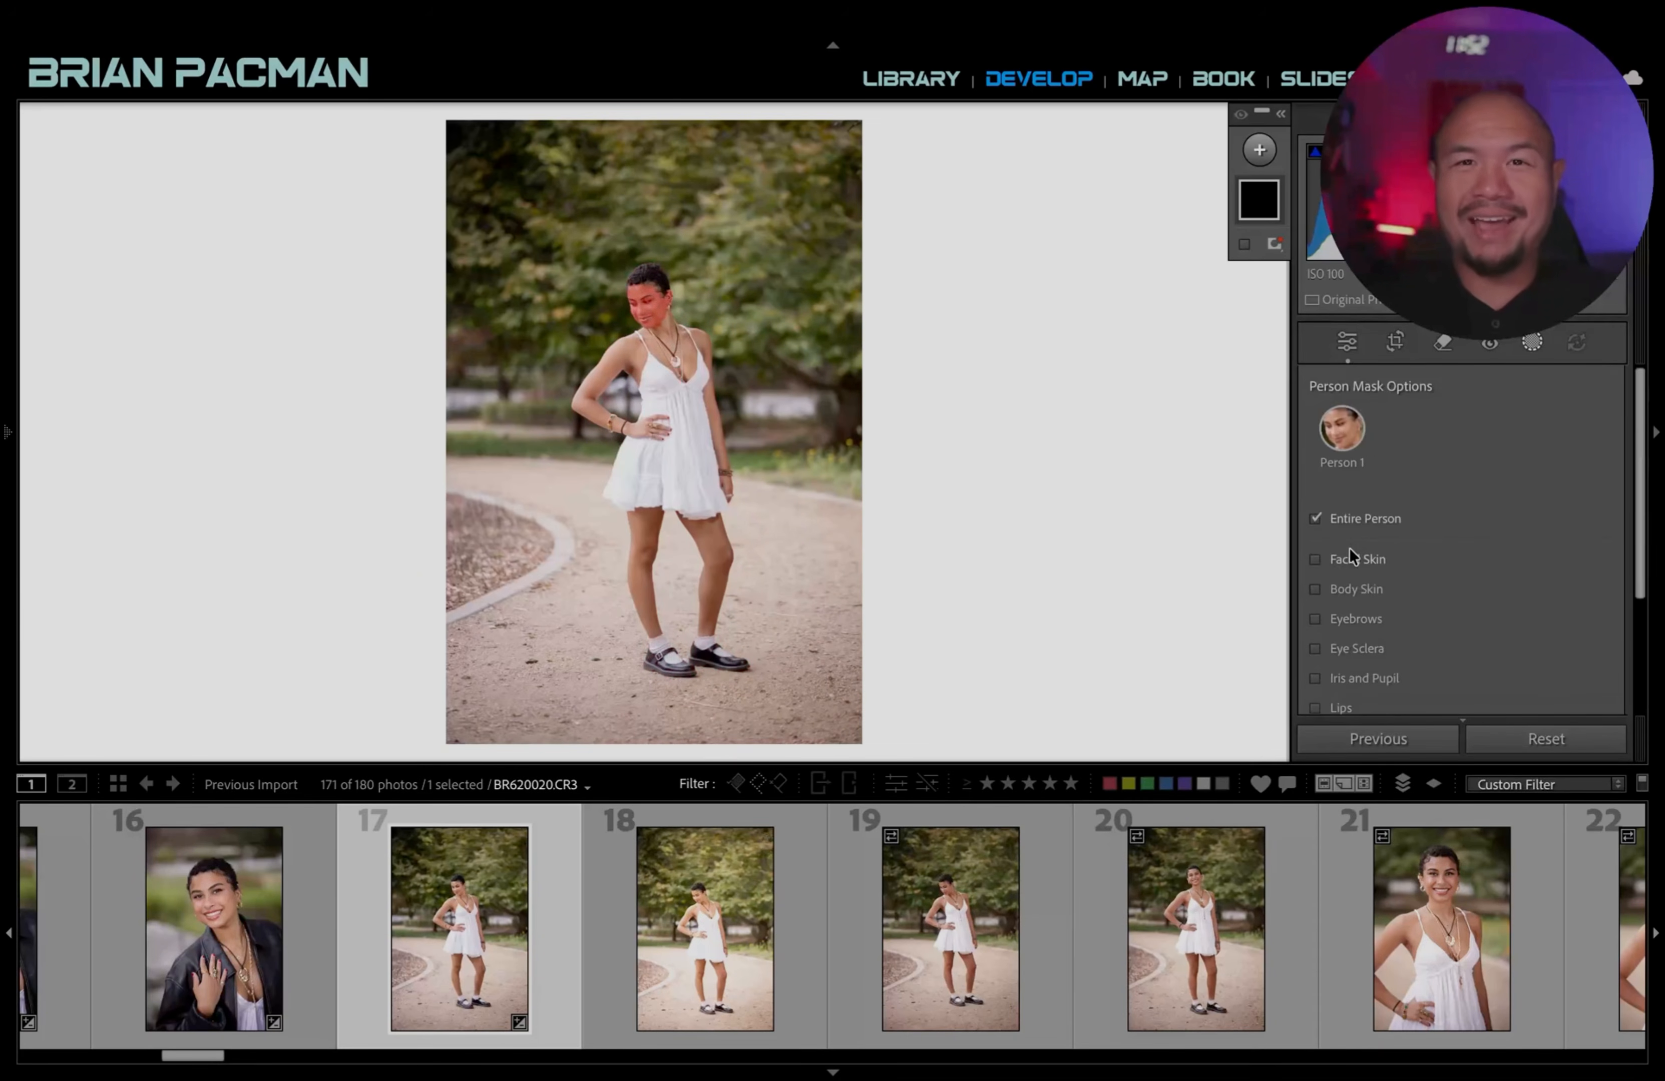
scroll(1382, 547, down, 1)
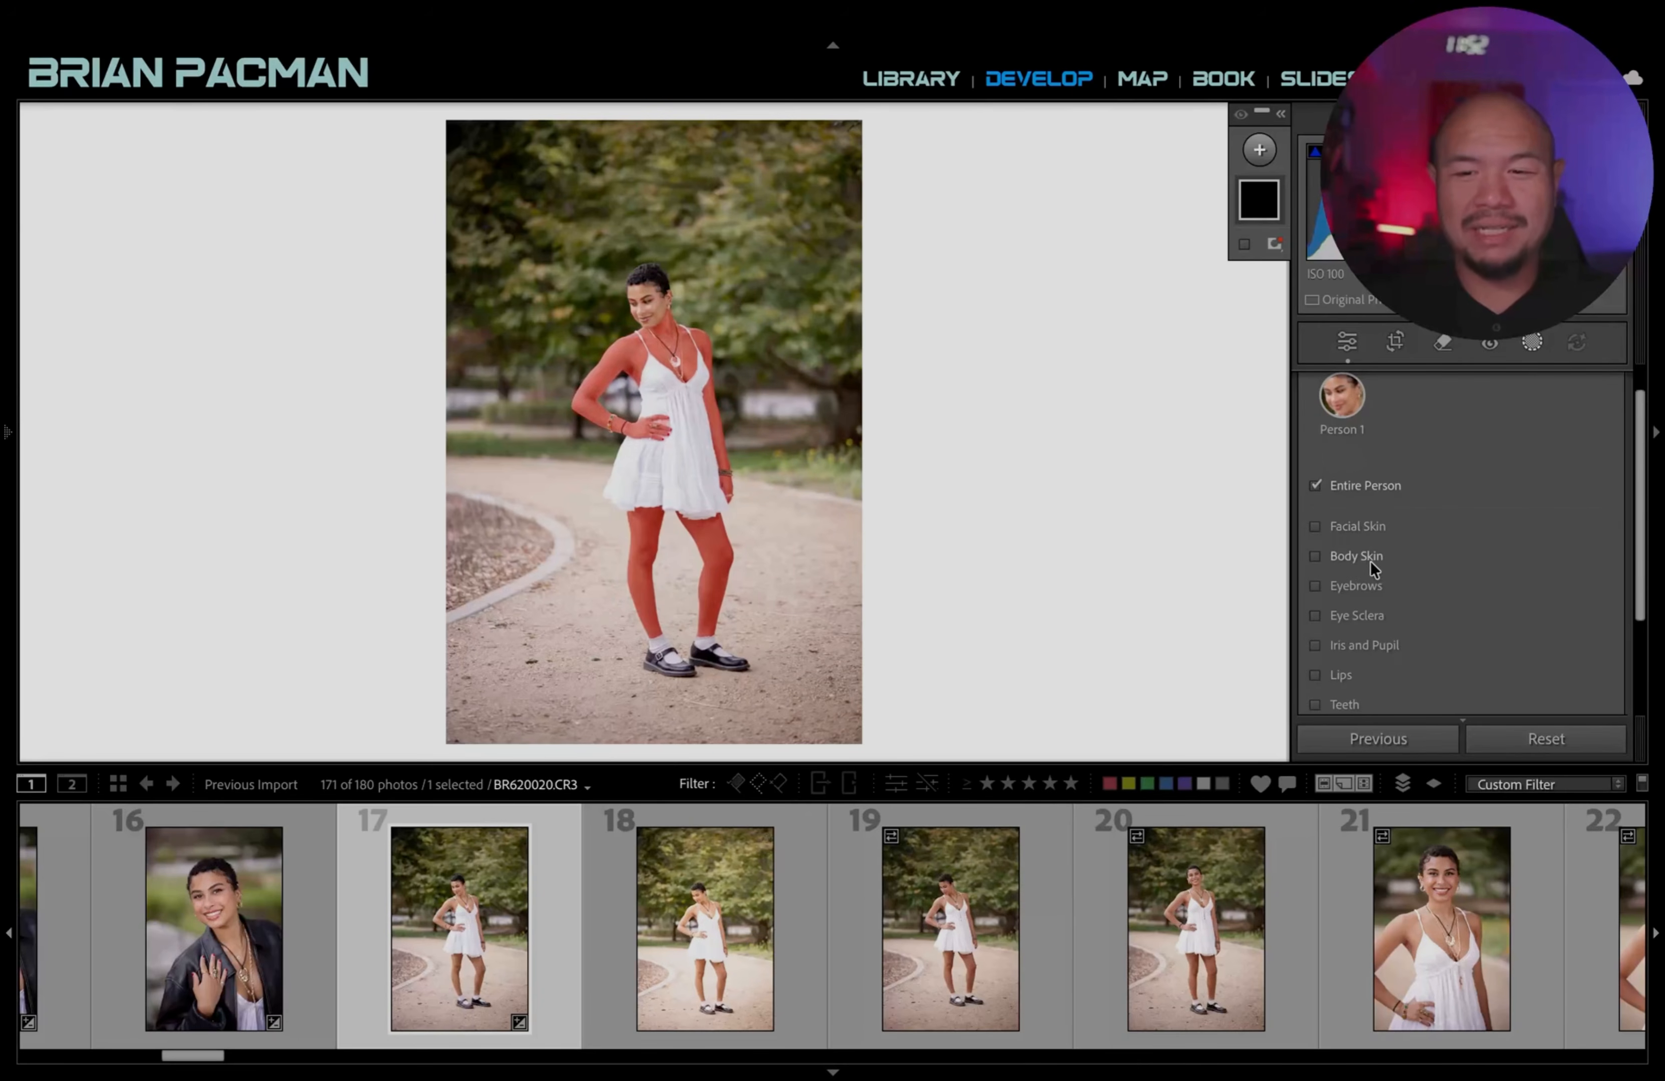
scroll(1365, 635, down, 5)
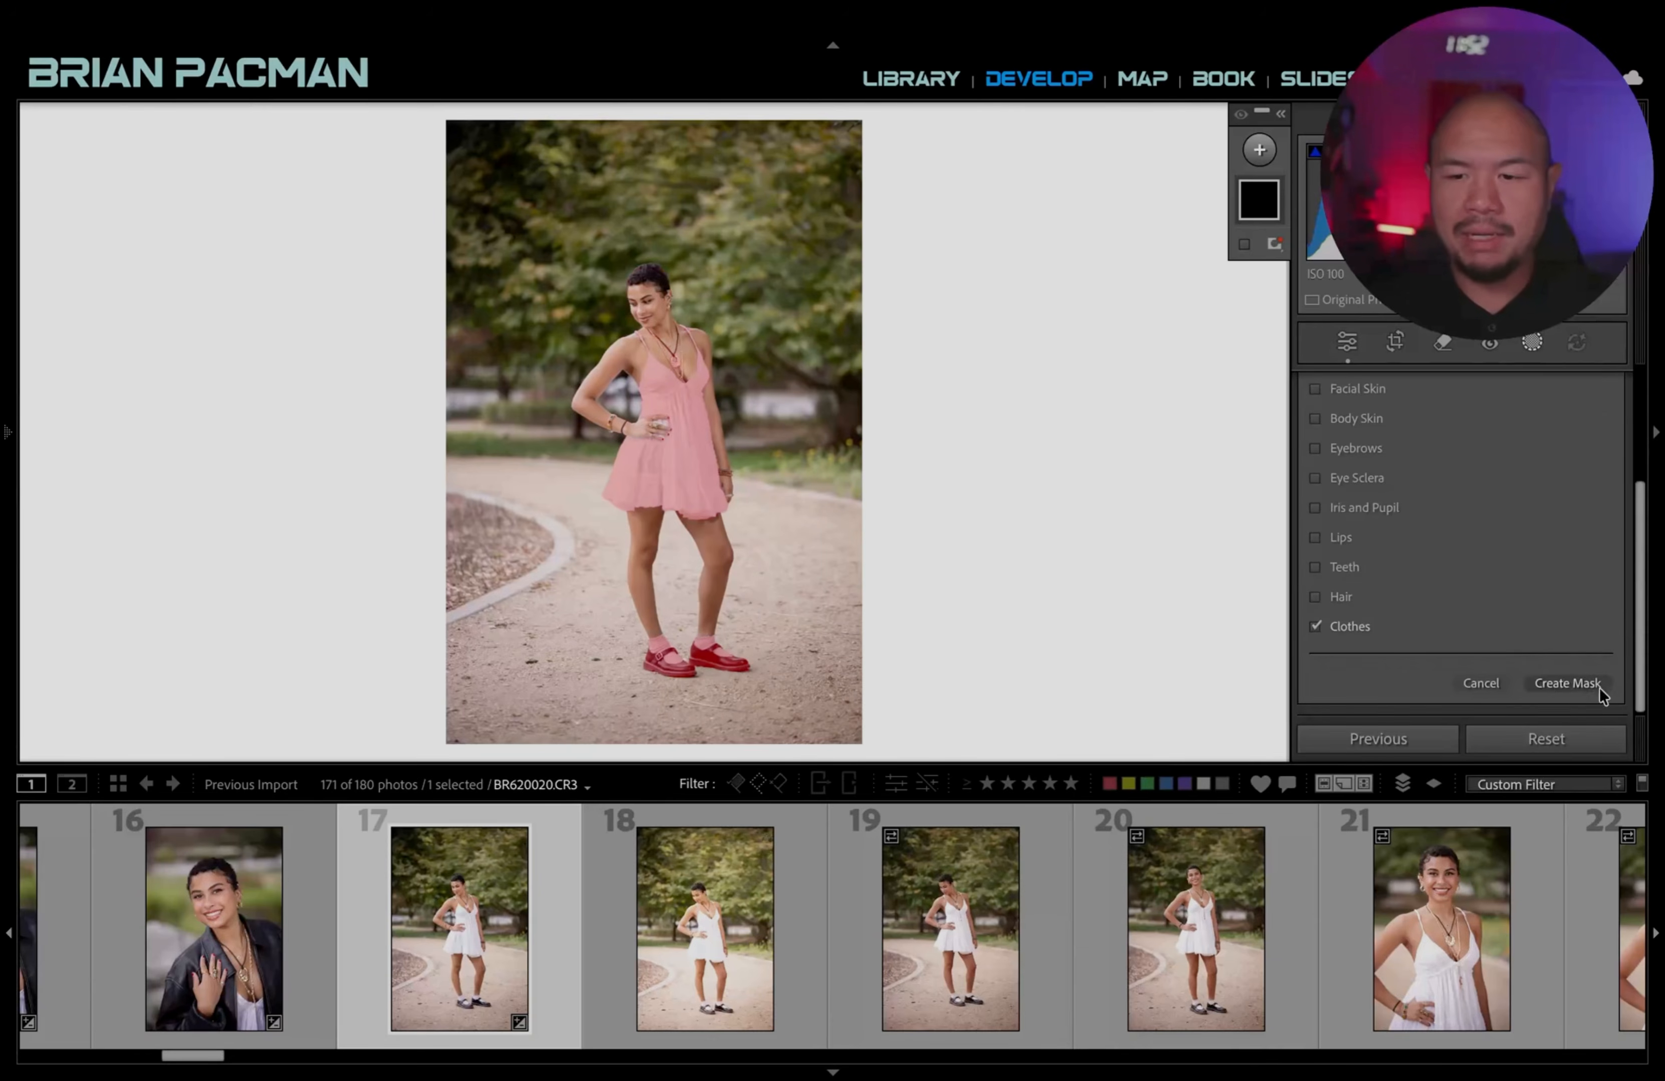
click(1591, 689)
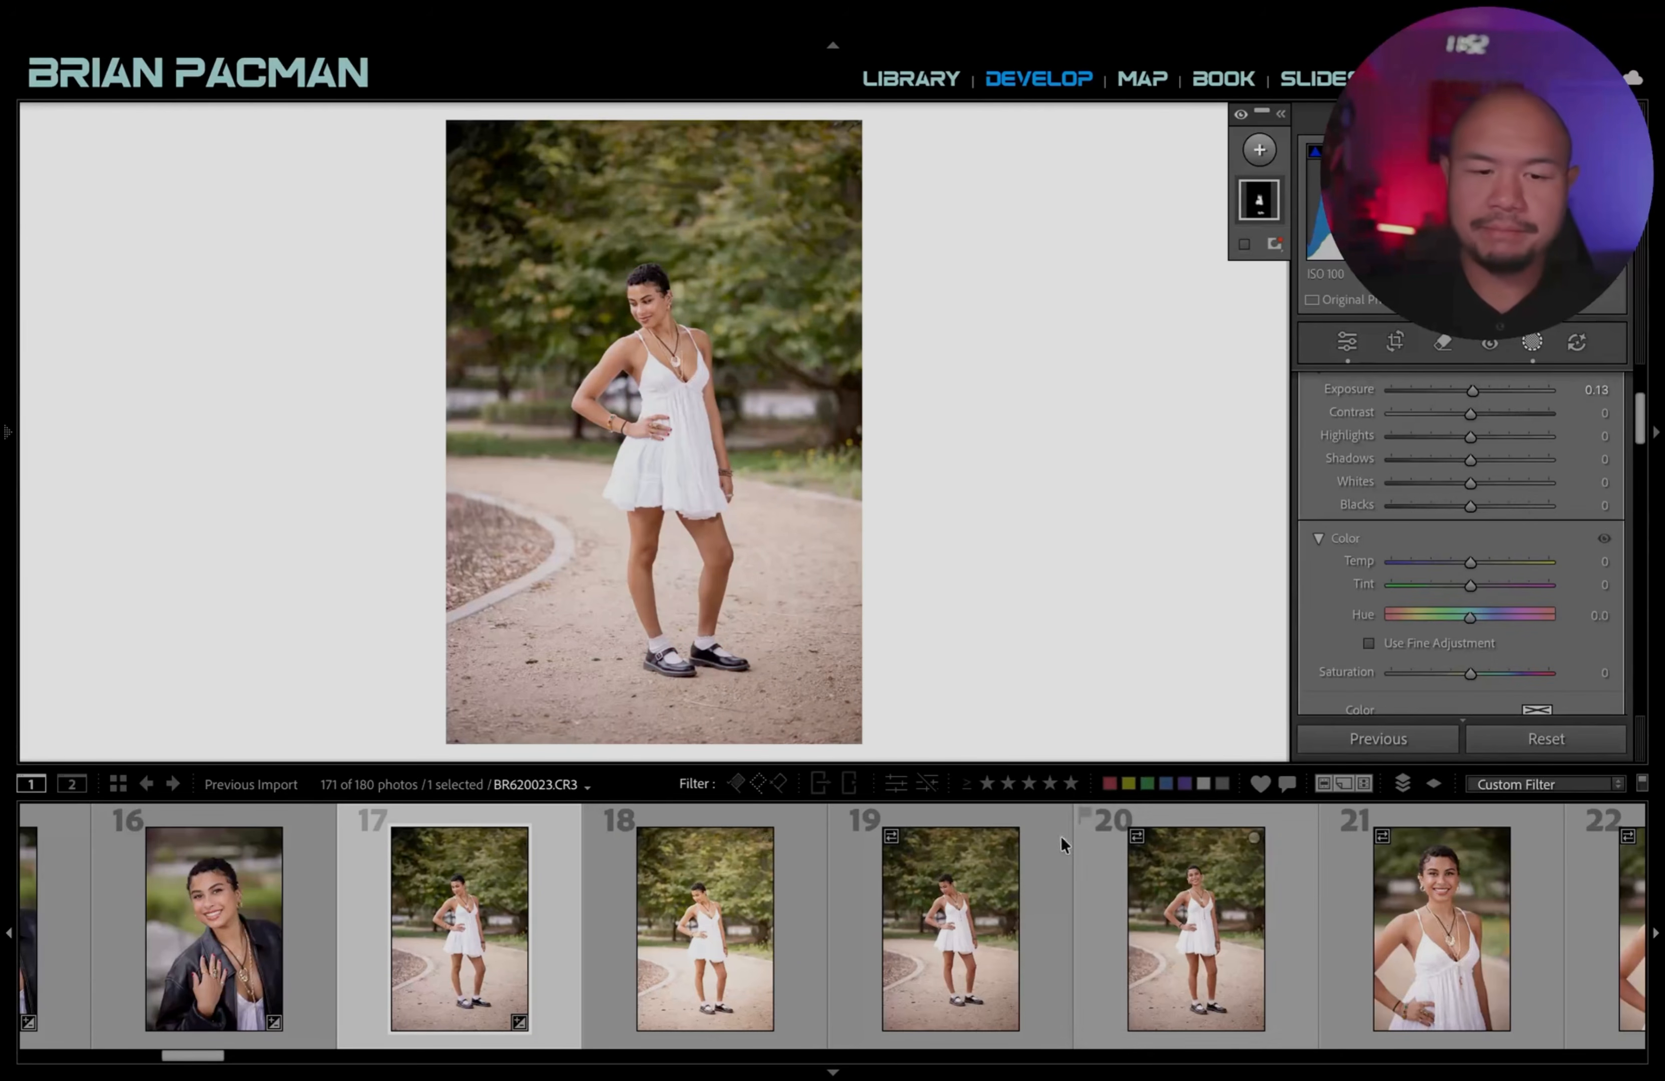
Review the edited leather-jacket portraits, including the first, thirteenth and sixteenth, to compare their dress brightness with the seventeenth photo.
scroll(979, 857, up, 4)
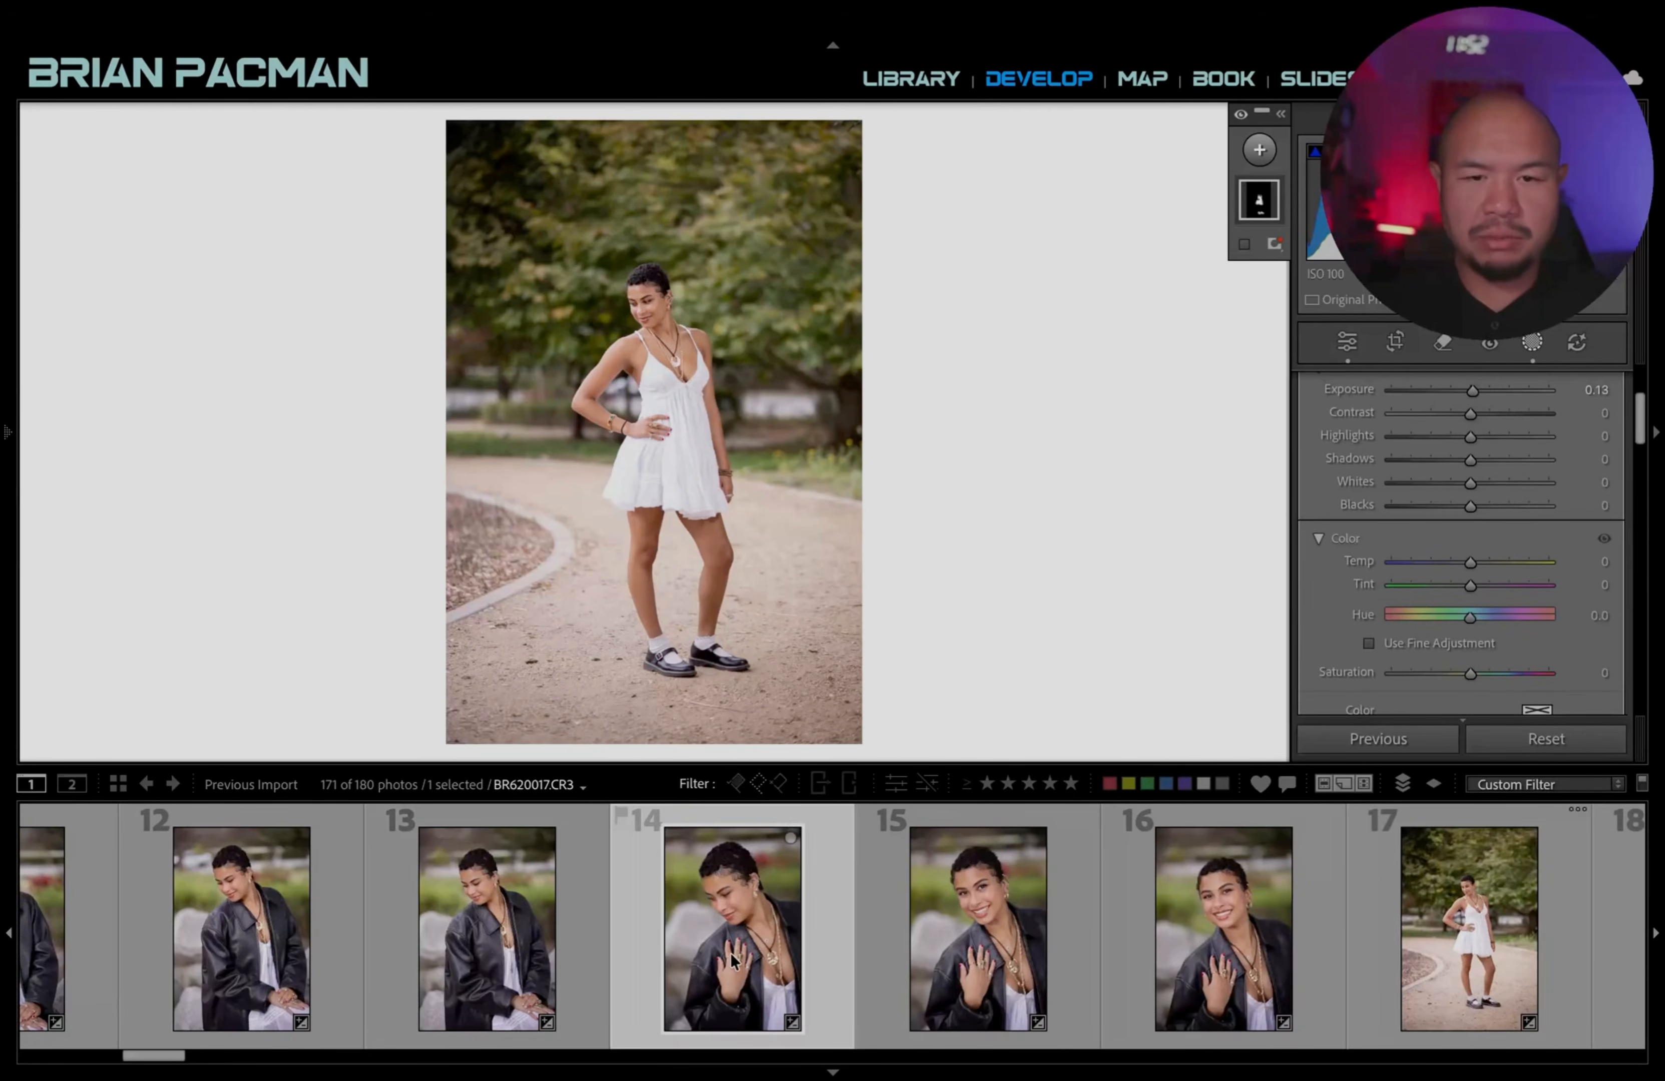
click(732, 961)
click(516, 910)
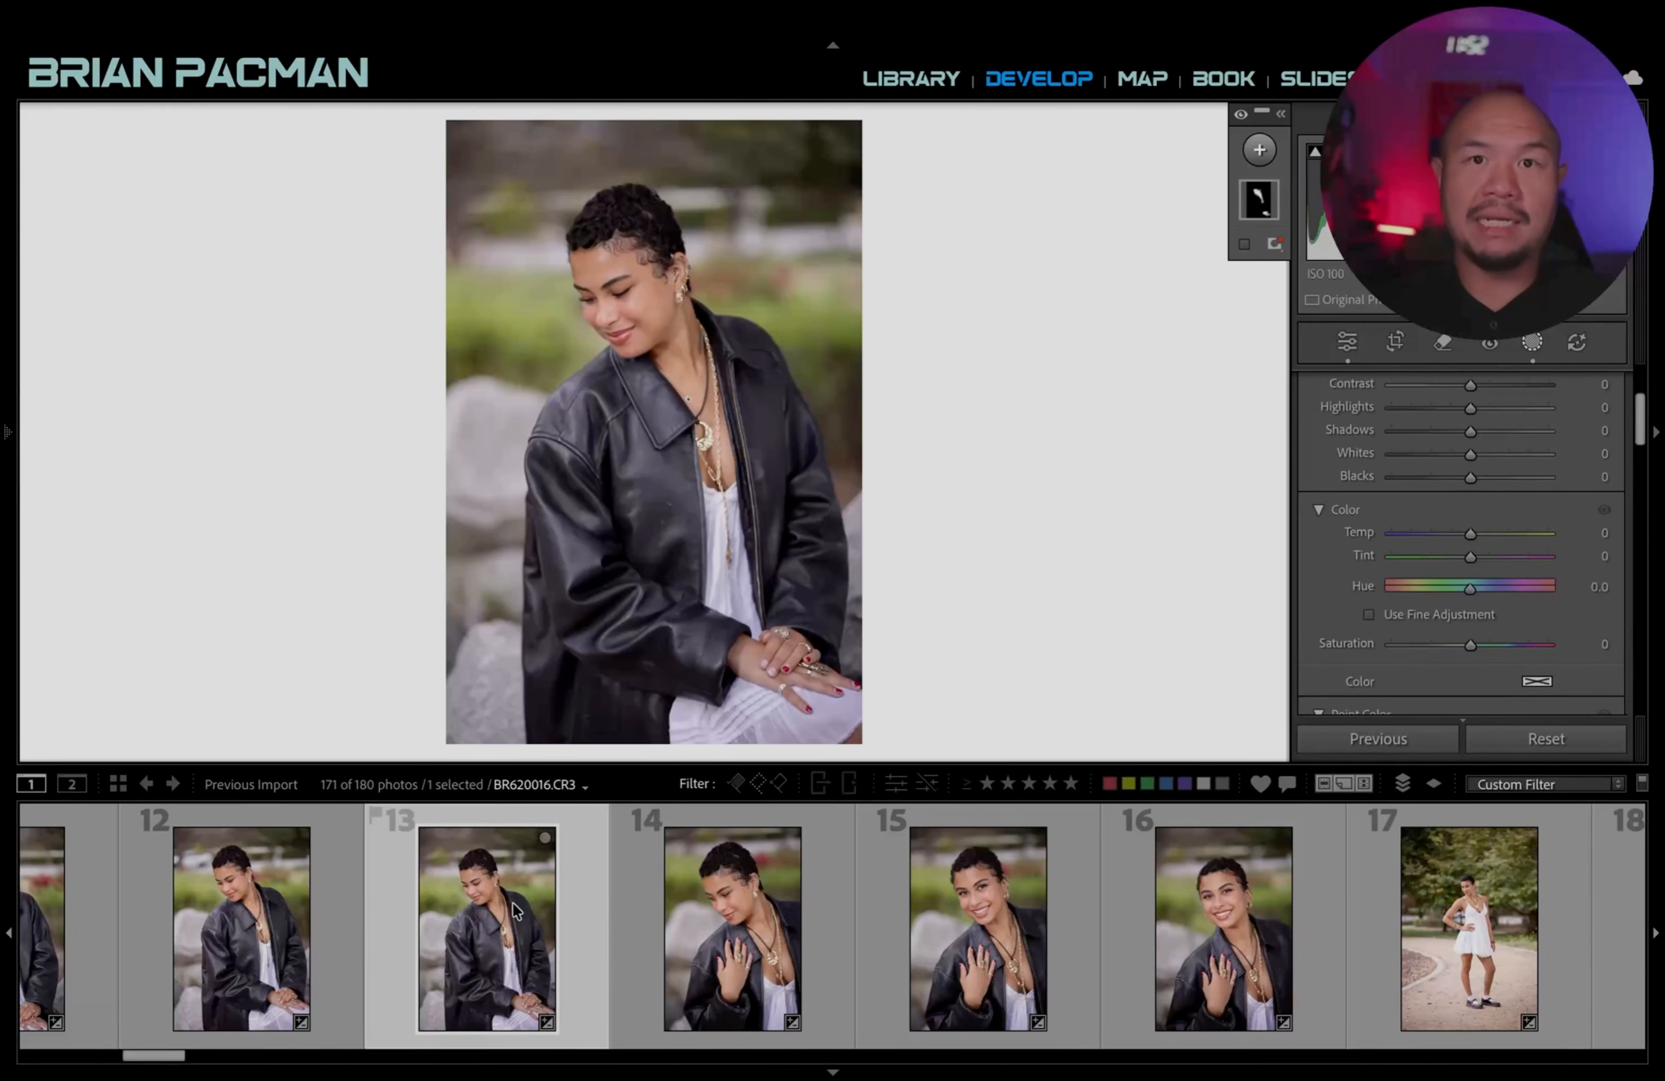
scroll(516, 911, up, 11)
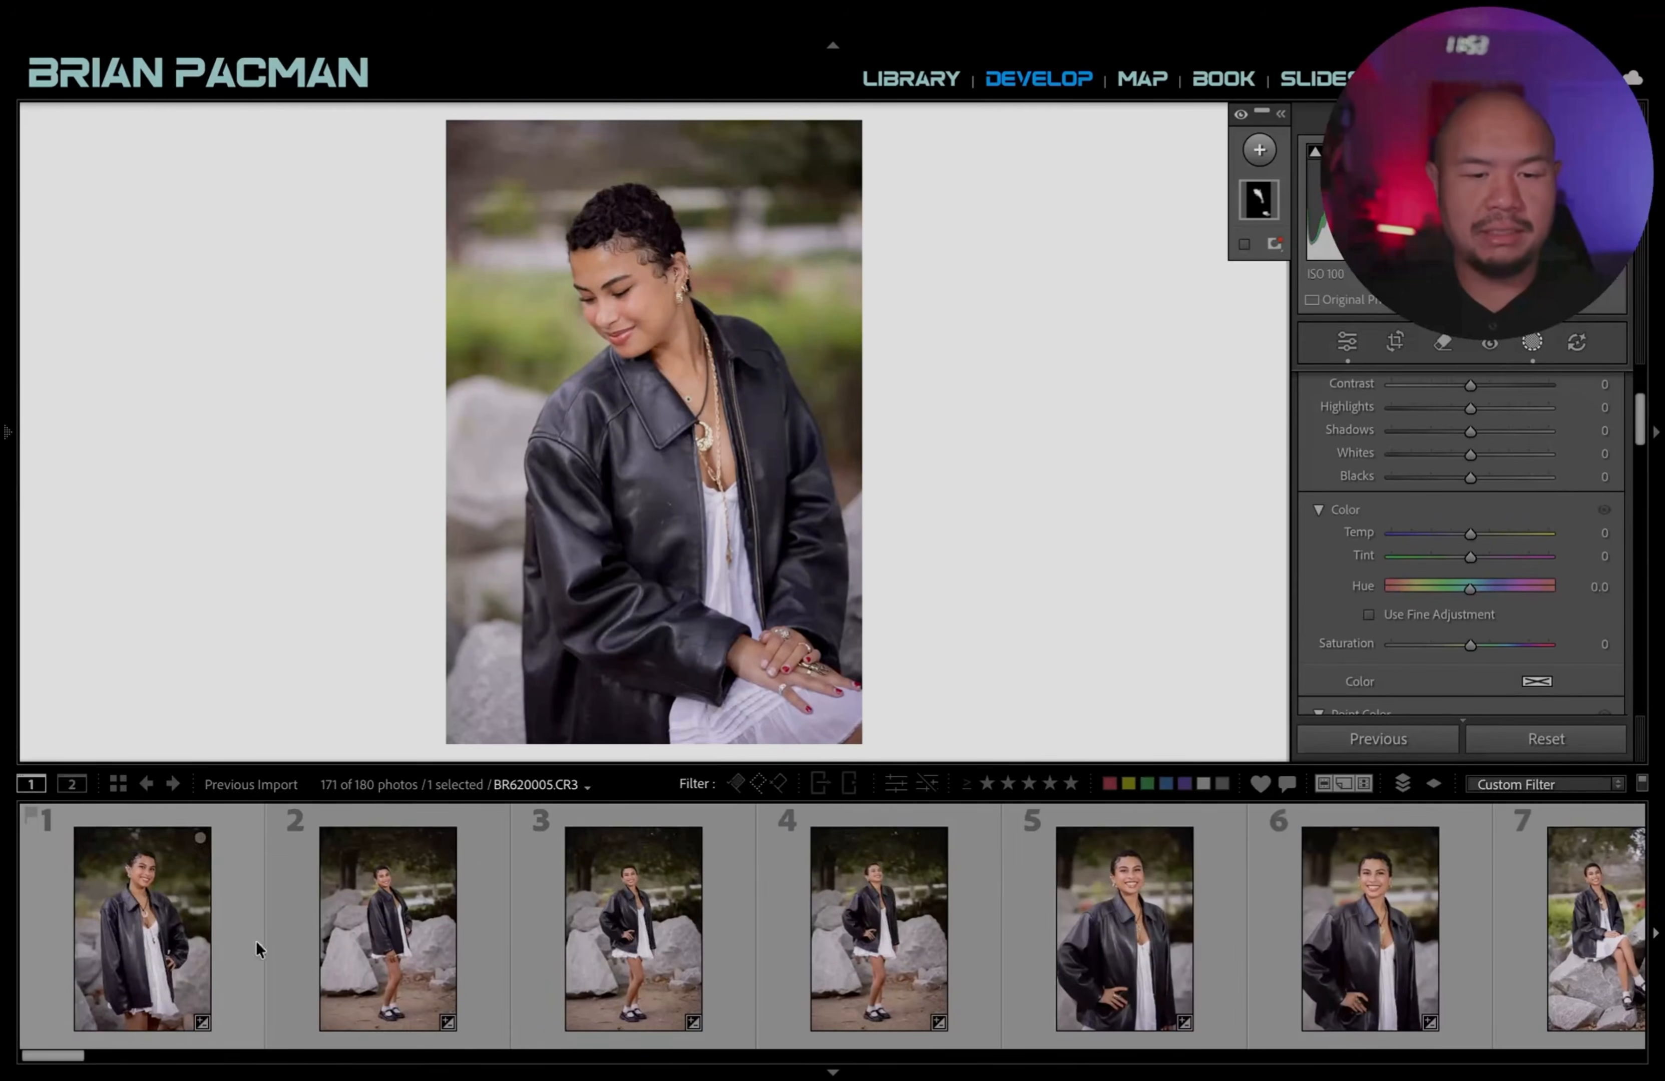
click(258, 949)
scroll(520, 948, down, 7)
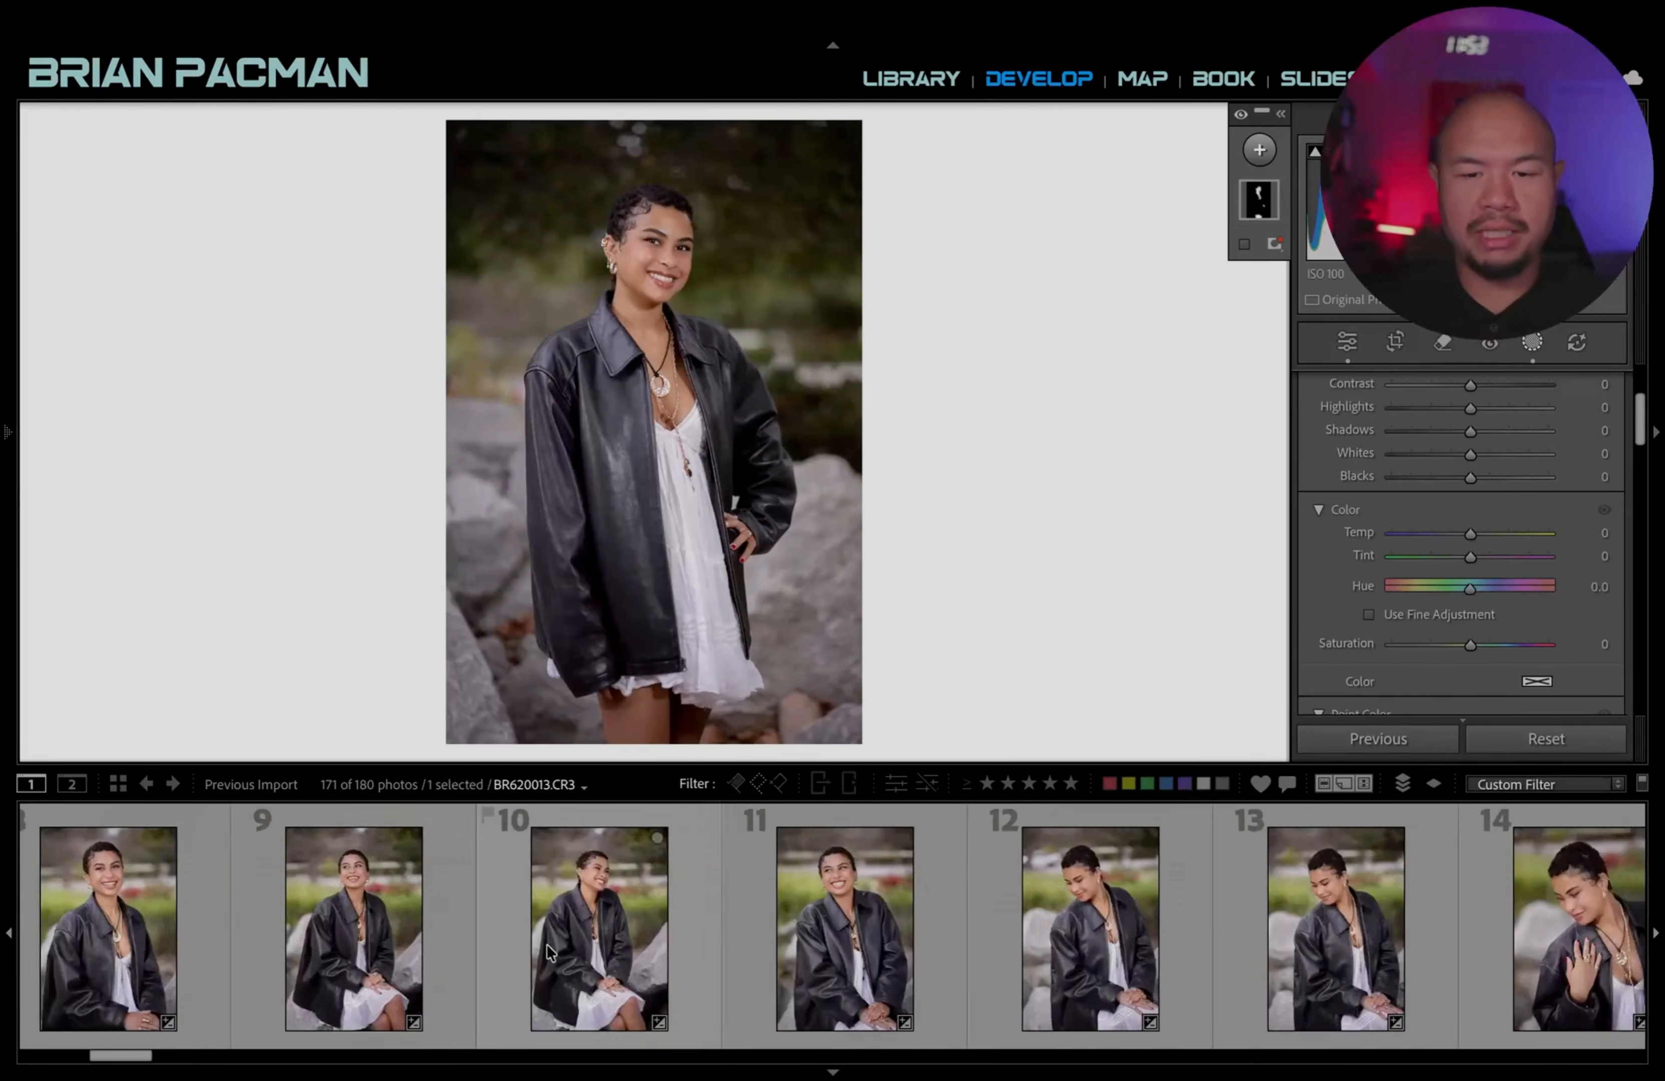
scroll(548, 953, down, 3)
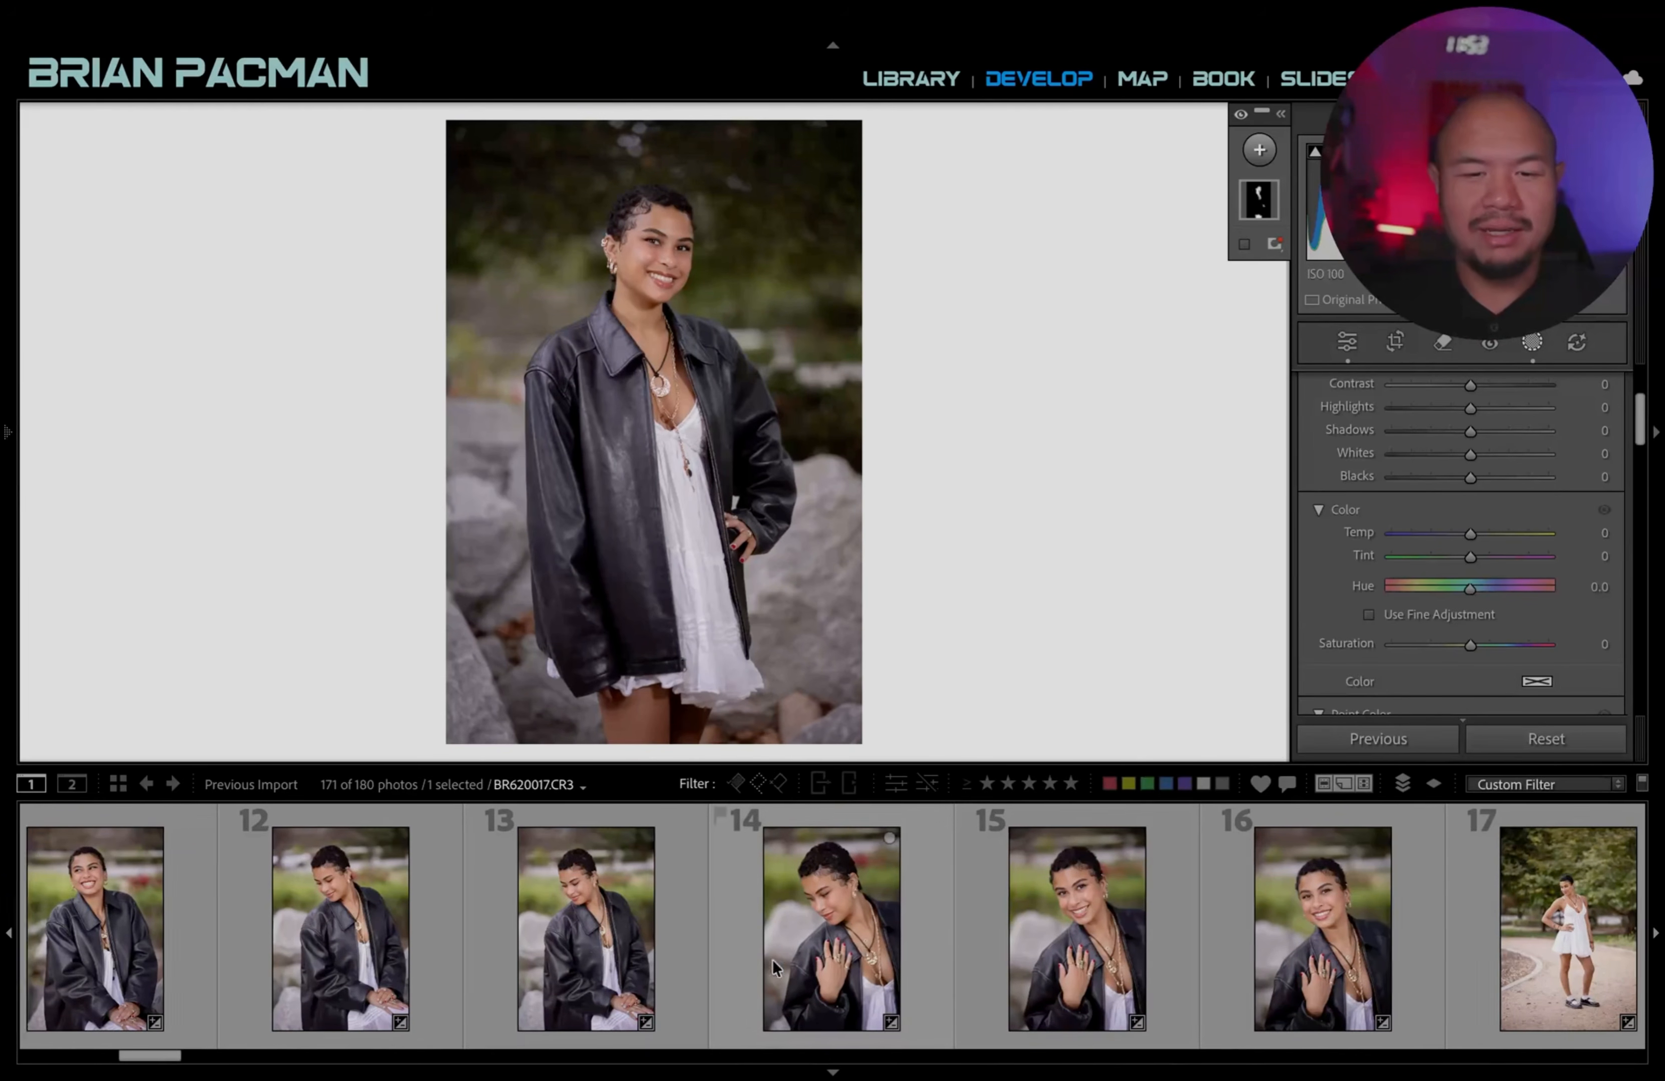
scroll(954, 948, down, 2)
click(890, 912)
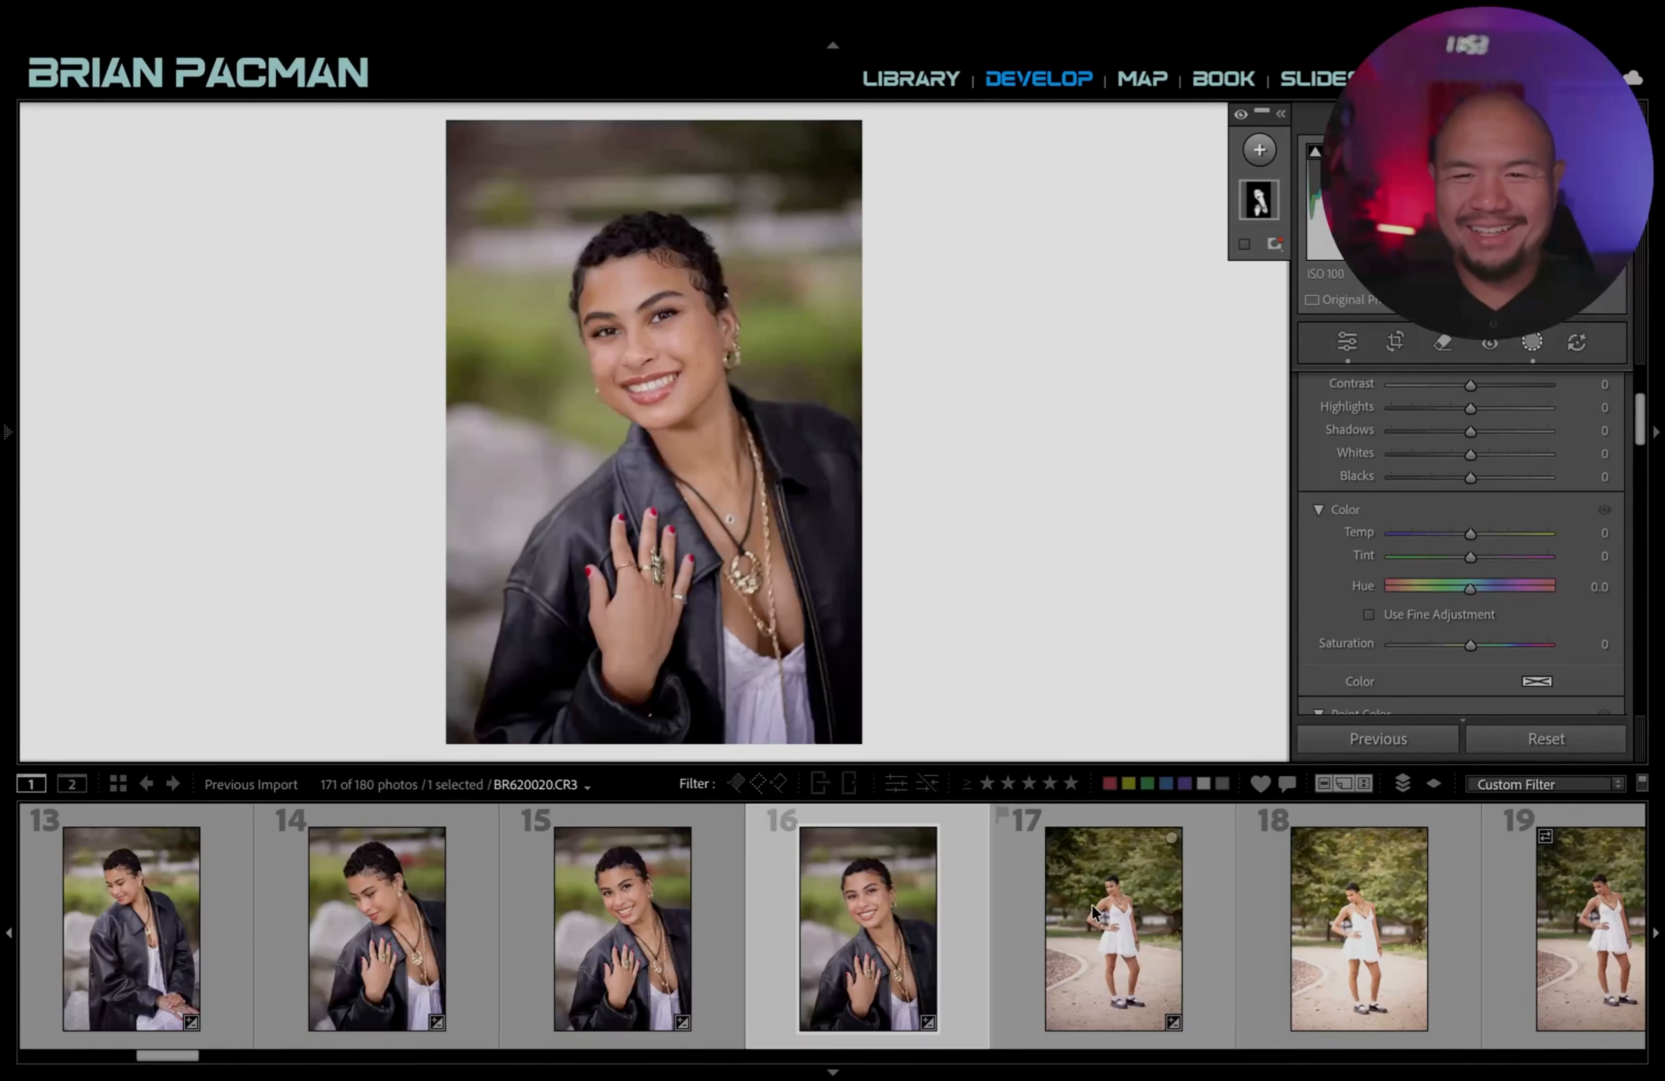
click(1102, 925)
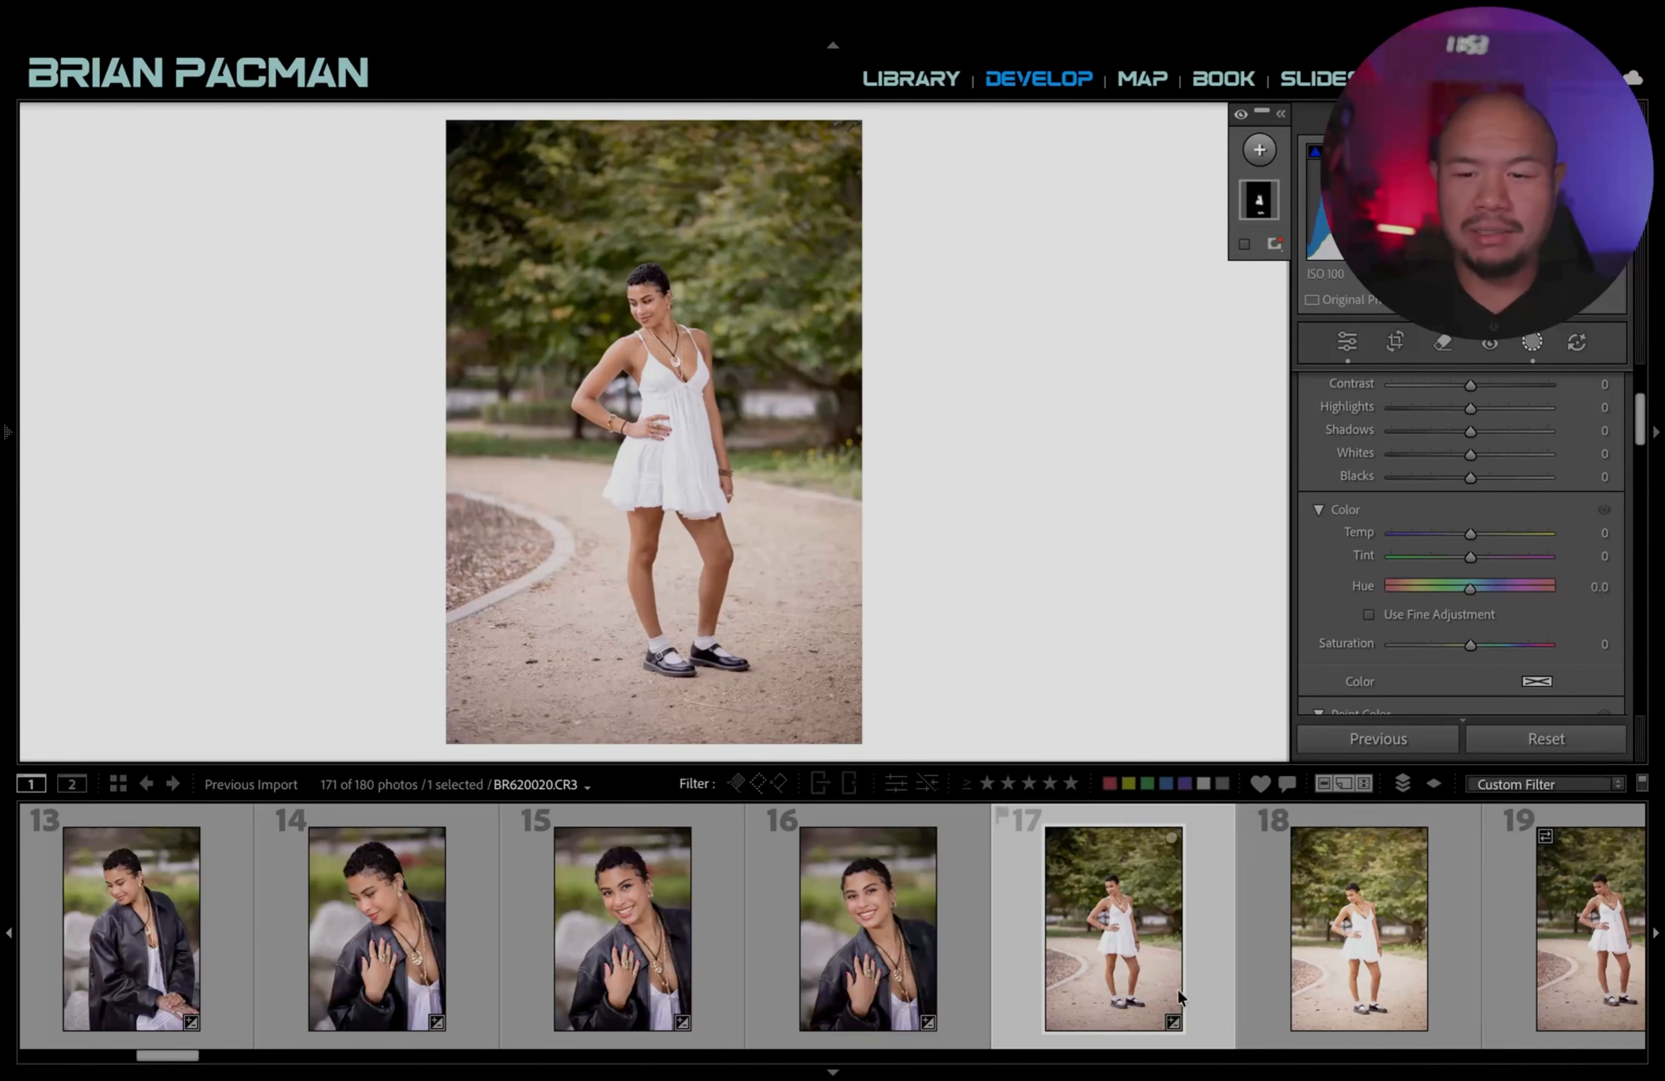
Select the clothes mask on the seventeenth photo and reset its exposure to 0.00.
scroll(1148, 975, right, 4)
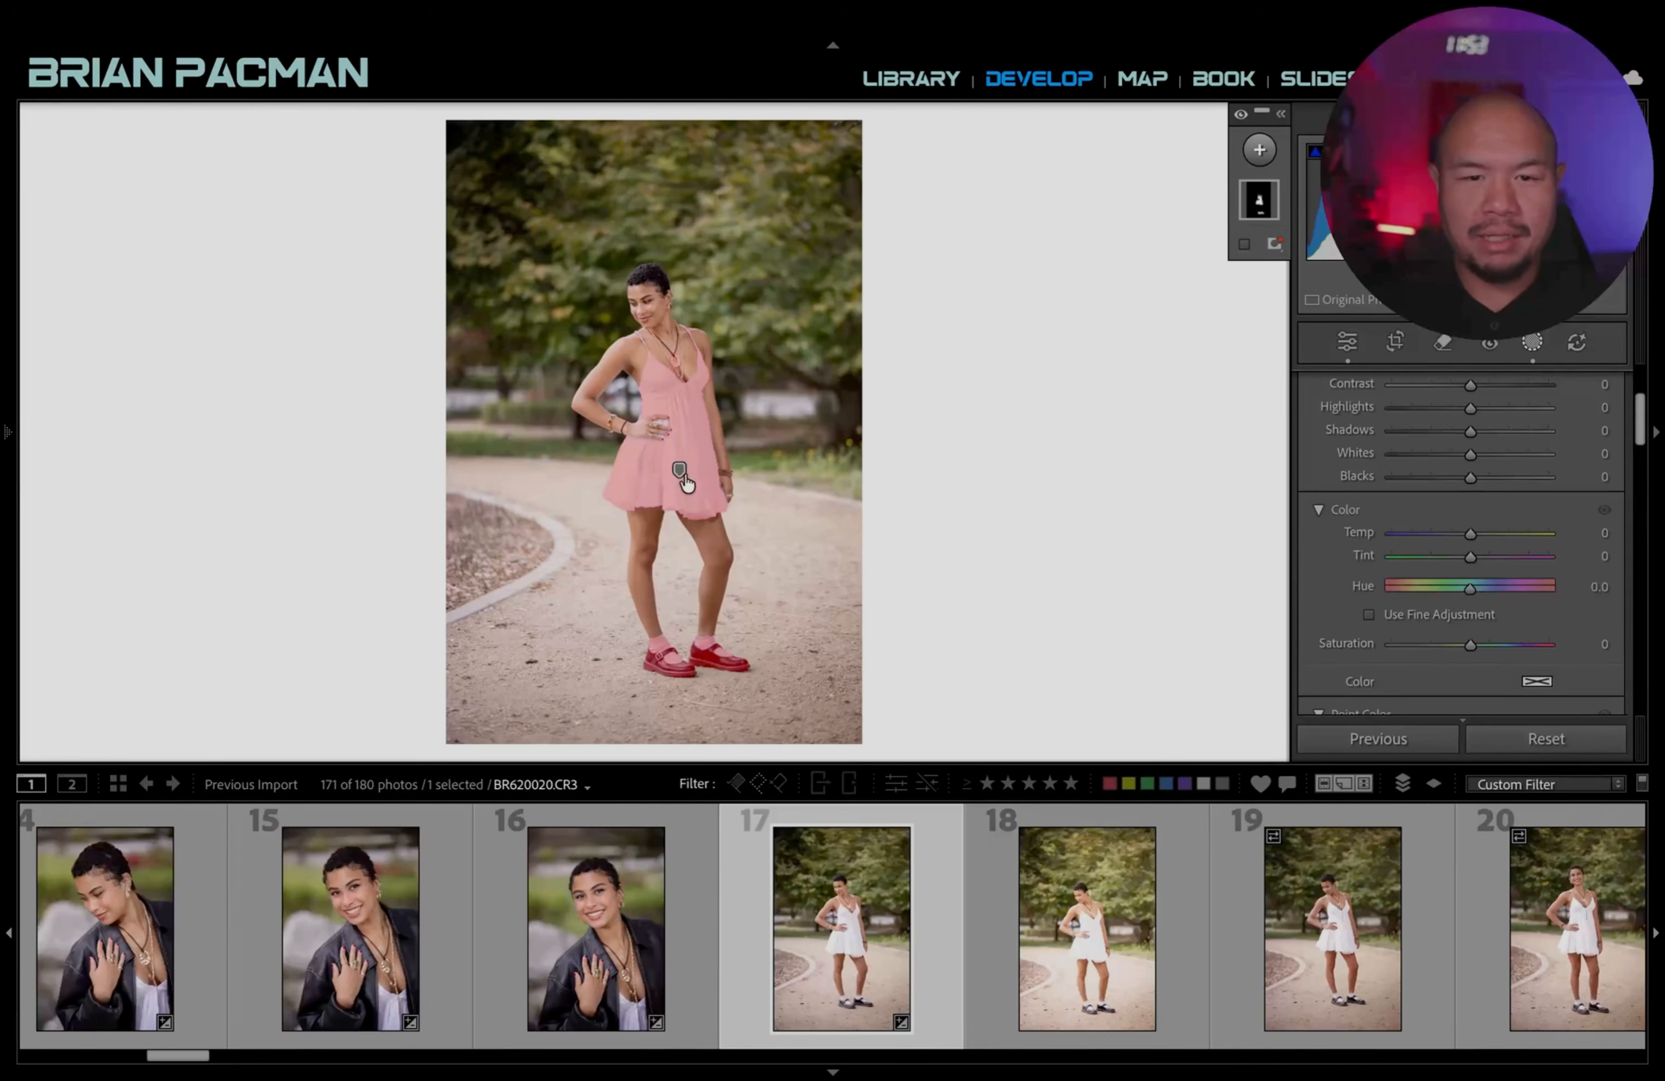
click(679, 471)
scroll(1458, 618, up, 5)
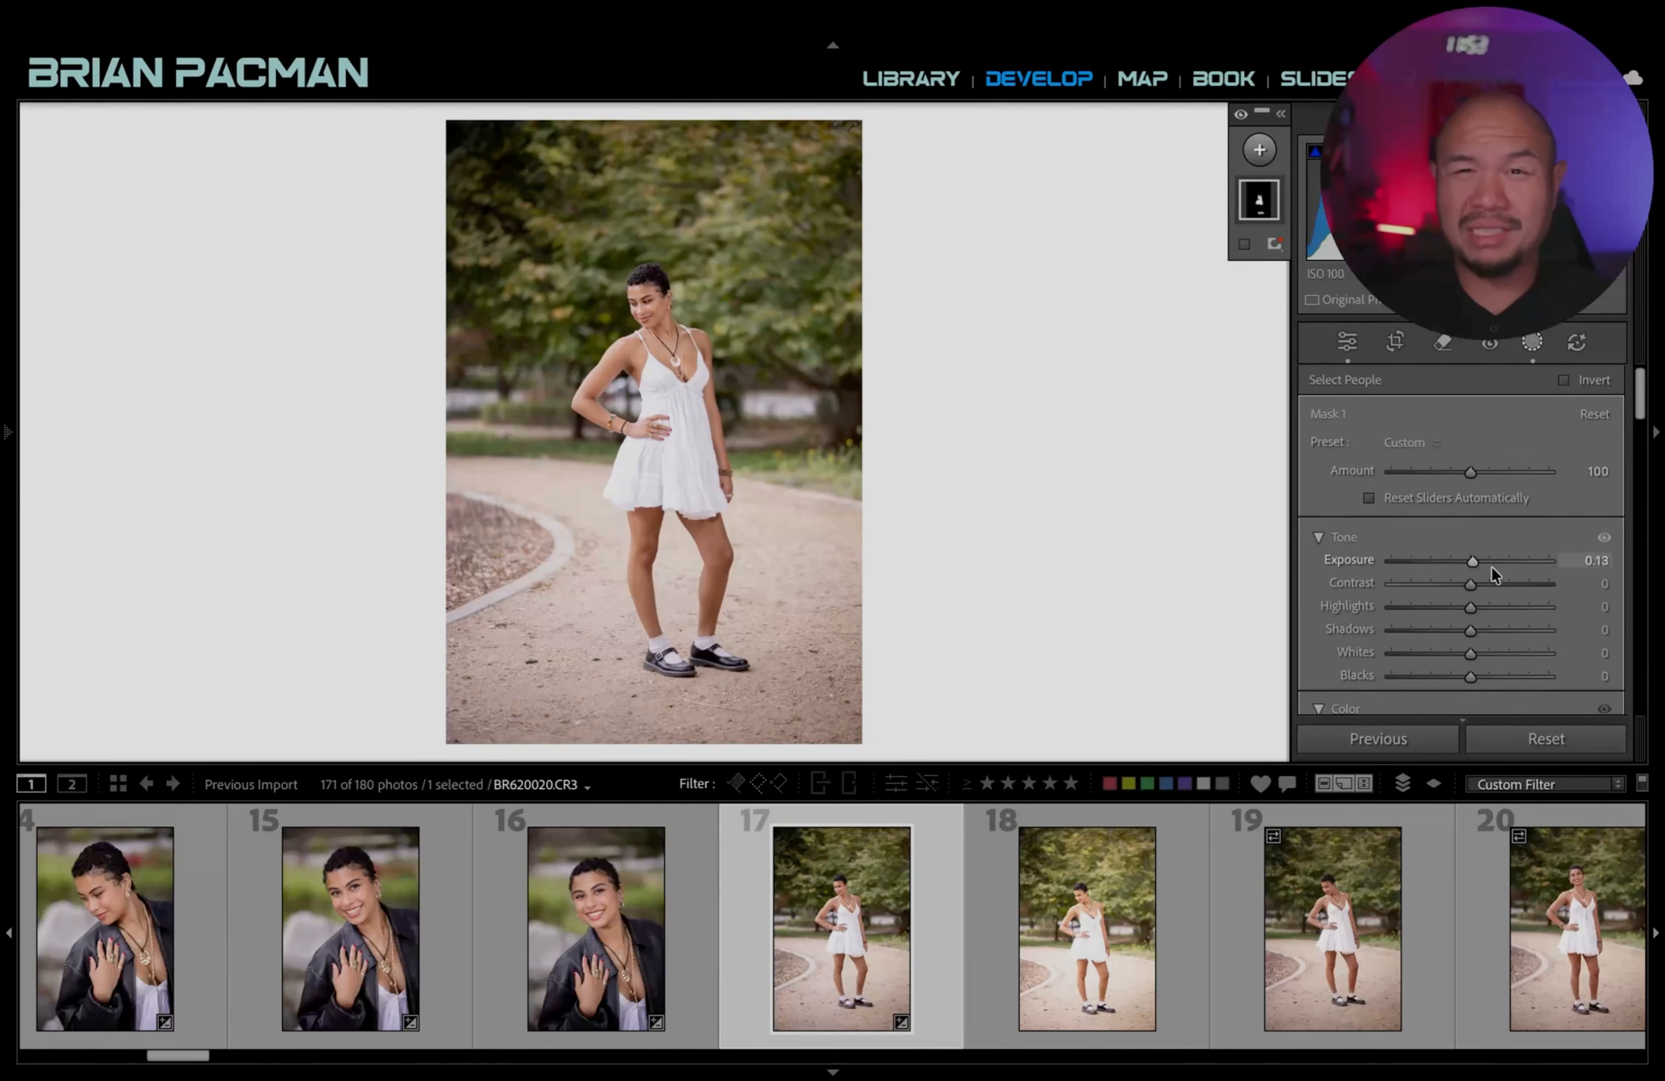
double_click(1332, 442)
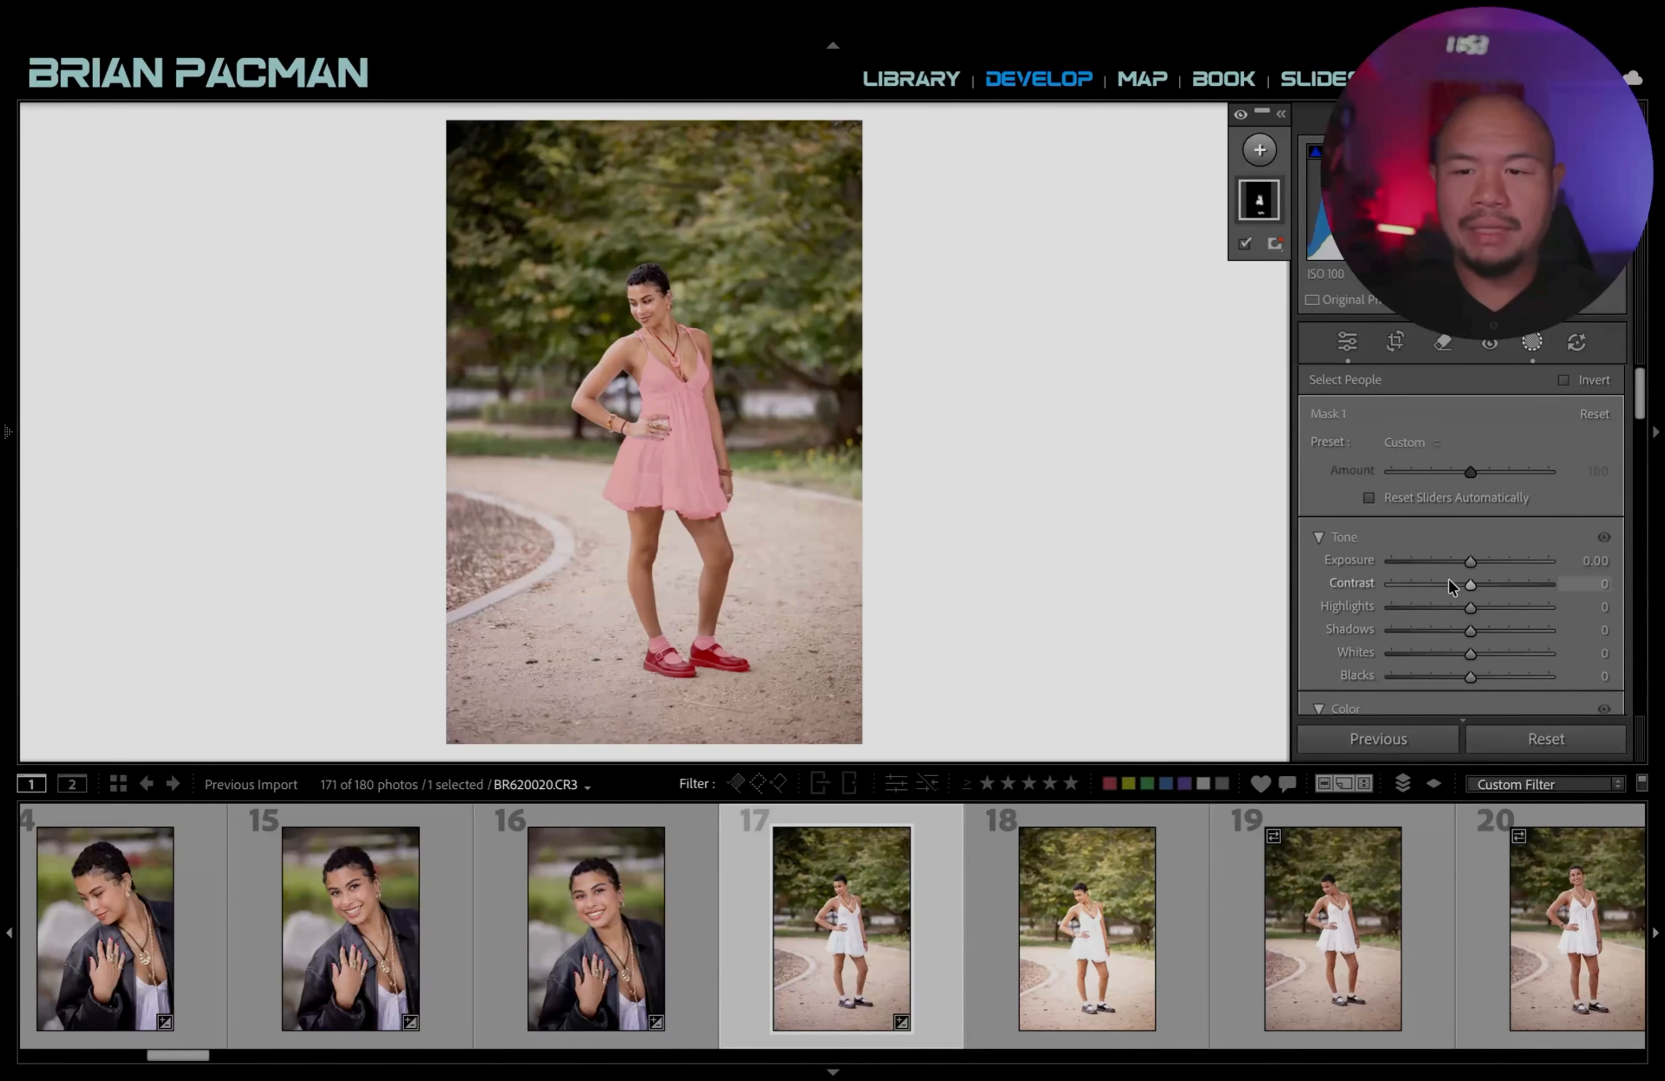
Try darkening the clothes mask with exposure -1.63, highlights -44 and whites -65, resetting each adjustment.
drag(1448, 562, 1436, 569)
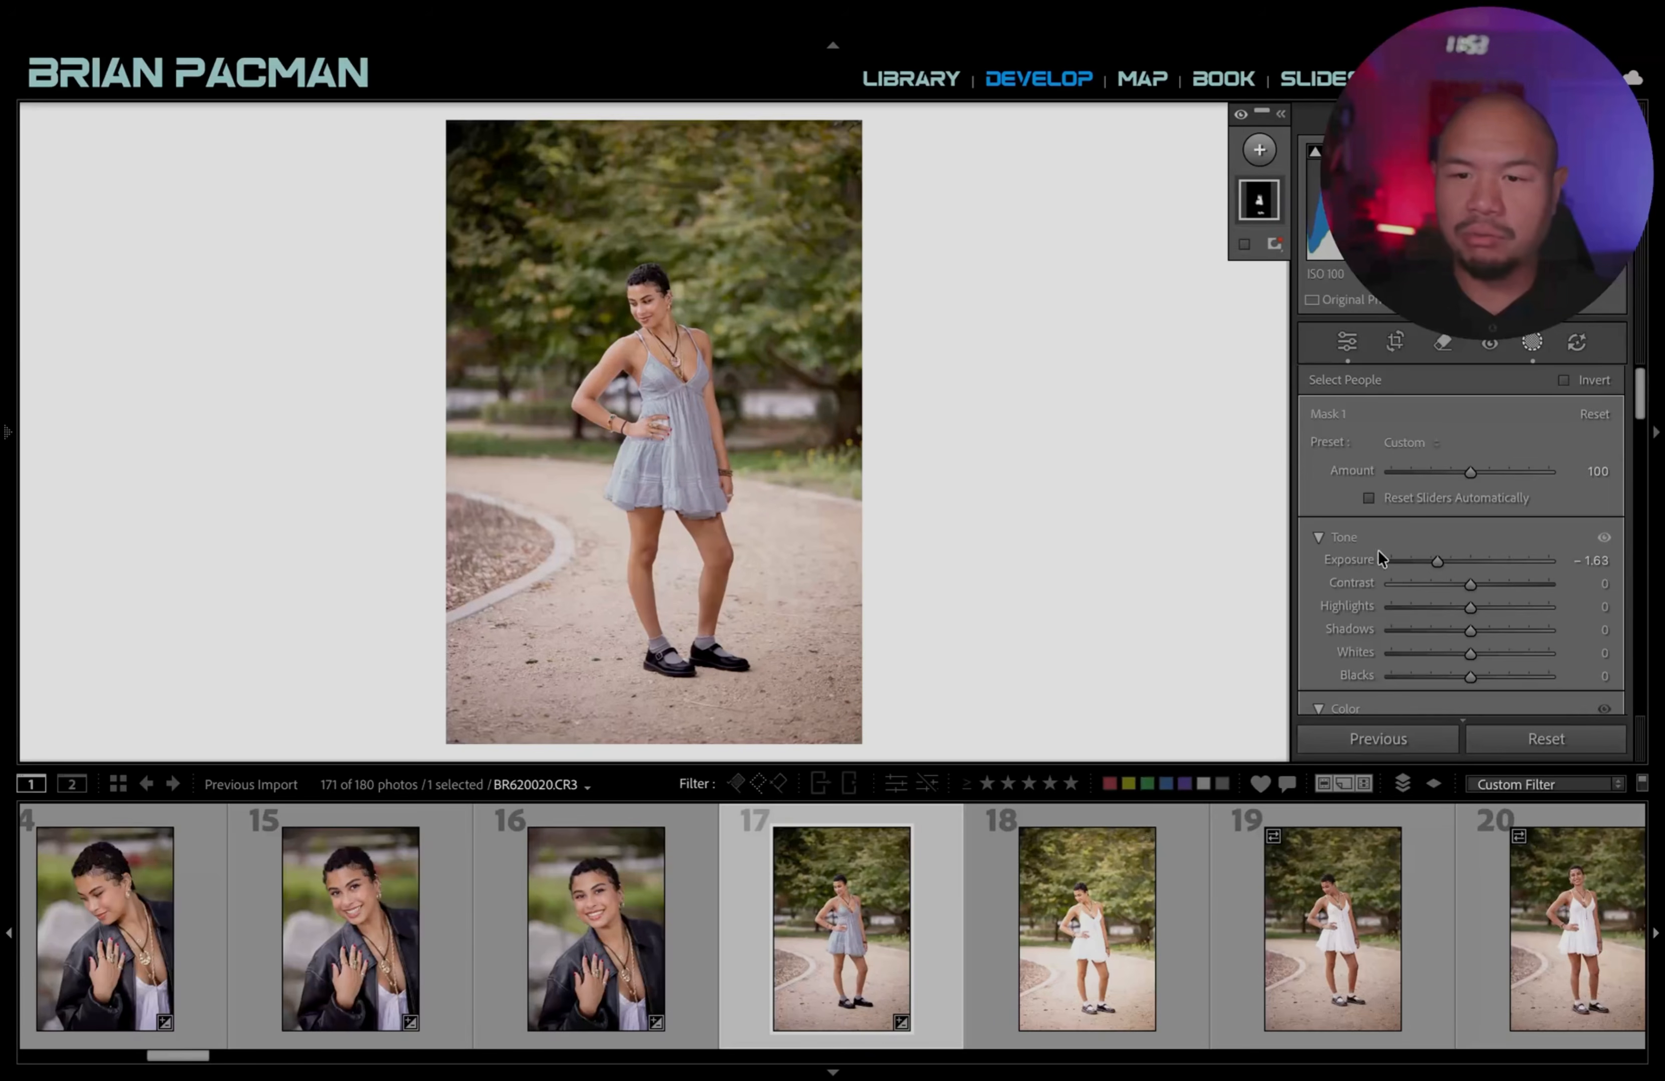
double_click(1363, 560)
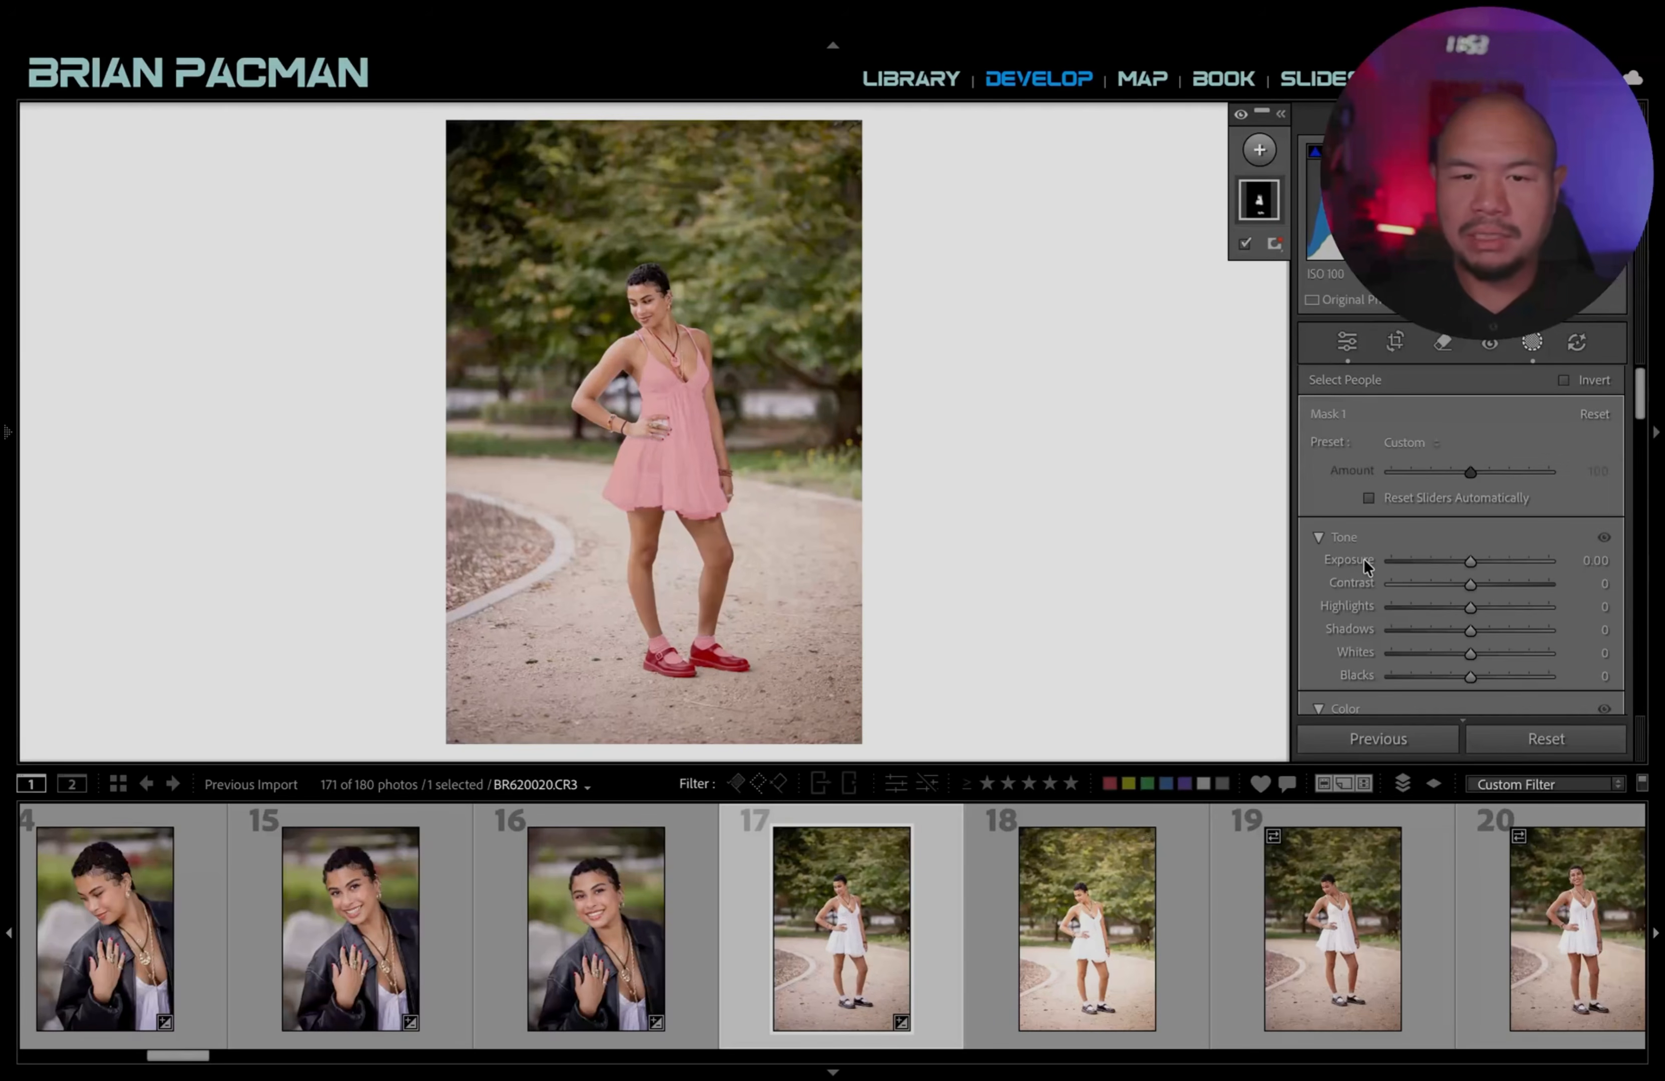
click(1430, 609)
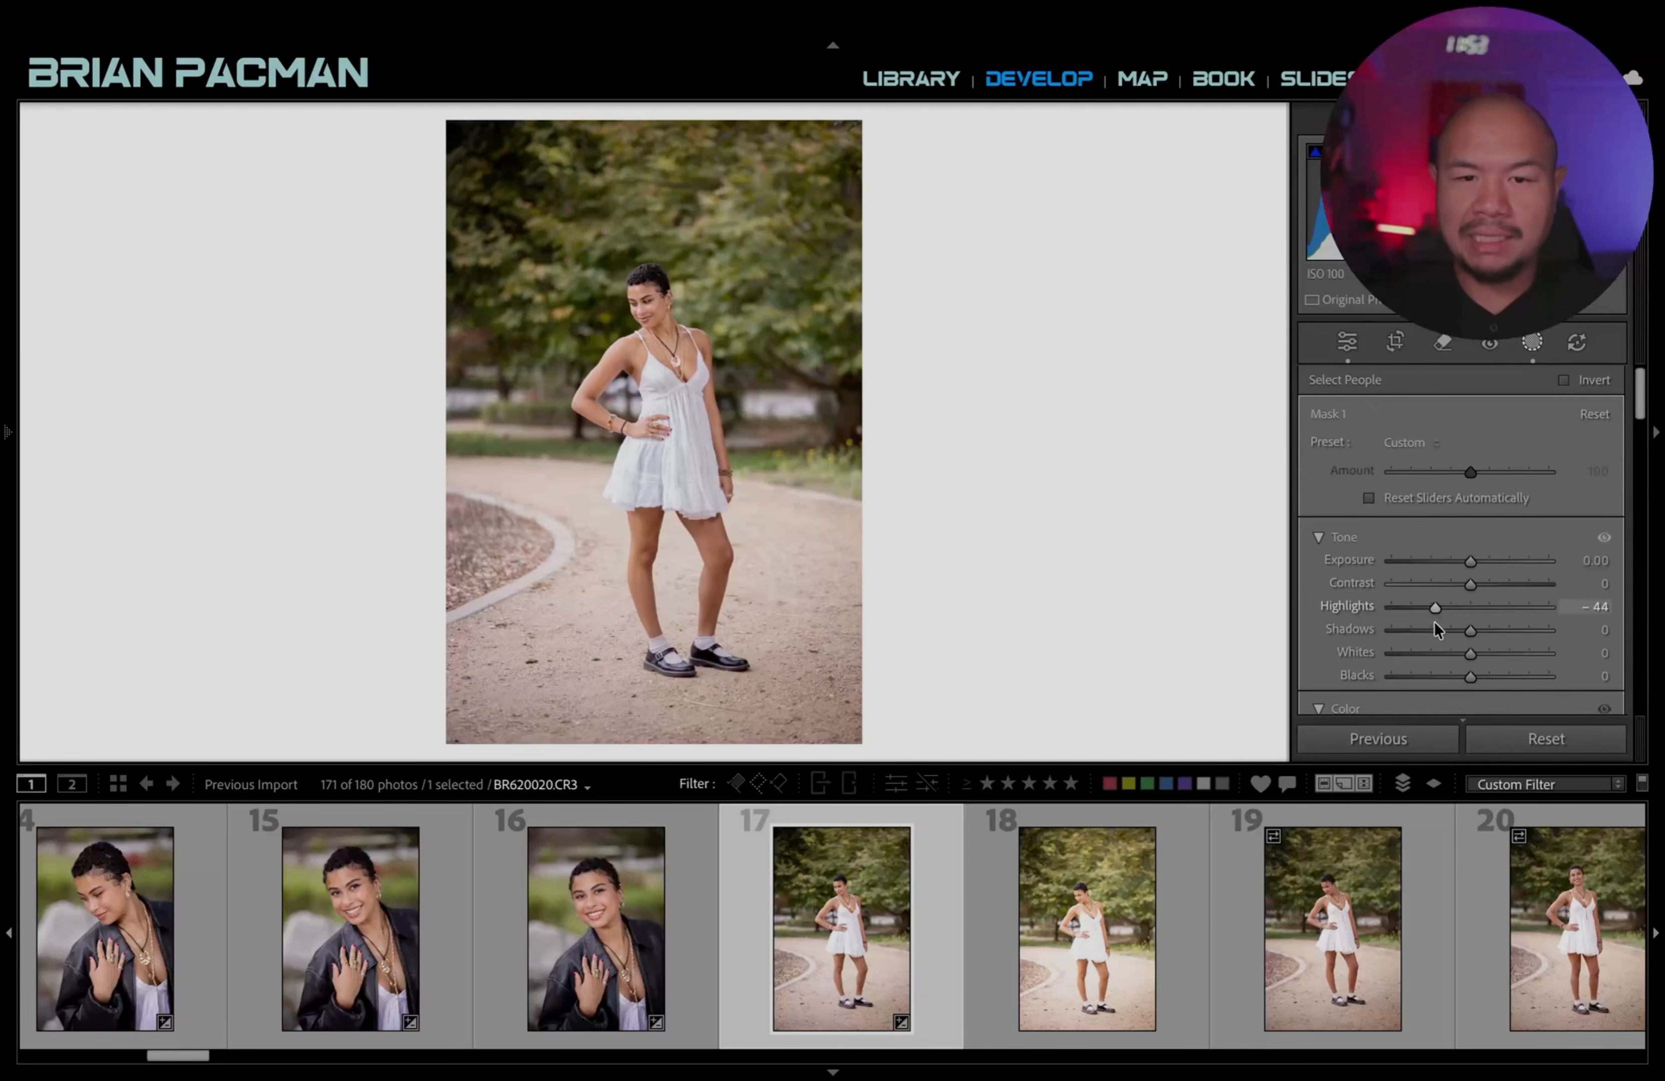
drag(1450, 657, 1435, 666)
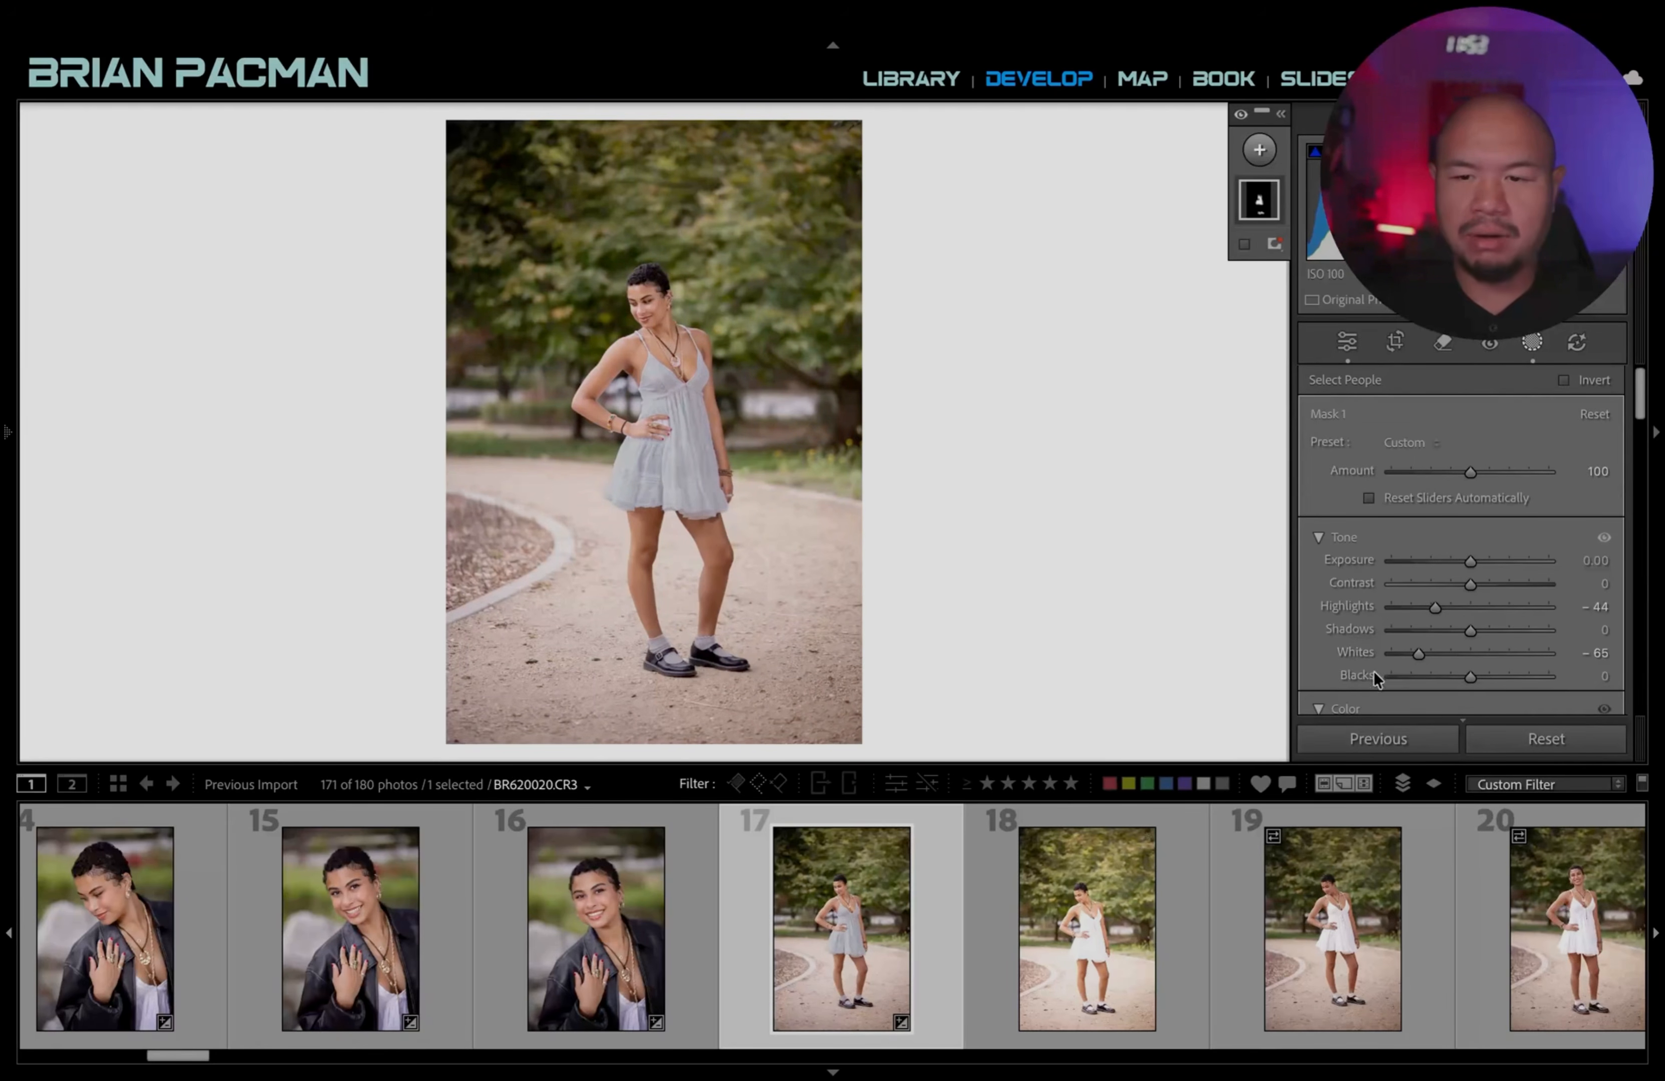
double_click(1363, 651)
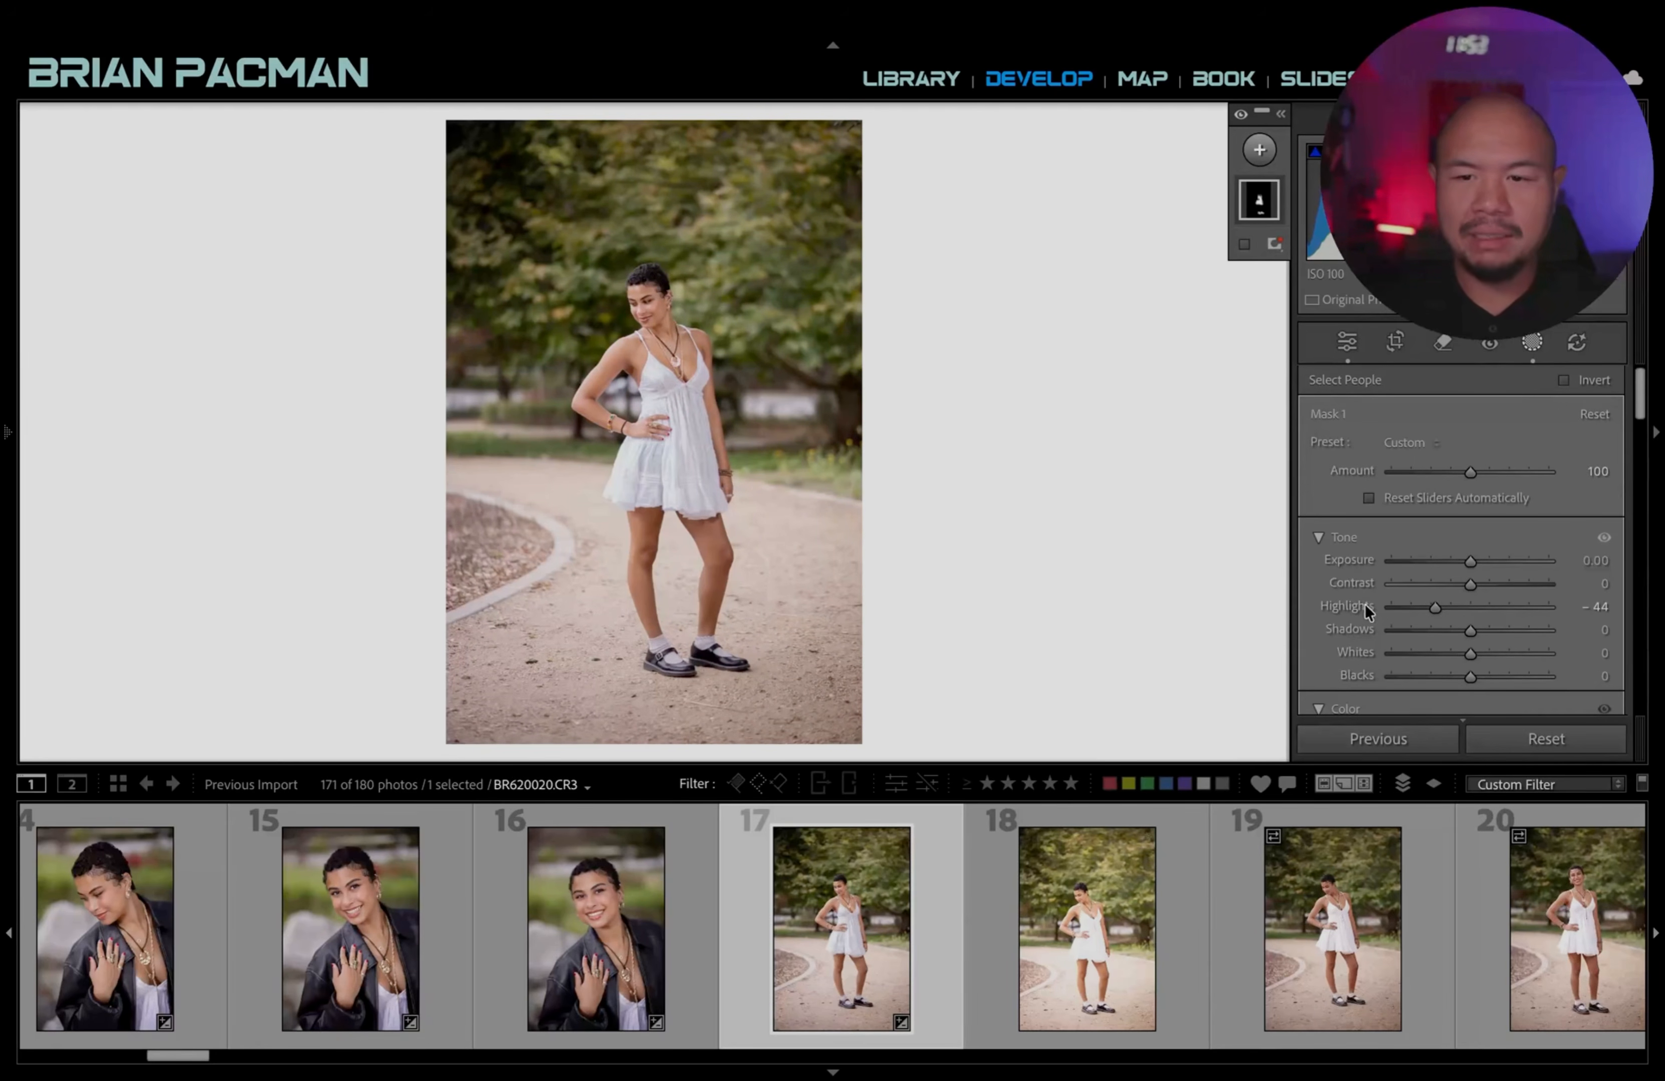
double_click(1346, 606)
key(o)
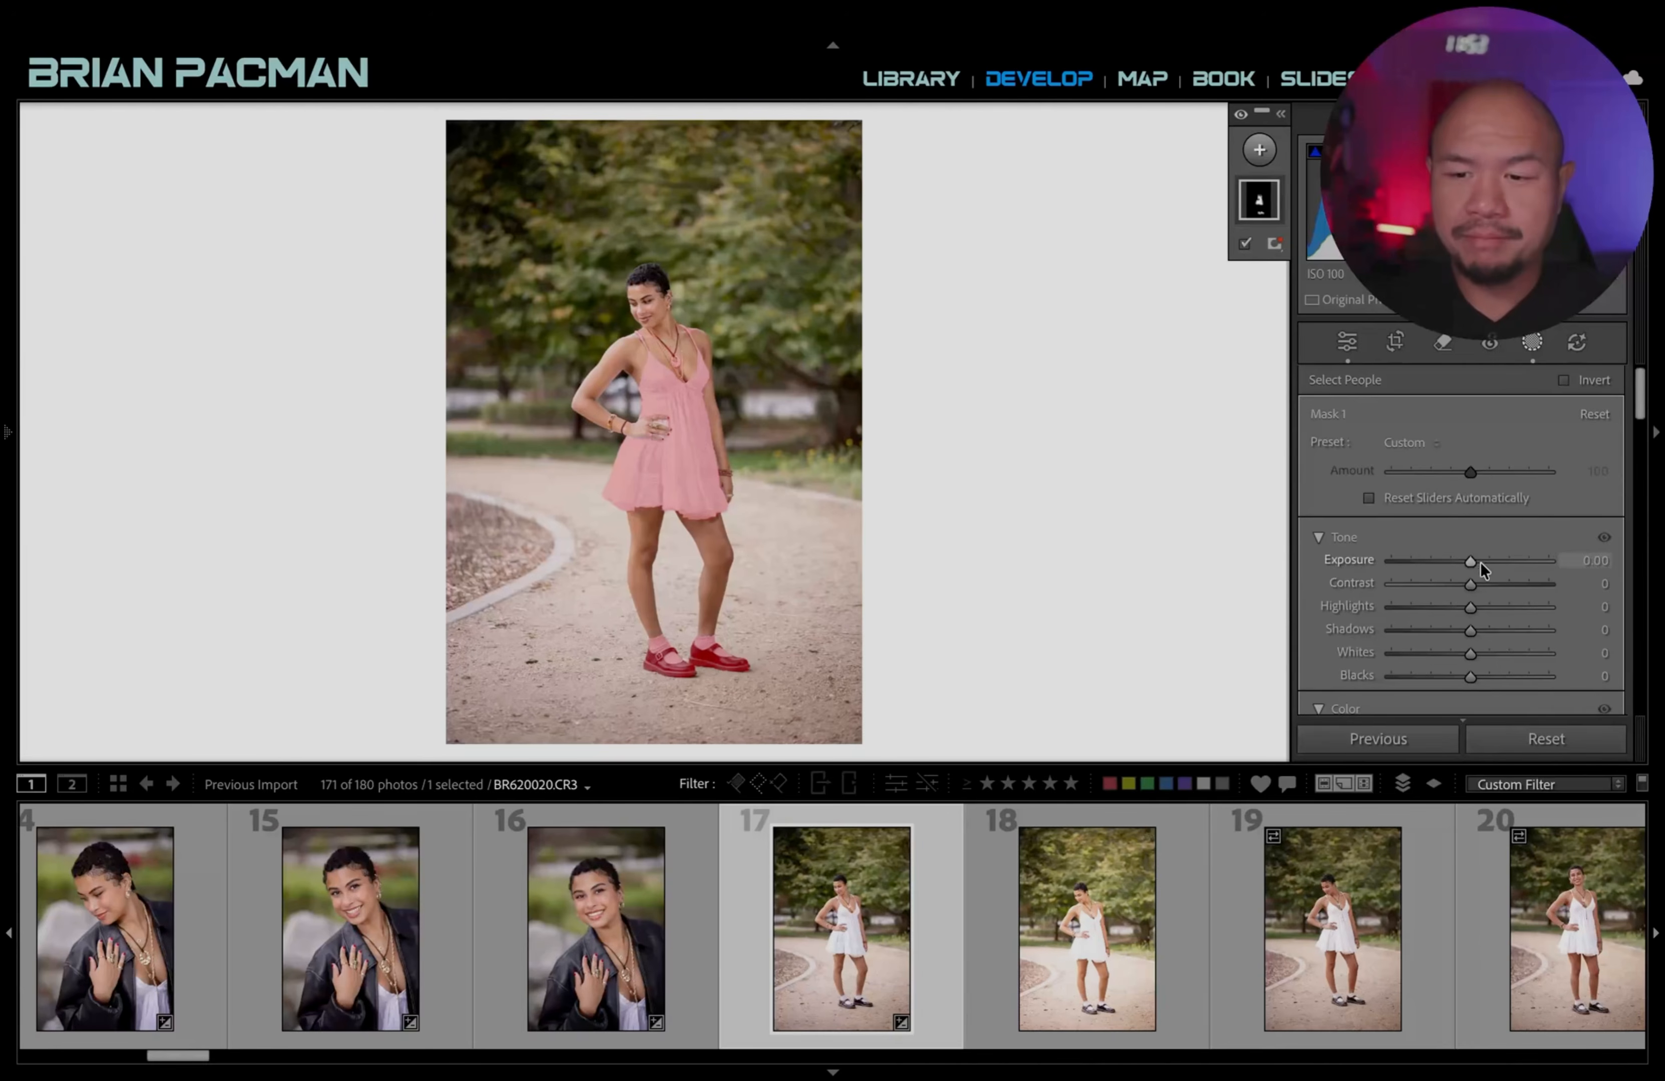
Set the clothes mask's highlights to -38 and compare the seventeenth photo before and after editing.
mouse_move(1440, 608)
mouse_down()
mouse_move(1471, 608)
mouse_move(1421, 613)
mouse_move(1454, 608)
mouse_move(1439, 616)
mouse_up()
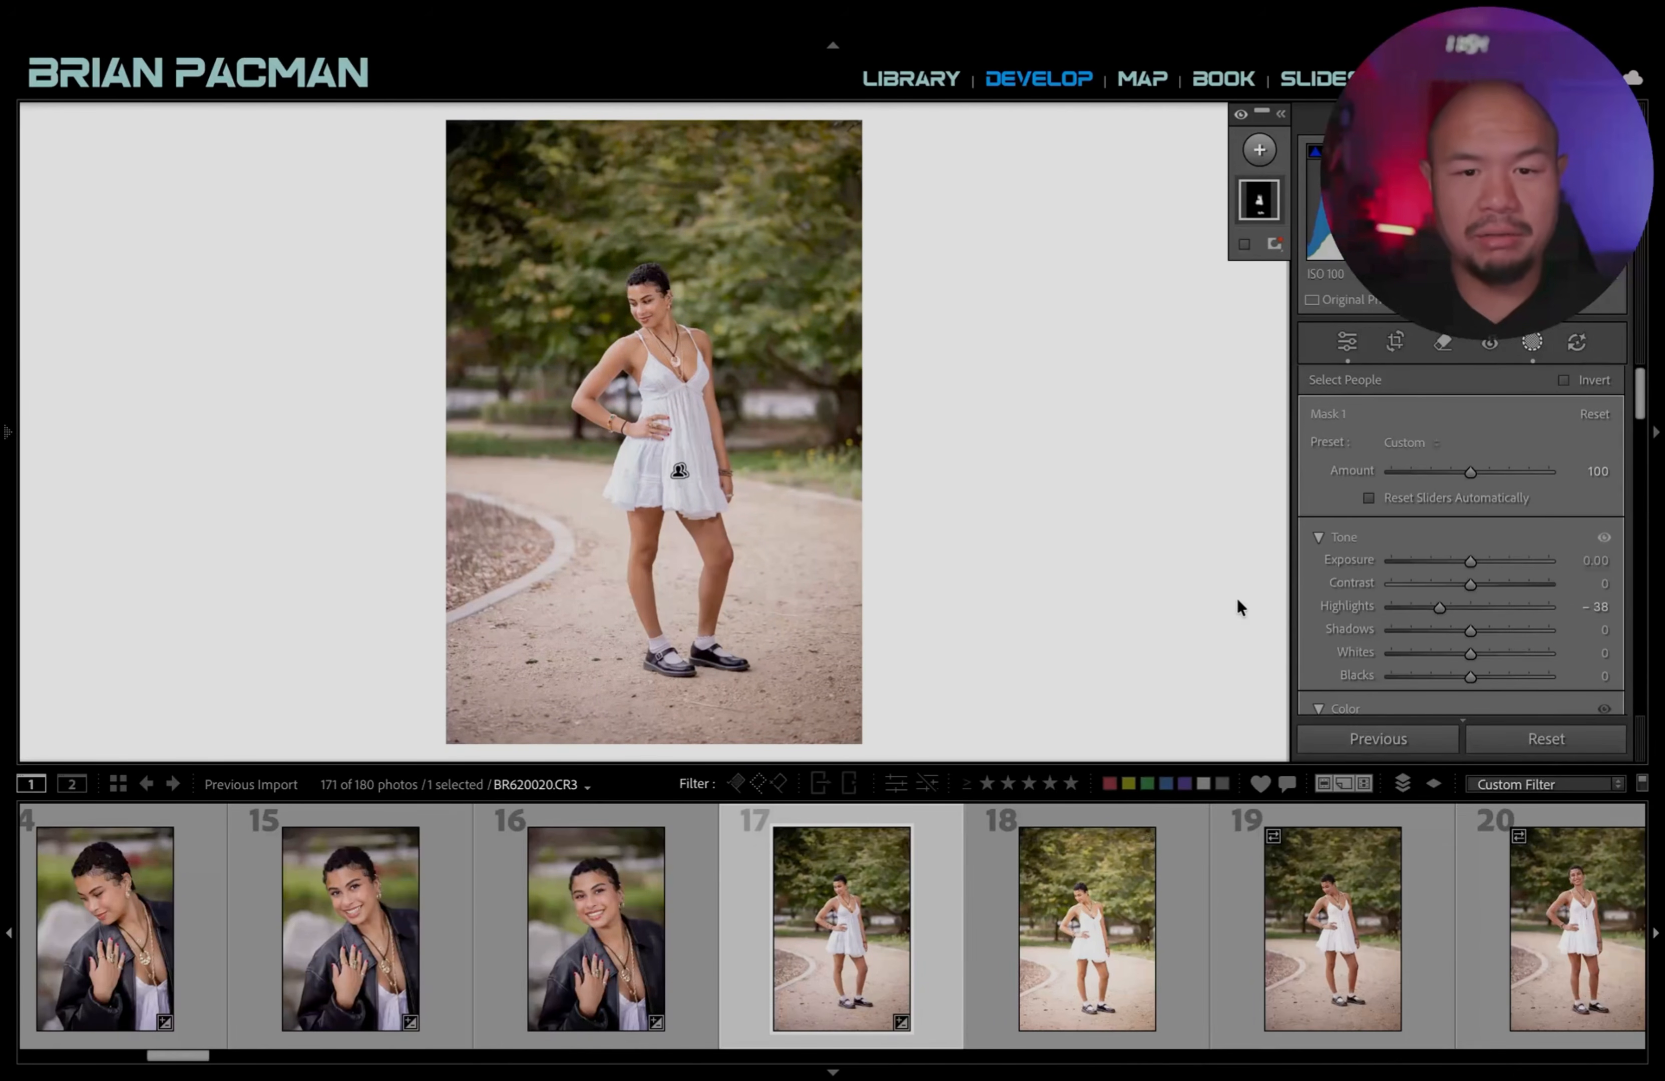
key(y)
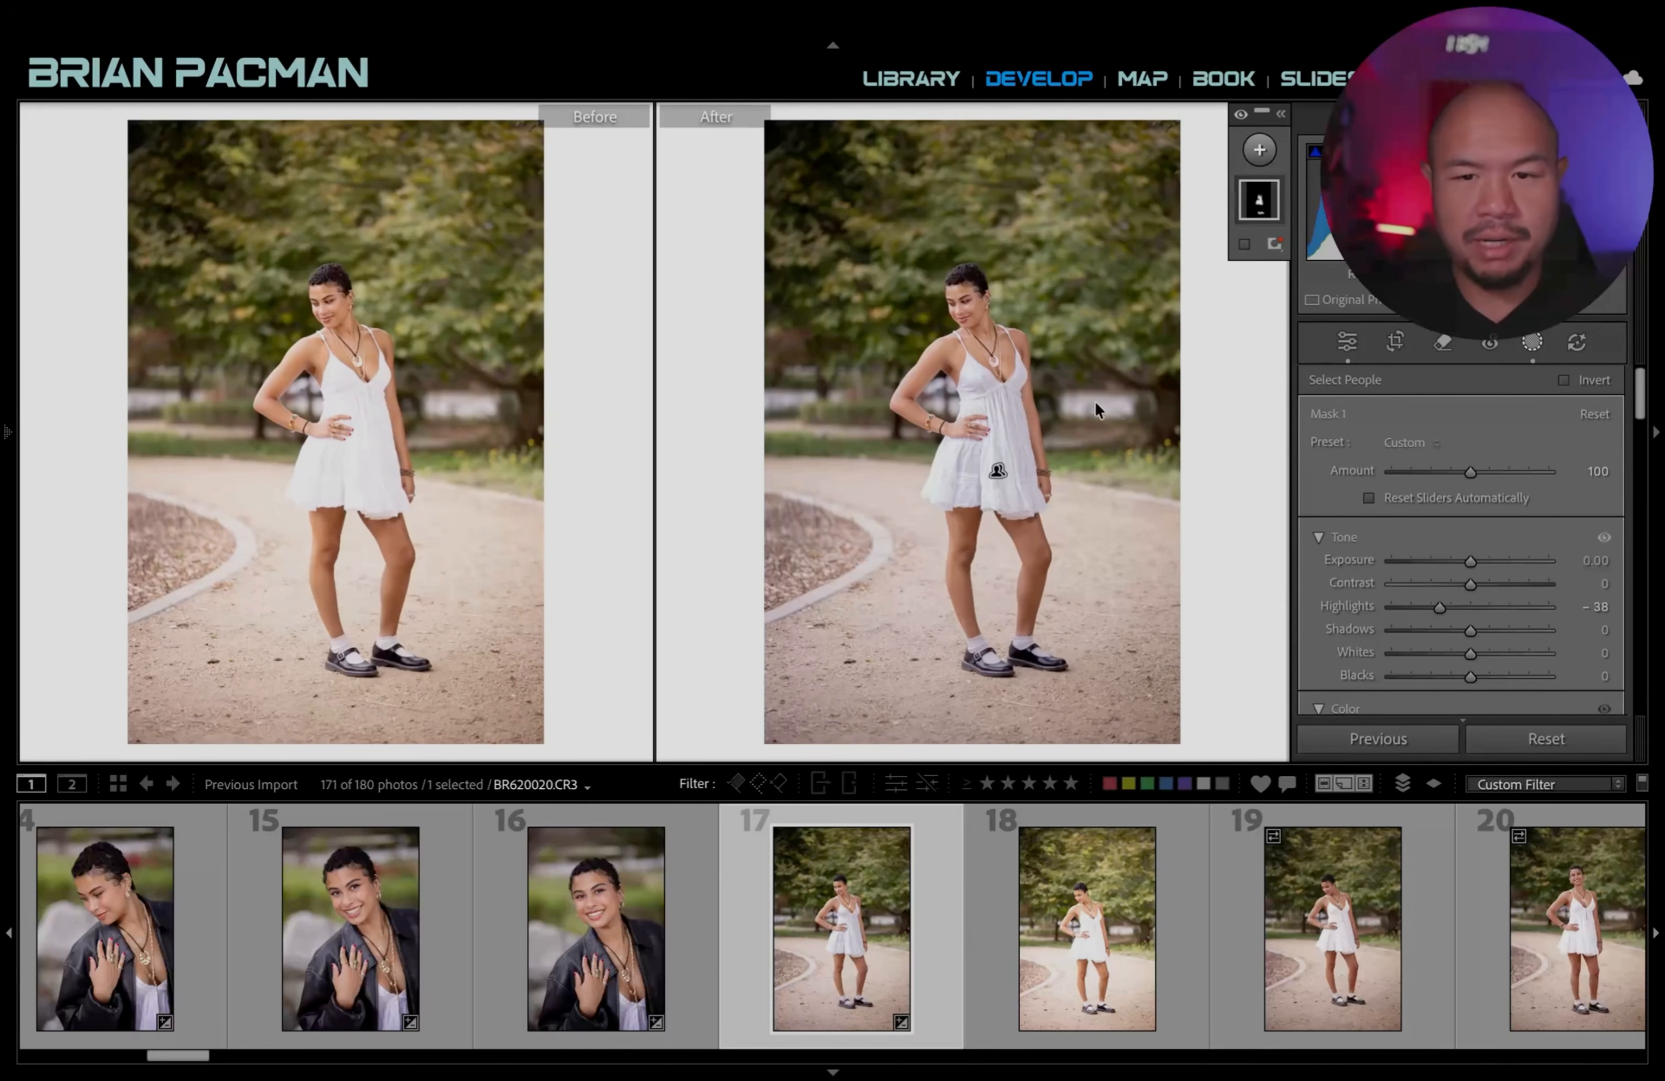
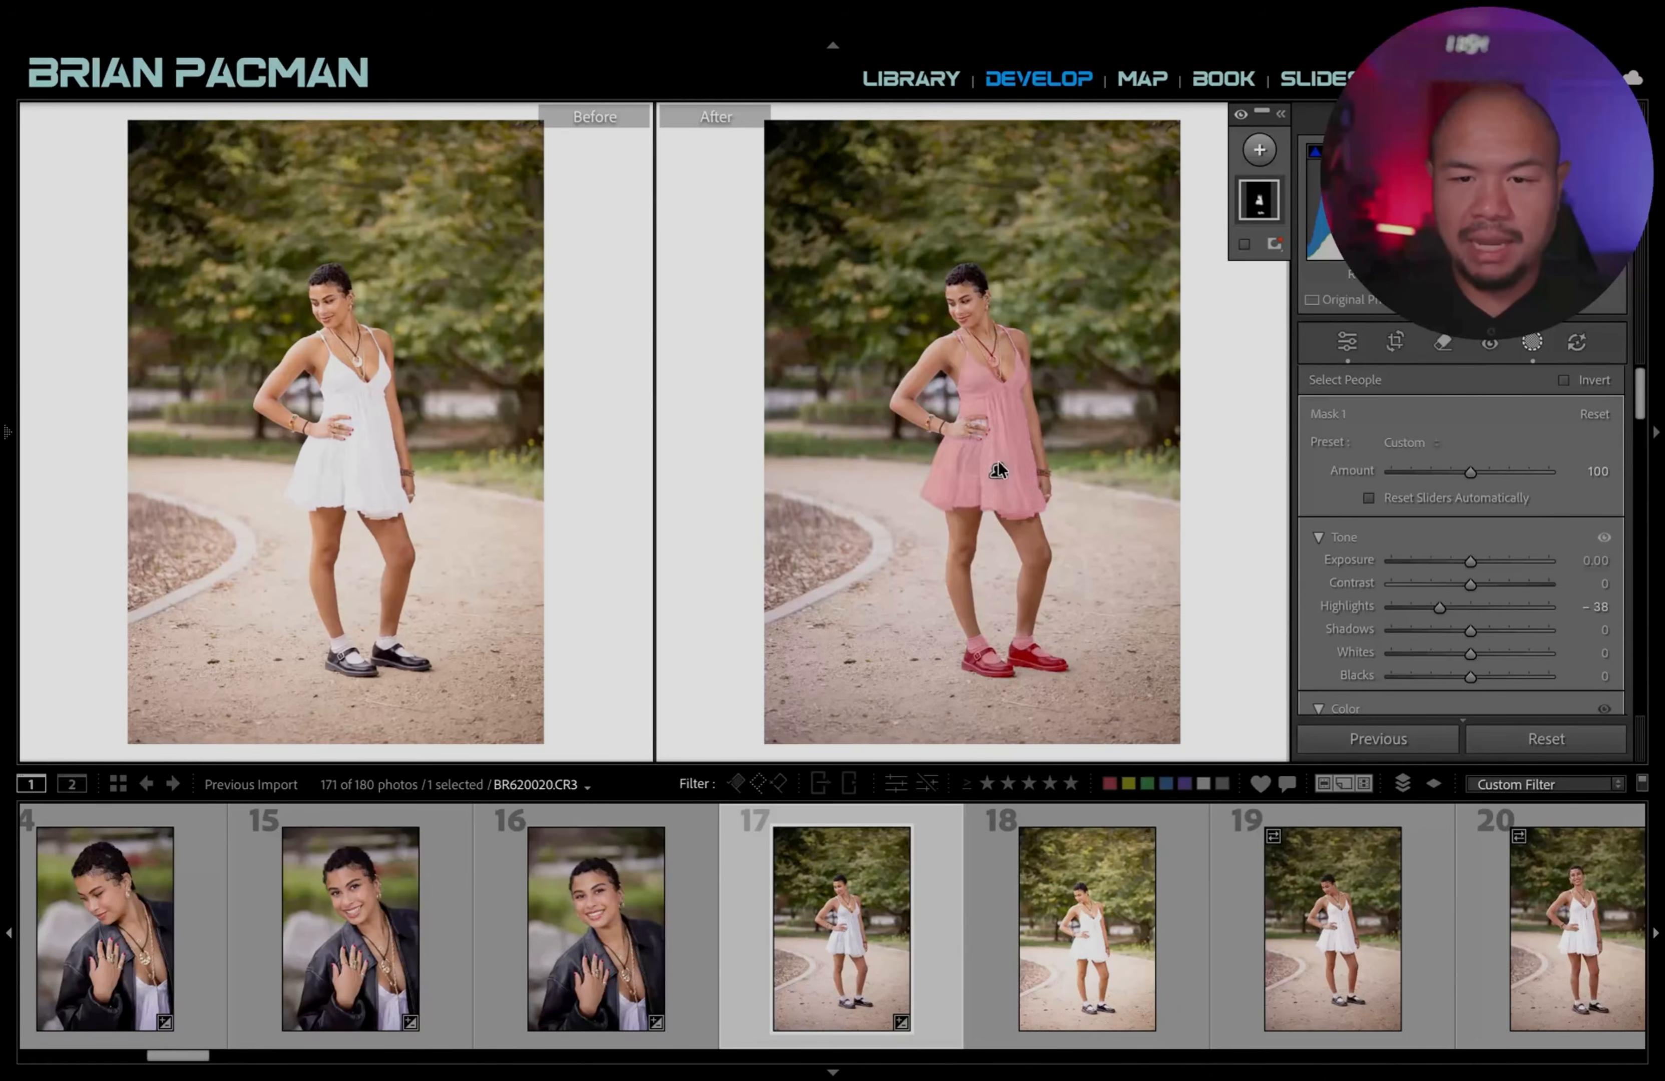
scroll(1046, 956, down, 3)
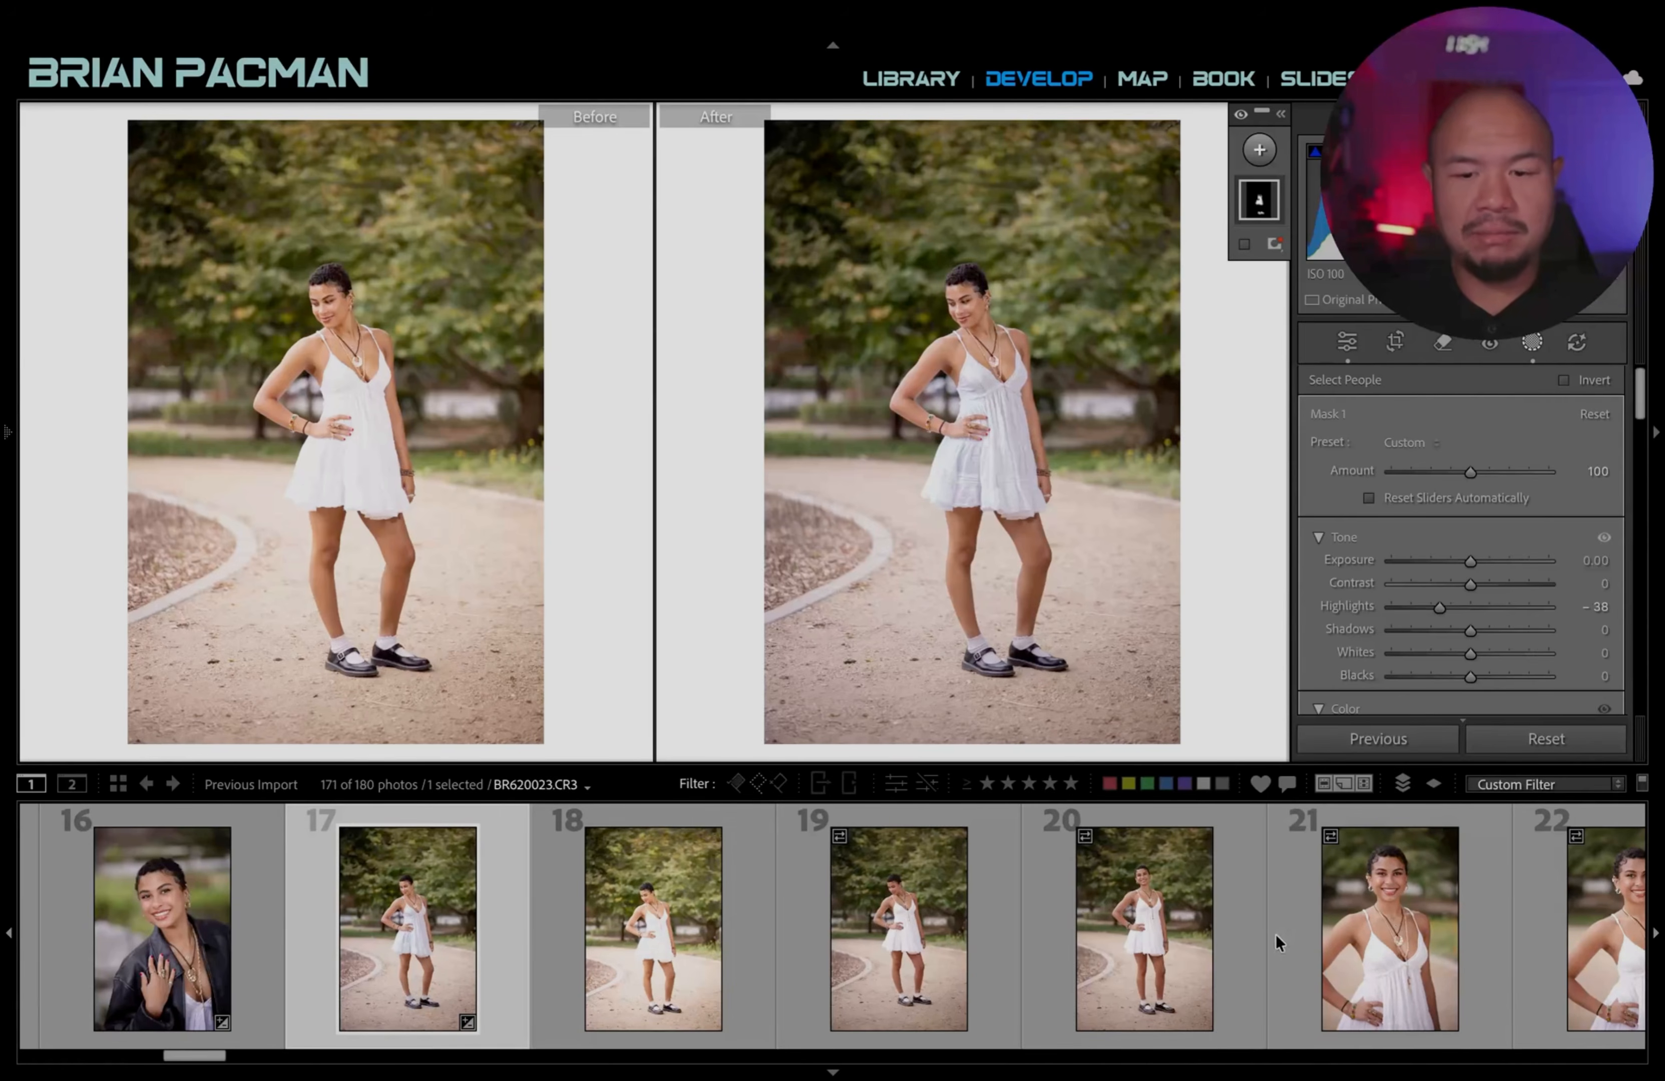
shift+click(1201, 946)
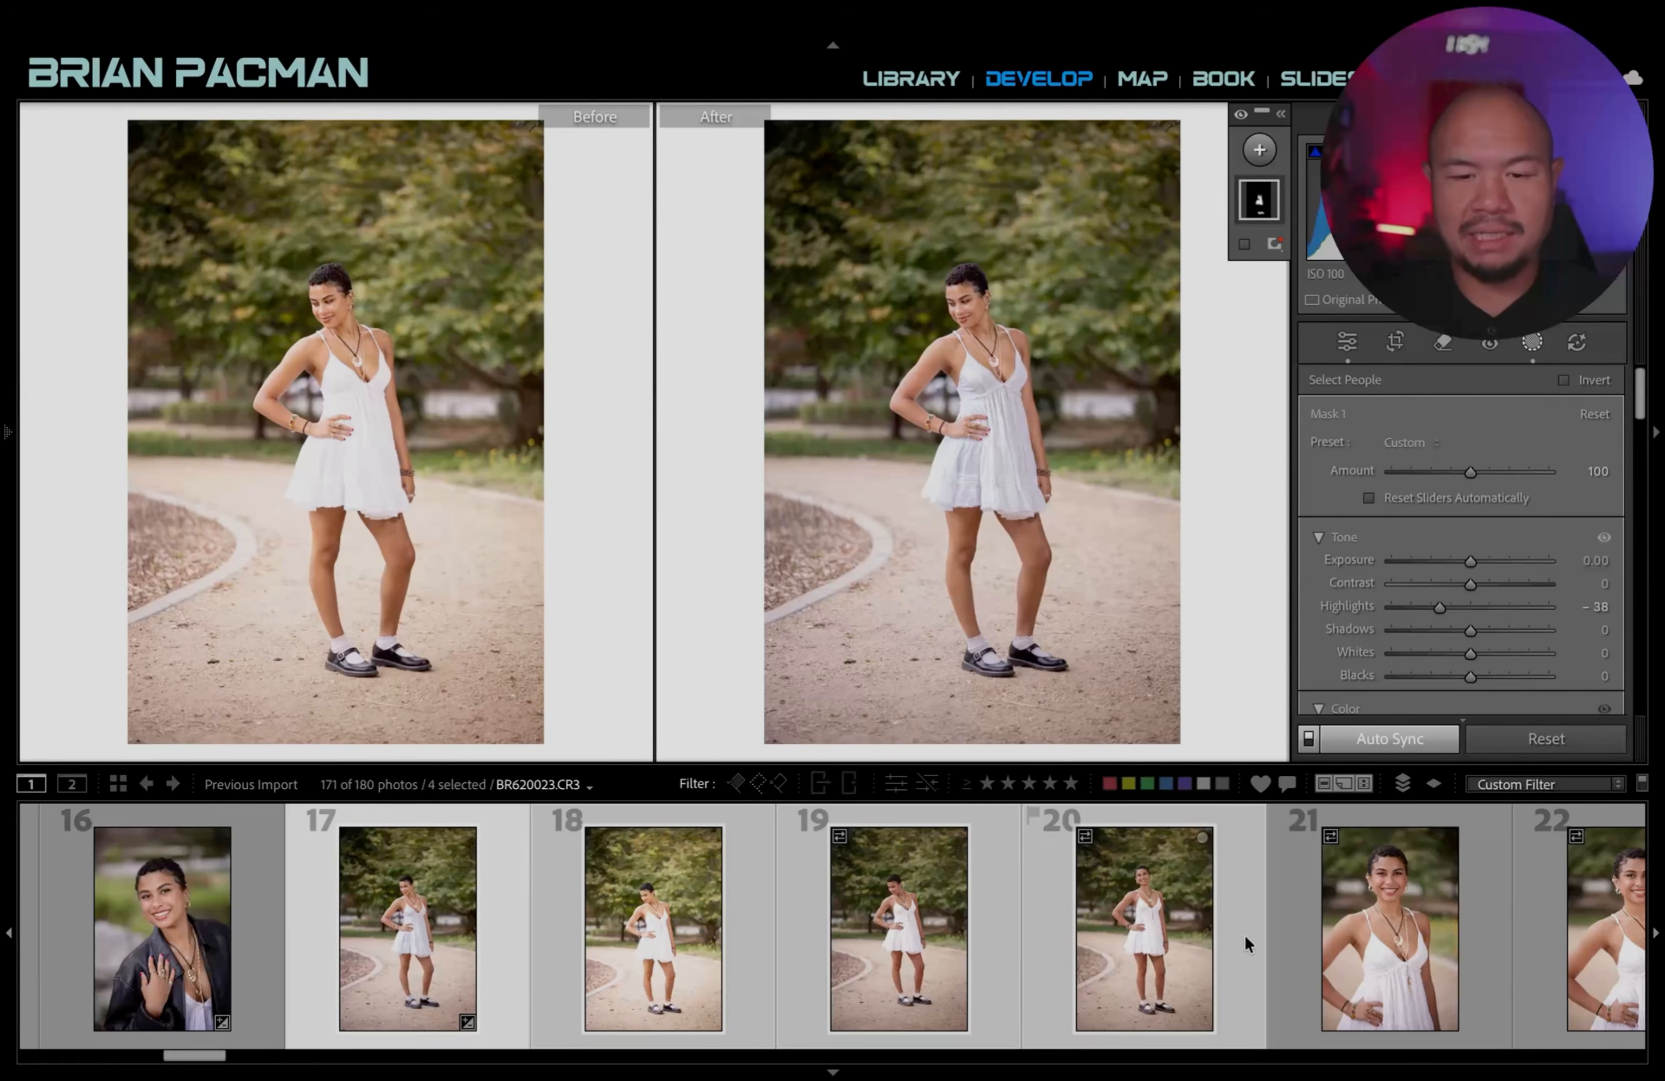
click(430, 923)
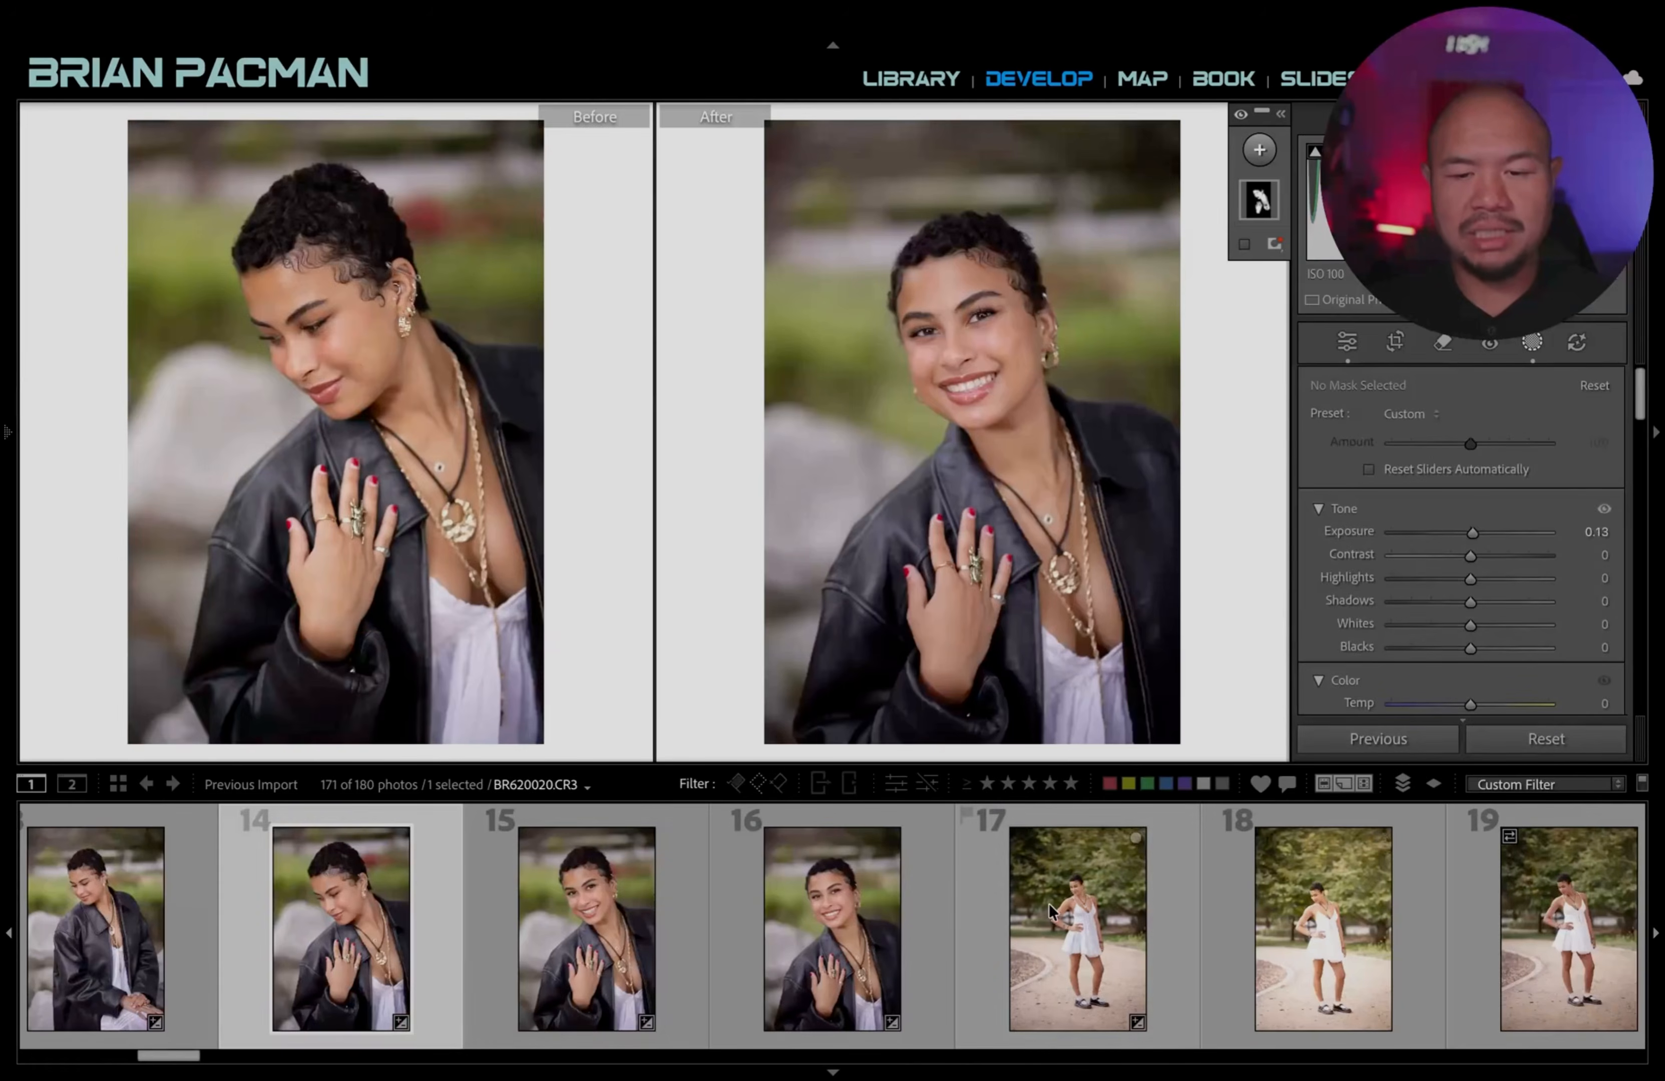
Leave the before/after view and apply the seventeenth photo's edits to the eighteenth photo, comparing the two.
click(1056, 923)
key(y)
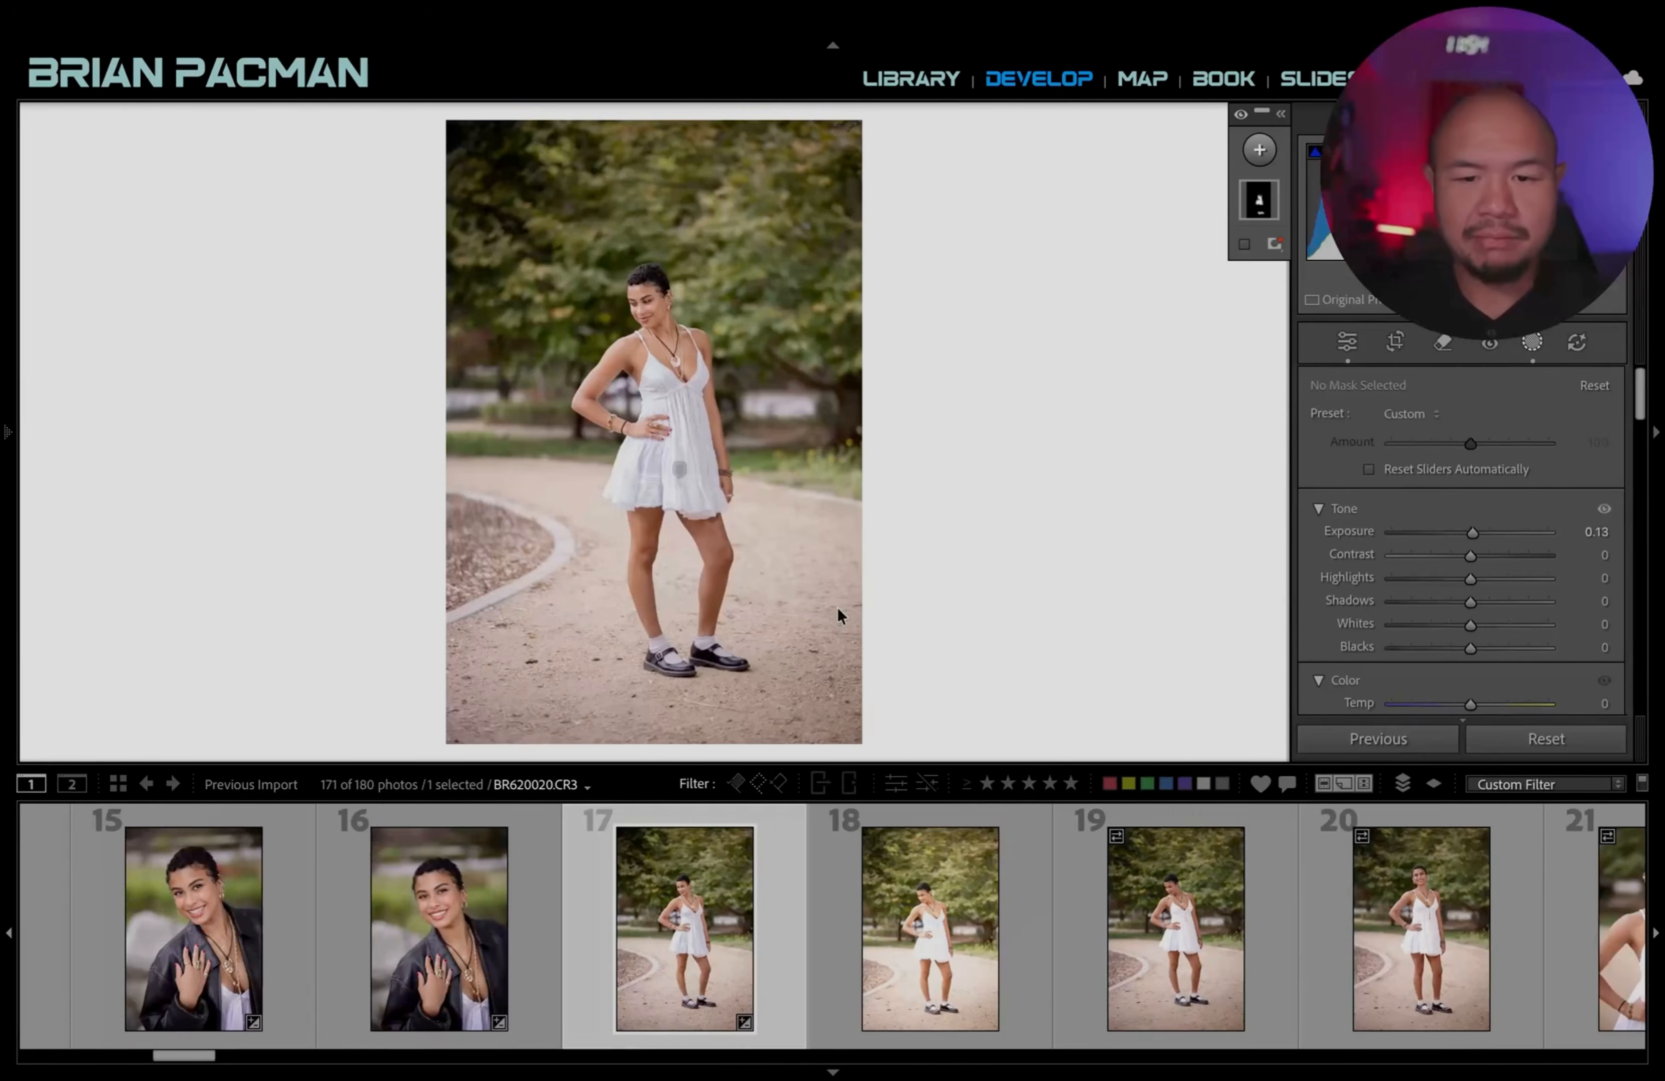
click(899, 976)
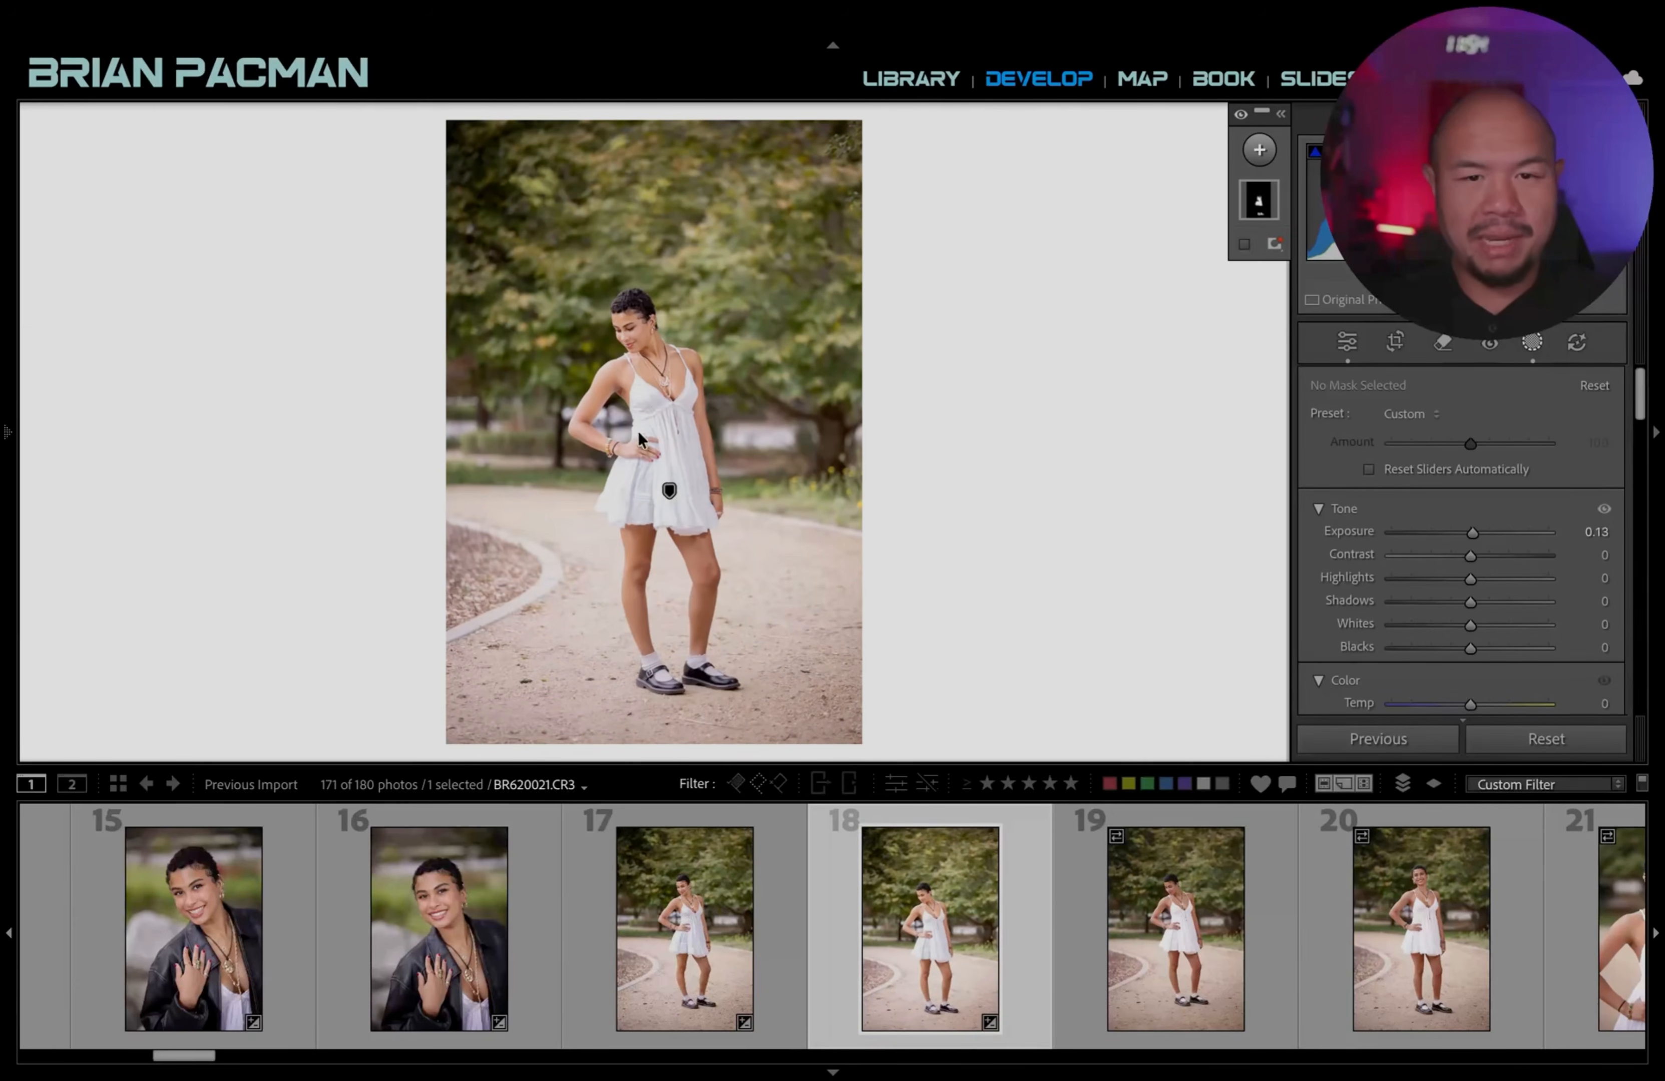
click(752, 910)
click(944, 936)
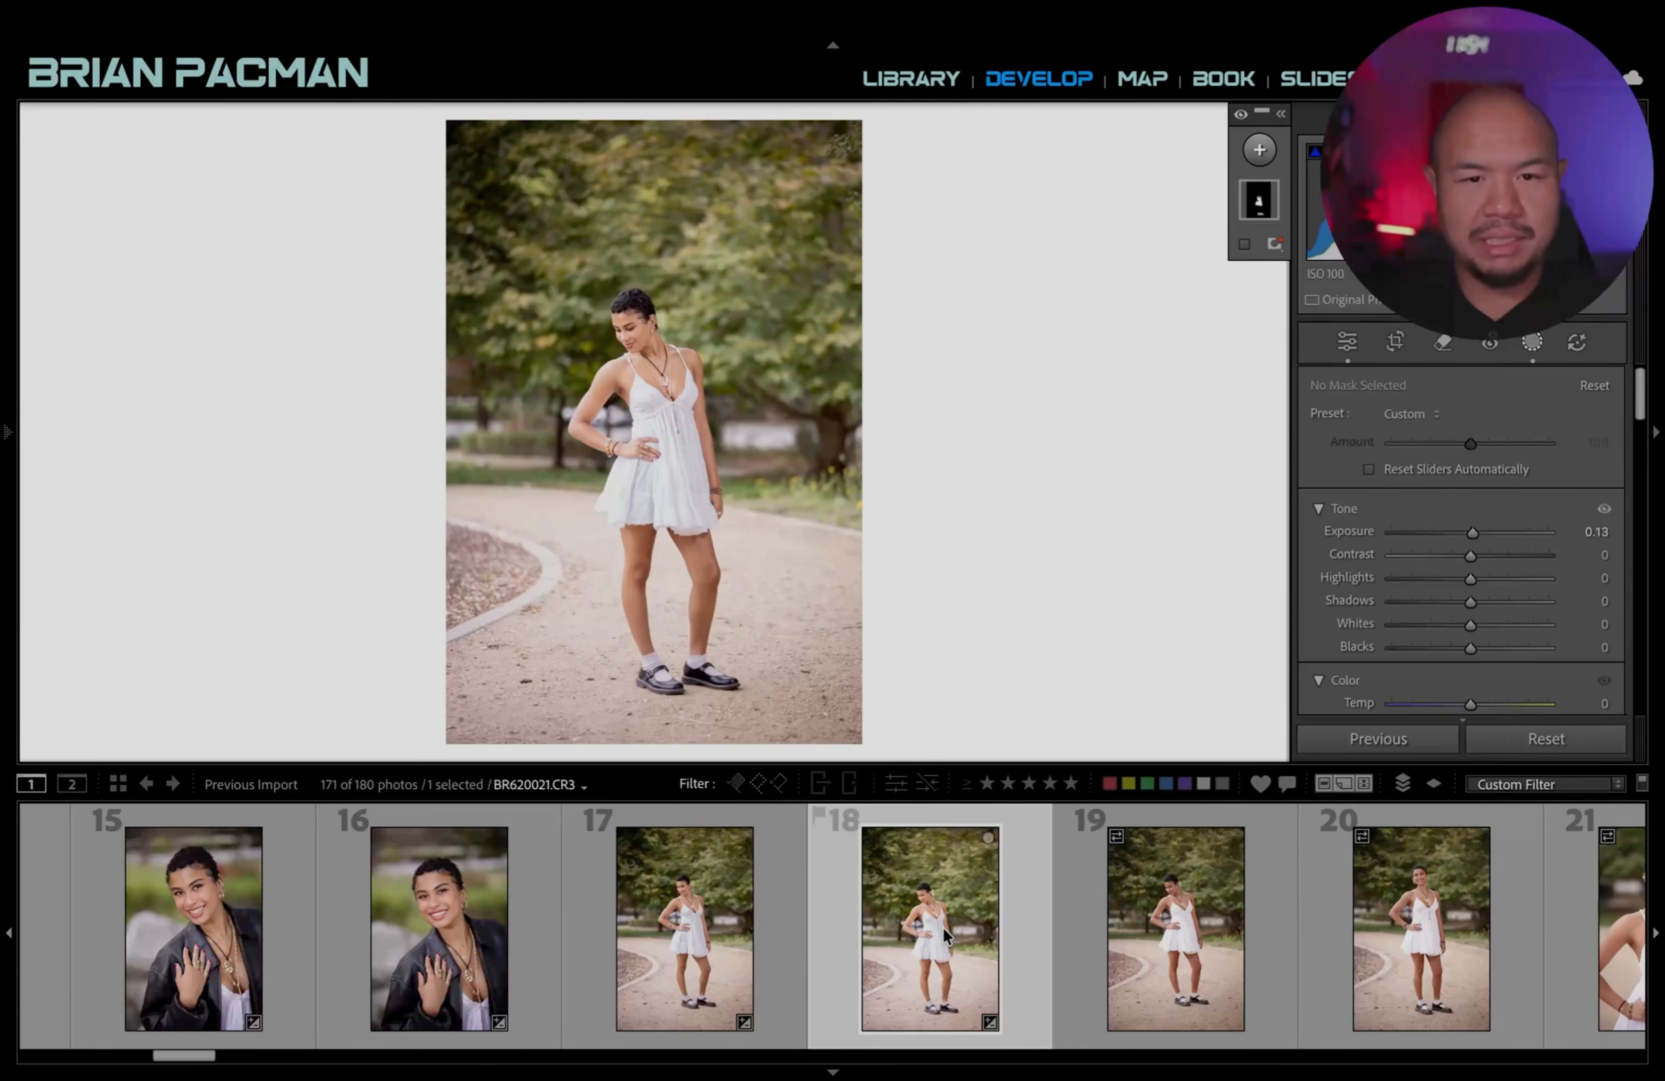
Lower the eighteenth photo's exposure to -0.30 and compare it with the seventeenth photo.
key(minus)
key(minus)
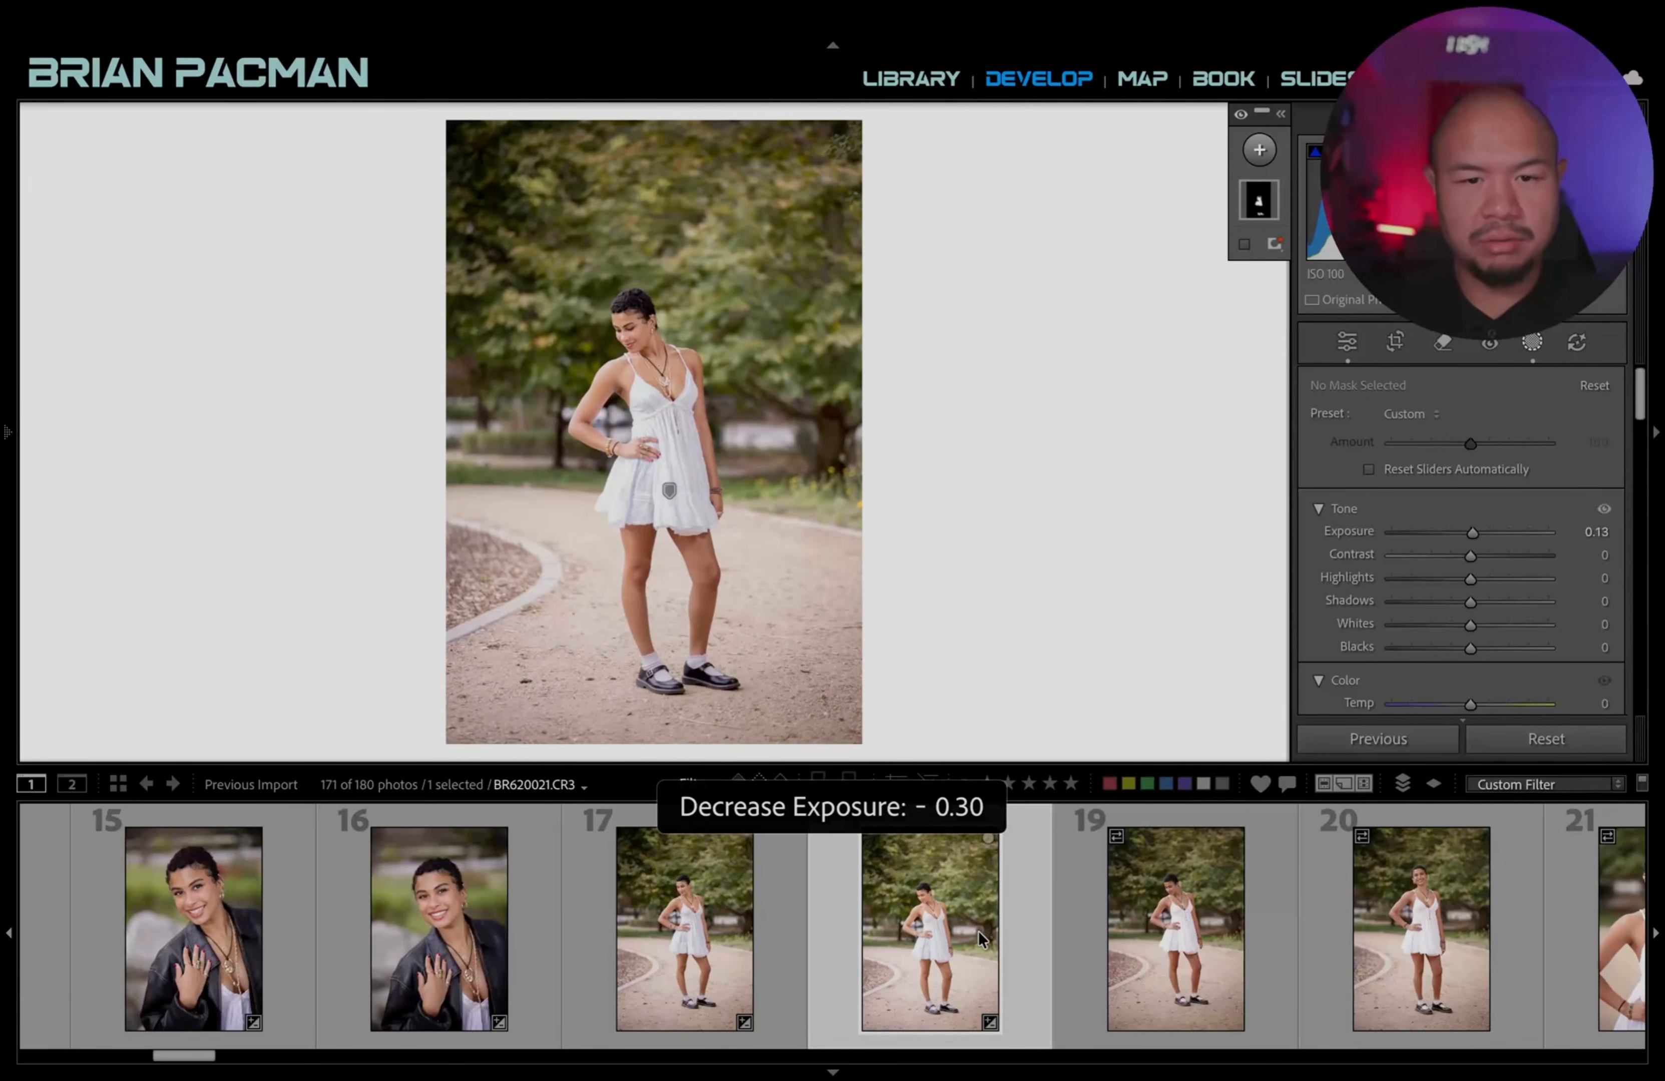
click(742, 972)
click(857, 952)
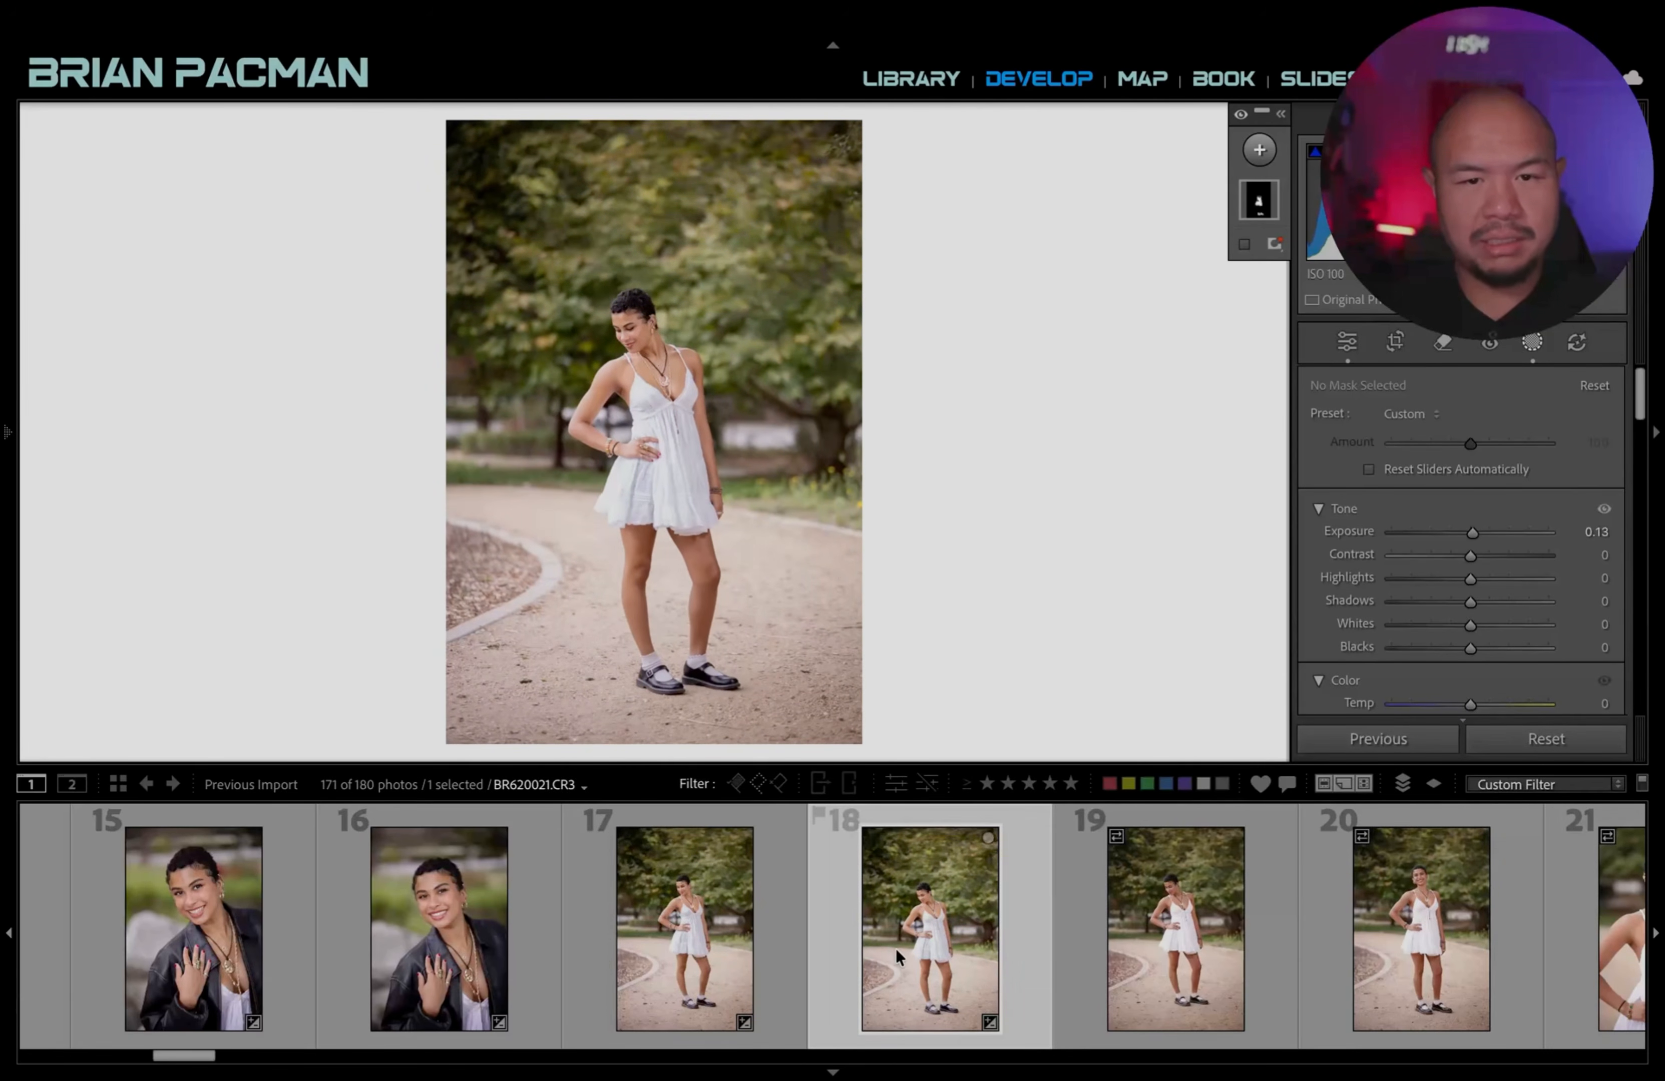
Apply the eighteenth photo's settings, including the clothes mask, to the nineteenth through twenty-fifth photos.
scroll(895, 946, down, 2)
click(752, 933)
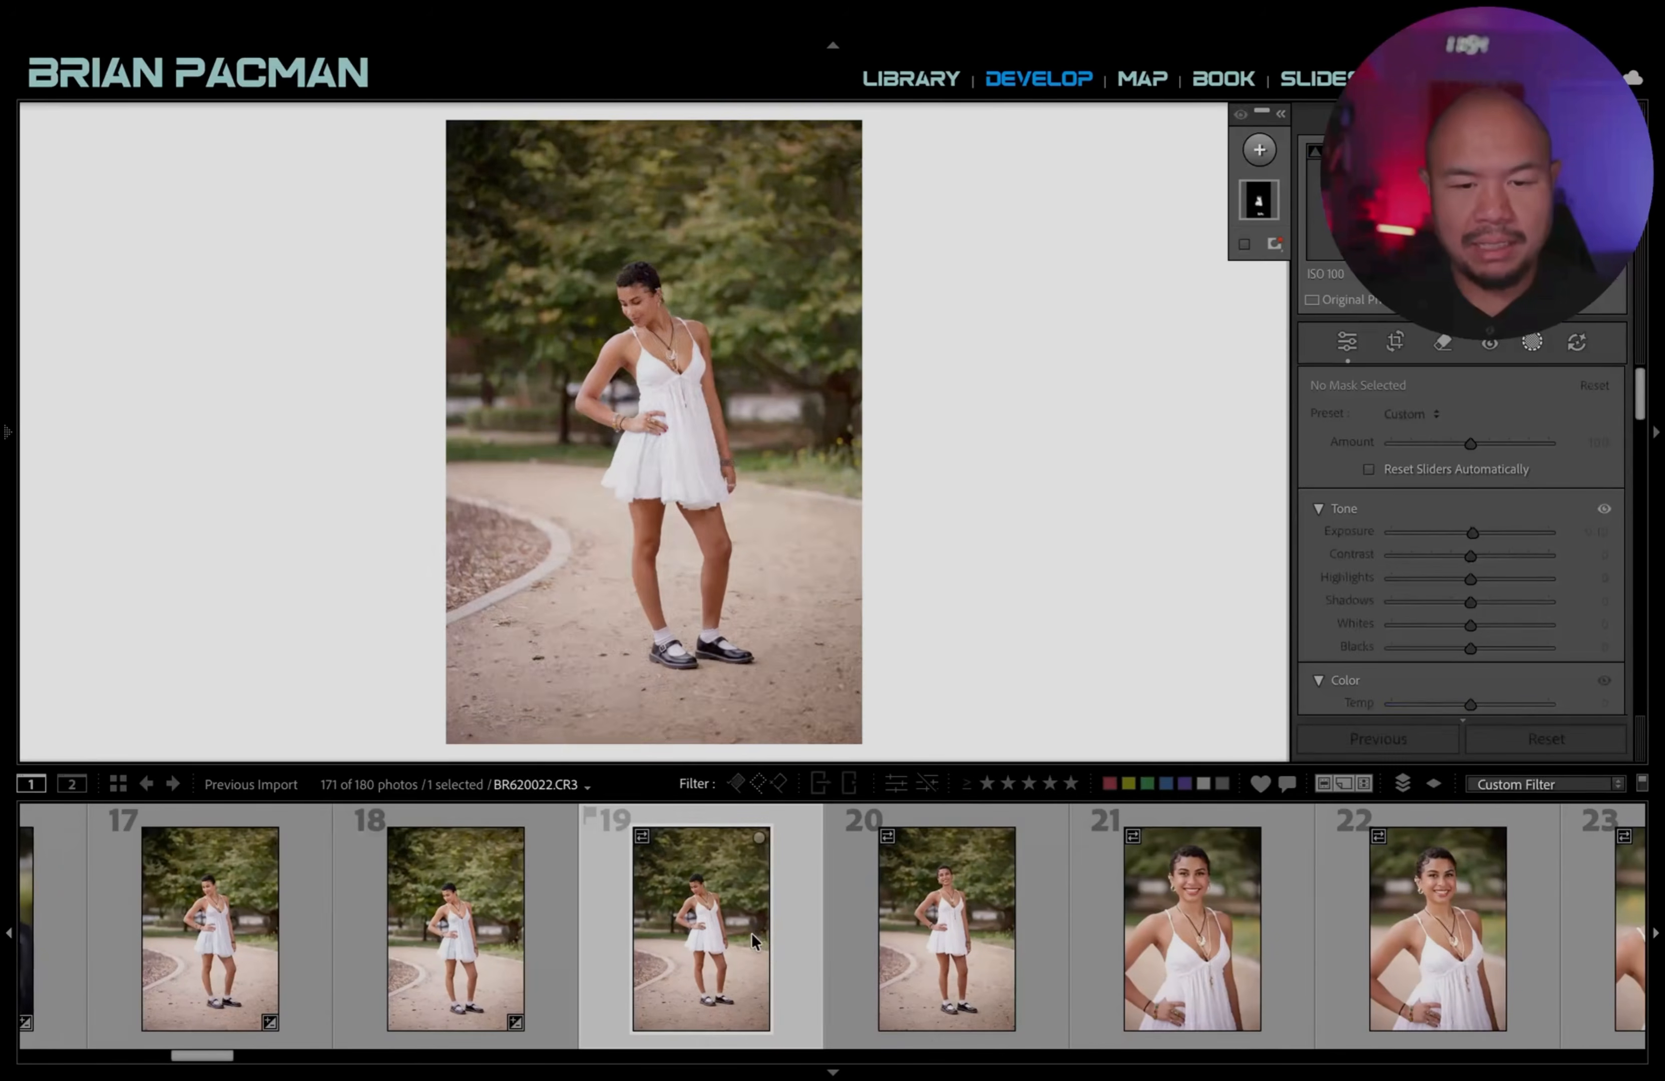
scroll(778, 940, down, 8)
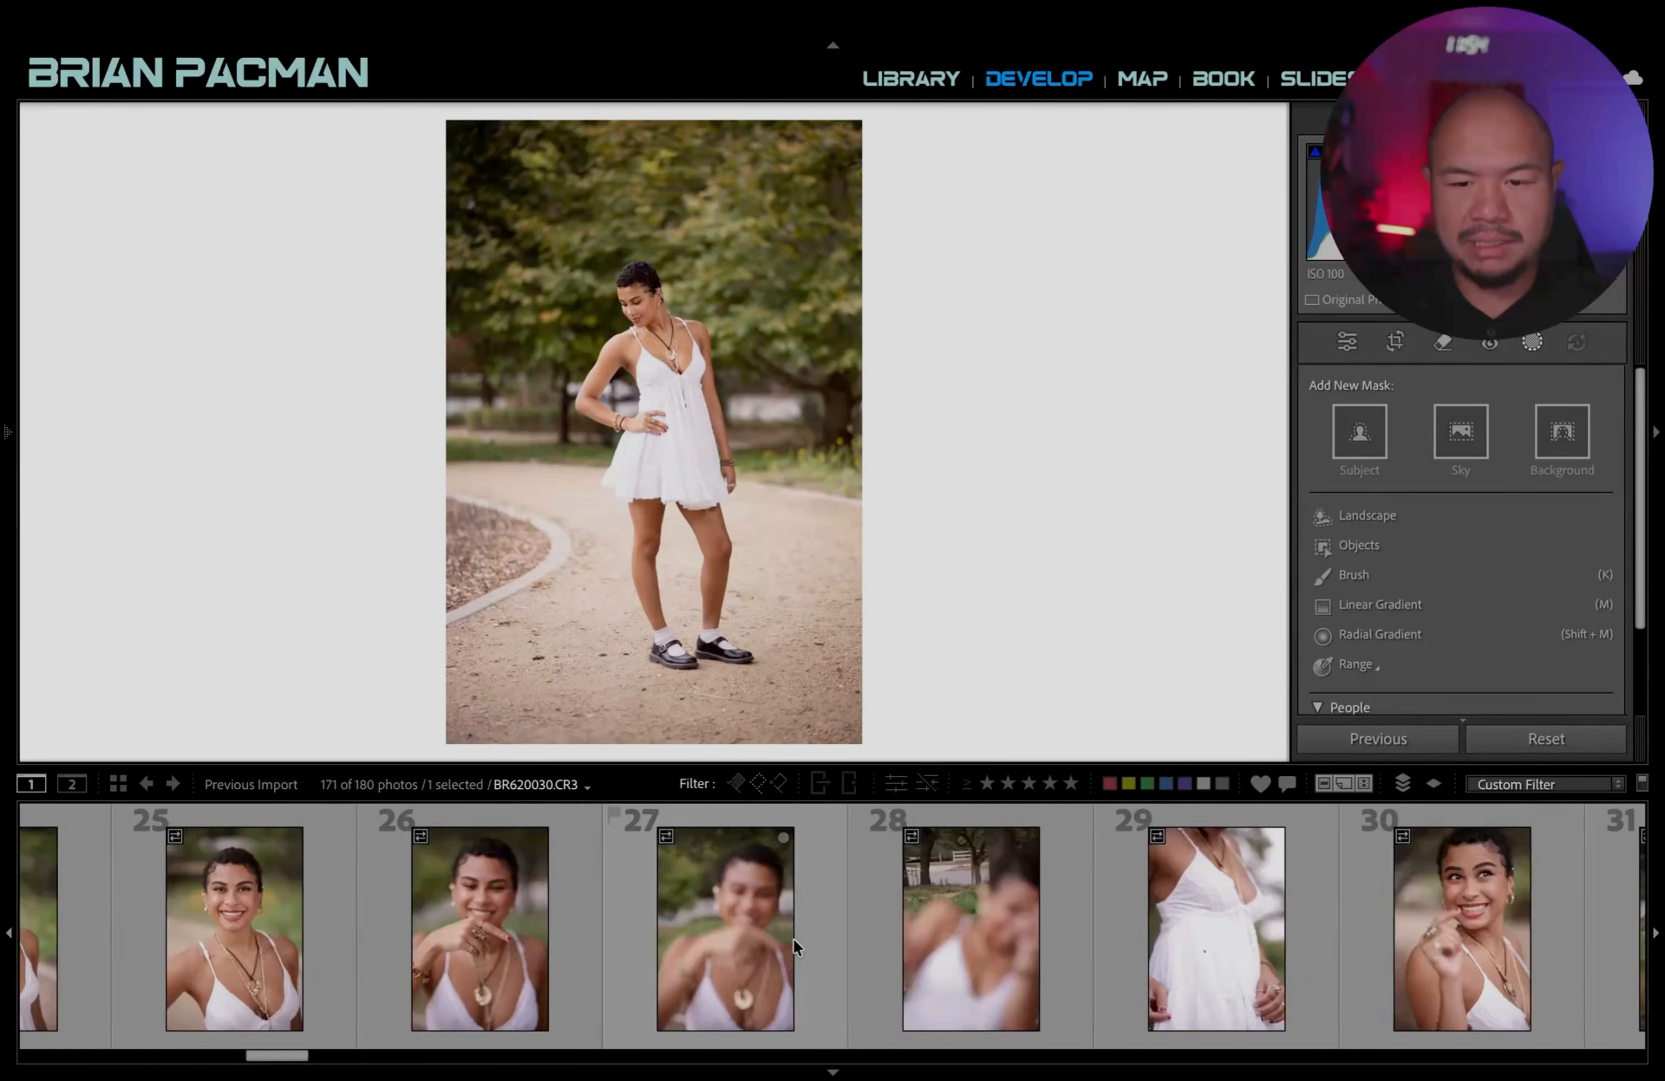
scroll(792, 940, down, 7)
scroll(795, 940, up, 7)
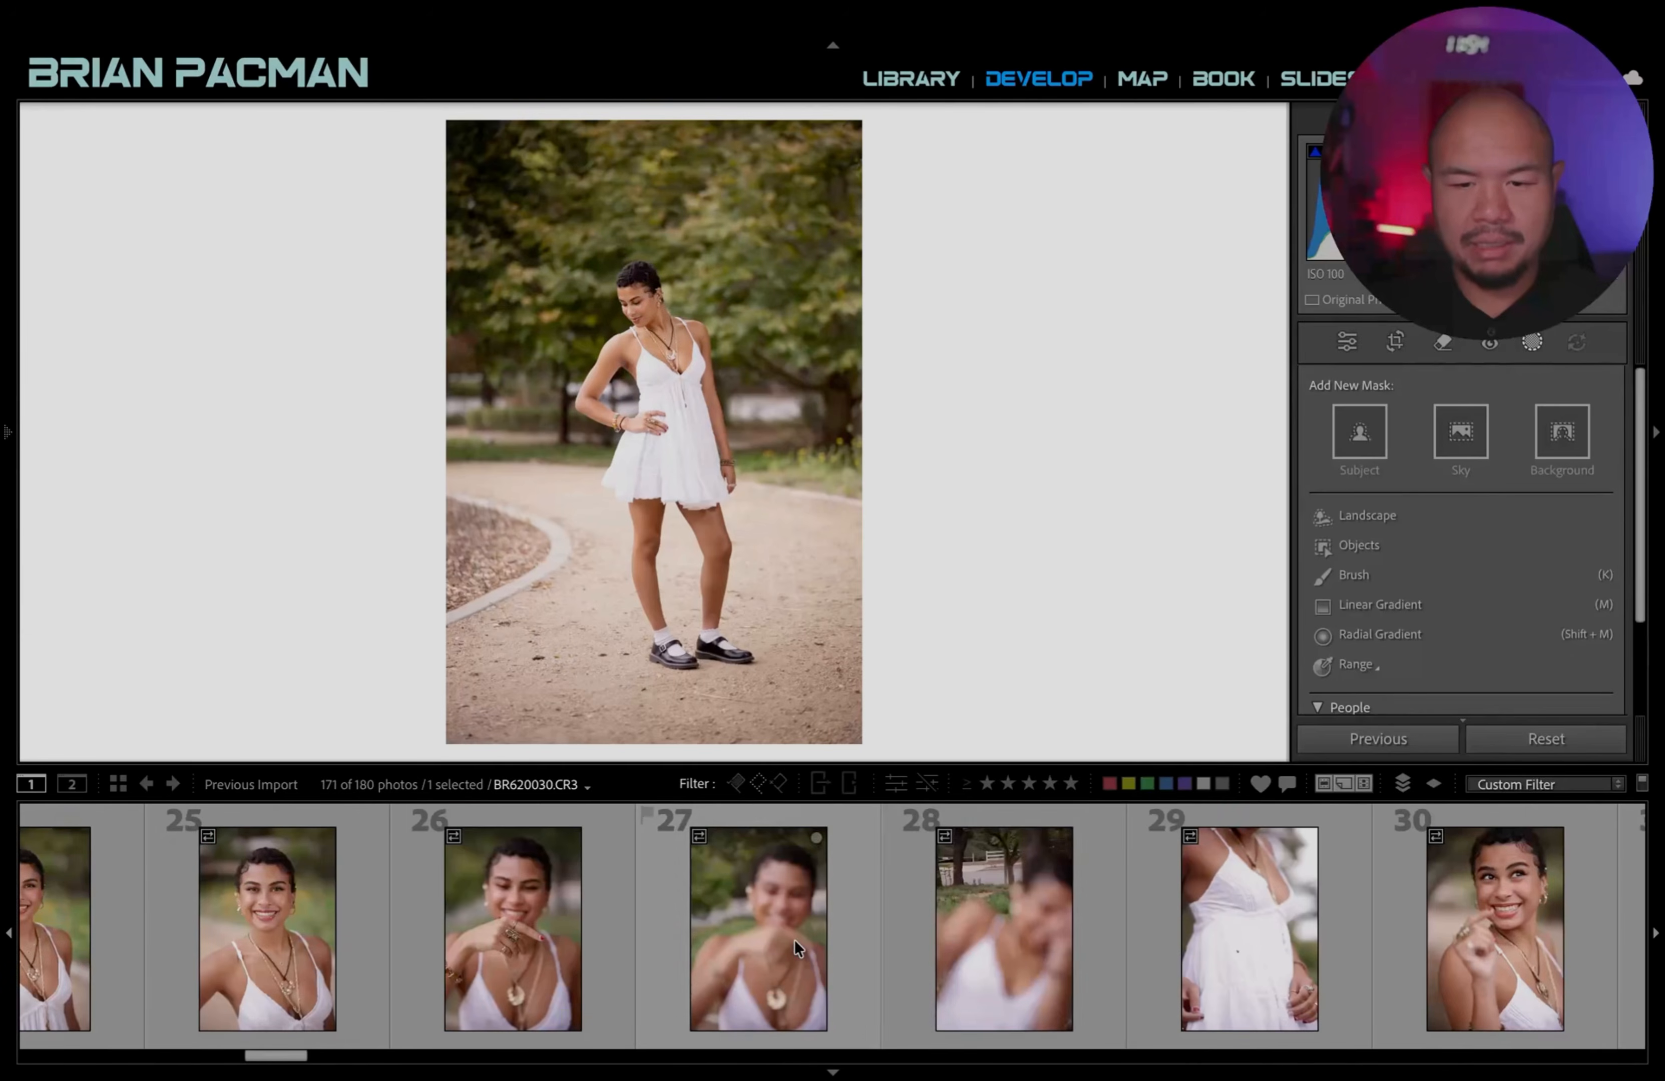
shift+click(338, 935)
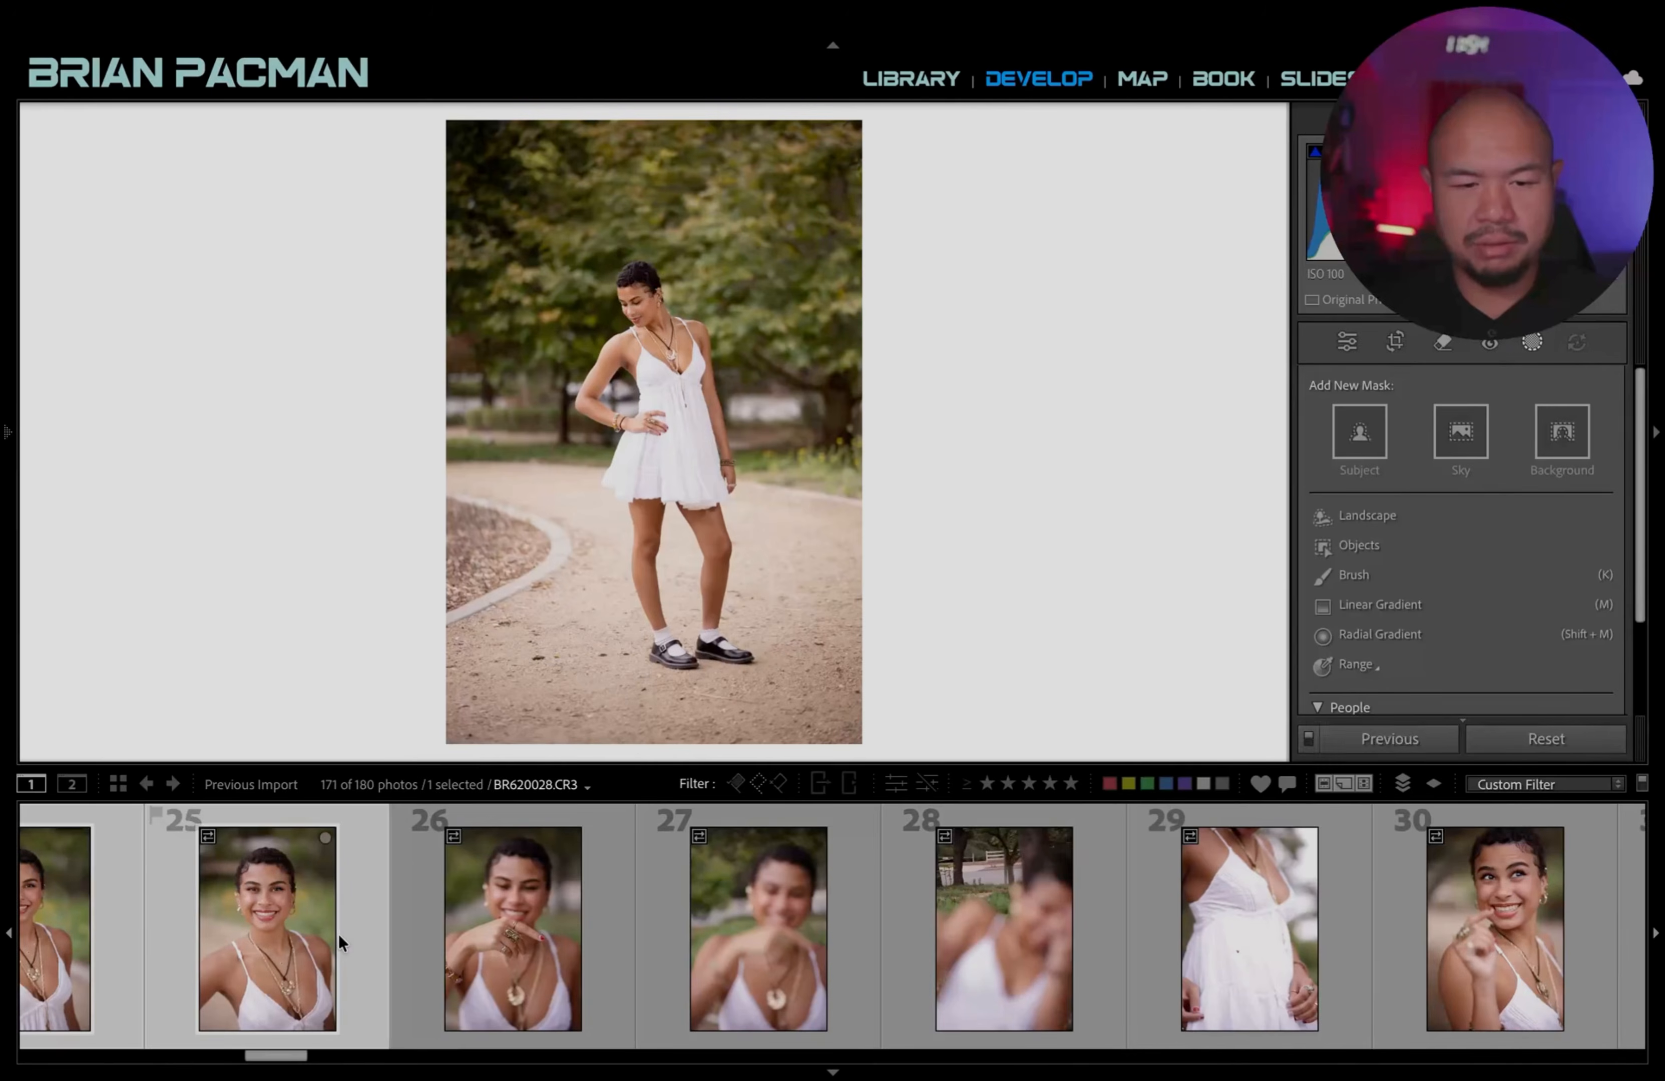
key(ctrl+alt+v)
scroll(544, 848, up, 10)
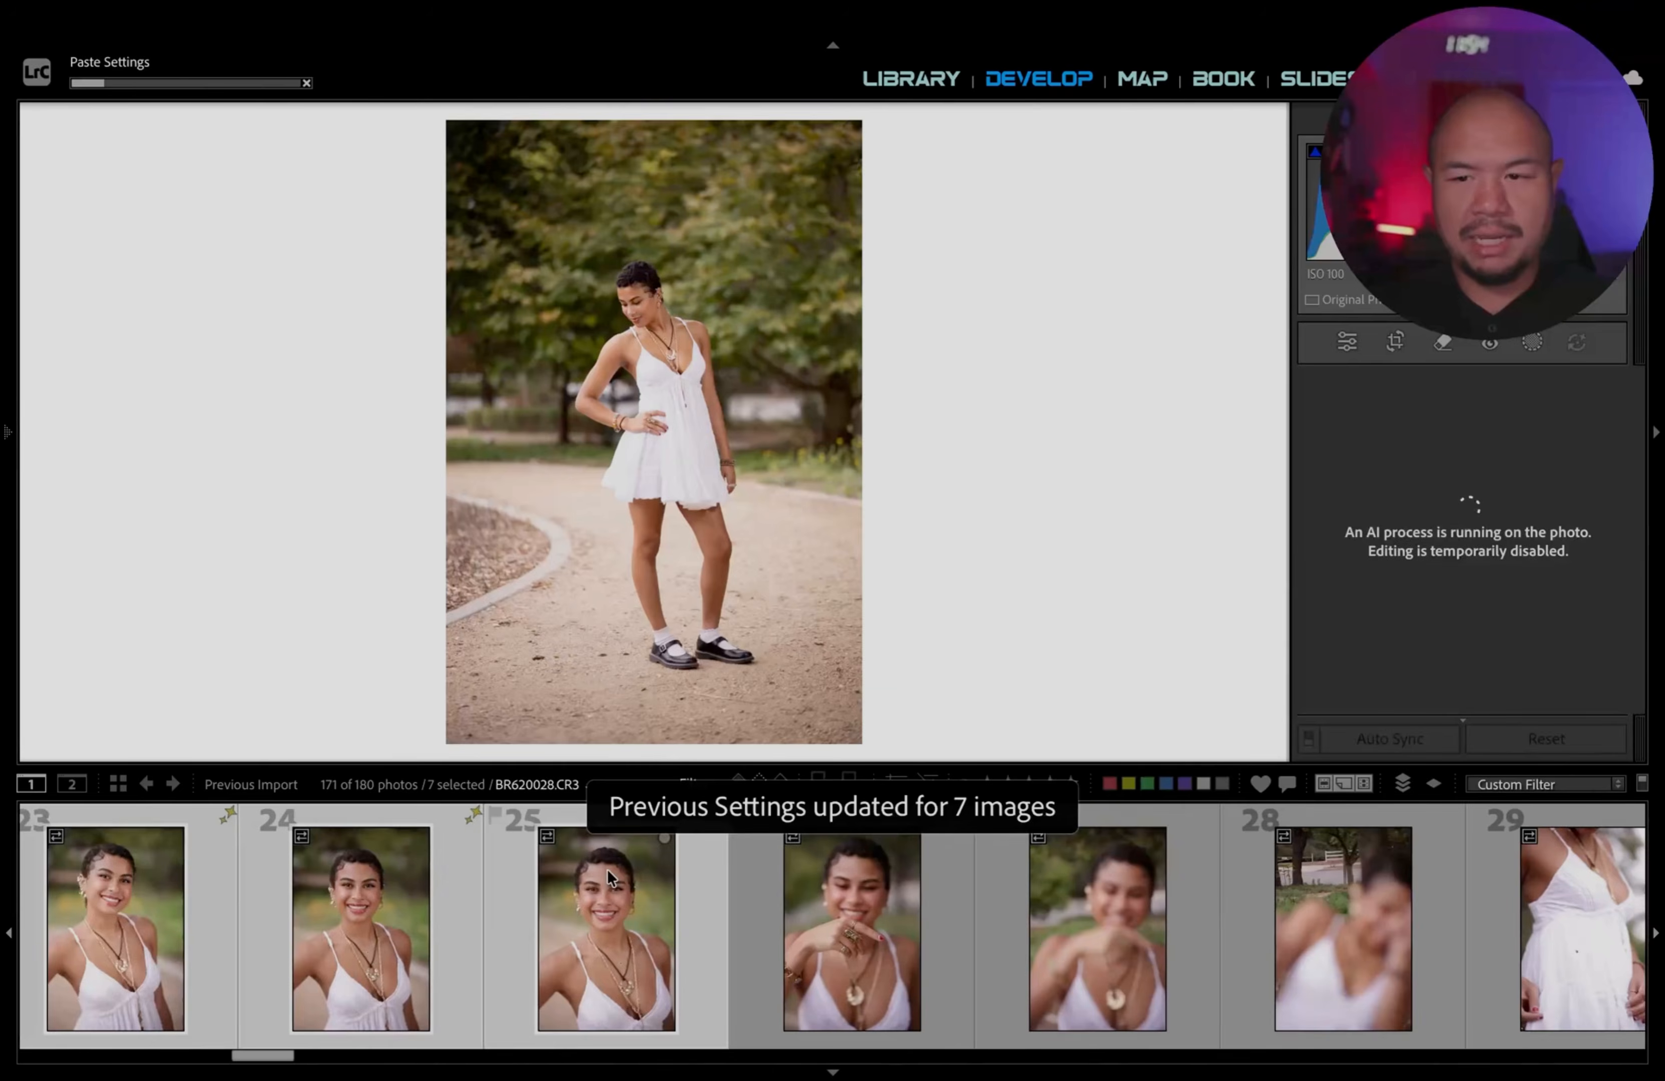
scroll(672, 896, down, 4)
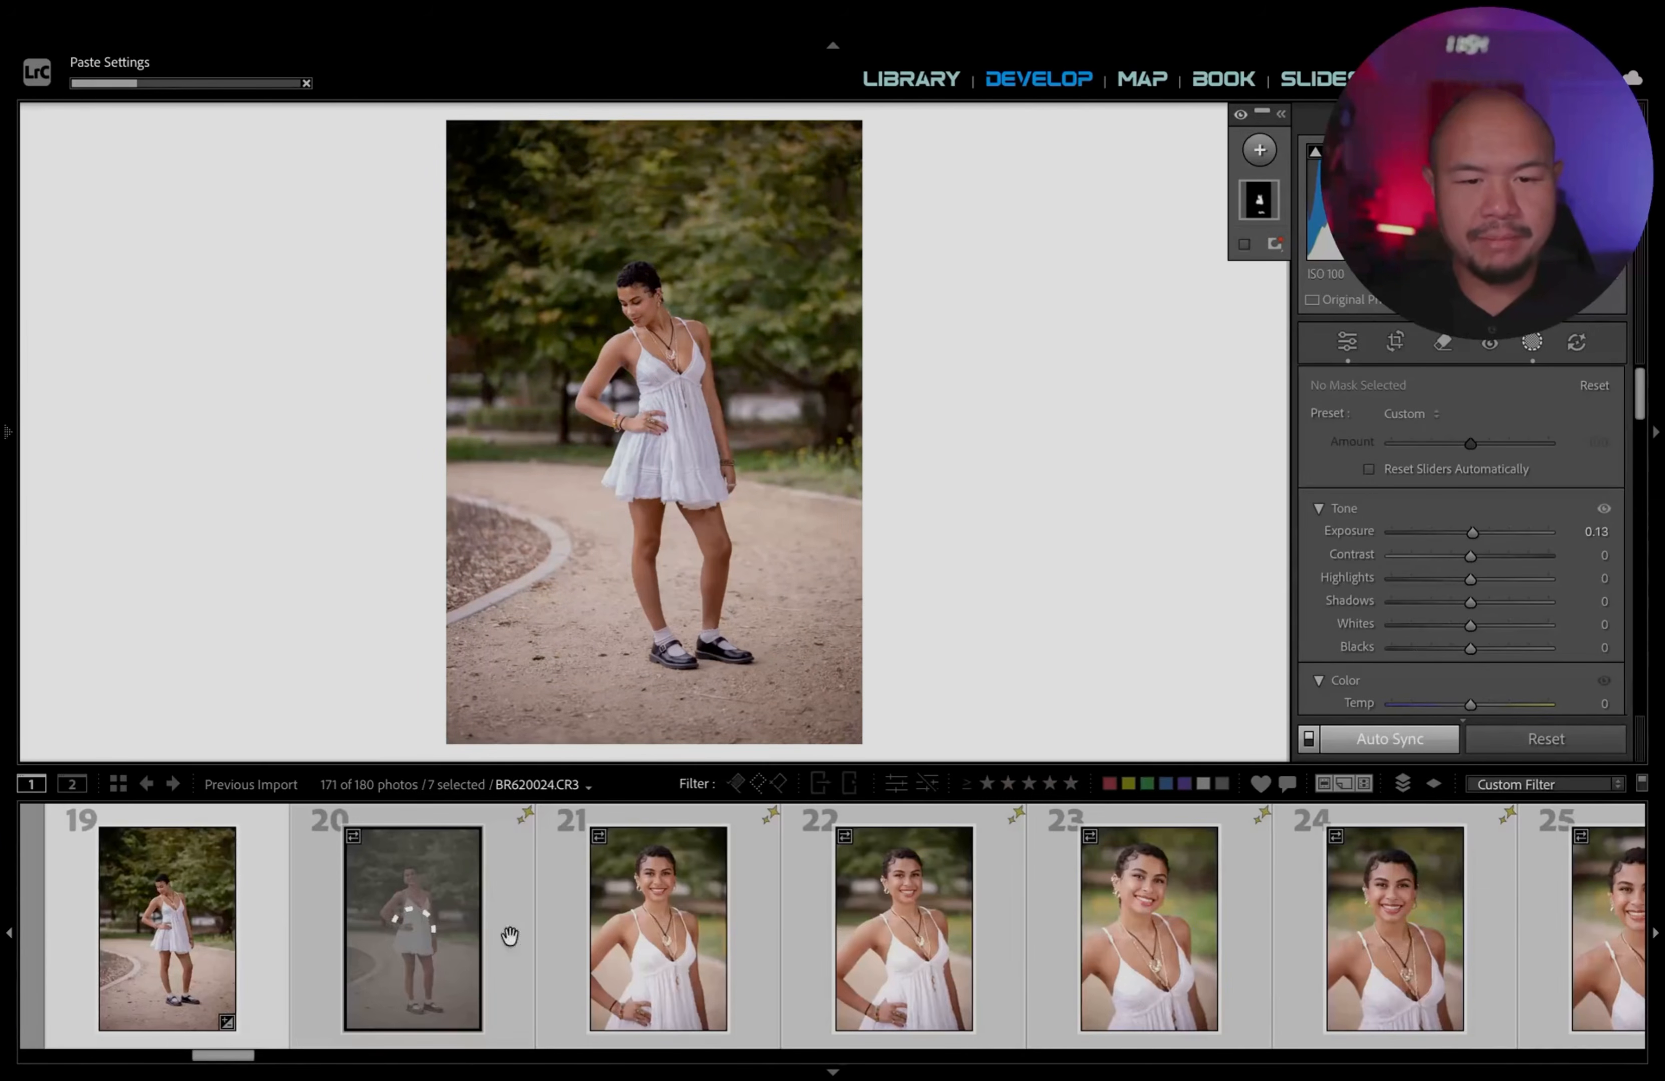
scroll(219, 946, up, 1)
scroll(410, 939, up, 2)
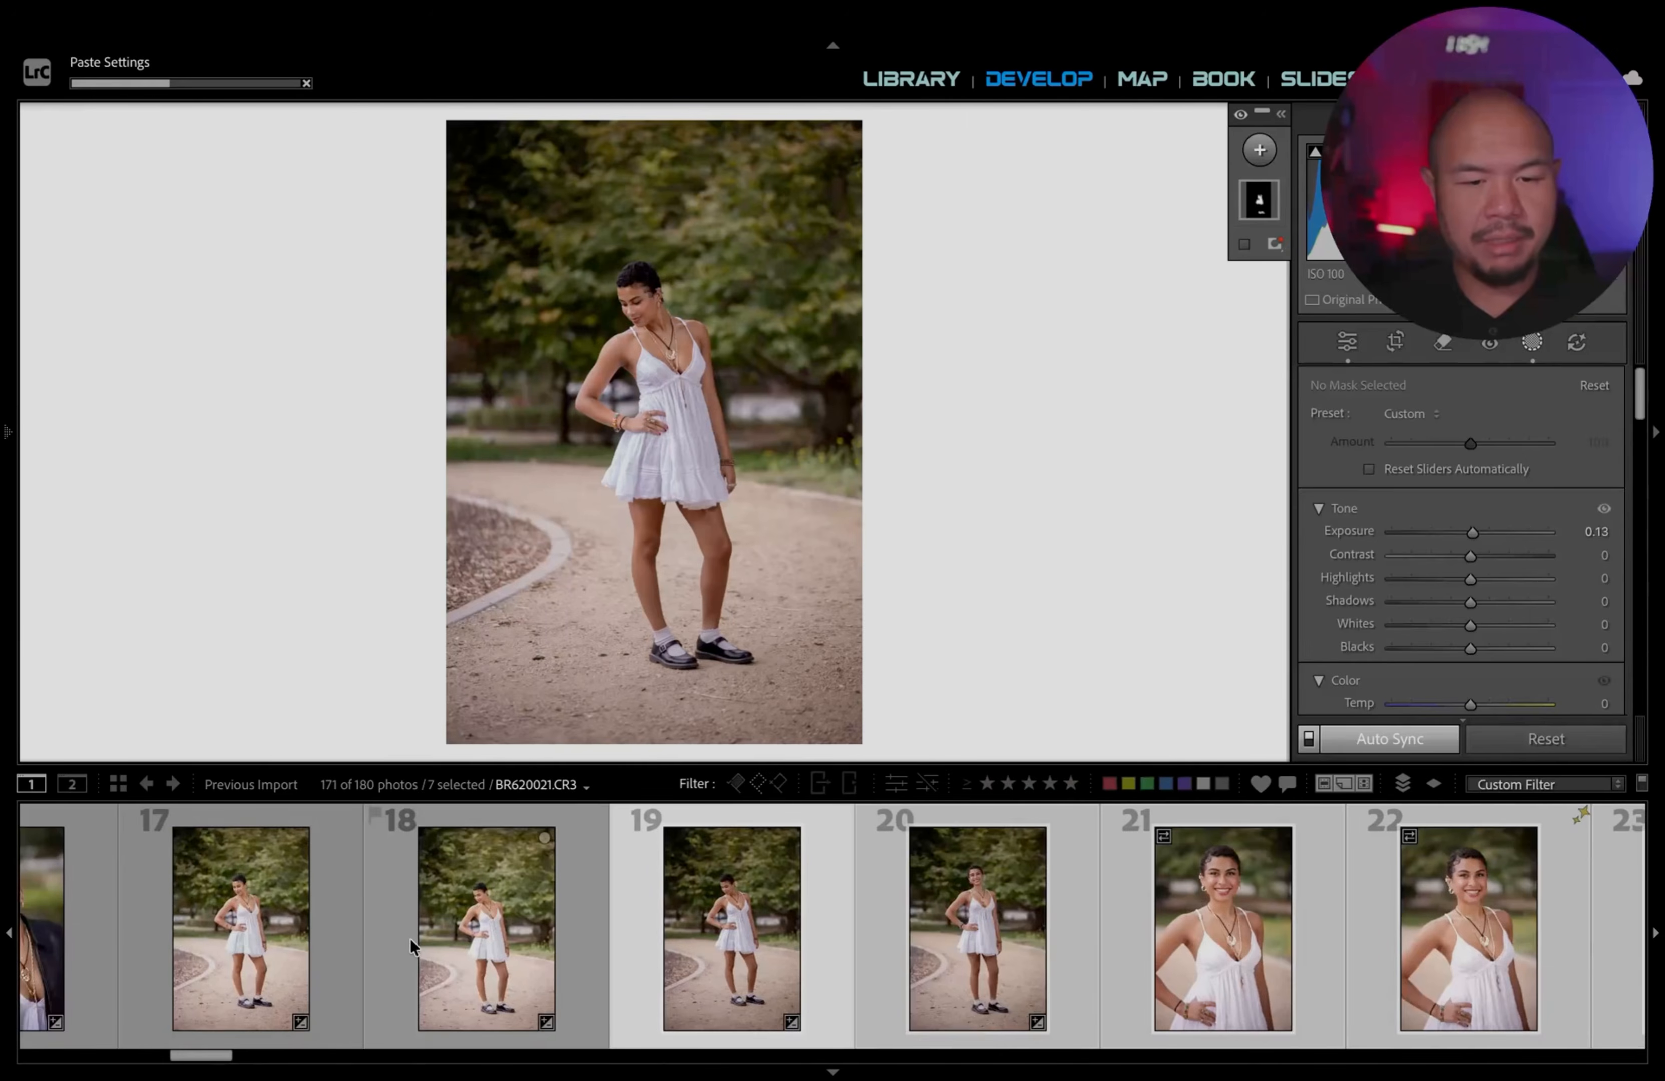
Reject the three out-of-focus portraits between the twenty-fifth photo and the close-up of the white dress.
scroll(632, 941, down, 7)
scroll(700, 953, down, 2)
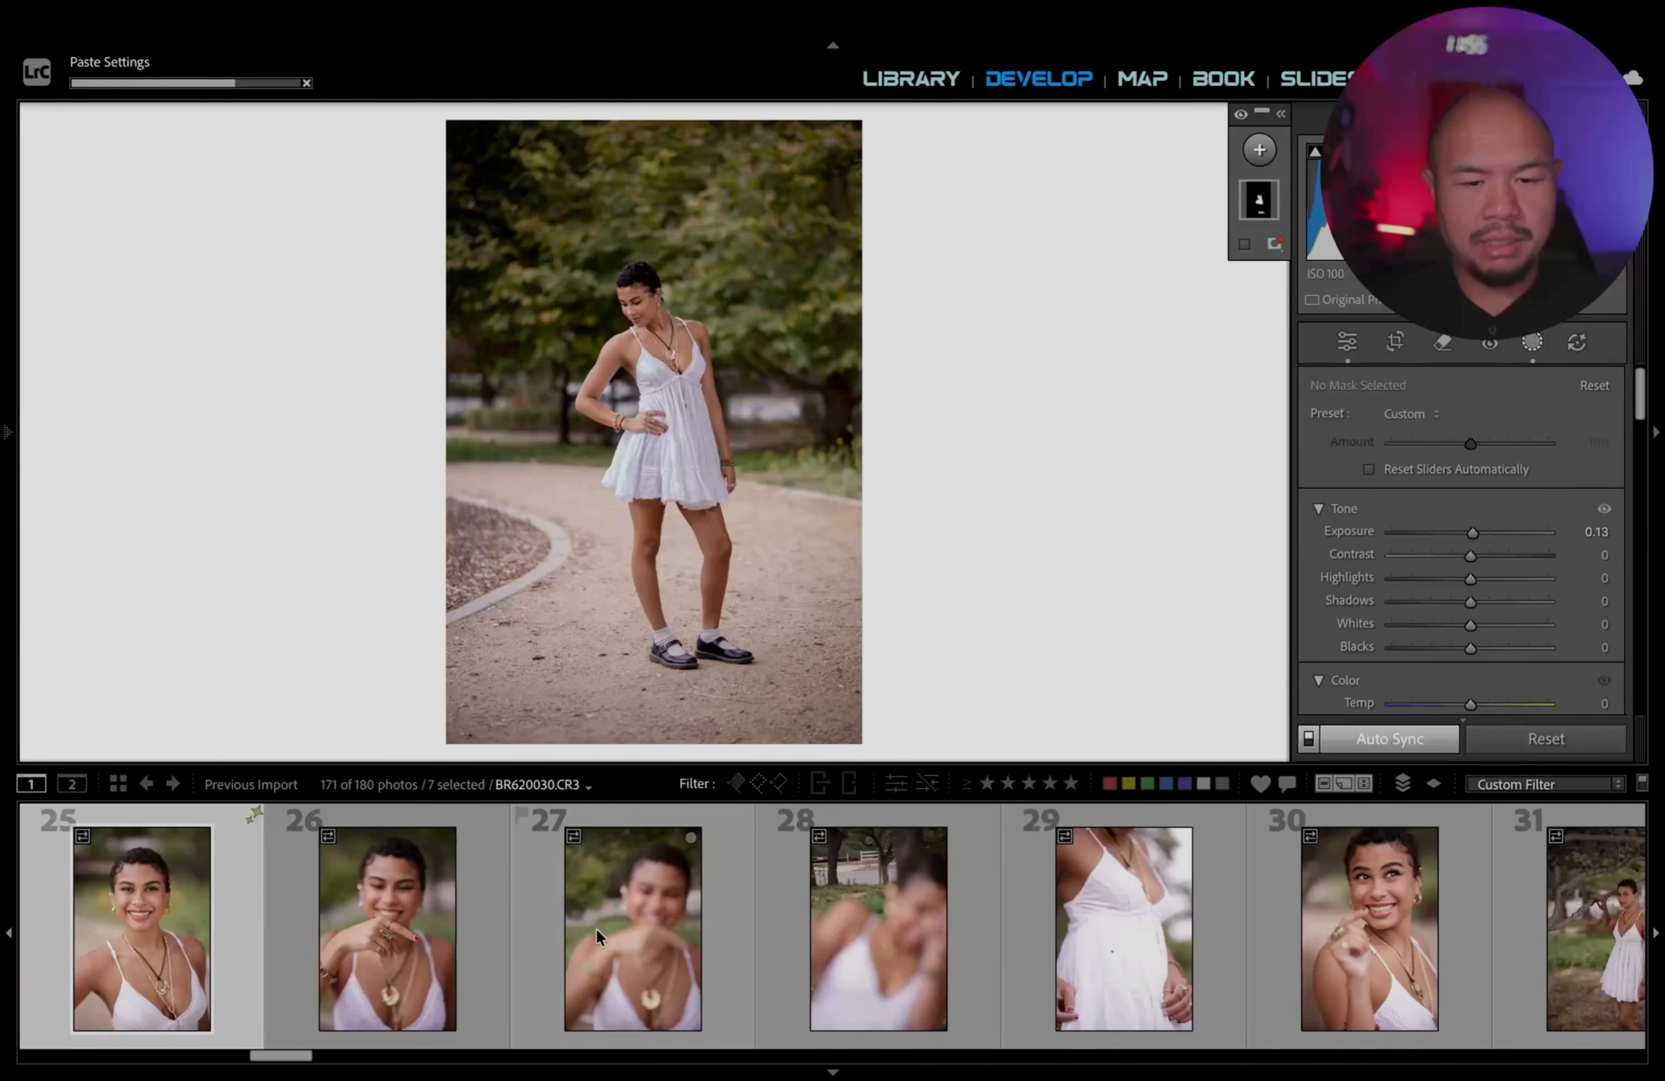
click(307, 930)
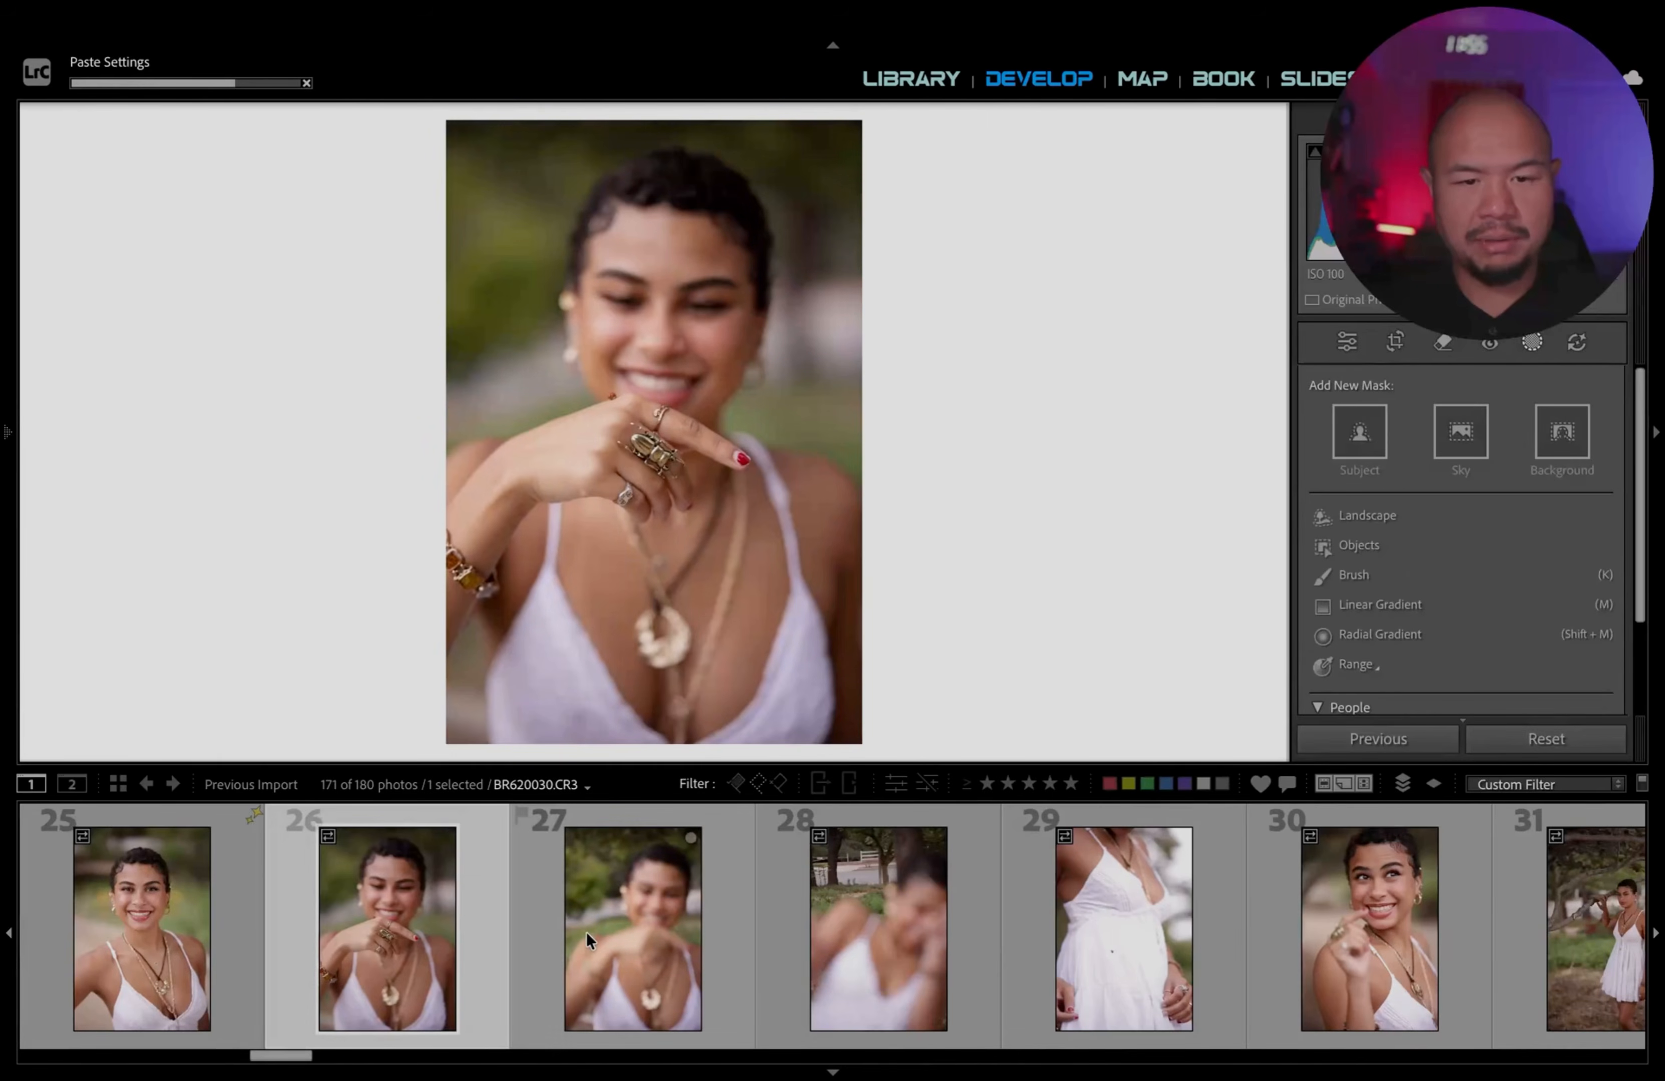
key(x)
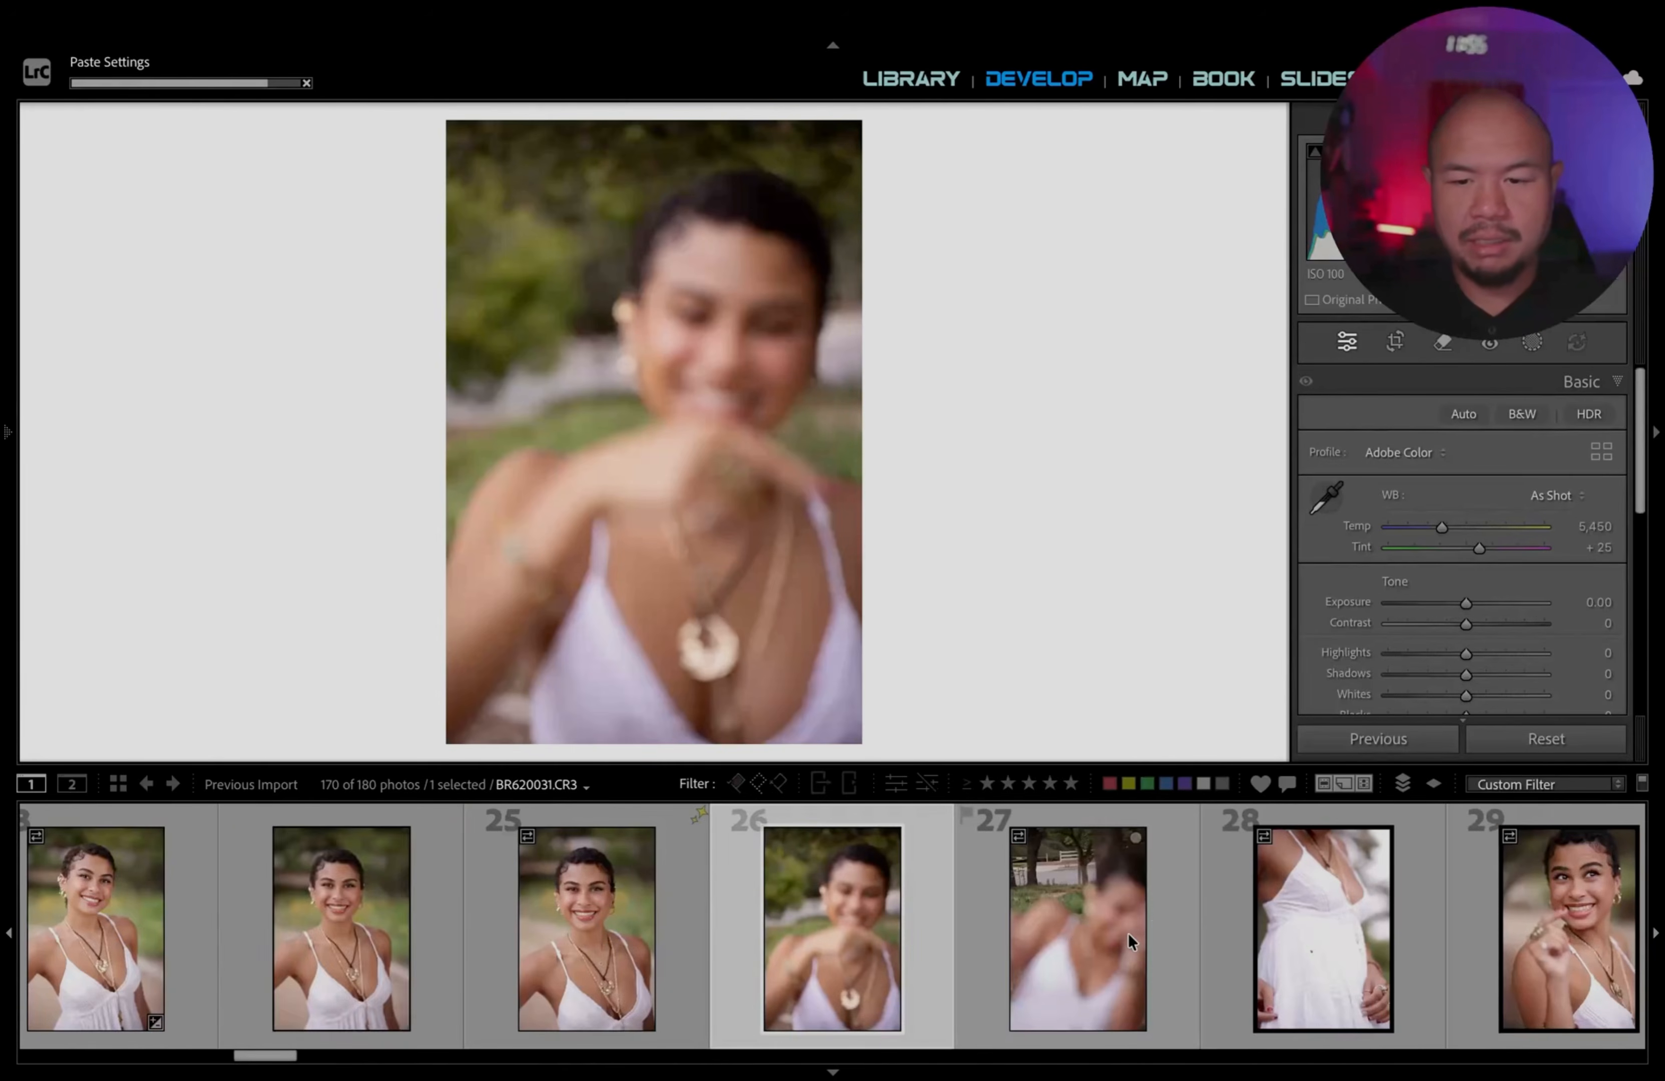
click(1124, 937)
key(x)
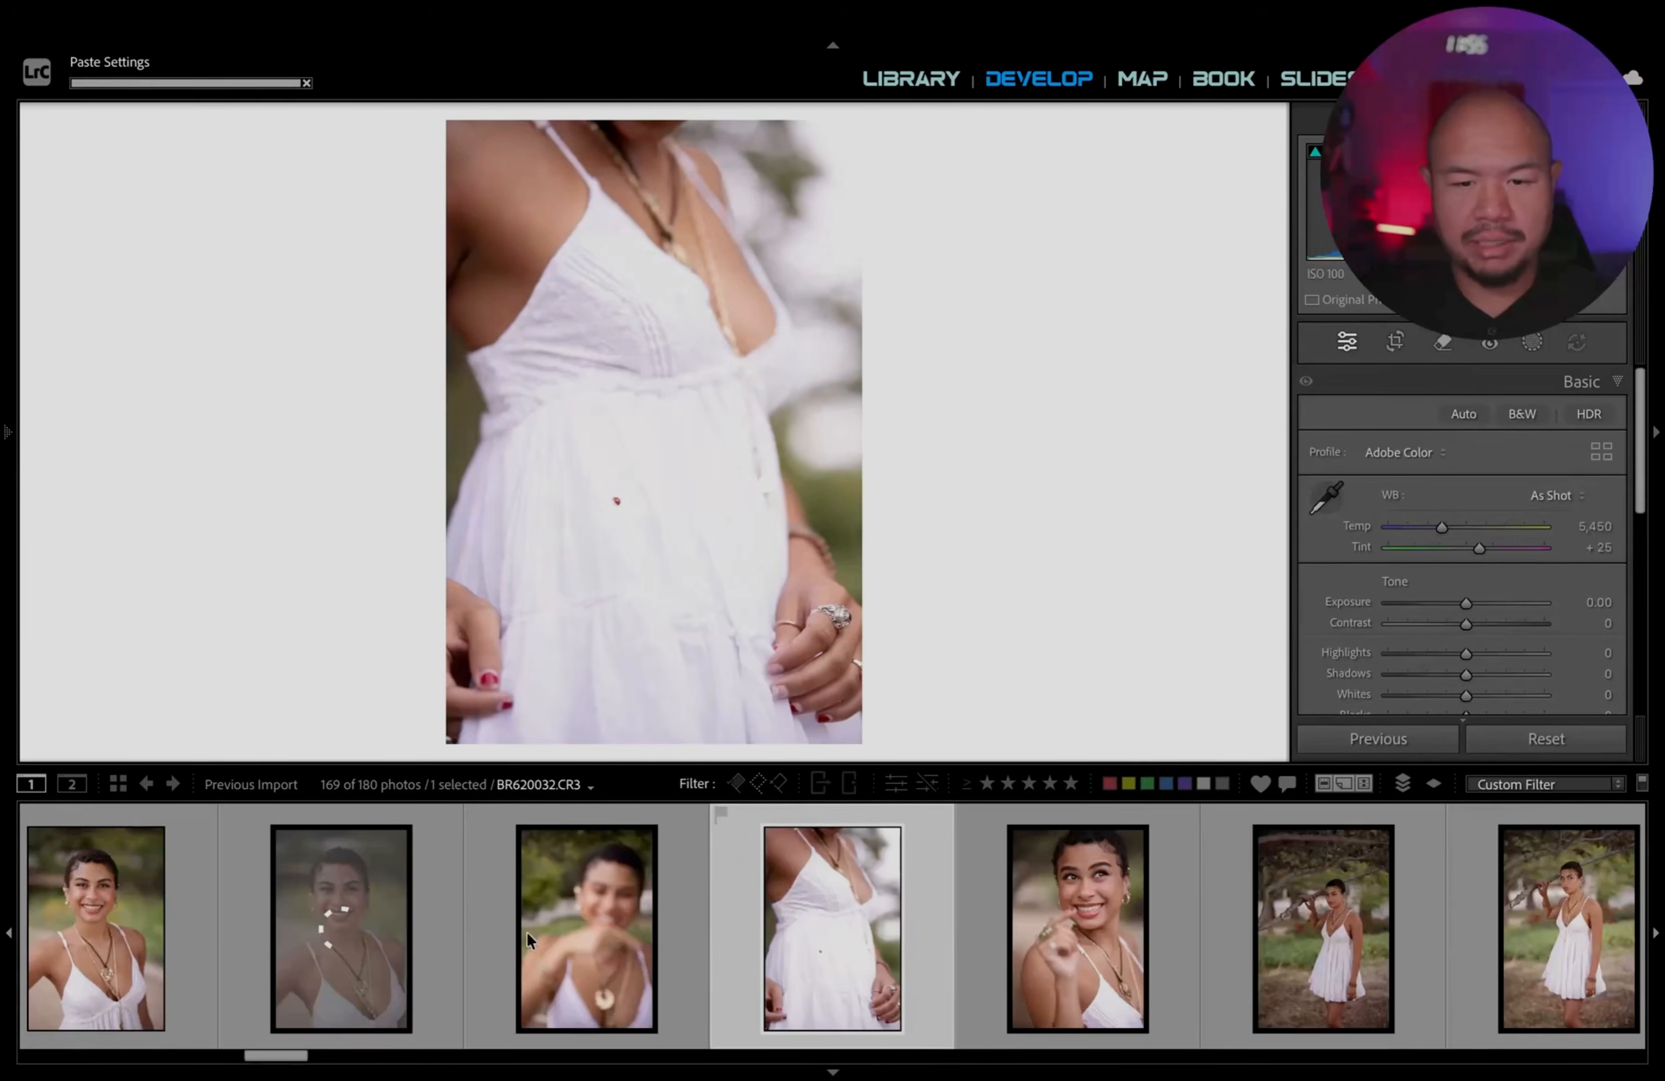
click(677, 967)
key(x)
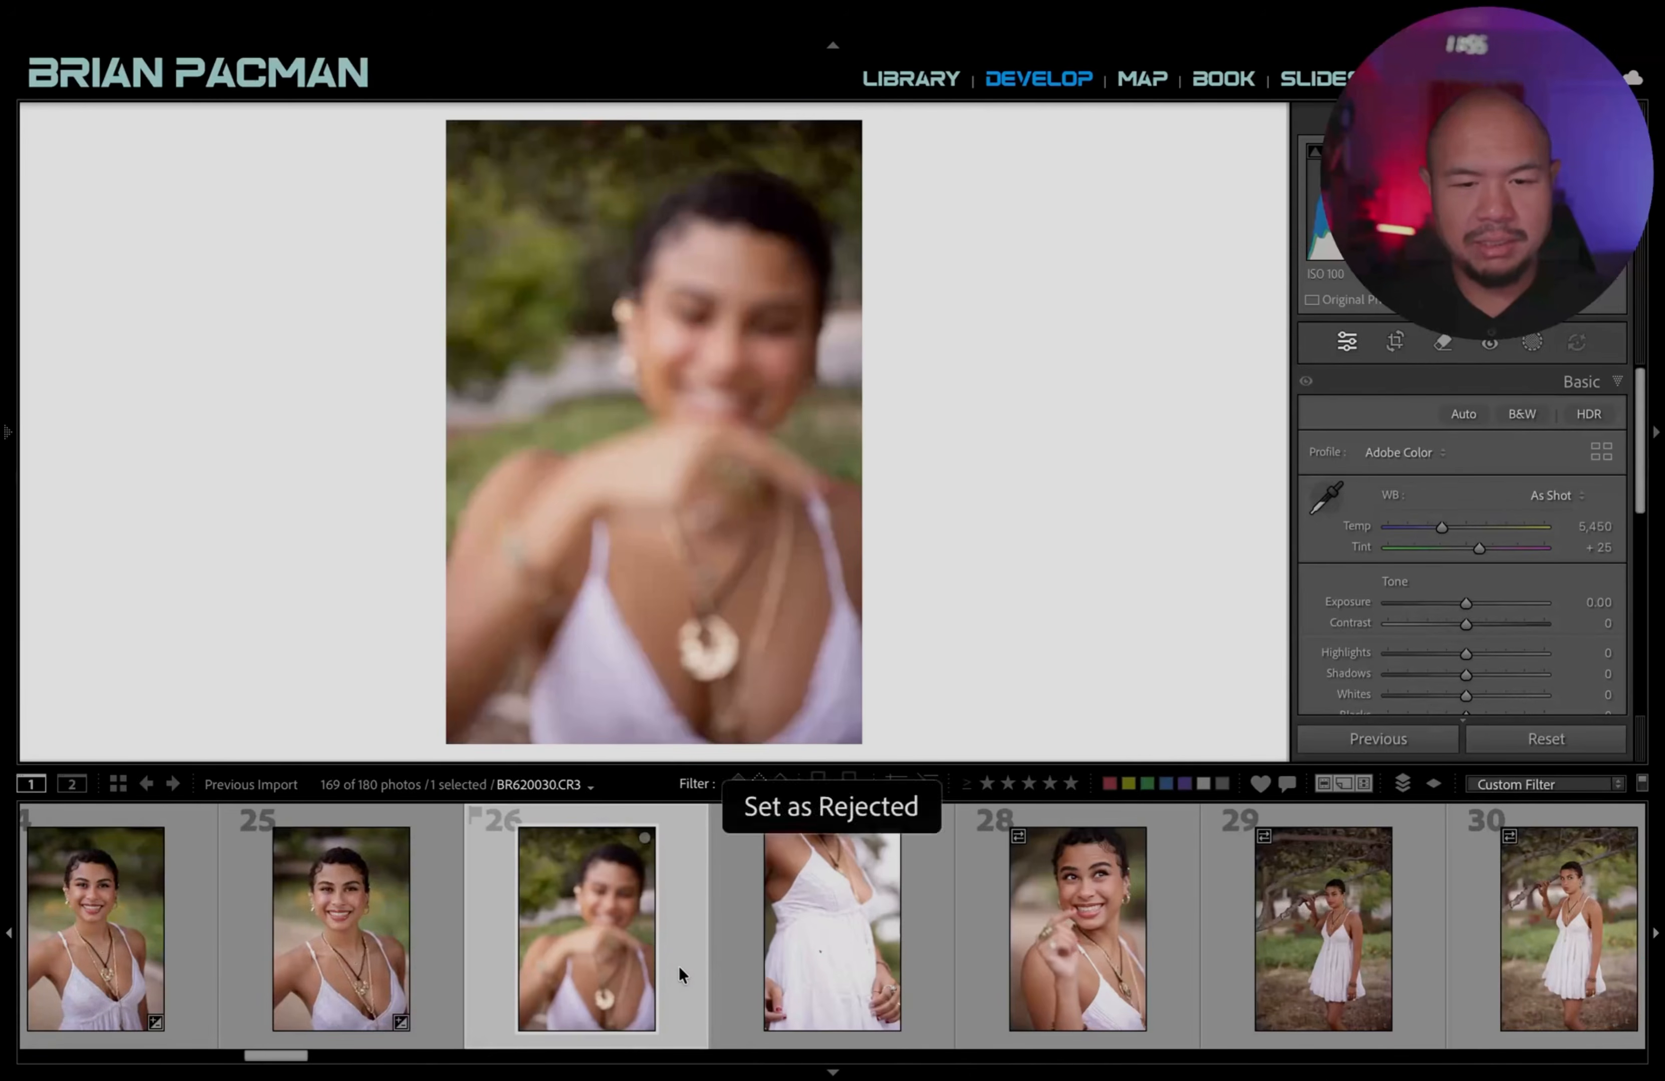
Compare the brightness of the seventeenth, eighteenth and nineteenth photos, and look back over the preceding leather-jacket portraits.
scroll(756, 907, left, 2)
scroll(756, 907, right, 5)
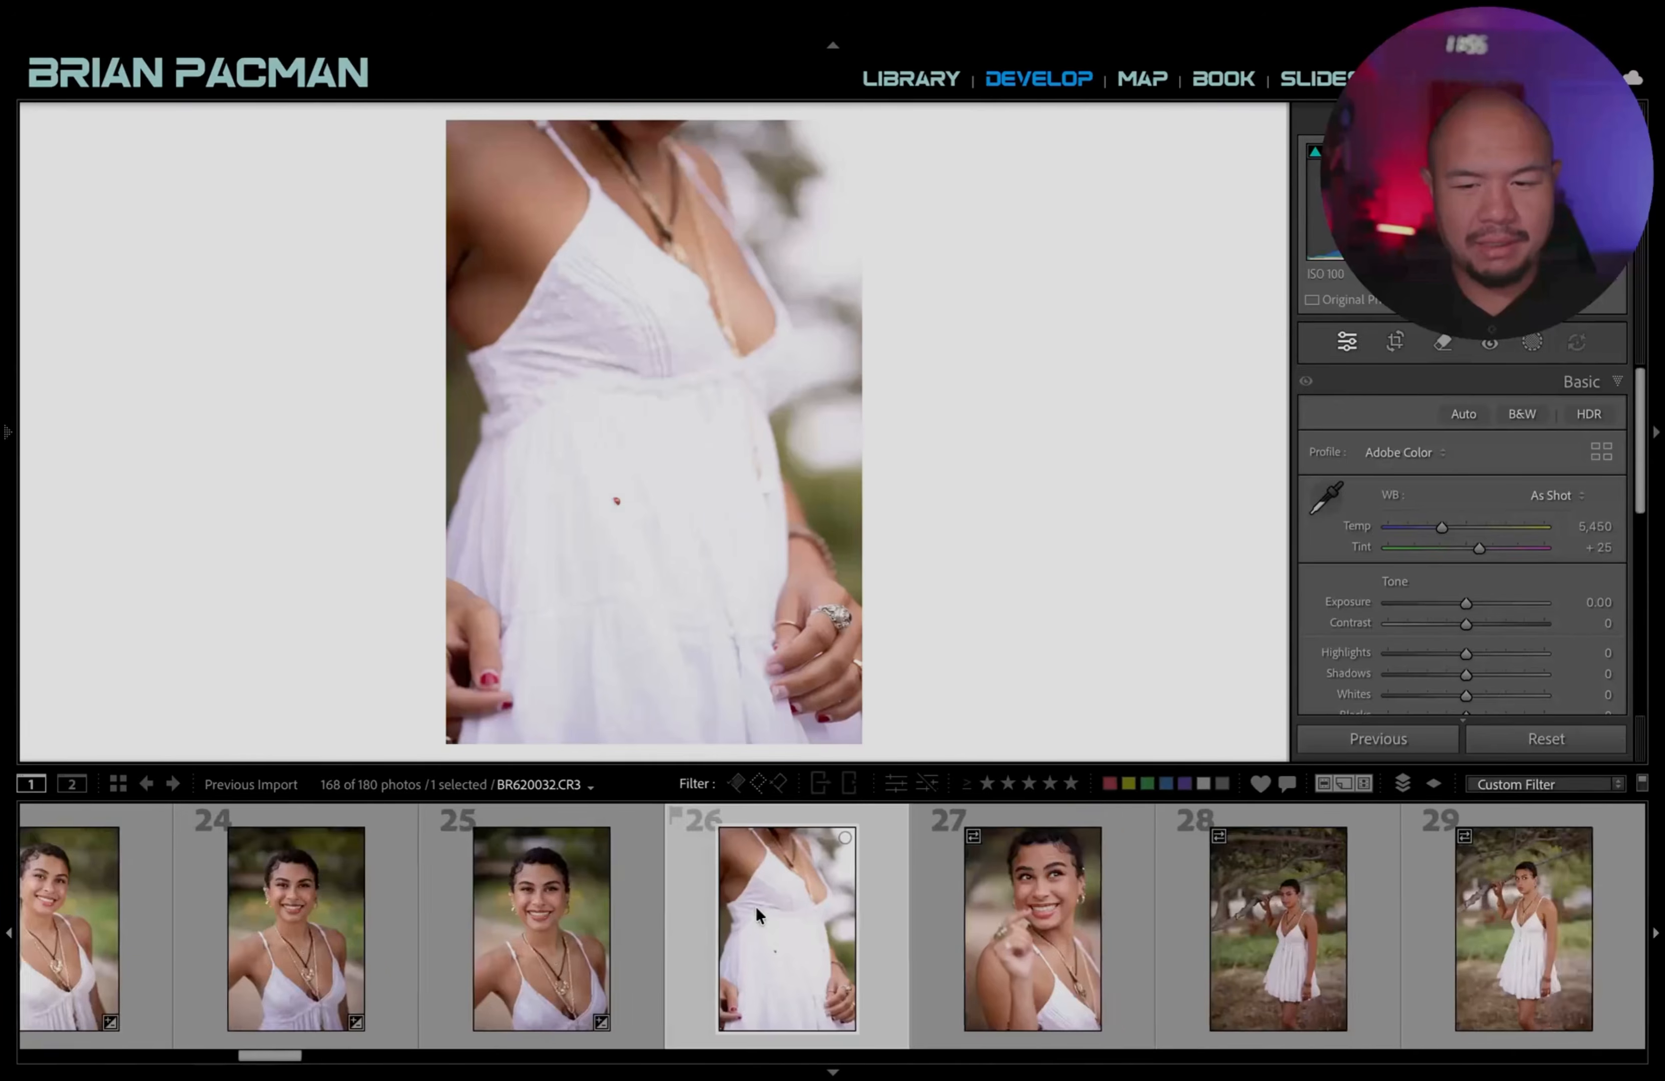
scroll(756, 907, left, 10)
scroll(756, 909, right, 3)
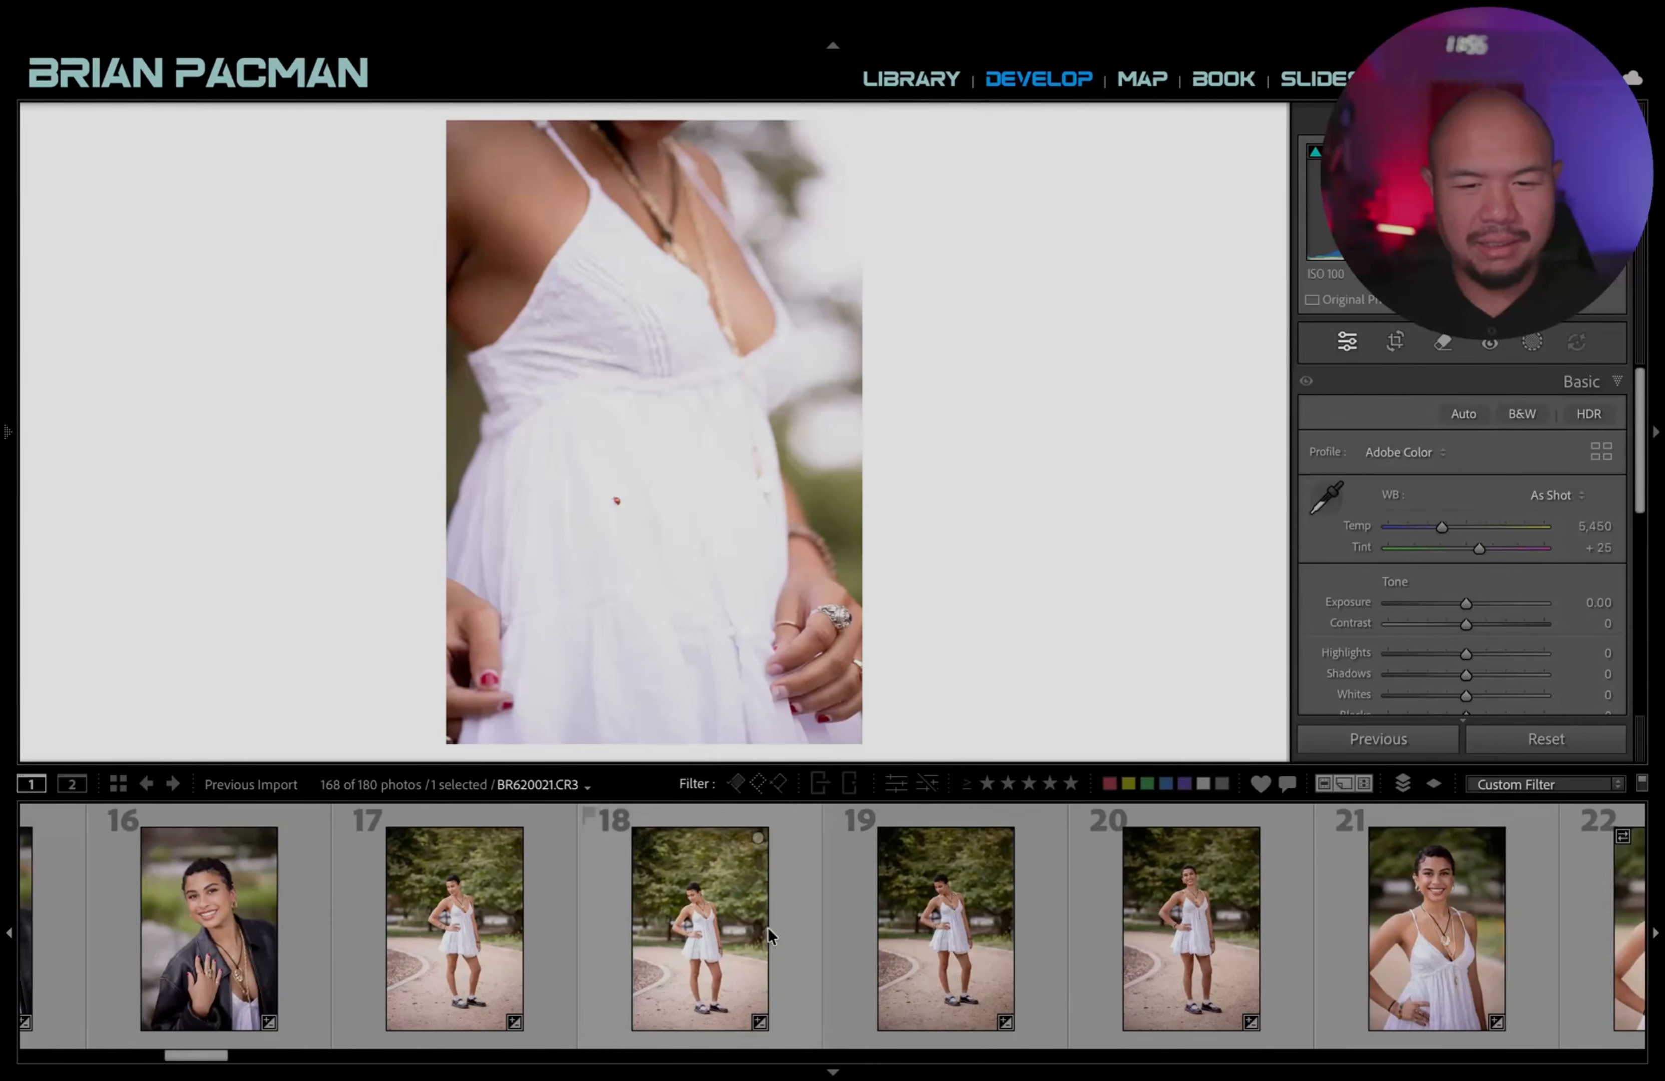
click(731, 921)
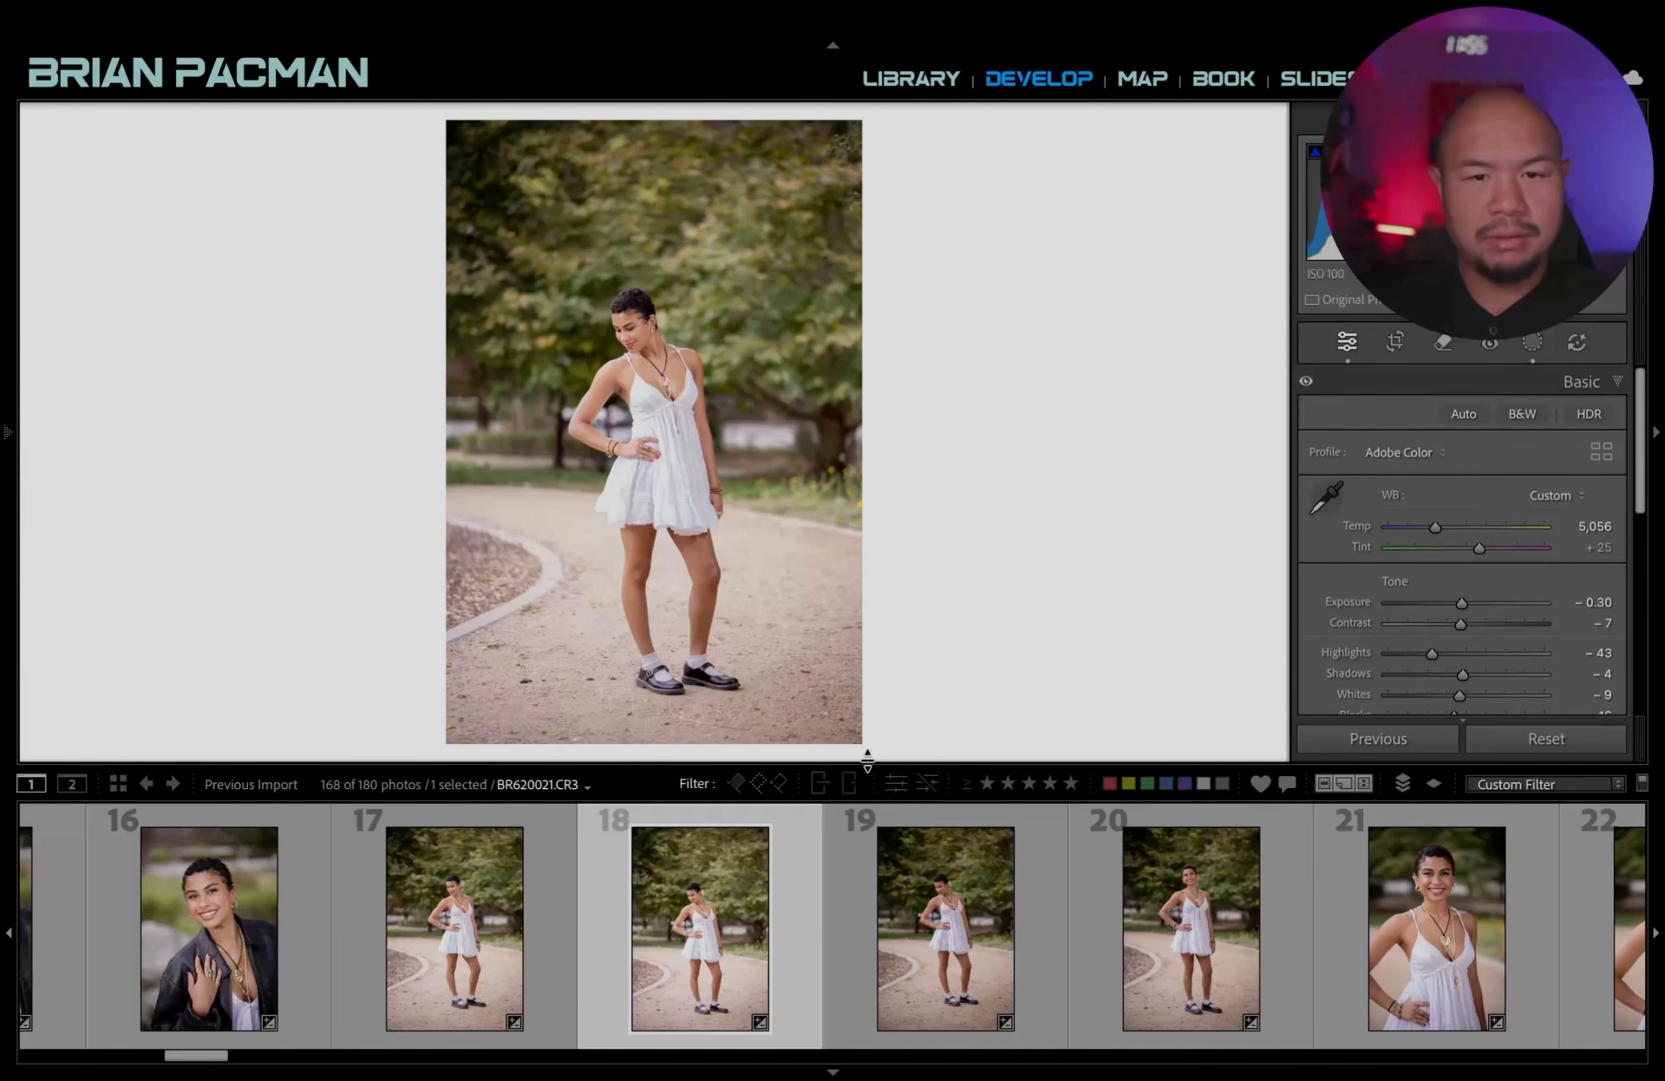
click(897, 908)
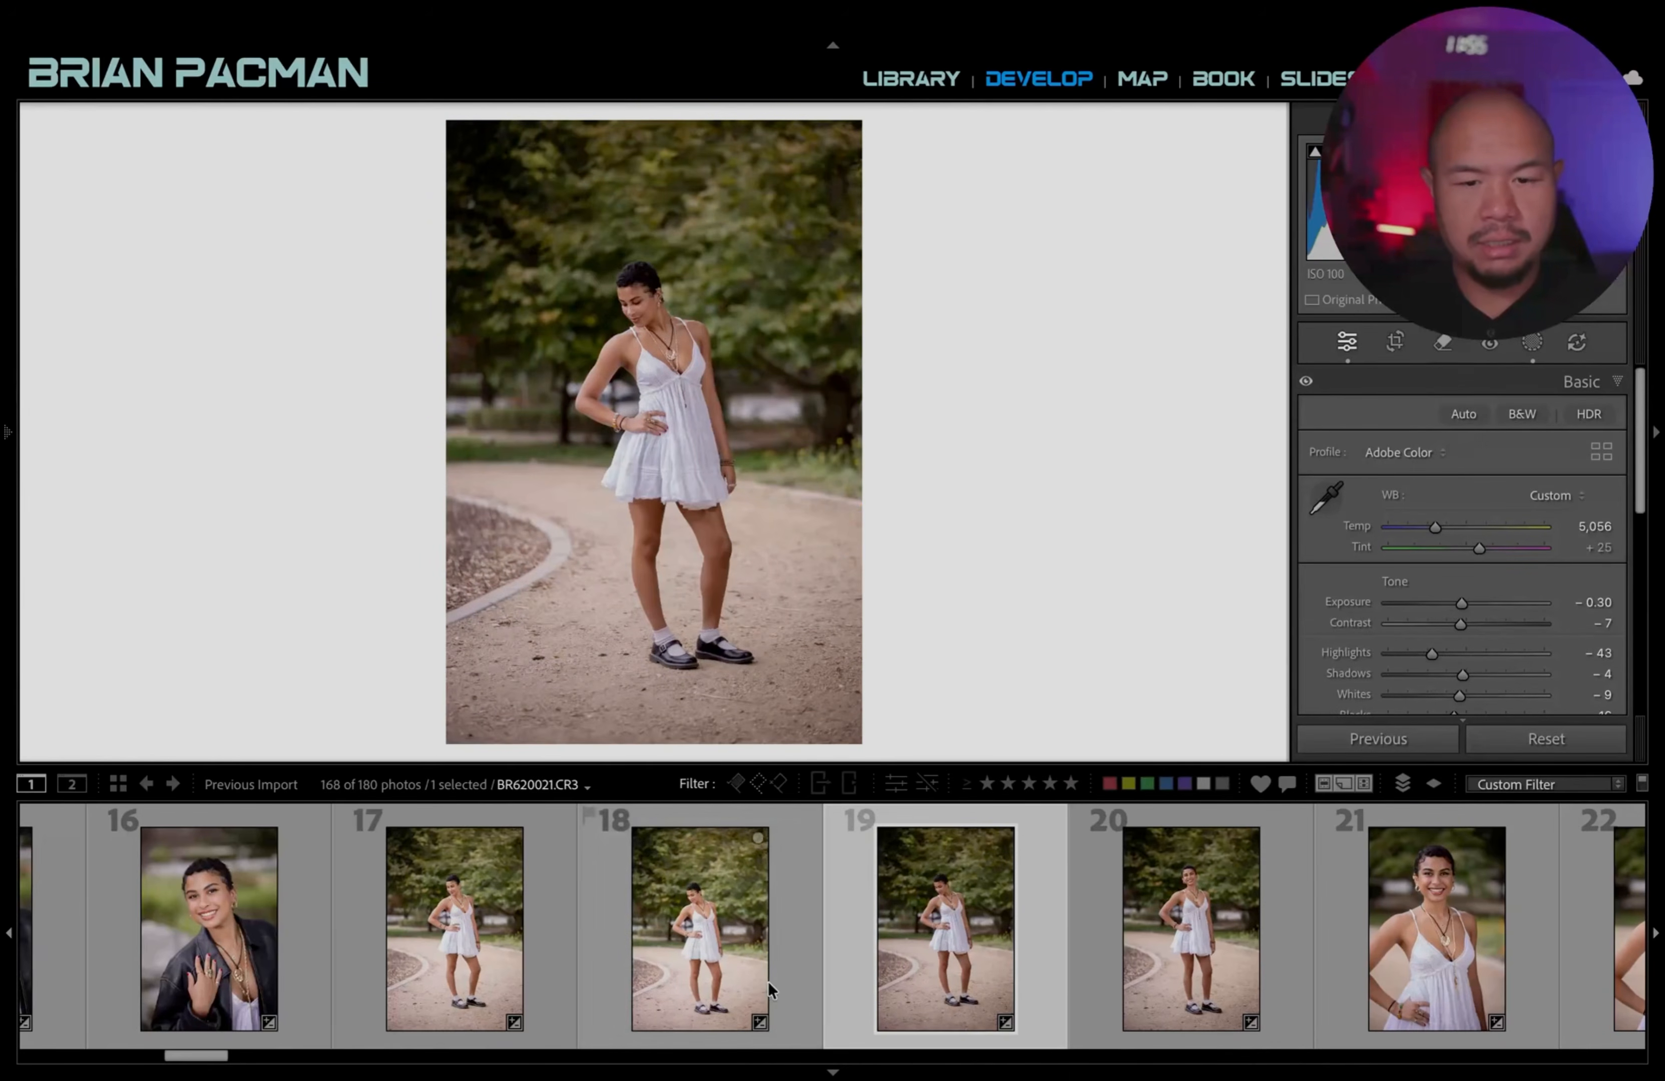
click(767, 982)
click(503, 950)
click(672, 942)
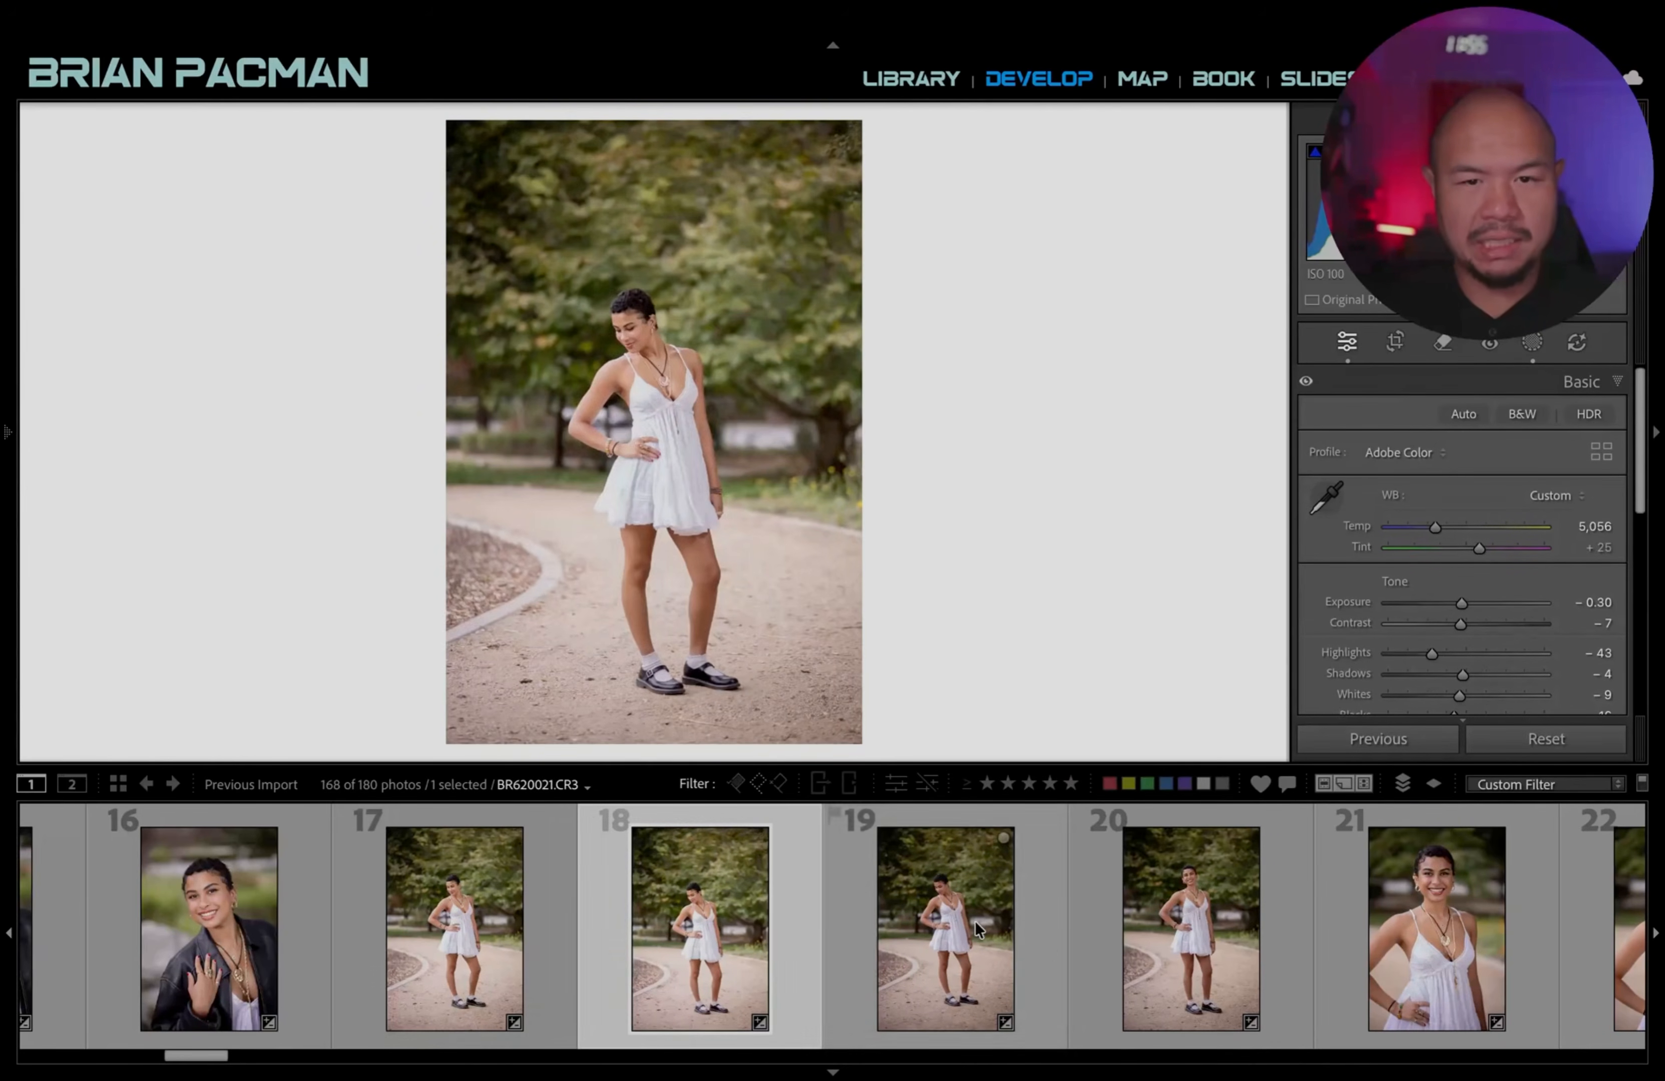
click(918, 922)
click(412, 944)
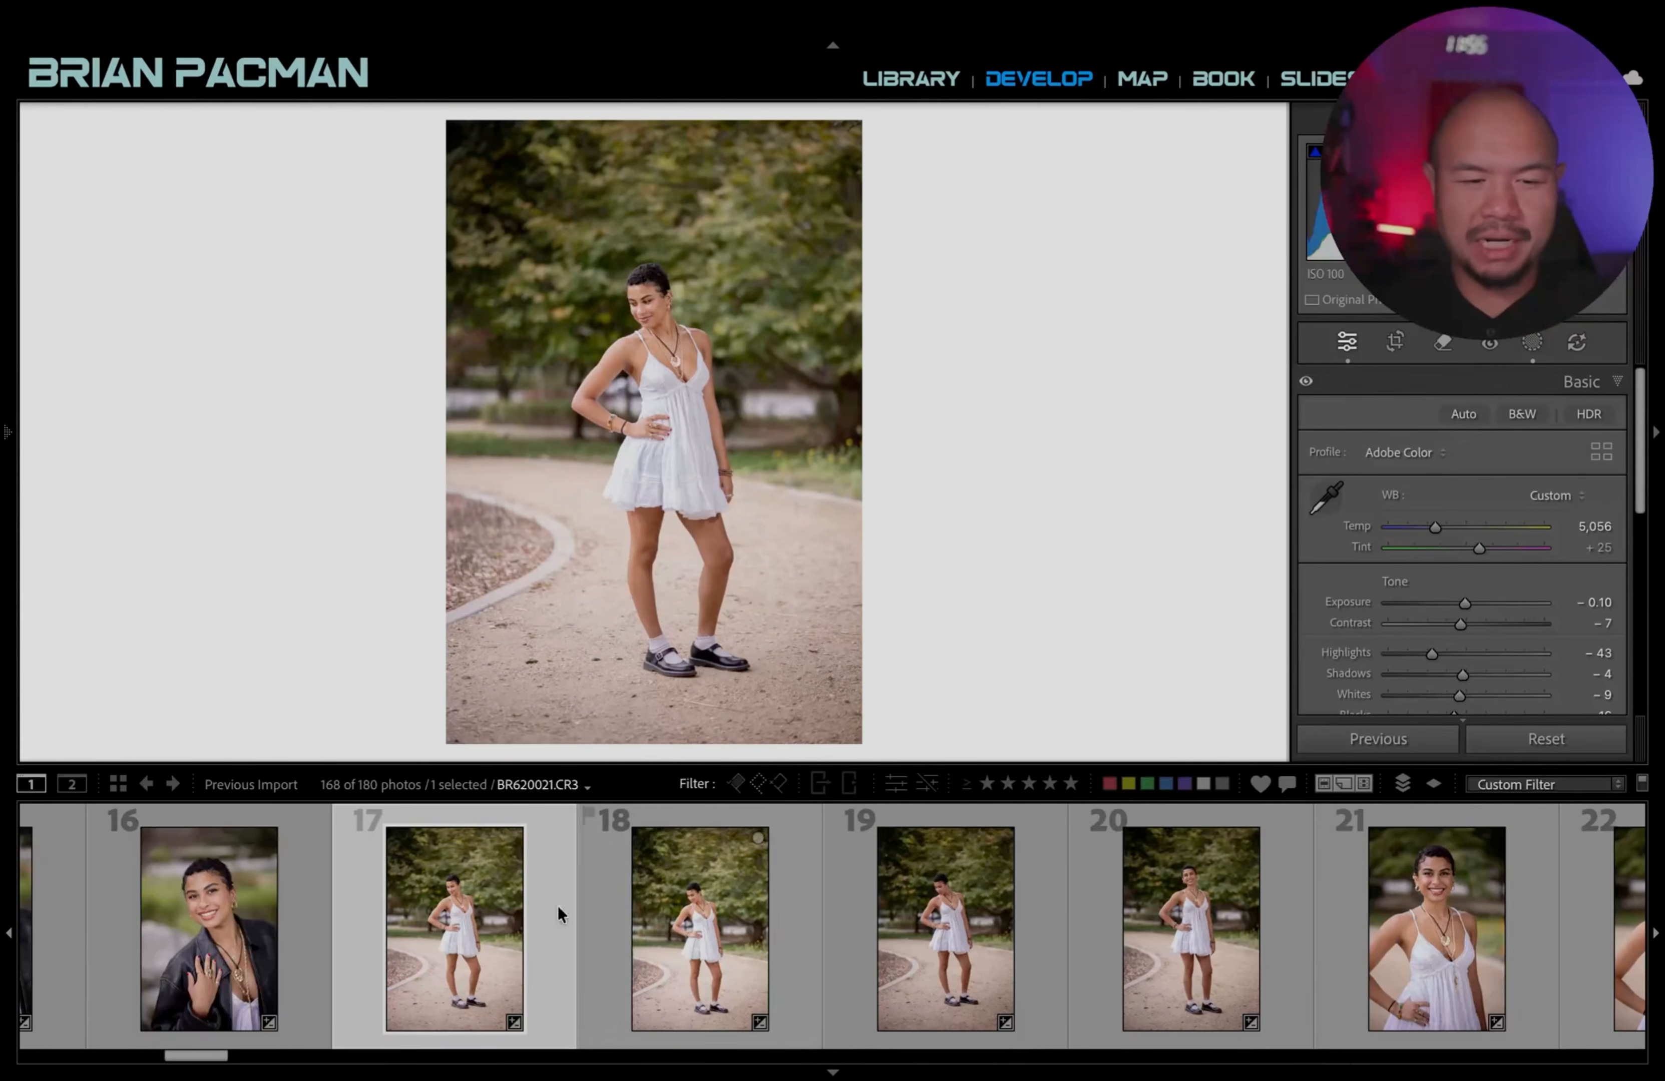
scroll(541, 913, up, 5)
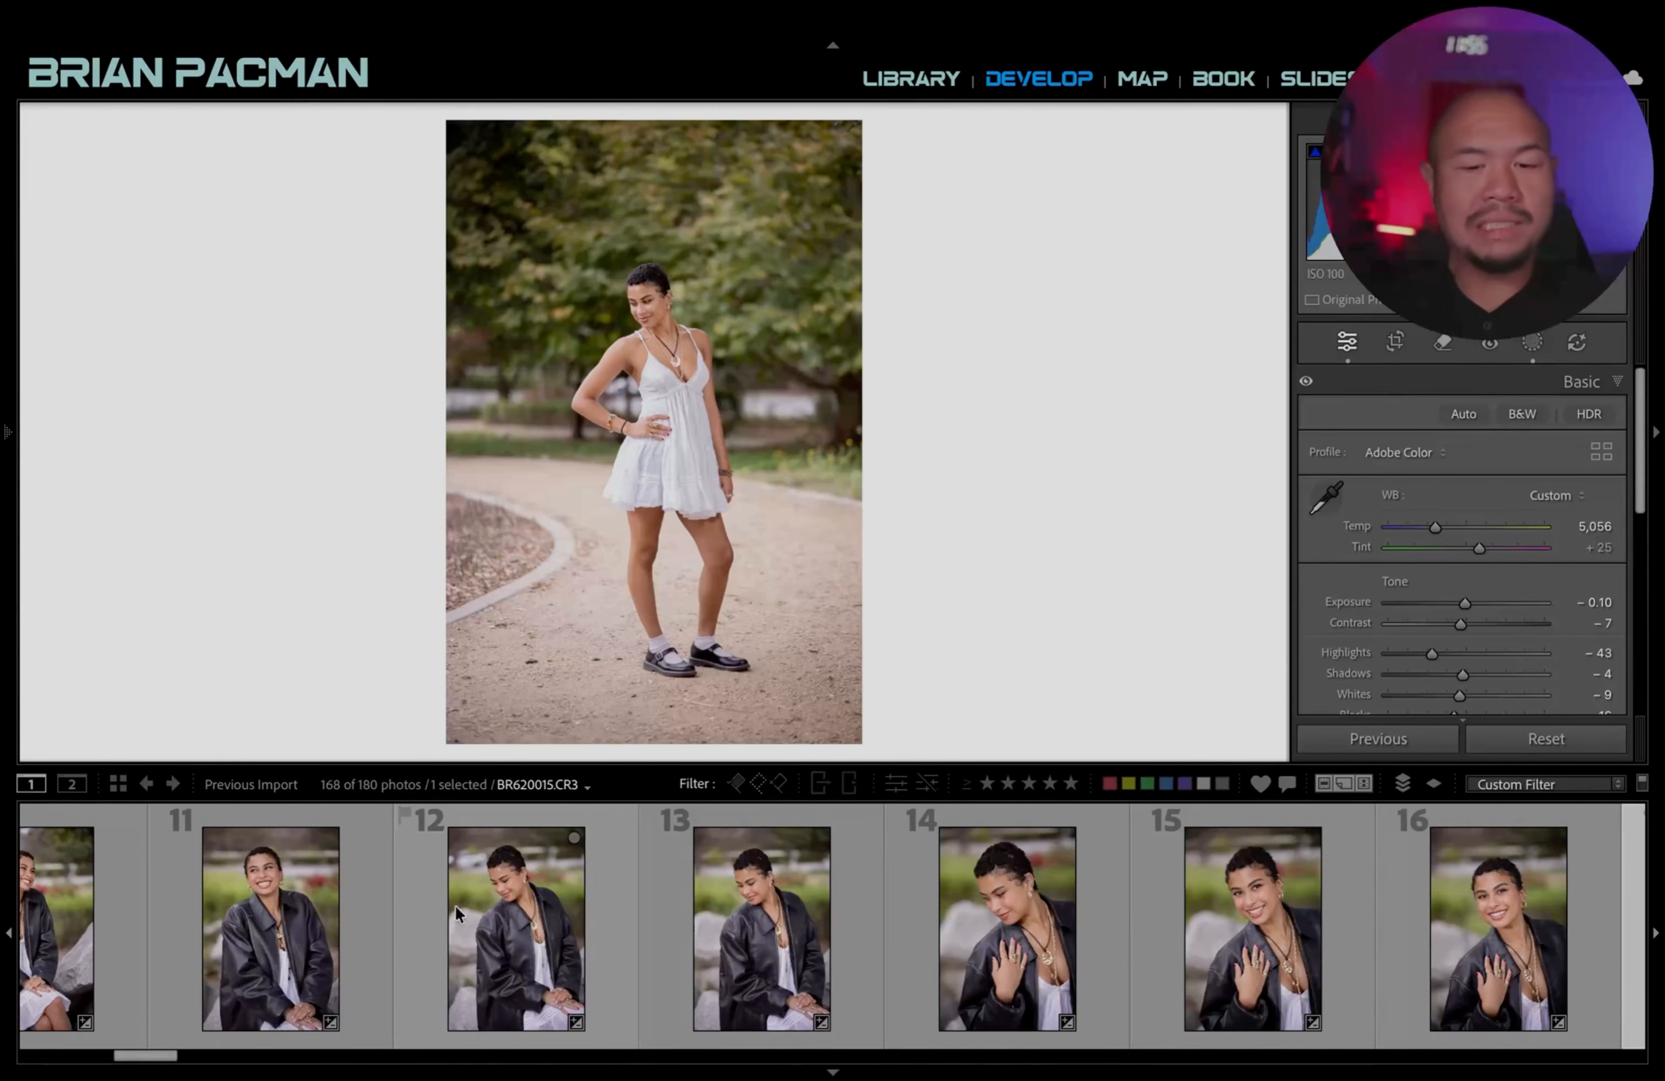
scroll(613, 899, down, 3)
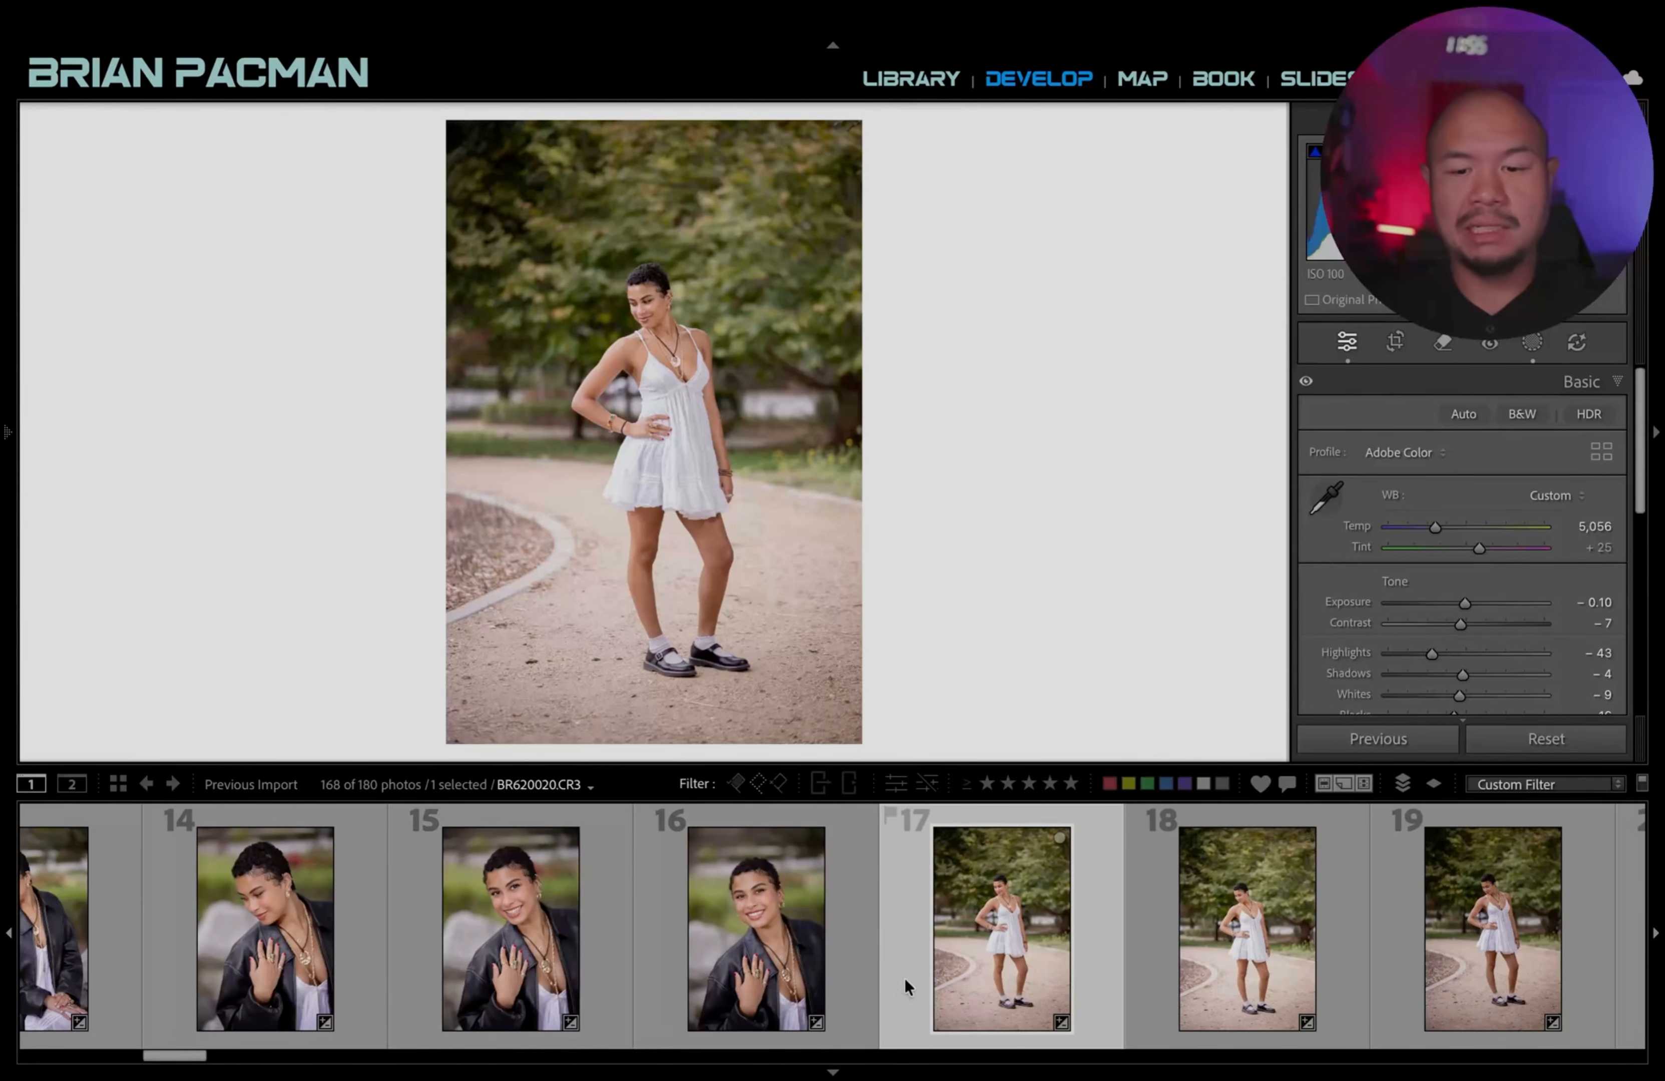
scroll(904, 979, down, 2)
click(1032, 939)
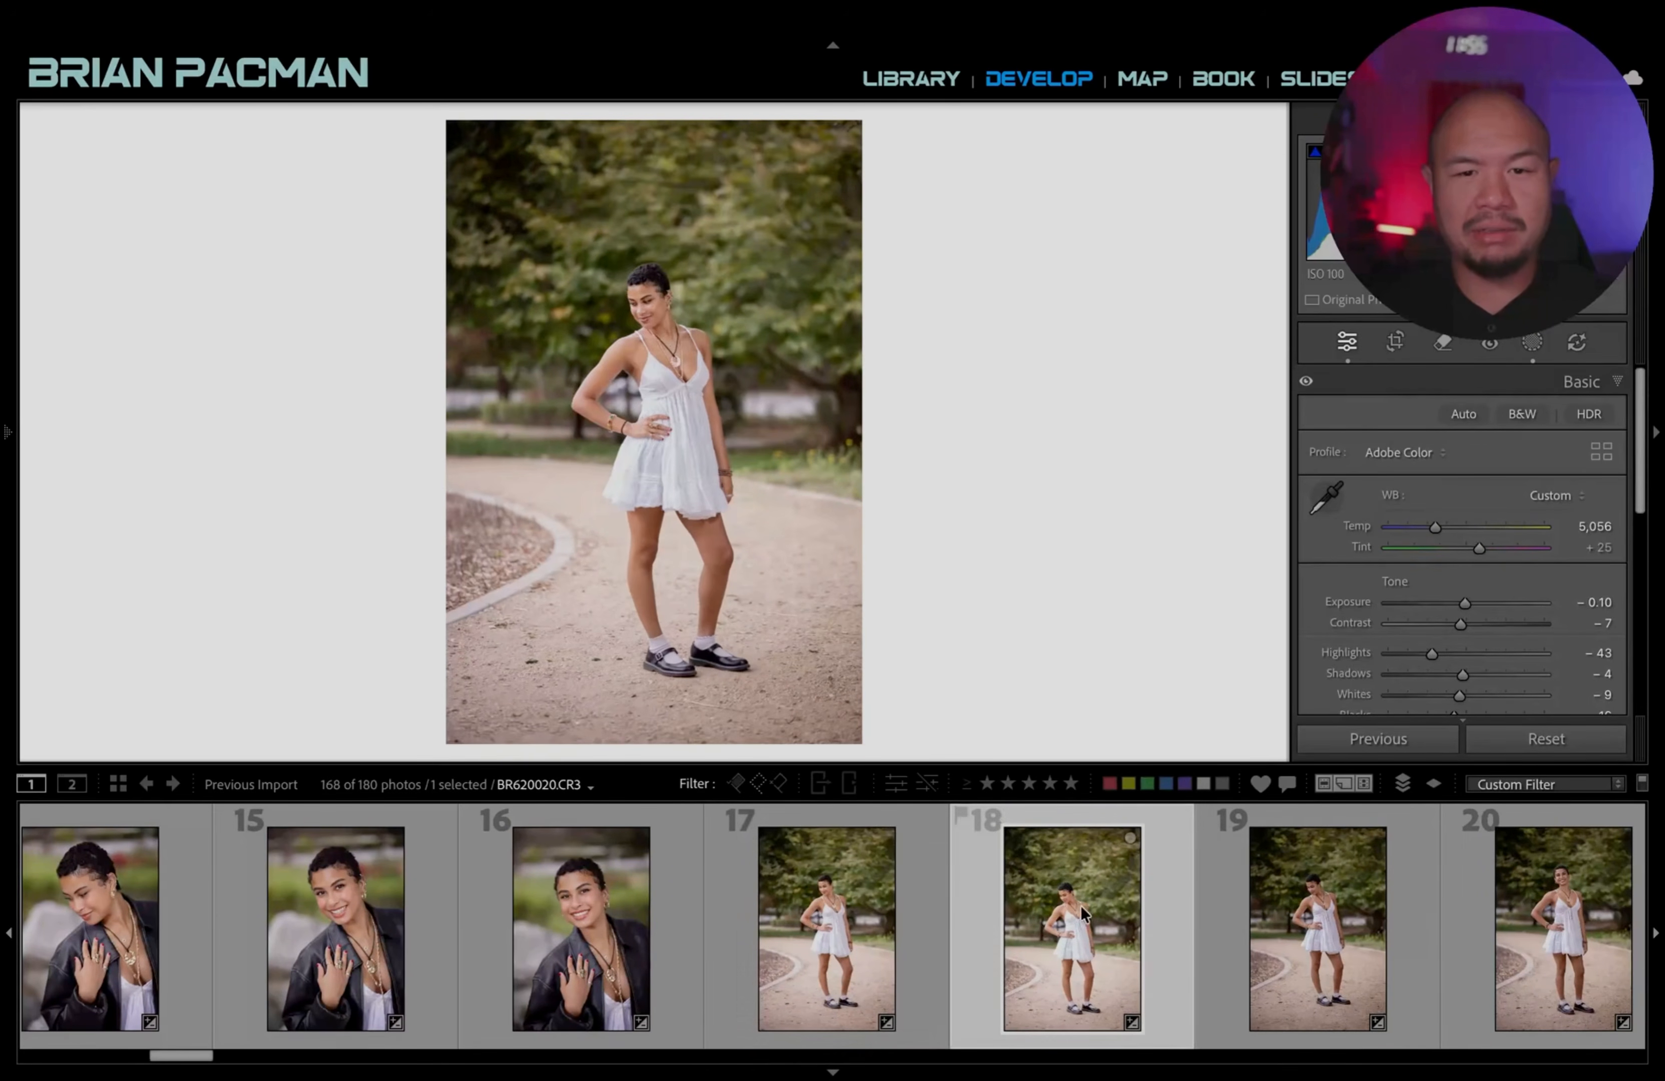
scroll(951, 943, down, 3)
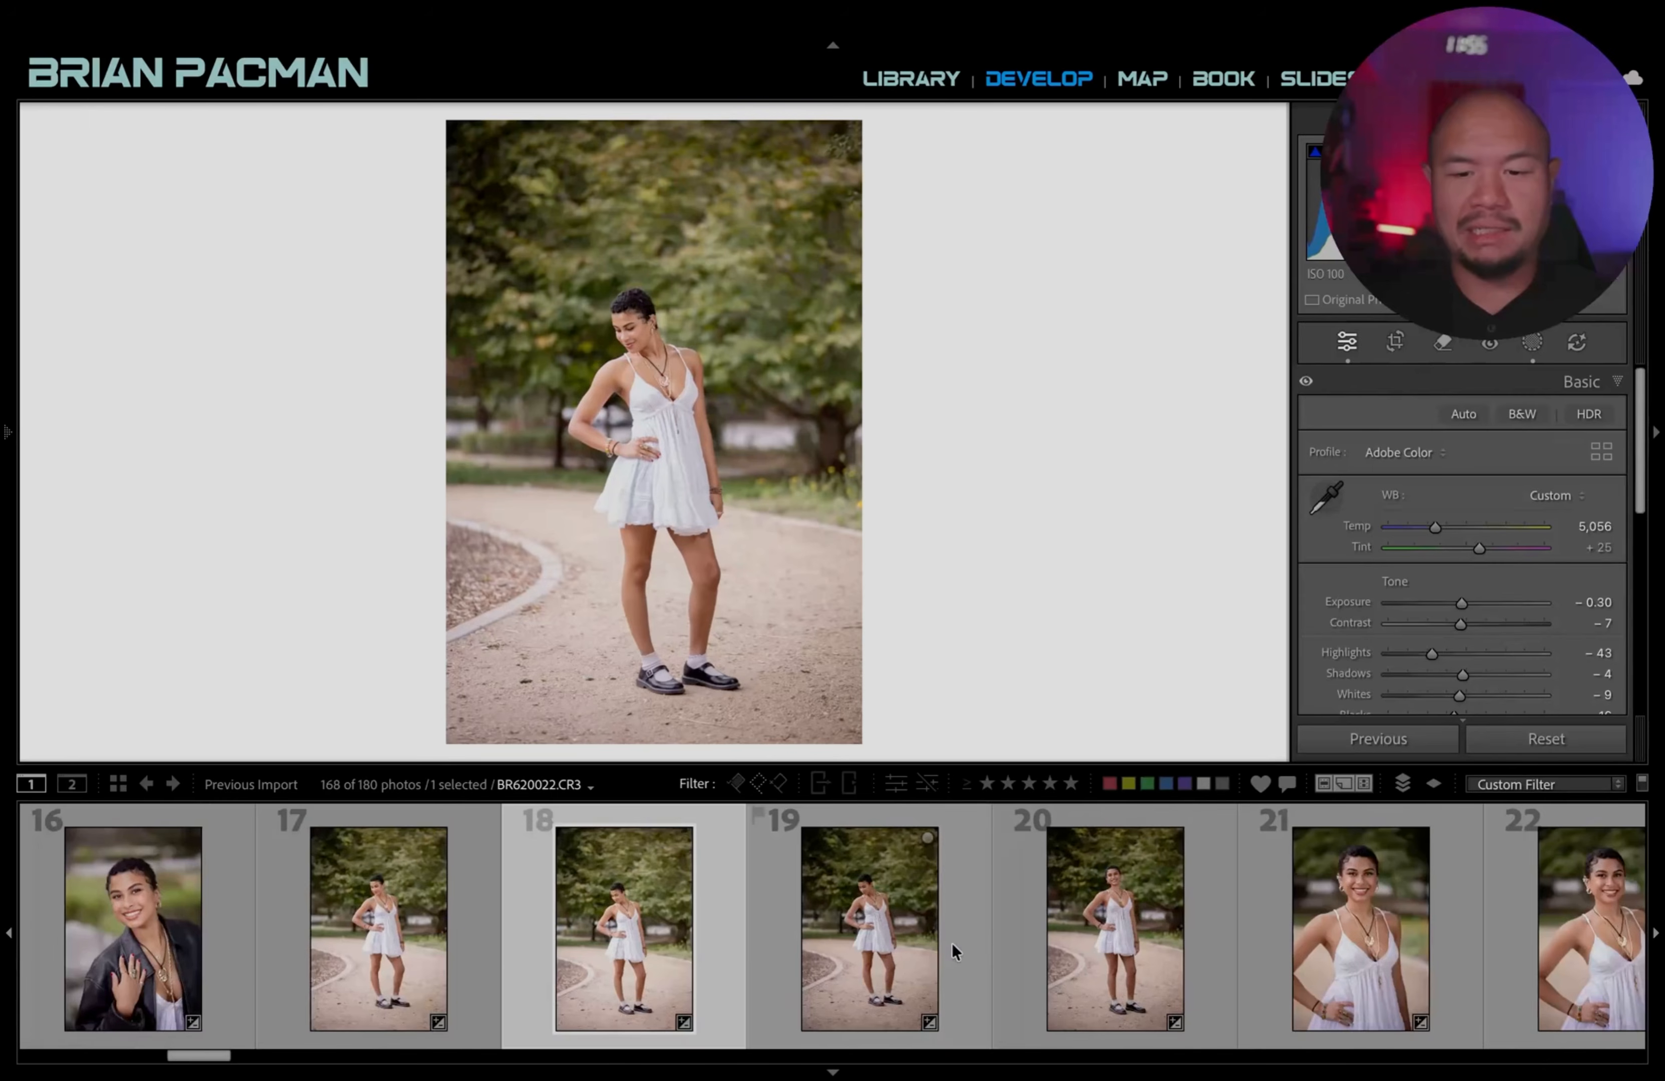
Raise the nineteenth photo's exposure to +0.10, checking it against a slightly darker setting, and open the twentieth photo.
click(835, 930)
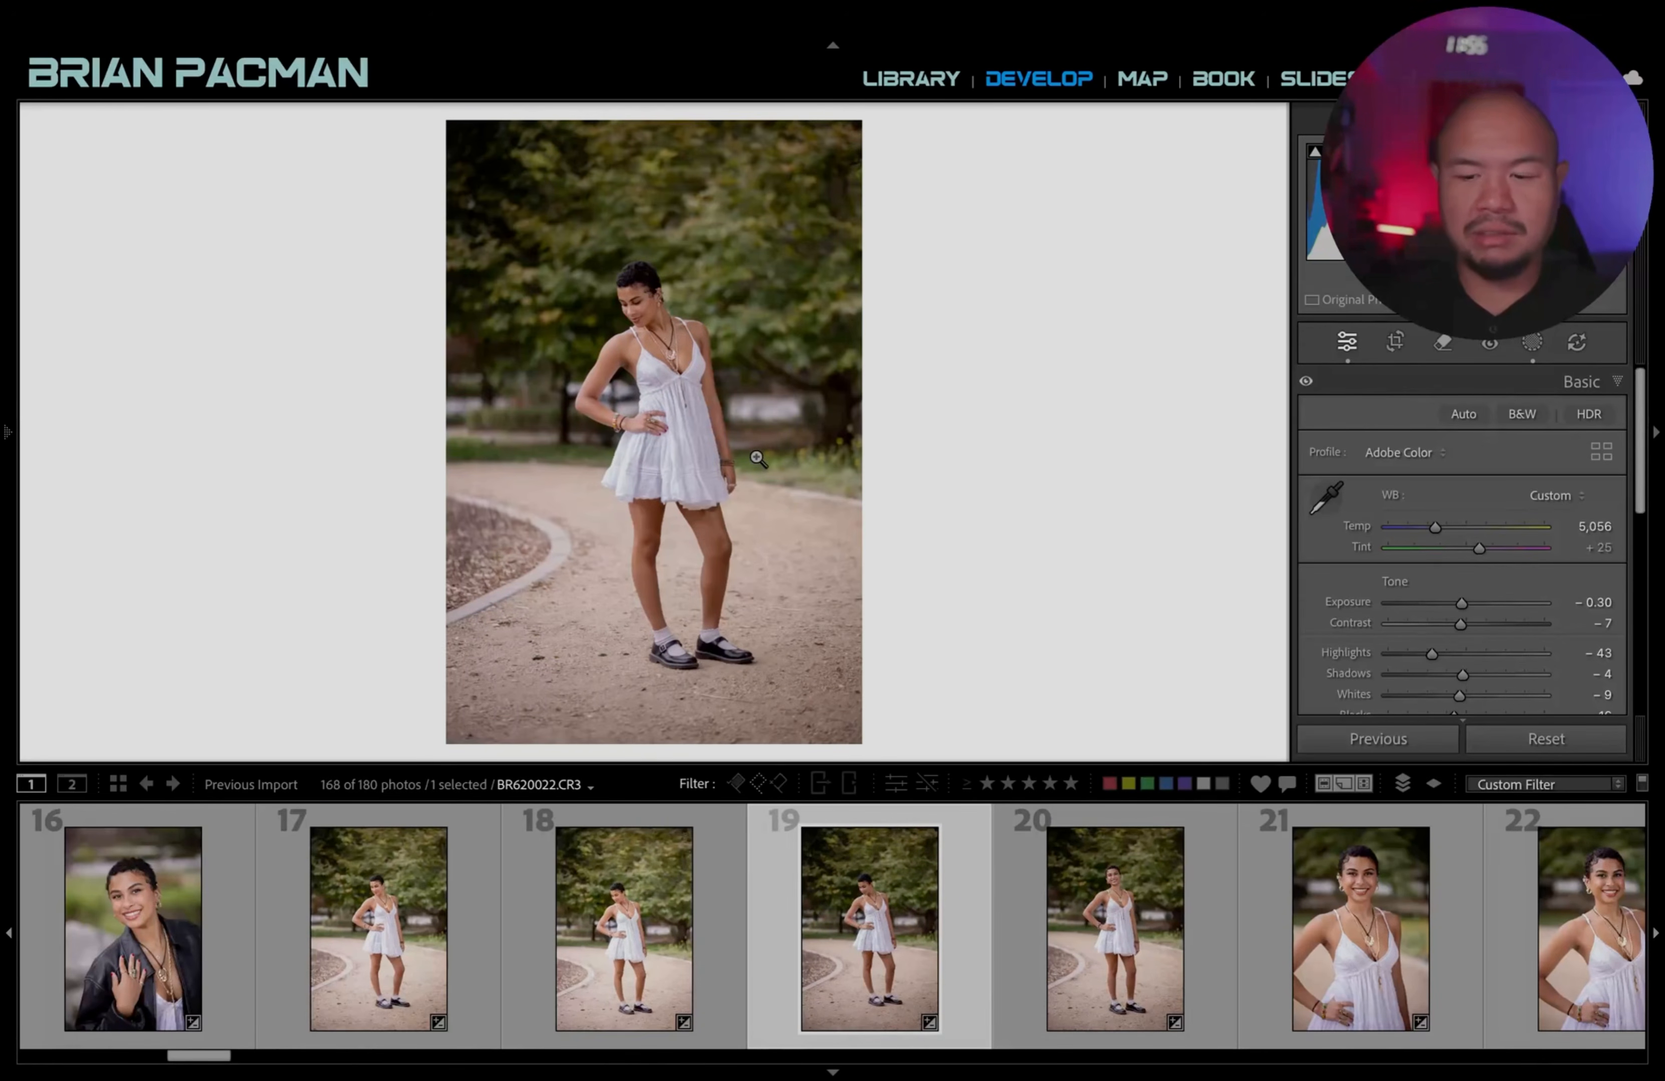
key(equal)
key(equal)
key(equal)
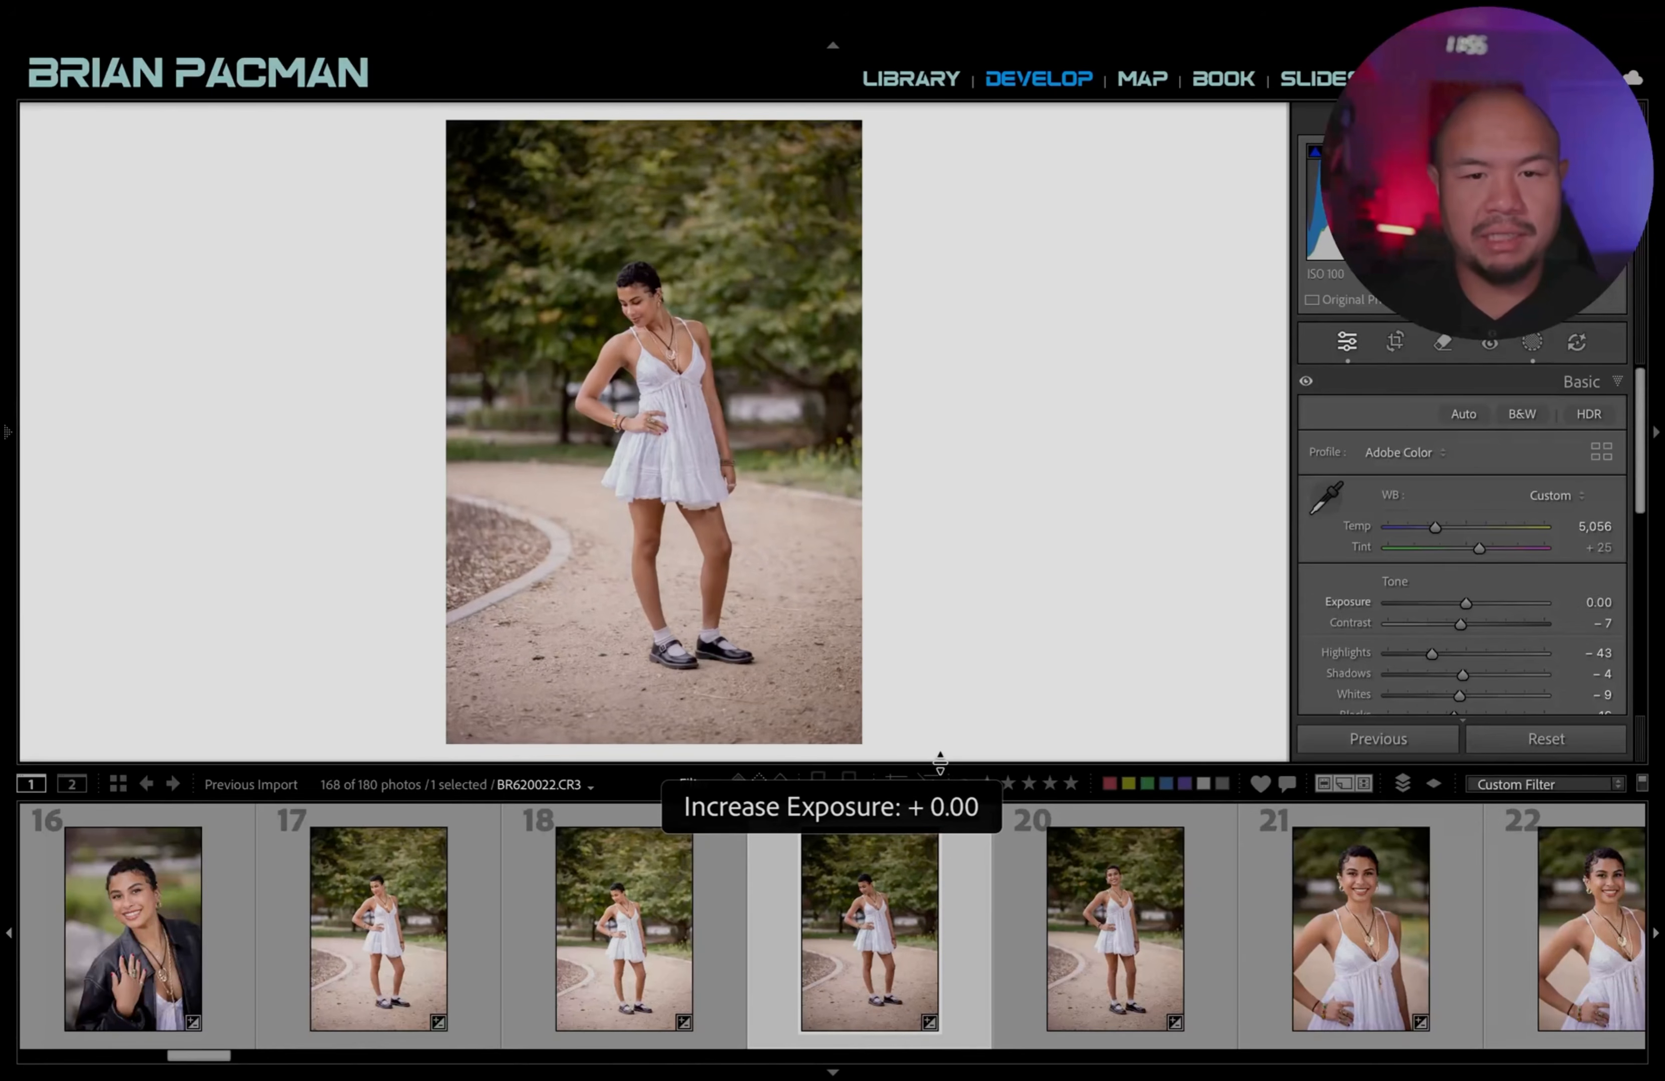
key(equal)
key(minus)
key(equal)
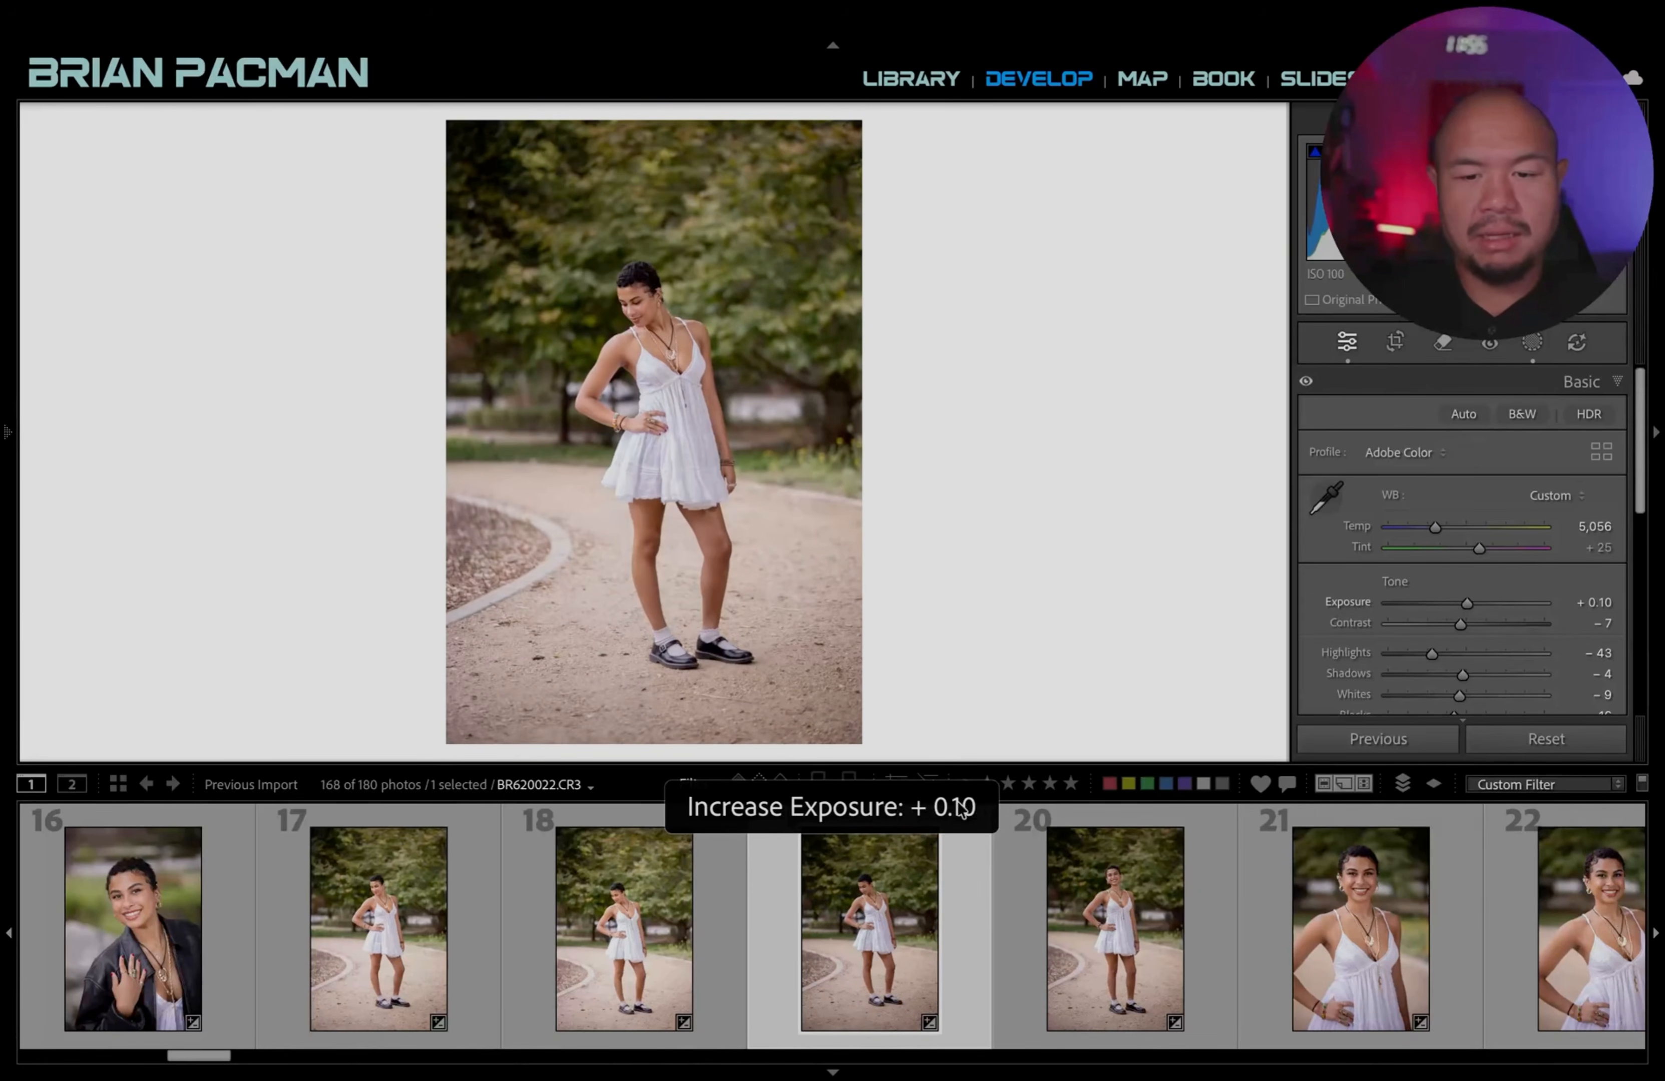
key(minus)
key(equal)
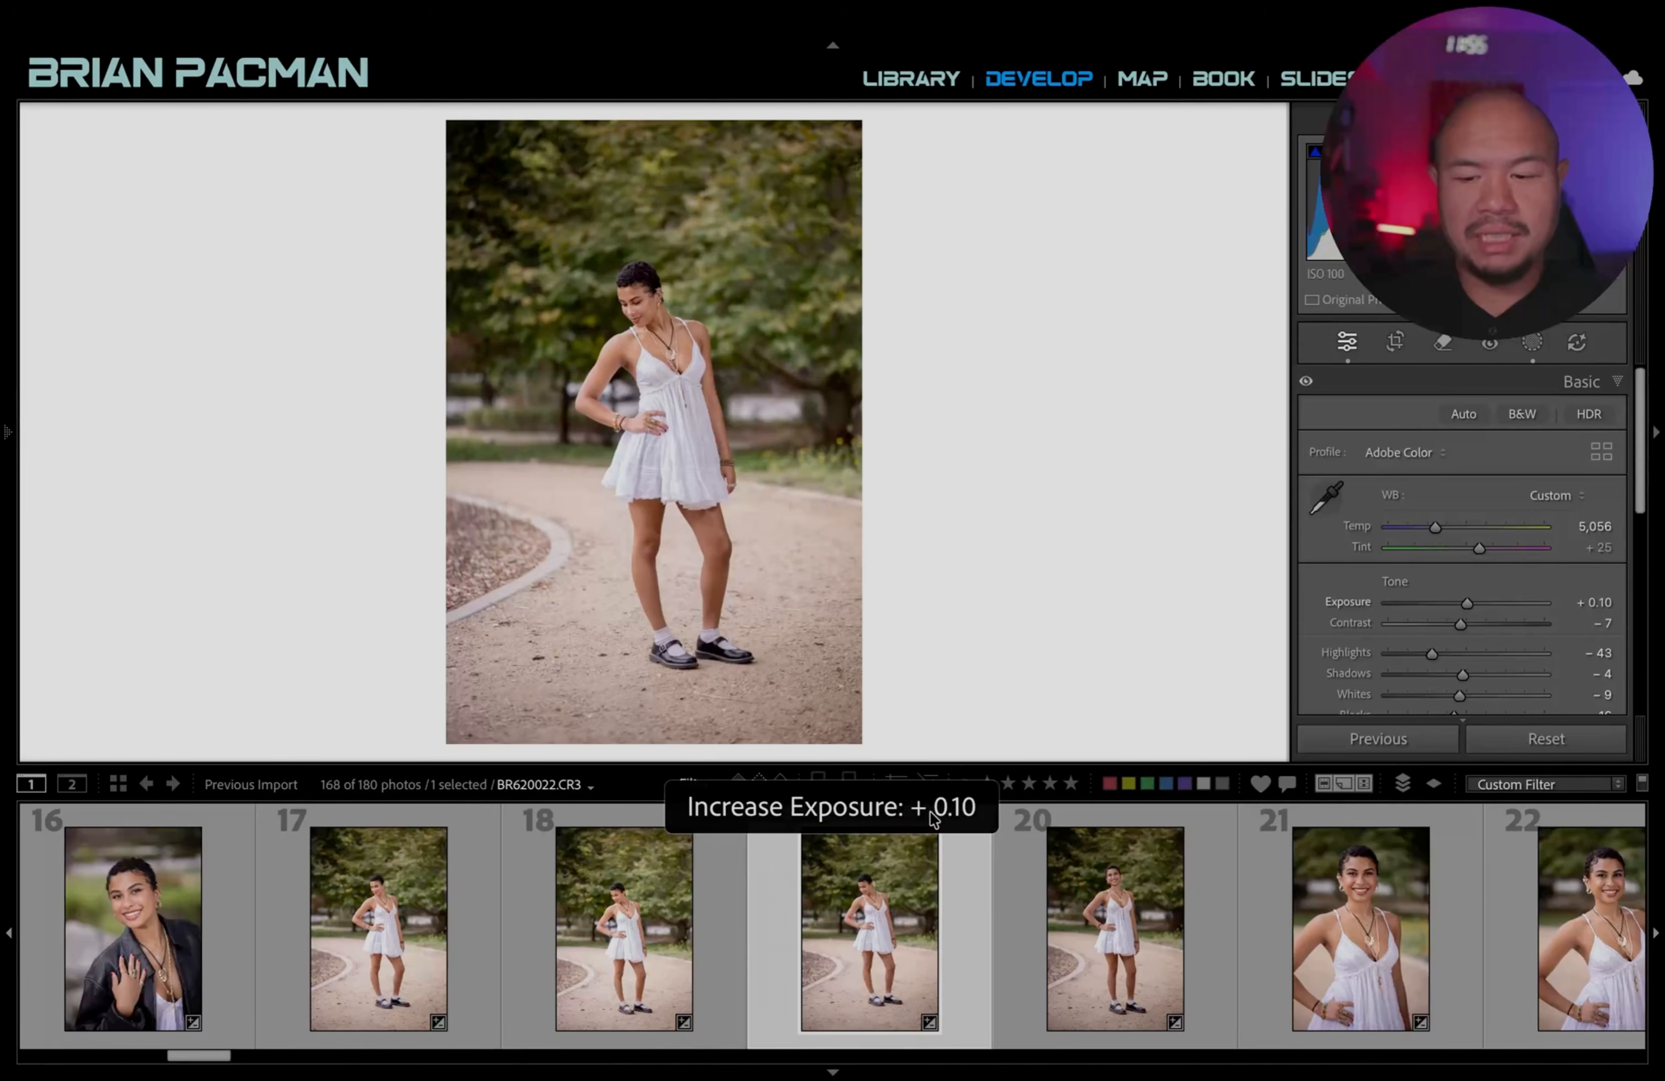
key(minus)
key(equal)
click(1164, 965)
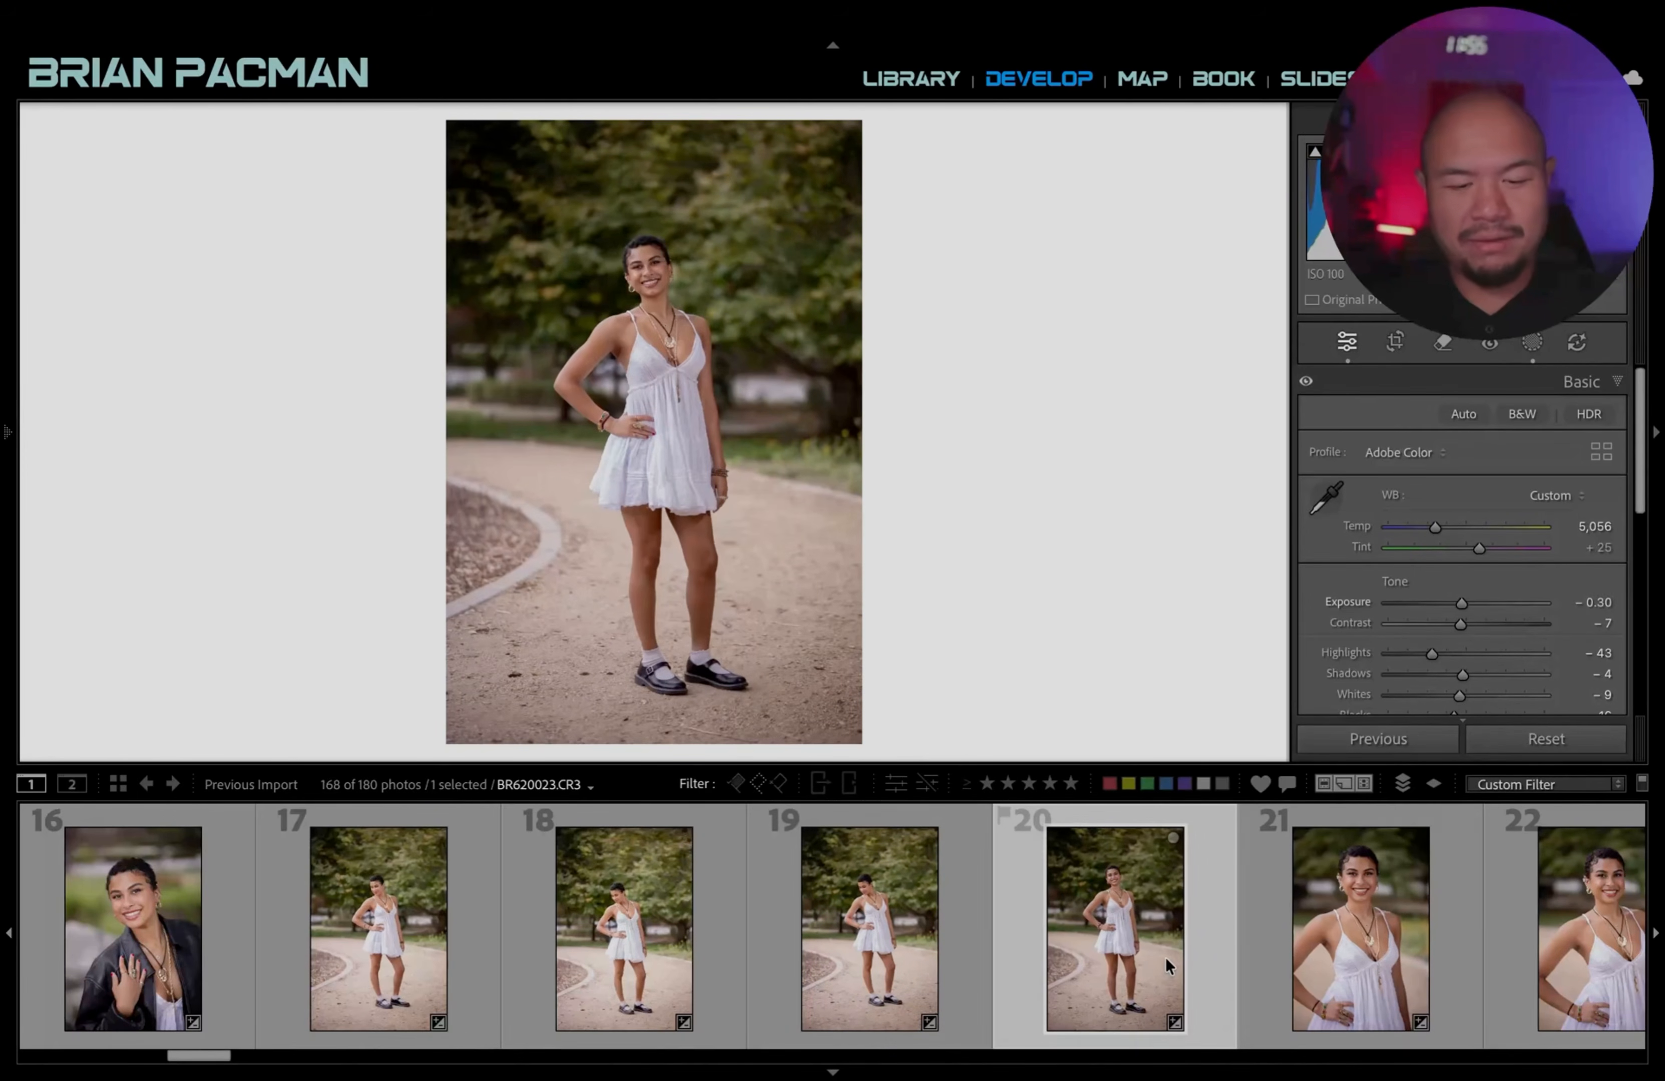
Raise the twentieth photo's exposure to 0.00 and check it against the nineteenth photo.
key(equal)
key(equal)
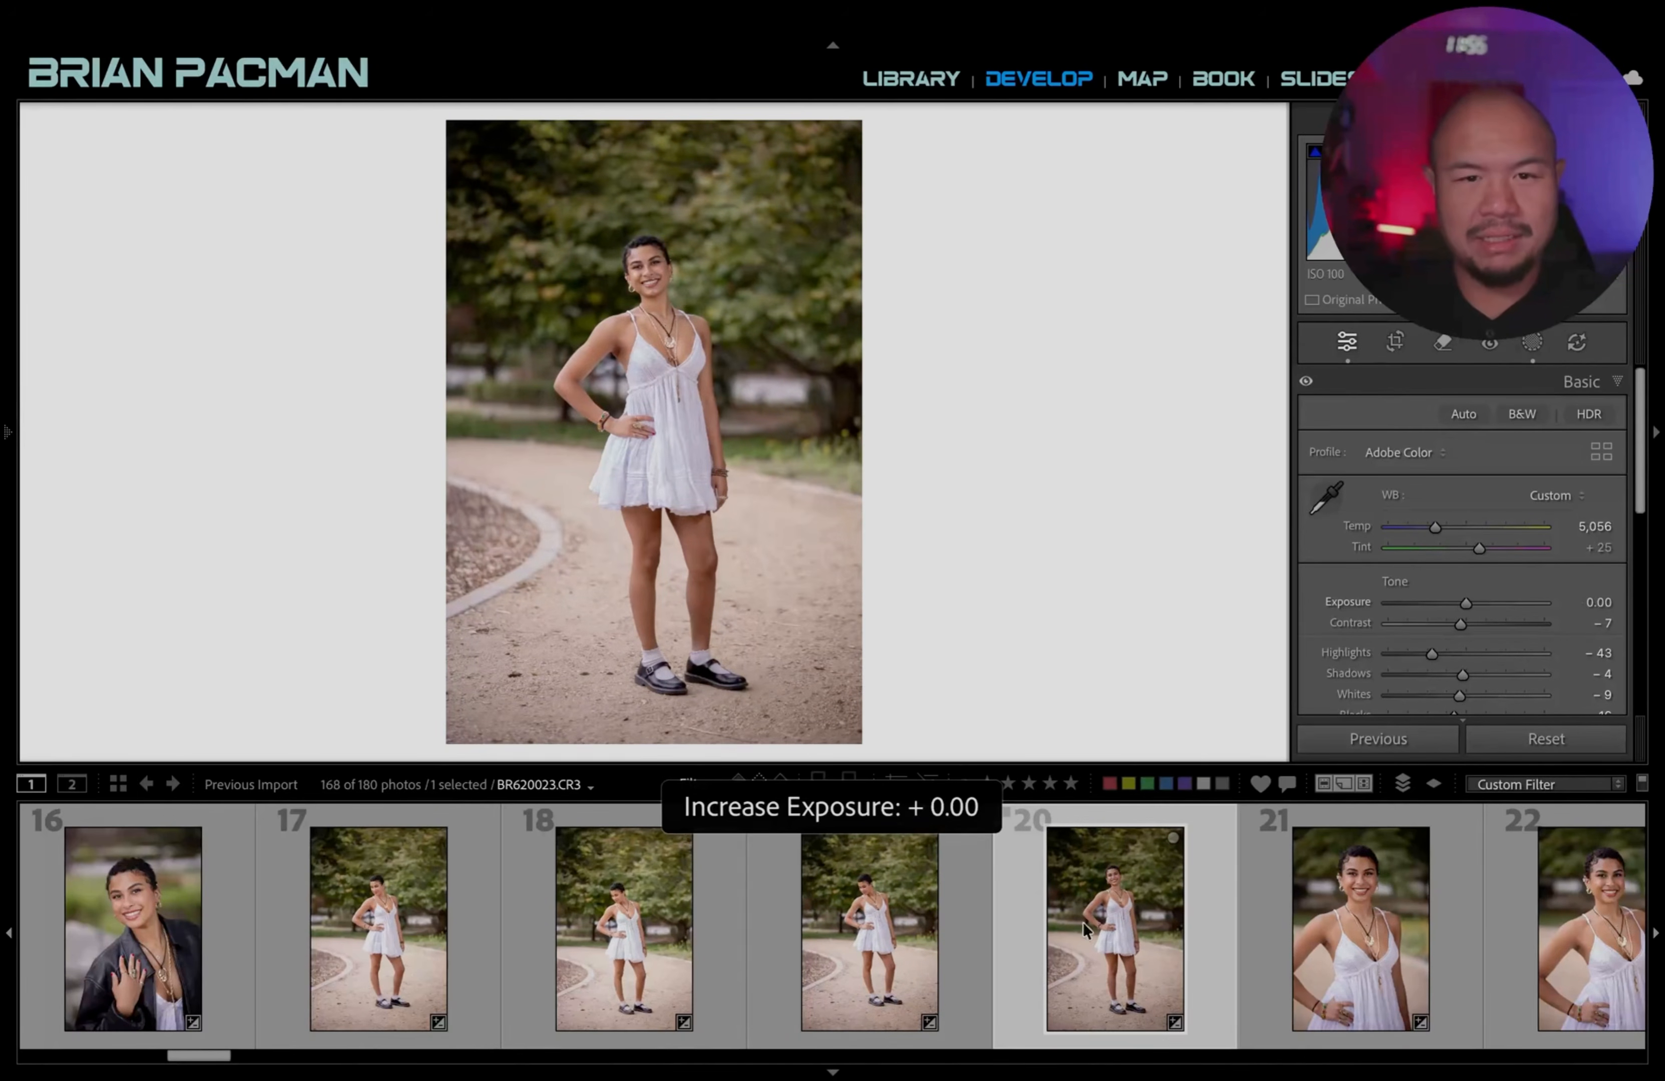
click(826, 924)
Lower the eighteenth photo's exposure to −0.40 and compare its brightness with the neighbouring full-length photos.
click(576, 924)
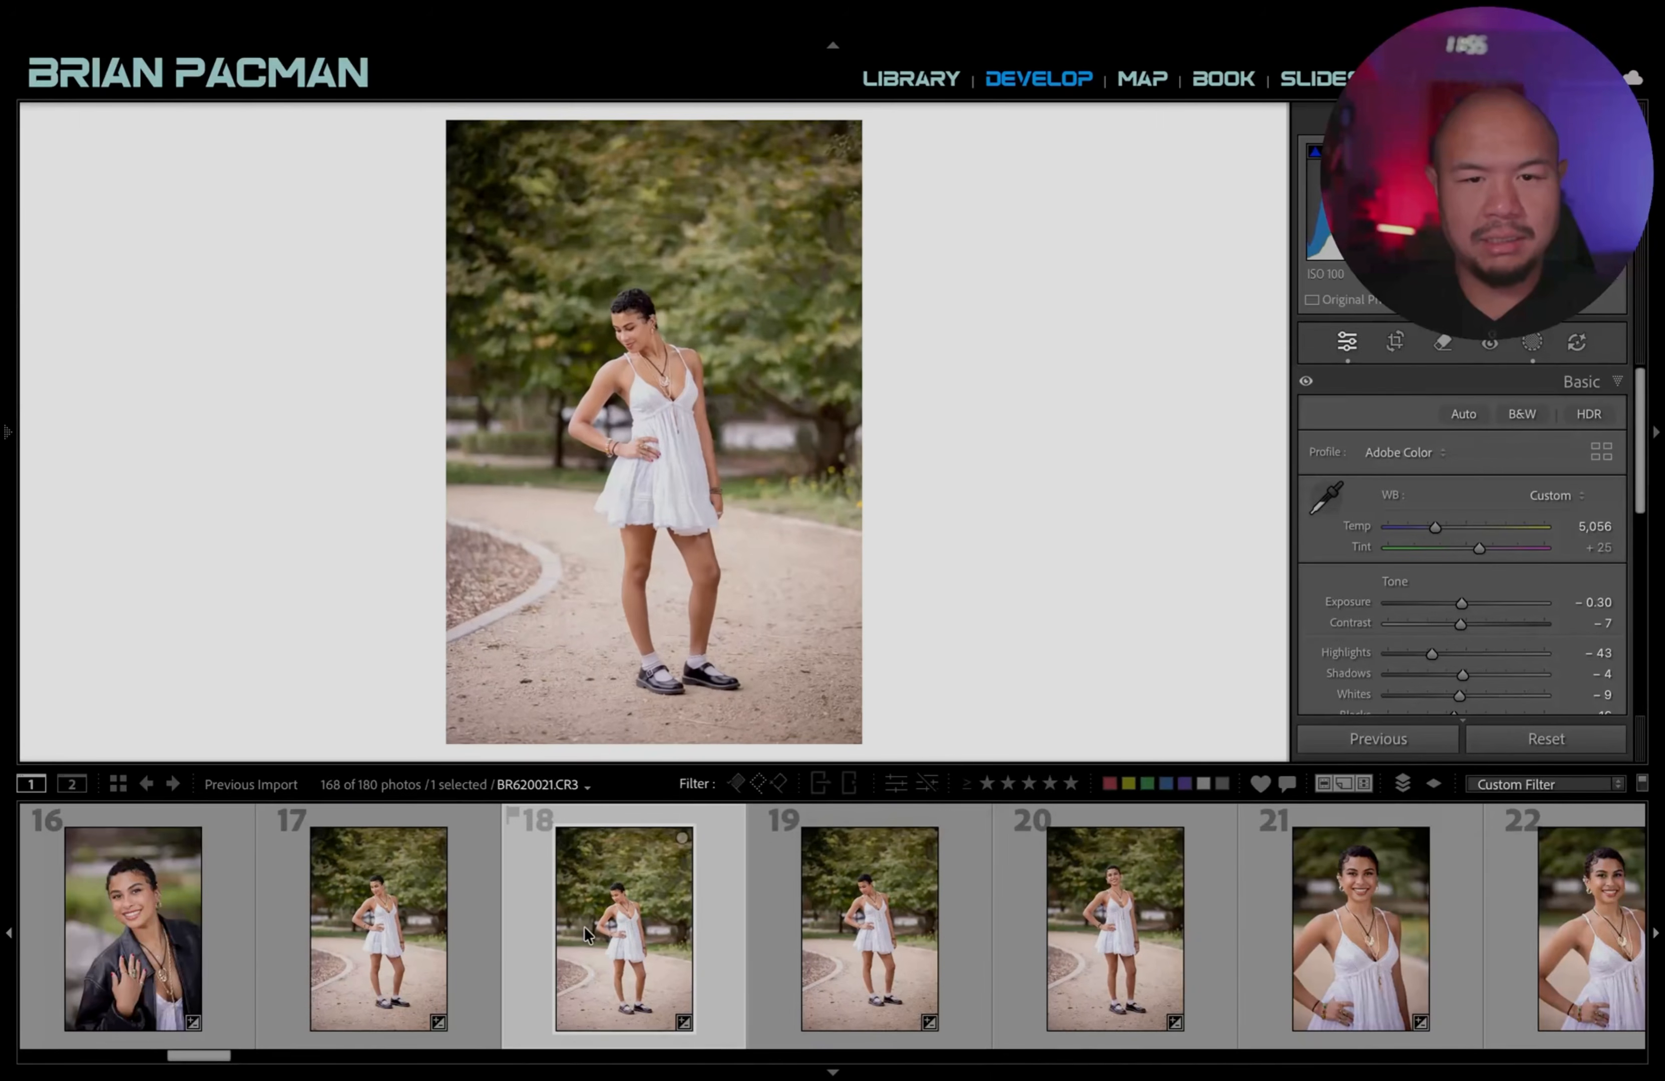
key(minus)
click(492, 950)
click(570, 938)
click(832, 922)
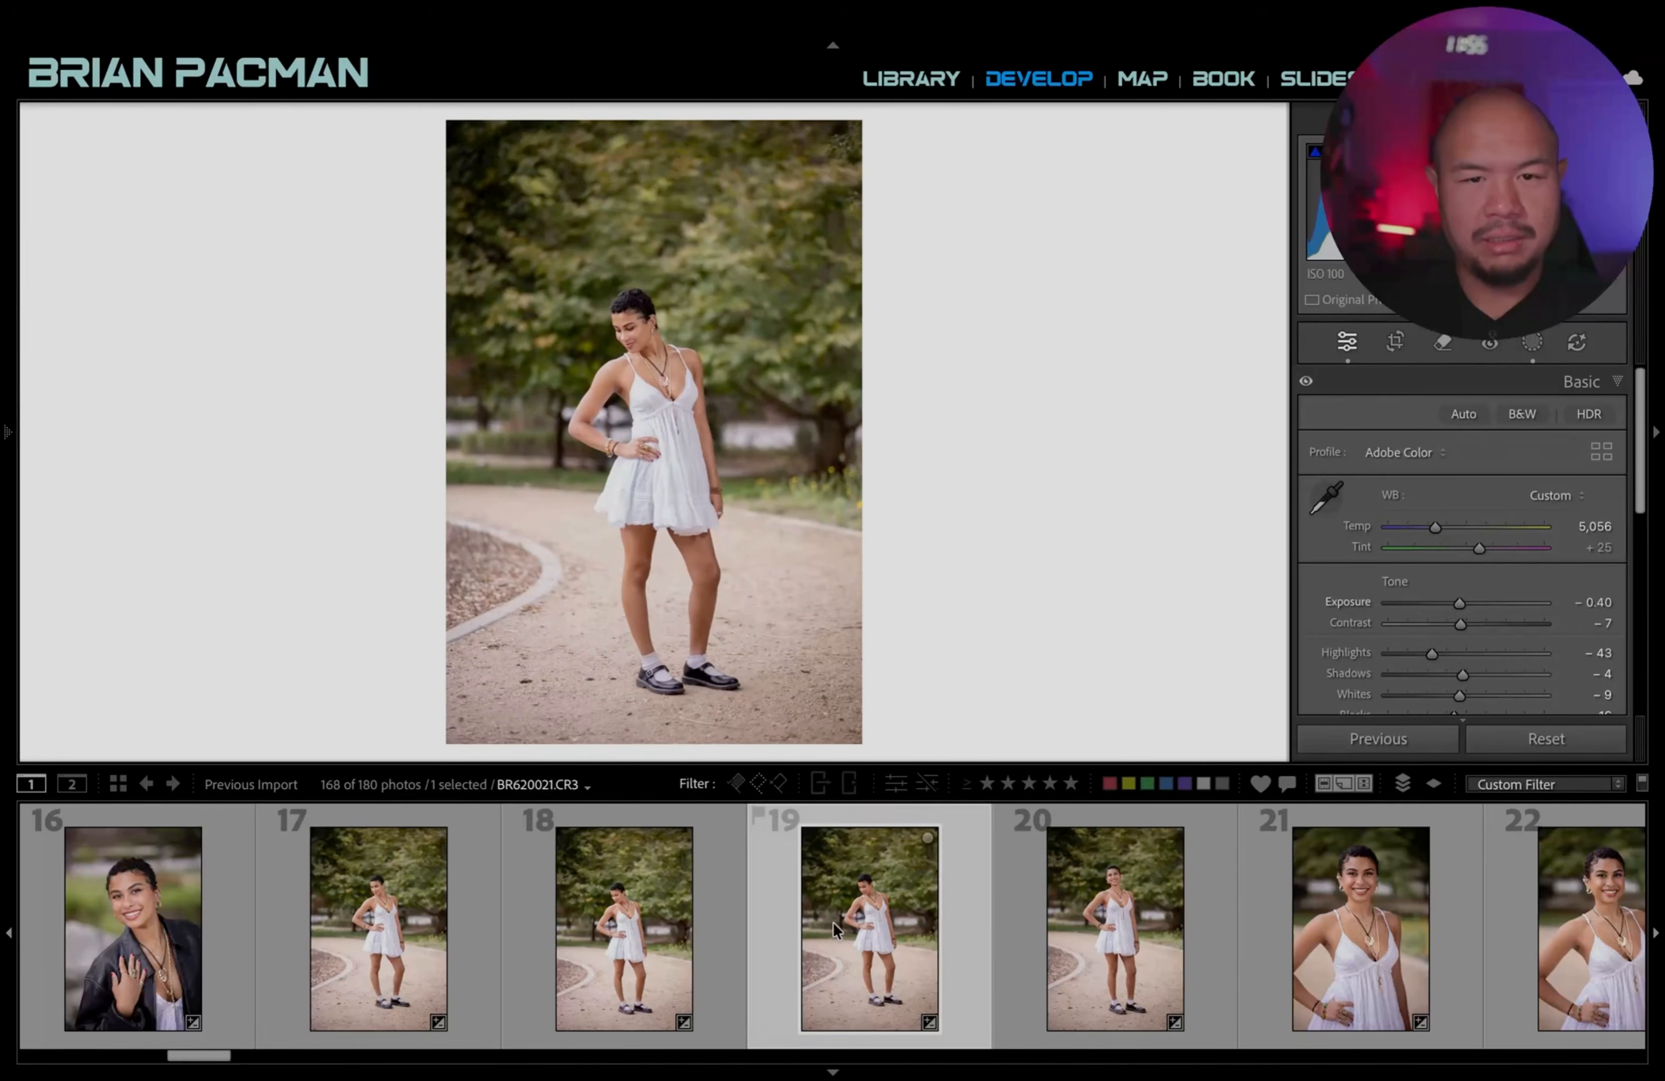
click(1105, 915)
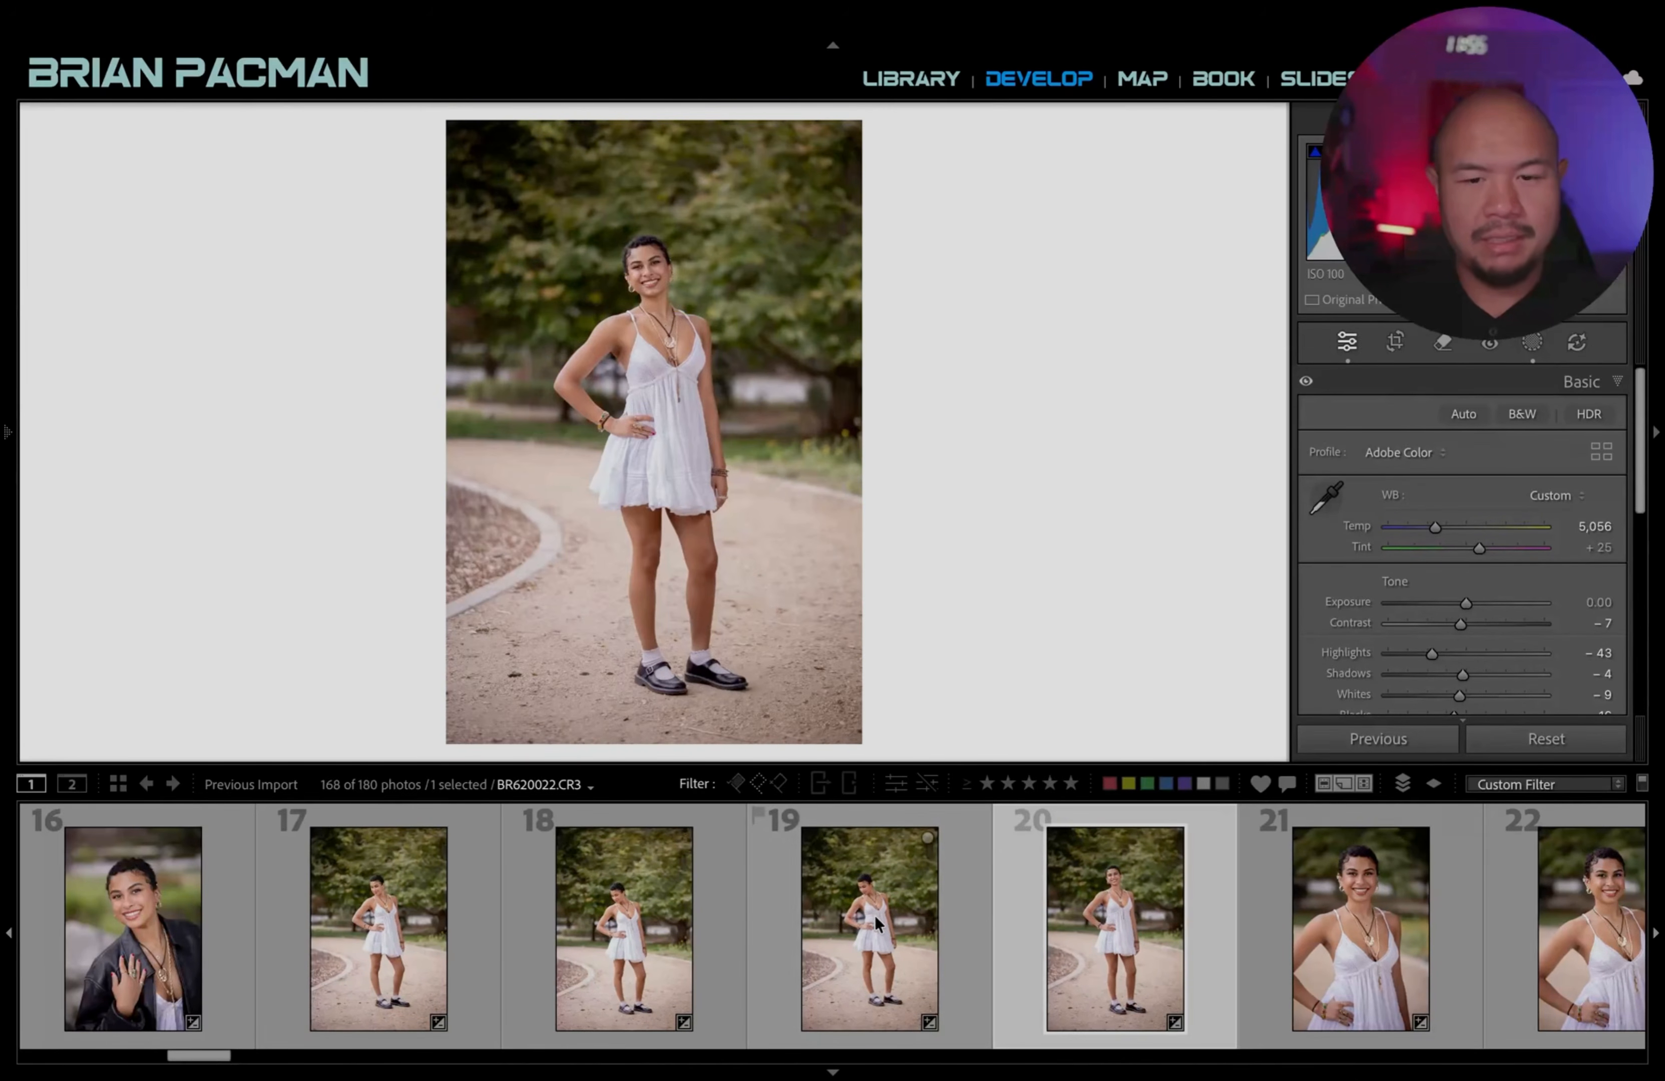
Inspect the twentieth photo close up from face to feet, and compare it with the seventeenth, eighteenth and nineteenth photos.
click(658, 264)
drag(773, 388, 773, 172)
drag(808, 436, 813, 593)
drag(796, 320, 817, 562)
click(858, 385)
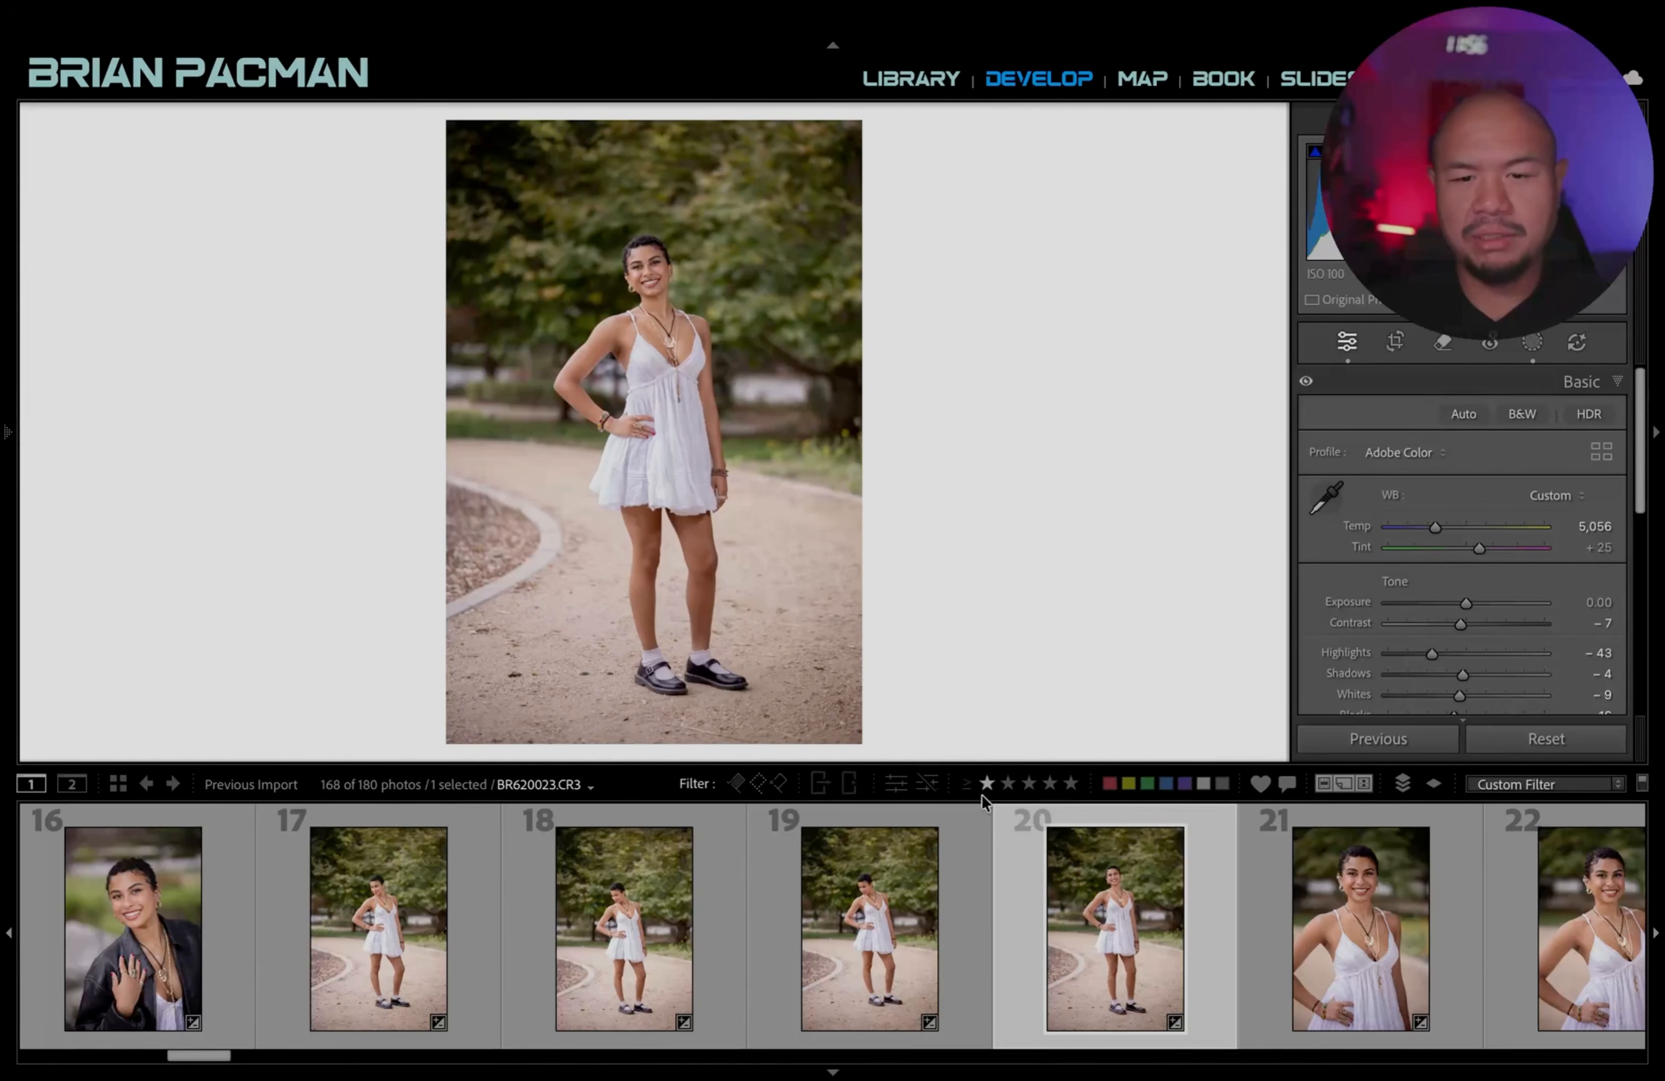
click(832, 916)
click(618, 937)
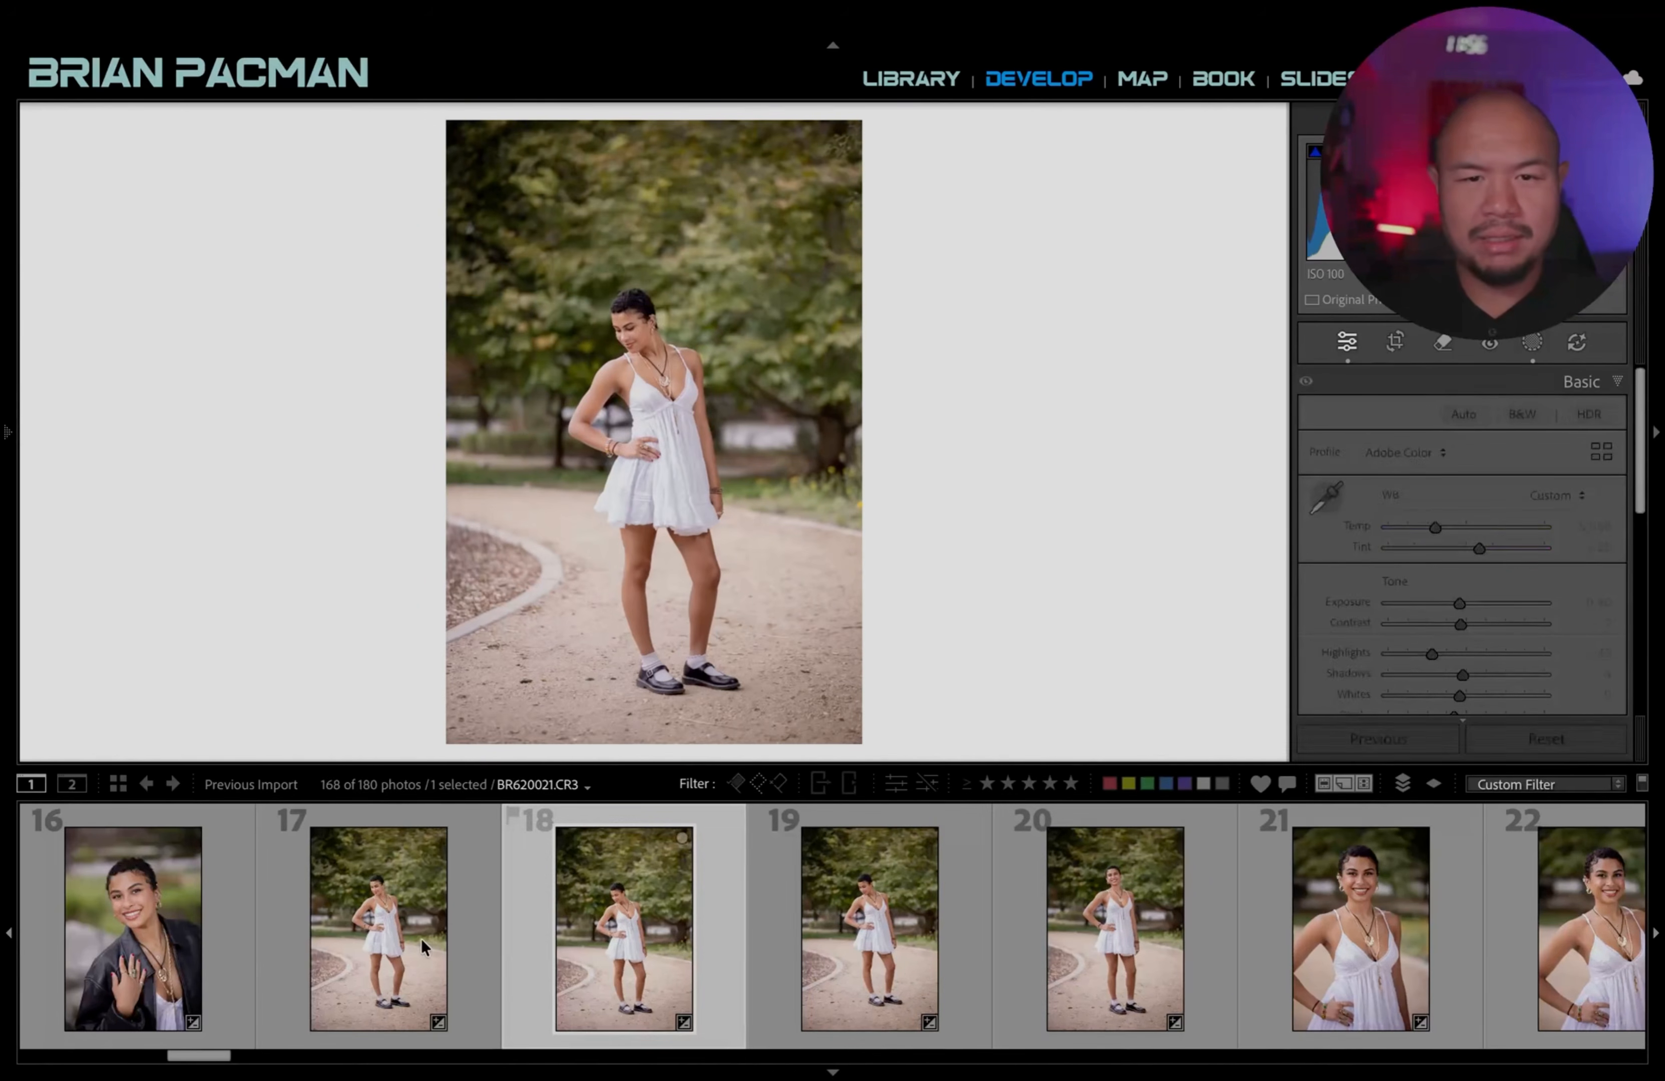
click(421, 939)
click(997, 942)
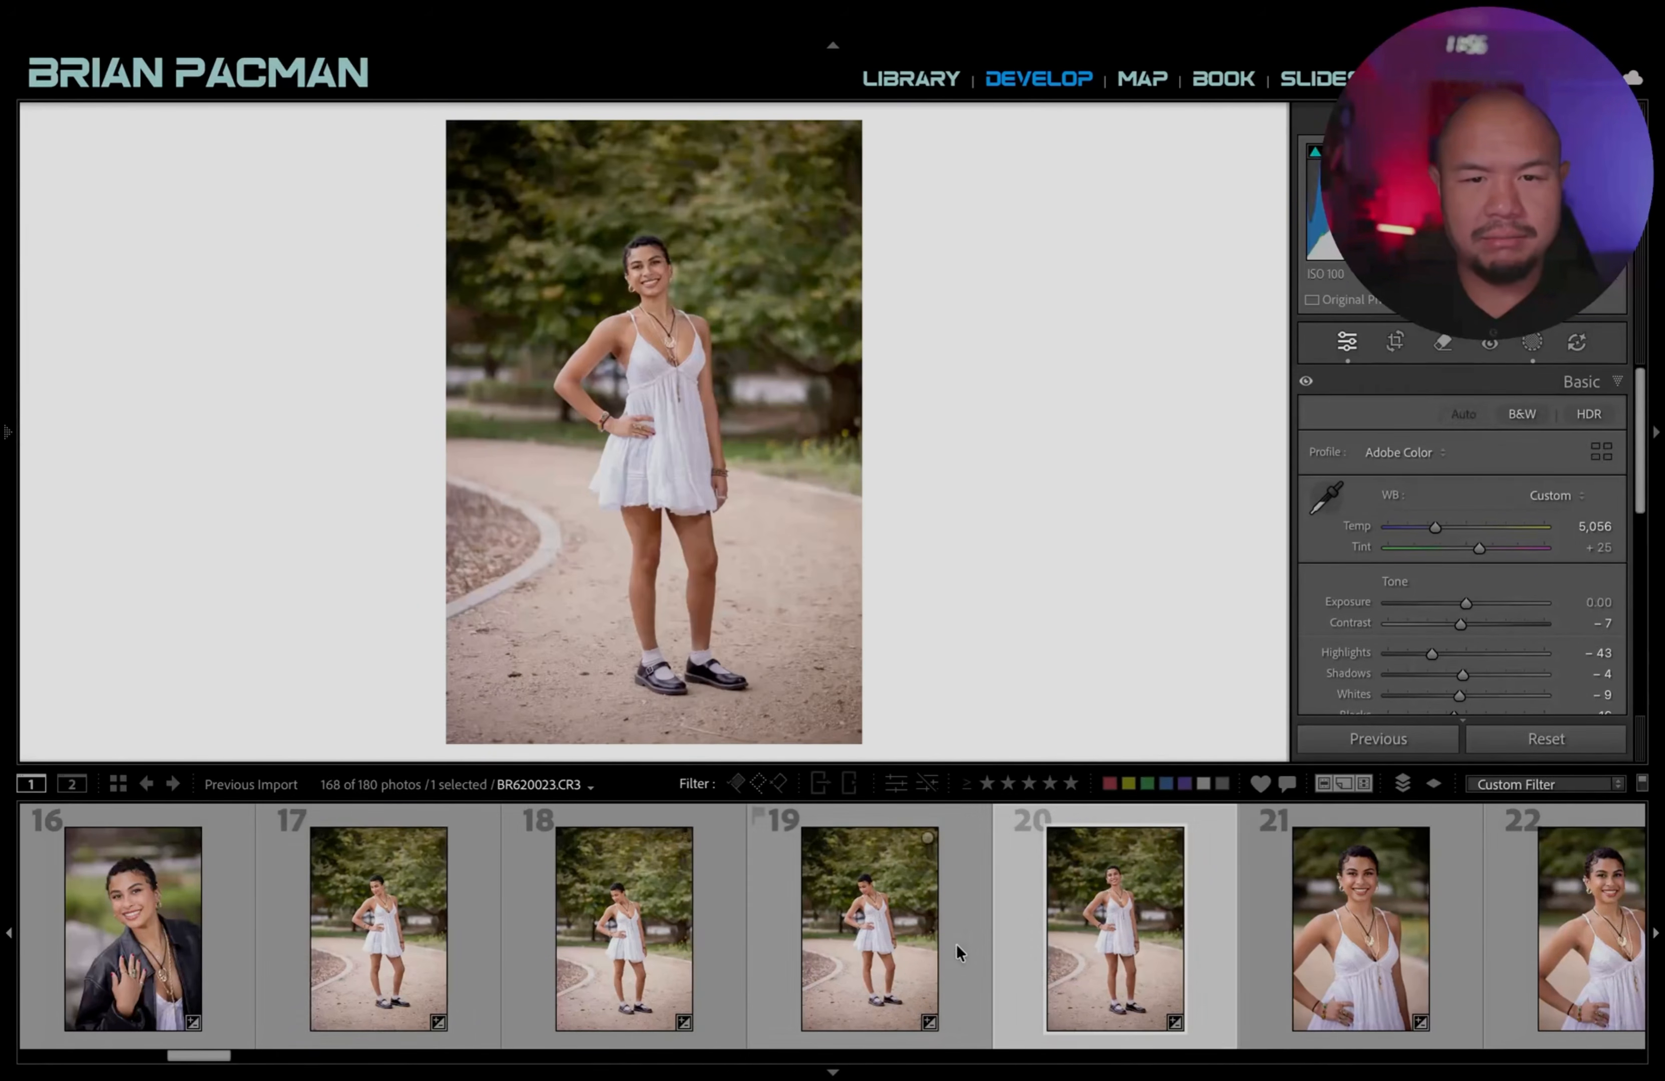
Lower the seventeenth photo's exposure by one step and recheck the nineteenth and twentieth photos against it.
click(414, 948)
key(minus)
click(839, 926)
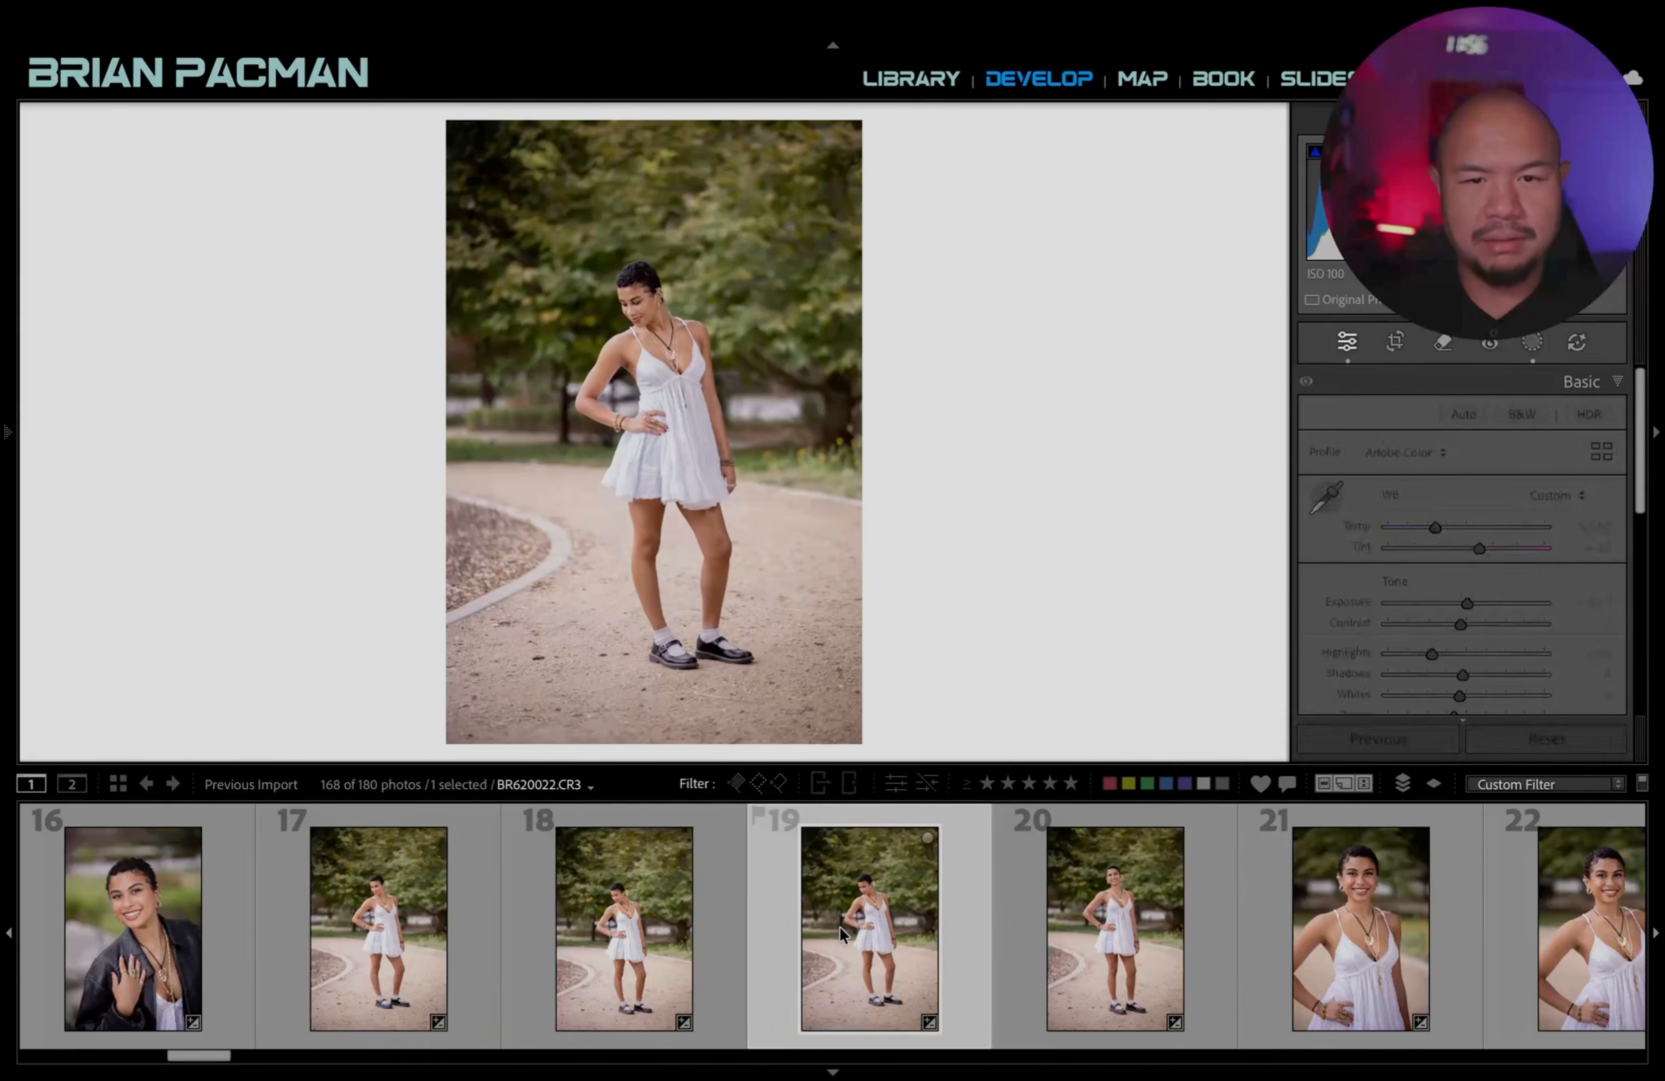
click(598, 919)
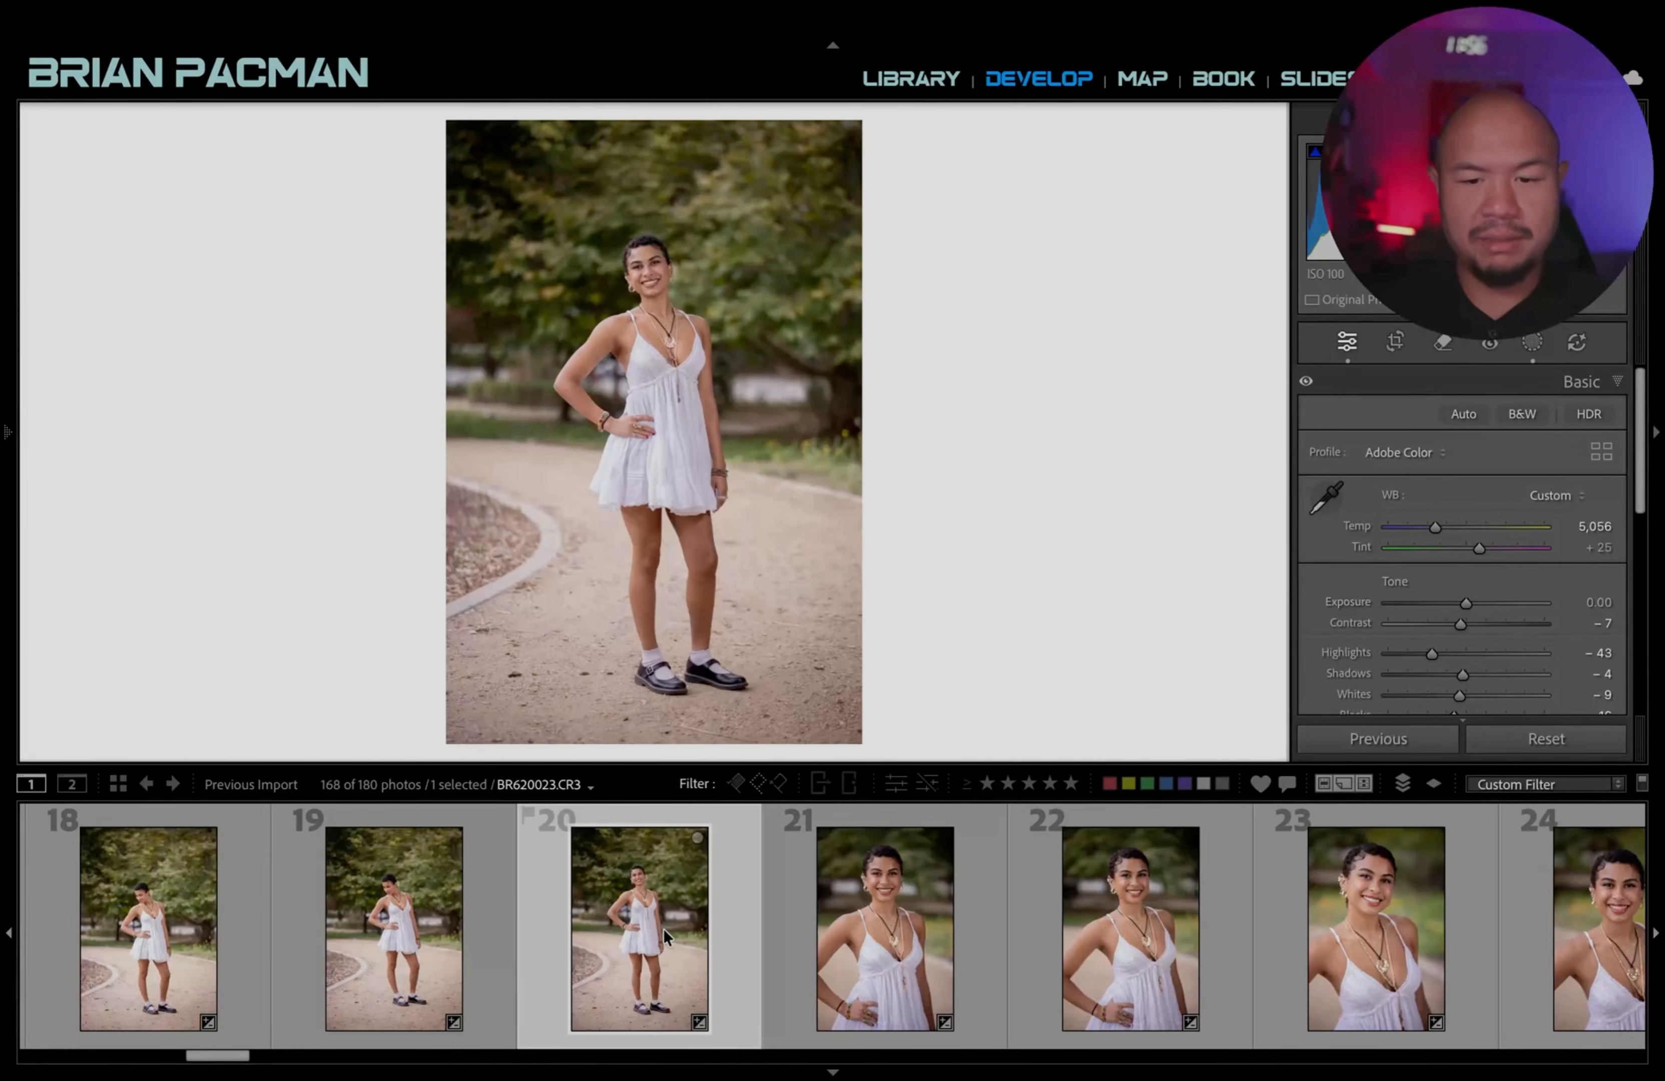
Select the twenty-first through twenty-fifth photos together and reset their exposure to 0.00.
click(730, 933)
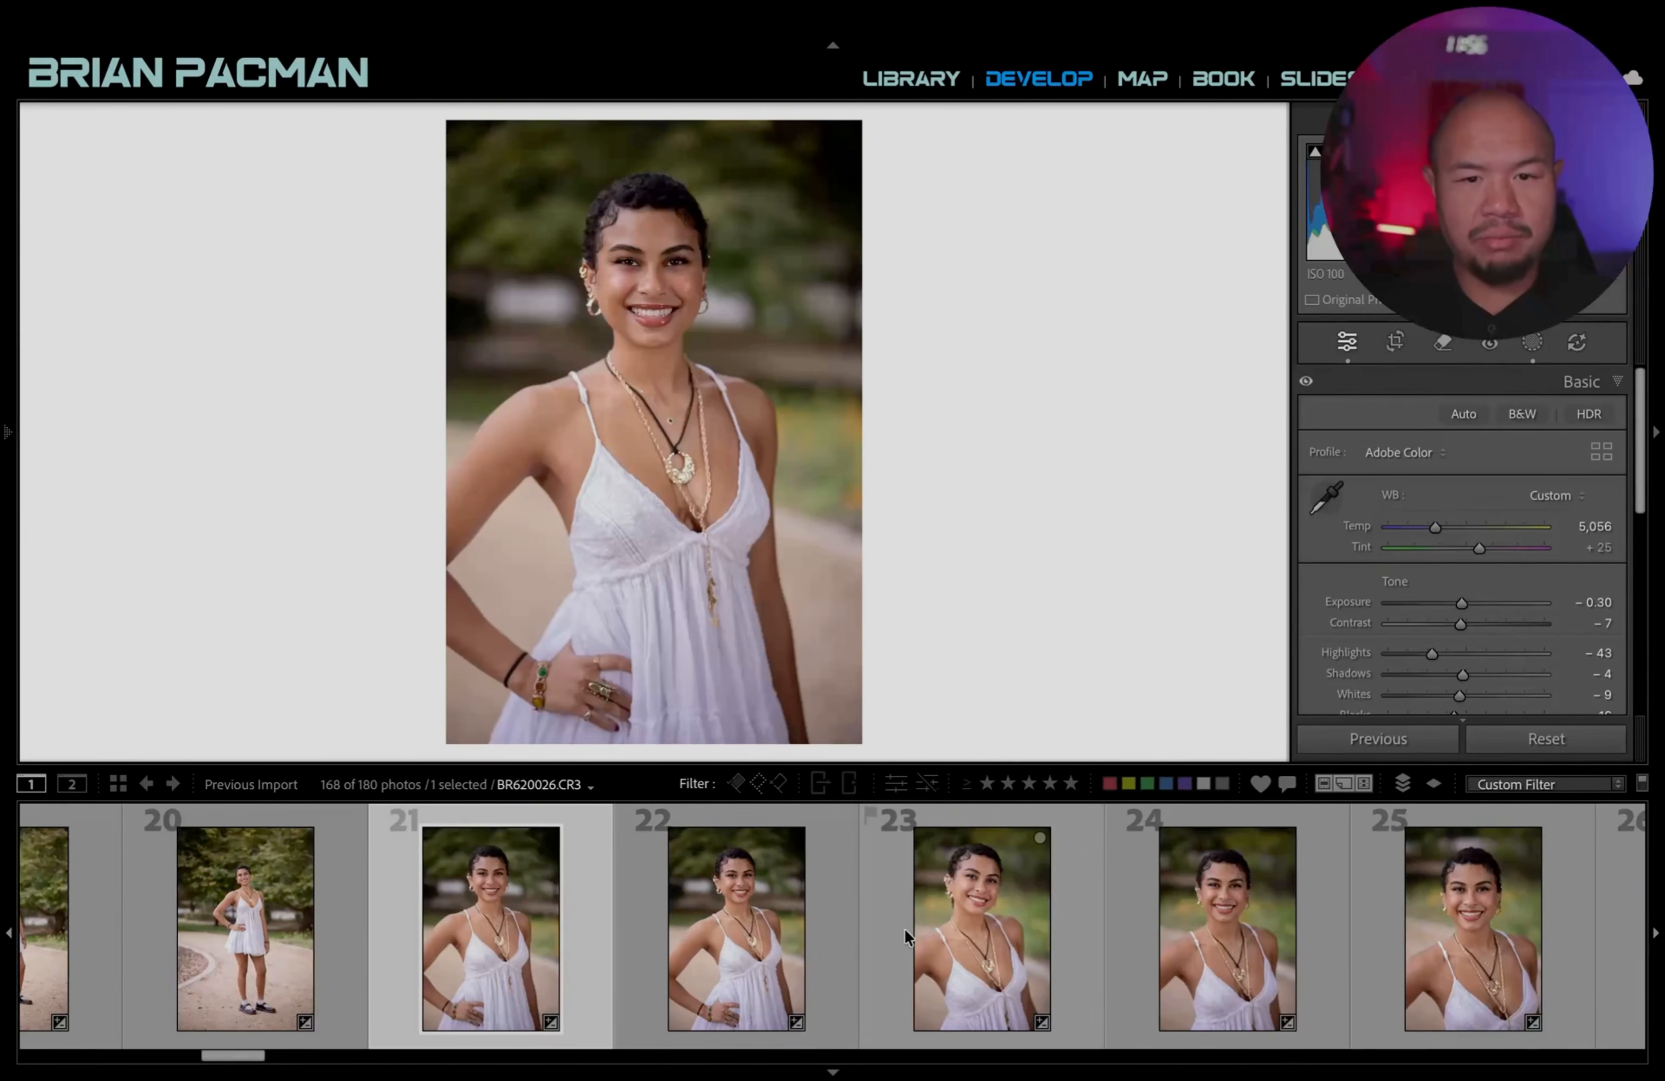
scroll(904, 933, down, 2)
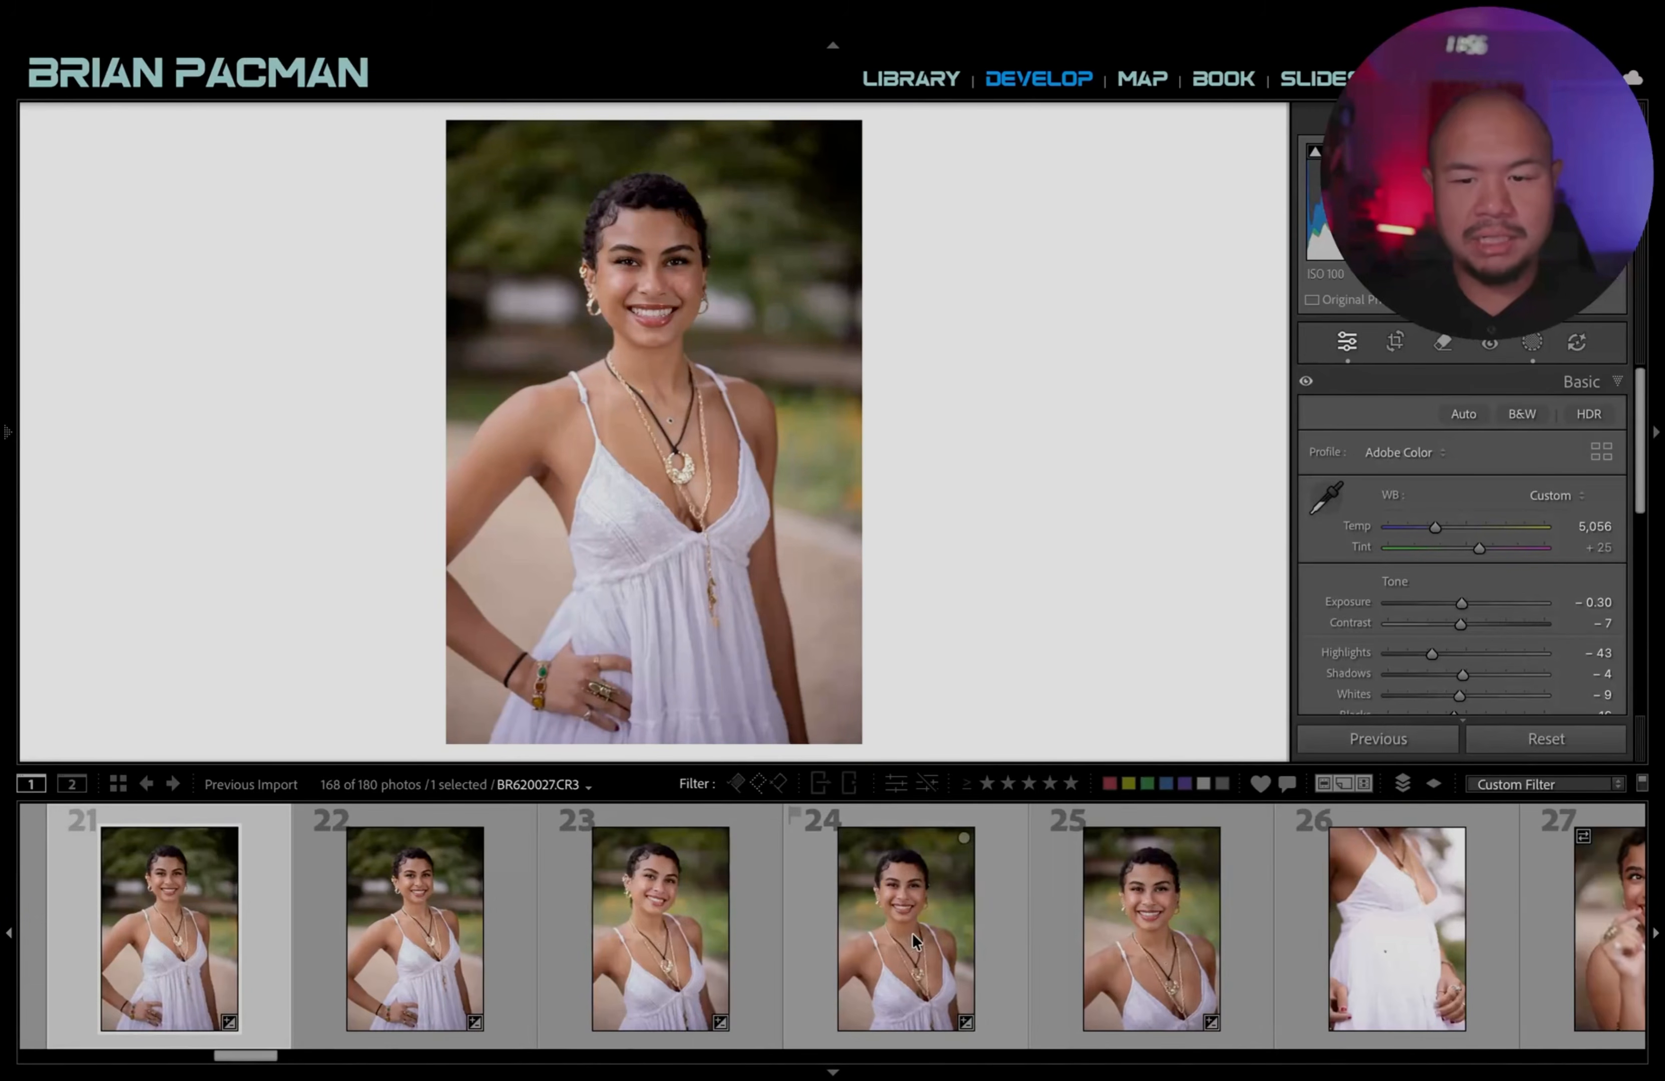
shift+click(1124, 940)
scroll(754, 935, up, 1)
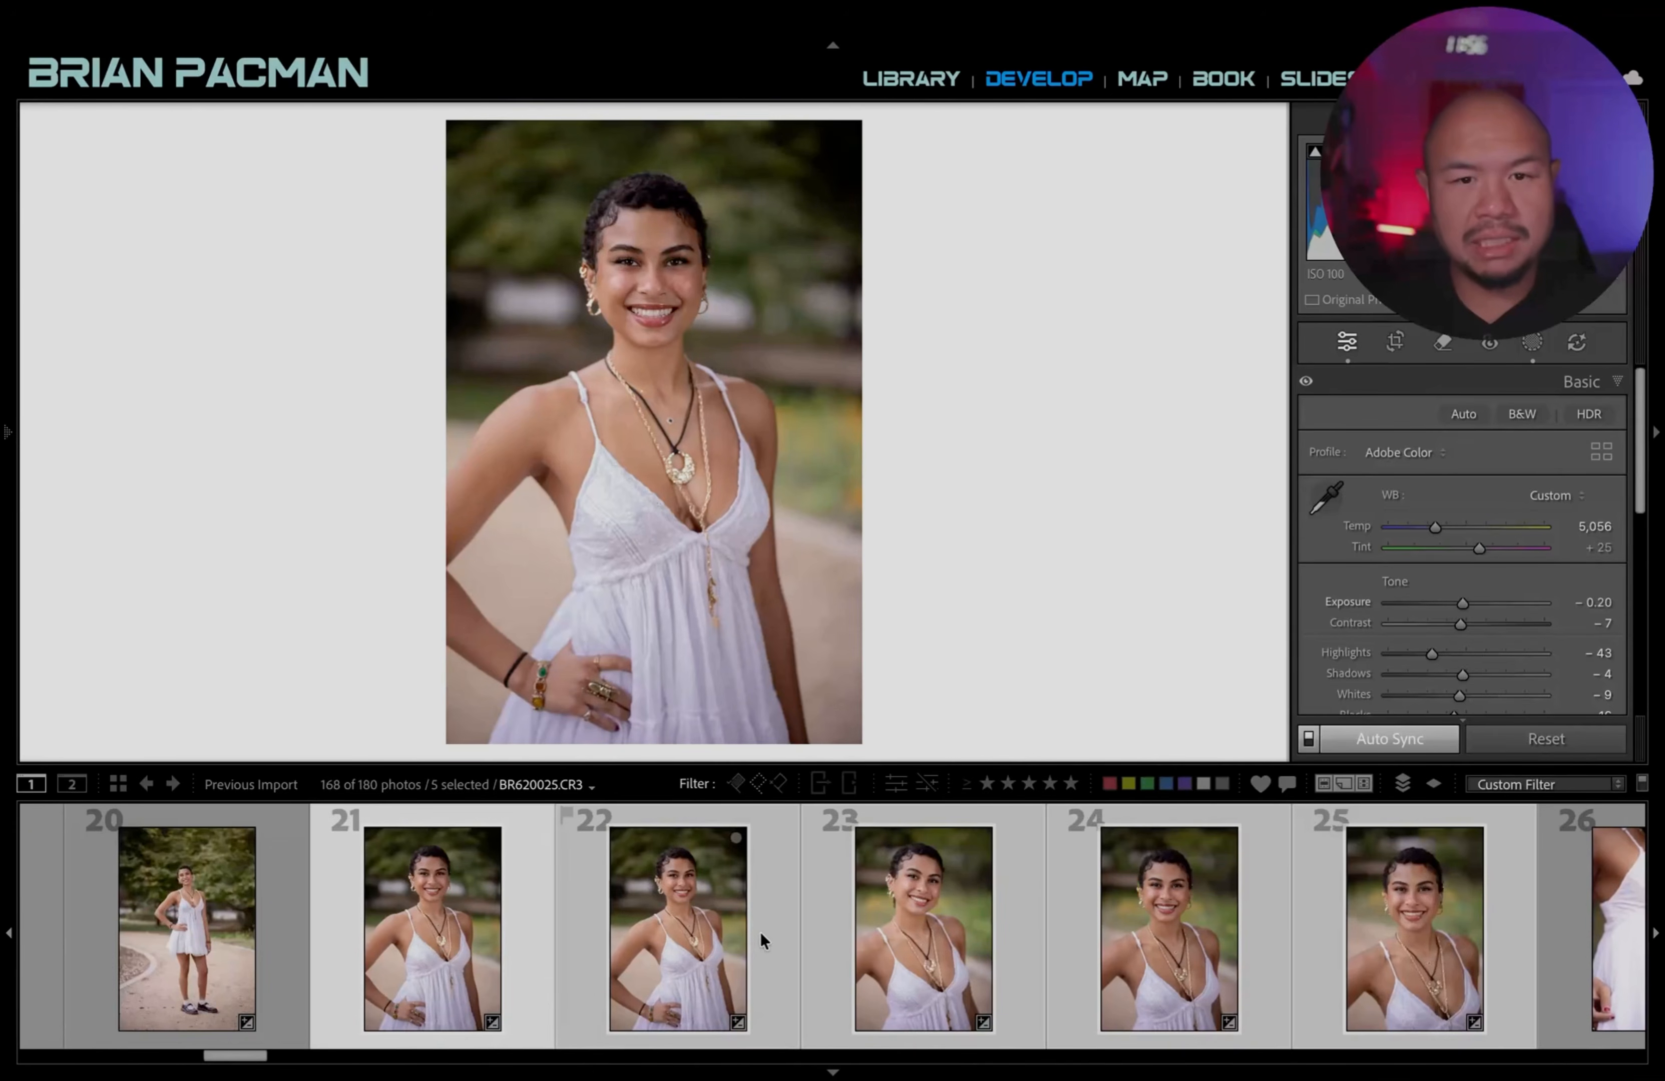
key(equal)
key(minus)
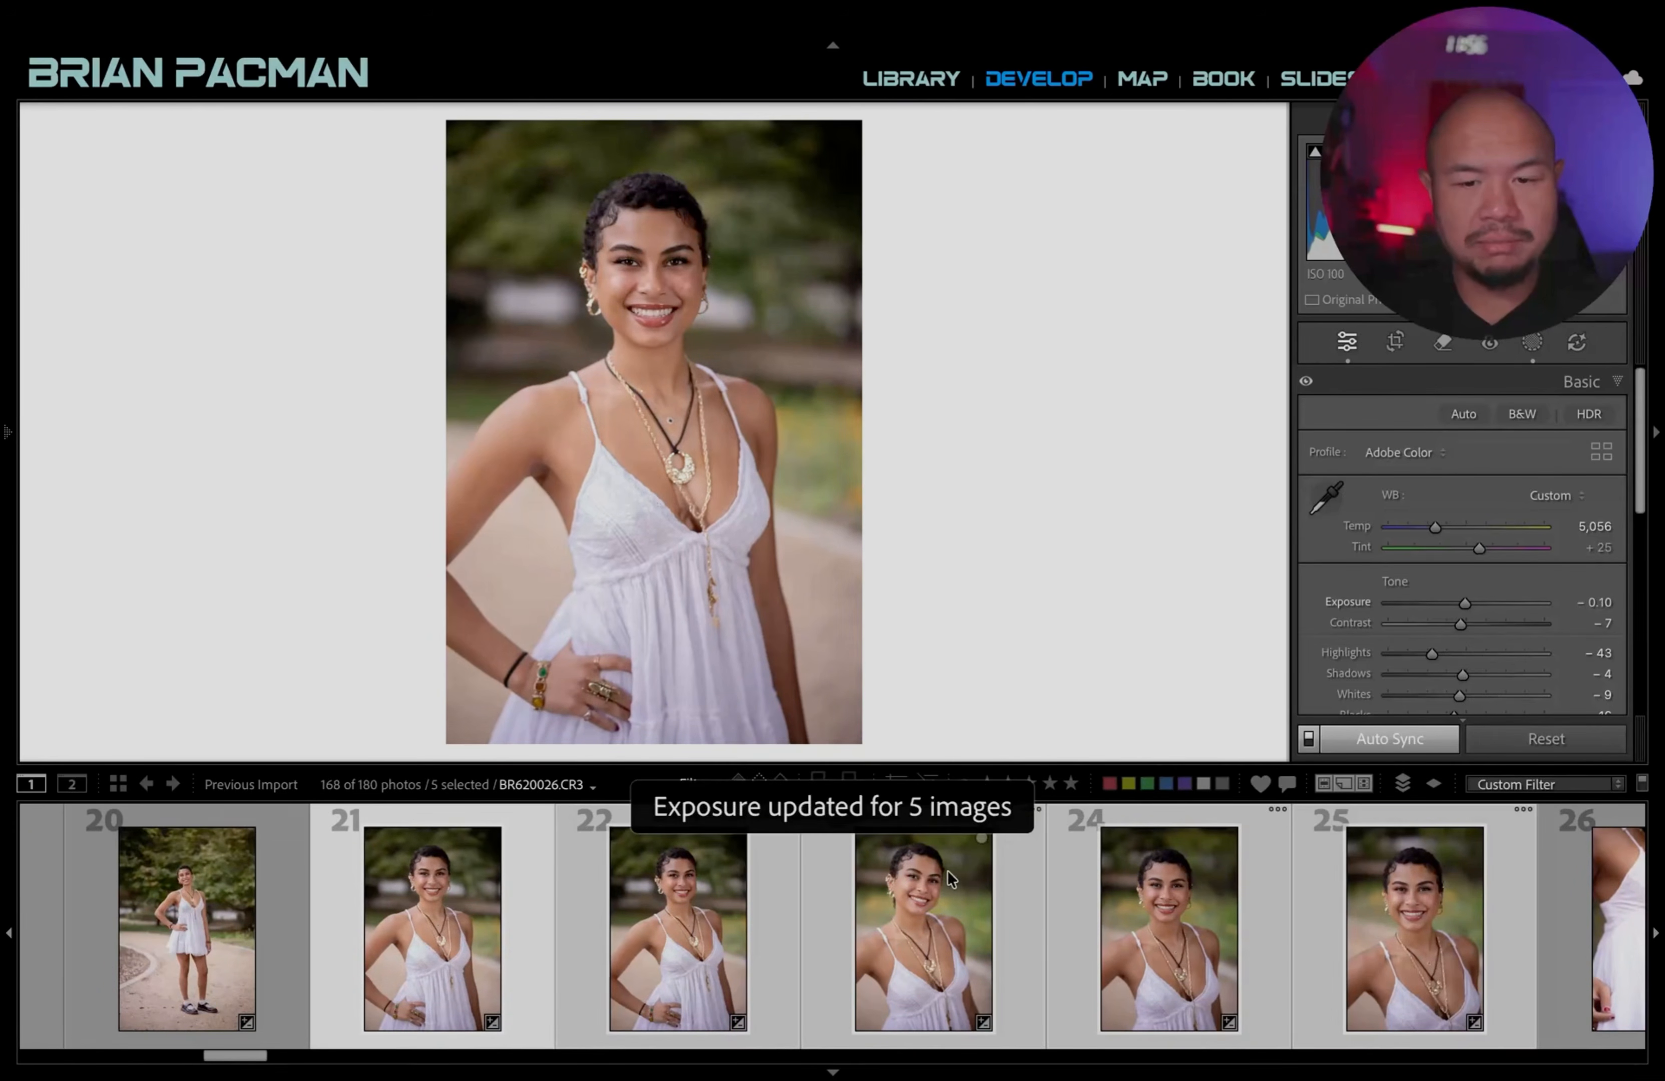
double_click(1465, 602)
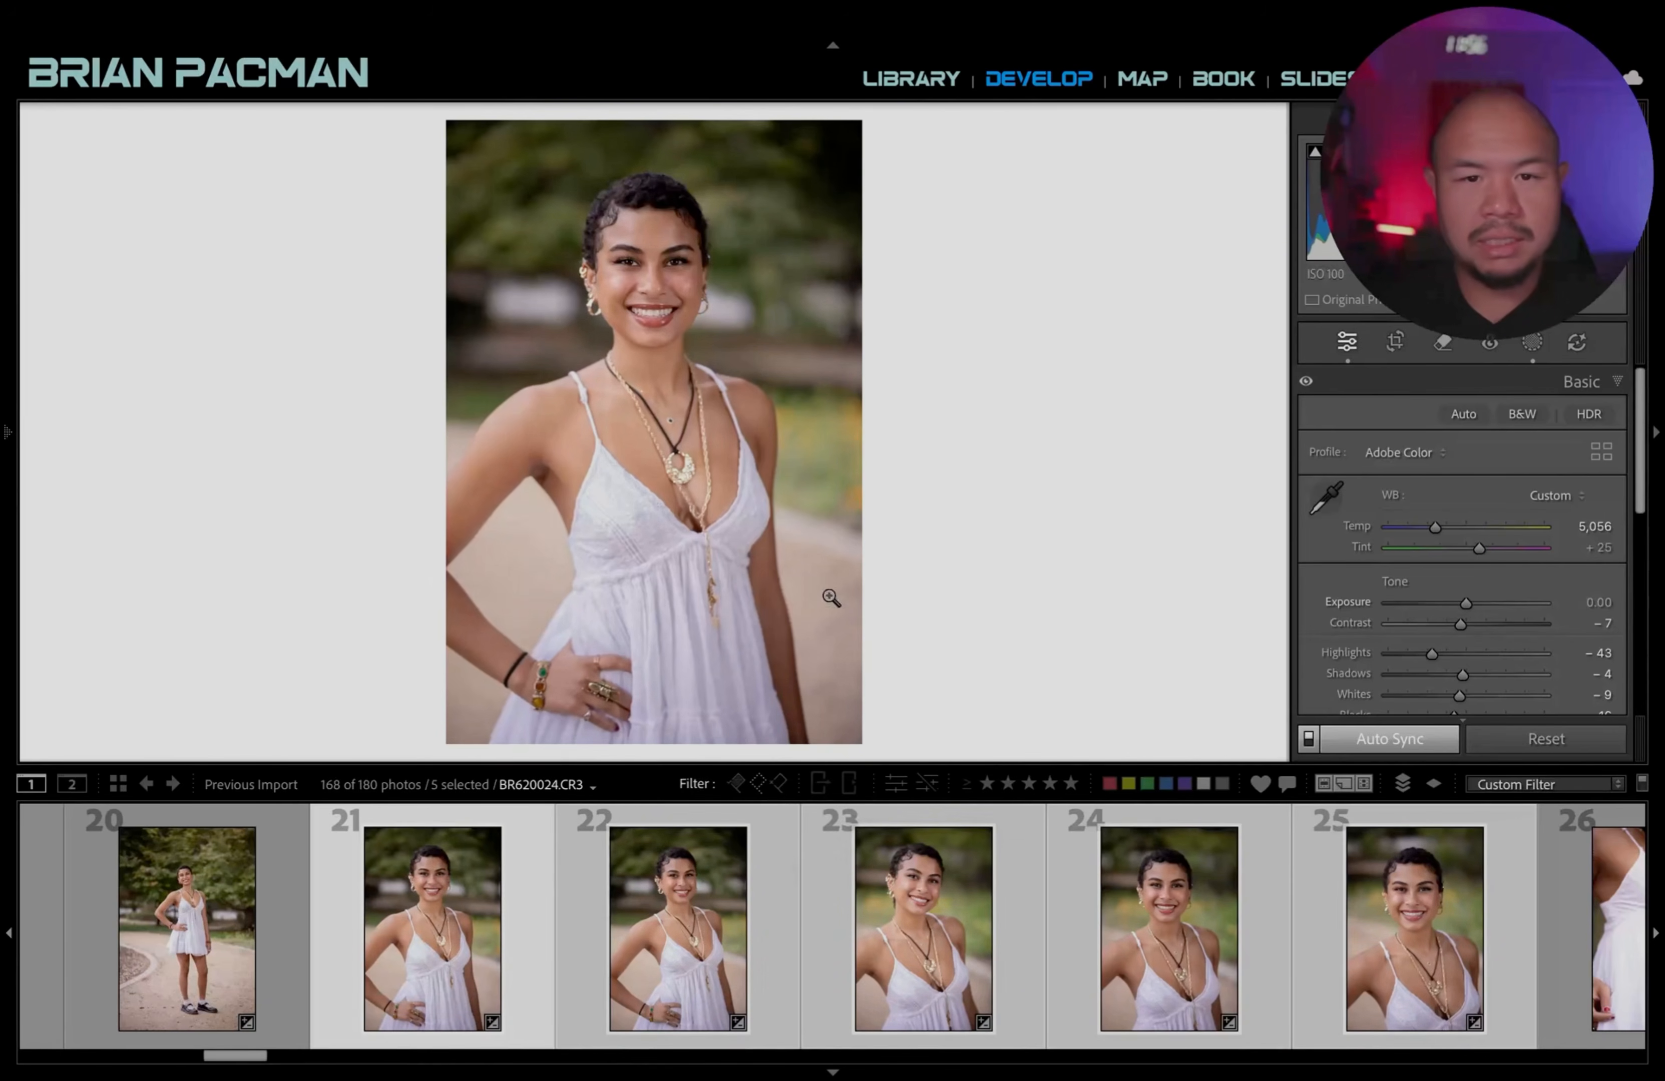
Check the brightness of the twenty-second through twenty-fourth photos and look at the close-up of the white dress.
click(651, 922)
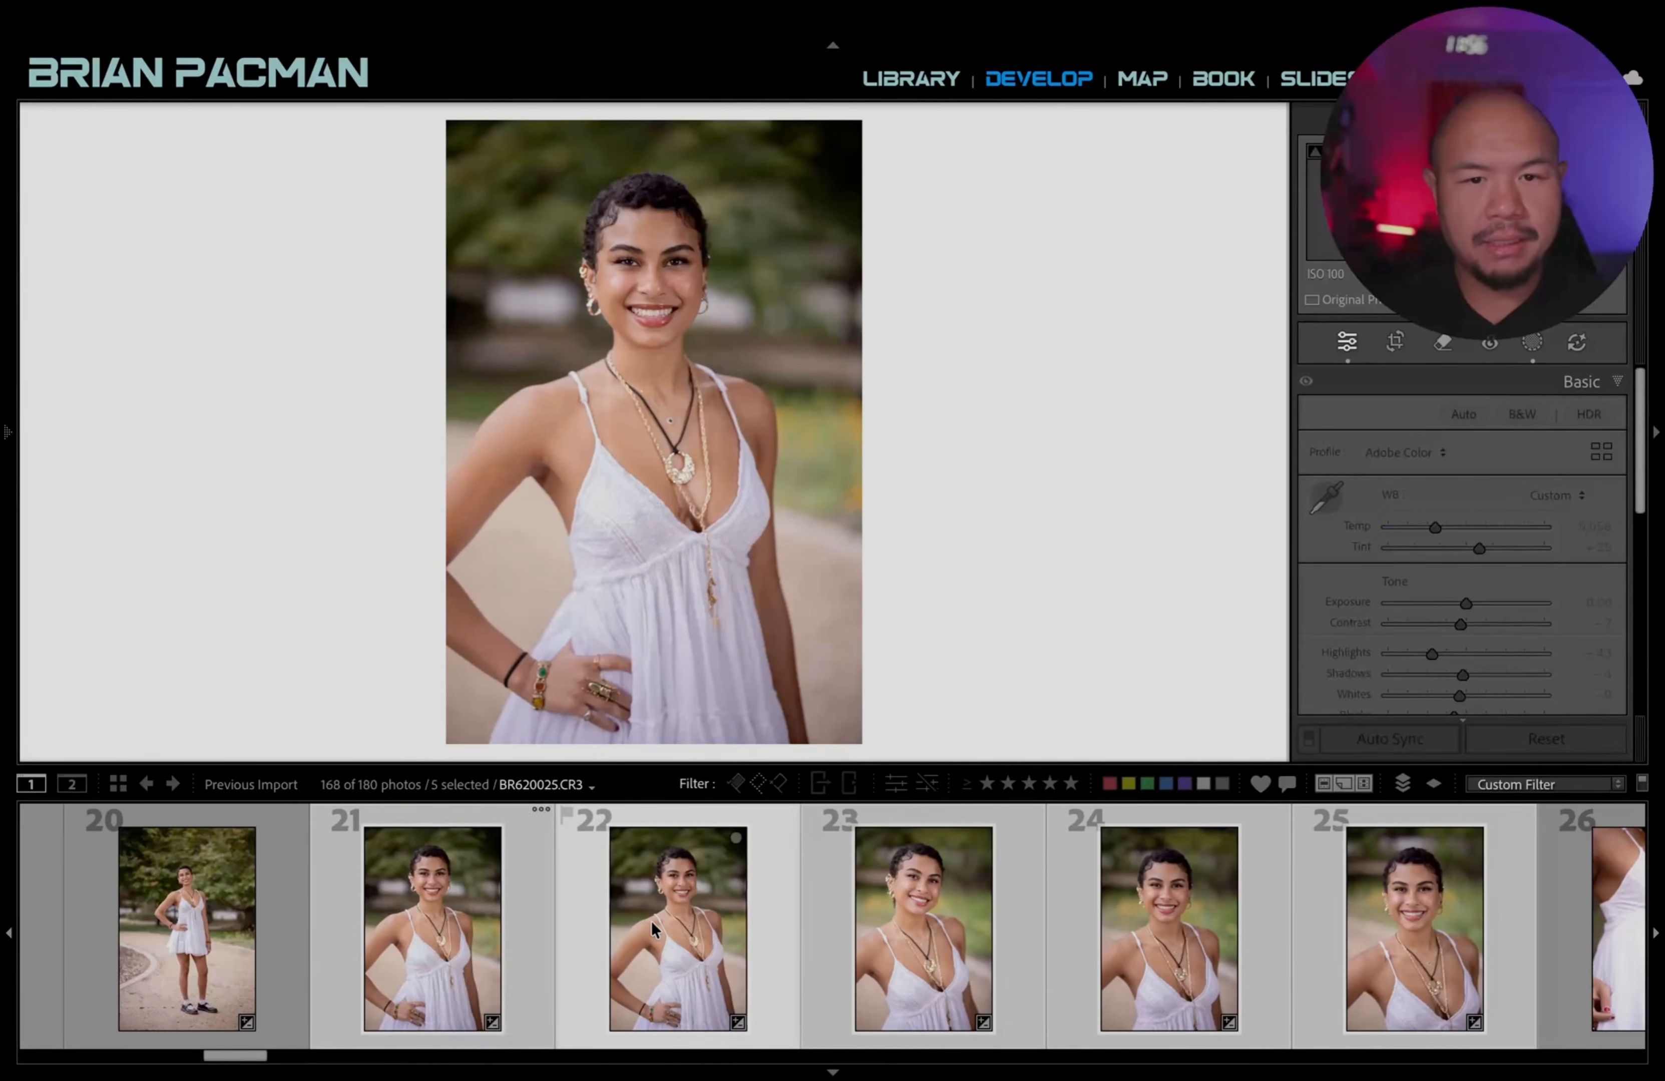
click(939, 956)
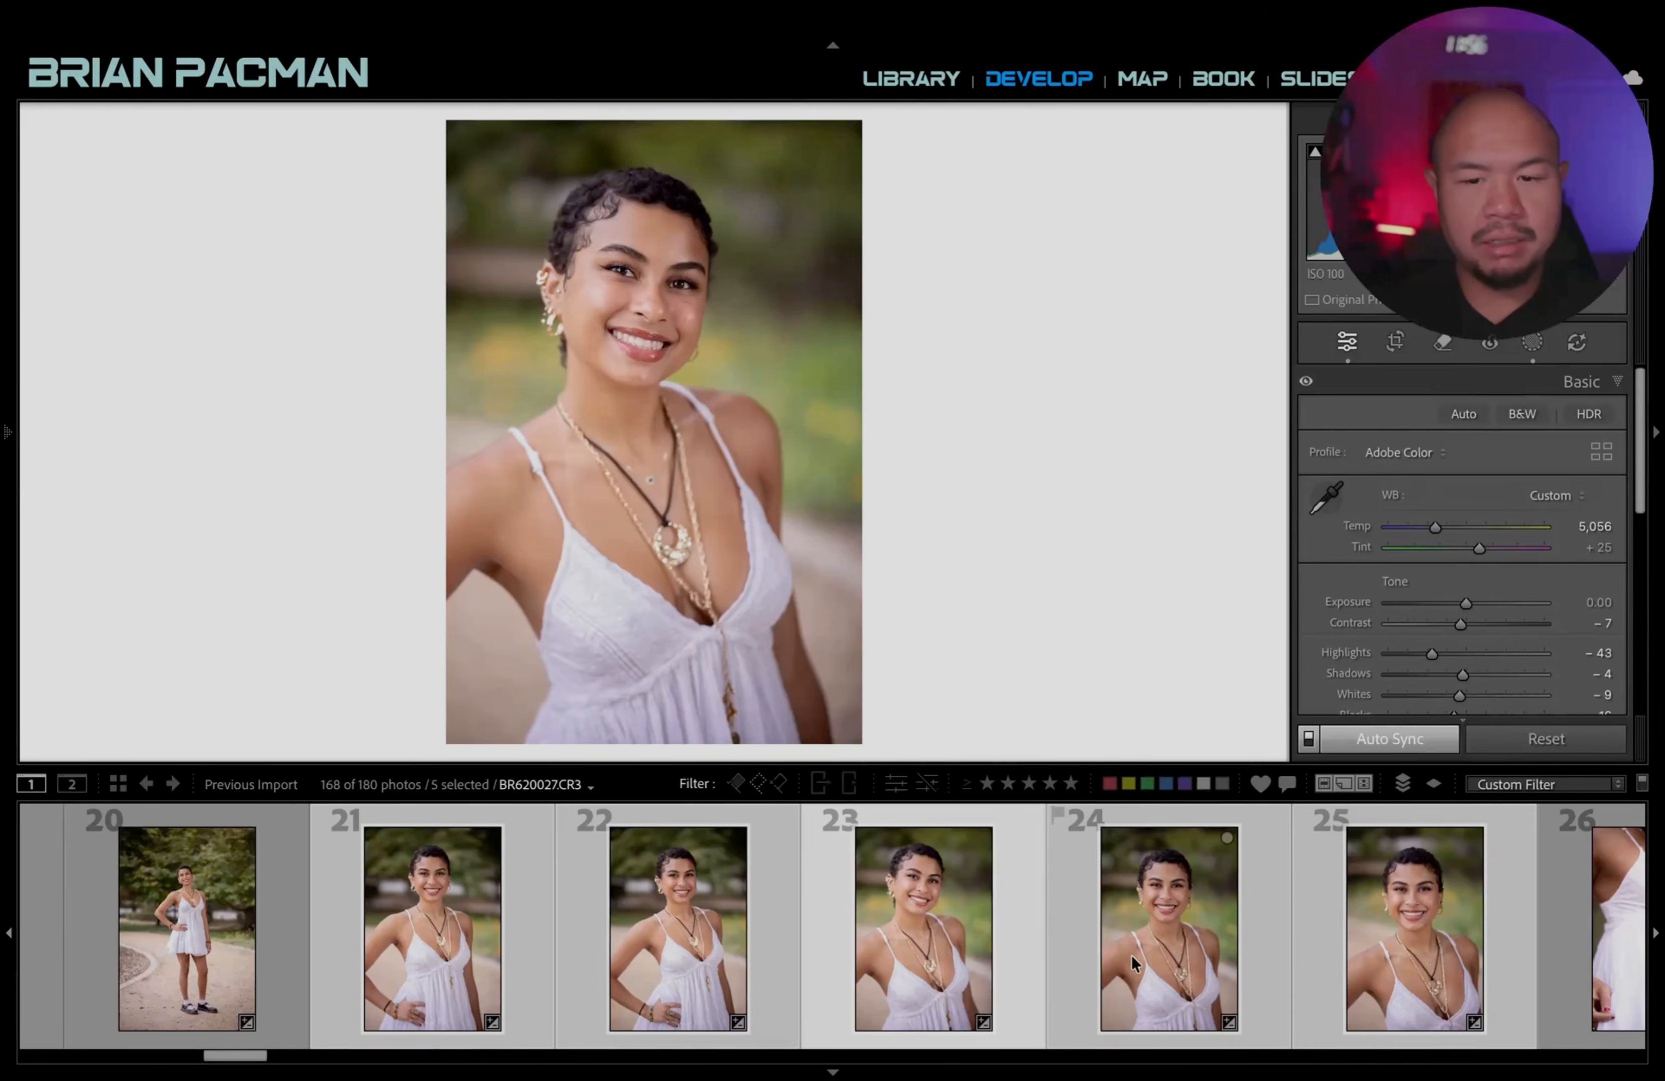
click(1147, 948)
click(1609, 948)
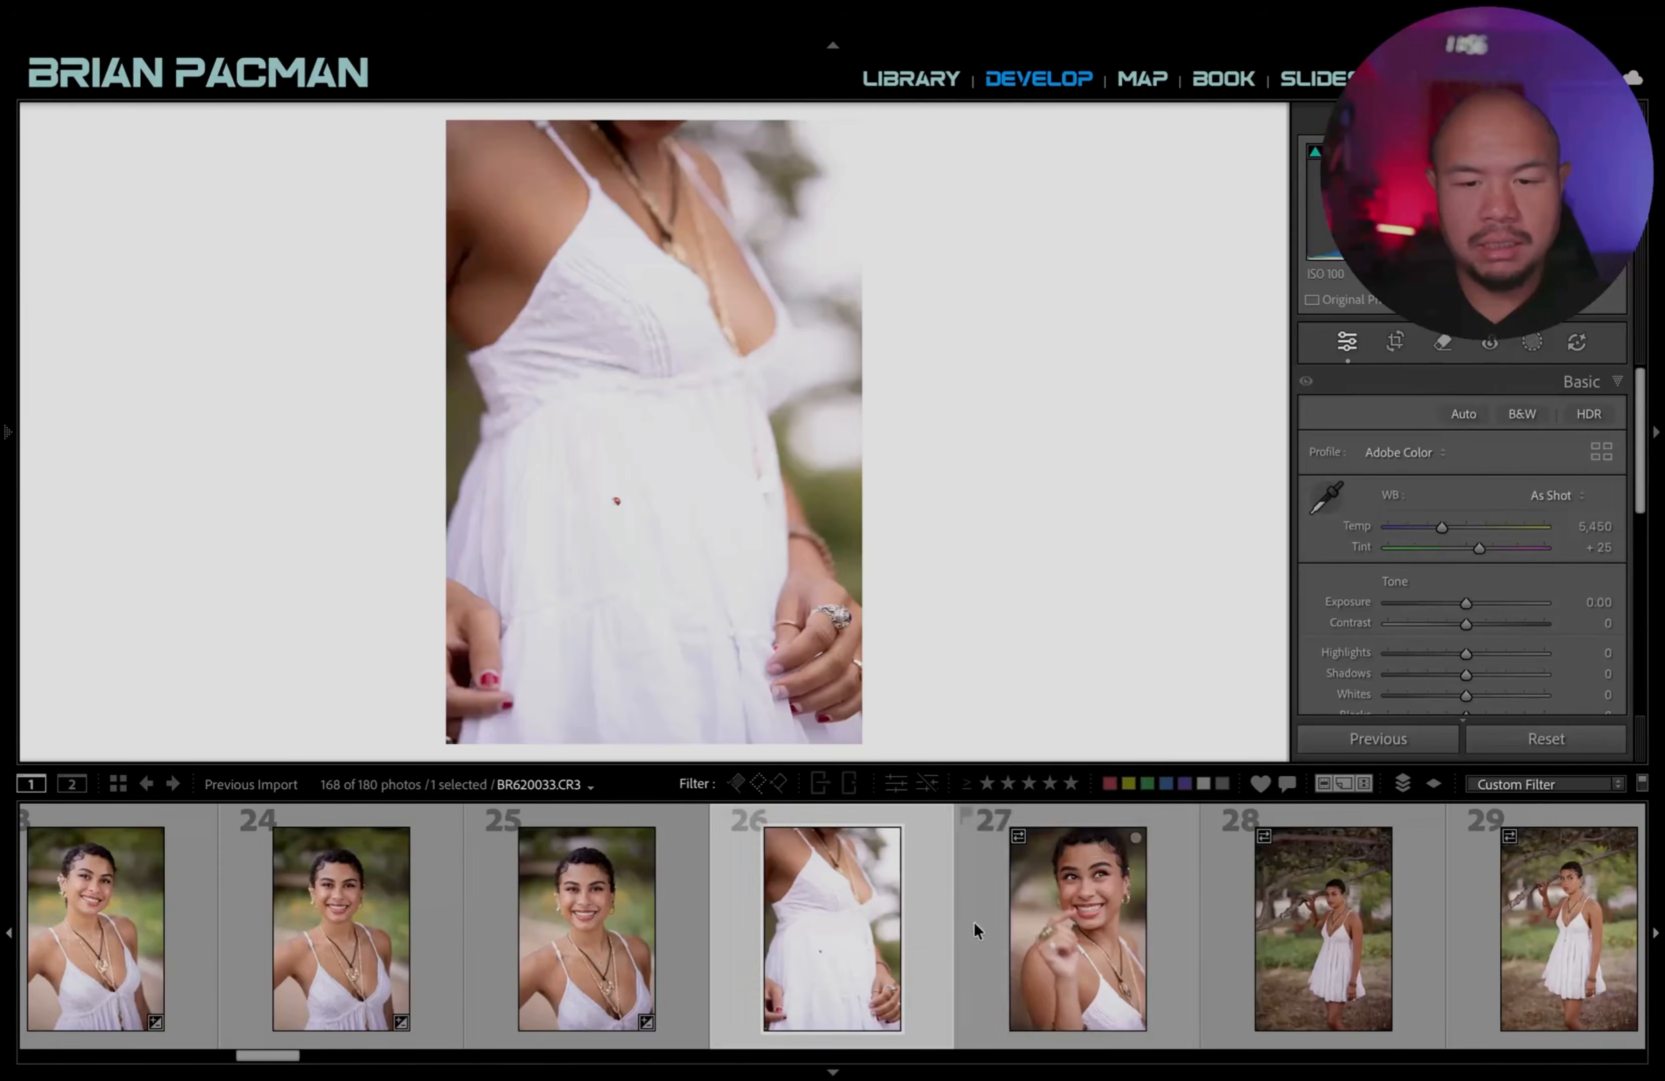
click(975, 924)
scroll(632, 983, left, 5)
Lower the twenty-third photo's exposure to −0.10, testing it against a slightly darker setting.
click(527, 955)
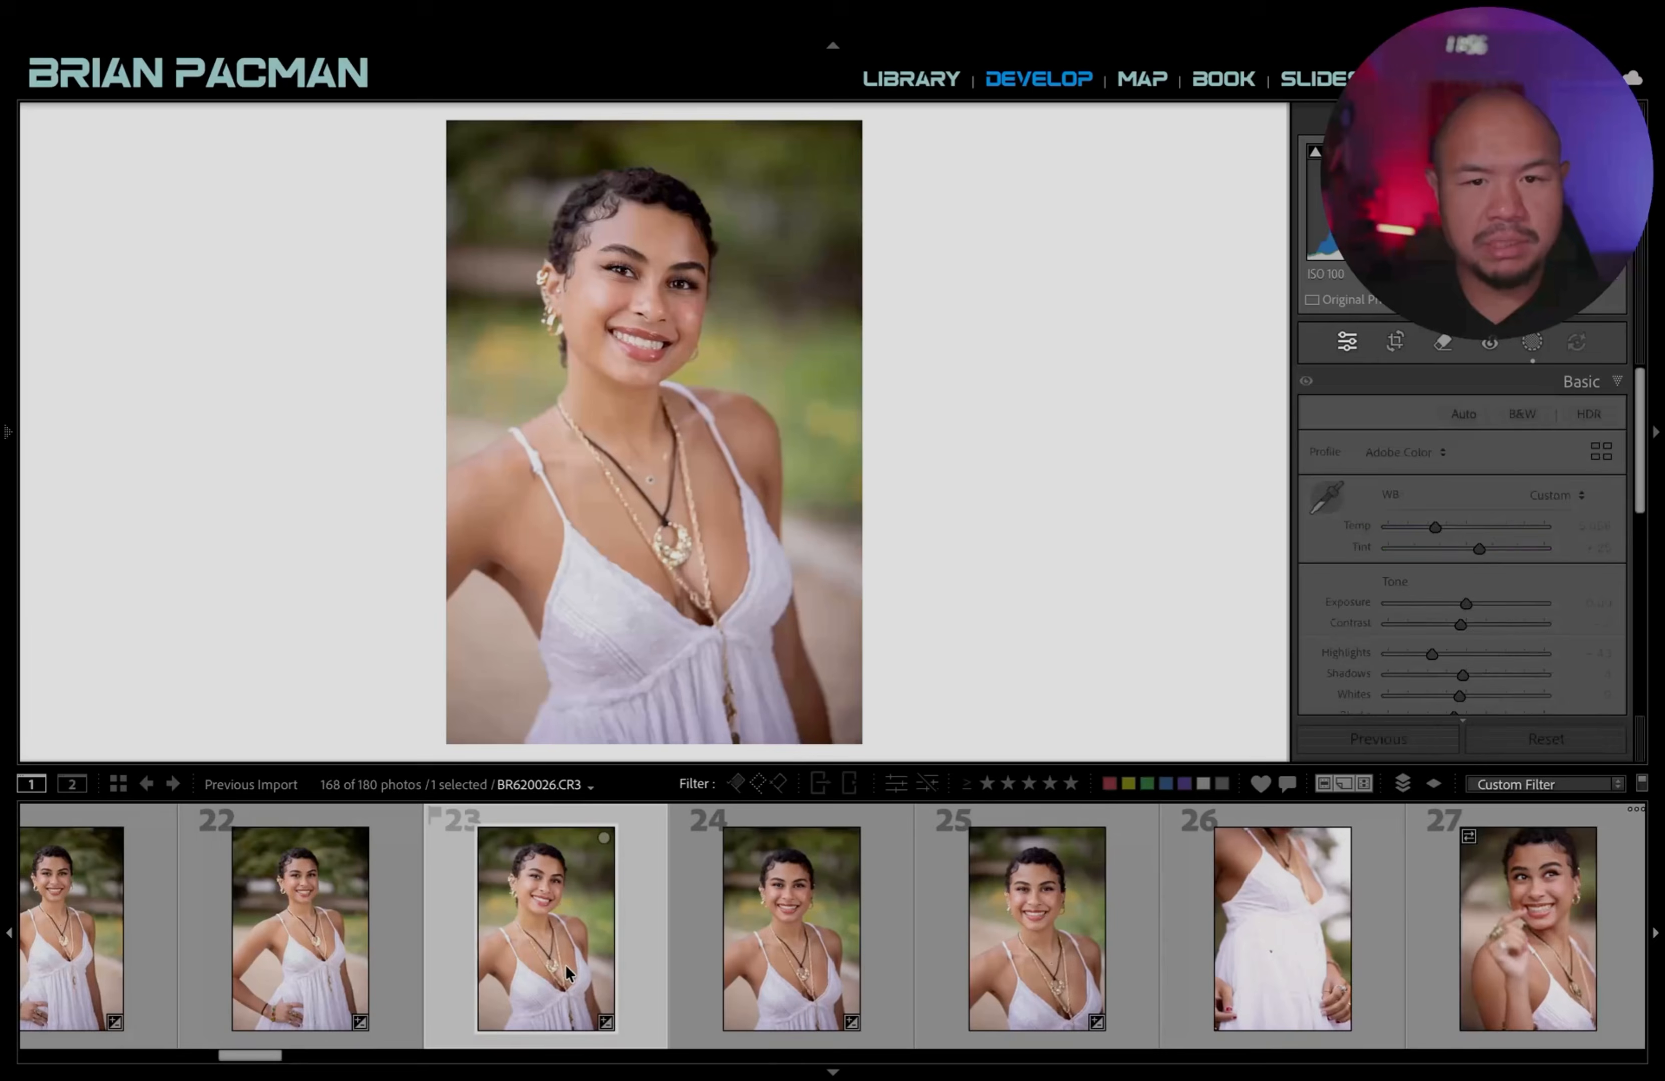
key(minus)
key(minus)
key(equal)
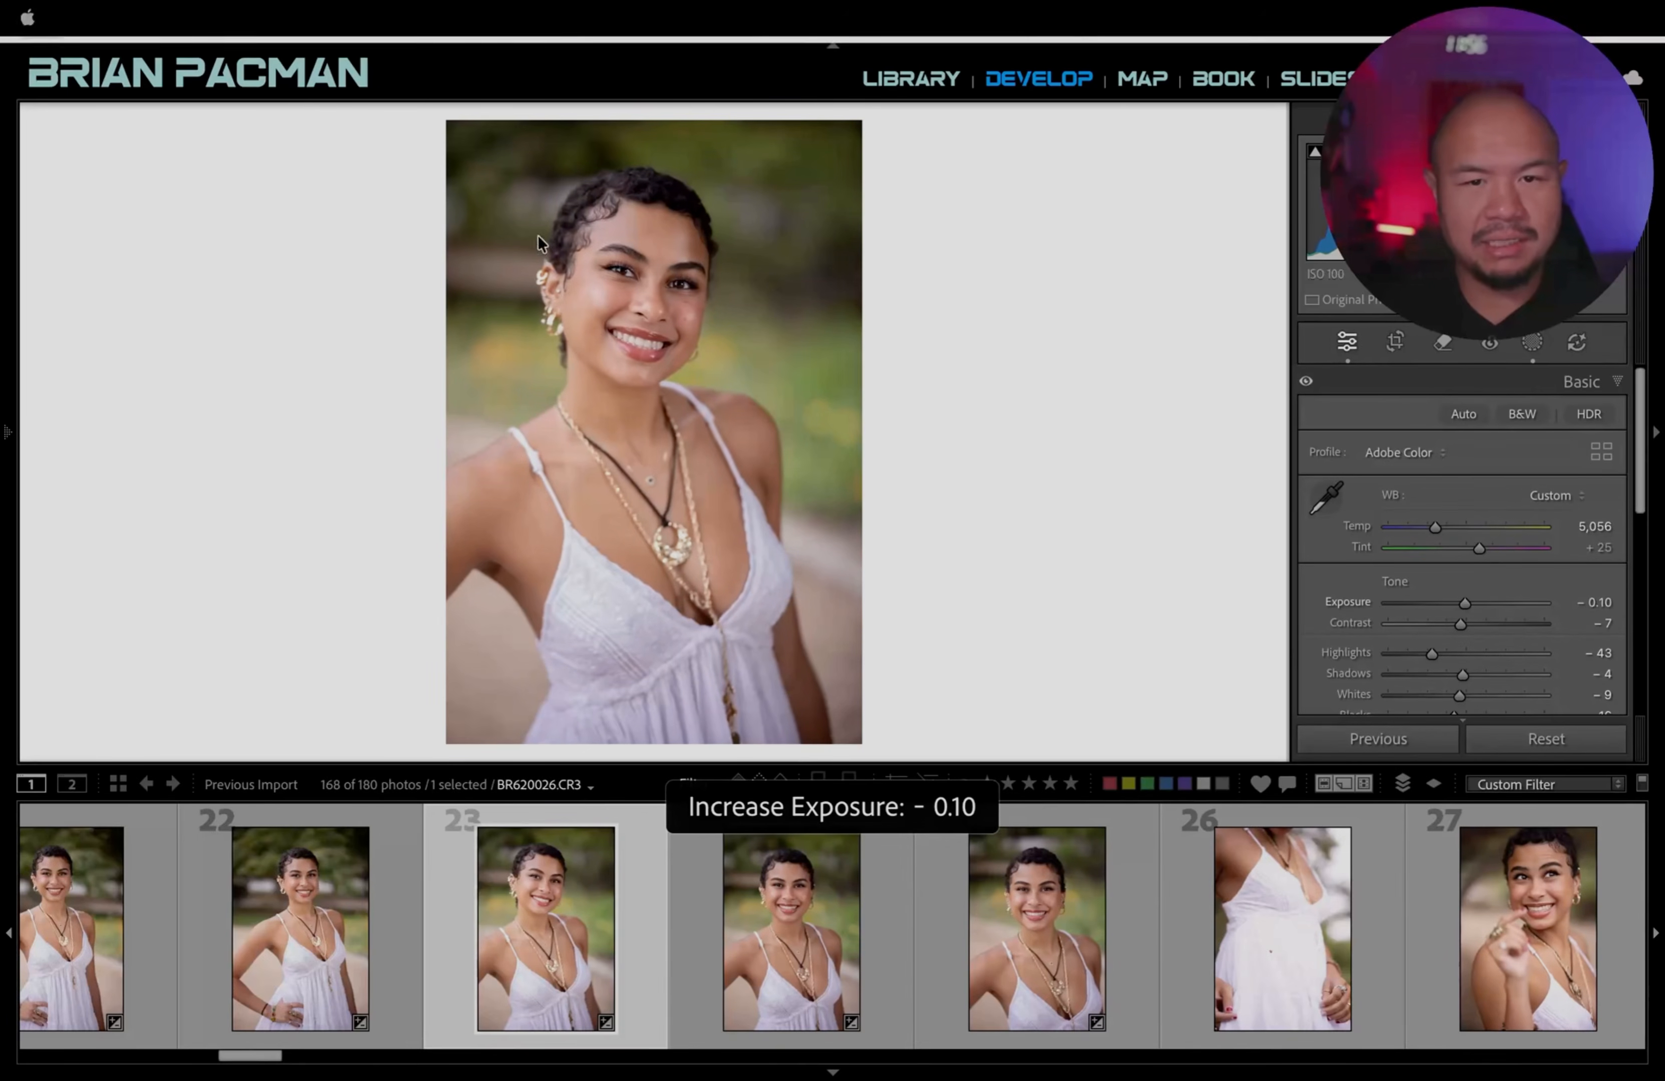
key(minus)
key(equal)
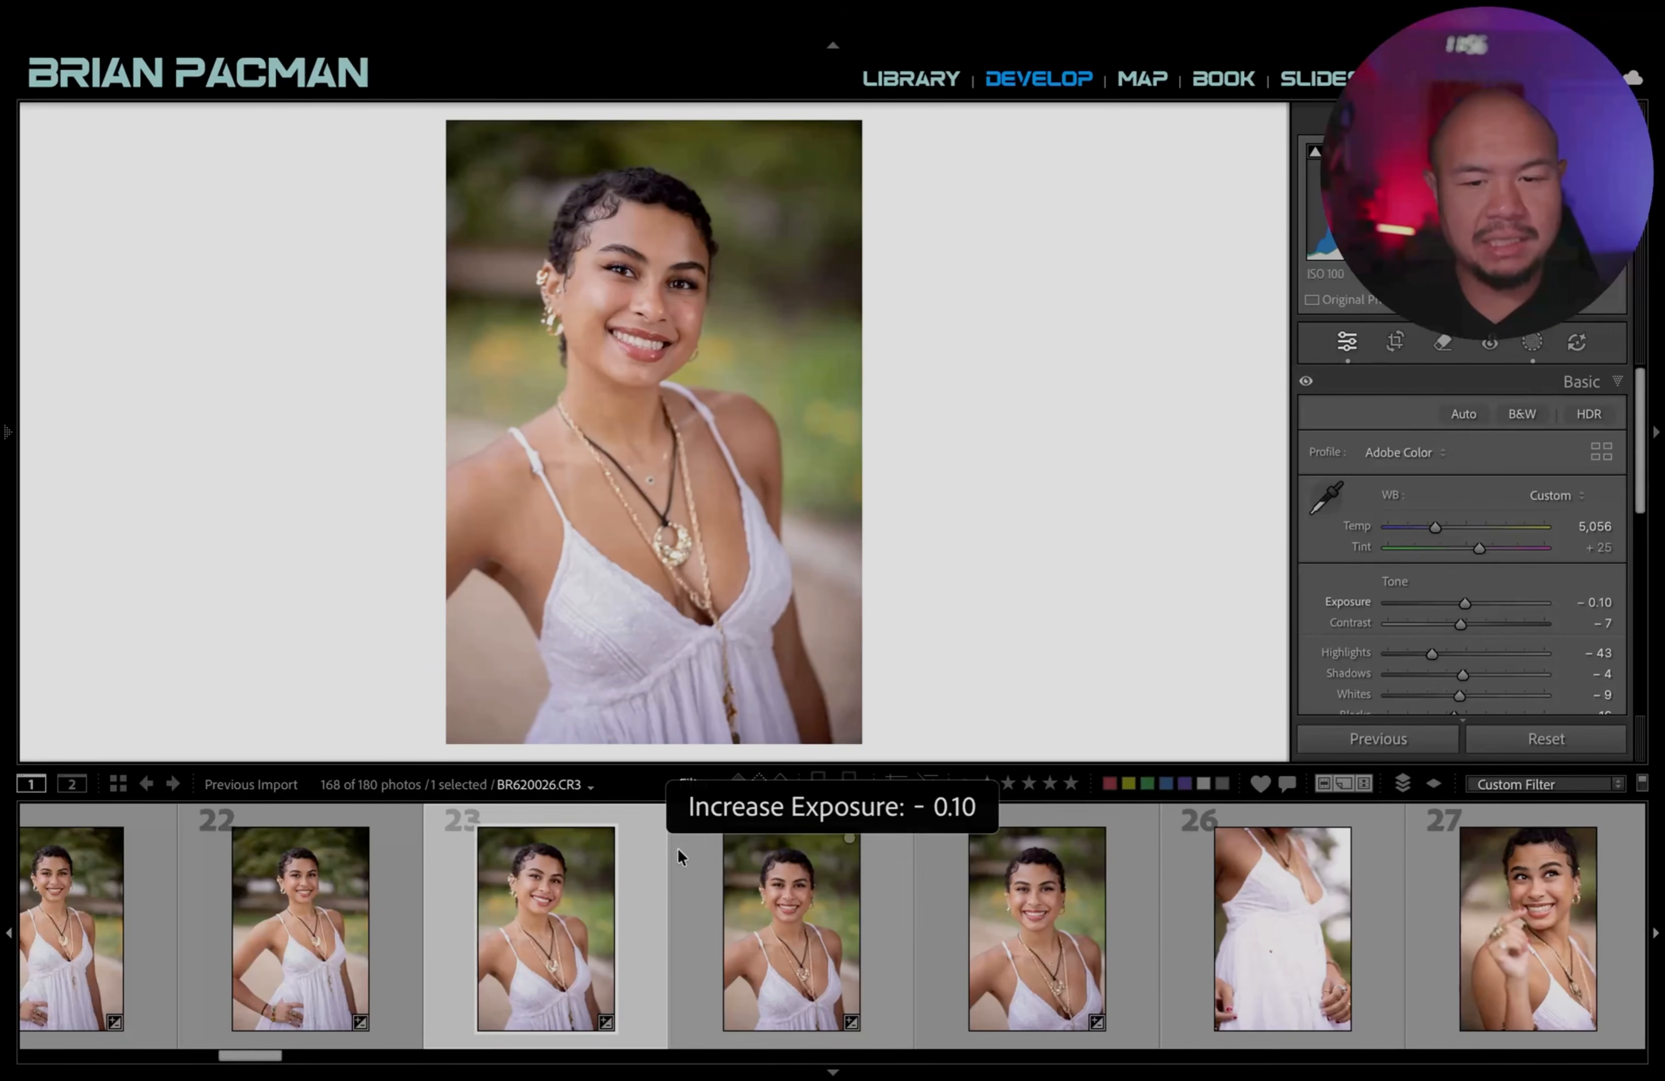
Test exposure changes while comparing the twenty-fourth and twenty-fifth photos, and lower the twenty-third photo's exposure to −0.20.
click(775, 916)
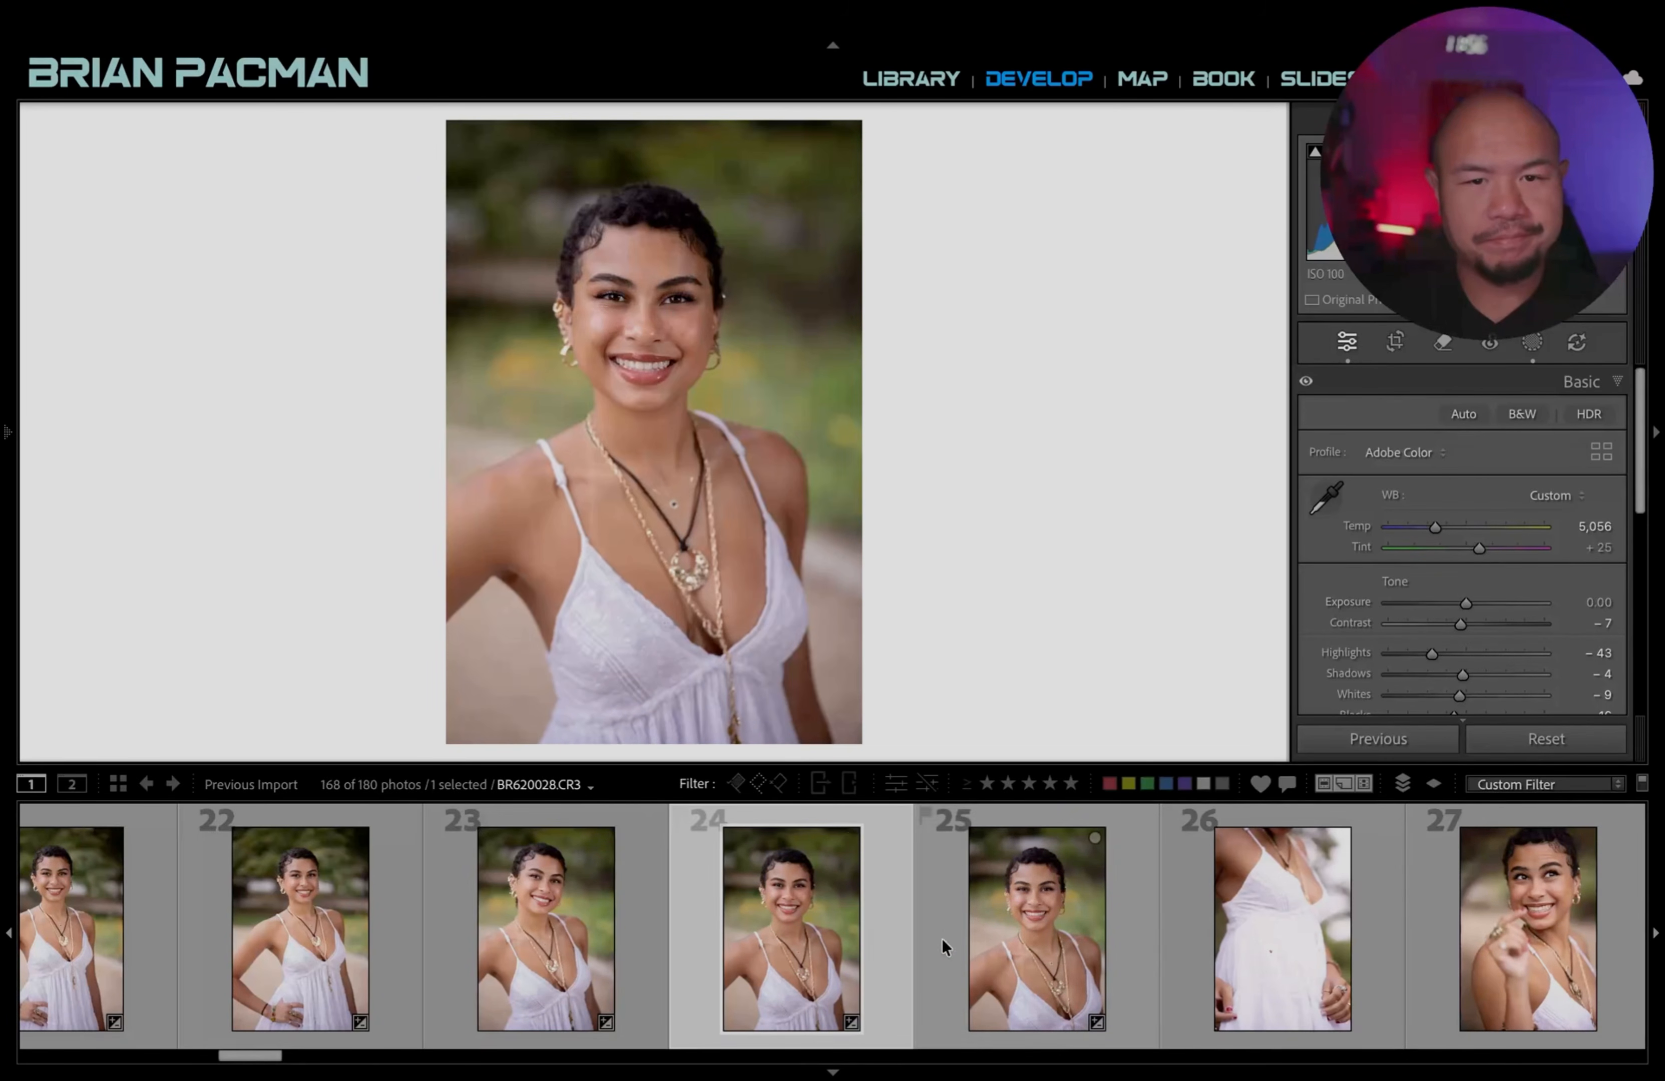
key(equal)
click(995, 950)
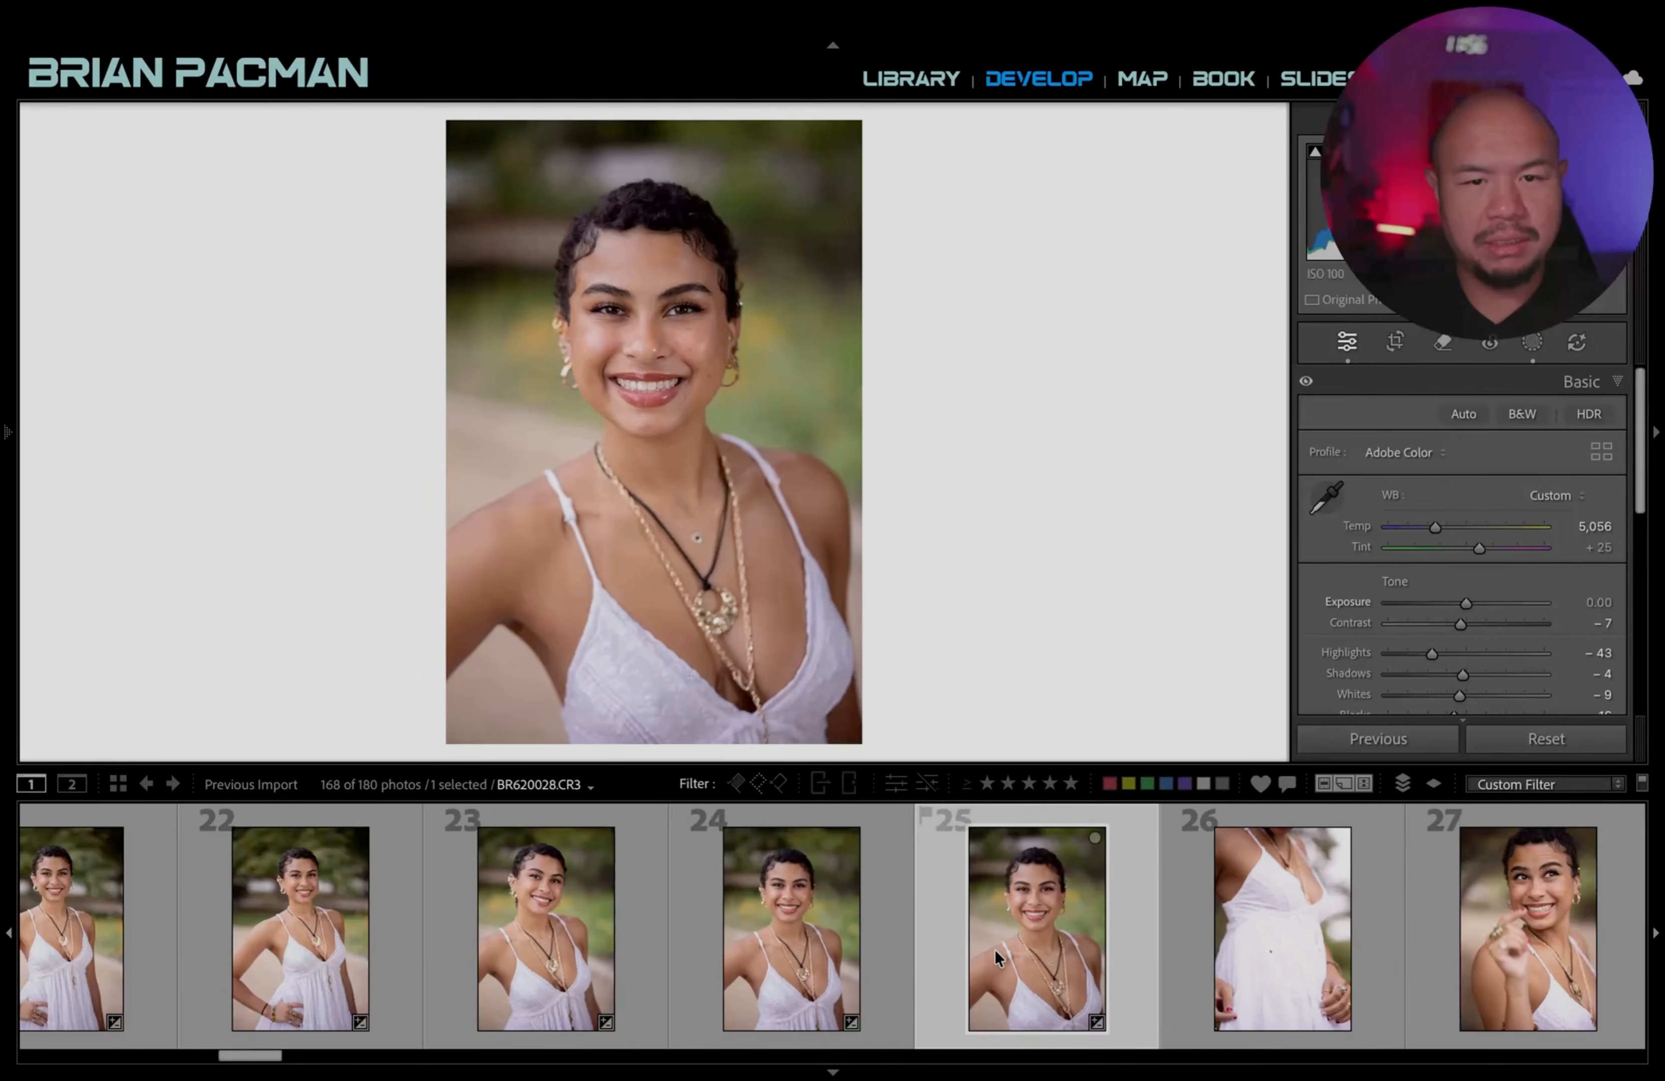
key(minus)
click(574, 941)
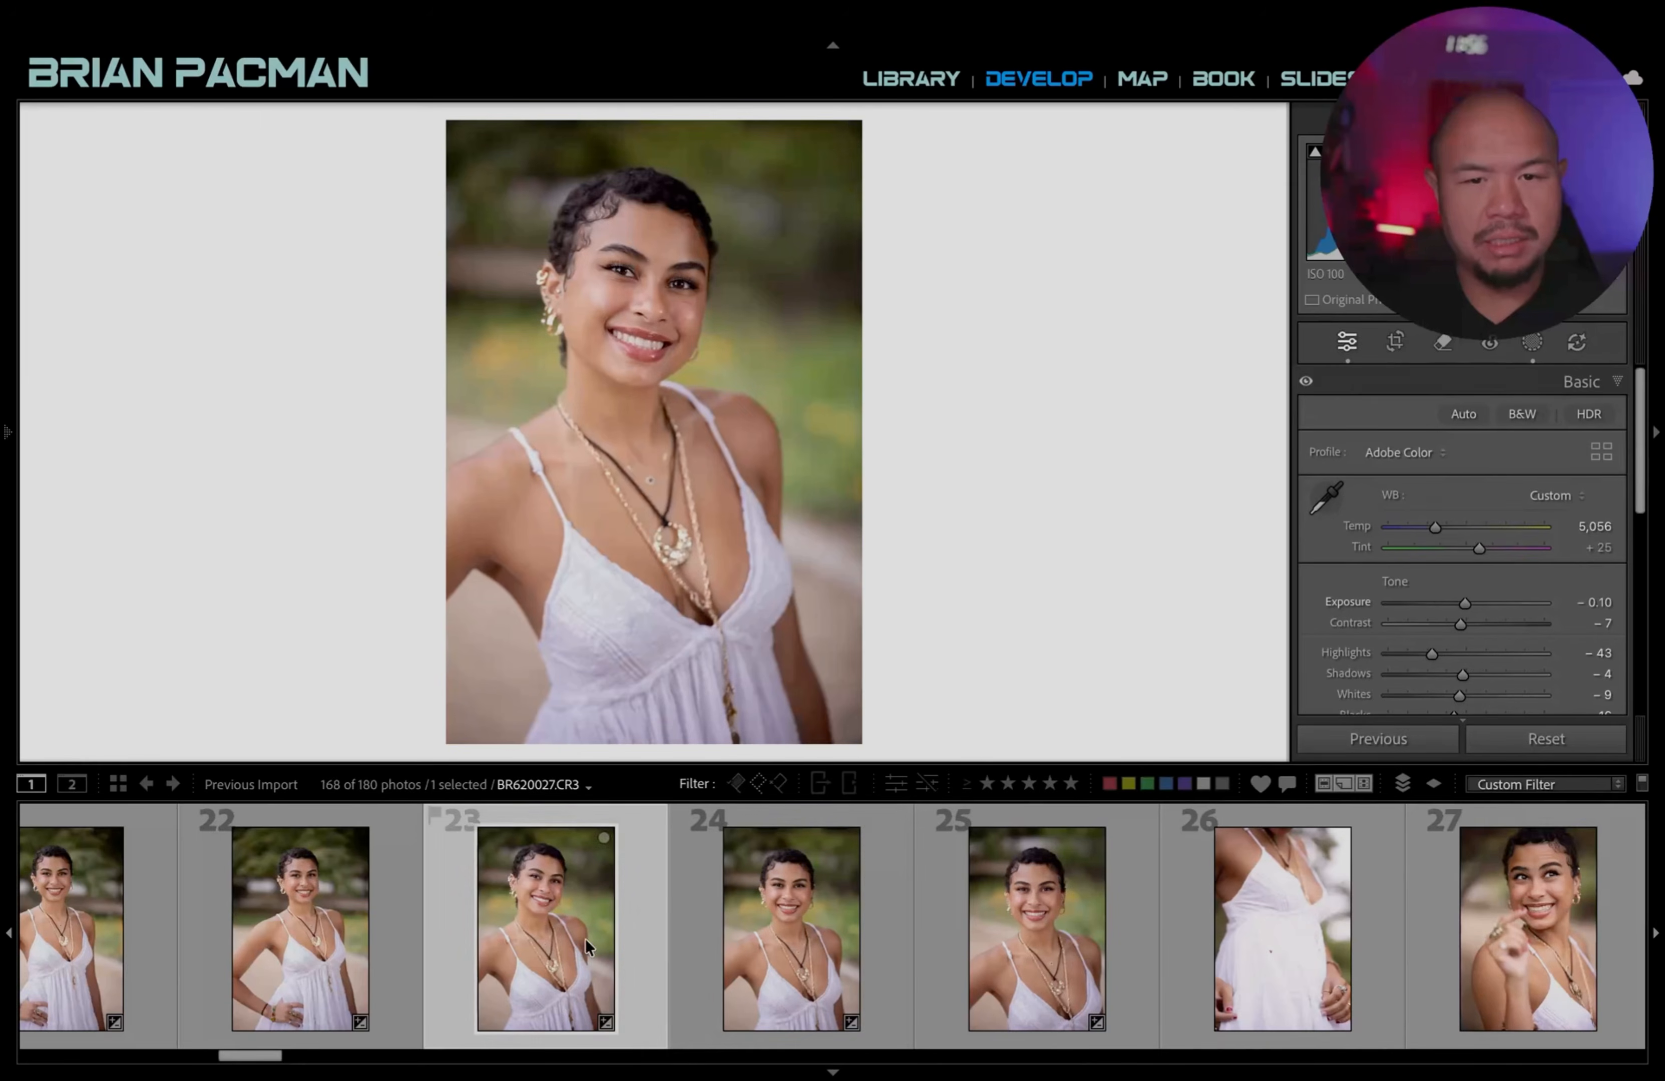
key(minus)
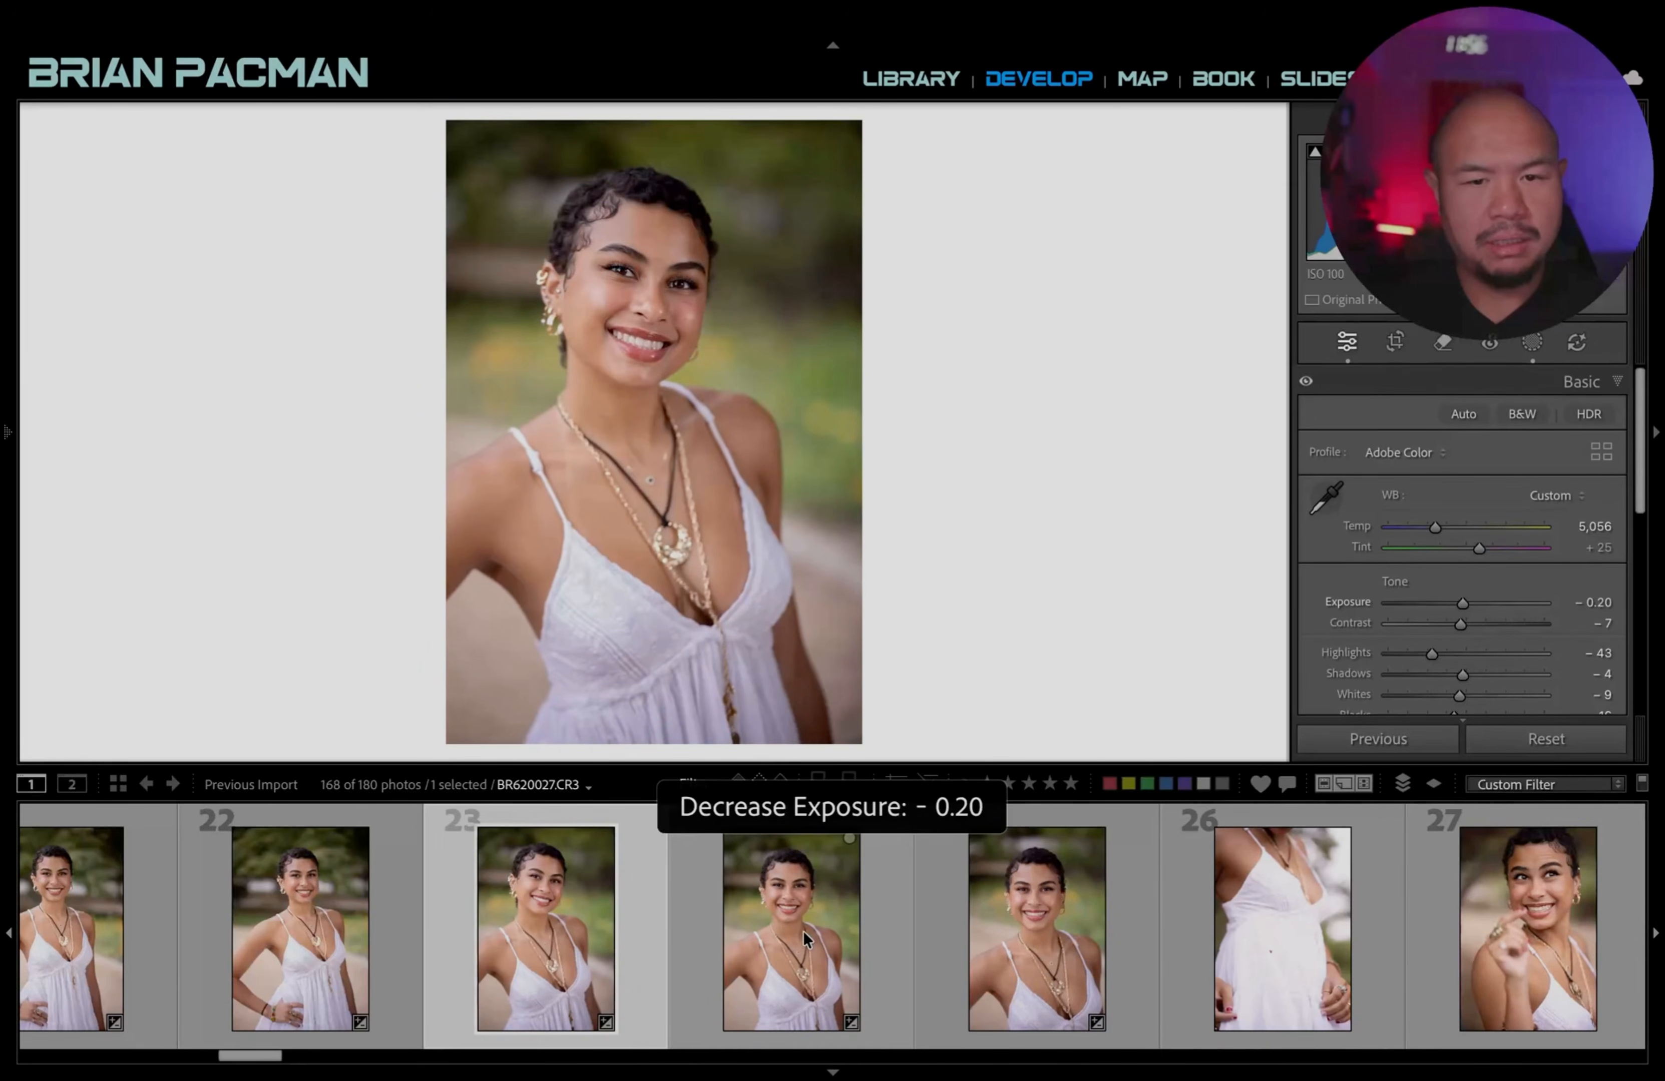
Inspect the ladybug on the white dress in the twenty-sixth photo and lower that photo's exposure to −0.30.
click(1263, 952)
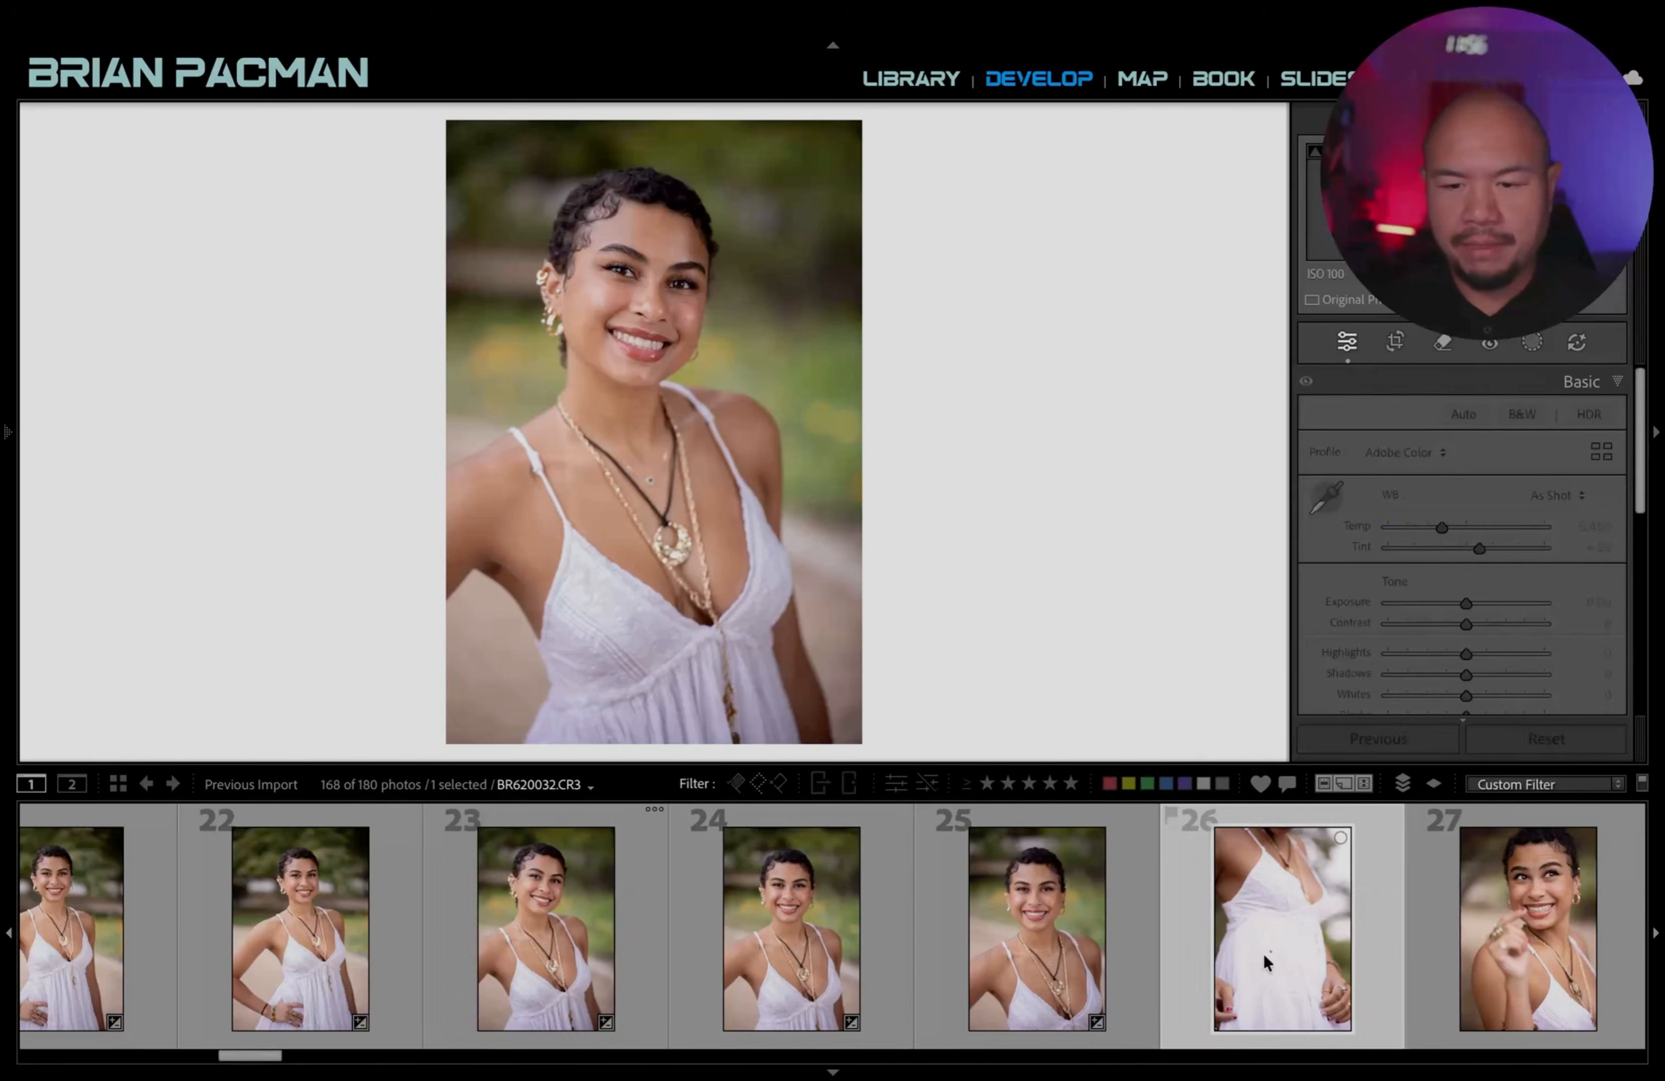
click(728, 540)
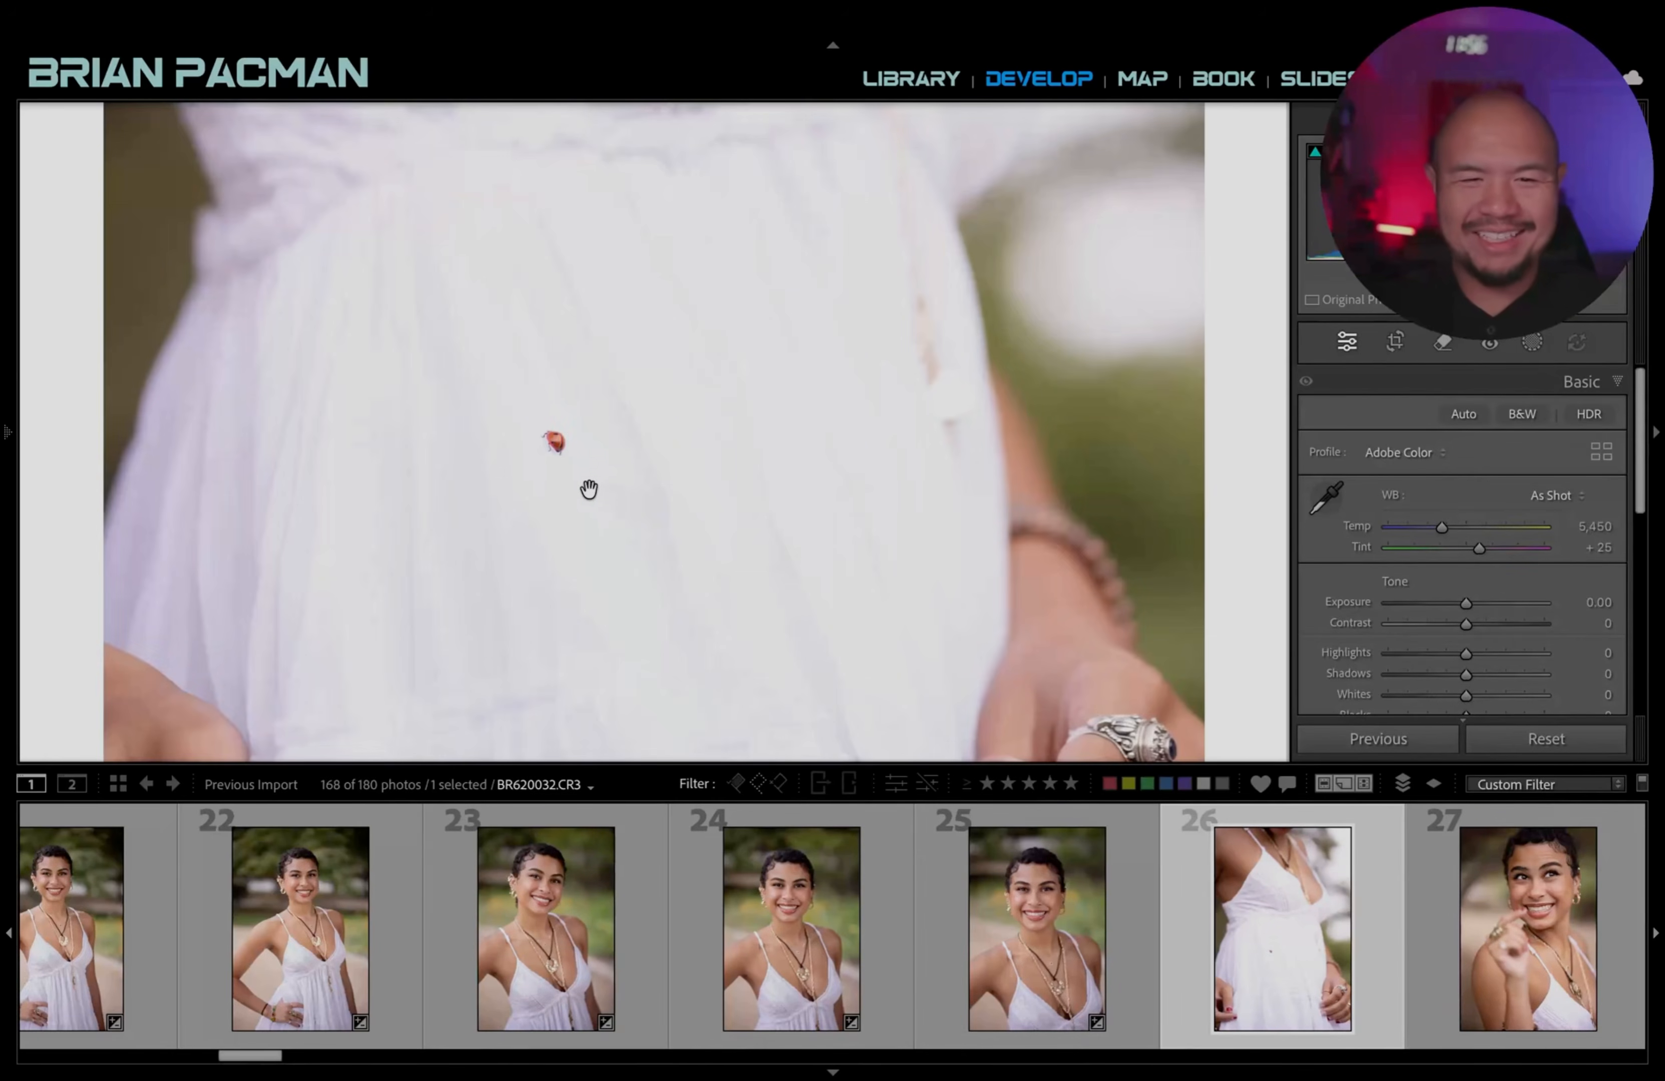
drag(662, 484, 678, 409)
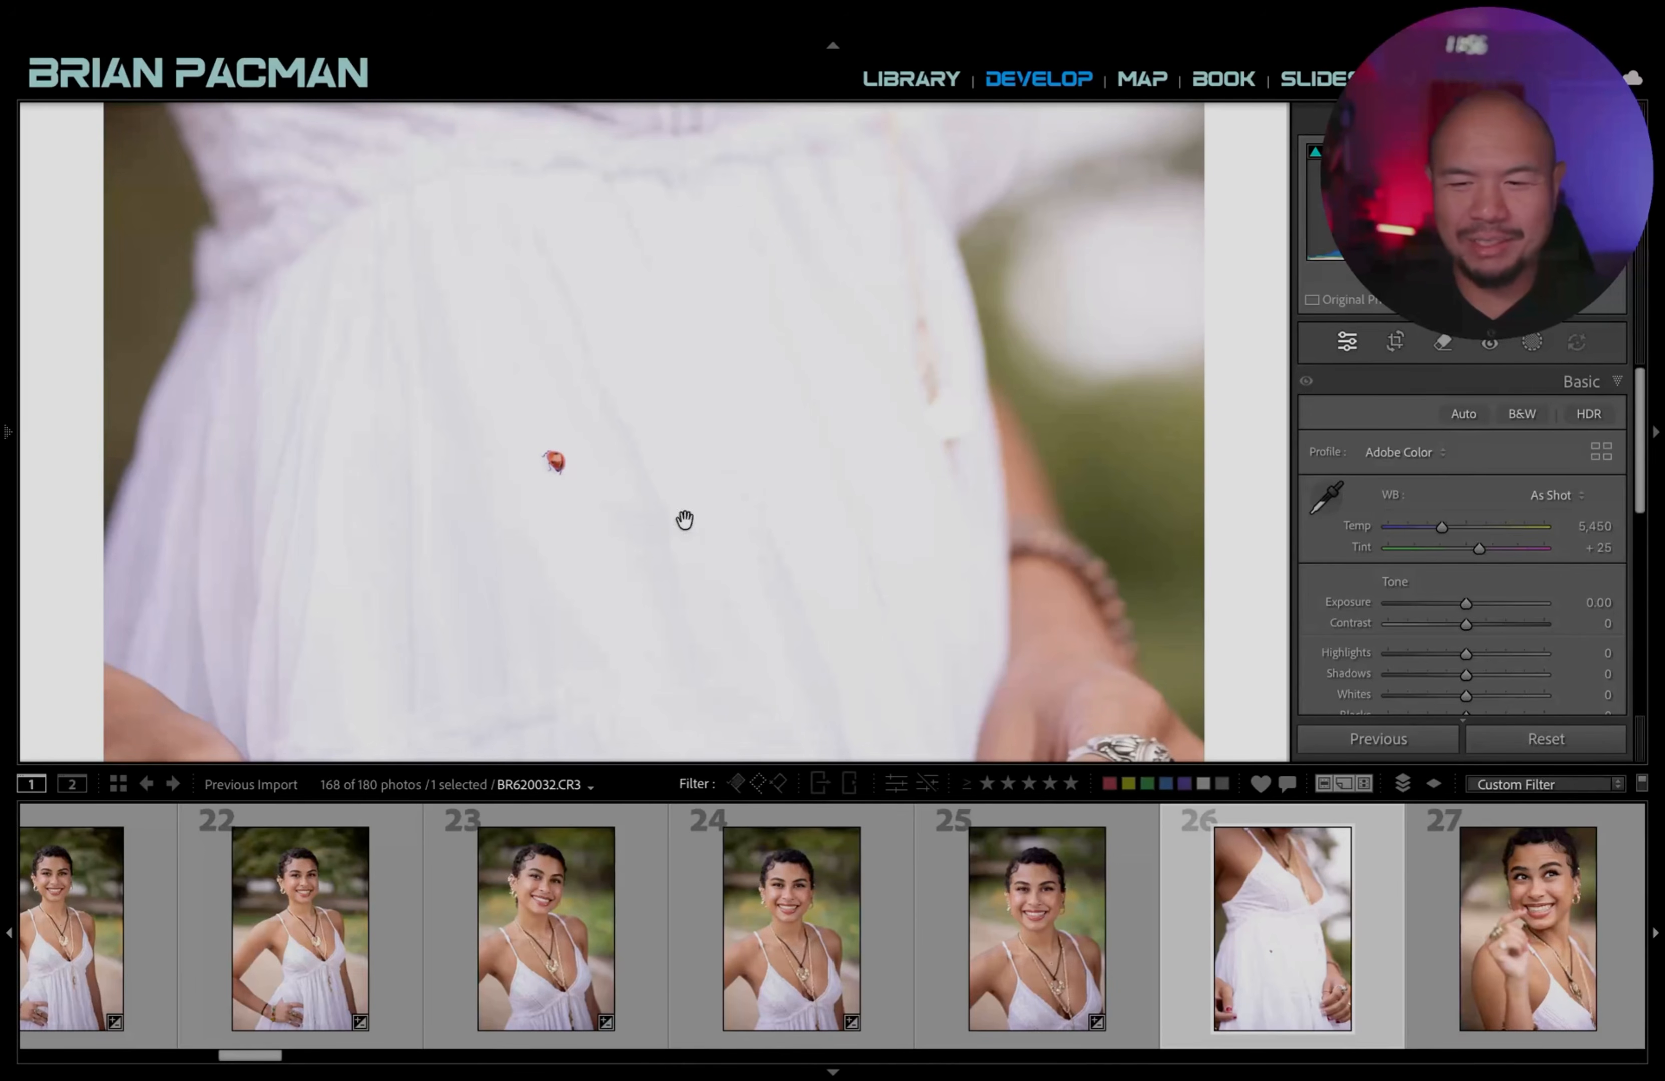
click(602, 494)
key(minus)
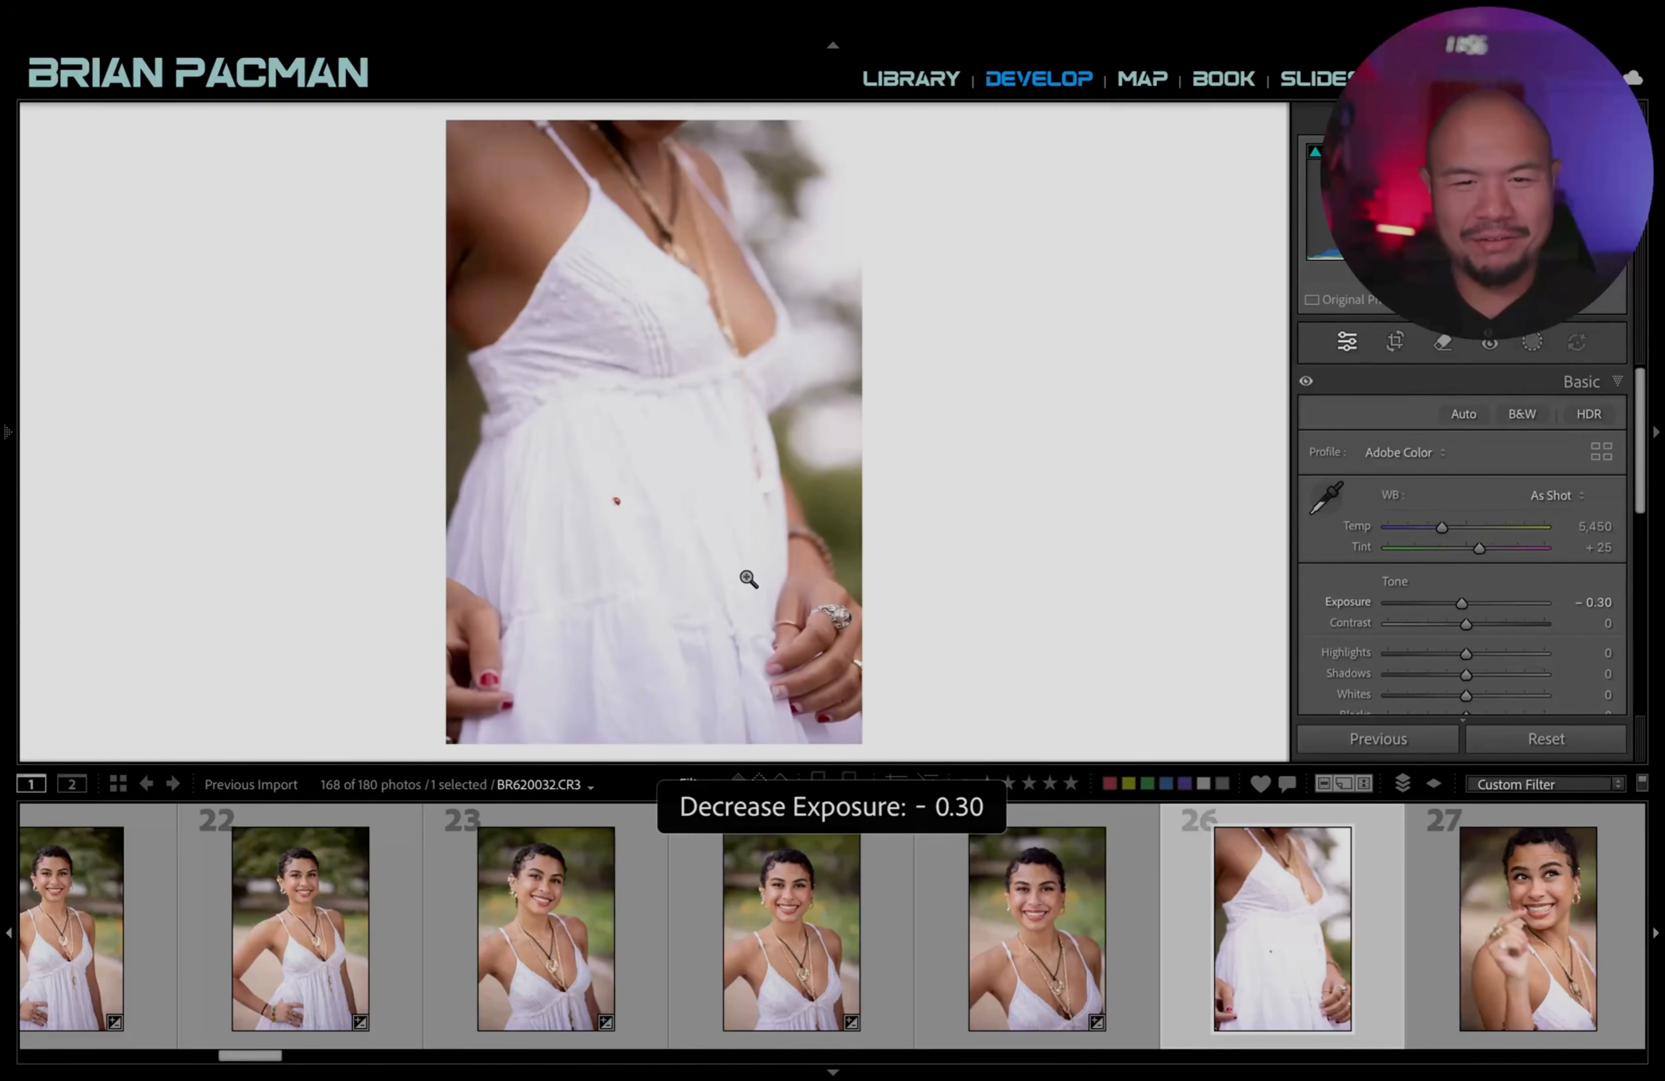
key(equal)
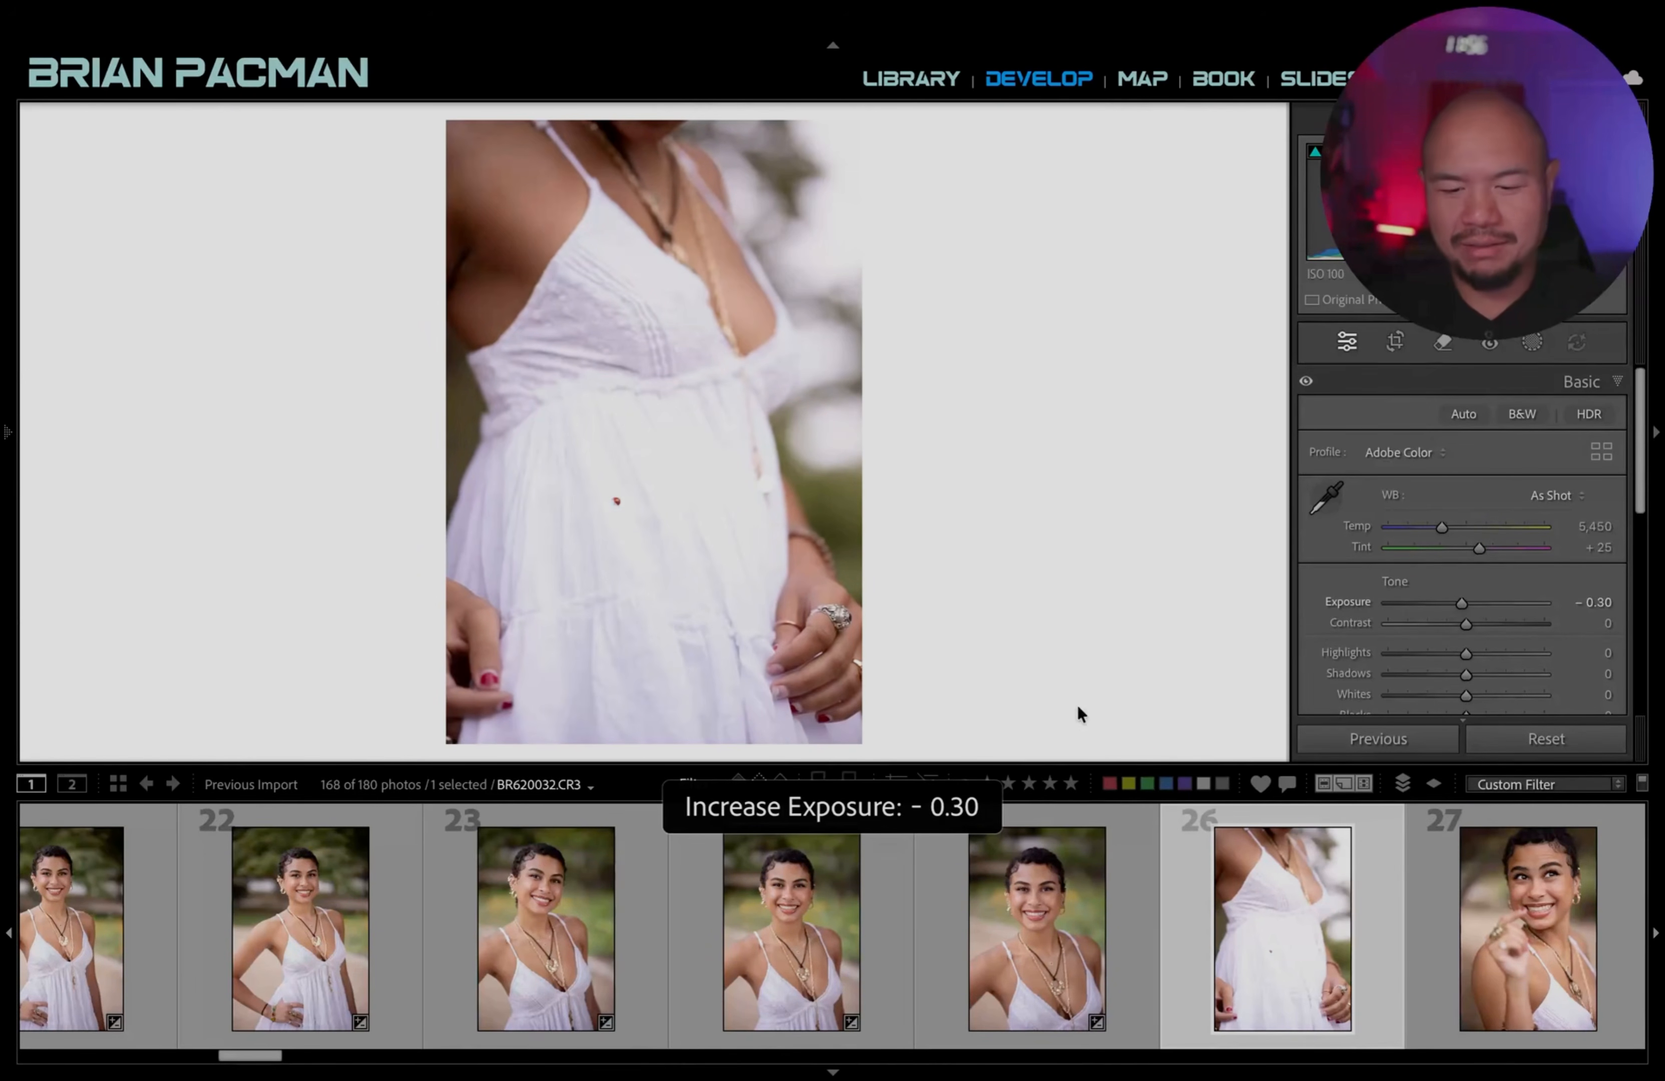
Set up a masking brush for the twenty-sixth photo with its exposure at 0.00 and highlights at −46.
key(k)
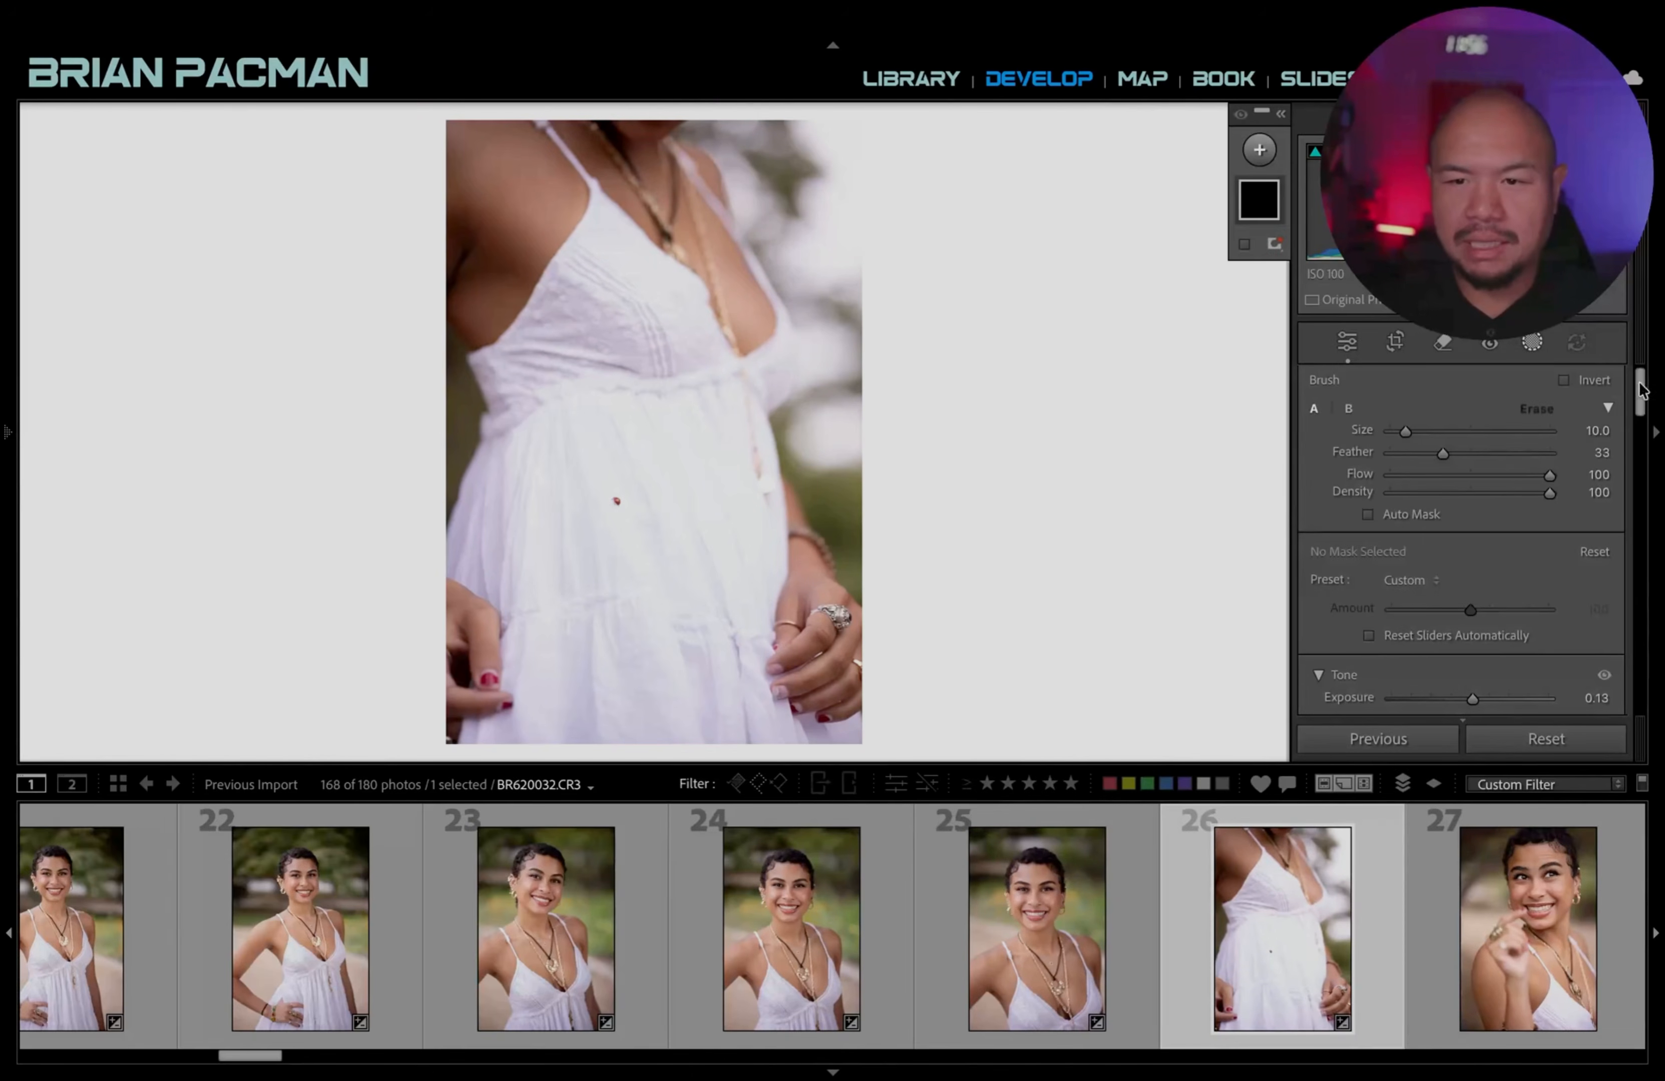
click(1262, 153)
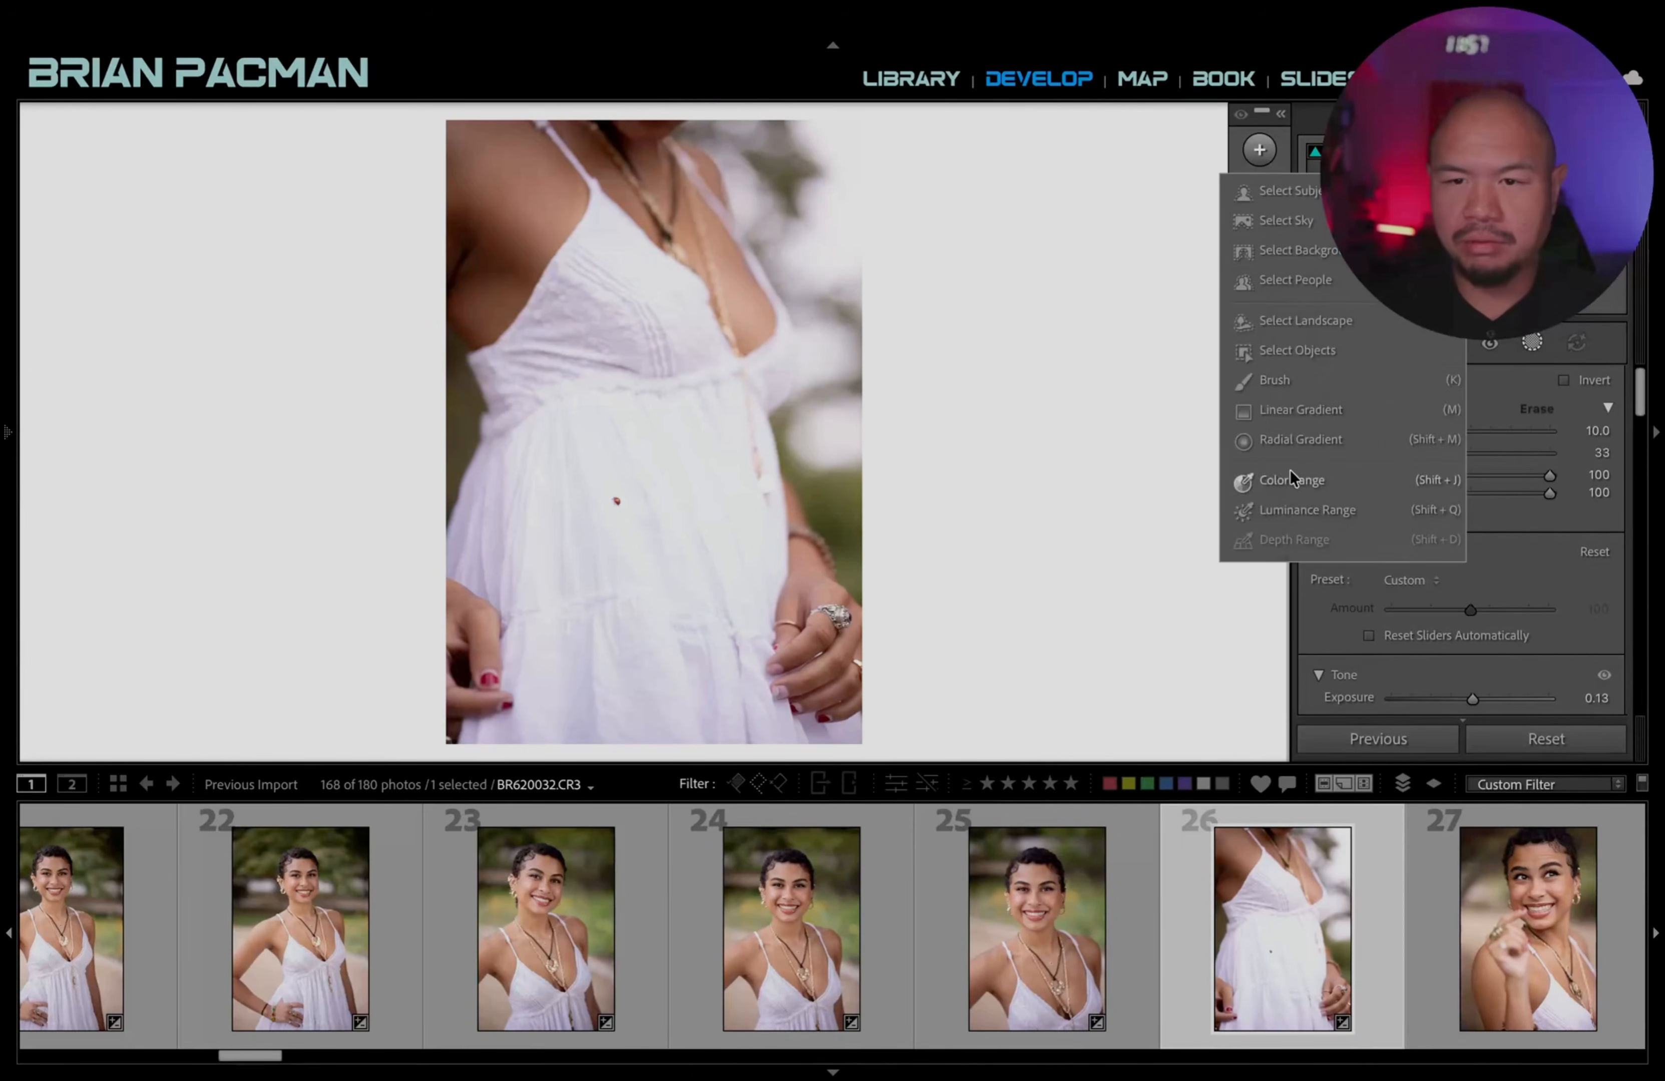
click(1307, 375)
scroll(1414, 559, down, 1)
scroll(1391, 616, down, 1)
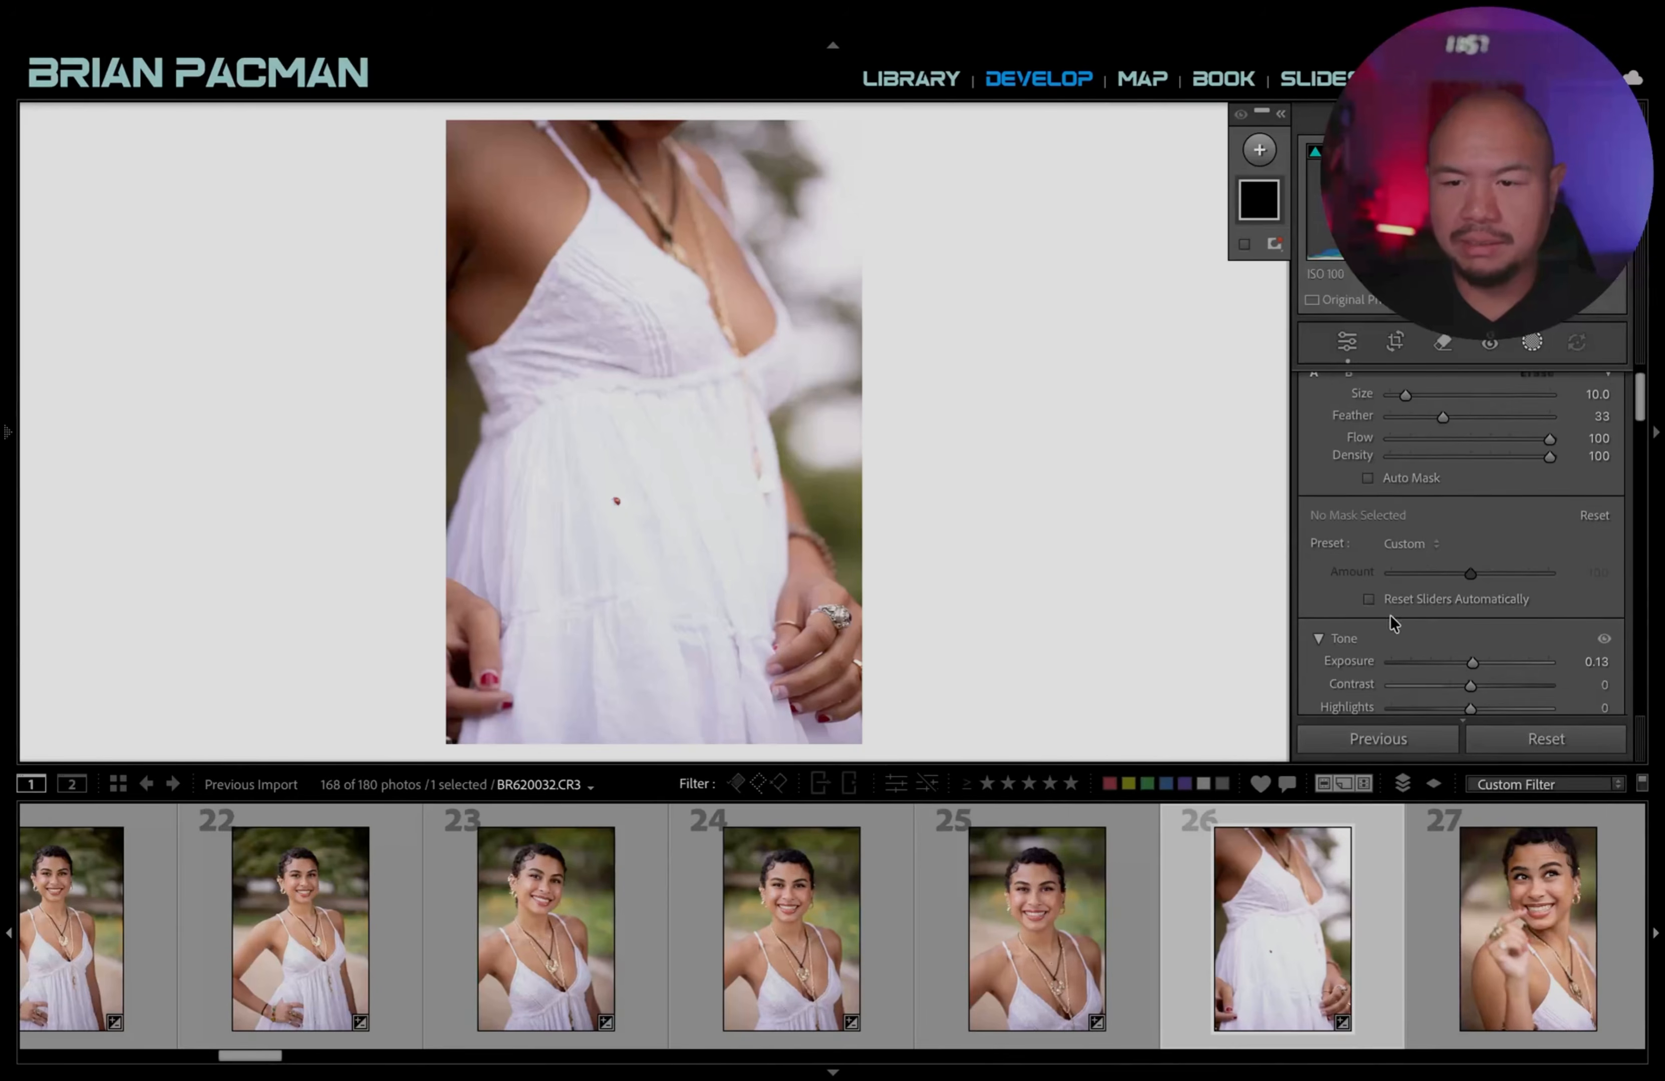
scroll(1347, 654, down, 1)
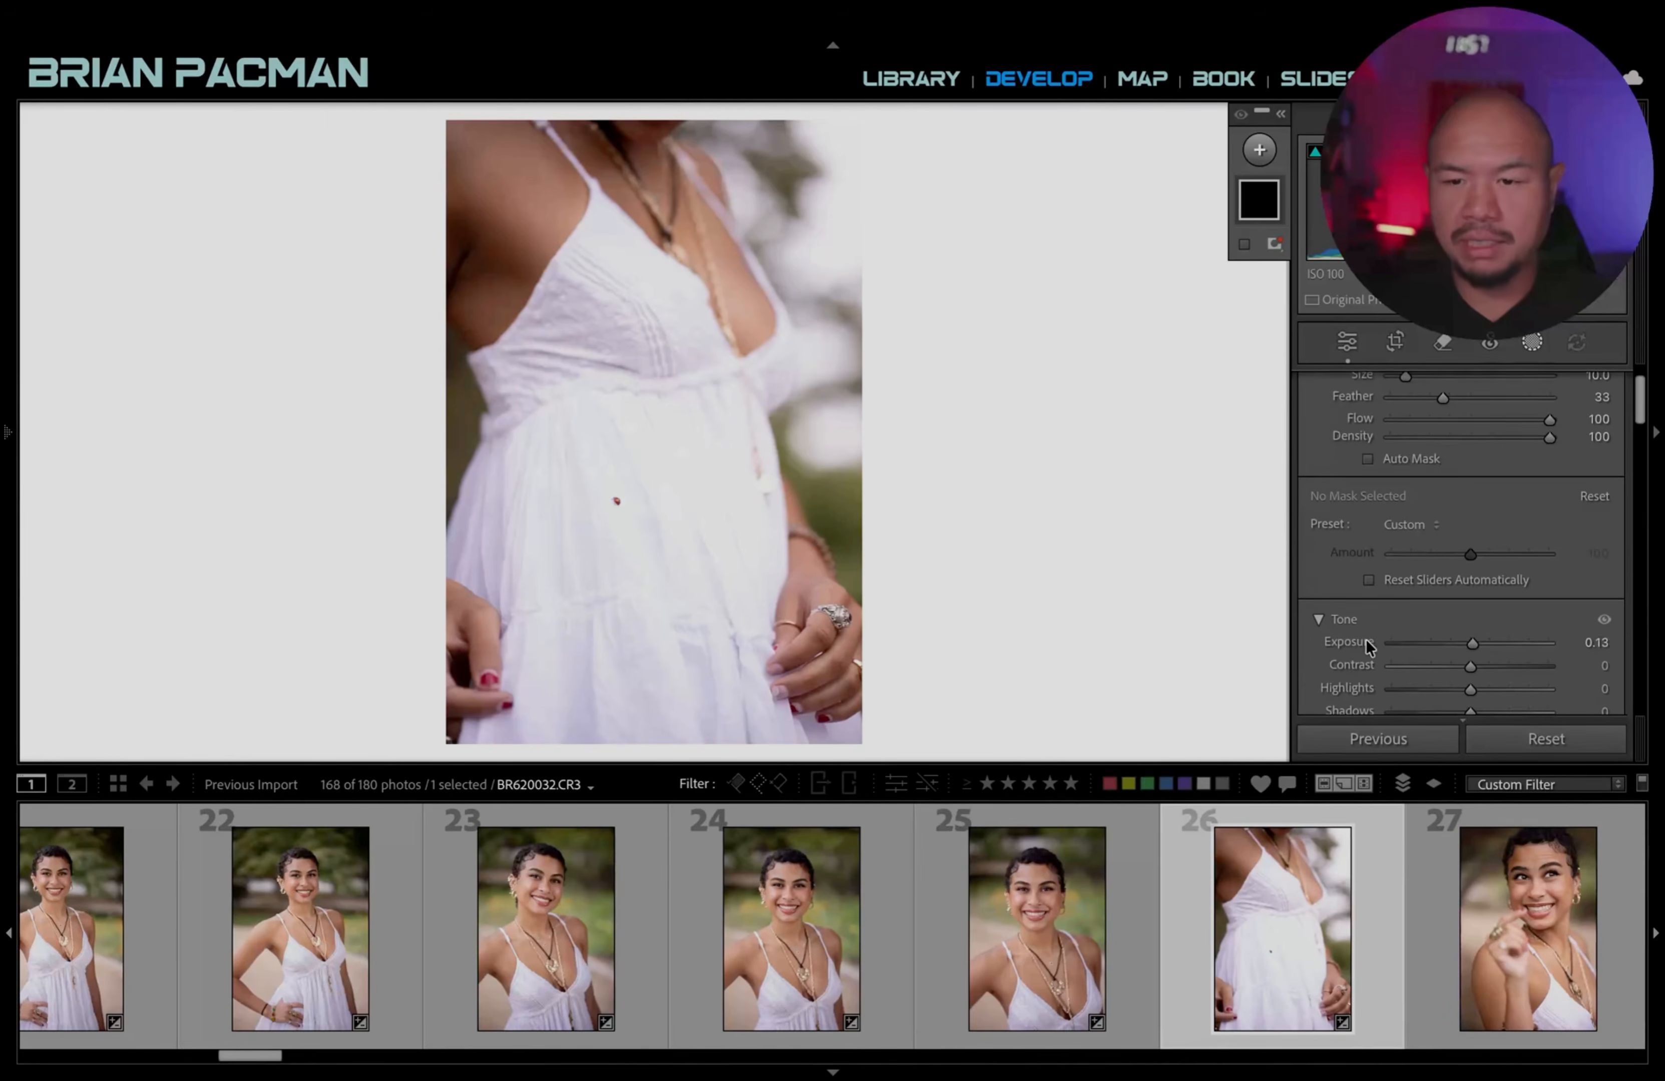
scroll(1518, 653, down, 3)
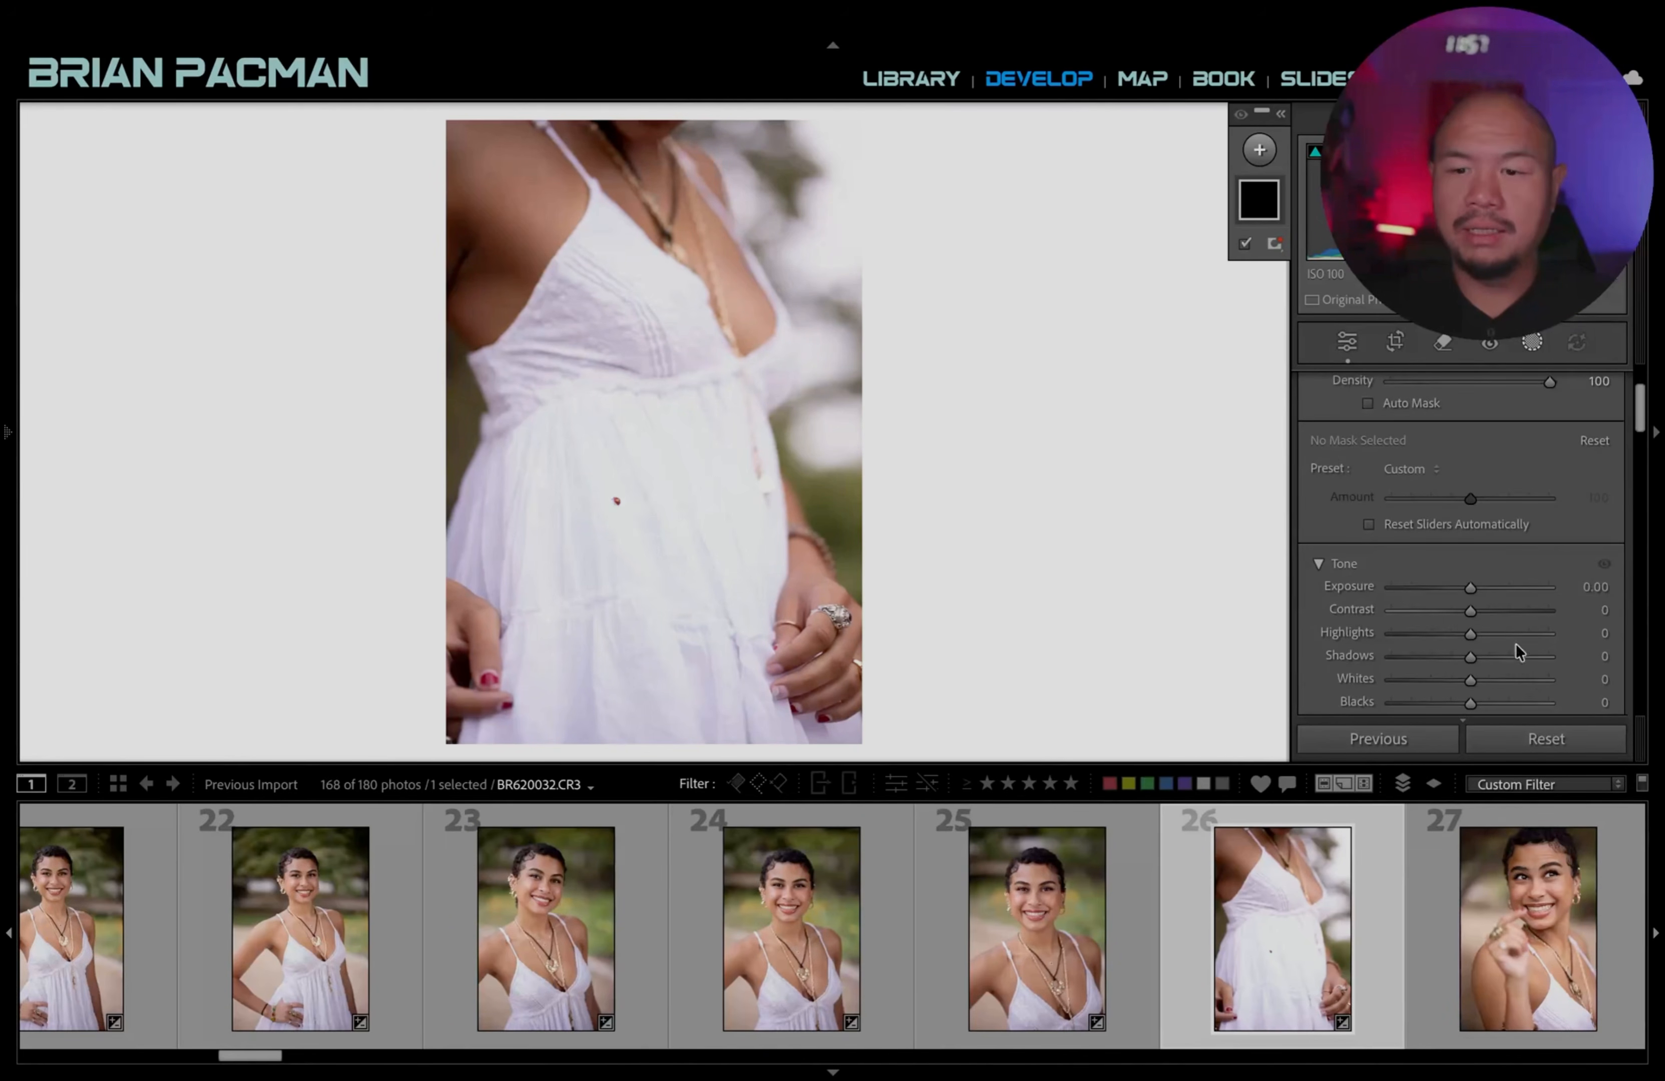
drag(1469, 634, 1433, 636)
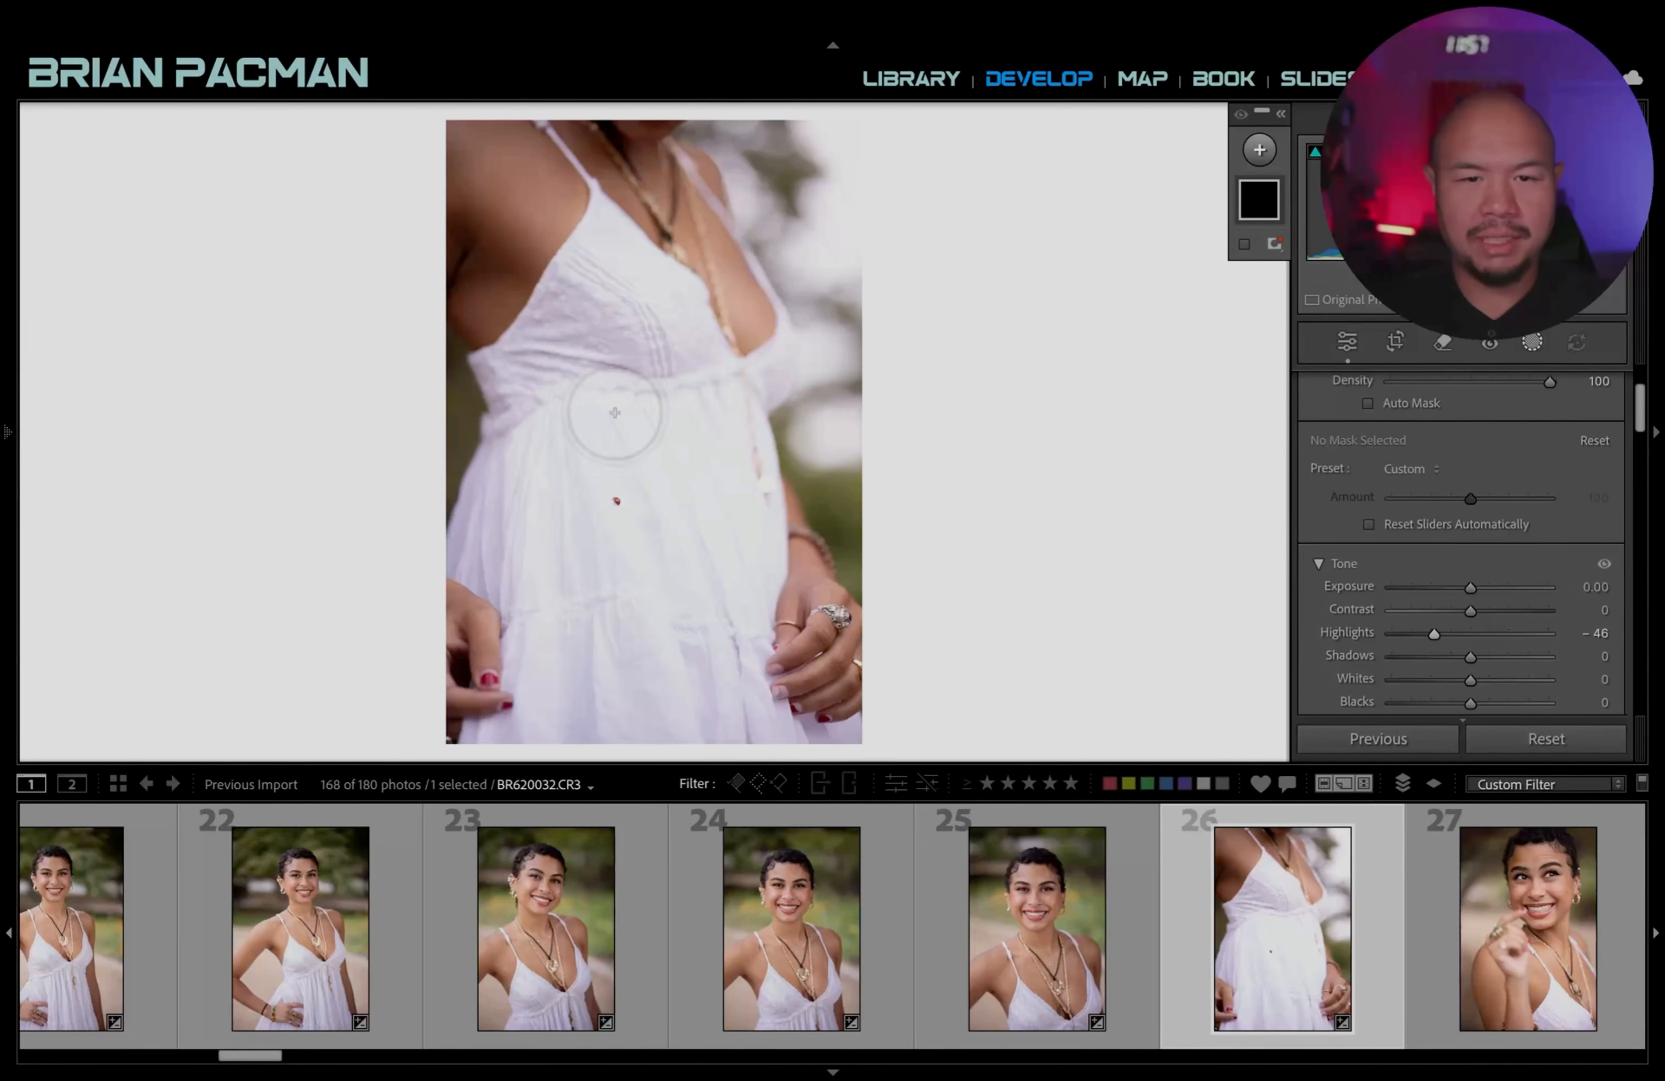
Brush a mask over the white dress, lower its highlights to −100, and extend the coverage with the brush feather at 82.
mouse_move(614, 444)
mouse_down()
mouse_move(651, 440)
mouse_move(705, 546)
mouse_move(593, 591)
mouse_move(685, 534)
mouse_move(648, 442)
mouse_move(544, 512)
mouse_move(649, 408)
mouse_move(711, 548)
mouse_move(695, 485)
mouse_up()
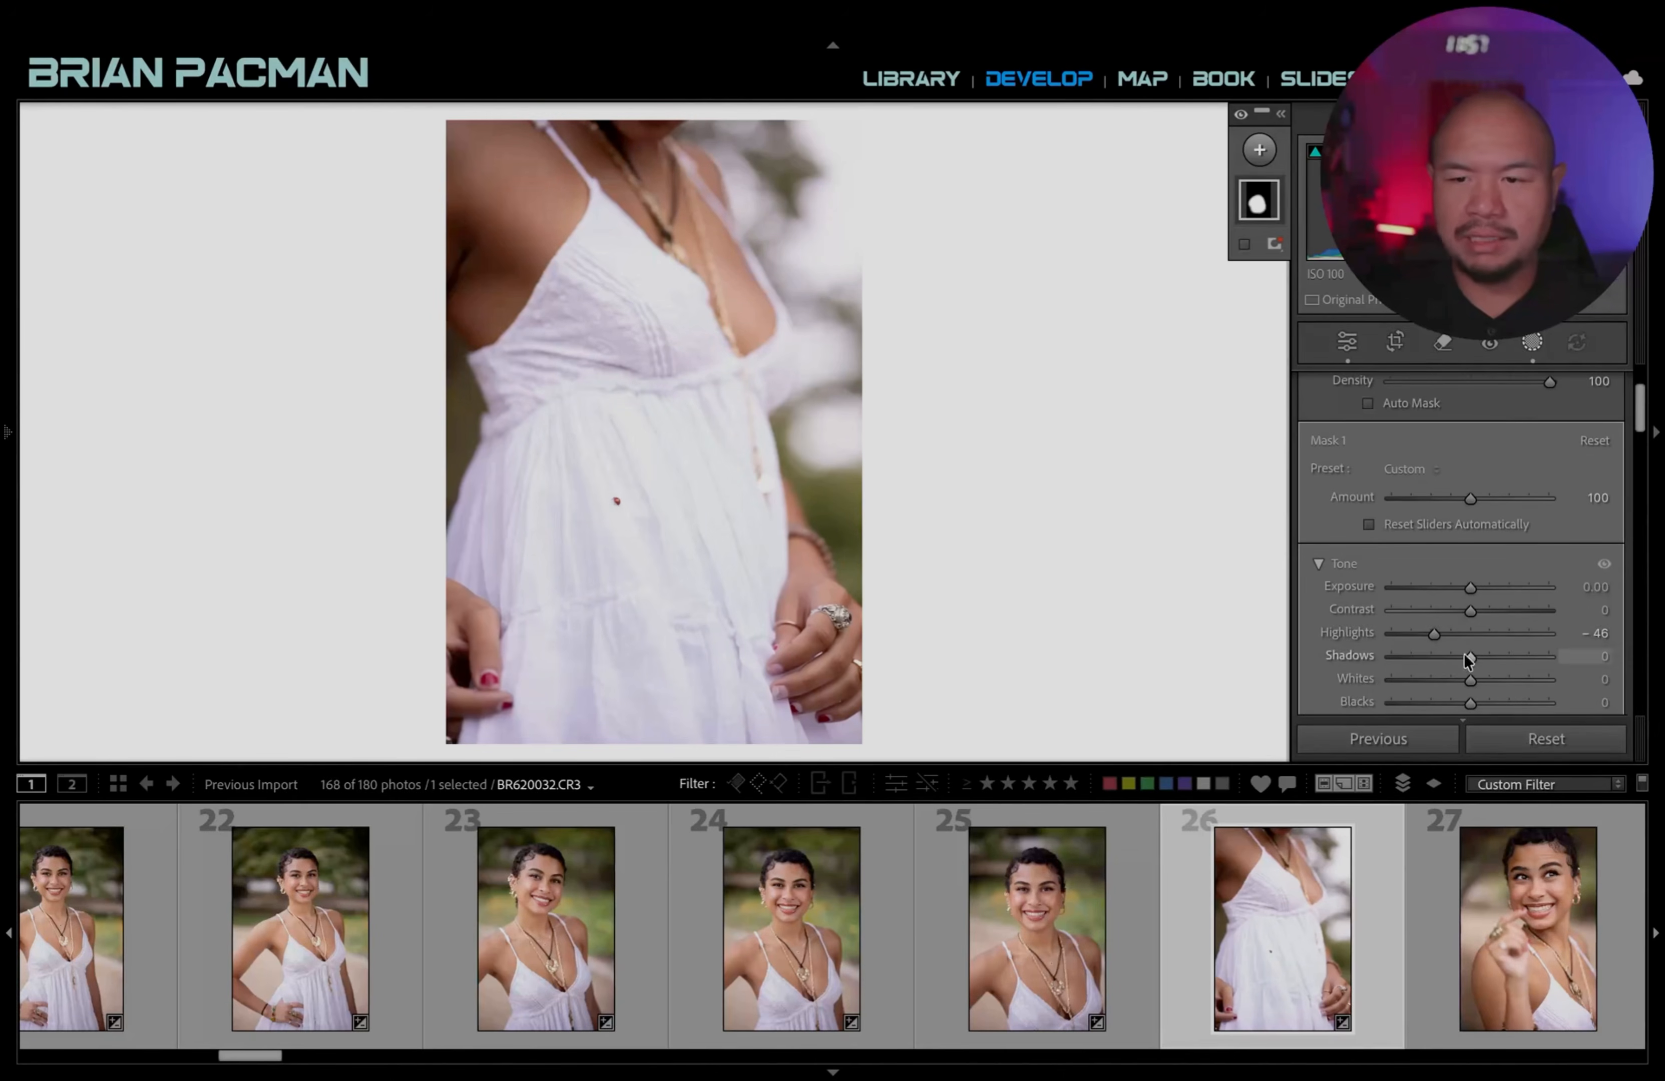
drag(1434, 634, 1351, 656)
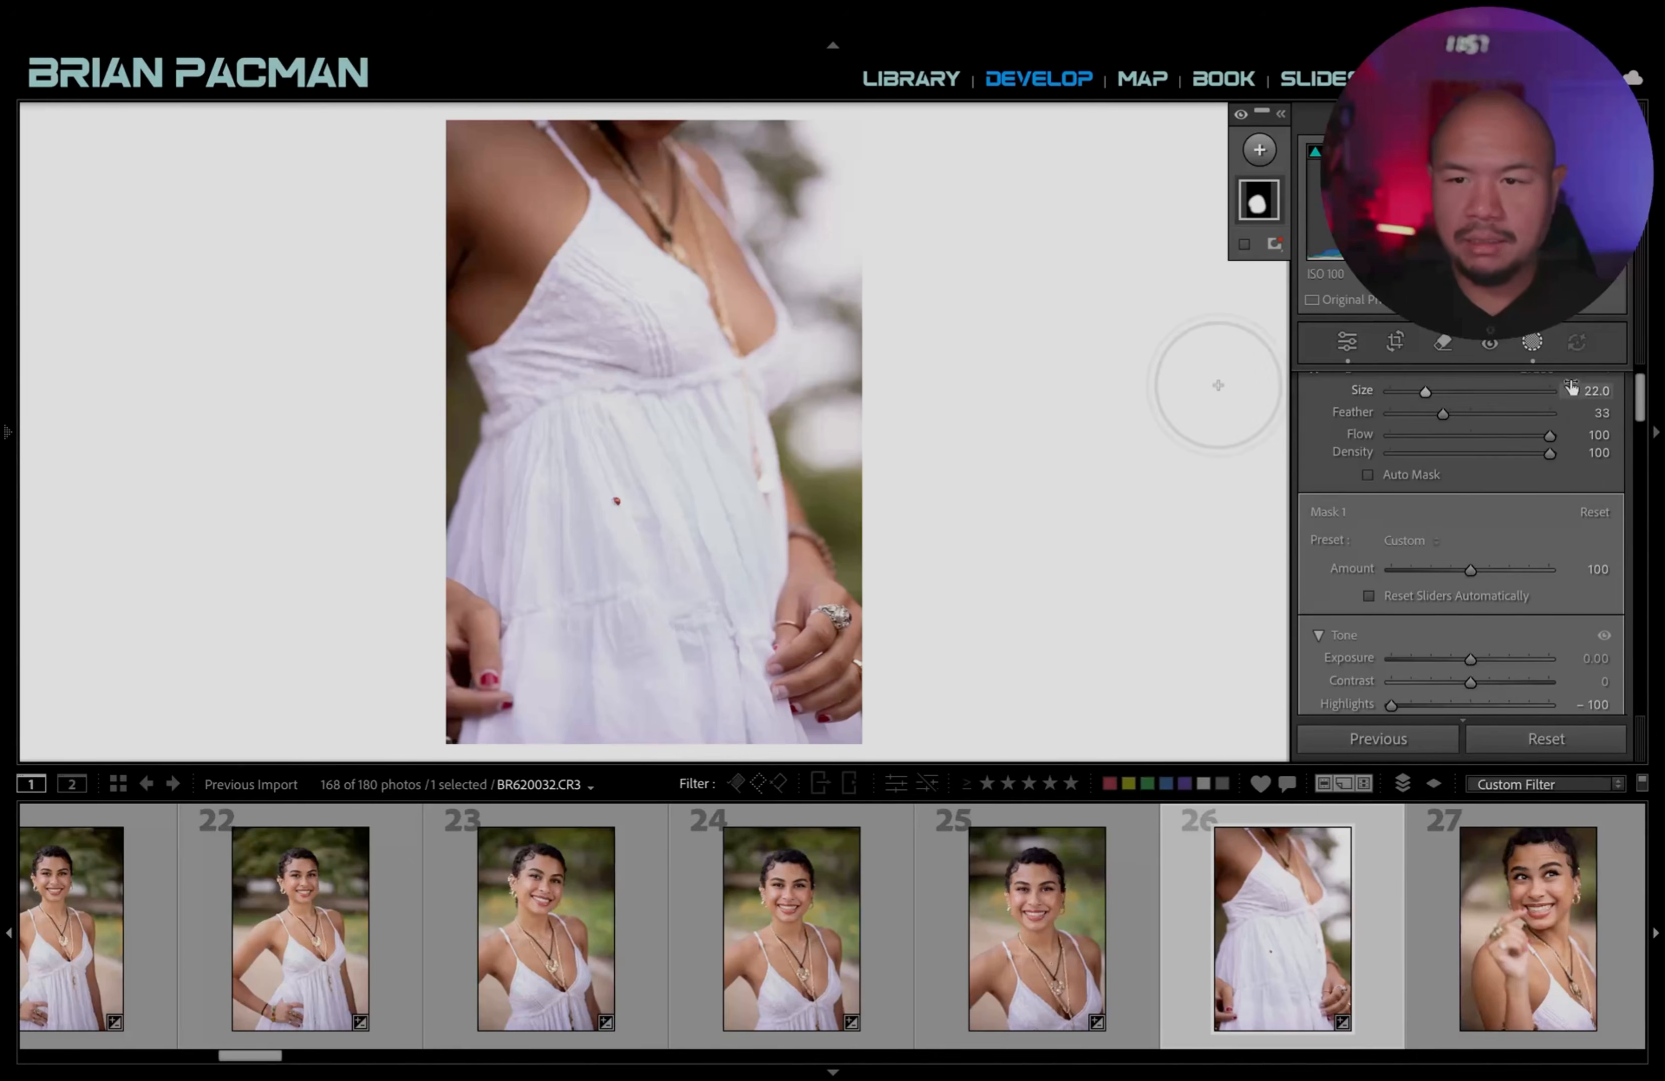
scroll(1454, 495, up, 1)
drag(1443, 453, 1519, 456)
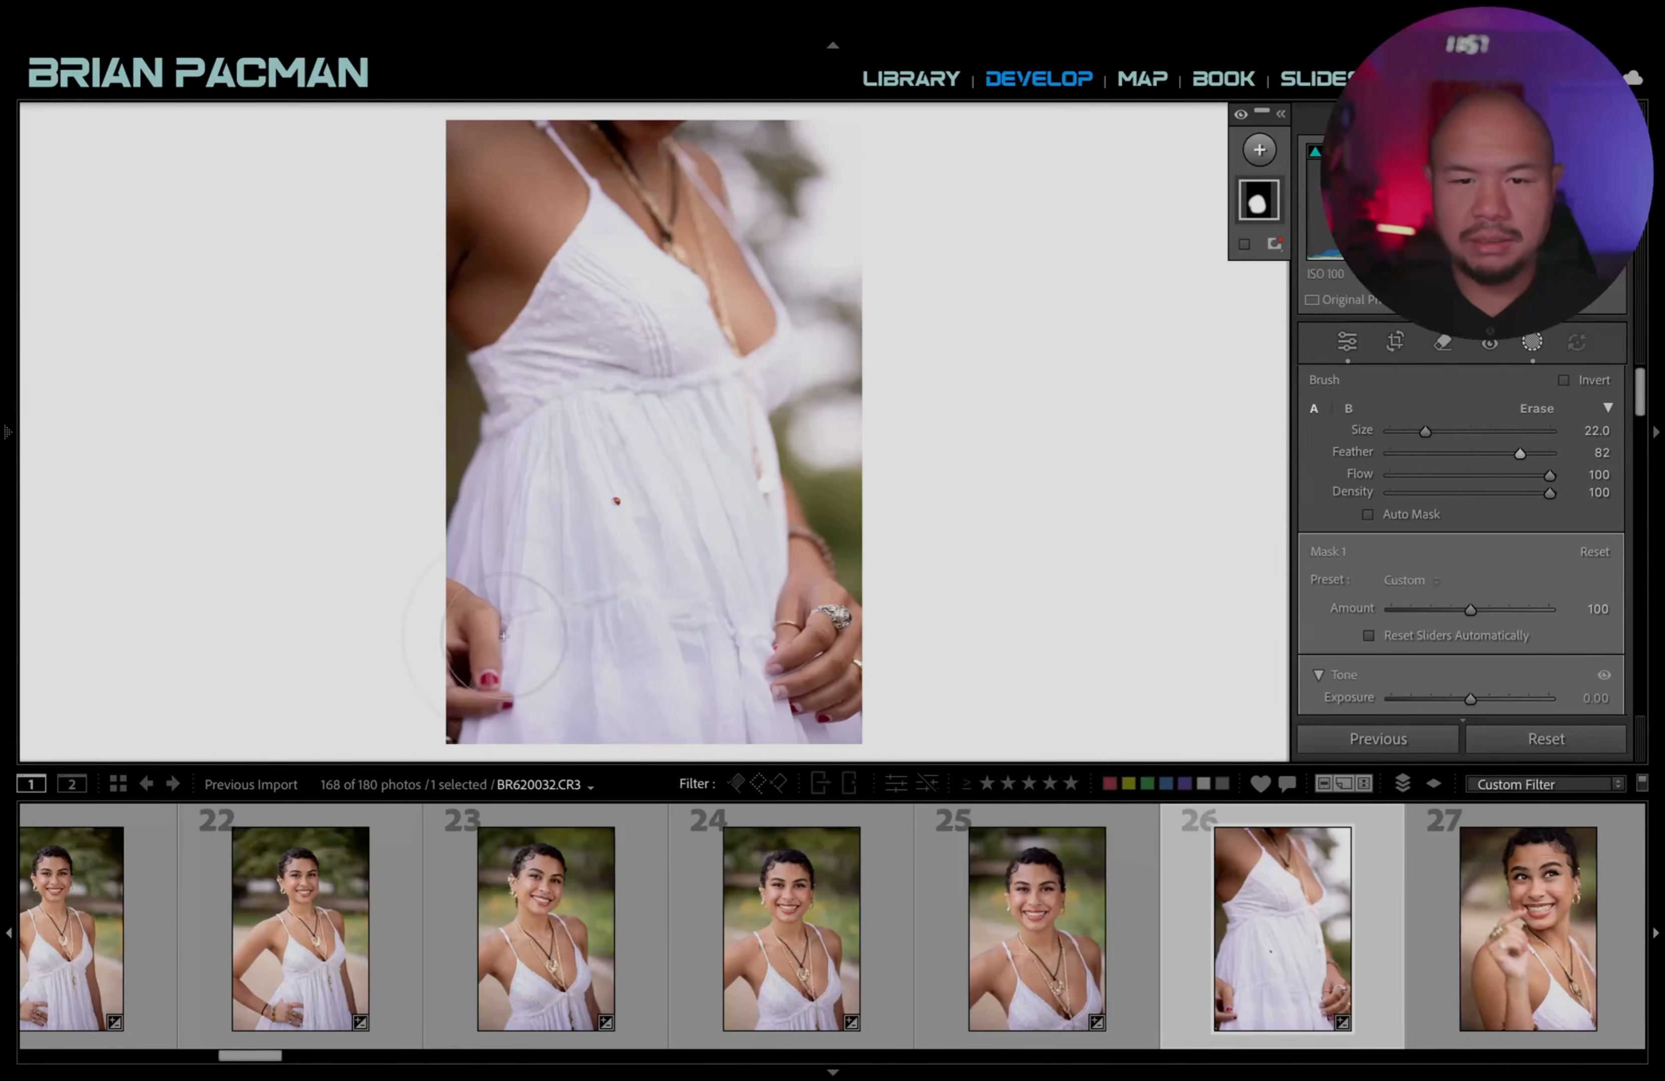
mouse_move(555, 610)
mouse_down()
mouse_move(747, 604)
mouse_move(751, 547)
mouse_up()
mouse_move(766, 443)
mouse_down()
mouse_move(708, 351)
mouse_move(510, 295)
mouse_move(432, 355)
mouse_up()
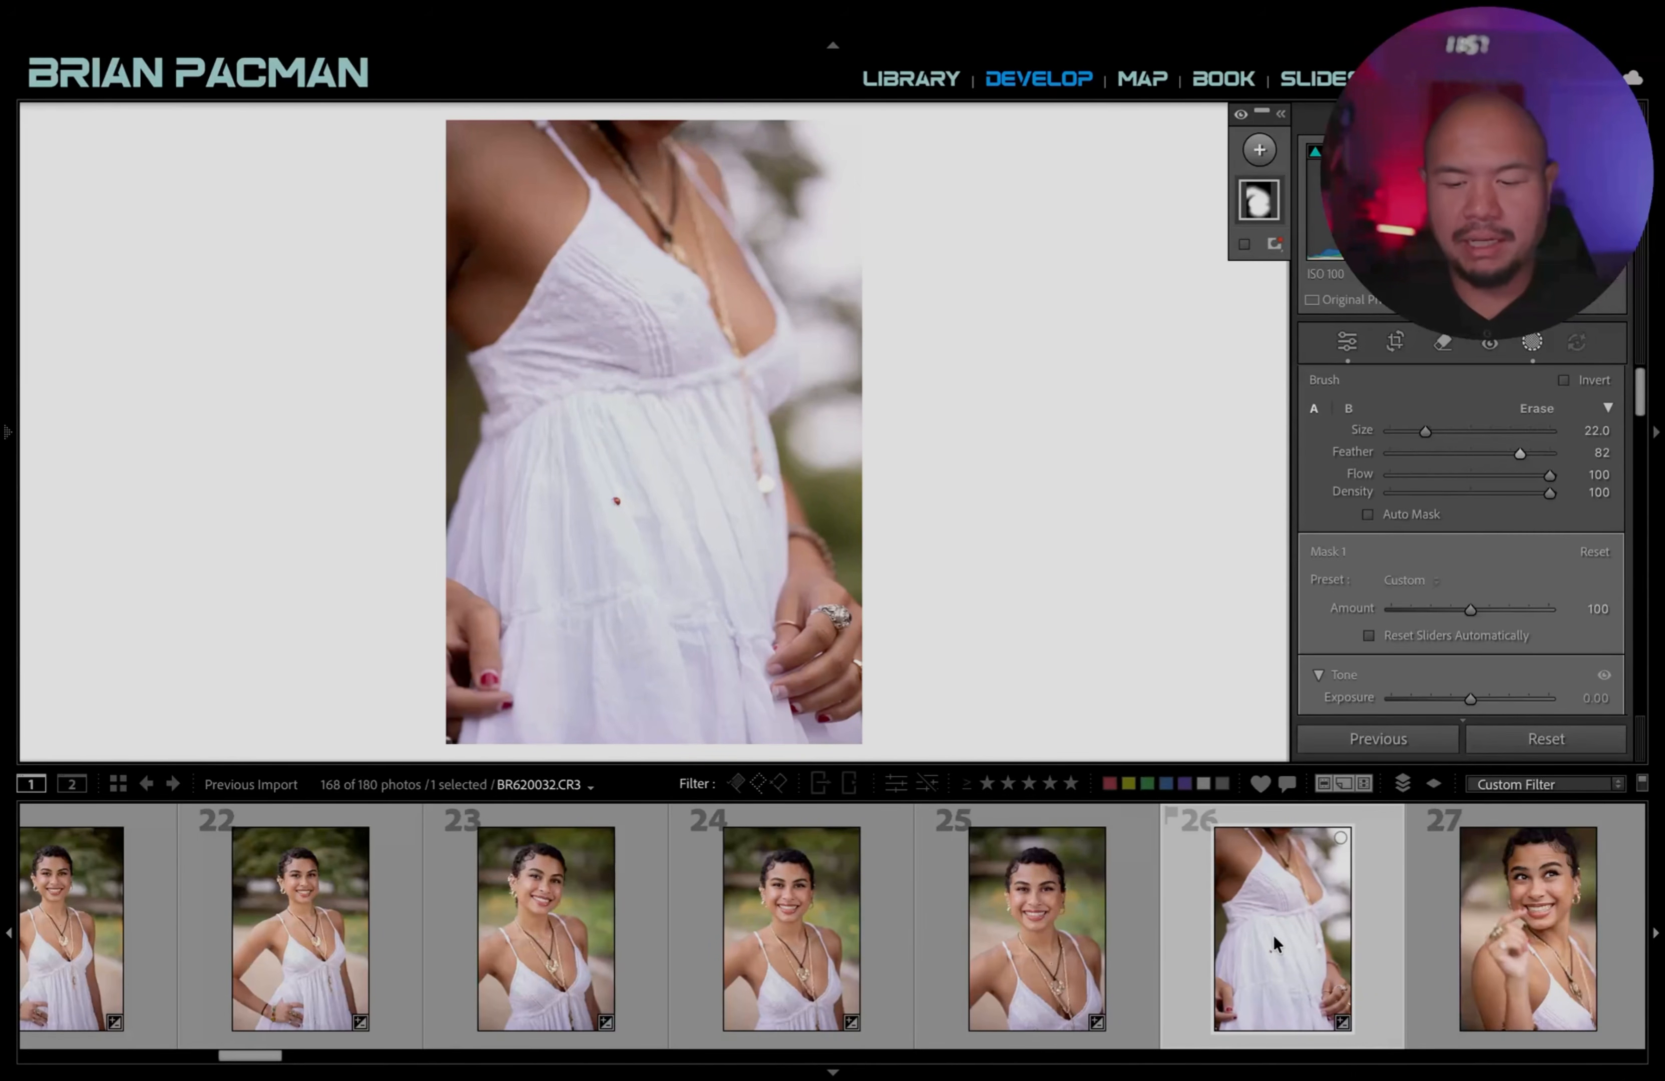
Create a virtual copy of the twenty-sixth photo and crop it closer around the ladybug on the dress.
key(ctrl+apostrophe)
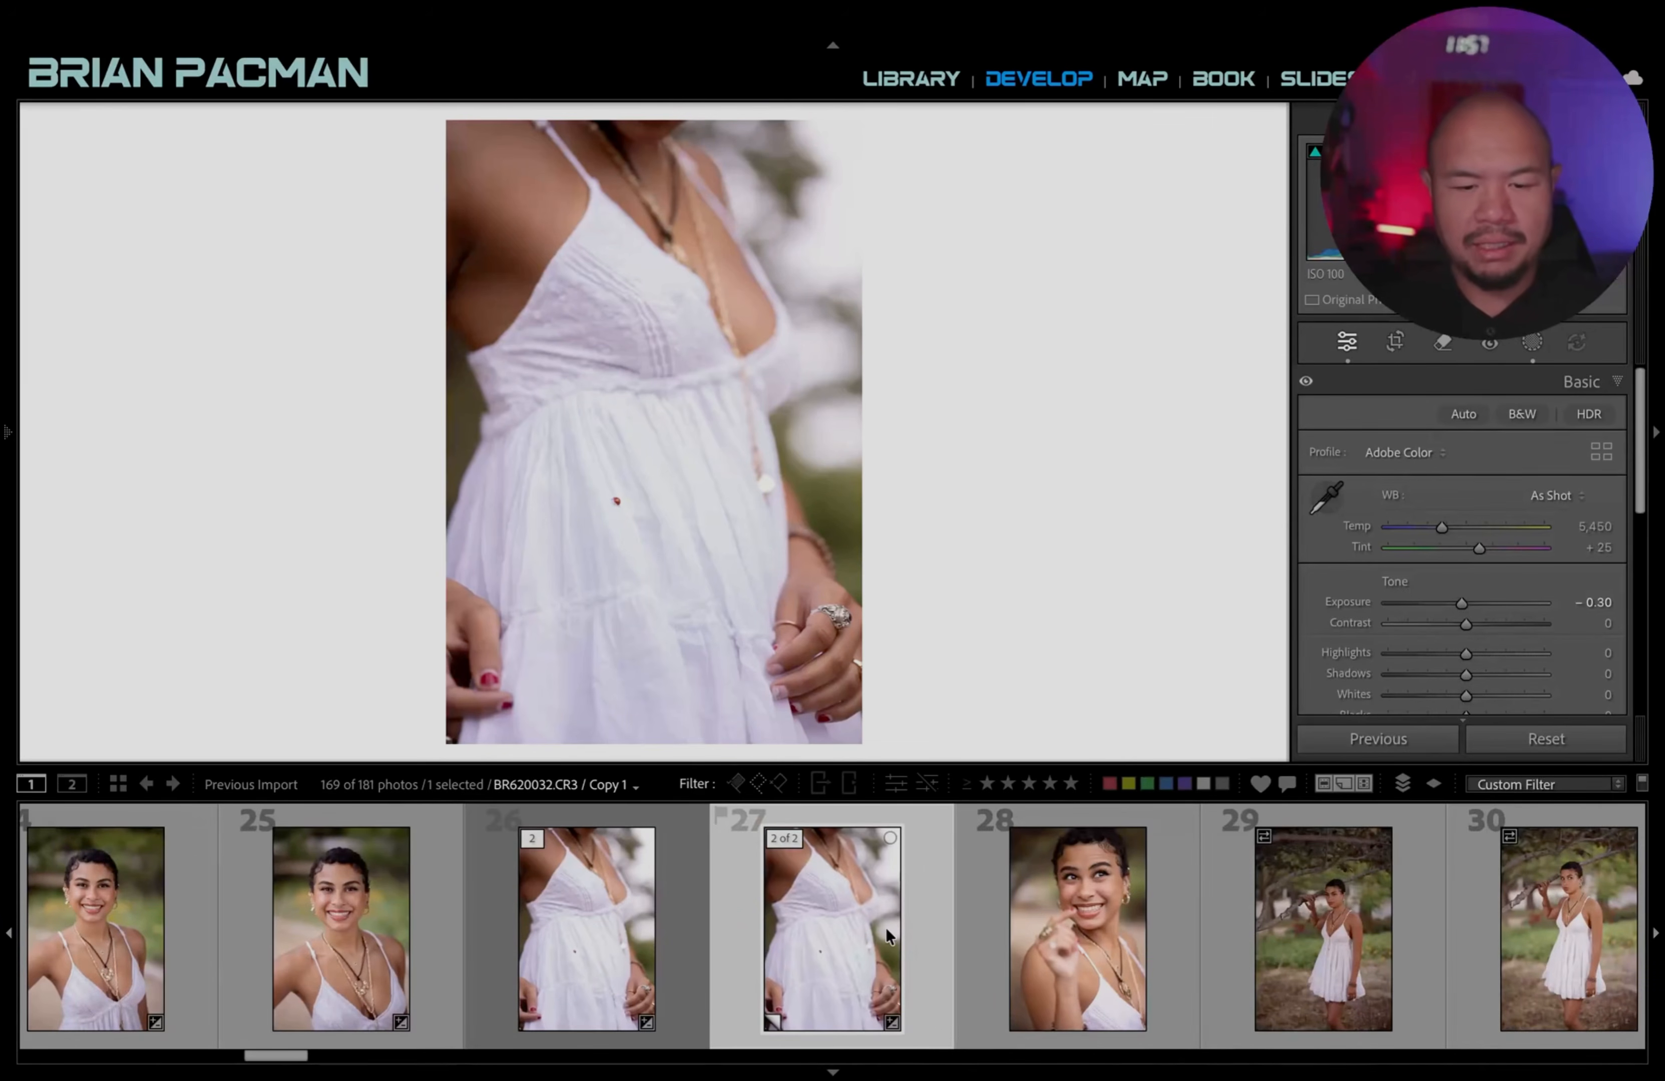
key(r)
drag(865, 146, 789, 229)
mouse_move(687, 398)
mouse_down()
mouse_move(633, 409)
mouse_move(686, 404)
mouse_up()
key(r)
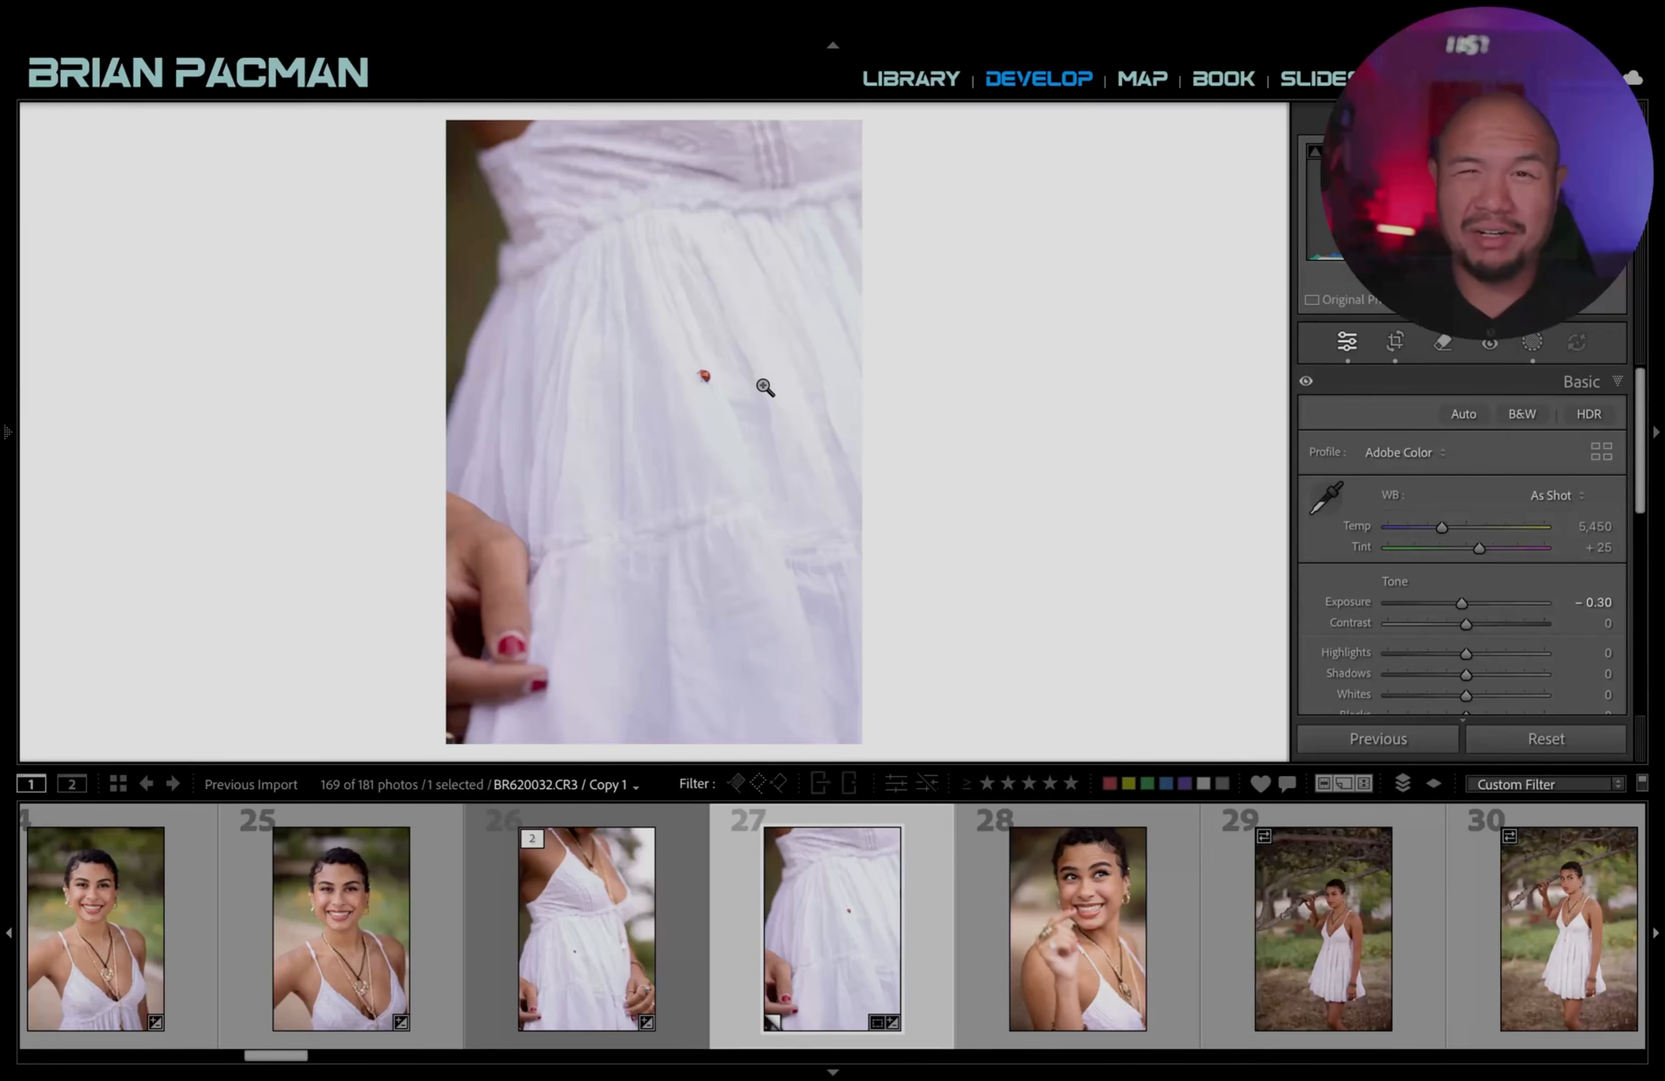
Examine the white-dress portraits in the filmstrip and the existing masks on BR620025.CR3 and BR620026.CR3.
click(533, 941)
click(354, 944)
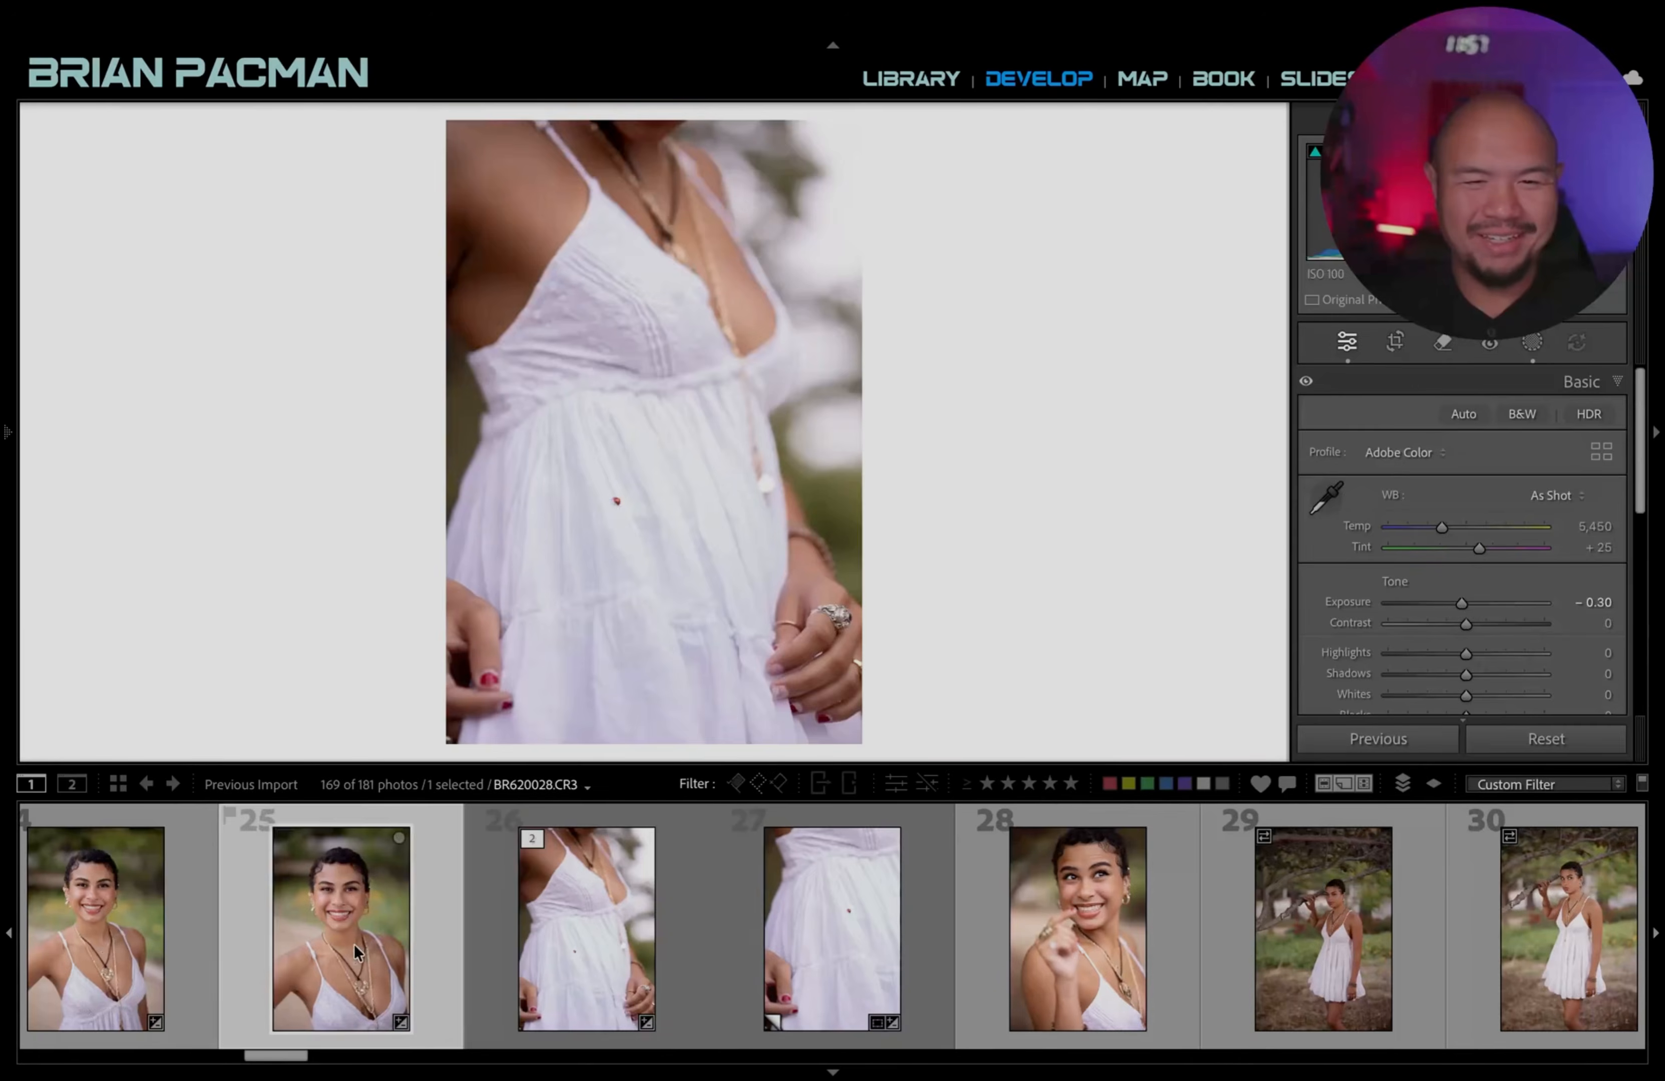
scroll(370, 948, up, 4)
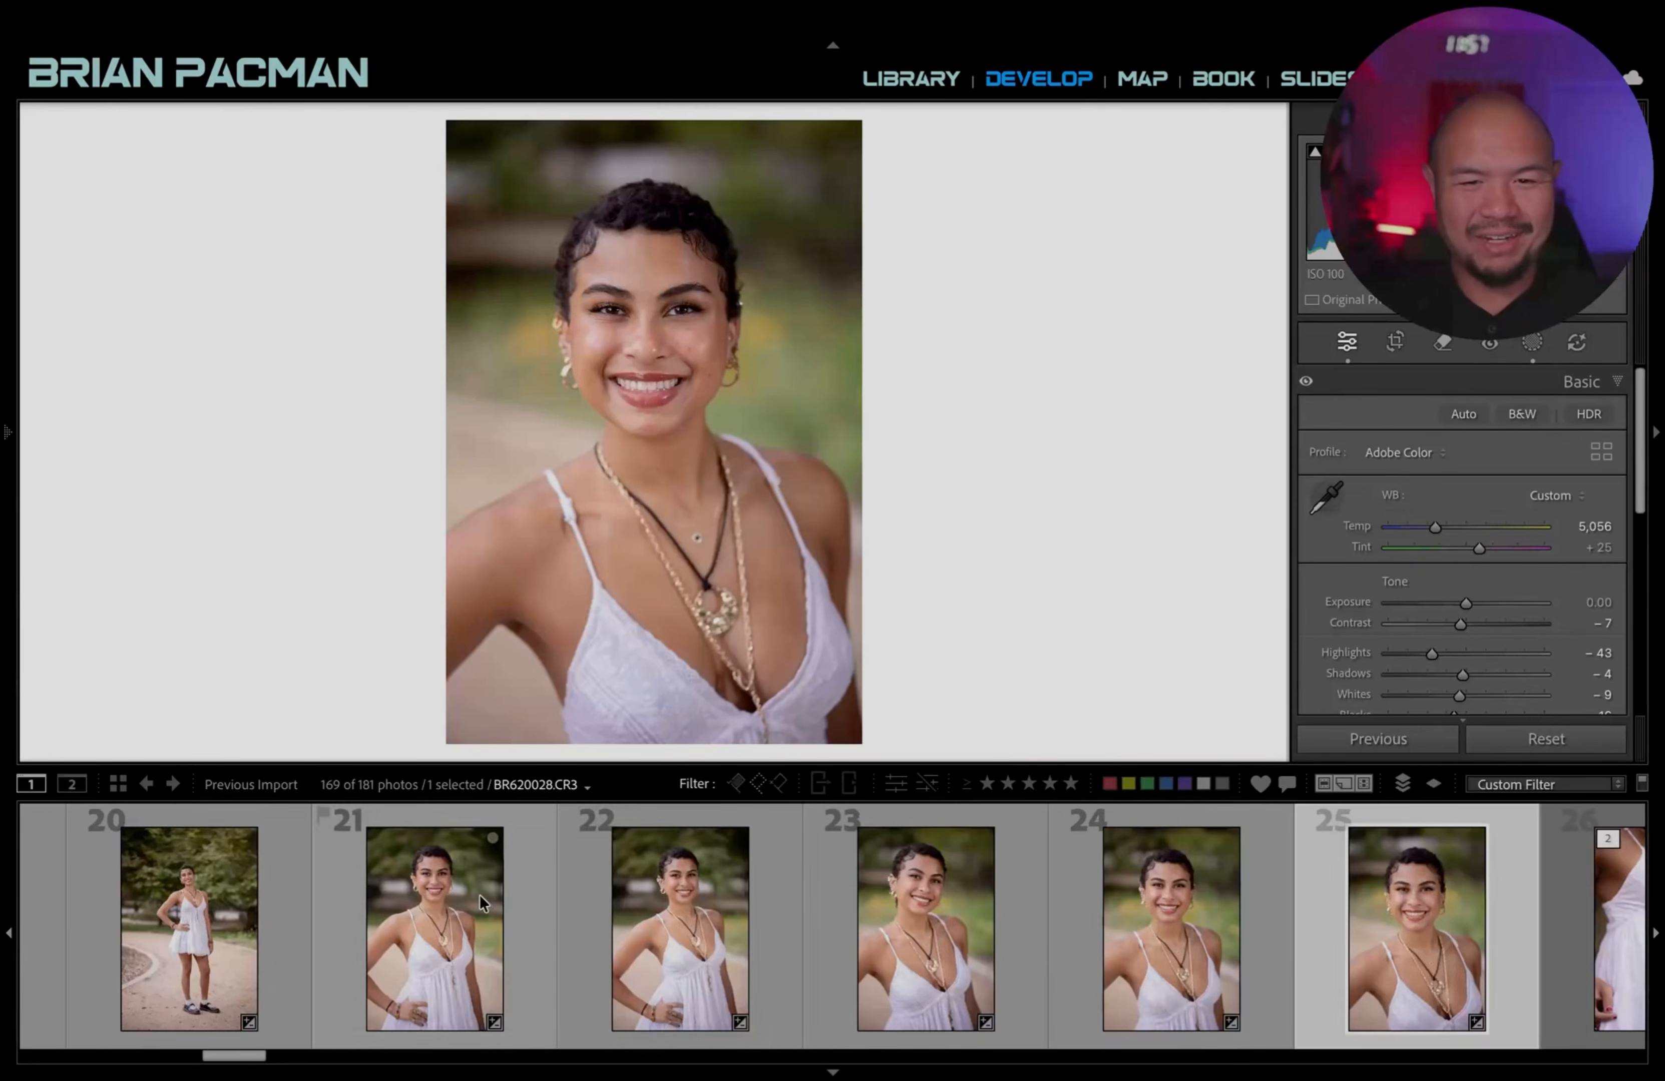
click(502, 935)
click(685, 938)
key(k)
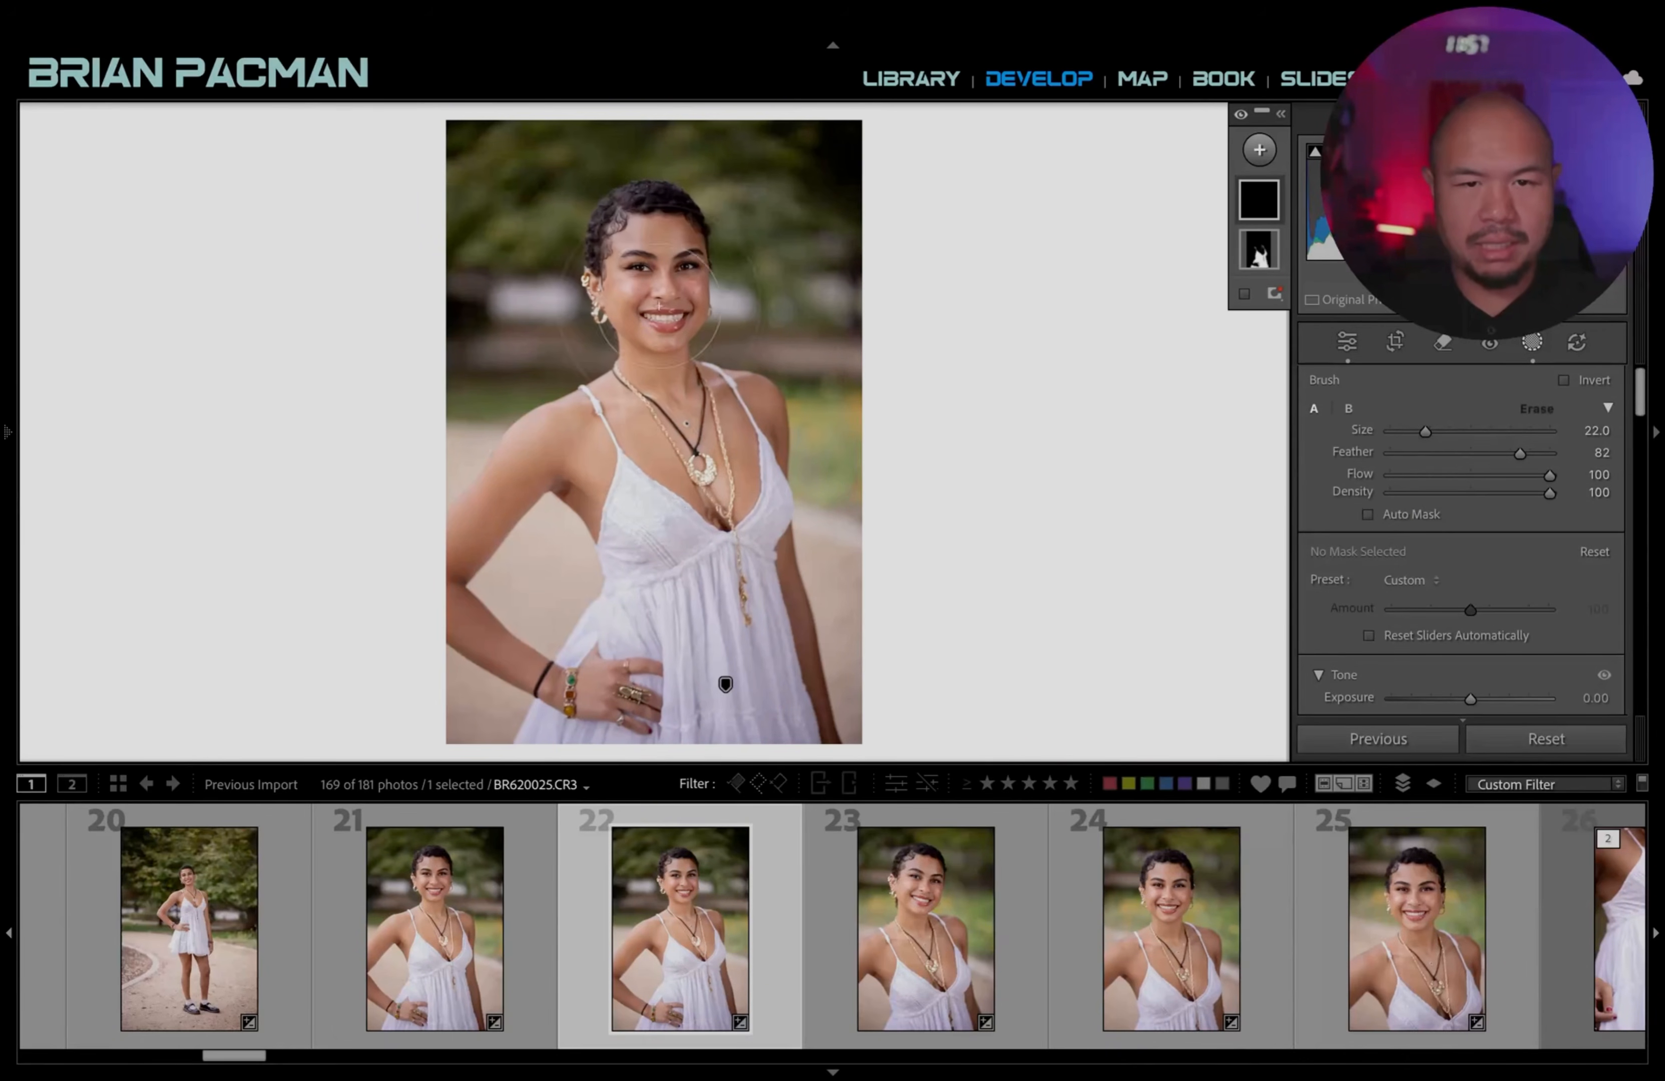
key(Right)
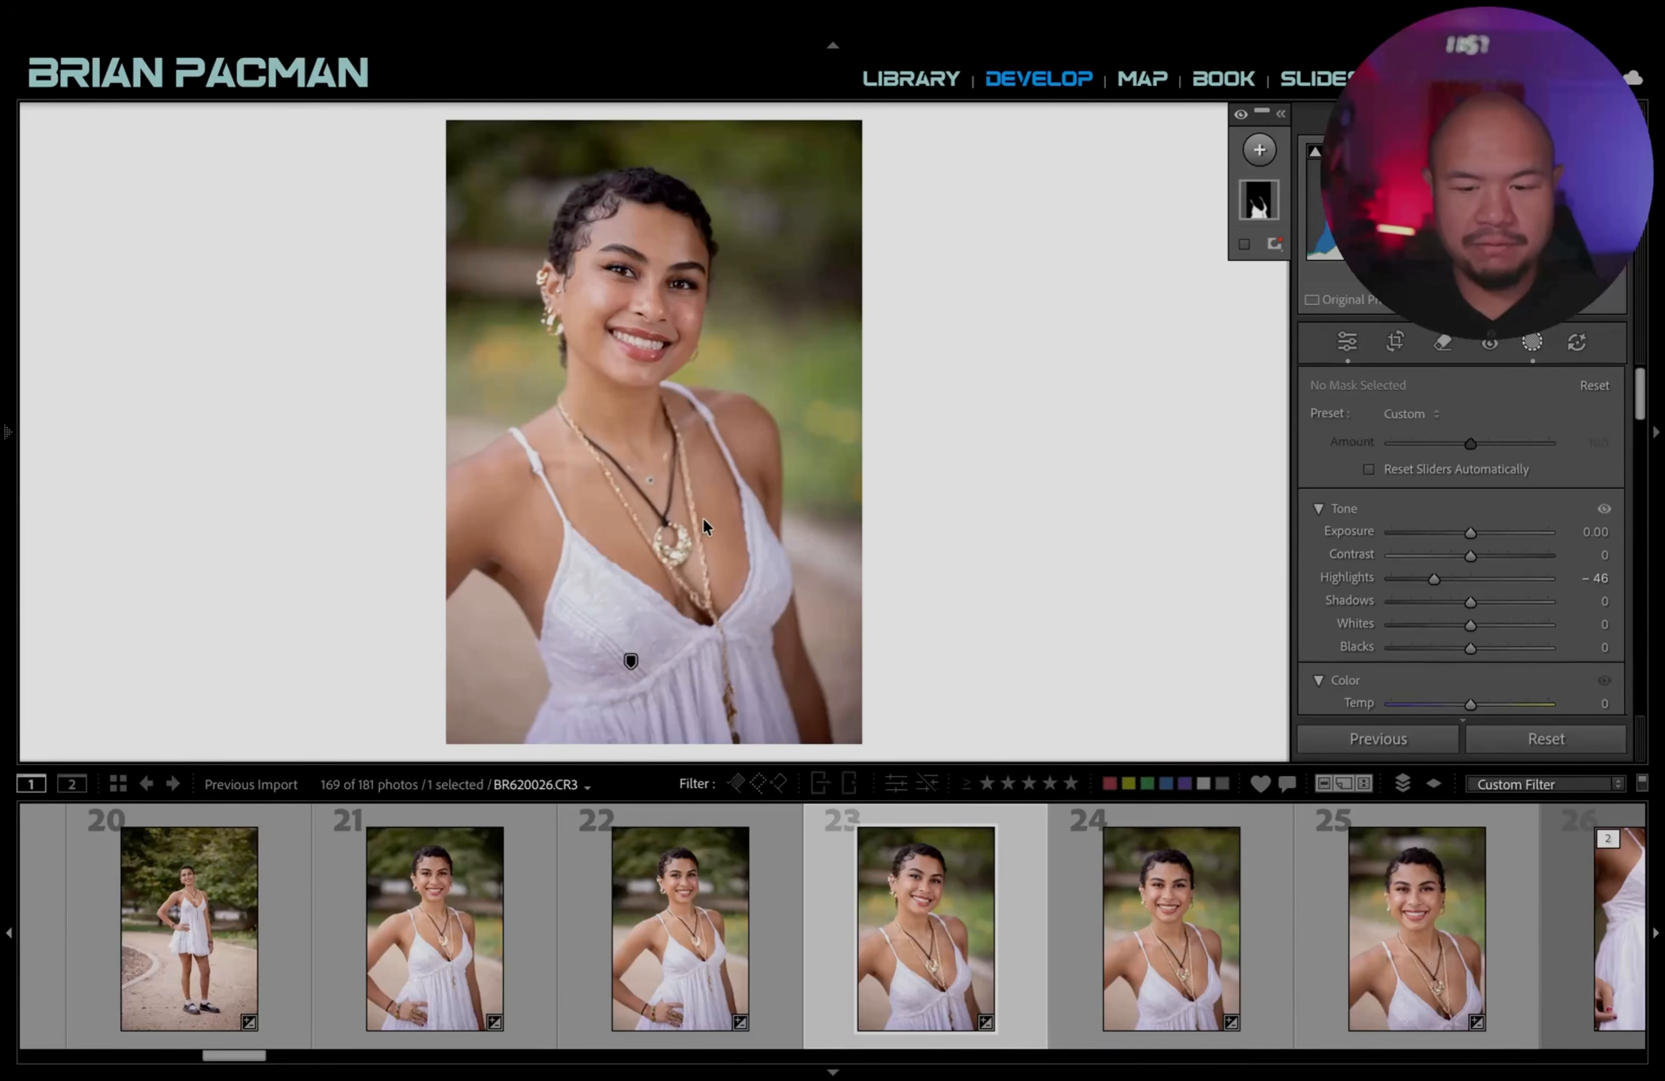
key(k)
key(k)
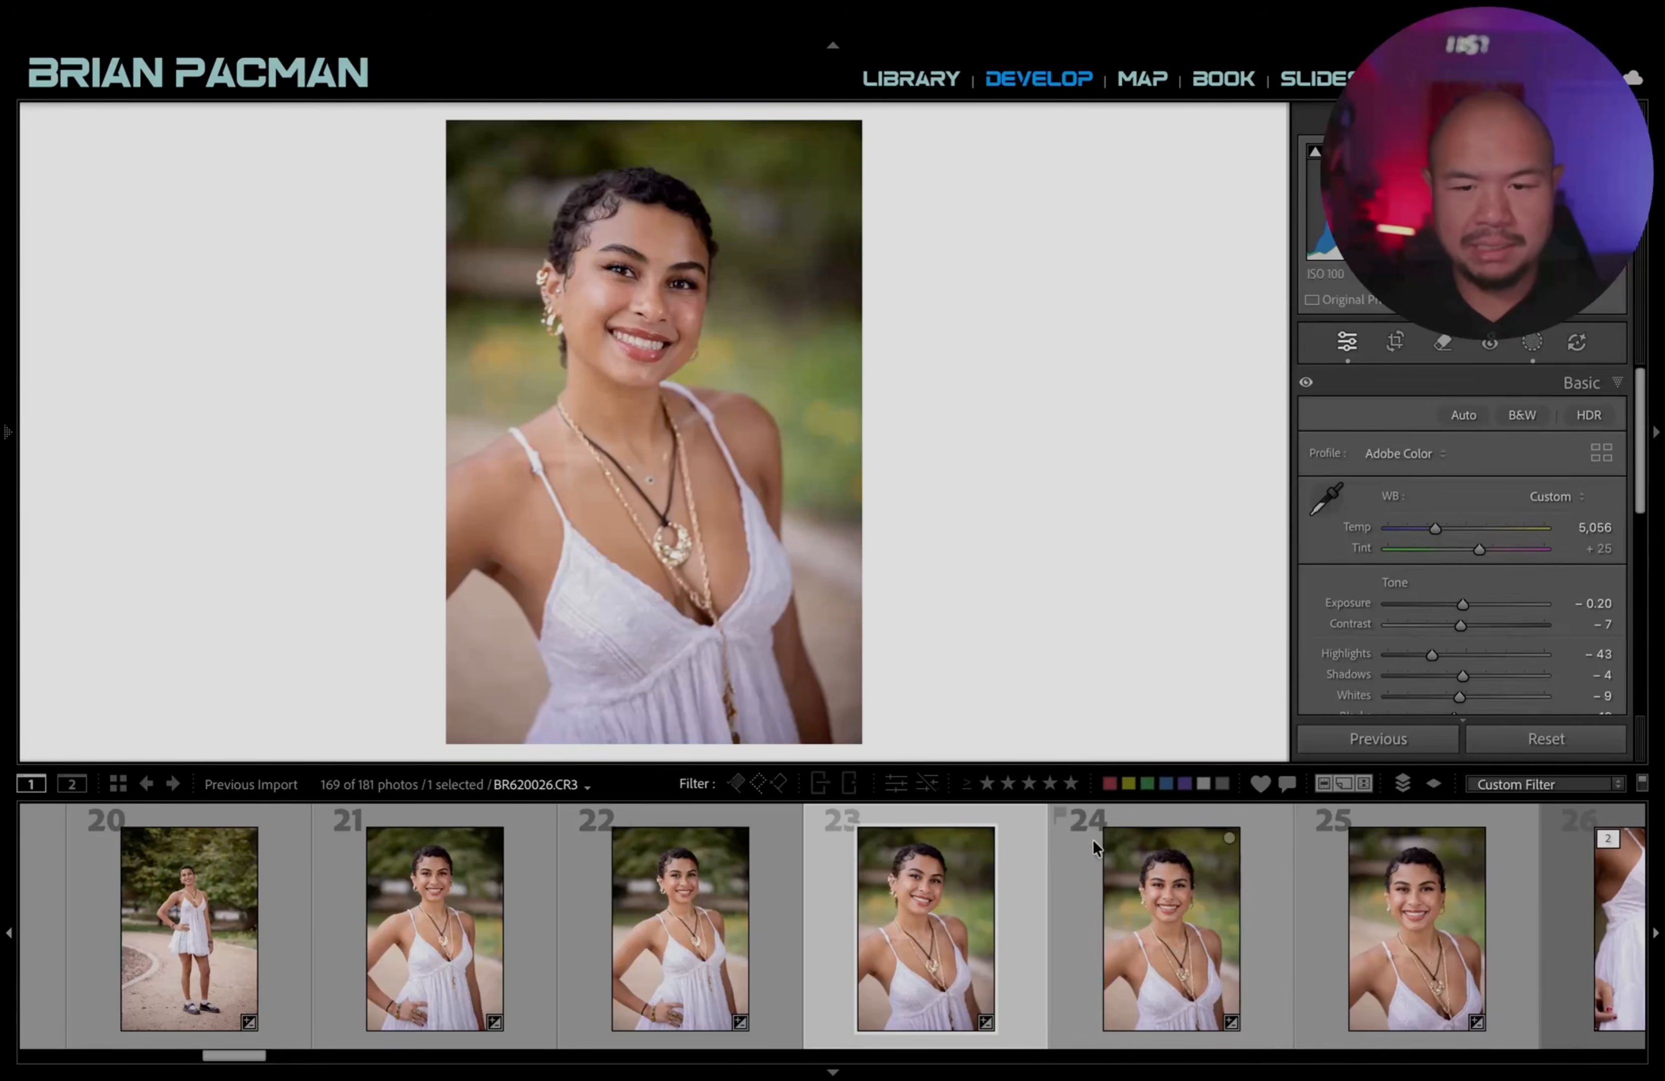
Select photos 17 through 25 for synchronized editing and open their masks.
click(1379, 935)
scroll(1180, 977, left, 10)
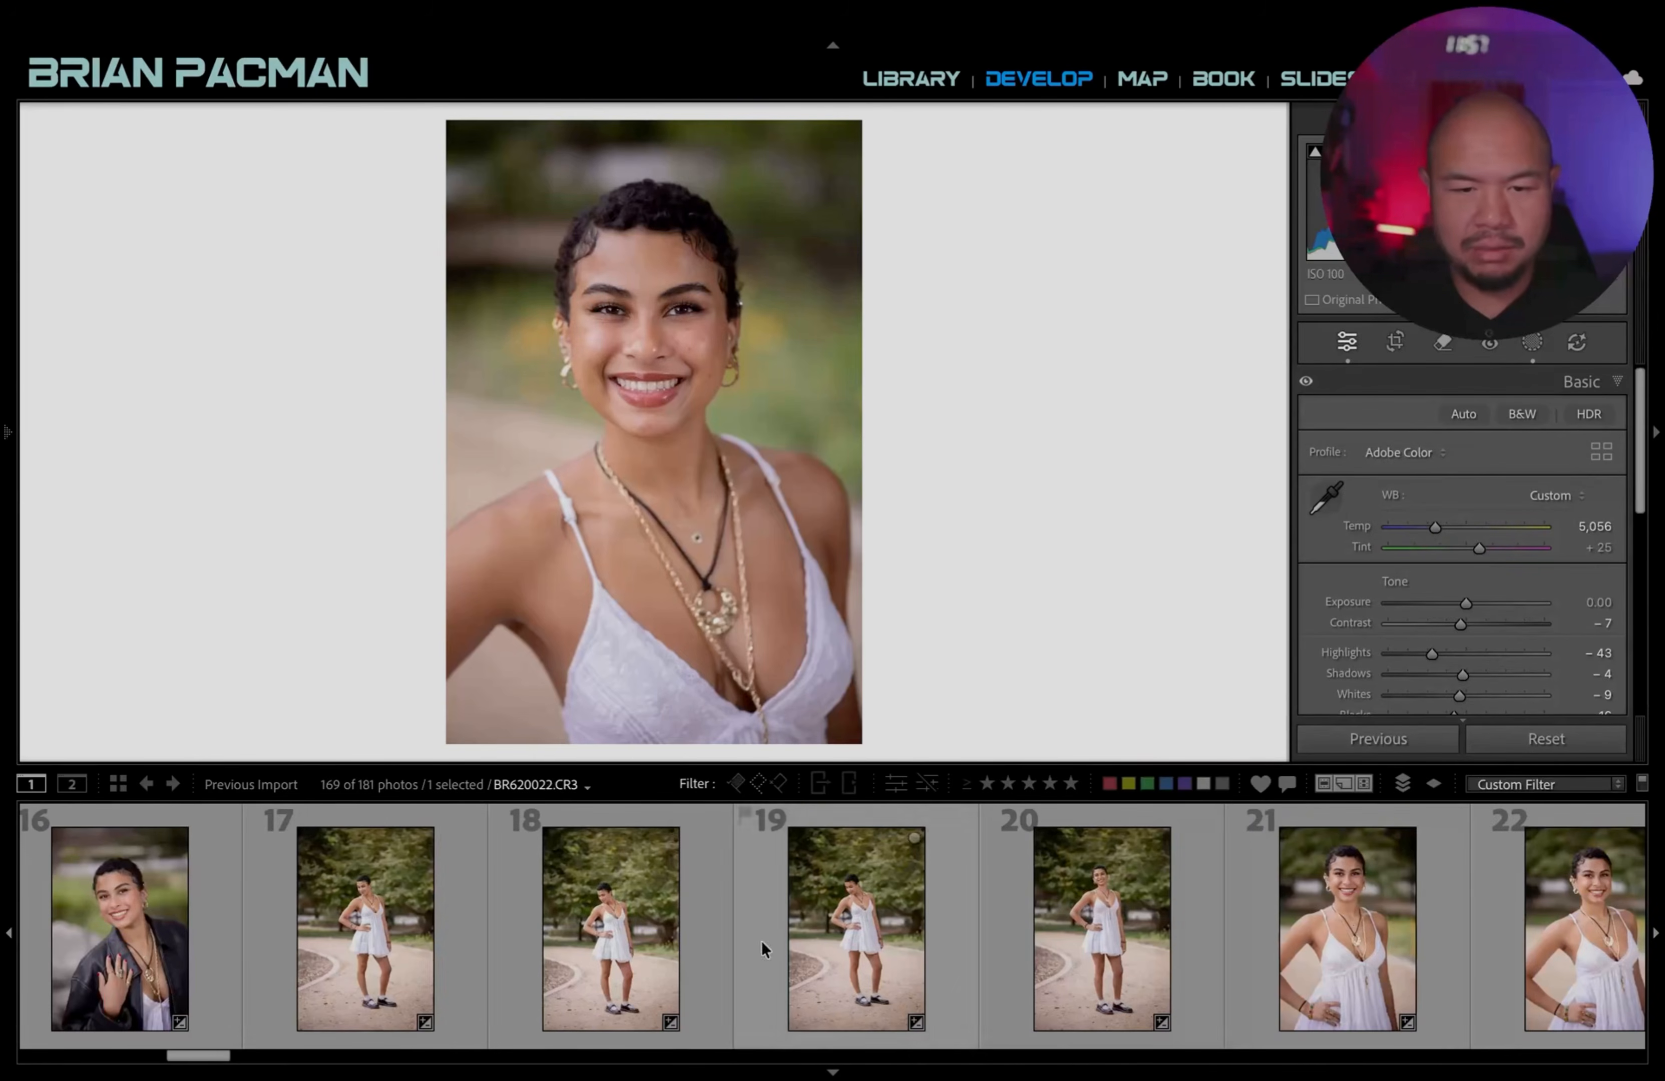
shift+click(400, 916)
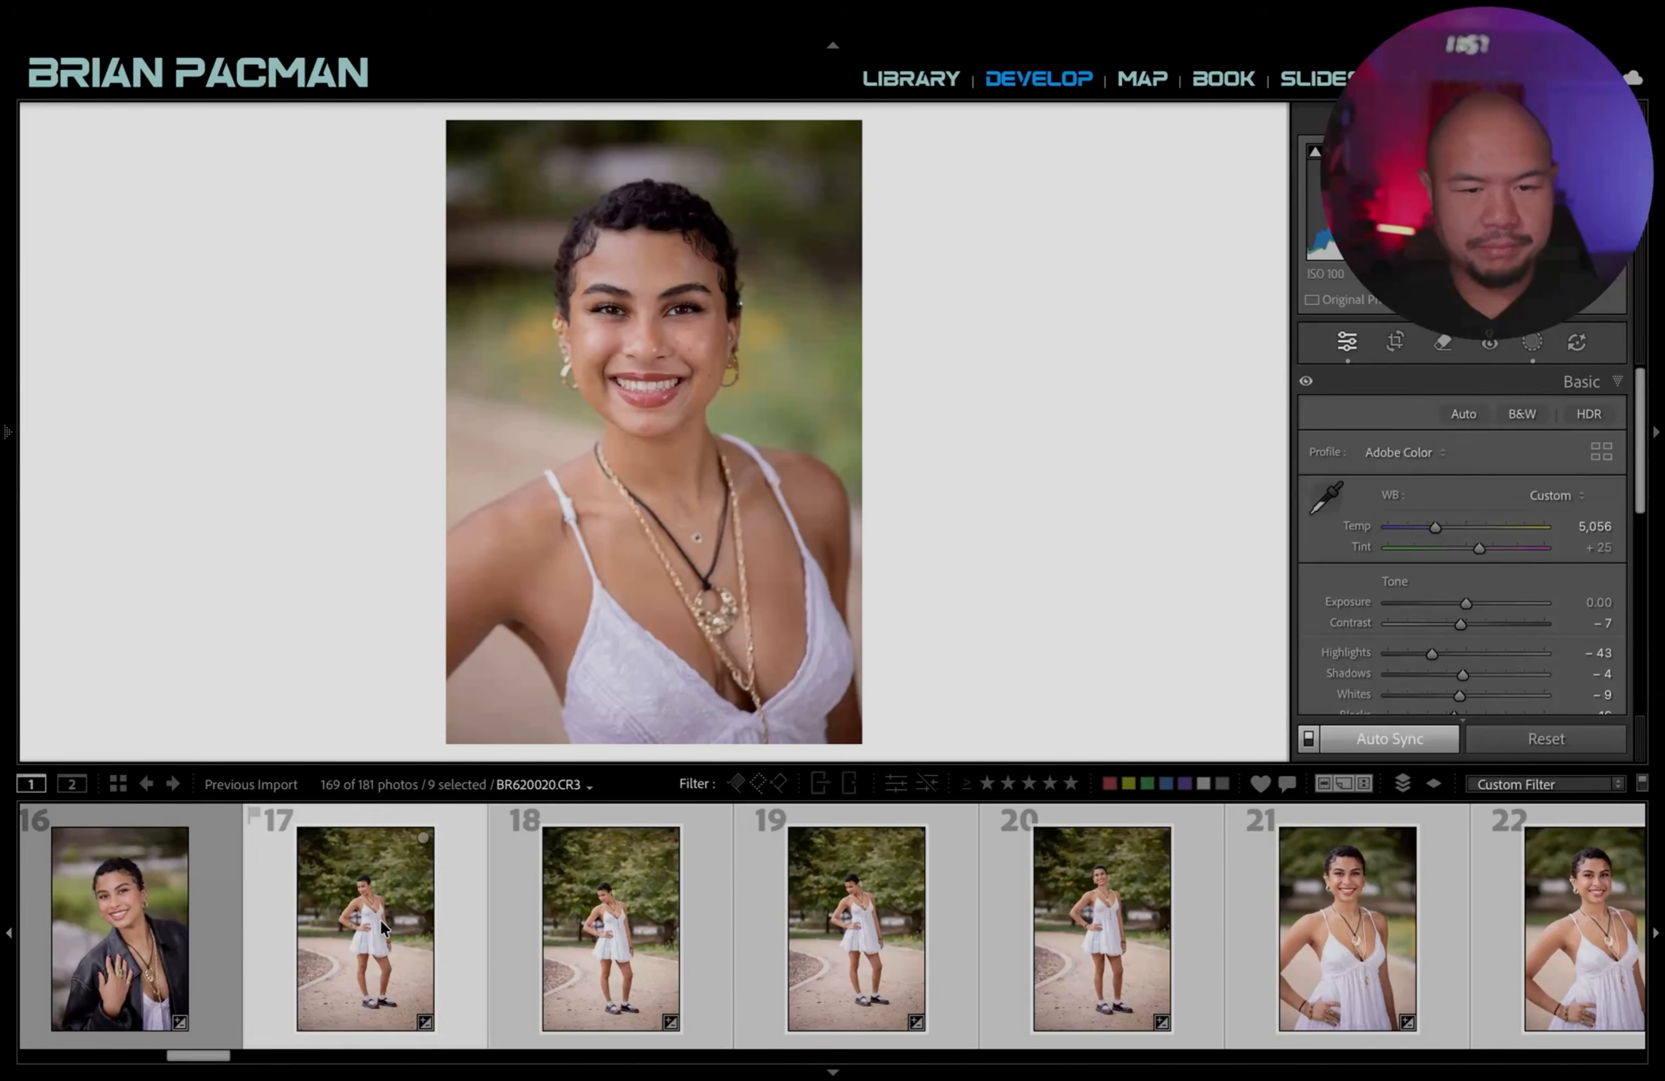
key(k)
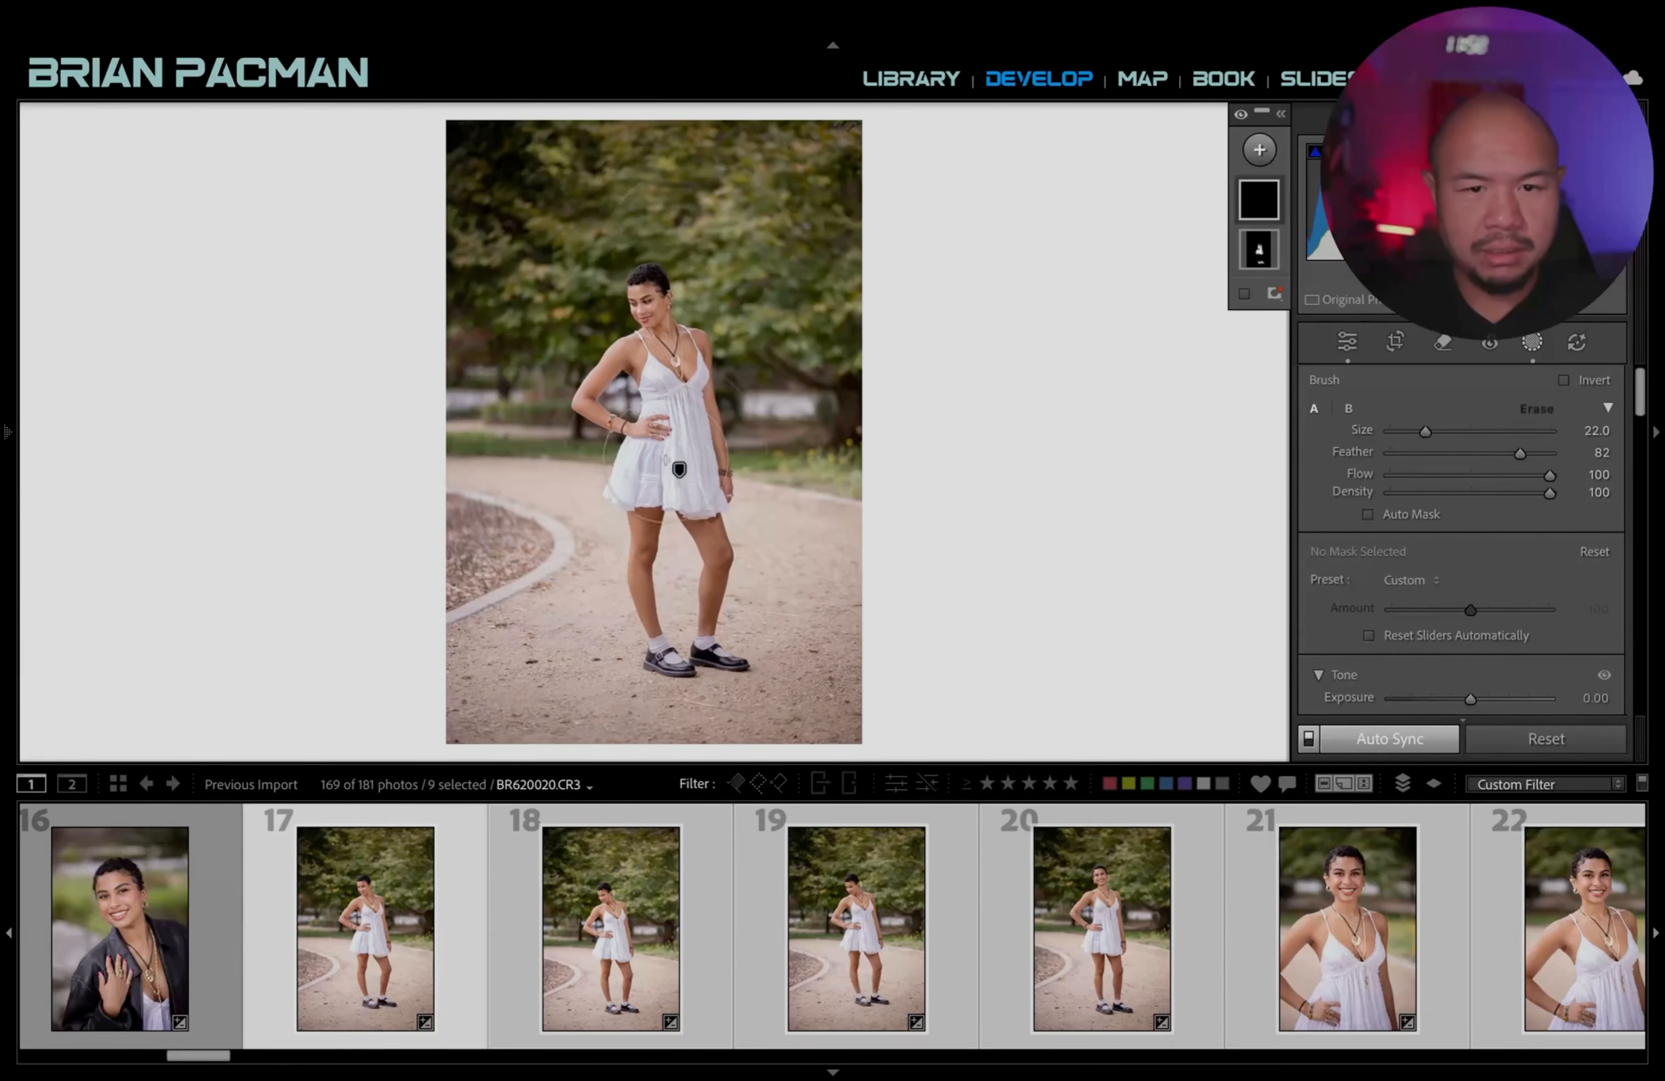
scroll(1059, 892, right, 5)
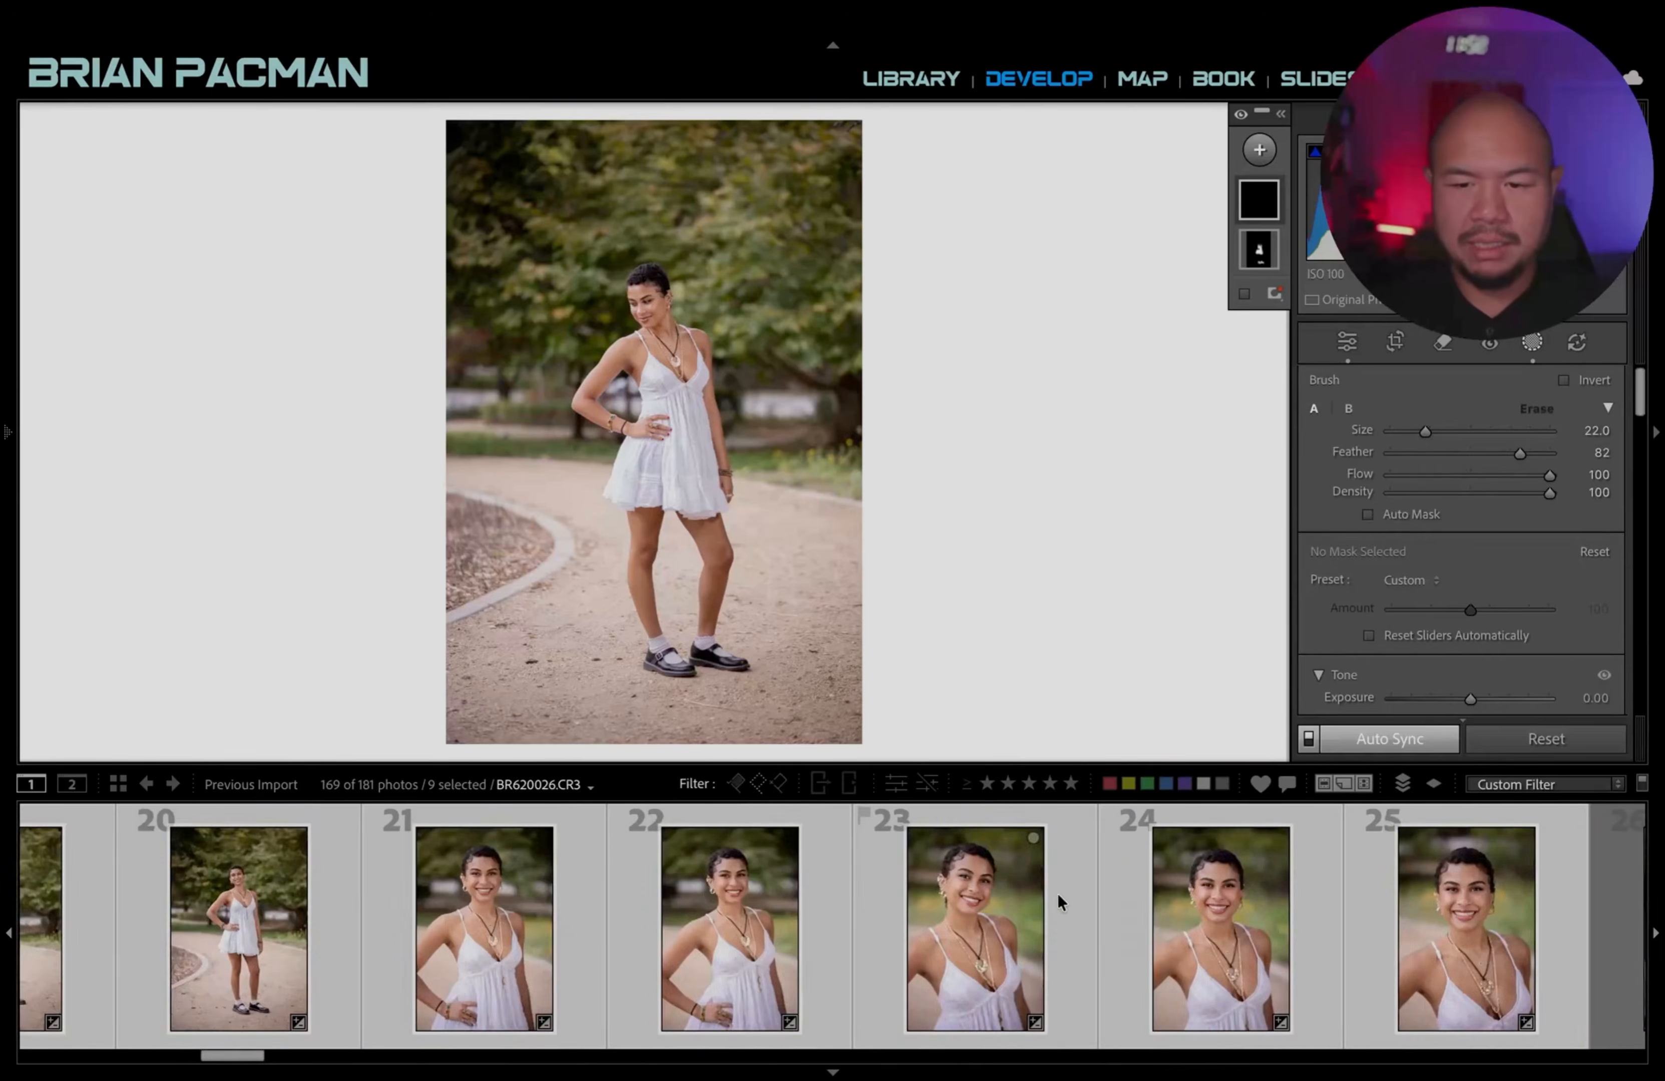
scroll(1060, 912, left, 5)
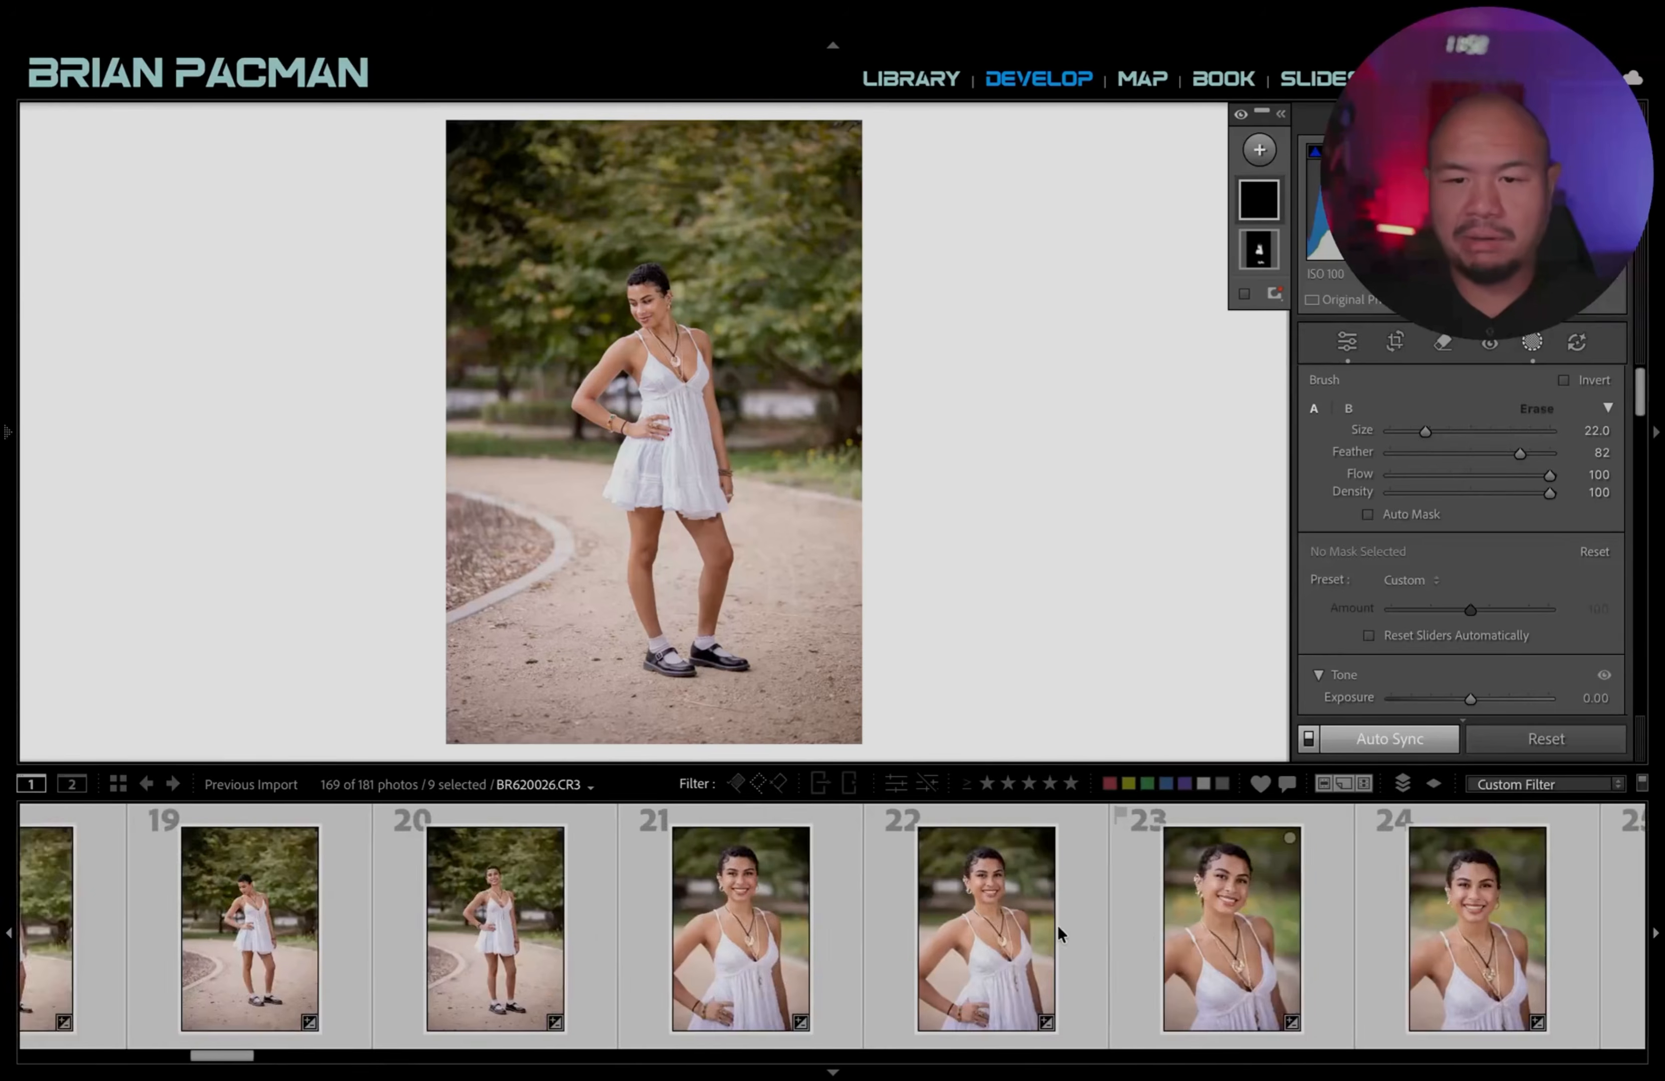
Add a people mask for Person 1 covering facial skin and body skin across the selected photos.
click(1268, 154)
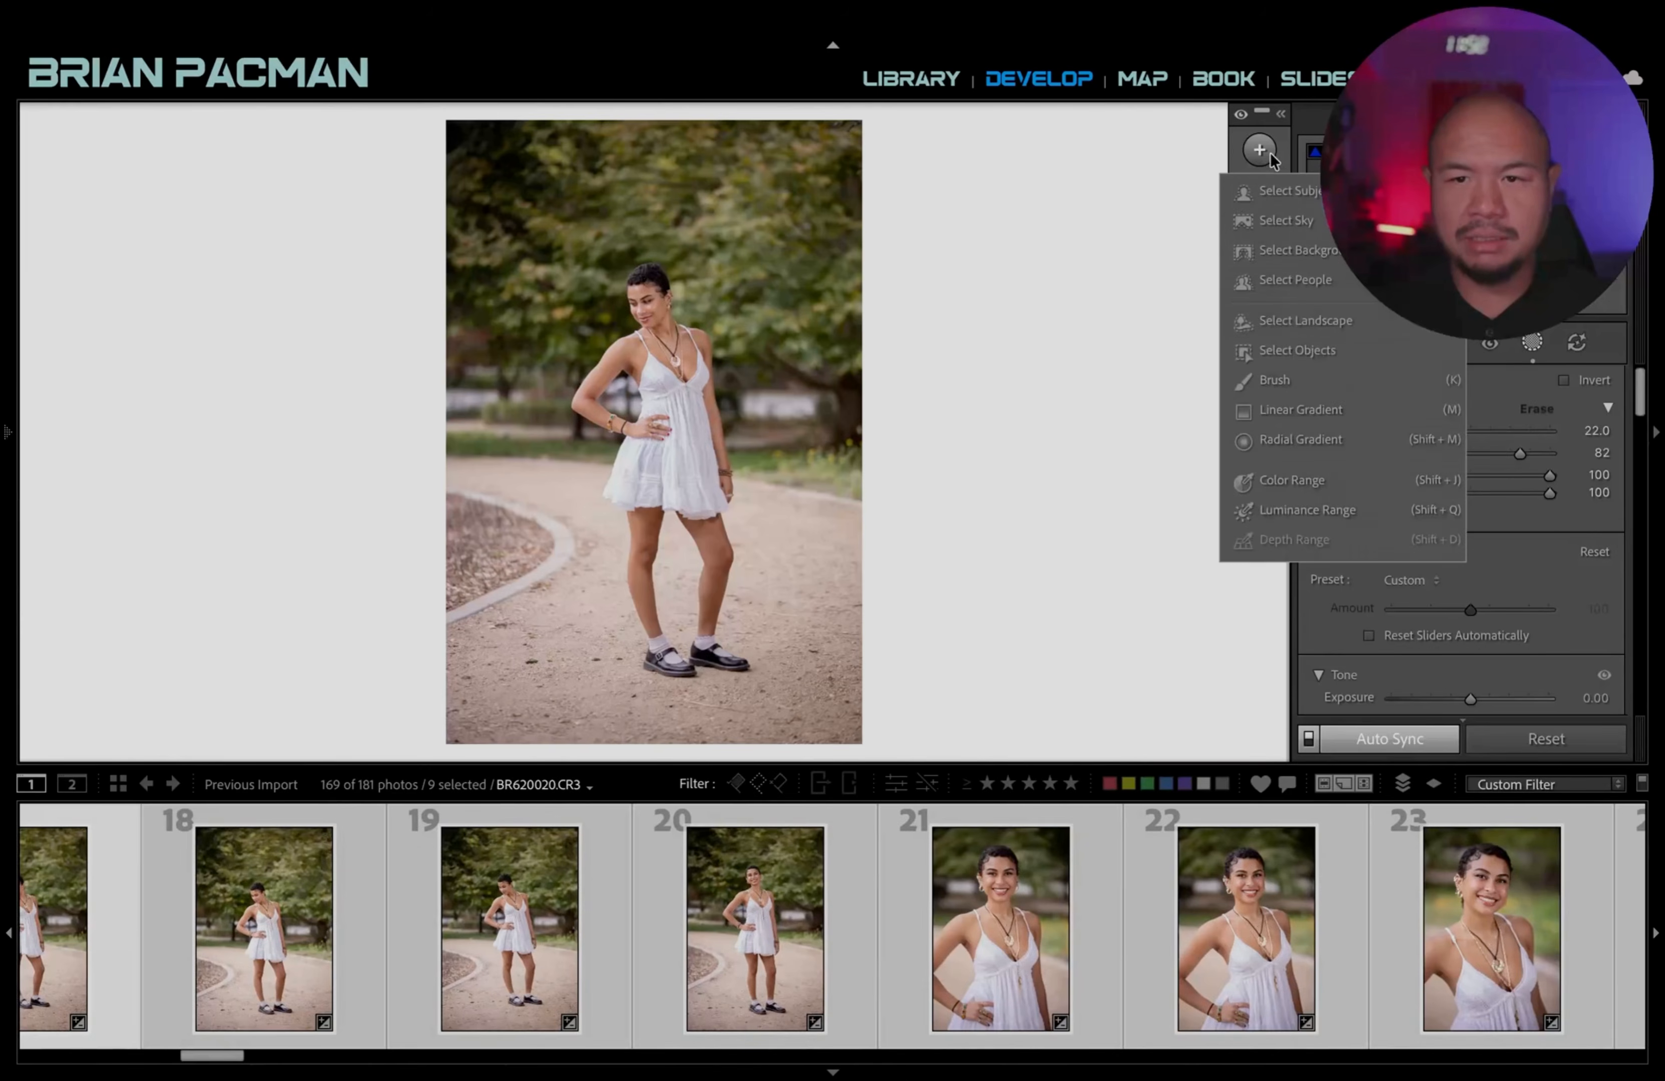
click(1328, 284)
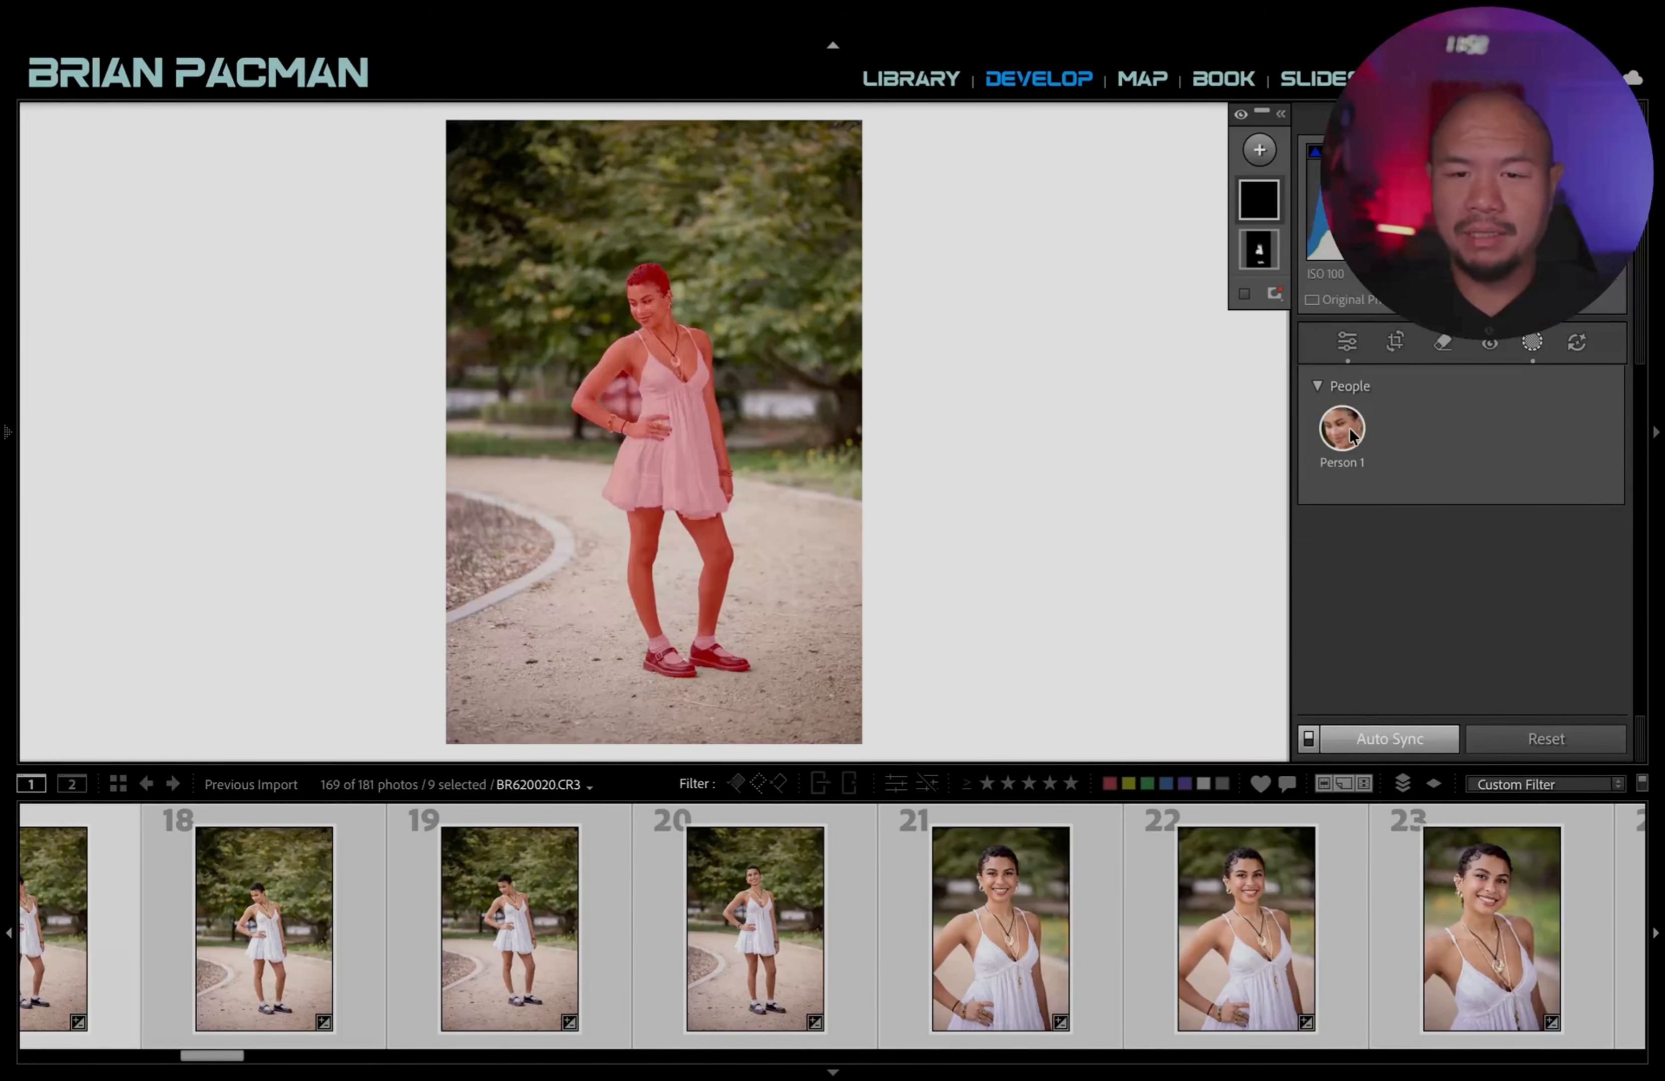
click(1349, 429)
click(1356, 558)
click(1359, 588)
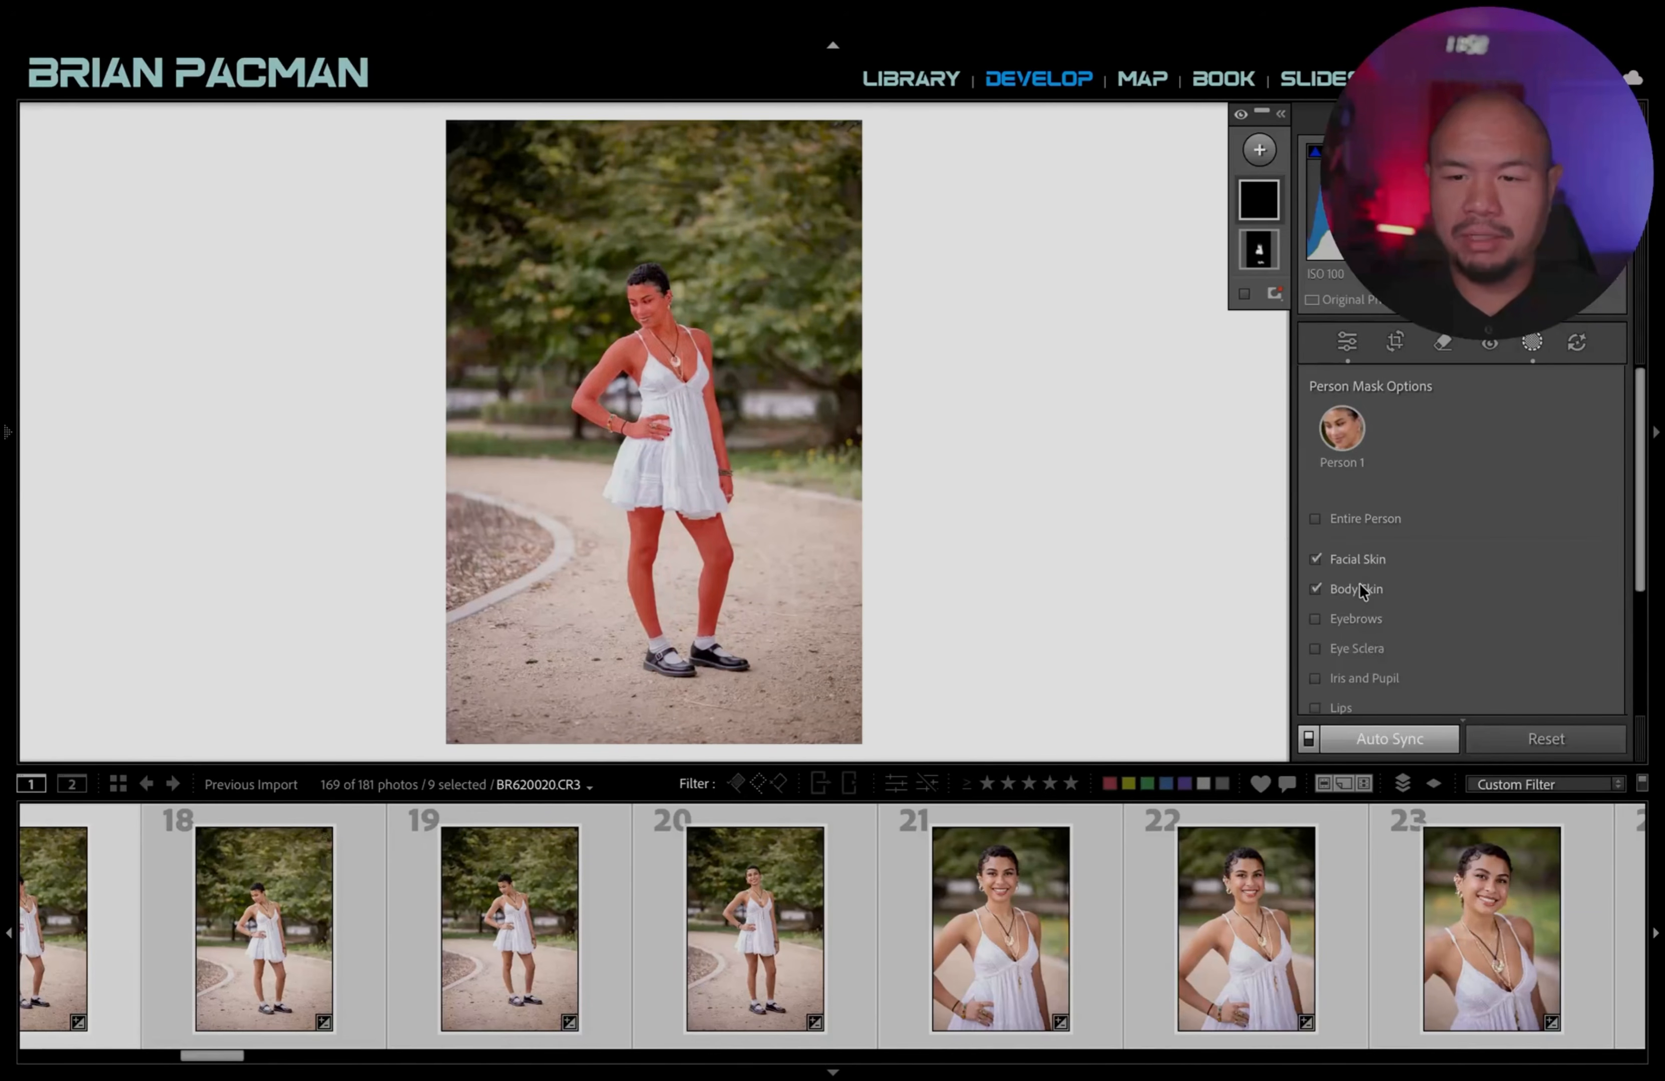
scroll(1476, 554, down, 4)
click(1556, 678)
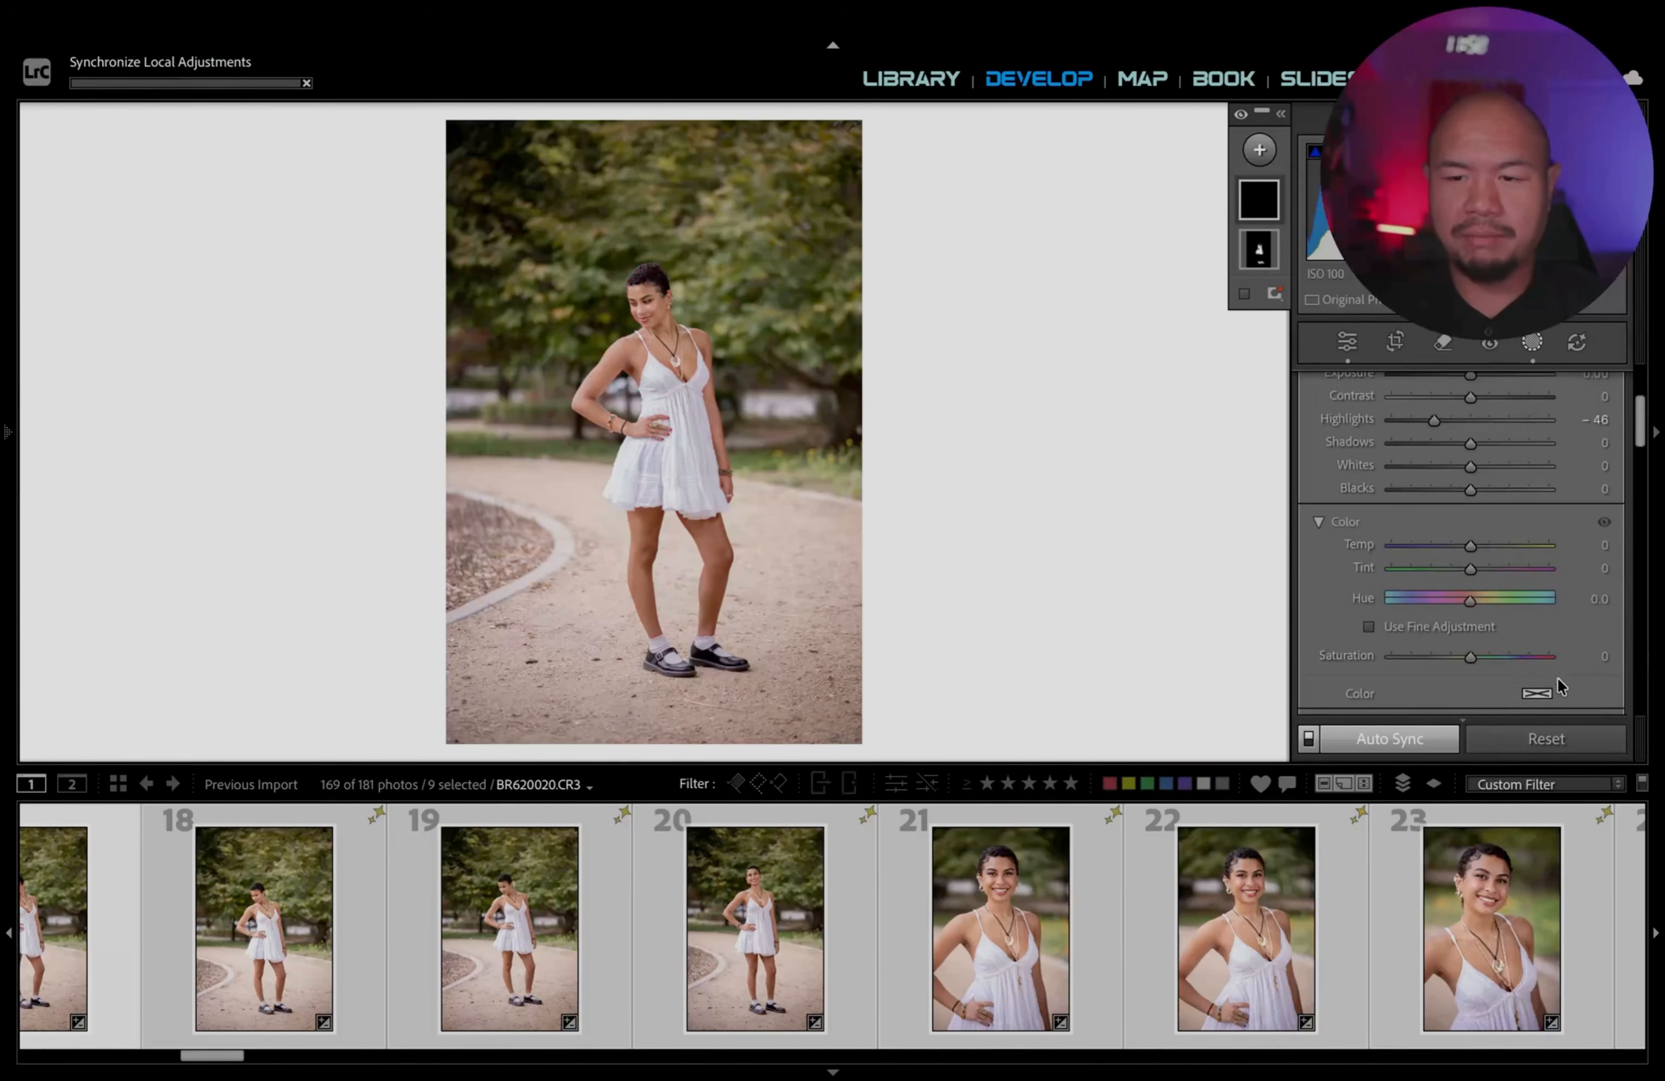
Apply the Soften Skin (Lite) preset to the new skin mask.
scroll(1480, 539, up, 5)
click(1417, 447)
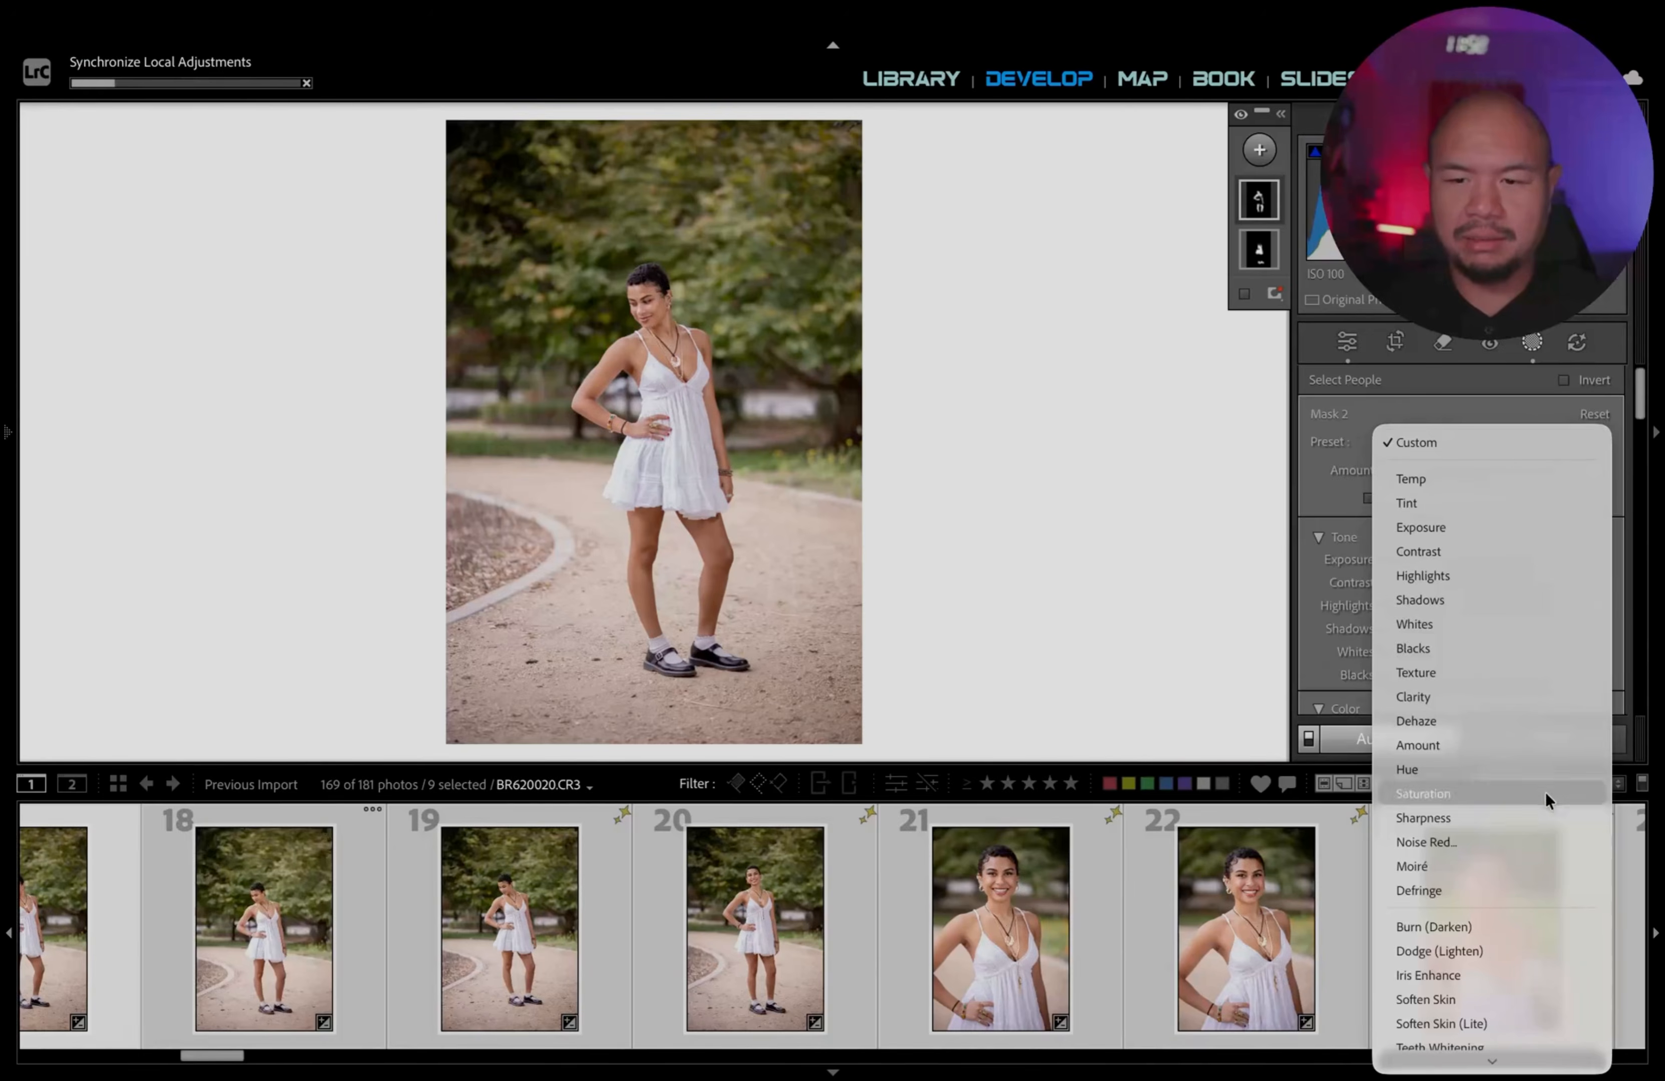
scroll(1546, 795, down, 2)
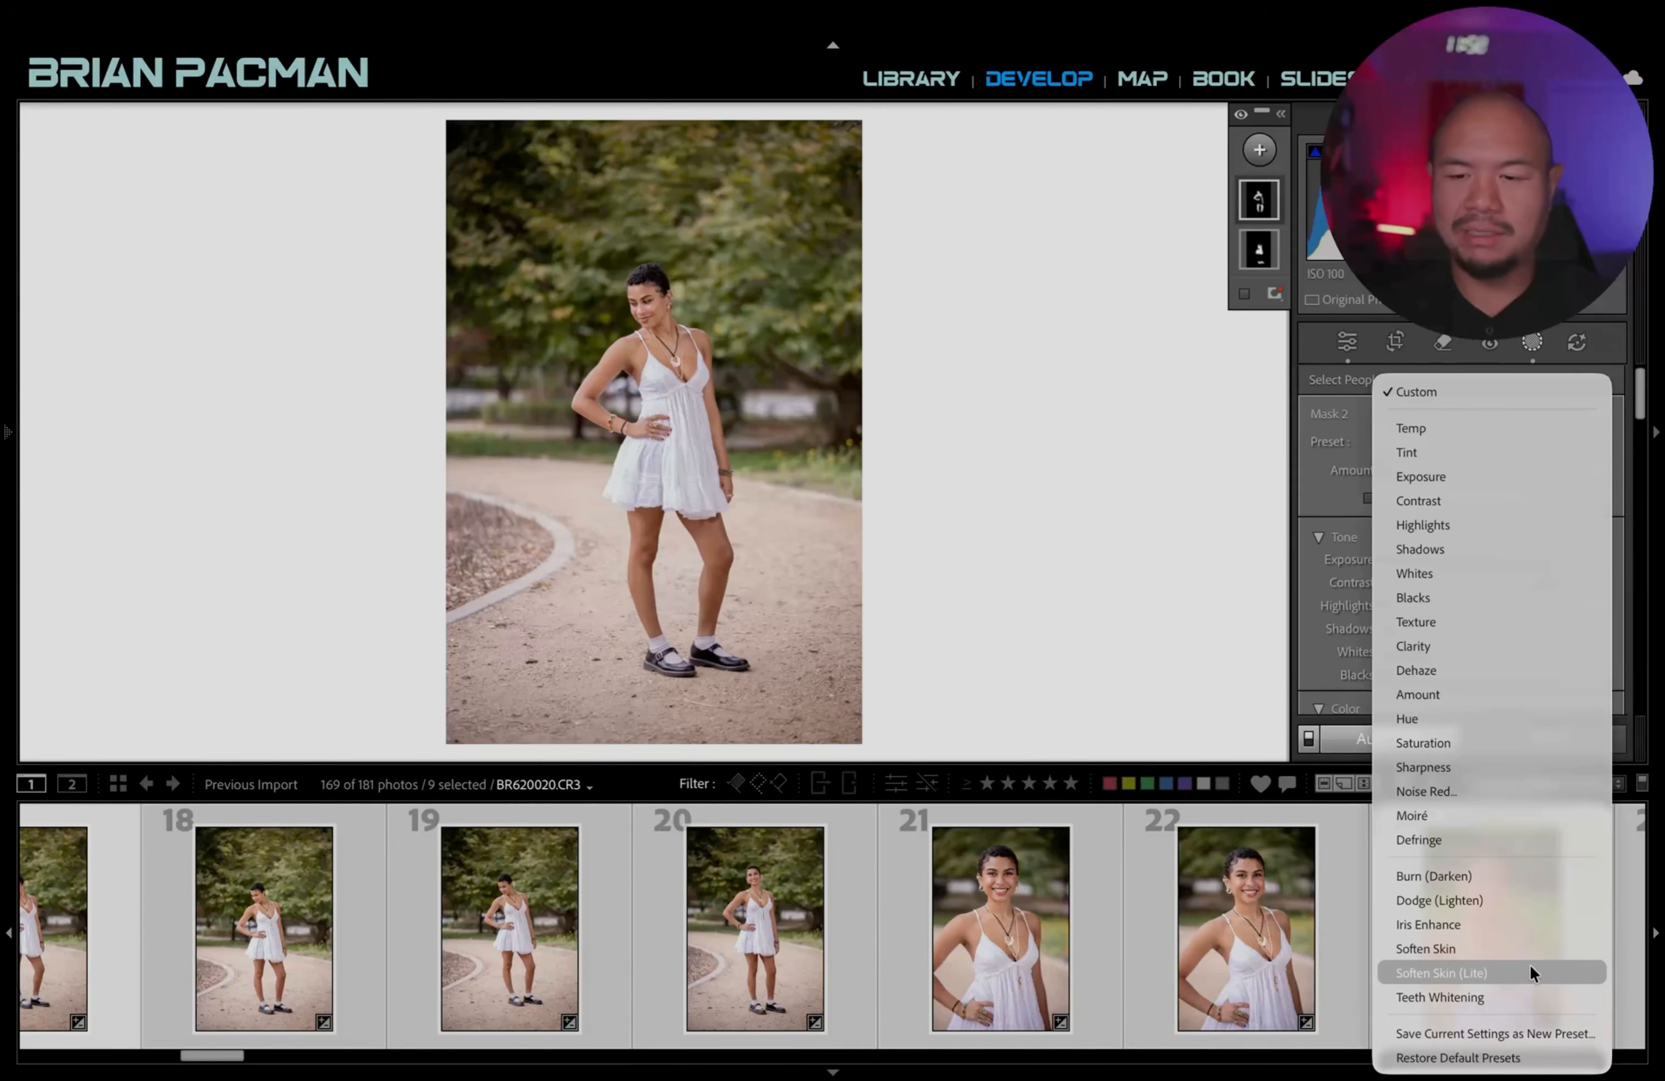
click(1479, 971)
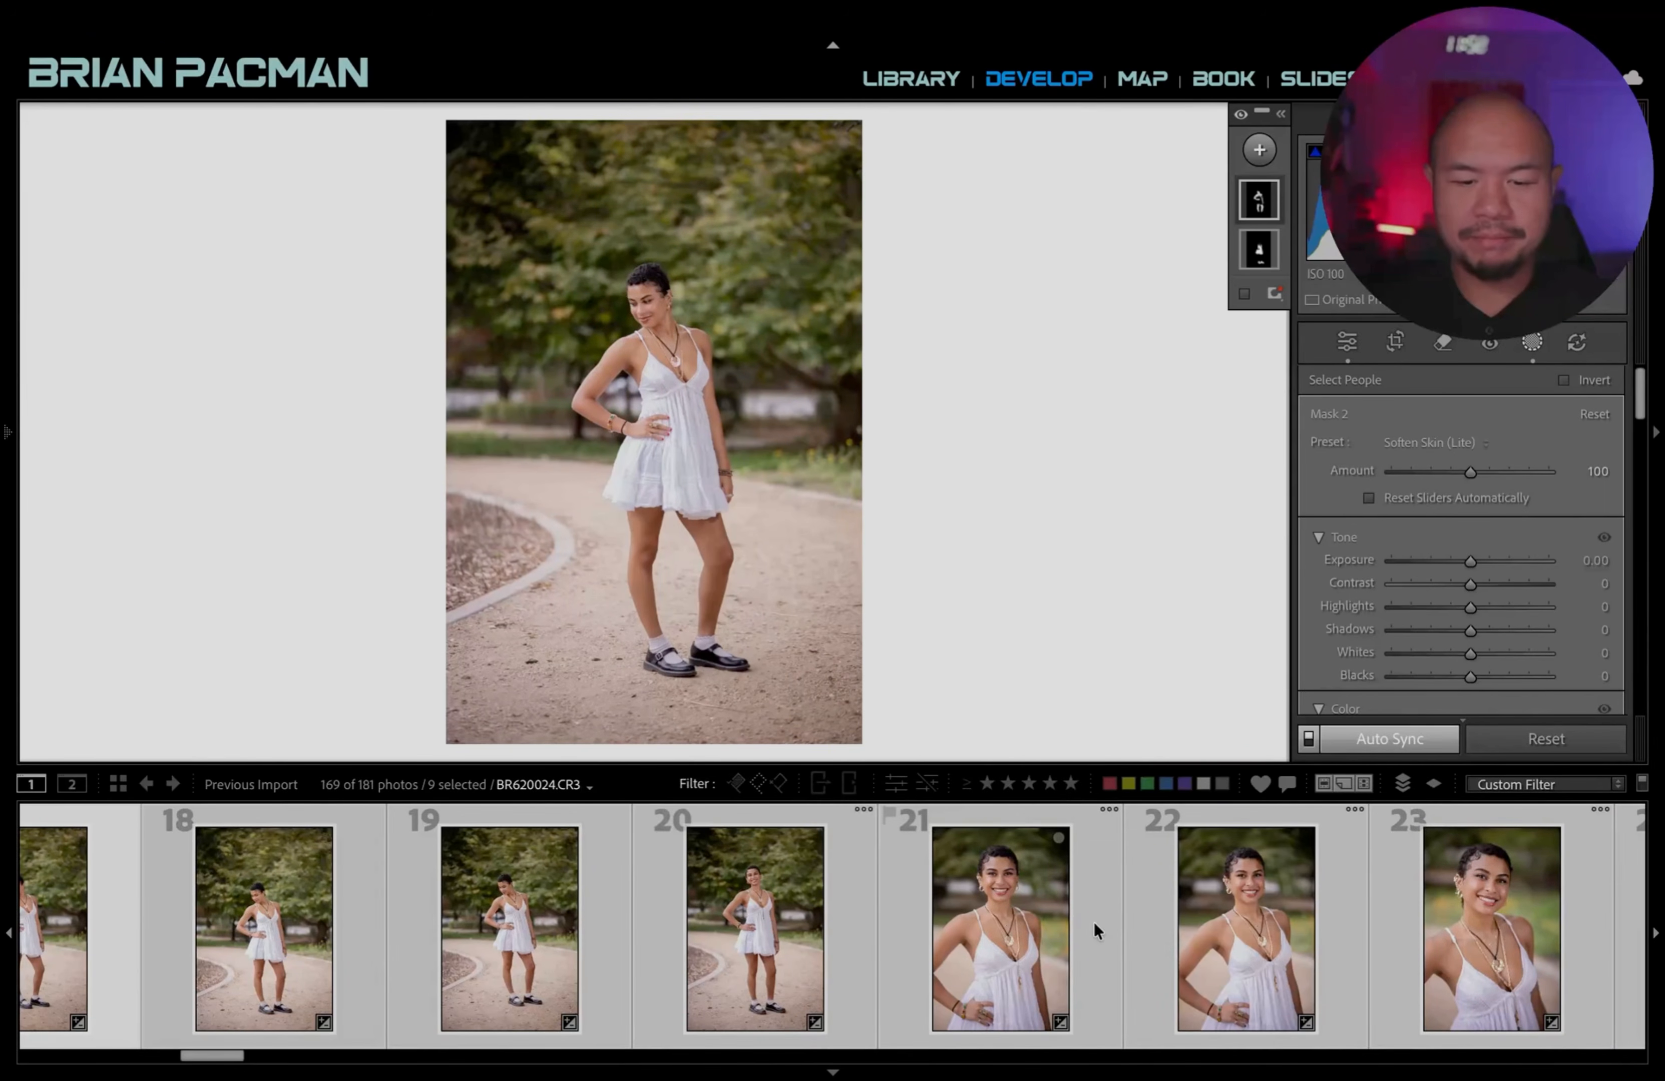
Deselect the group and compare the face in BR620027.CR3 before and after editing at close zoom.
key(super+d)
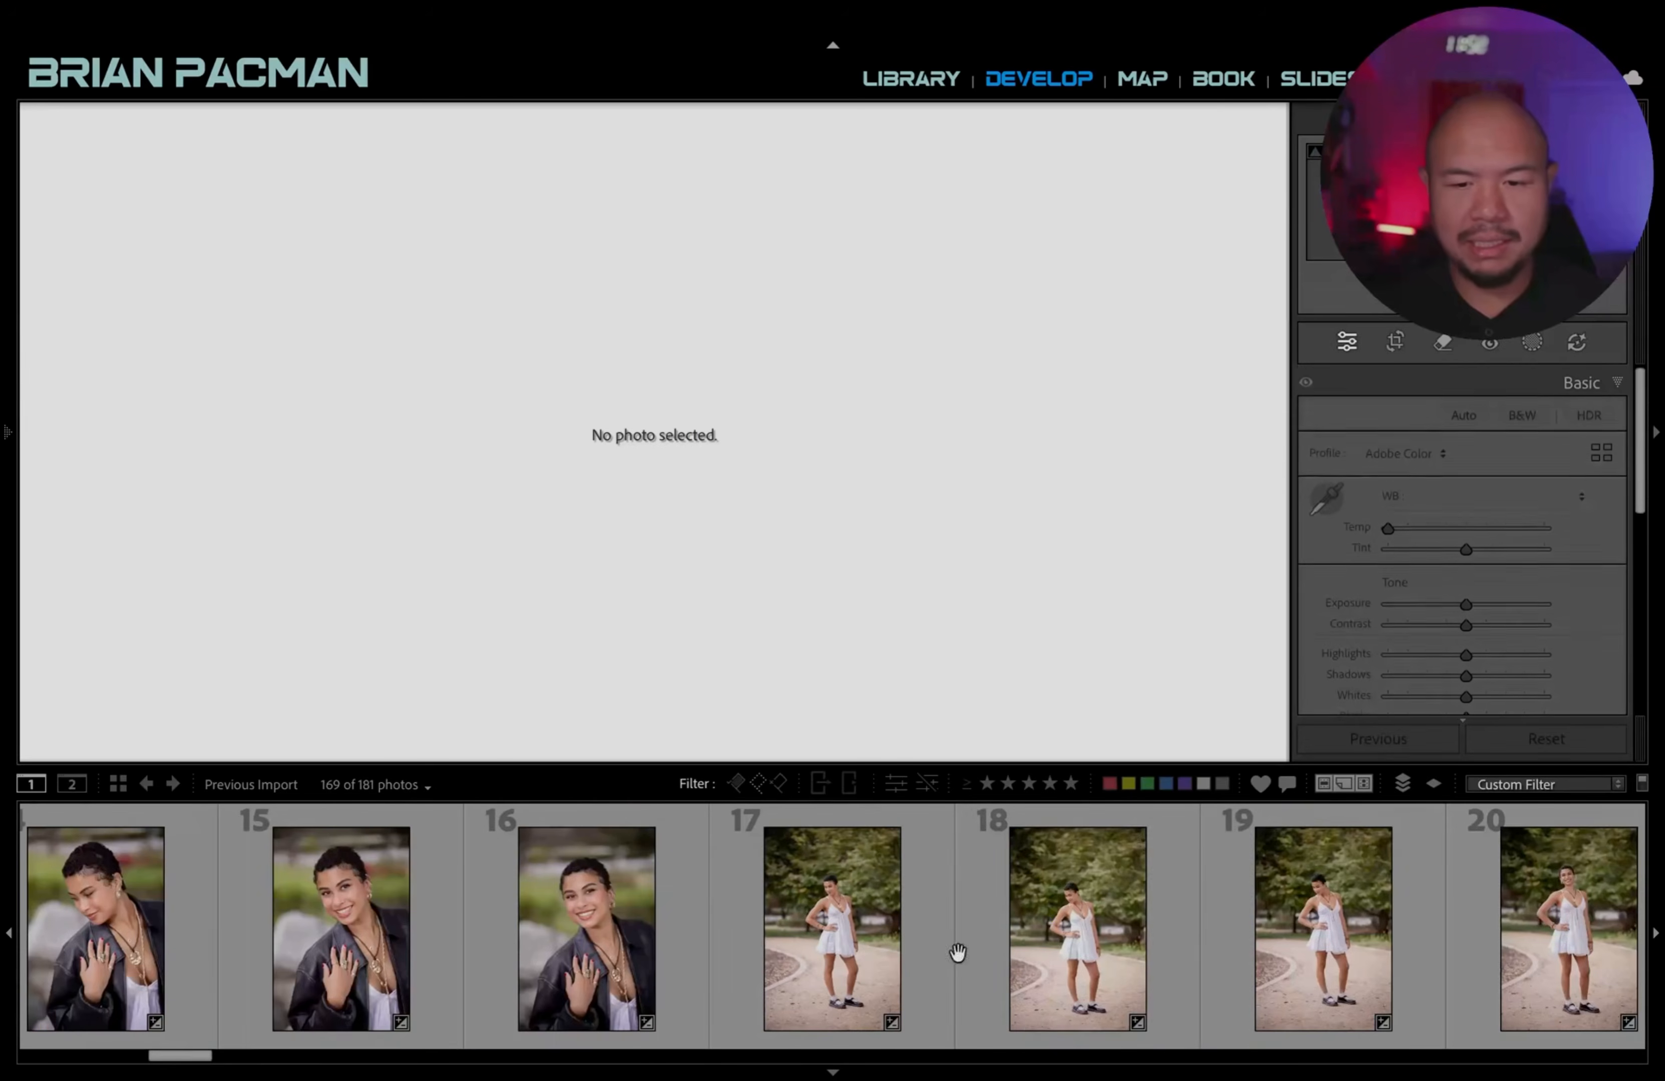
scroll(1209, 952, down, 6)
click(1008, 917)
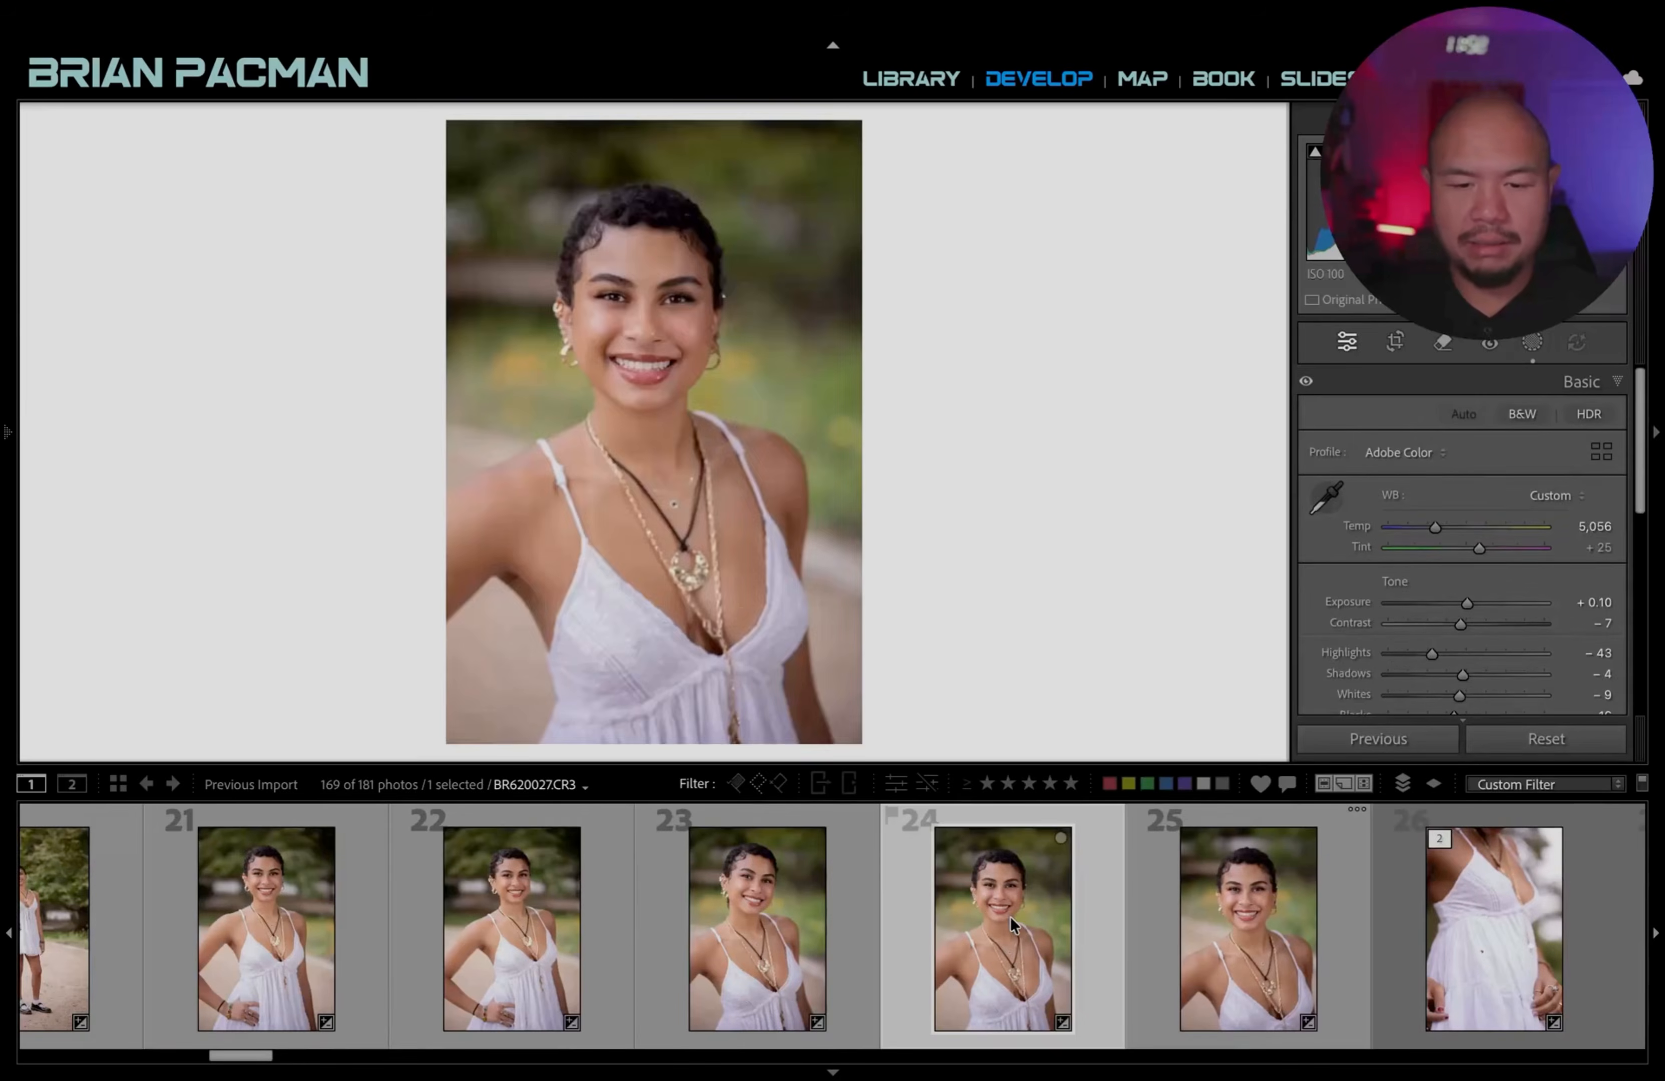
key(y)
click(959, 313)
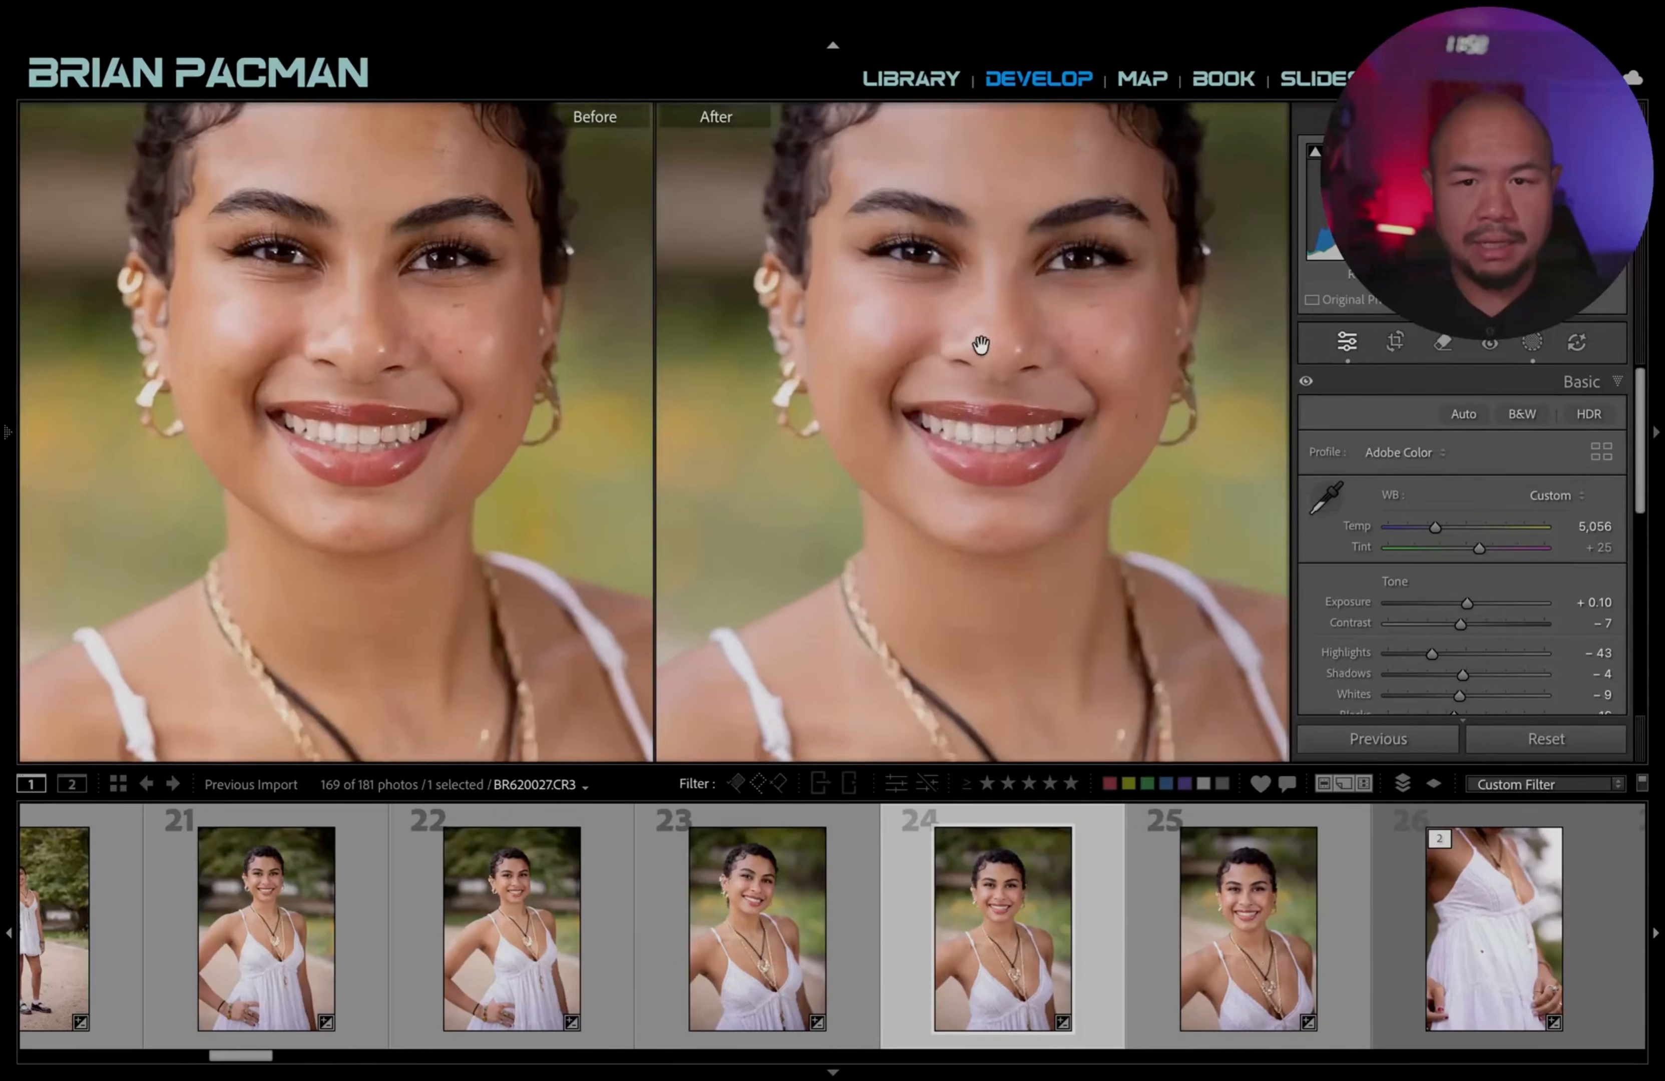
drag(978, 342, 1111, 527)
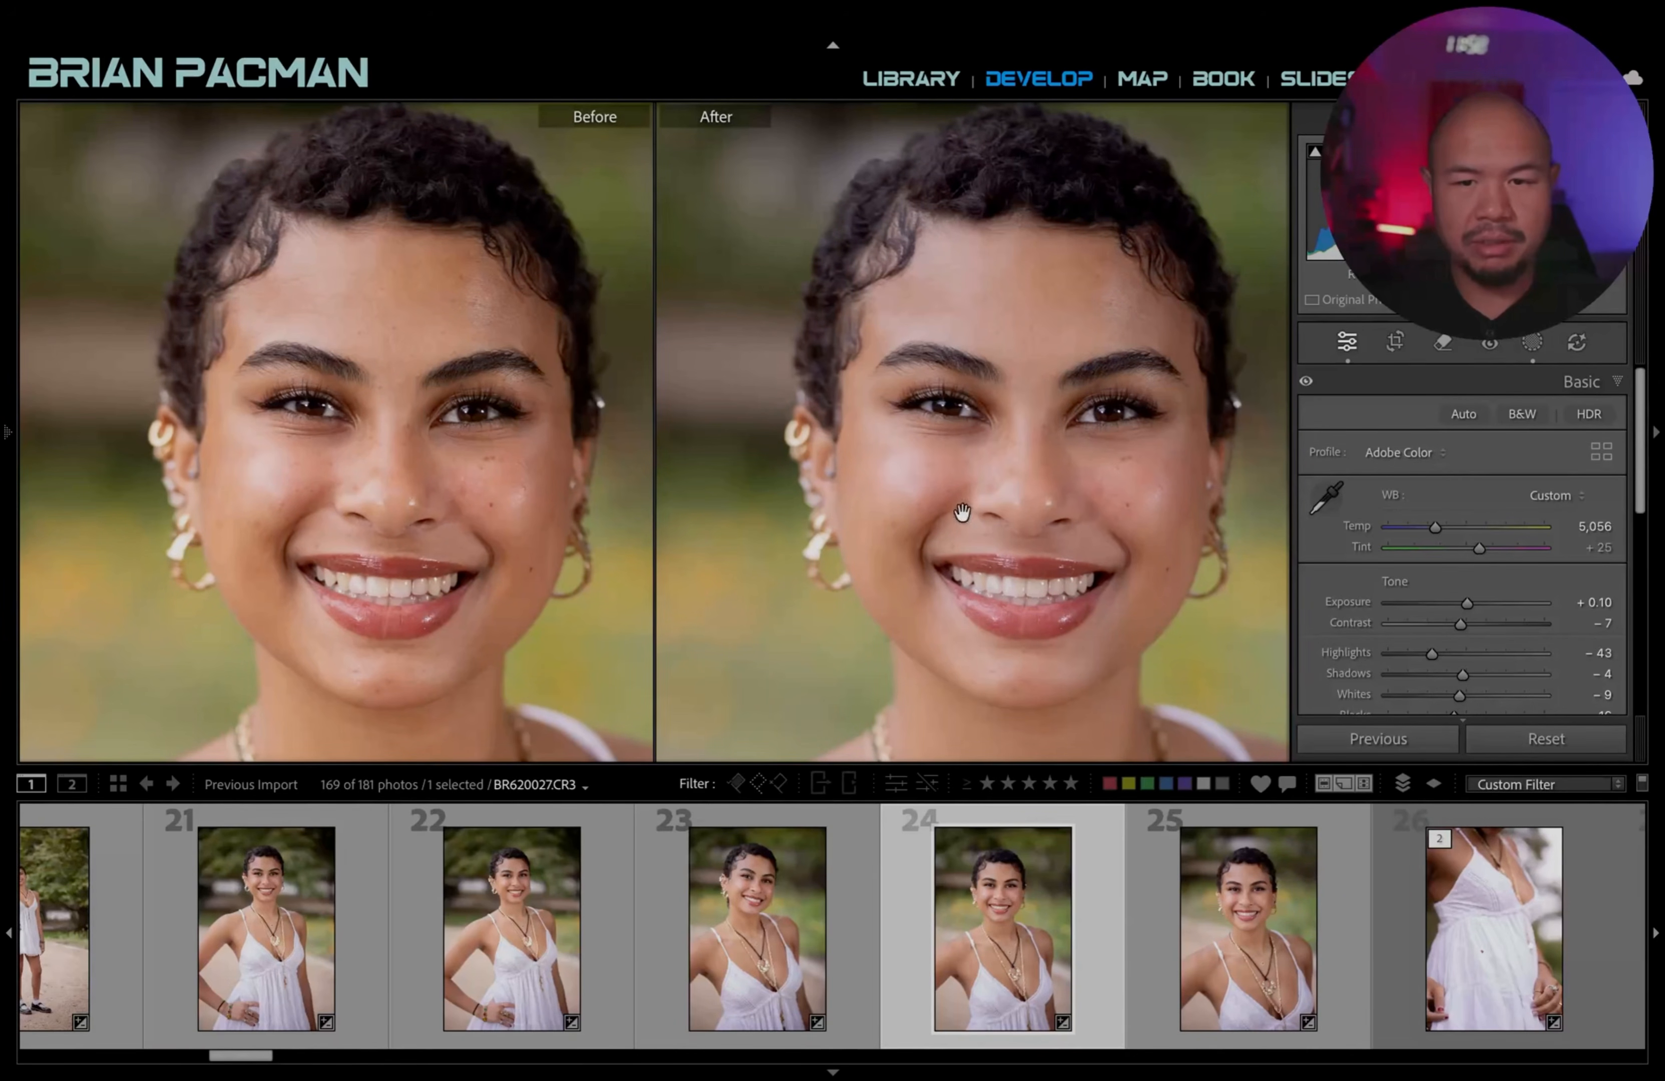
click(1104, 562)
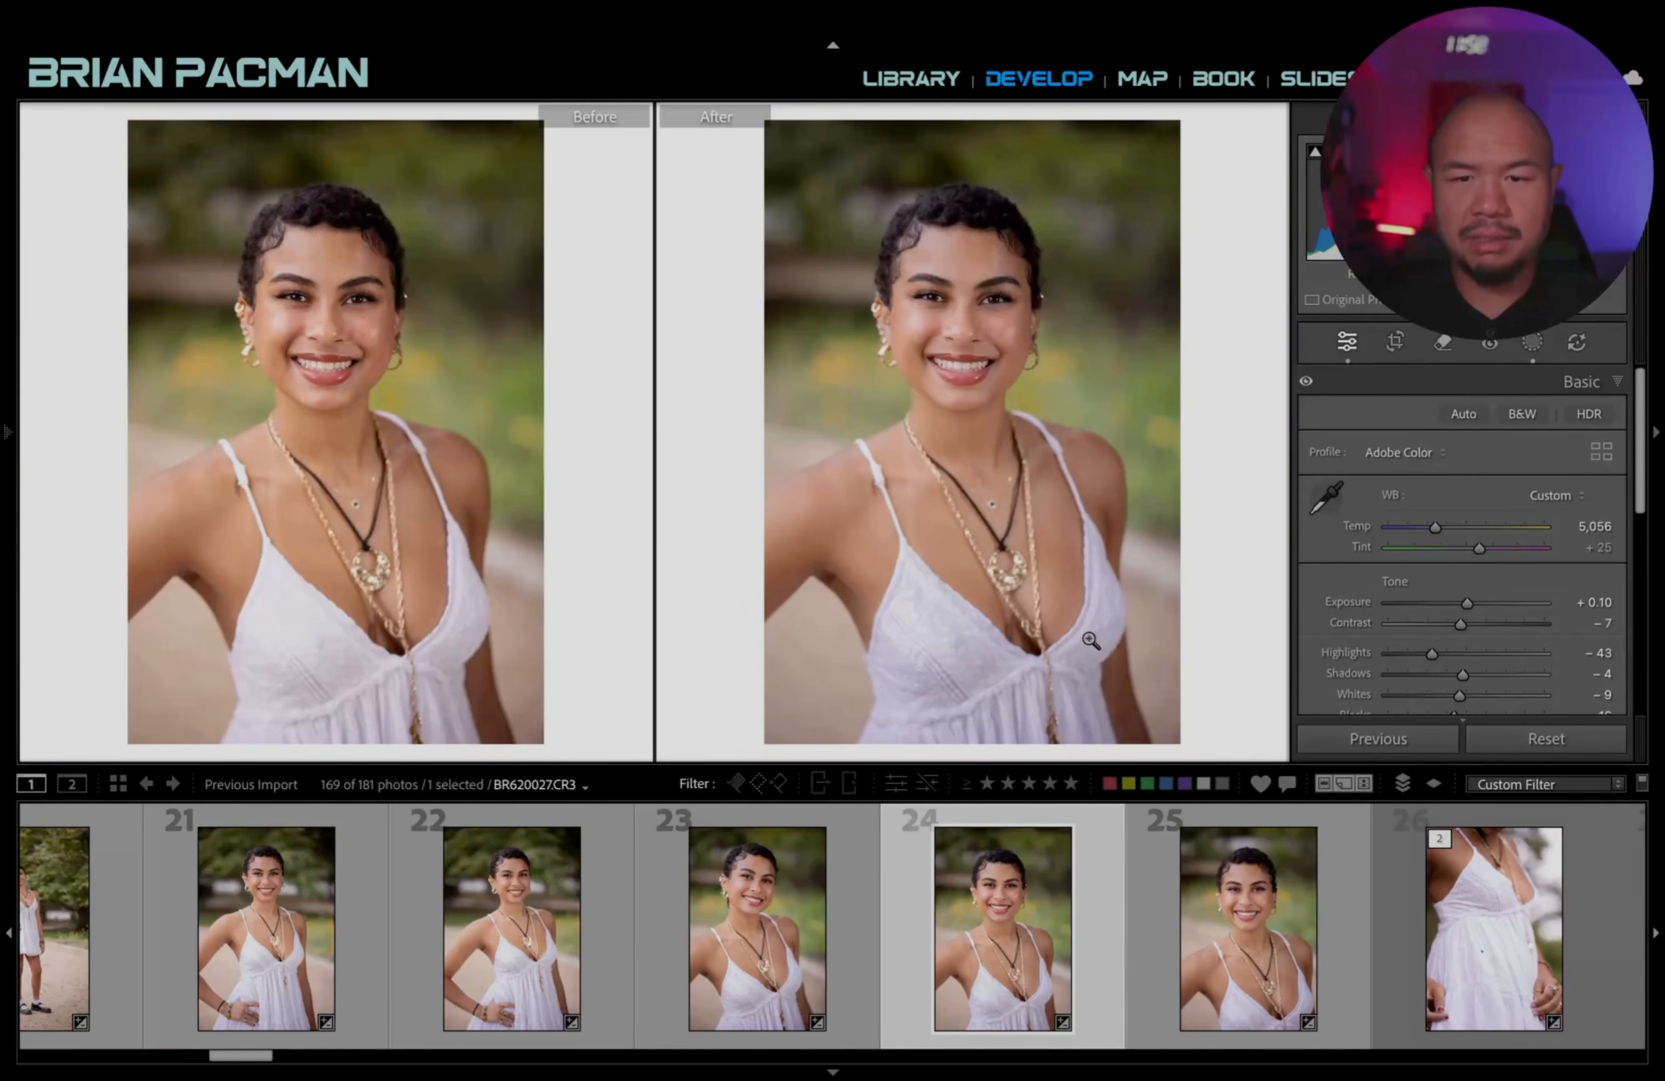
key(y)
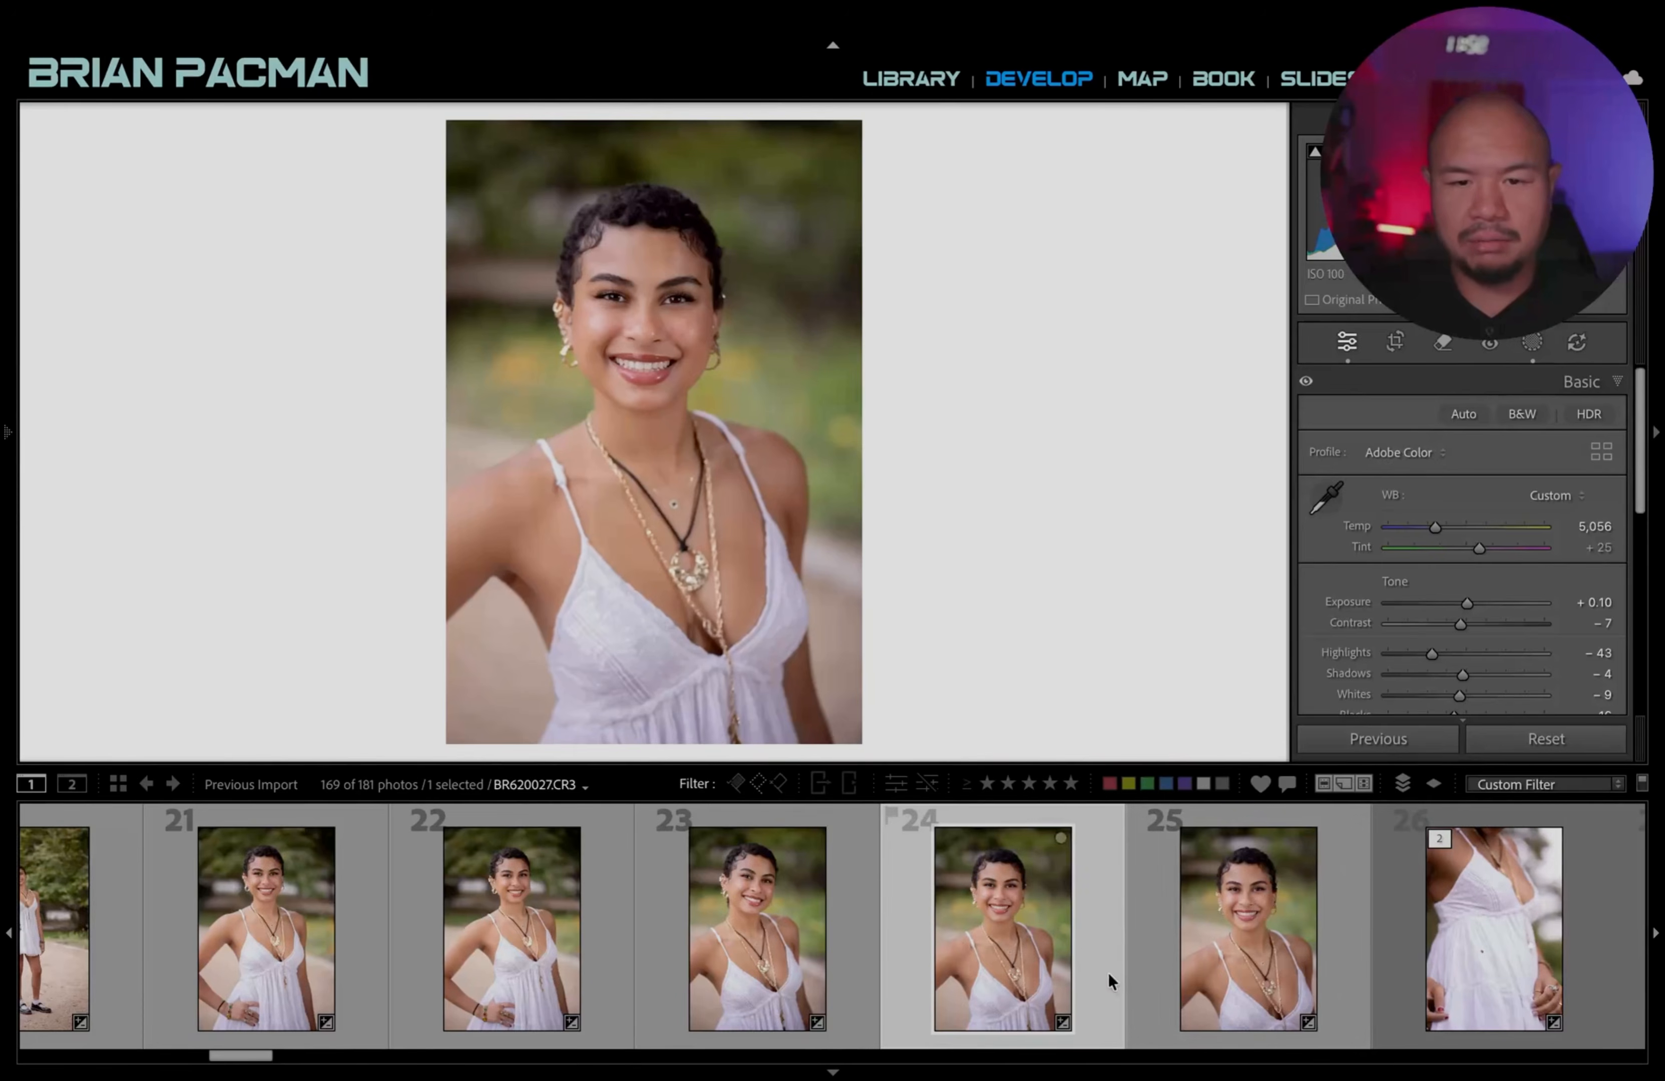
Copy the develop settings of BR620028.CR3 onto BR620033.CR3 and set its exposure to +0.10.
scroll(1053, 955, down, 2)
click(1003, 938)
click(1182, 919)
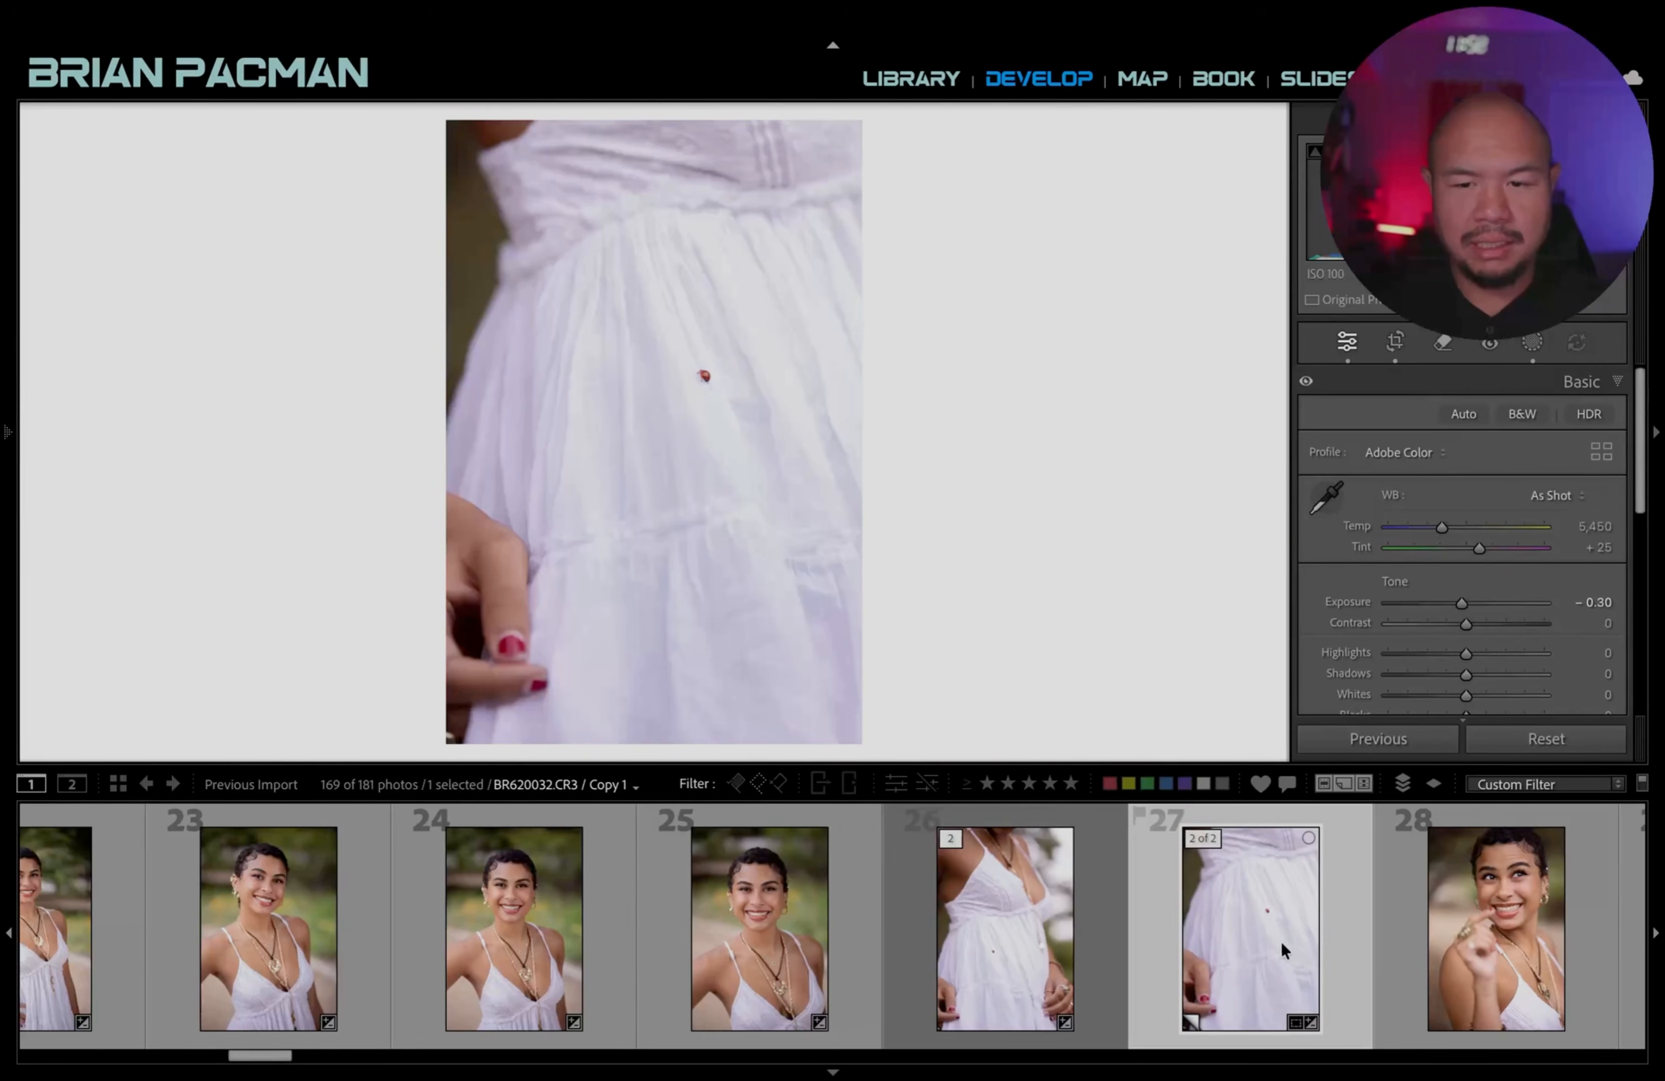
scroll(1280, 941, down, 2)
click(1051, 914)
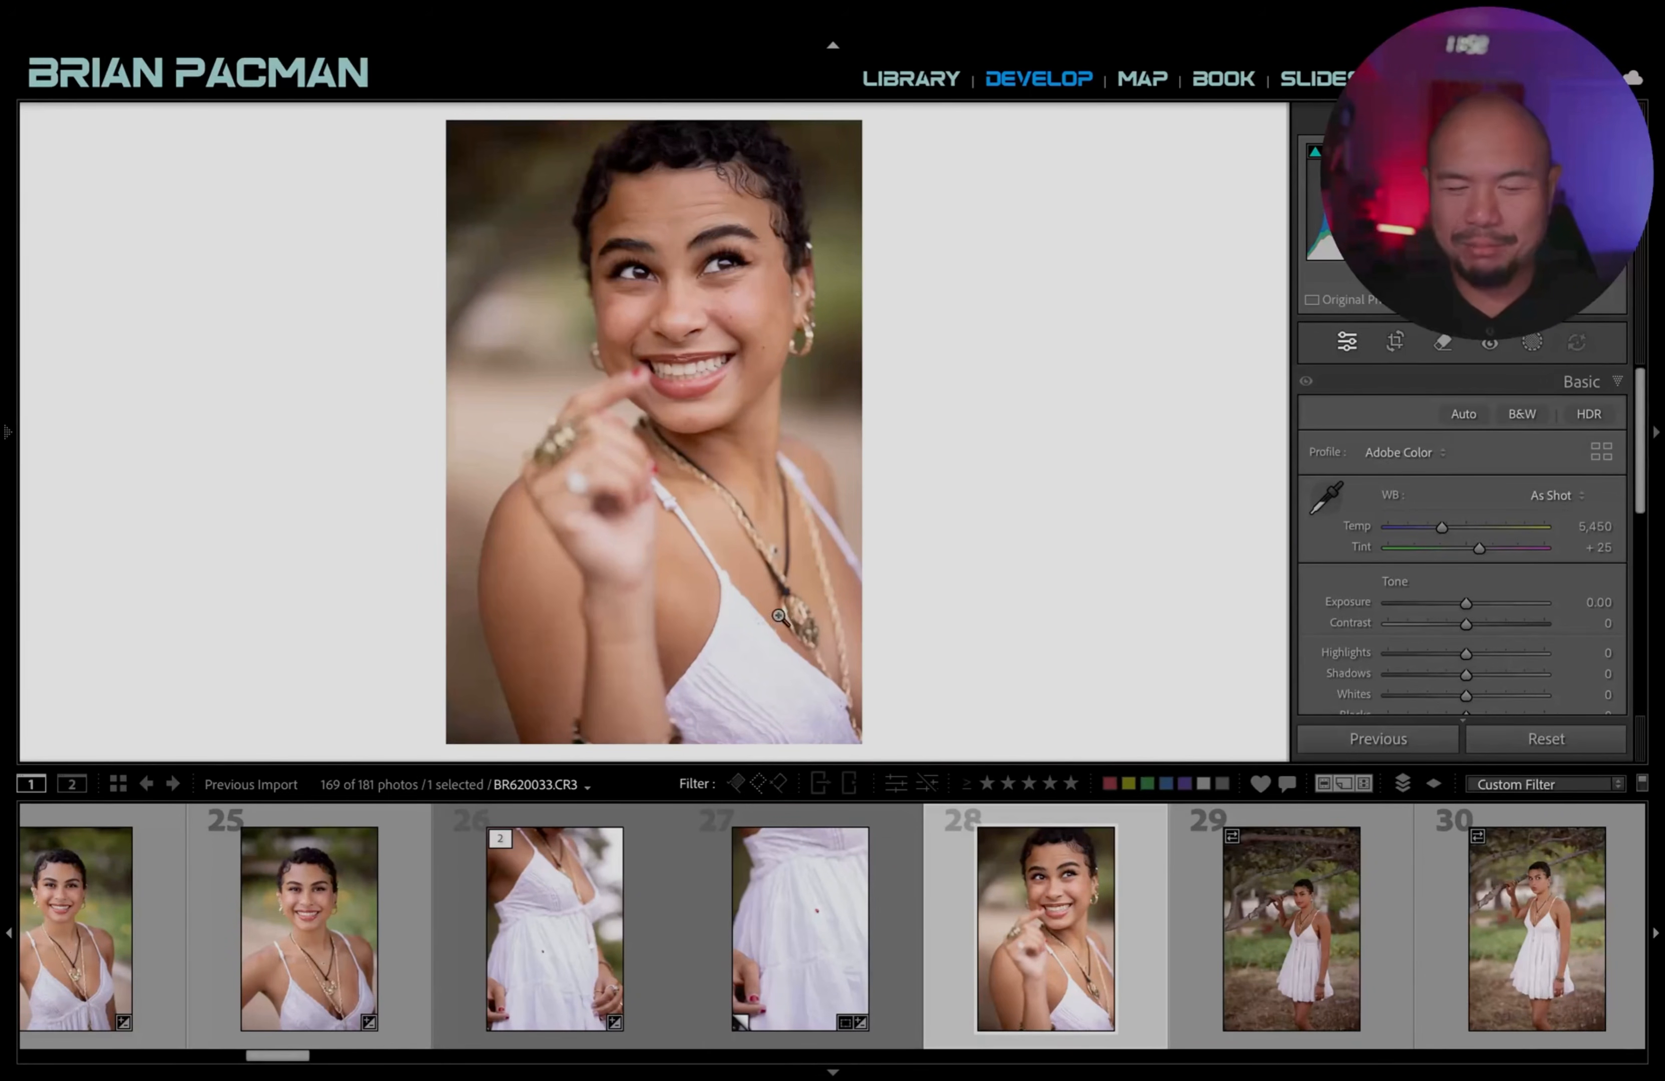
click(348, 921)
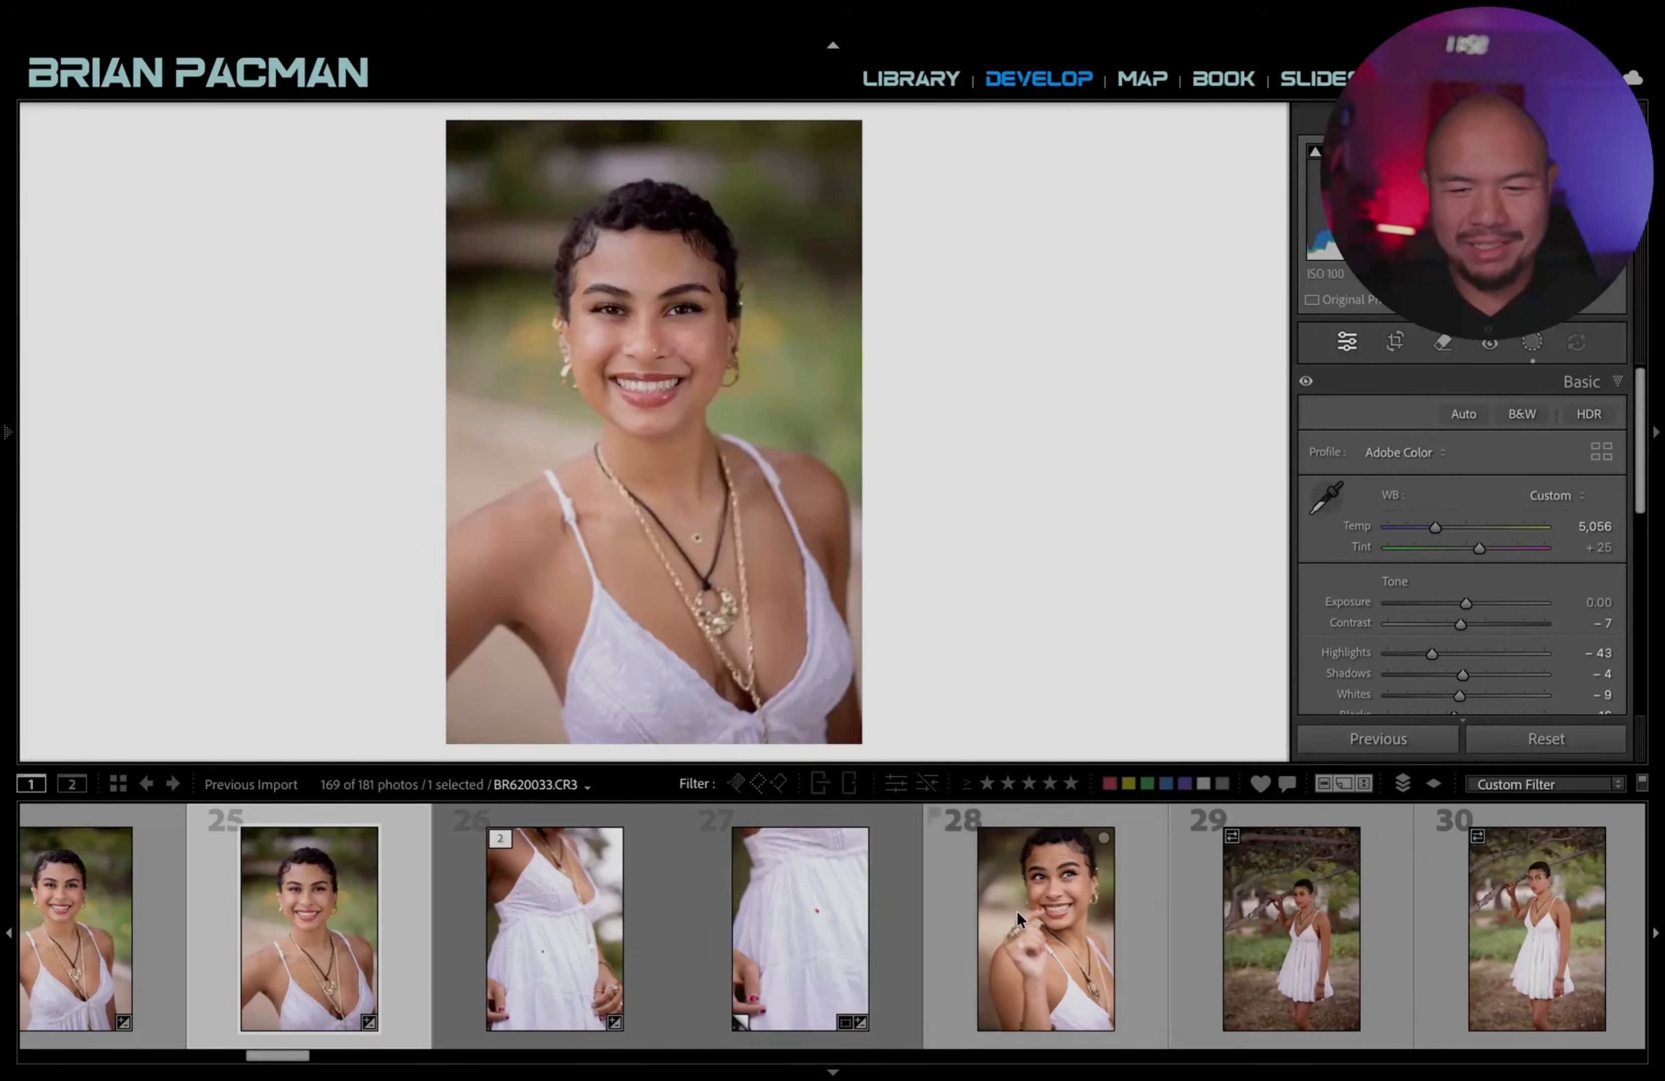
click(1024, 914)
key(ctrl+shift+v)
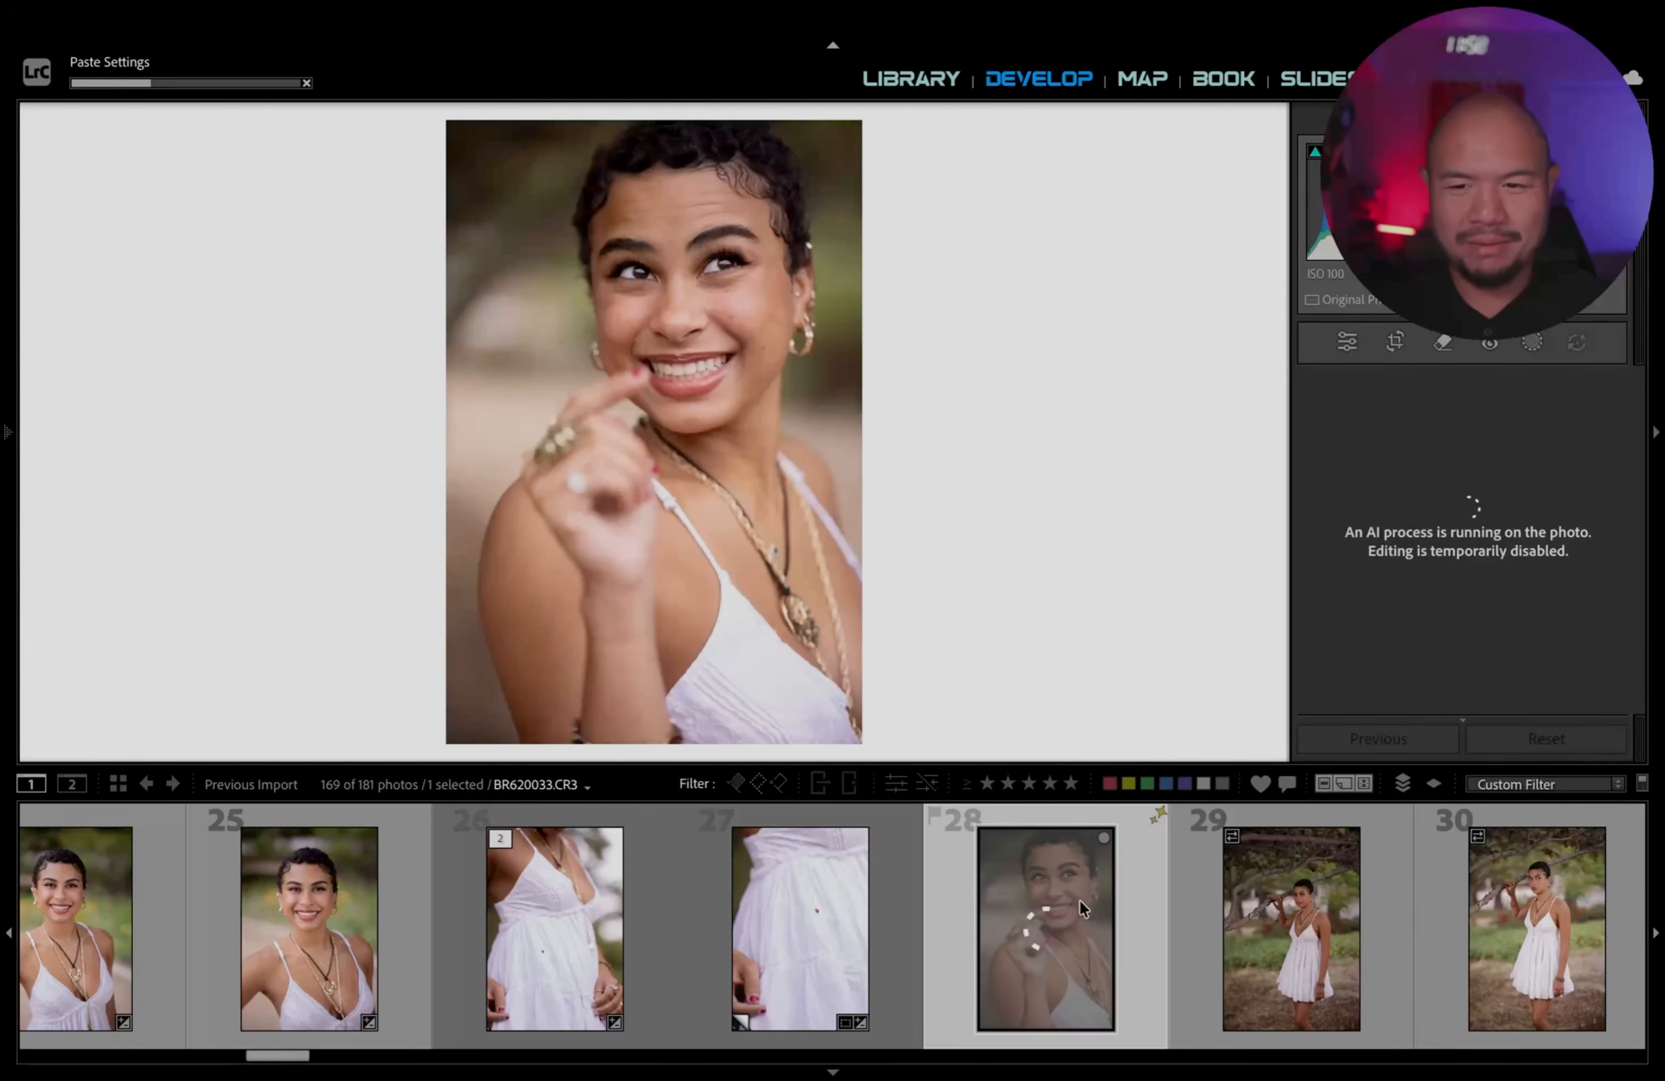
scroll(1068, 924, right, 5)
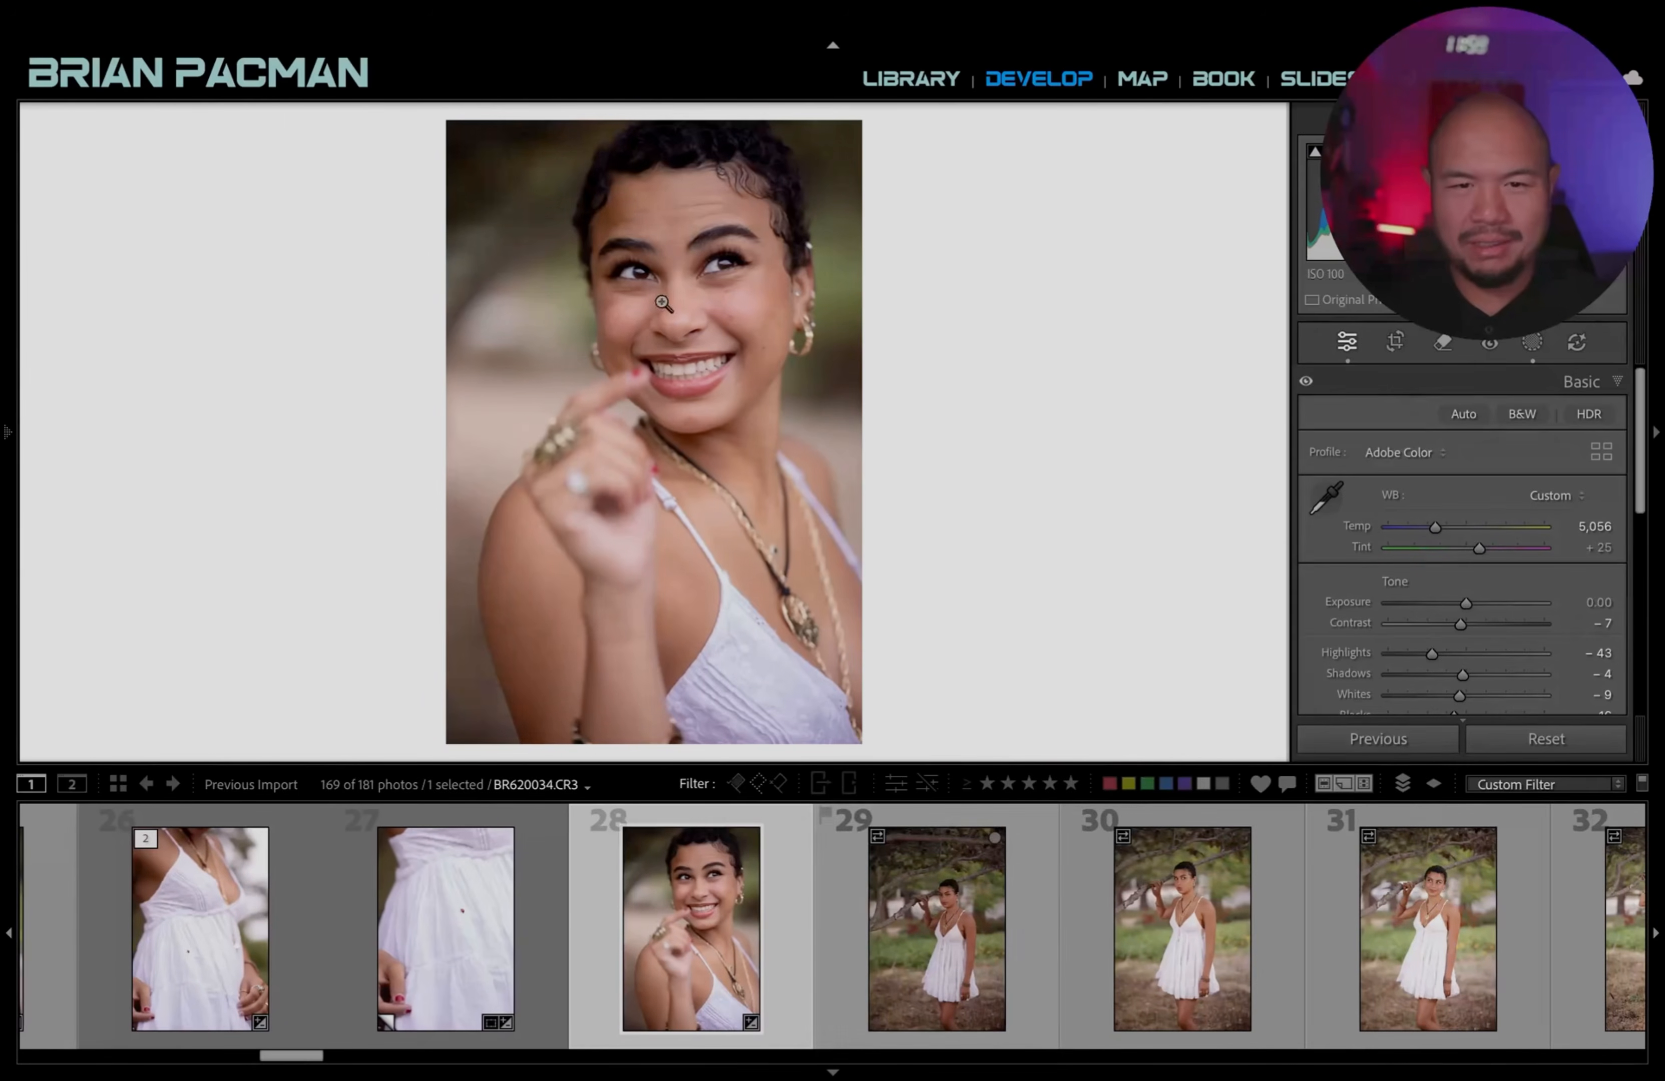
click(925, 970)
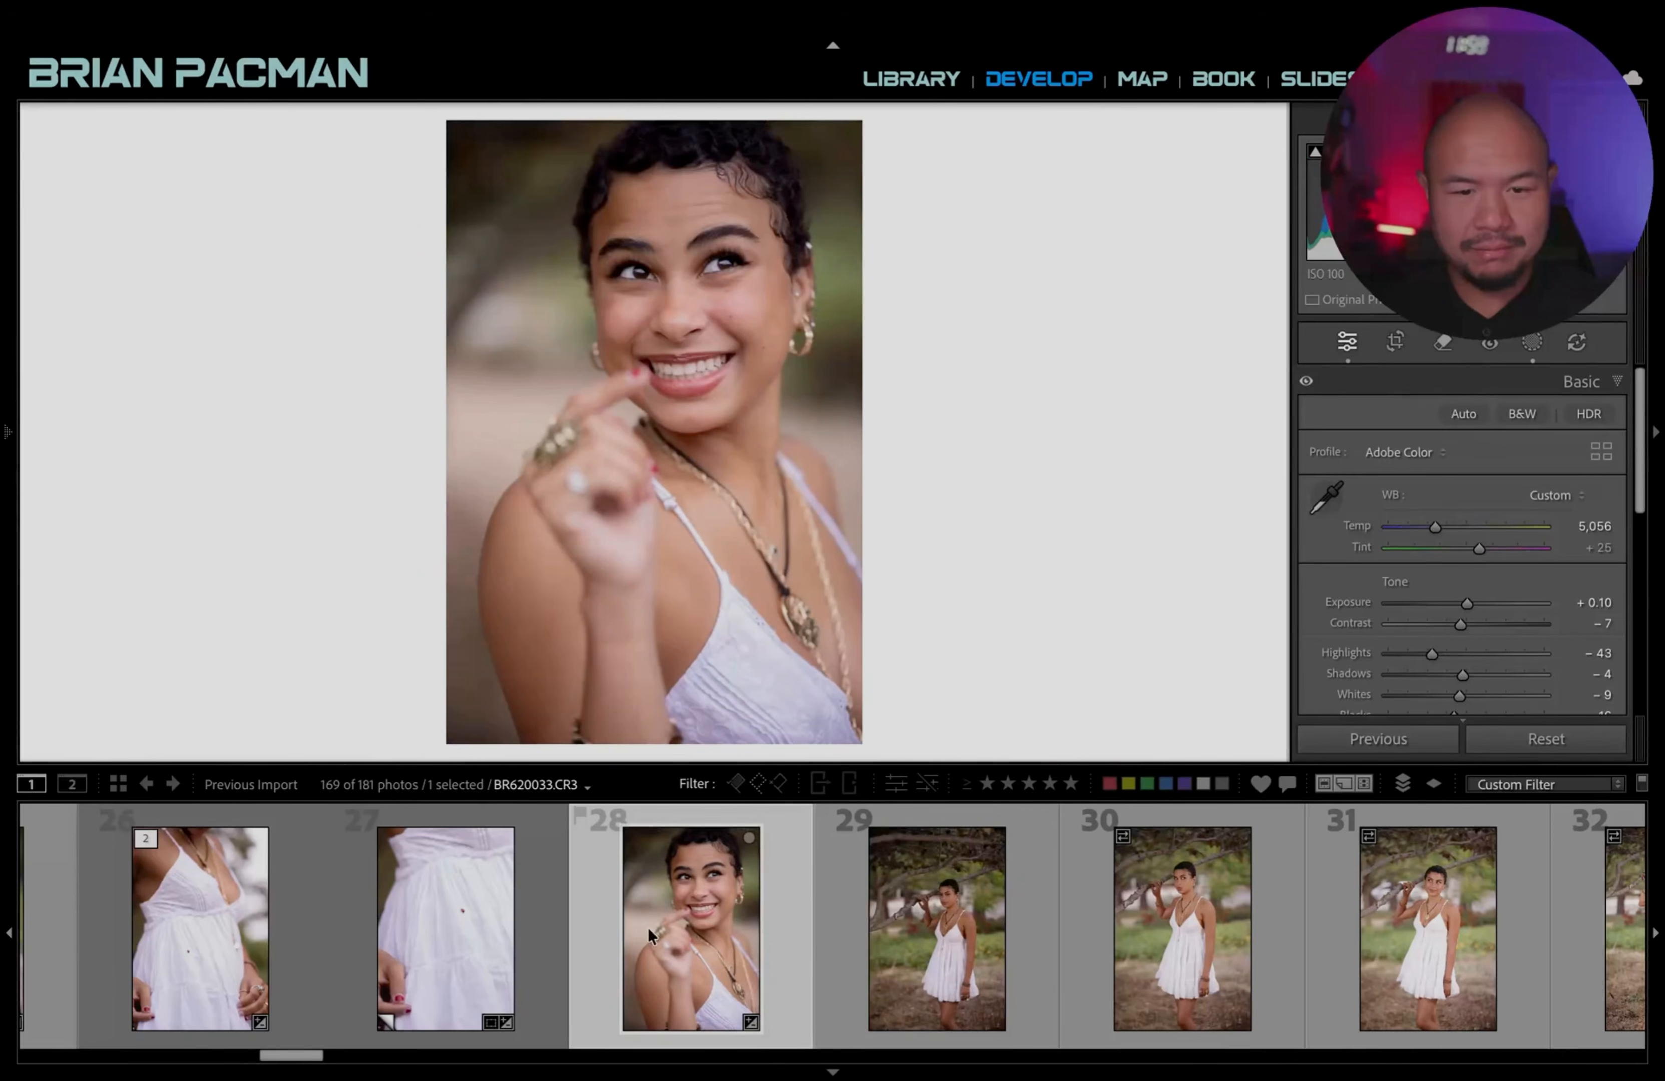
Turn off the photo filter and remove the reject flag from BR620029.CR3.
scroll(648, 928, left, 6)
click(815, 782)
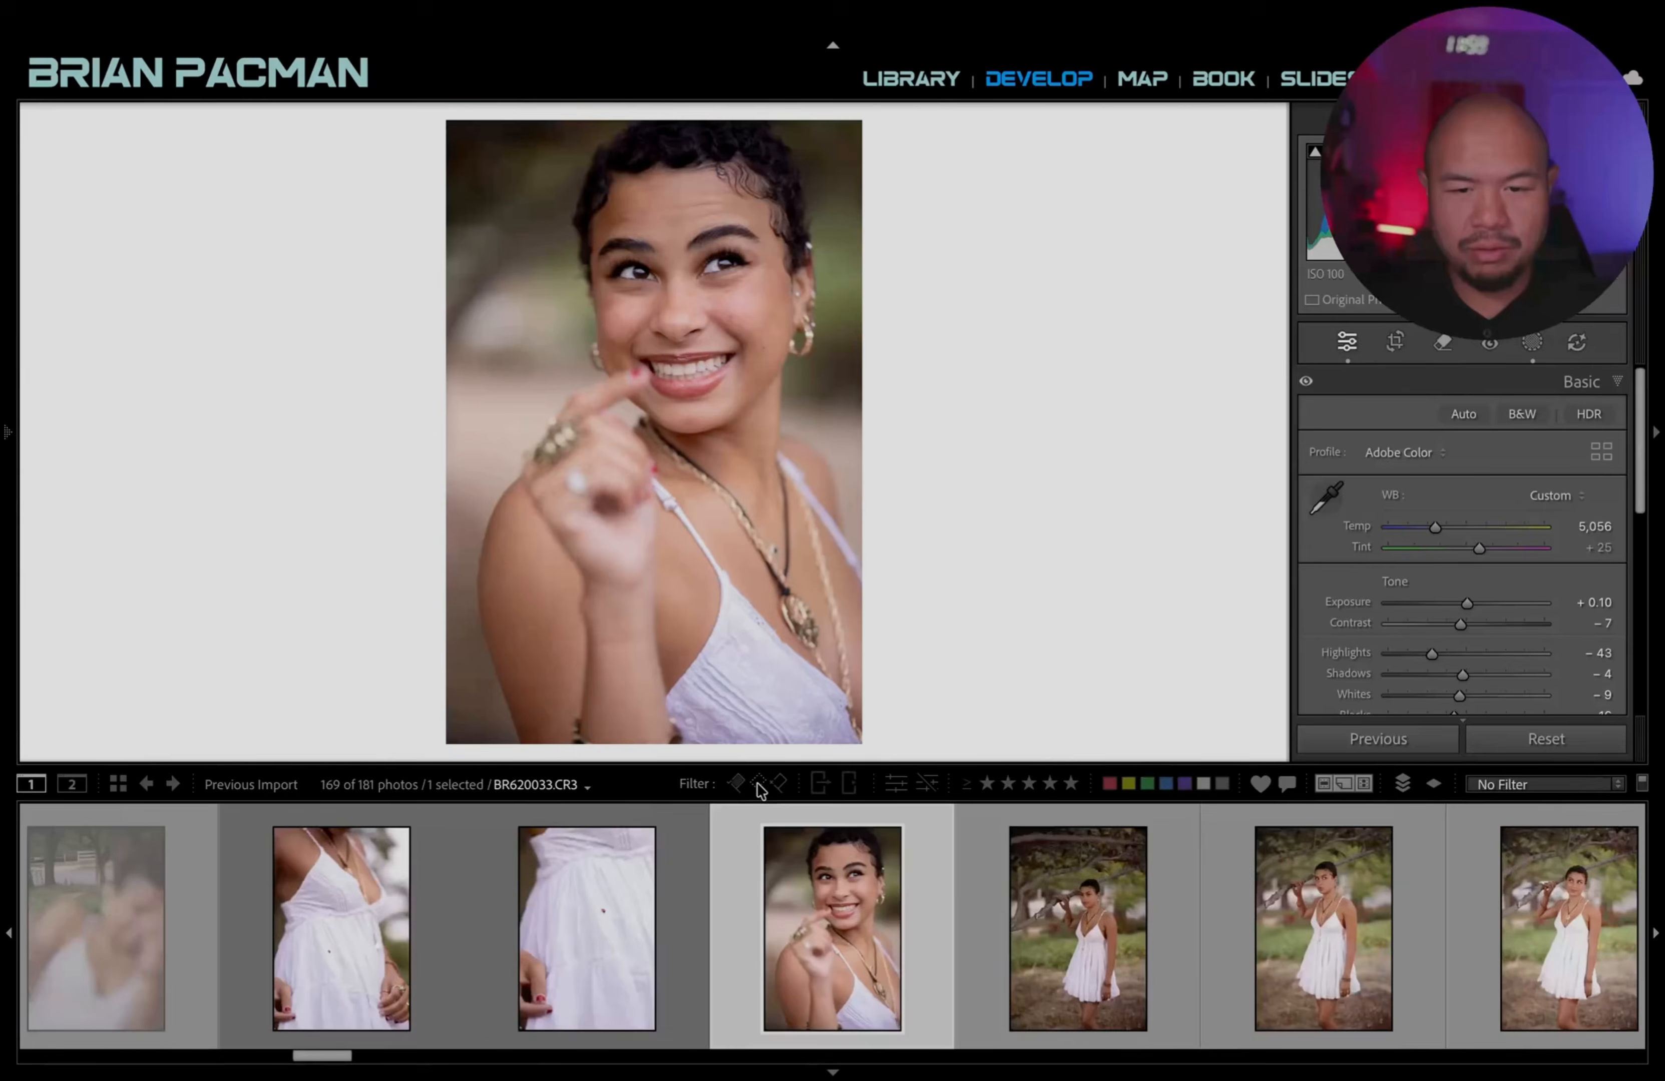
scroll(717, 955, left, 8)
scroll(706, 960, left, 1)
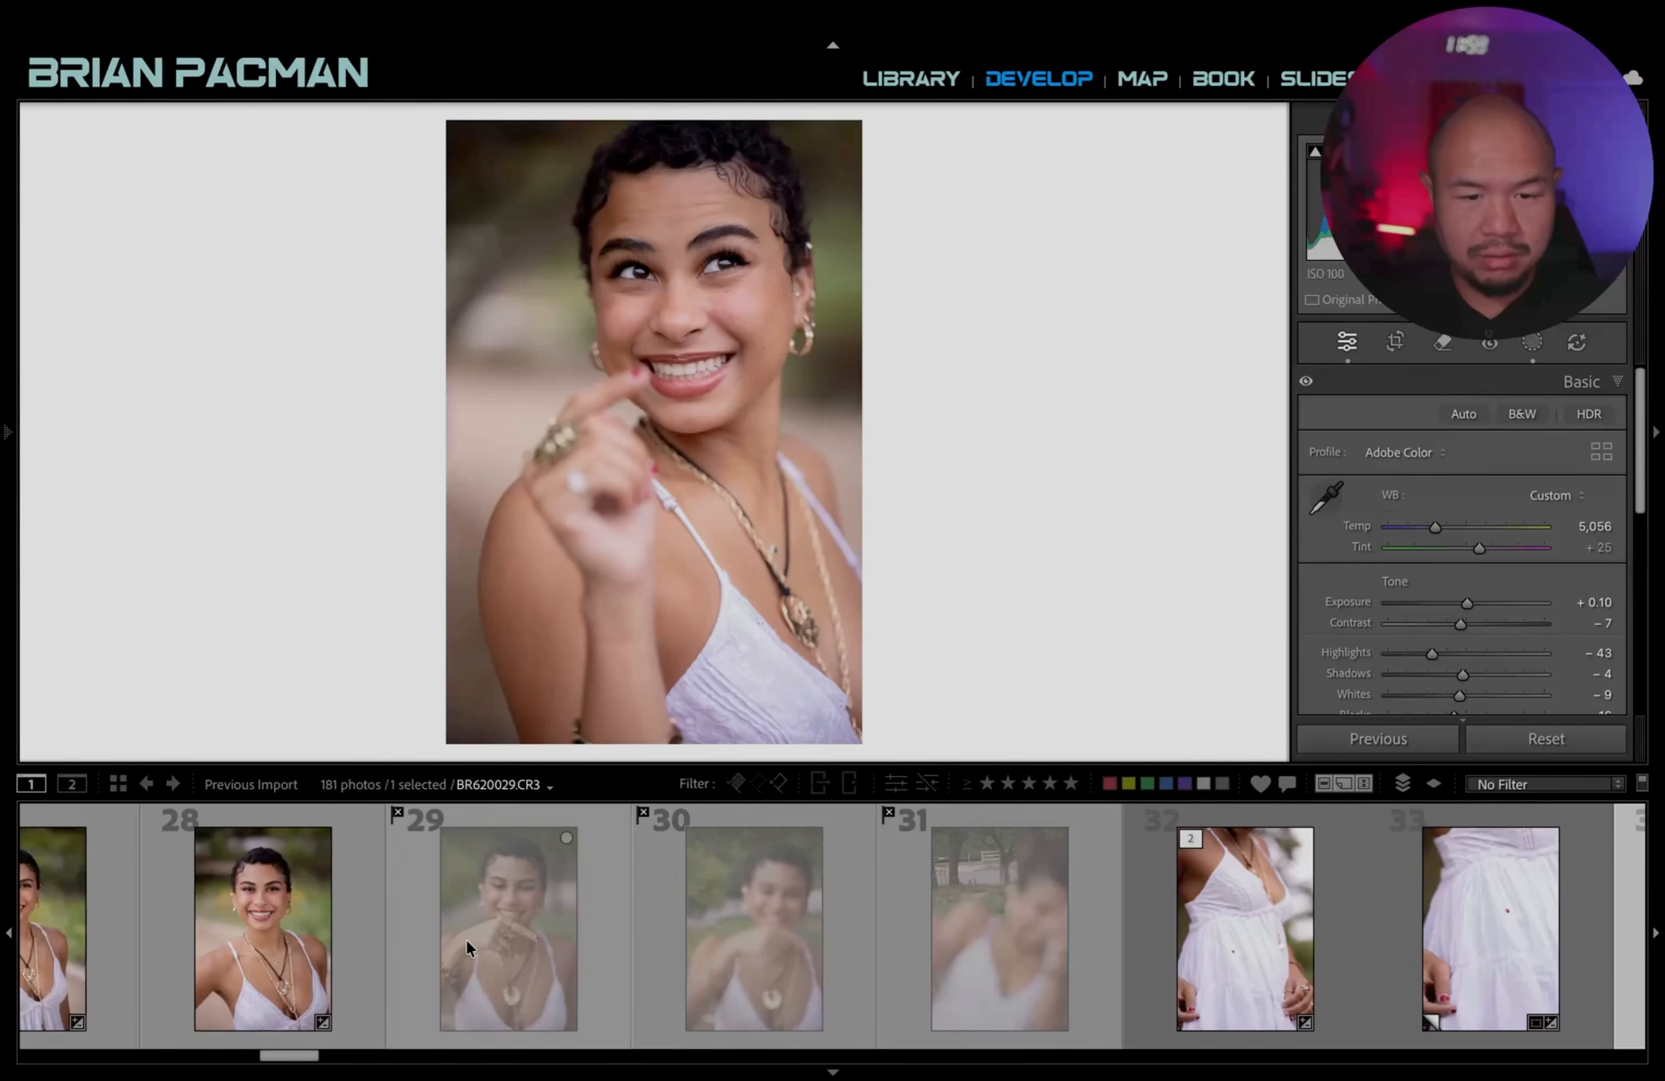
click(492, 934)
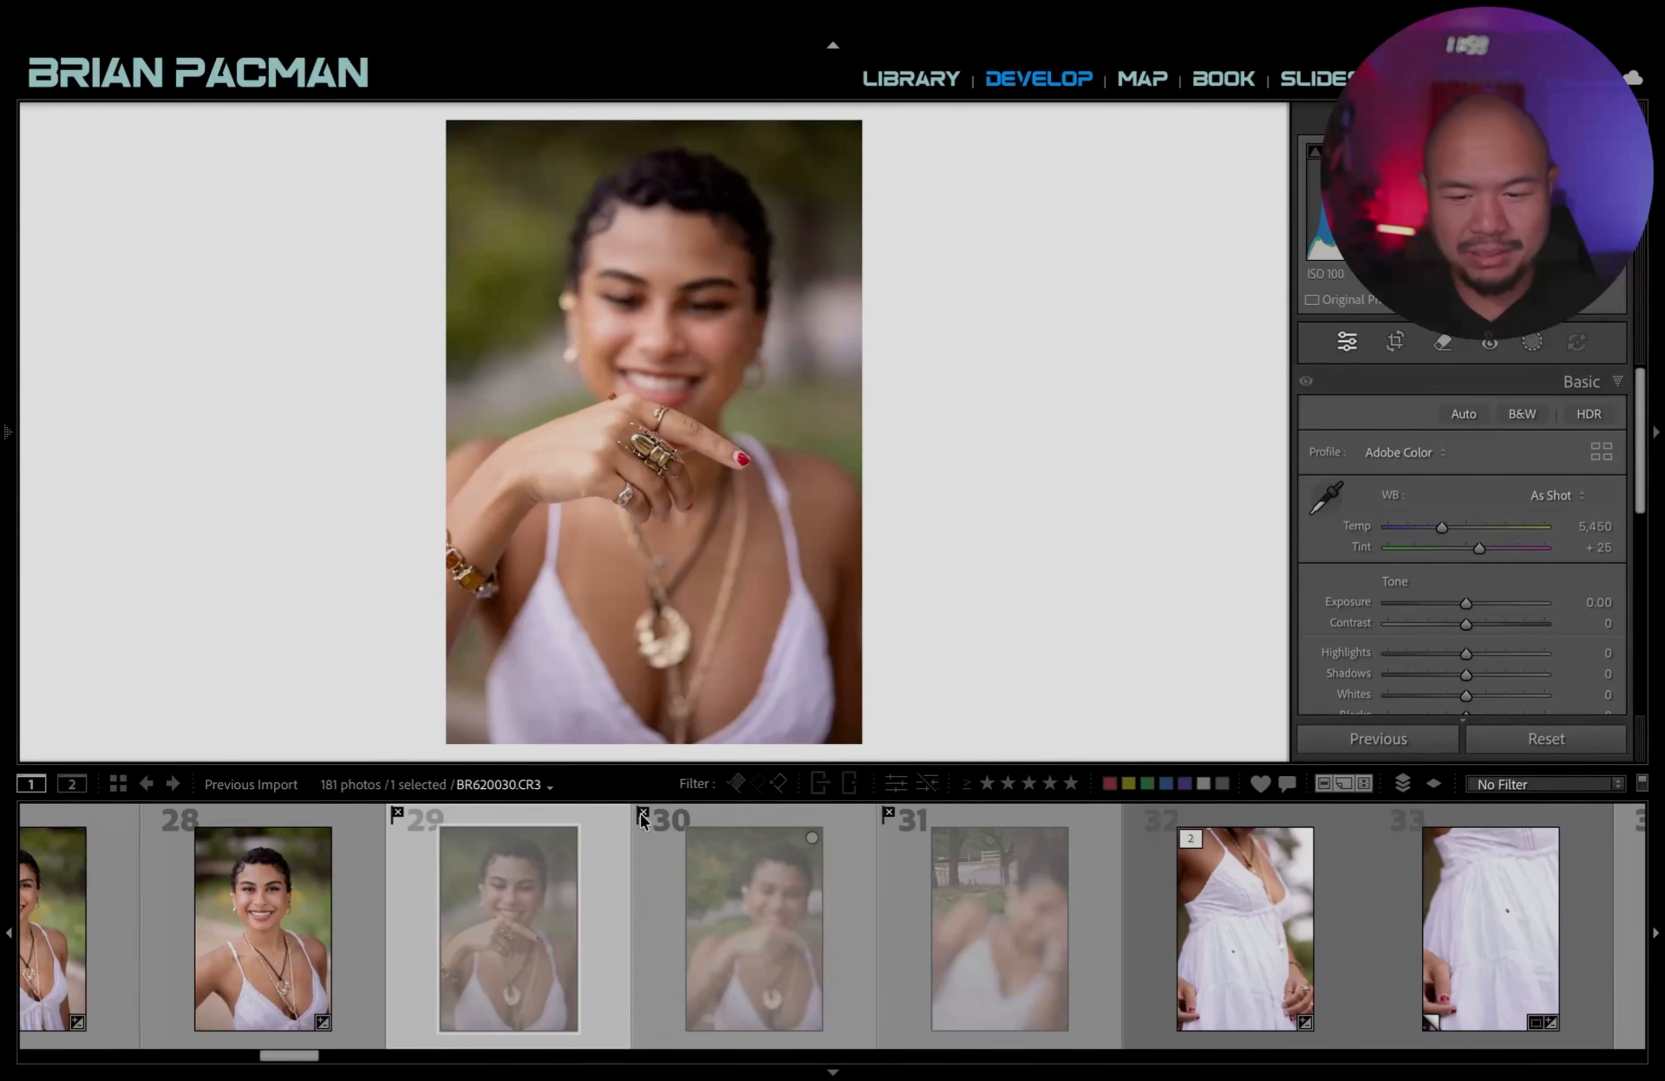
key(u)
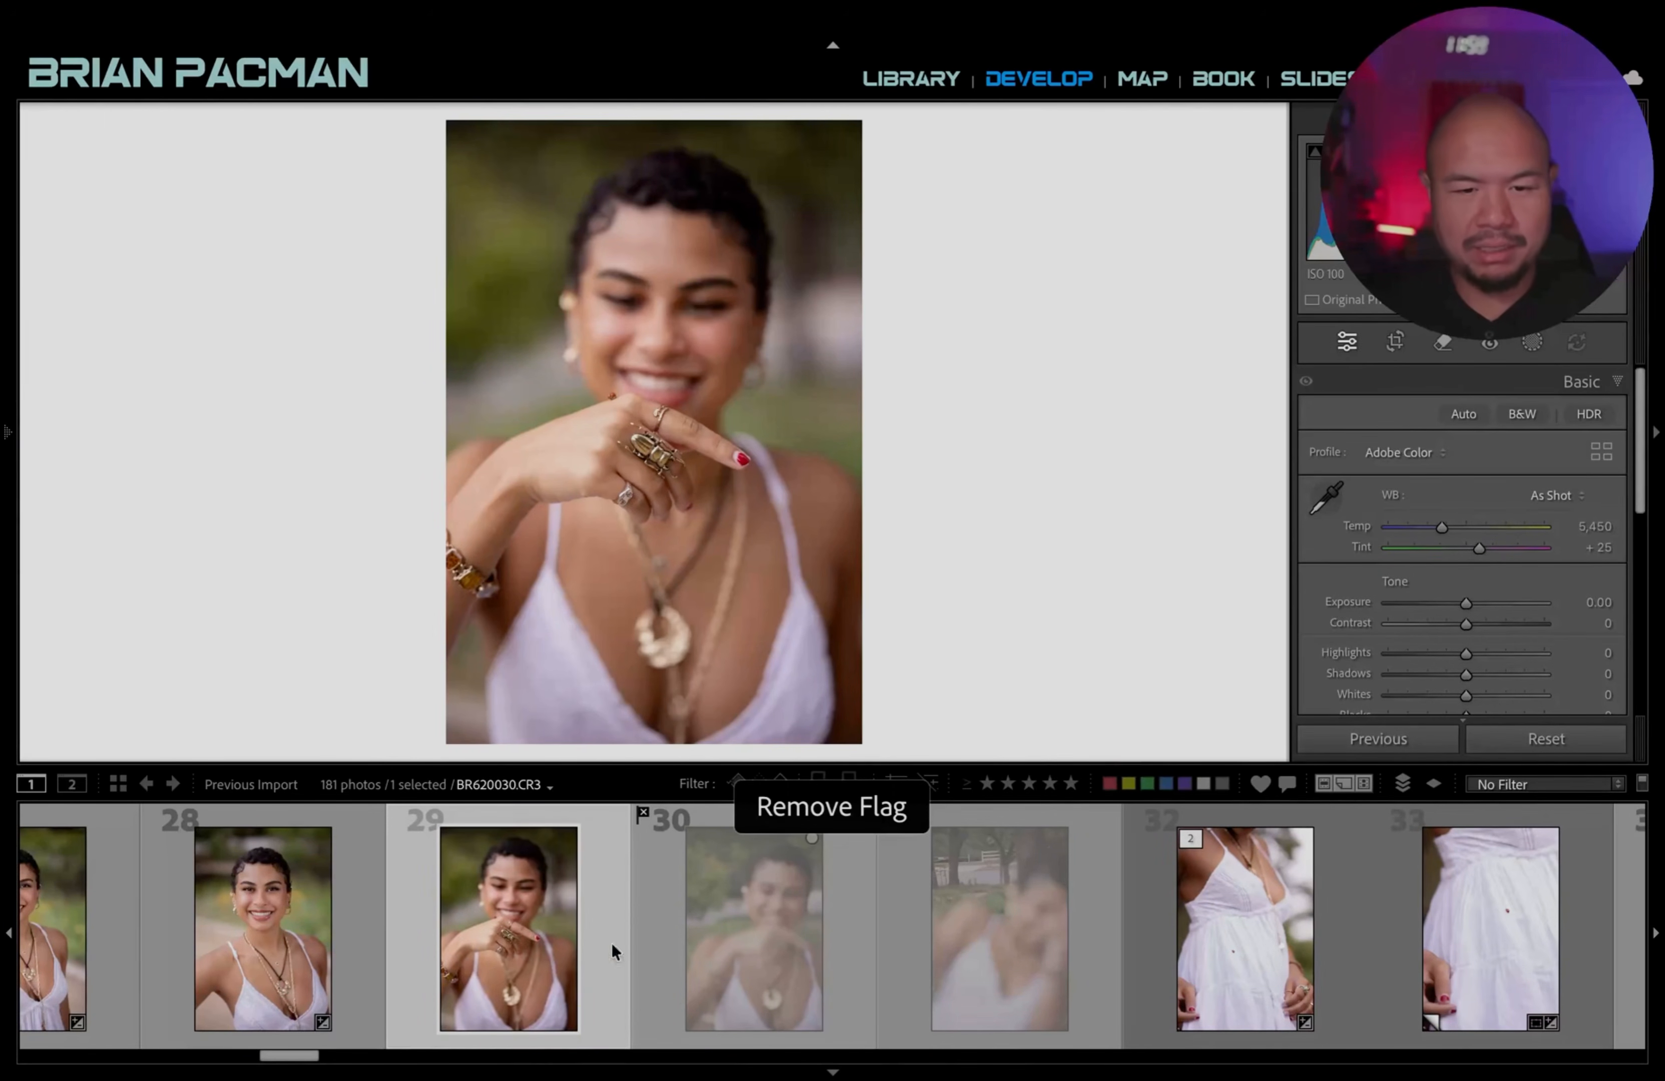
Copy the develop settings of BR620028.CR3 onto BR620029.CR3 and turn the photo filter back on.
click(291, 939)
click(526, 919)
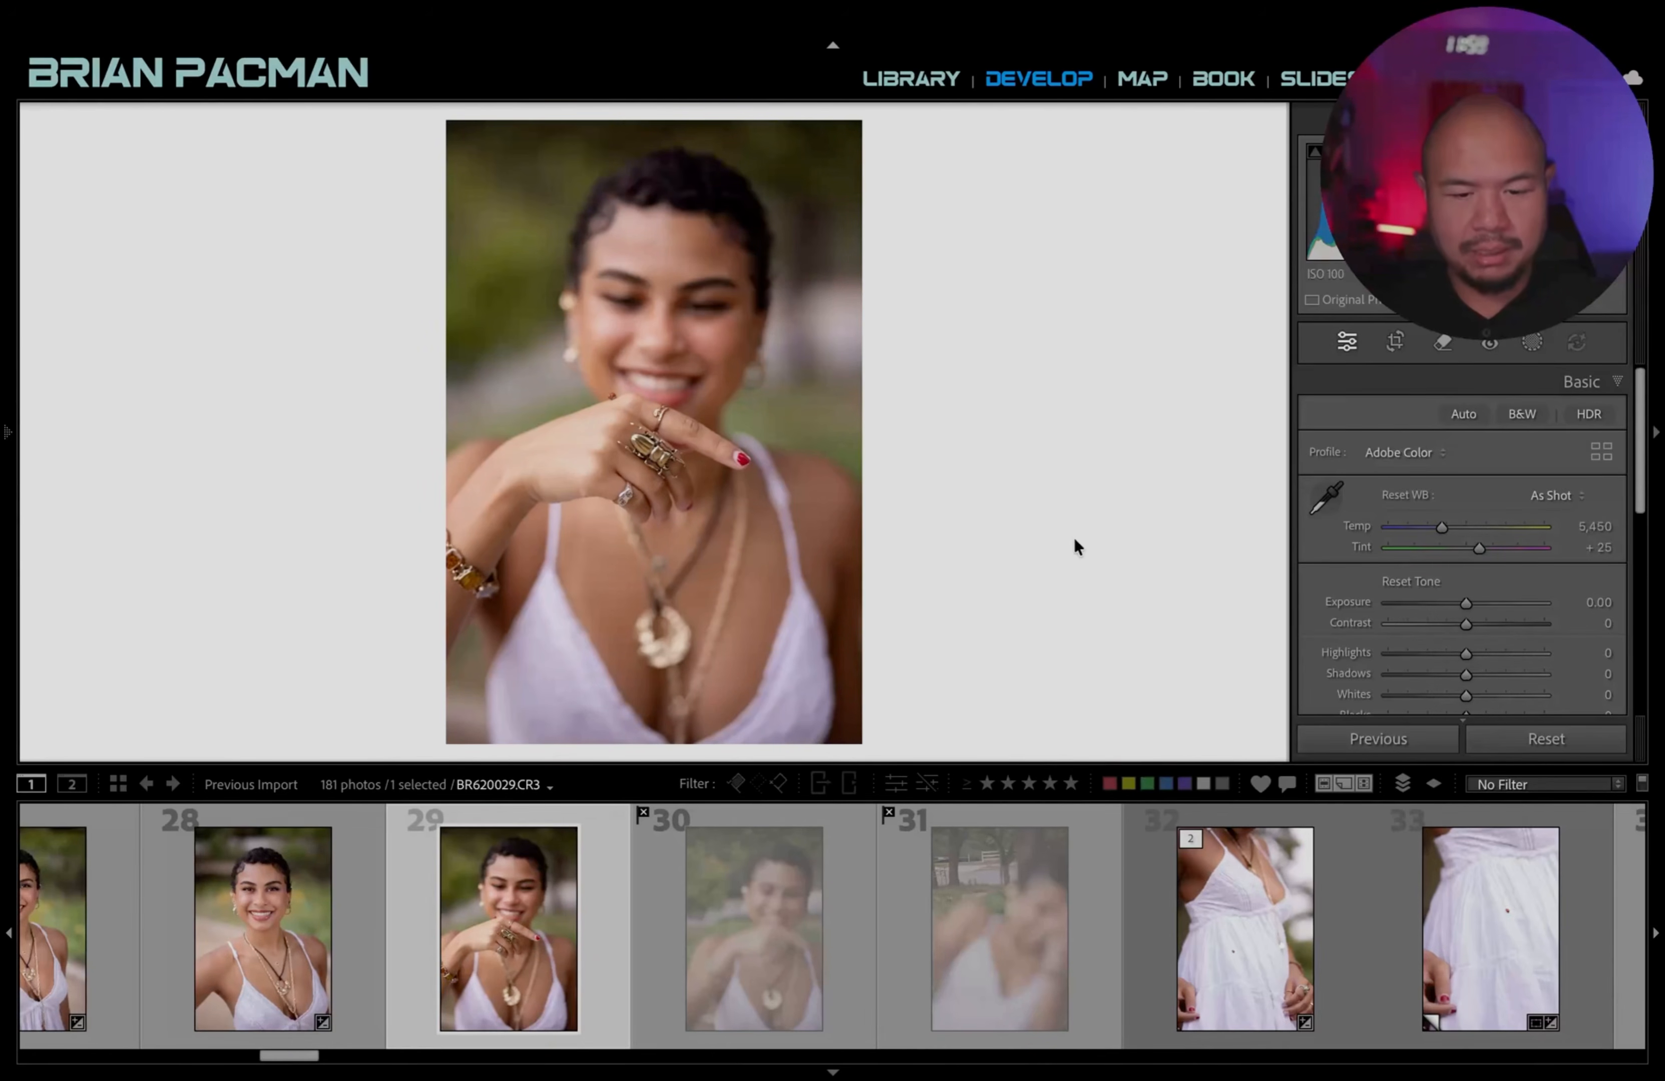
key(alt+super+v)
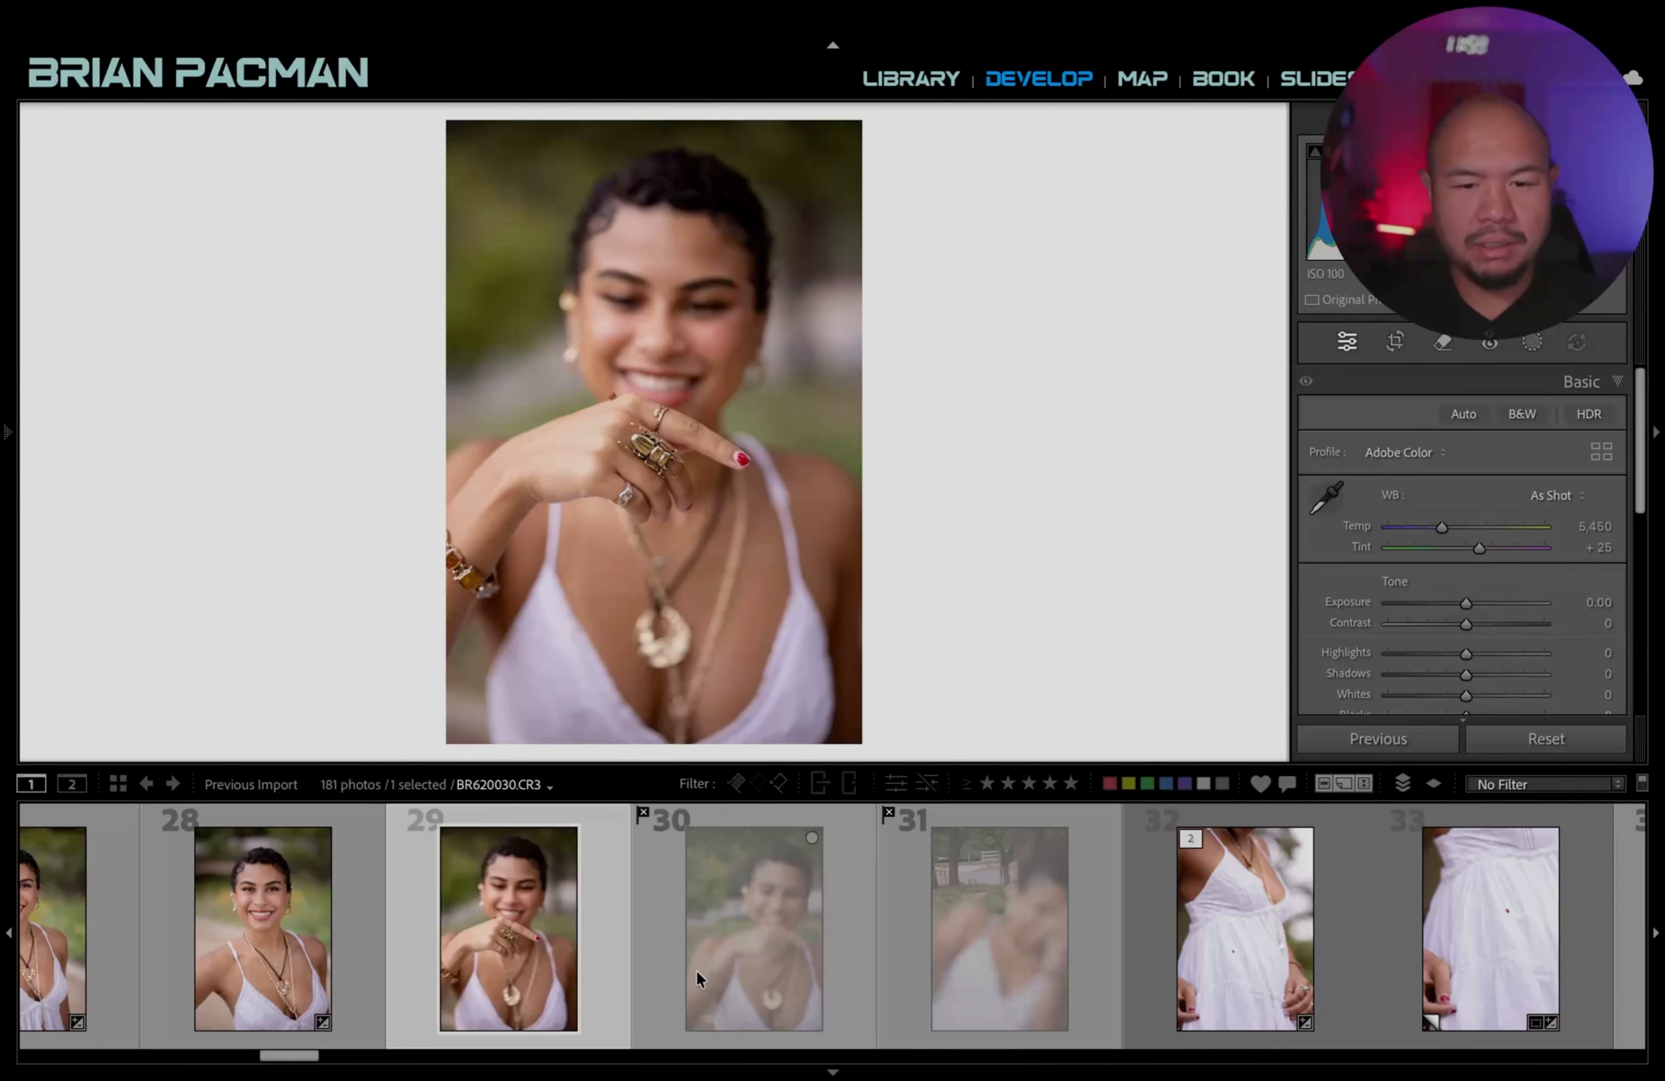
click(759, 784)
click(594, 929)
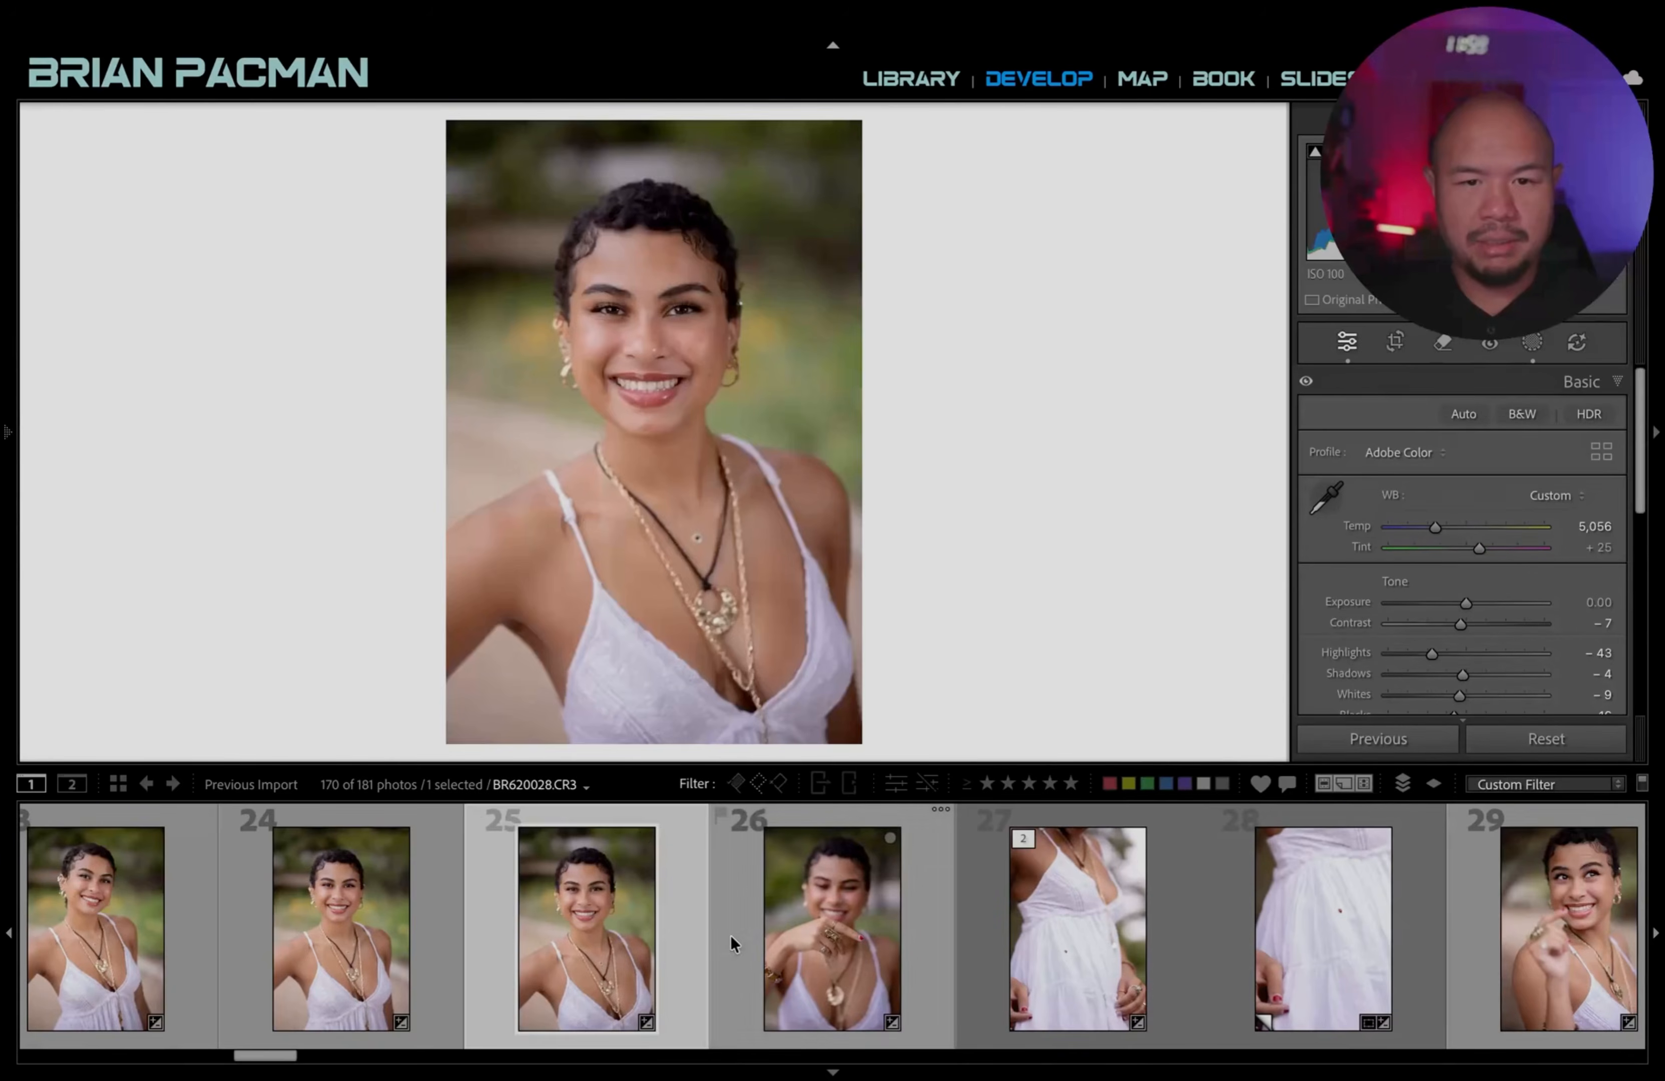
click(730, 934)
click(669, 504)
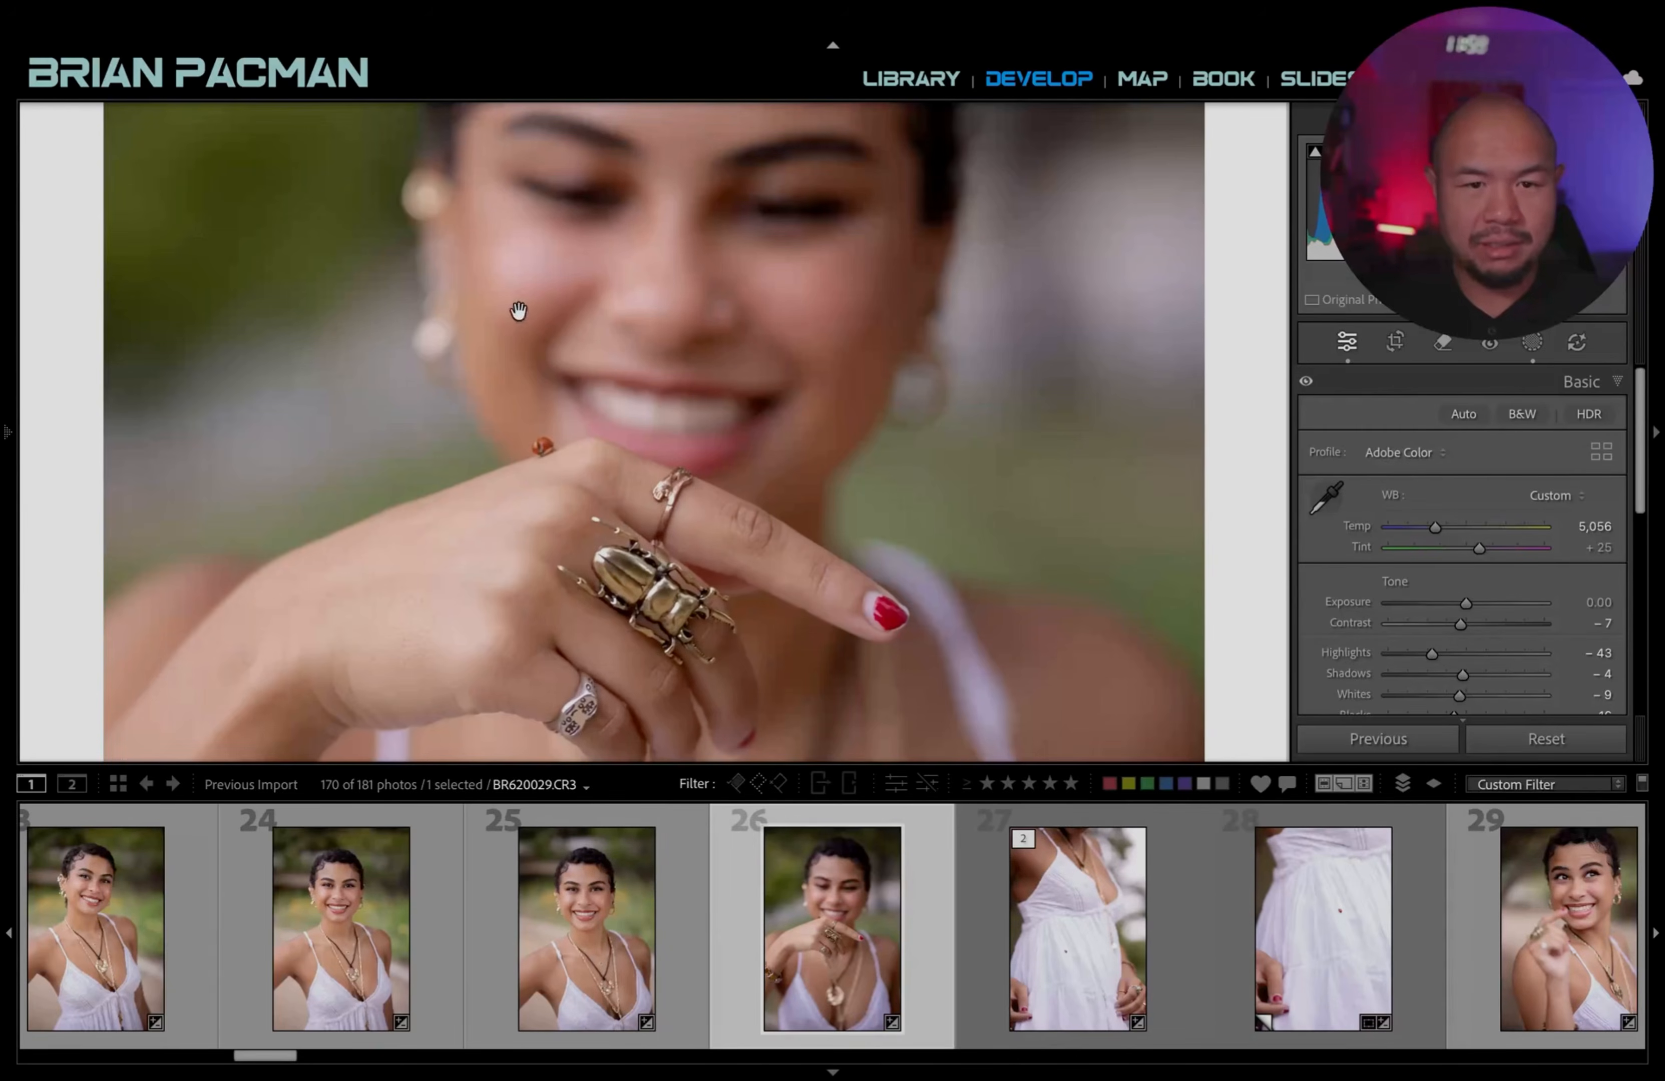
click(569, 467)
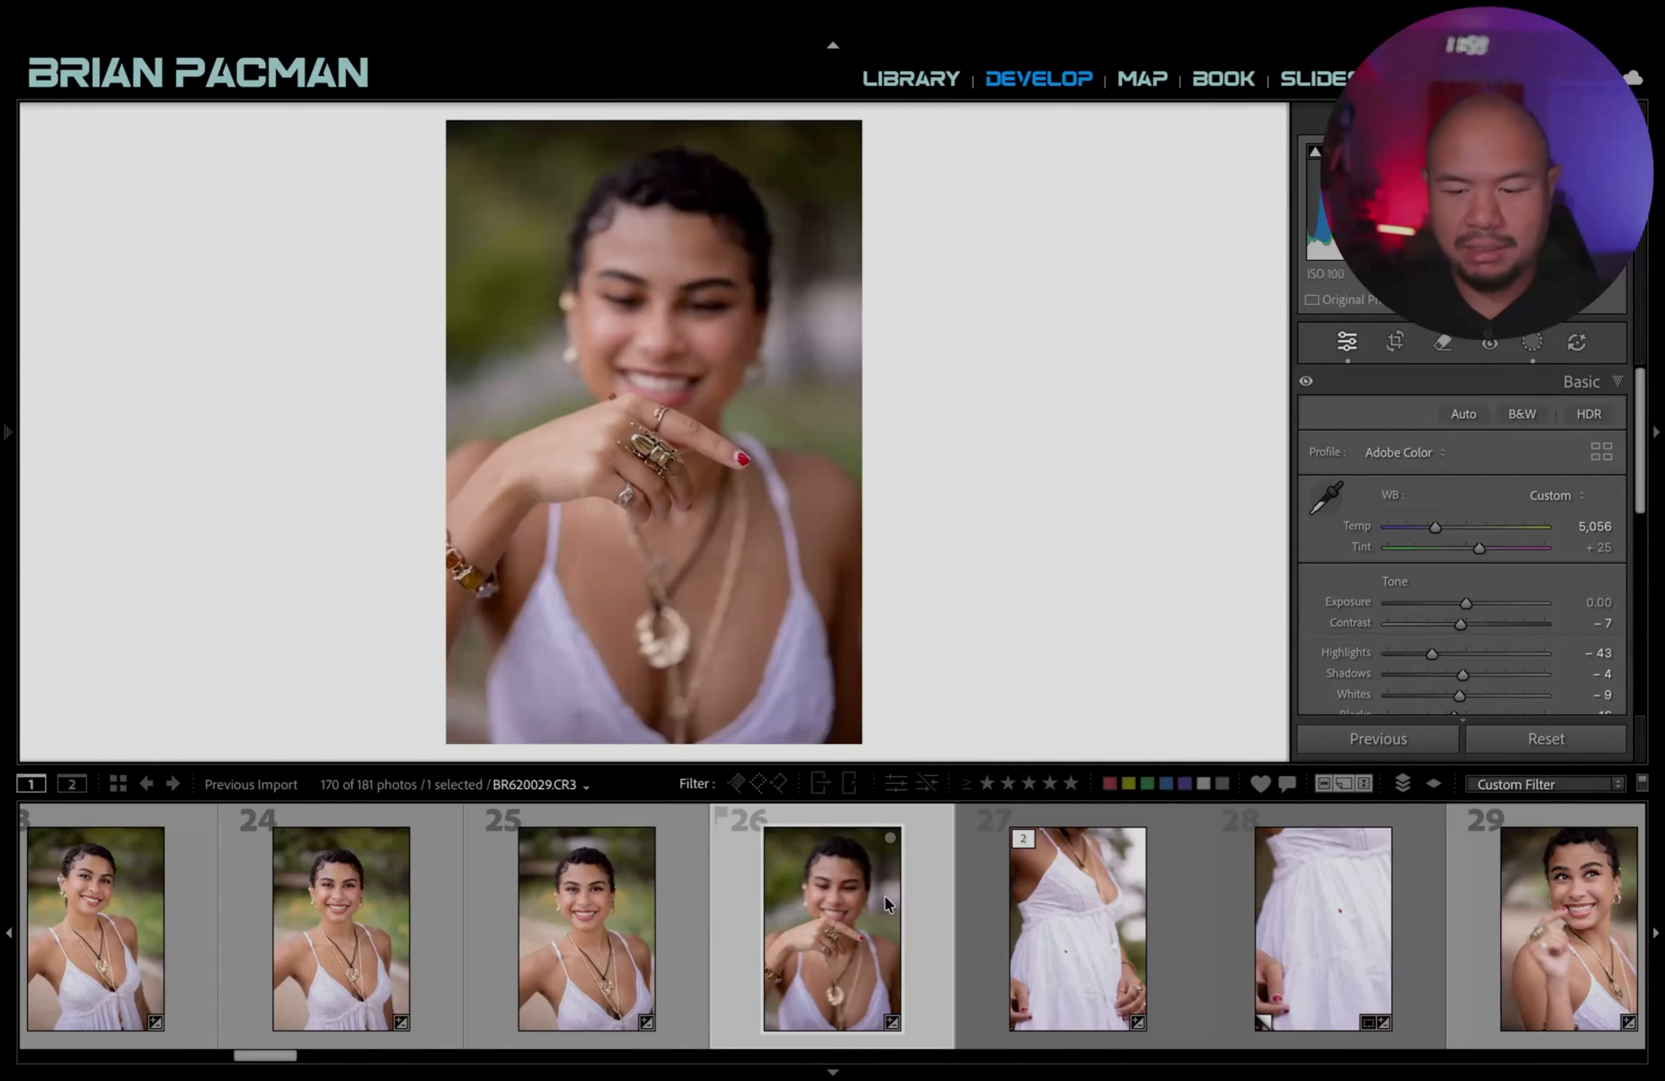
Create a virtual copy of BR620029.CR3 and crop it slightly tighter at the original aspect ratio, trimming the photo's left and bottom edges.
key(super+apostrophe)
key(r)
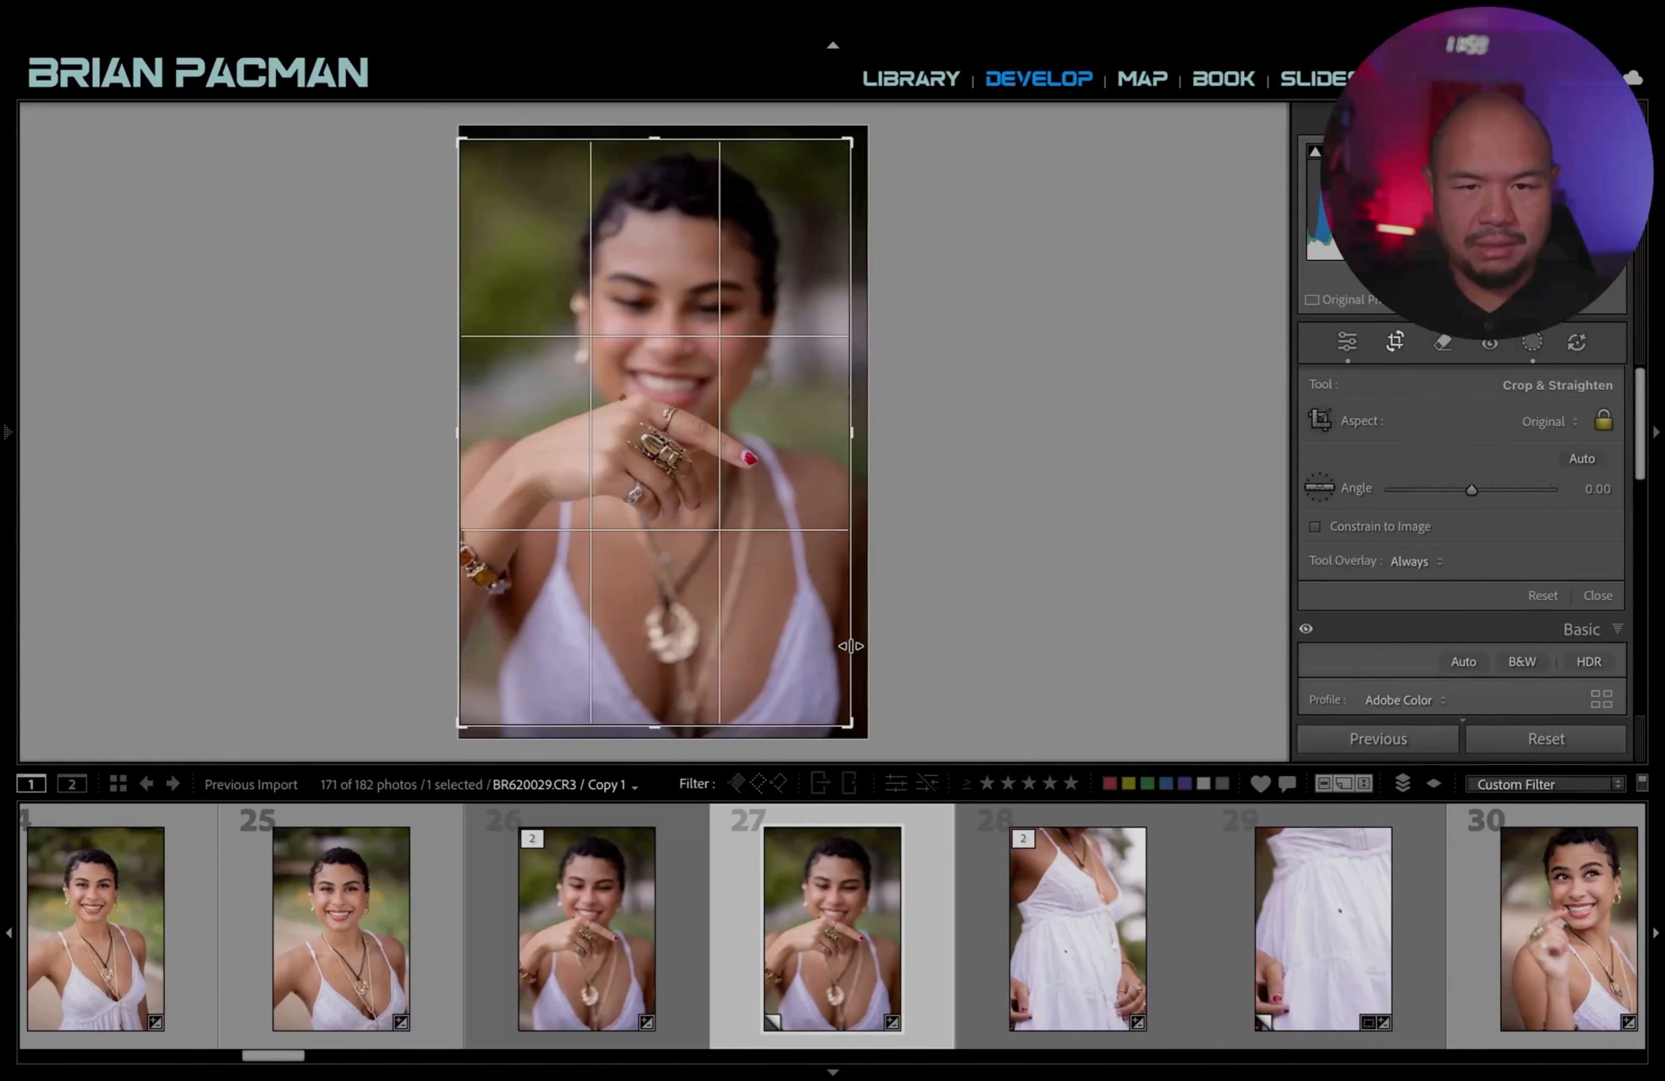
key(r)
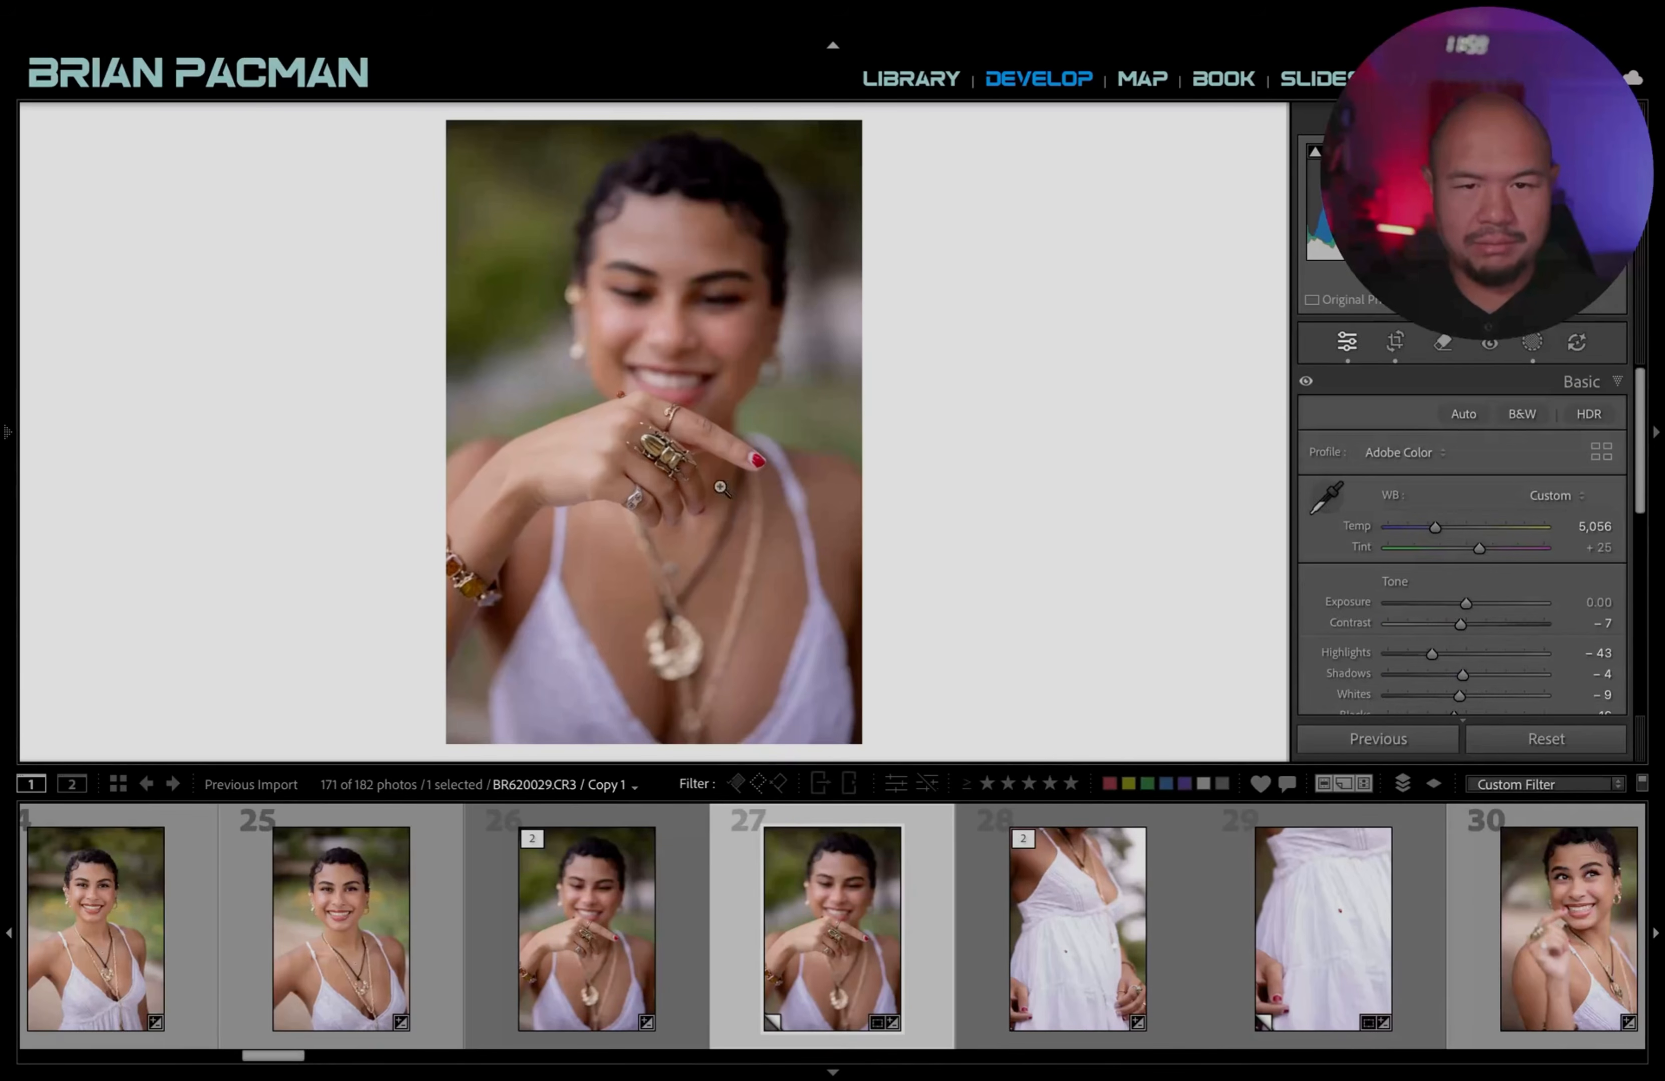
key(r)
key(r)
key(r)
key(r)
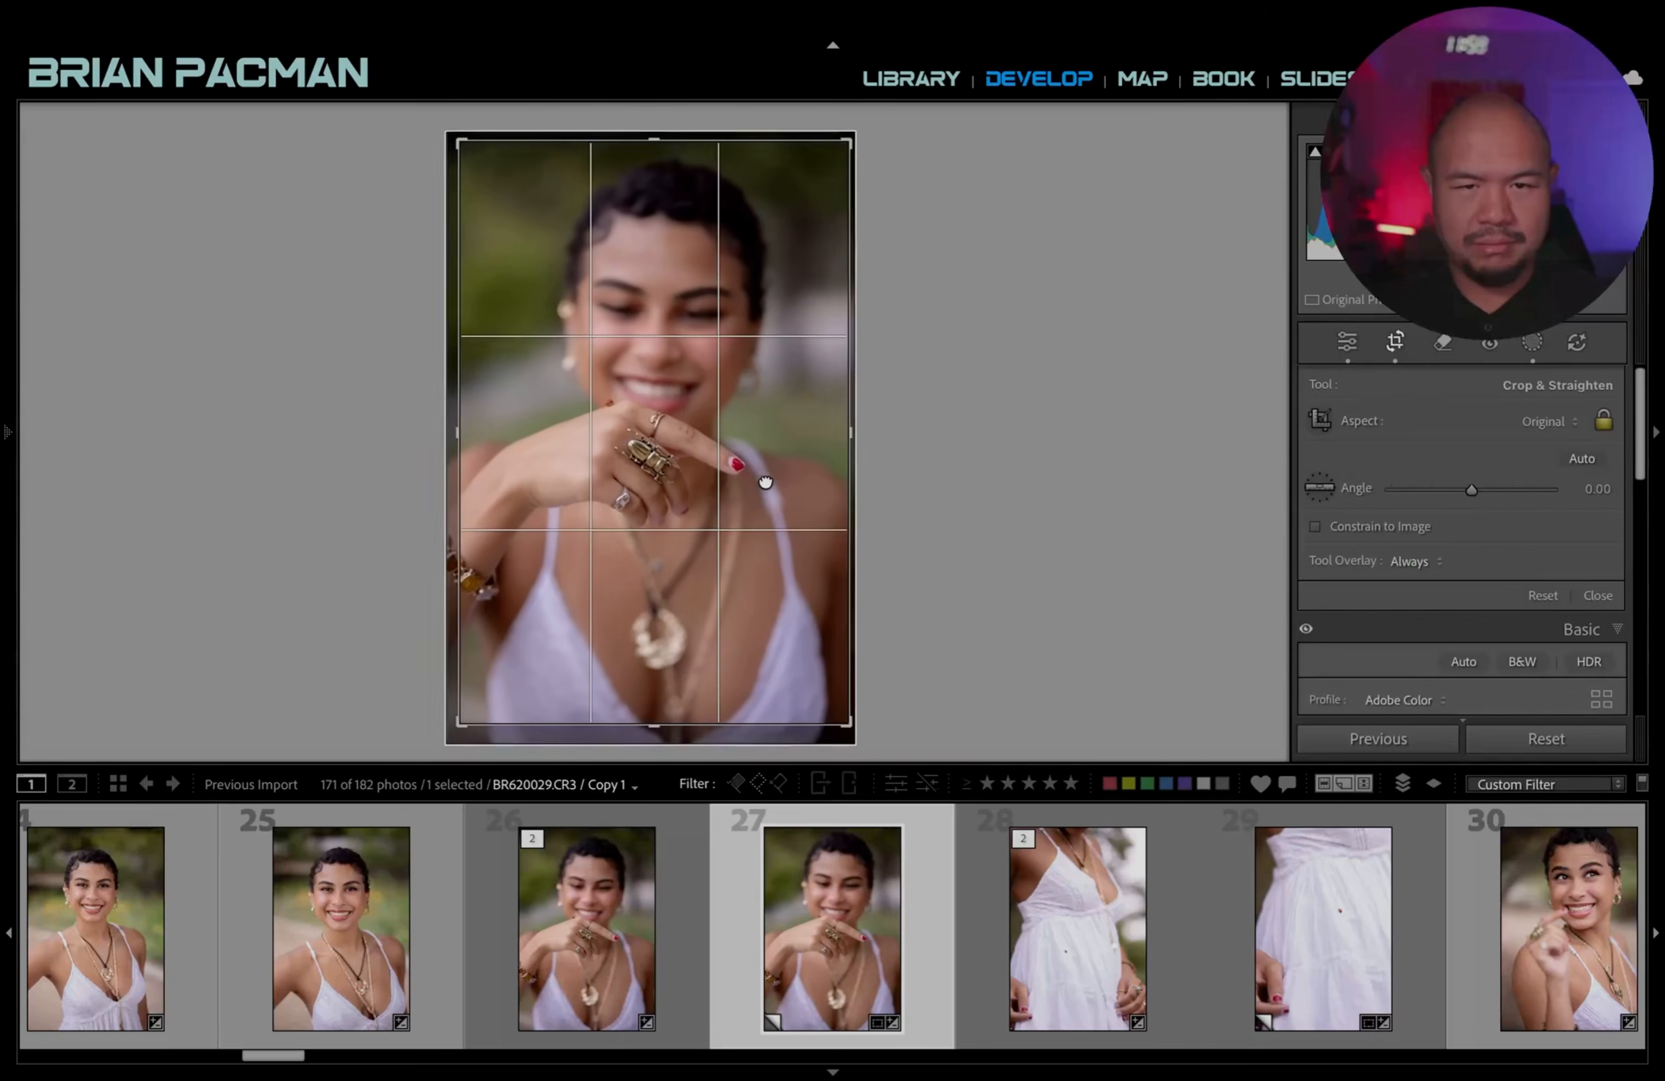
key(r)
key(r)
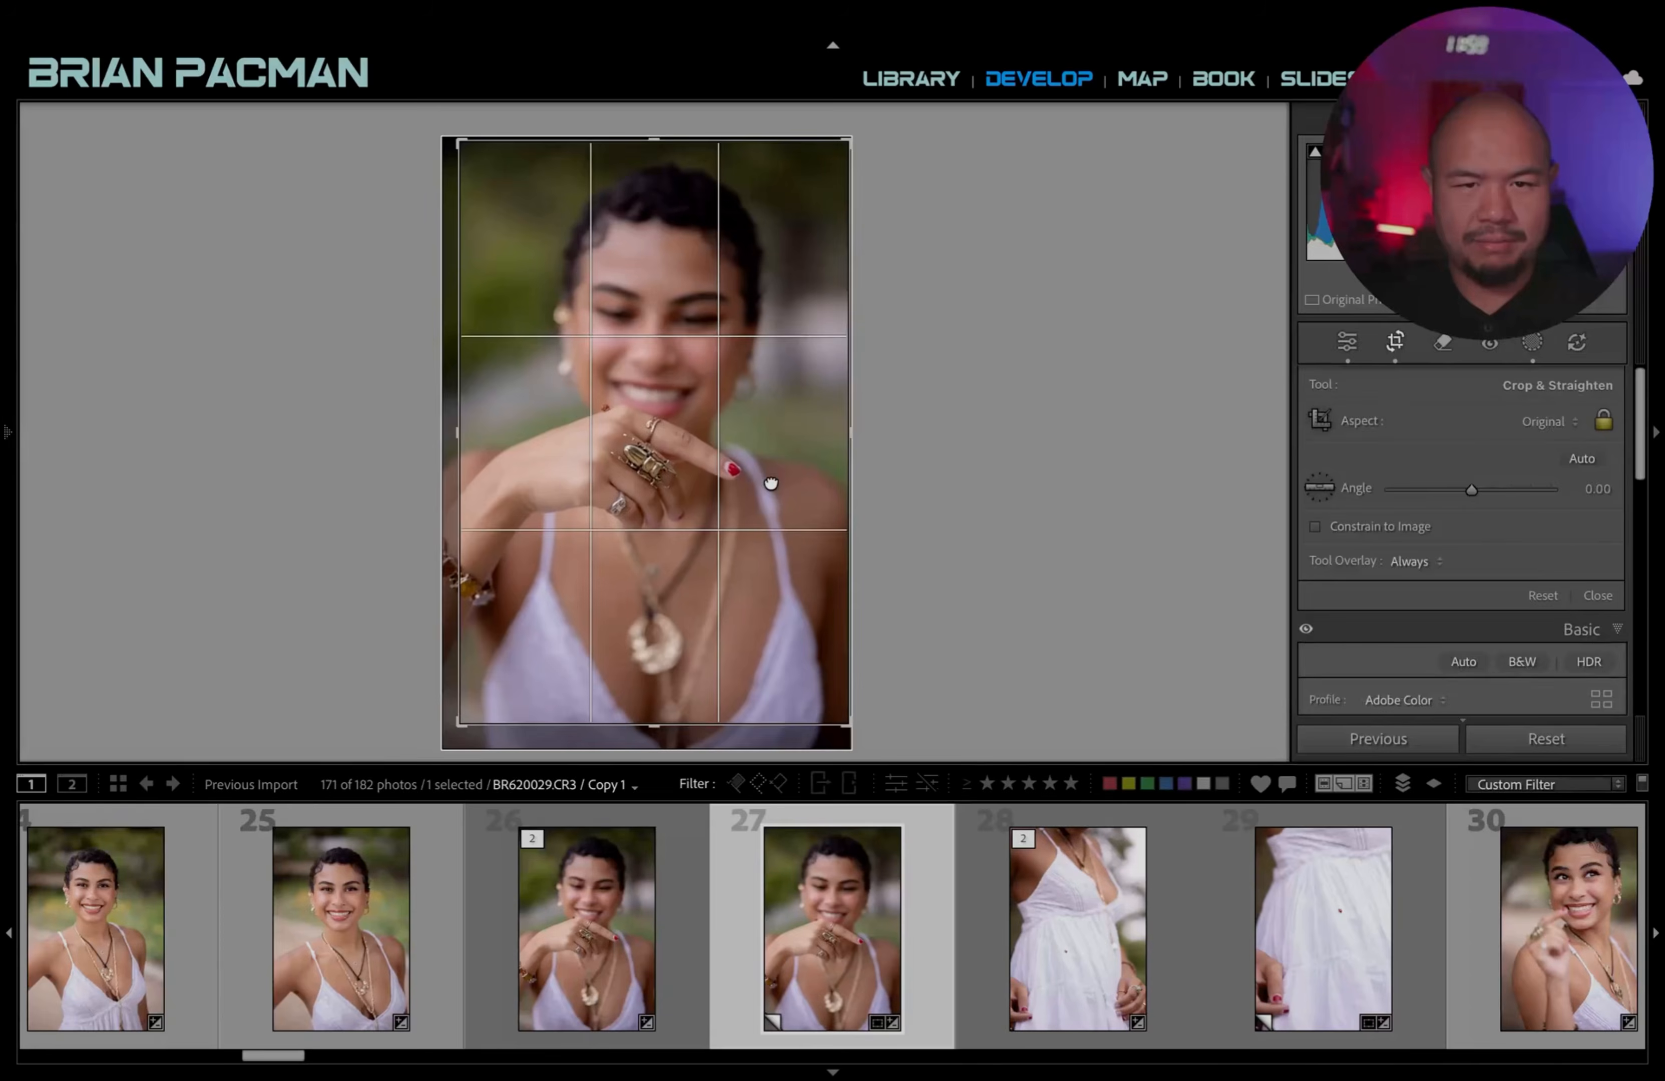
key(r)
key(r)
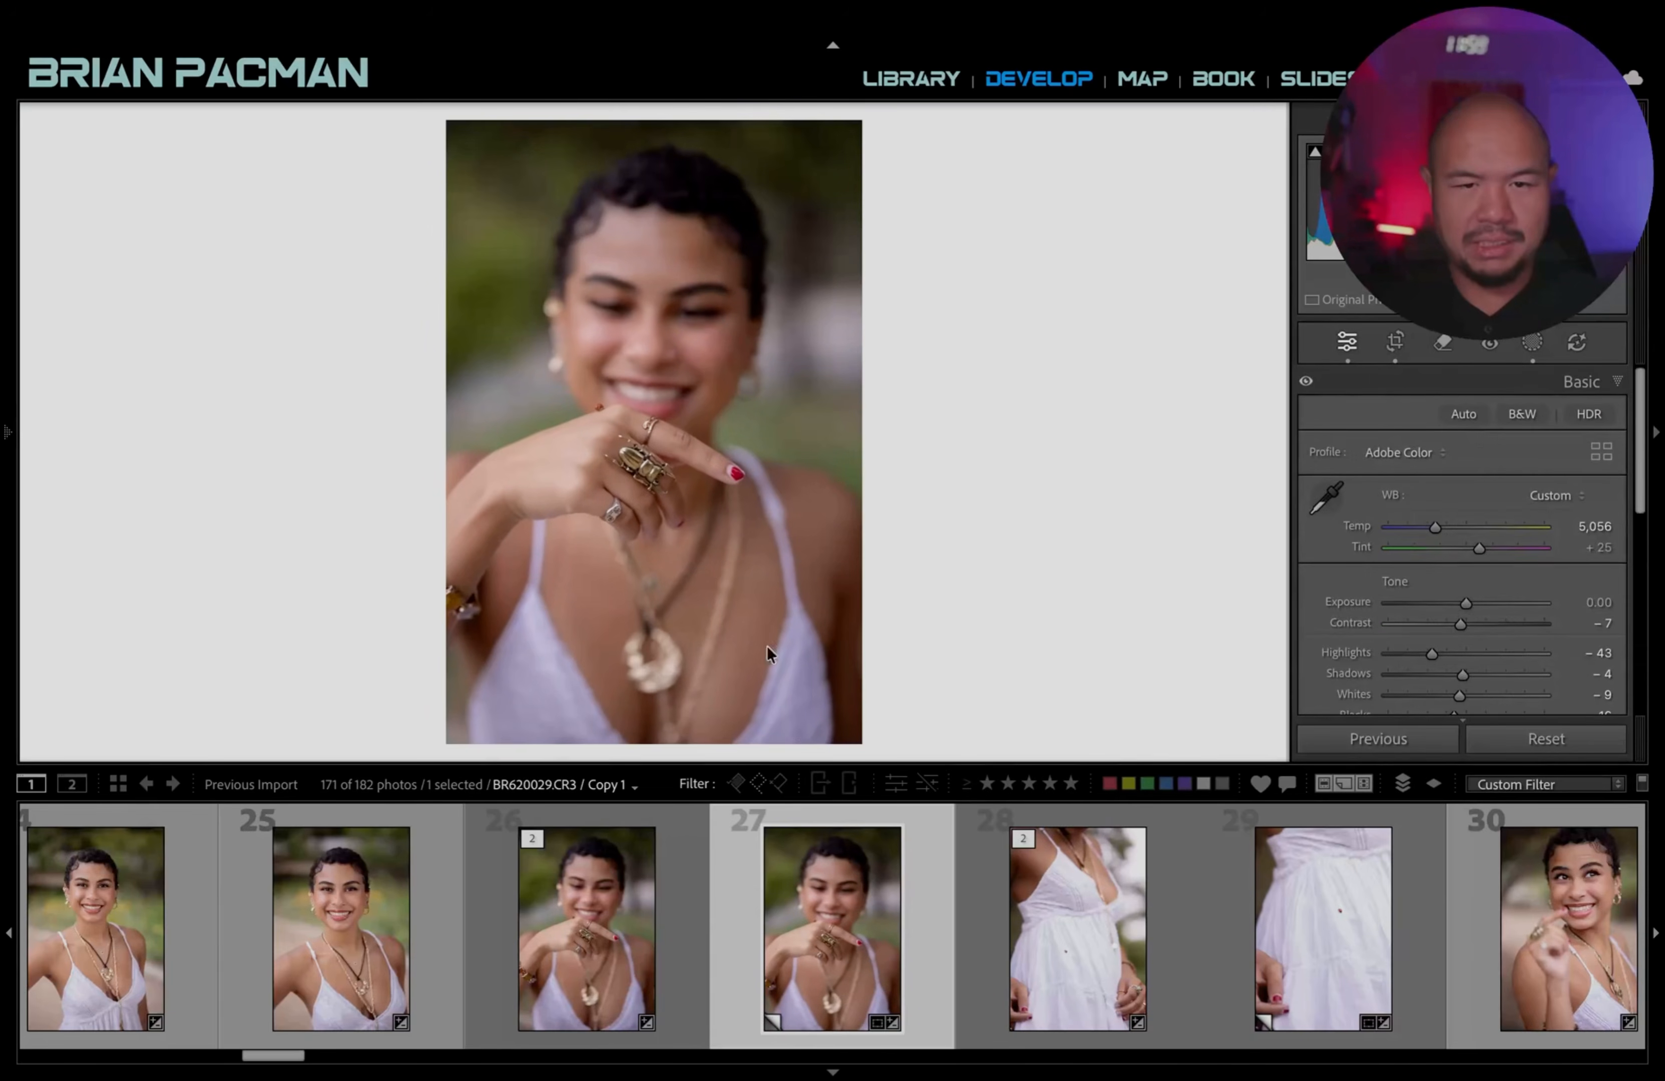
Compare the original BR620029.CR3 with its cropped virtual copy and move along to the photos after BR620033.CR3.
click(665, 974)
click(731, 938)
click(678, 943)
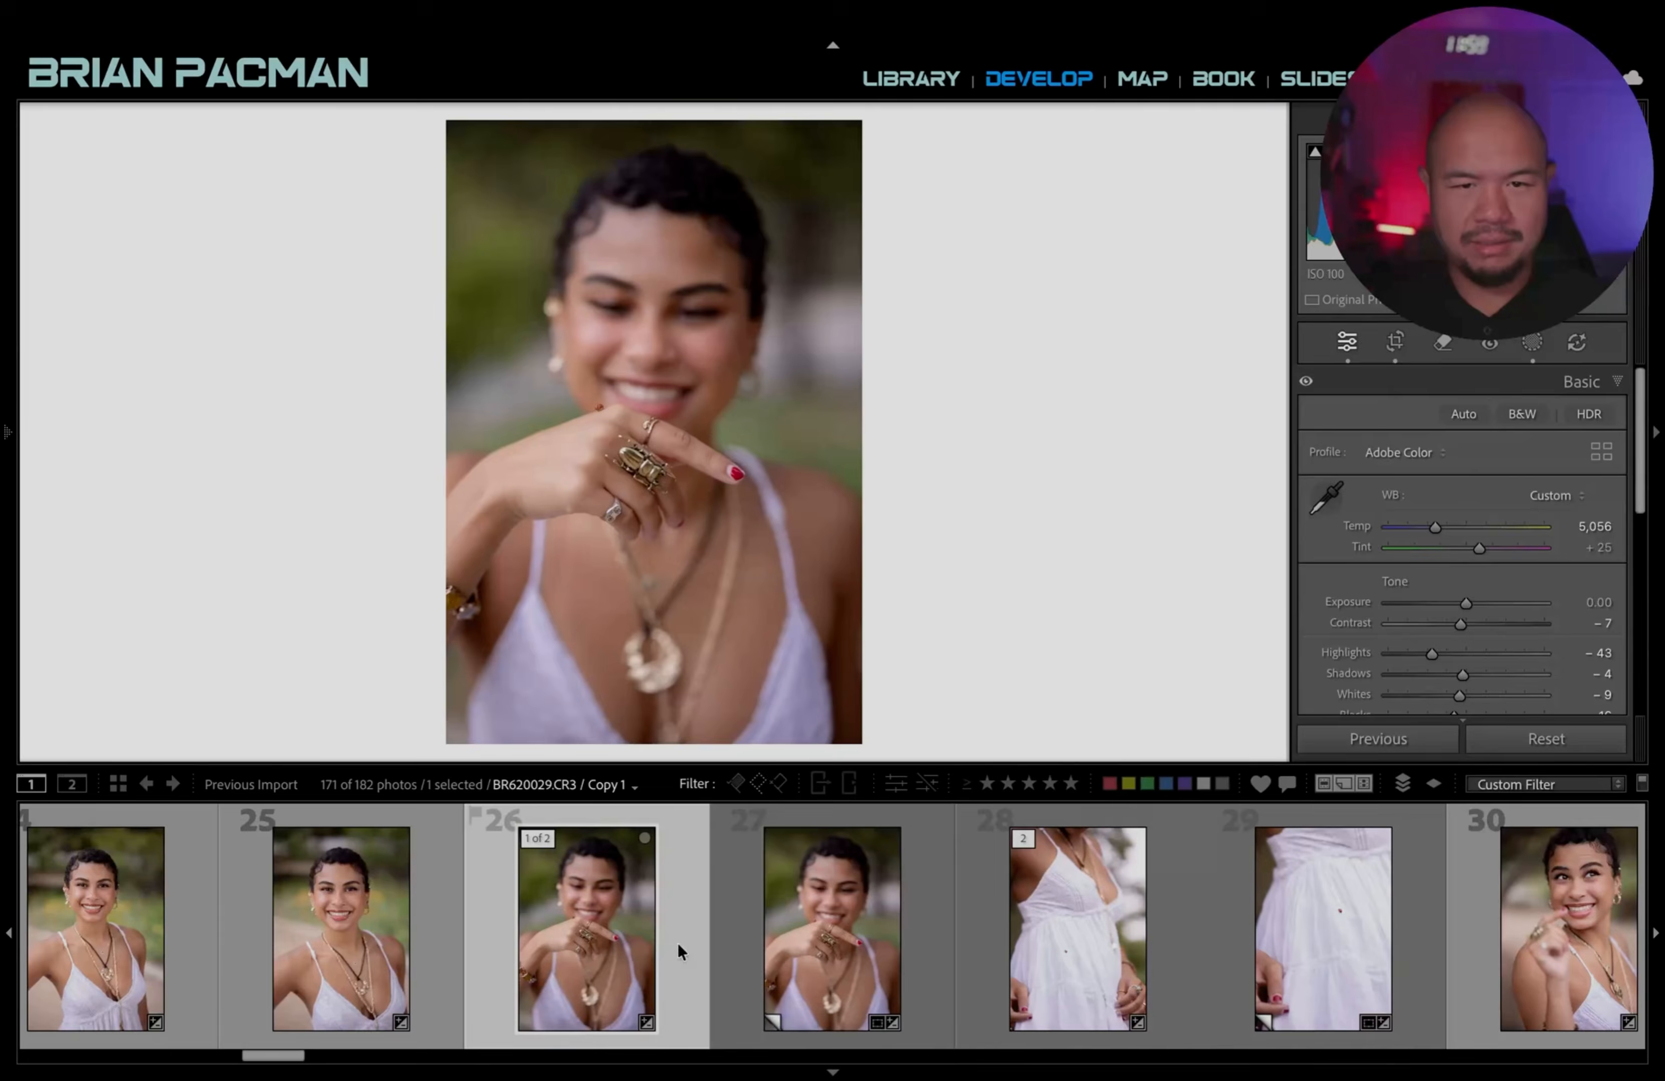
click(817, 950)
key(Right)
key(Right)
key(Right)
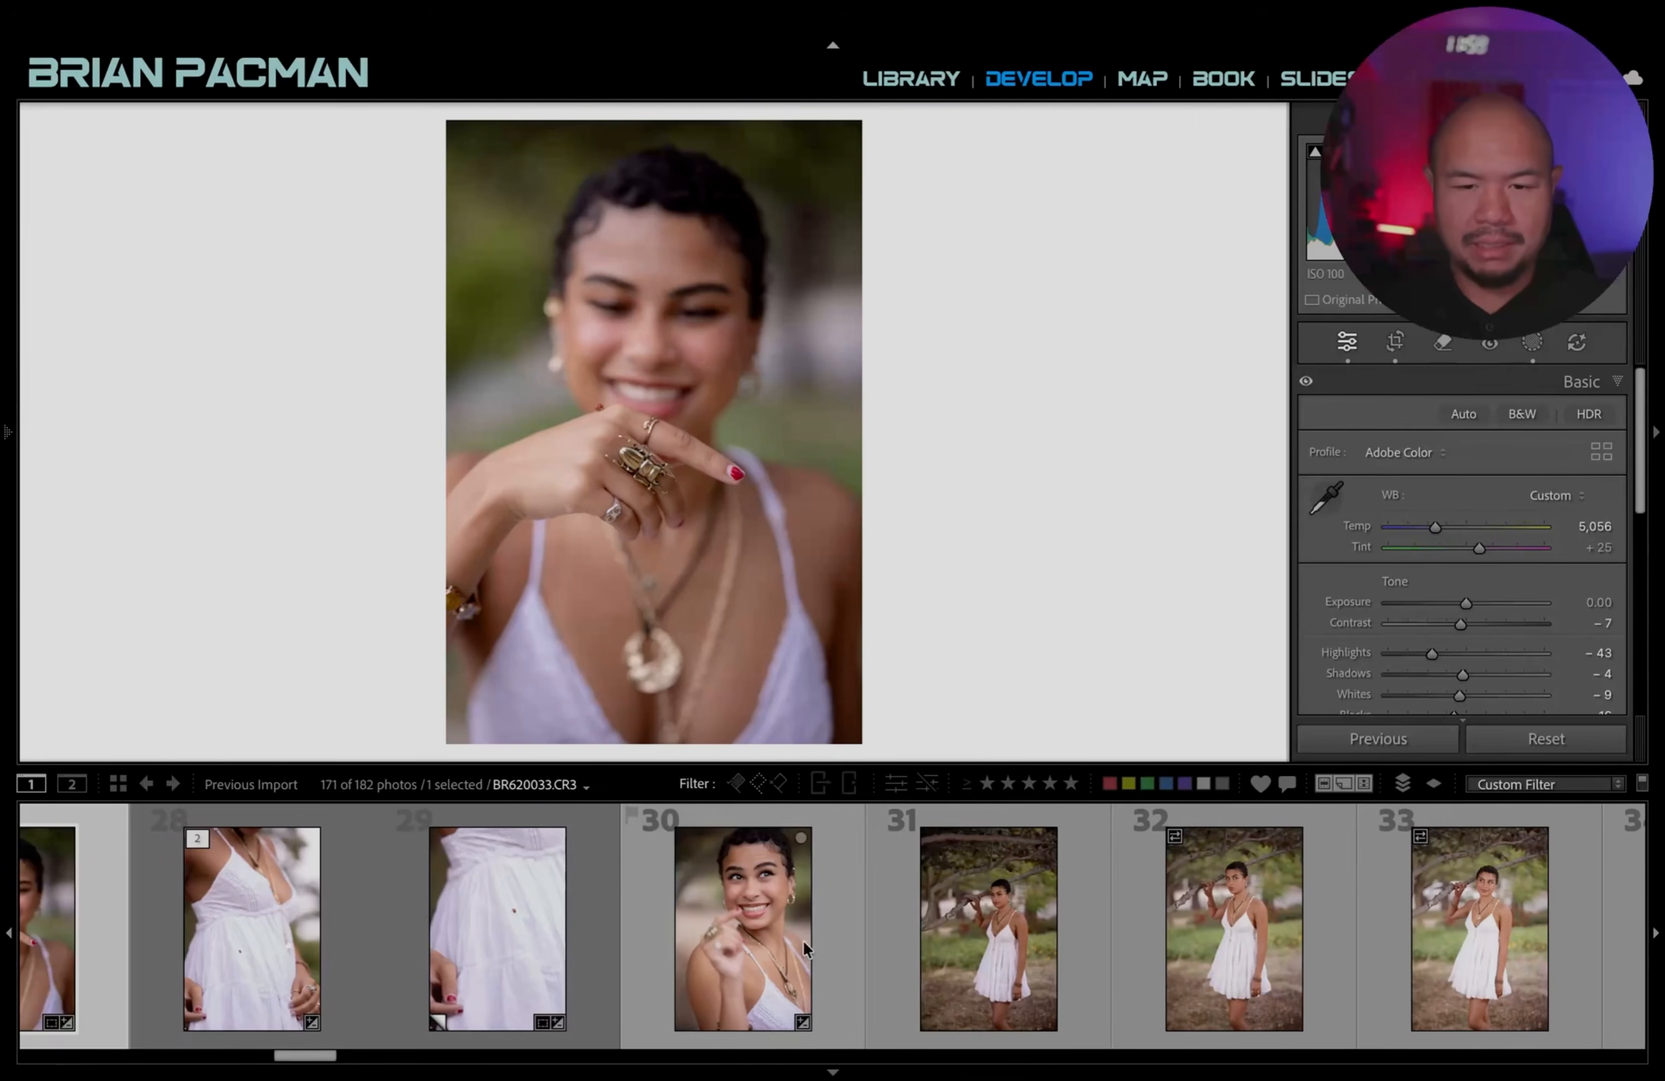
Review BR620034.CR3 against the neighbouring tree photos and flag it as rejected.
click(963, 927)
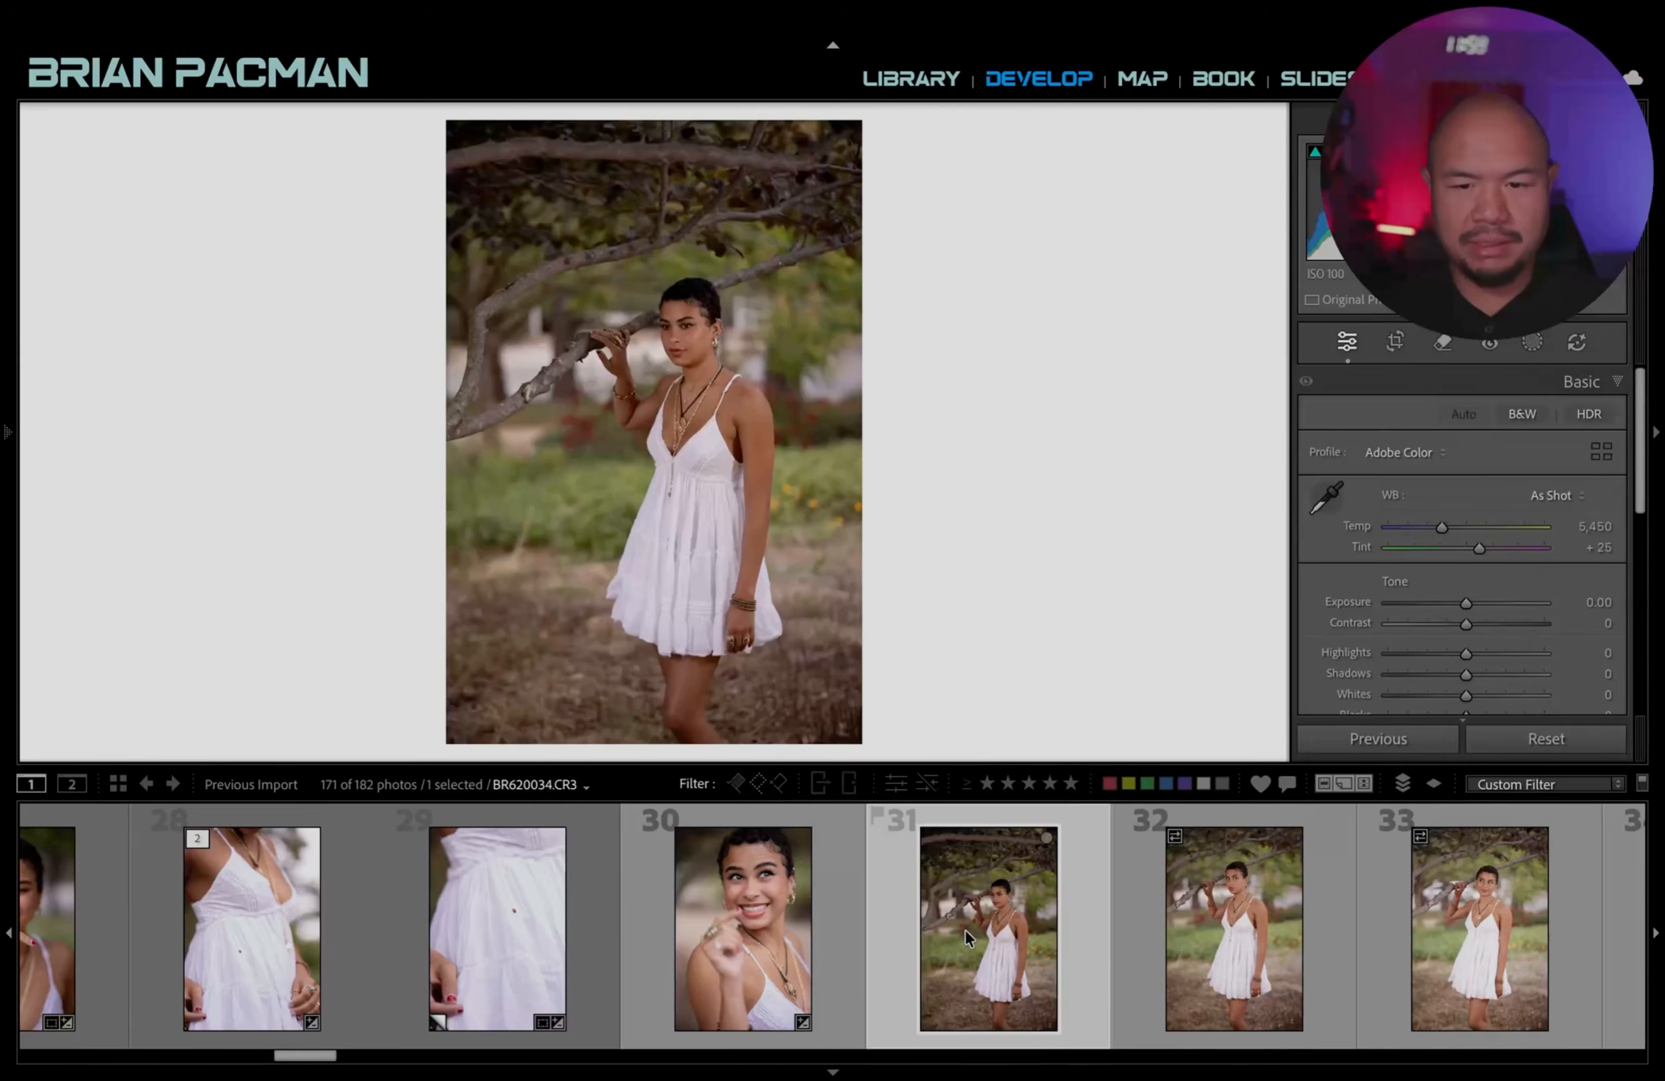
scroll(916, 952, right, 10)
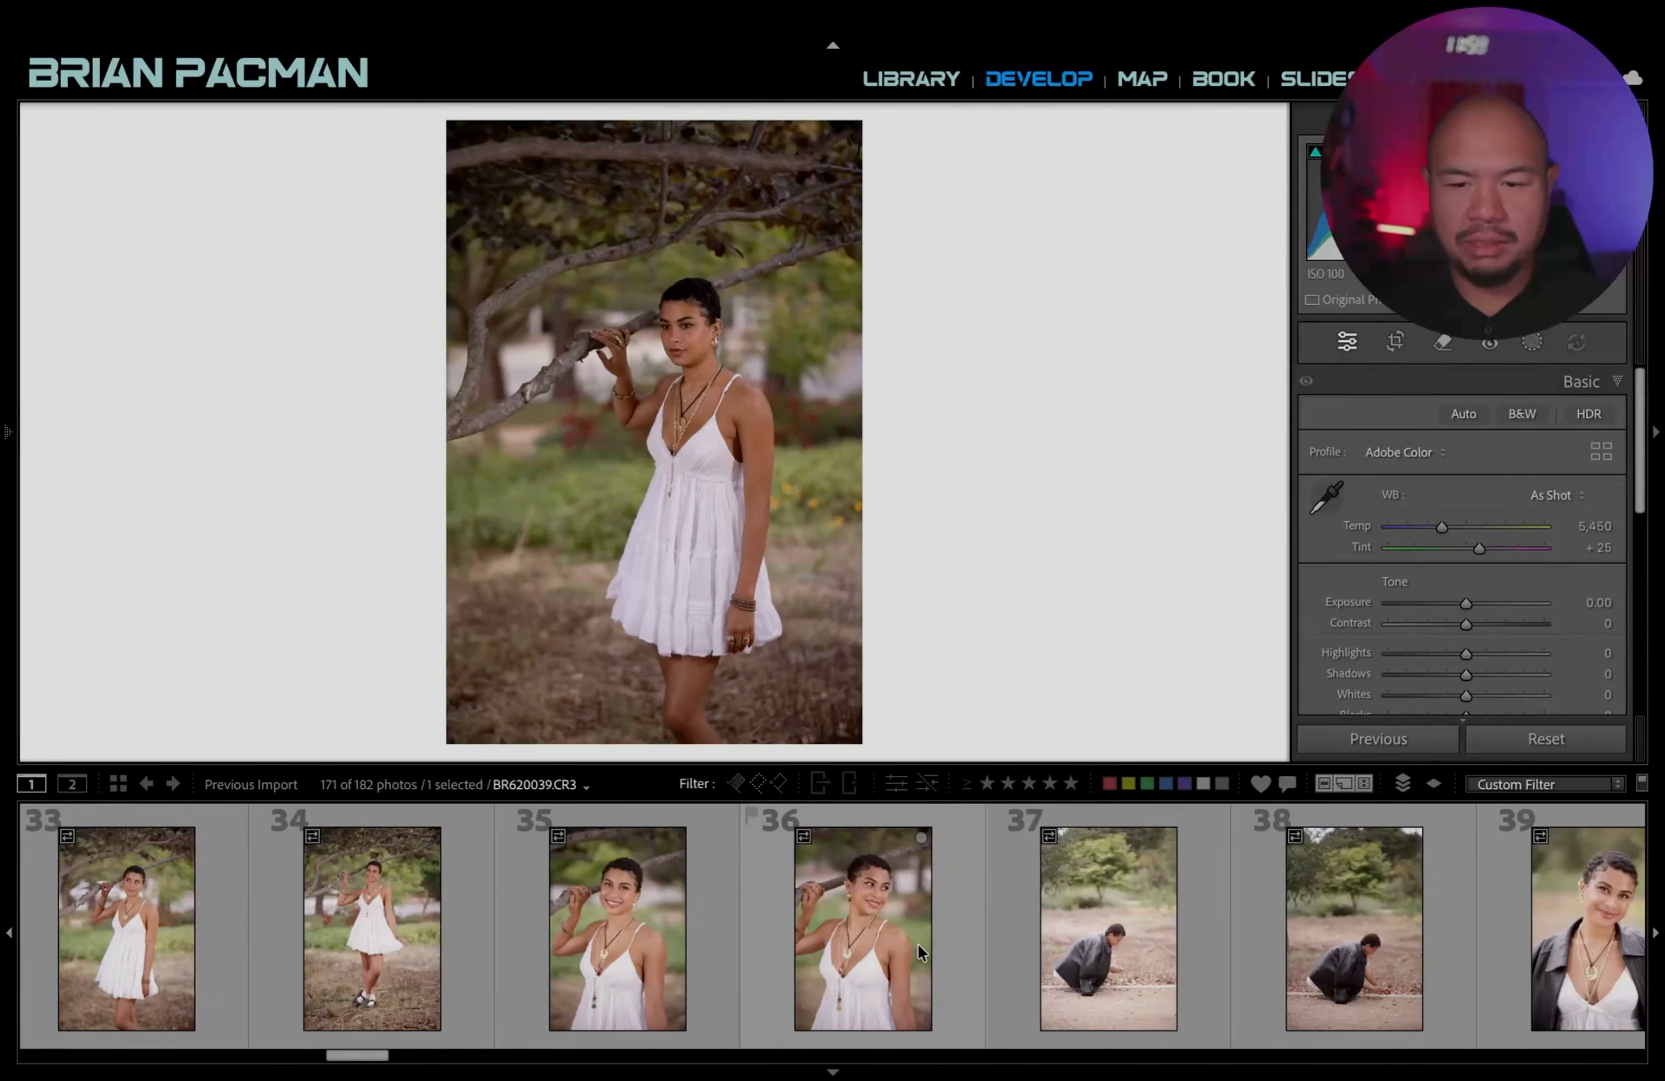
scroll(920, 953, left, 10)
scroll(919, 948, right, 3)
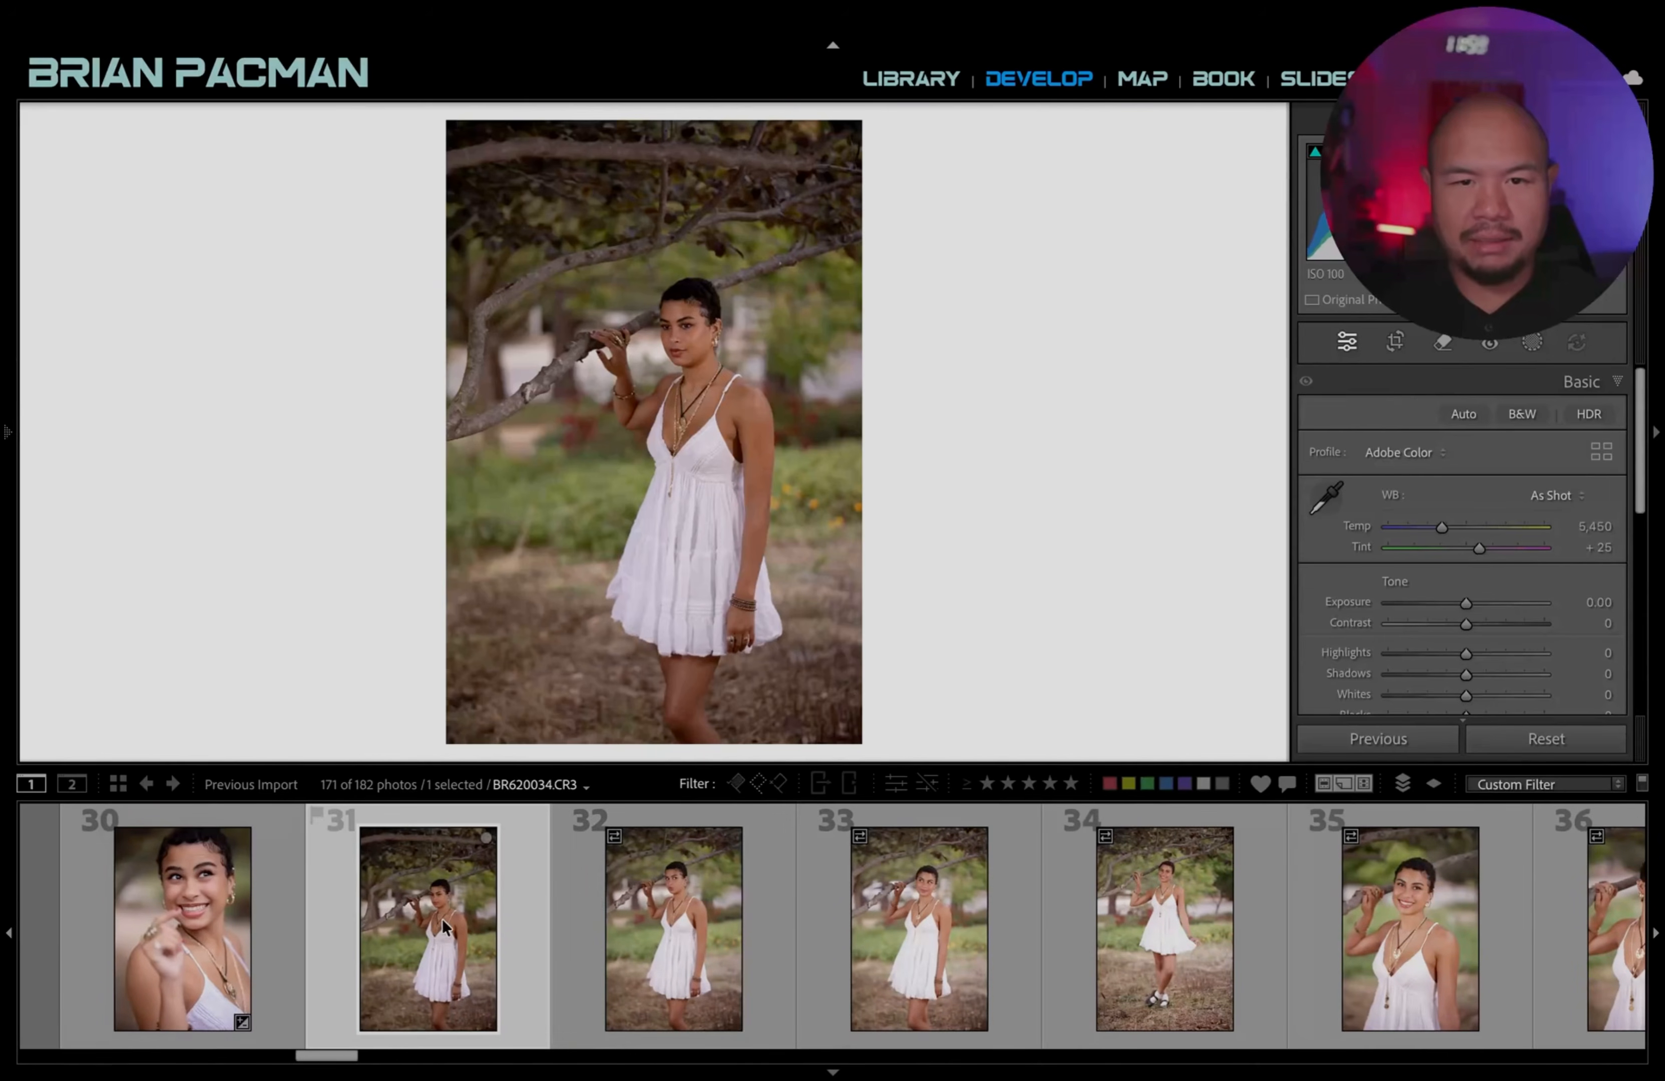
key(x)
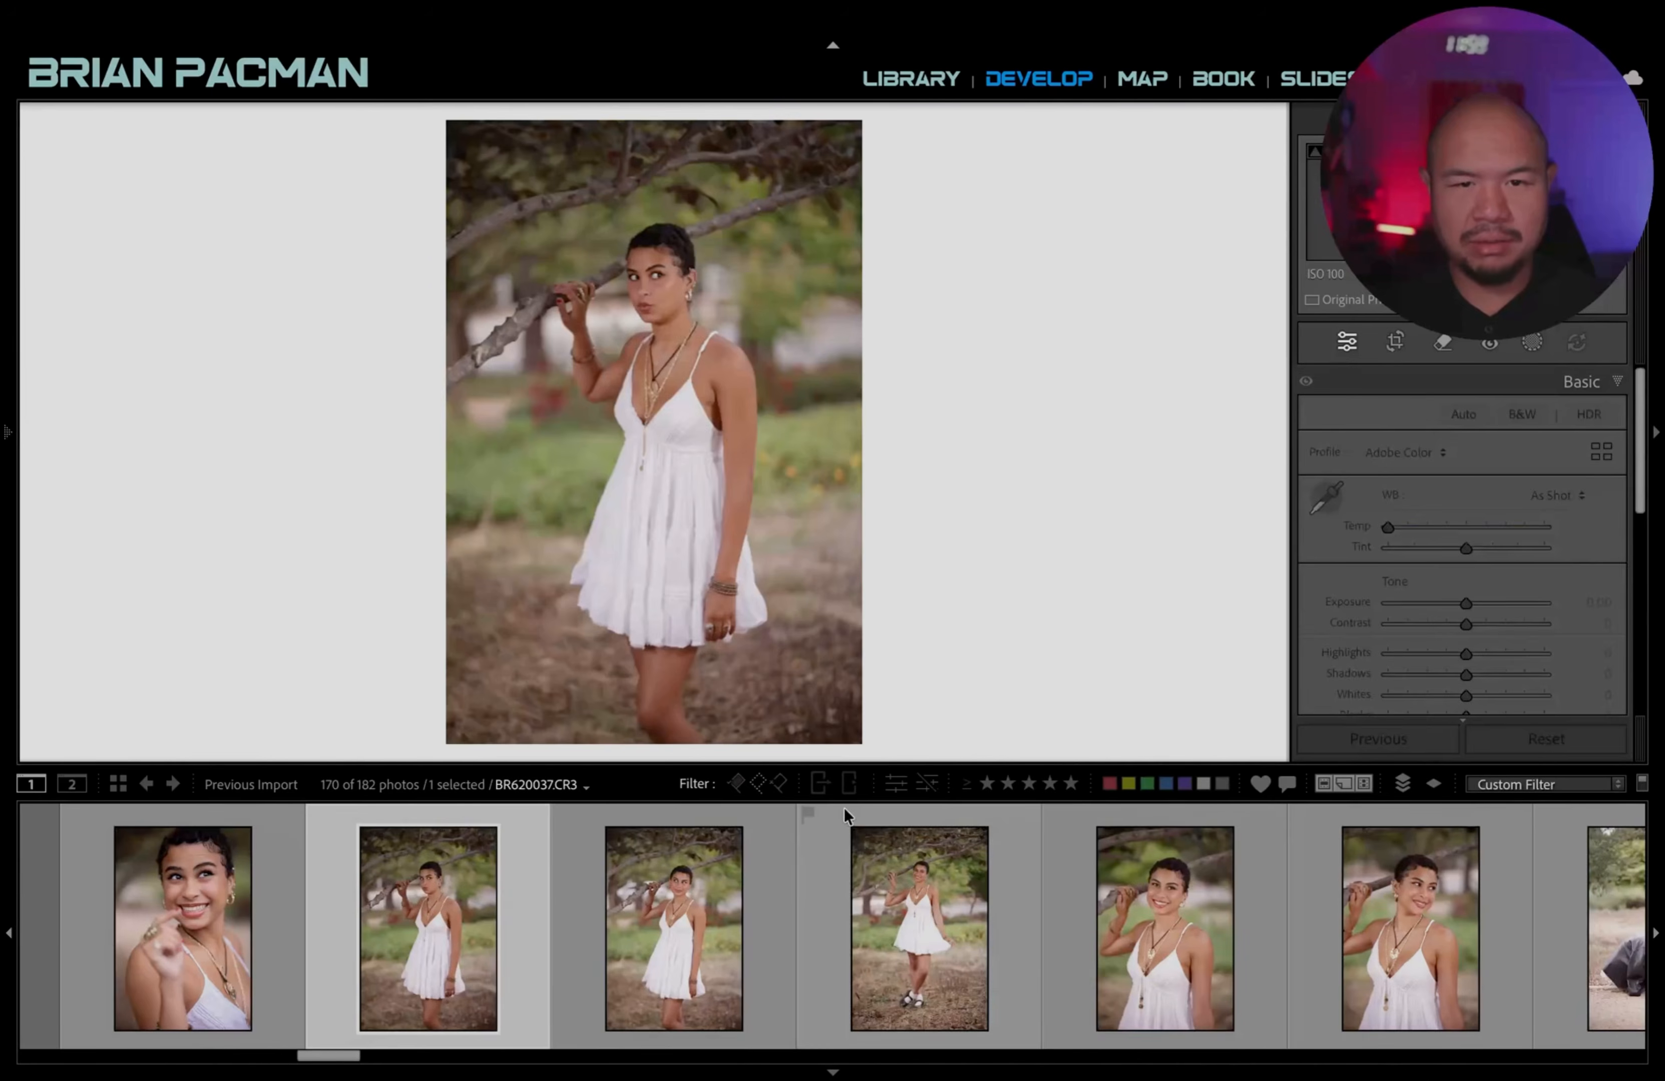
Compare the unedited tree-branch photos BR620035.CR3, BR620036.CR3 and BR620037.CR3.
click(728, 991)
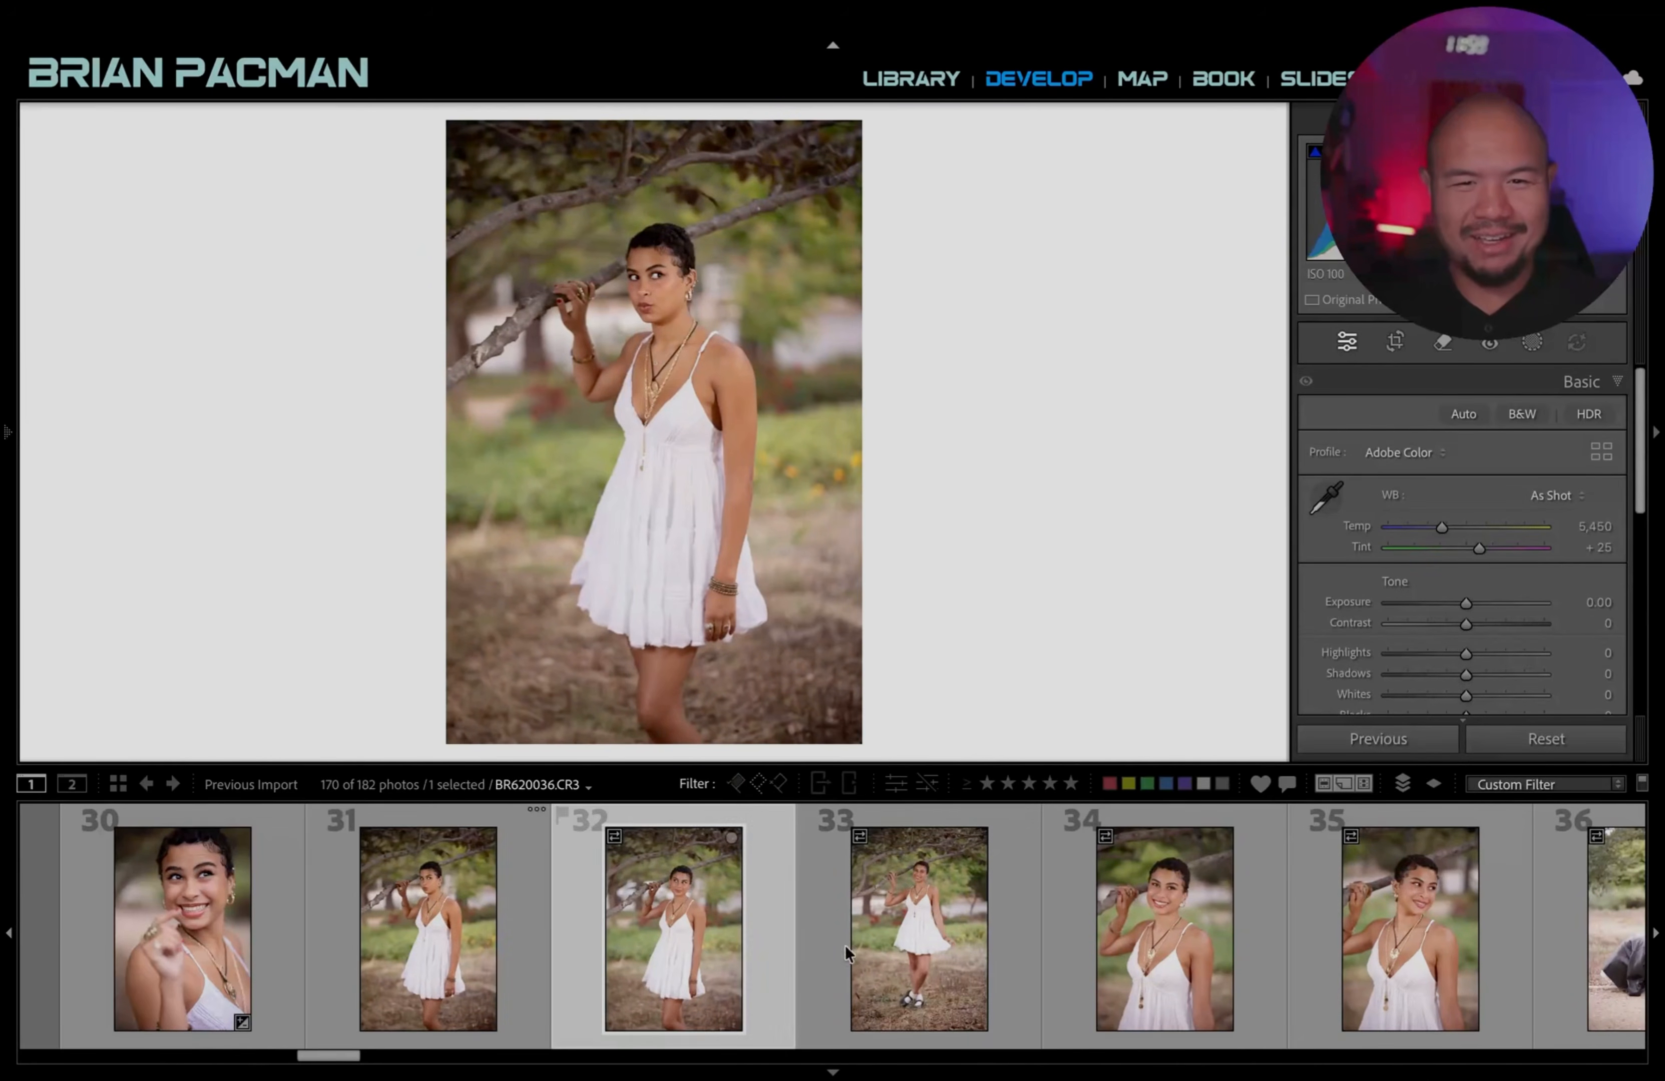
click(862, 959)
click(446, 940)
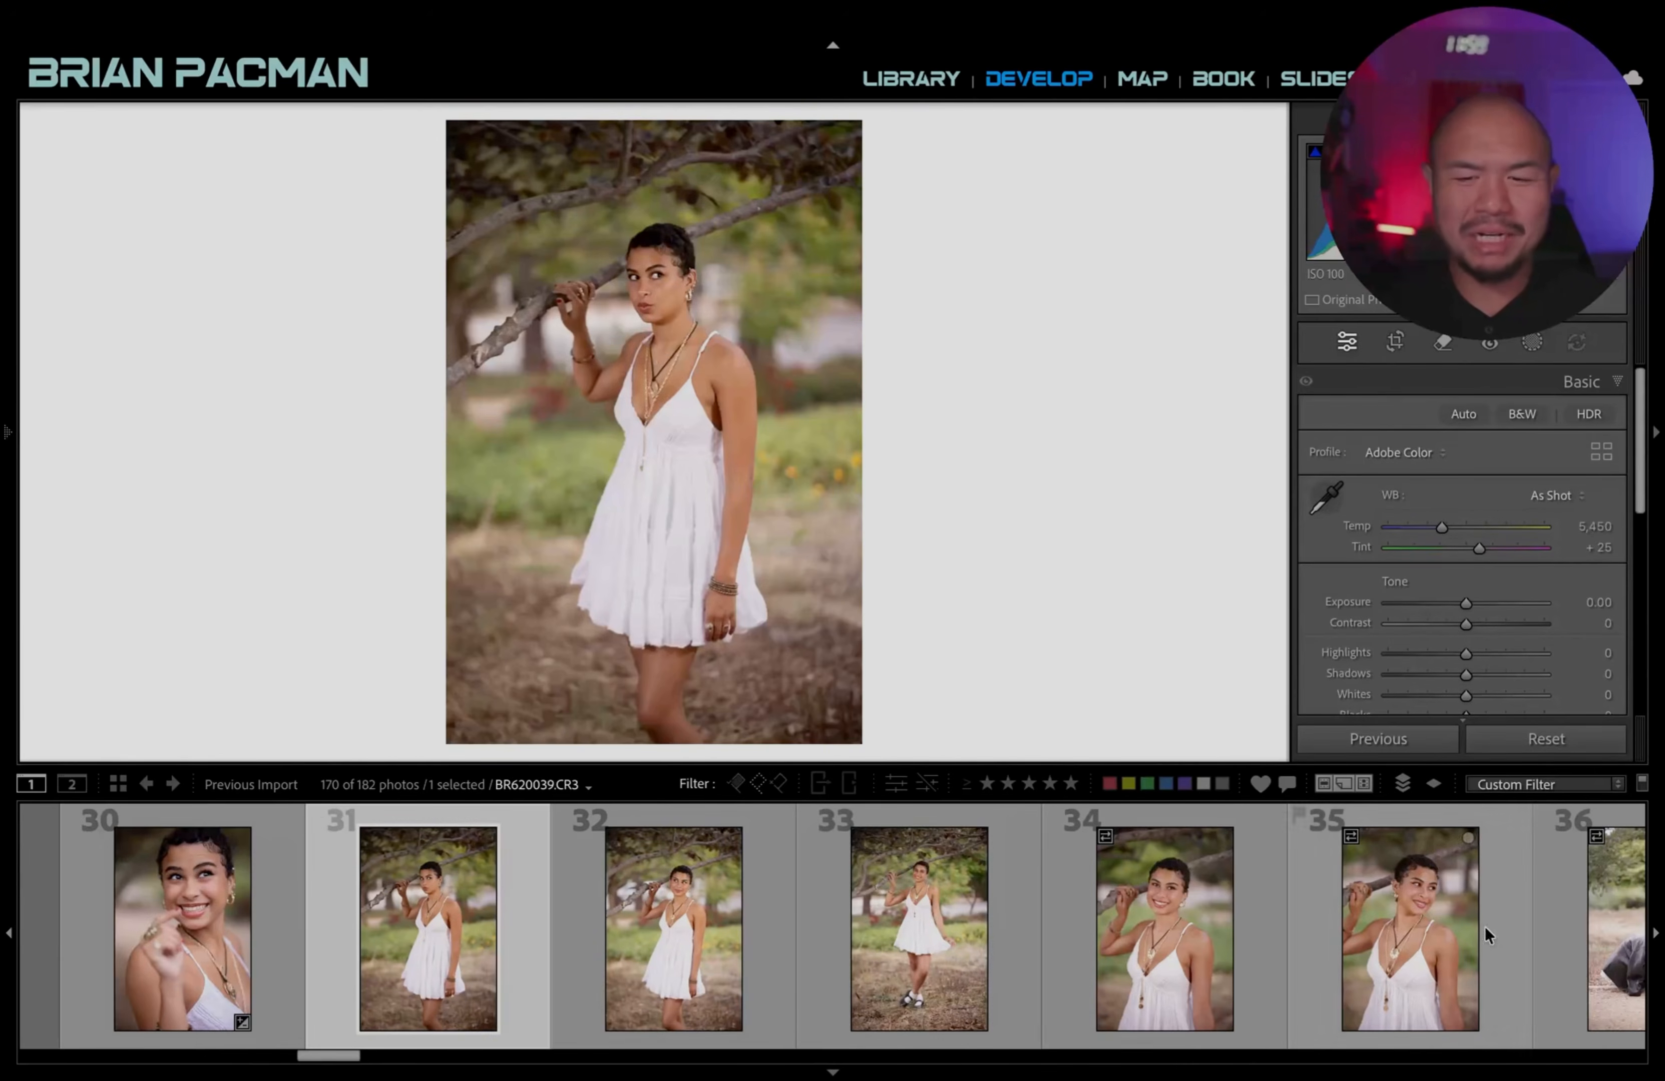
click(977, 916)
key(Left)
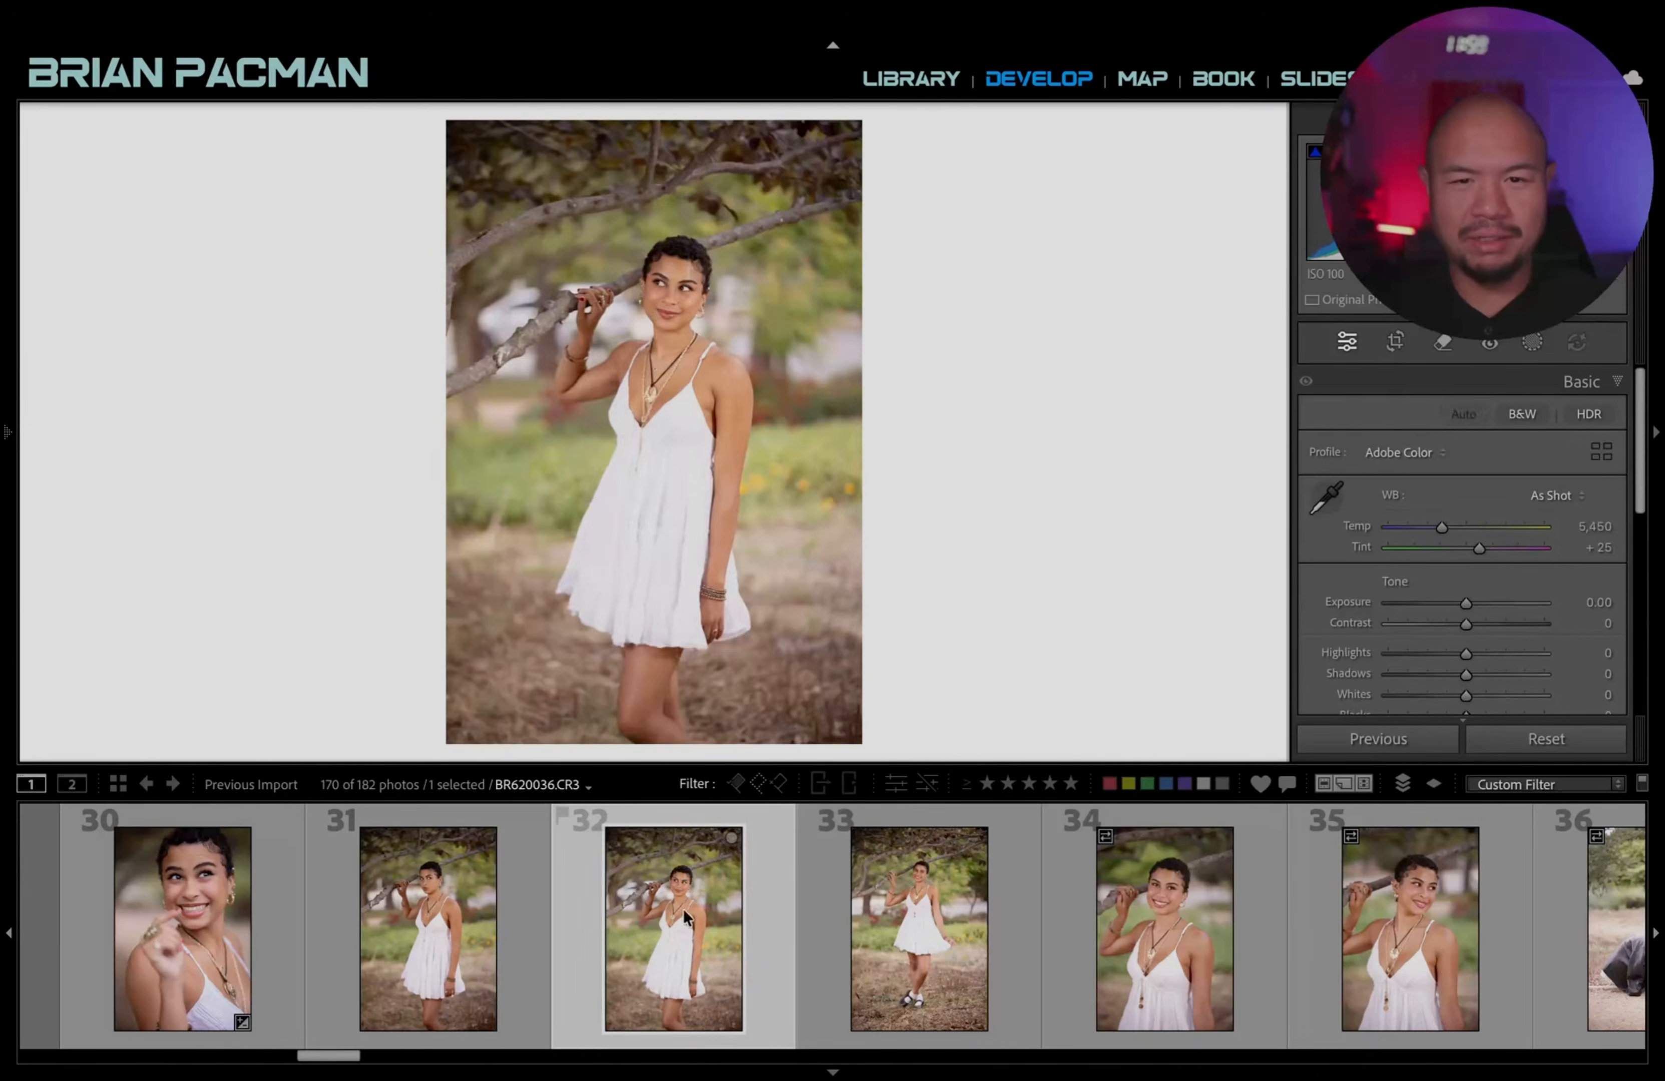
key(Left)
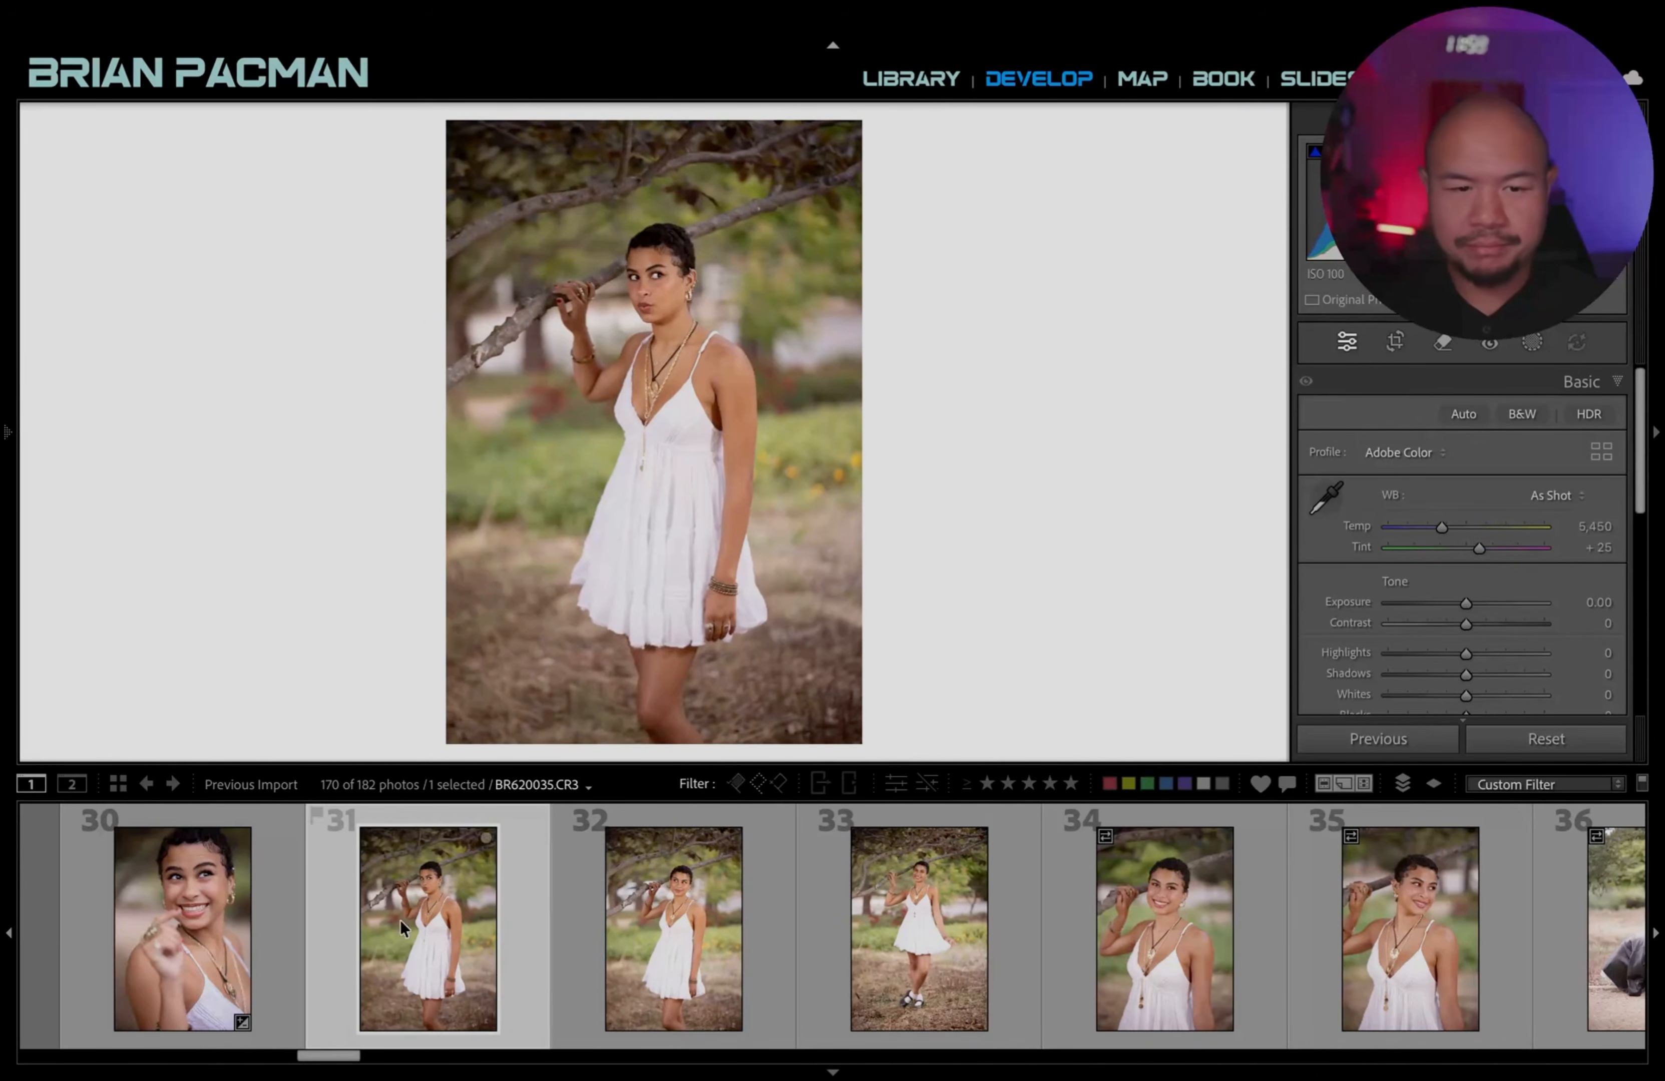
Copy the develop settings of BR620033.CR3 onto BR620035.CR3 and raise its exposure to +0.30.
click(223, 960)
click(441, 956)
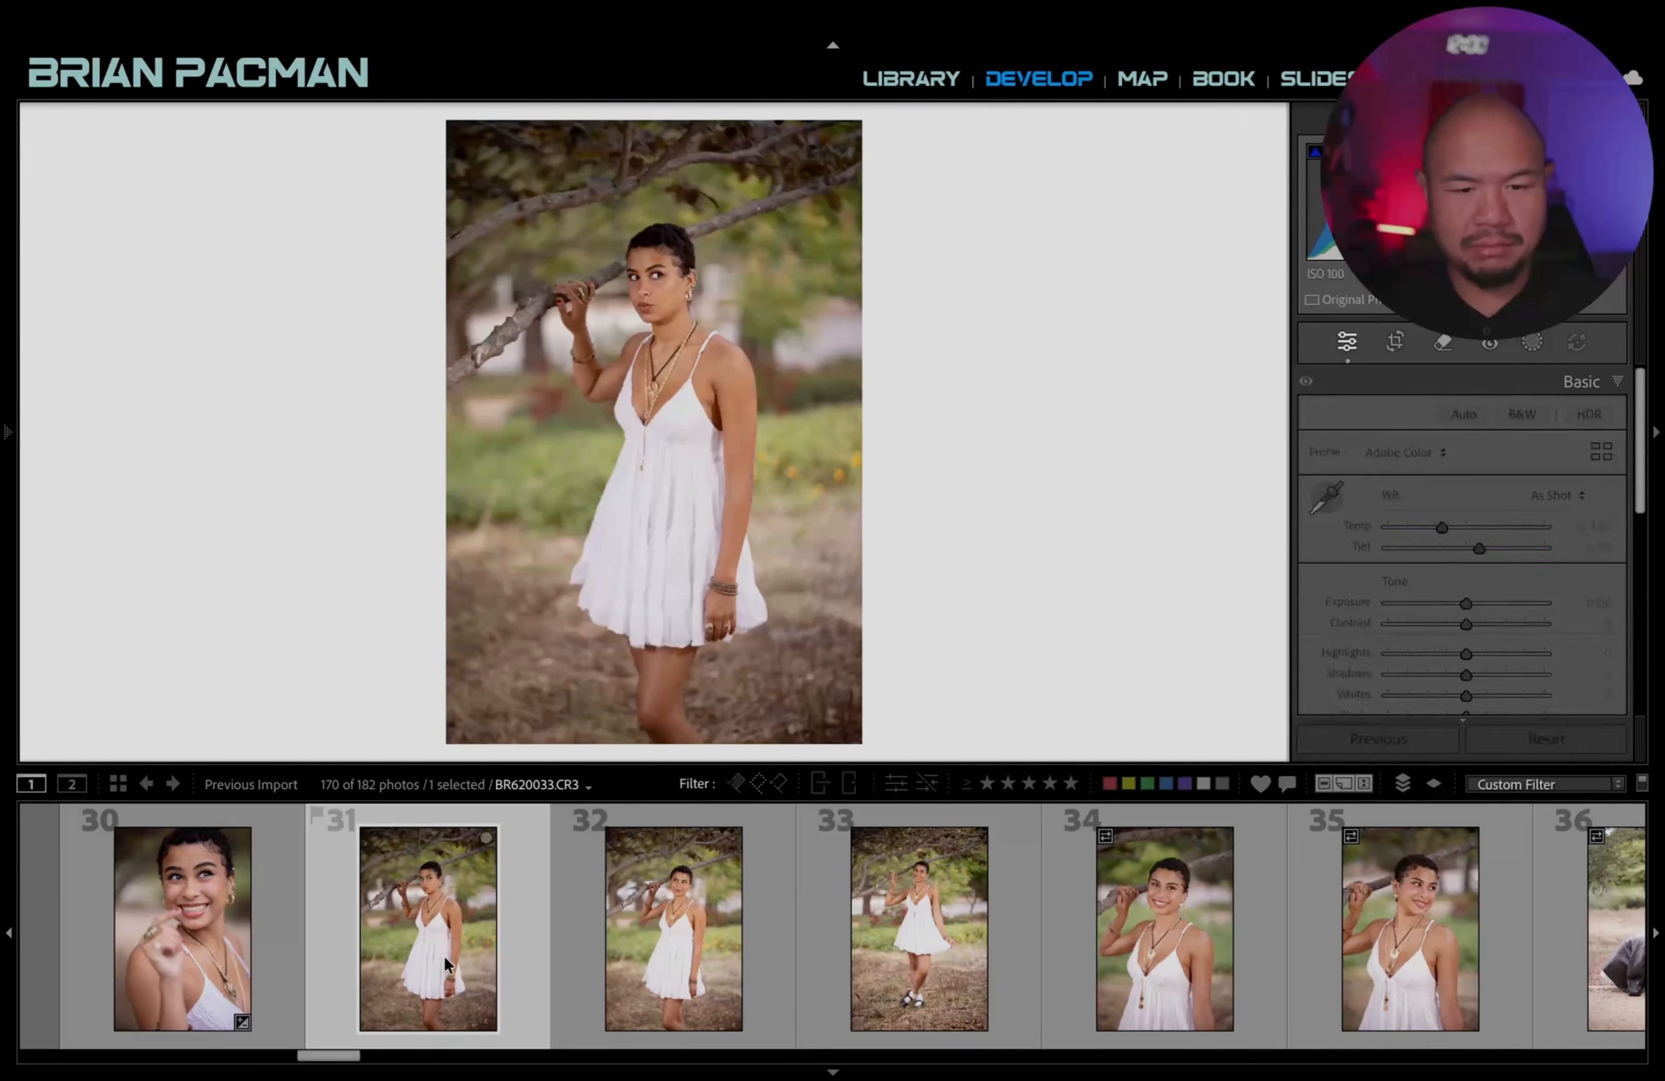
key(ctrl+shift+v)
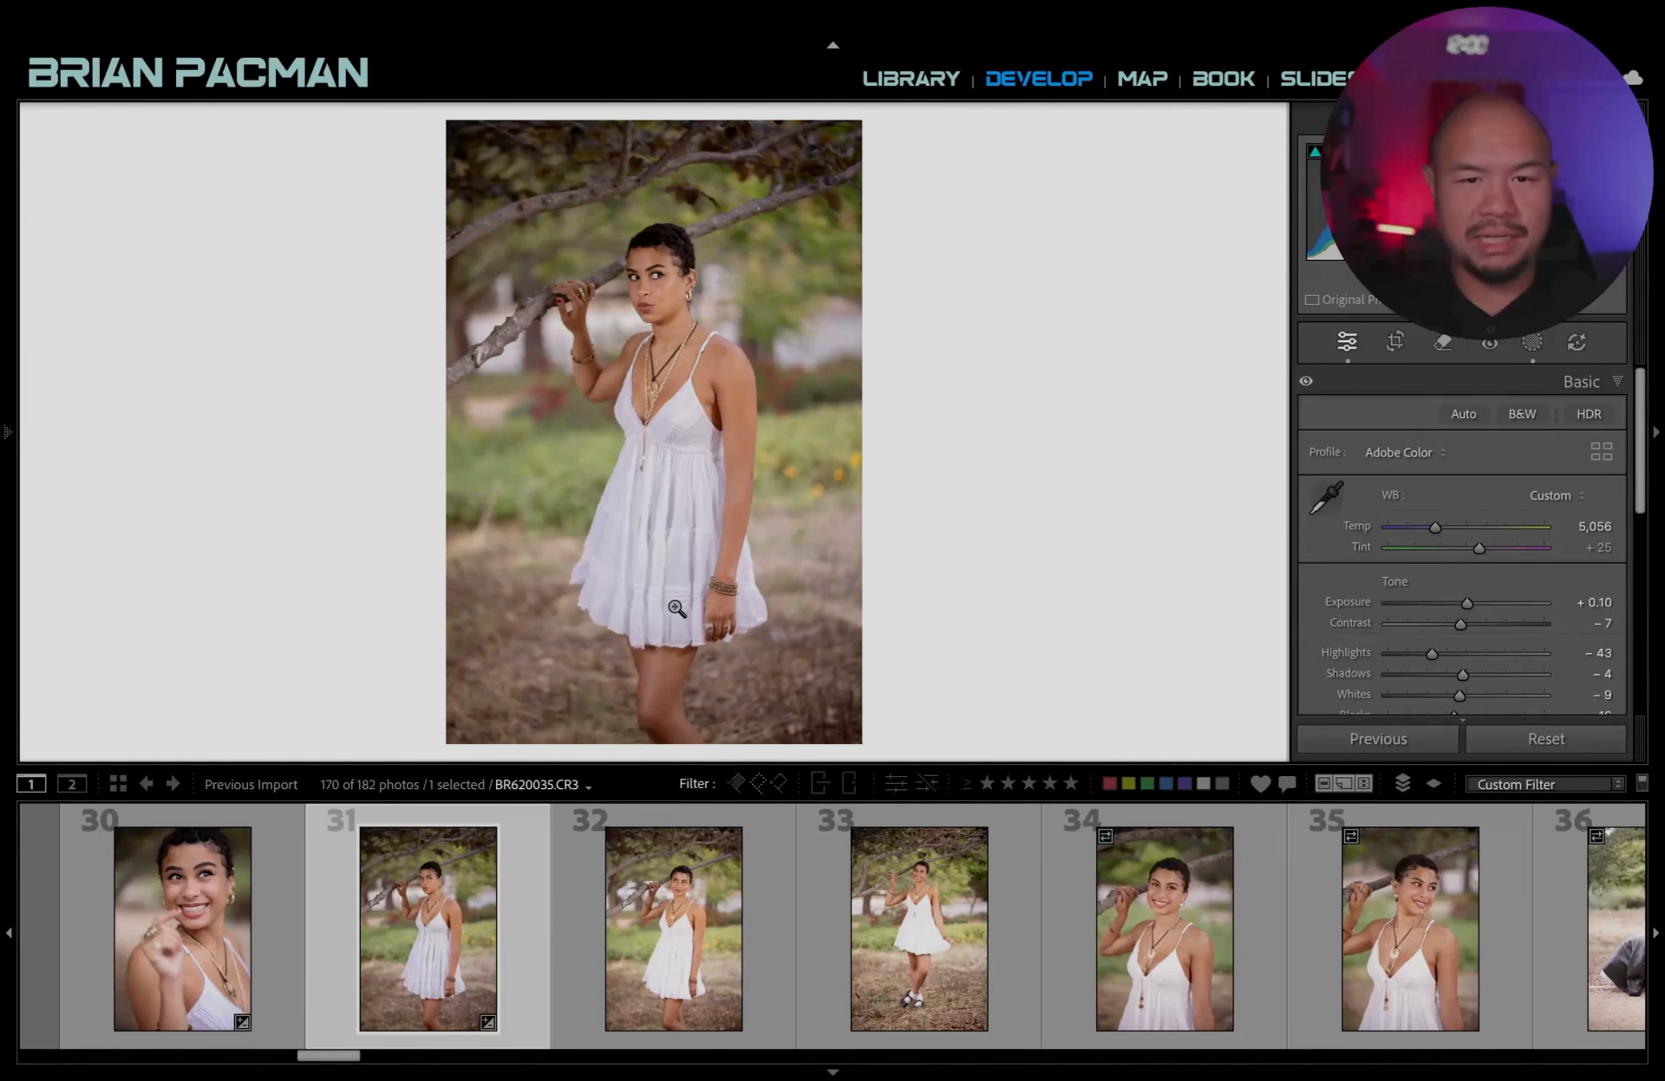
key(shift+w)
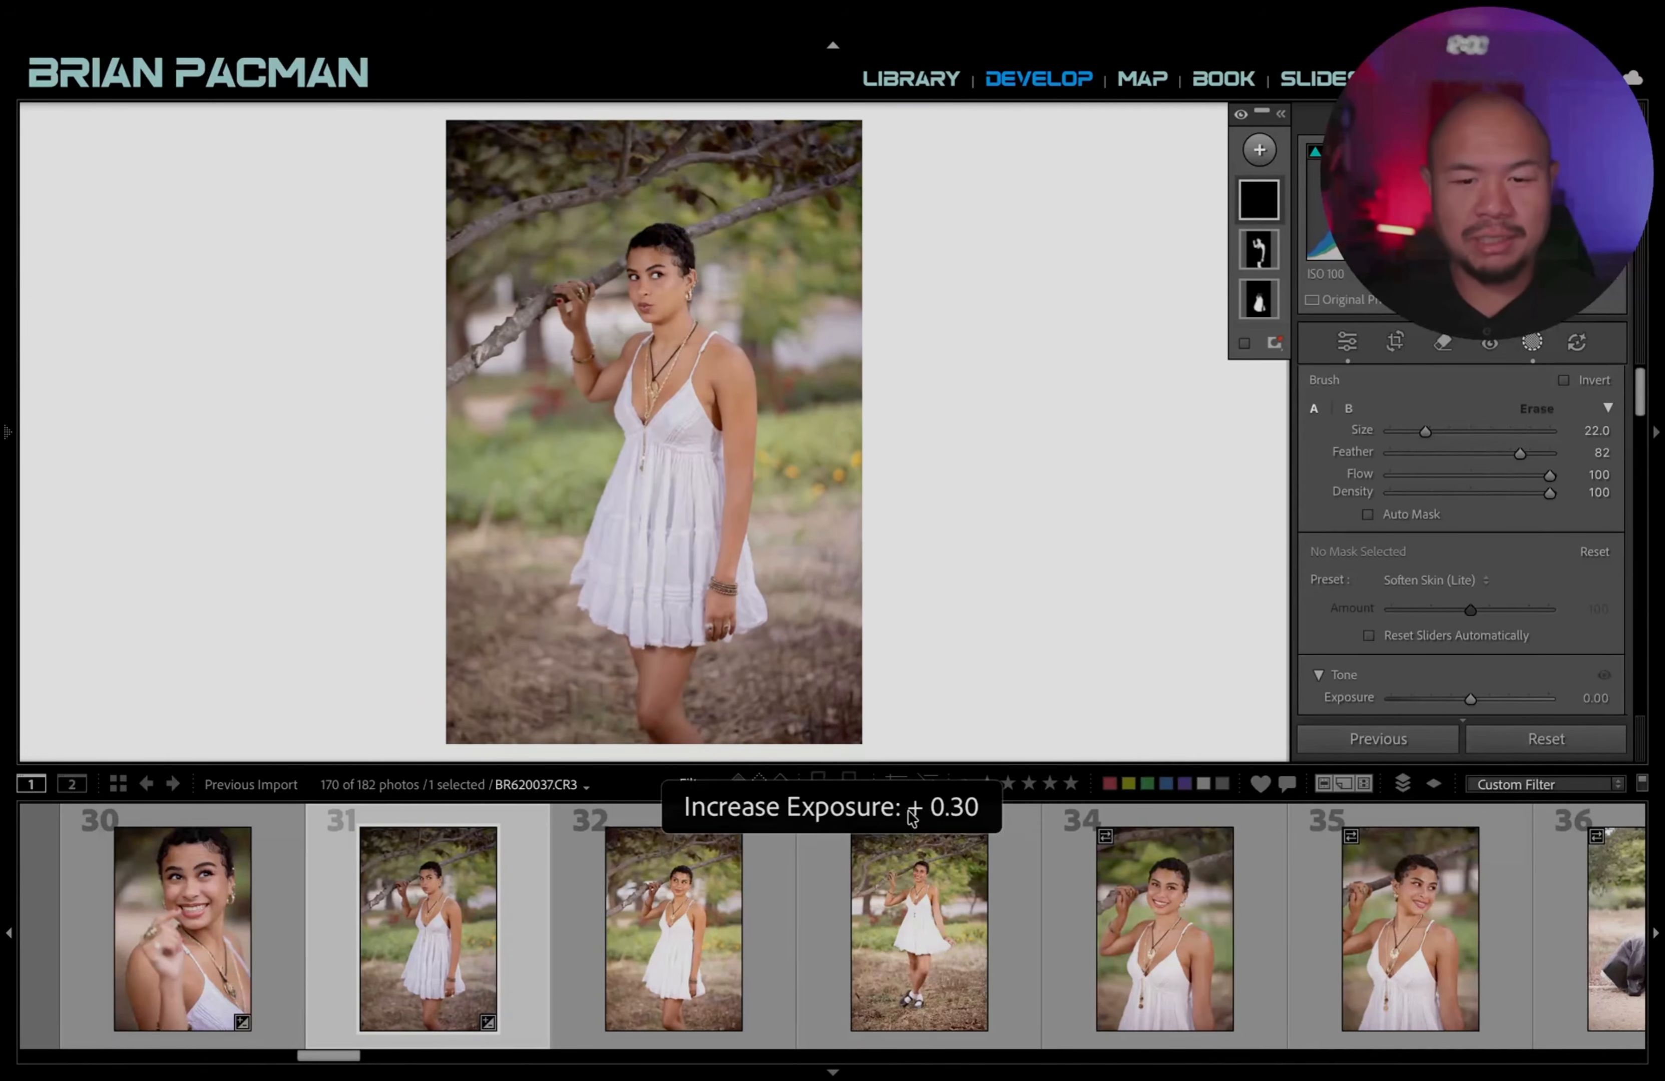
Apply the develop settings of BR620035.CR3 to the four photos from BR620036.CR3 through BR620039.CR3.
click(681, 949)
shift+click(1424, 949)
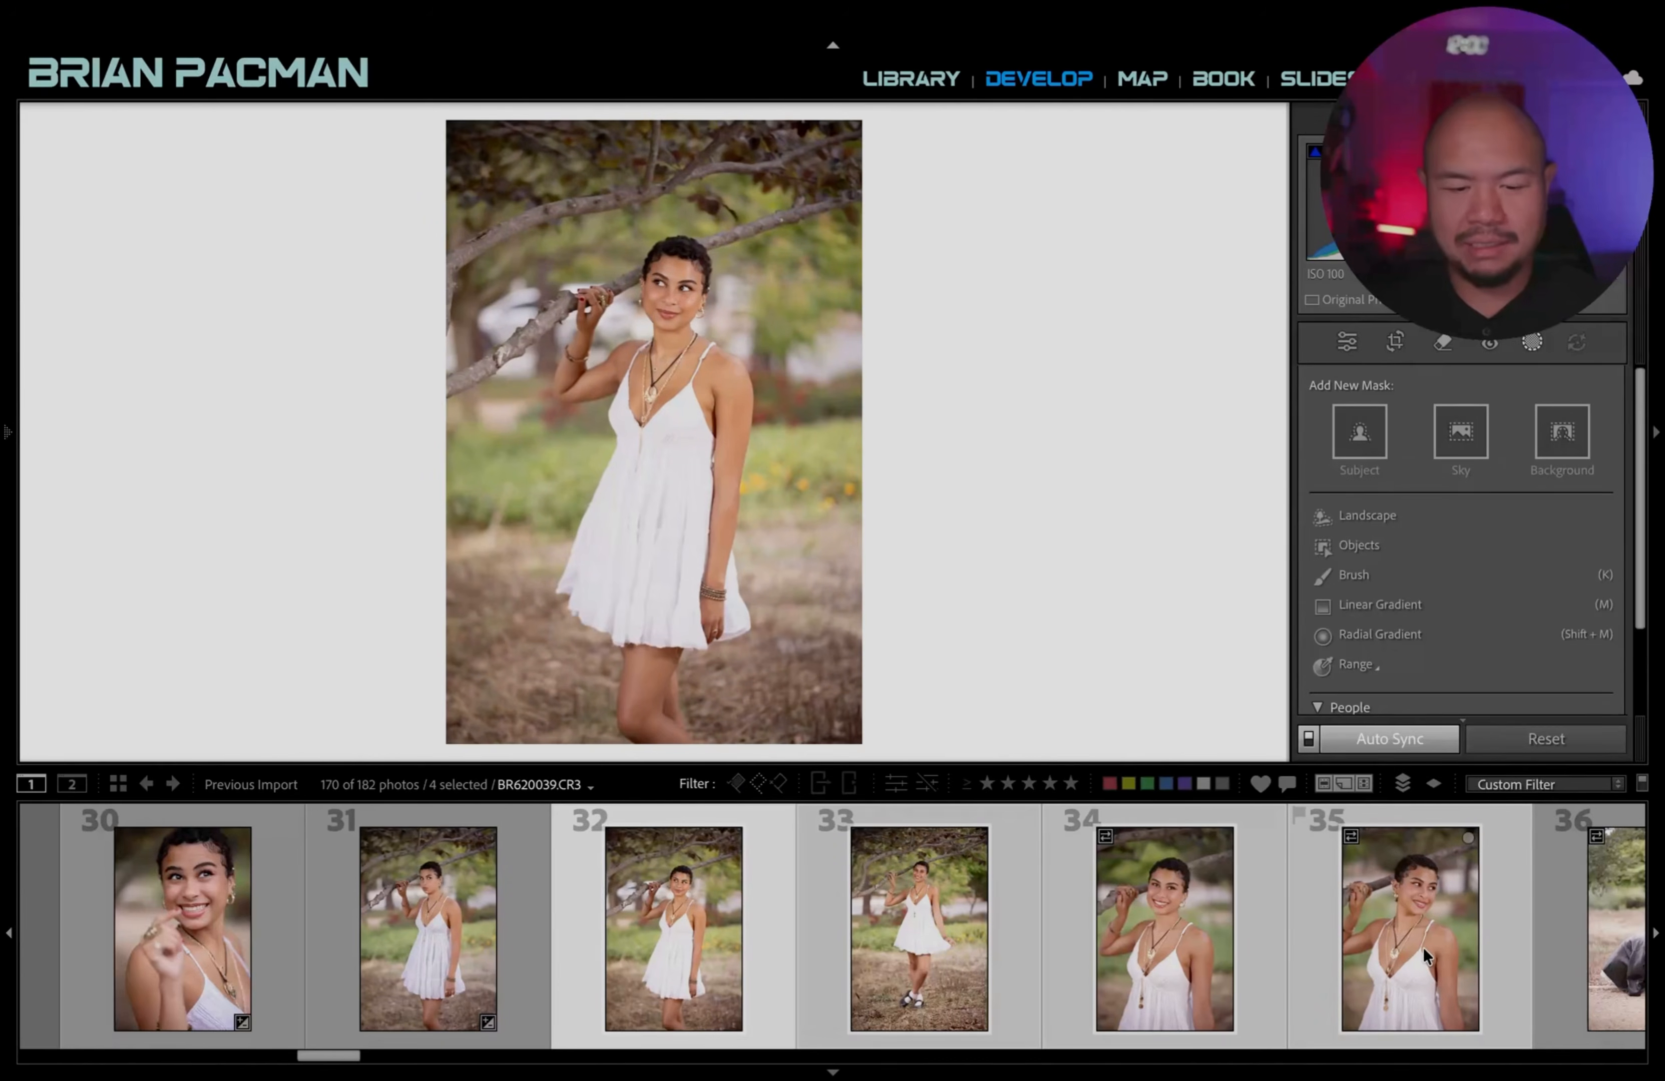
key(ctrl+alt+v)
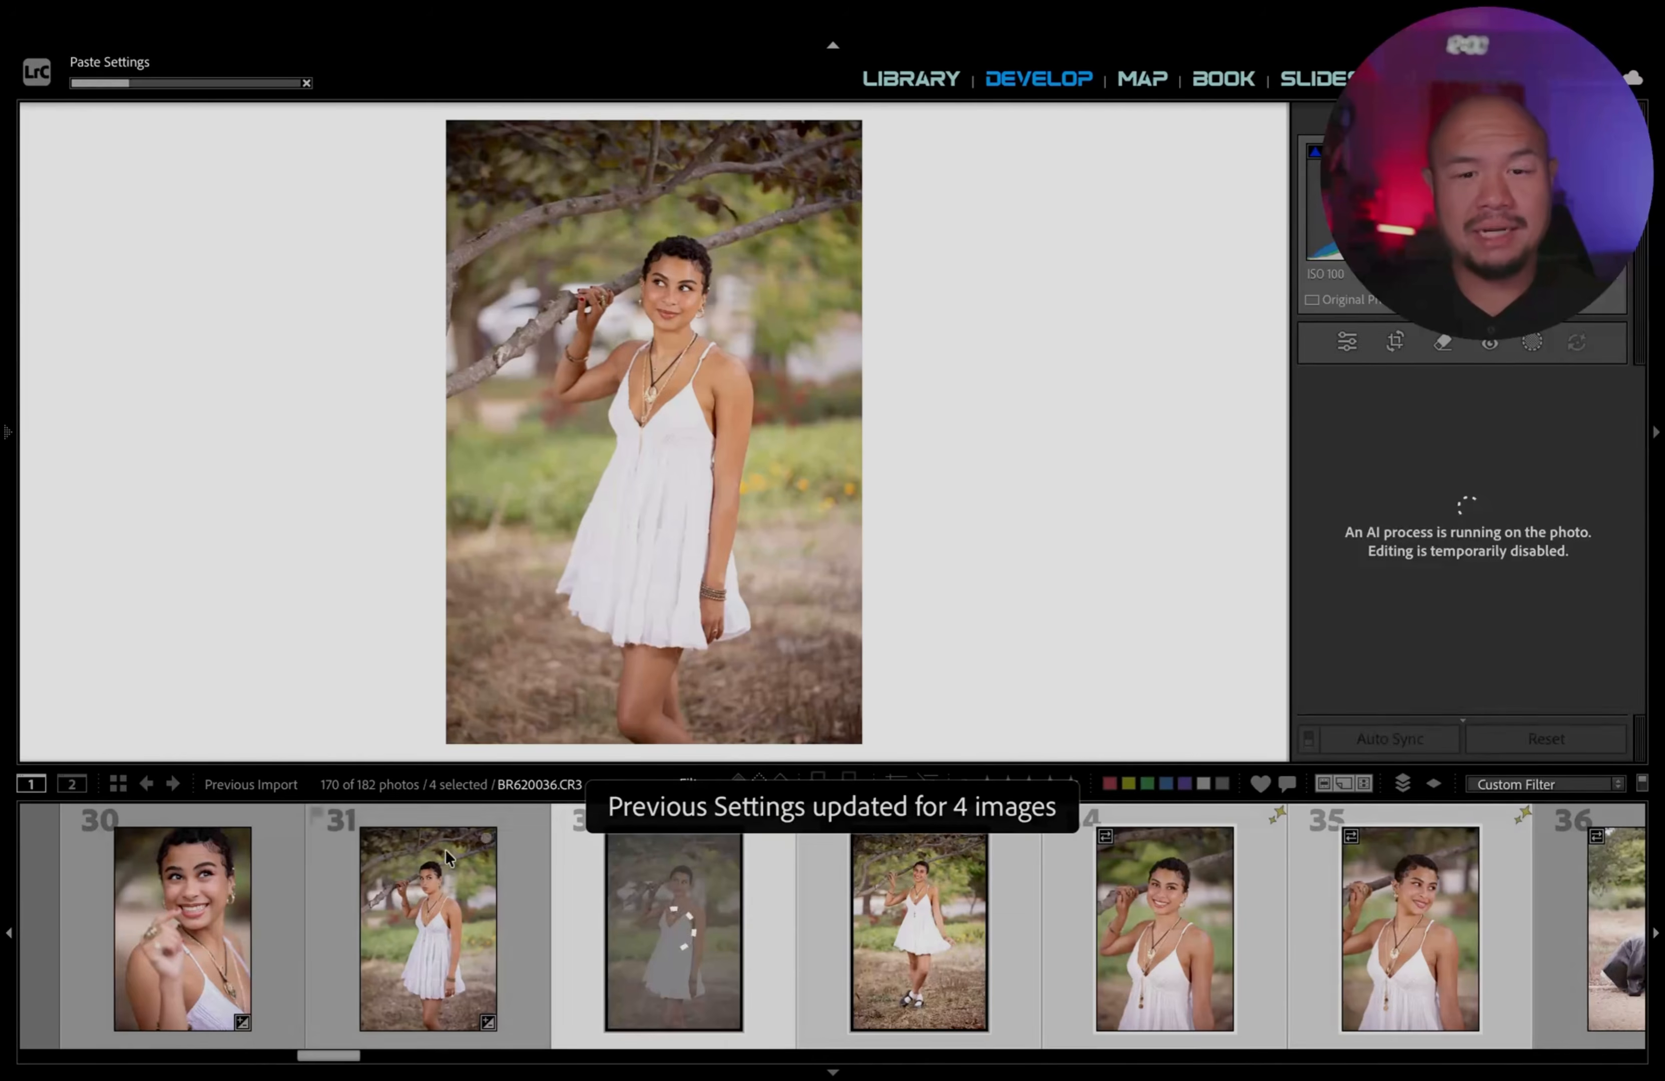
Lower the exposure of BR620036.CR3 to 0.00.
click(649, 926)
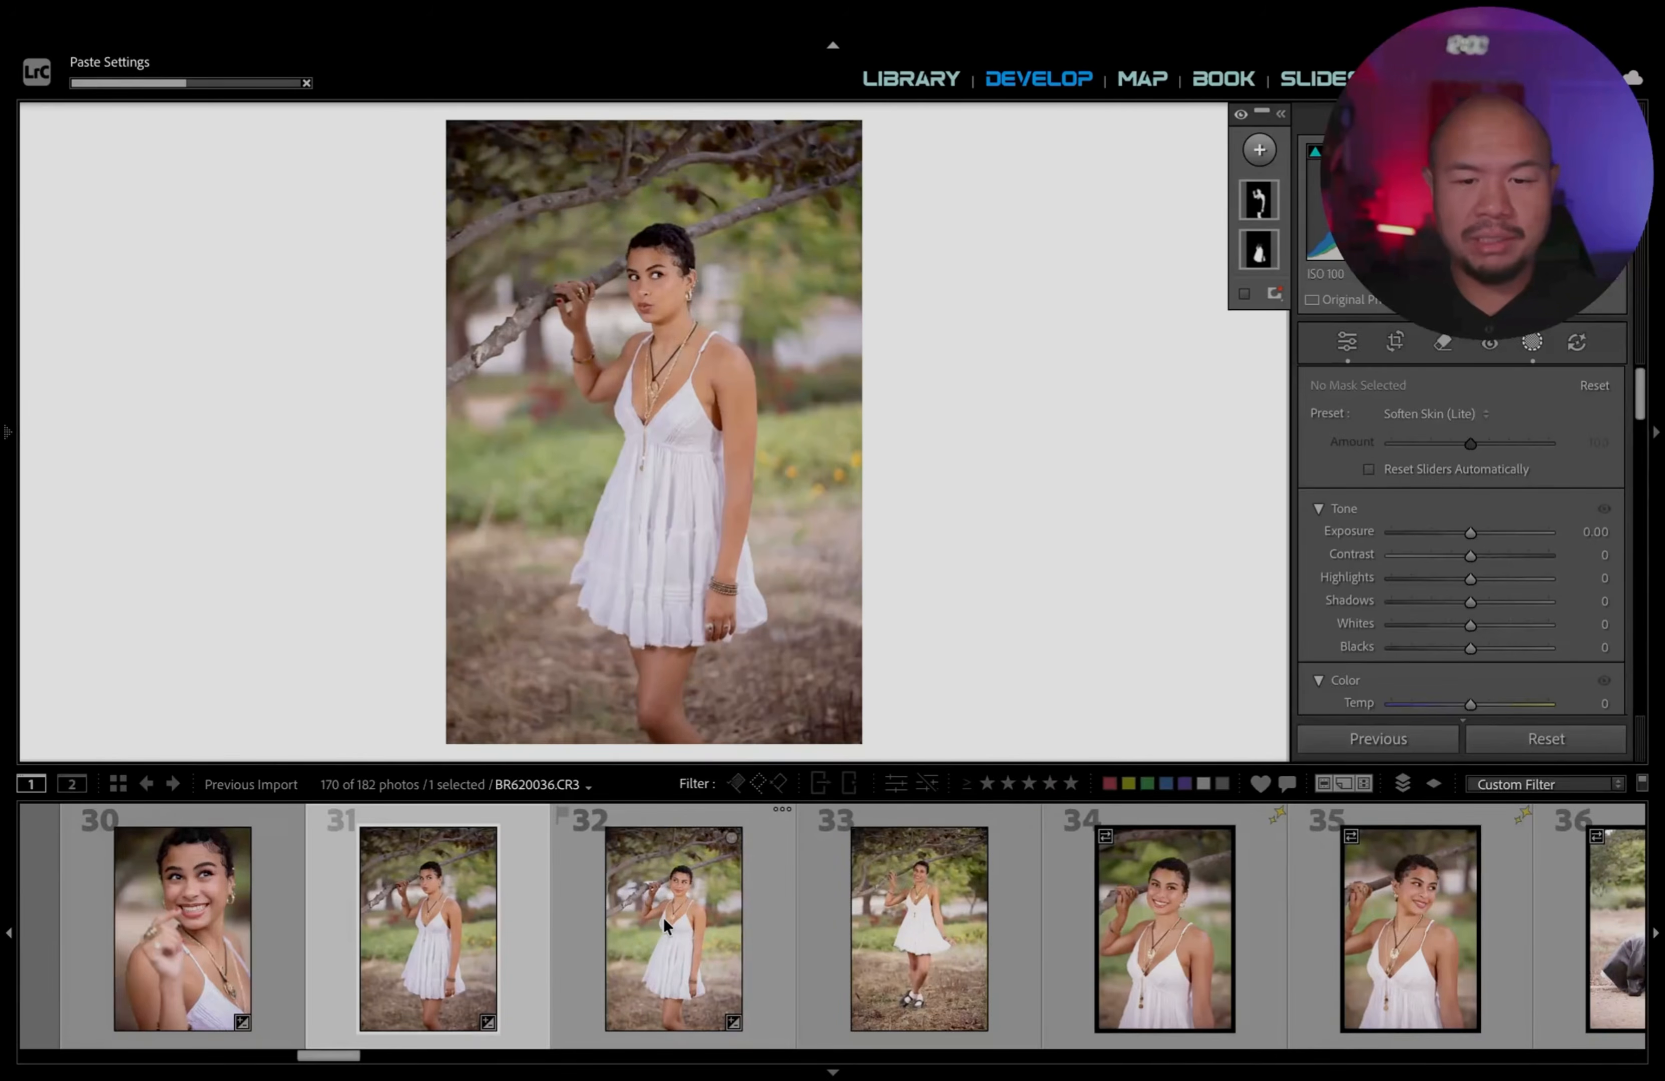
key(minus)
key(minus)
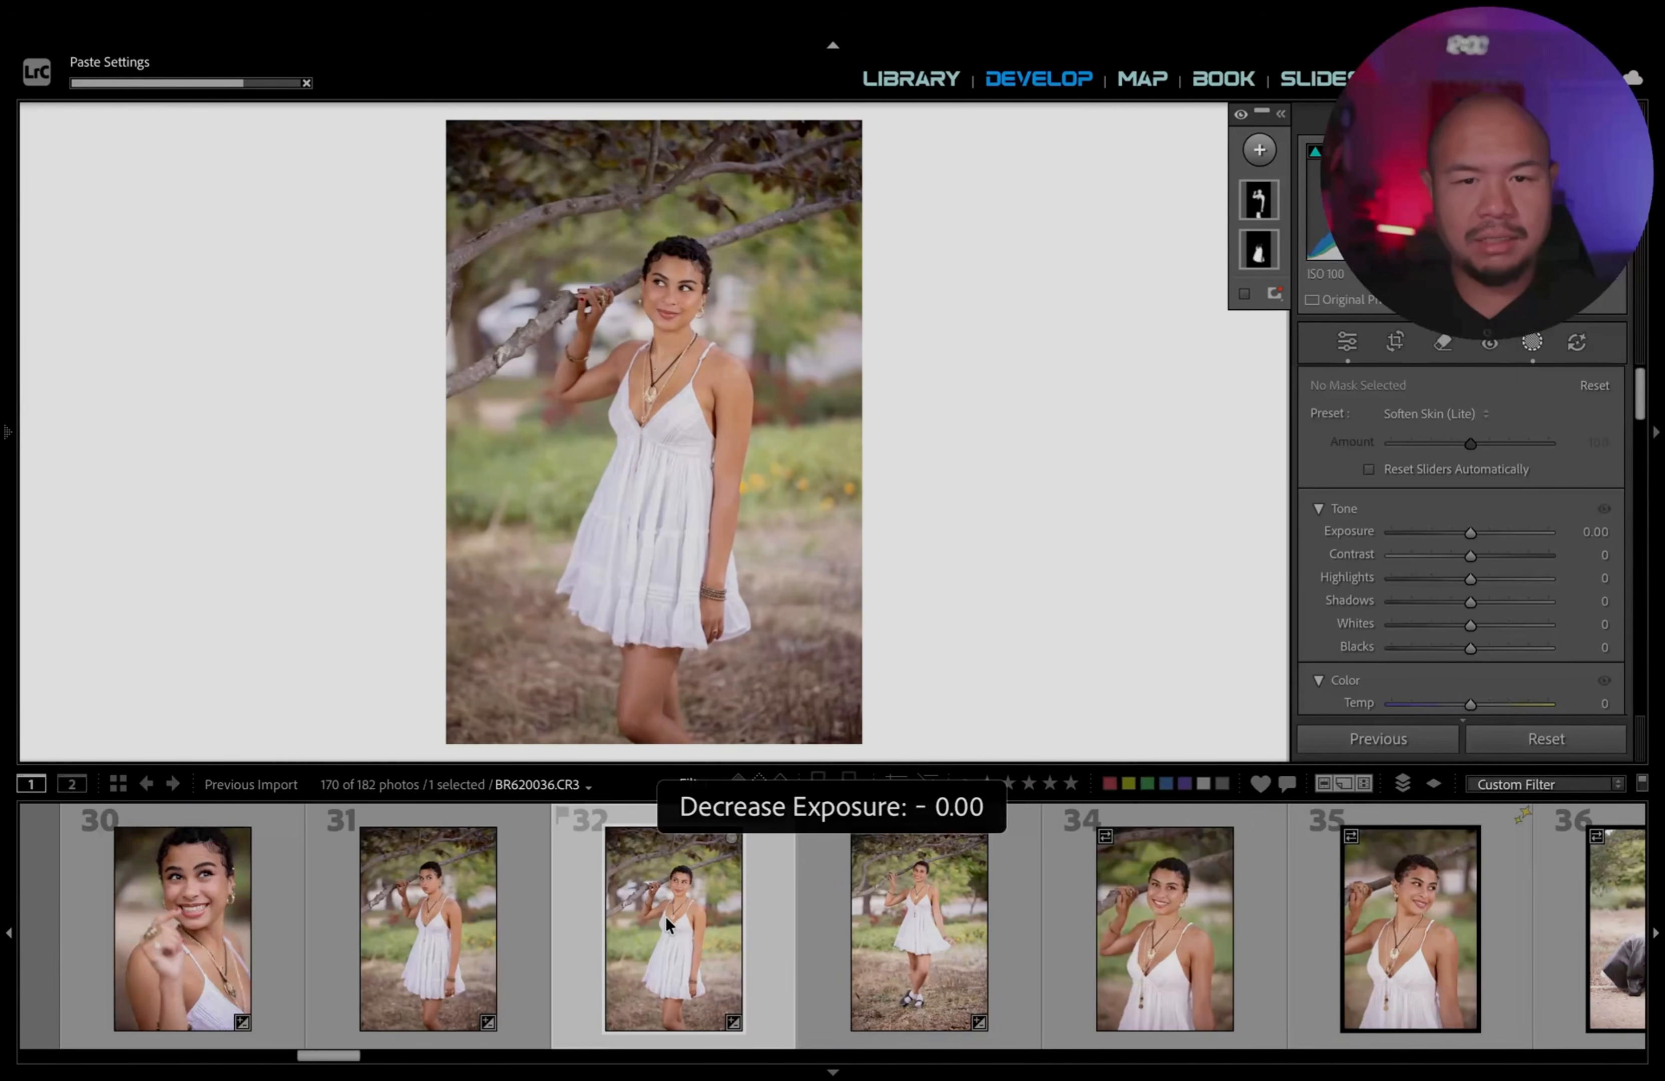
key(equal)
key(minus)
Fine-tune the exposure of BR620037.CR3 close to 0 so that it matches BR620036.CR3.
click(918, 927)
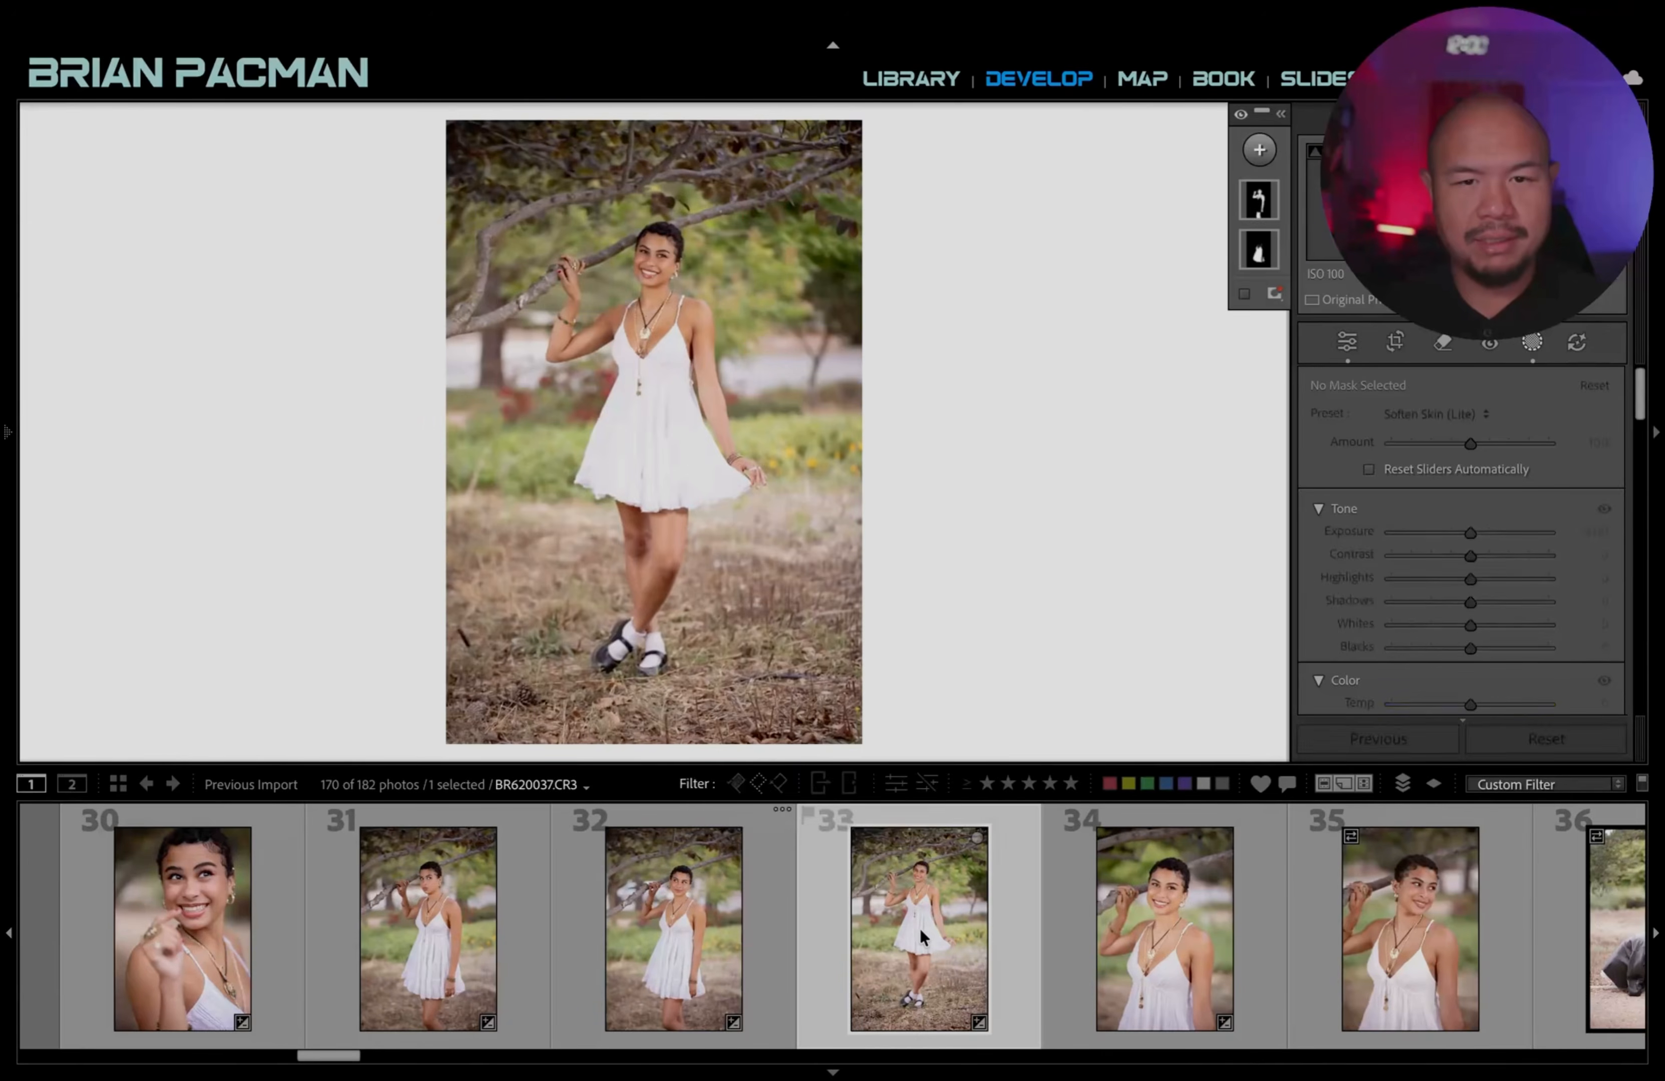
key(minus)
key(equal)
key(minus)
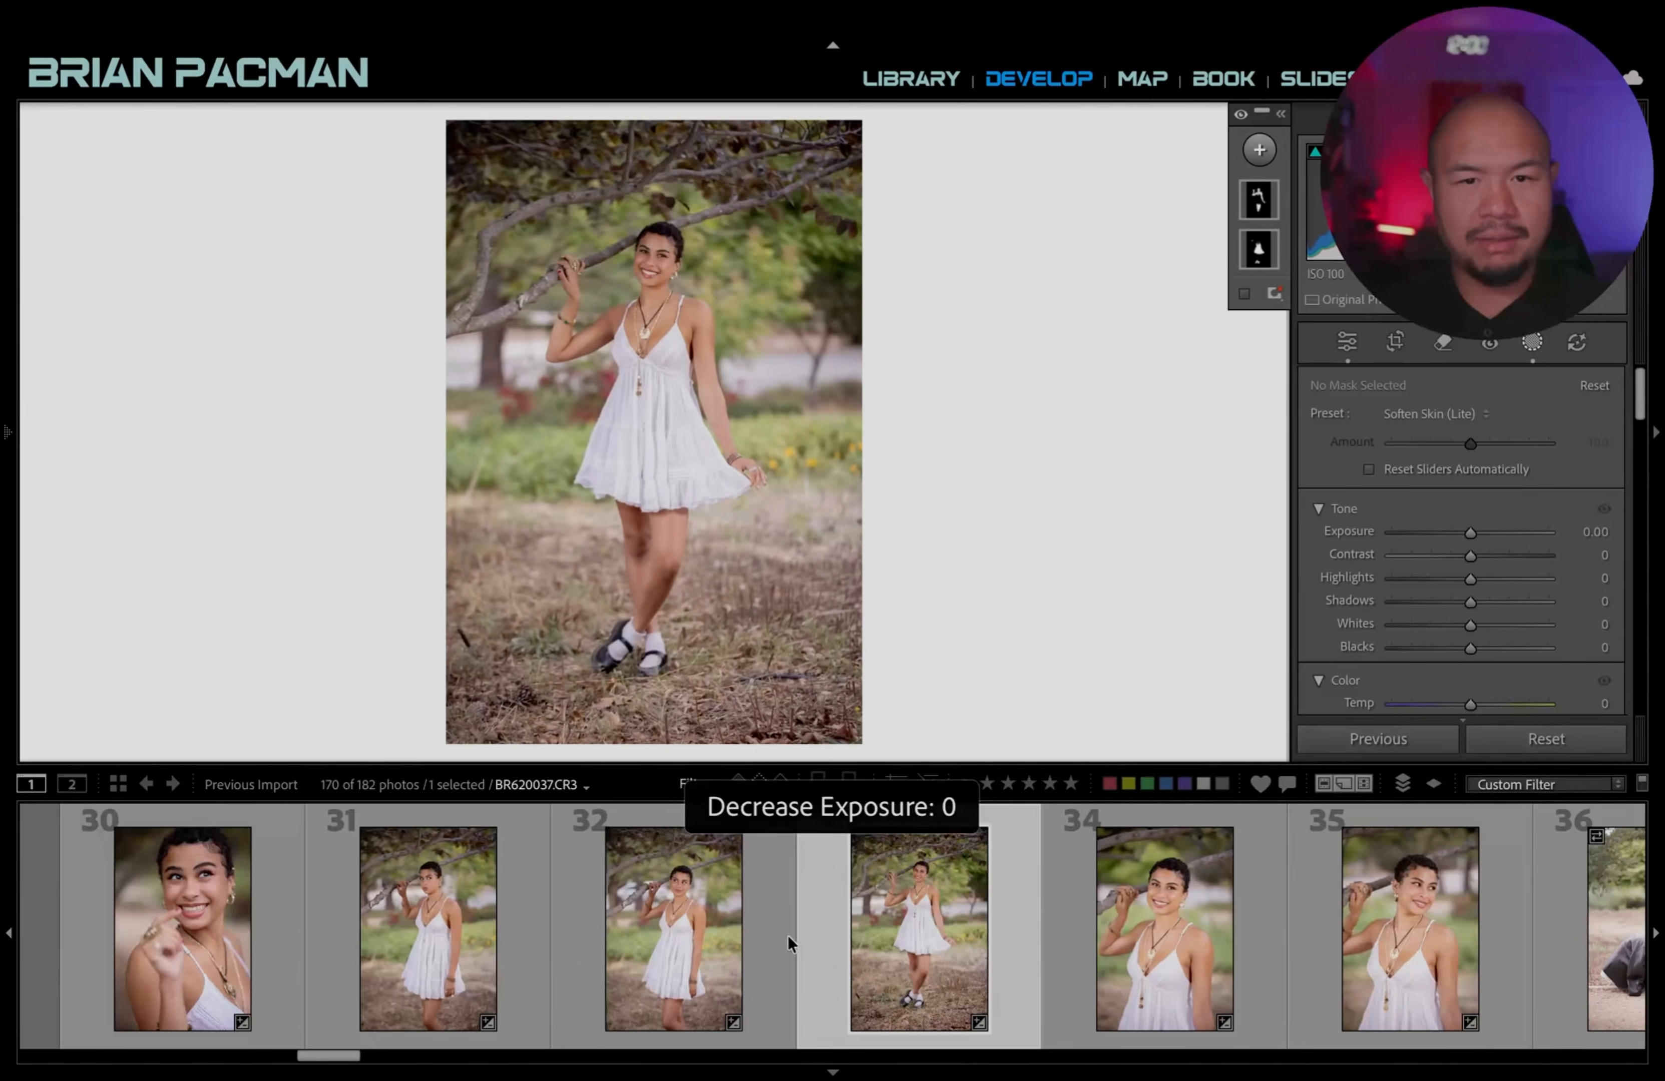
key(equal)
click(770, 937)
key(equal)
click(917, 922)
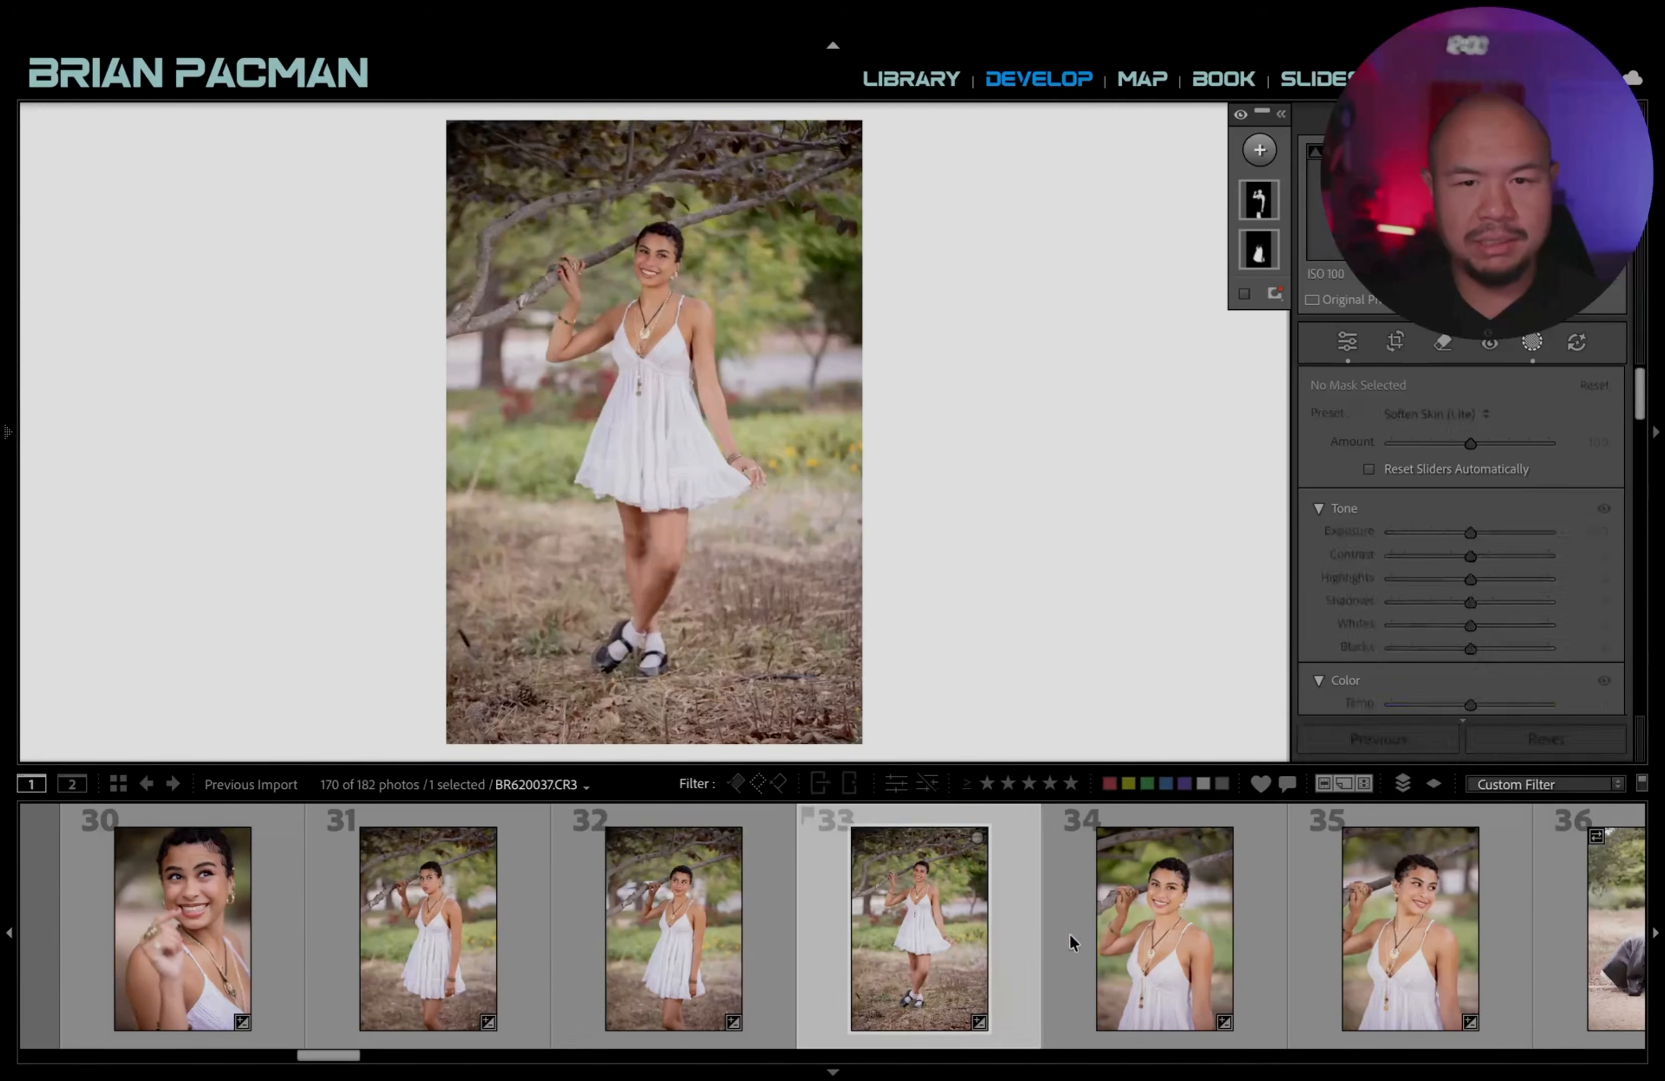
Set the exposure of both close-up branch photos, BR620038.CR3 and BR620039.CR3, to +0.10.
click(1106, 940)
key(minus)
key(equal)
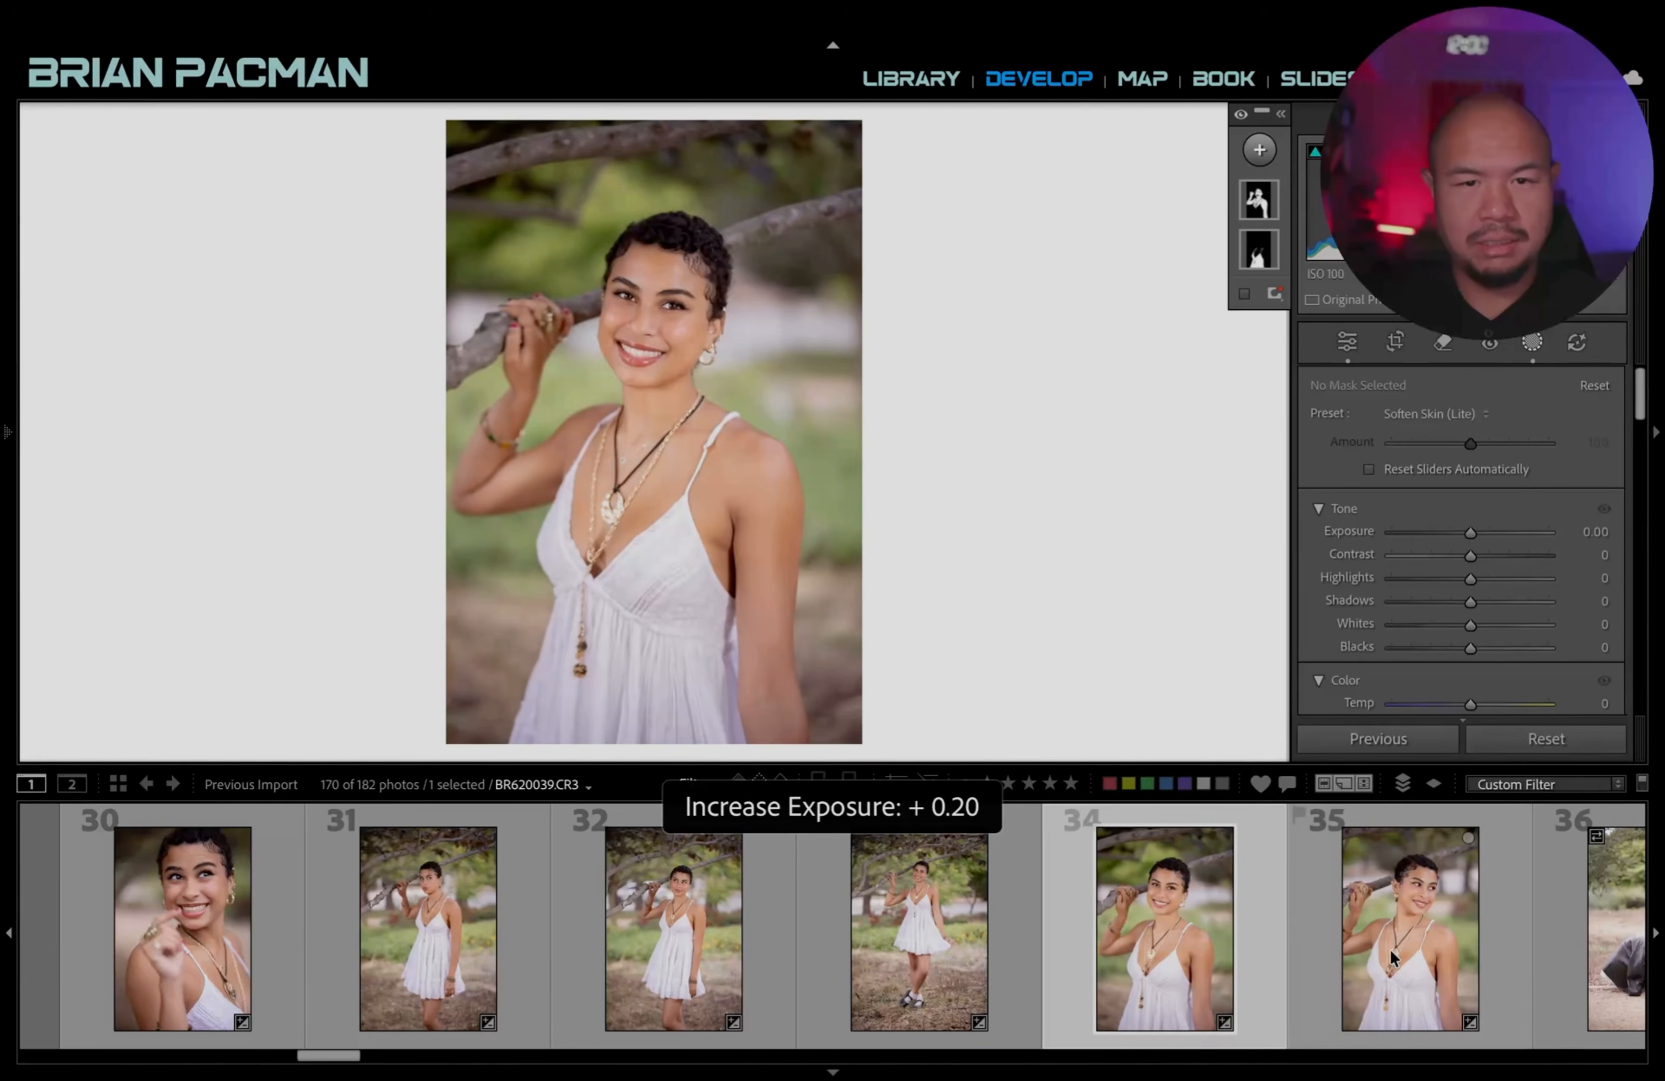
click(1392, 950)
key(minus)
key(minus)
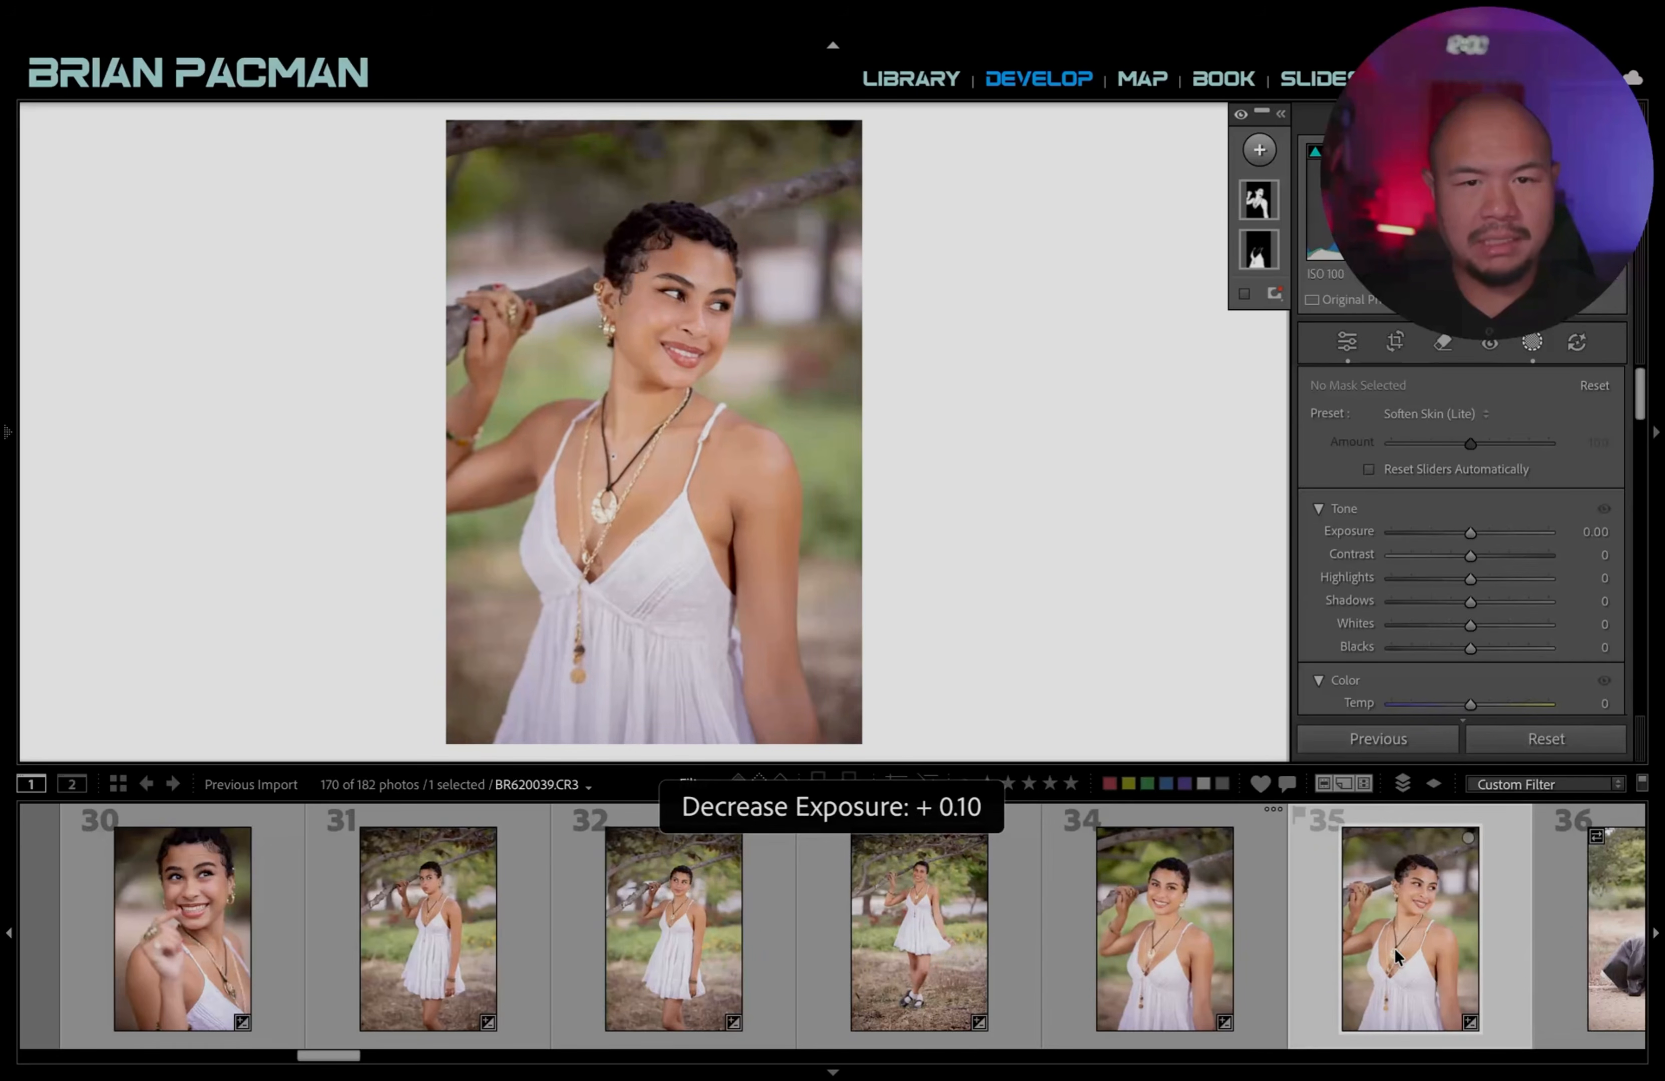
click(1137, 949)
key(minus)
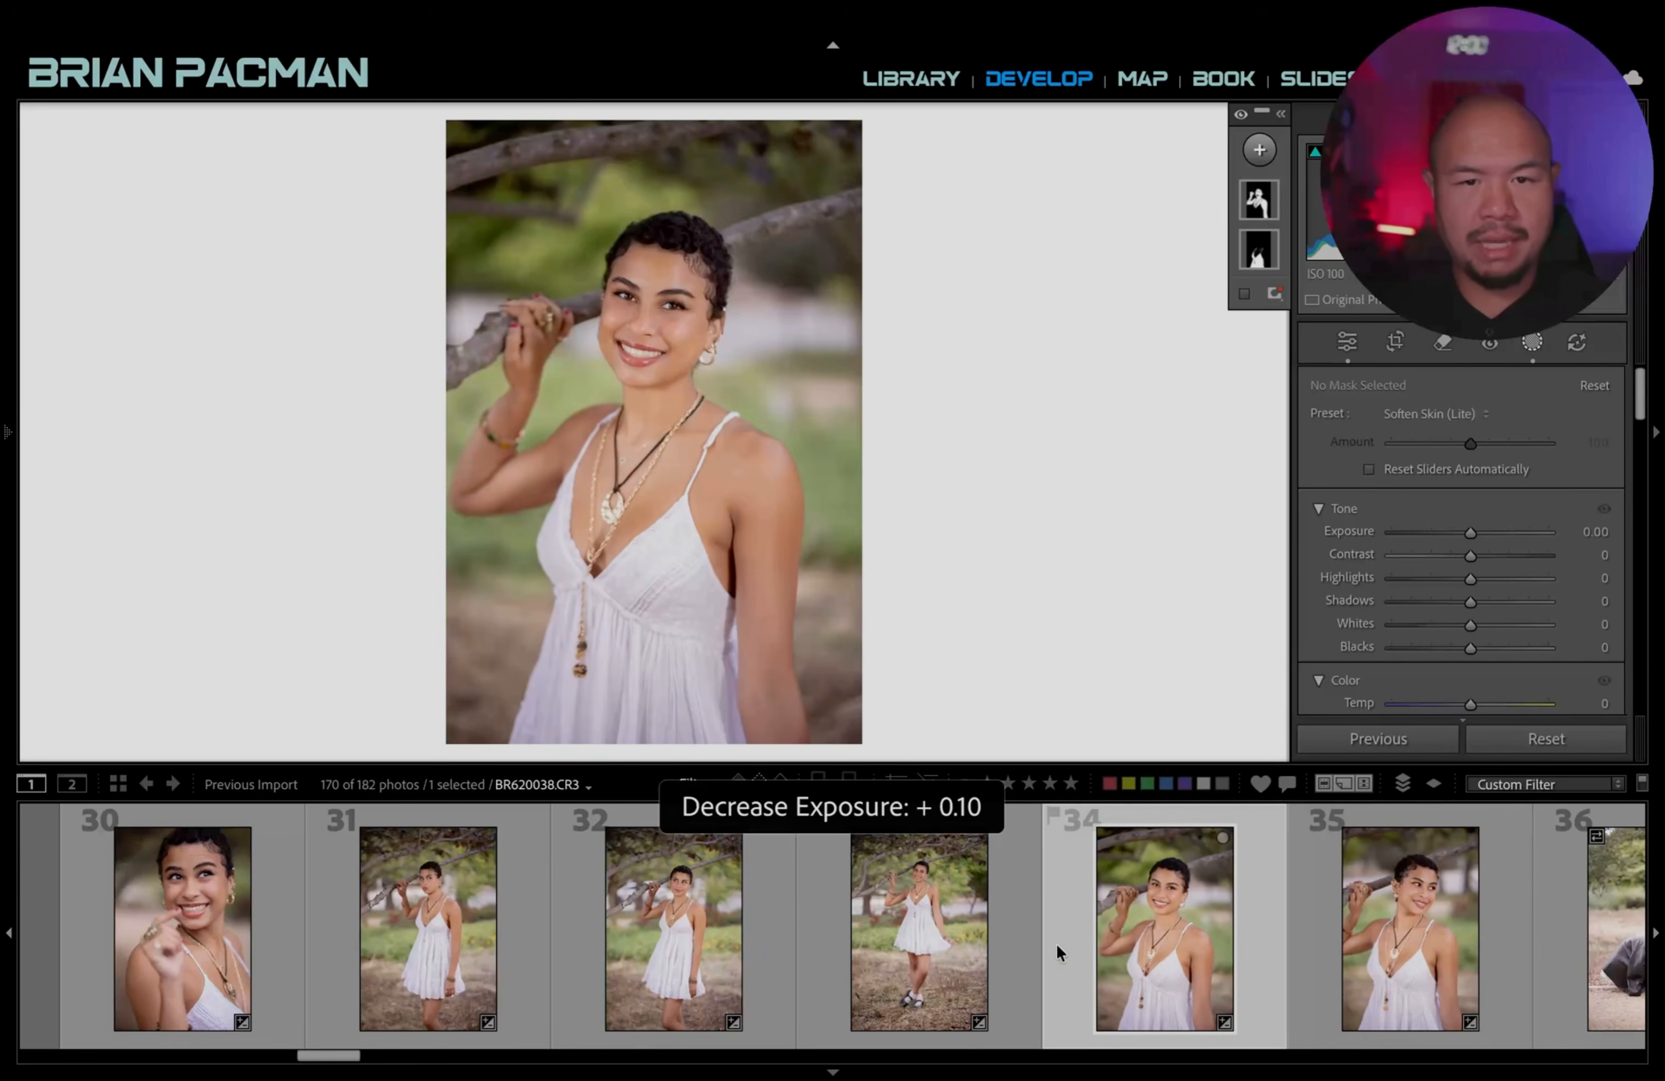
Step through BR620035.CR3 to BR620039.CR3 to check that brightness and color match across the series.
key(Left)
key(Left)
key(Left)
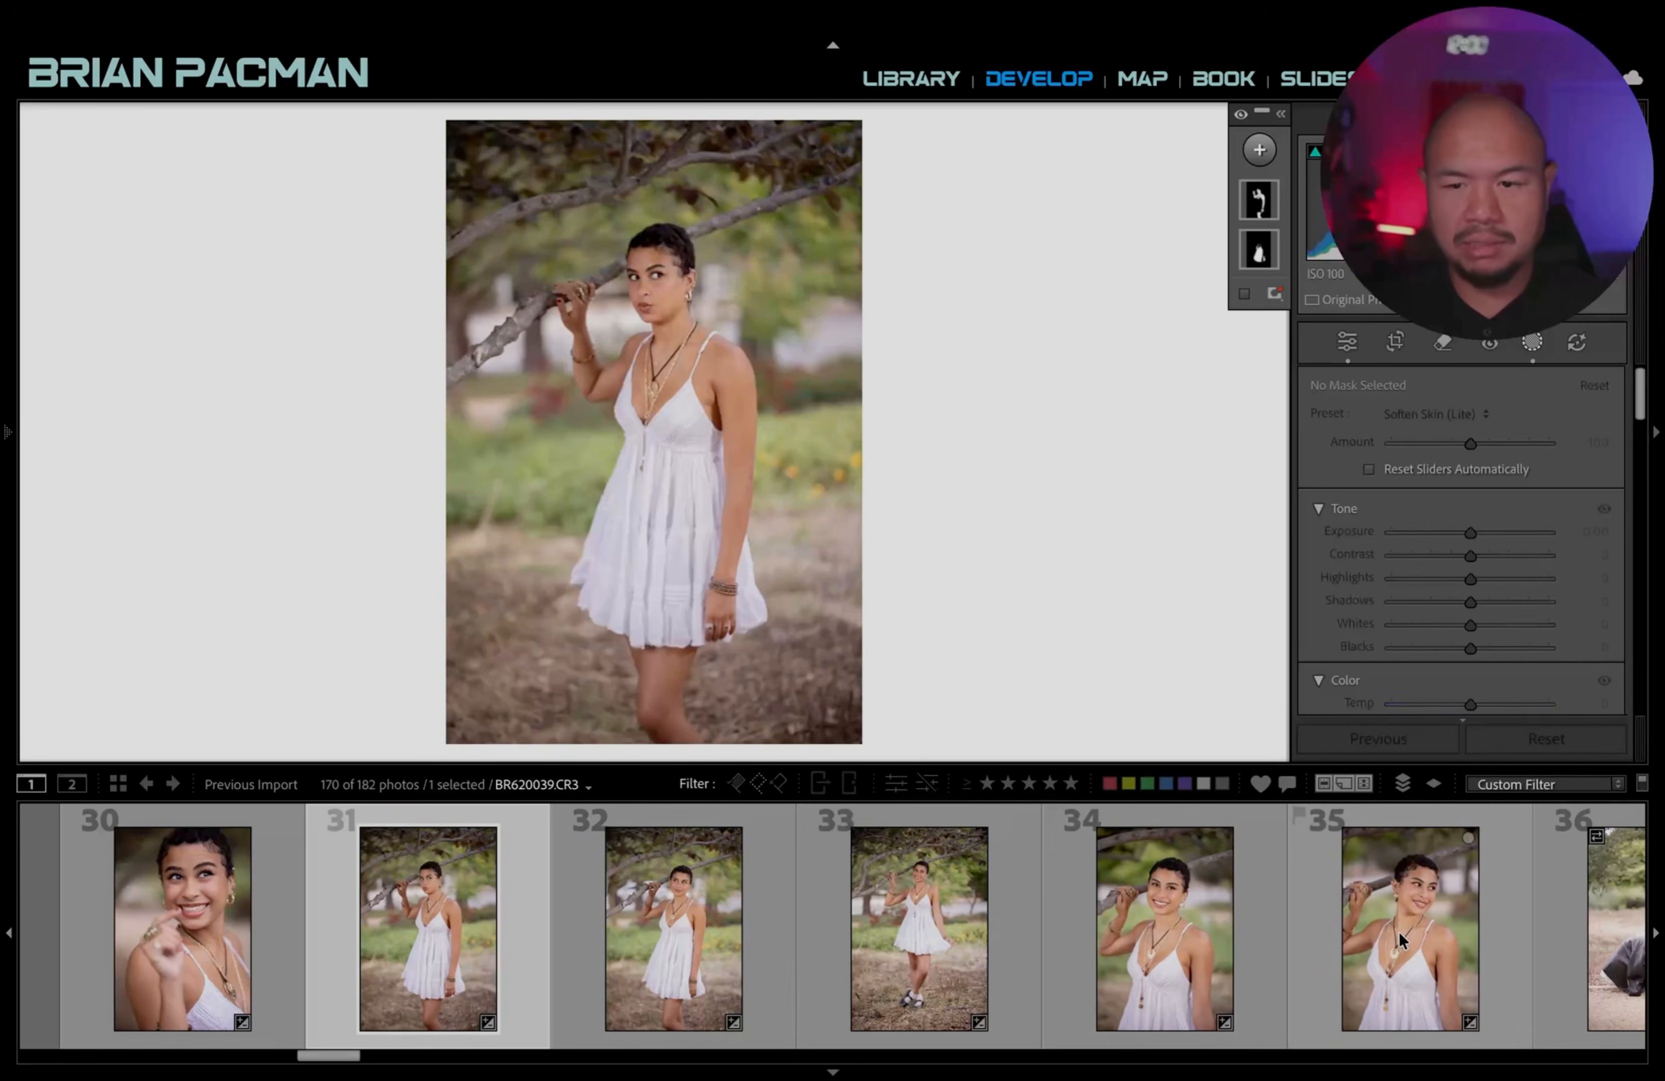
key(Right)
key(Right)
key(Right)
key(Right)
scroll(530, 953, up, 5)
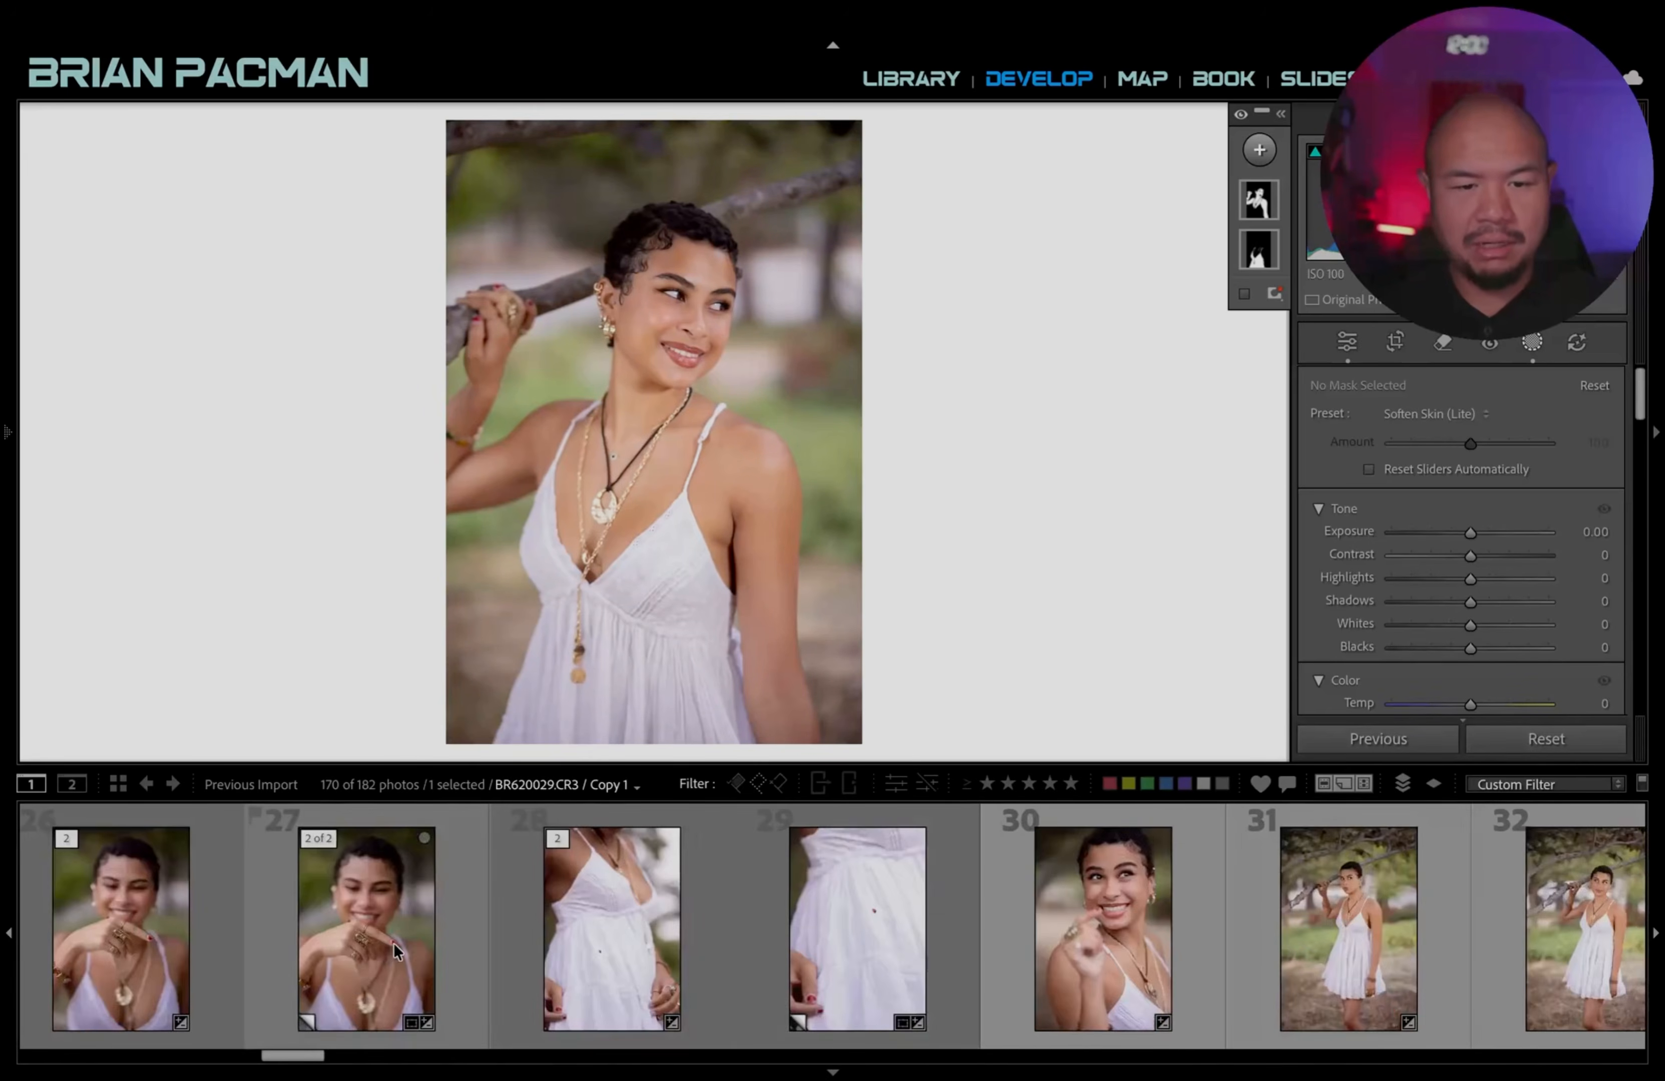
Set the skin mask's Temp to -4 on BR620035.CR3 to BR620039.CR3 together and check the result on the two close-ups.
click(523, 939)
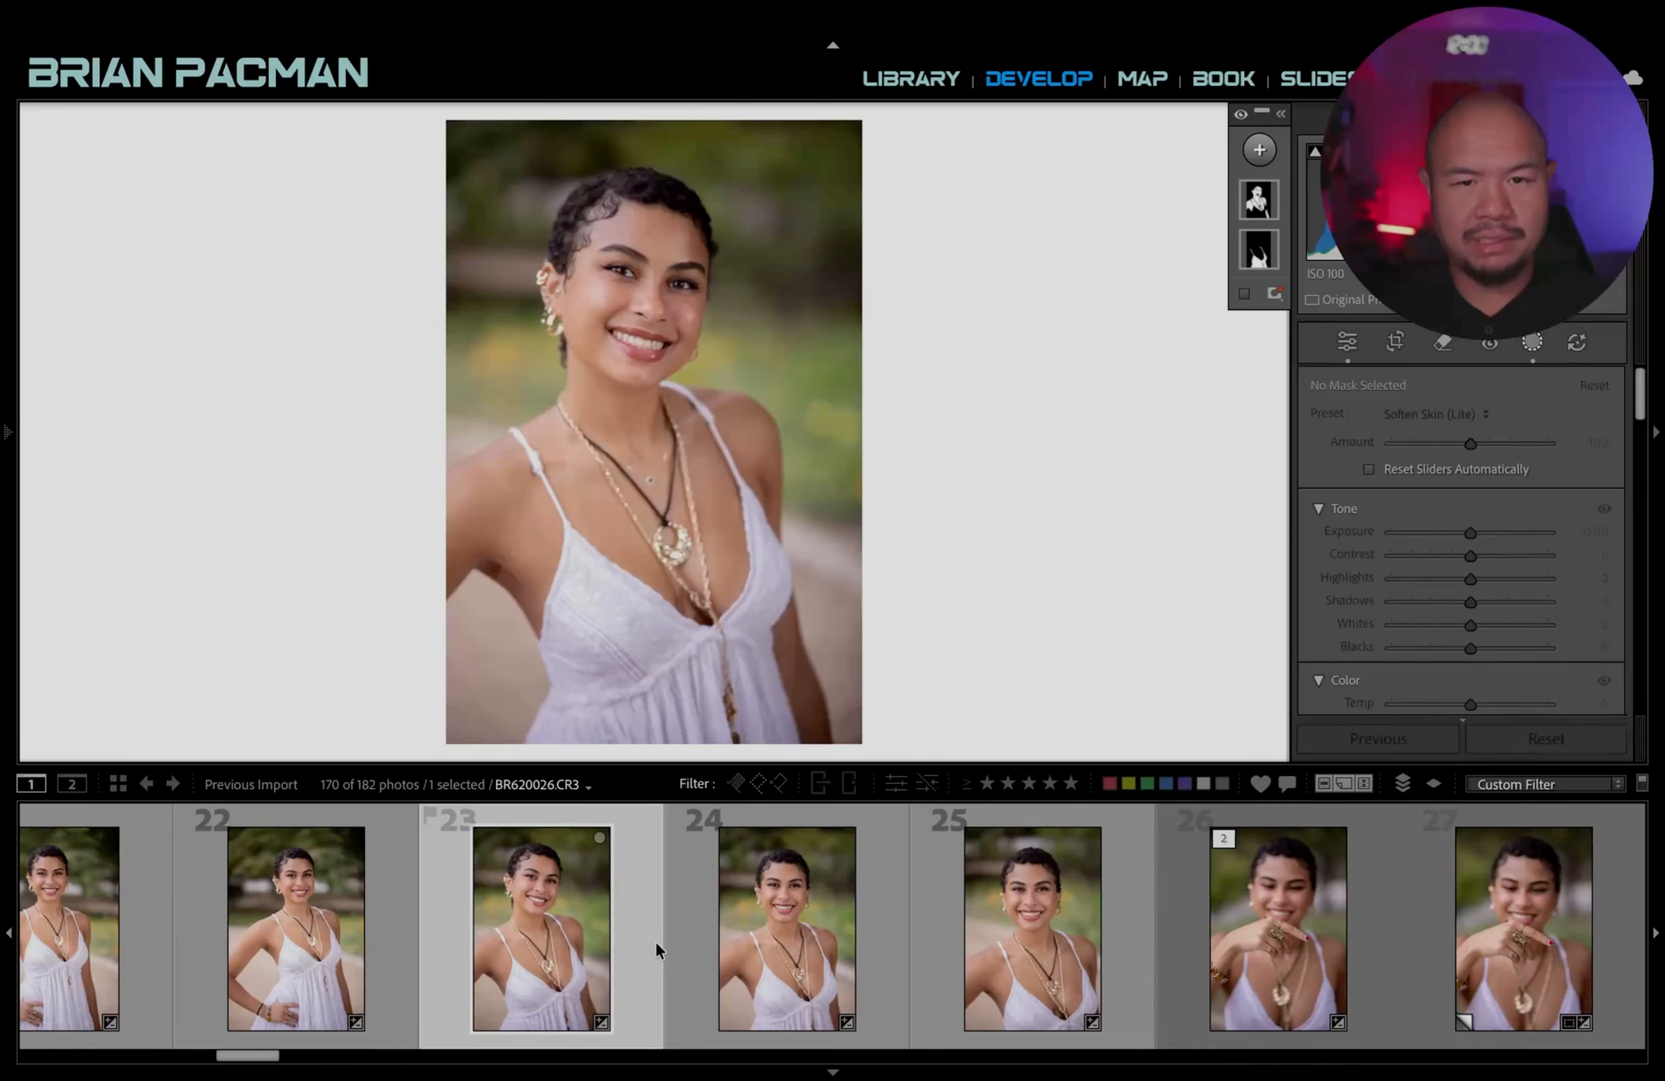
scroll(667, 947, down, 5)
click(778, 926)
scroll(1198, 949, down, 2)
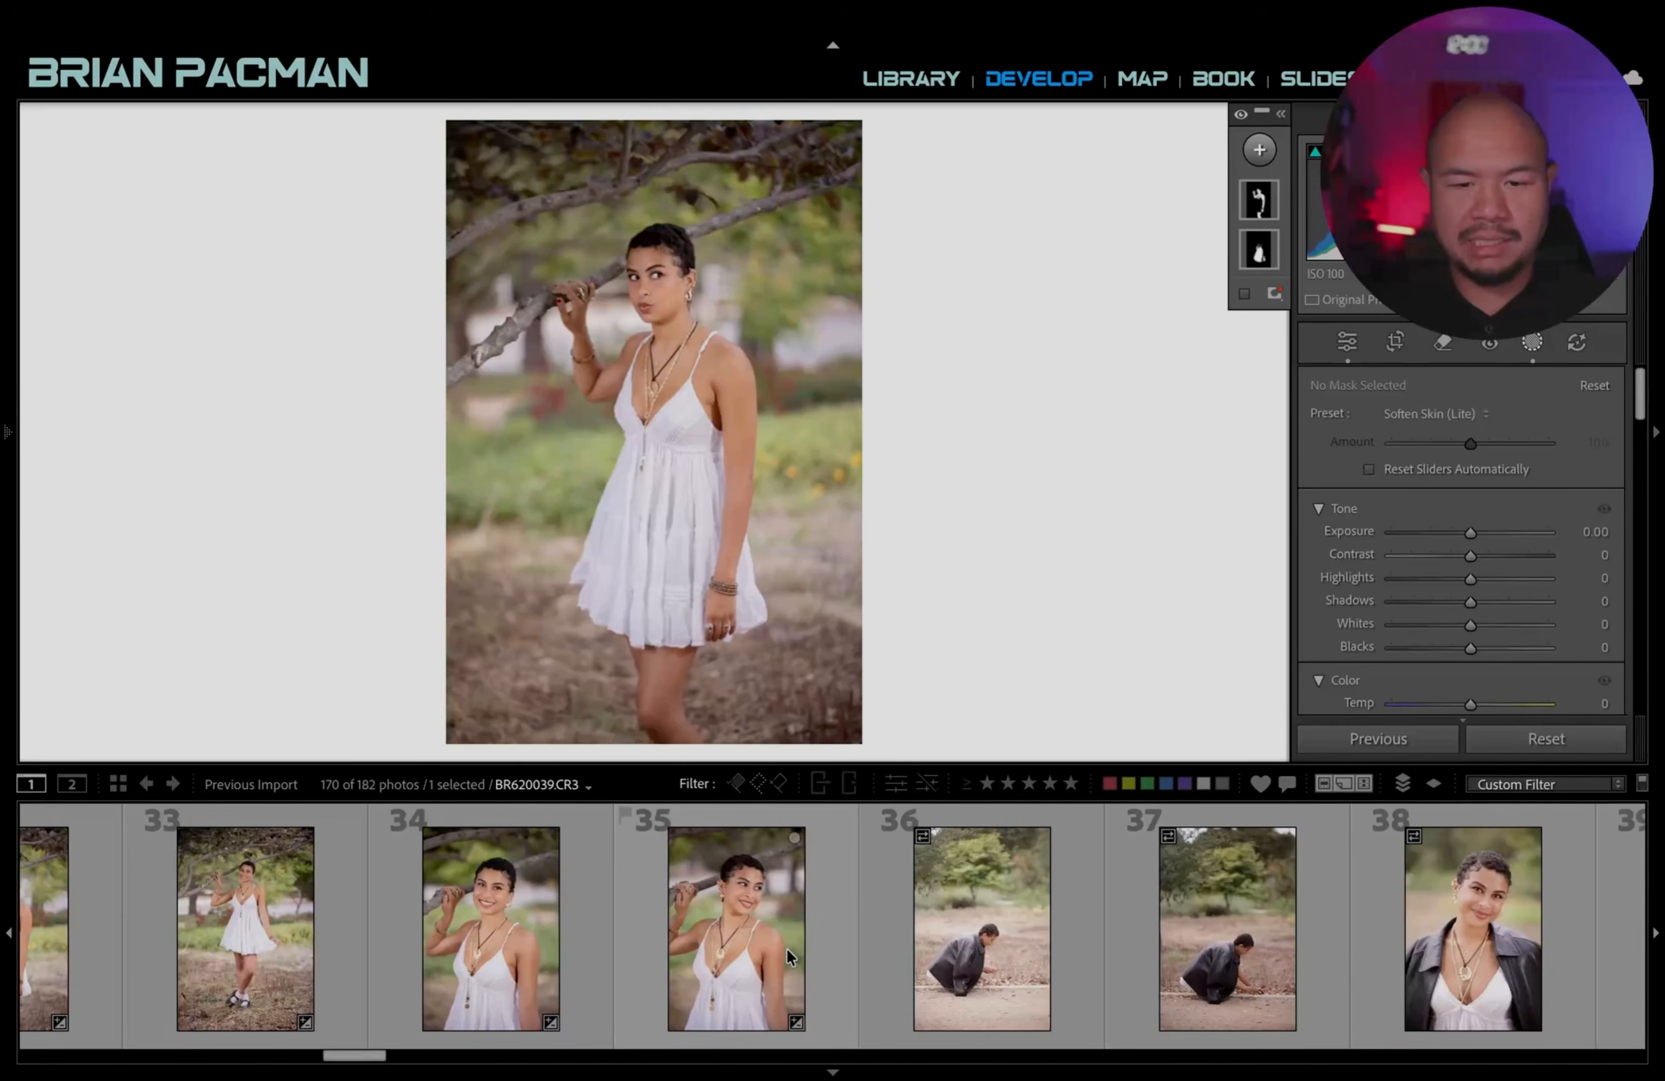
shift+click(807, 913)
scroll(804, 890, up, 2)
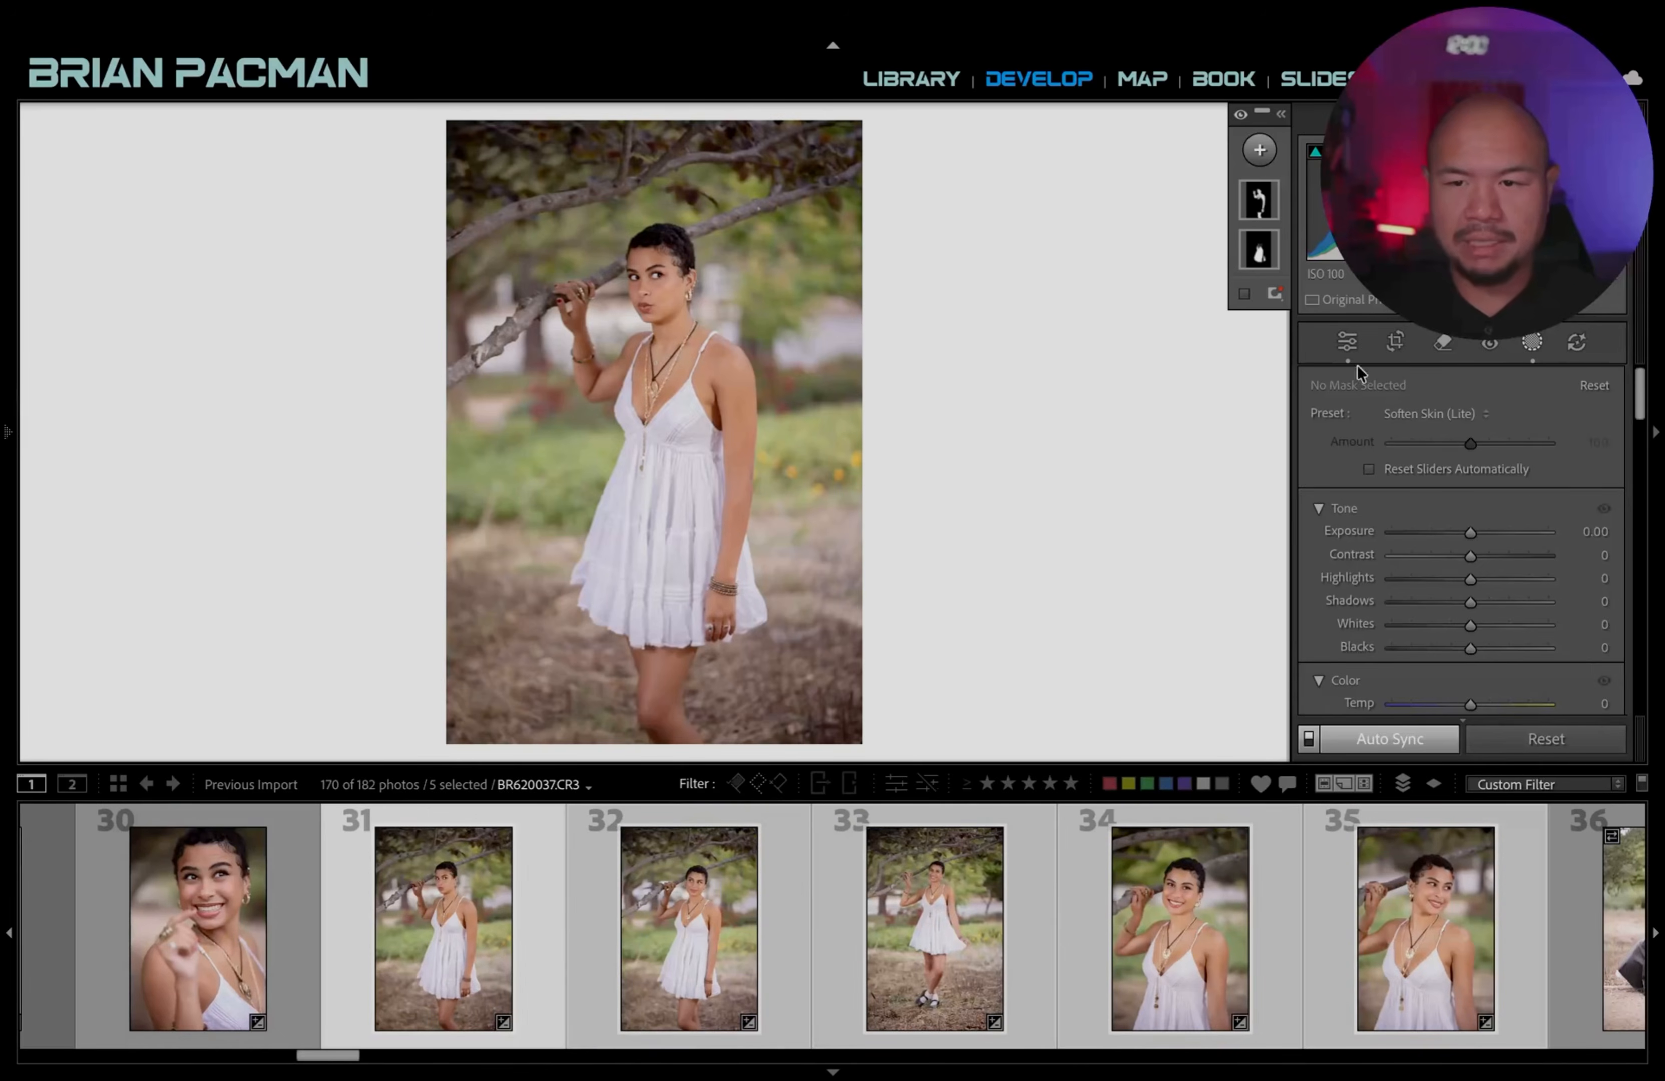
click(728, 378)
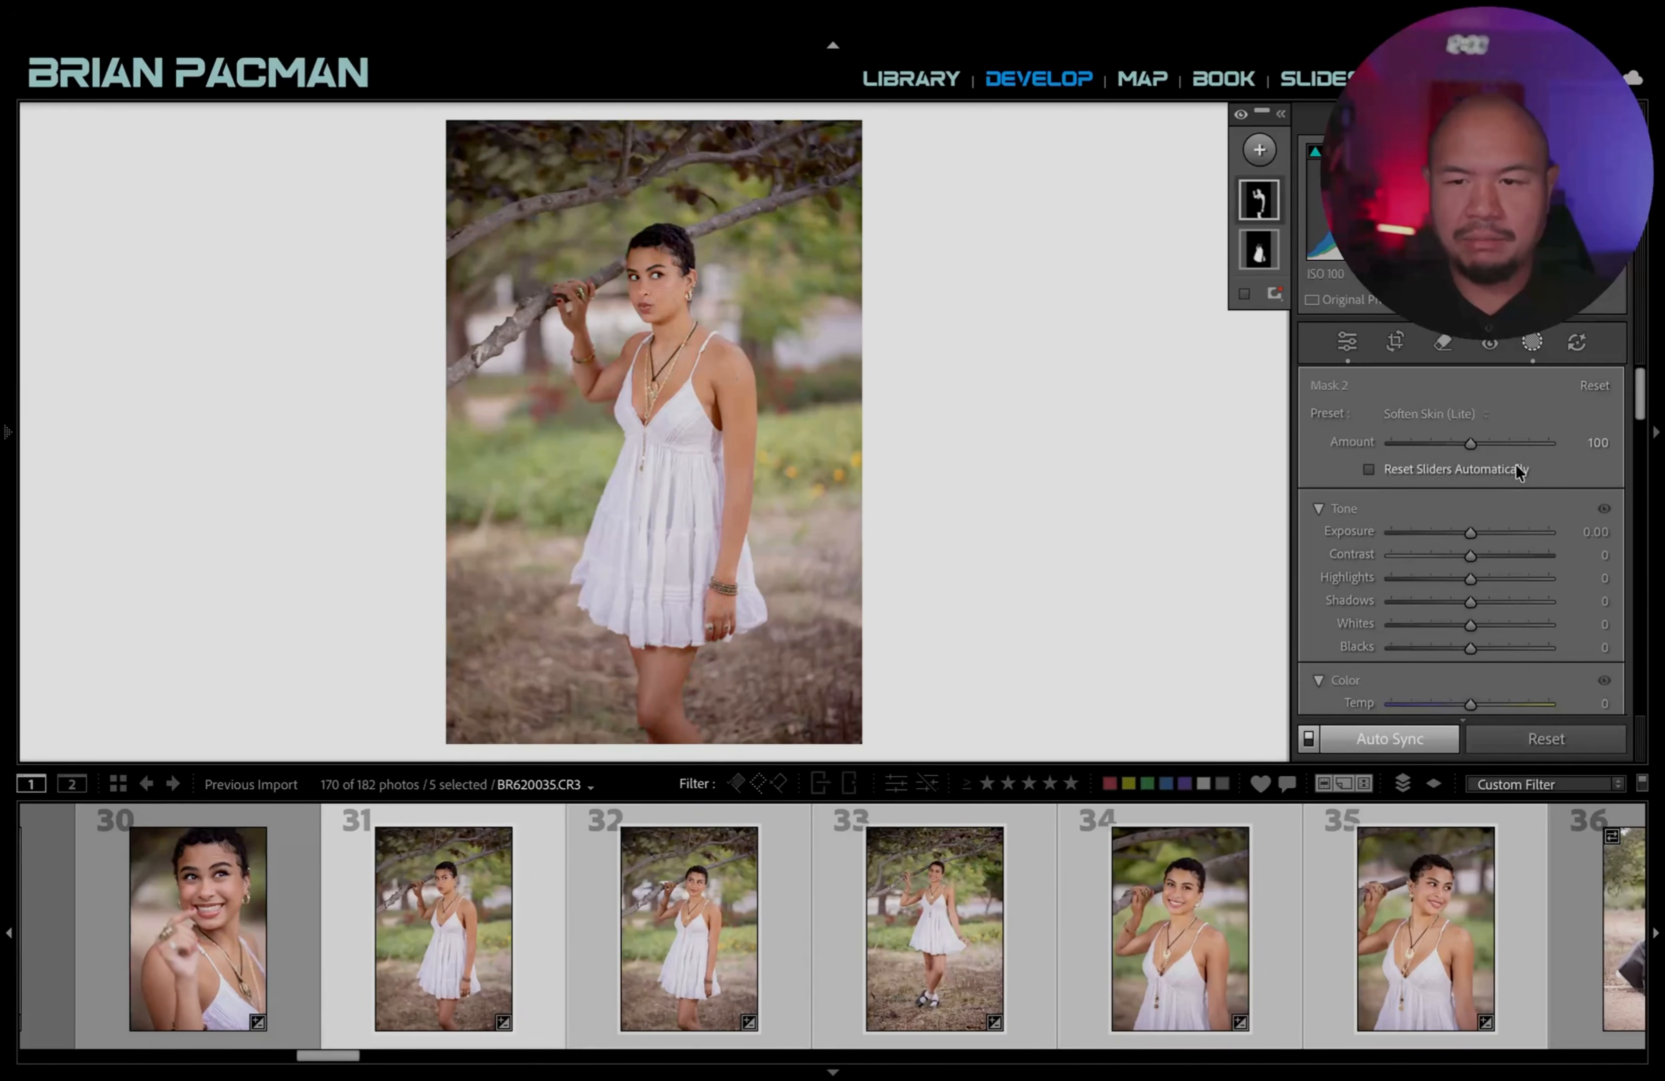
scroll(1538, 541, down, 5)
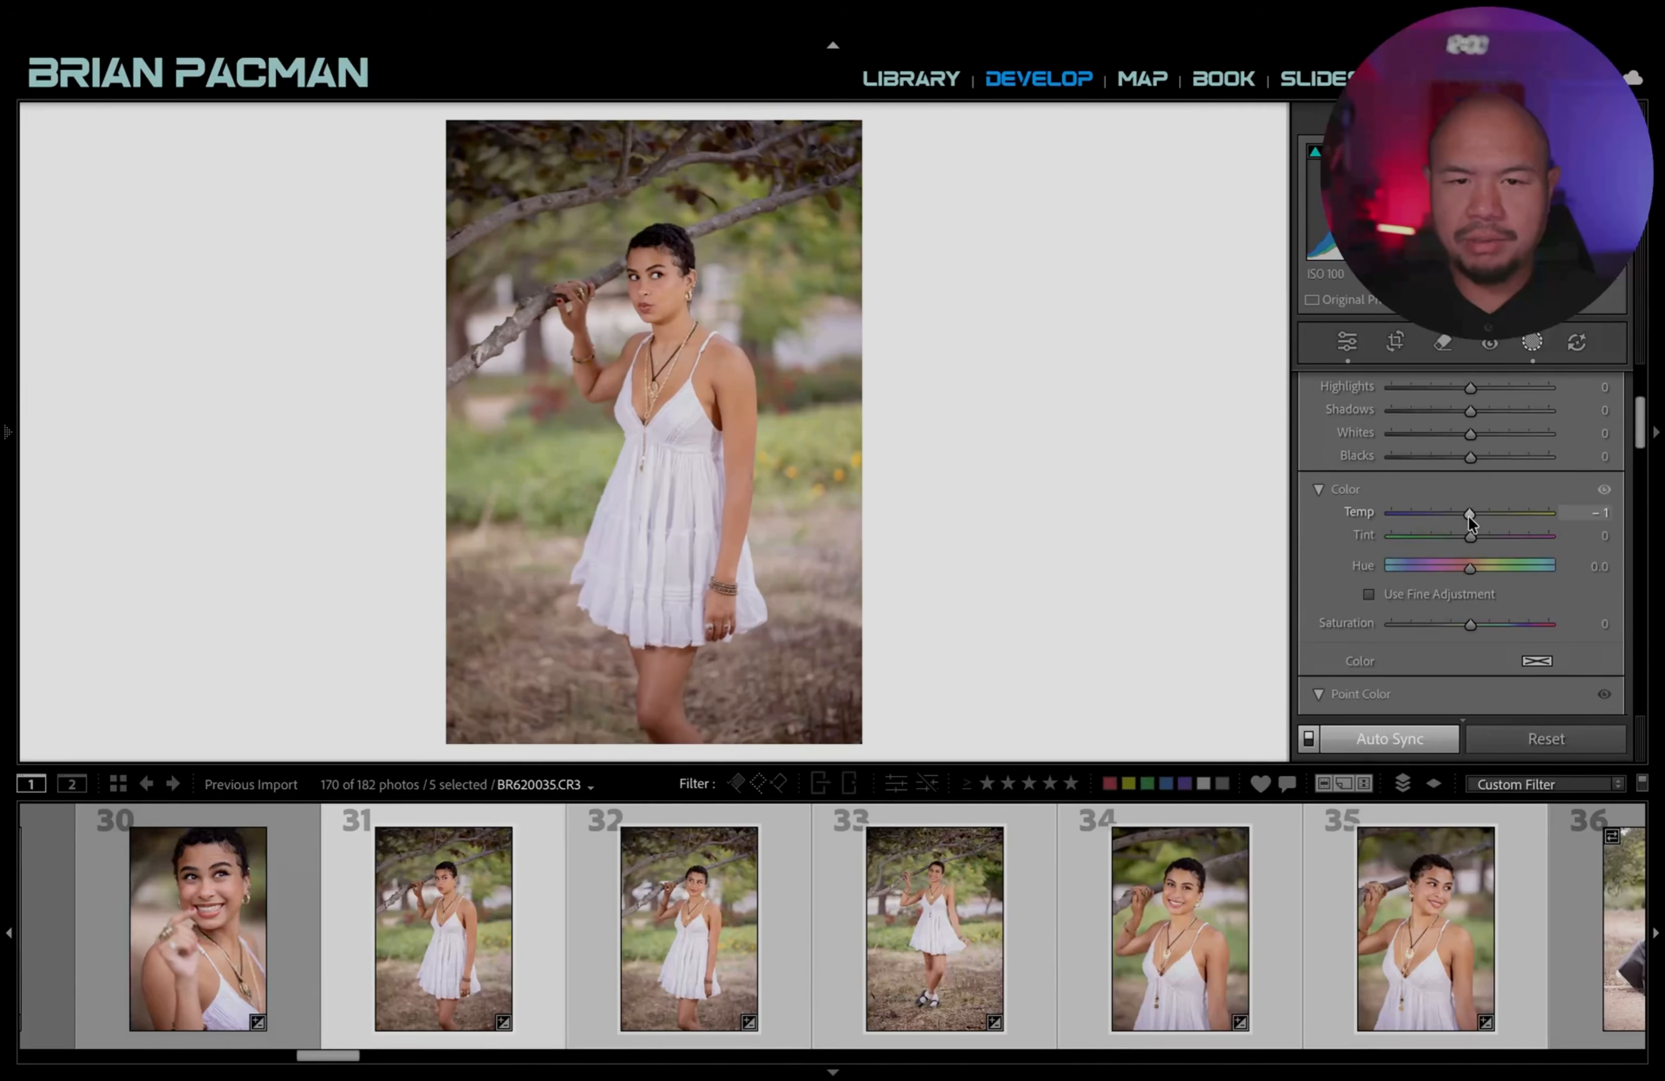
drag(1468, 515, 1465, 519)
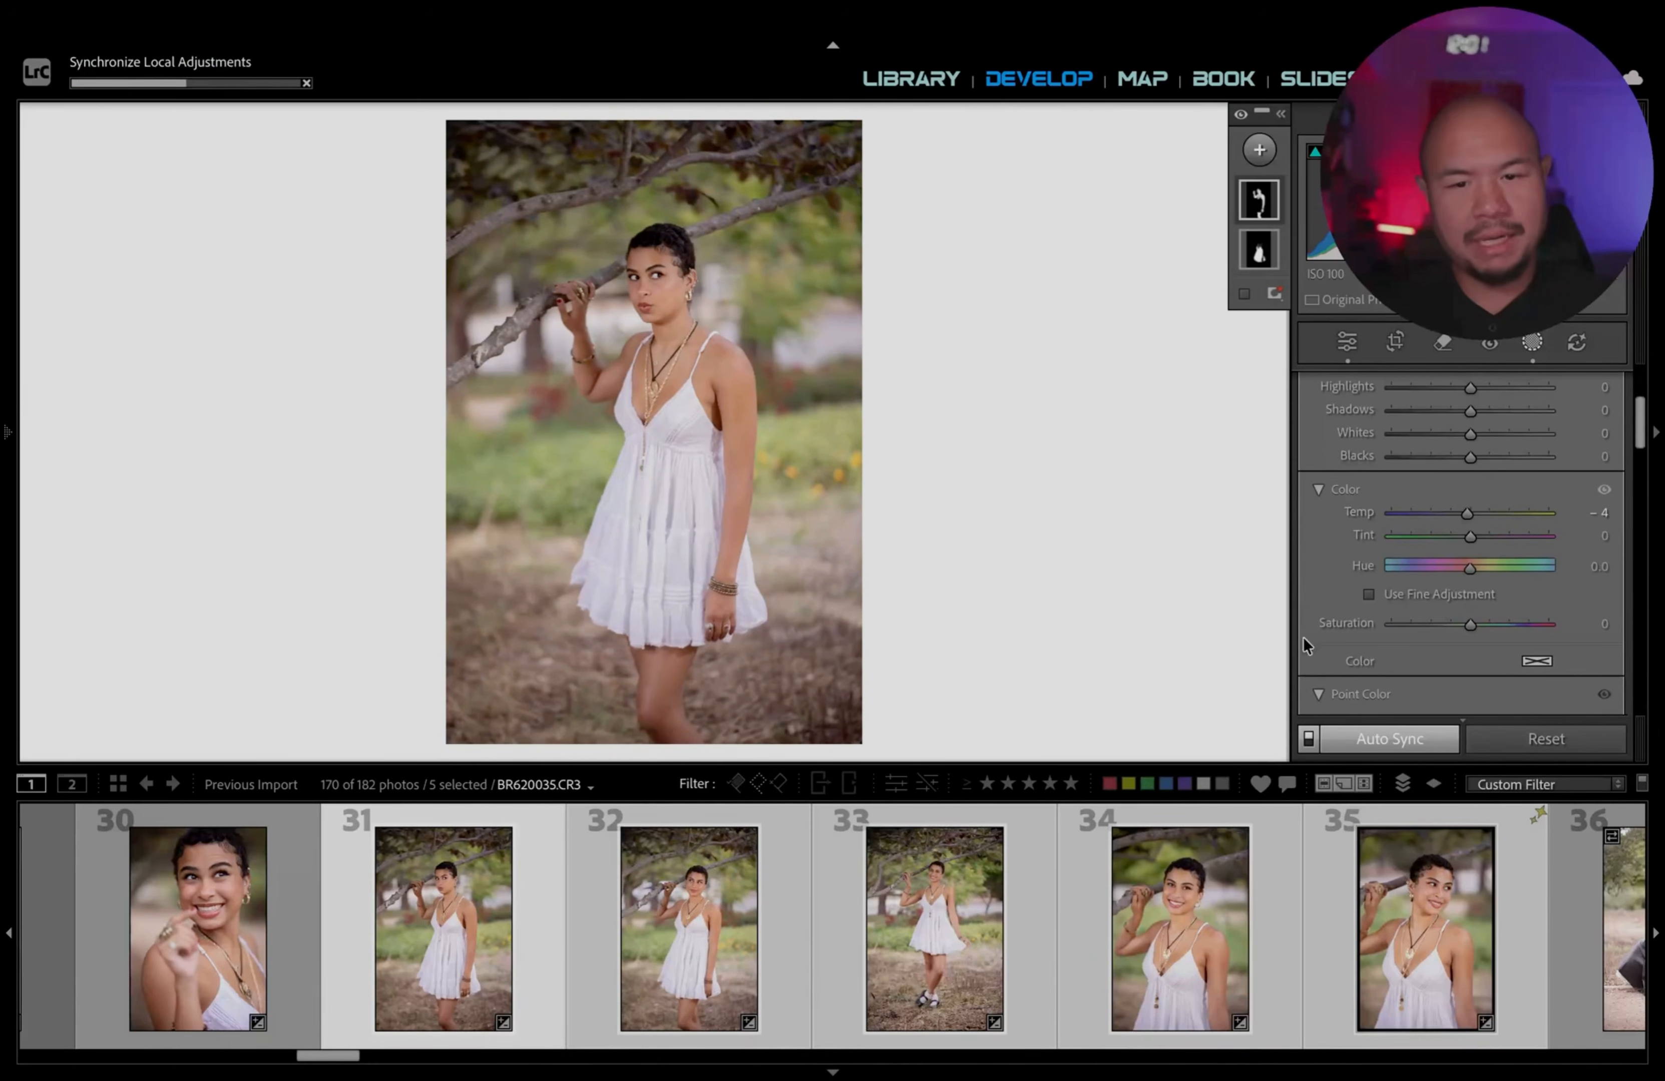
click(1144, 952)
click(1395, 933)
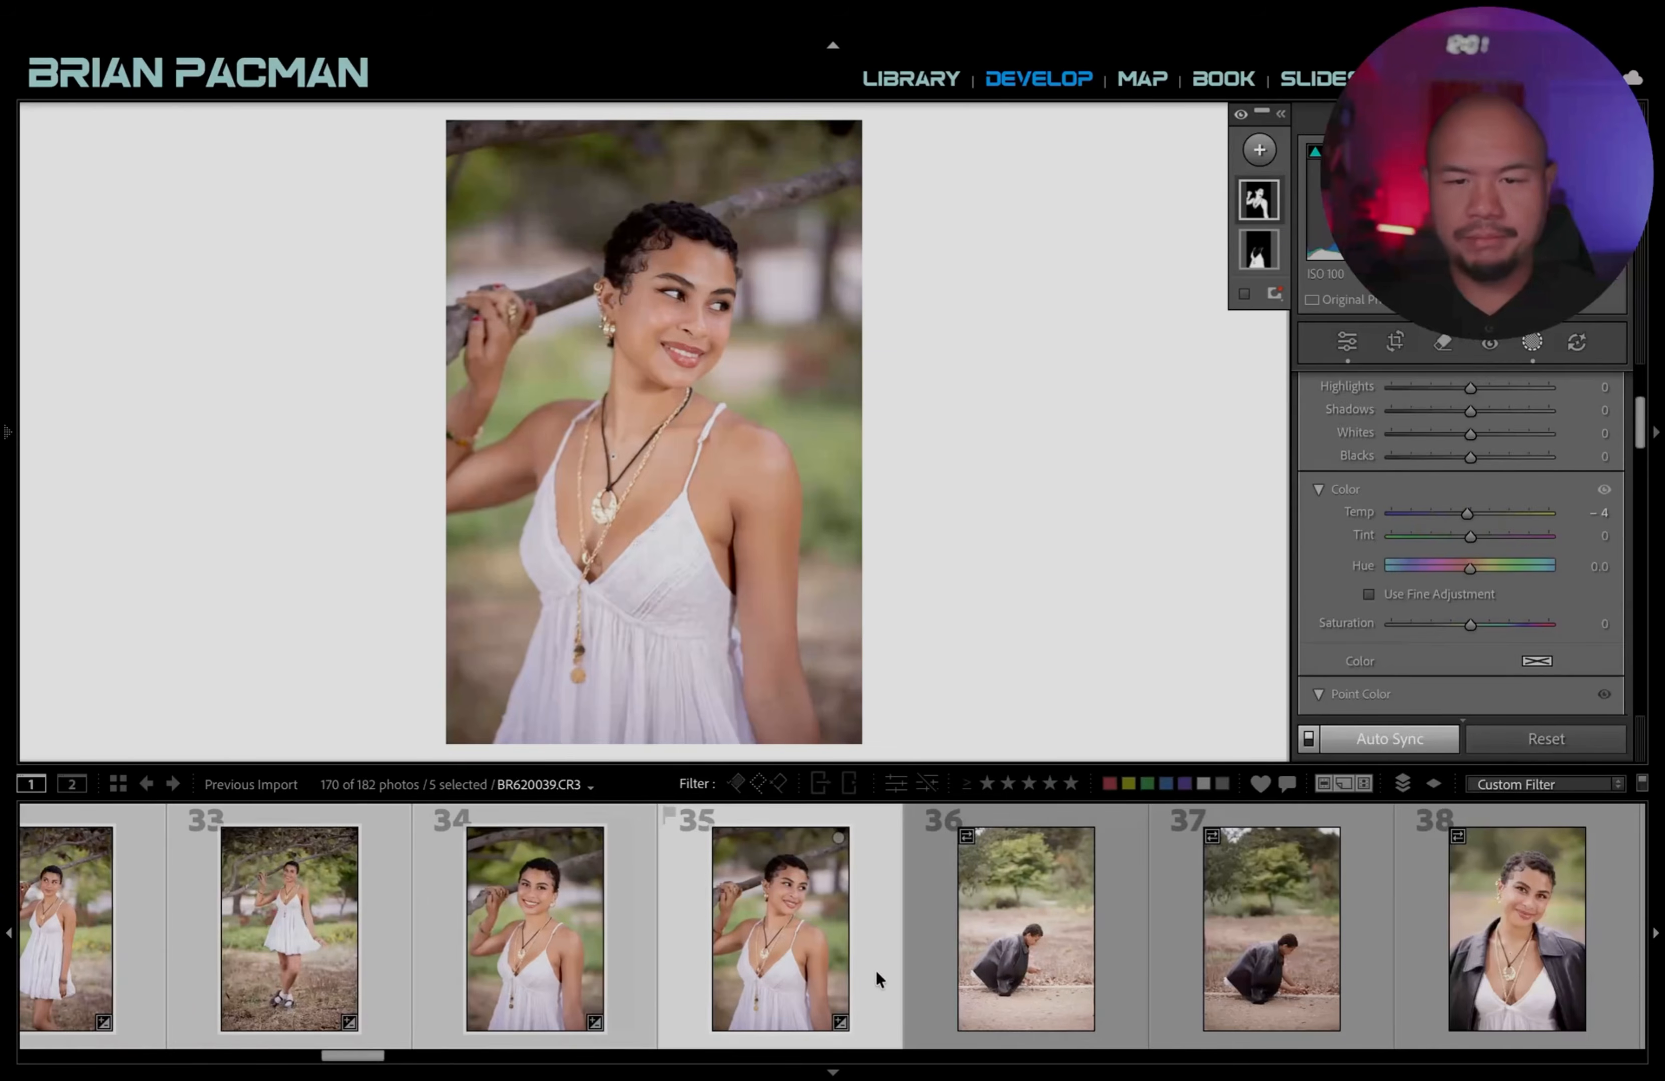
Apply the Pacman Classic Events/Weddings preset to the crouching photo BR620040.CR3.
click(1077, 955)
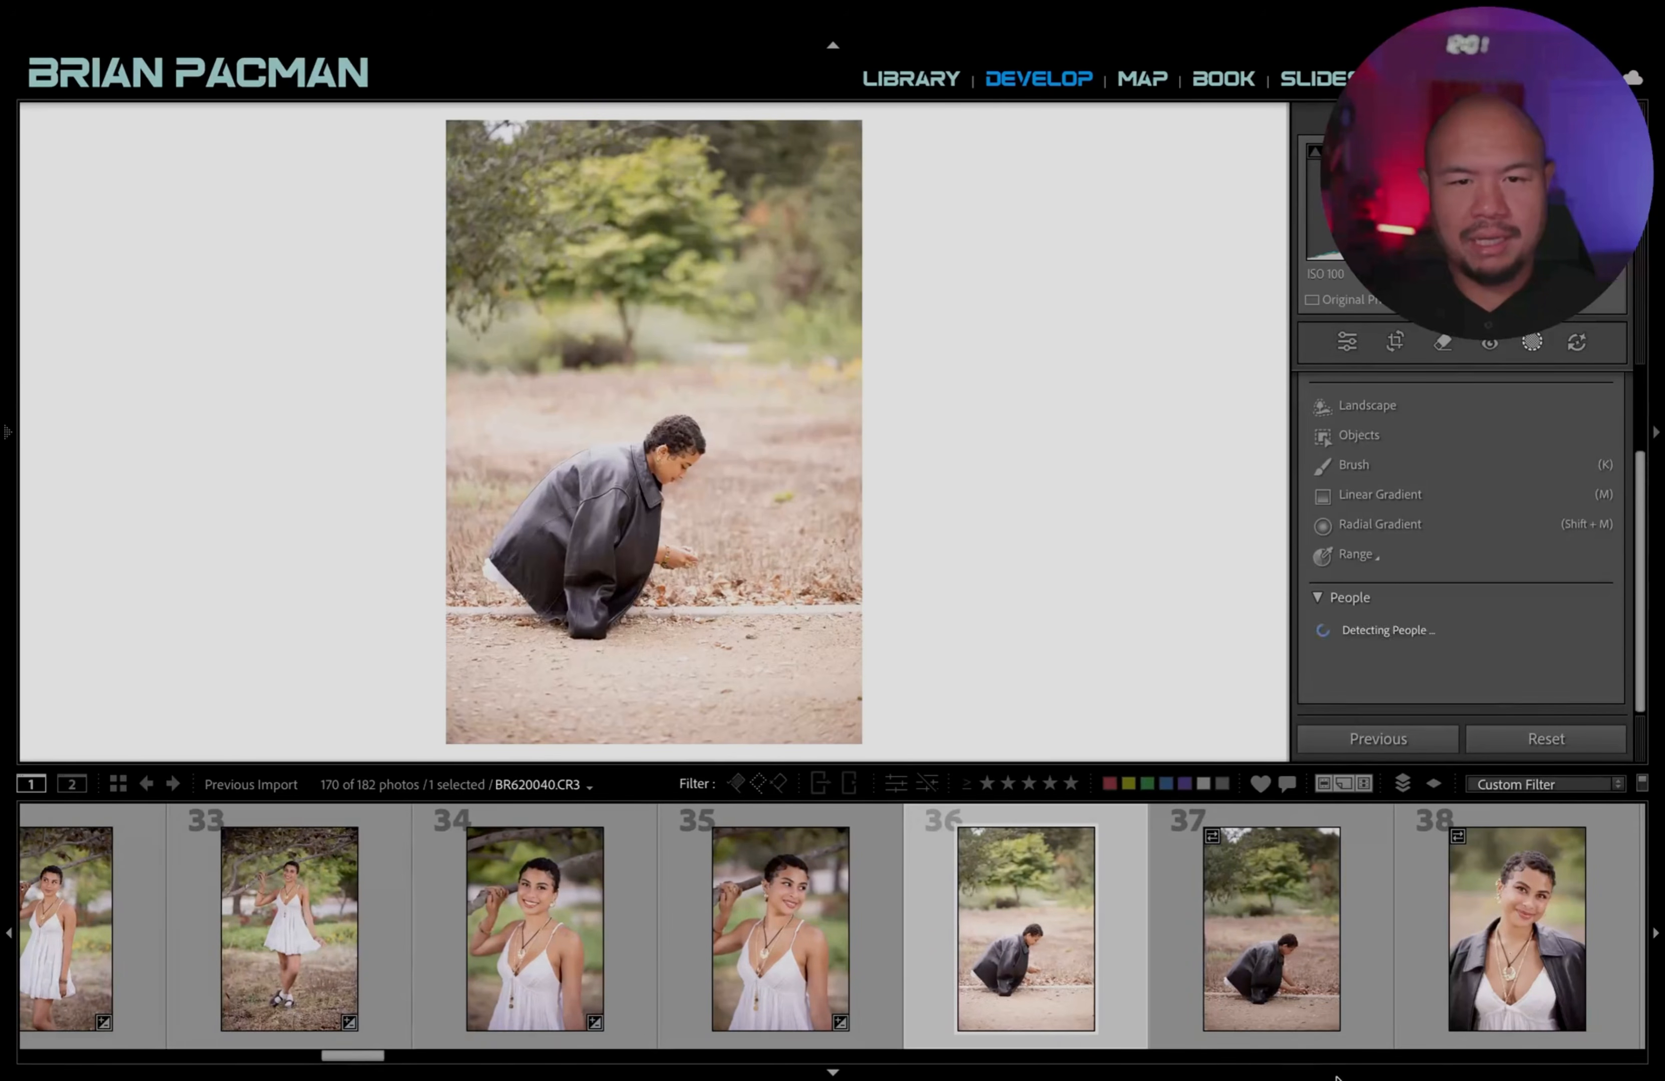
click(1273, 933)
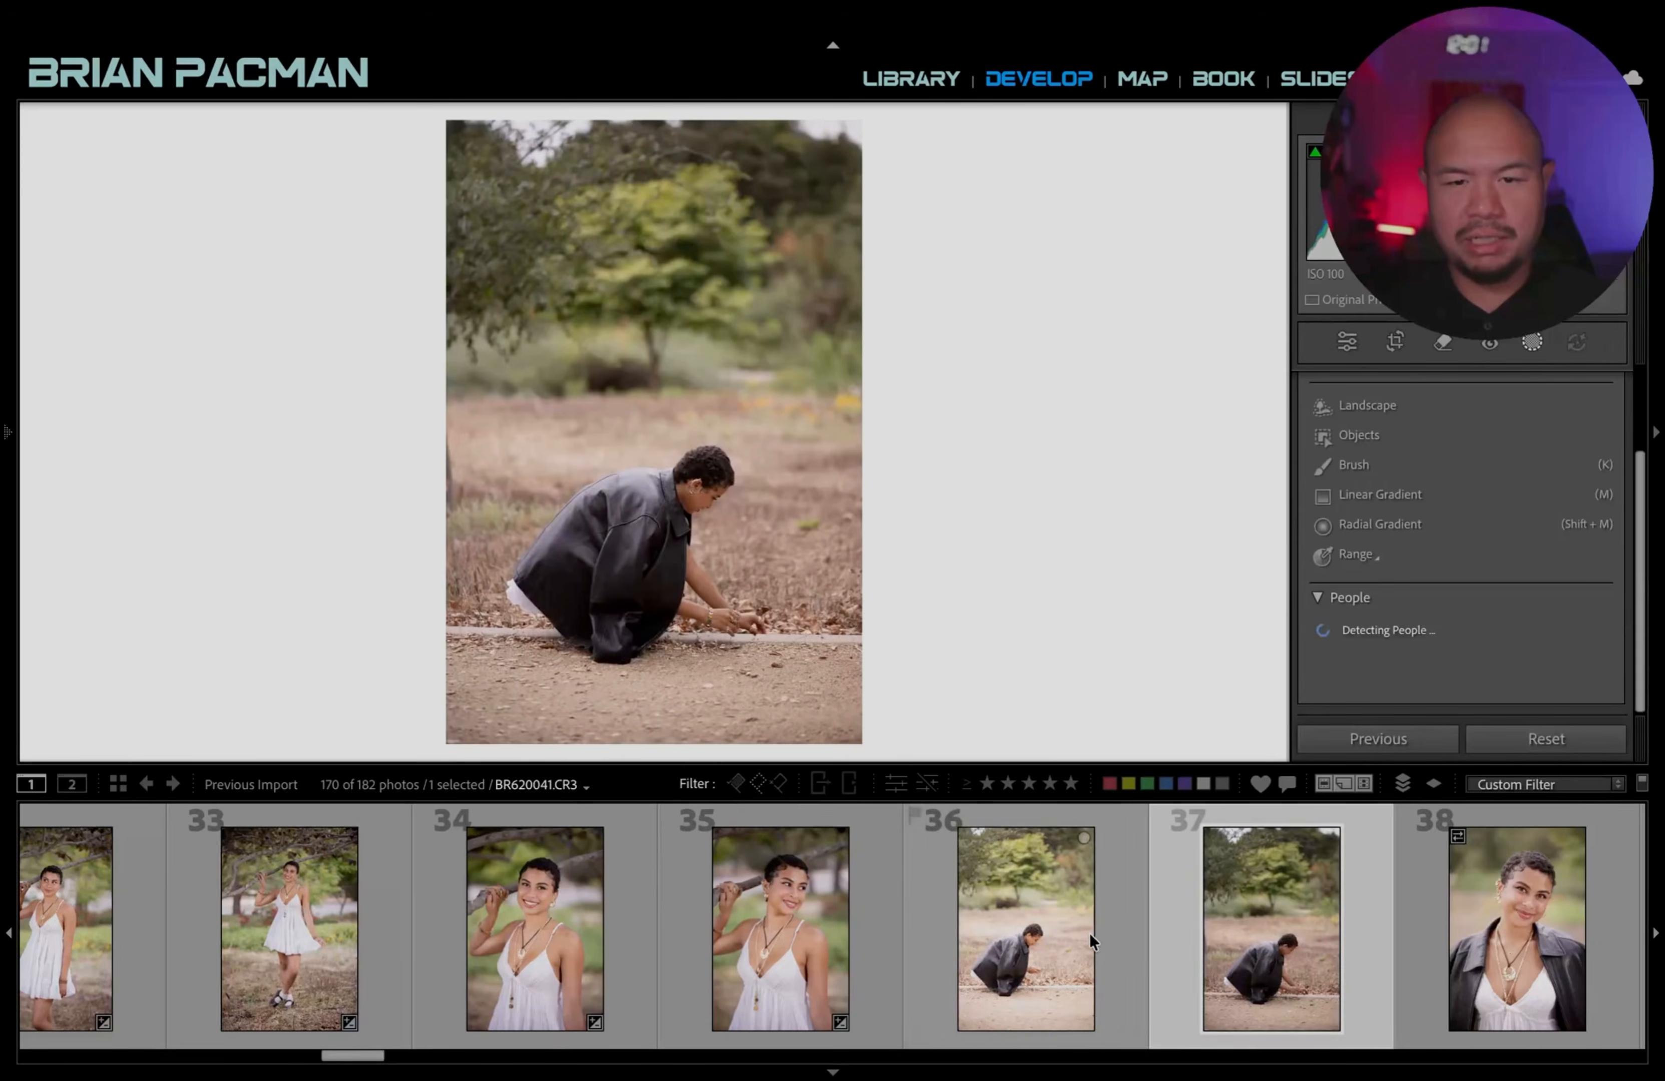
click(1088, 933)
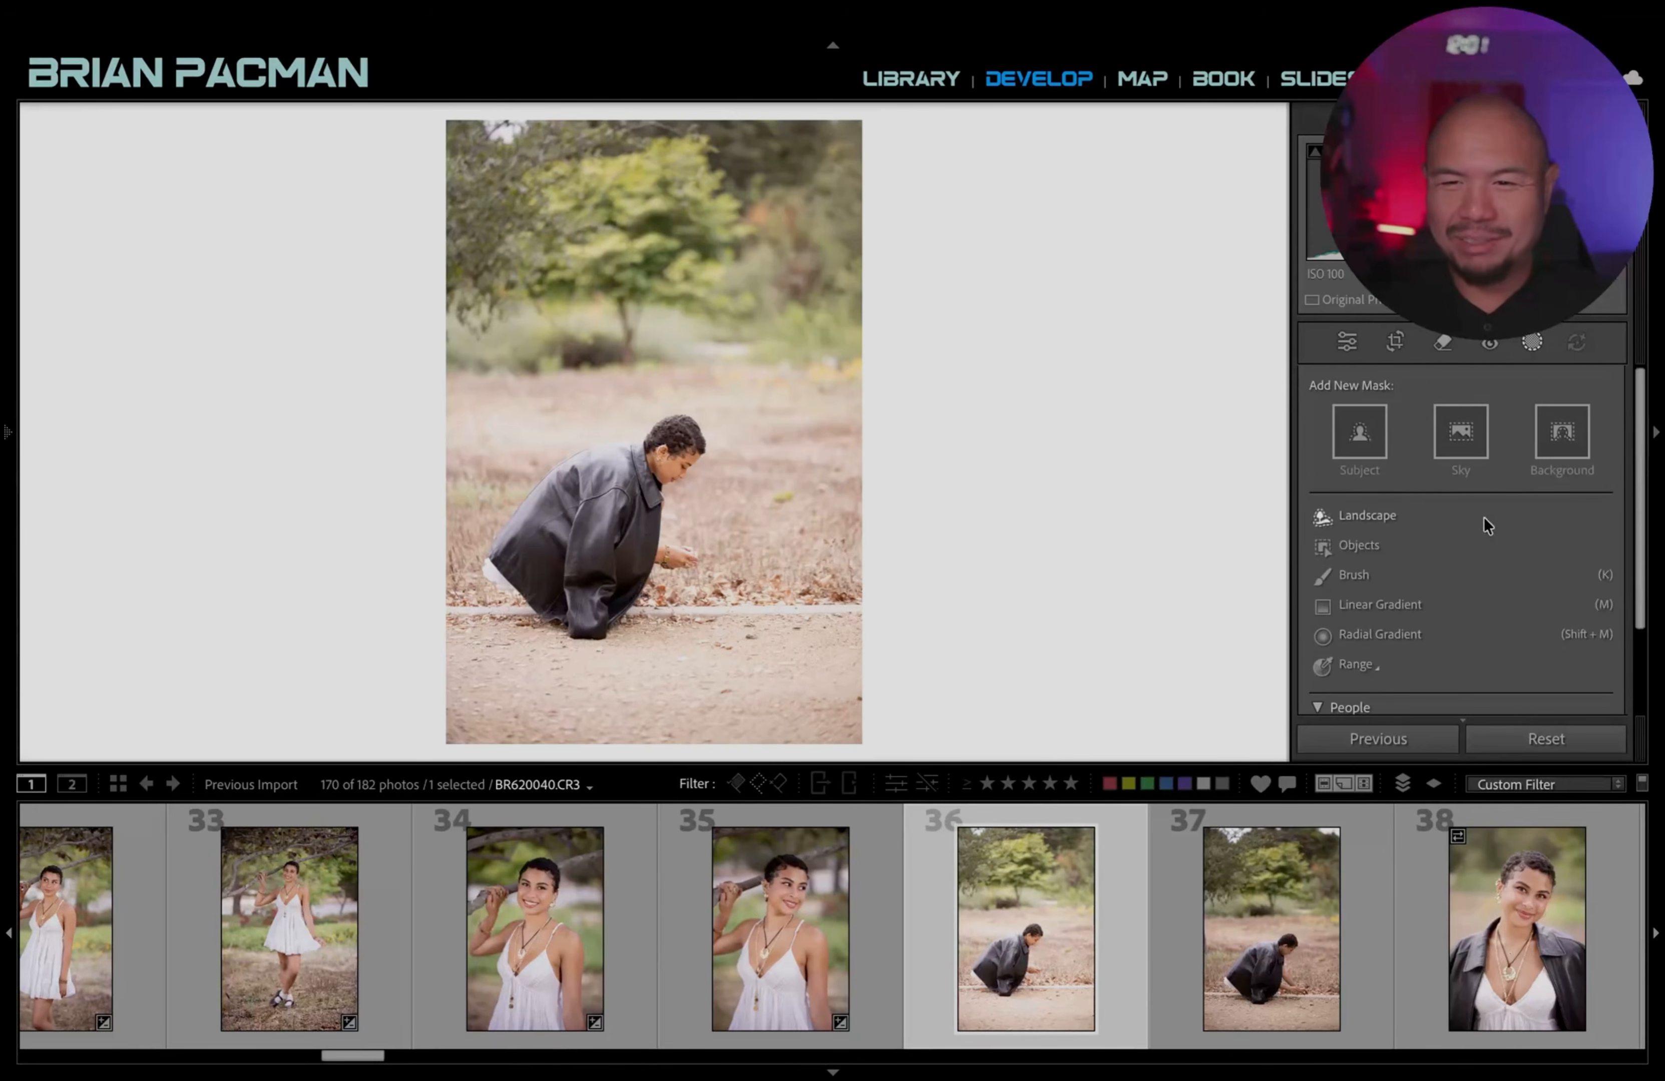
mouse_move(3, 431)
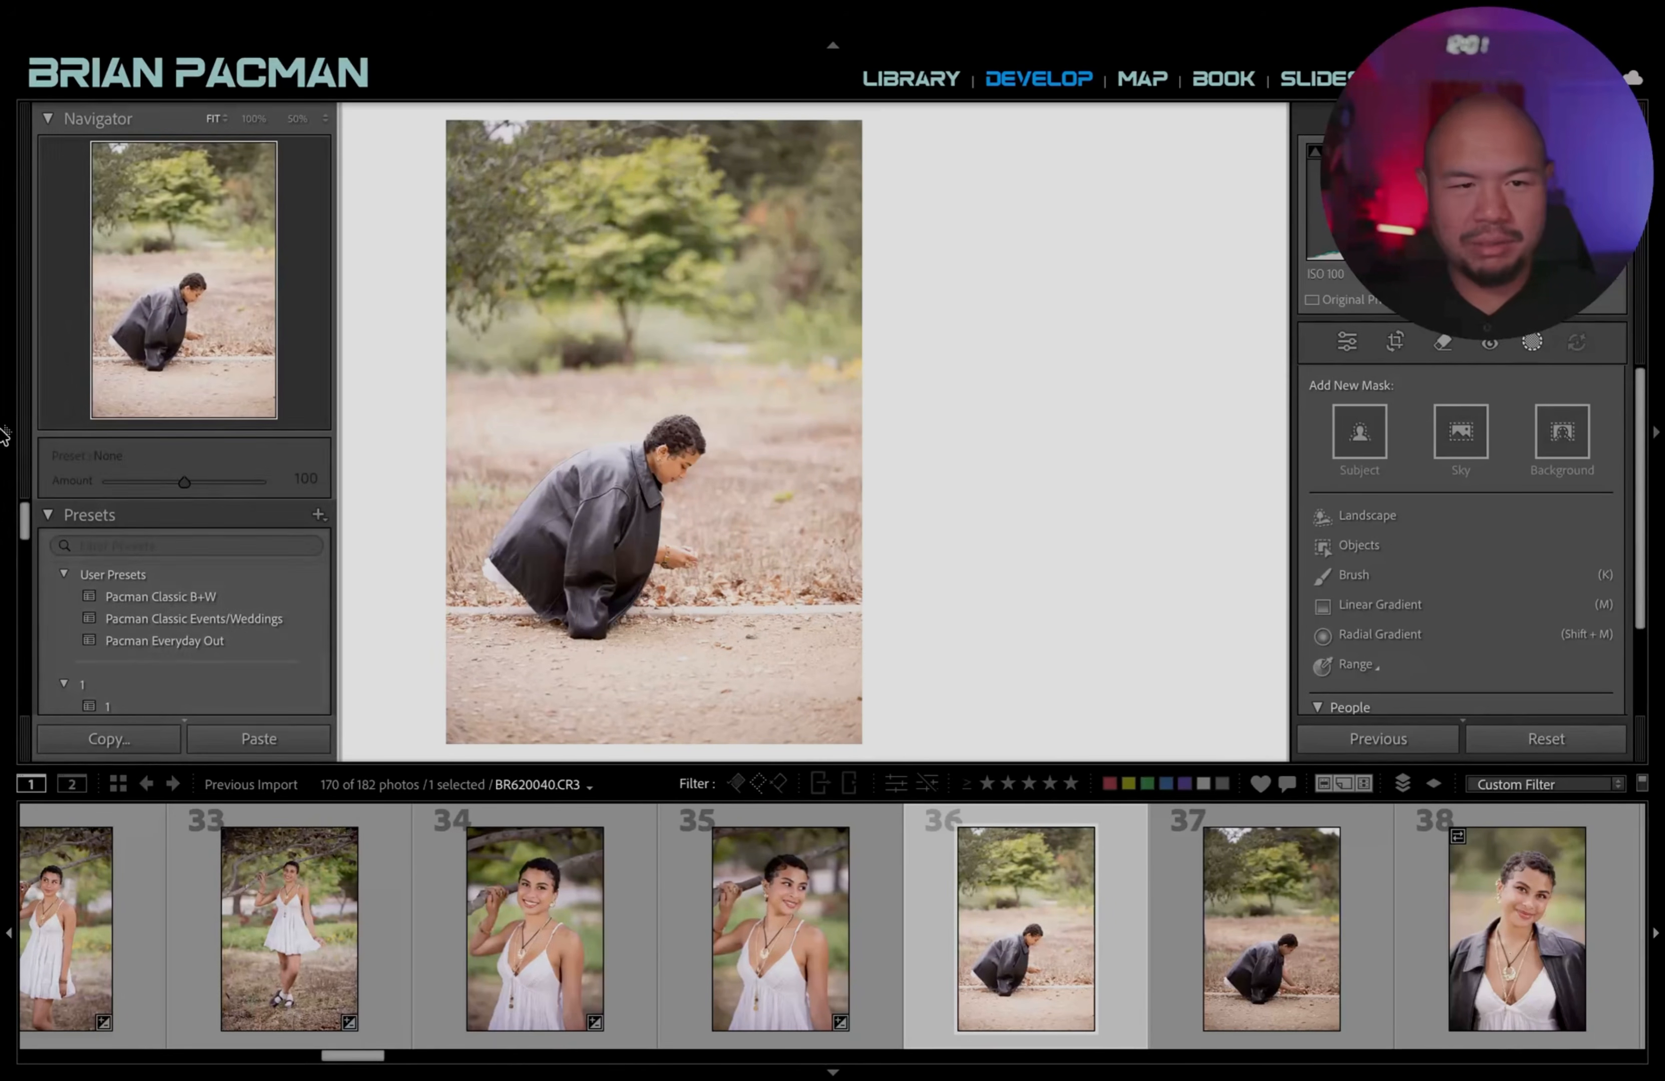
click(9, 511)
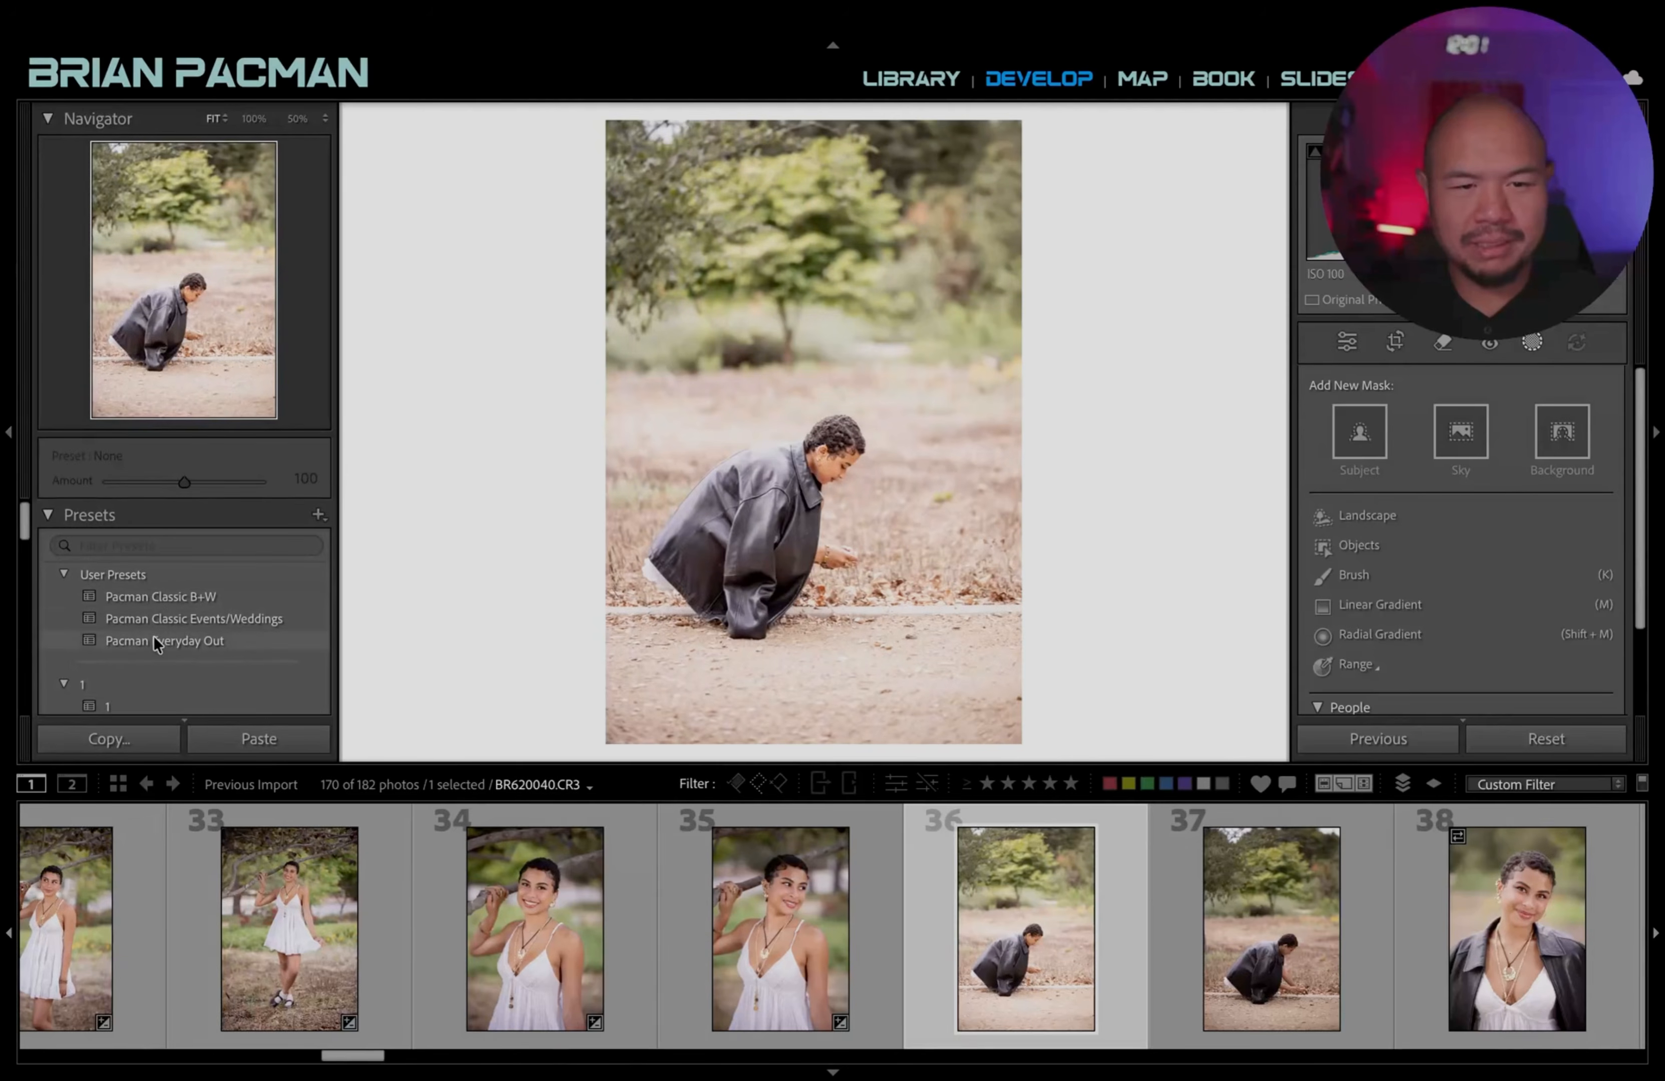
click(173, 613)
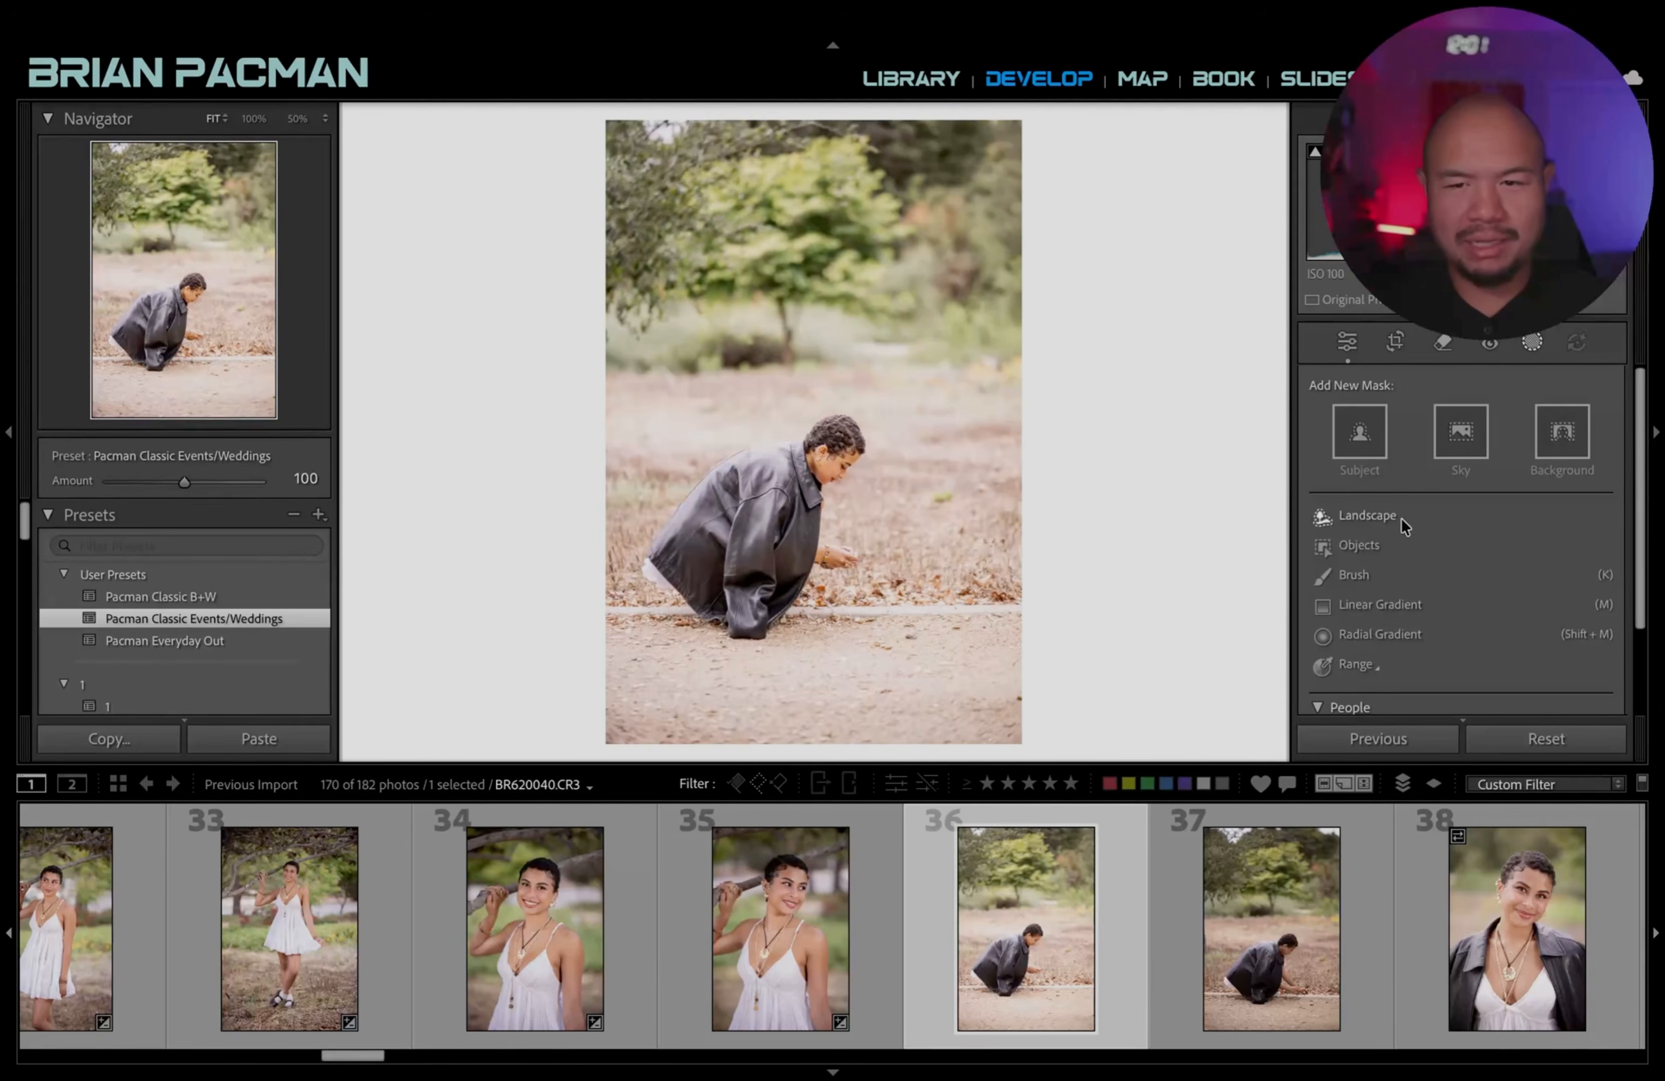
Lower the exposure of BR620040.CR3 to -0.25 and set its white balance Temp to 4,894.
key(minus)
key(minus)
key(minus)
key(minus)
key(minus)
key(minus)
key(minus)
key(minus)
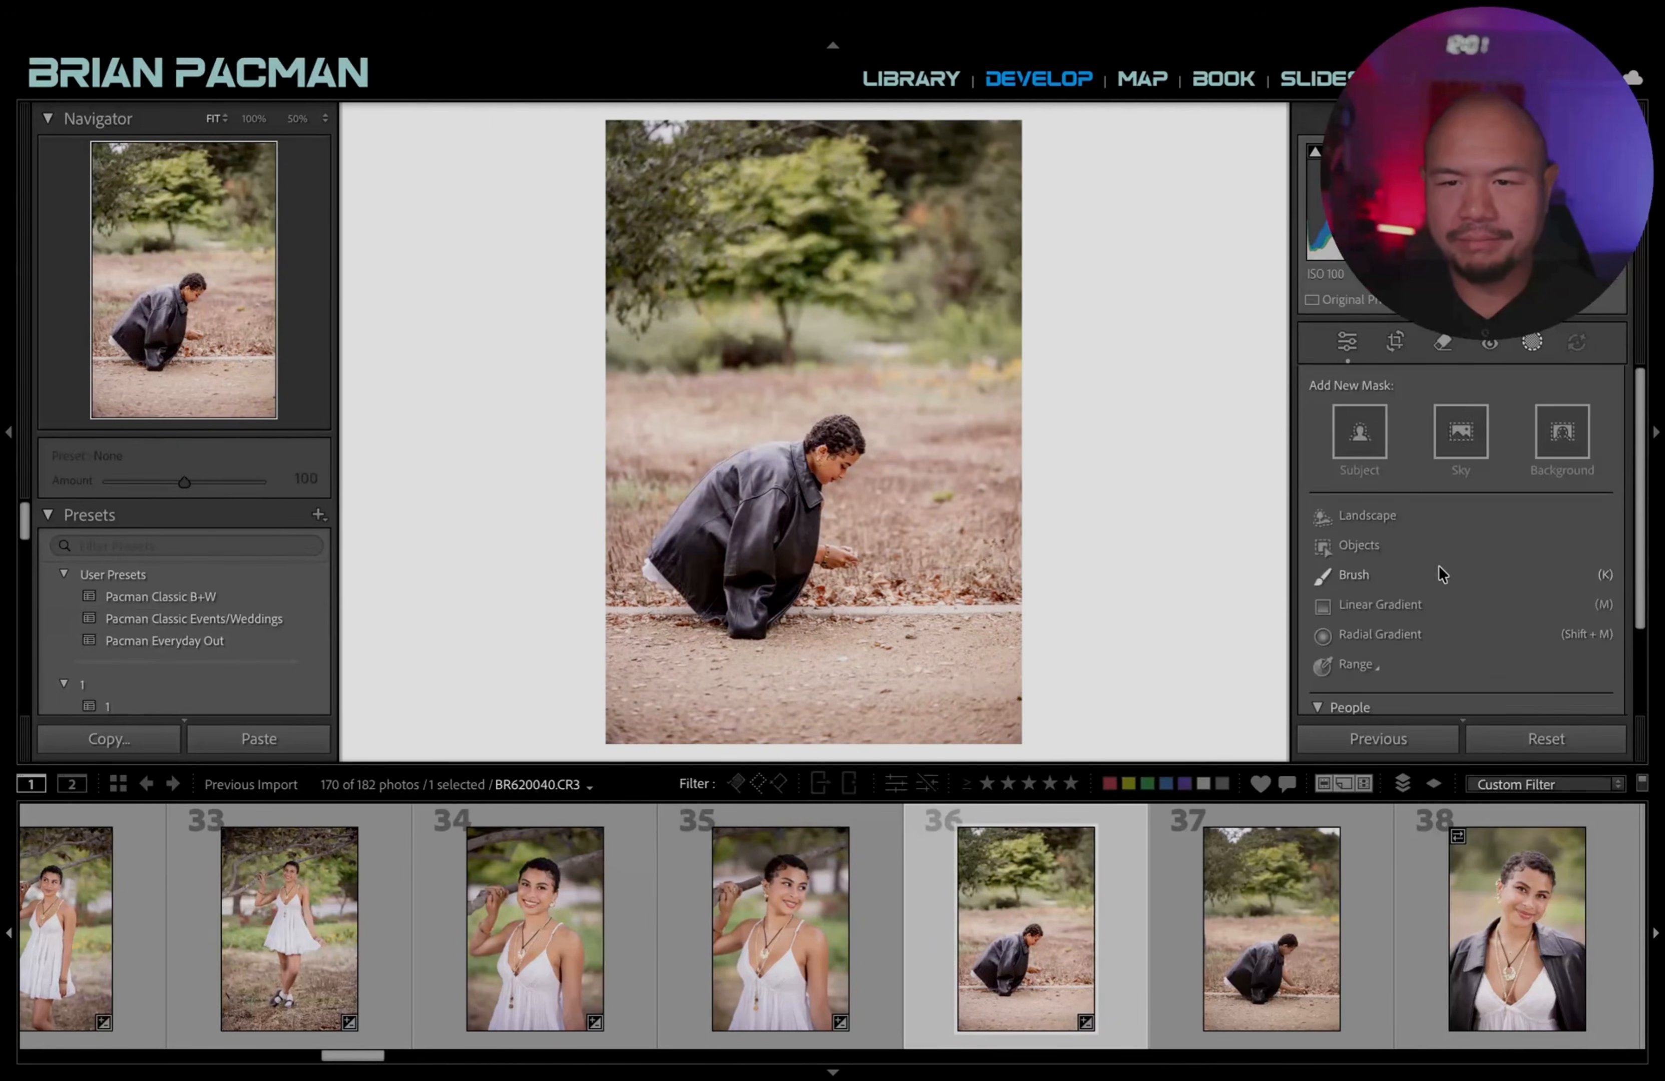
click(1346, 344)
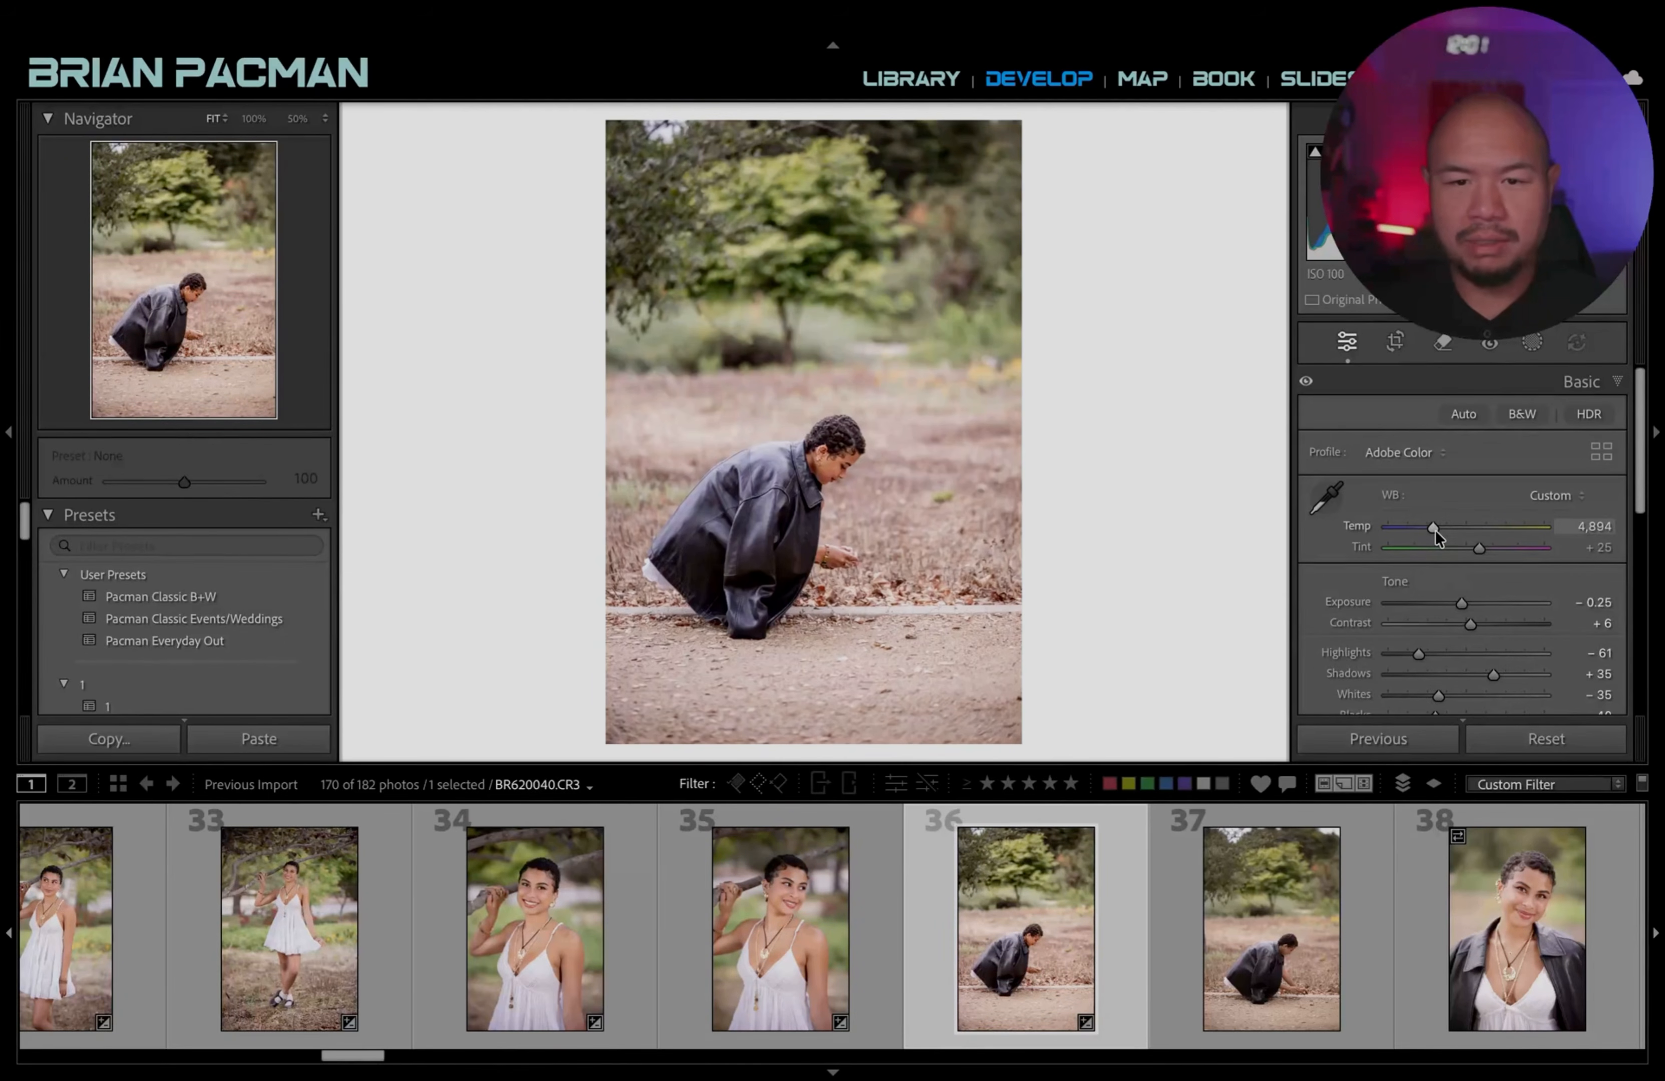
Copy the develop settings of BR620040.CR3 to BR620041.CR3 and raise the exposure of BR620041.CR3 to +0.45.
click(1267, 921)
key(alt+super+v)
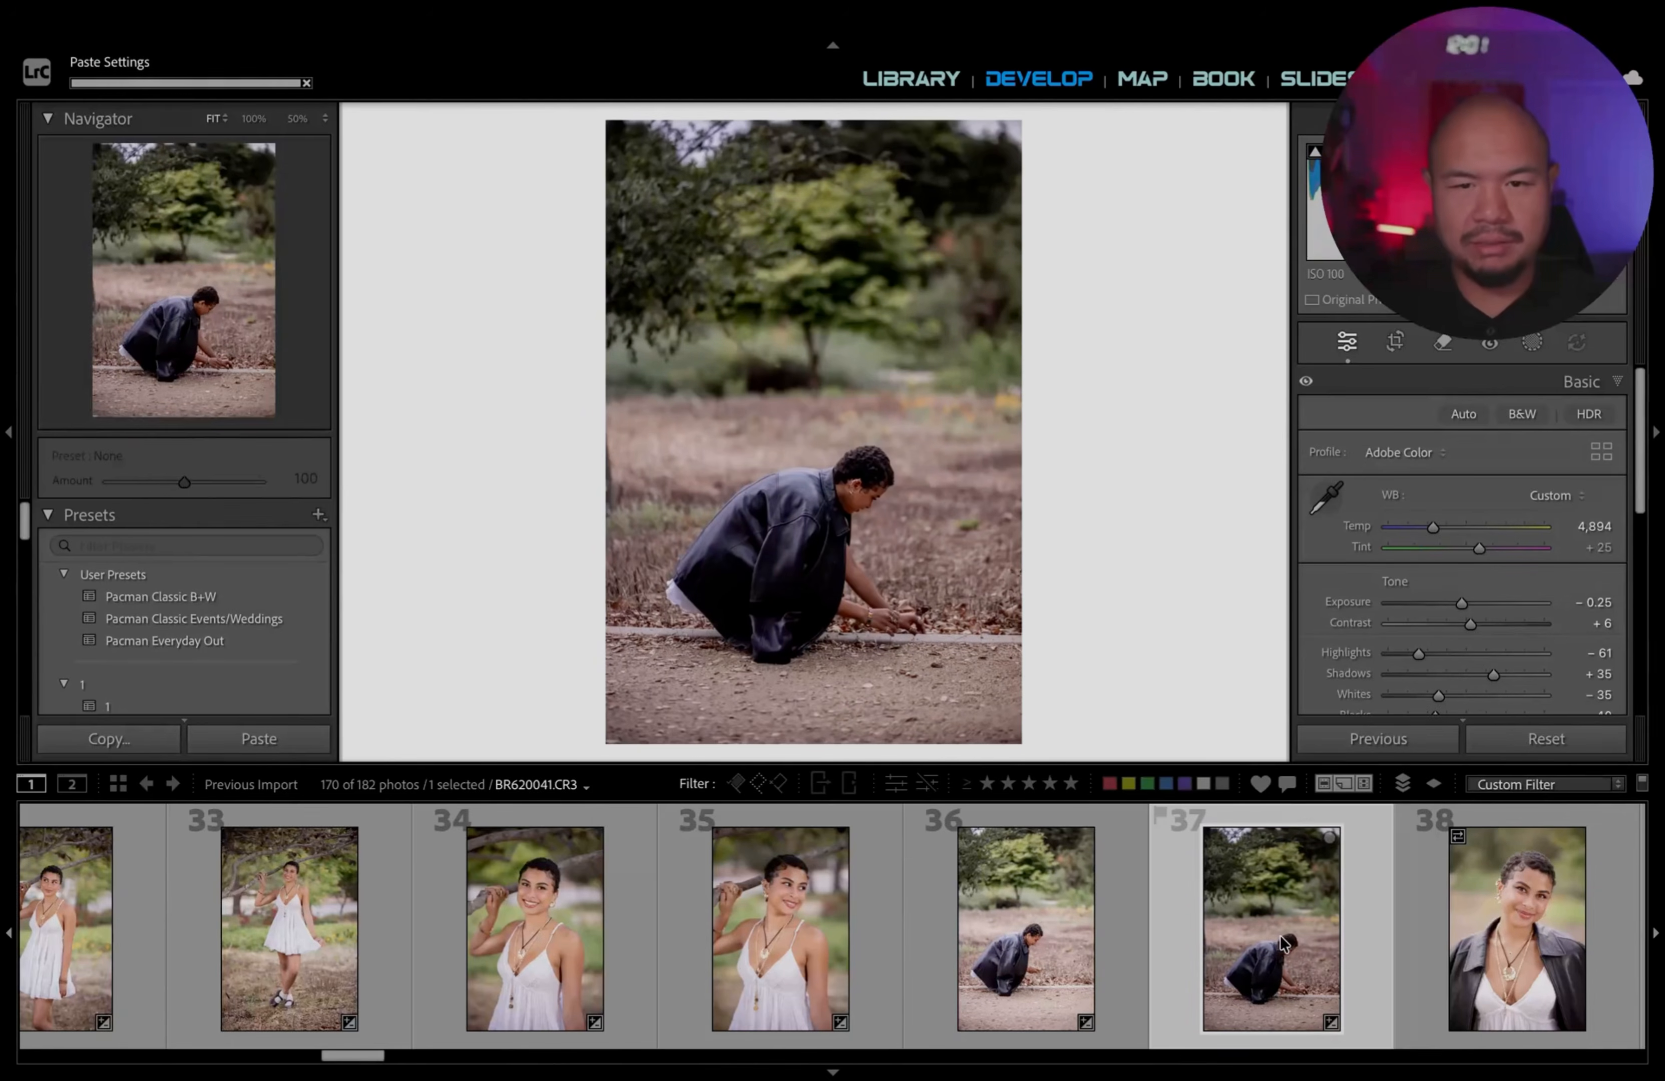
key(equal)
key(equal)
key(equal)
key(equal)
key(equal)
key(equal)
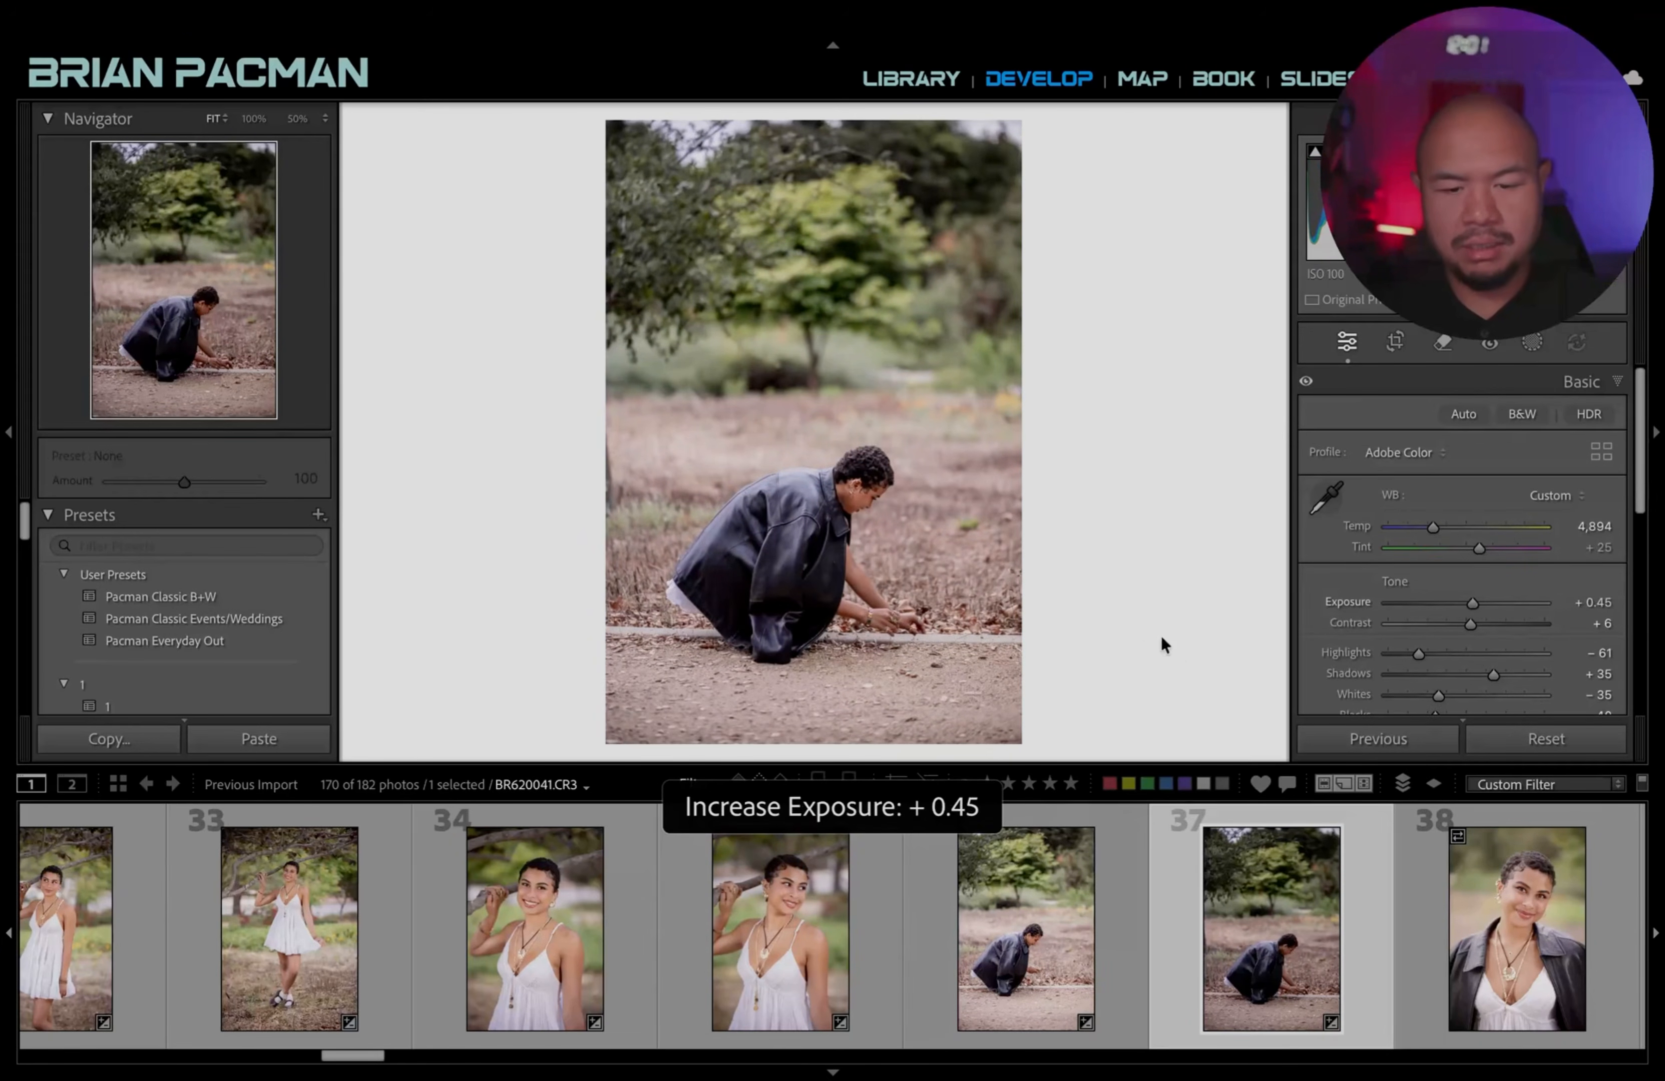
Adjust the crop of BR620041.CR3 slightly.
key(r)
key(r)
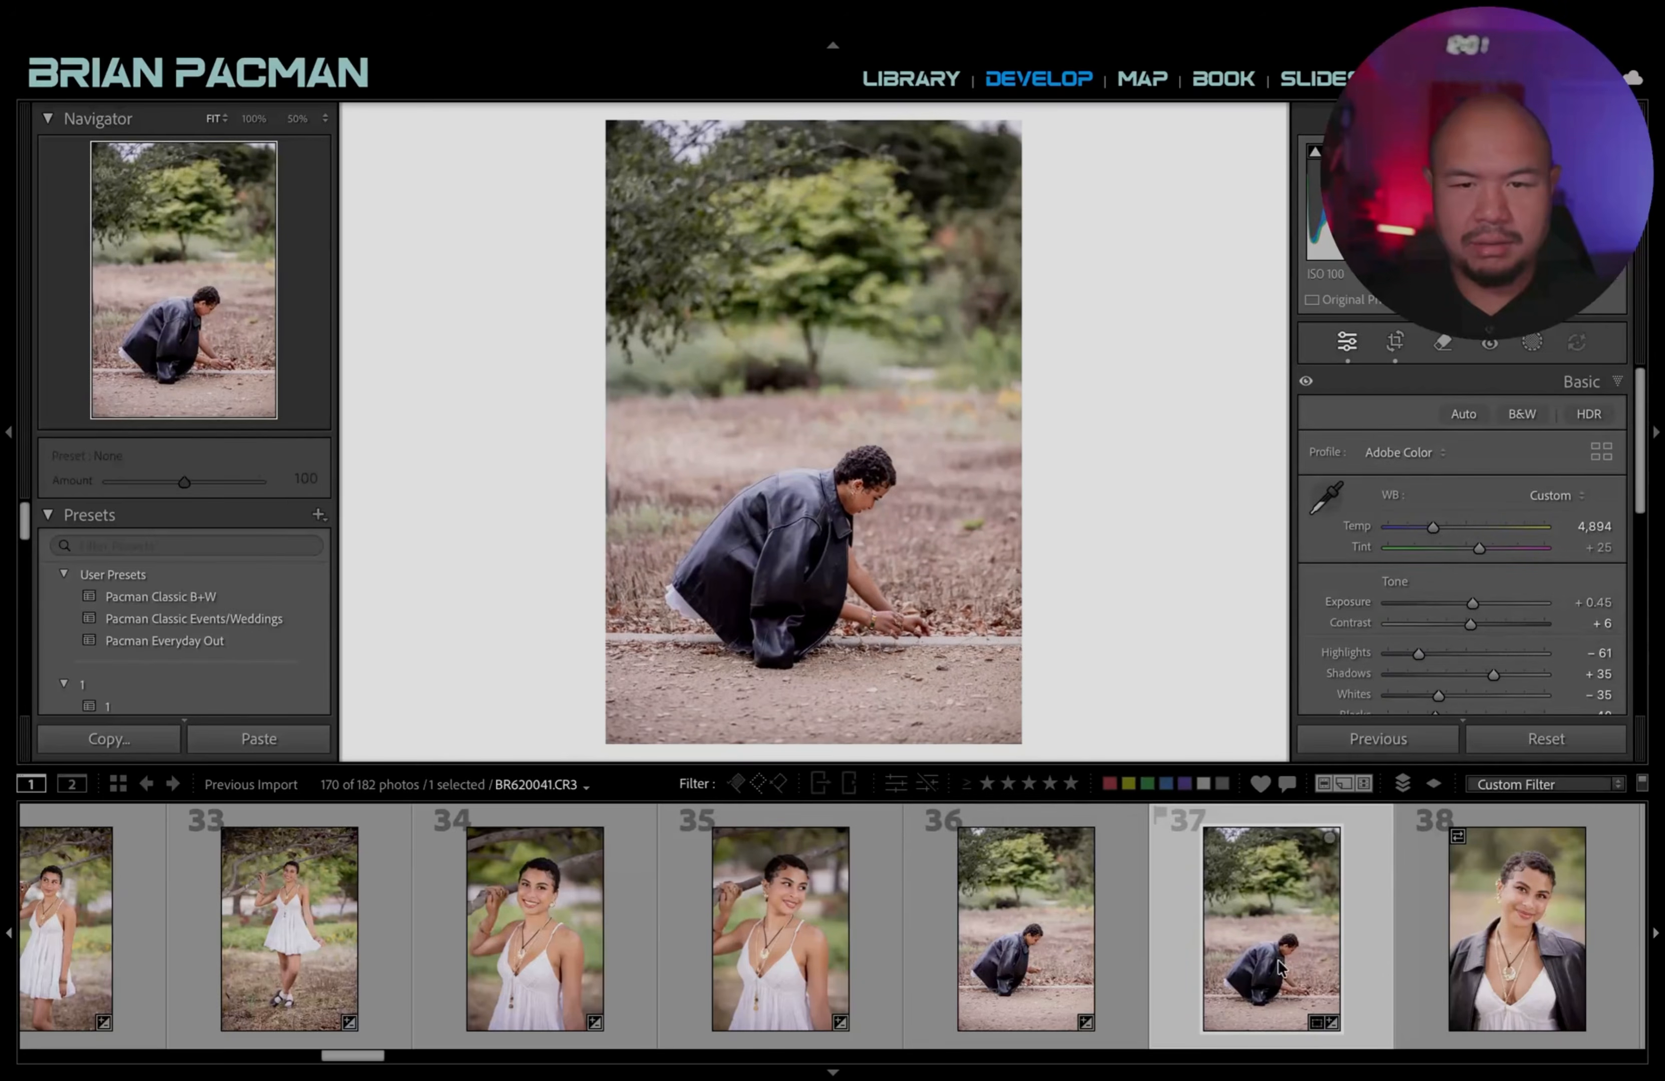
Look through the leather-jacket close-ups BR620042.CR3 to BR620048.CR3 to compare their lighting and framing.
scroll(1121, 926, down, 4)
click(621, 922)
scroll(655, 958, down, 5)
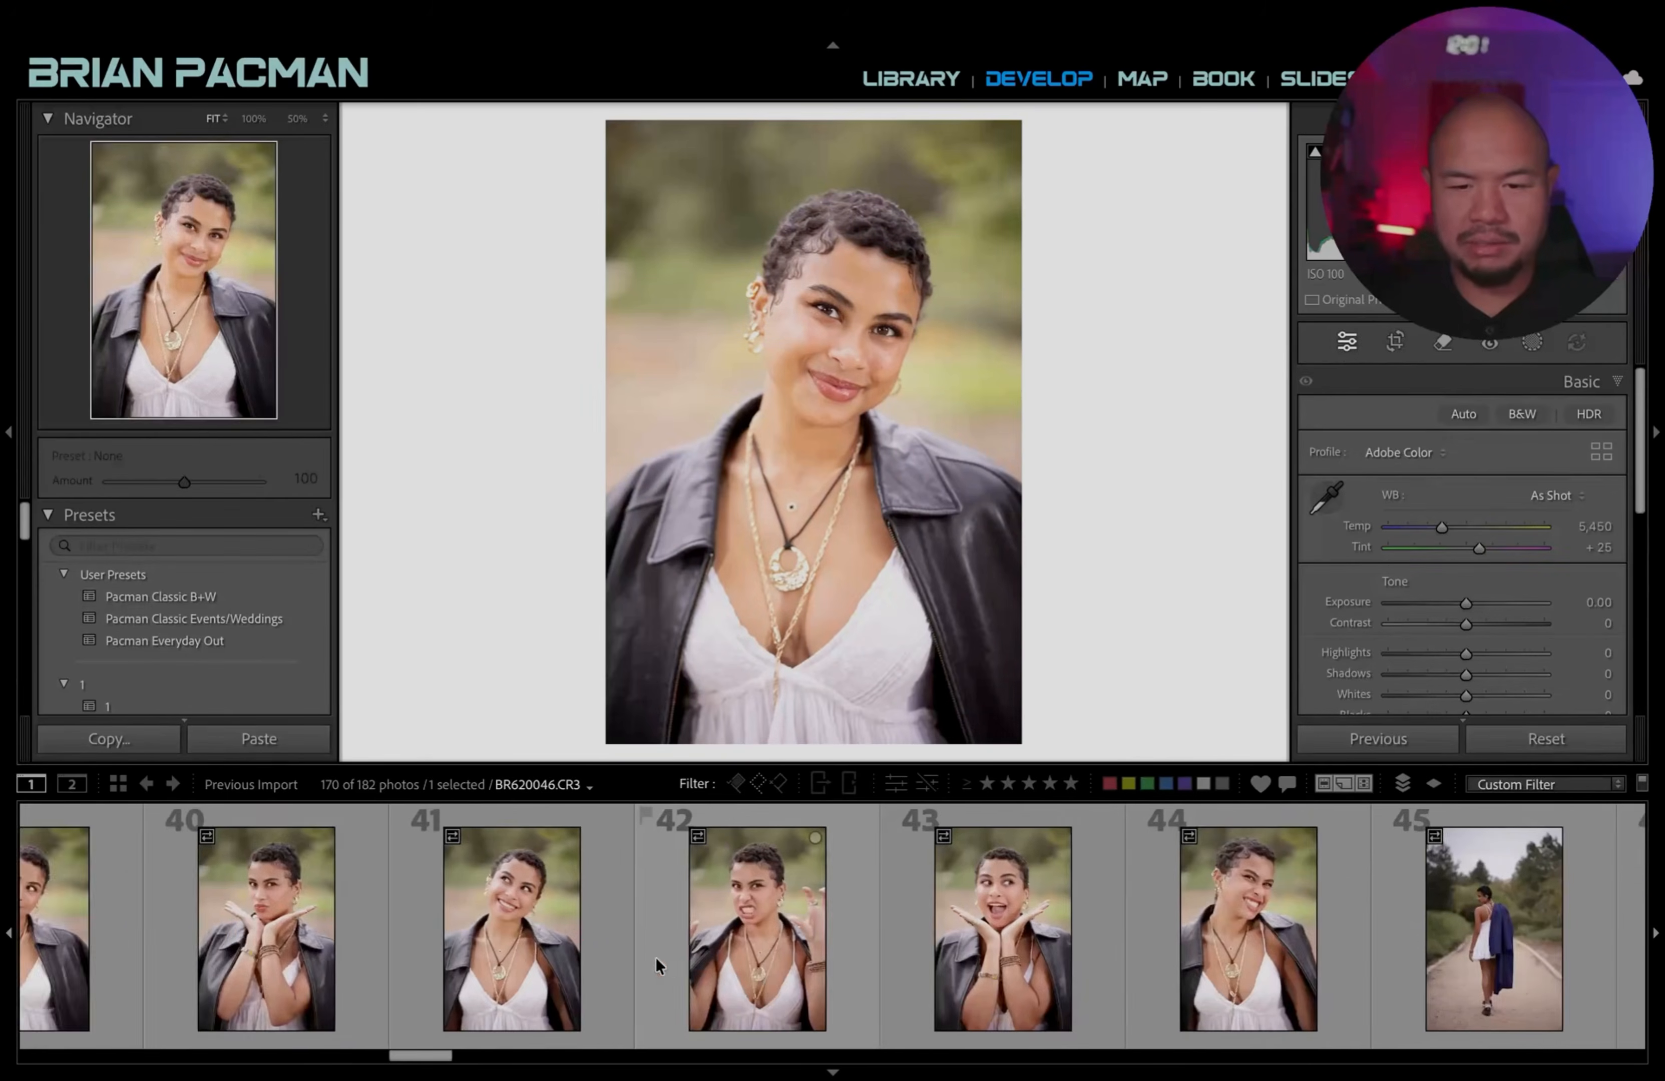
click(913, 915)
scroll(912, 917, up, 4)
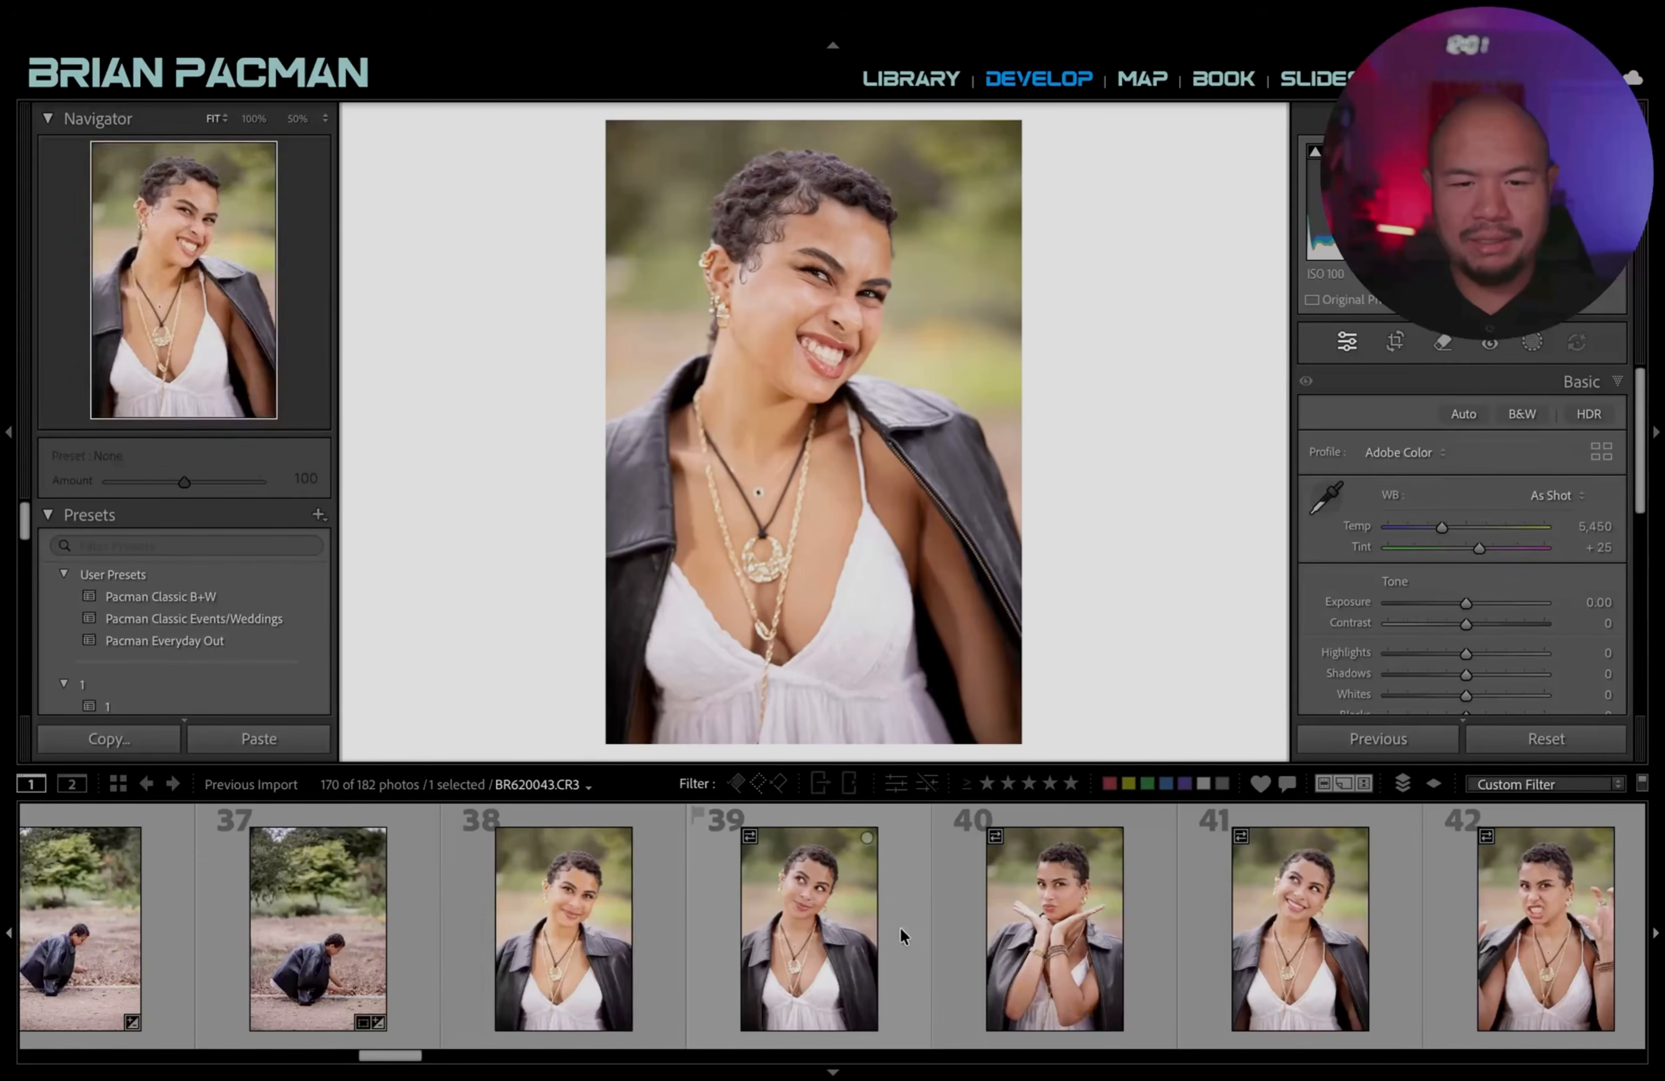
click(563, 910)
scroll(822, 916, down, 3)
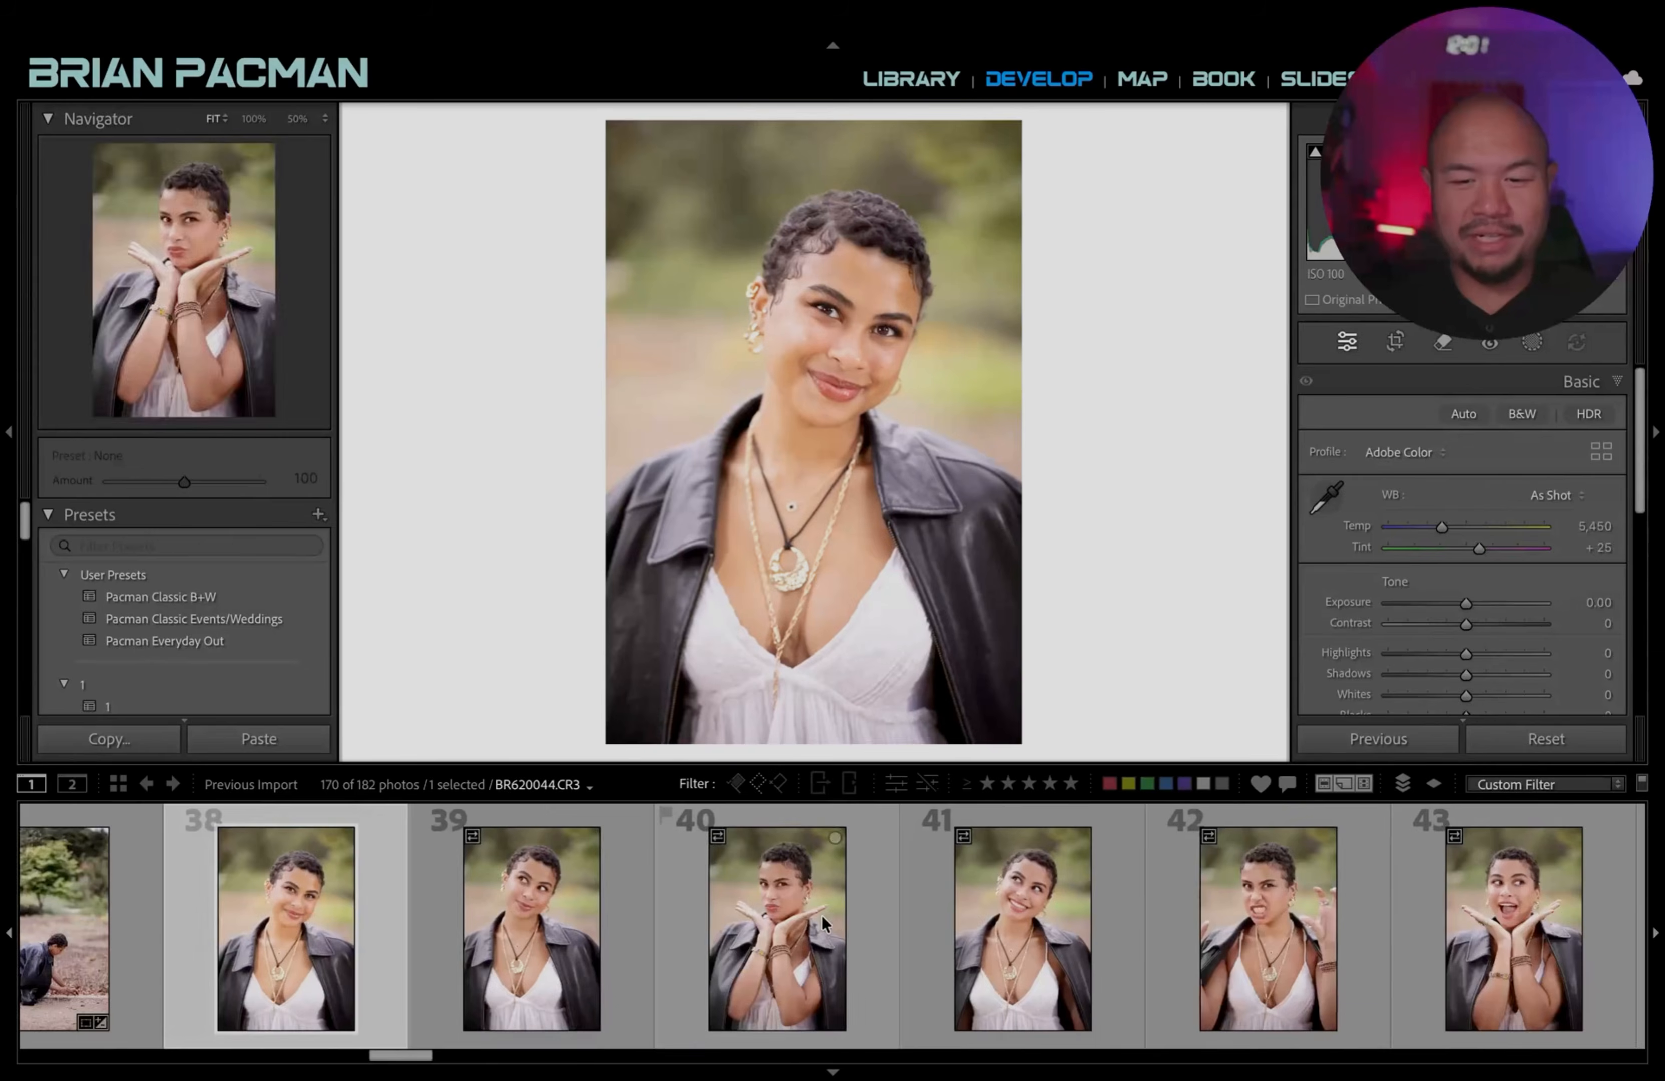
click(1248, 931)
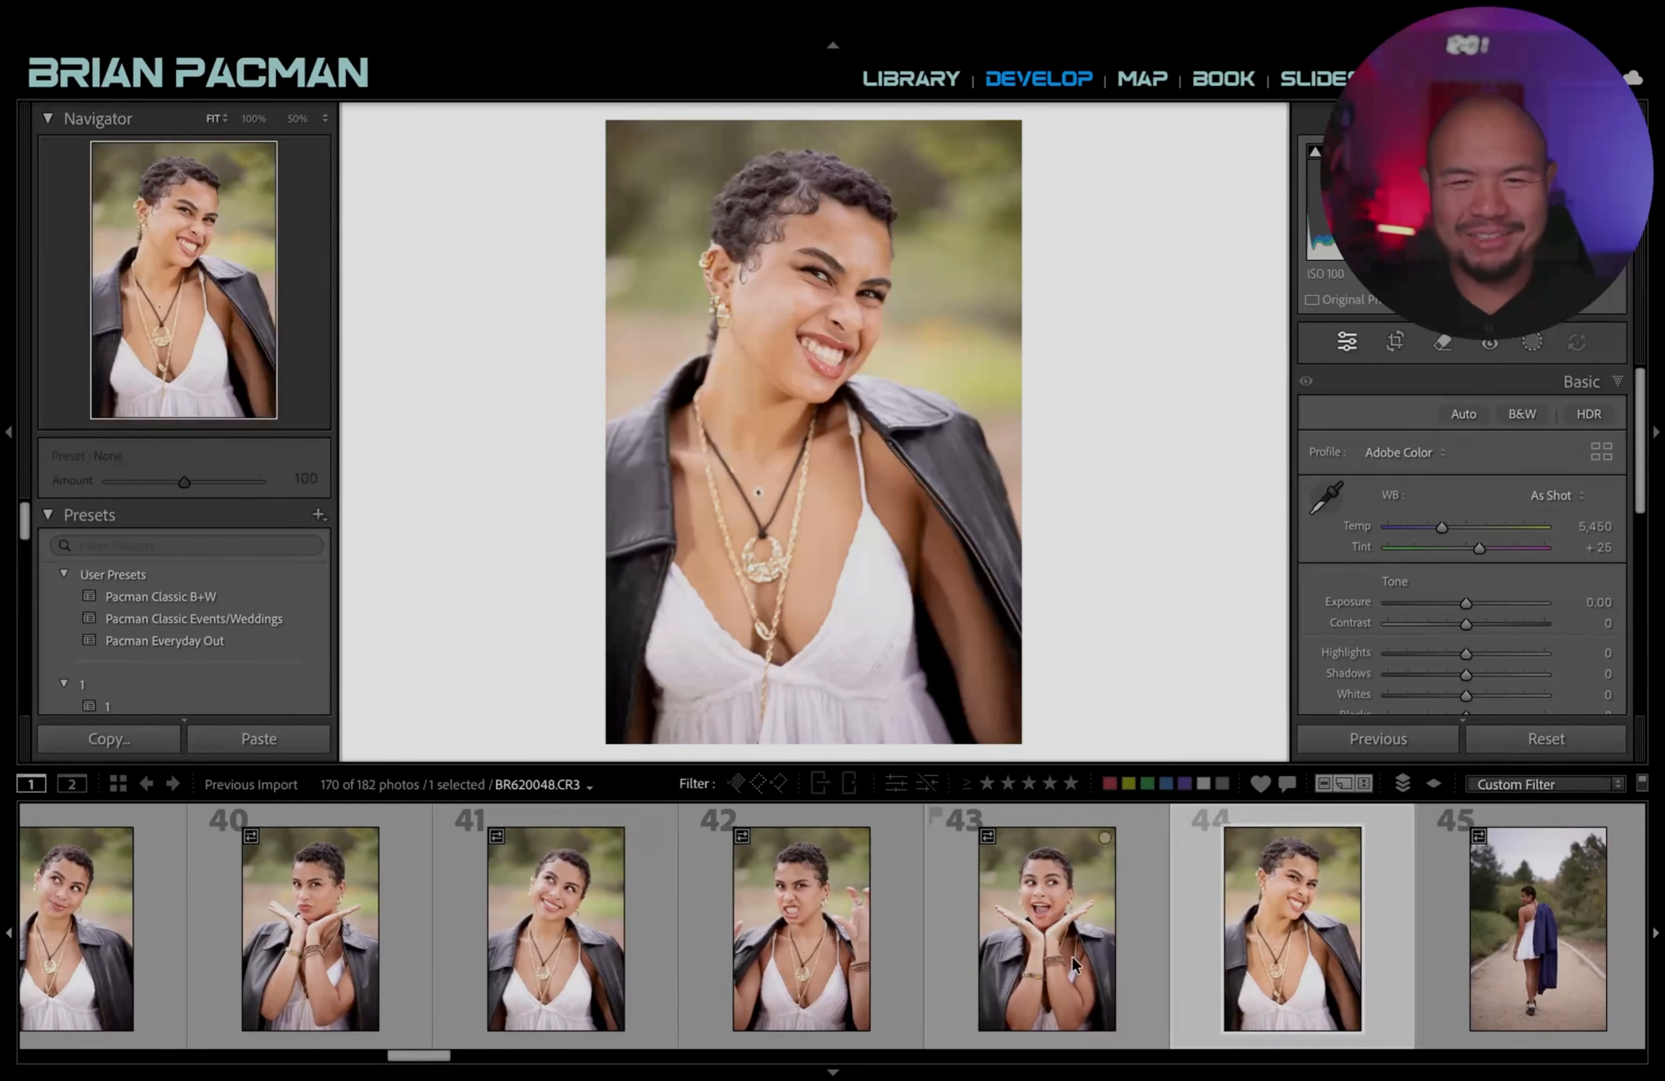
scroll(1159, 940, up, 4)
click(1056, 983)
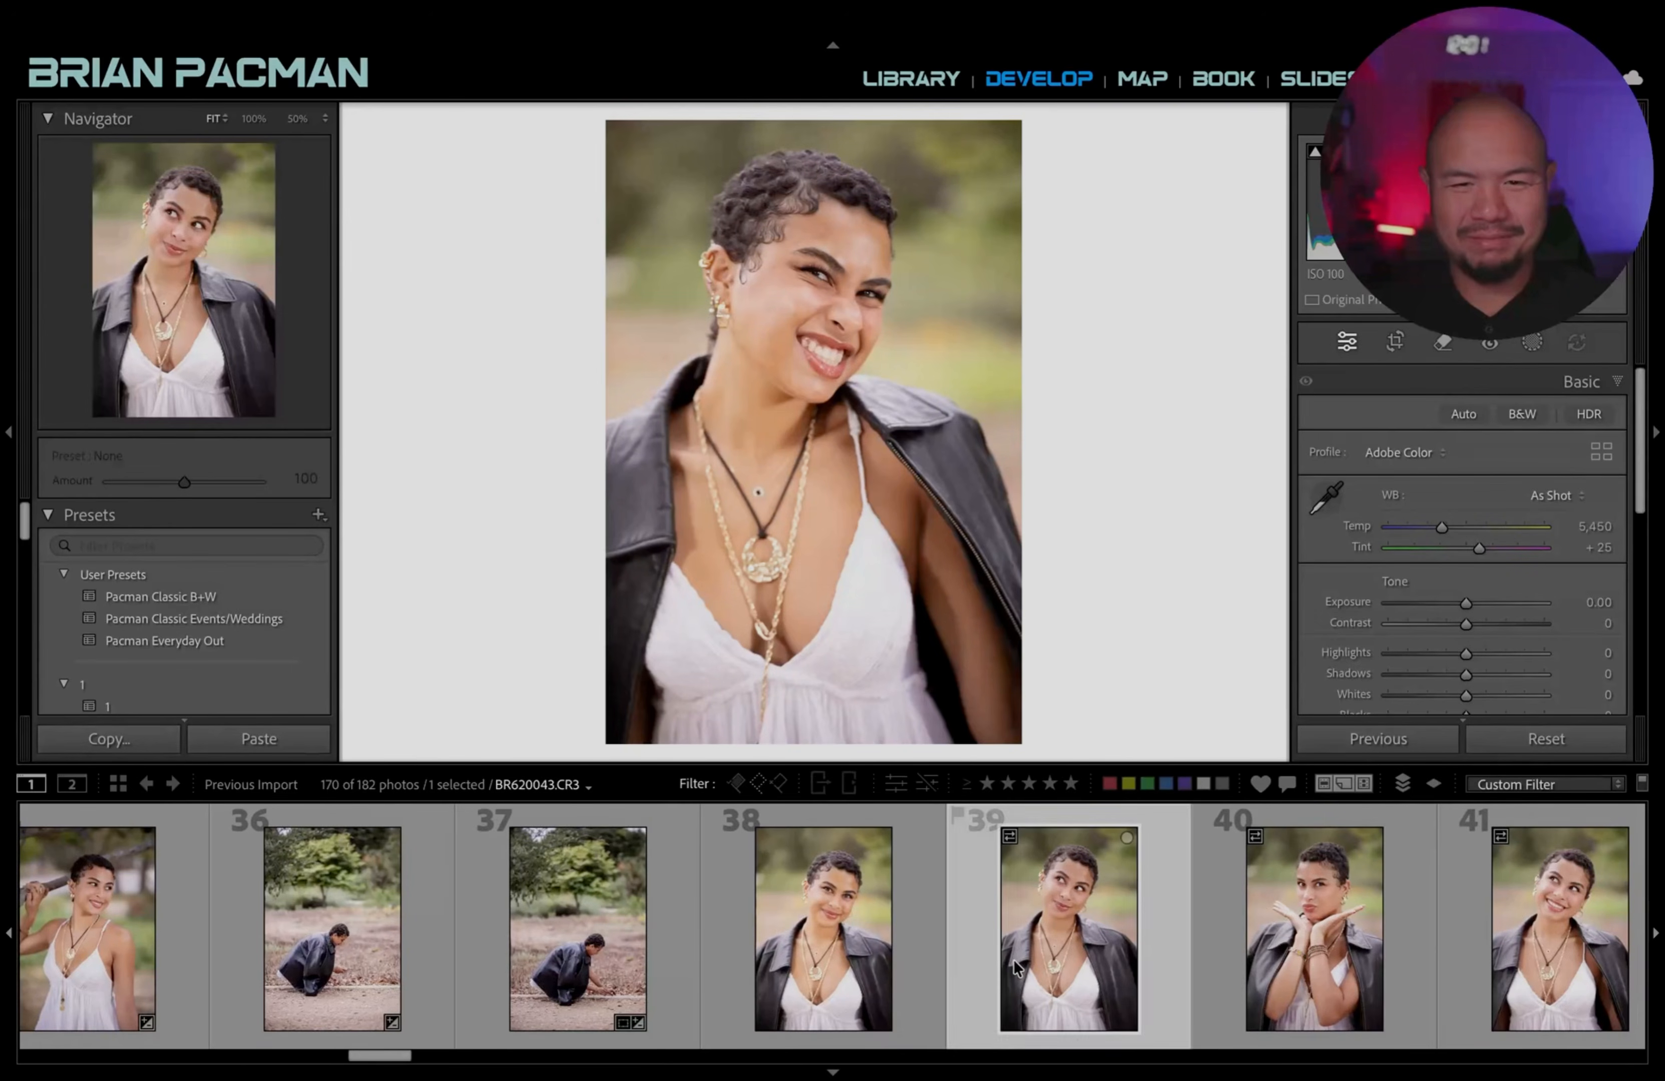
click(825, 948)
scroll(1008, 949, down, 3)
click(708, 926)
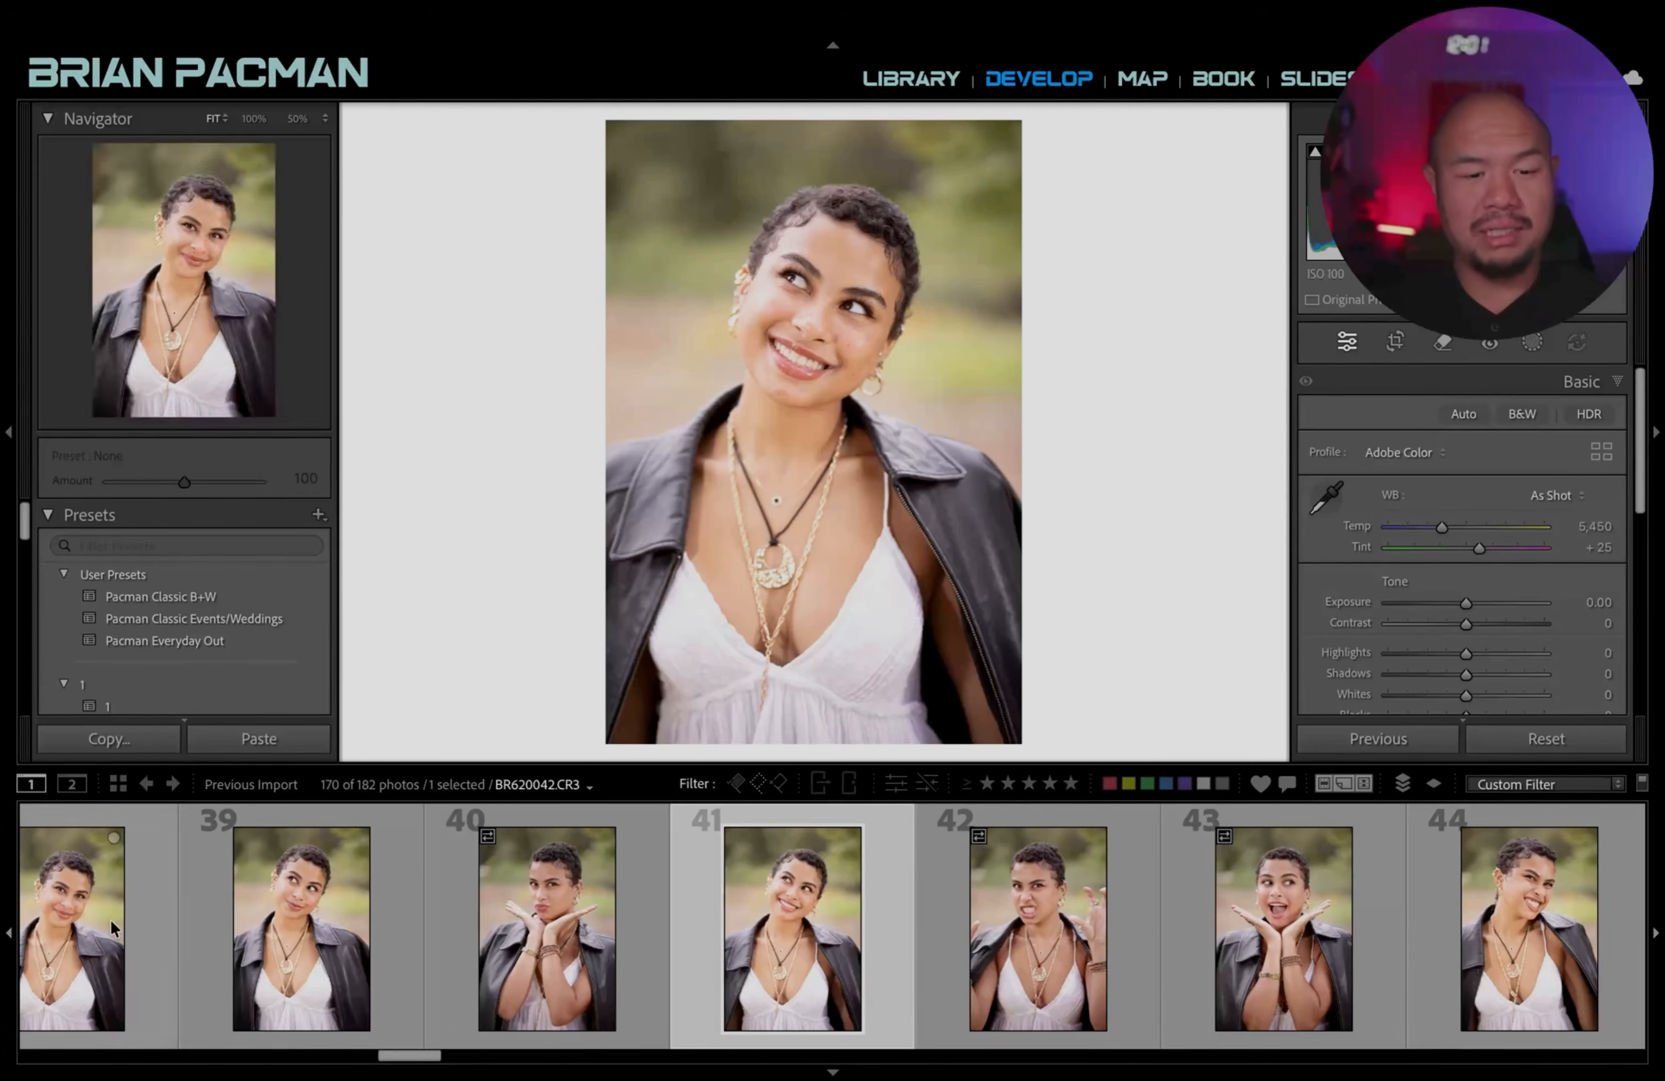
scroll(1193, 934, down, 2)
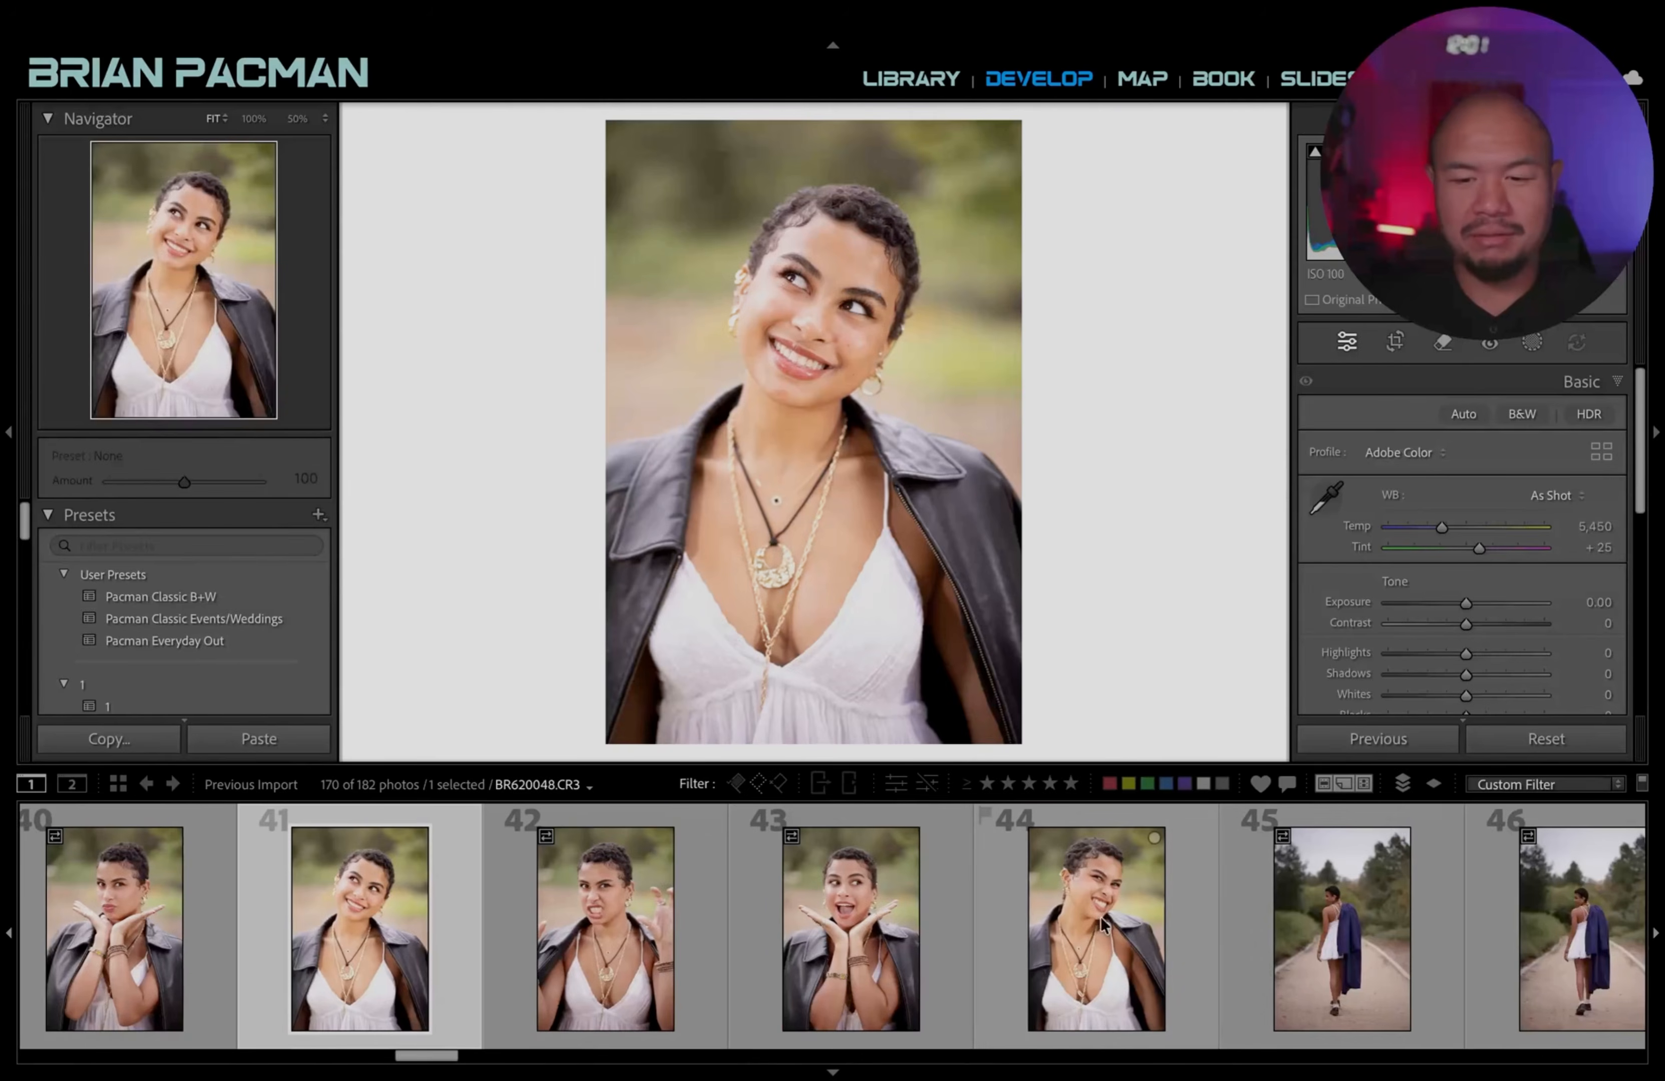
scroll(219, 926, up, 3)
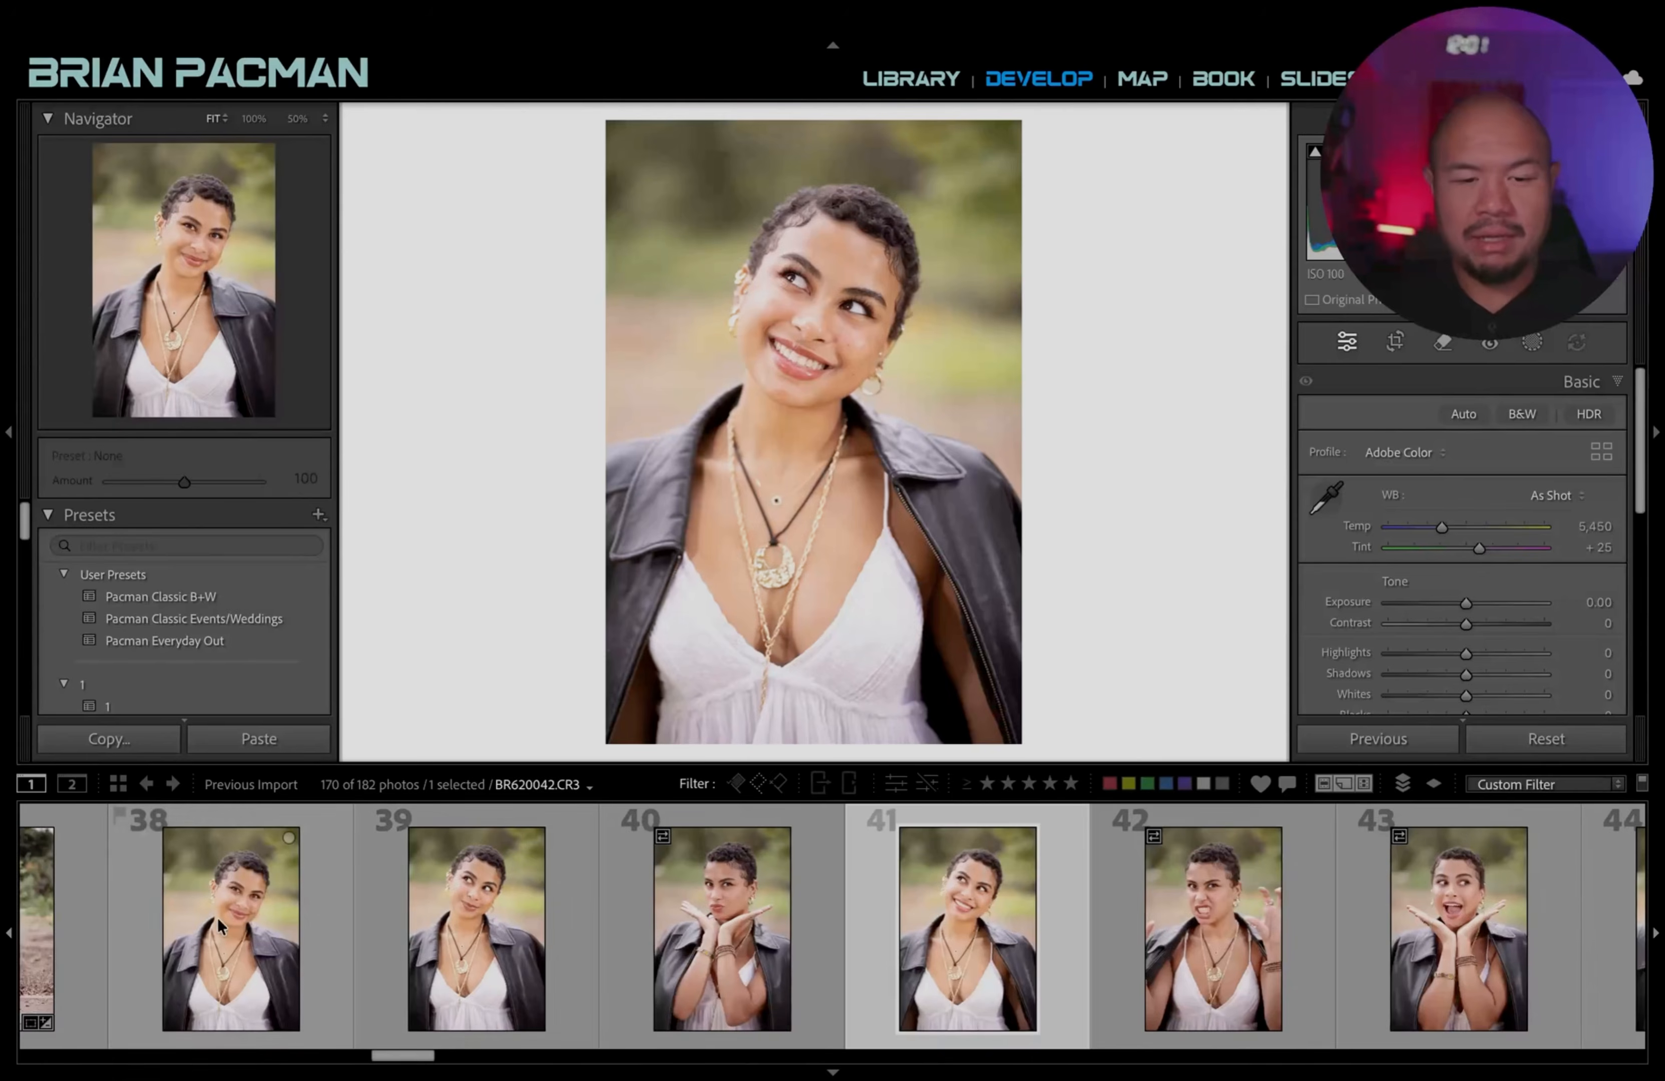
Select the seven leather-jacket close-ups BR620042.CR3 to BR620048.CR3 and turn Auto Sync off.
click(287, 930)
scroll(632, 934, down, 3)
shift+click(1216, 940)
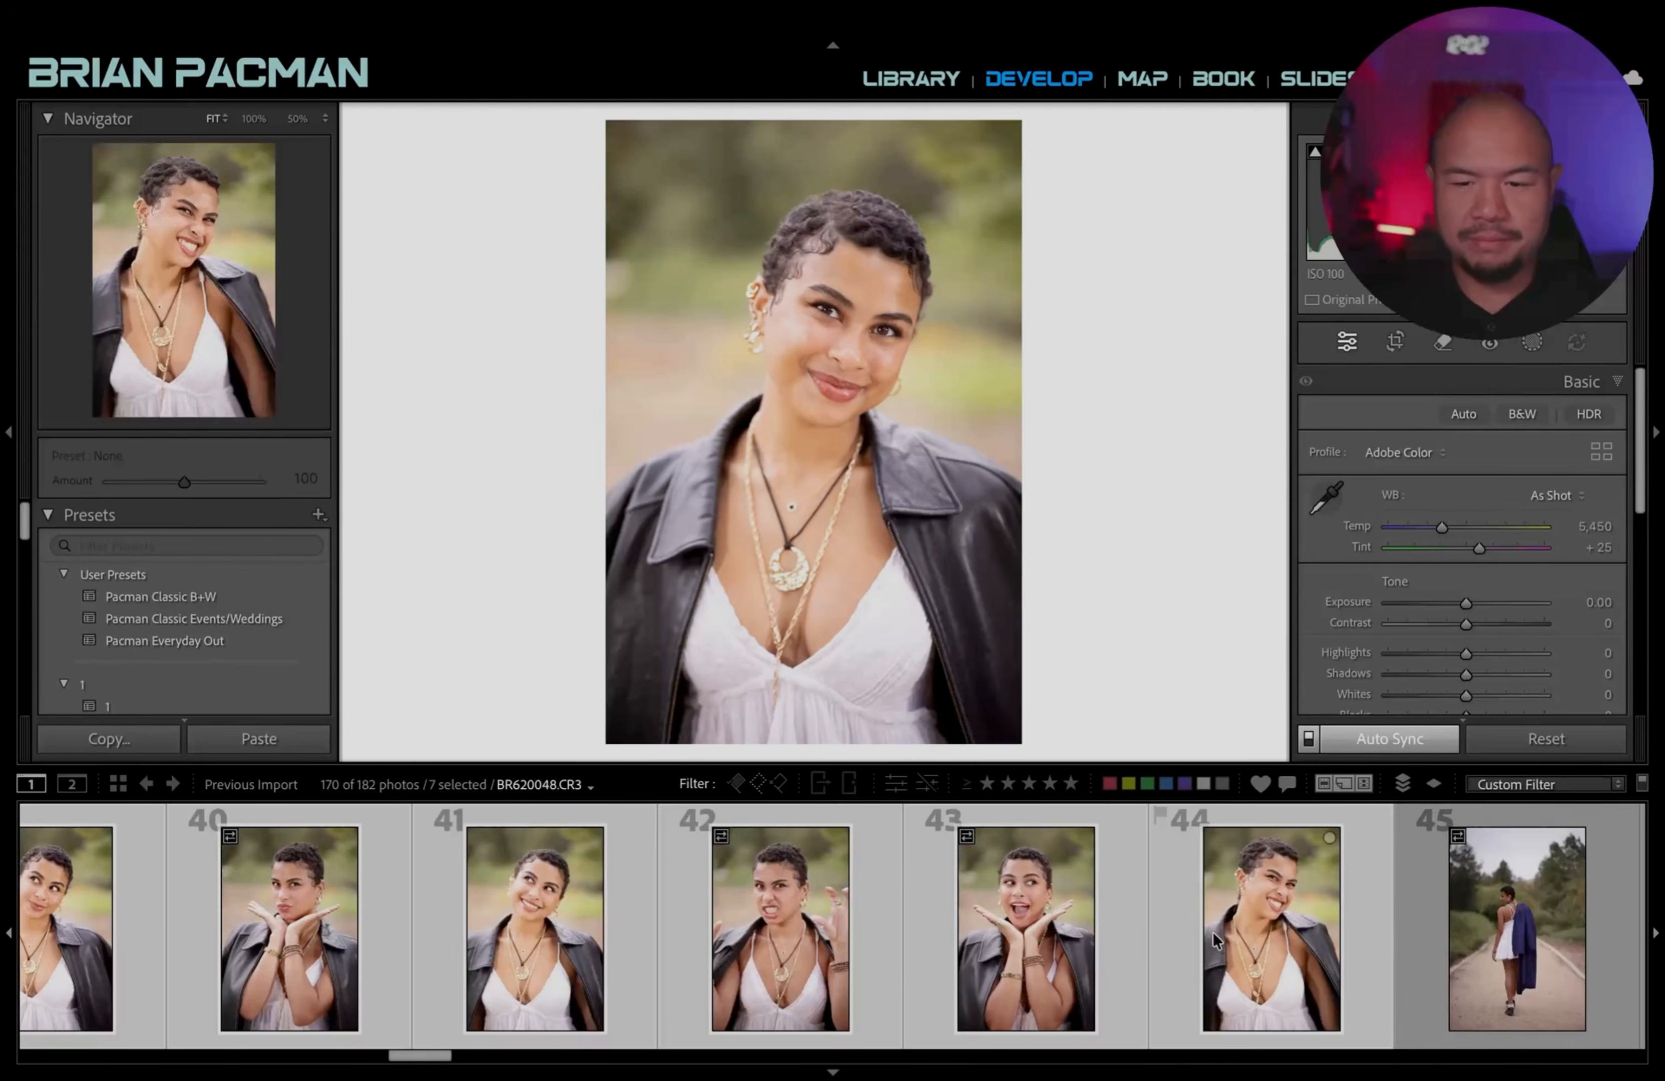
scroll(450, 931, up, 3)
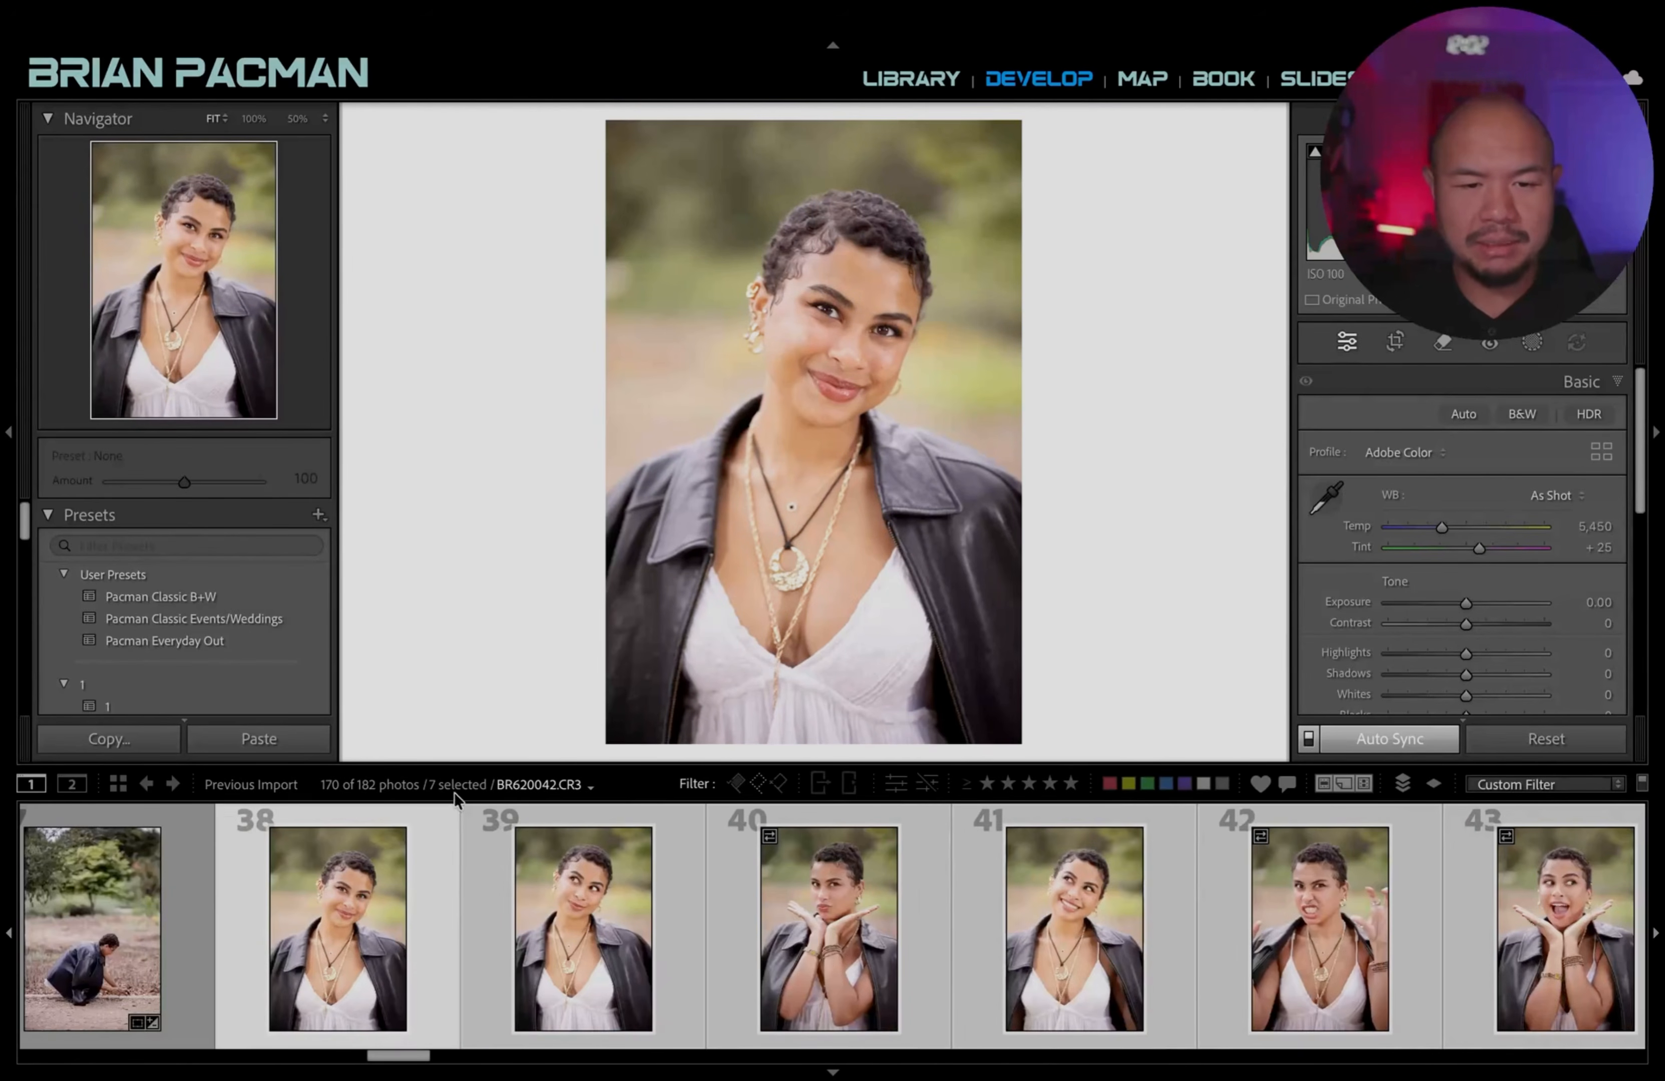
scroll(569, 958, down, 2)
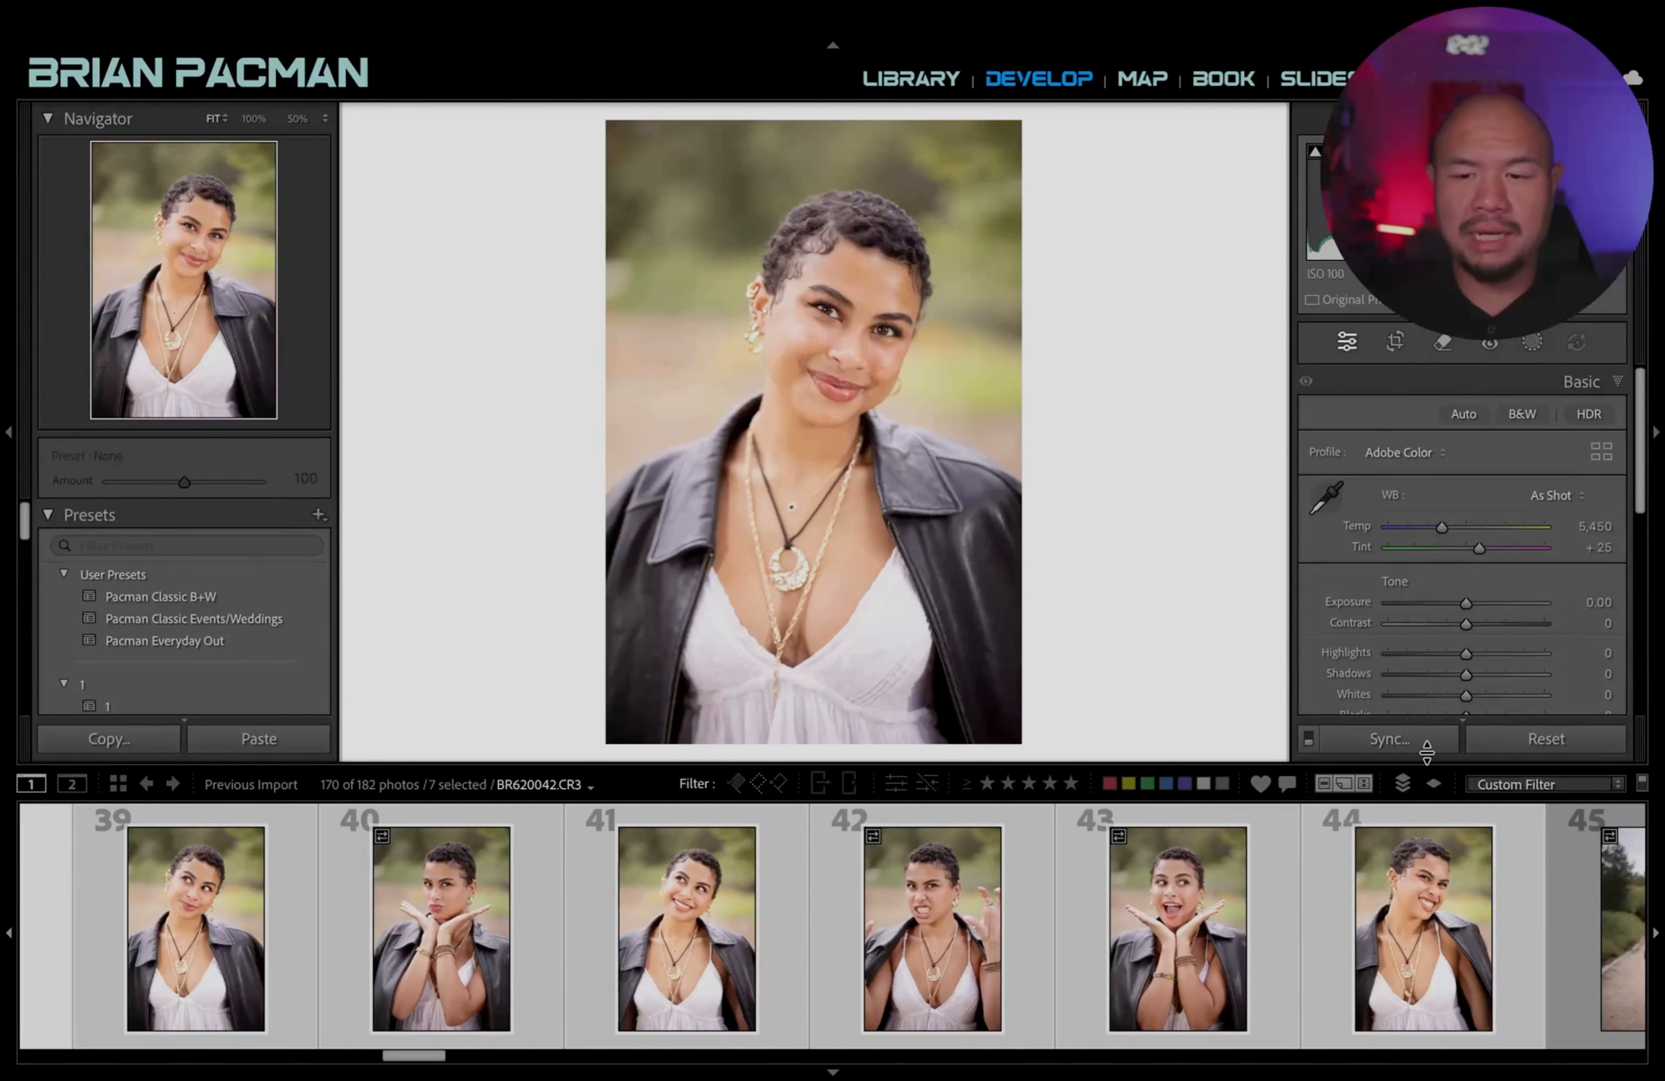
scroll(1274, 929, up, 5)
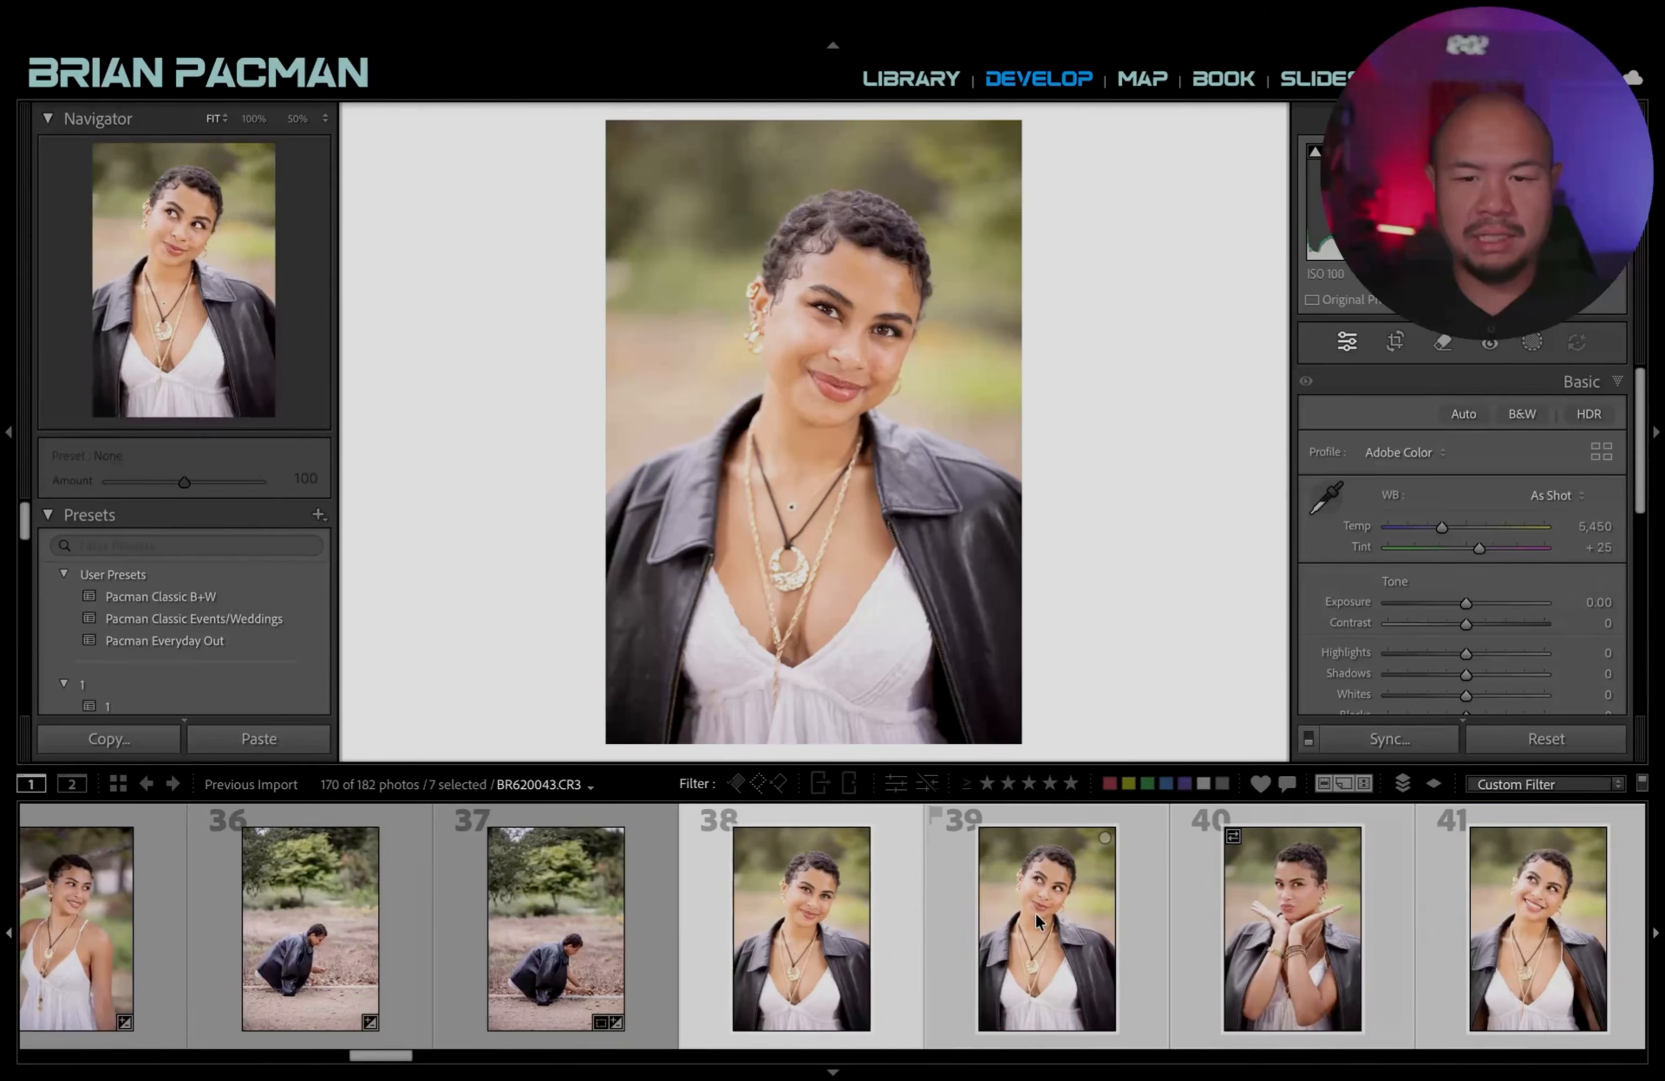
scroll(1365, 910, down, 1)
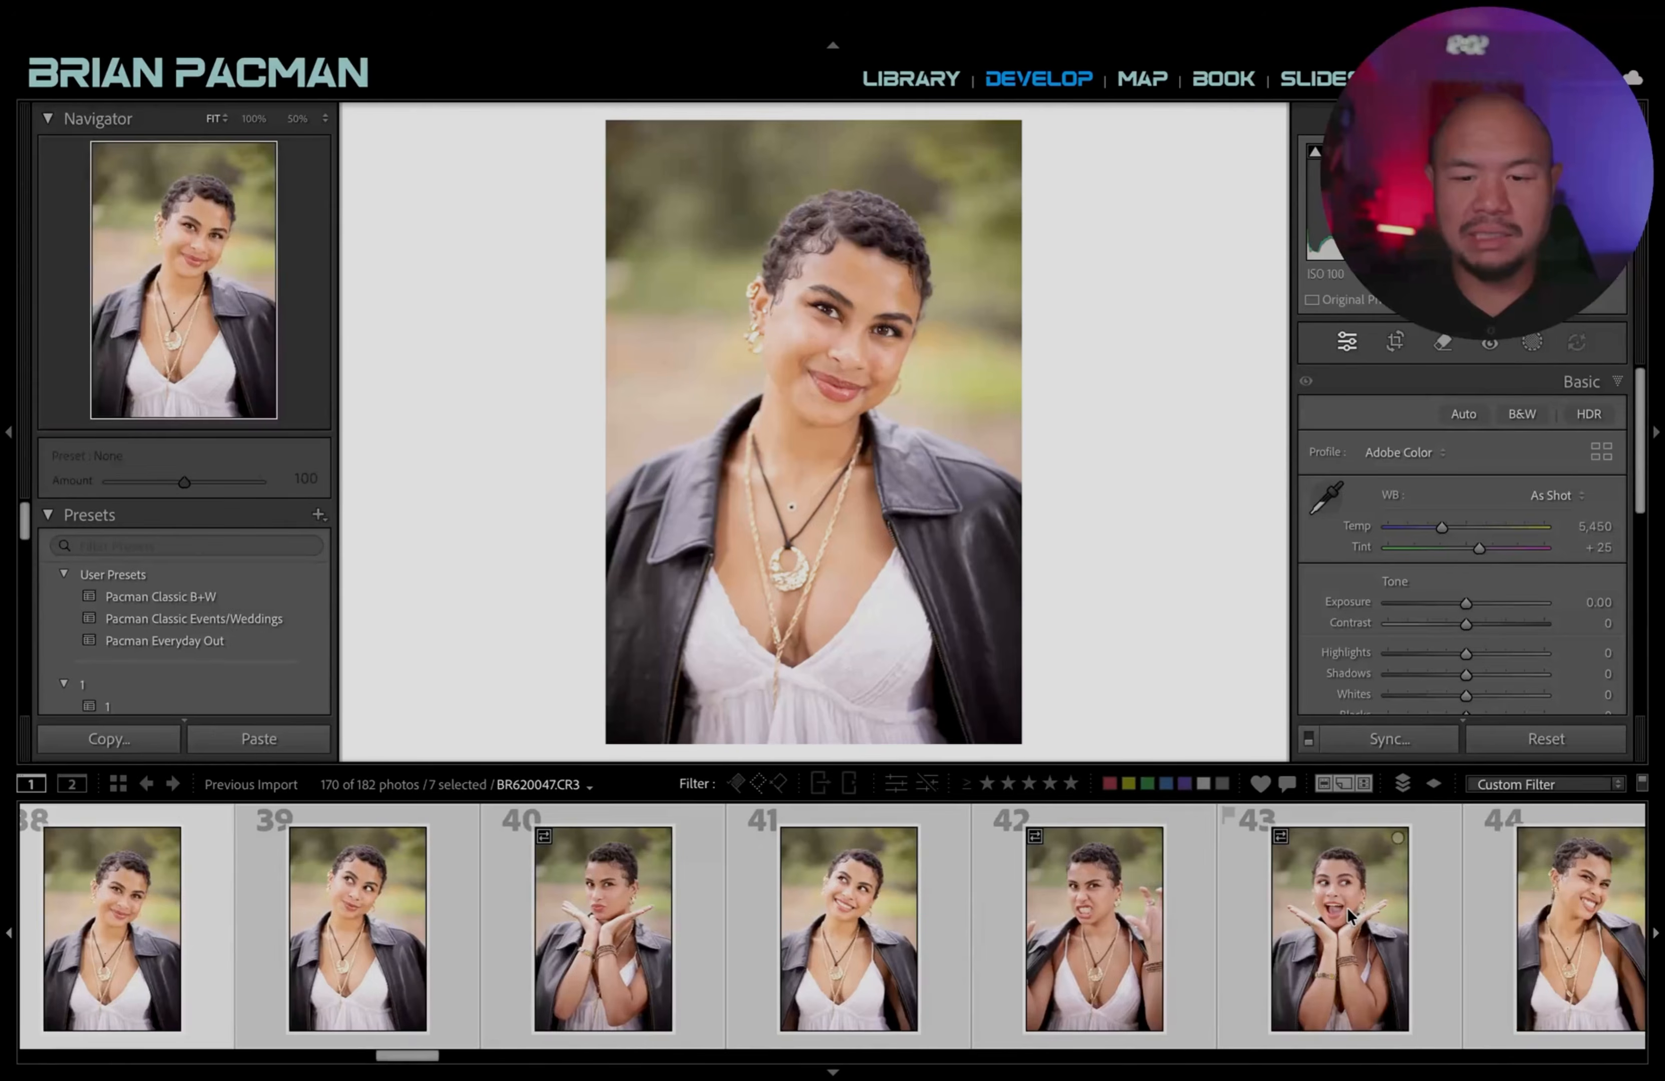
scroll(1376, 937, down, 2)
Try an exposure of -1.35 on BR620043.CR3 with Auto Sync off, and reset the exposure to 0.
click(417, 936)
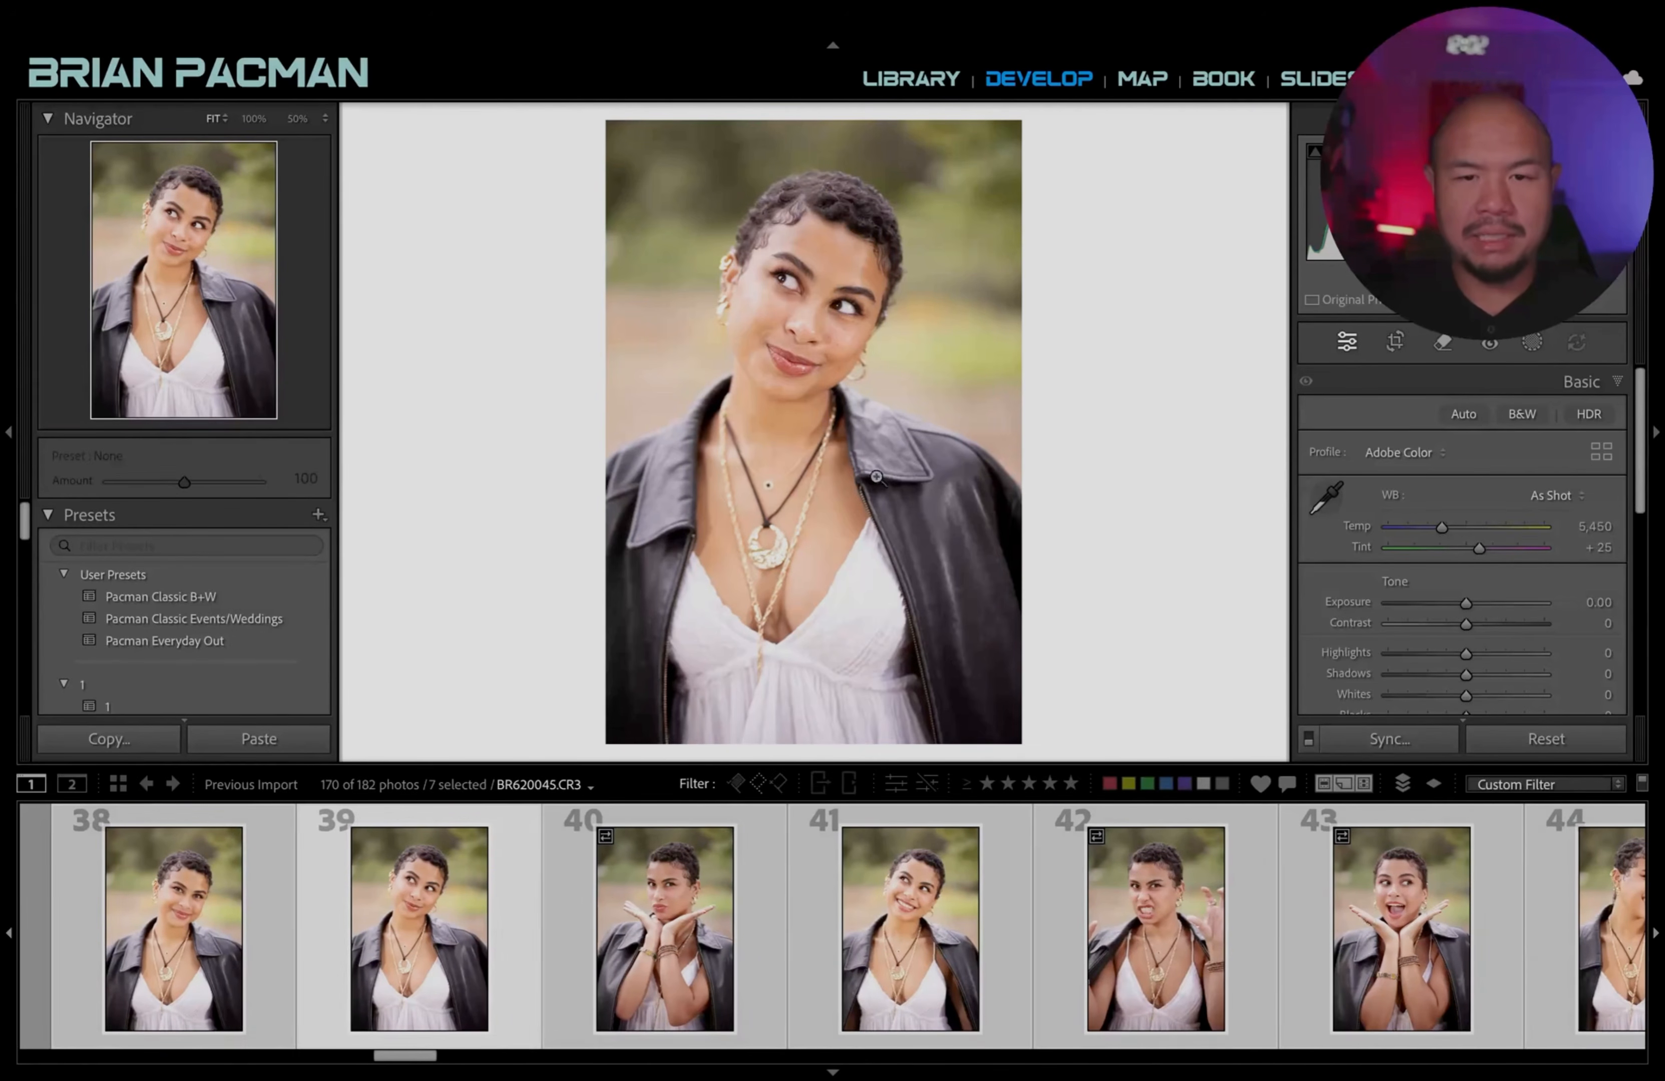
drag(1414, 611, 1442, 602)
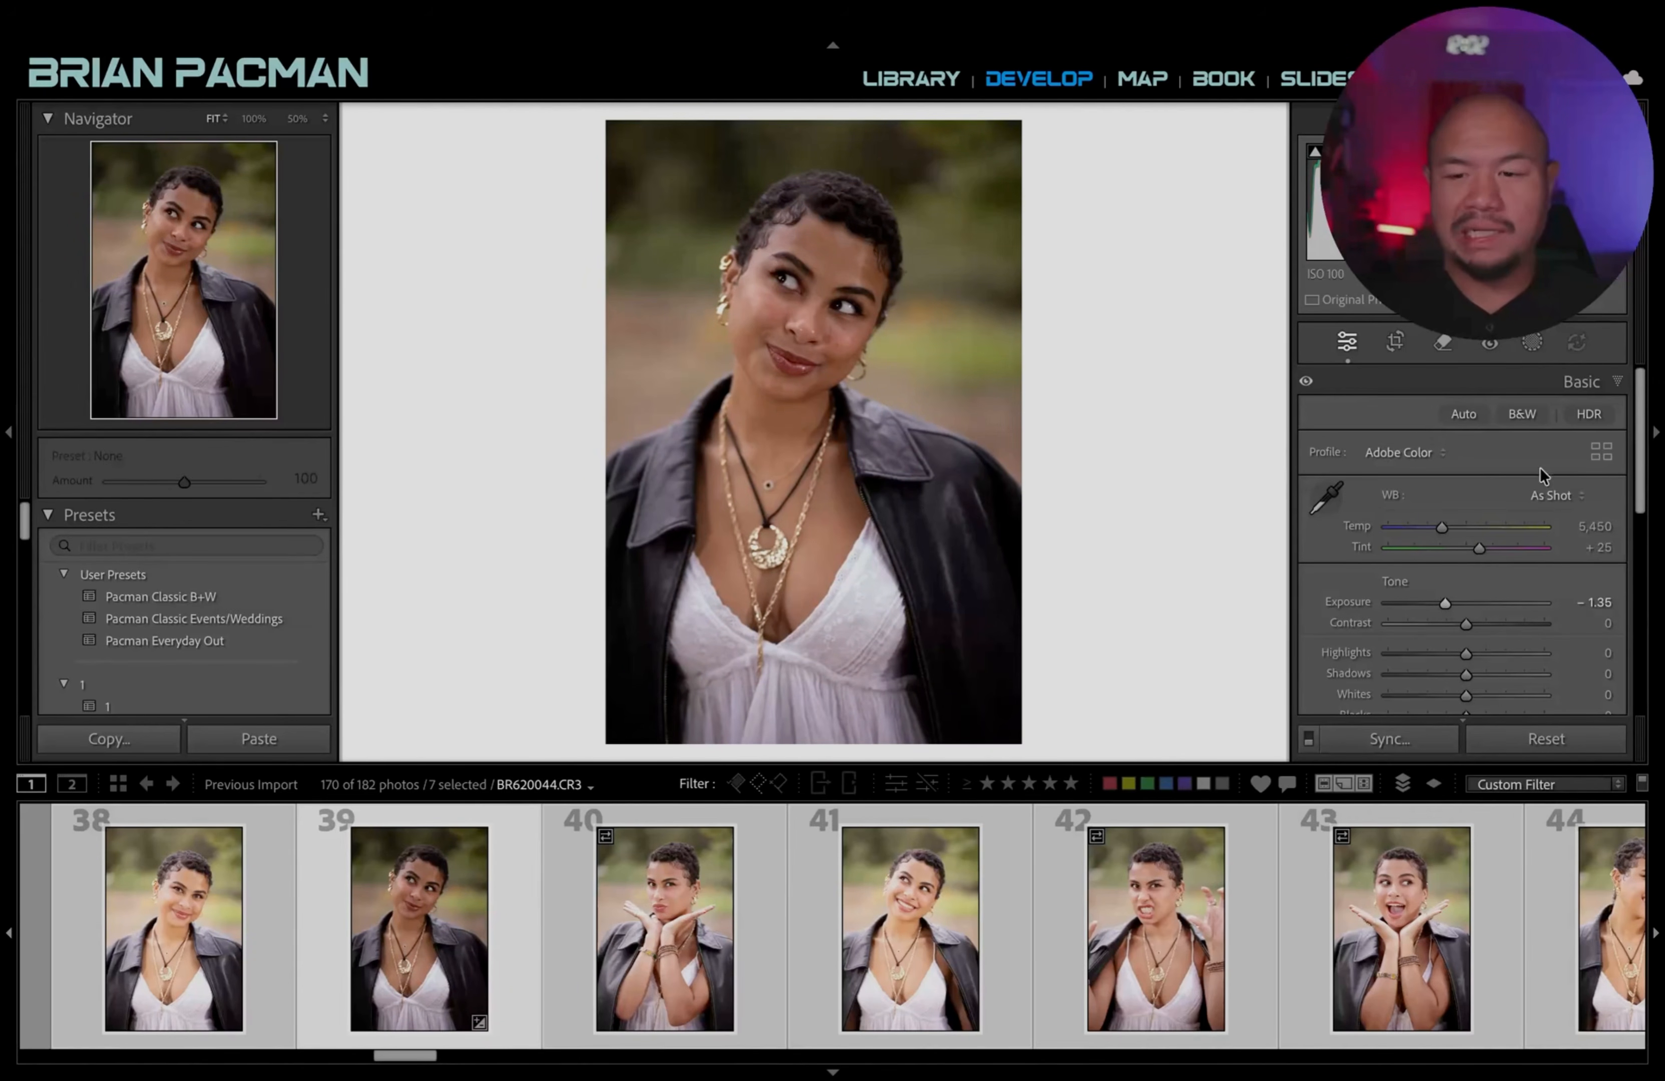
double_click(1348, 603)
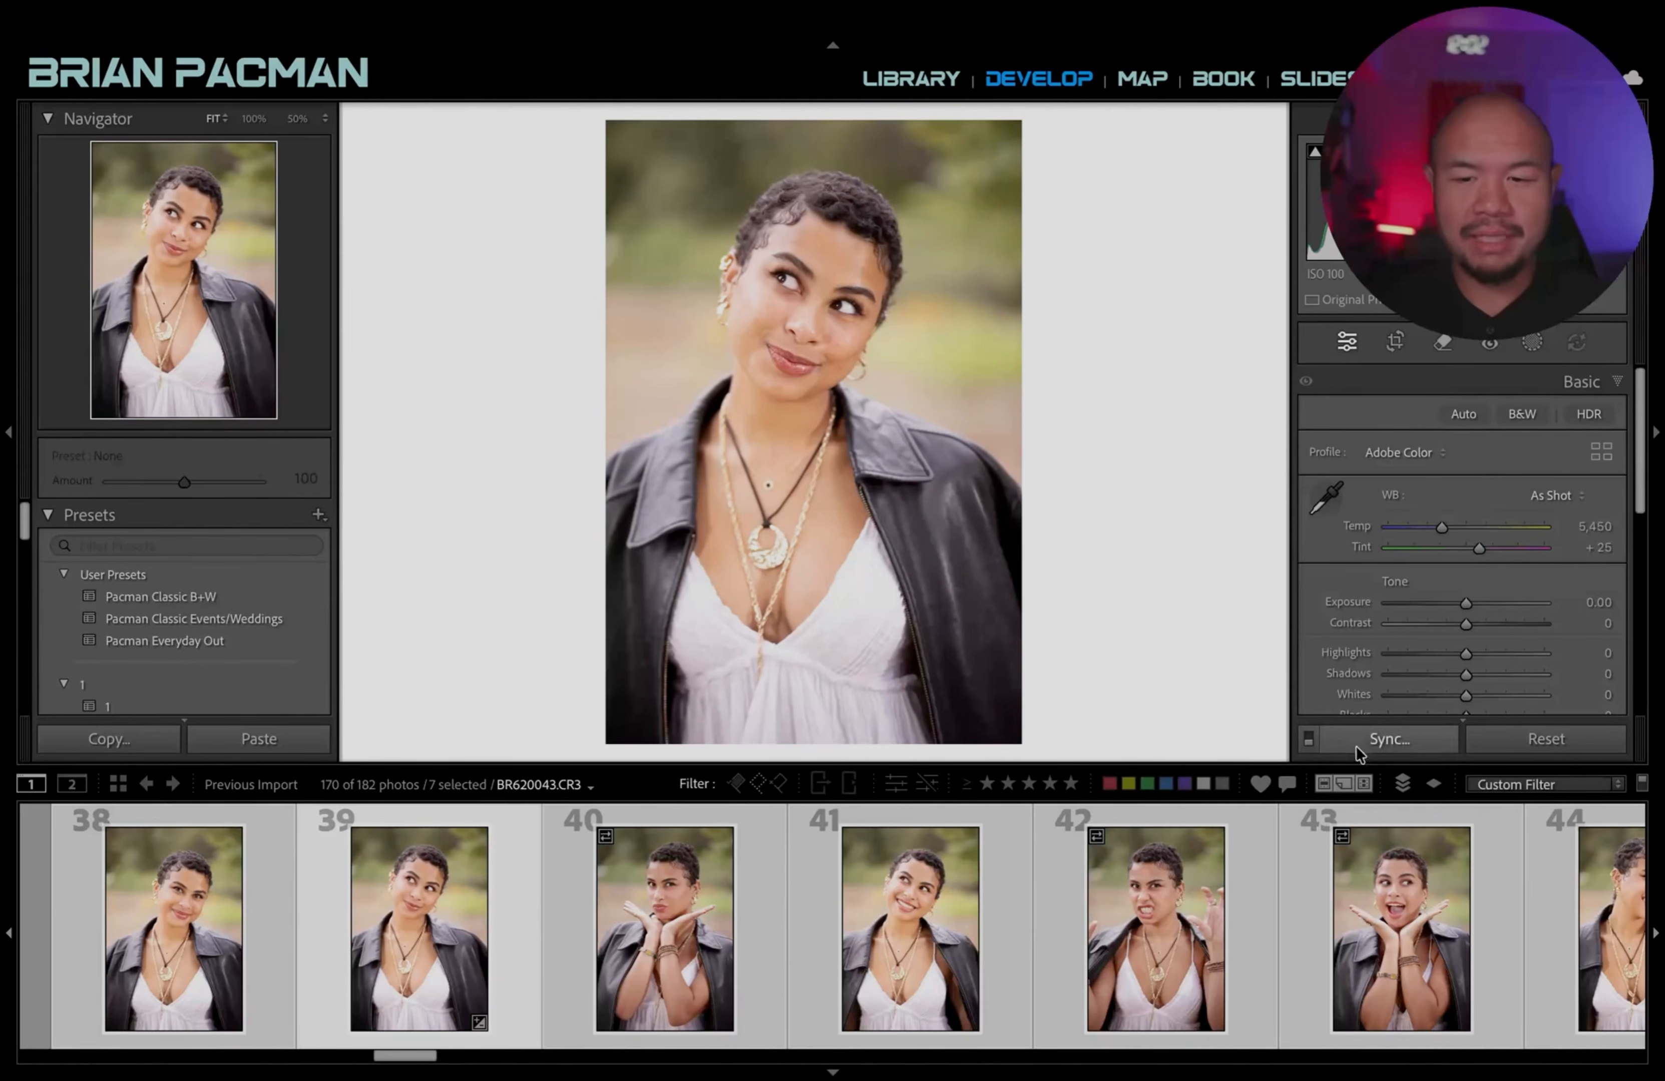
Turn Auto Sync back on for the seven selected leather-jacket close-ups.
click(1310, 741)
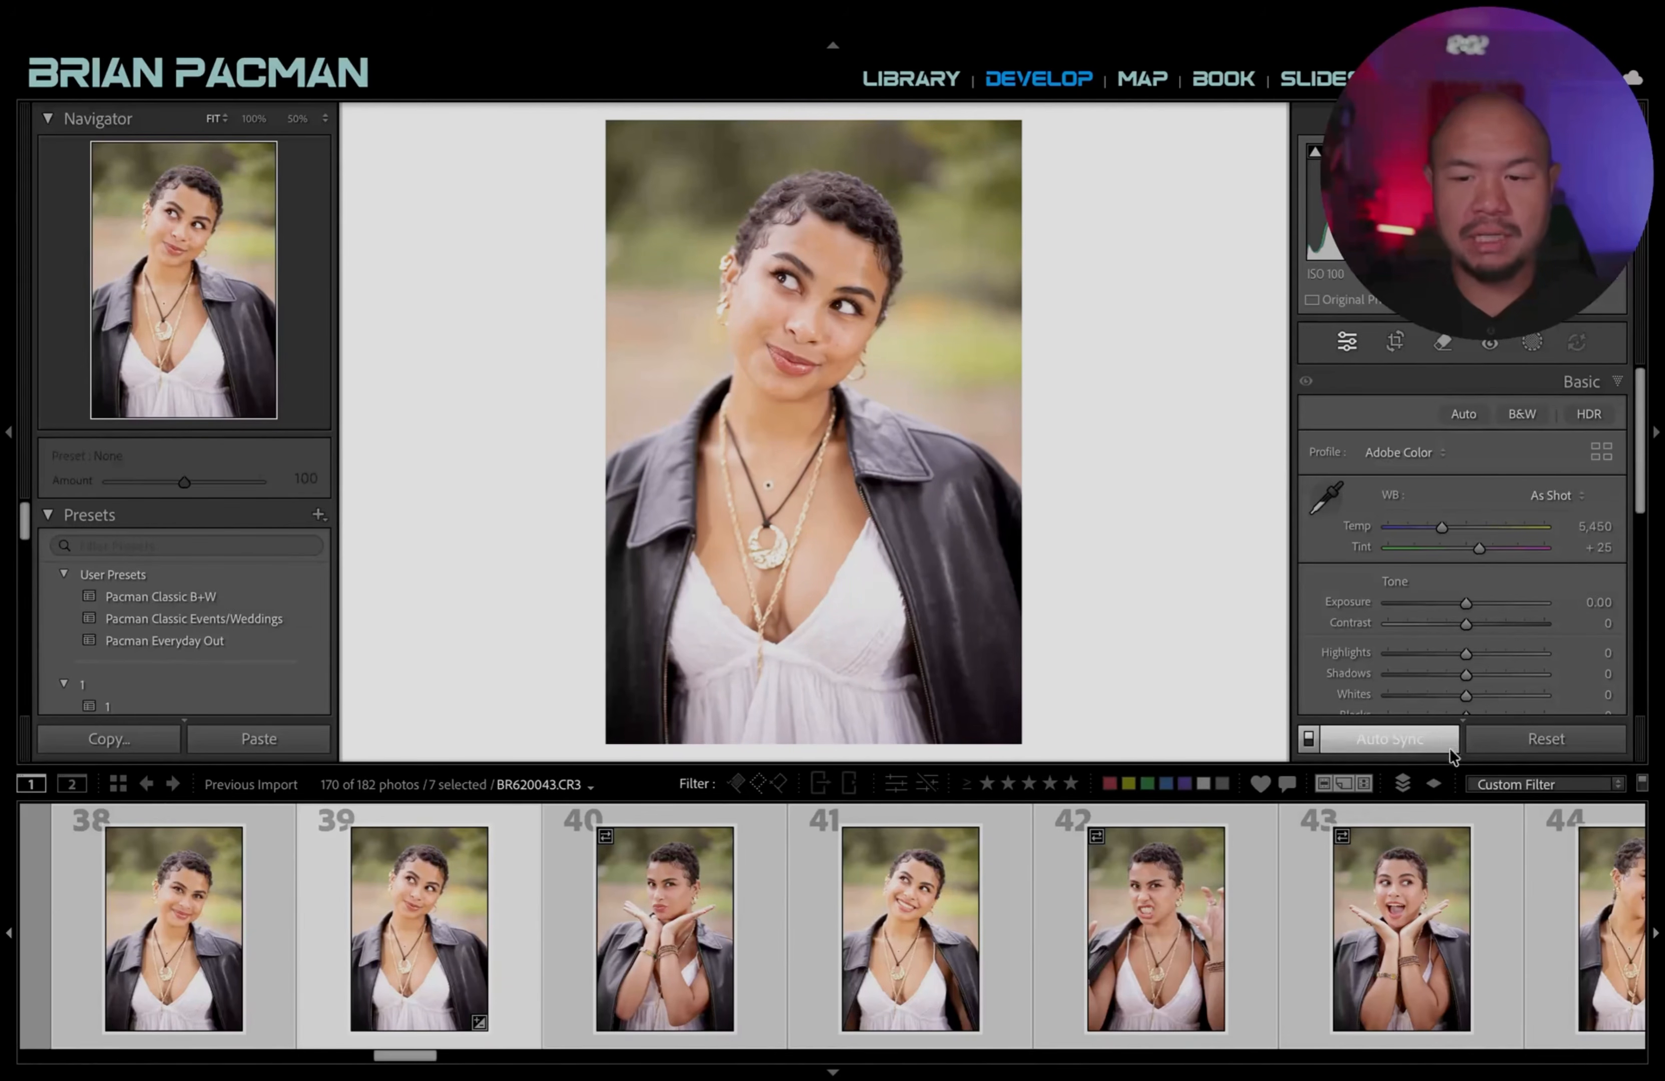
Try exposures of -1.05 and -0.45 across the seven auto-synced leather-jacket close-ups, and reset the exposure to 0.
click(1450, 604)
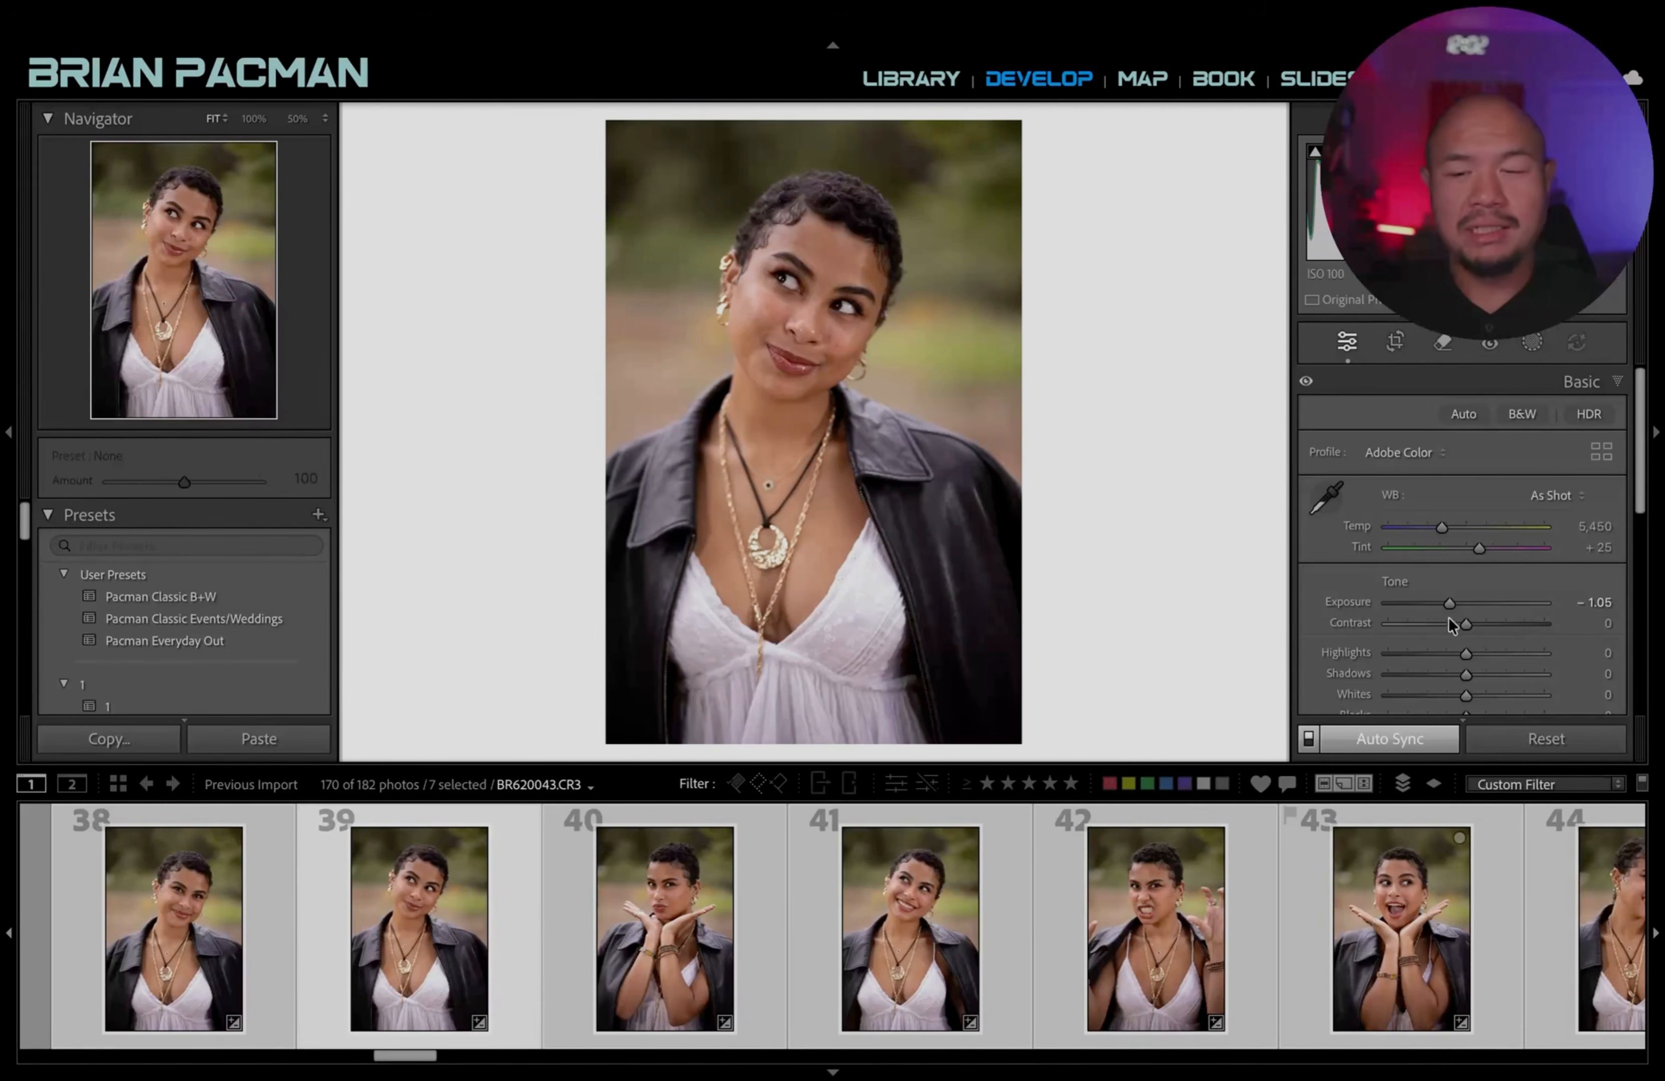
drag(1449, 603, 1459, 603)
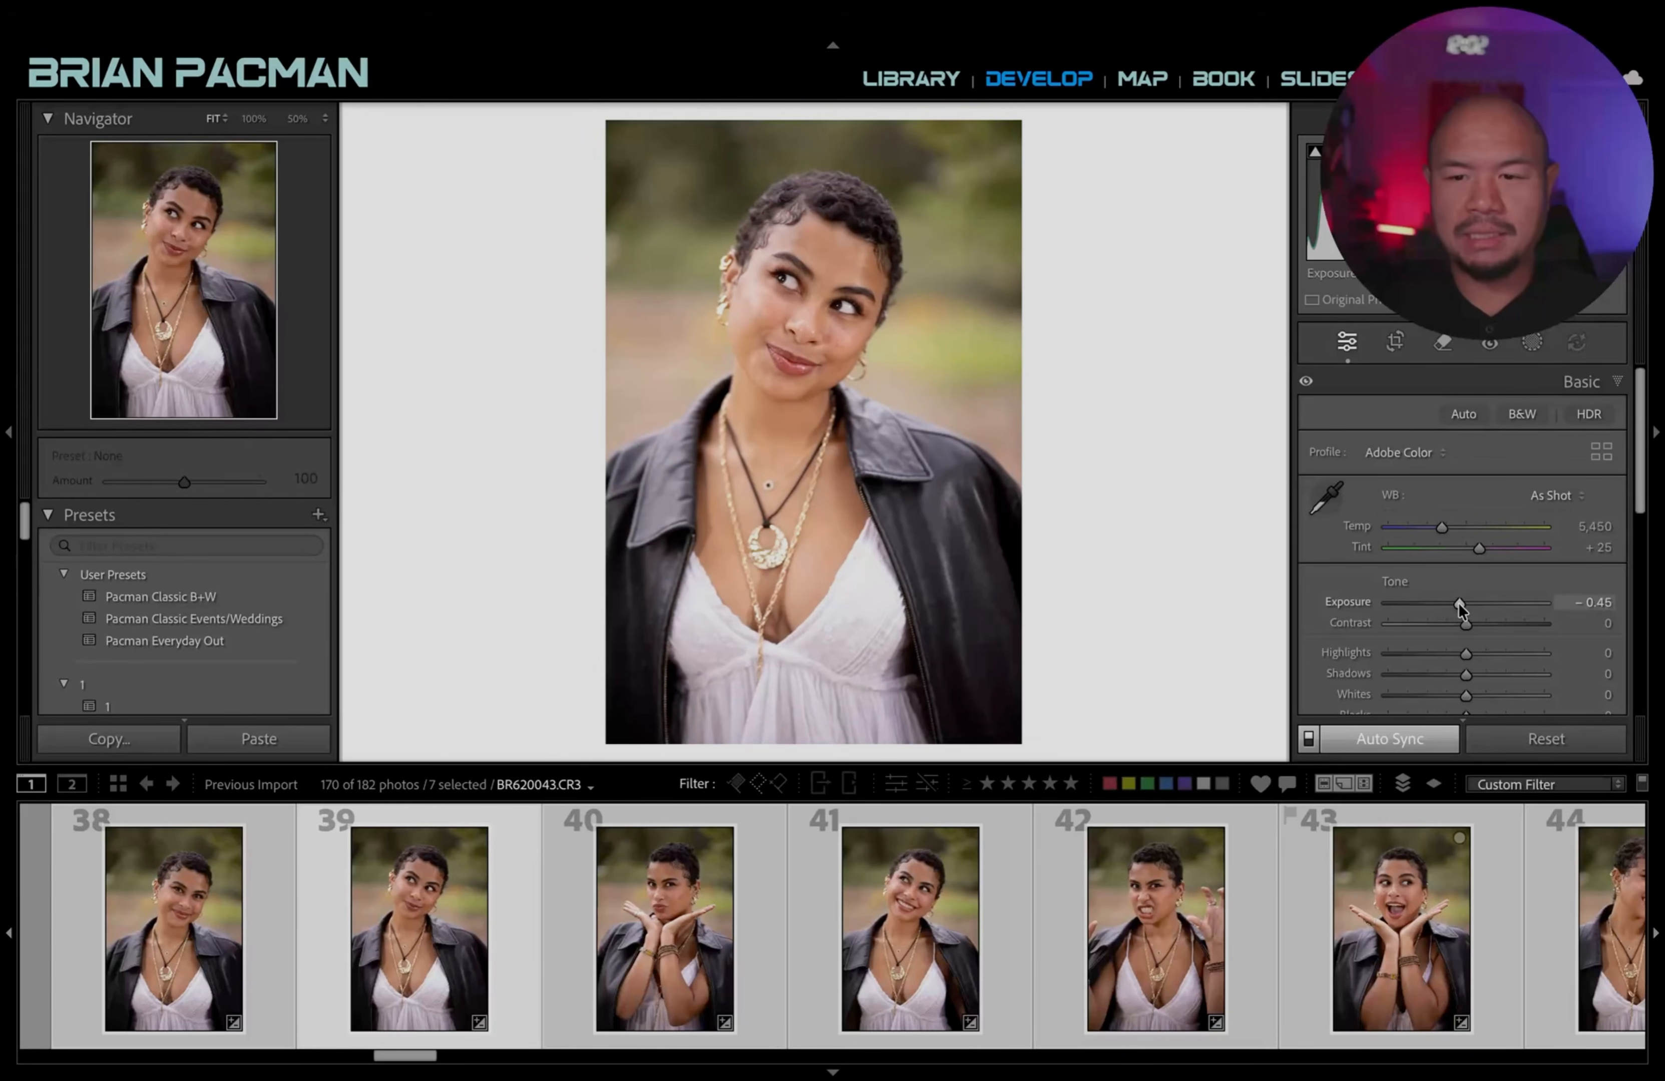
double_click(1459, 605)
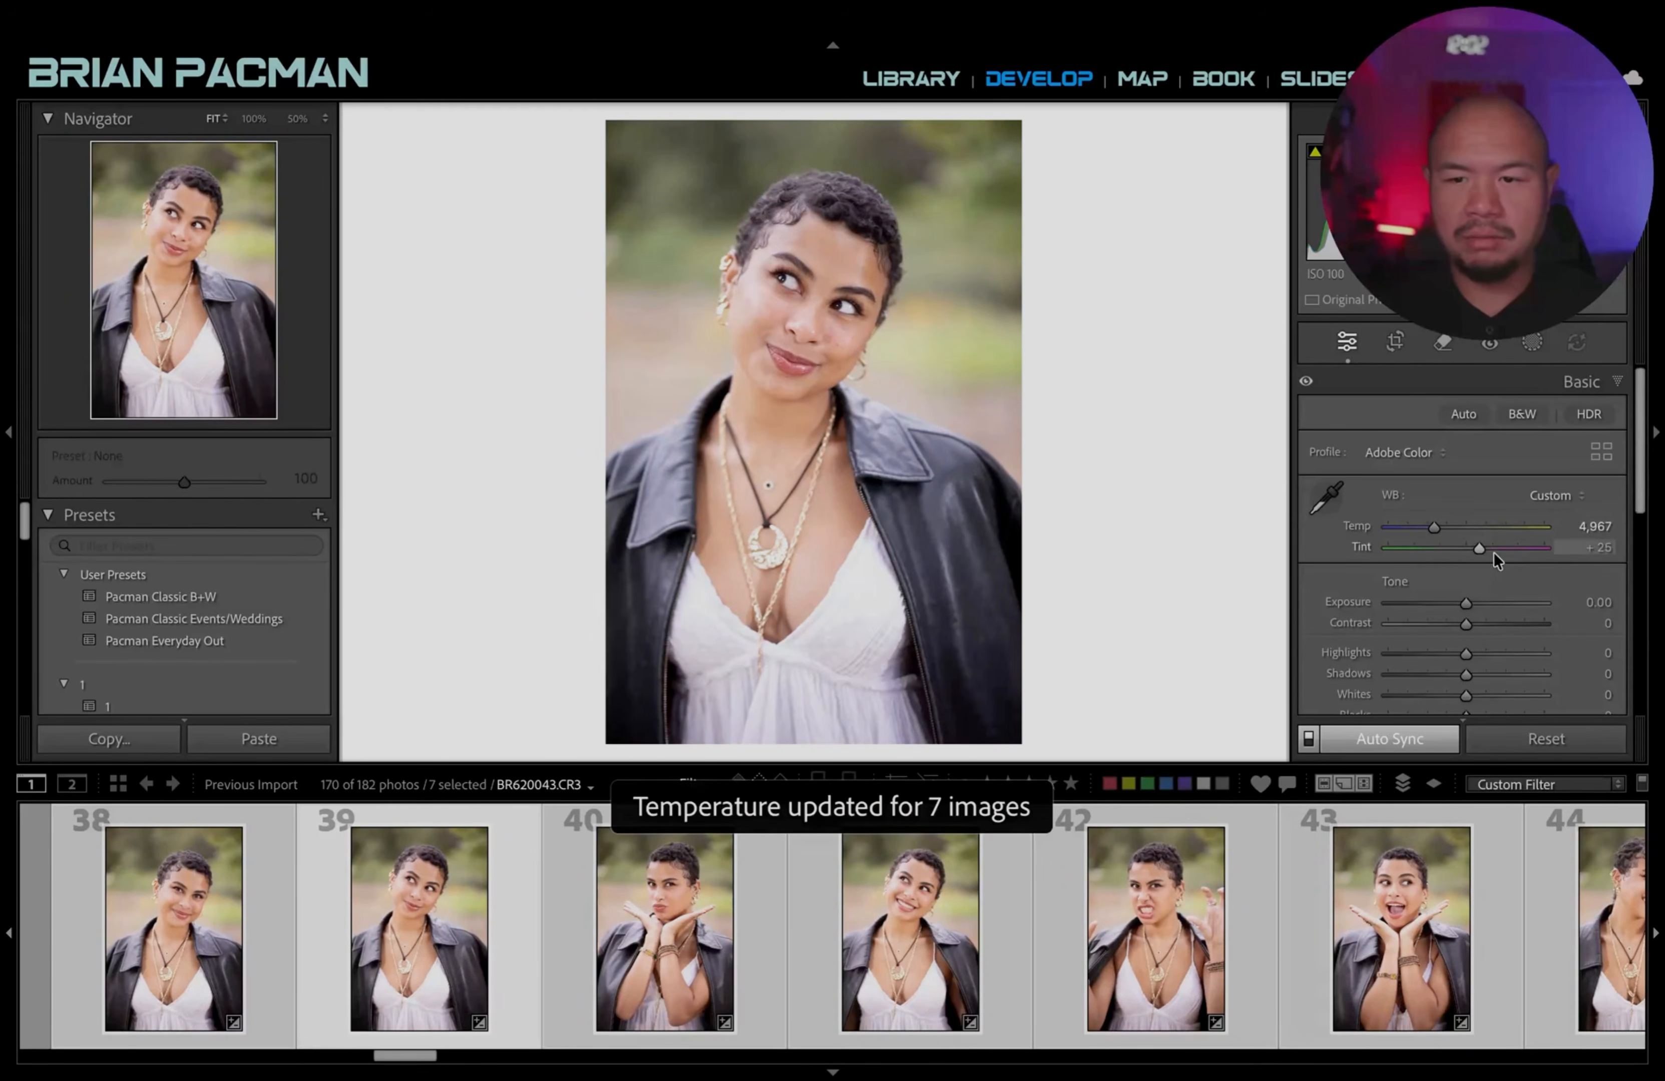
Set the temperature to 4,967, exposure to -0.50, contrast to +1 and highlights to -45 for the seven auto-synced close-ups.
drag(1467, 604, 1459, 602)
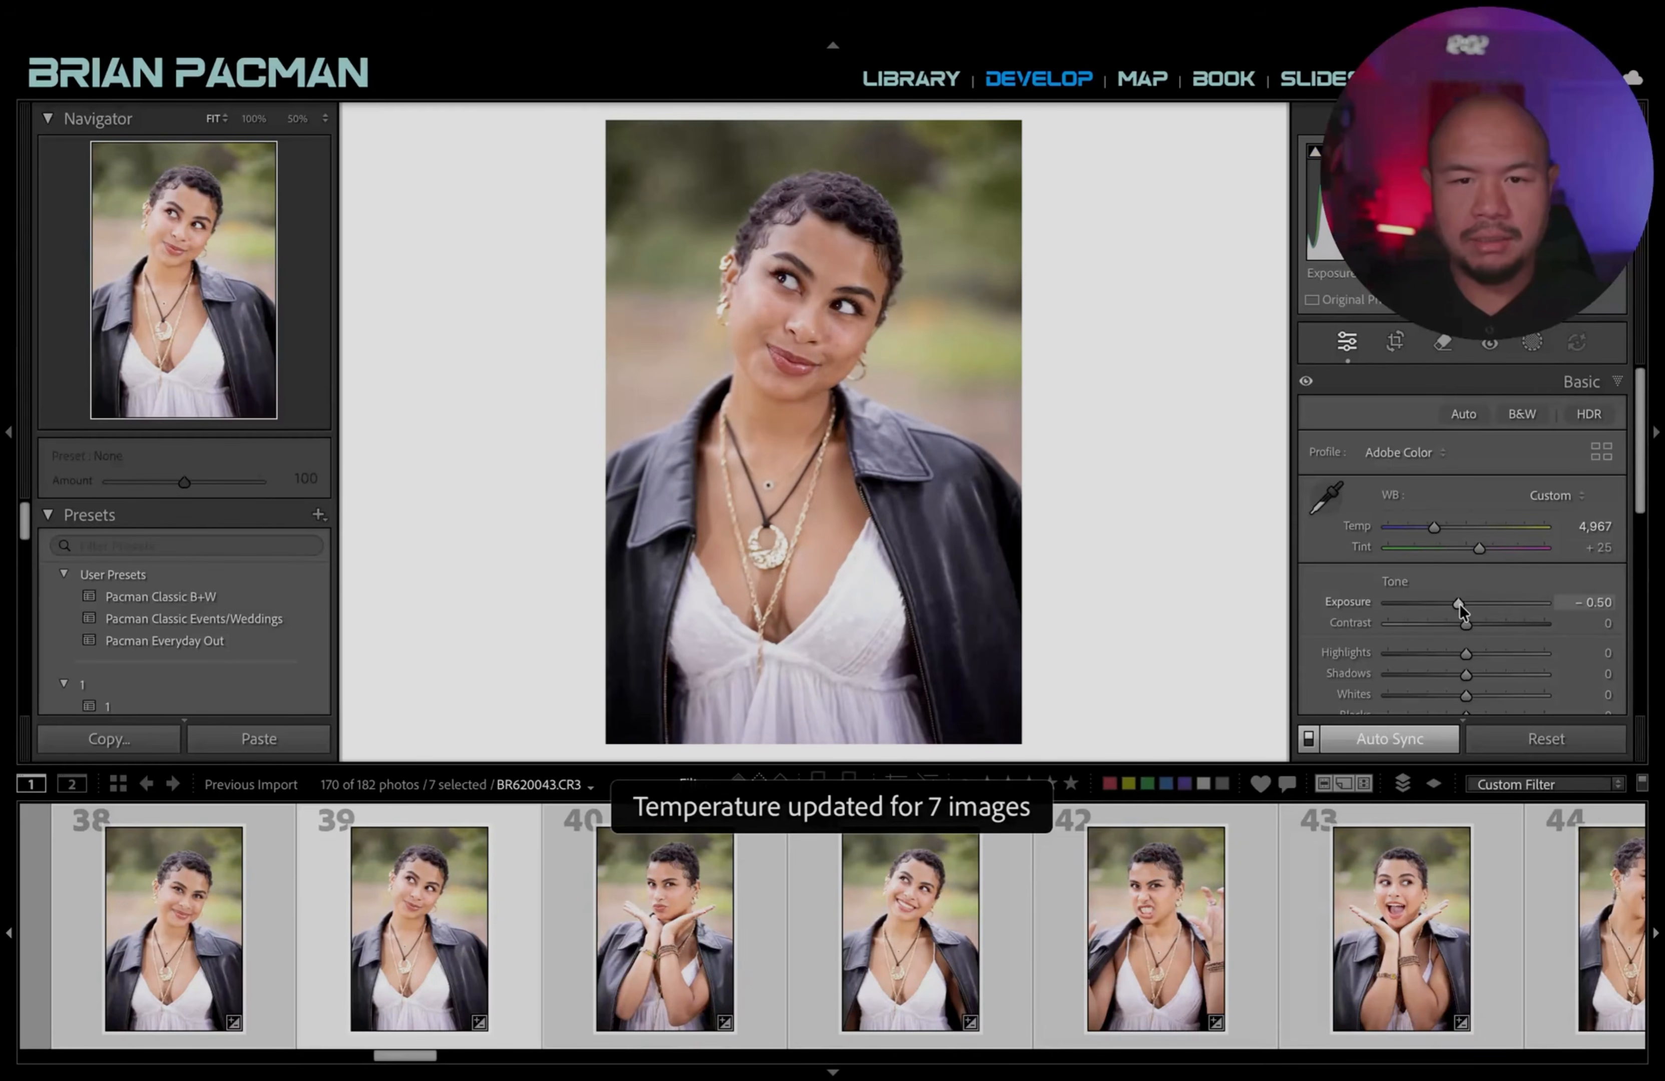
scroll(1438, 672, down, 1)
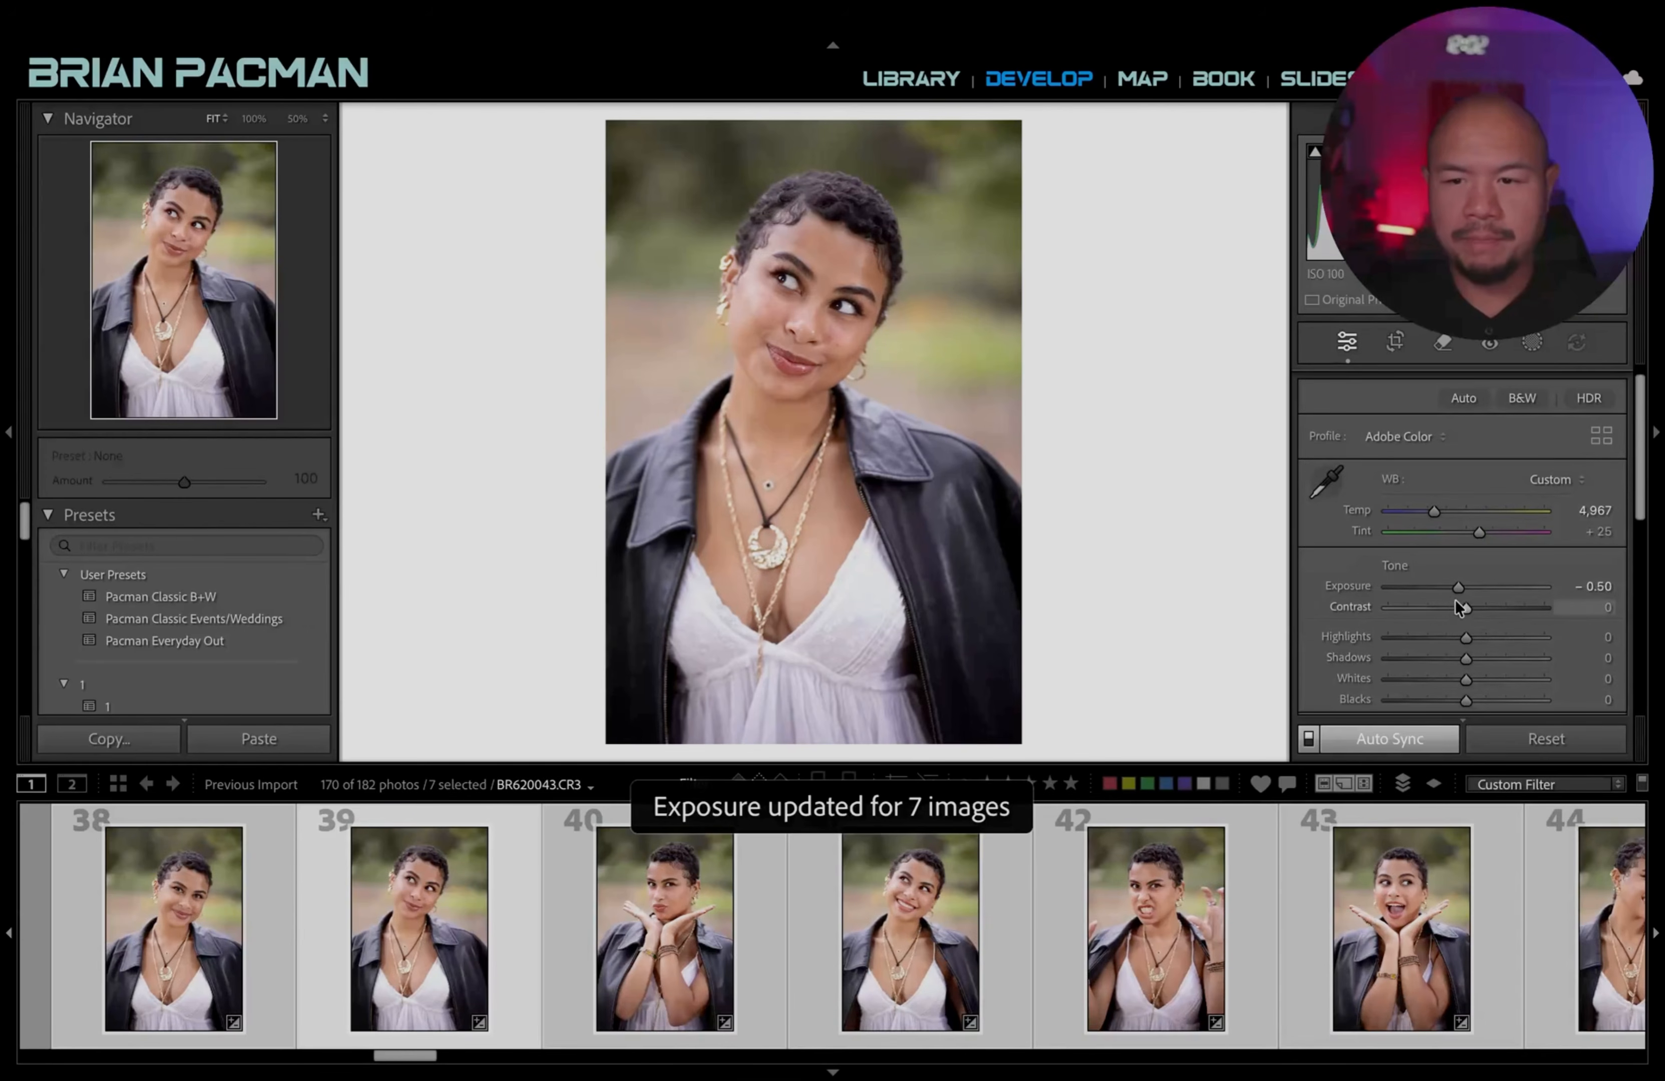
drag(1459, 607, 1448, 652)
scroll(1448, 652, down, 1)
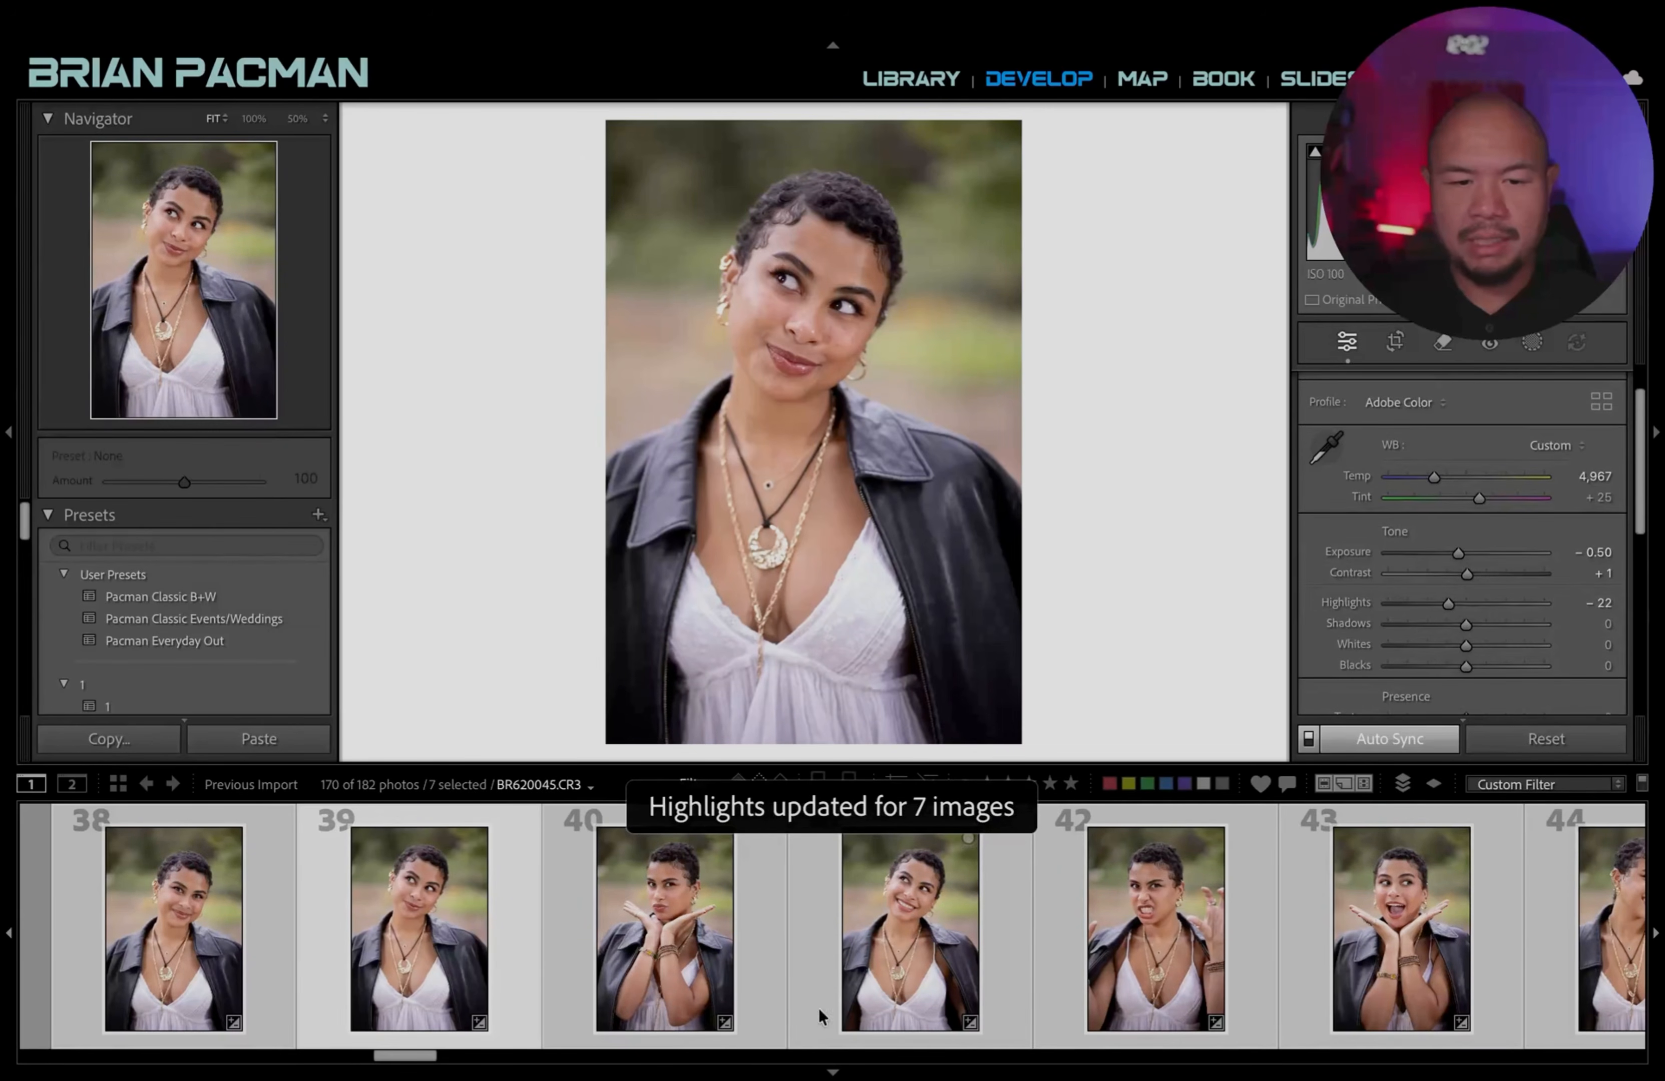
drag(1437, 608, 1429, 607)
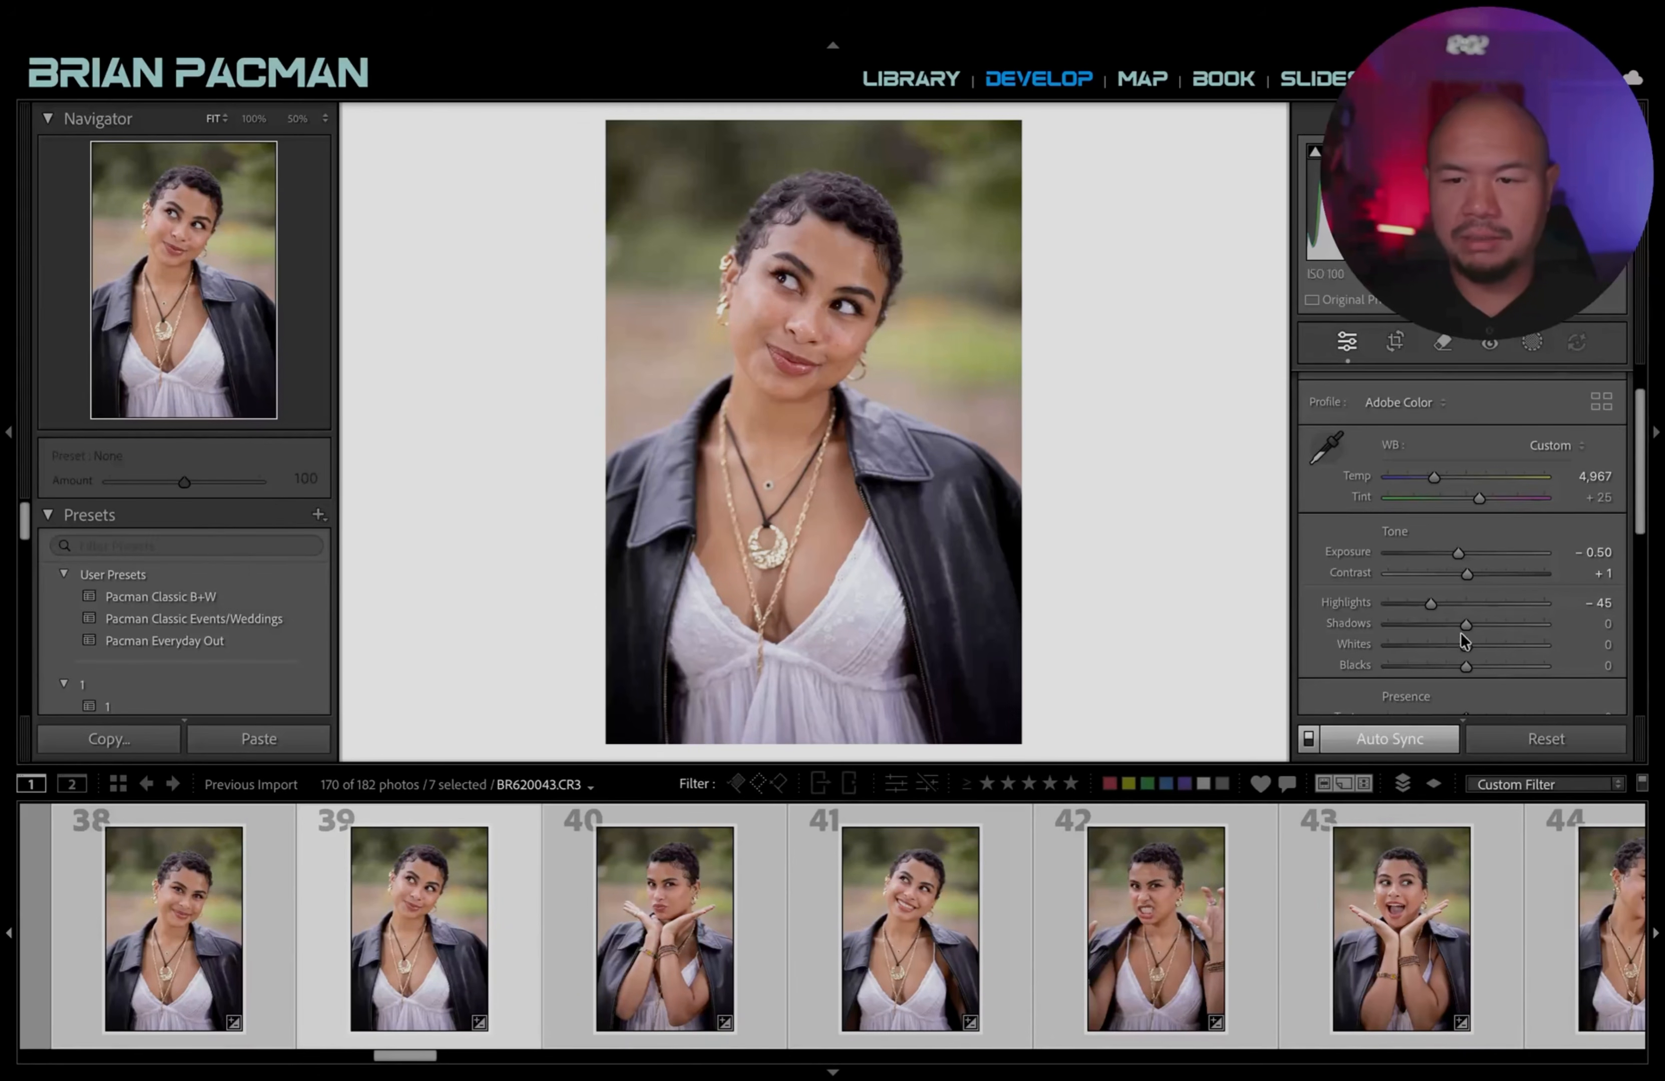
Set shadows to +2, whites to -14 and blacks to -4 for the seven close-ups.
mouse_move(1459, 630)
mouse_down()
mouse_move(1502, 631)
mouse_move(1448, 639)
mouse_move(1460, 654)
mouse_up()
scroll(1457, 650, down, 1)
scroll(1451, 650, down, 1)
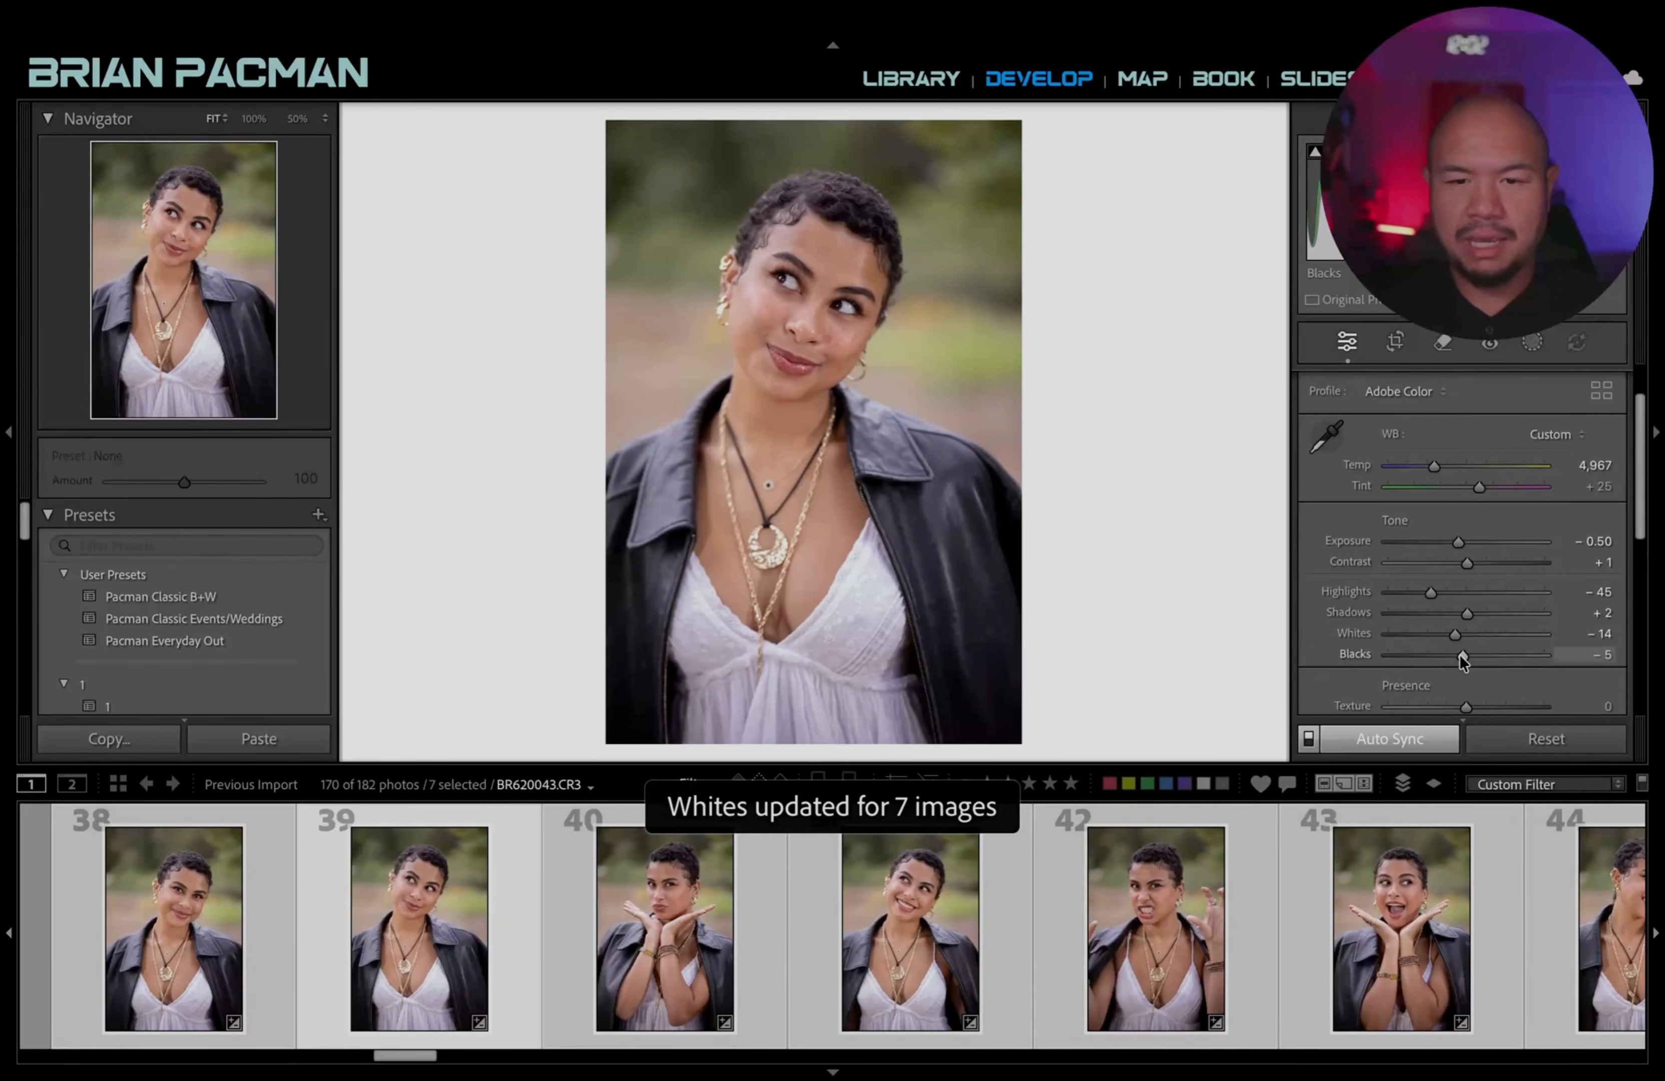
scroll(734, 960, right, 5)
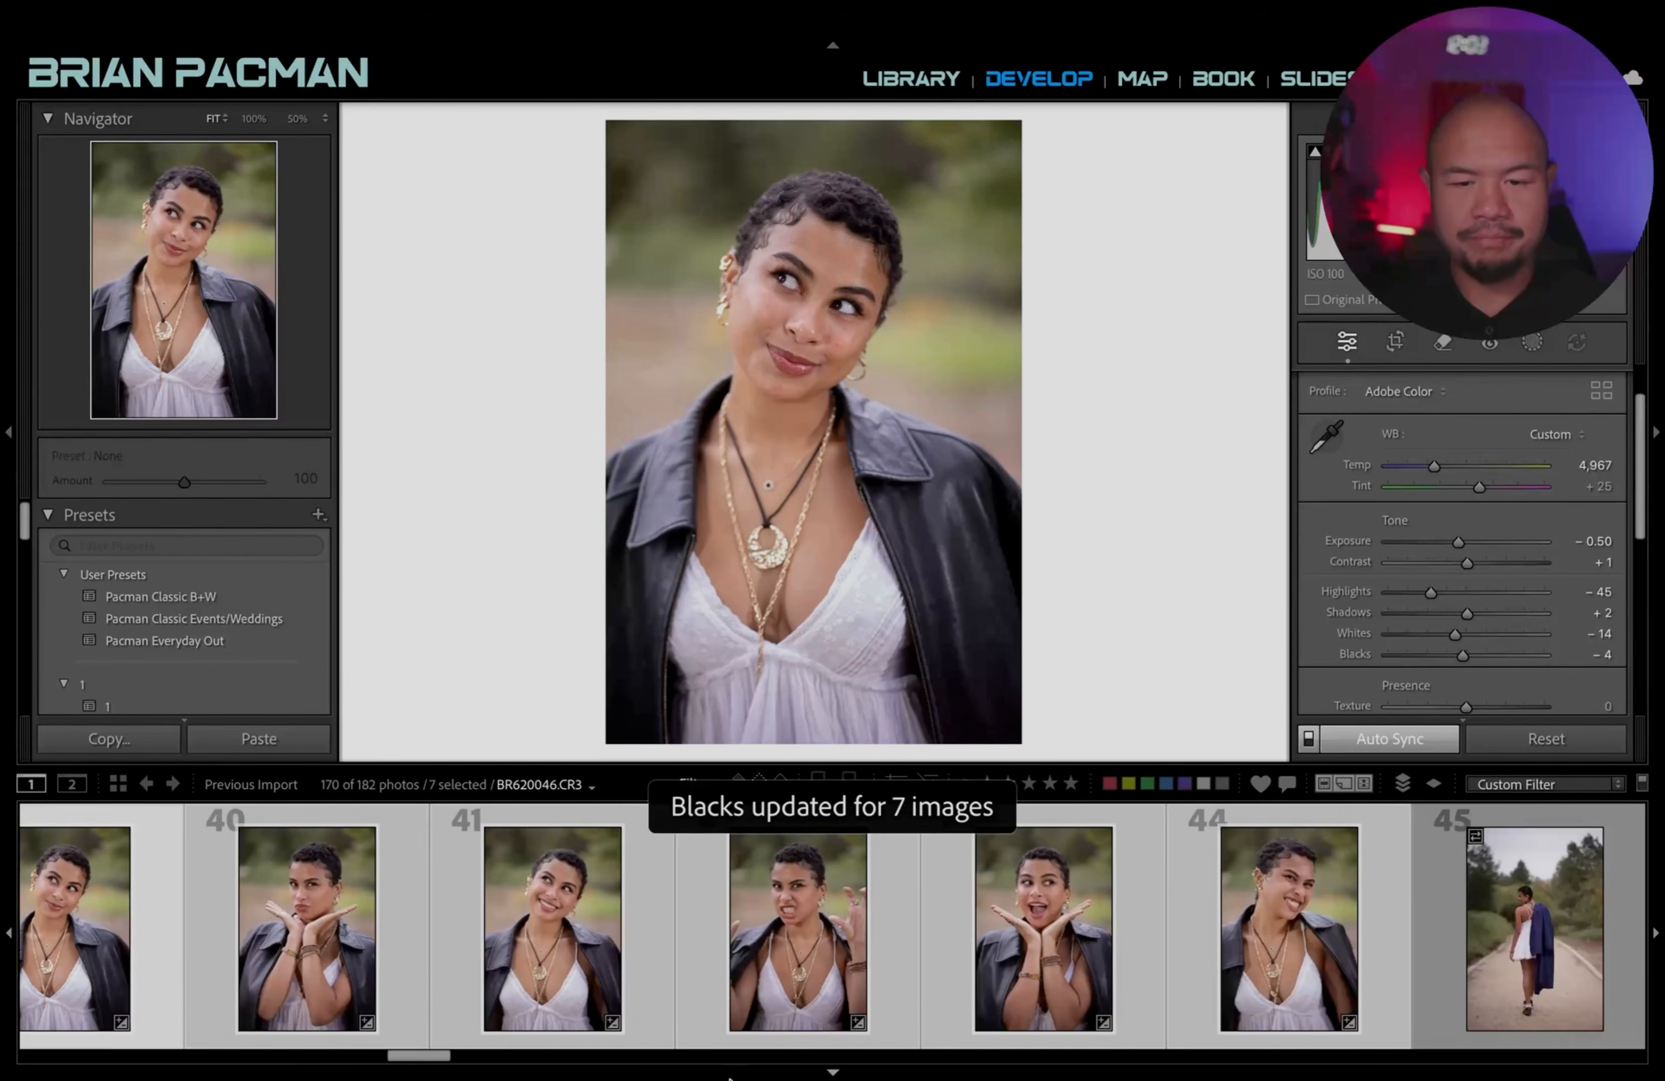
scroll(548, 973, left, 10)
scroll(578, 939, right, 1)
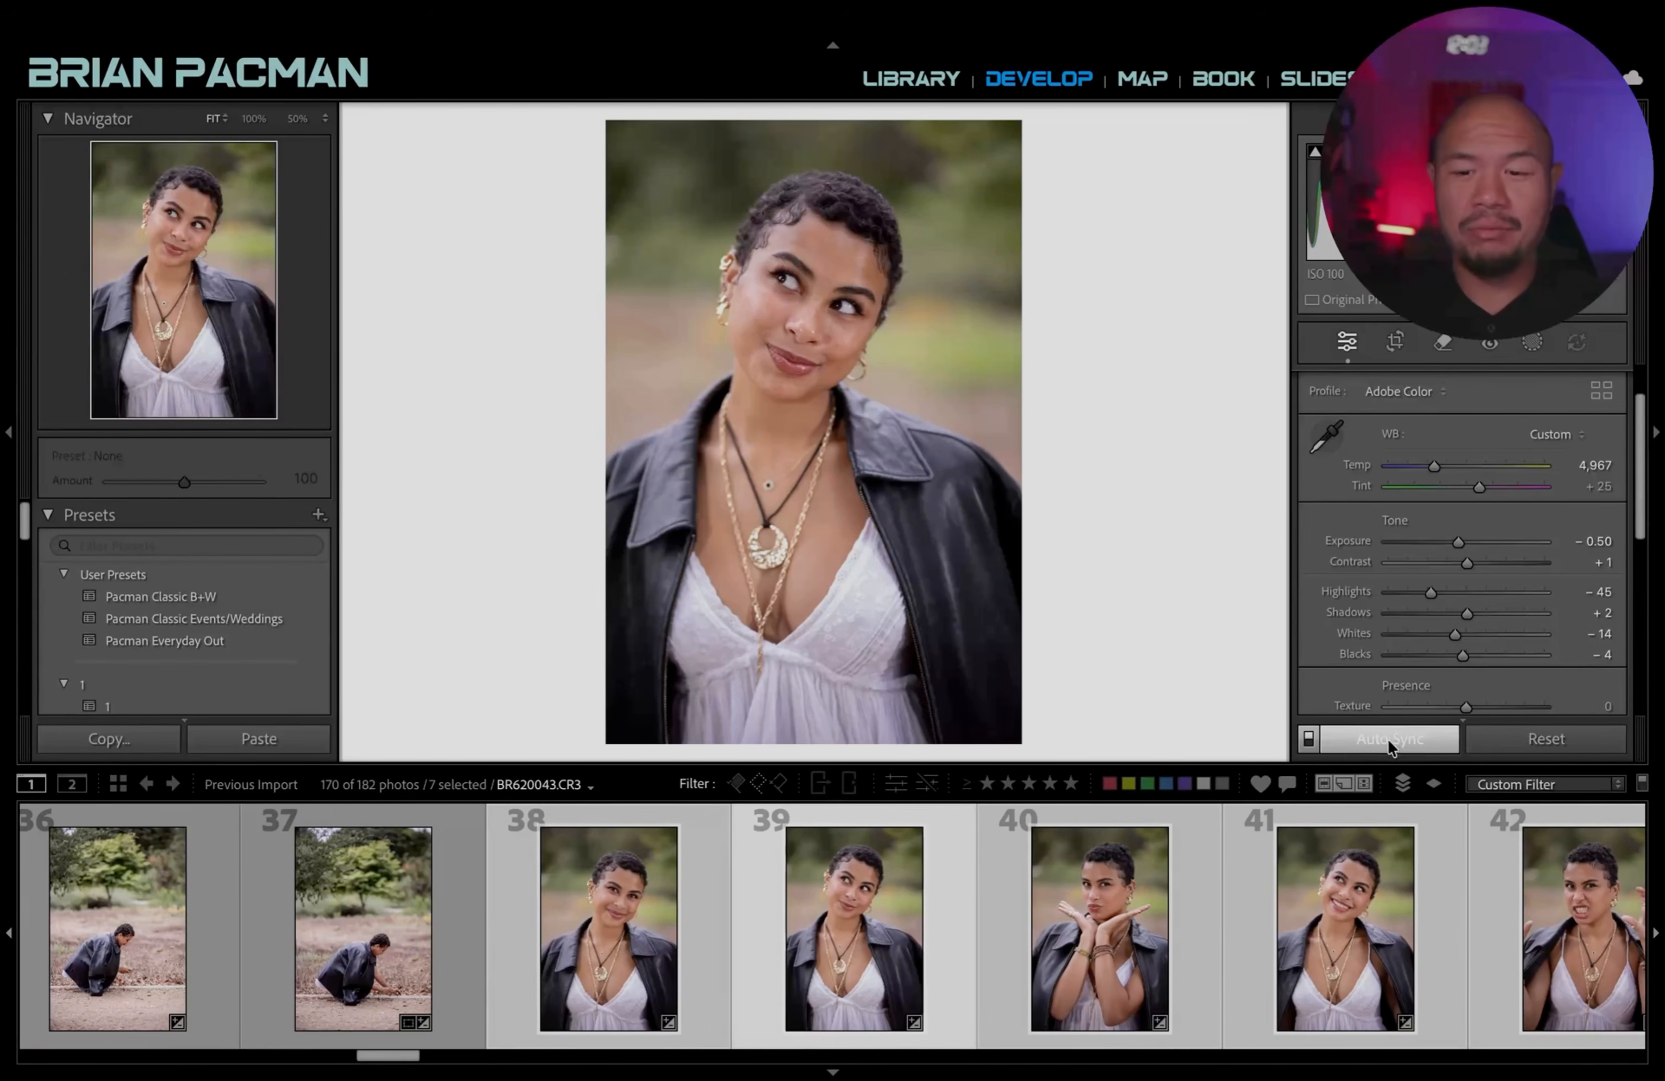
Adjust BR620042.CR3 and BR620043.CR3 individually to an exposure of -0.40 each.
click(377, 931)
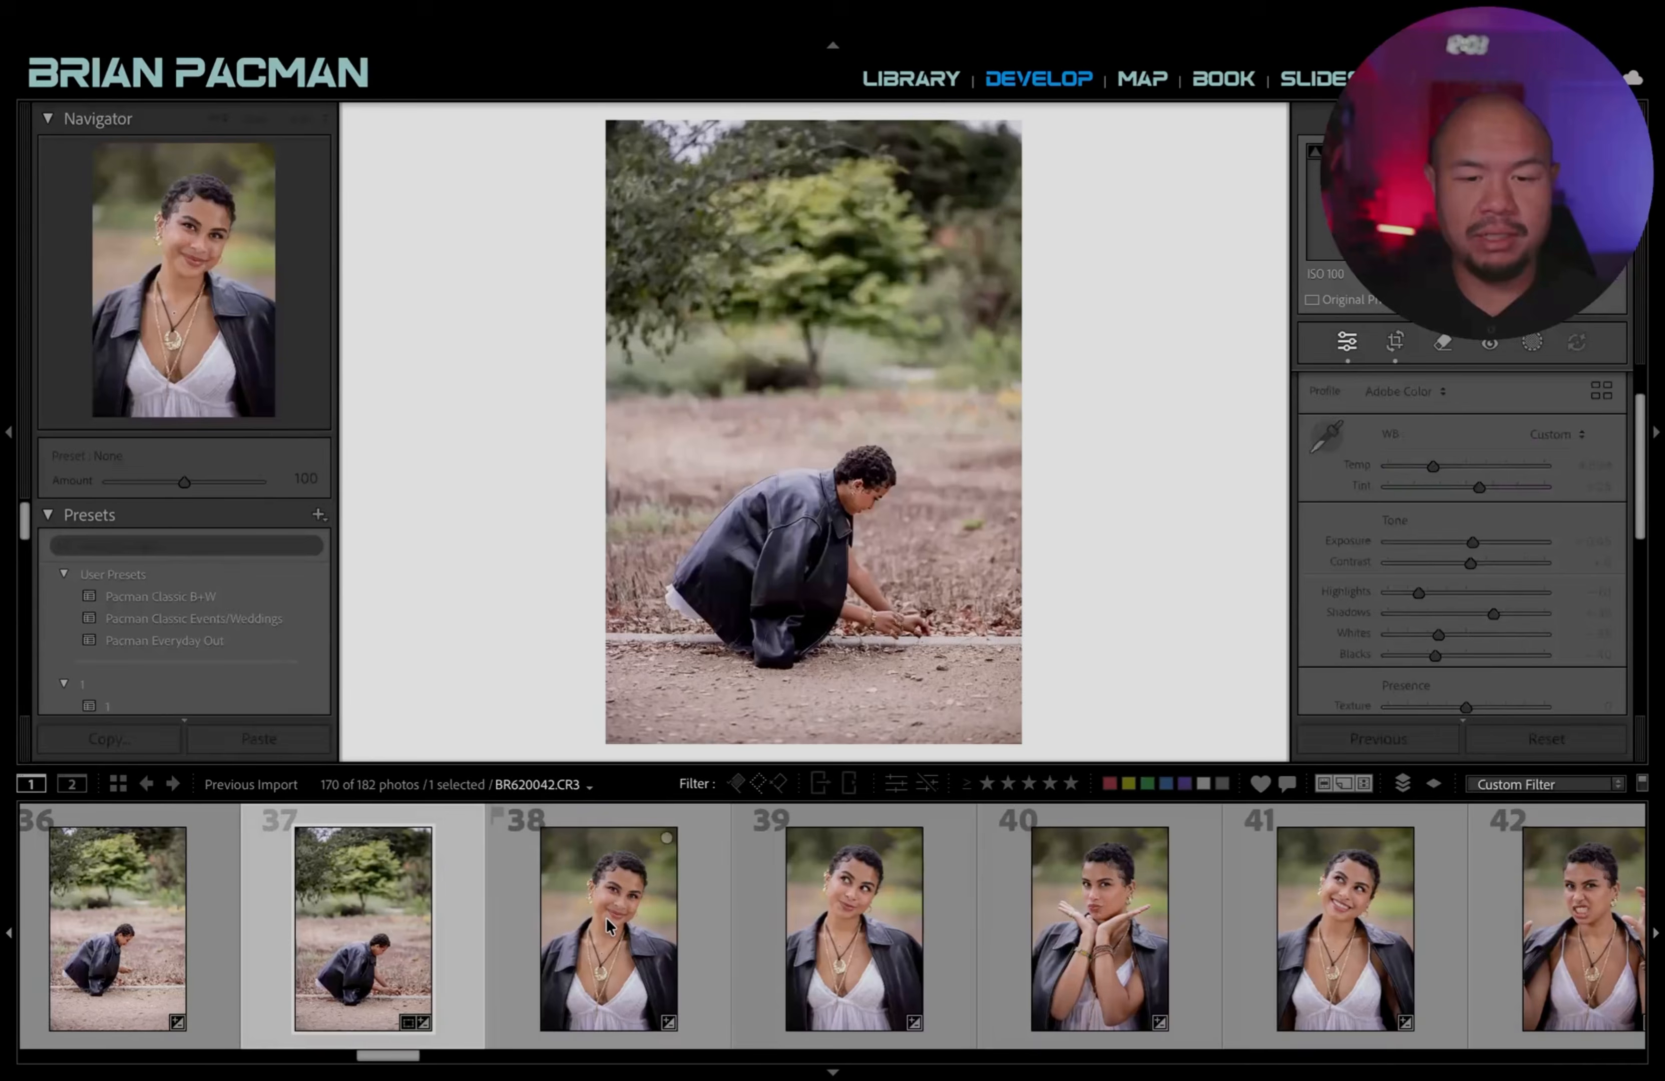
click(606, 917)
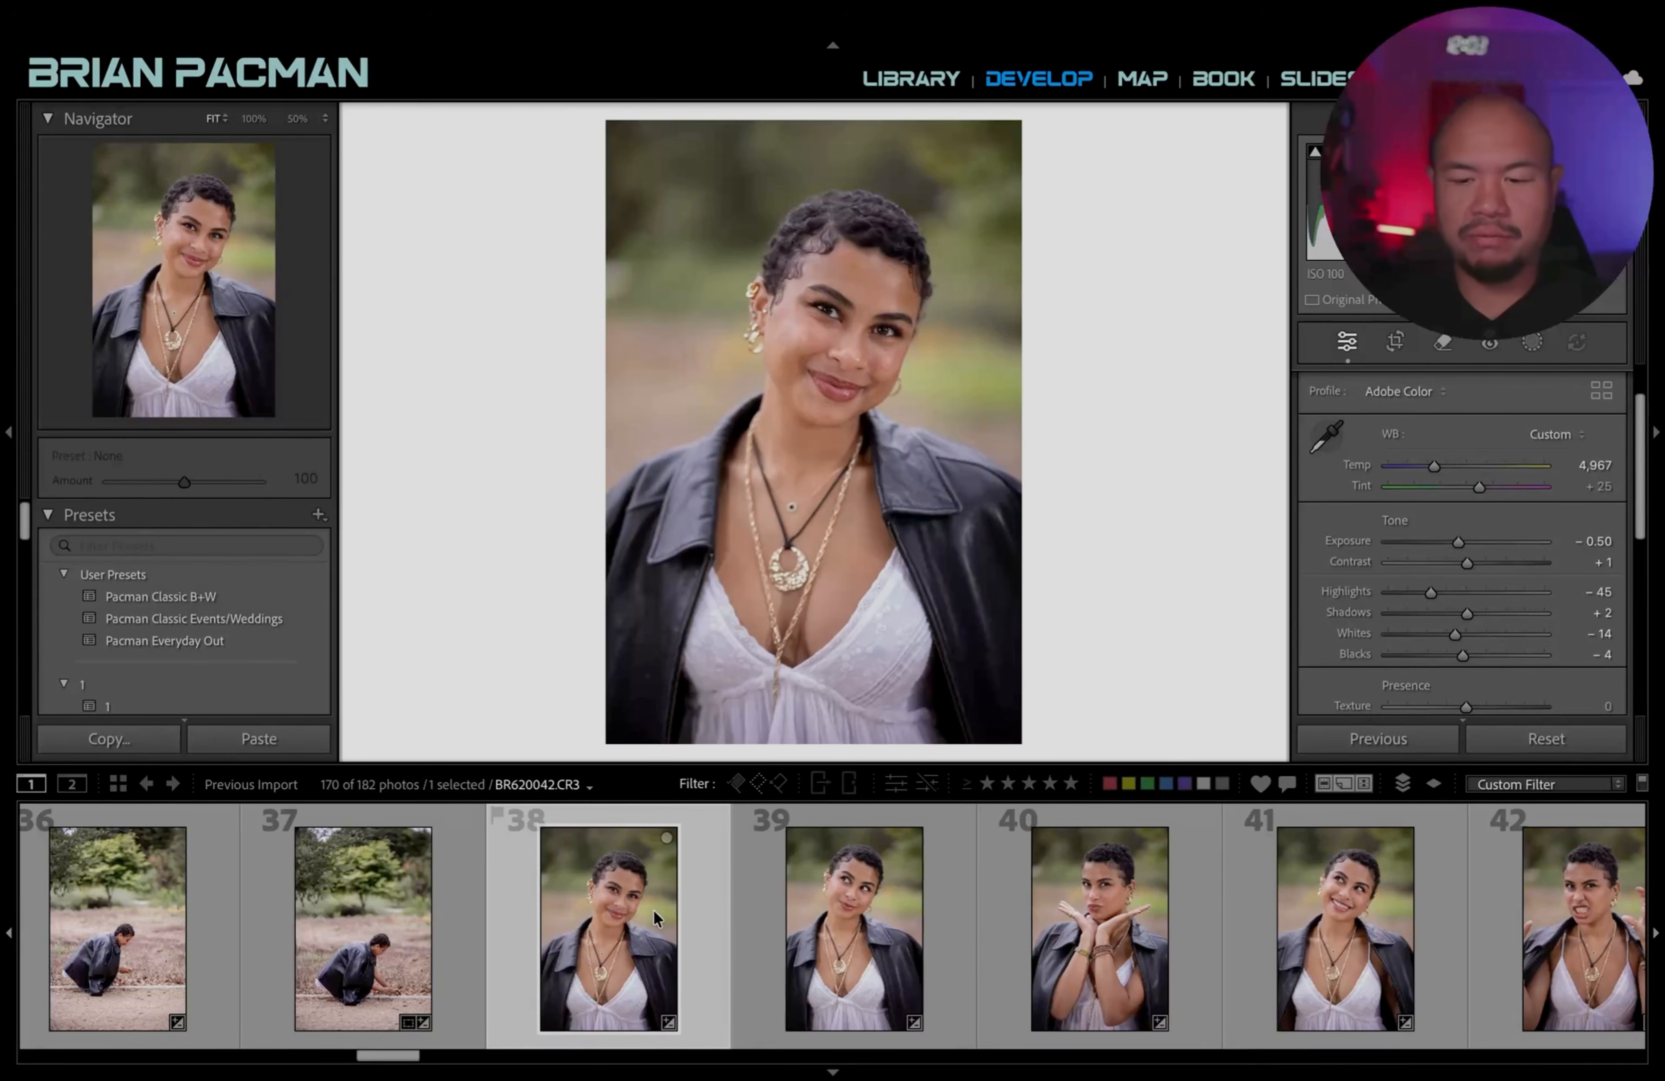
key(equal)
click(873, 924)
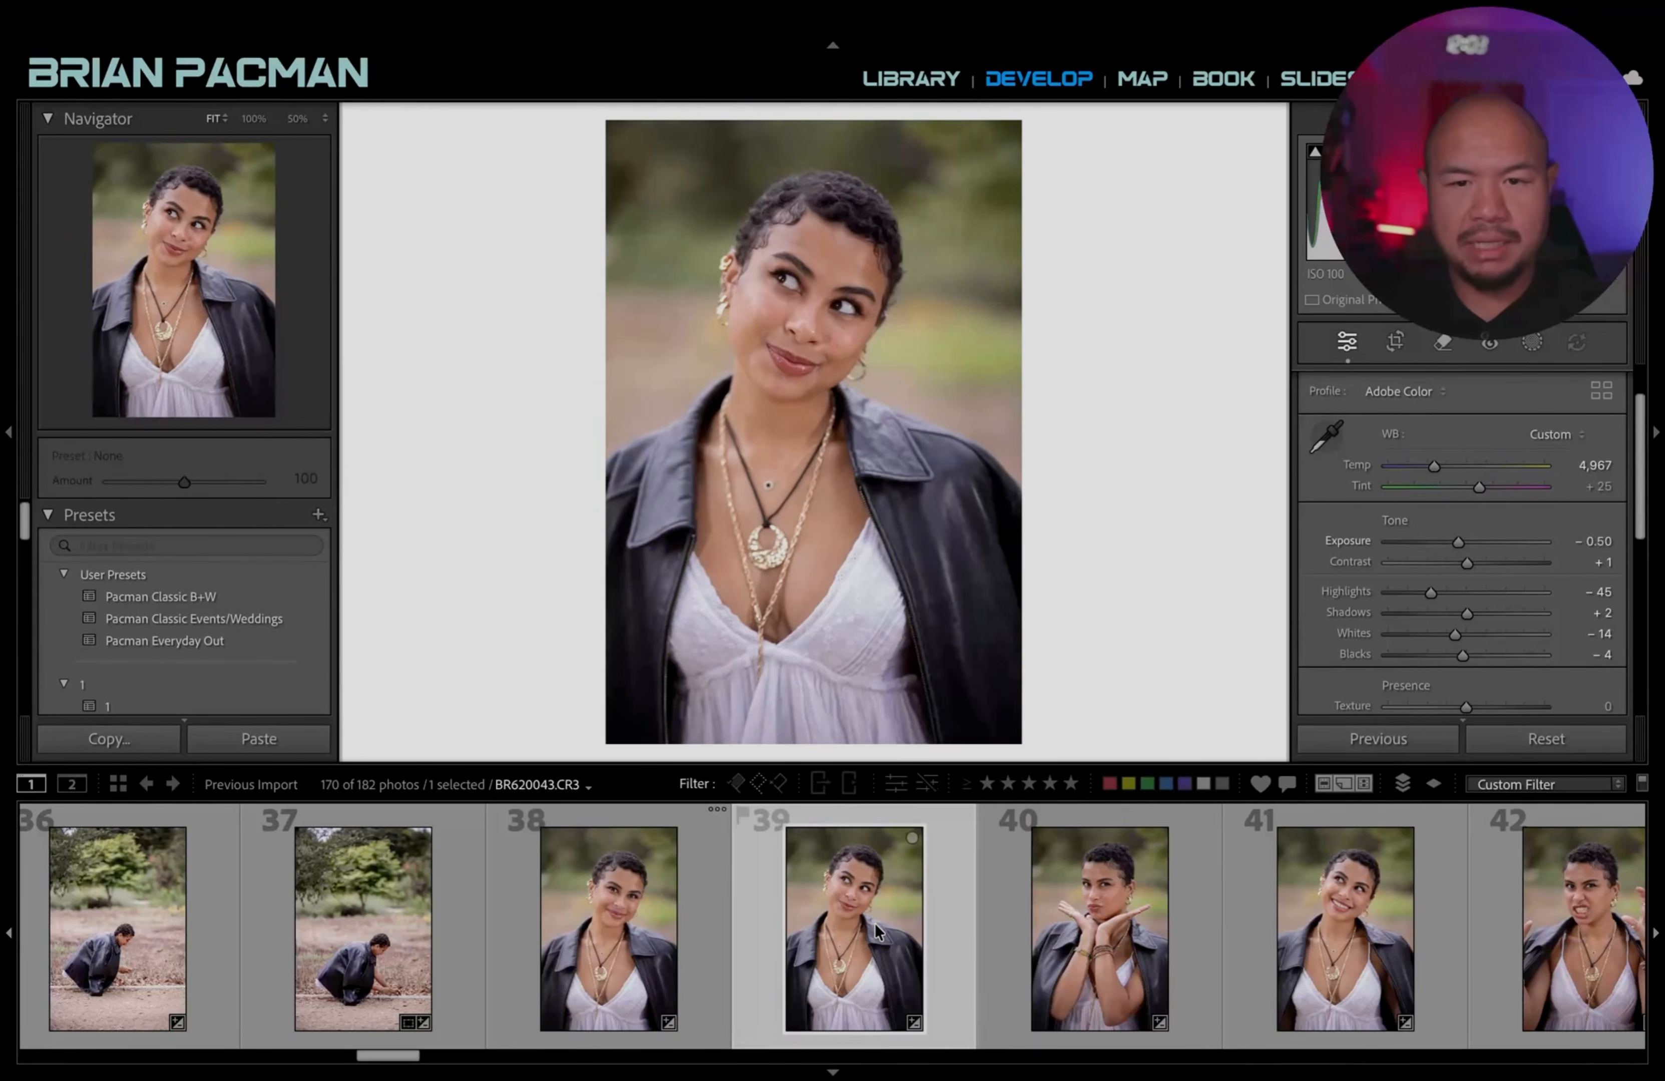
key(equal)
click(675, 944)
key(equal)
click(874, 939)
key(minus)
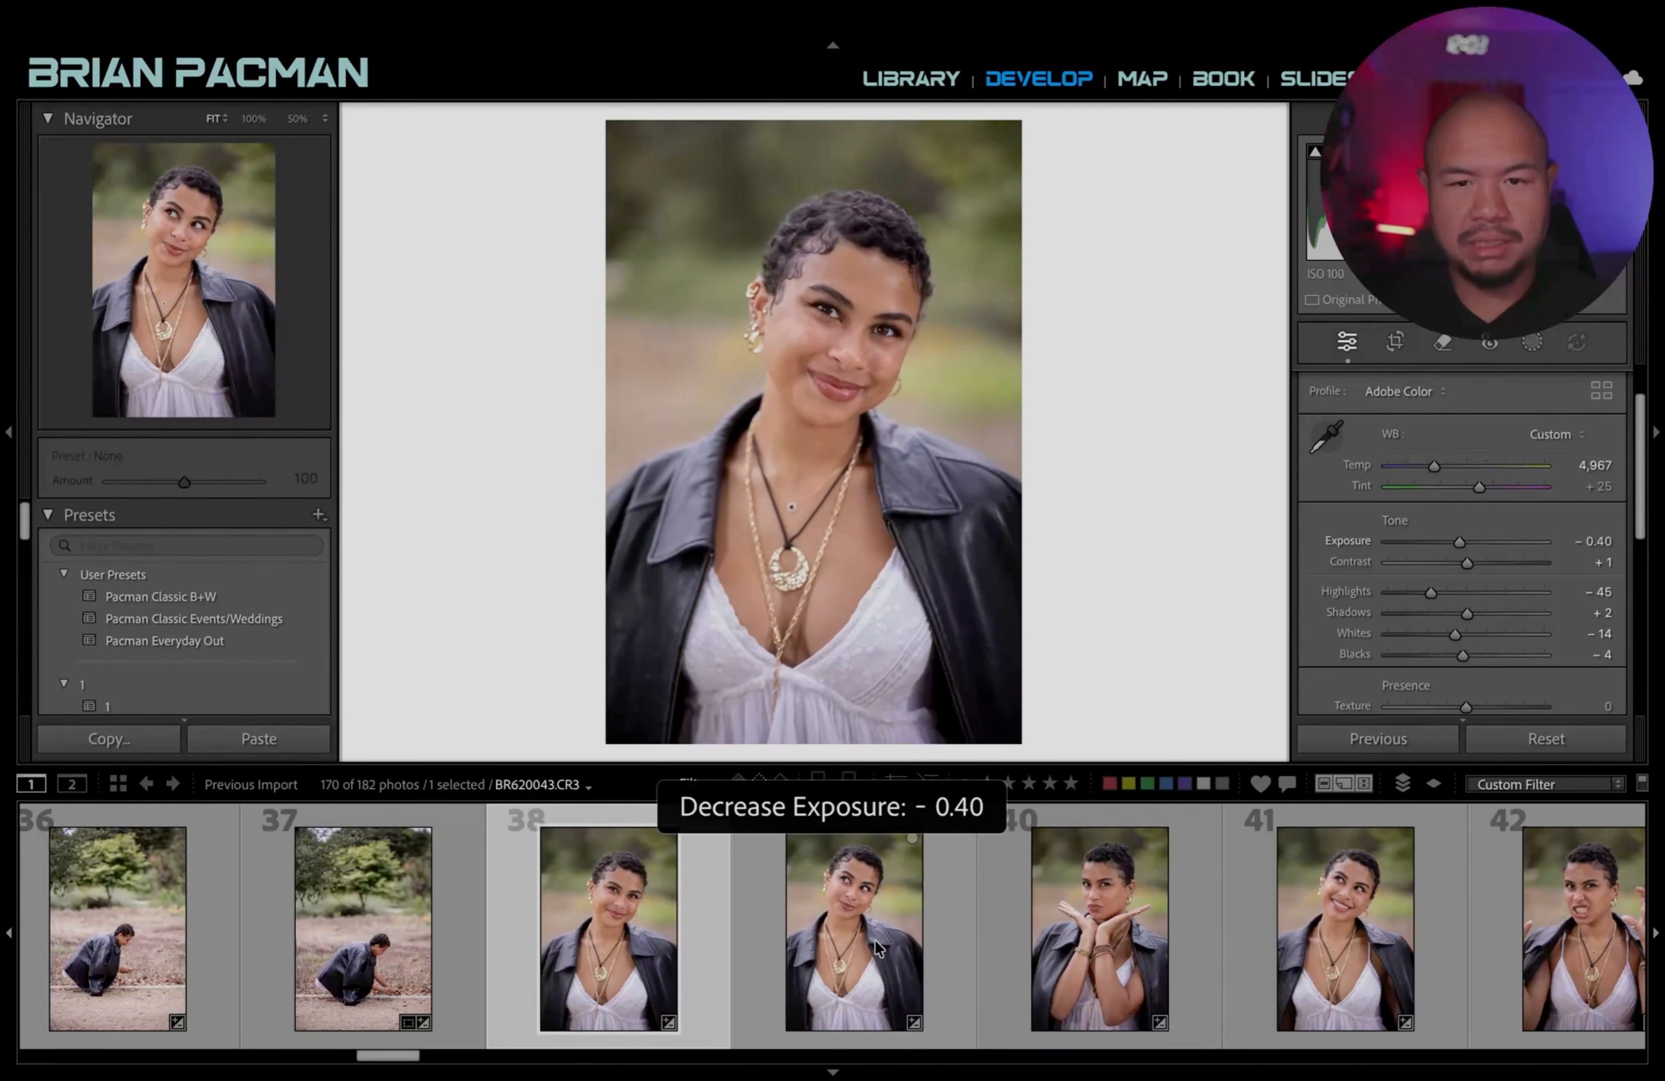
key(equal)
key(minus)
Raise the exposure slightly on BR620044.CR3 and BR620045.CR3 individually, and set BR620046.CR3's exposure to -0.20.
click(1213, 924)
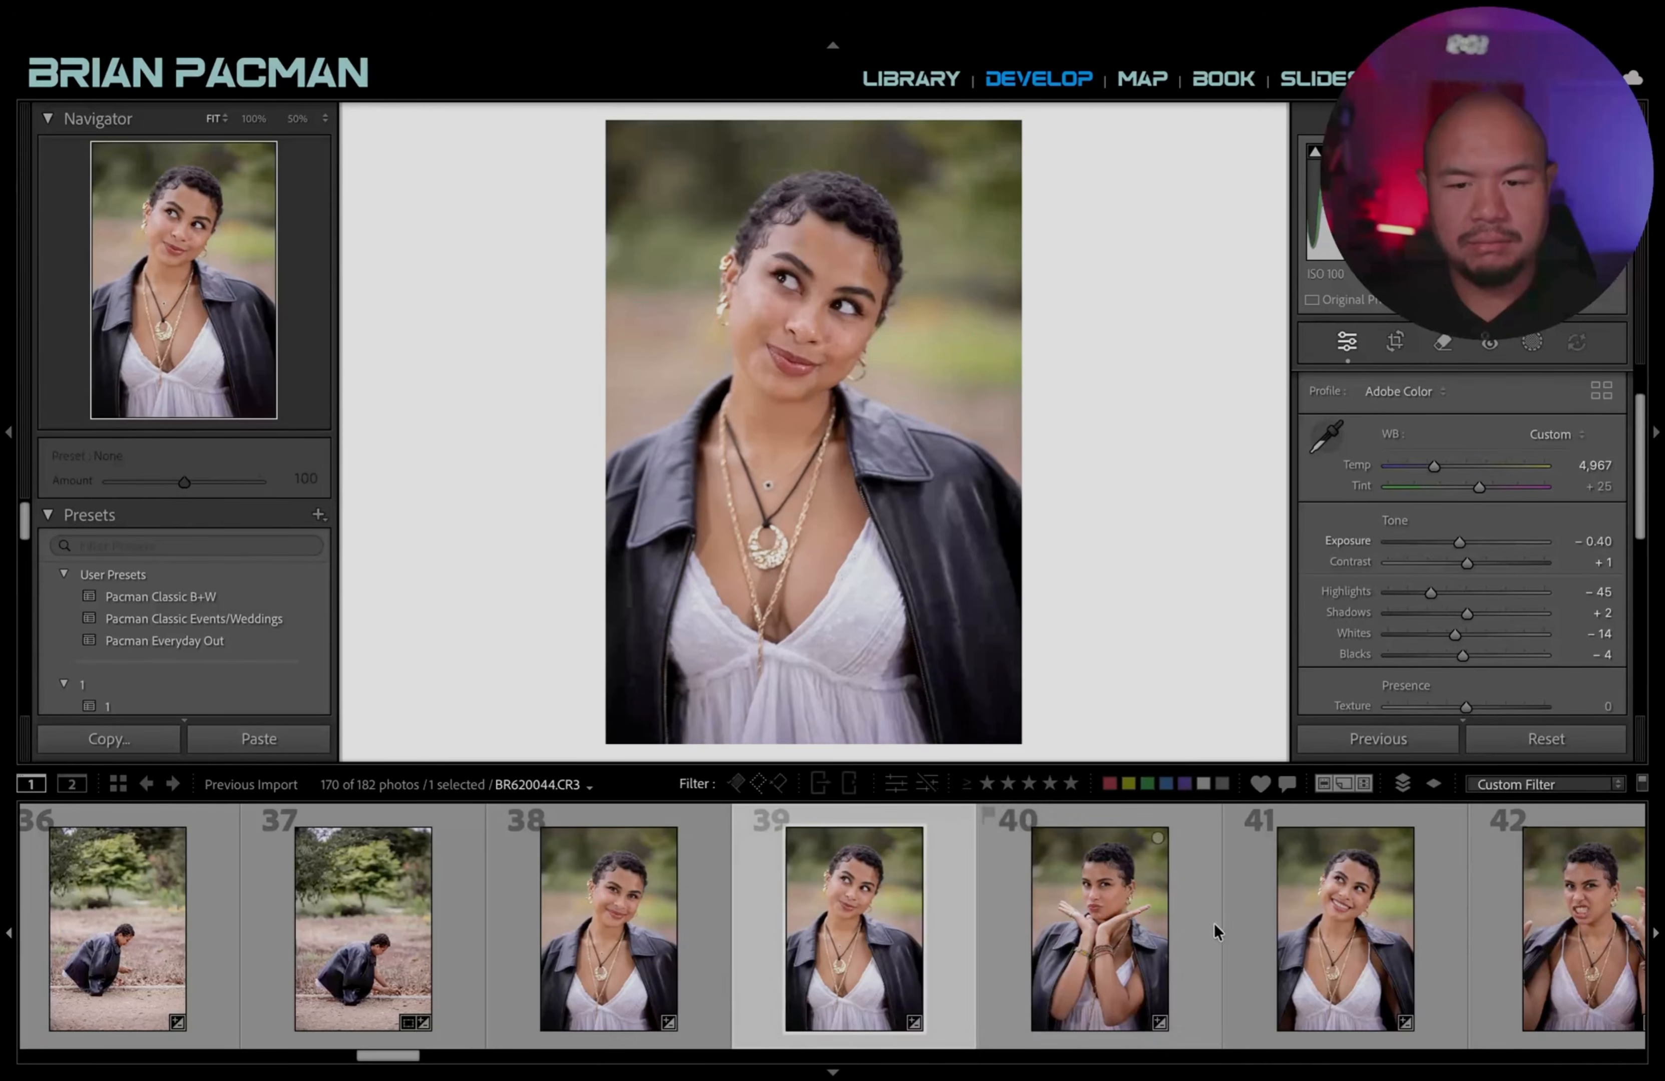
key(equal)
click(1268, 926)
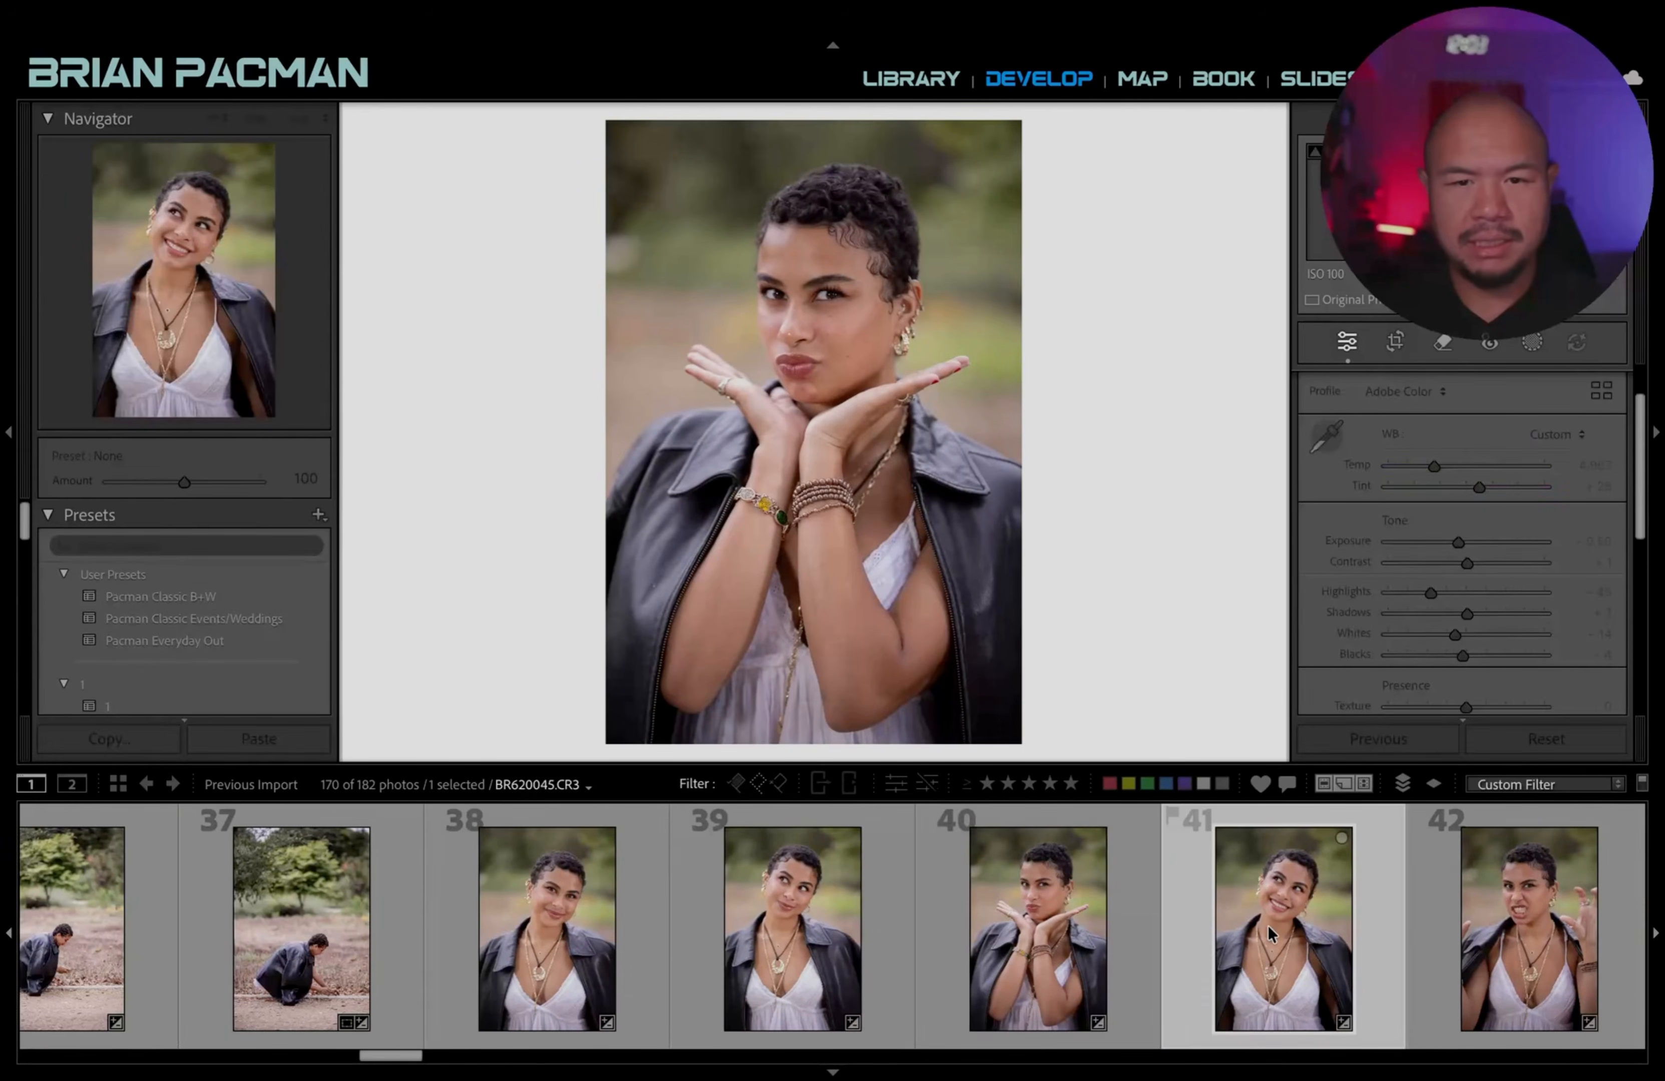
key(equal)
click(1536, 924)
key(equal)
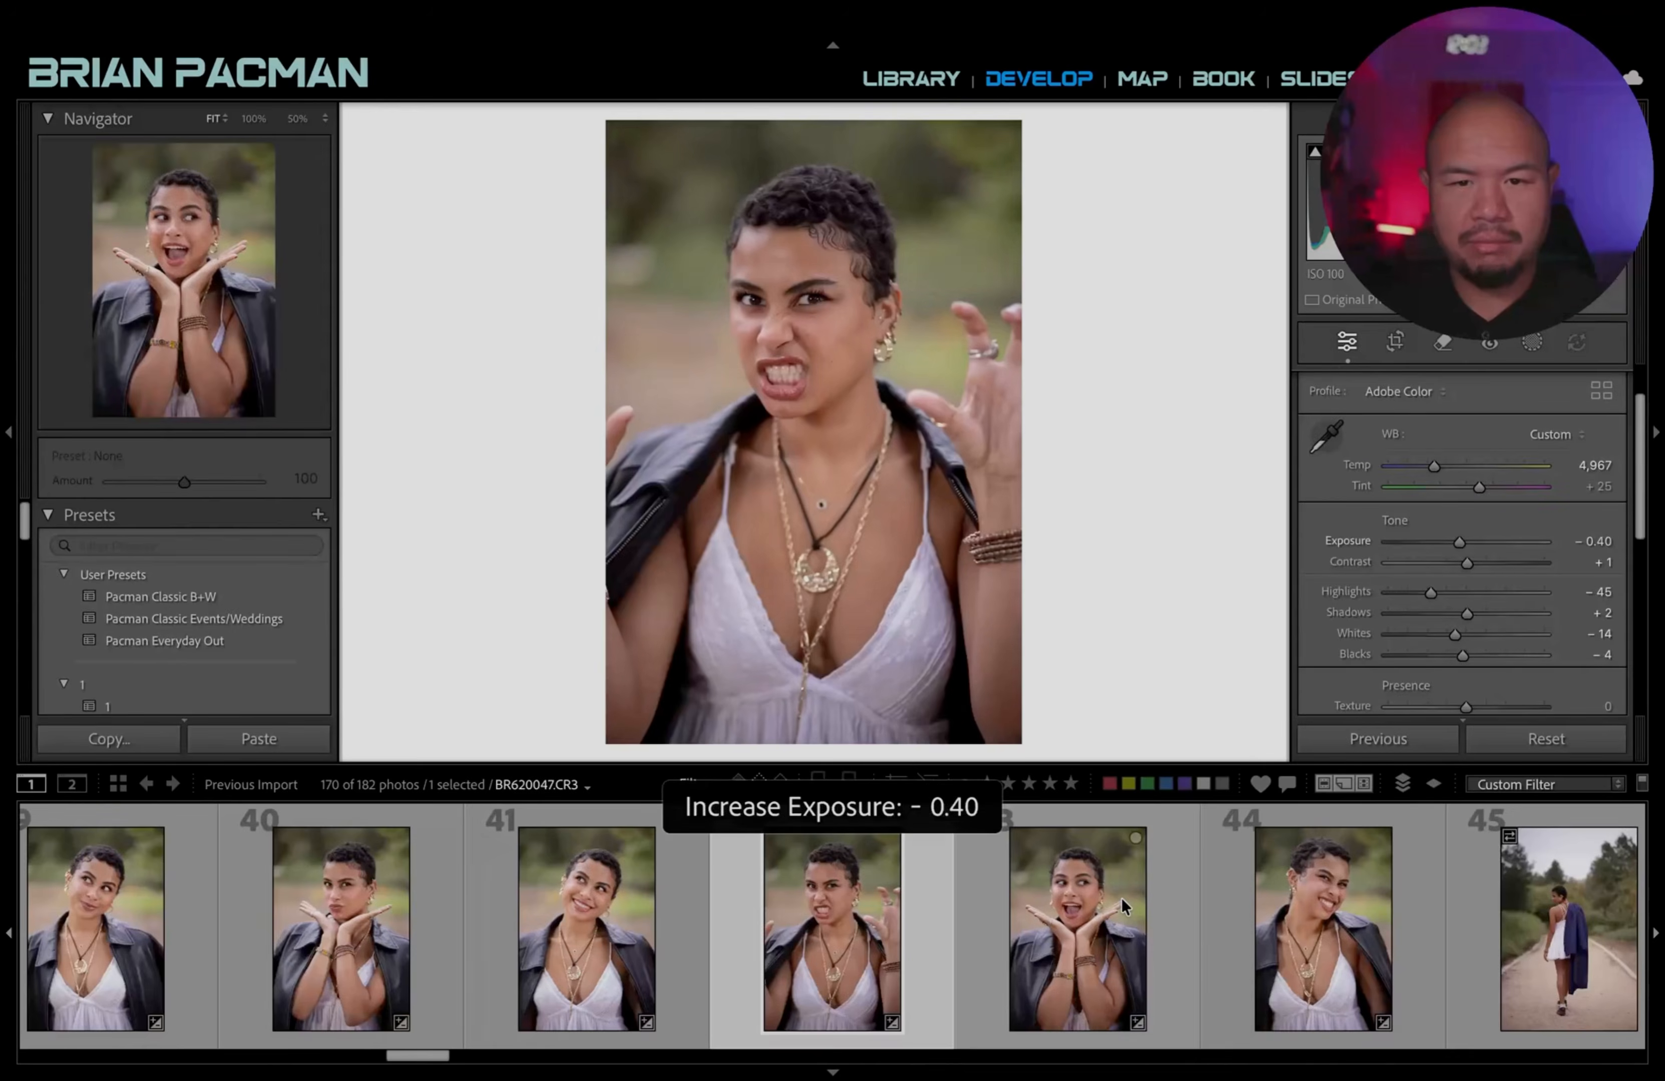
key(equal)
key(equal)
Set the exposure of BR620048.CR3 and BR620047.CR3 individually to -0.20.
scroll(1121, 900, down, 2)
click(905, 921)
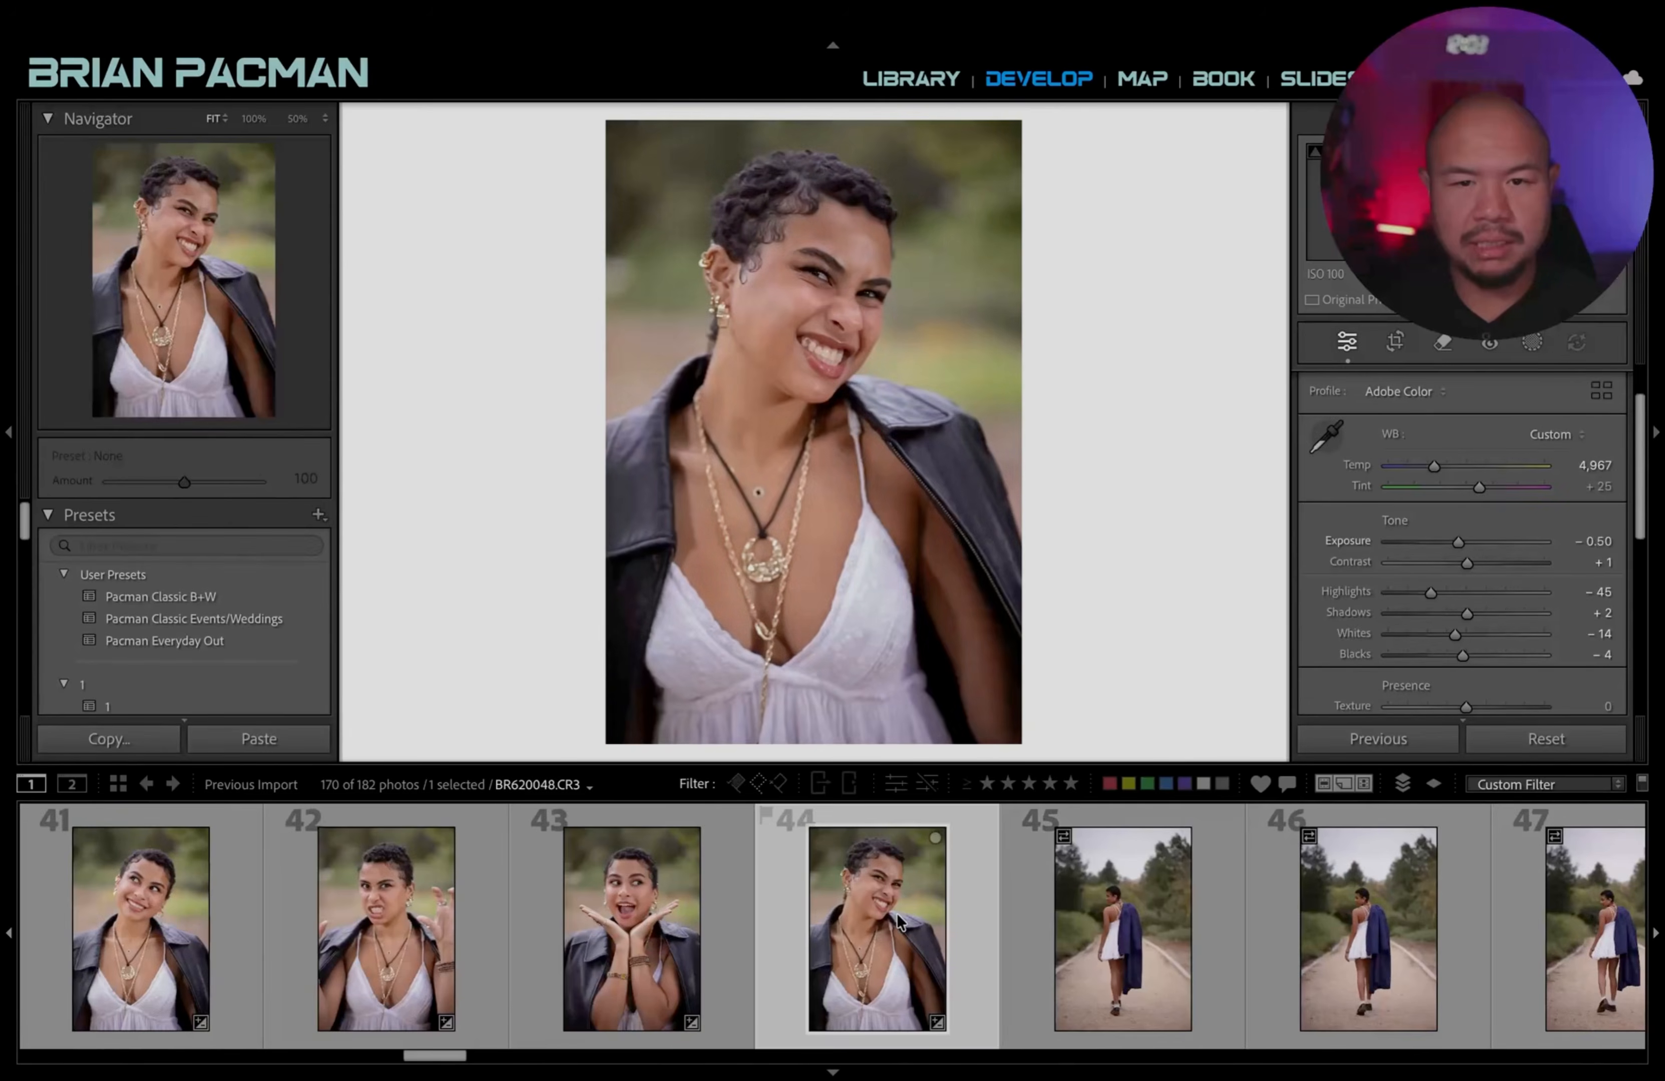
key(equal)
key(equal)
click(660, 949)
key(equal)
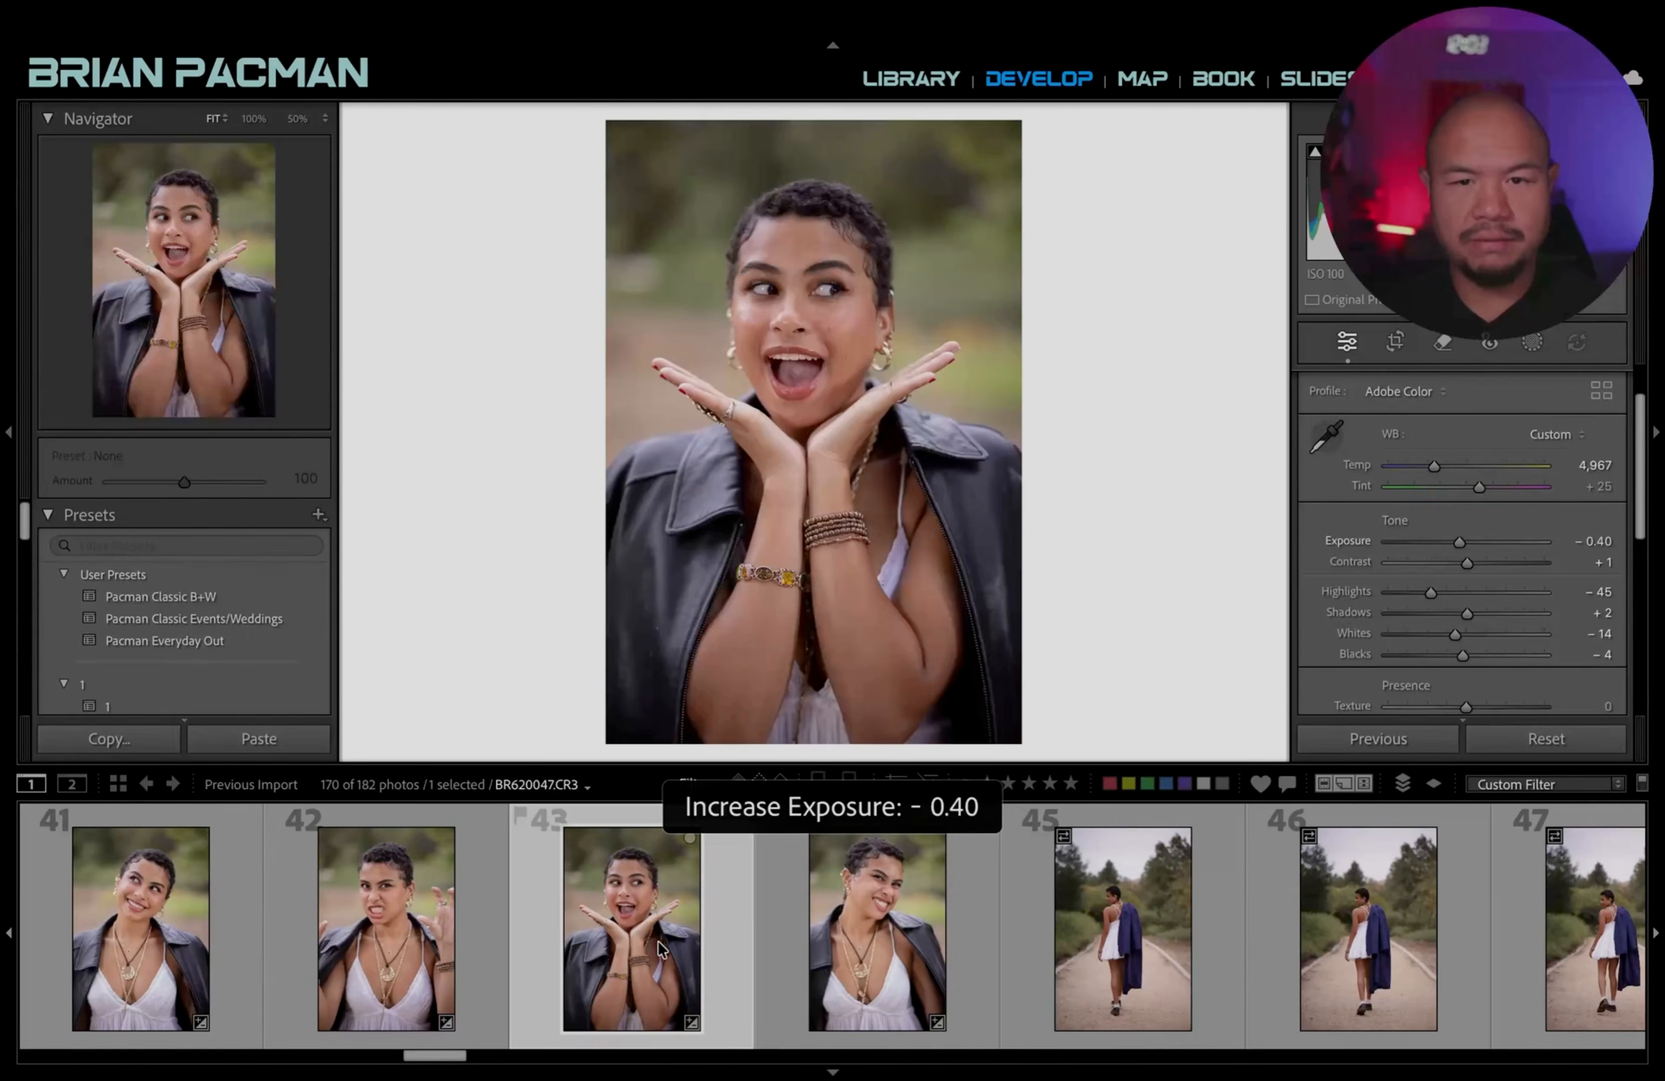
key(equal)
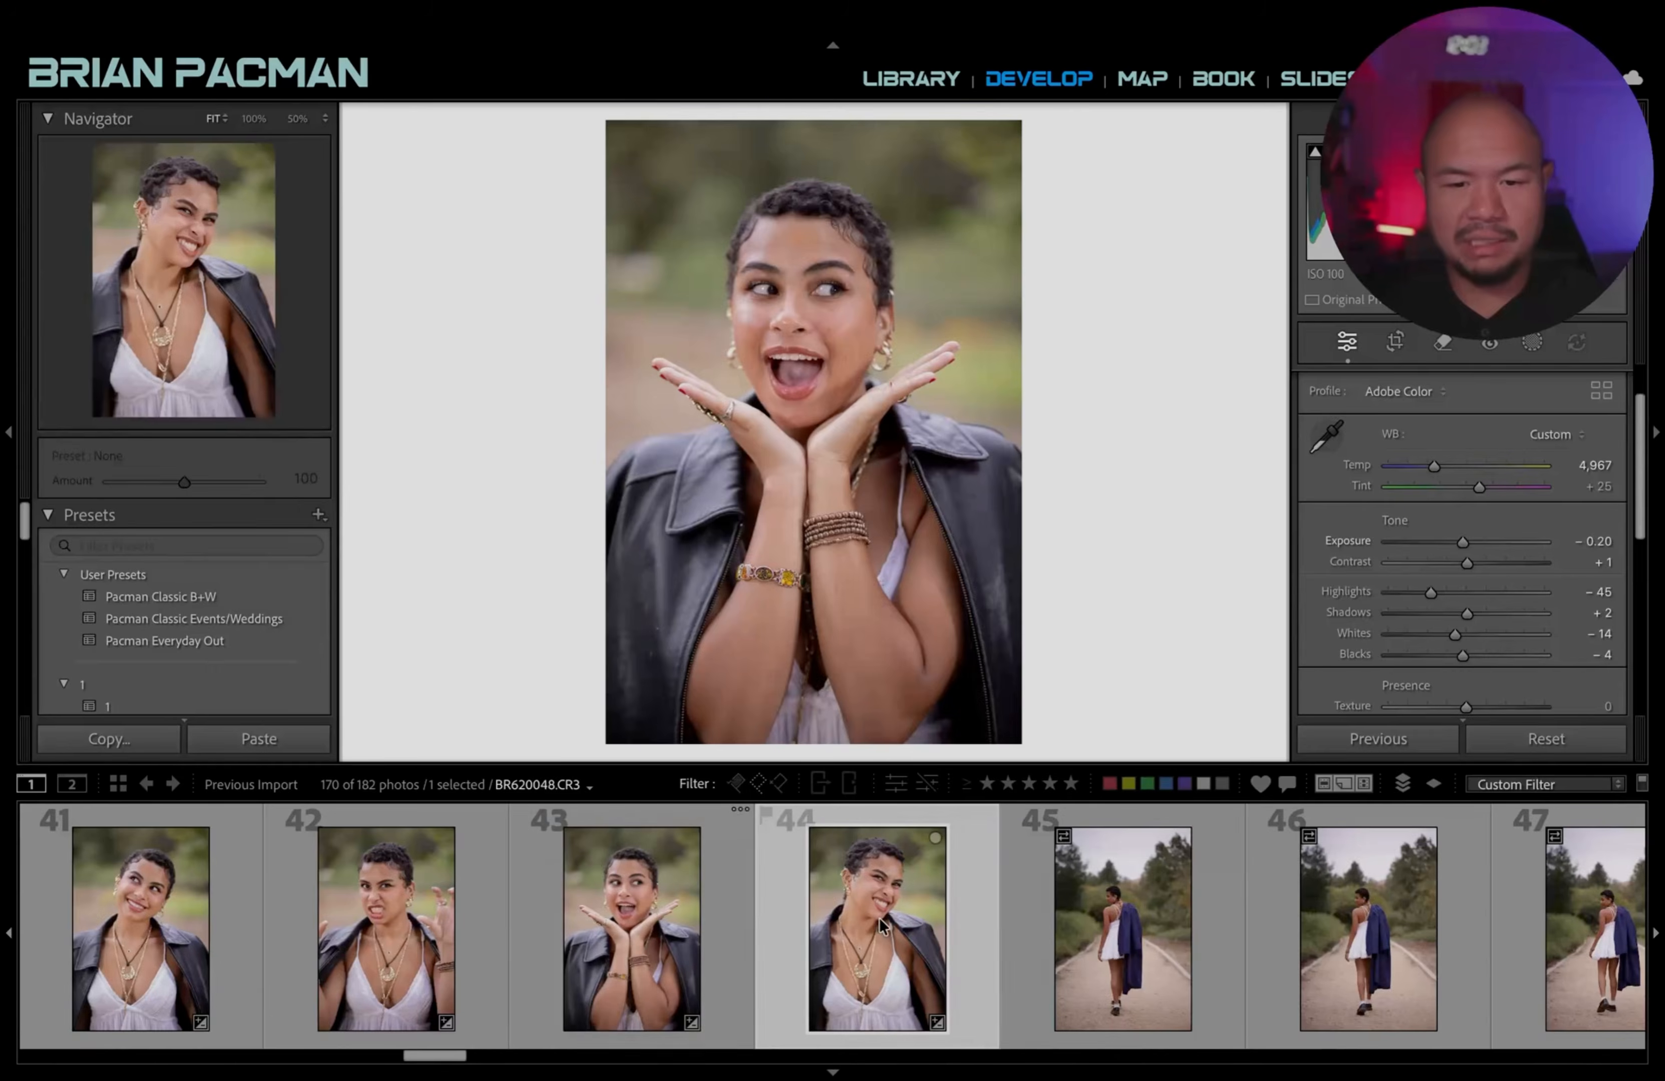
Reselect the seven close-ups BR620042.CR3 to BR620048.CR3 and auto-sync contrast to +14, shadows to +24 and blacks to +3.
click(864, 912)
scroll(864, 912, up, 4)
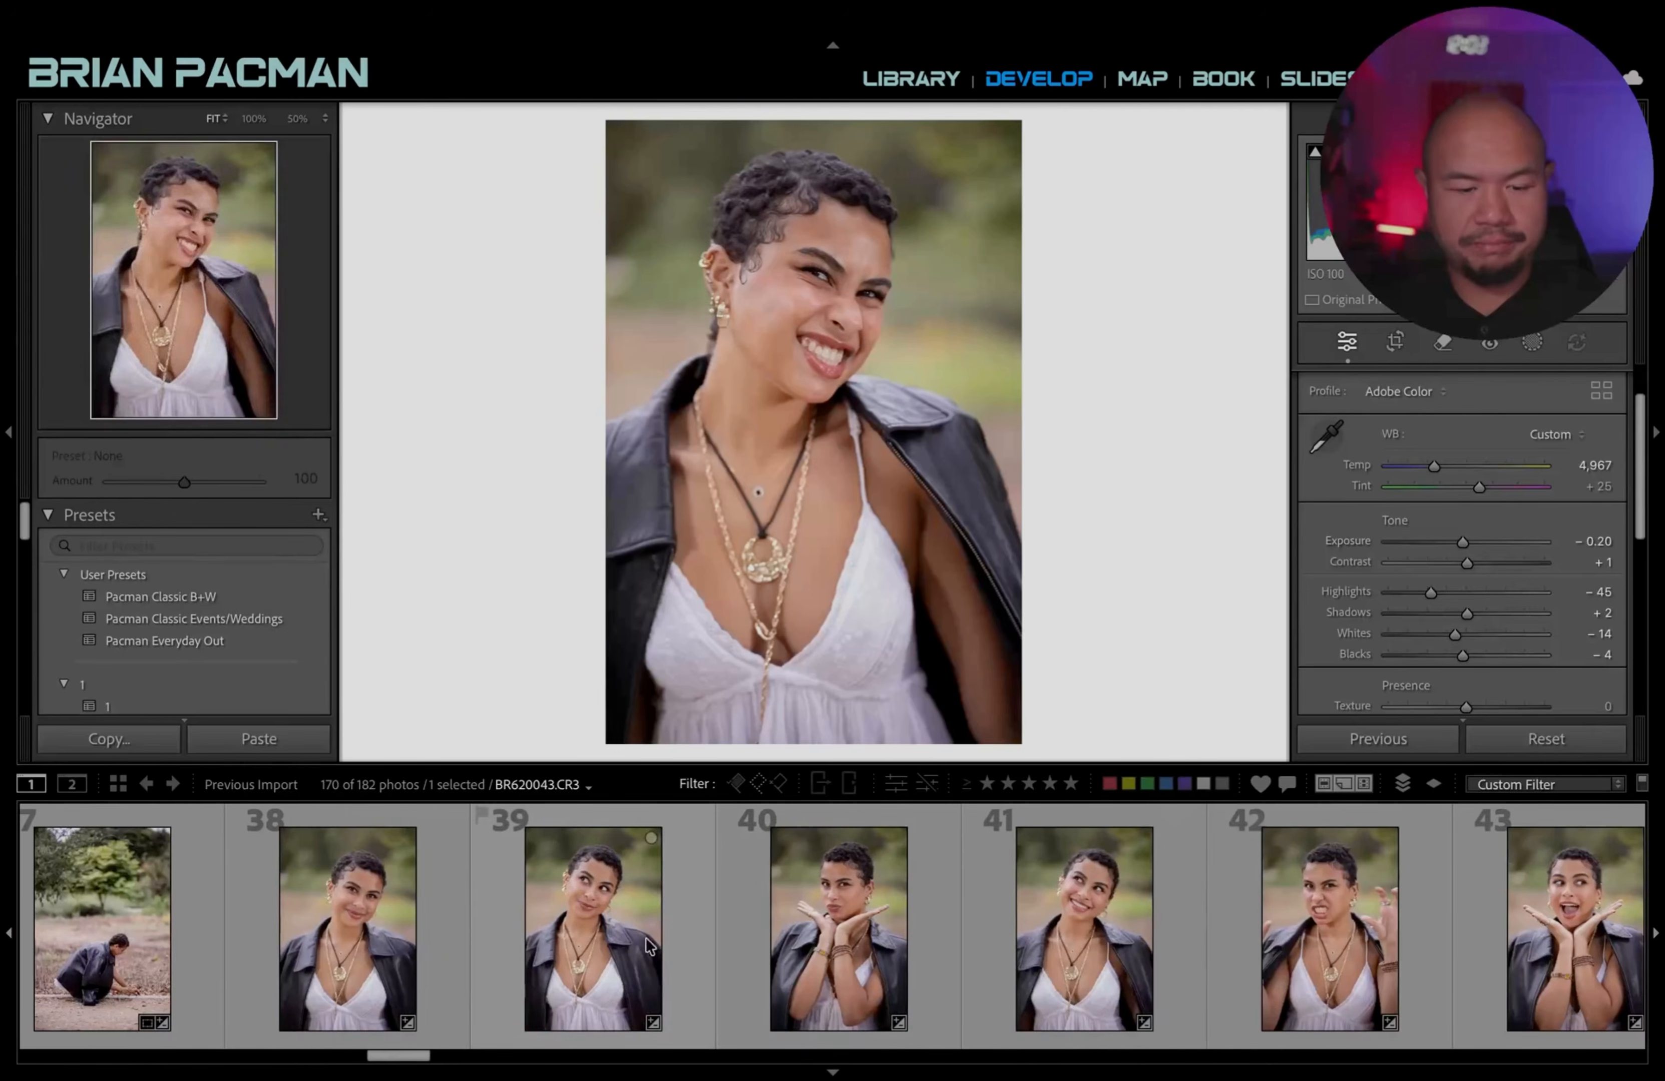
shift+click(435, 903)
scroll(1059, 890, down, 2)
scroll(1194, 890, down, 1)
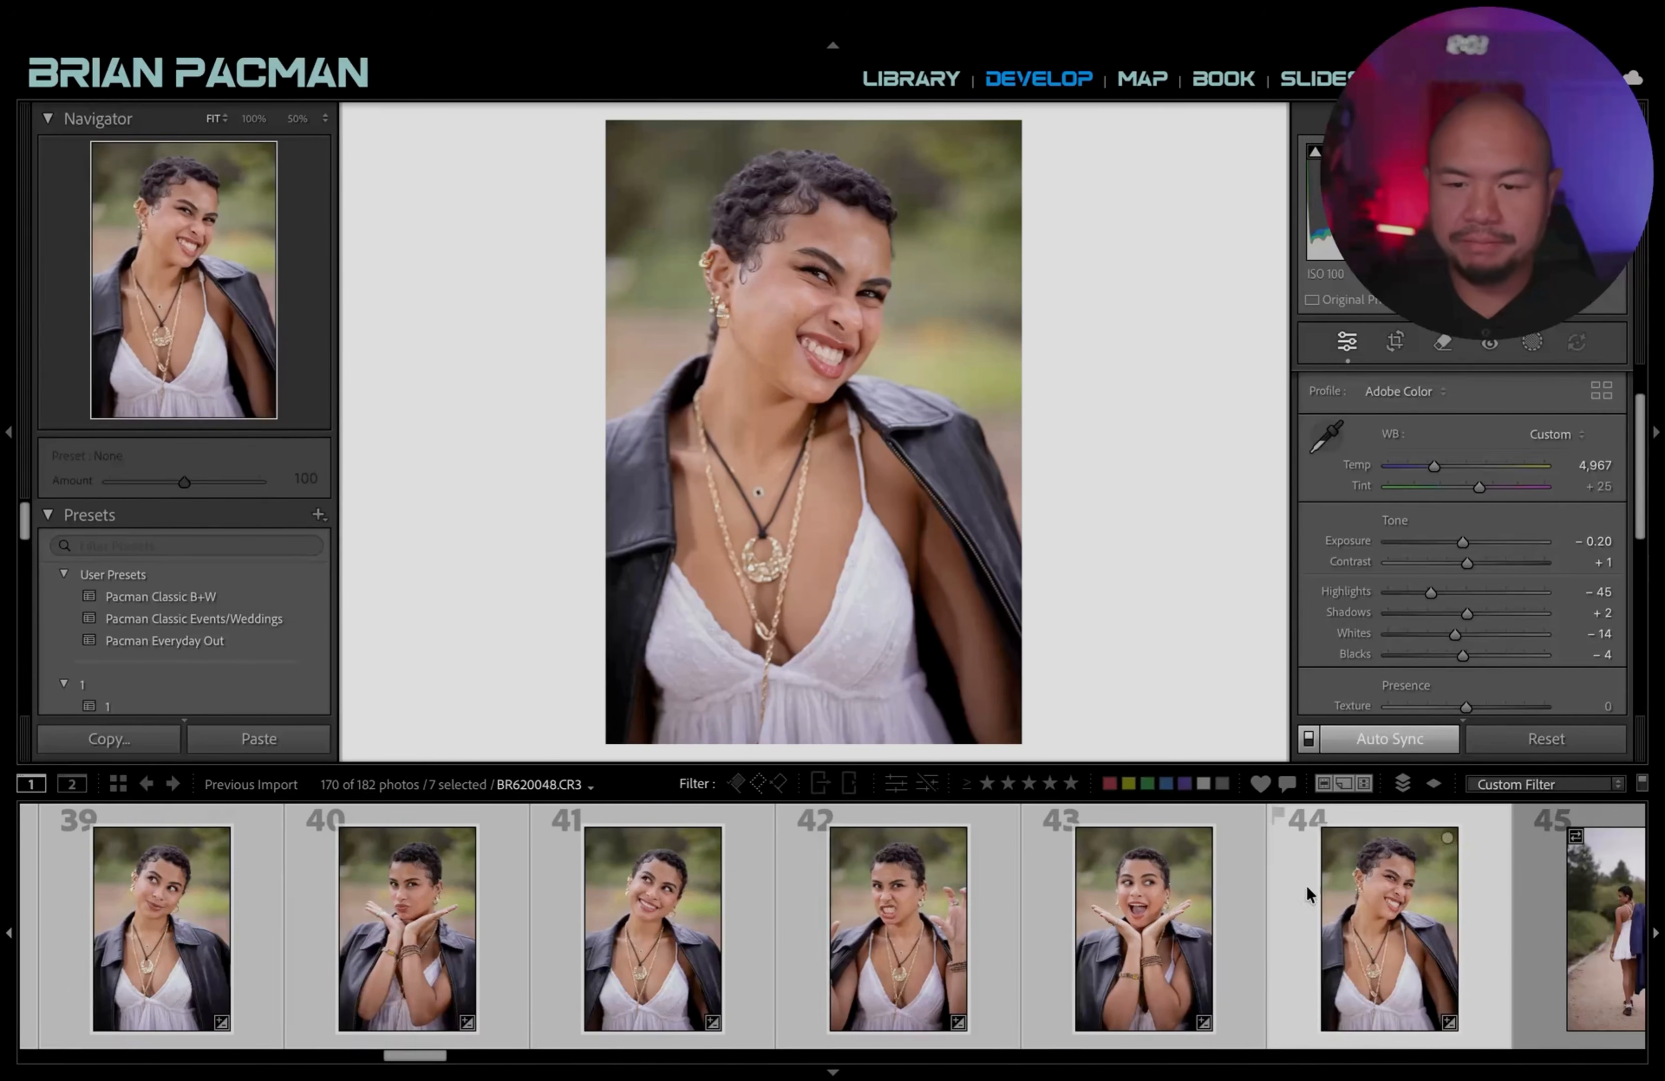
click(1485, 563)
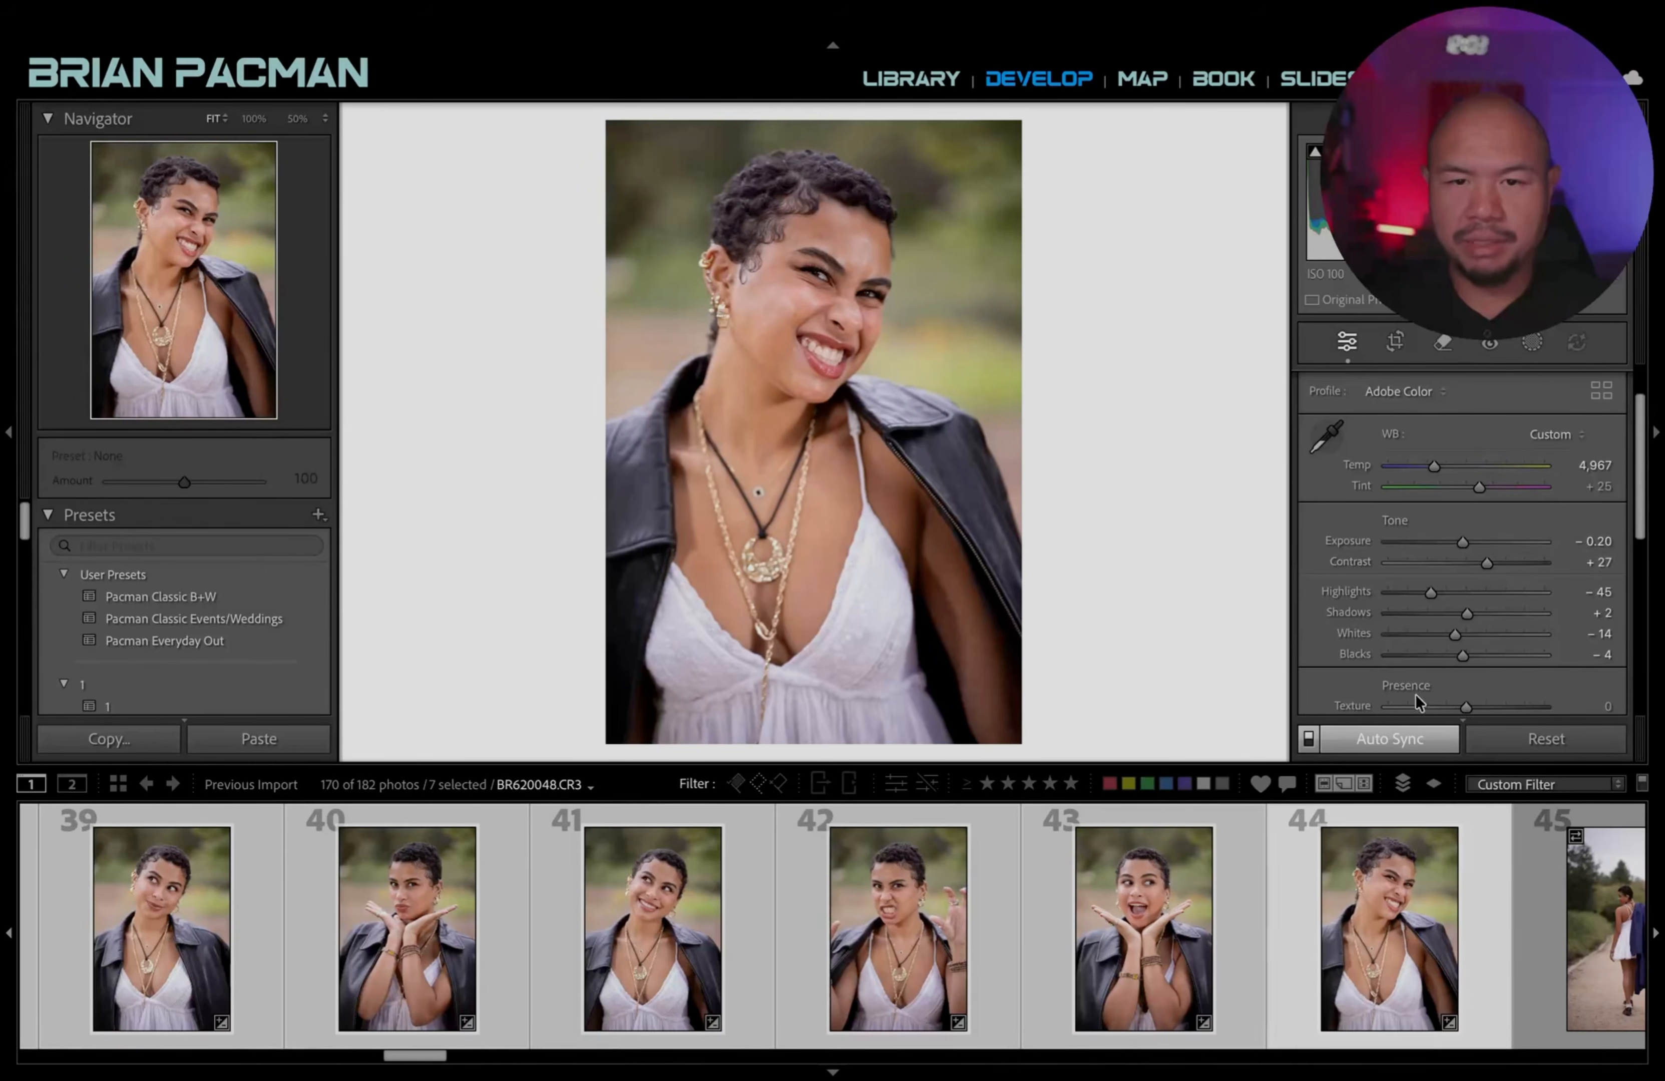
click(1484, 615)
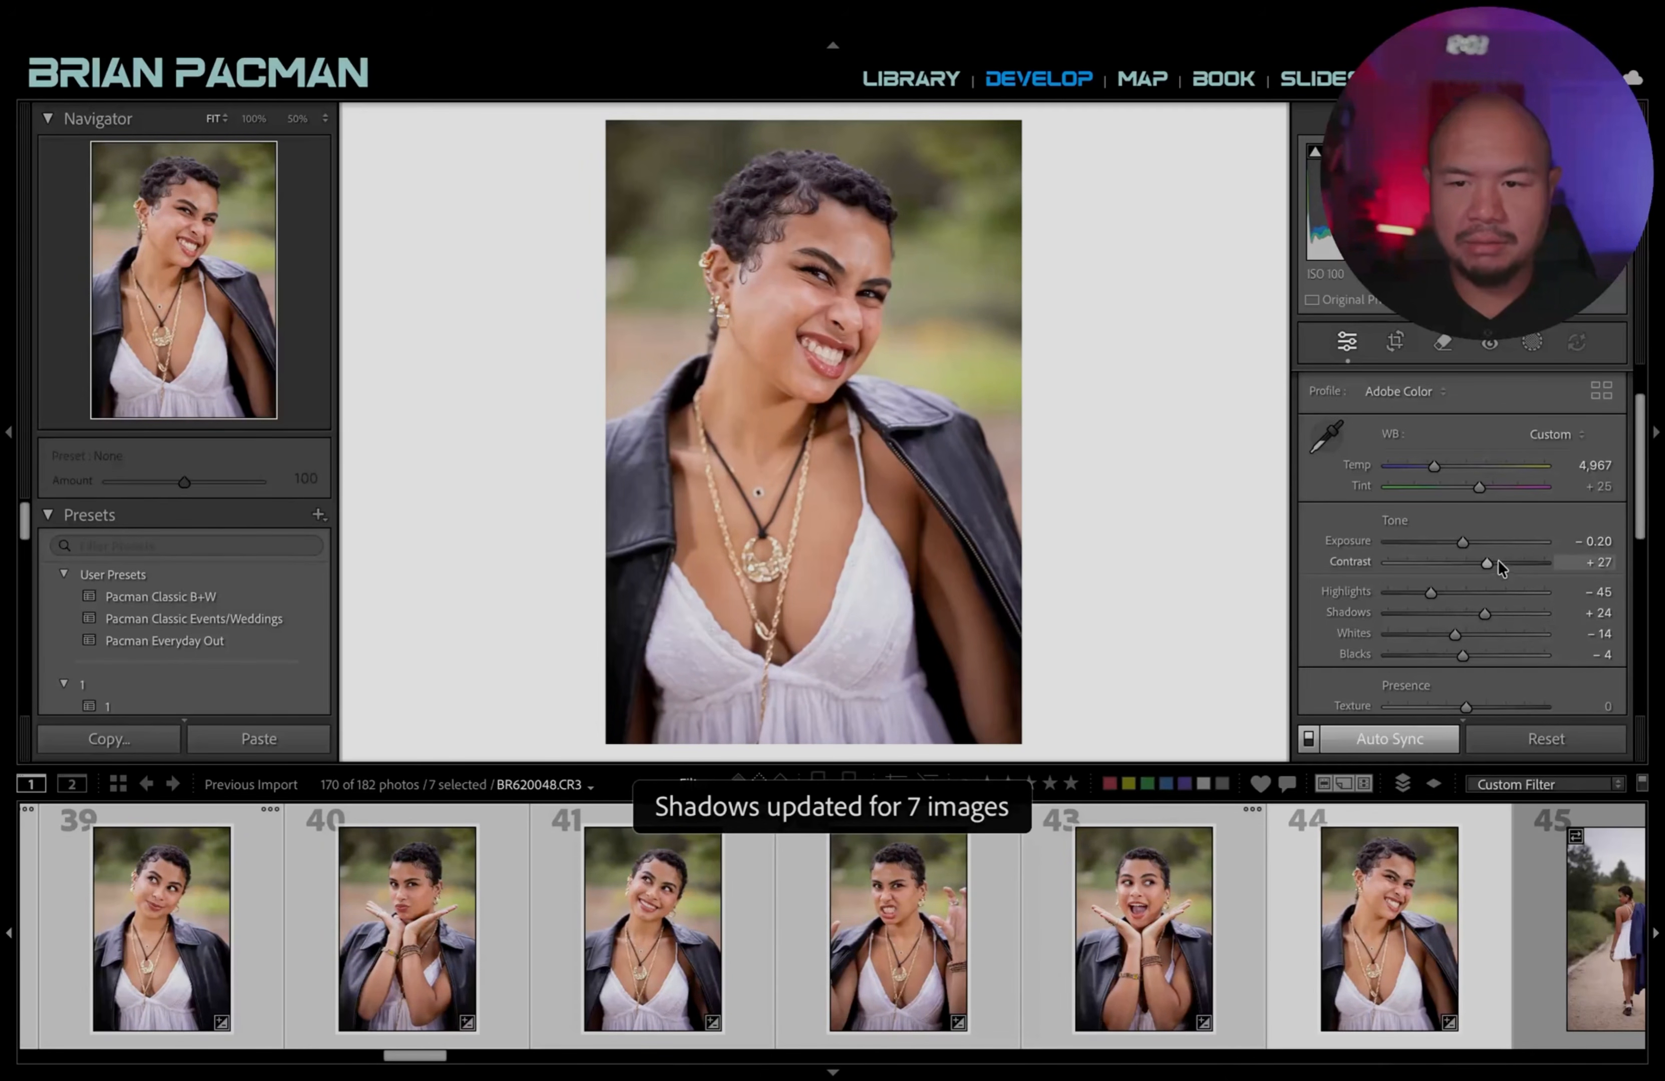
click(1466, 656)
scroll(1191, 830, up, 1)
scroll(1018, 948, up, 1)
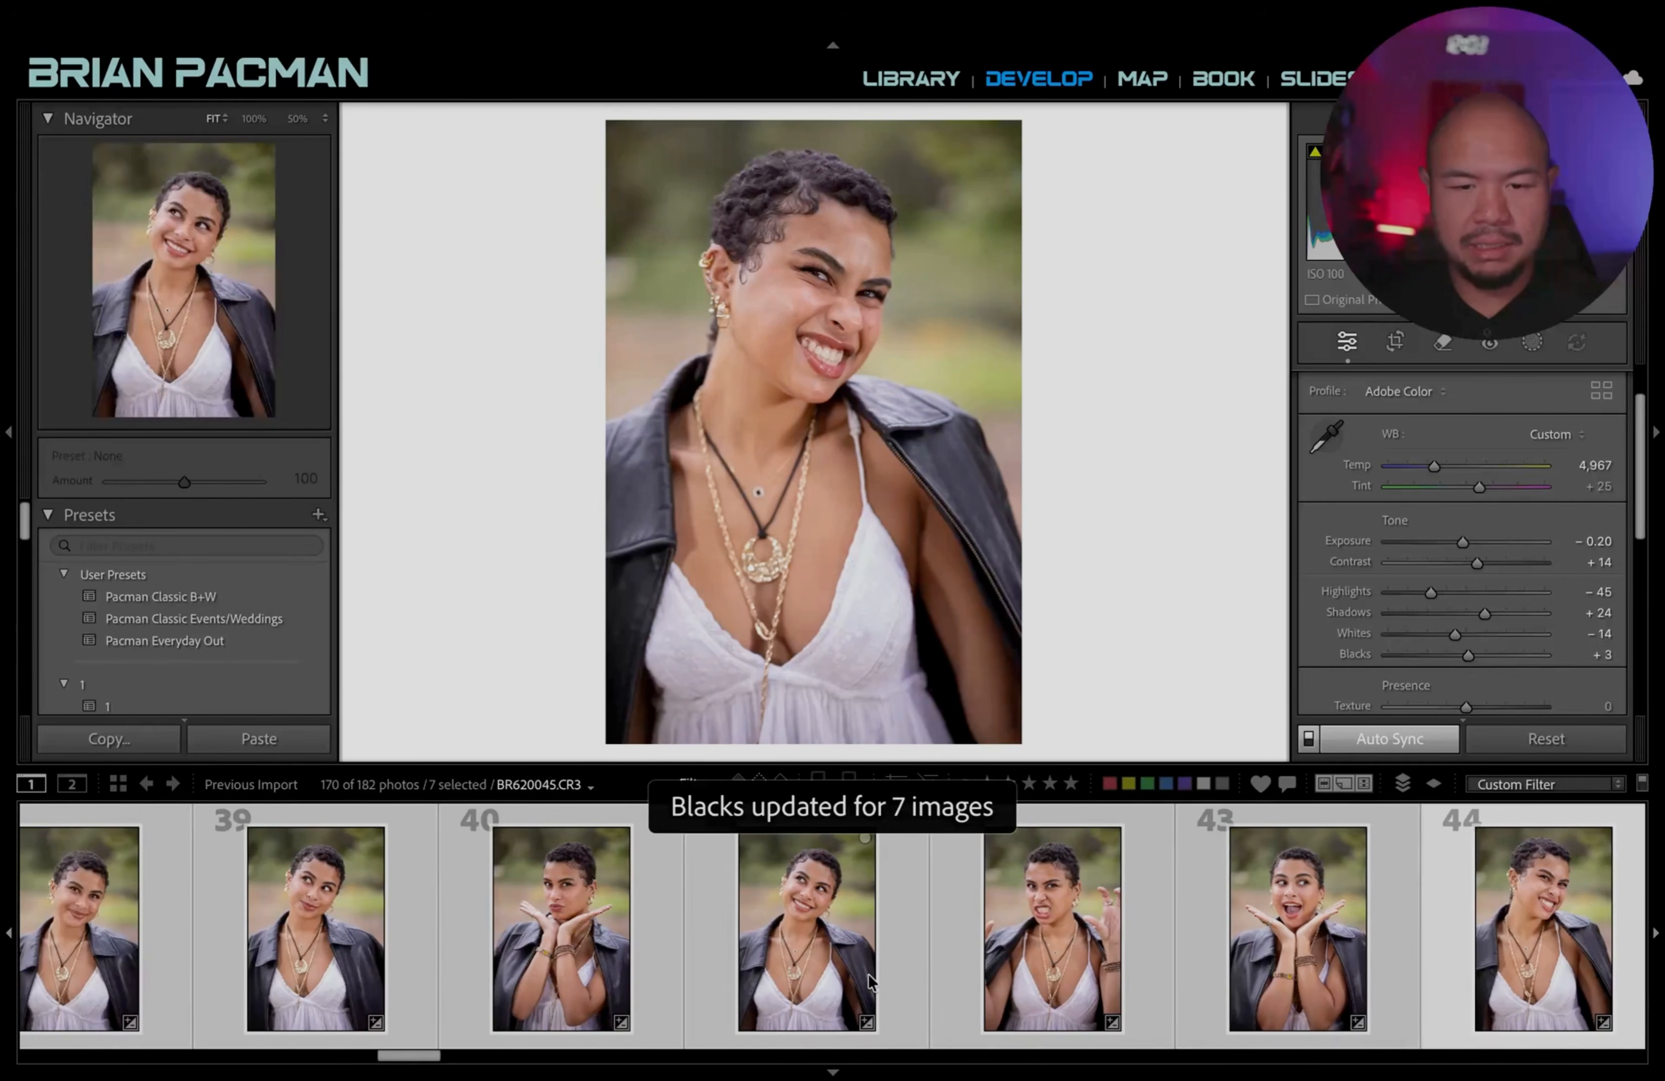
From BR620046.CR3, create one Person 1 mask of facial and body skin with Soften Skin (Lite) across the seven selected close-ups.
click(864, 982)
click(1011, 980)
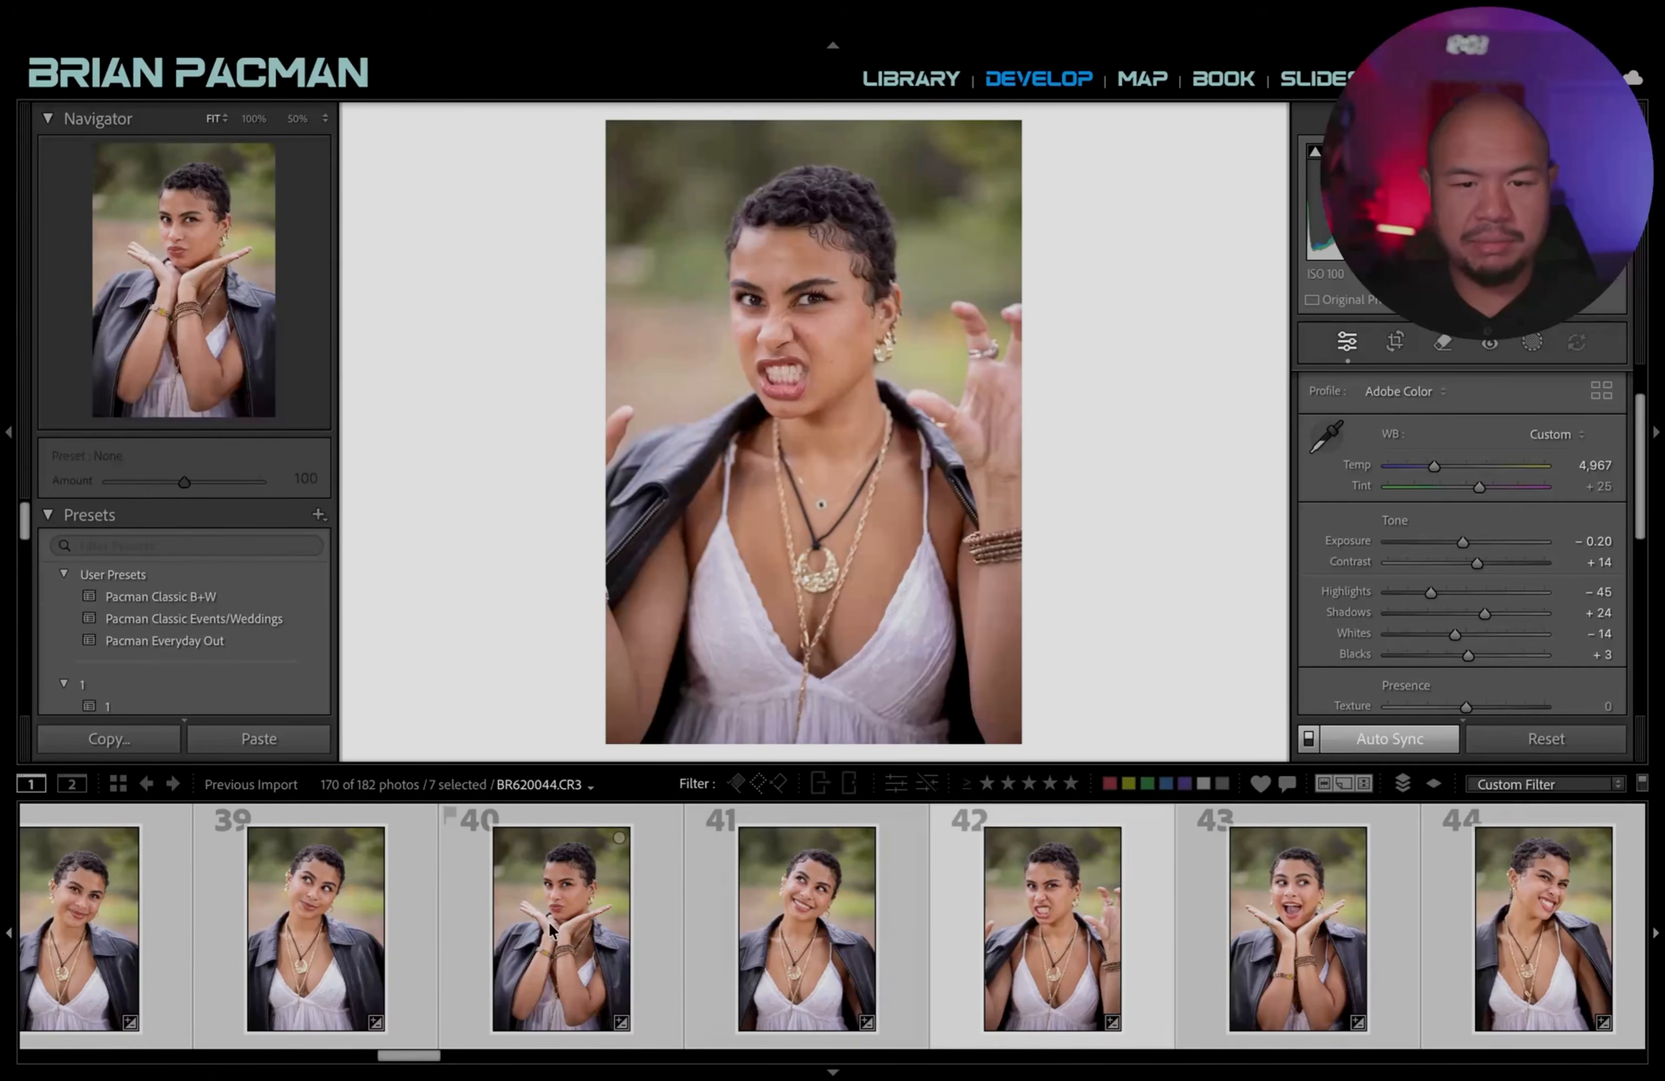
scroll(534, 948, up, 2)
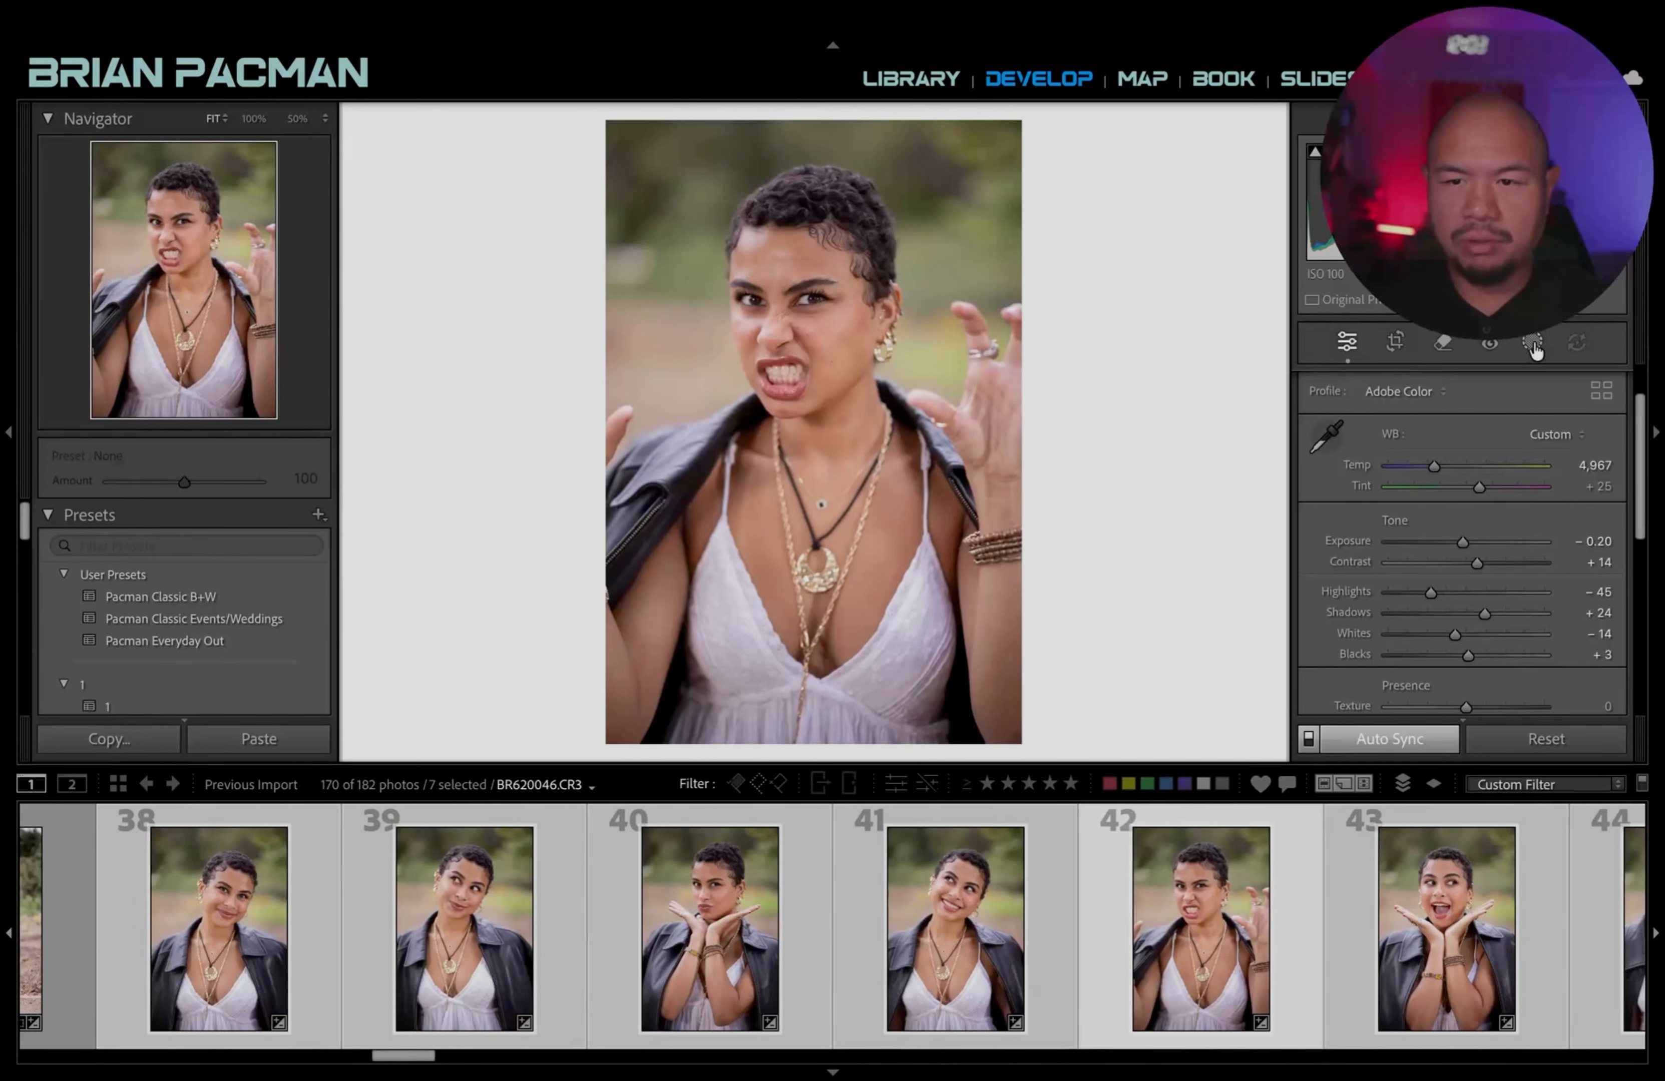
click(1532, 343)
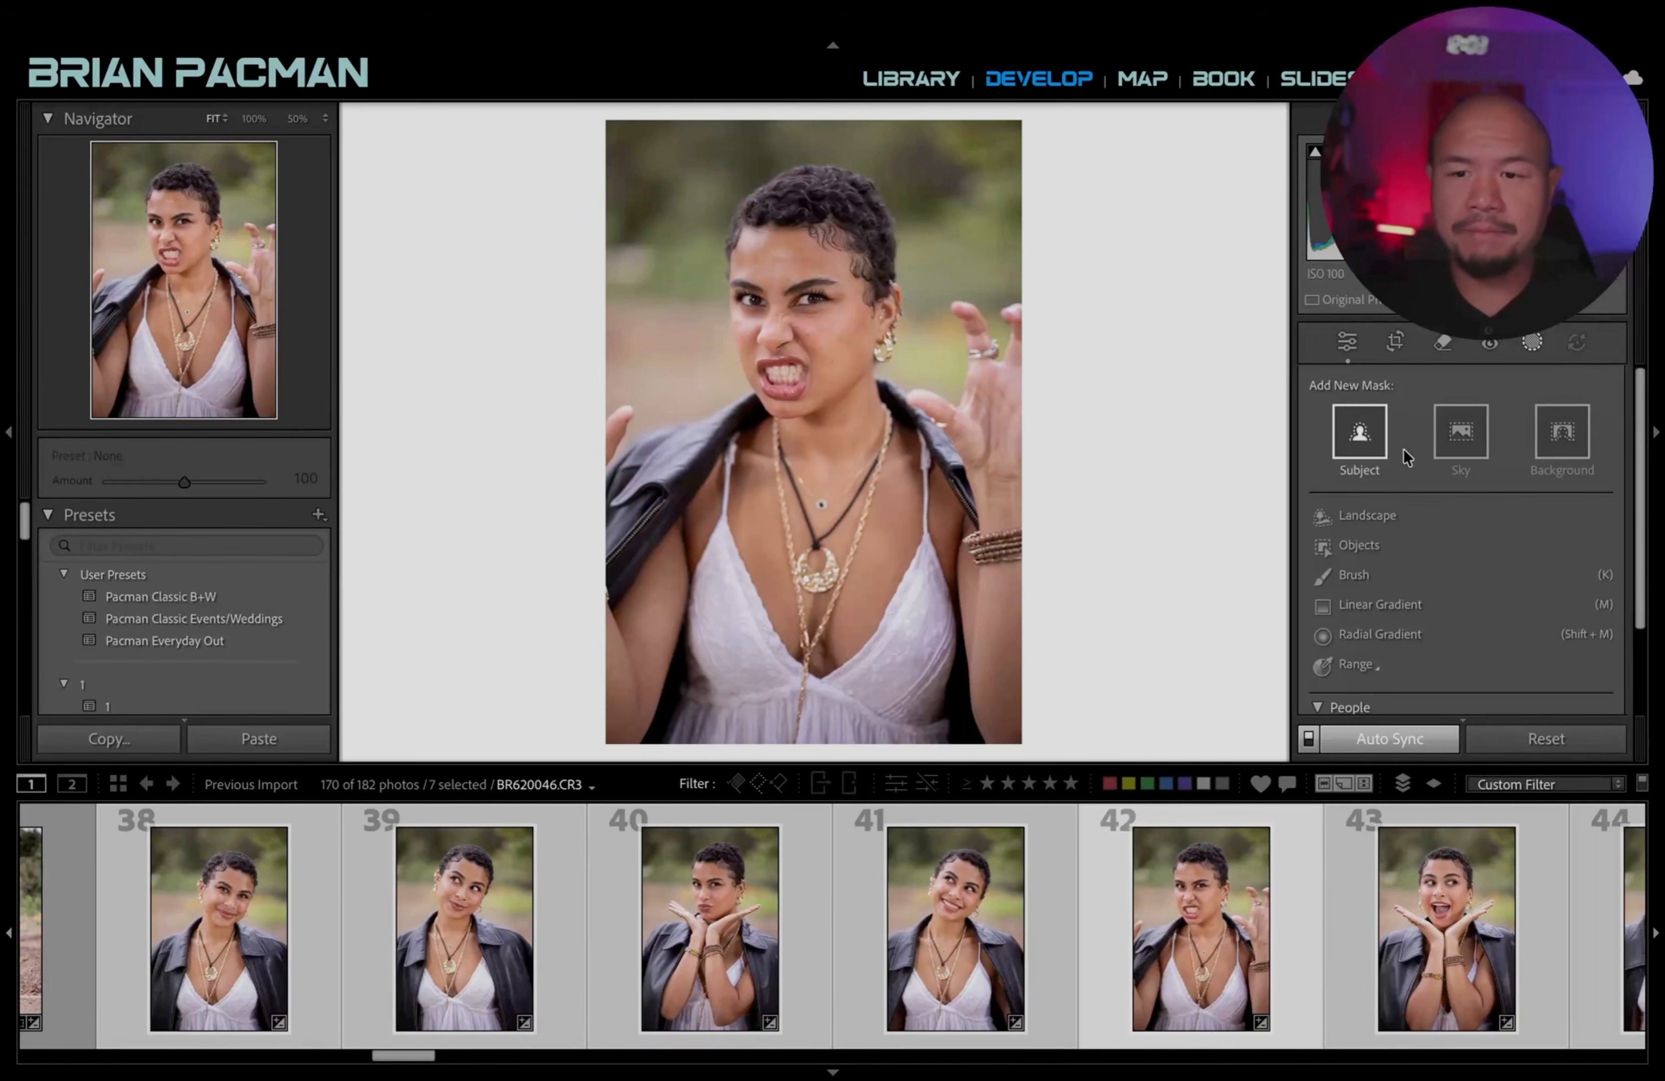
scroll(1398, 615, down, 3)
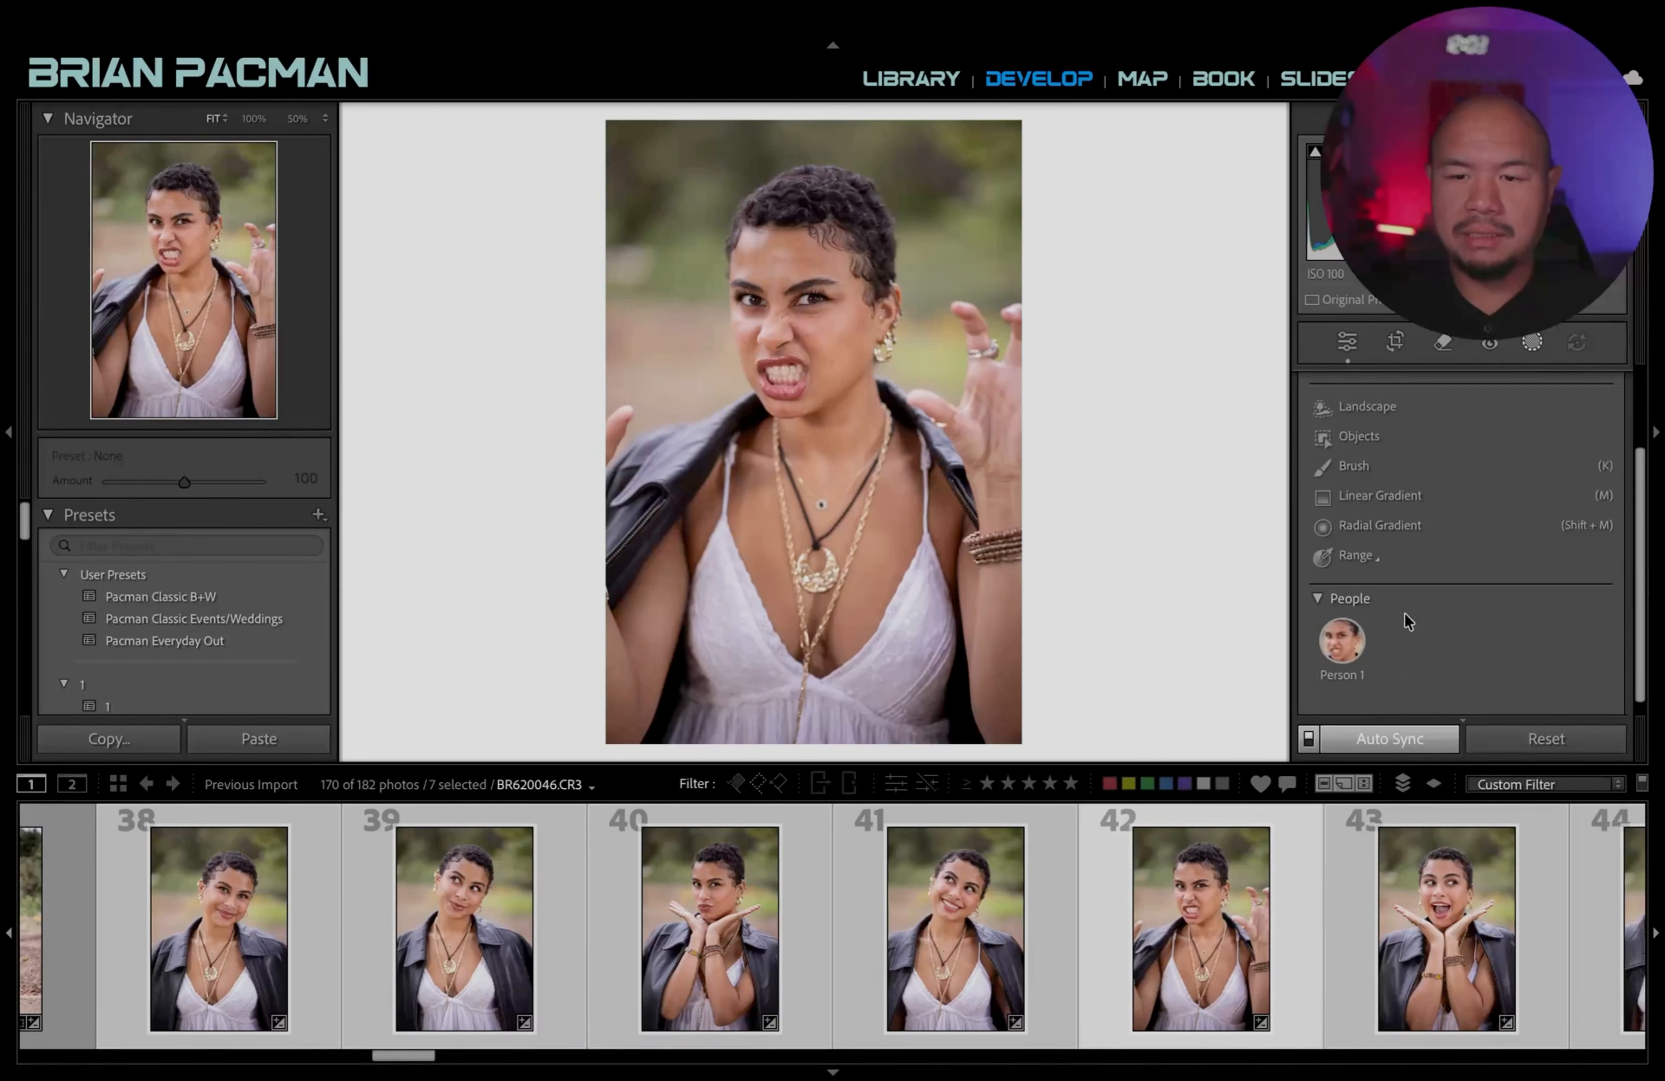
click(1341, 642)
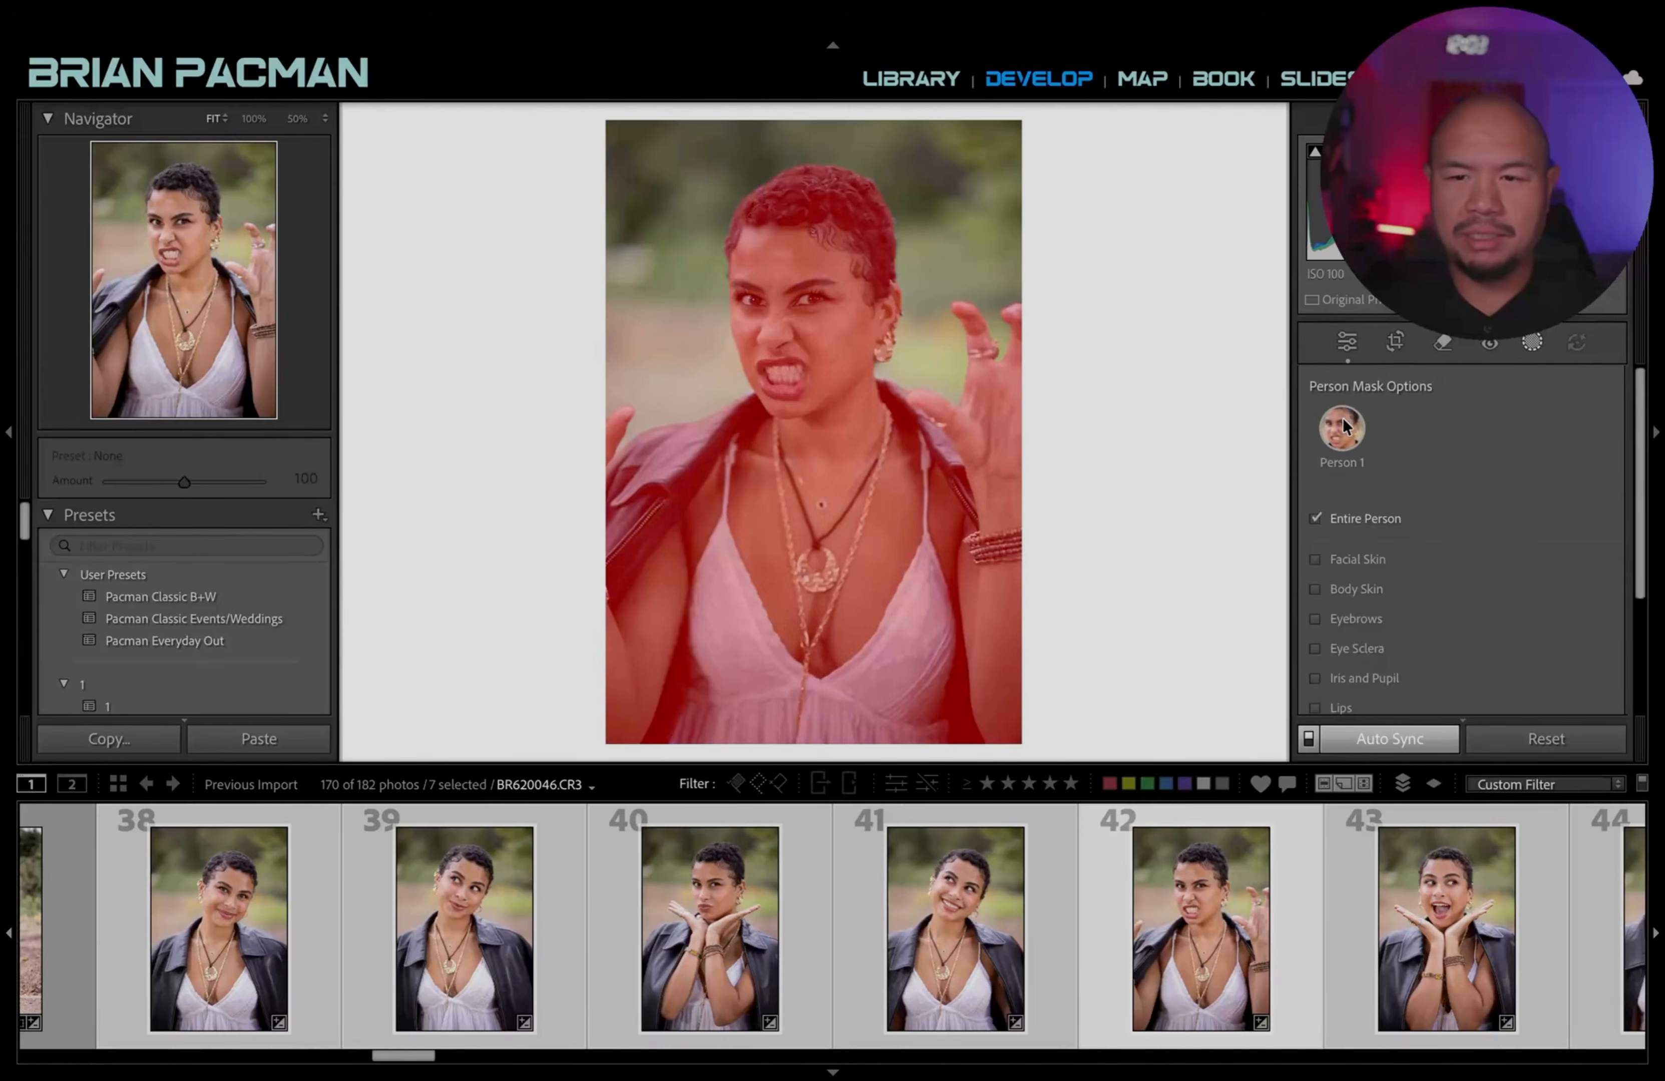
click(1356, 589)
click(1356, 559)
scroll(1465, 566, down, 3)
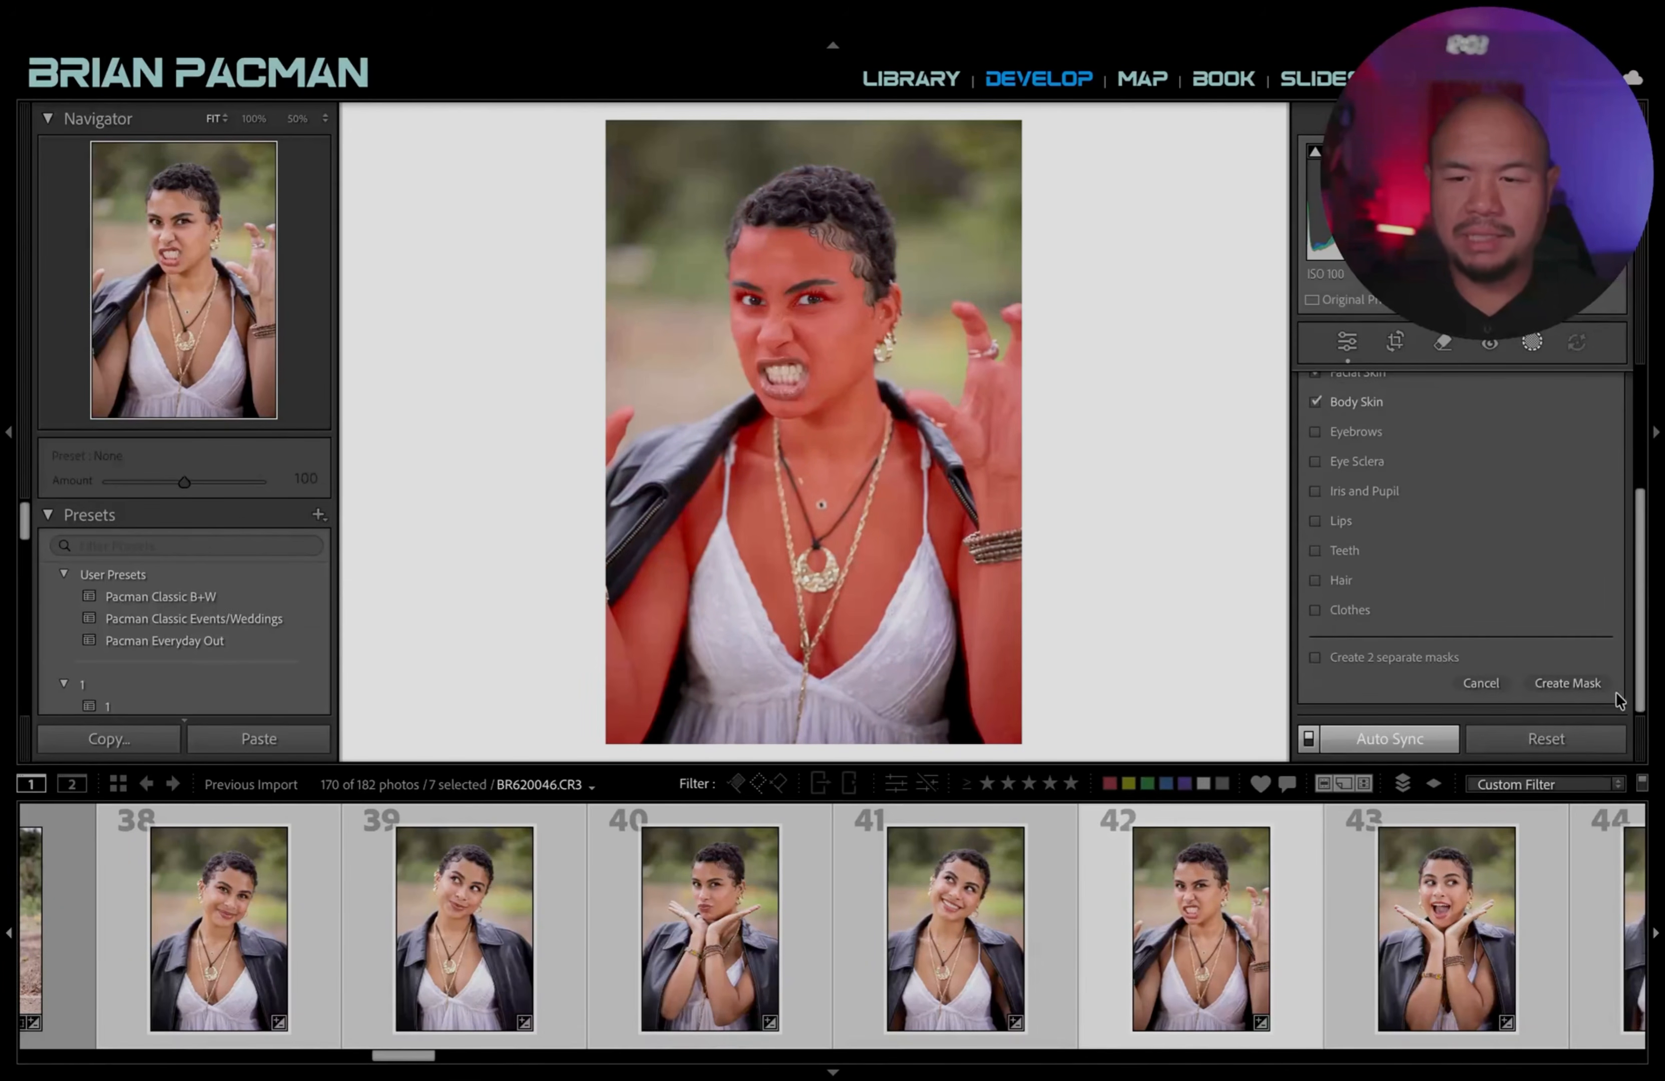
click(1575, 681)
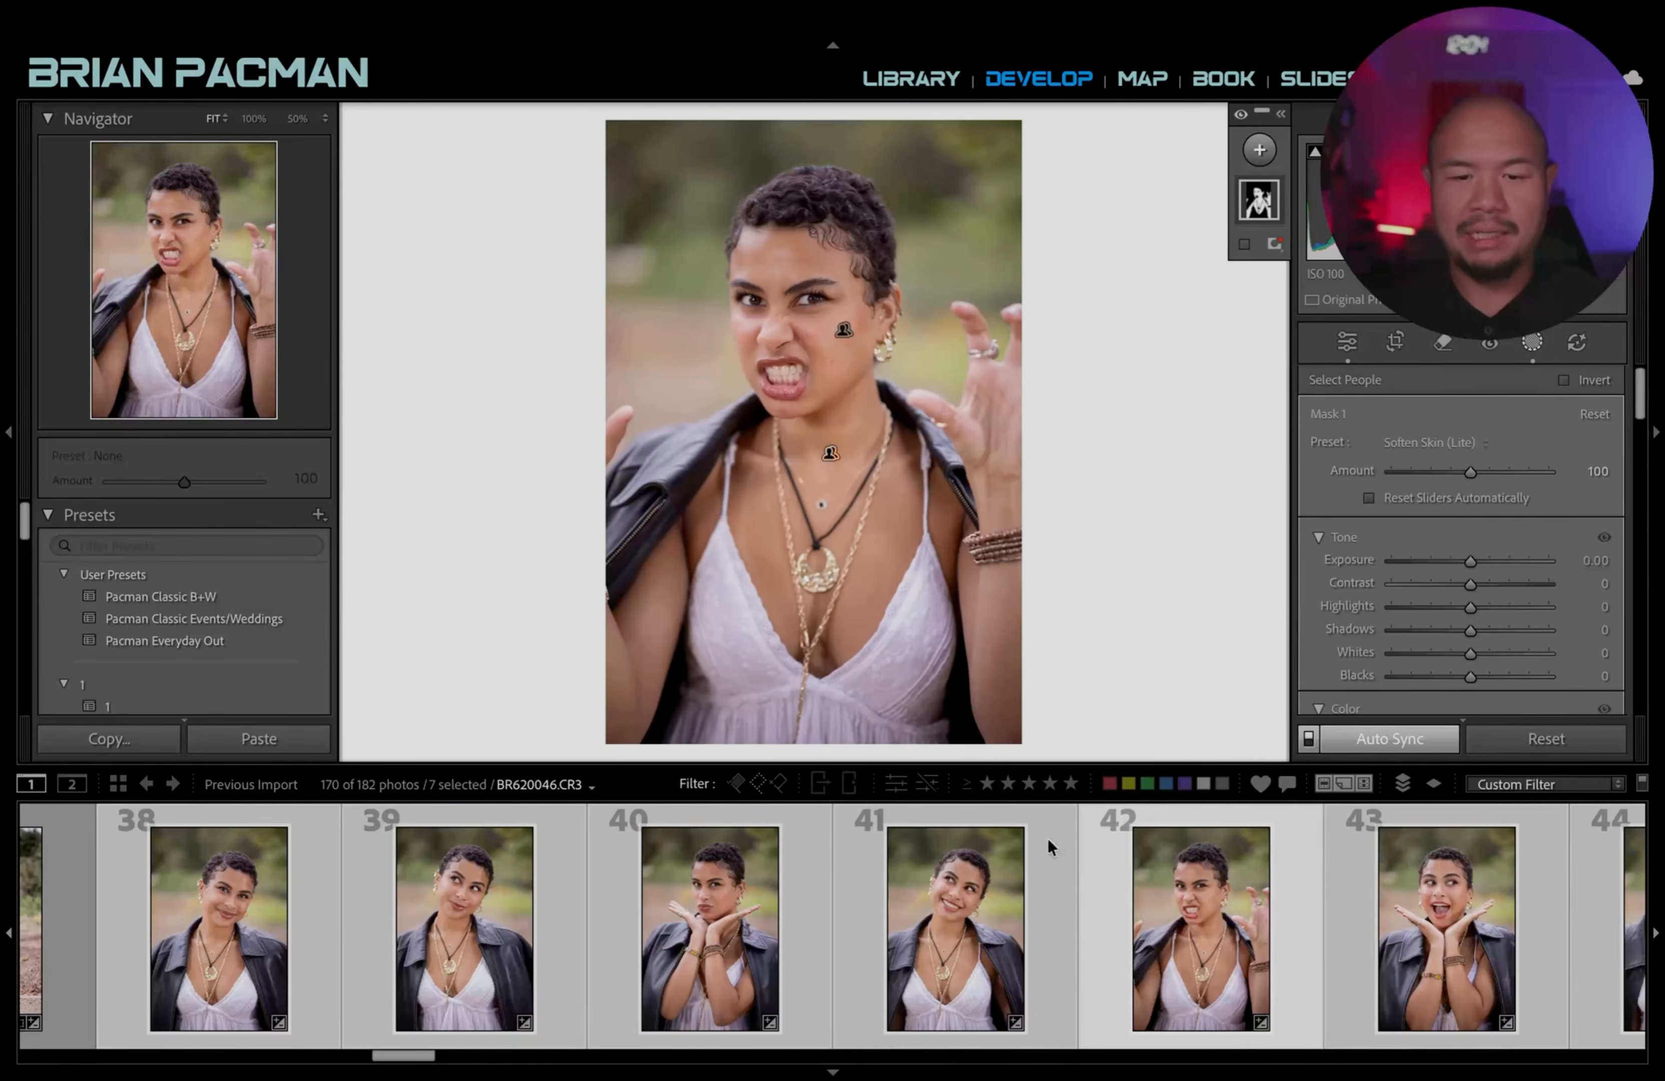
Check the skin mask on the individual close-ups and compare BR620047.CR3 before and after the edits.
click(312, 917)
click(800, 944)
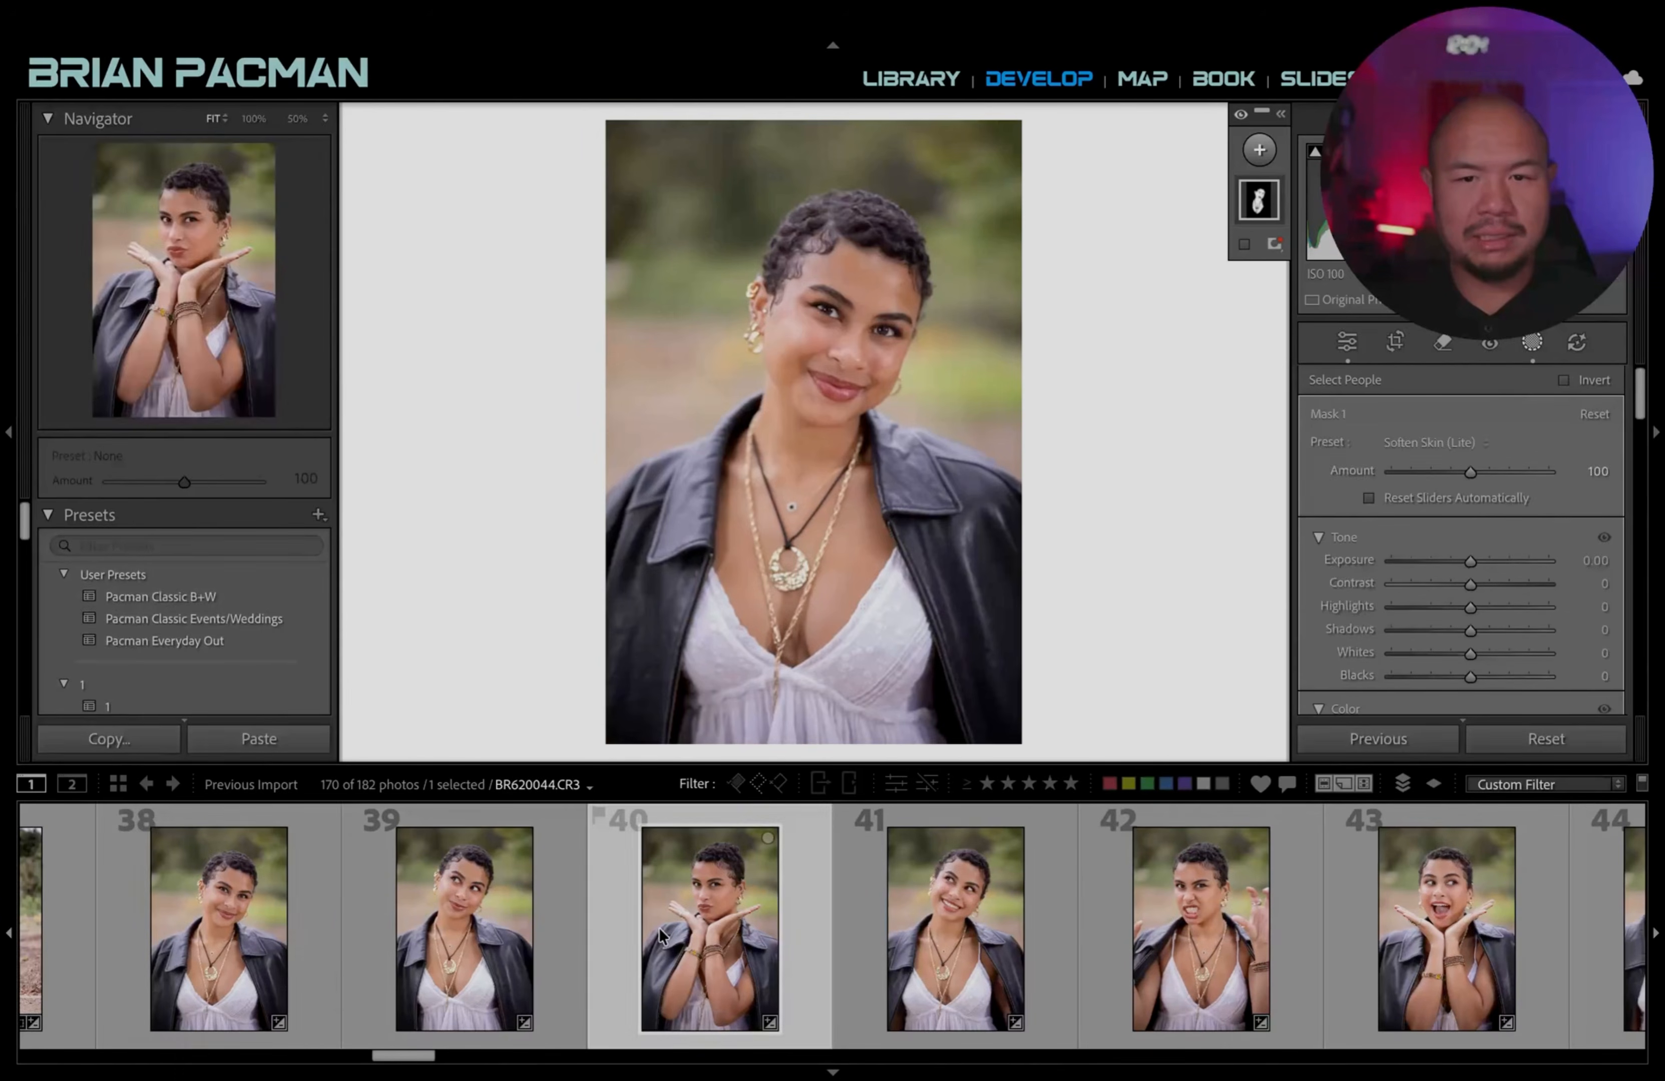
click(862, 953)
click(1137, 944)
click(1144, 940)
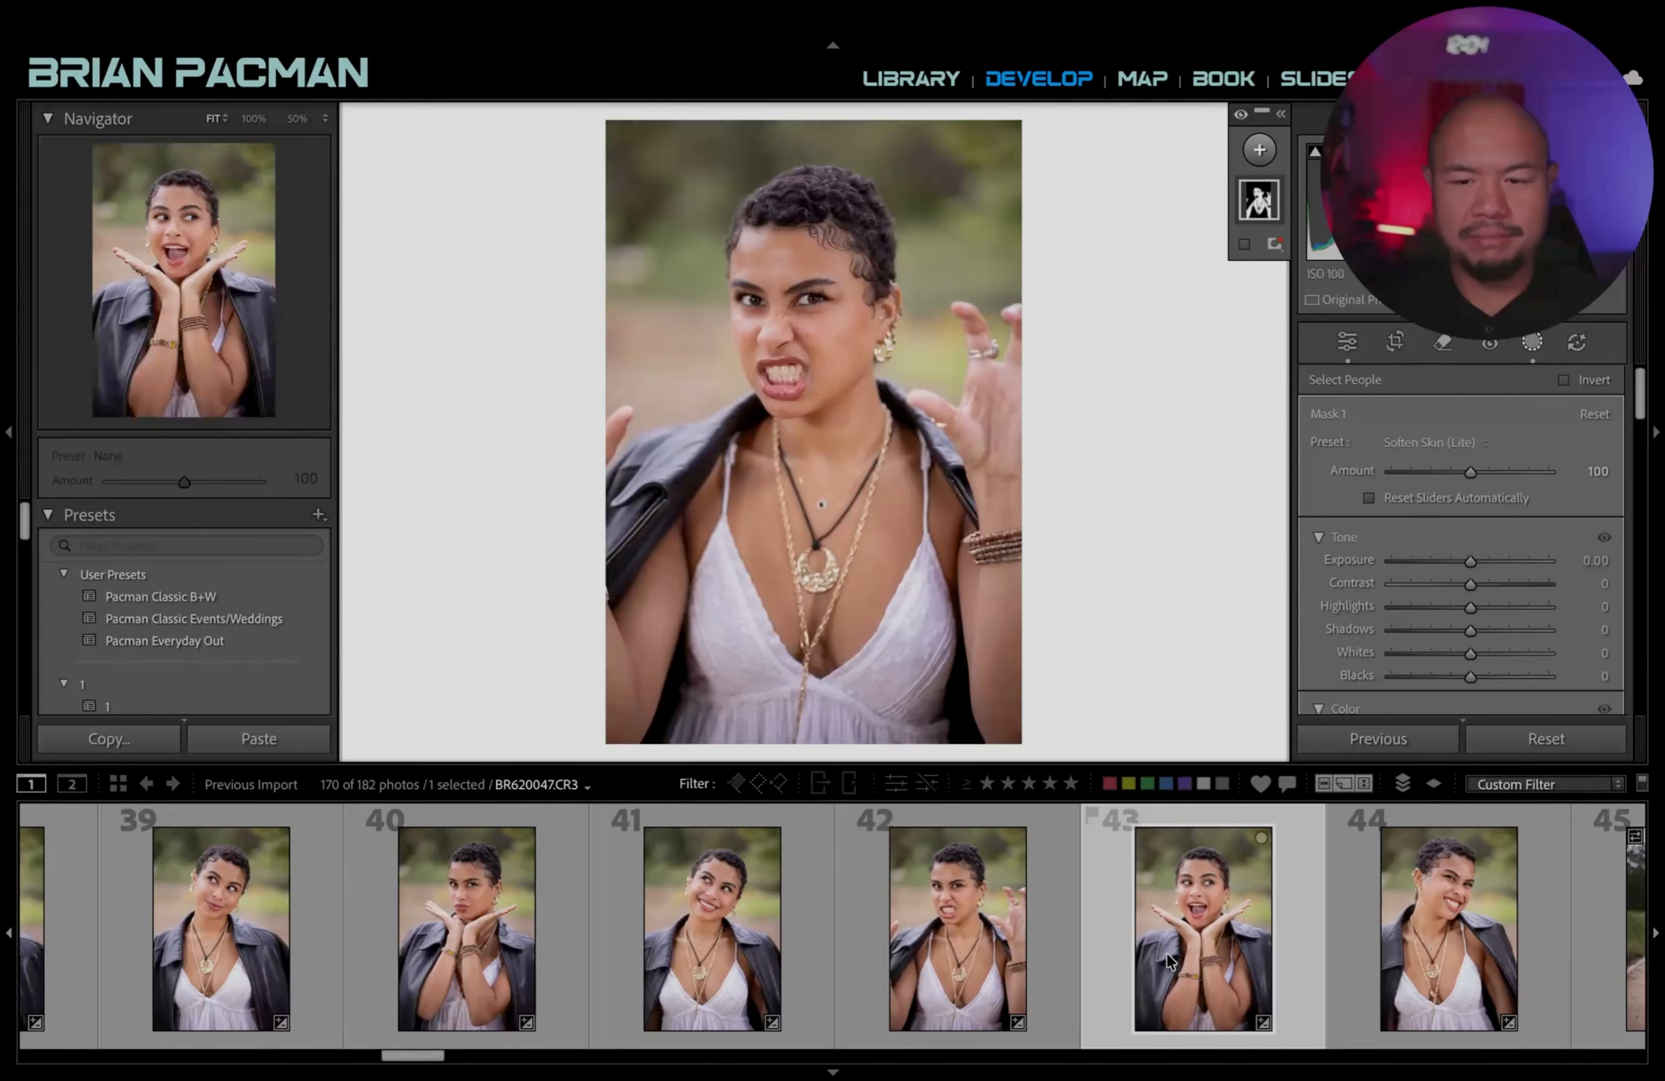
key(y)
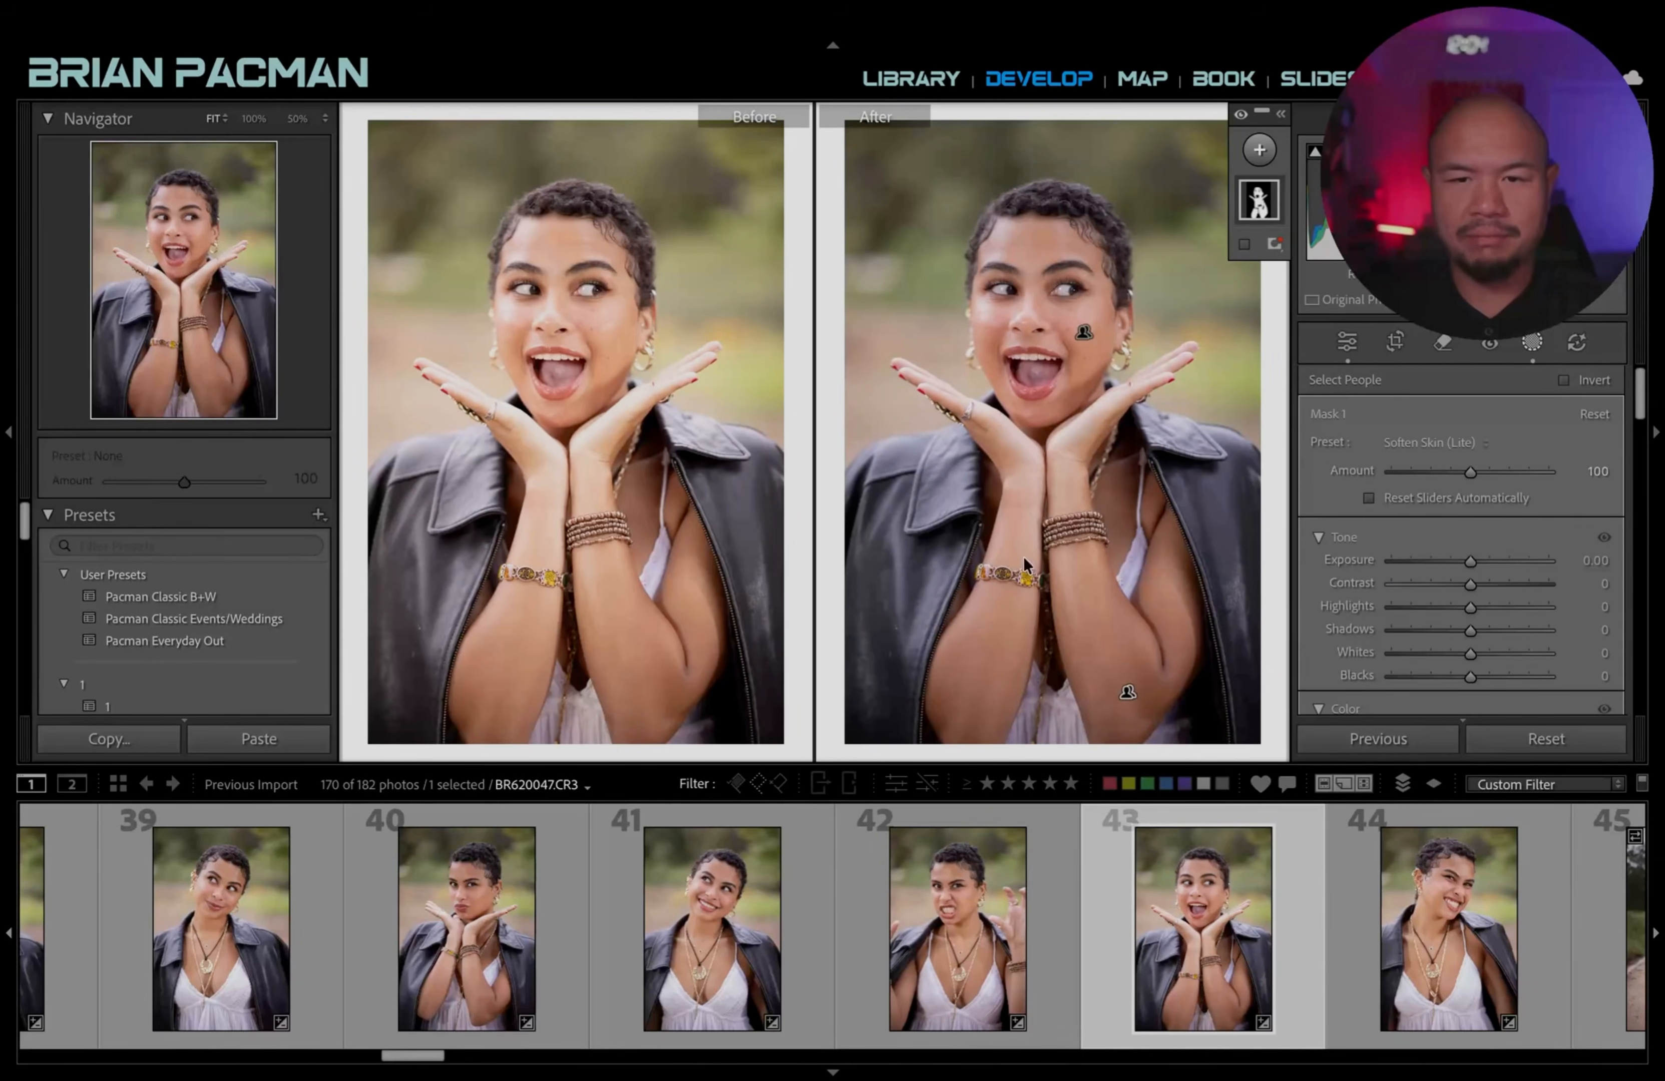
Leave the before/after comparison and look through the path photos from BR620049.CR3 onward to find where the pose changes.
key(y)
scroll(1090, 955, down, 4)
click(656, 942)
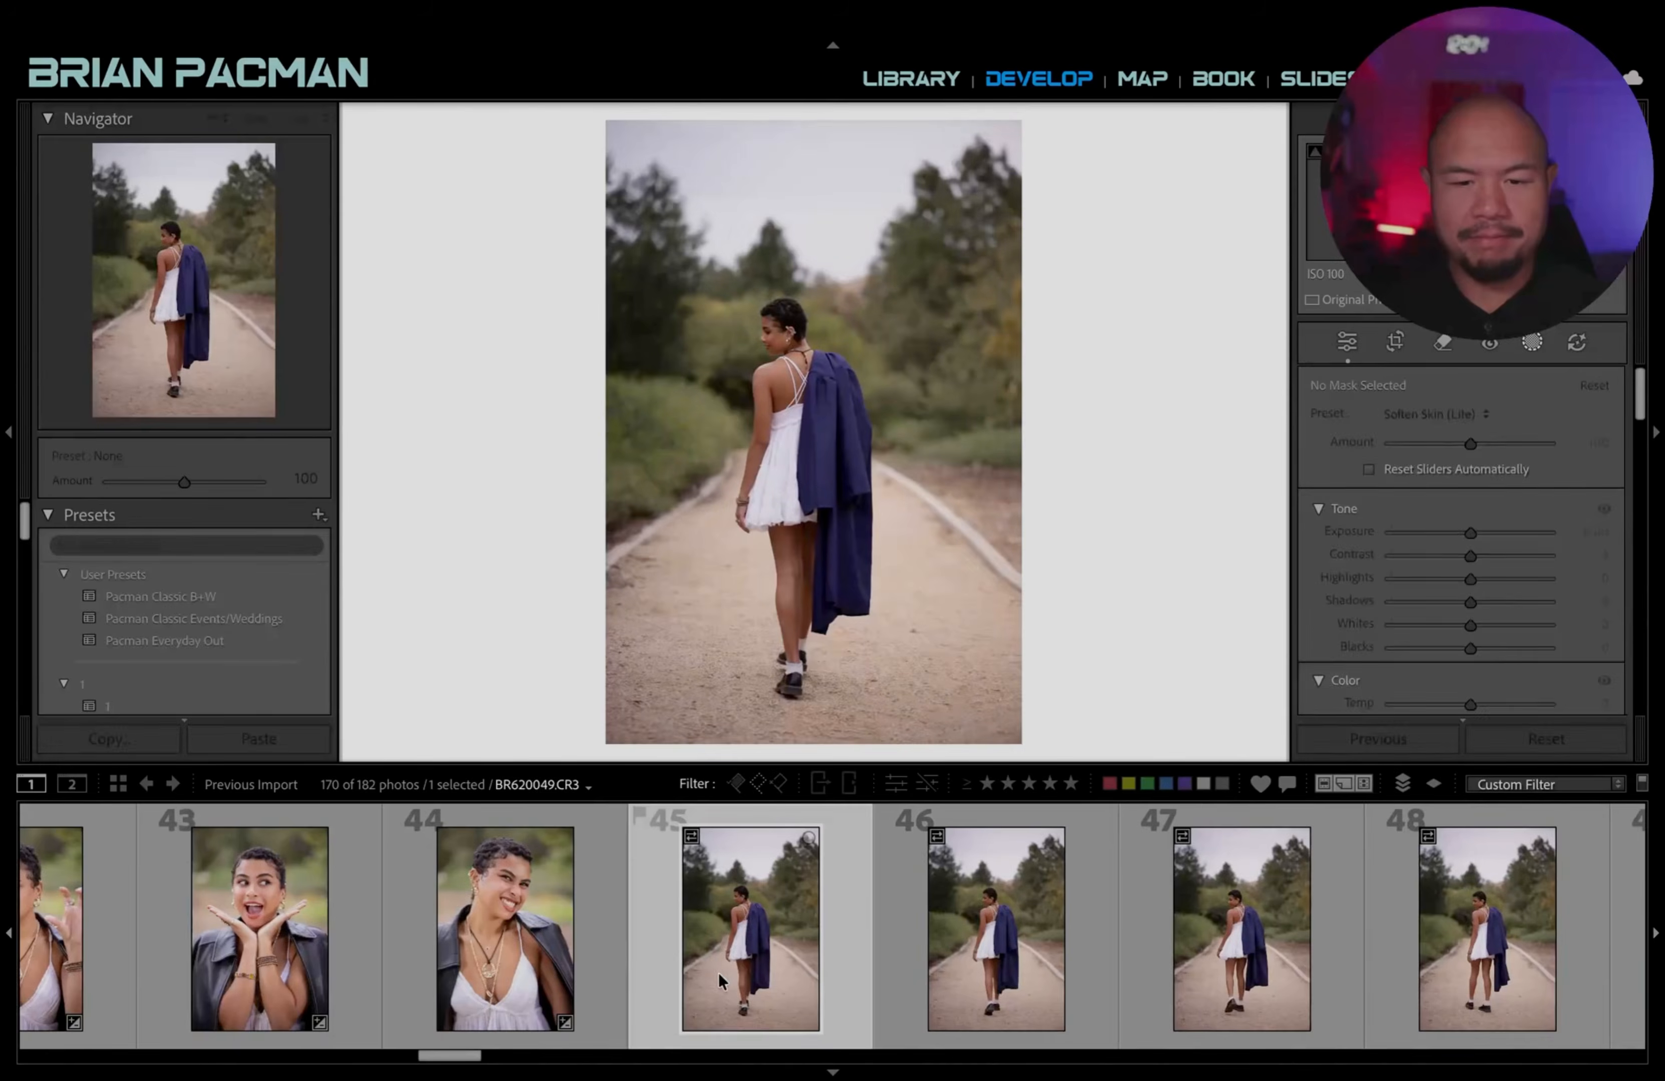
scroll(800, 976, down, 6)
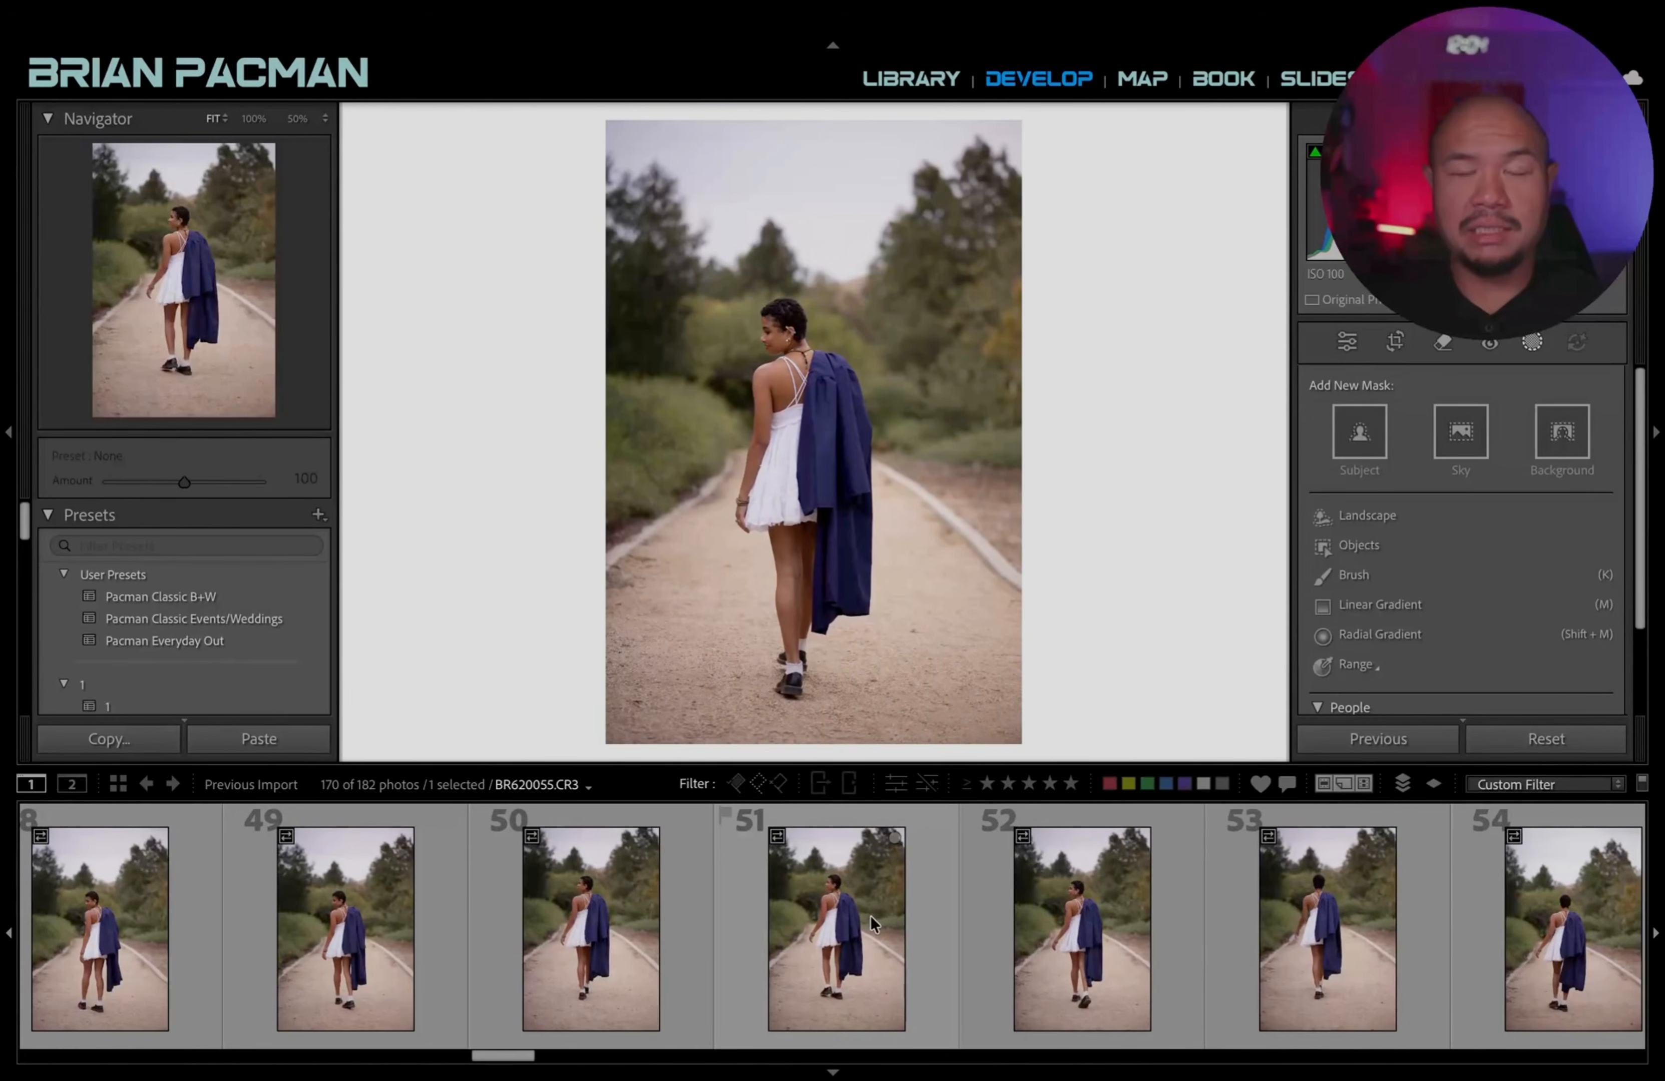
scroll(895, 898, down, 2)
click(878, 912)
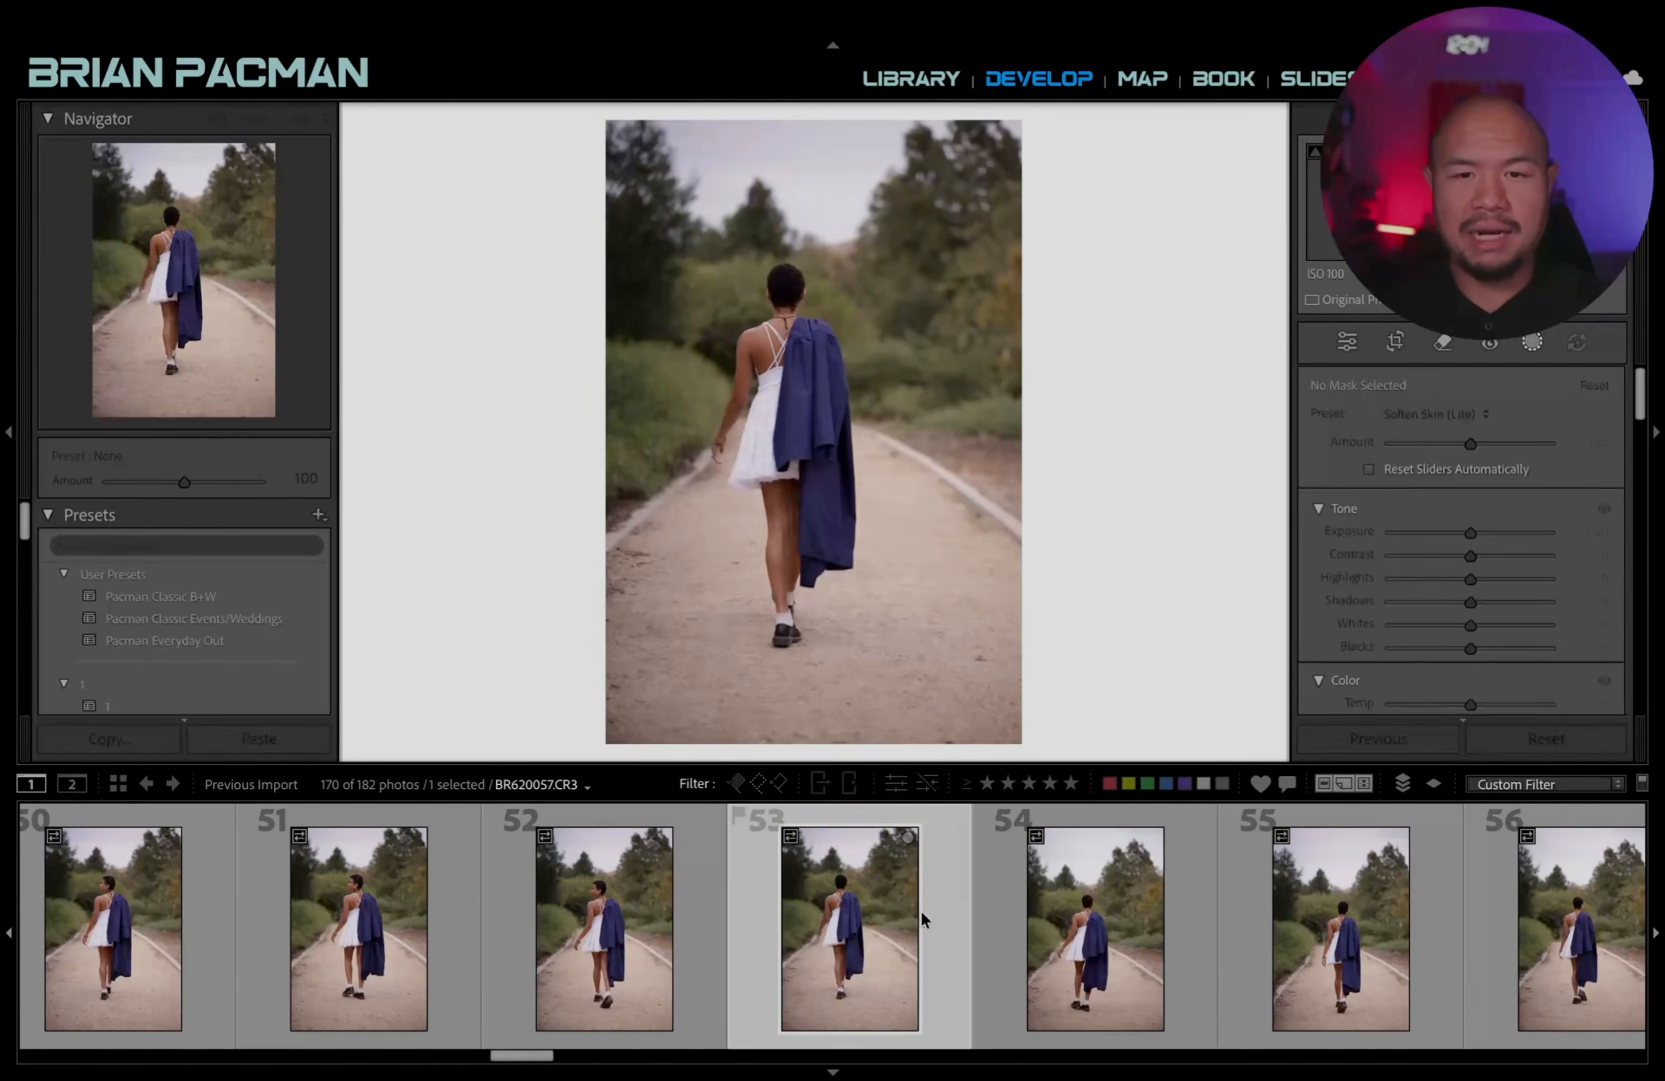
click(1173, 938)
scroll(1194, 936, down, 1)
click(1257, 931)
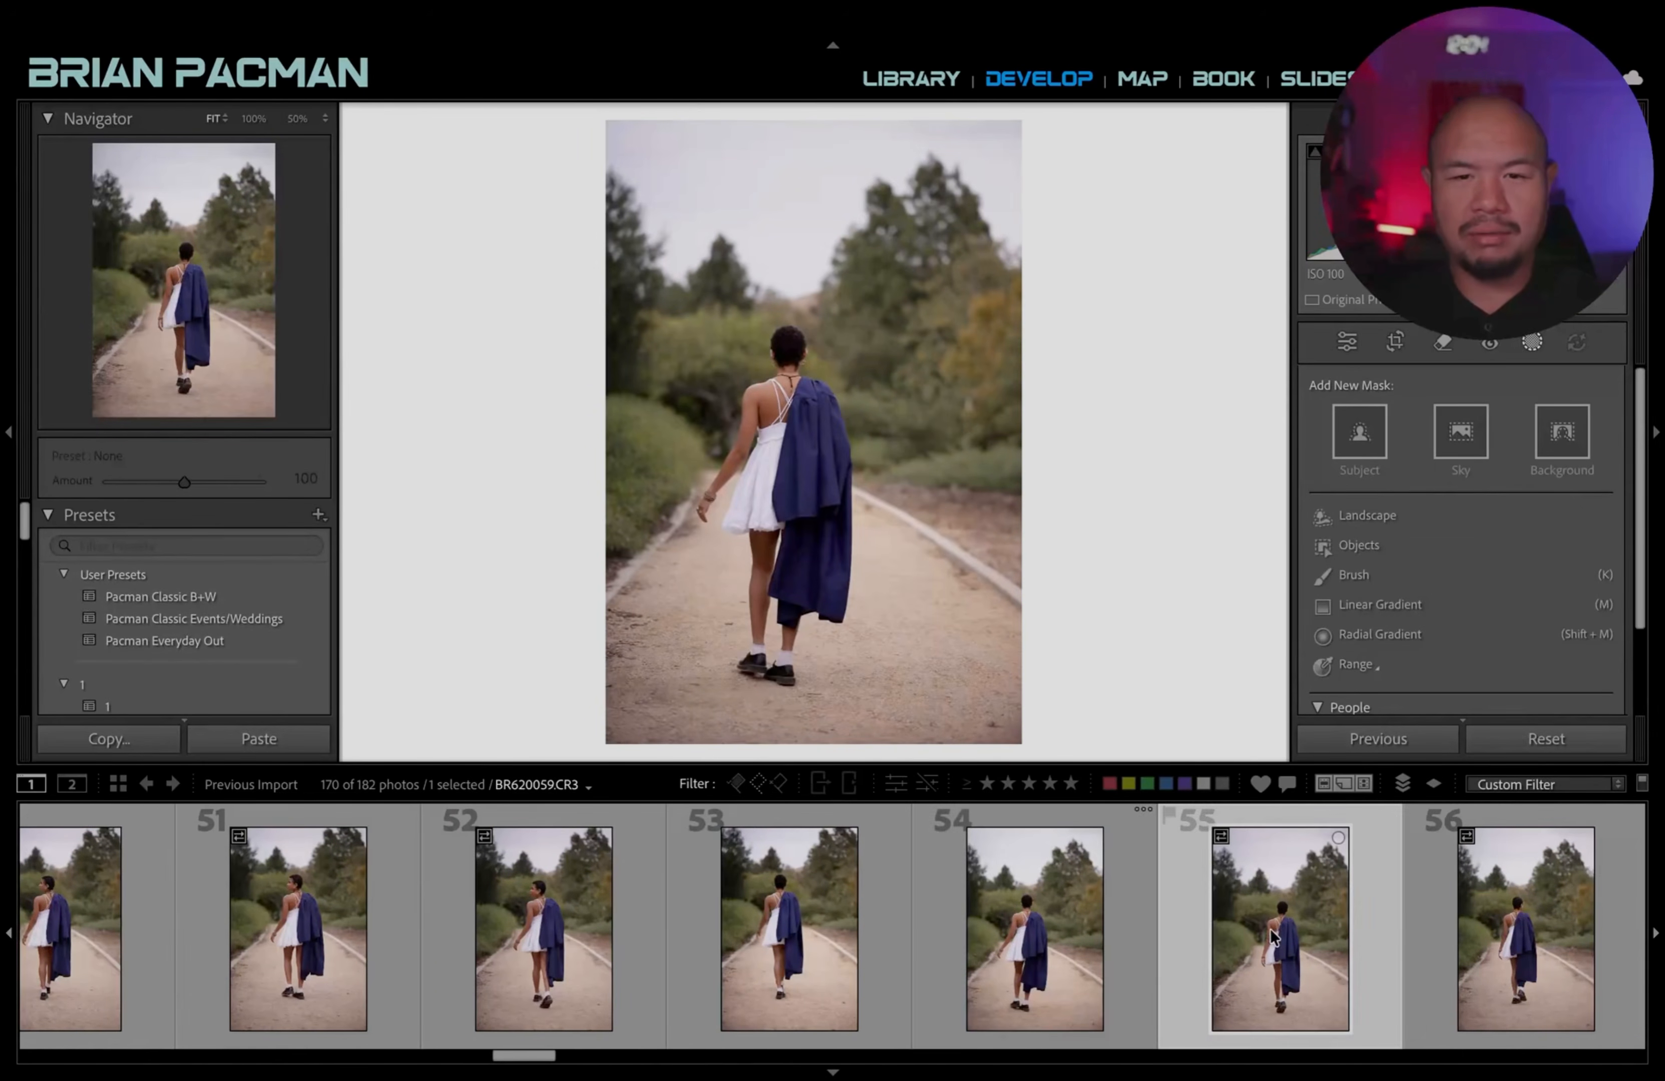
scroll(1169, 877, down, 2)
click(1085, 926)
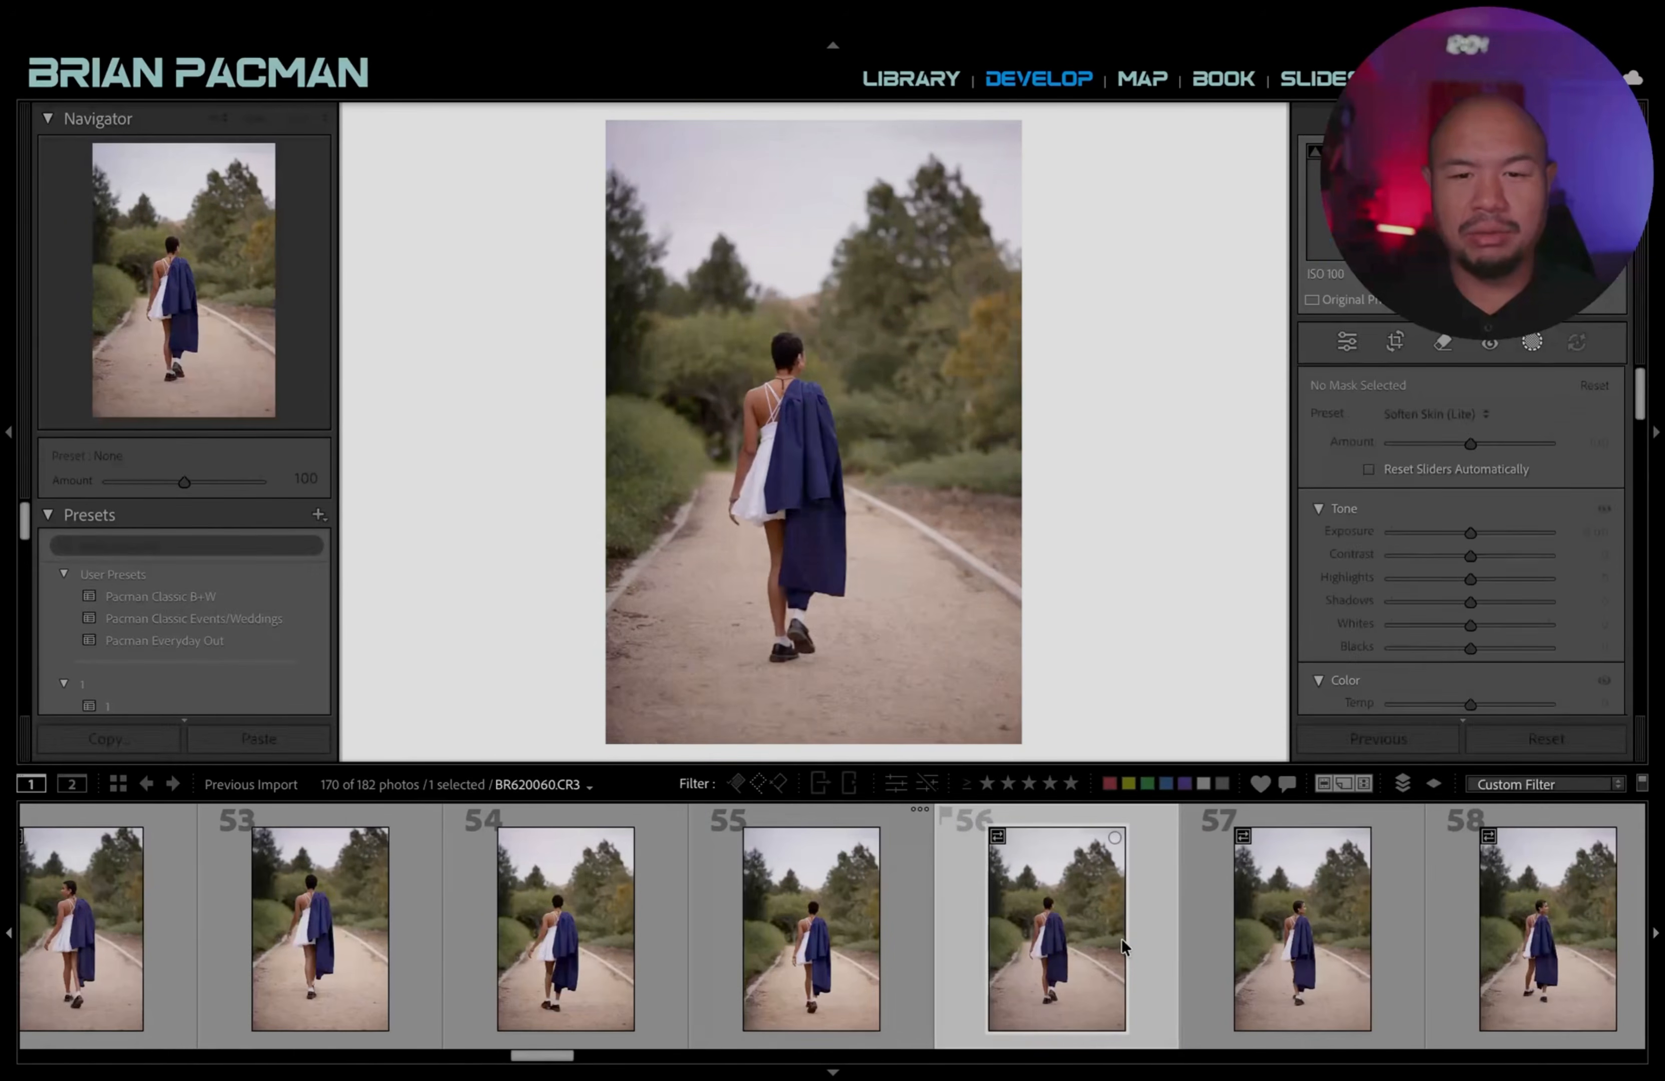
scroll(1121, 939, down, 1)
click(1132, 940)
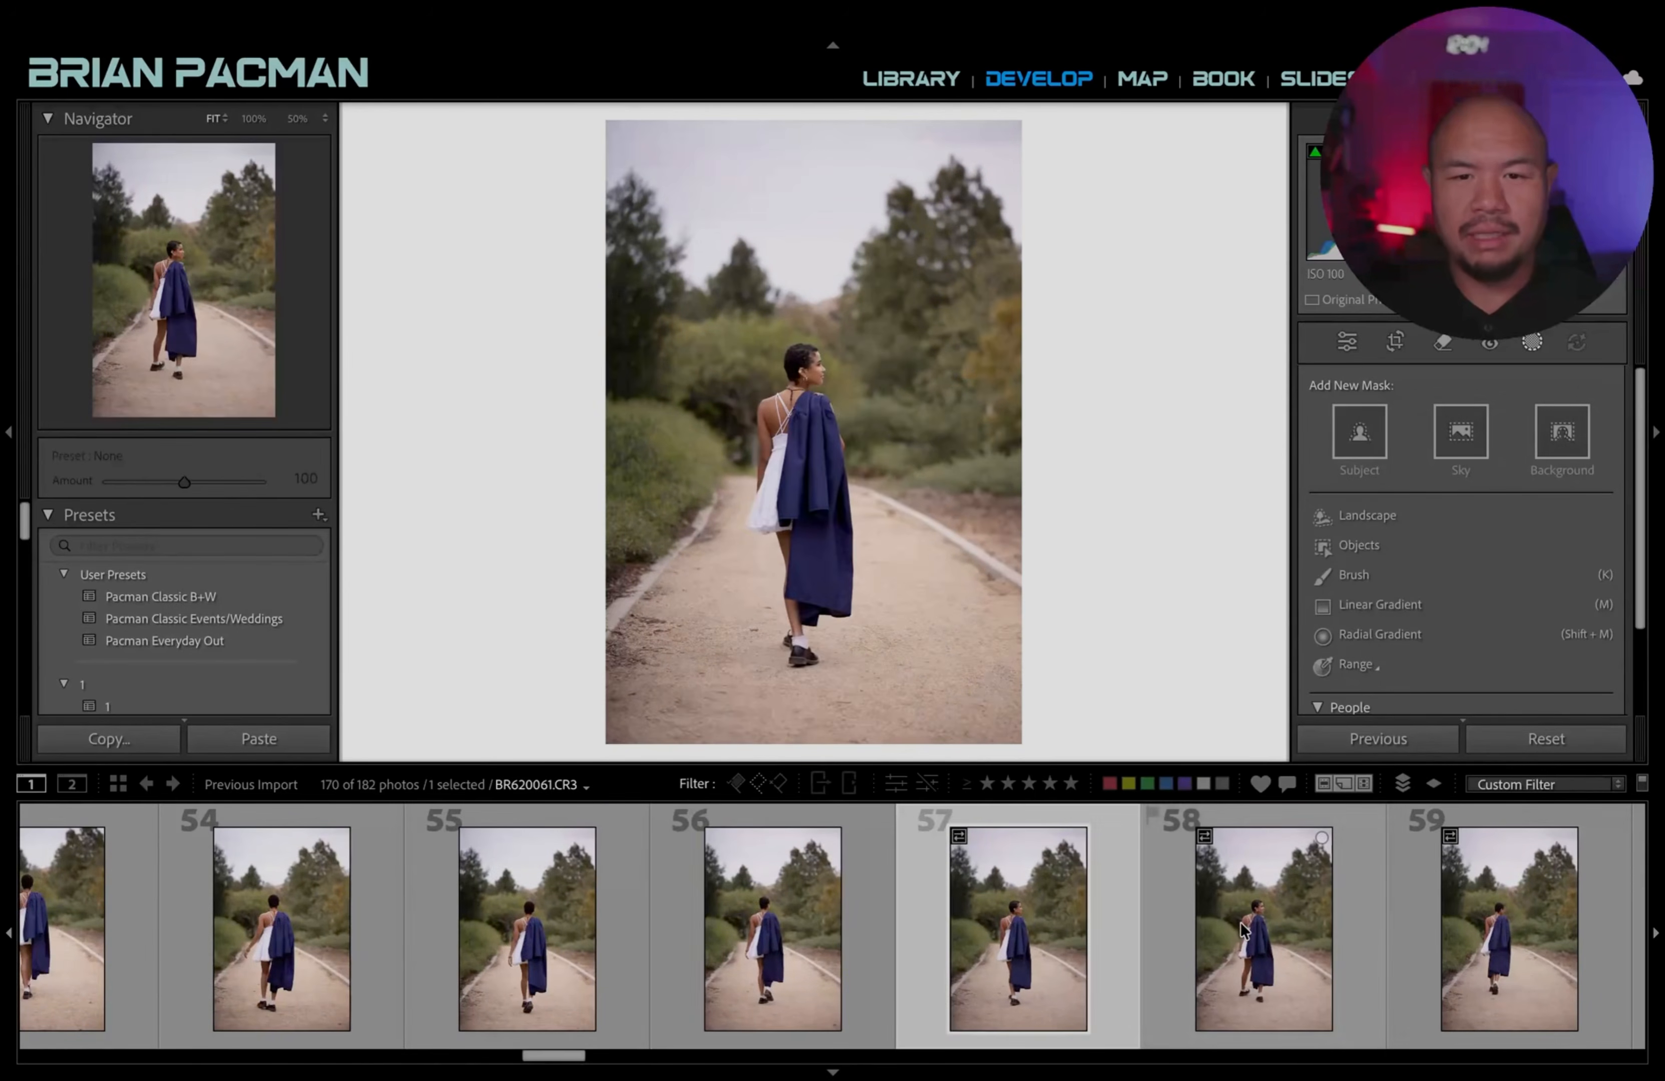
click(1207, 931)
scroll(1241, 923, down, 1)
scroll(1243, 926, down, 7)
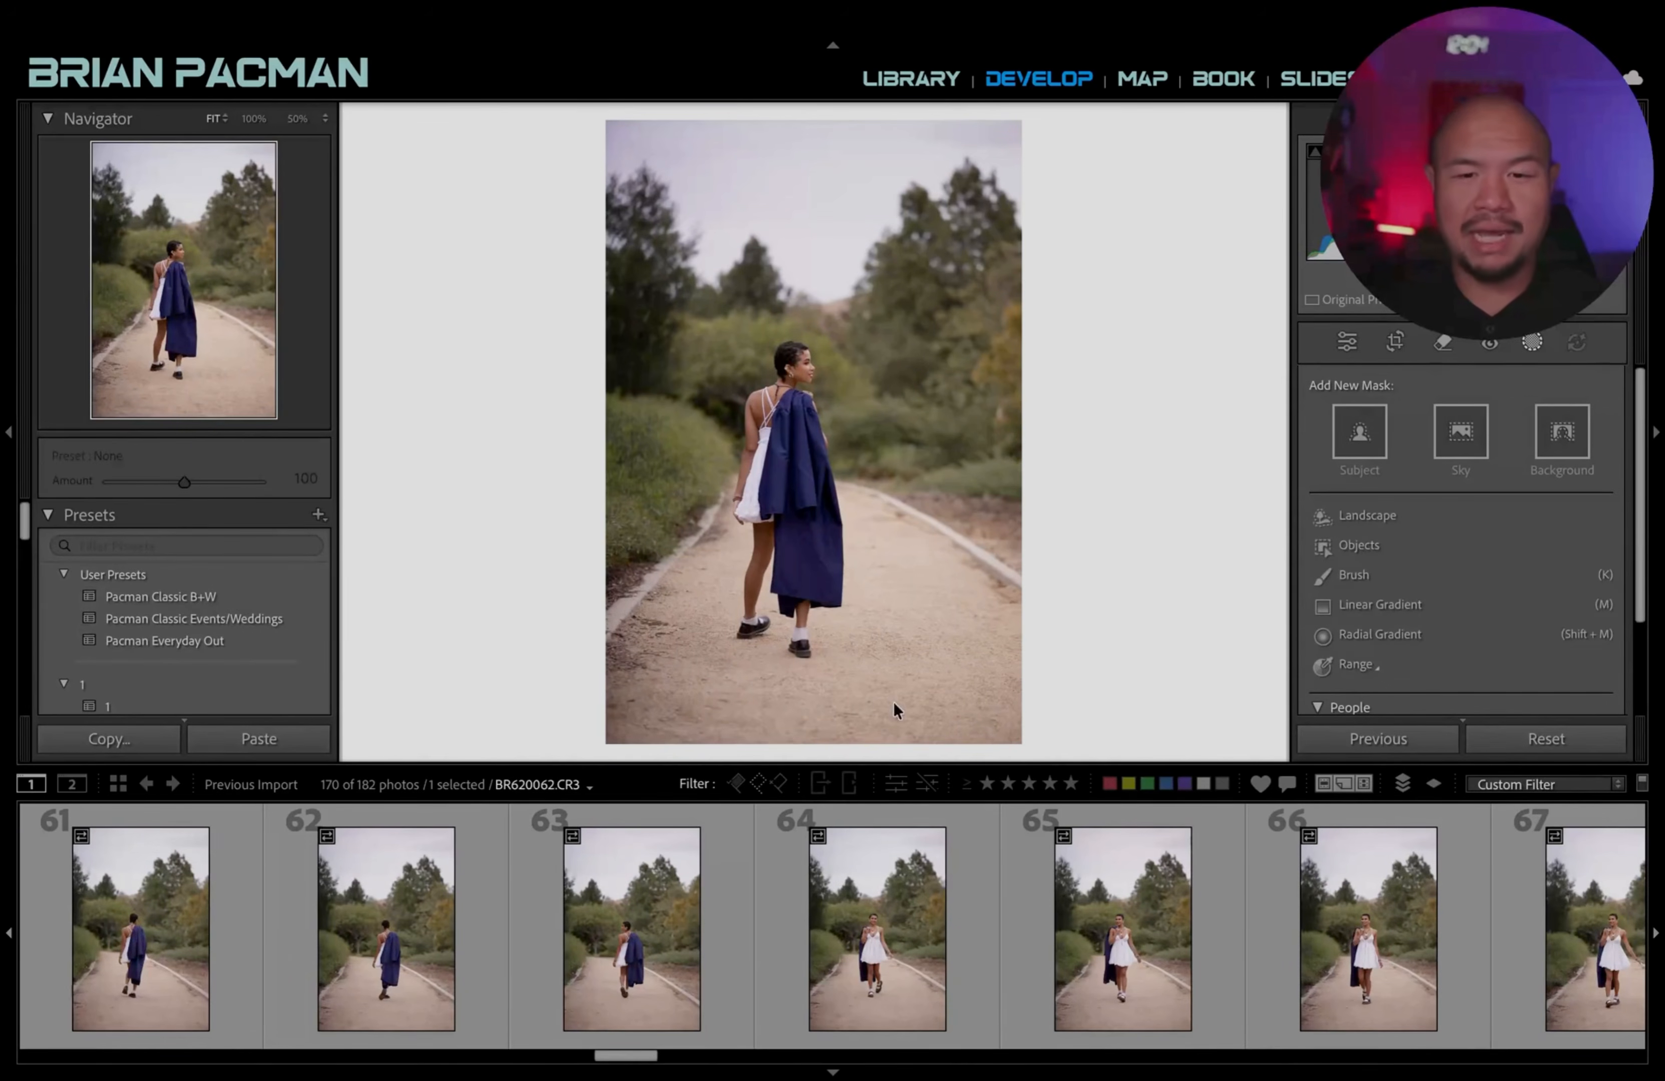
Select the 19 path photos taken from behind with the blue gown, from BR620049.CR3 to BR620067.CR3.
scroll(761, 1003, up, 12)
click(601, 970)
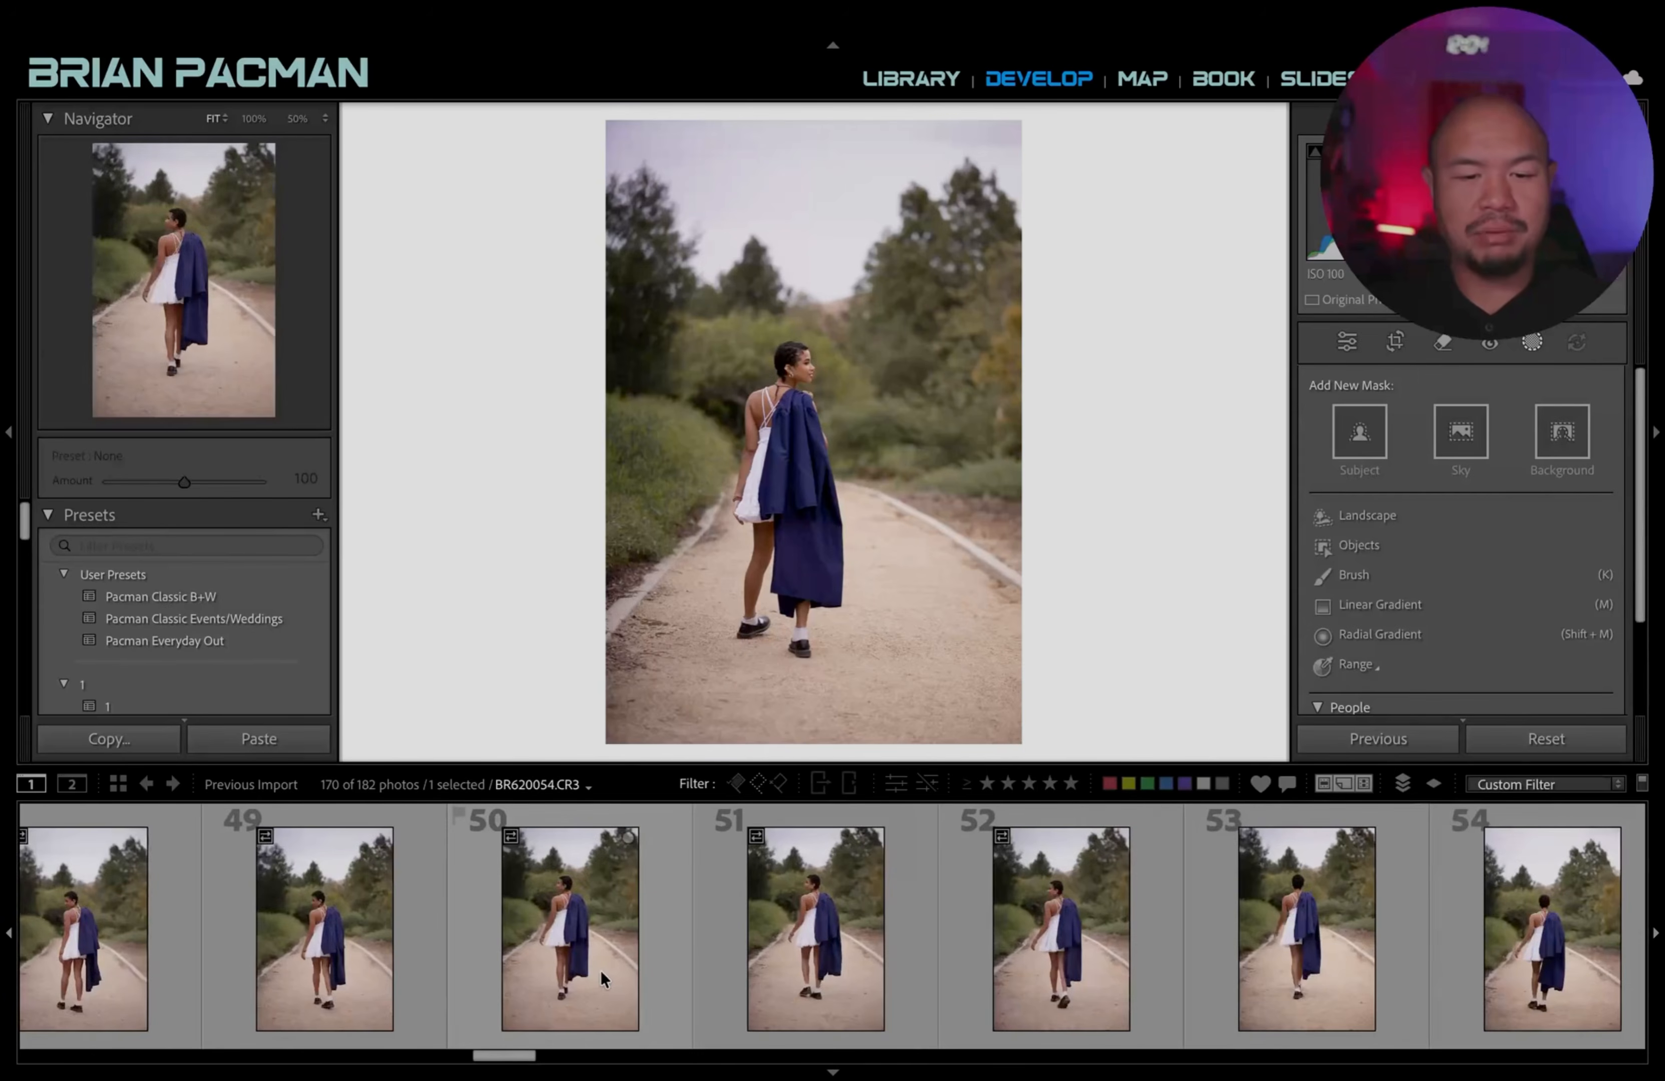
scroll(602, 971, up, 4)
click(384, 944)
scroll(736, 908, down, 3)
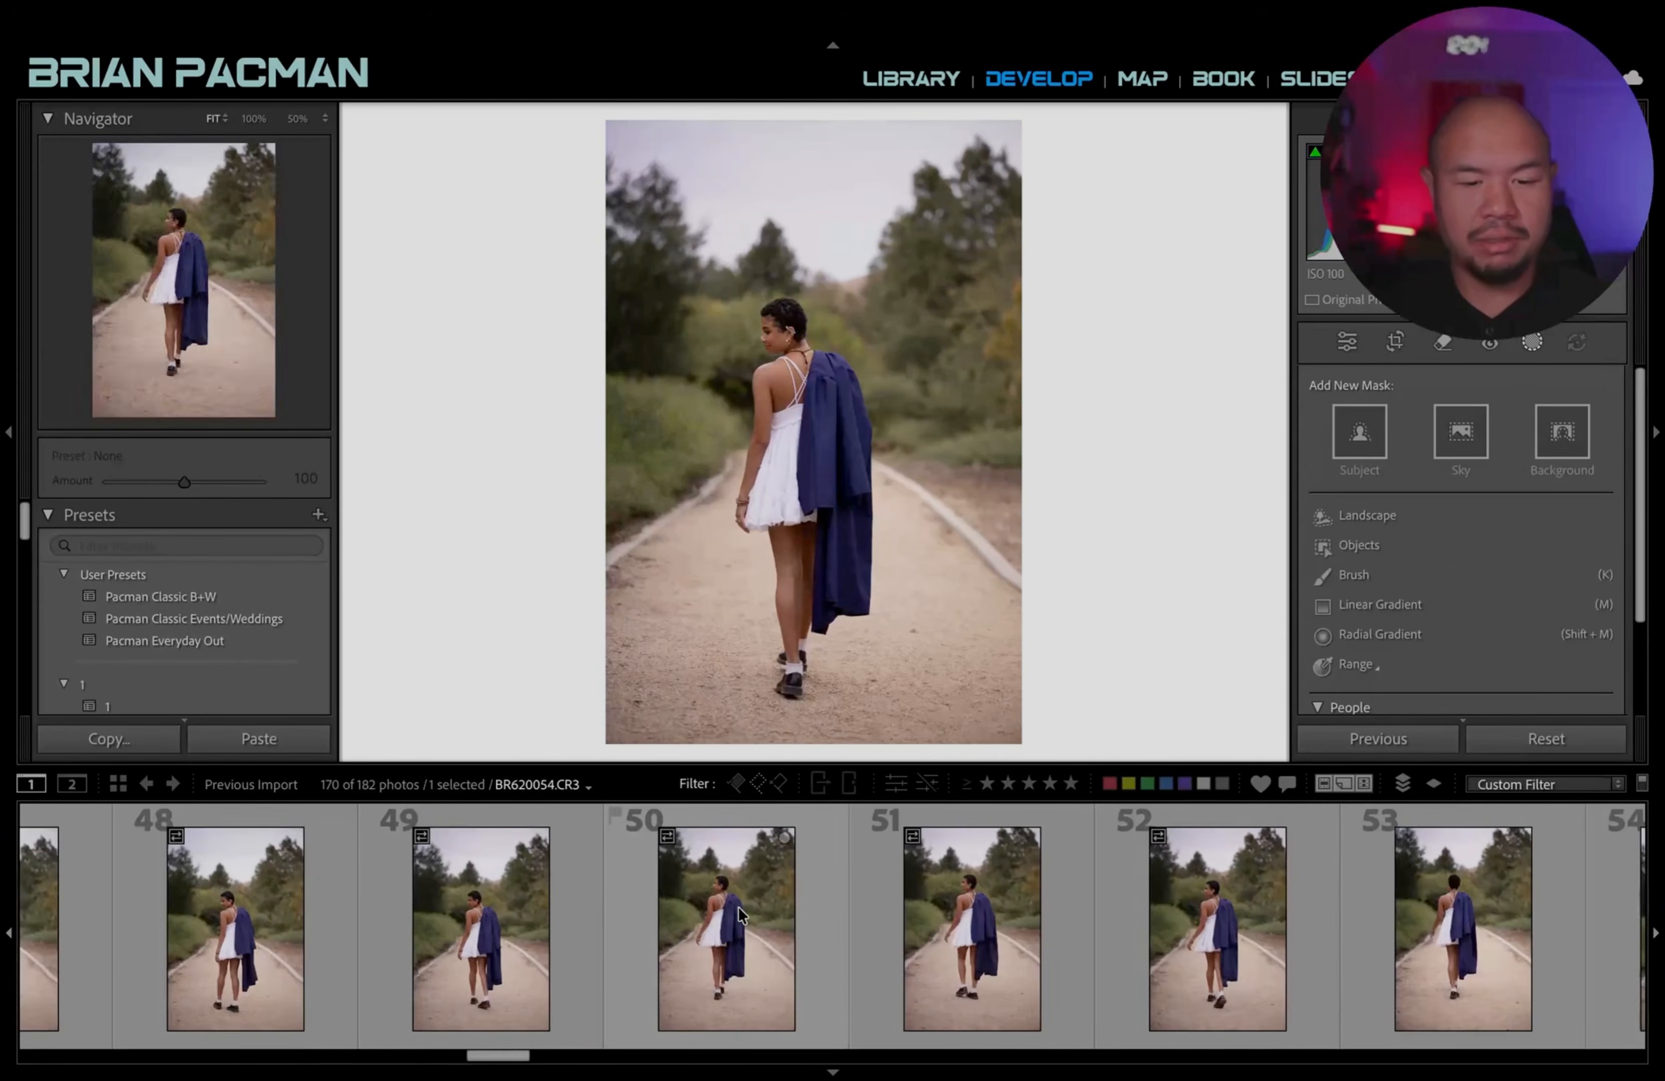
scroll(738, 907, down, 16)
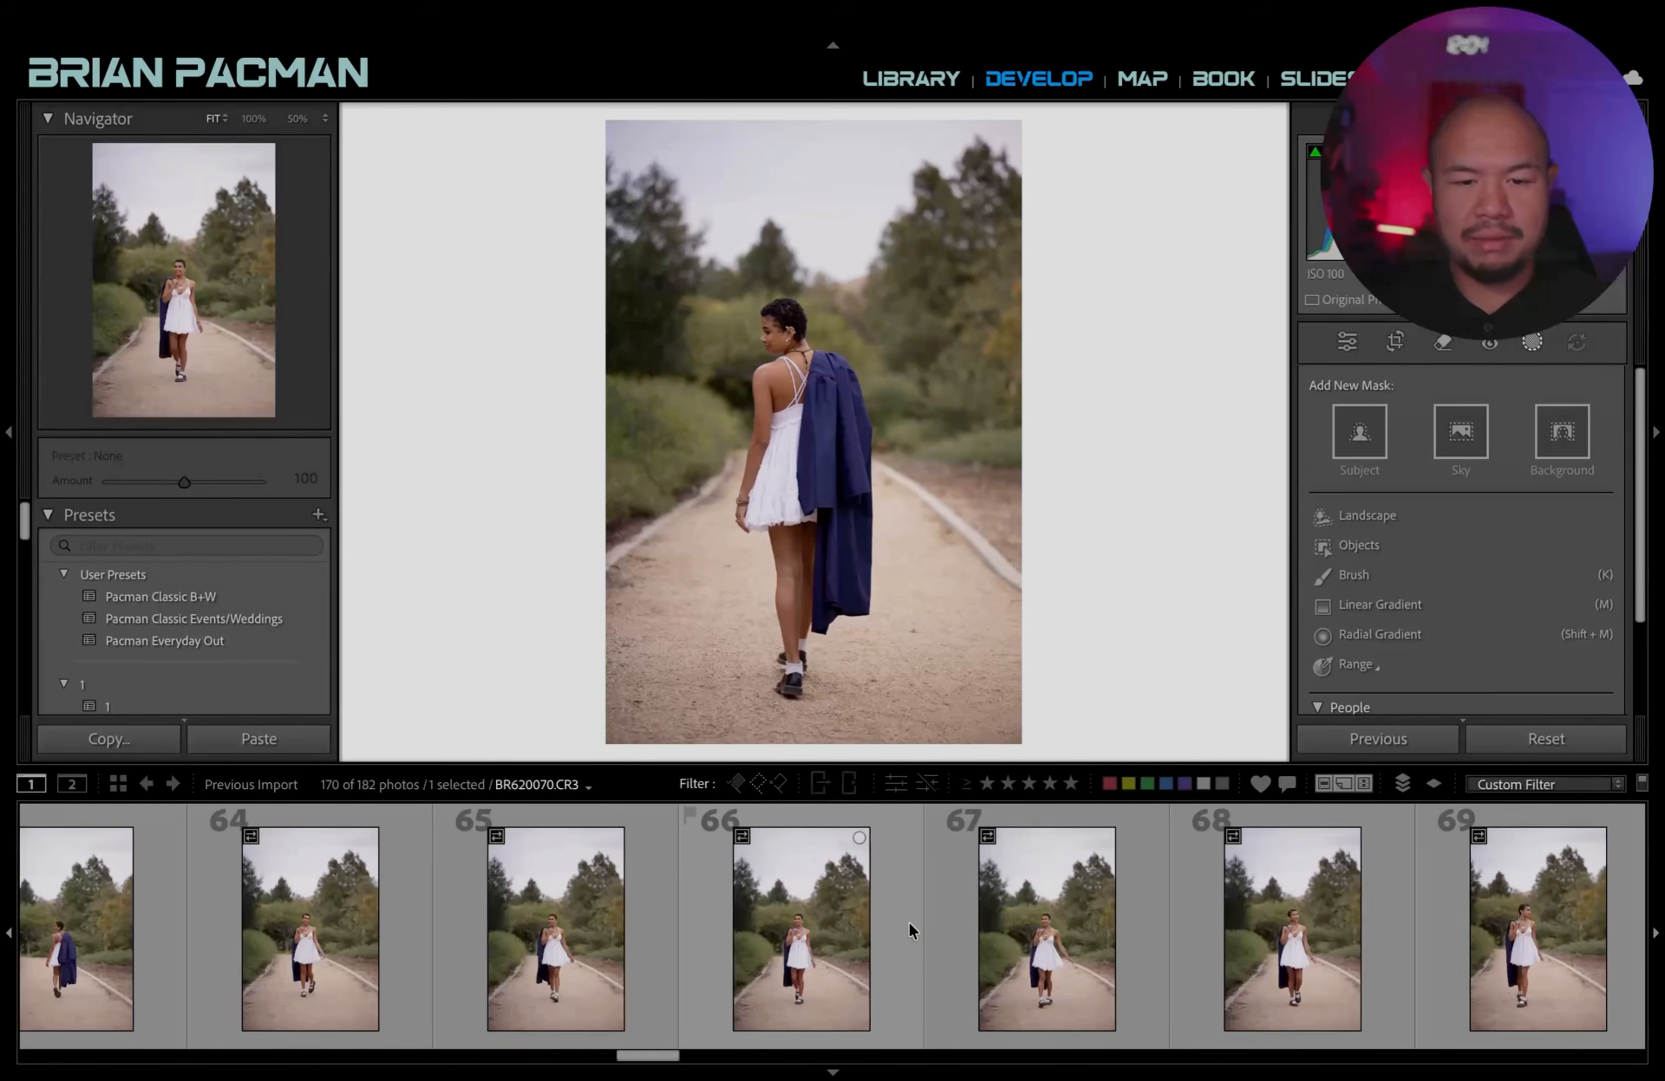
scroll(907, 923, up, 5)
shift+click(974, 931)
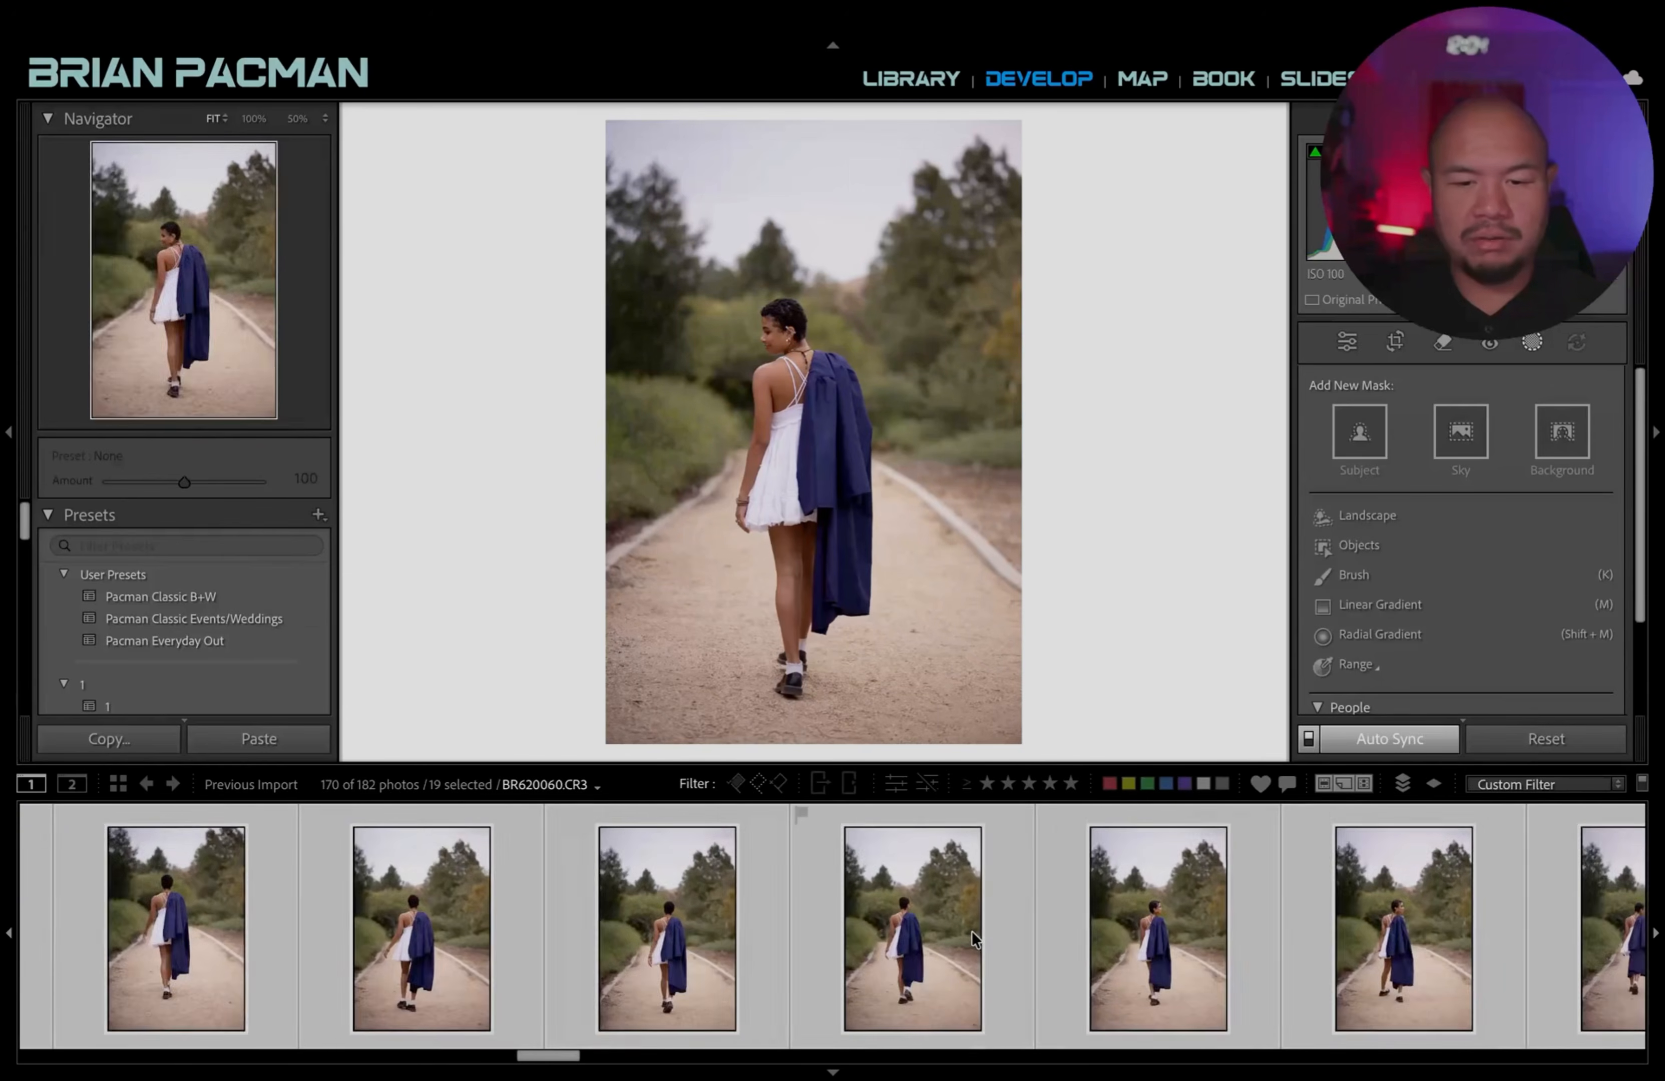
Examine individual photos within the 19-photo selection to compare their exposure and pick a reference image.
scroll(972, 932, up, 10)
scroll(970, 933, down, 7)
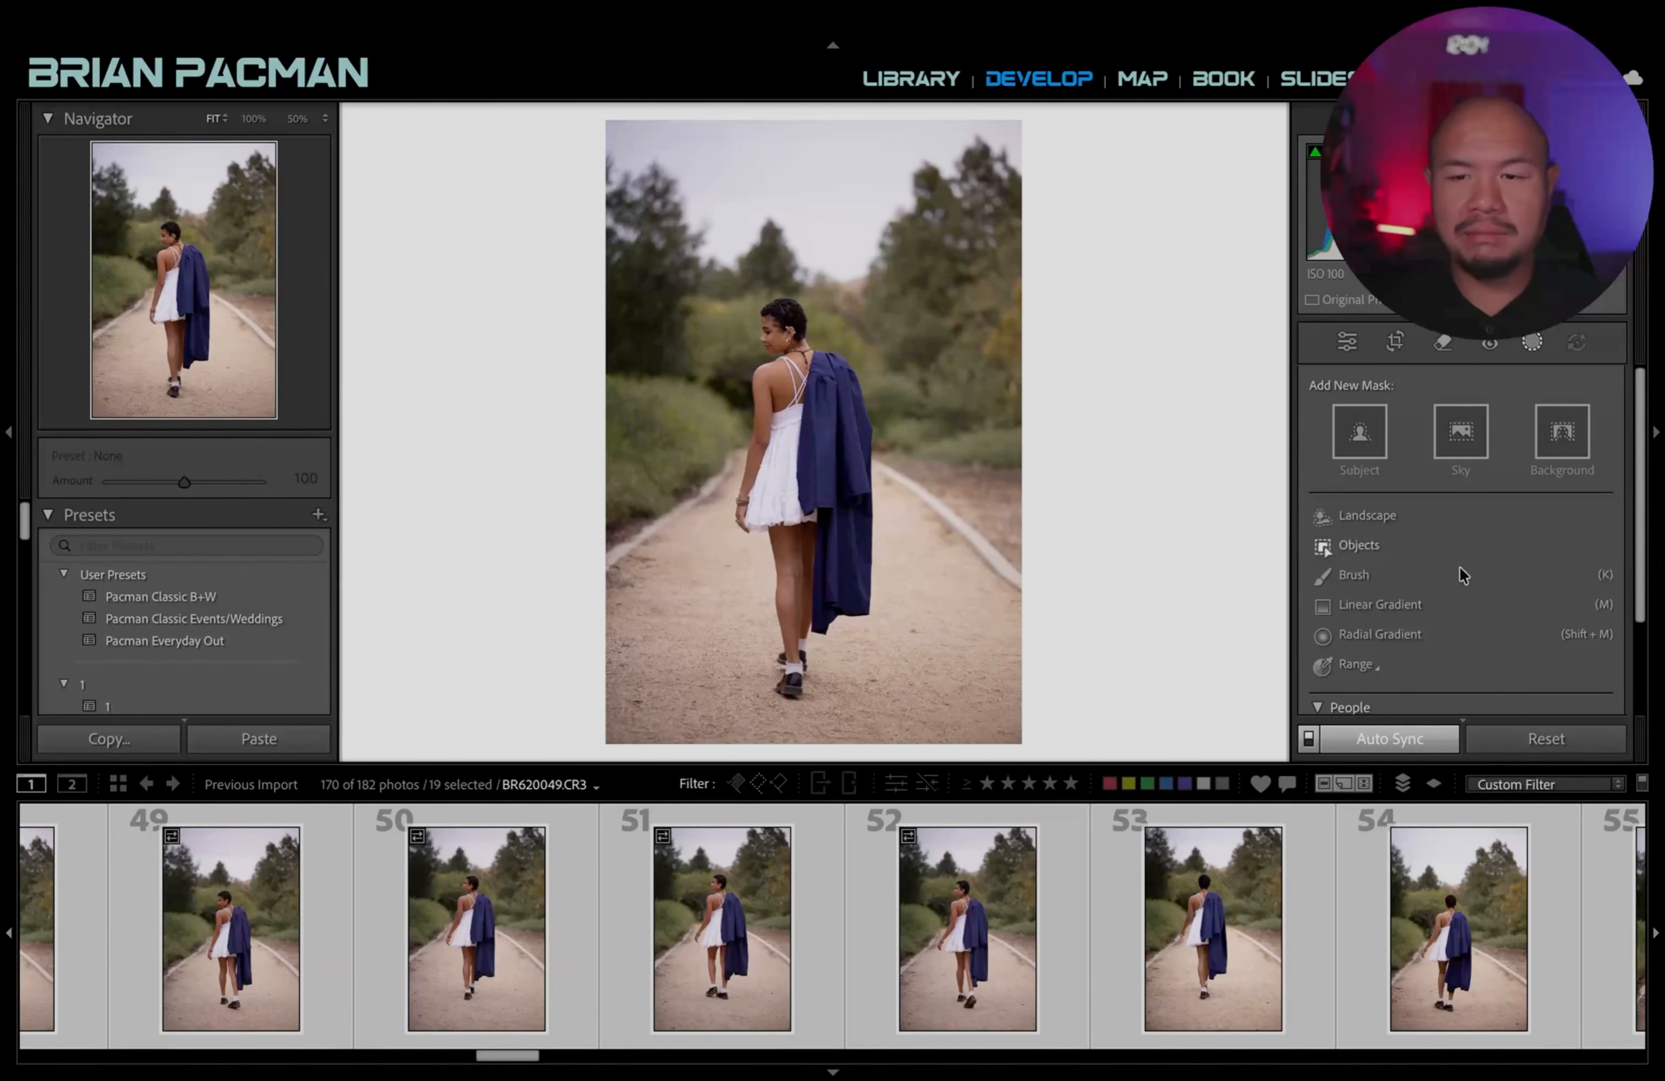
scroll(1392, 959, up, 10)
scroll(1396, 955, down, 8)
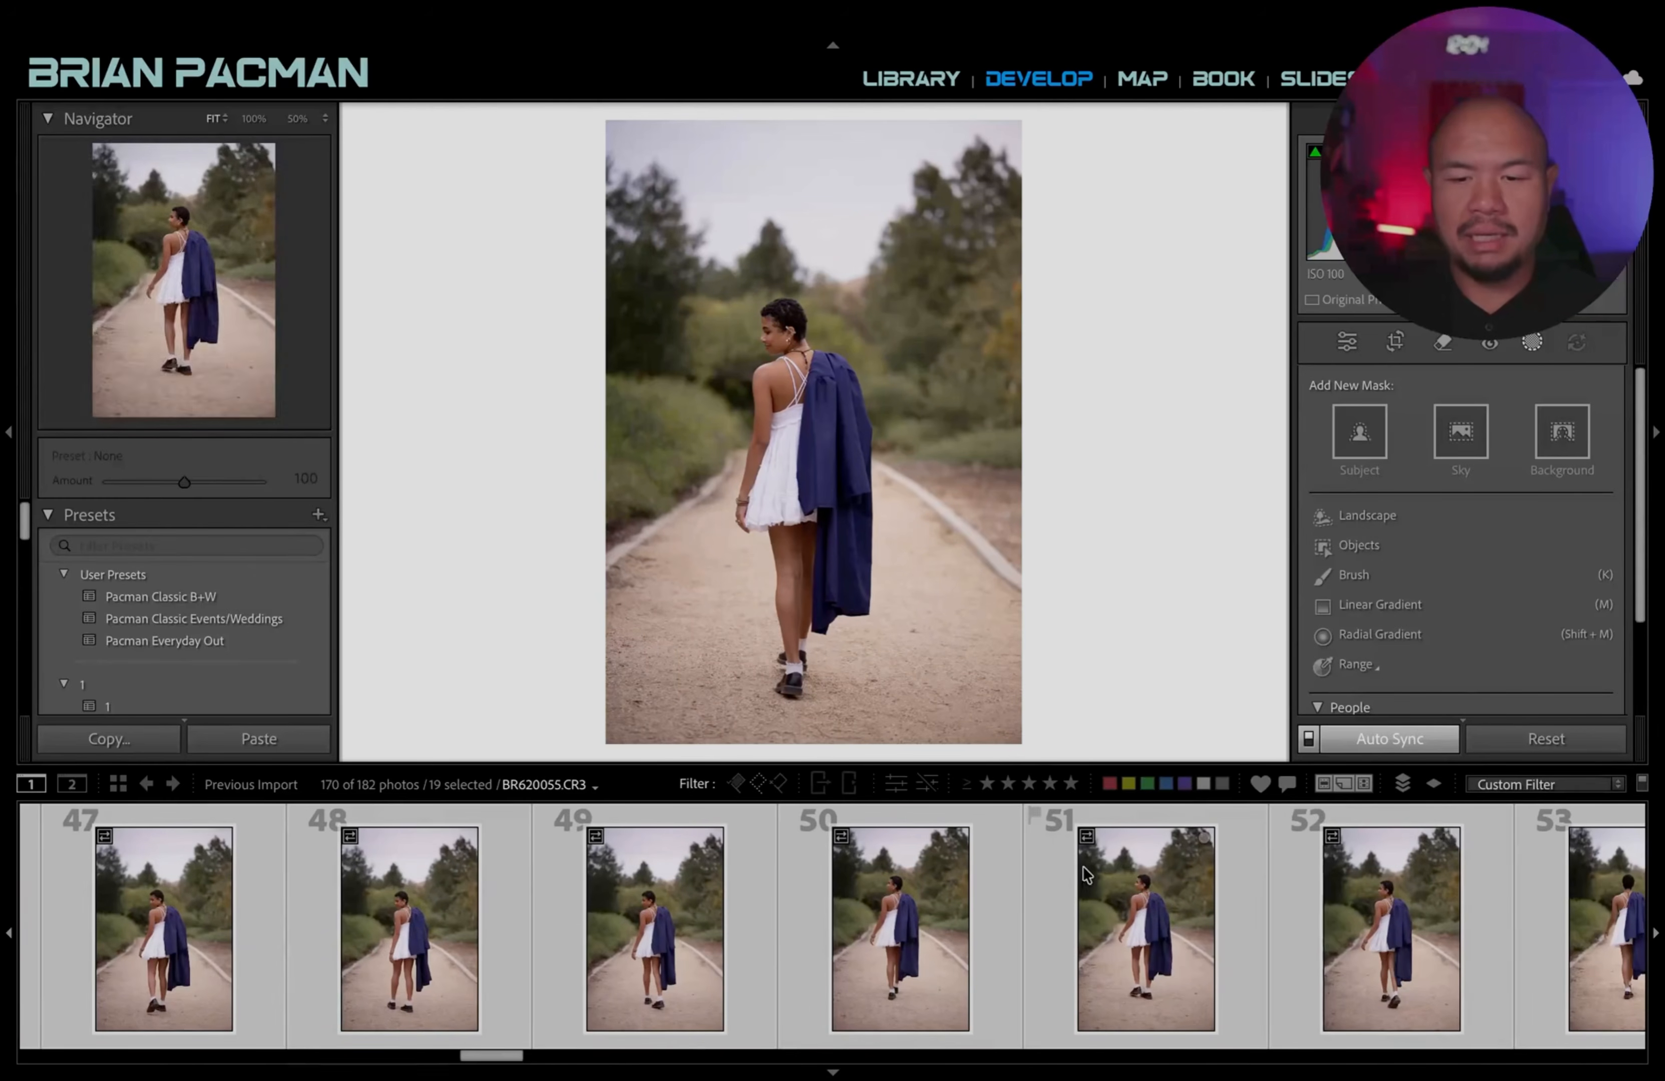
click(377, 964)
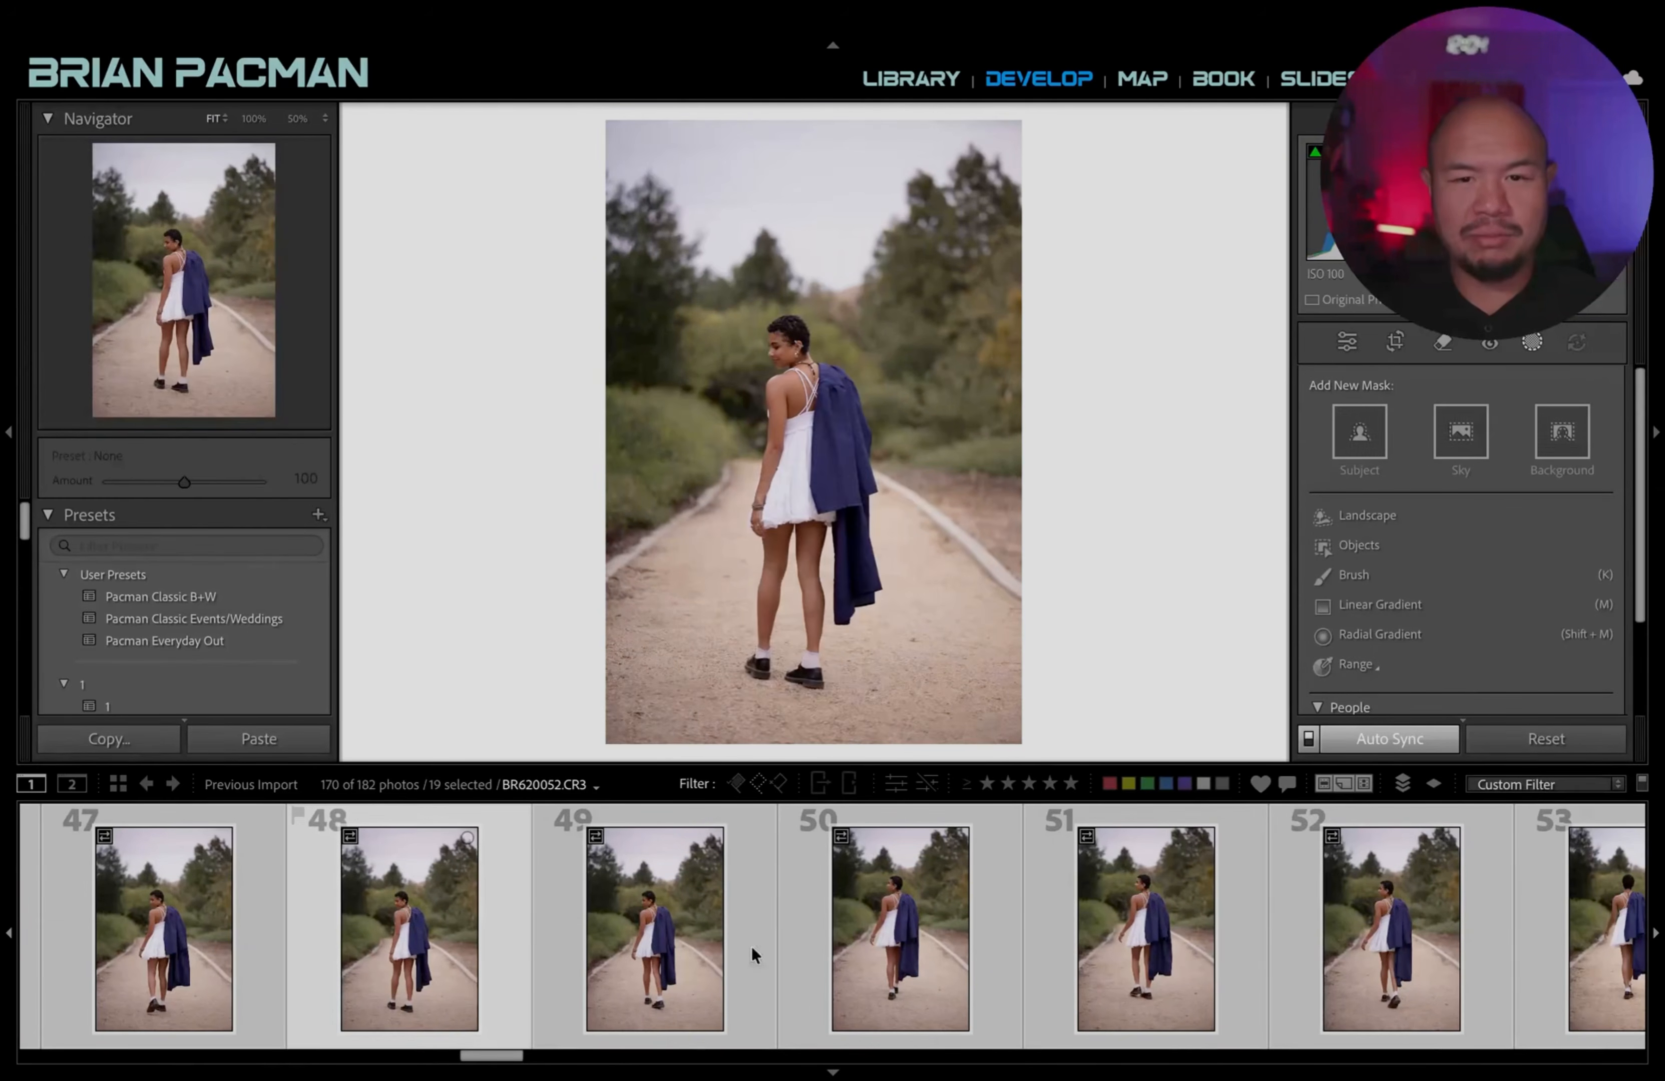
scroll(1038, 942, down, 3)
click(1046, 936)
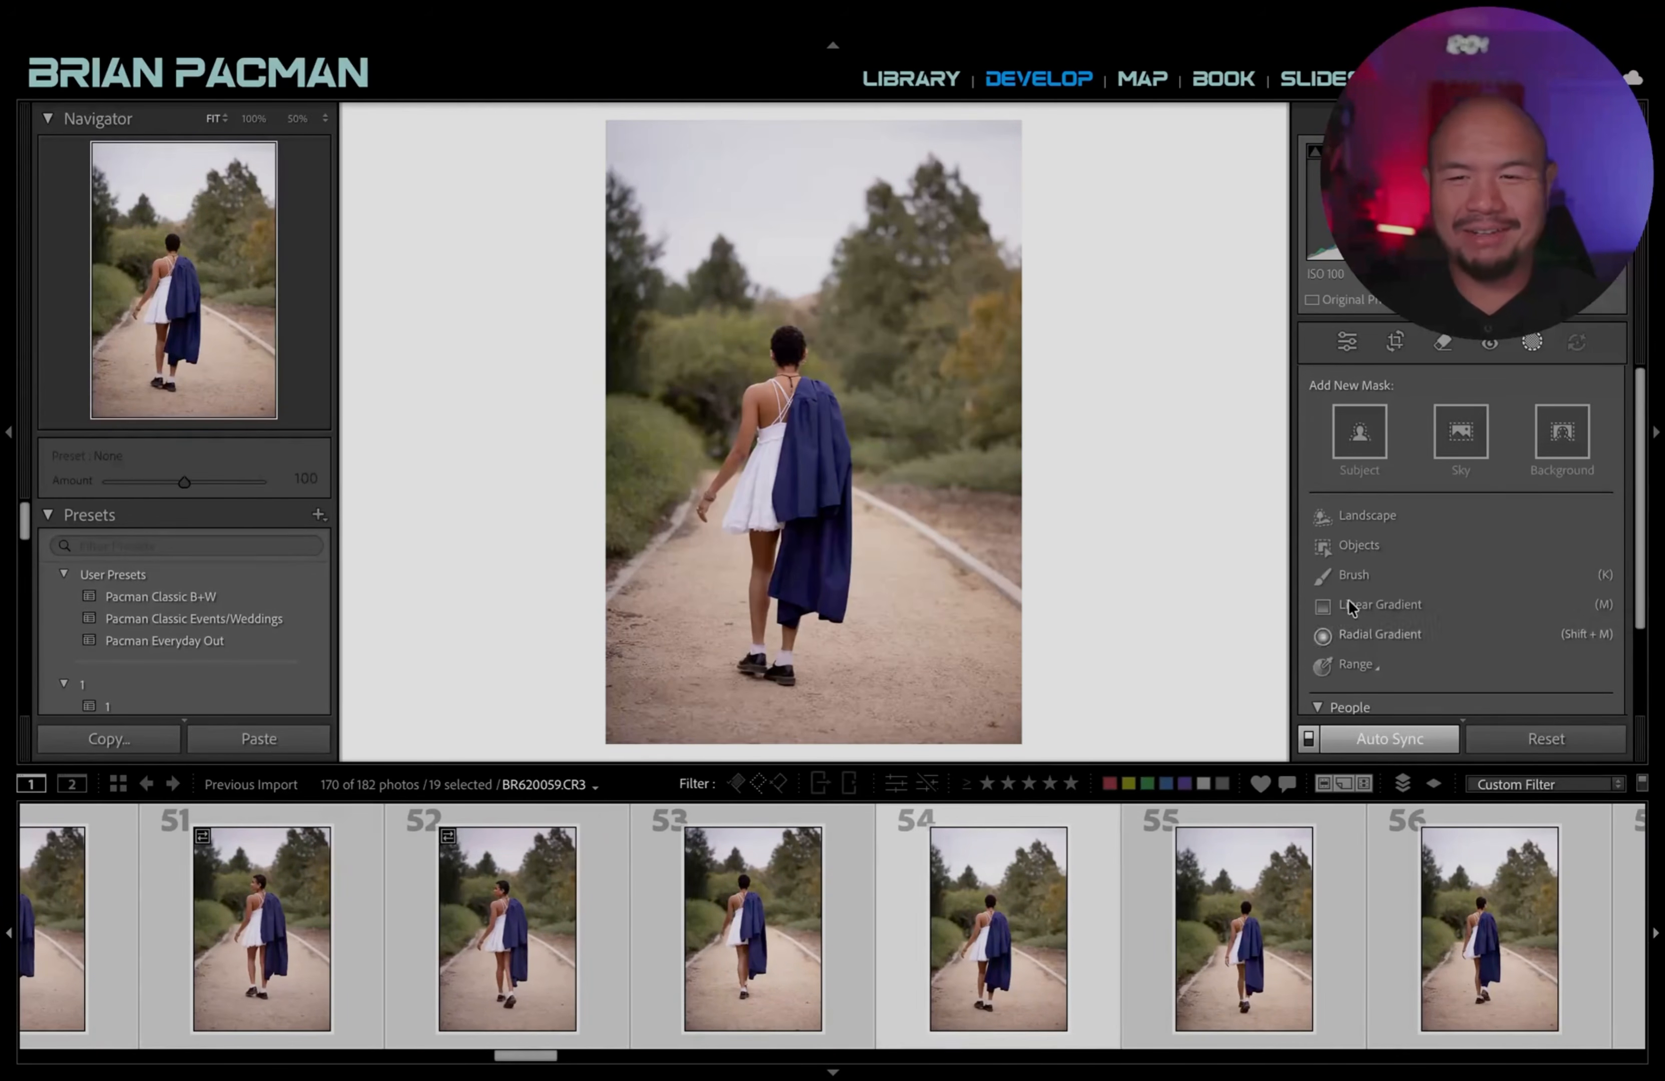
click(502, 907)
click(696, 920)
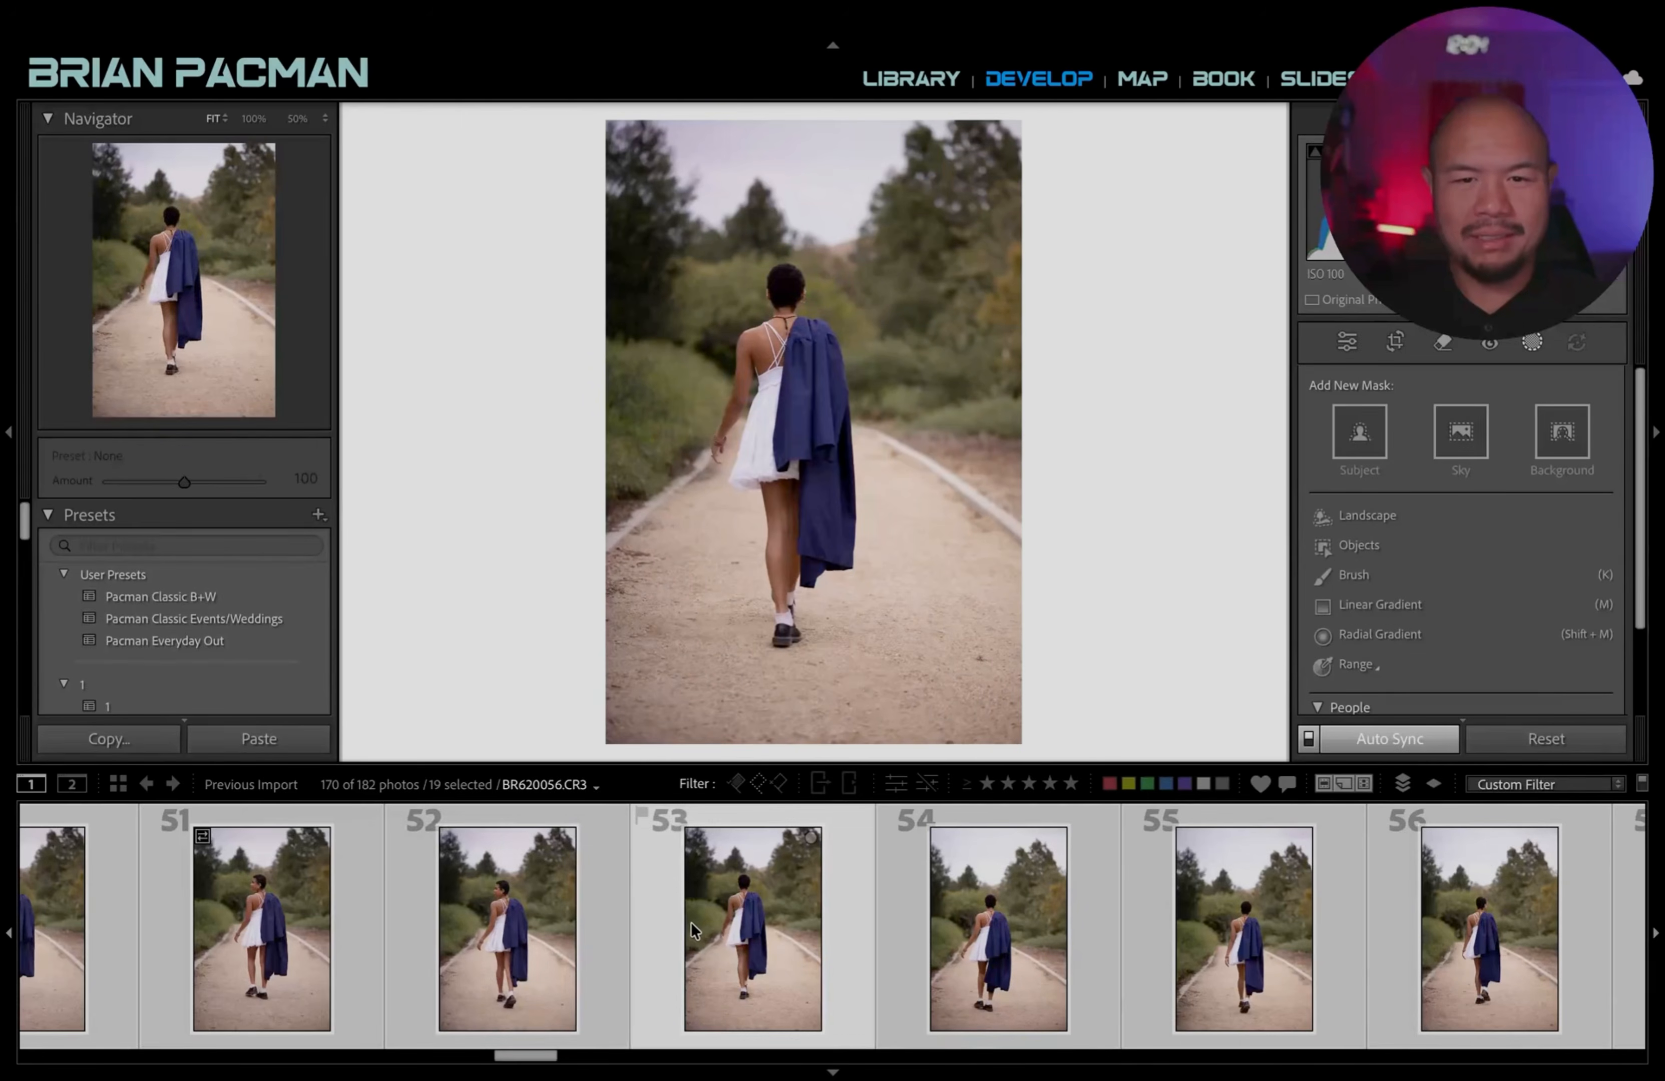
scroll(690, 923, up, 7)
click(749, 949)
click(912, 933)
scroll(988, 957, down, 2)
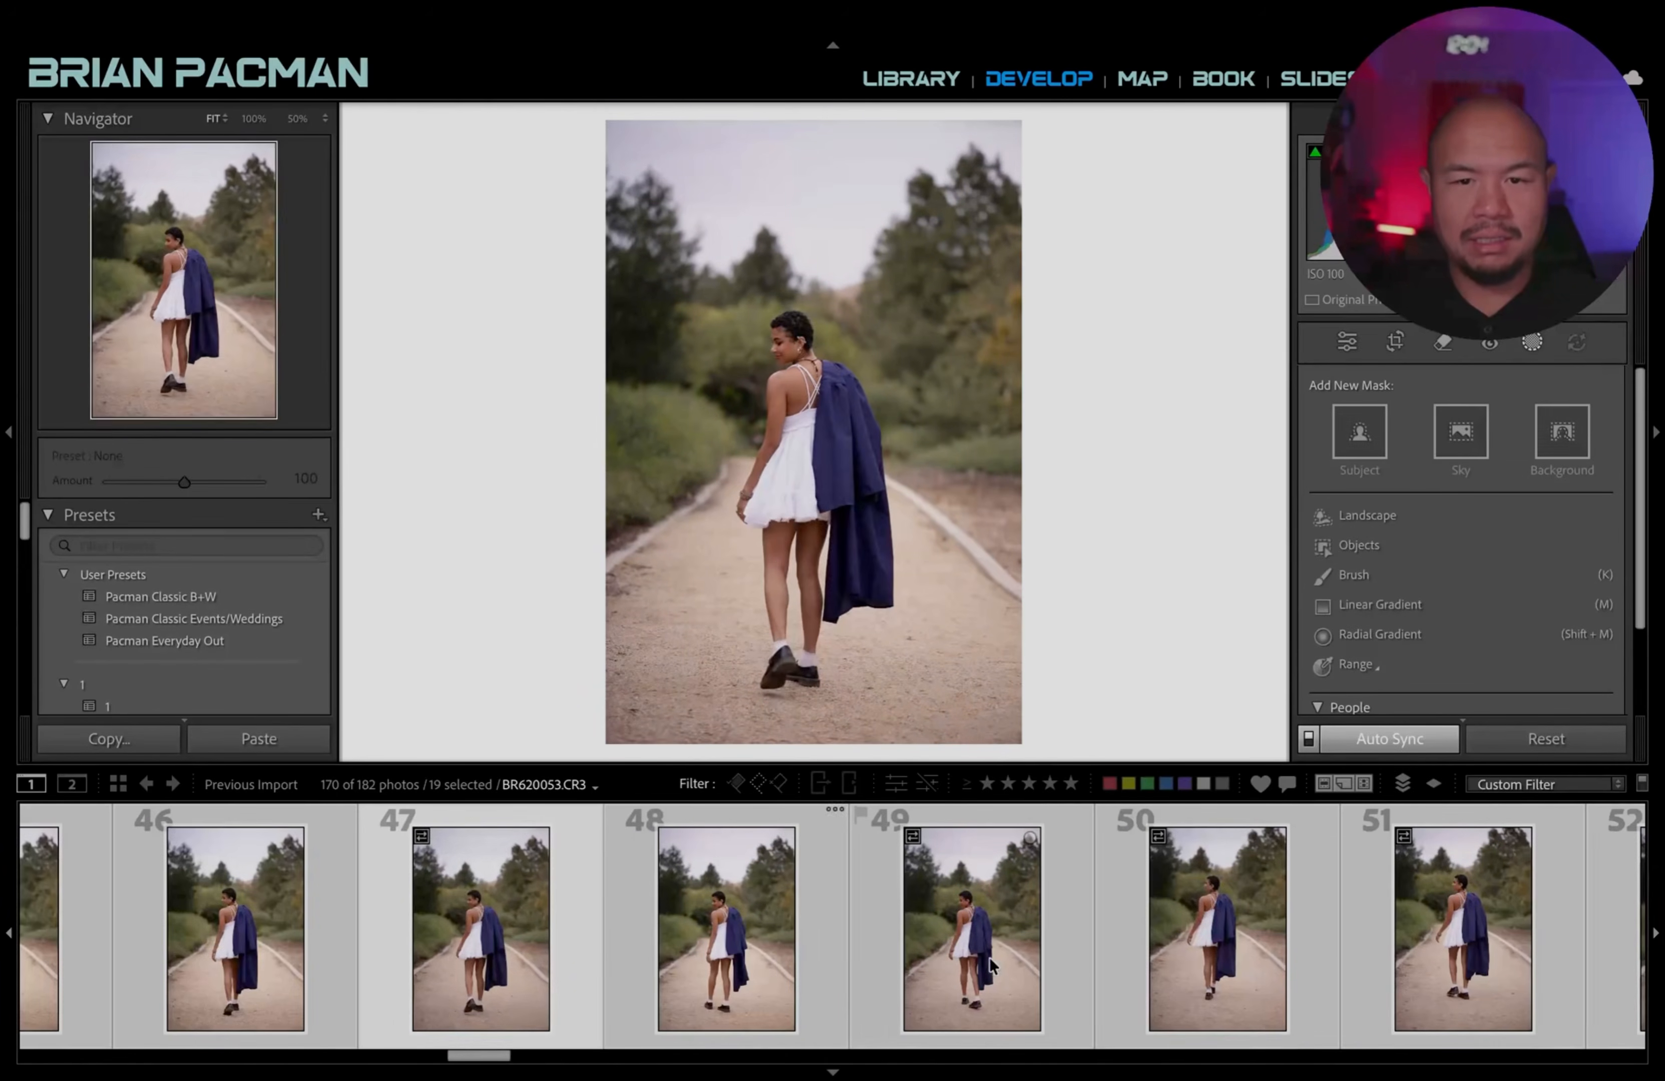
click(751, 973)
click(992, 959)
scroll(992, 959, down, 3)
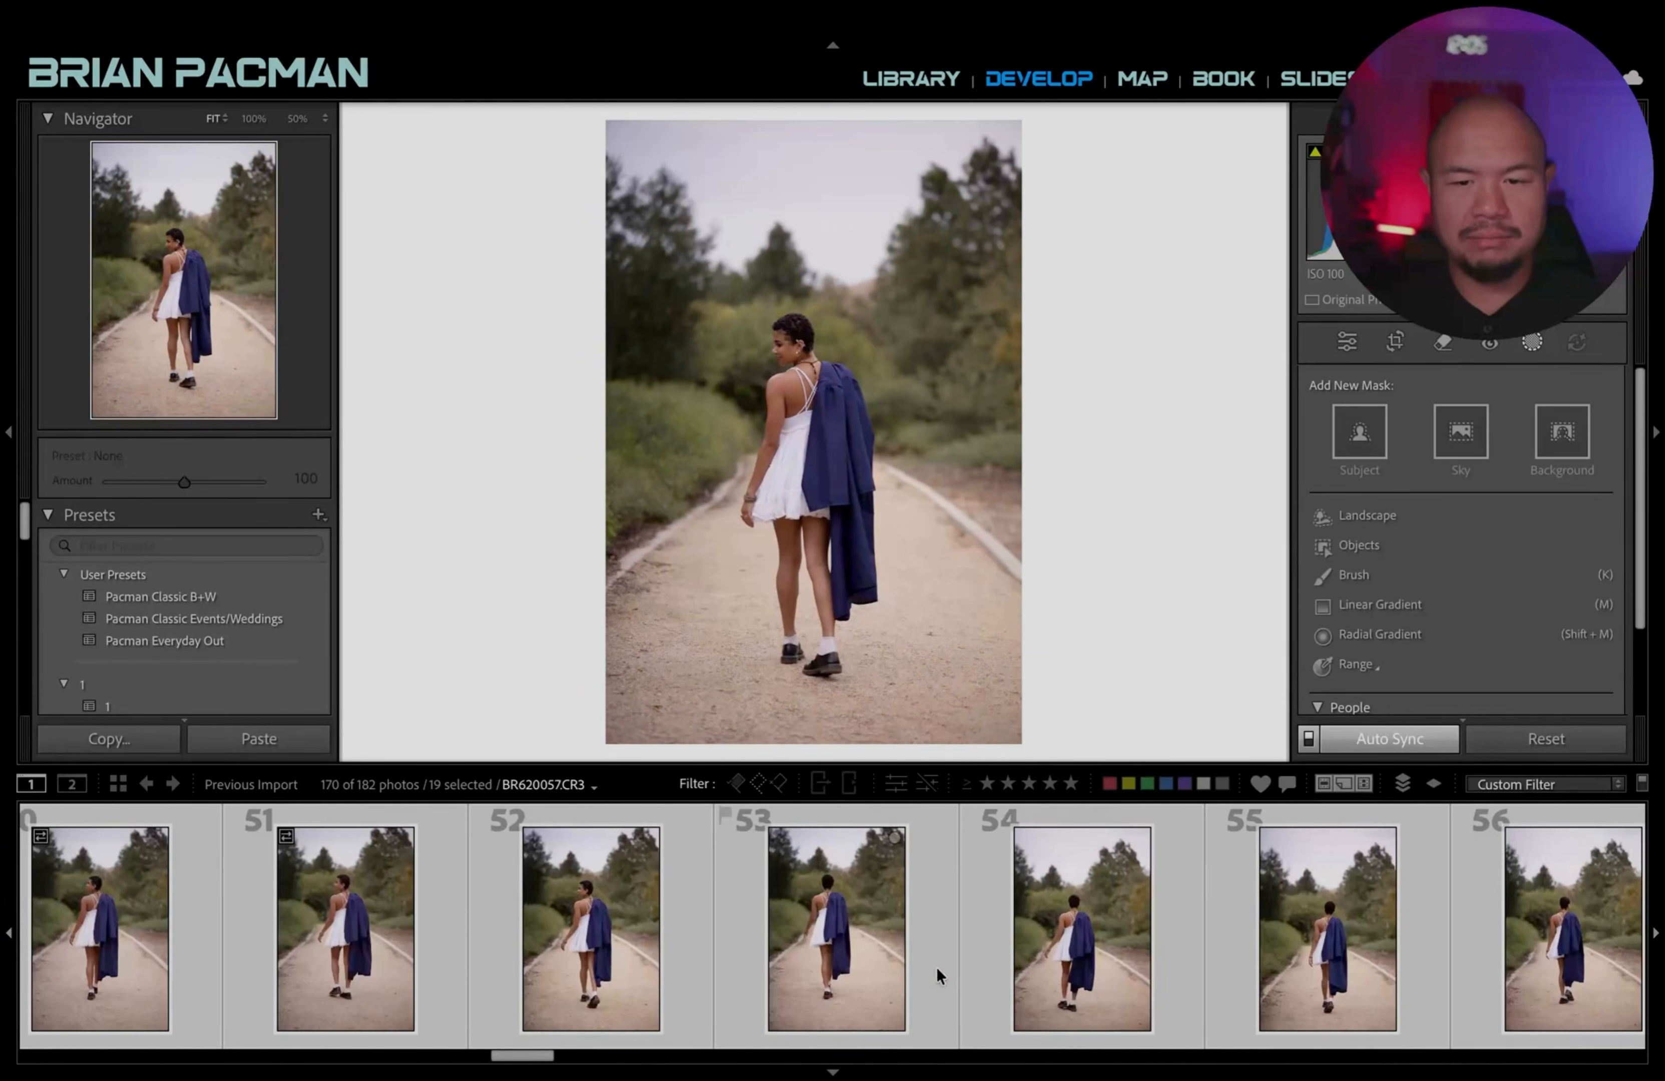
From BR620060.CR3, auto-sync exposure +0.35, contrast +8, highlights -60, shadows +20, whites -11 and blacks -8 across the 19 selected photos.
scroll(877, 877, down, 2)
click(1258, 924)
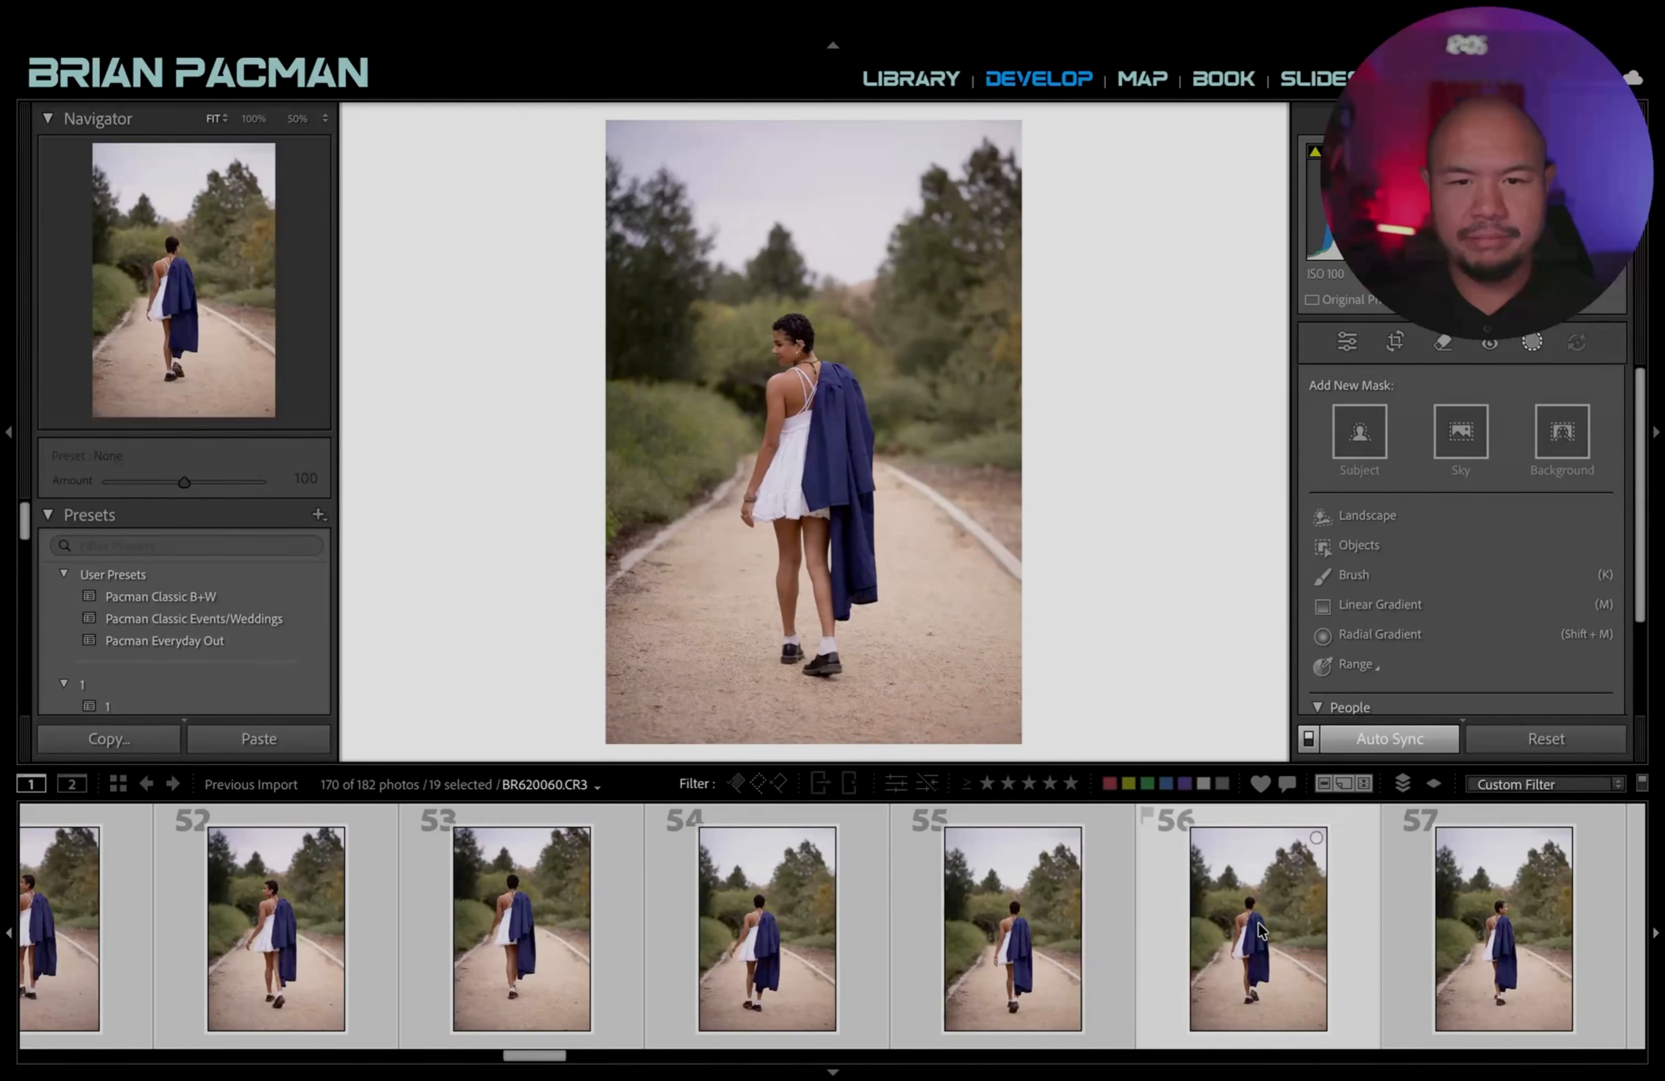
scroll(1135, 993, down, 2)
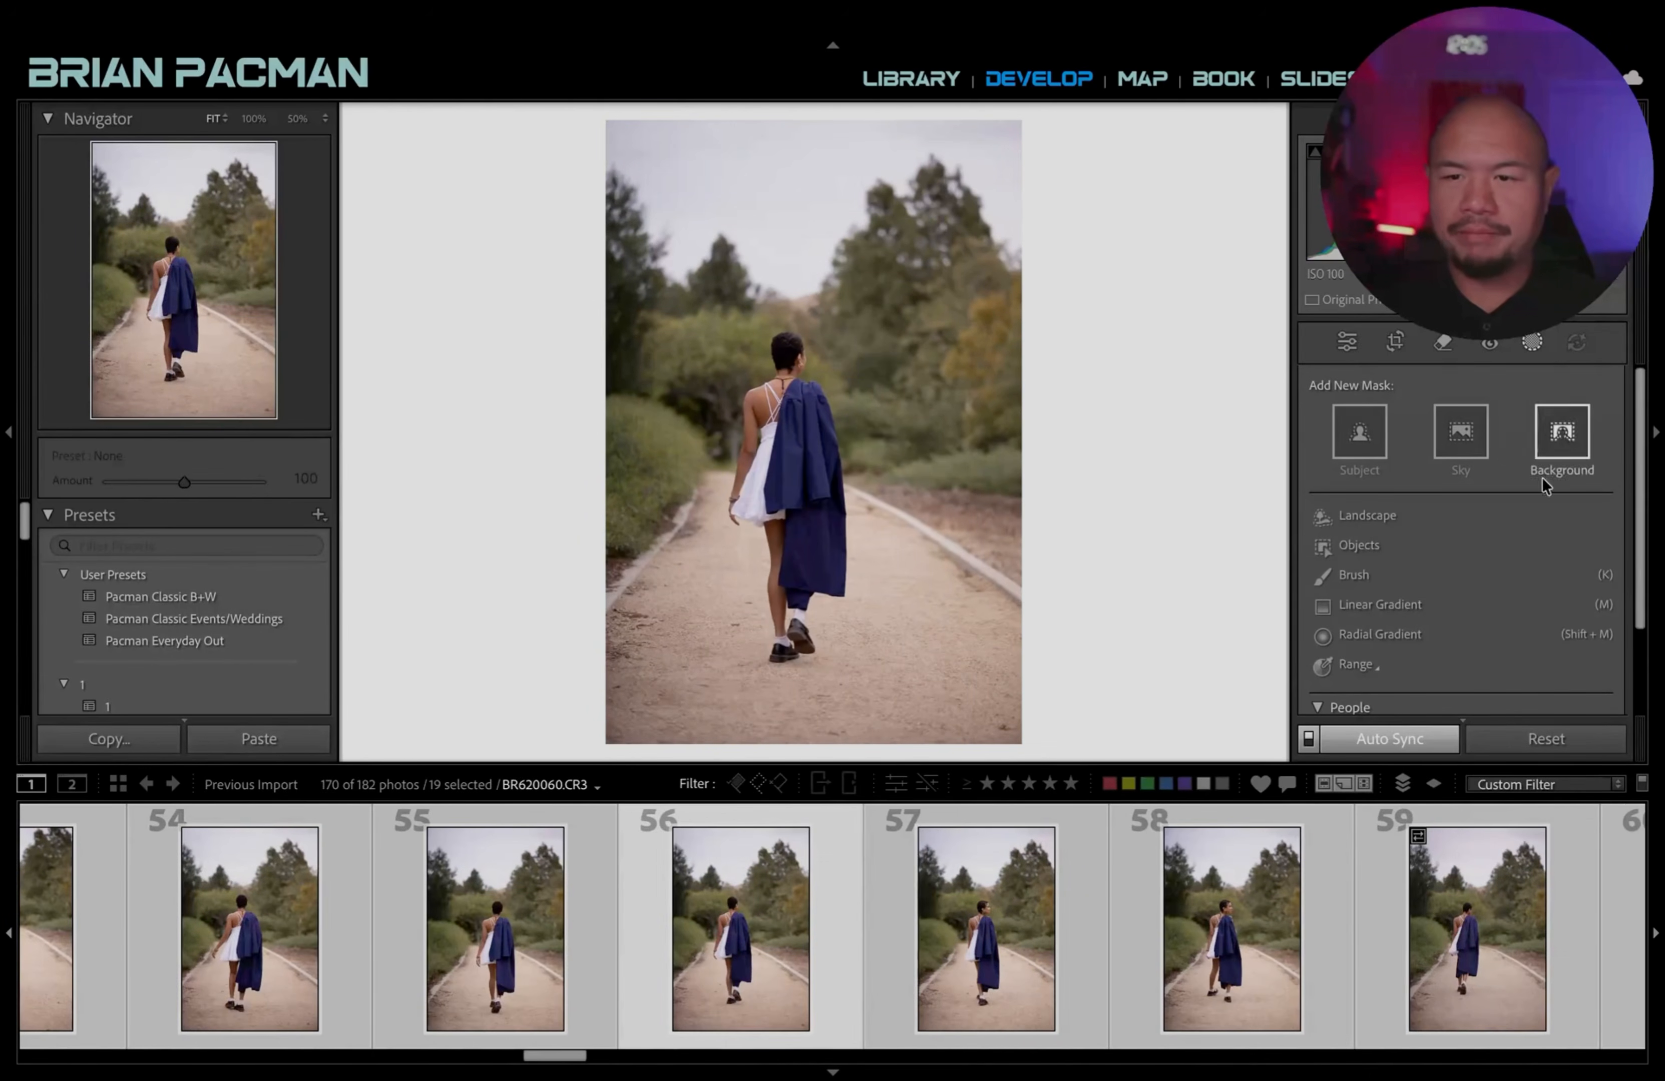
click(1349, 344)
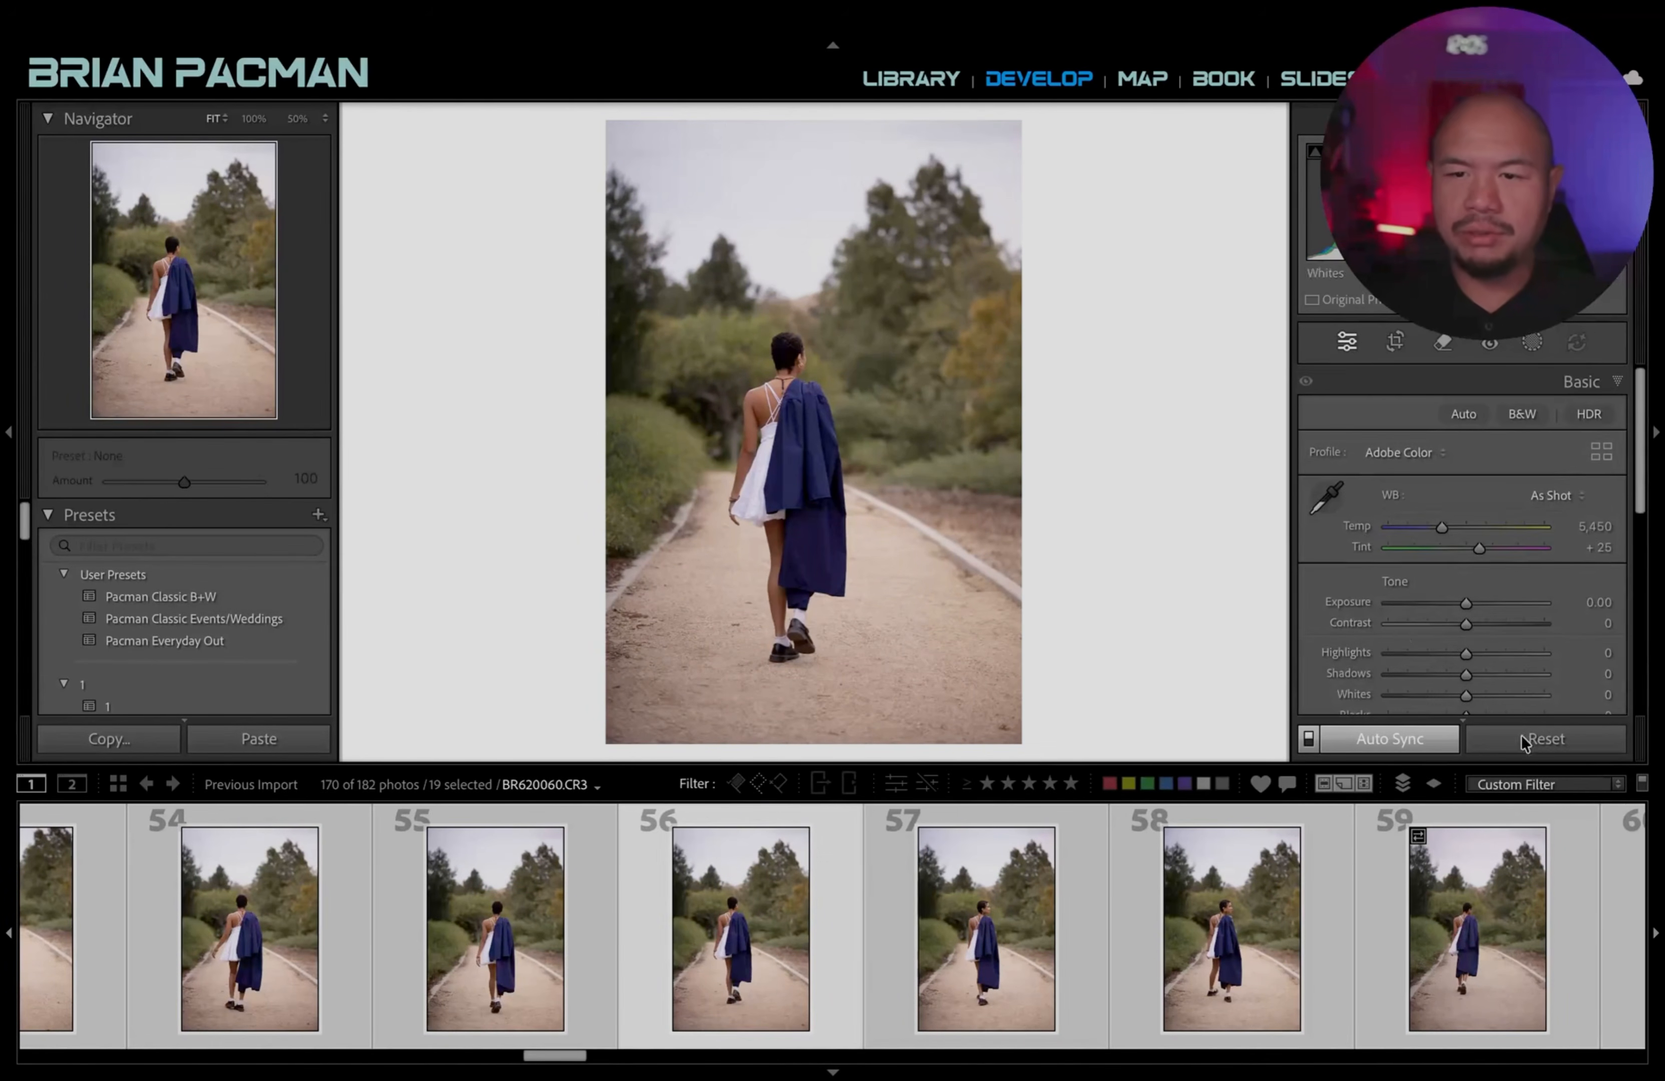
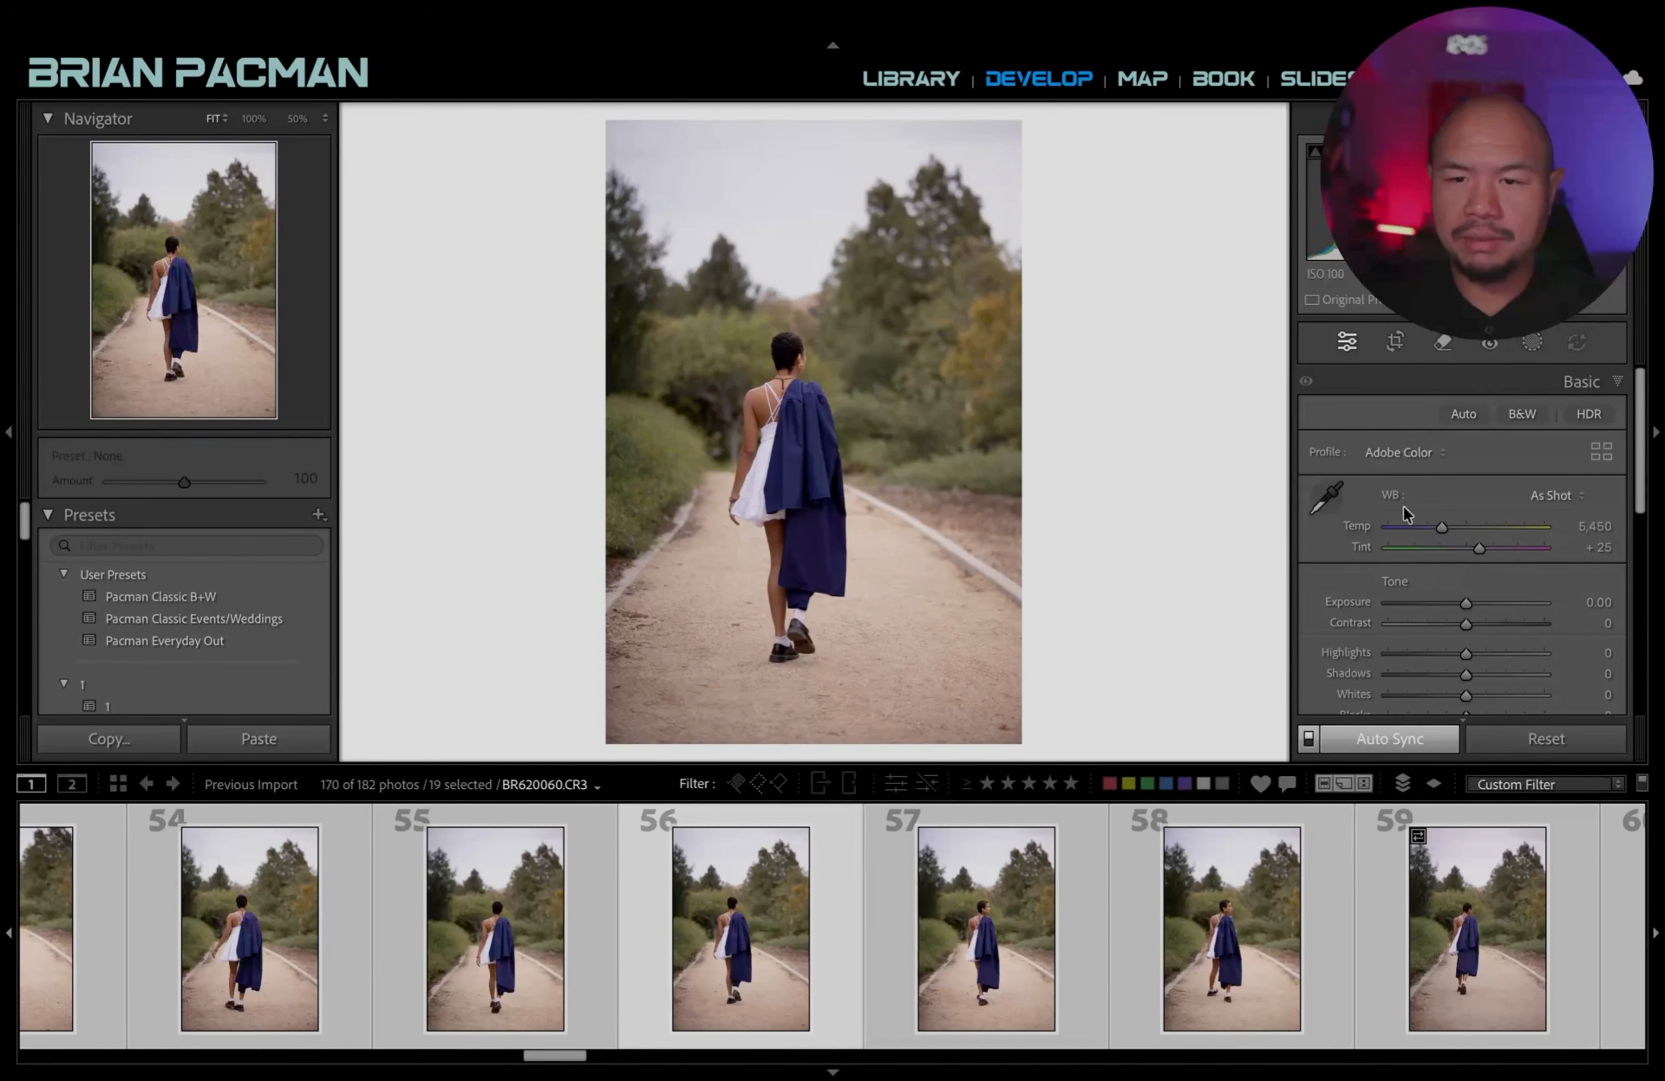
drag(1467, 611, 1468, 612)
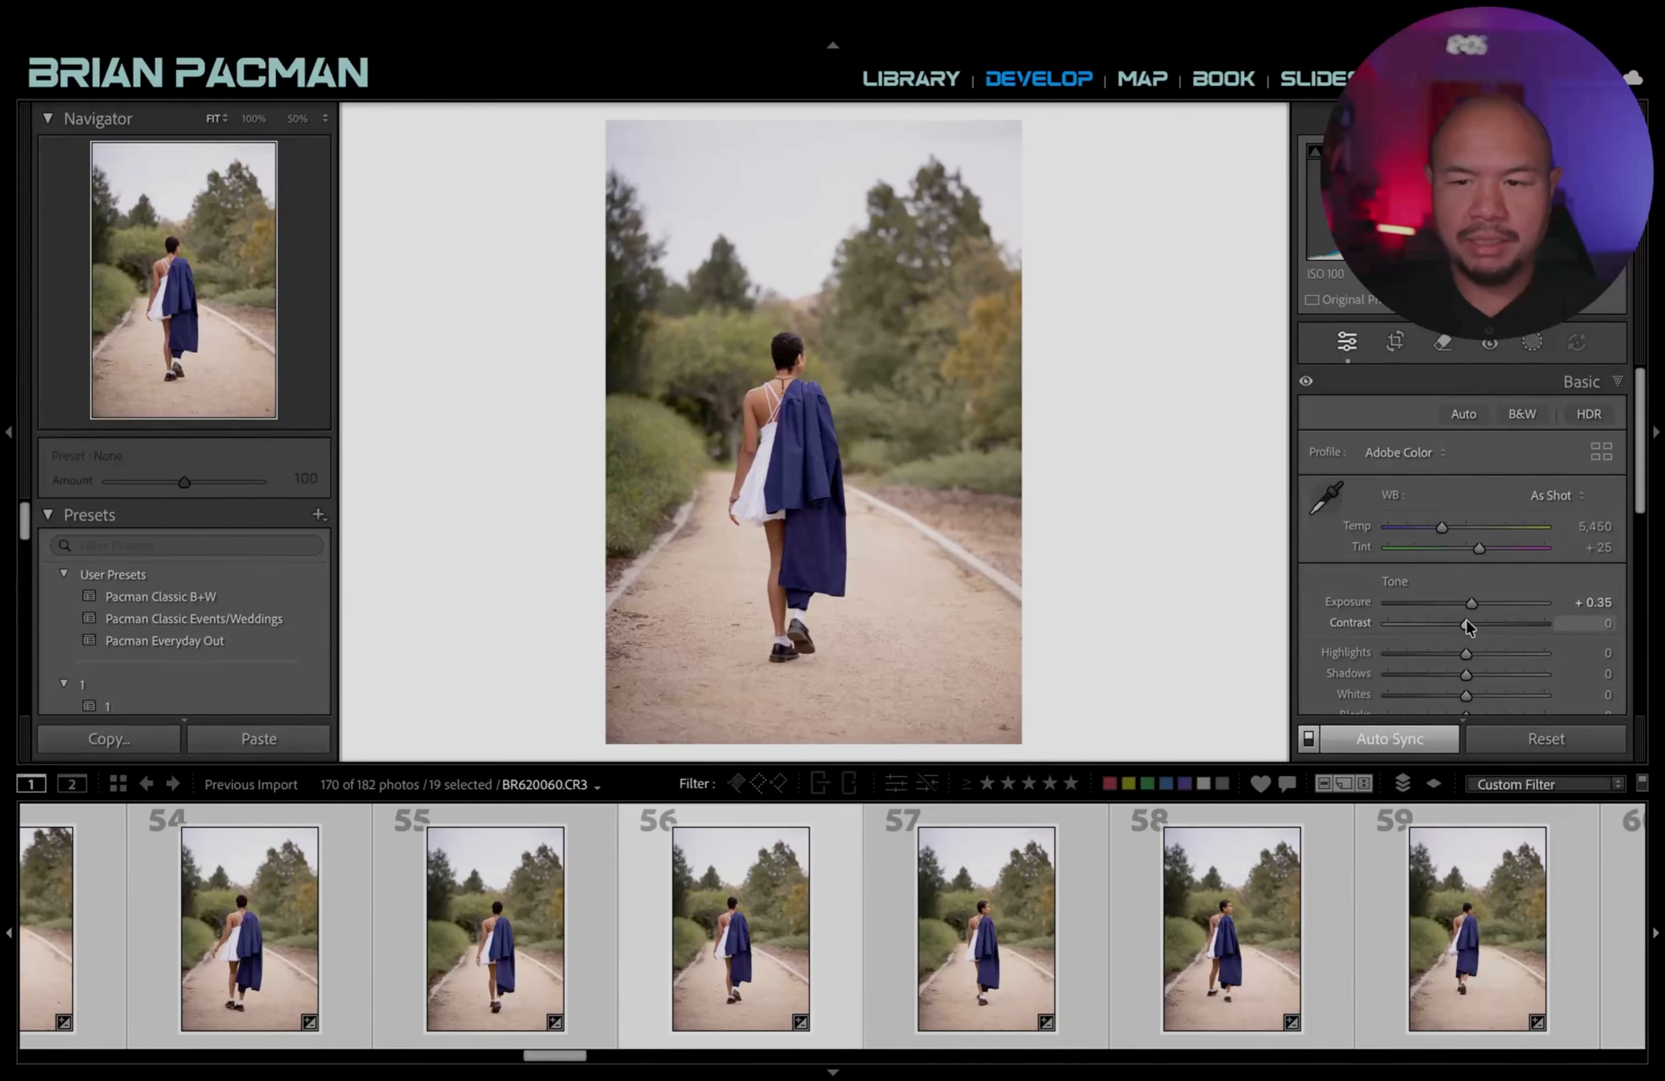
mouse_move(1466, 652)
mouse_down()
mouse_move(1406, 663)
mouse_move(1481, 638)
mouse_move(1444, 645)
mouse_move(1464, 674)
mouse_up()
scroll(1403, 659, down, 1)
scroll(1460, 646, down, 1)
Compare BR620060.CR3 before and after at 50% and auto-sync temperature 4,966 and tint +23 across the 19 photos.
key(y)
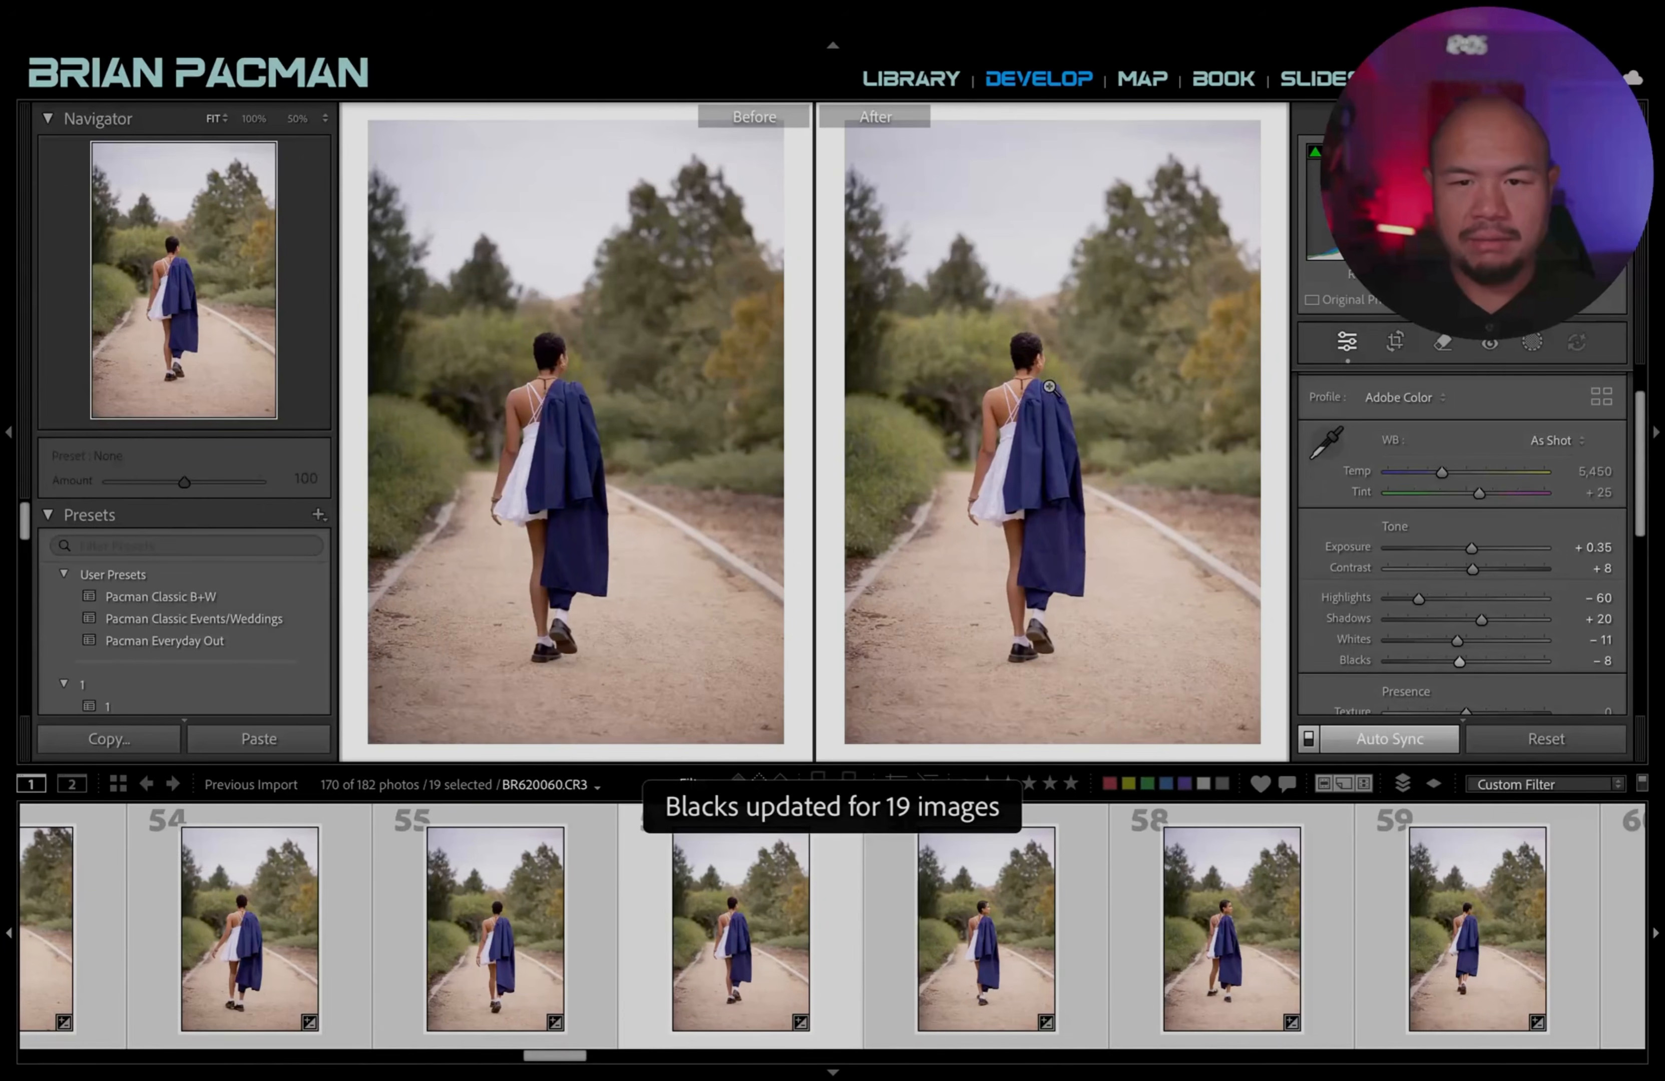
click(1049, 387)
drag(1041, 383, 1030, 409)
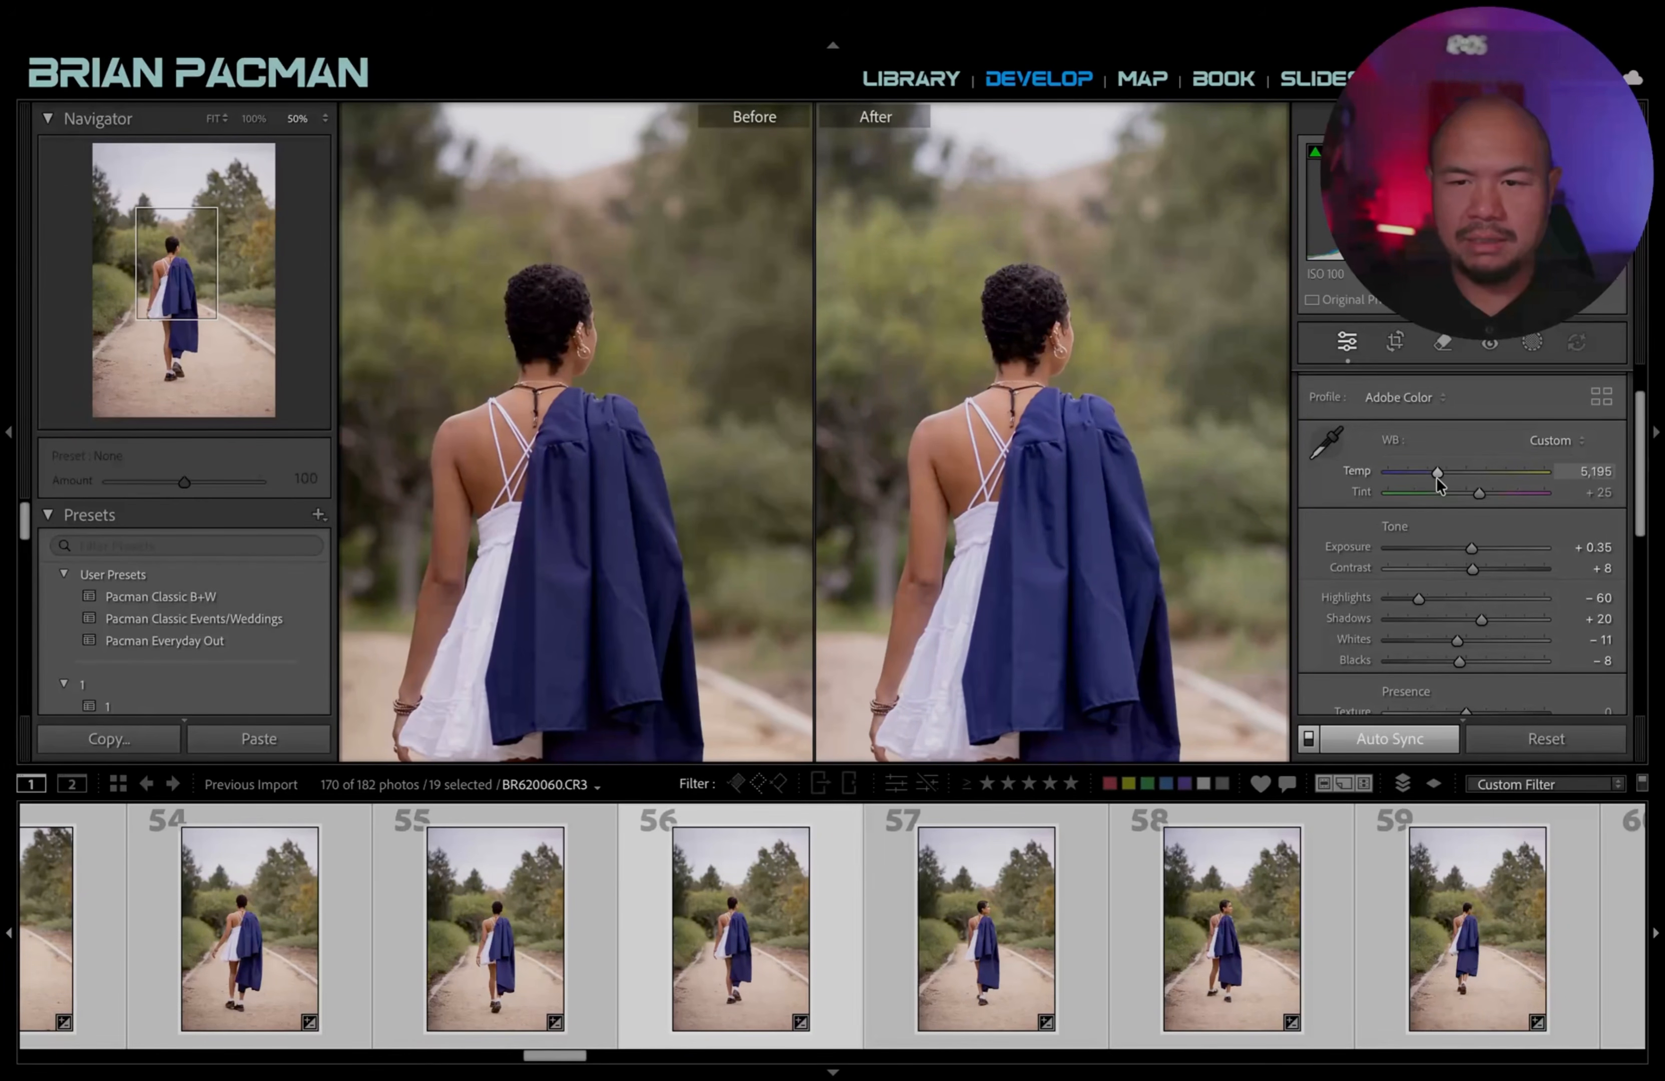
click(1436, 472)
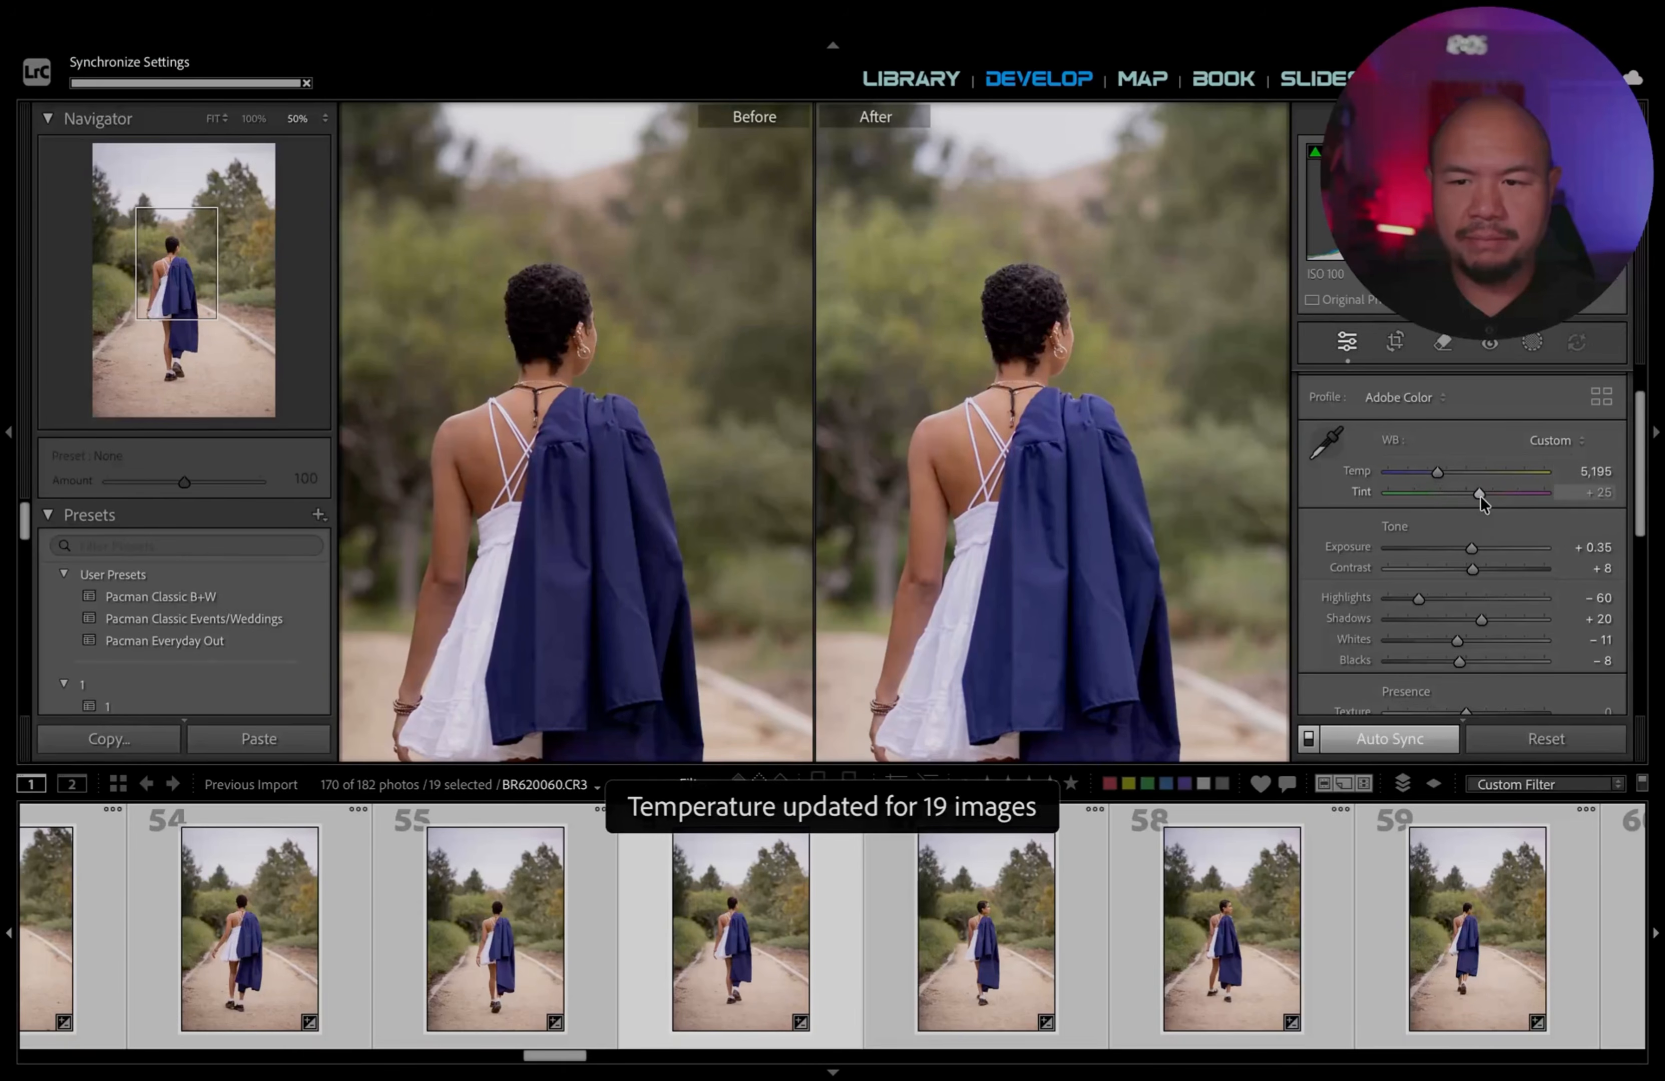
drag(1480, 497, 1435, 480)
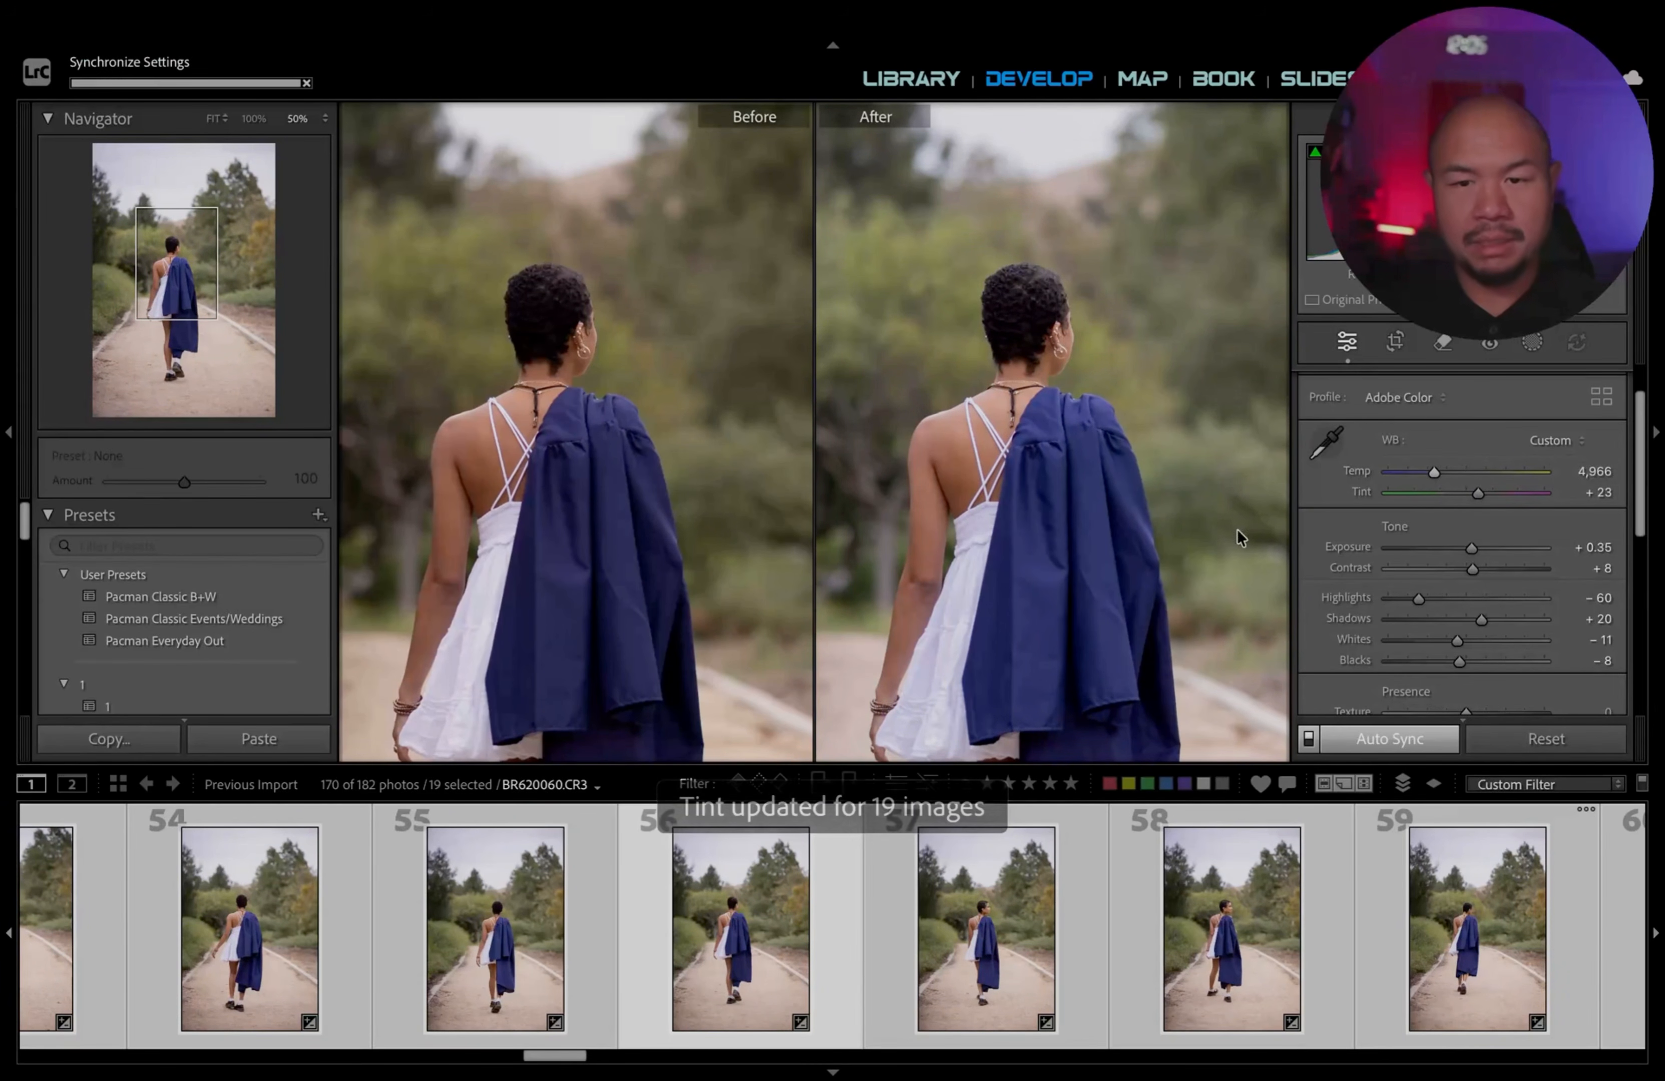
click(1026, 443)
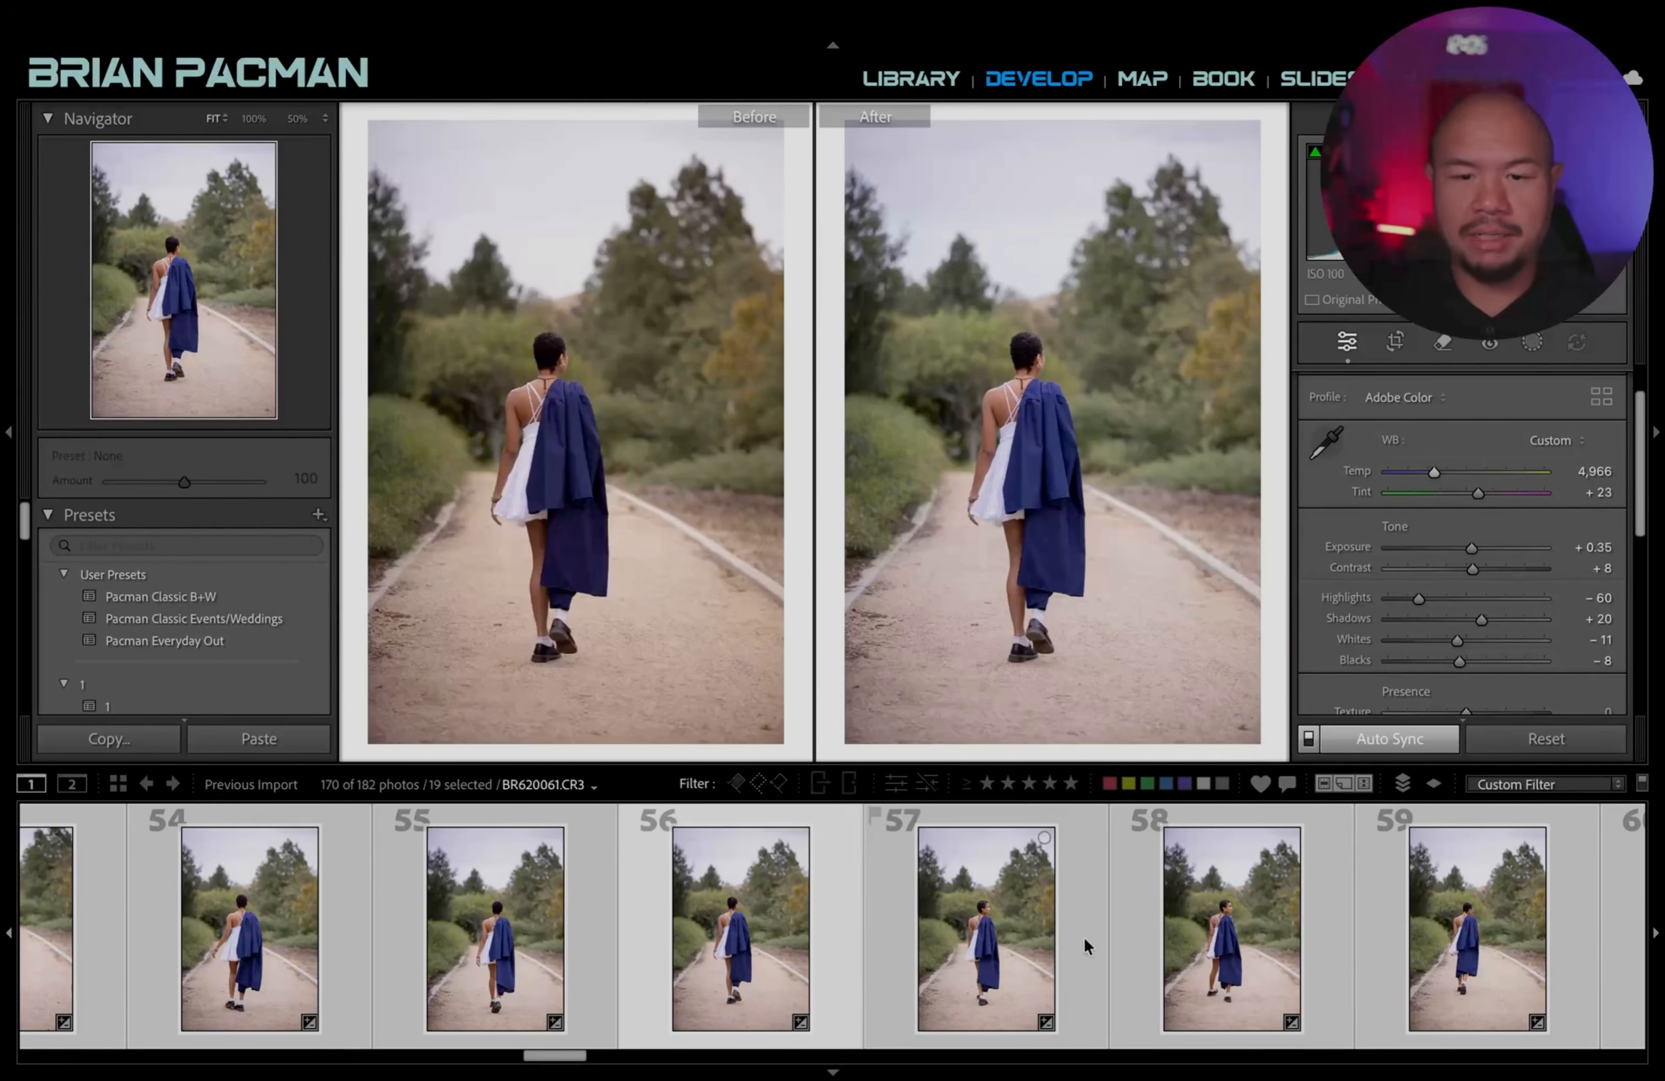
Select only BR620049.CR3, close its before/after comparison and set its exposure to +0.45.
scroll(1085, 944, up, 5)
scroll(588, 937, down, 2)
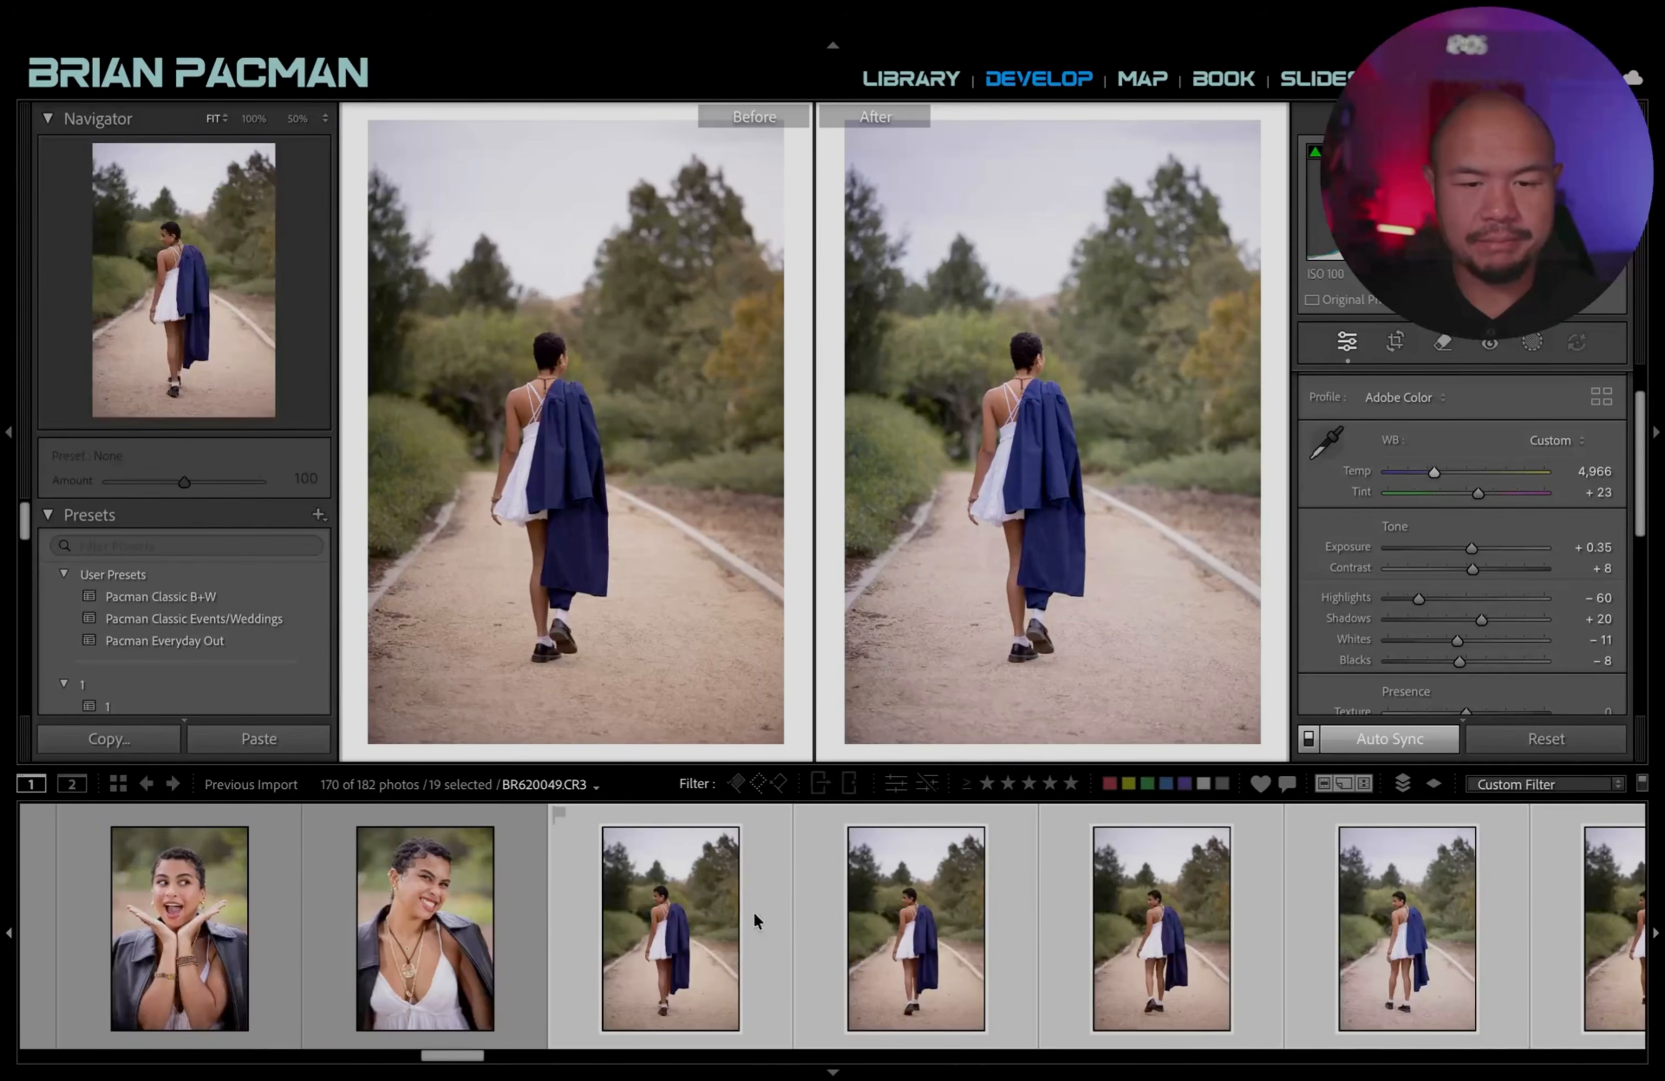
click(703, 915)
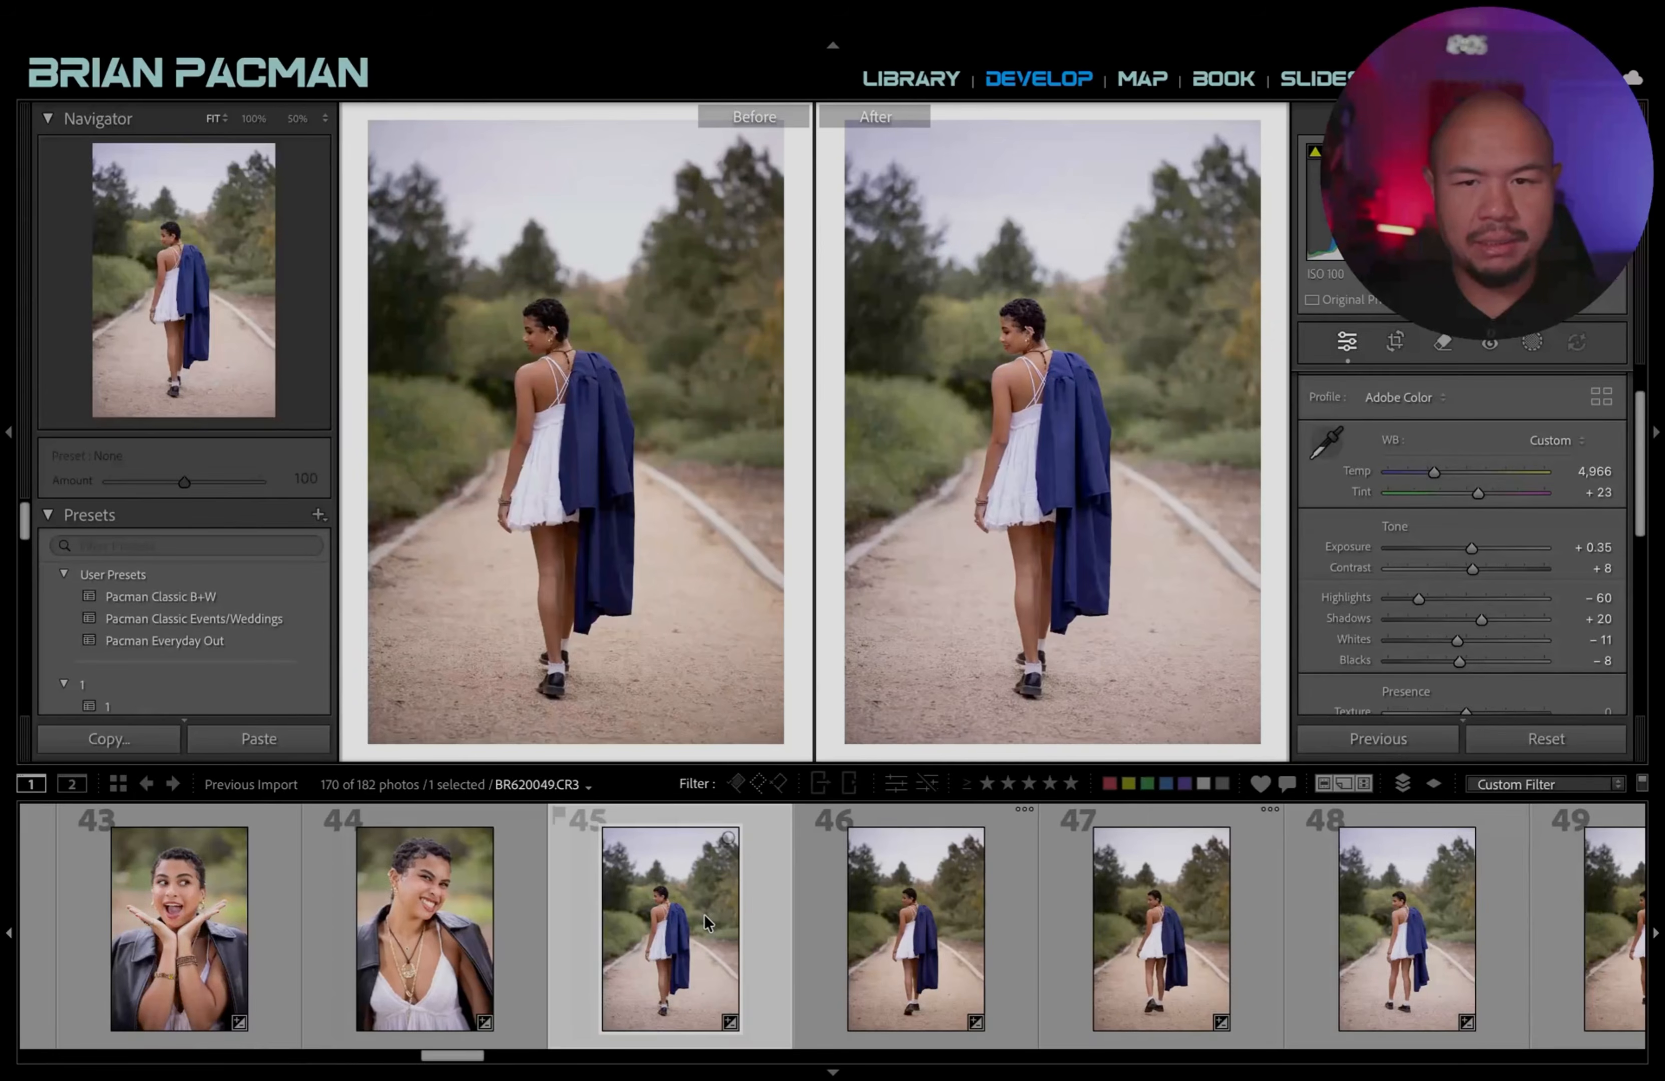
key(y)
scroll(816, 945, down, 1)
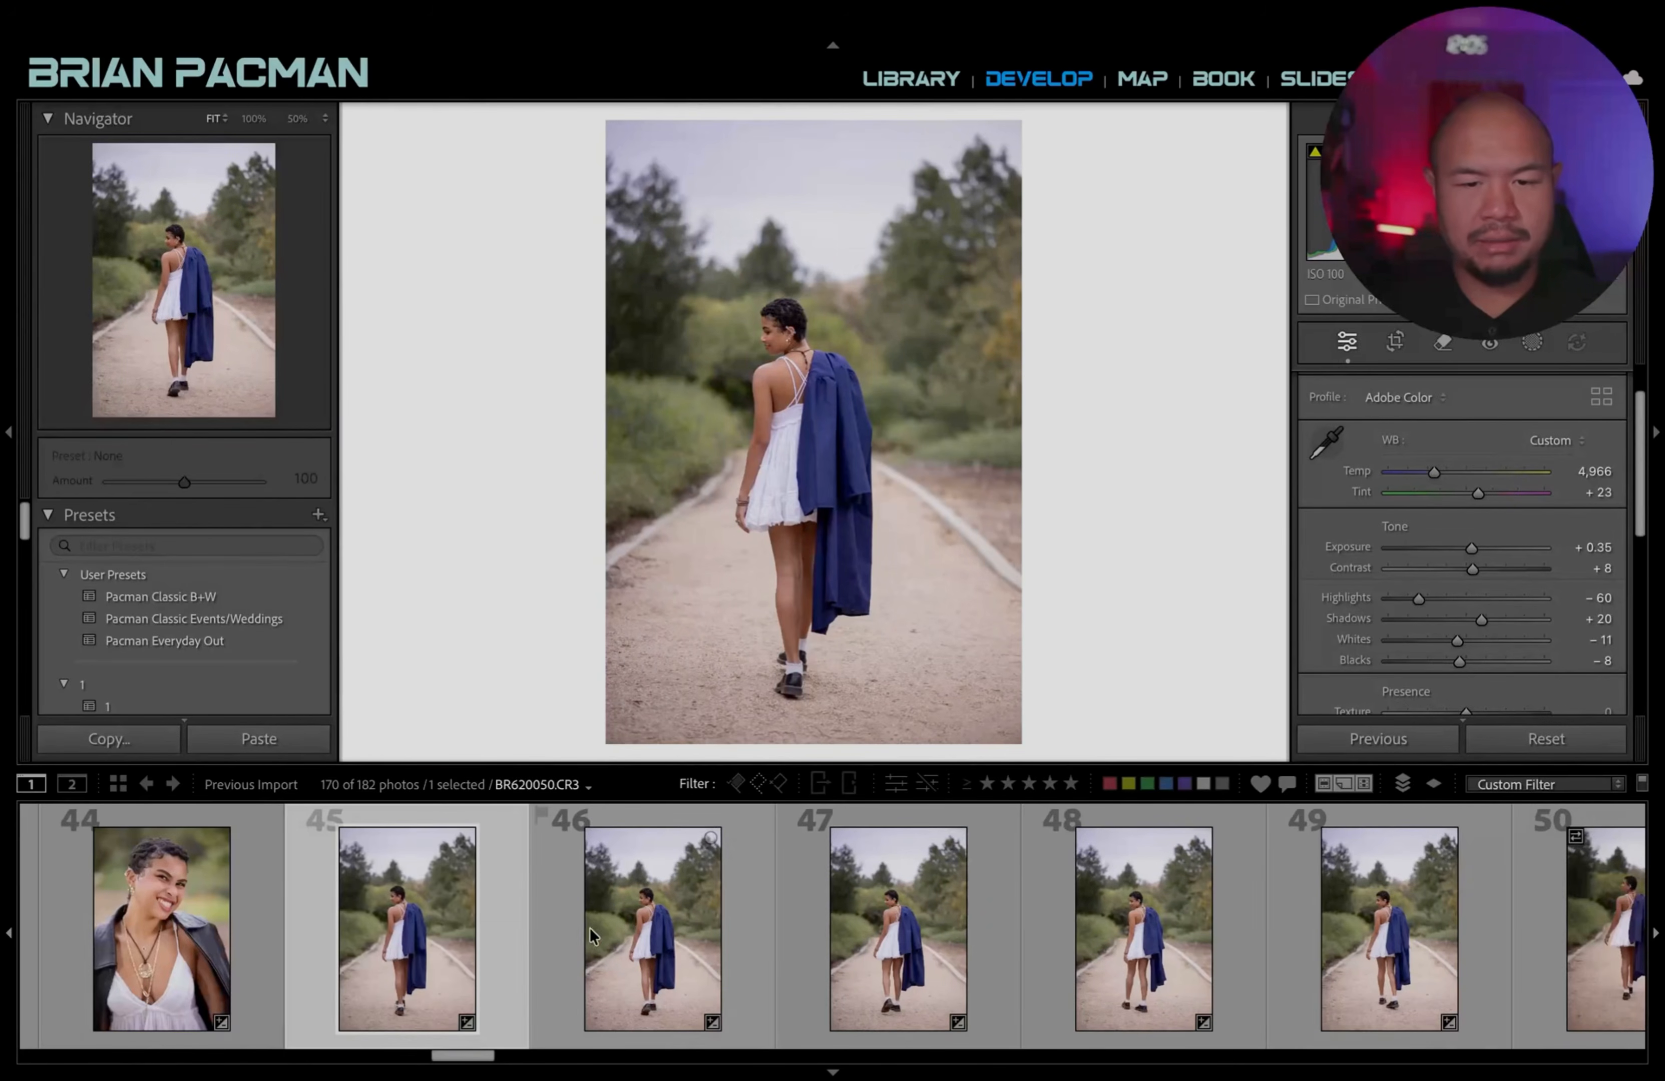
key(equal)
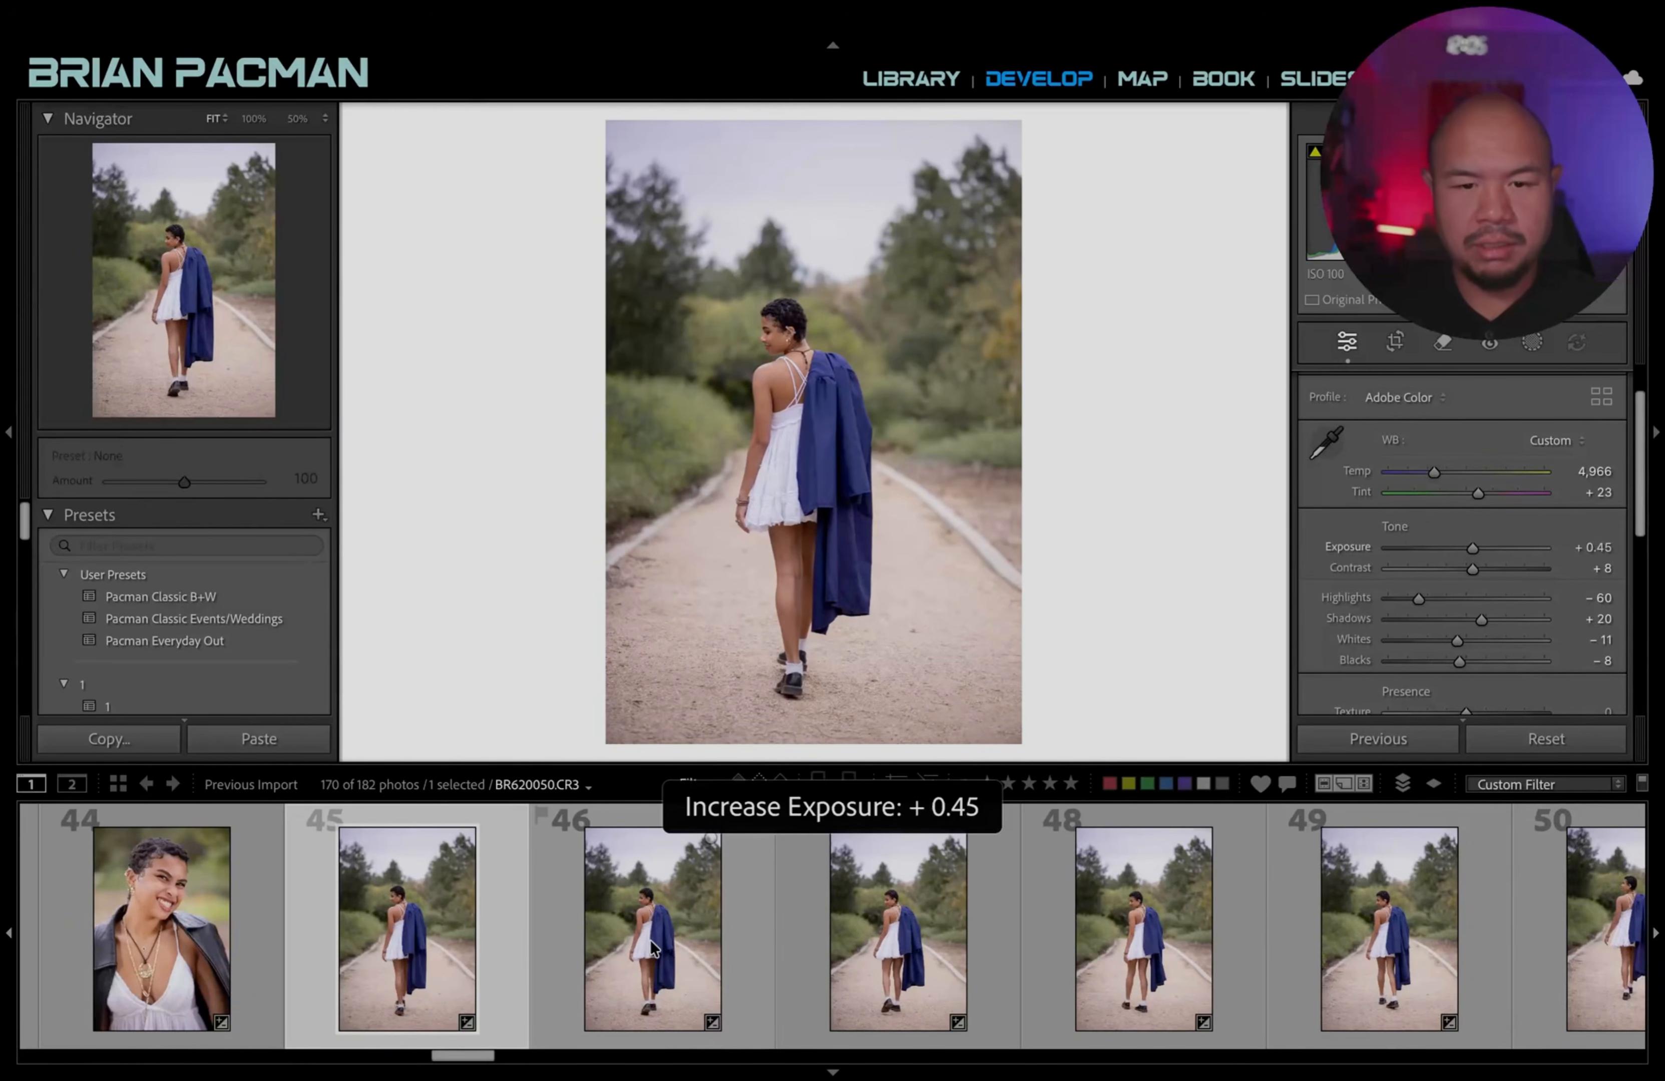
Examine the photos from BR620050.CR3 up to BR620068.CR3 one by one to check that exposure and color stay consistent.
key(Right)
key(Right)
key(Right)
key(Right)
key(Right)
key(Right)
key(Right)
key(Right)
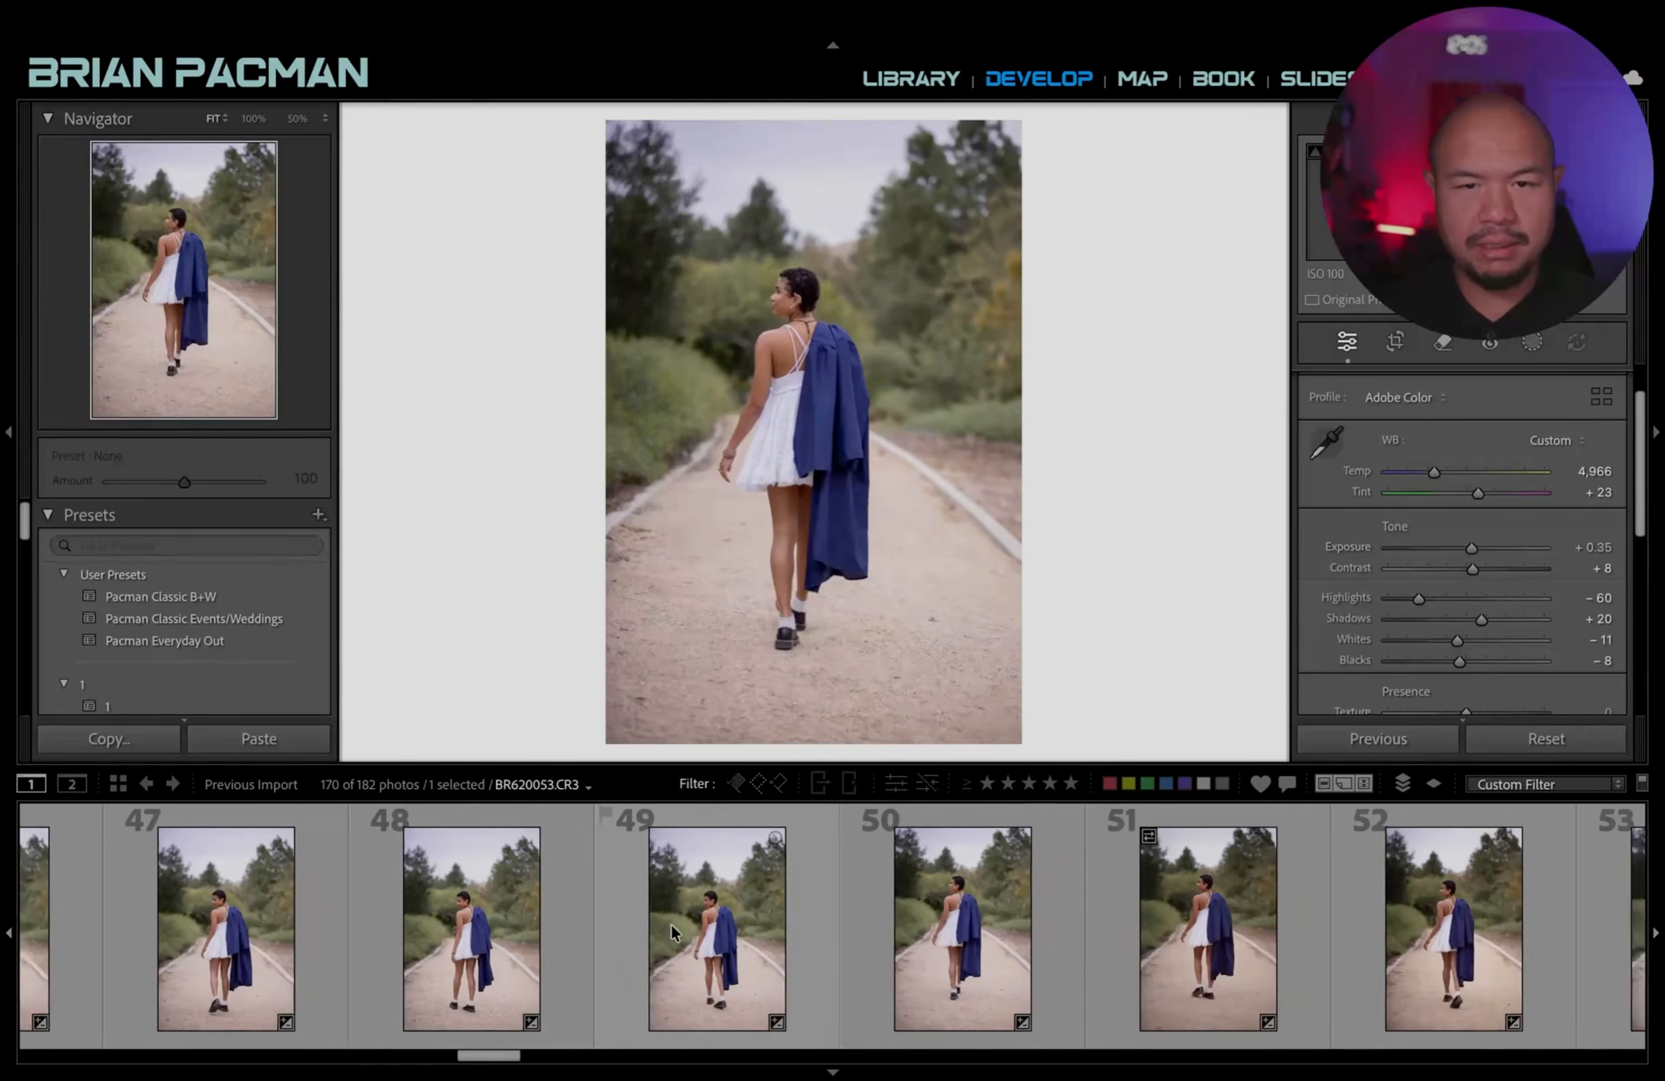
key(Right)
key(Right)
key(Right)
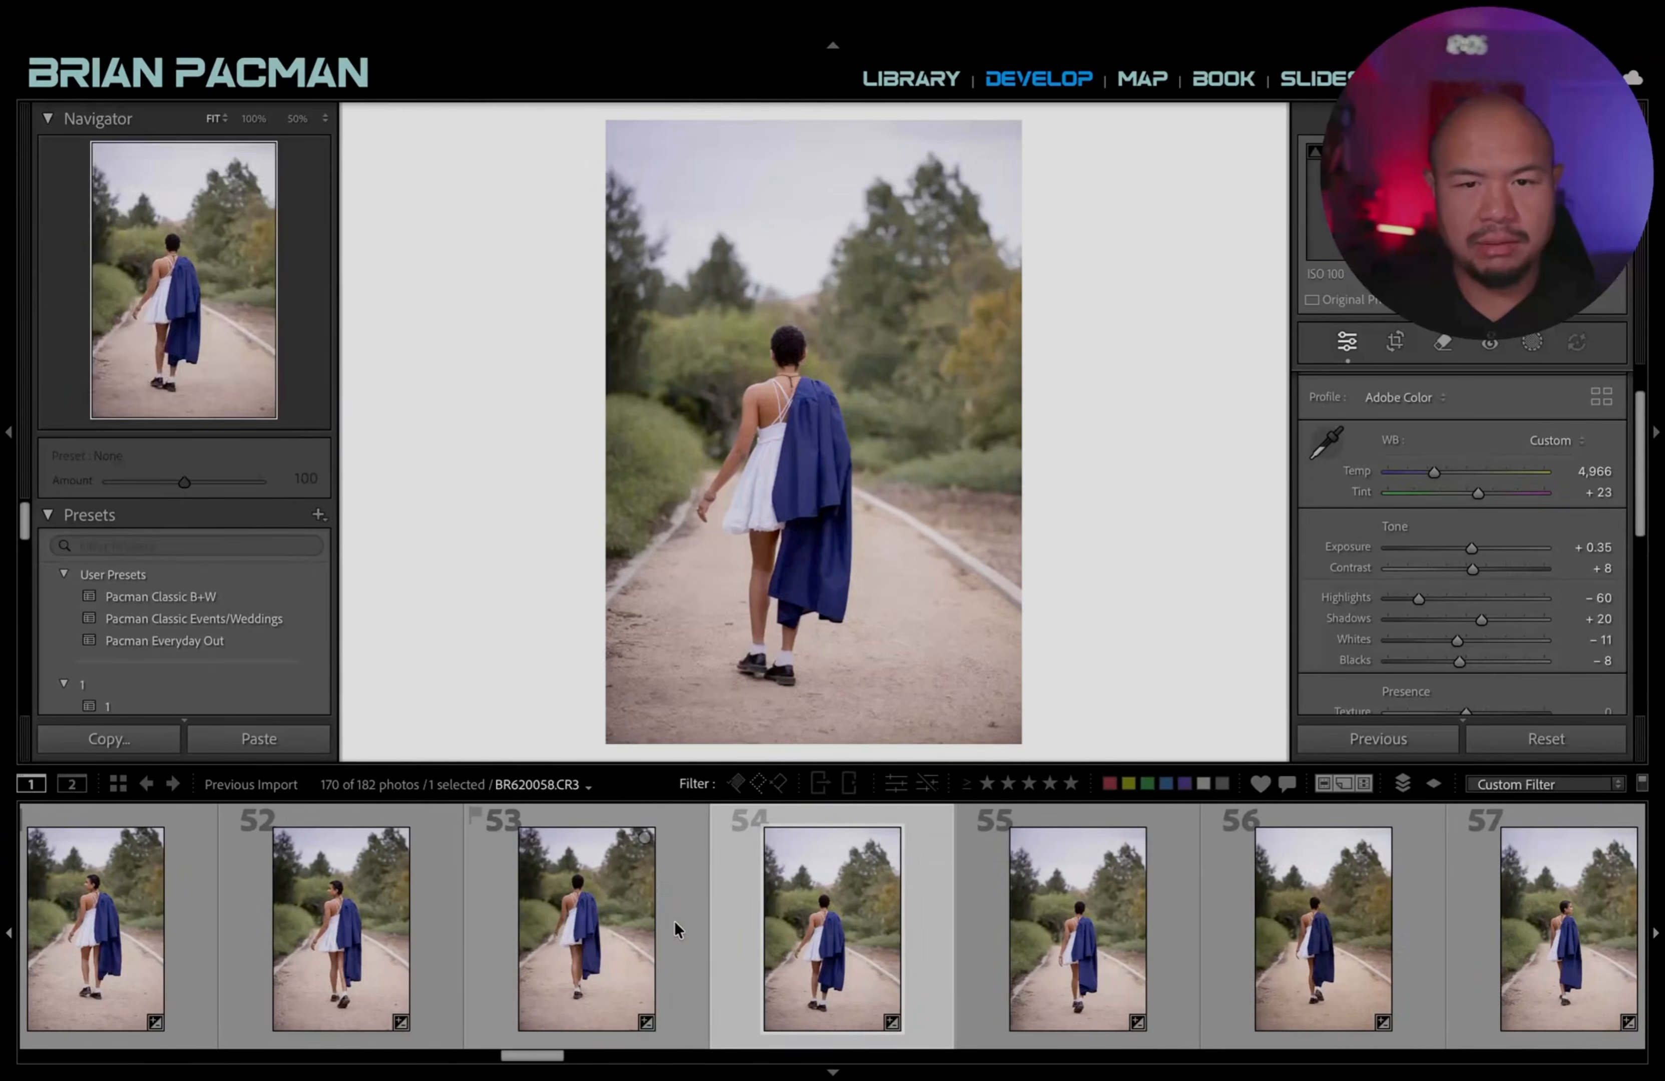
key(Right)
key(Right)
key(Right)
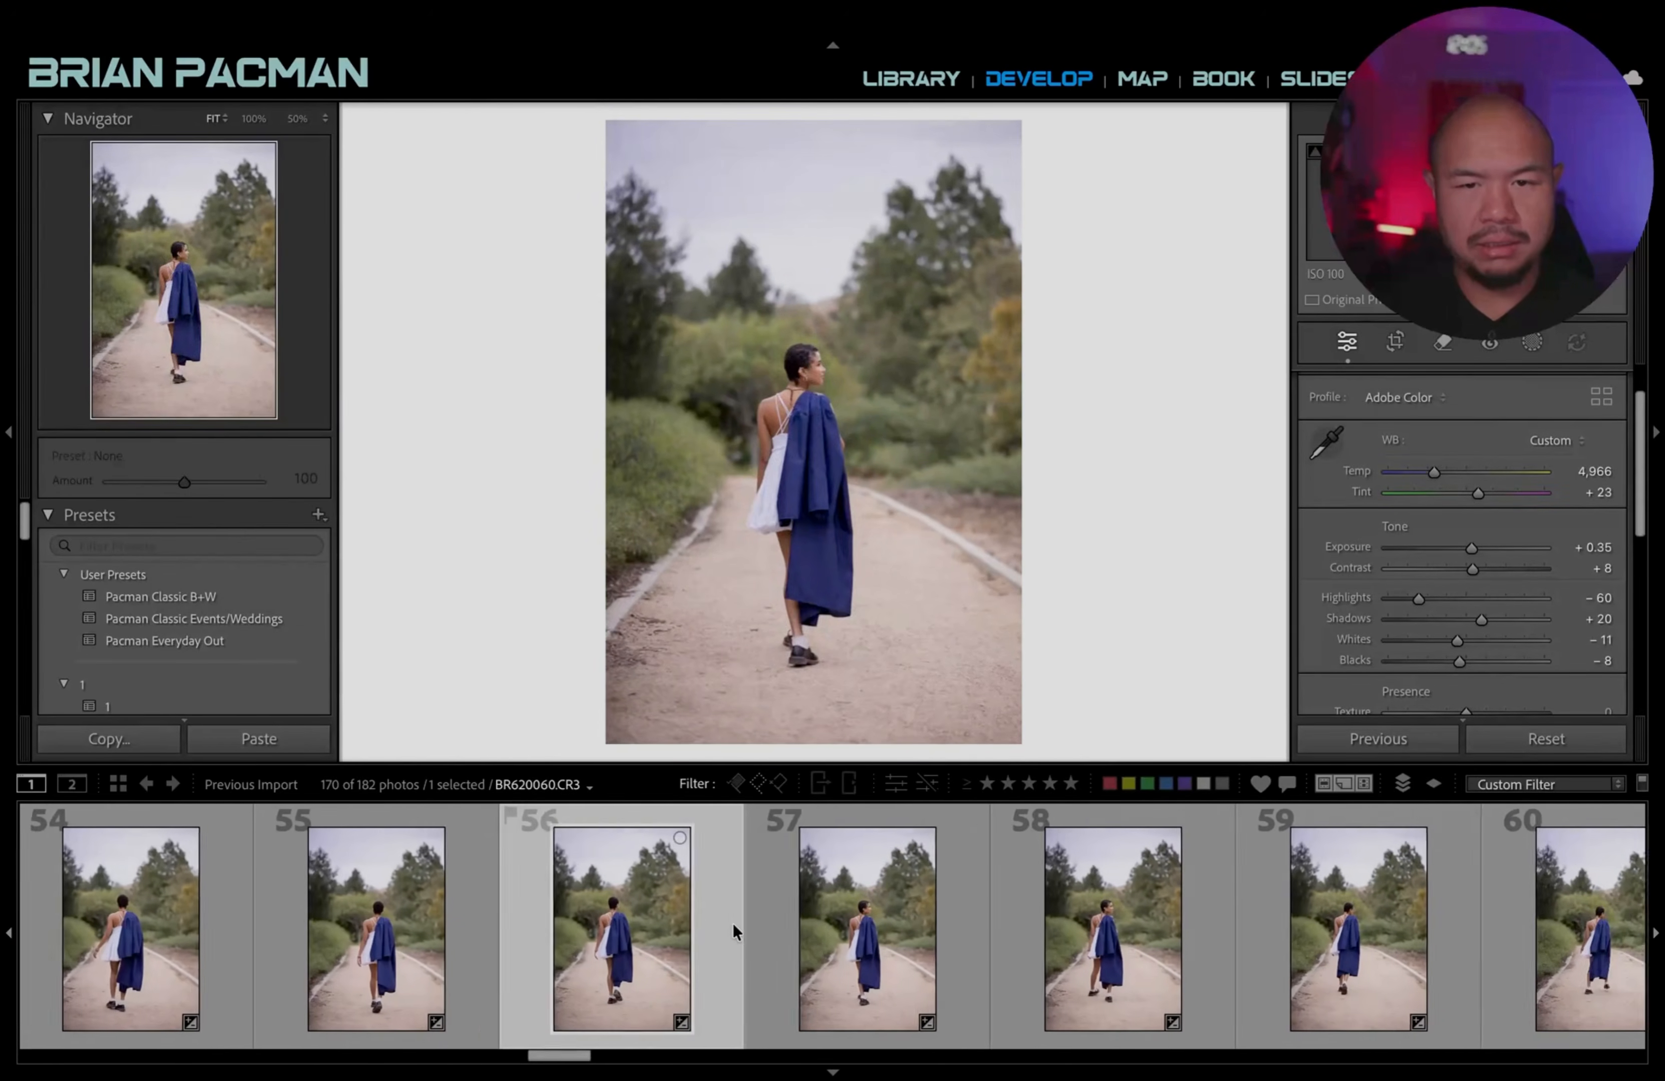
key(Right)
key(Right)
key(Right)
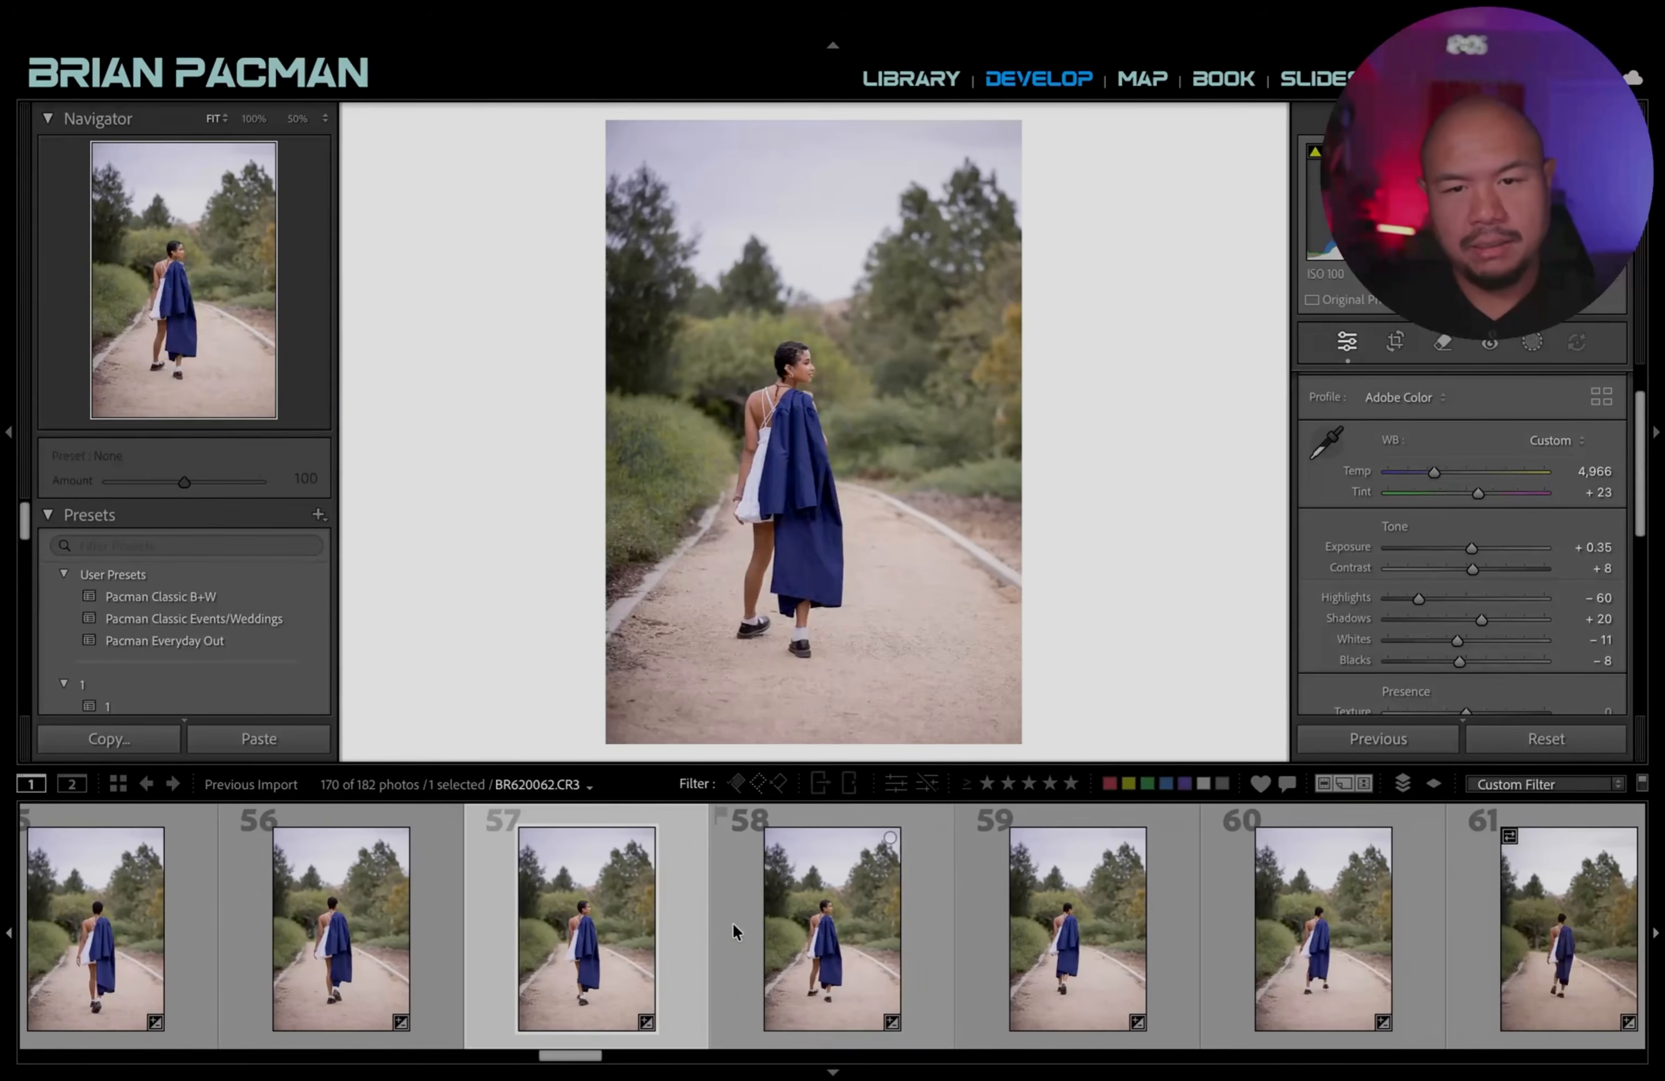
key(Right)
key(Right)
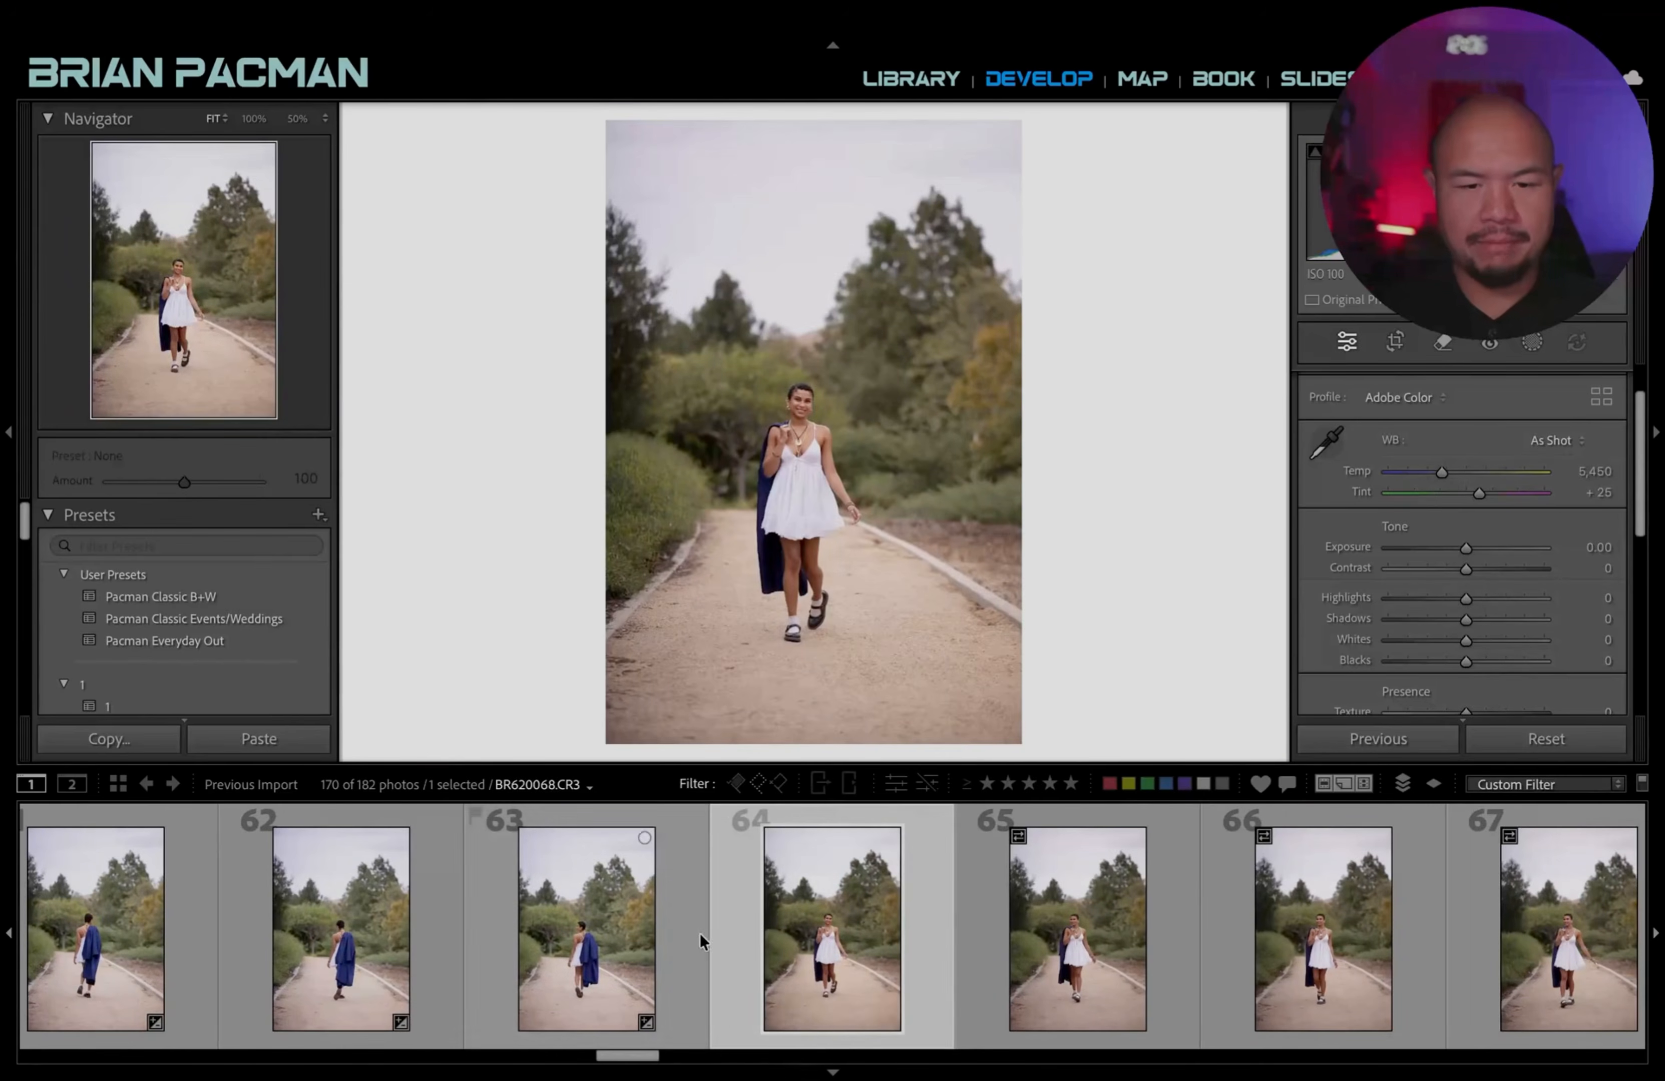
Apply the preceding photo's develop settings to BR620068.CR3, set its exposure to +0.15 and compare the two photos at 50%.
click(700, 933)
click(757, 920)
key(ctrl+alt+v)
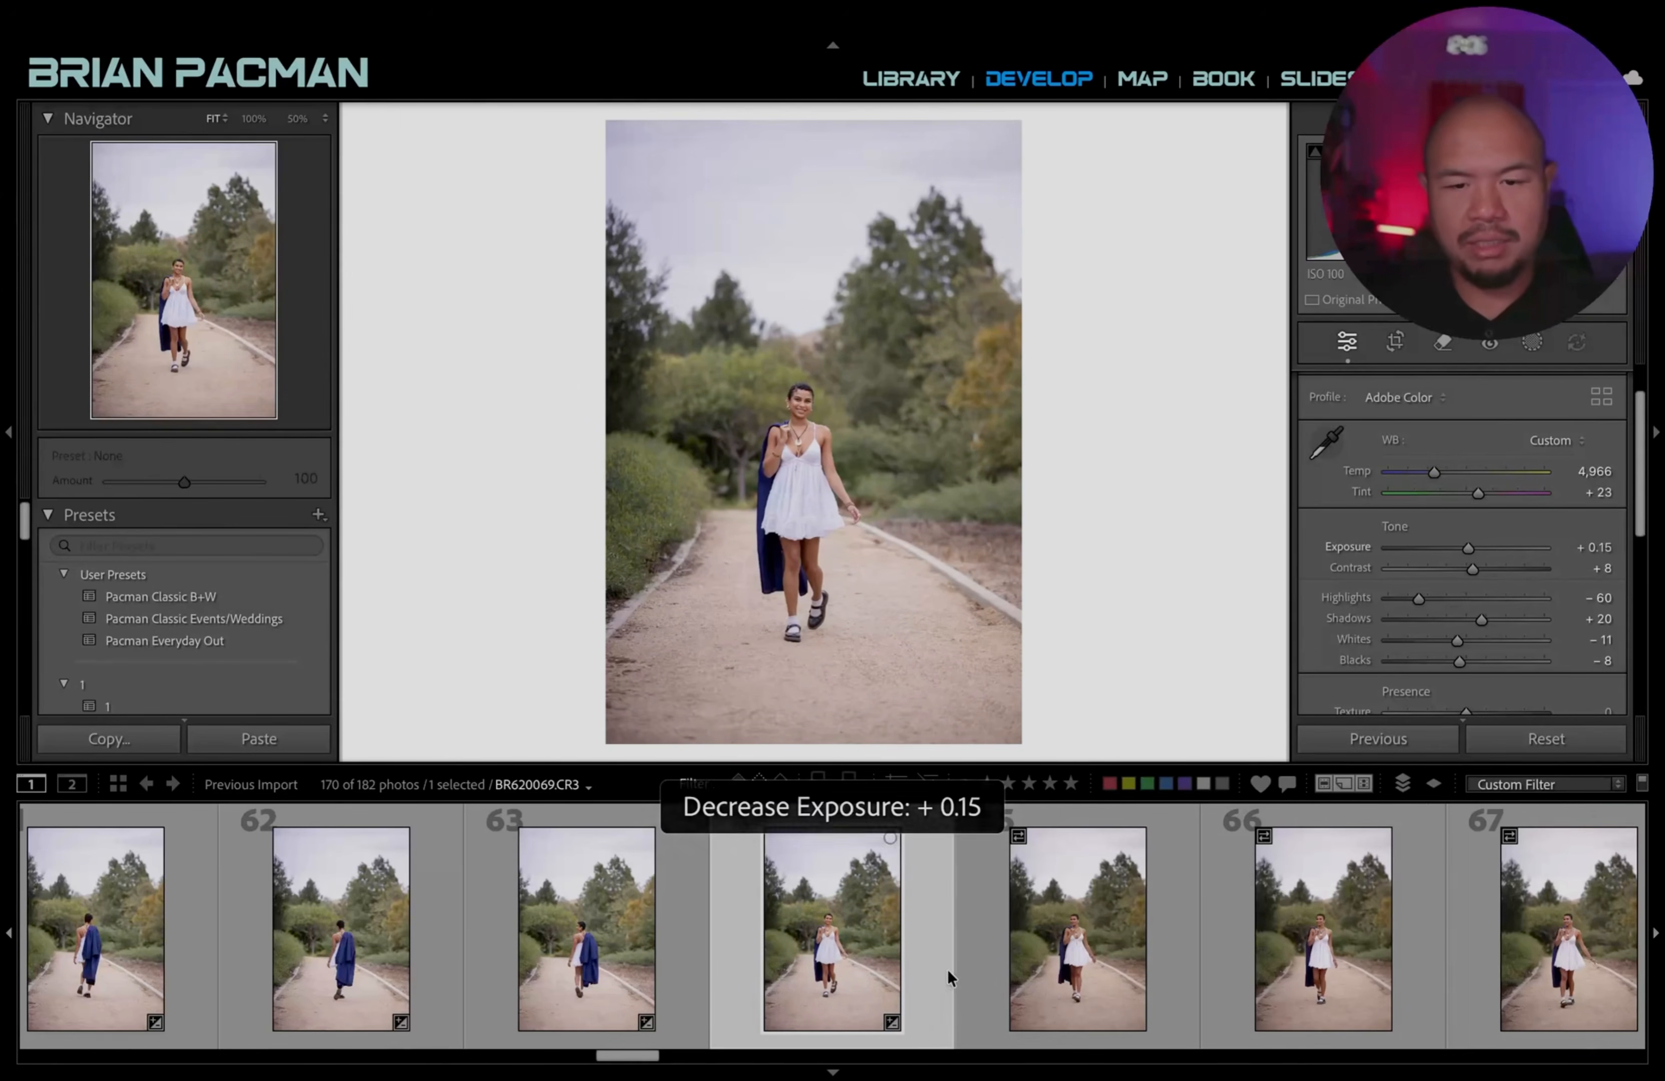
click(737, 412)
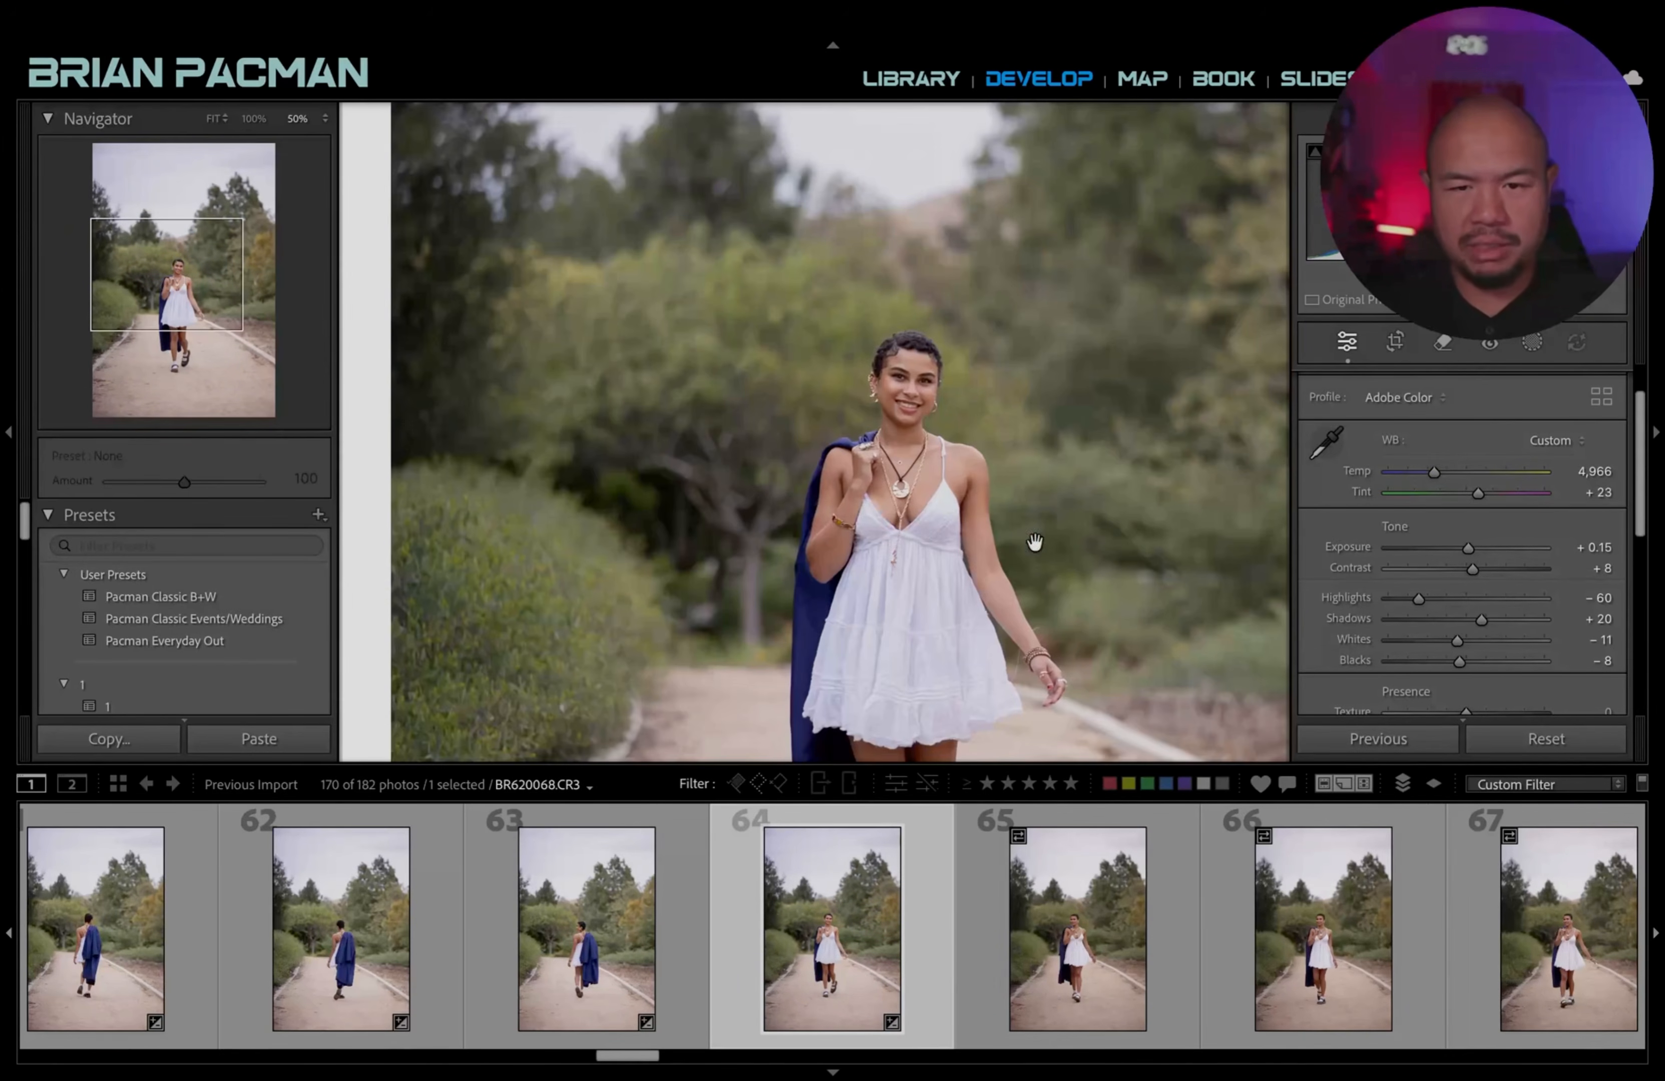
drag(955, 707, 772, 412)
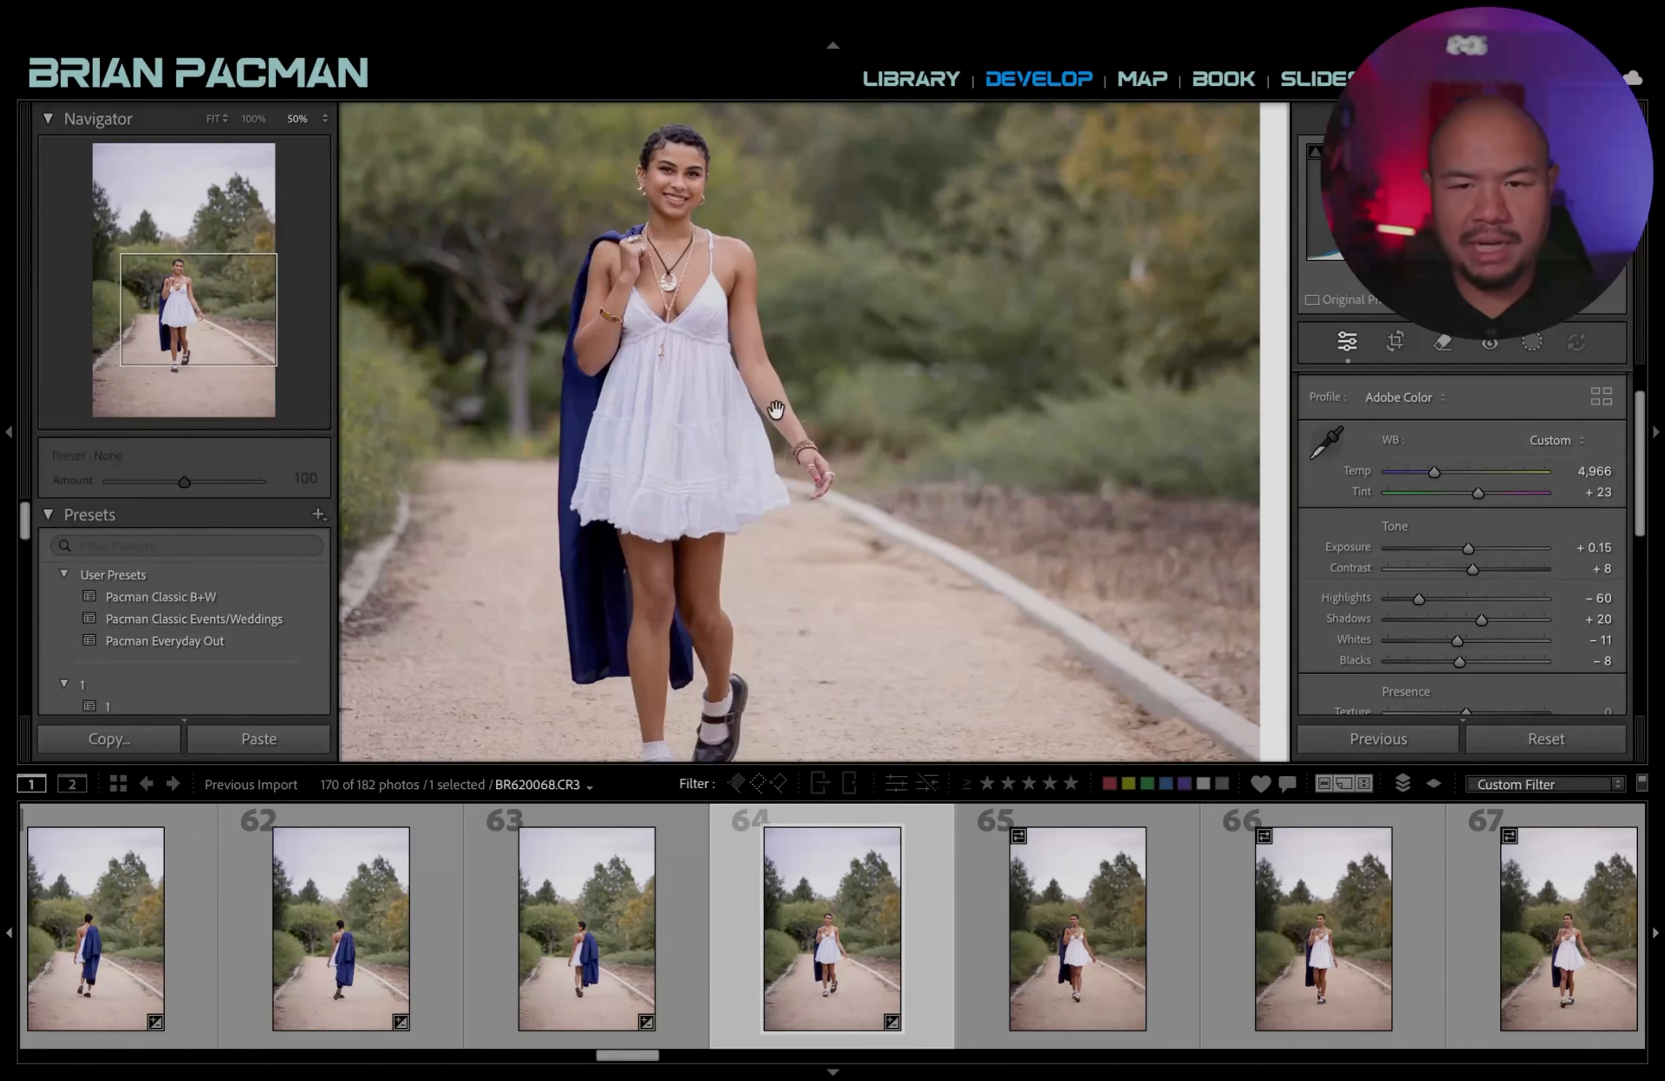
click(663, 919)
key(Right)
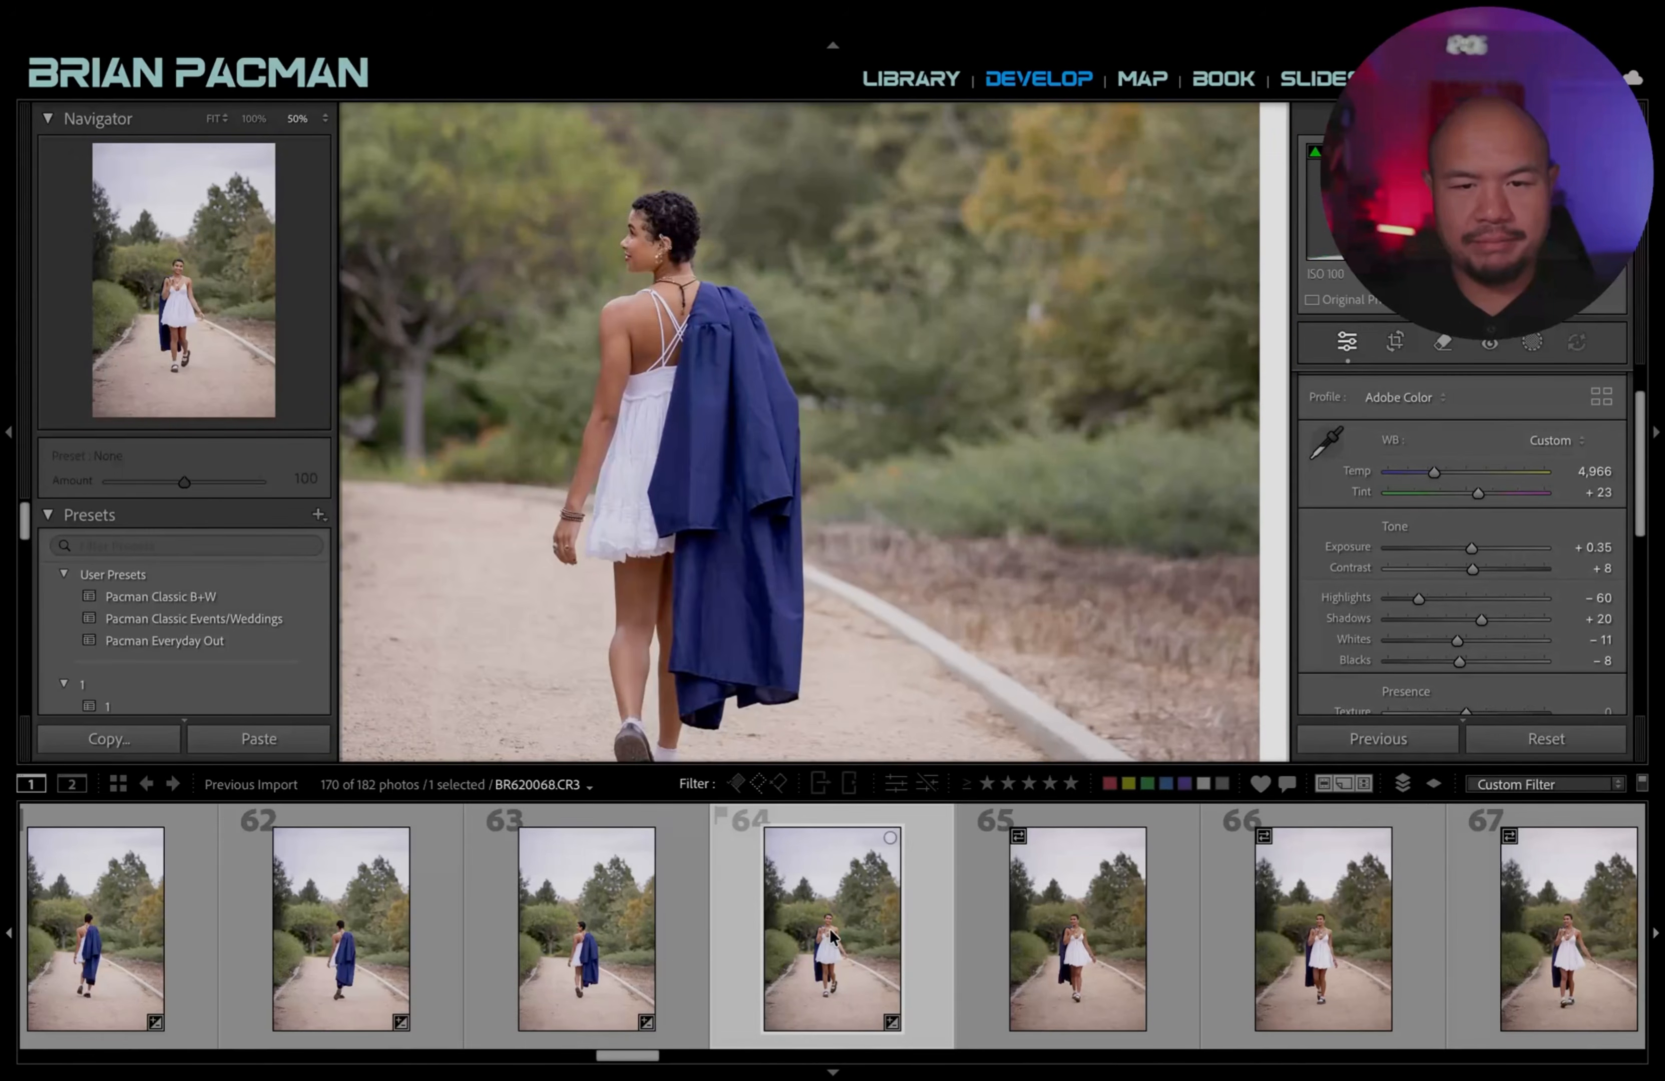
click(892, 462)
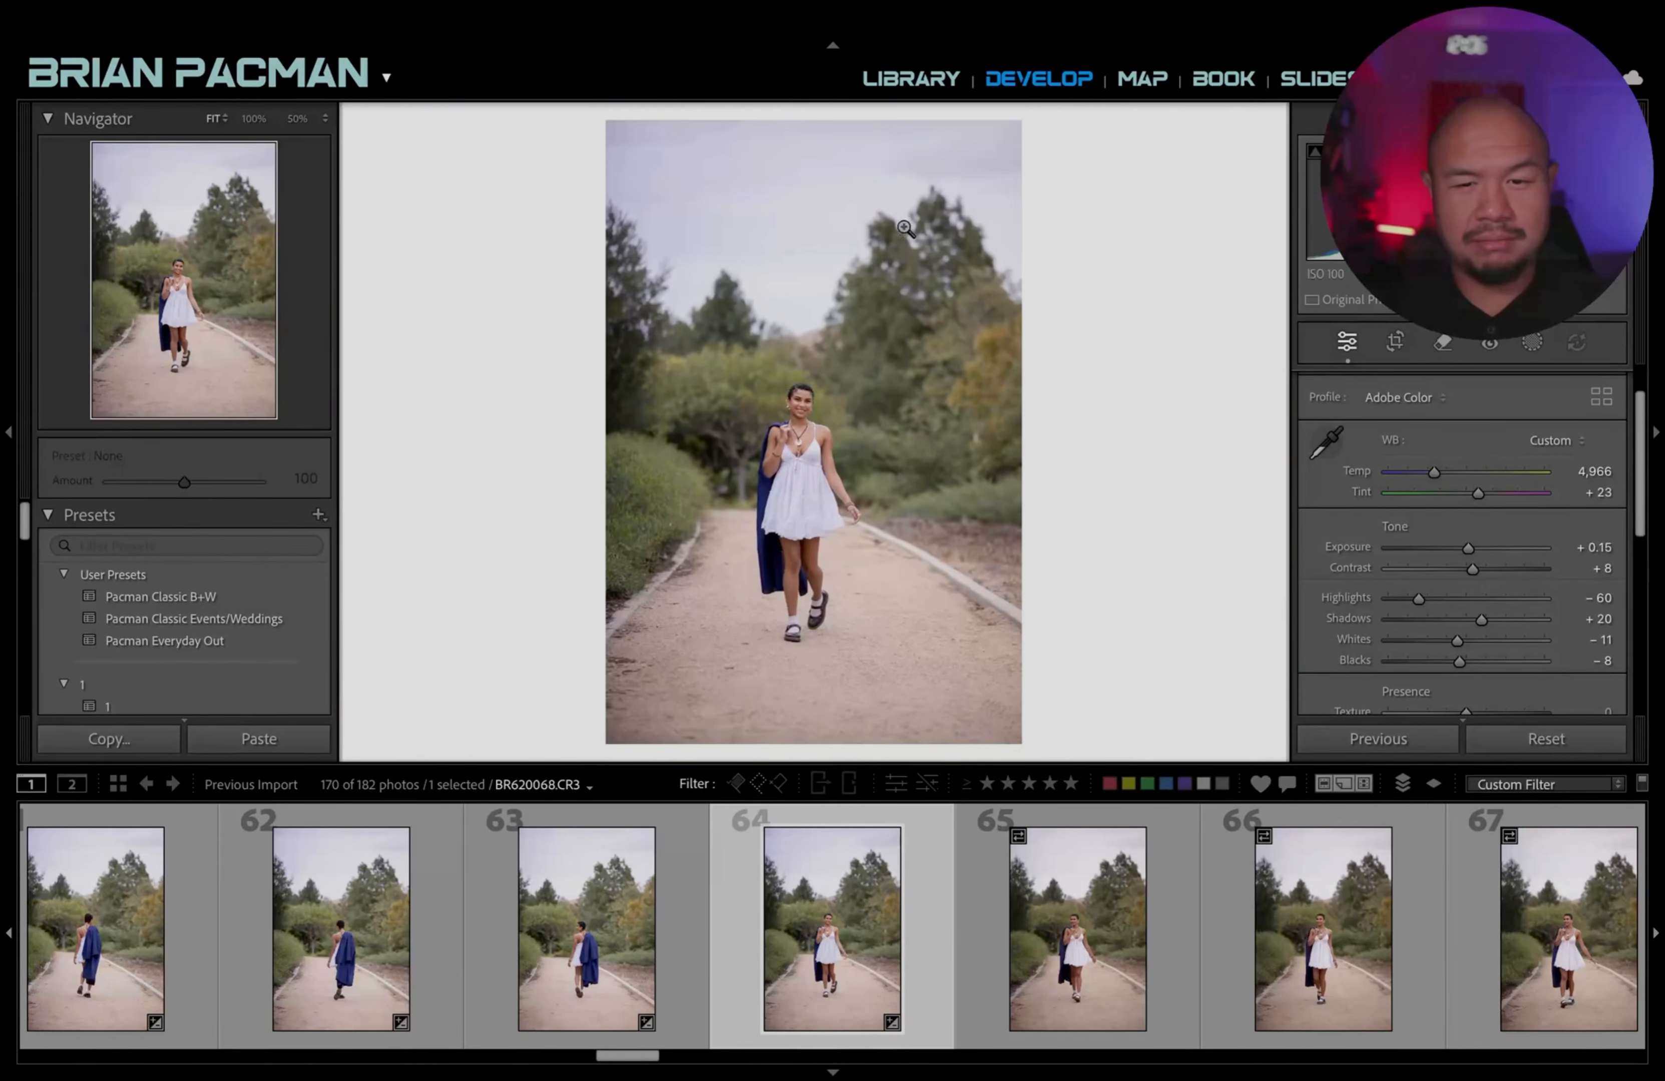
Select the 21 photos from BR620069.CR3 through BR620089.CR3 and apply the previous settings from BR620068.CR3 to them.
click(1086, 948)
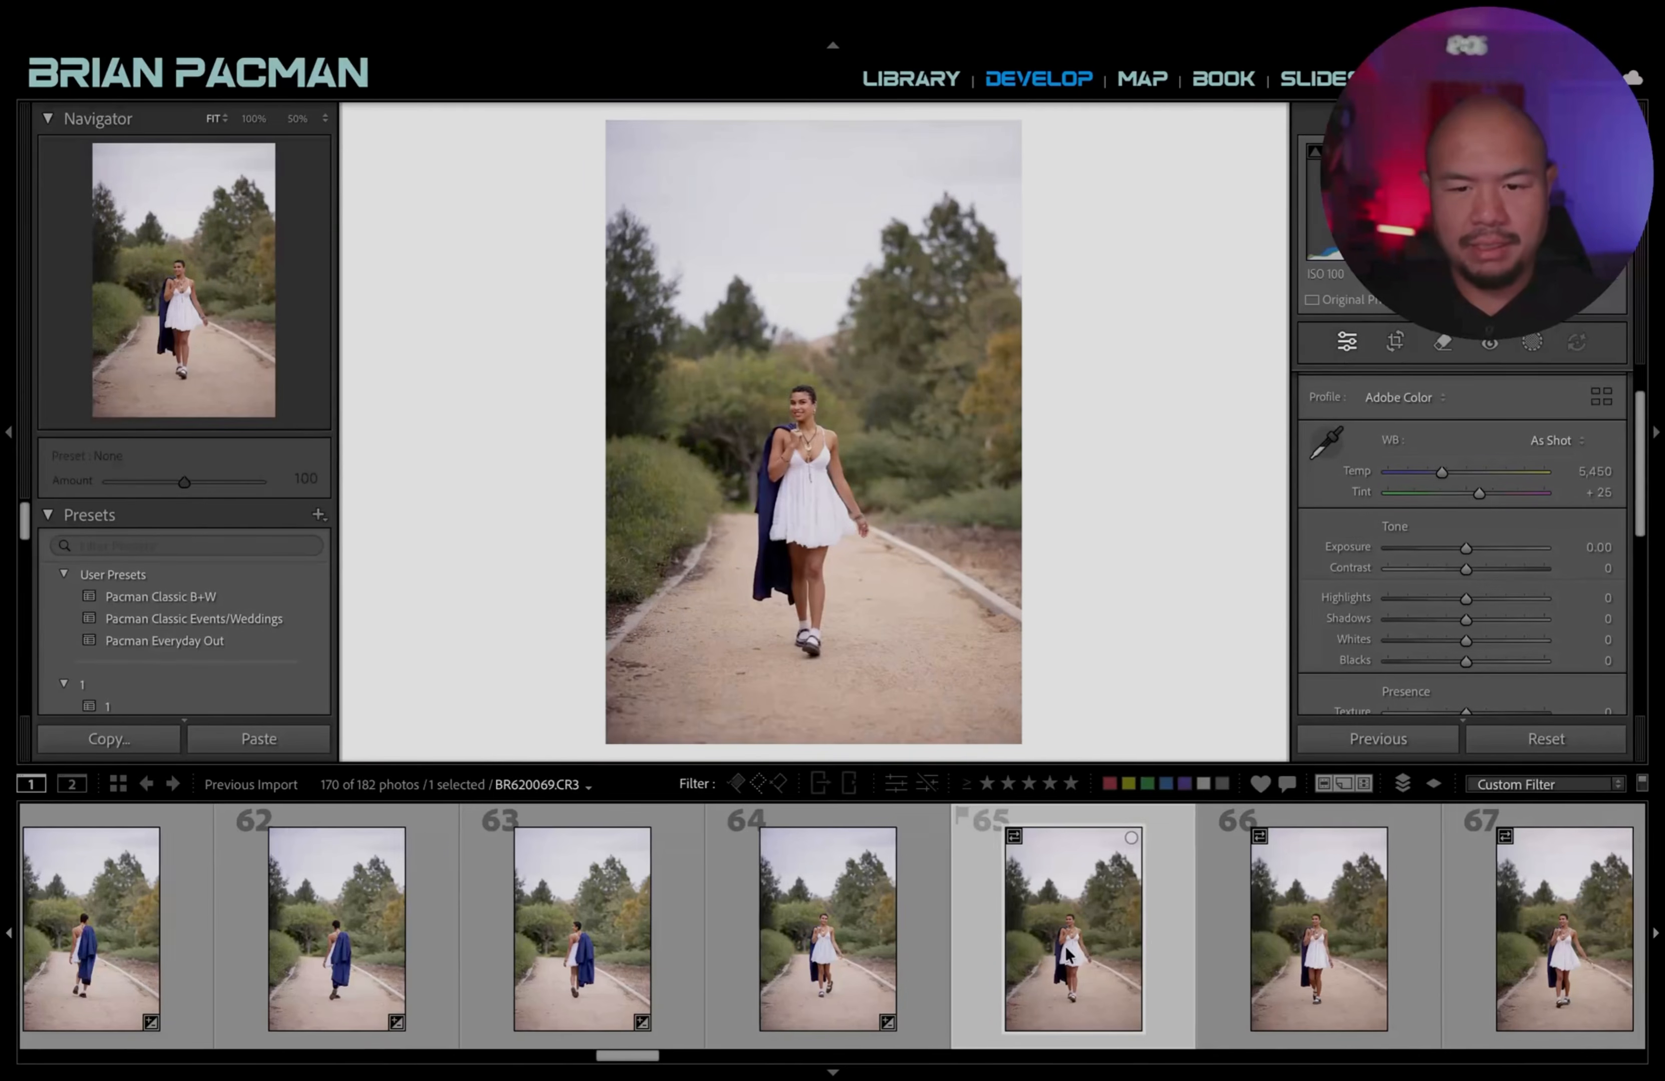
scroll(1073, 941, down, 10)
scroll(1077, 940, down, 5)
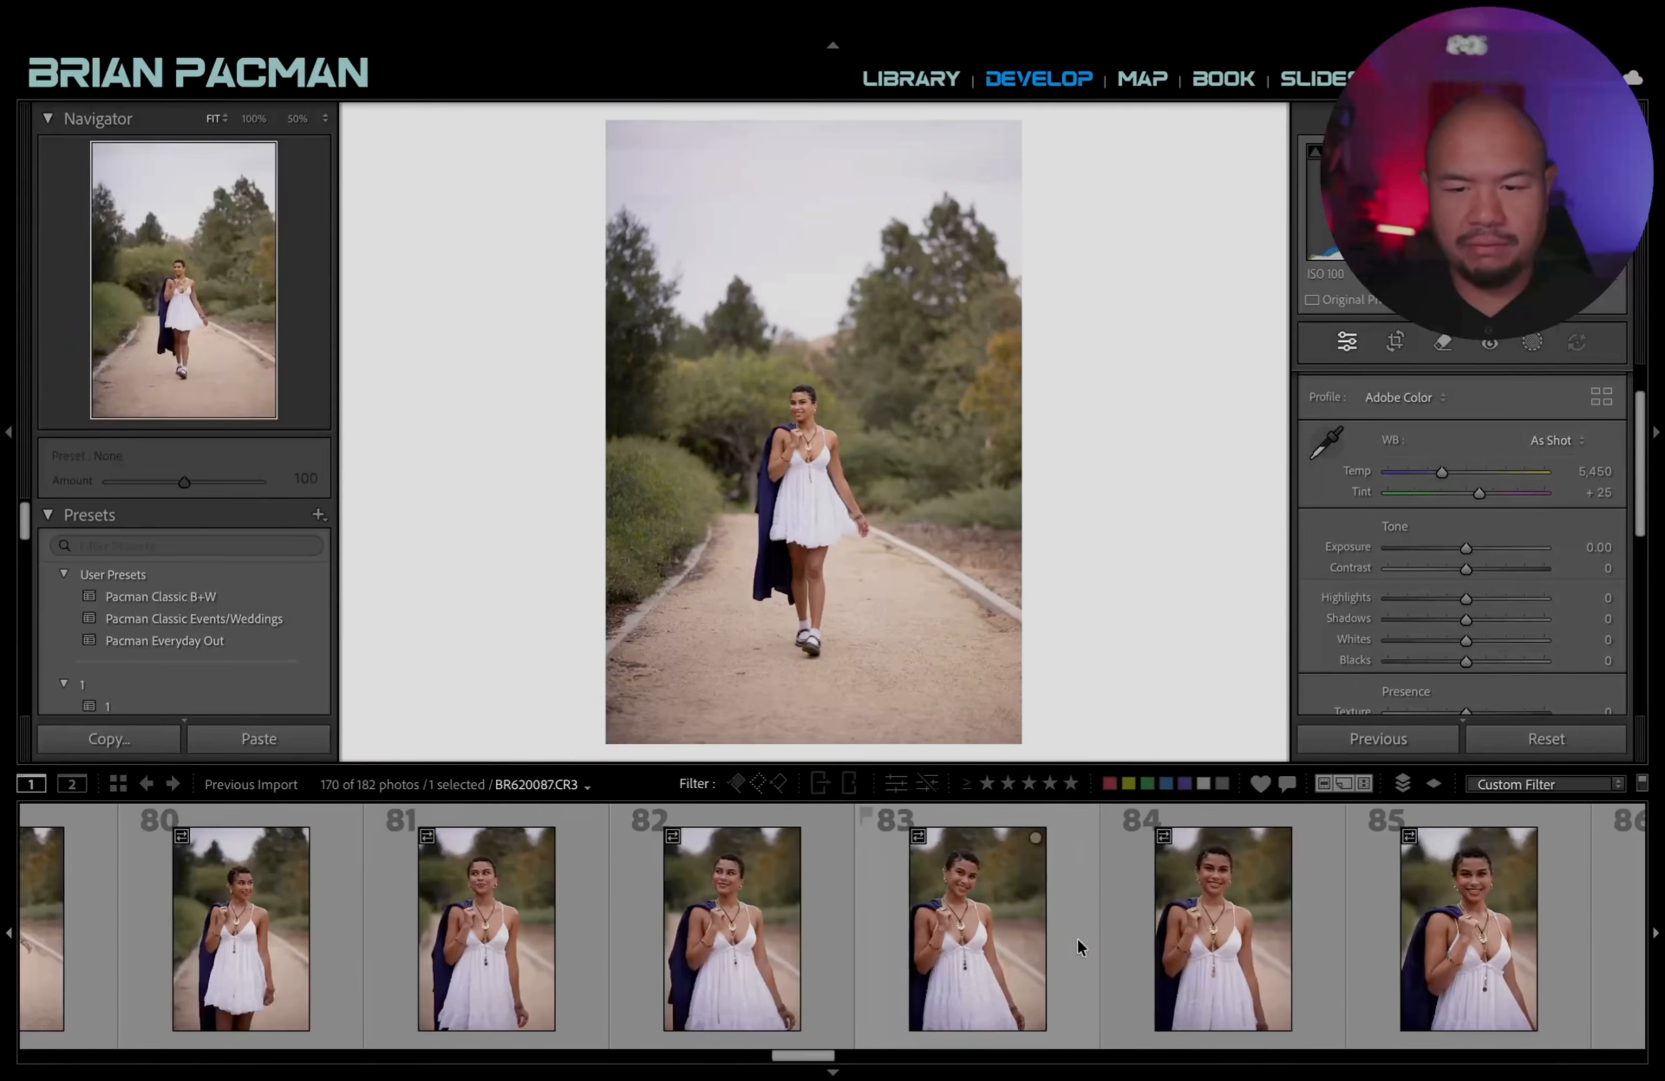
shift+click(1129, 934)
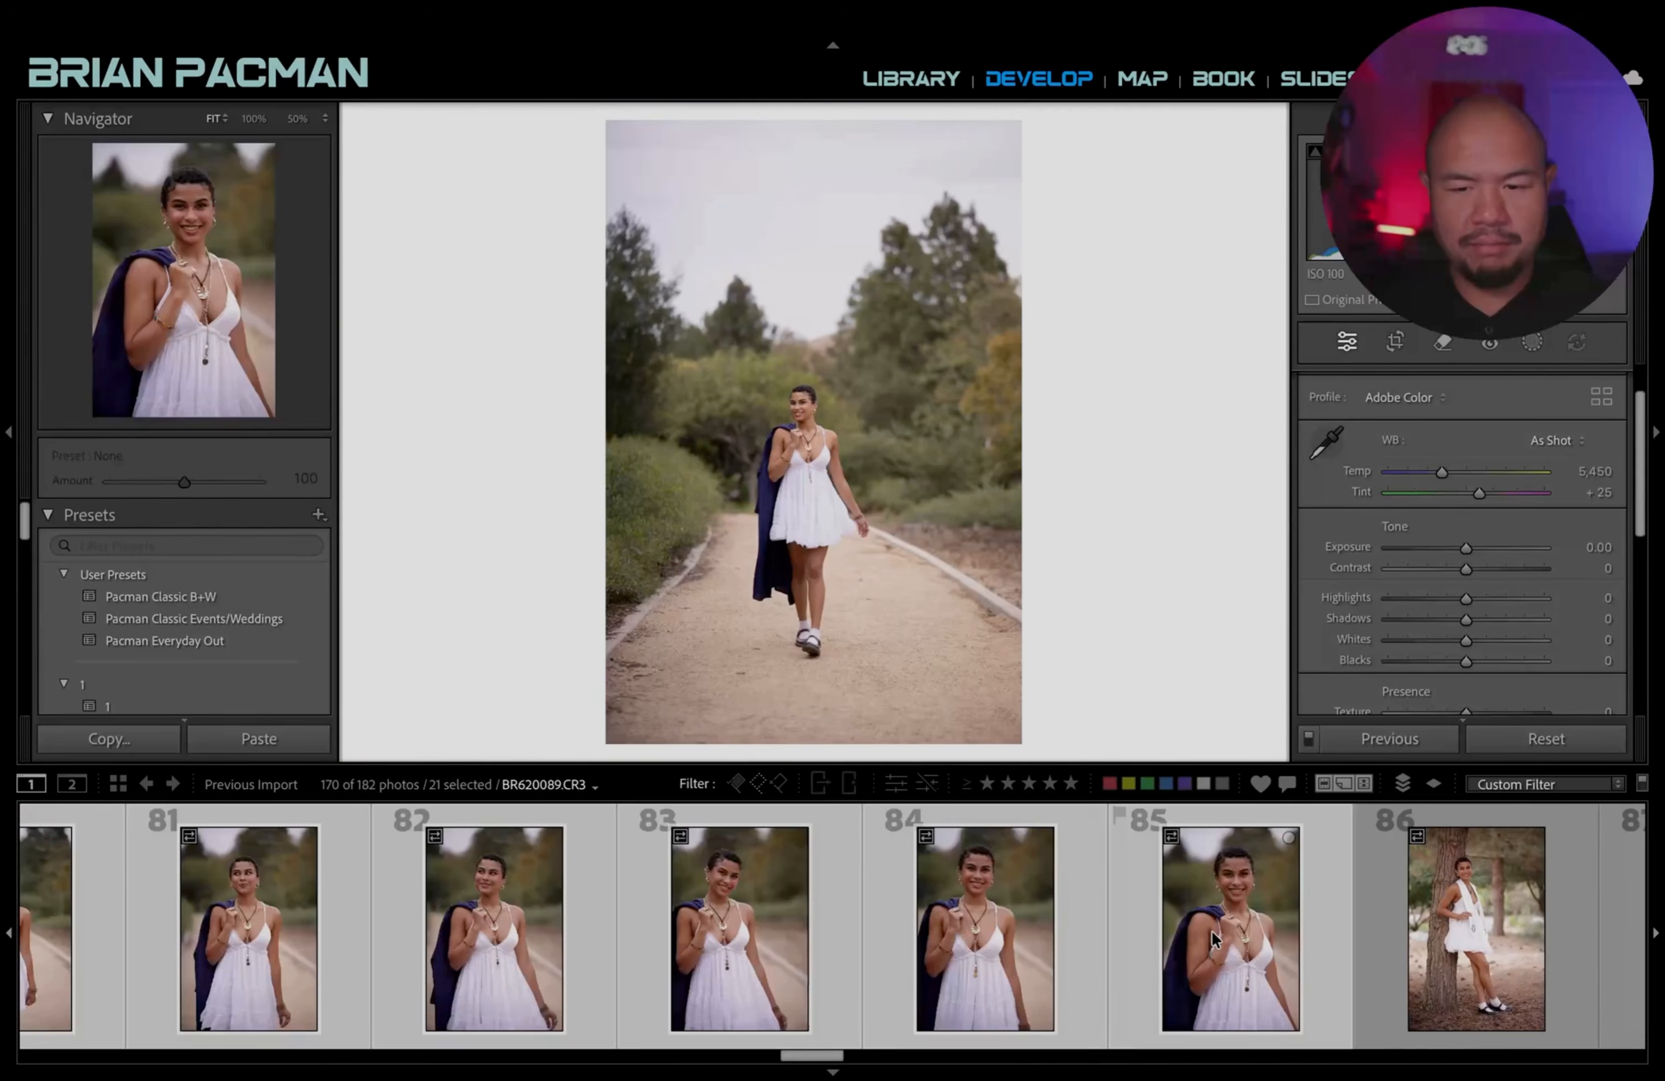
key(ctrl+alt+v)
Make BR620083.CR3 the active photo within the selection and add BR620068.CR3 to the selected photos.
scroll(977, 944, up, 7)
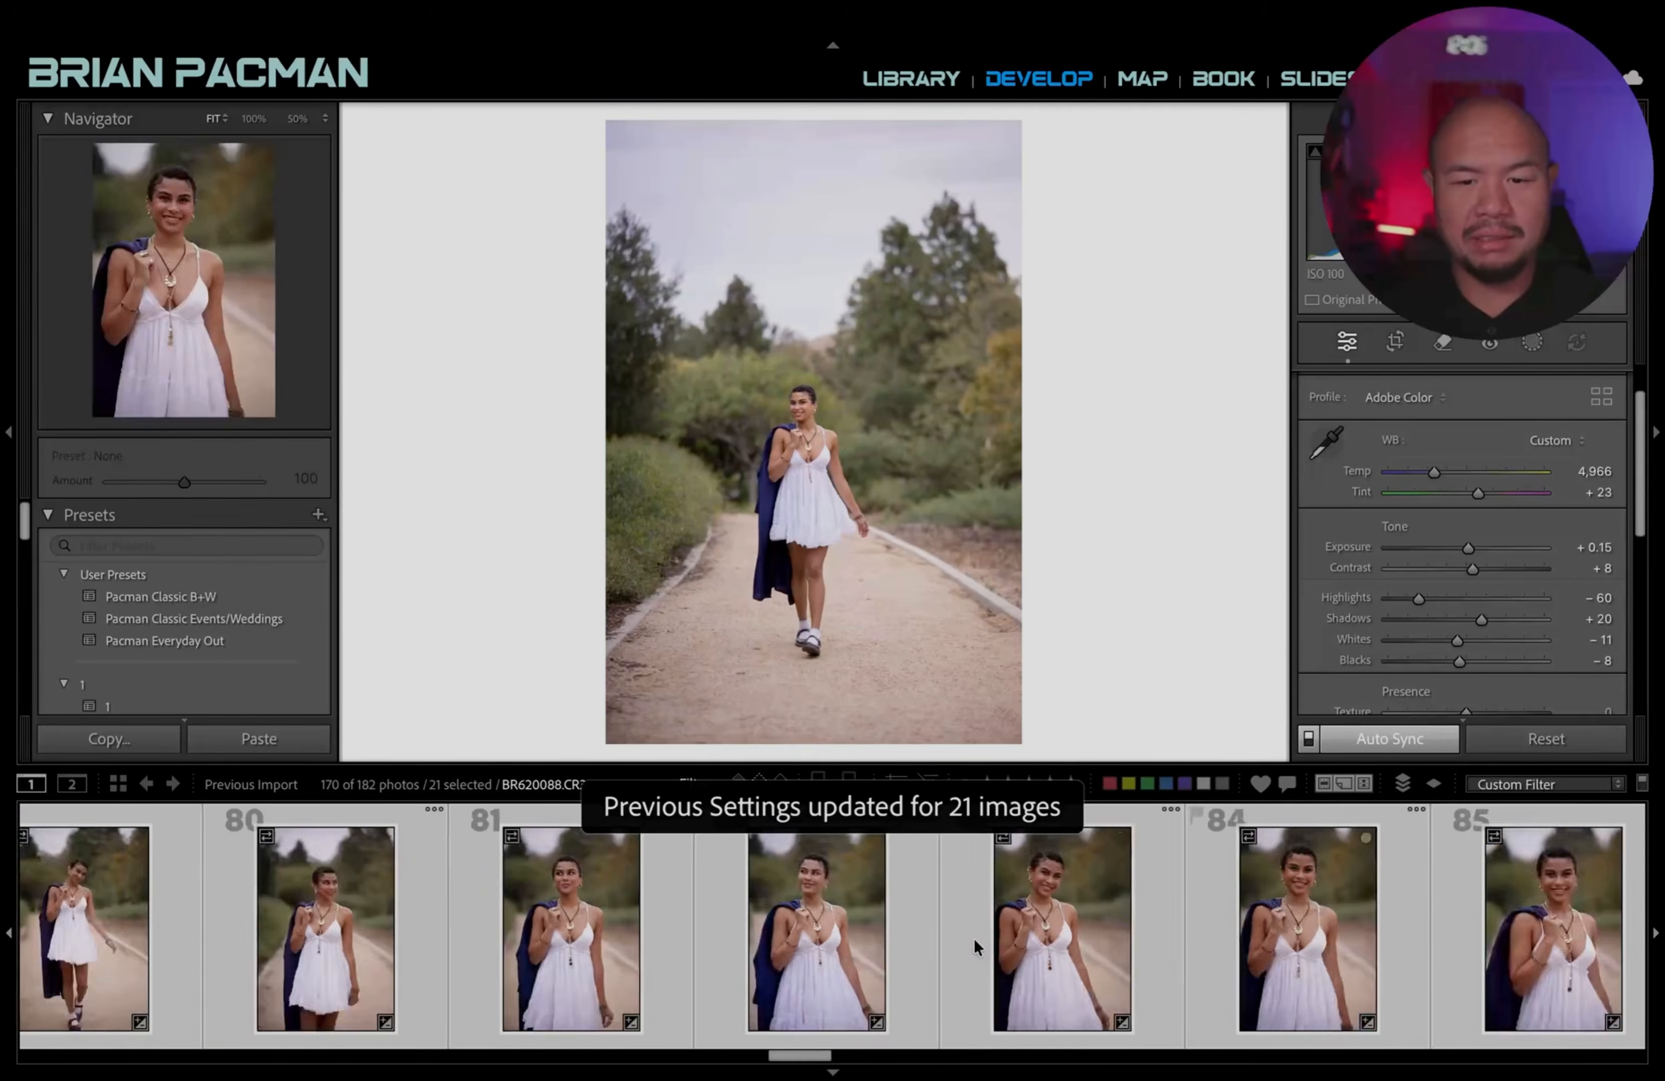
scroll(977, 944, down, 4)
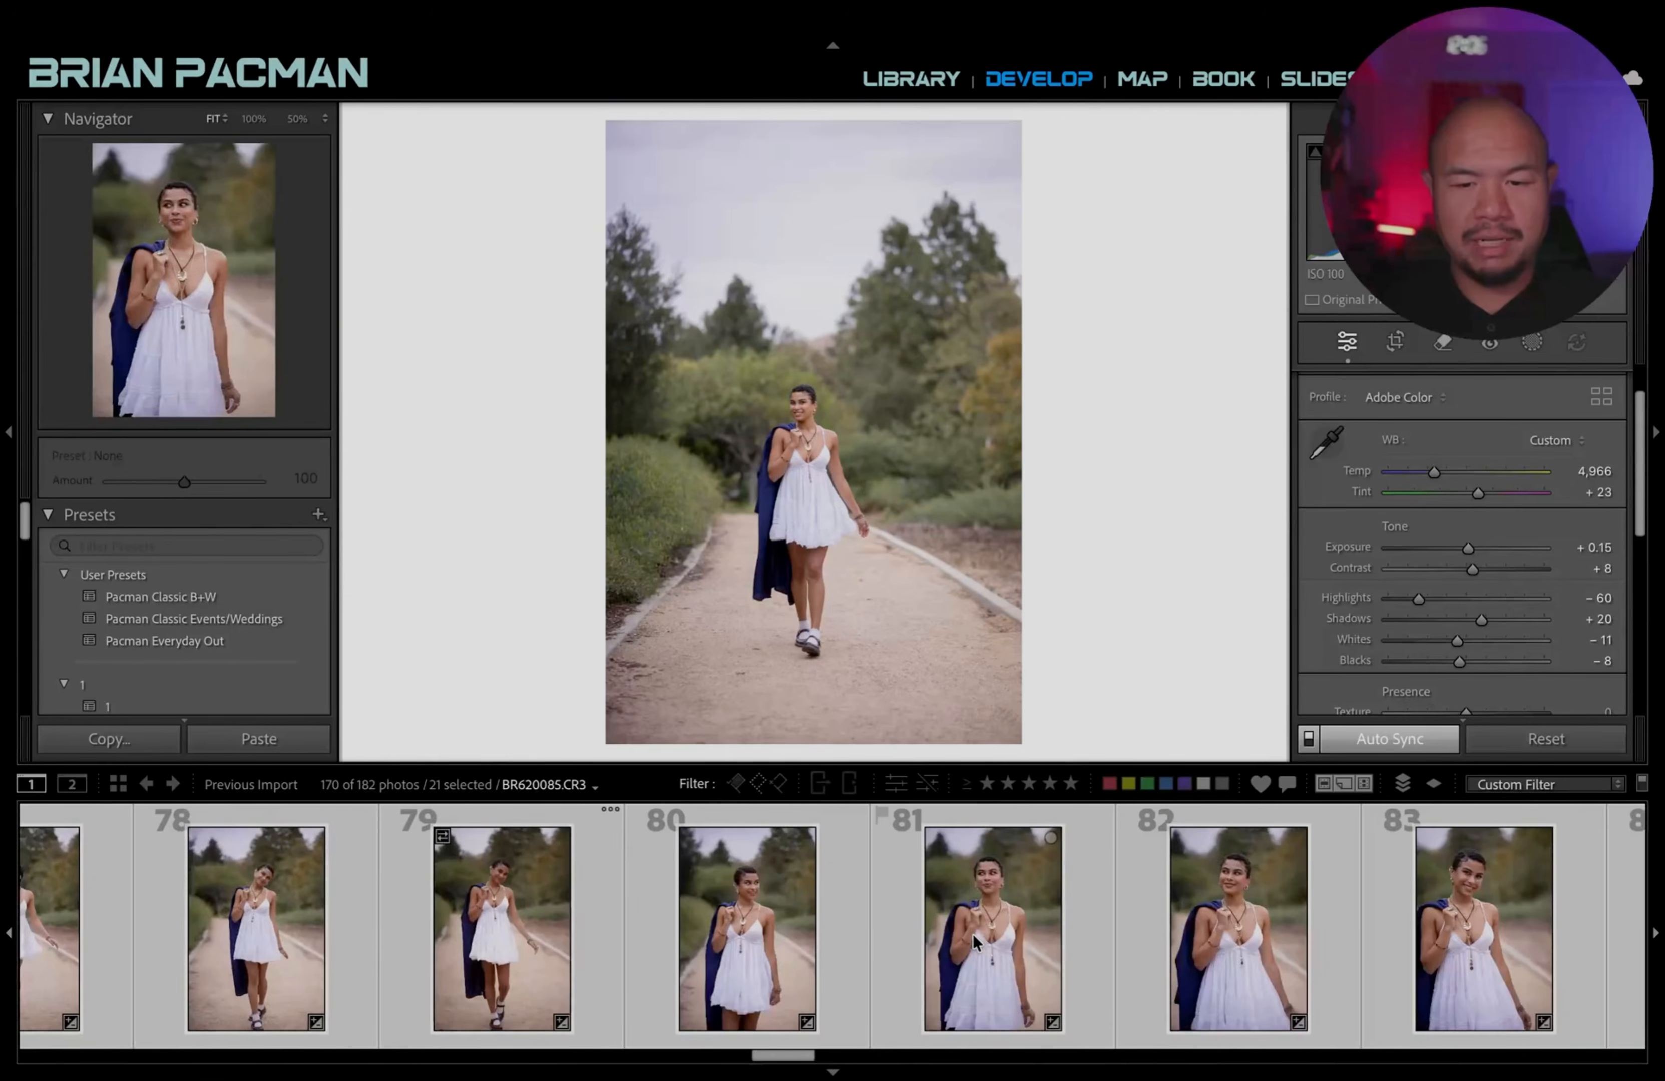
click(974, 941)
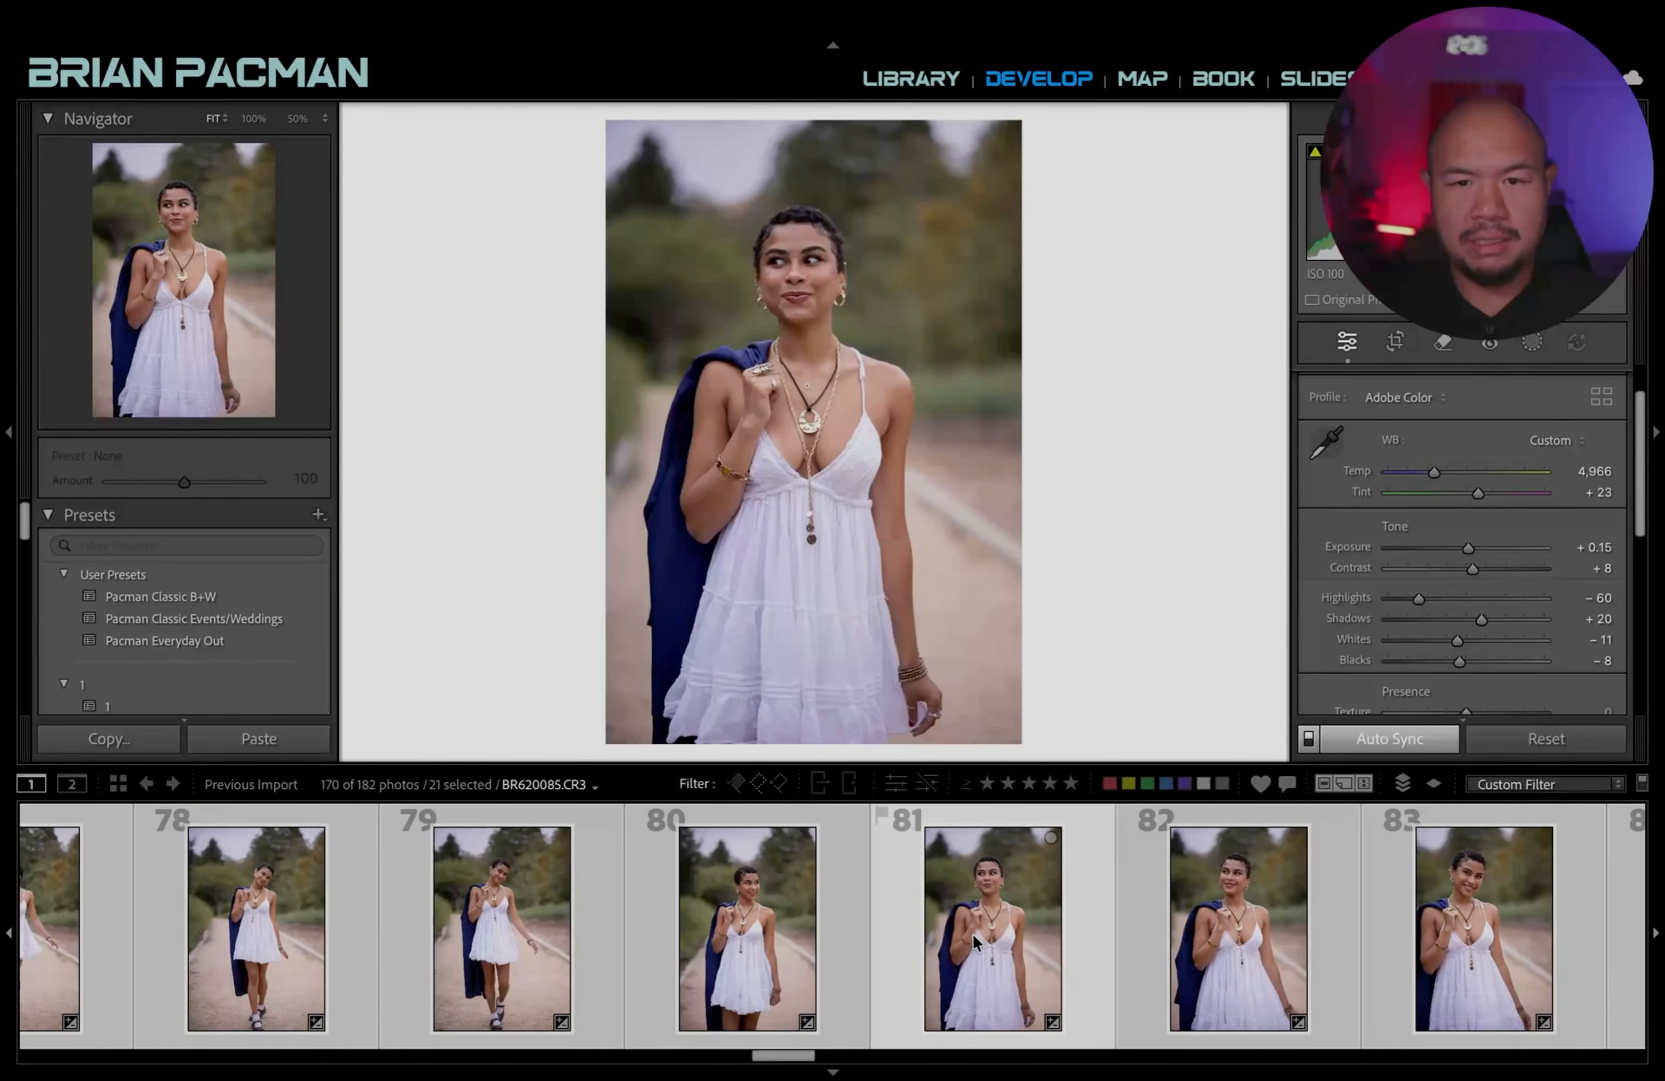
click(861, 948)
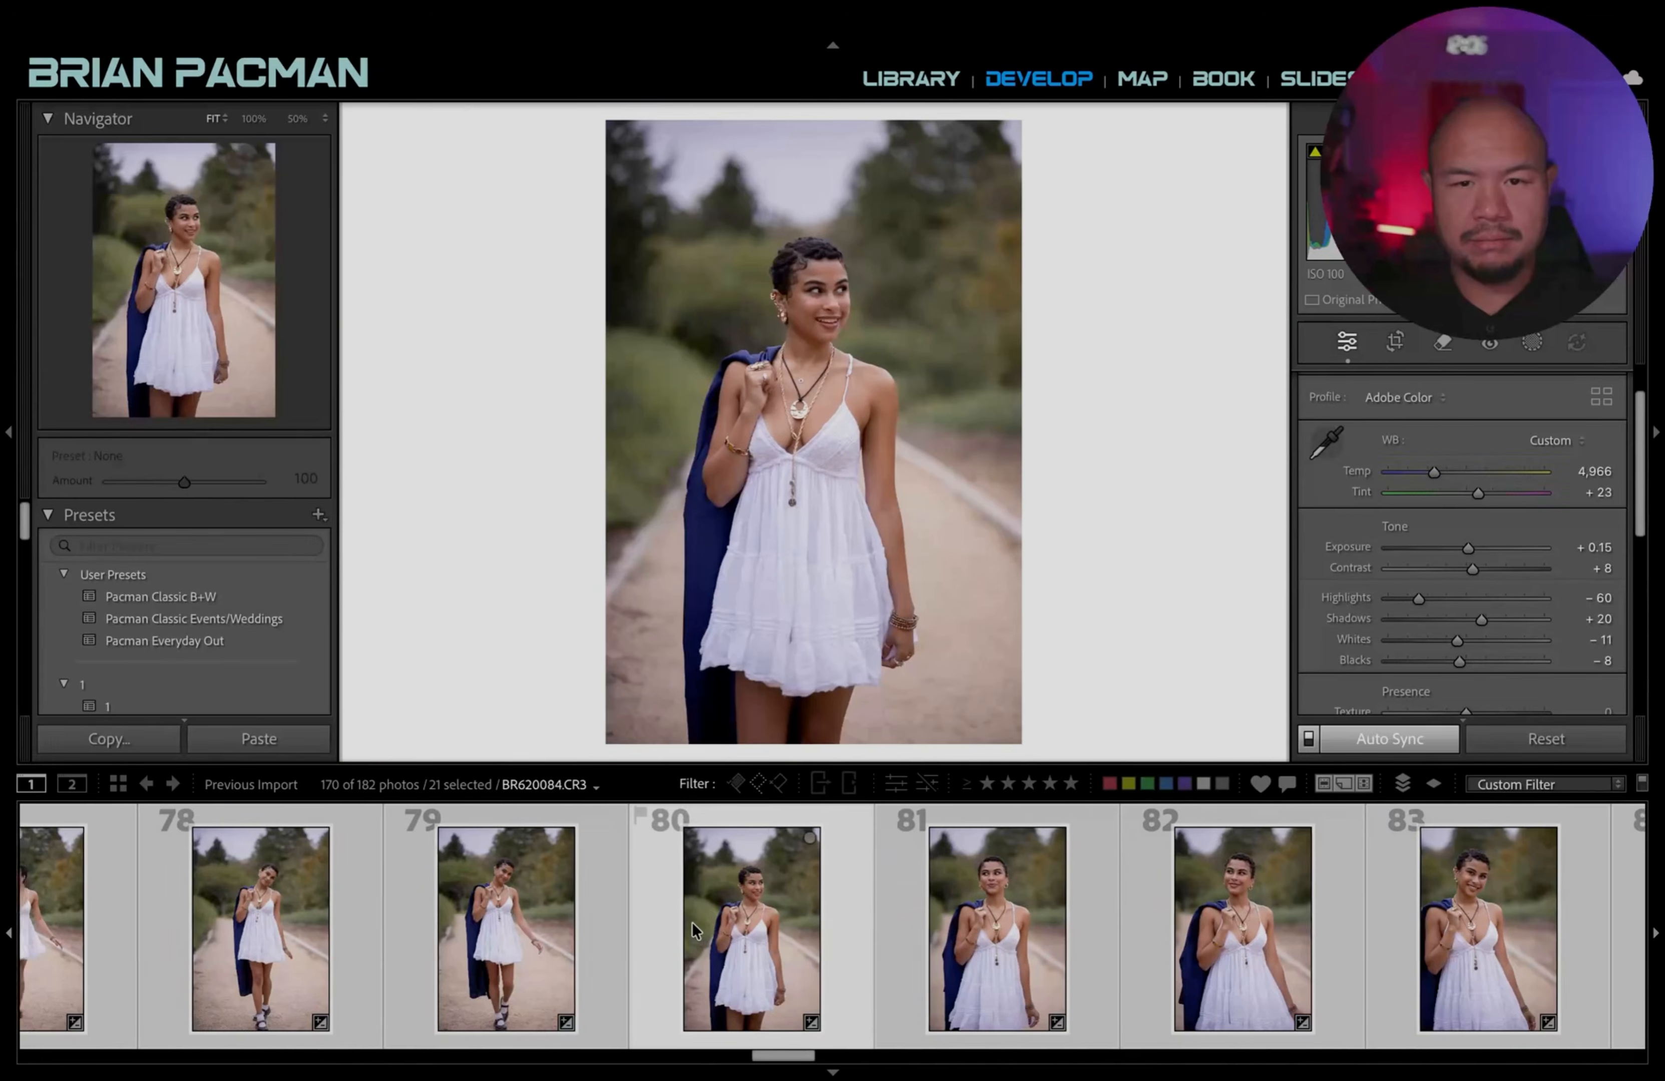
scroll(693, 930, up, 1)
key(Left)
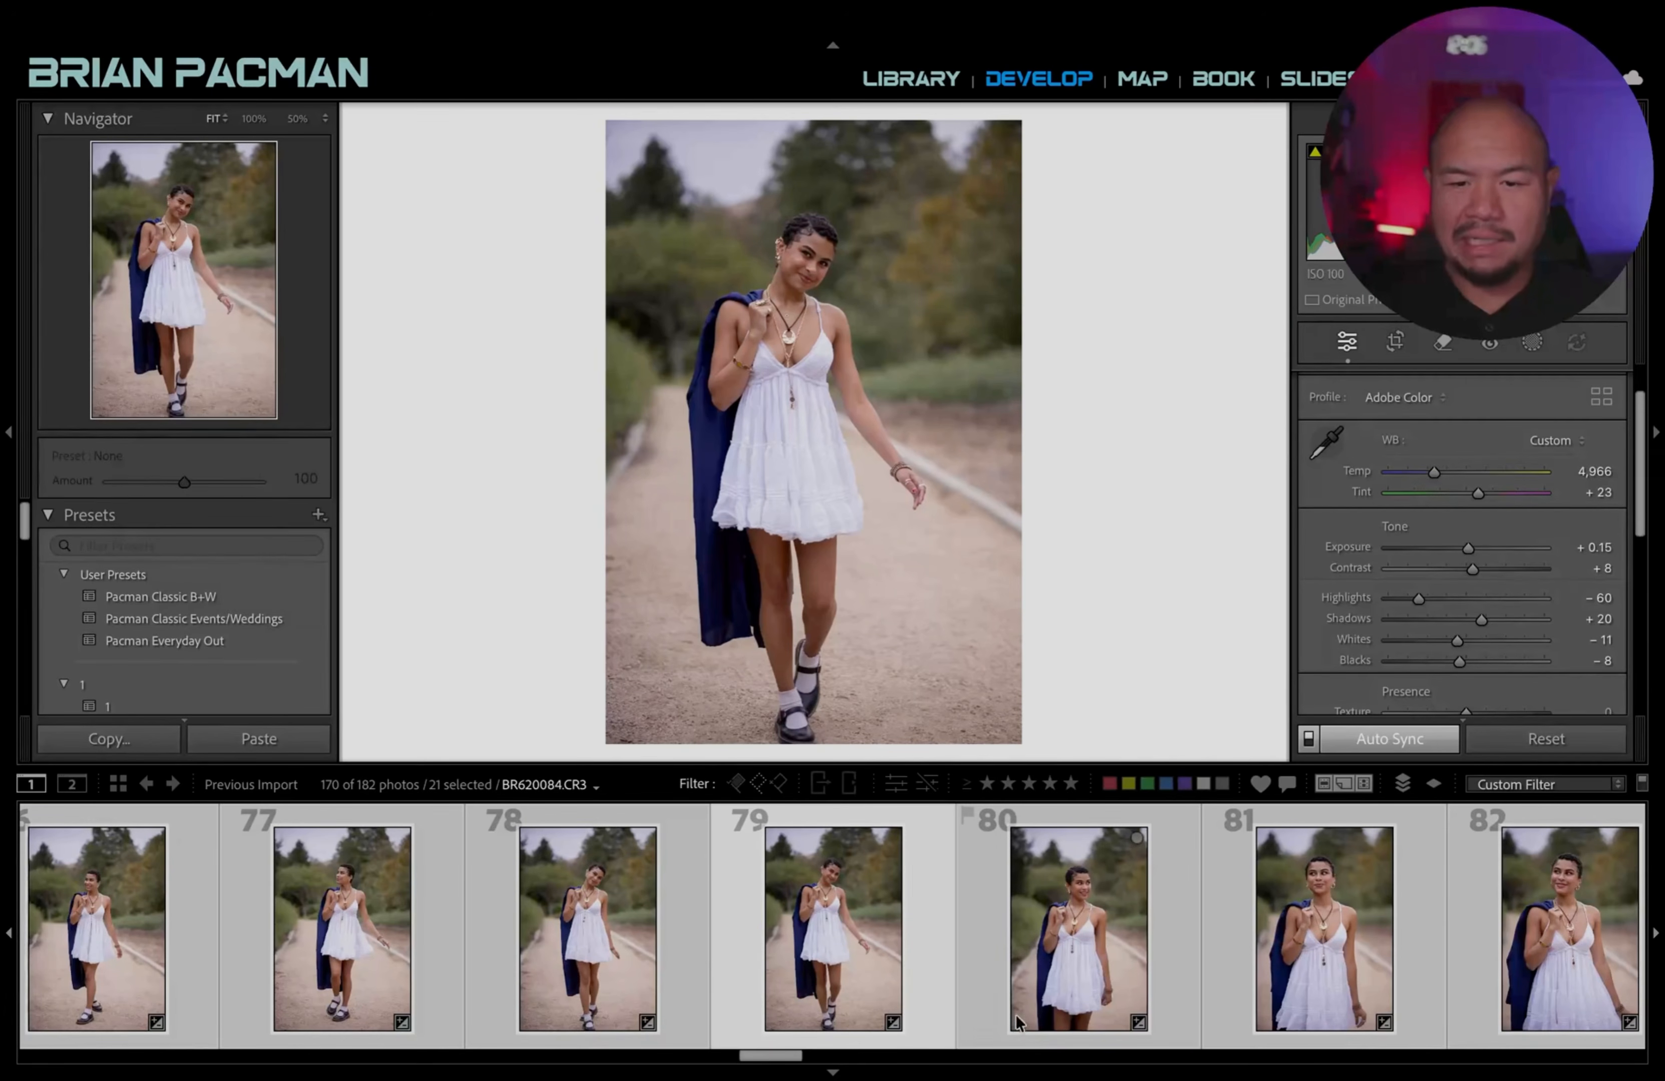
scroll(677, 987, up, 8)
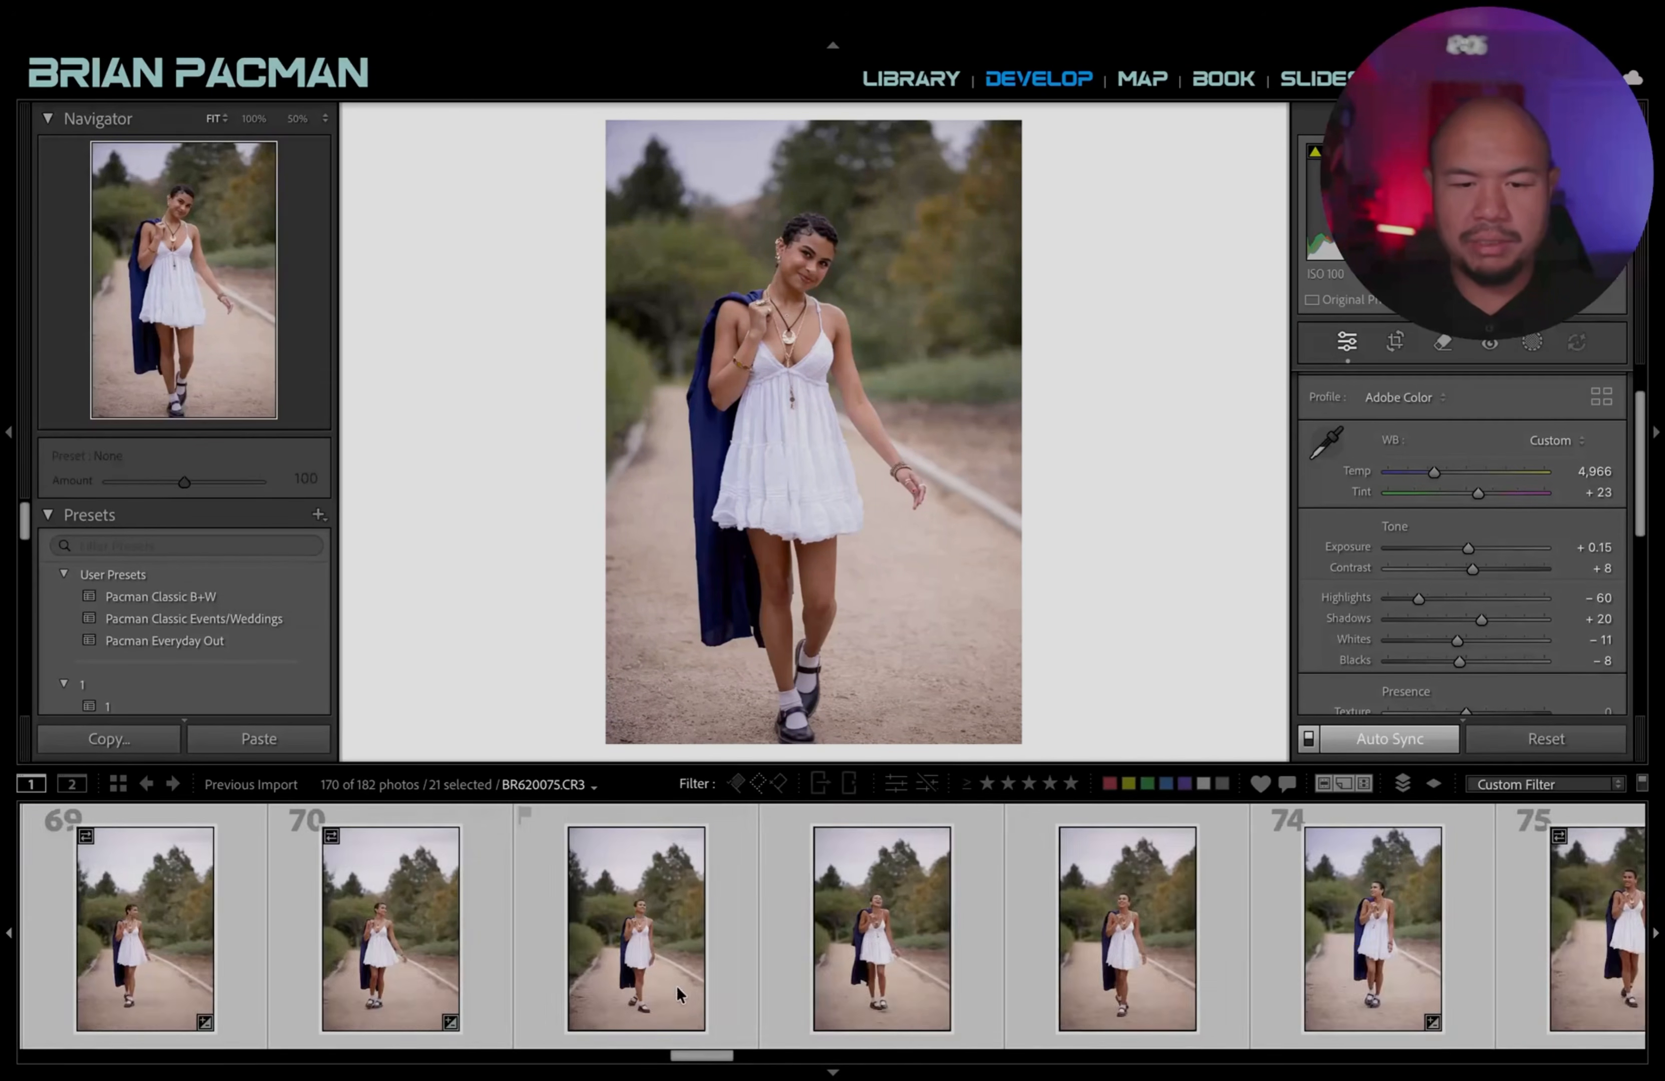
super+click(459, 948)
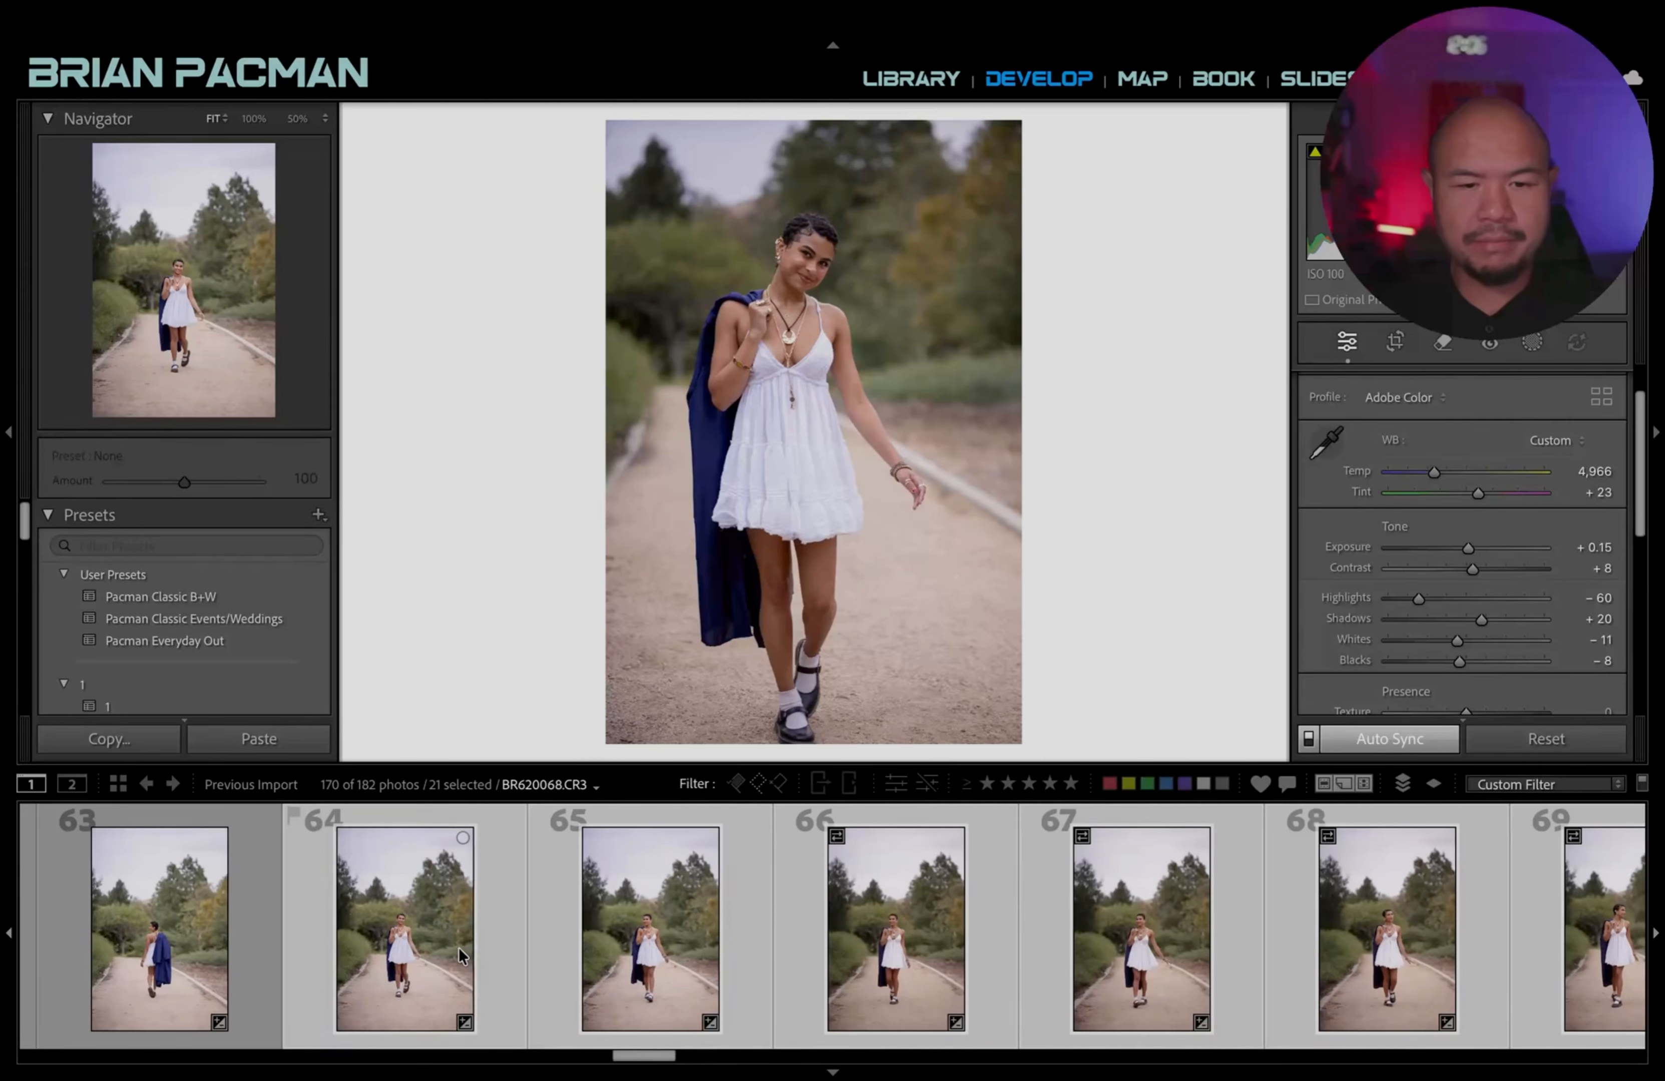
scroll(469, 944, down, 10)
scroll(474, 943, down, 10)
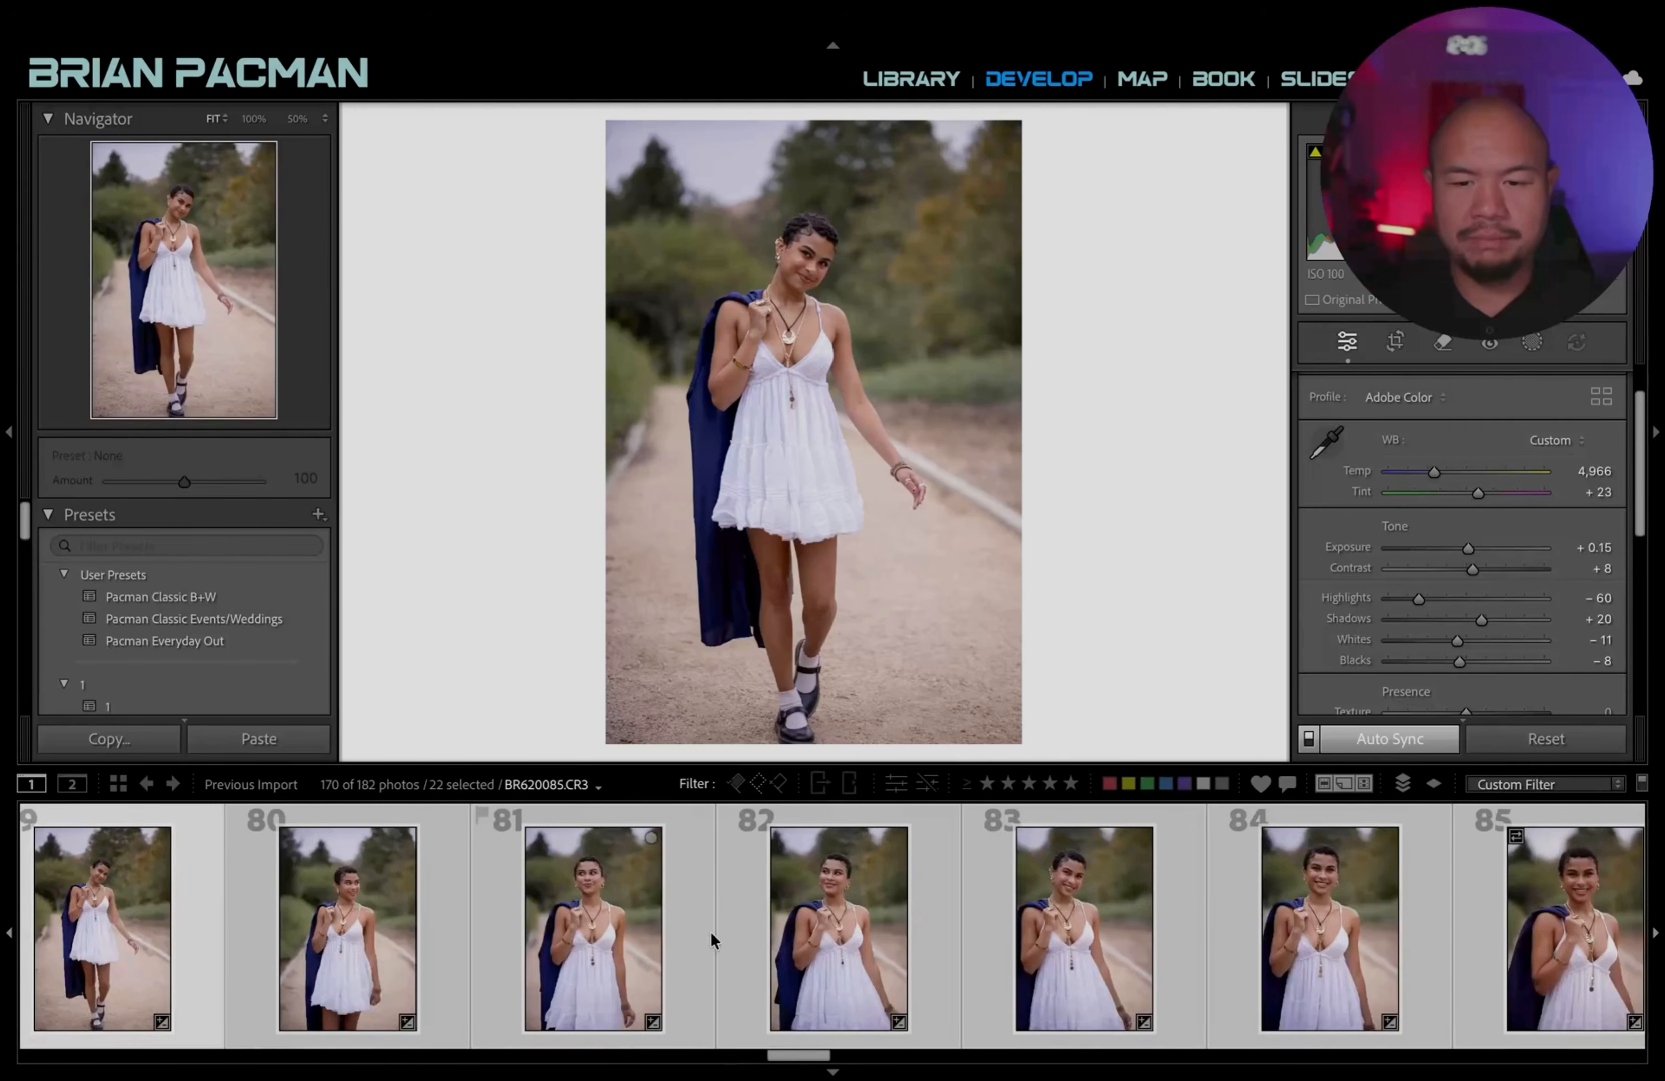
scroll(1474, 521, down, 5)
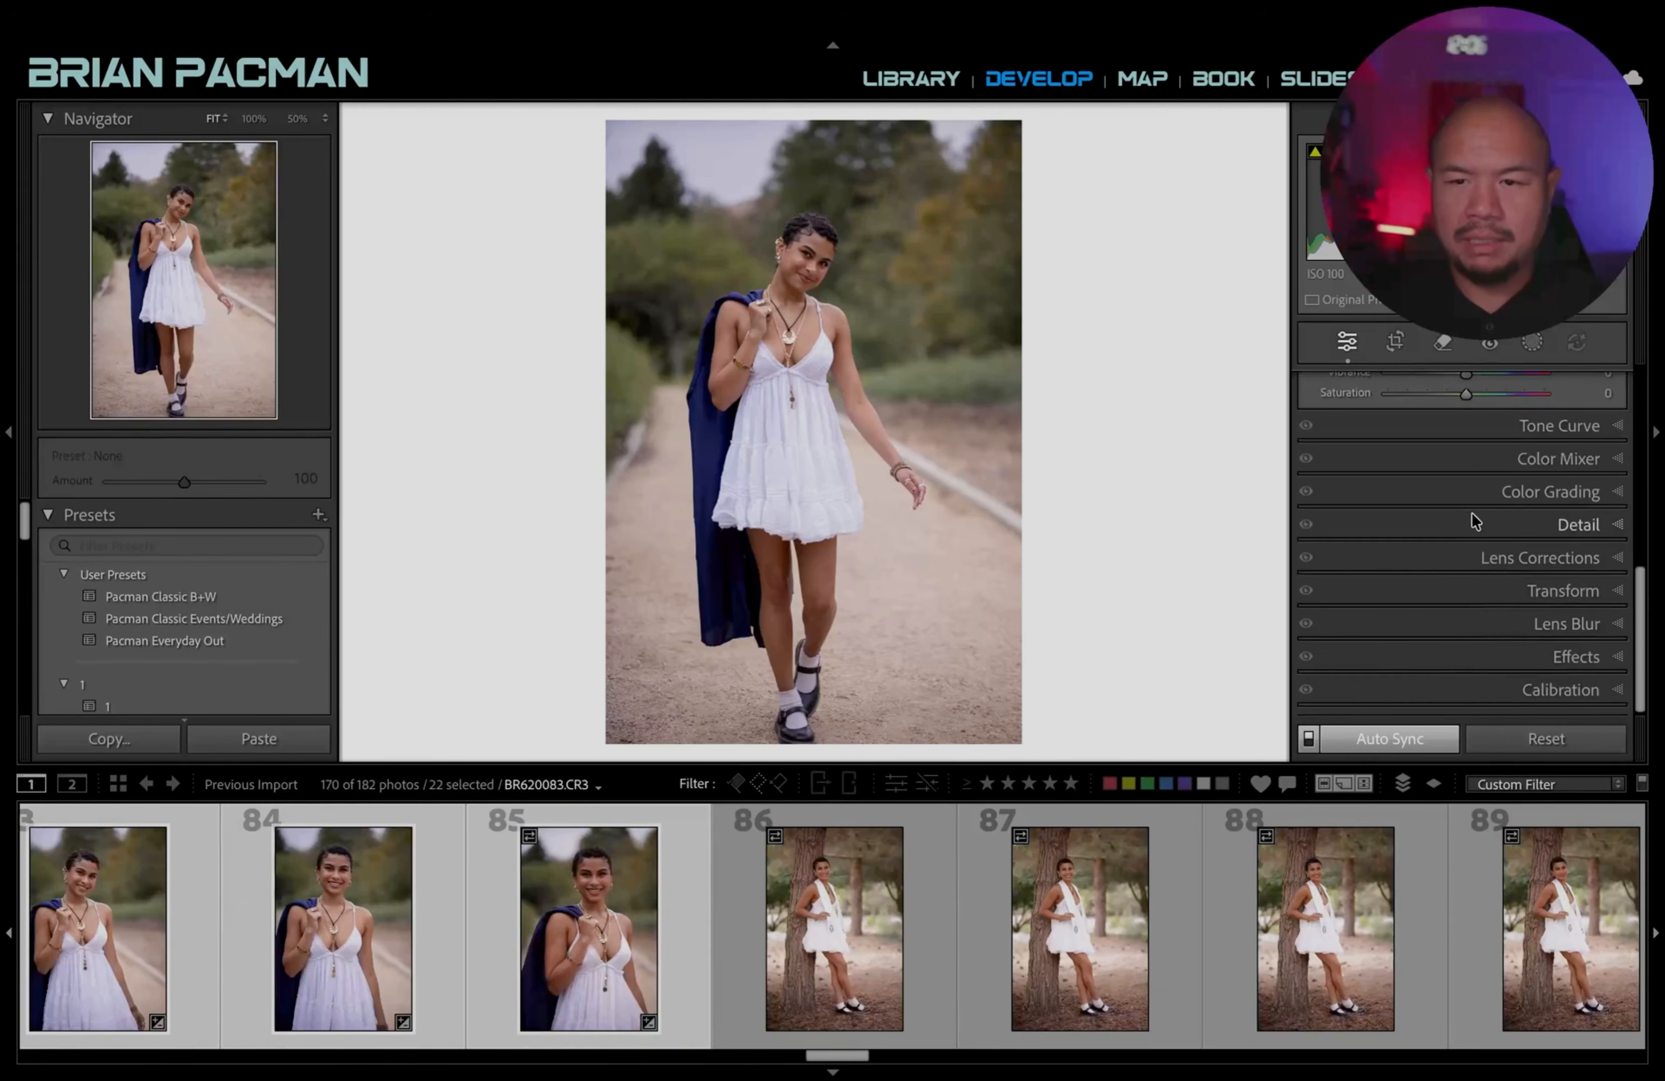
Auto-sync a lens vignetting correction of amount +38 and midpoint 39 across the 22 selected photos.
click(1531, 557)
scroll(1509, 544, up, 3)
scroll(1507, 542, down, 2)
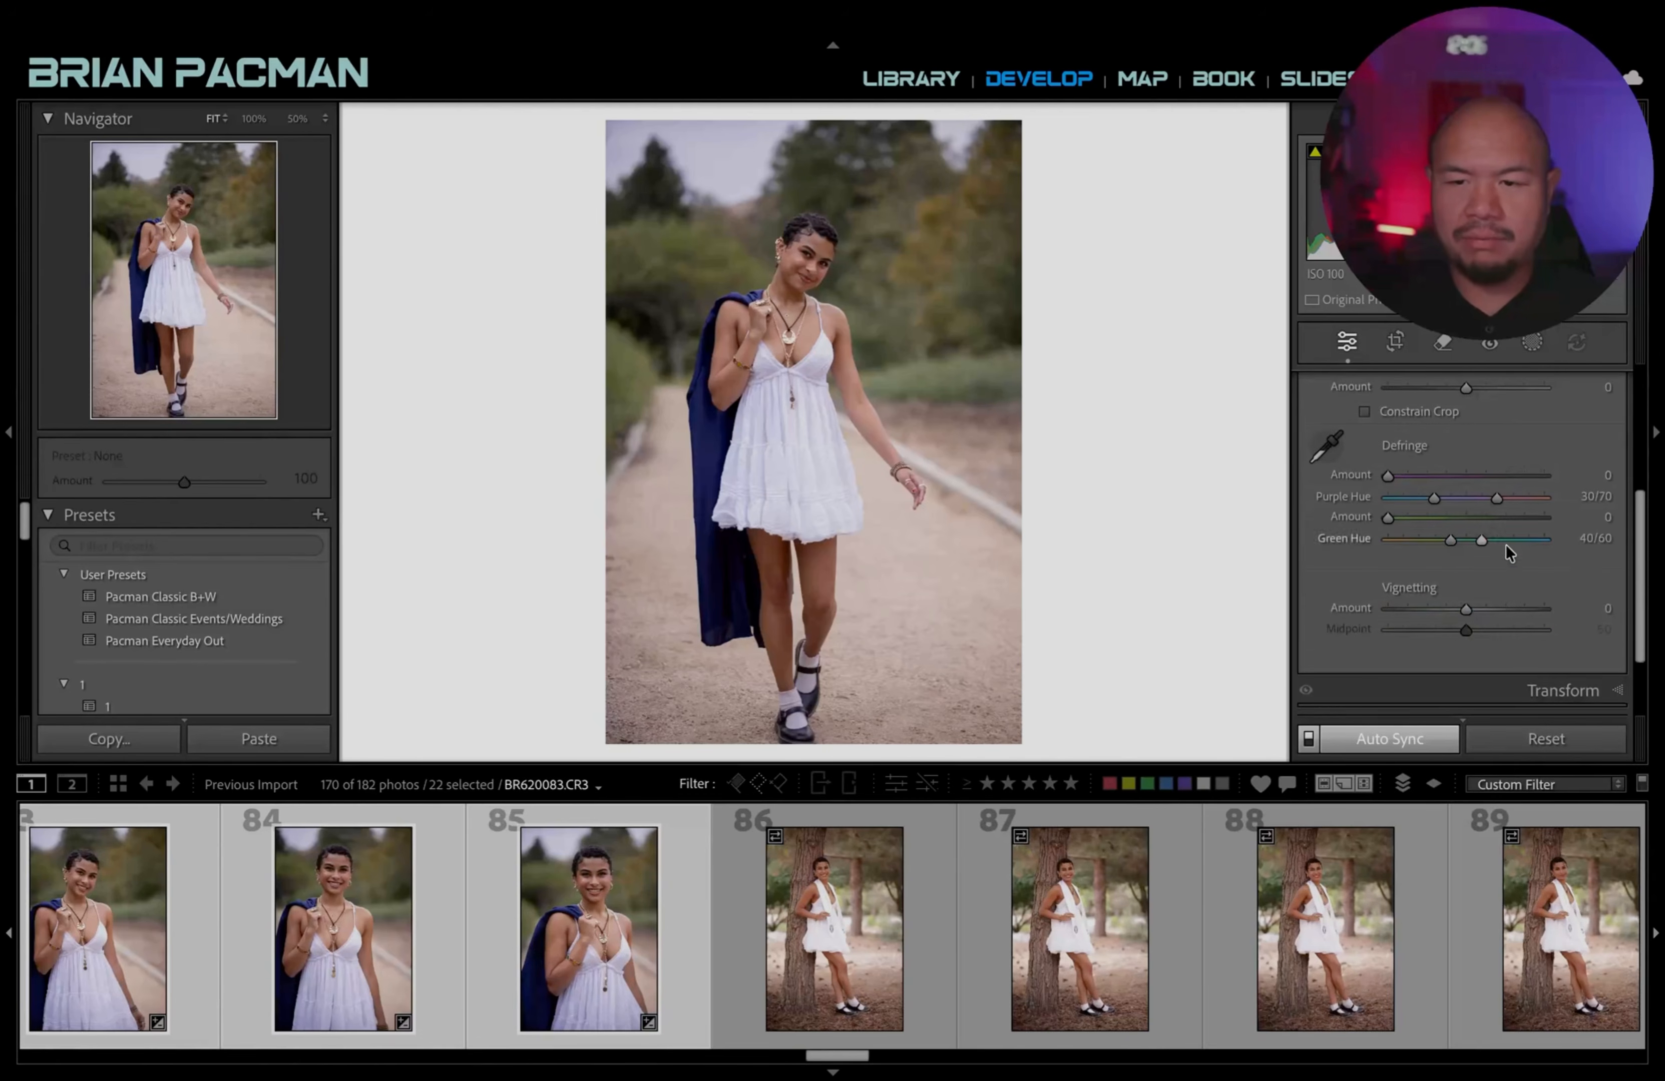
drag(1462, 609, 1384, 620)
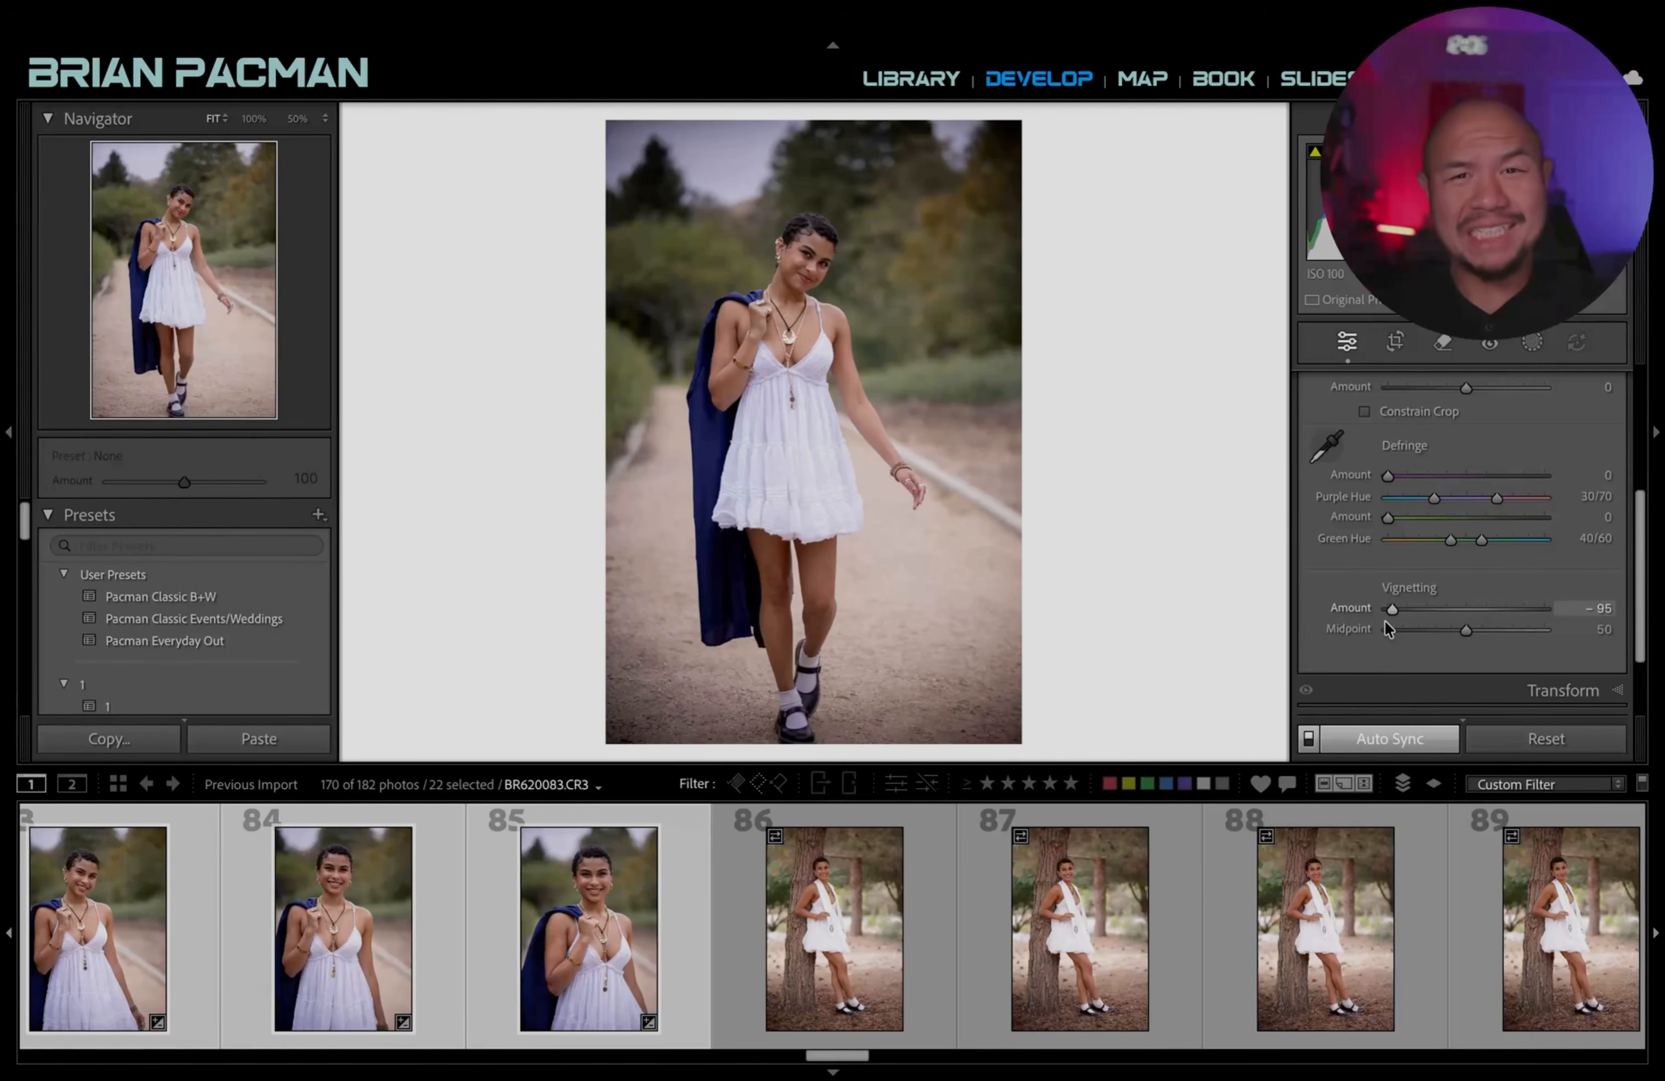
drag(1385, 621, 1482, 621)
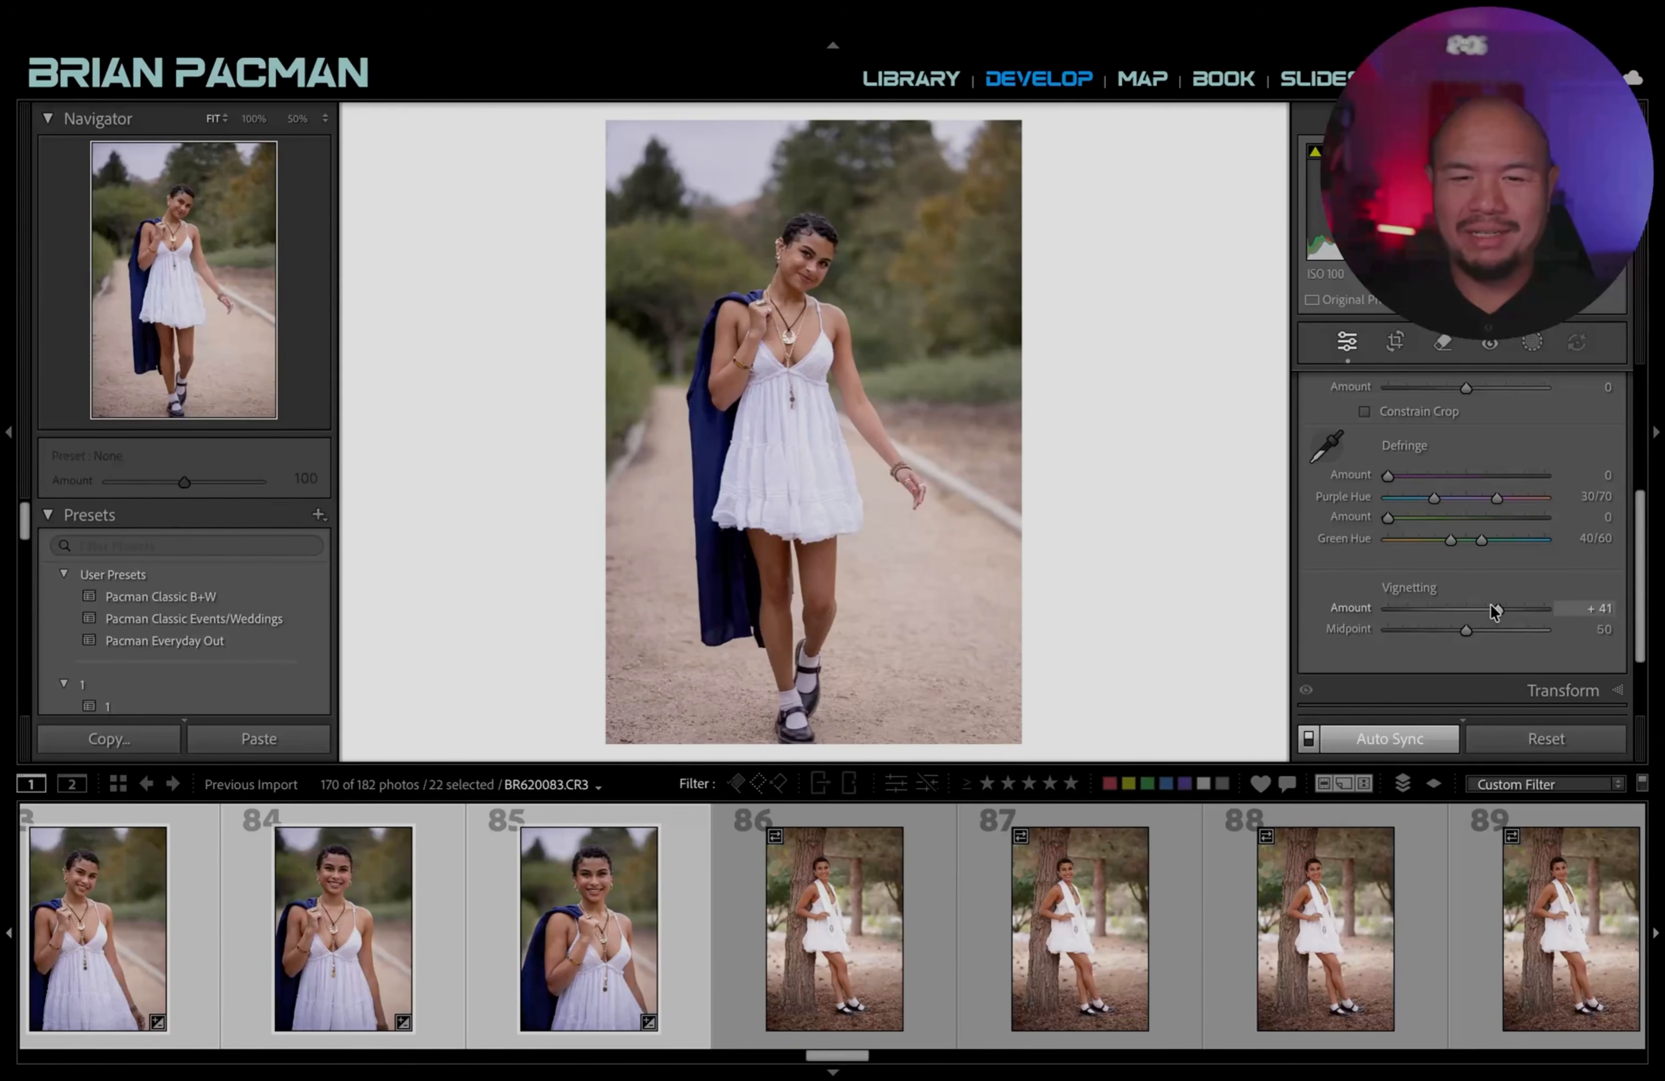
mouse_move(1473, 632)
mouse_down()
mouse_move(1404, 635)
mouse_move(1441, 639)
mouse_up()
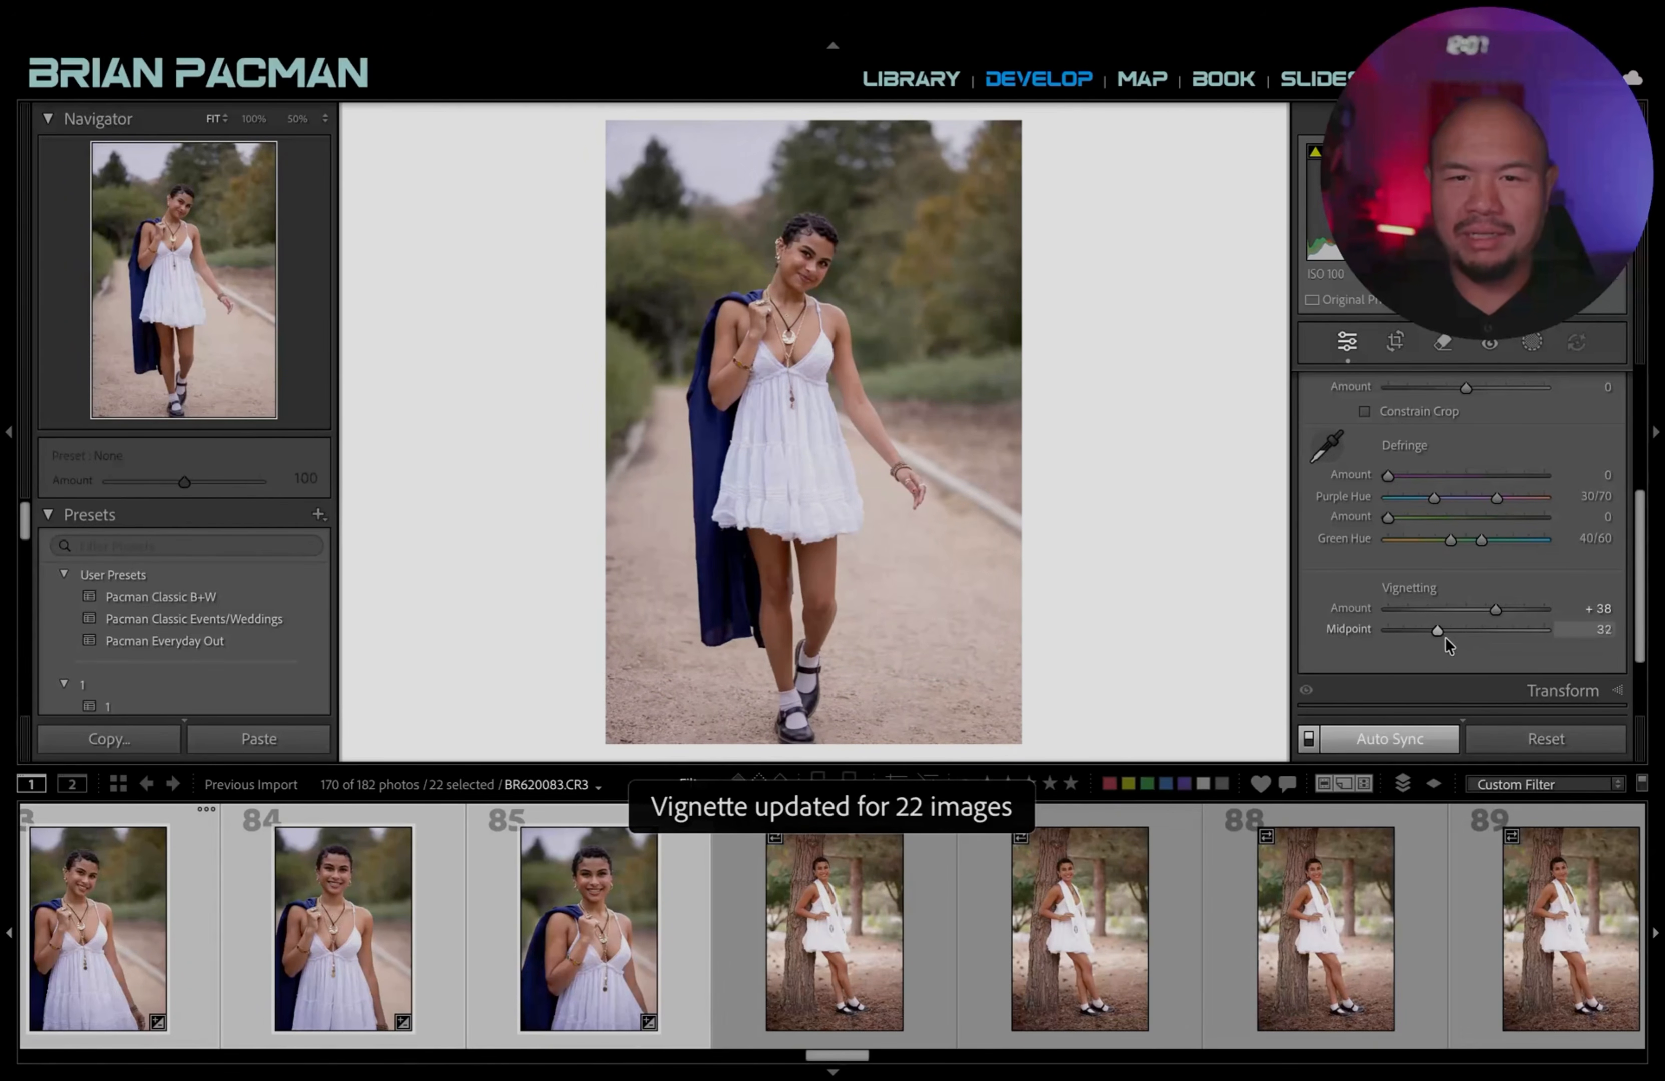
Reduce the selection to the six closer portraits from BR620084.CR3 through BR620089.CR3 and auto-sync an exposure adjustment across them.
scroll(743, 959, up, 4)
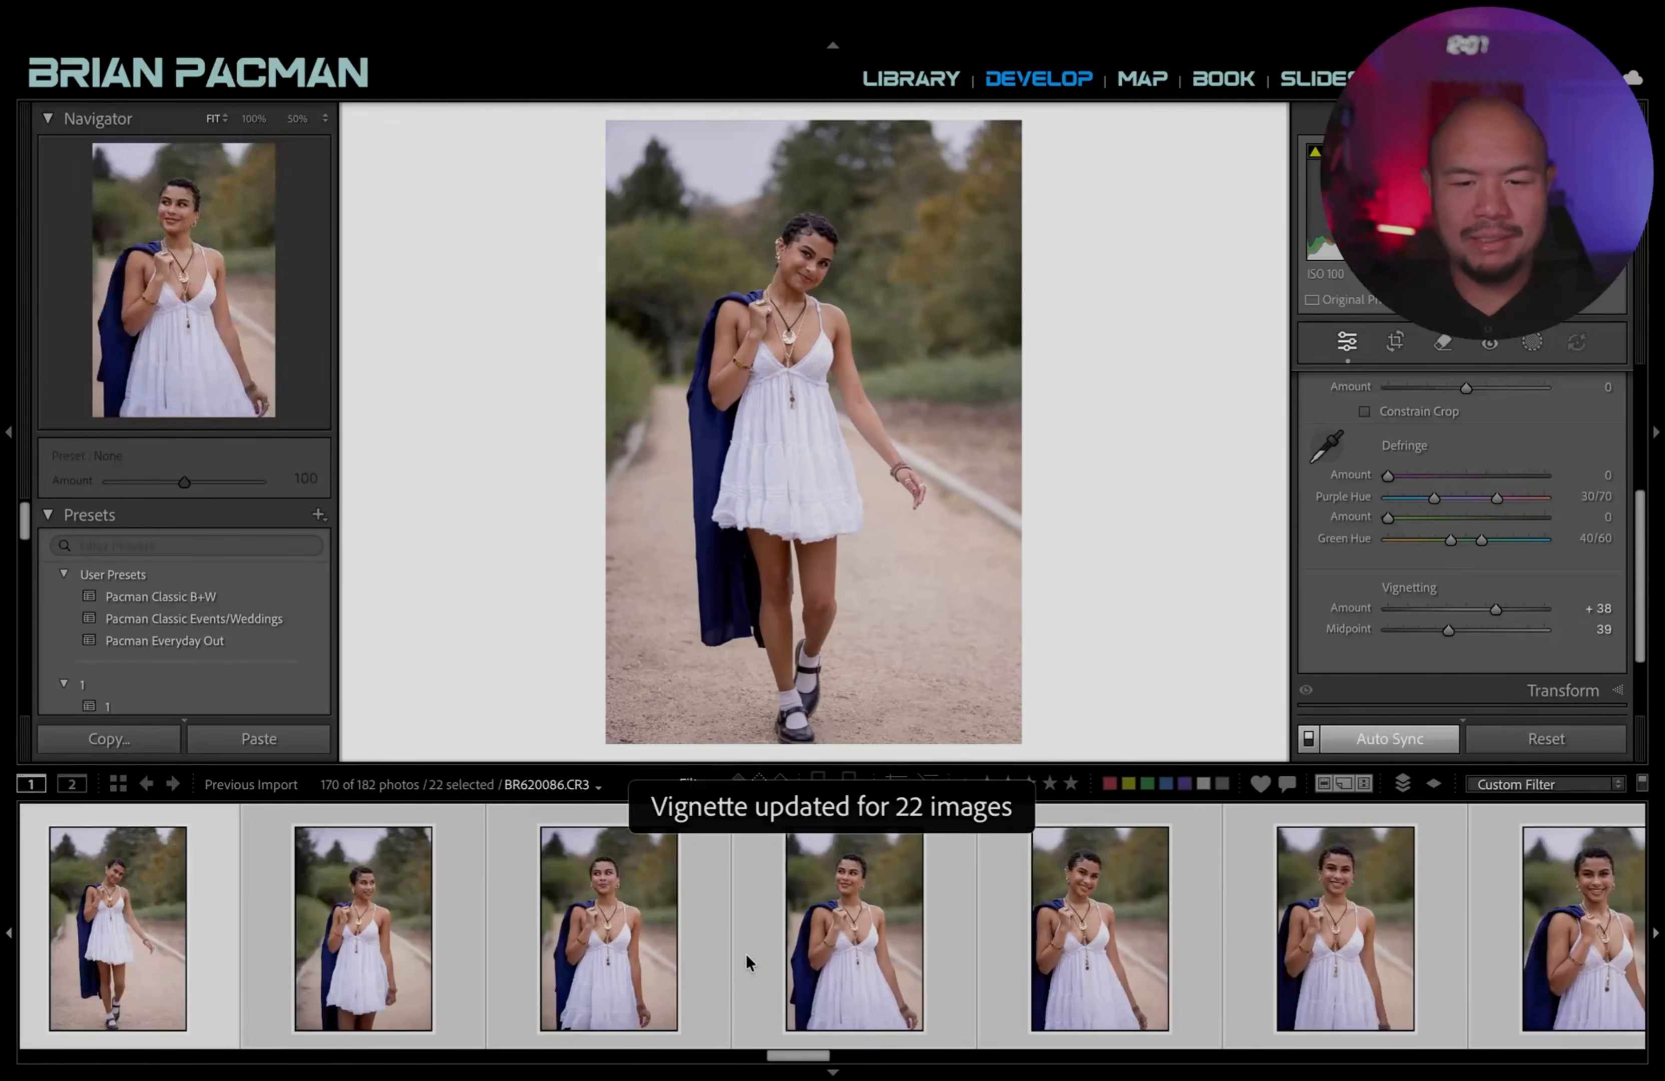
click(1120, 944)
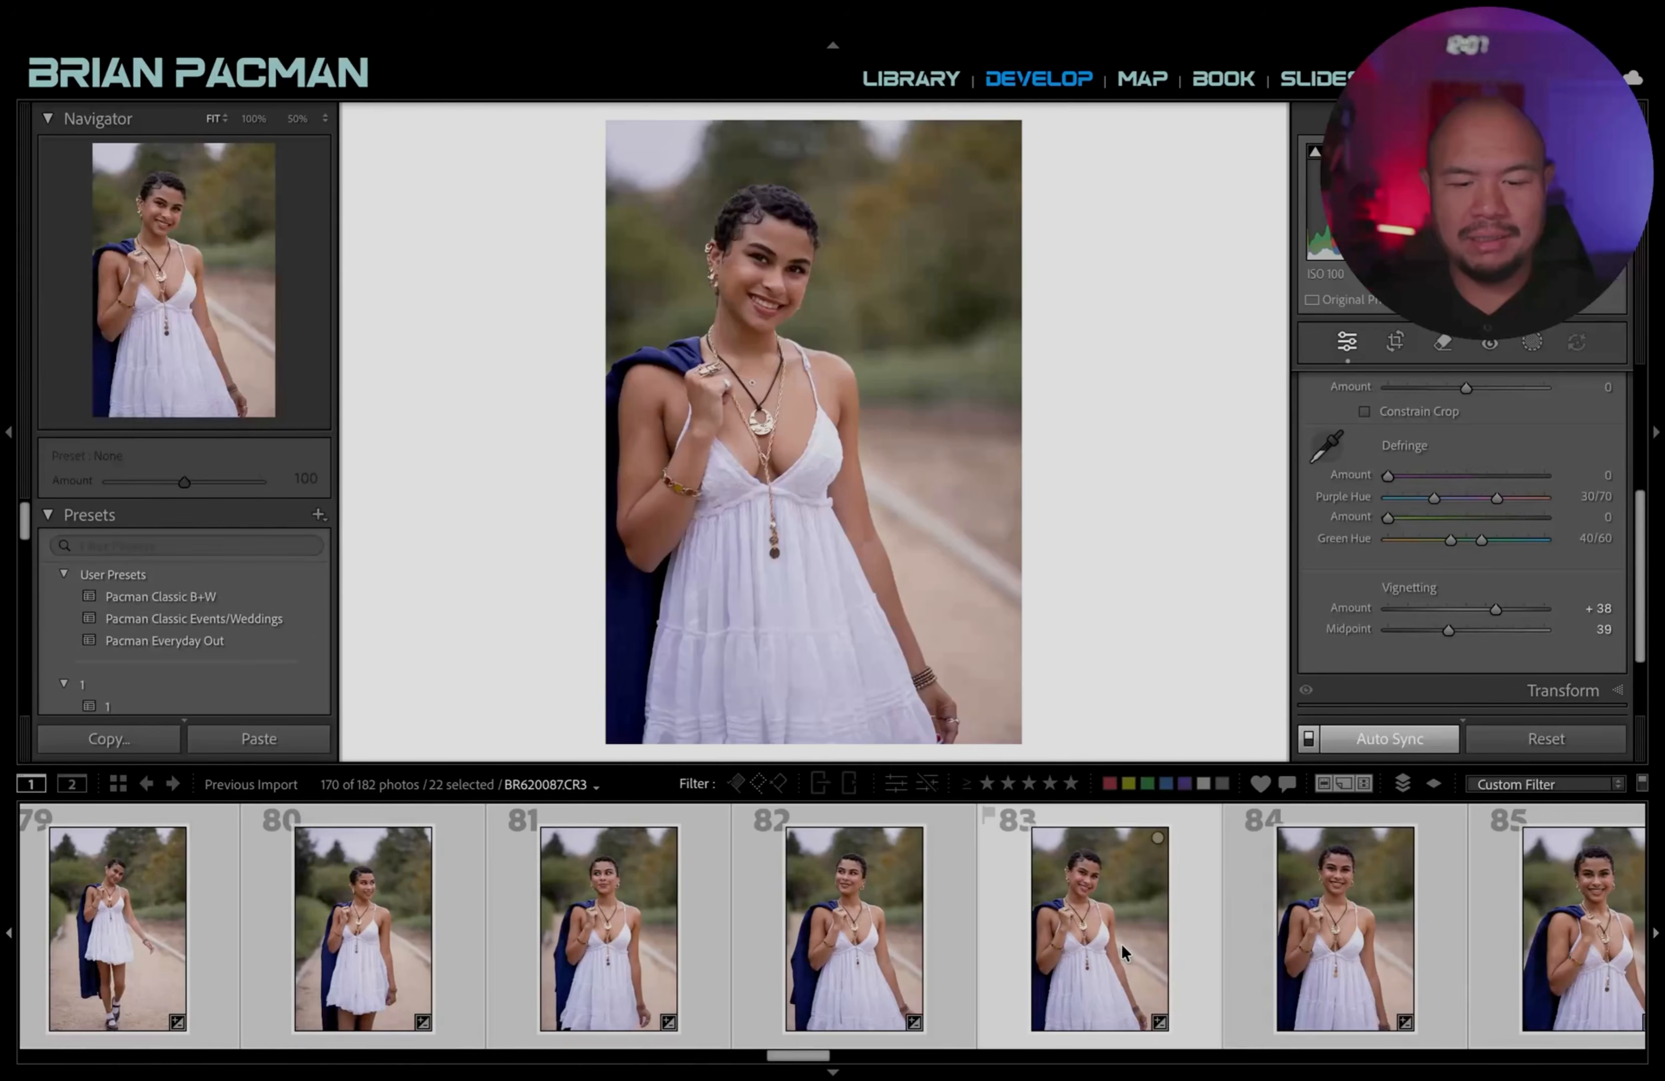
key(ctrl+d)
scroll(1125, 944, down, 3)
click(960, 956)
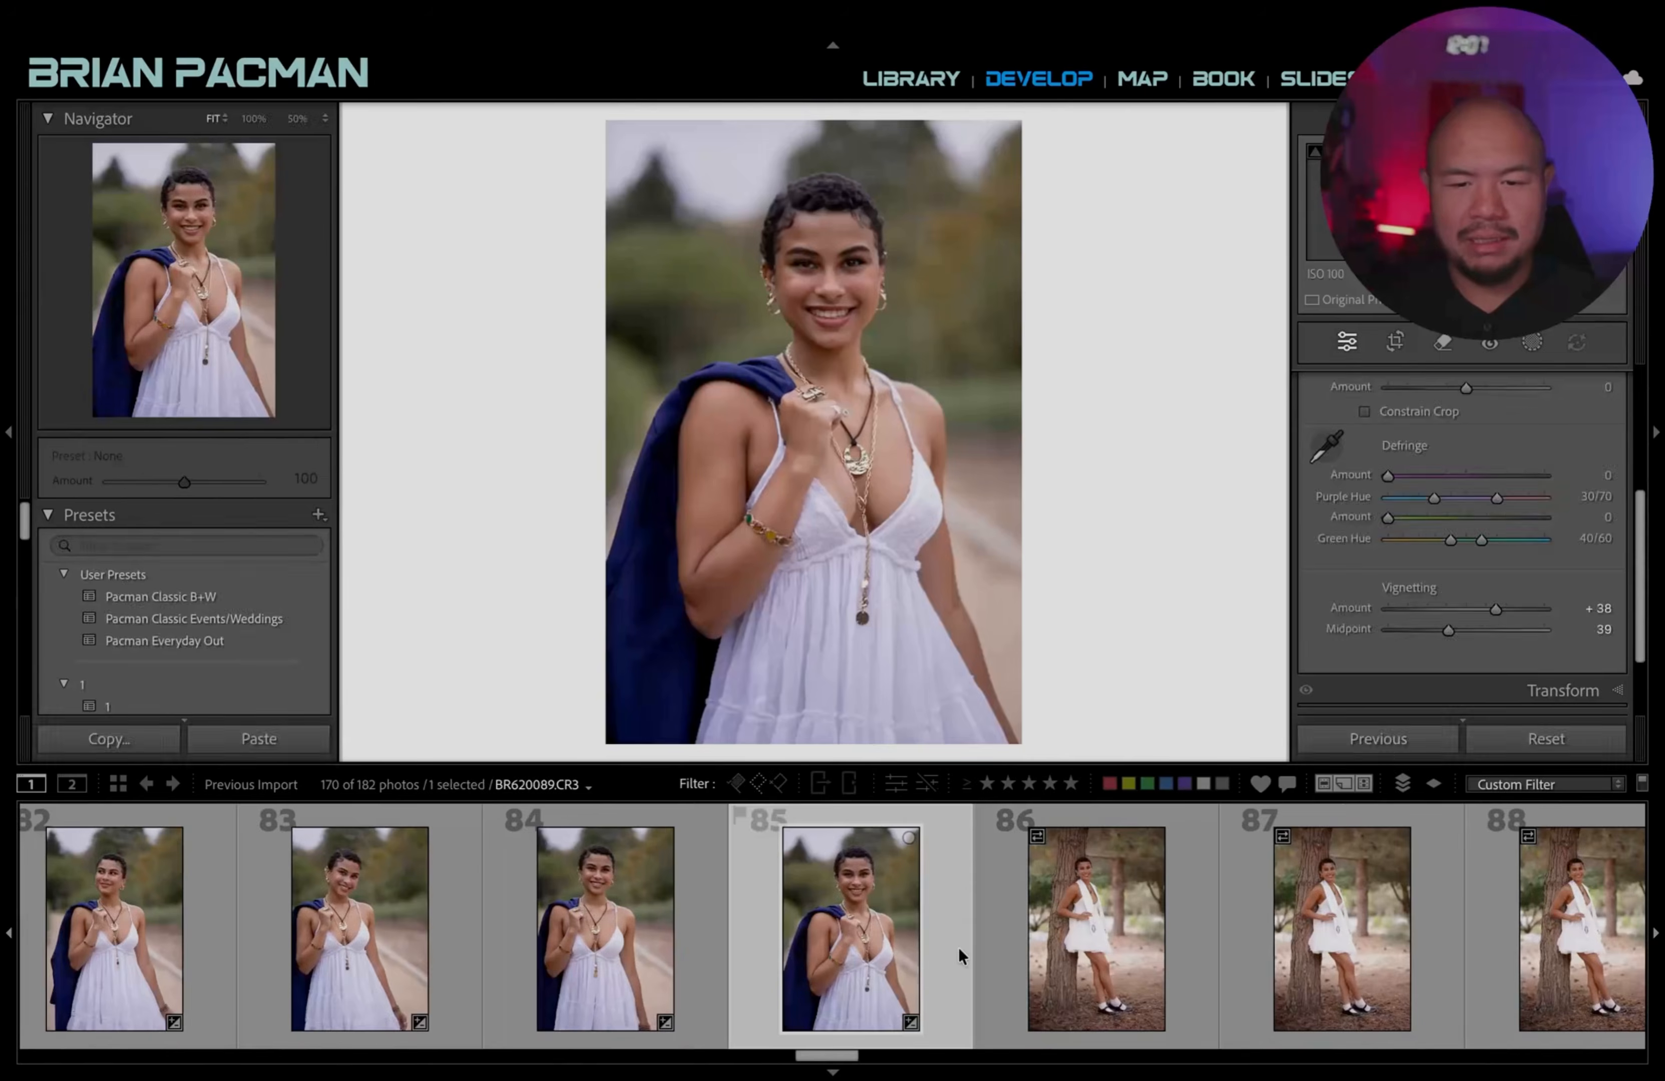
scroll(1120, 942, up, 6)
click(979, 944)
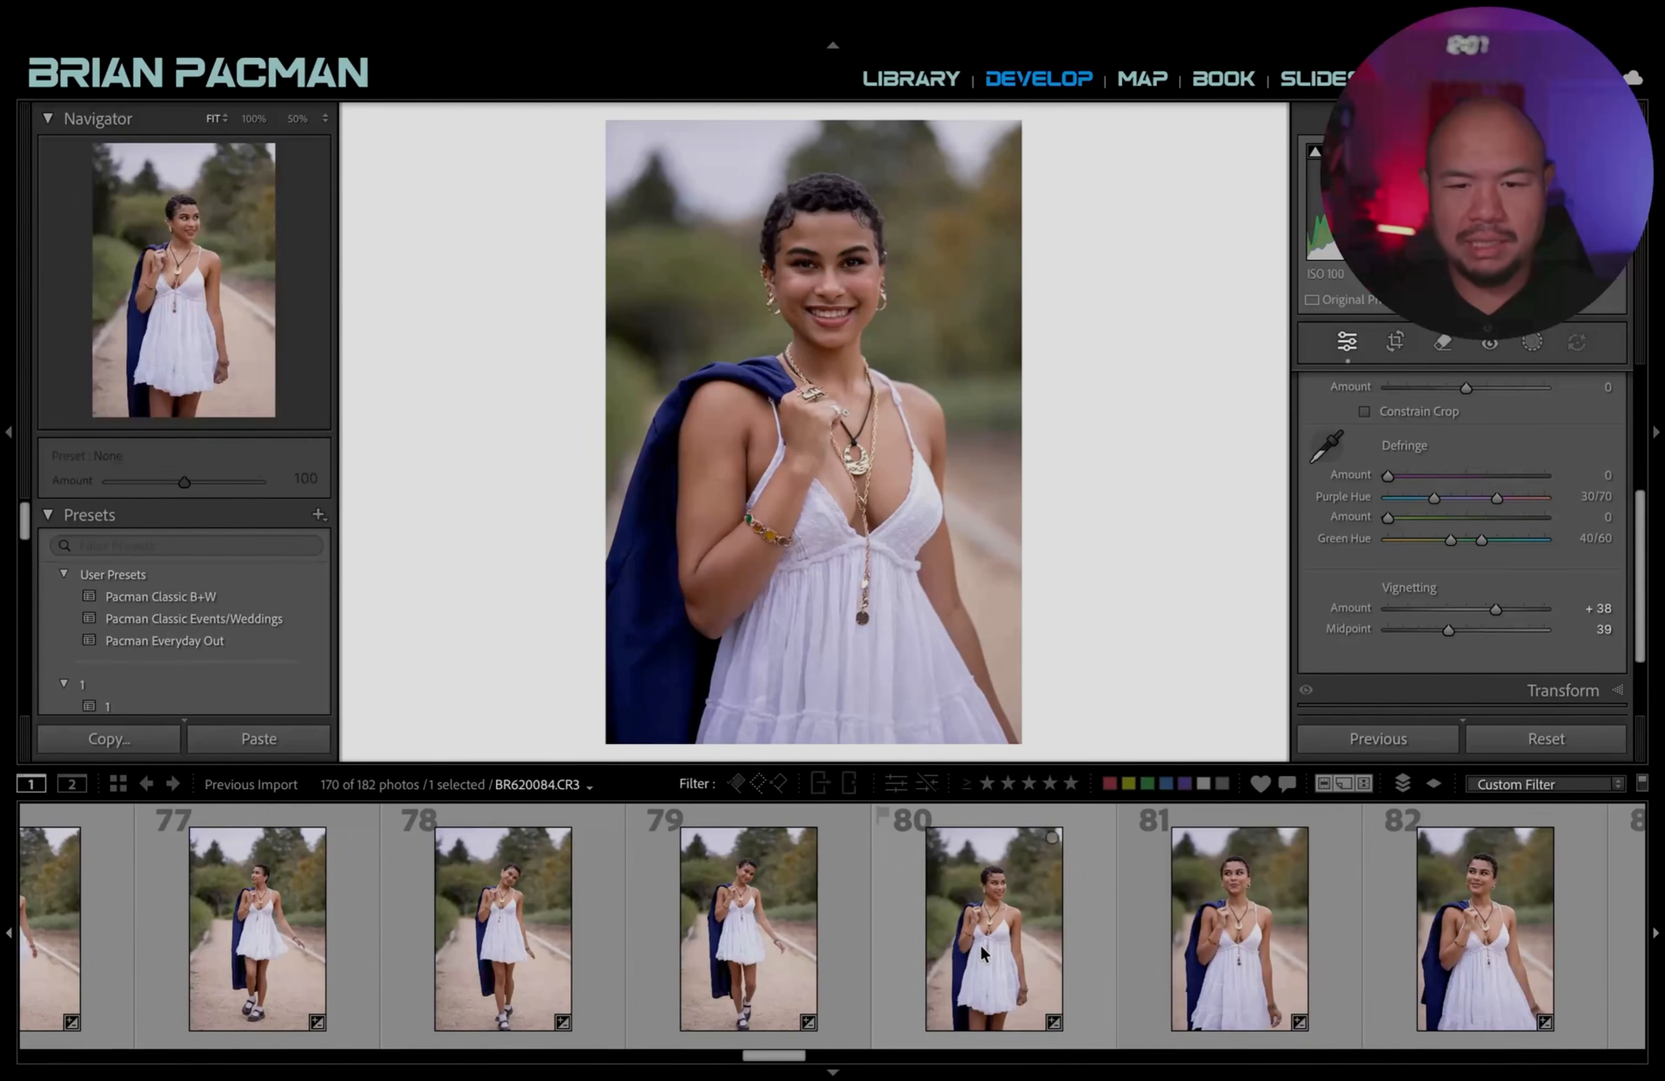
shift+click(980, 943)
key(Right)
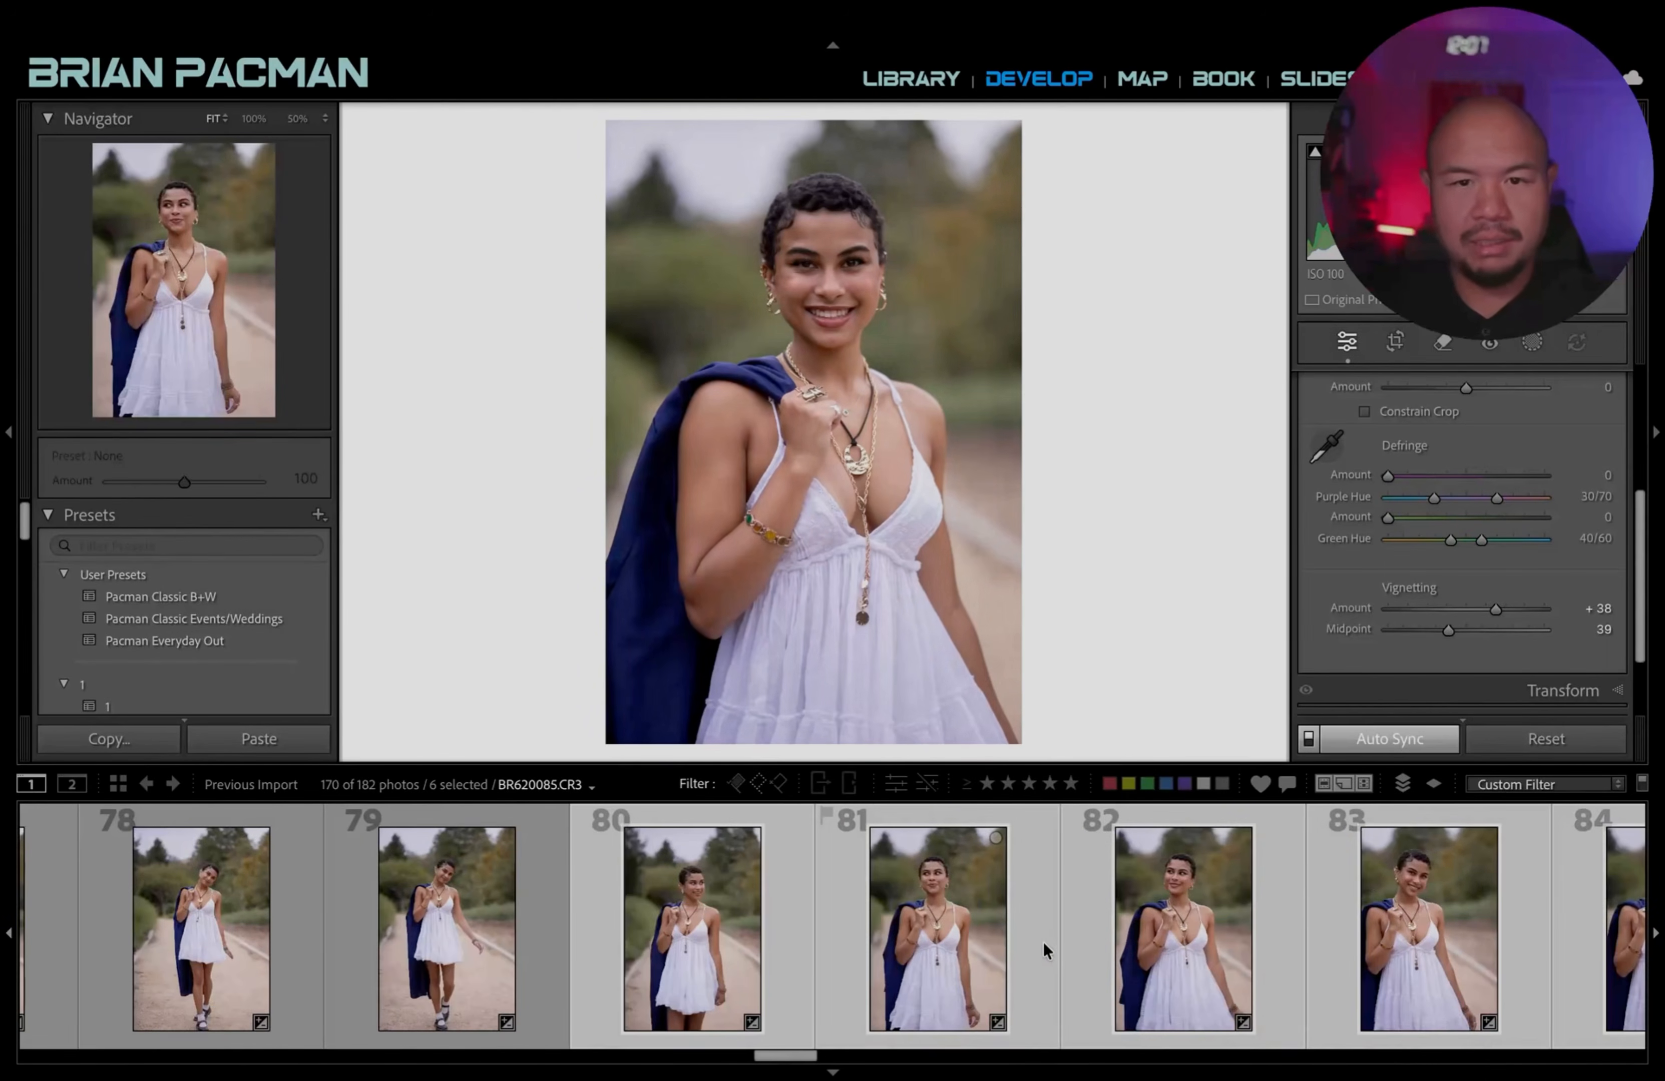
key(ctrl+alt+shift+m)
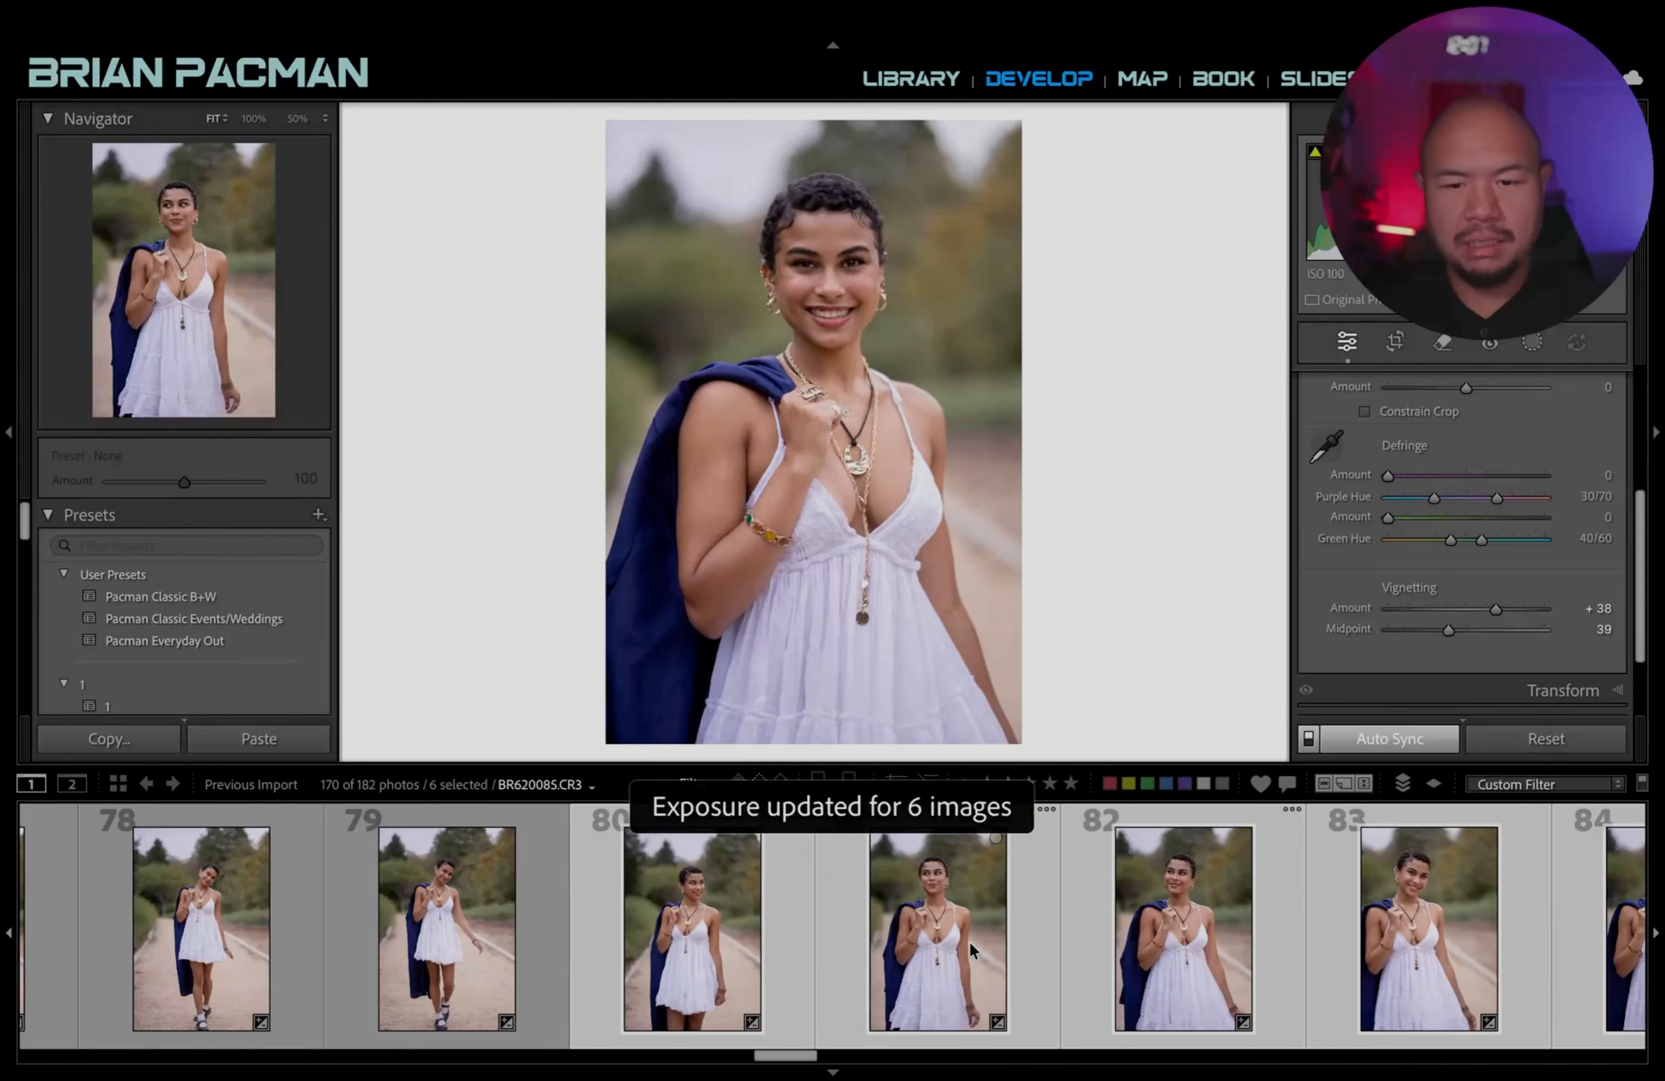
Compare BR620084.CR3 with BR620083.CR3 and the earlier walking photos to check that their exposures match.
click(1051, 931)
click(682, 935)
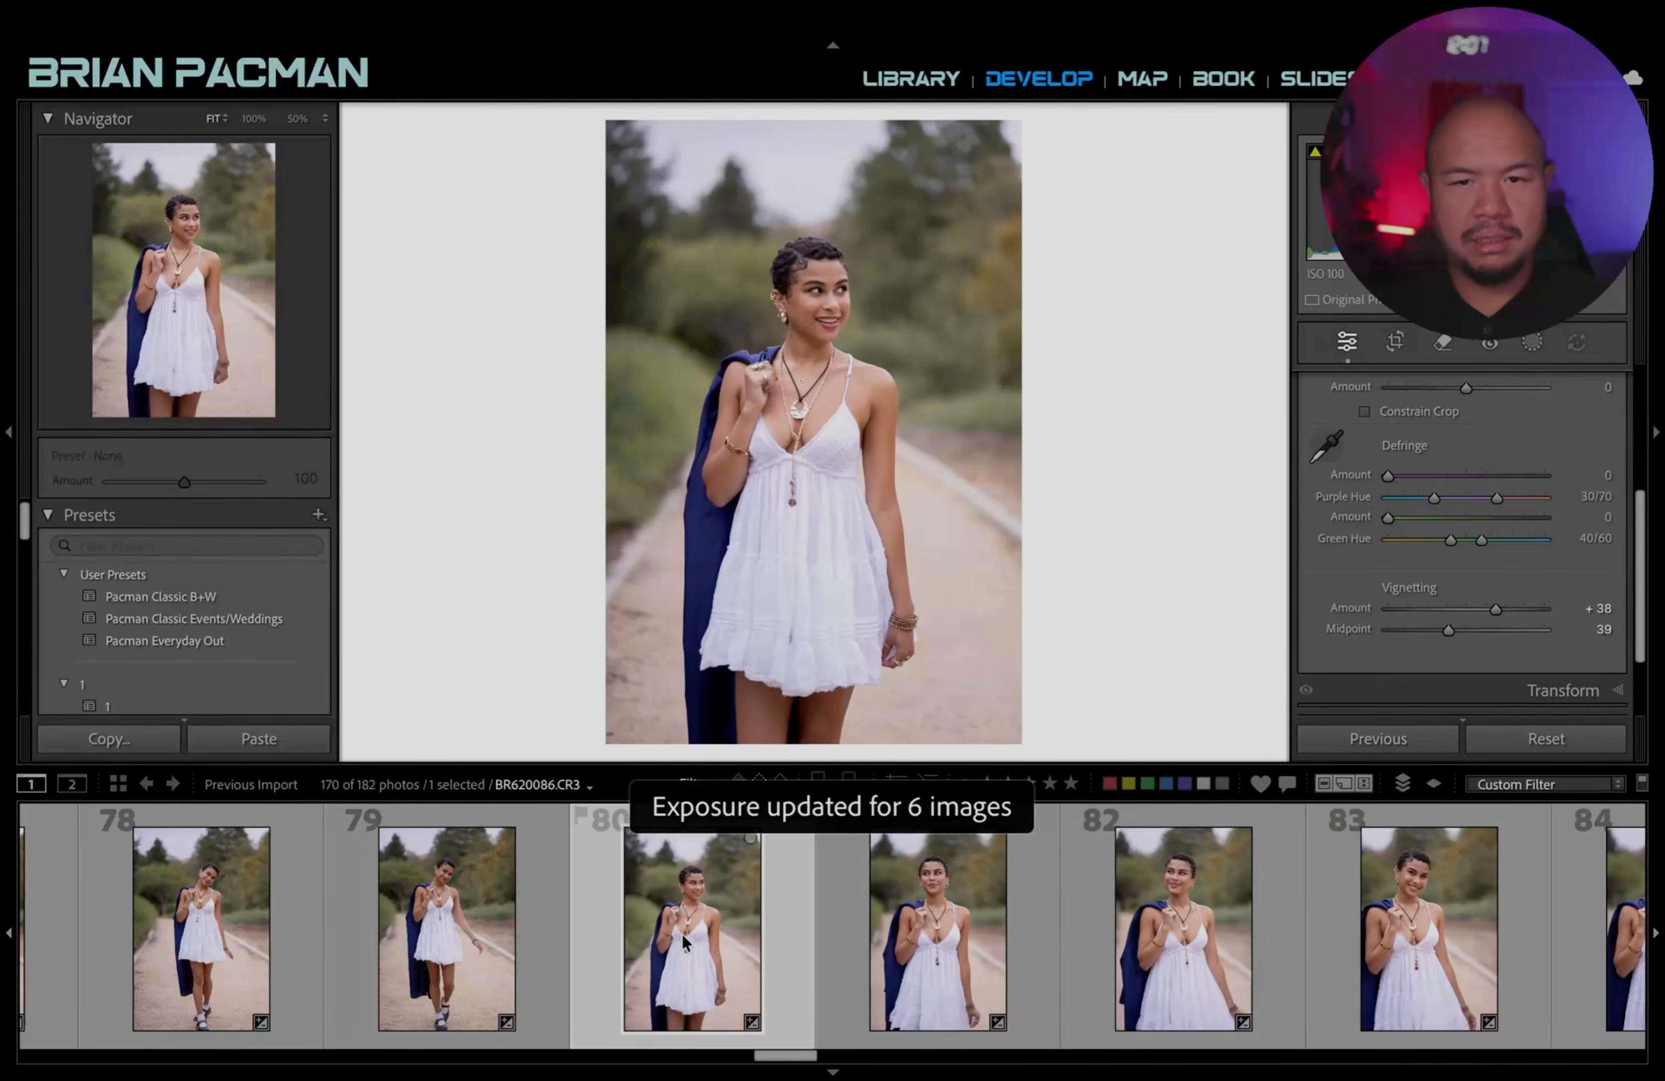
scroll(679, 942, up, 2)
click(679, 942)
click(907, 935)
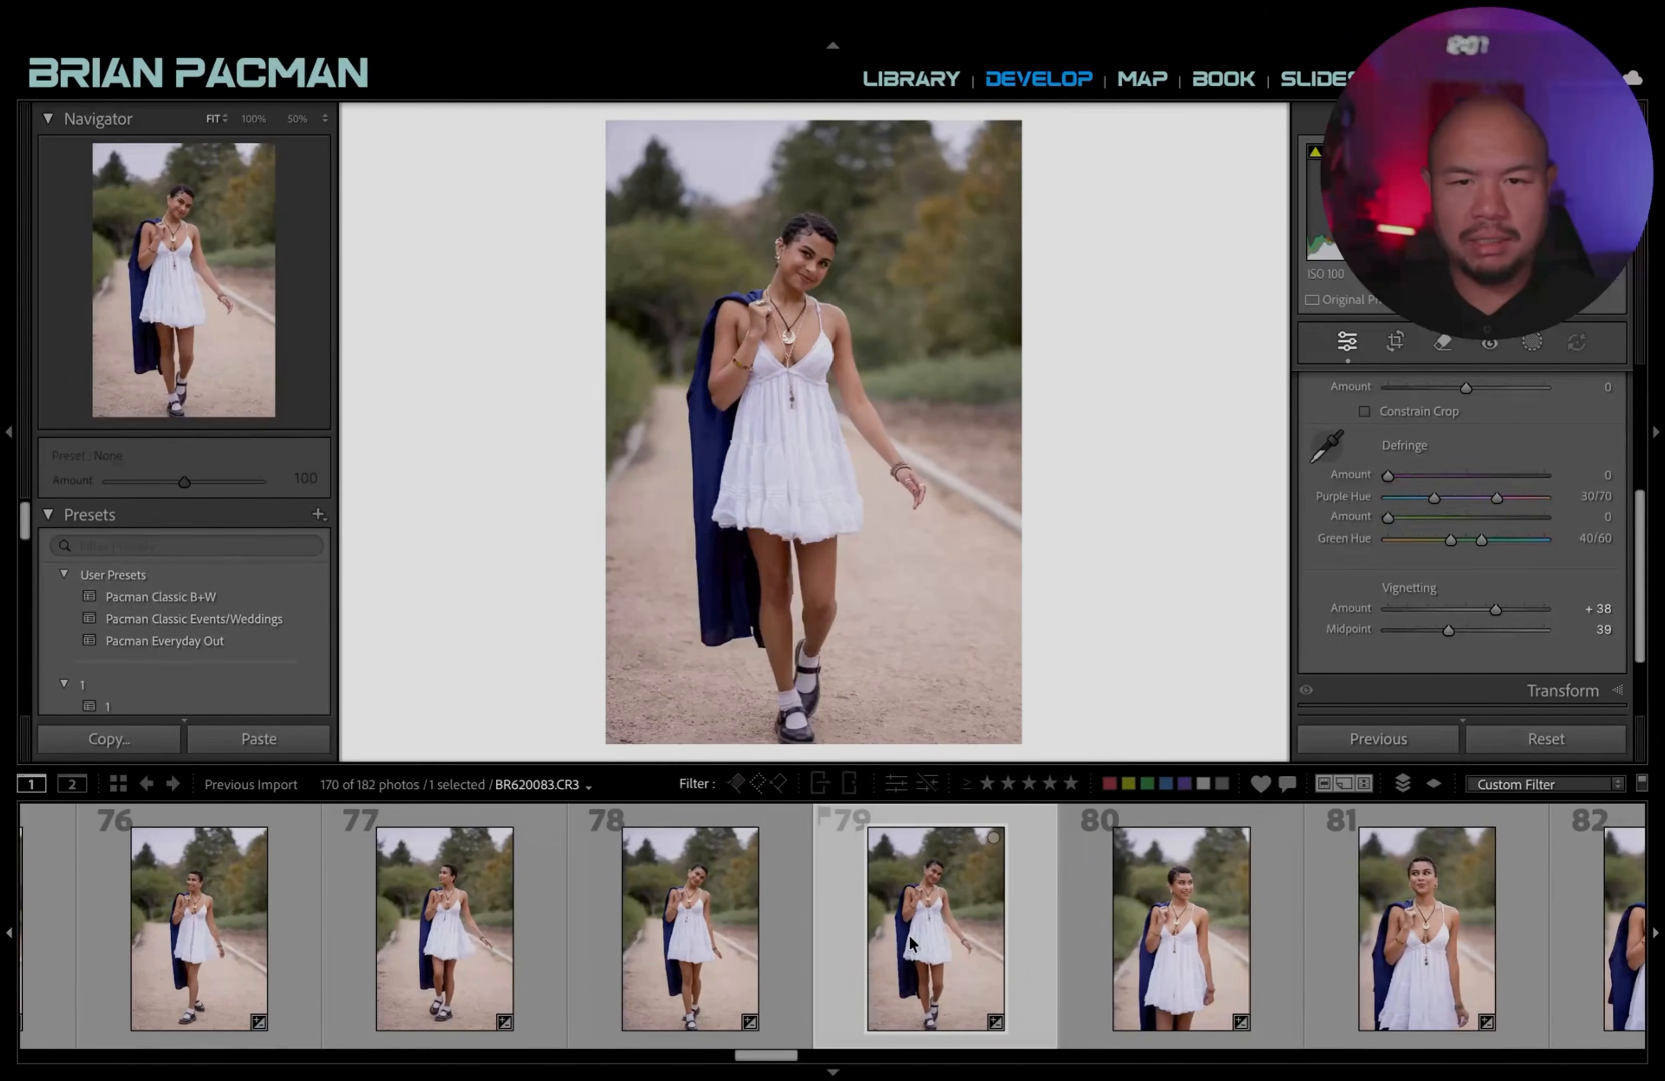
scroll(914, 950, up, 1)
scroll(914, 950, up, 8)
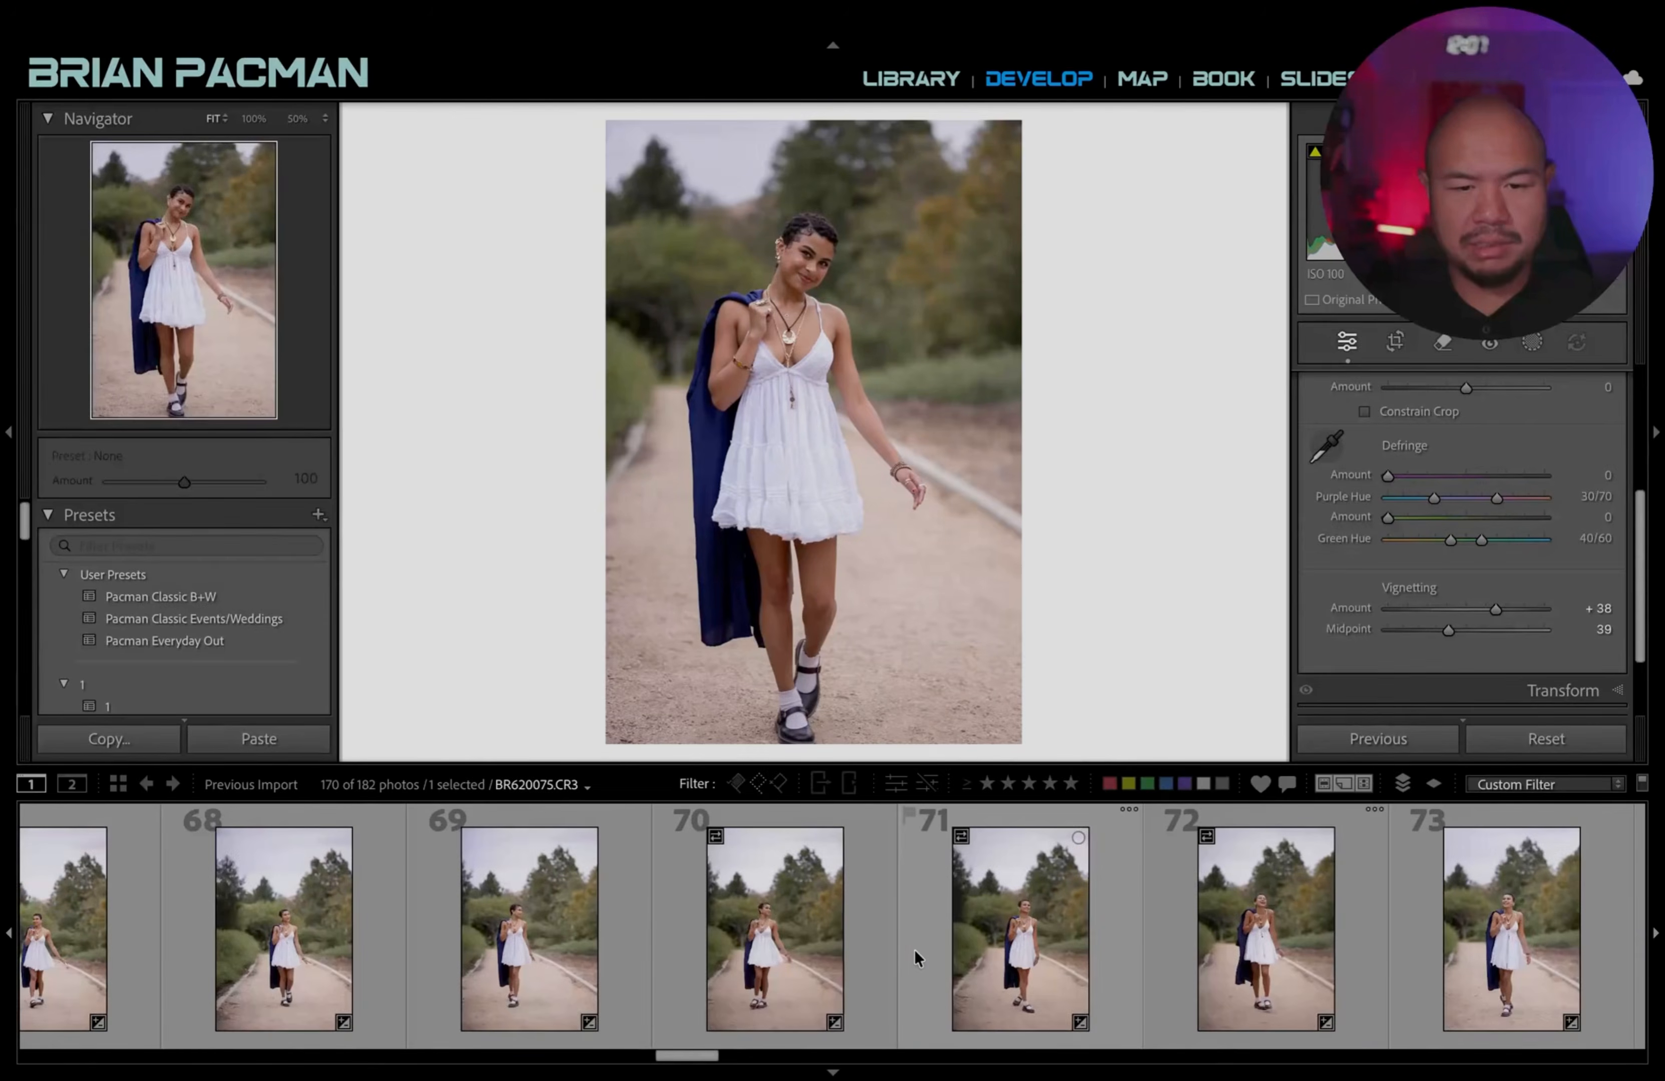
Extend the selection back to BR620074.CR3 and compare the exposure of BR620074.CR3 with the neighbouring BR620073.CR3 and BR620072.CR3.
shift+click(794, 956)
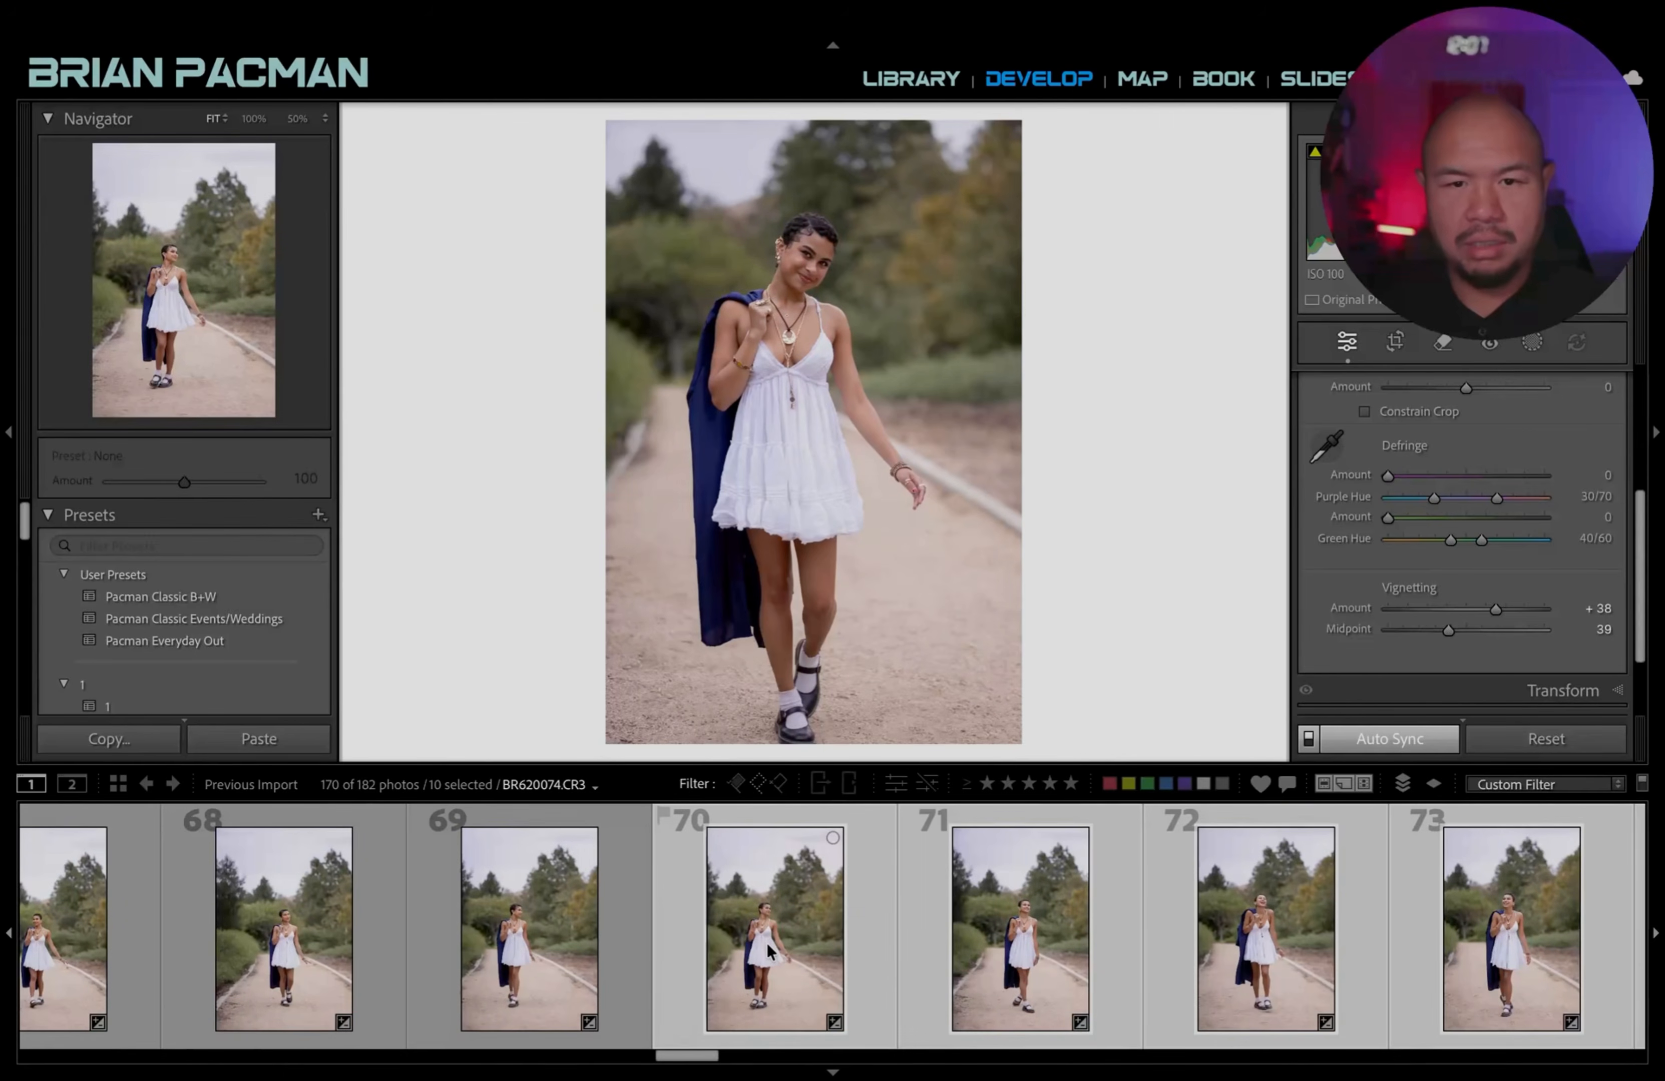
key(Left)
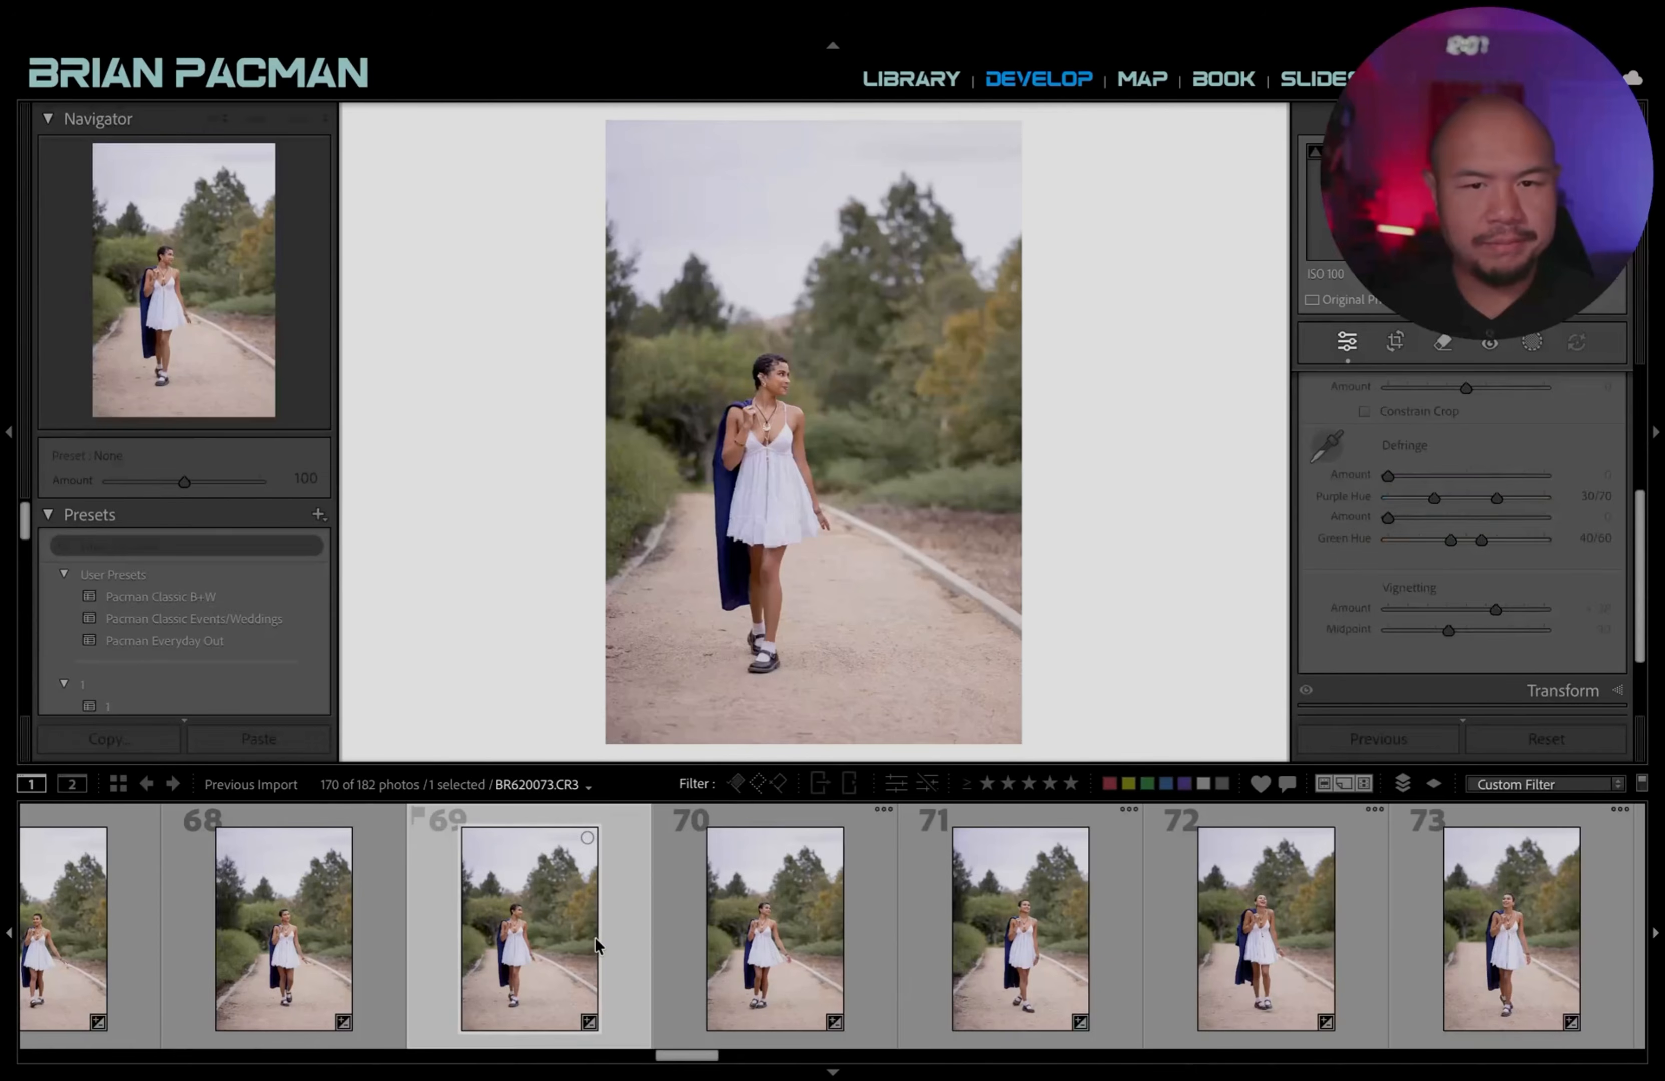
scroll(820, 963, up, 1)
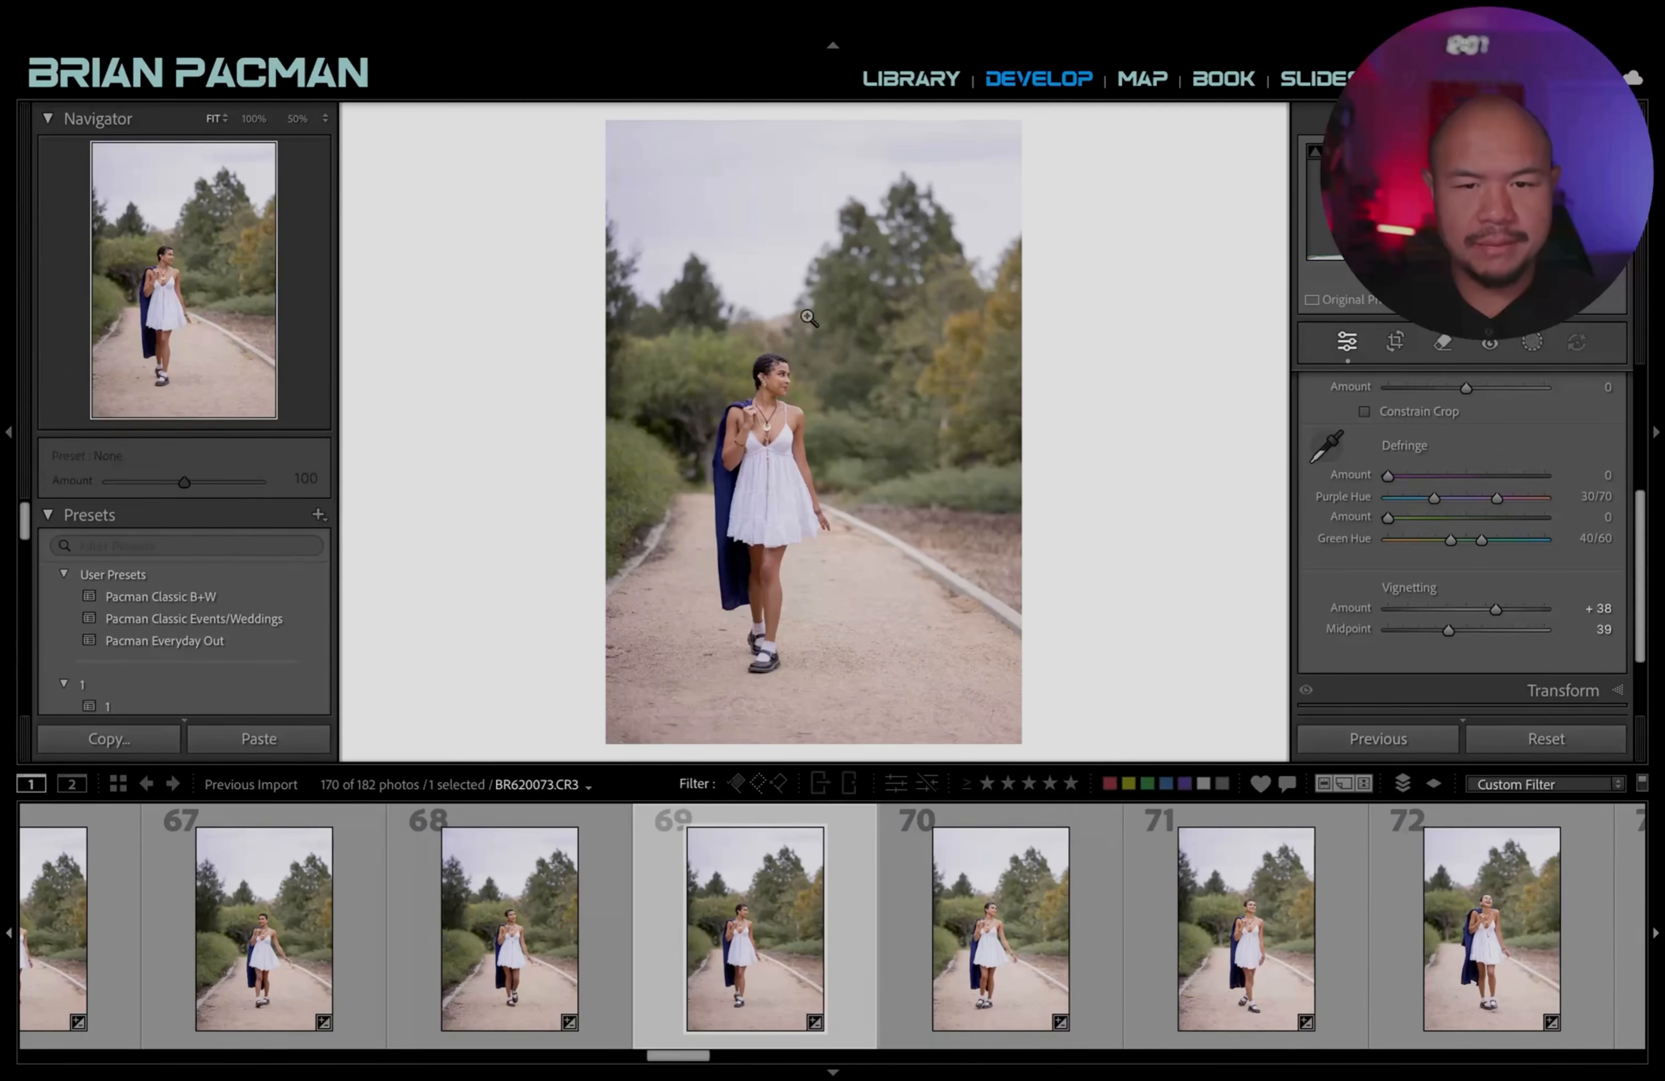
click(510, 953)
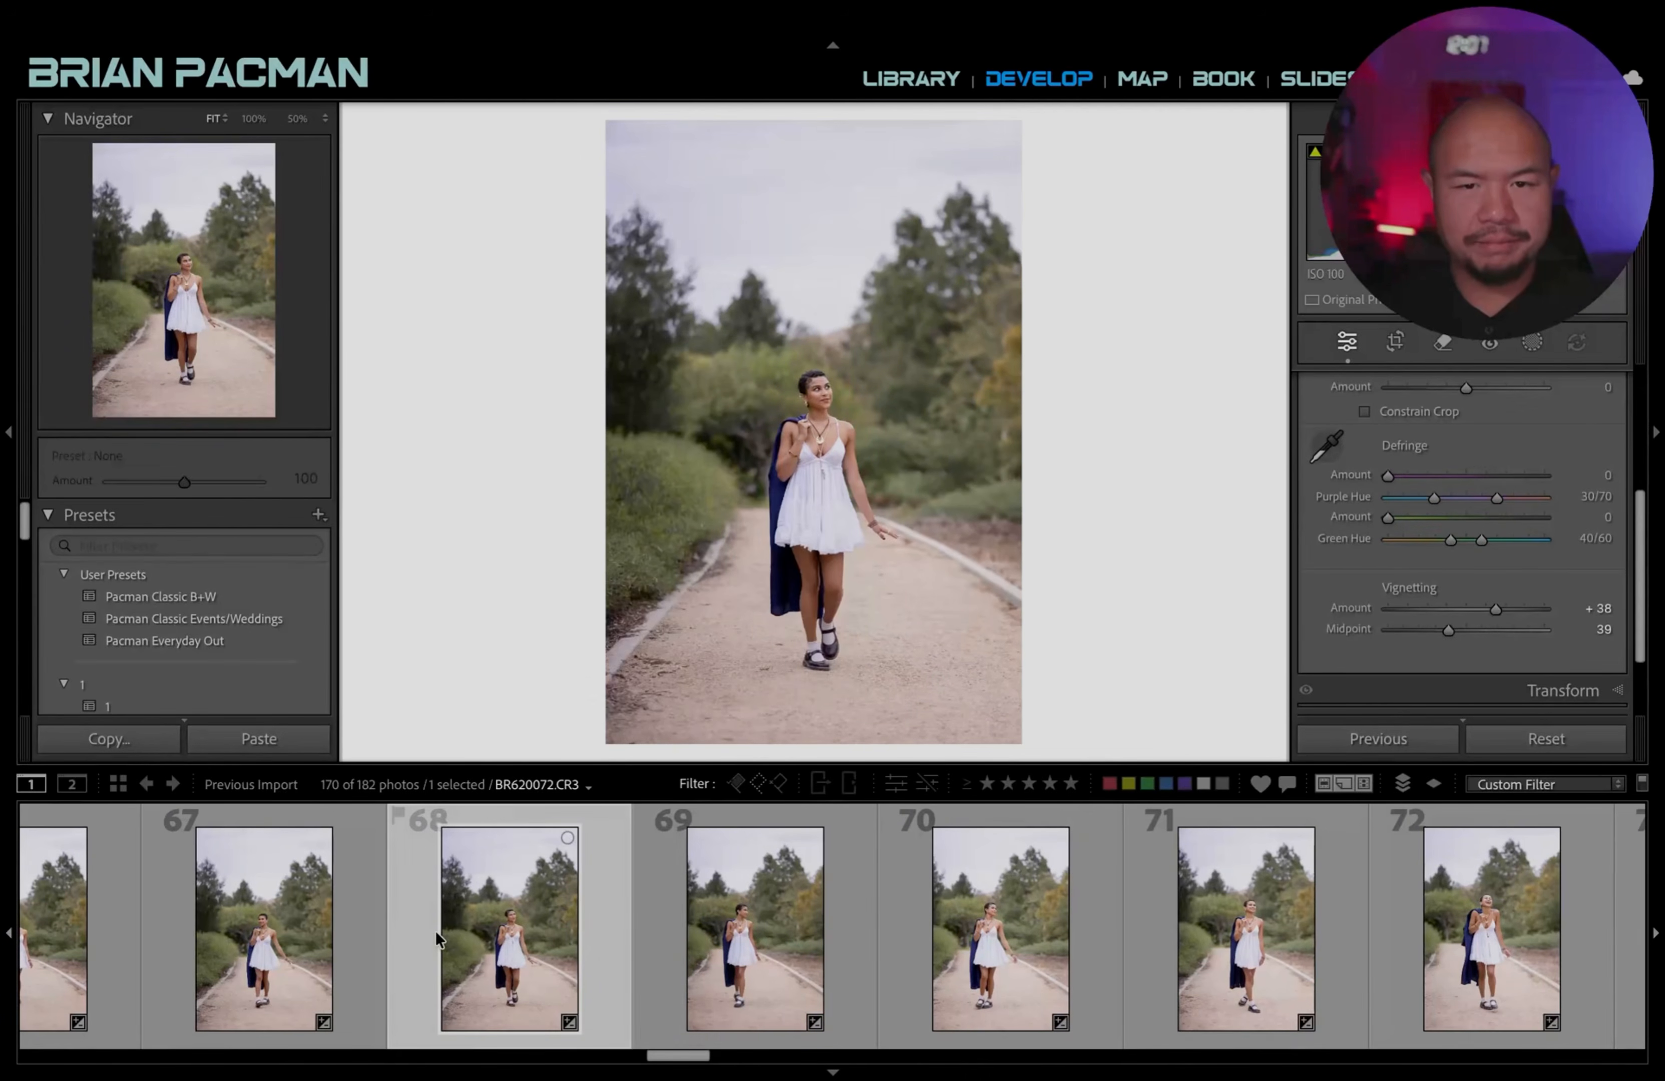
scroll(477, 944, down, 6)
scroll(583, 944, up, 7)
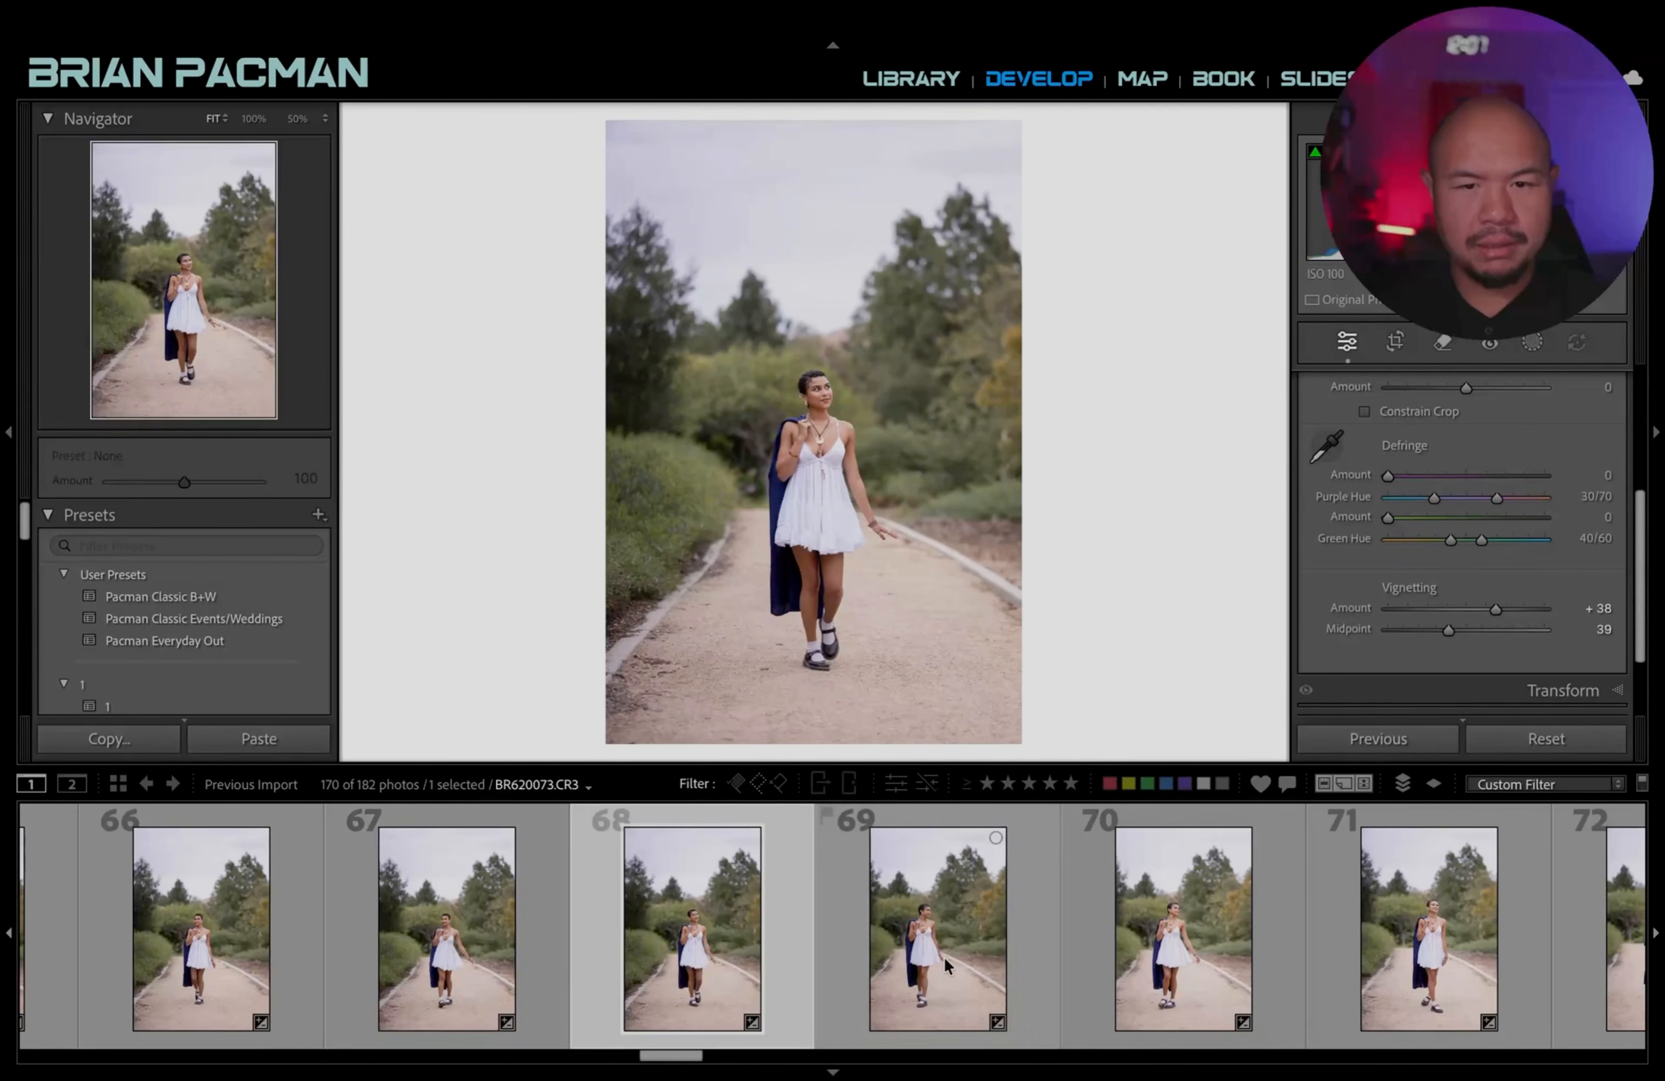
click(1252, 956)
scroll(742, 940, down, 7)
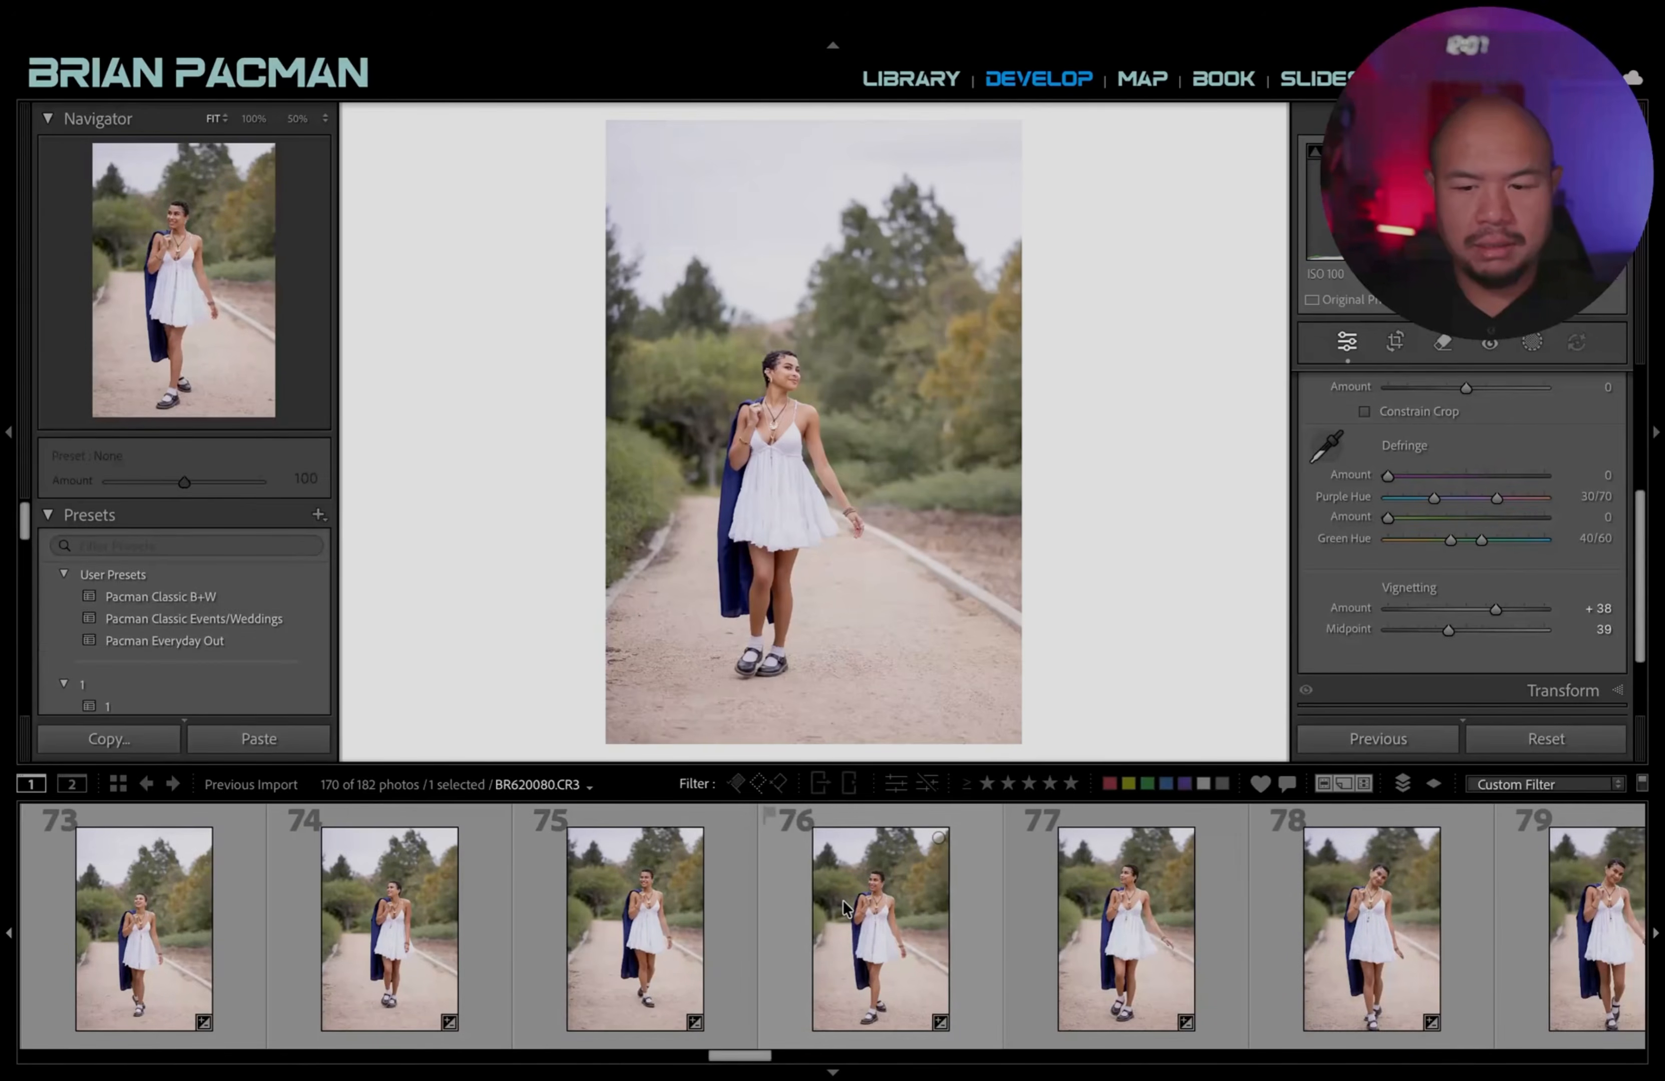
Lower the exposure of the brighter walking photos, setting BR620075.CR3 and BR620076.CR3 to +0.35 each.
key(minus)
key(minus)
click(609, 910)
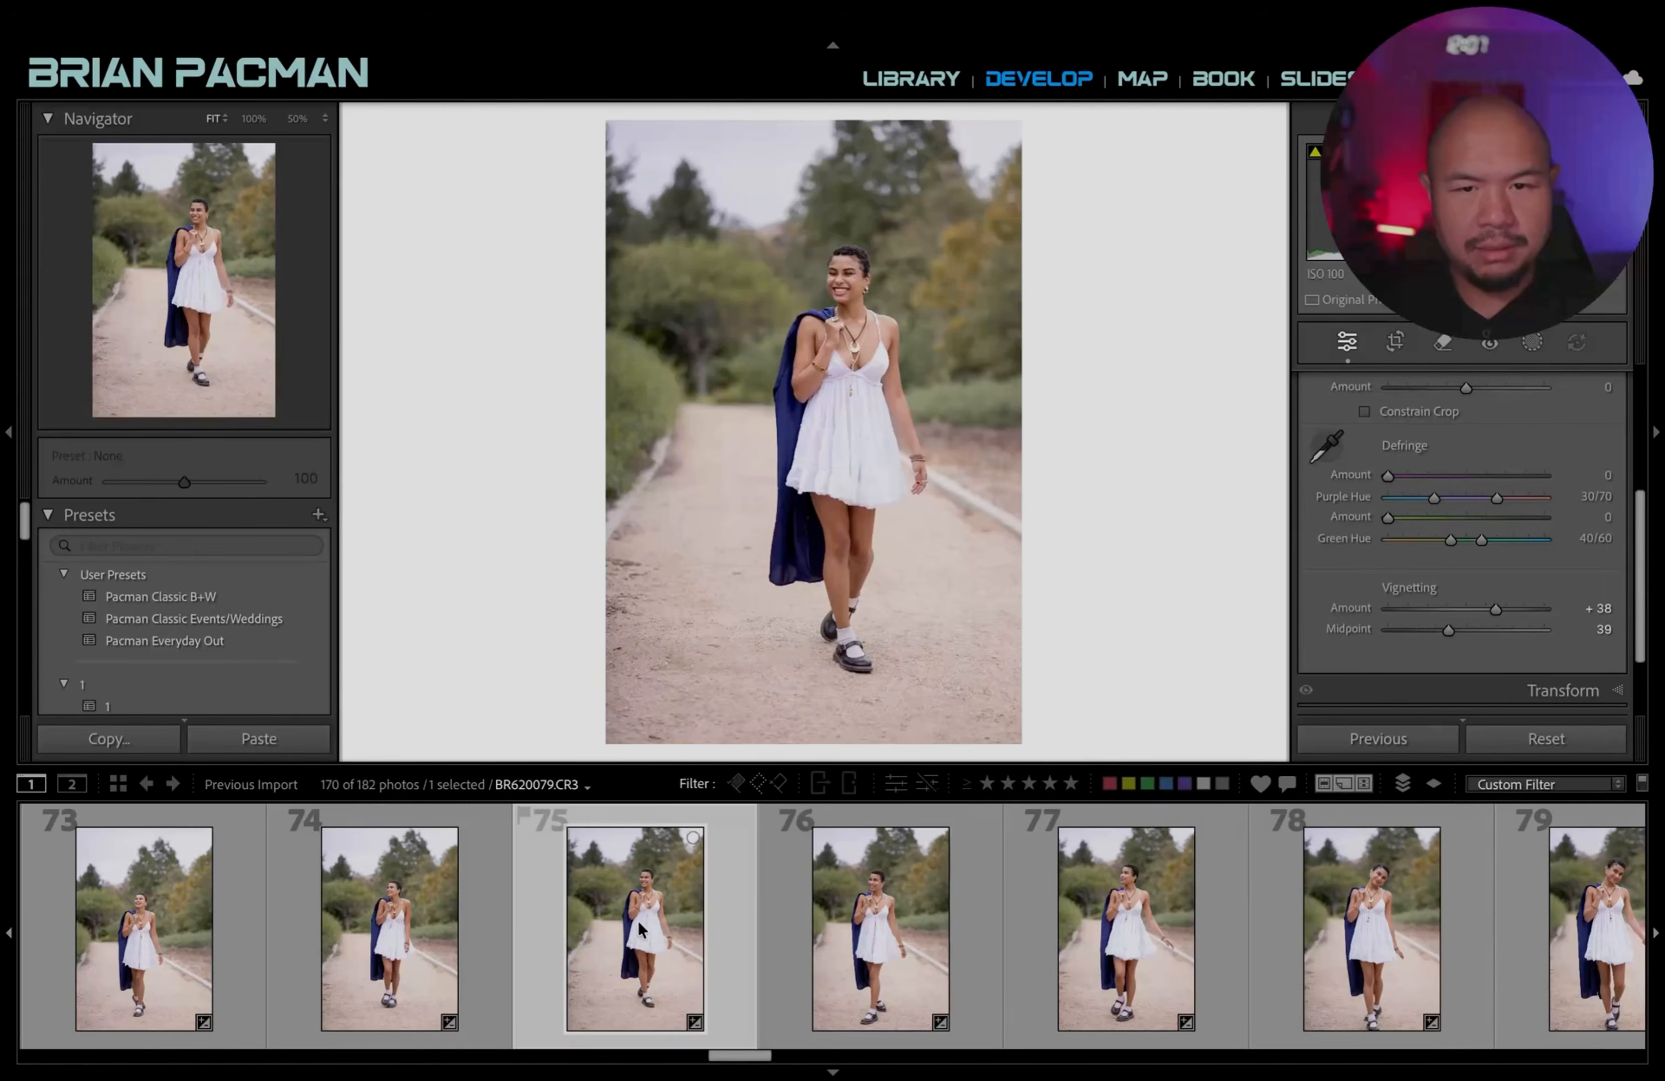
scroll(770, 943, up, 4)
click(770, 937)
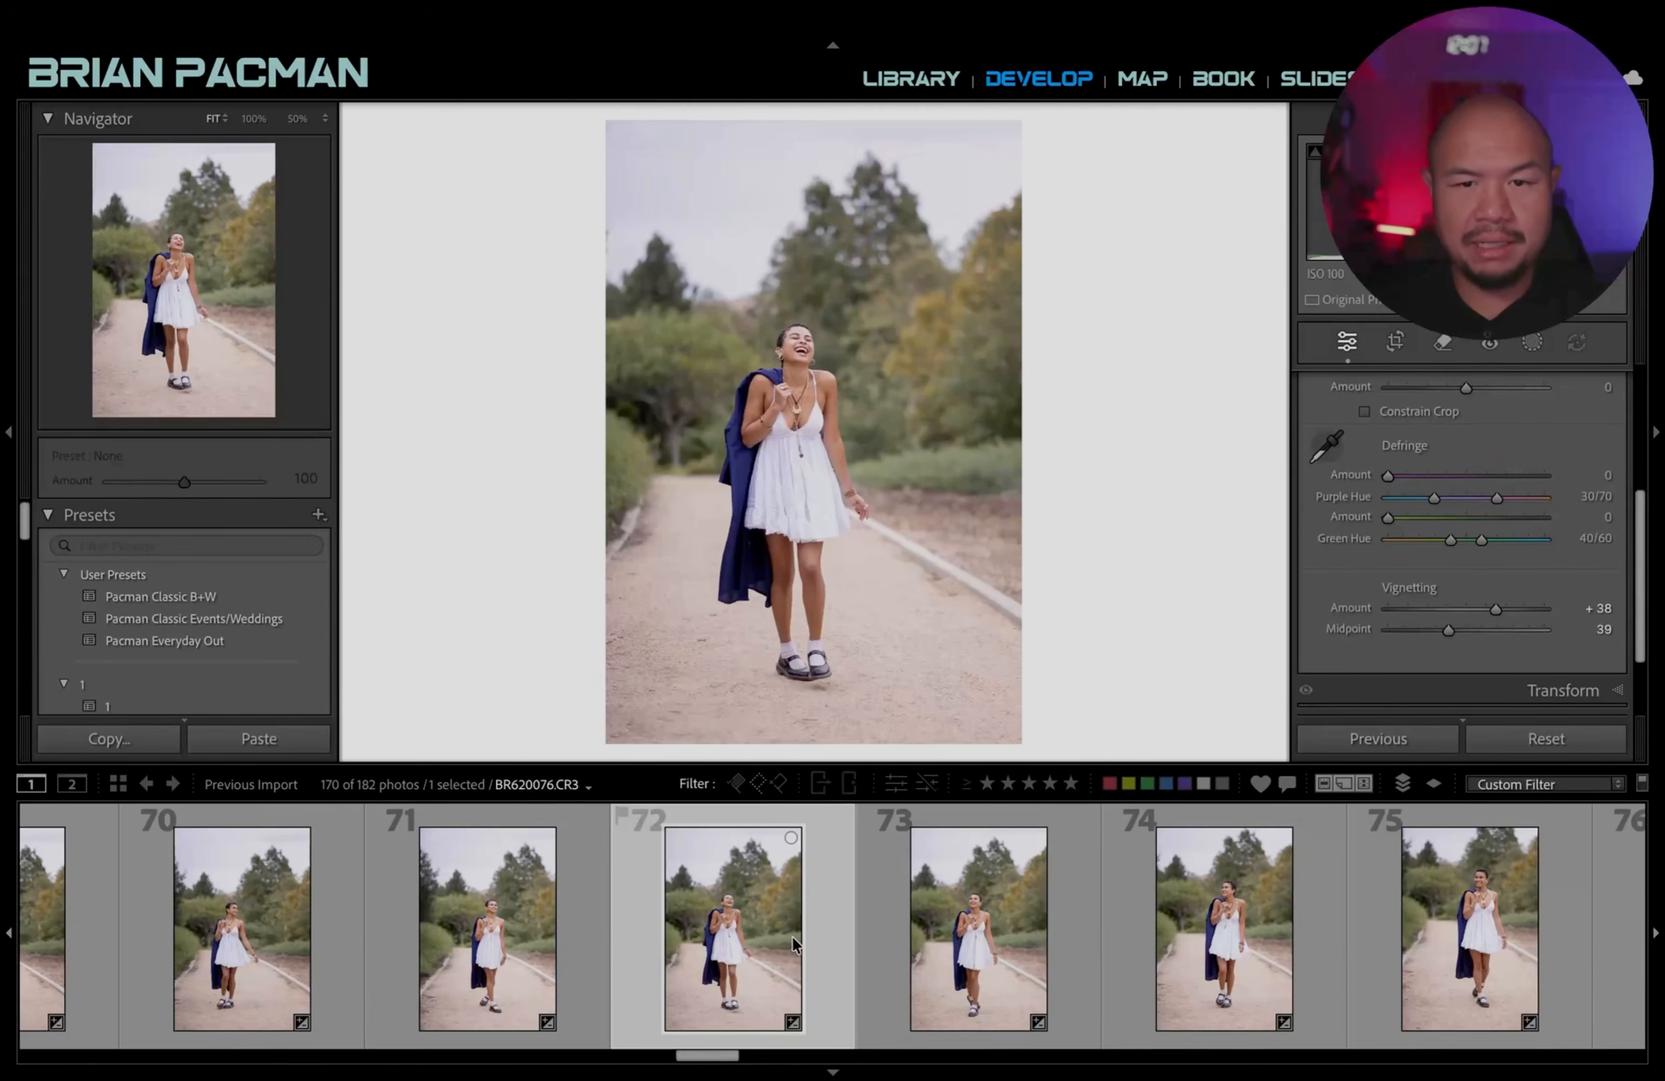
click(552, 956)
key(minus)
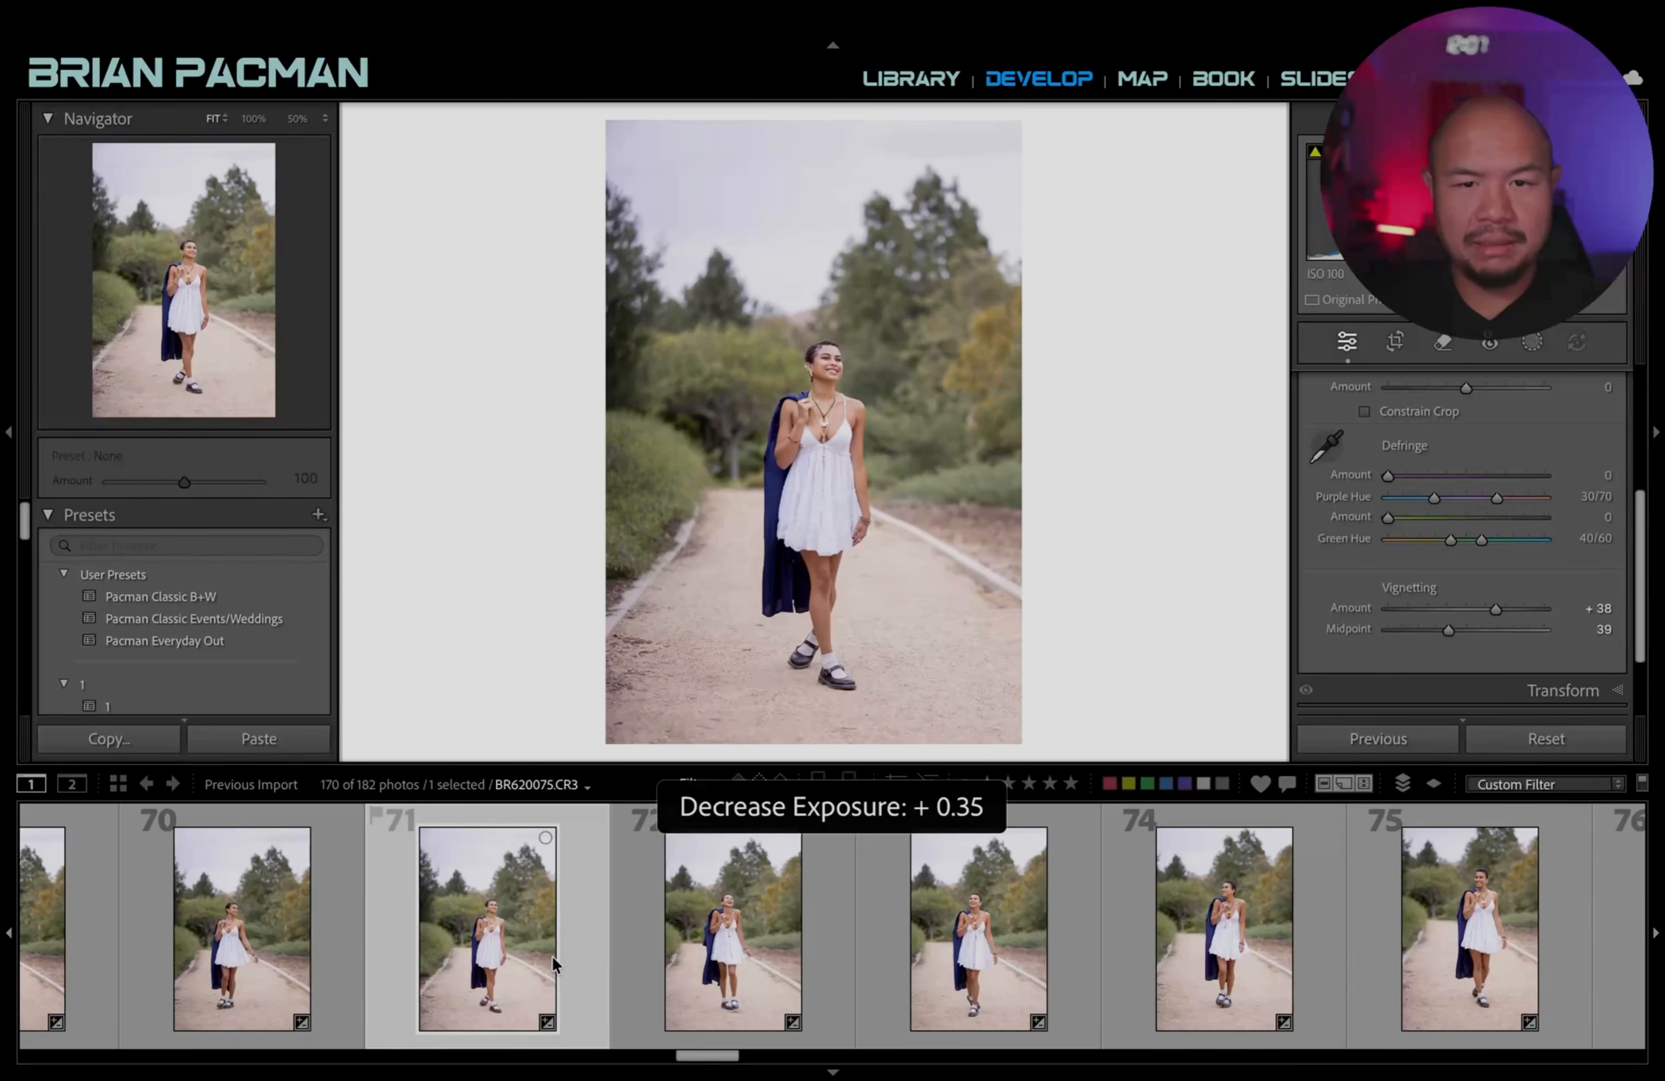
click(726, 941)
key(minus)
Raise the exposure of BR620072.CR3 to +0.25.
scroll(604, 987, up, 3)
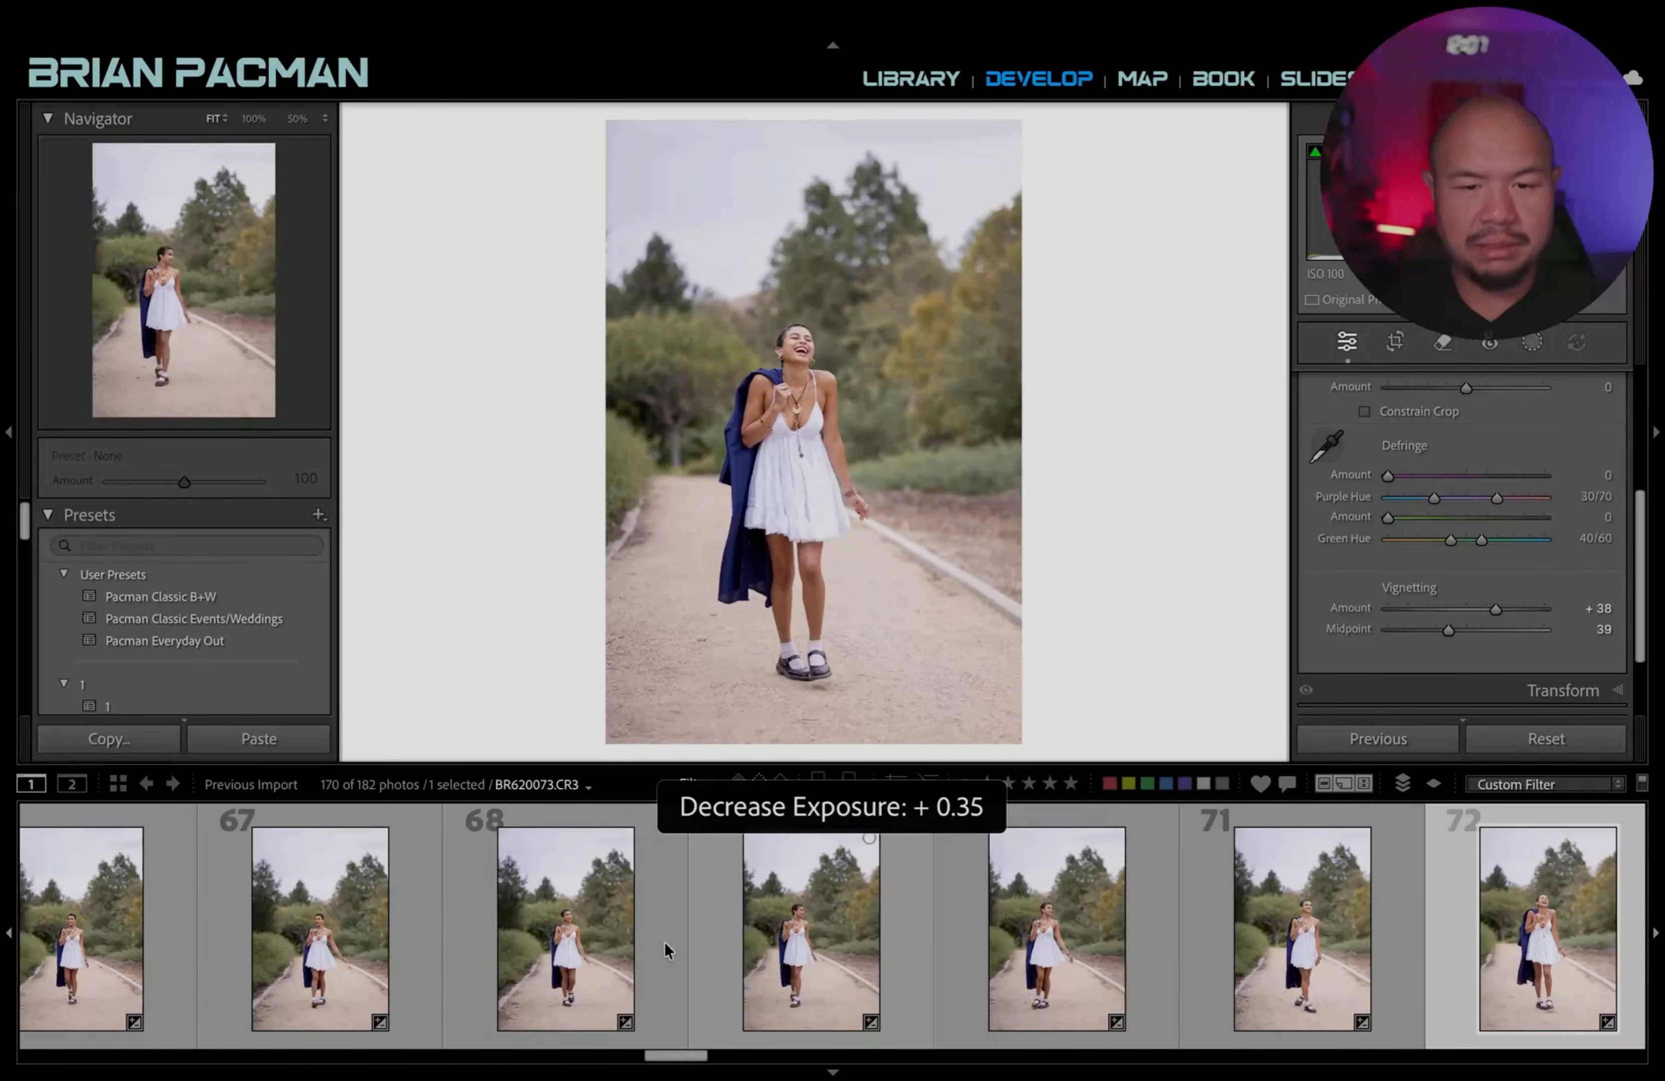
click(602, 939)
key(equal)
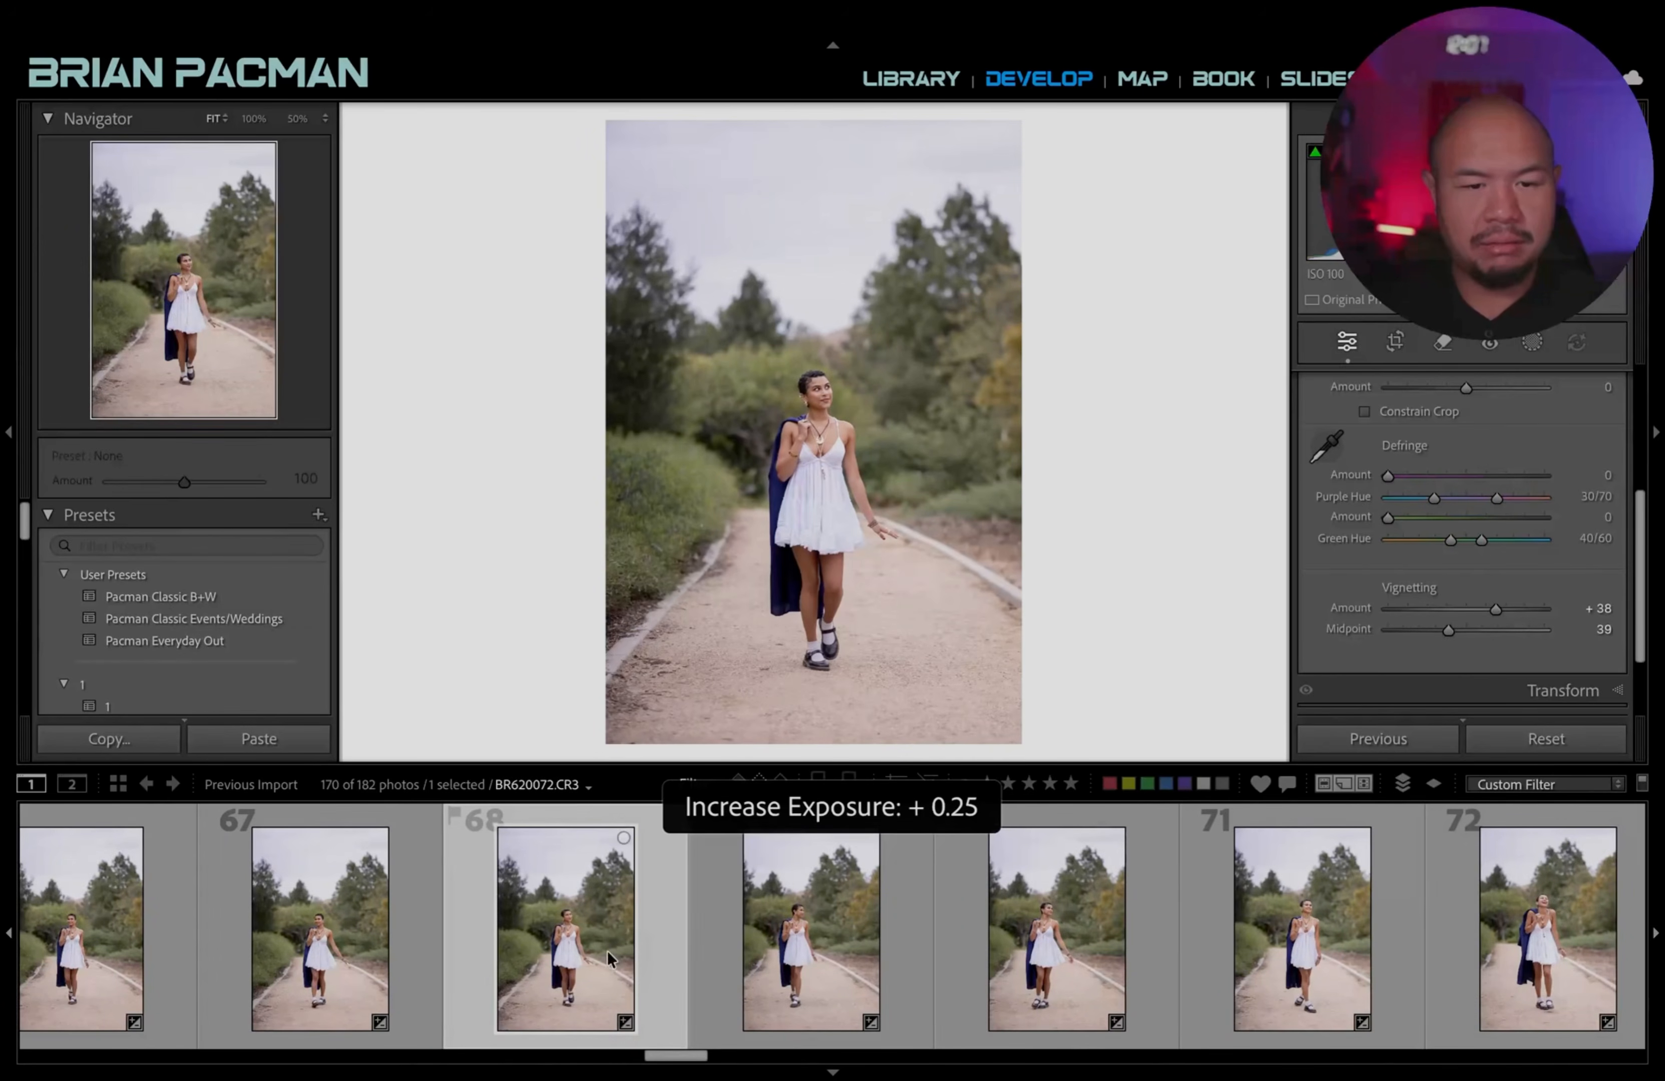
Review the earlier walking photos from BR620071.CR3 back to BR620068.CR3 for consistent exposure.
click(396, 969)
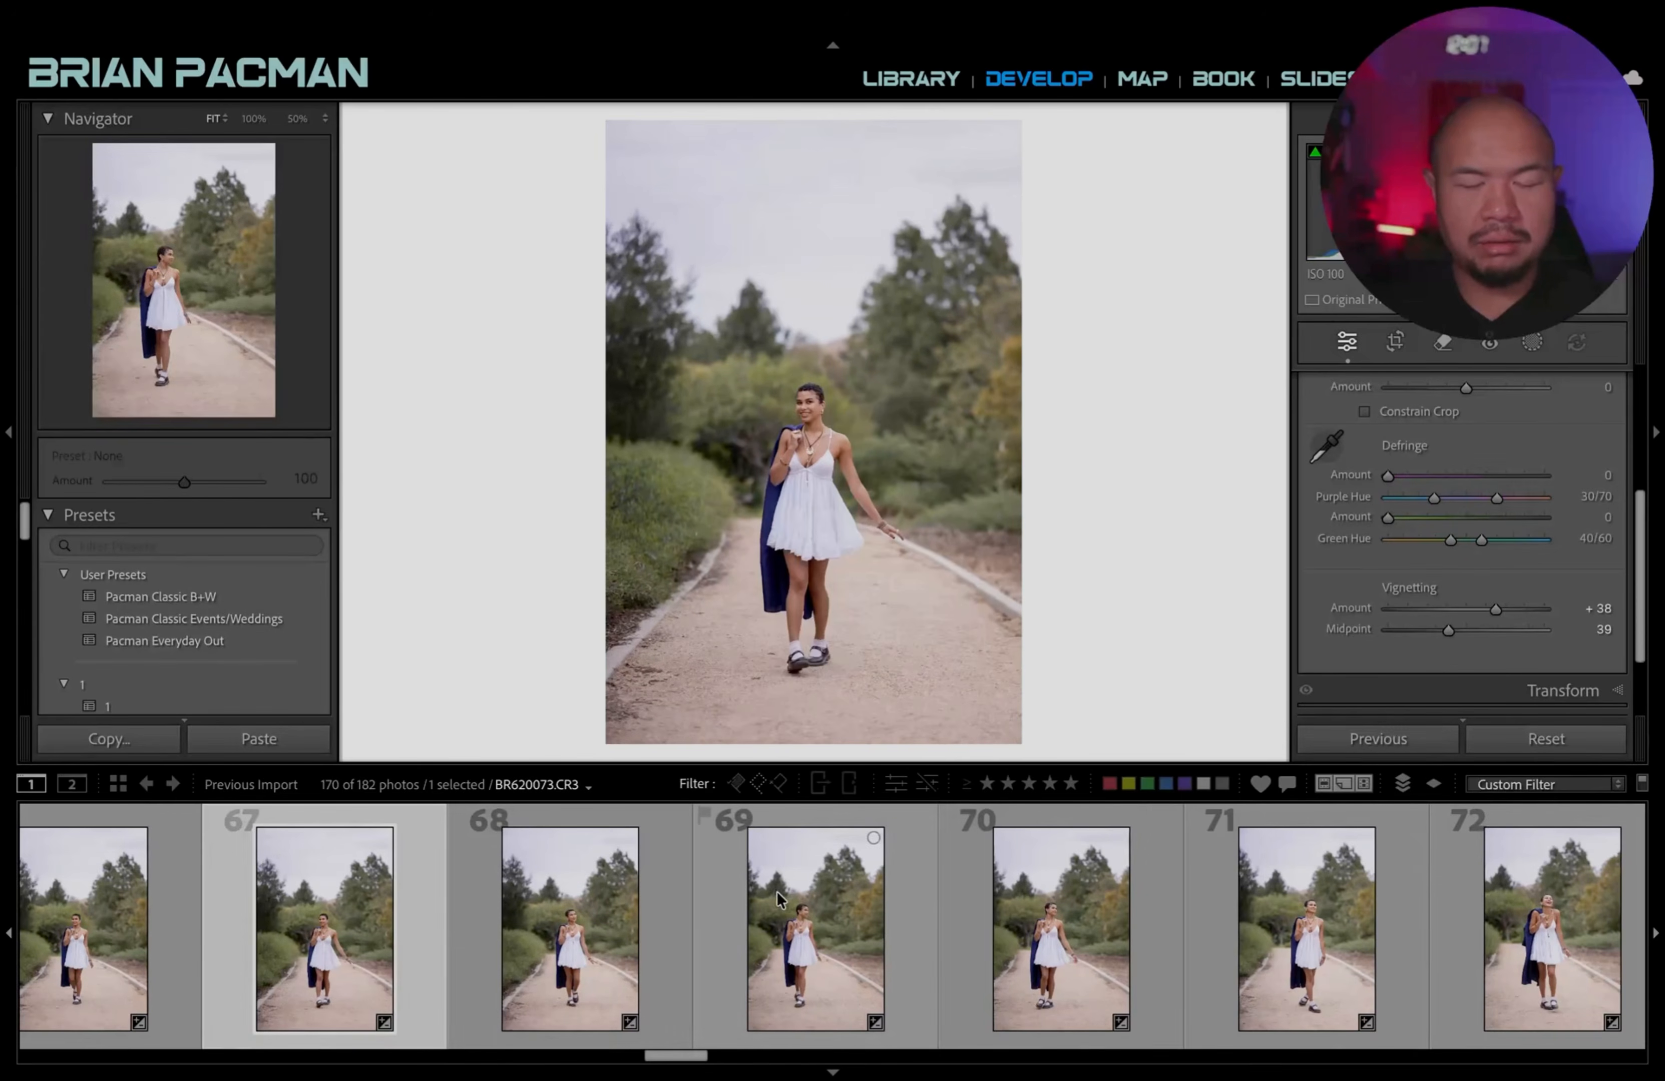
scroll(877, 919, up, 2)
click(790, 941)
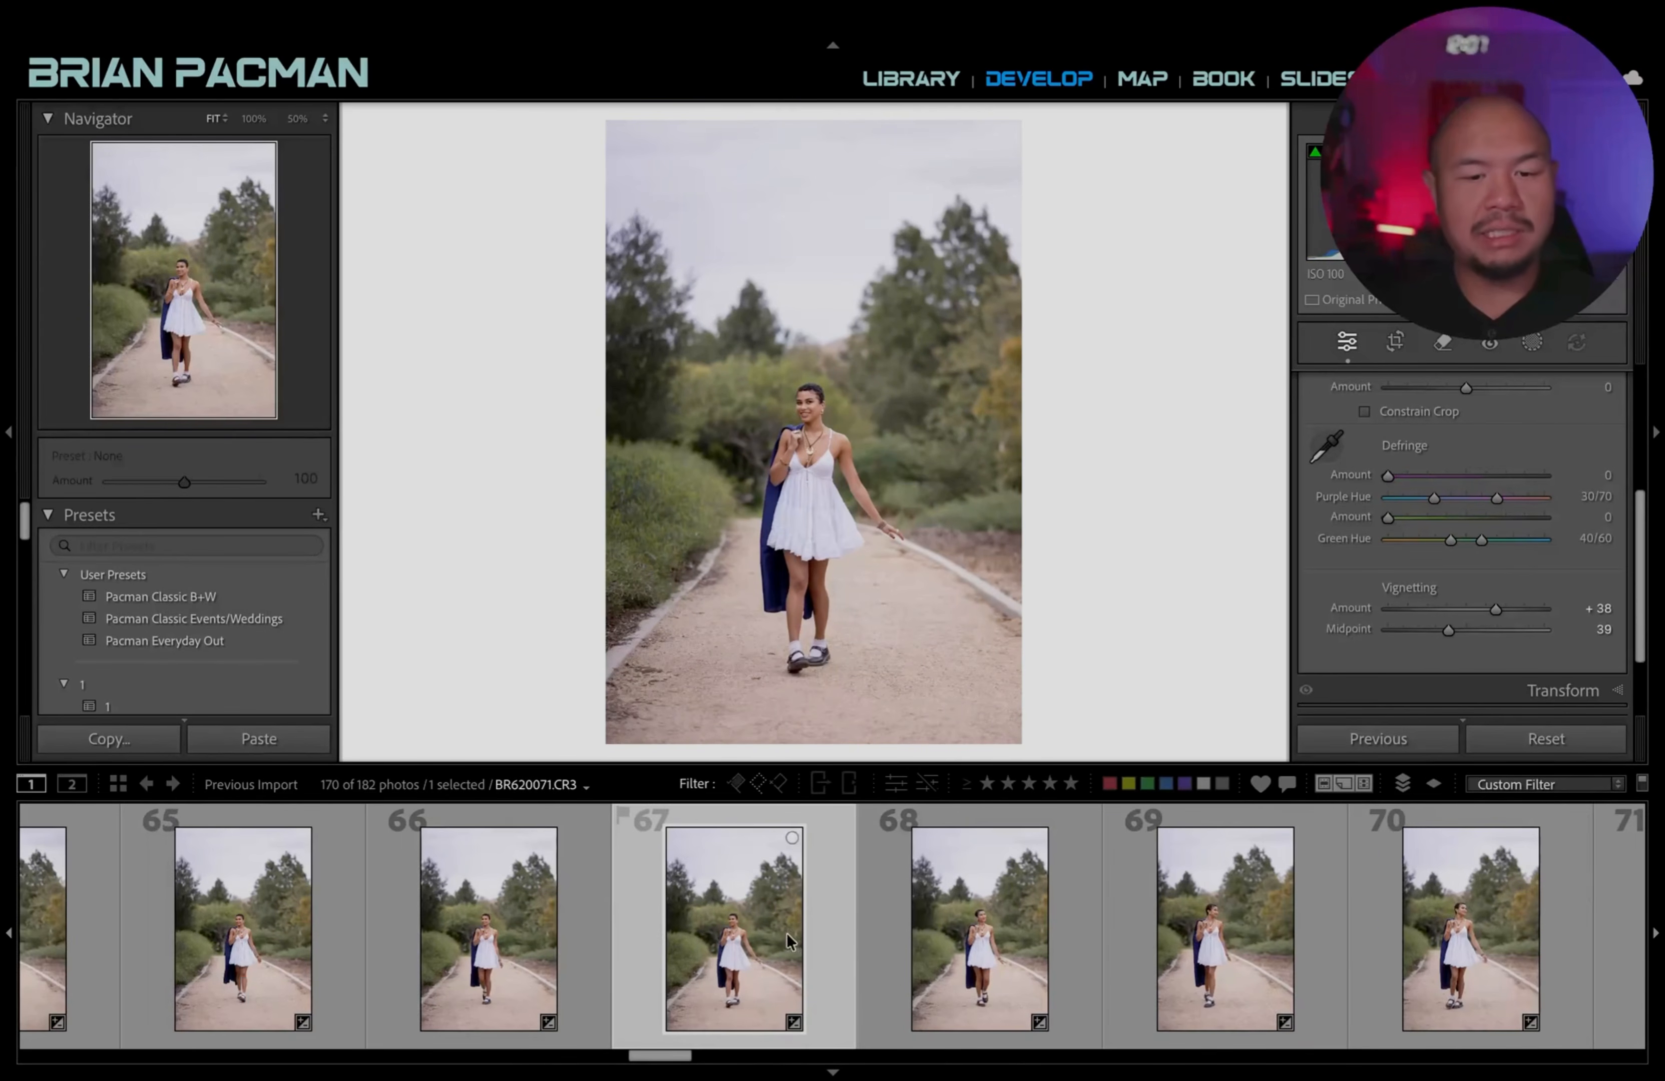
scroll(639, 1046, up, 2)
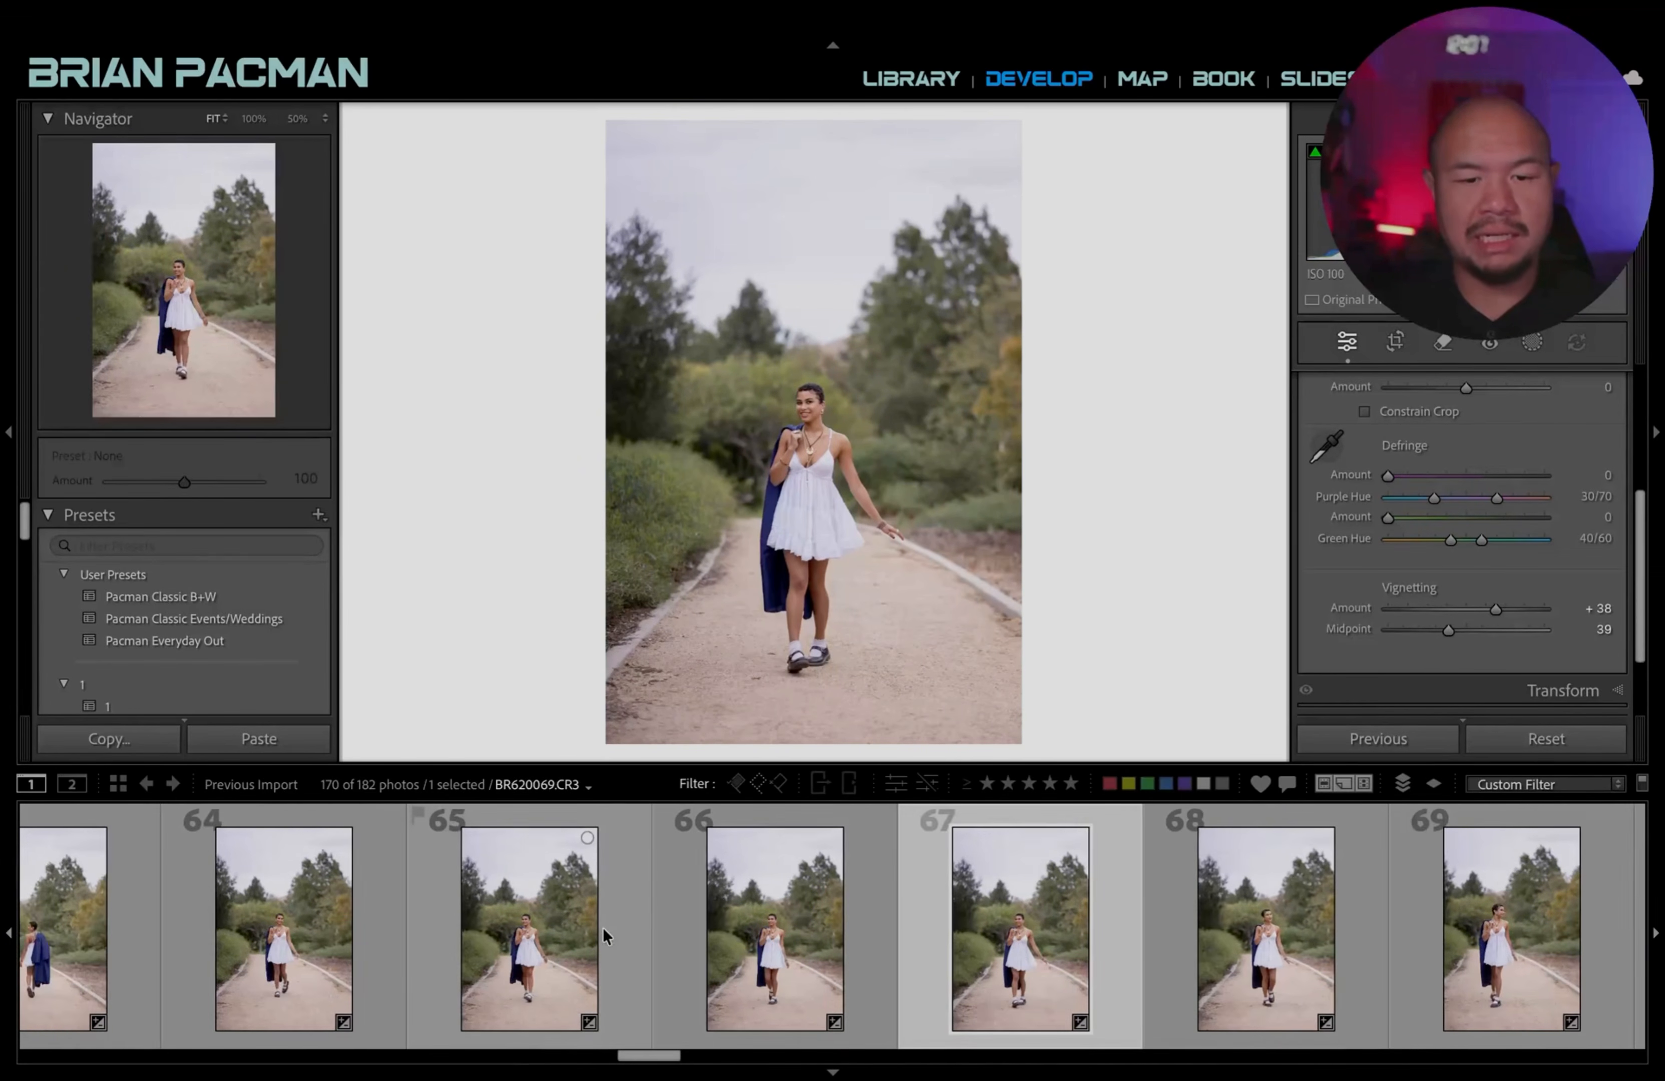
click(551, 934)
scroll(551, 937, up, 2)
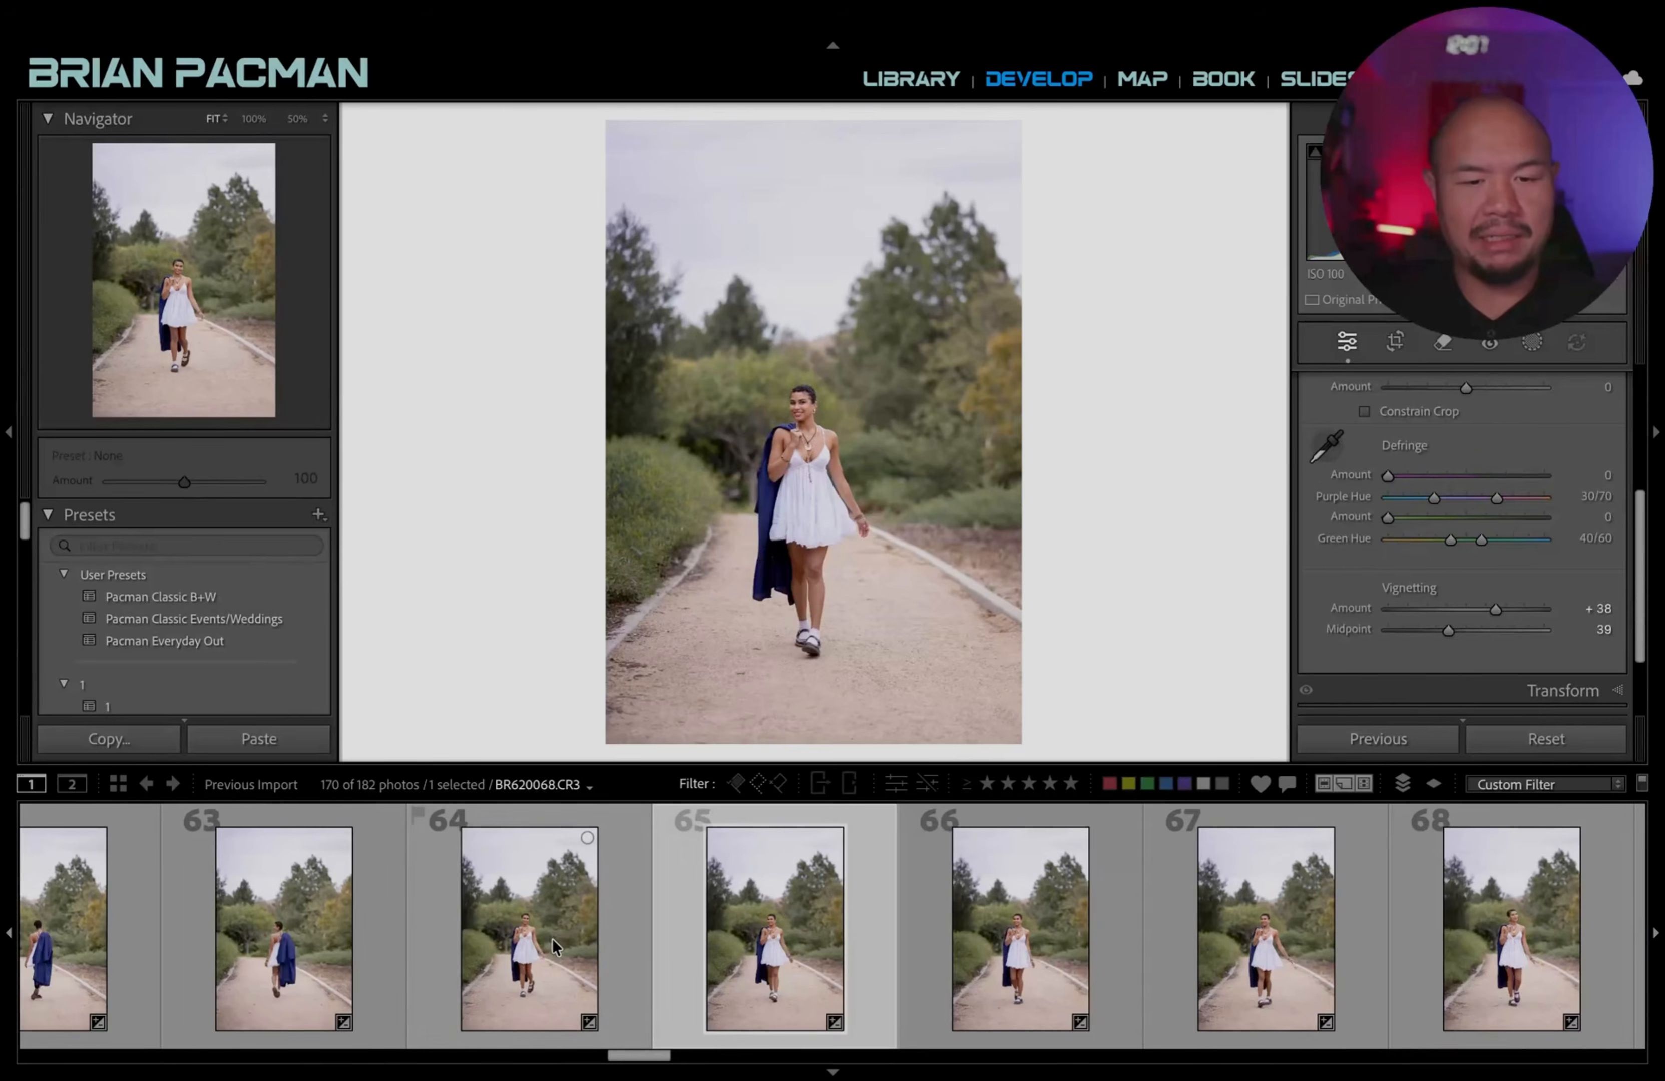
click(550, 941)
scroll(492, 948, up, 4)
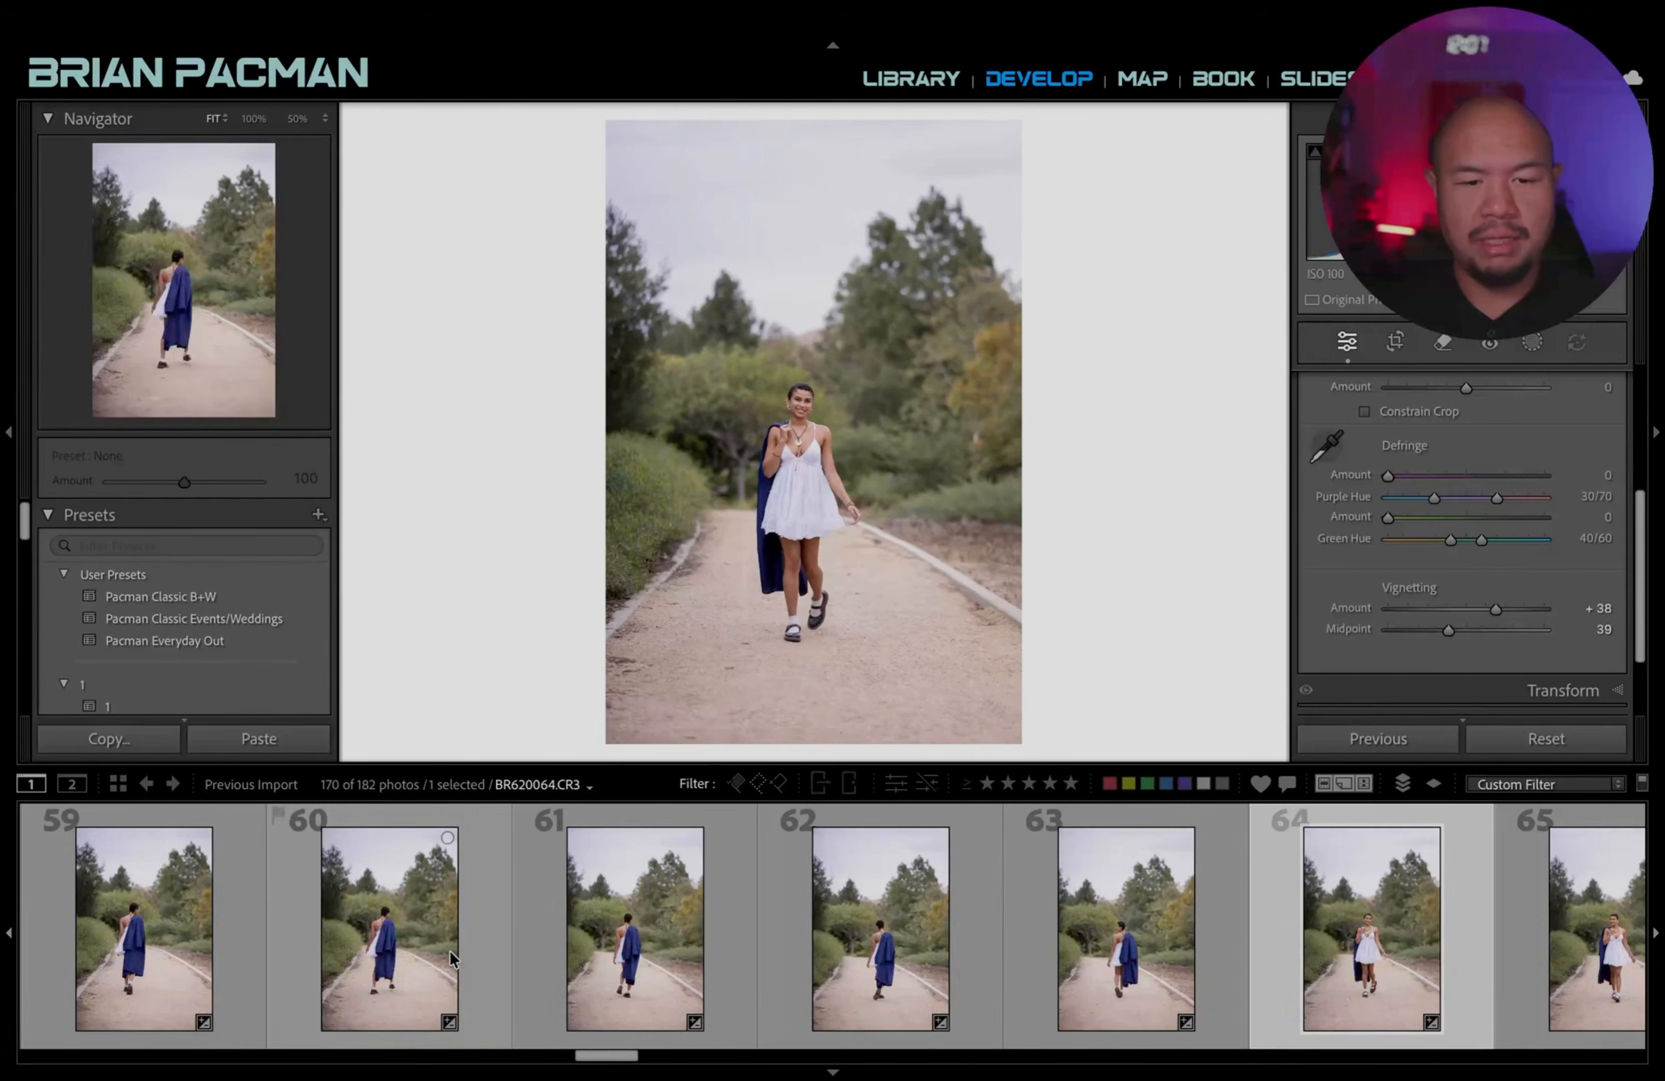
scroll(802, 912, down, 3)
scroll(814, 914, down, 5)
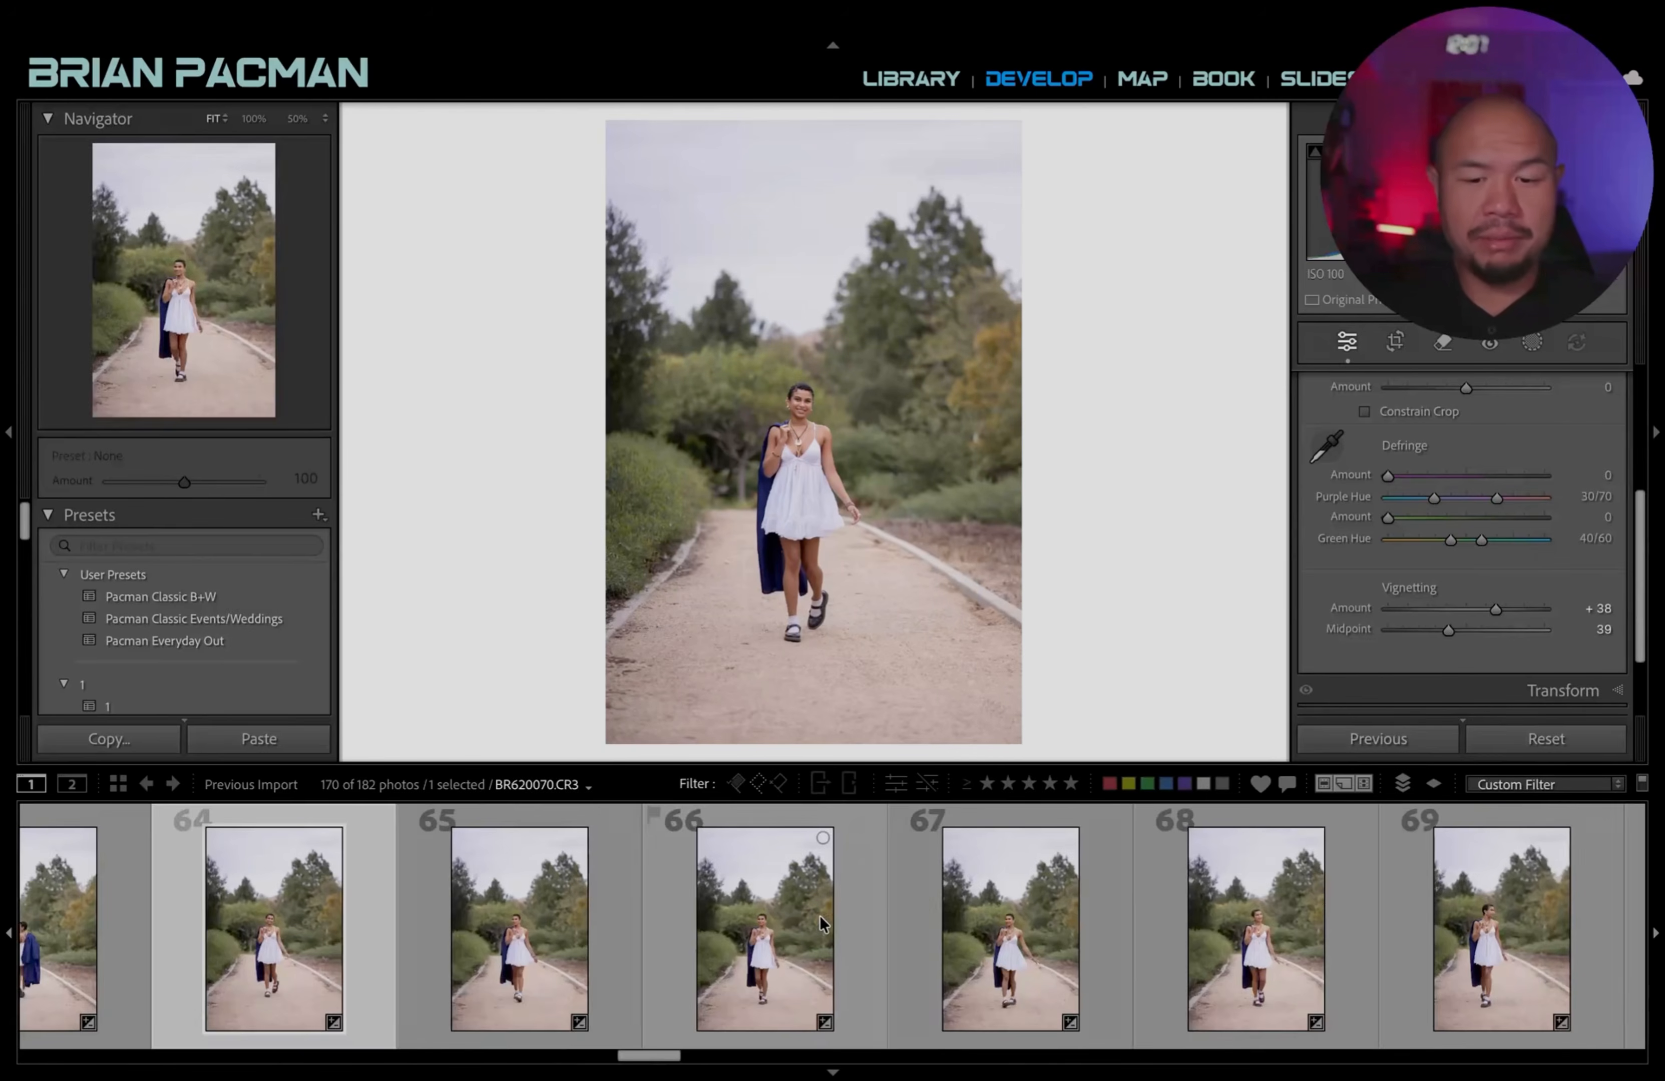
Review the remaining walking photos through to the closer portraits to check that exposure and color stay consistent.
click(982, 941)
click(1097, 946)
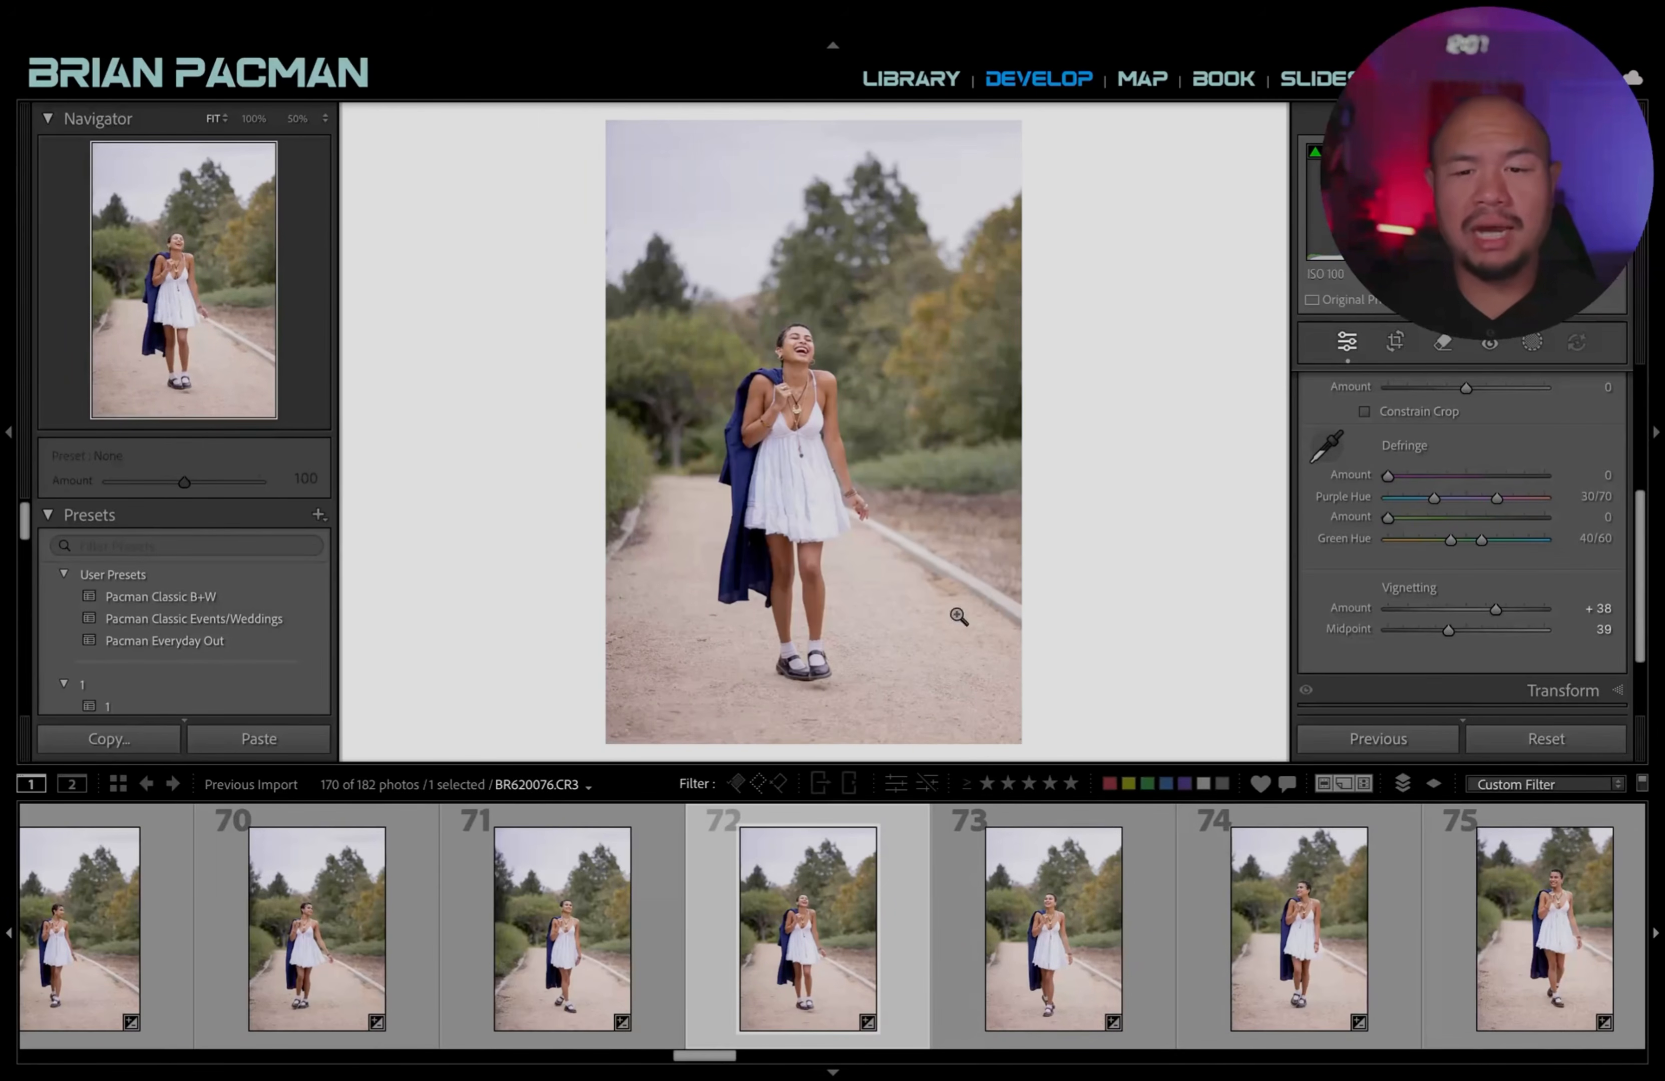
scroll(1197, 990, down, 2)
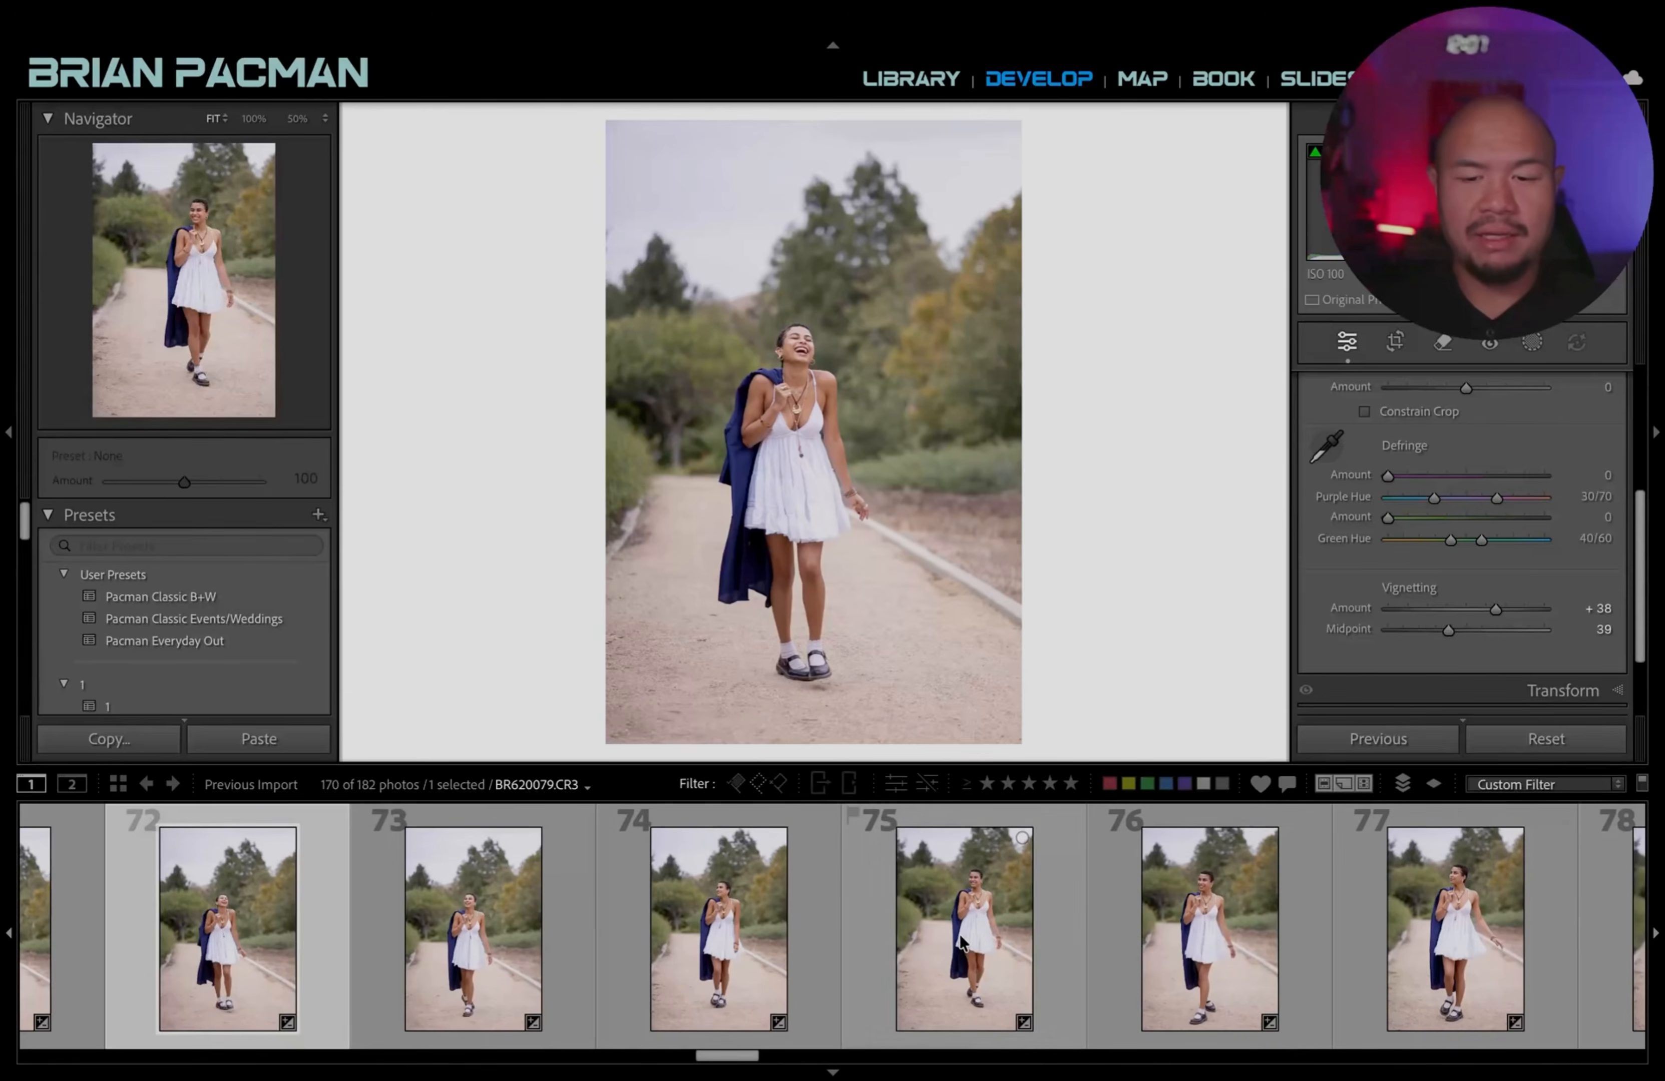
click(898, 944)
click(773, 906)
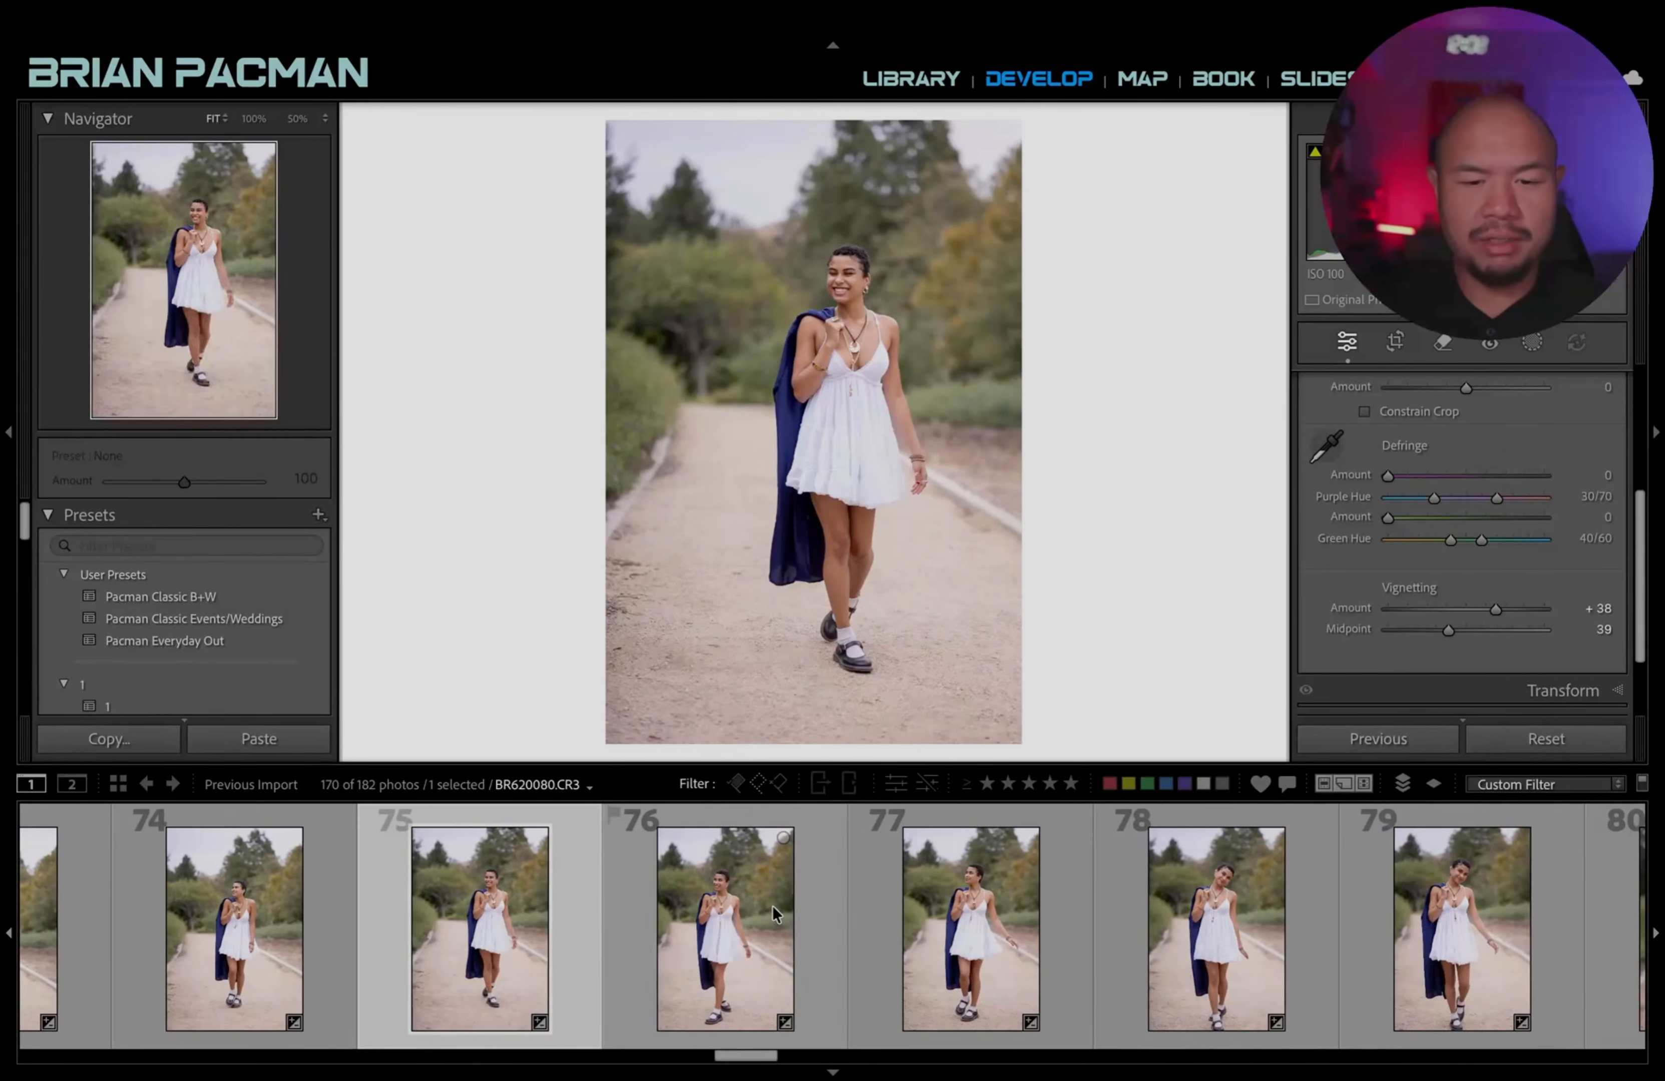
click(905, 917)
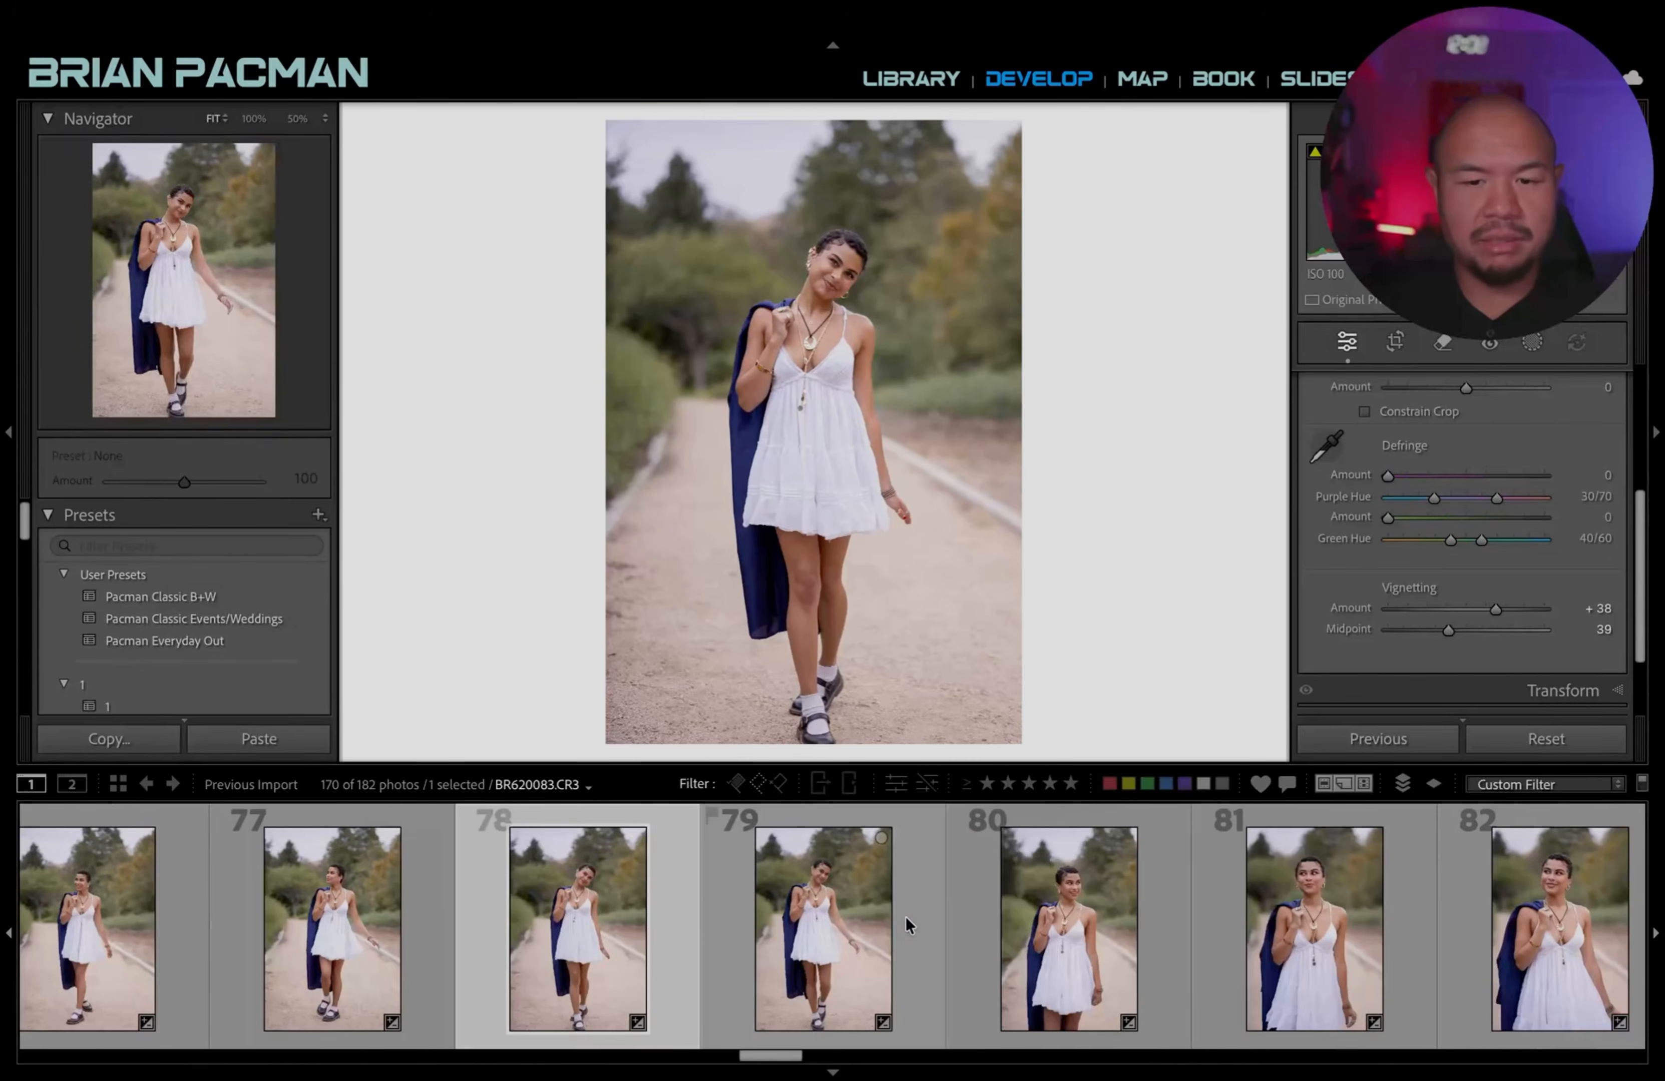
click(936, 925)
click(995, 924)
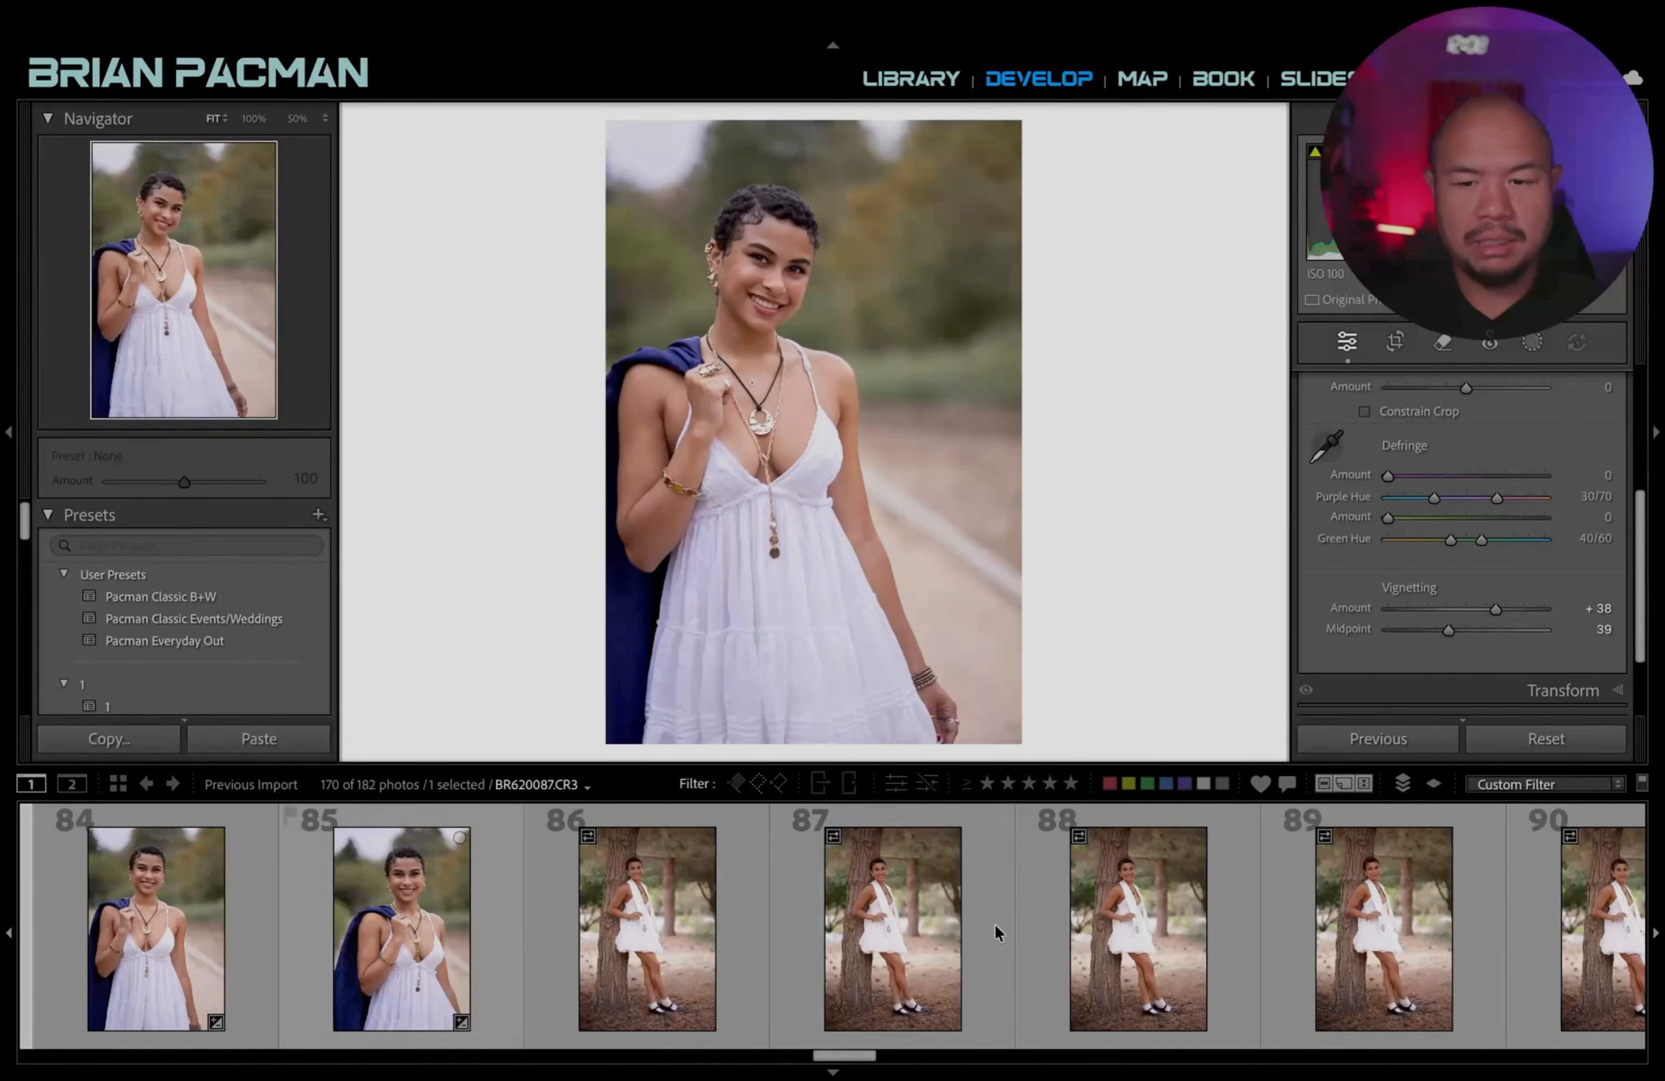
Examine the first tree portrait, BR620090.CR3, in before and after views and compare it with the edited portrait BR620089.CR3.
click(638, 931)
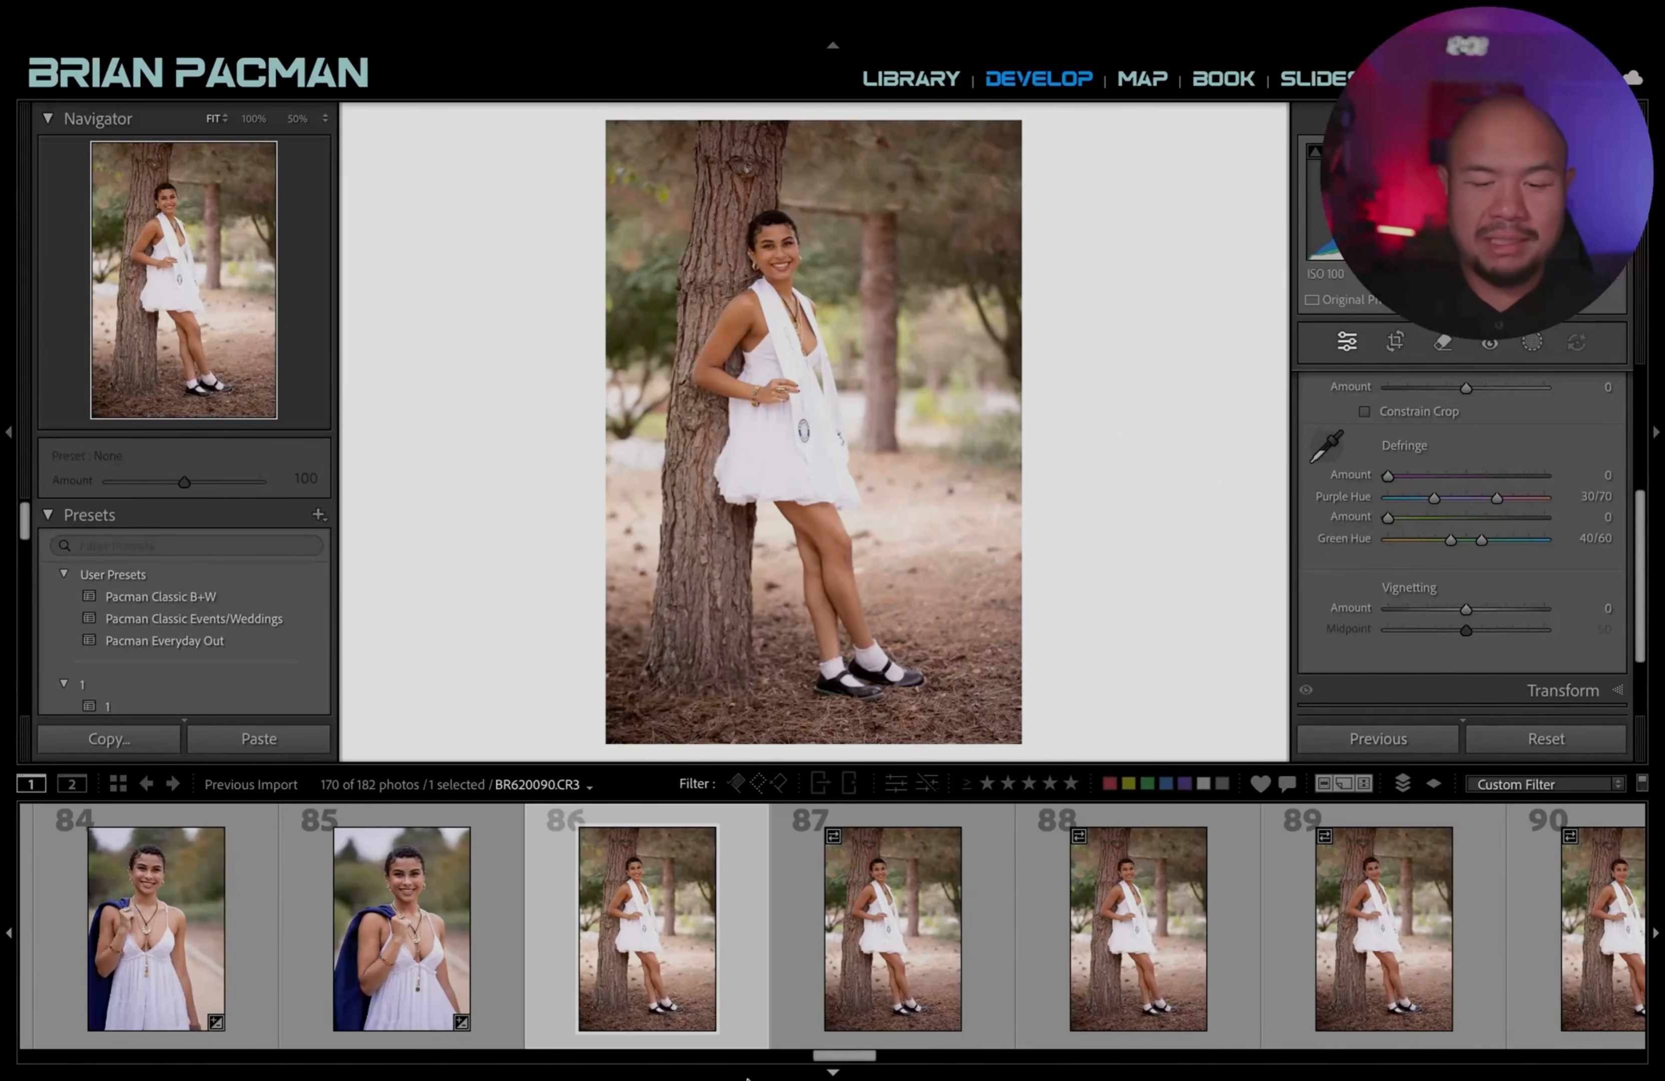
key(y)
key(y)
click(441, 937)
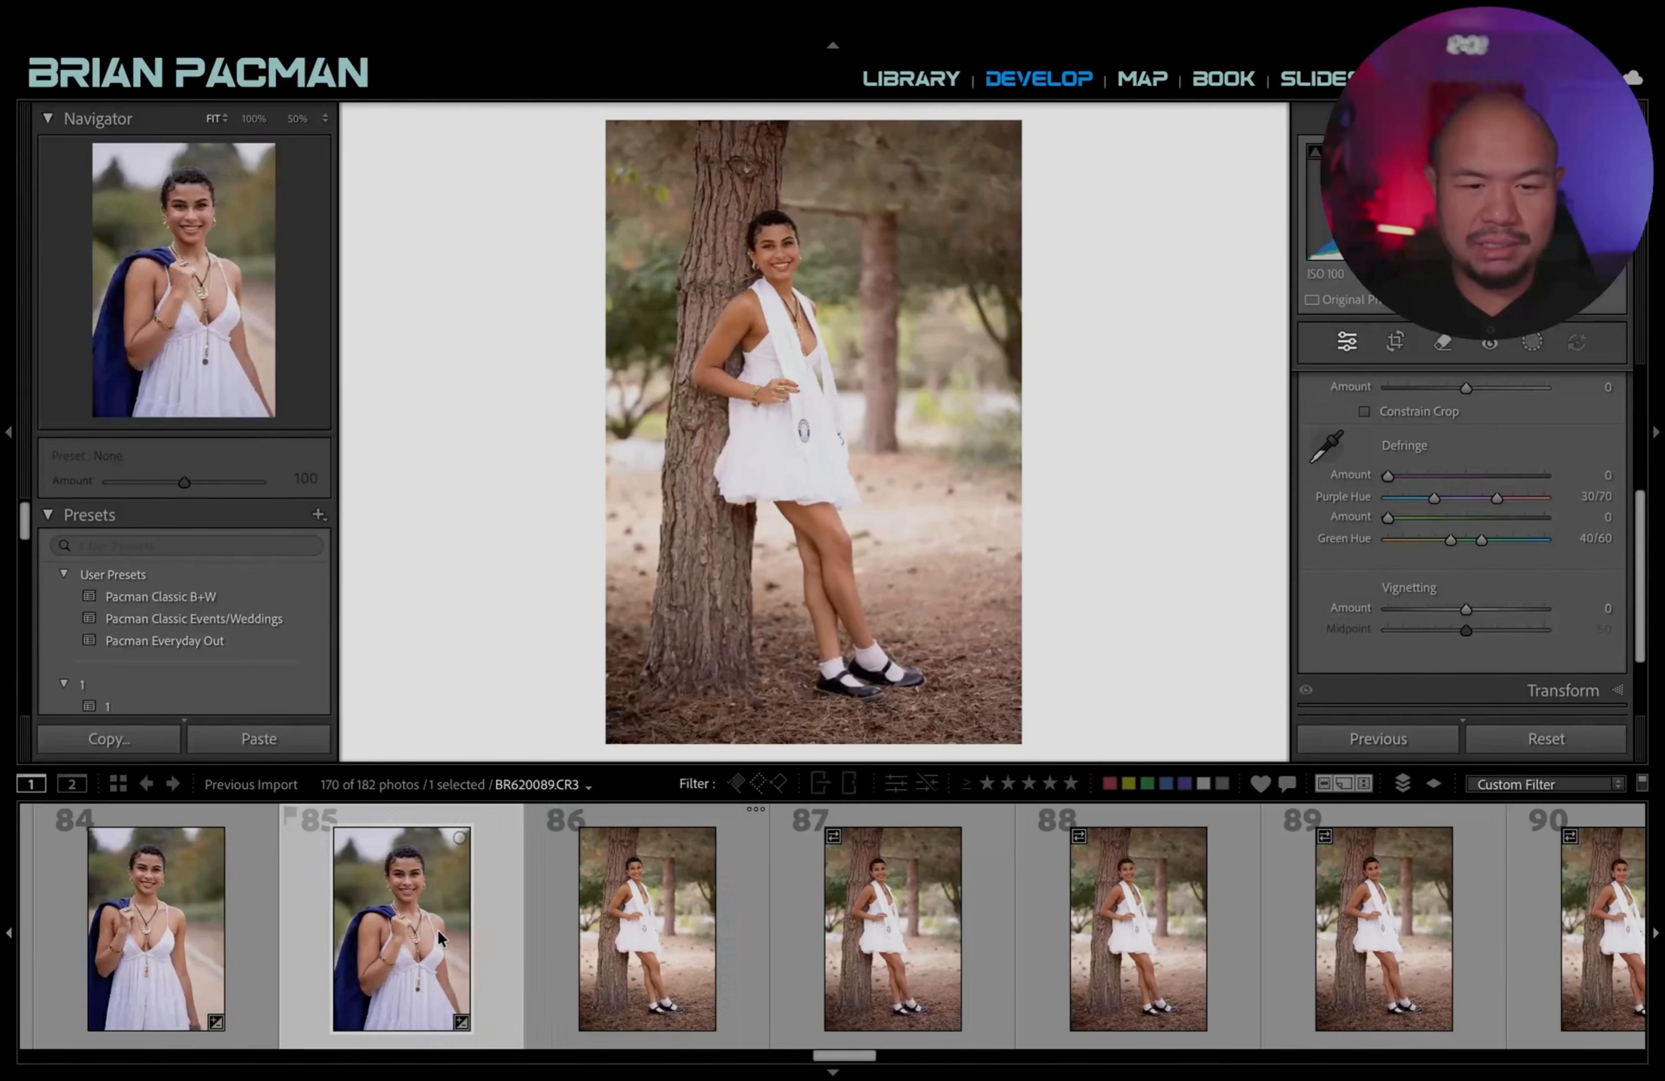
click(658, 949)
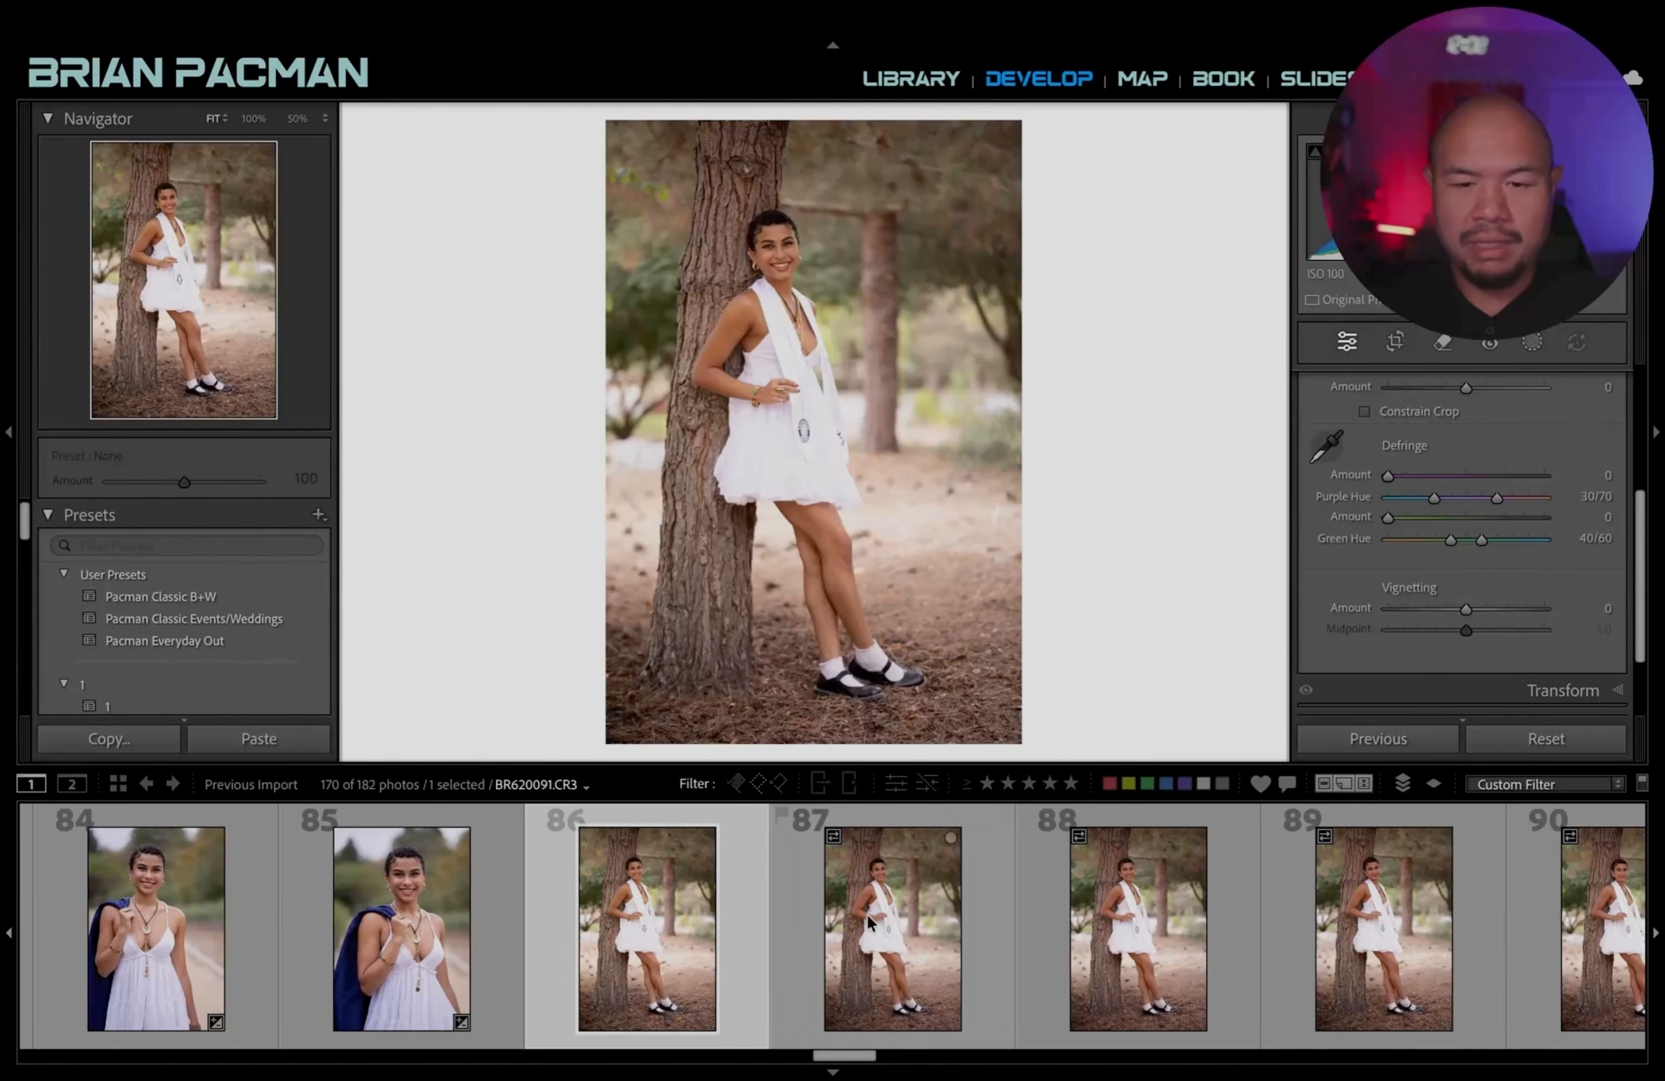
Find the already edited smiling close-up portrait, number 30 in the filmstrip, and select it as the settings source.
drag(871, 1056, 111, 966)
scroll(508, 973, left, 10)
scroll(515, 977, right, 10)
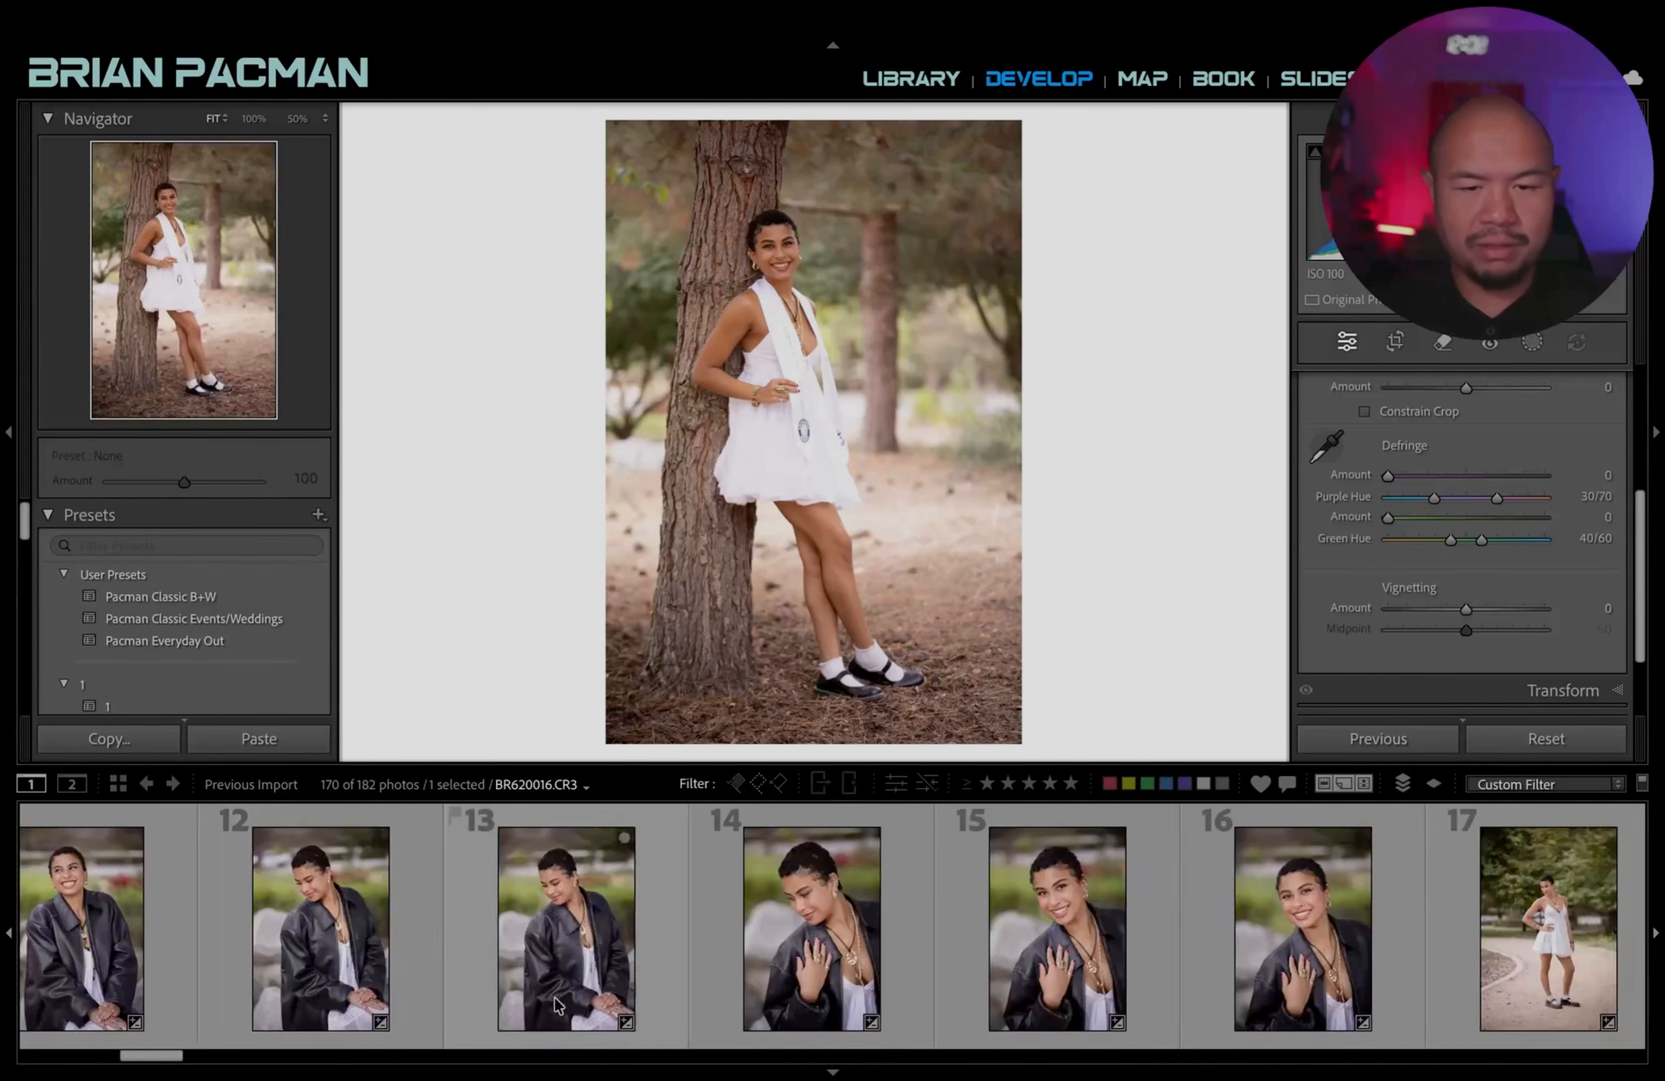
scroll(887, 945, right, 3)
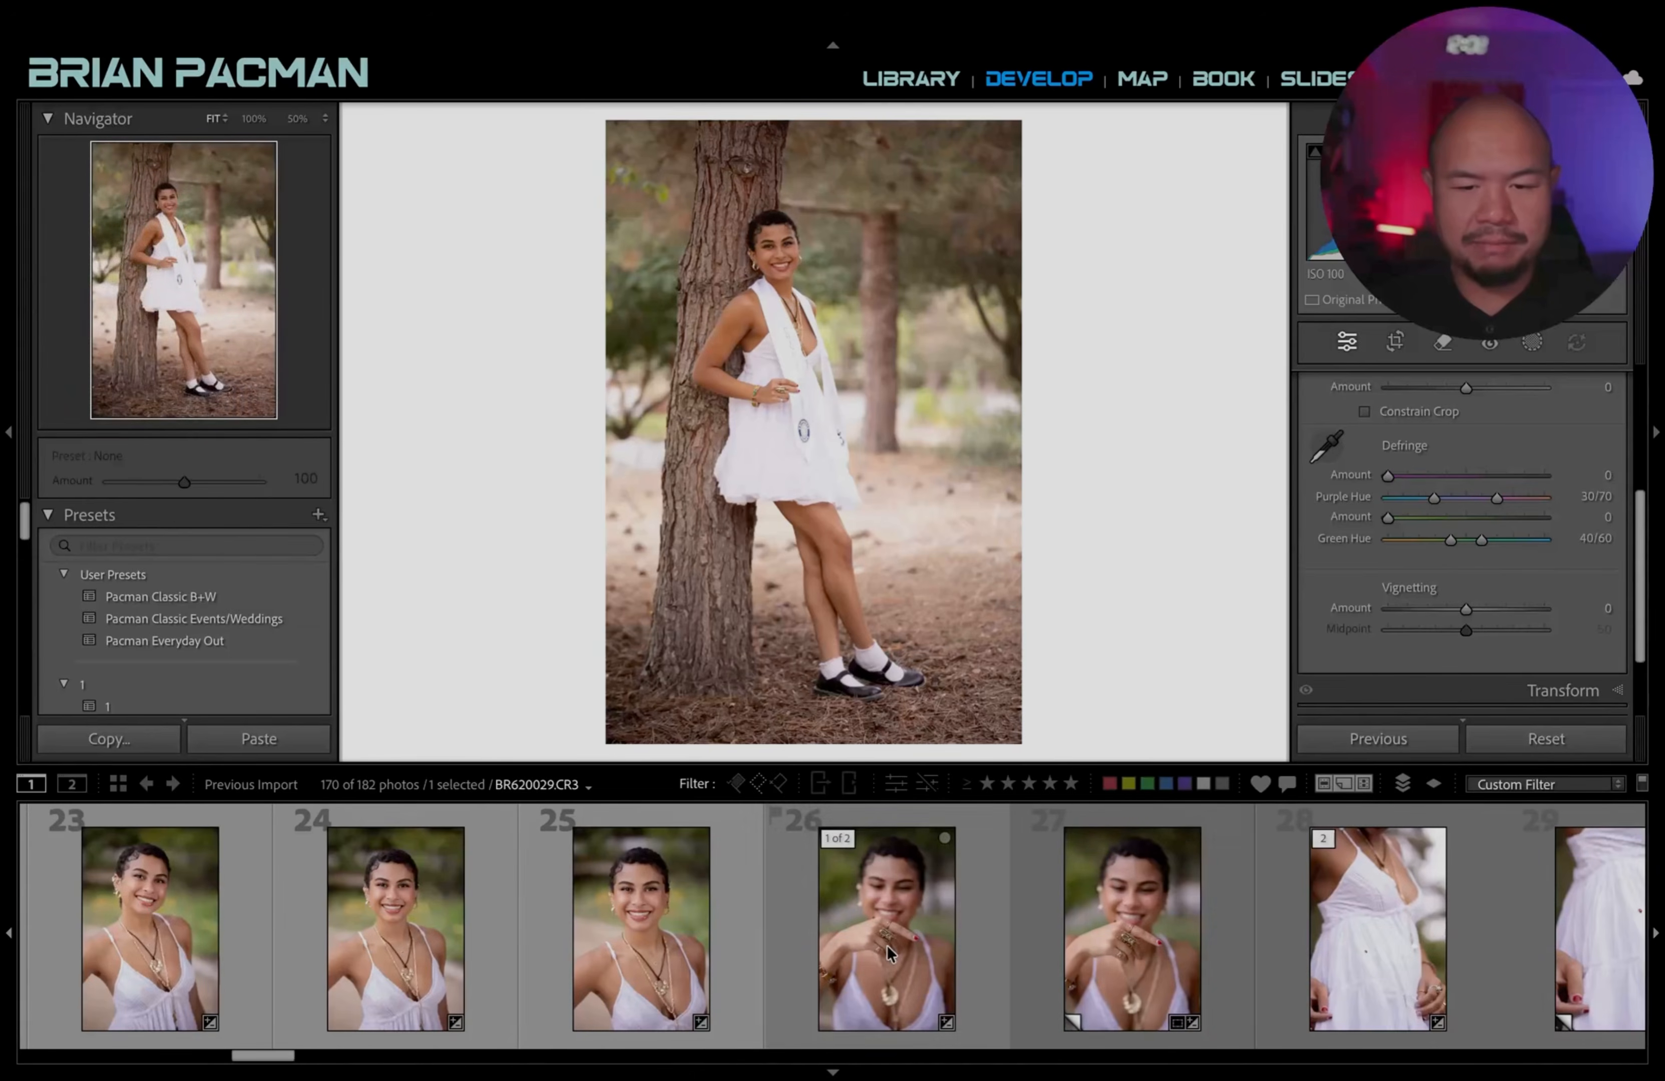
scroll(1151, 983, right, 1)
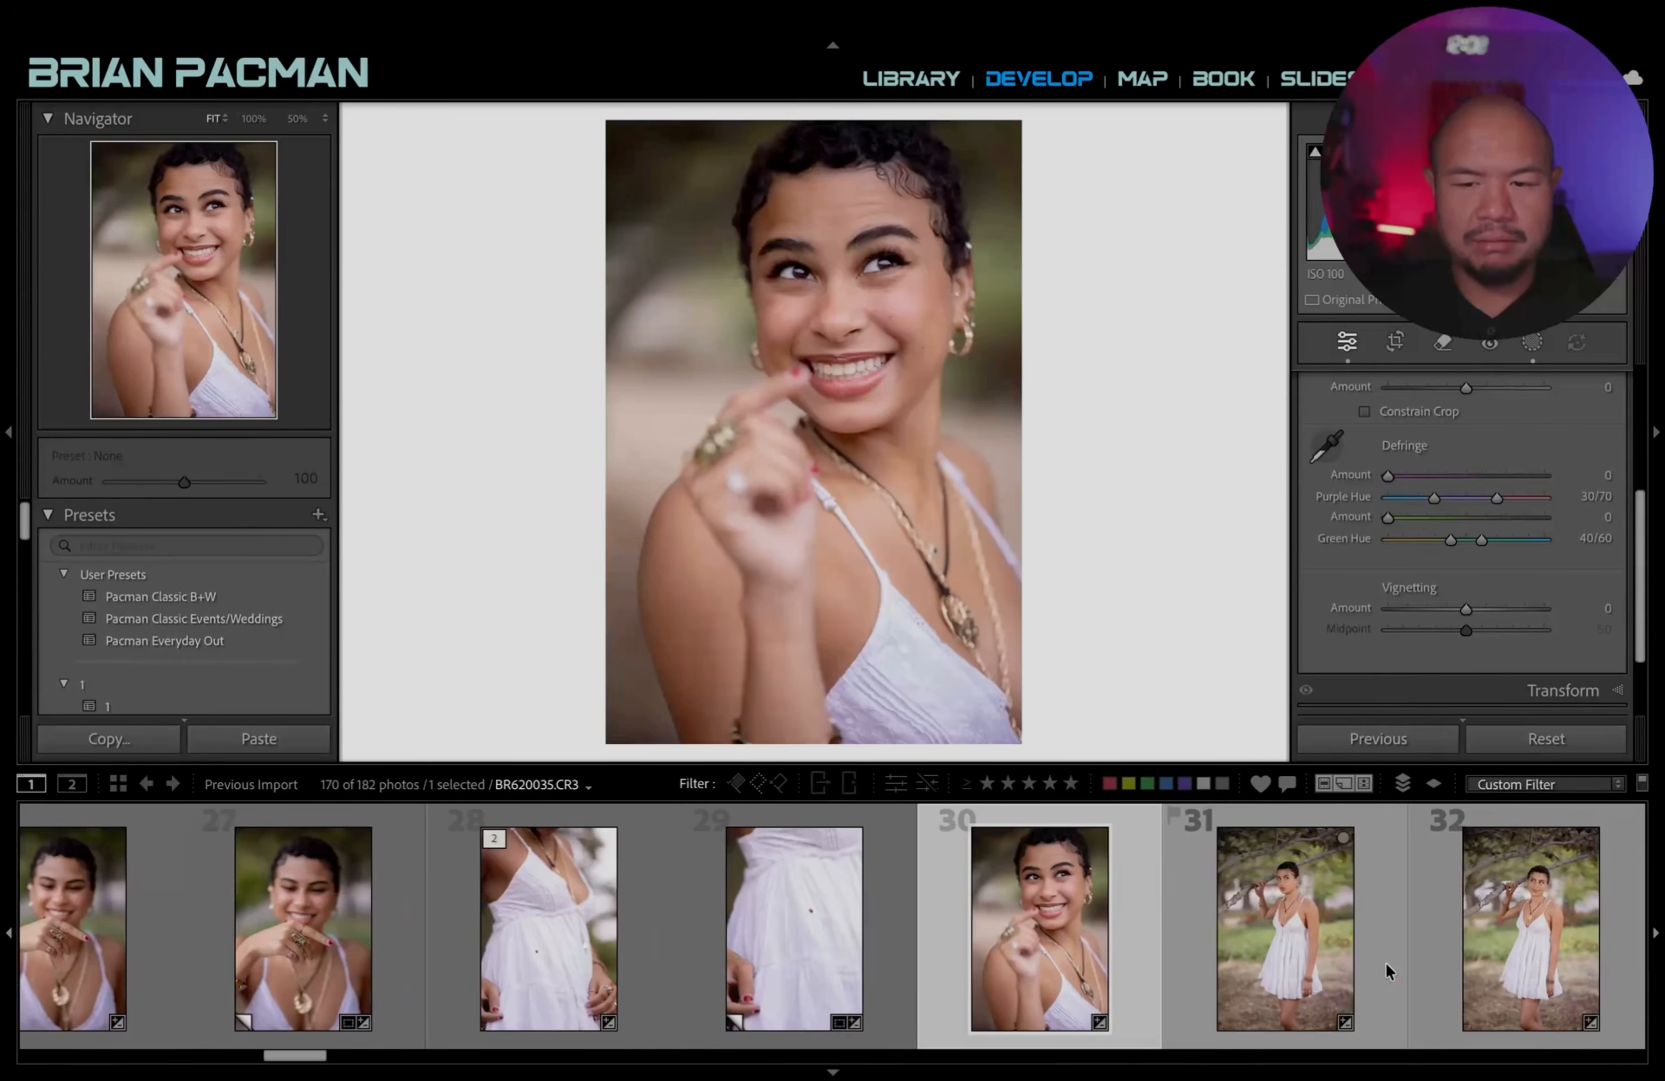
Apply the develop settings of the previously selected close-up portrait to the first tree portrait, BR620090.CR3.
scroll(1017, 929, right, 4)
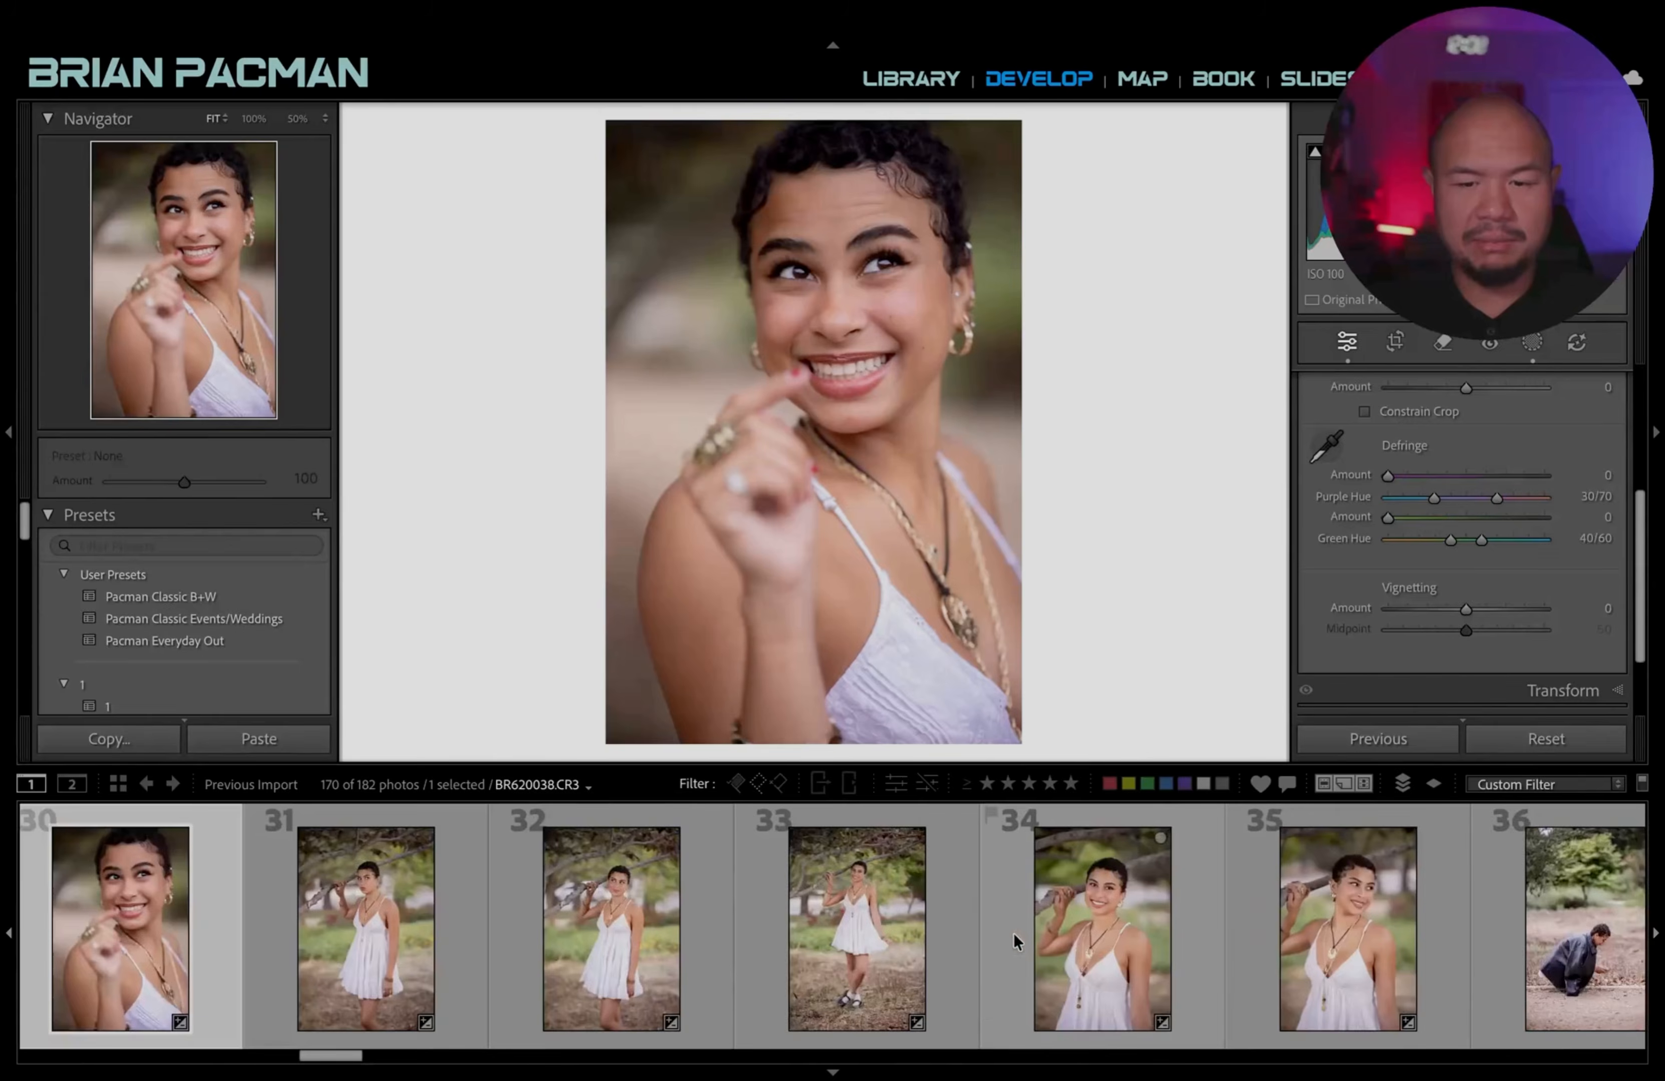
scroll(1017, 933, right, 5)
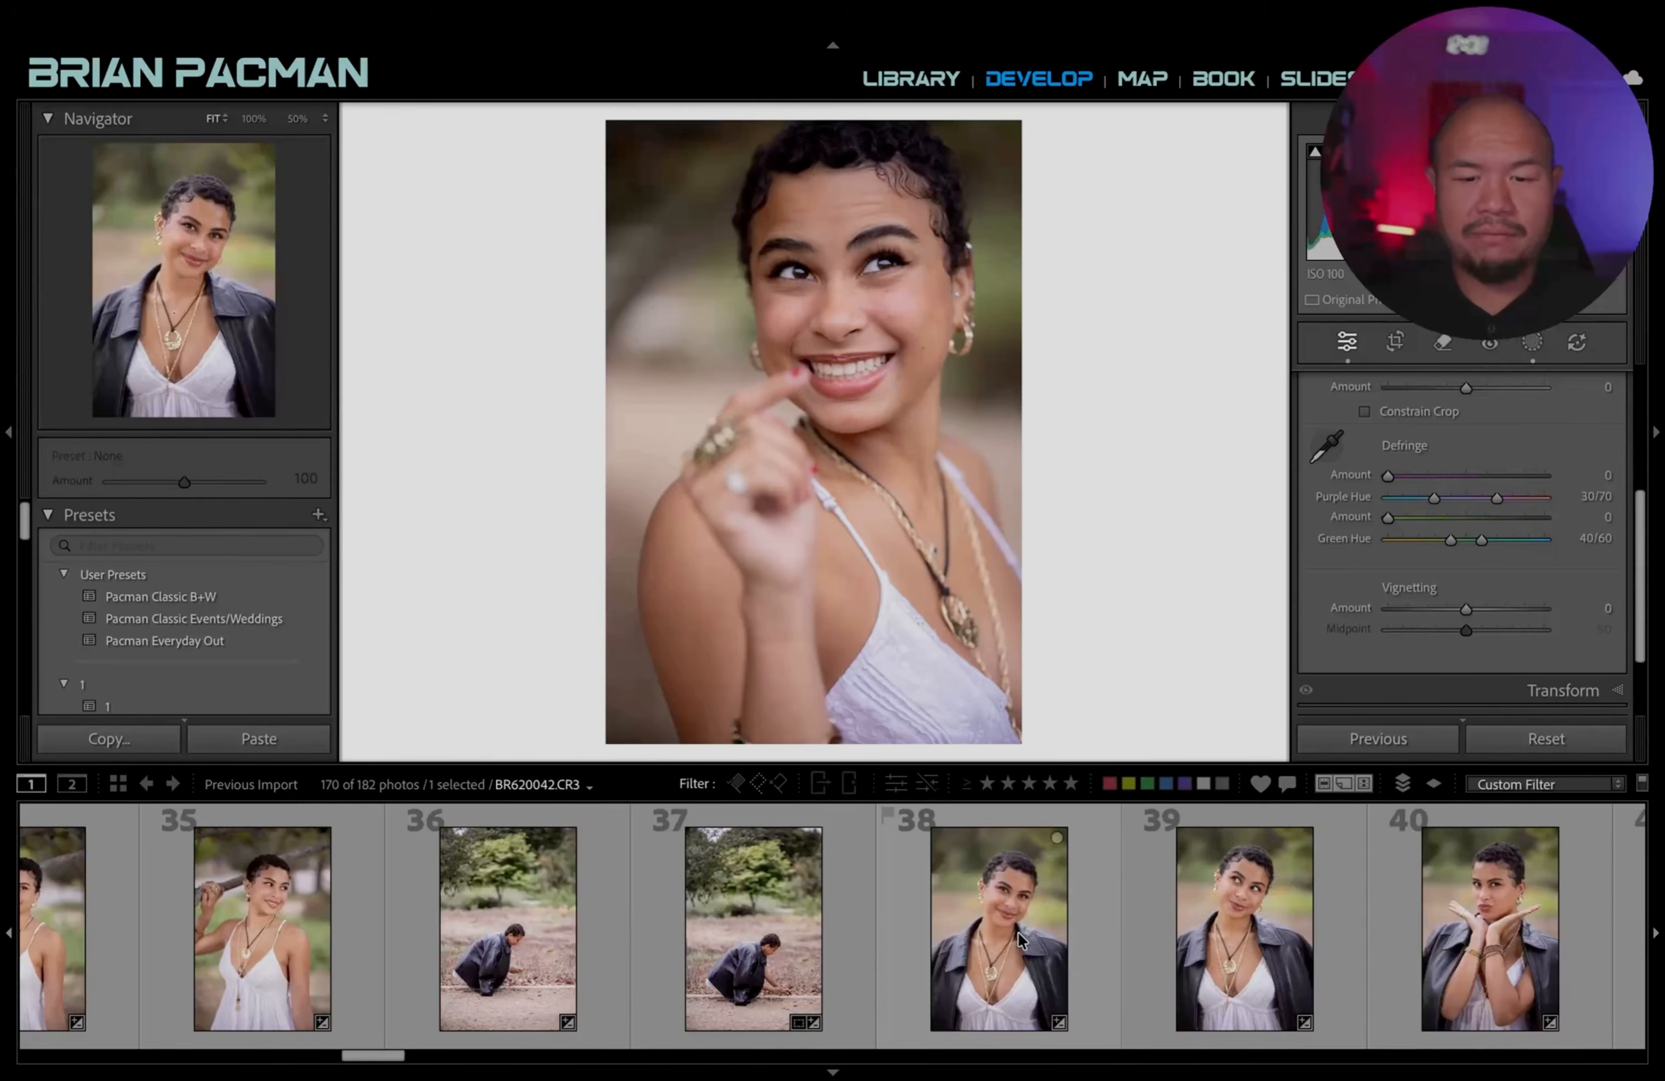
scroll(1020, 939, right, 12)
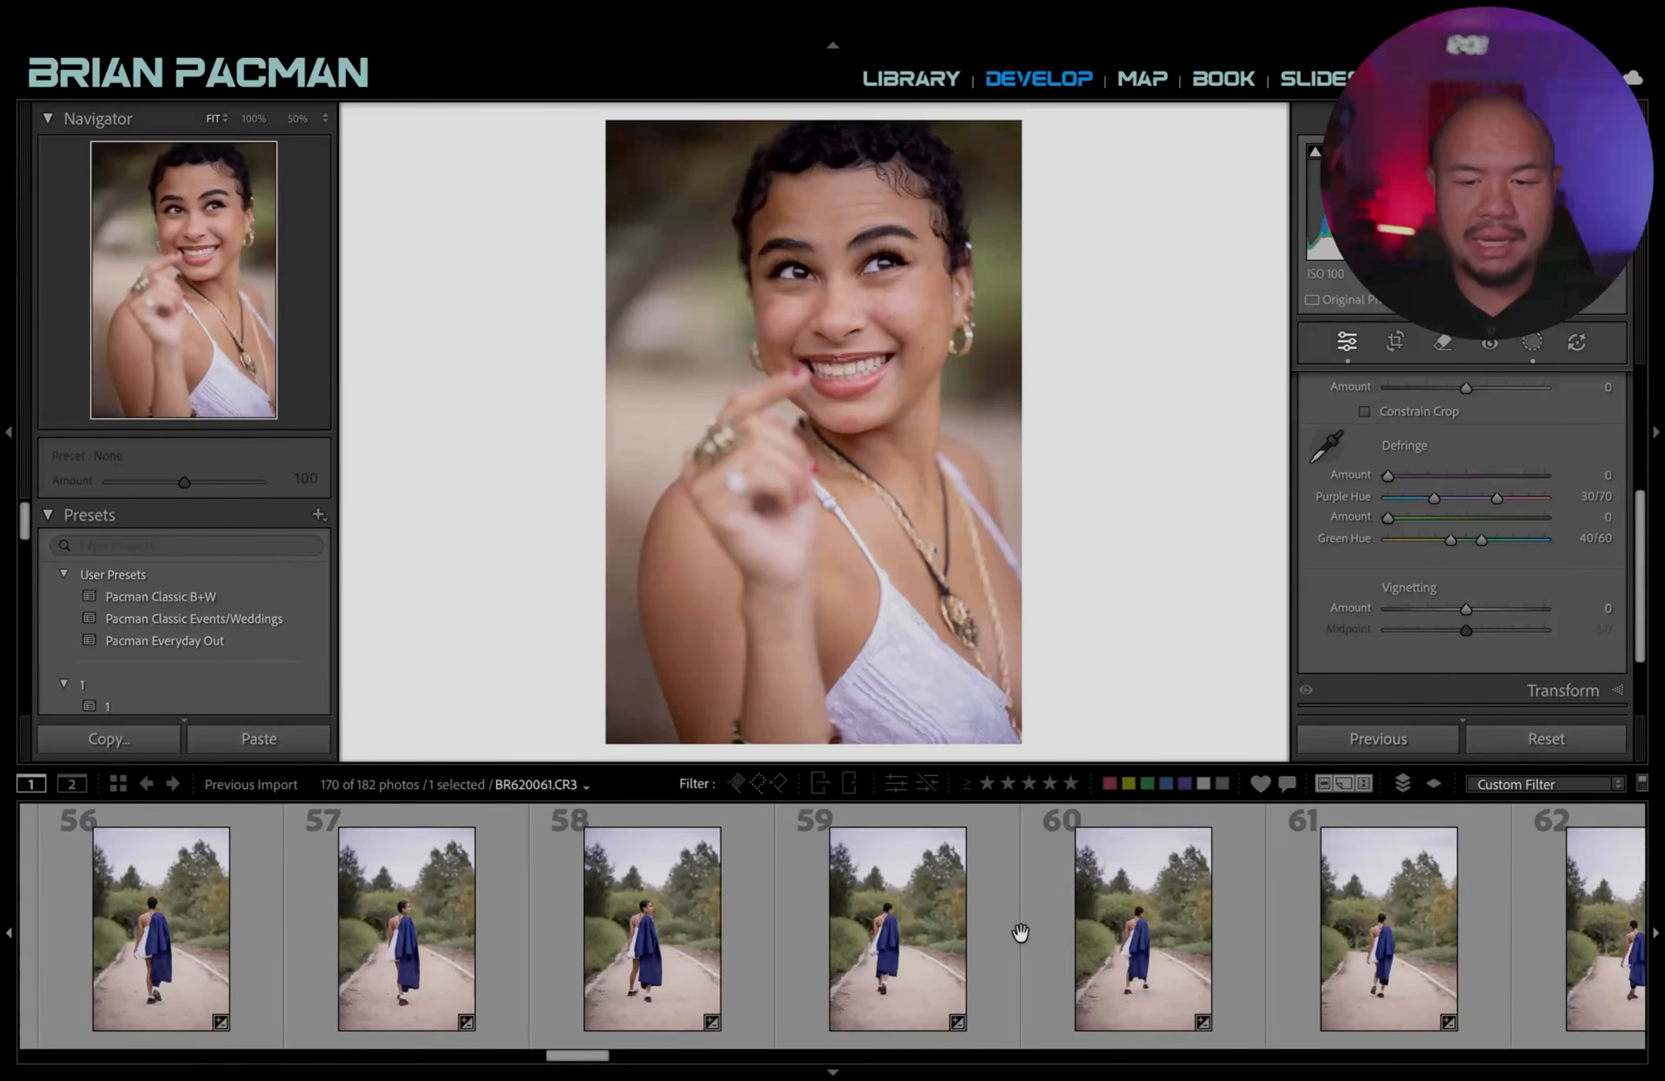
scroll(1020, 933, right, 12)
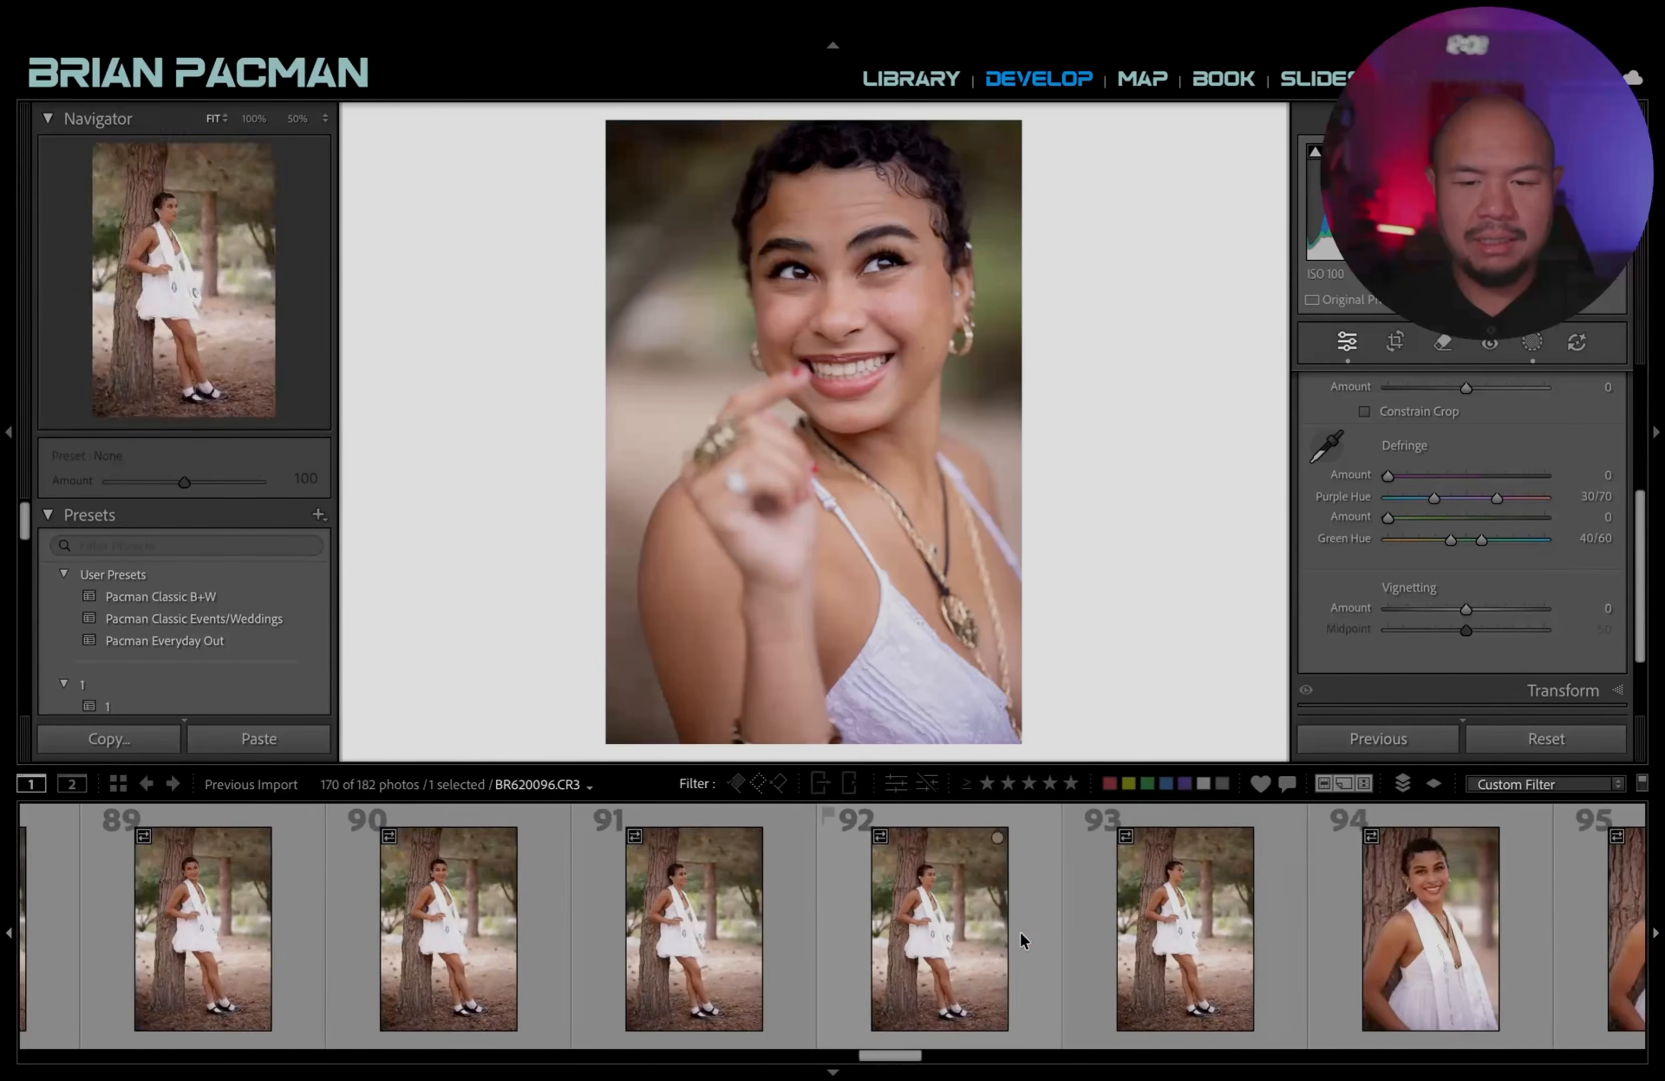
scroll(1019, 933, left, 5)
scroll(1019, 933, right, 3)
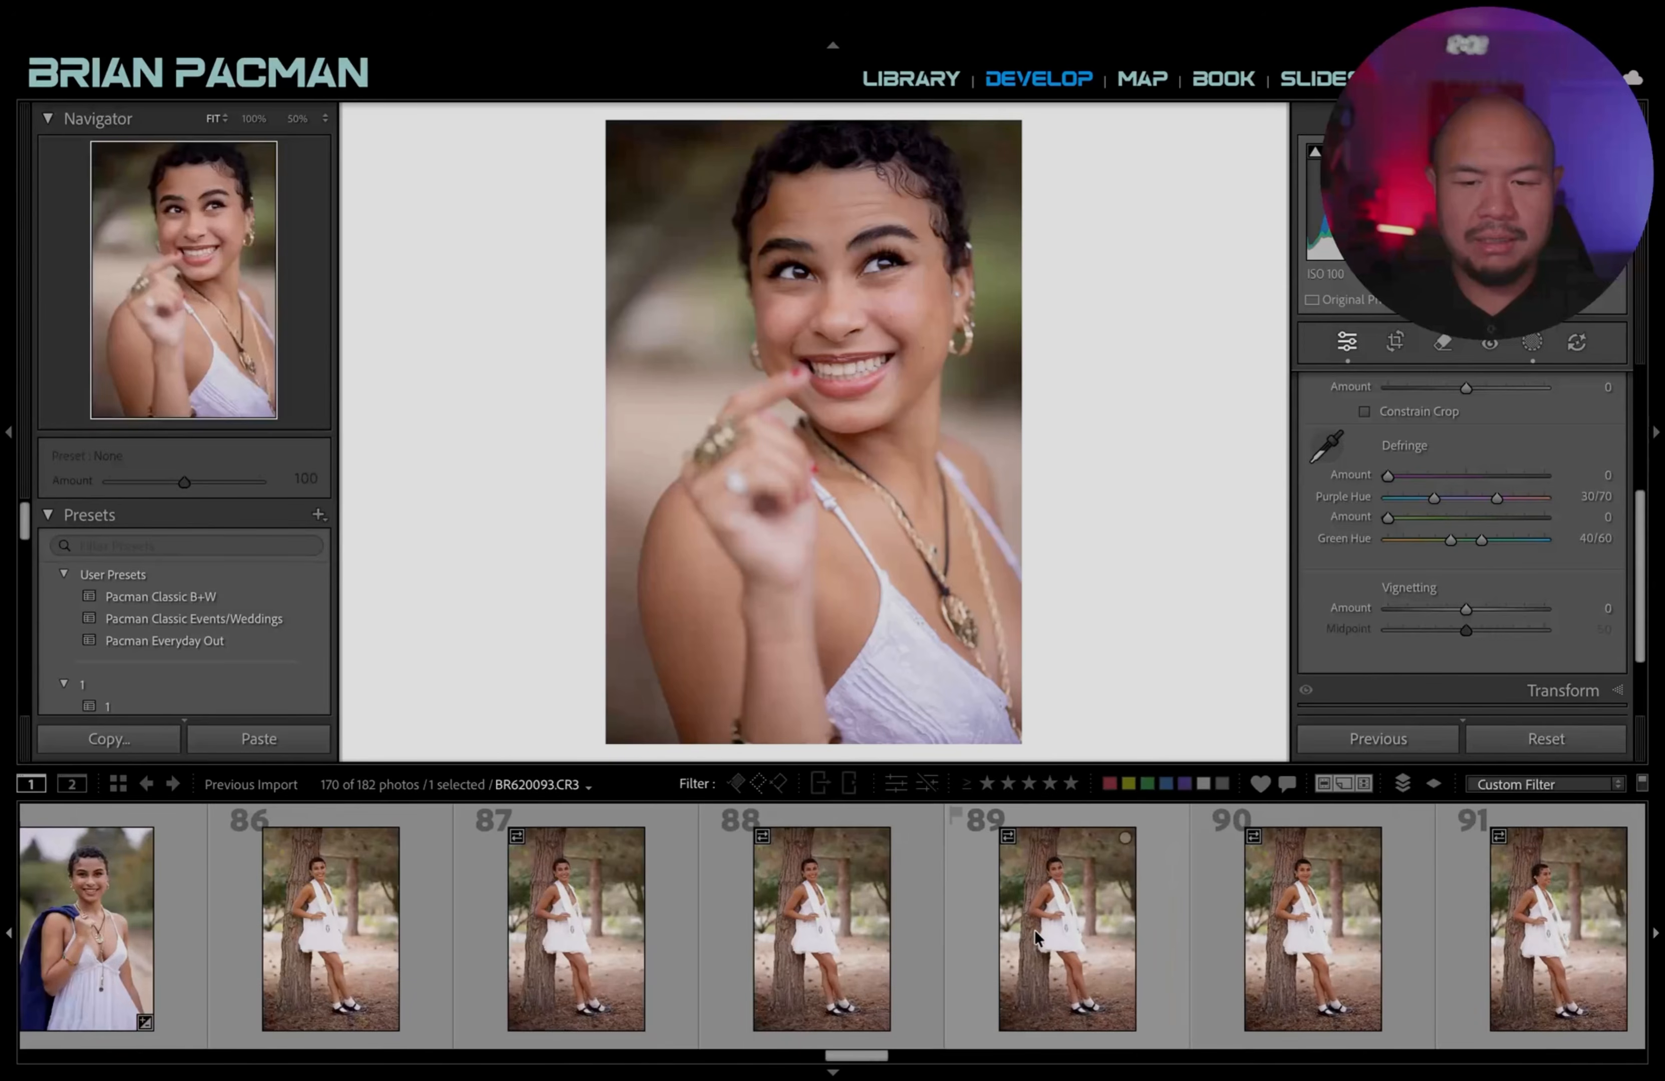
click(303, 931)
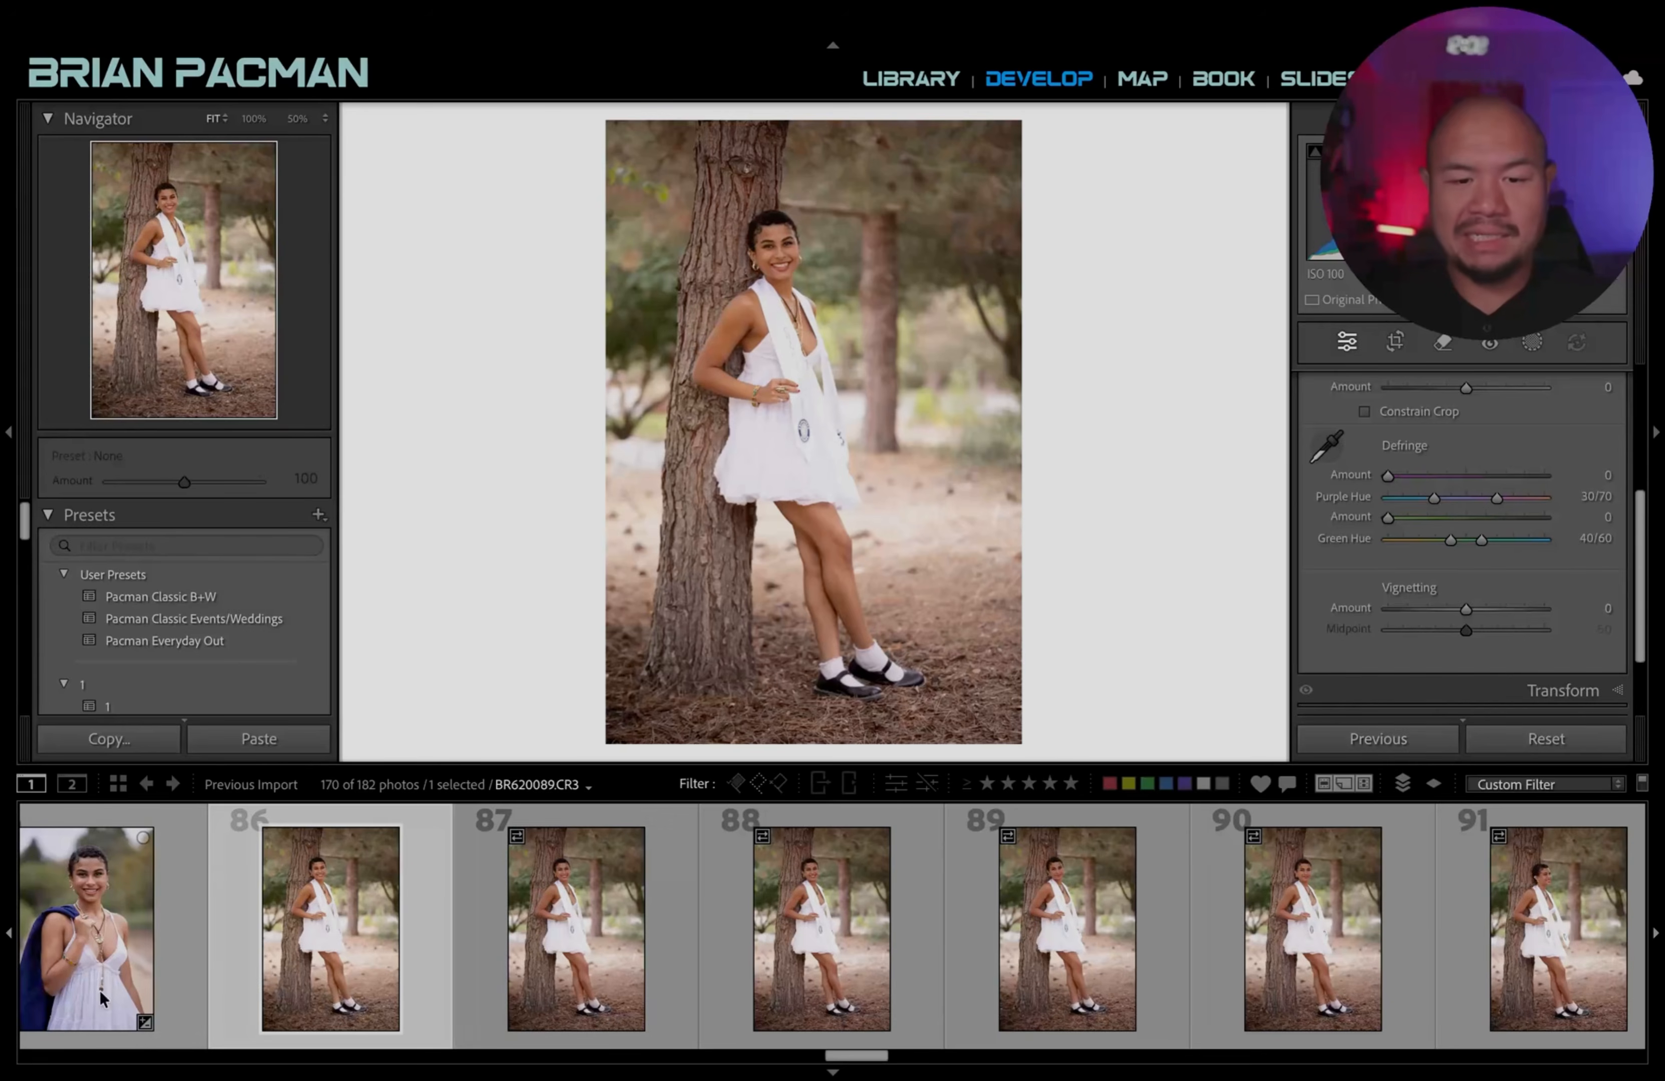
click(1409, 738)
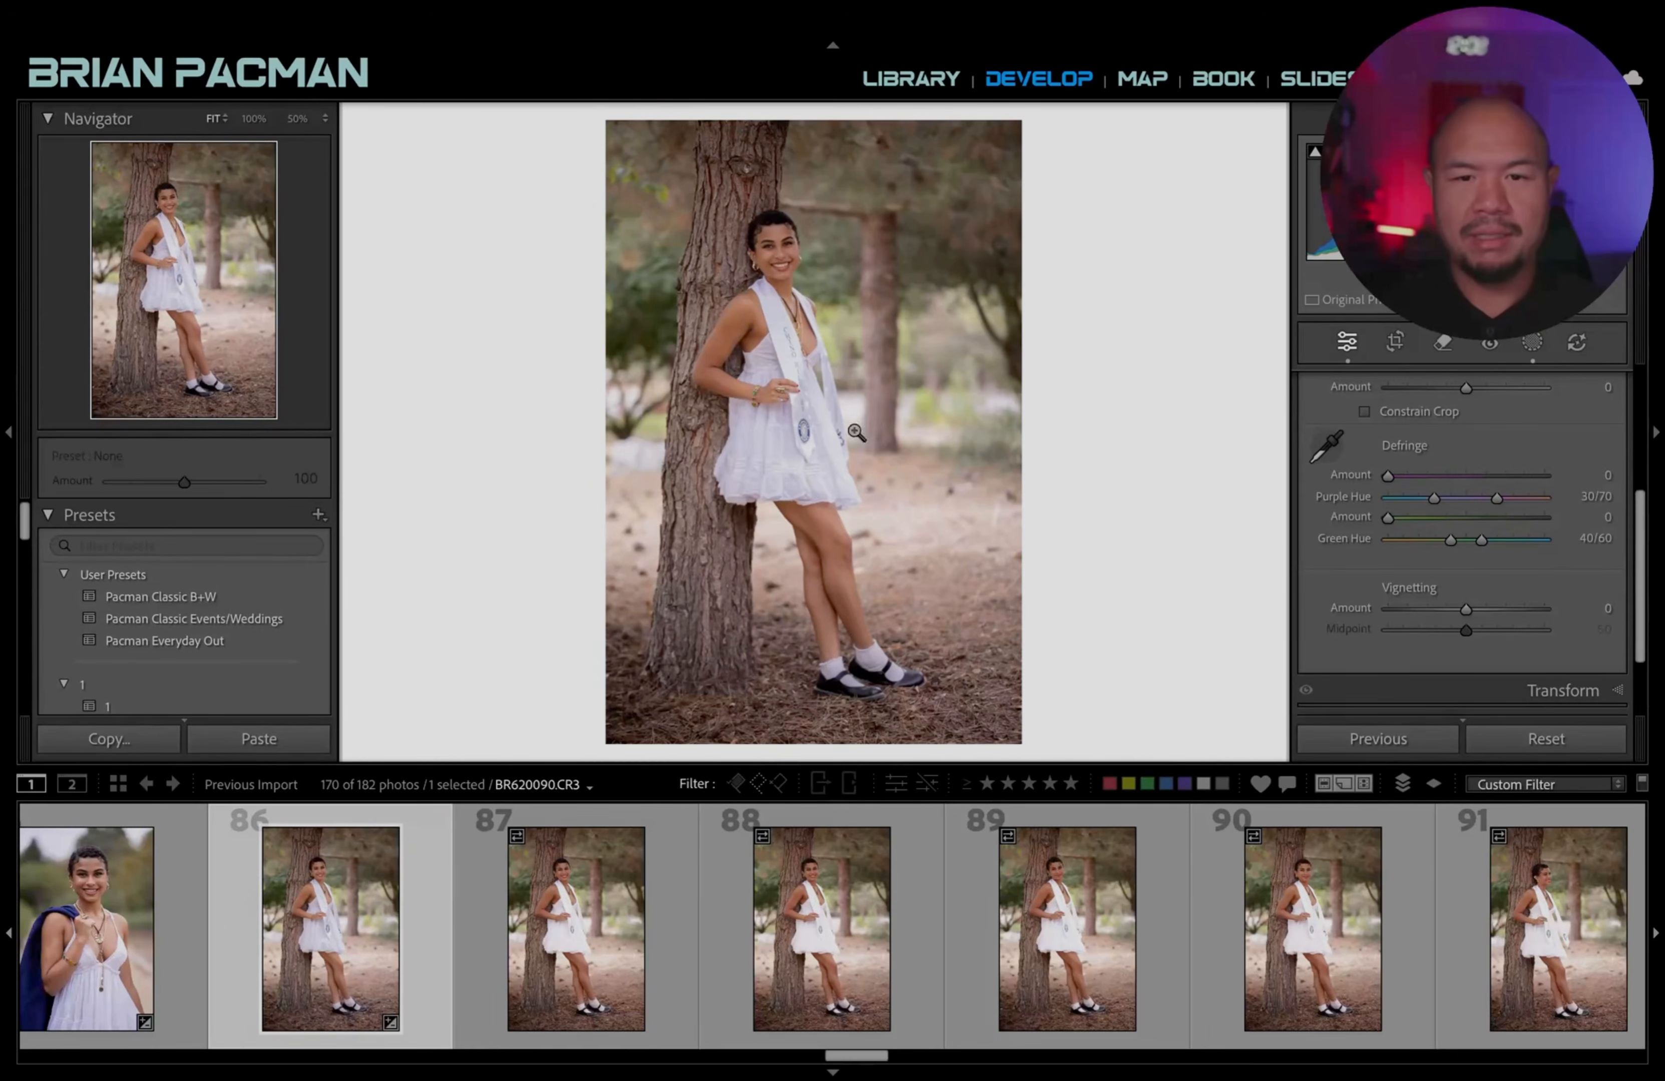
Set the first tree portrait's exposure to +0.40 and its white balance to Temp 4,620 and Tint +29.
key(equal)
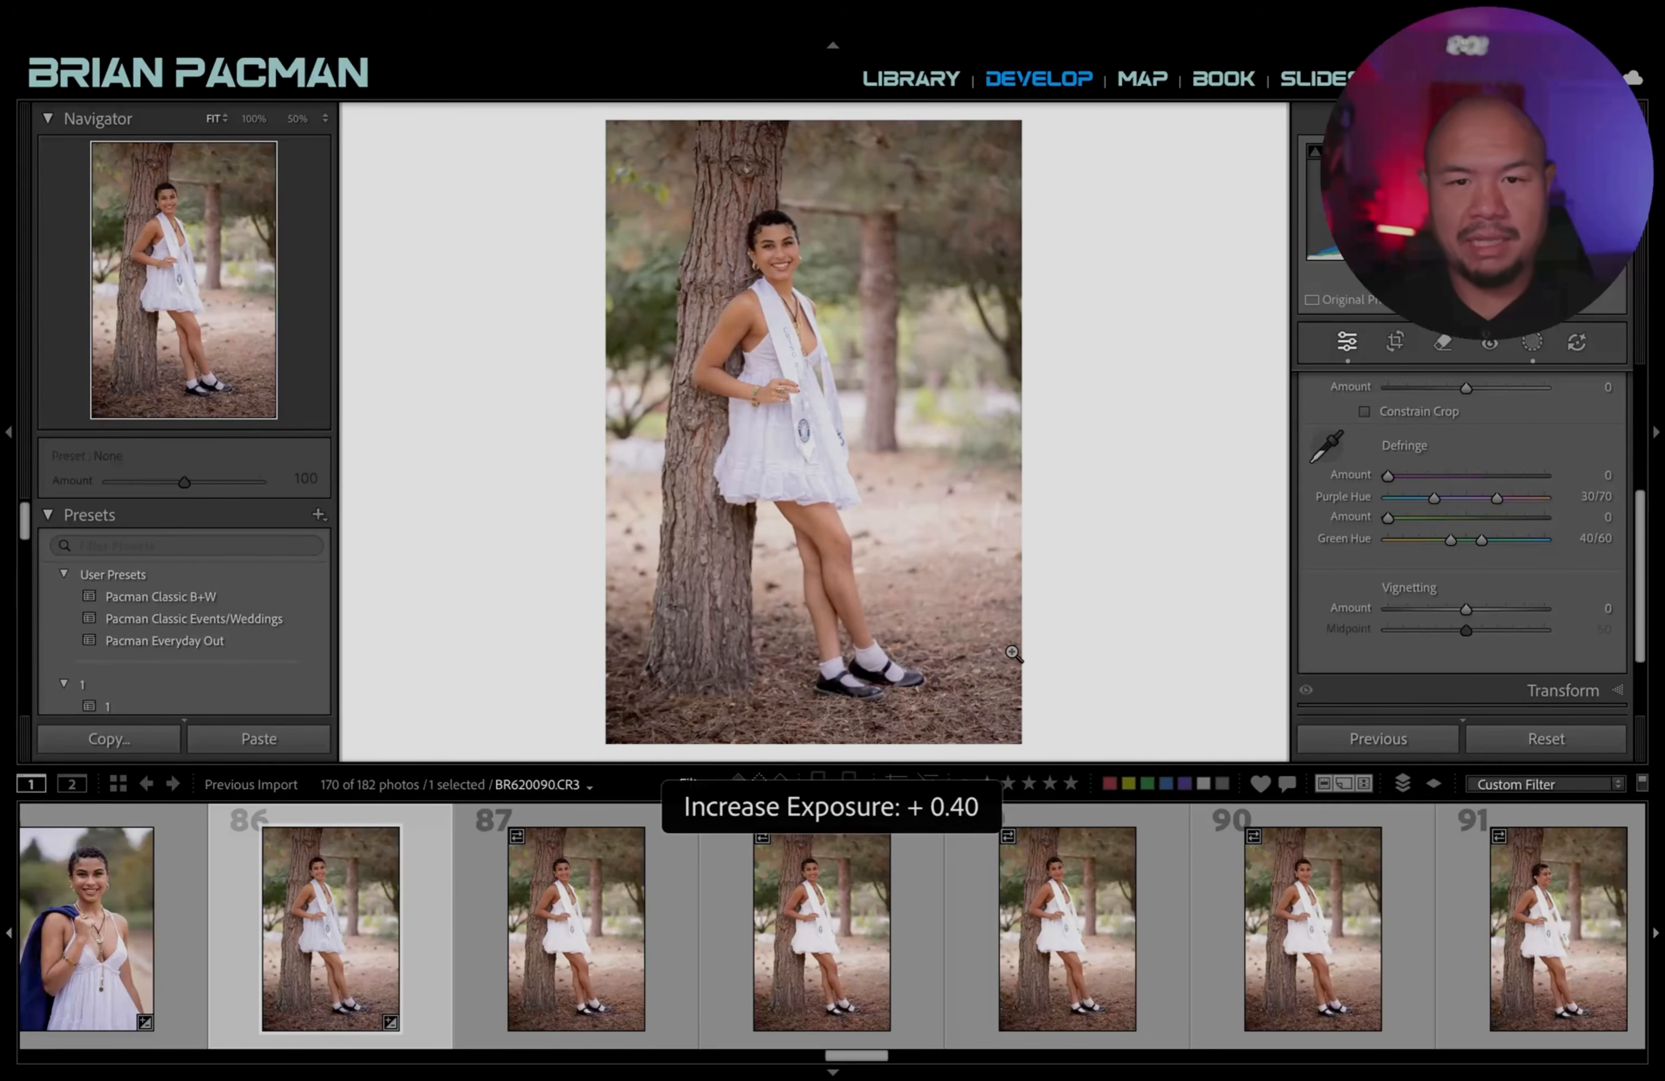
key(minus)
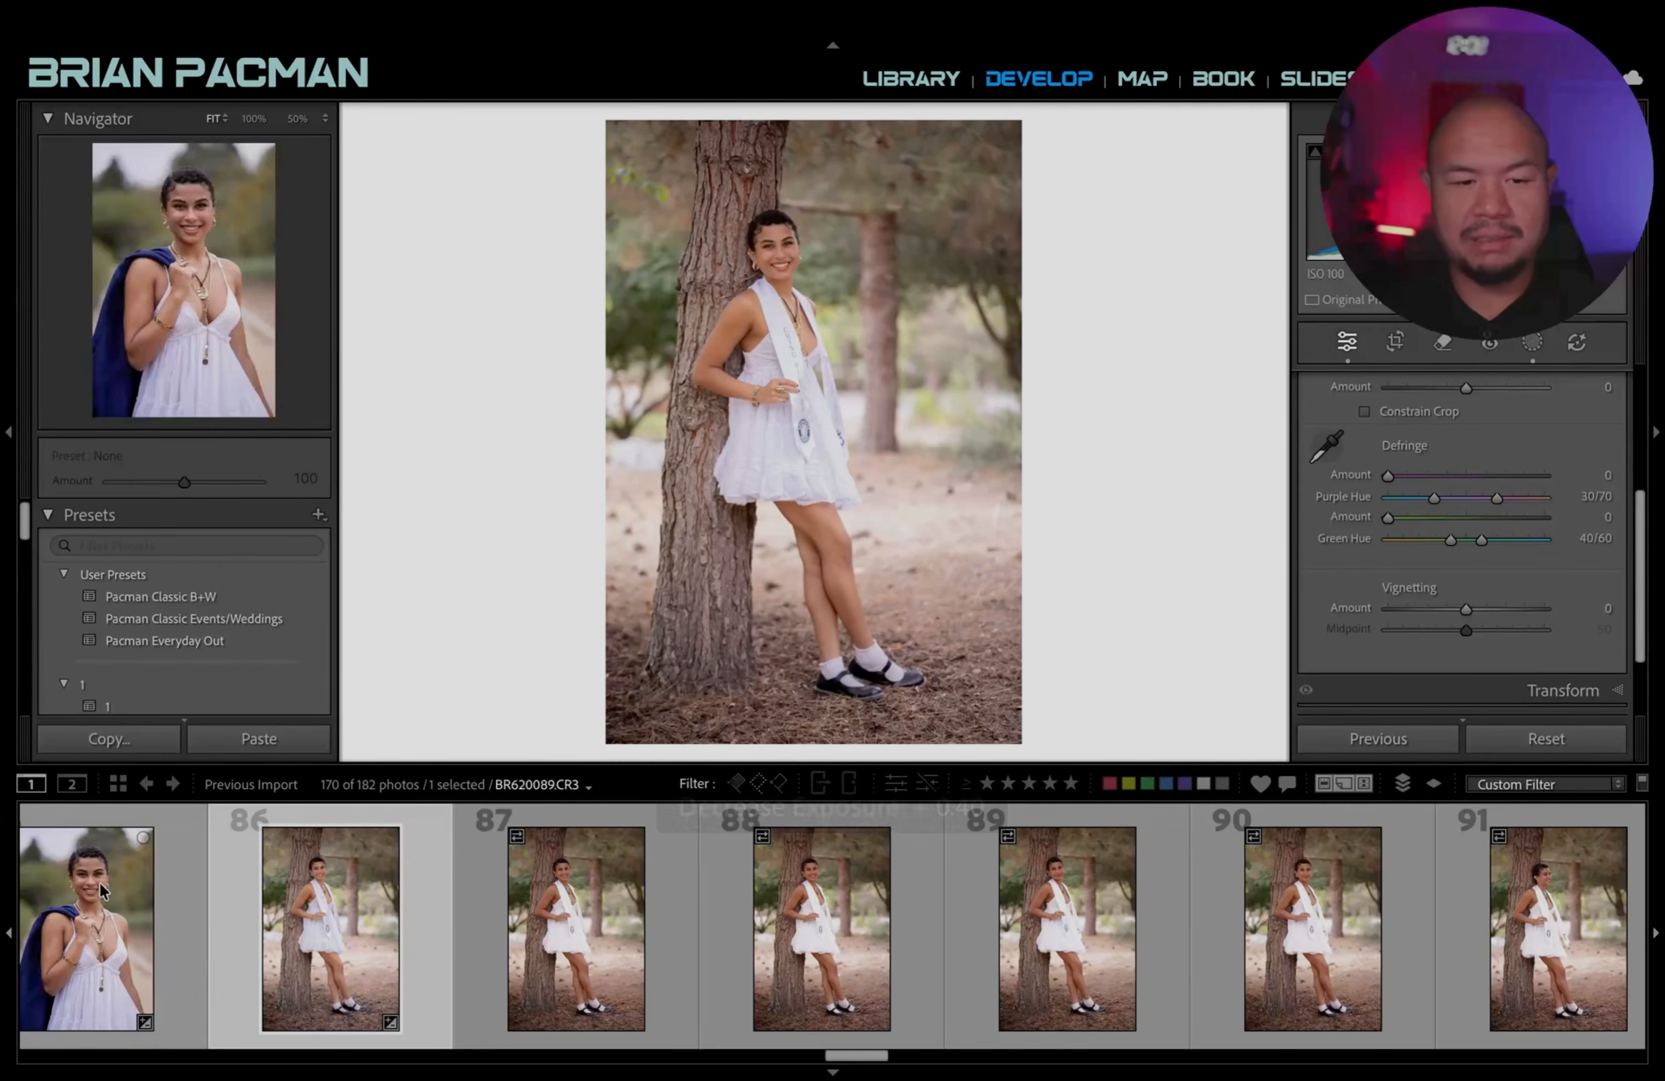
click(800, 307)
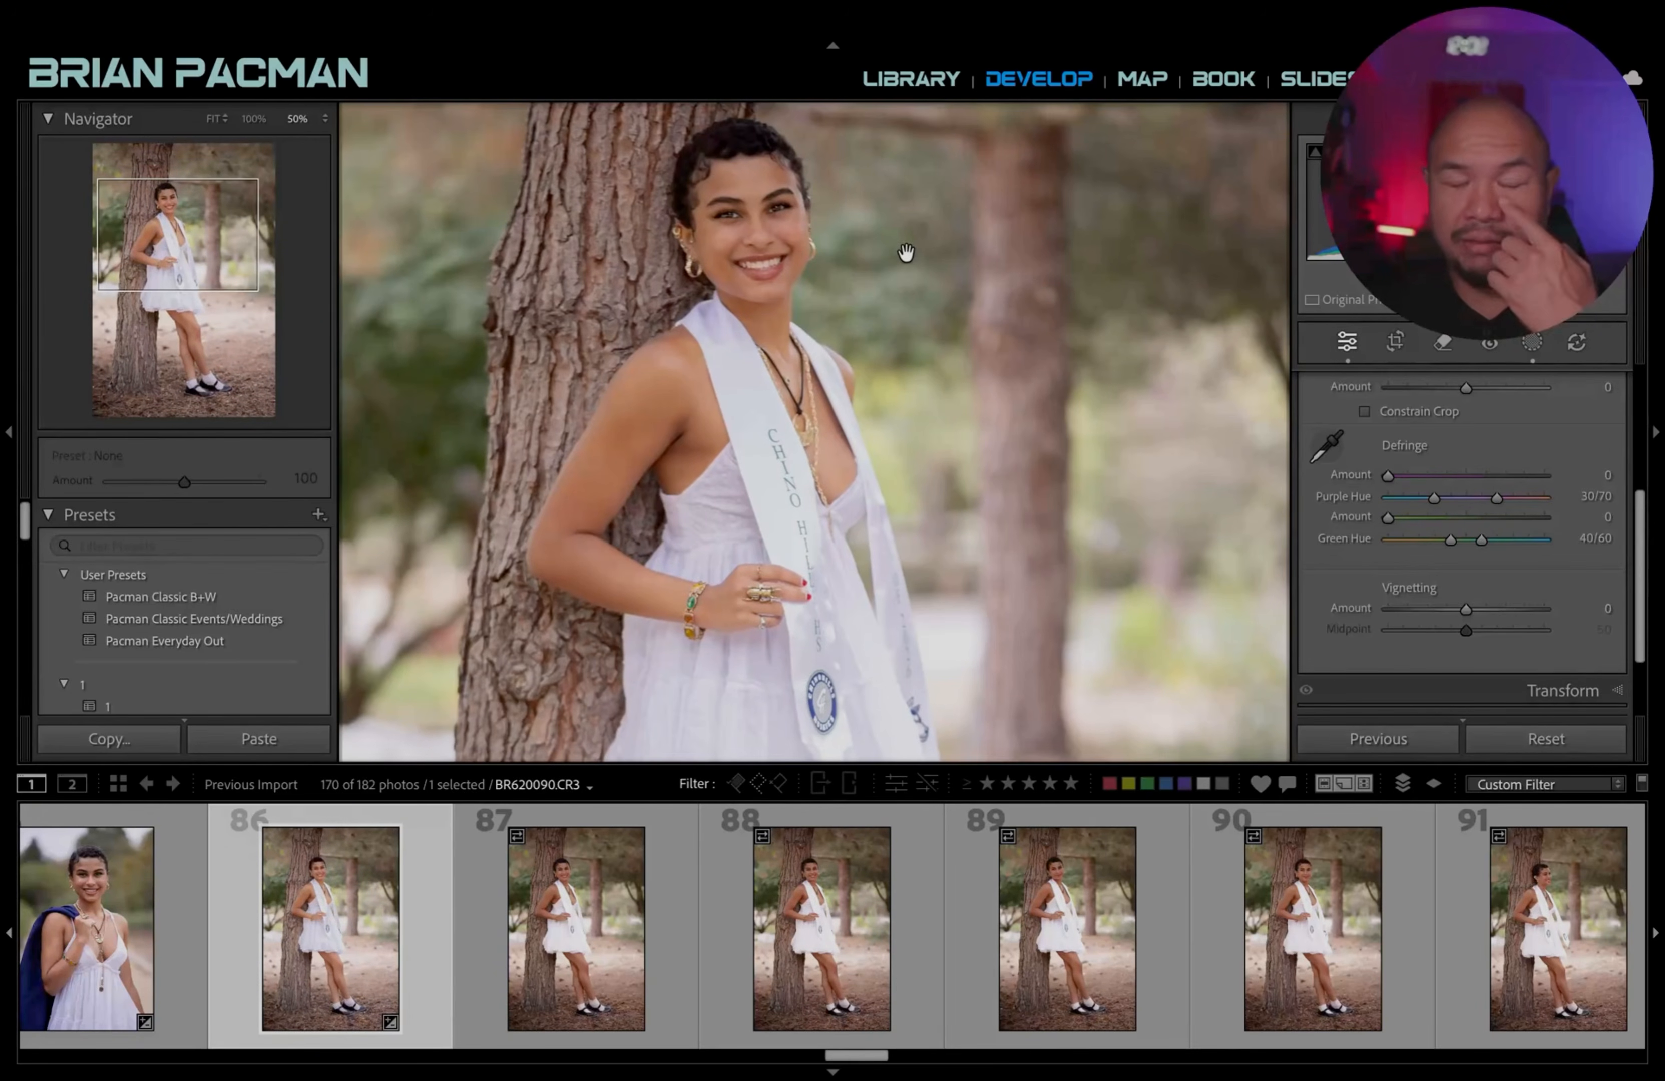
scroll(1519, 476, up, 4)
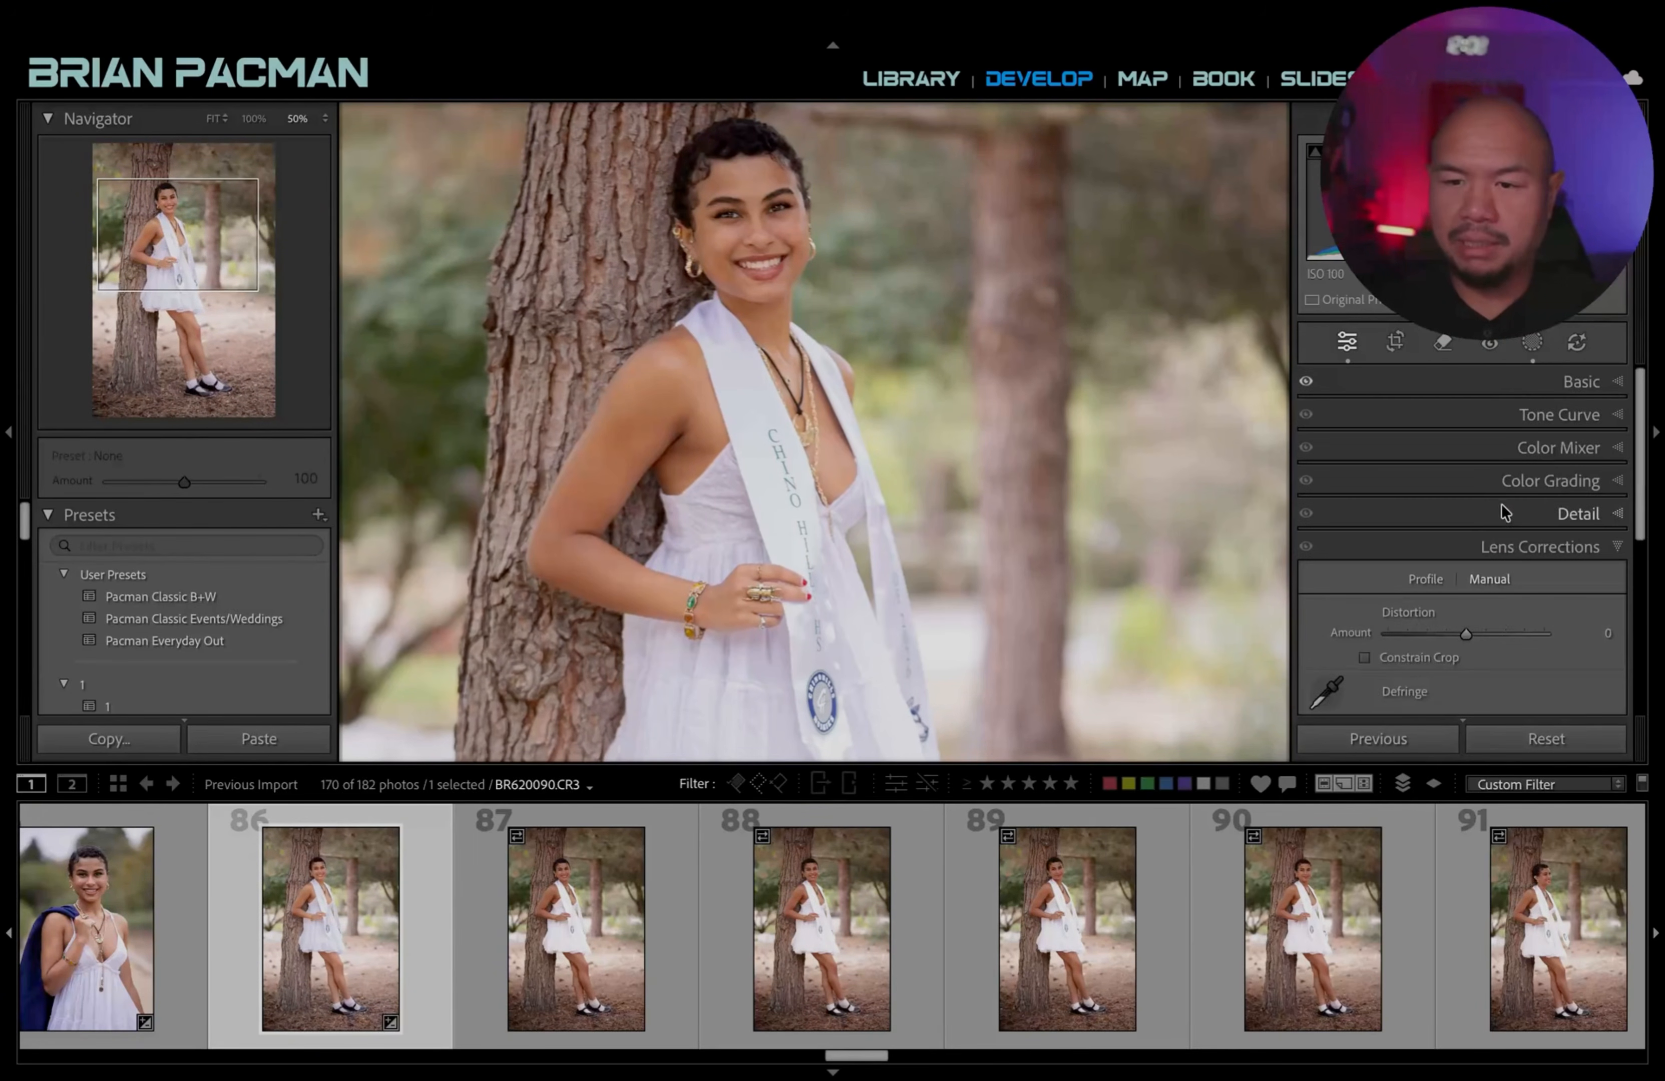
click(1498, 385)
drag(1432, 526, 1483, 550)
click(770, 419)
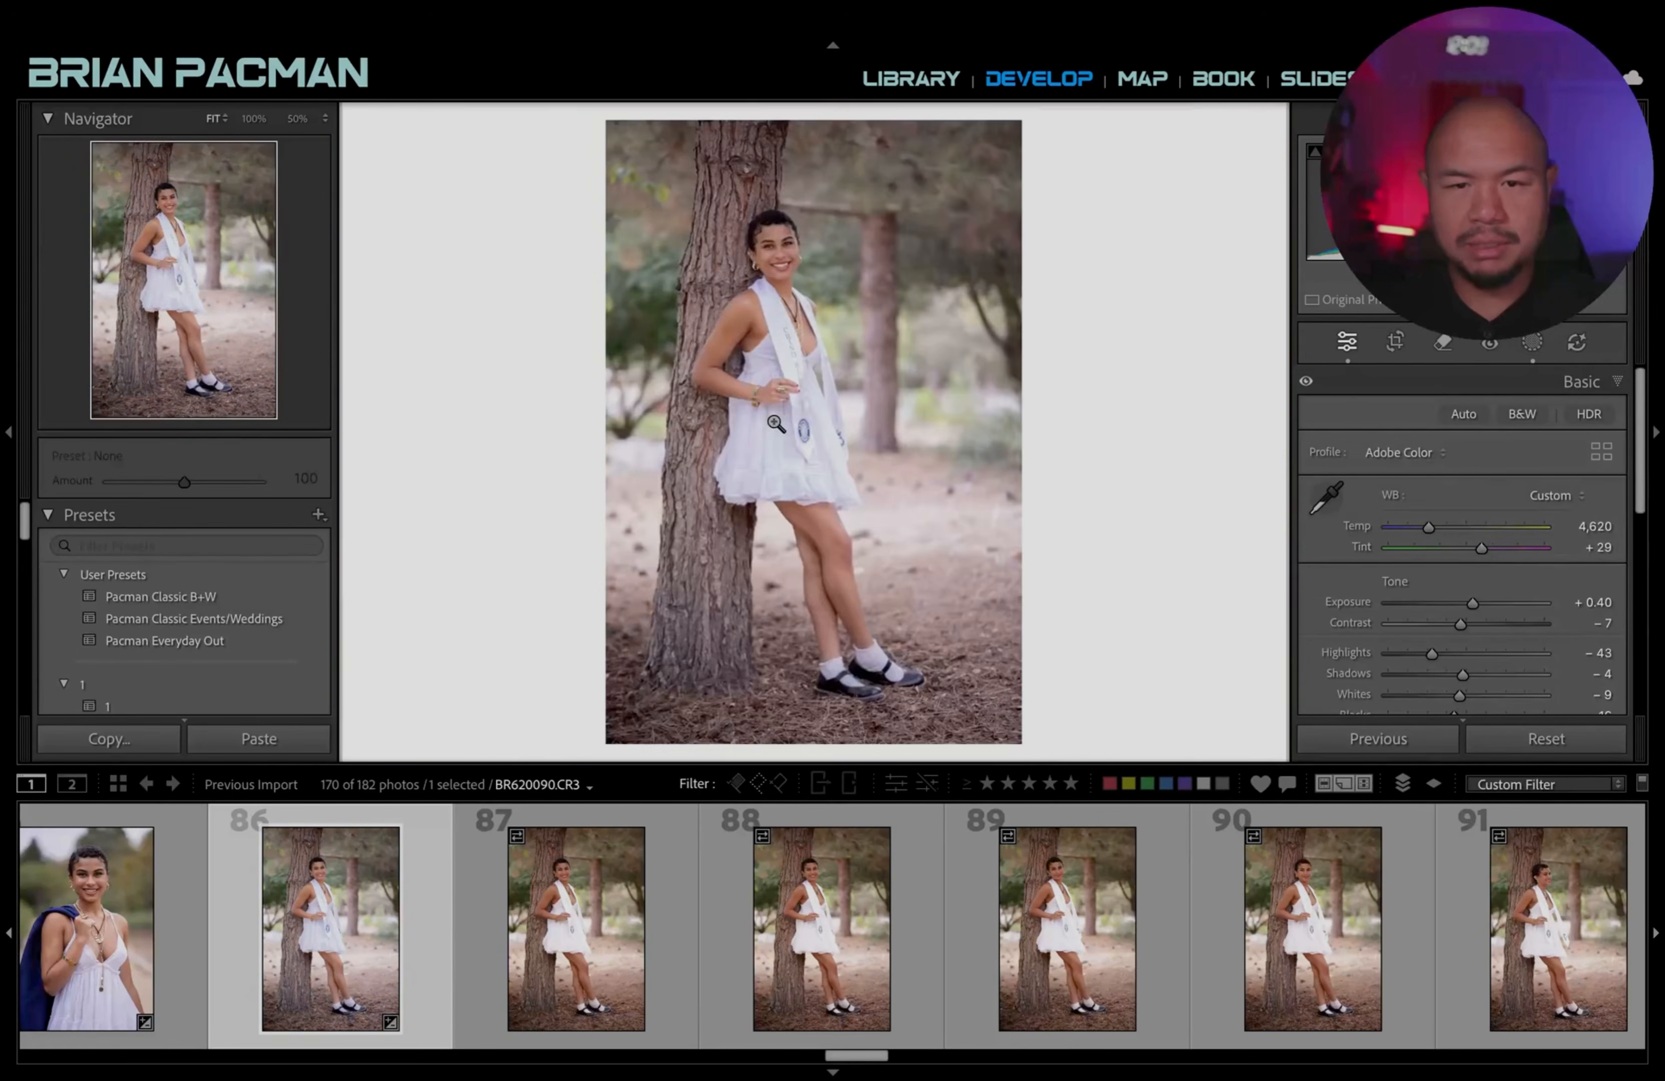
Set the first tree portrait's contrast to +15 and its highlights to -82.
drag(1488, 623, 1487, 623)
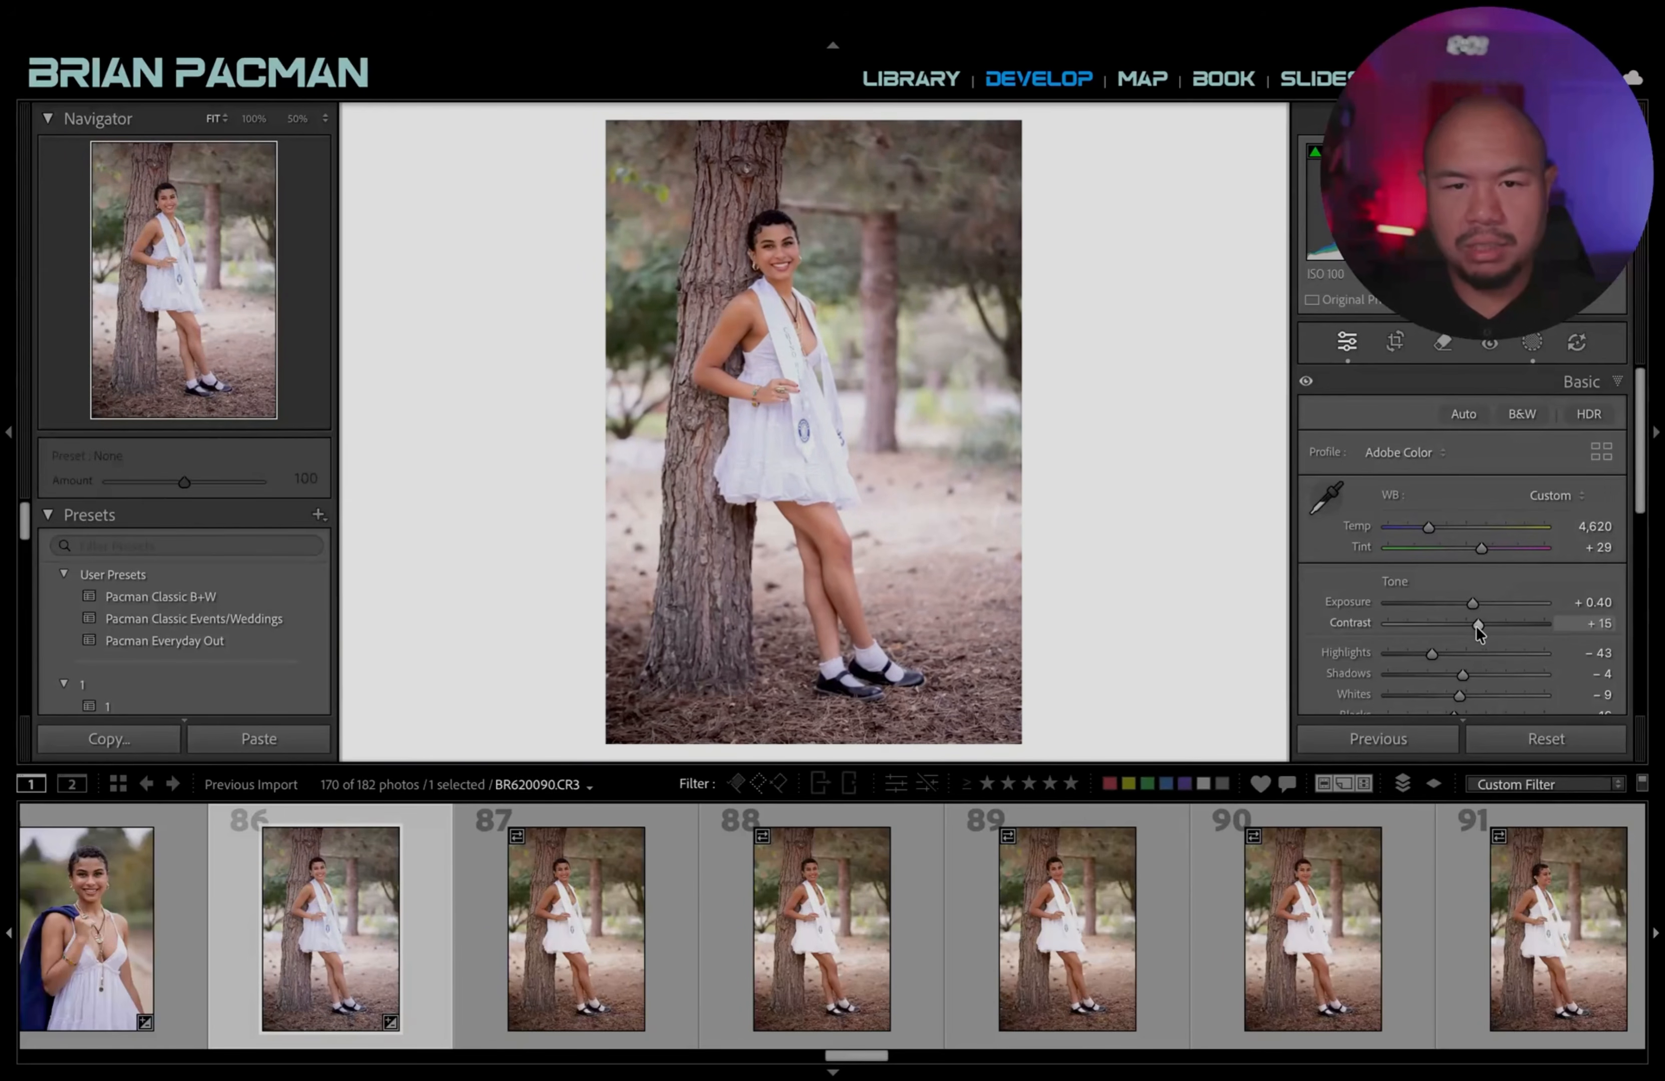
scroll(1482, 660, down, 1)
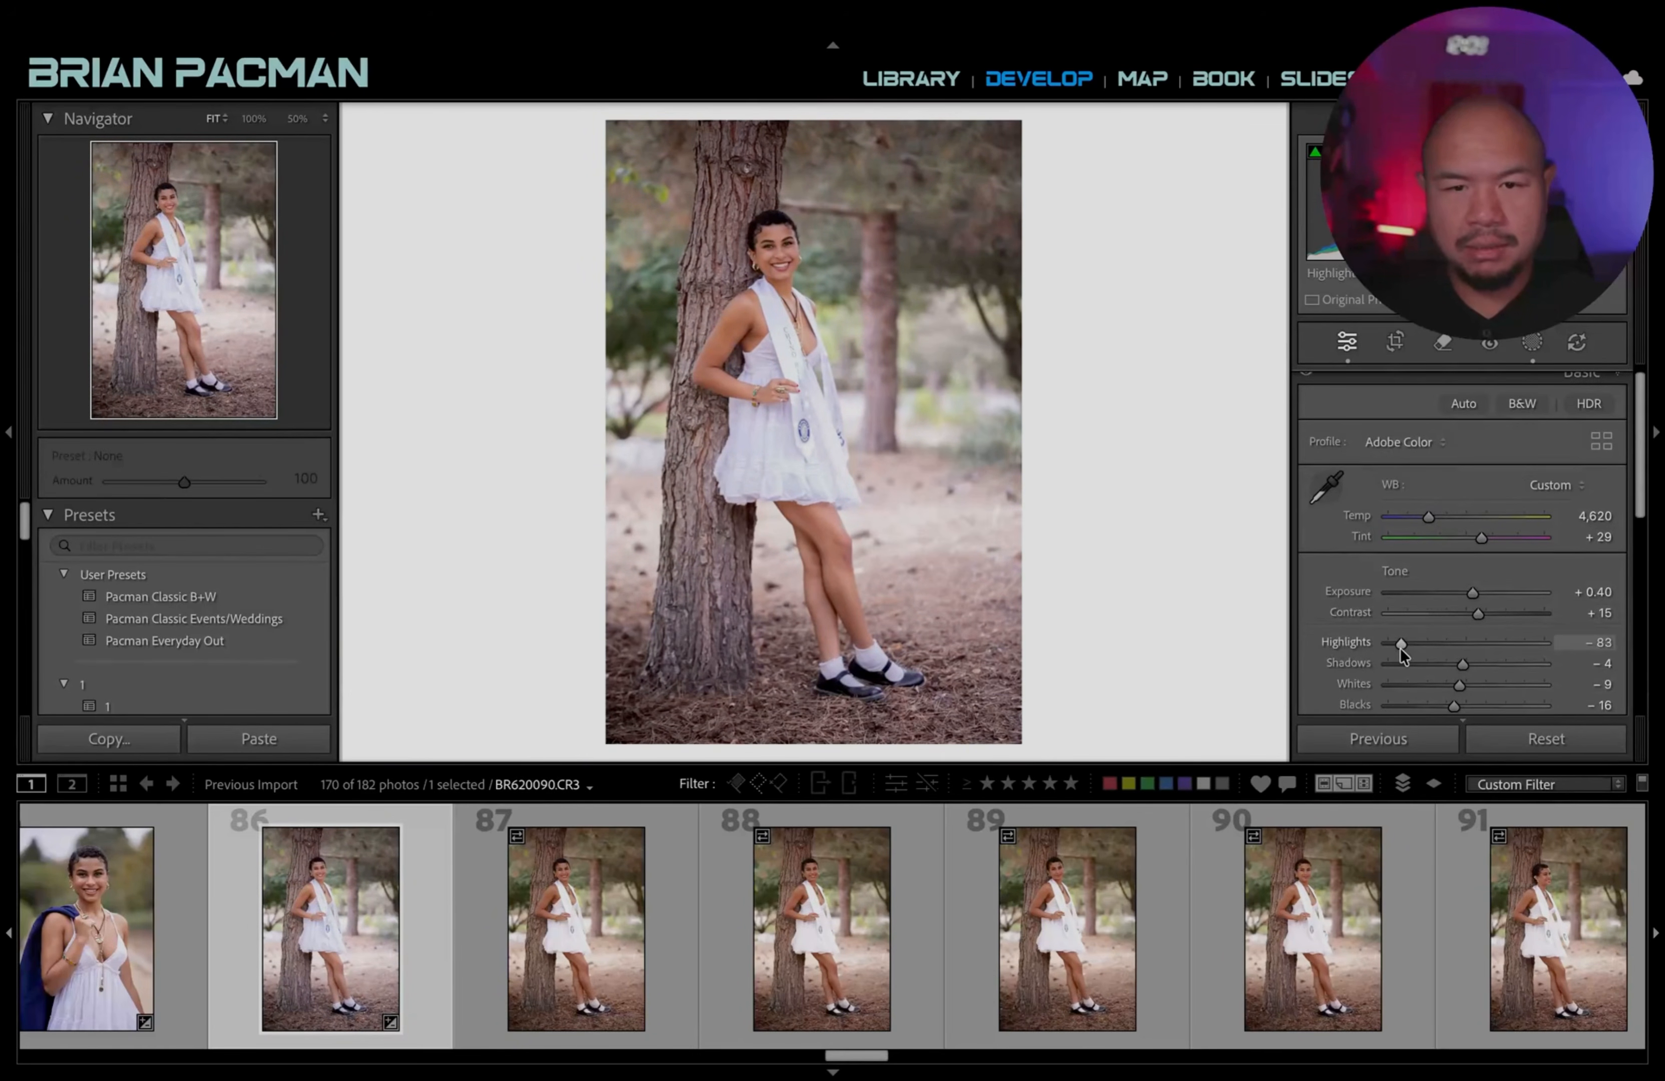
scroll(1404, 648, down, 3)
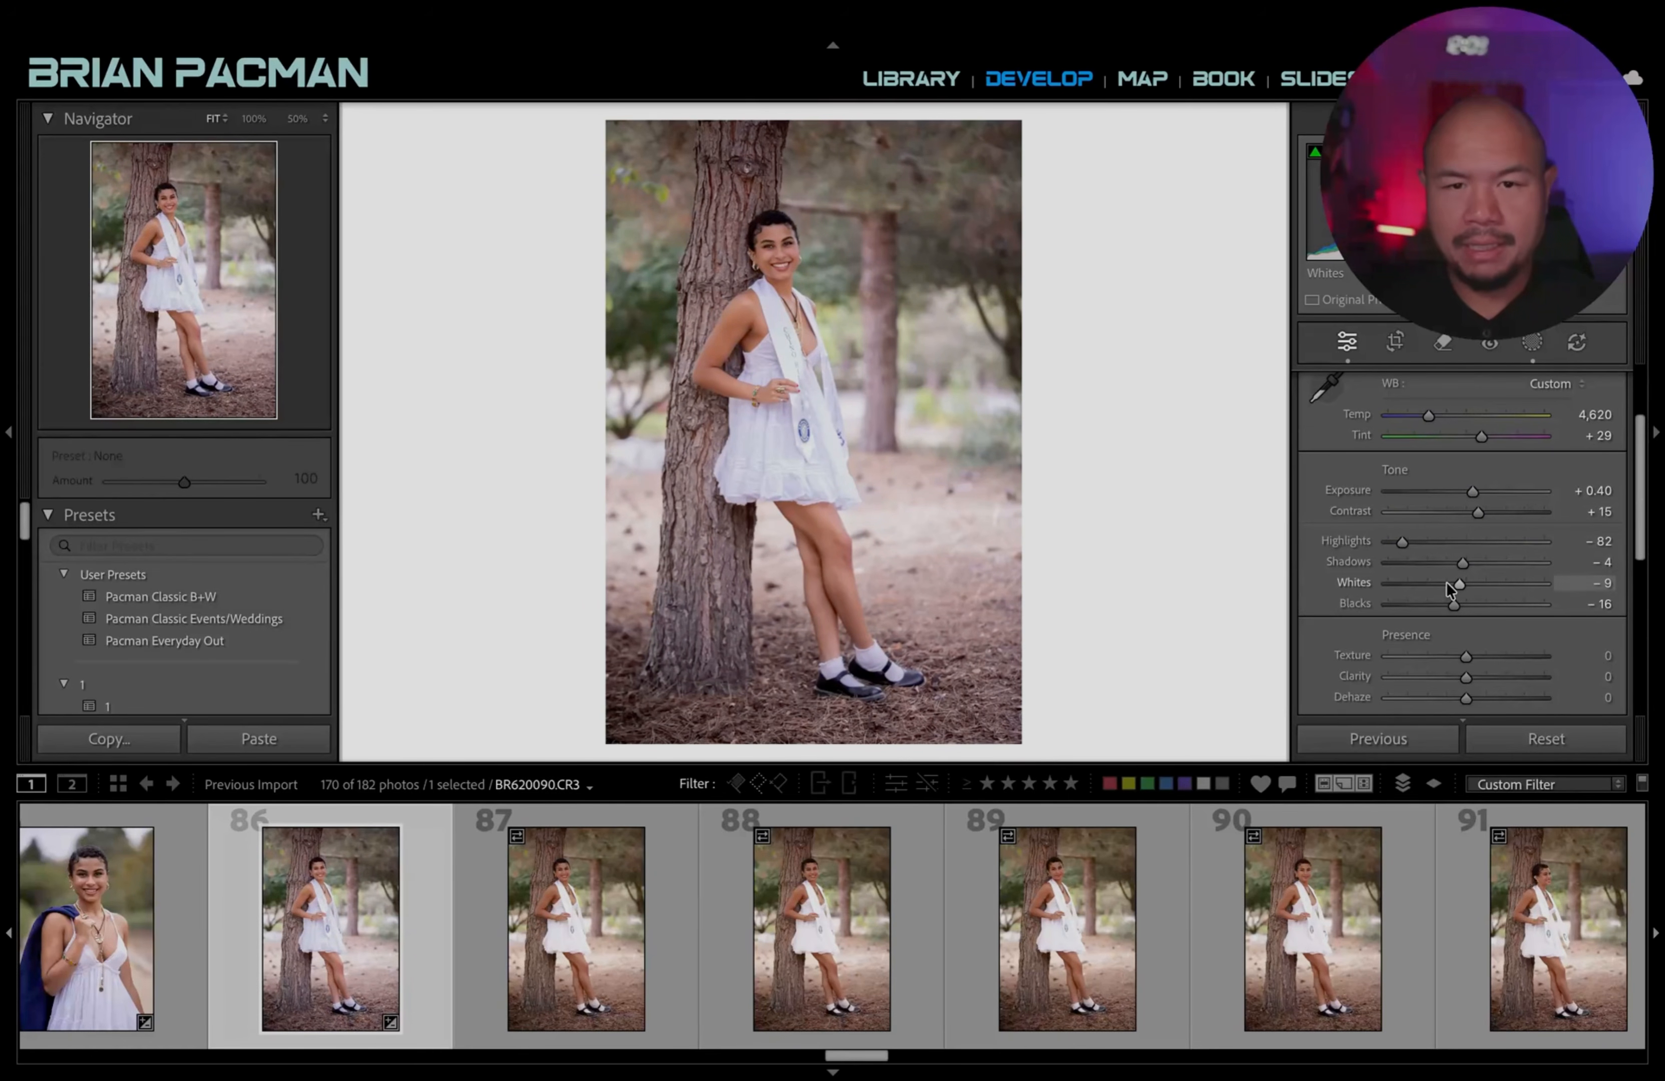
click(1425, 748)
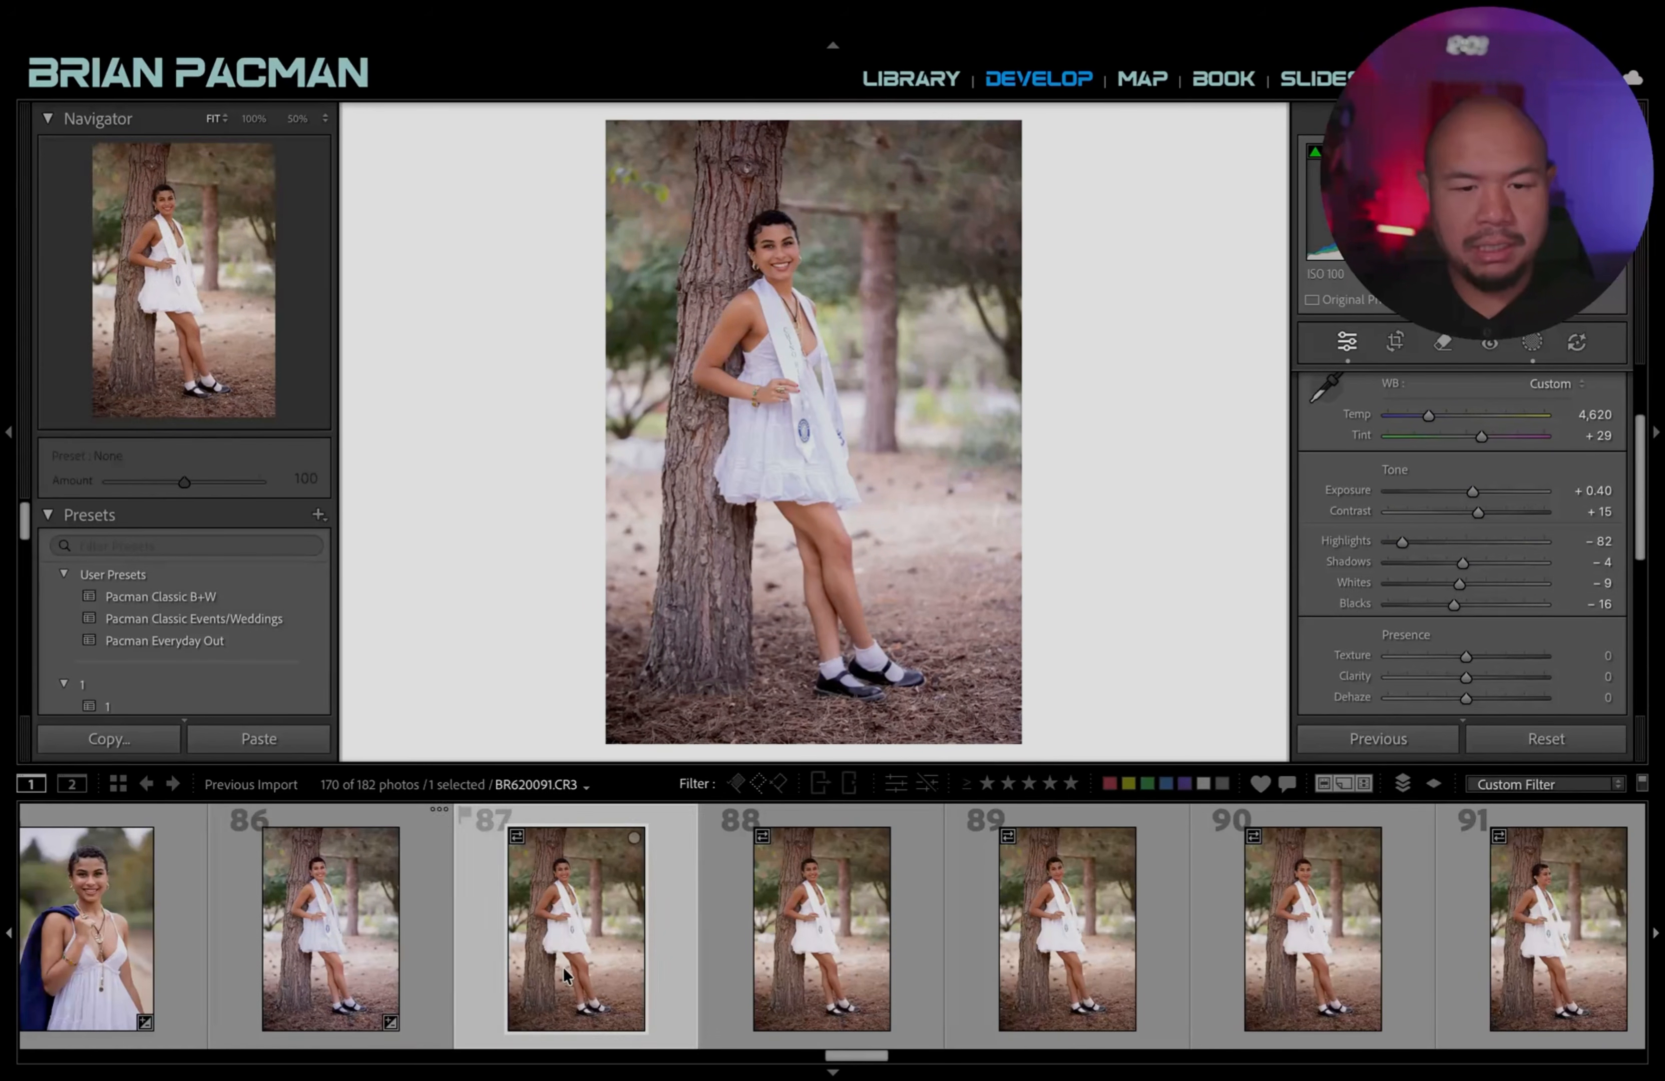
Paste the first tree portrait's develop settings onto the remaining full-length tree portraits, numbers 87 to 93 in the filmstrip.
click(574, 926)
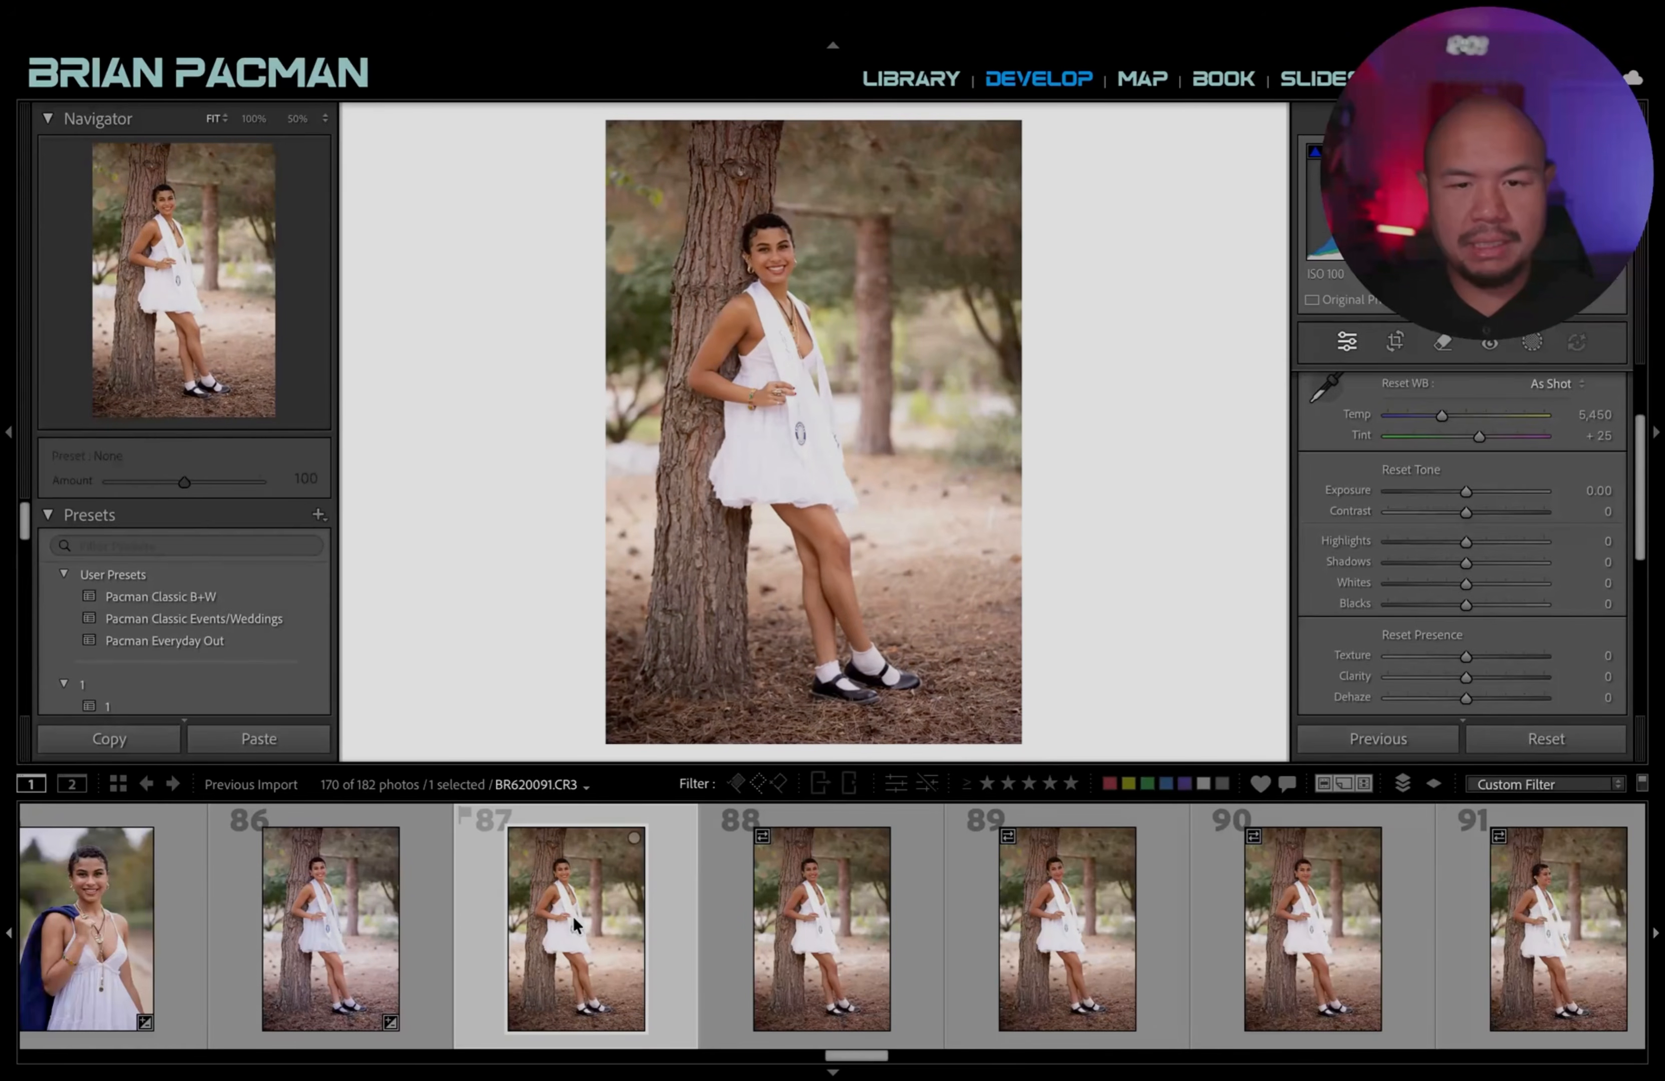
key(ctrl+shift+v)
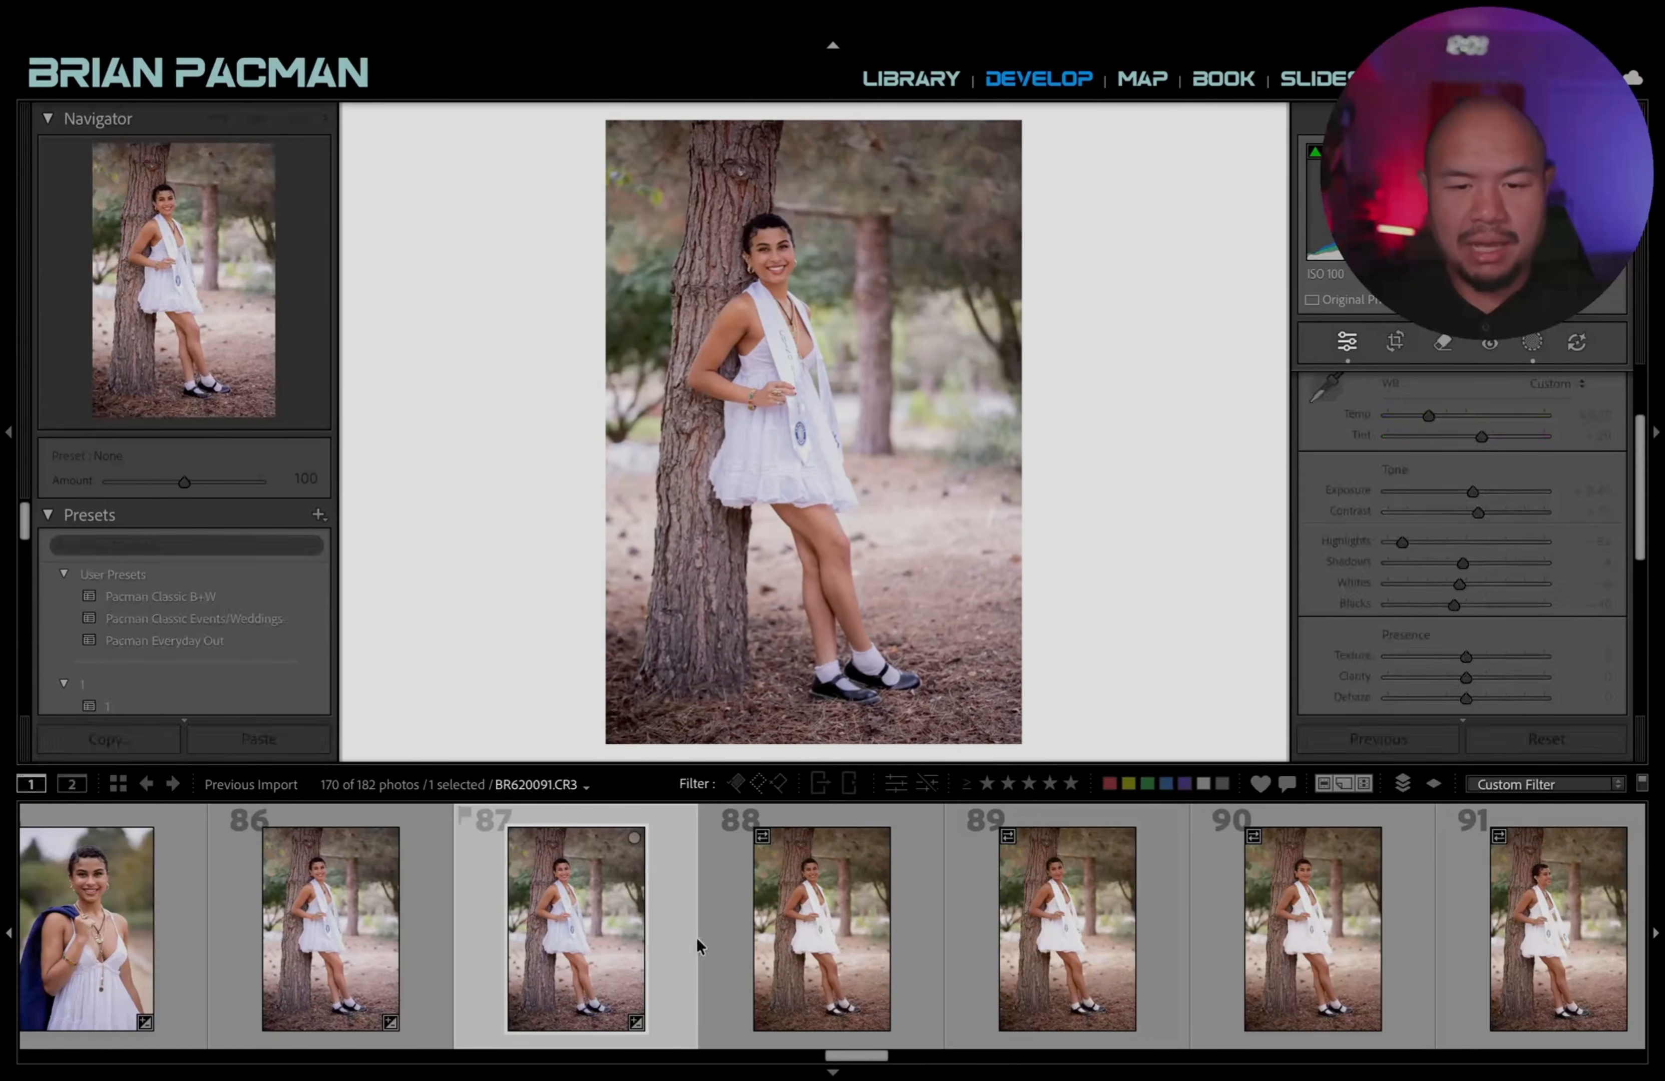
scroll(801, 967, down, 1)
key(Right)
key(Right)
key(Right)
key(Right)
key(Right)
key(Right)
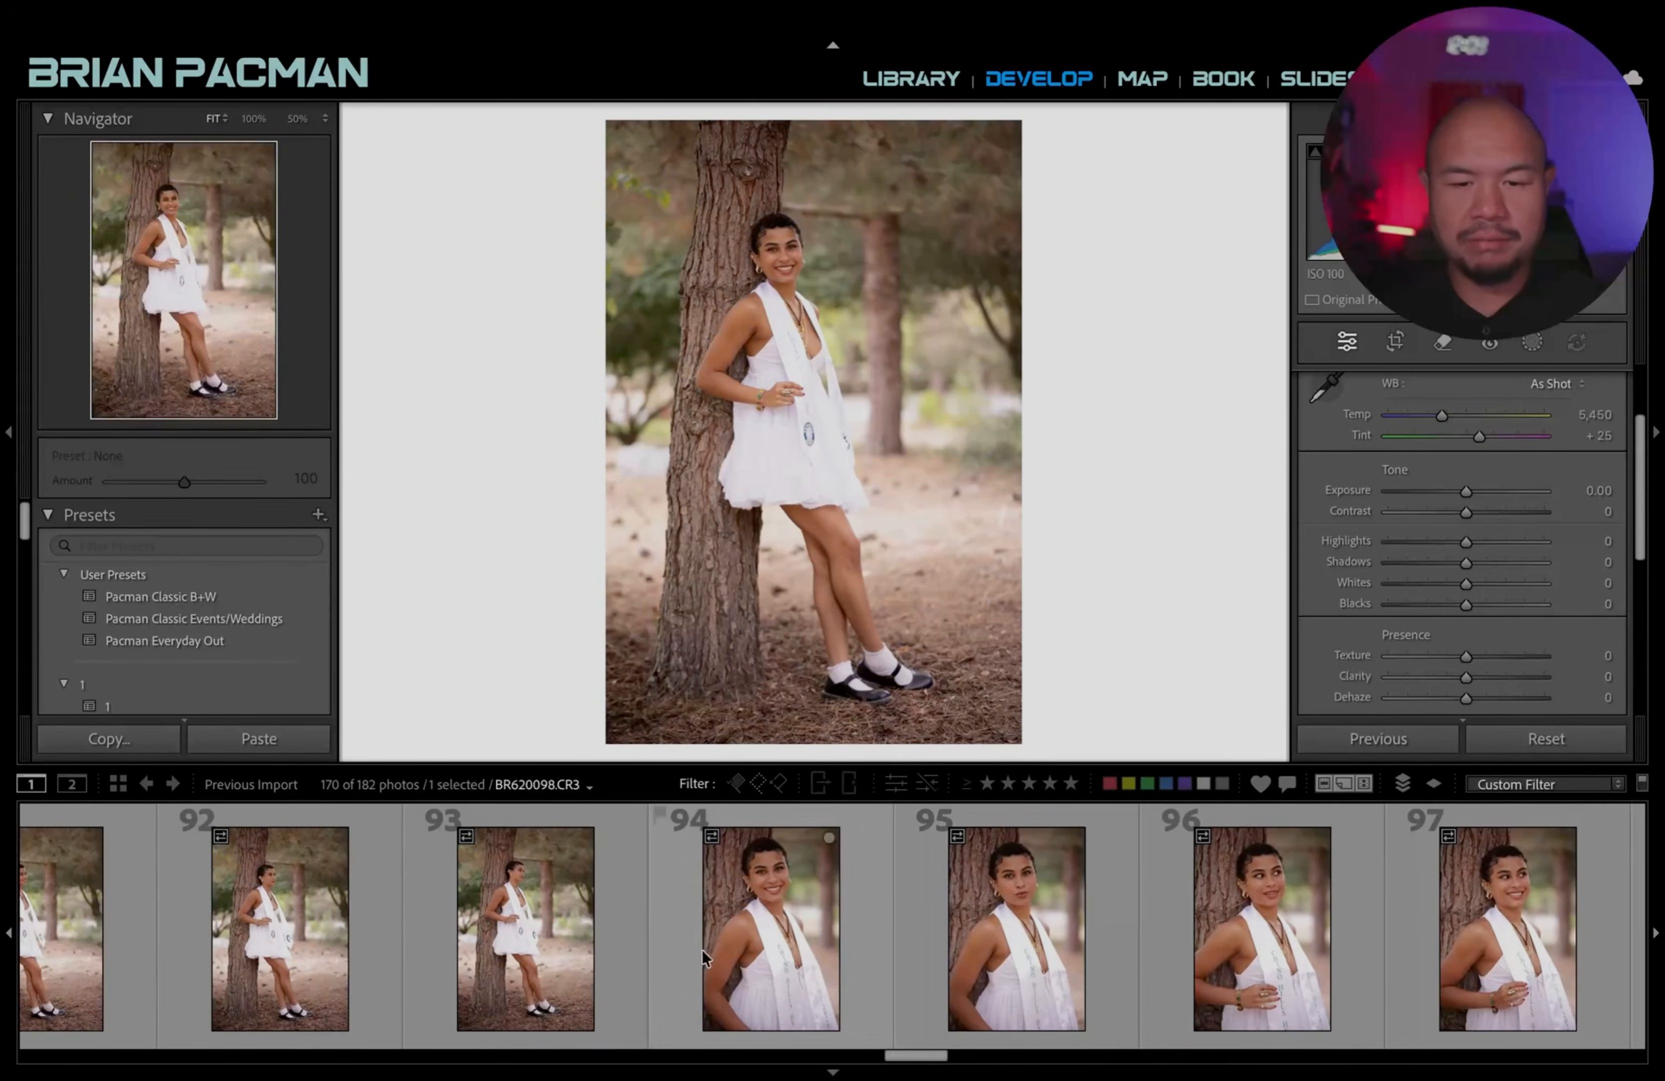
shift+click(579, 945)
key(ctrl+shift+v)
scroll(598, 938, left, 10)
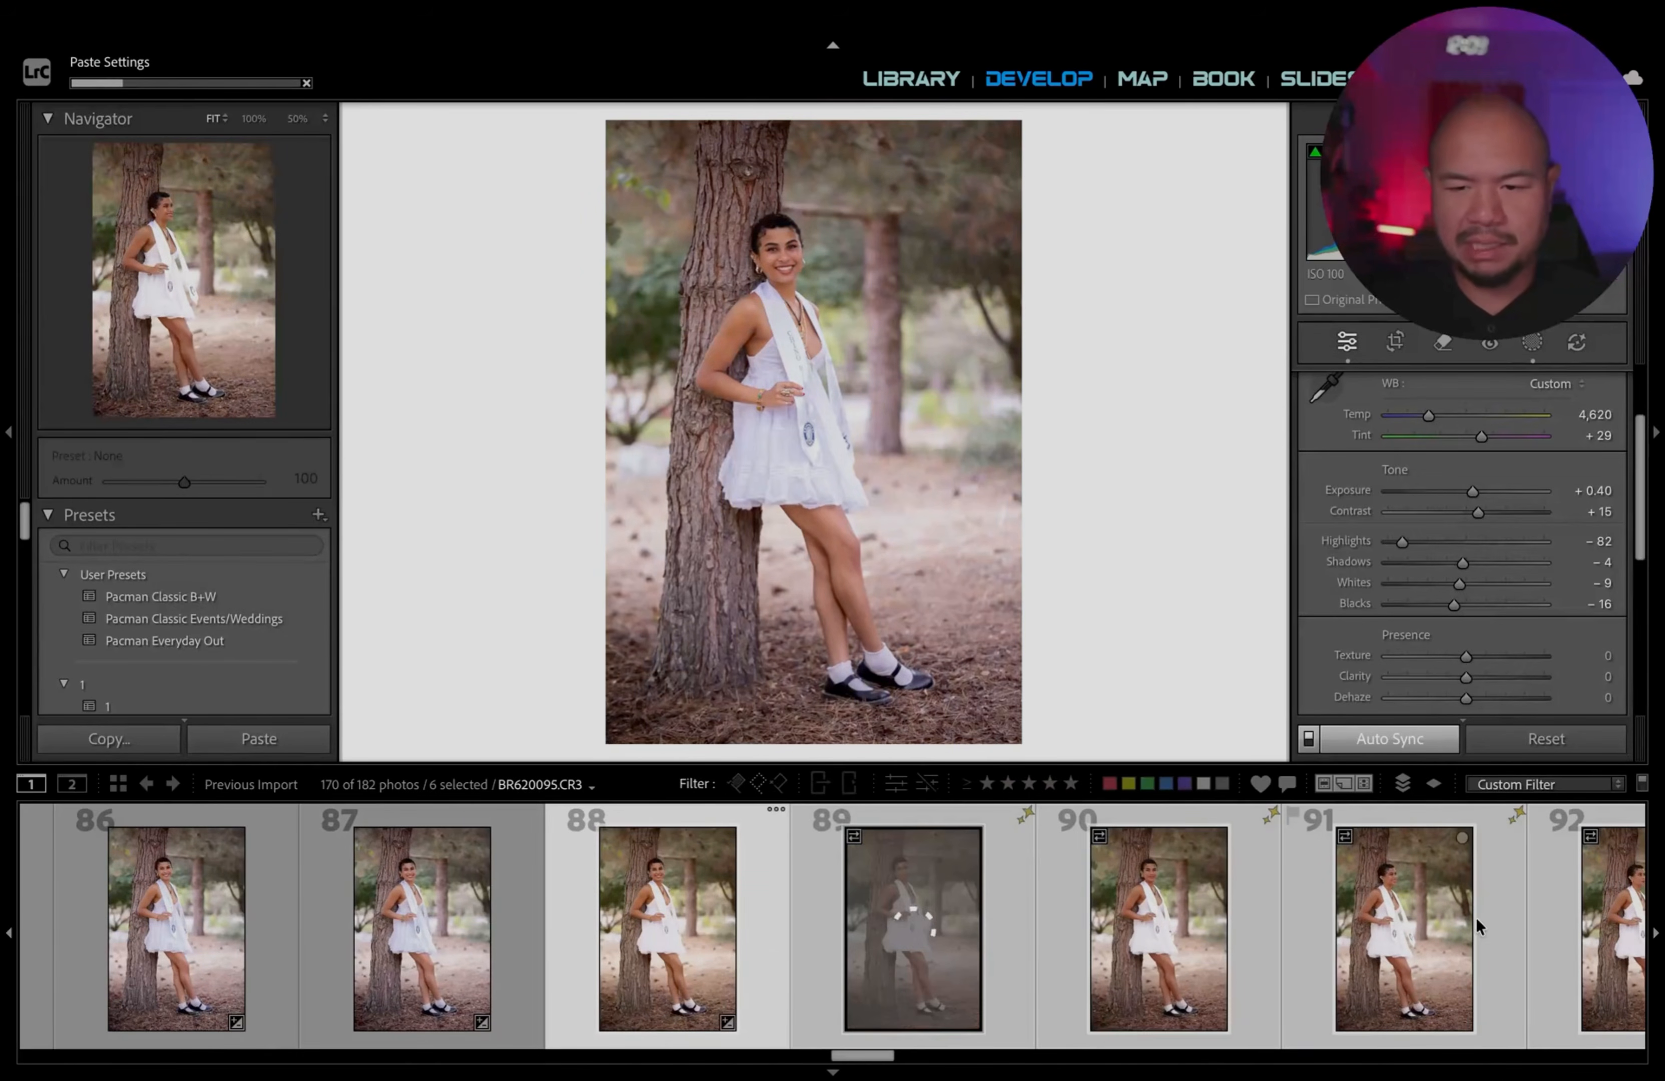
Select all eight full-length tree portraits, numbers 86 to 93, with the first one as the active photo.
scroll(687, 899, left, 3)
click(513, 901)
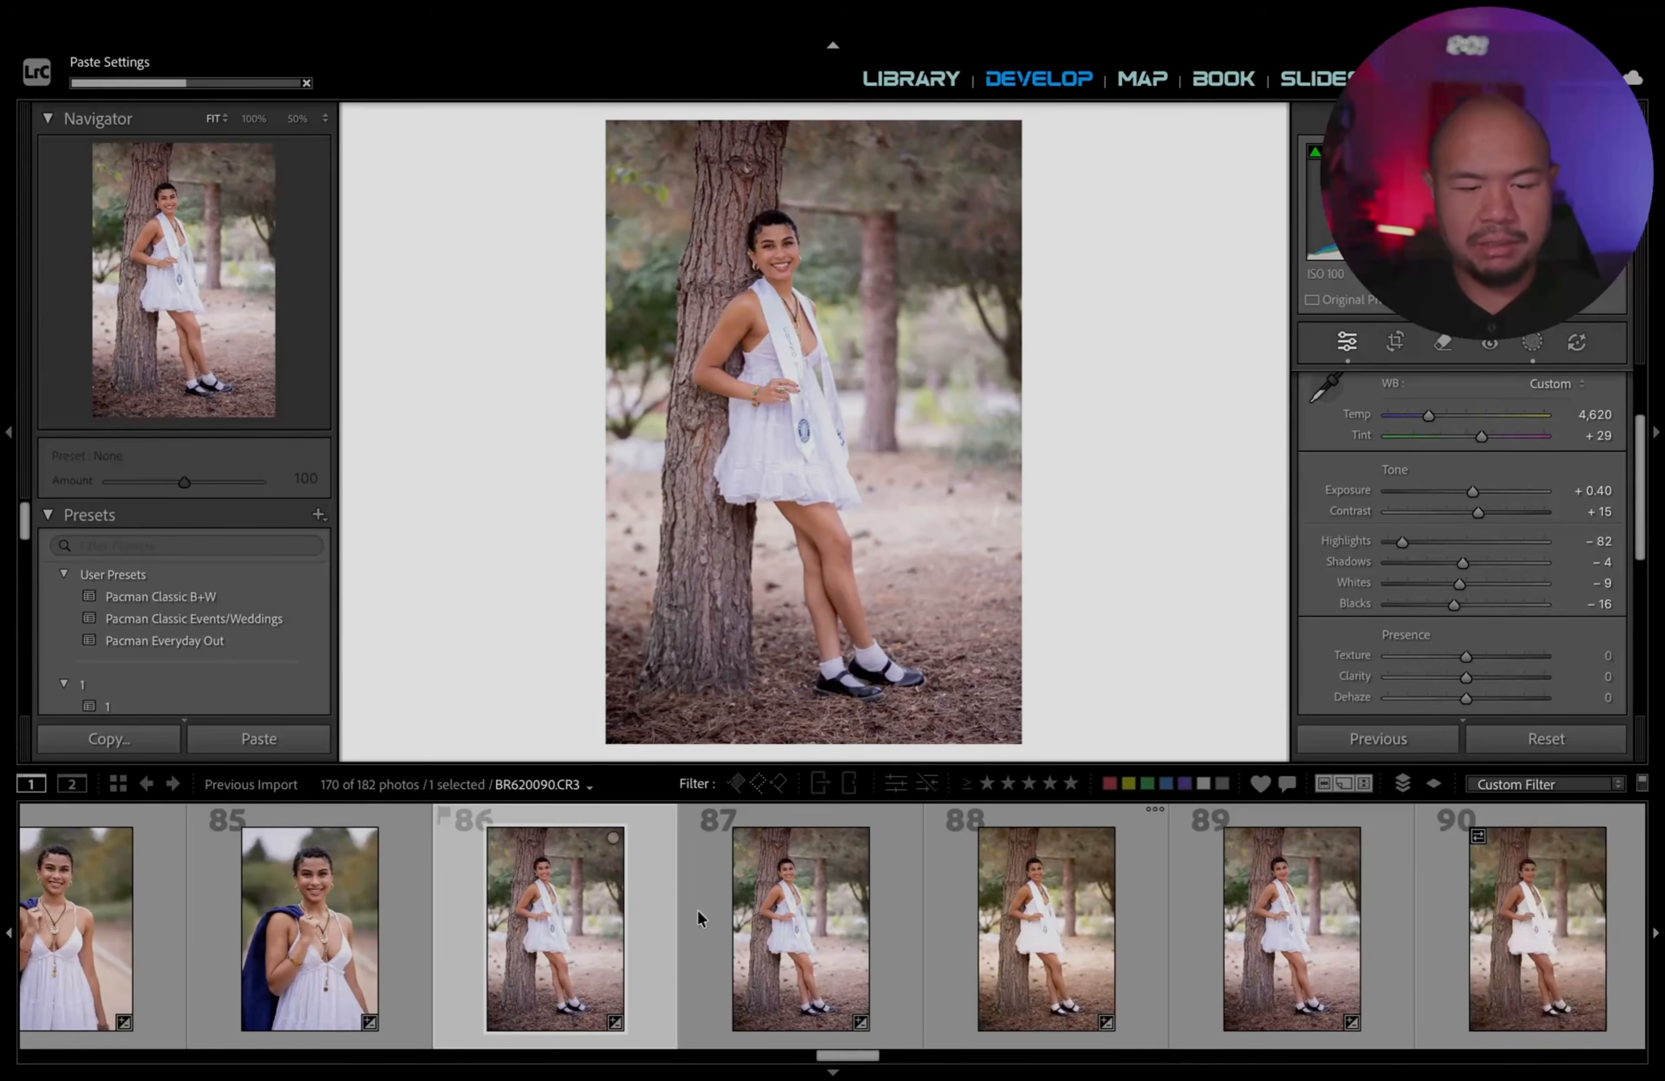
scroll(702, 912, right, 5)
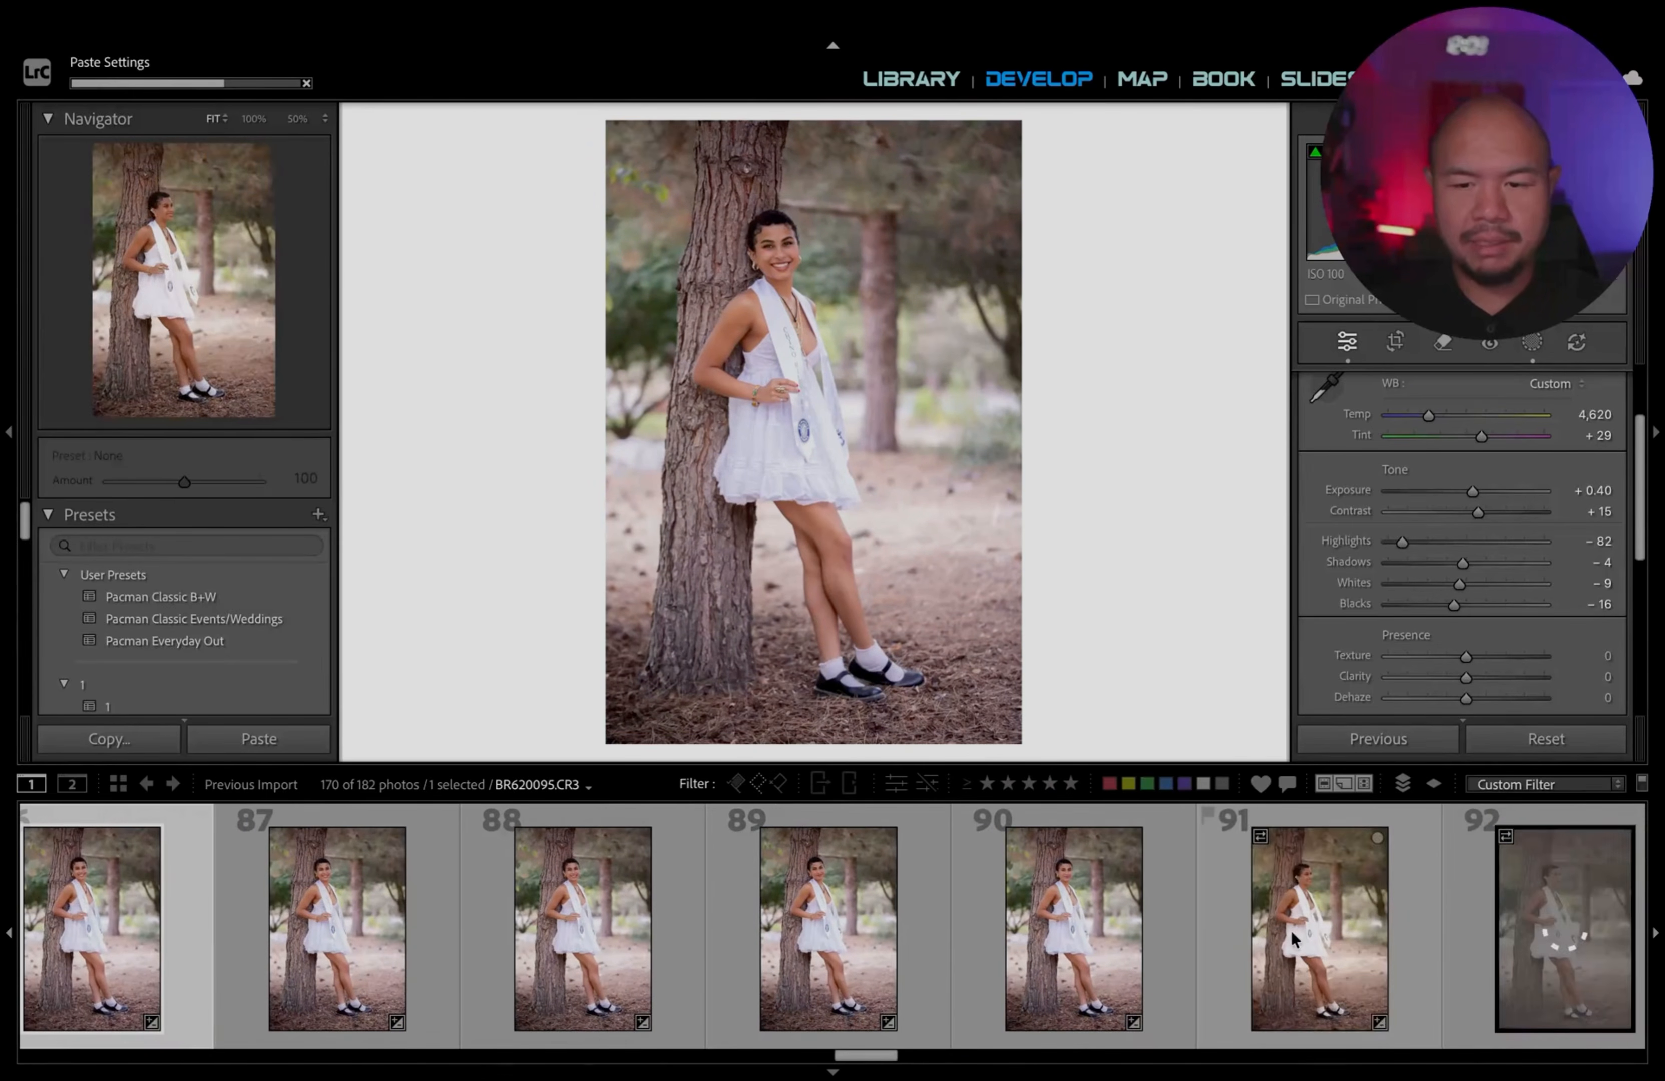
key(Right)
key(Right)
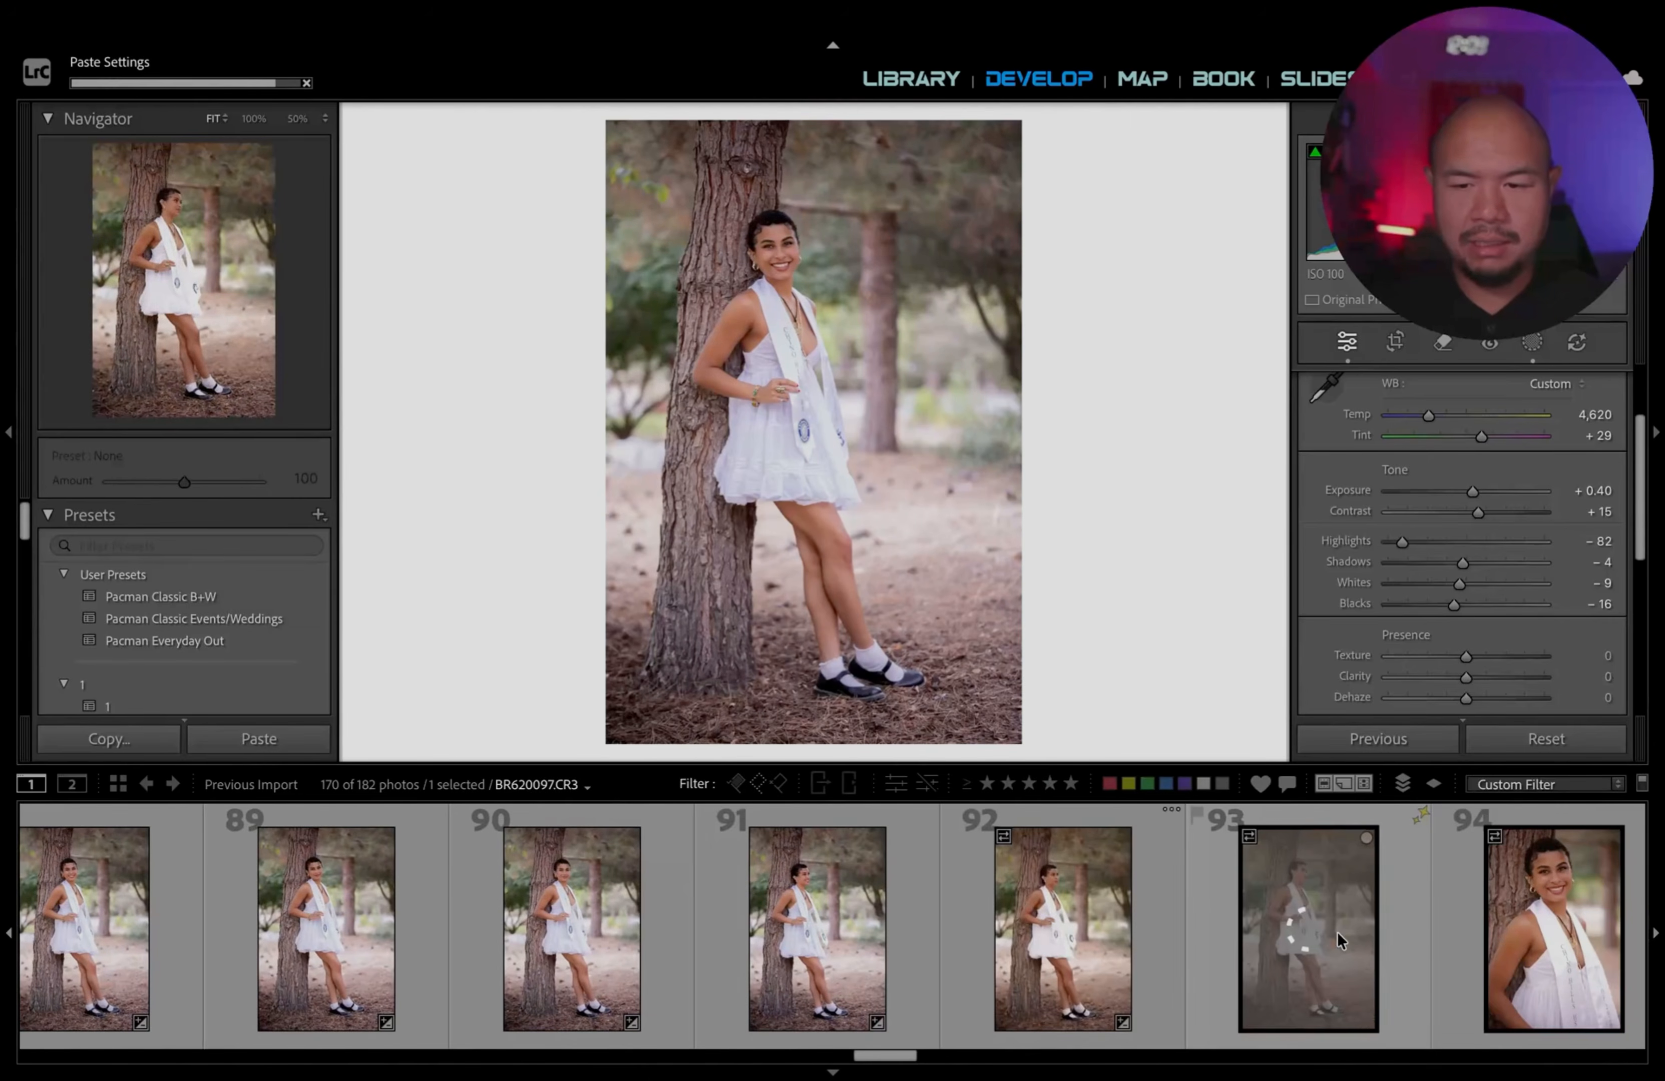
shift+click(1337, 933)
scroll(1018, 942, left, 10)
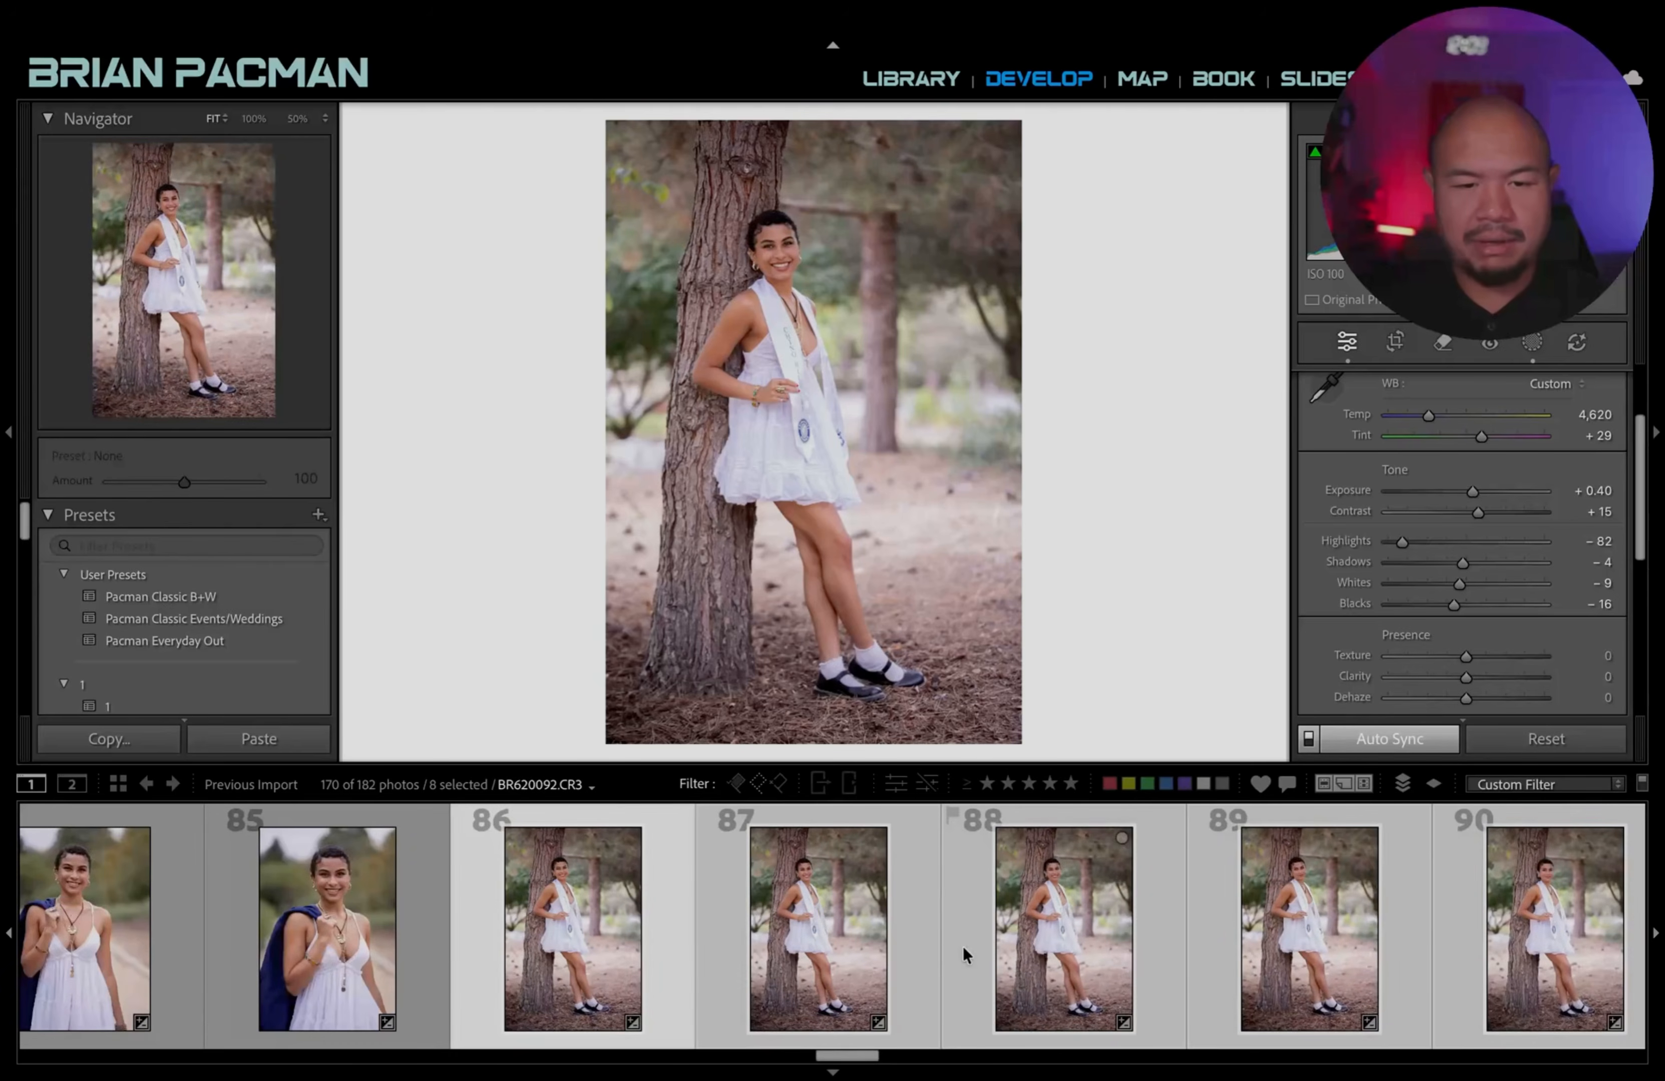
Go through the selected full-length tree portraits one by one to check that exposure and color match.
scroll(873, 926, right, 11)
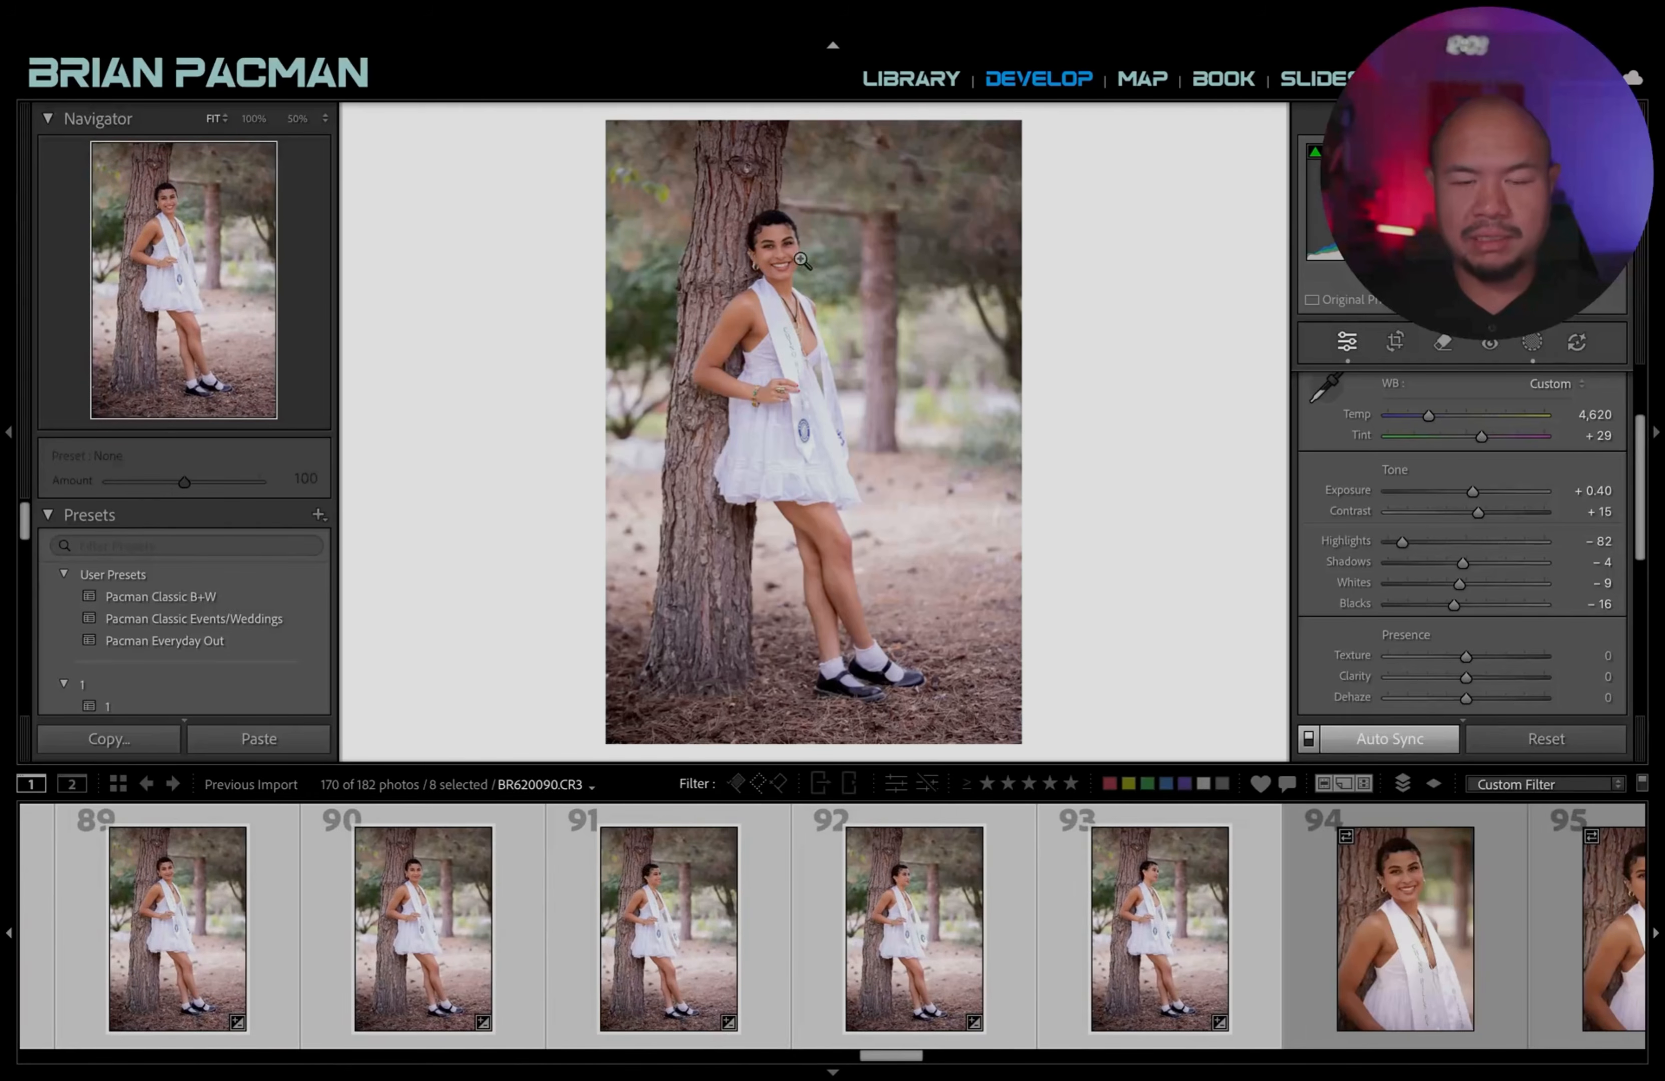
key(Left)
key(Left)
key(Left)
key(Left)
key(Left)
key(Left)
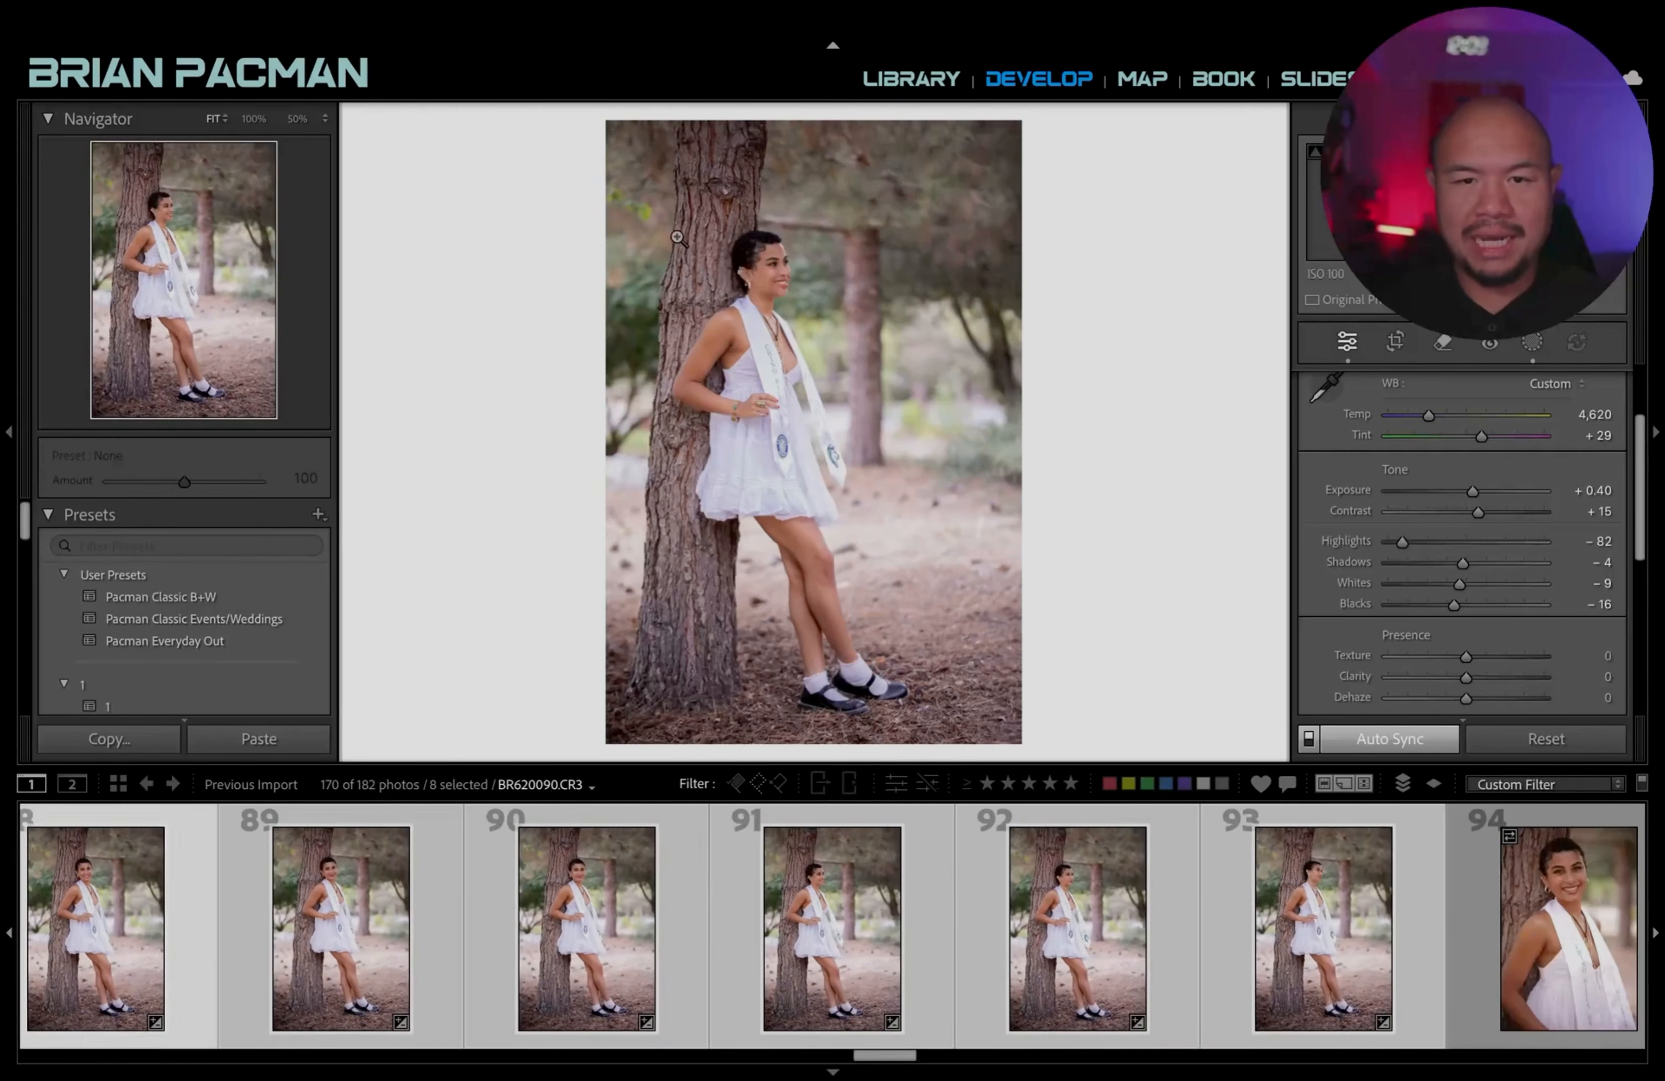
key(Right)
key(Right)
key(Right)
key(Right)
key(Right)
key(Right)
key(Right)
key(Right)
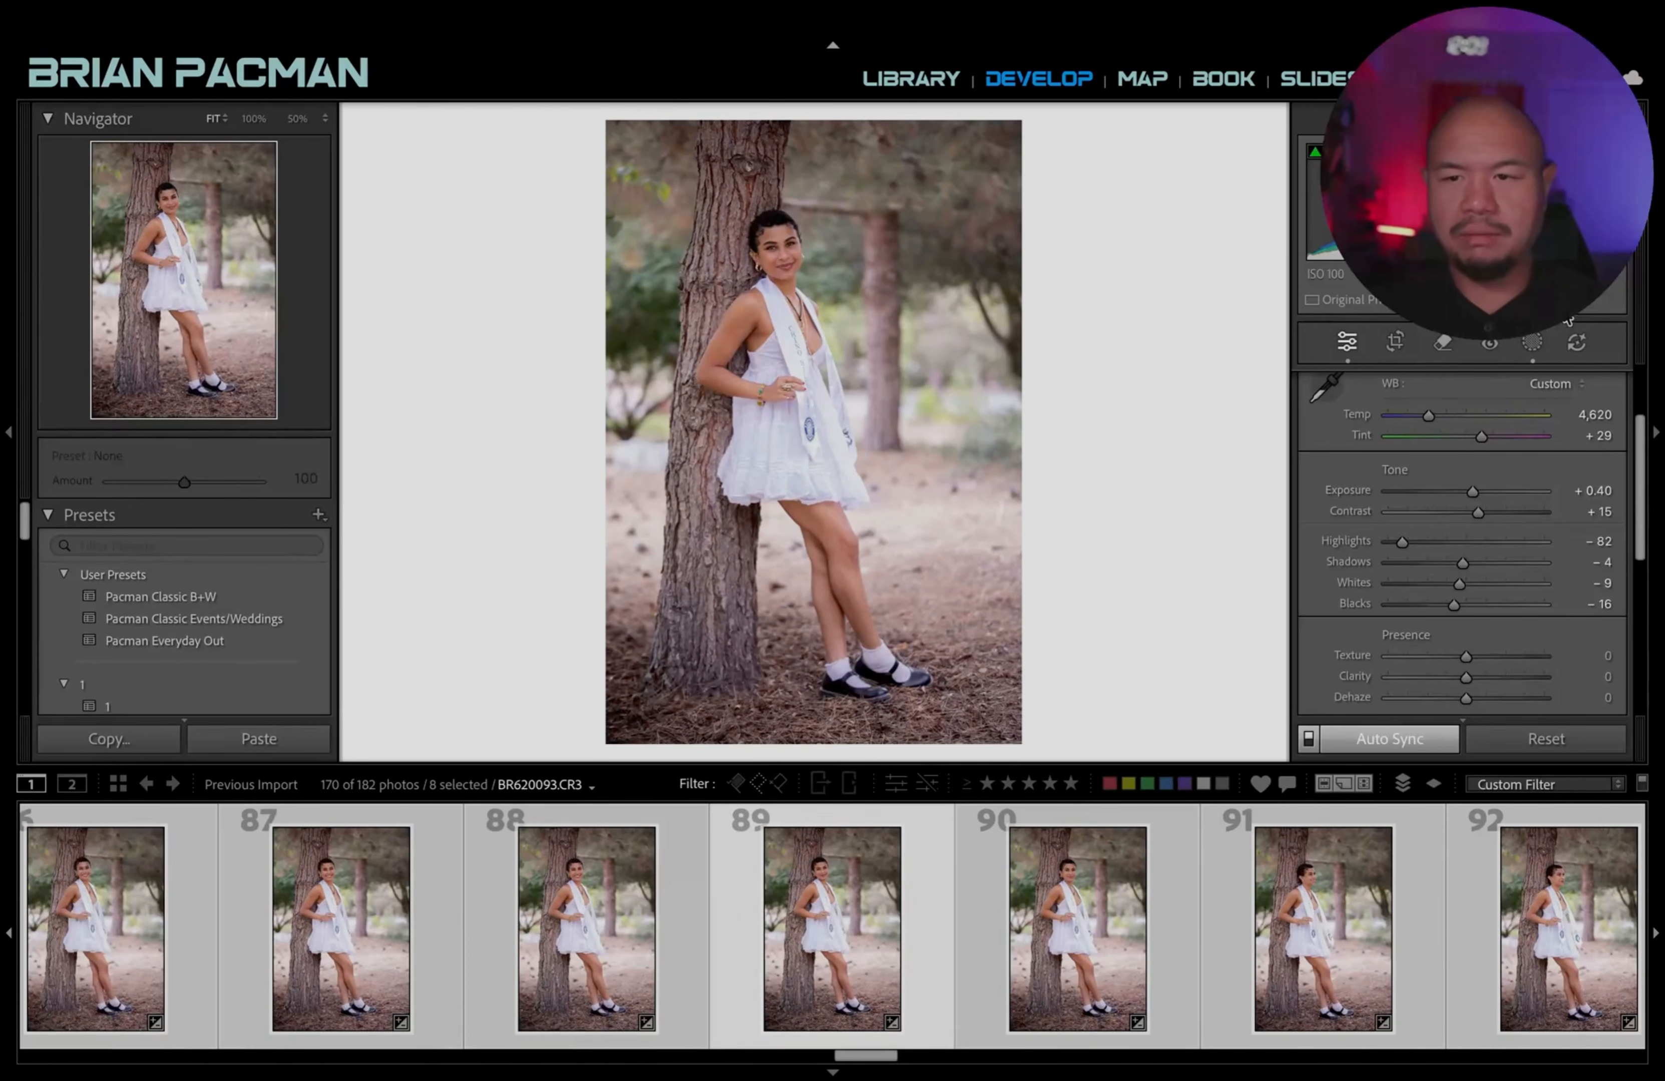
Add a brush mask over the subject's head across the selected tree portraits and set its exposure to 0.13.
click(1532, 344)
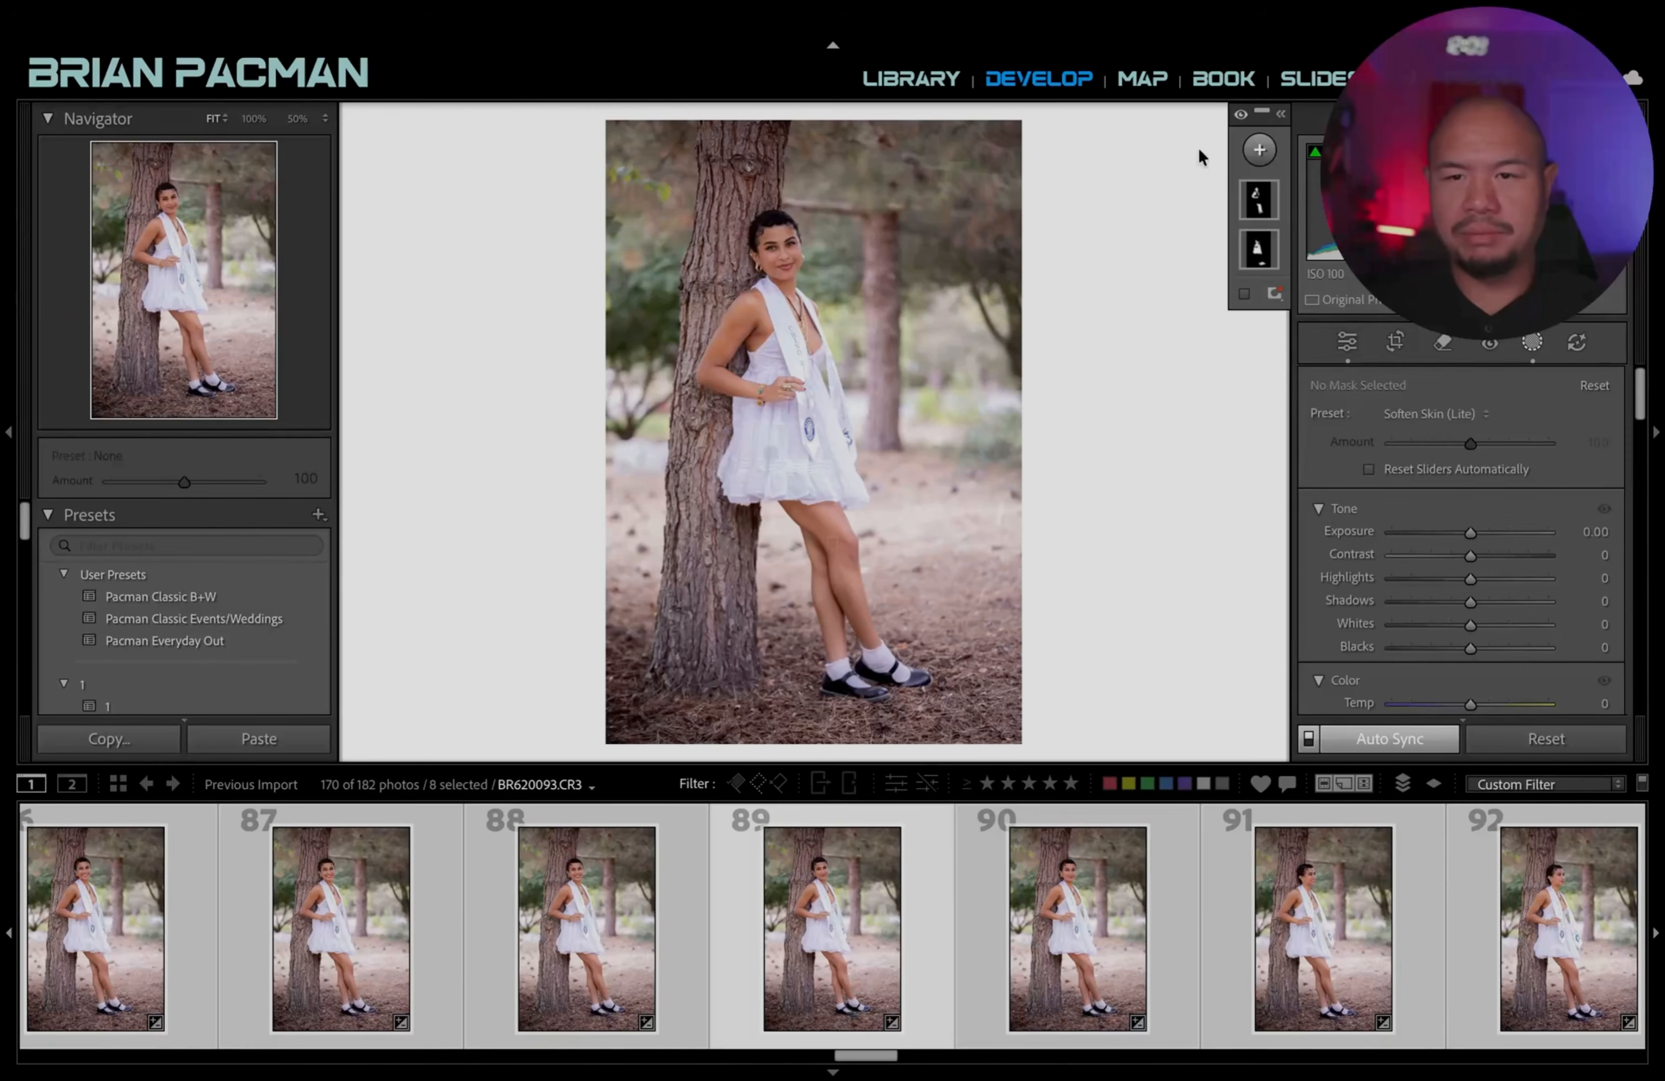
click(1260, 150)
click(1328, 378)
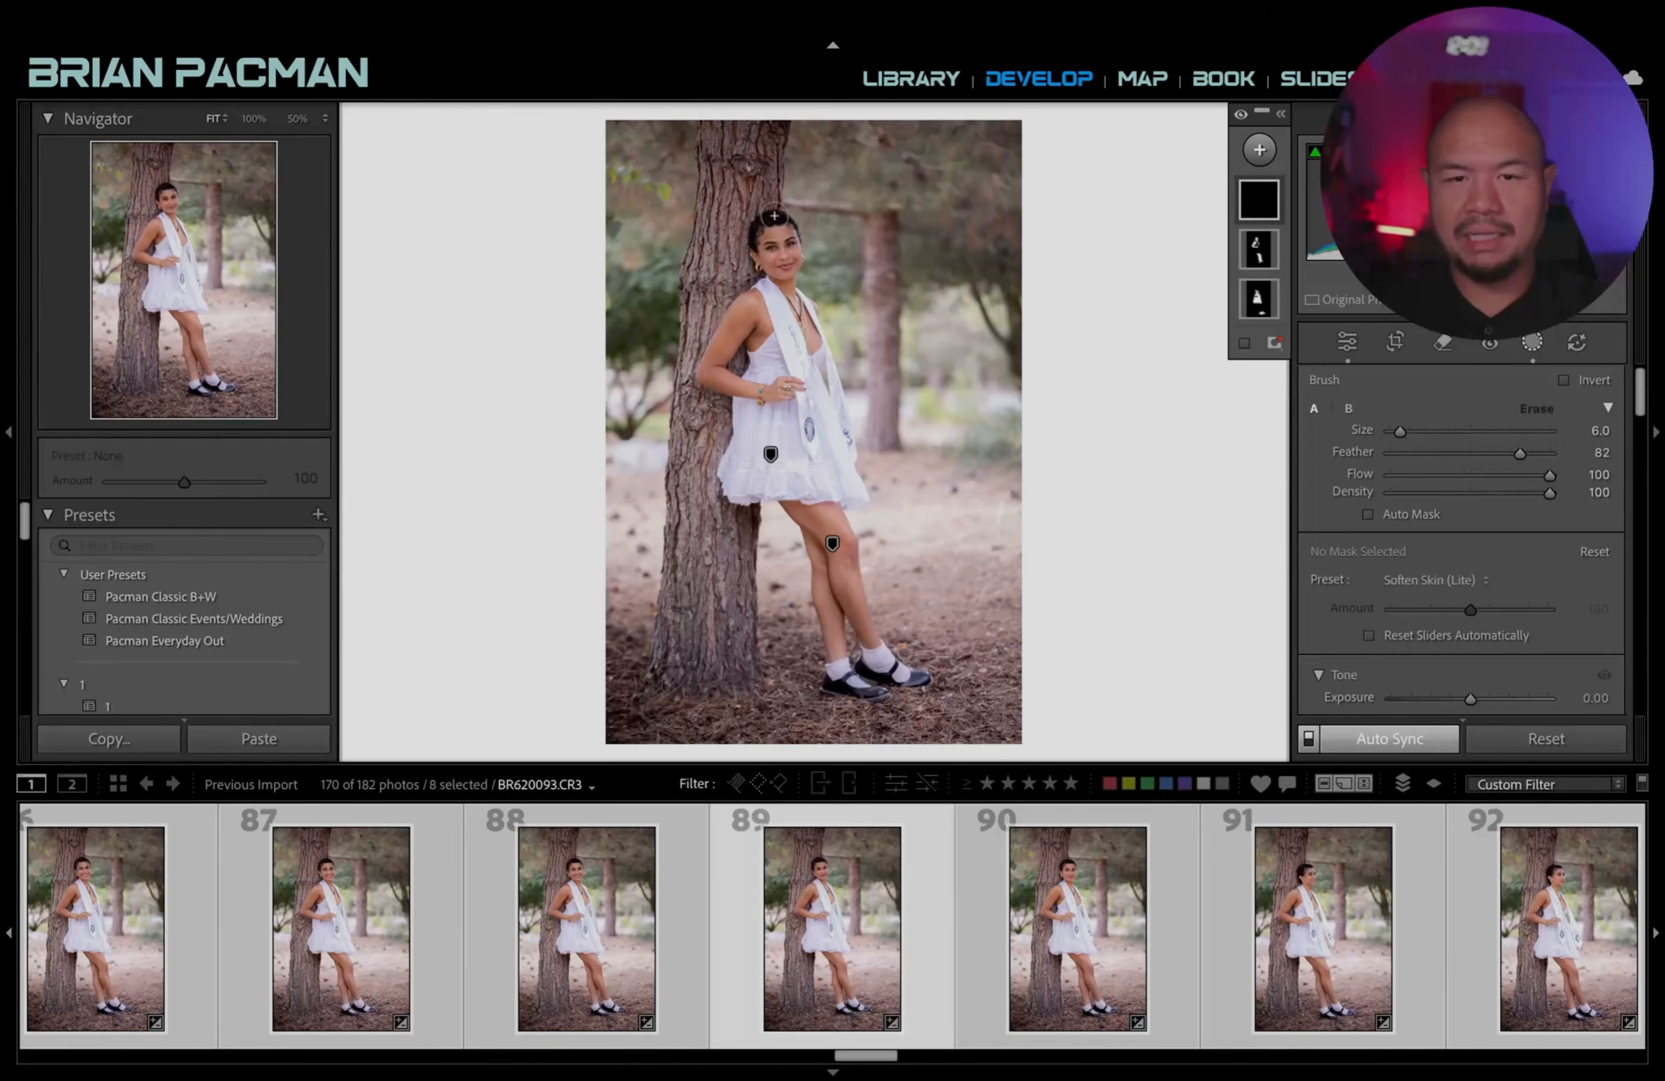
scroll(805, 234, up, 3)
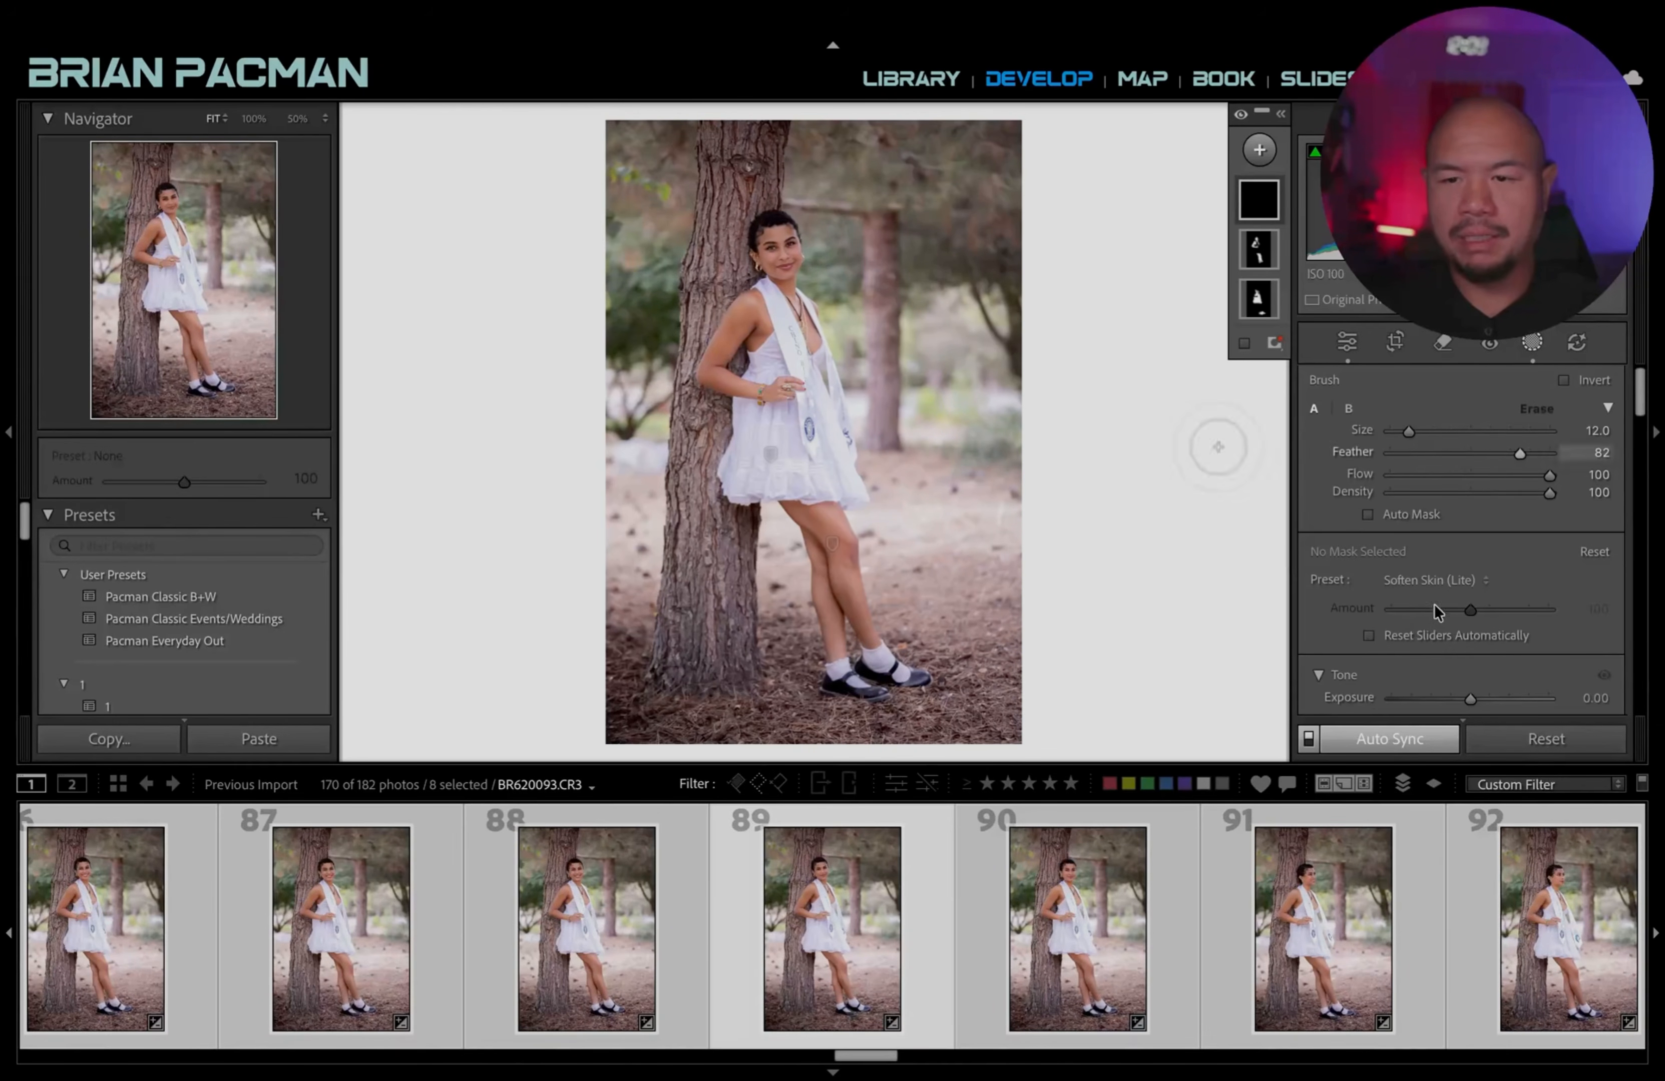
scroll(1454, 621, down, 1)
scroll(1454, 621, up, 1)
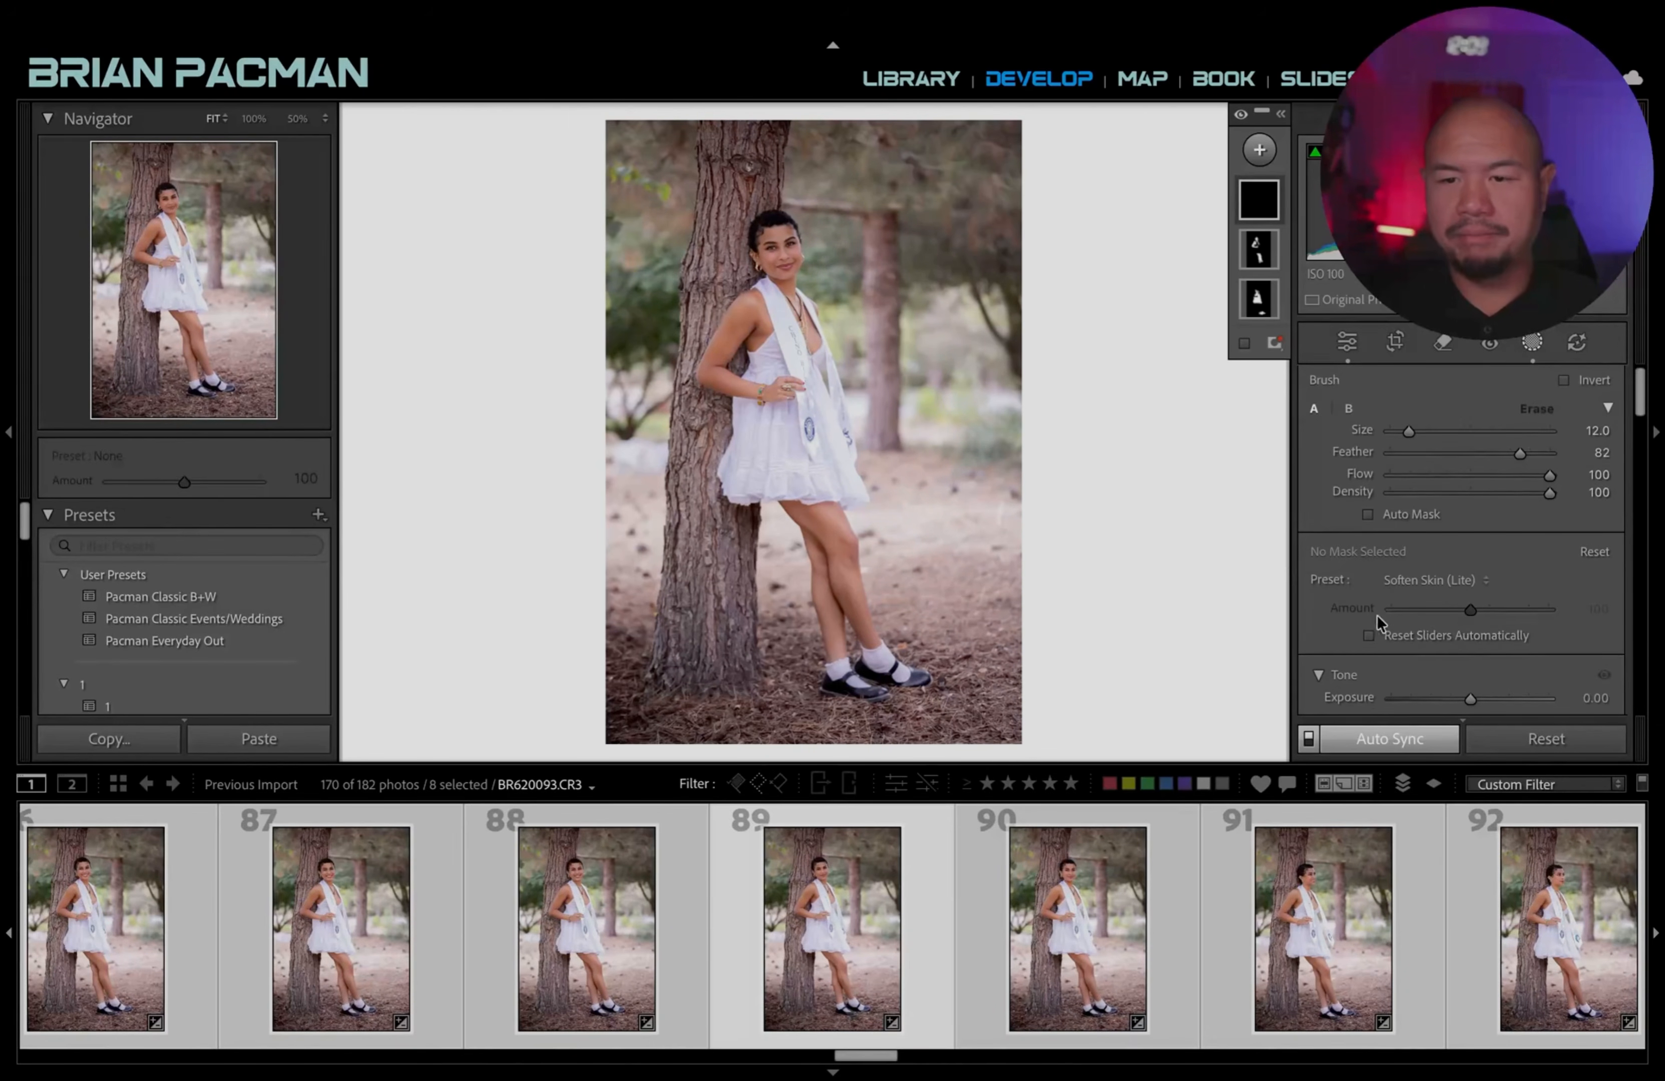
scroll(1376, 615, down, 1)
scroll(1363, 567, up, 1)
mouse_move(1258, 260)
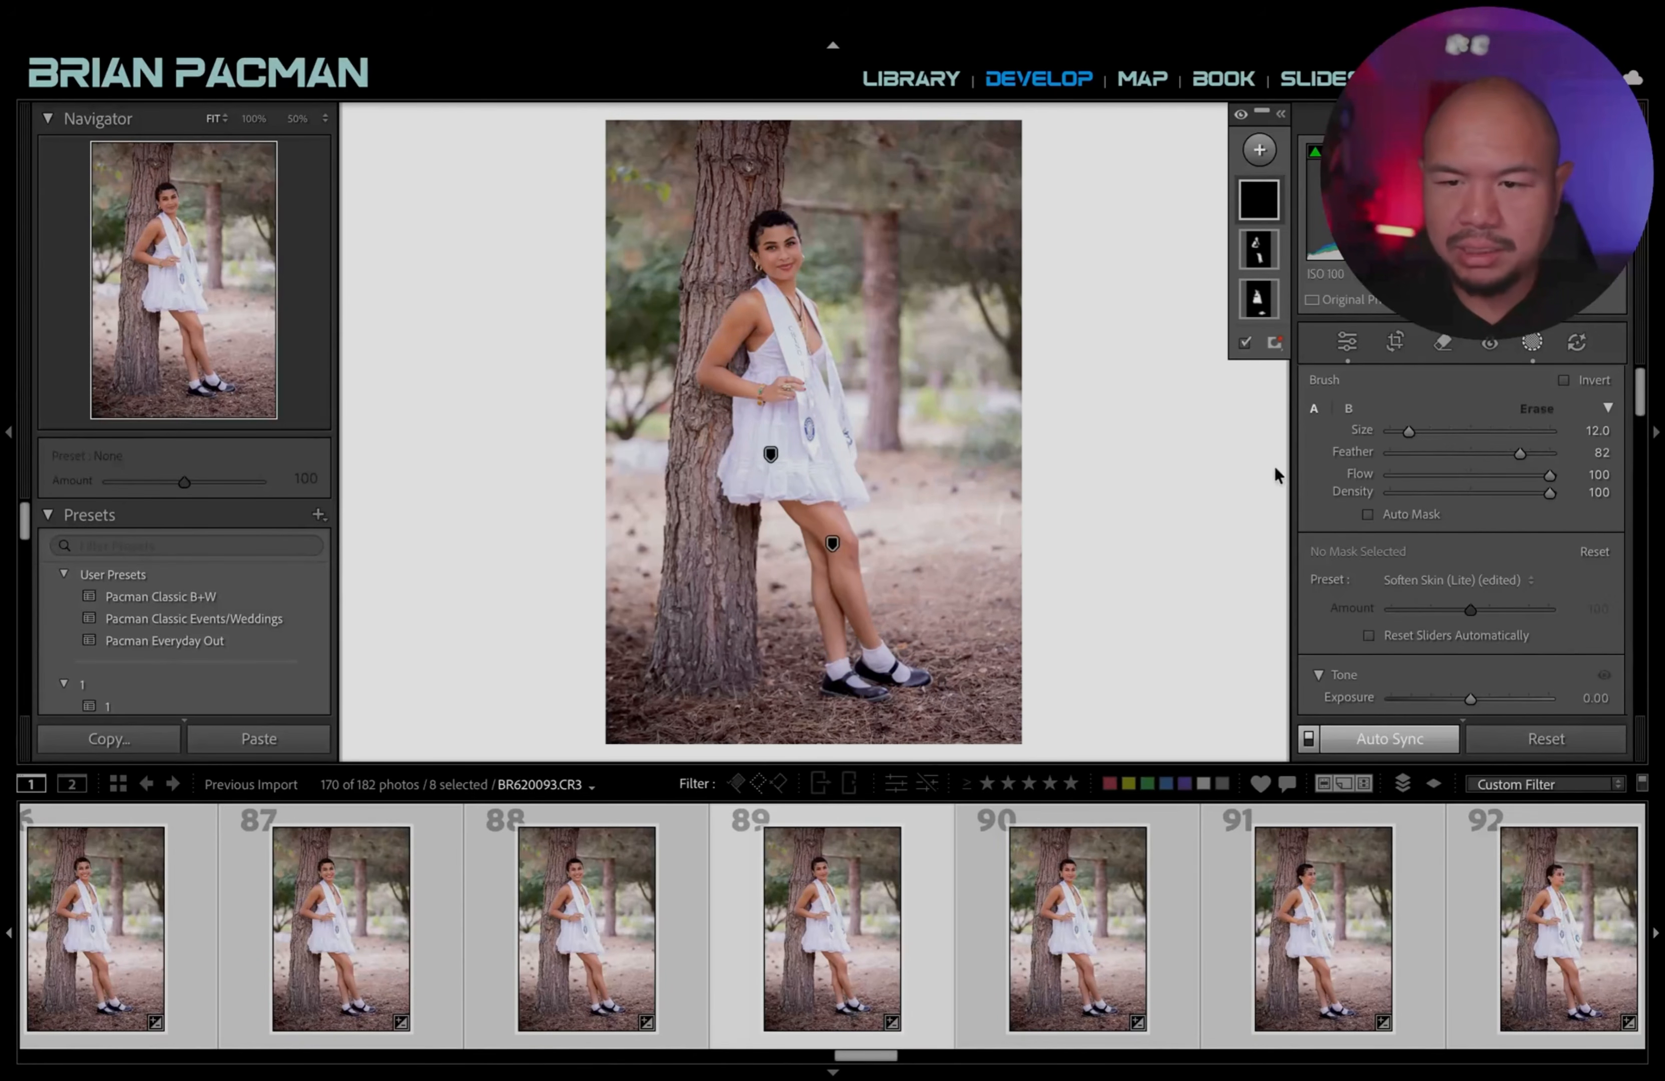
scroll(1447, 567, down, 3)
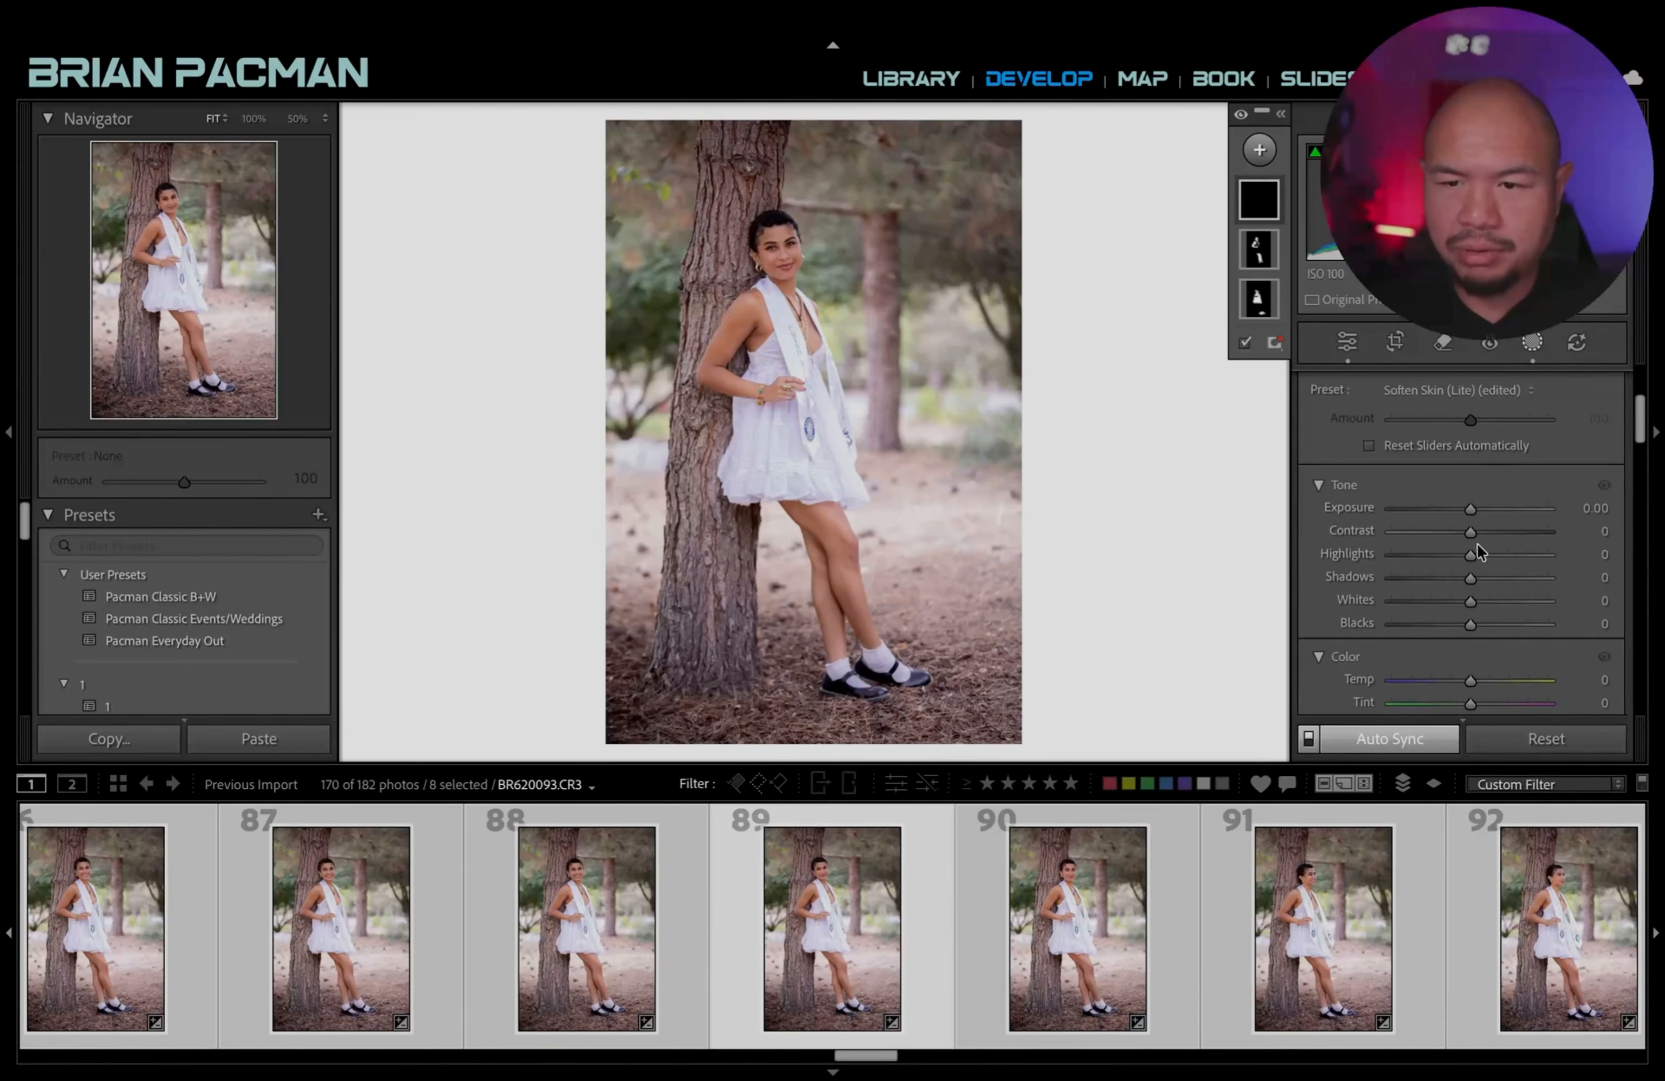
drag(1469, 509, 1471, 516)
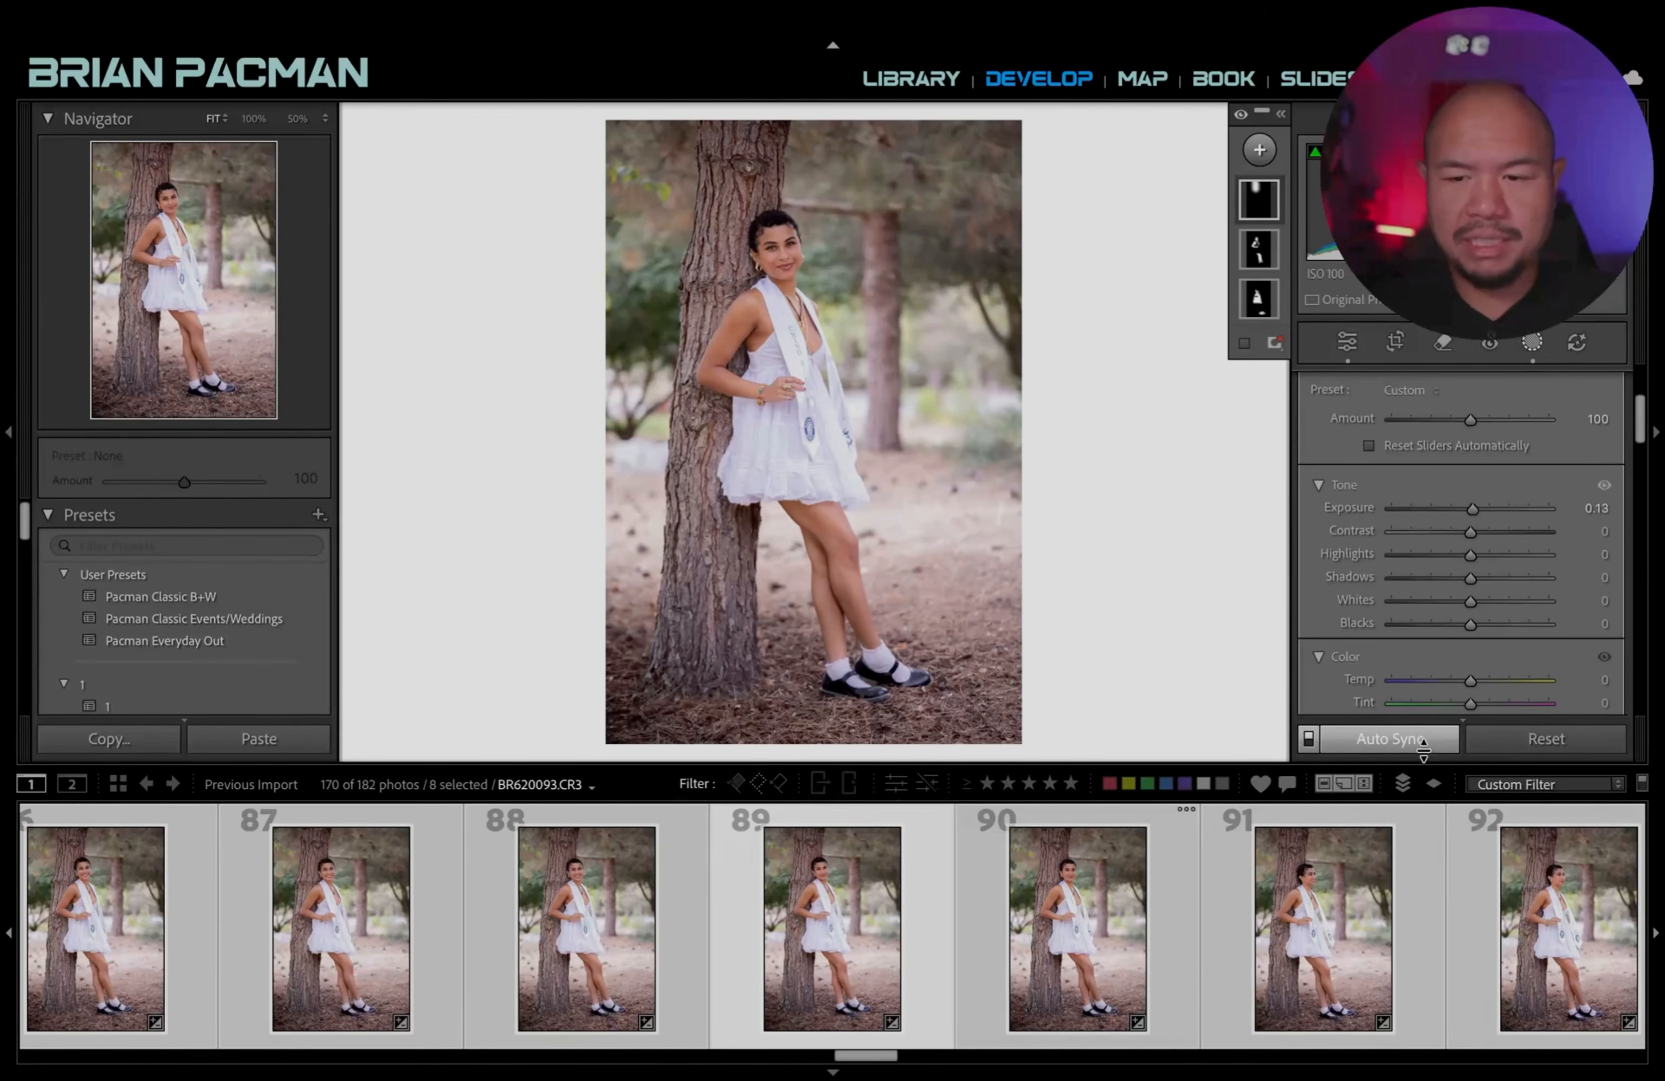
Review the selected tree portraits to check how the synced brush mask fits the subject's head in each pose.
scroll(1053, 944, down, 2)
click(1056, 944)
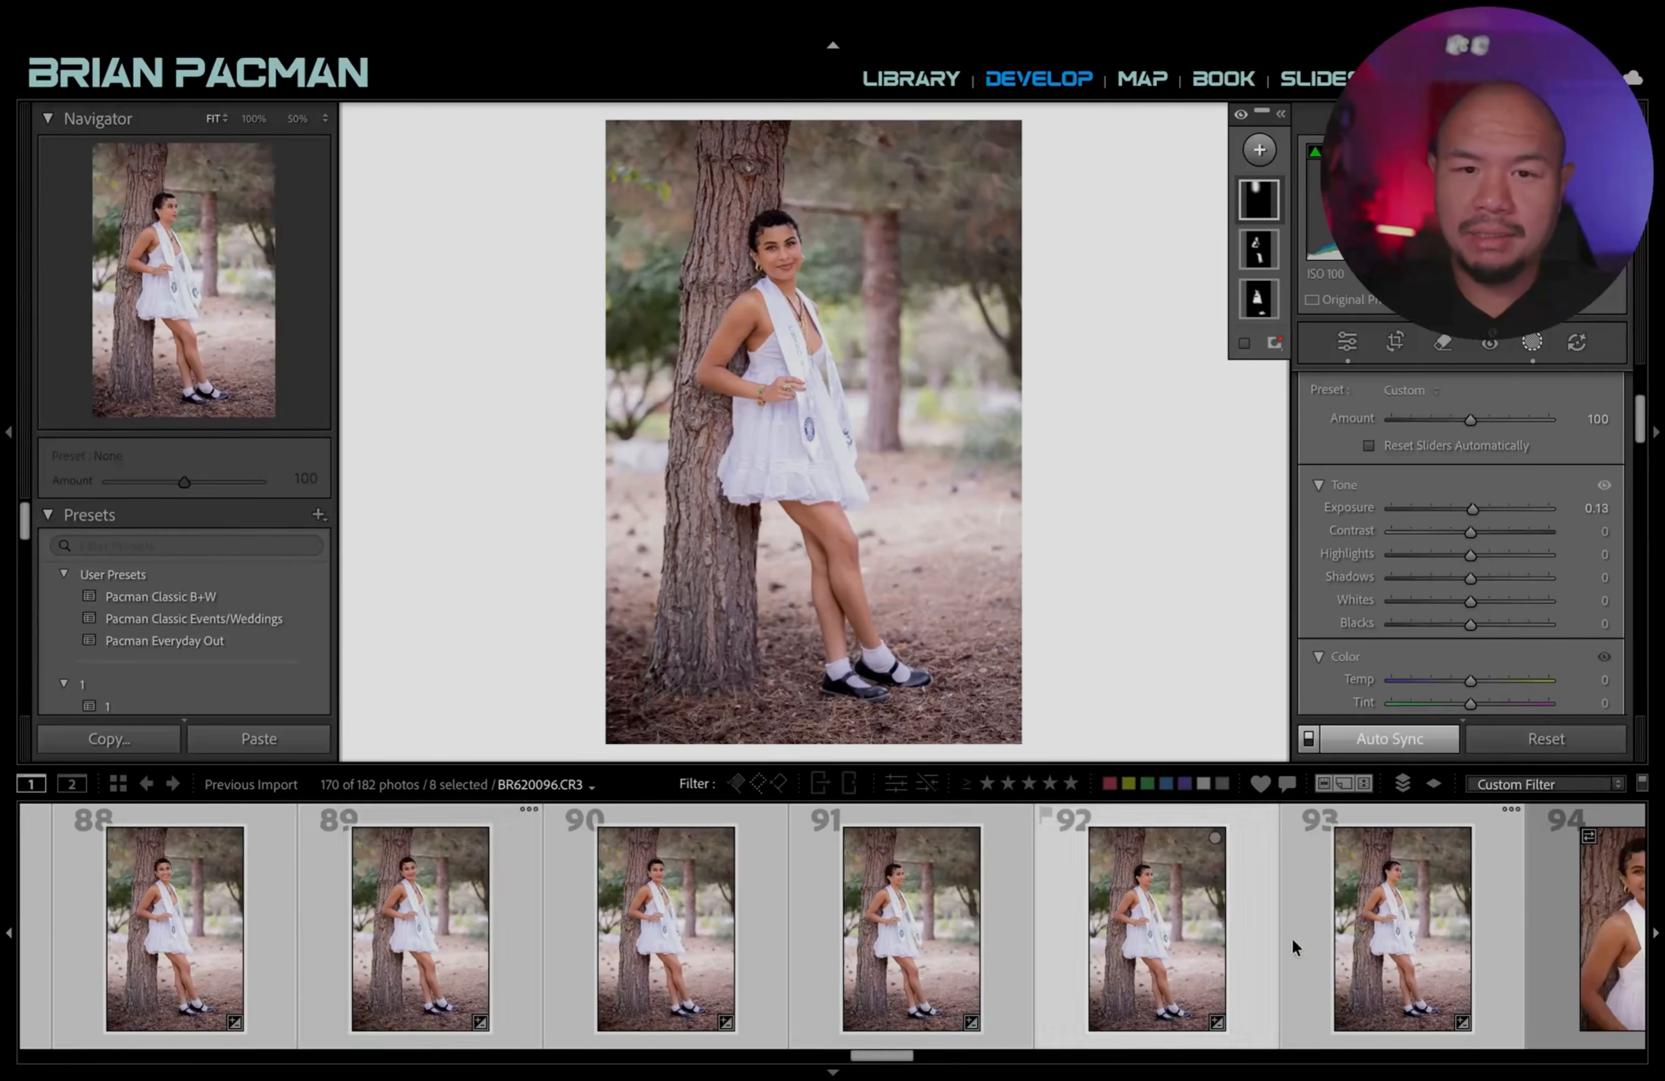
click(1404, 947)
click(864, 963)
click(721, 945)
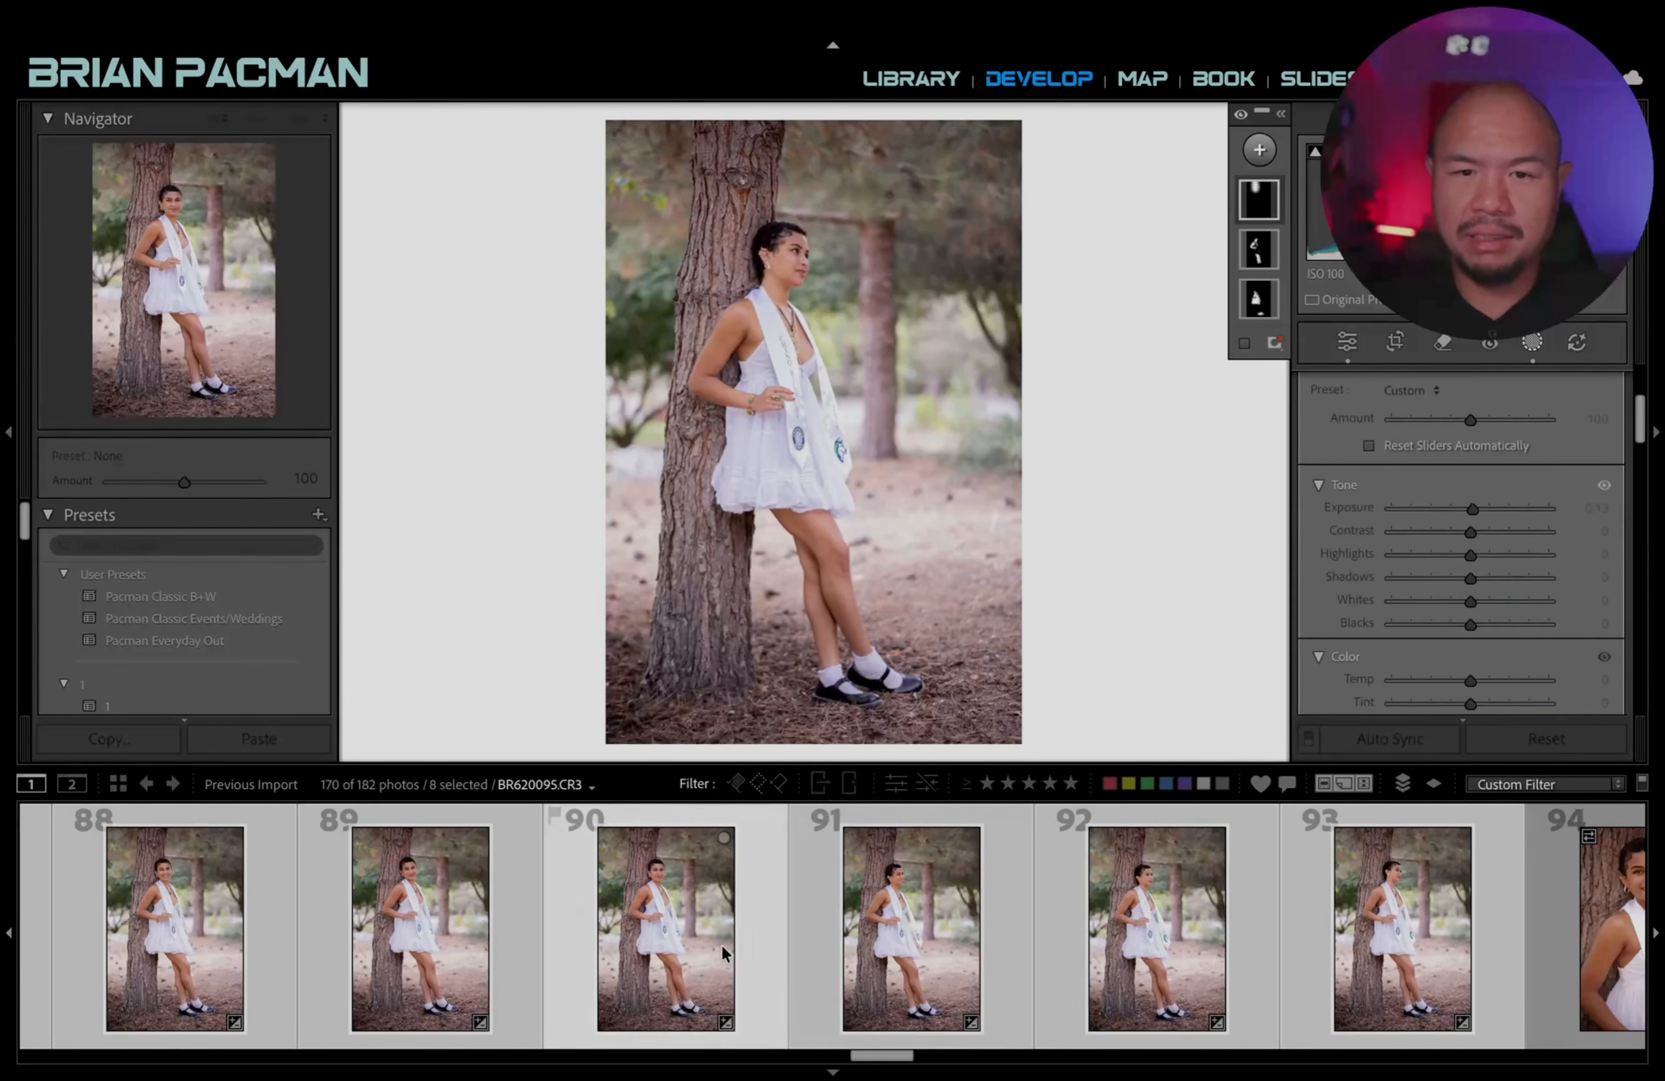
scroll(723, 939, up, 2)
click(462, 921)
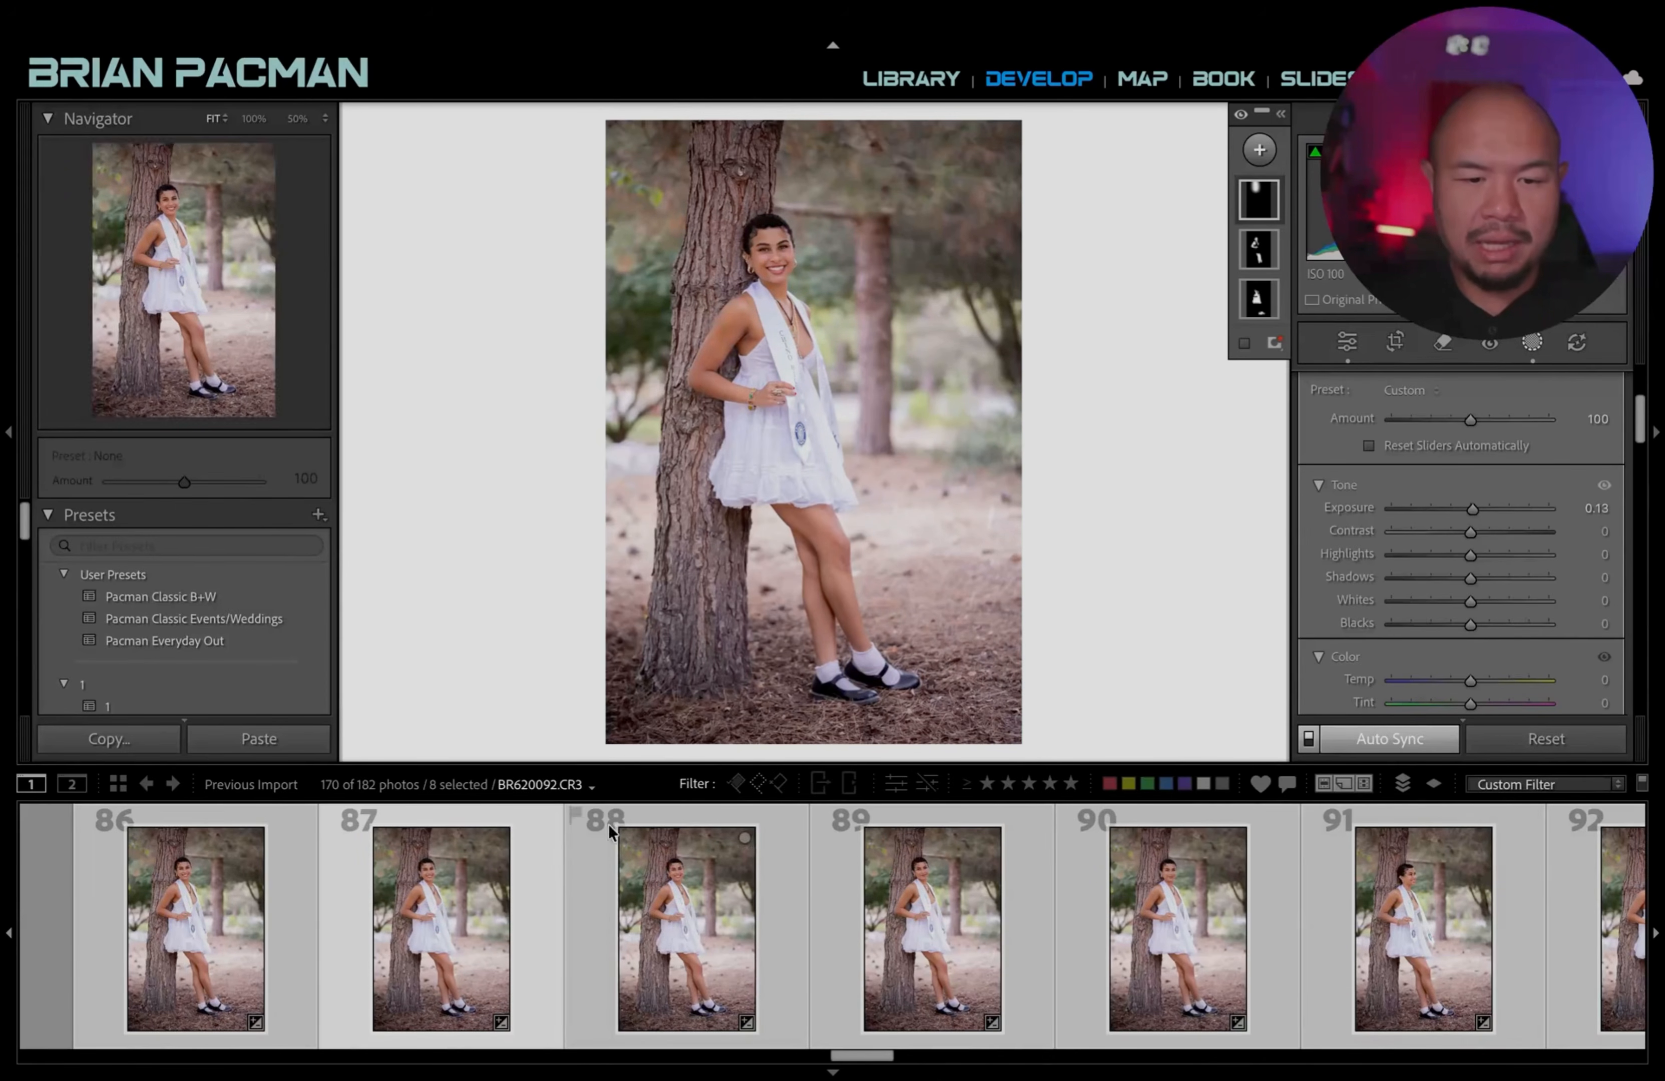
scroll(597, 948, up, 3)
scroll(915, 900, down, 2)
click(611, 914)
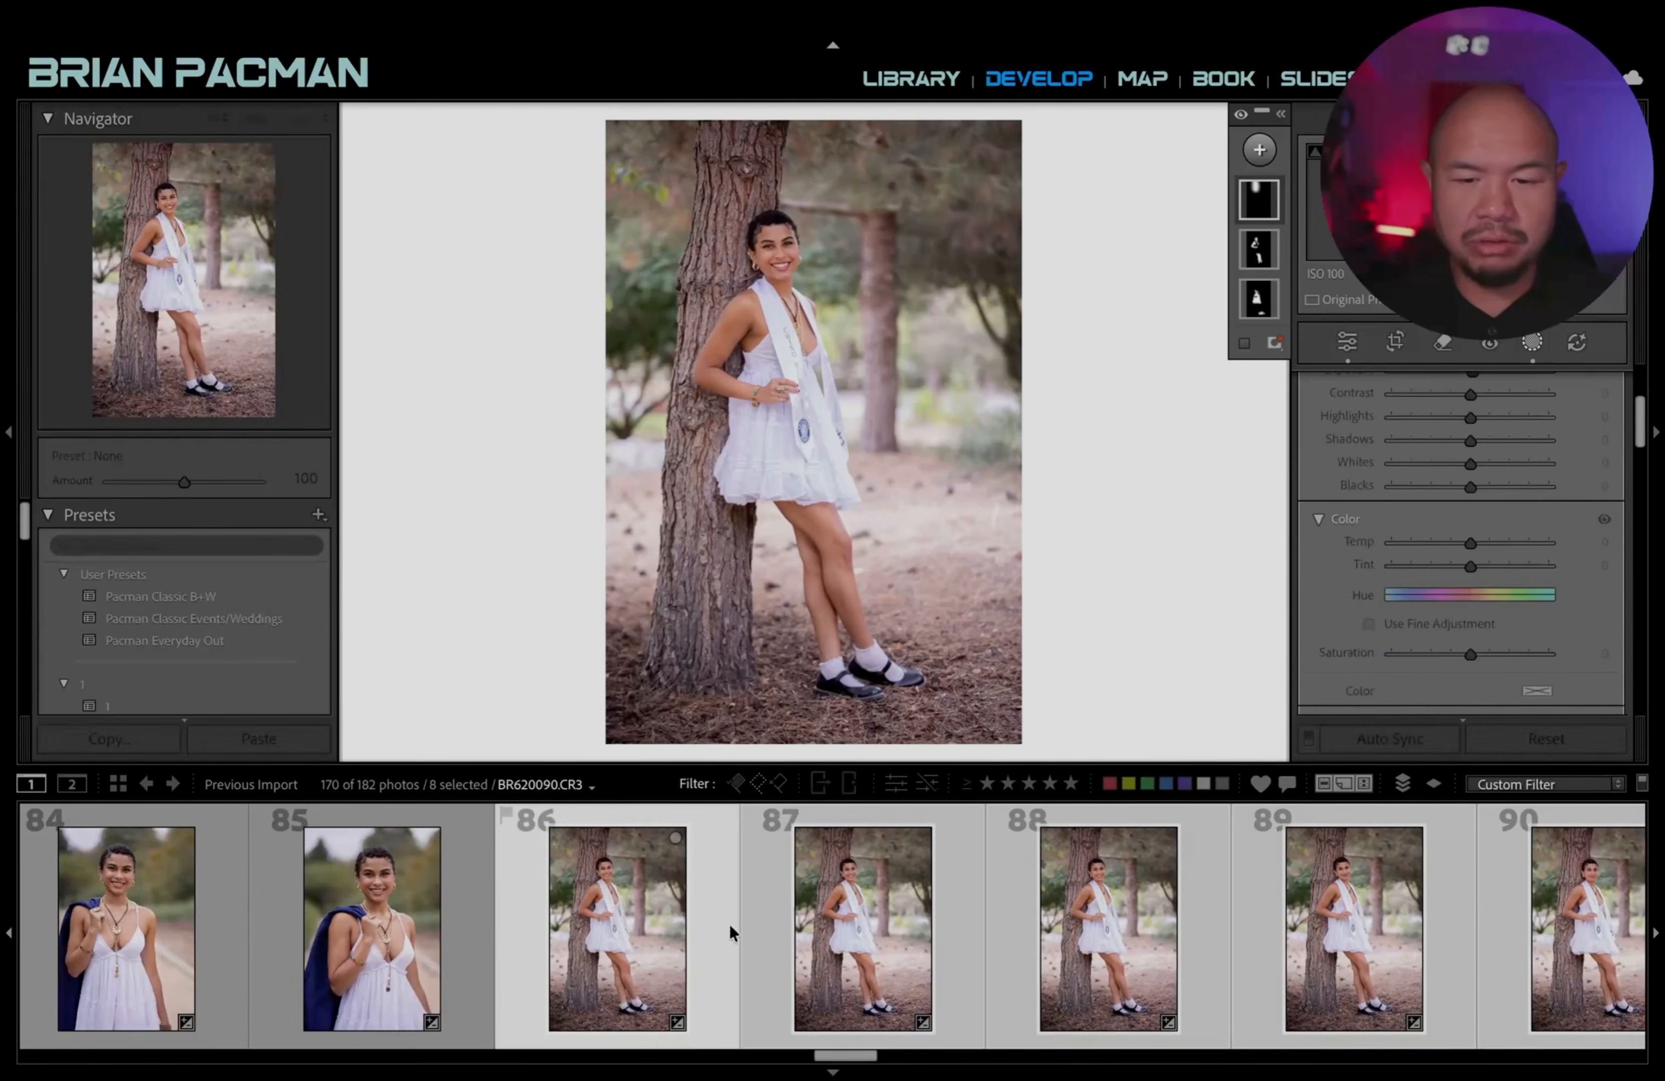
scroll(842, 933, down, 5)
scroll(1018, 944, down, 1)
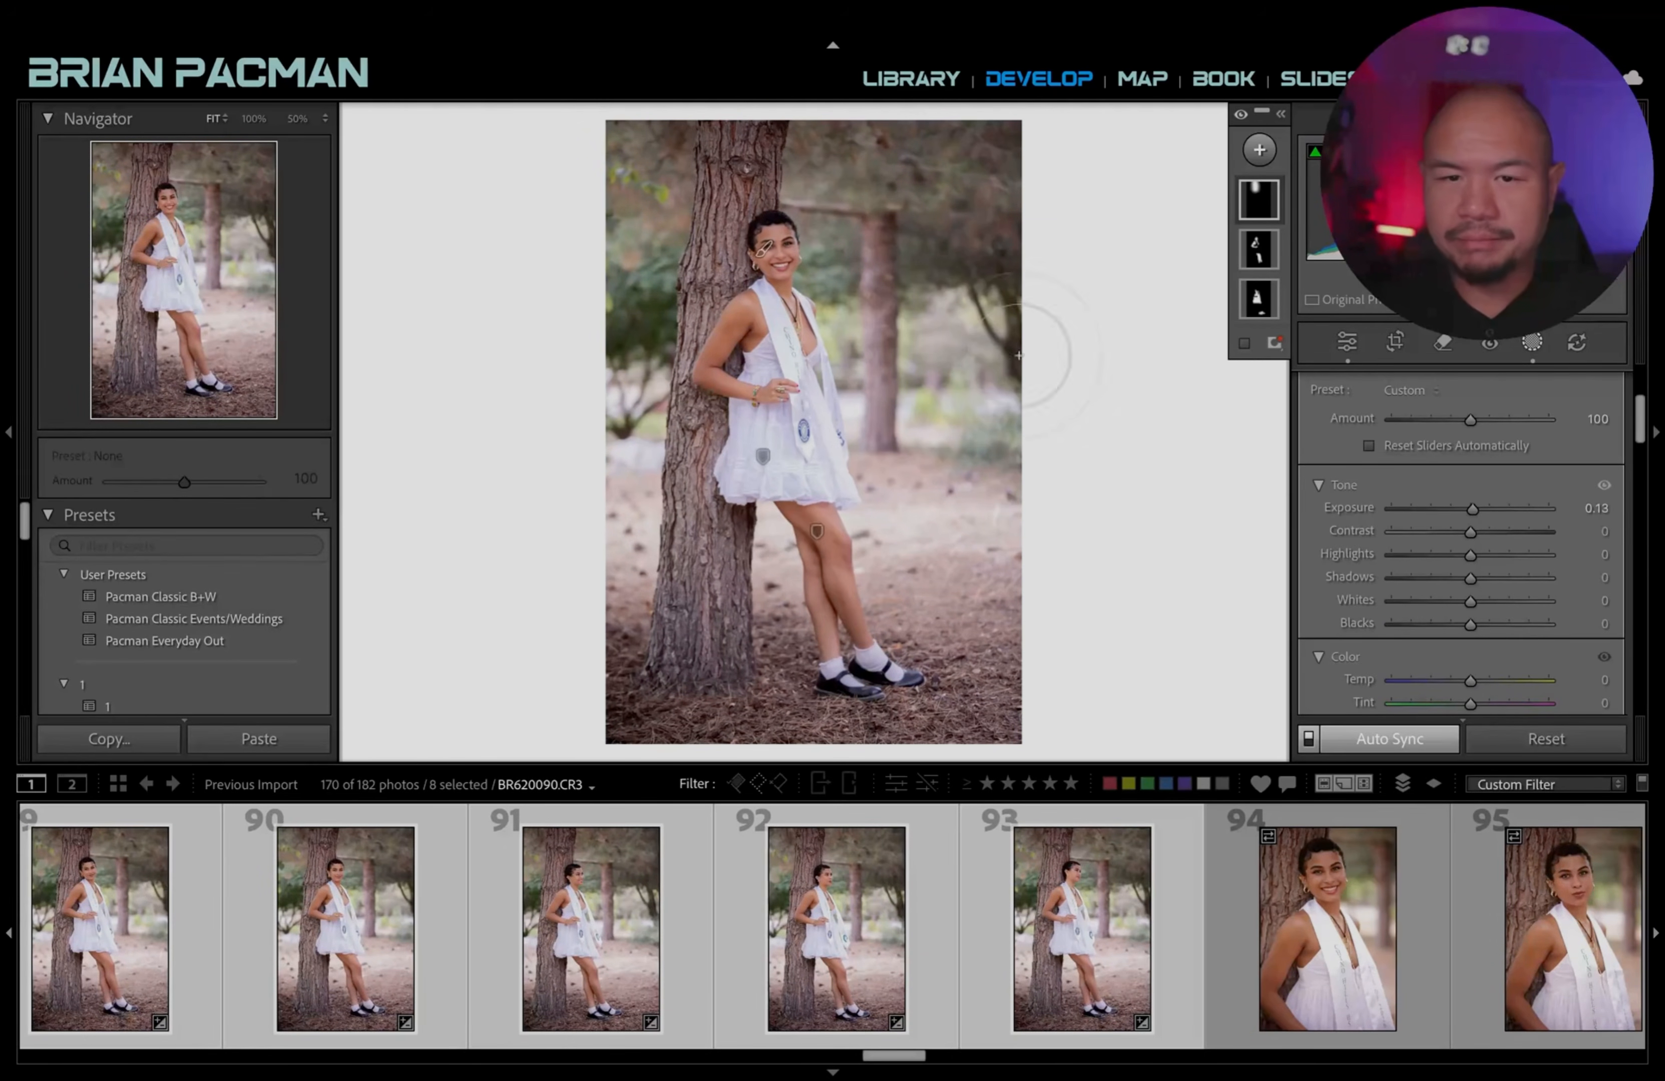
Add a Select Background mask to the selected full-length tree portraits, numbers 86 to 93.
click(1260, 150)
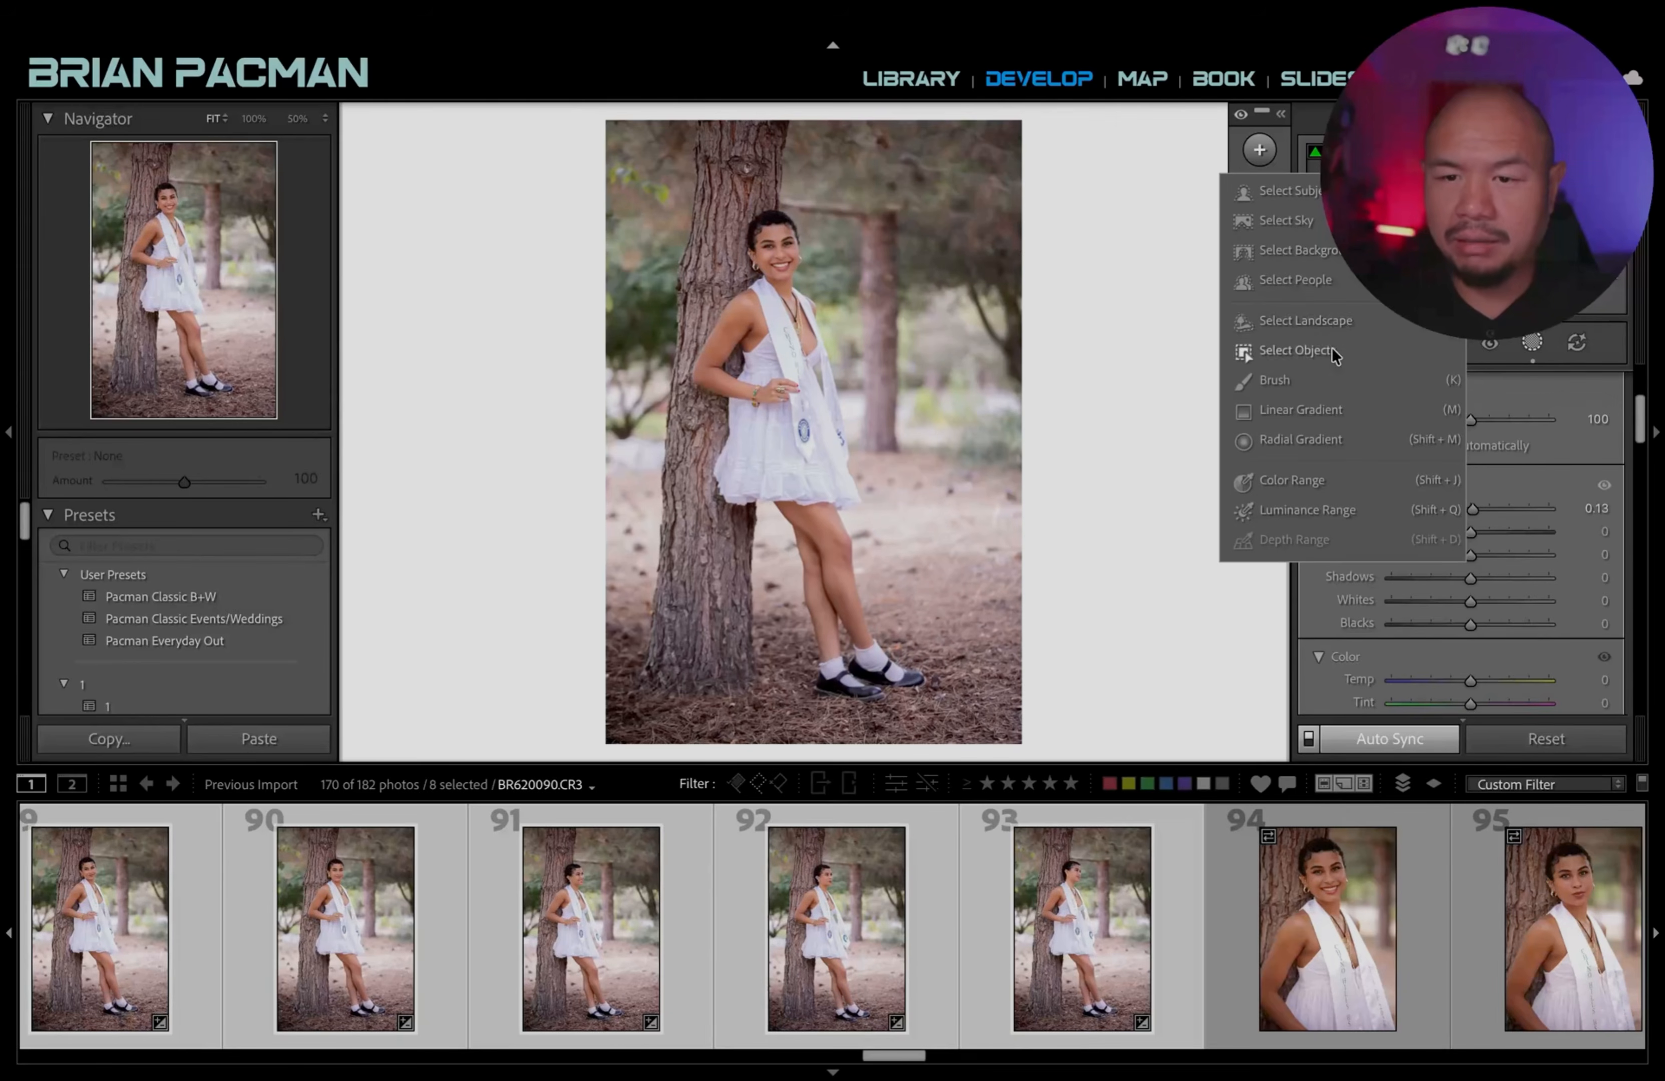
click(1316, 250)
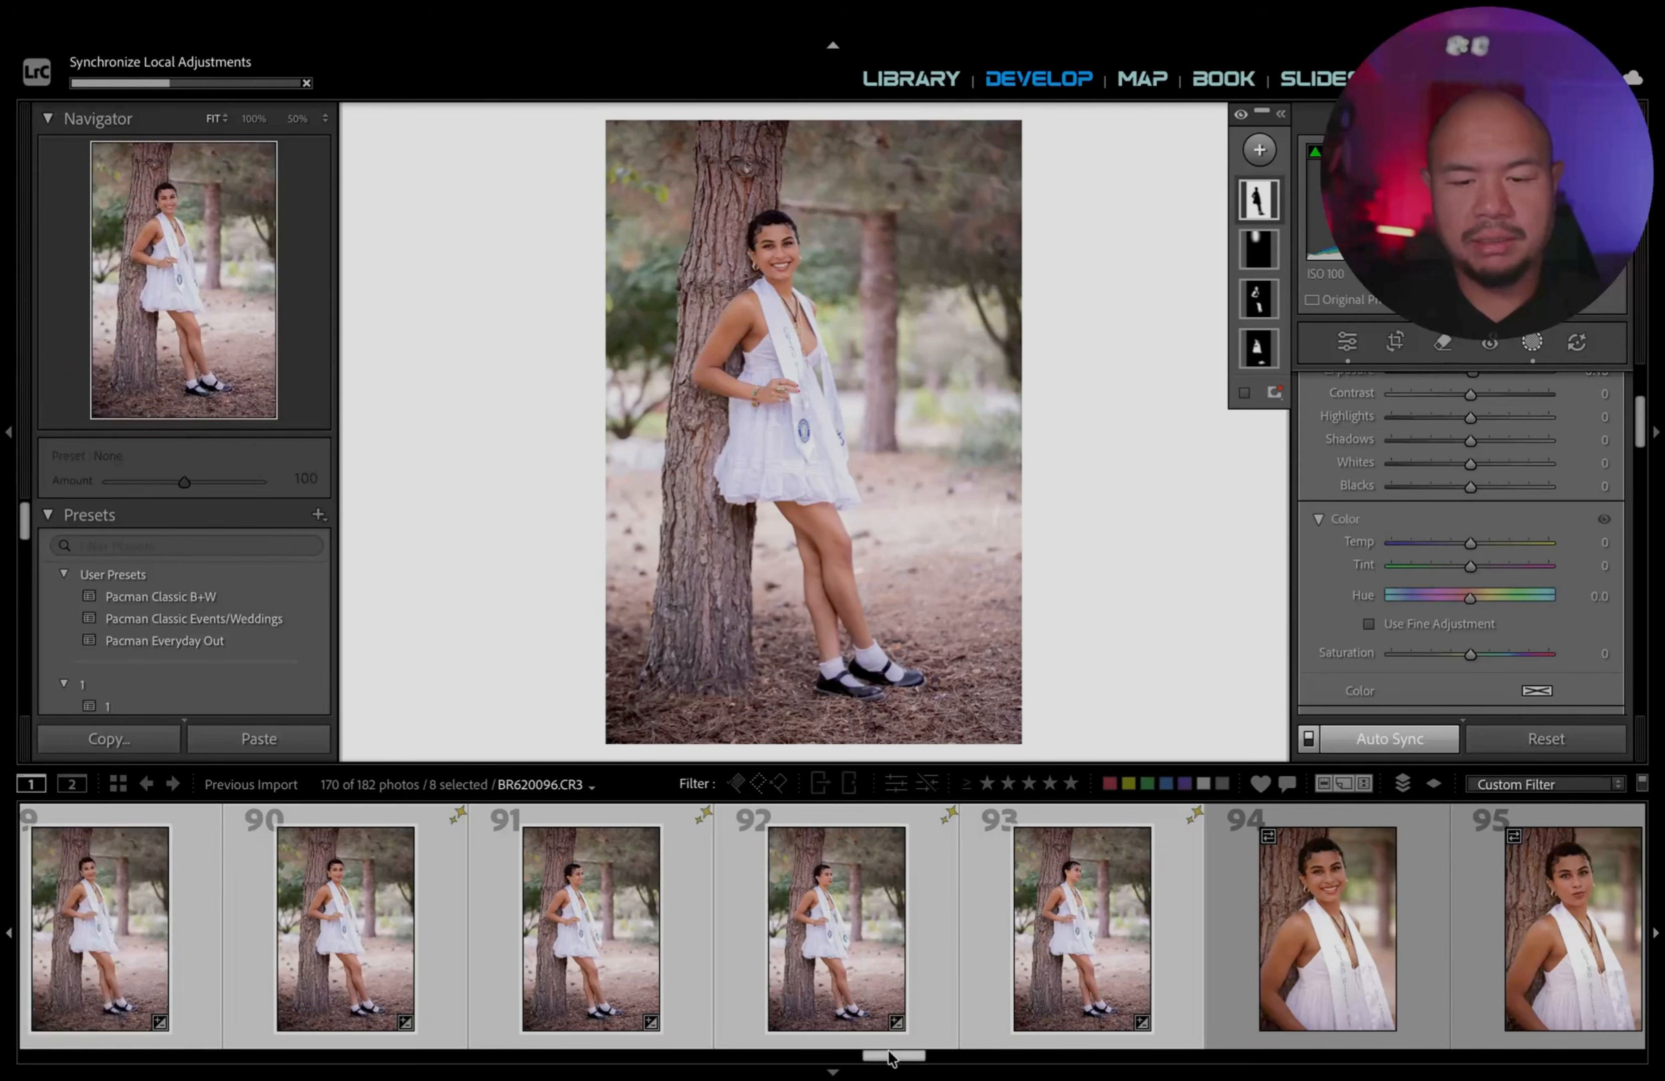
drag(894, 1061, 883, 1062)
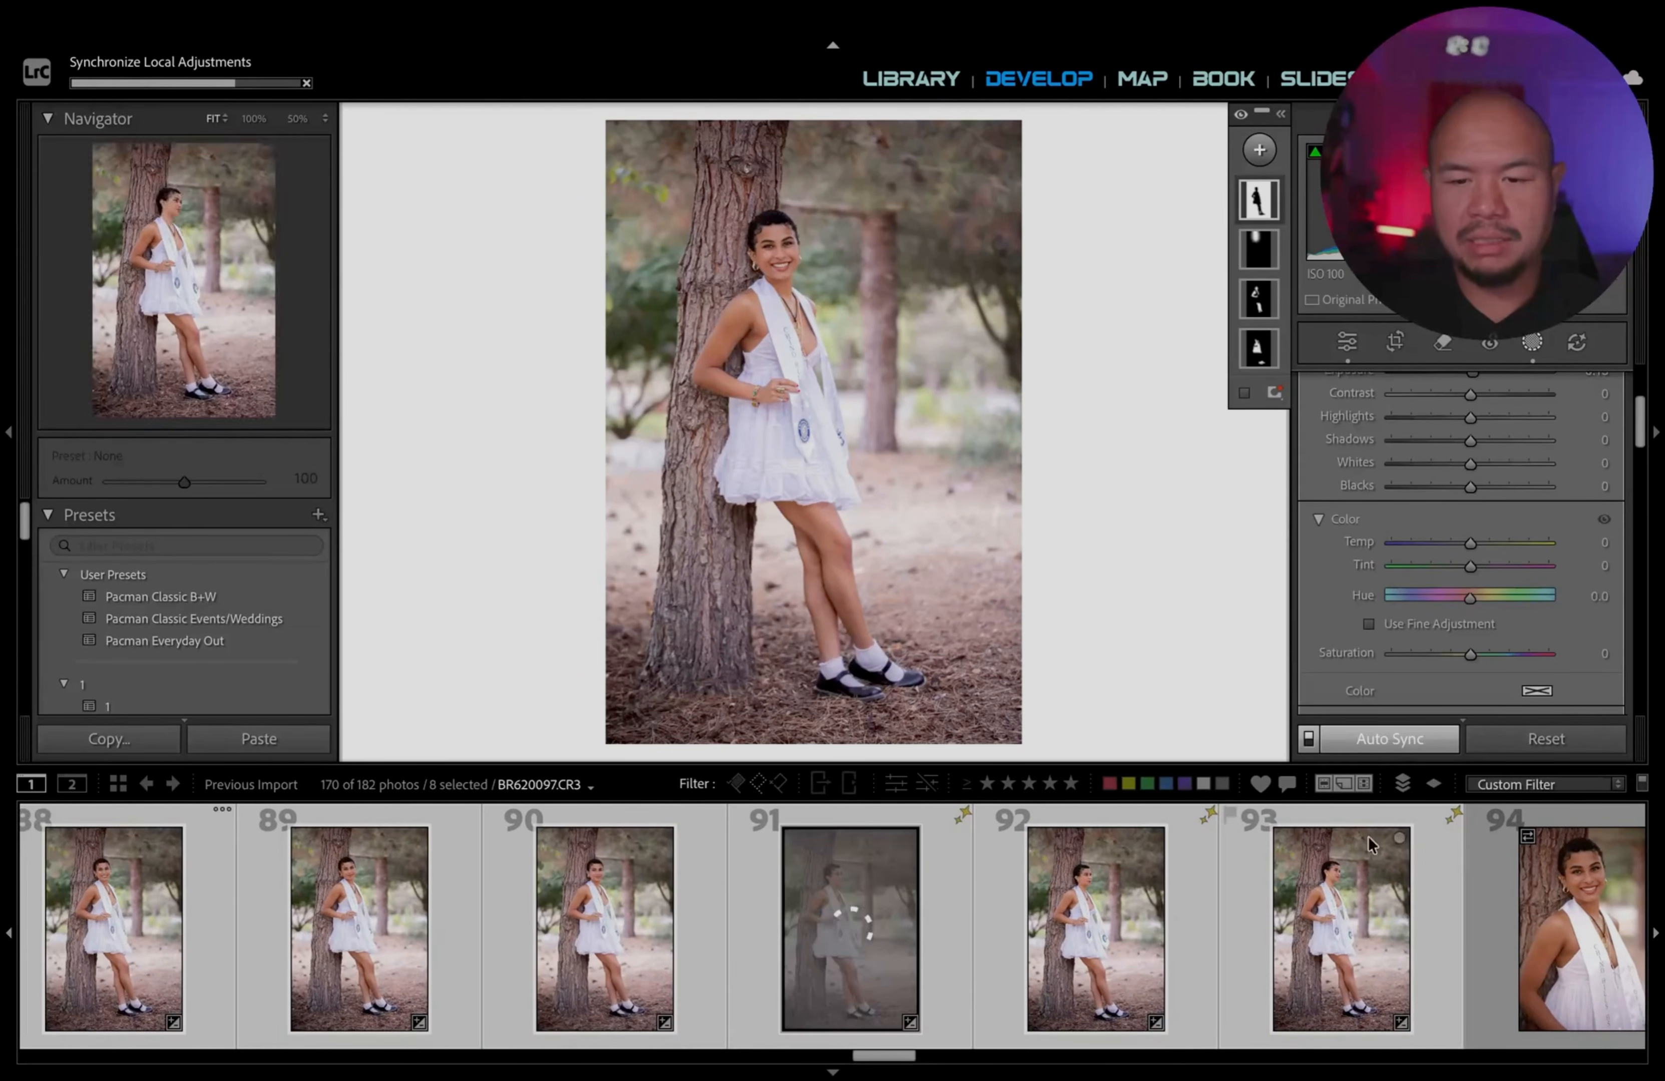
Reset the background mask's exposure to 0 and lower its highlights to -100 and whites to -64 across the selected tree portraits.
scroll(1475, 629, up, 3)
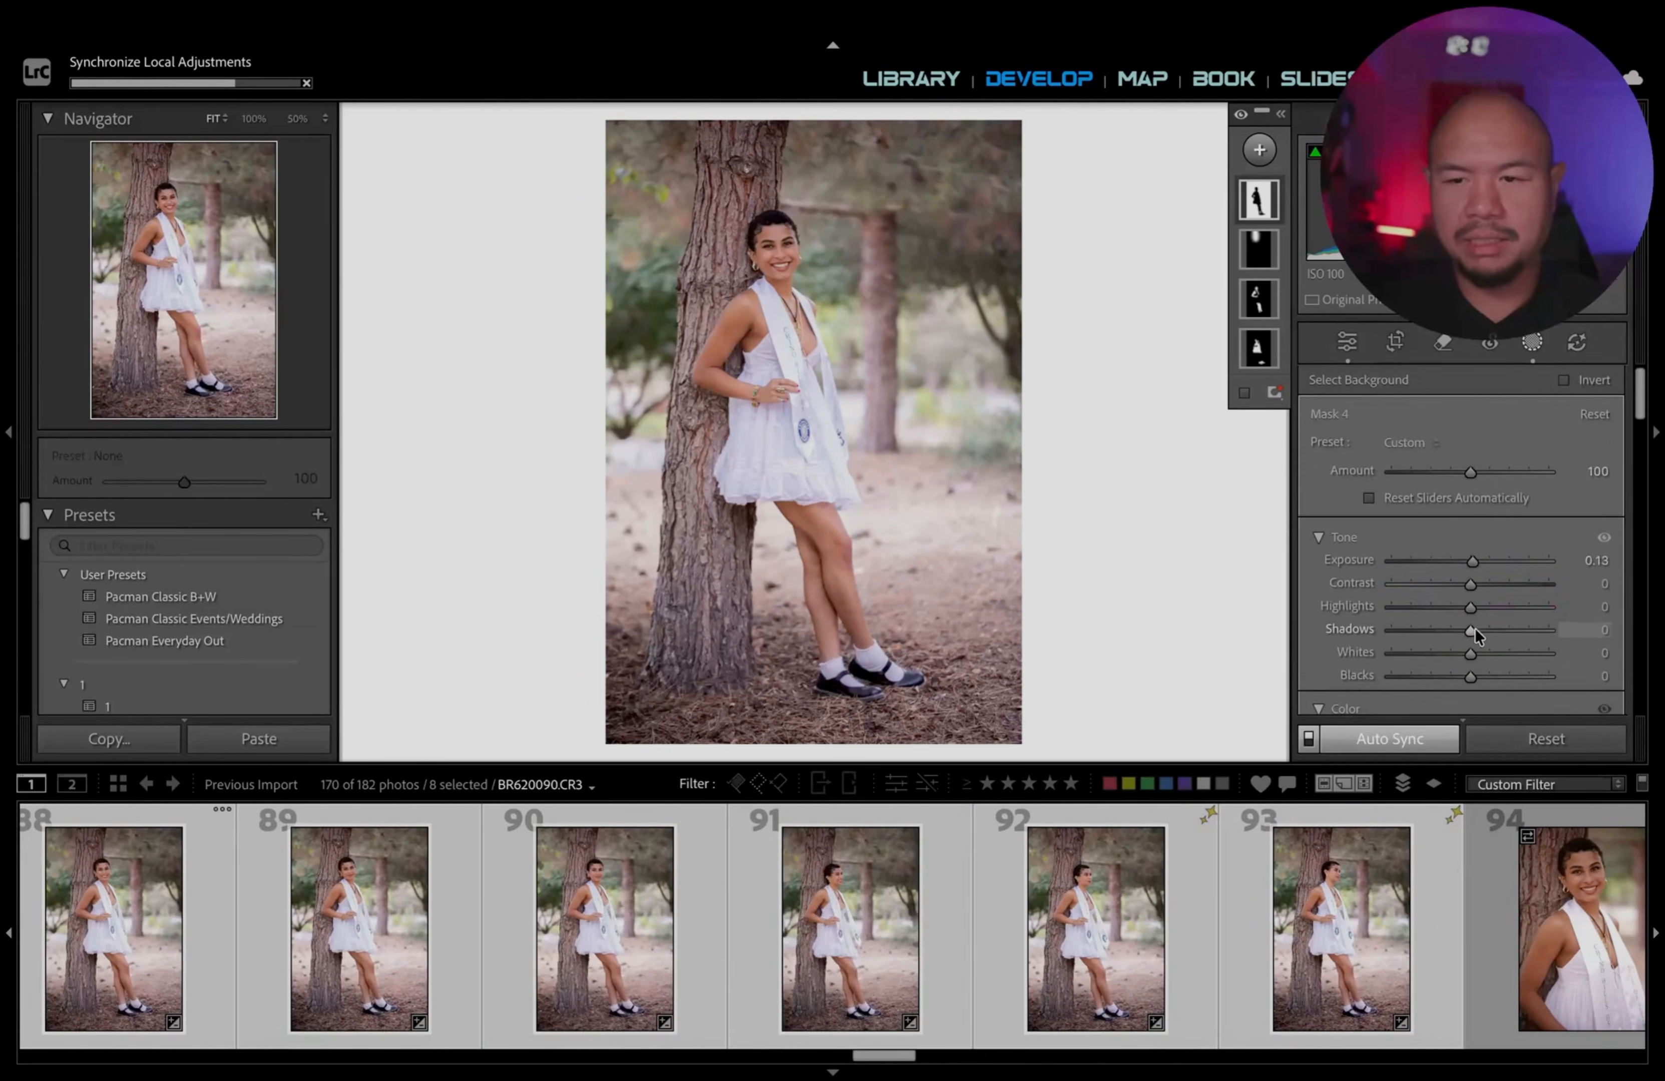
double_click(1472, 562)
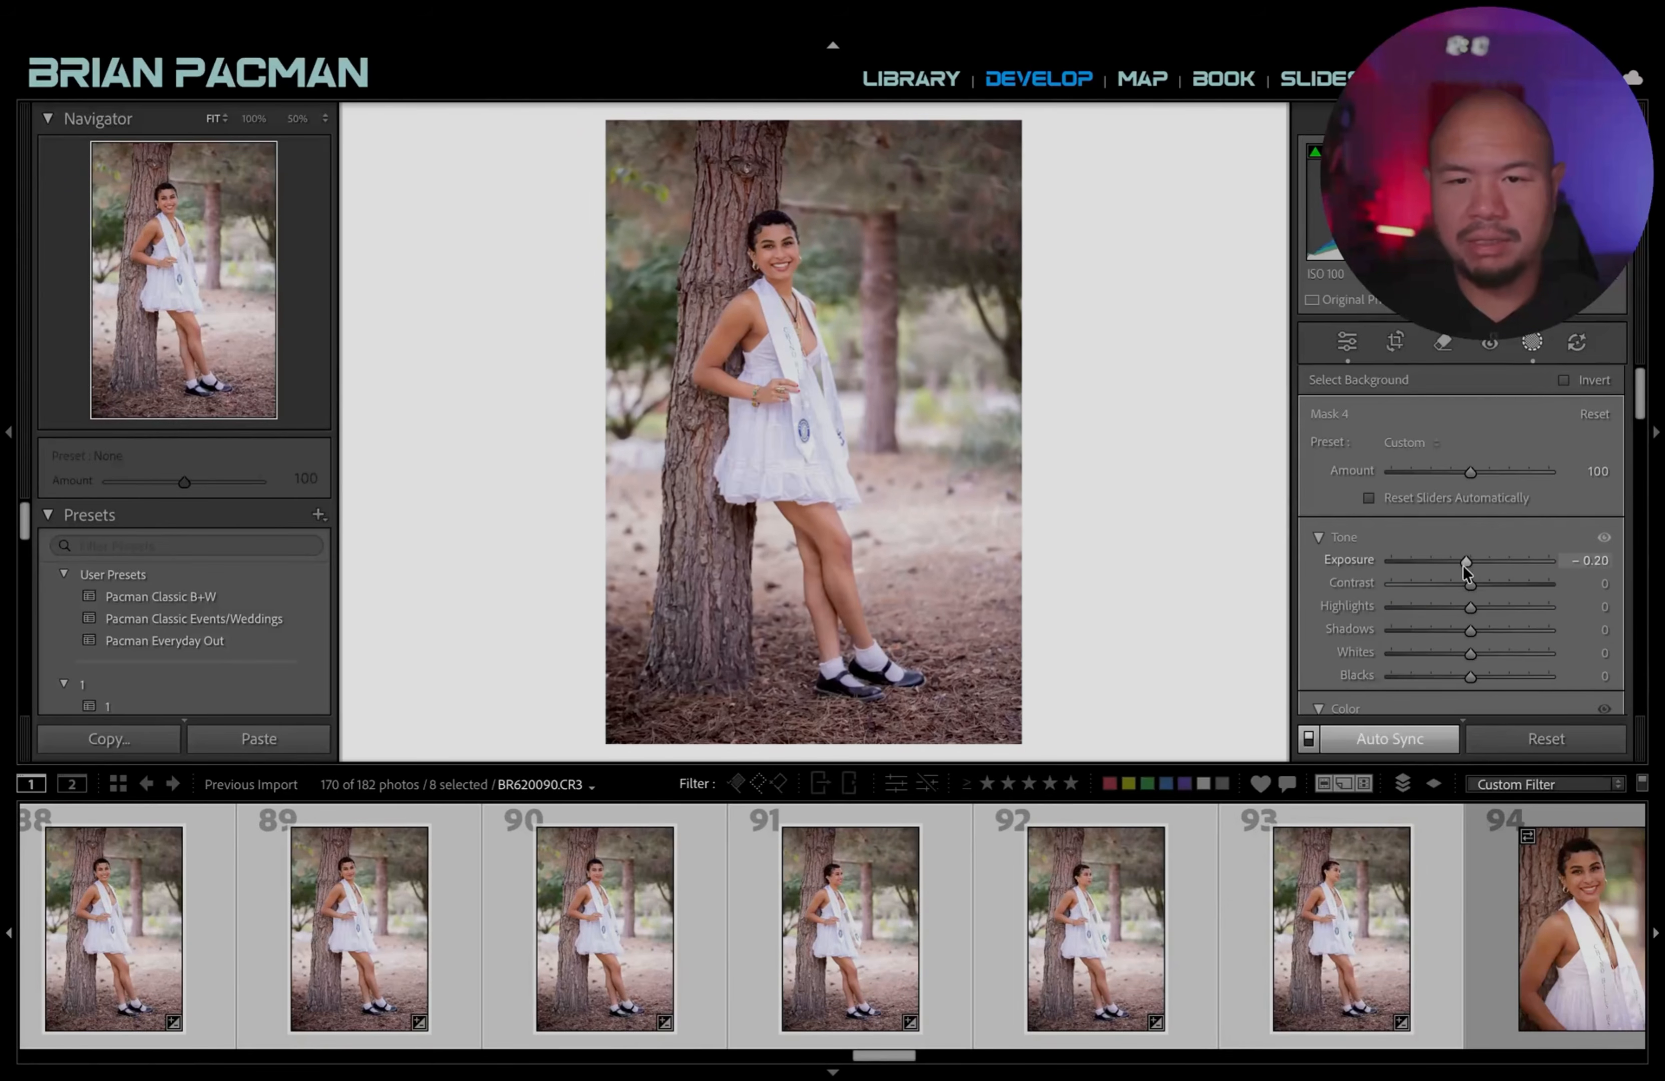
drag(1460, 567, 1466, 564)
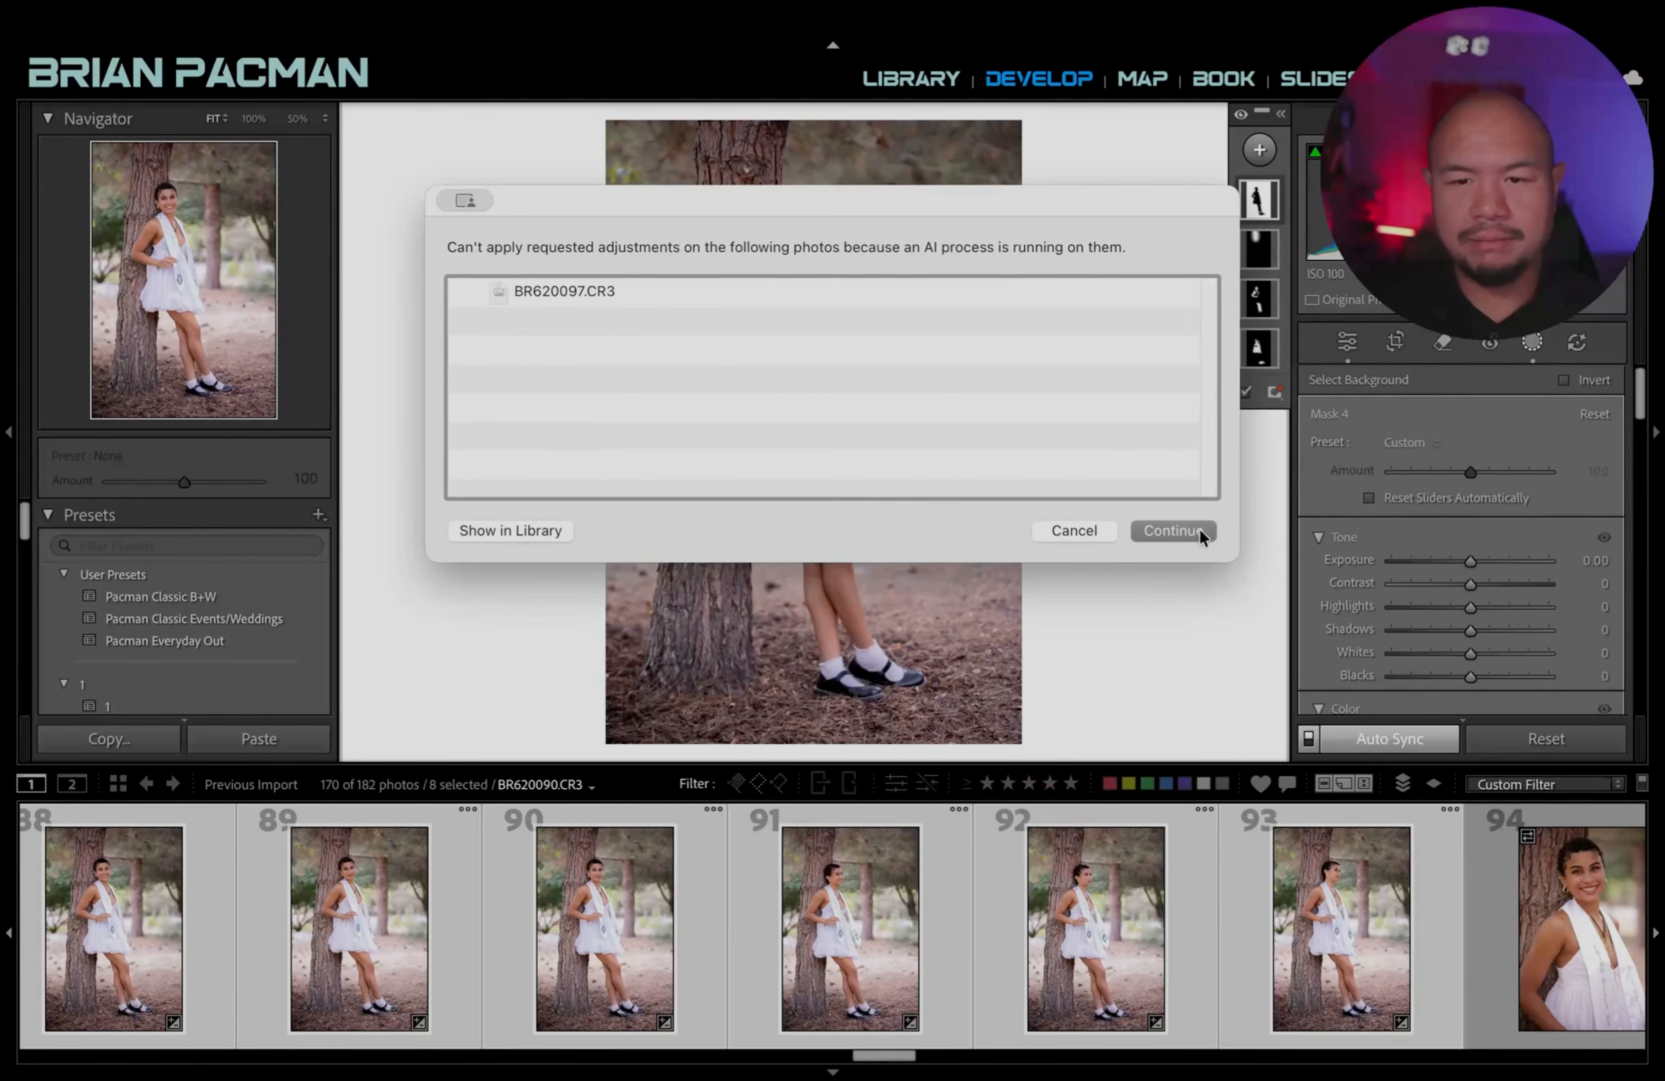
click(1182, 532)
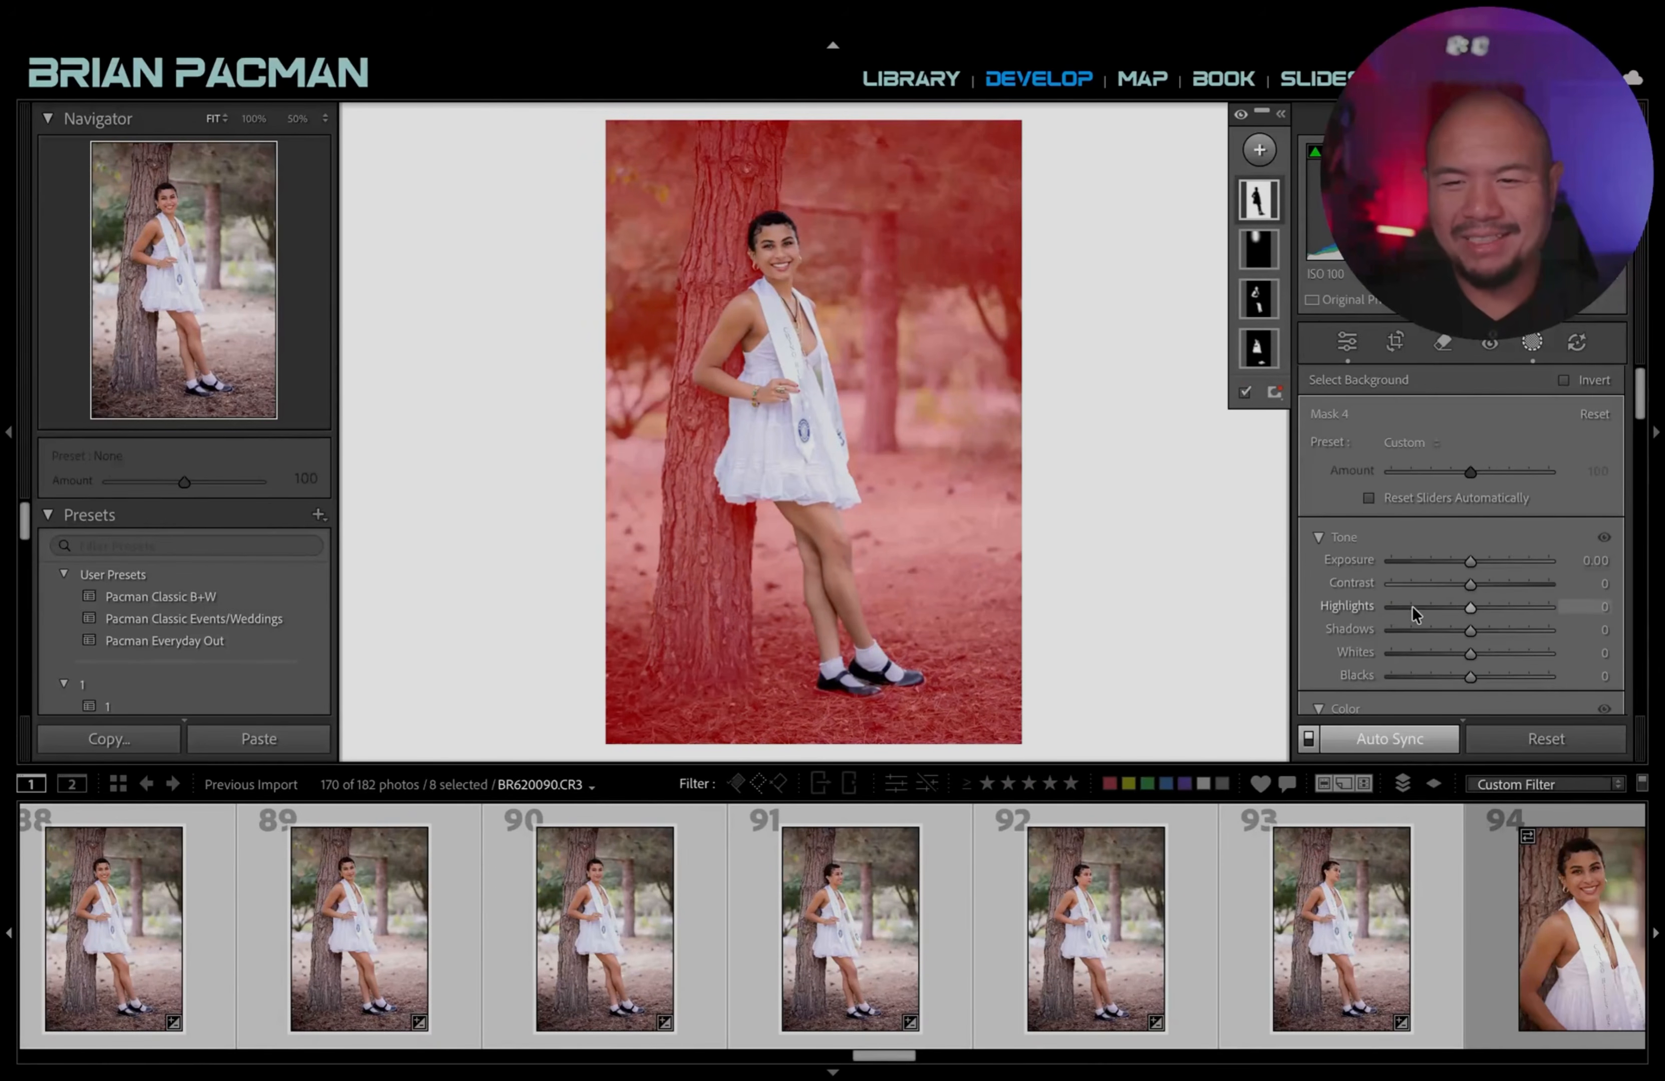
drag(1412, 606, 1427, 656)
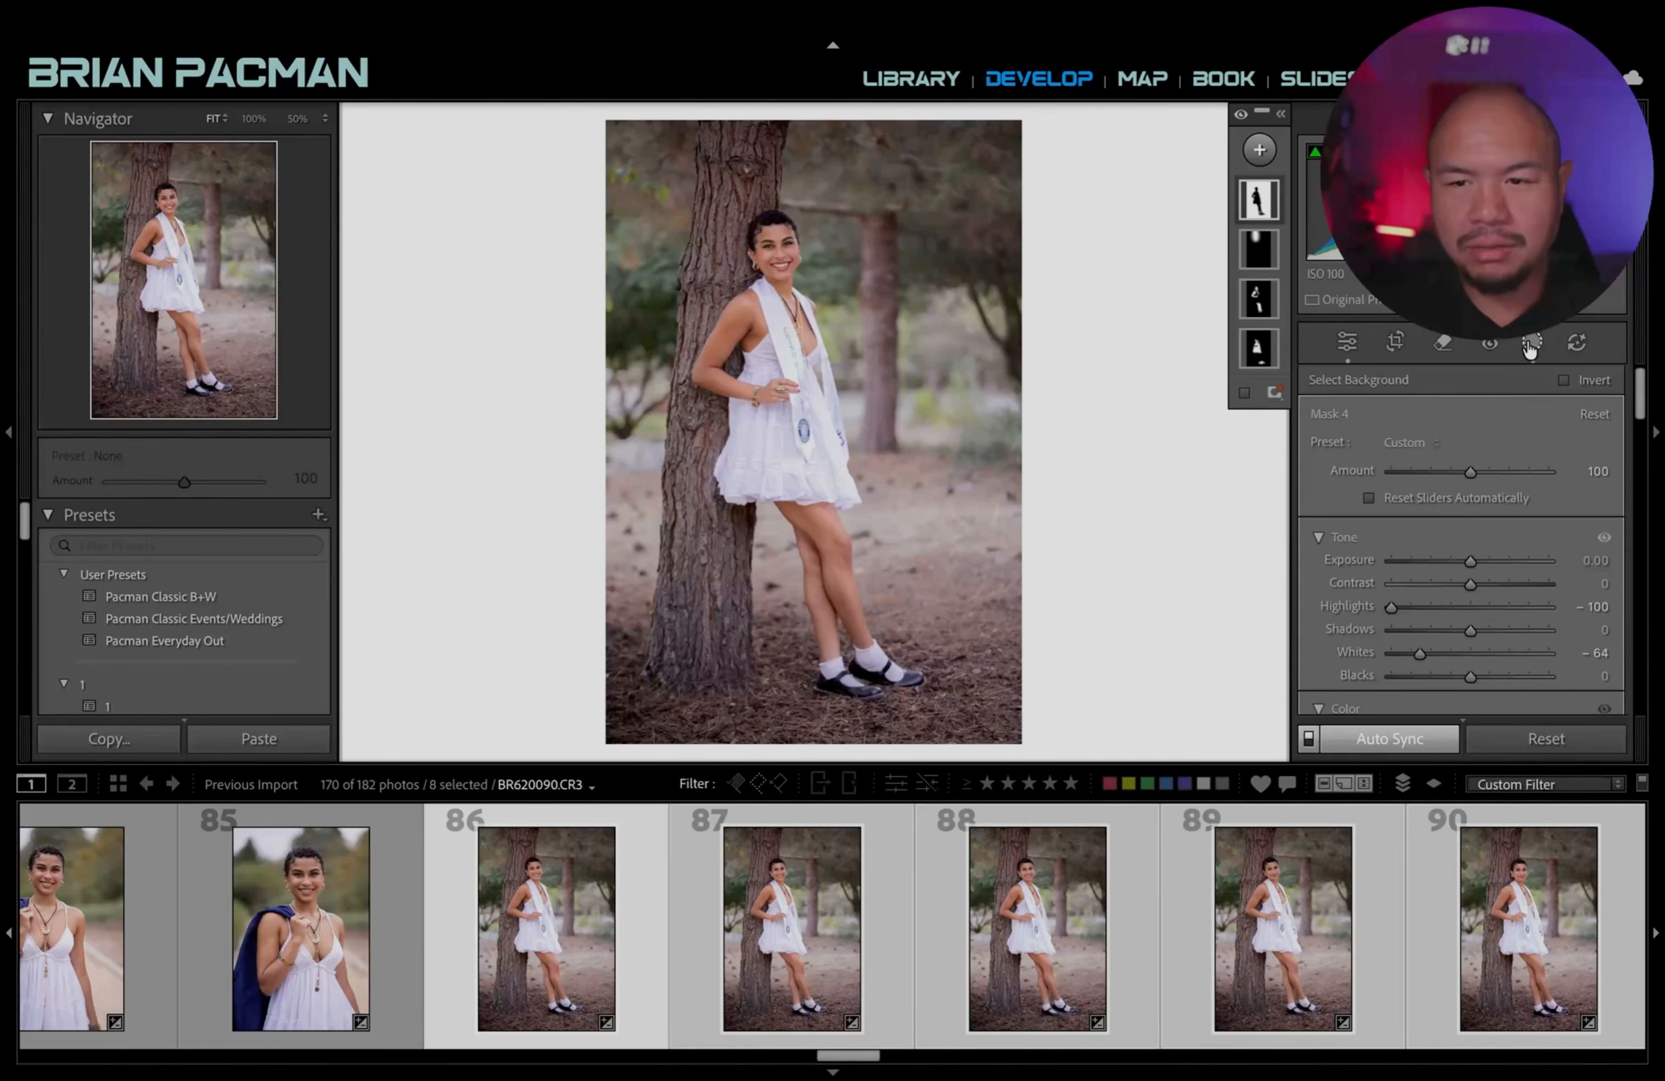
Set the overall exposure to +0.60, contrast to +7, highlights to -89 and whites to -40 across the selected full-length tree portraits.
click(1345, 350)
scroll(1463, 469, down, 3)
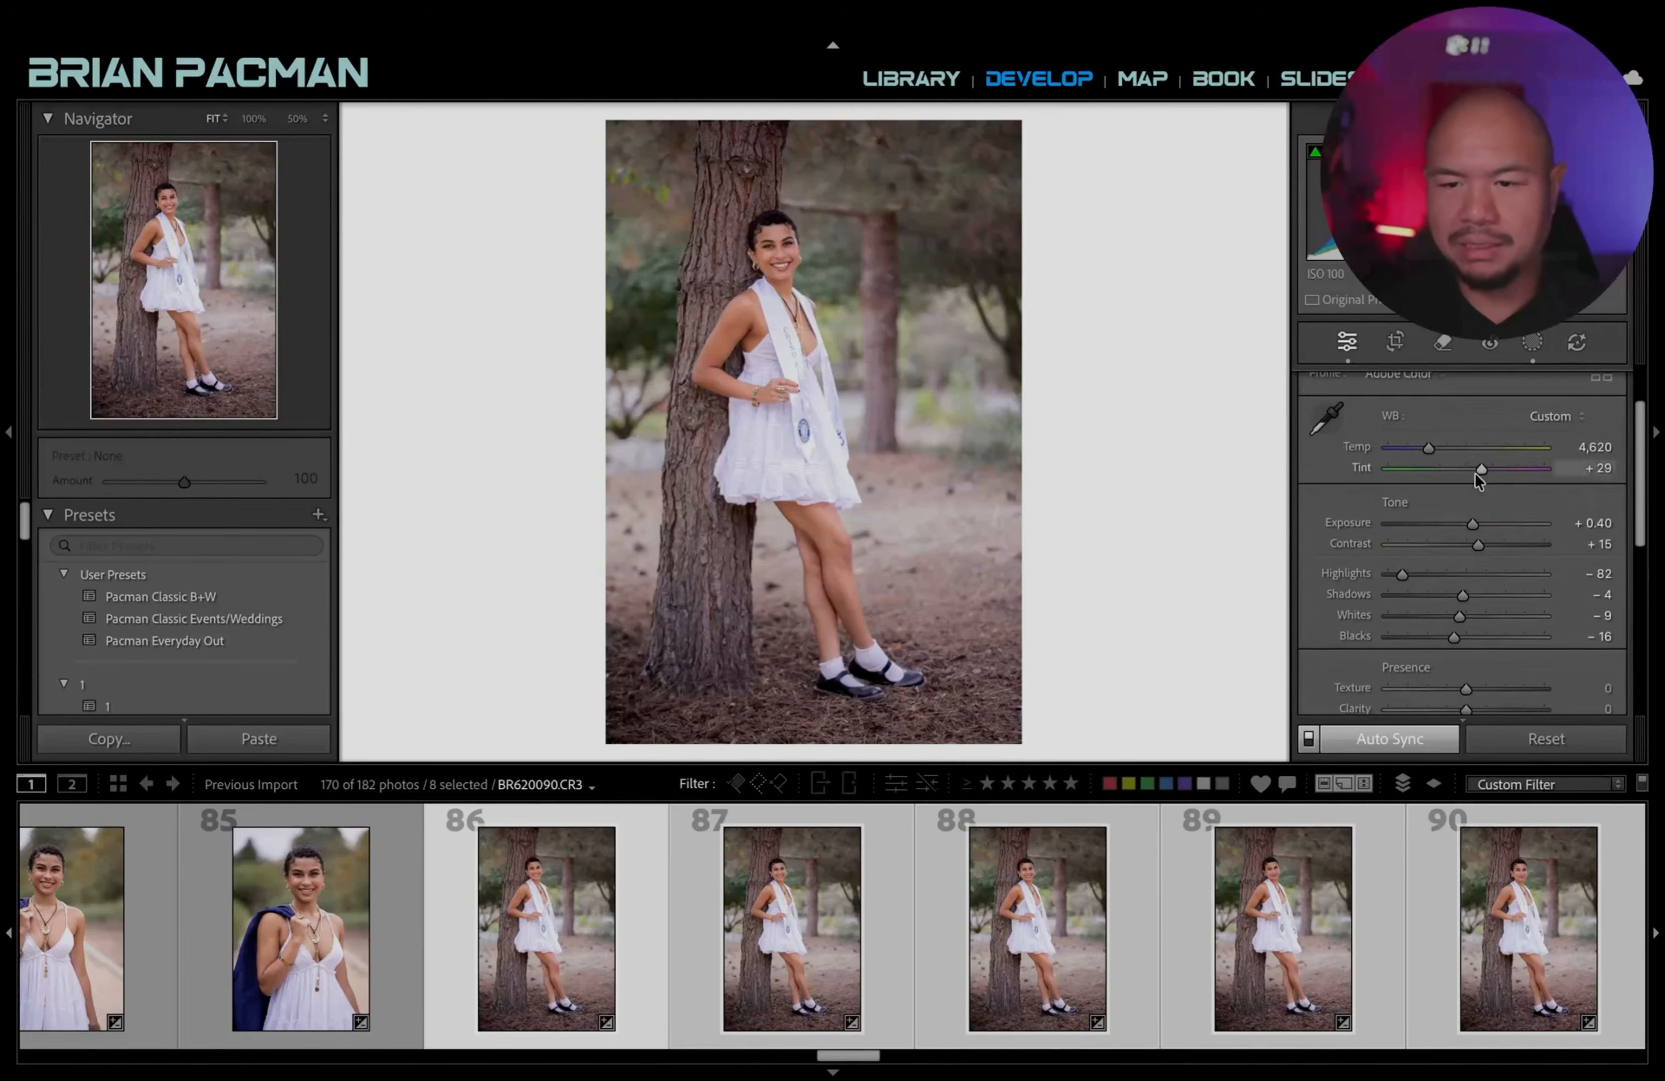
drag(1479, 530, 1473, 530)
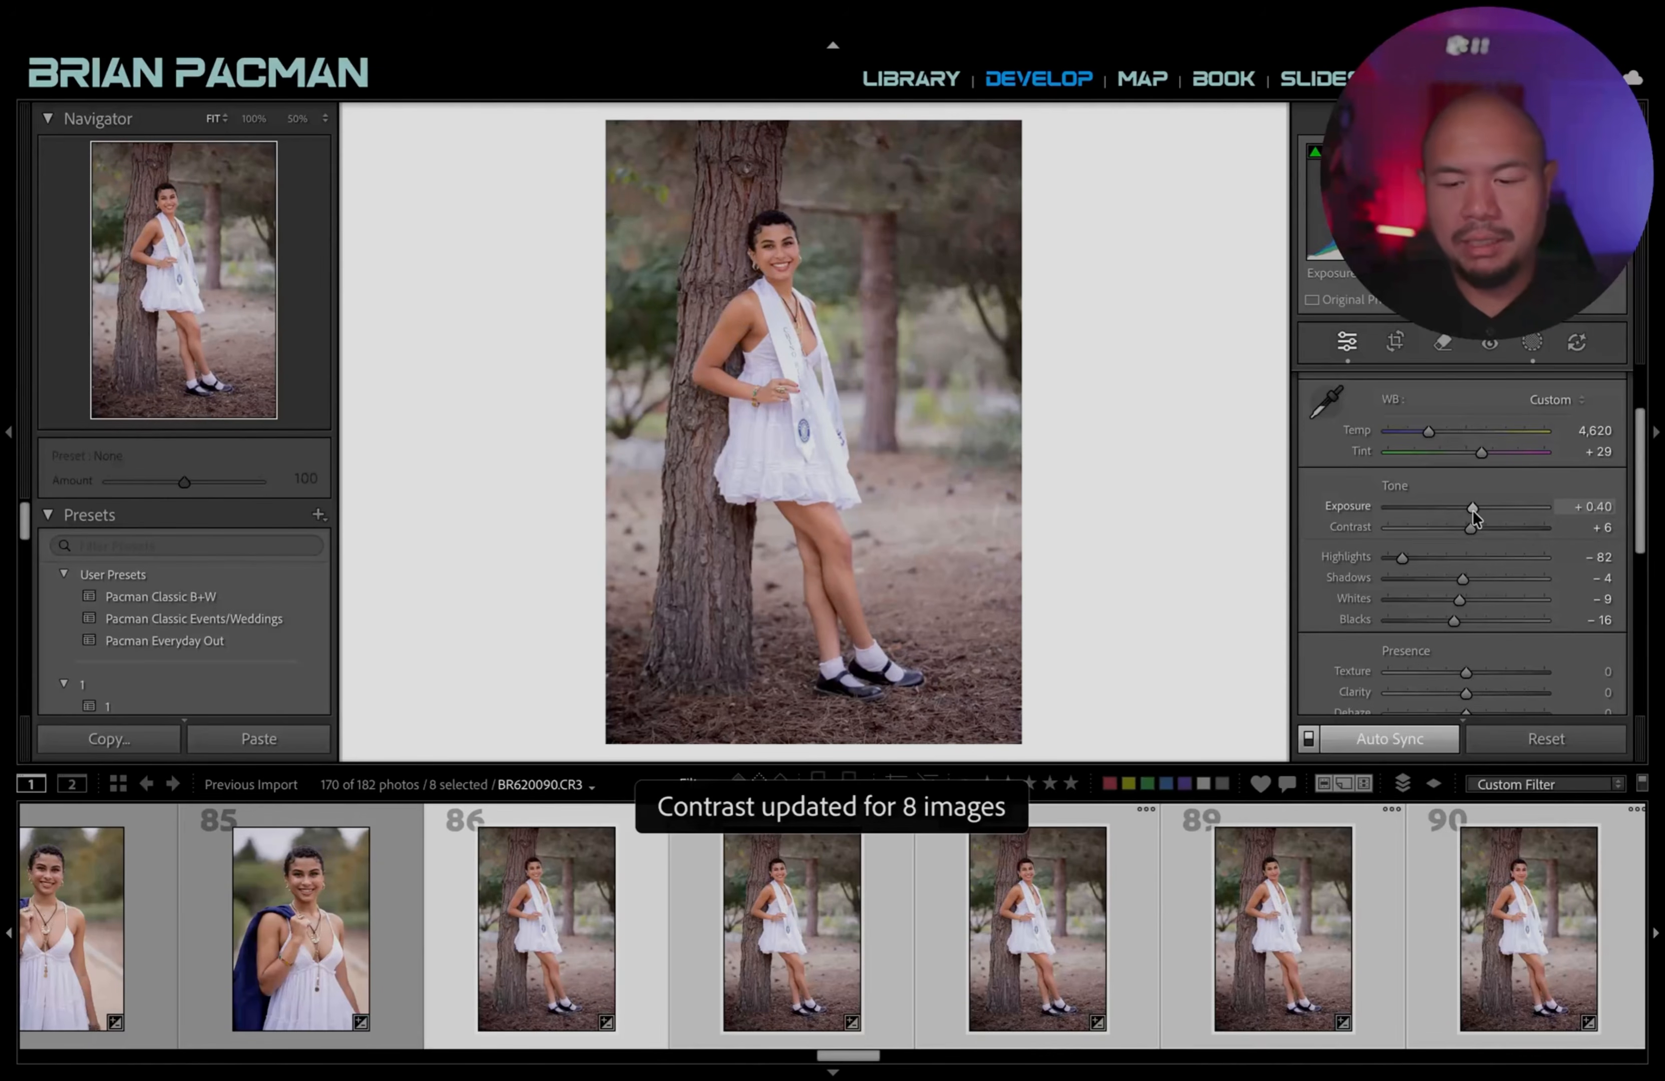
drag(1473, 513, 1477, 512)
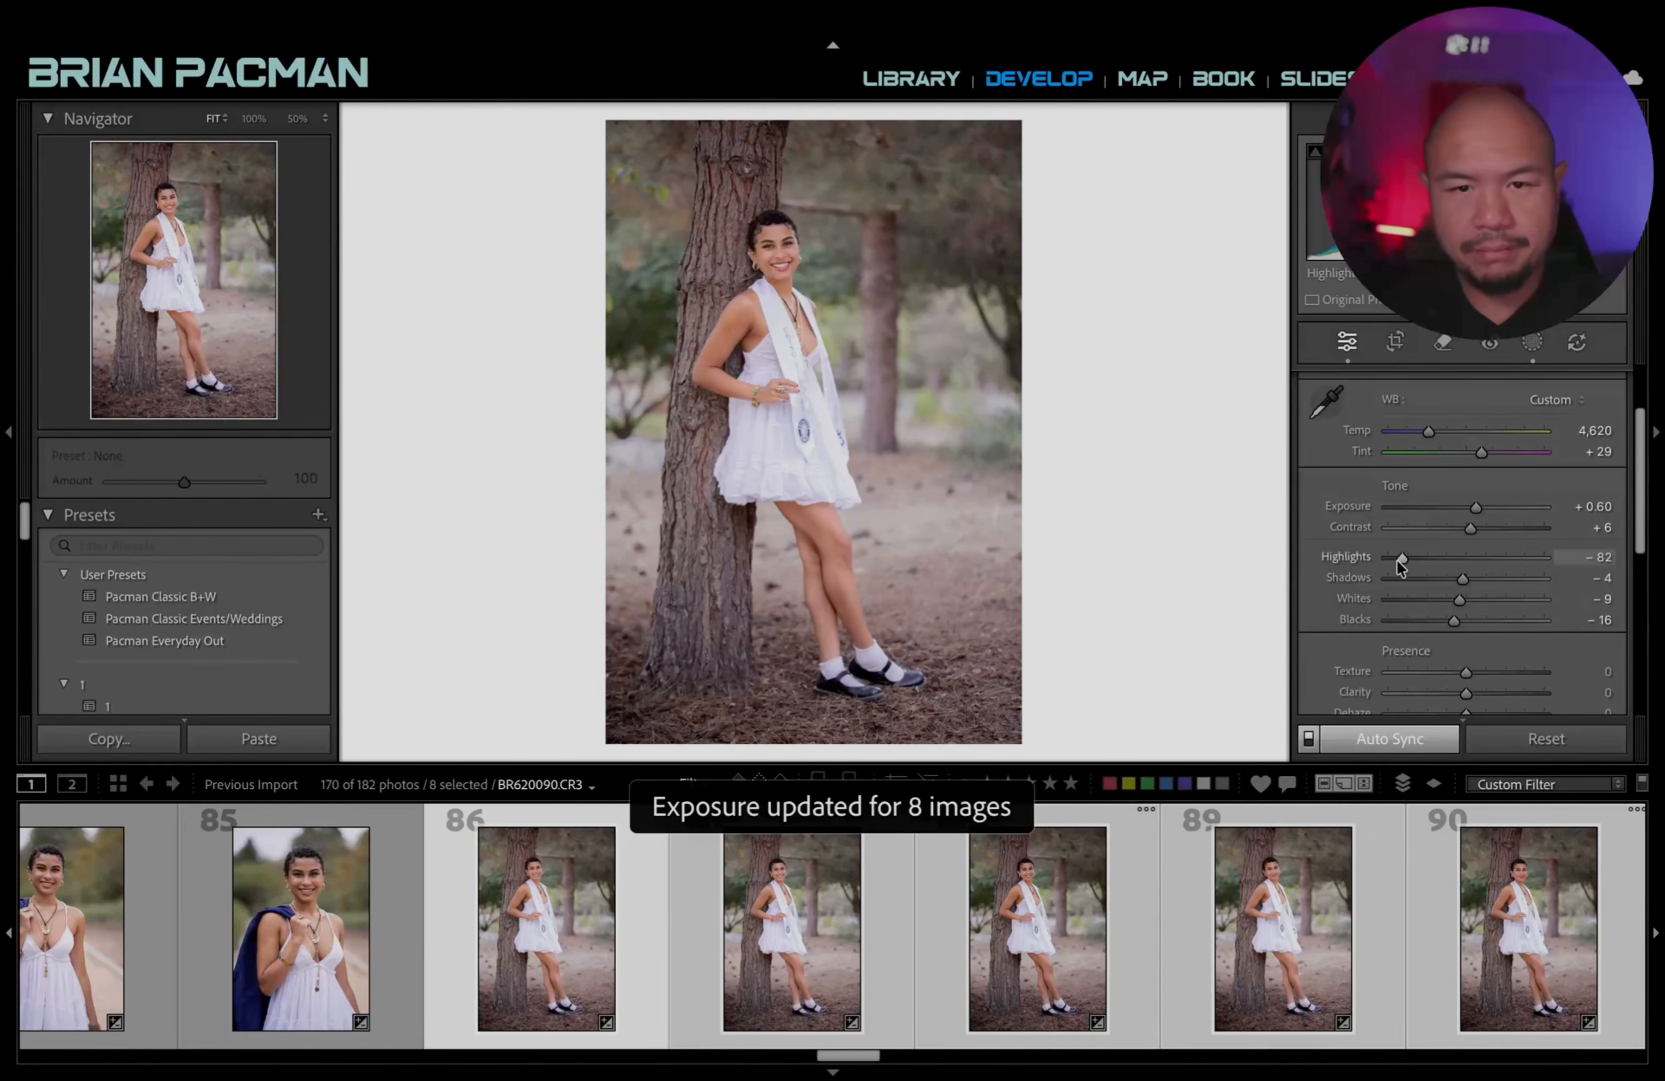
drag(1459, 598, 1433, 602)
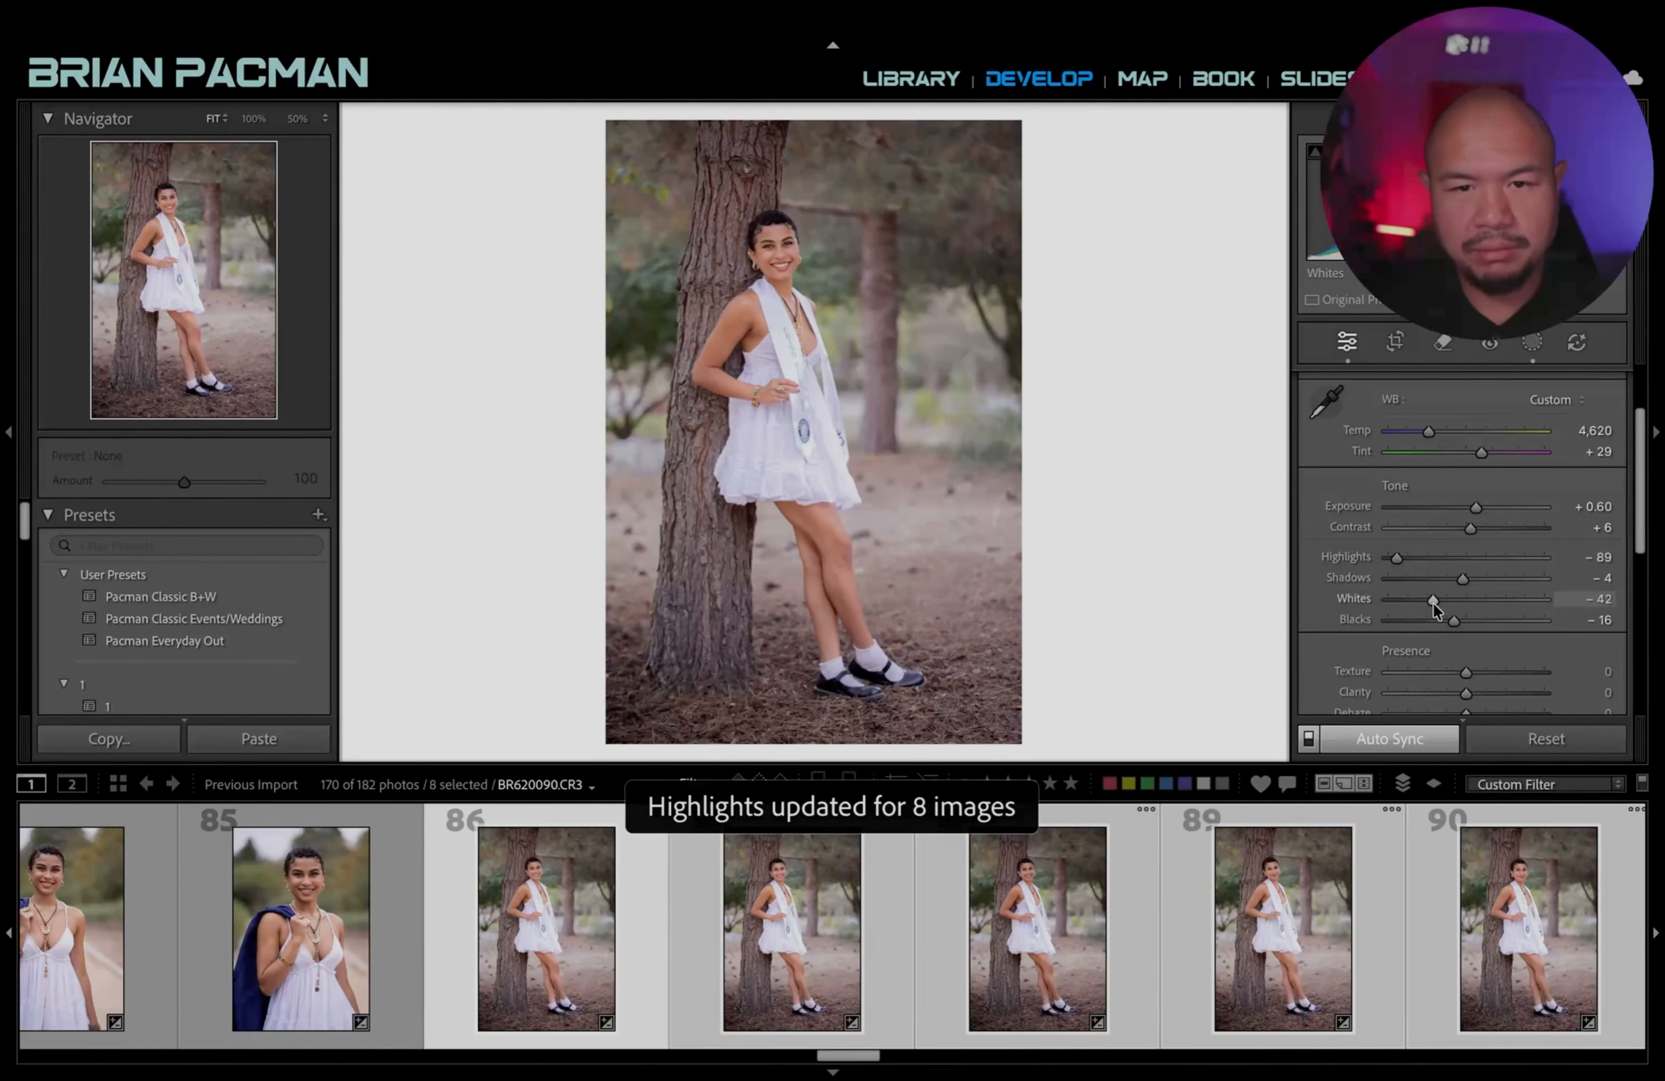
drag(1470, 527, 1471, 527)
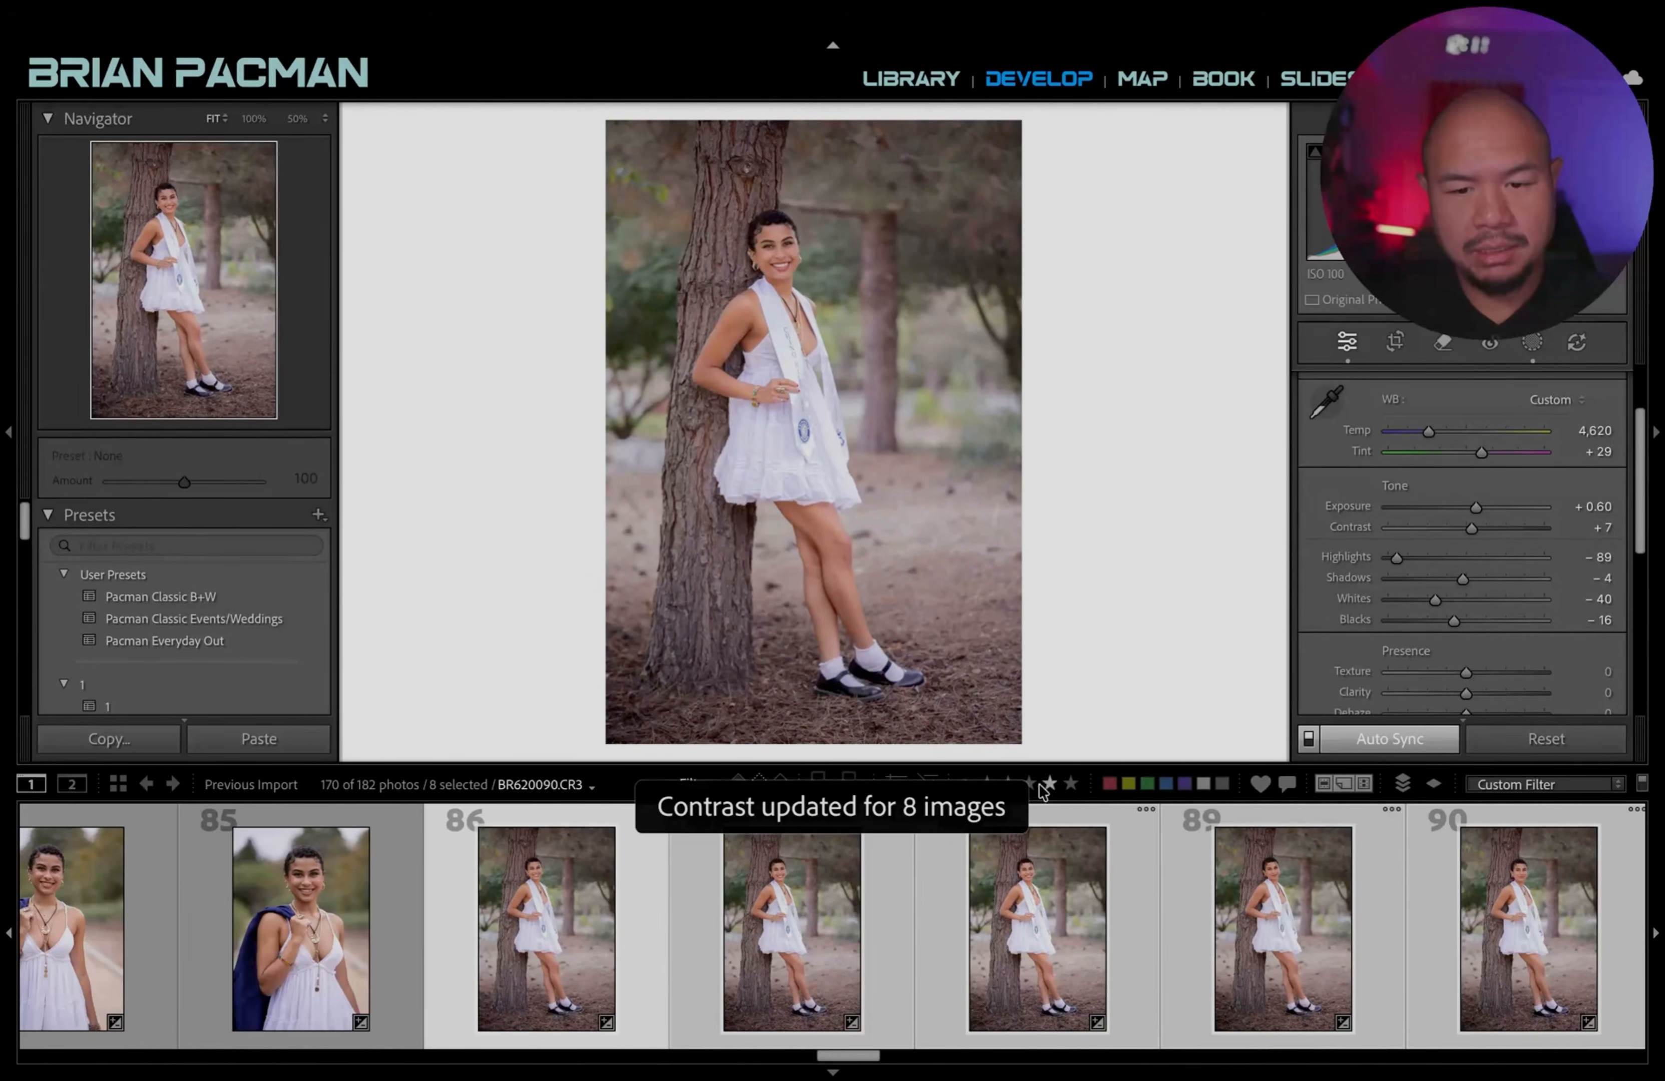
Check full-length portraits 88 and 89 and compare portrait 89 before and after the edit side by side.
click(1082, 924)
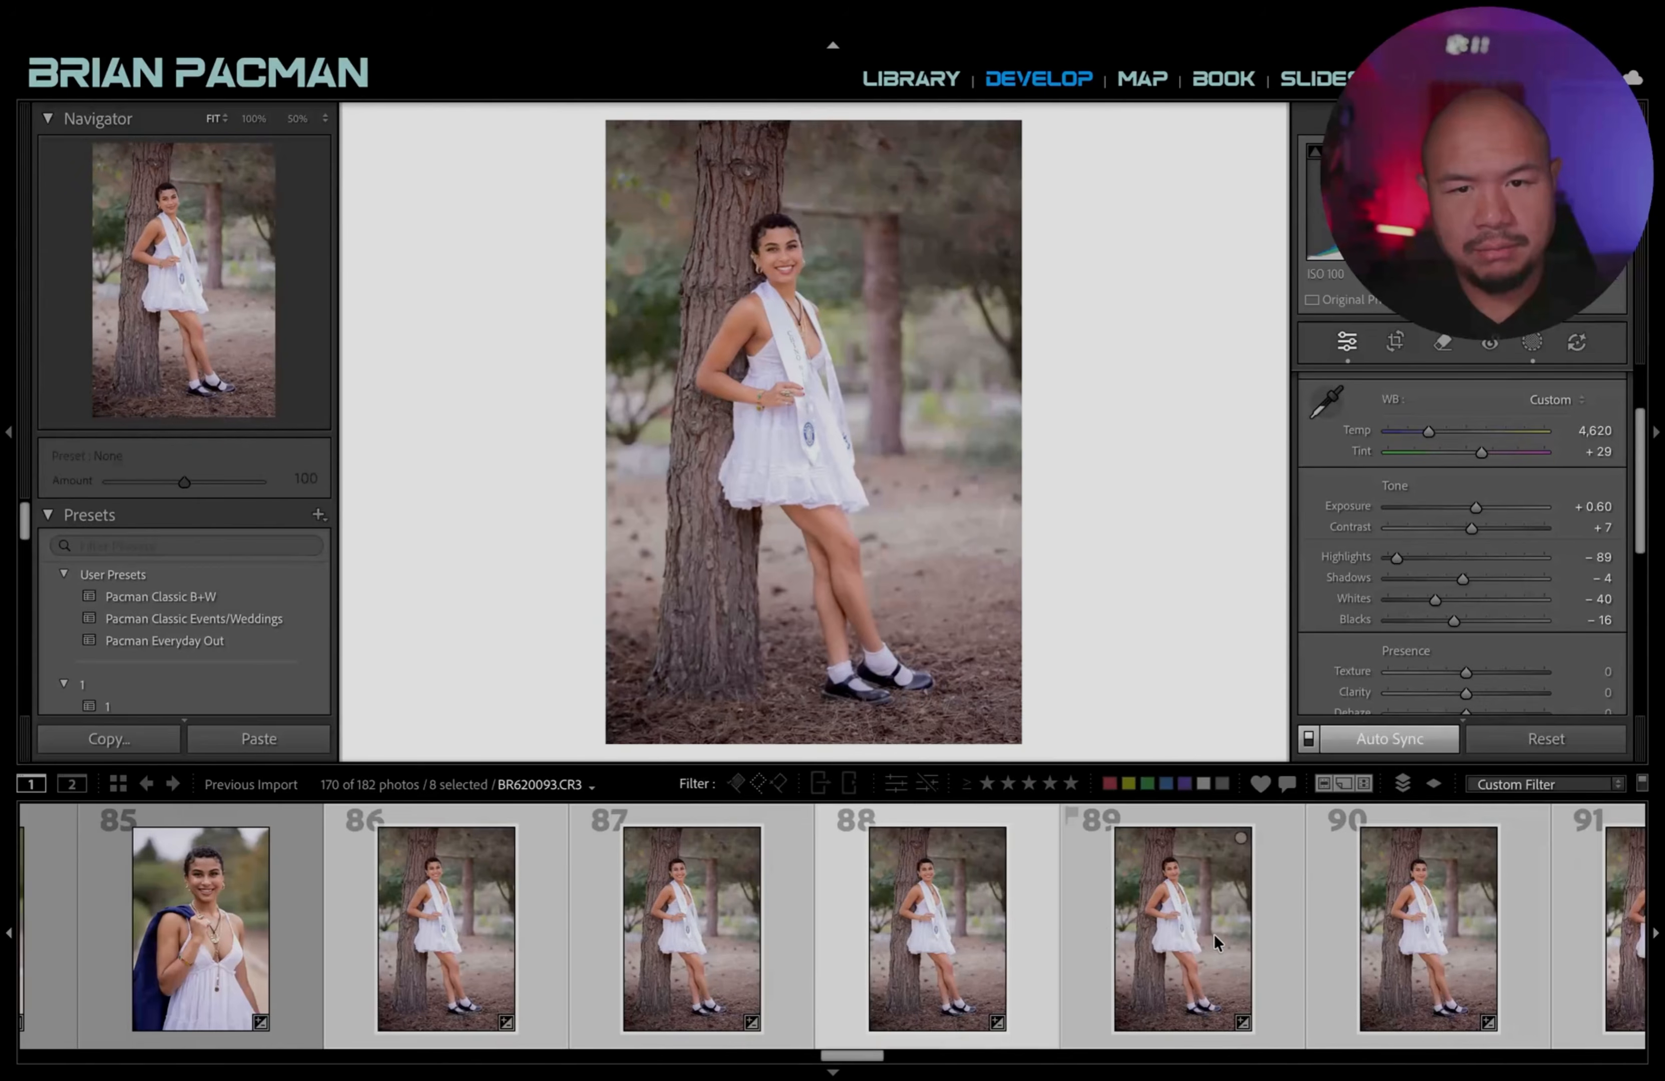
click(1213, 934)
key(y)
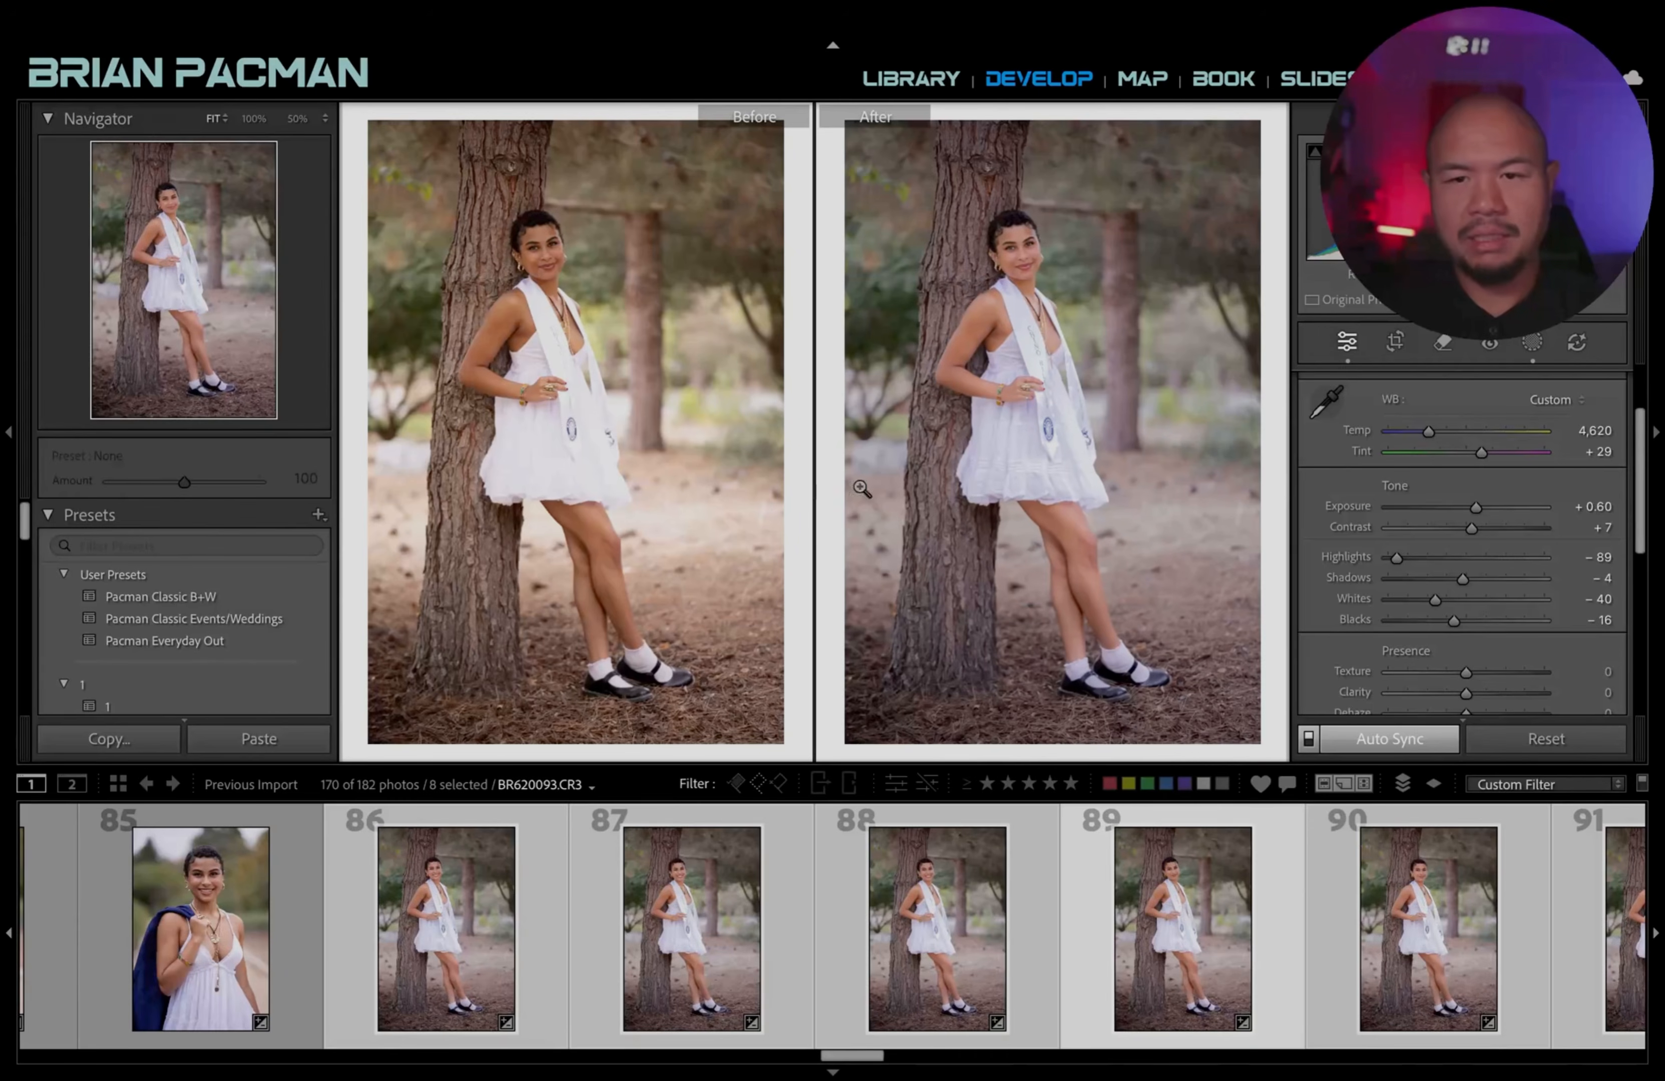
Apply the develop settings and masks of full-length portrait 93 to the first close-up tree portrait, number 94.
scroll(1070, 920, down, 6)
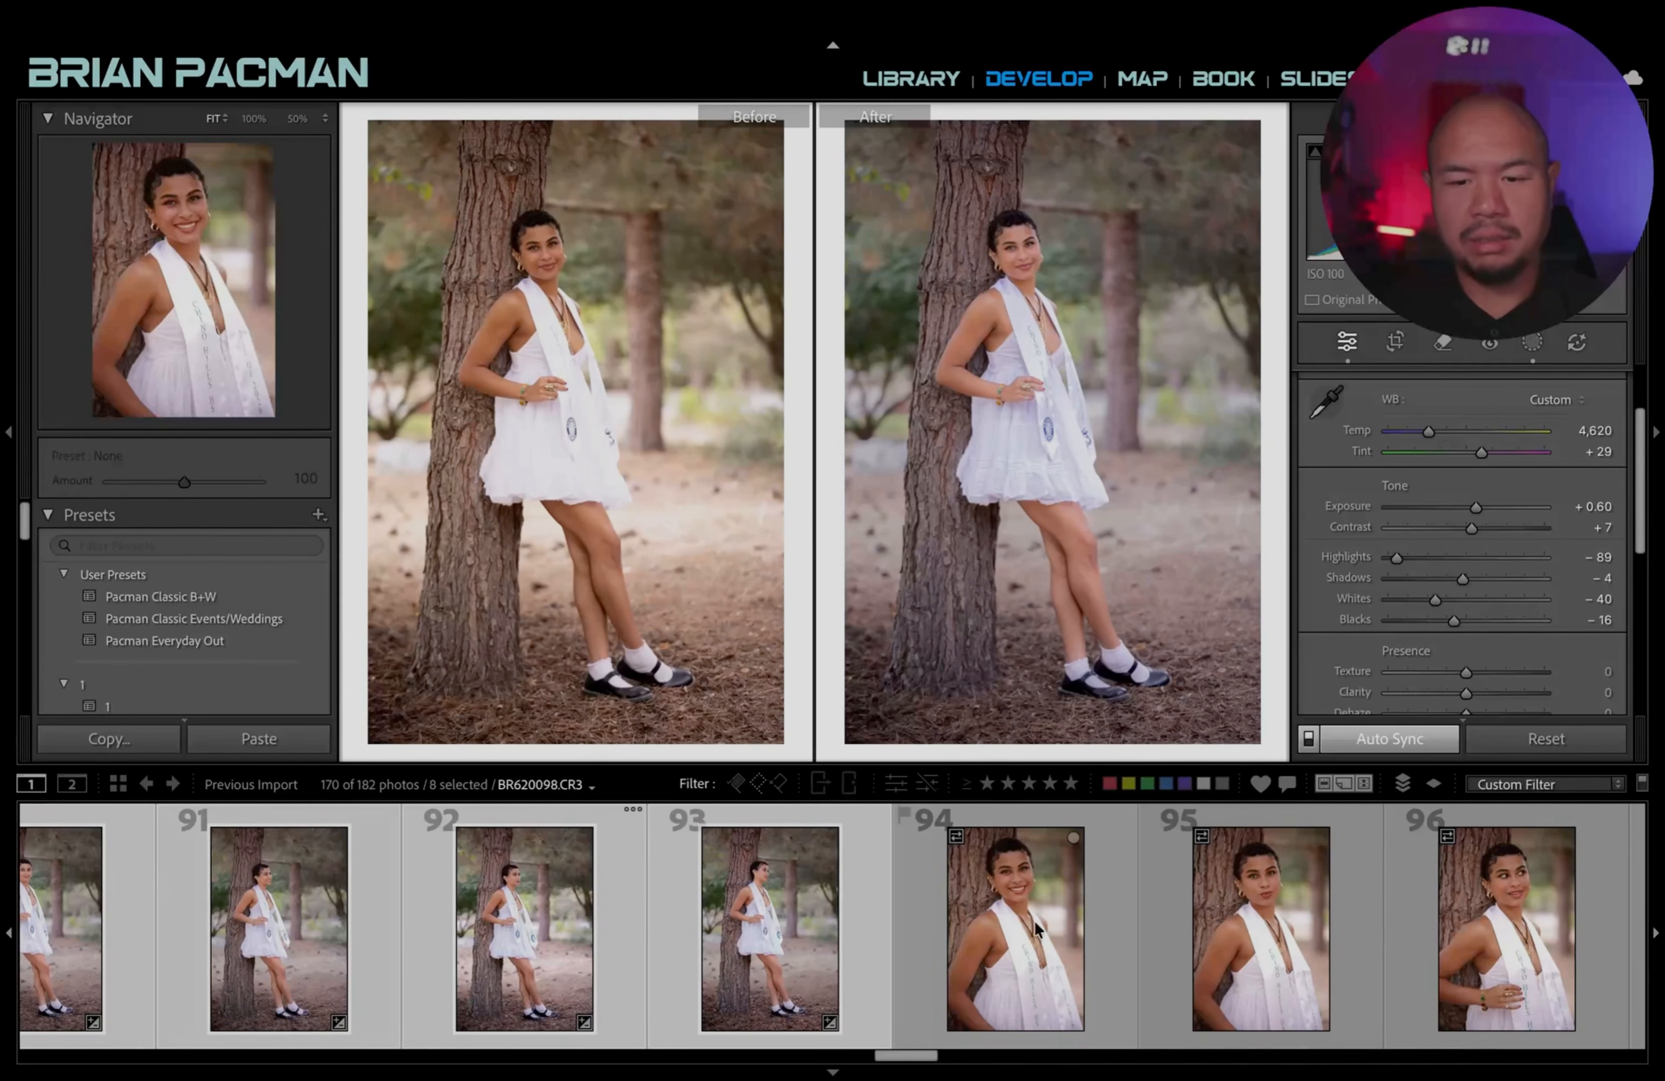
click(1011, 924)
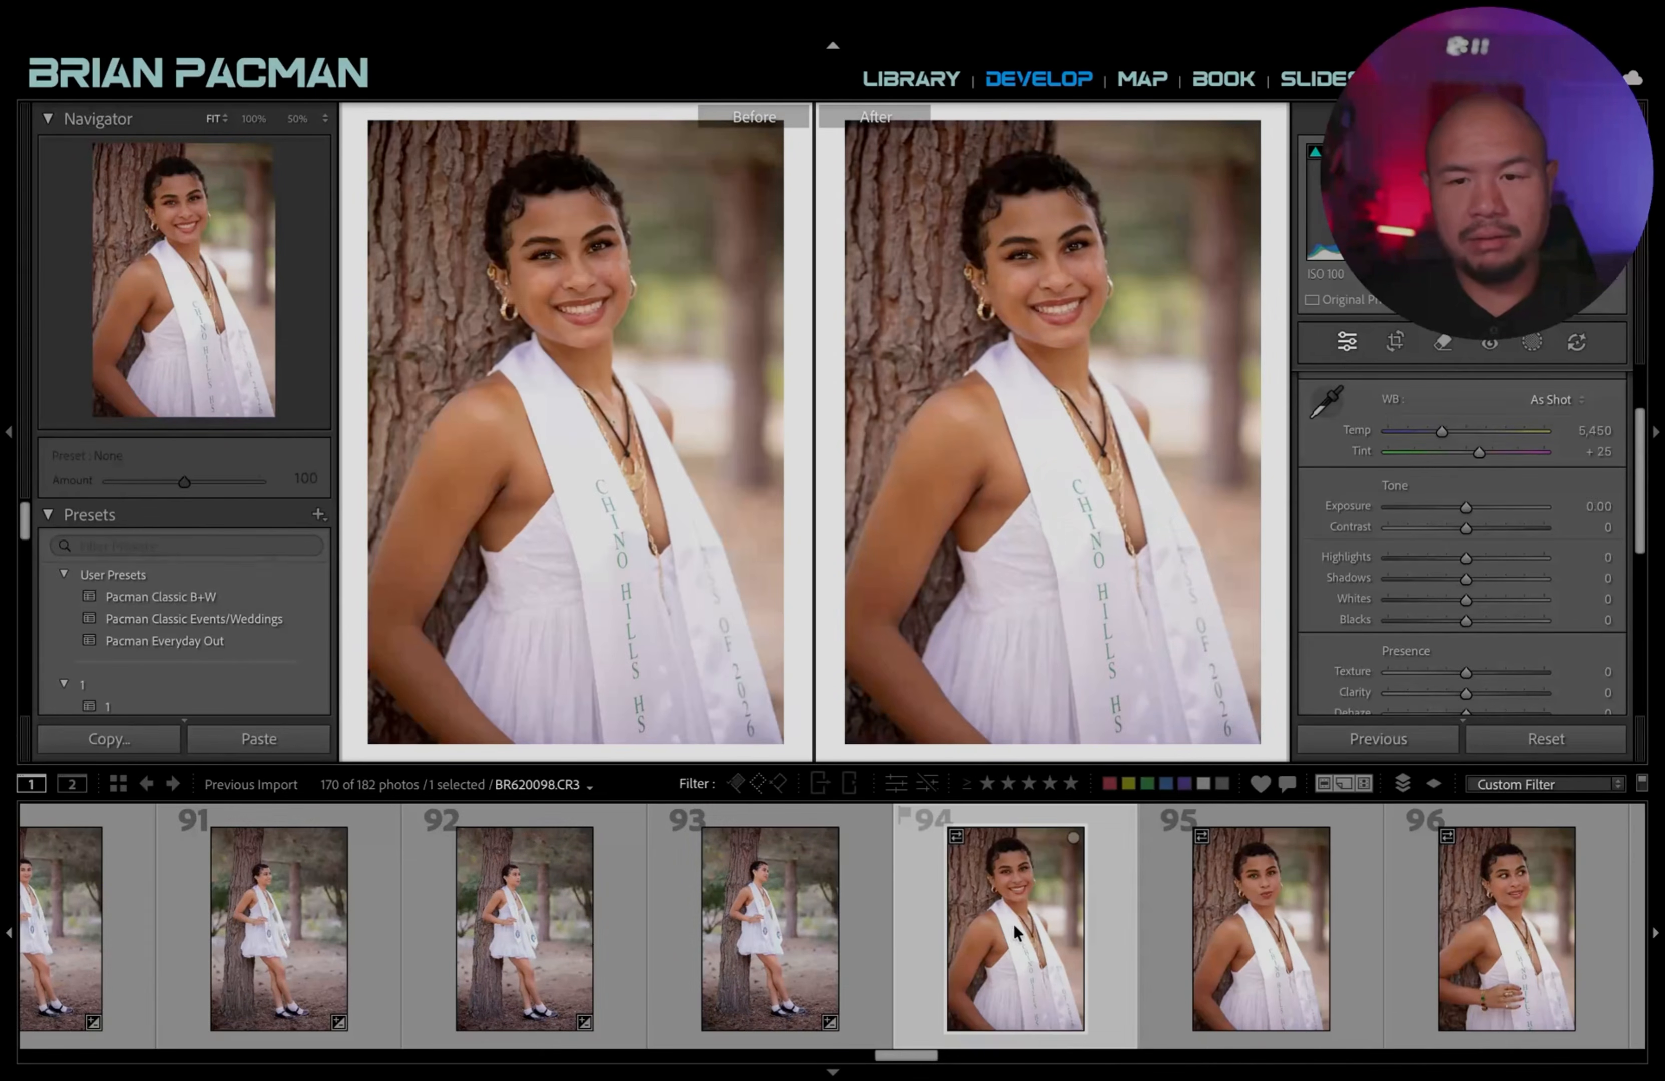
scroll(1013, 926, down, 12)
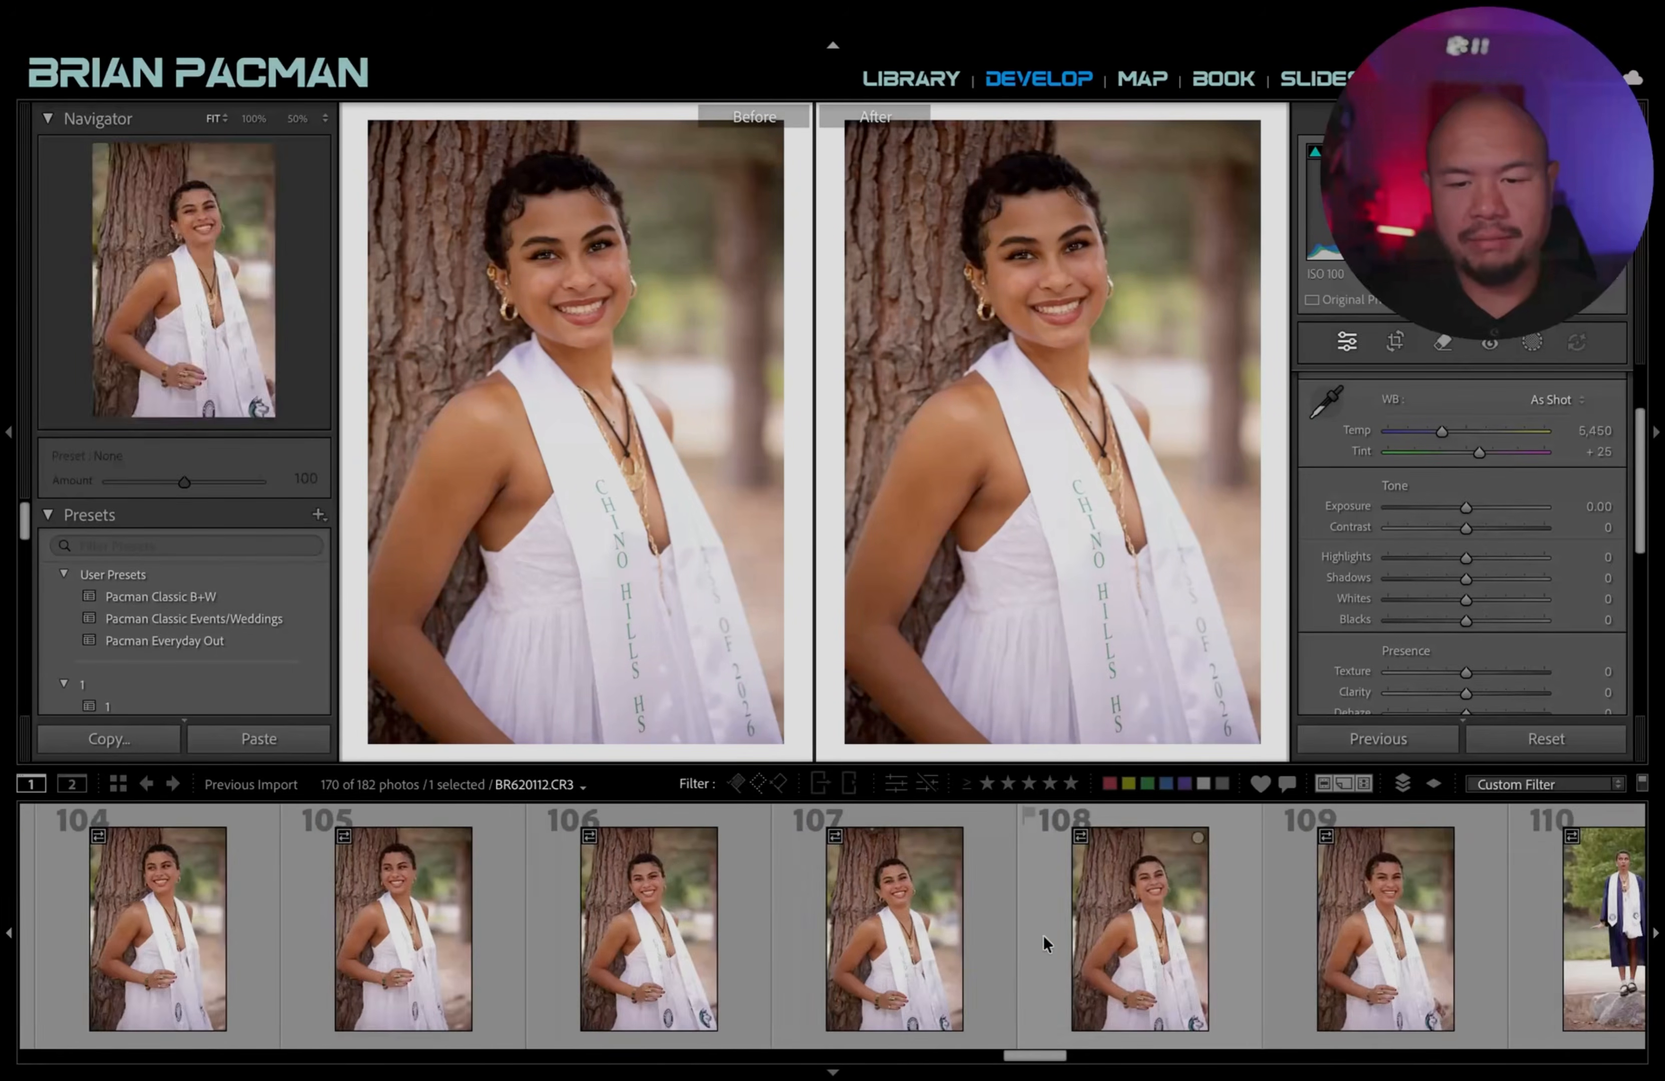
scroll(1043, 936, up, 15)
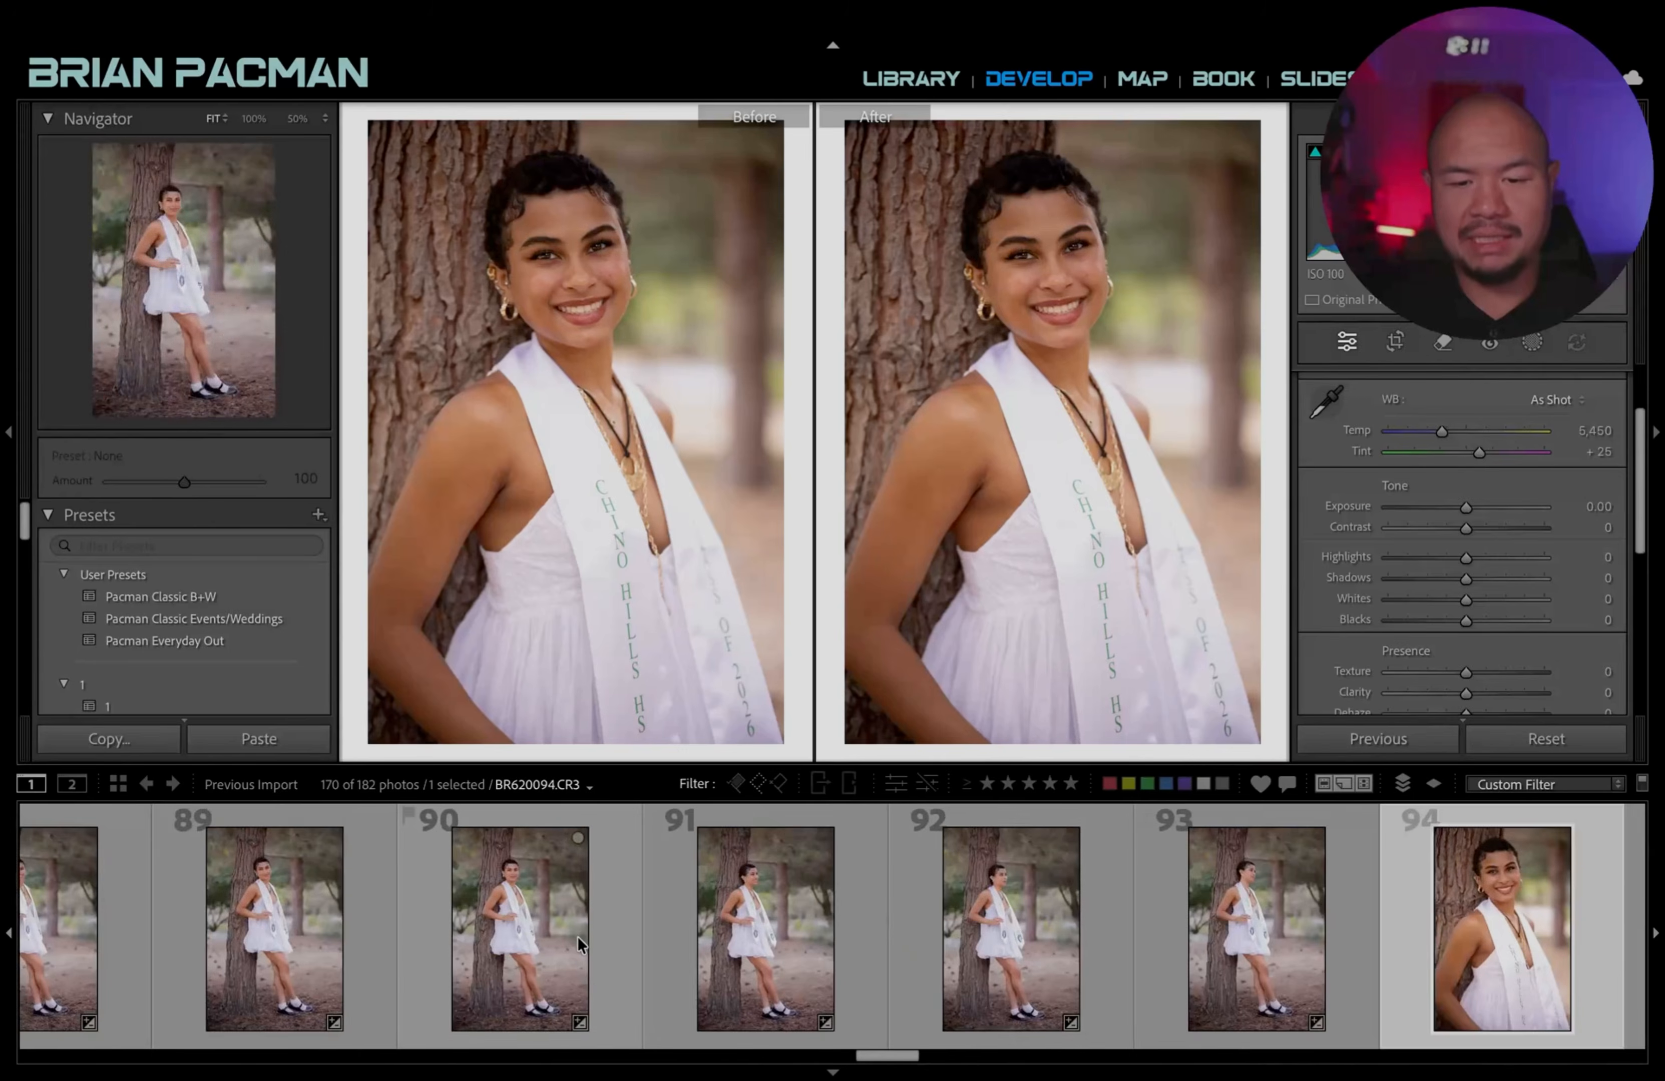
scroll(578, 936, down, 4)
click(199, 886)
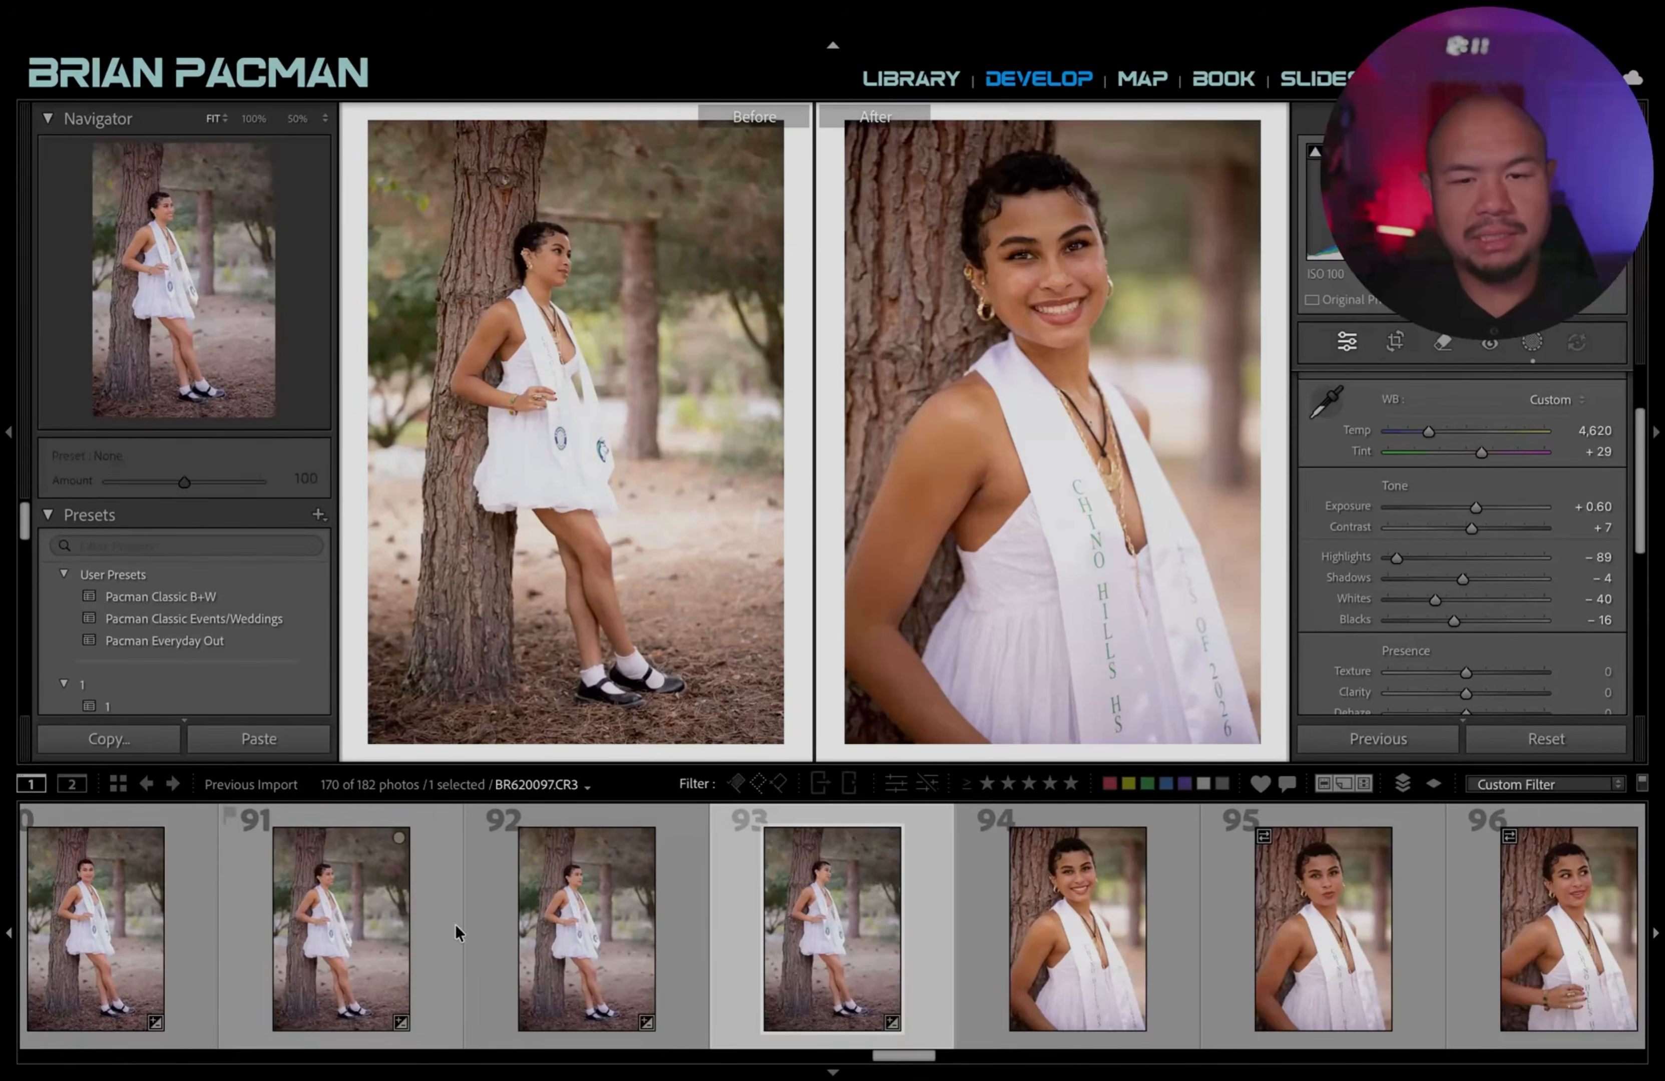
click(1048, 894)
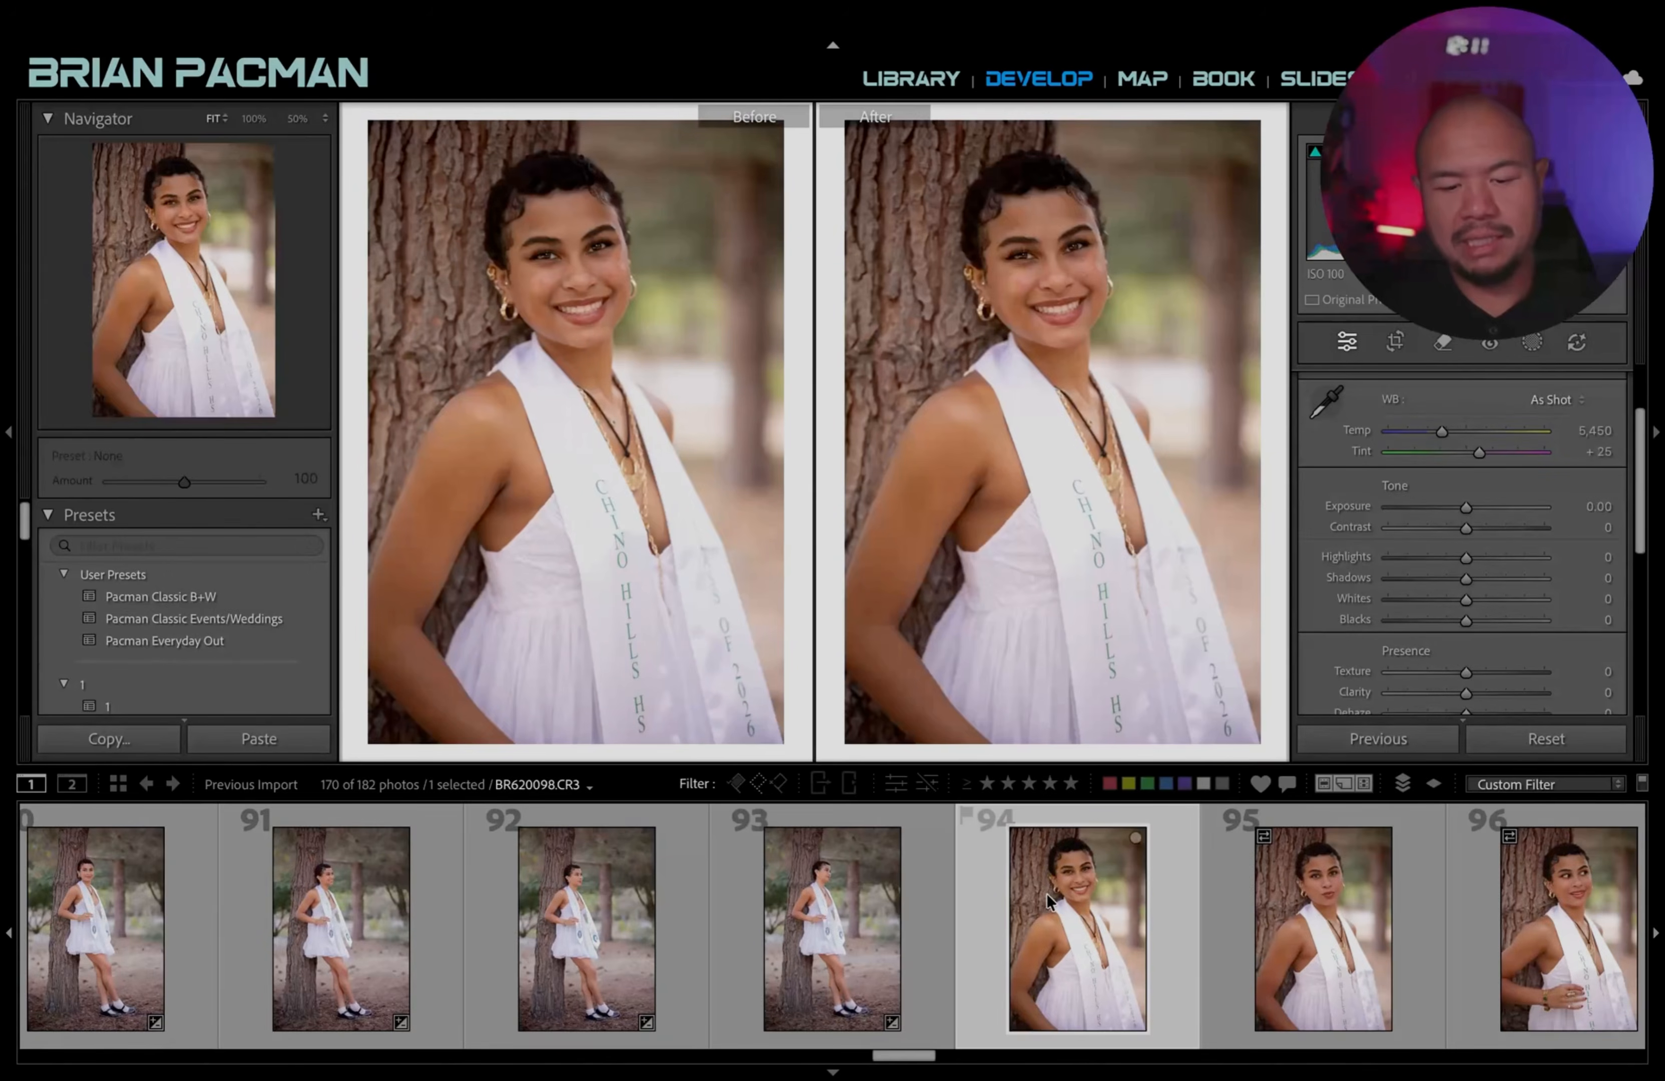
key(ctrl+shift+v)
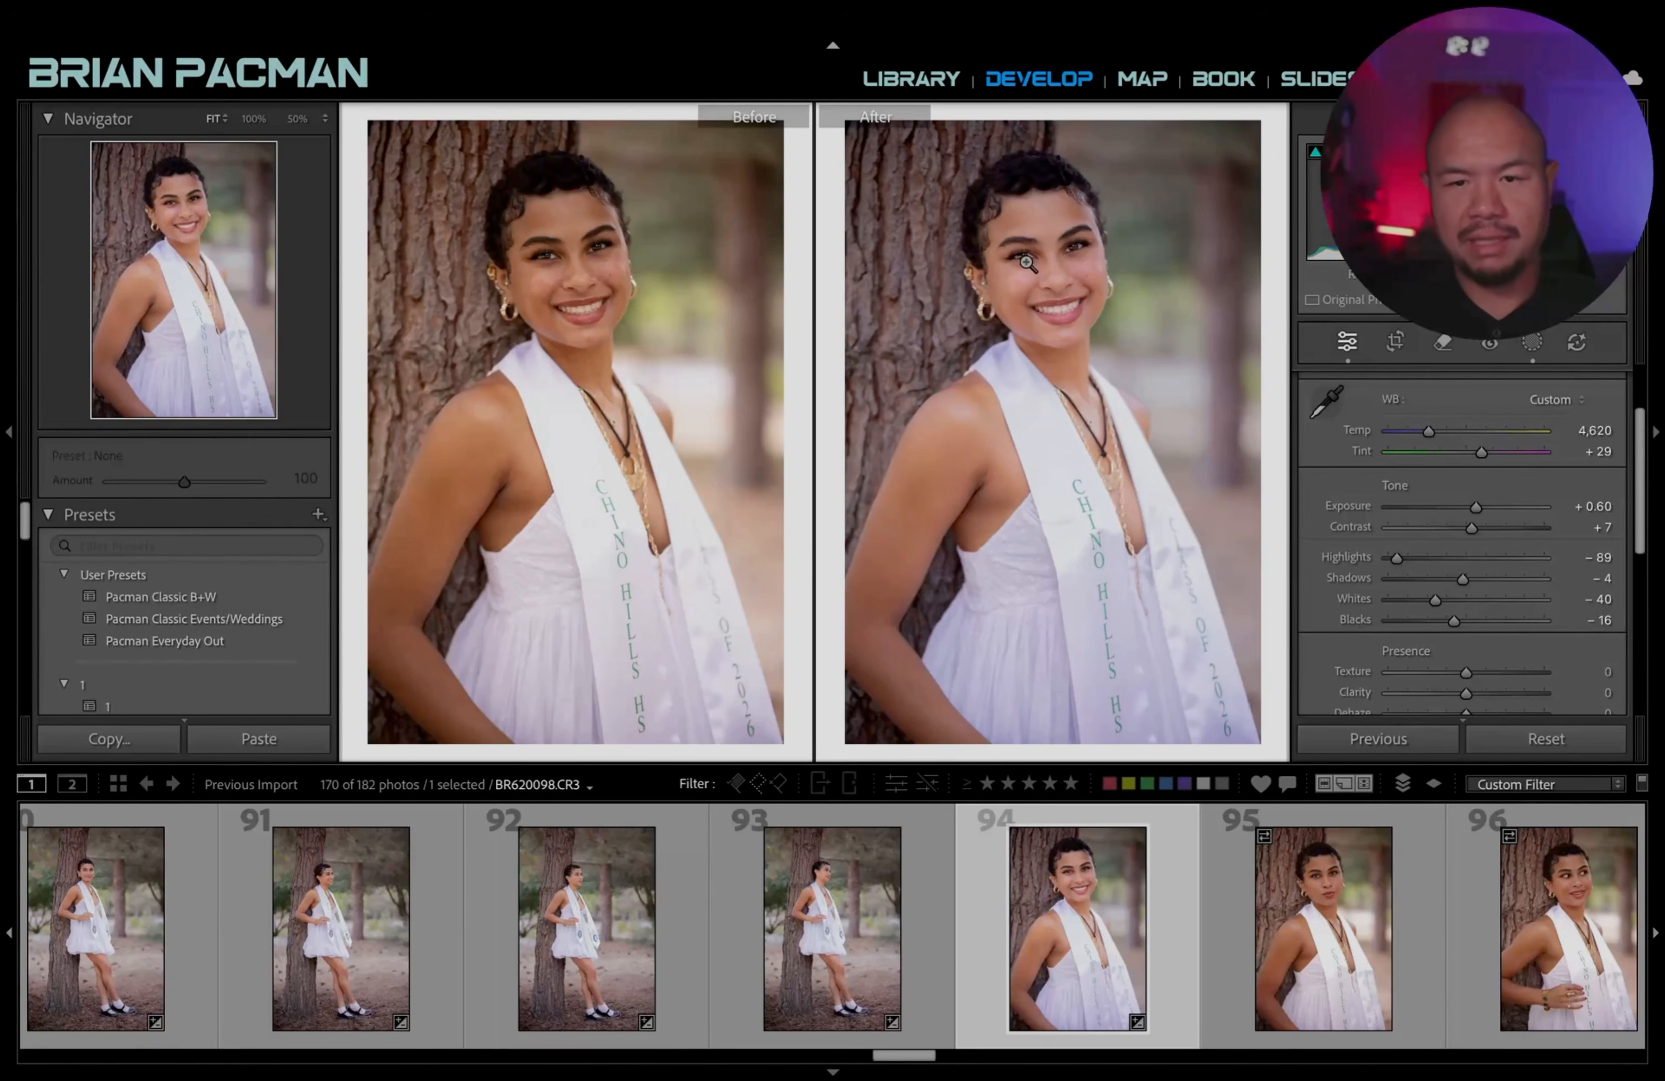
Raise the exposure of close-up portrait 94 to +0.80 and return from the before/after comparison to the single-photo view.
key(equal)
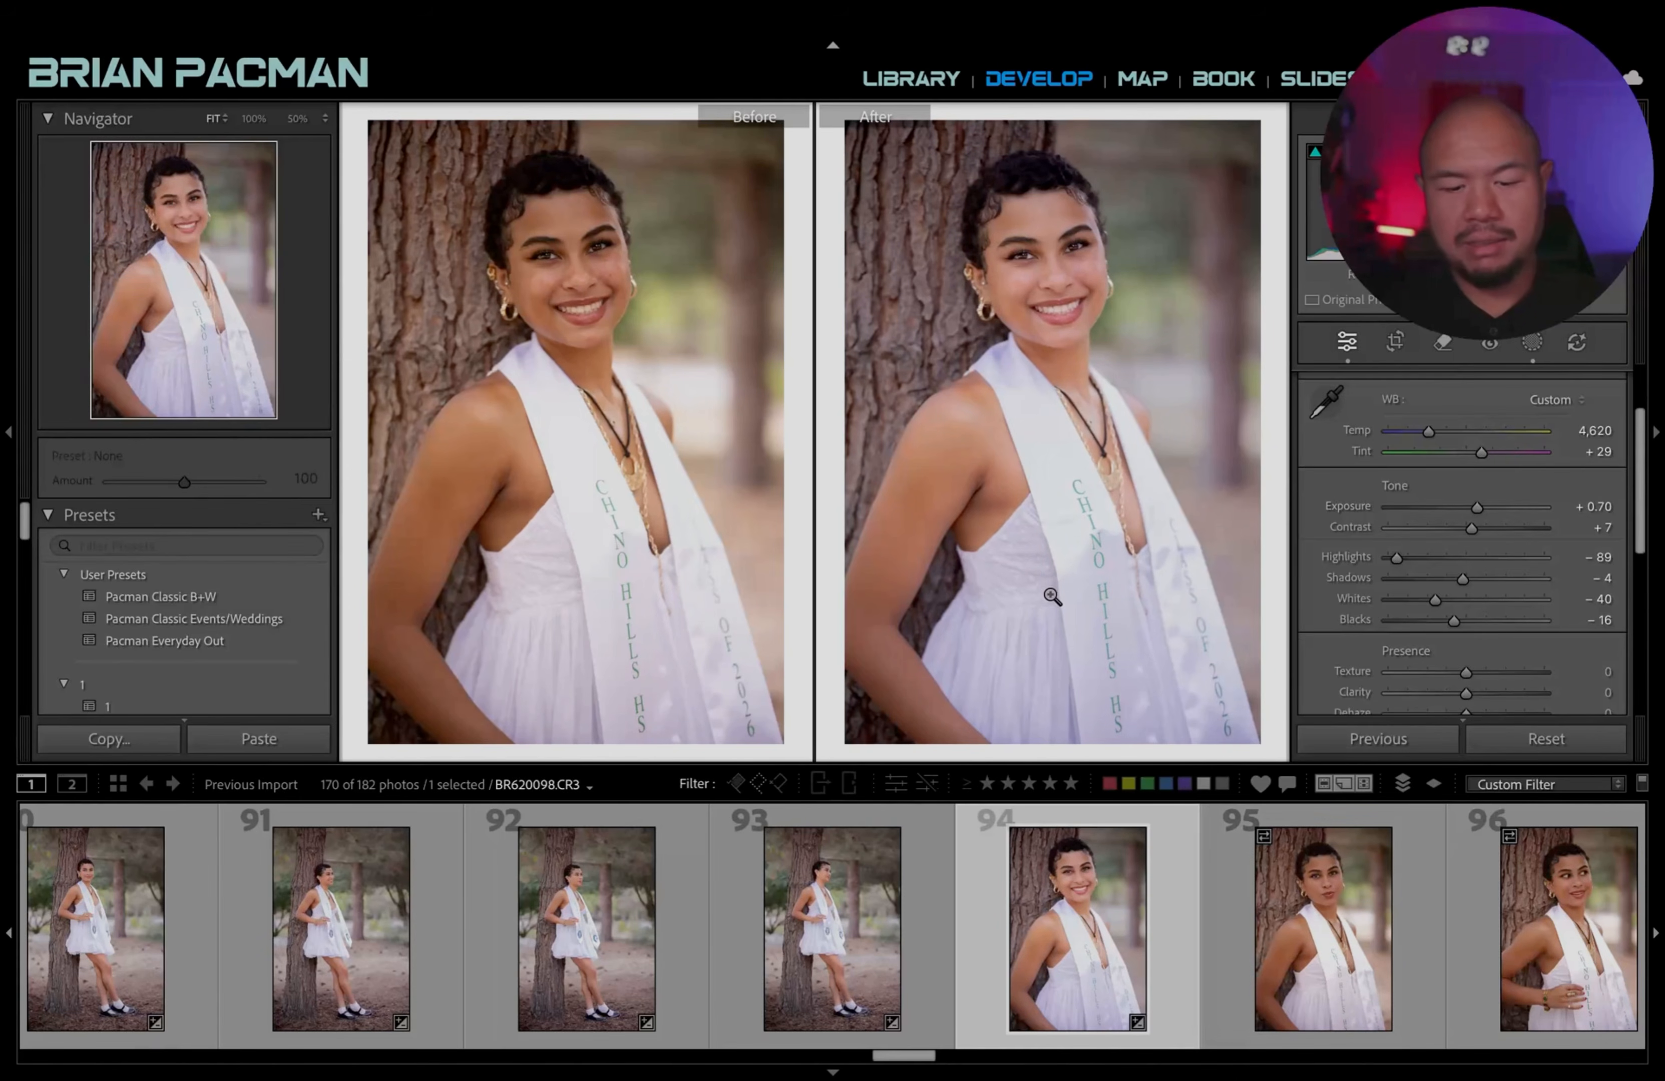
key(y)
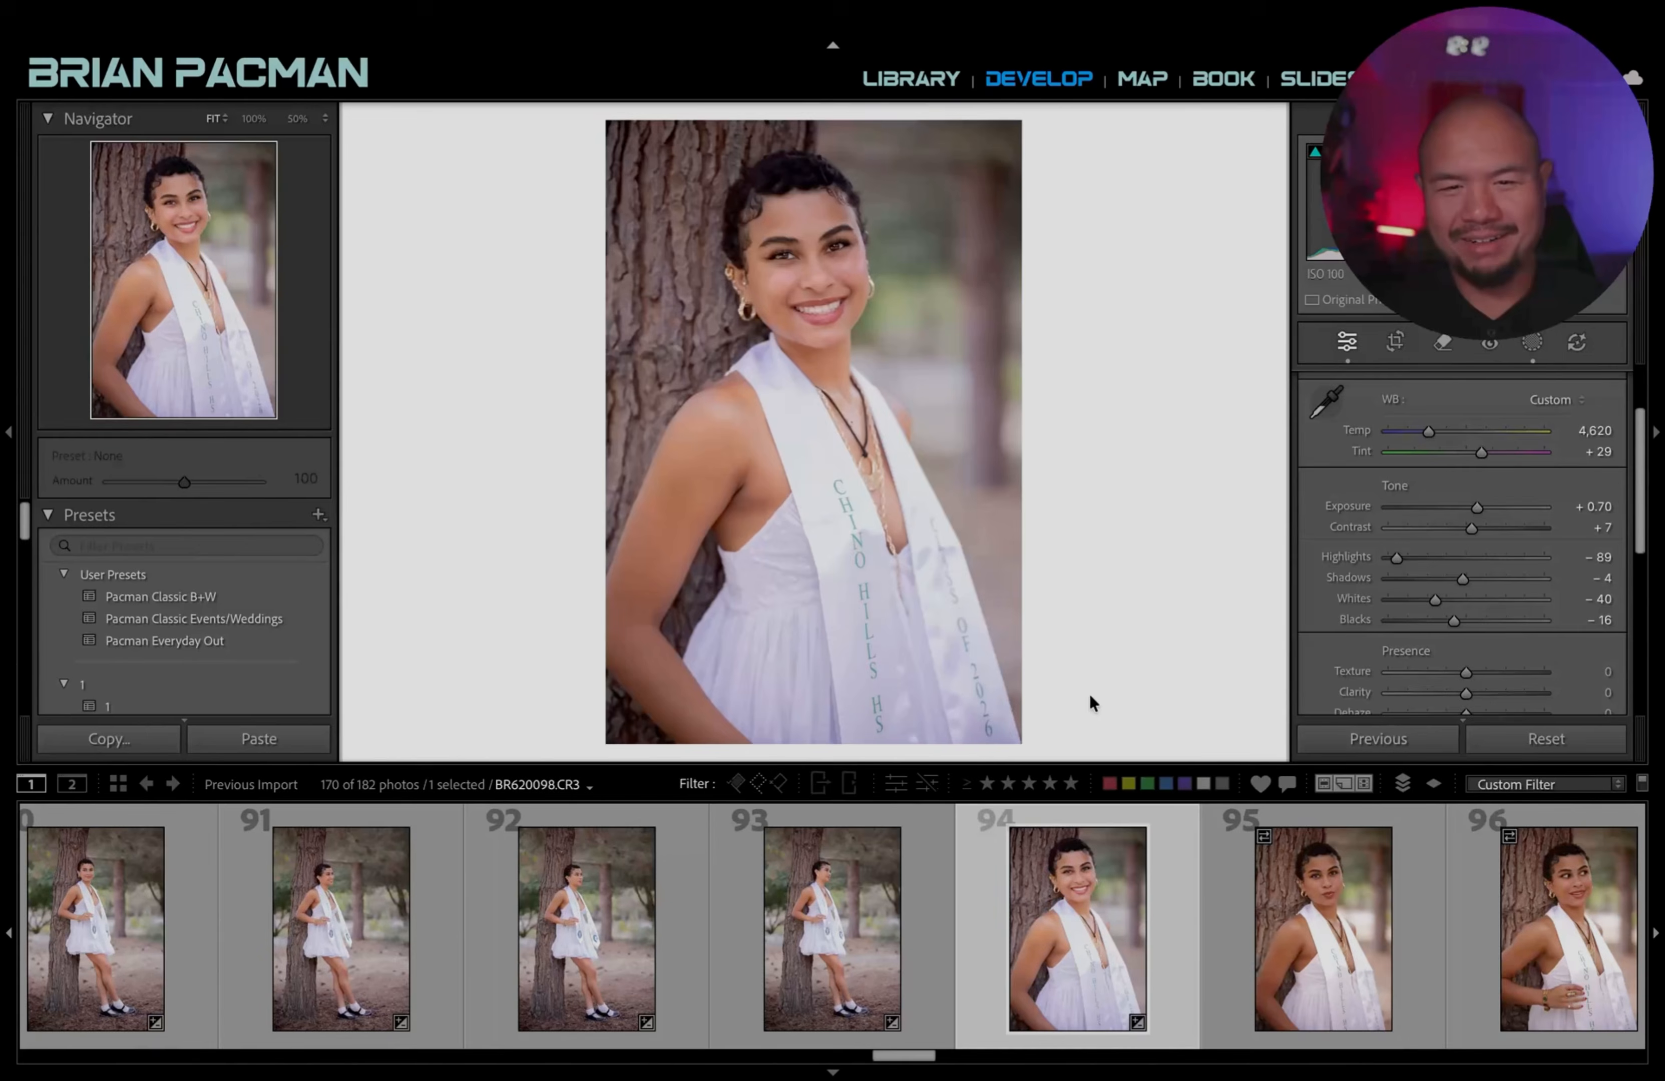
scroll(1032, 969, down, 3)
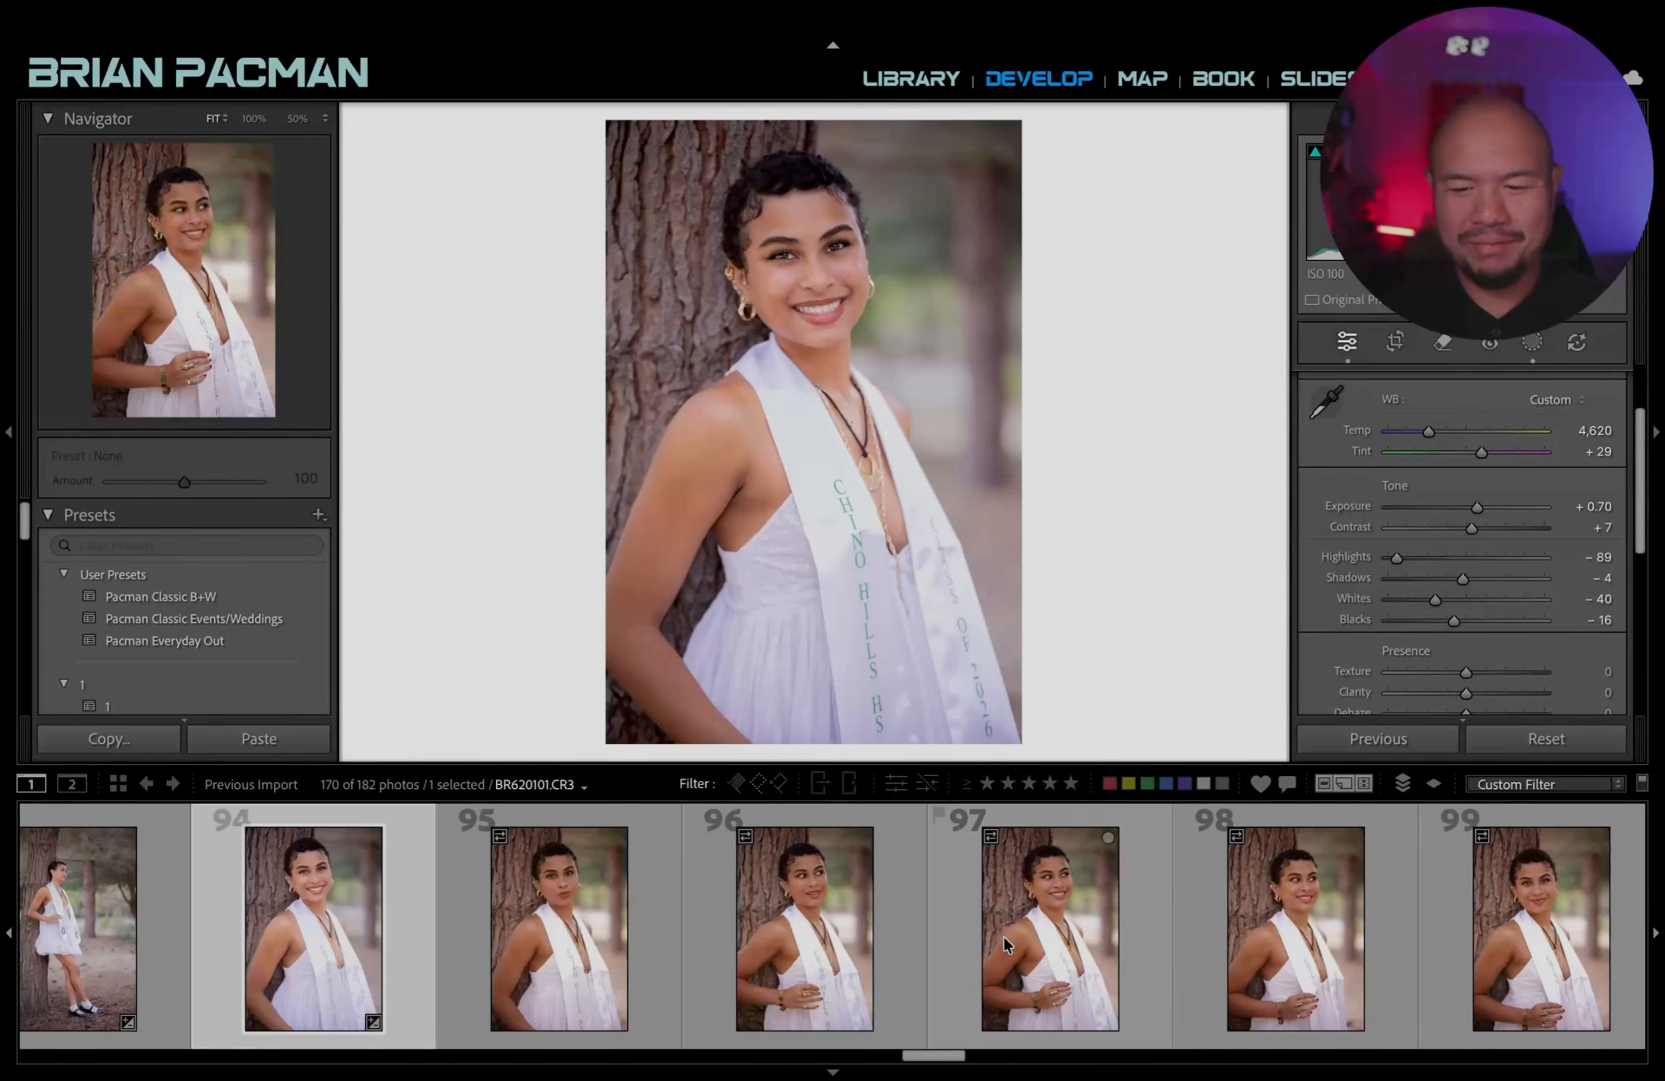
key(equal)
key(minus)
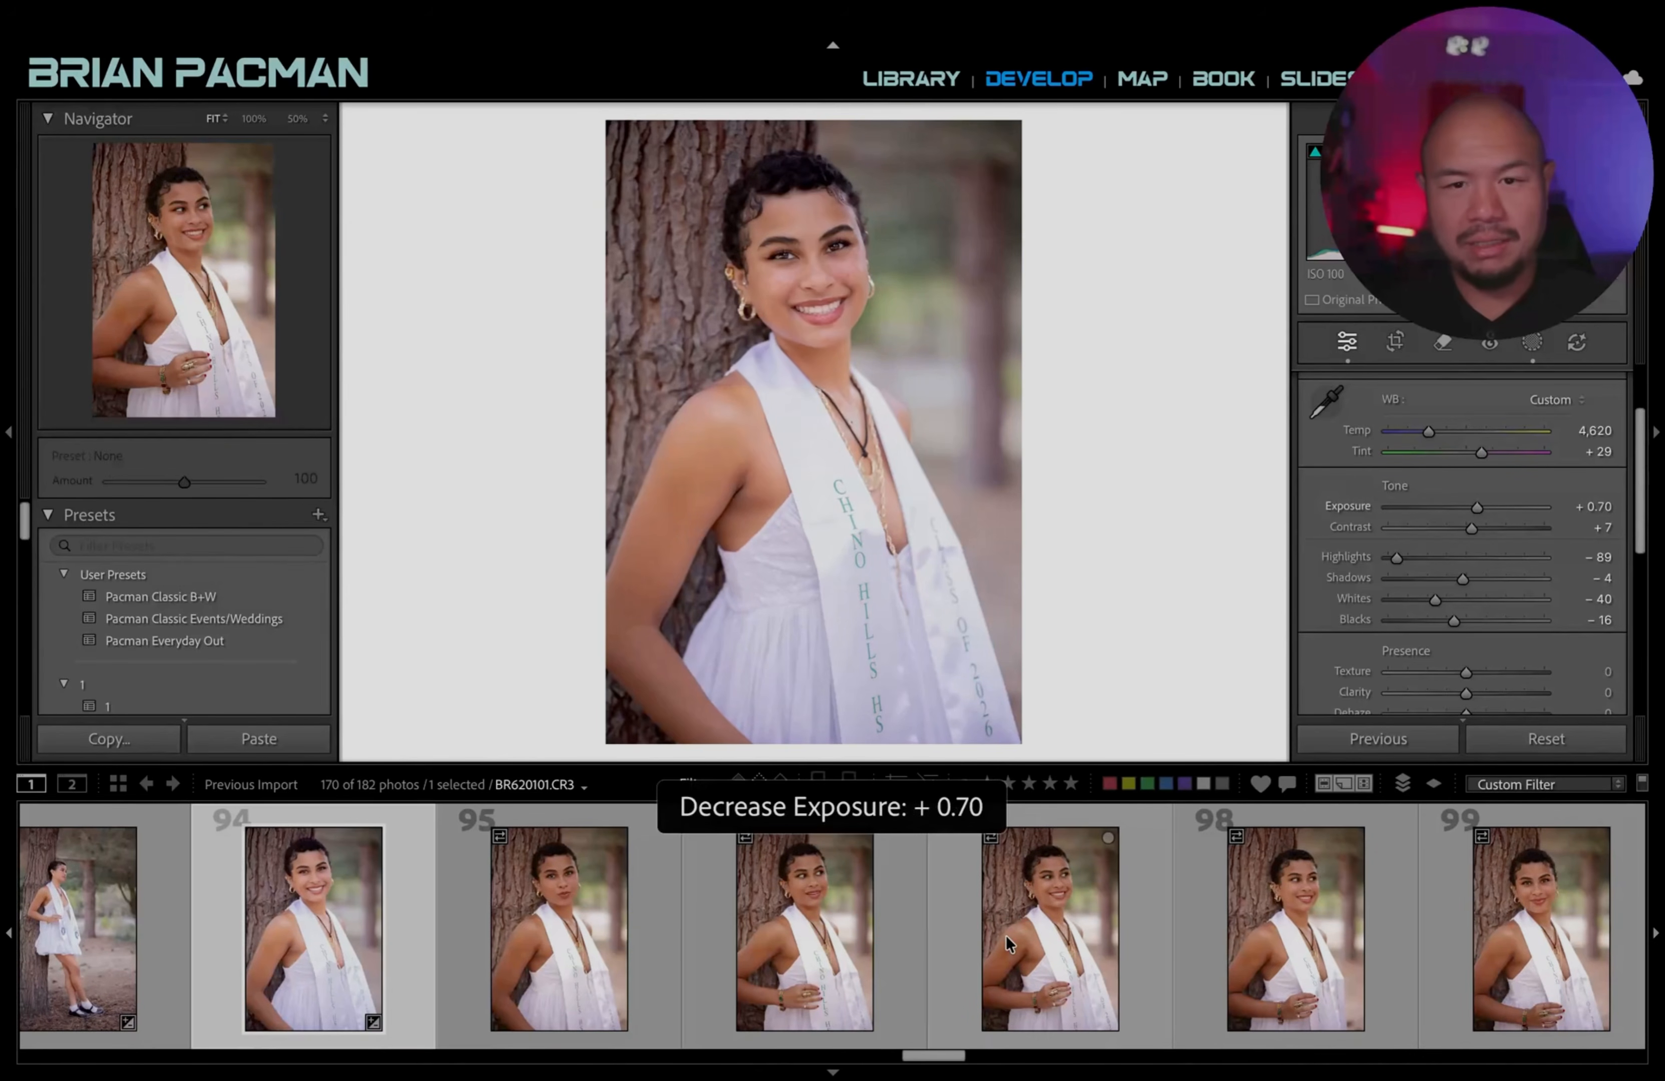
key(equal)
Select close-up tree portraits 95 to 109 and apply the settings of portrait 94 to all of them.
scroll(809, 942, down, 1)
click(374, 929)
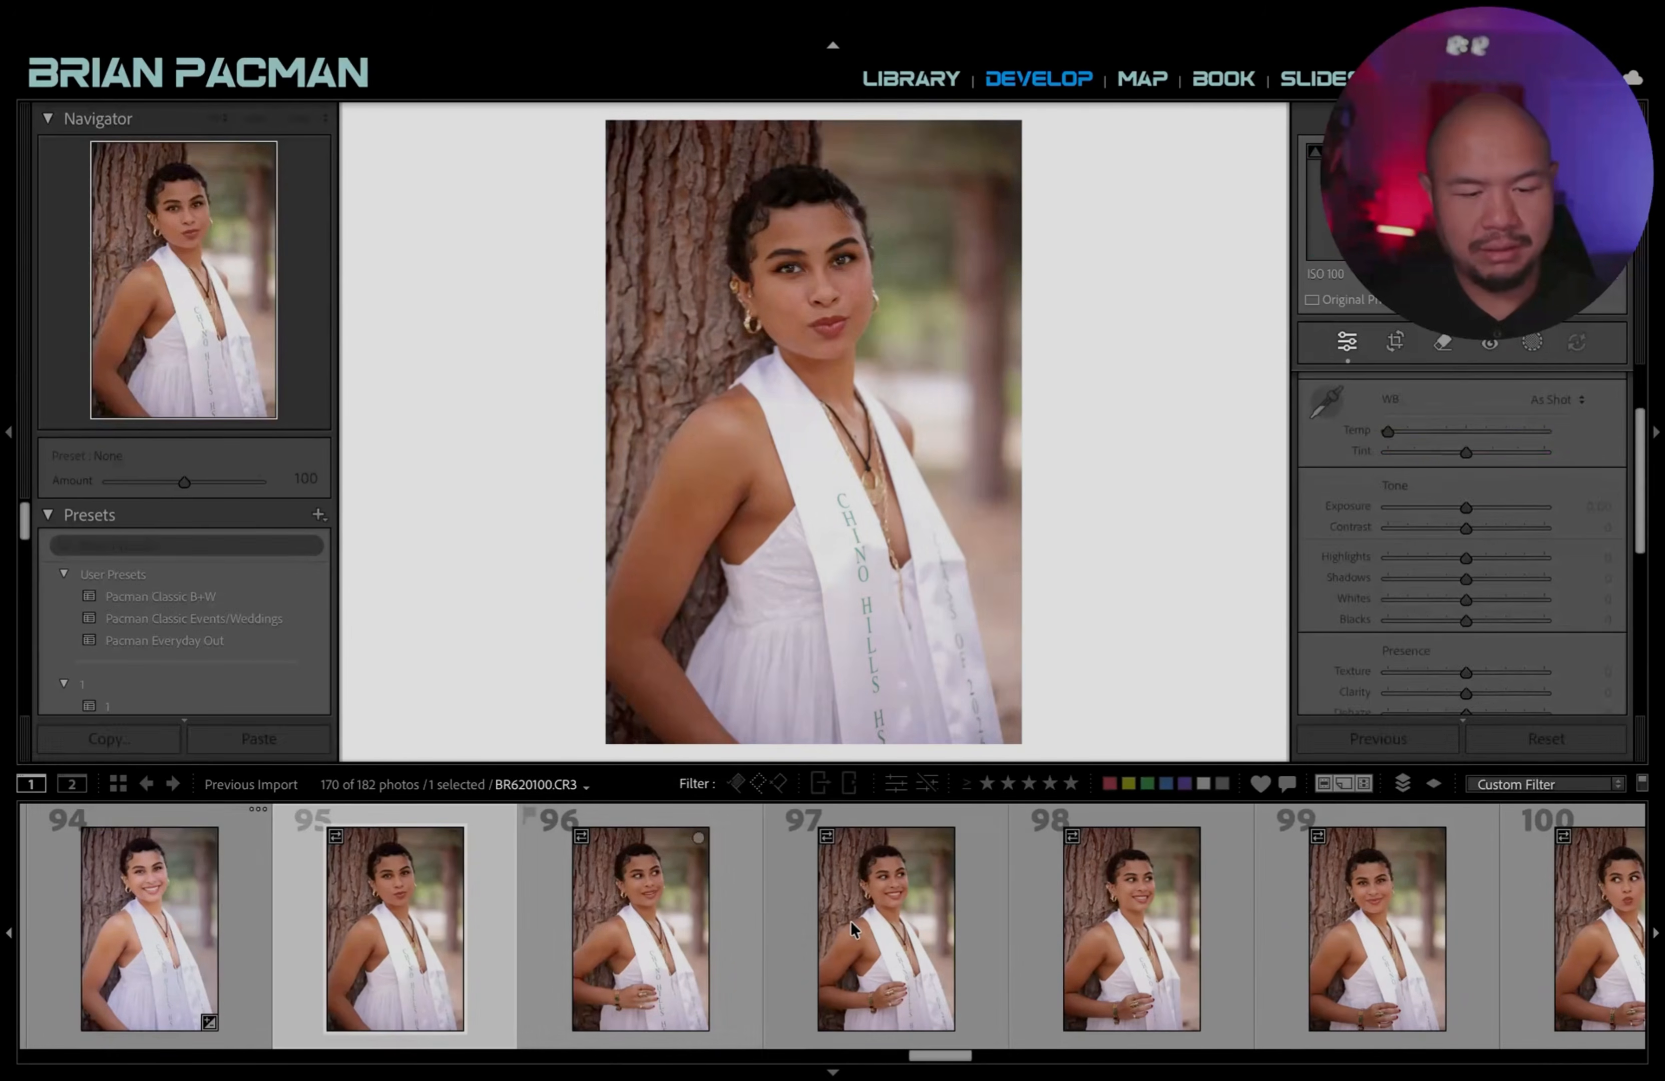
scroll(850, 921, down, 6)
scroll(886, 918, down, 6)
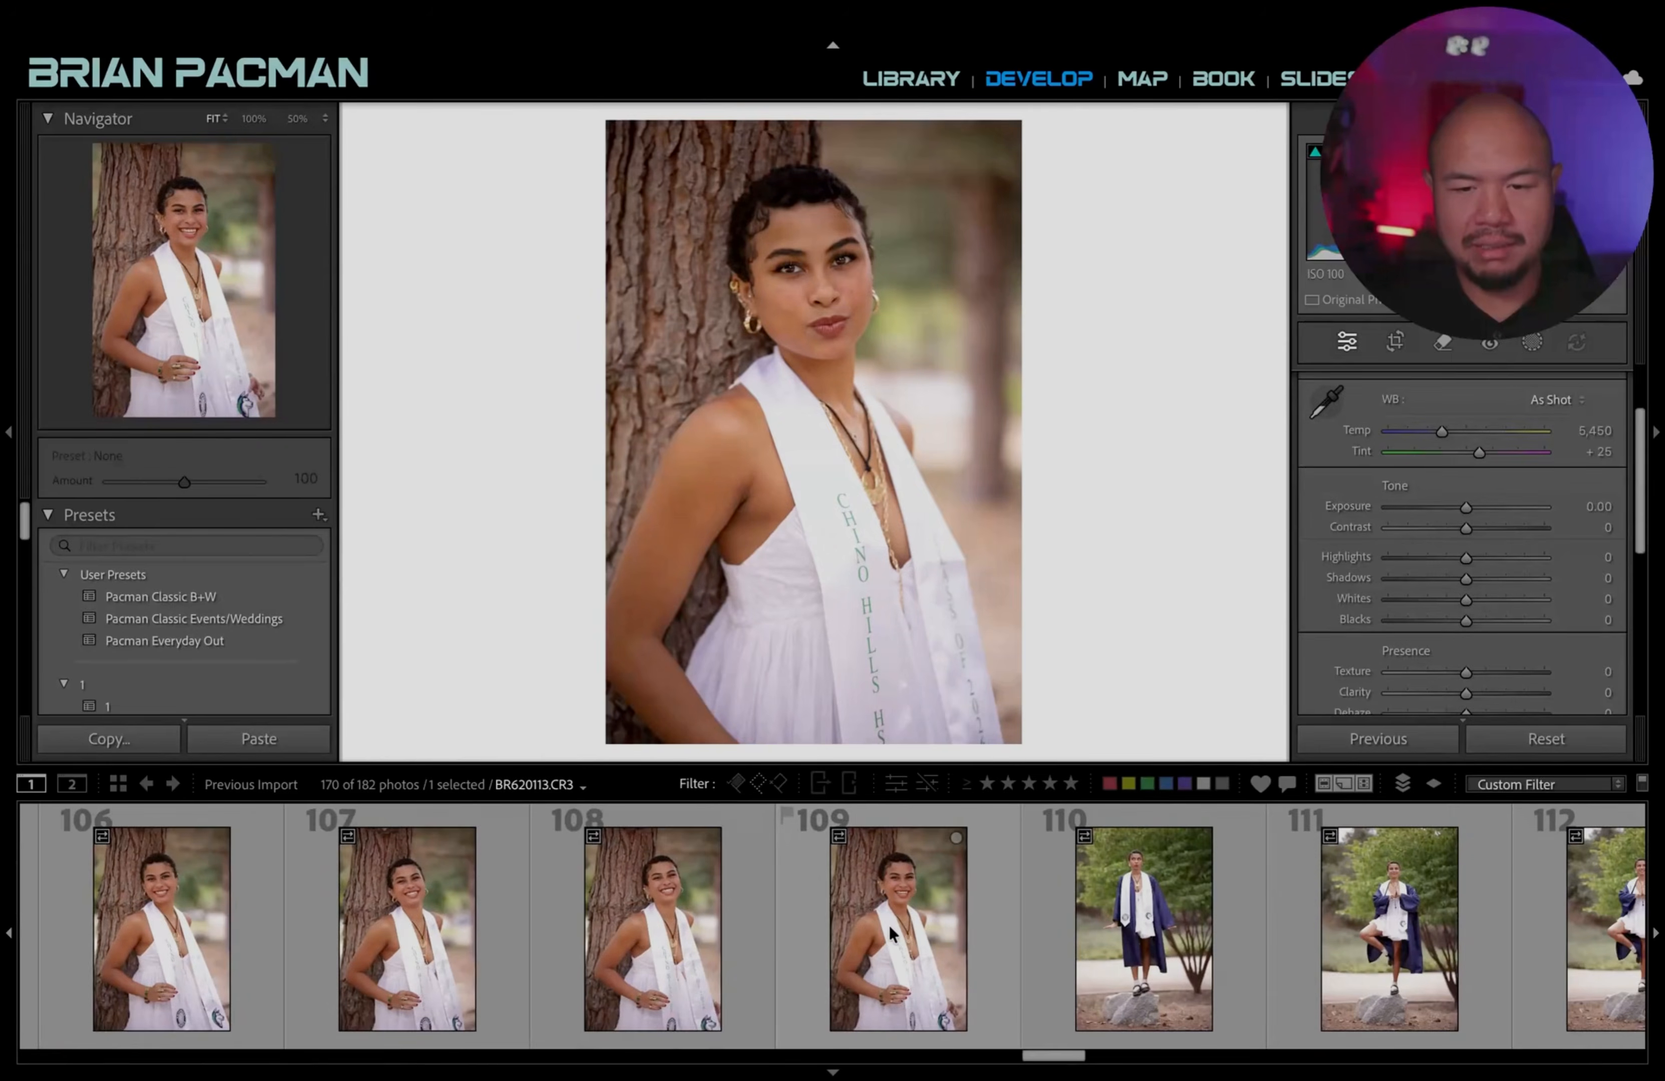
shift+click(889, 924)
key(ctrl+shift+v)
scroll(877, 912, up, 7)
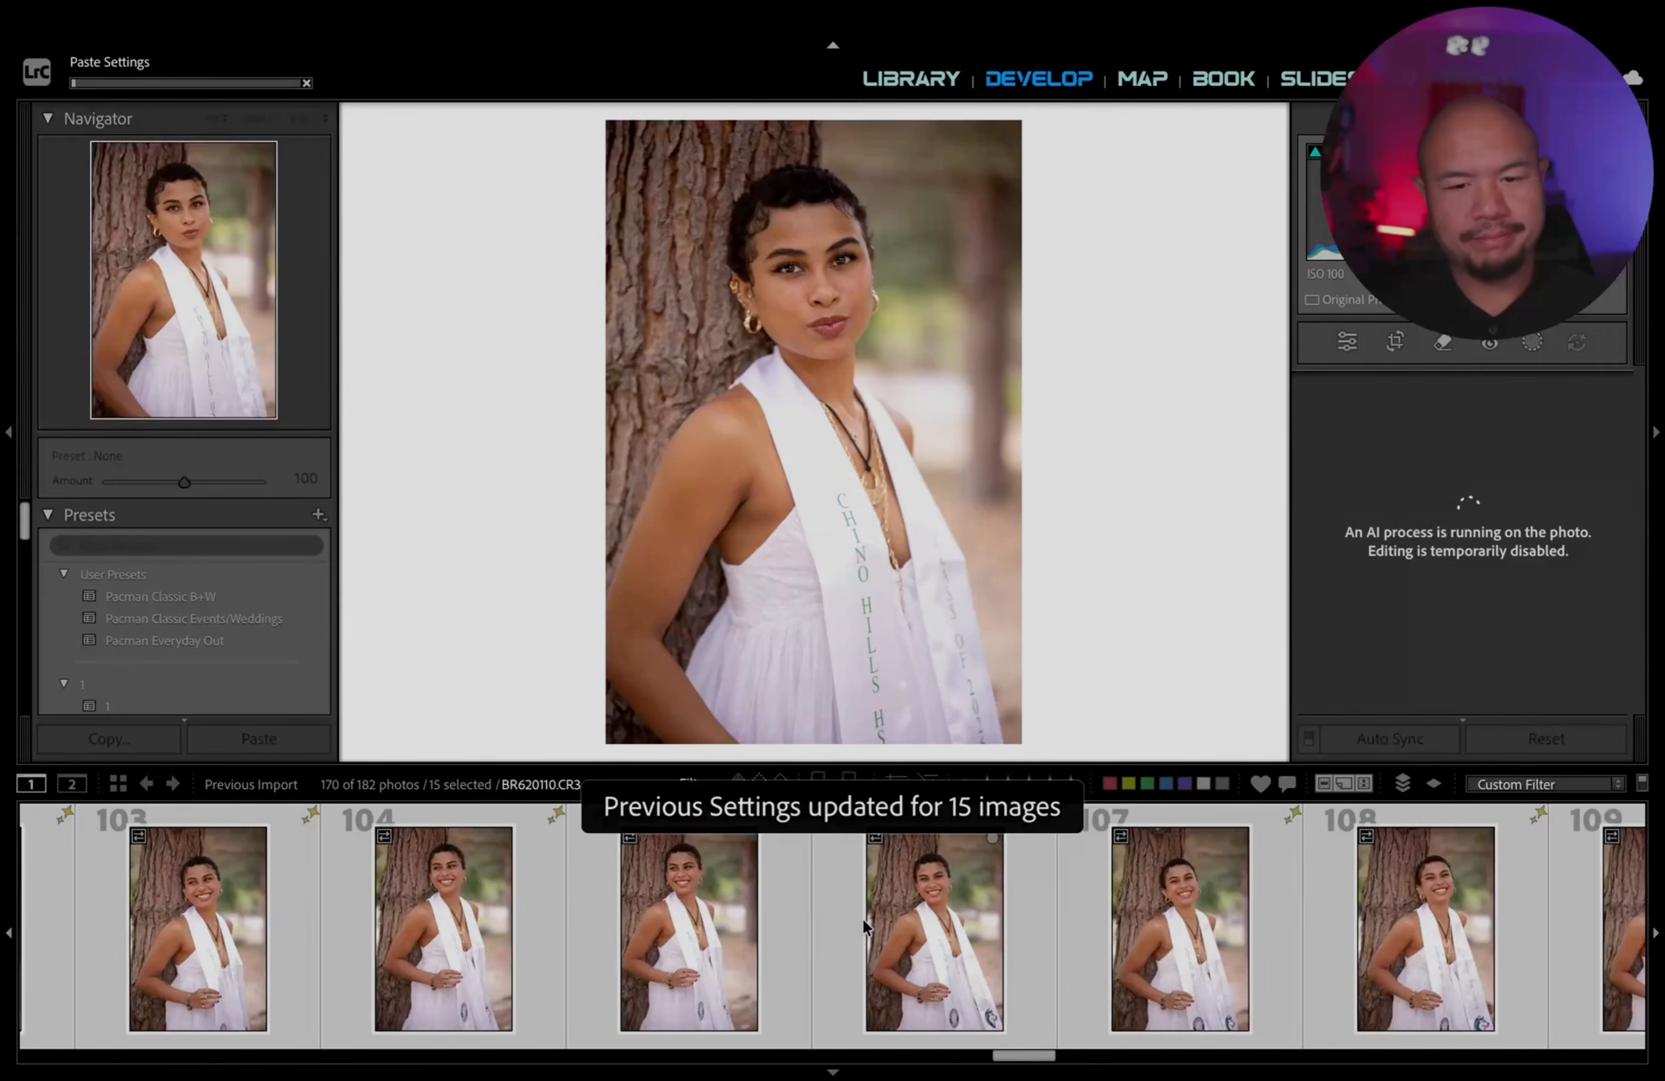
Look through close-up portraits 94 to 98 to check how the pasted settings suit each pose.
scroll(445, 940, up, 5)
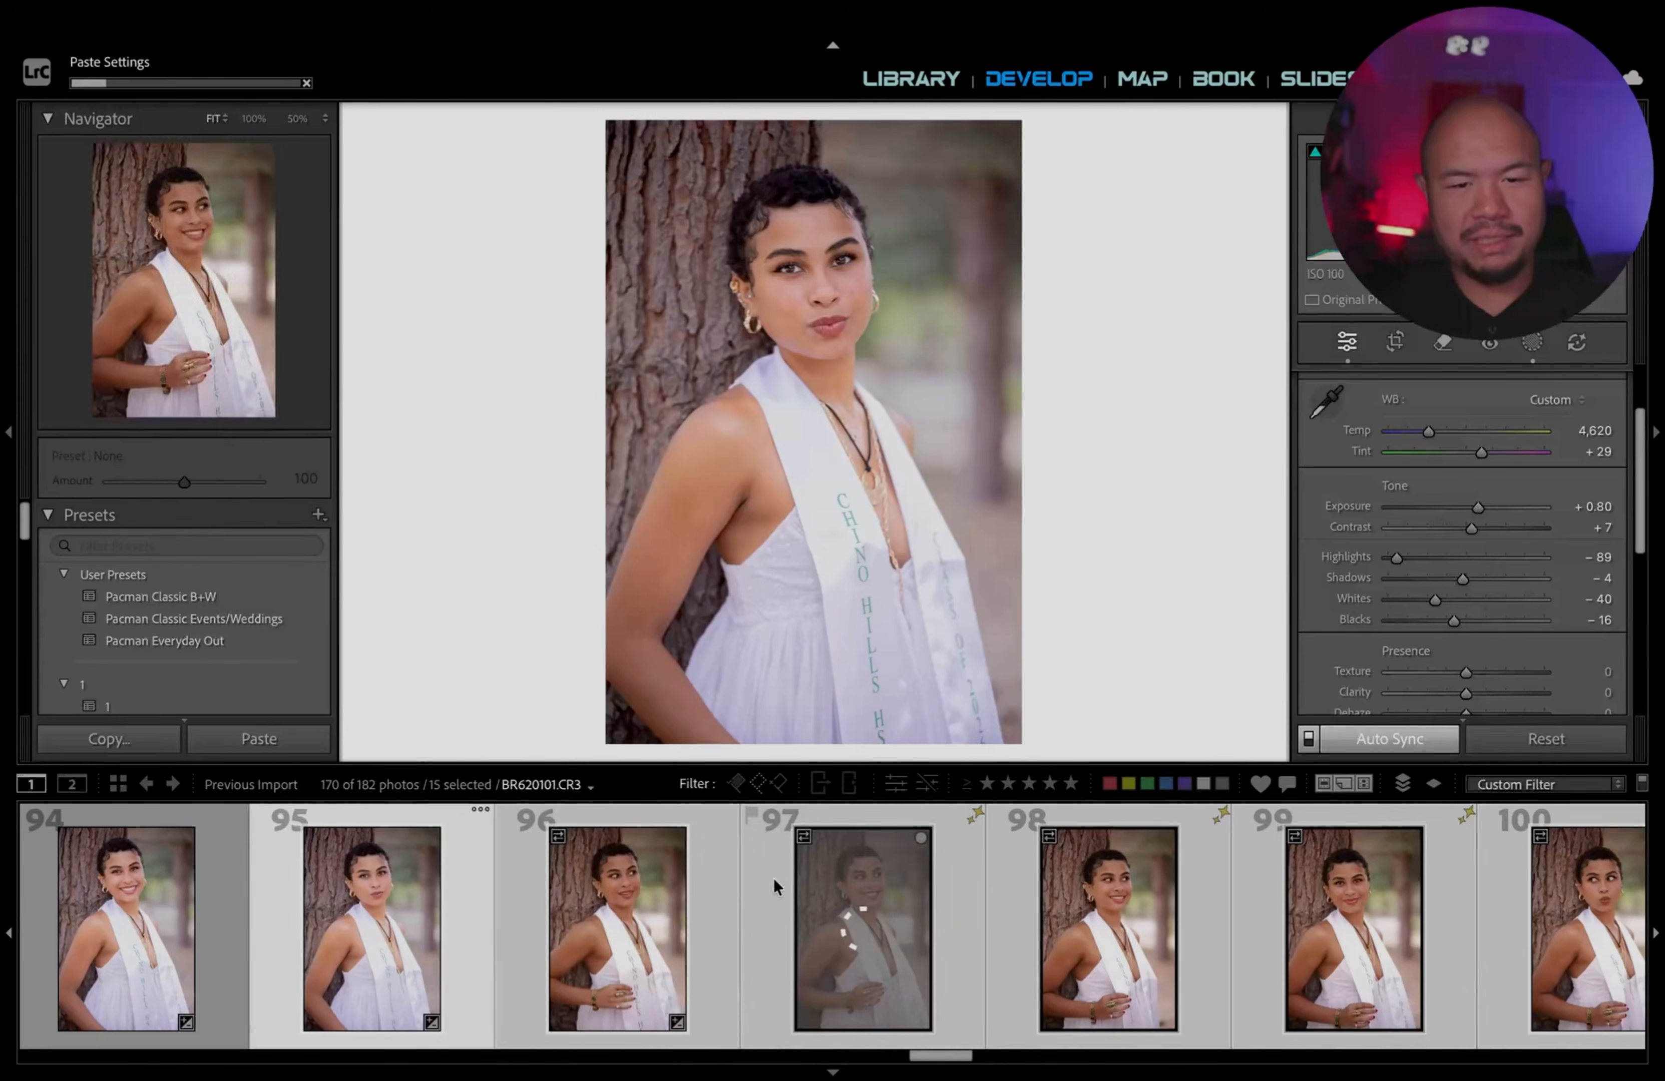
click(146, 934)
scroll(146, 934, up, 4)
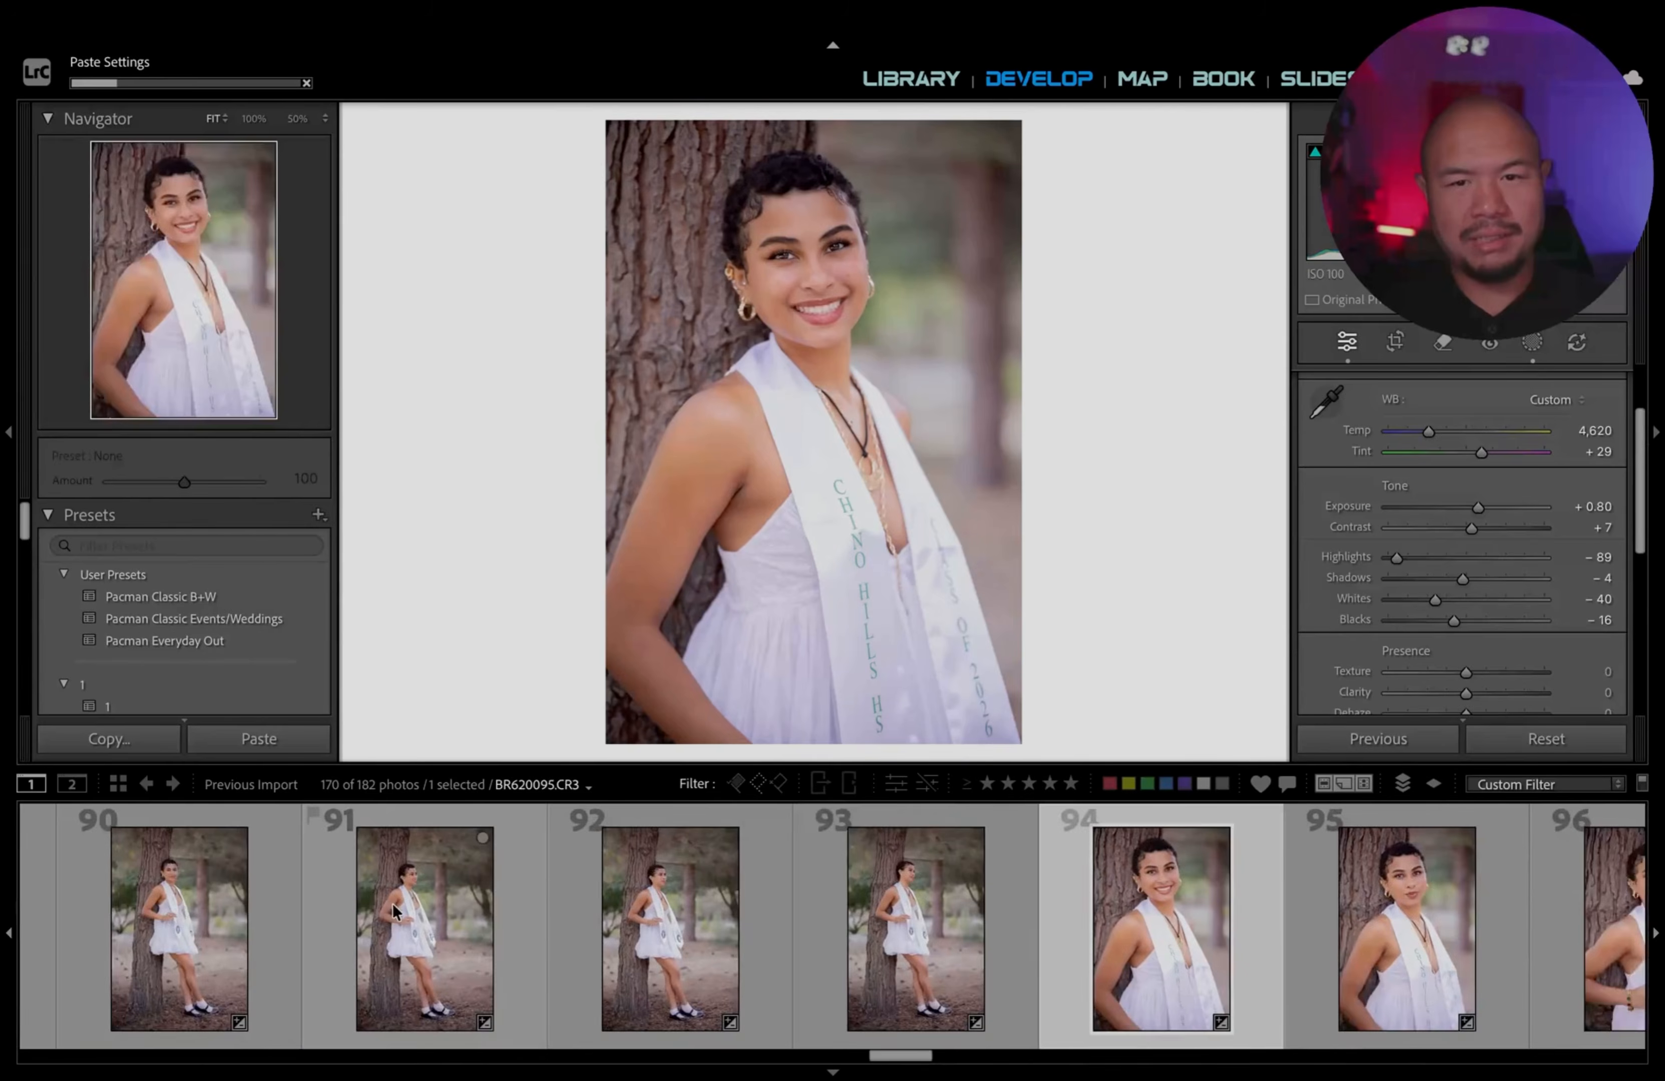
scroll(640, 915, down, 3)
click(641, 915)
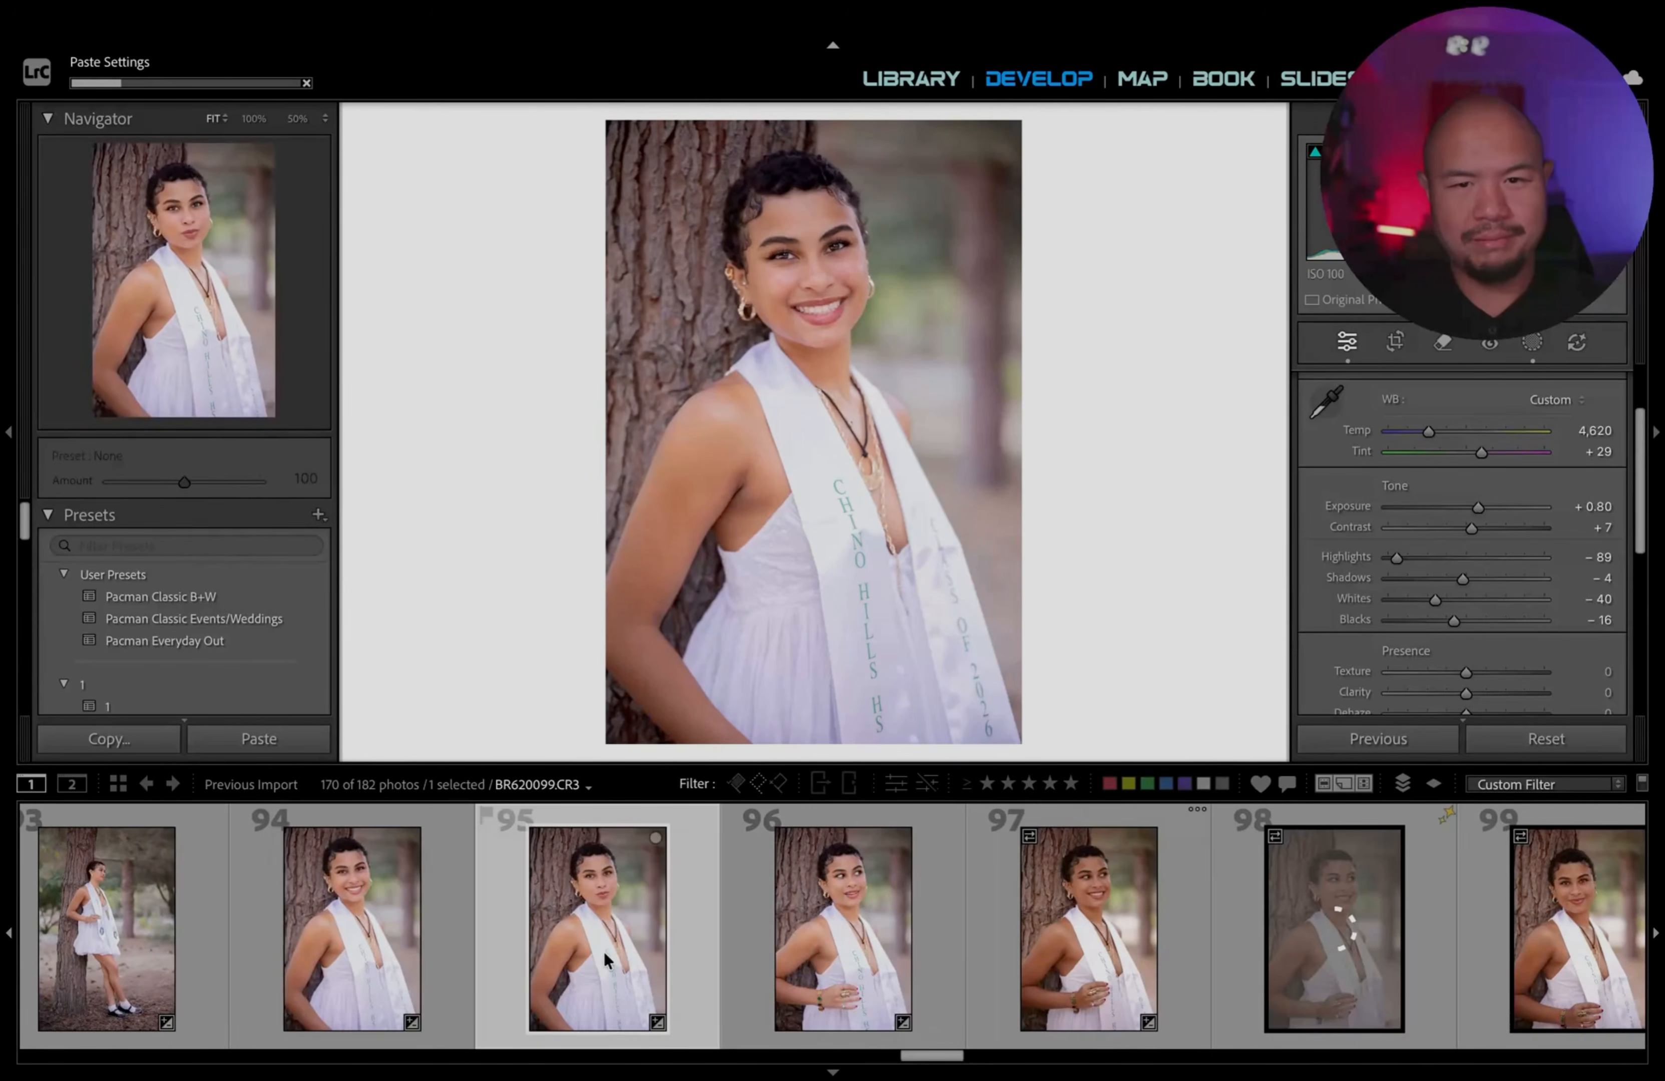
click(871, 948)
click(983, 937)
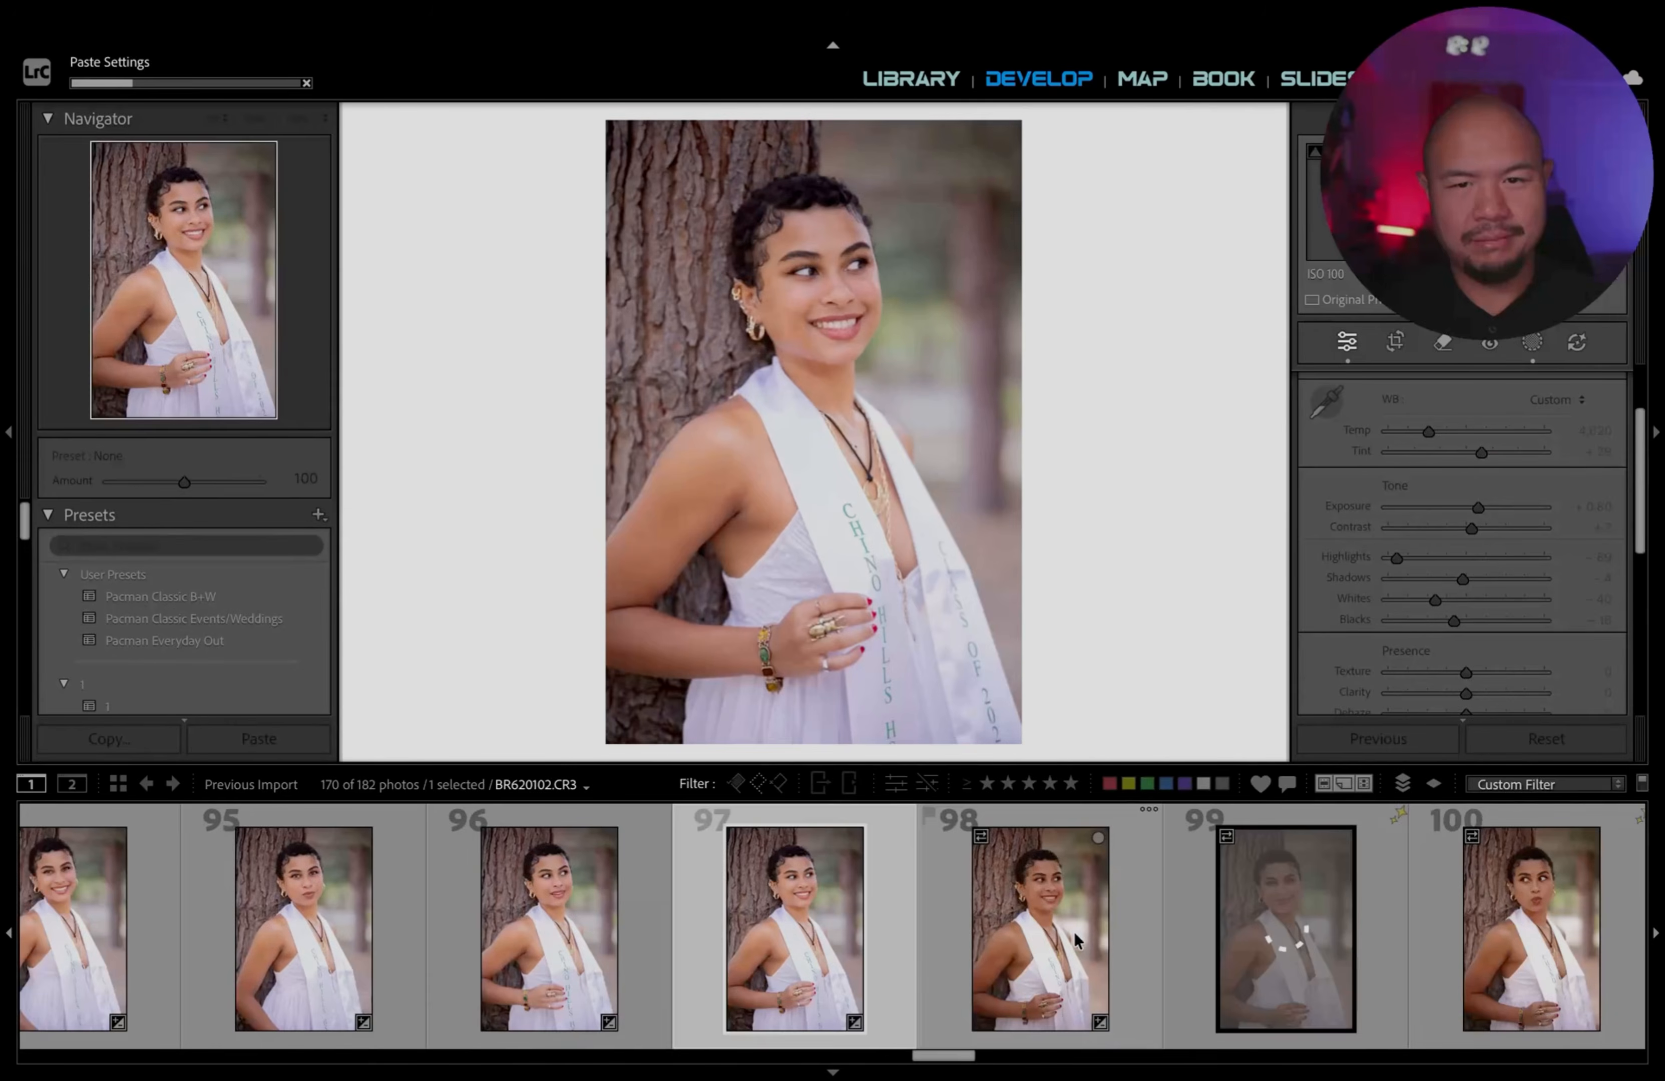
scroll(983, 937, down, 1)
click(980, 937)
Show the mask pins on portrait 98 and examine how the clothing, skin, background and head brush masks fit the subject.
key(k)
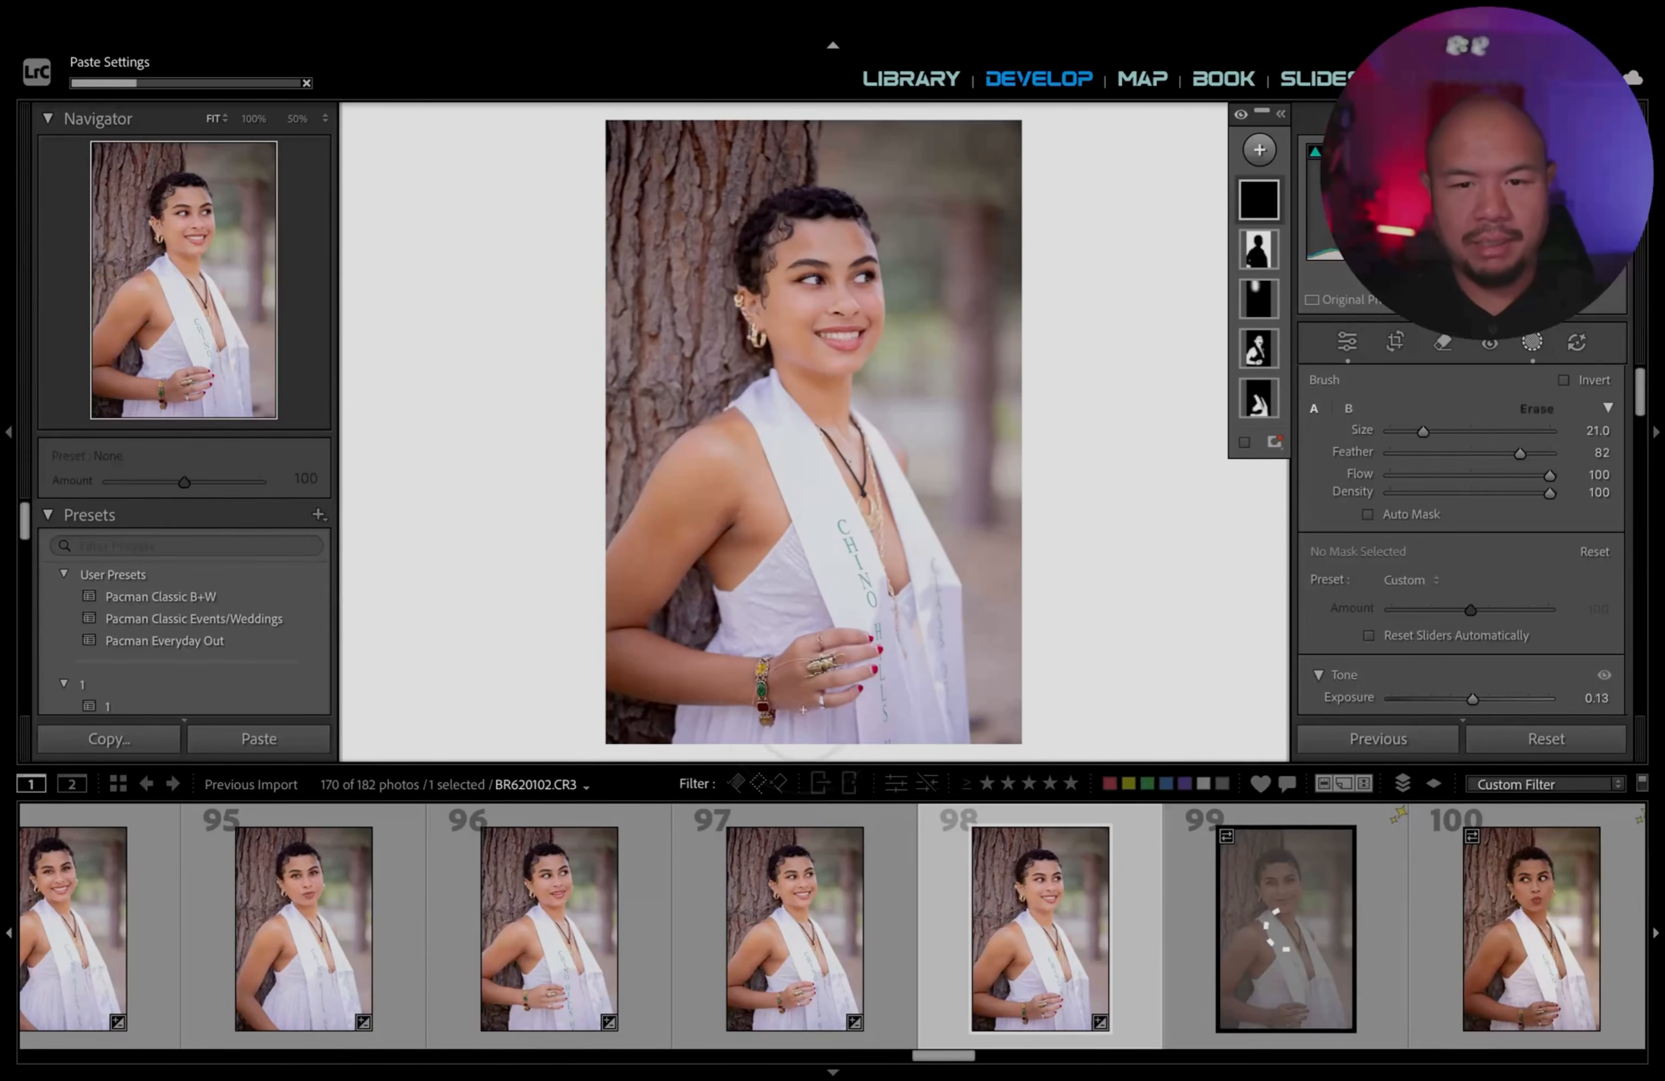
mouse_move(711, 498)
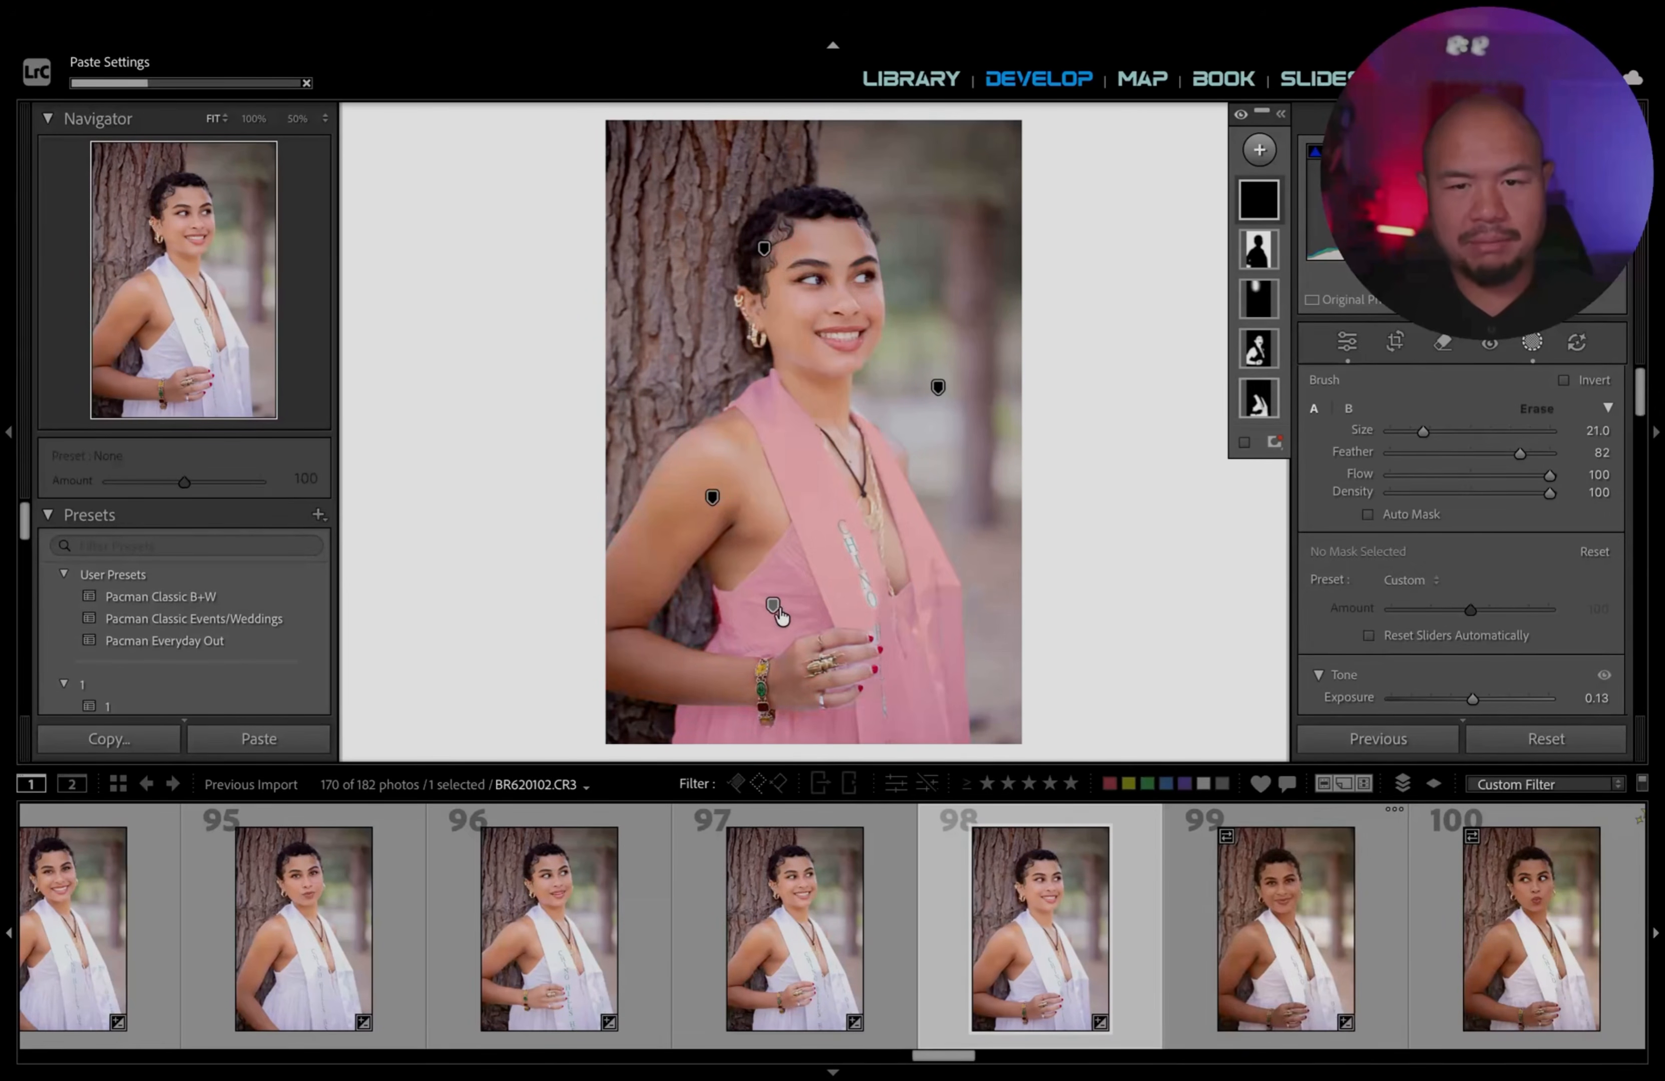
mouse_move(765, 259)
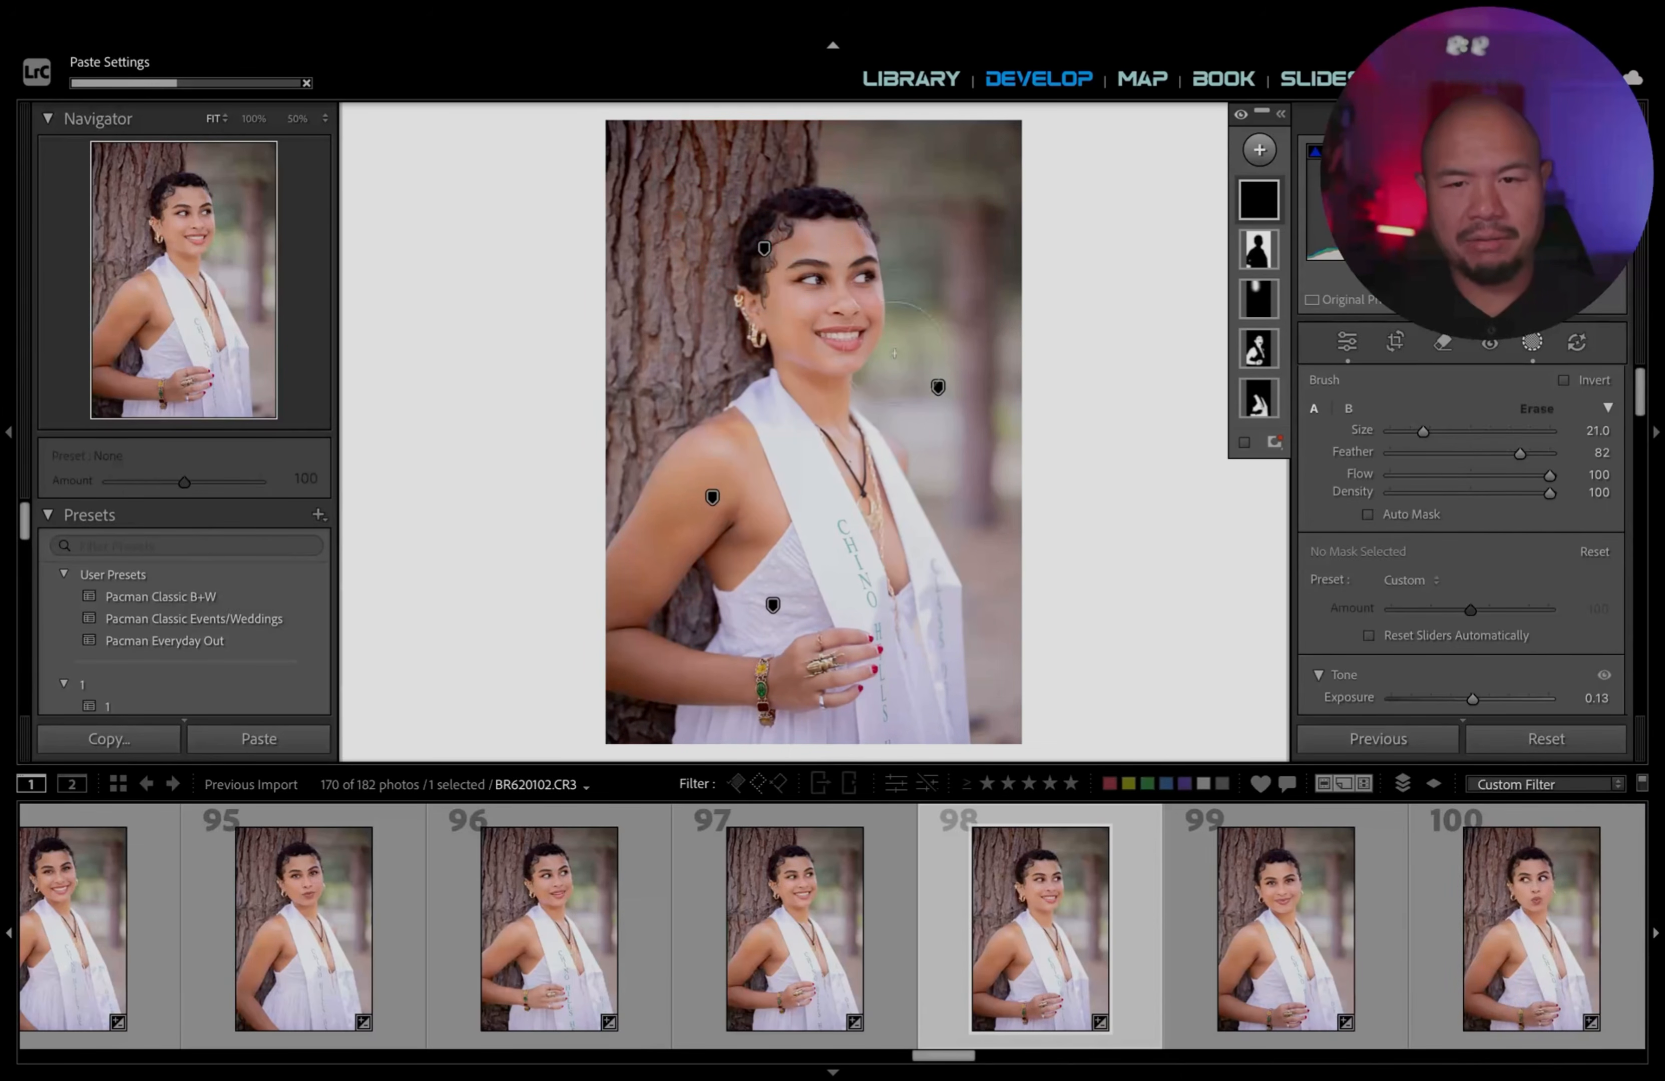
mouse_move(932, 396)
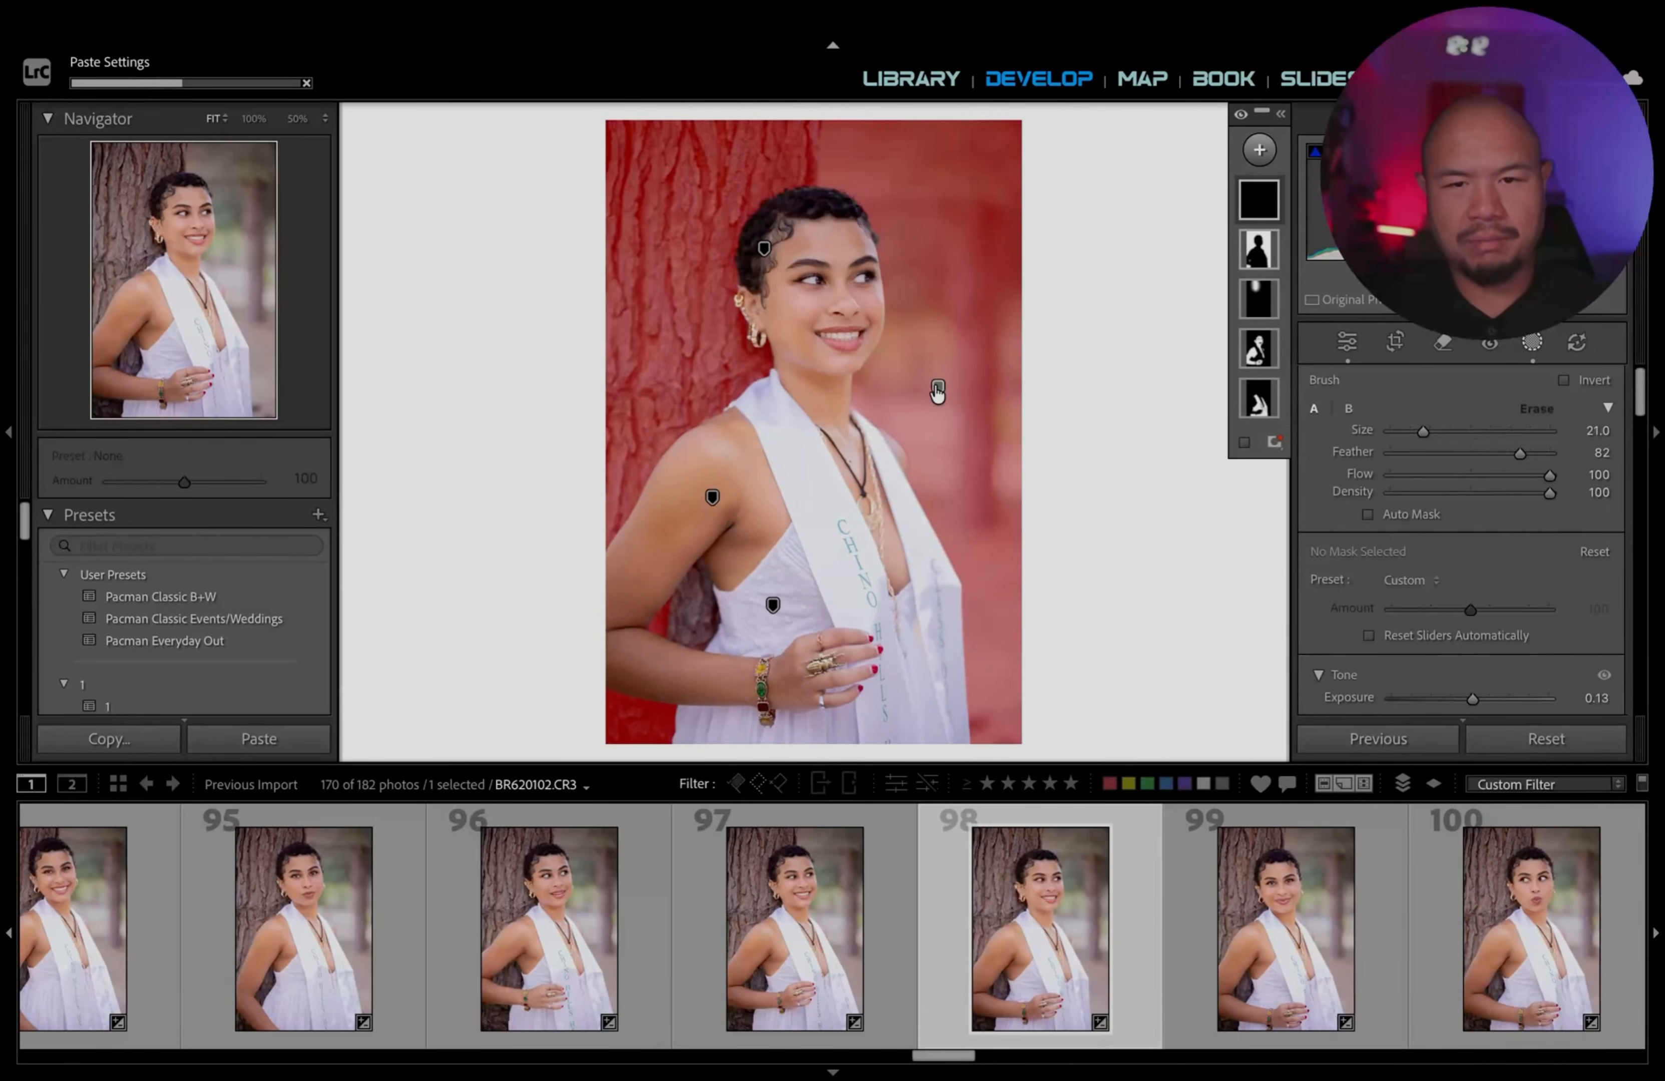
mouse_move(764, 251)
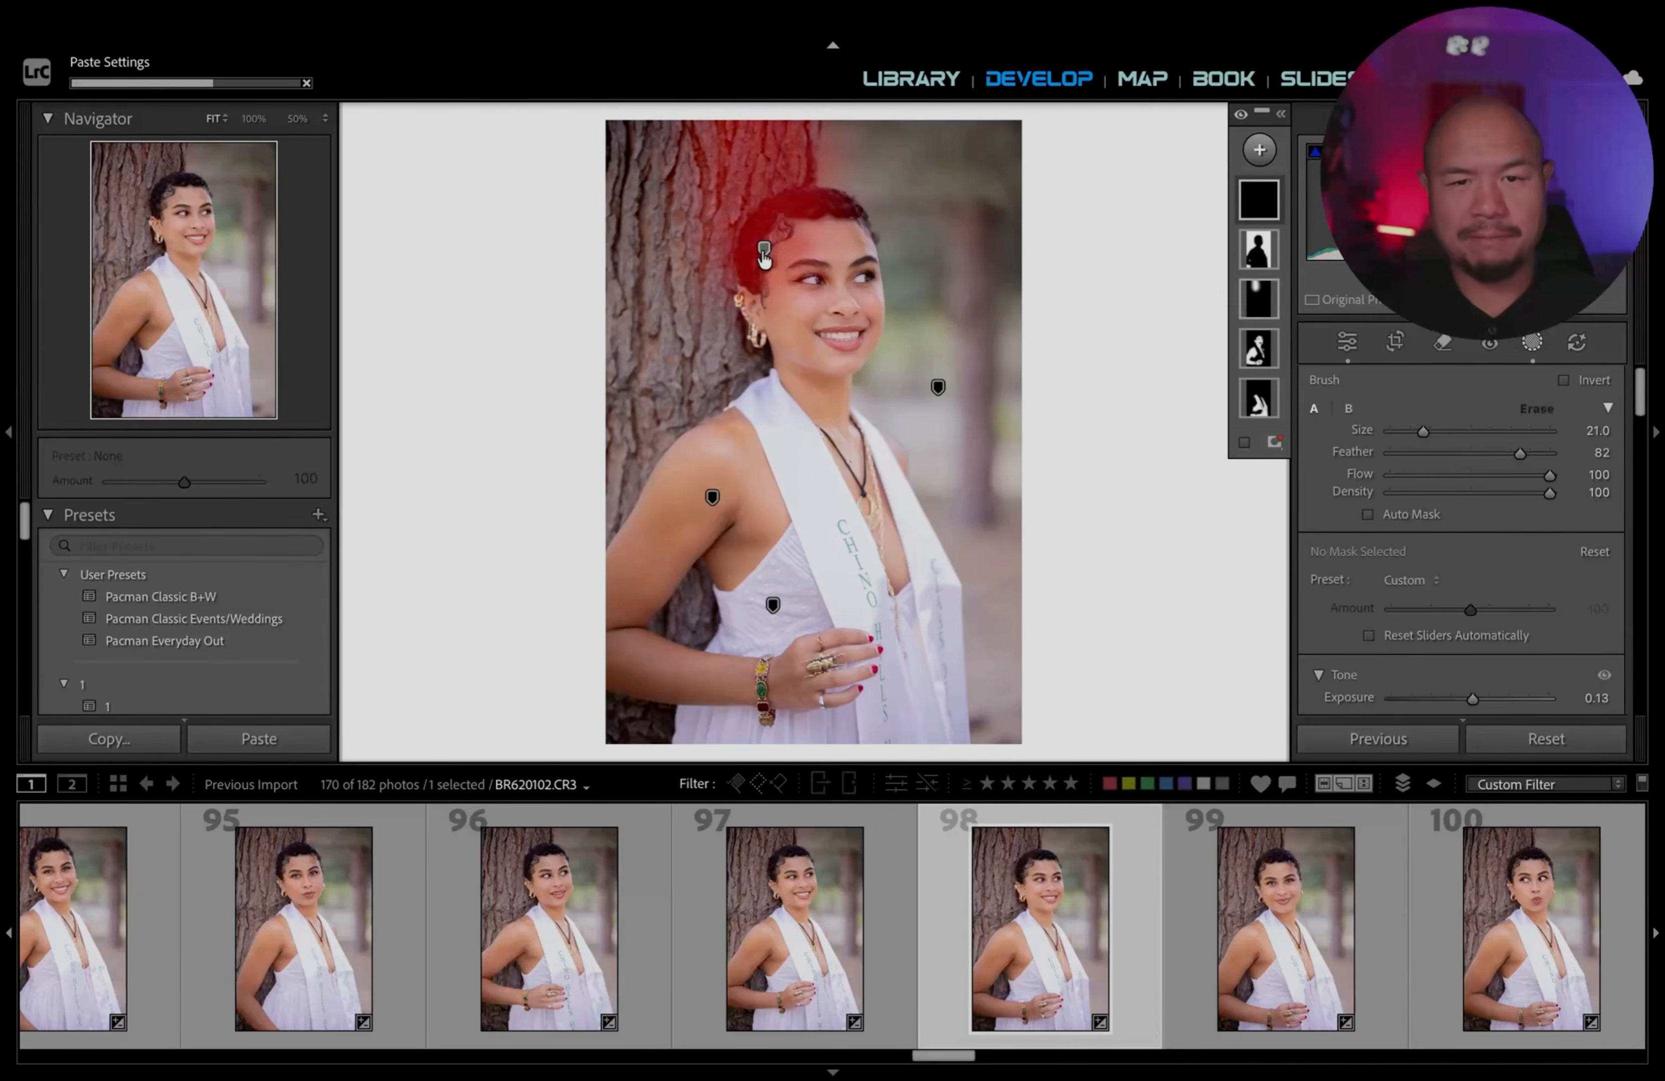
Select all the close-up tree portraits together, numbers 94 to 109.
scroll(824, 981, up, 5)
scroll(824, 980, down, 2)
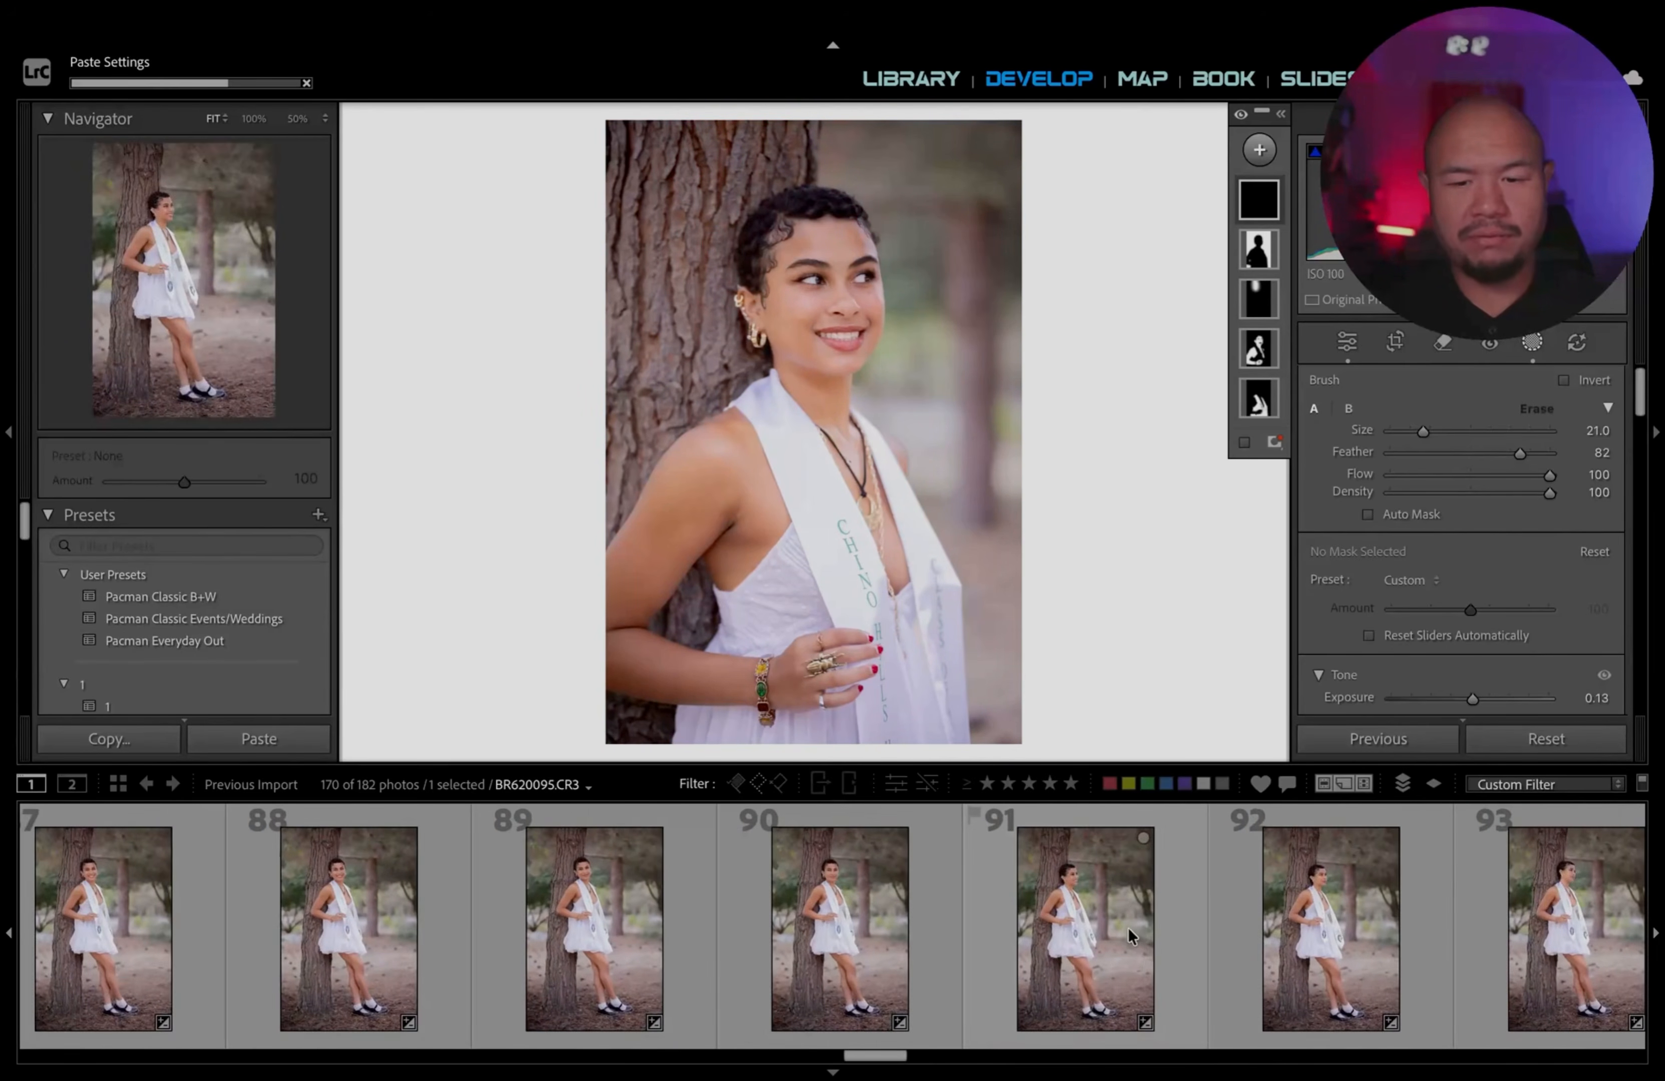
scroll(1194, 927, down, 3)
click(696, 953)
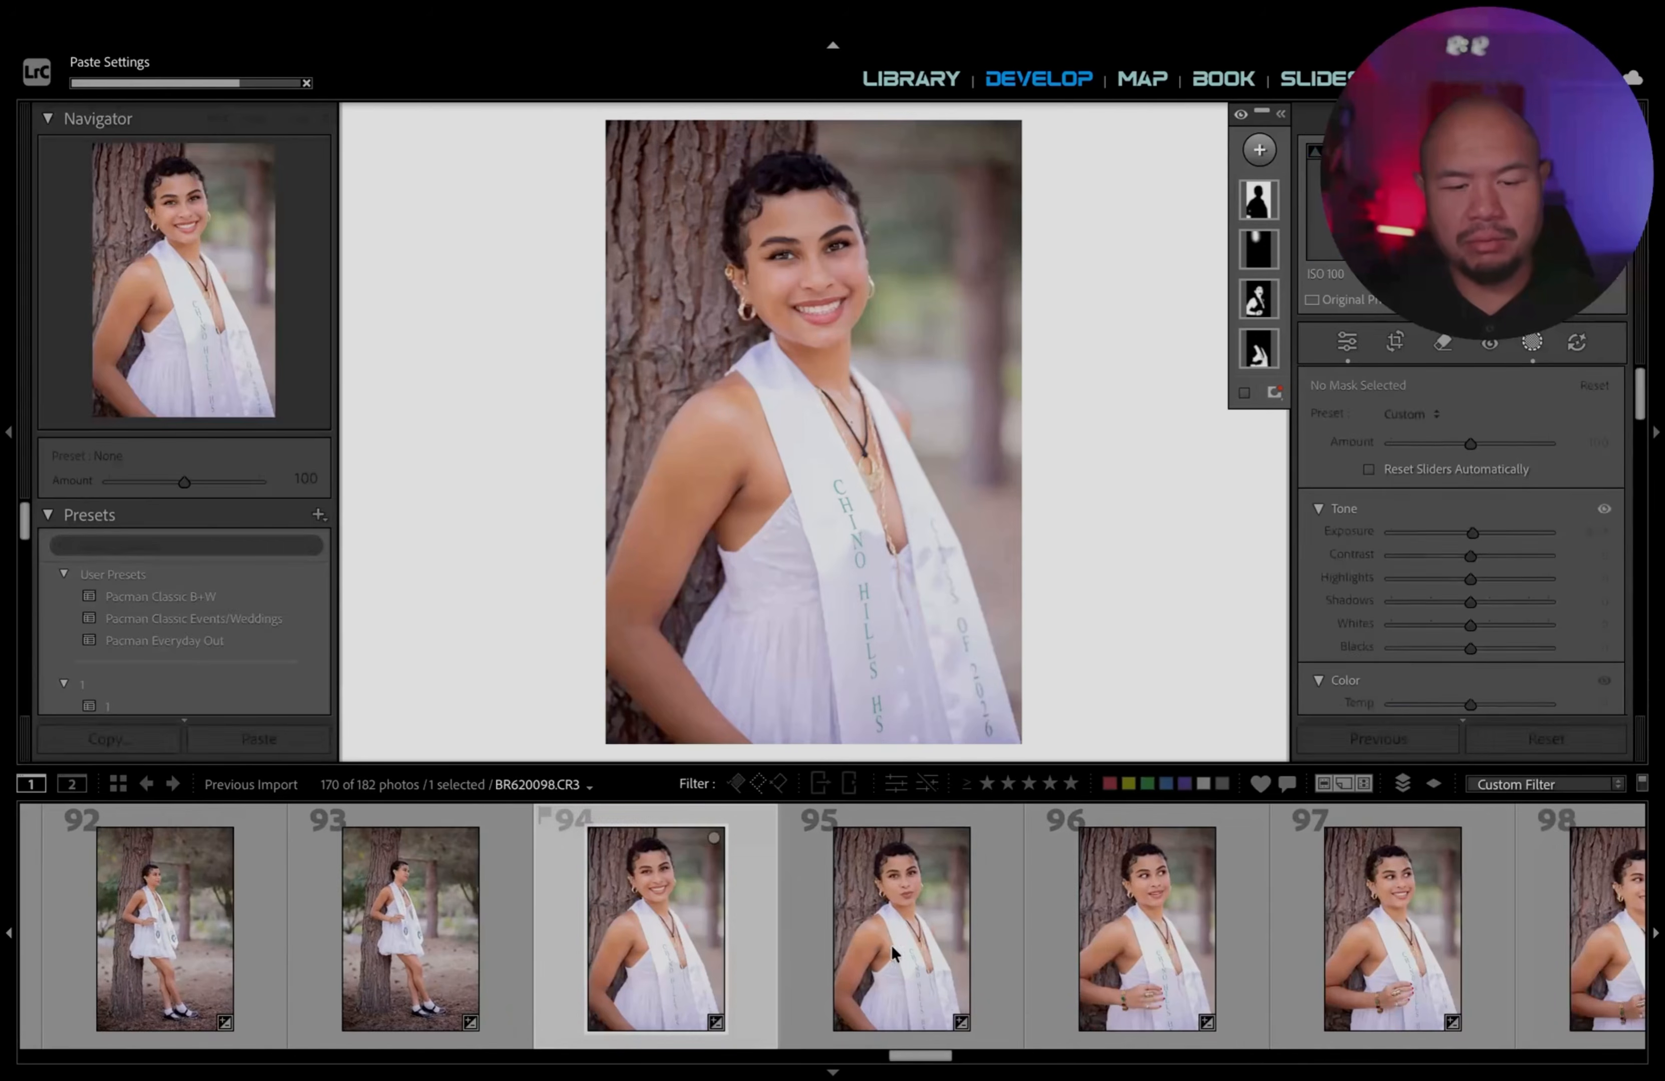
scroll(961, 944, down, 6)
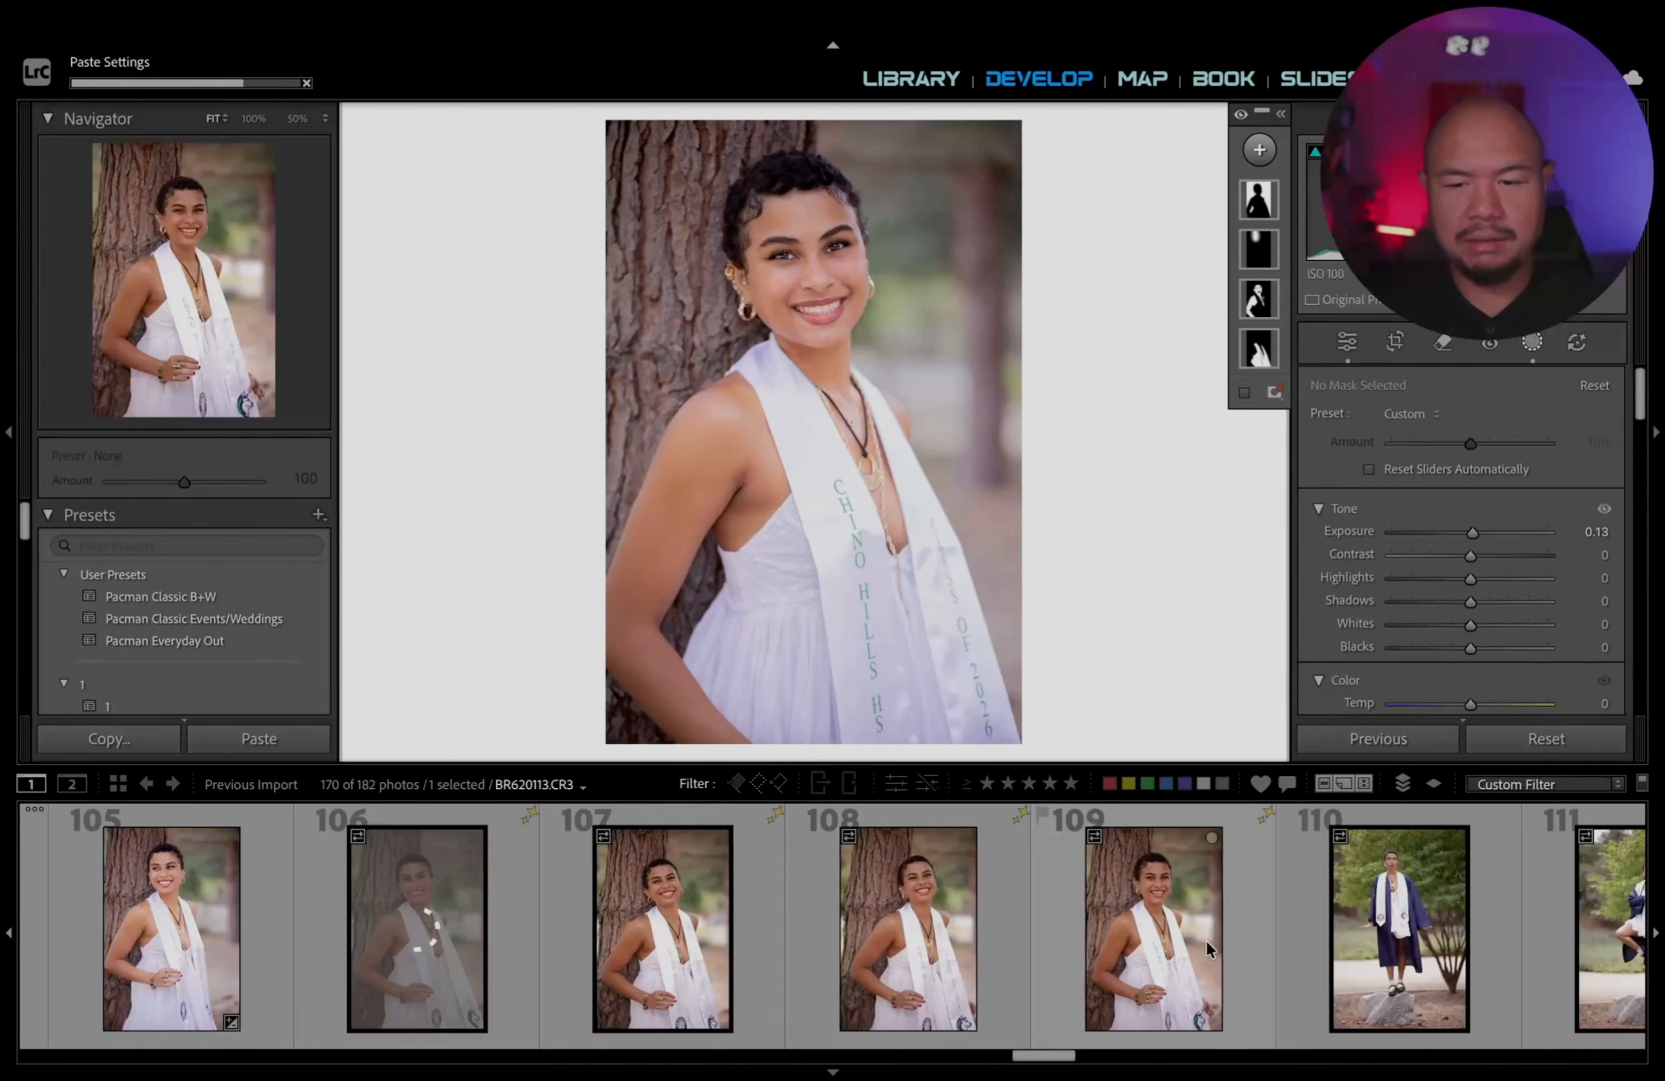
shift+click(1192, 944)
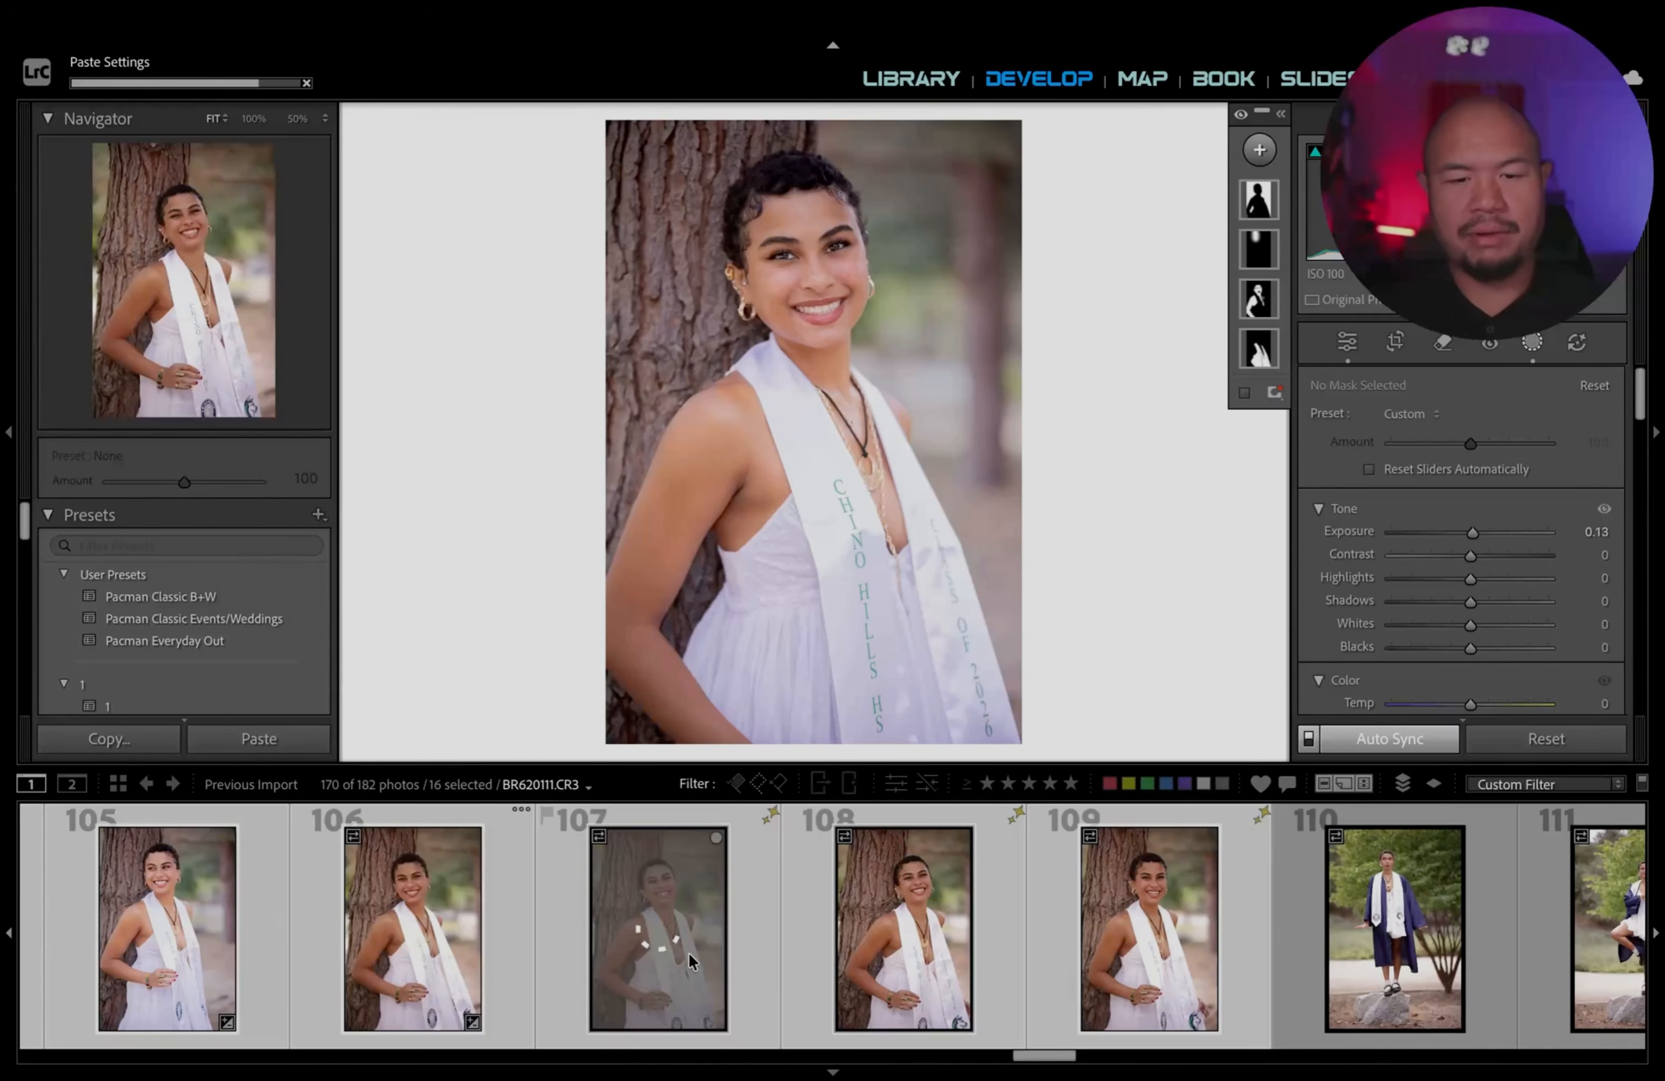
scroll(952, 940, up, 2)
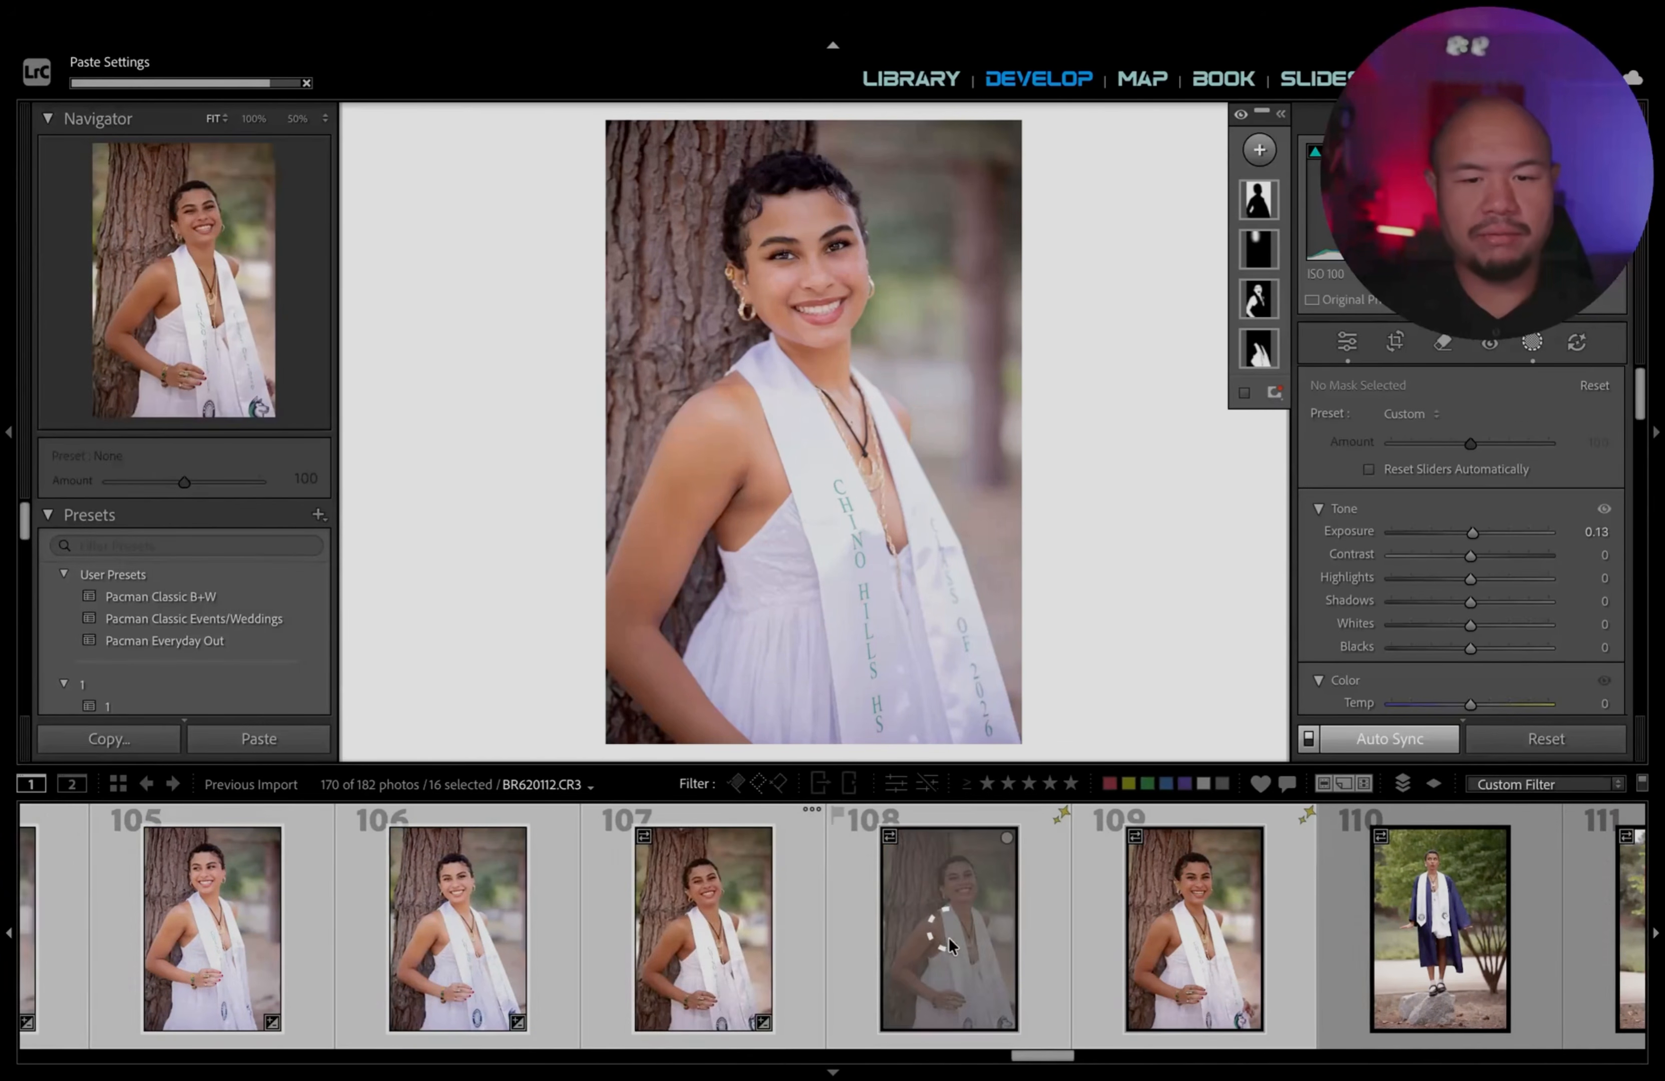
Delete the brush mask (Mask 3) over the subject's hair from all 16 selected tree-trunk portraits.
scroll(999, 915, up, 2)
scroll(1249, 883, down, 1)
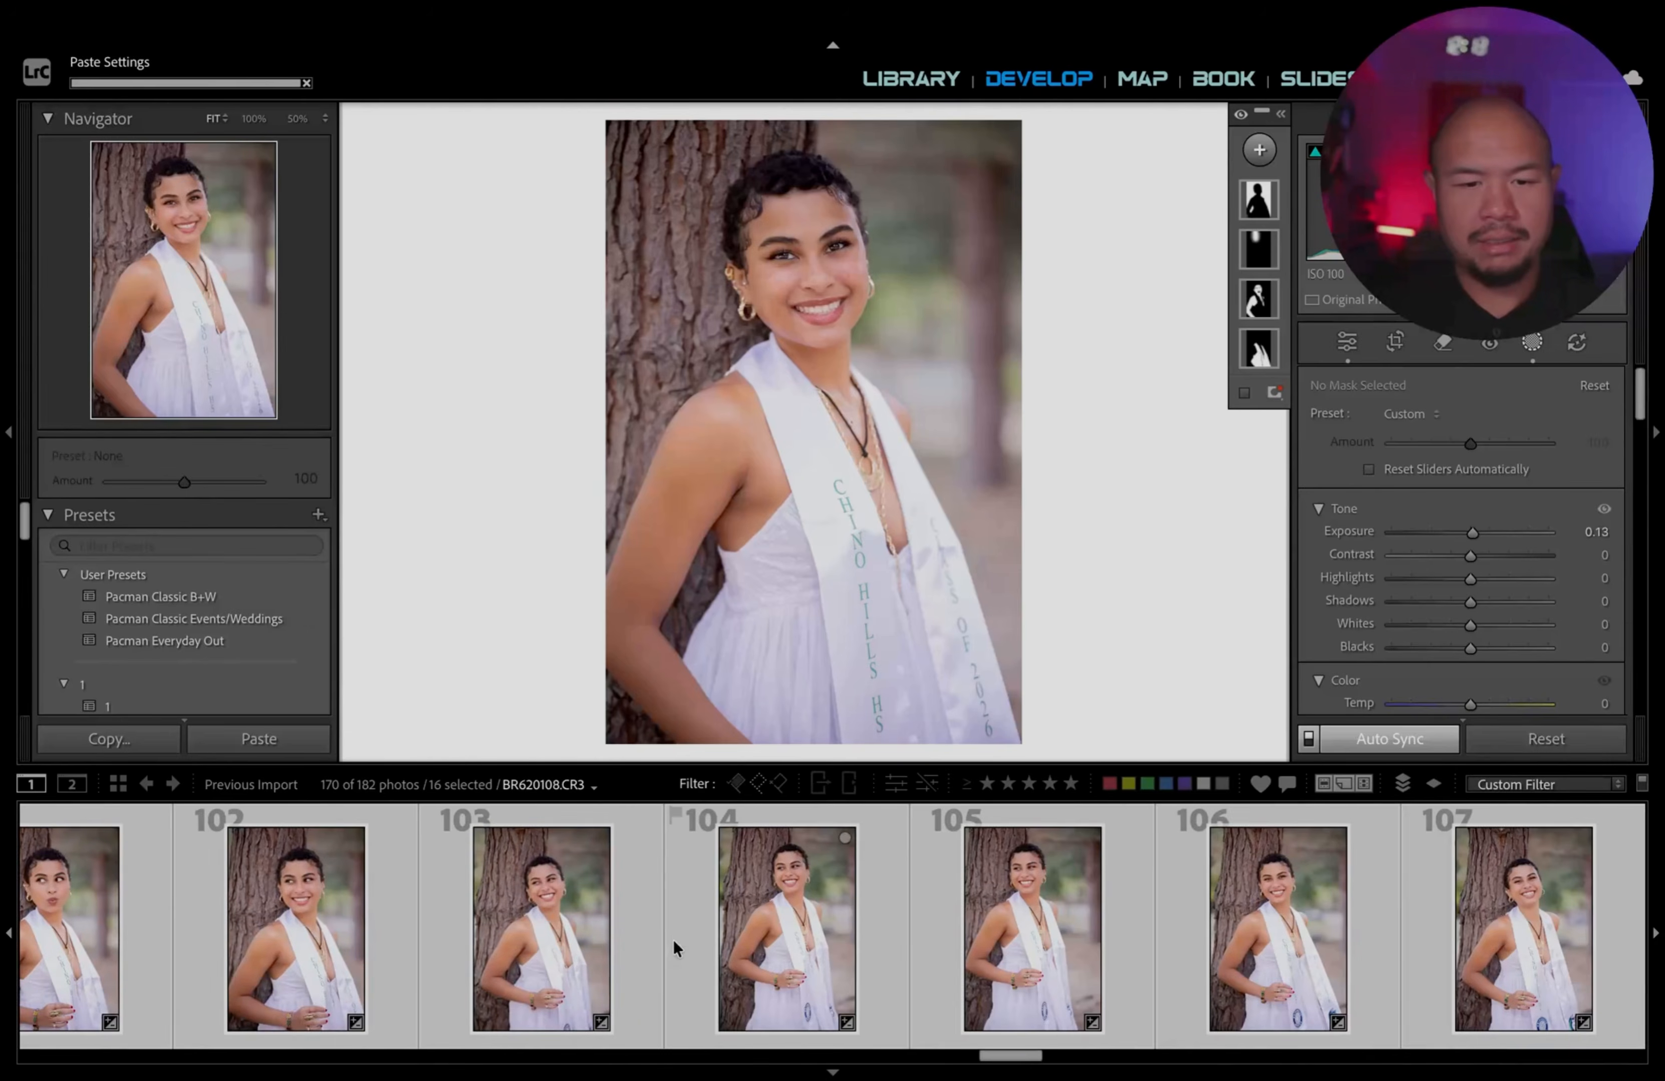
scroll(858, 869, up, 2)
scroll(875, 881, up, 3)
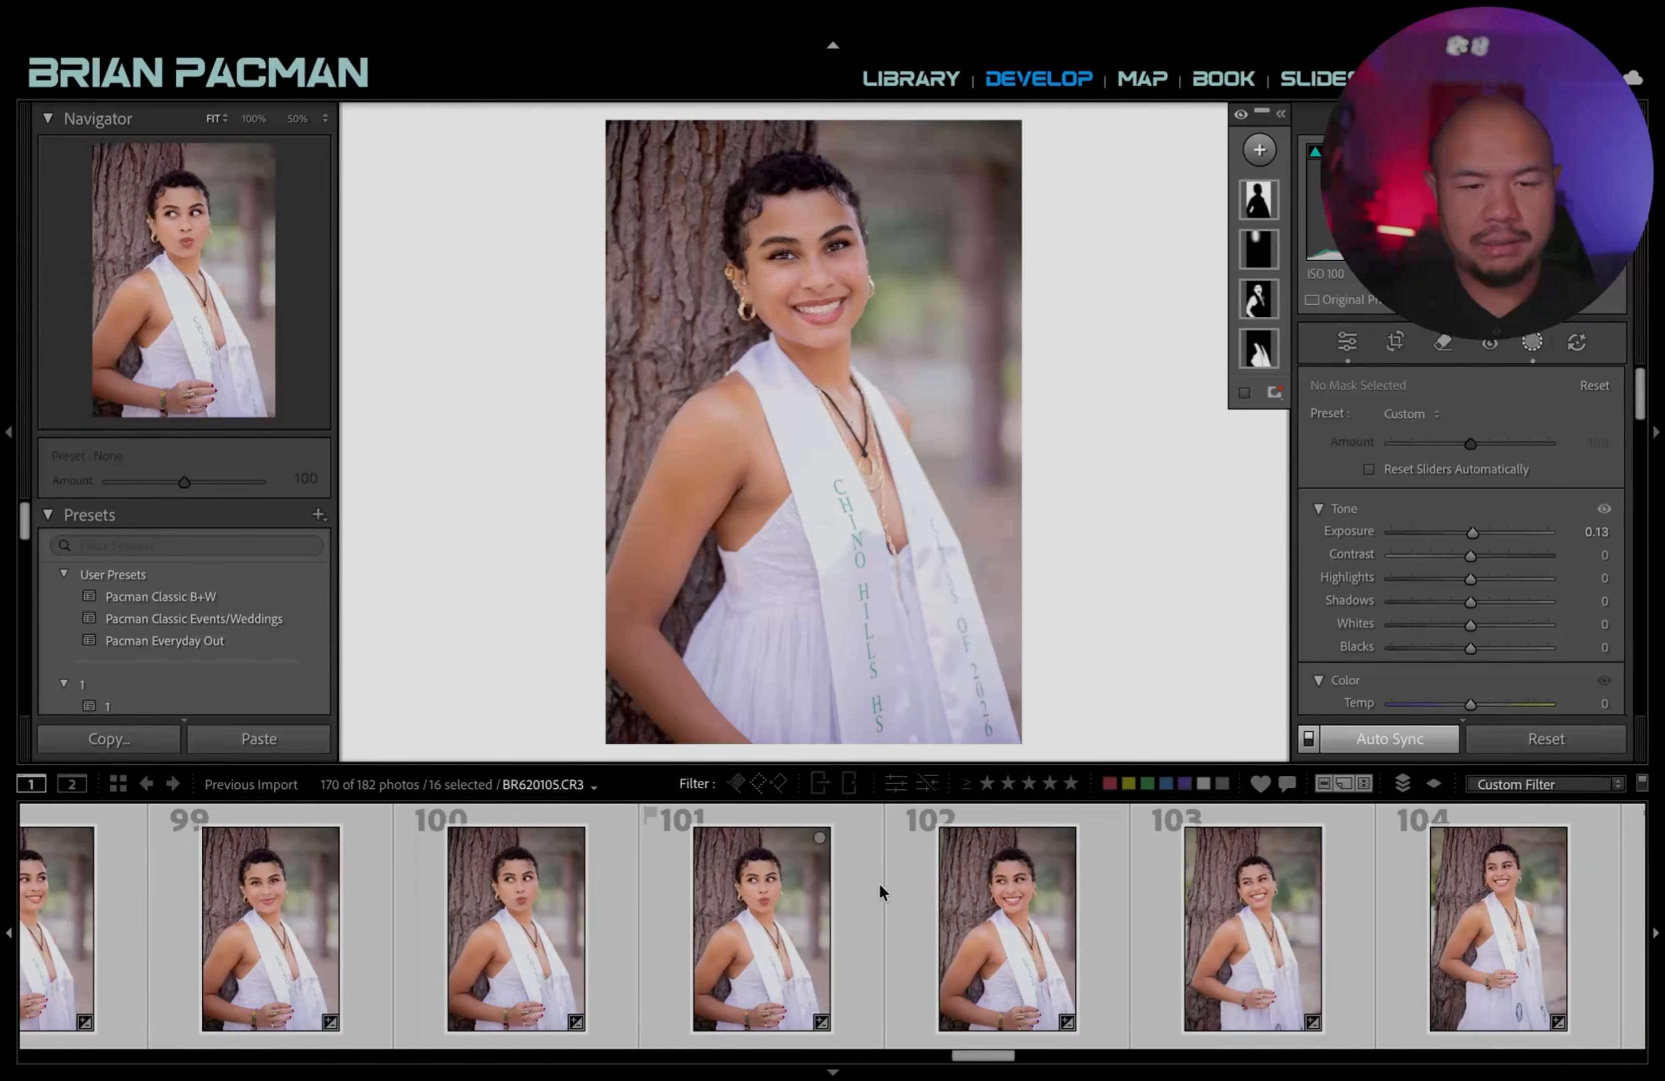
click(776, 250)
scroll(1297, 1000, down, 1)
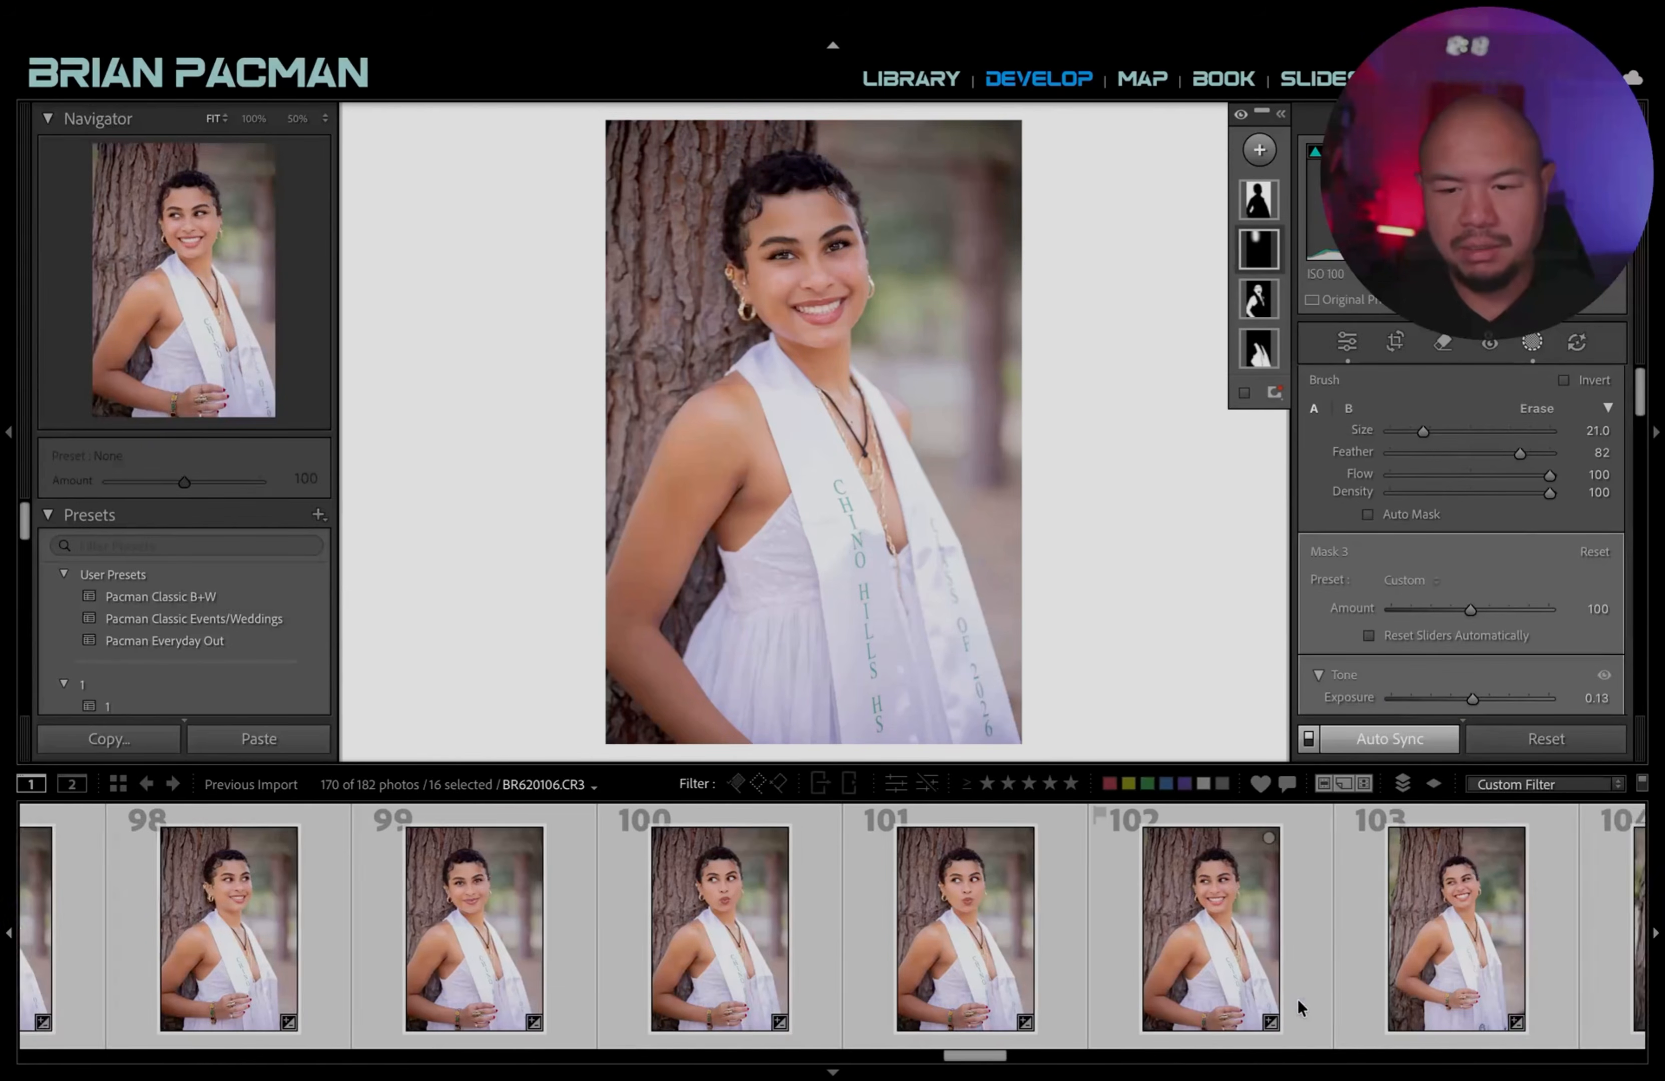
scroll(1307, 980, down, 4)
key(Delete)
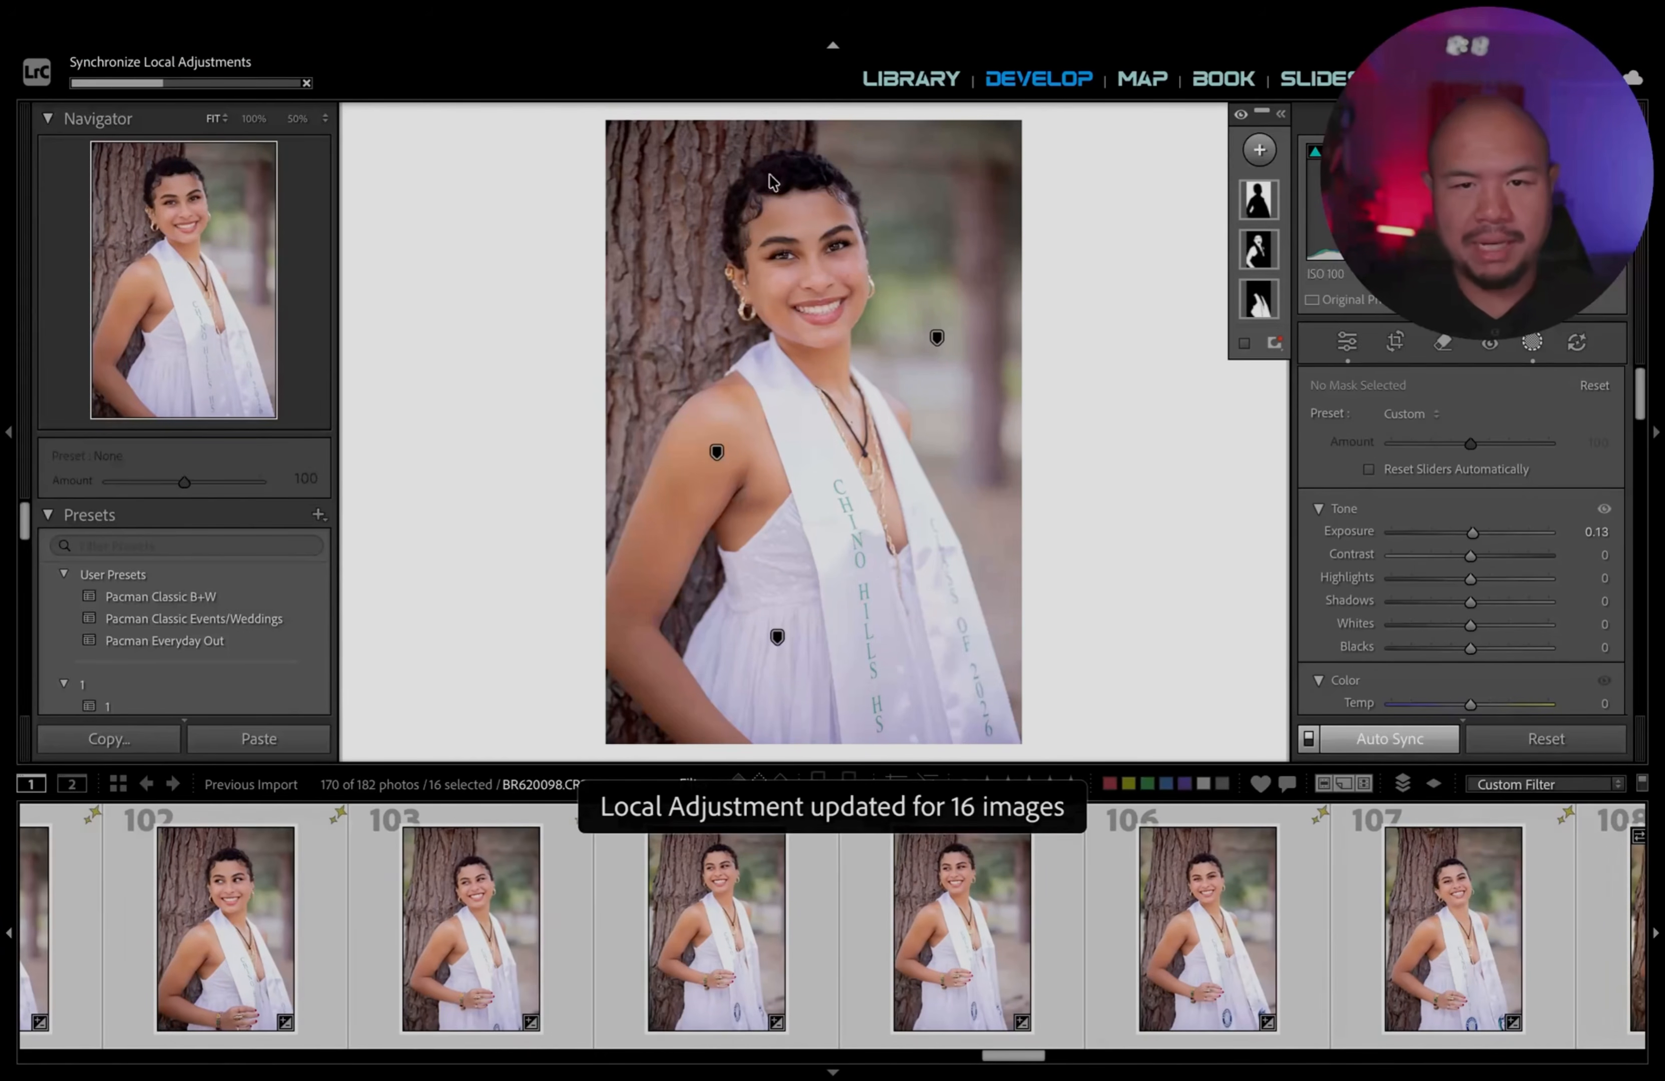
Review the synced tree-trunk portraits and compare photo 109 before and after editing.
click(913, 901)
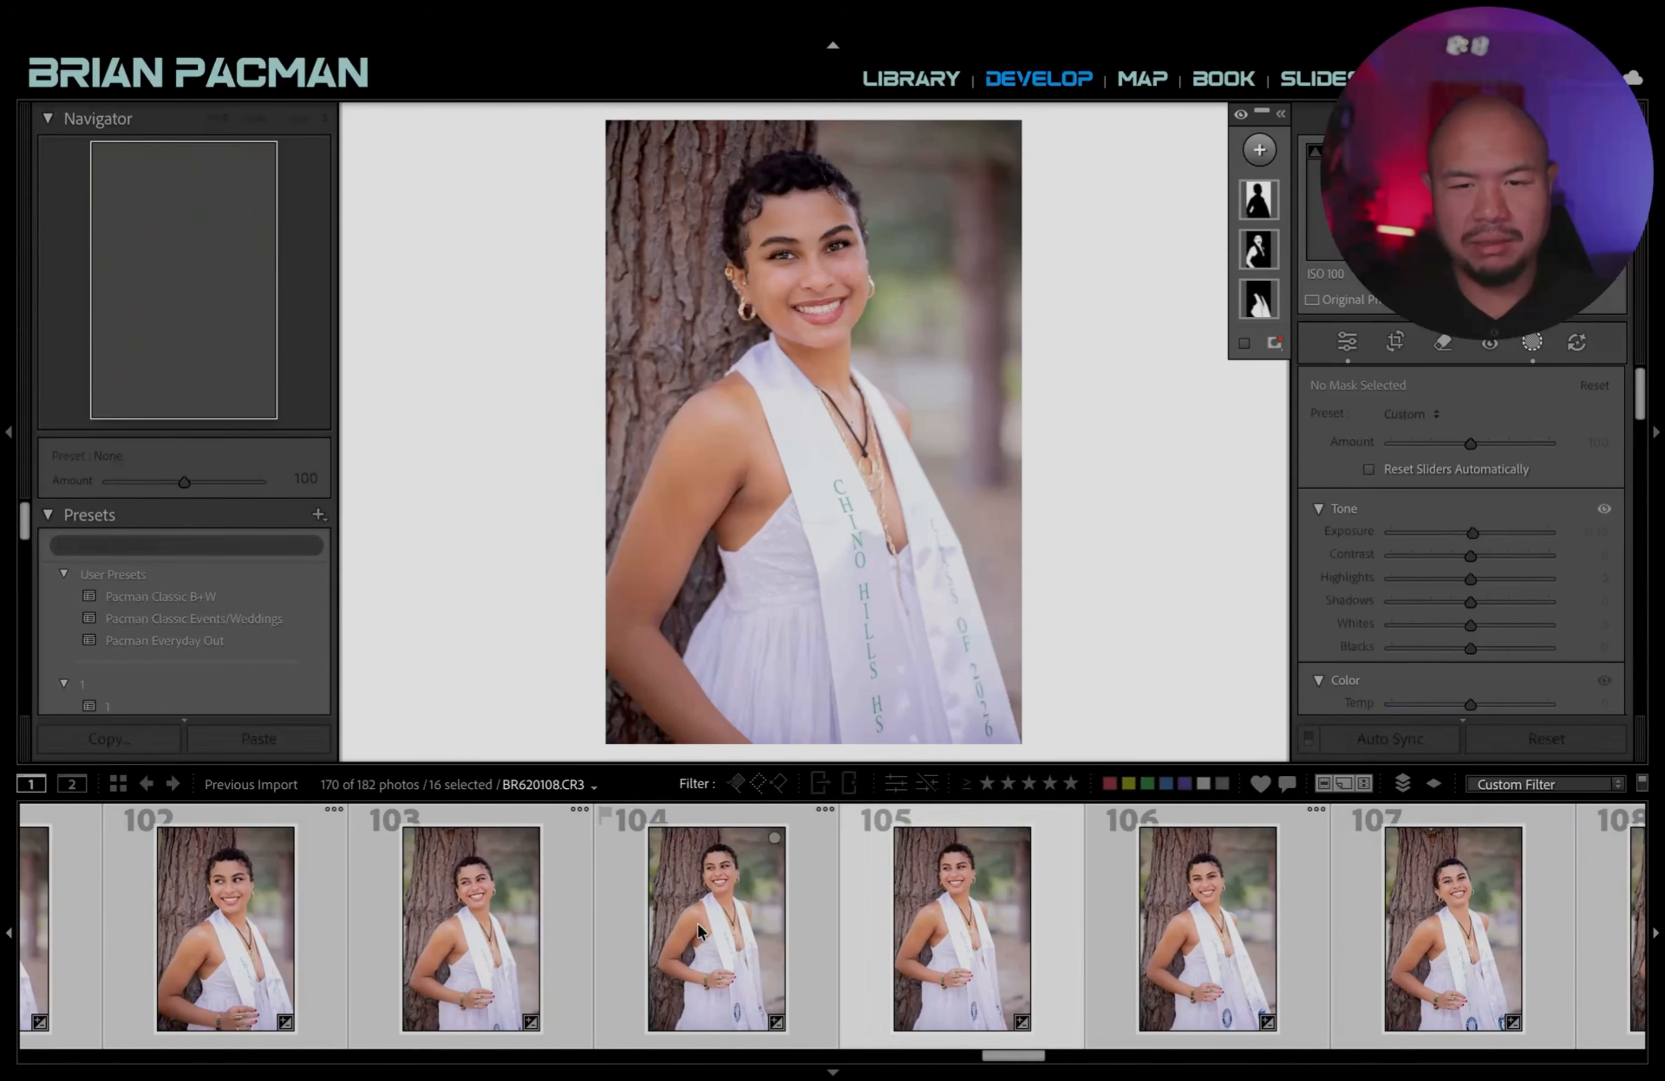
click(687, 918)
click(584, 914)
scroll(579, 935, up, 4)
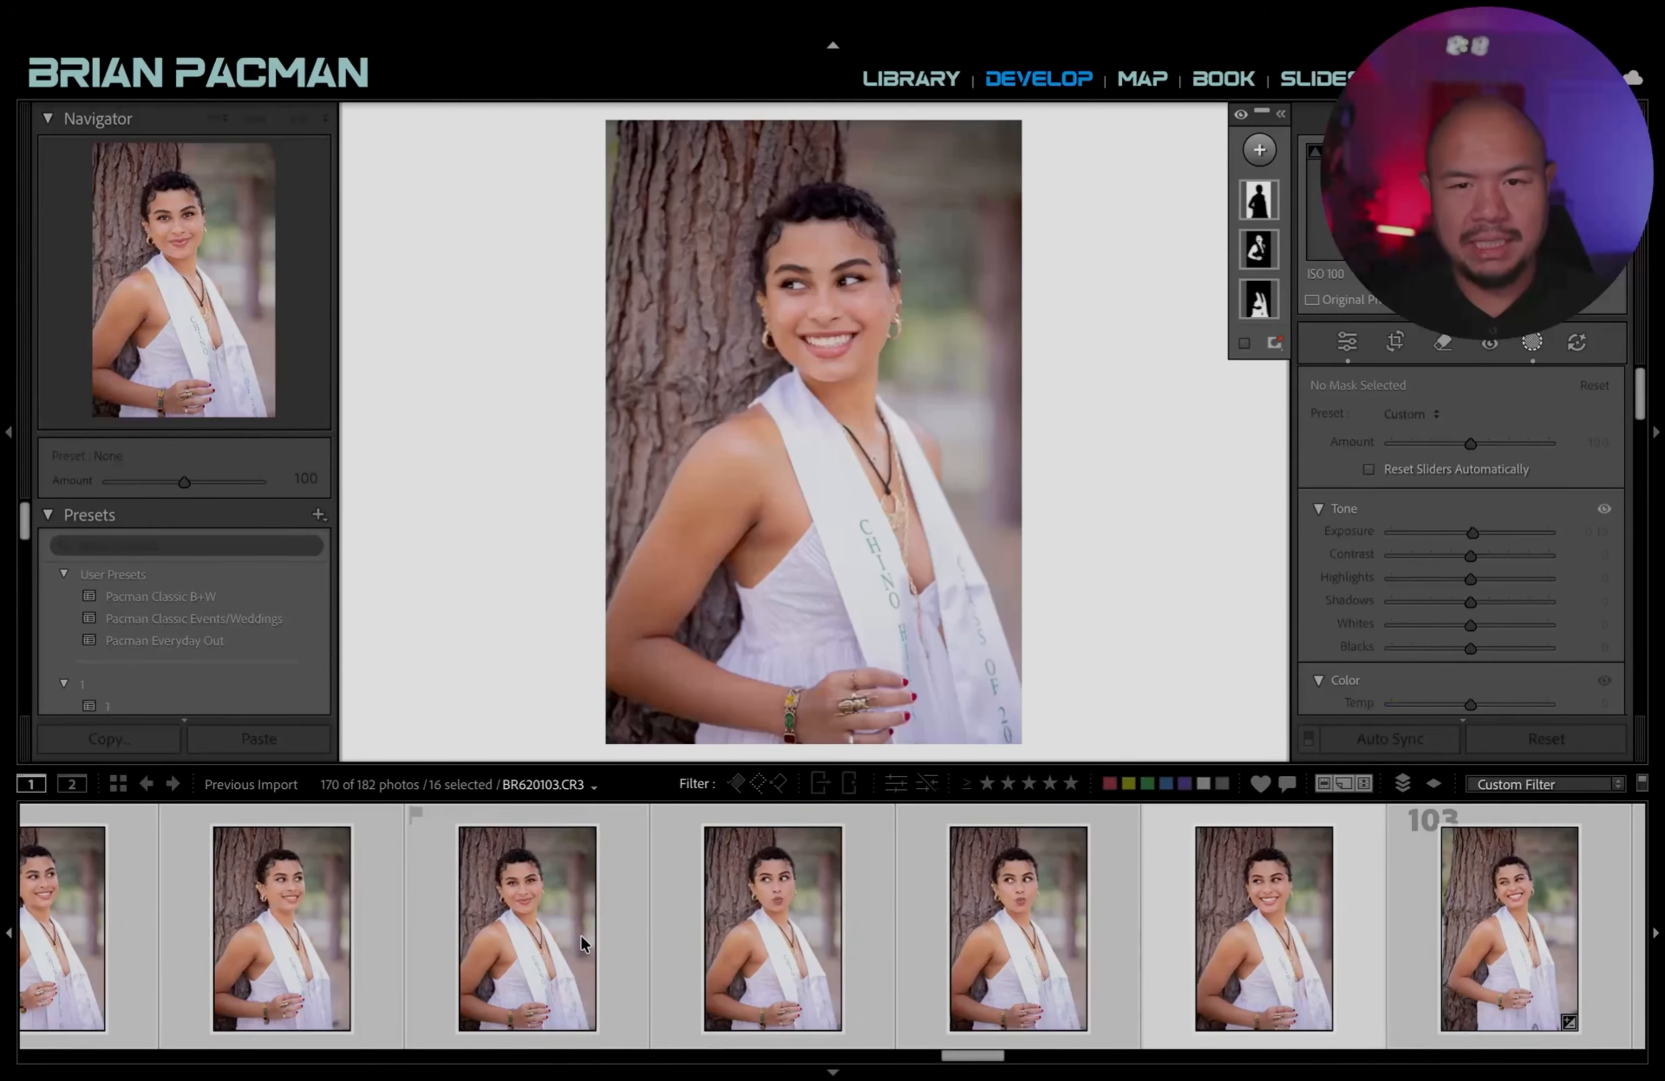
scroll(580, 937, down, 9)
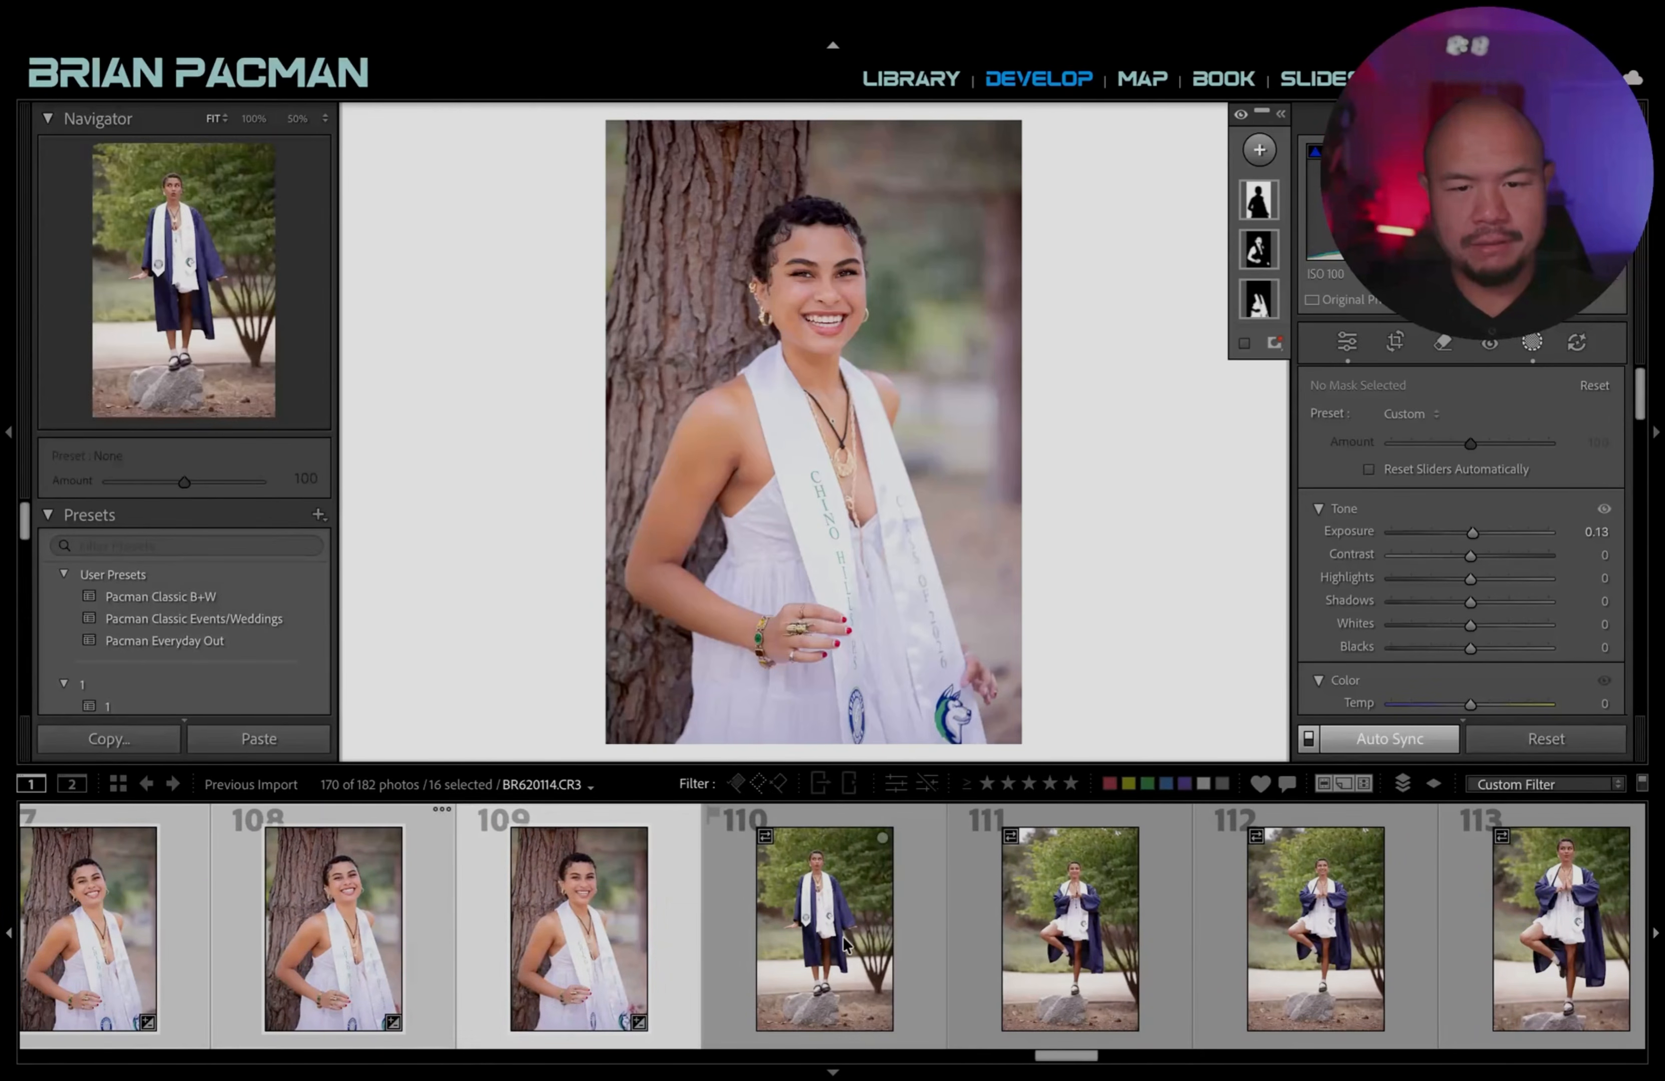
click(843, 936)
click(625, 930)
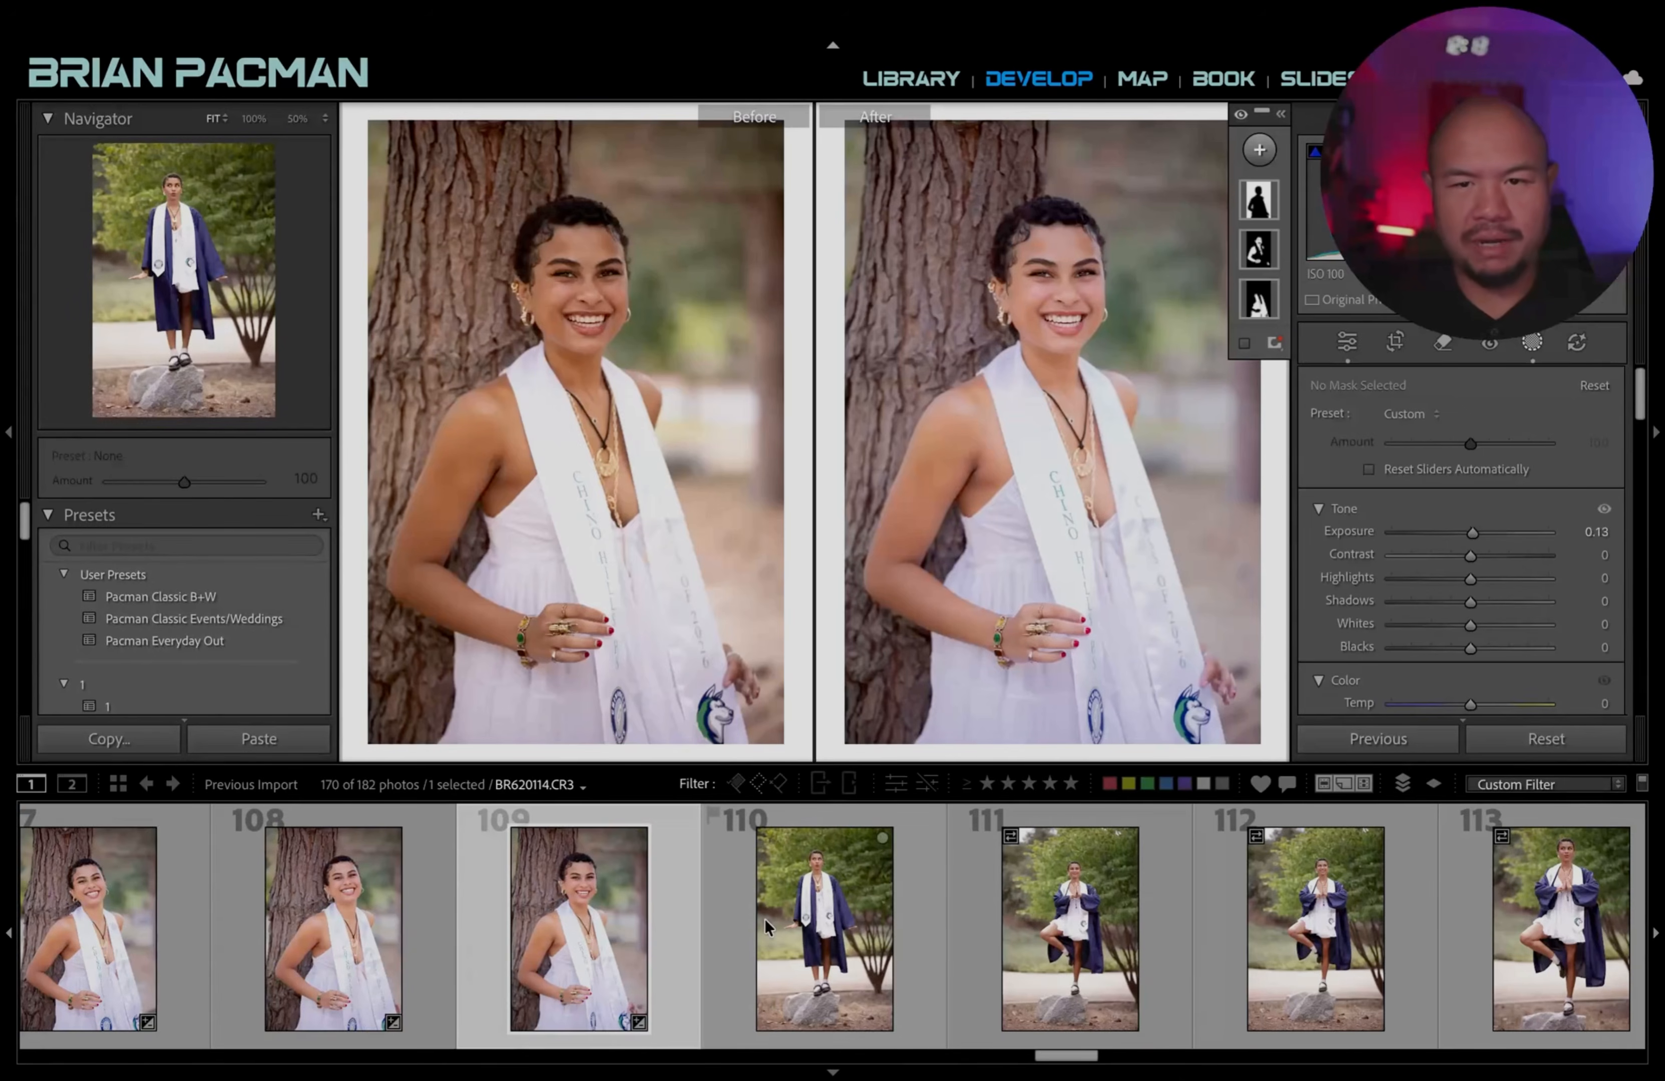
key(y)
Paste the edited portrait's settings, including its masks, onto photo 110 of the graduate standing on the rock.
click(816, 902)
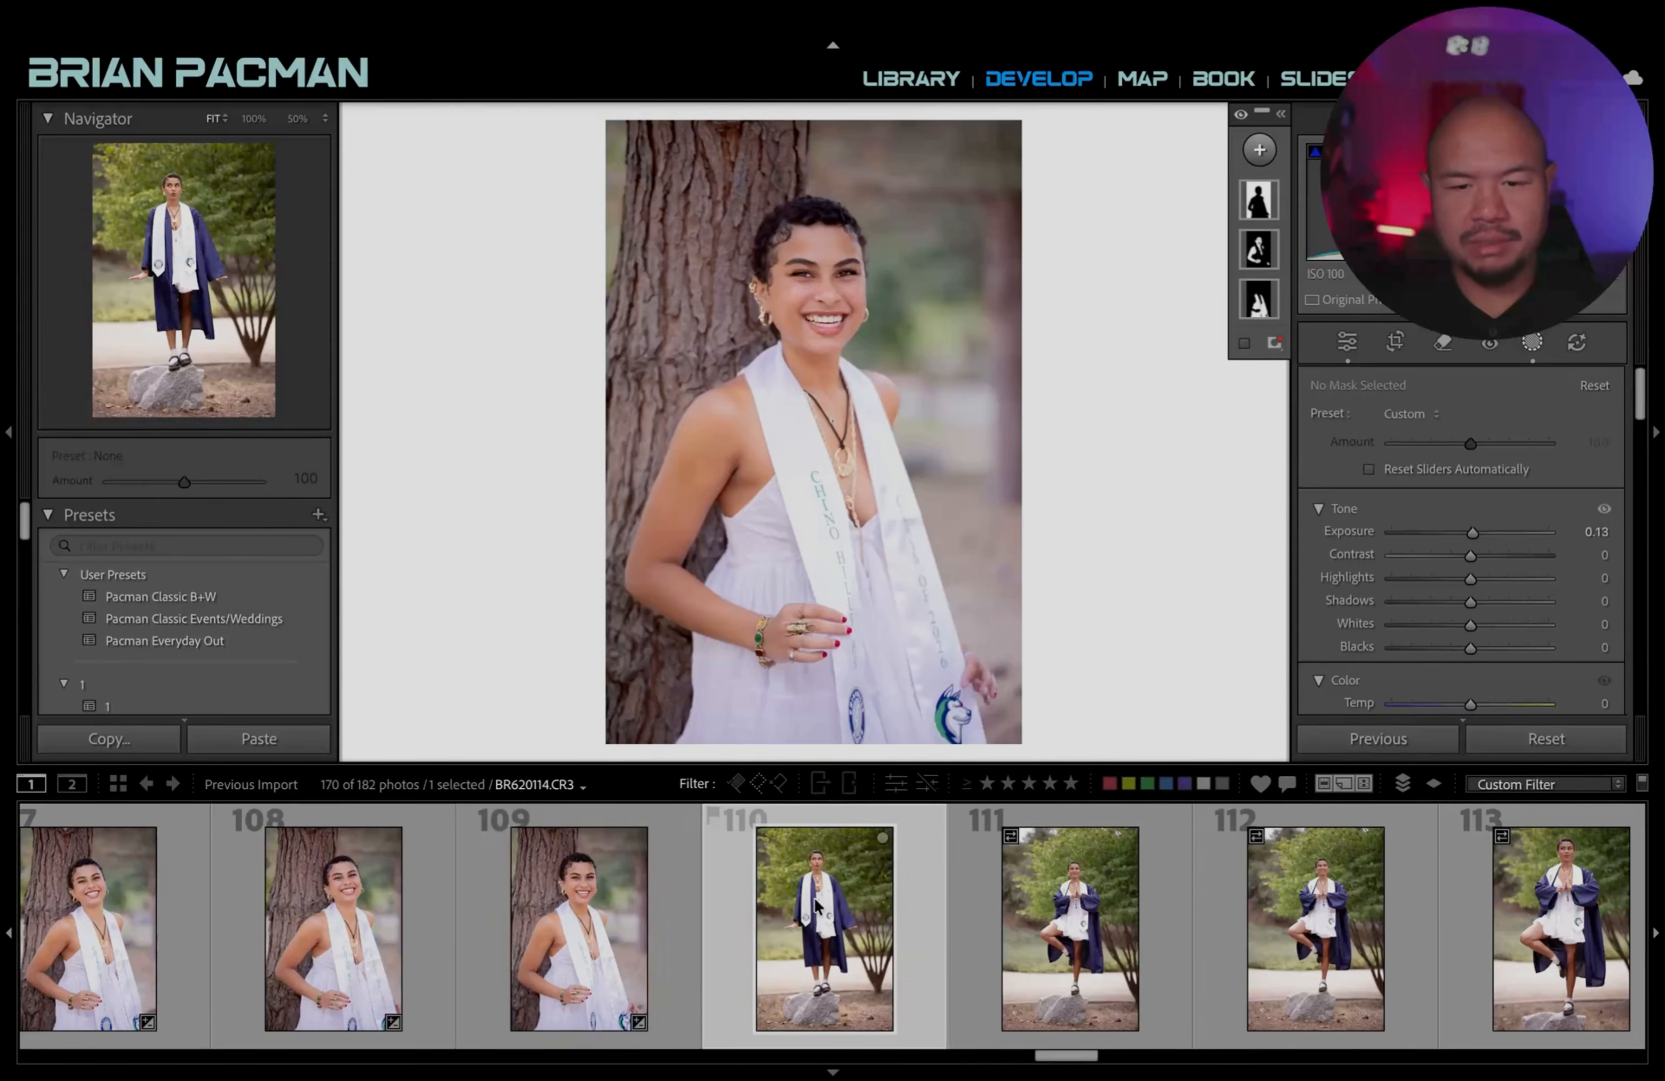
click(1097, 957)
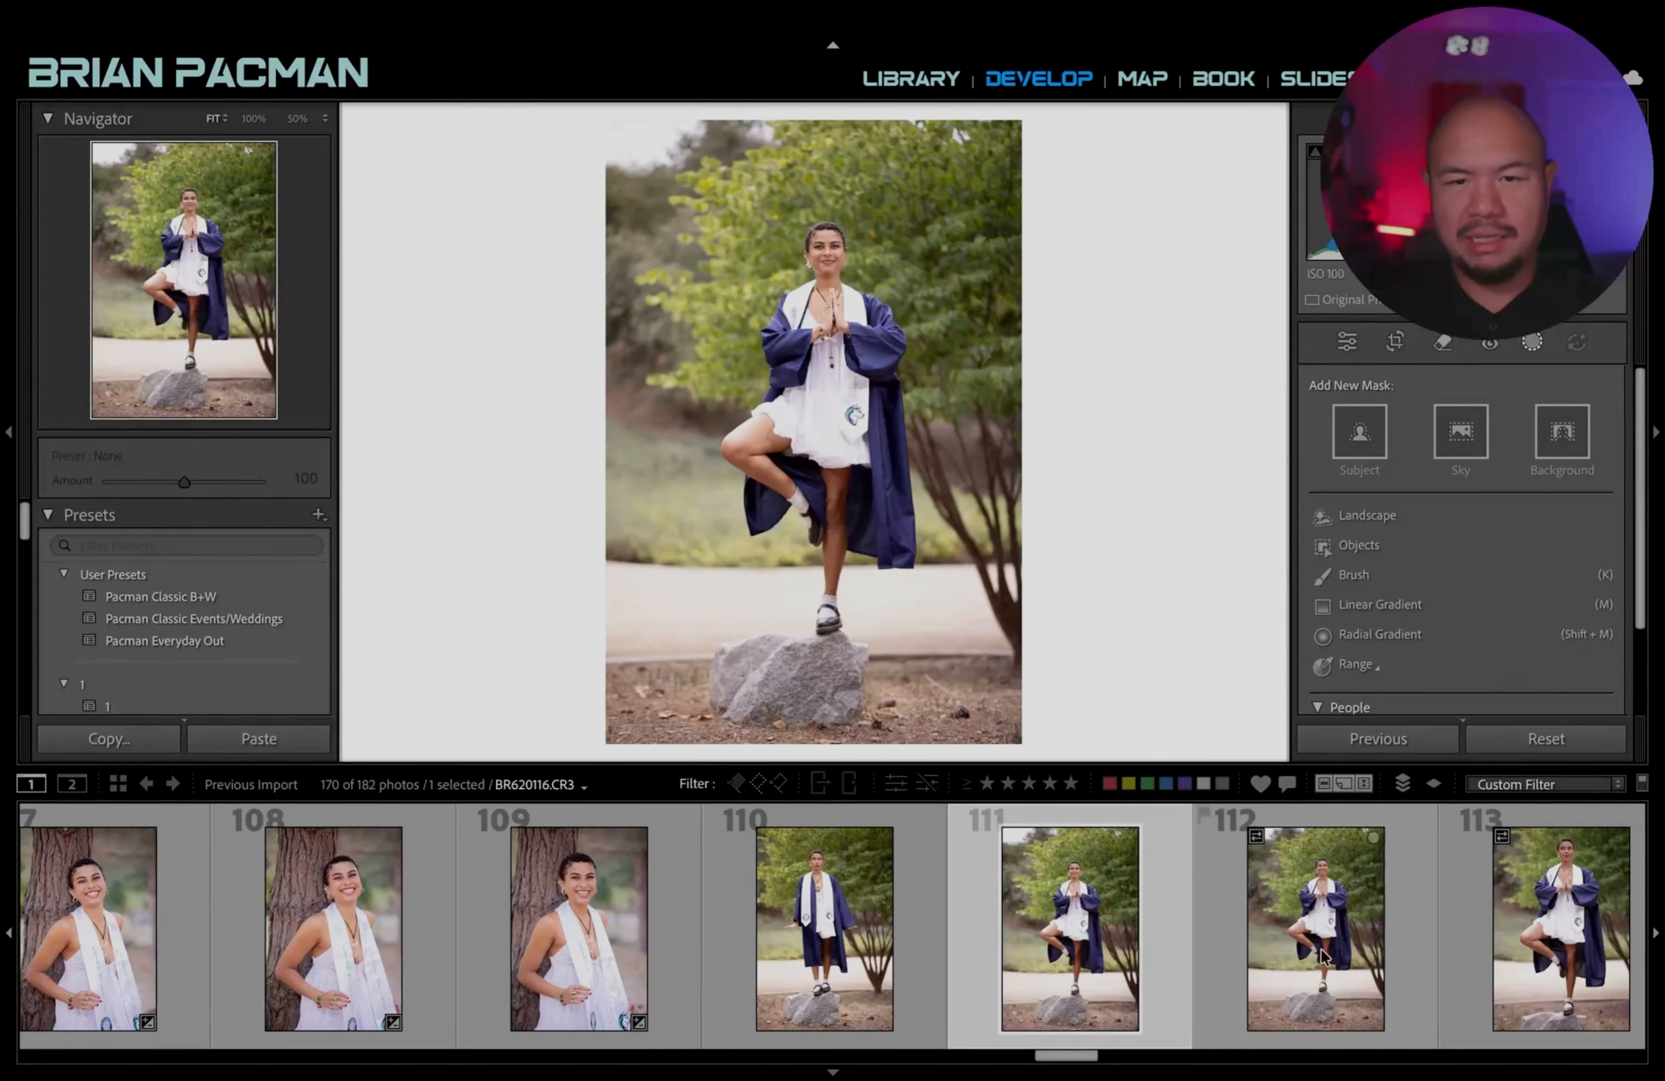
click(297, 936)
click(806, 937)
key(ctrl+shift+v)
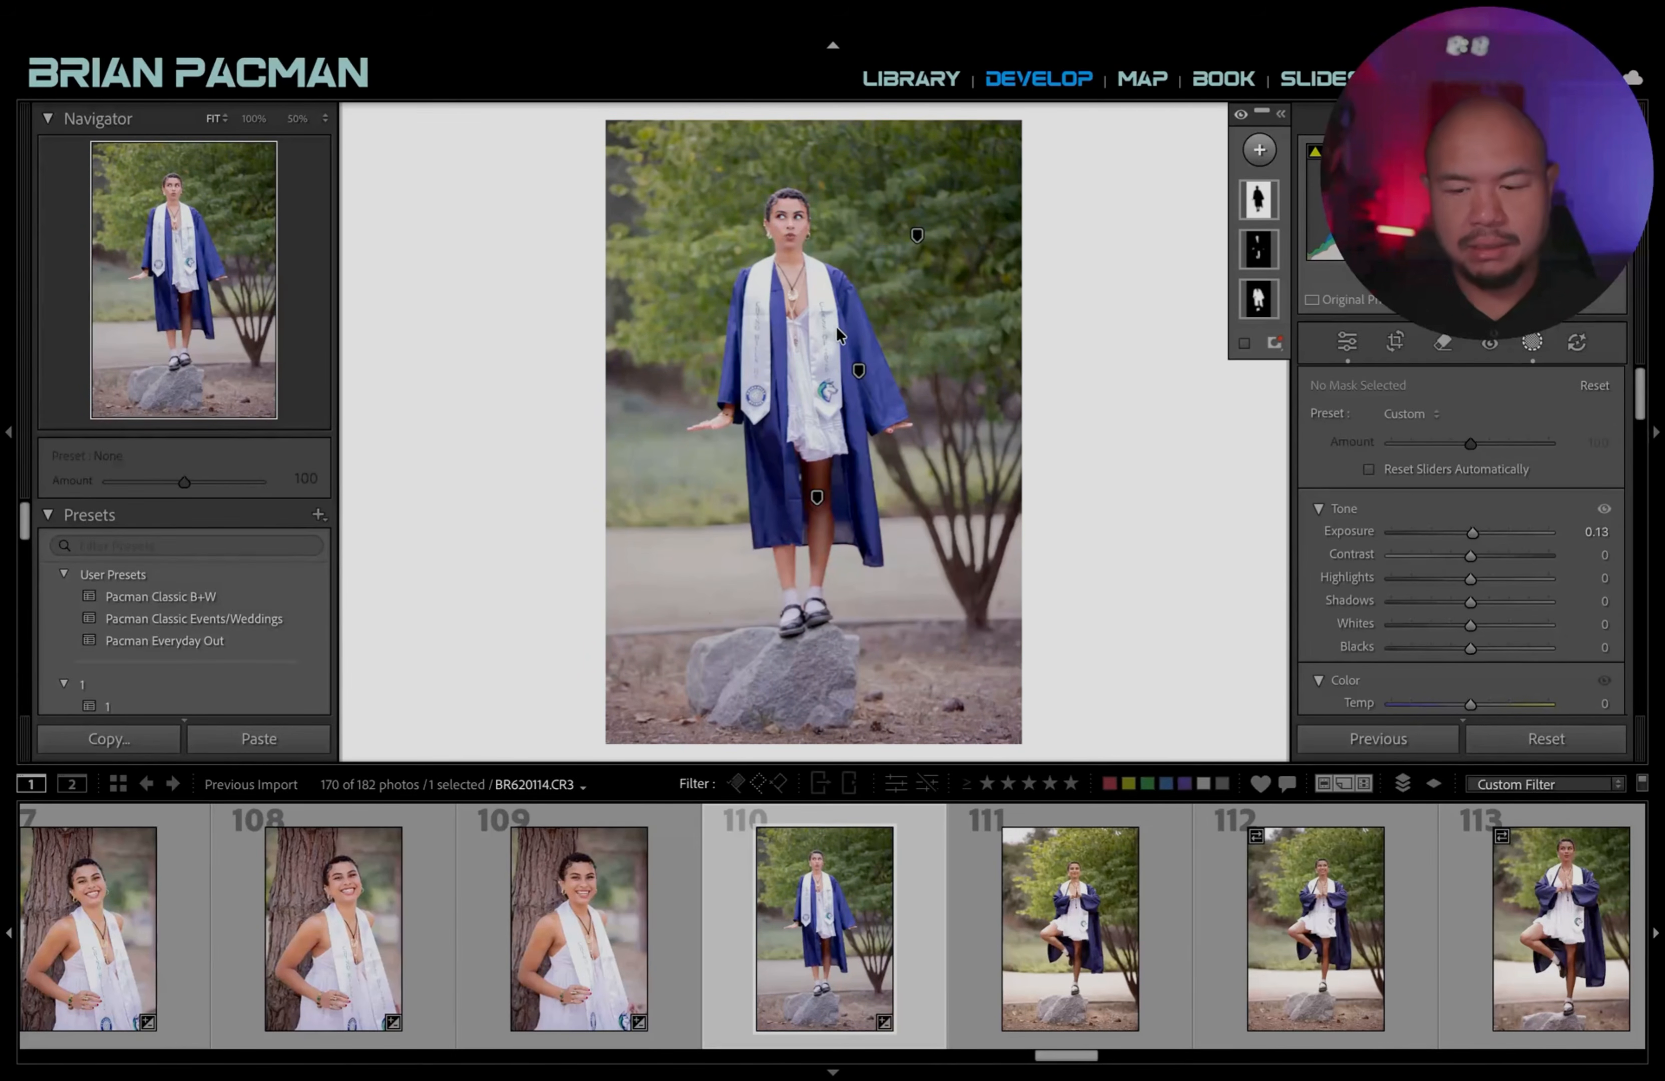
Set photo 110's exposure to +0.40 and its temperature to 4,981, and check the result on the face up close.
key(minus)
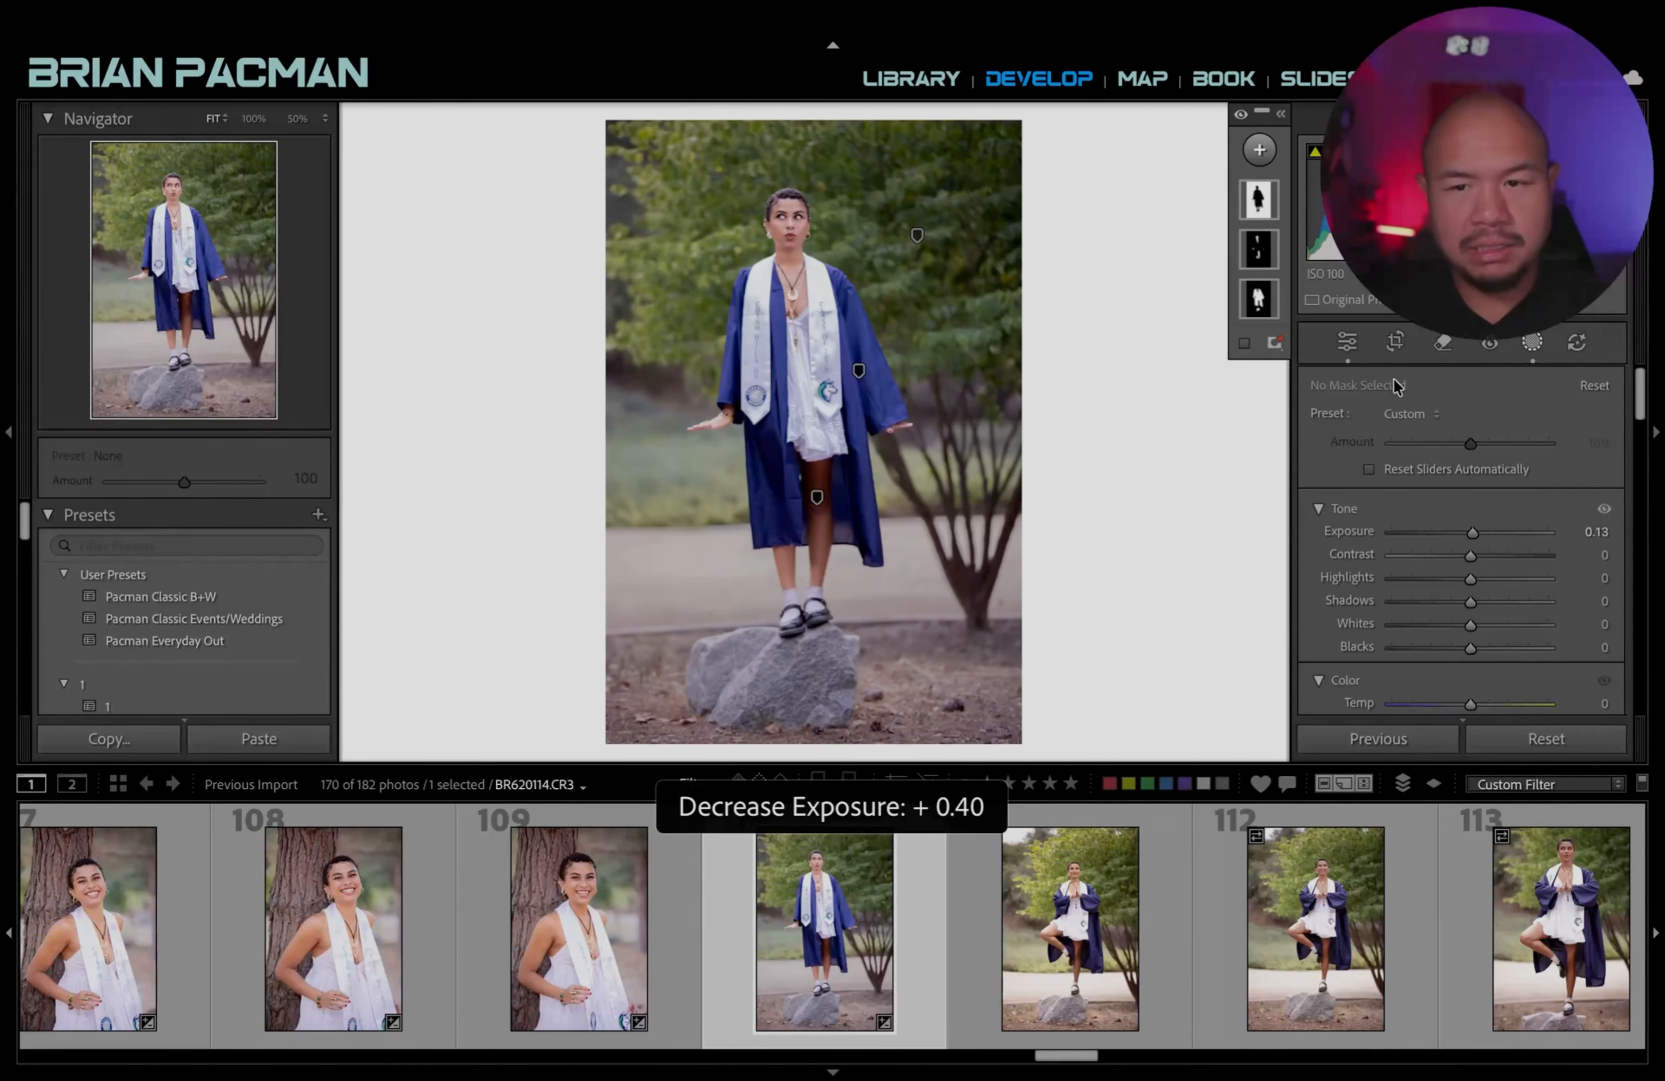
key(equal)
click(1532, 348)
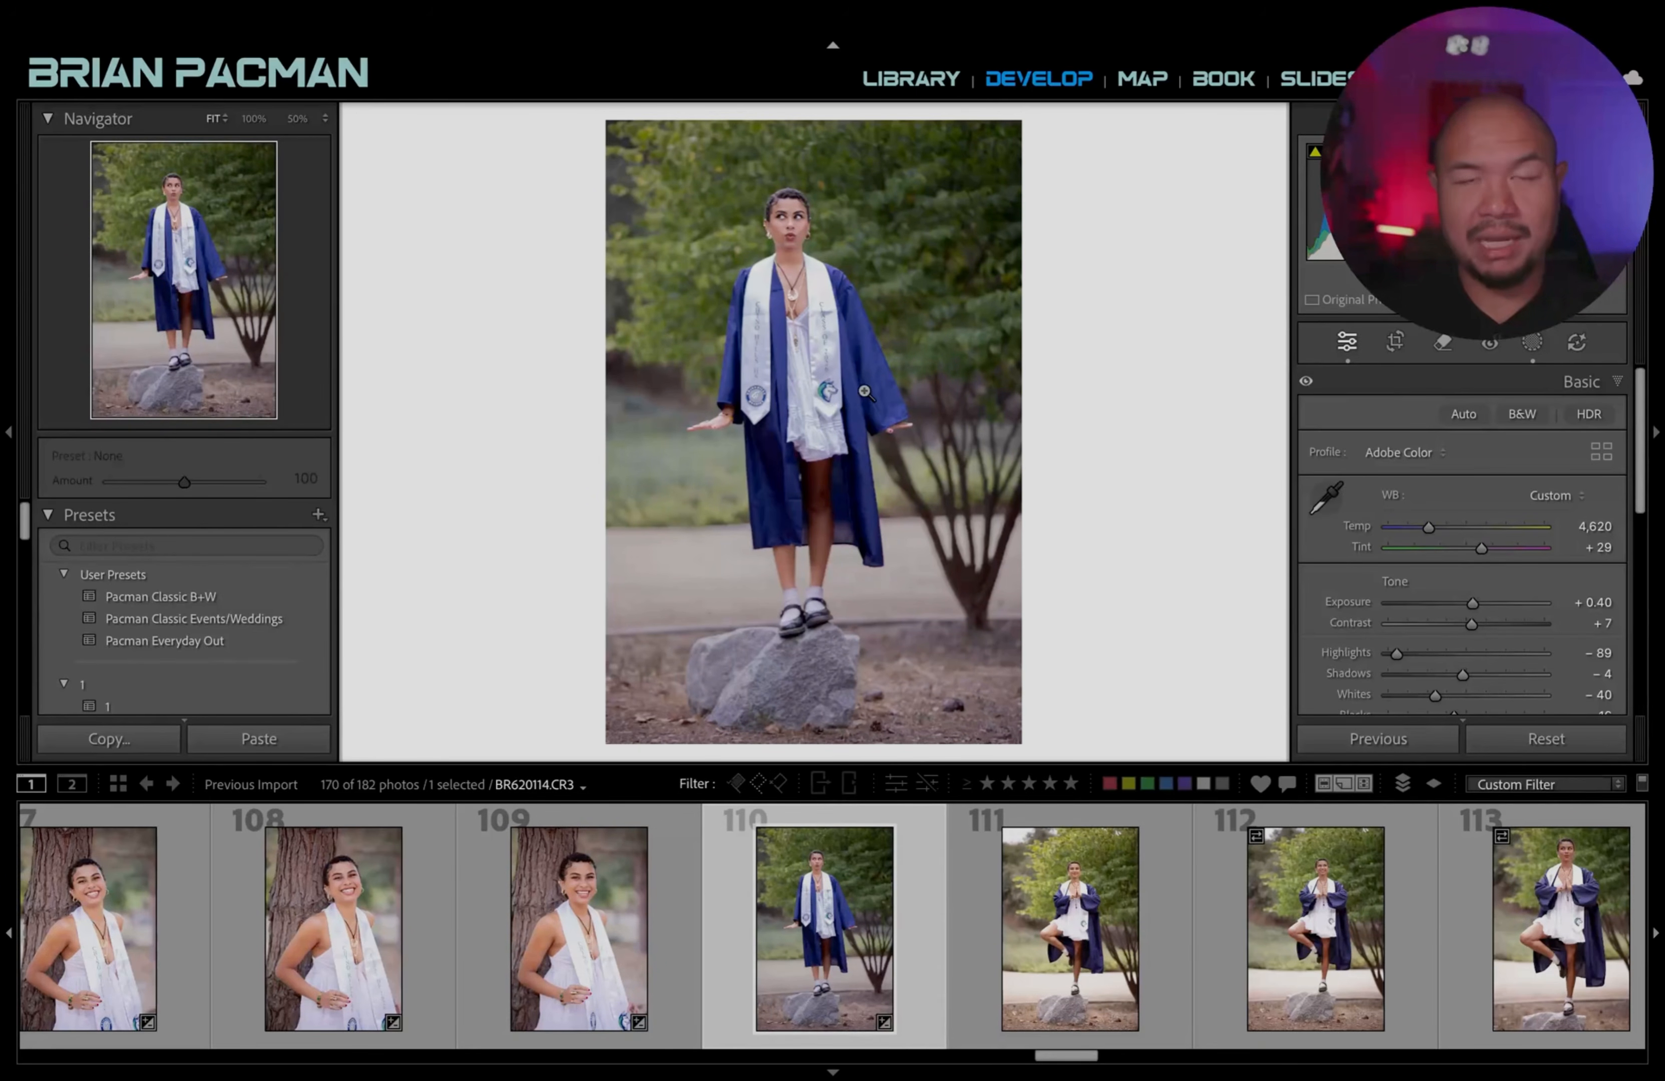
key(minus)
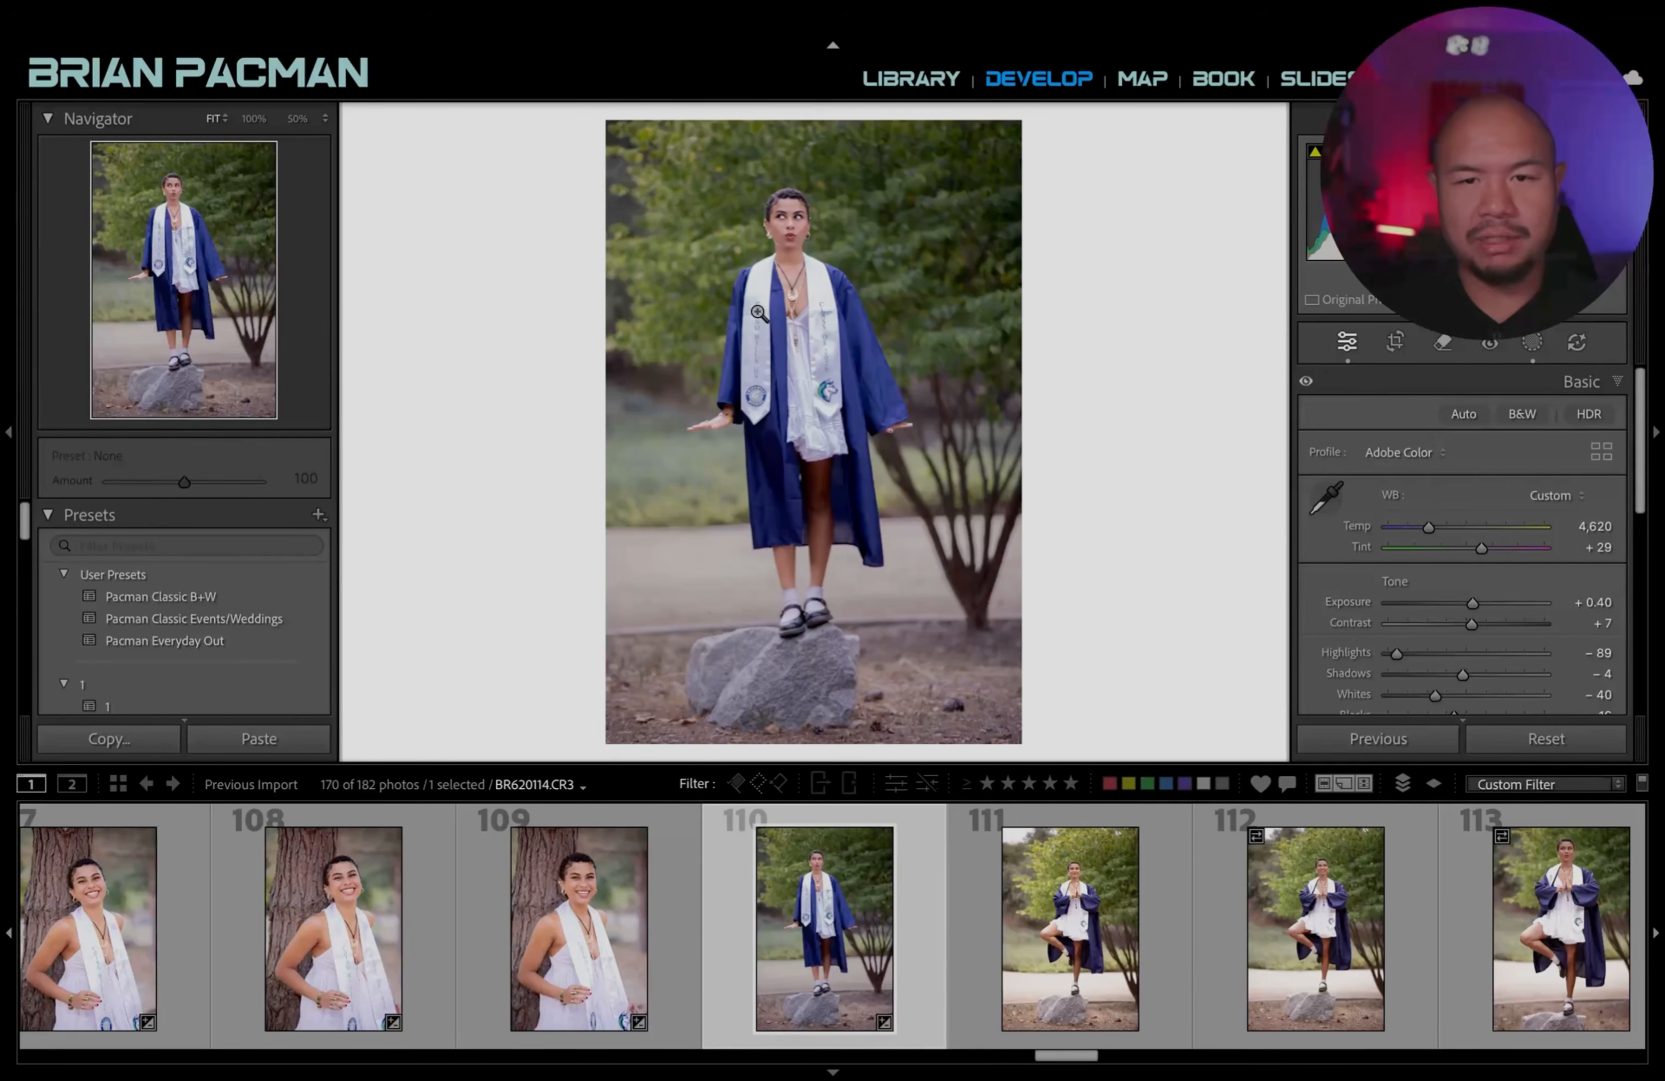
drag(1425, 527, 1436, 526)
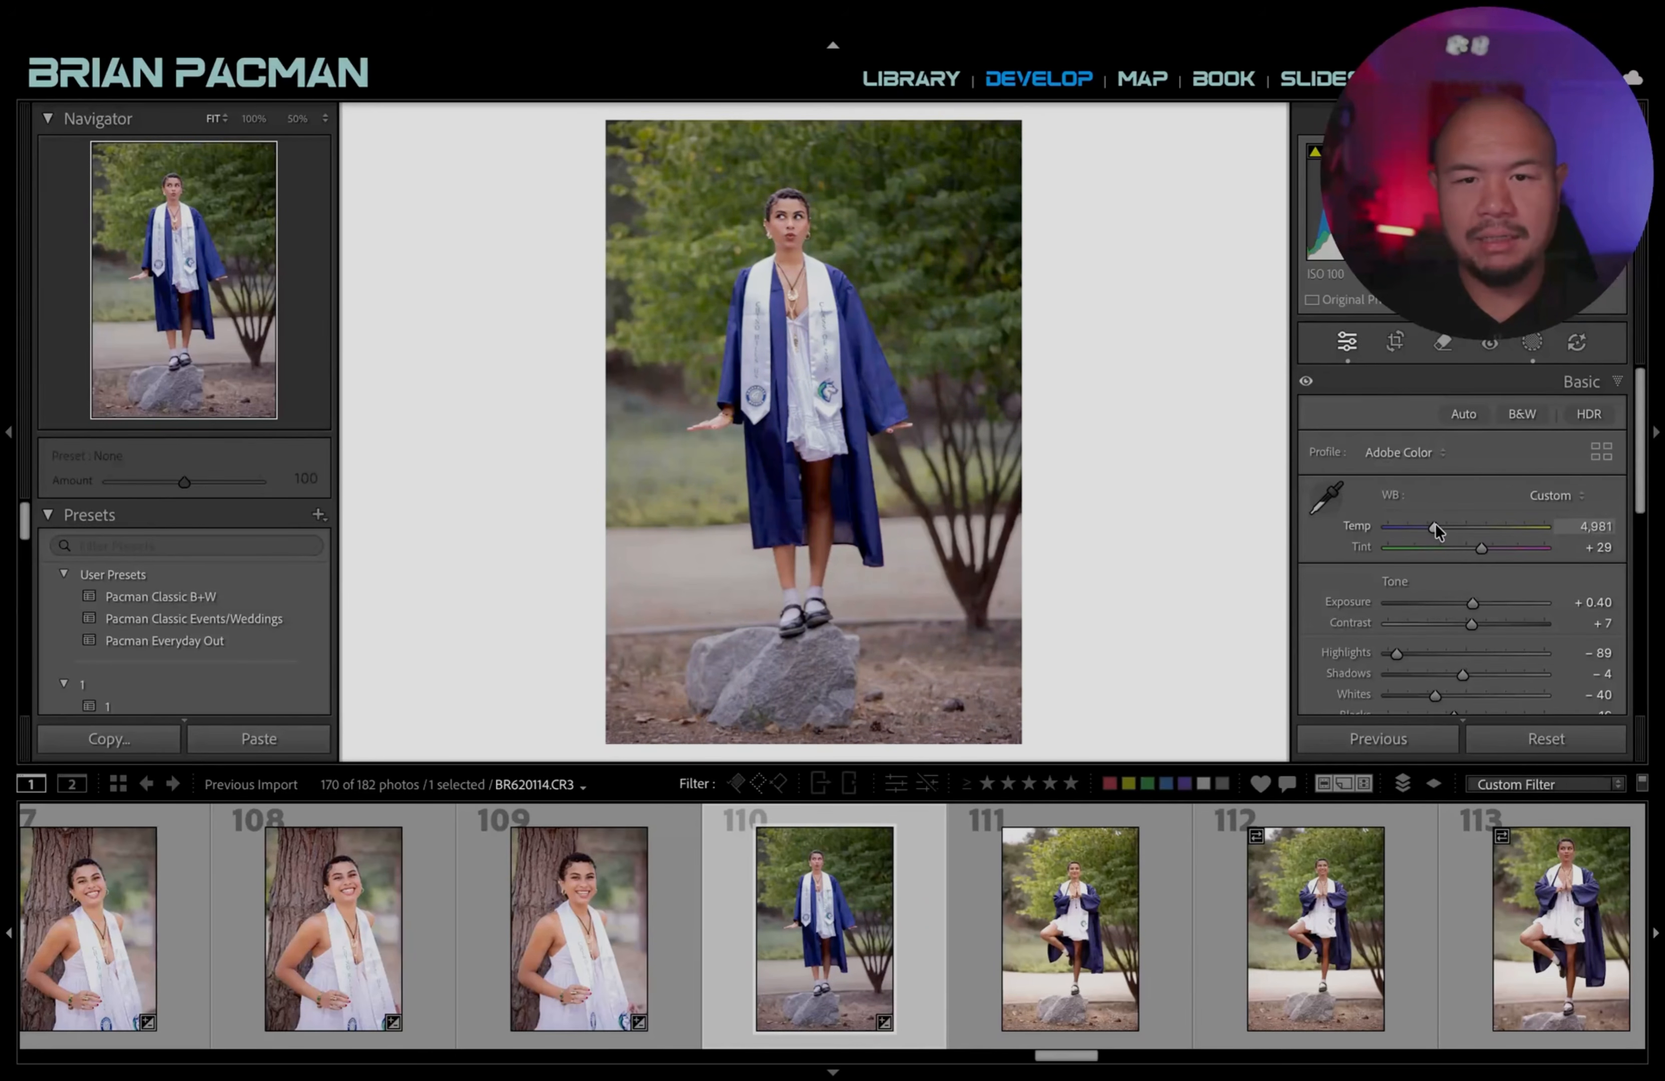
click(812, 232)
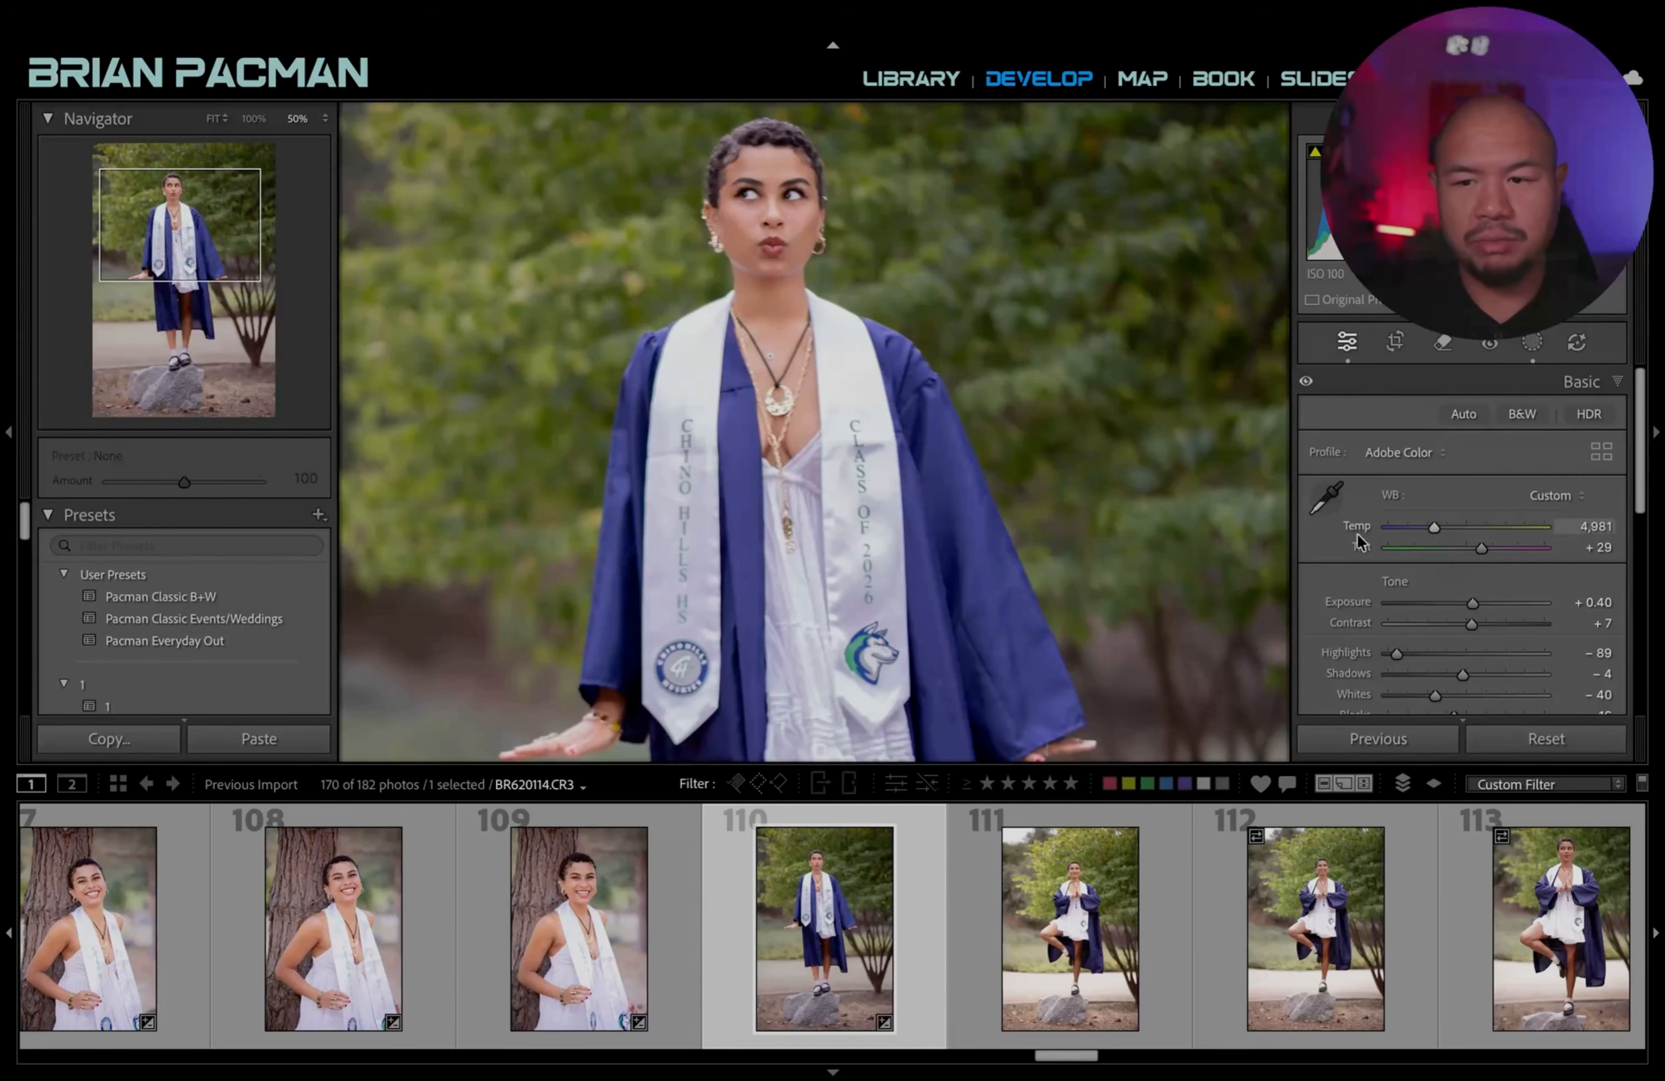
key(z)
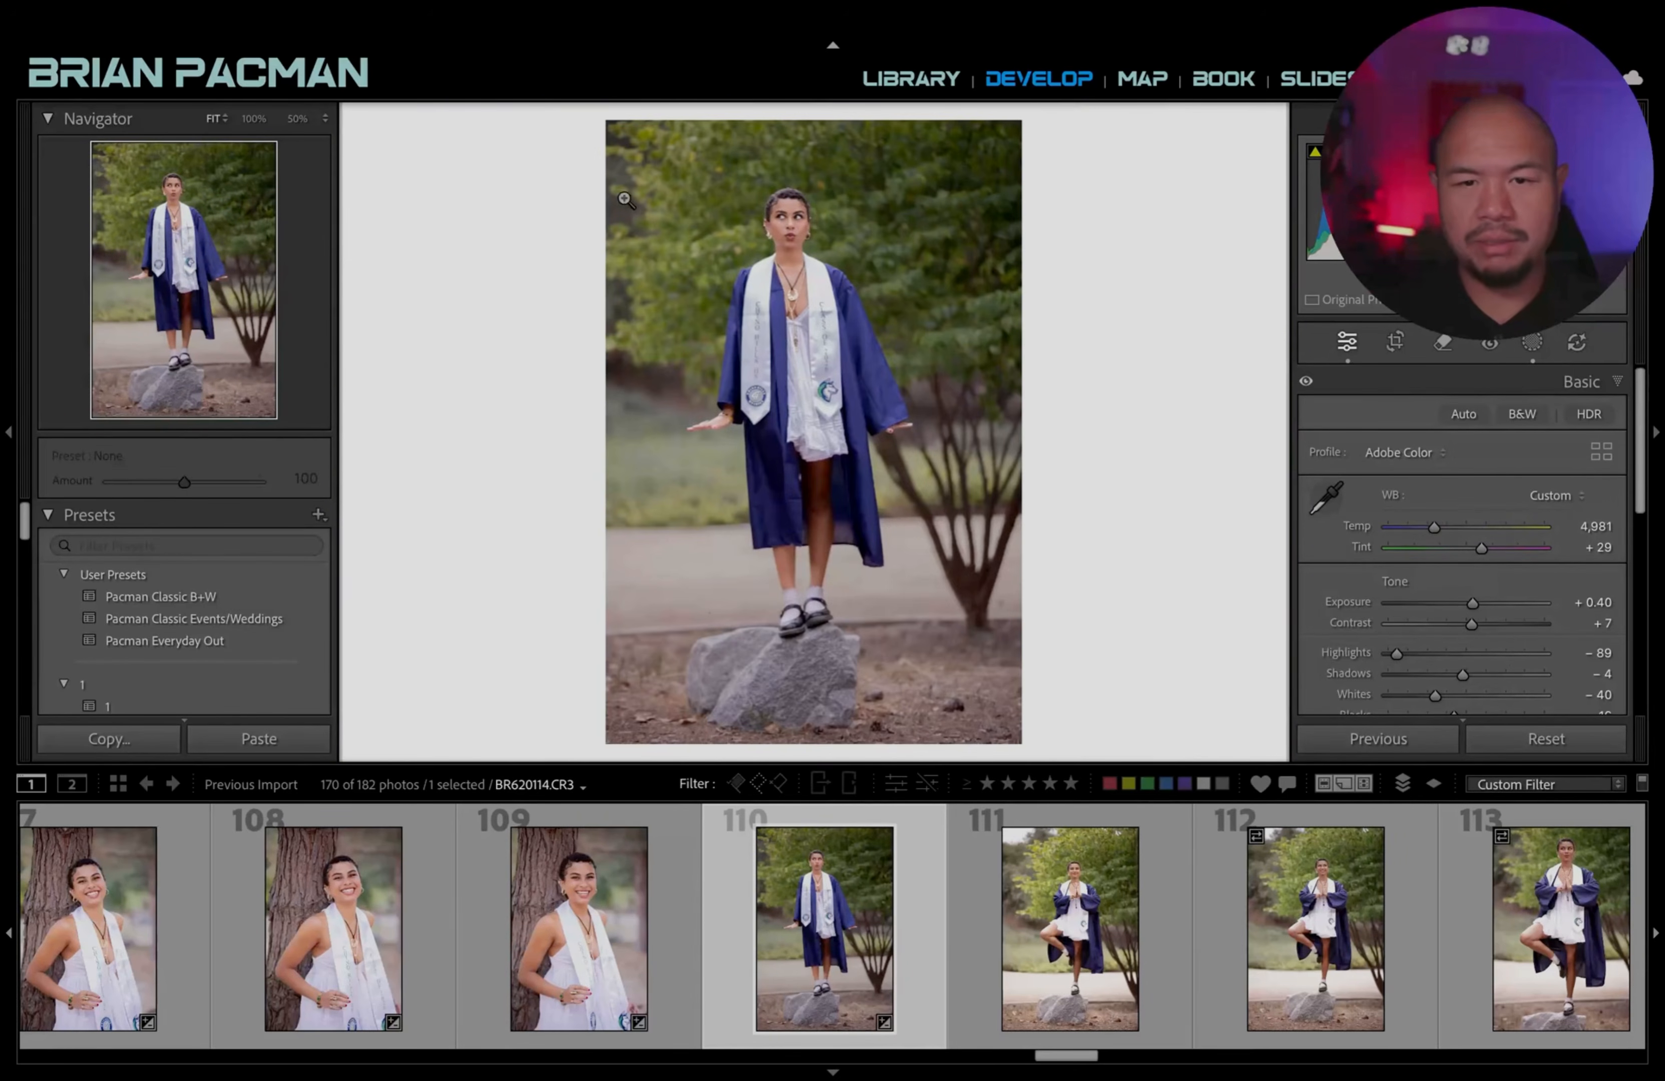
Paste photo 110's settings onto photo 111 and set its background mask to Highlights -41 and Whites -29.
click(1063, 921)
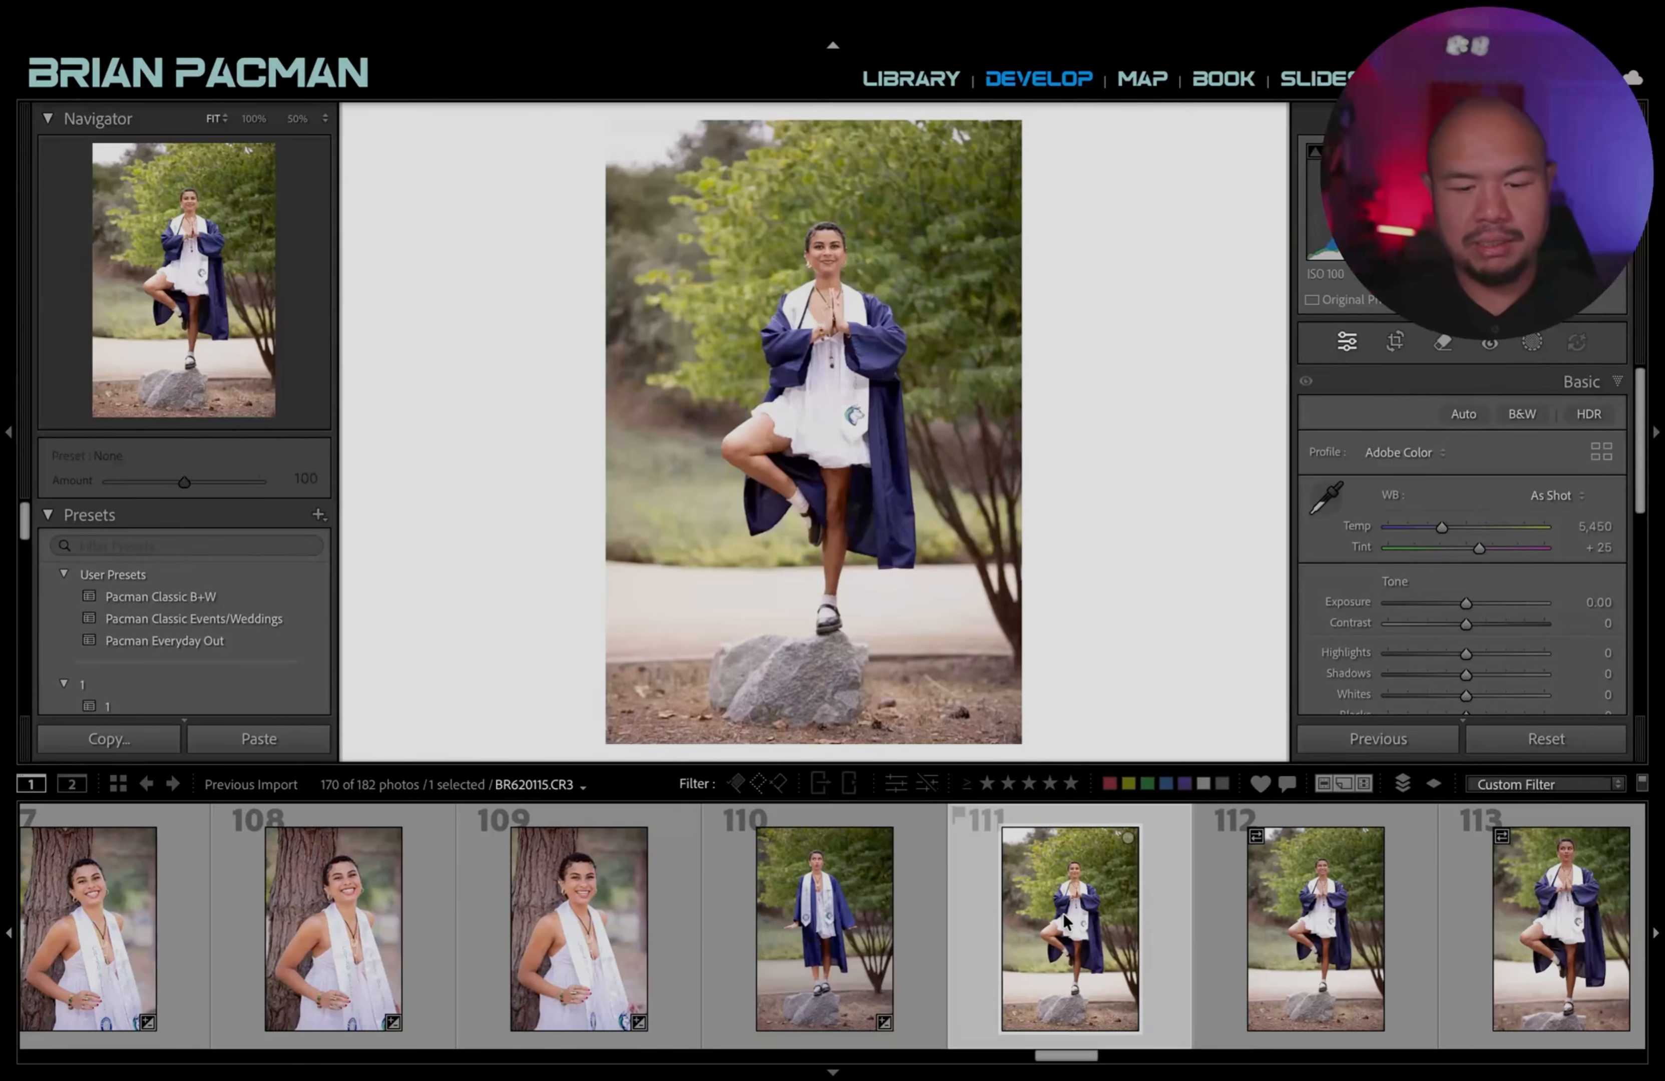
key(ctrl+shift+v)
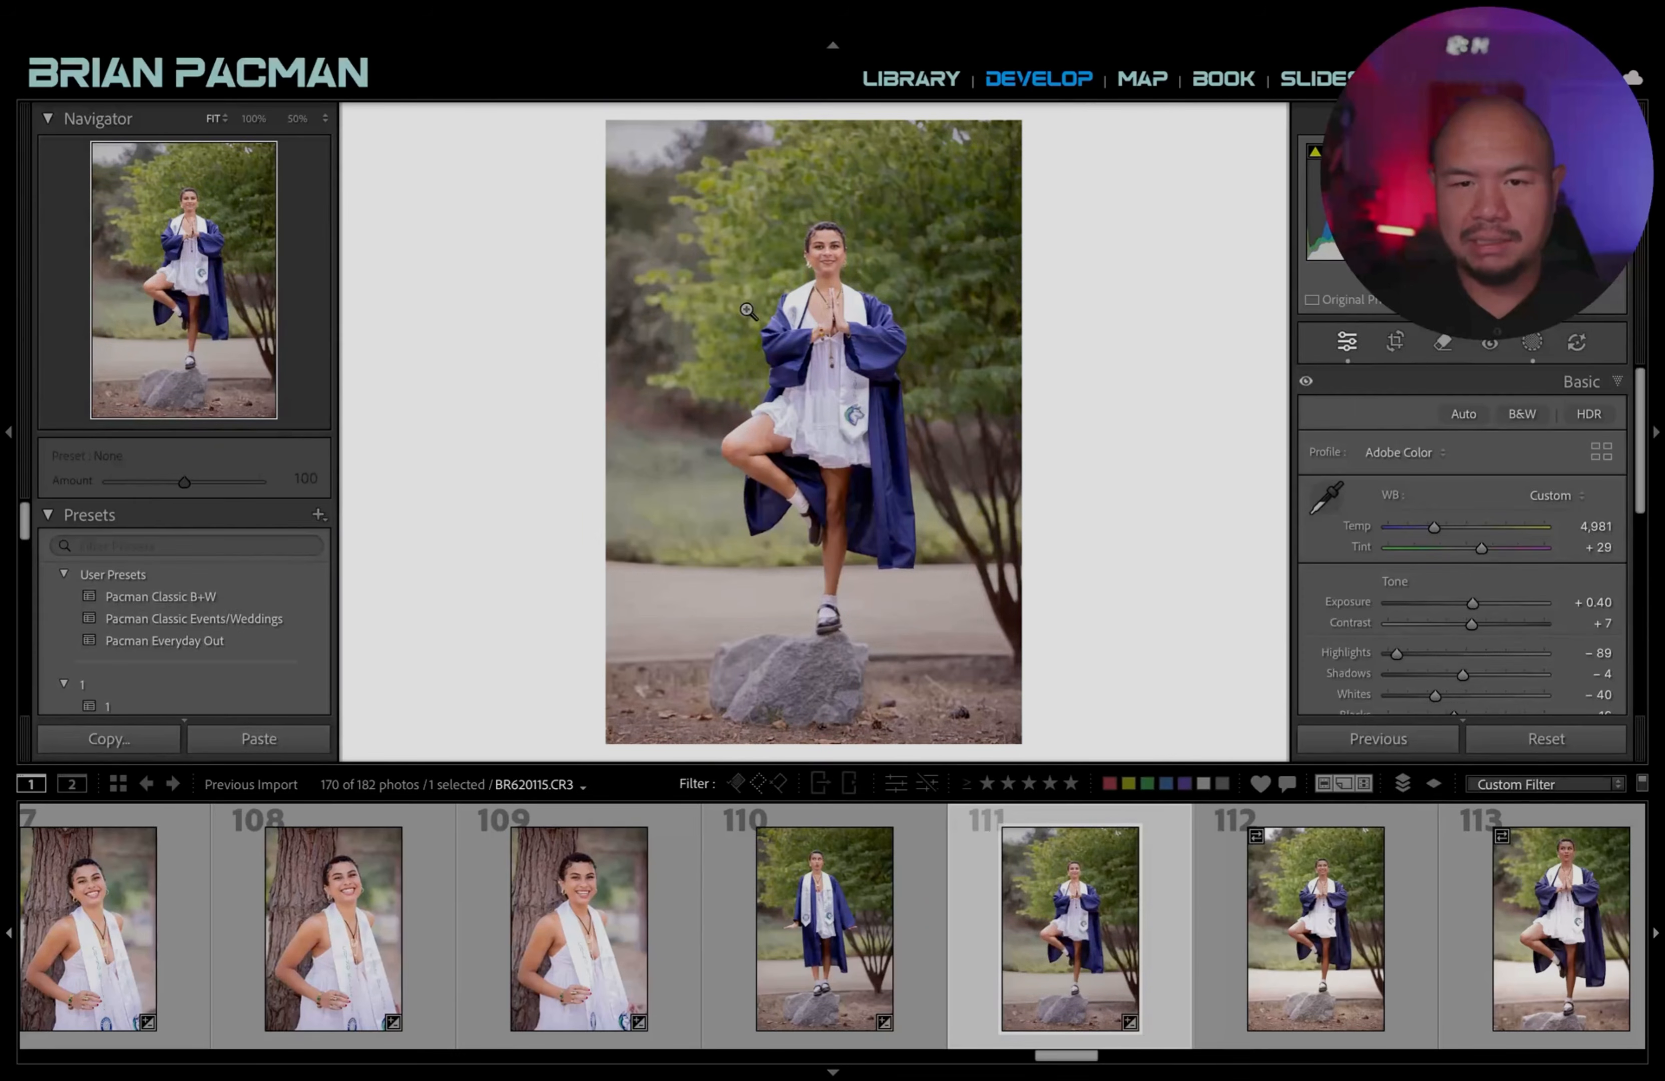
key(shift+w)
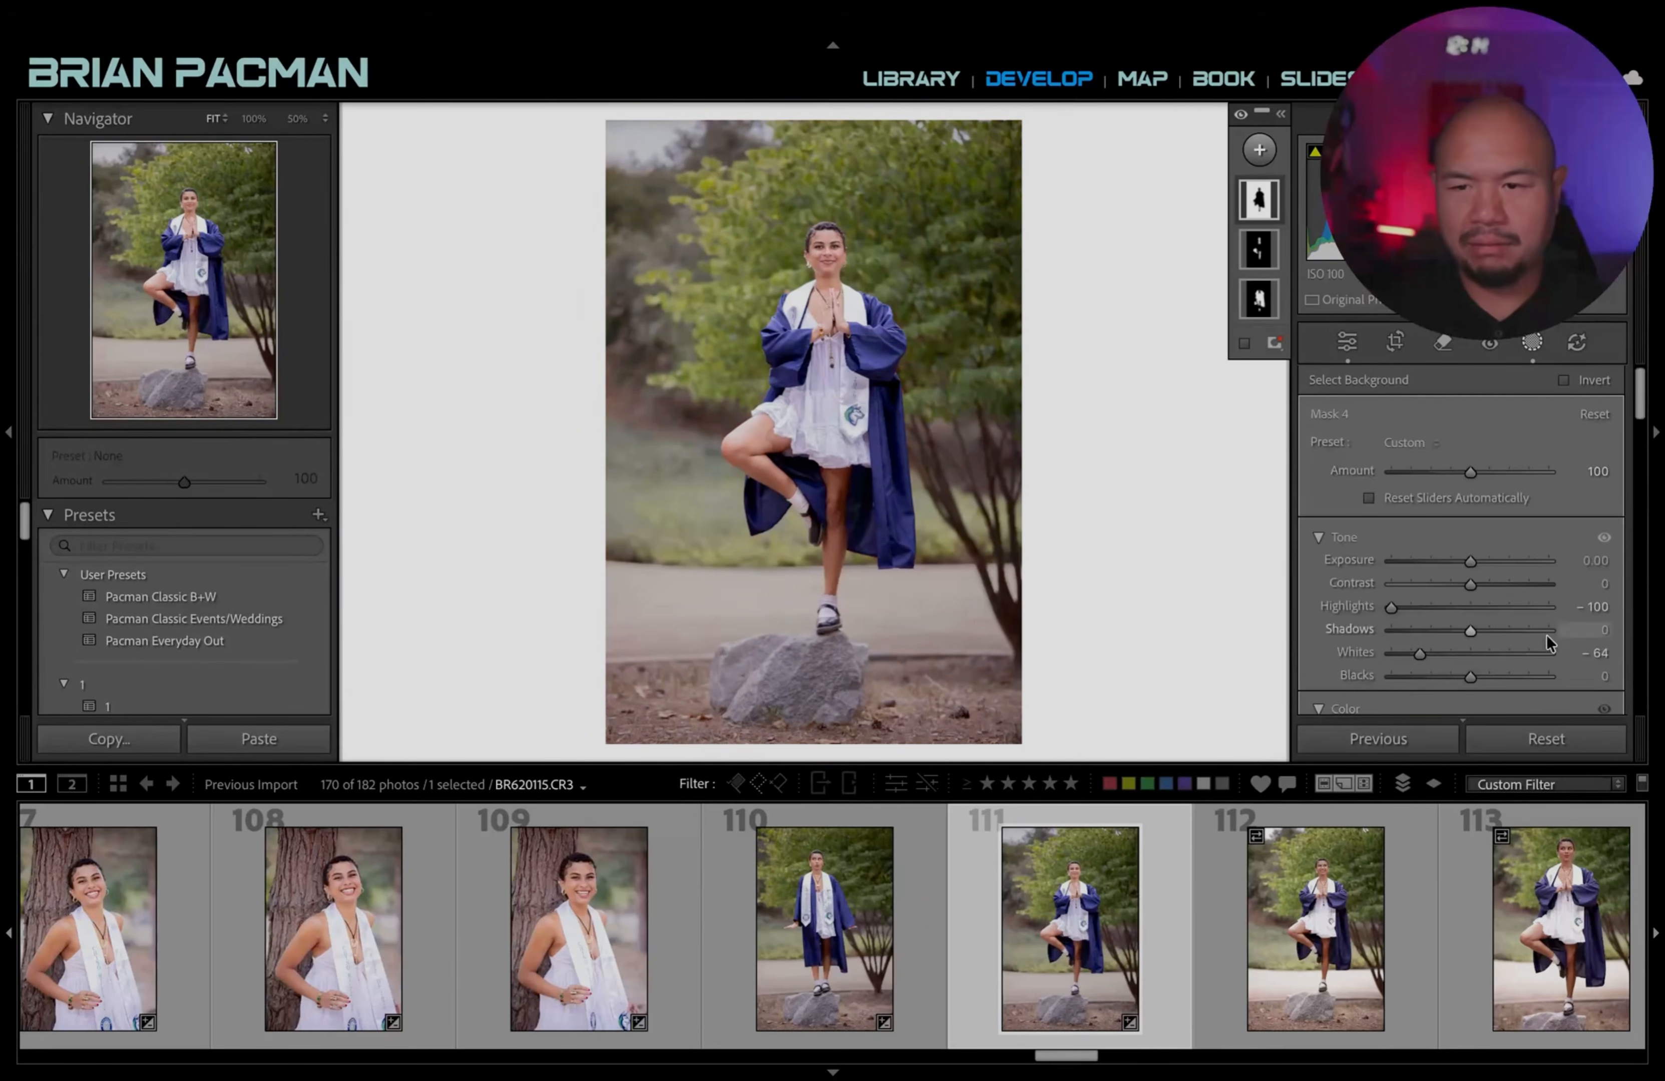
drag(1436, 609, 1446, 659)
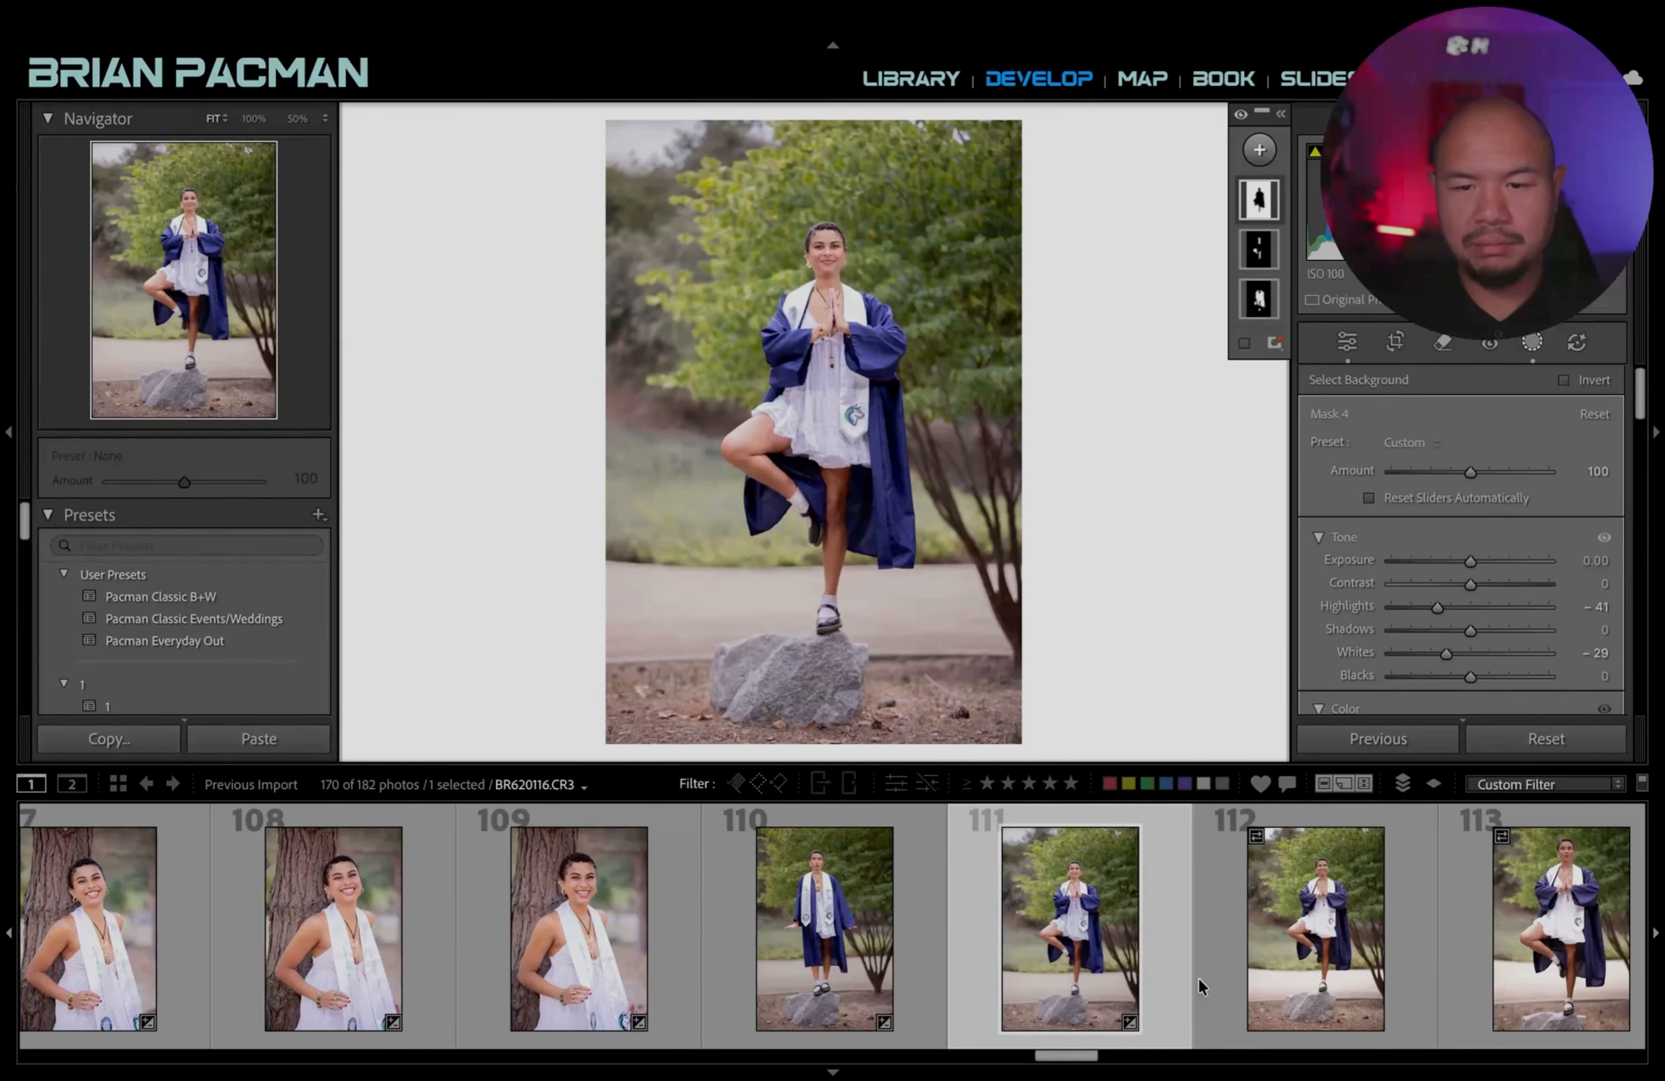
Paste photo 111's adjusted settings back onto photo 110 and compare the two photos.
click(869, 959)
key(ctrl+shift+v)
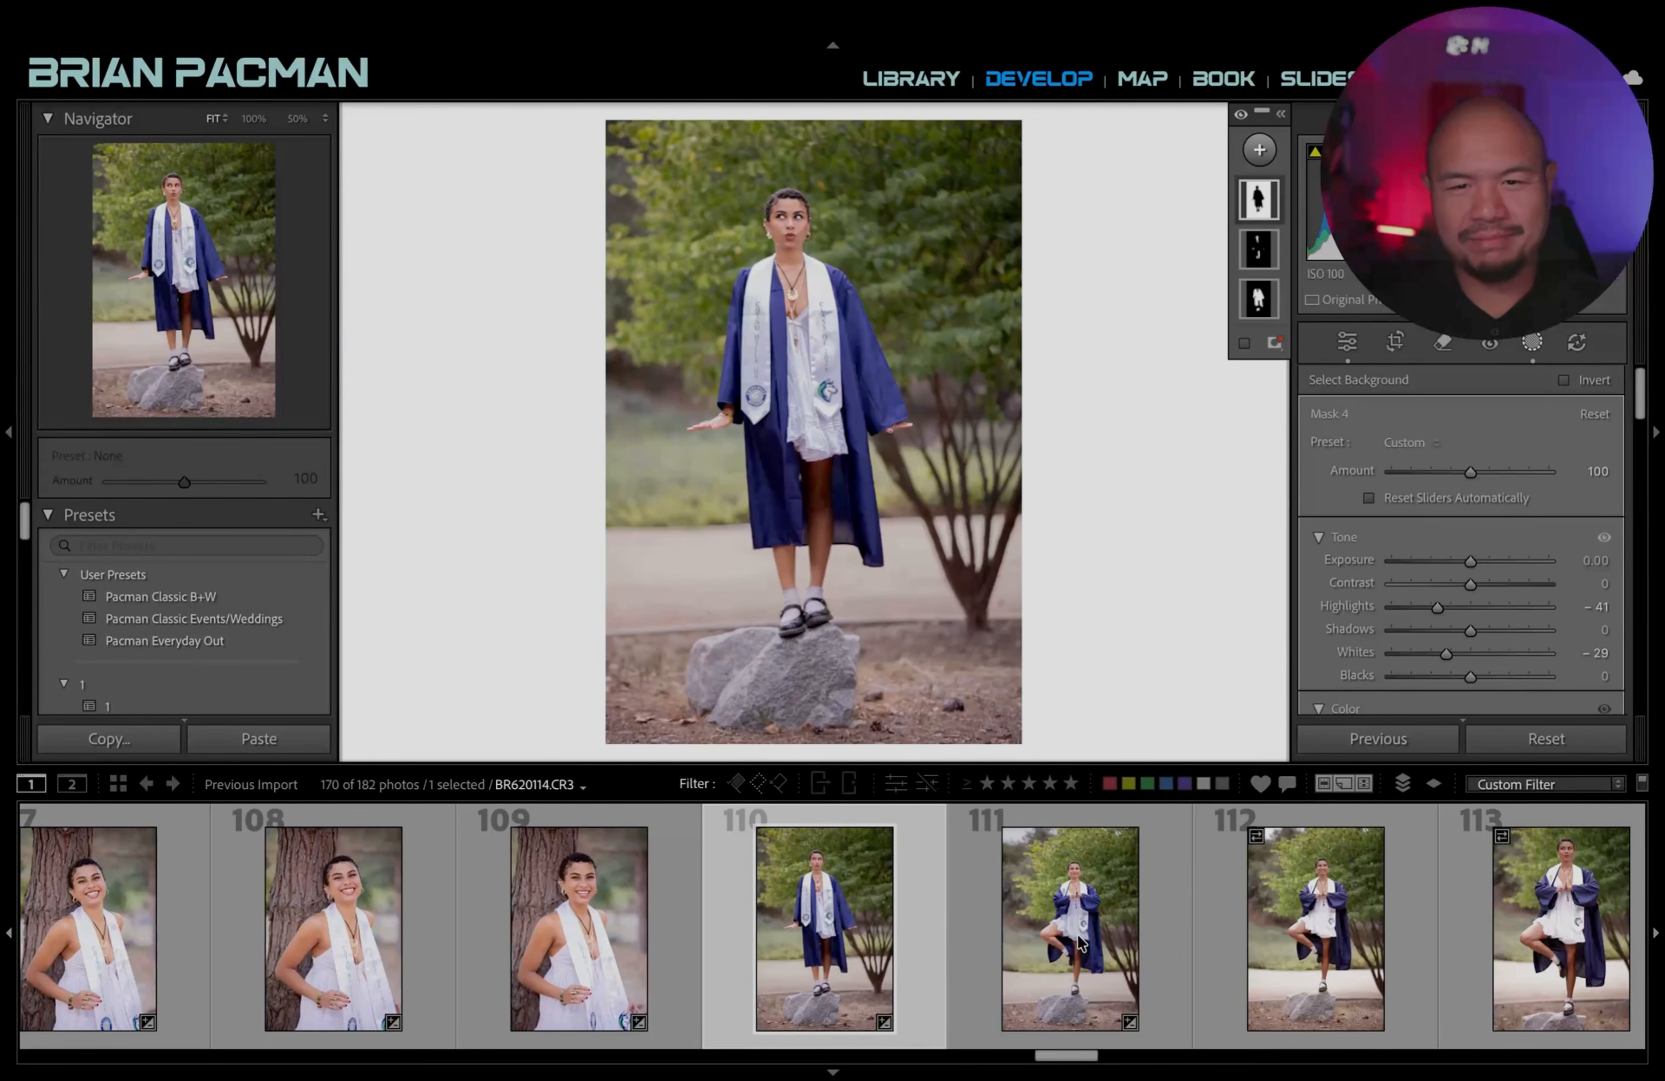
click(1039, 937)
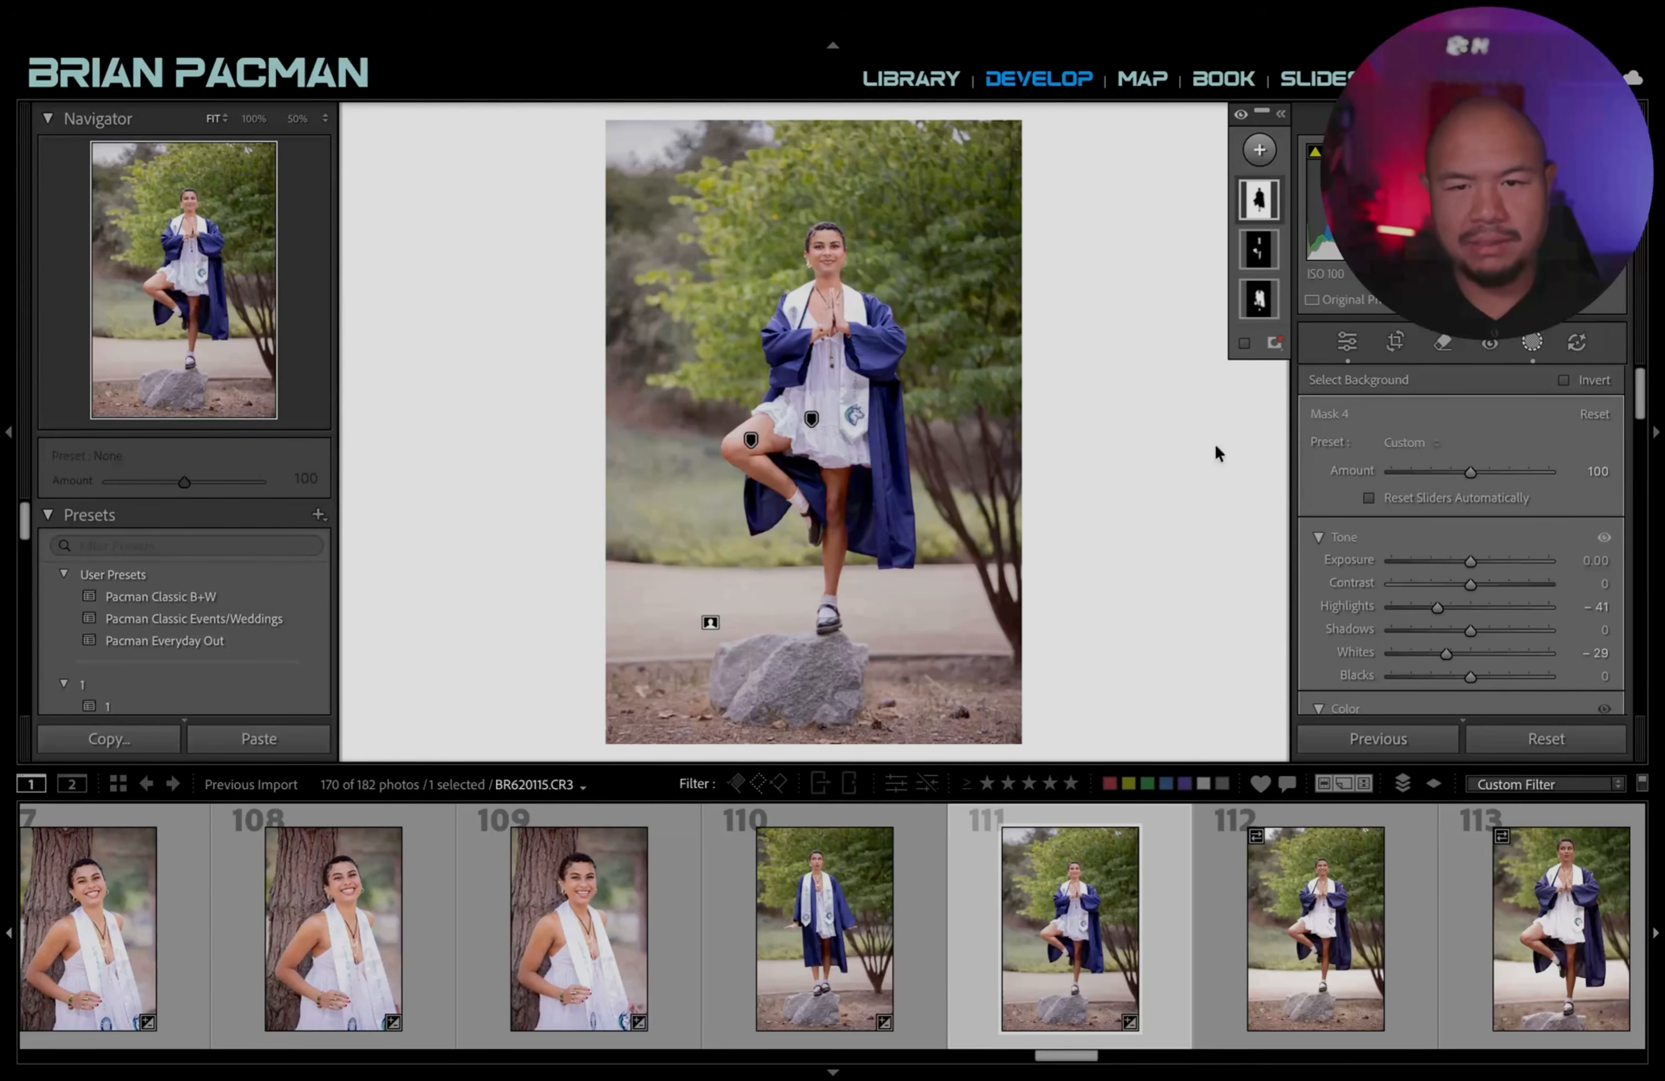
Select photos 112 through 115 of the yoga pose and apply the same edited settings and masks to all four.
scroll(1146, 1042, down, 3)
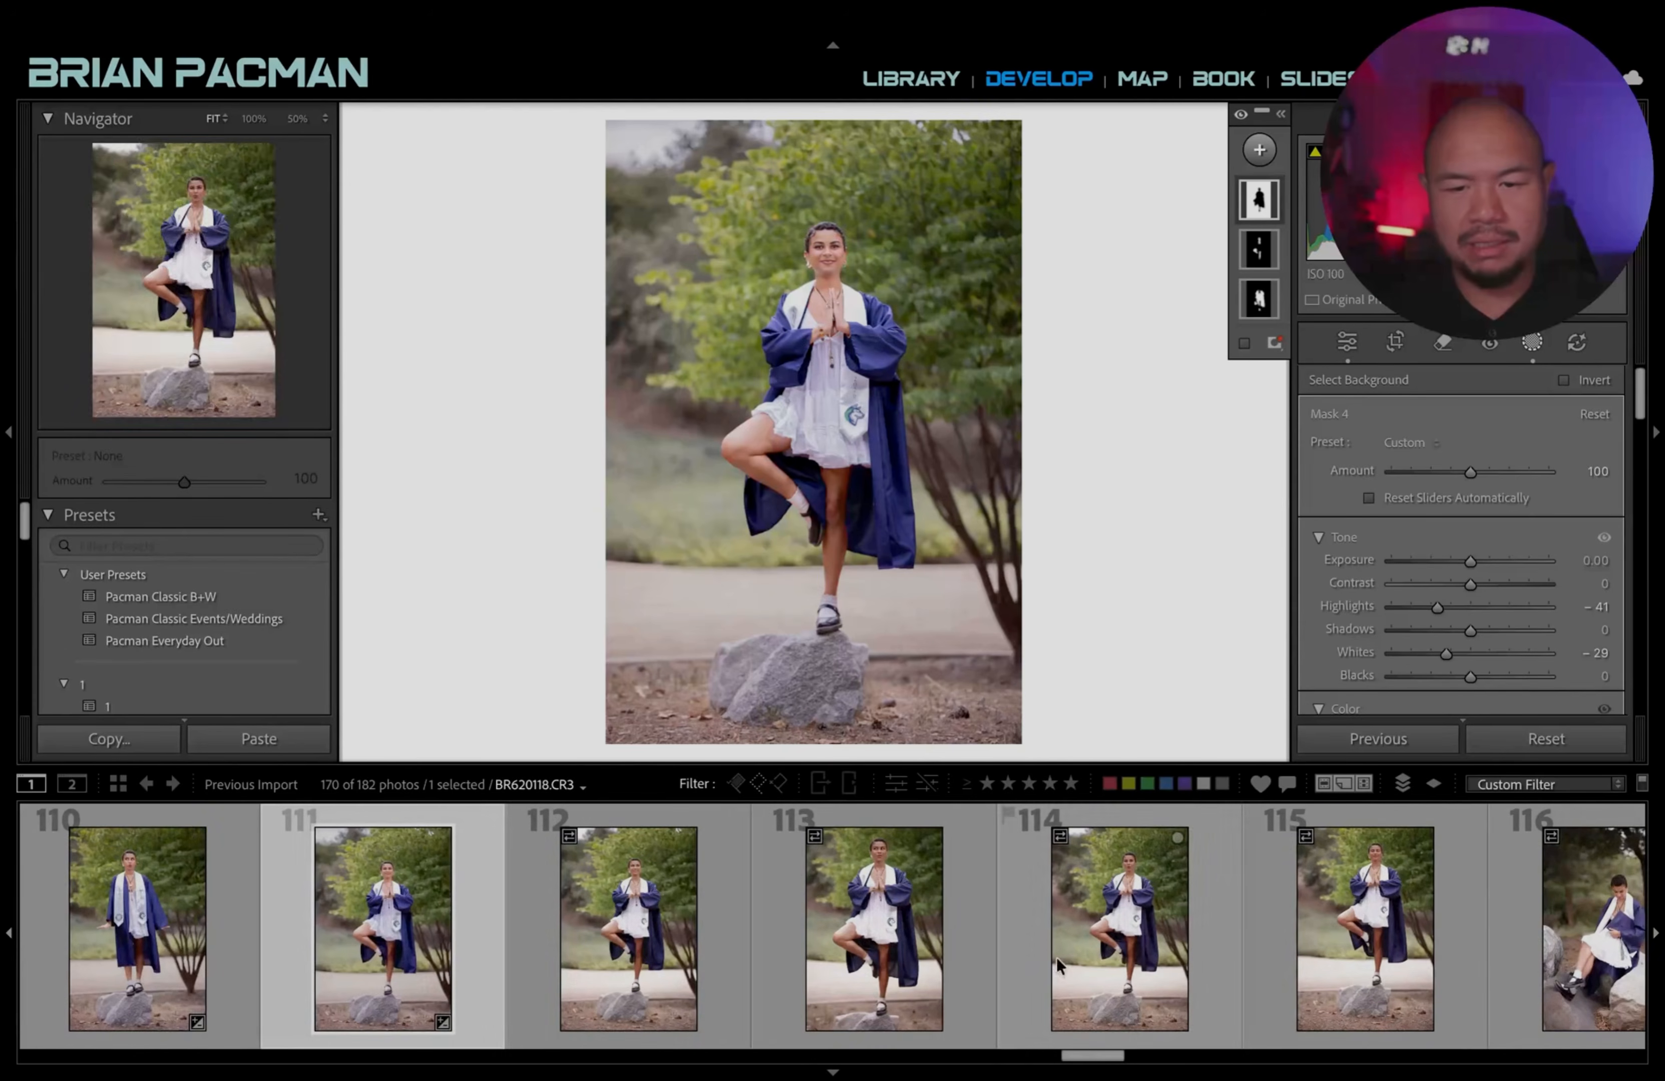
click(602, 928)
scroll(832, 920, down, 3)
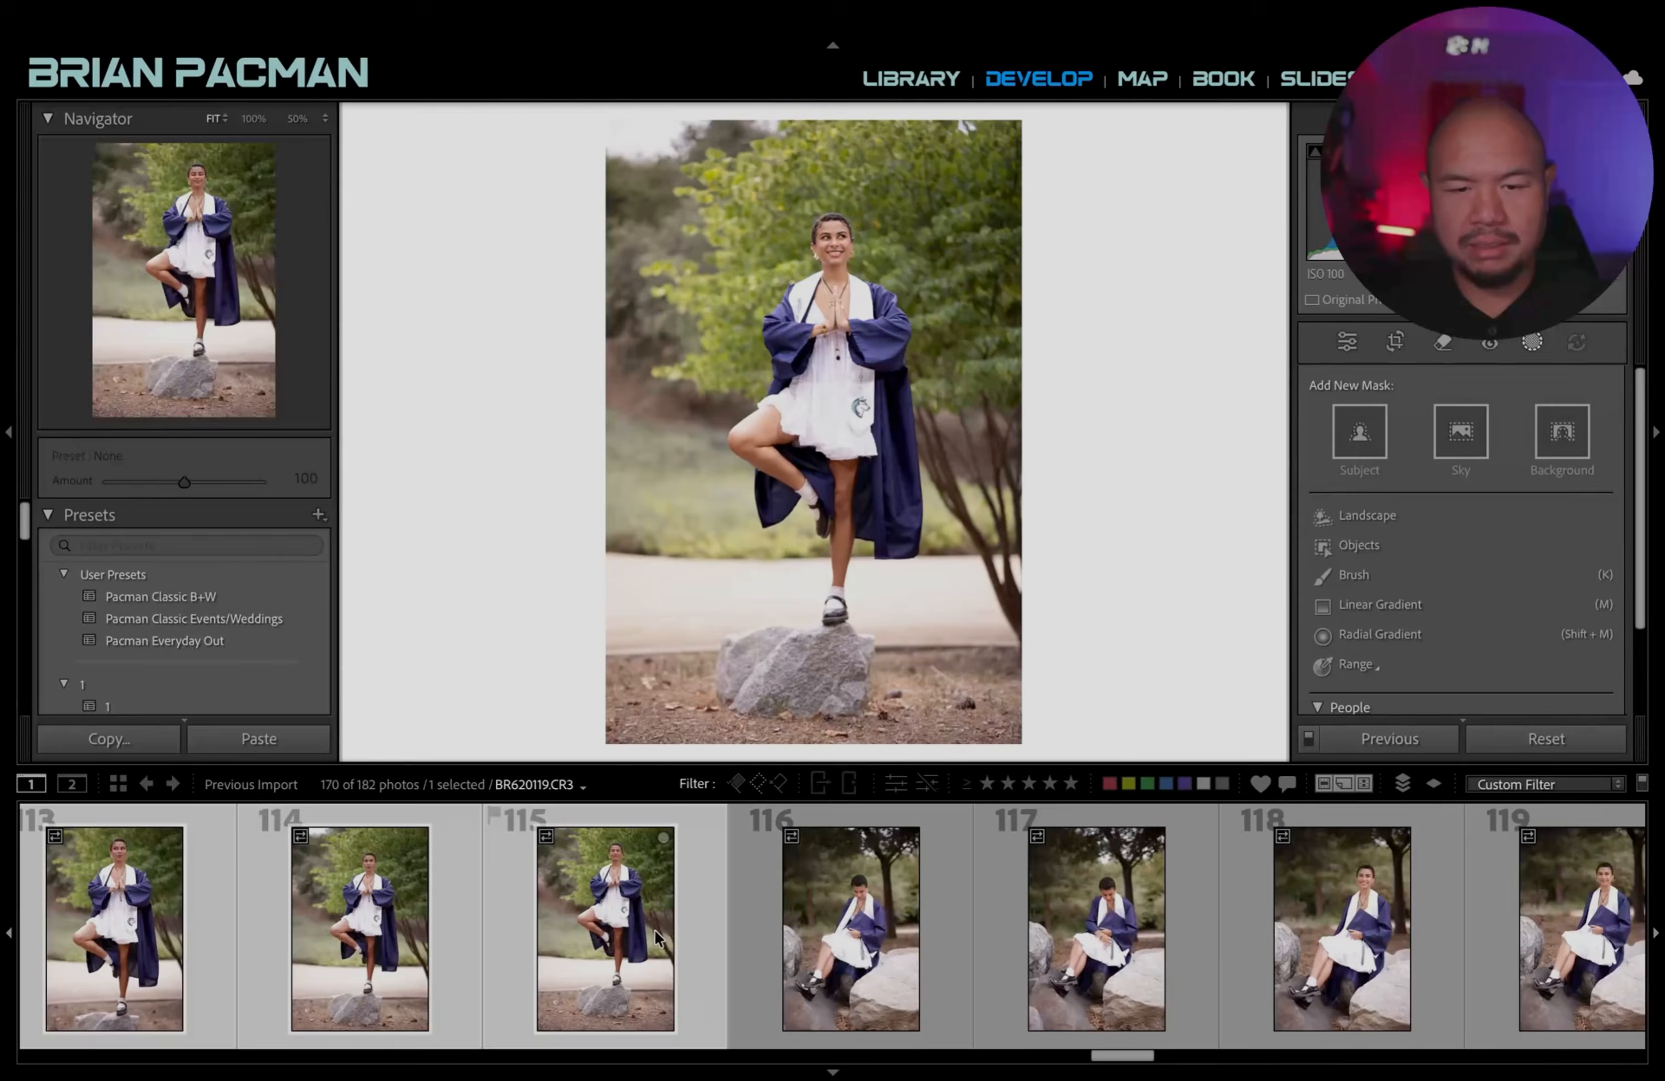
shift+click(654, 930)
scroll(760, 934, up, 4)
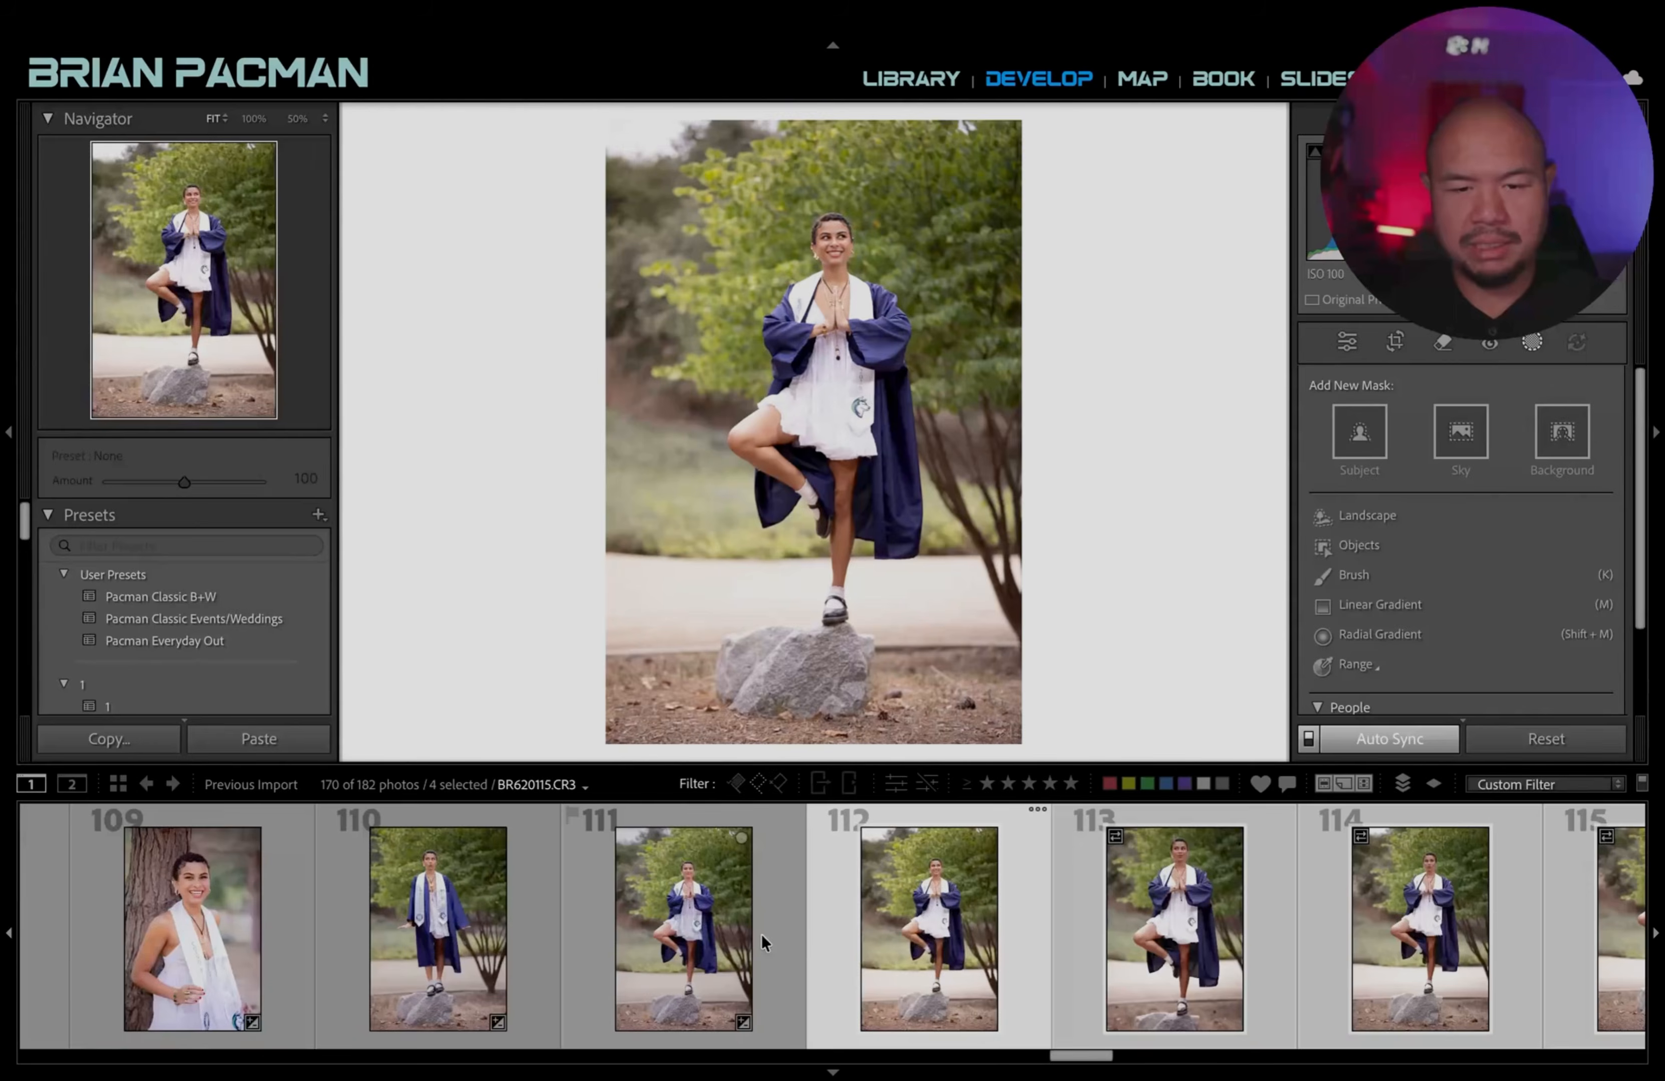
click(1388, 745)
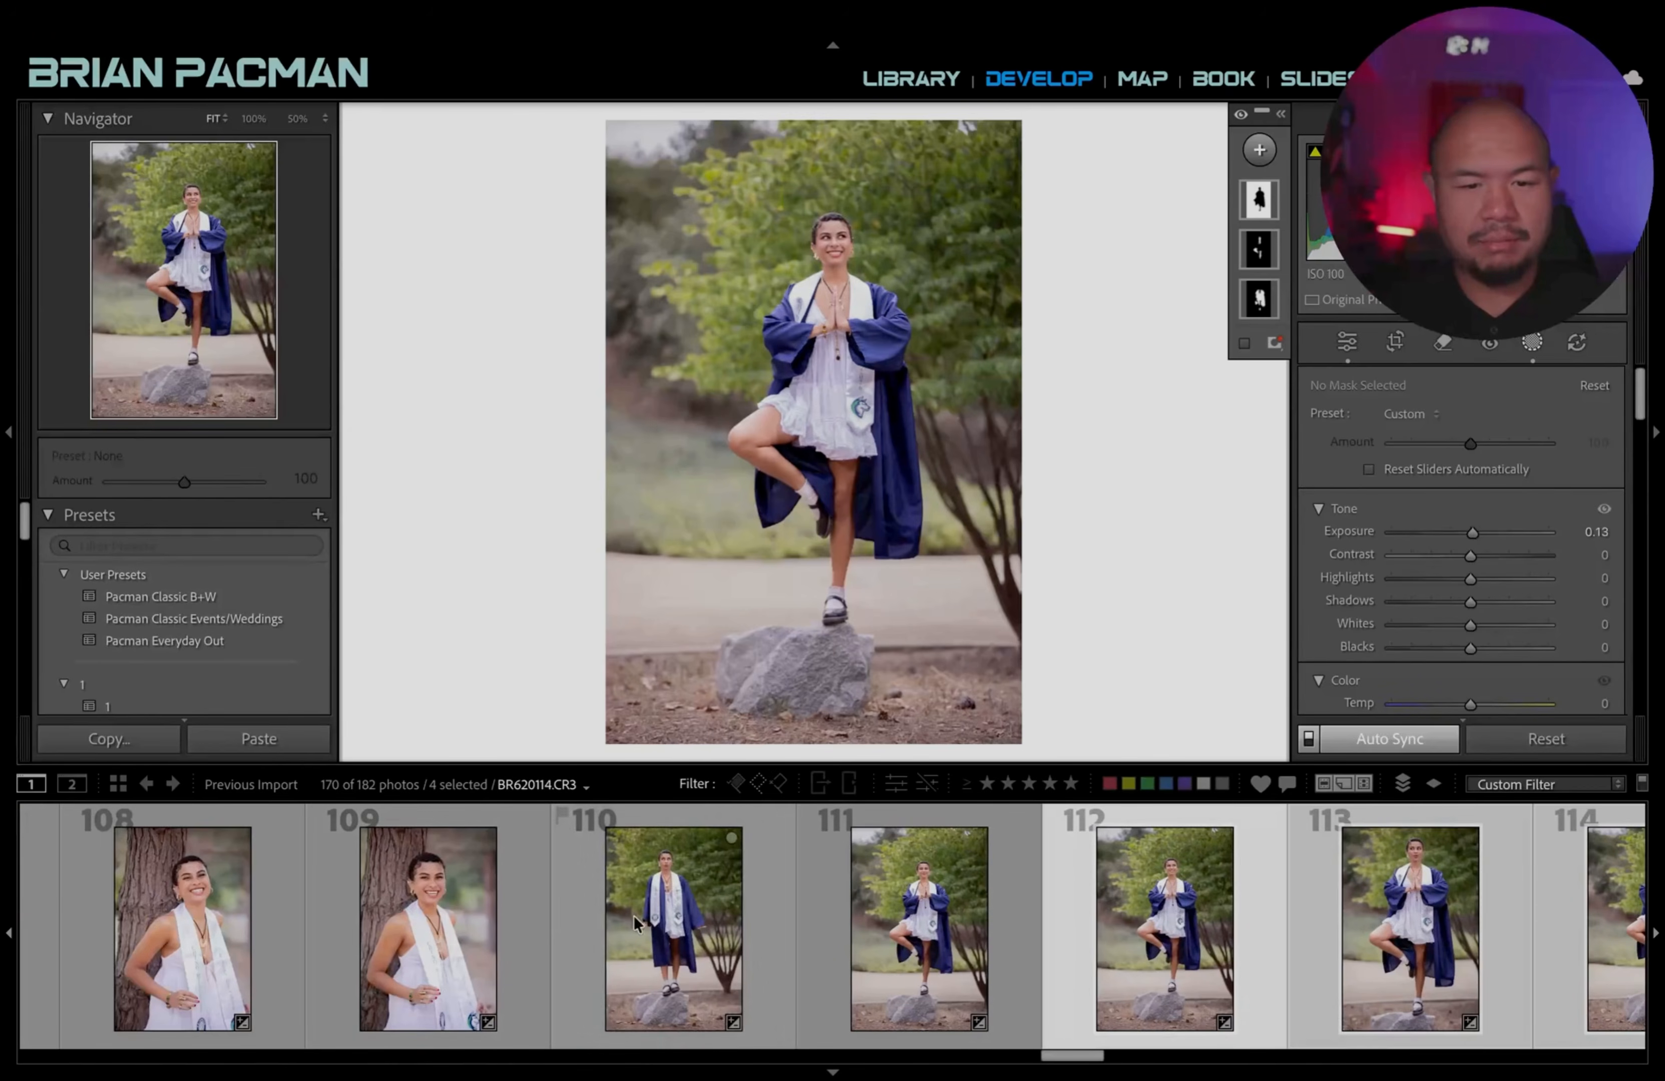
For photos 110 through 115 together, set the lens correction vignetting amount to +41 and midpoint to 47, and check photo 115.
click(634, 922)
scroll(913, 927, right, 5)
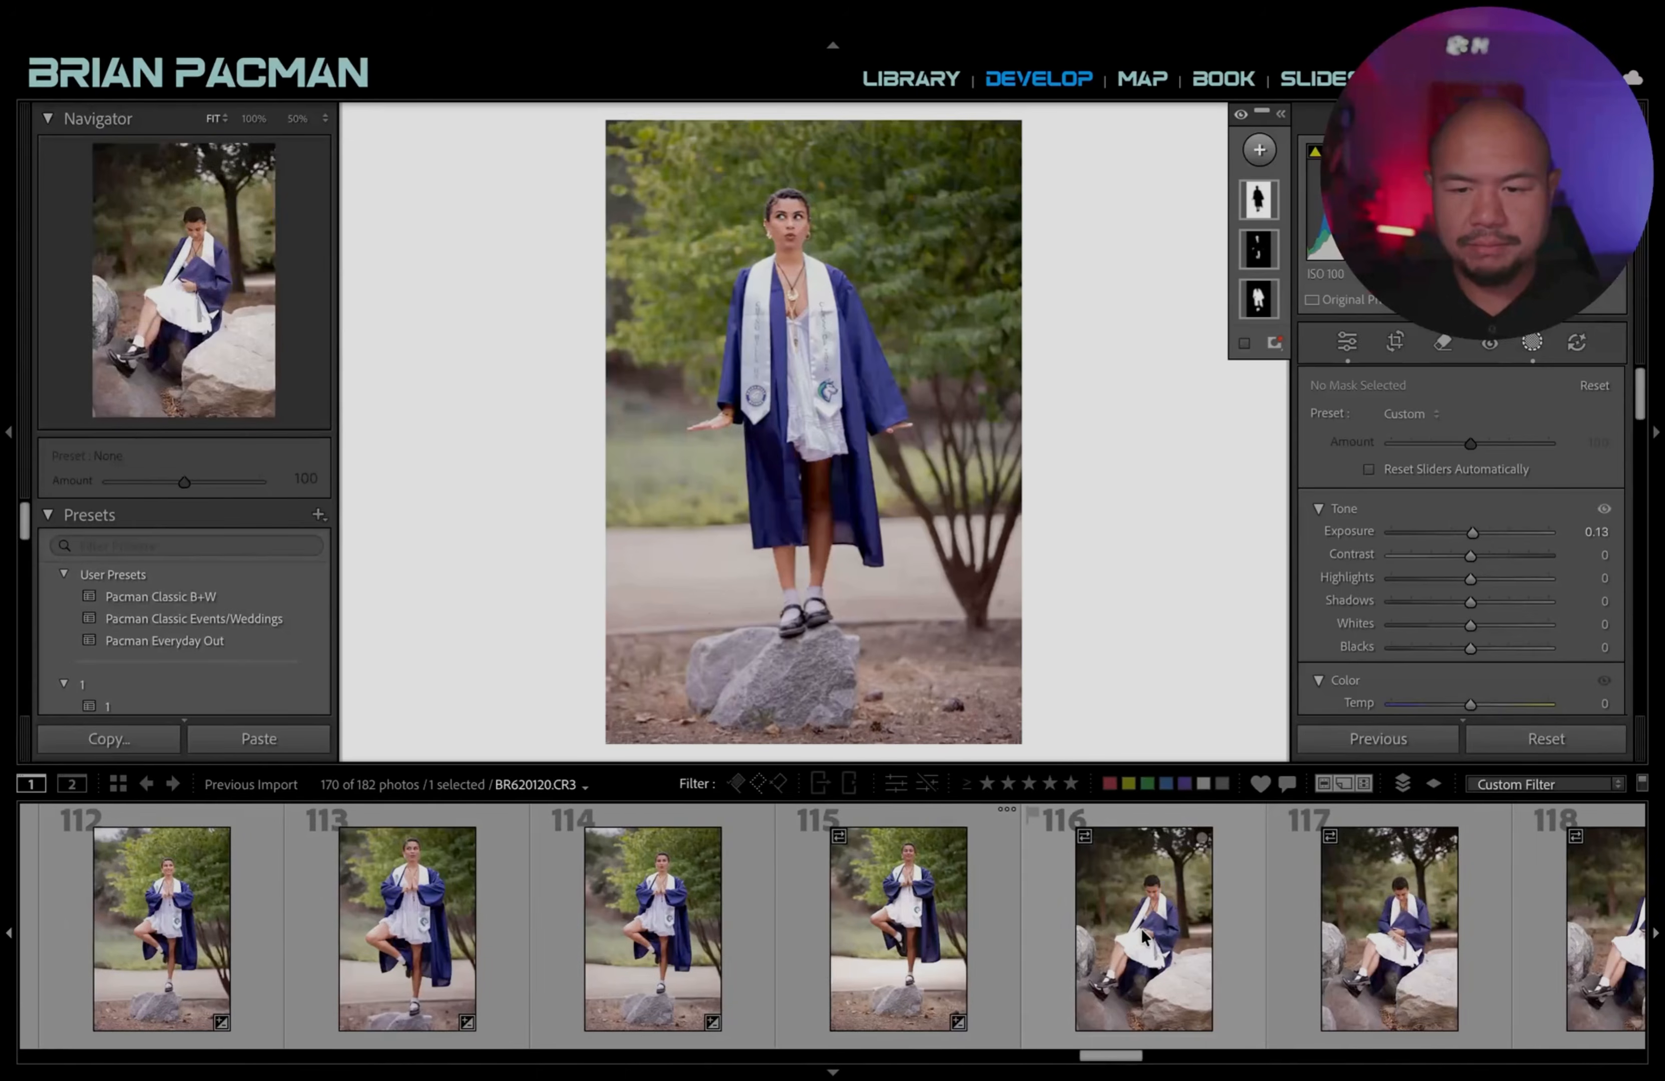
shift+click(905, 934)
scroll(1489, 489, down, 10)
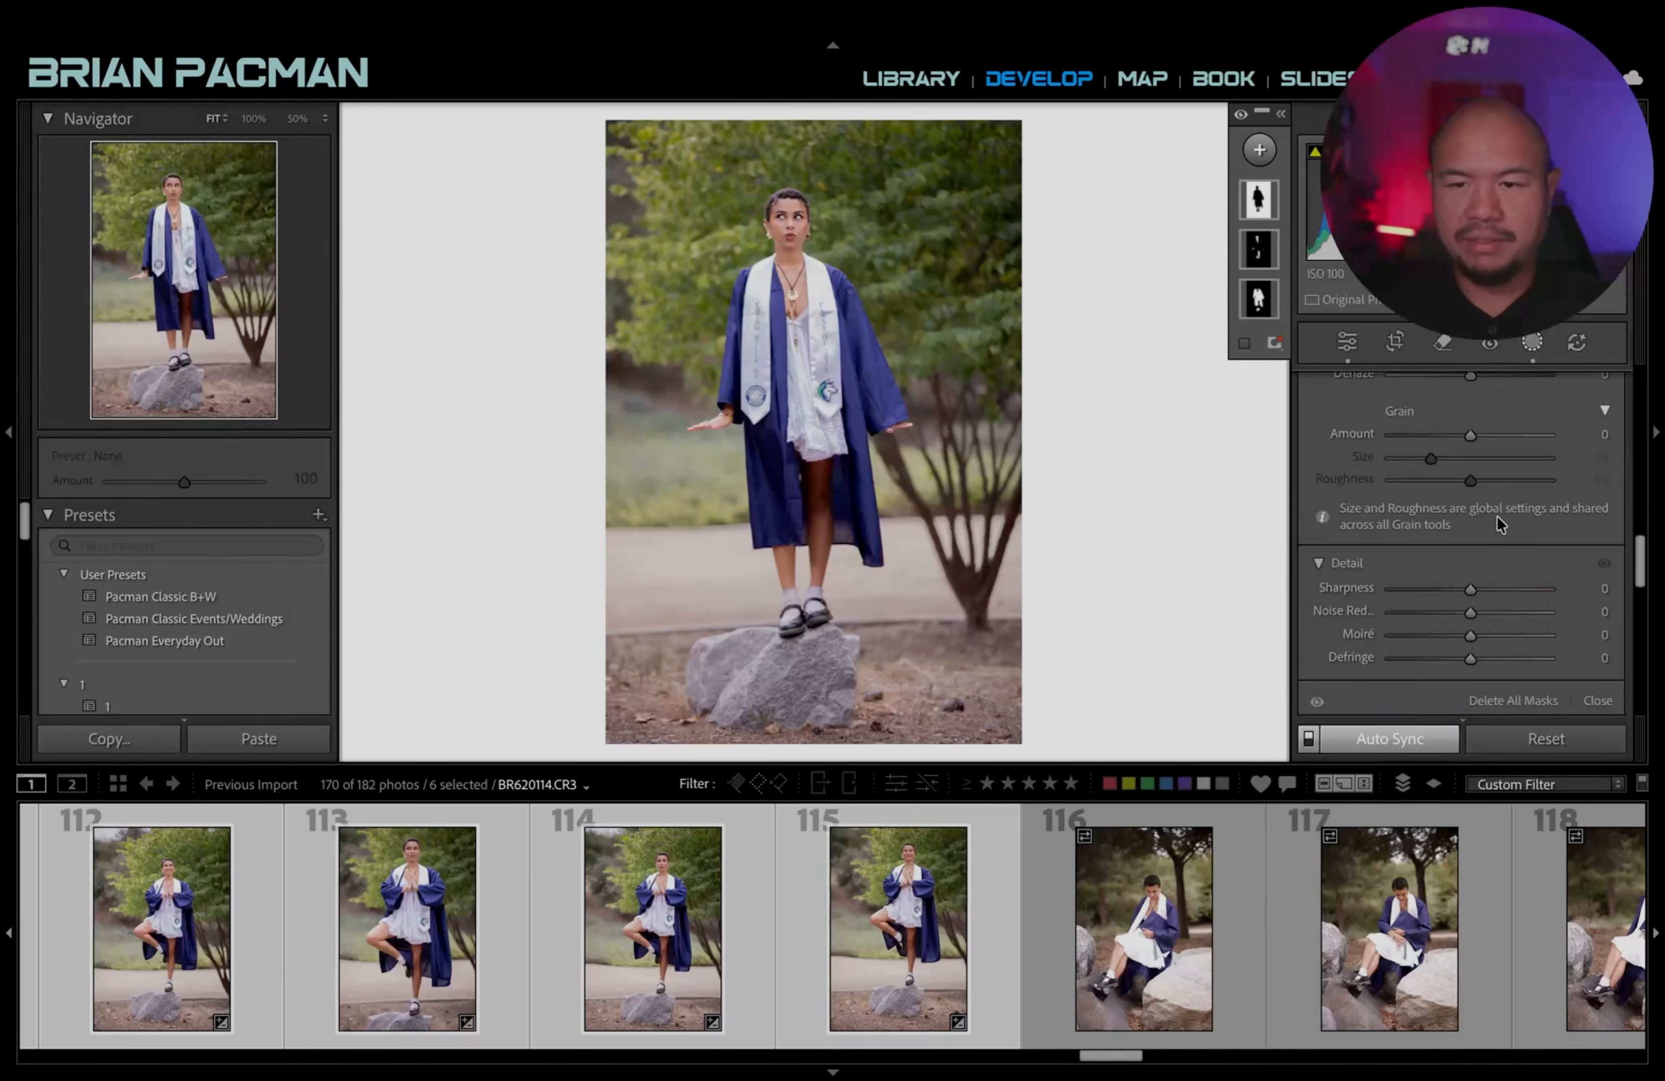
scroll(1487, 548, down, 10)
scroll(1487, 546, up, 5)
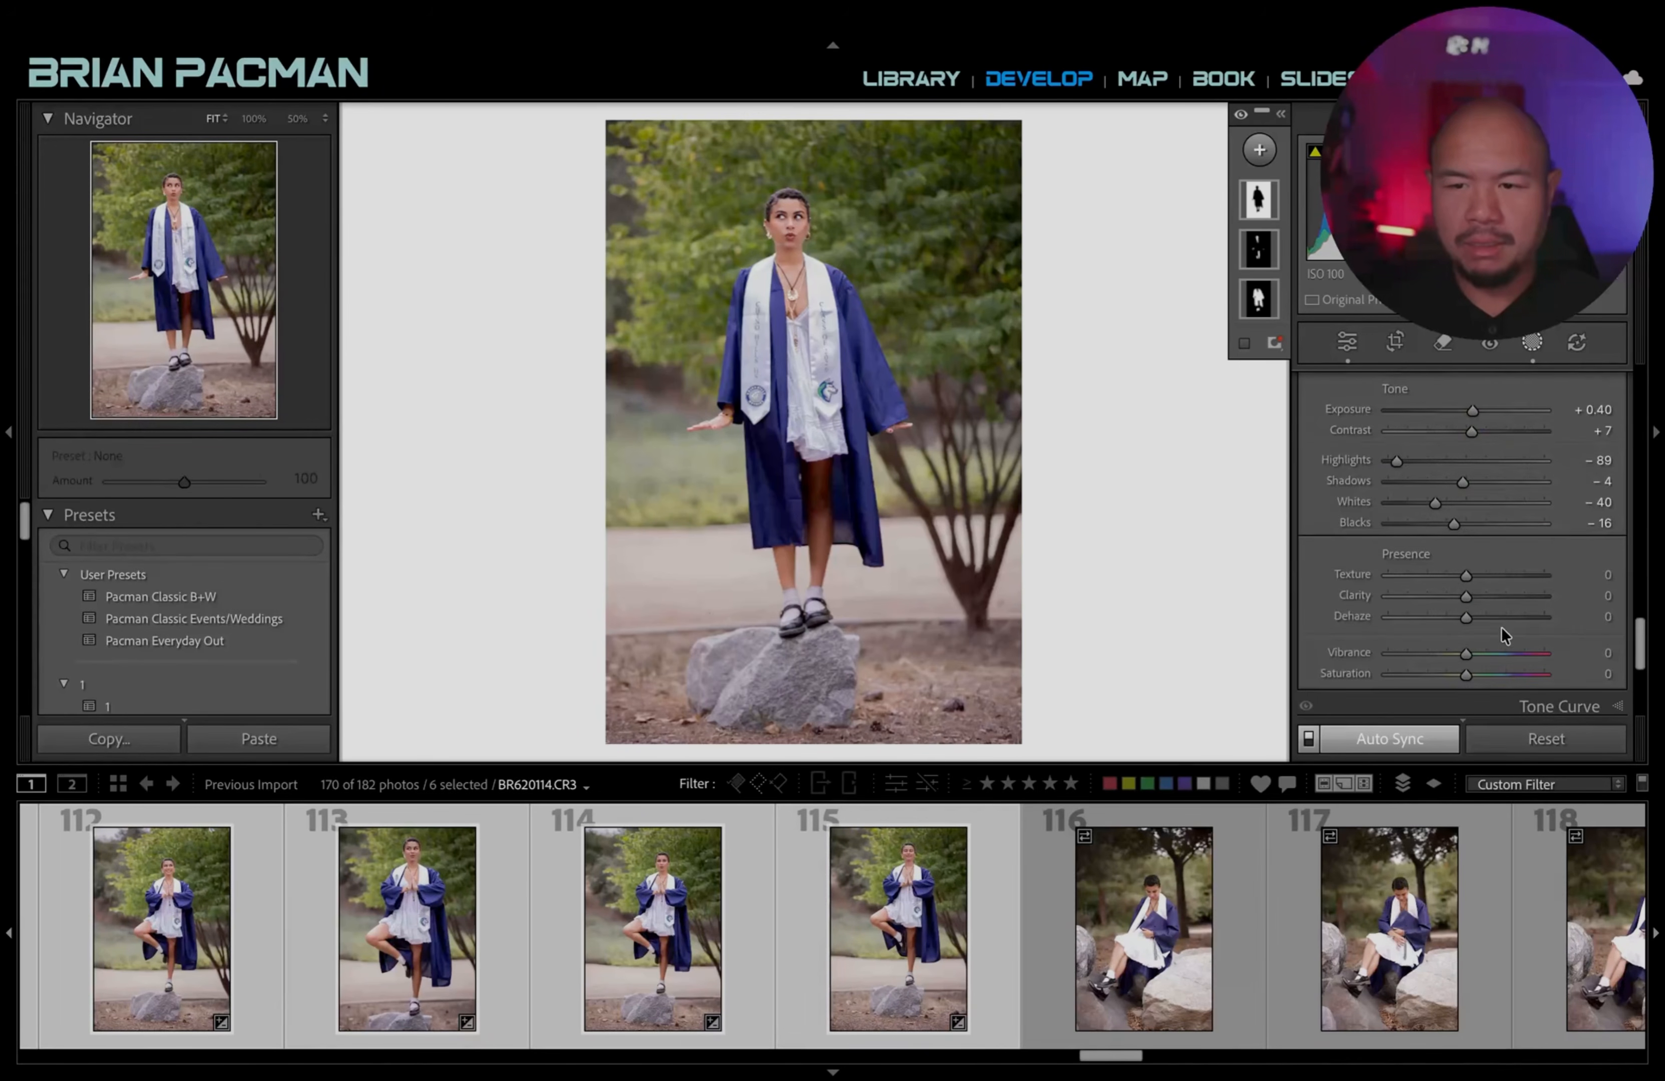
scroll(1502, 627, down, 8)
click(1513, 555)
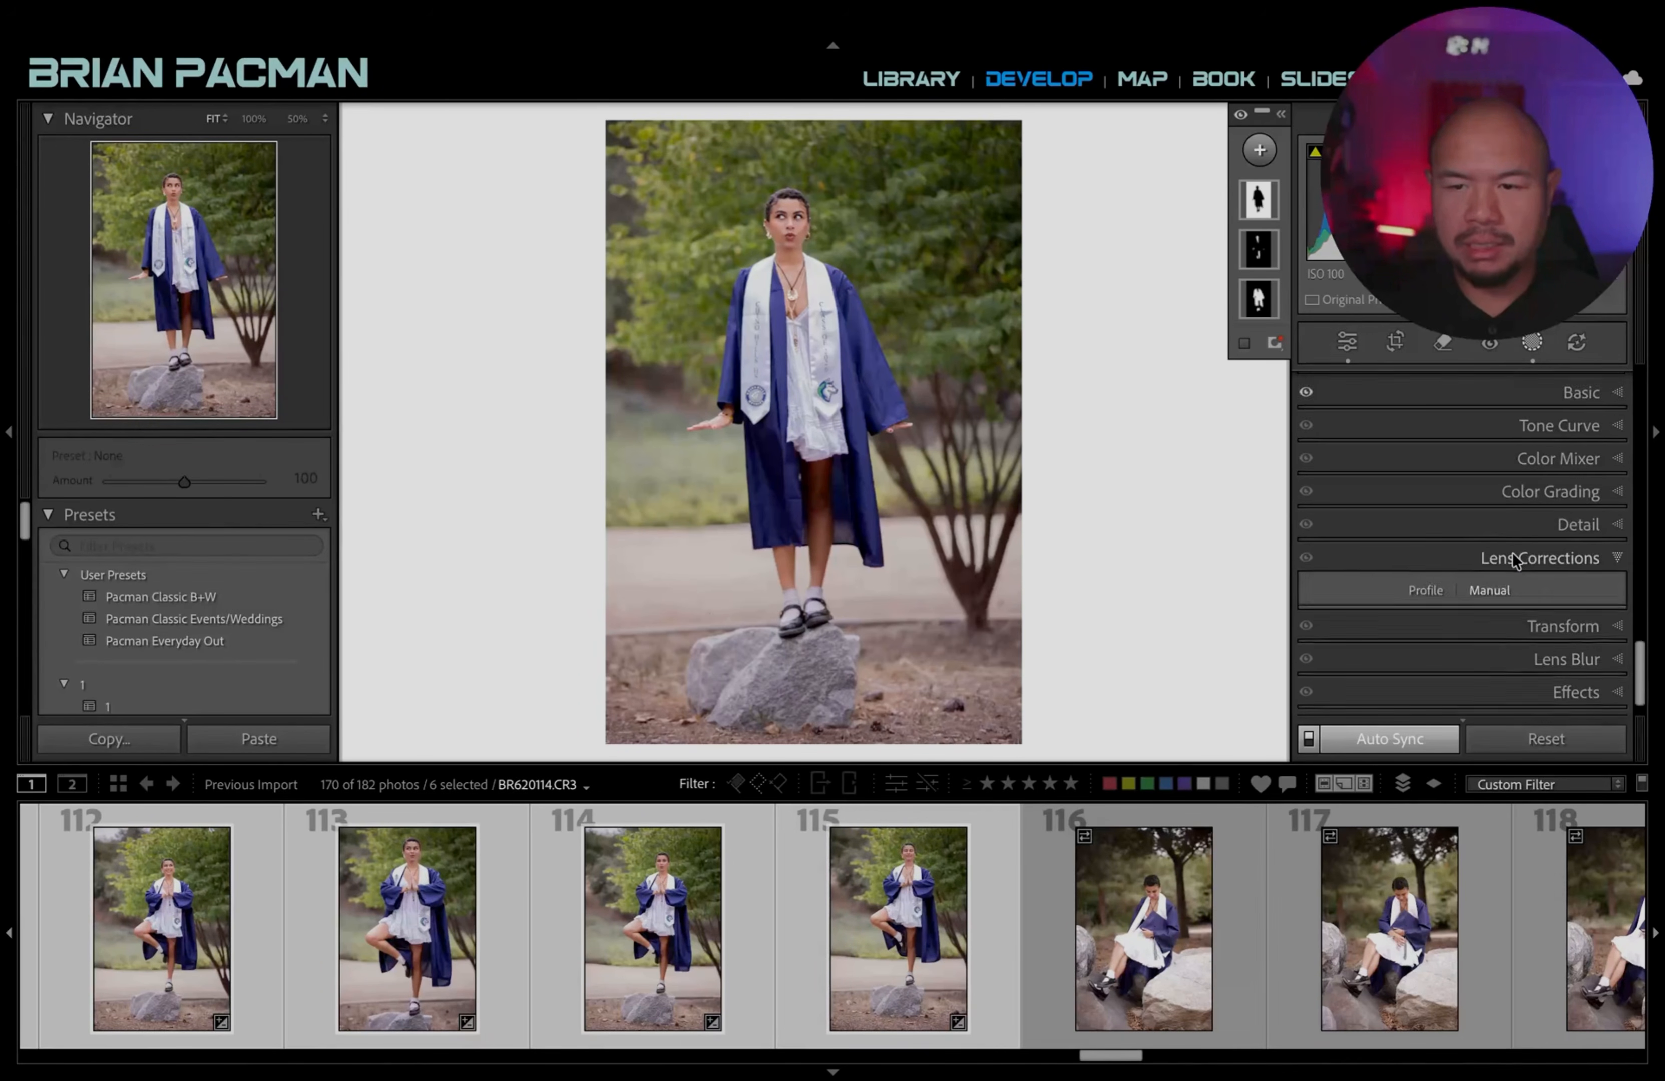
scroll(1500, 687, down, 2)
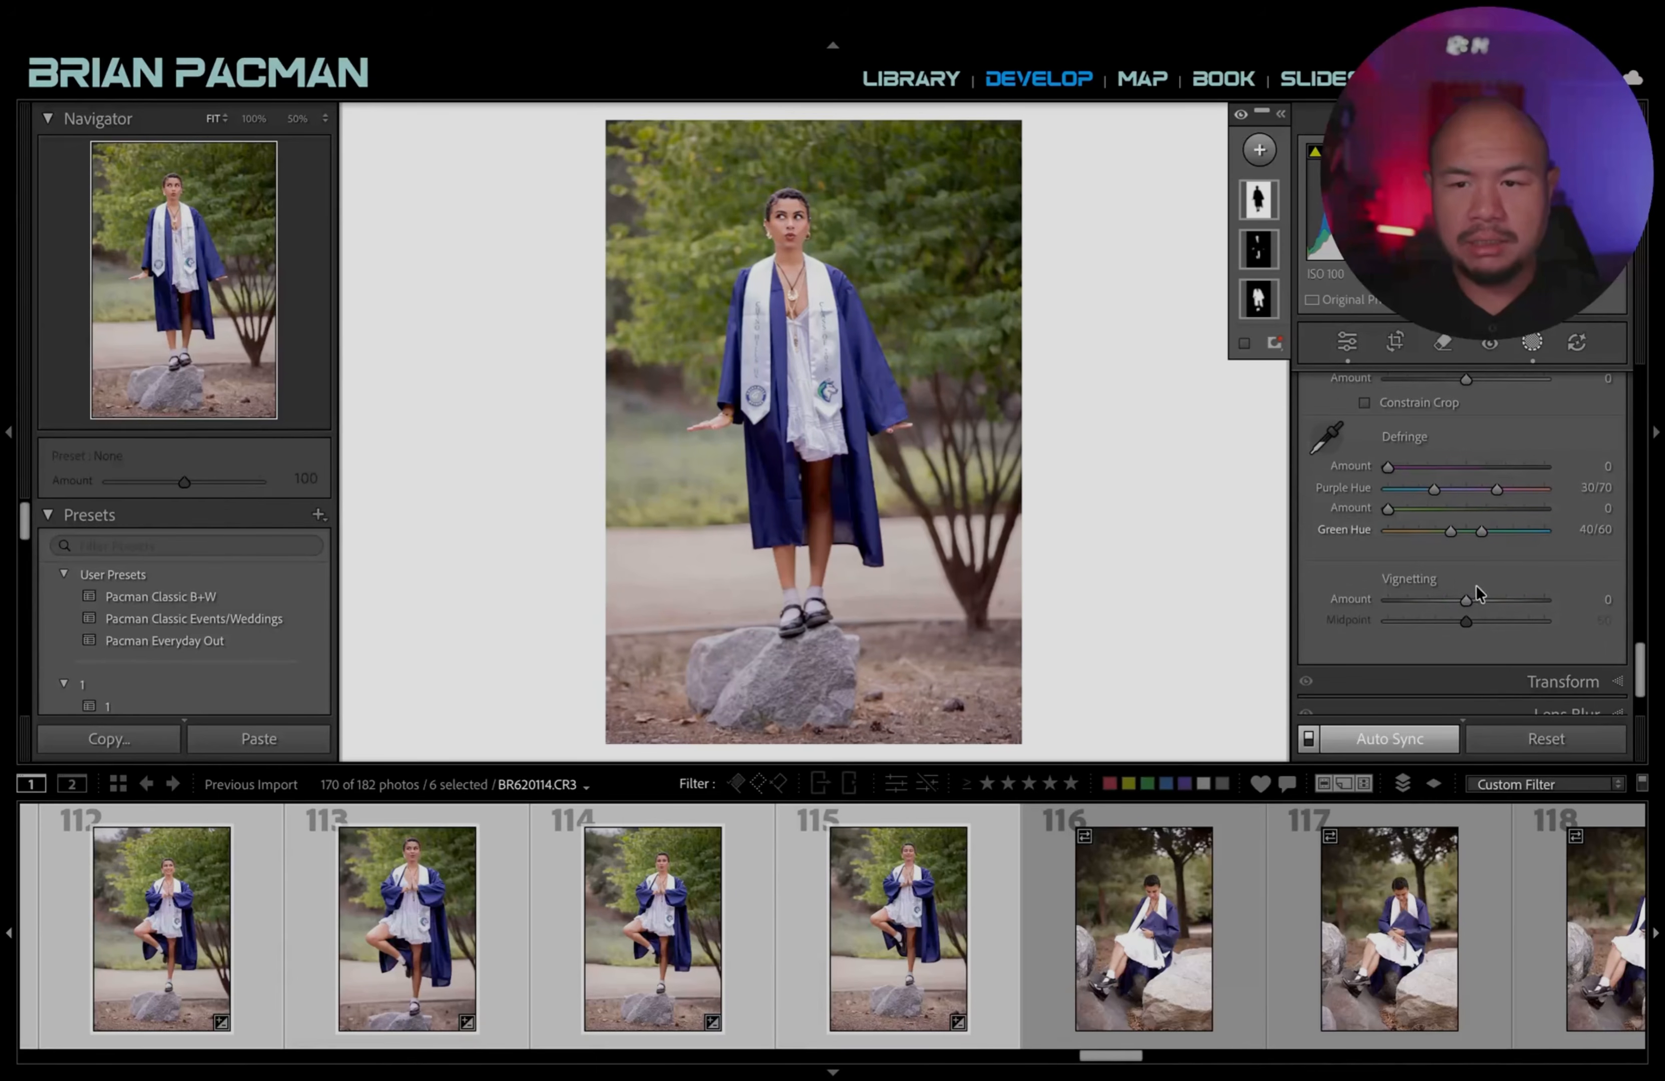
click(1497, 602)
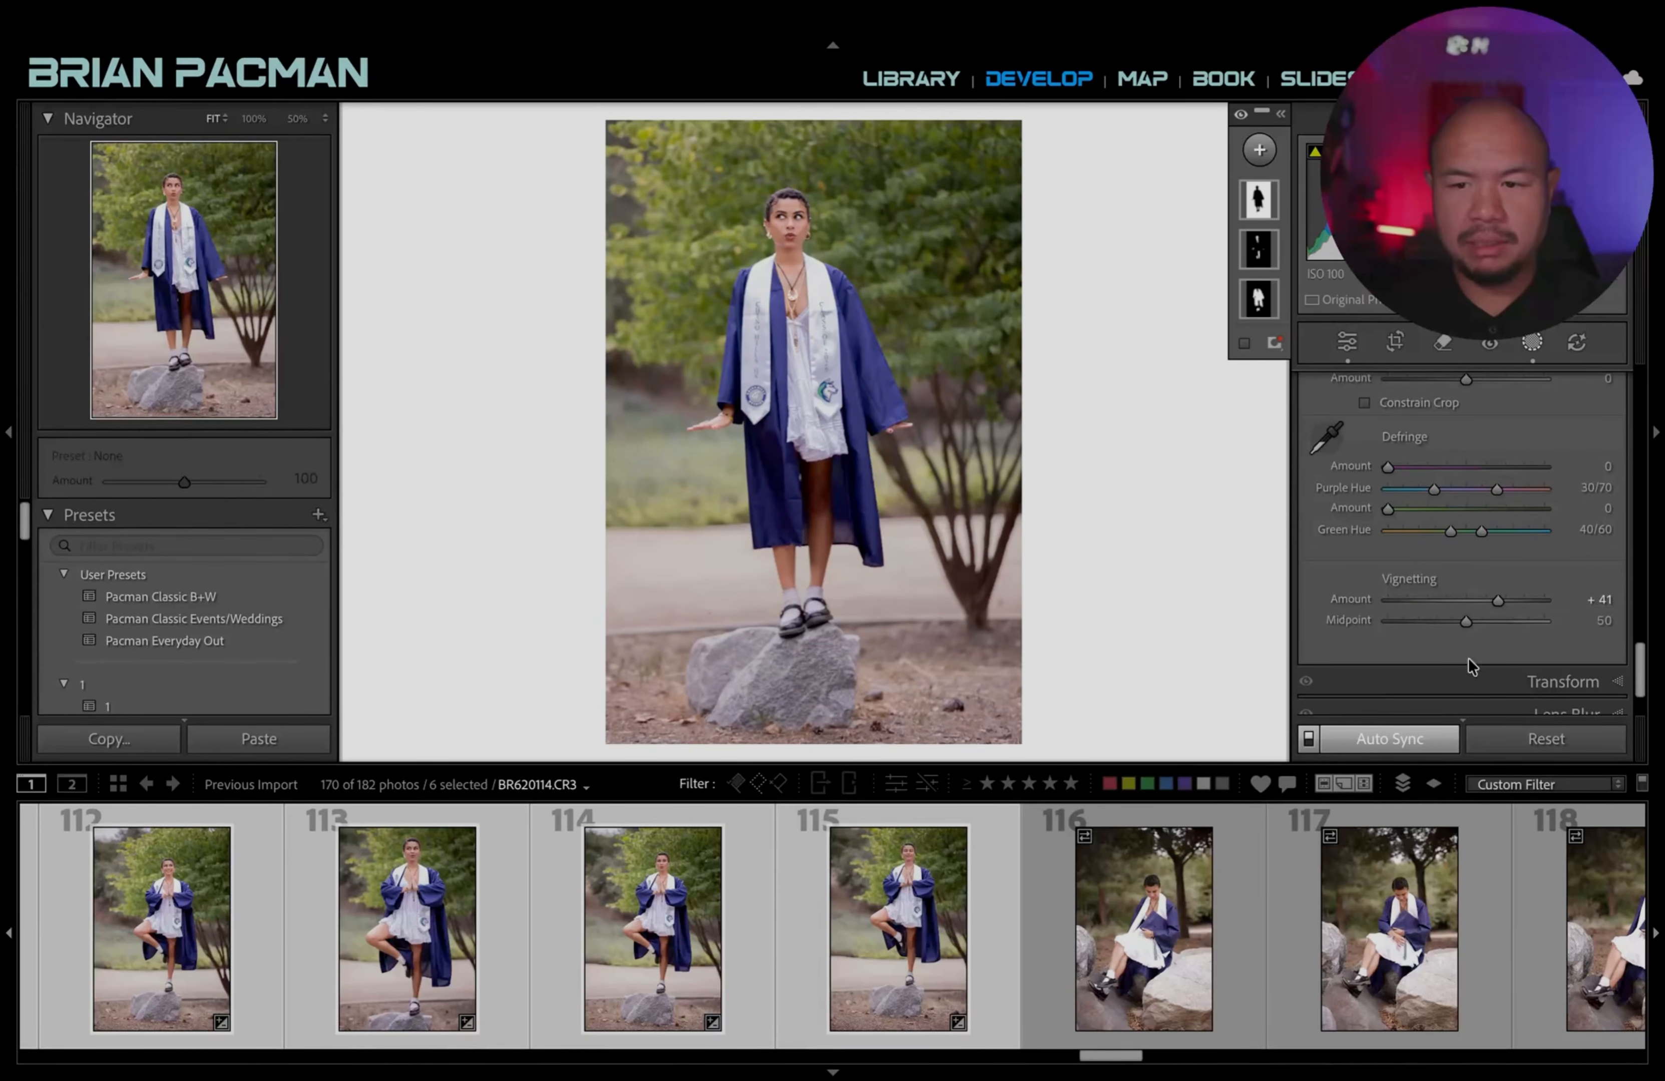
drag(1496, 625, 1460, 632)
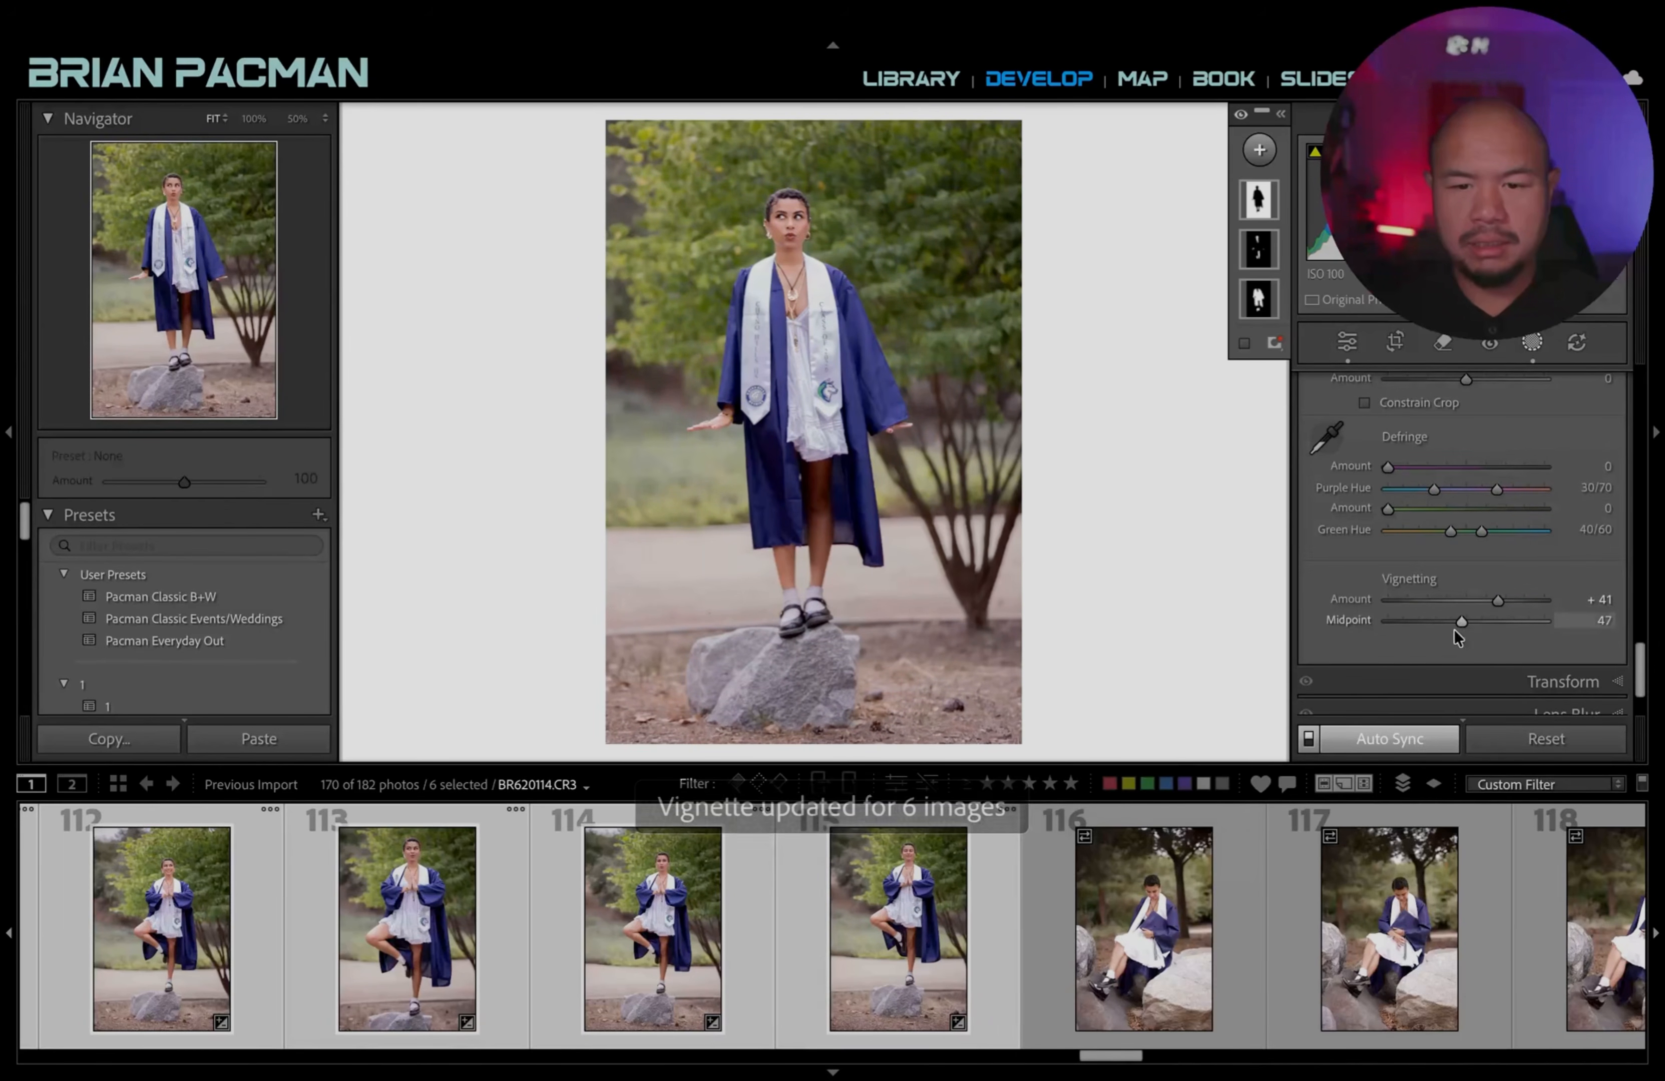
click(958, 937)
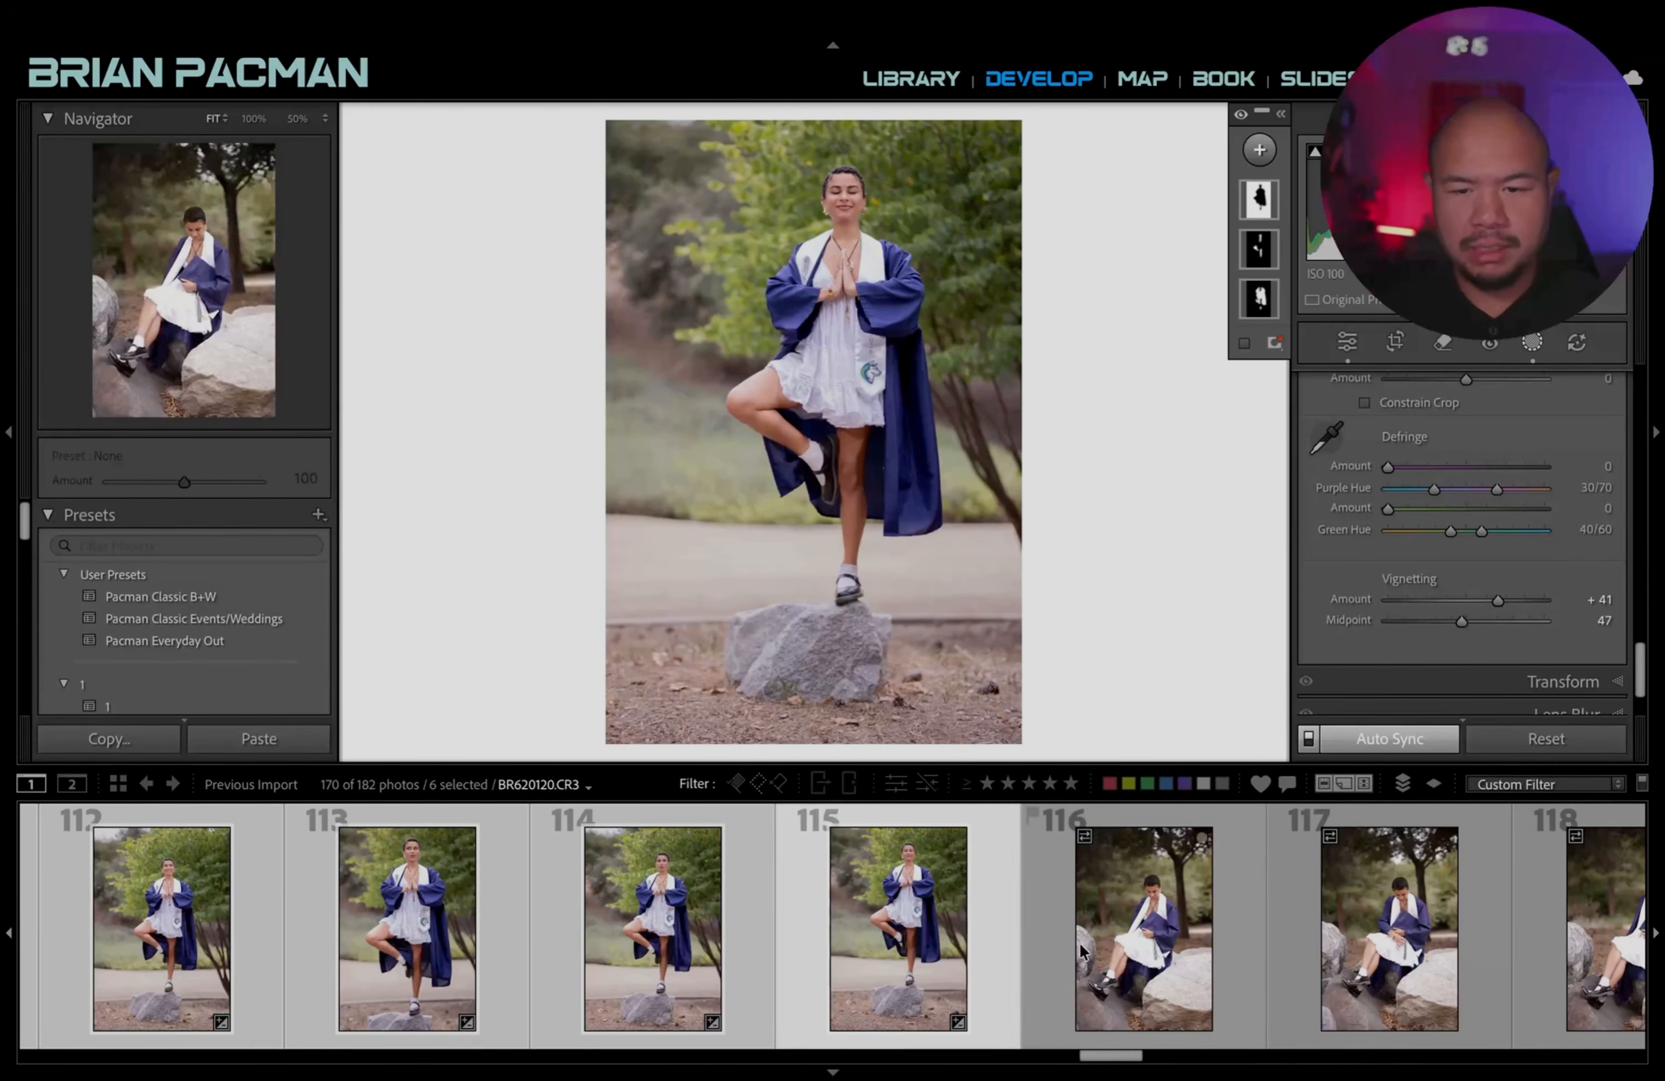
Crop photo 115 tighter around the graduate, trimming the background and the ground below the rock at the original aspect ratio.
click(1109, 944)
click(920, 930)
key(r)
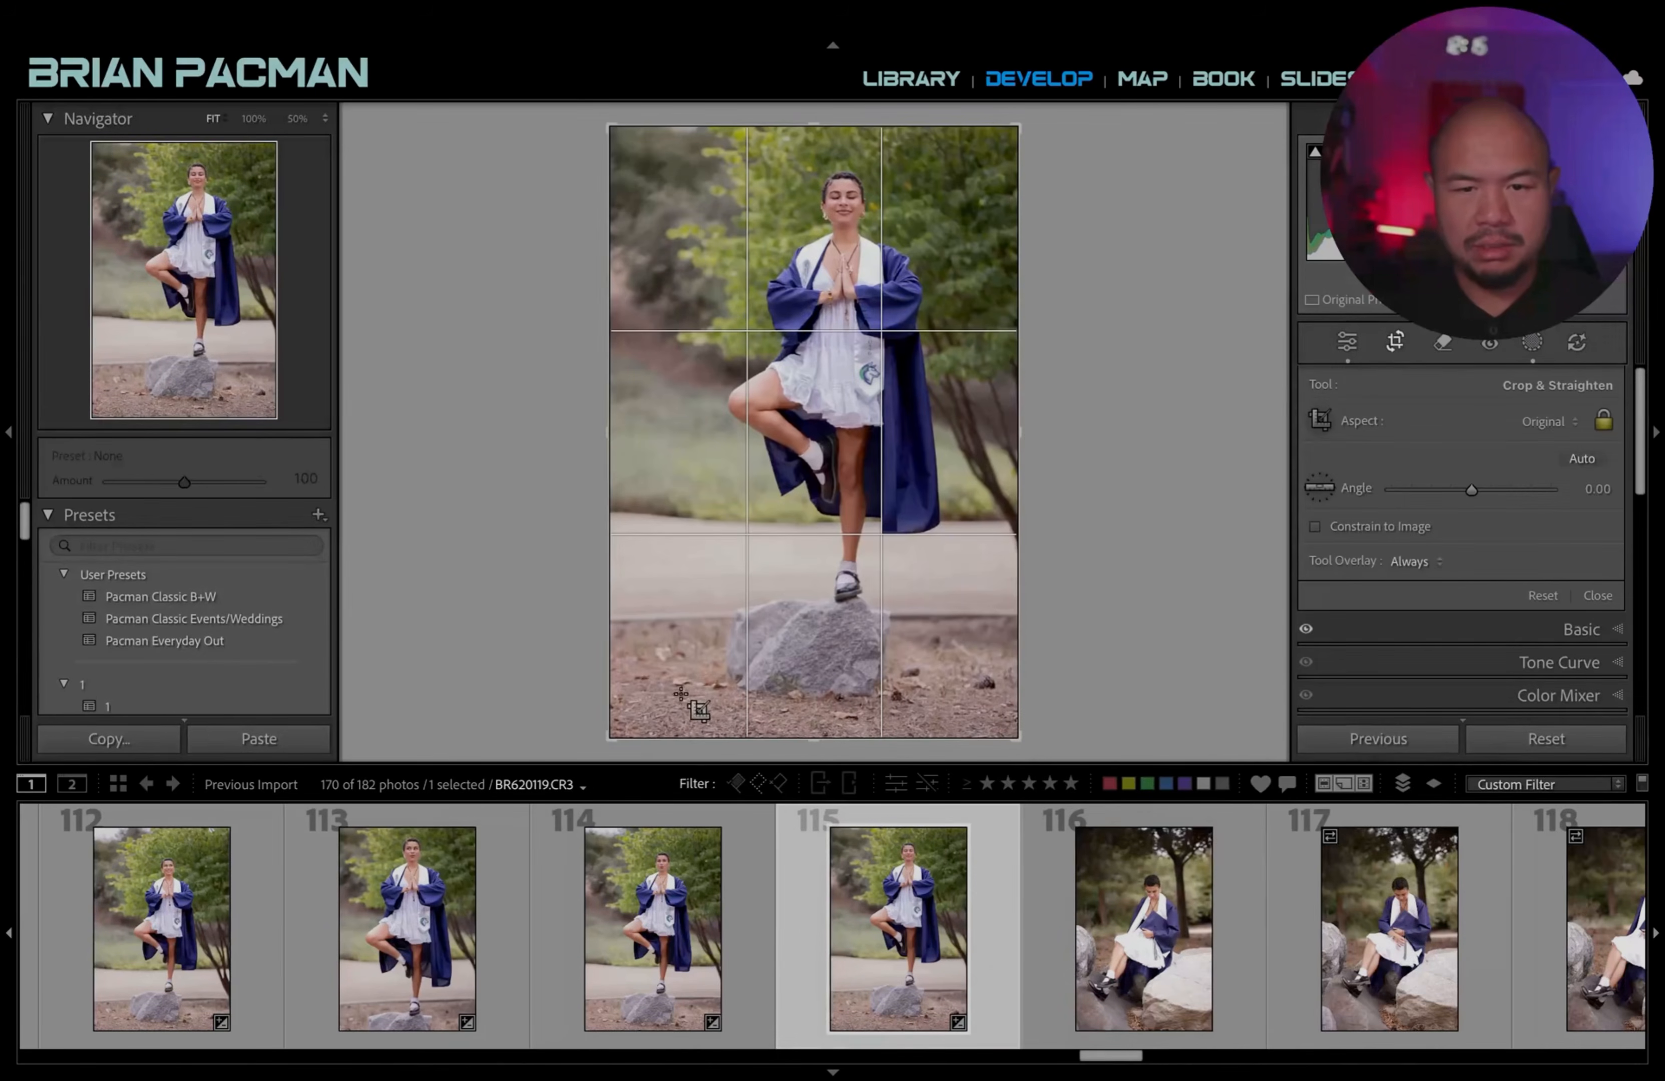
drag(607, 733, 629, 738)
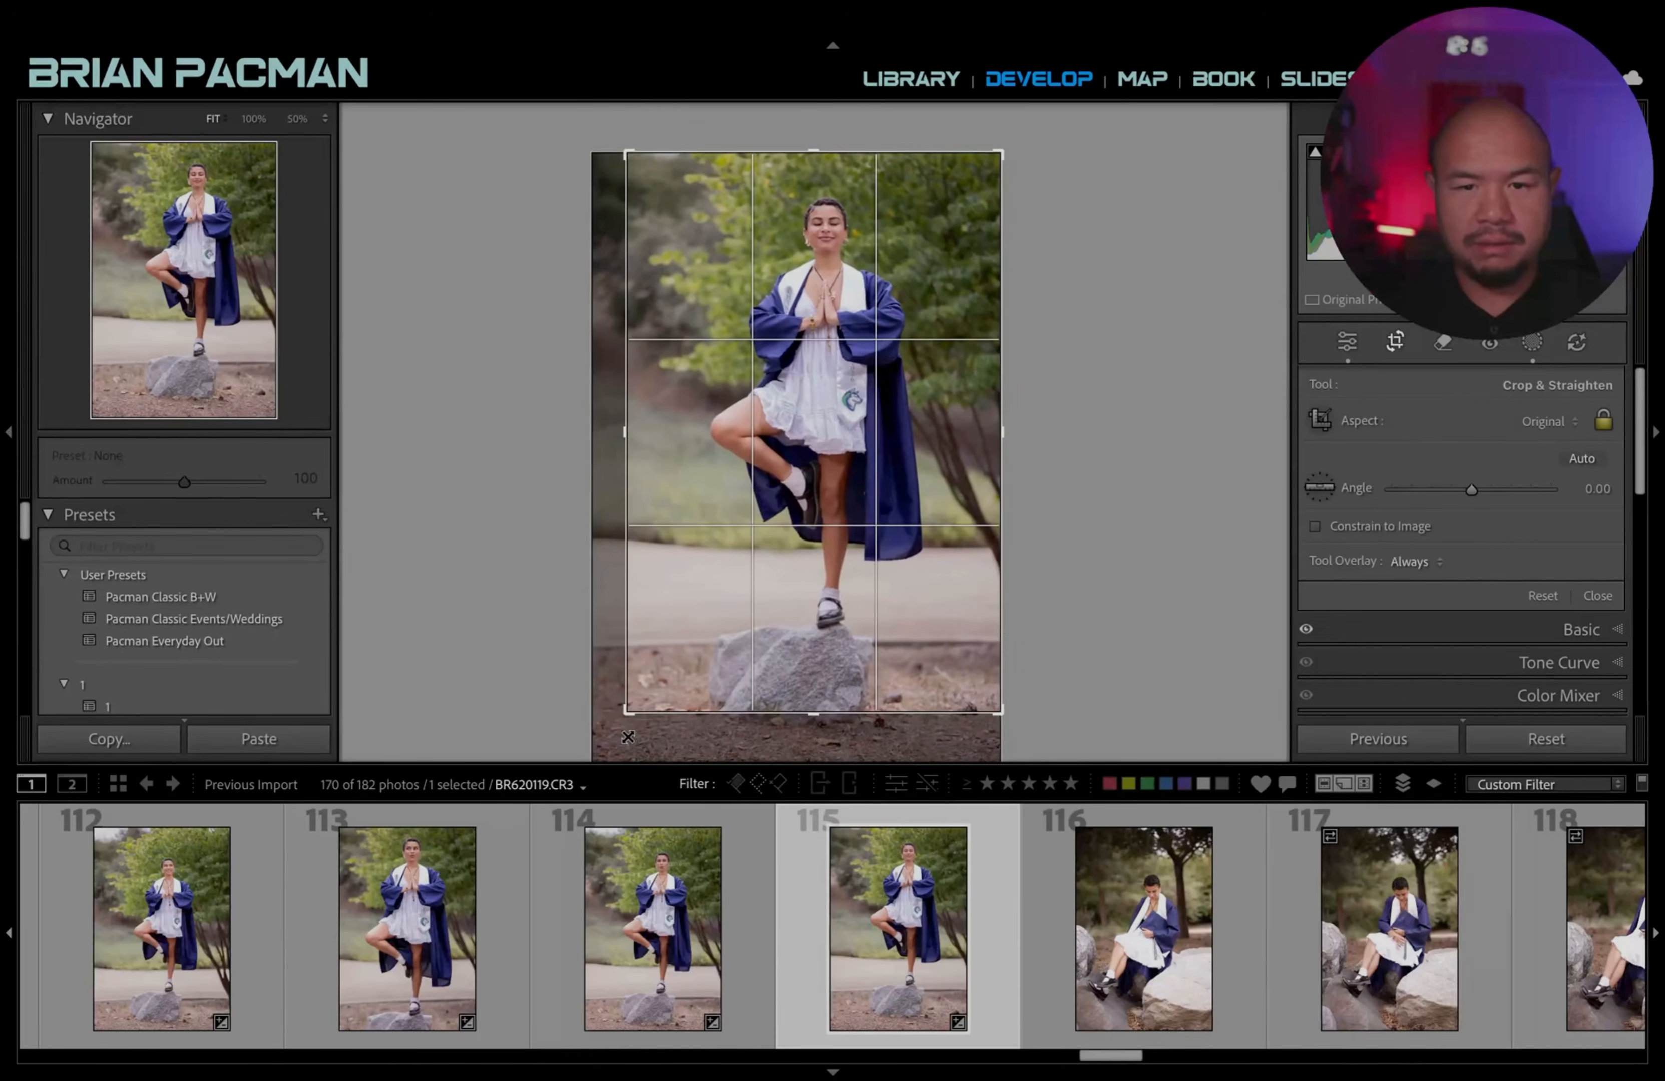
double_click(833, 614)
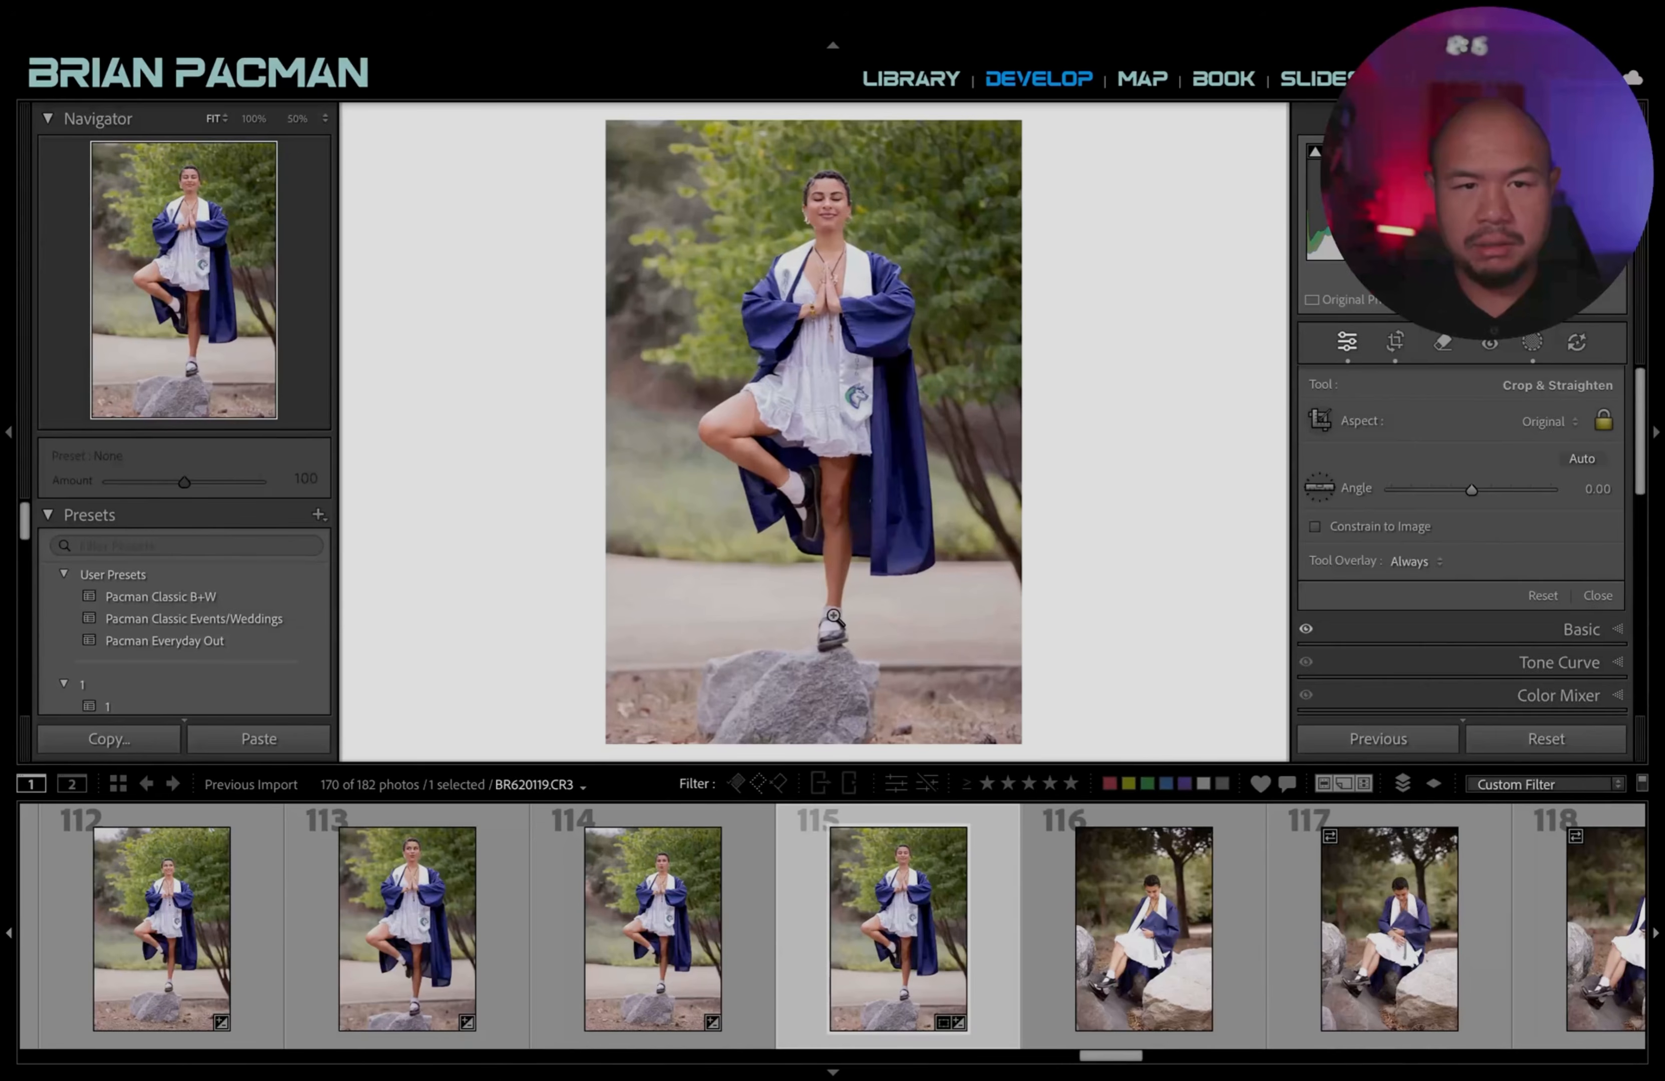
Crop photo 114 tighter around the graduate and rock, and shift the image within the crop to reframe the pose.
click(695, 974)
key(r)
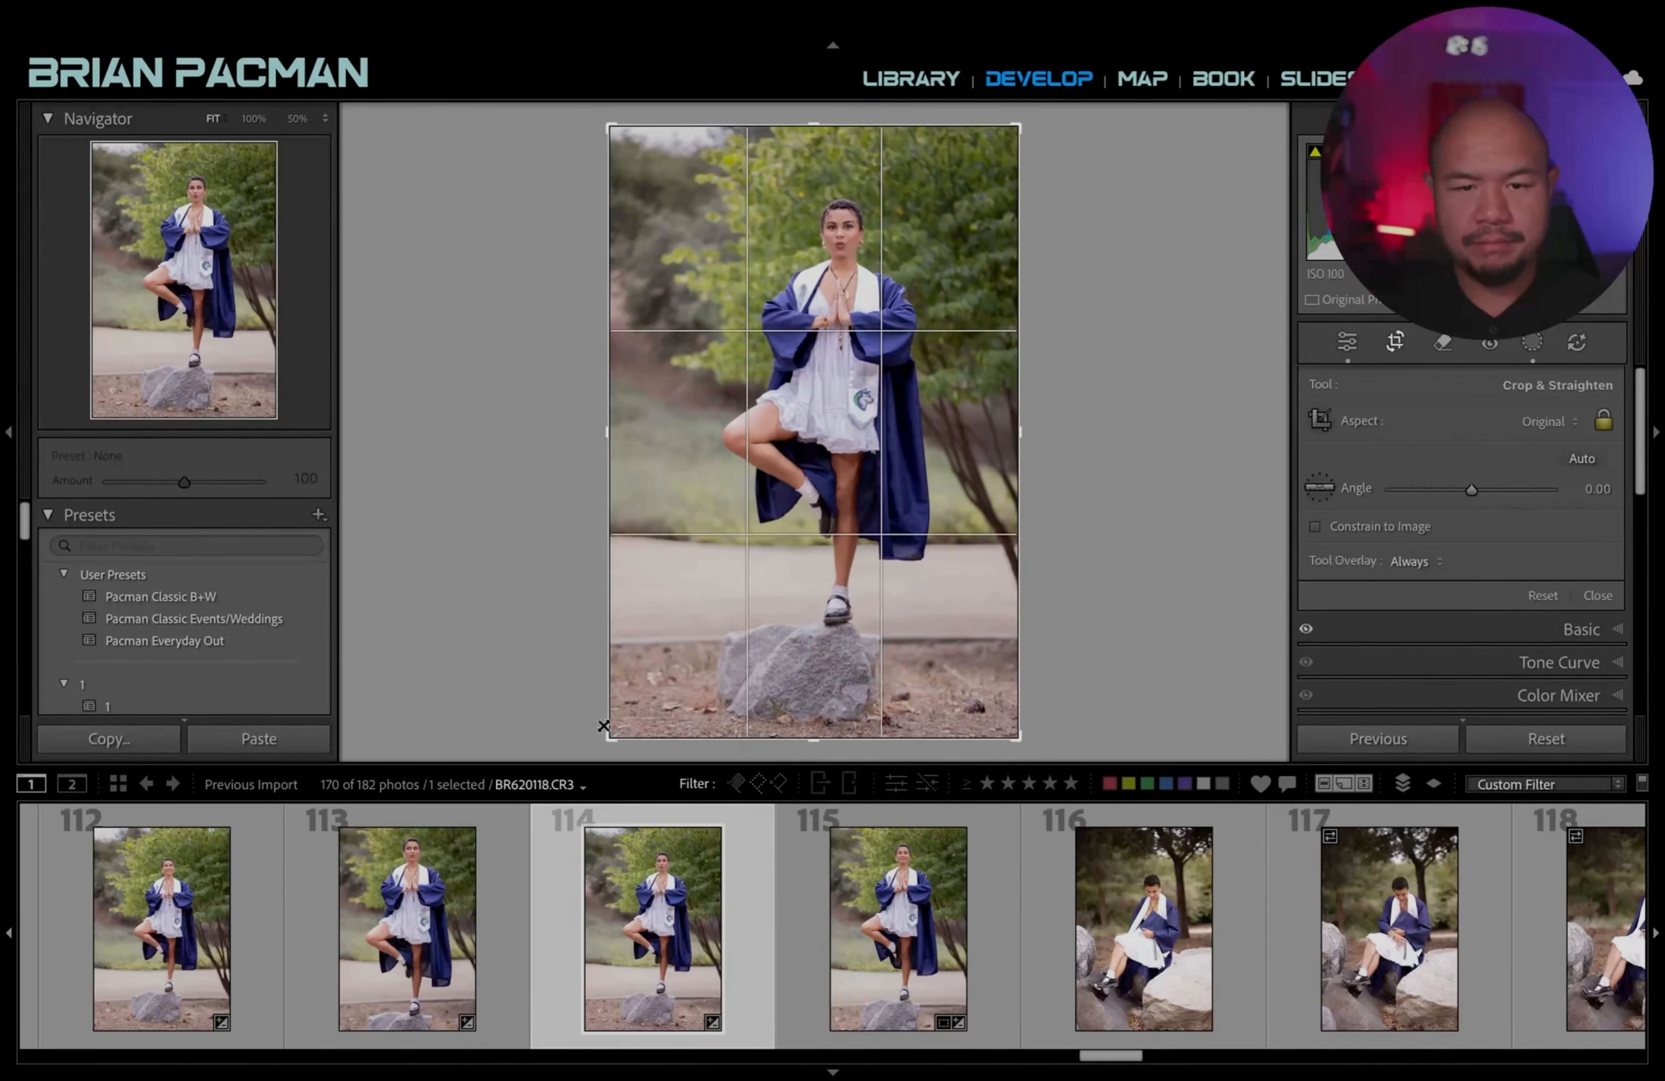
drag(603, 726, 624, 695)
drag(811, 637, 821, 592)
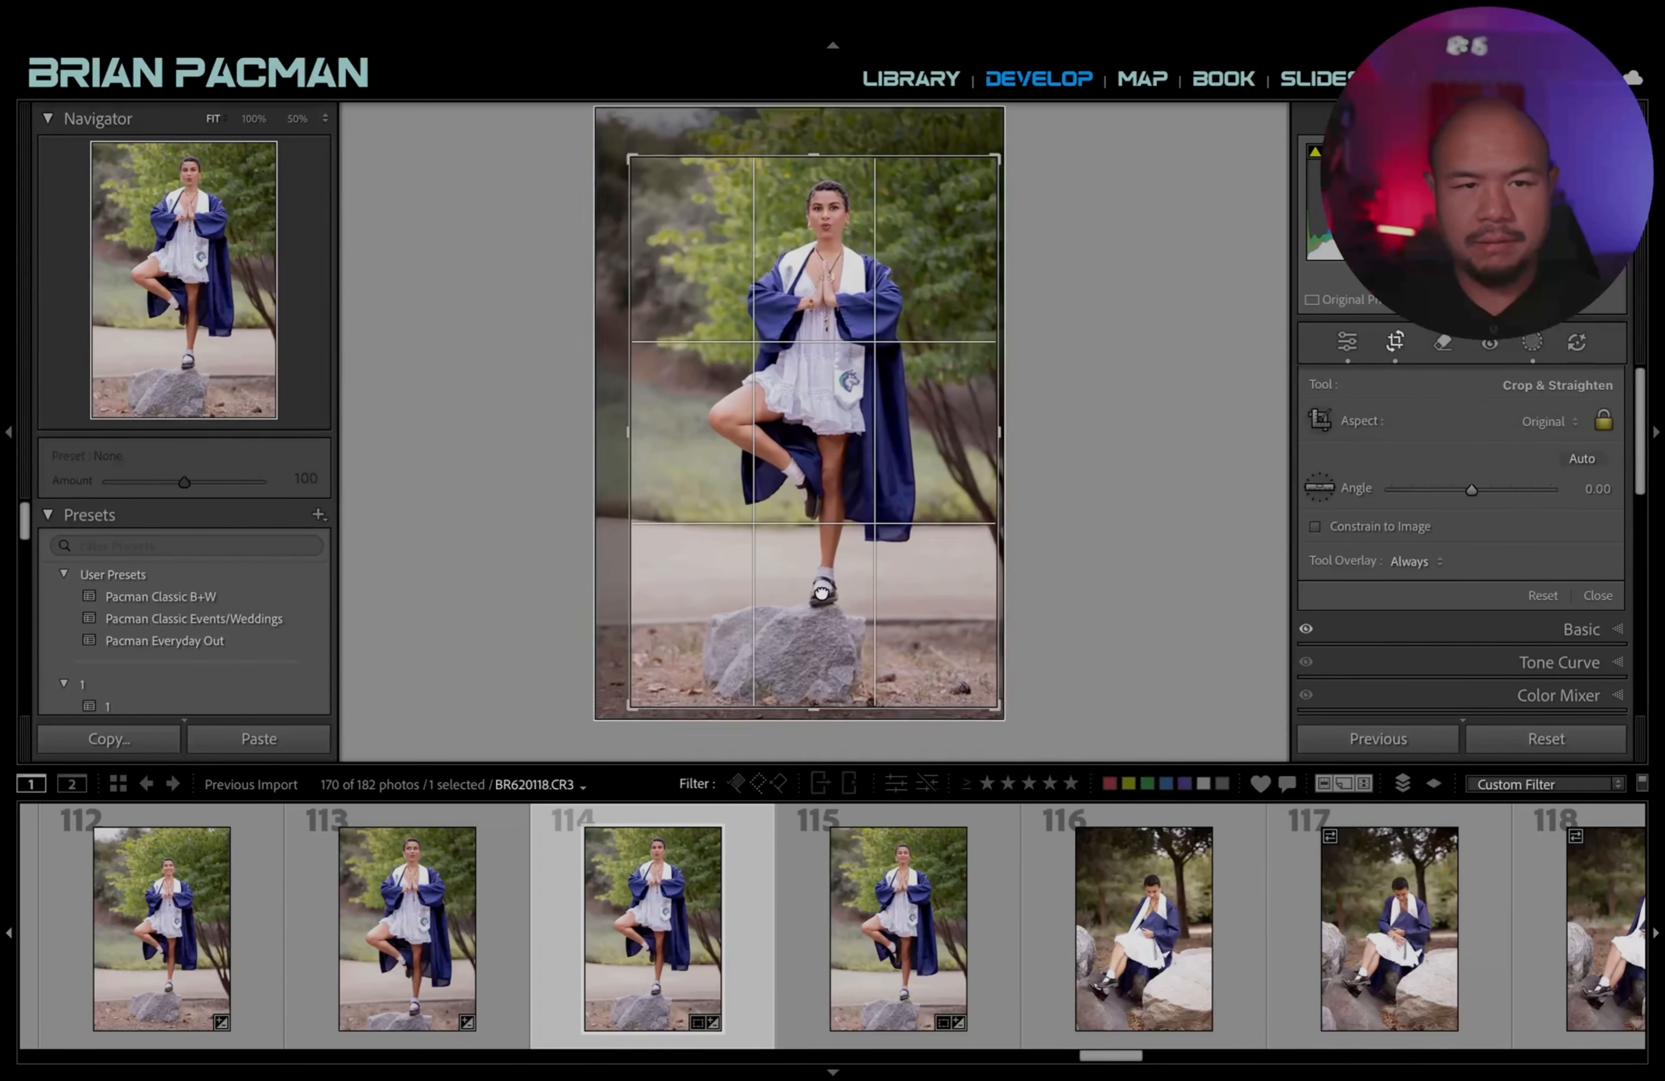
key(r)
Enlarge photo 114's crop slightly above the graduate's head, reposition the image within it, and check neighbouring photos 113 and 115.
key(r)
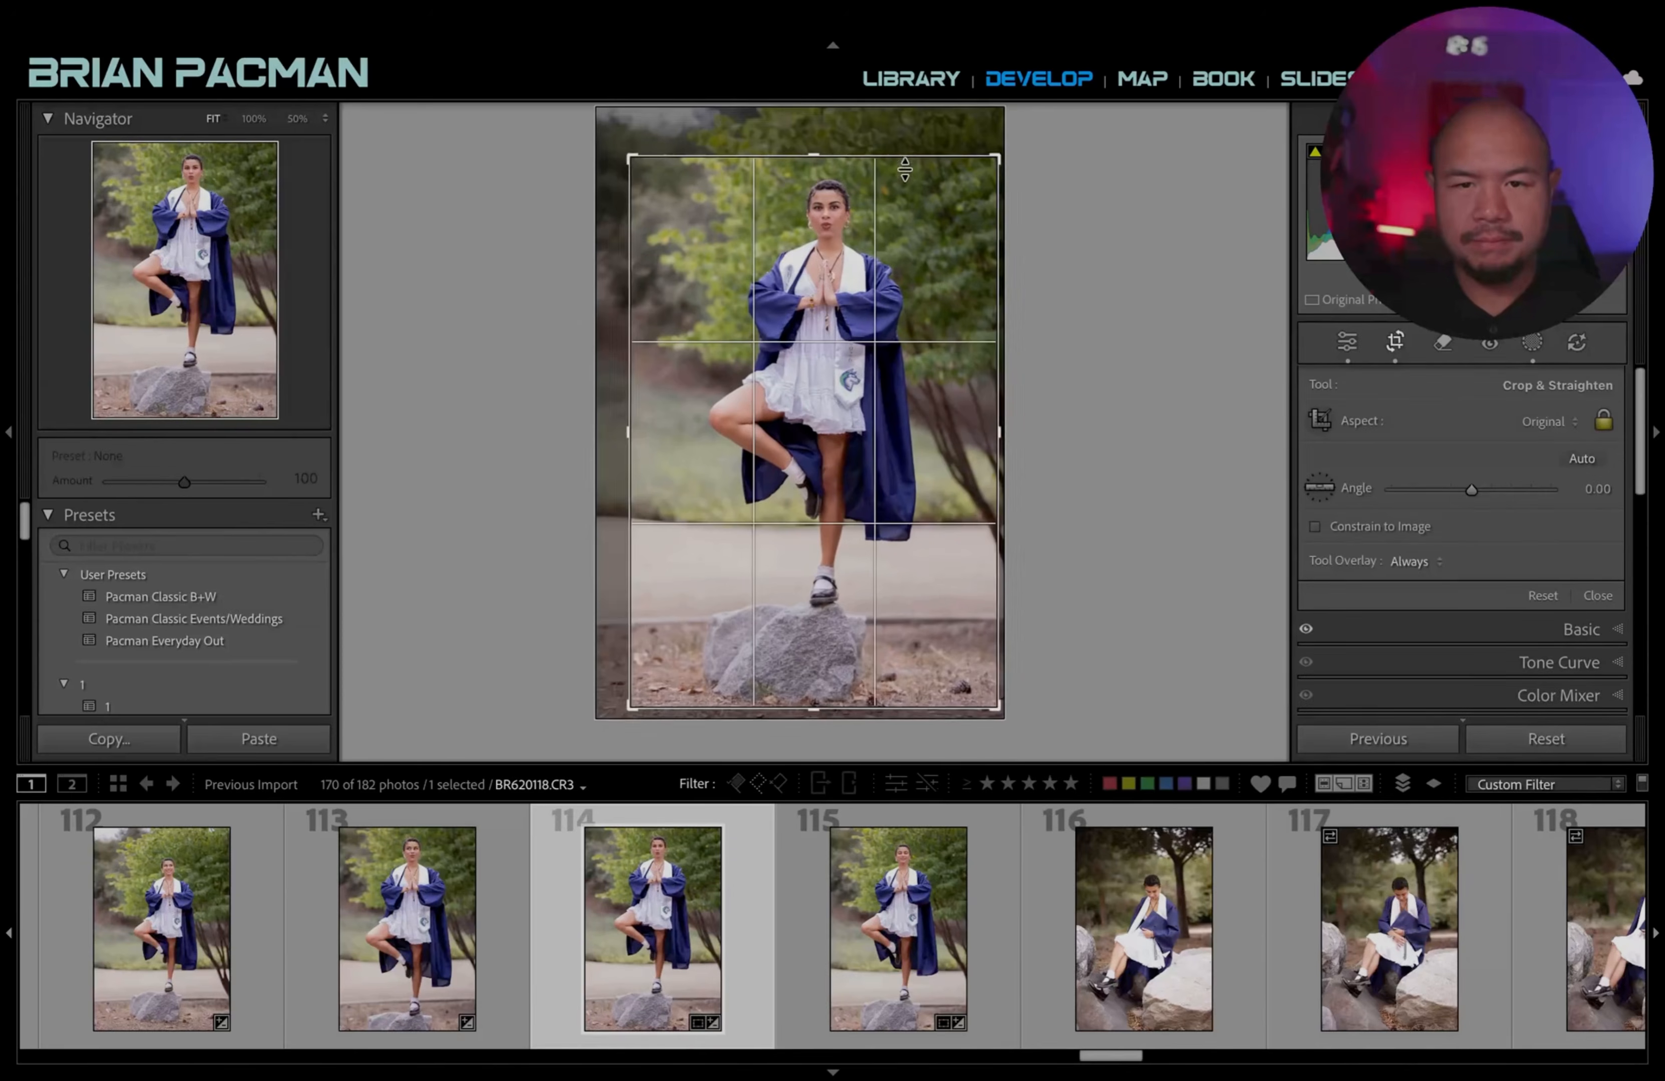
drag(904, 169, 904, 149)
mouse_move(883, 348)
mouse_down()
mouse_move(881, 321)
mouse_move(904, 335)
mouse_up()
key(r)
key(r)
key(r)
key(r)
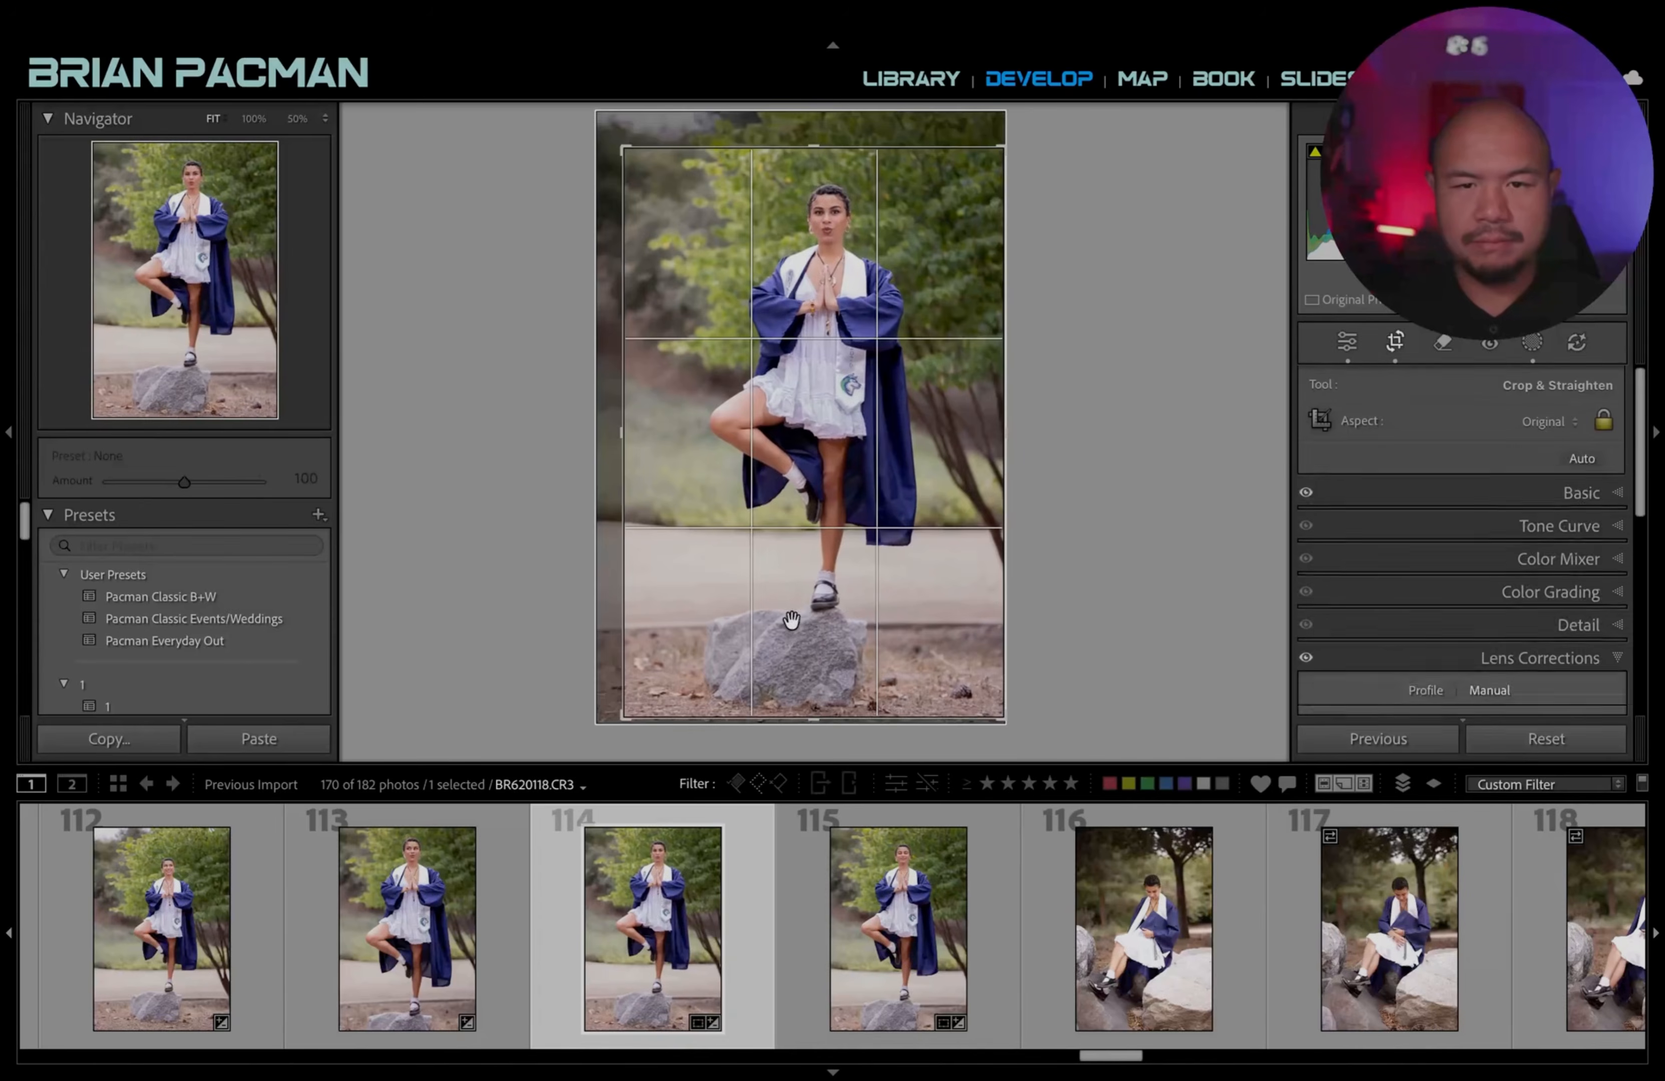
key(r)
key(Left)
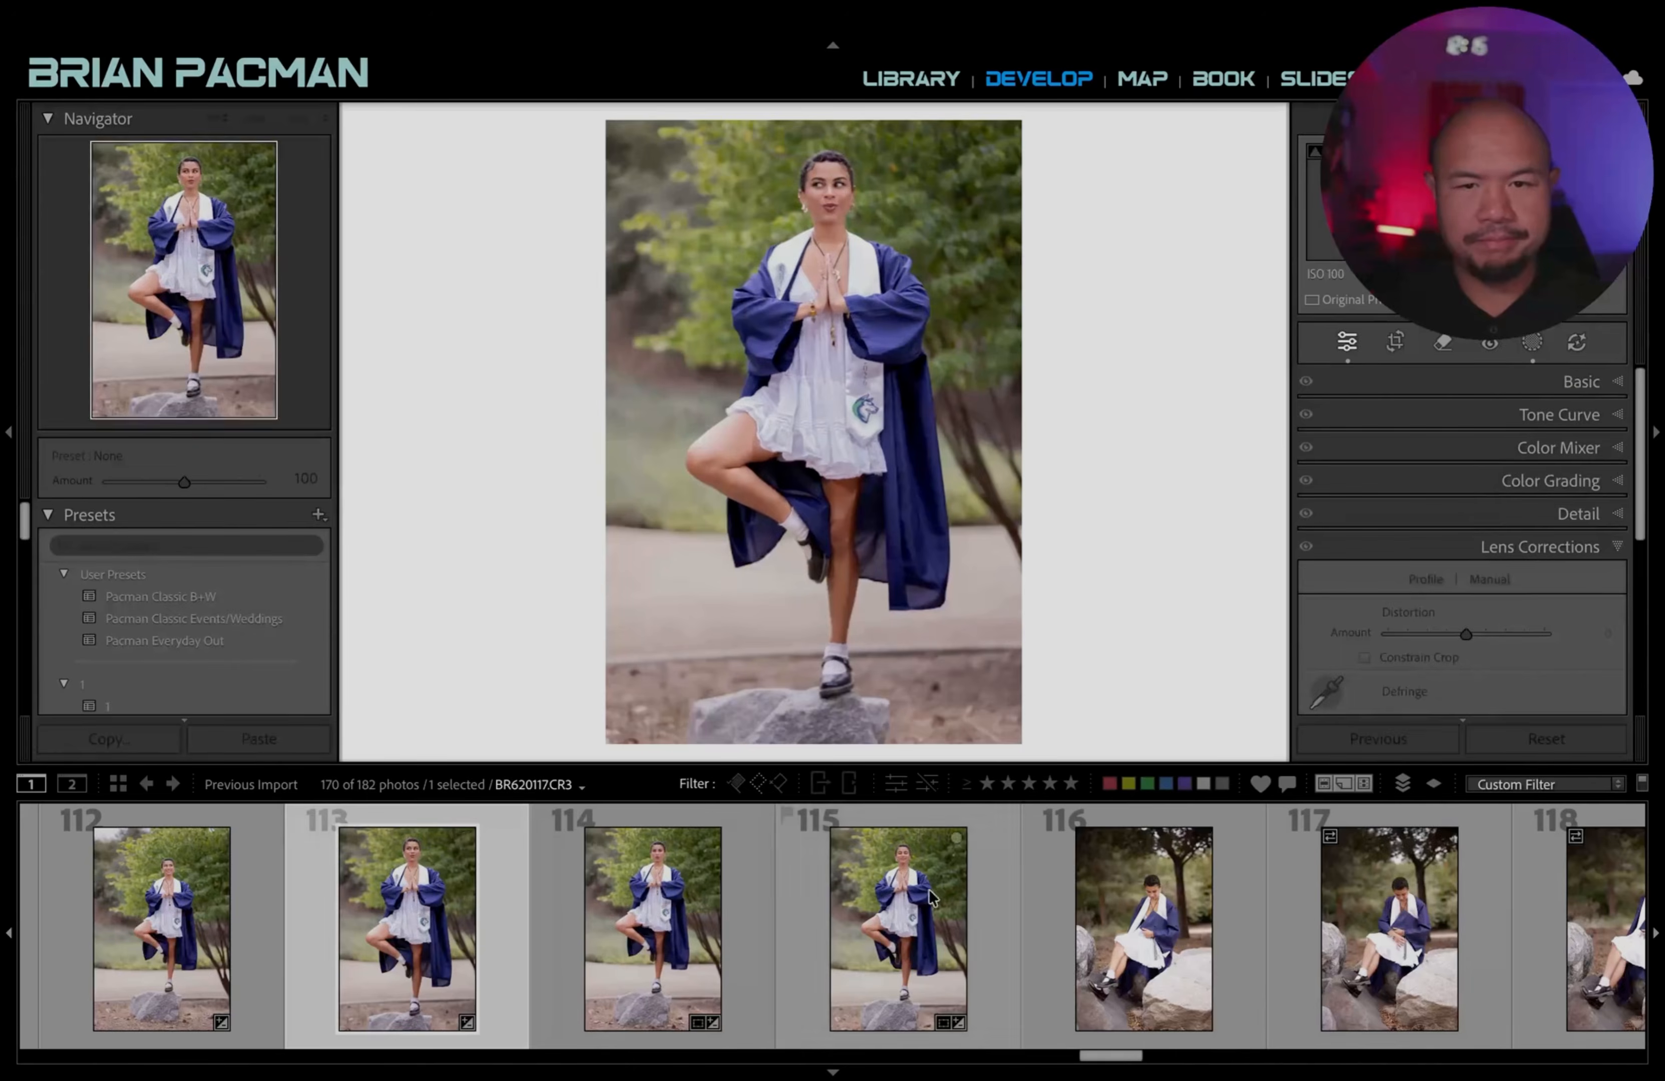
click(930, 897)
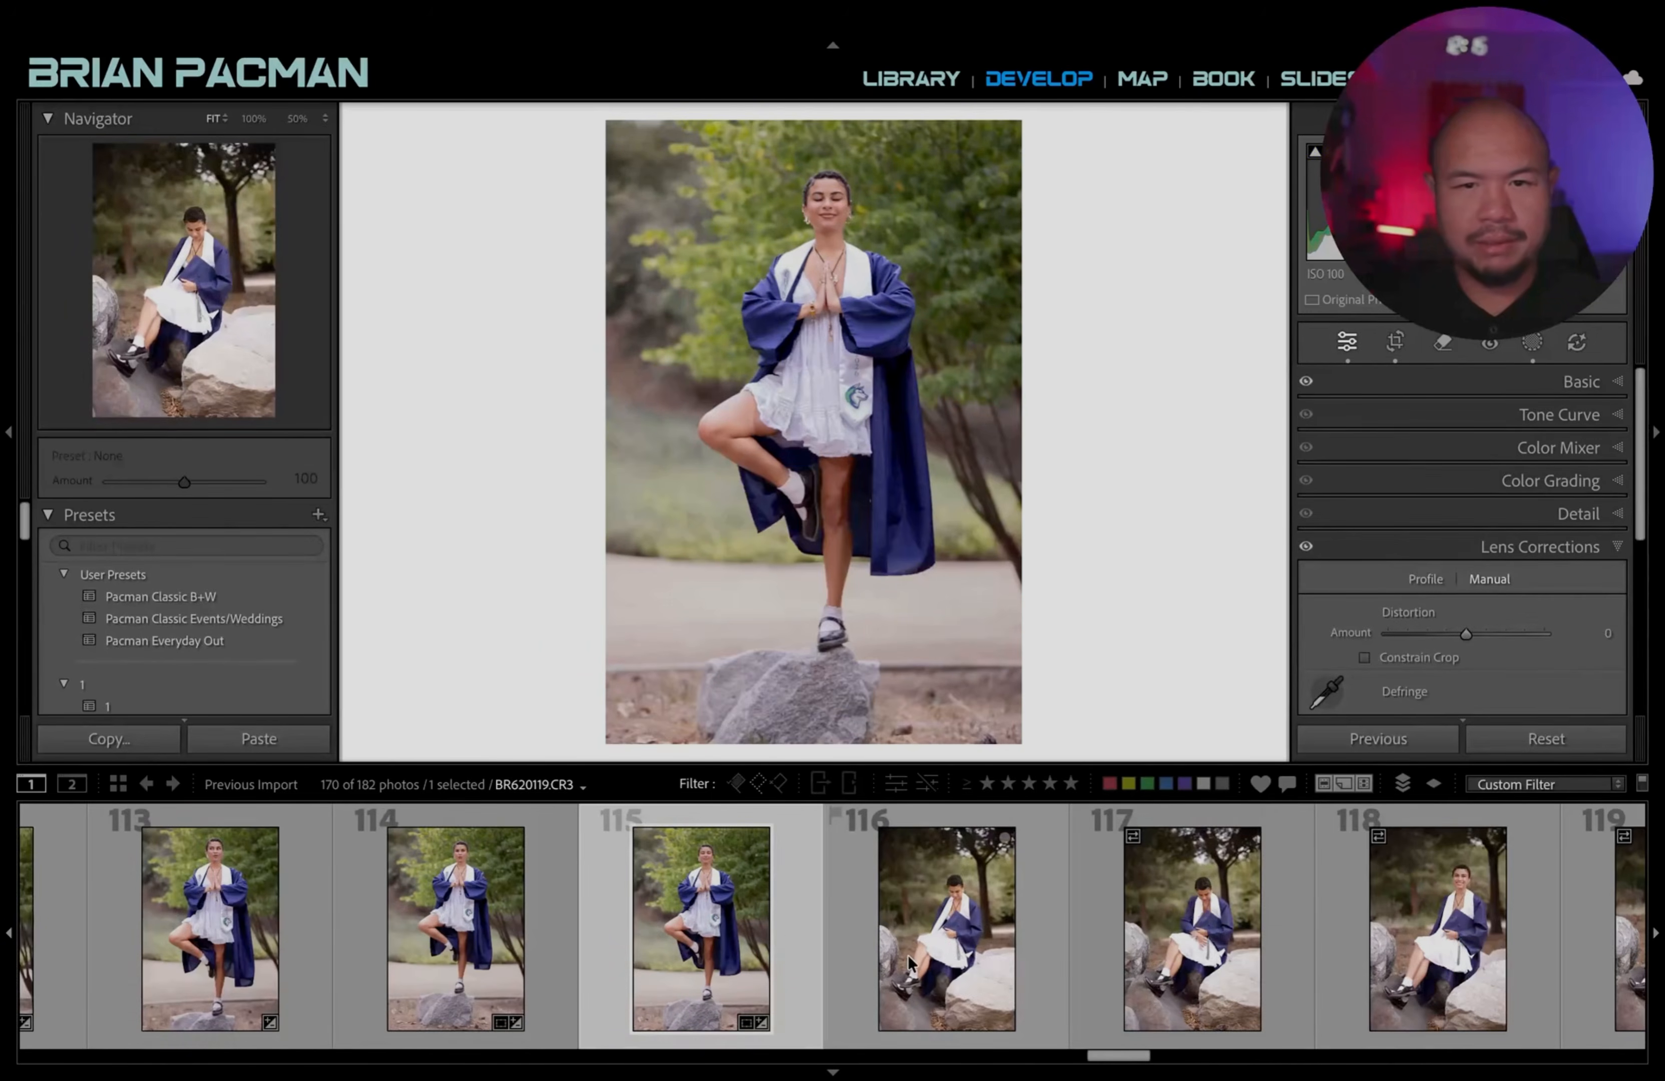
Reject the first two photos of the seated rock pose, which show the graduate looking down, starting with photo 116.
click(909, 963)
scroll(959, 914, right, 3)
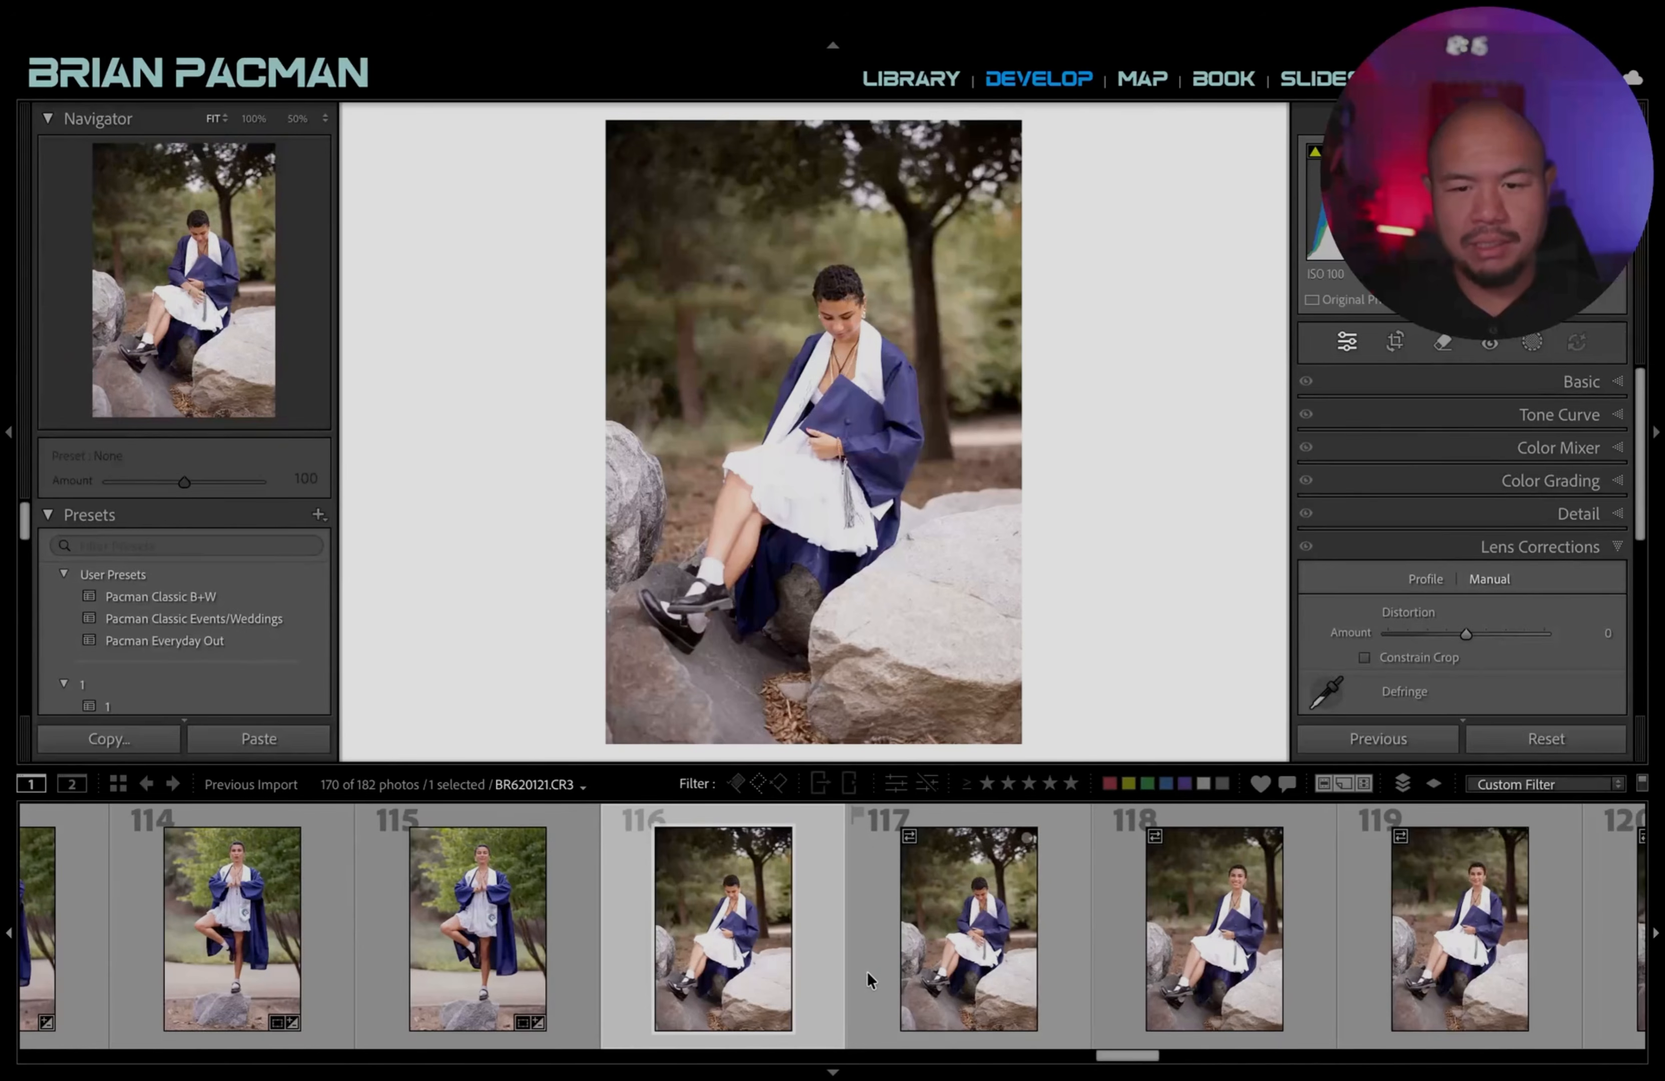
key(x)
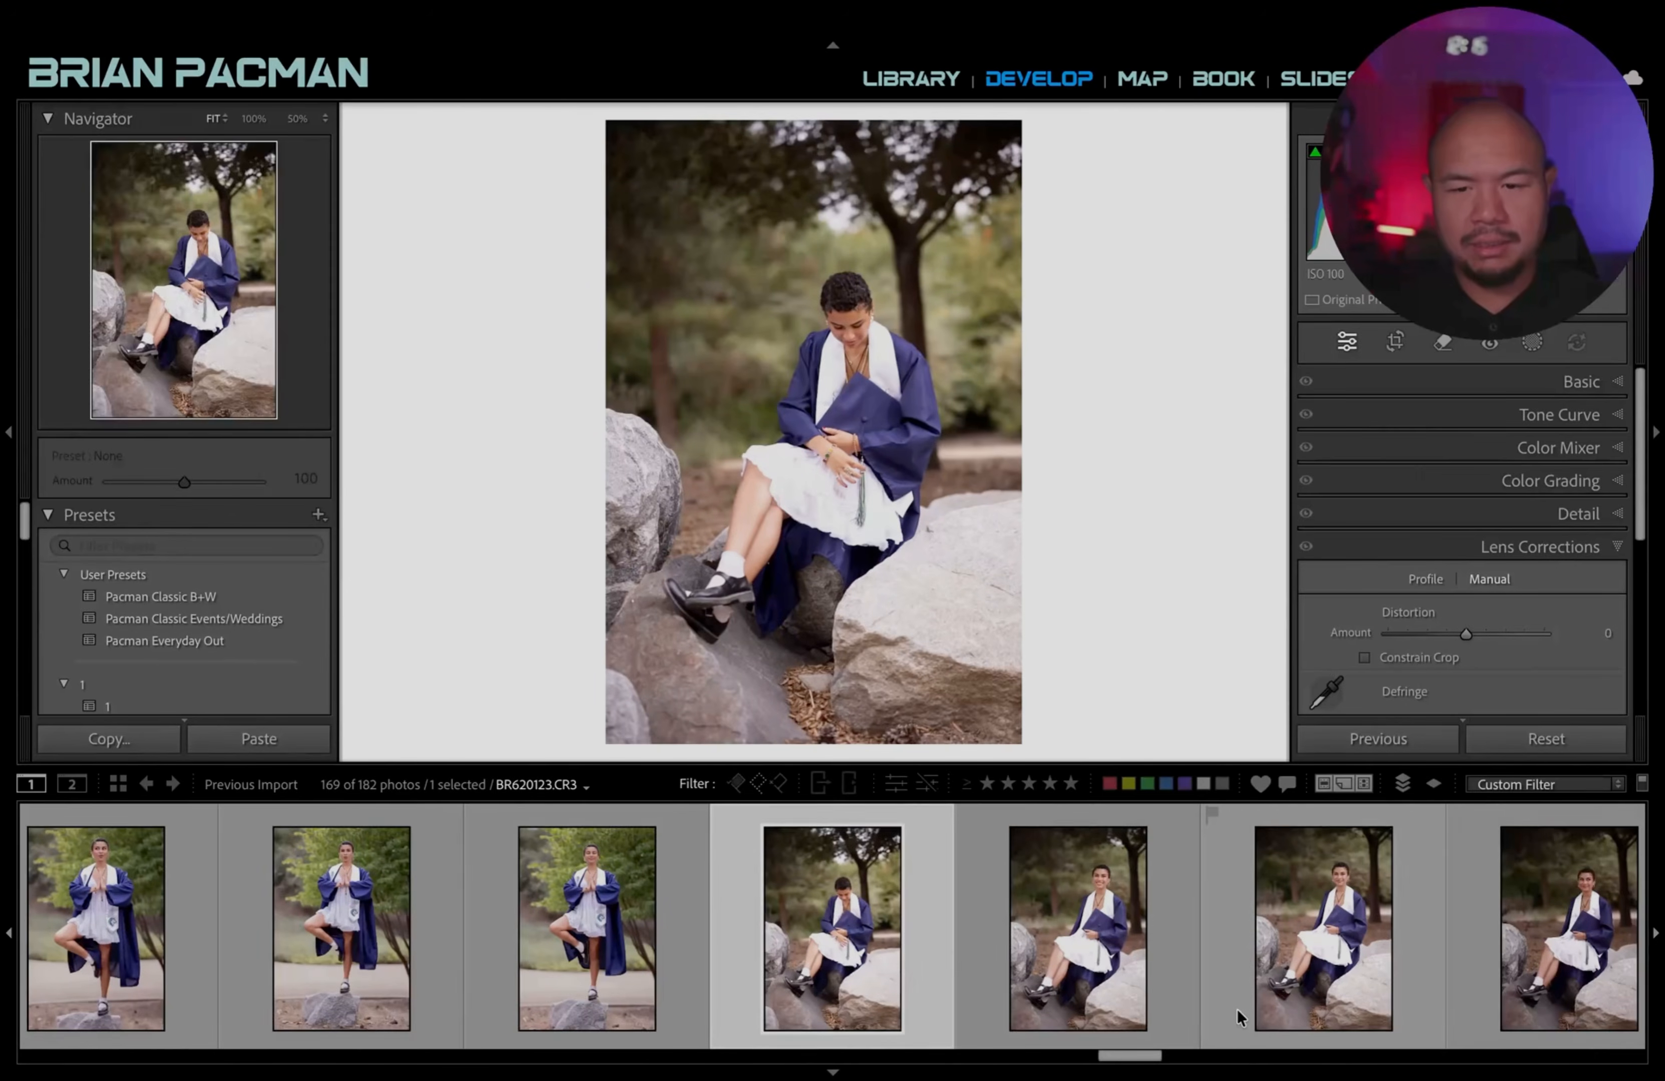
key(x)
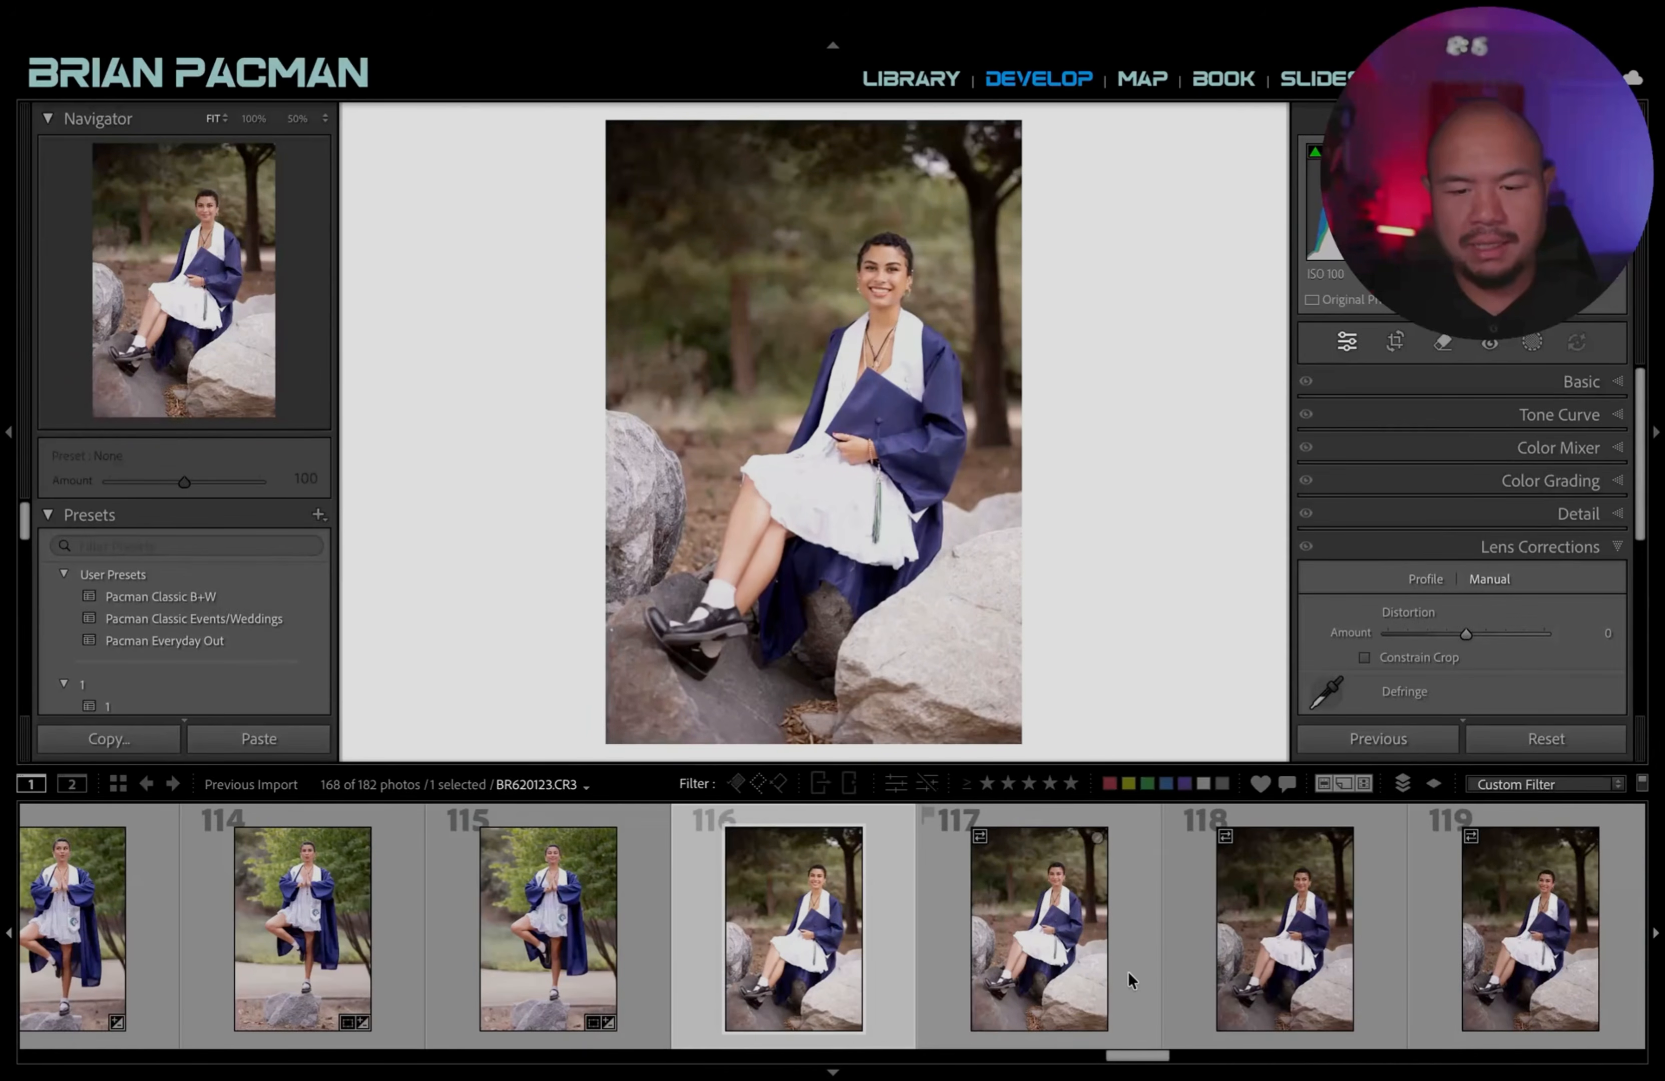
Browse the full-length seated rock photos and select photos 116 through 123 as a group.
key(y)
key(y)
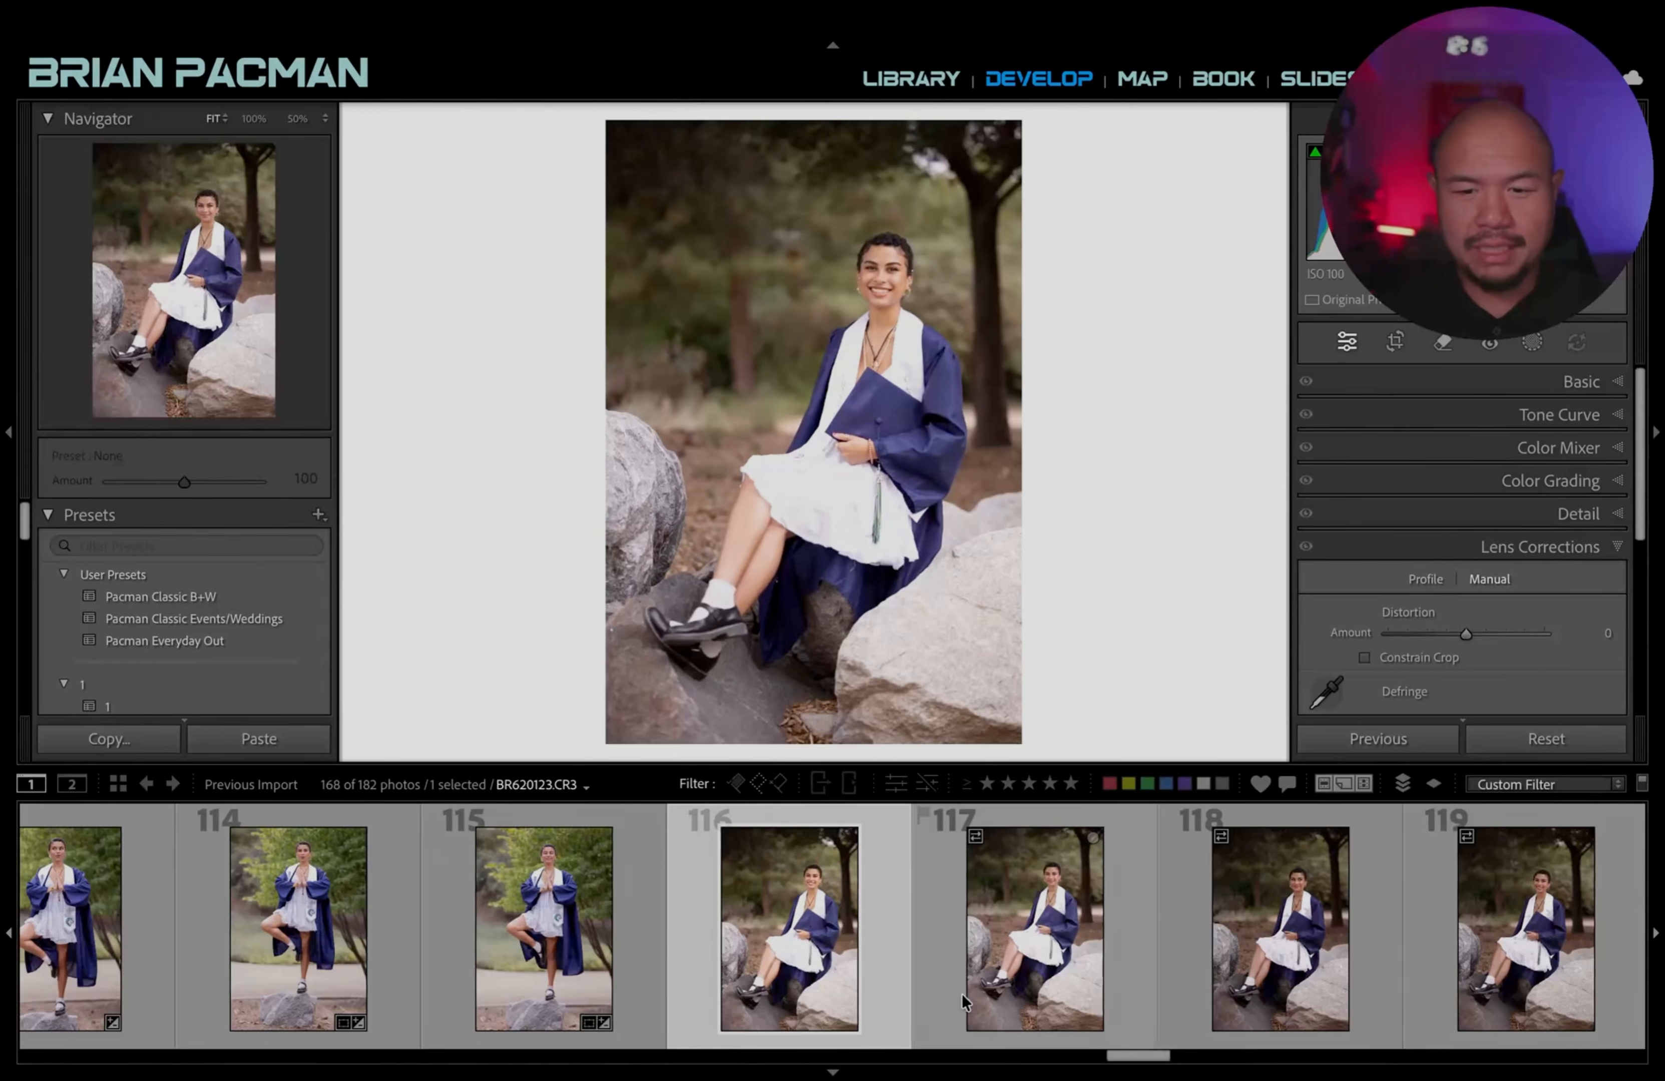
scroll(958, 992, right, 8)
scroll(965, 1001, left, 5)
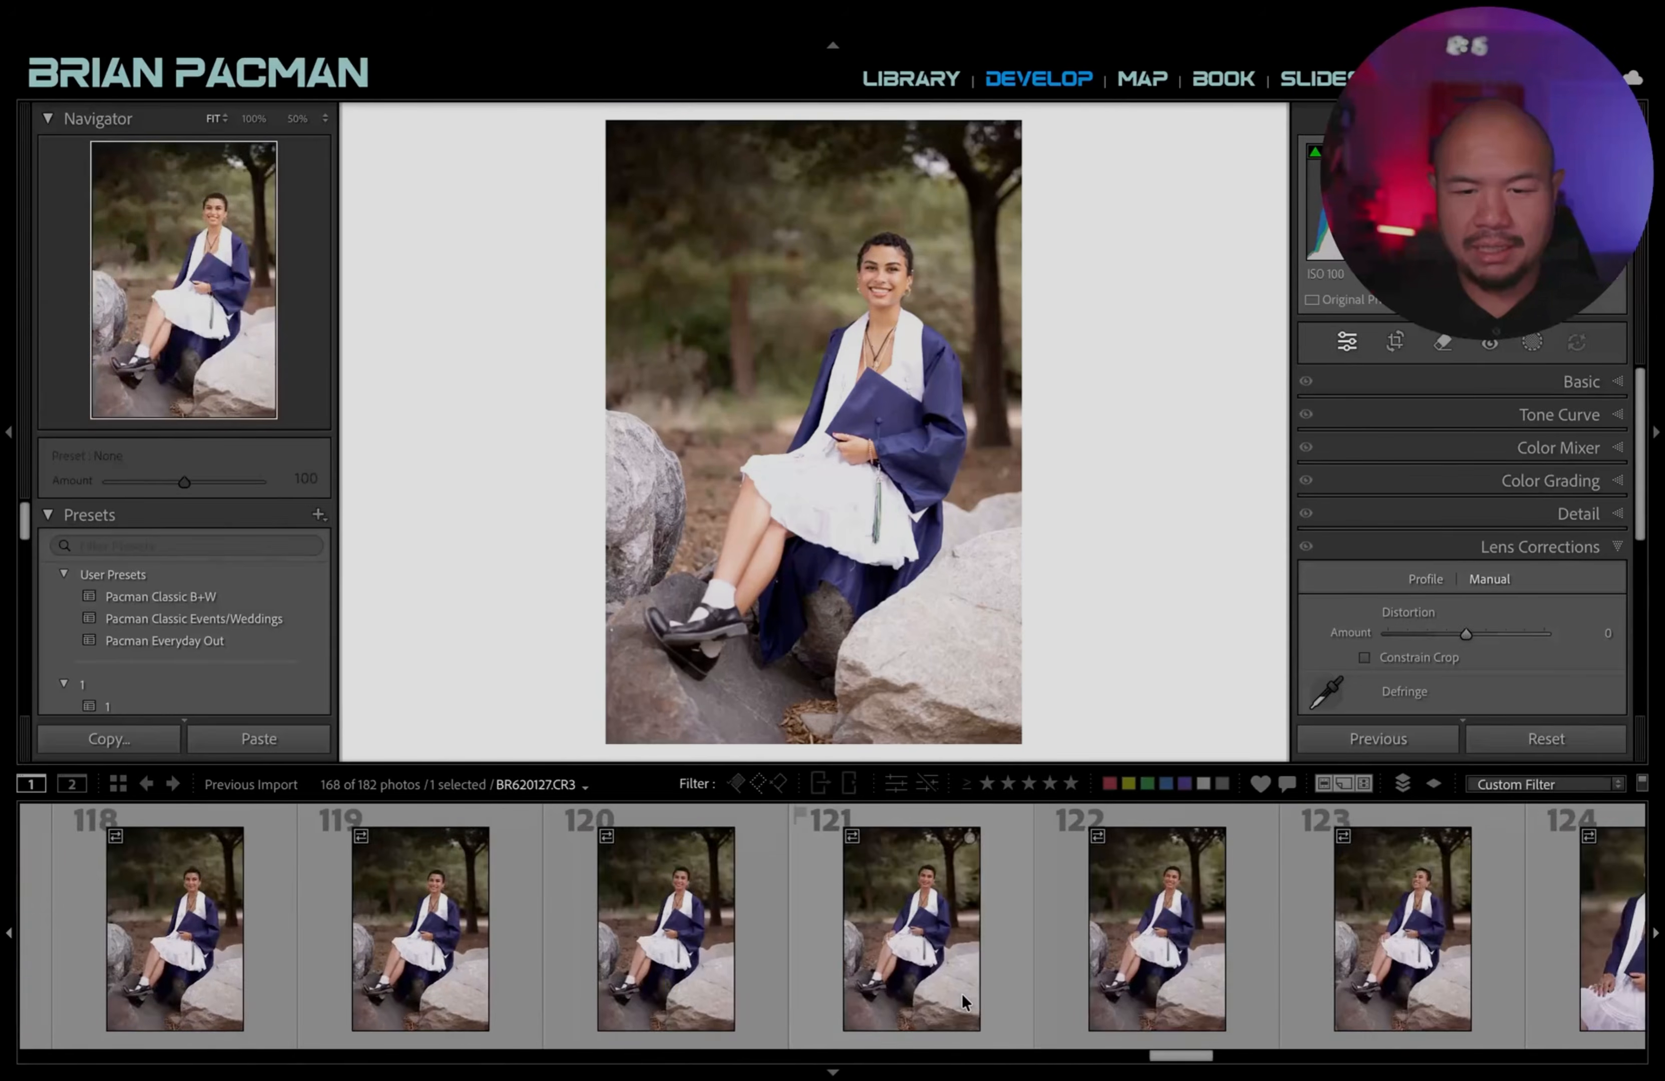
scroll(967, 1000, left, 4)
scroll(902, 941, right, 8)
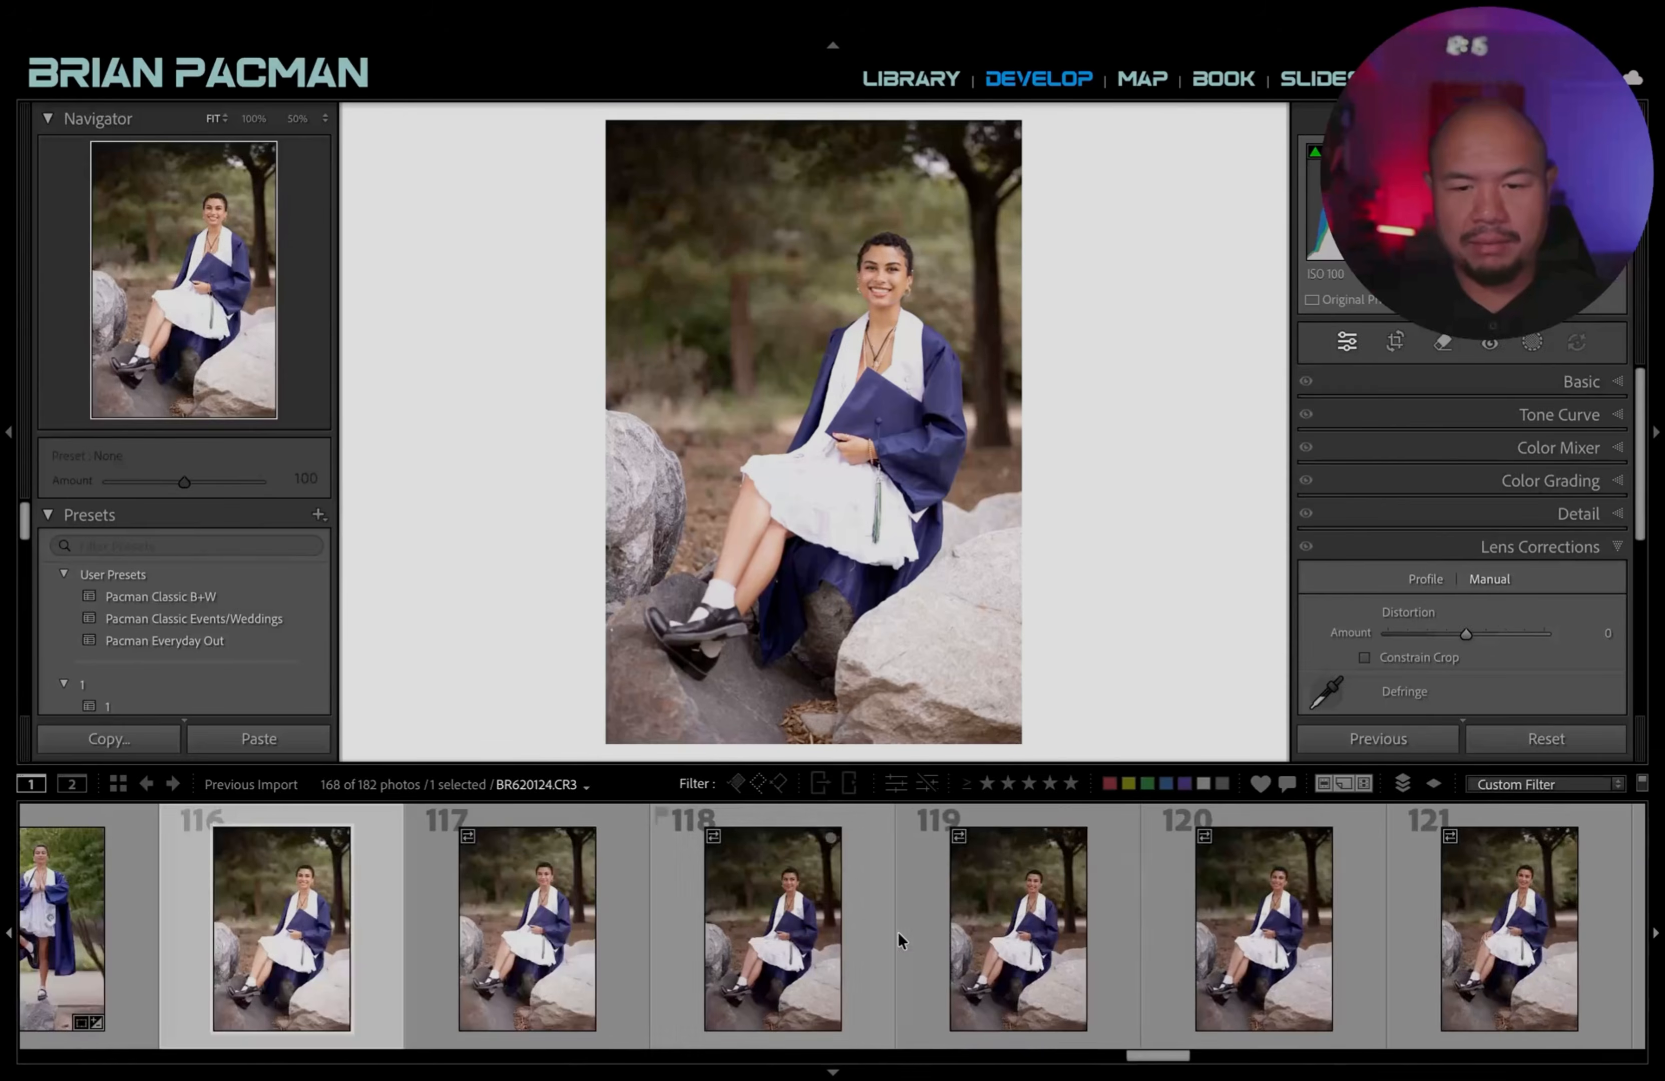
click(1008, 941)
shift+click(1007, 941)
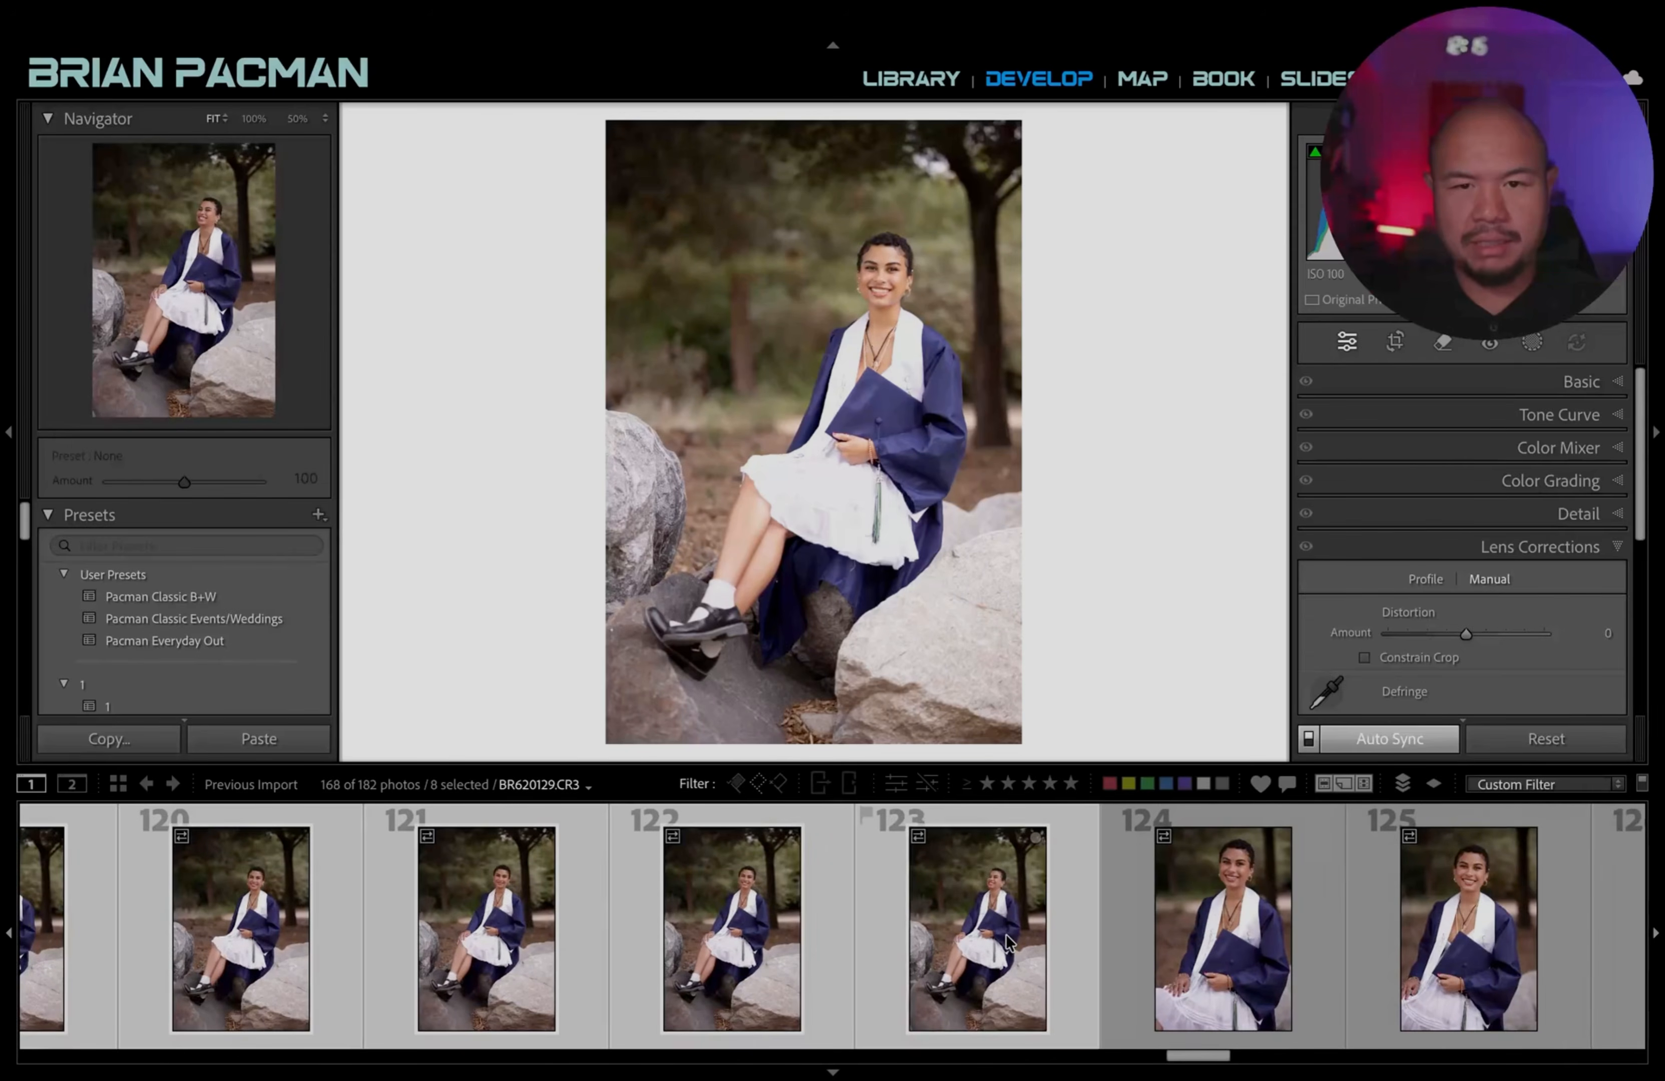
Compare the framing and brightness of the seated rock photos, especially 117, 118 and 119, to find which ones match.
click(732, 944)
scroll(574, 953, left, 4)
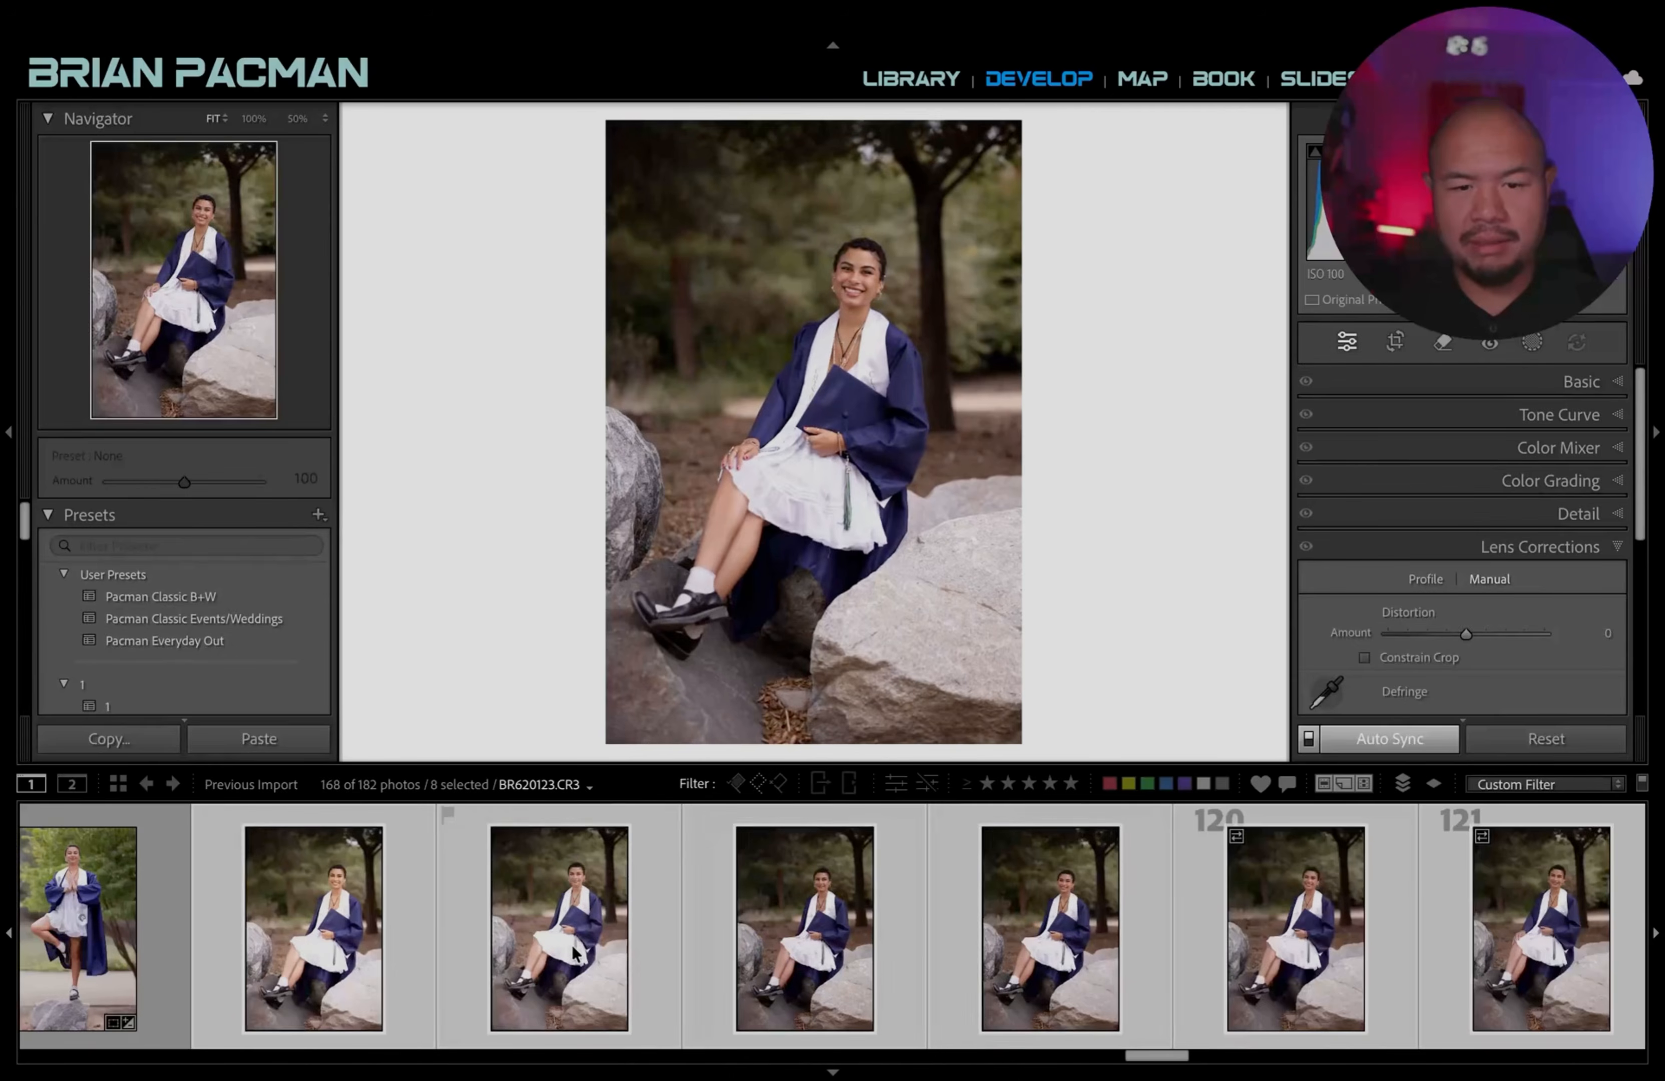
click(575, 953)
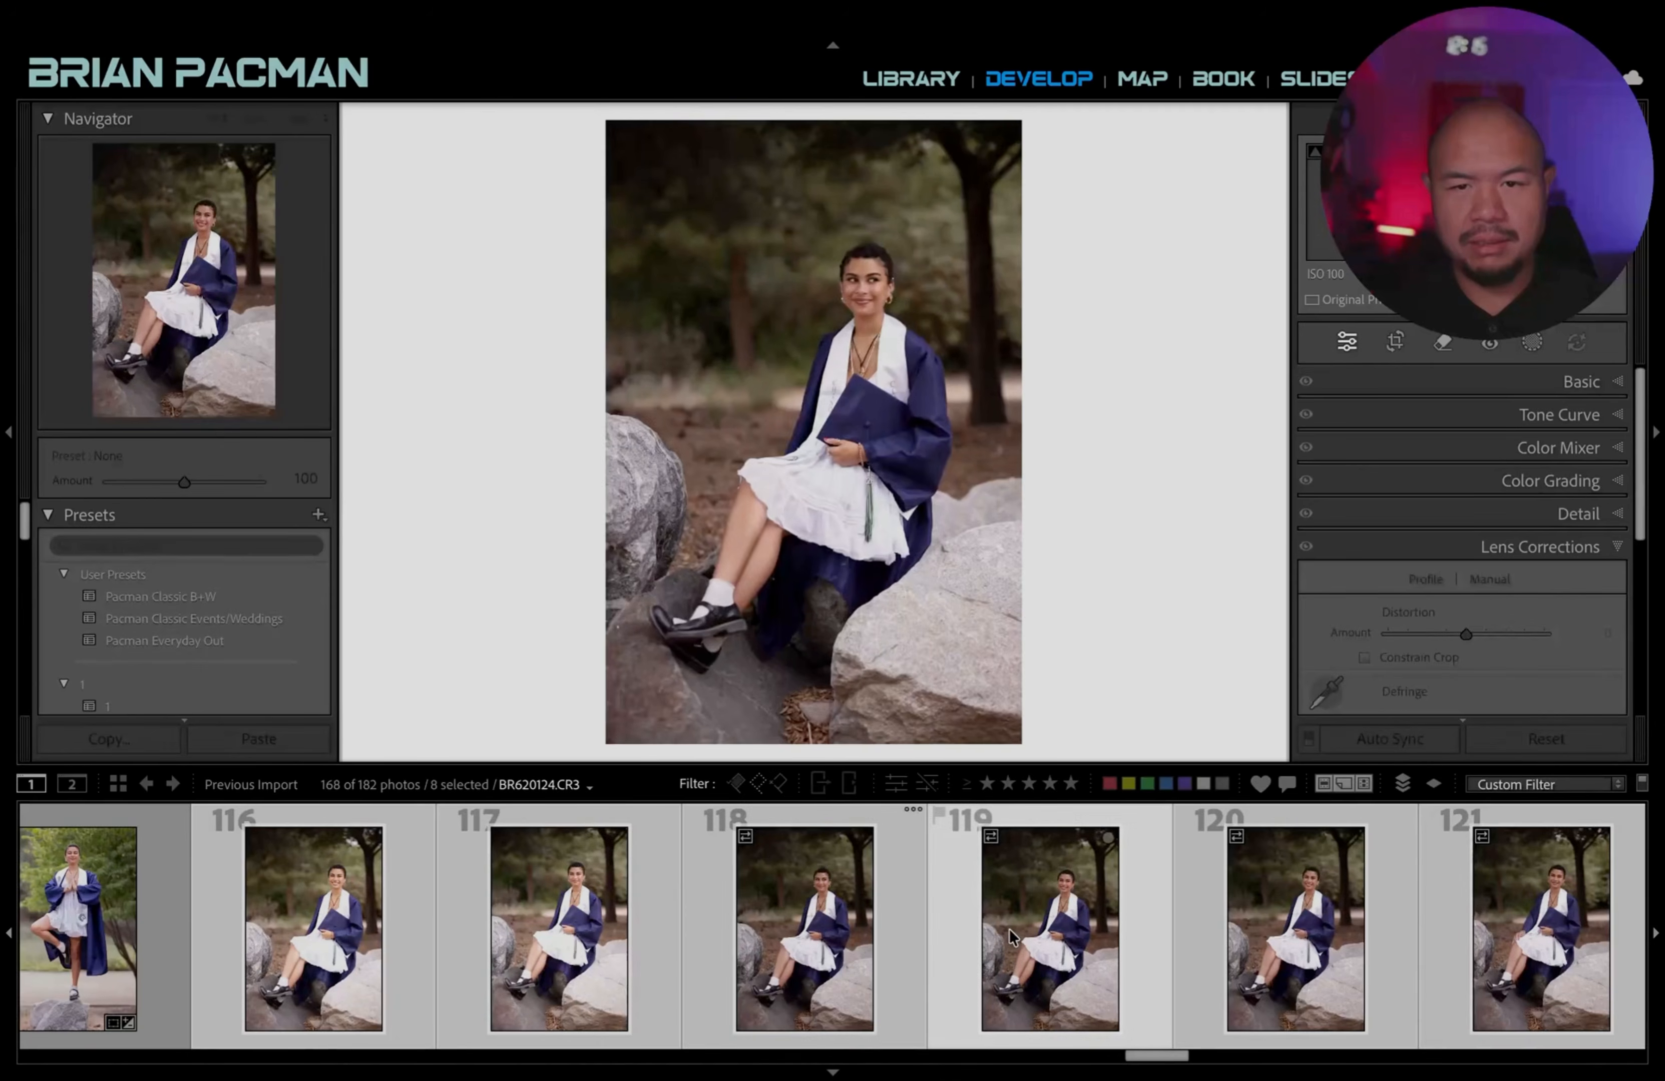
click(793, 941)
click(577, 940)
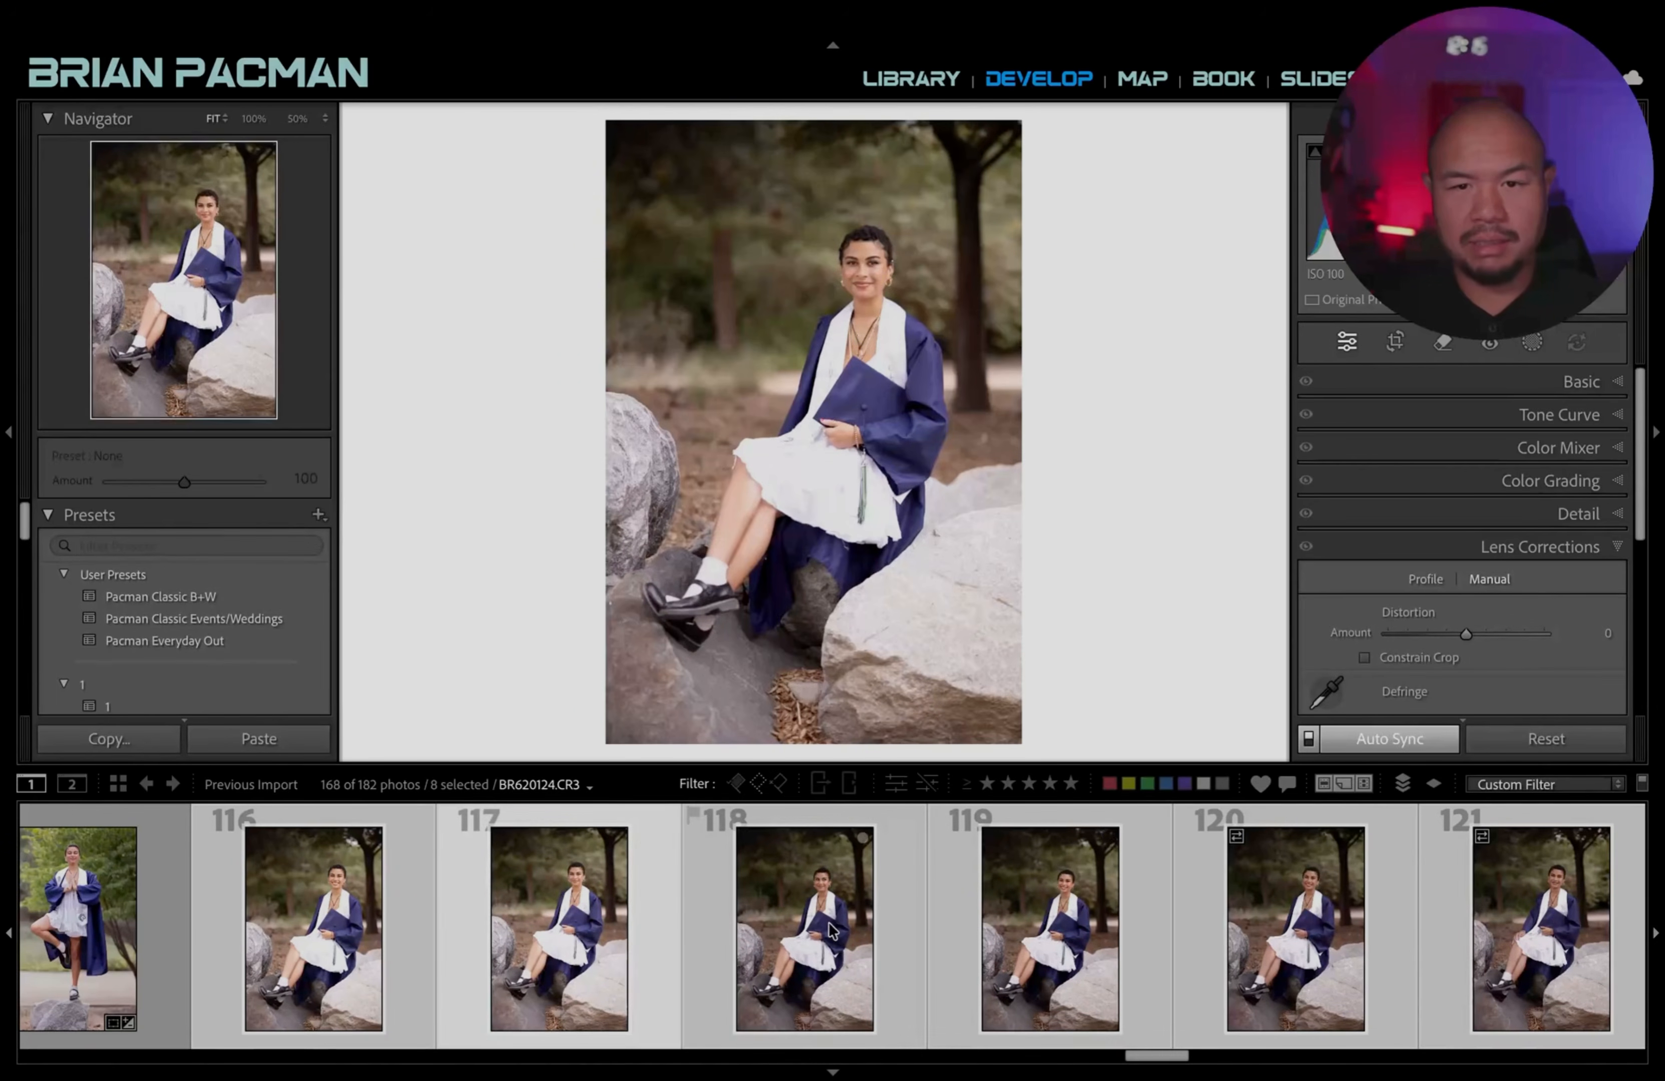
click(807, 931)
click(570, 937)
click(778, 928)
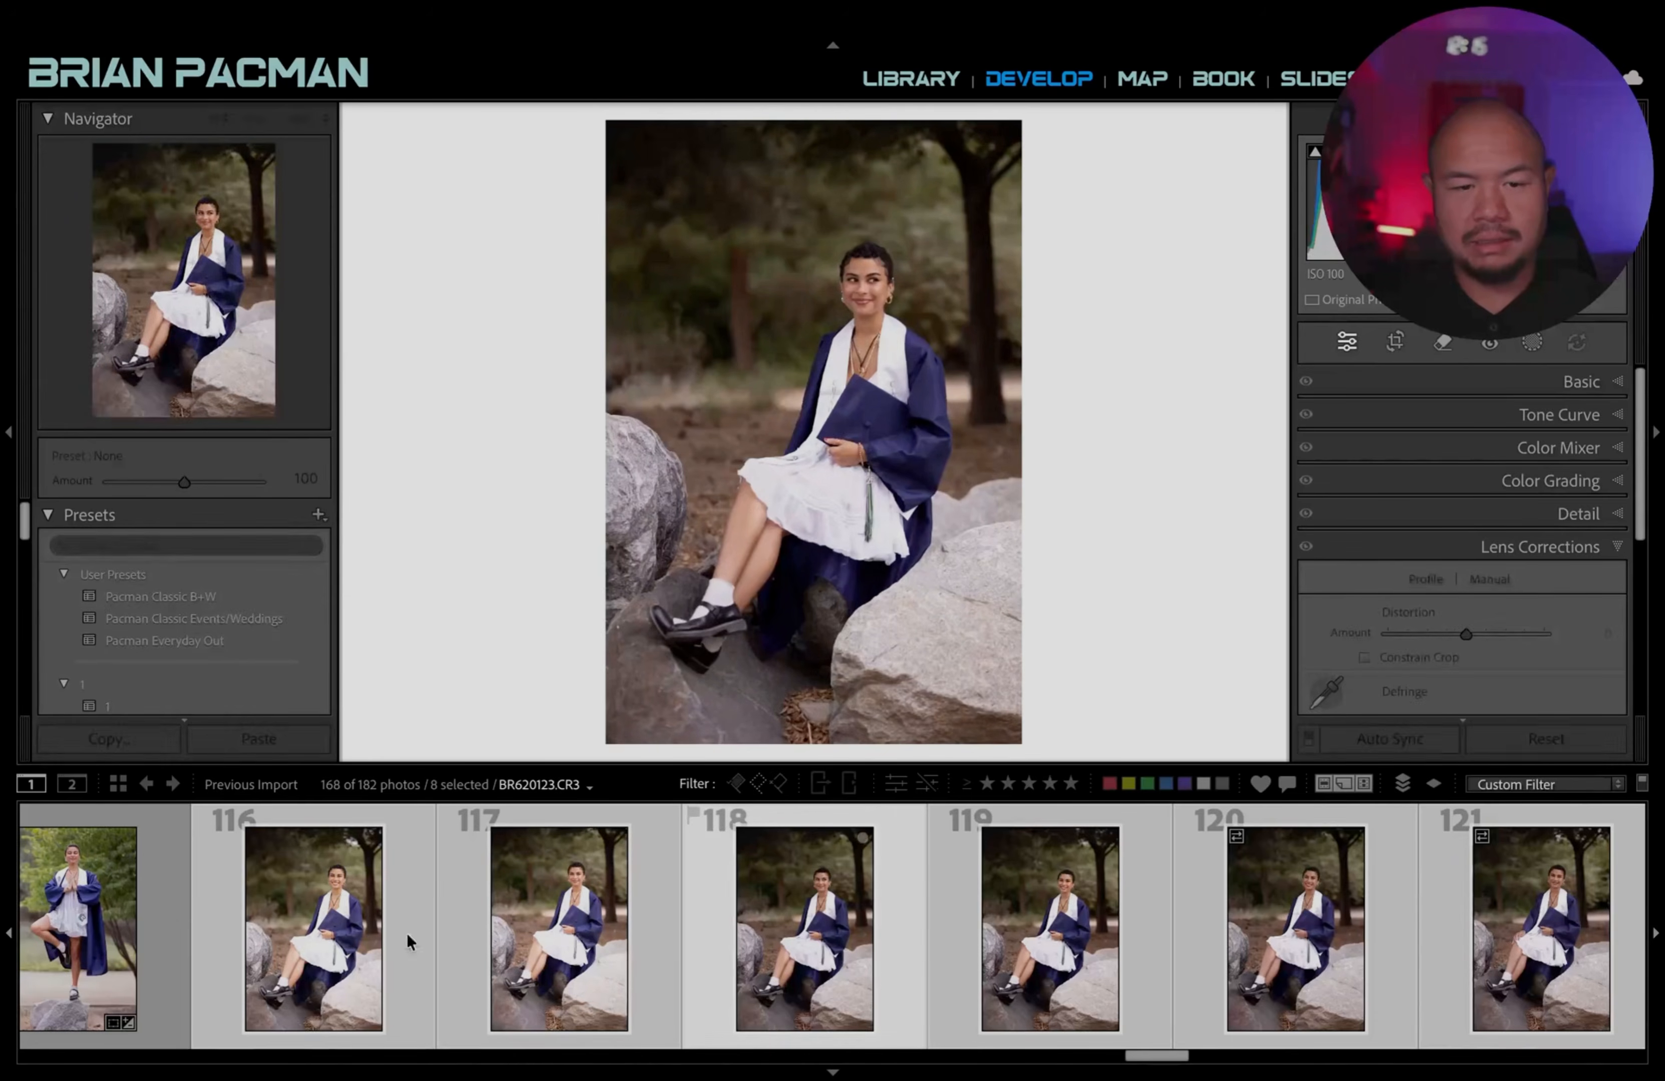
click(604, 941)
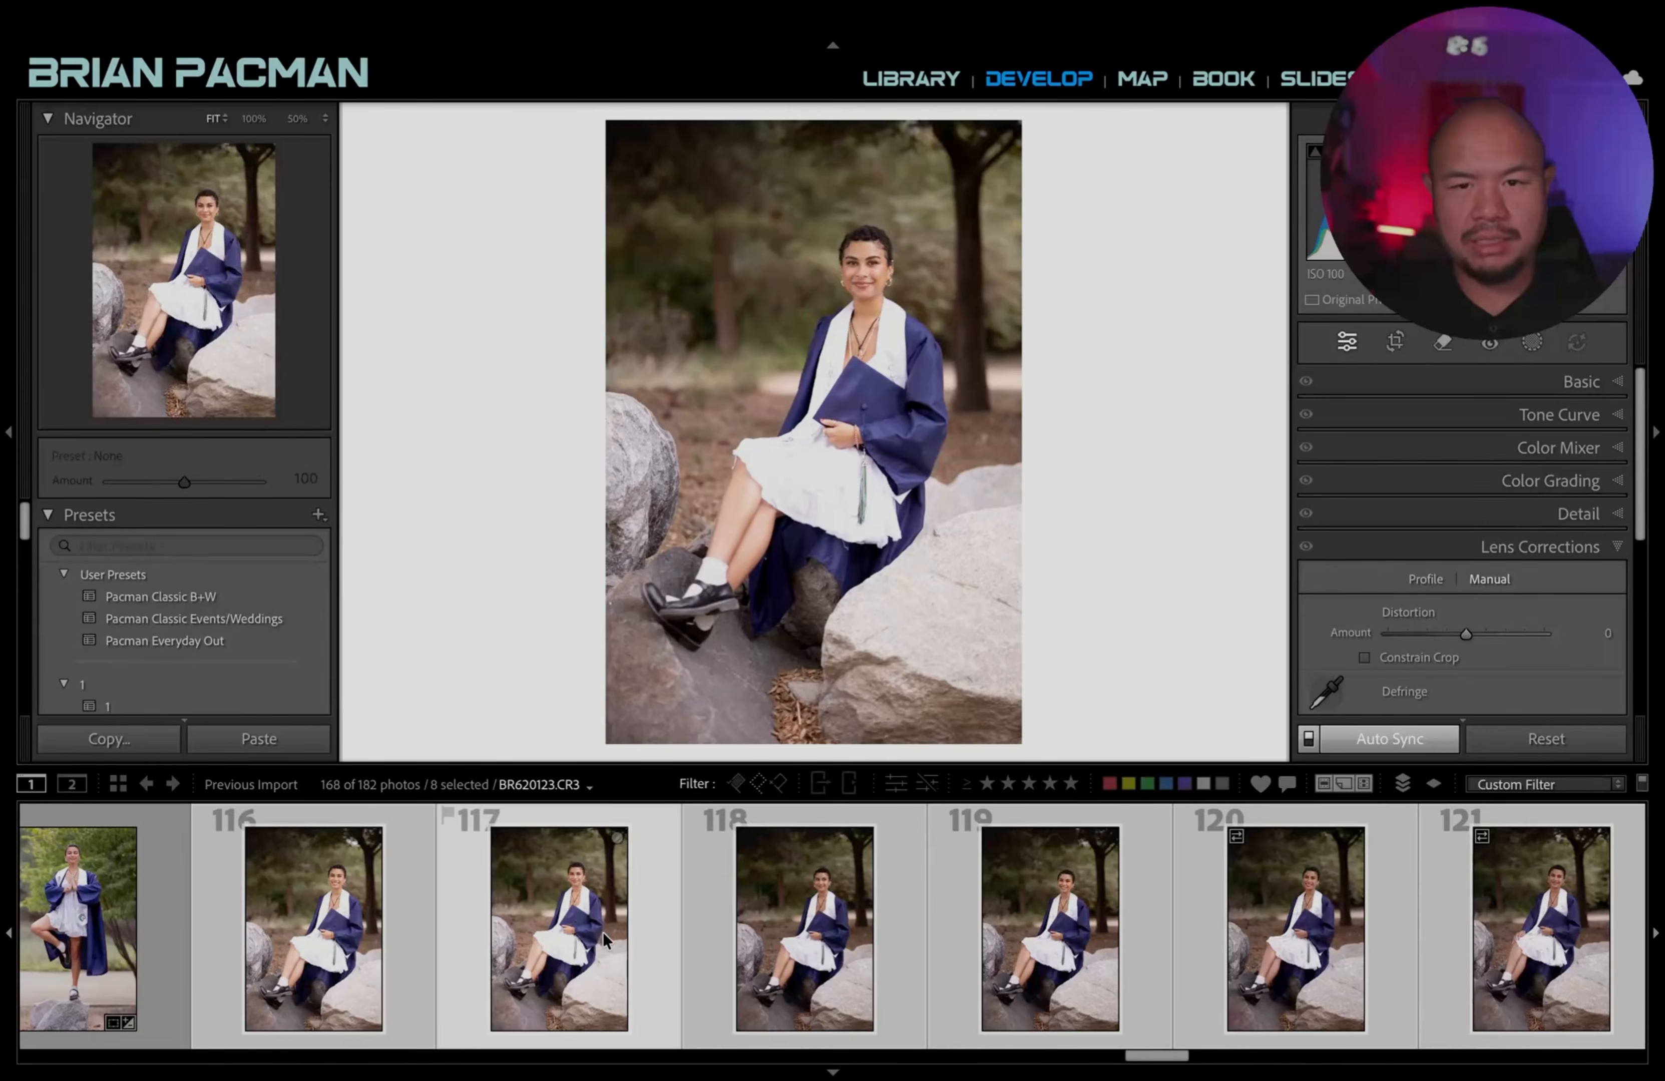
click(986, 955)
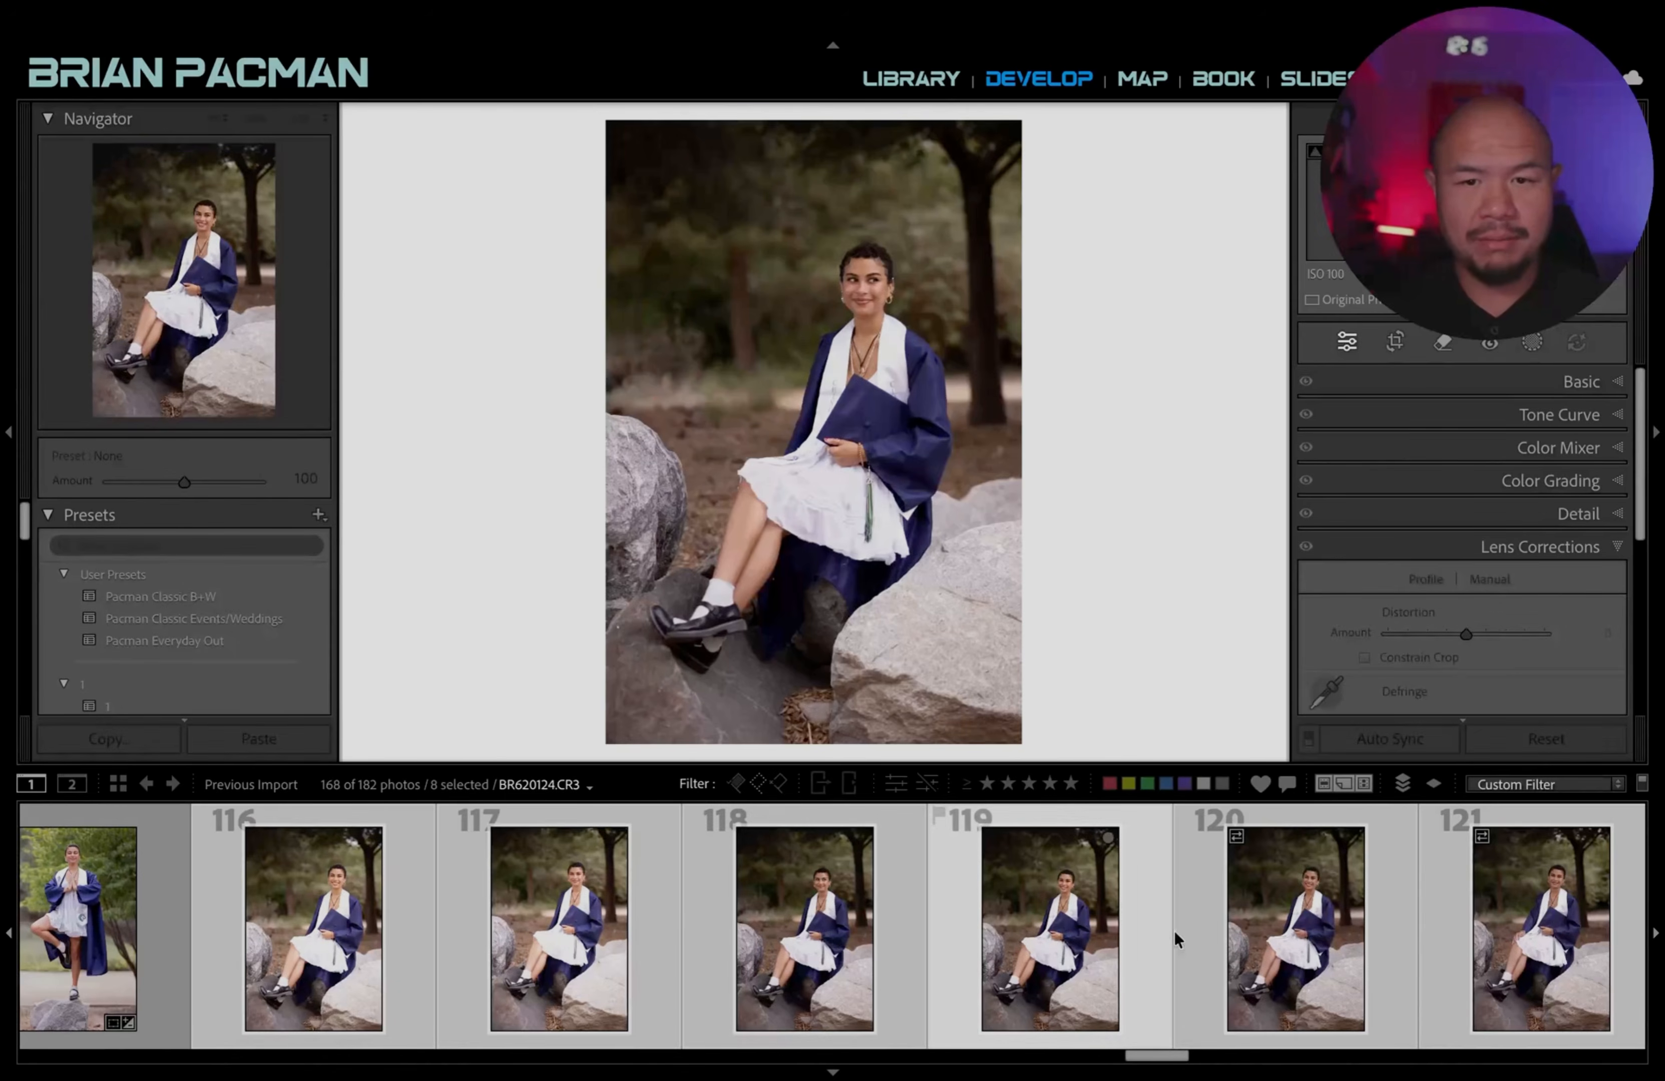
click(1239, 944)
click(1463, 944)
scroll(1334, 948, right, 5)
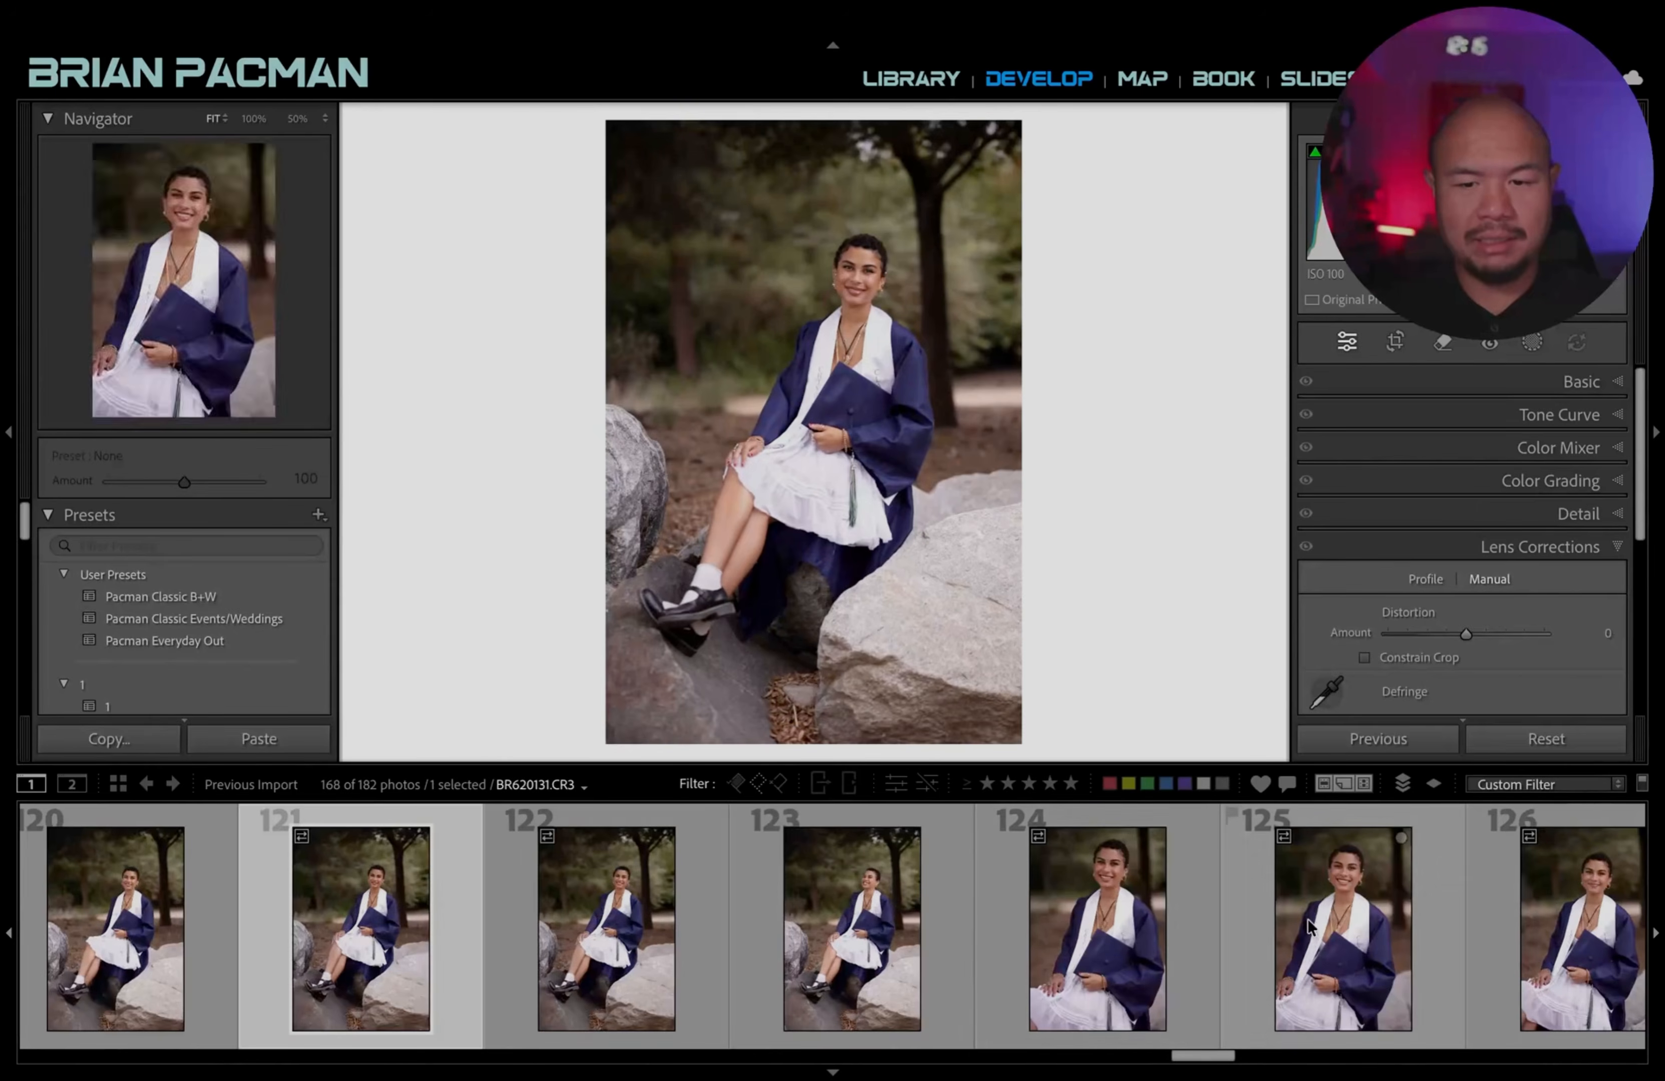
scroll(811, 962, left, 7)
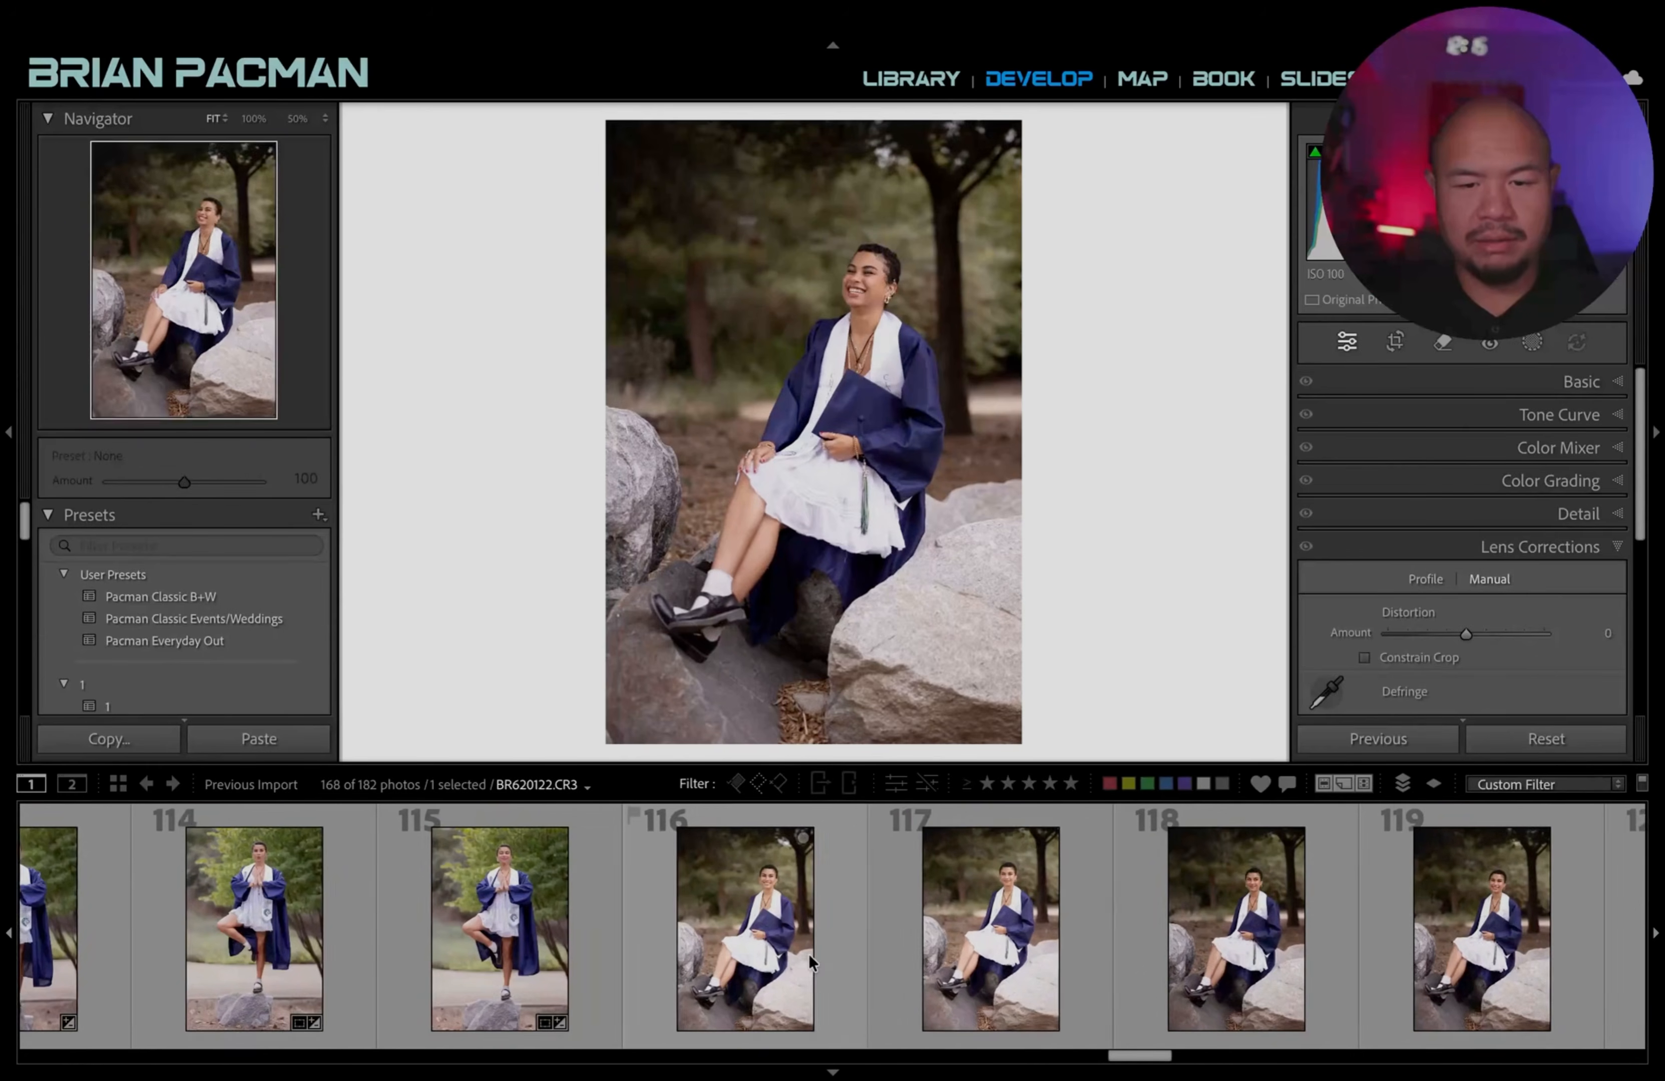
Copy the edited settings from photo 1 of the leather jacket series and paste them onto seated photo 117.
click(805, 964)
ctrl+click(978, 949)
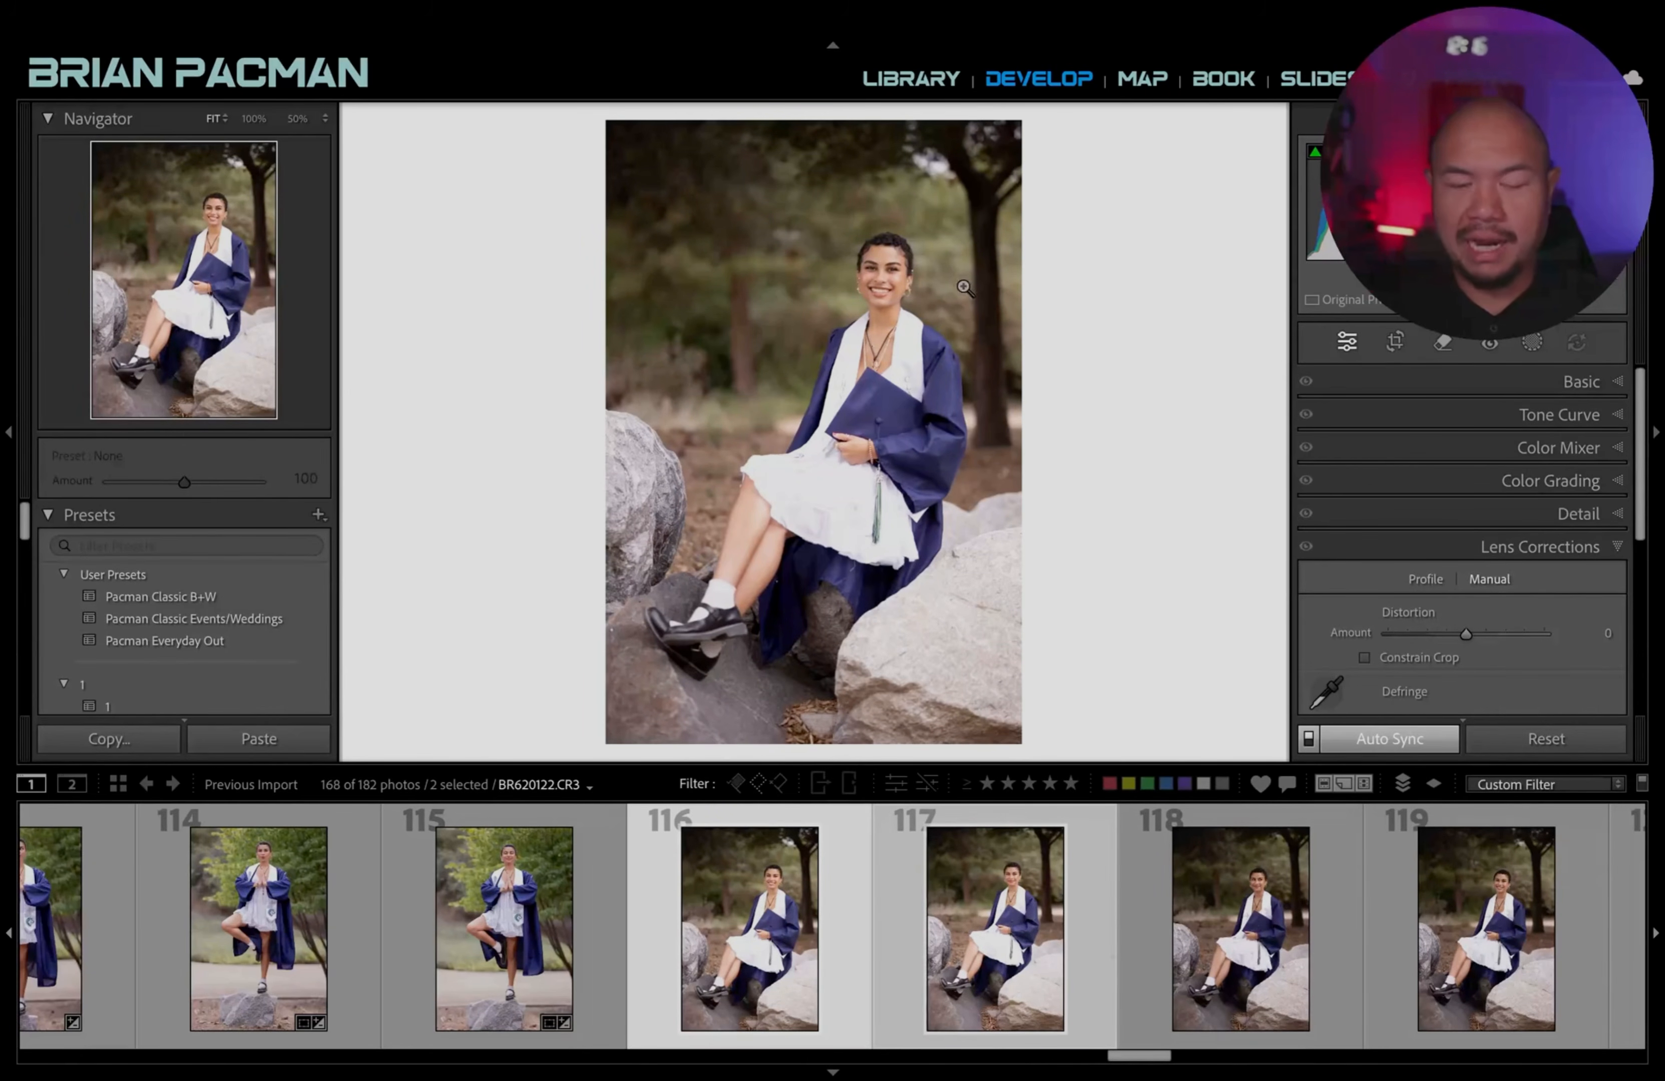
scroll(853, 934, up, 5)
scroll(861, 958, up, 20)
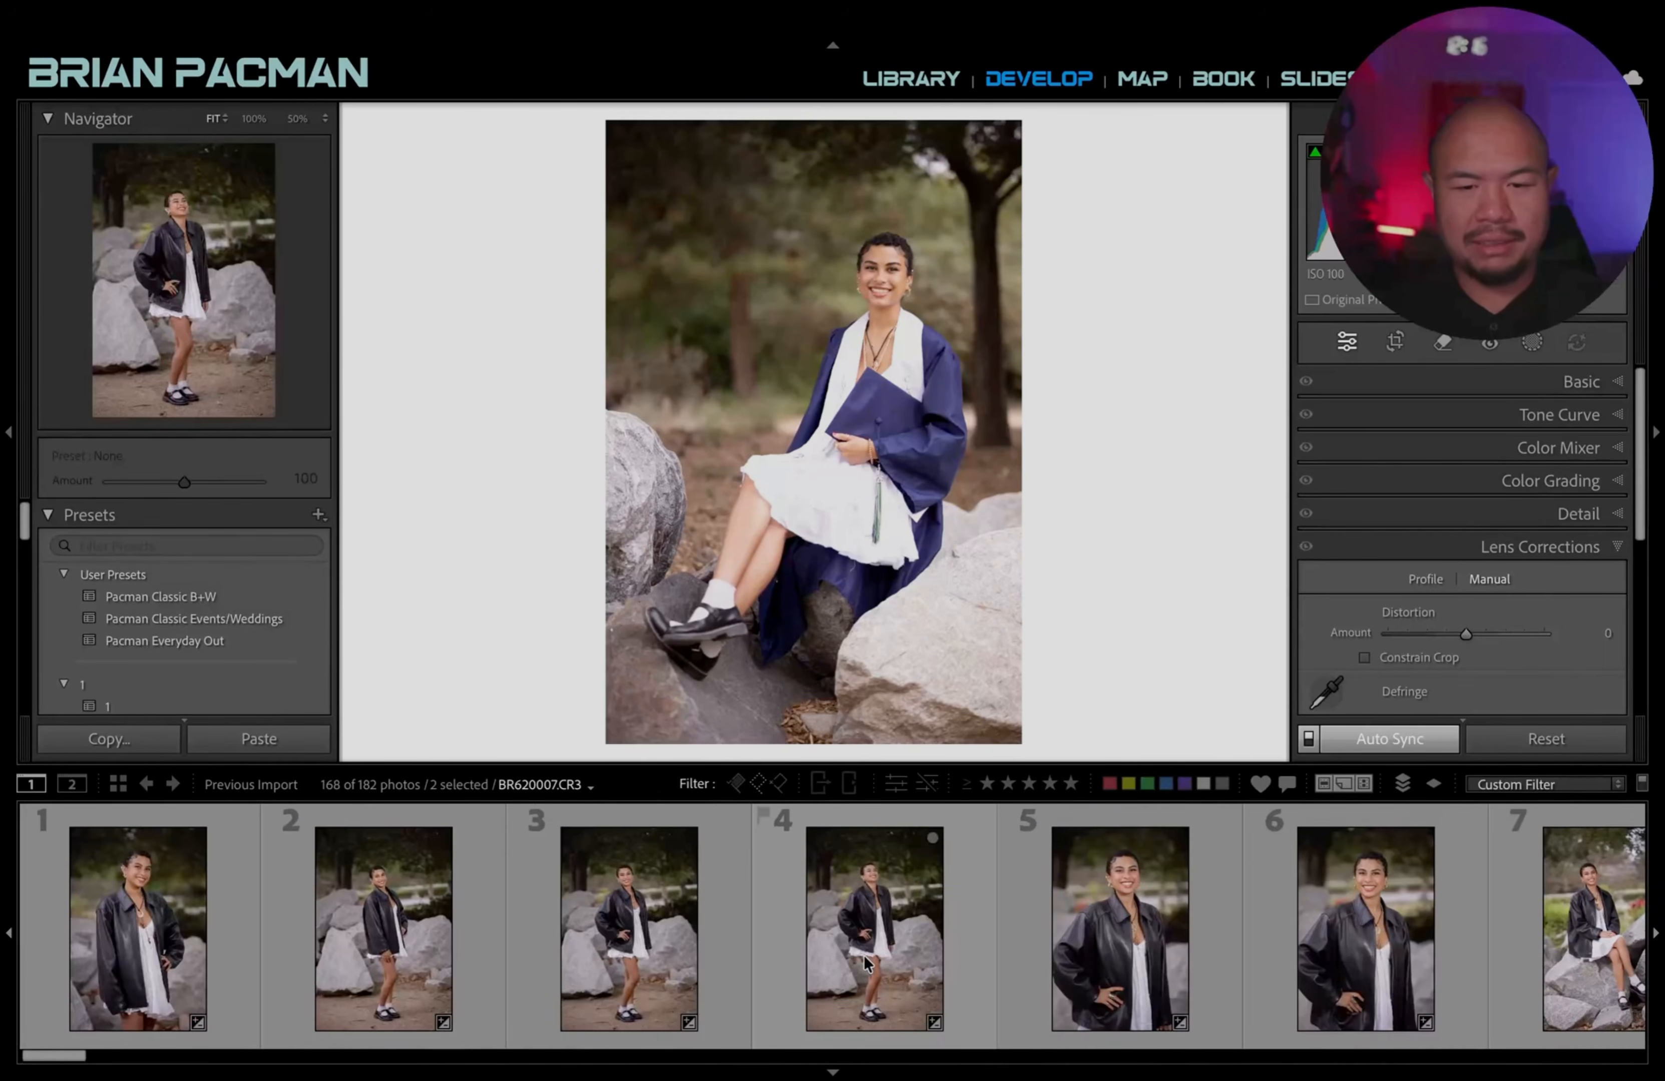
click(174, 927)
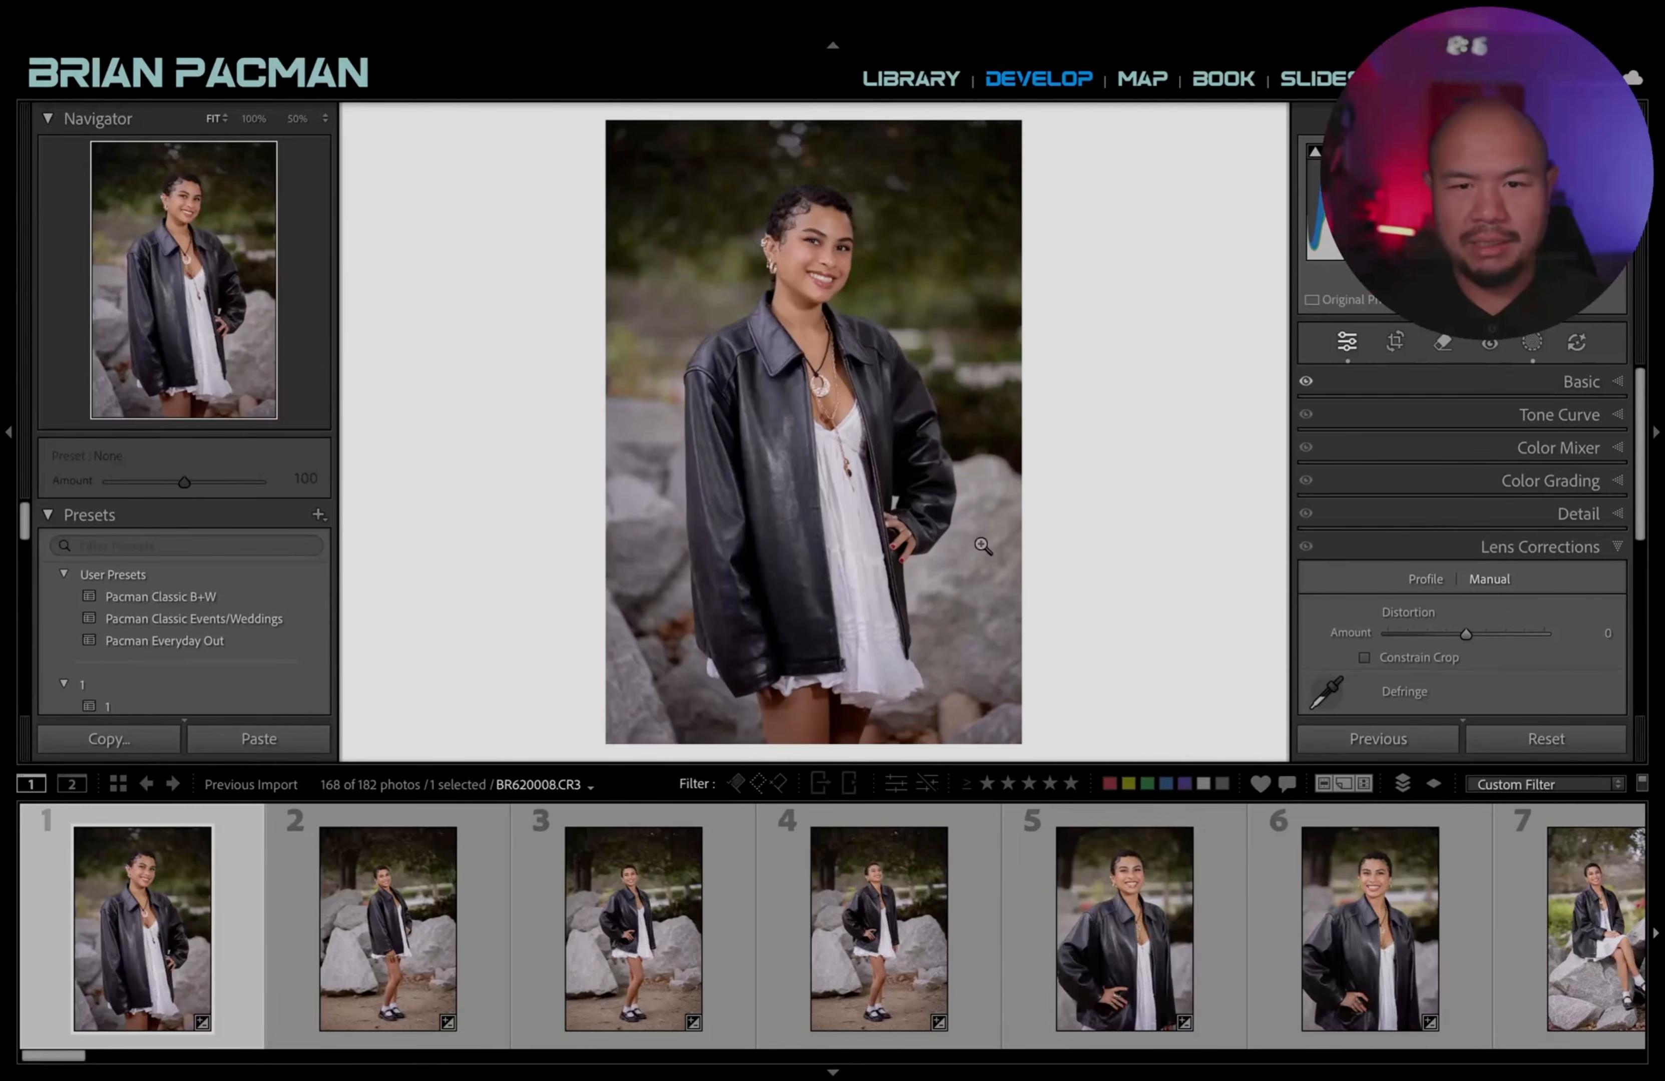
scroll(919, 939, right, 20)
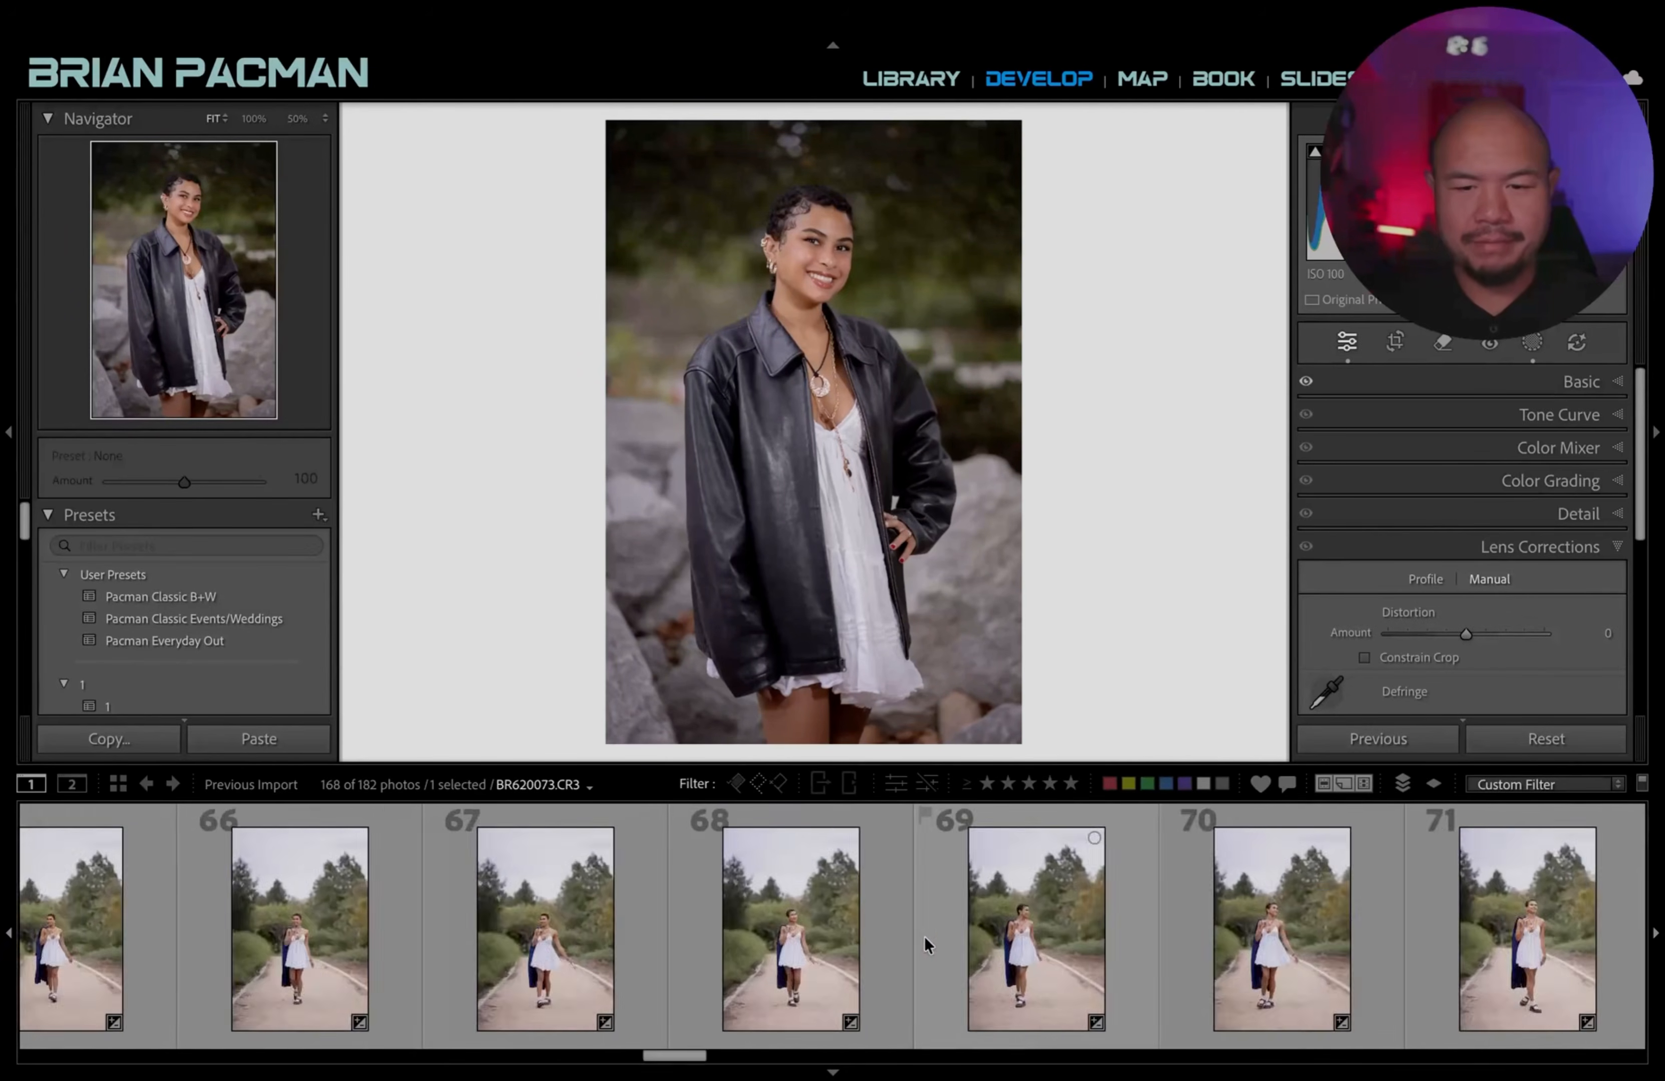
scroll(929, 934, right, 7)
scroll(932, 933, left, 4)
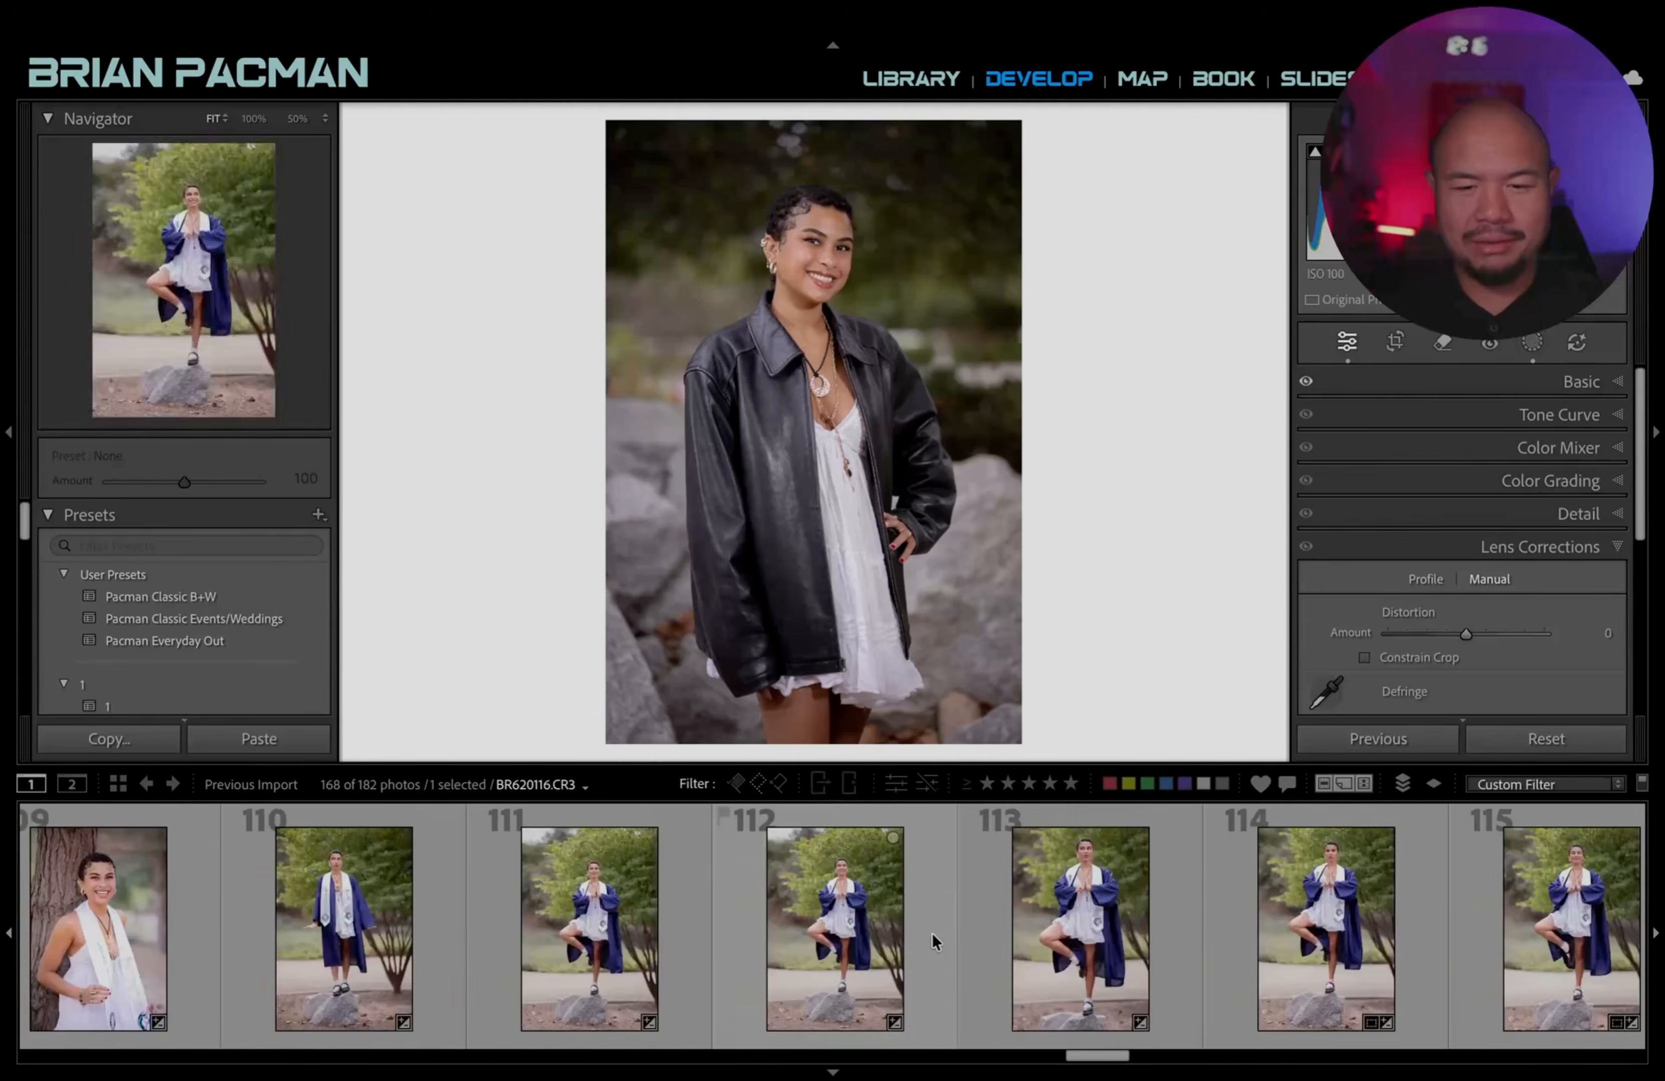
scroll(933, 939, right, 2)
click(933, 940)
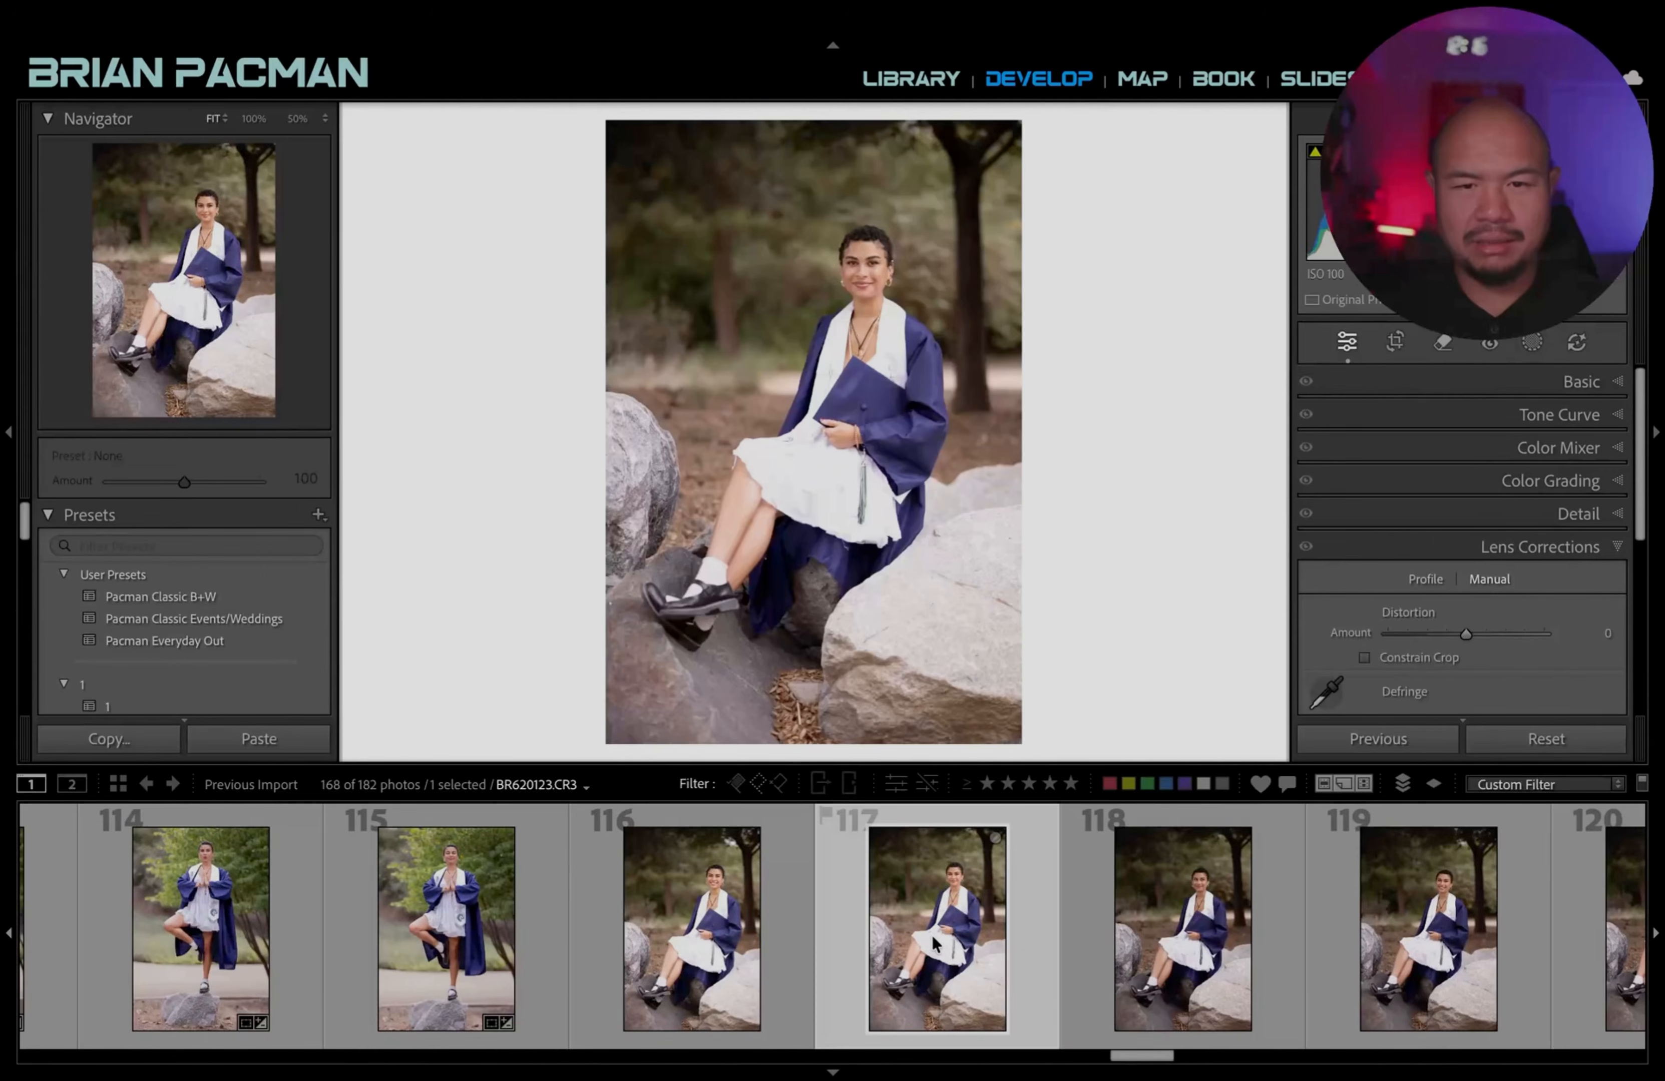
key(ctrl+shift+v)
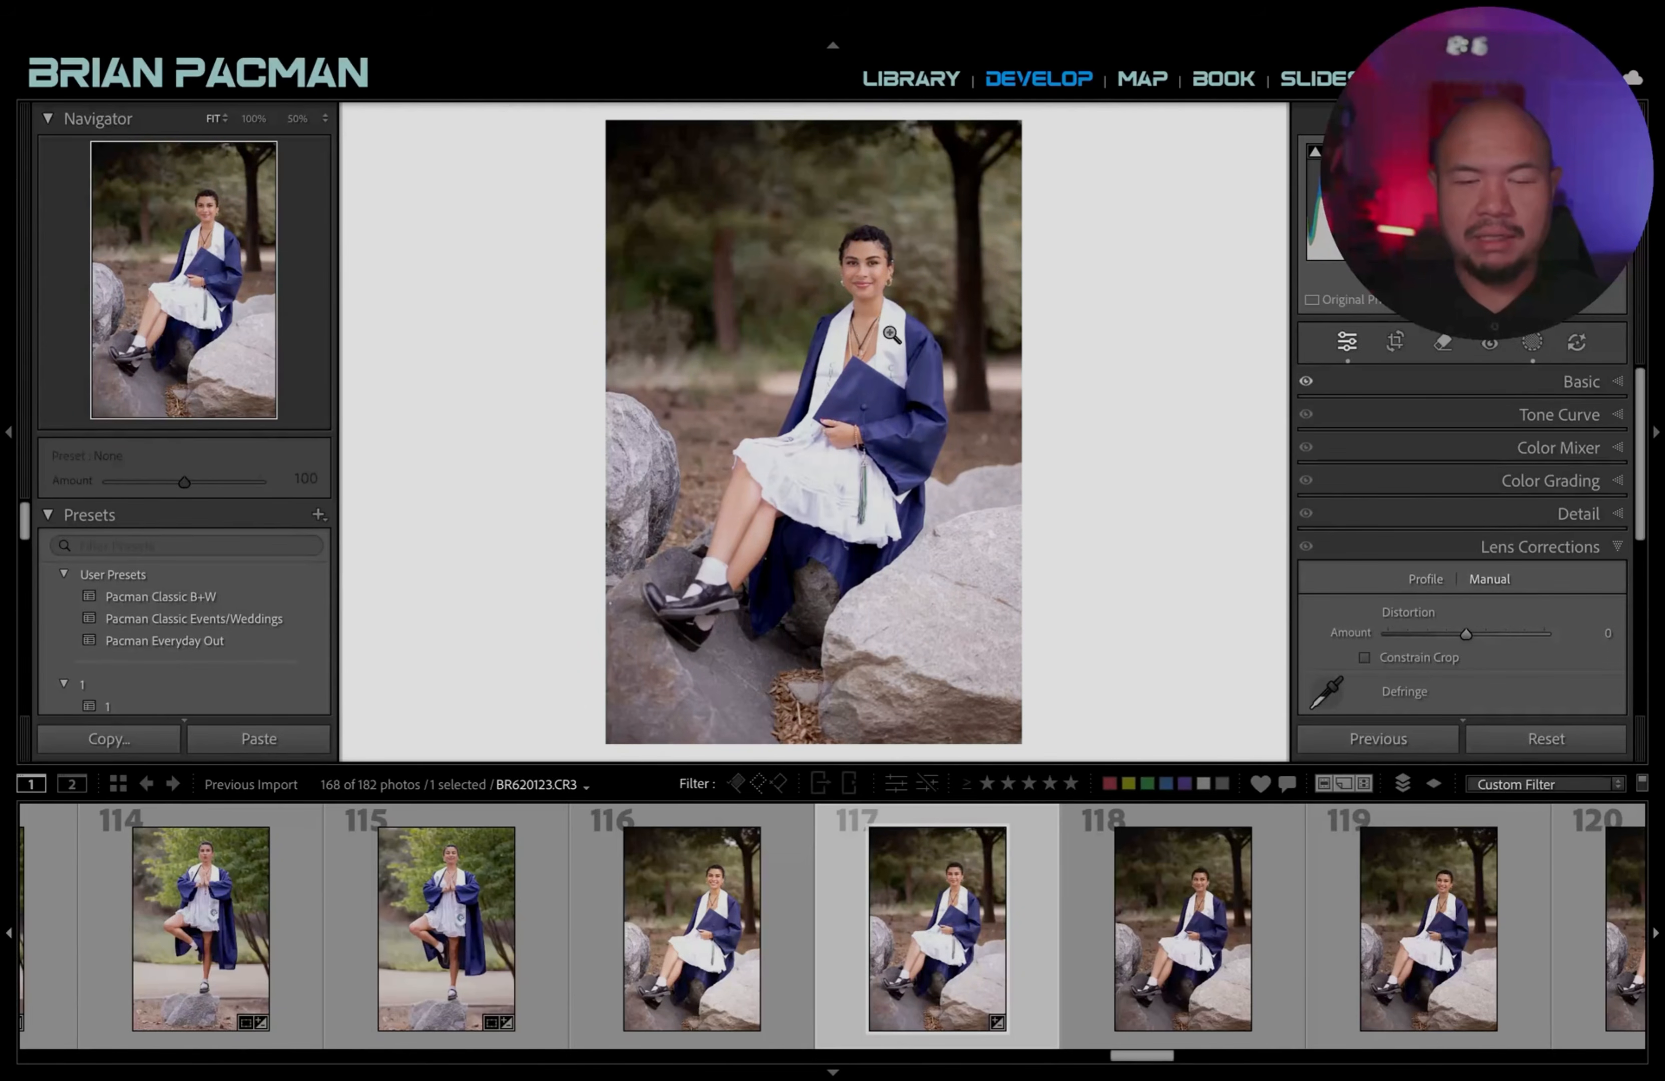
Add a Select People mask covering only Person 1's clothes on photo 117, with its Exposure at 0 and Highlights at −68.
click(1504, 384)
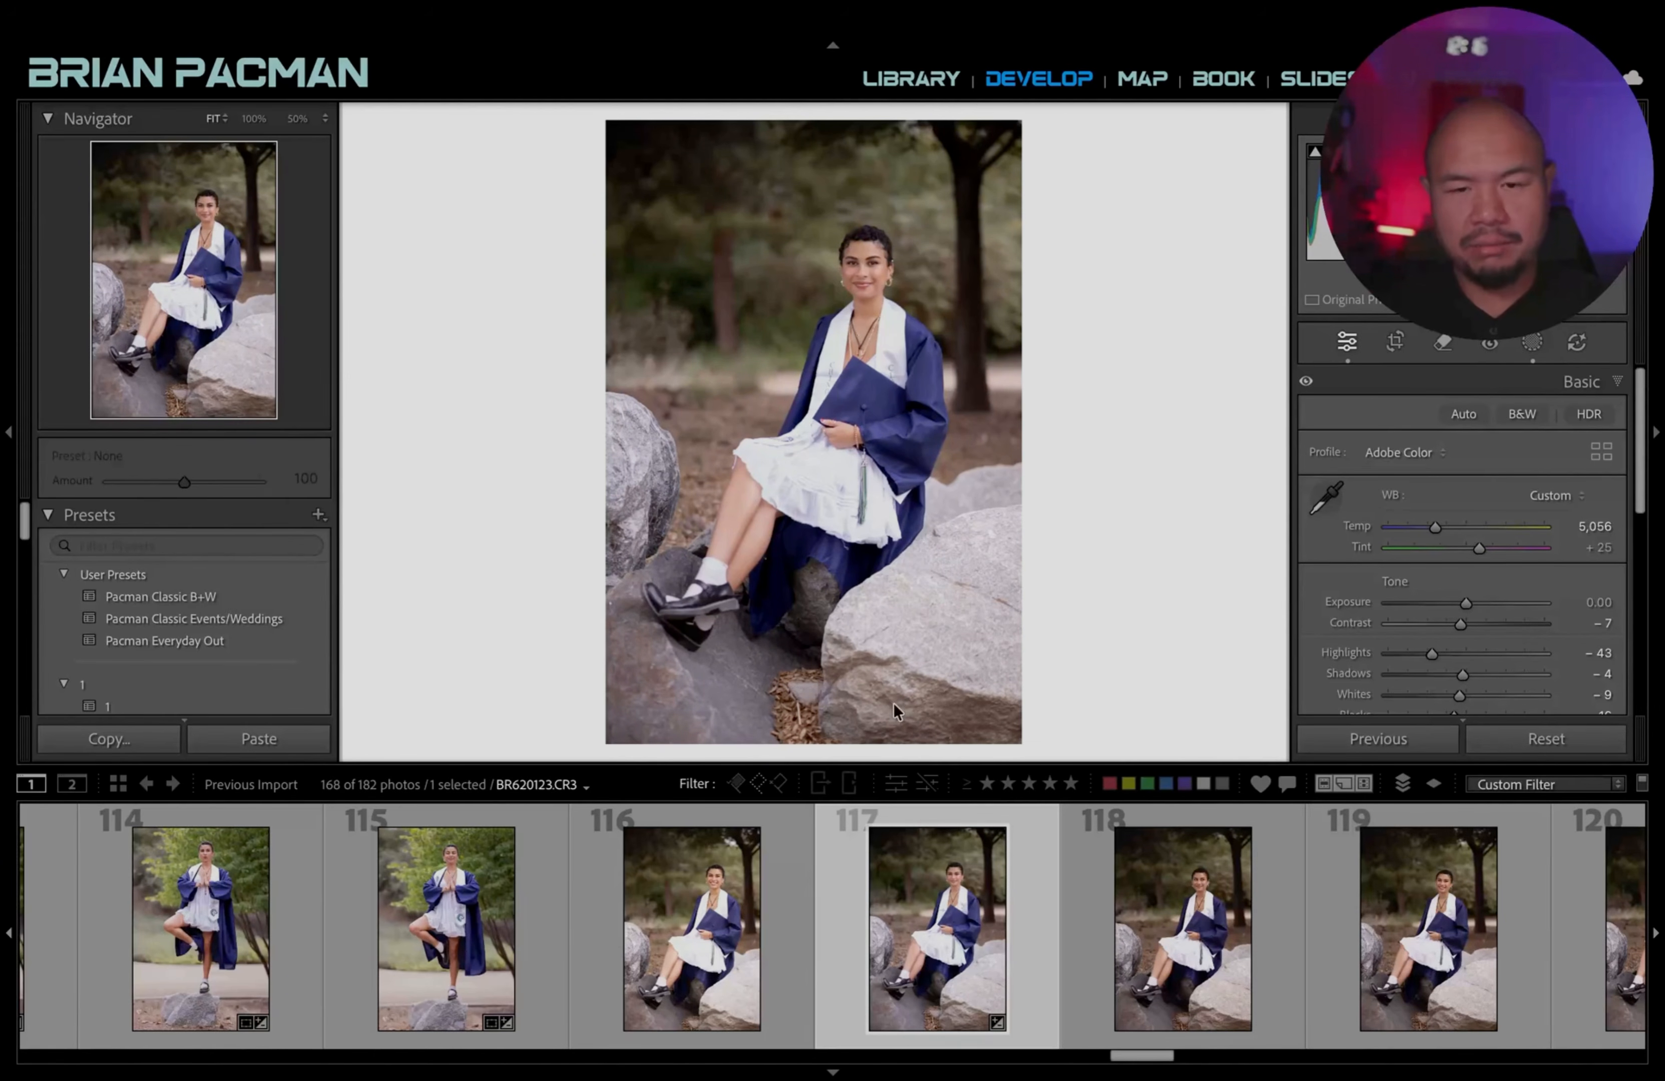
key(k)
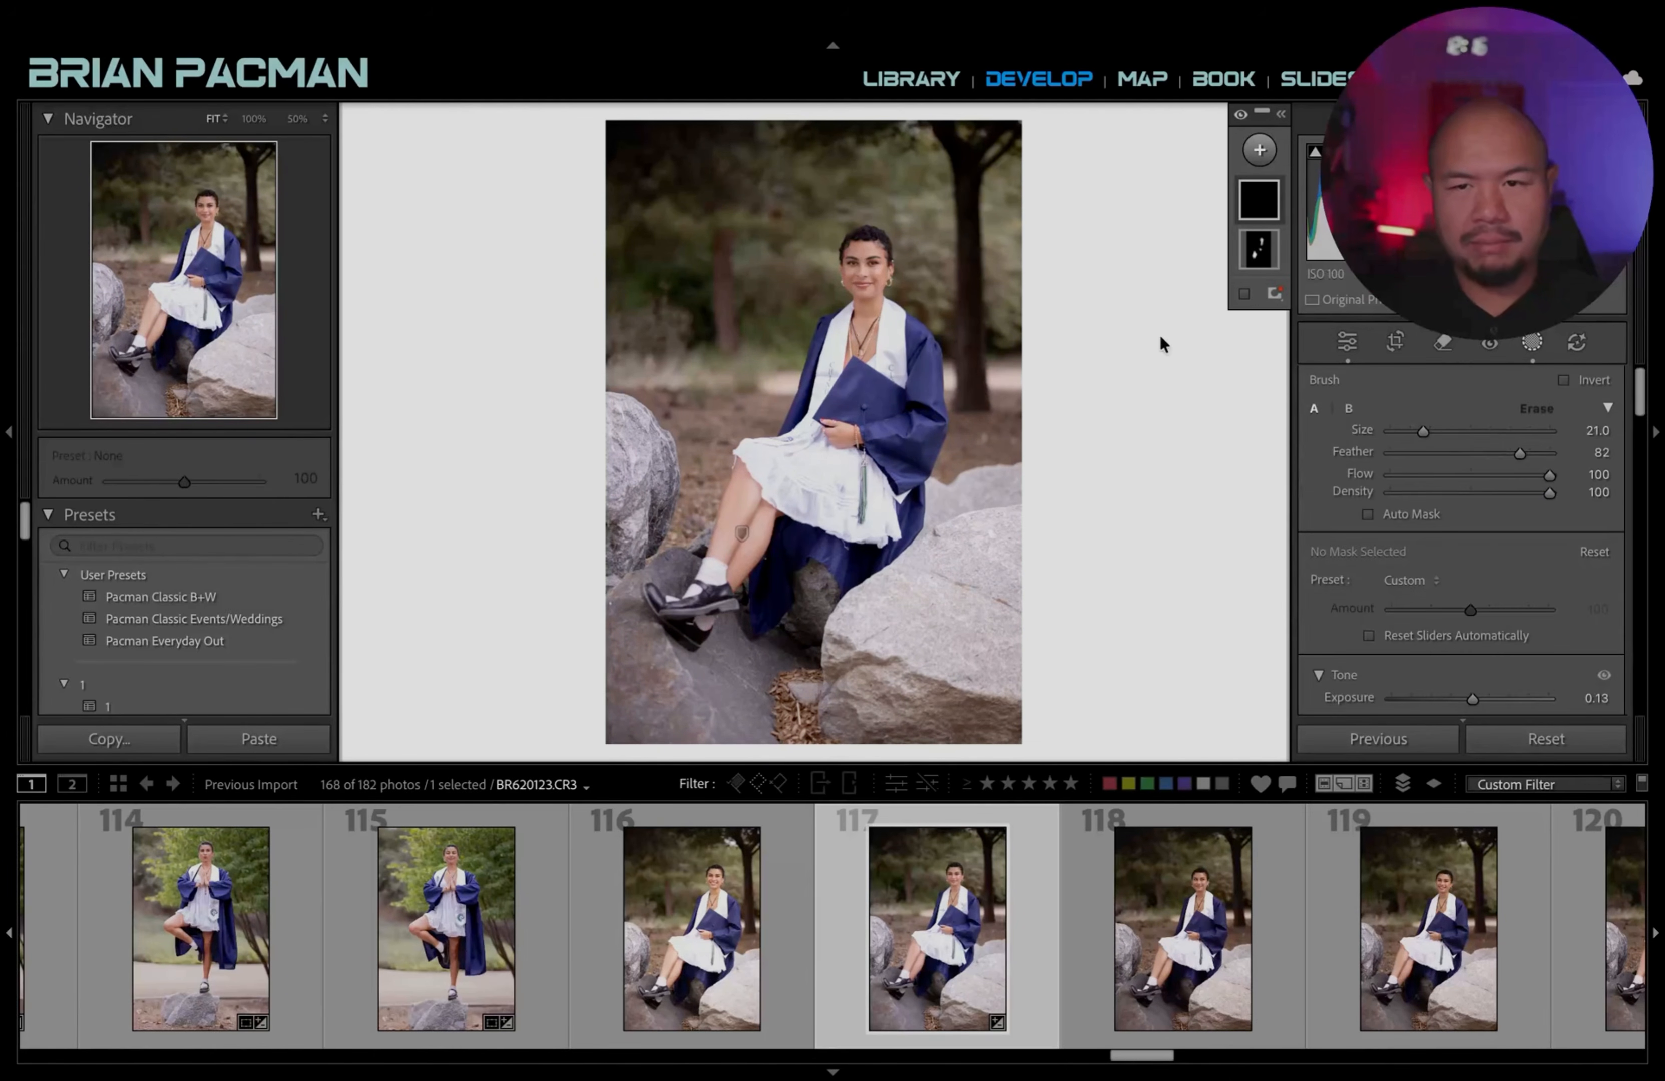
click(1260, 150)
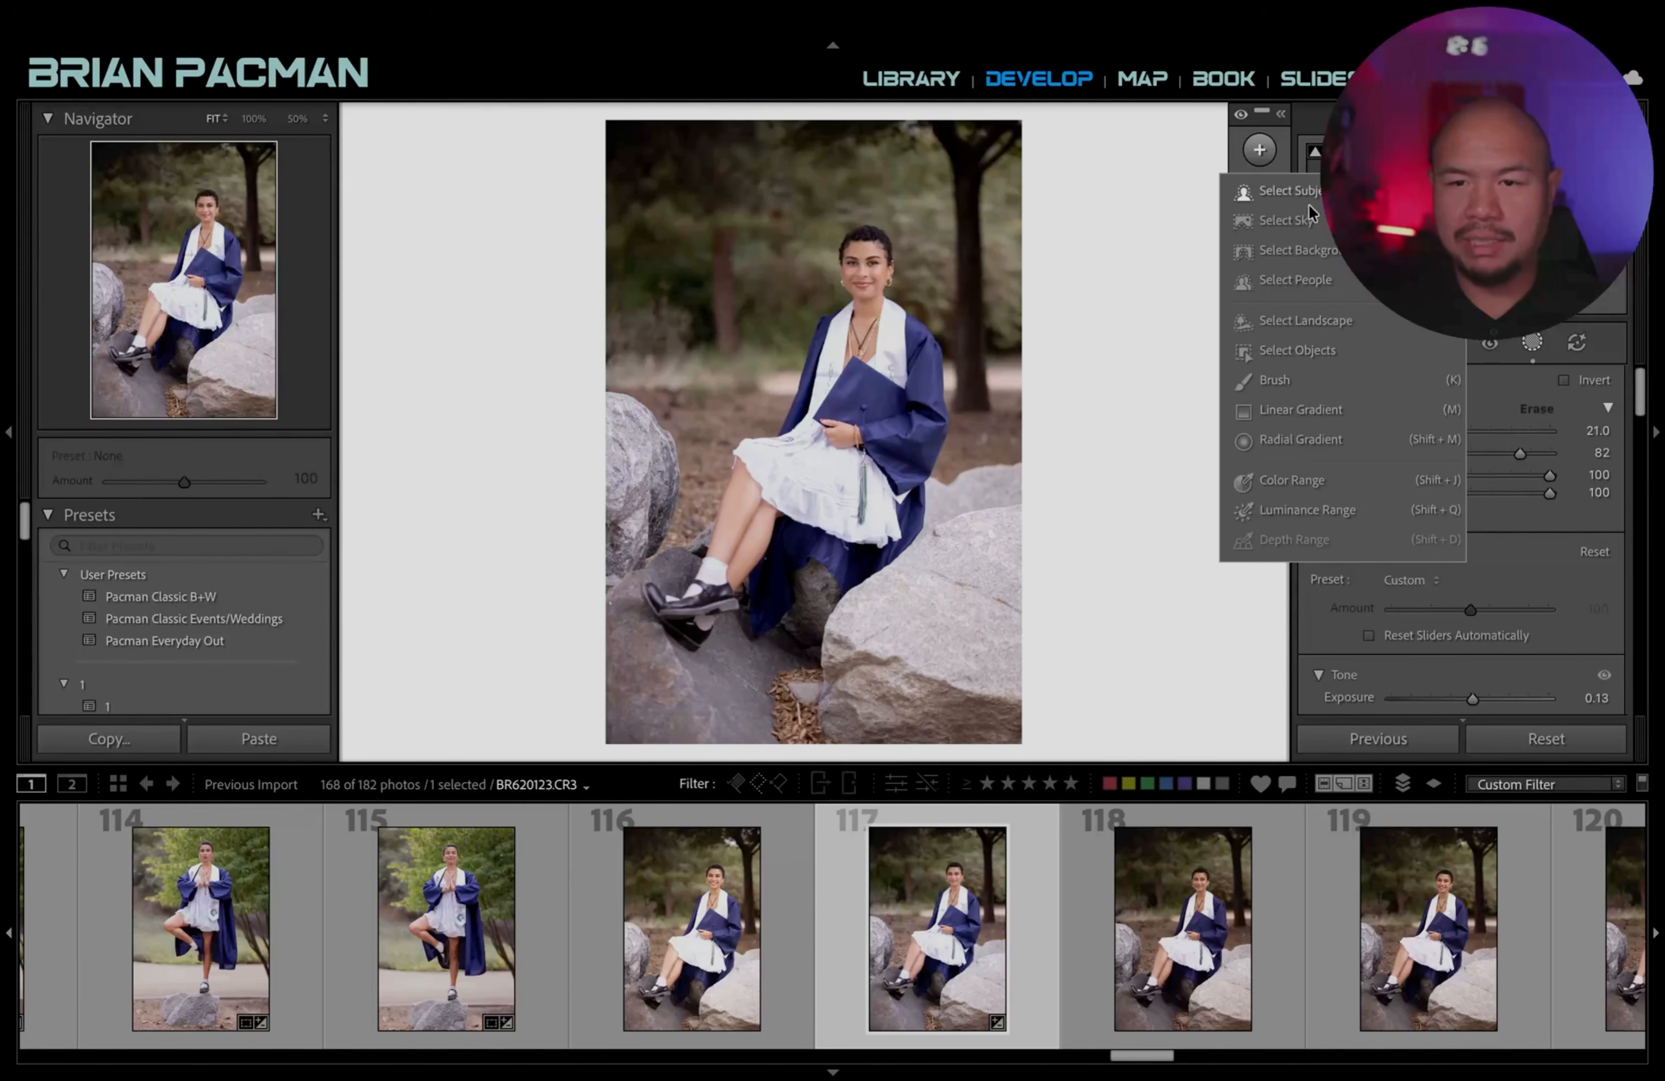
click(1332, 286)
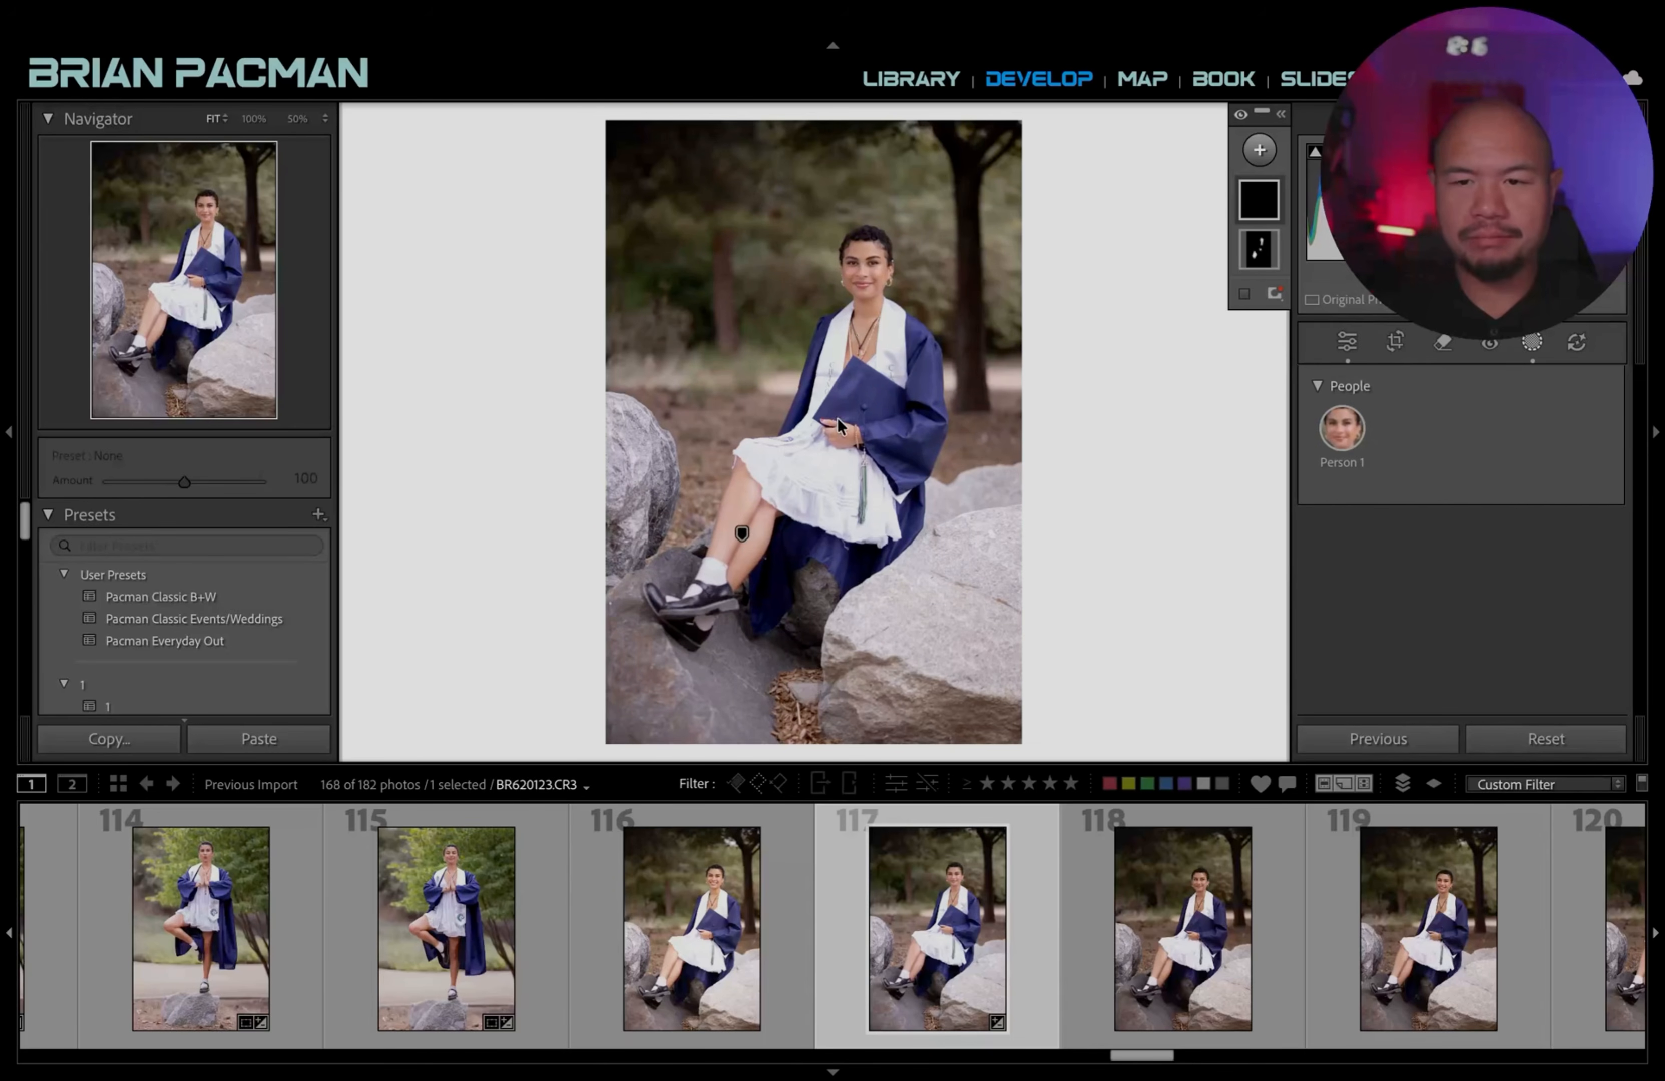
click(1337, 434)
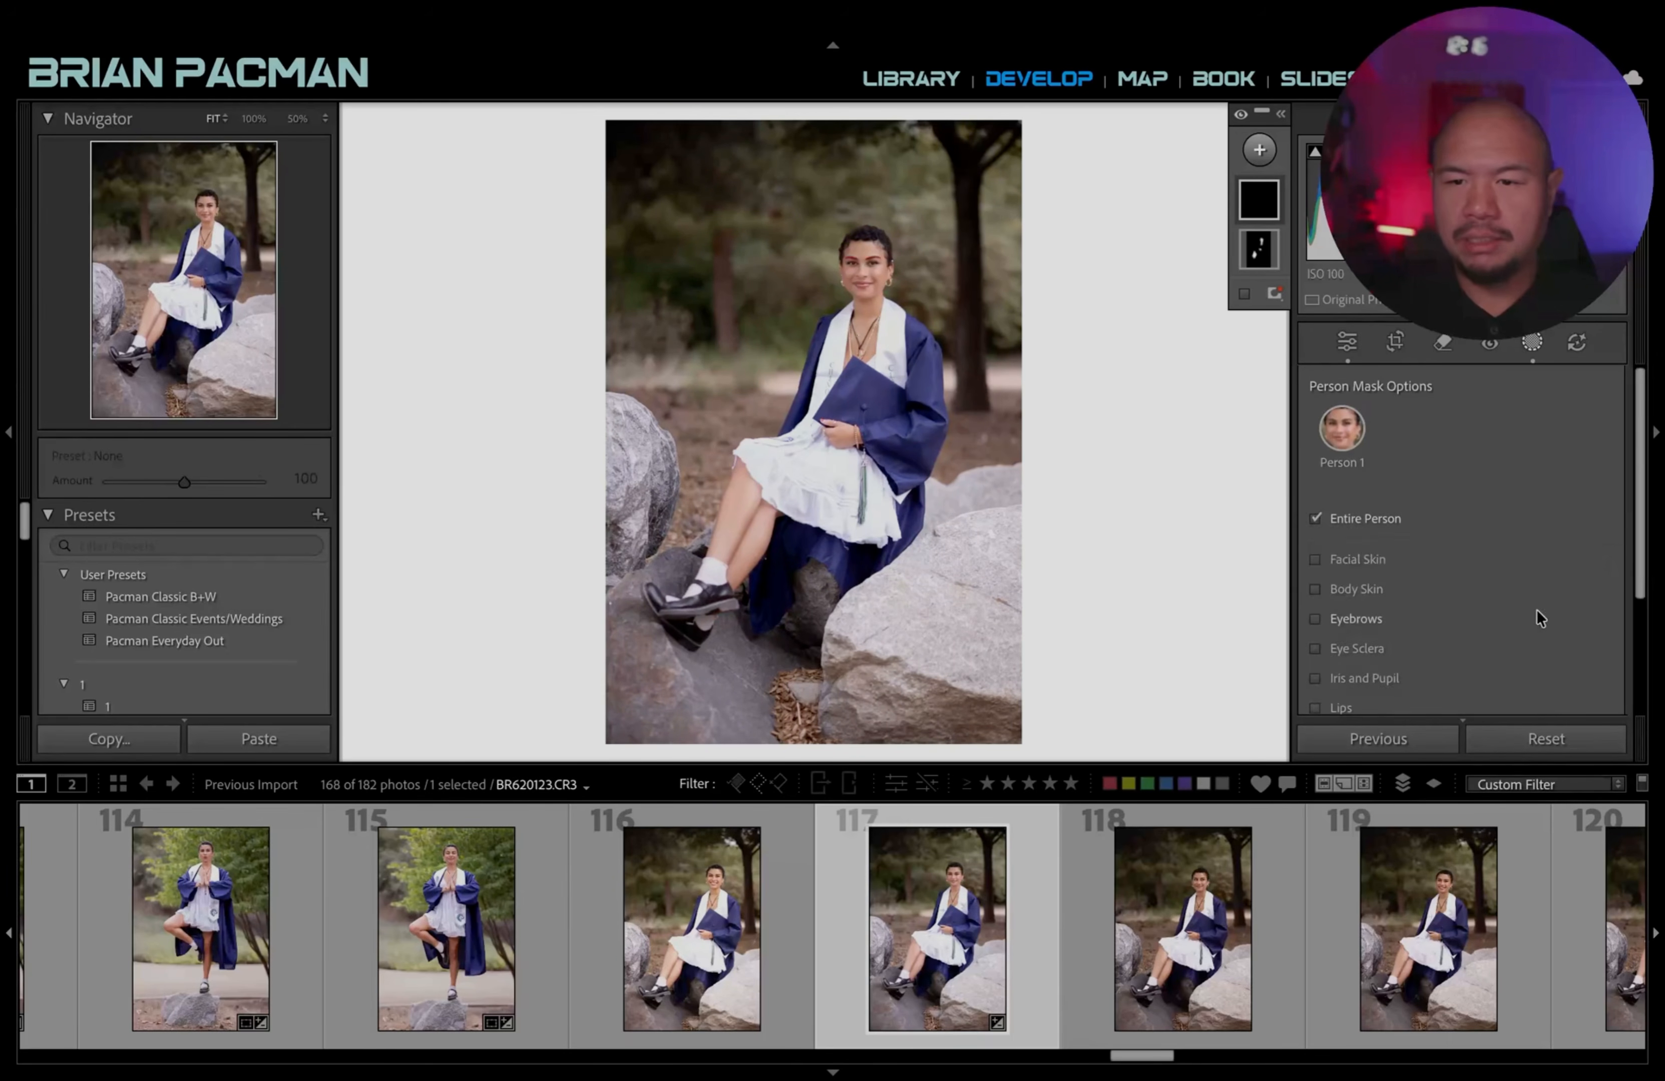
scroll(1458, 608, down, 3)
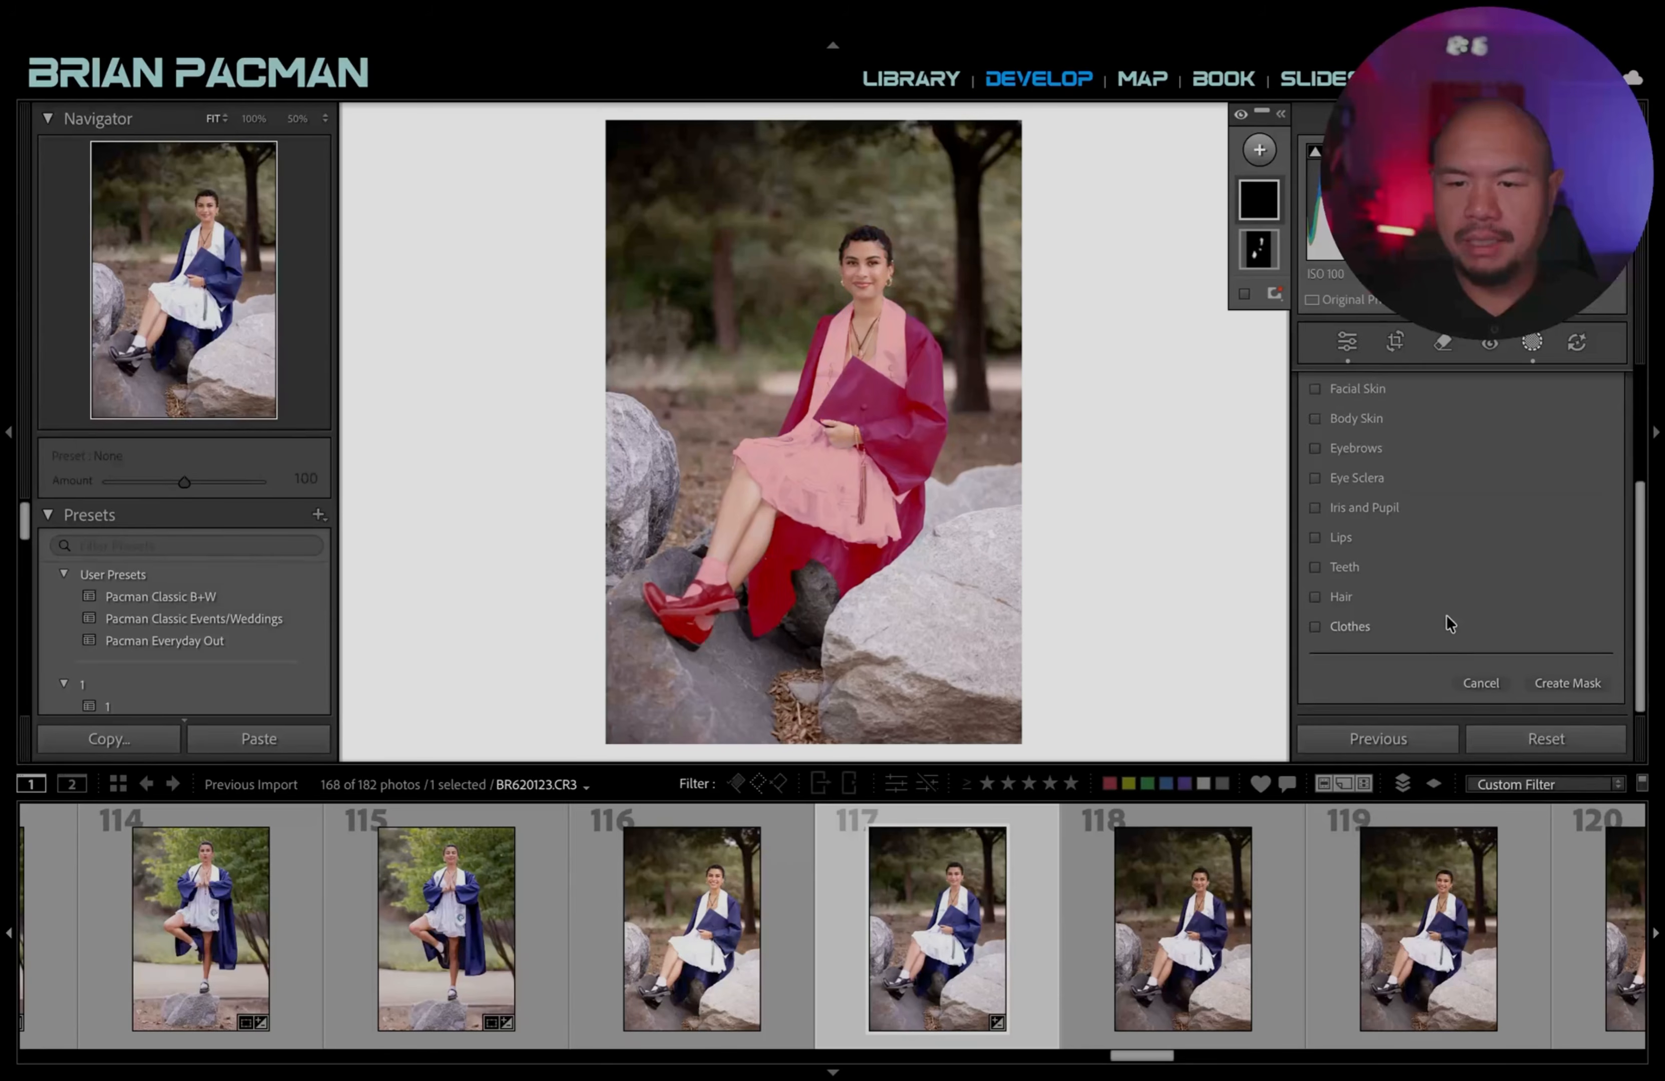
click(1590, 685)
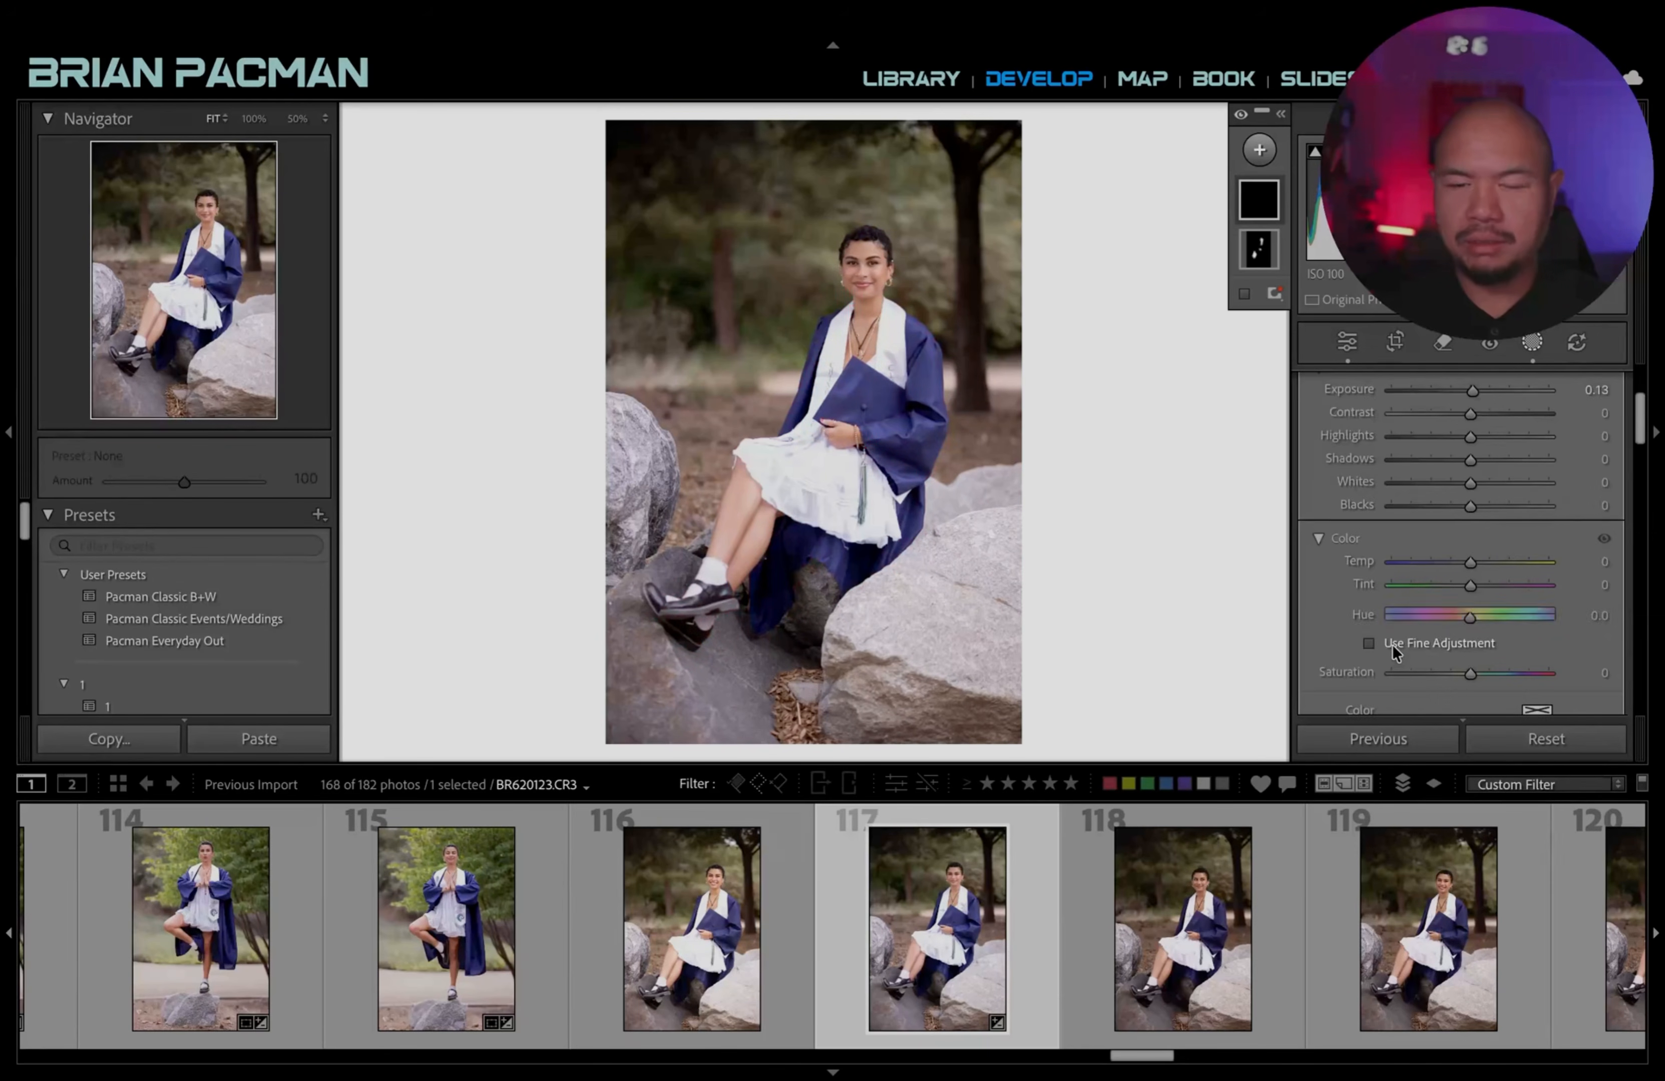
scroll(1438, 616, up, 3)
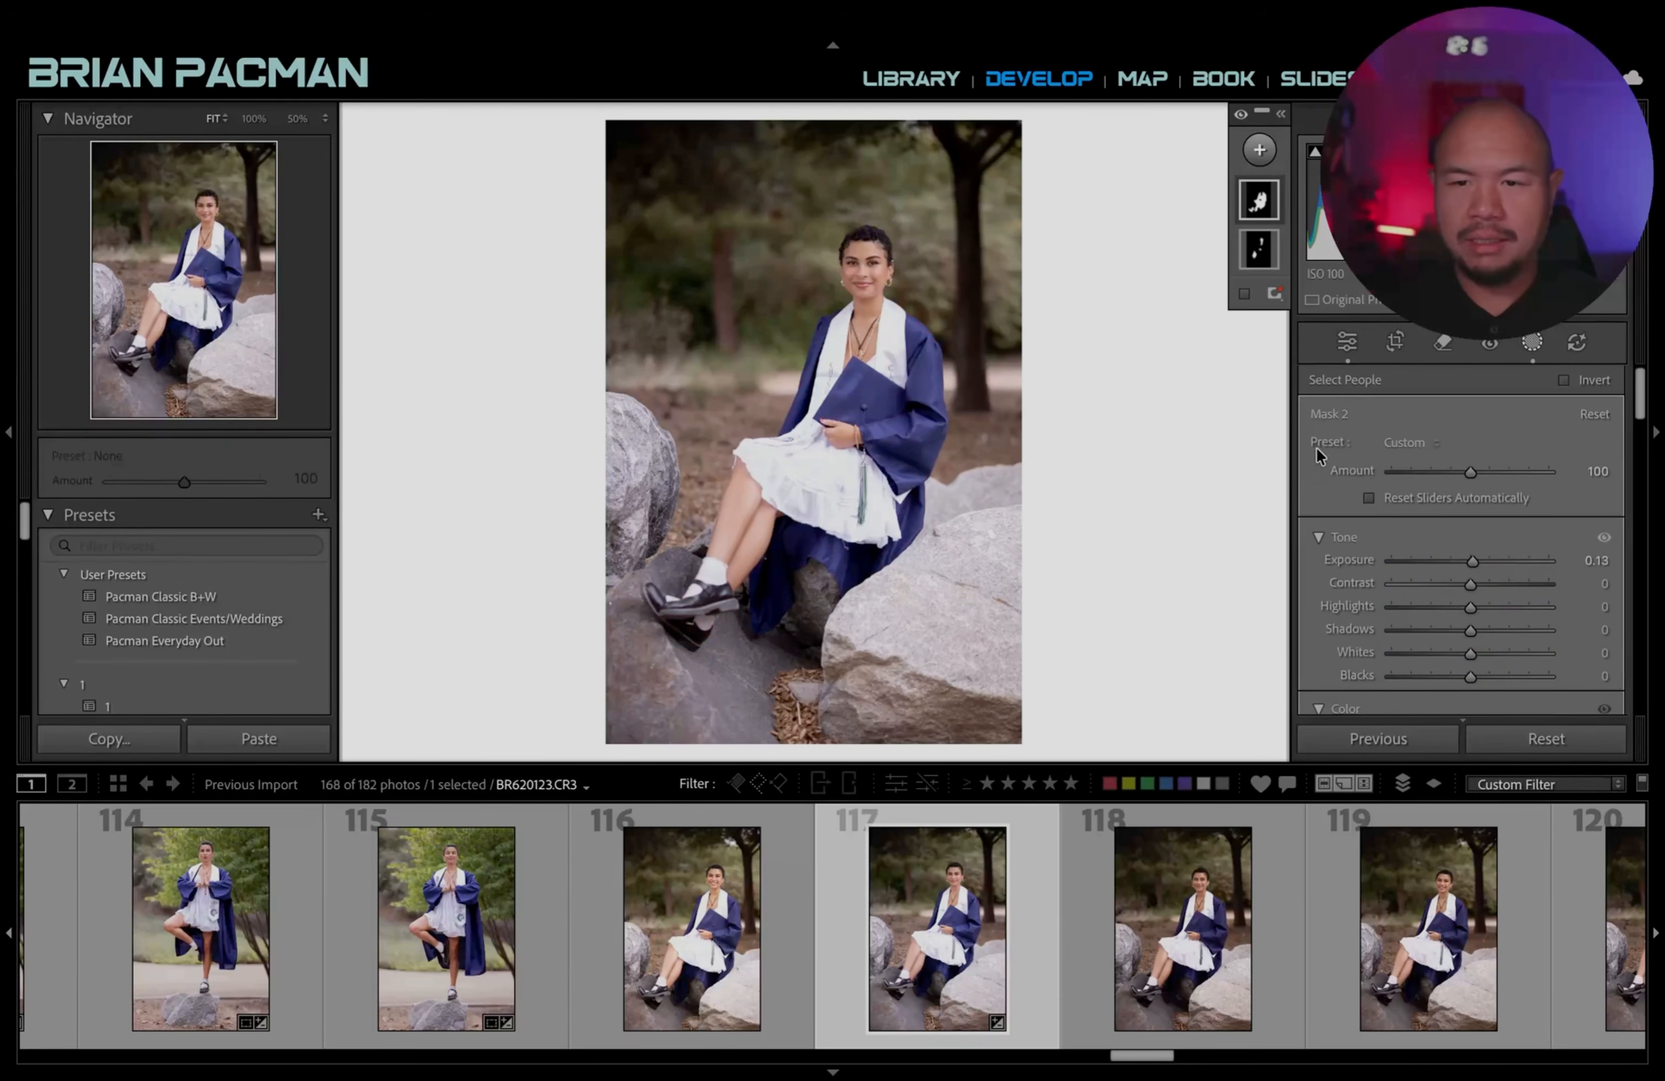
mouse_move(1435, 609)
mouse_down()
mouse_move(1392, 611)
mouse_move(1417, 609)
mouse_up()
Paste the edited settings, including the clothes mask, onto seated photos 116 and 118, checking them against photo 117.
click(761, 929)
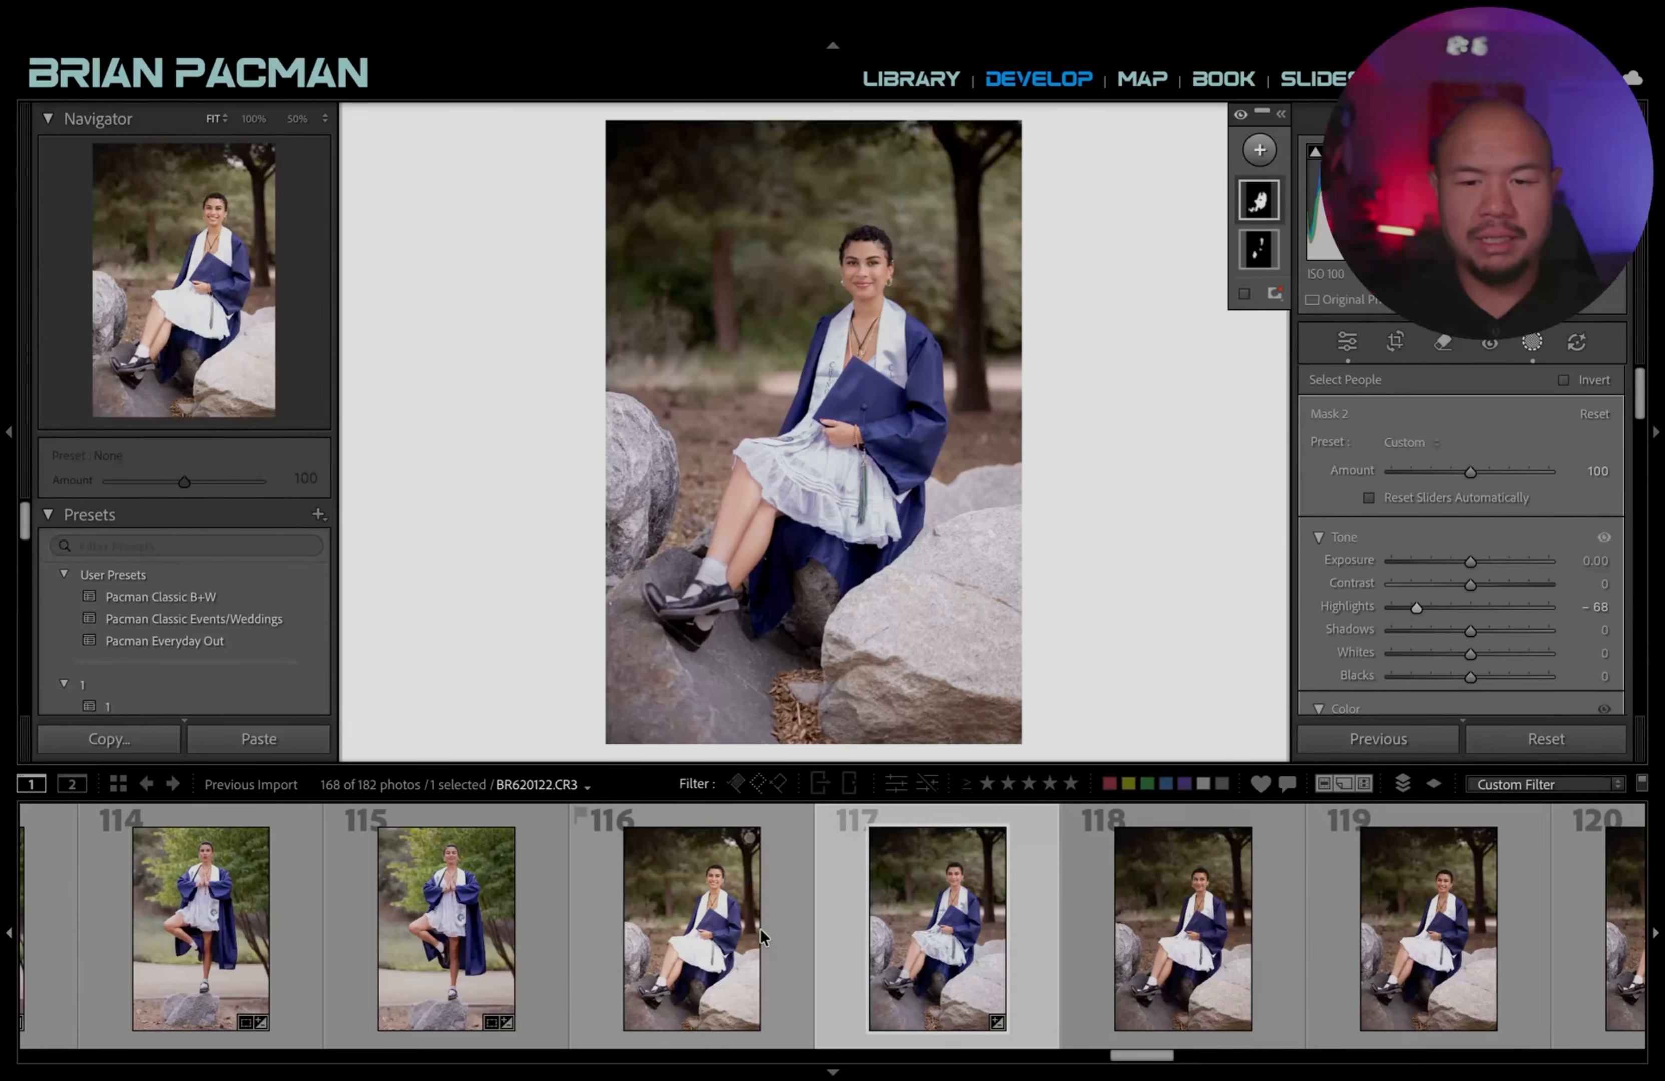
key(ctrl+shift+v)
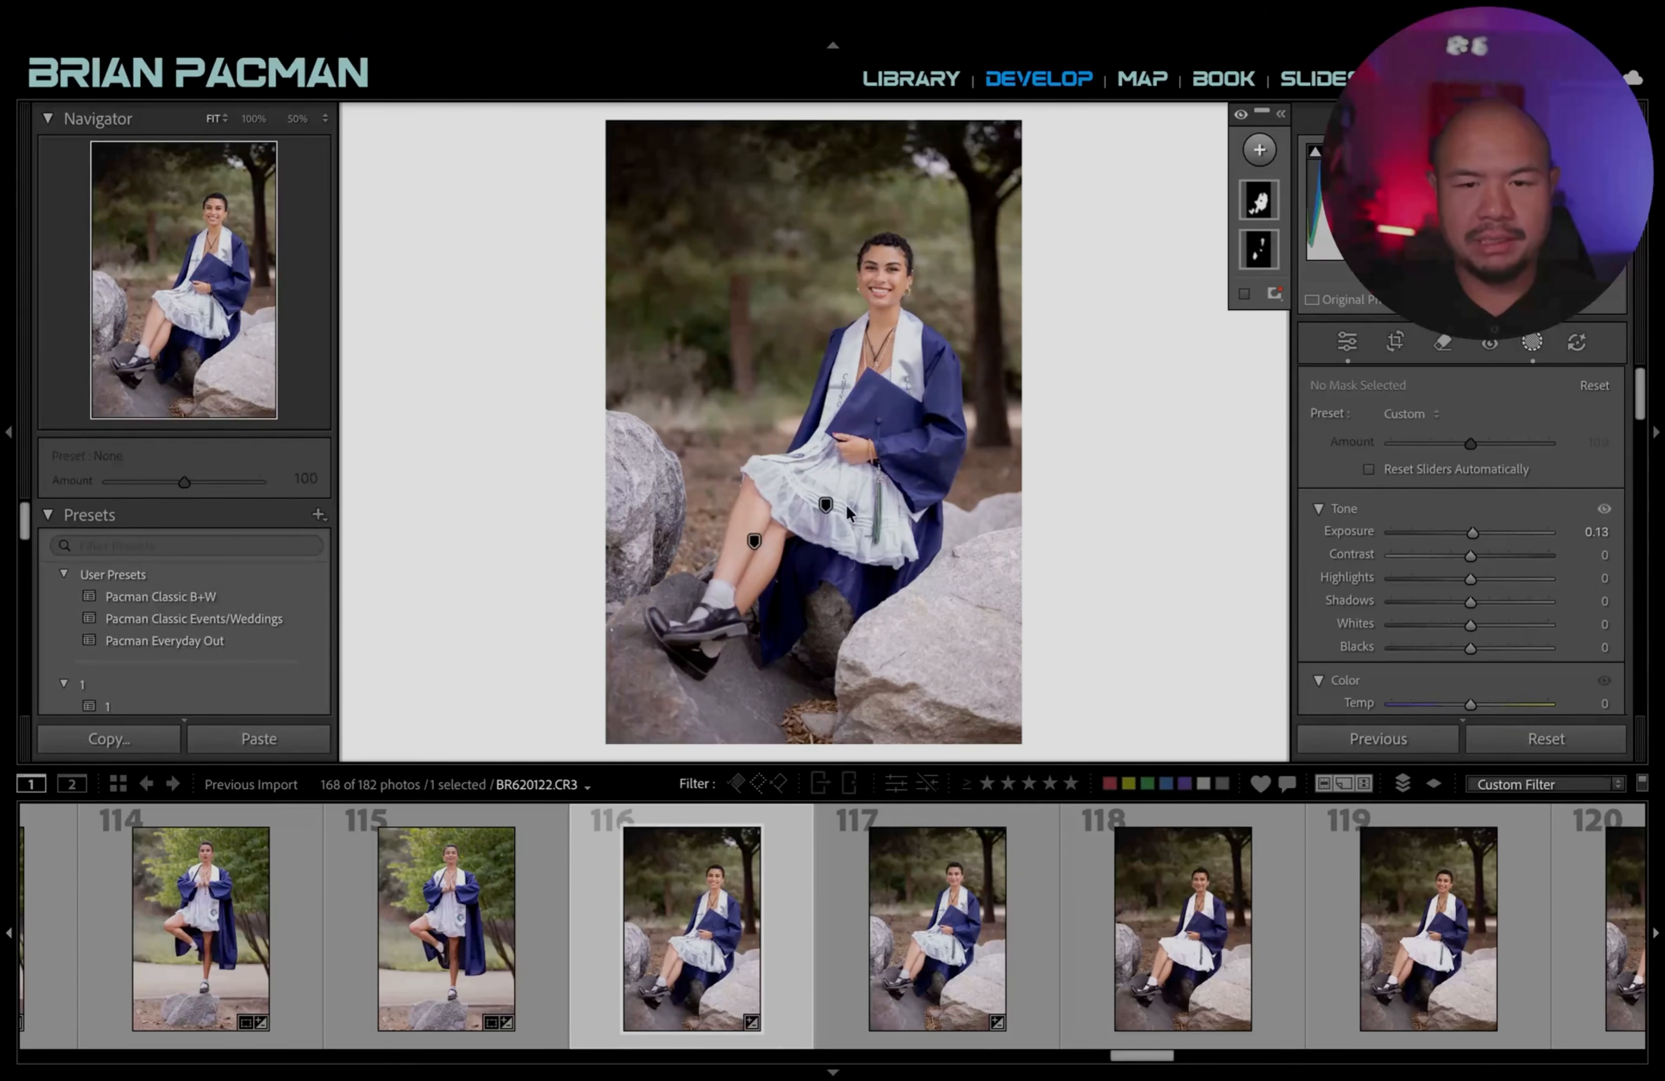
click(955, 933)
click(716, 940)
click(947, 947)
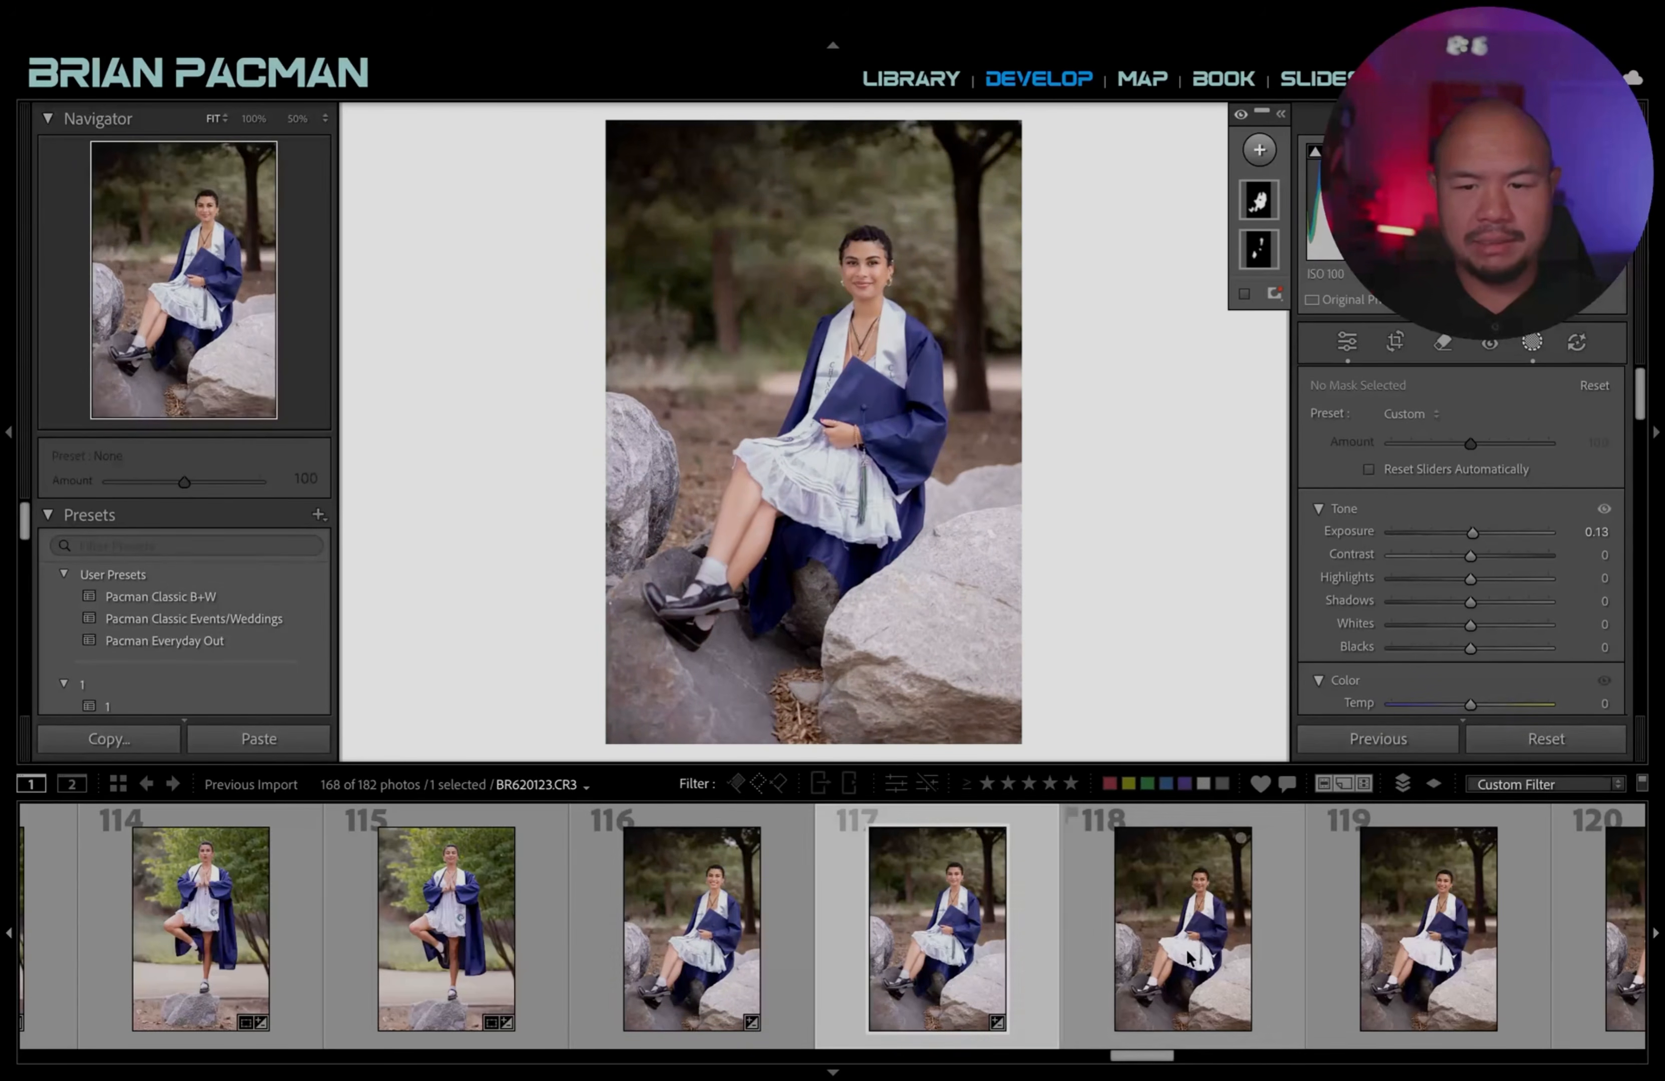
click(1189, 959)
key(ctrl+shift+v)
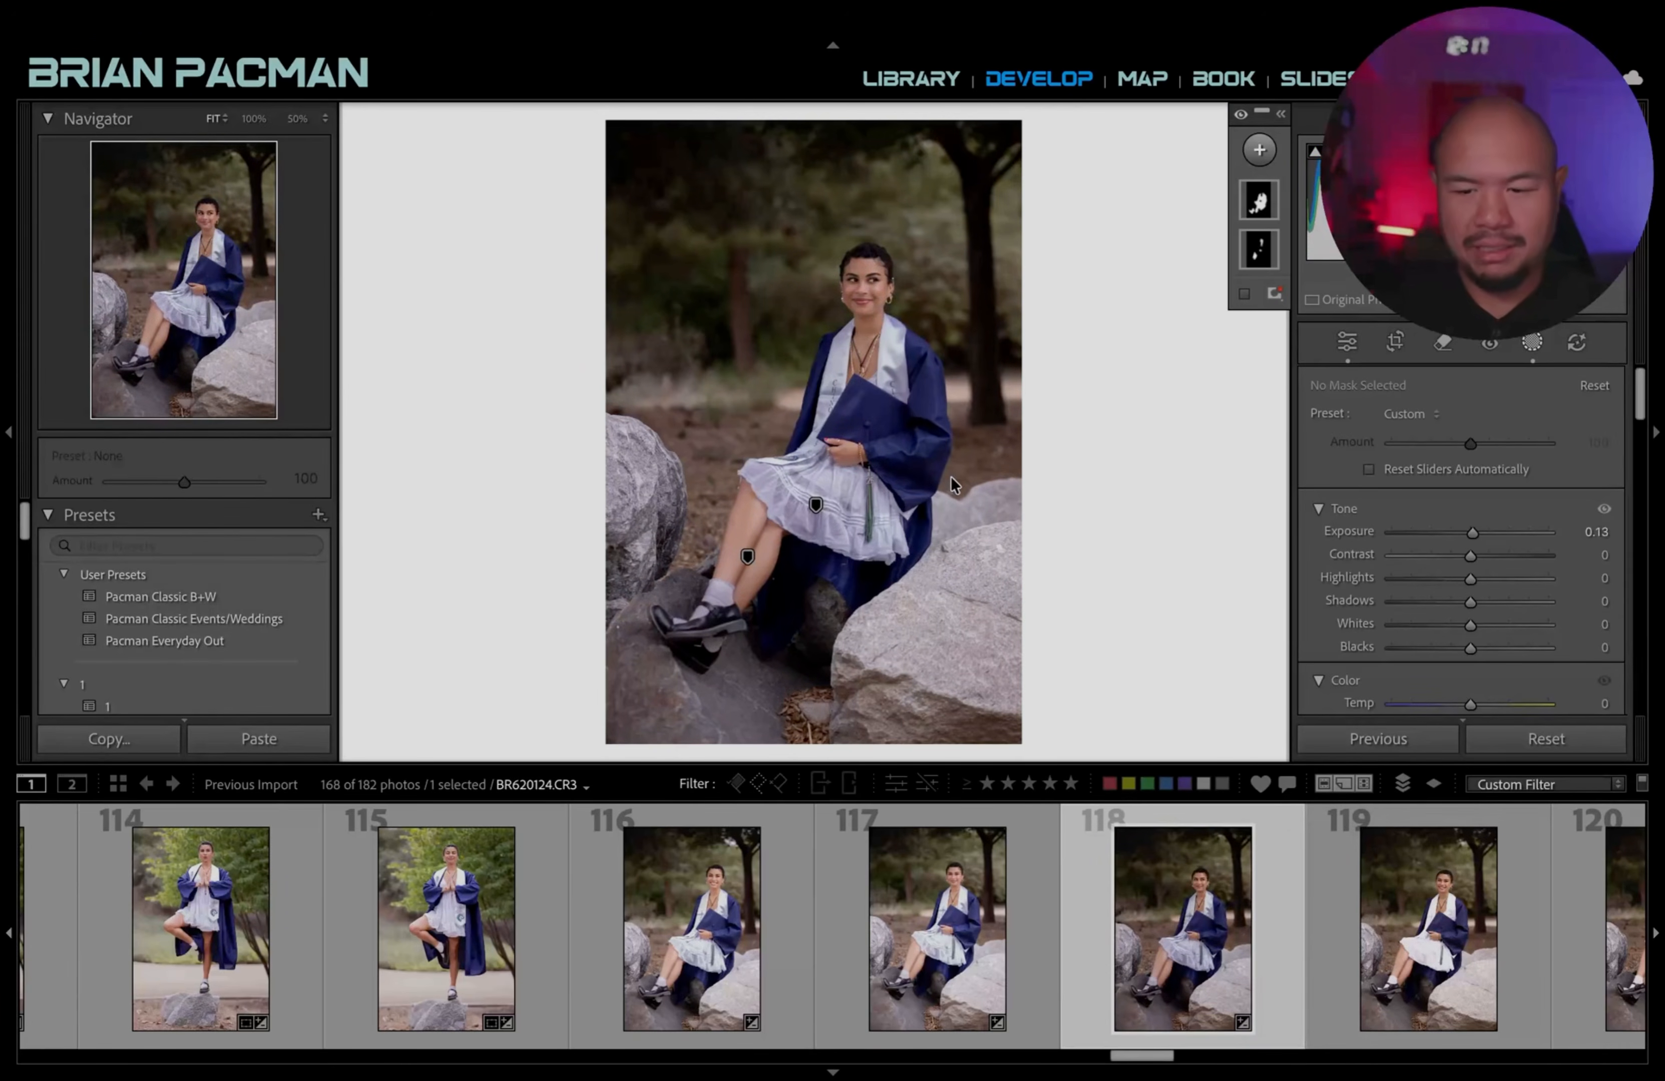
Raise the Exposure of photo 118 to +0.50 to match the brightness of photo 117.
key(equal)
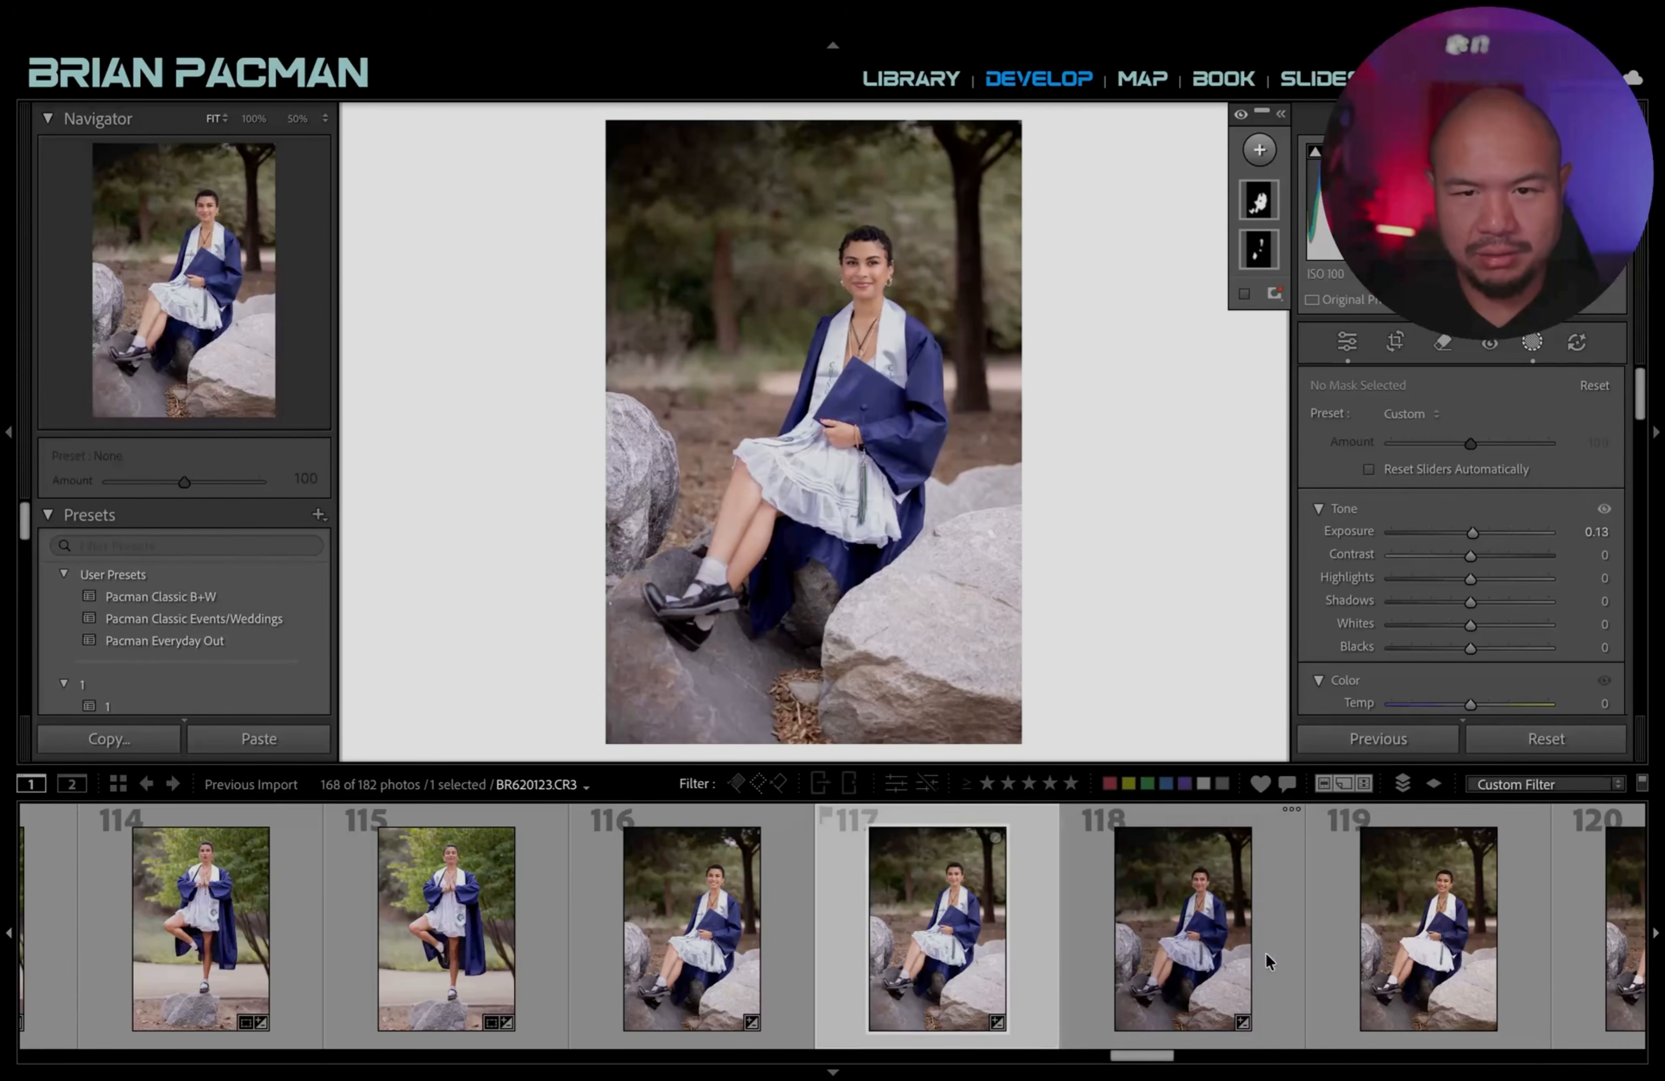
key(equal)
key(equal)
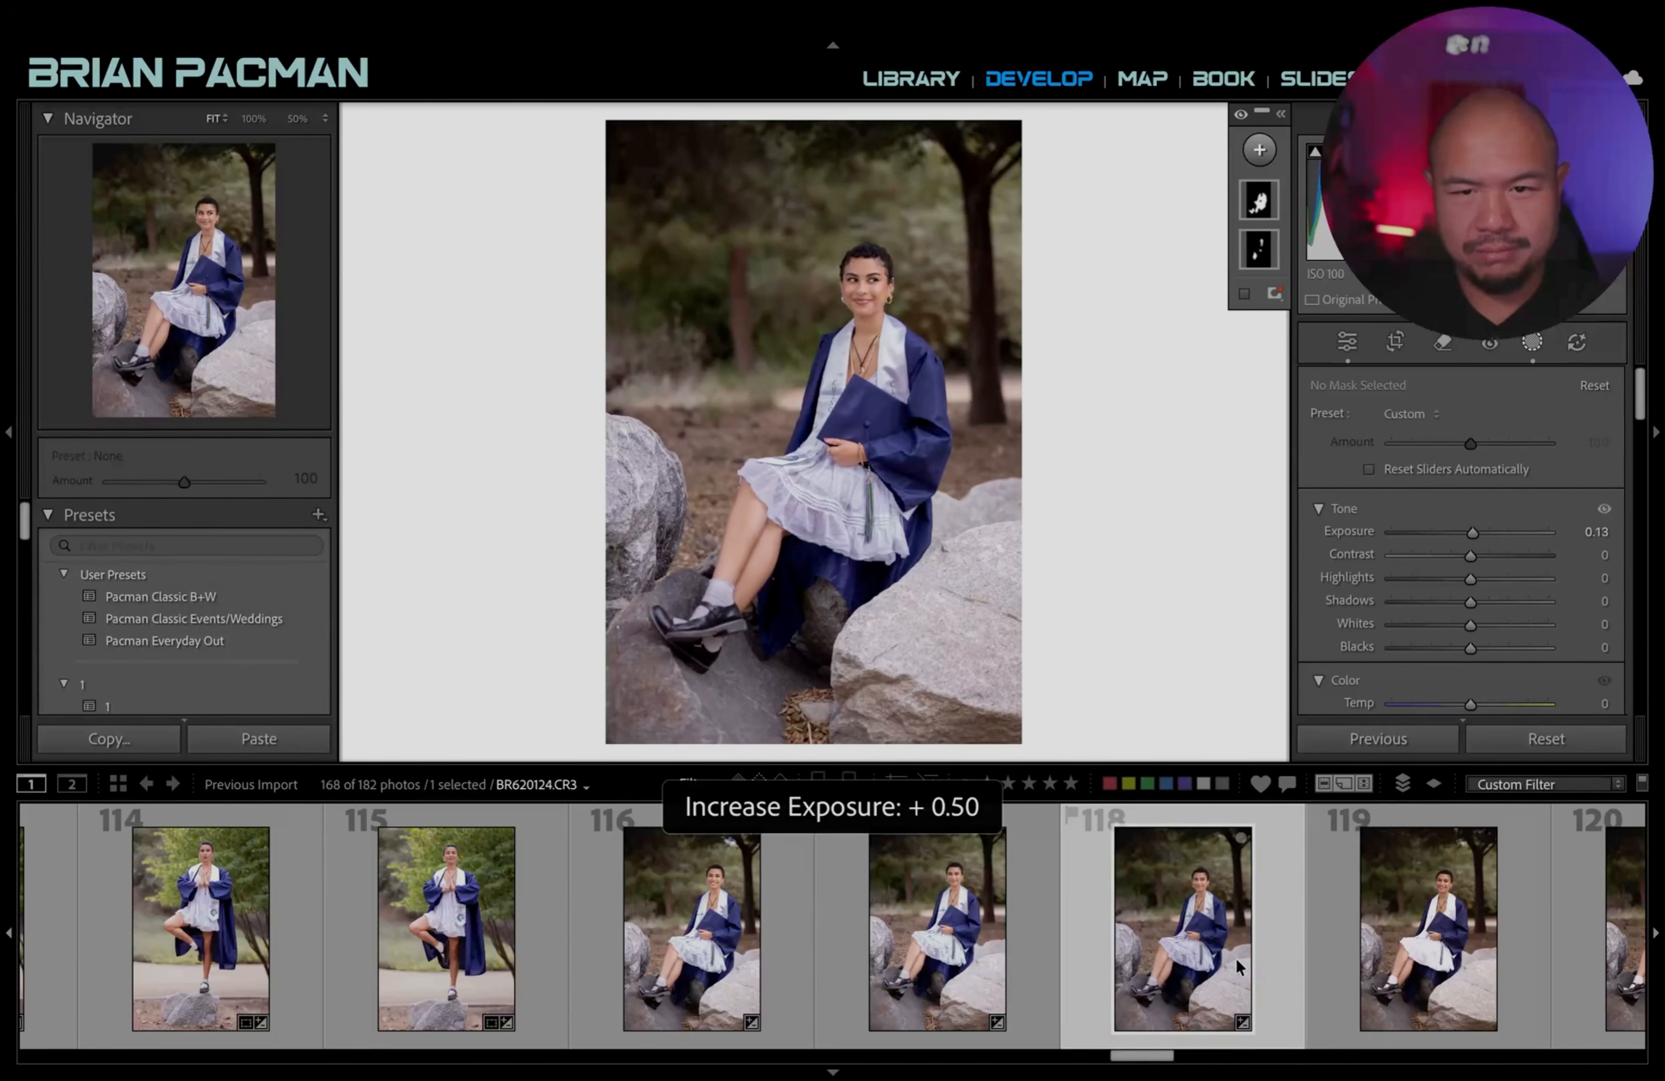
Select the remaining seated rock photos, 119 through 148, and paste the edited settings and masks onto all of them.
key(Right)
key(Right)
key(Right)
key(Right)
key(Right)
key(Right)
key(Right)
key(Right)
key(Right)
key(Right)
key(Right)
key(Right)
key(Right)
key(Right)
key(Right)
key(Right)
key(Right)
key(Right)
key(Right)
key(Right)
key(Right)
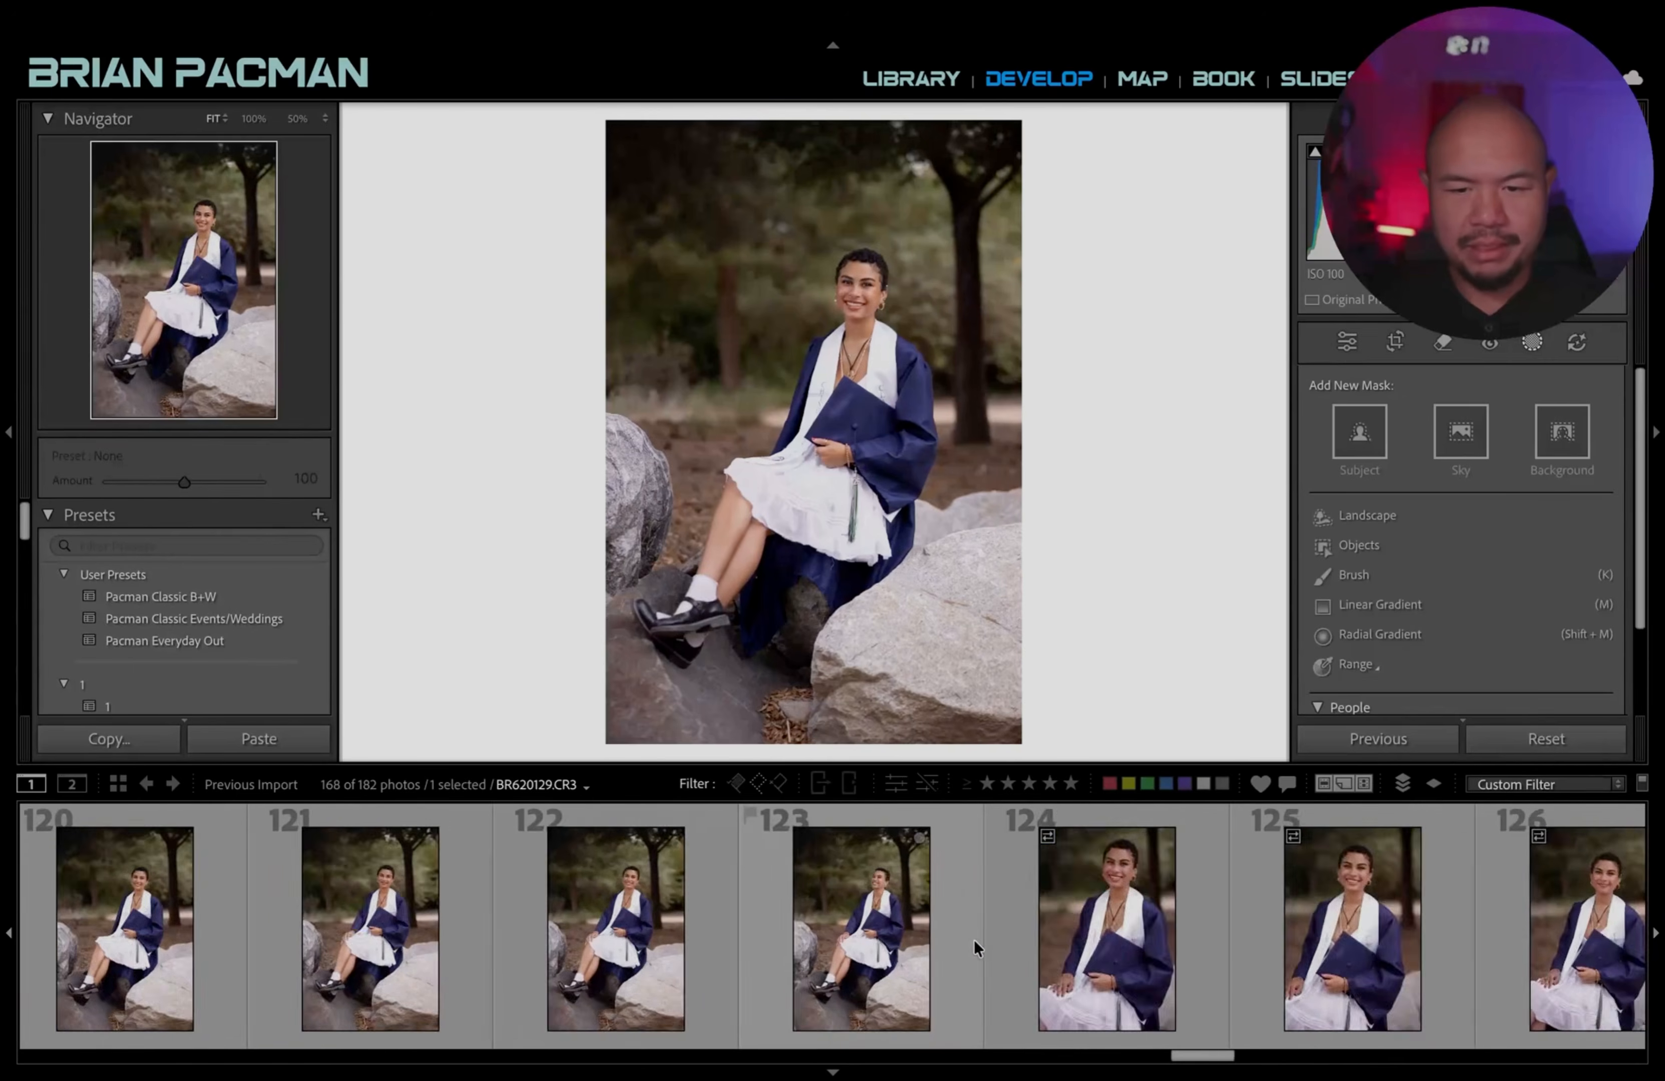
scroll(977, 941, down, 4)
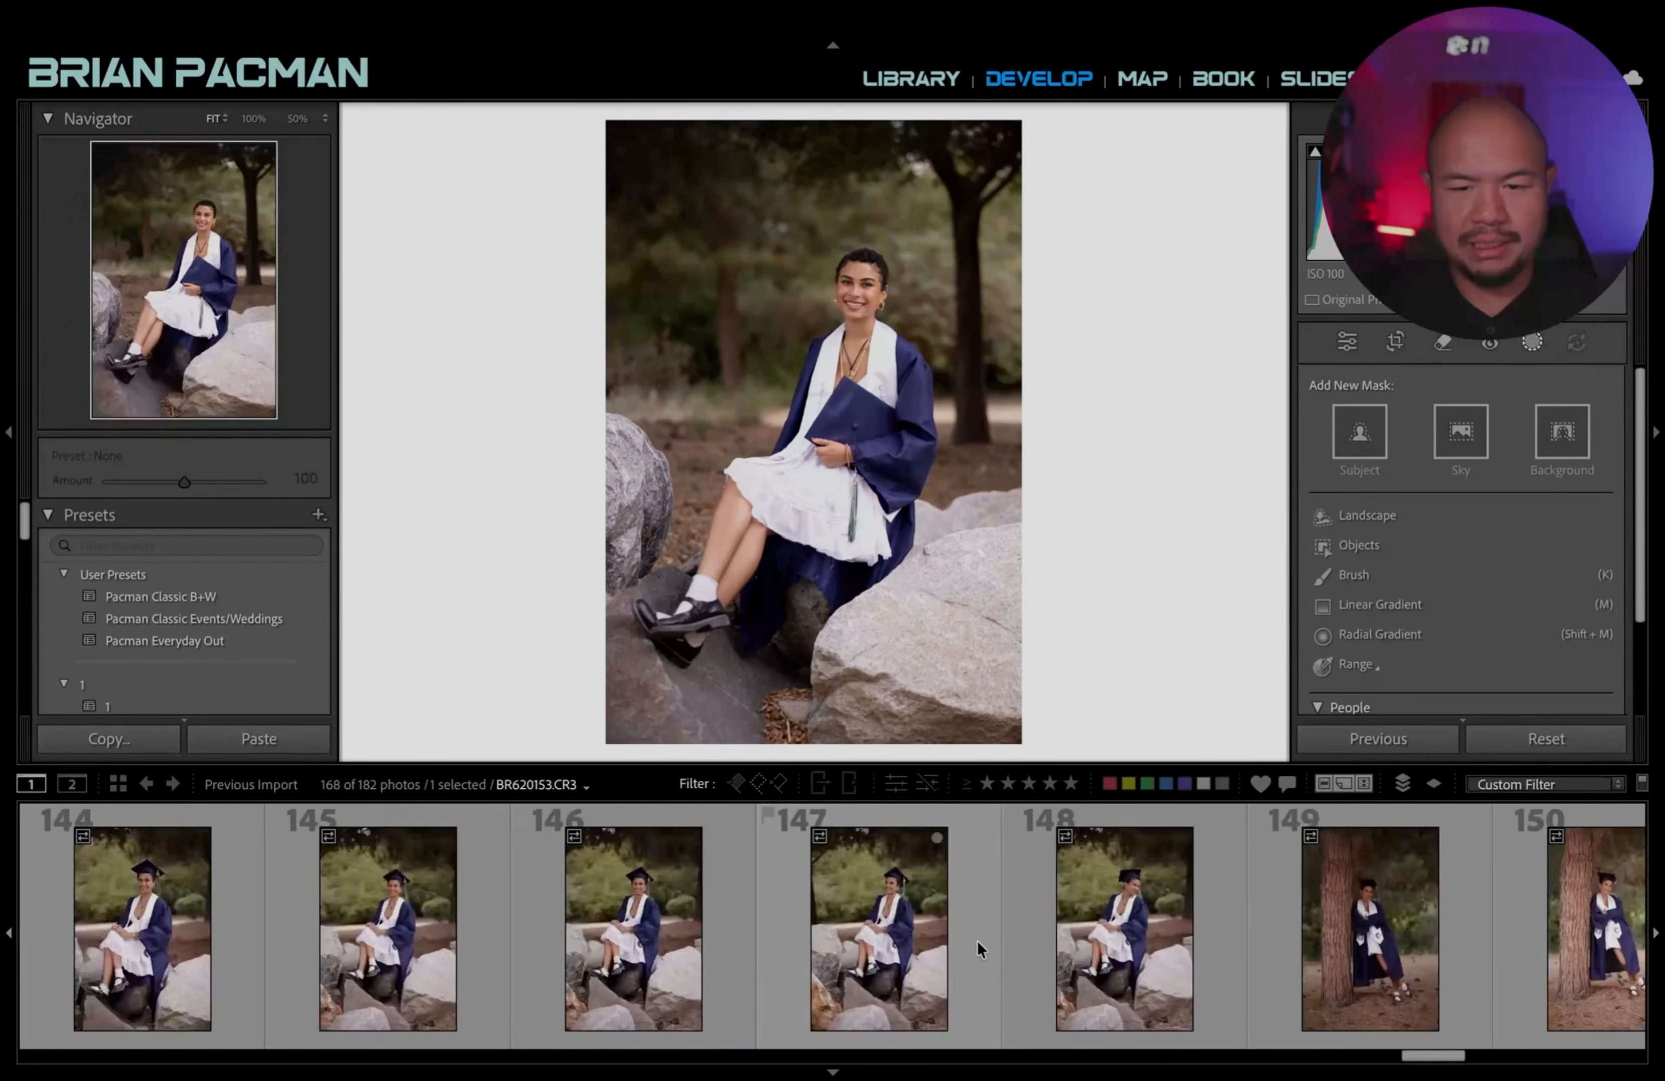
scroll(977, 943, up, 2)
shift+click(1139, 930)
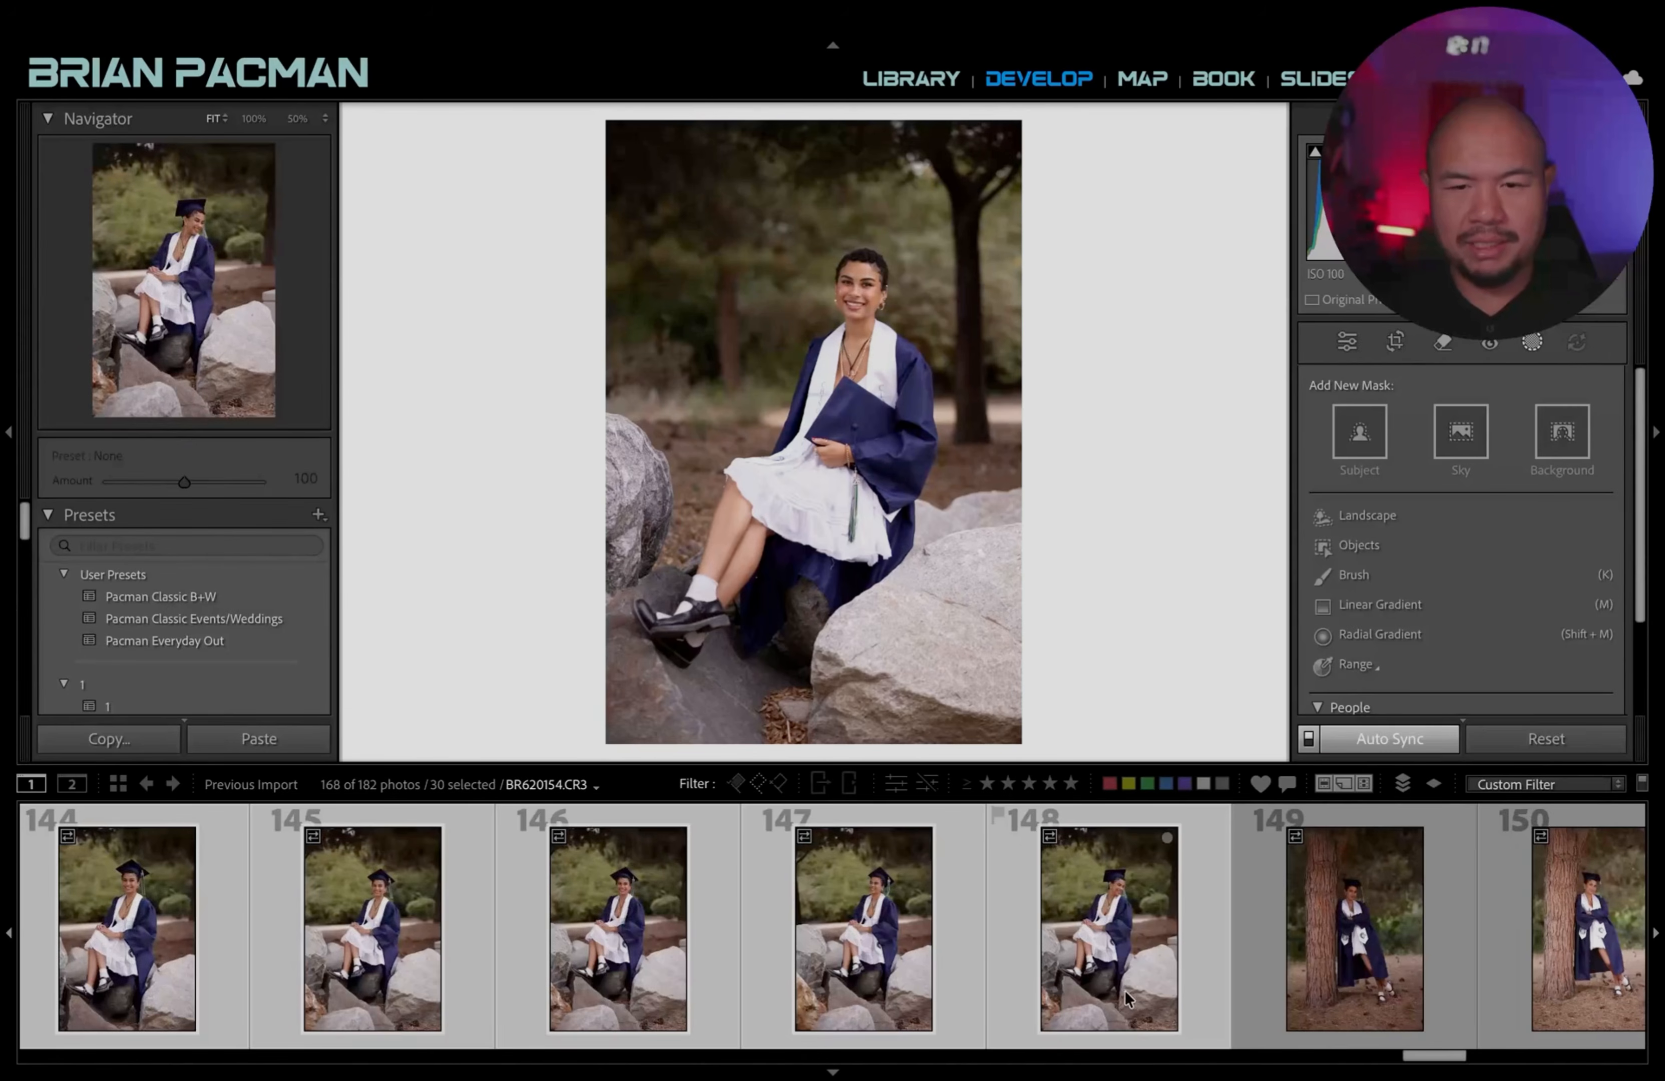
key(ctrl+alt+v)
scroll(911, 889, up, 10)
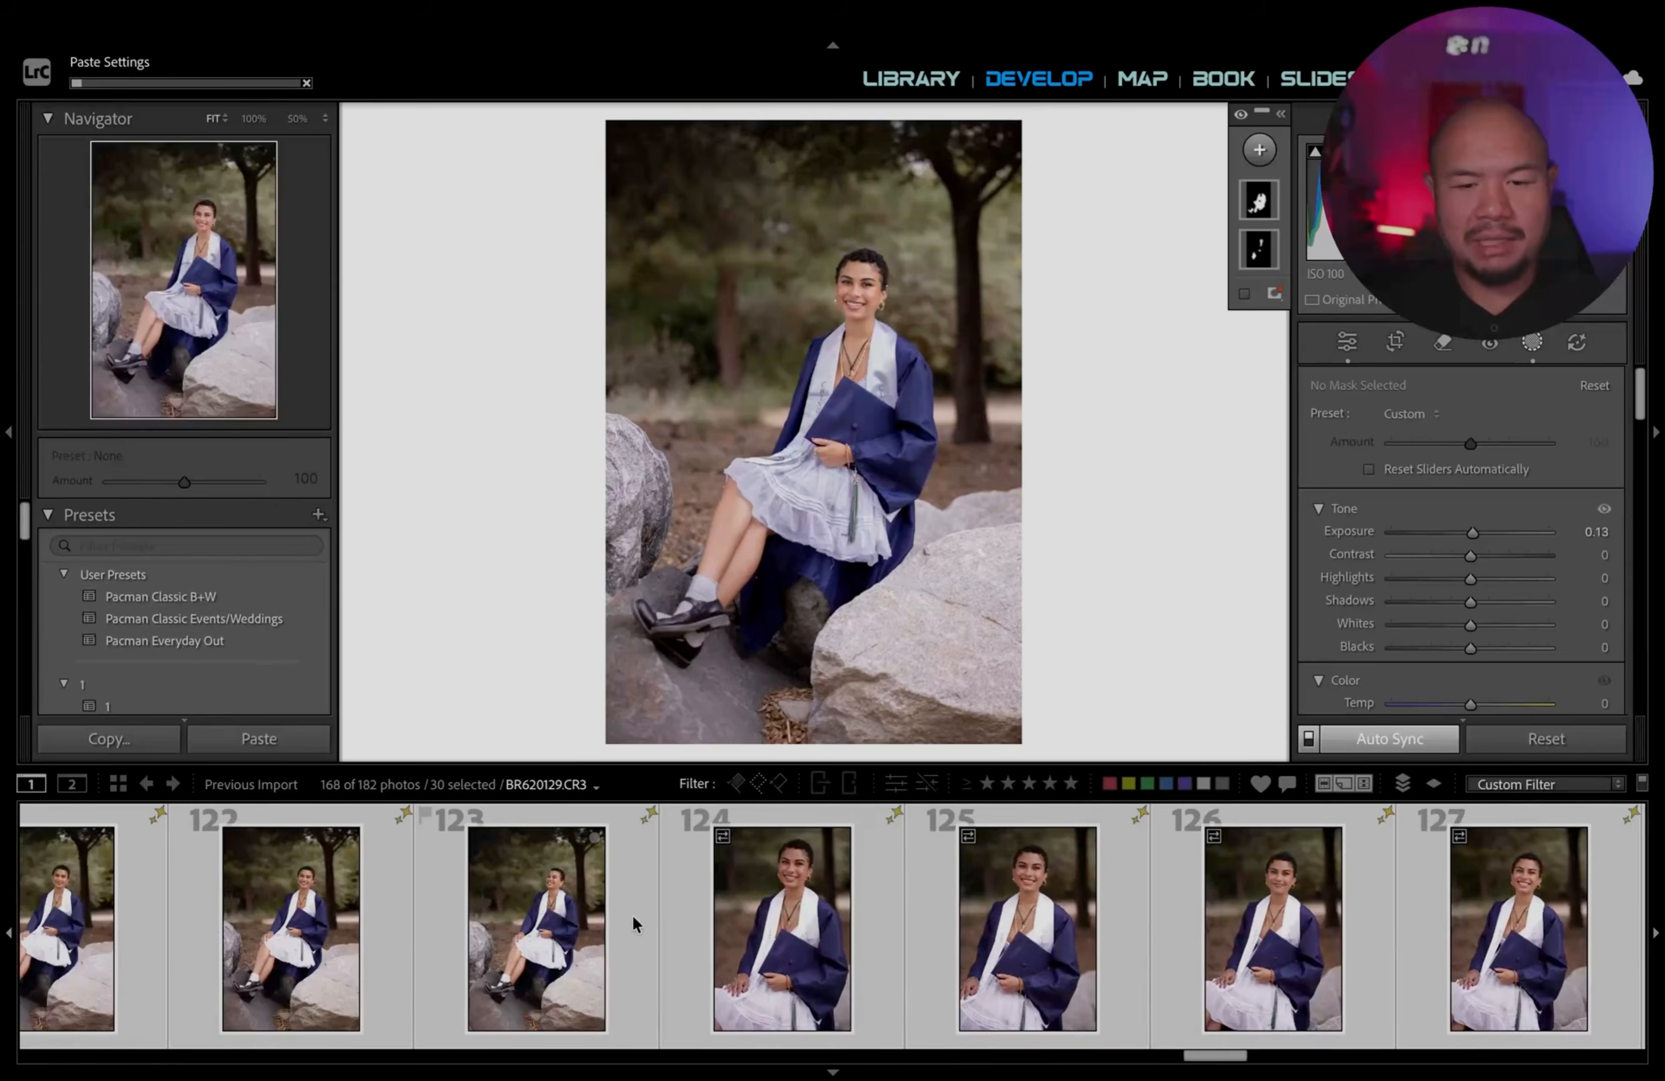
Review the pasted look on seated photos 117 through 124, comparing before and after and inspecting the clothes mask on photo 123.
scroll(937, 944, down, 4)
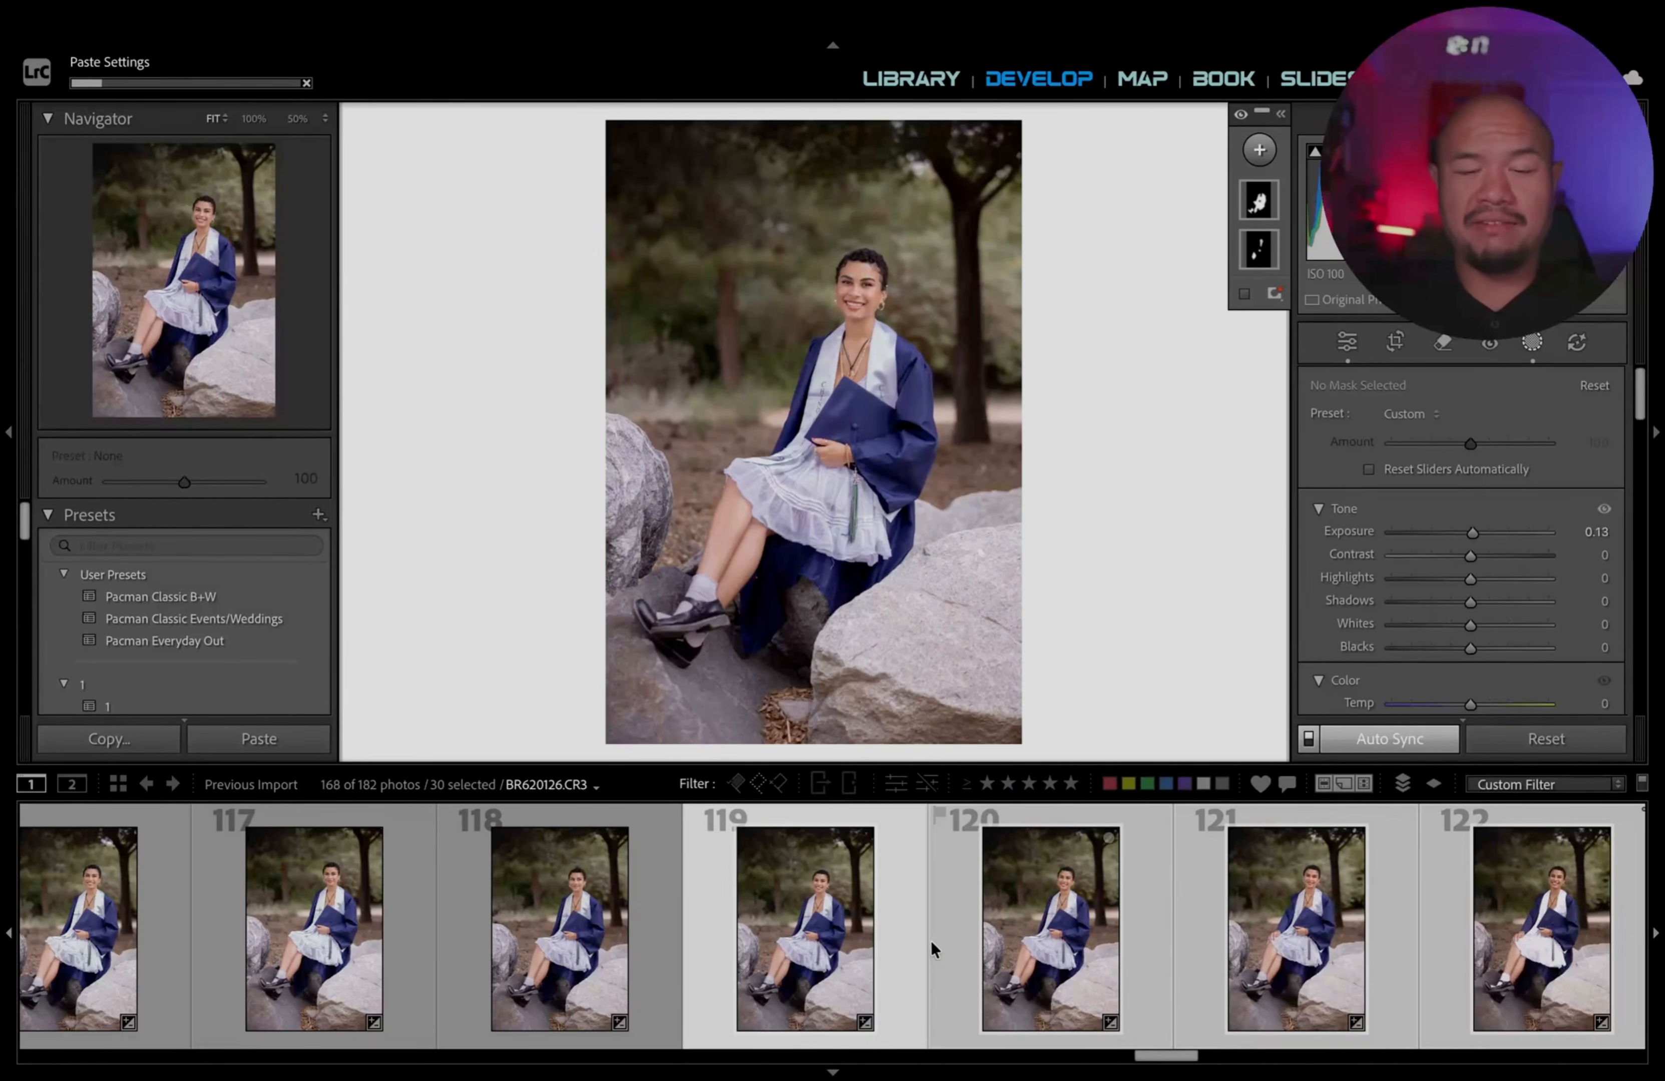
scroll(537, 941, up, 1)
click(476, 933)
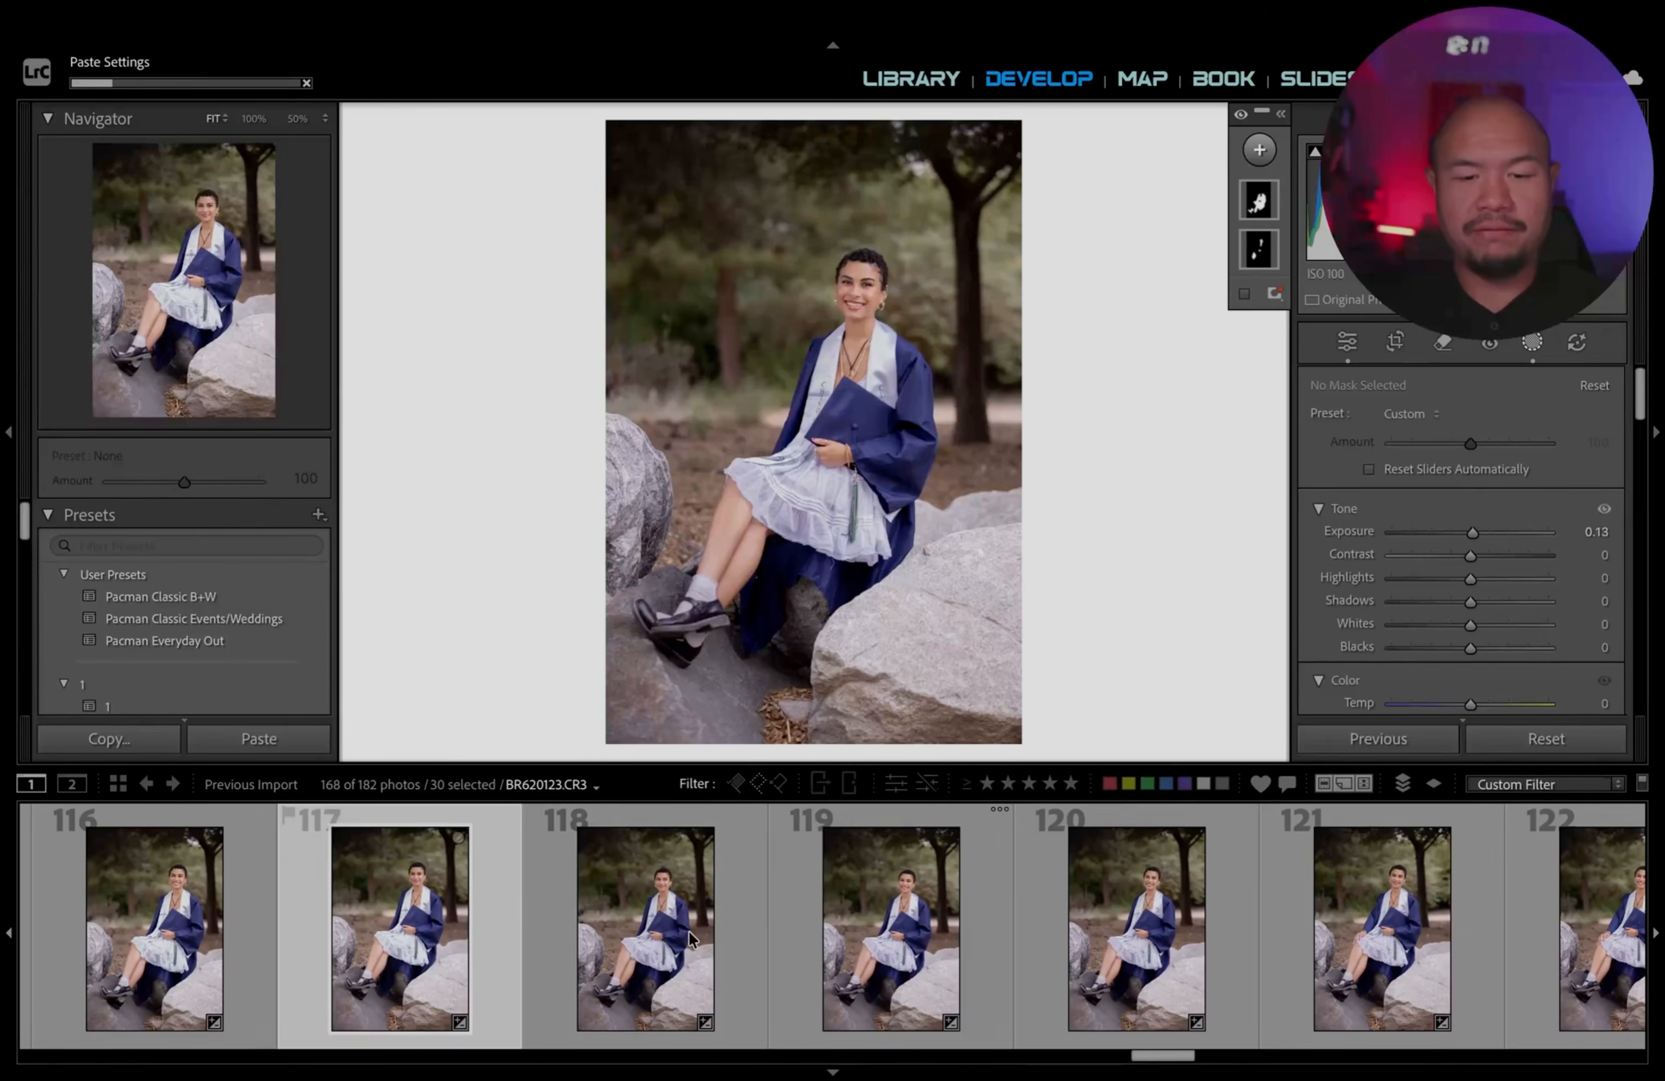
click(674, 940)
click(905, 942)
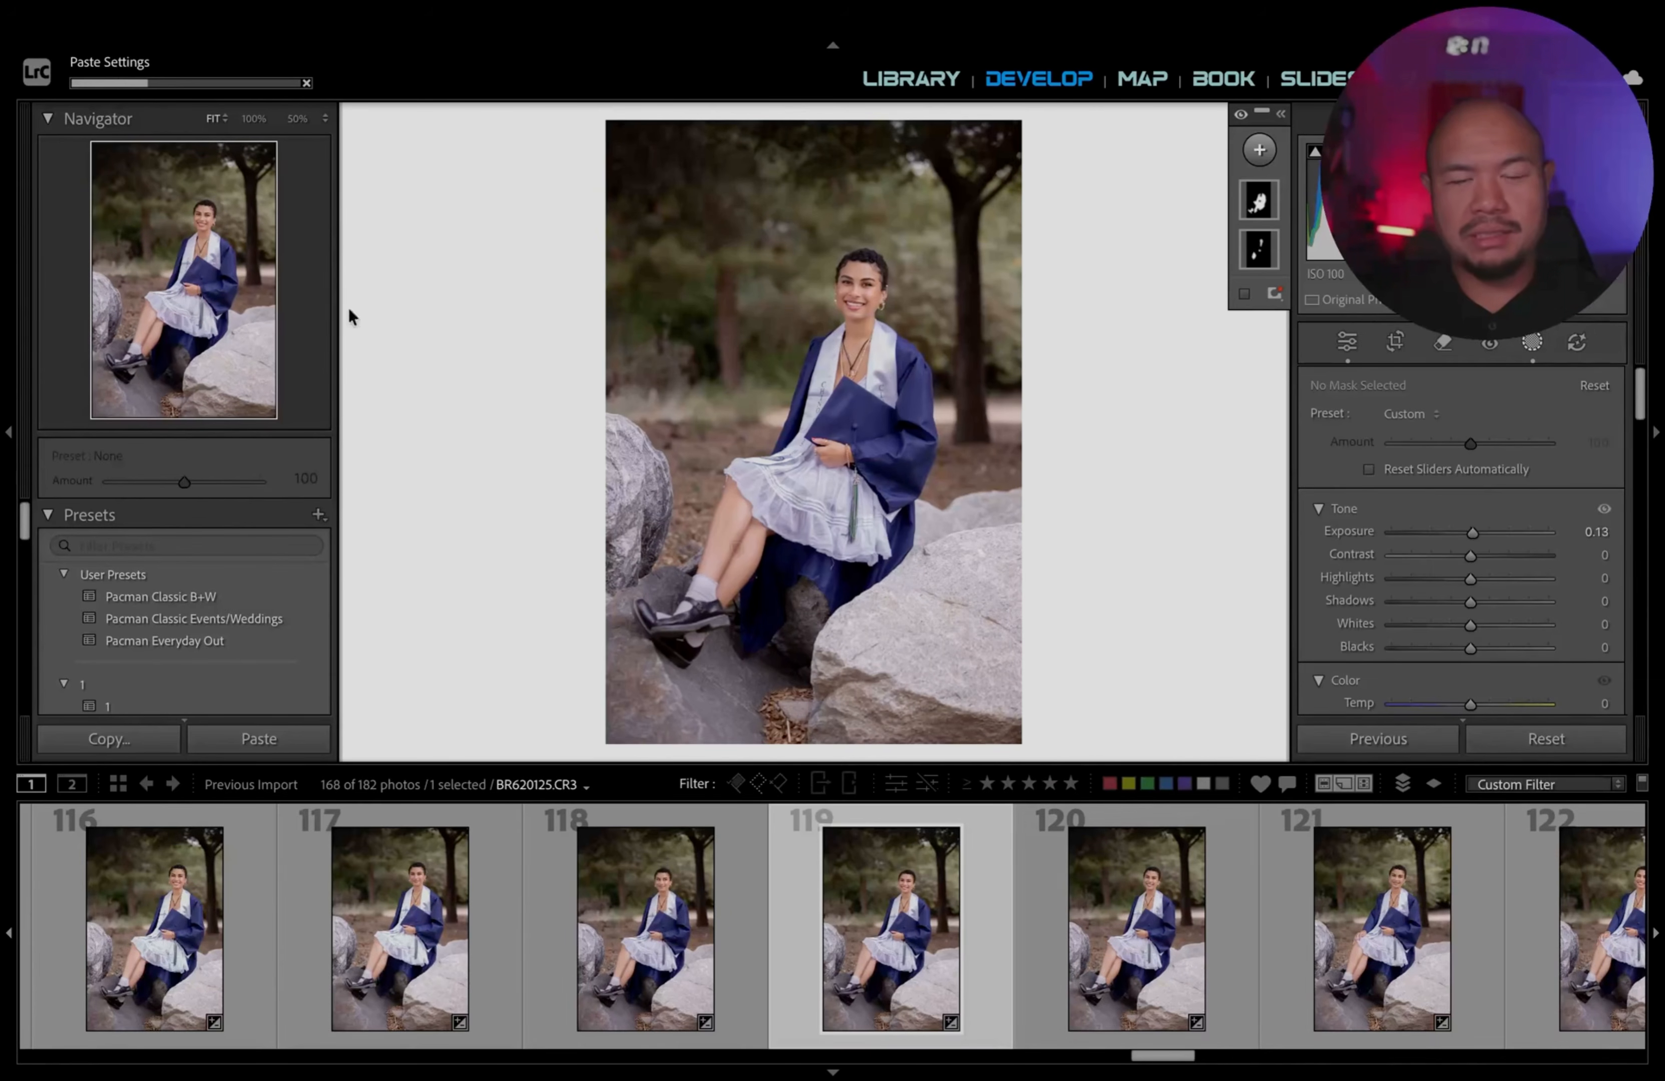
scroll(1346, 860, down, 5)
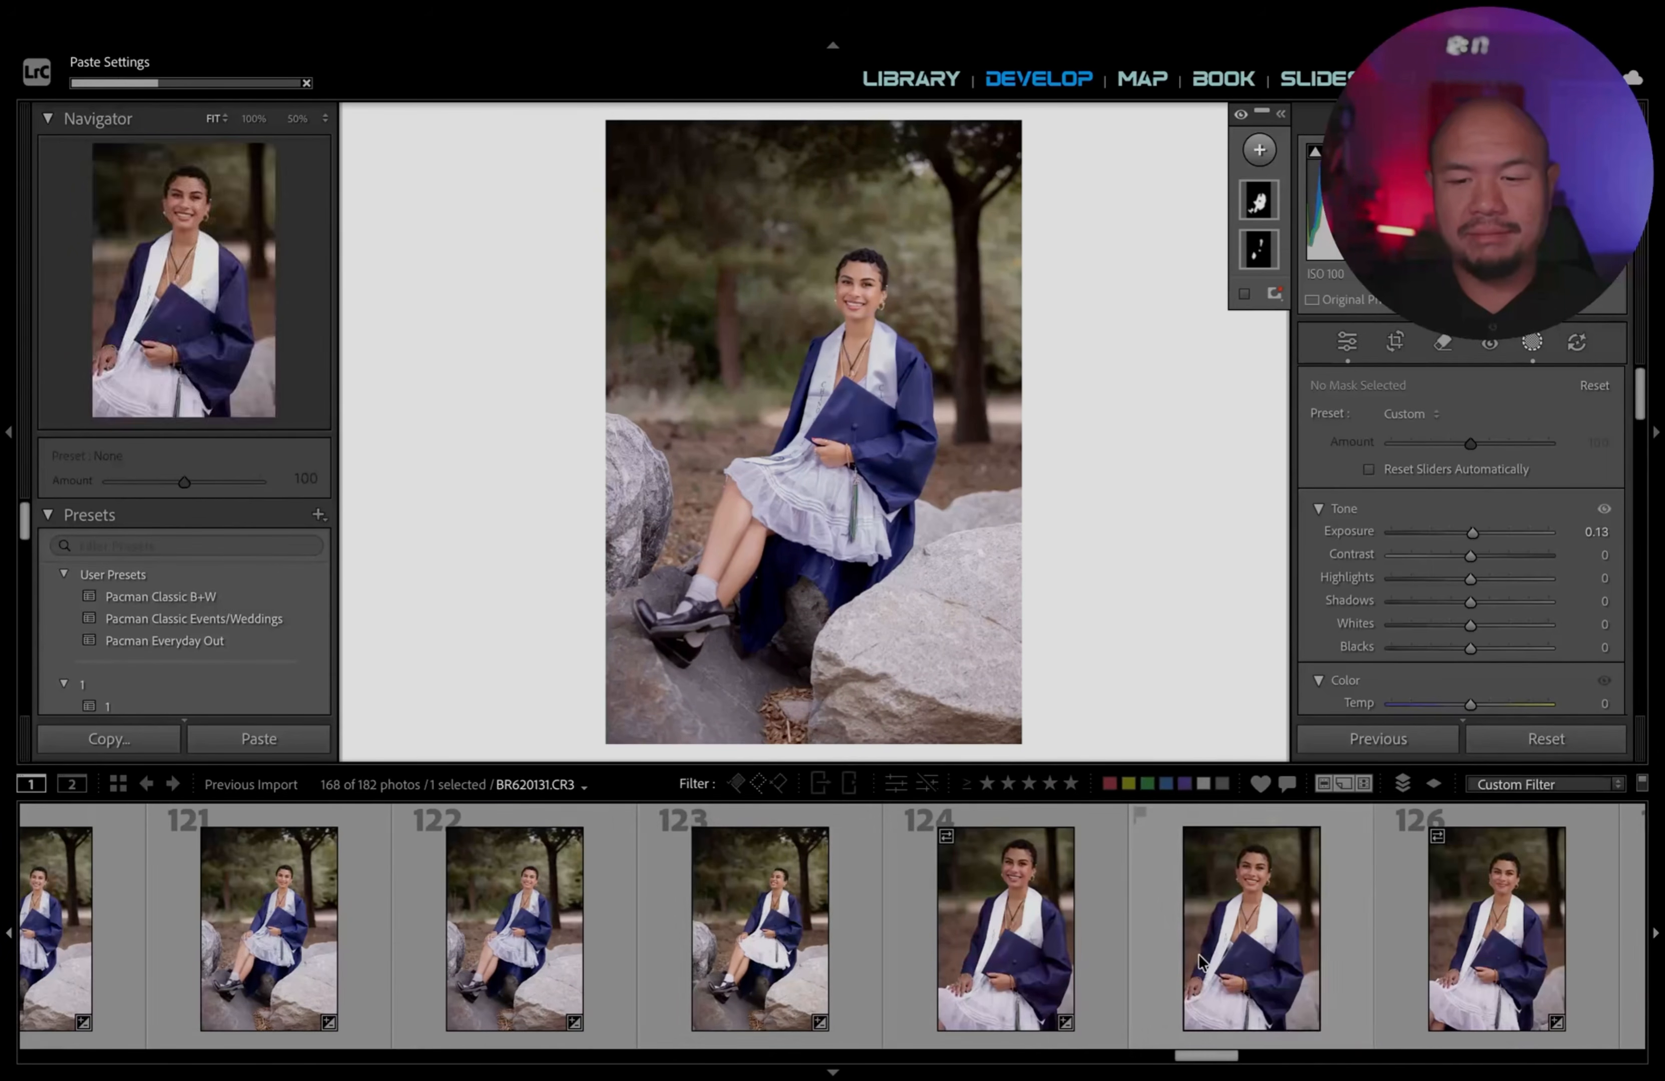
click(977, 920)
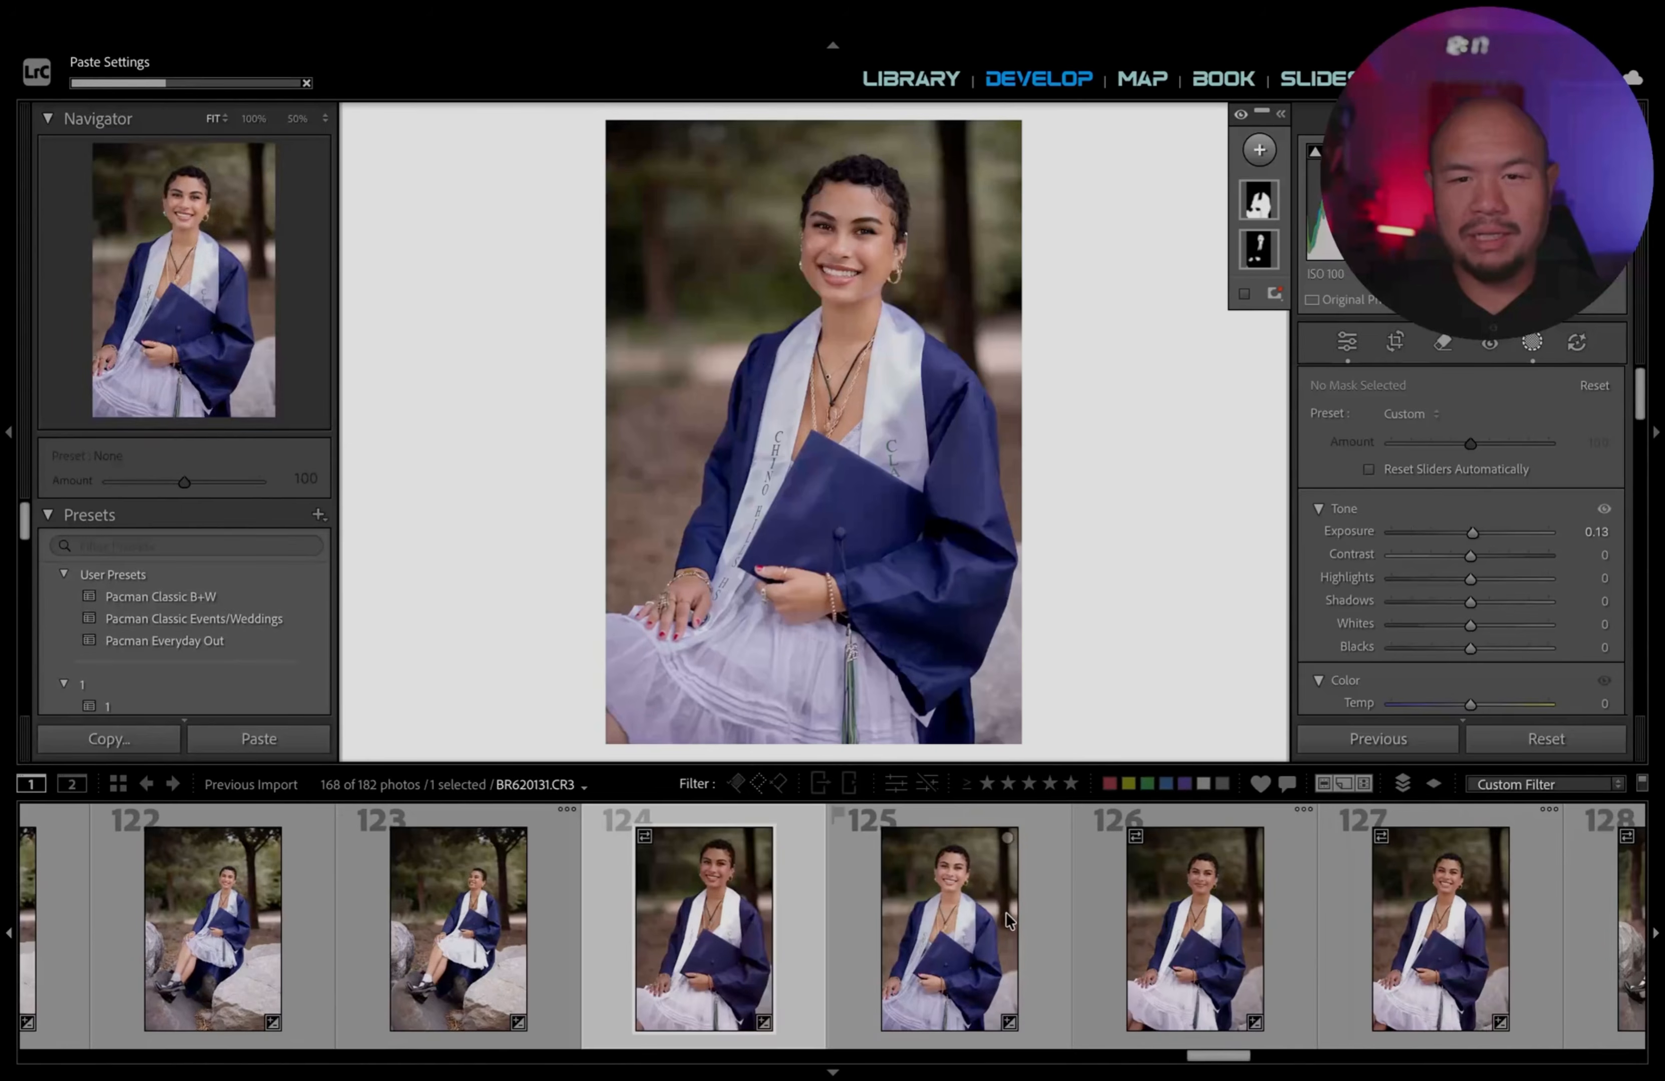
scroll(891, 966, up, 2)
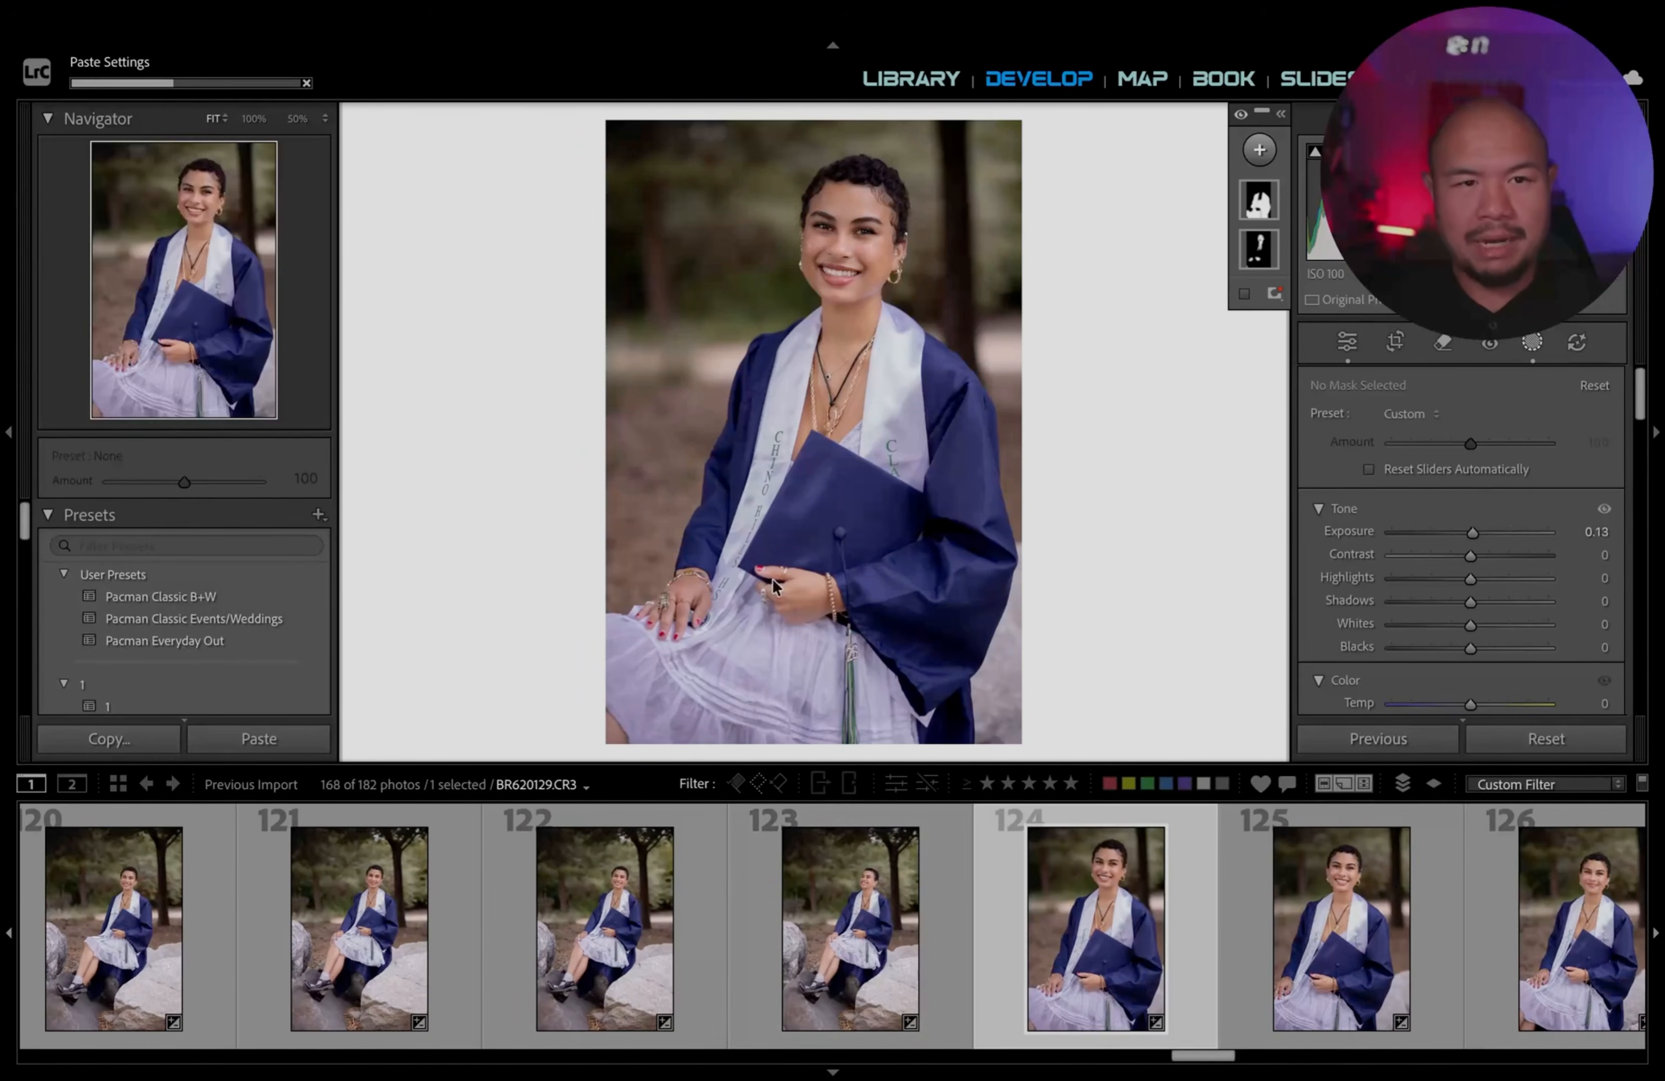
click(593, 971)
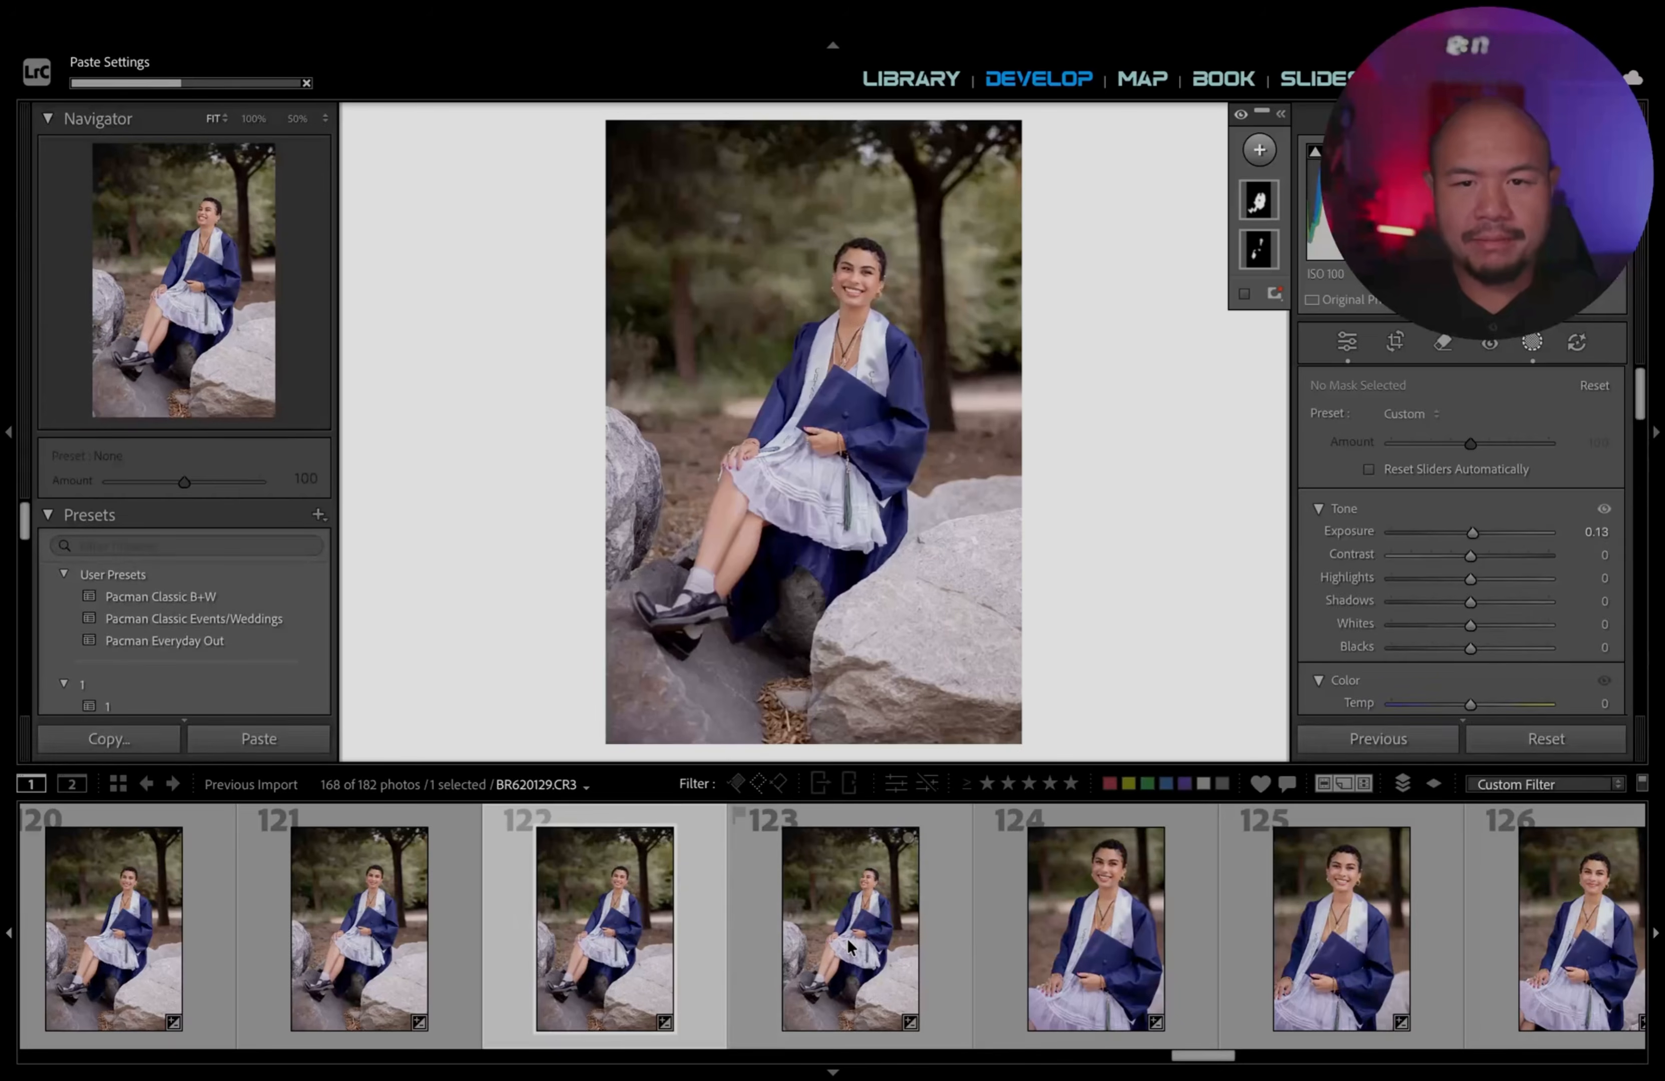
click(851, 948)
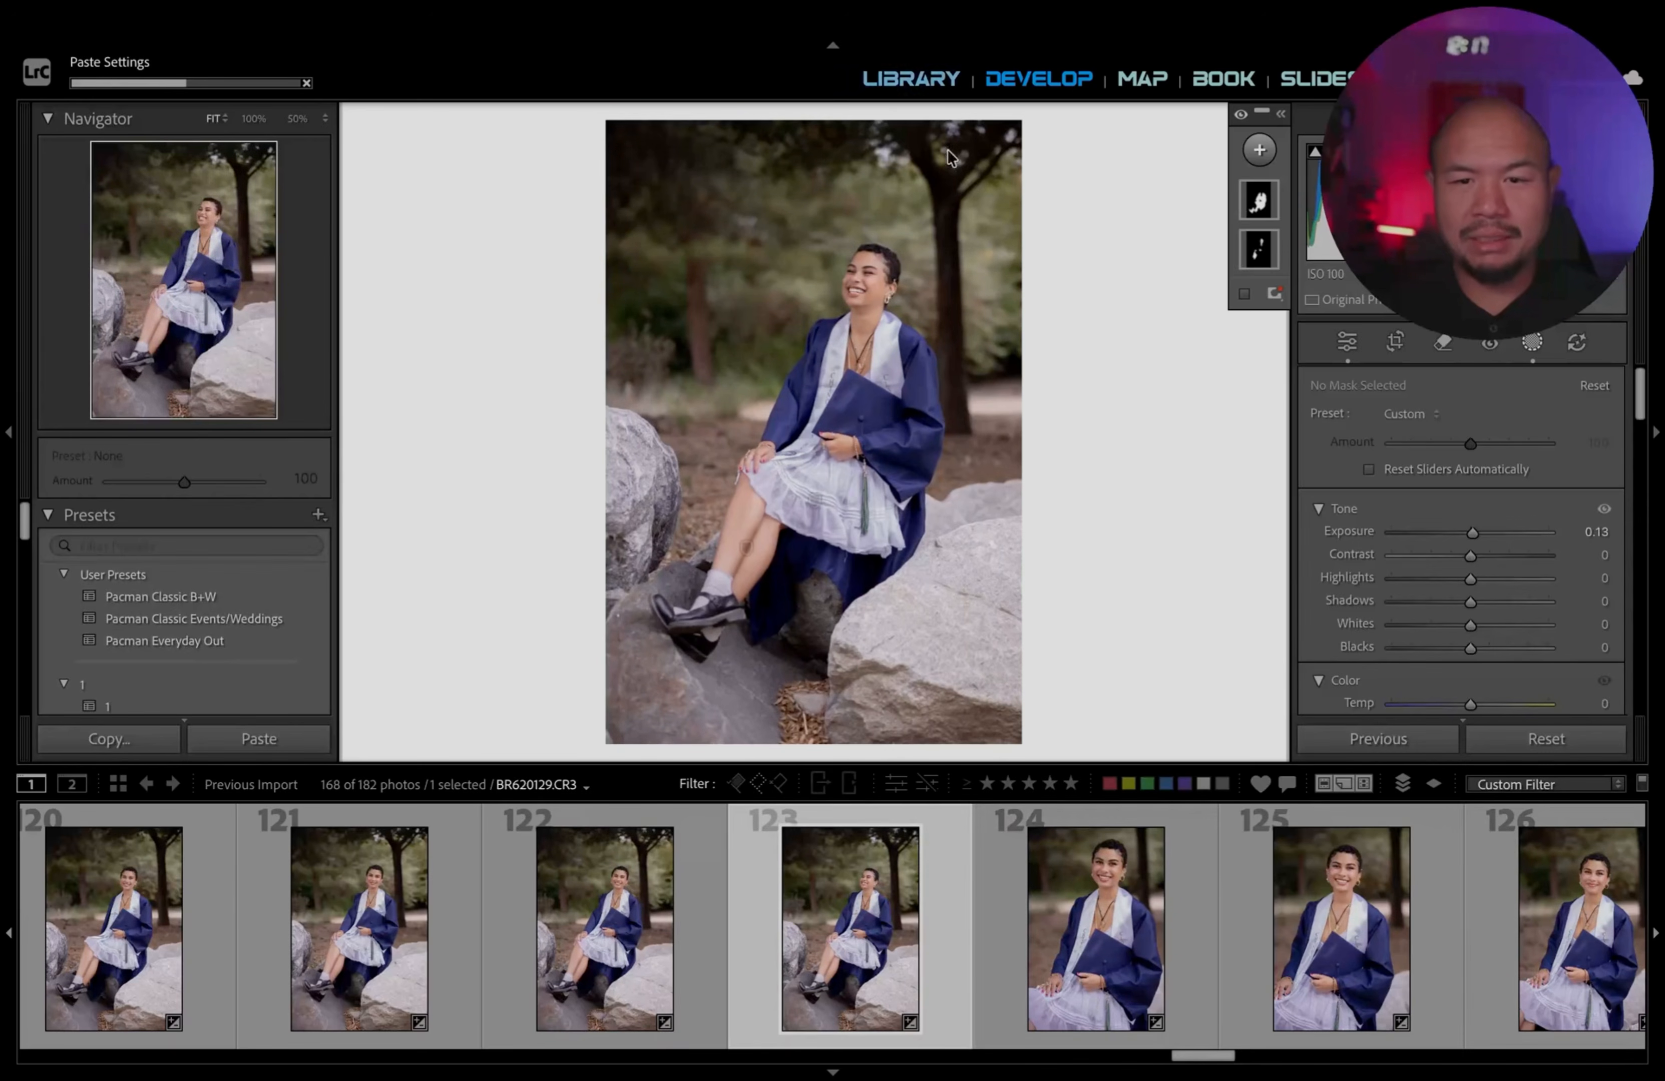
key(y)
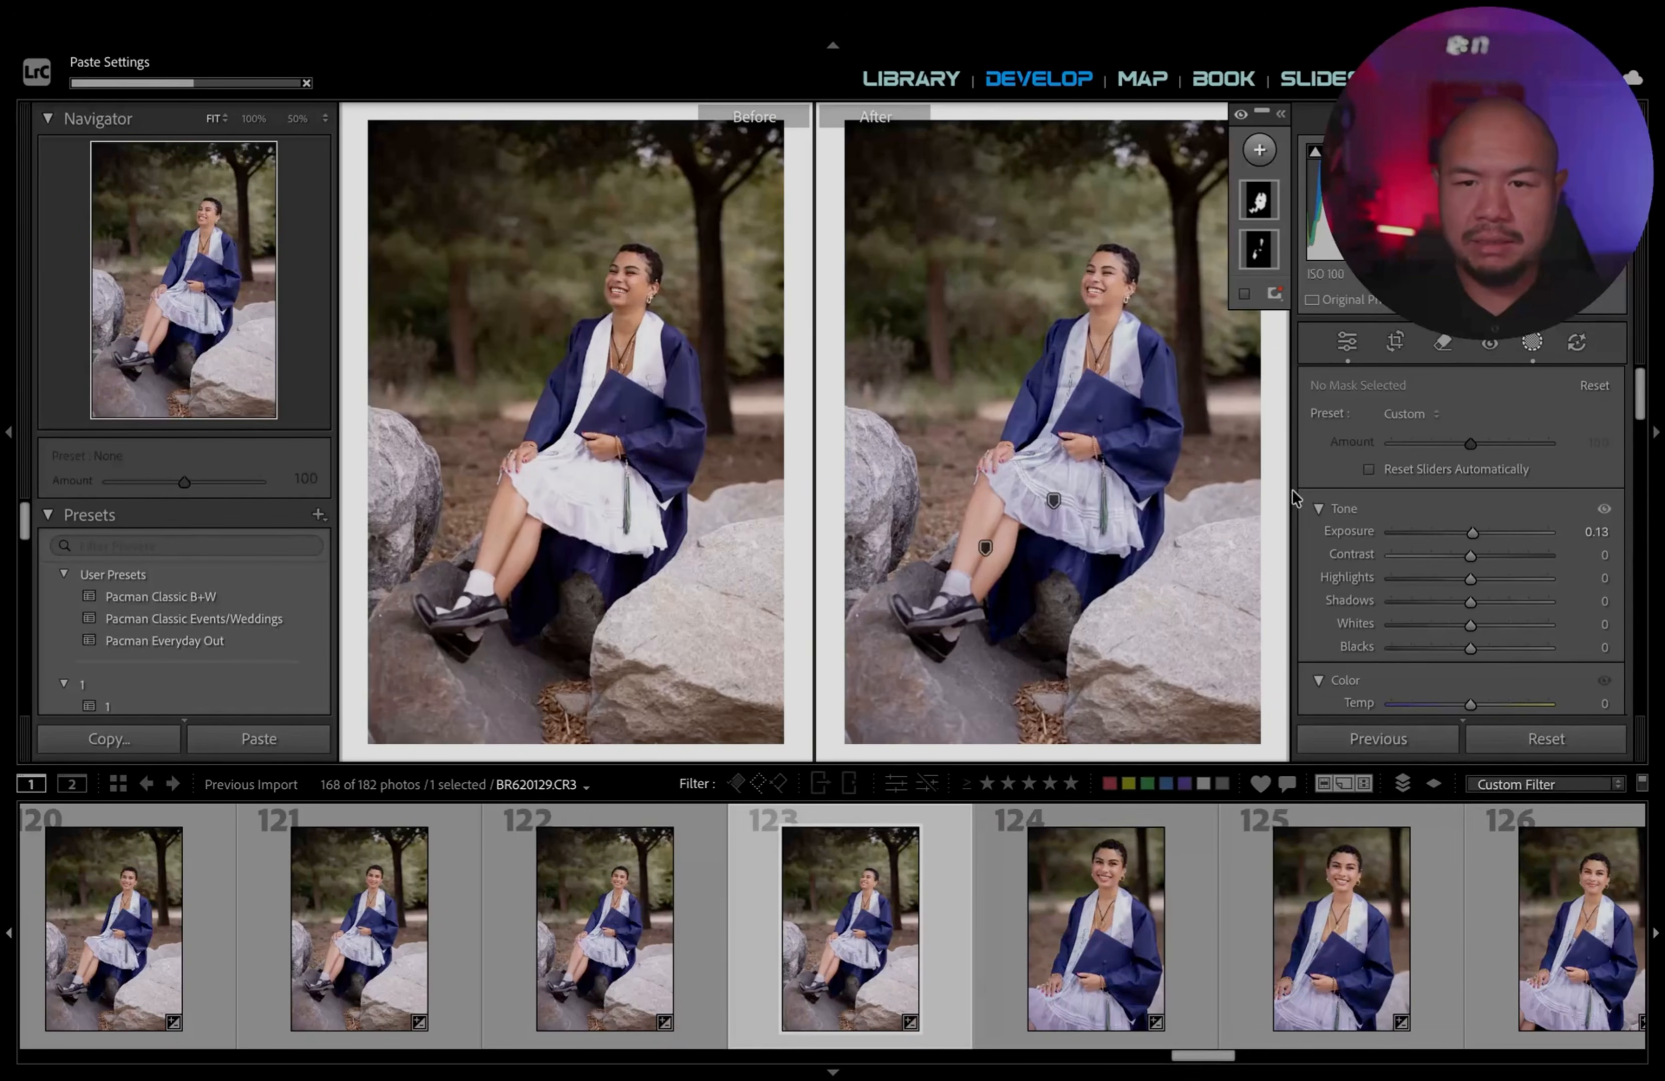
key(y)
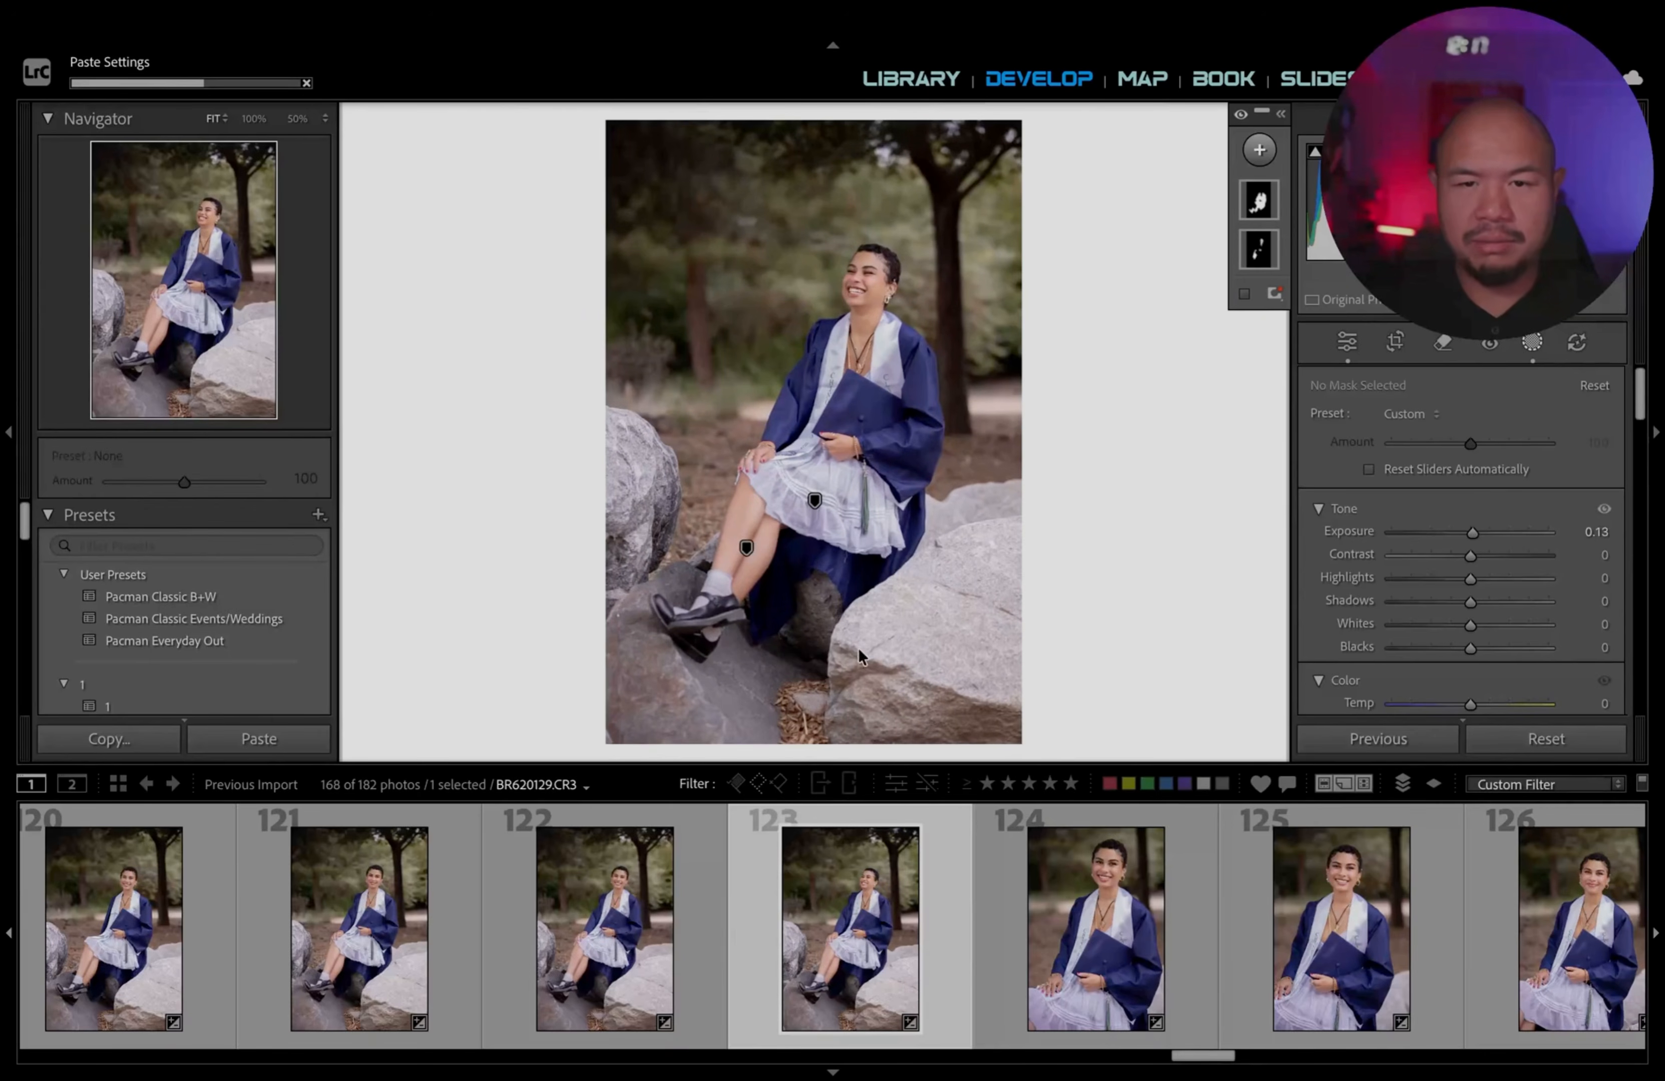
mouse_move(816, 502)
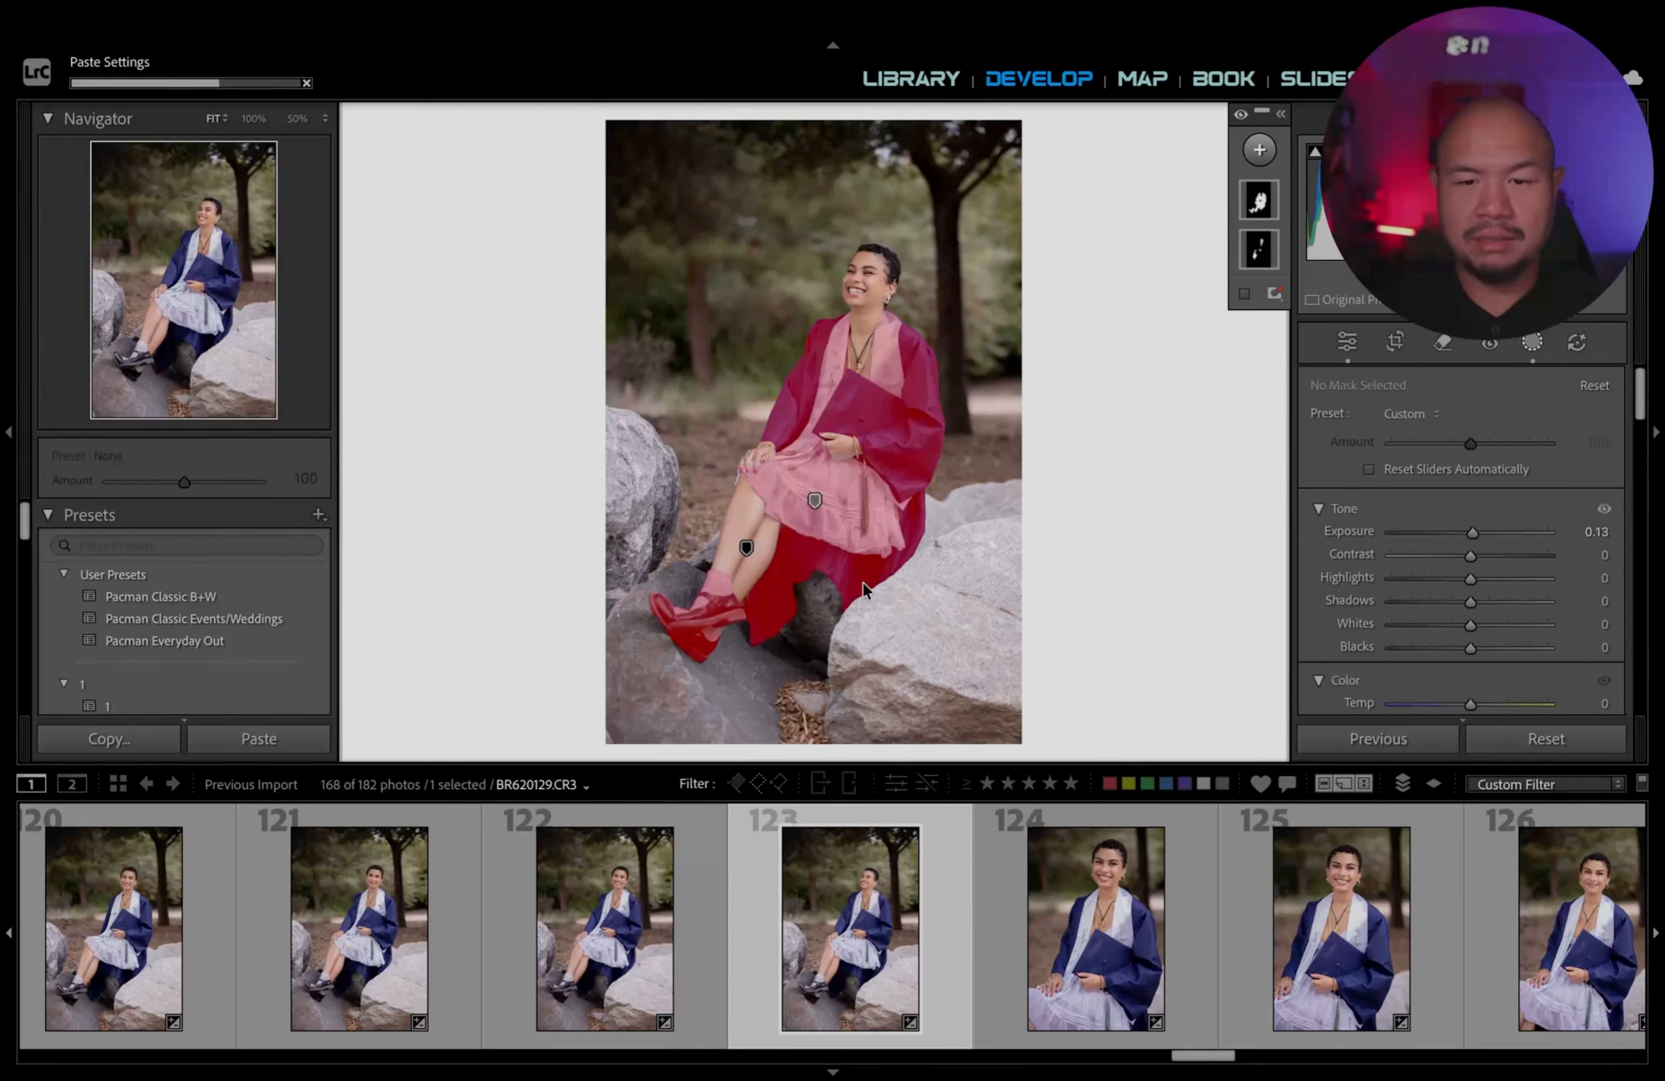
Set the Exposure of close-up photos 124, 125 and 126 to +0.60 and of photo 127 to +0.50.
click(987, 963)
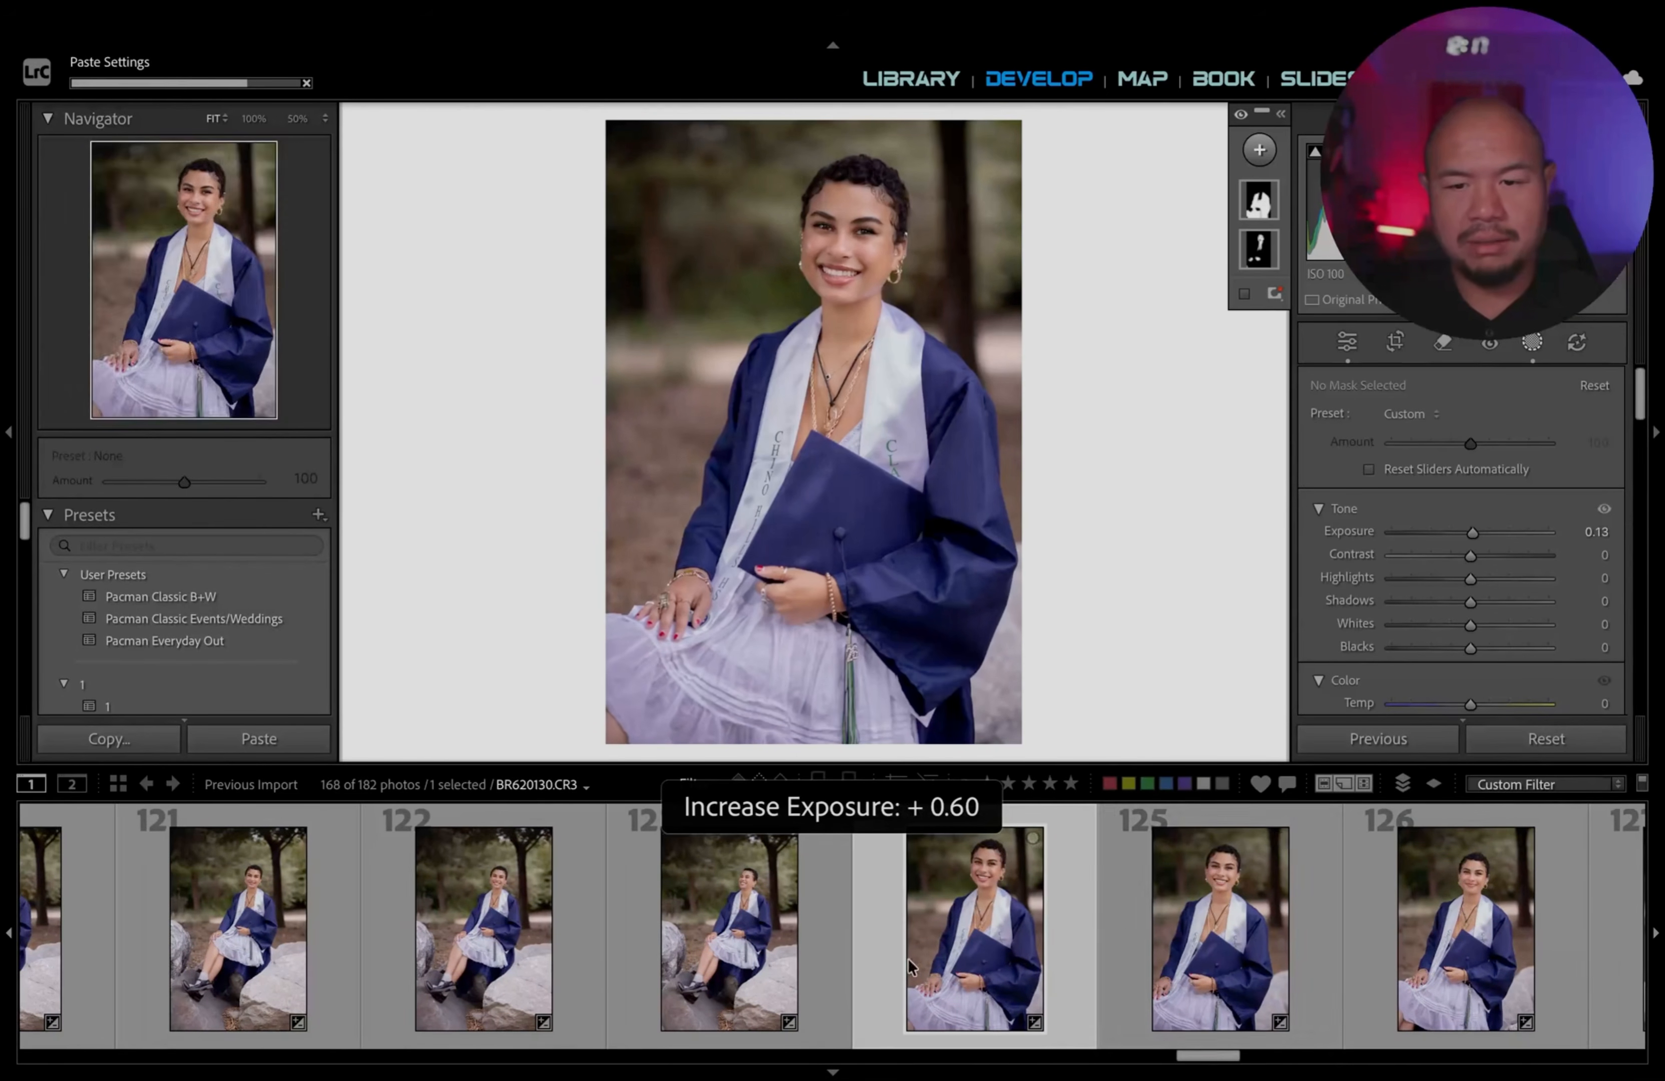
click(1166, 933)
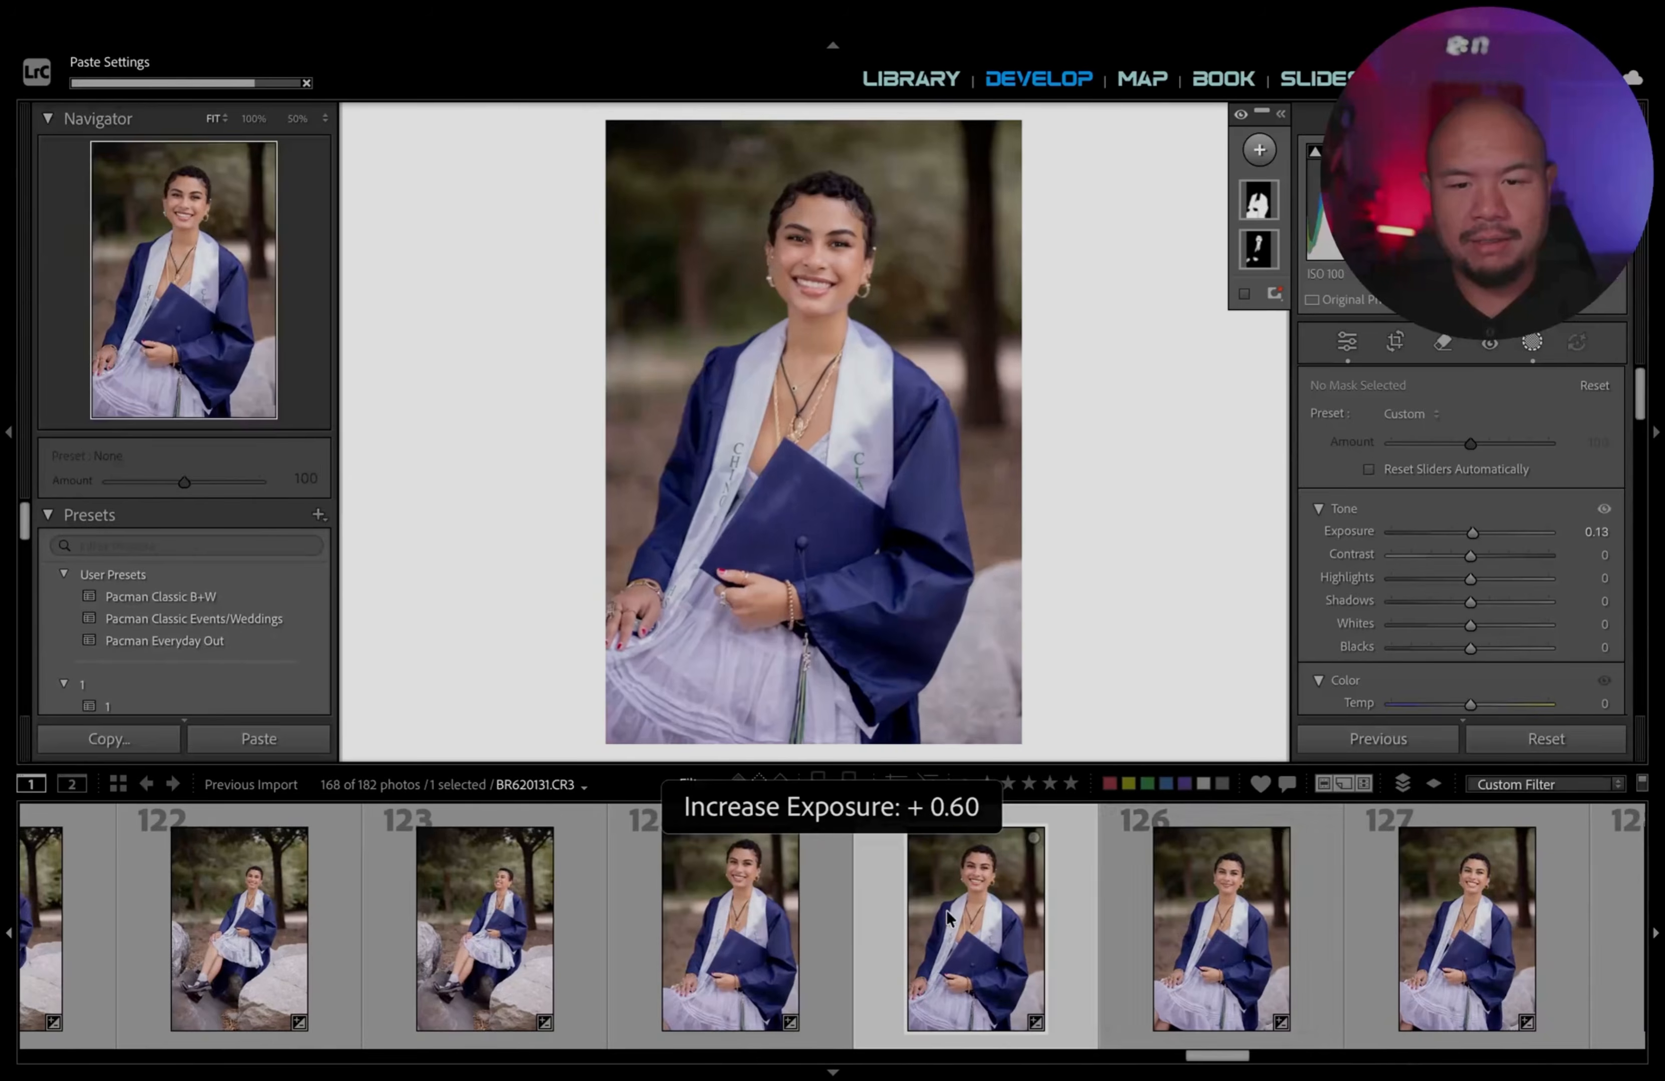
click(1198, 925)
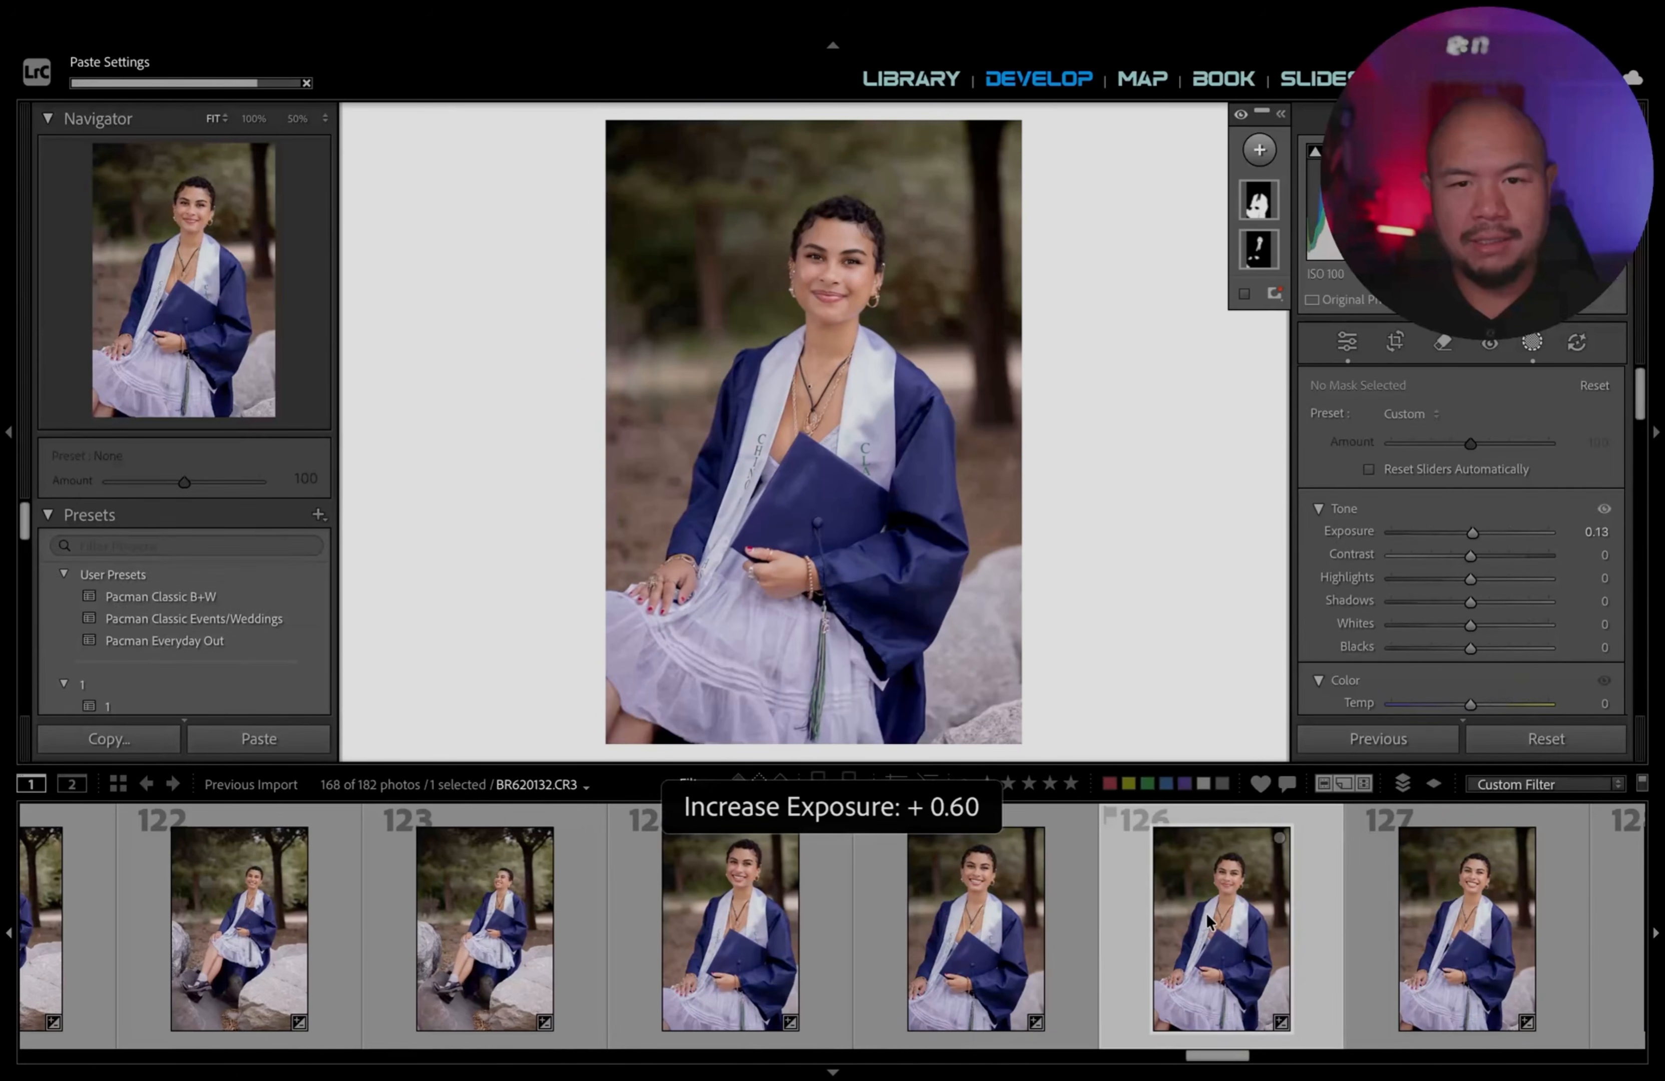
key(=)
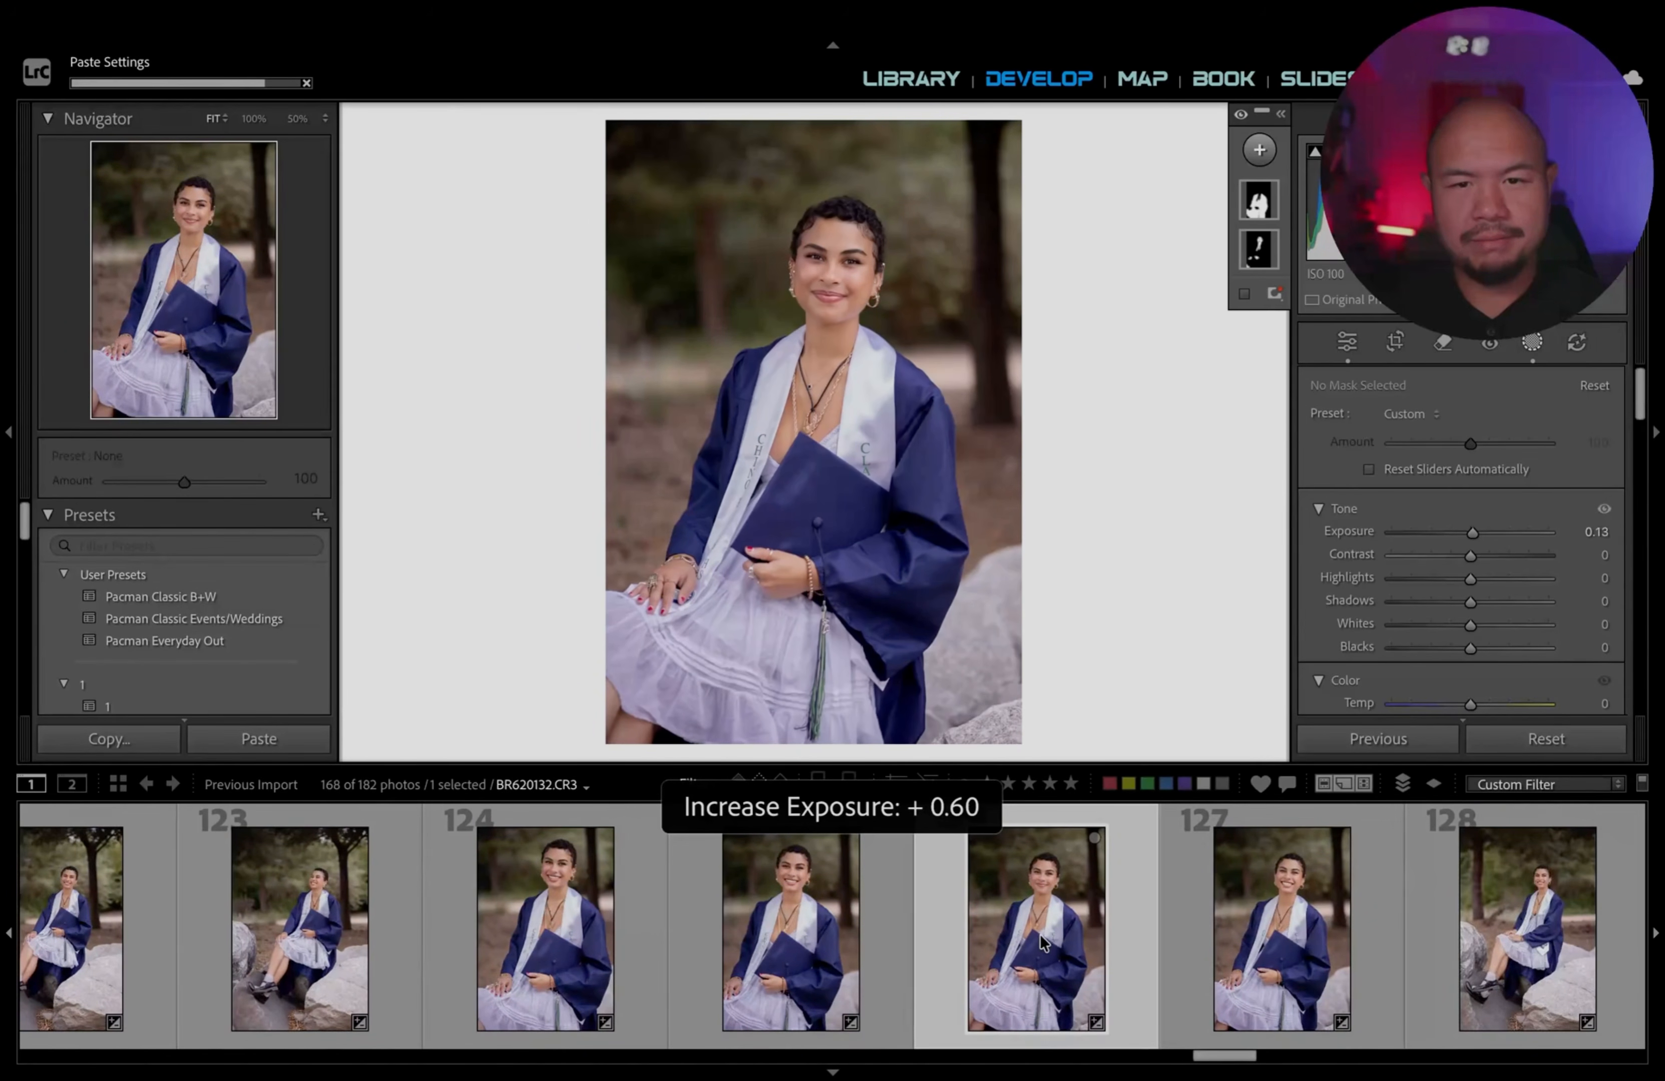
click(1218, 937)
key(-)
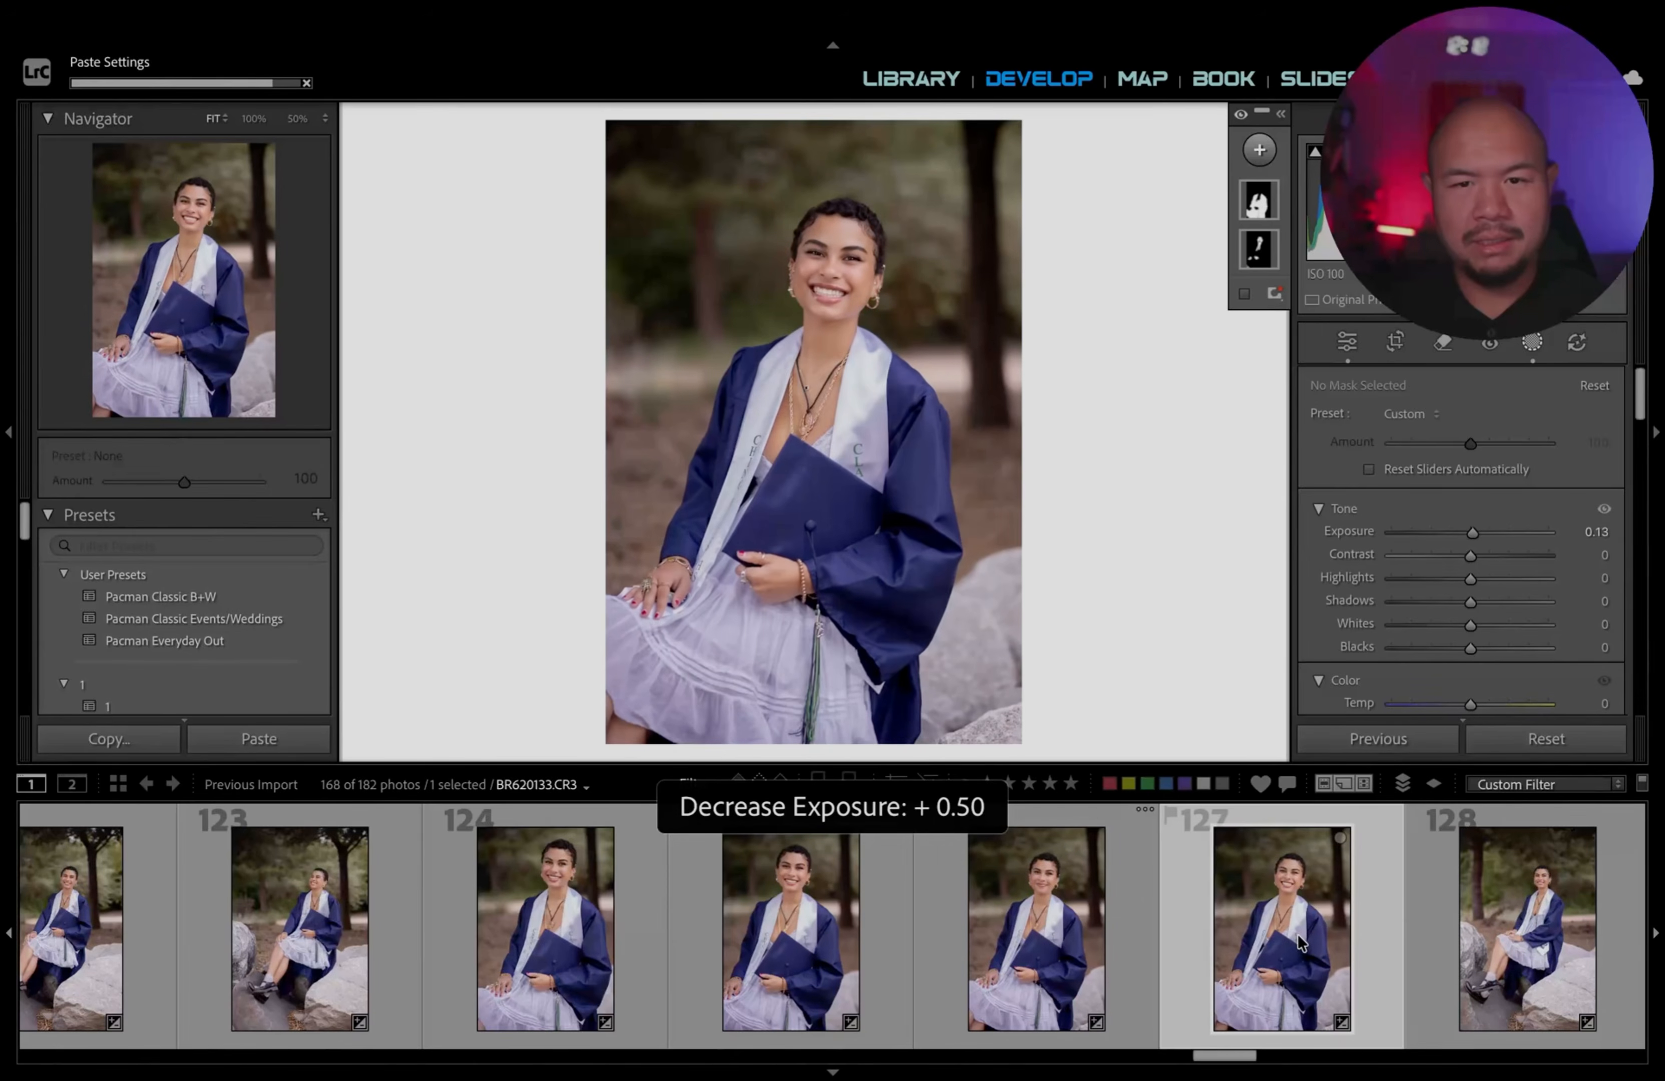
key(Right)
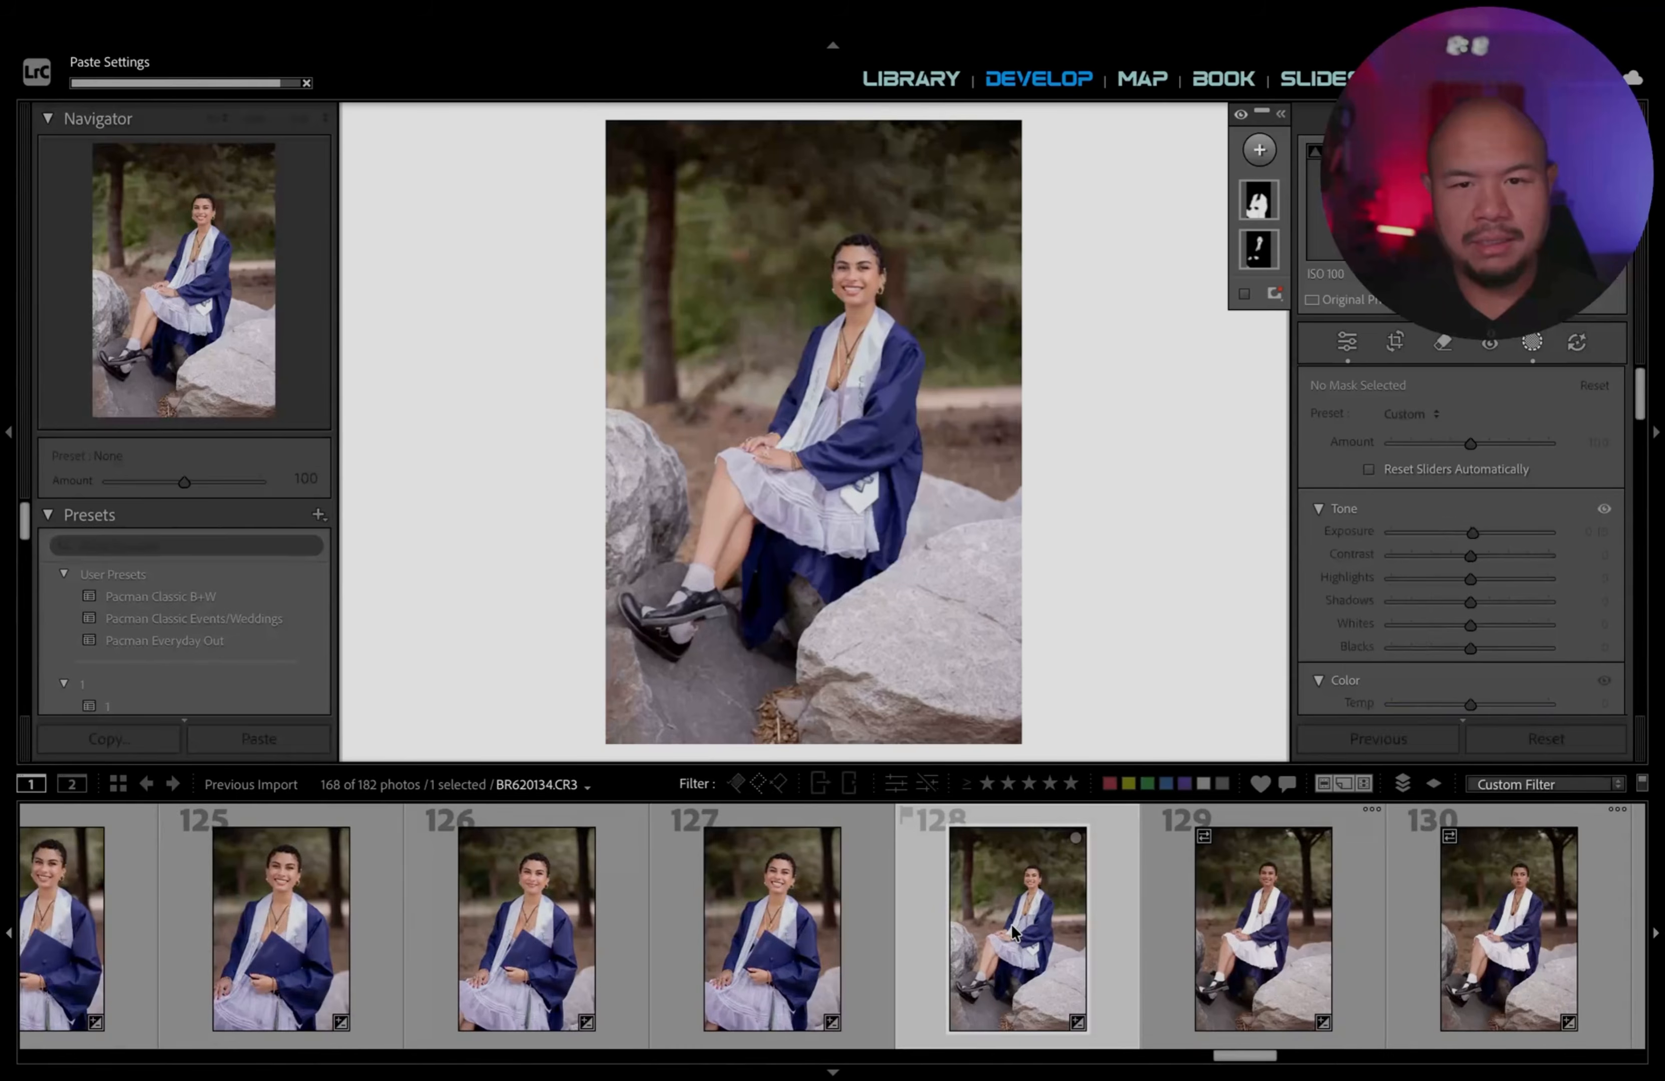
Check the pasted look on seated rock photos 128 through 131.
key(Right)
key(Right)
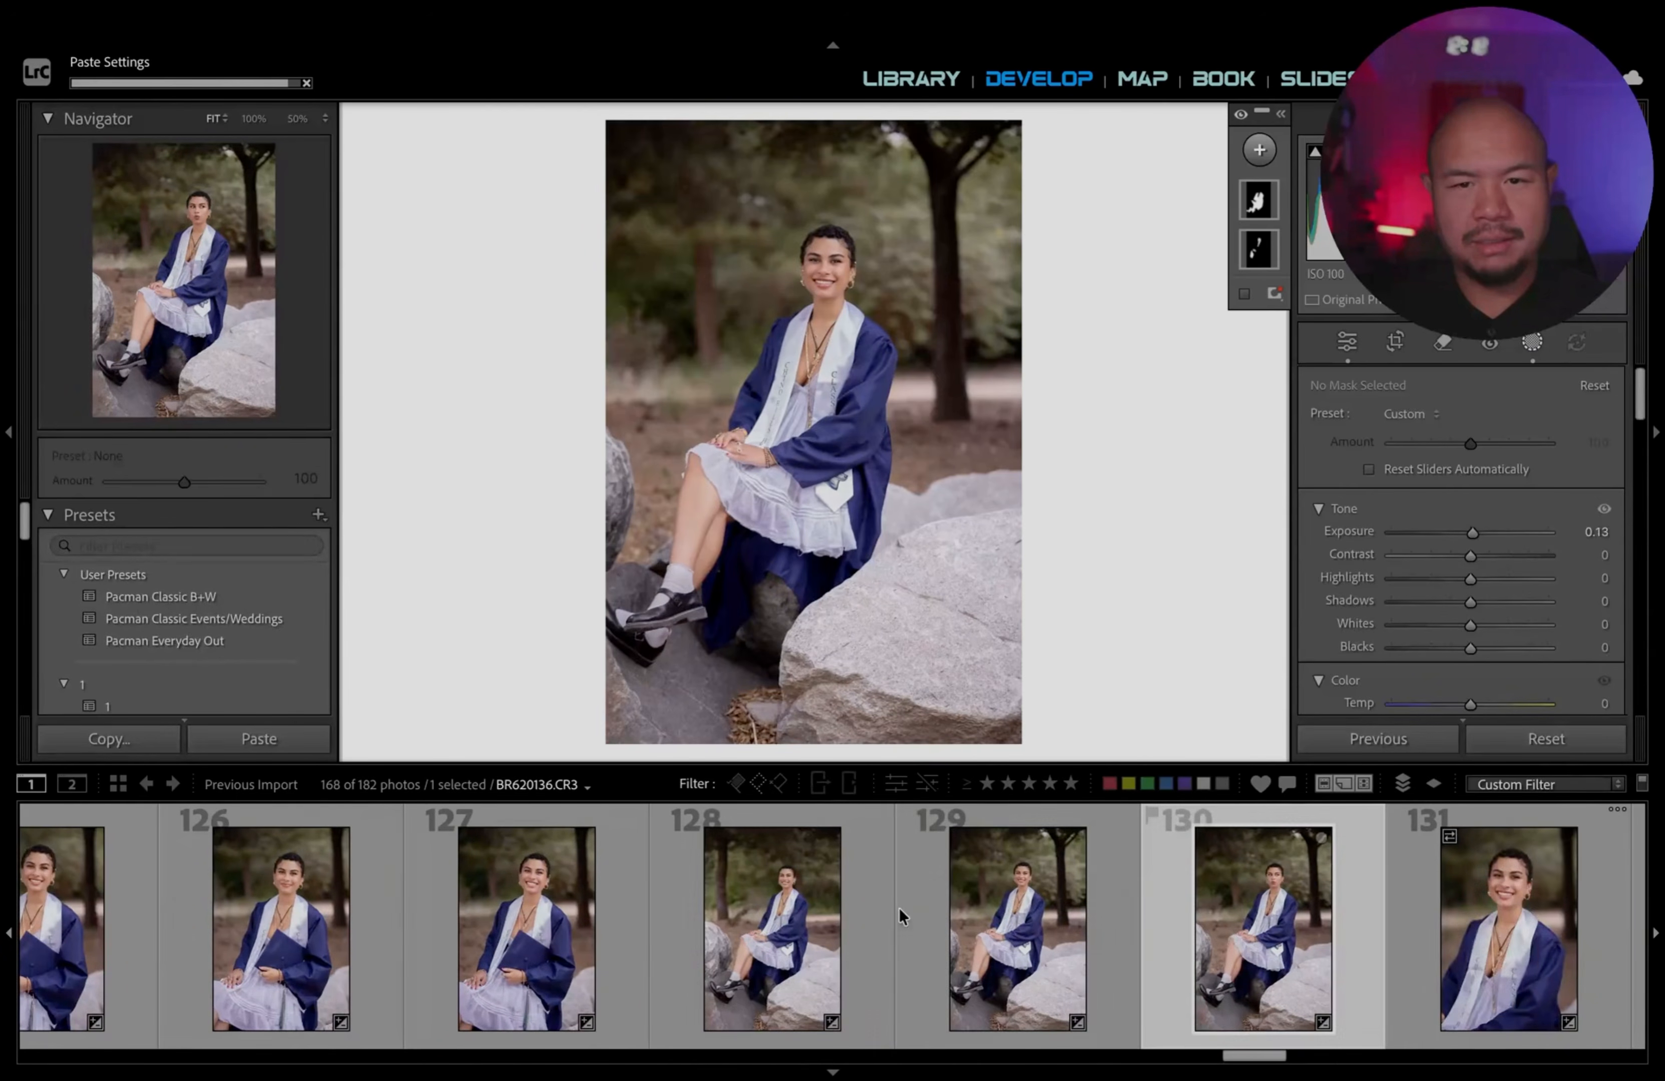
key(Right)
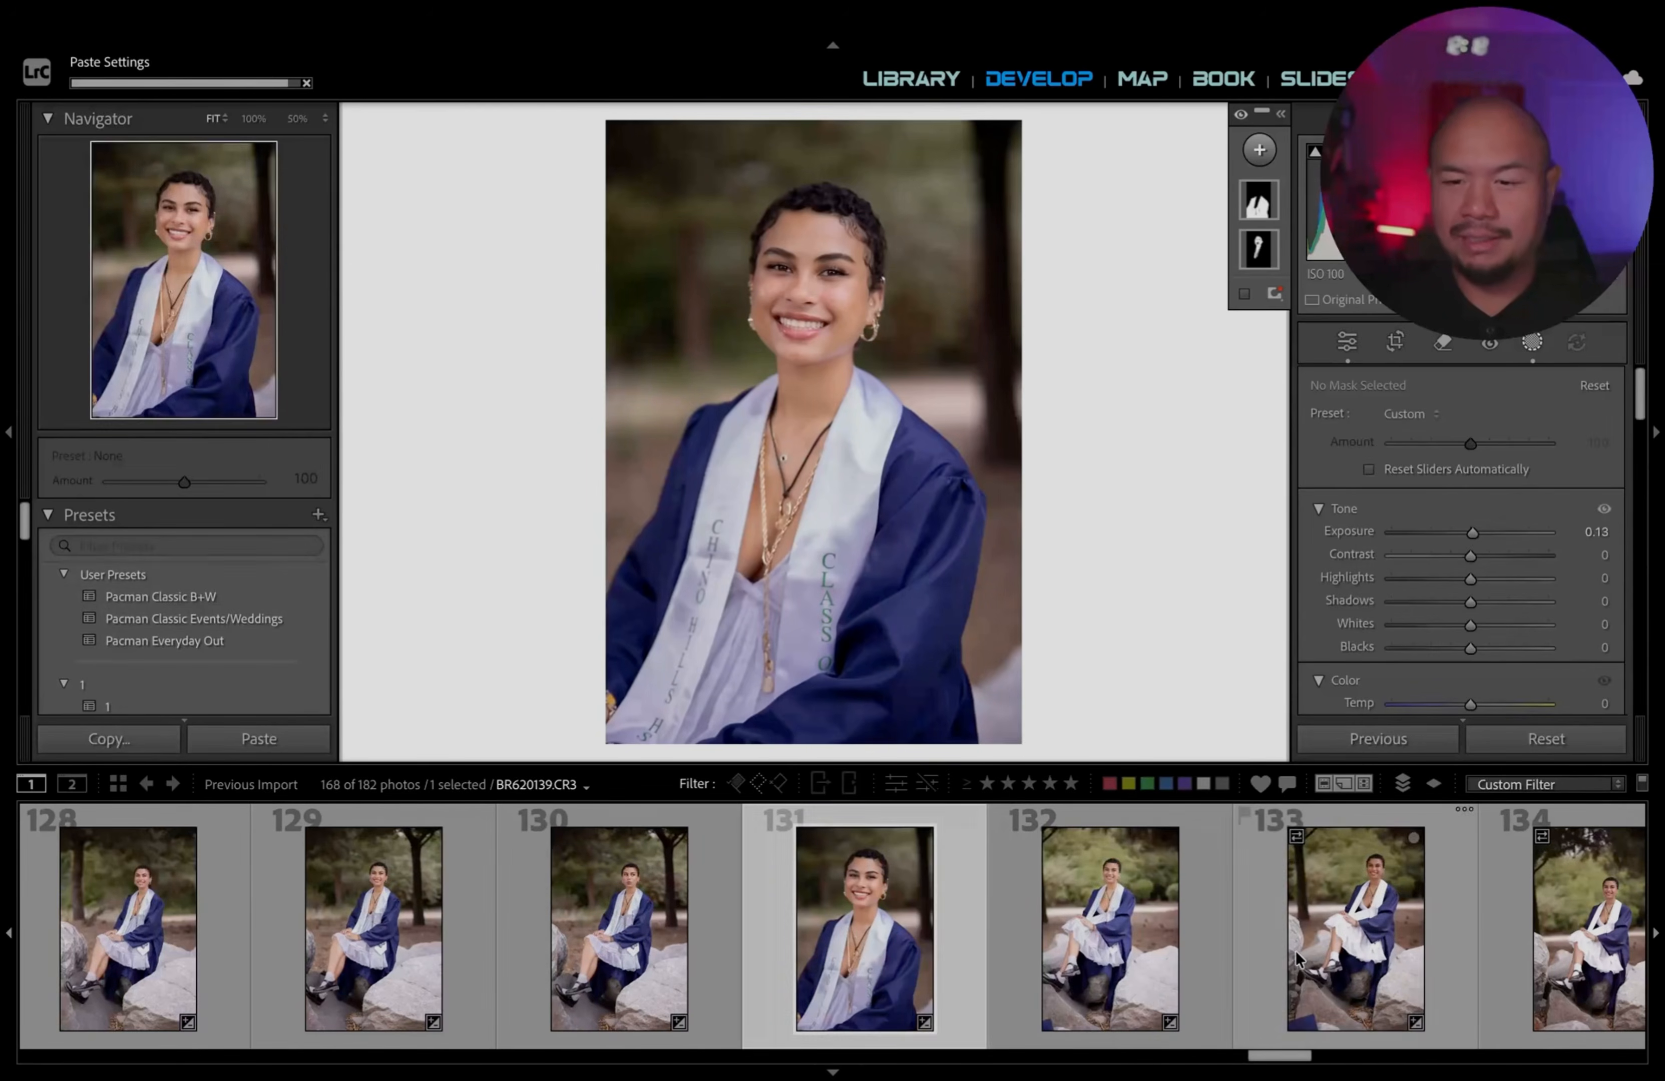
Crop seated photo 132 slightly tighter, keeping the original aspect ratio.
click(1120, 943)
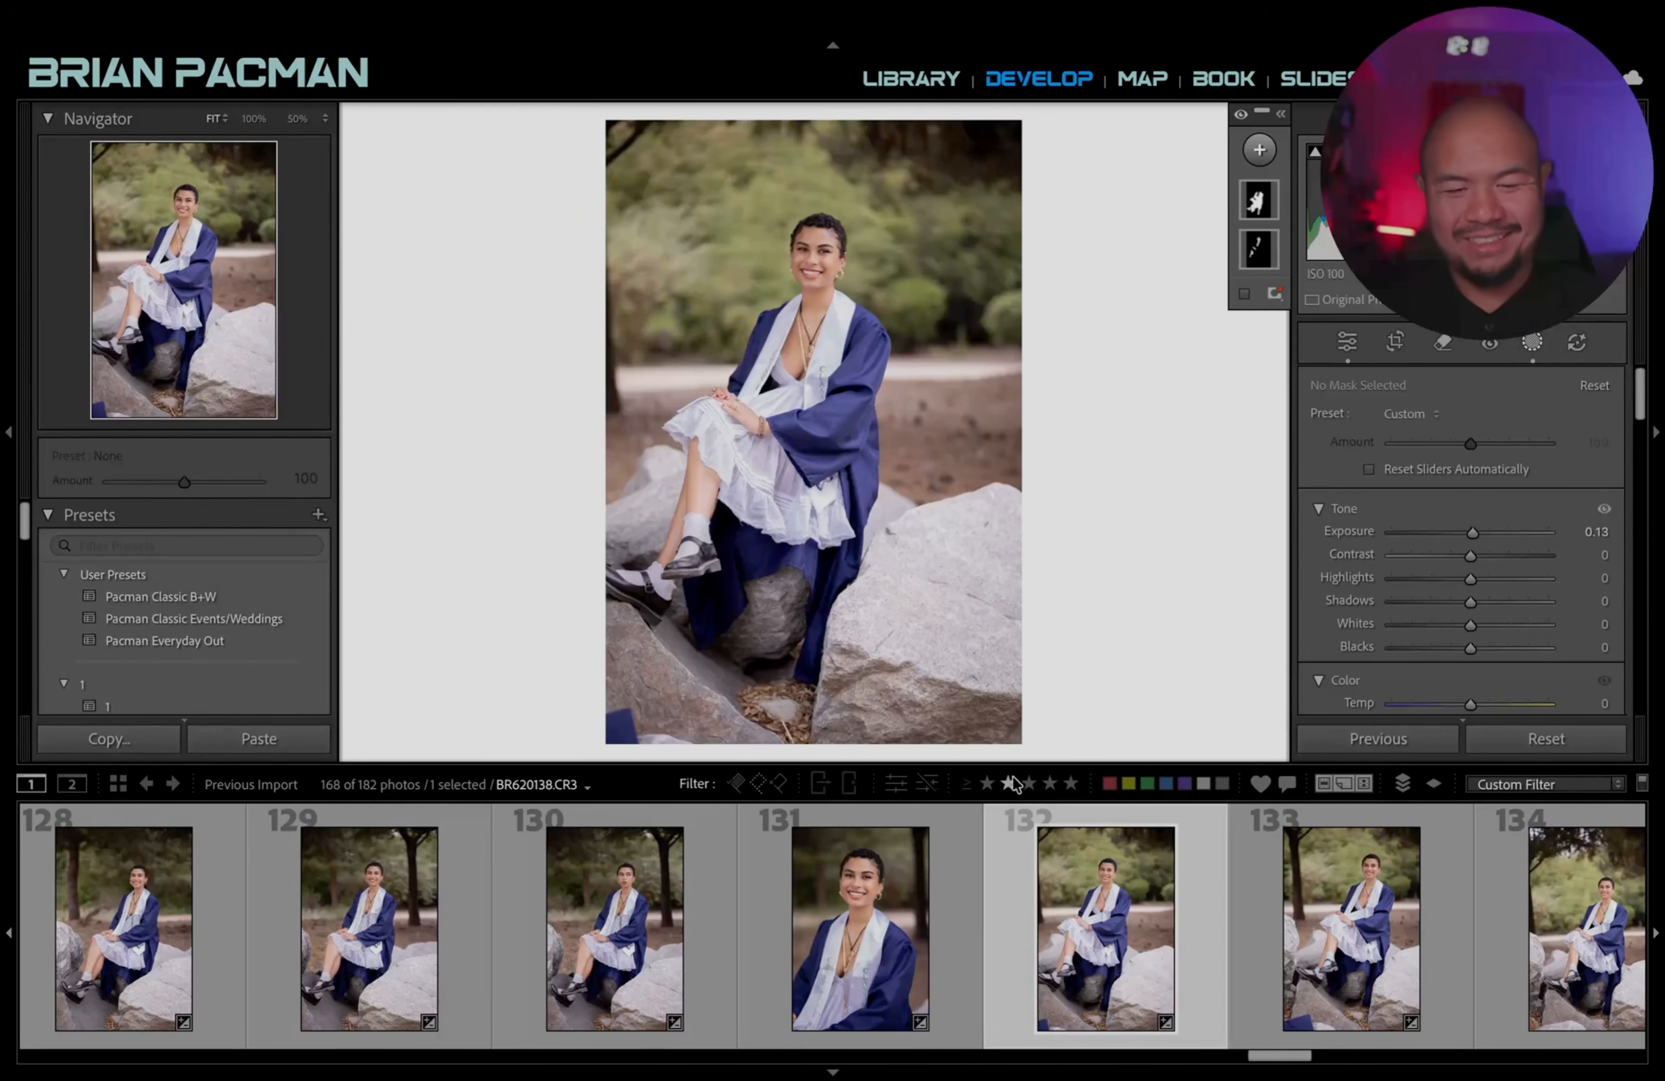
key(r)
drag(1032, 731, 953, 593)
key(Return)
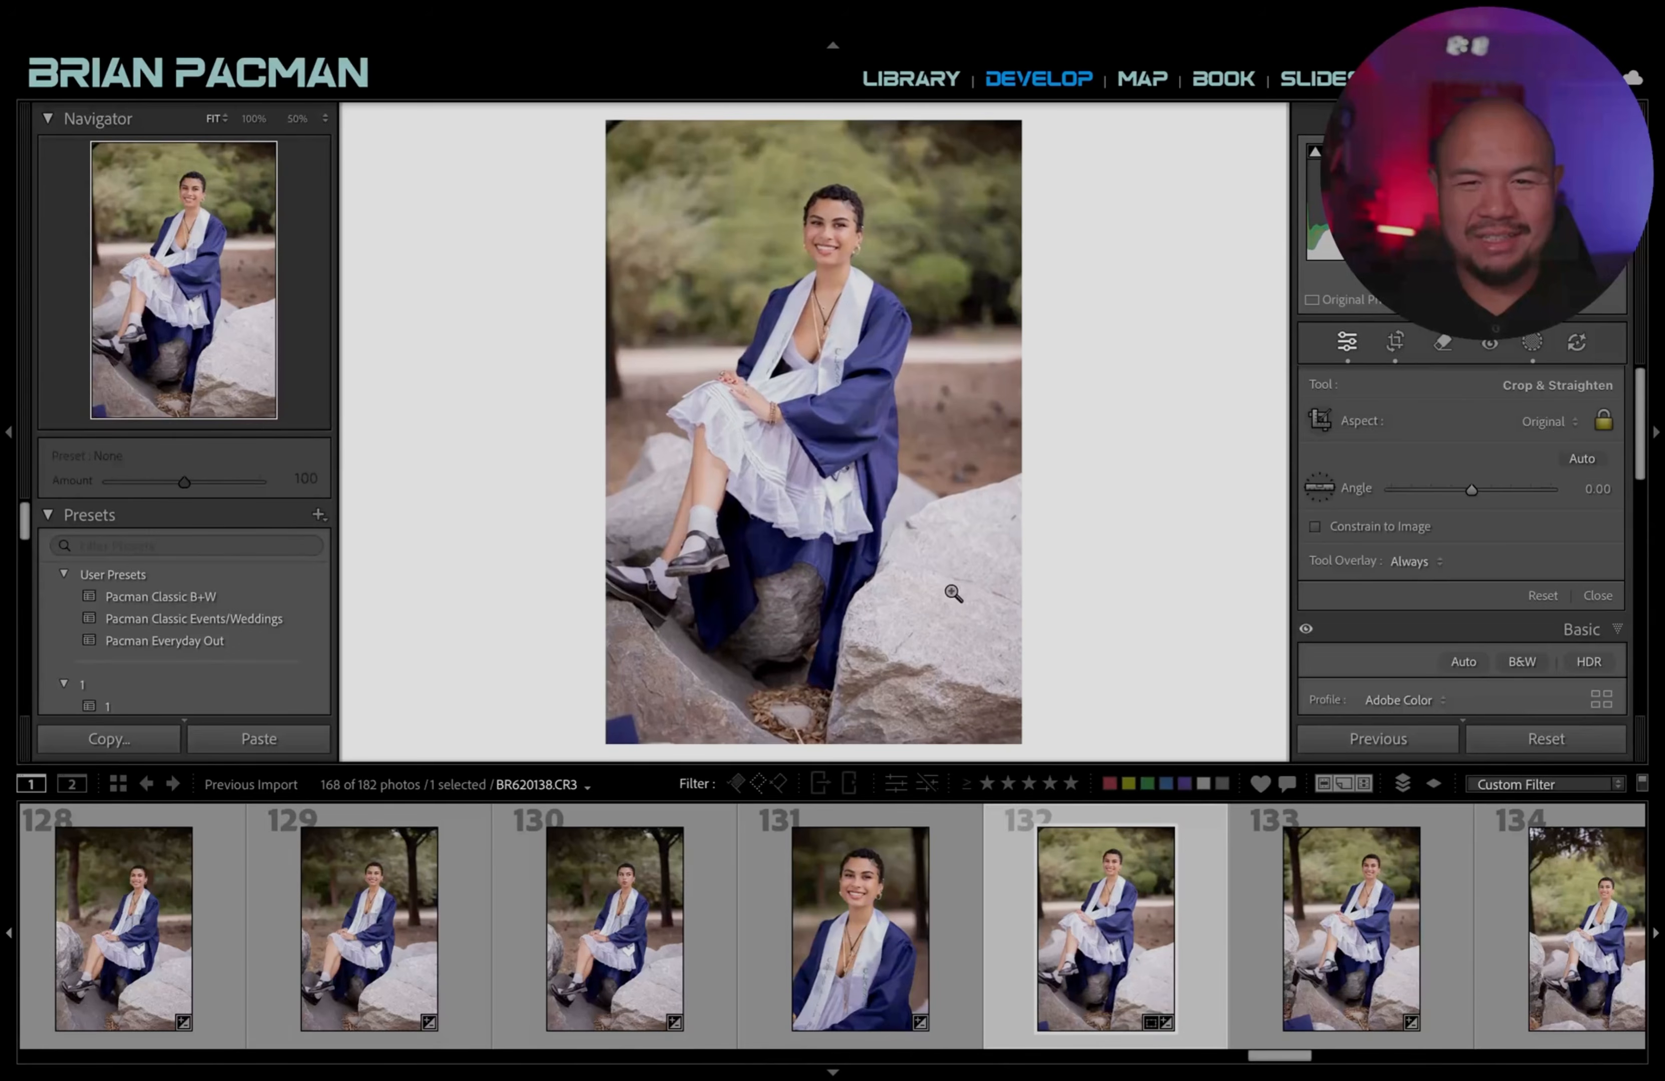
Check photo 133 and lower the Exposure of photo 134 to +0.40, inspecting the face up close.
scroll(1113, 939, down, 3)
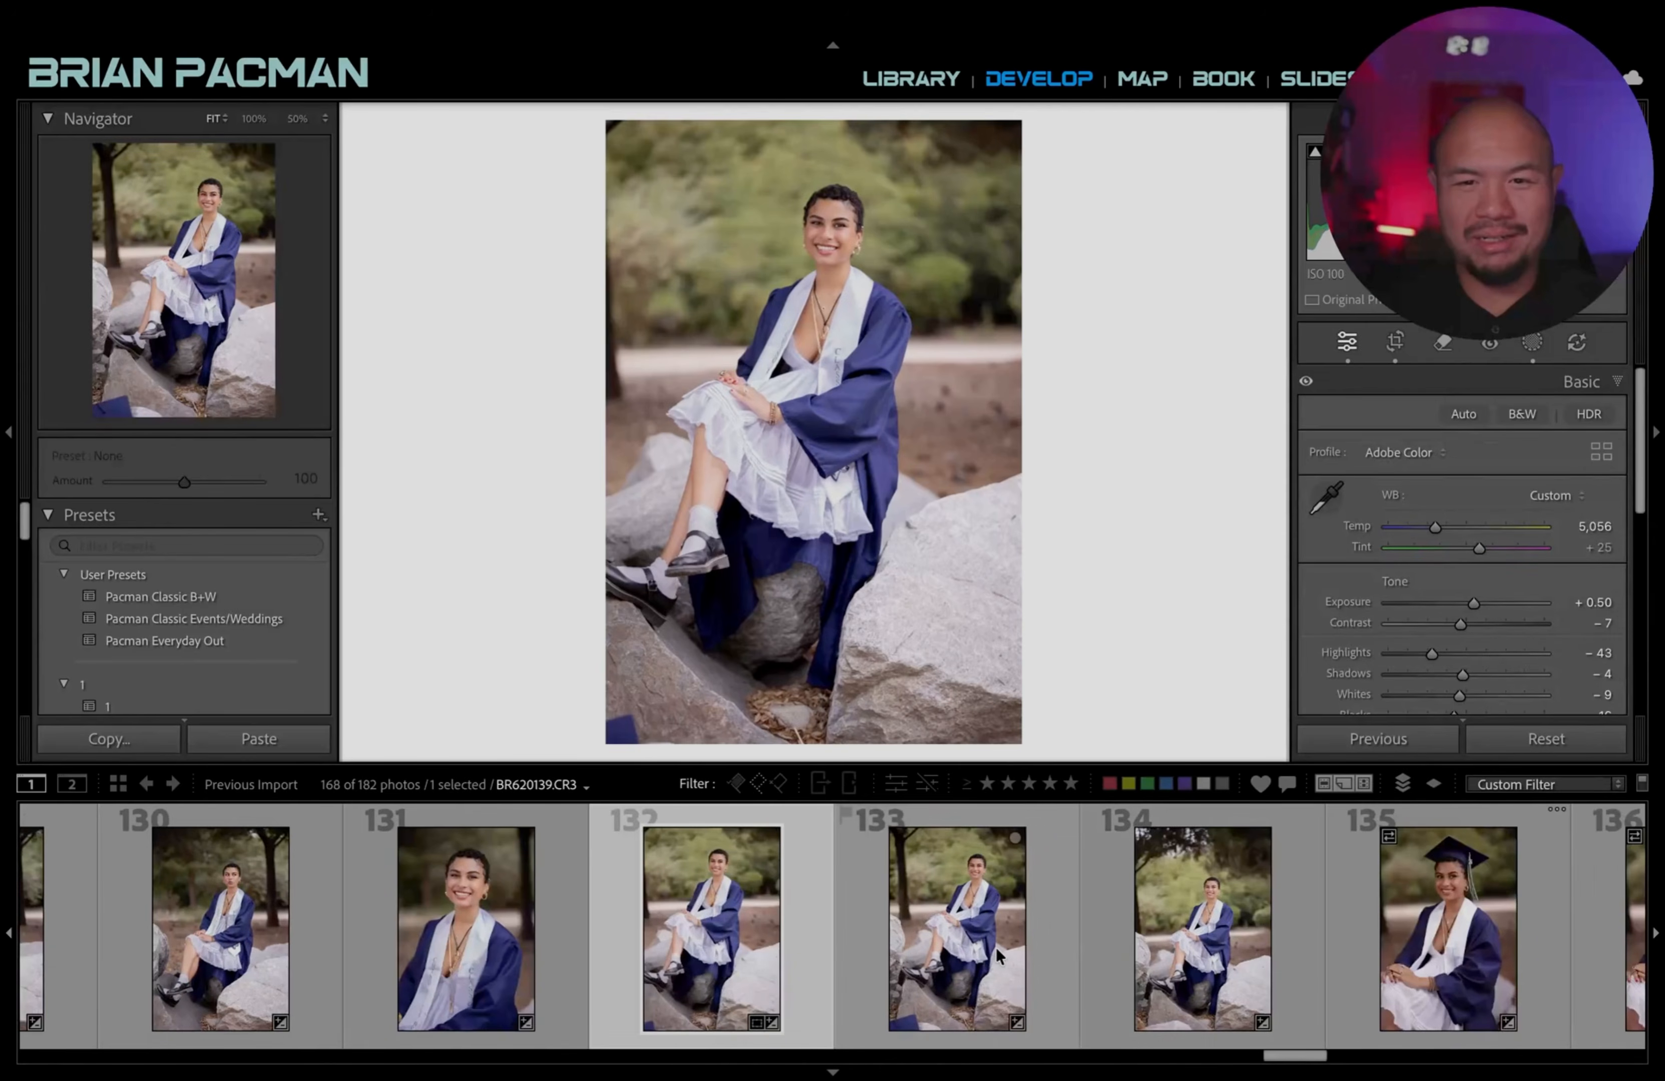
click(995, 947)
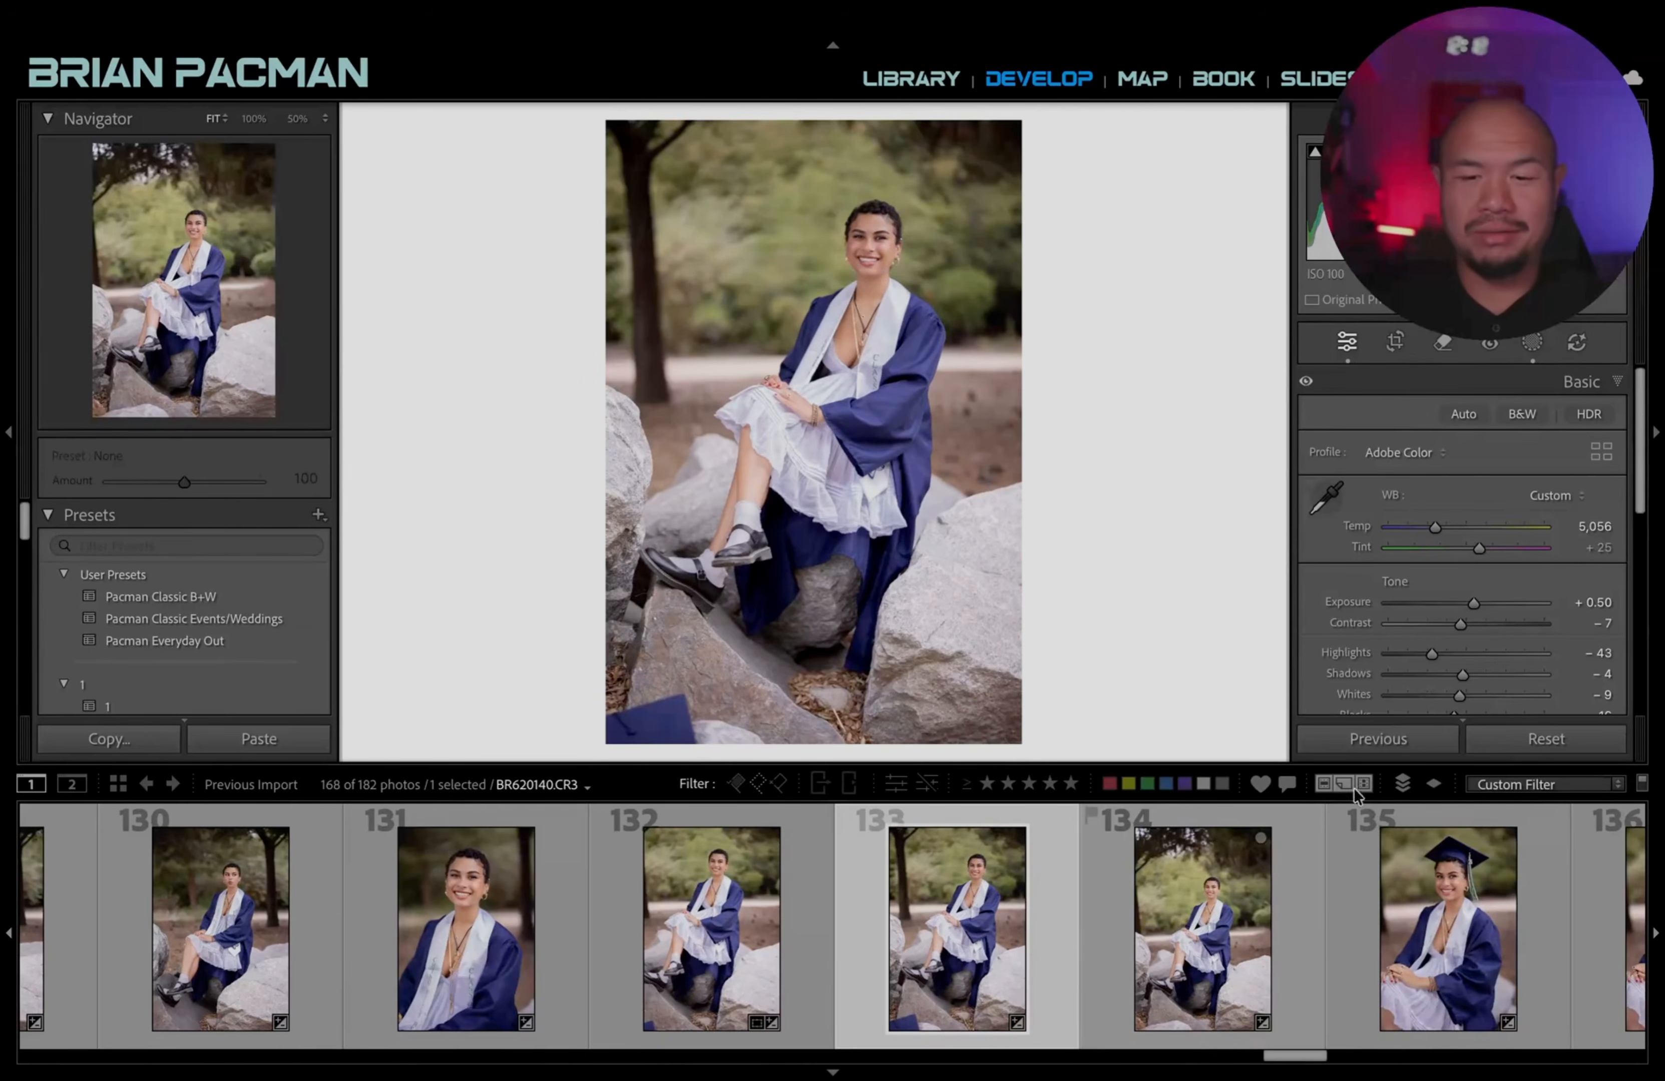
scroll(1026, 913, down, 2)
click(1026, 912)
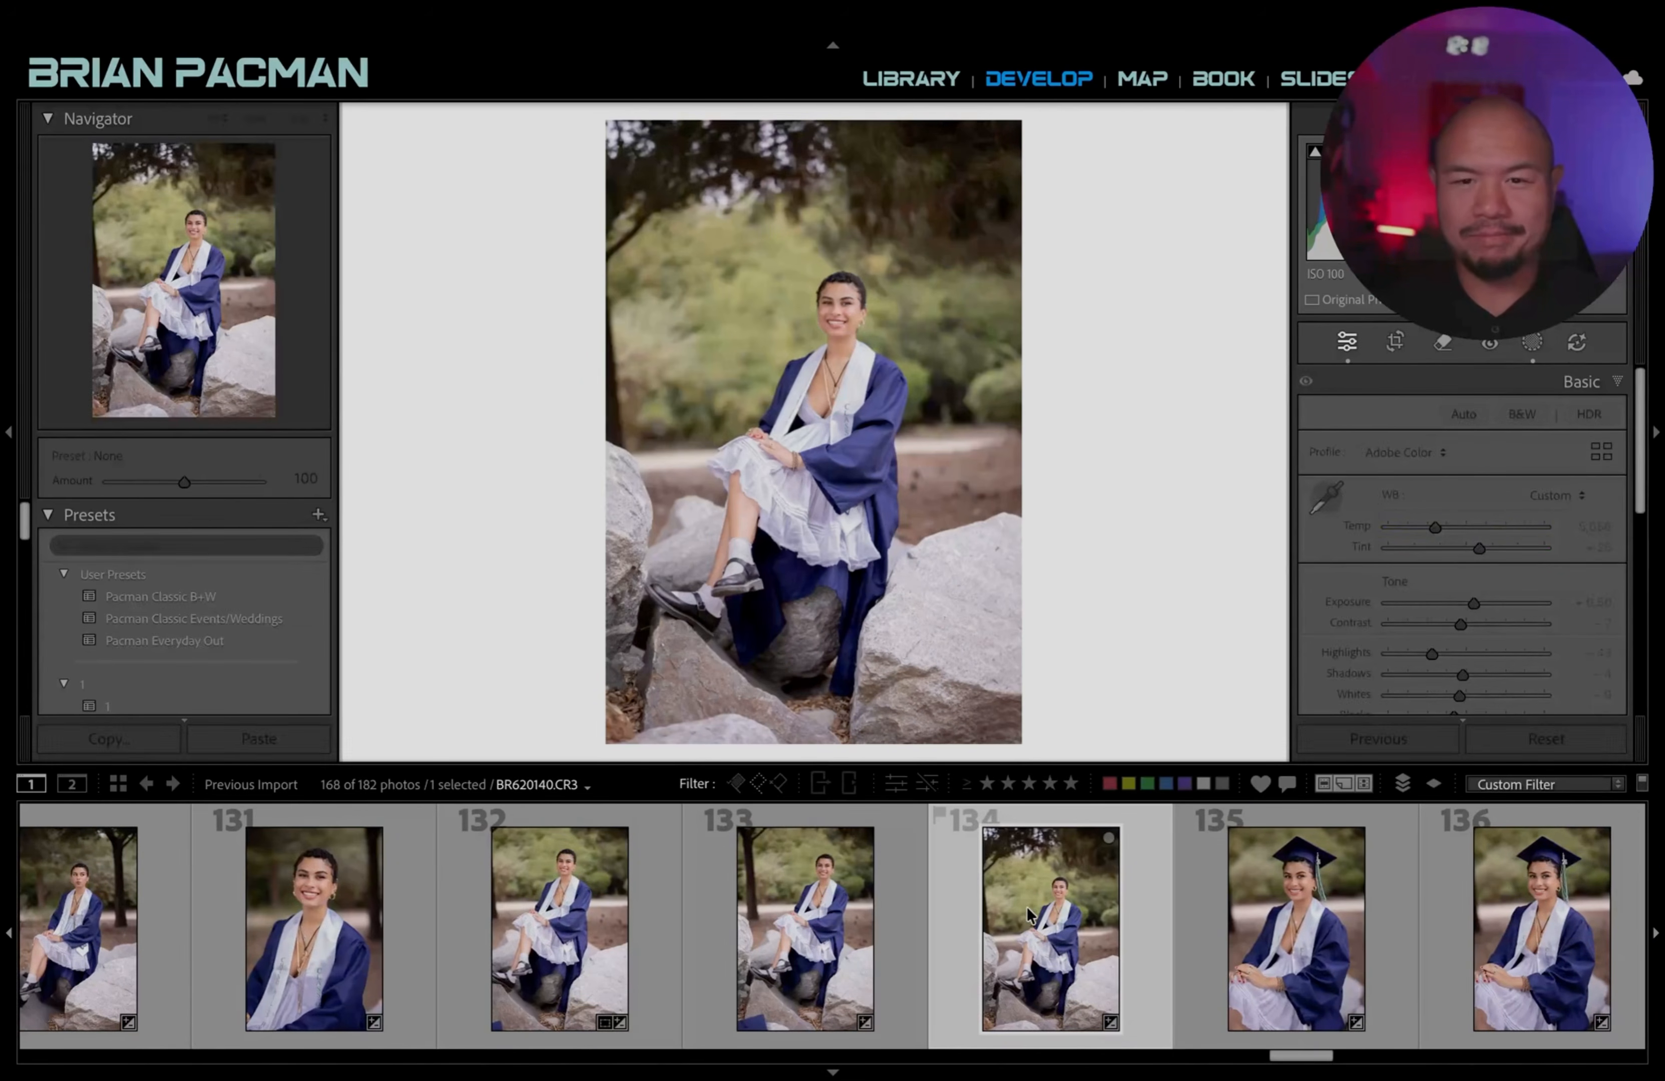
click(886, 293)
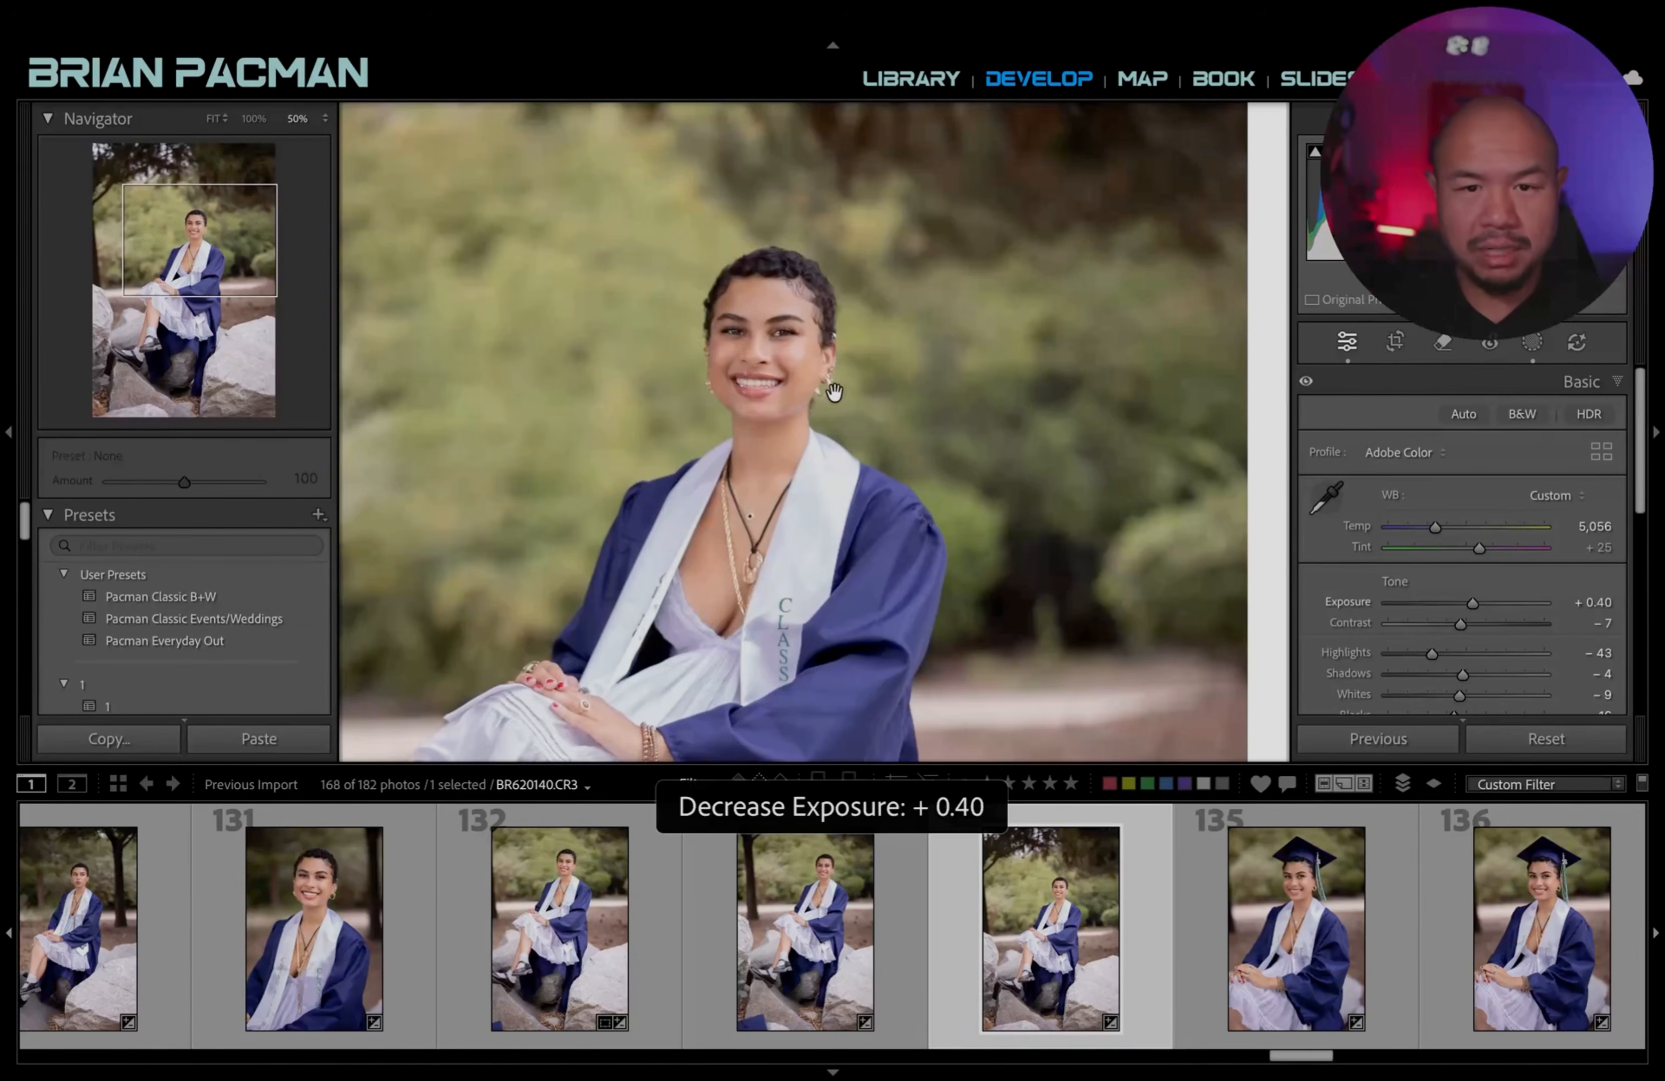
click(834, 392)
Compare the faces in near-identical cap photos 135 and 136 up close and remove the first one from the filtered picks.
key(Right)
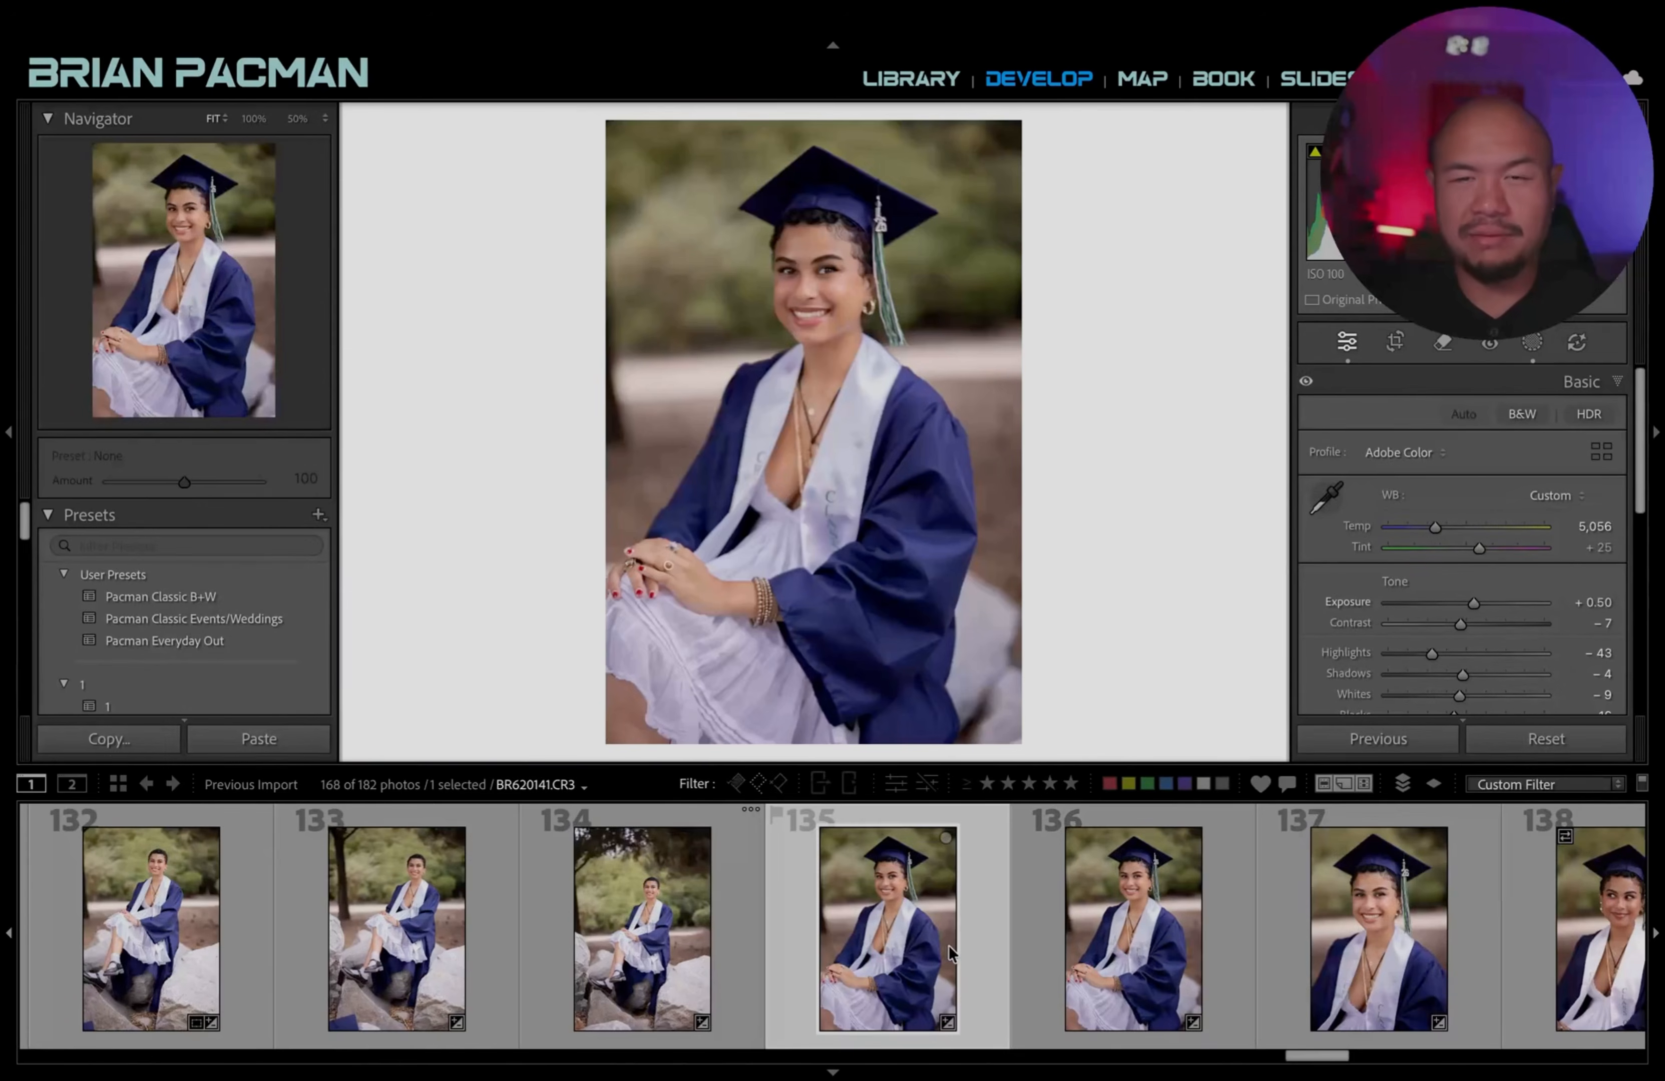
key(equal)
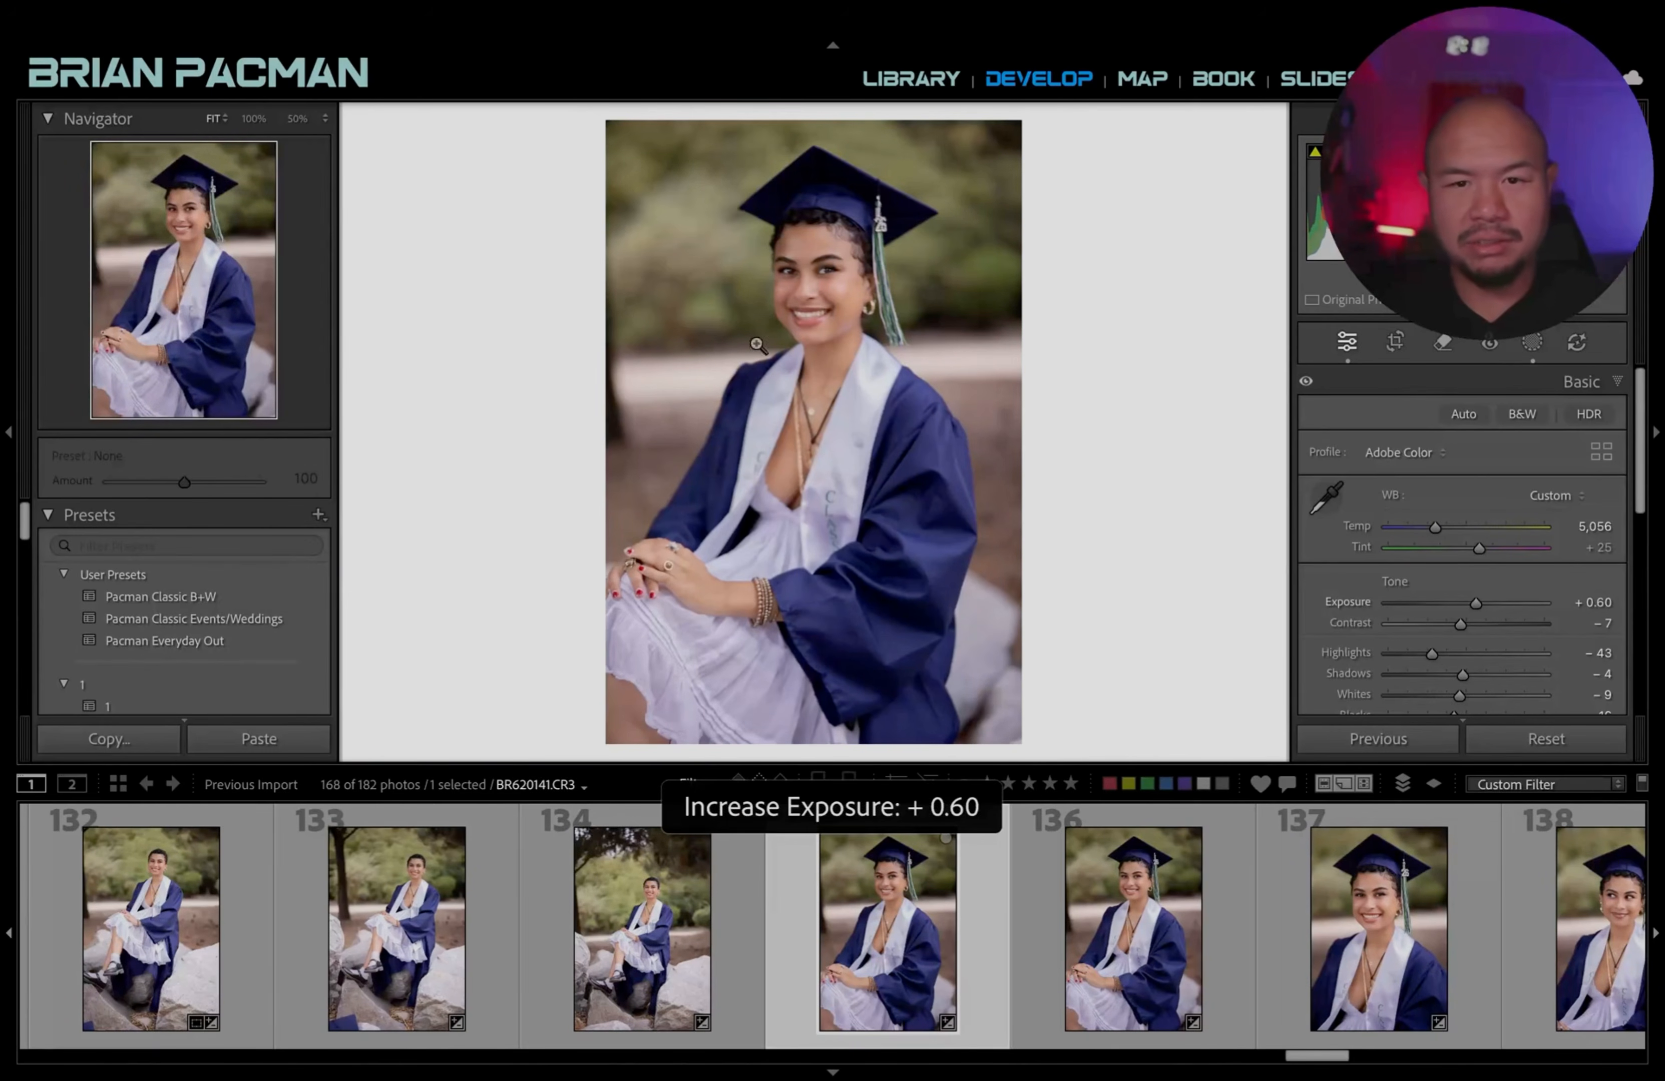
click(840, 316)
click(847, 327)
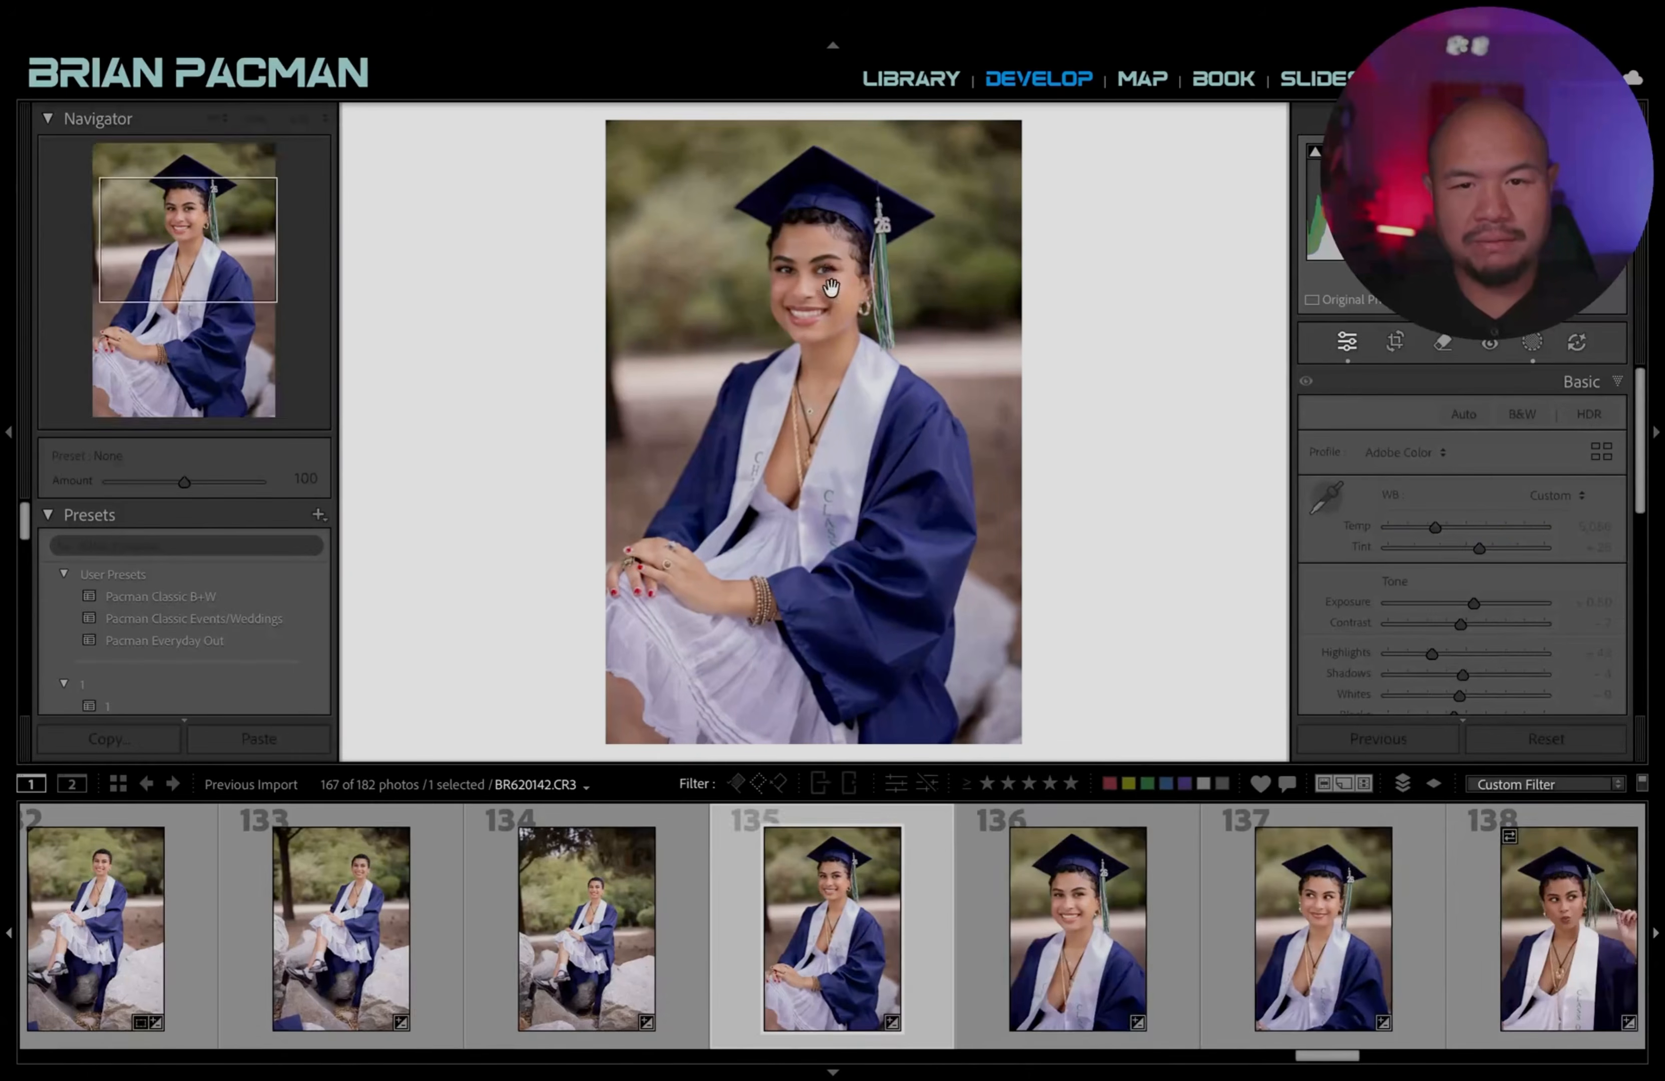
click(840, 319)
click(848, 318)
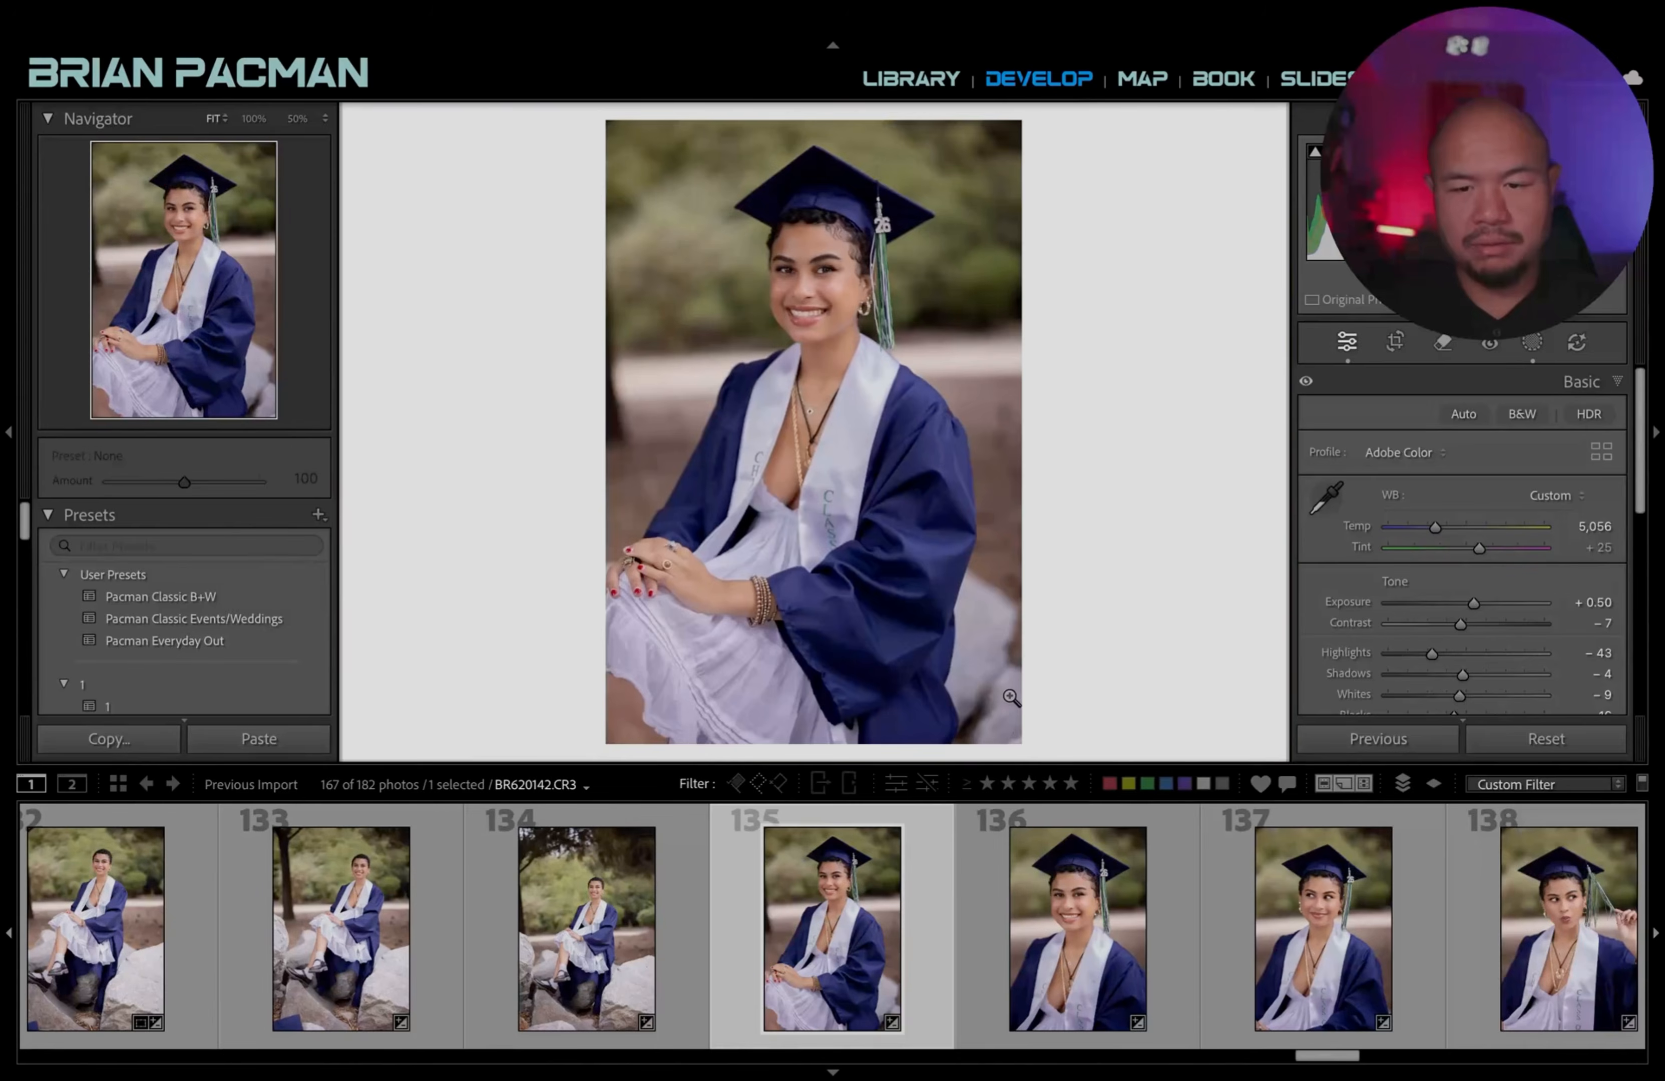
Raise the Exposure of cap photos 135, 136, 137 and 138 to +0.60.
key(equal)
click(1109, 940)
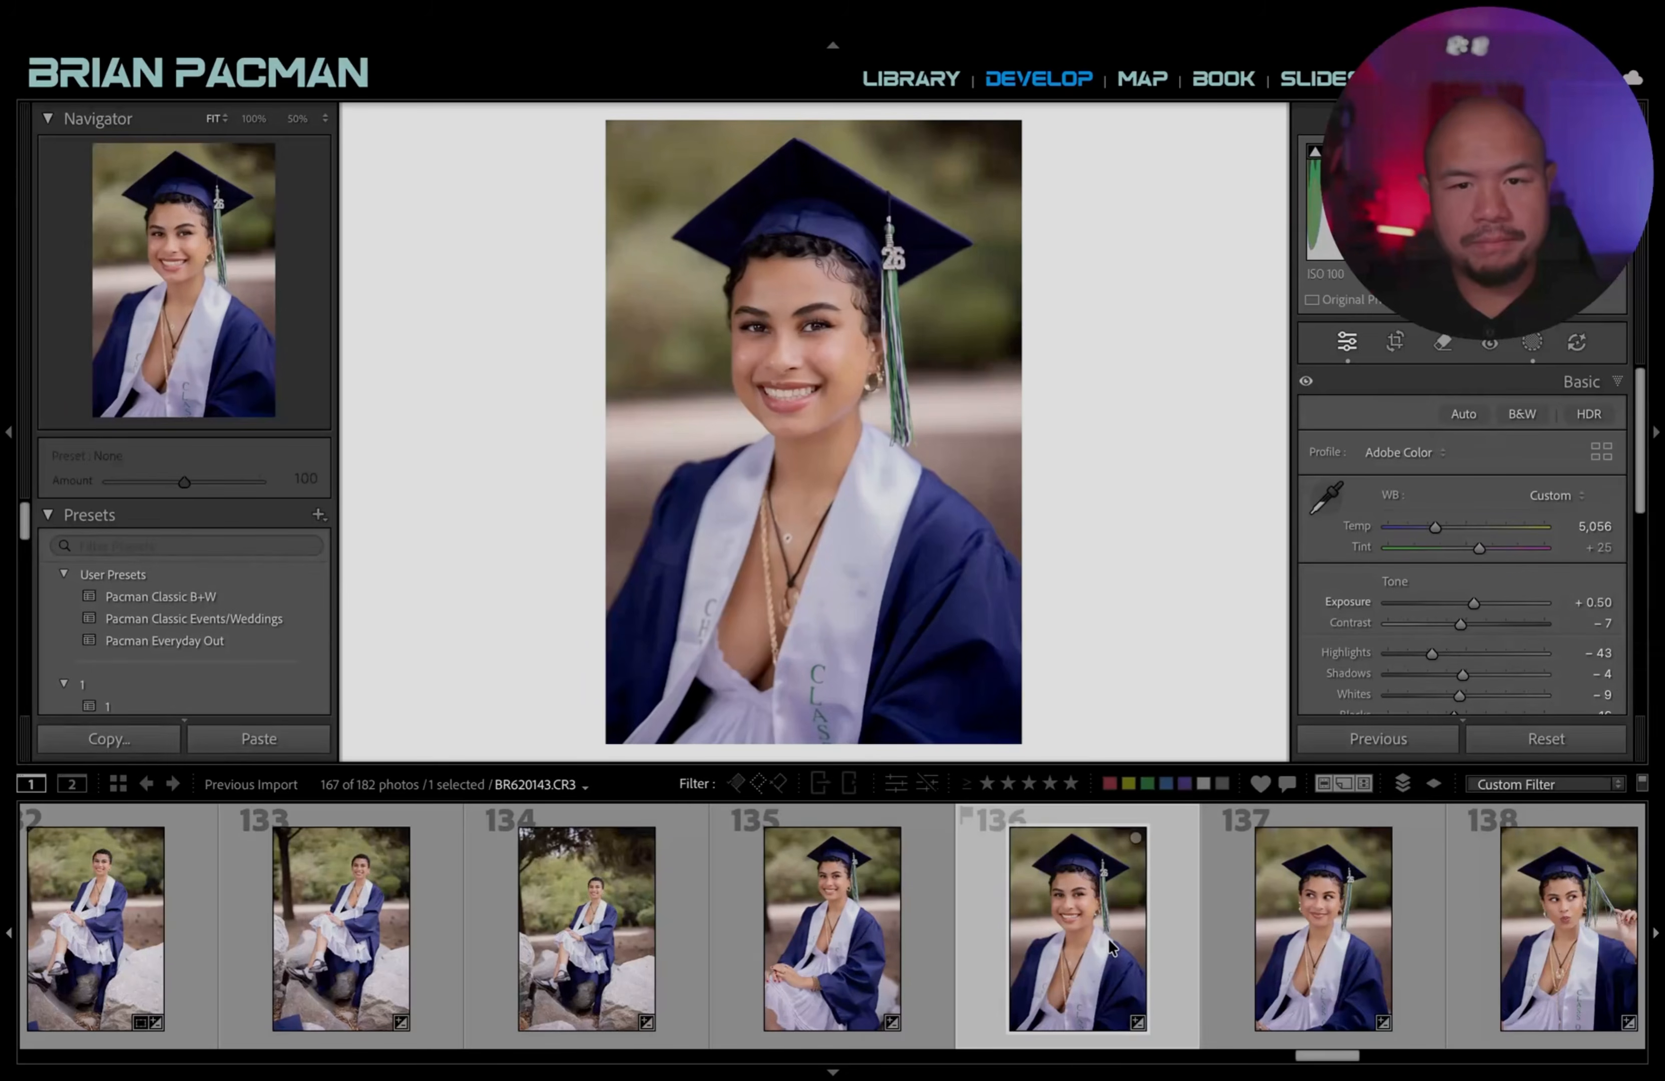
key(equal)
scroll(1109, 939, right, 5)
click(811, 950)
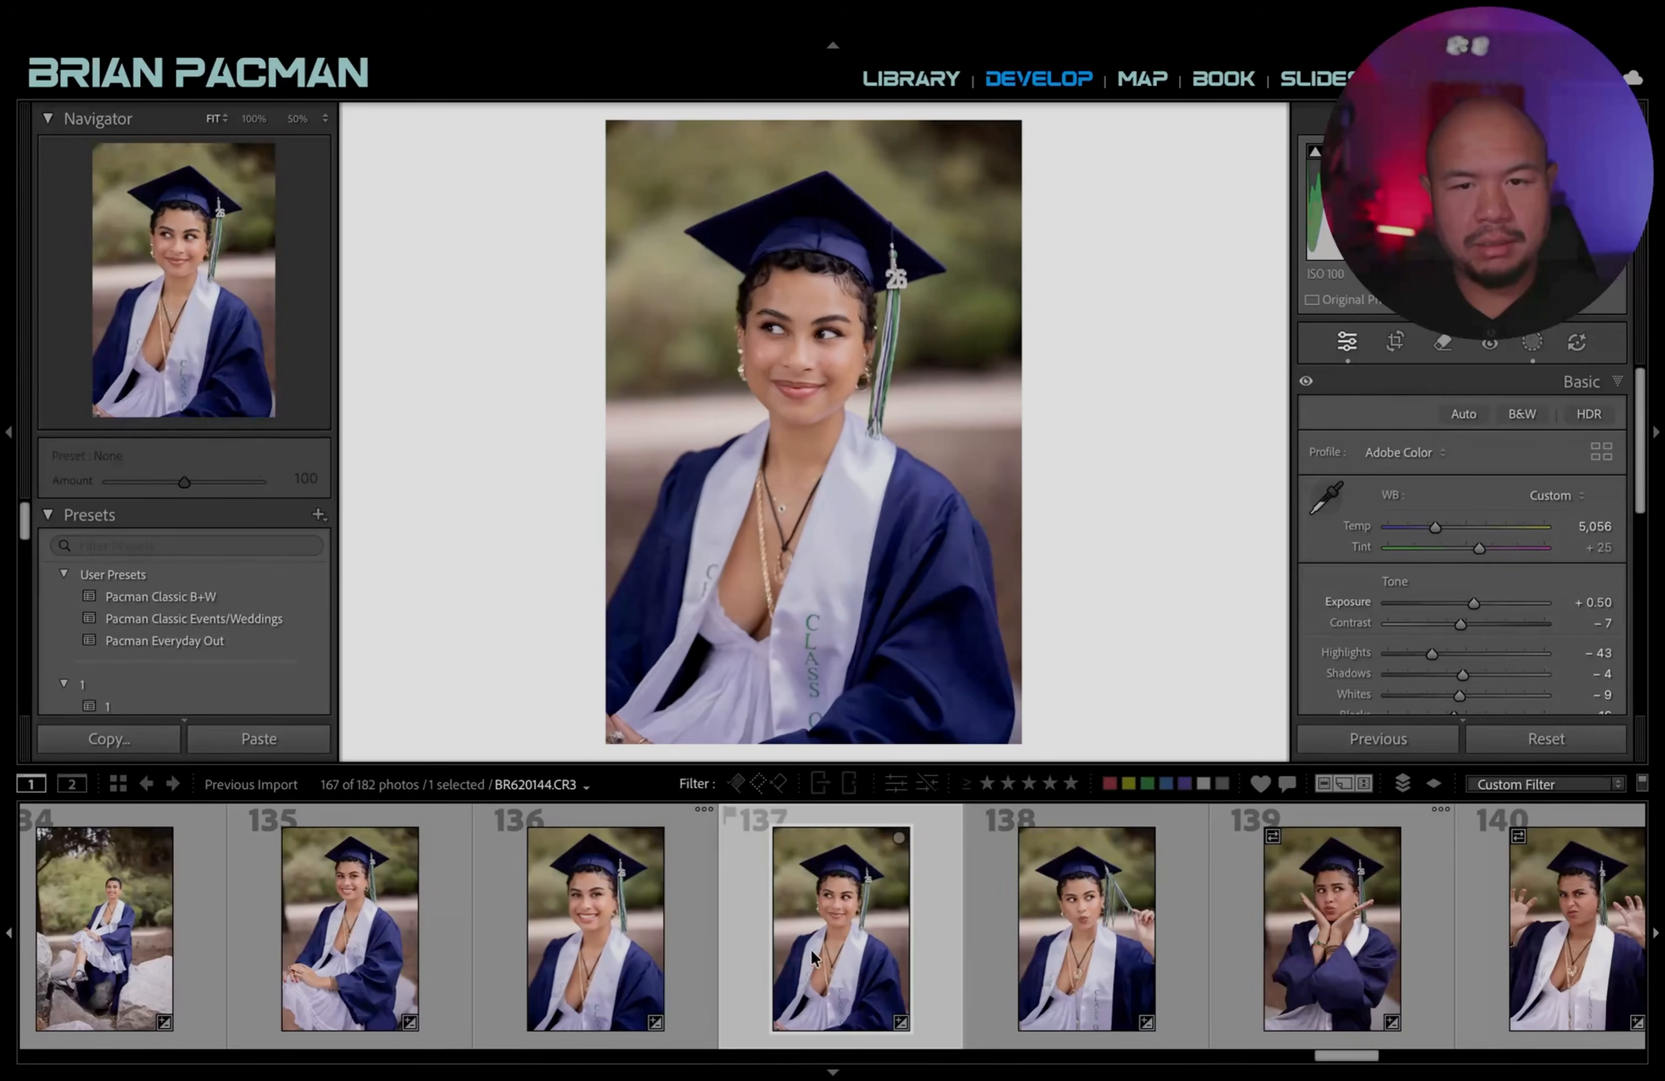
key(equal)
click(1105, 956)
key(equal)
scroll(1073, 937, right, 1)
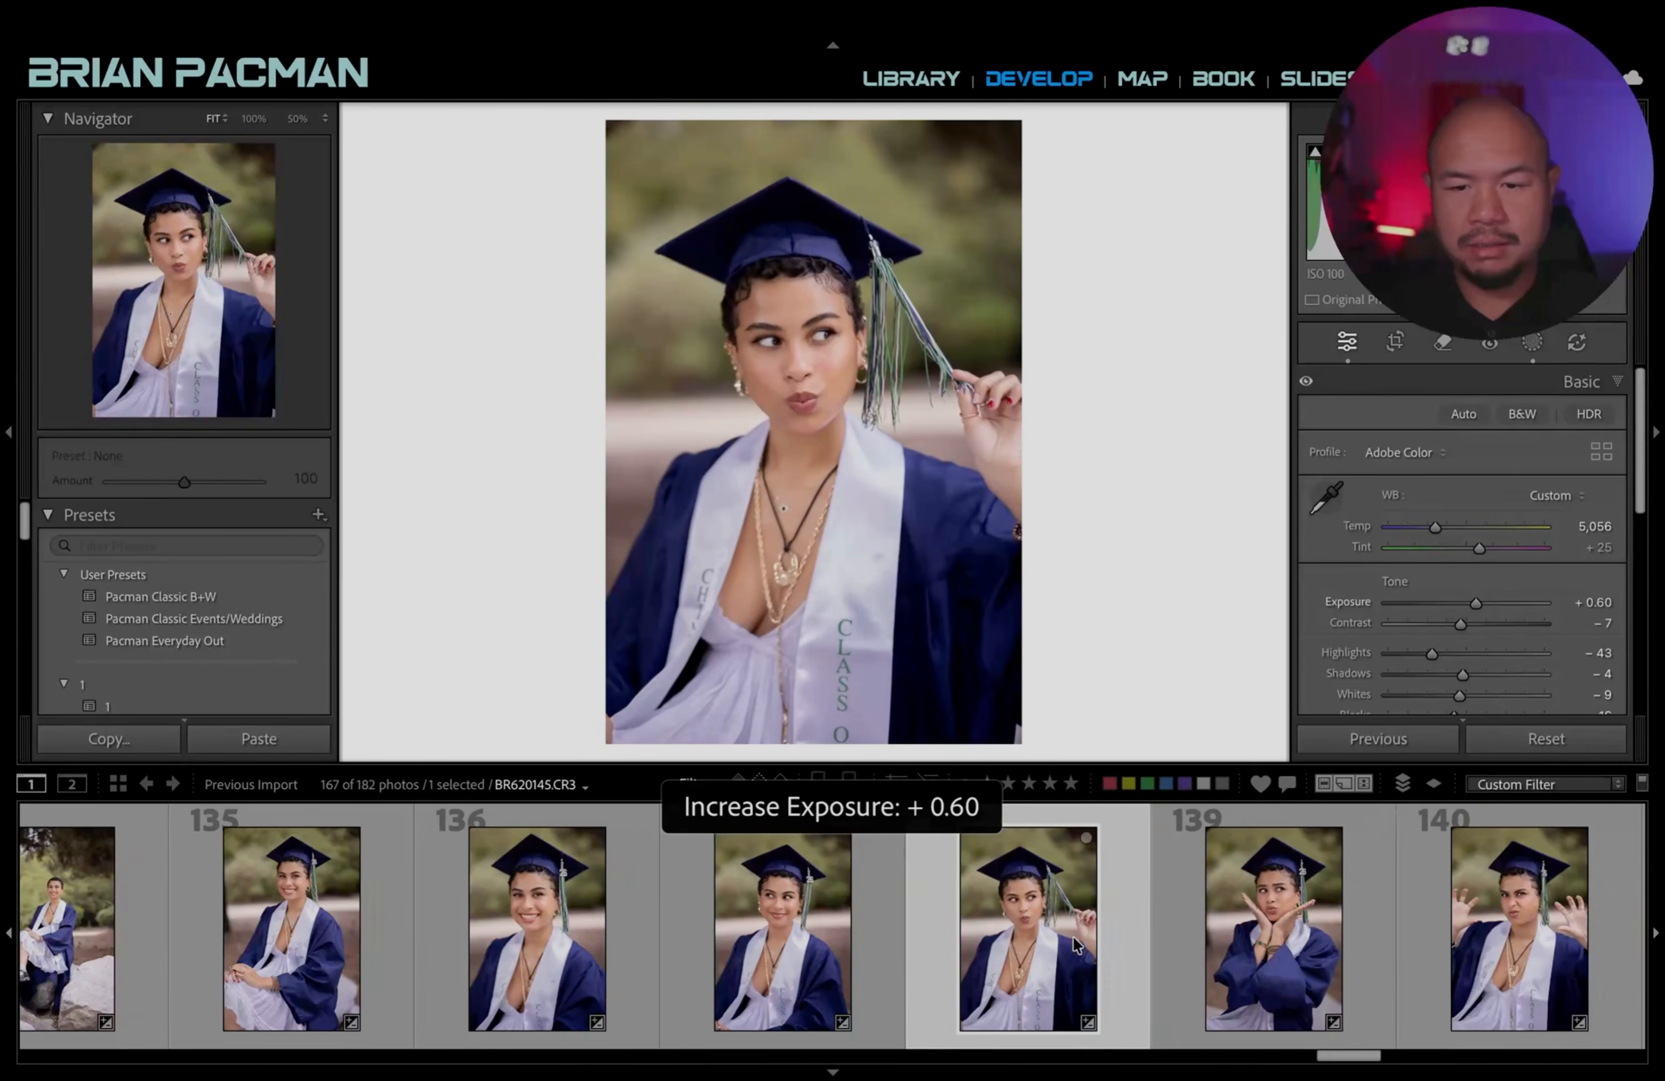
Set the Exposure of cap photos 139 and 141 to +0.60.
click(1210, 924)
key(equal)
scroll(1208, 926, right, 3)
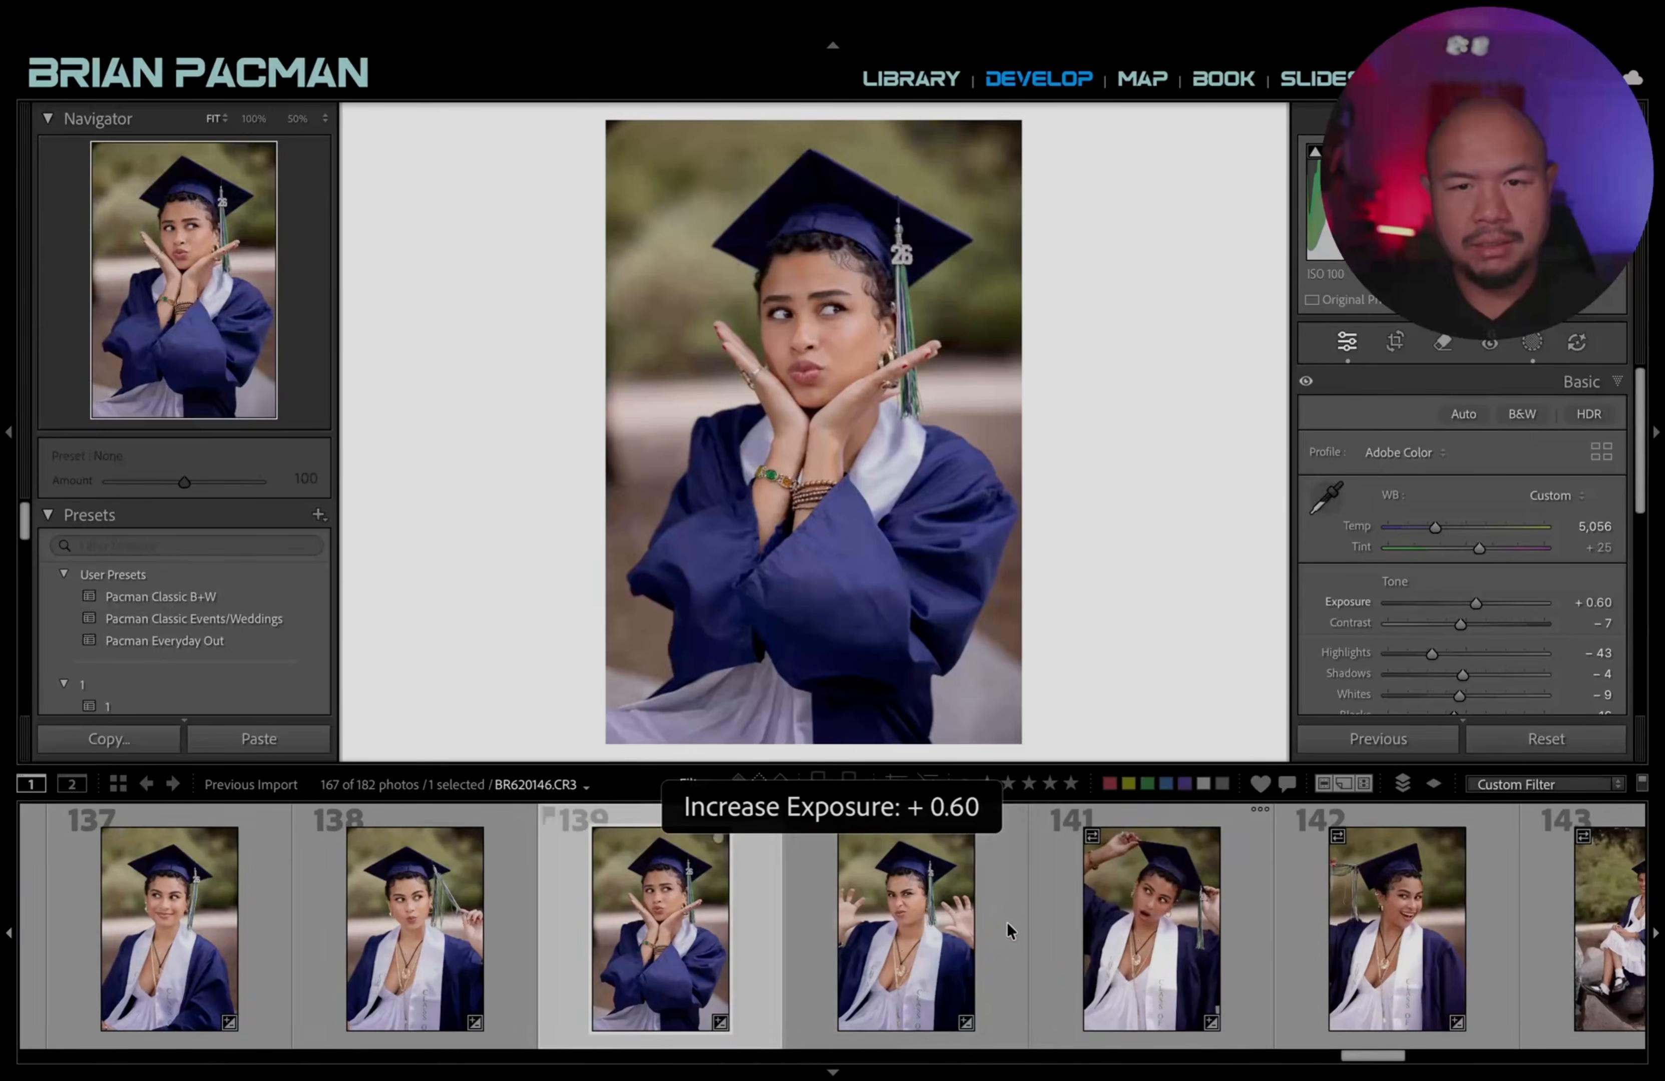
click(909, 935)
click(708, 940)
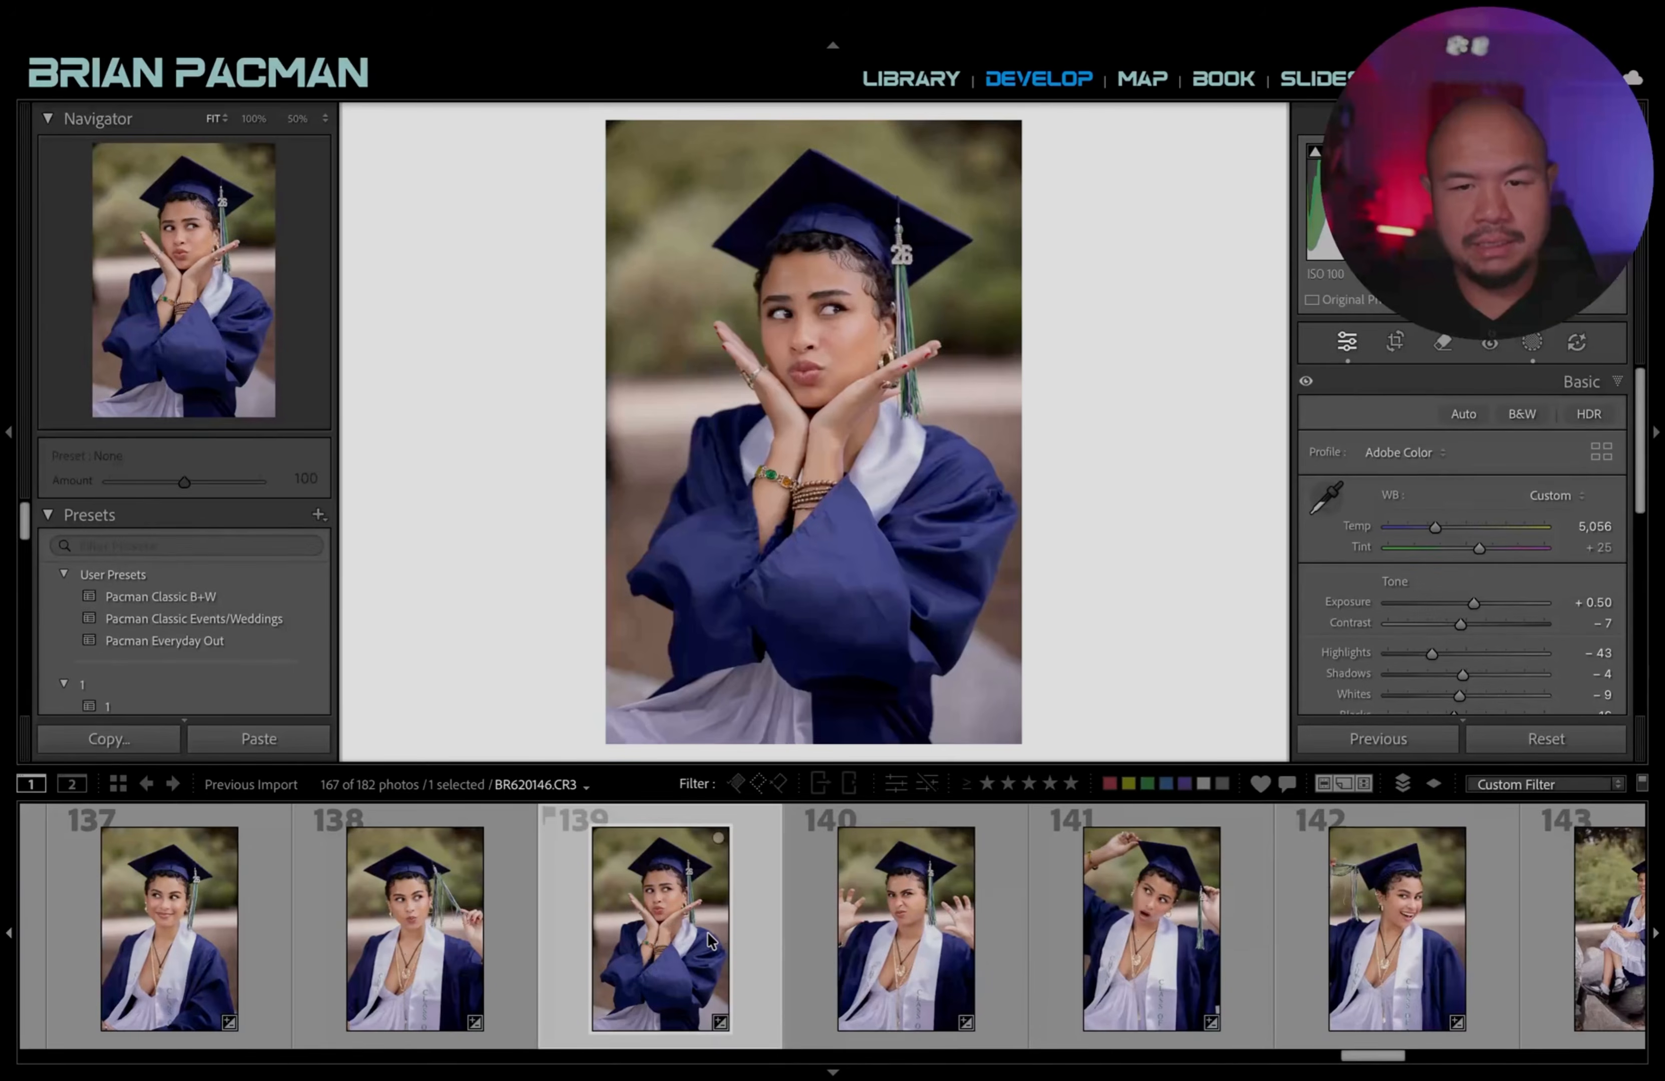
key(equal)
click(1107, 905)
key(equal)
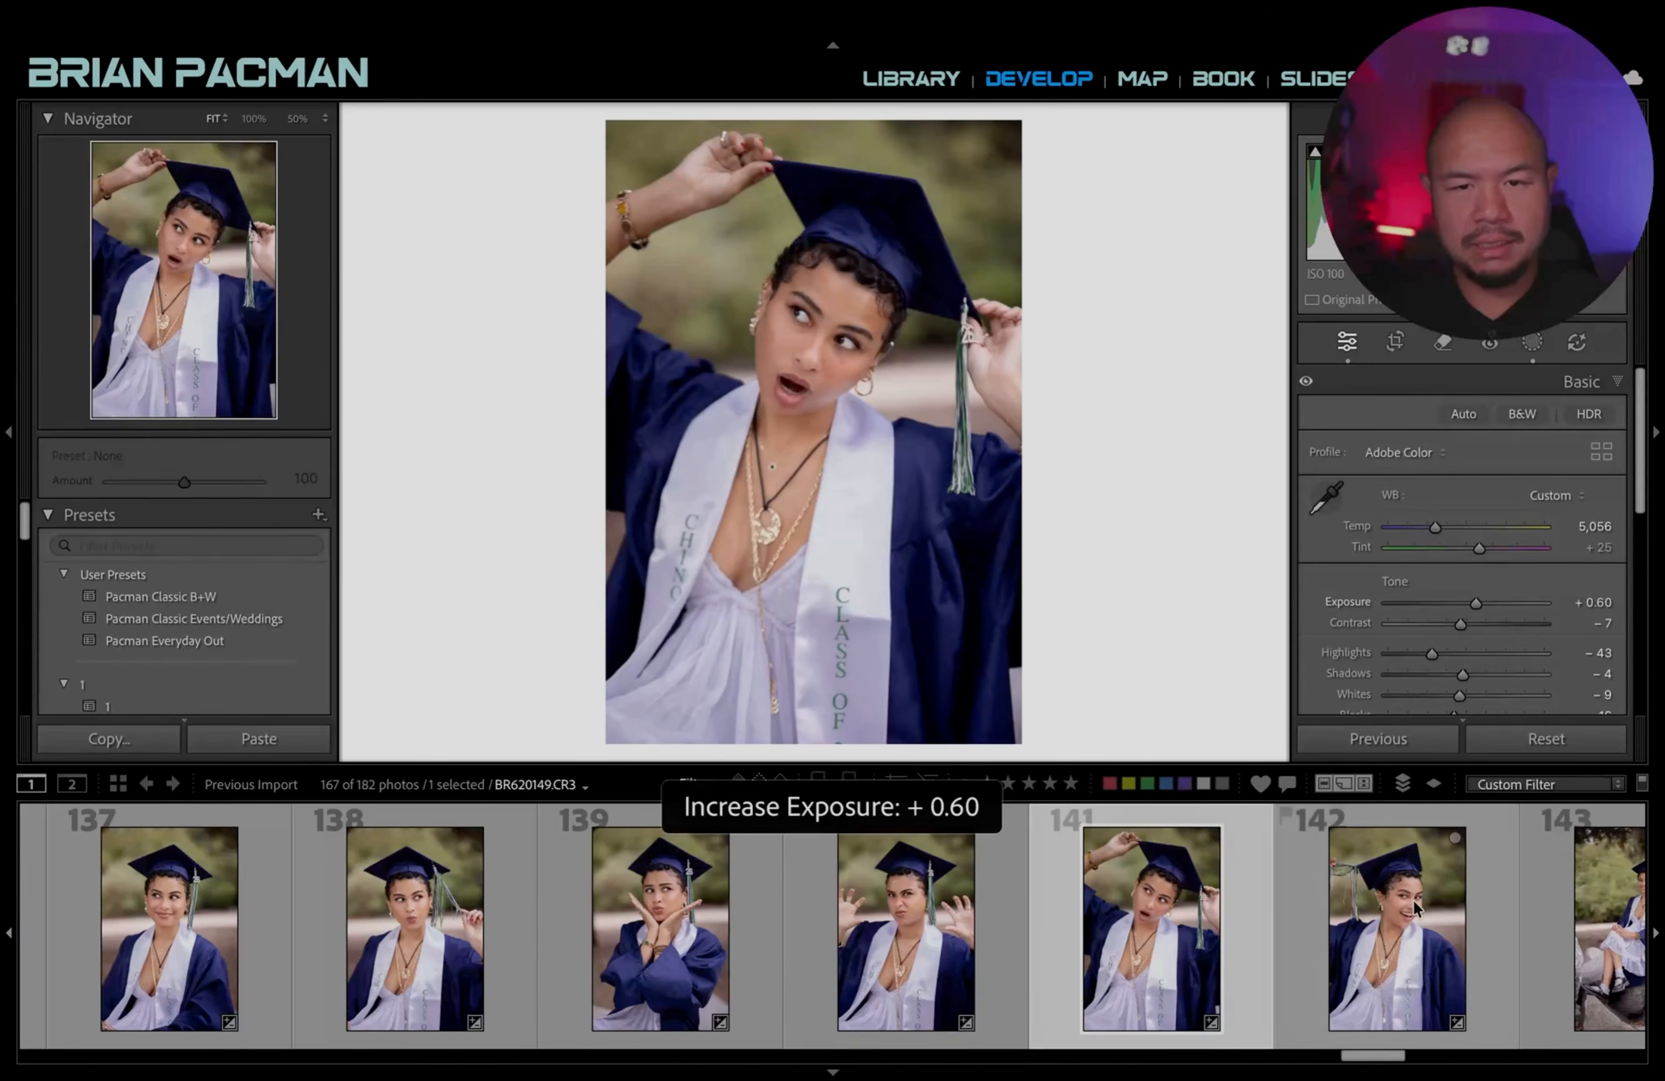
Review the pasted look on photos 142 through 147, from the cap close-up to the full-length rock poses.
click(1414, 909)
scroll(1138, 919, right, 1)
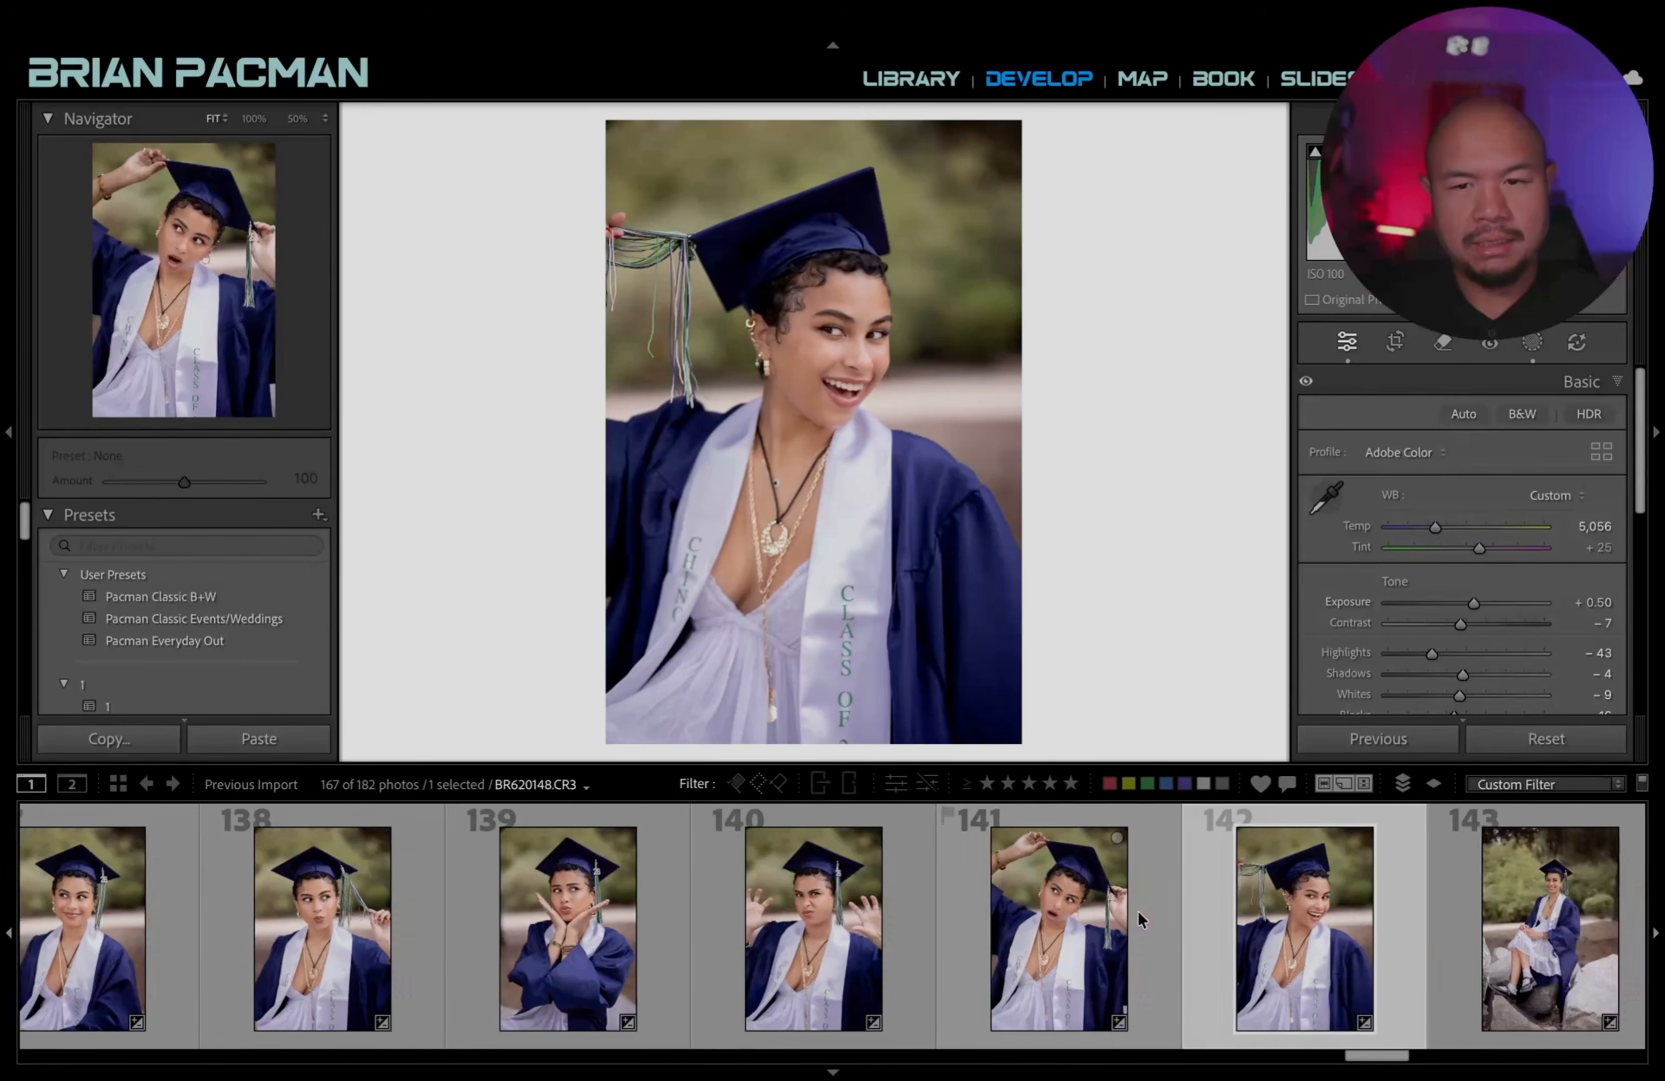
scroll(1081, 921, right, 5)
click(1007, 923)
scroll(1002, 925, right, 3)
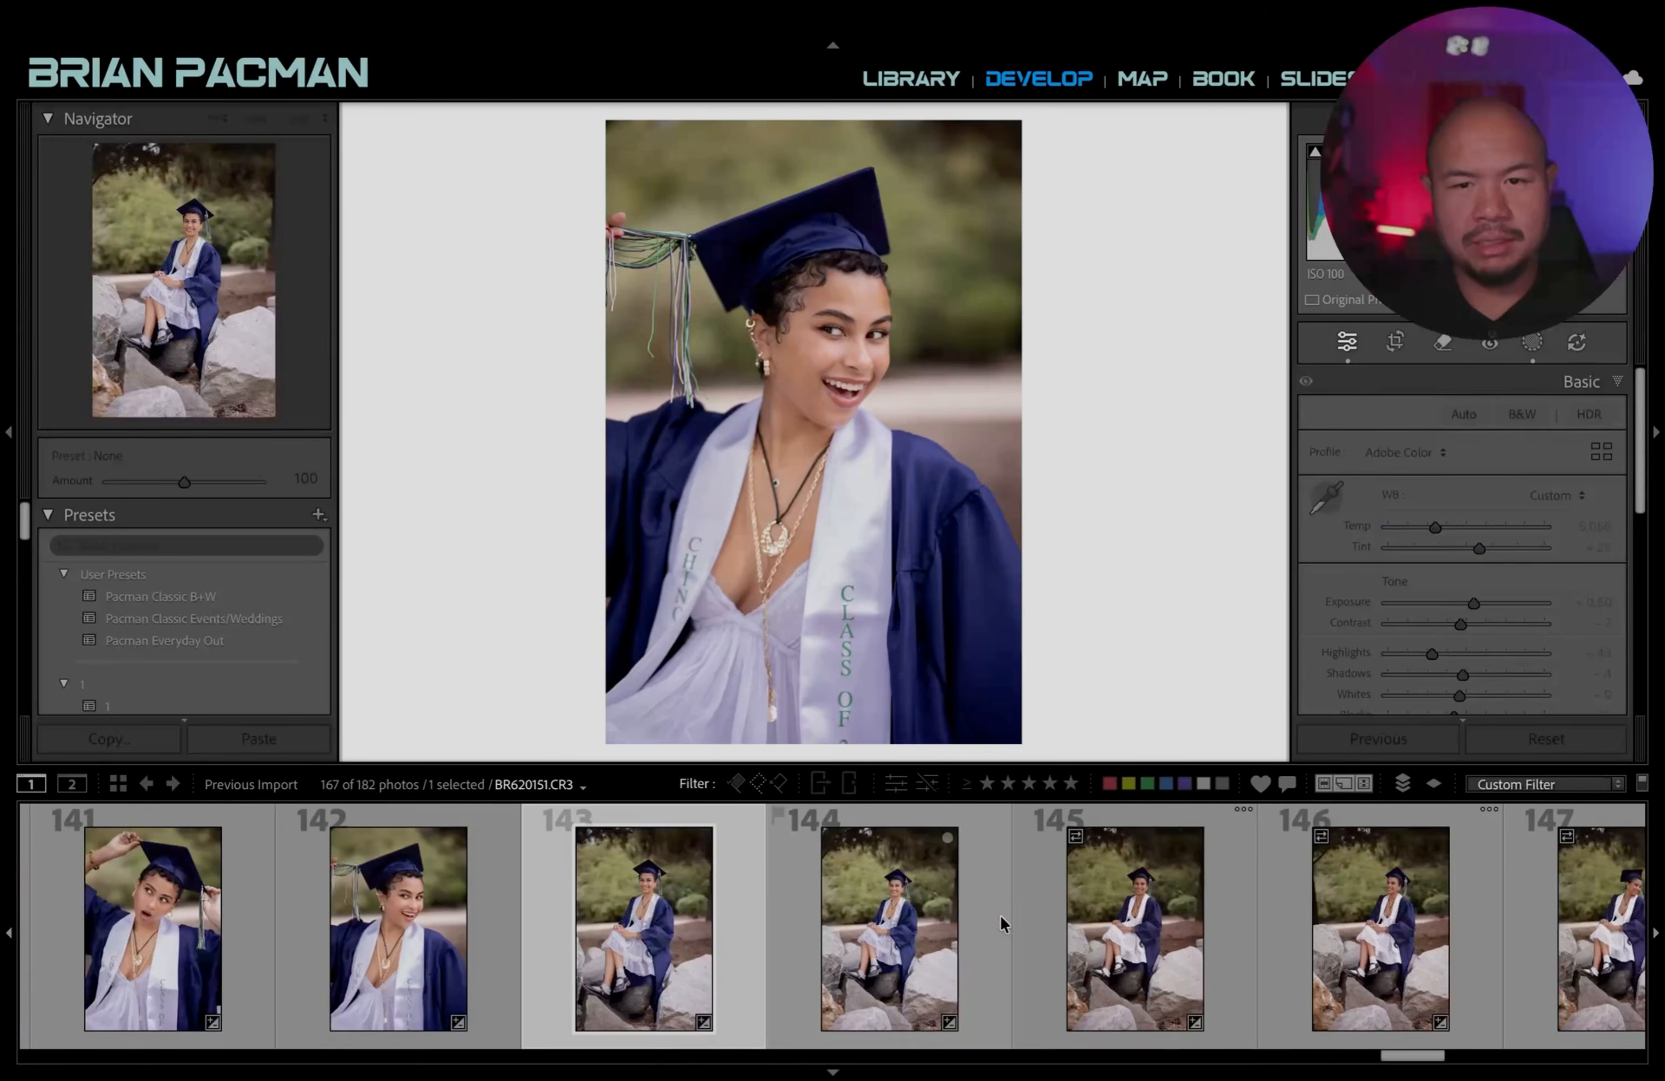
click(924, 941)
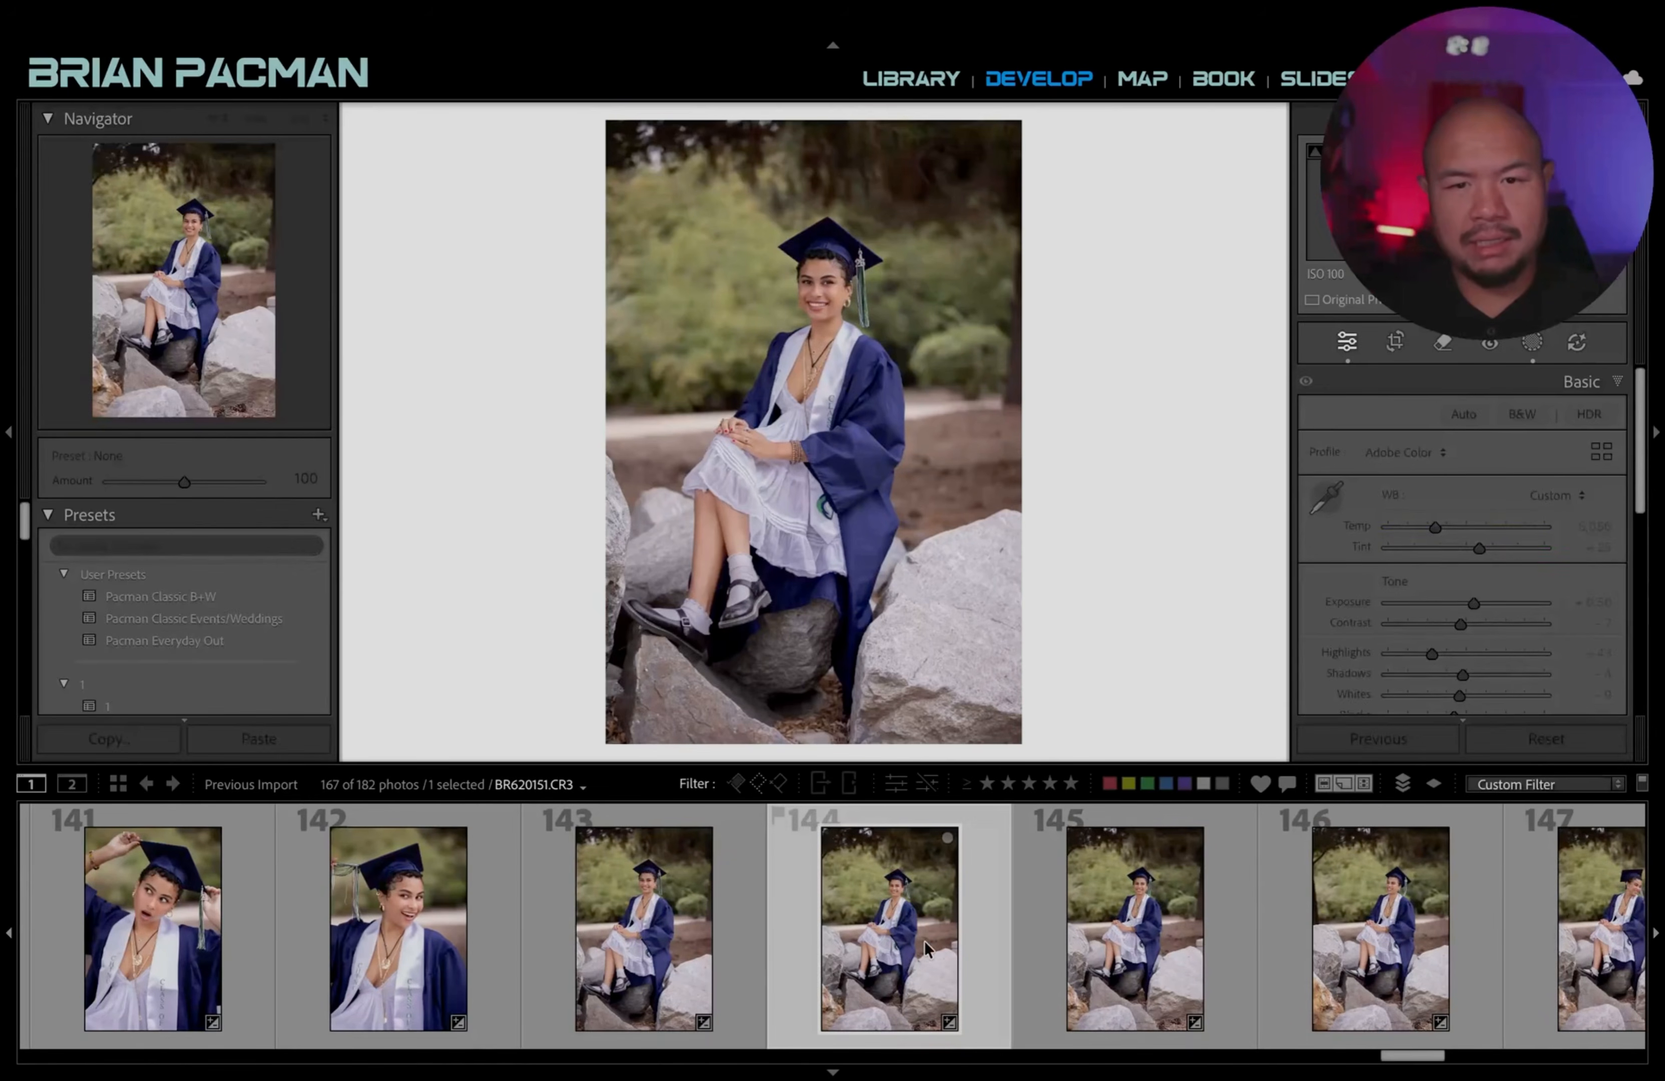
scroll(967, 936, right, 4)
click(968, 935)
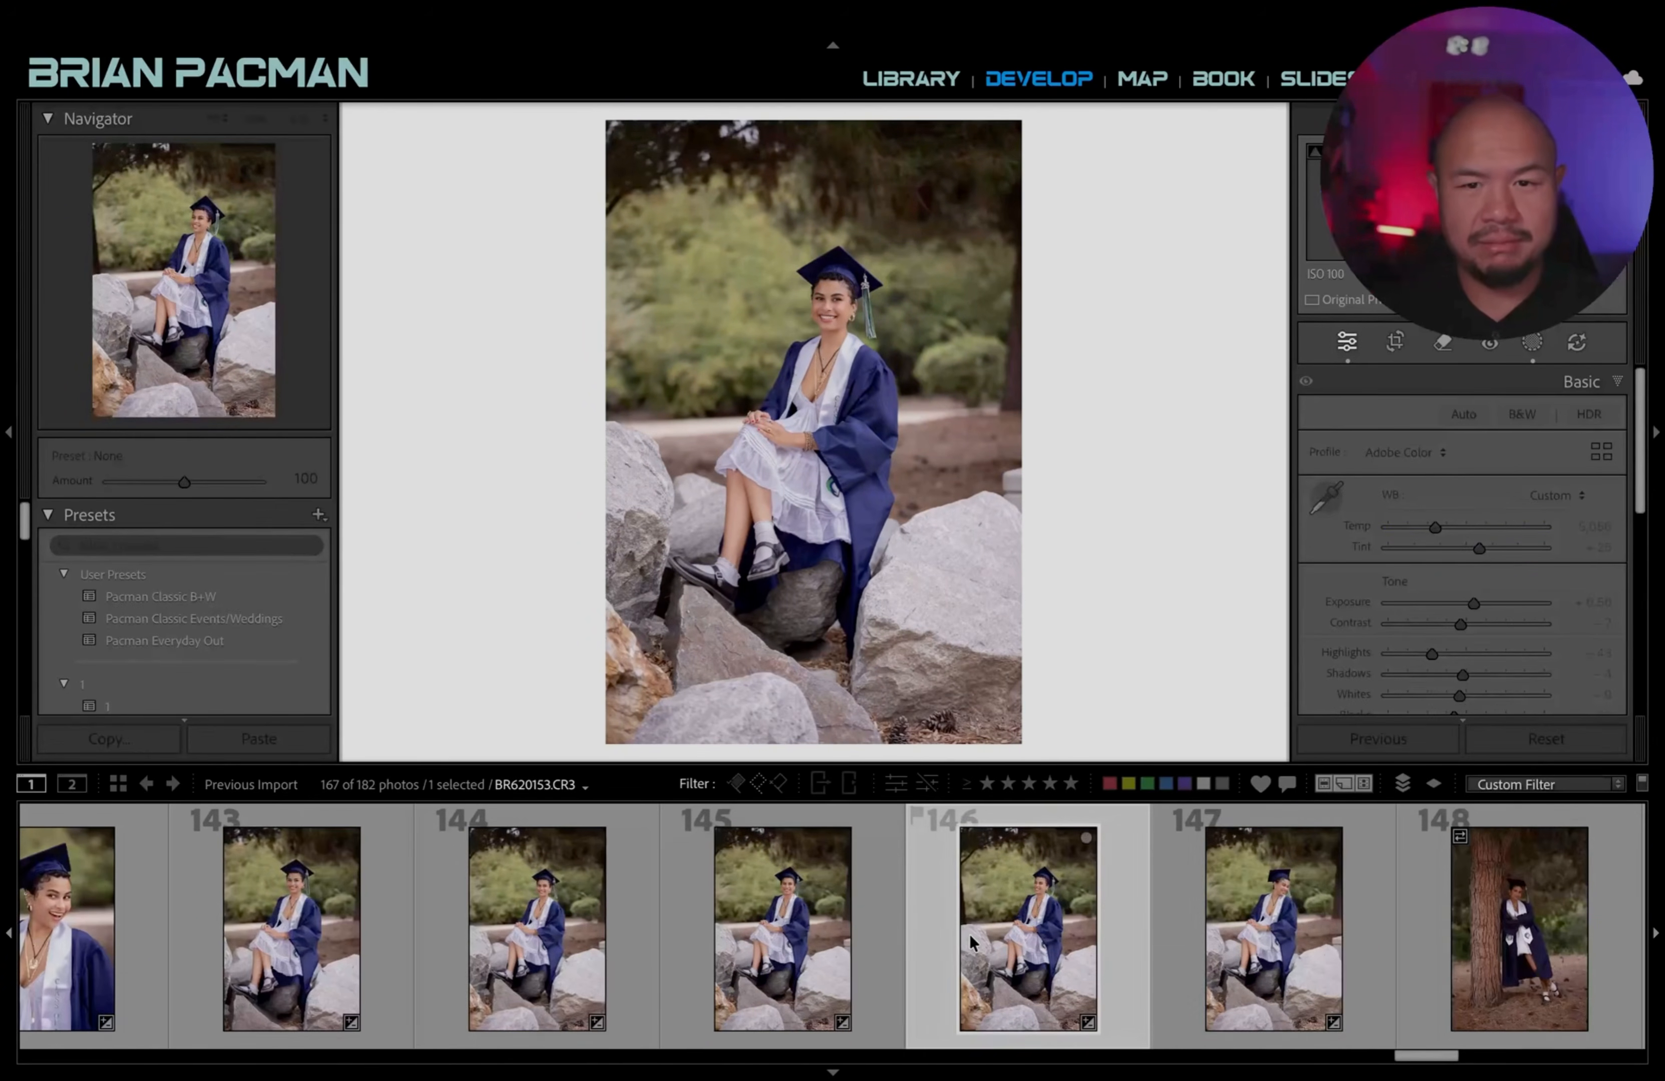
key(Right)
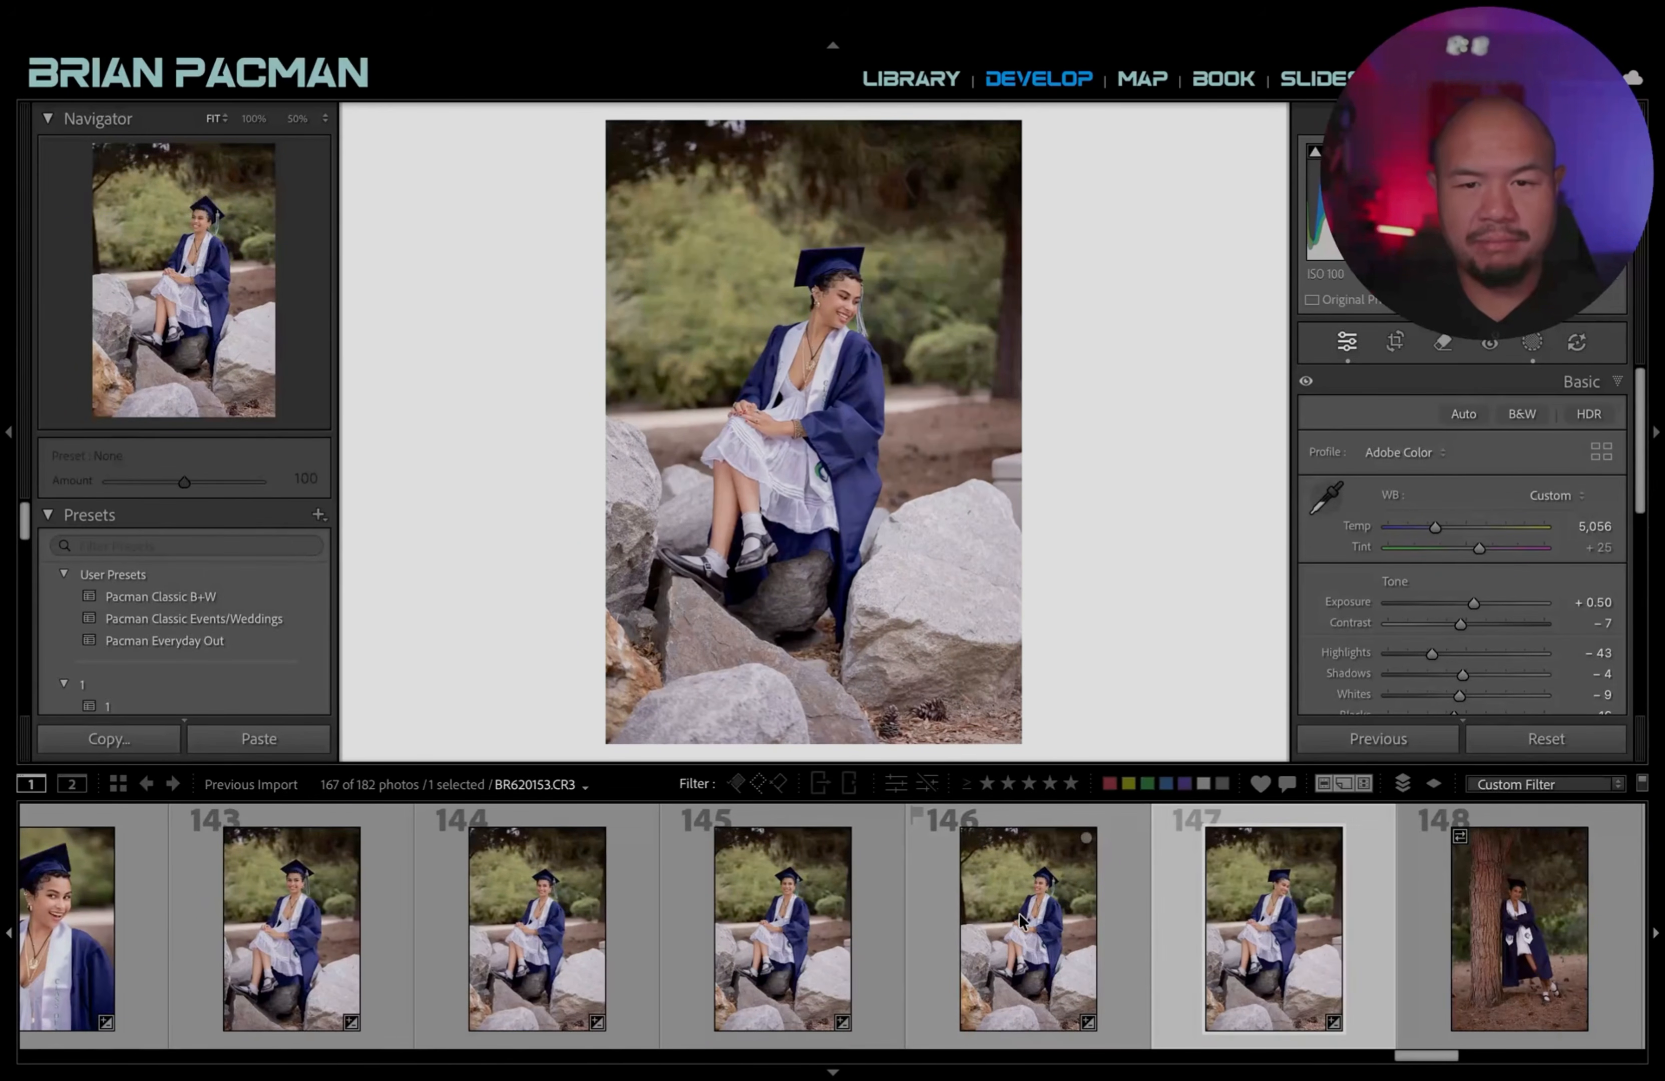
Look over the unedited tree photos from 148 on, and copy the settings and masks of edited tree photo 93.
scroll(896, 841, right, 5)
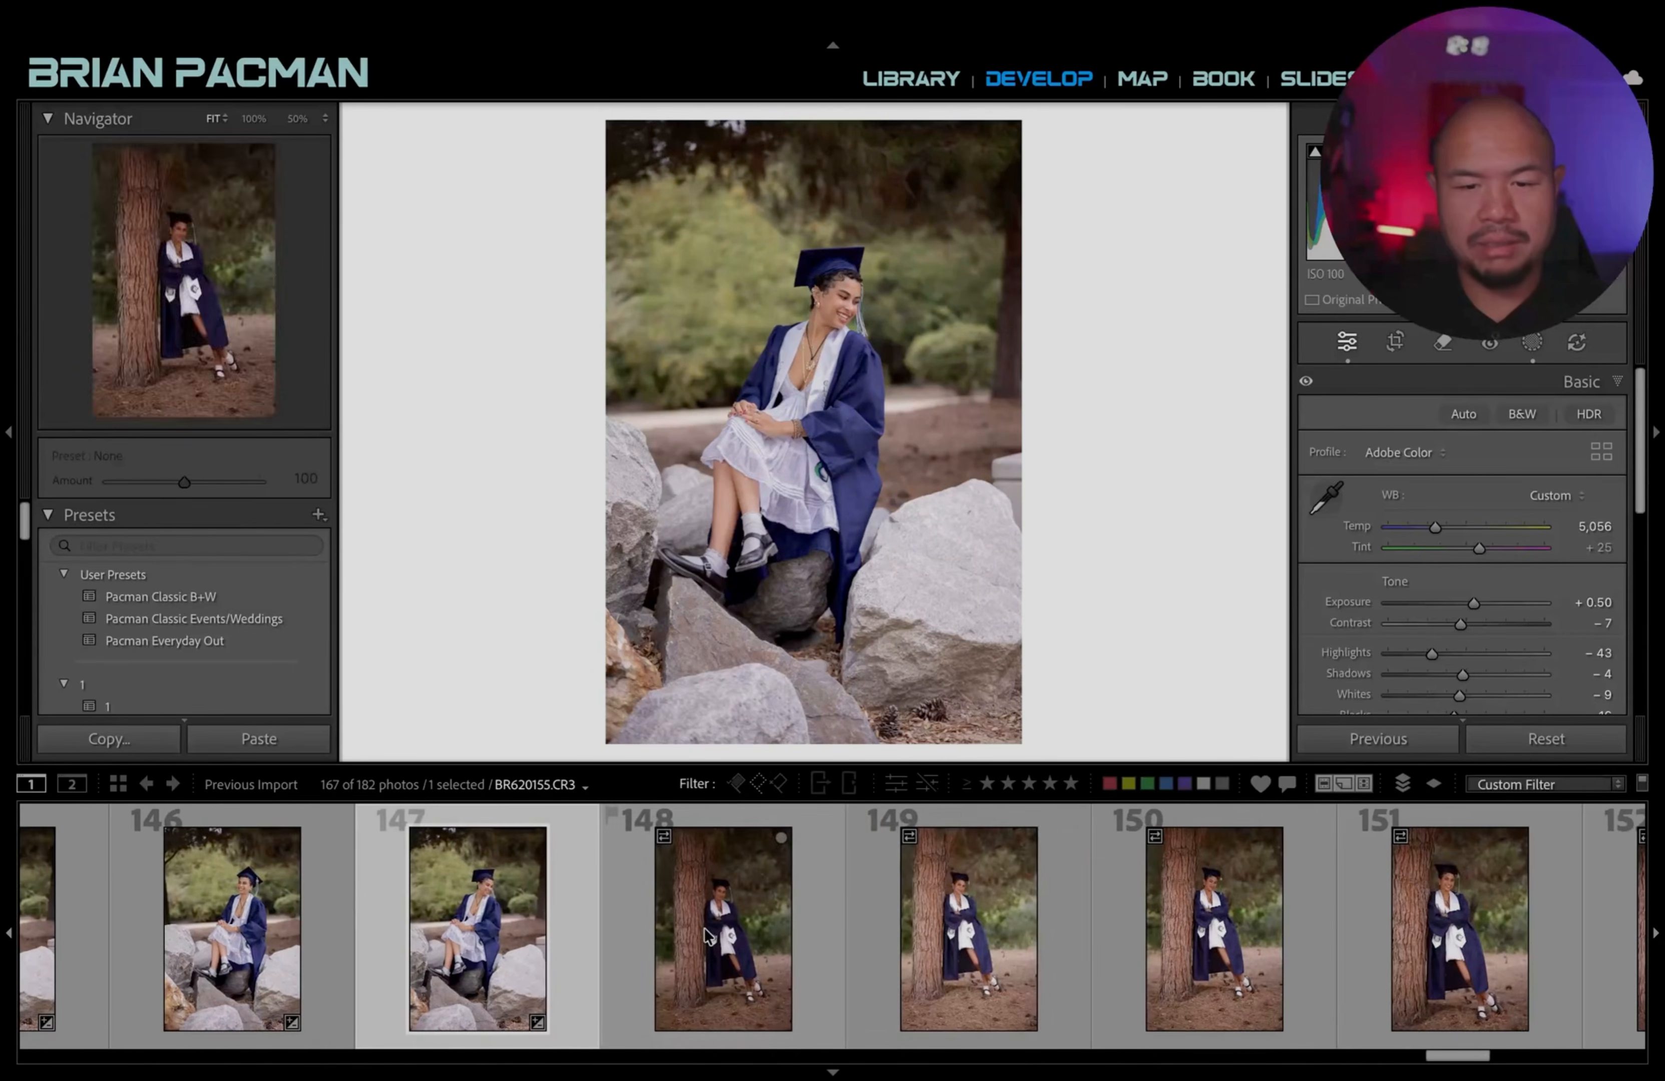
click(917, 947)
scroll(917, 943, right, 5)
click(936, 942)
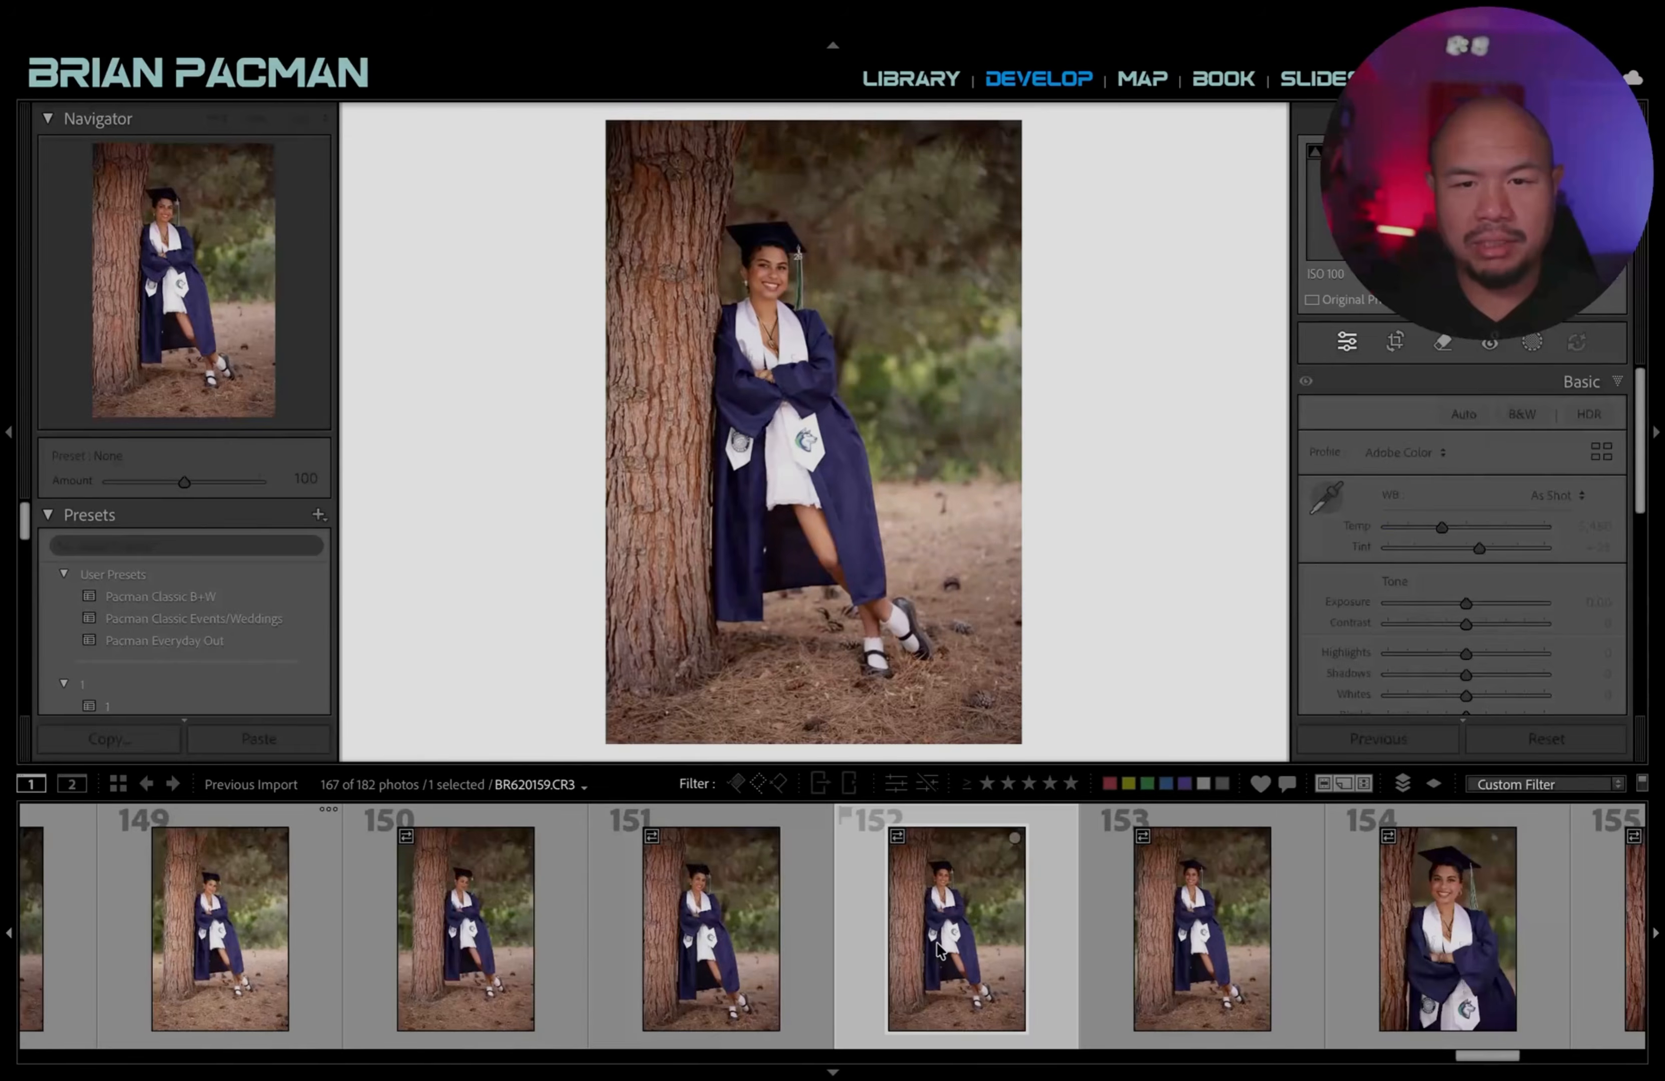
scroll(937, 942, left, 15)
scroll(933, 949, left, 9)
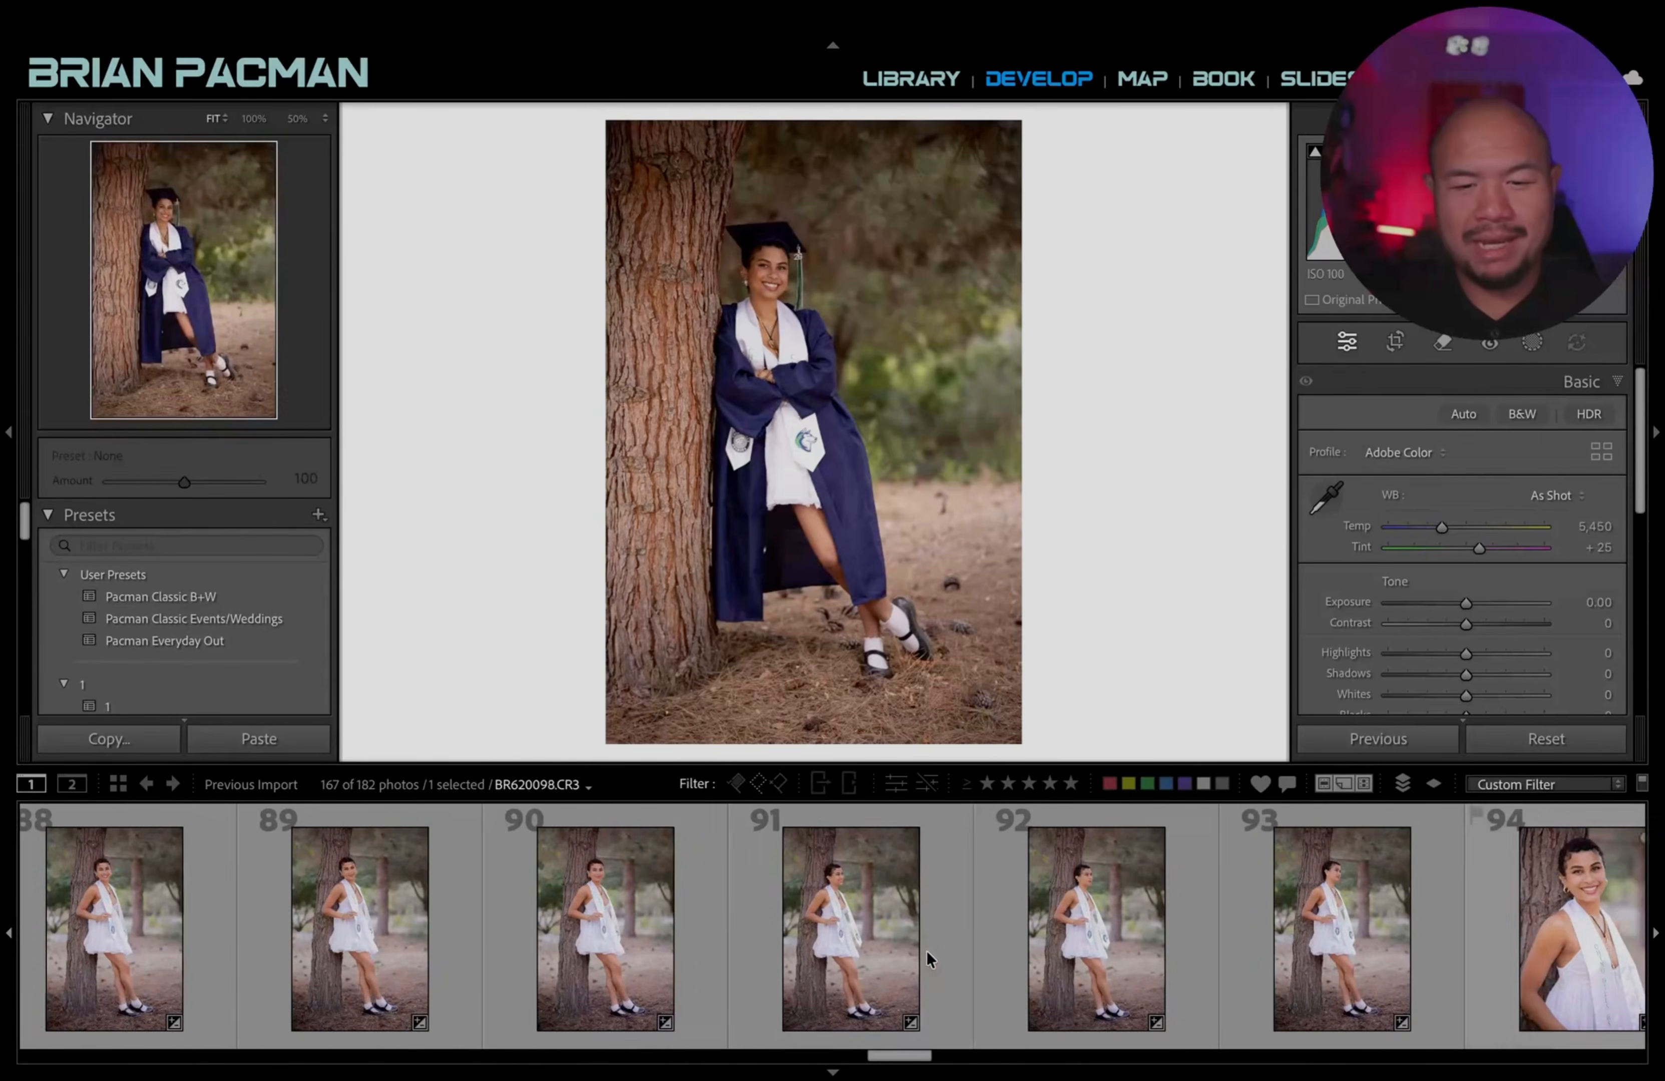
click(1338, 924)
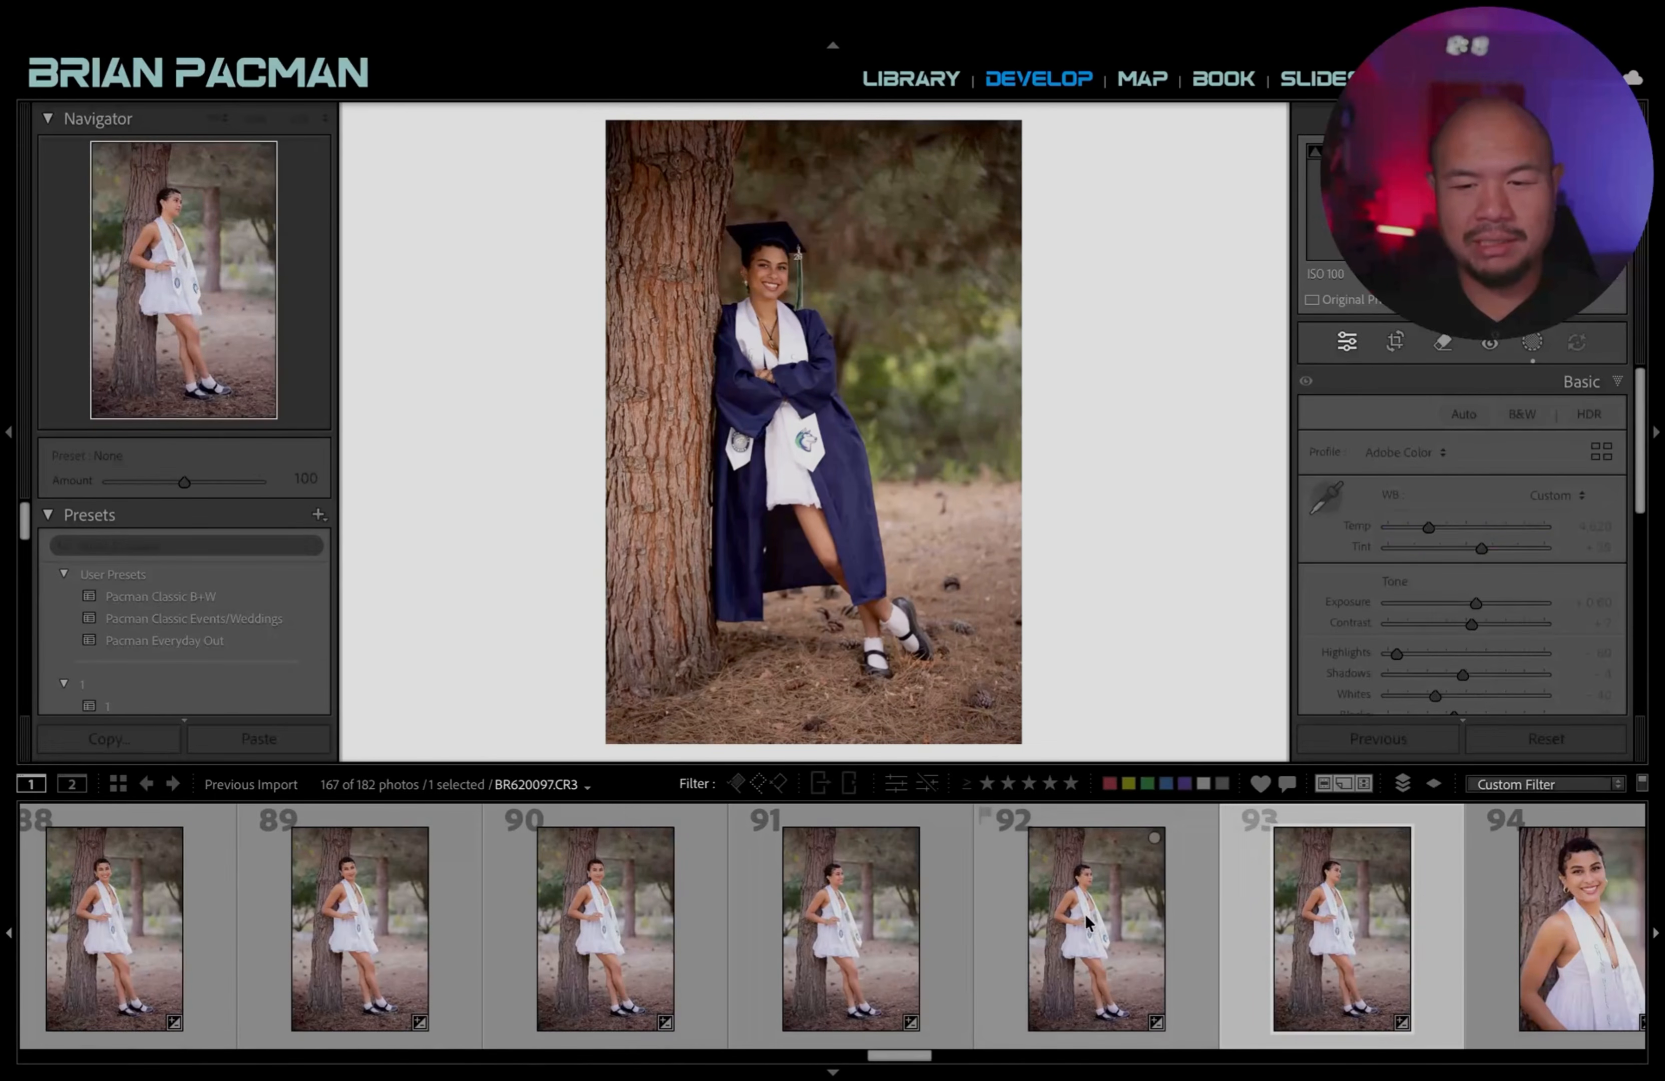
Paste the copied tree-pose settings and masks onto cap-and-gown photo 148.
scroll(1082, 919, right, 20)
scroll(1086, 917, left, 5)
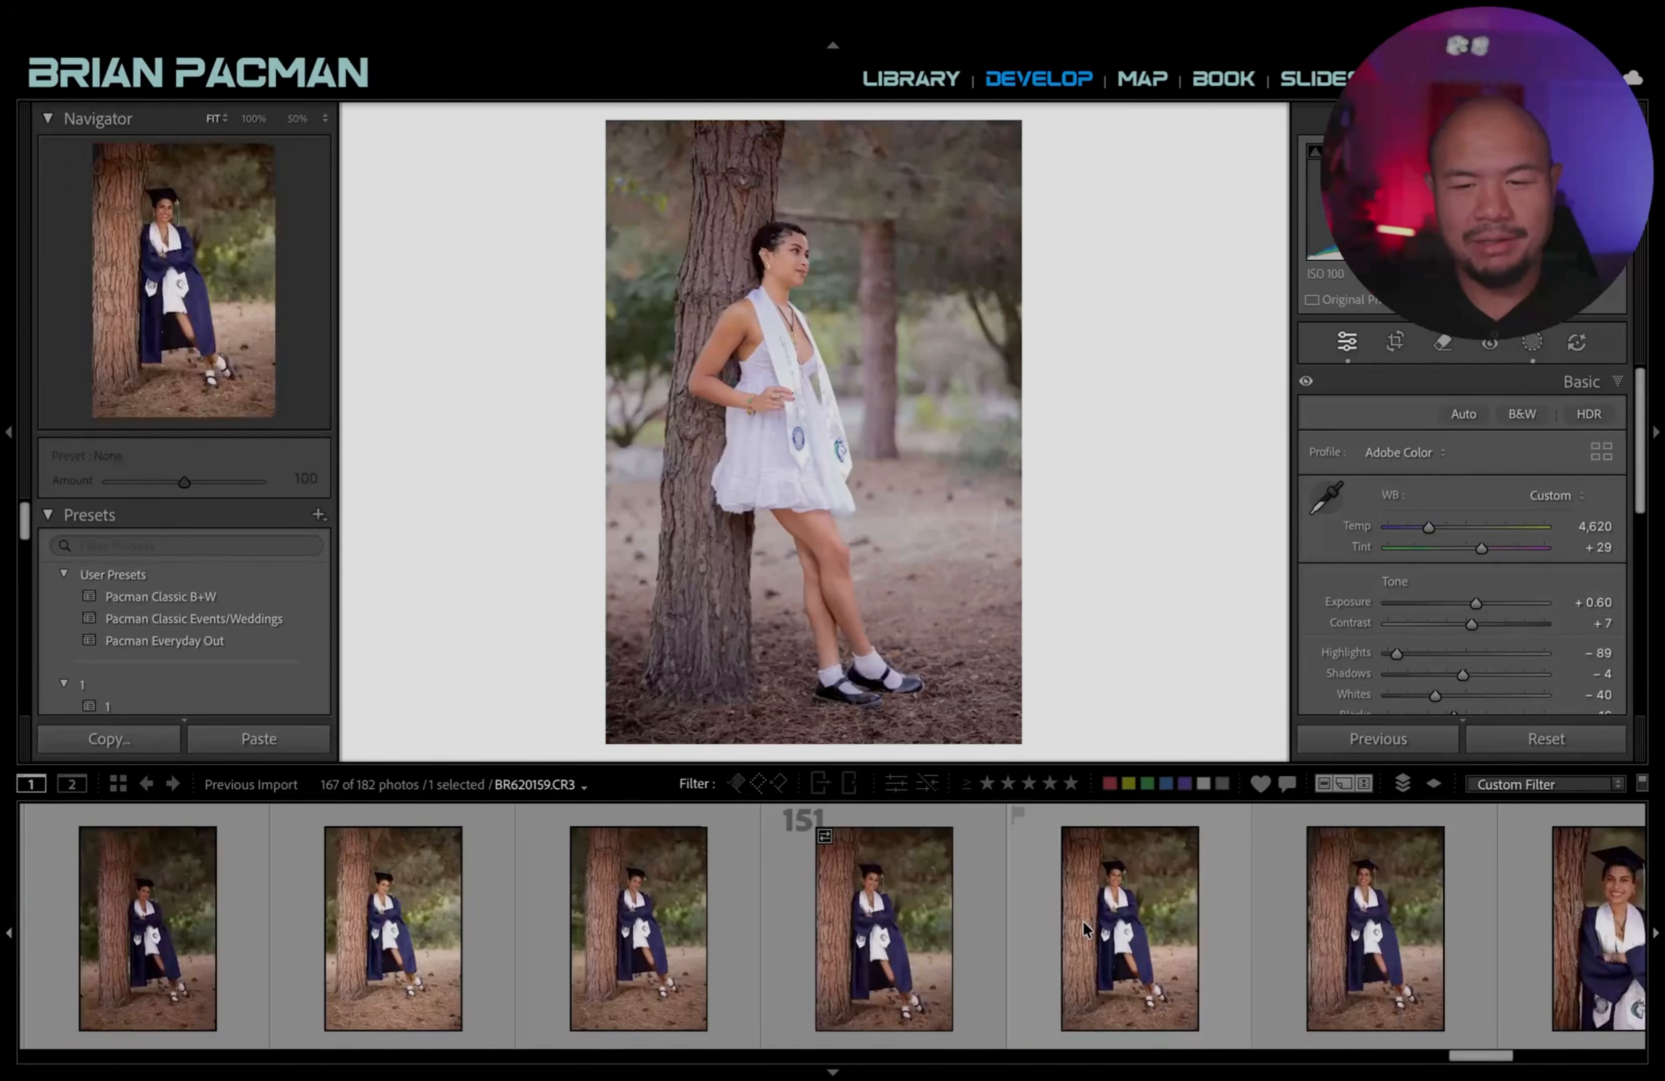
click(1305, 937)
key(alt)
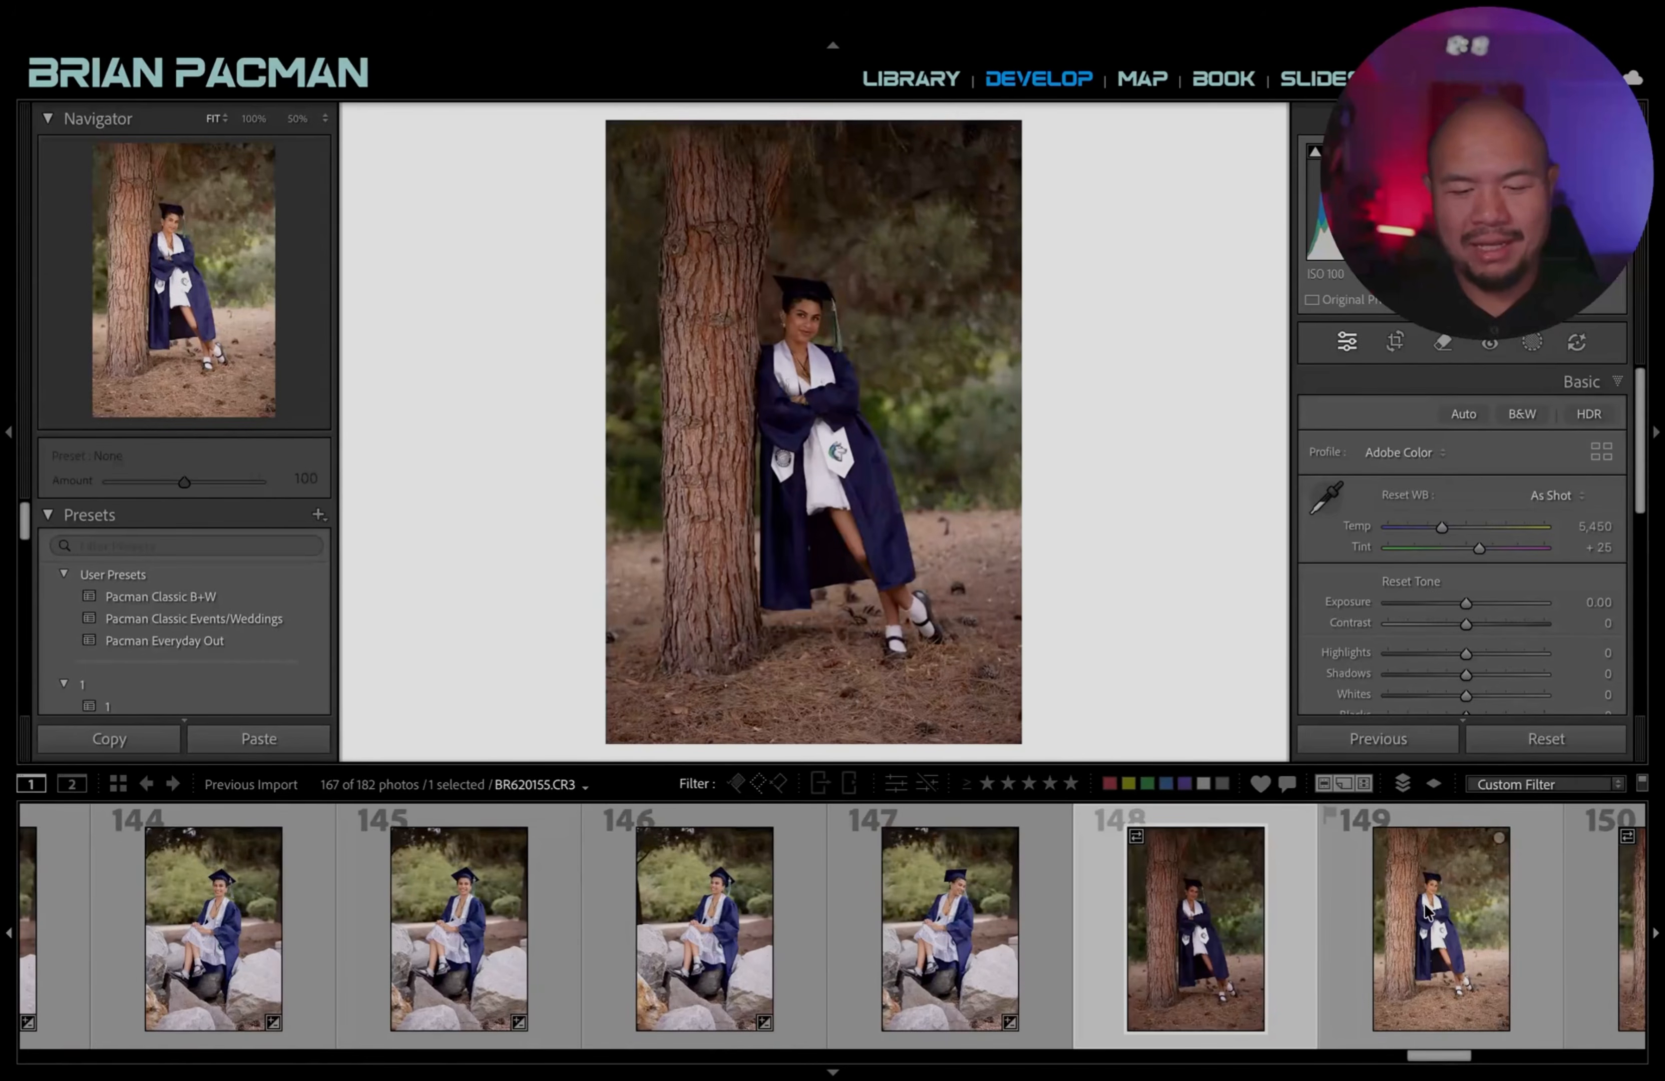
key(ctrl+shift+v)
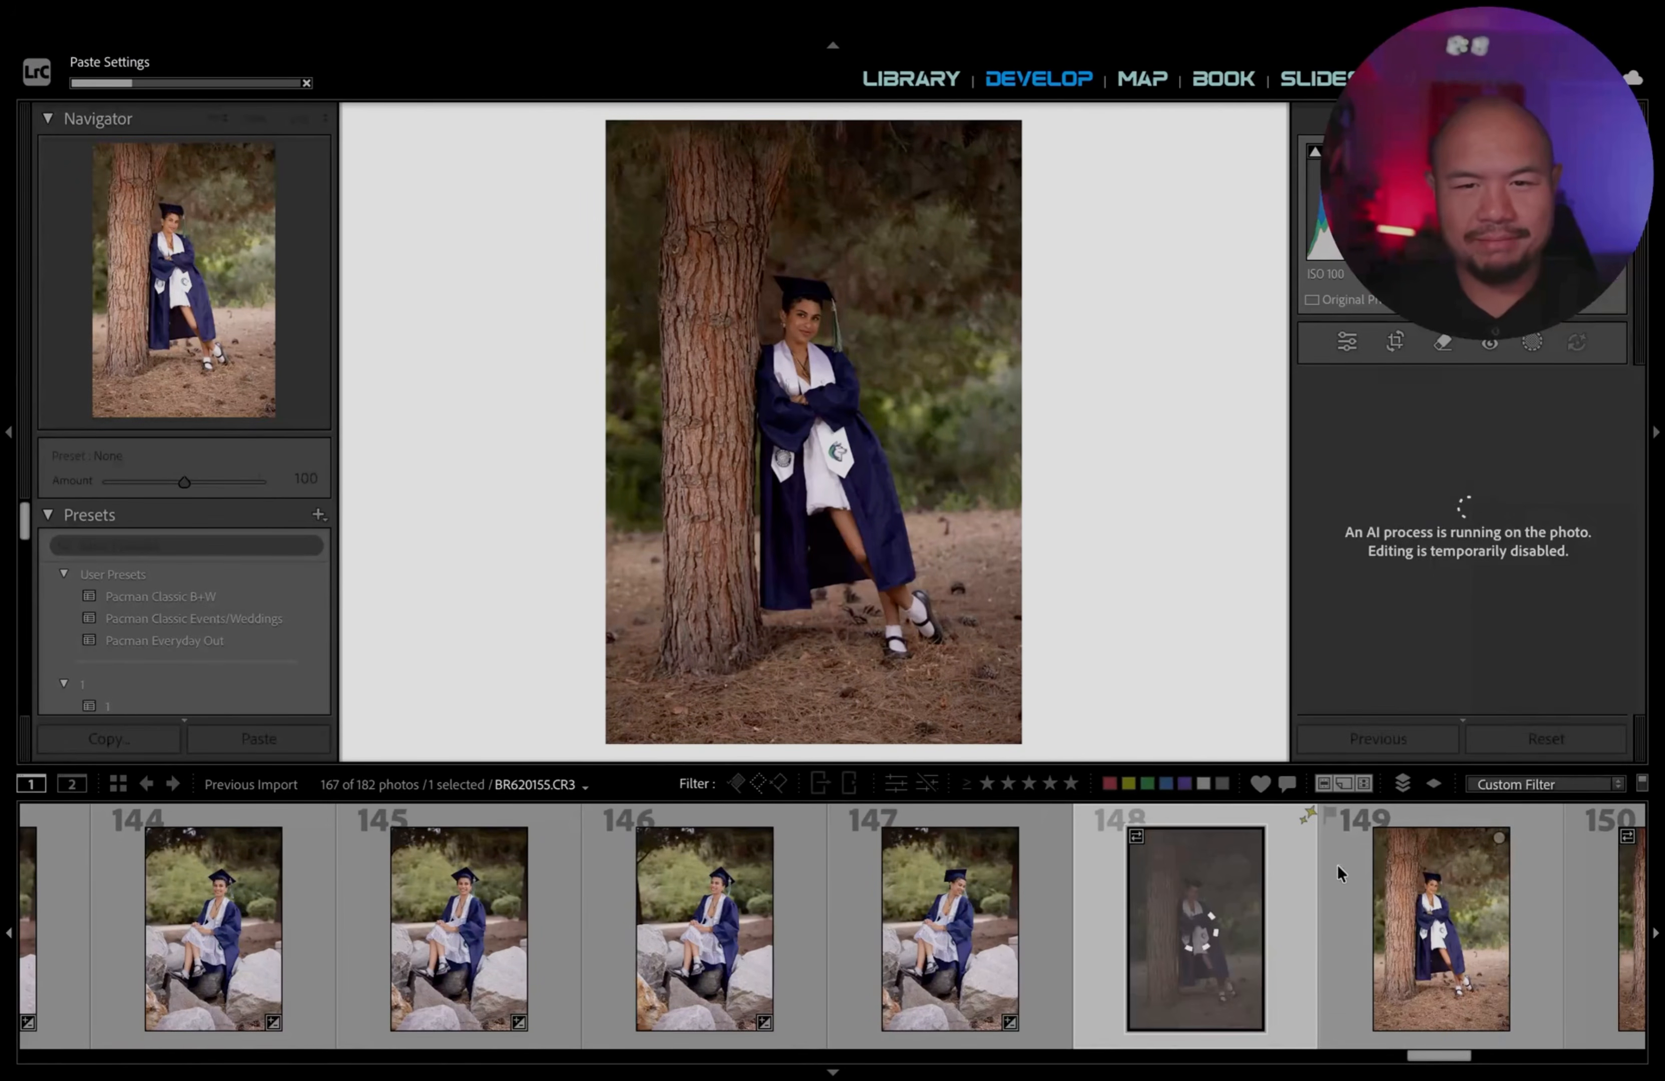
scroll(1113, 950, right, 1)
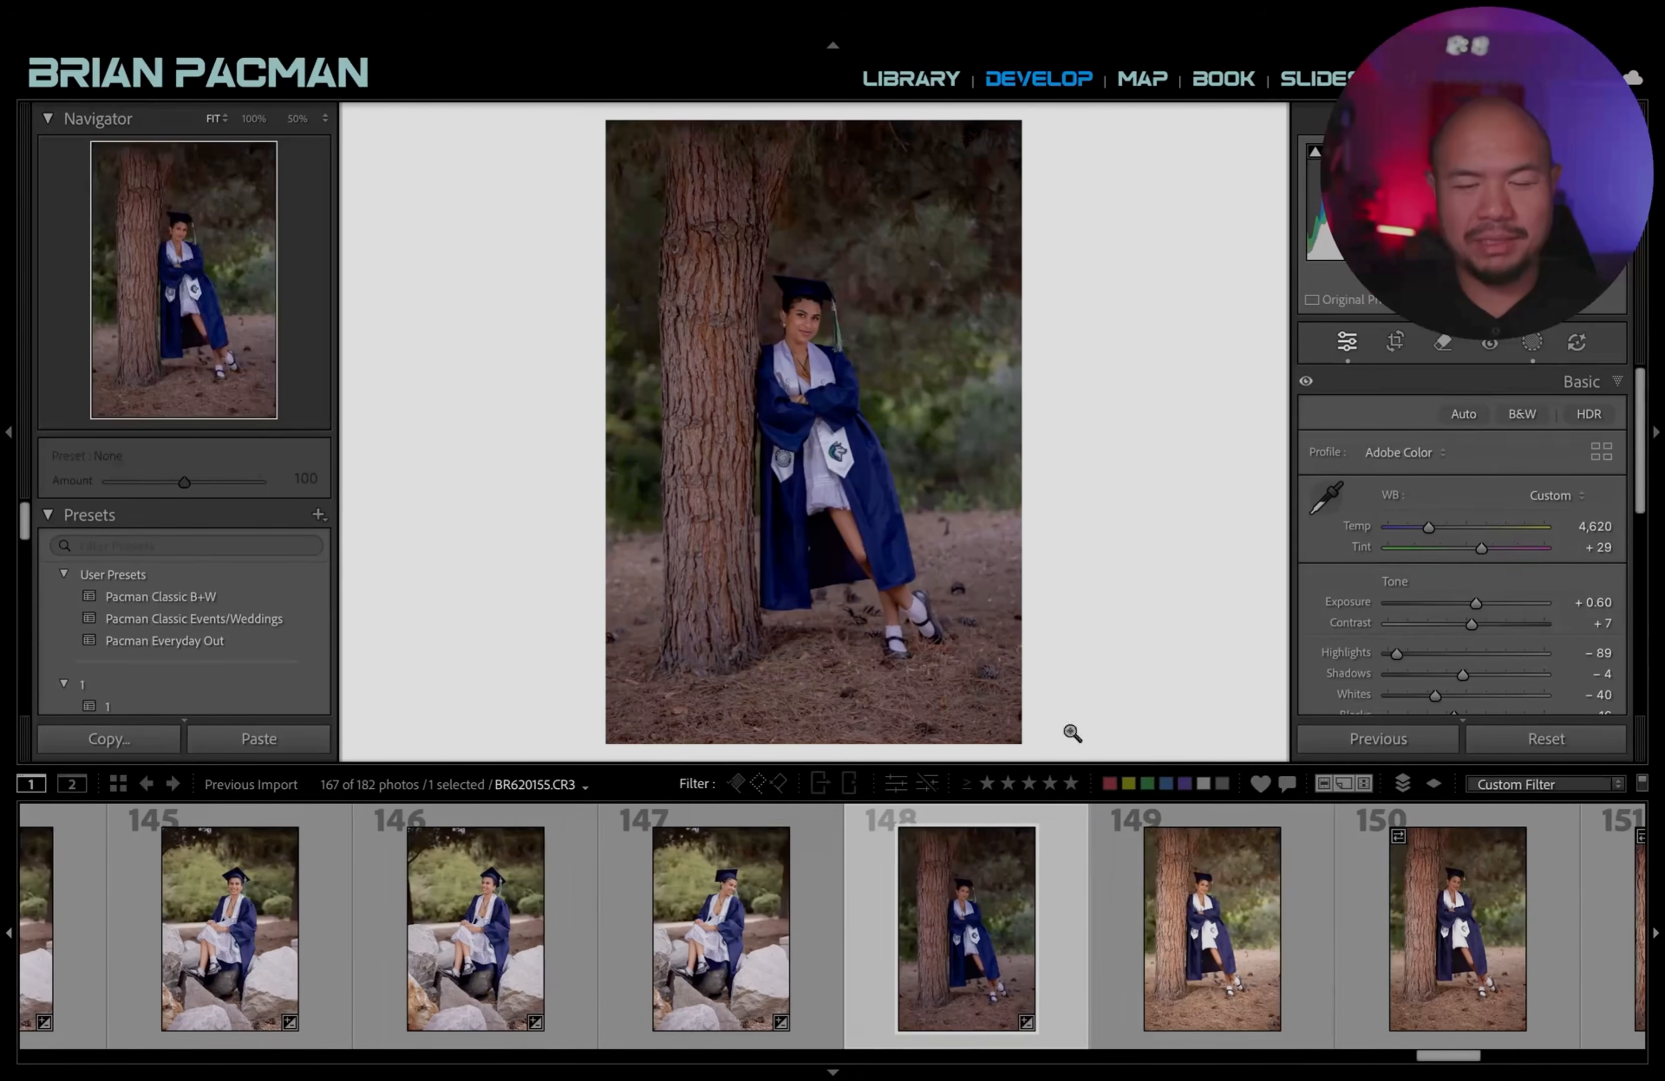
Raise the Exposure of tree photo 148 to +1.50 and compare its before and after versions up close.
scroll(1290, 921, left, 1)
key(equal)
key(equal)
key(equal)
key(equal)
key(equal)
key(equal)
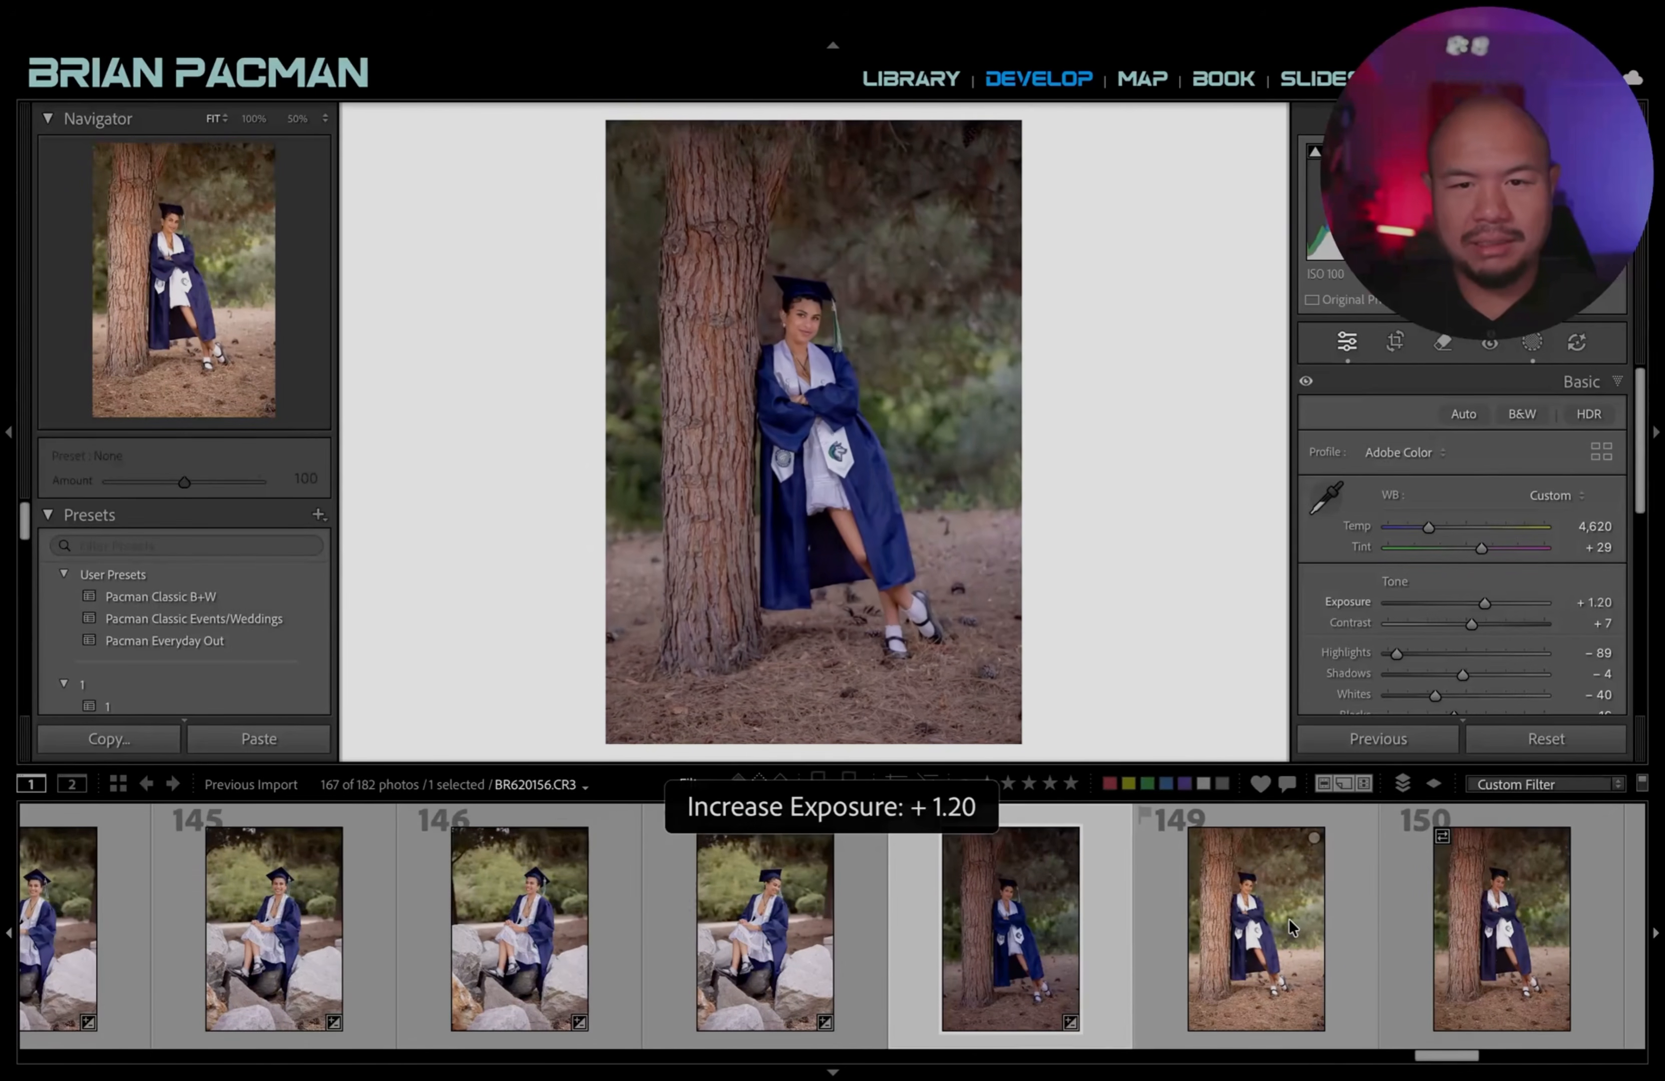
key(equal)
key(equal)
key(equal)
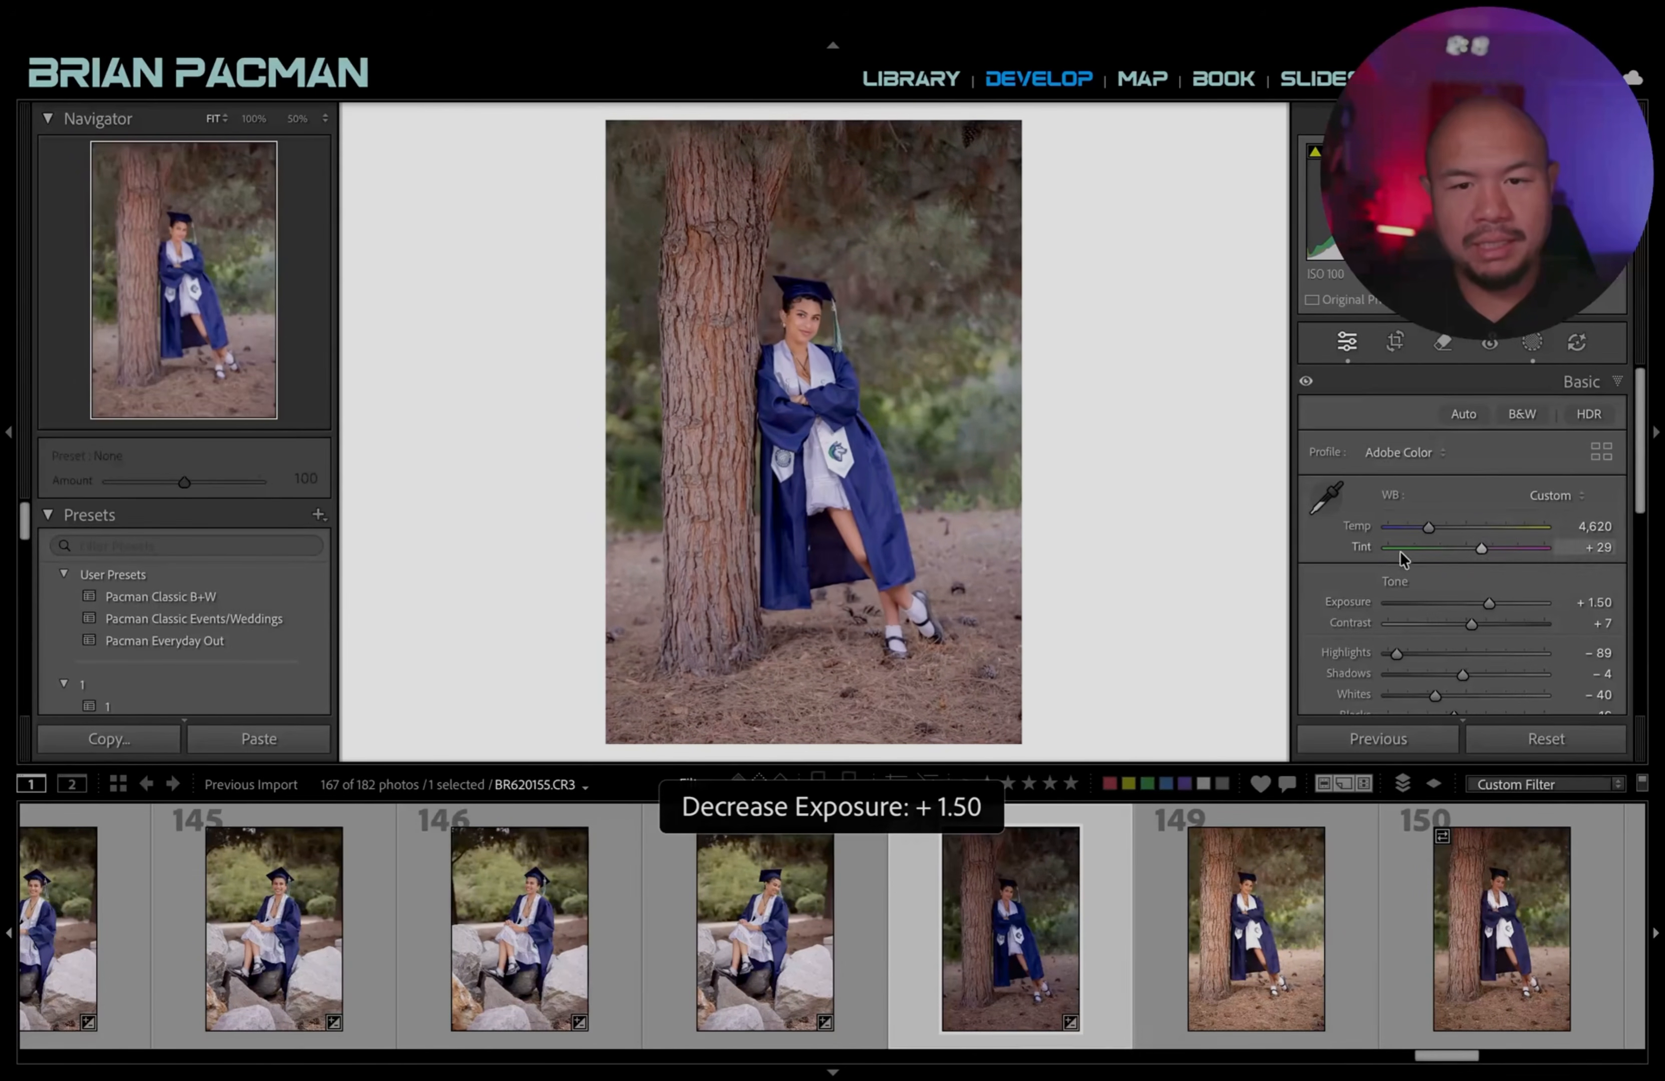
click(801, 341)
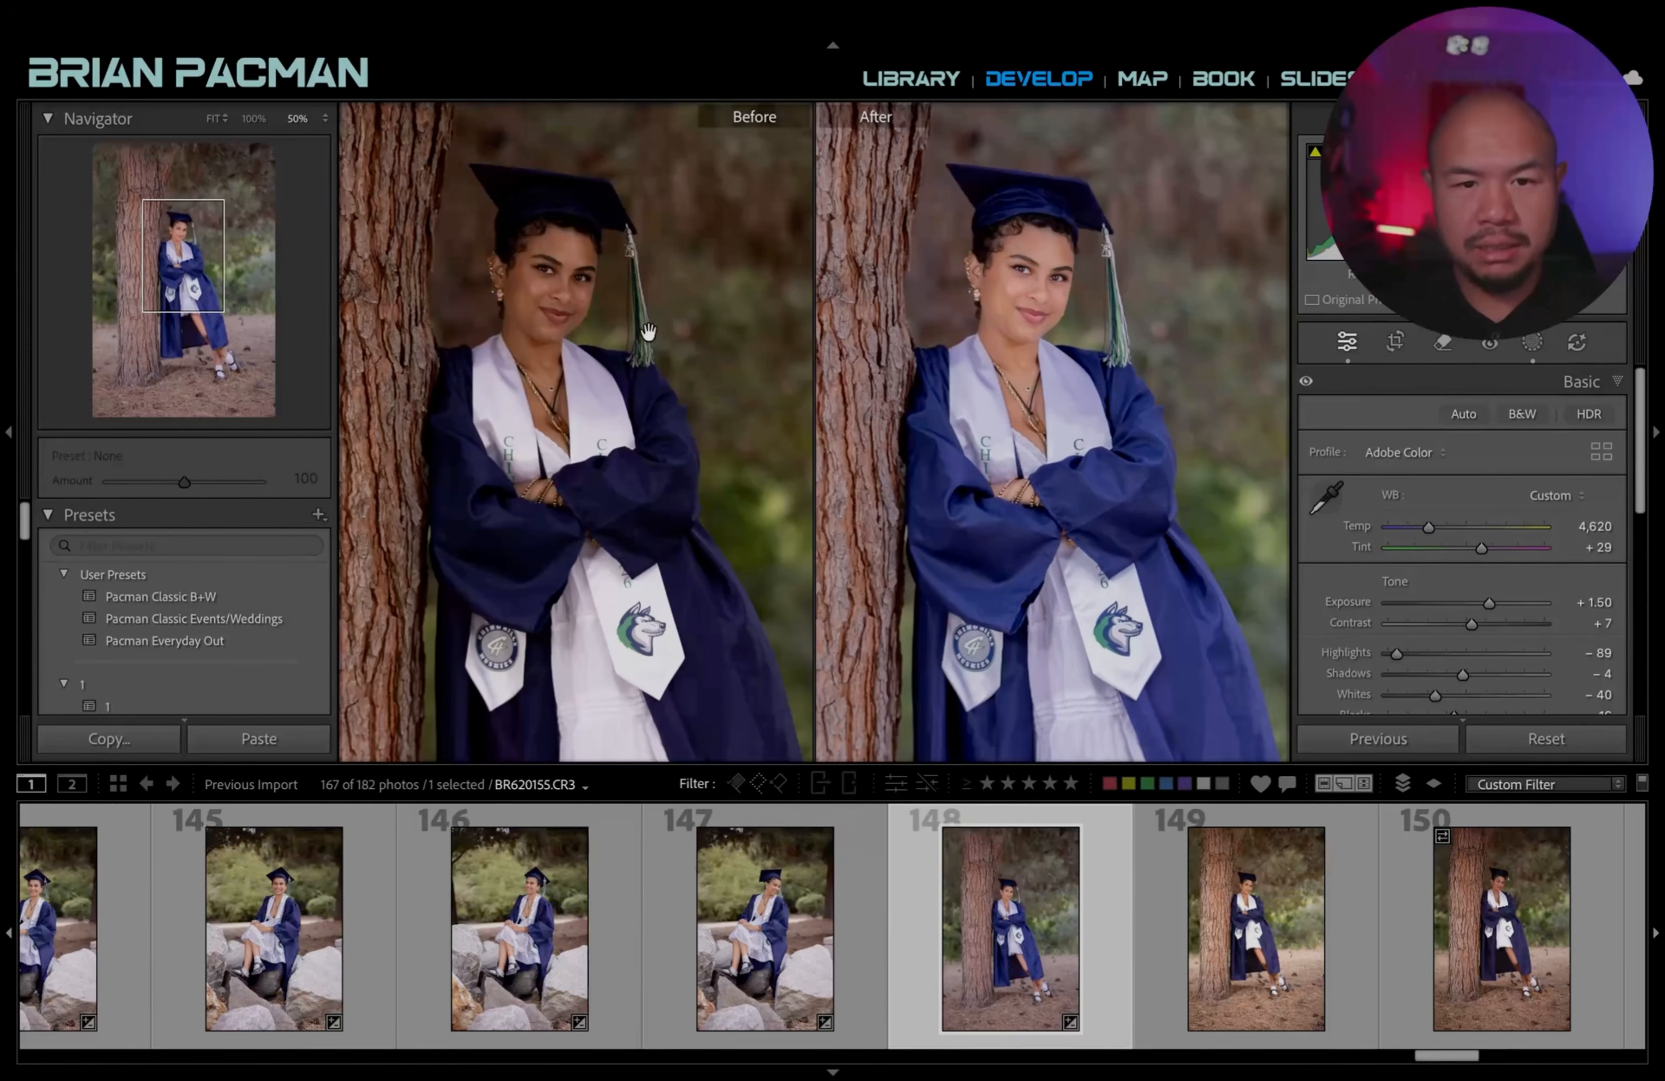
click(1084, 329)
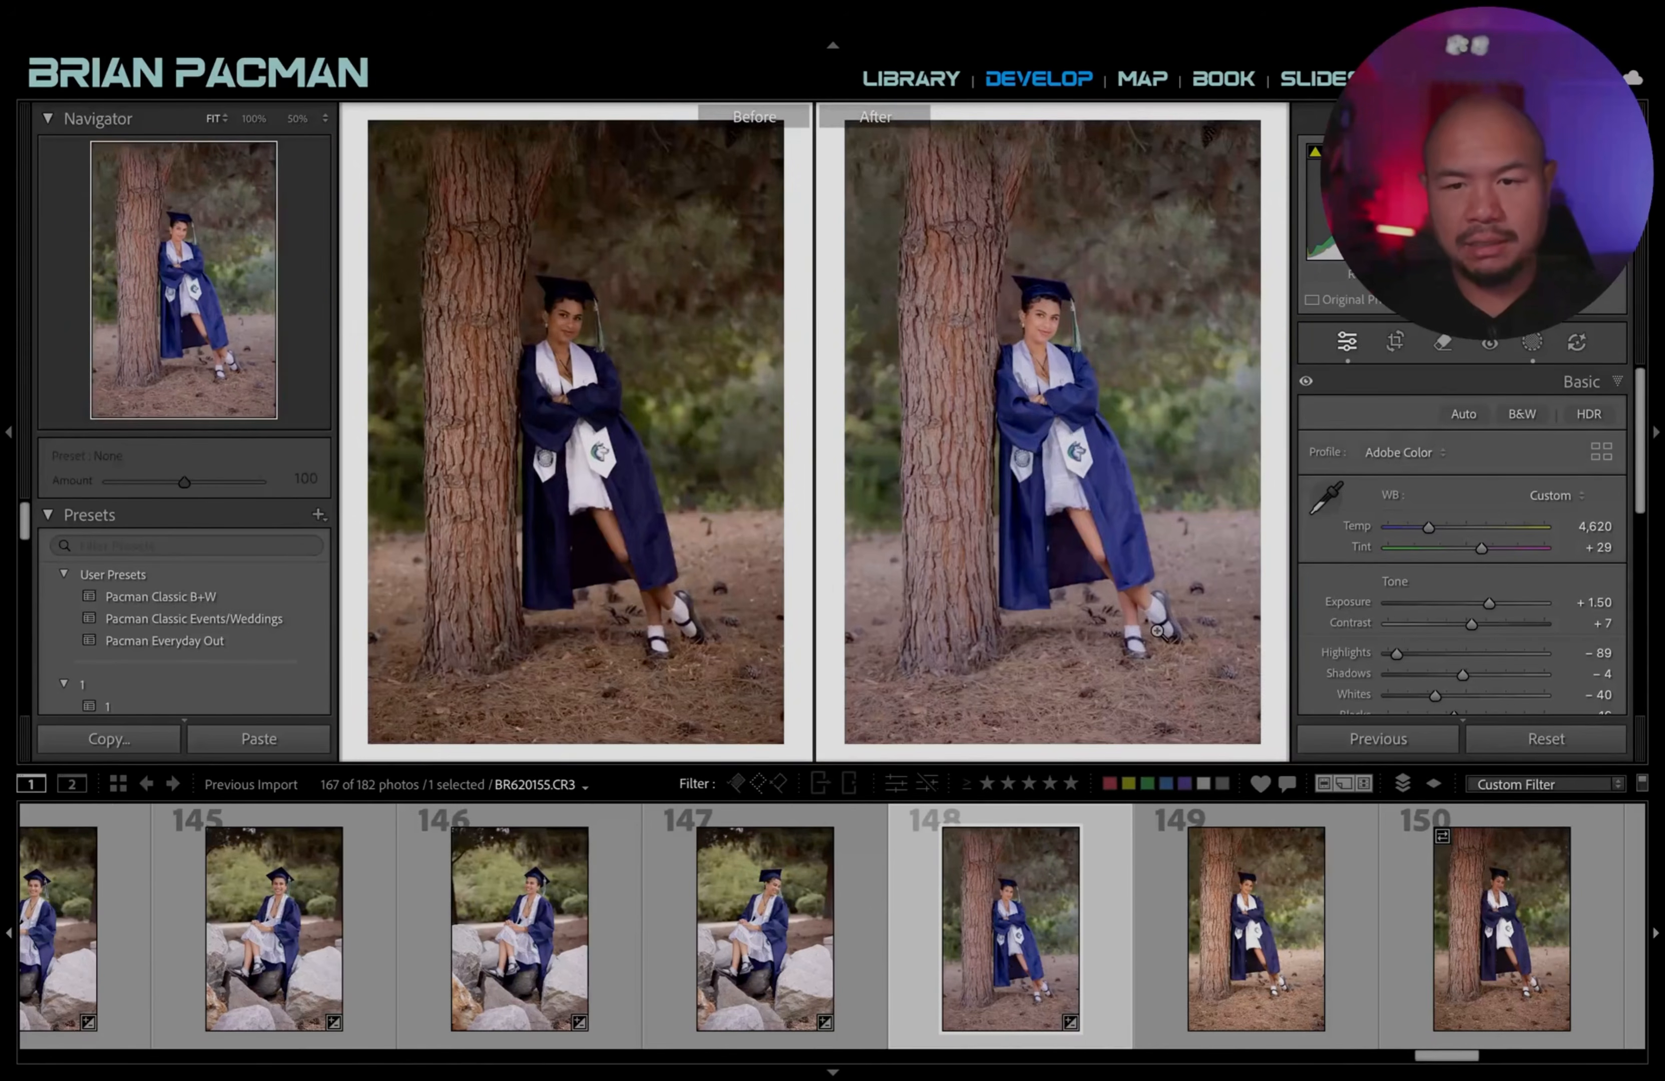
Paste the copied tree-pose settings and masks onto the unedited photos 149 through 159 together.
scroll(634, 912, down, 3)
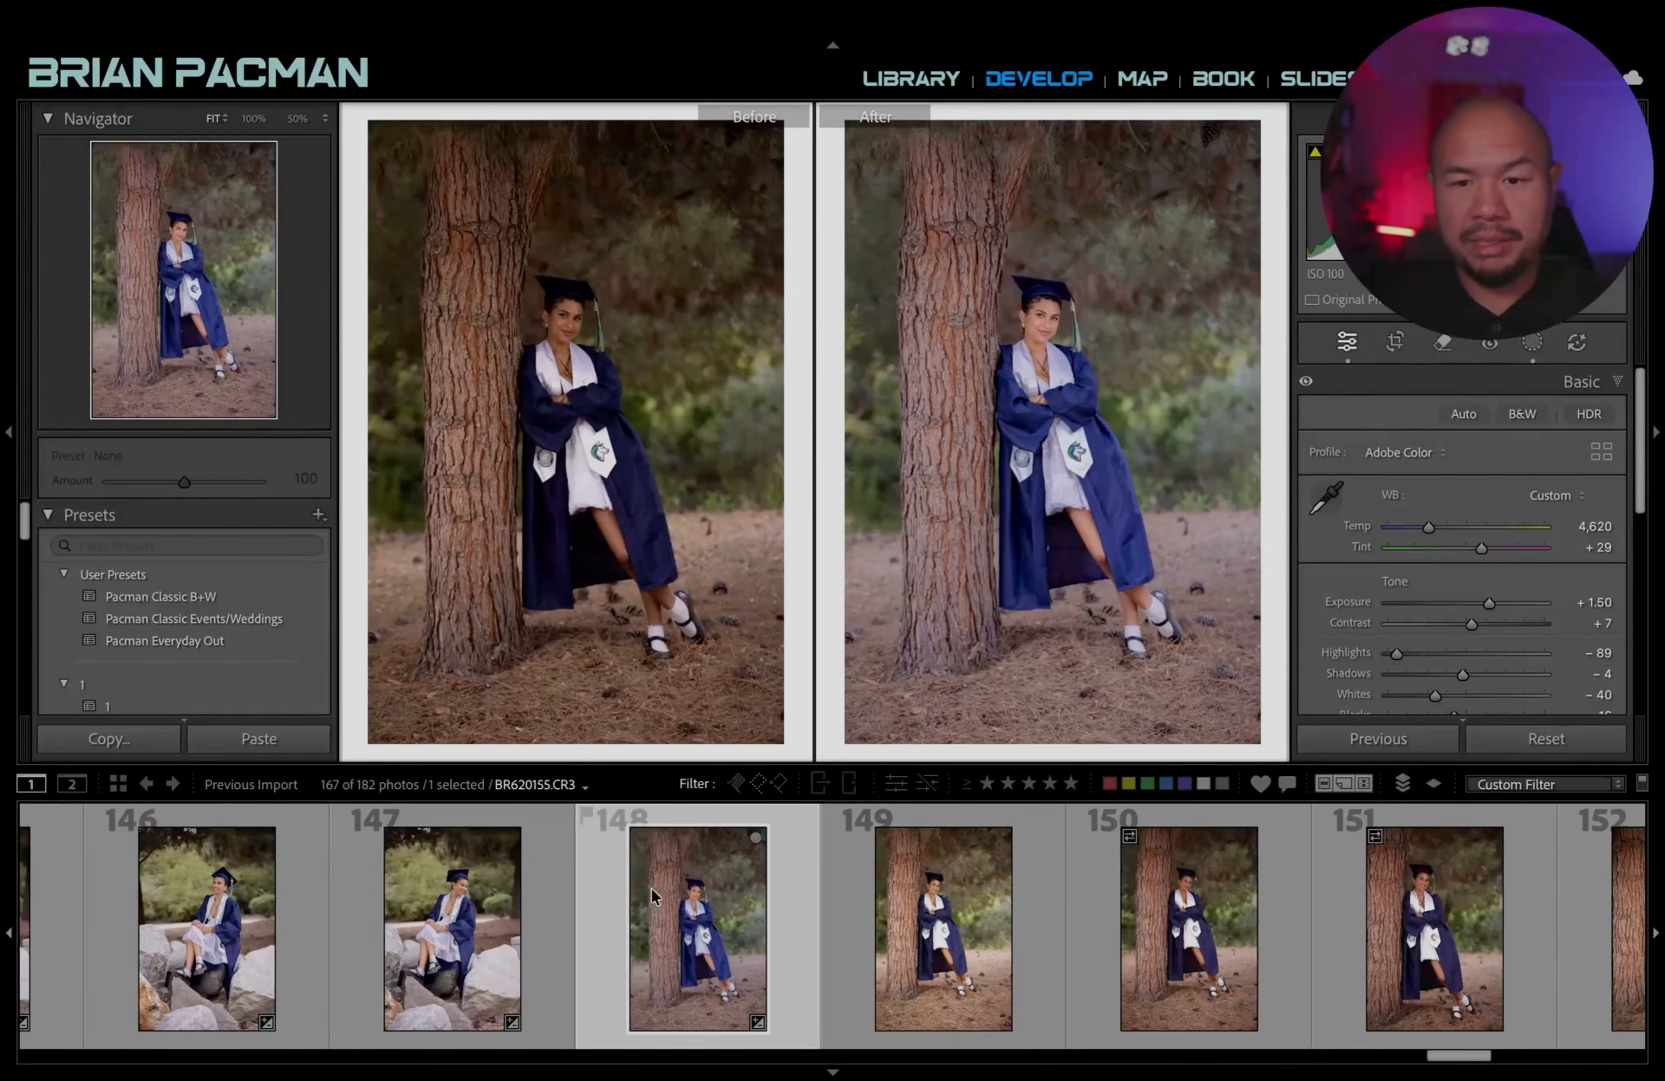
scroll(665, 937, down, 1)
click(836, 966)
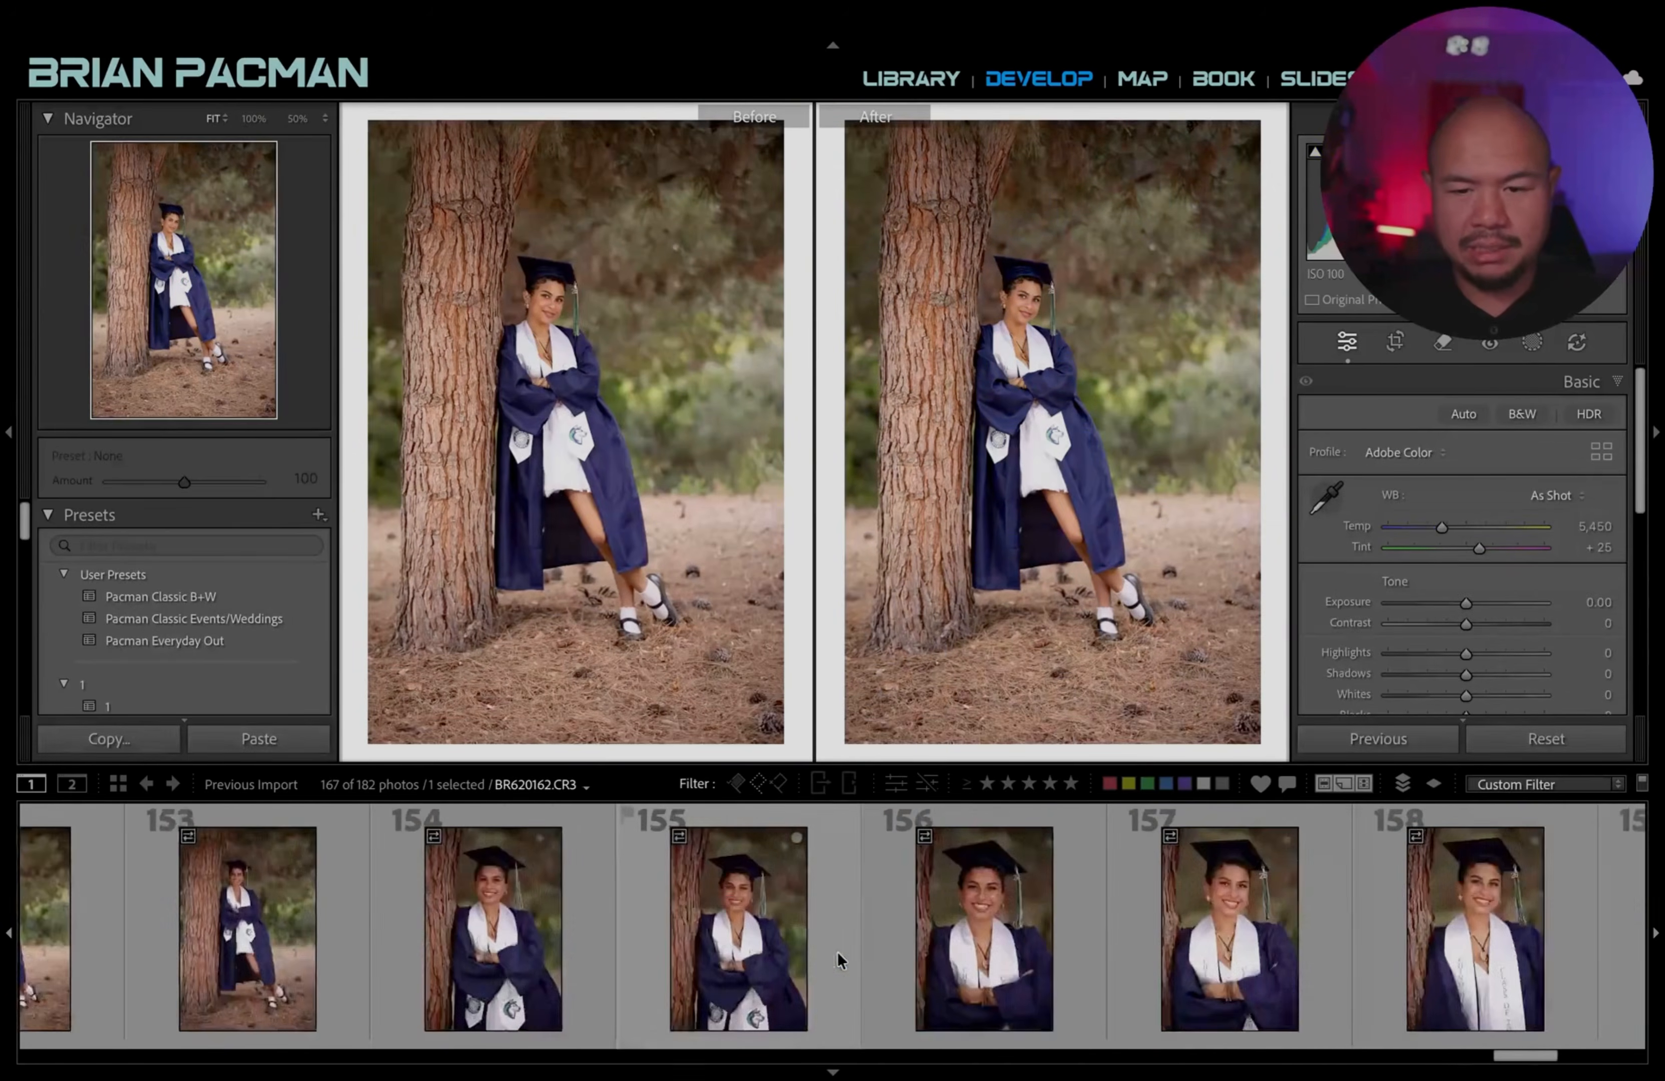
scroll(839, 962, down, 5)
shift+click(555, 948)
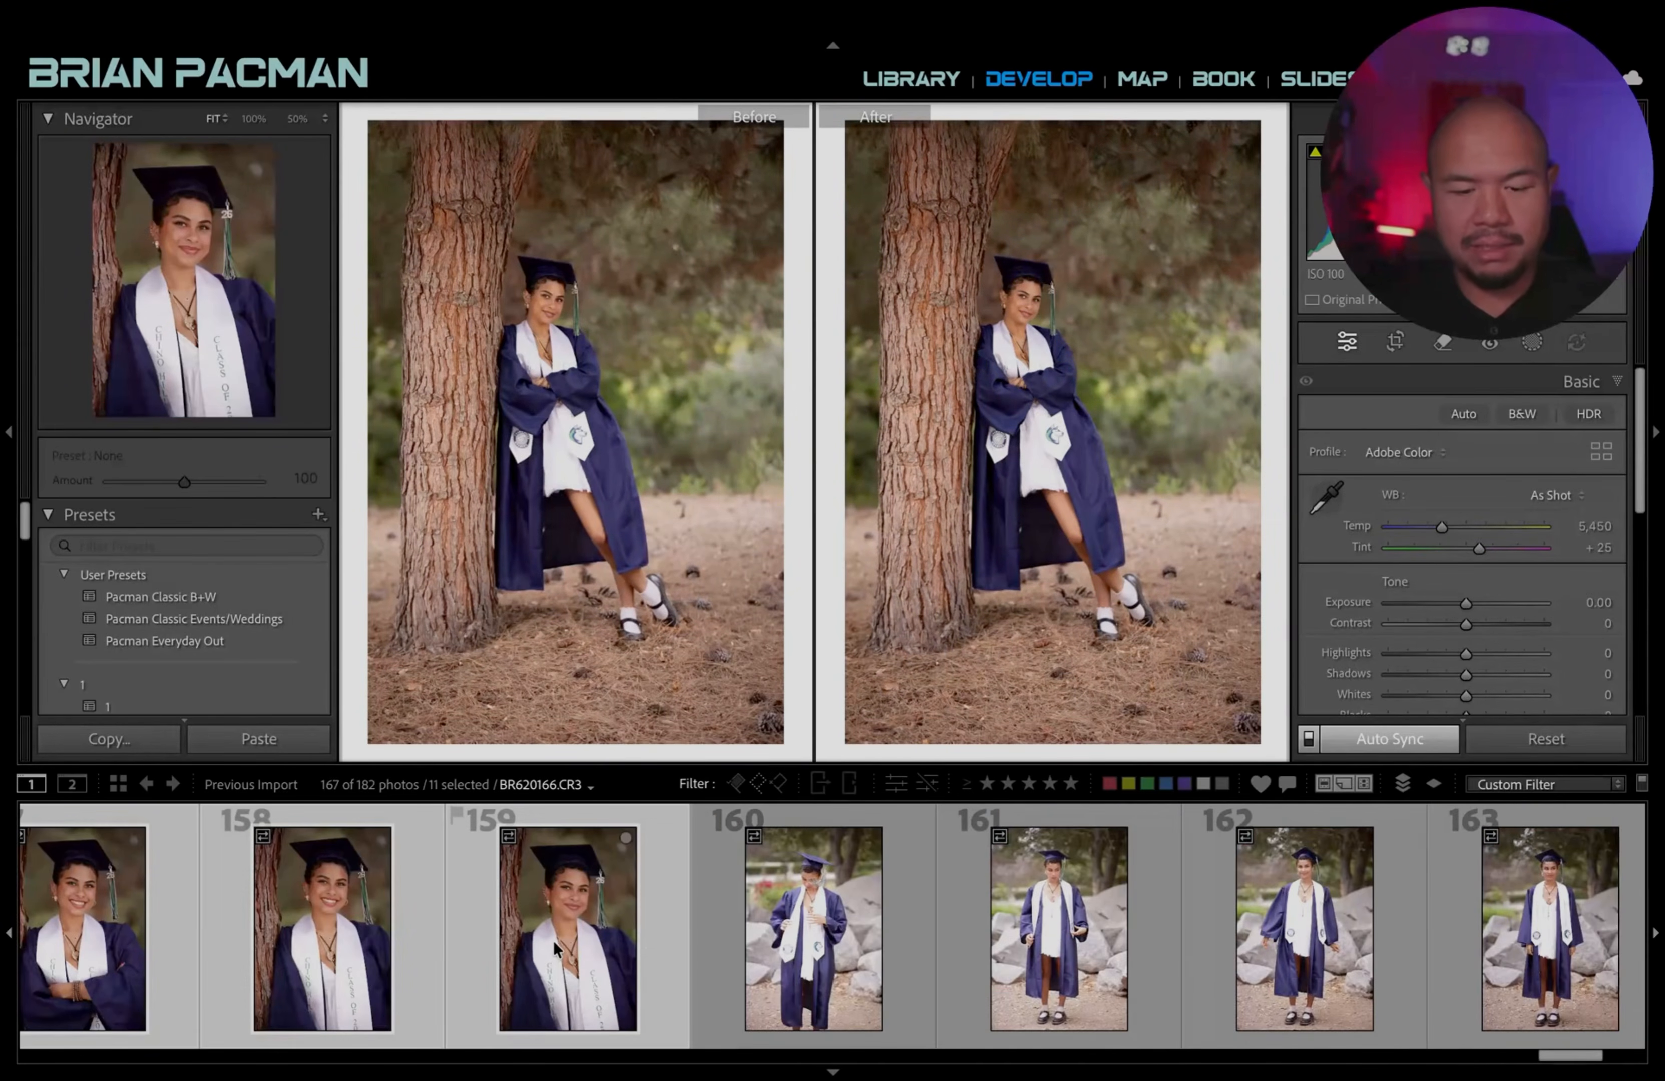
key(ctrl+alt+v)
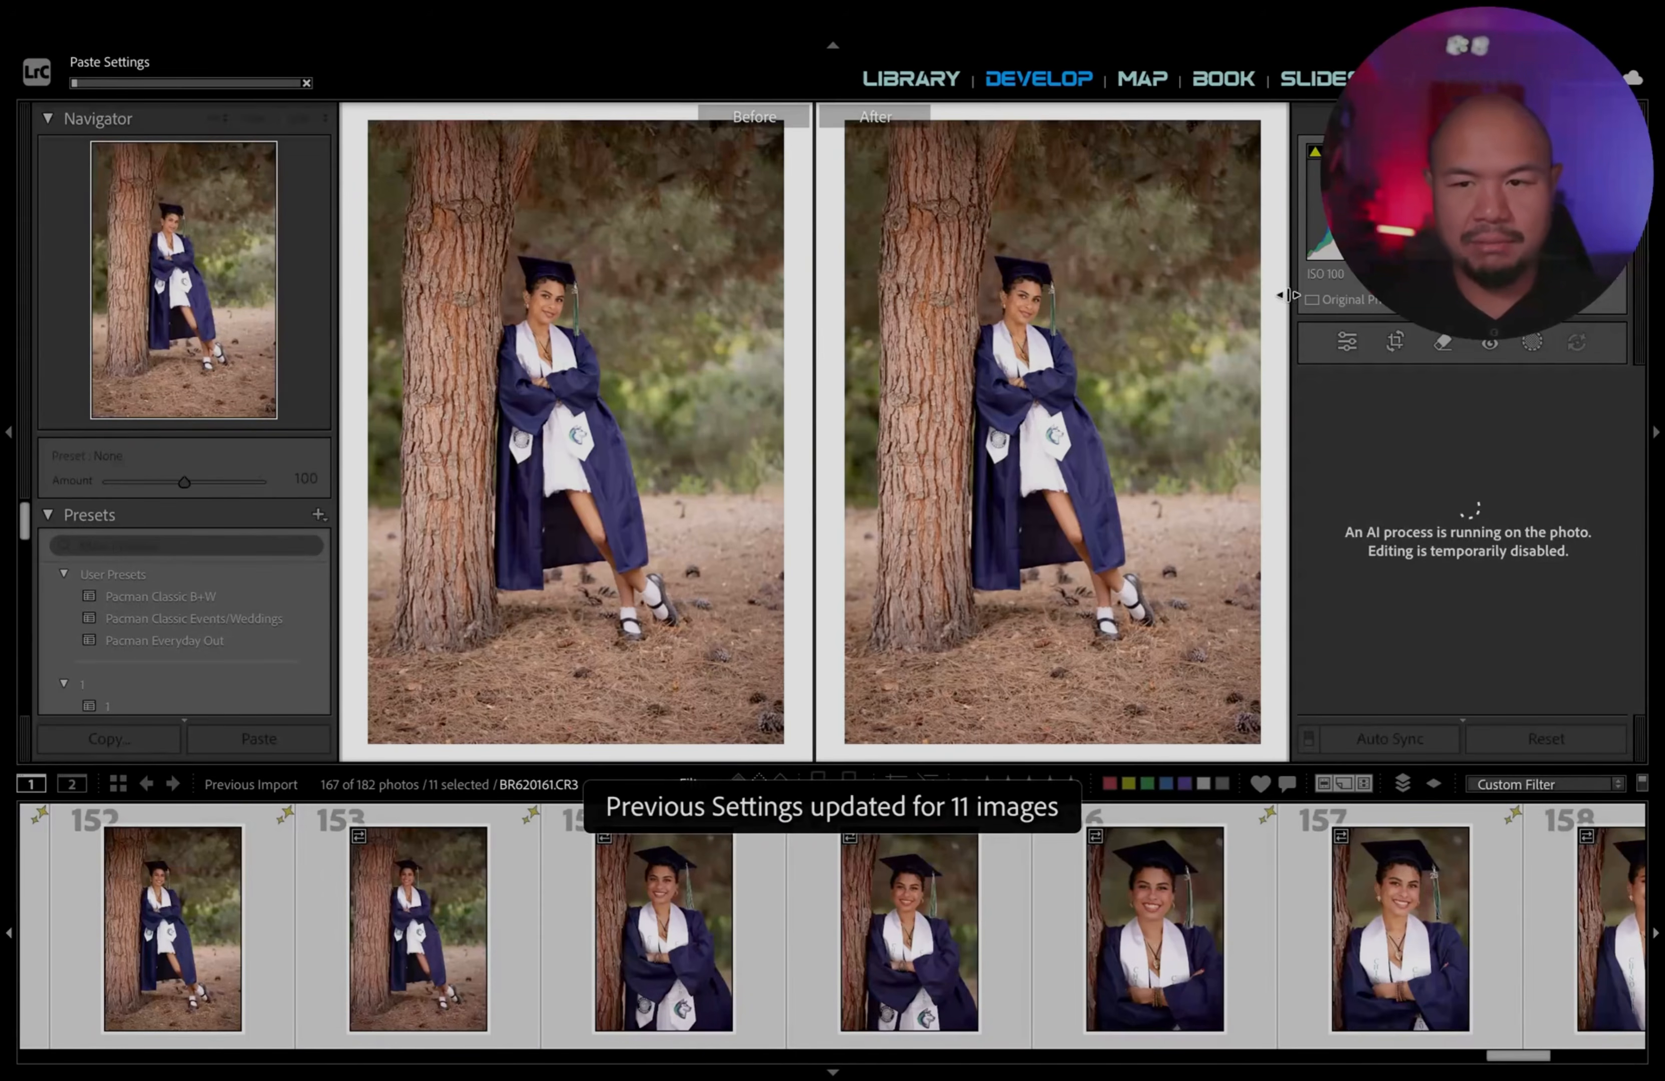
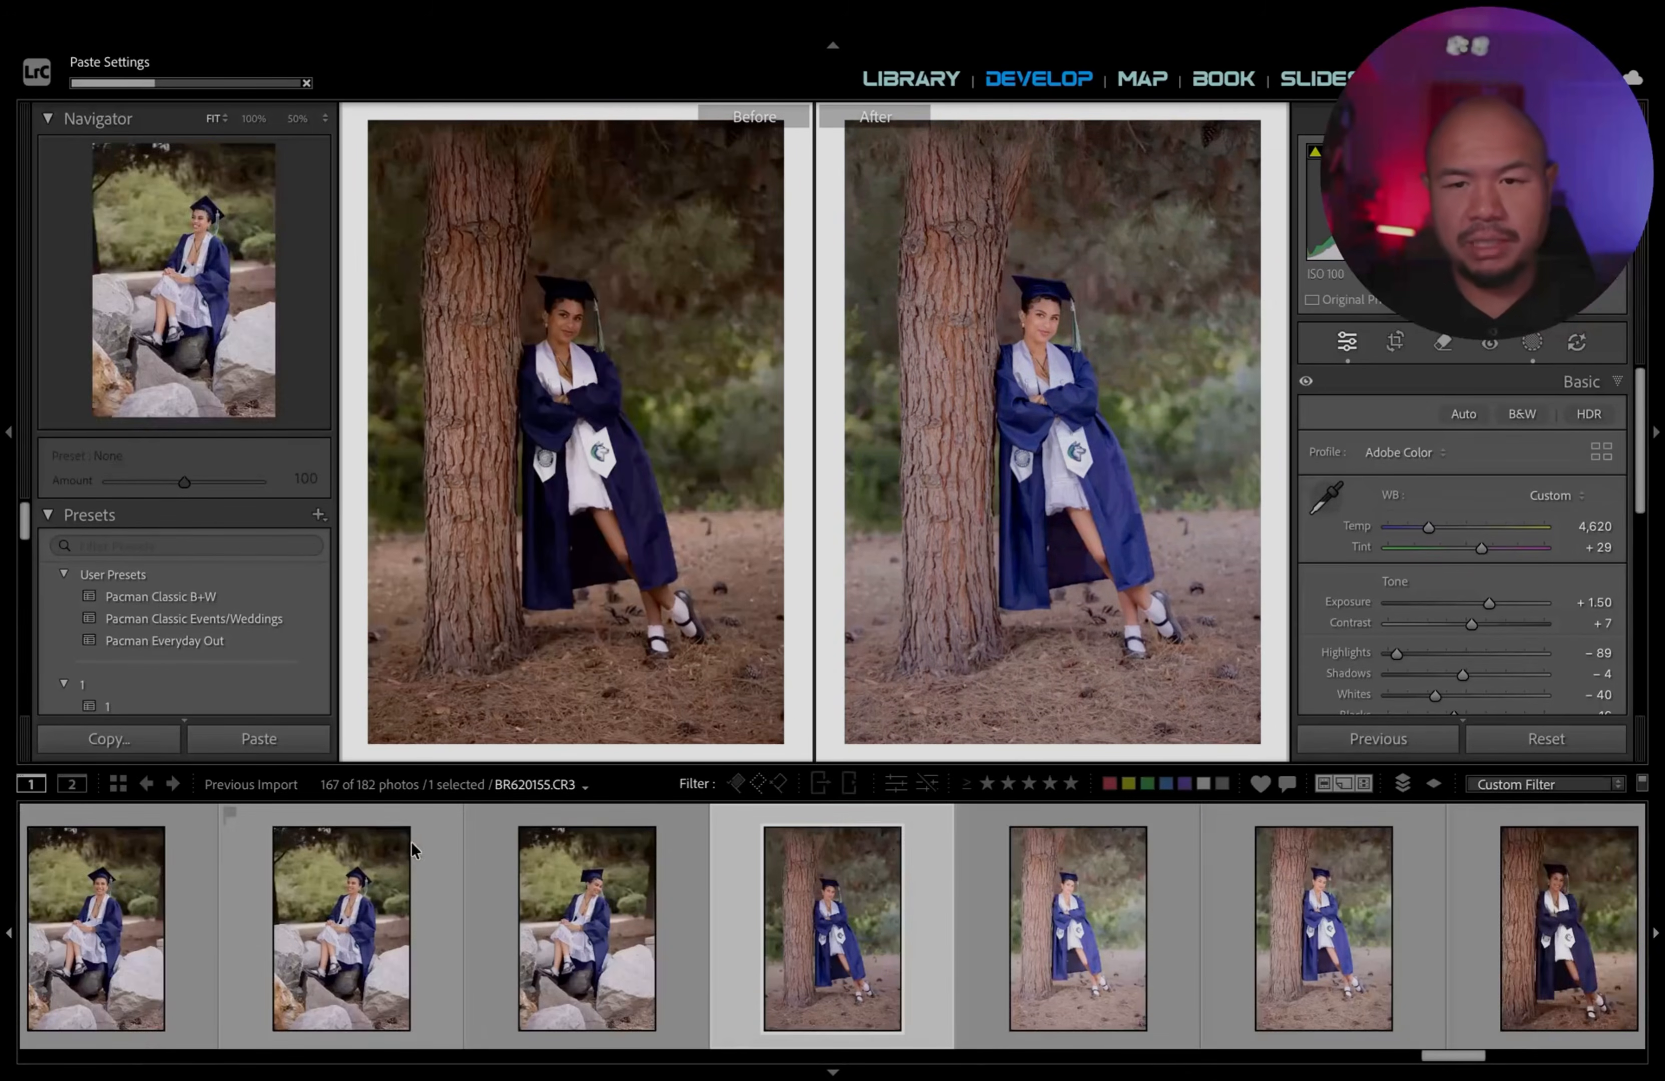
Lower the Exposure of full-length tree photo 149 to +0.60.
click(1116, 933)
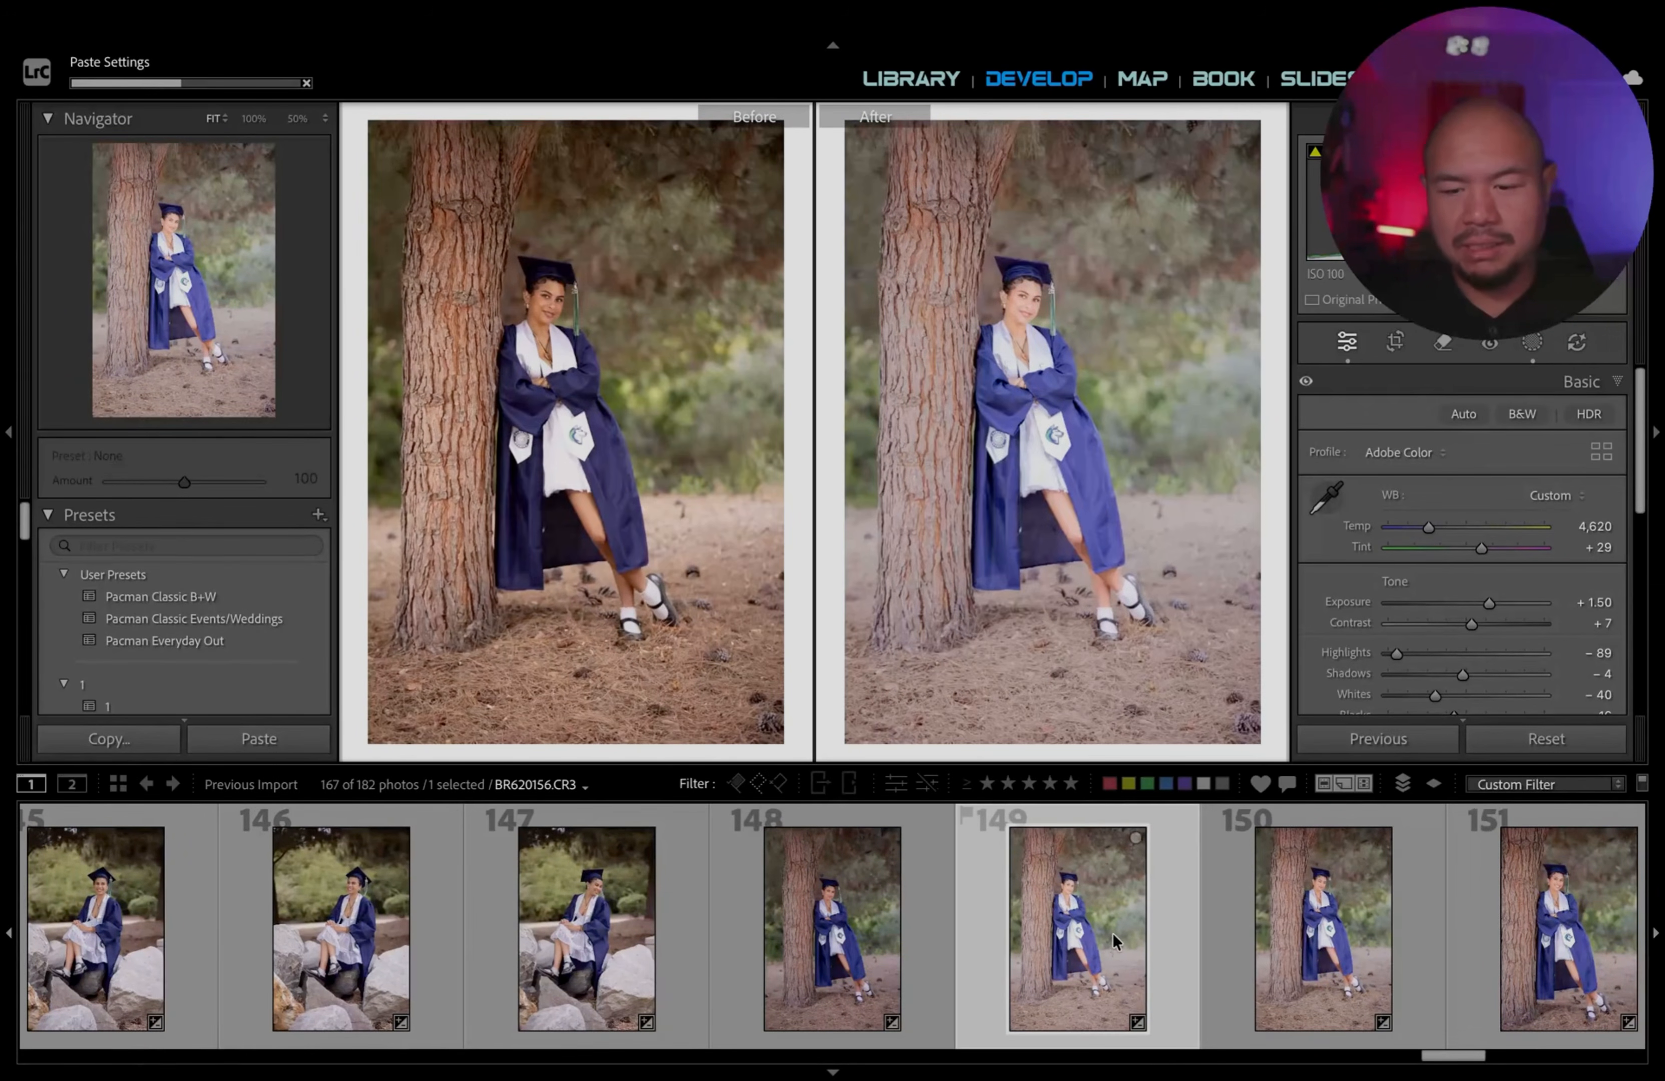
key(minus)
key(minus)
key(minus)
key(minus)
key(minus)
key(minus)
key(minus)
key(minus)
key(minus)
key(minus)
key(equal)
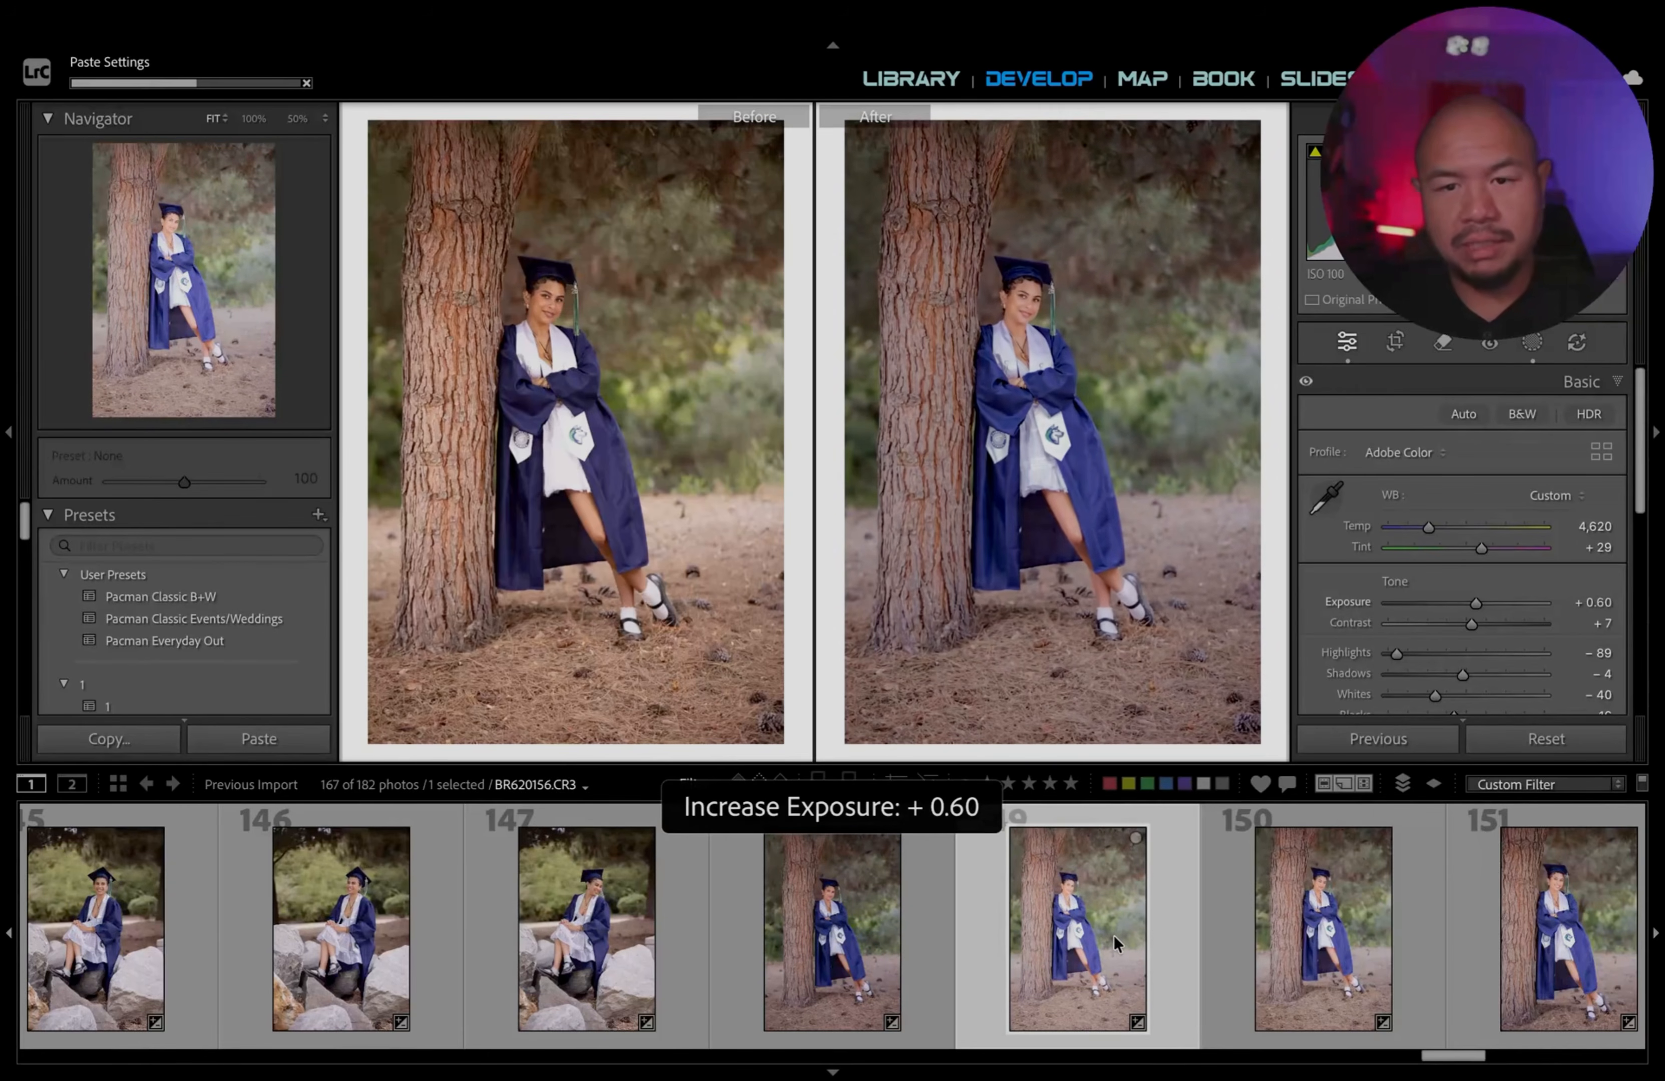
Reject tree photo 150, the pose with the lowered gaze.
click(1289, 949)
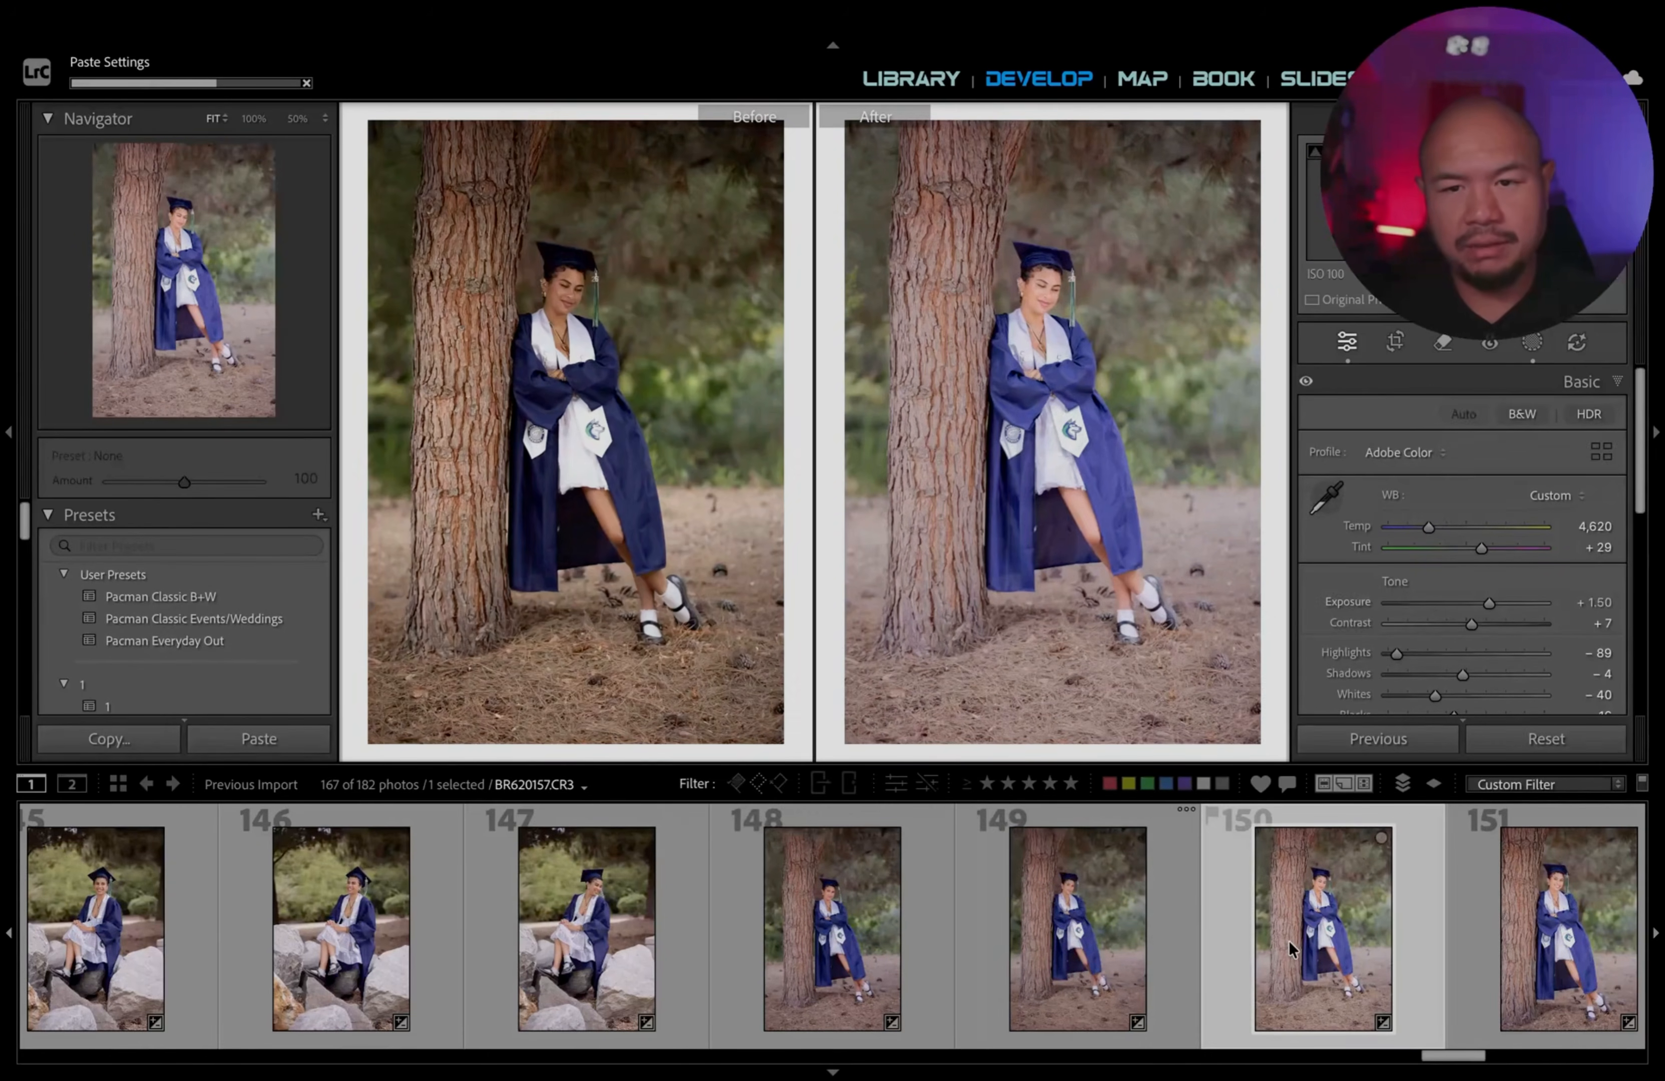
key(minus)
key(x)
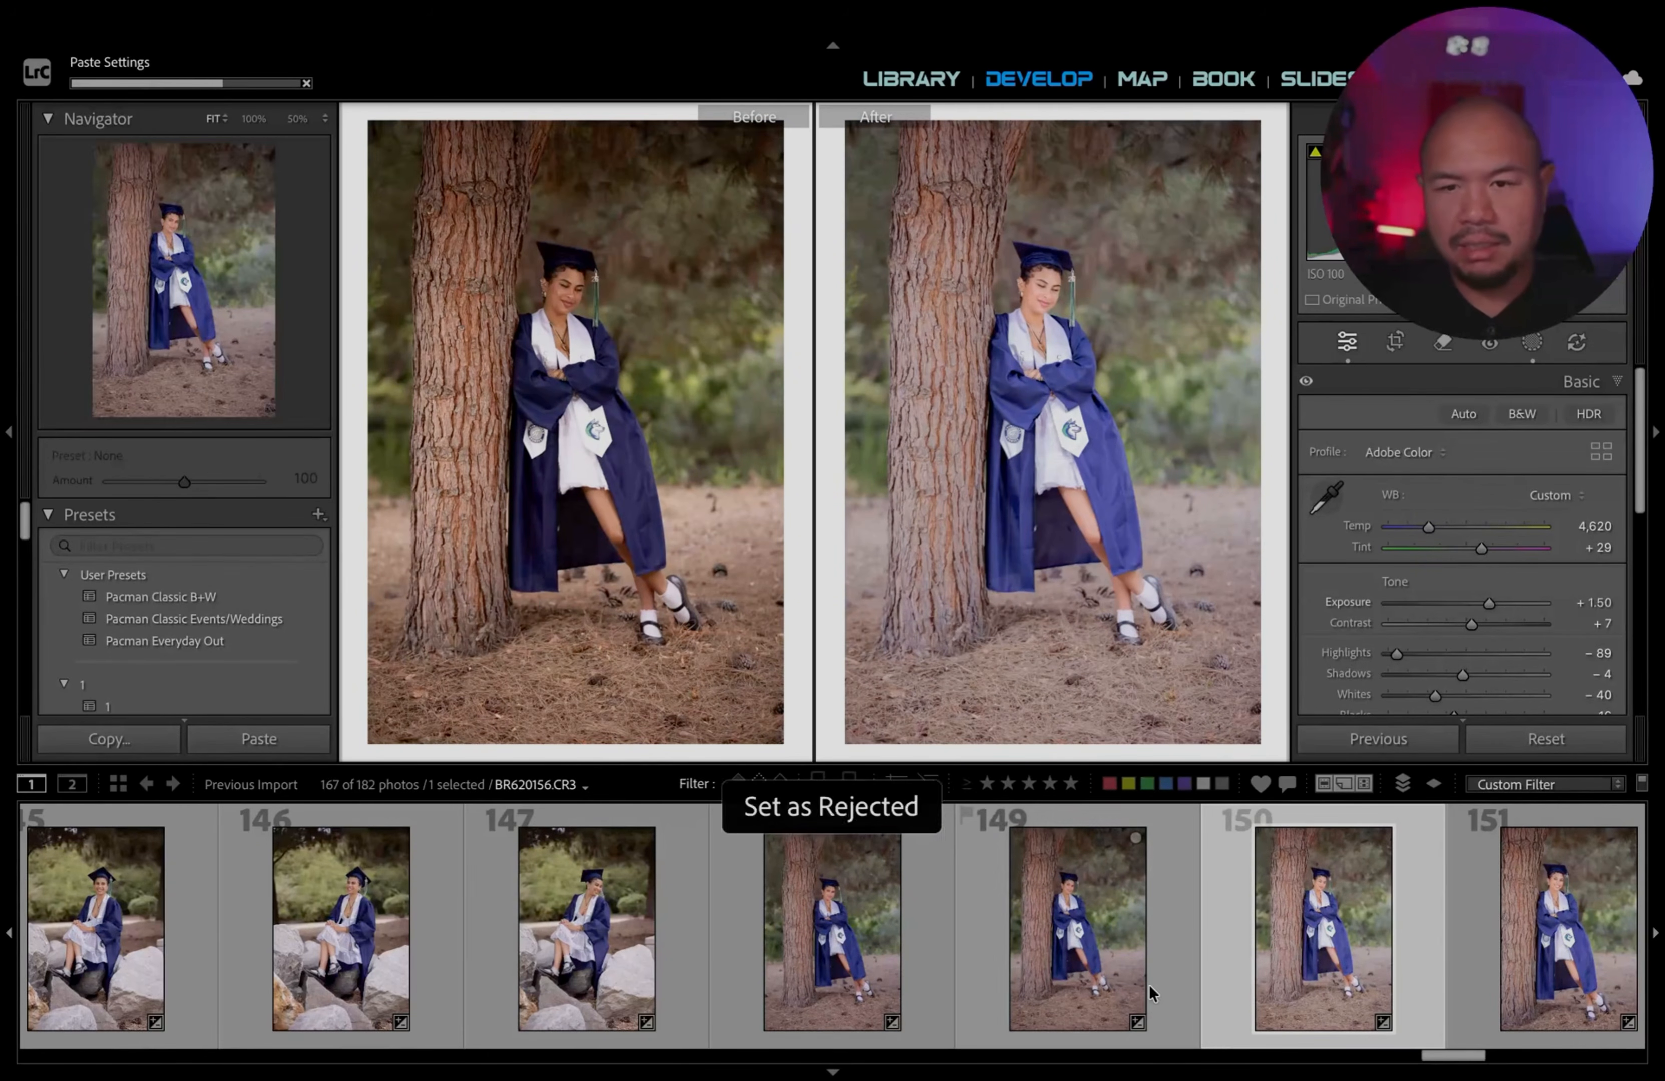
Set the Exposure of the smiling full-length tree photo at position 150 to +0.80.
click(773, 926)
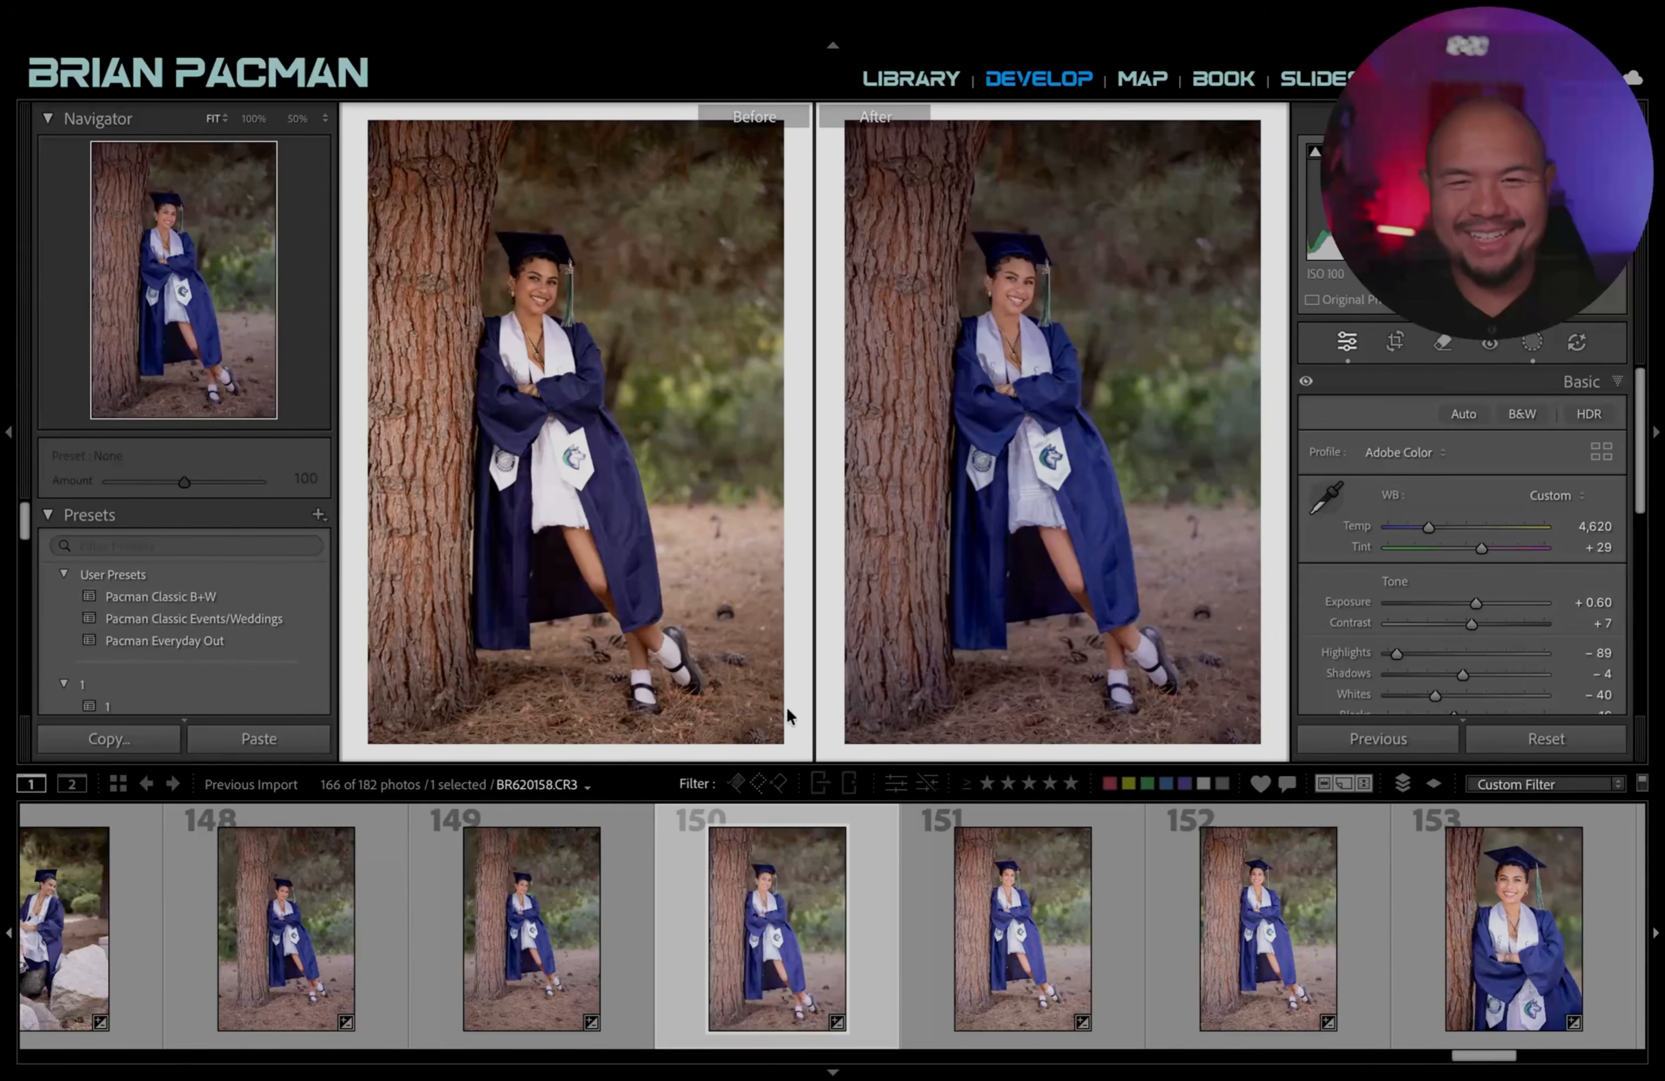
key(equal)
key(equal)
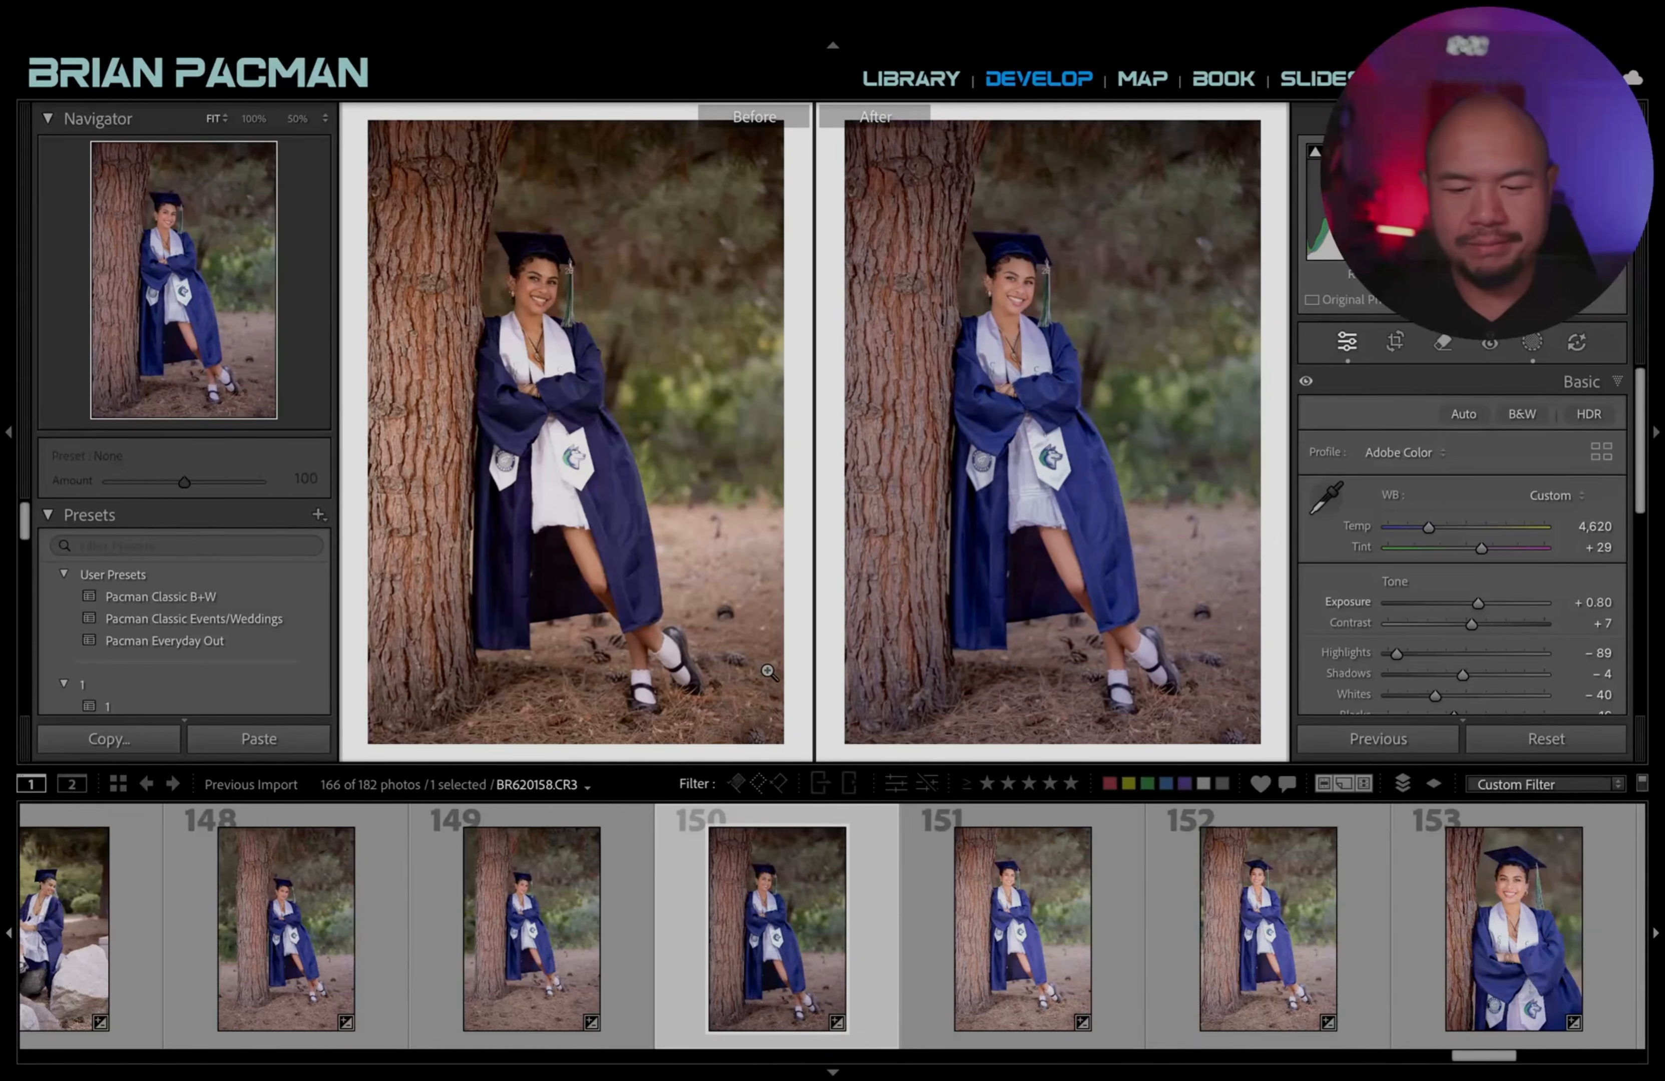
Leave the before-and-after comparison and raise the Exposure of tree photo 148 to +1.60.
click(334, 953)
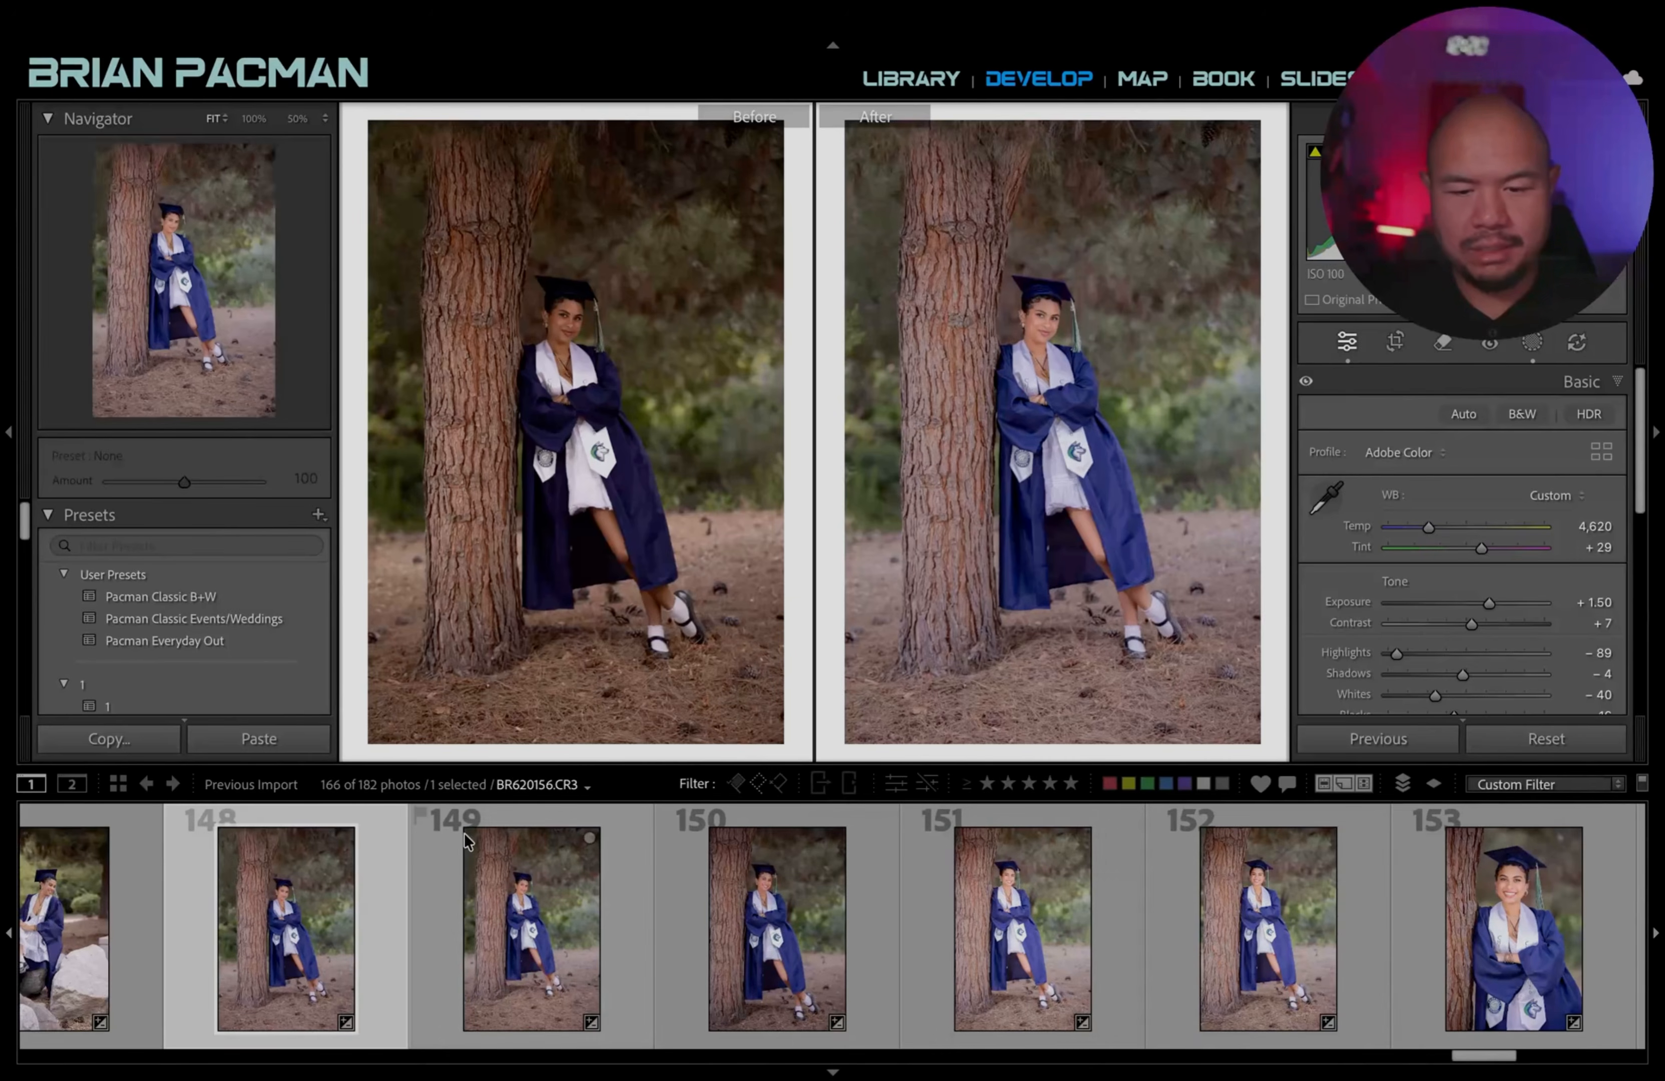
key(y)
key(equal)
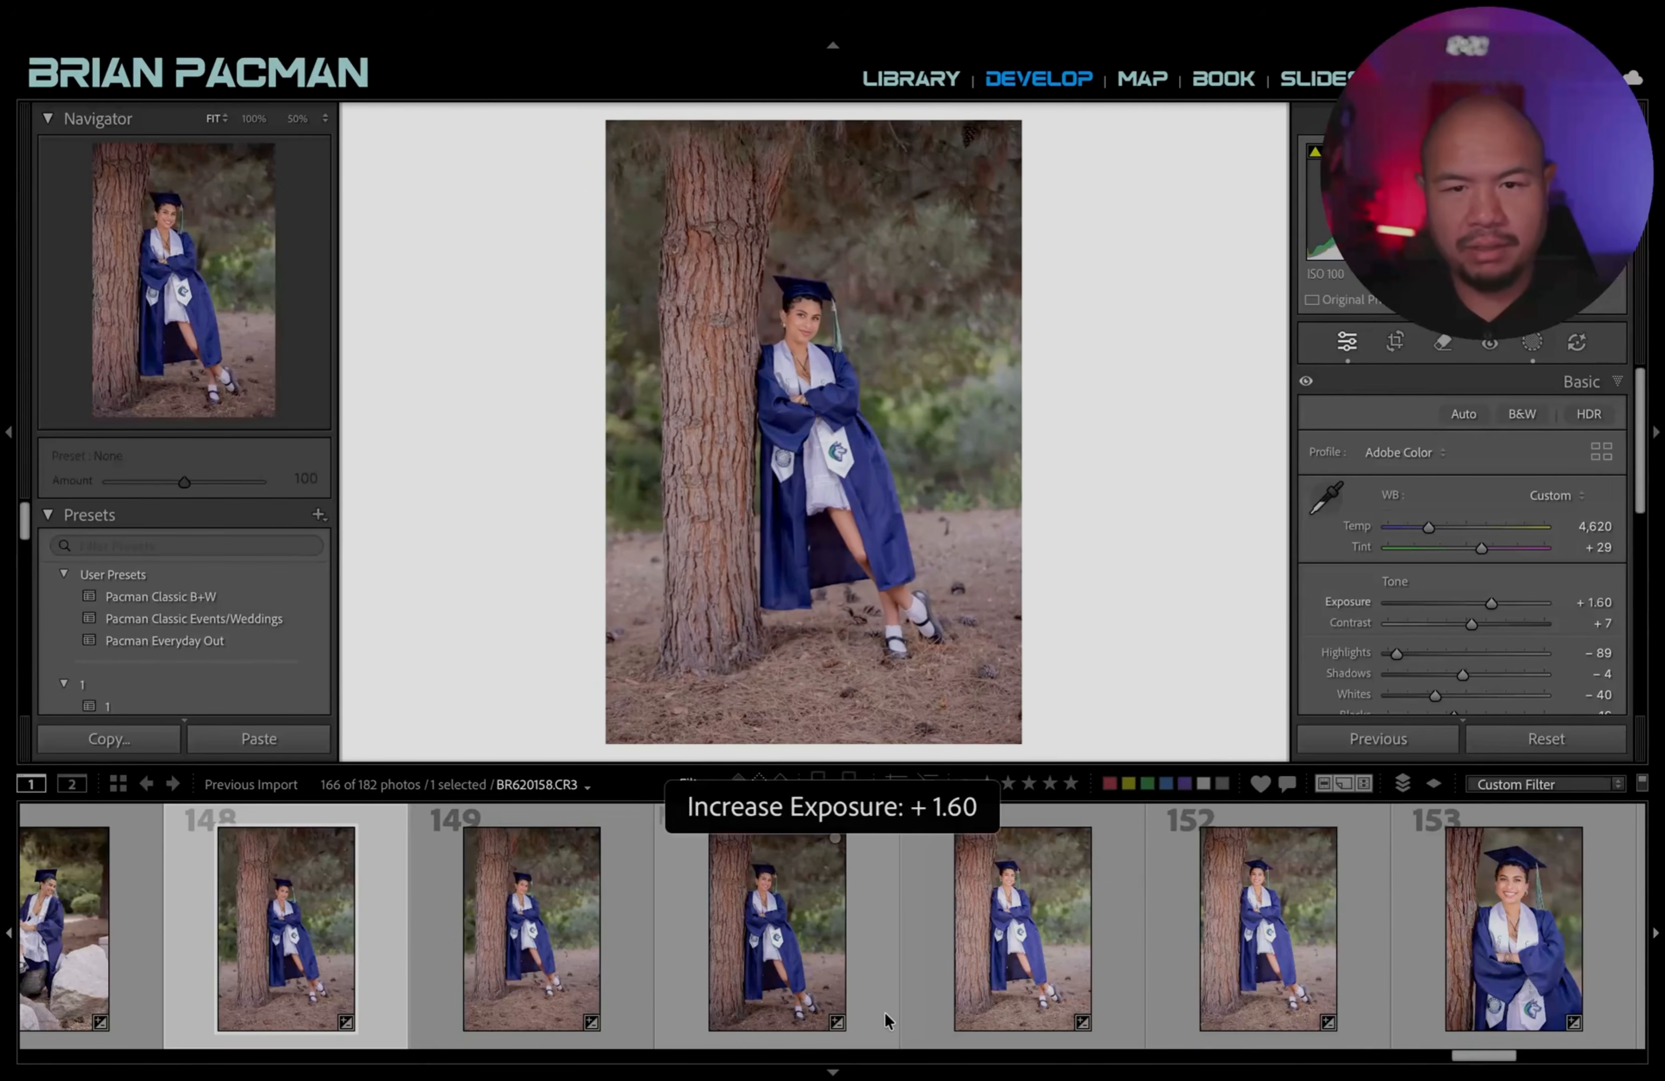
key(minus)
key(equal)
Check tree photo 149 and raise the Exposure of photo 150 to +1.00.
click(553, 959)
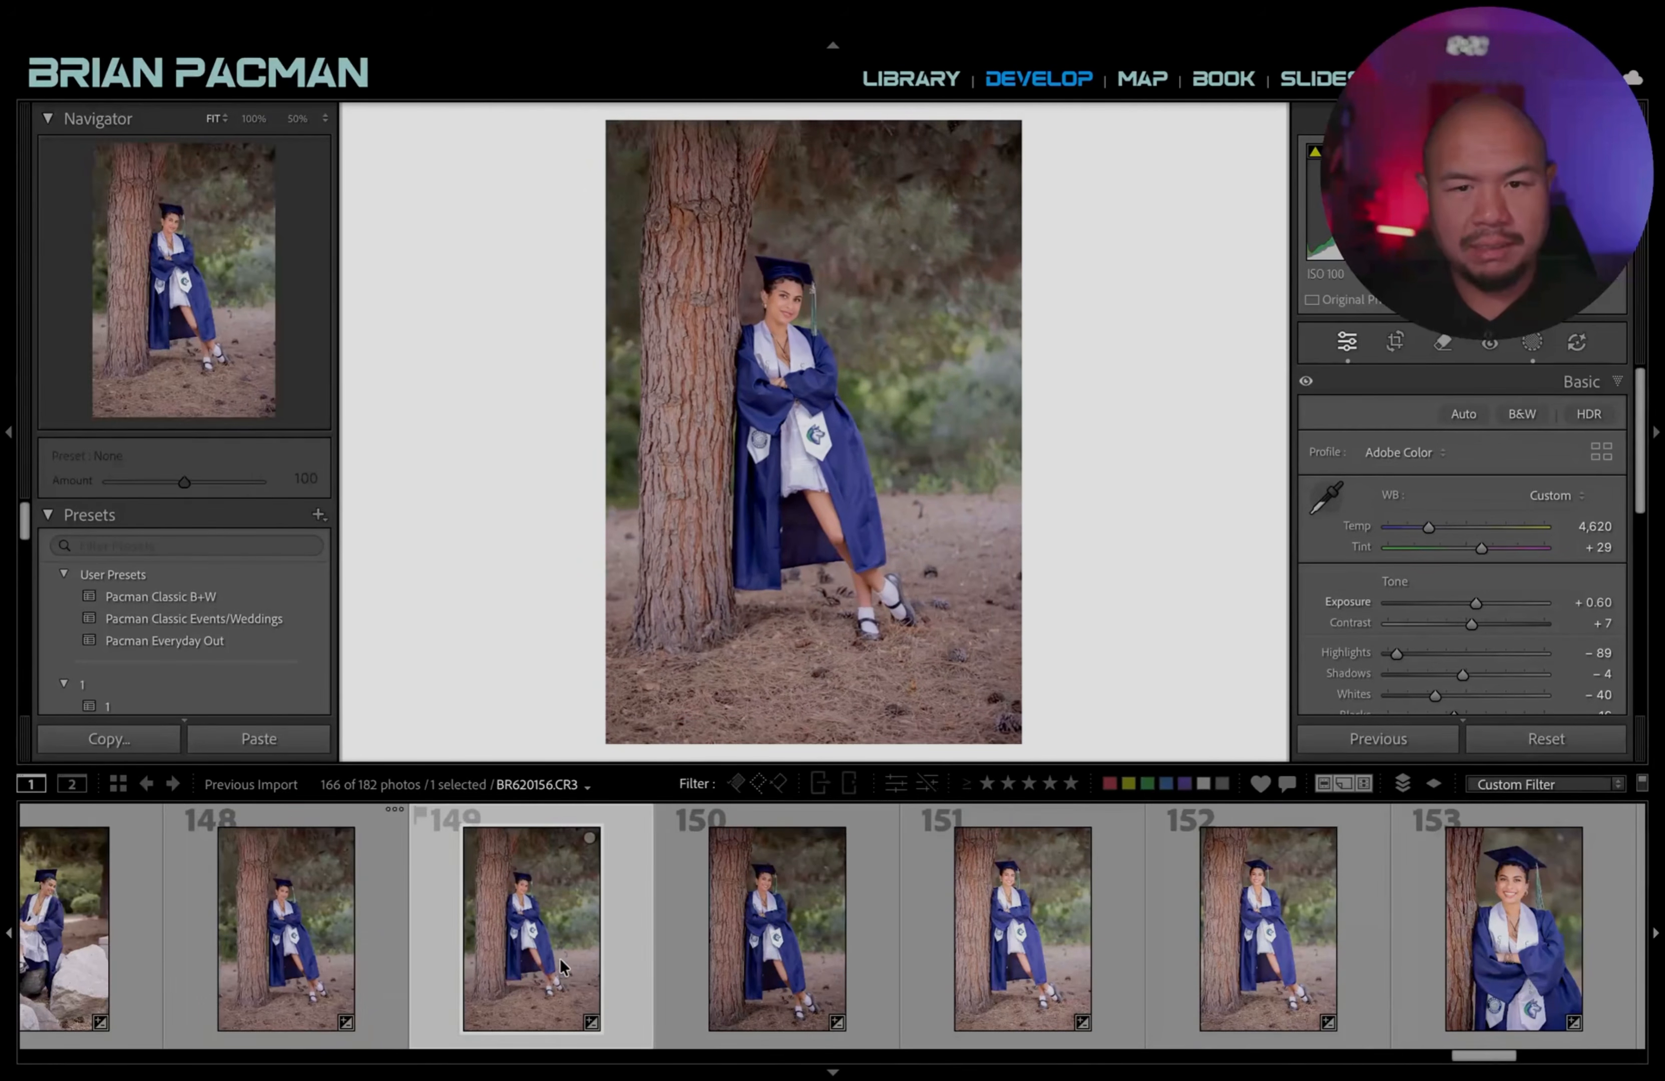
click(829, 896)
key(equal)
key(equal)
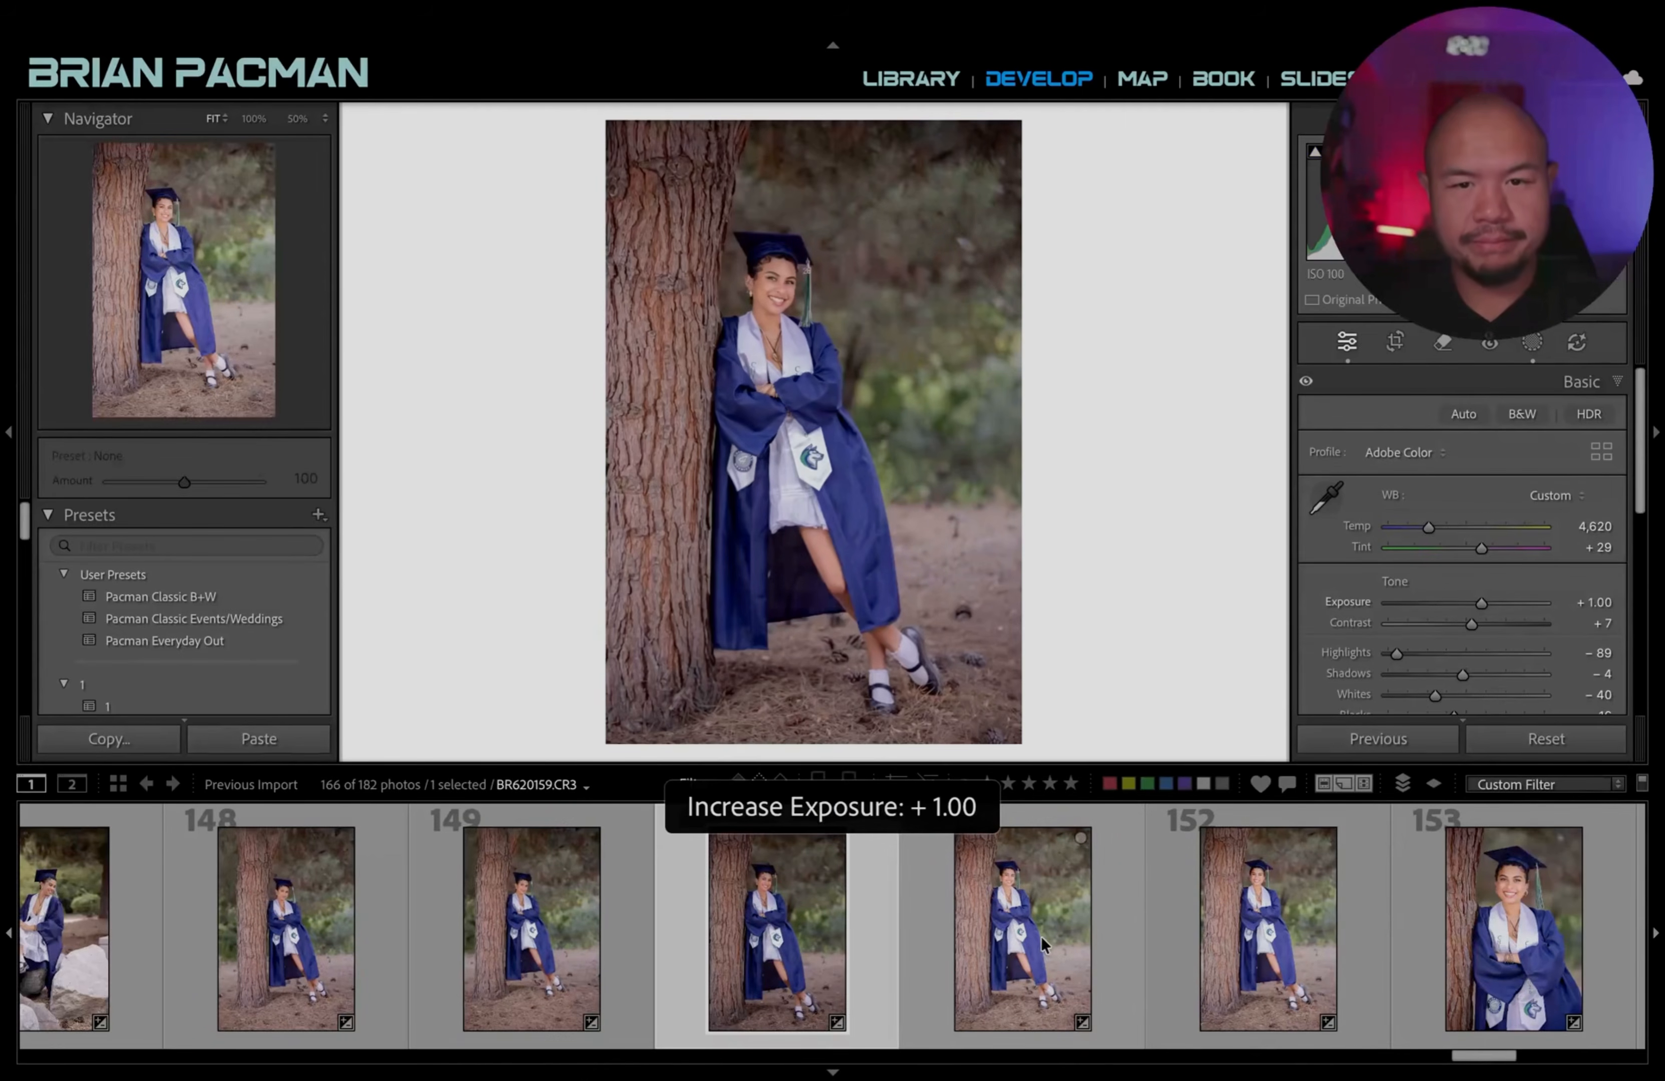
Lower the Exposure of full-length tree photo 151 to +1.10.
click(1082, 947)
key(minus)
key(minus)
key(minus)
key(minus)
key(minus)
key(minus)
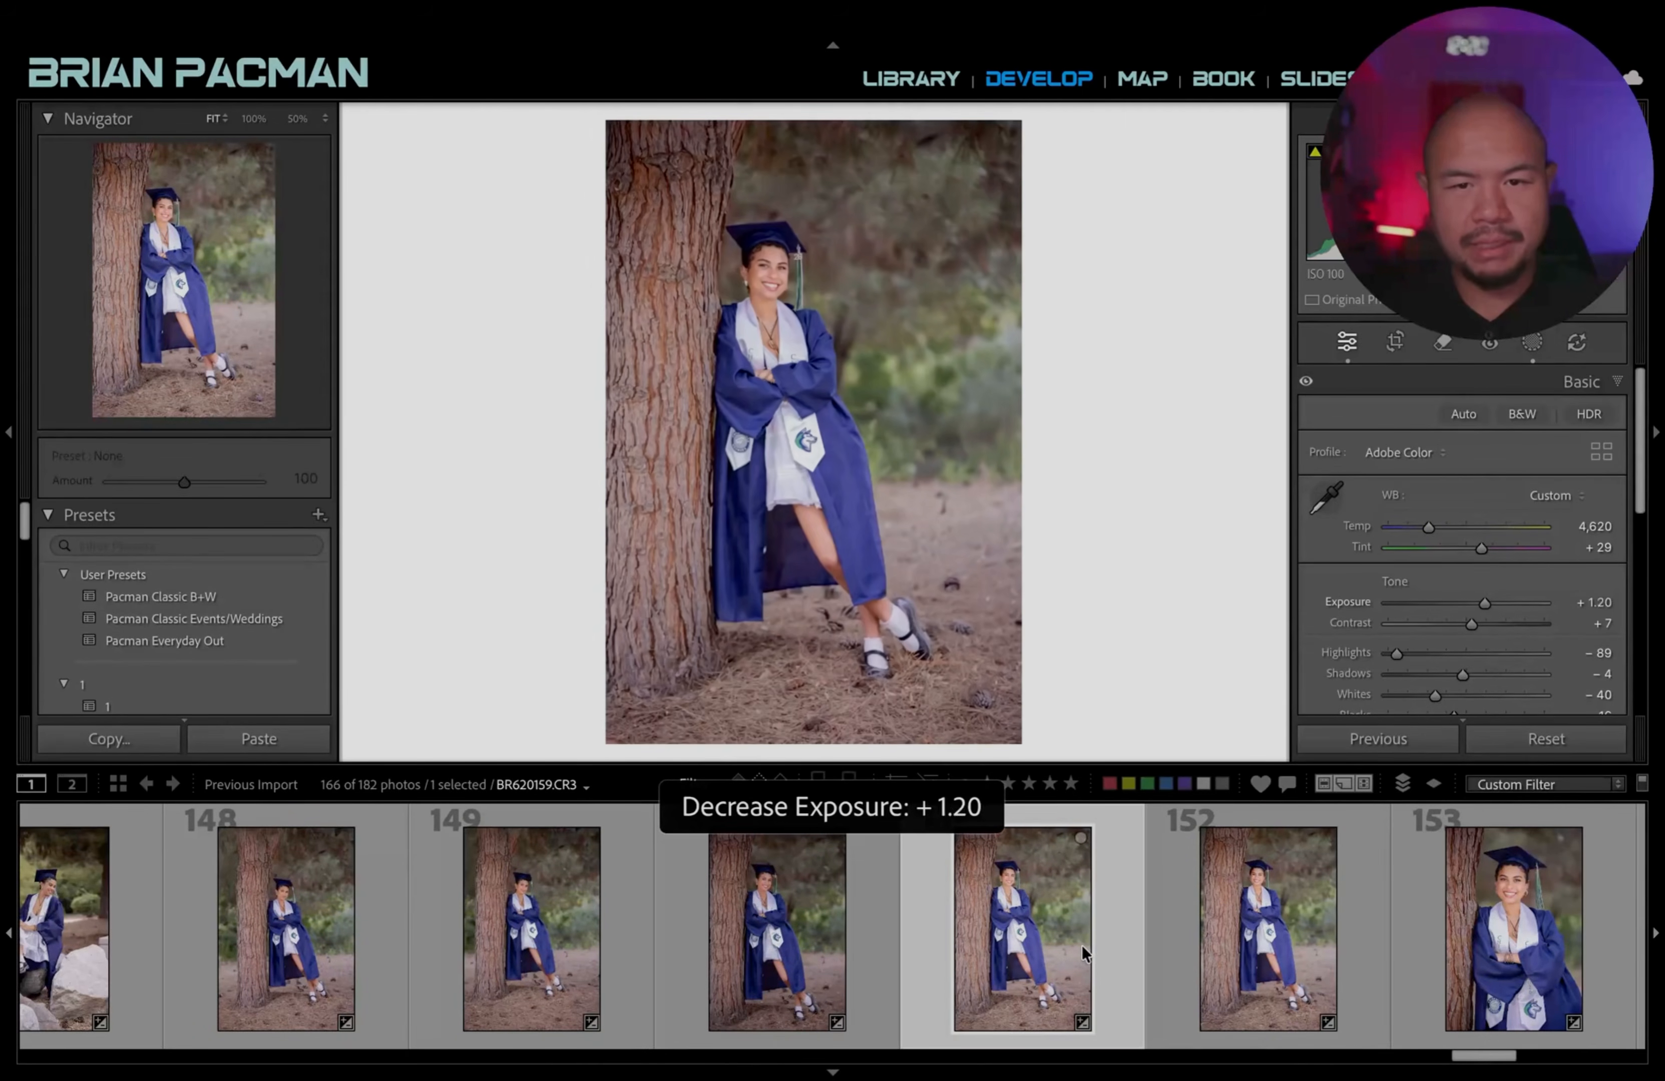
key(equal)
key(equal)
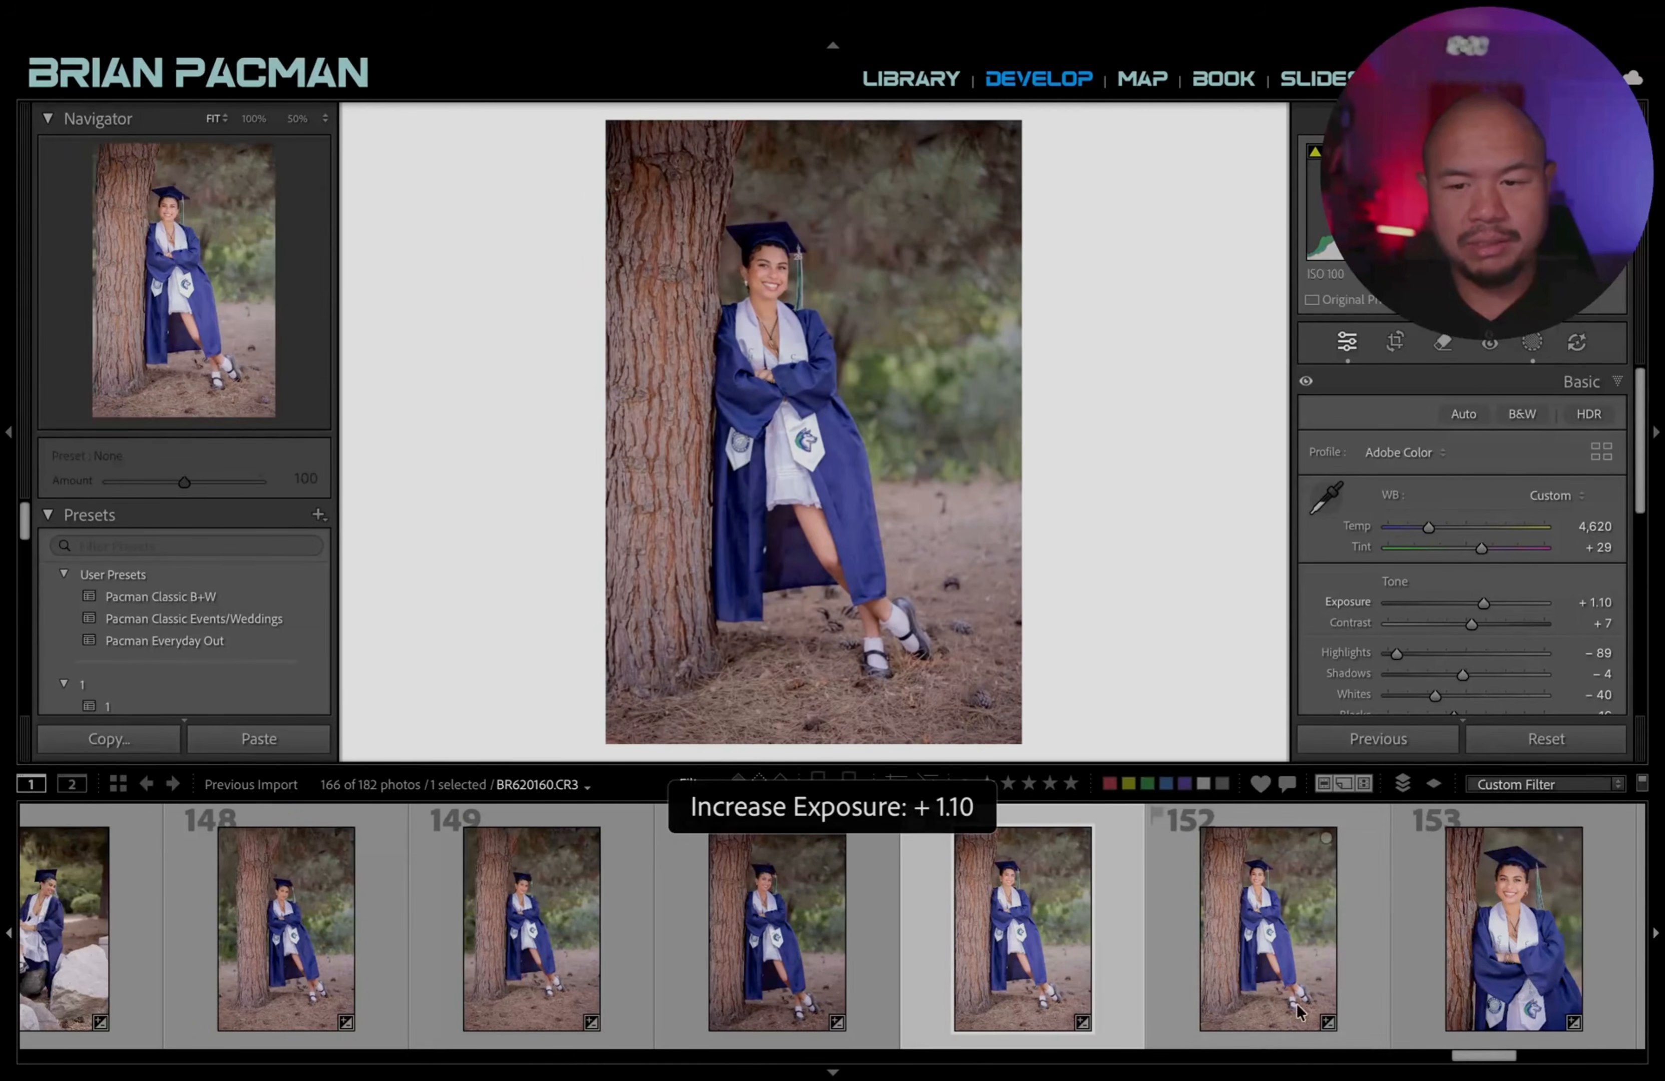
Try a lower Exposure of +1.40 on tree photo 152, inspect the face up close, and reject the photo.
click(1314, 970)
key(minus)
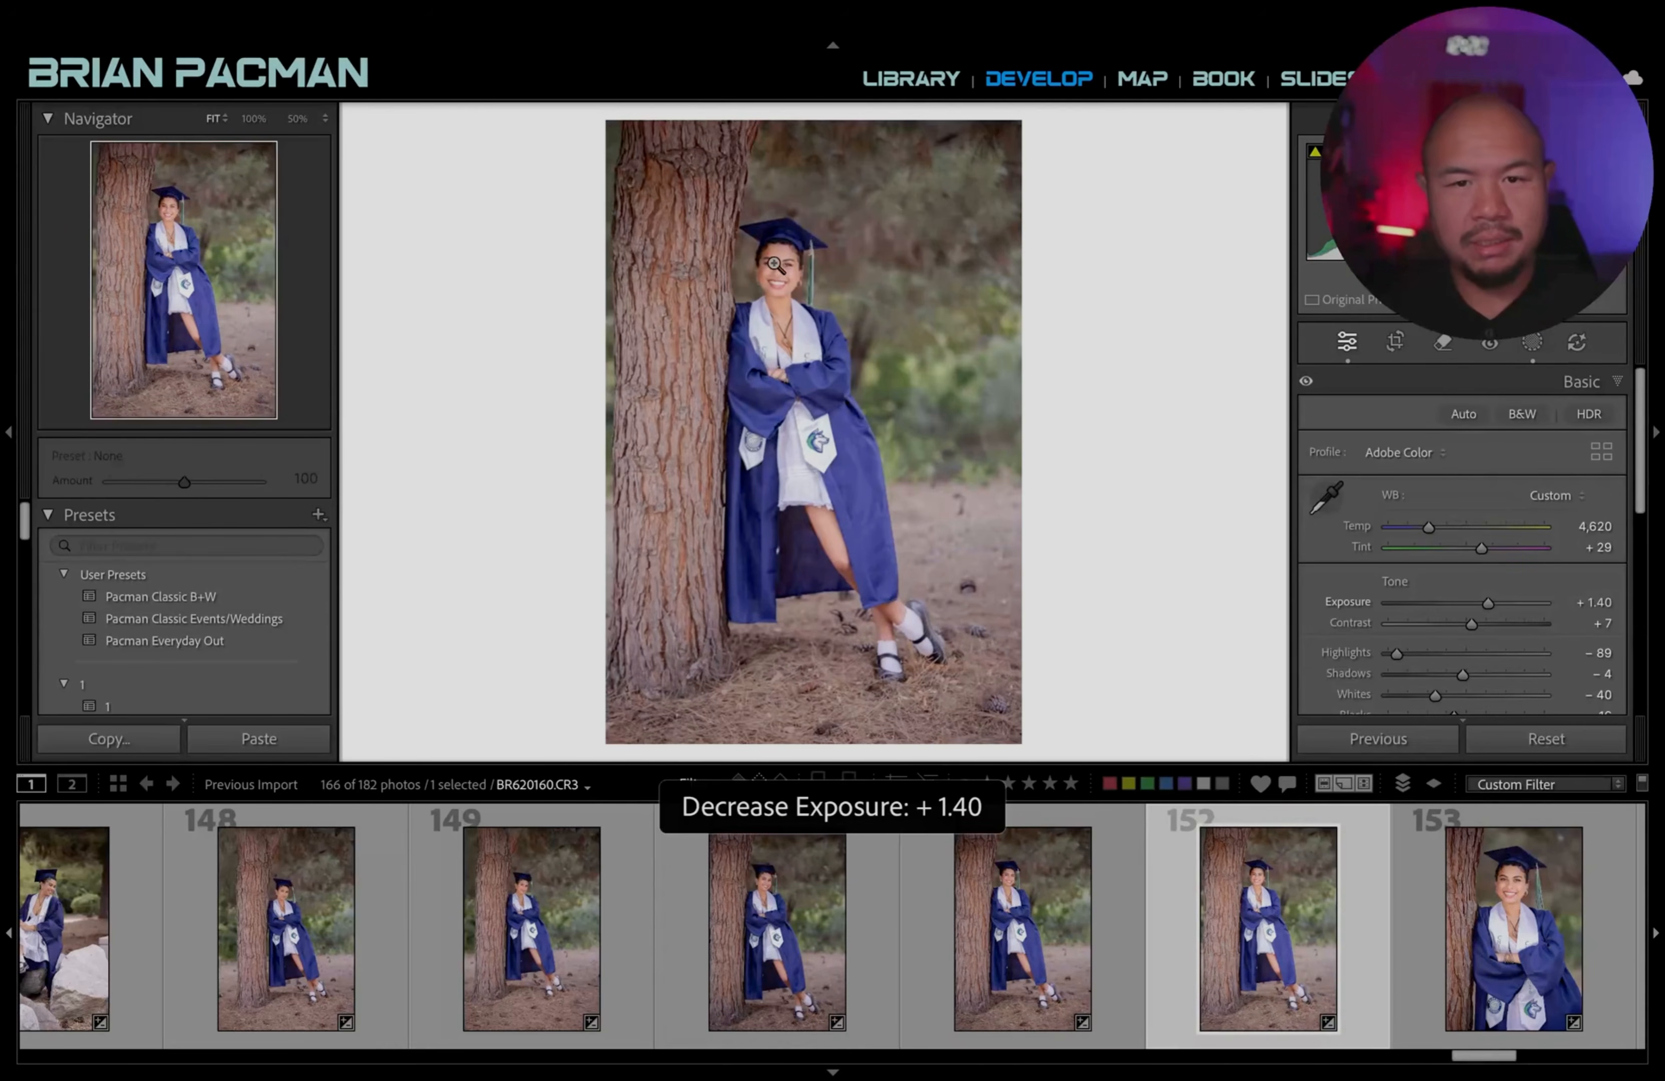
click(775, 265)
key(x)
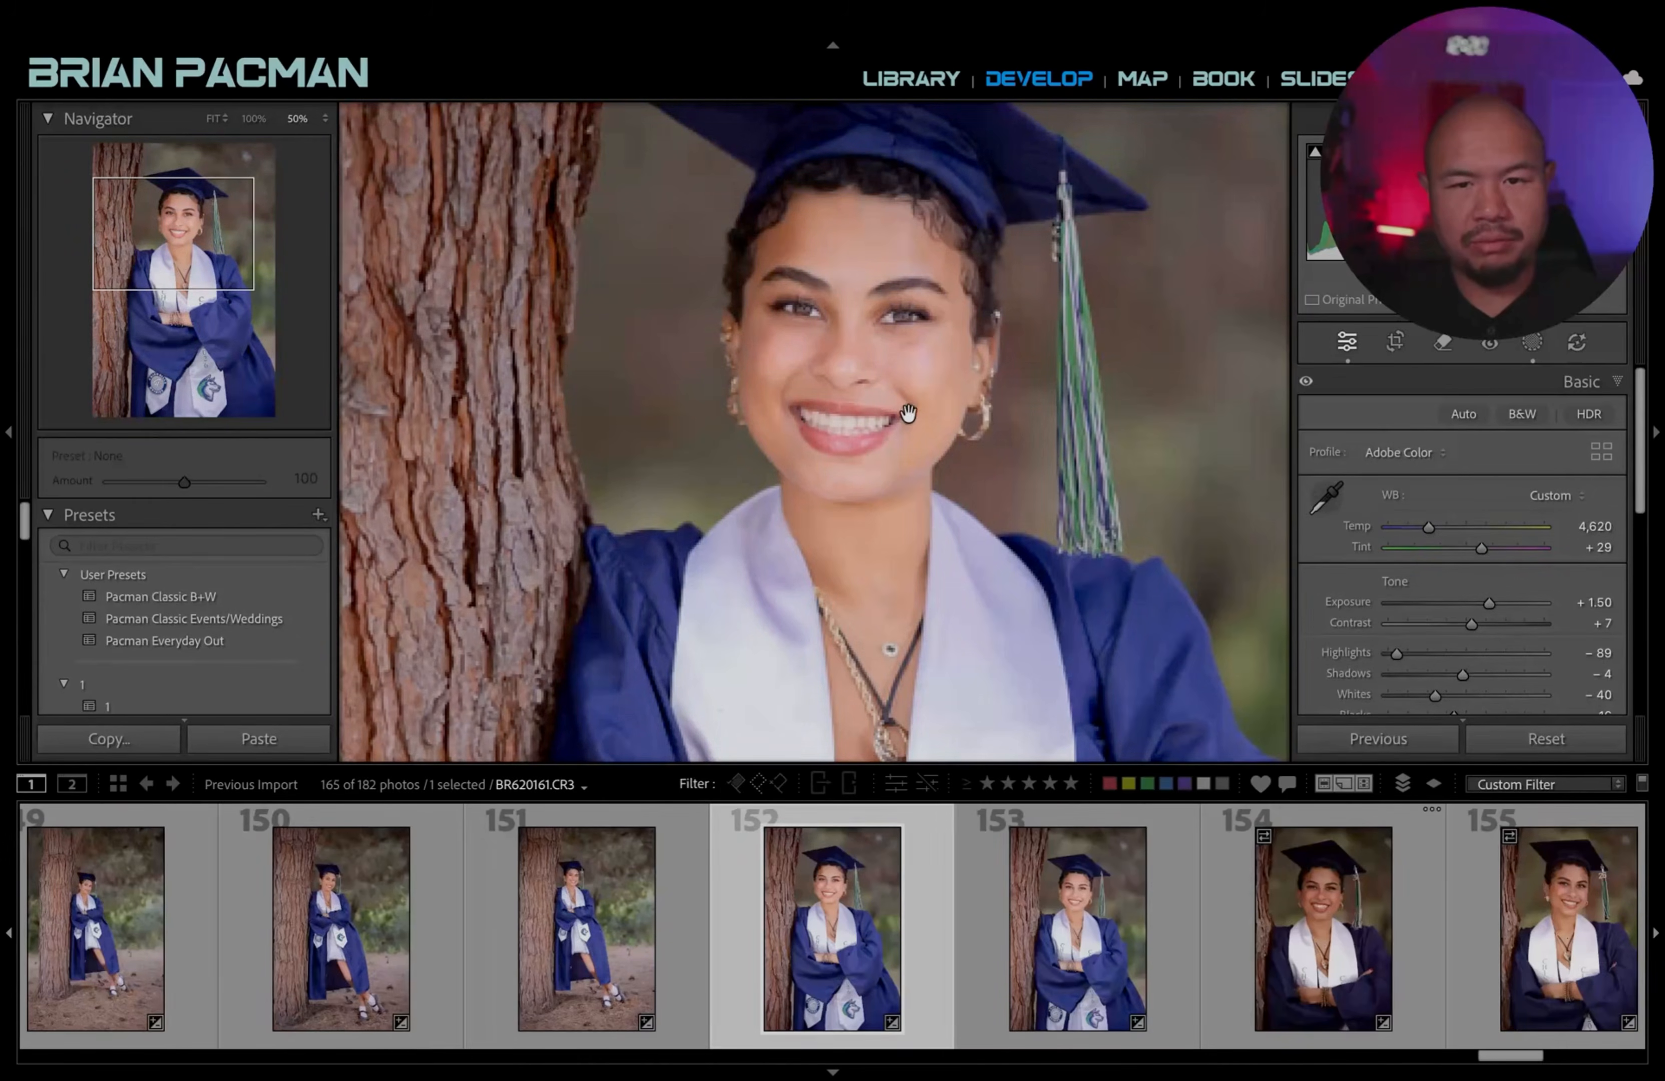
Lower the Exposure of crossed-arms tree photo 152 to +1.20 and of photo 153 to +1.30.
click(927, 416)
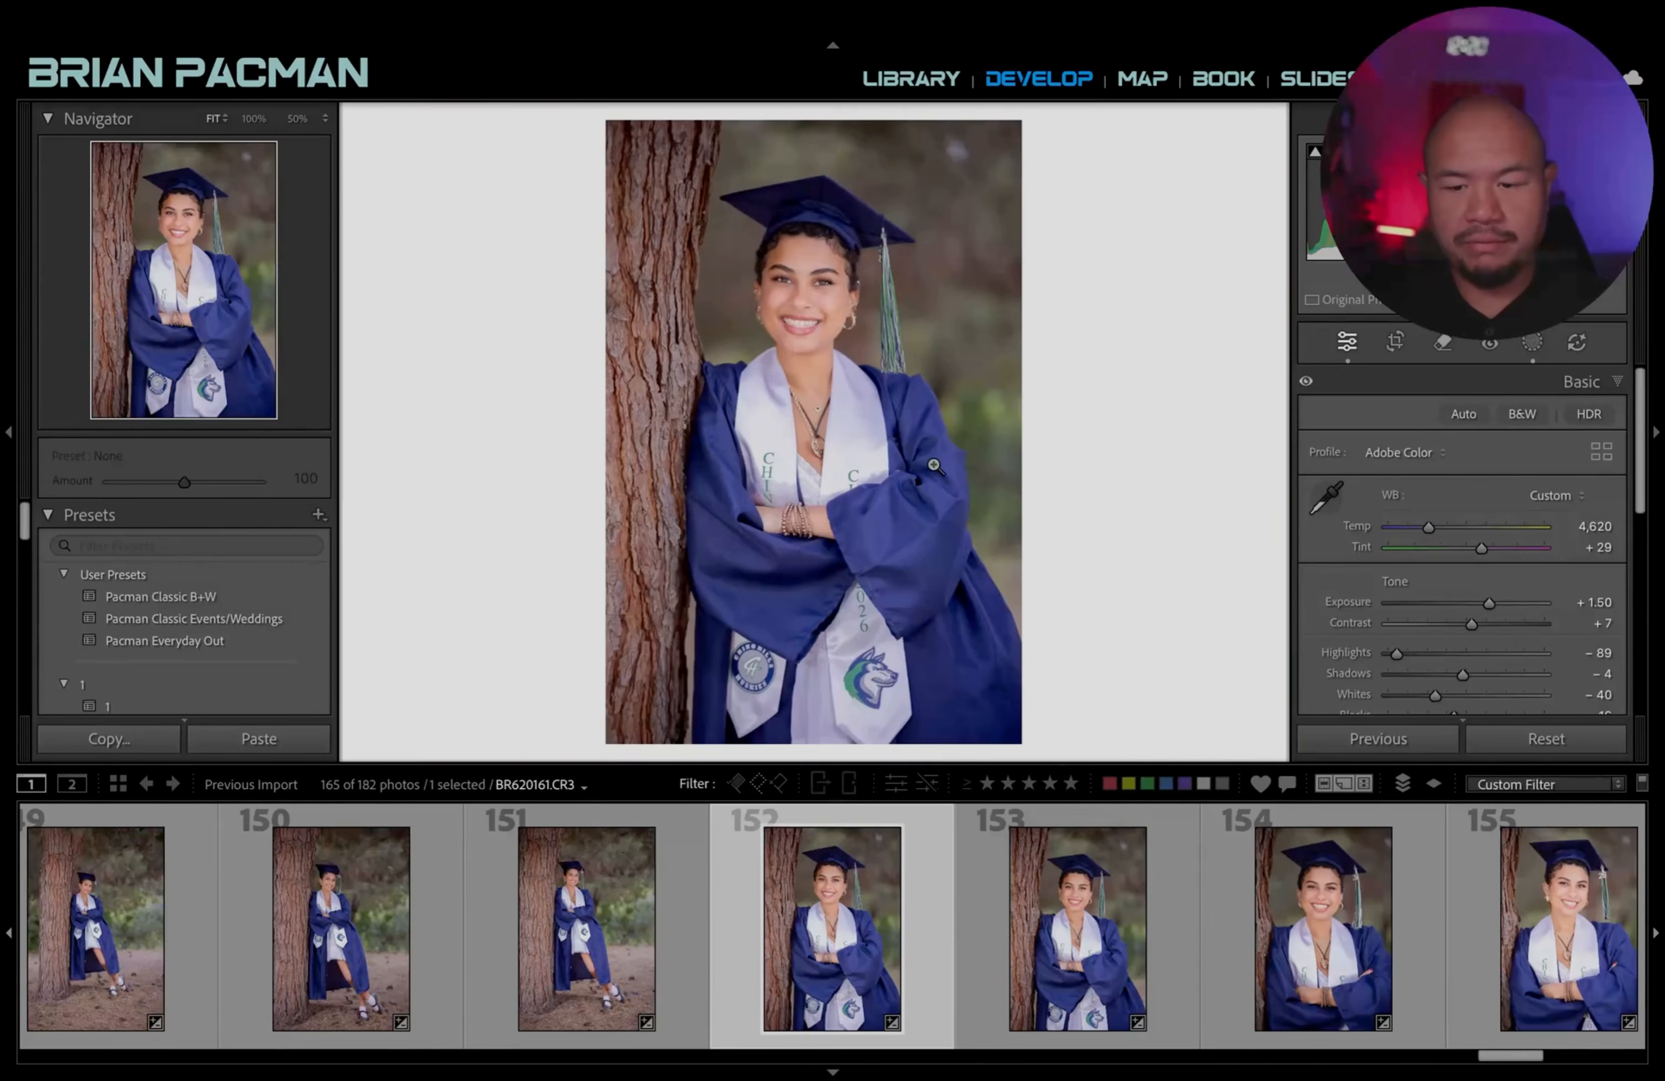
key(minus)
key(minus)
key(minus)
click(975, 897)
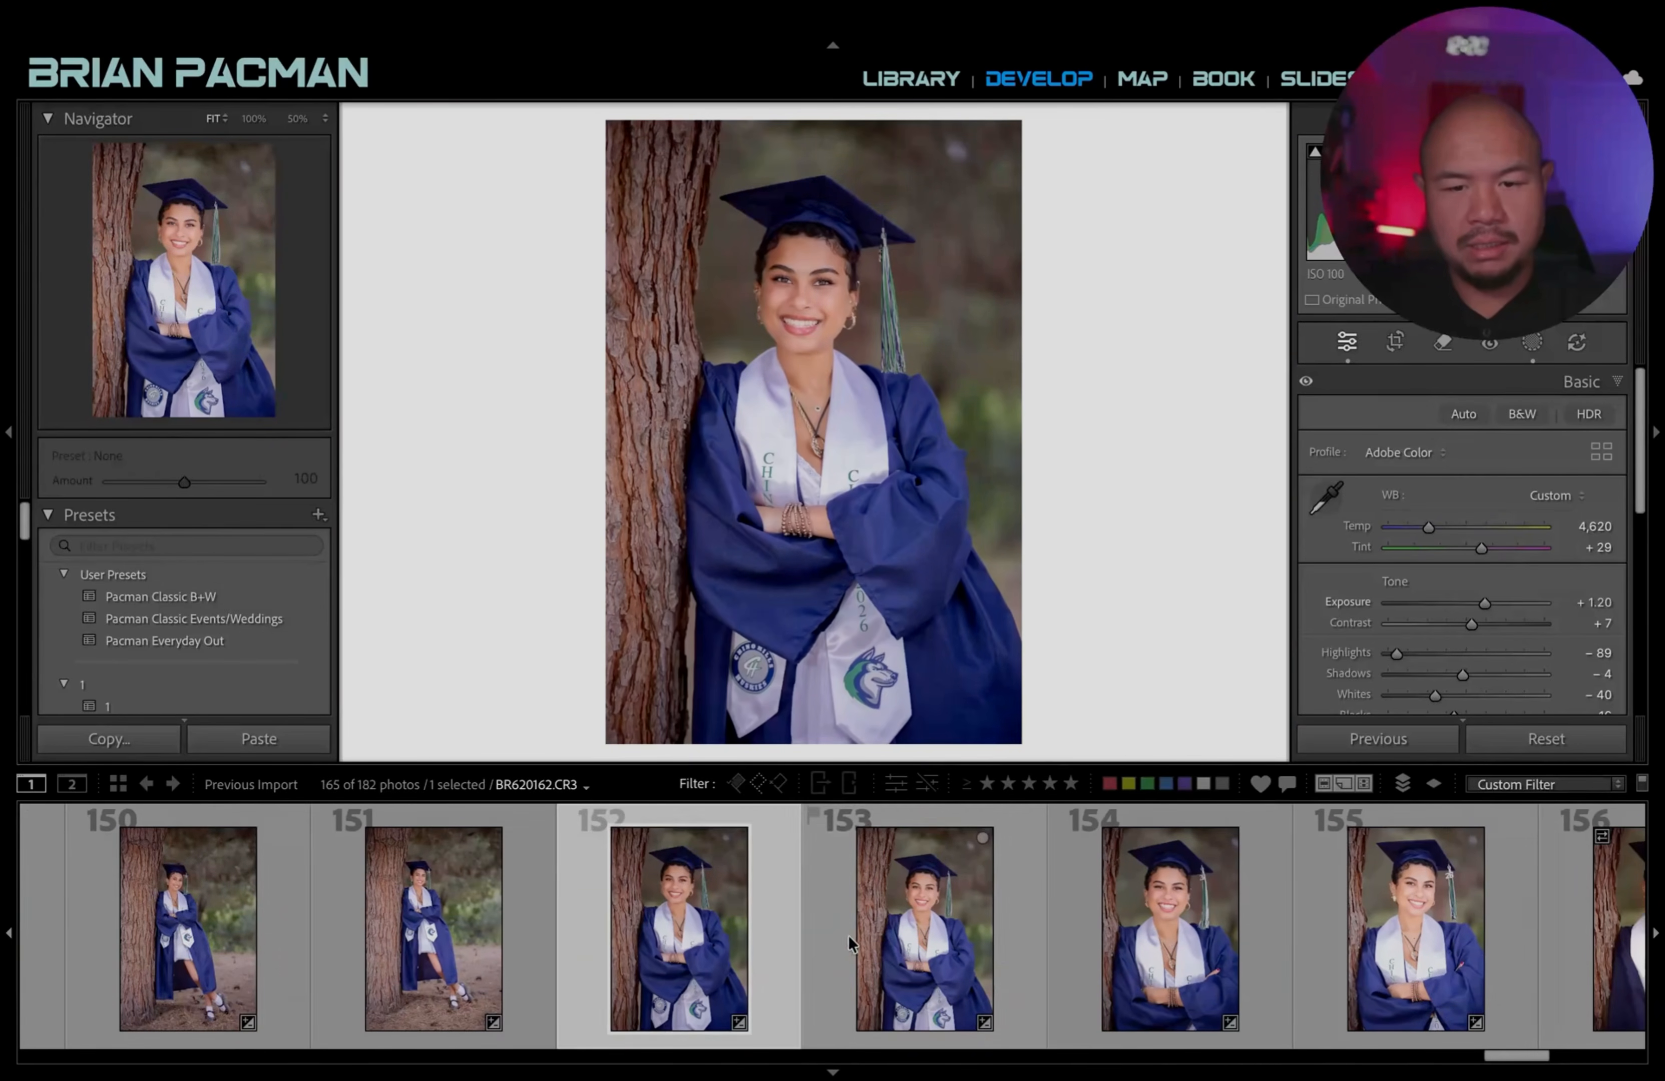
key(minus)
key(minus)
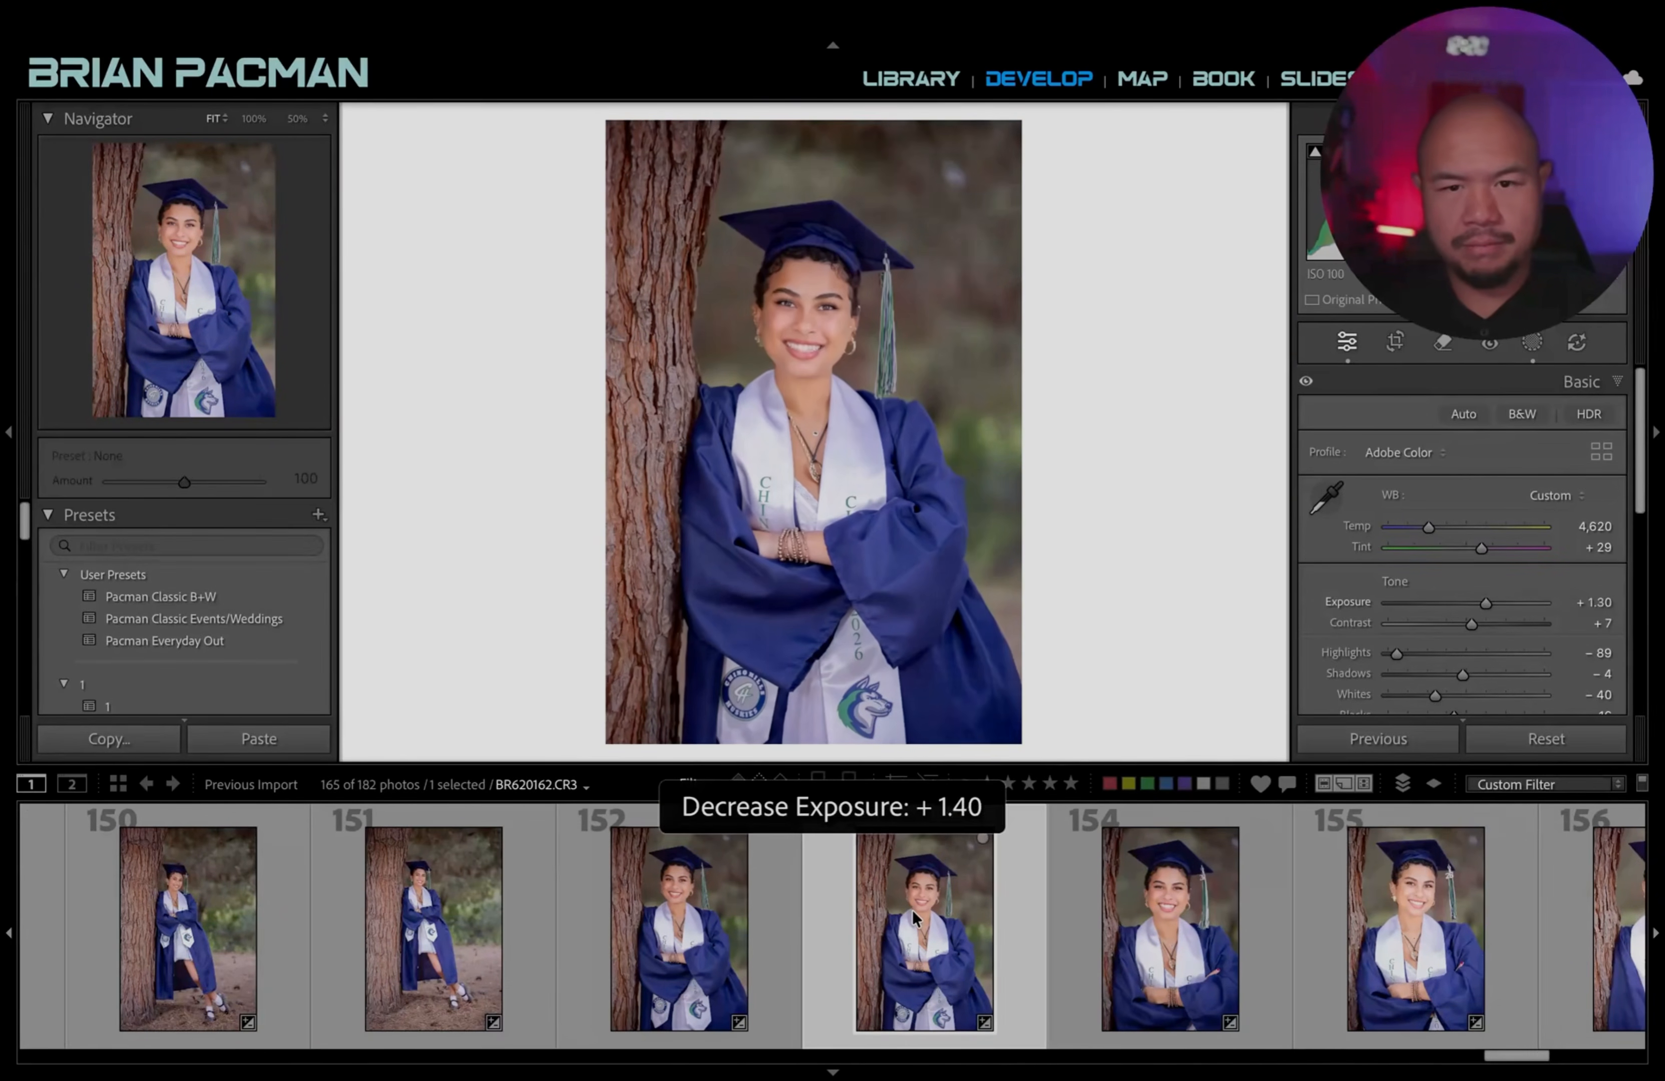
Lower the Exposure of crossed-arms close-up 154 to +1.20.
click(912, 934)
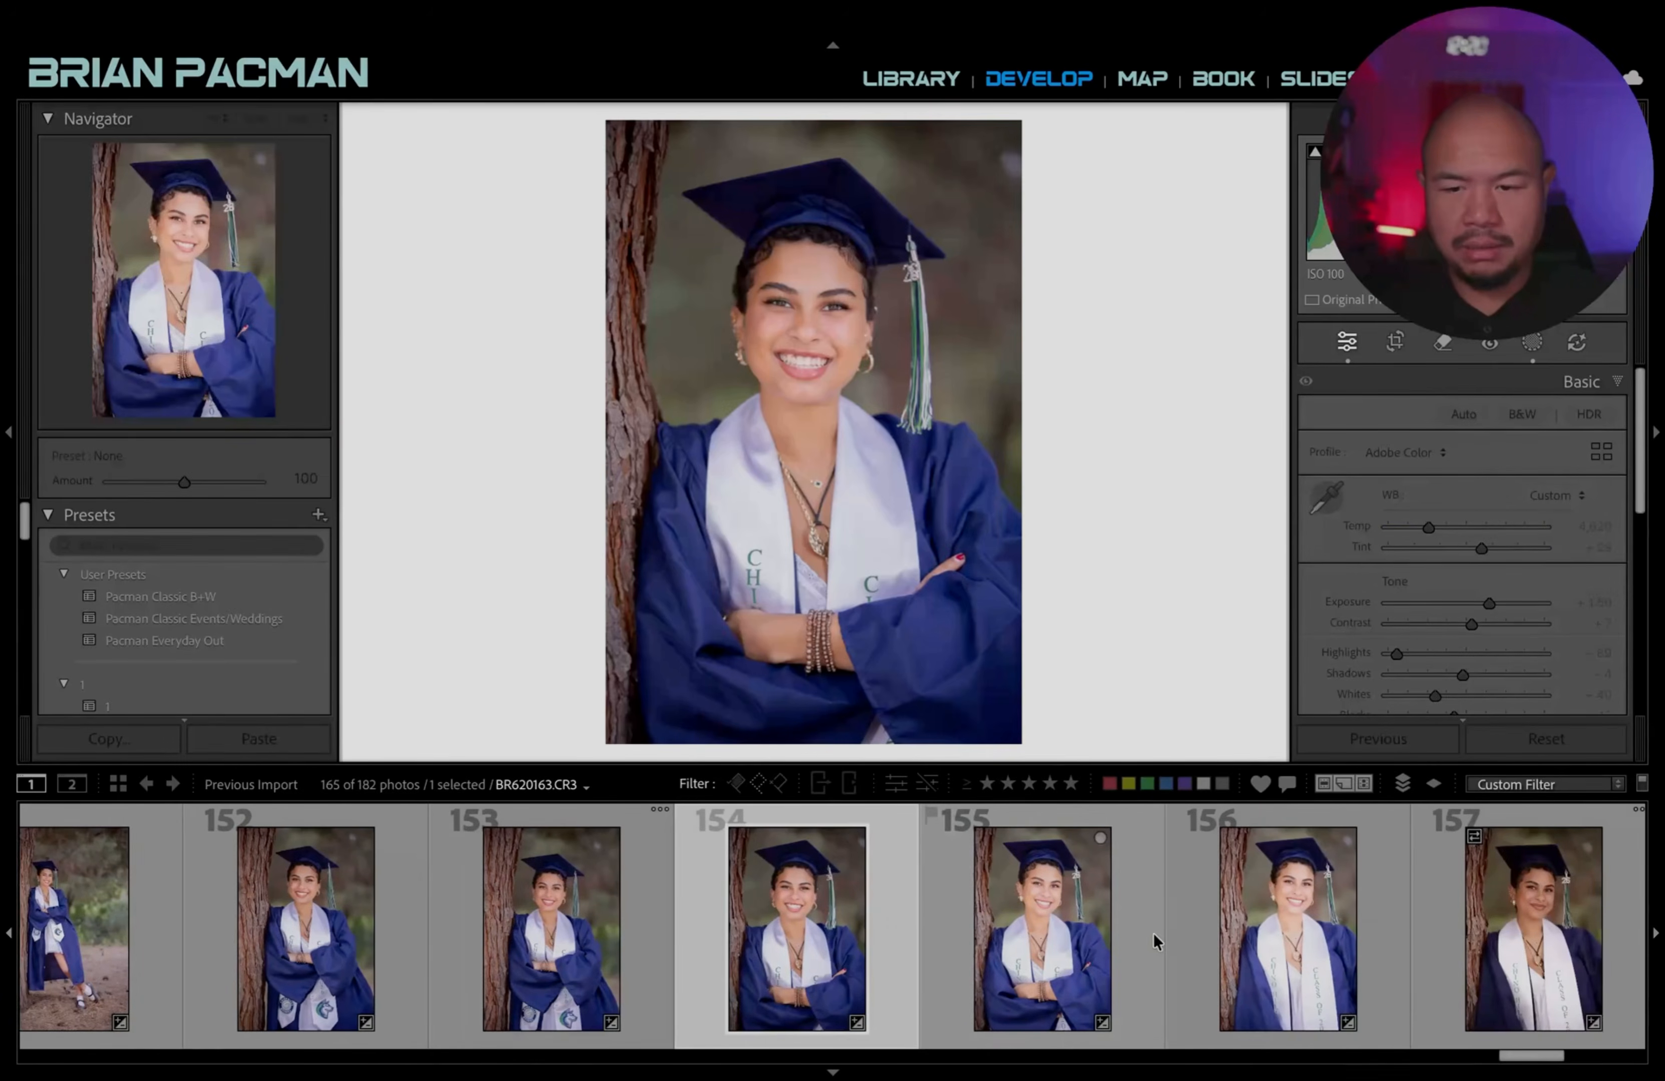
scroll(1157, 941, down, 2)
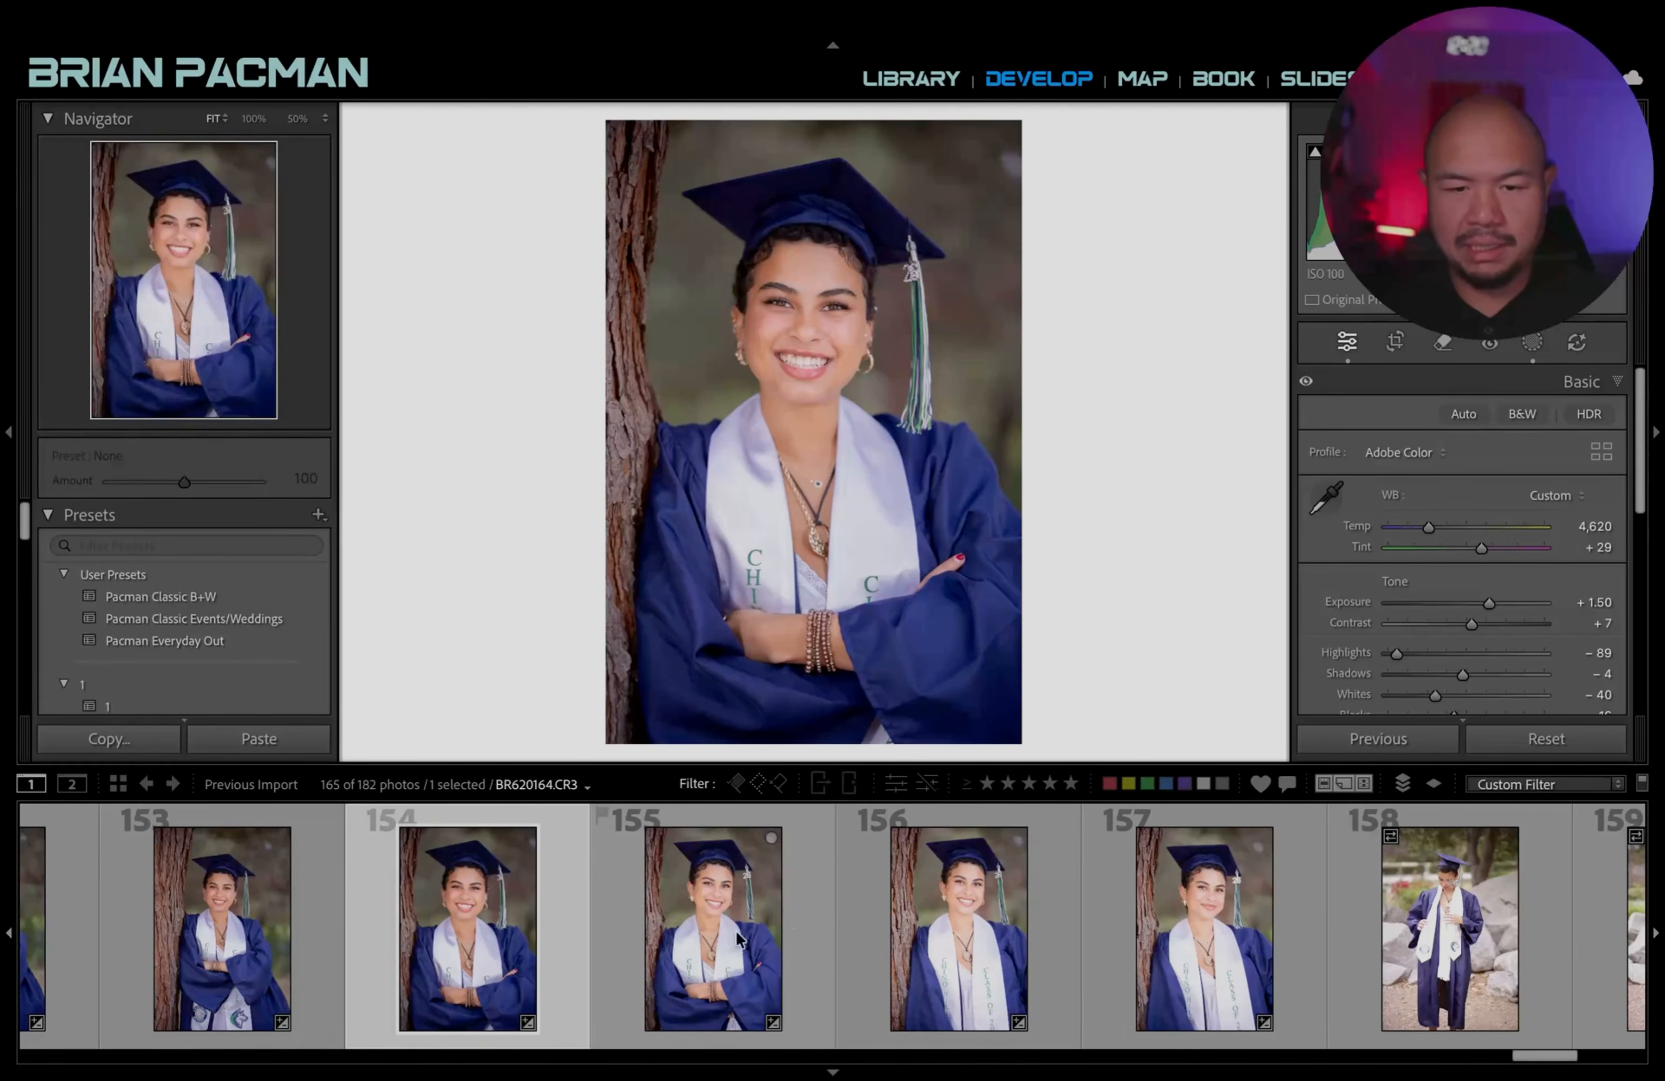
key(minus)
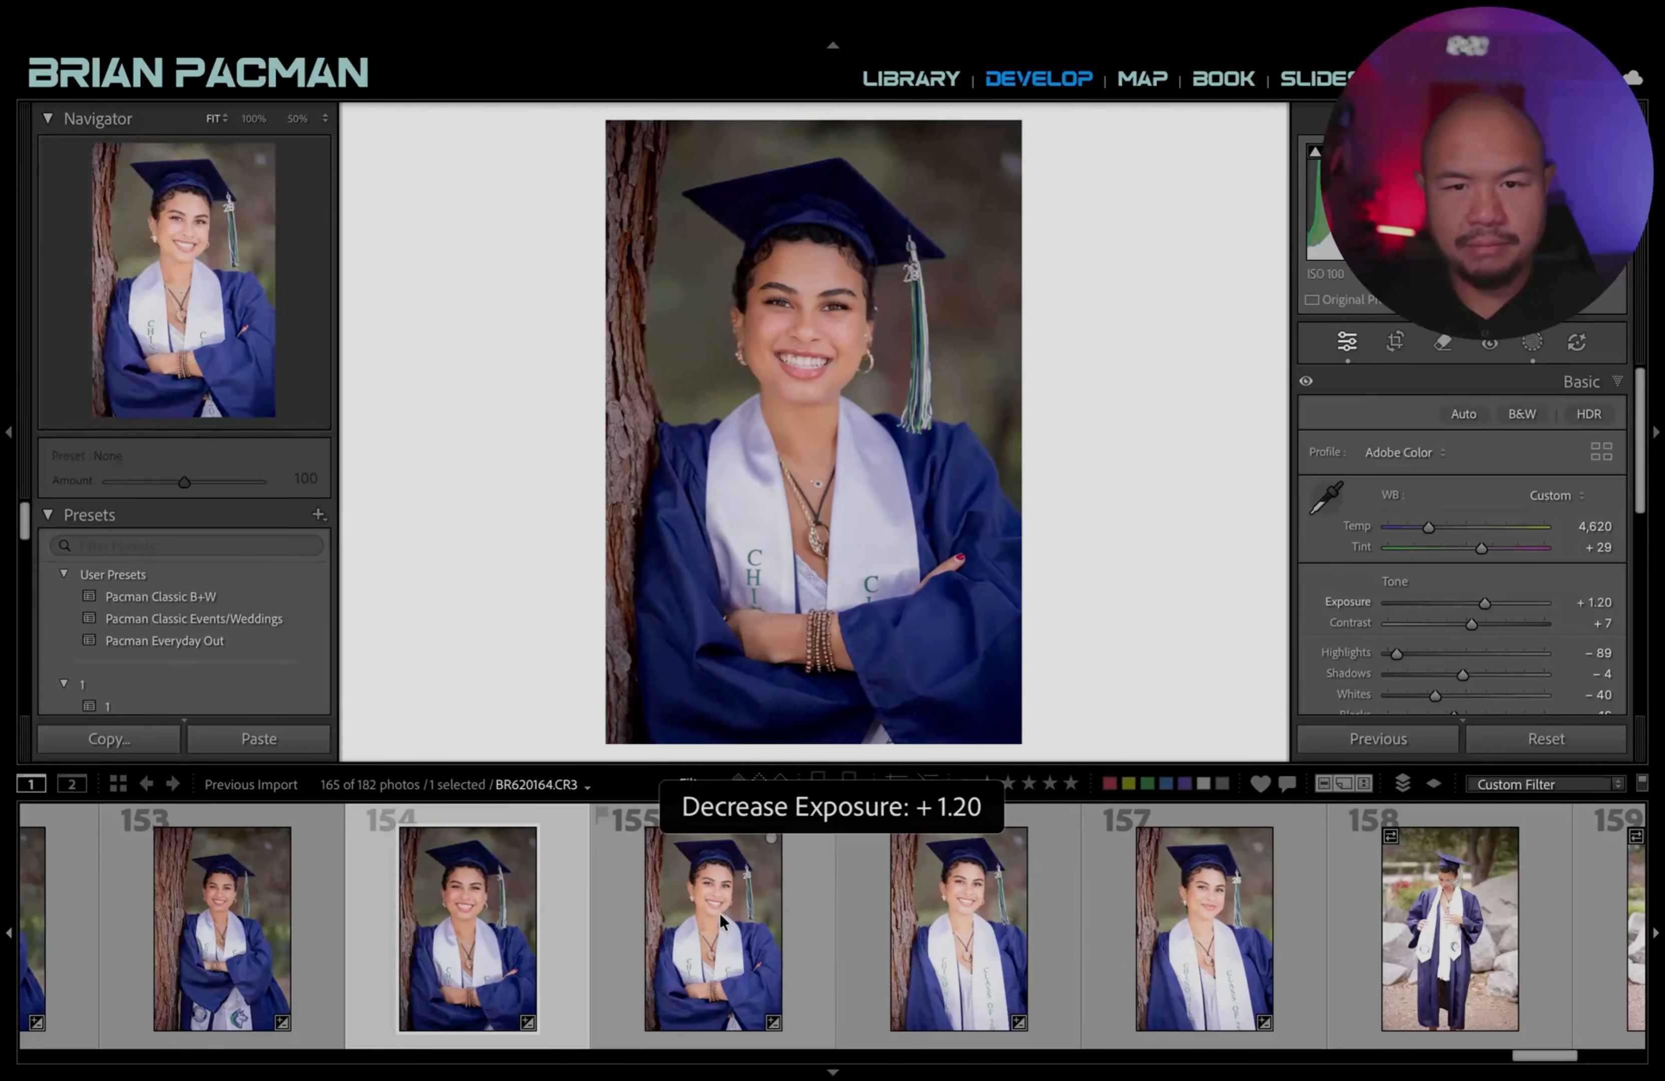
Lower the Exposure of close-ups 155 through 157 together to +0.70, and set photo 155 alone to +0.80.
click(1051, 973)
shift+click(677, 934)
key(minus)
key(minus)
key(minus)
key(minus)
key(minus)
key(minus)
key(minus)
key(minus)
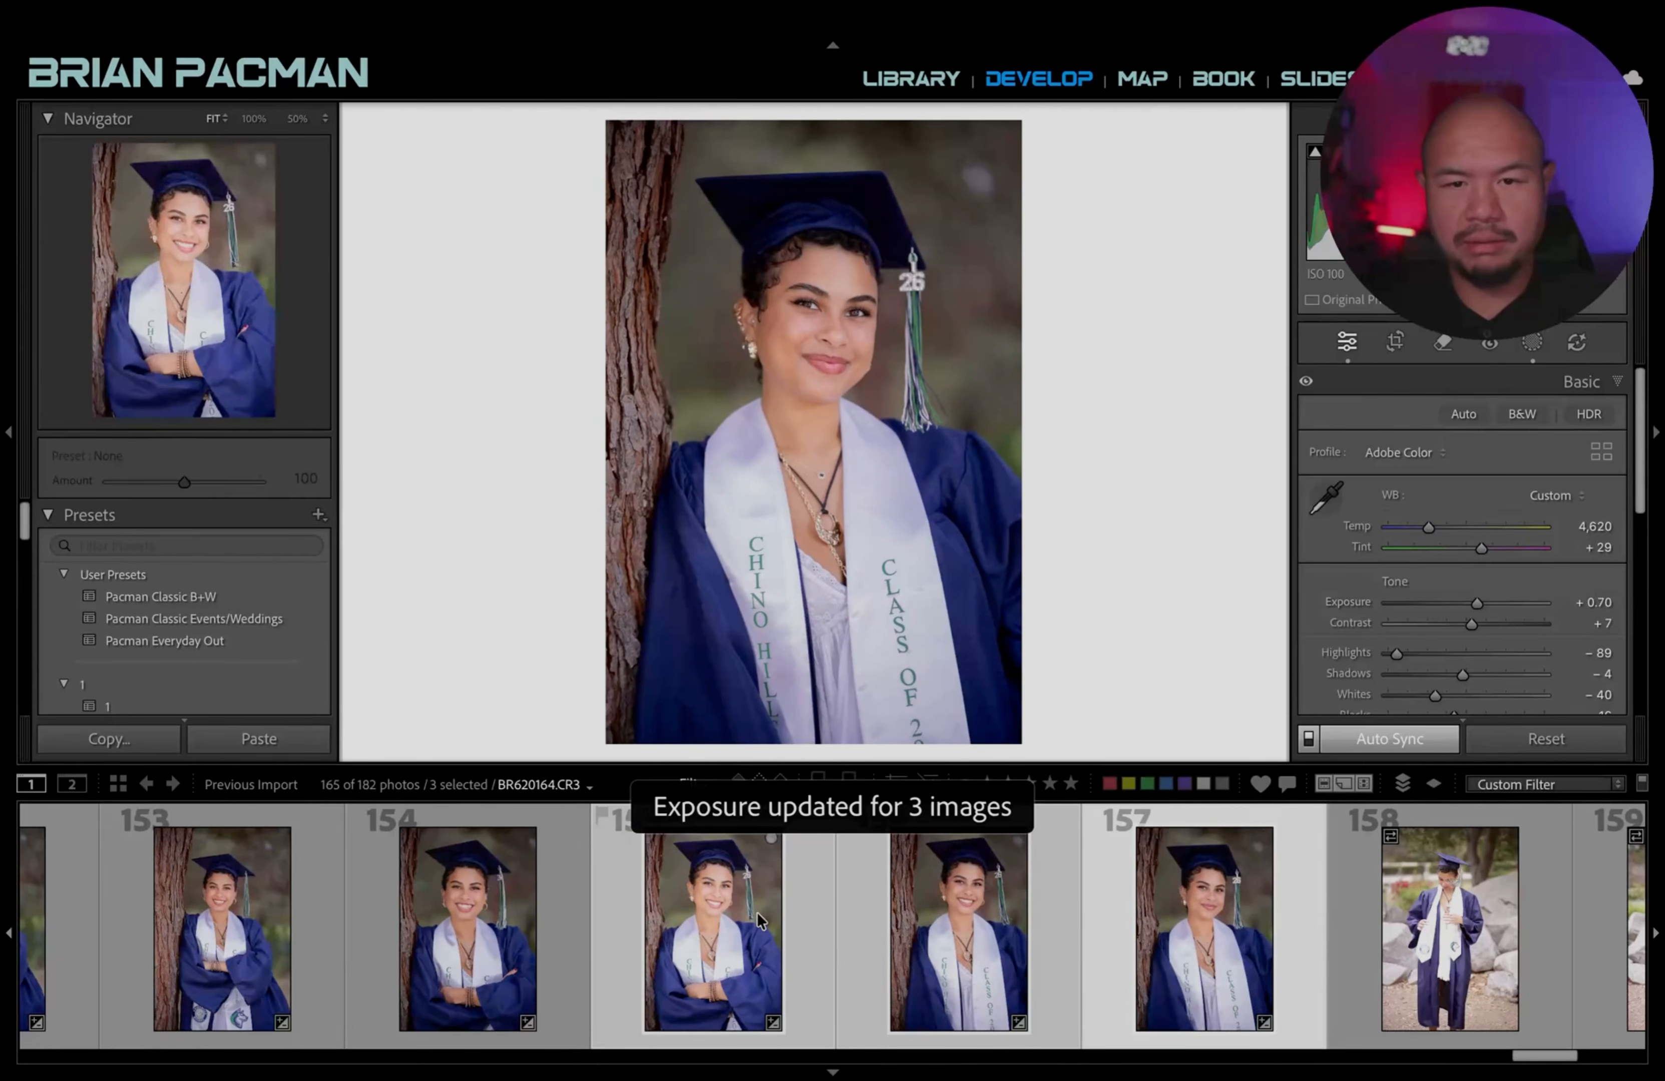
click(724, 917)
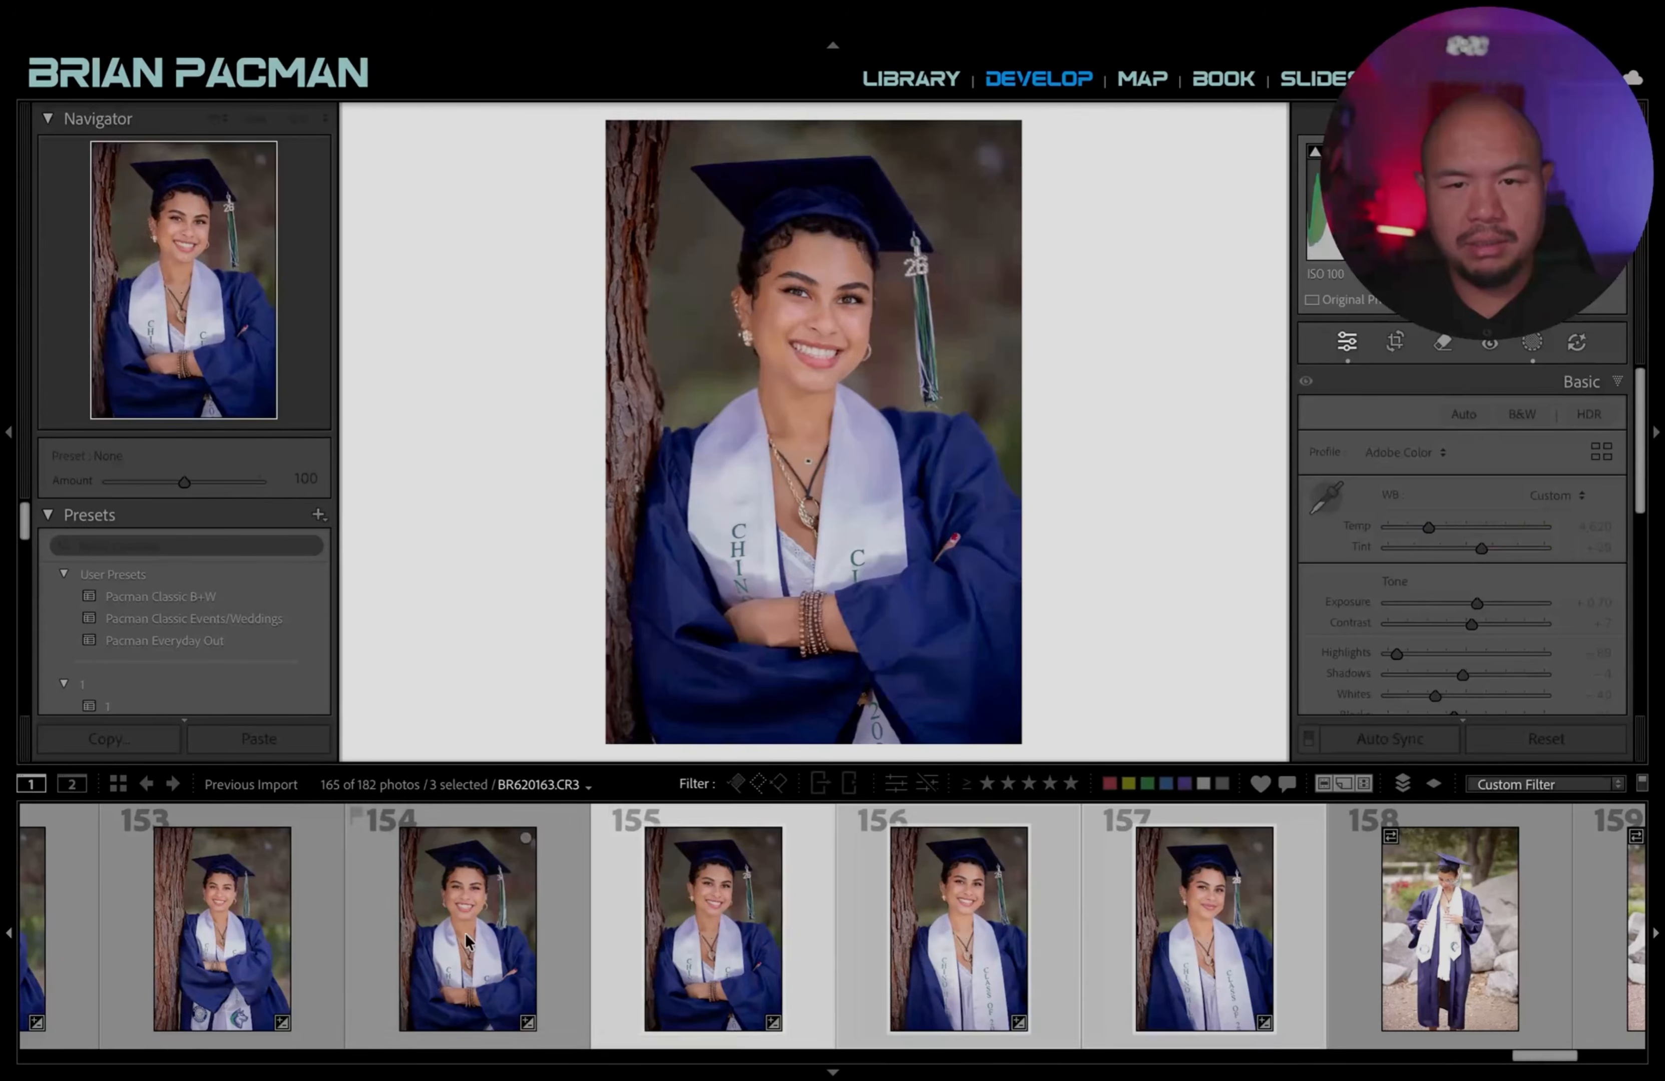
key(equal)
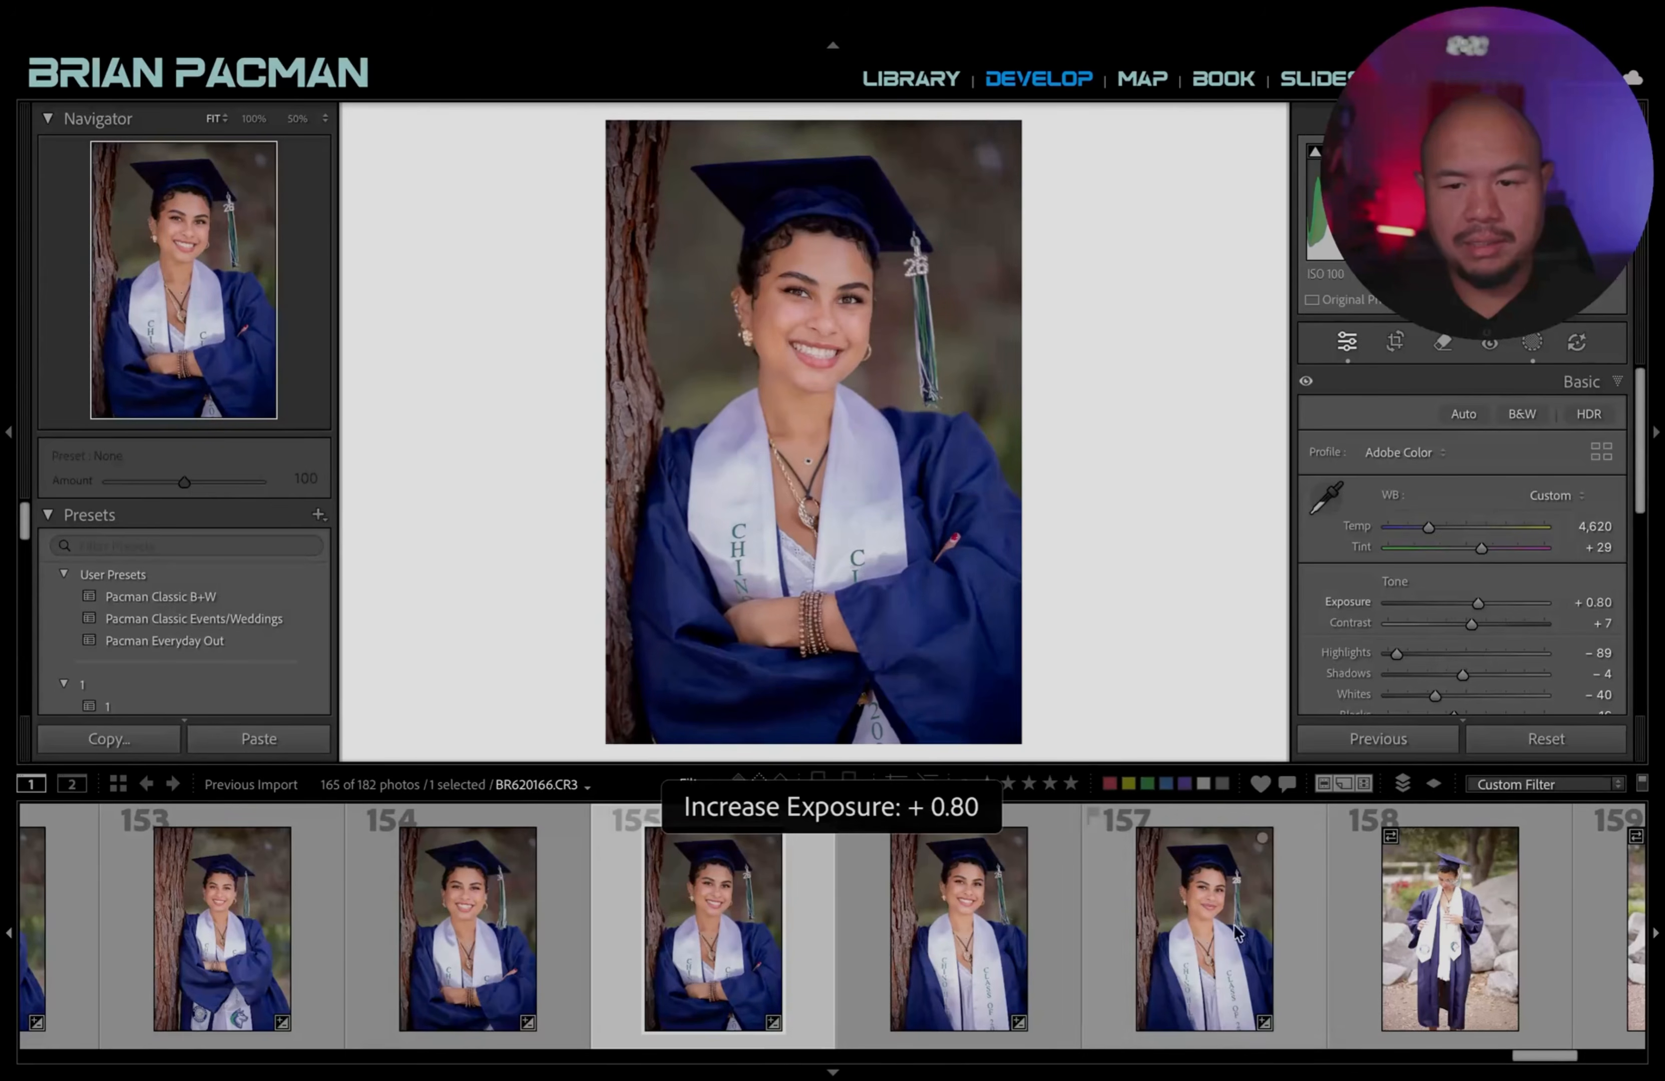
Look back over the adjusted tree photos from 157 to 148 to compare their brightness.
click(1193, 913)
scroll(1186, 913, left, 10)
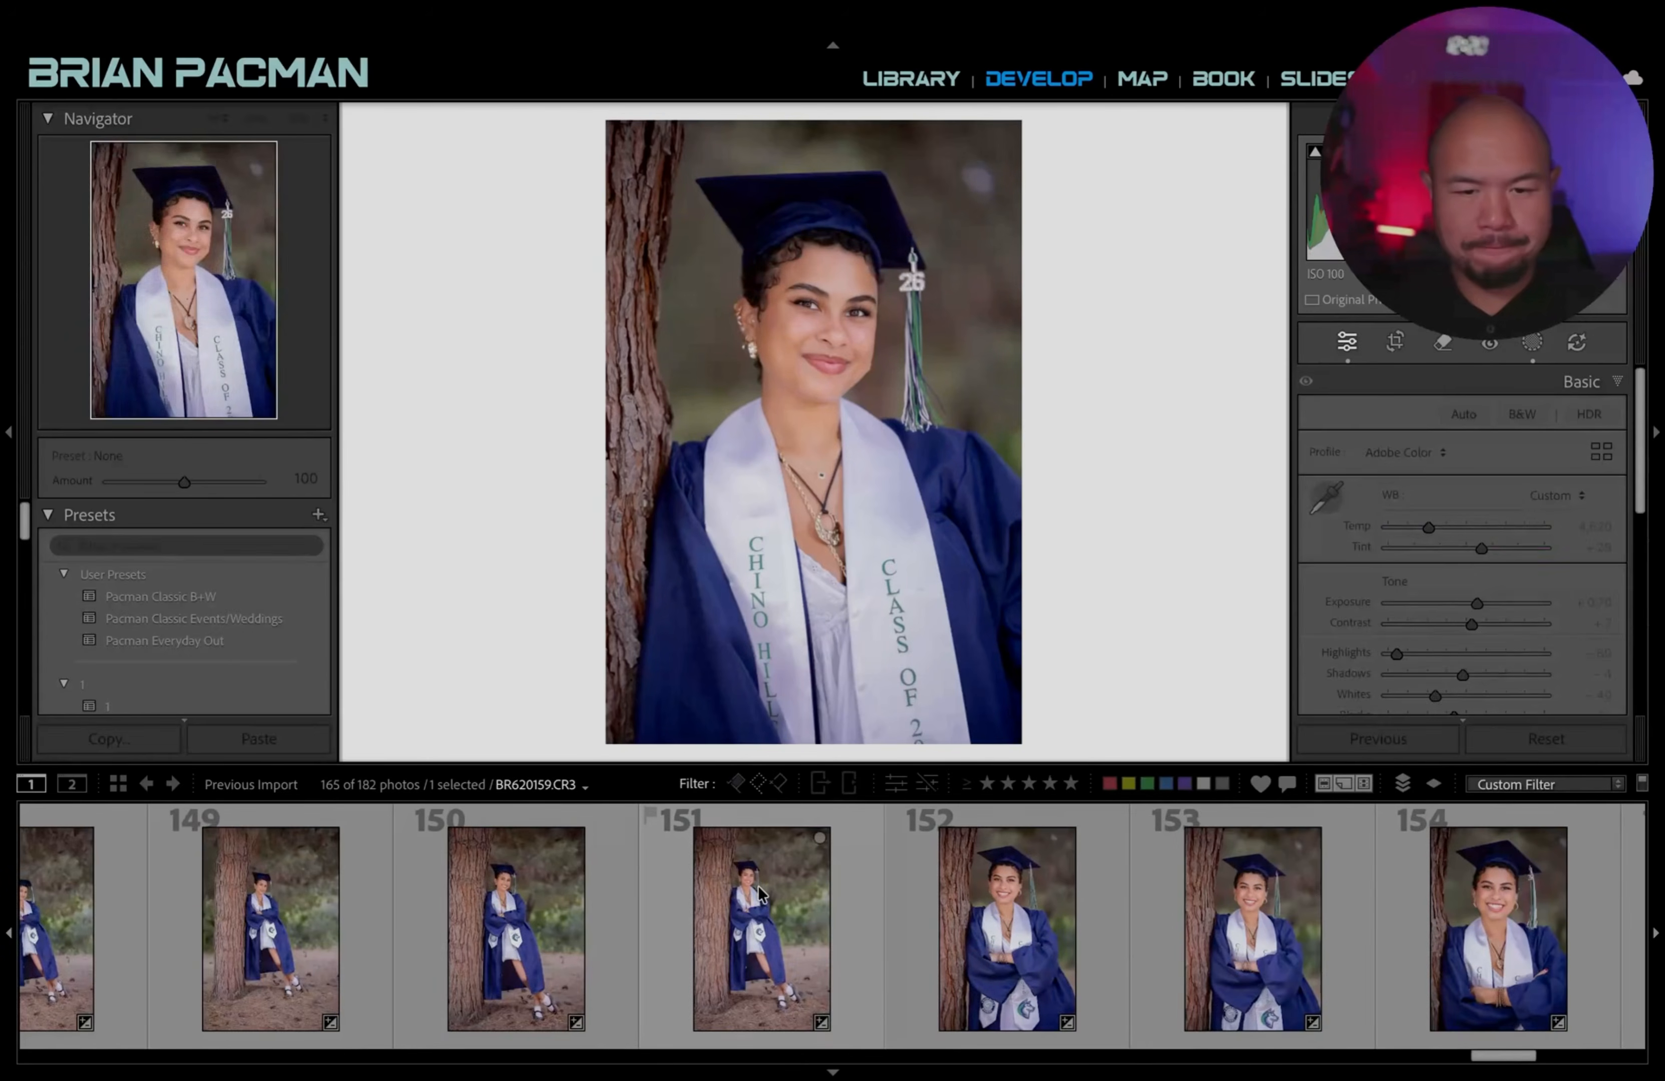
click(1204, 919)
click(979, 940)
scroll(792, 951, left, 2)
click(792, 951)
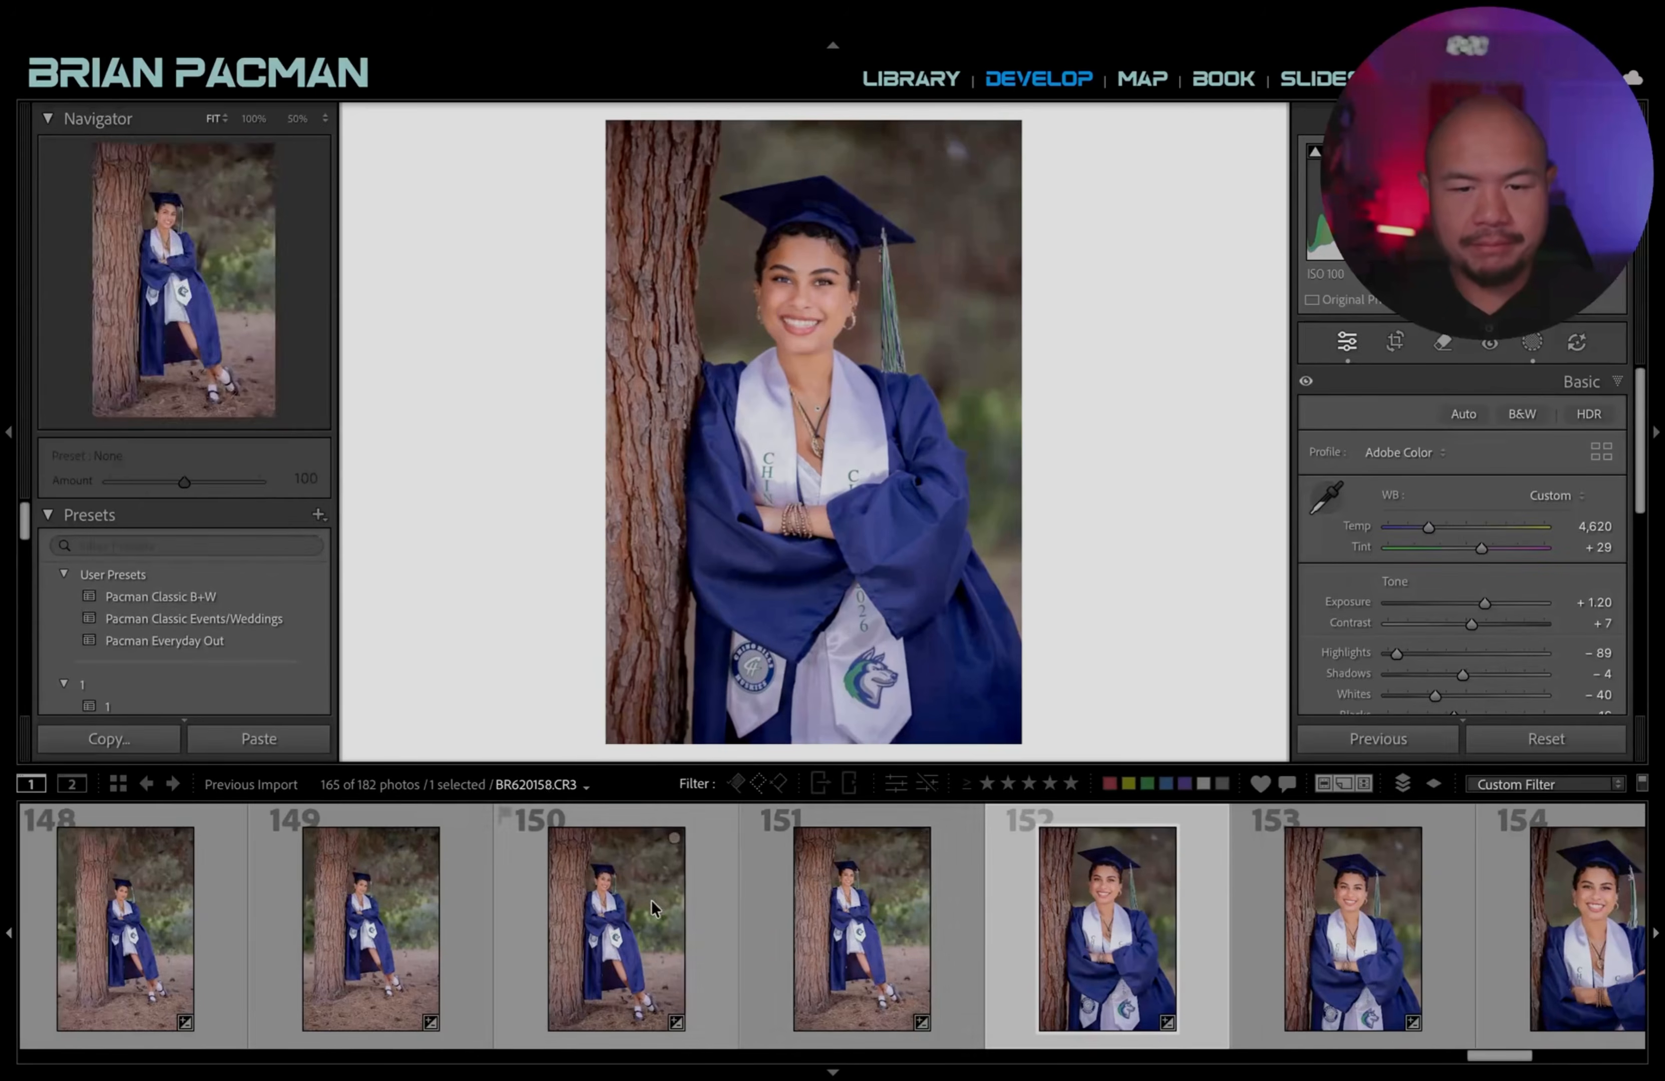
scroll(855, 959, left, 3)
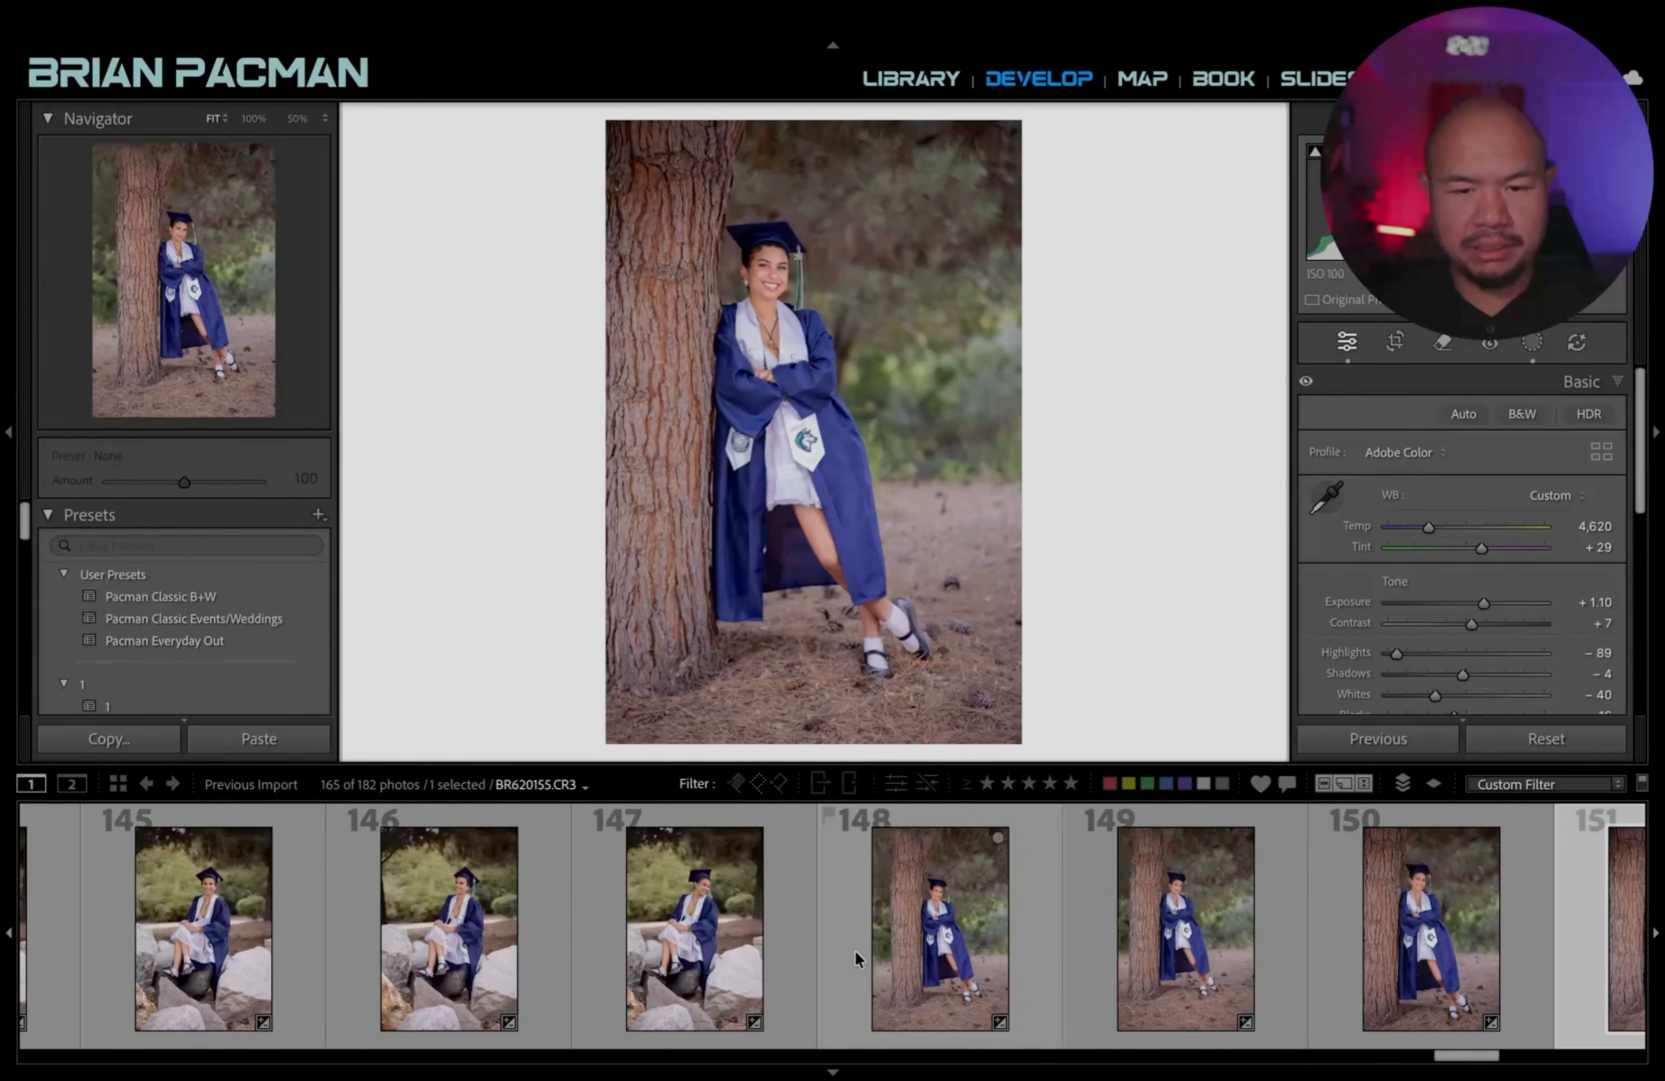
On tree photo 148, reset the brush mask's tone settings, set its Exposure to -0.21 and paint along the background and ground beside the trunk.
click(965, 927)
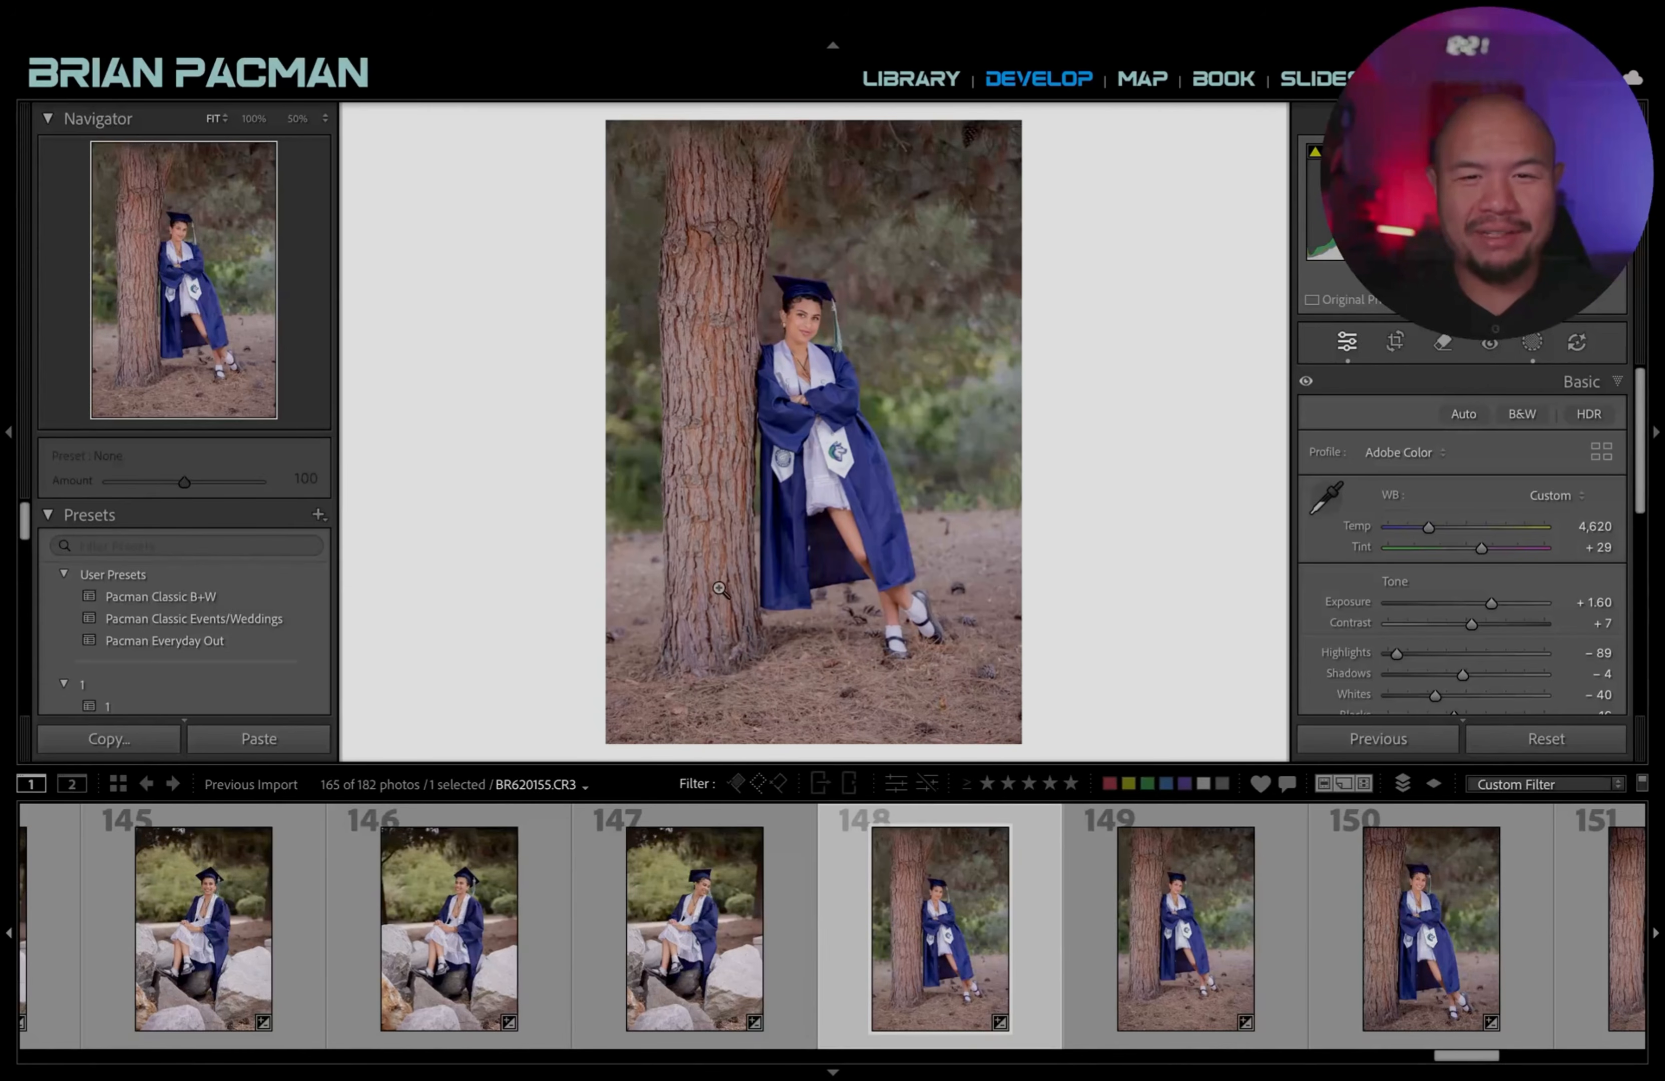
key(k)
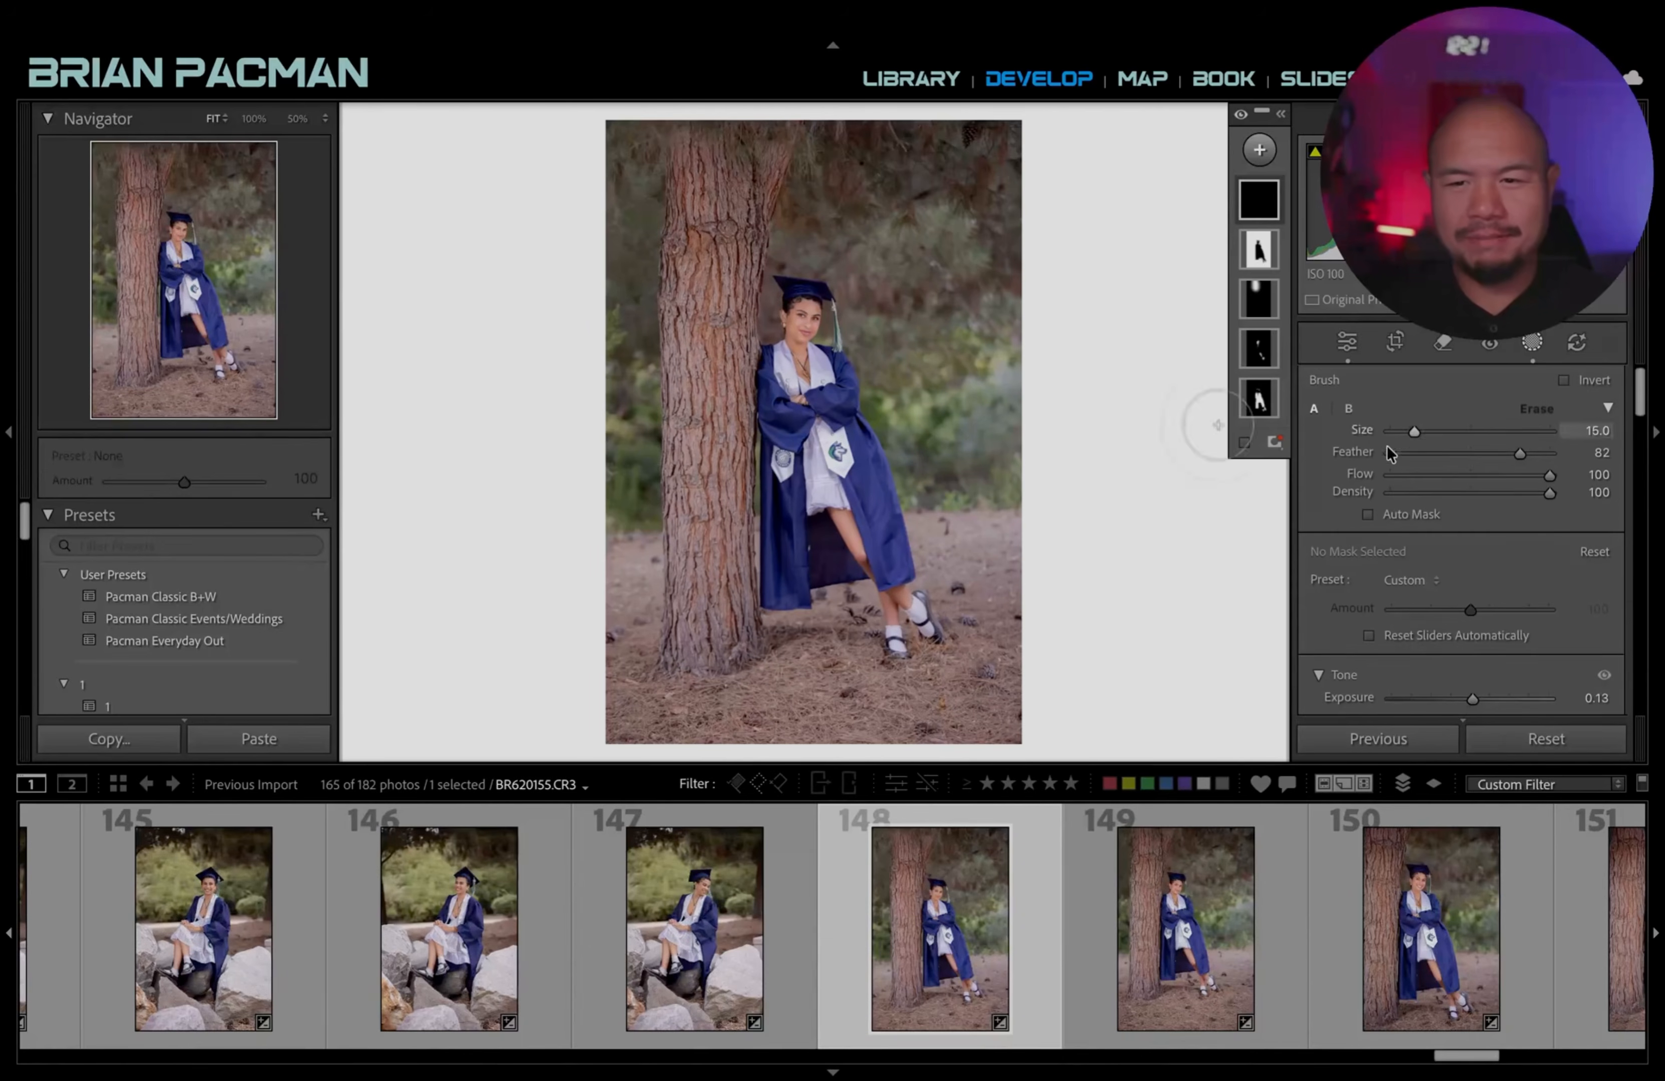
scroll(1432, 653, down, 1)
double_click(1335, 680)
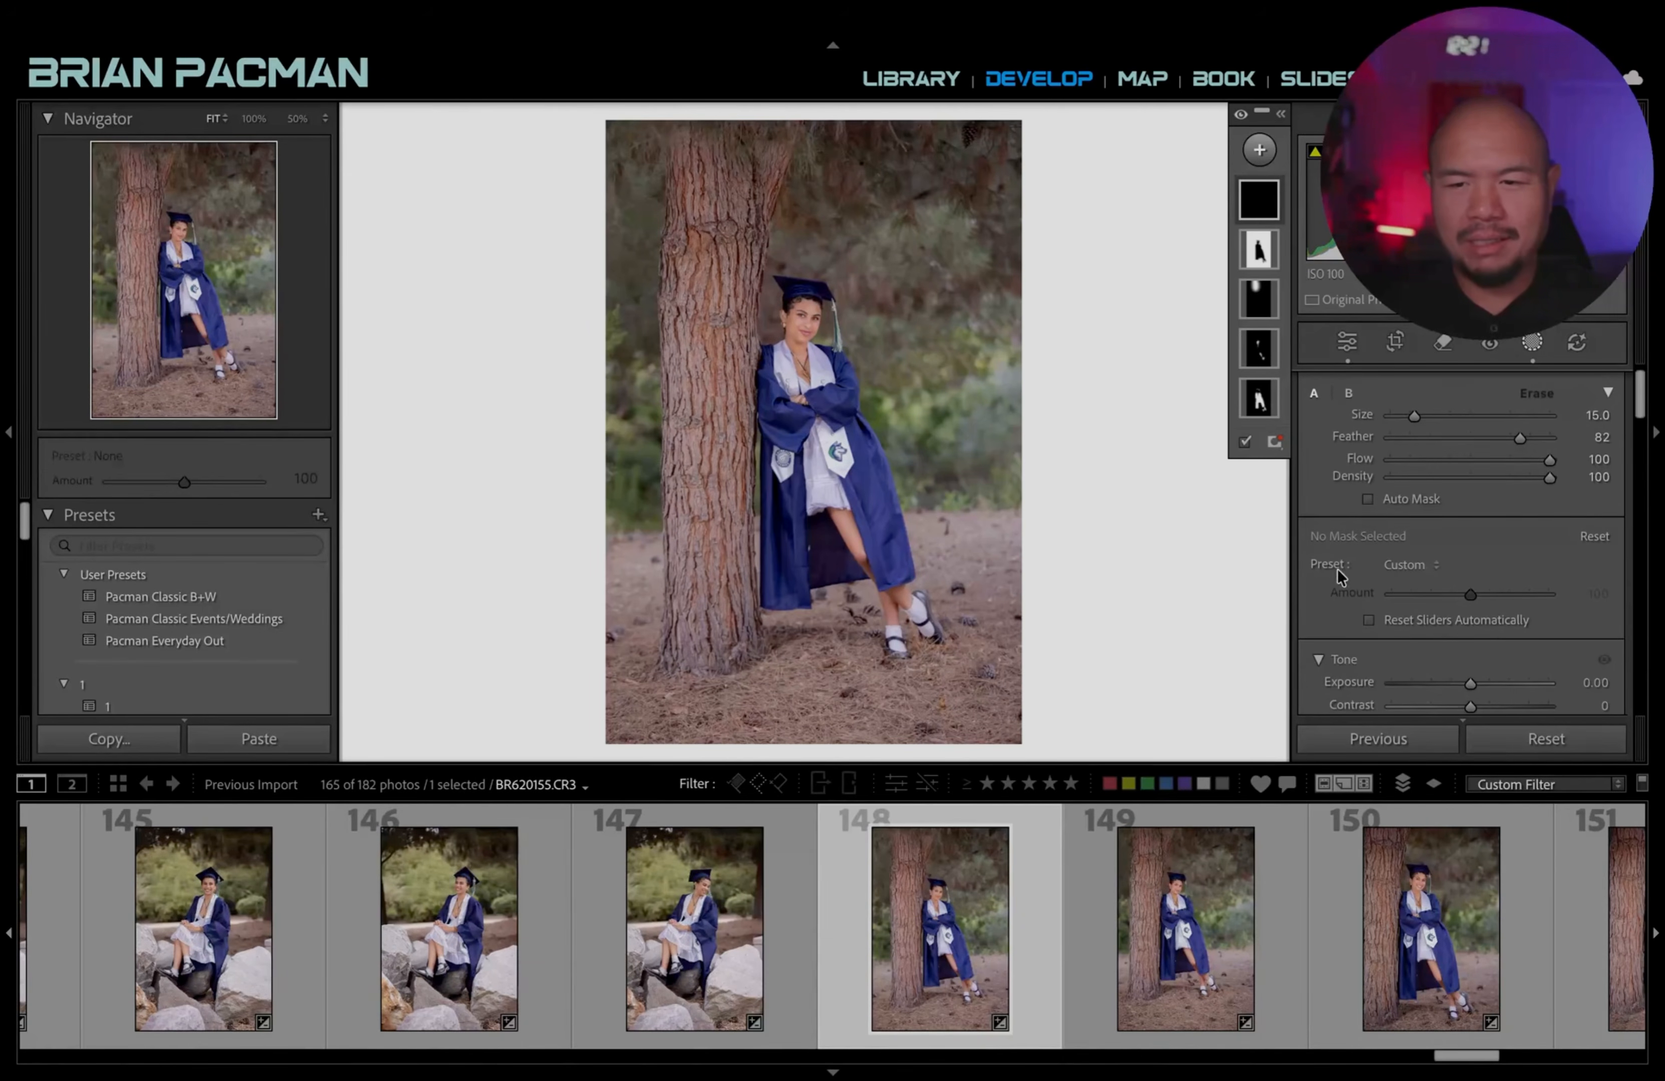
scroll(1474, 586, down, 4)
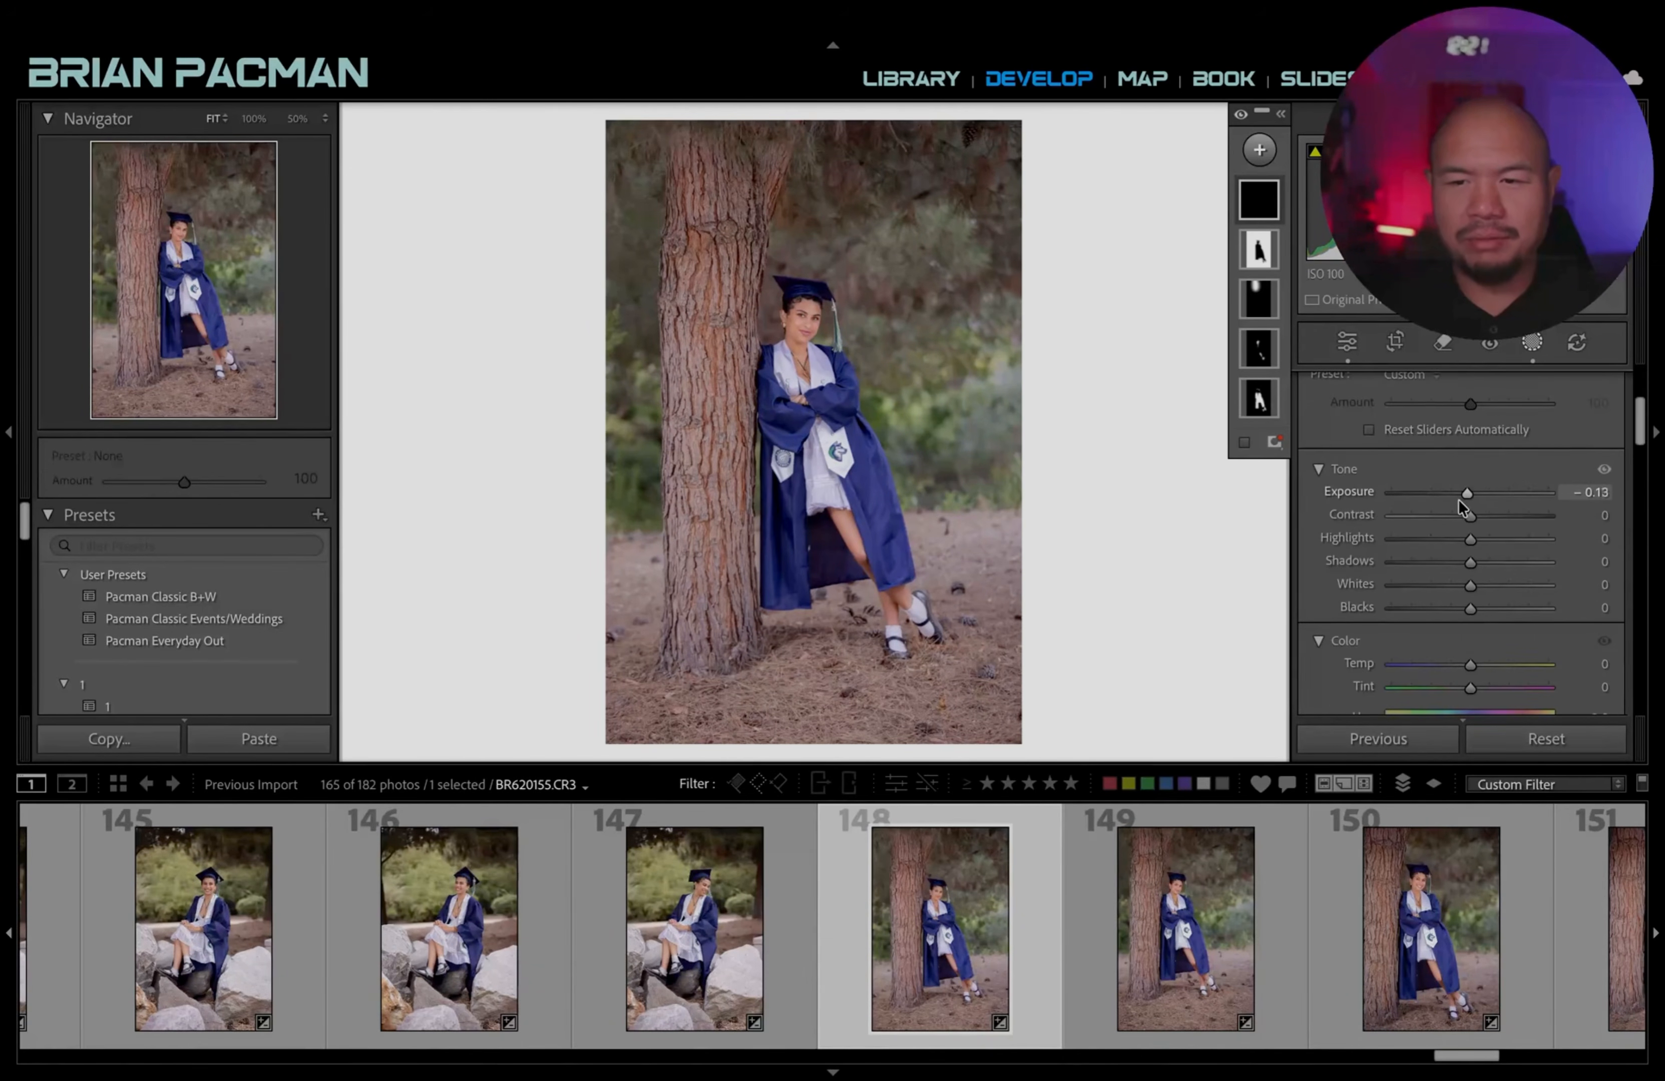
drag(1457, 501, 1456, 501)
scroll(724, 322, up, 2)
drag(652, 245, 651, 431)
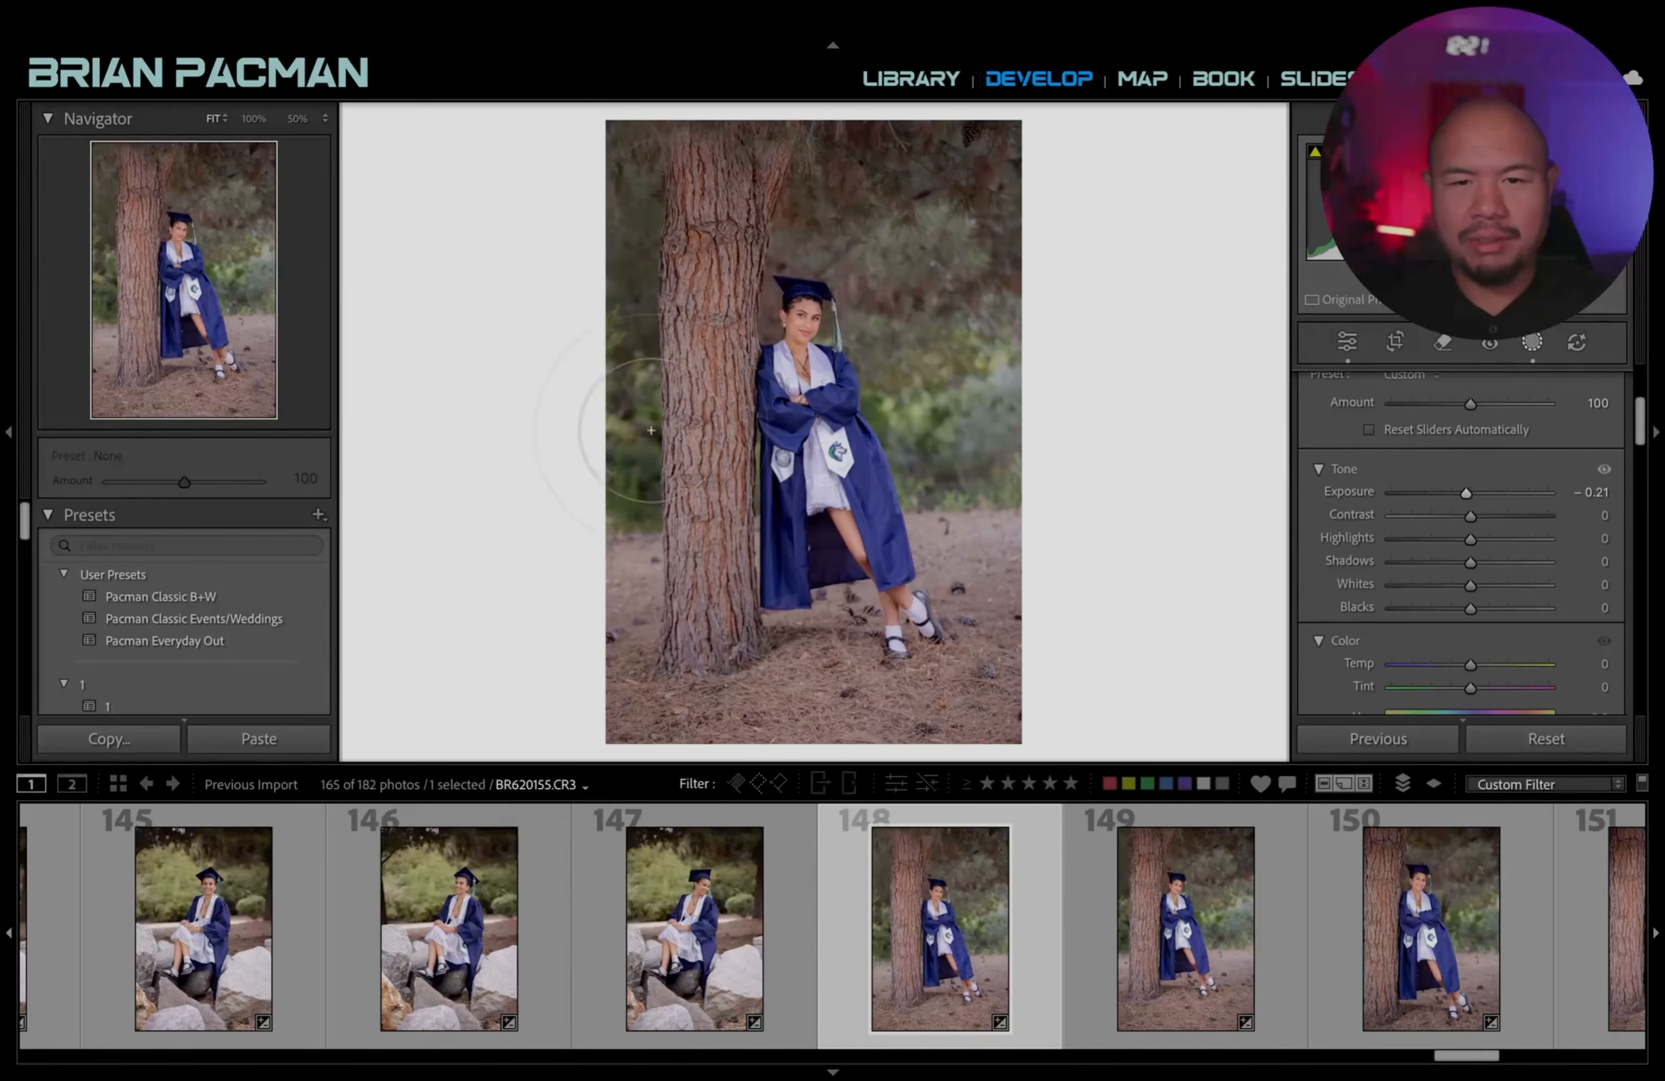
drag(660, 678, 771, 685)
Paint a second -0.21 Exposure brush mask along the left side of photo 148 and check the edit in a before/after comparison.
key(Escape)
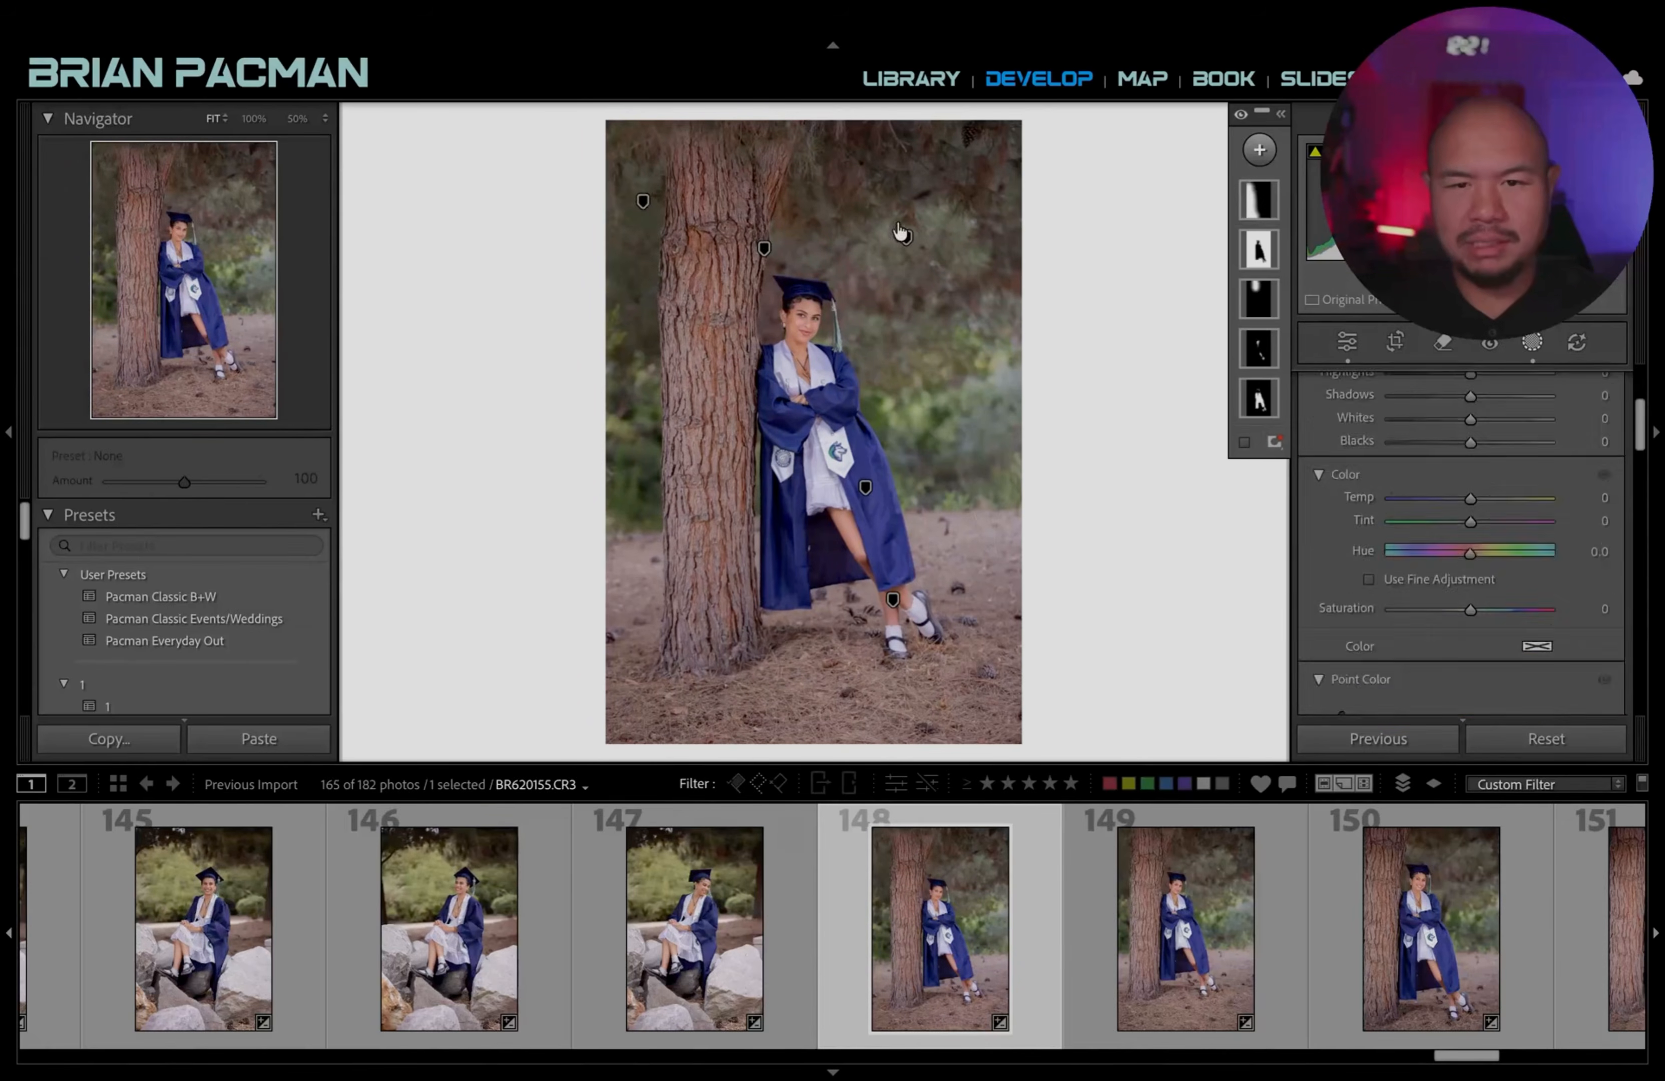
key(Escape)
key(k)
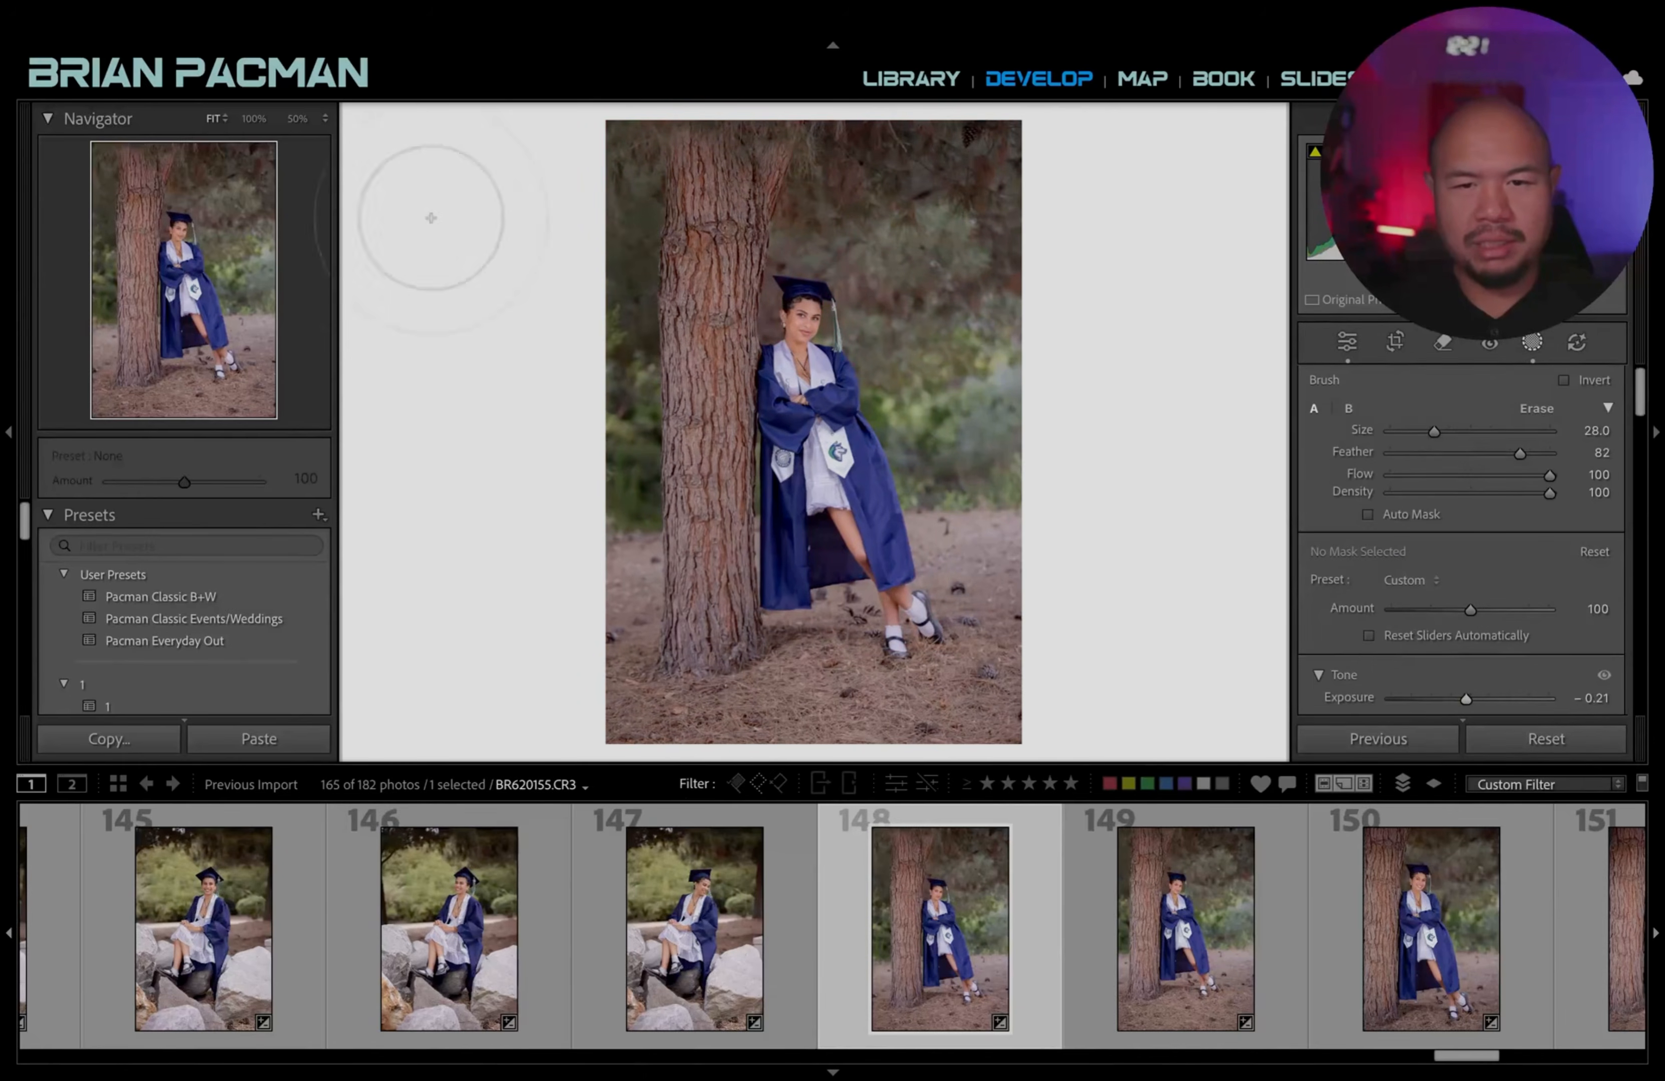
key(y)
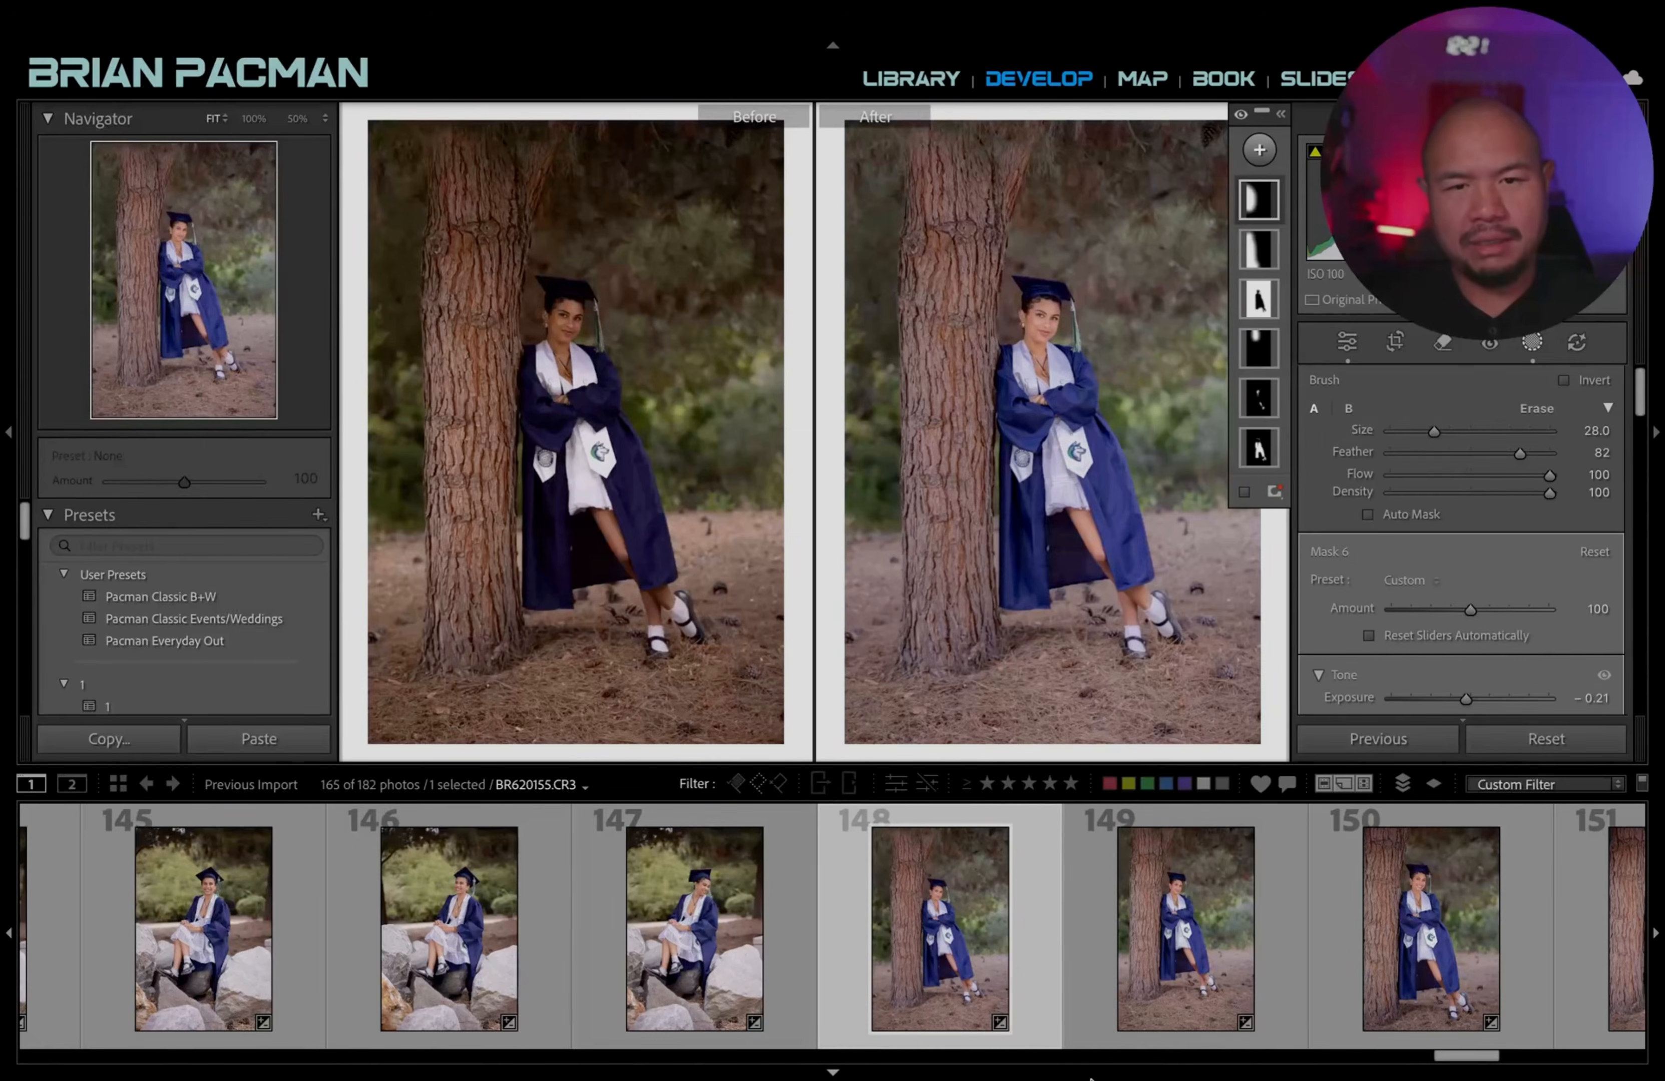
key(y)
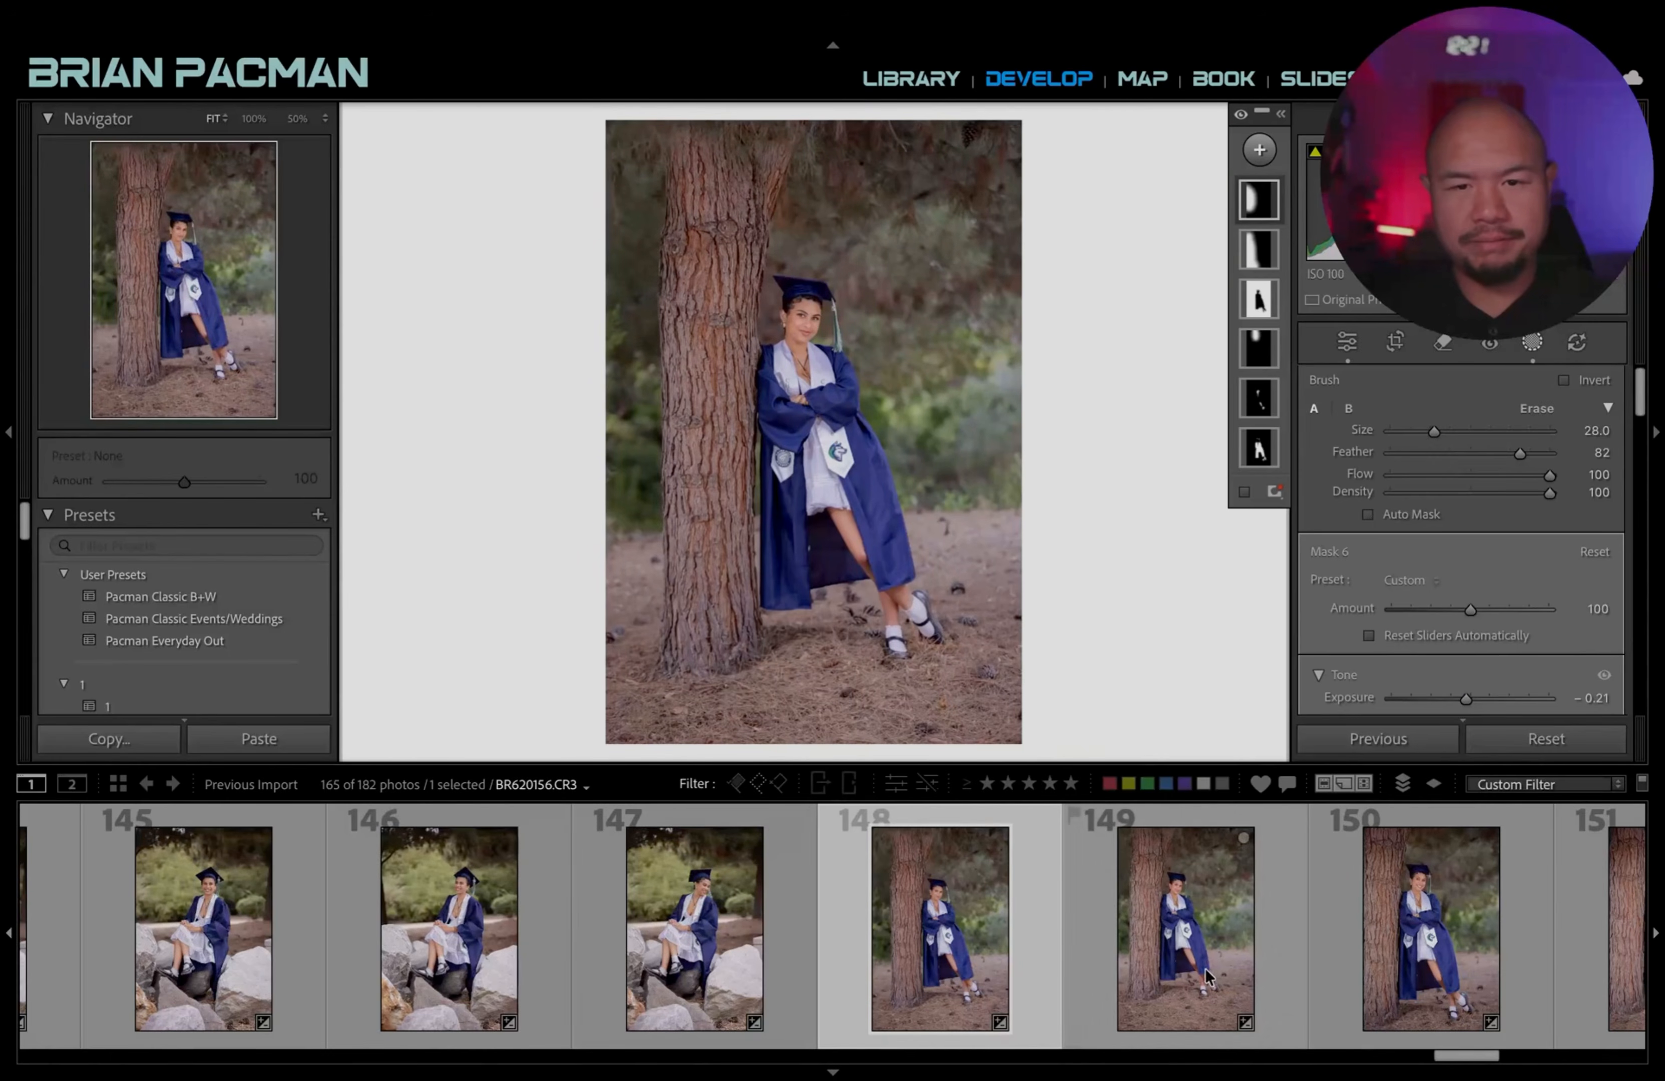
On photo 149, darken the trunk and left side with two brush masks at -0.21 Exposure, using brush size 20 for the full-length stroke.
click(1197, 939)
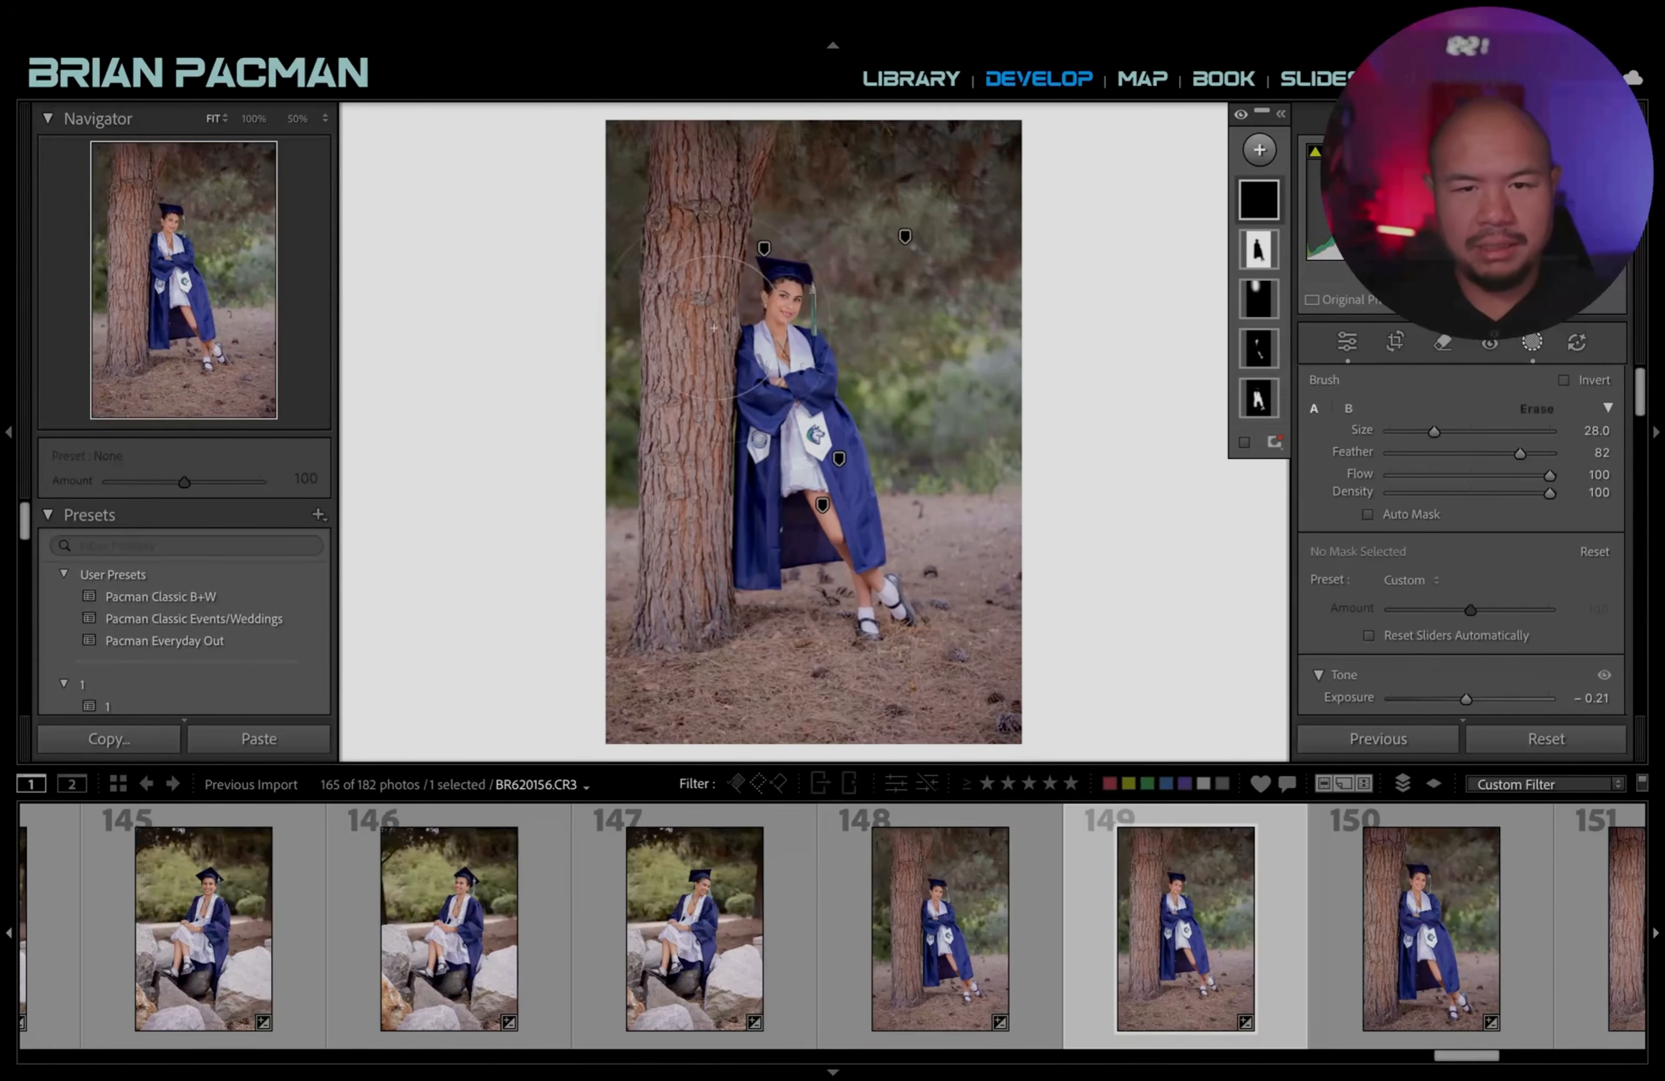
key(bracketleft)
mouse_move(680, 322)
mouse_down()
mouse_move(633, 440)
mouse_move(637, 547)
mouse_move(663, 399)
mouse_up()
key(super+z)
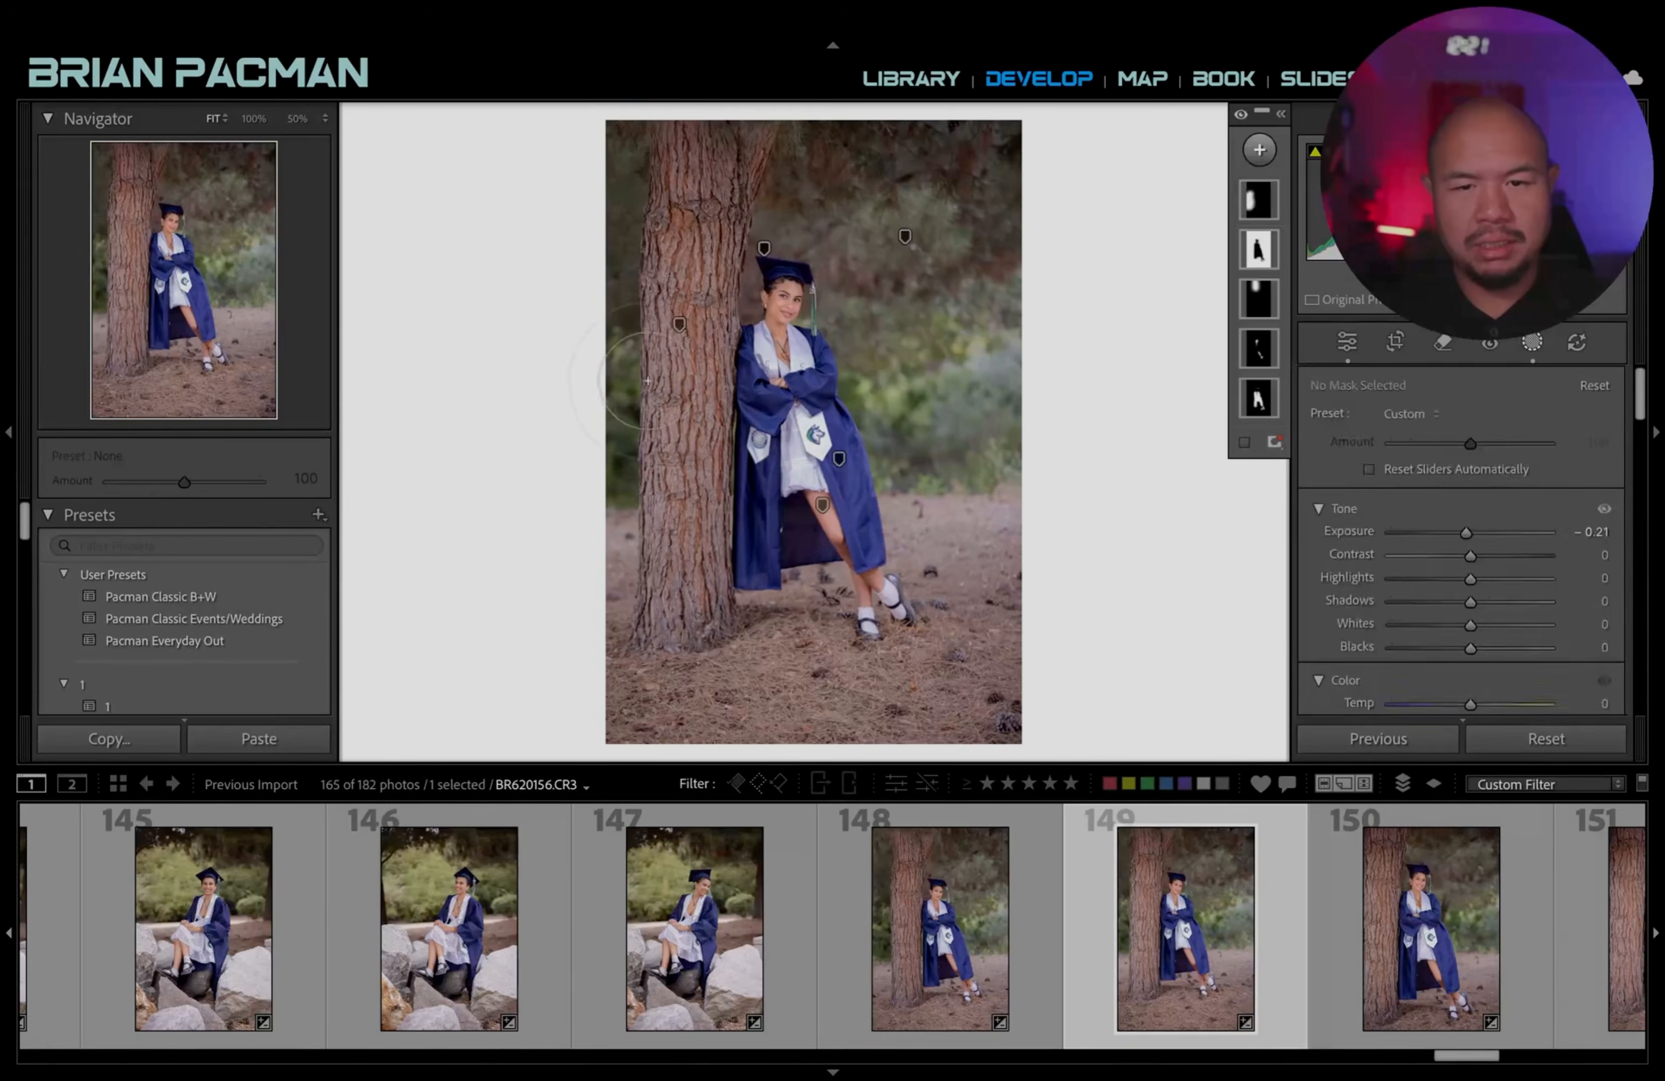
key(k)
key(k)
drag(656, 237, 647, 610)
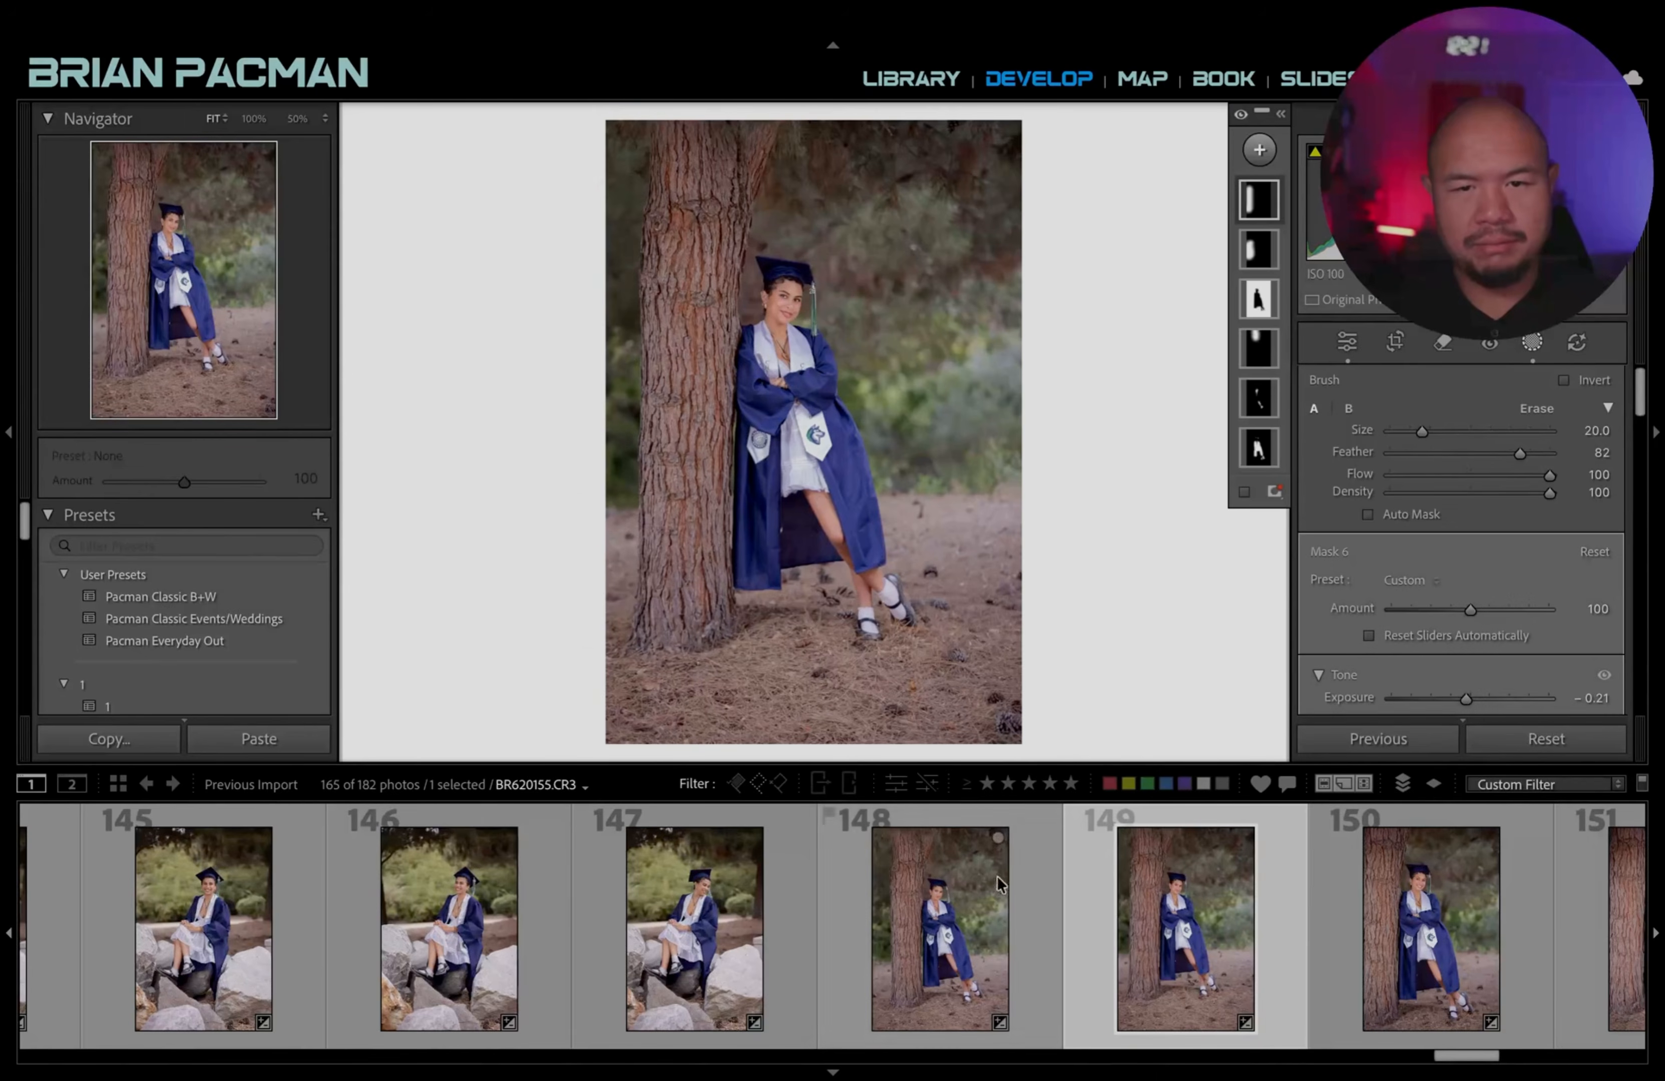
Darken the left edge along the trunk in photos 150 and 151 with size 24 brush masks at -0.21 Exposure.
scroll(540, 912, down, 5)
scroll(541, 913, up, 5)
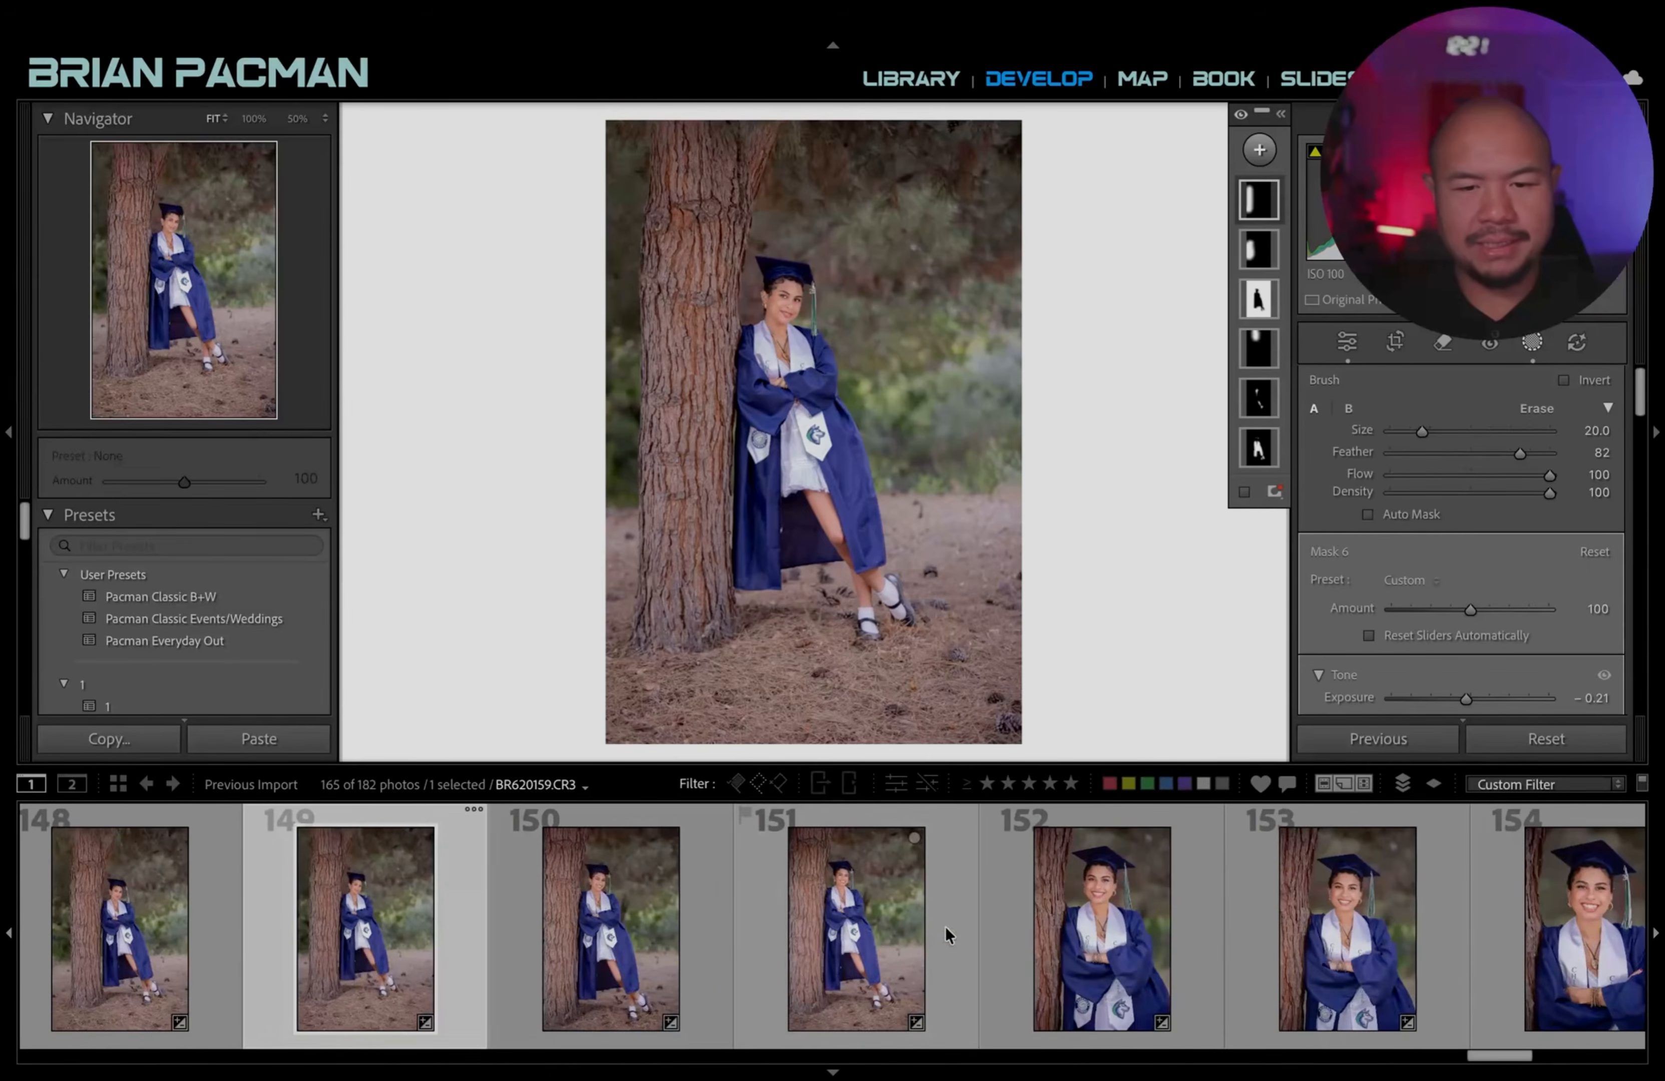
click(735, 955)
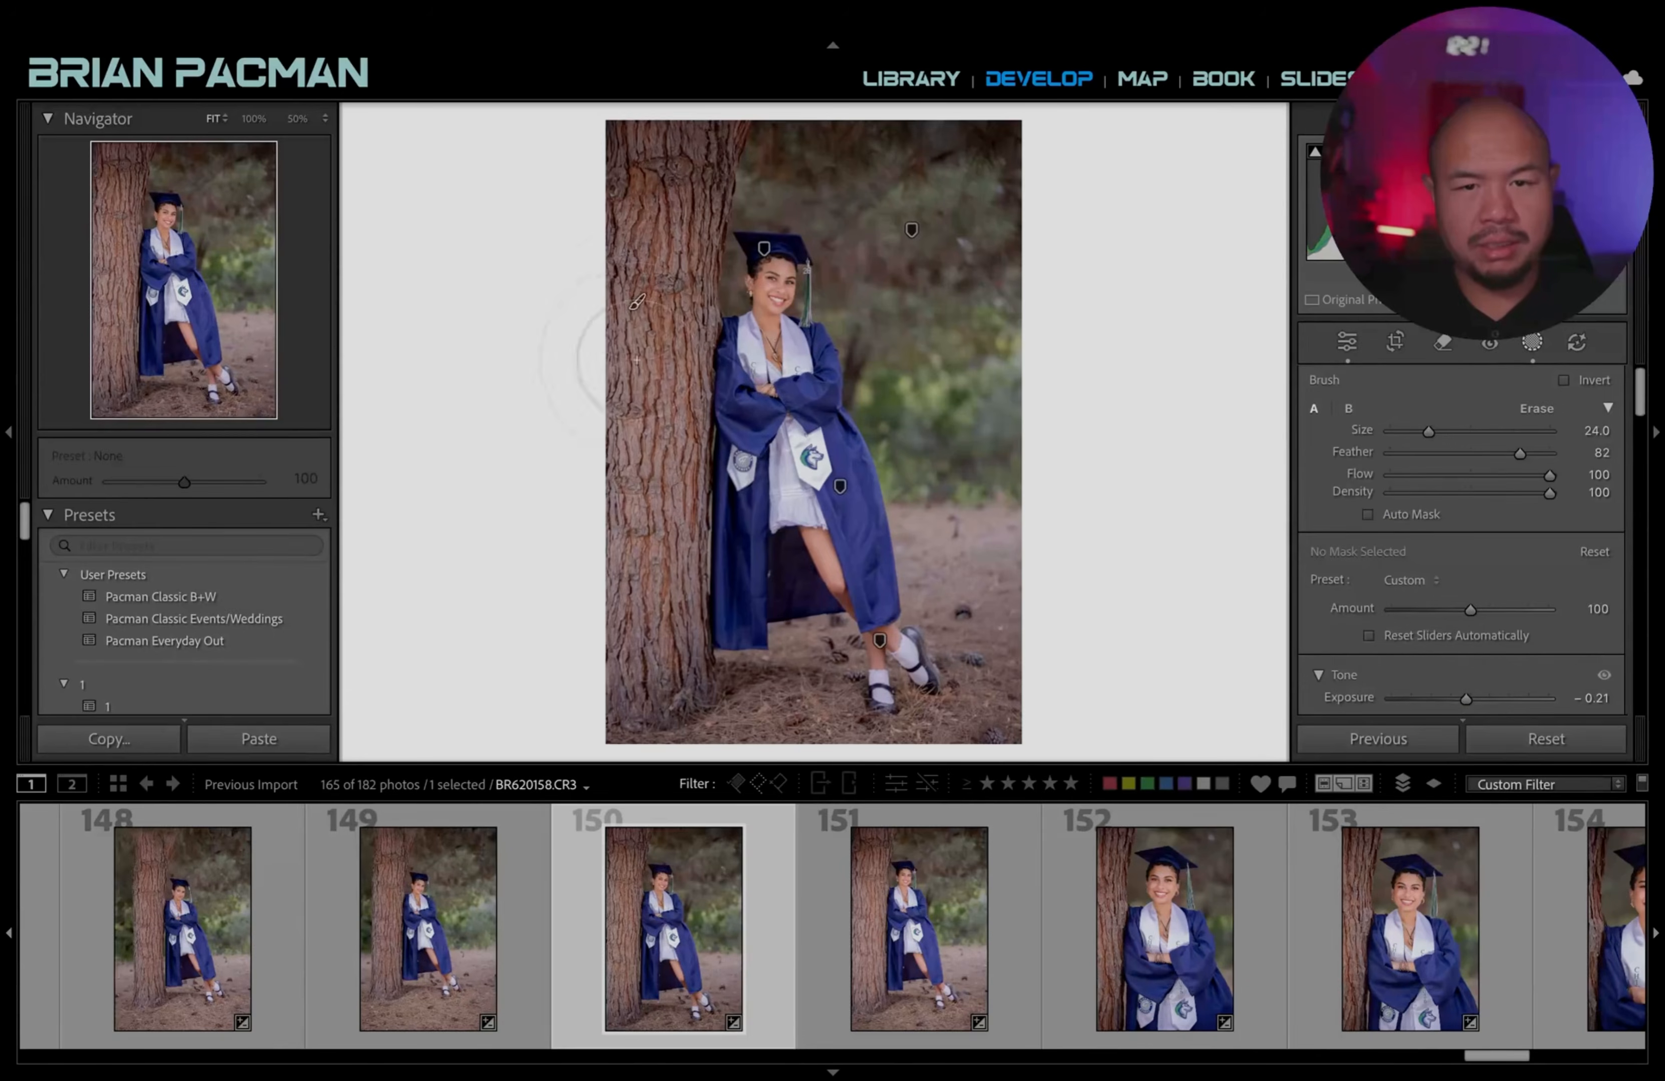
key(Right)
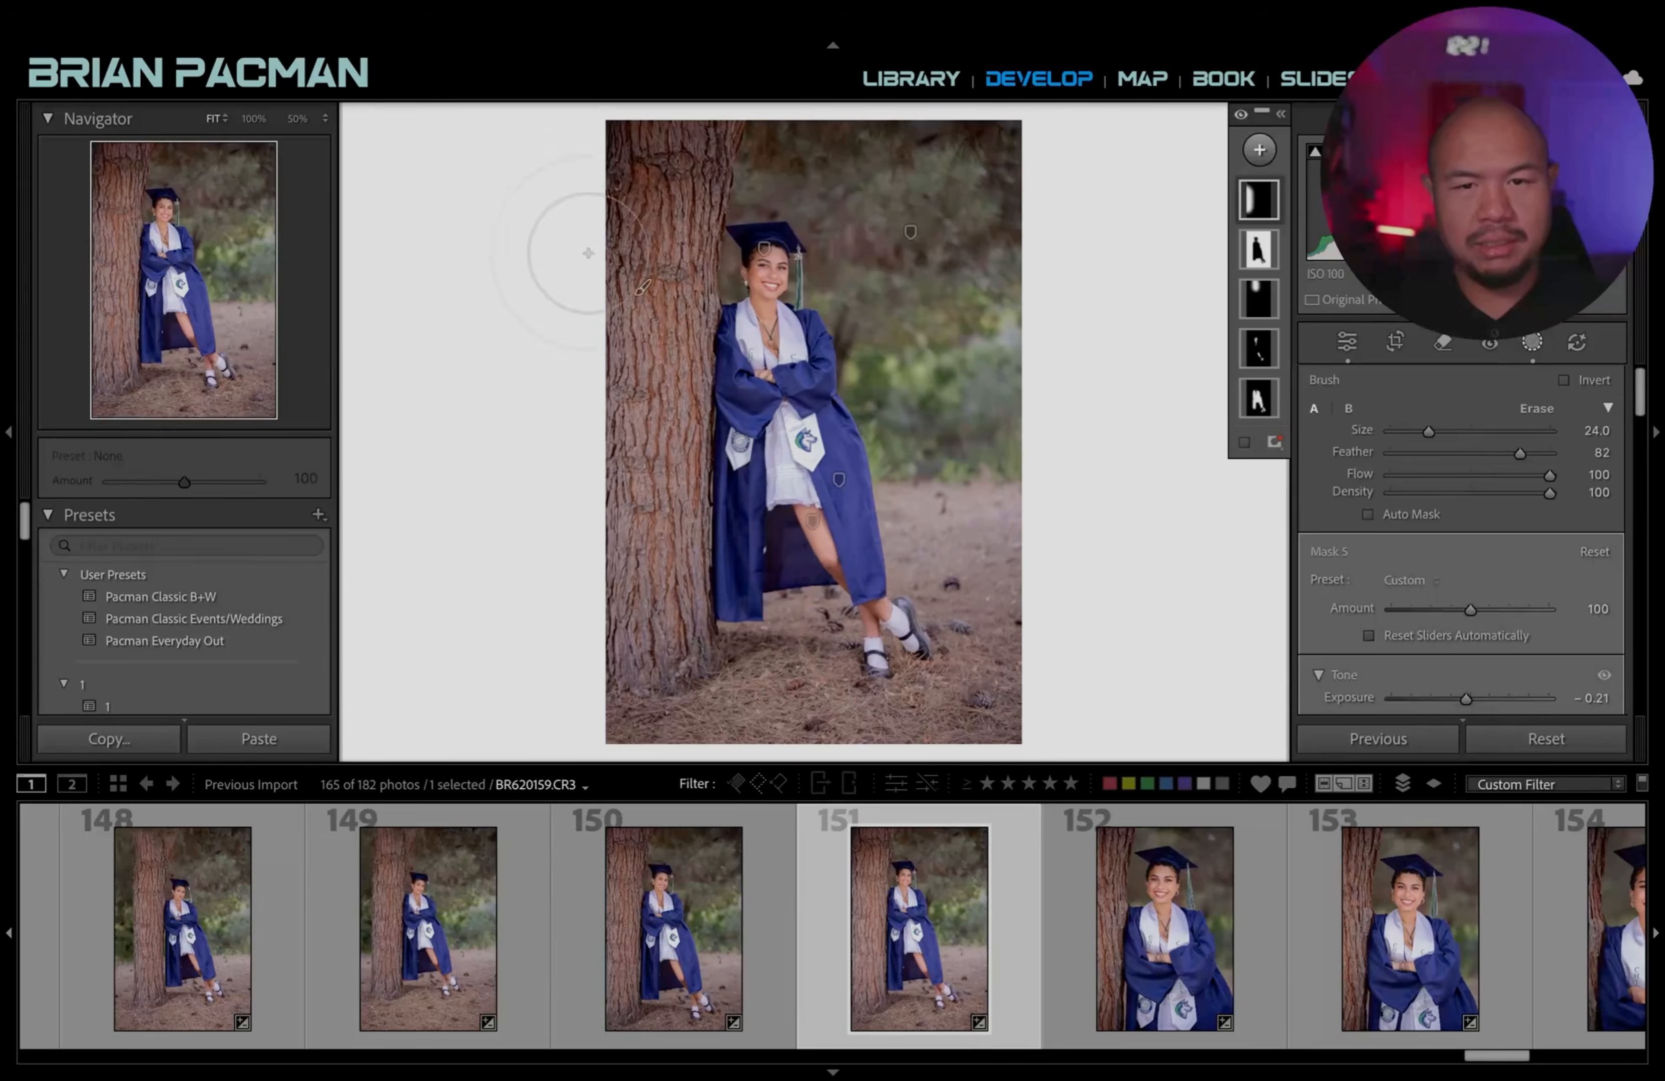
key(k)
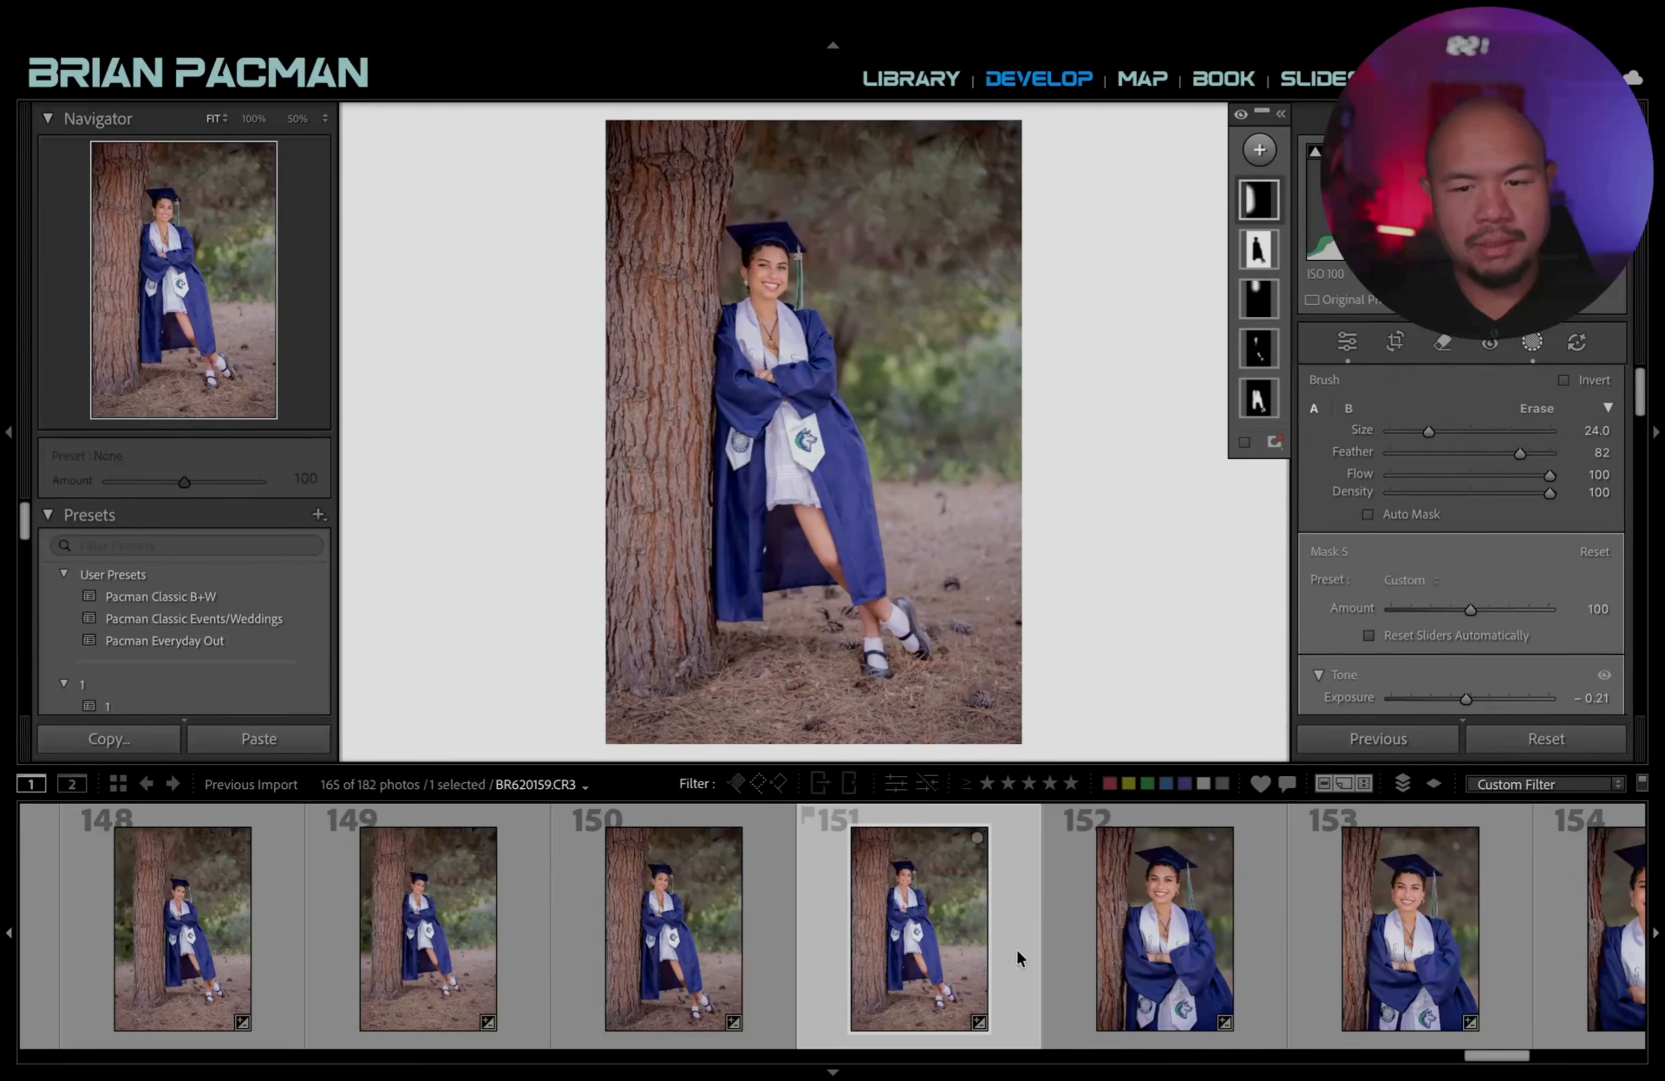
Look through the crossed-arms close-ups up to photo 157 and compare 155 with its neighbours for brightness.
key(Right)
key(Right)
key(Right)
key(Right)
key(Right)
key(Right)
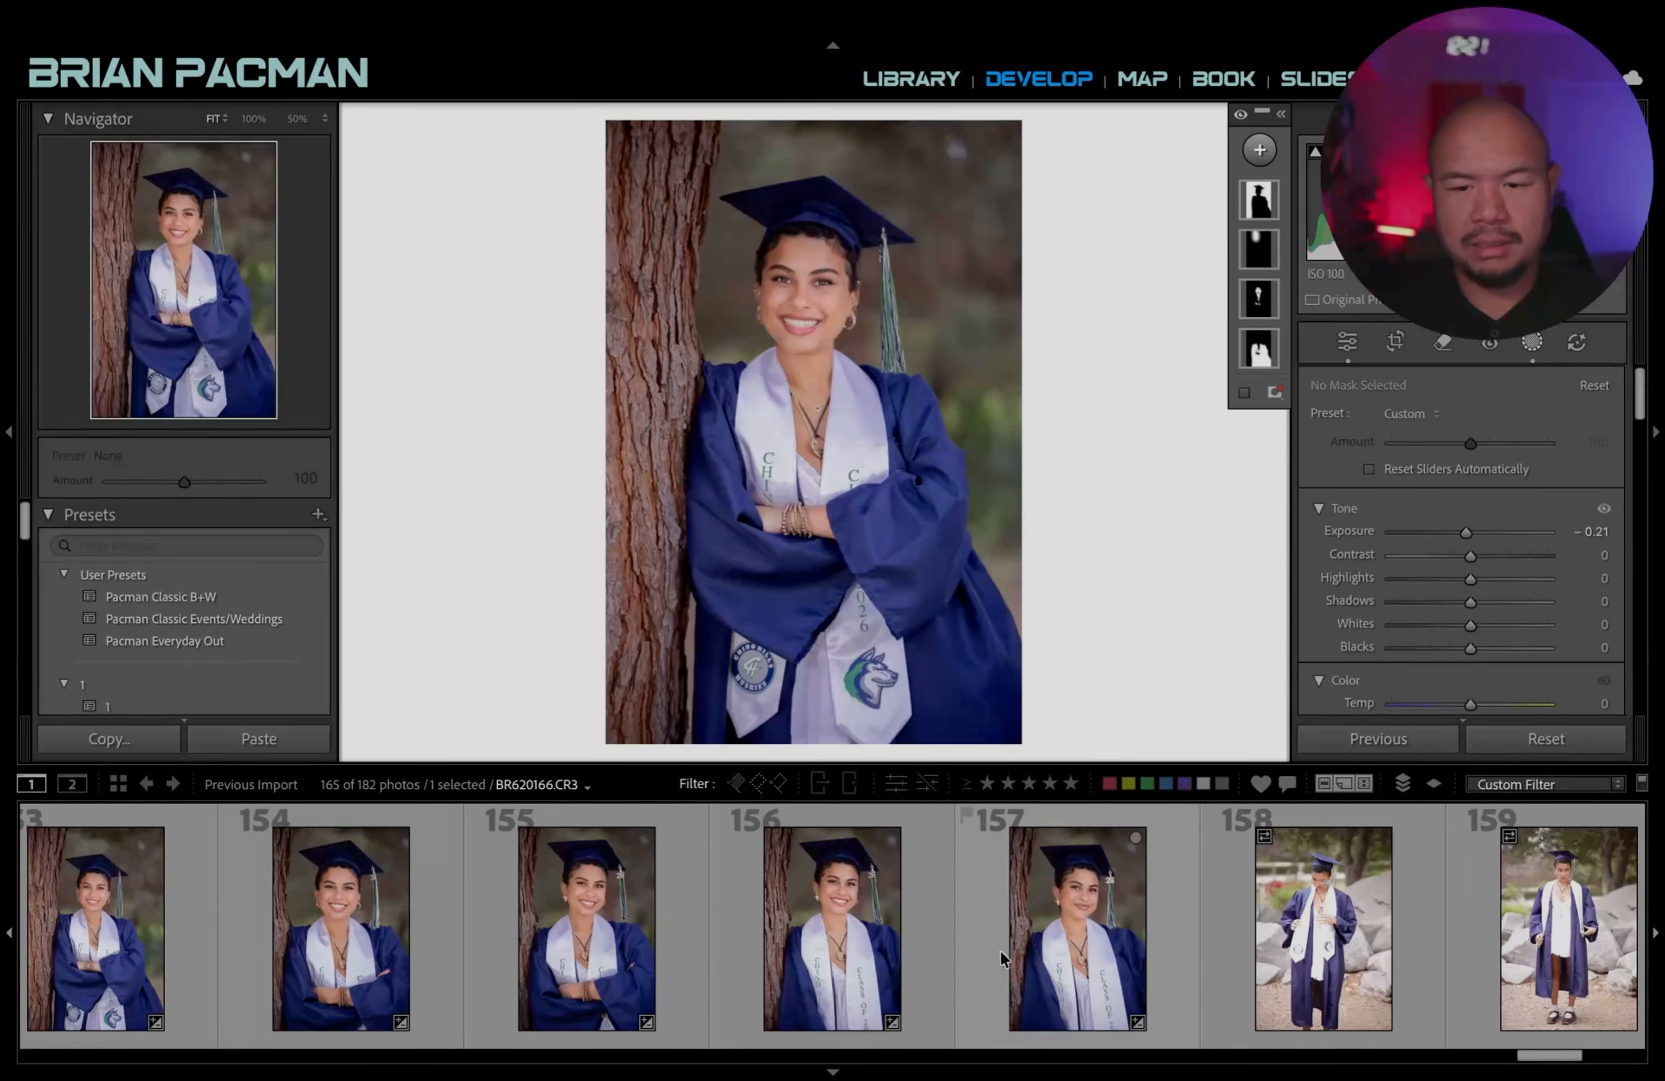
click(809, 920)
click(608, 926)
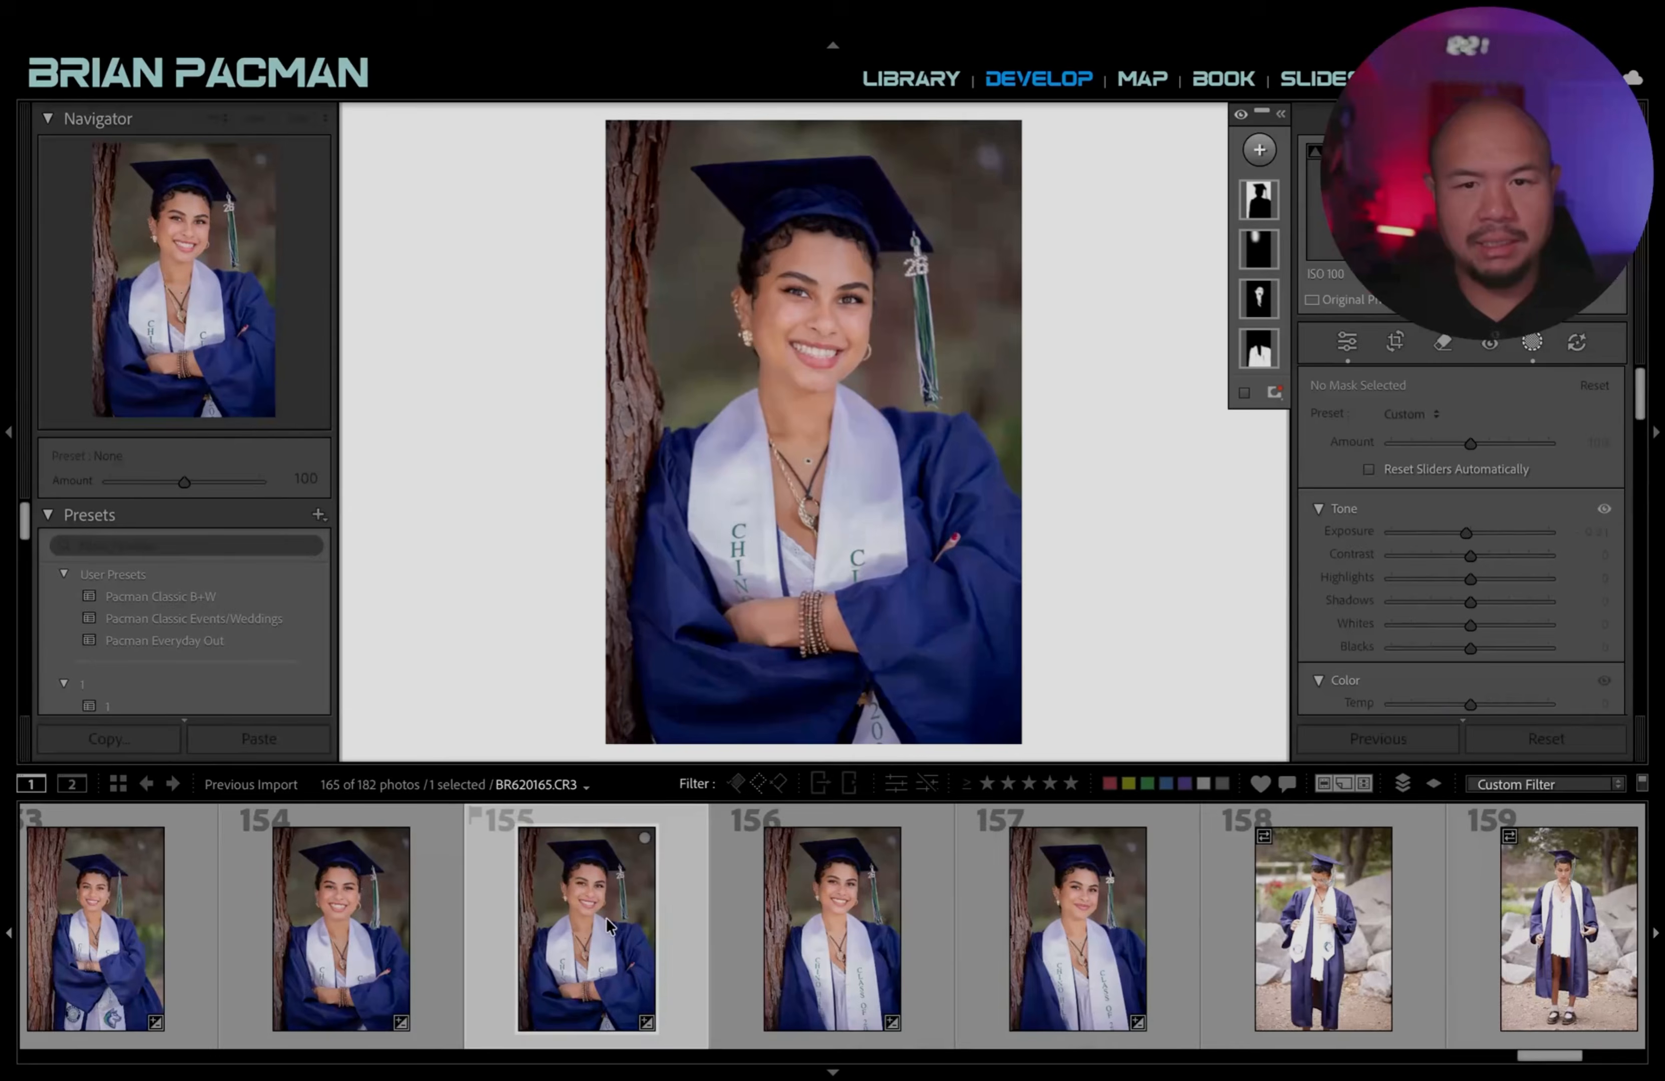
Reject the unwanted unedited standing gown shots by the rocks, starting from photo 158 and keeping the hand-on-hip poses.
scroll(608, 926, down, 3)
click(922, 907)
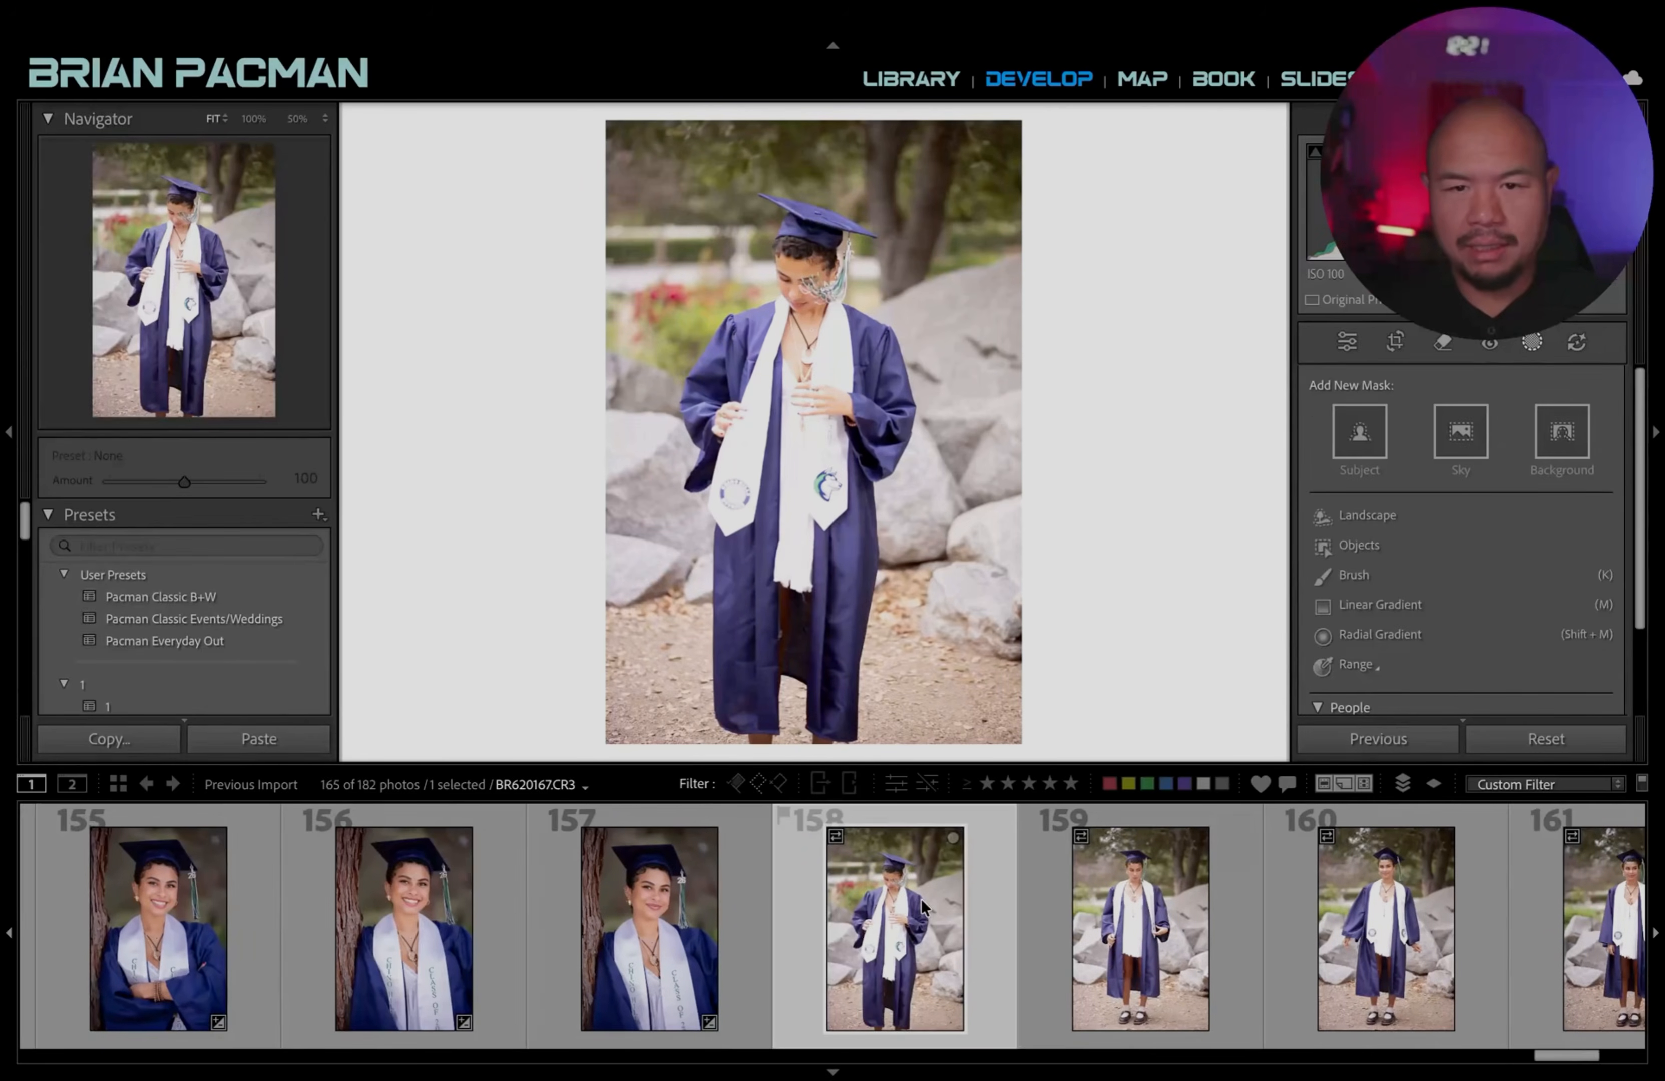
key(x)
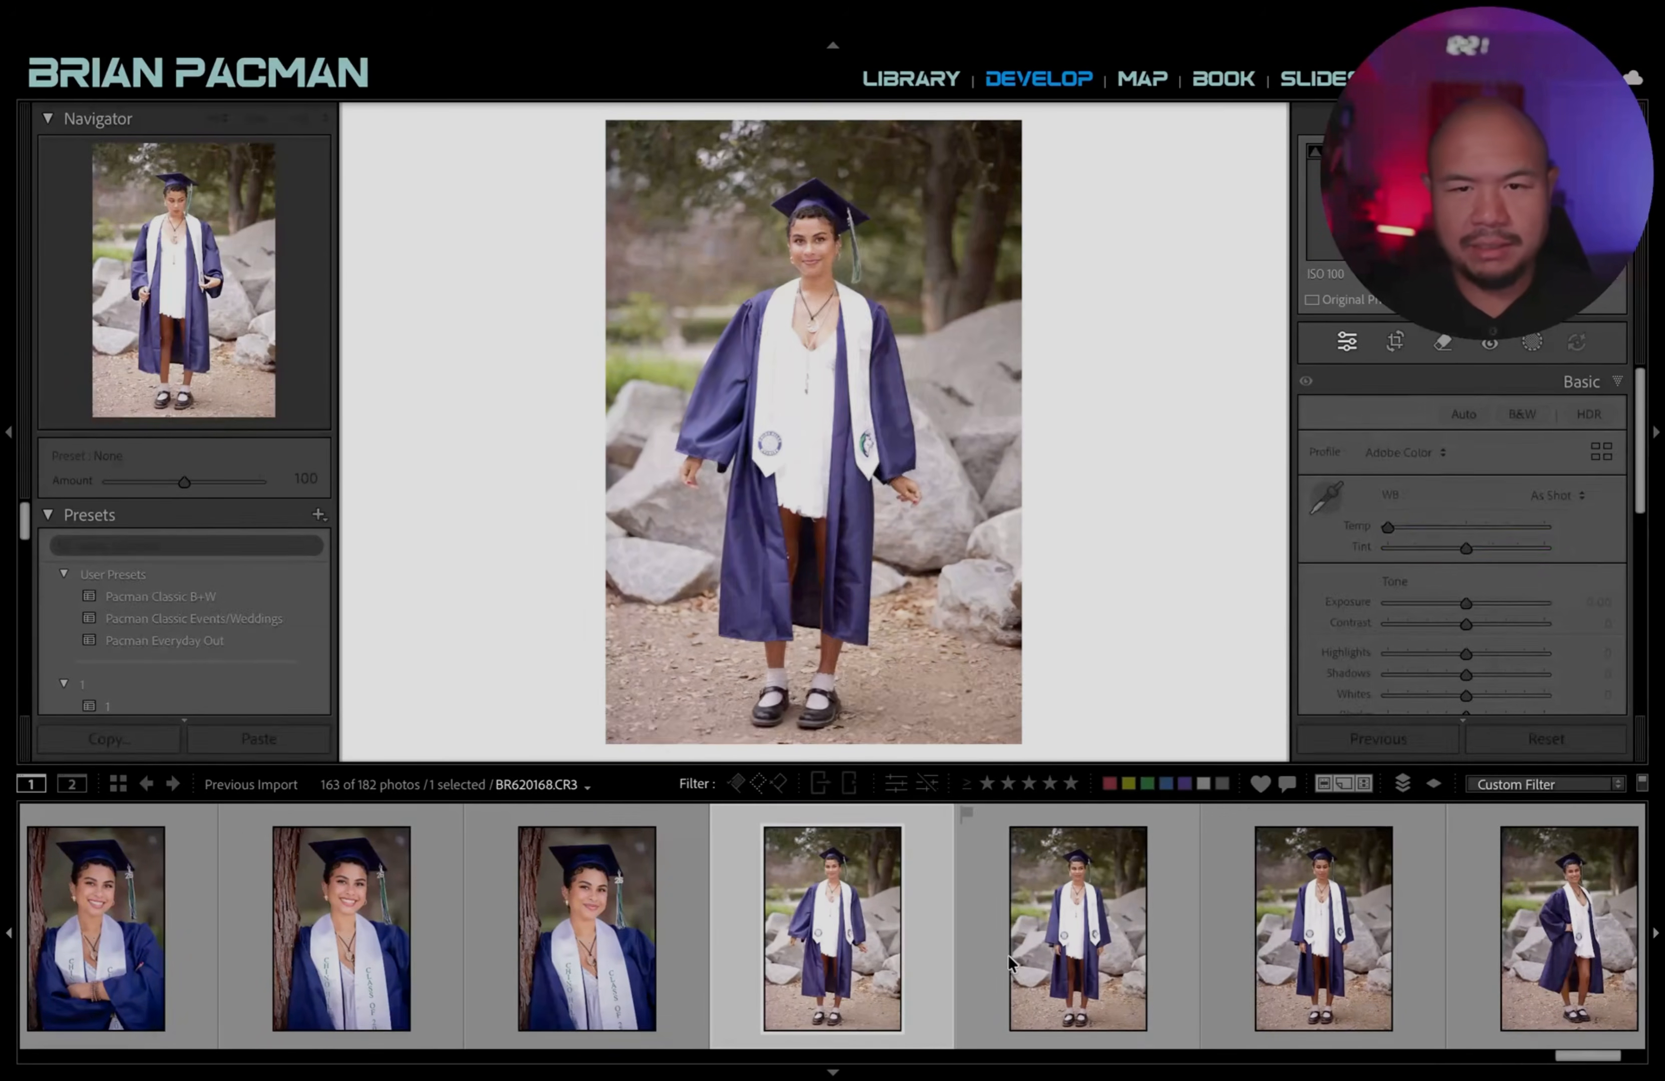
key(x)
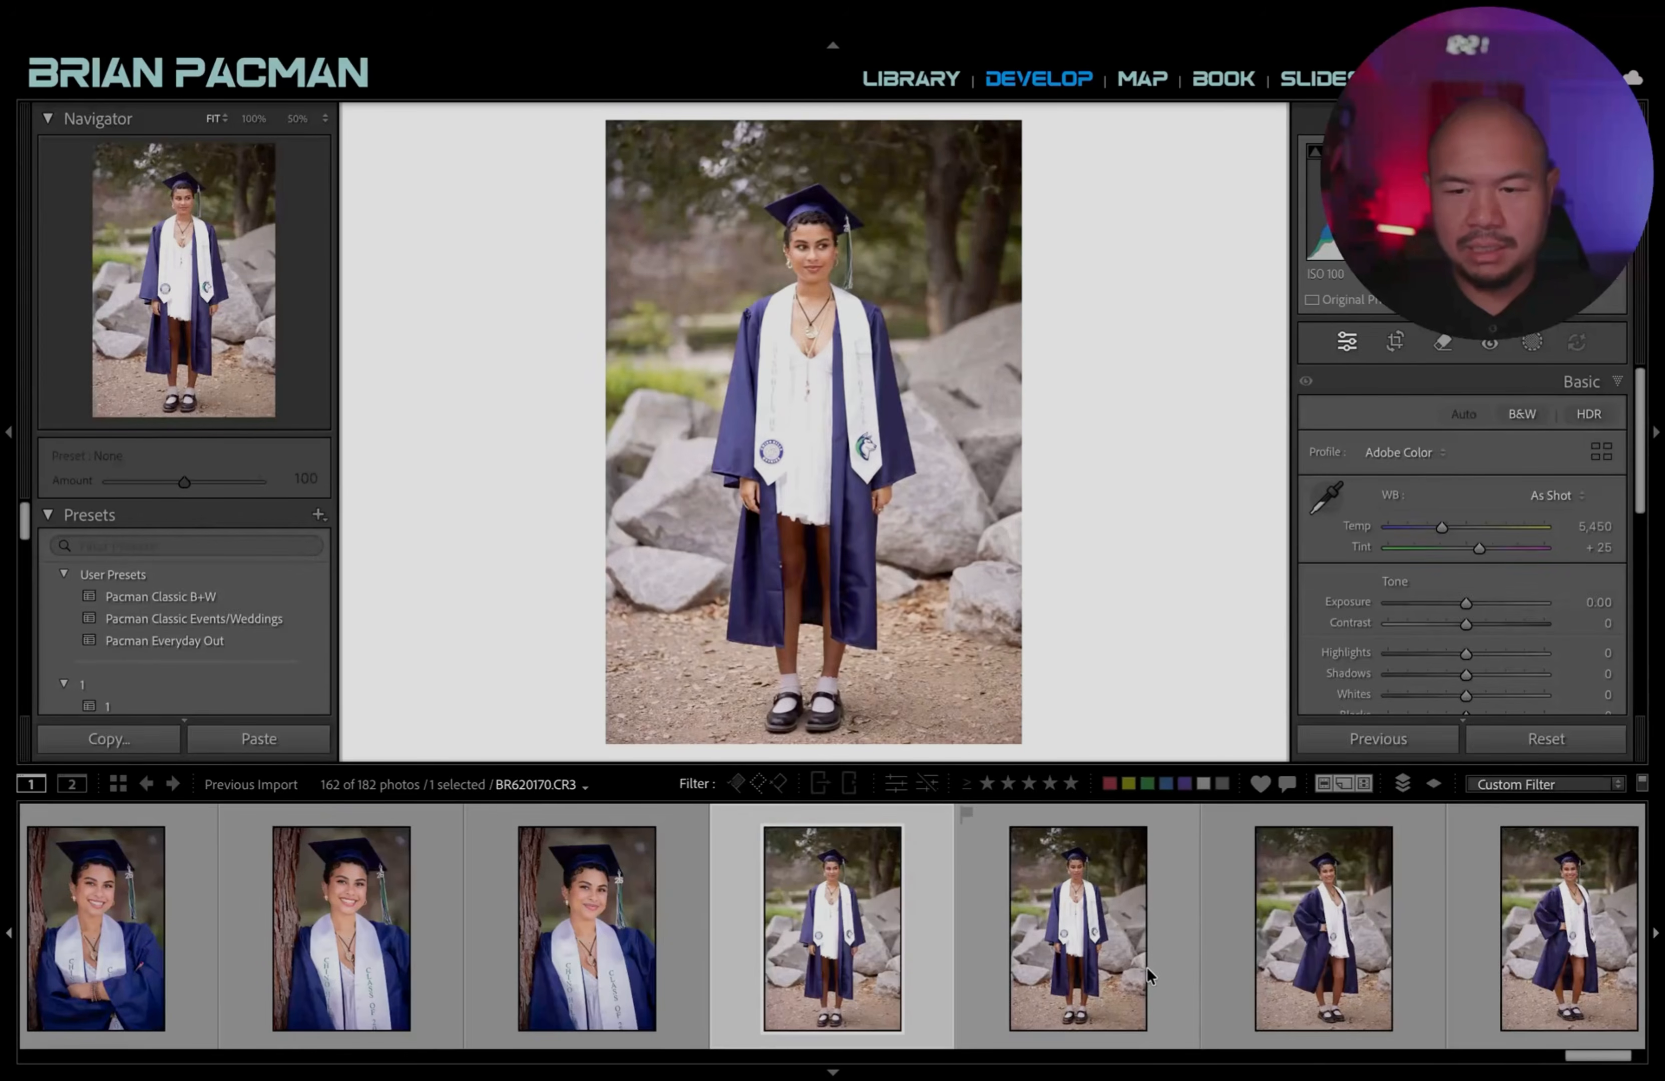
key(x)
key(x)
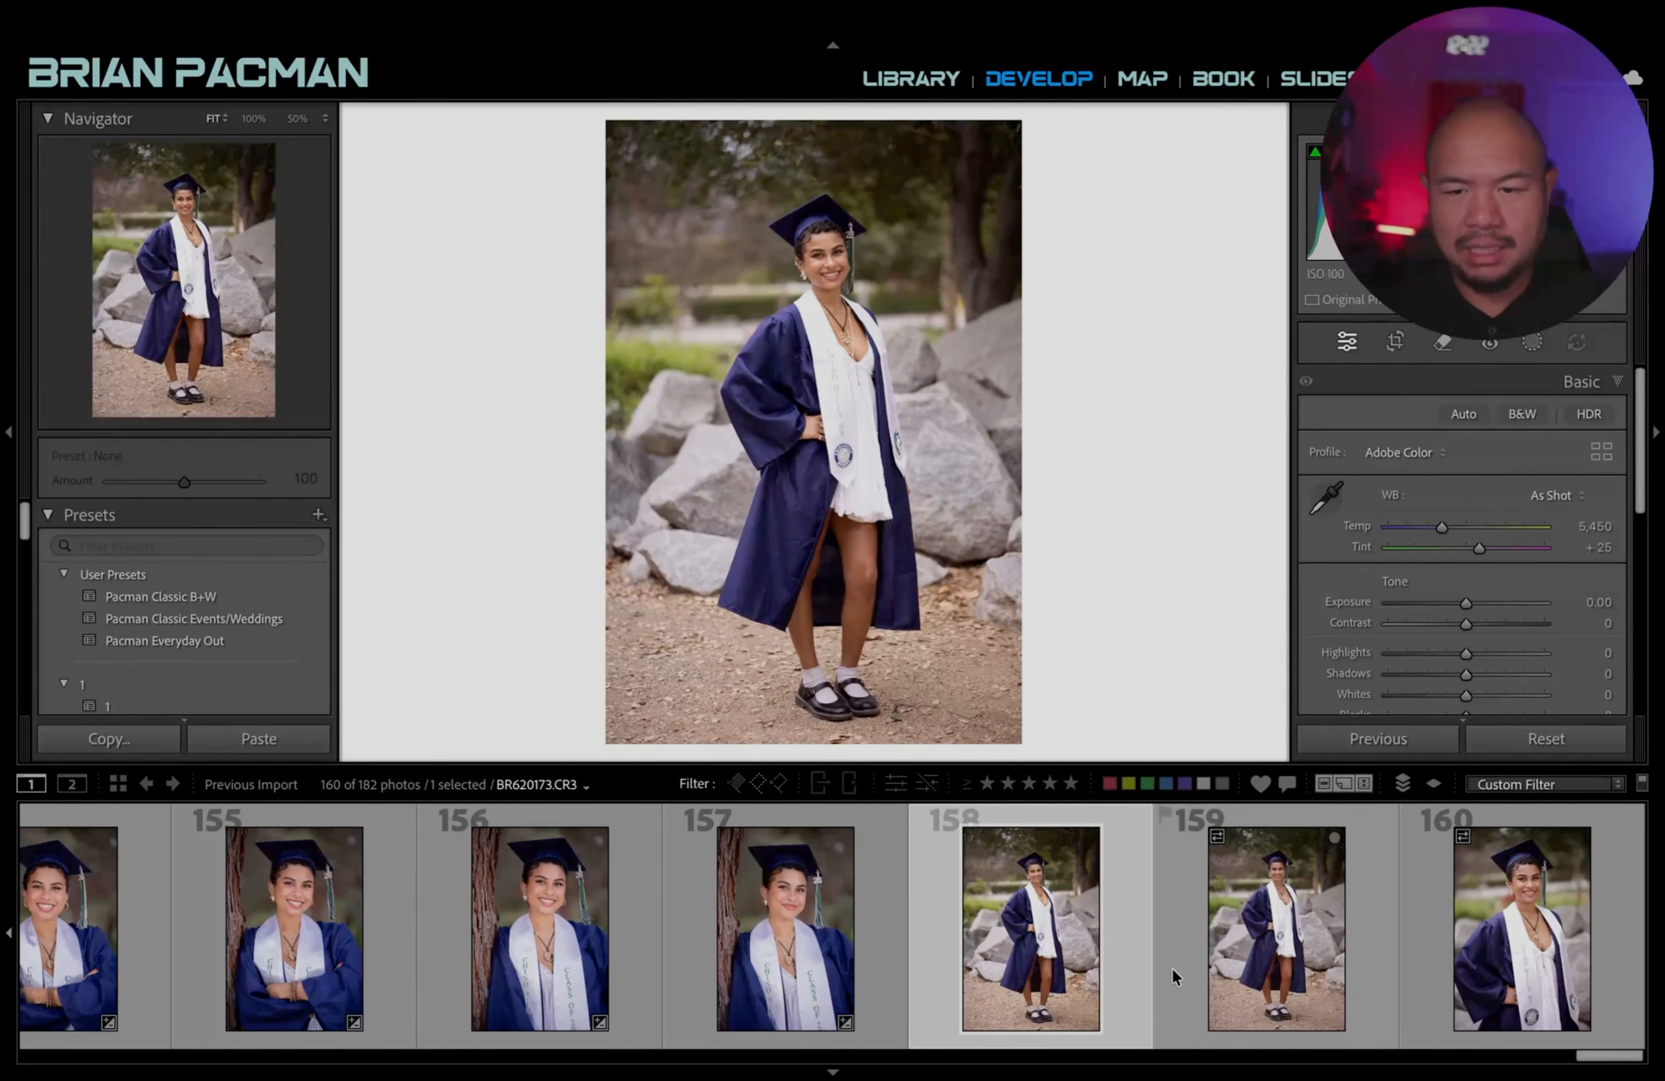
Apply the develop settings of an edited leather-jacket photo from the start of the shoot to hand-on-hip gown photo 158.
scroll(1179, 961, up, 15)
scroll(1178, 966, up, 20)
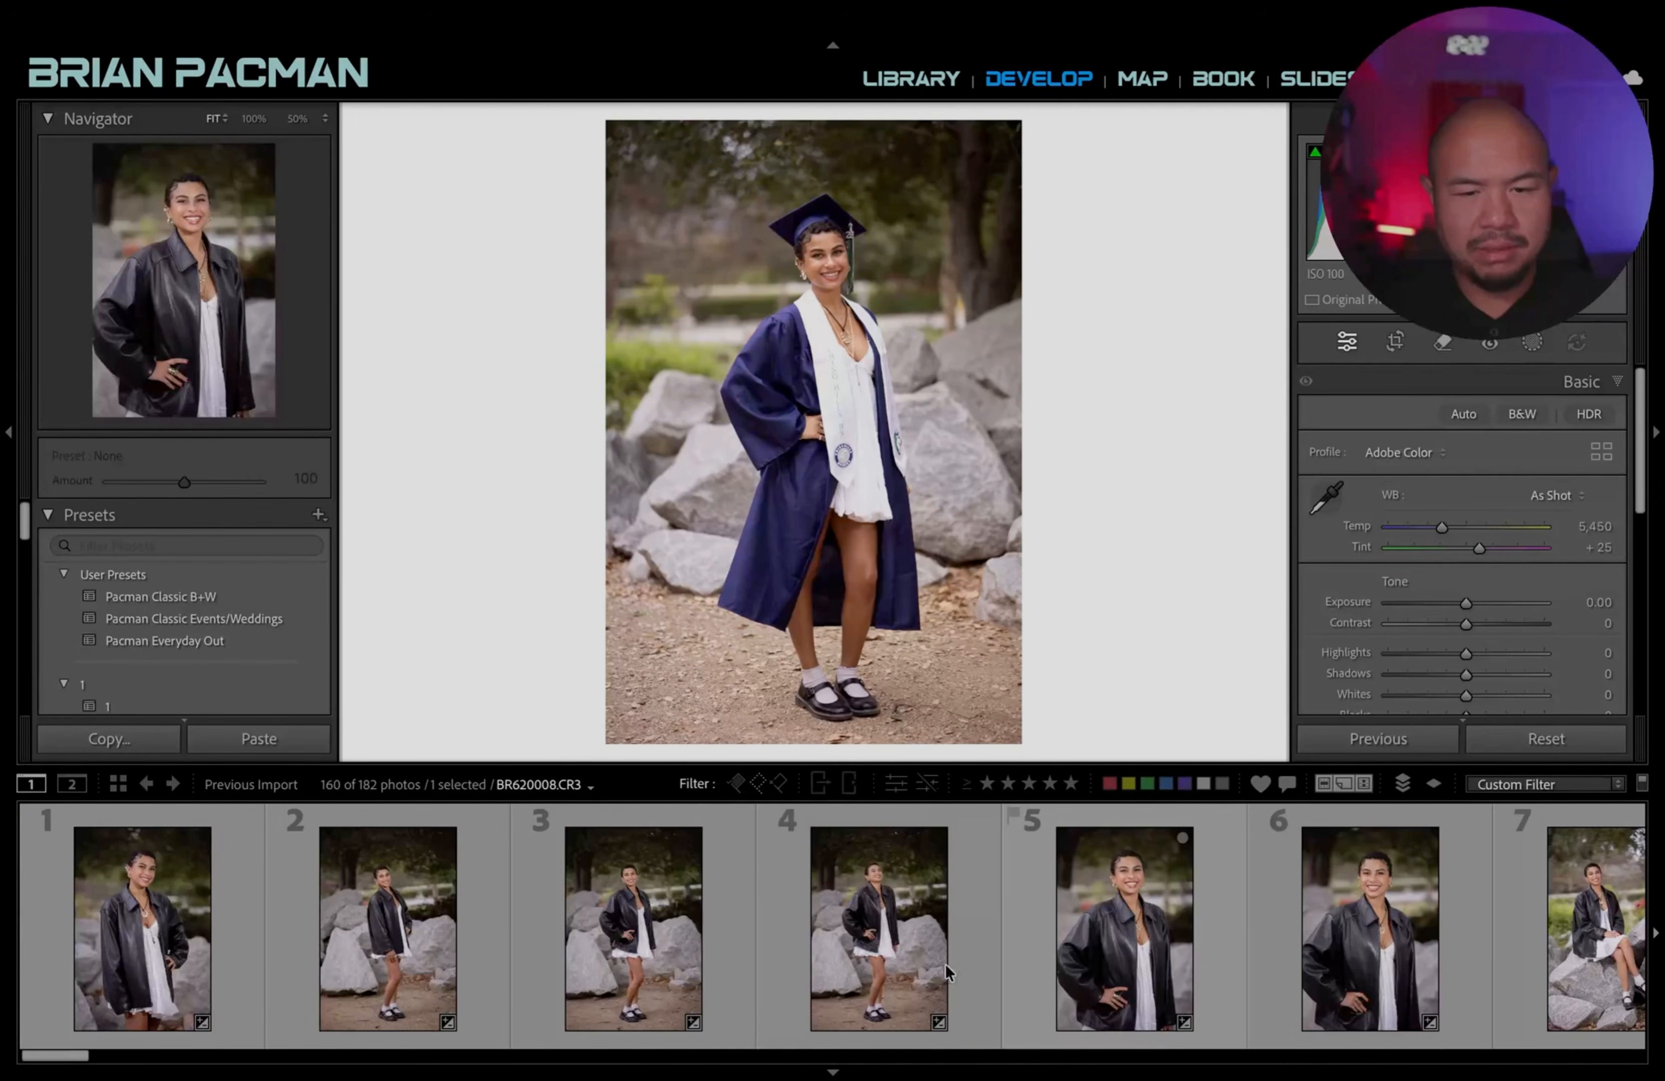
click(105, 1018)
drag(81, 1059, 1628, 1059)
click(1062, 927)
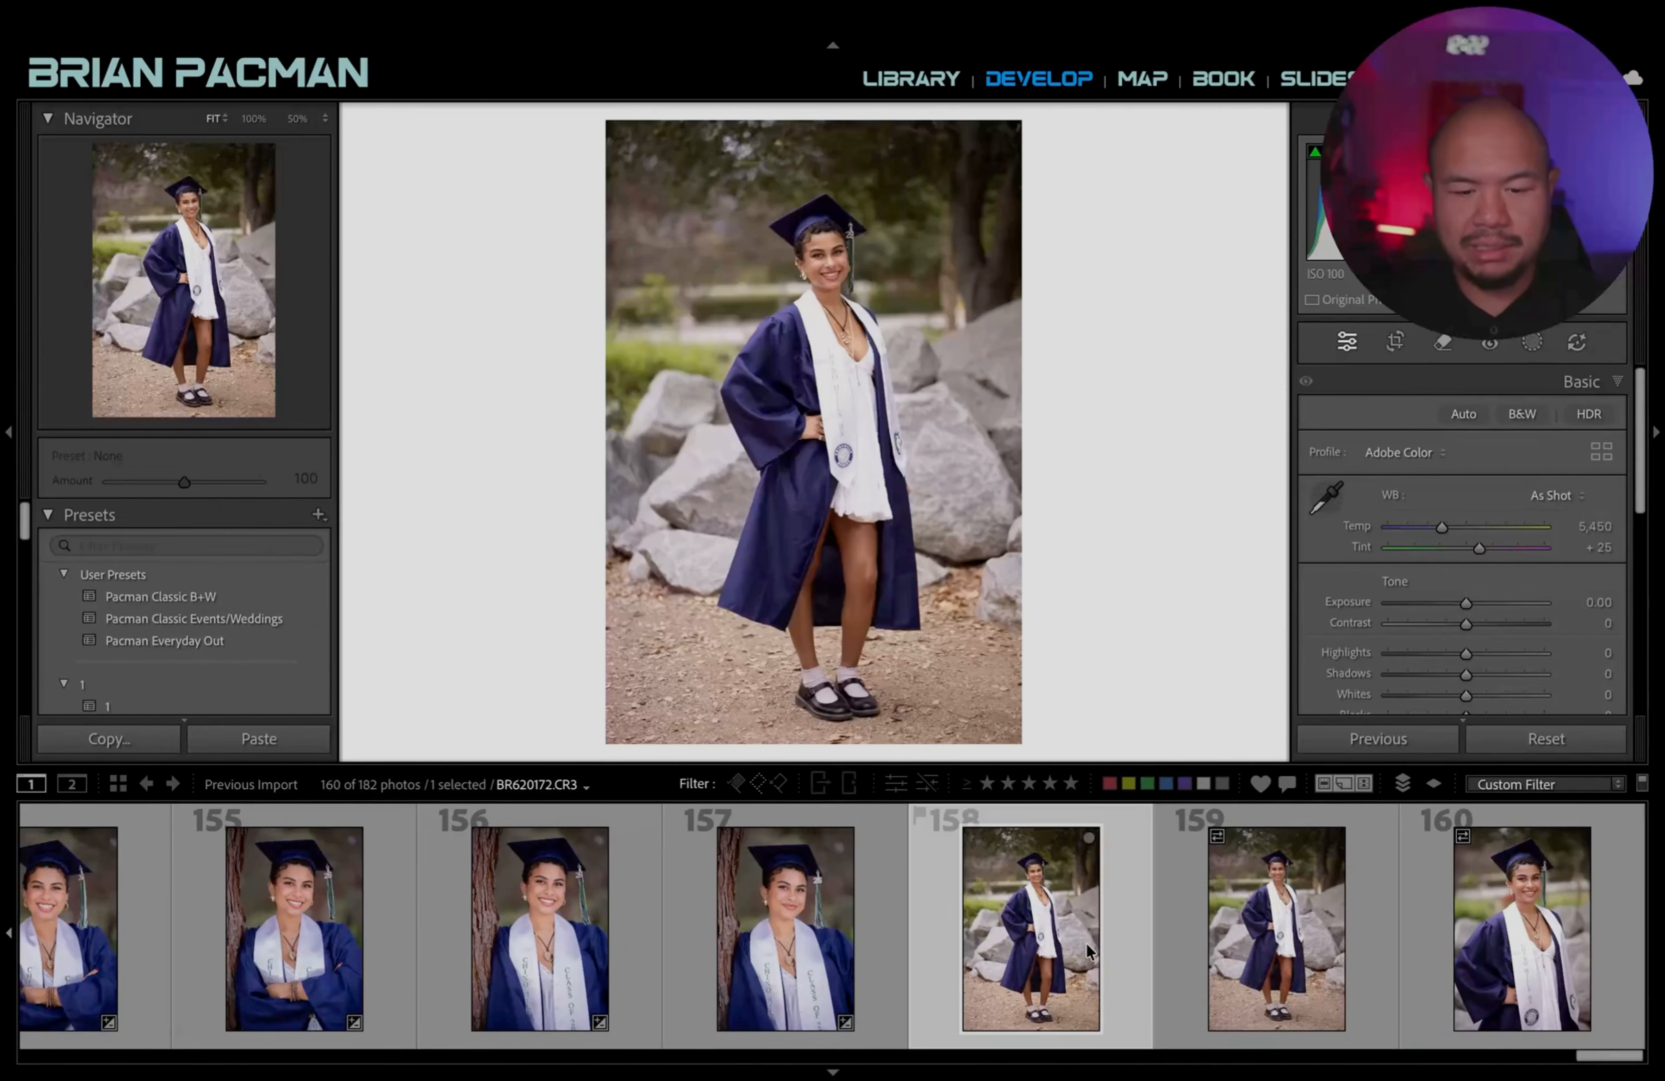
key(ctrl+shift+v)
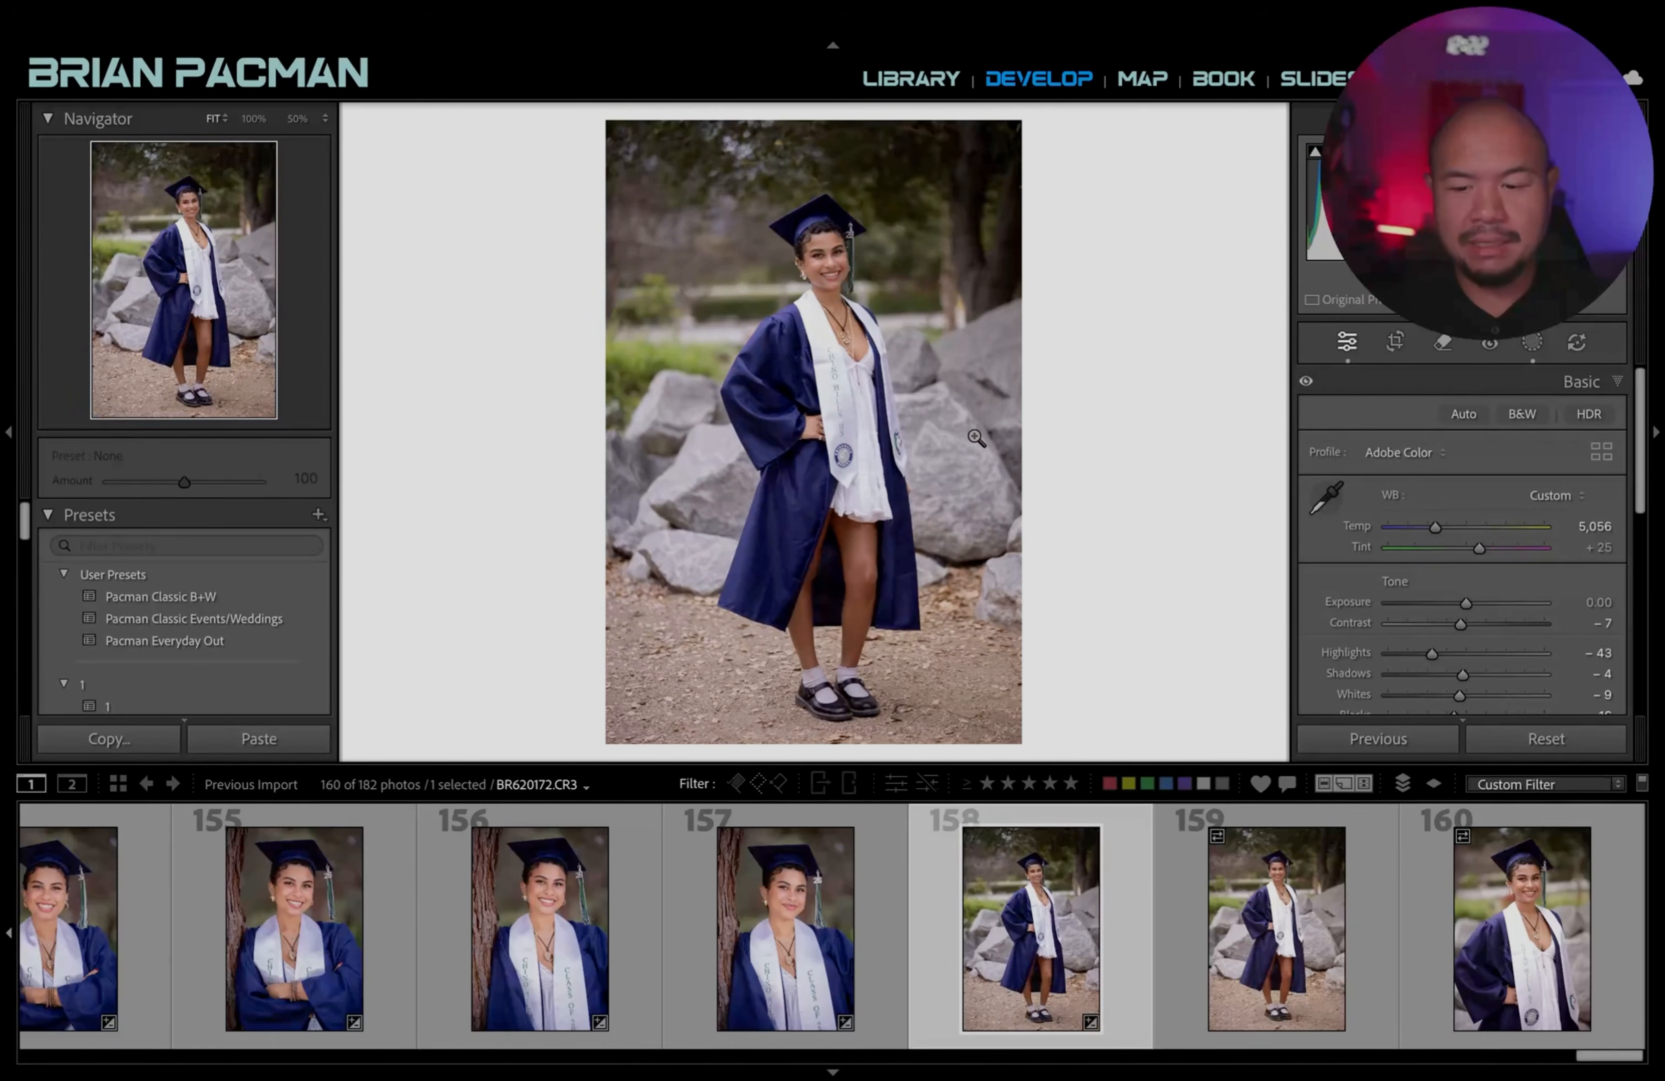
Set the Exposure of gown photo 158 to +0.30 and inspect the face up close.
key(equal)
key(minus)
click(850, 298)
drag(850, 298, 874, 405)
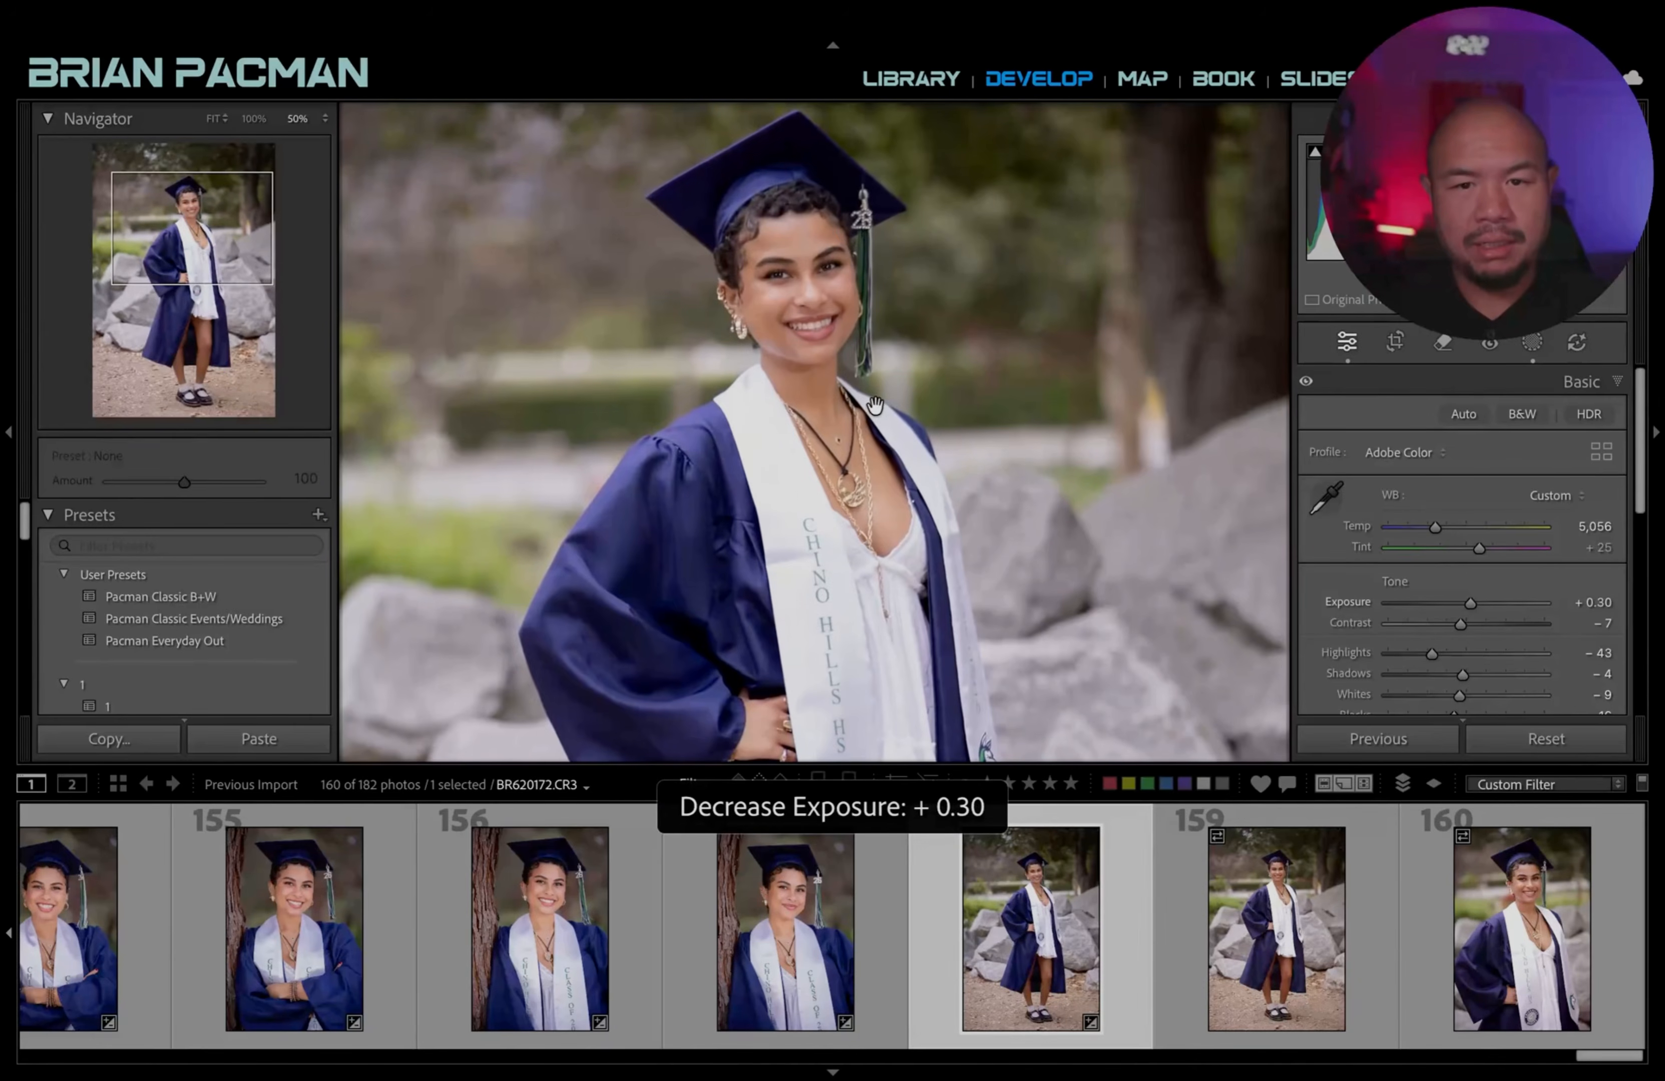
click(874, 405)
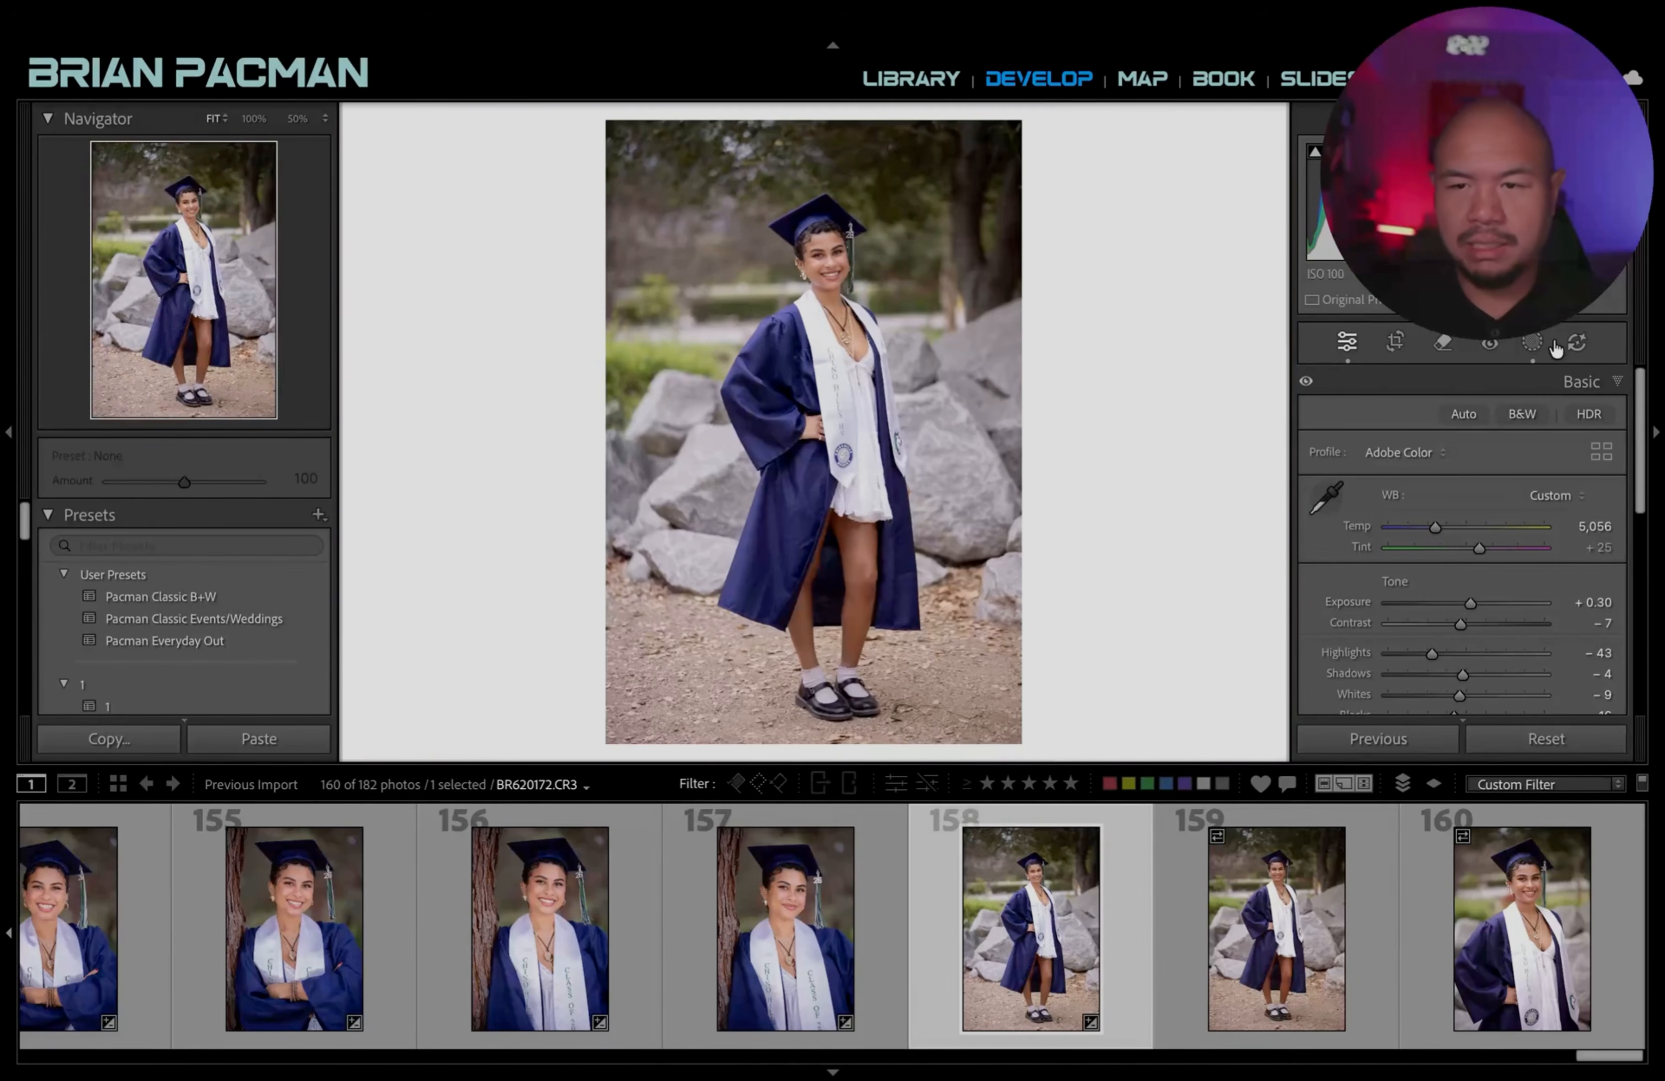
Add a People mask covering only Person 1's clothes to gown photo 158.
click(1532, 343)
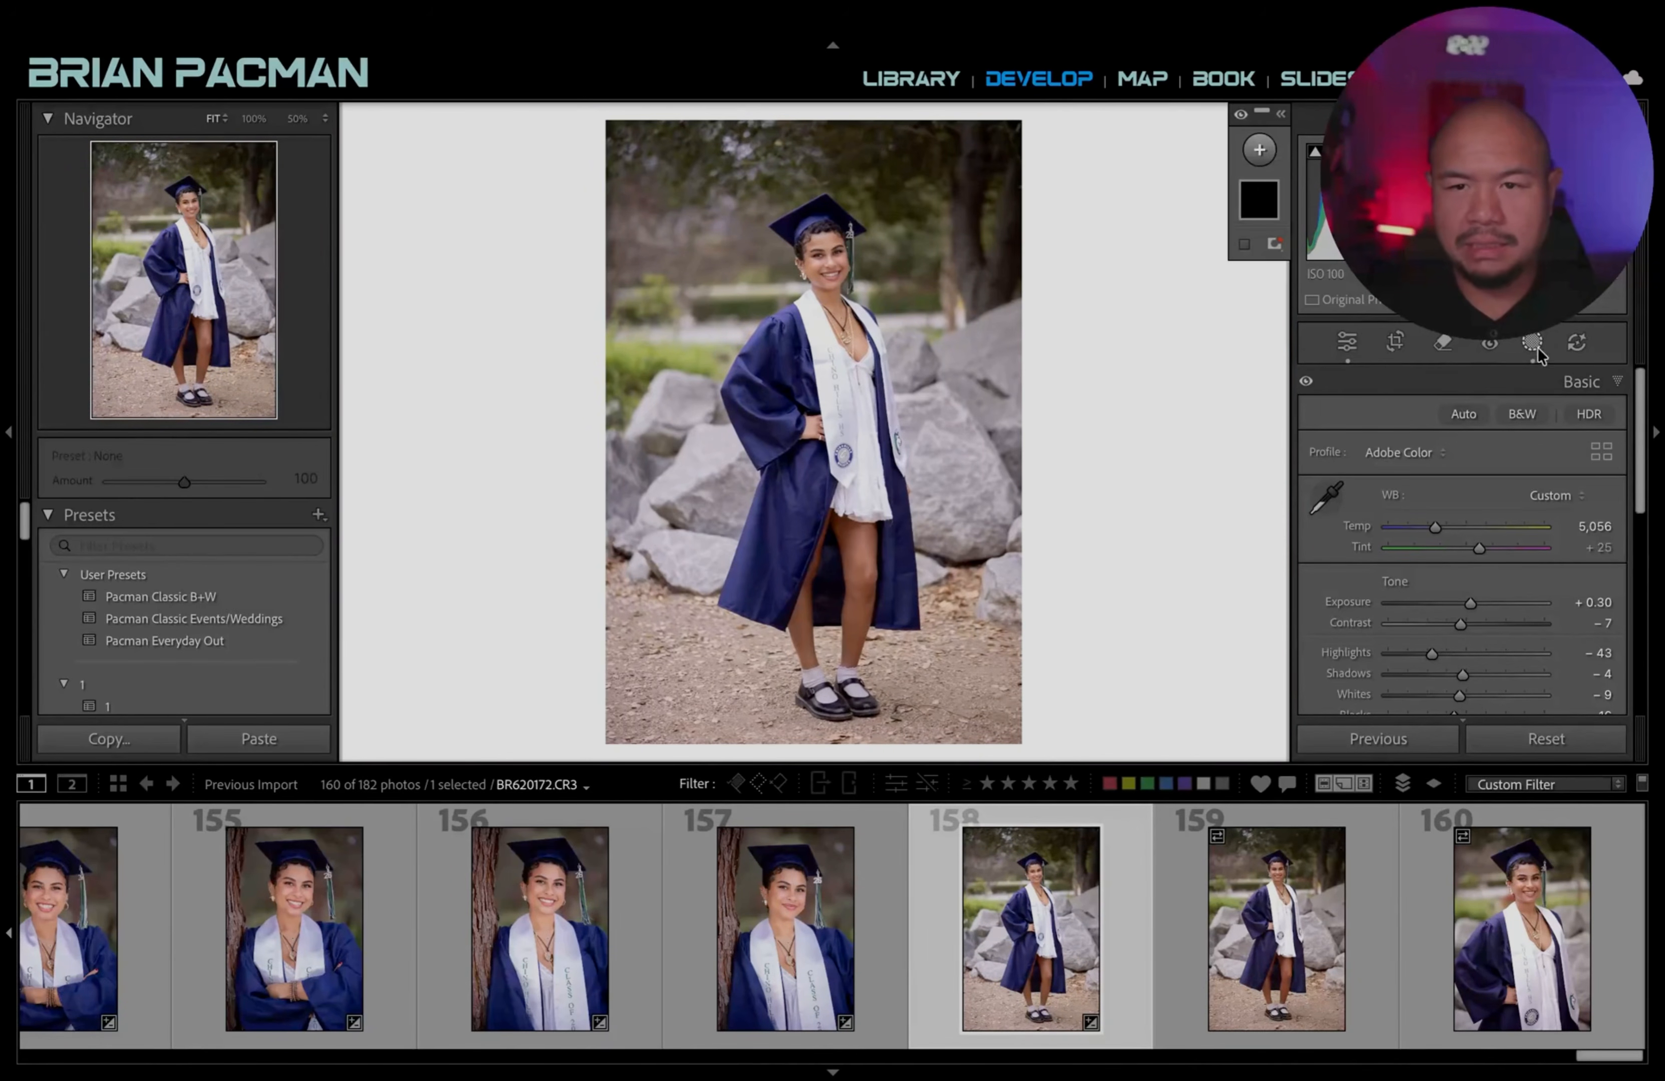
click(1258, 152)
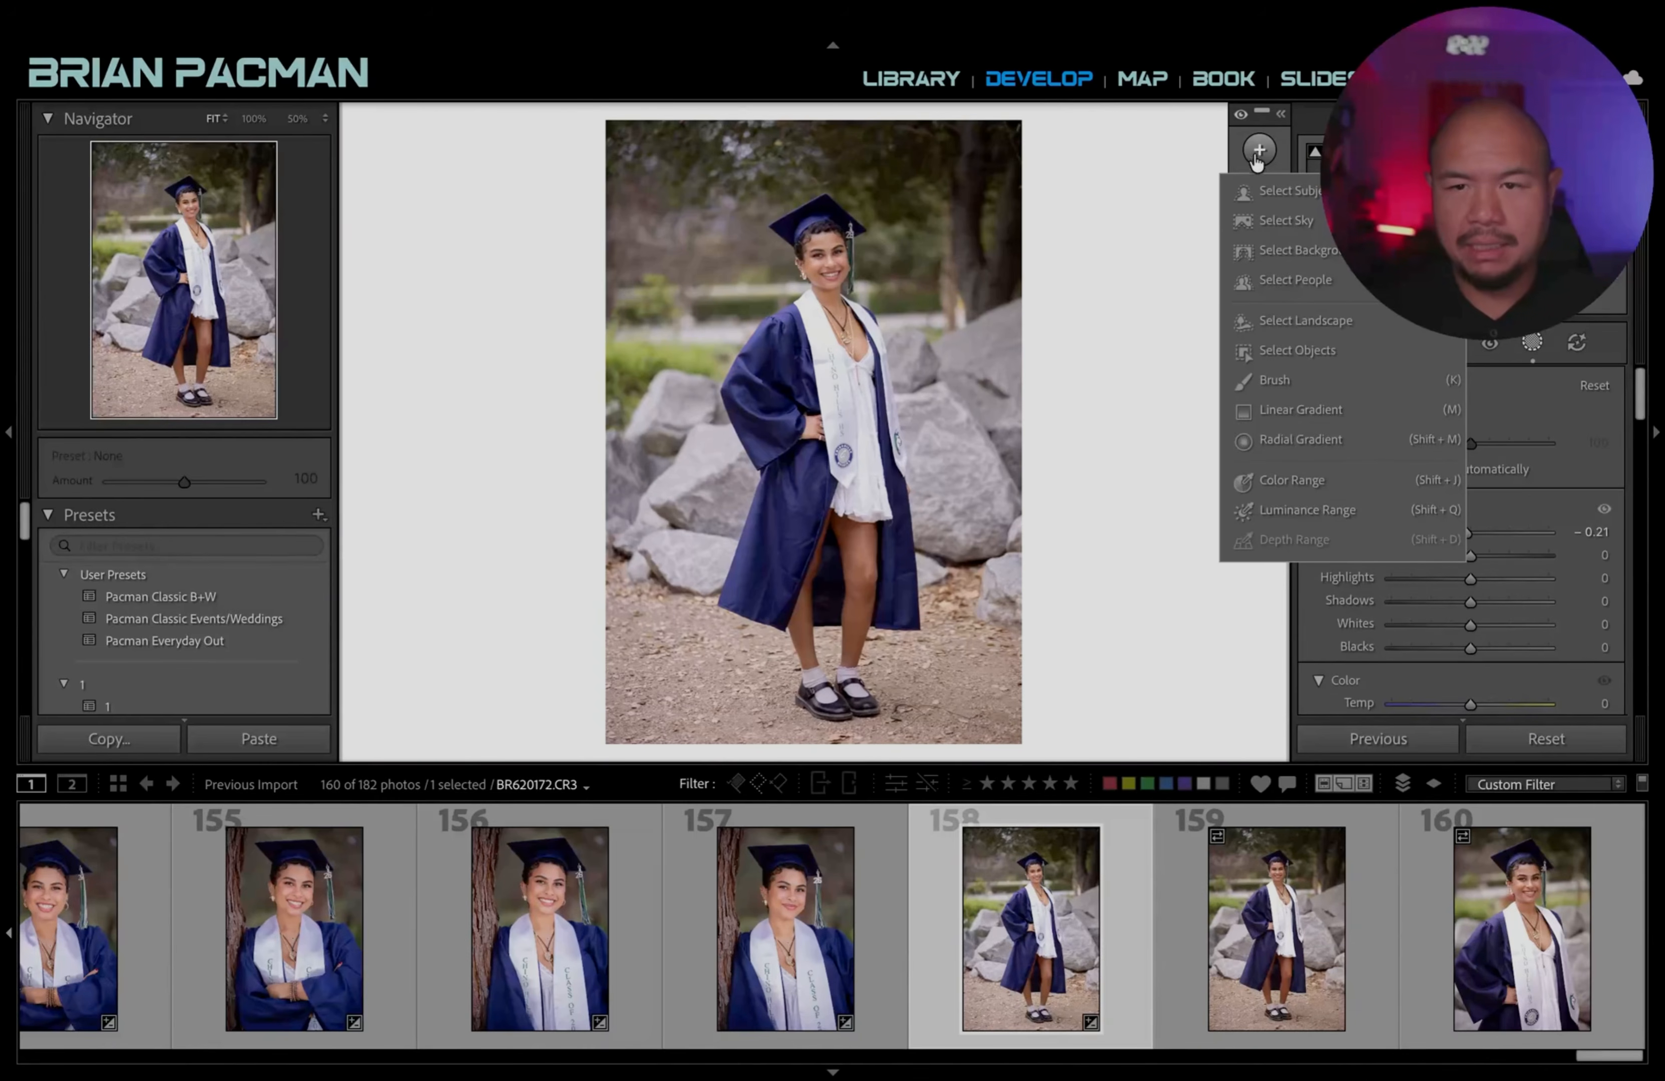
click(1319, 280)
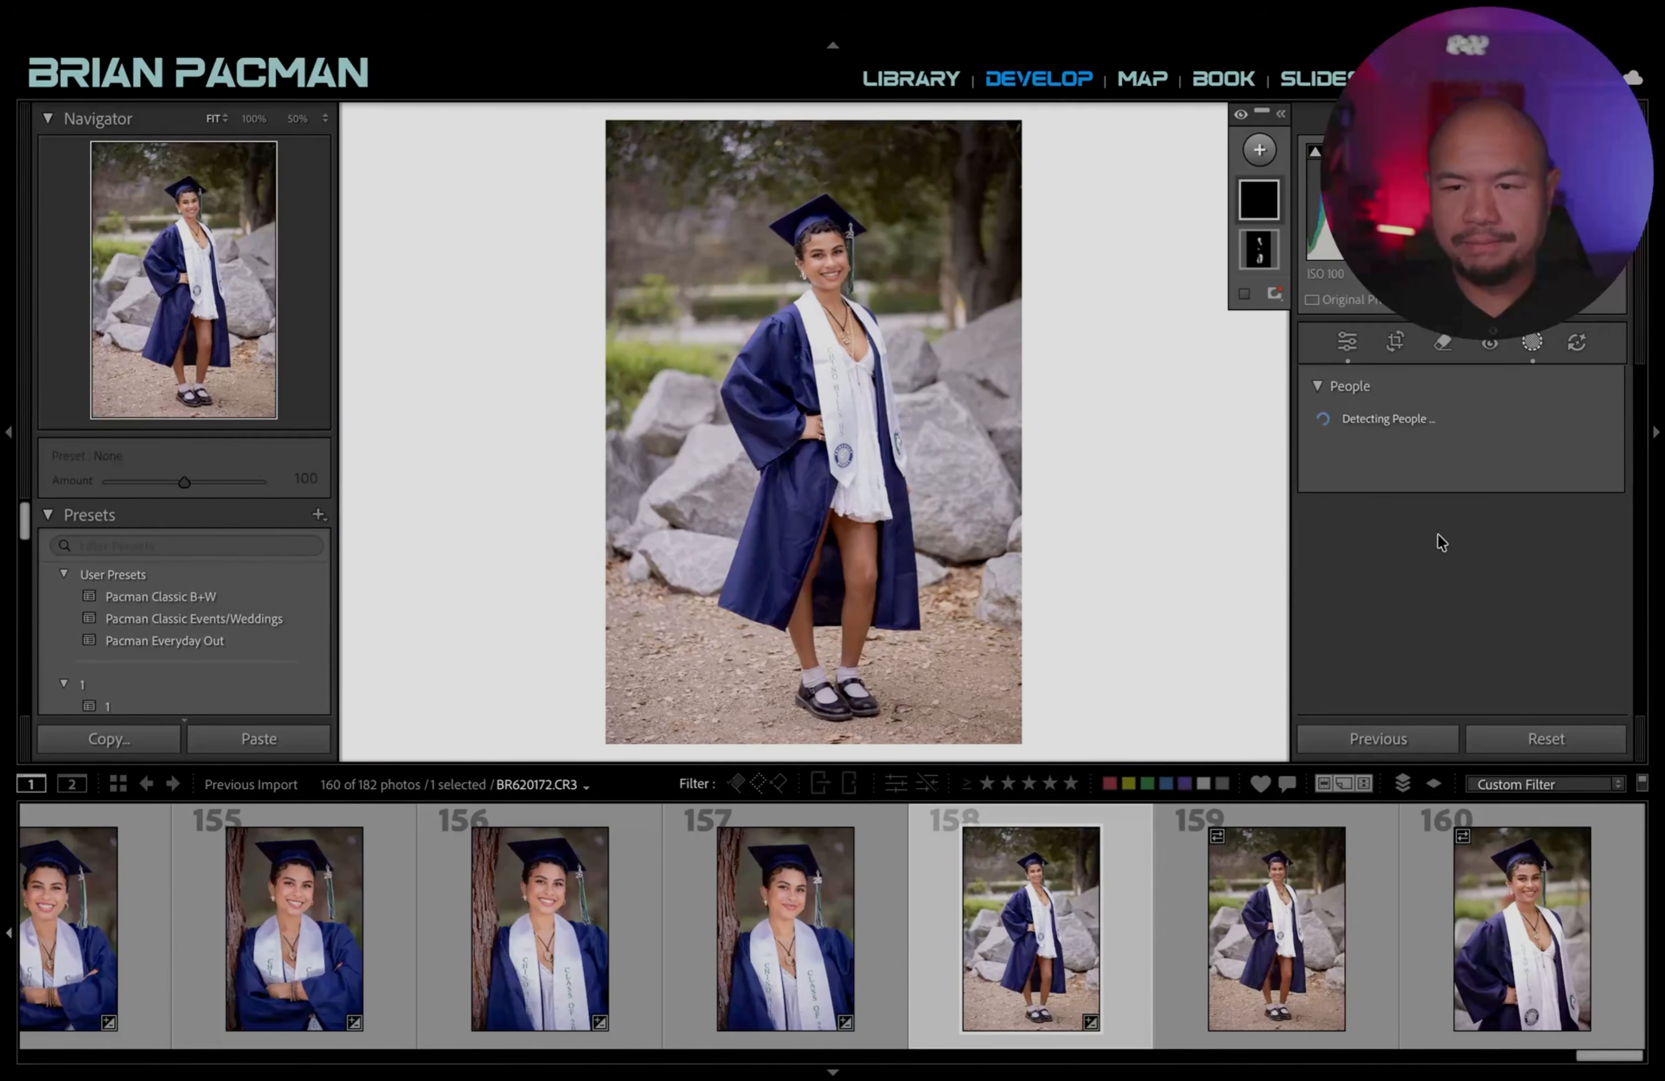
click(1338, 436)
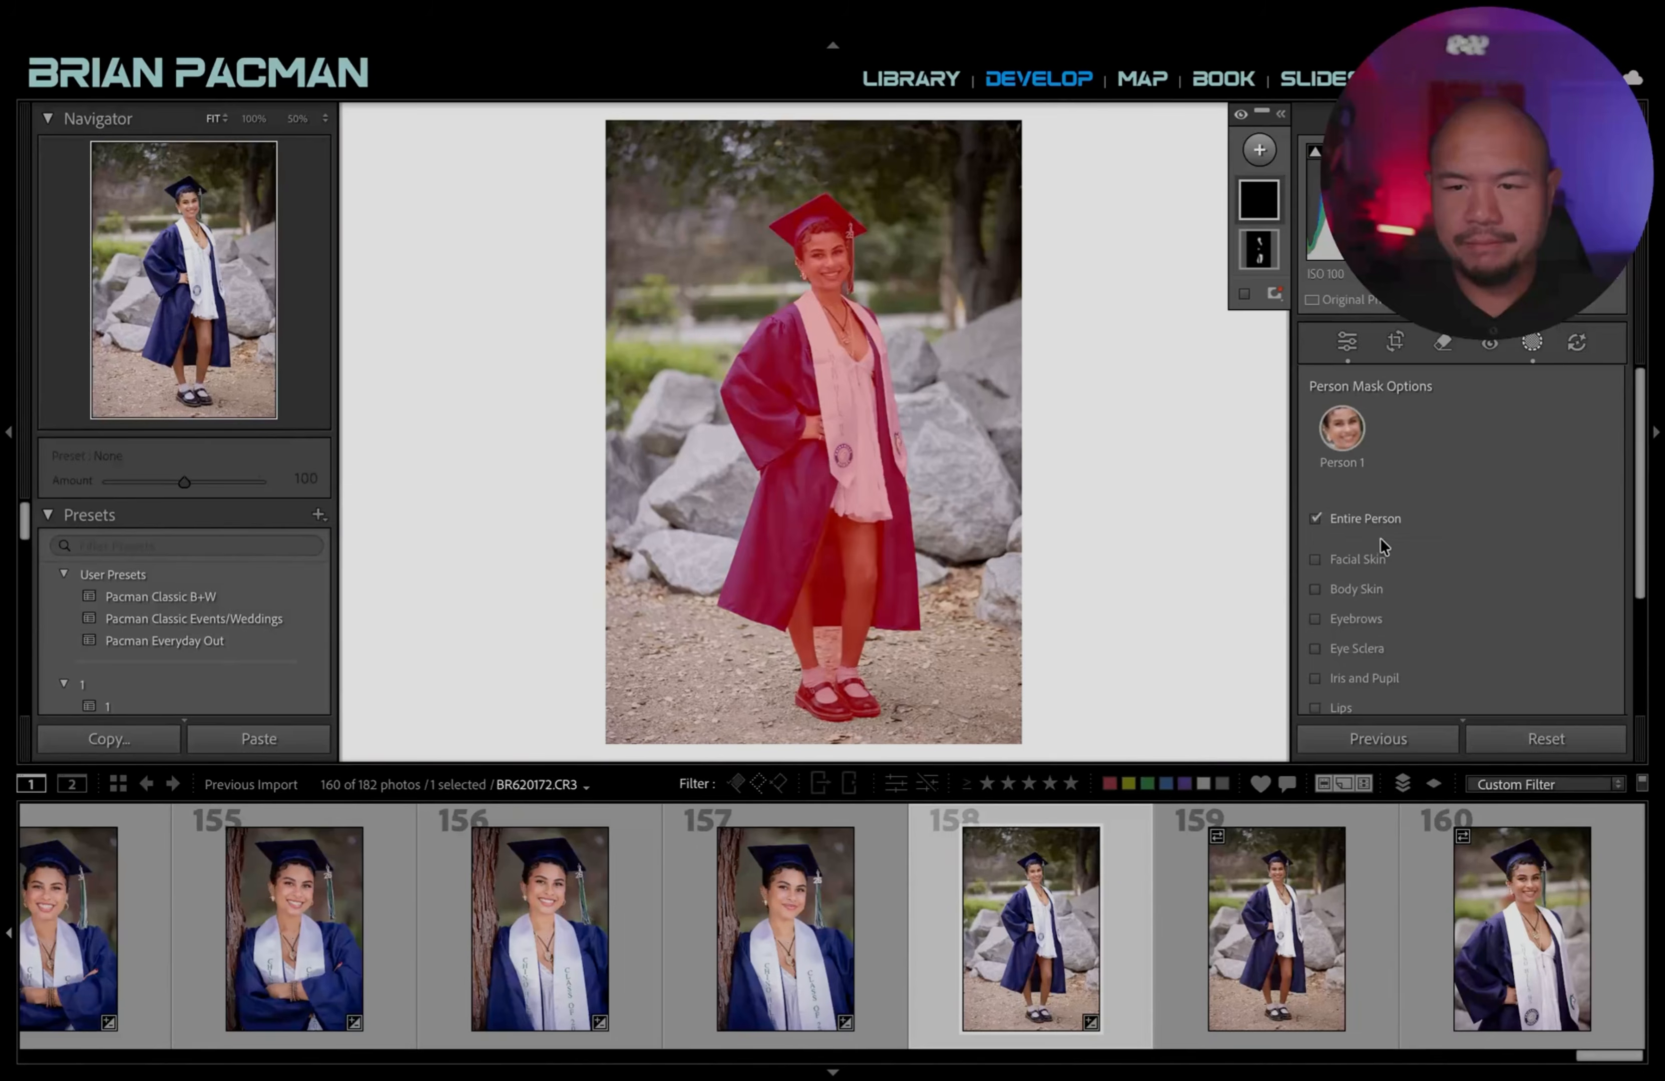
click(1380, 527)
scroll(1428, 585, down, 3)
click(1333, 626)
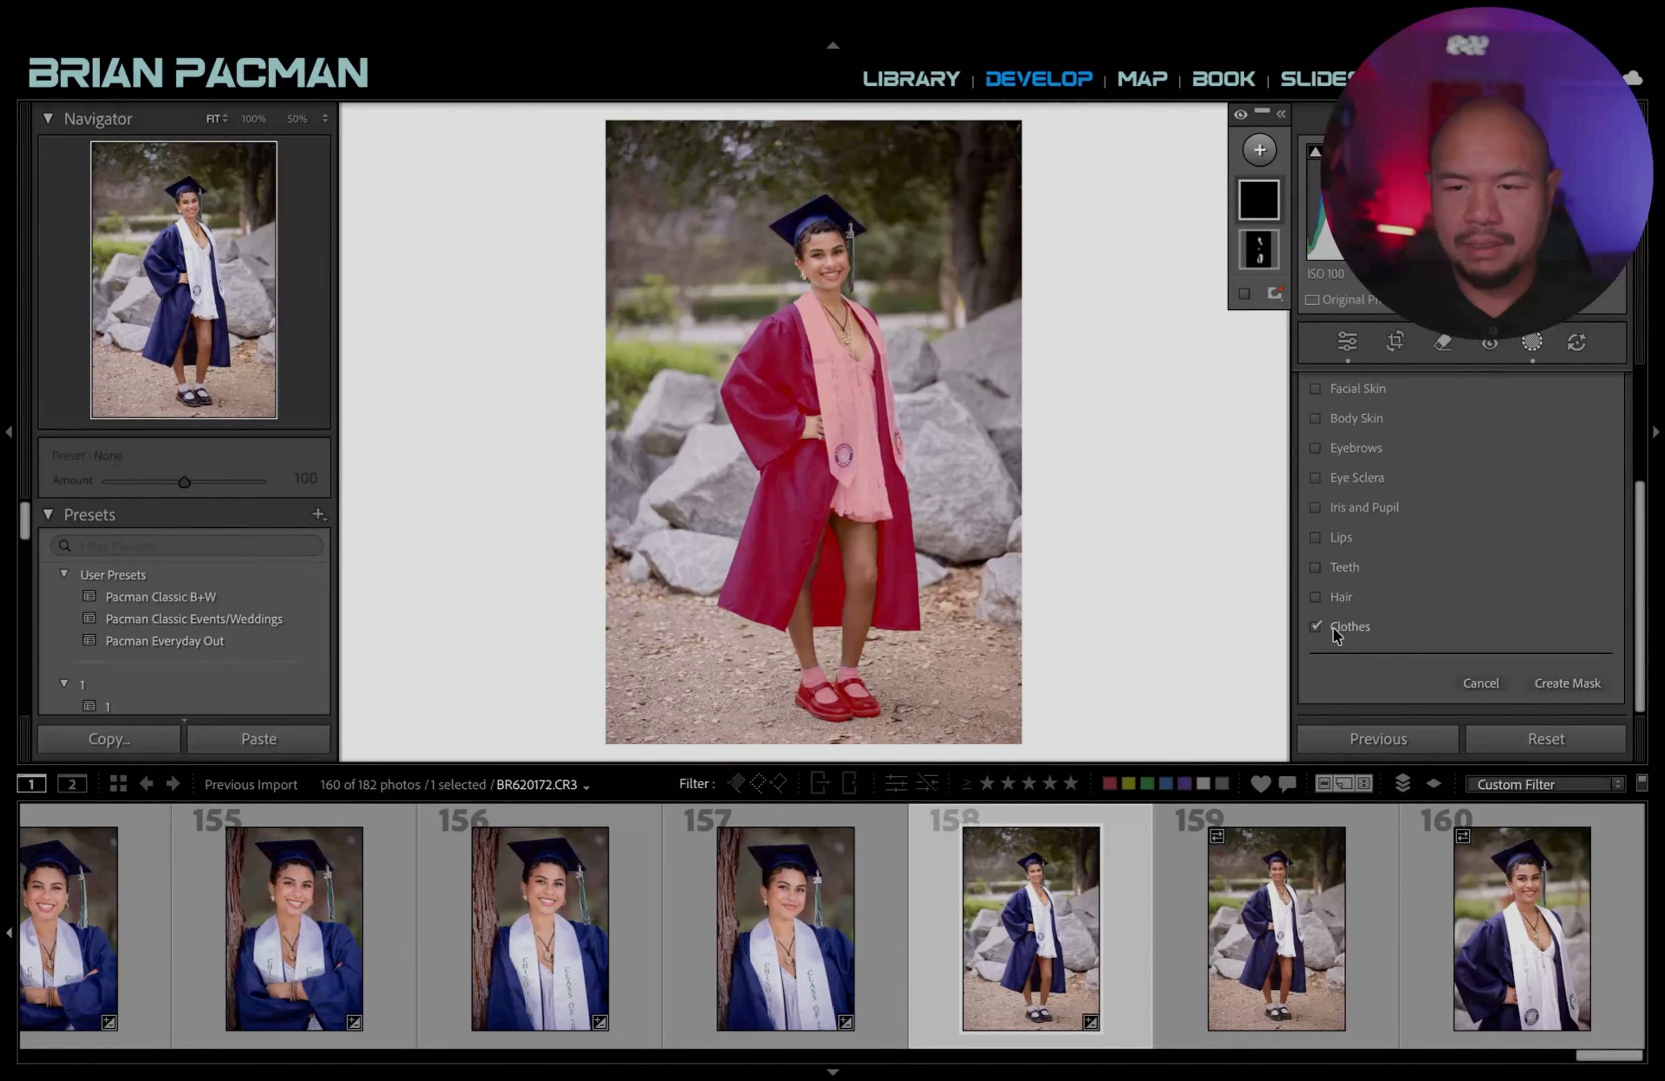
click(1588, 681)
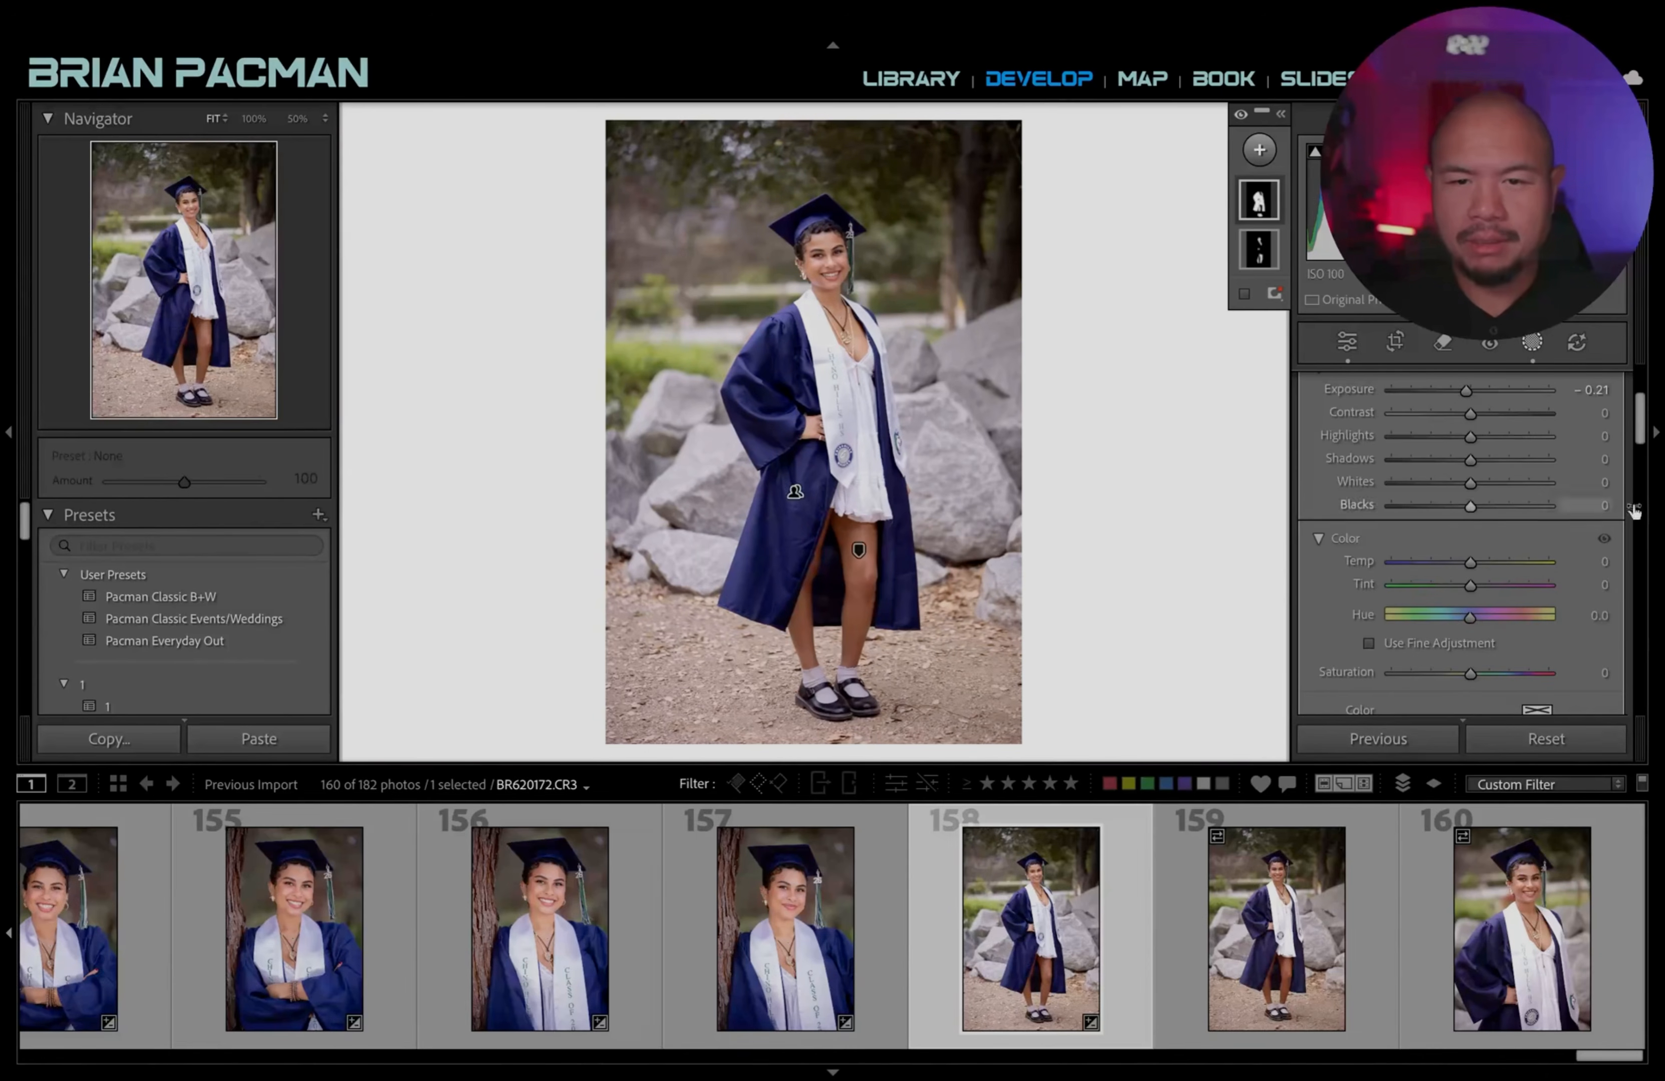
Set the clothes mask of photo 158 to Exposure 0.00 and Highlights −72, and paste the photo's settings onto photos 159 and 160.
scroll(1507, 535, up, 5)
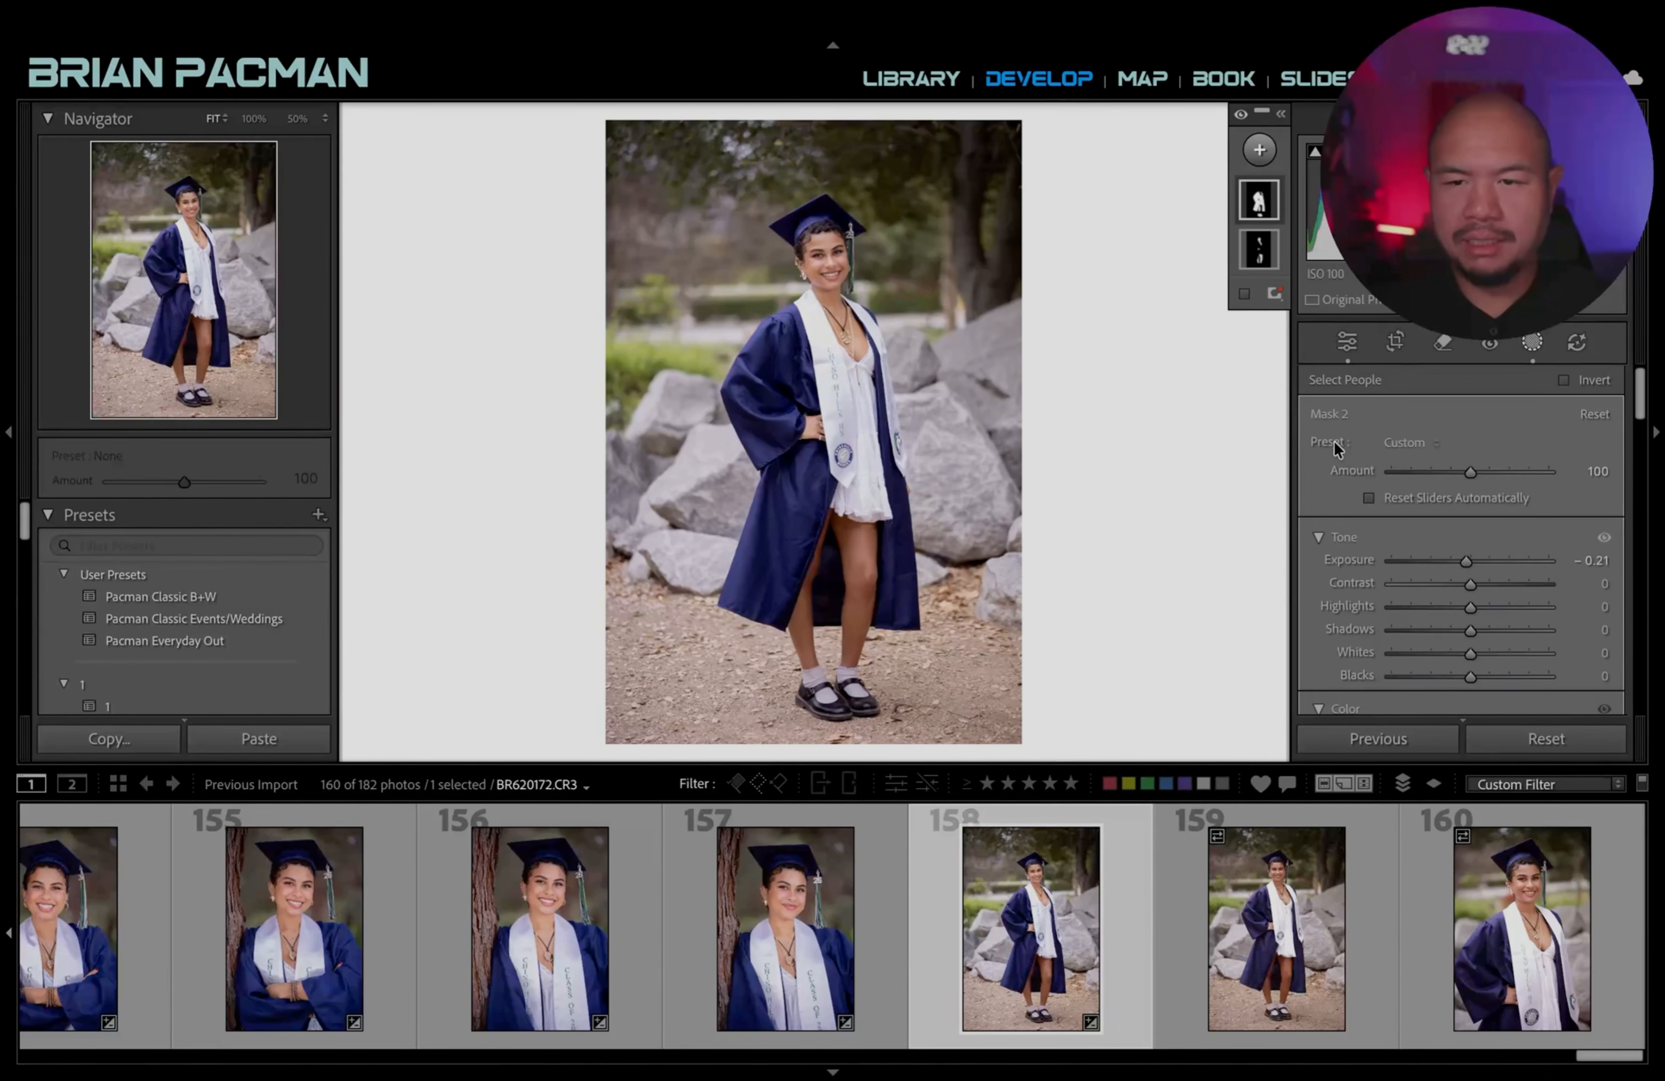
drag(1430, 608, 1412, 613)
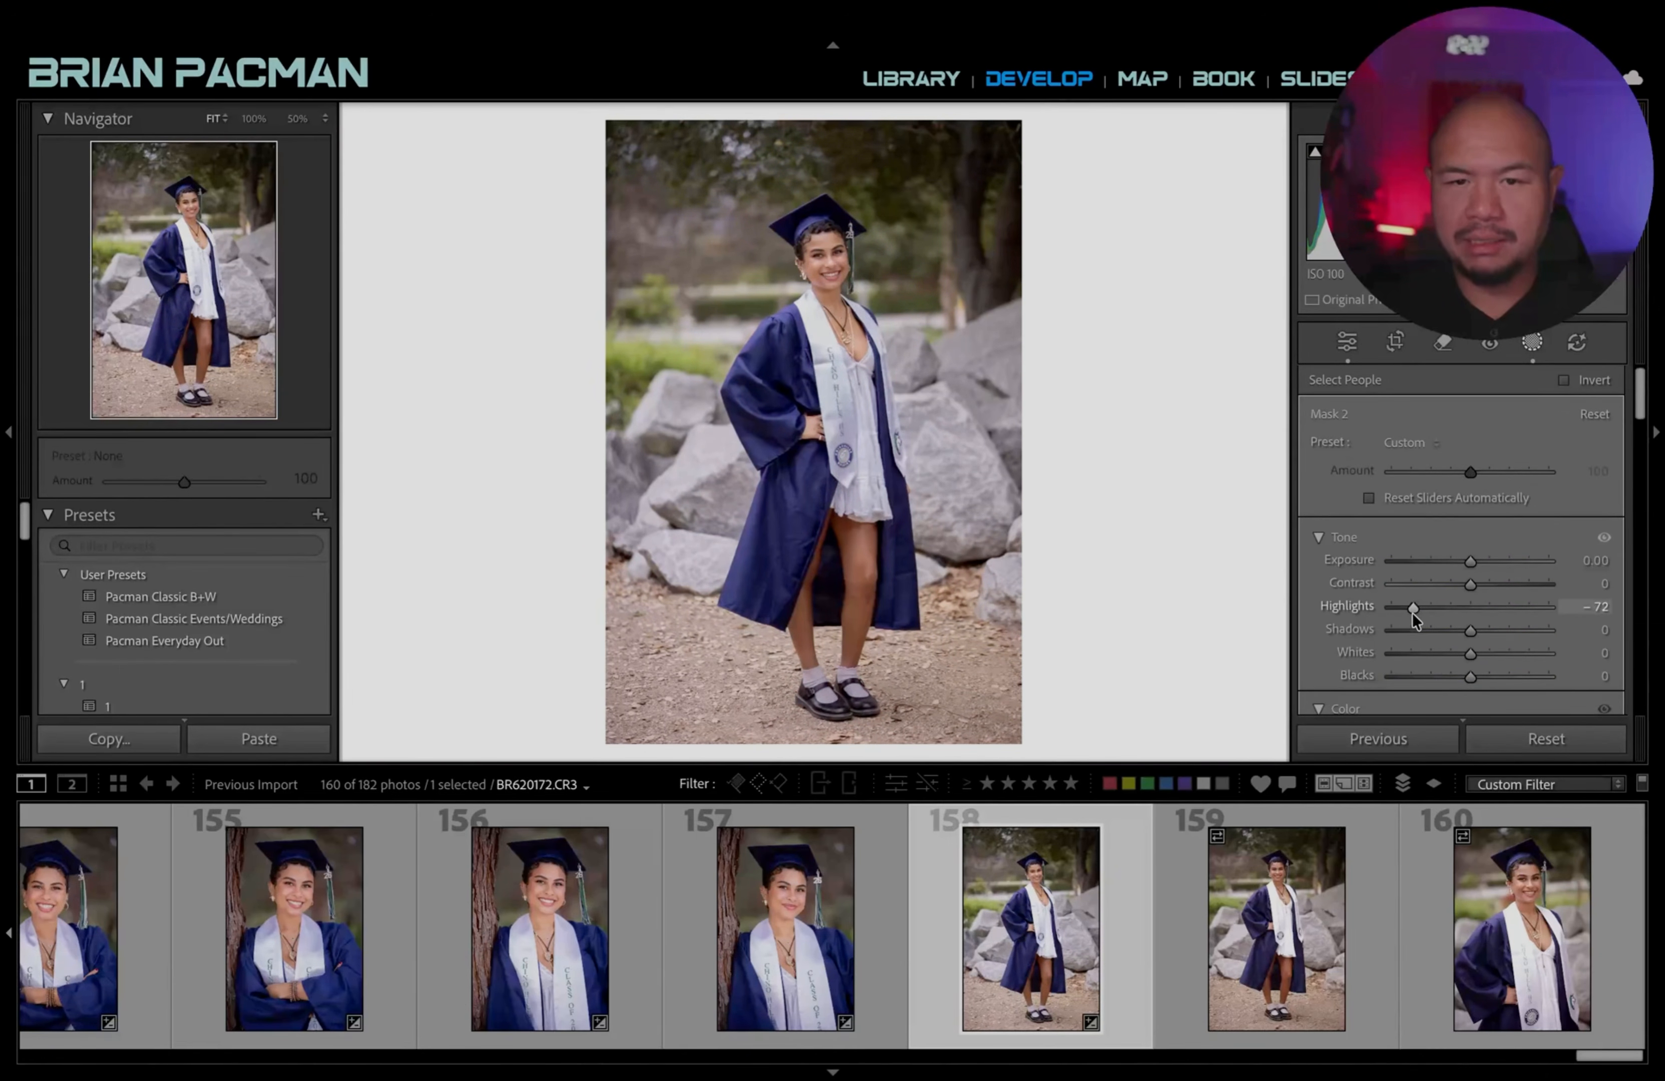
click(1354, 936)
ctrl+click(1598, 927)
key(ctrl+alt+v)
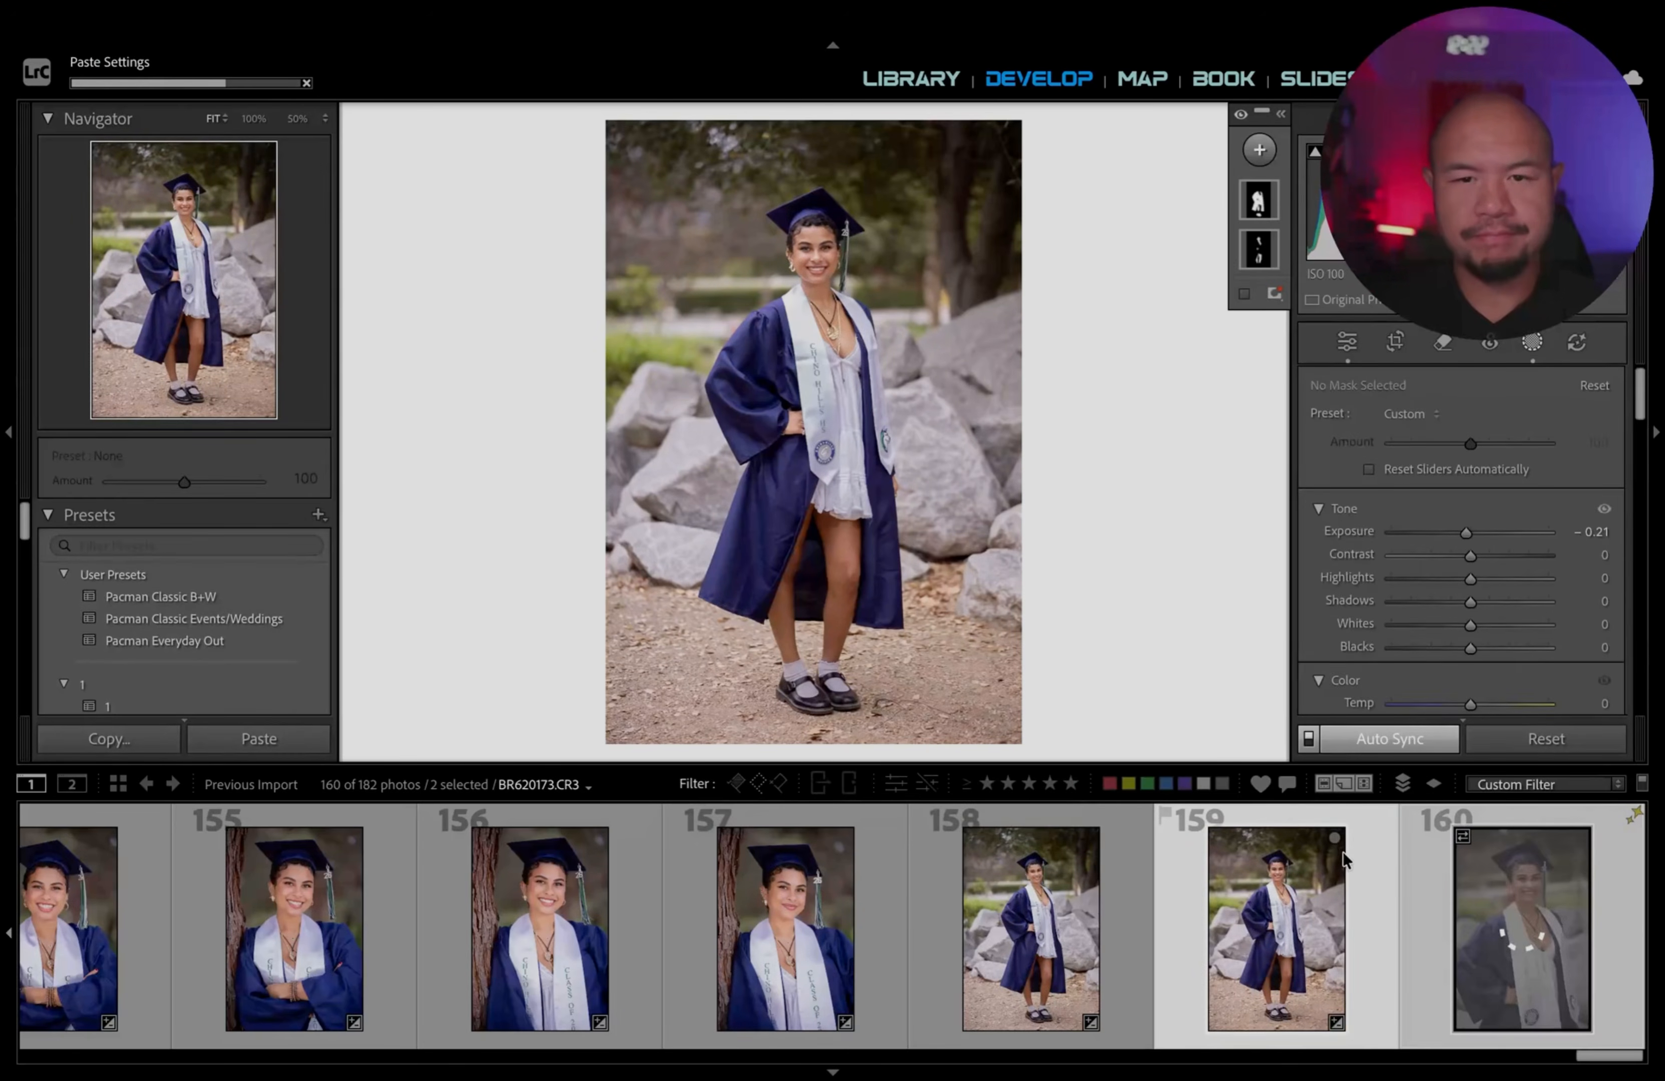
Compare the edited hand-on-hip gown photos 158, 159 and 160 for a consistent look.
click(1127, 942)
click(1472, 946)
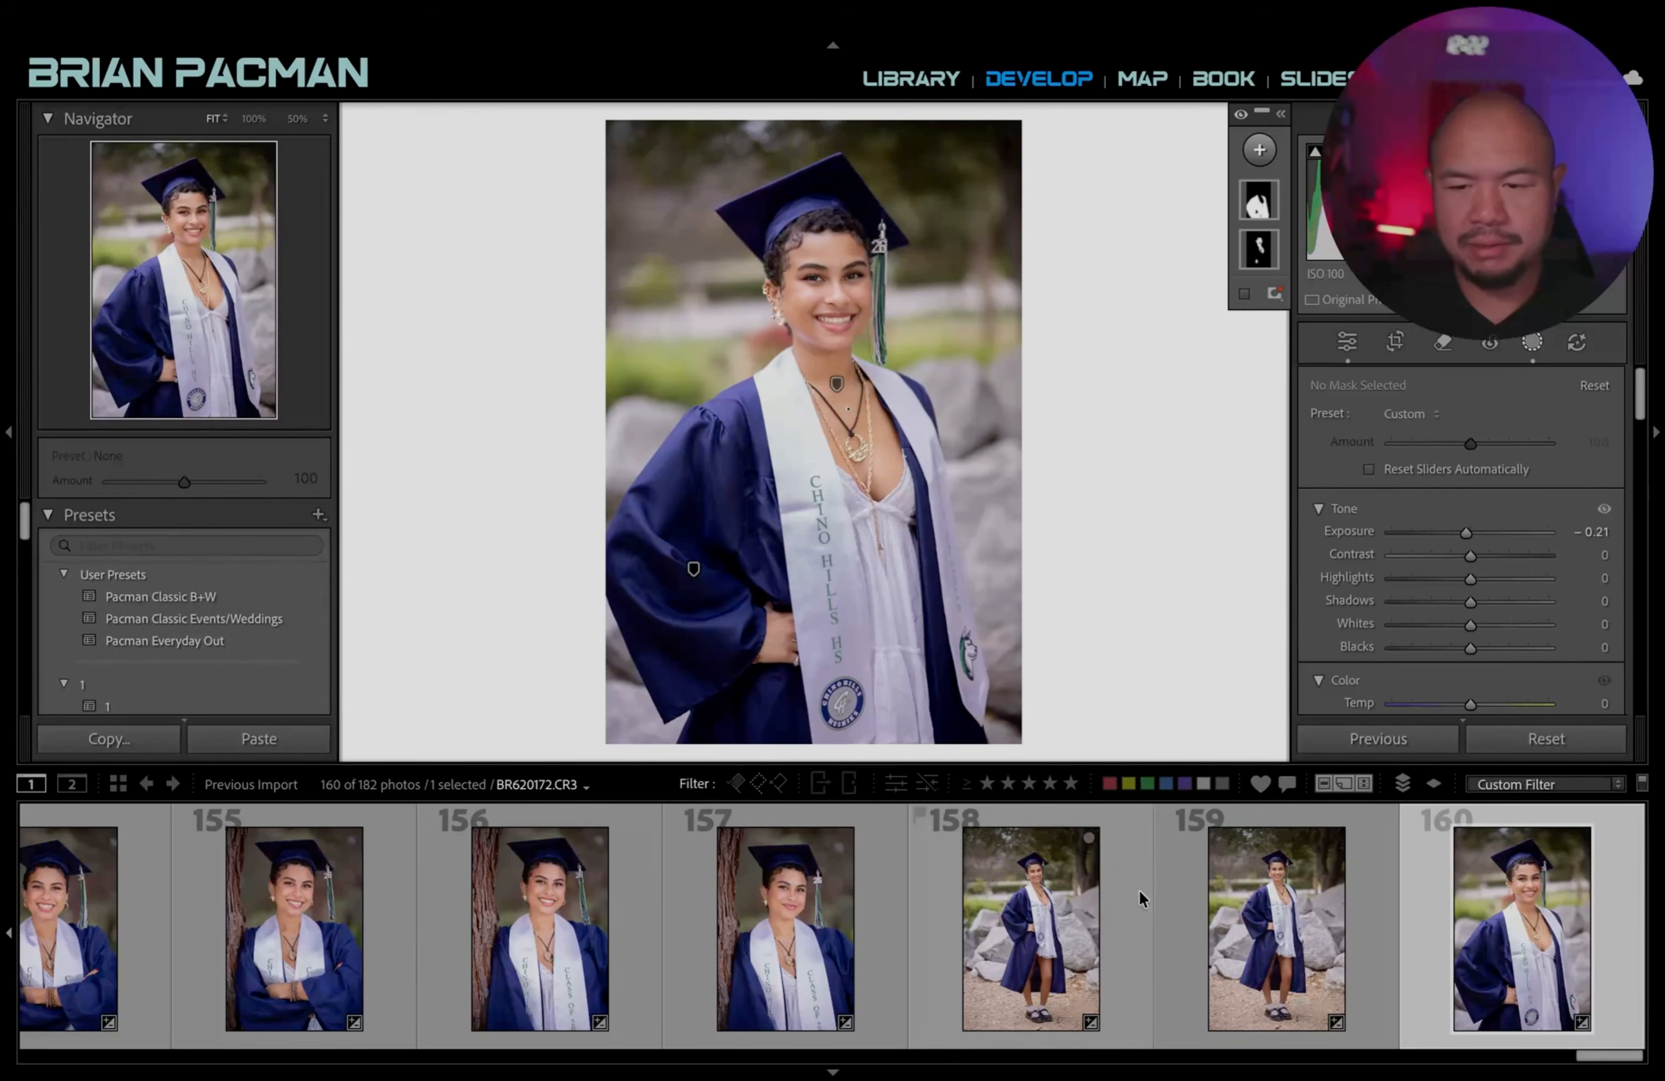
click(1237, 912)
click(1052, 912)
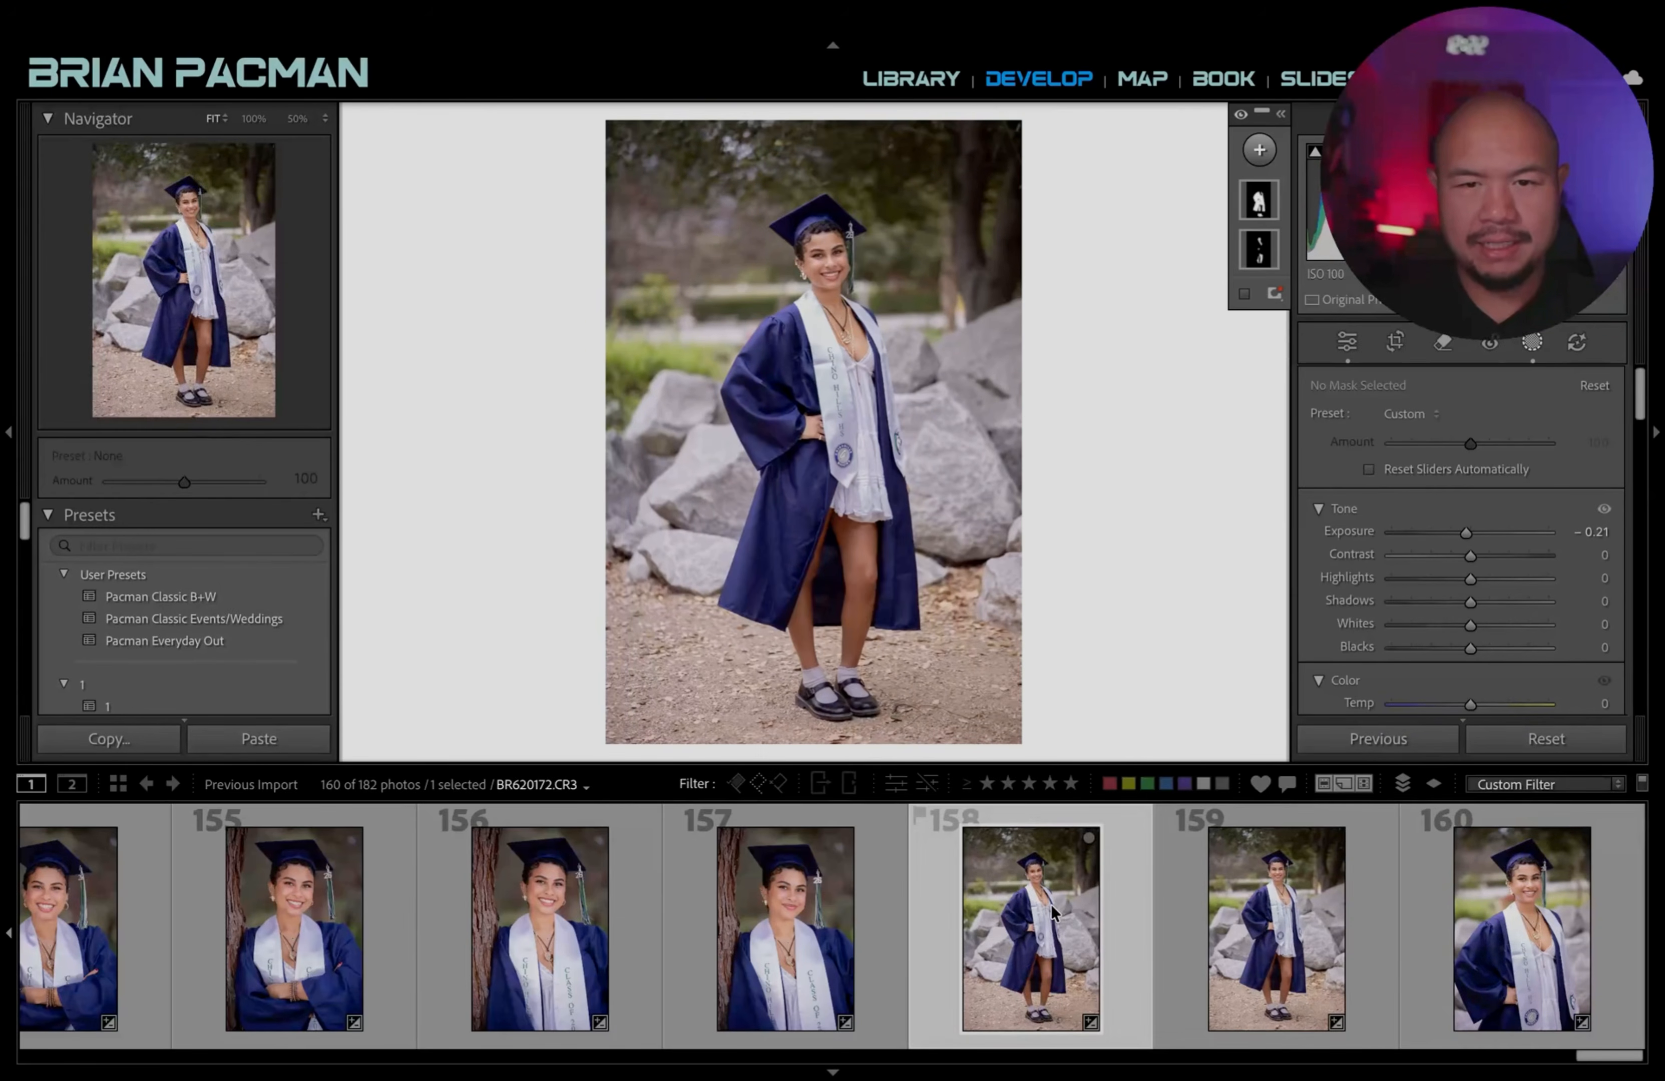
click(1499, 924)
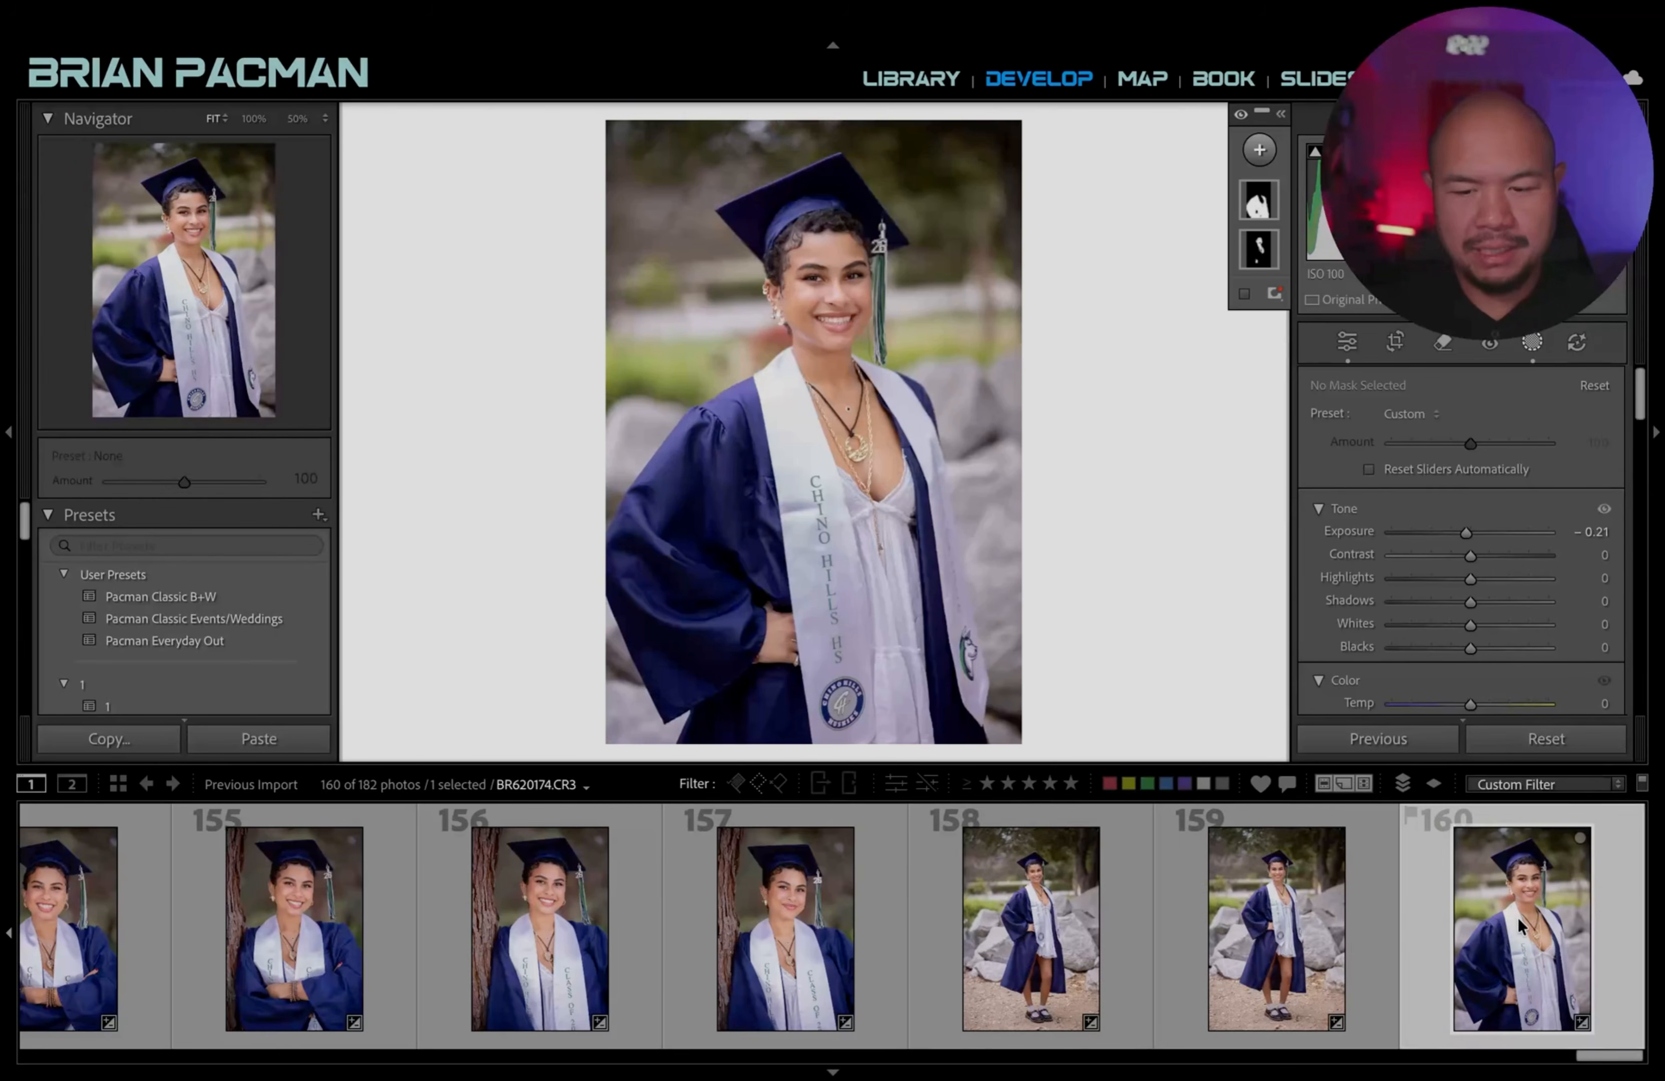
Deselect all photos and skim the edited series back to the leather-jacket photos at the start of the shoot.
key(minus)
key(ctrl+a)
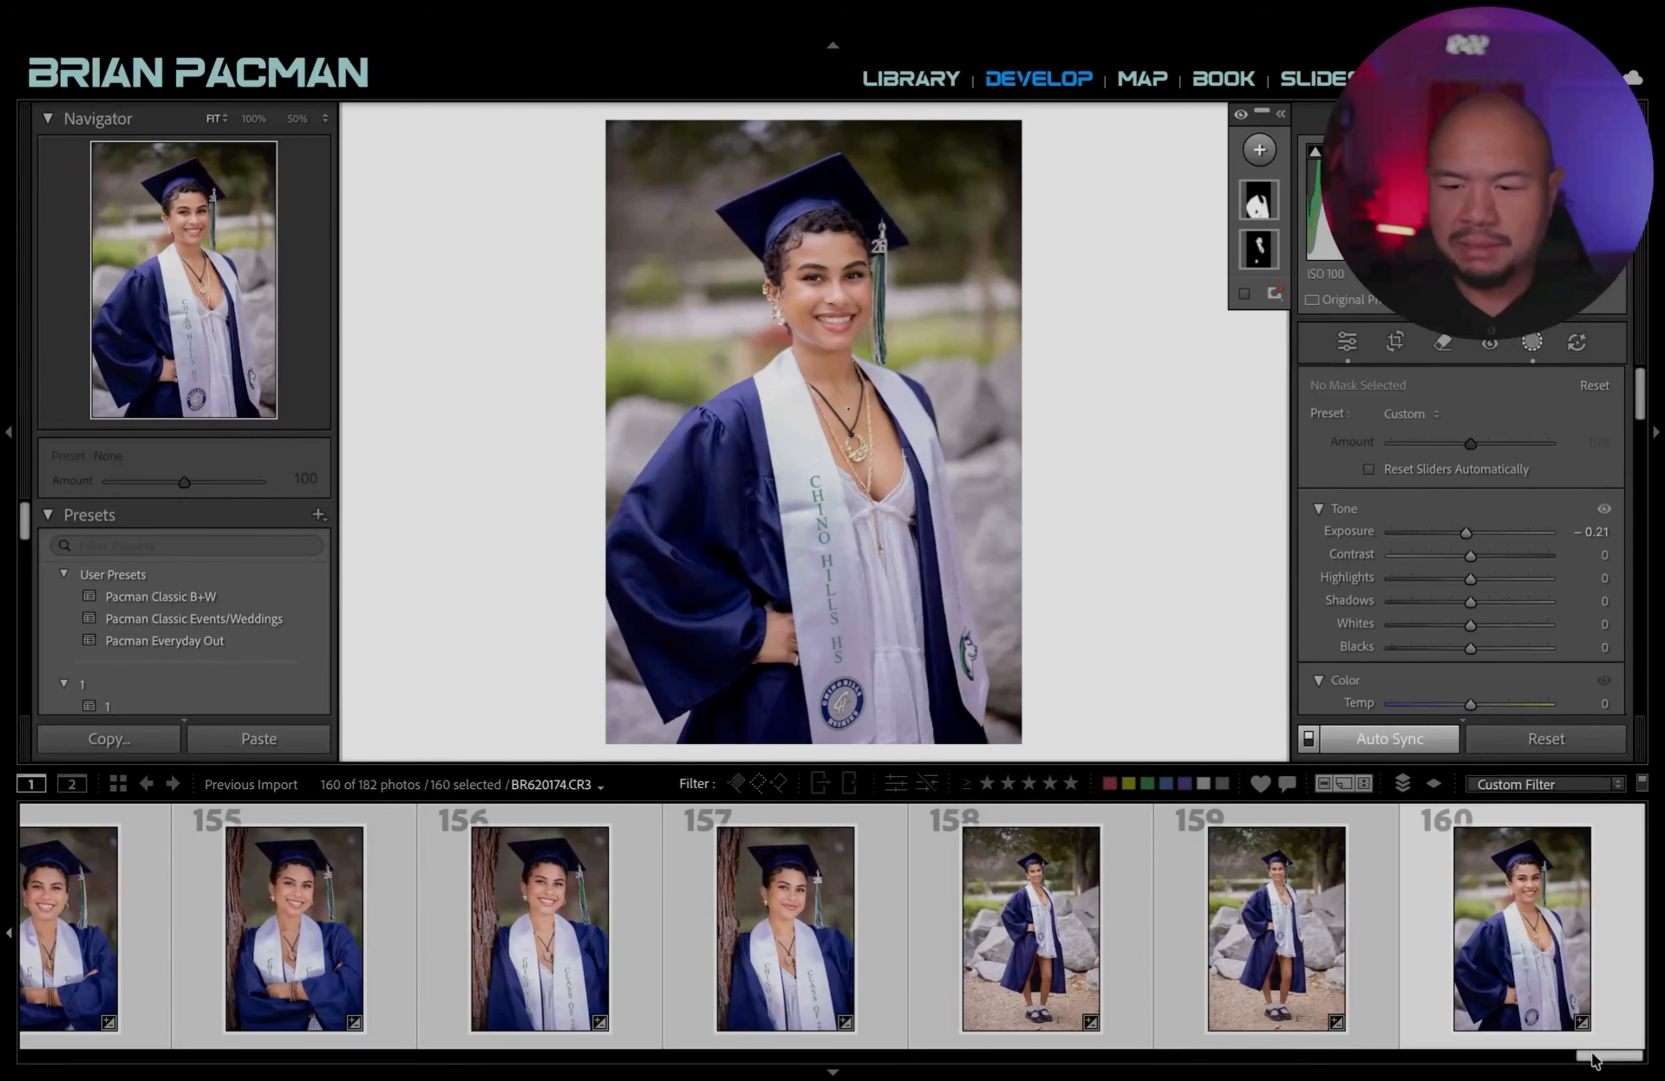
drag(1587, 1058, 13, 879)
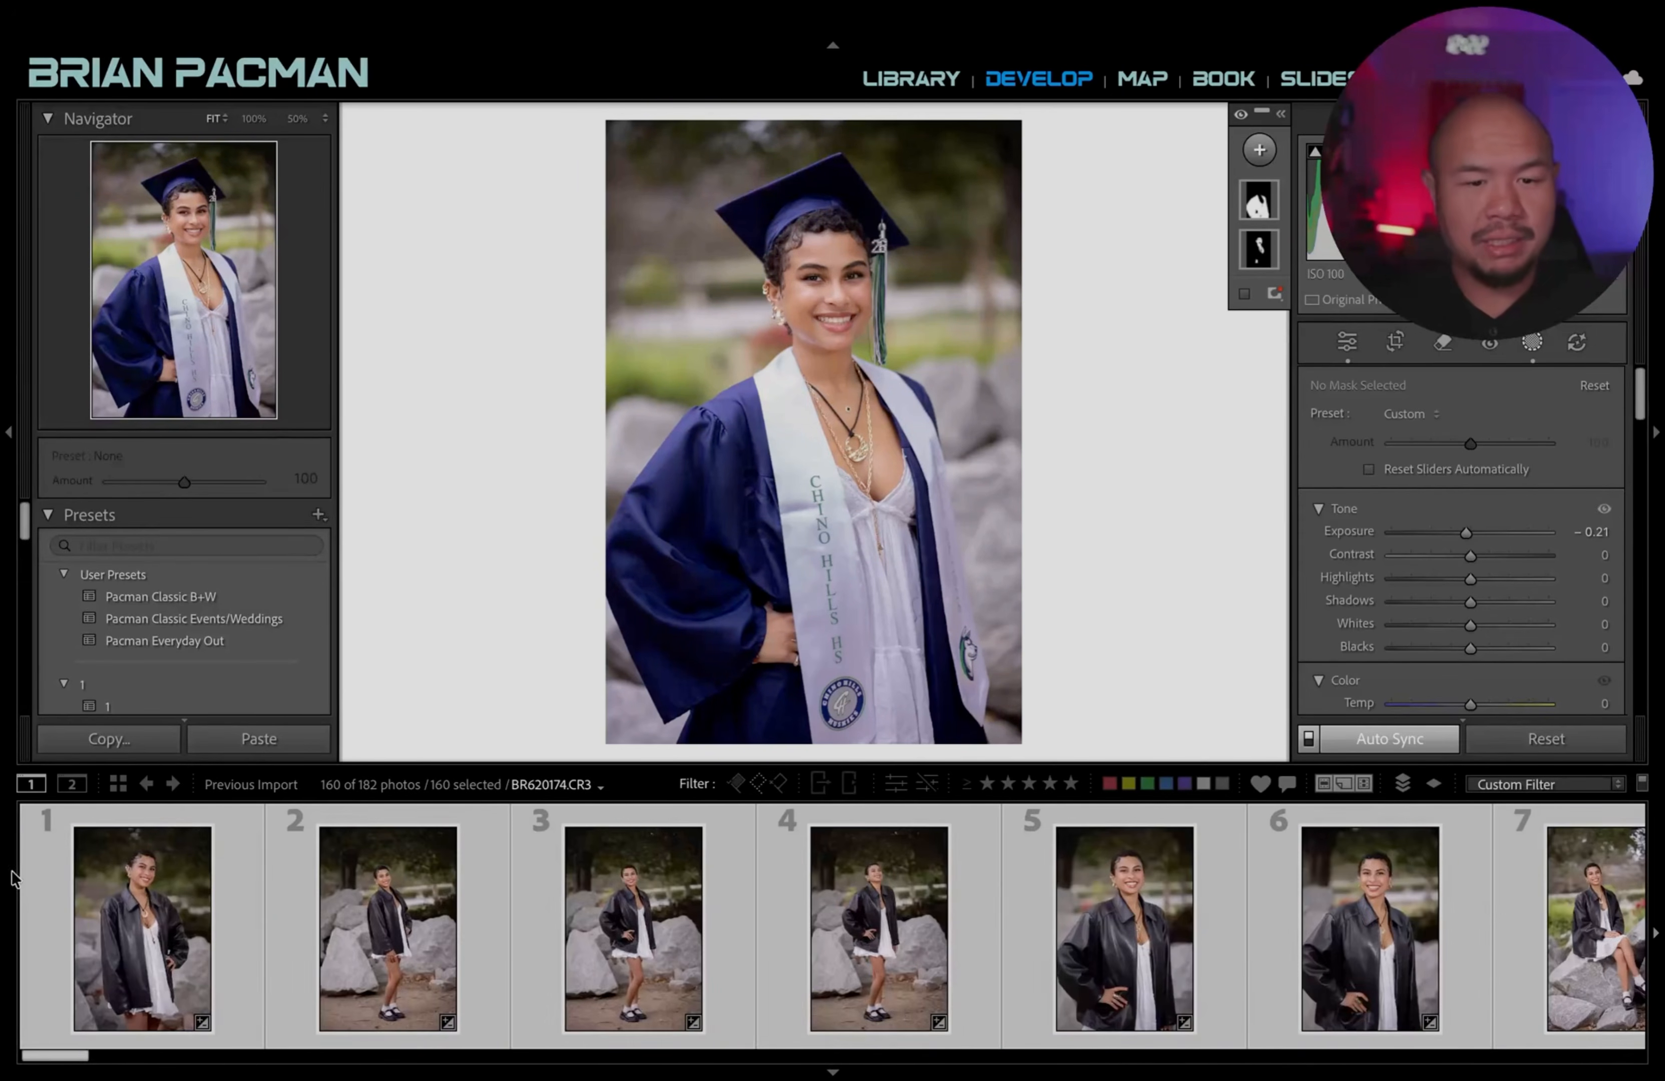
key(super+d)
scroll(402, 963, left, 15)
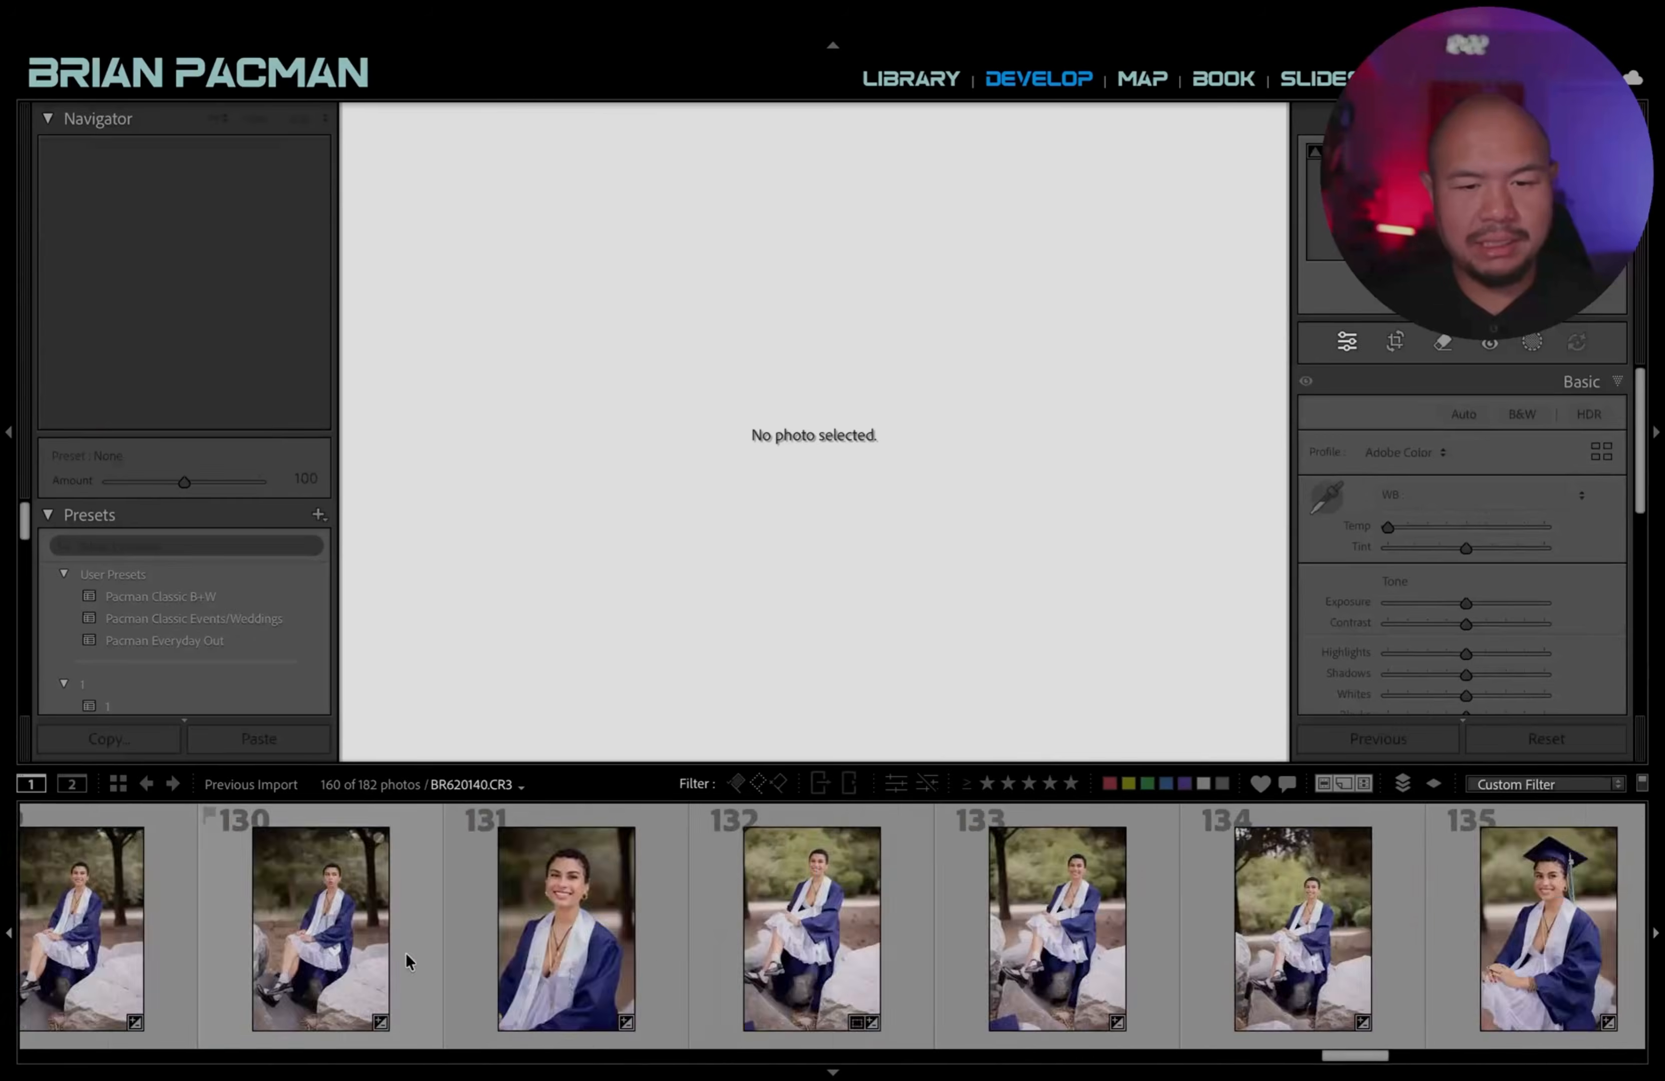
scroll(407, 962, left, 7)
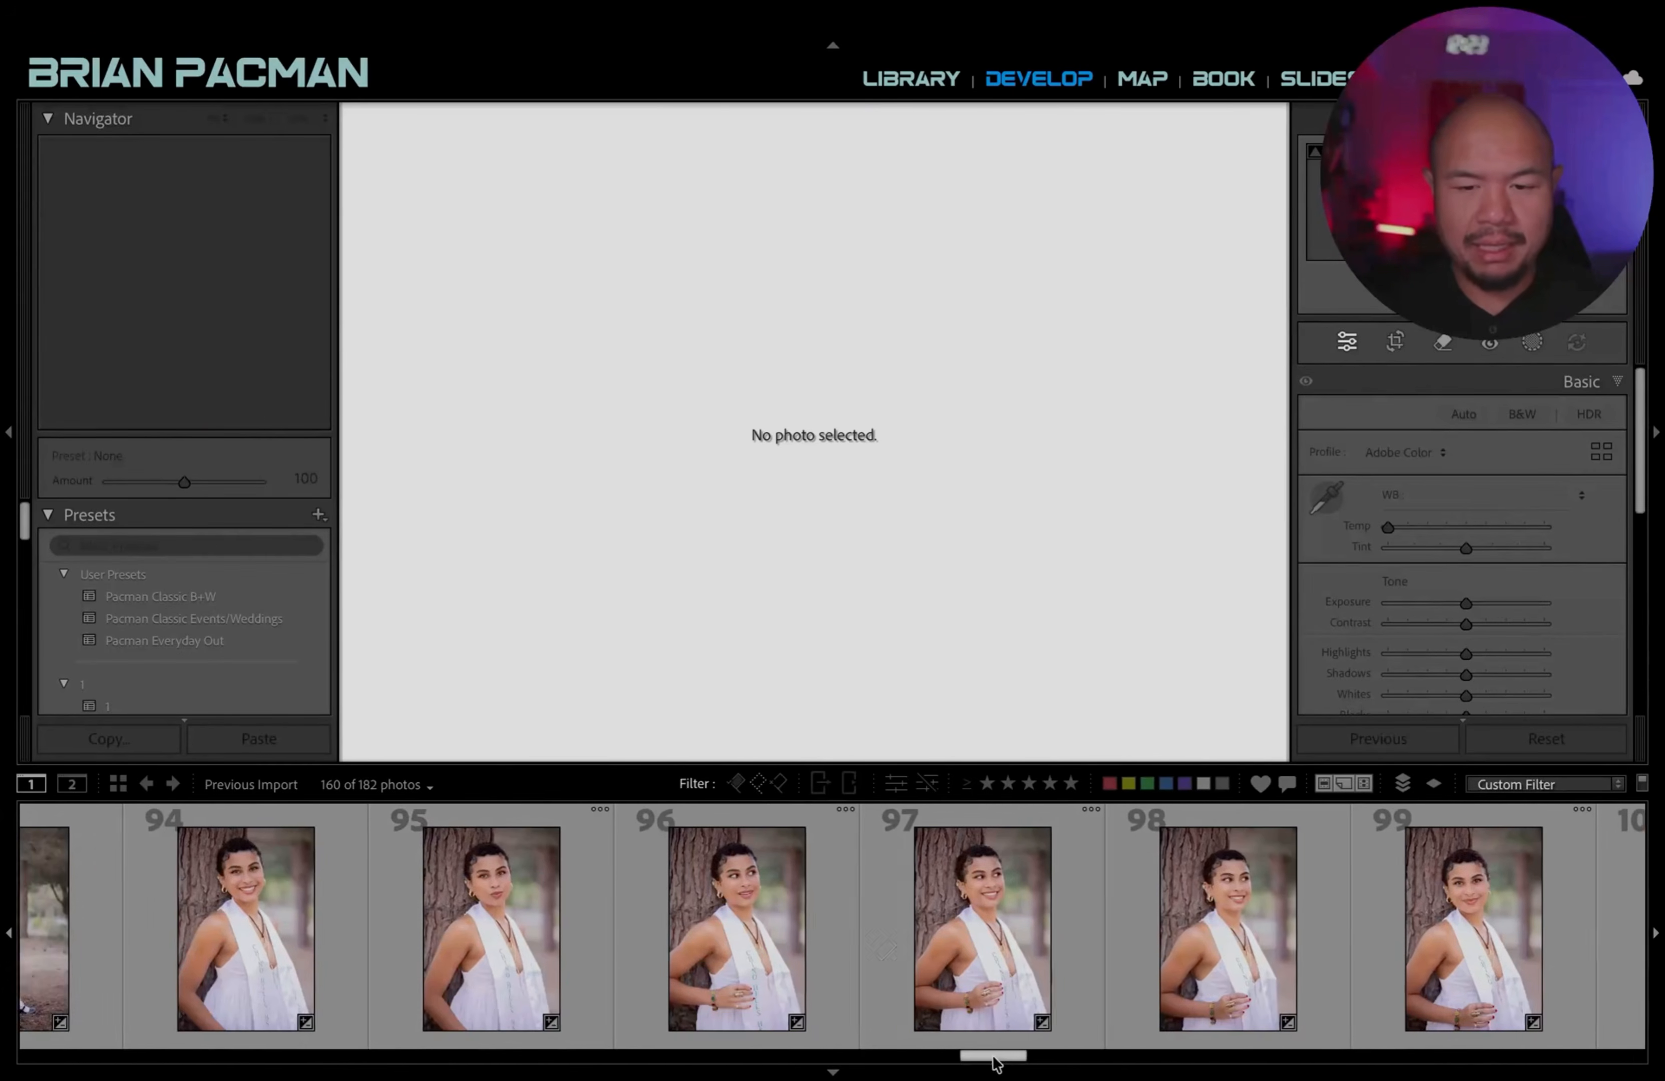
scroll(752, 1031, left, 7)
drag(752, 1031, 58, 852)
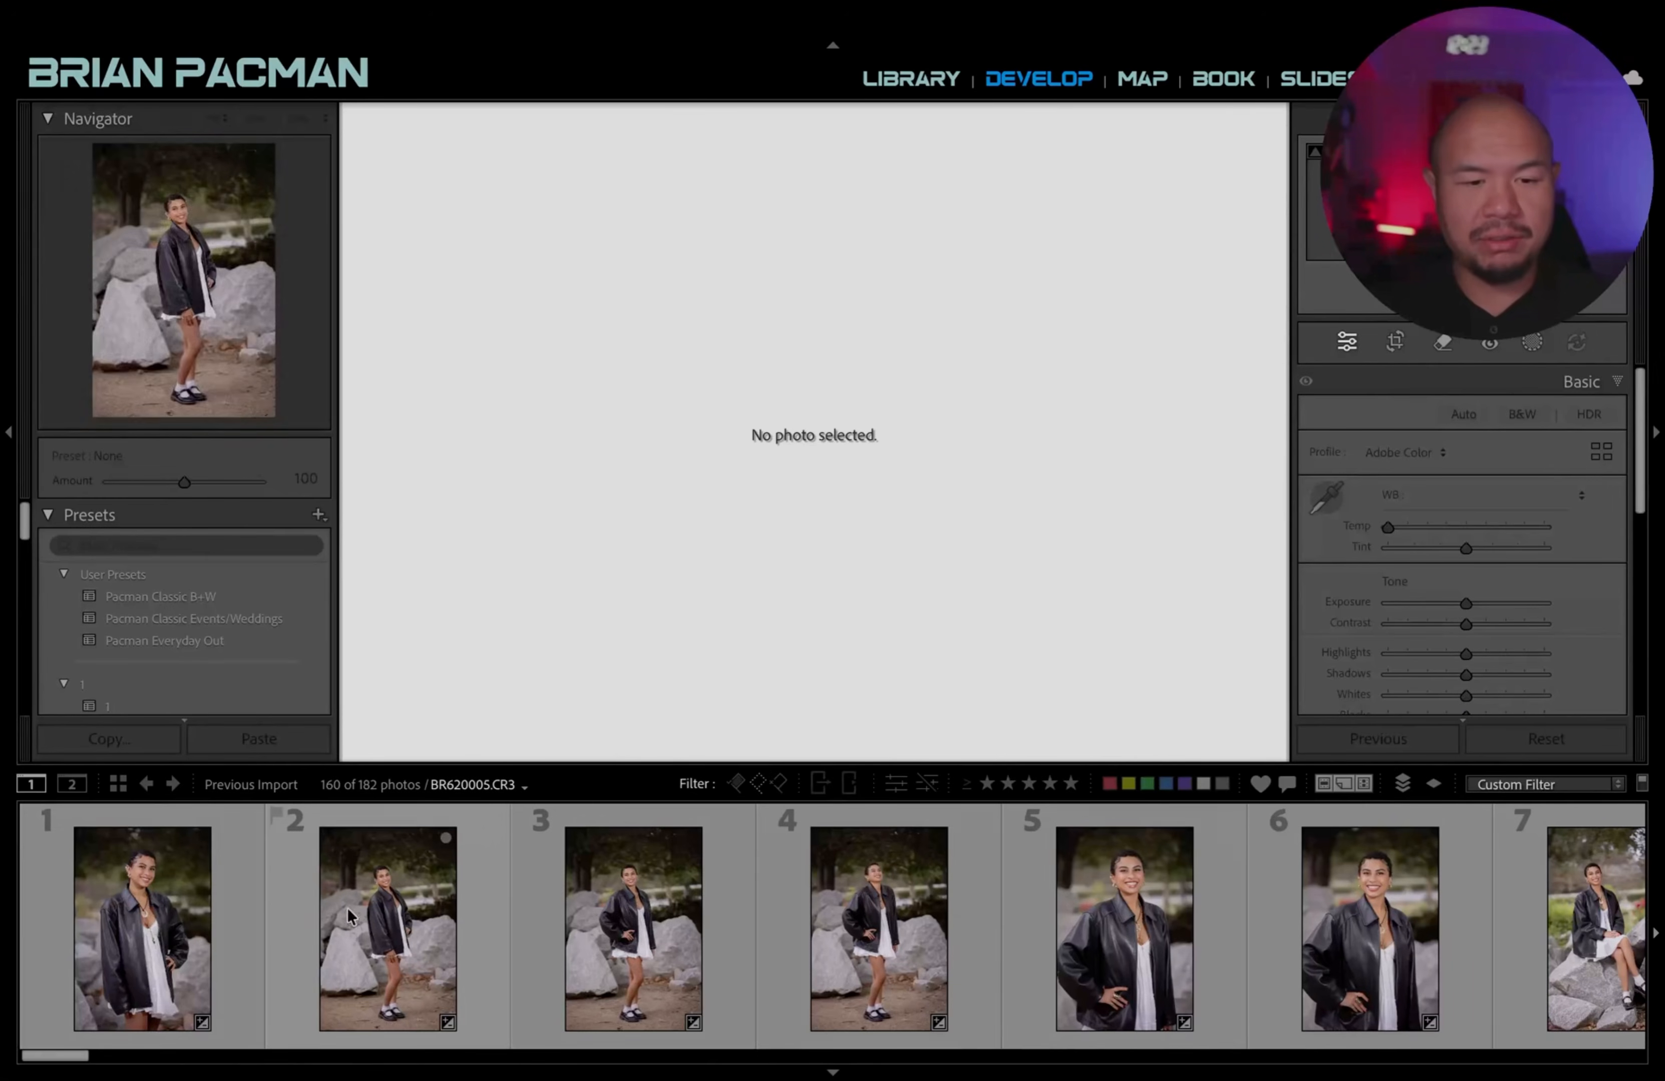
Compare the first leather-jacket photos, create a virtual copy of laughing standing photo 4 and convert the copy to black and white.
click(100, 975)
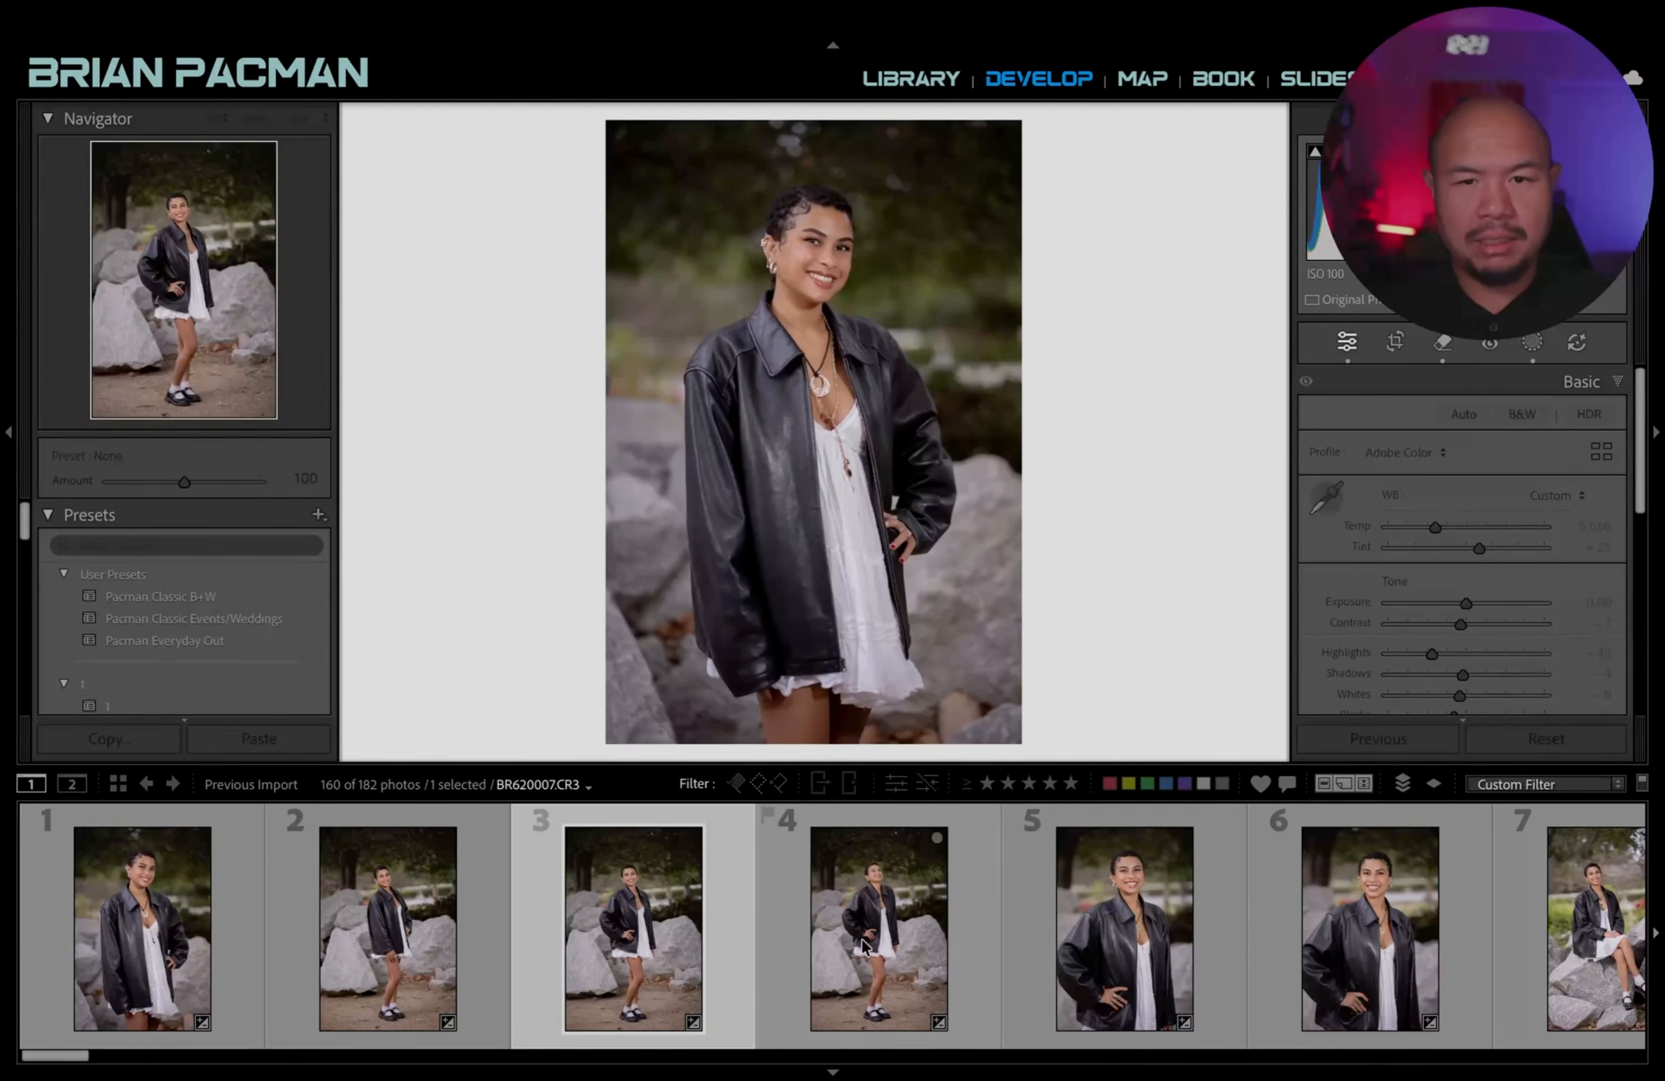
click(862, 940)
click(435, 930)
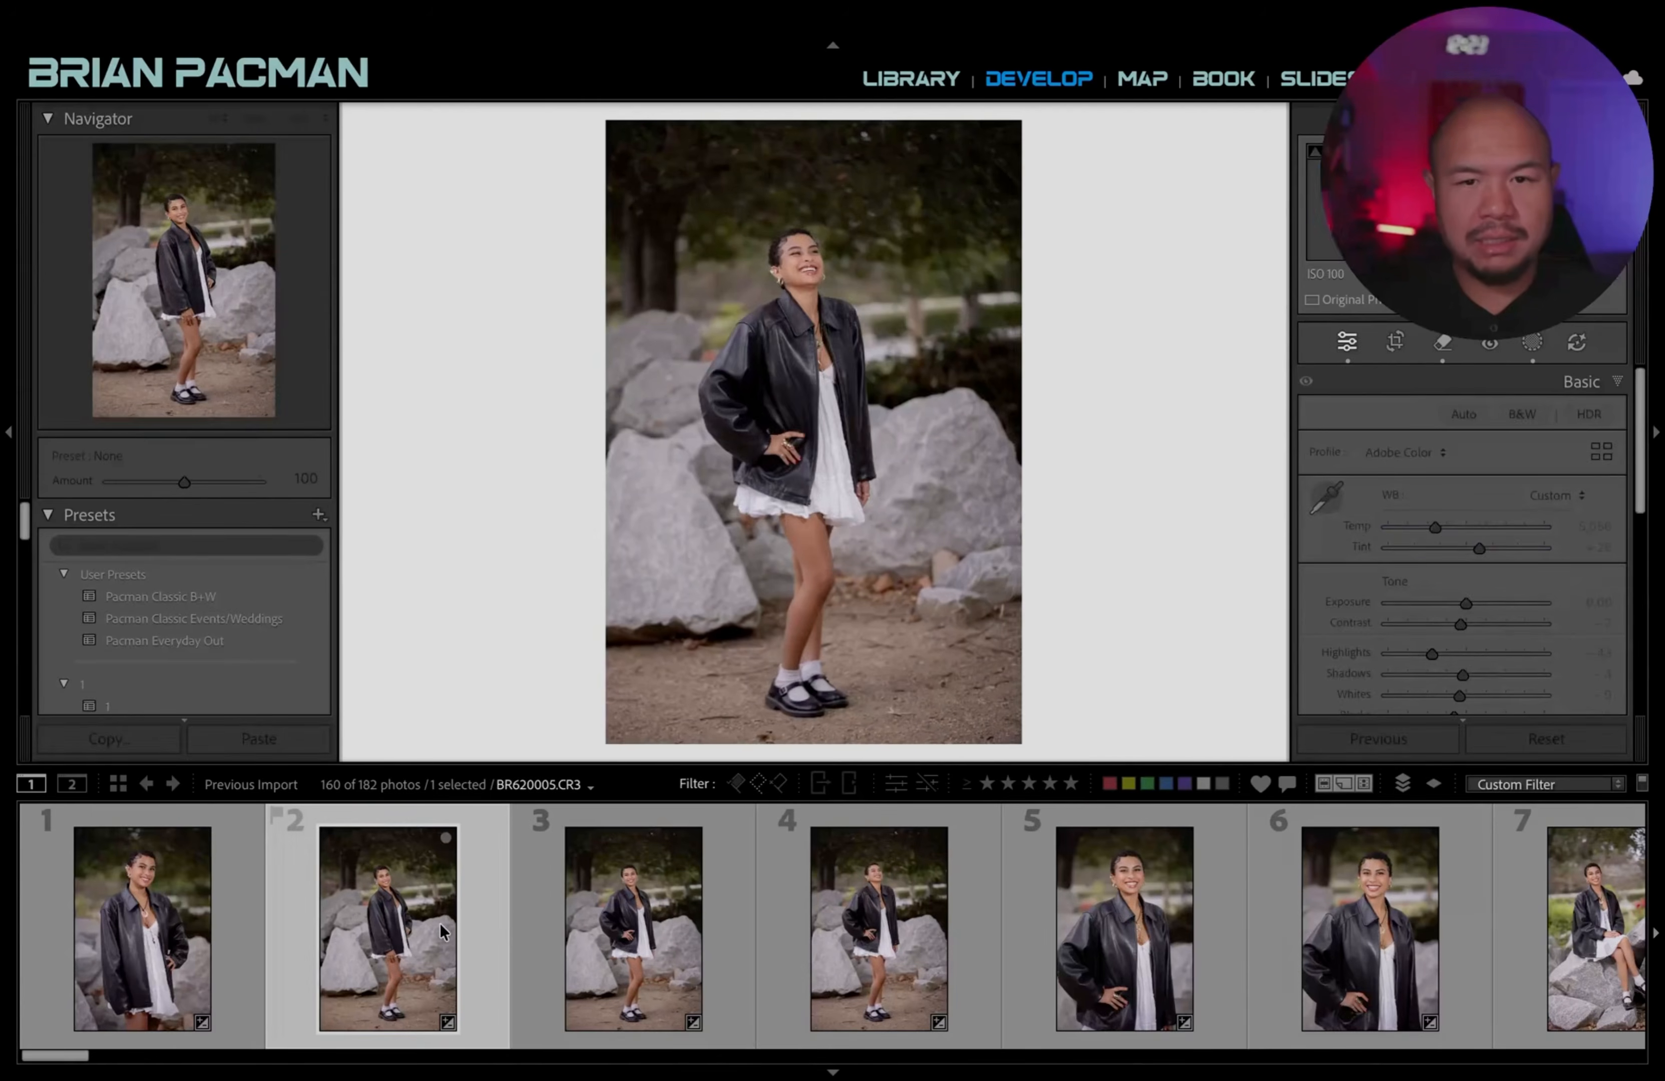
click(653, 923)
click(911, 908)
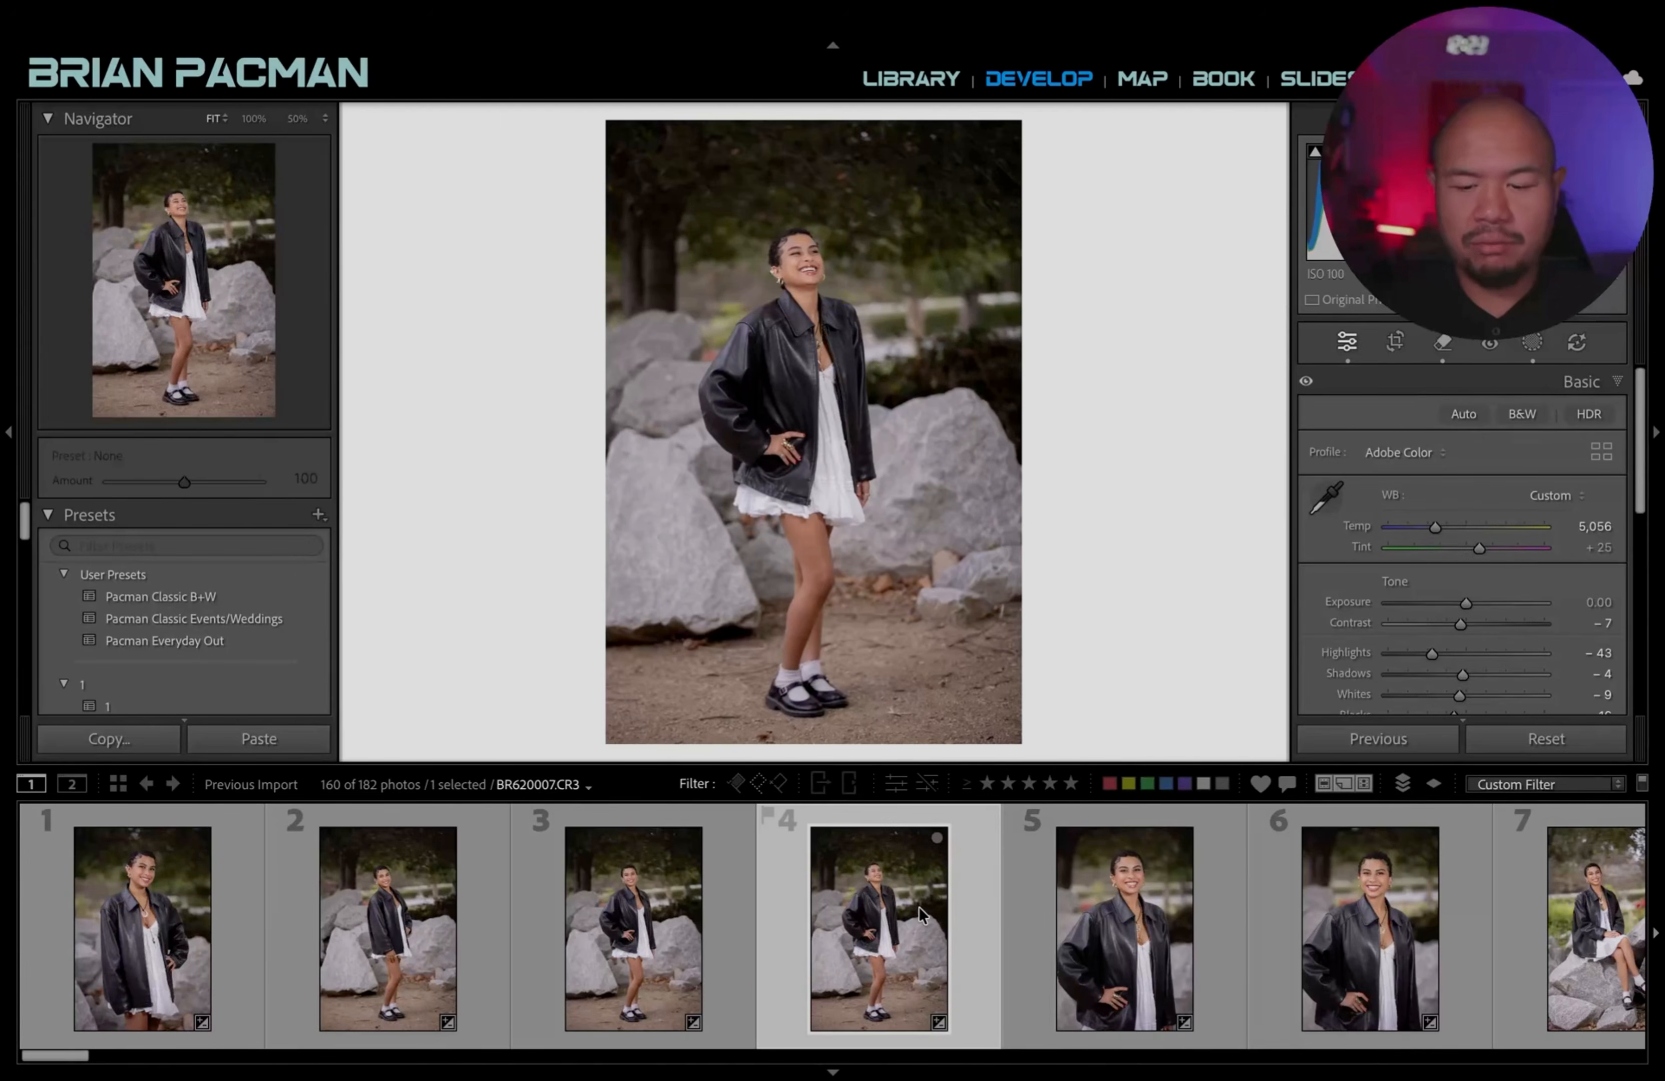
key(super+apostrophe)
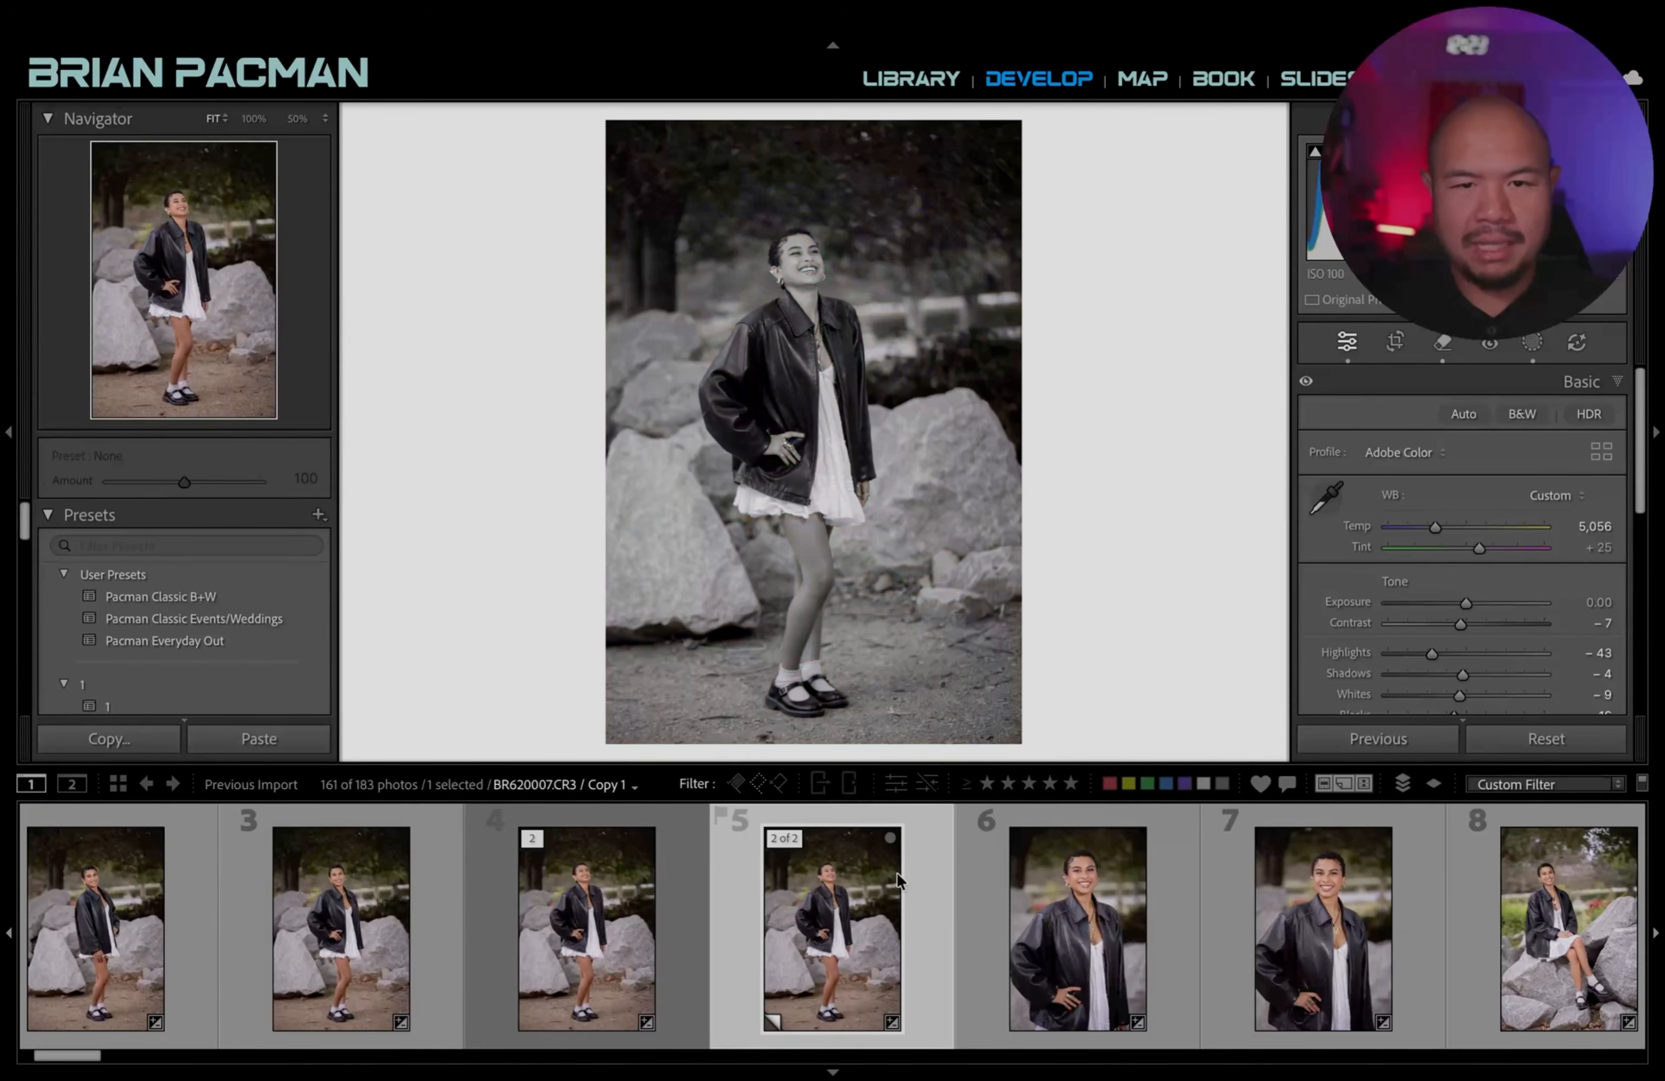
Try the Pacman Classic Events/Weddings preset with a black-and-white conversion on the virtual copy, and undo it.
click(260, 598)
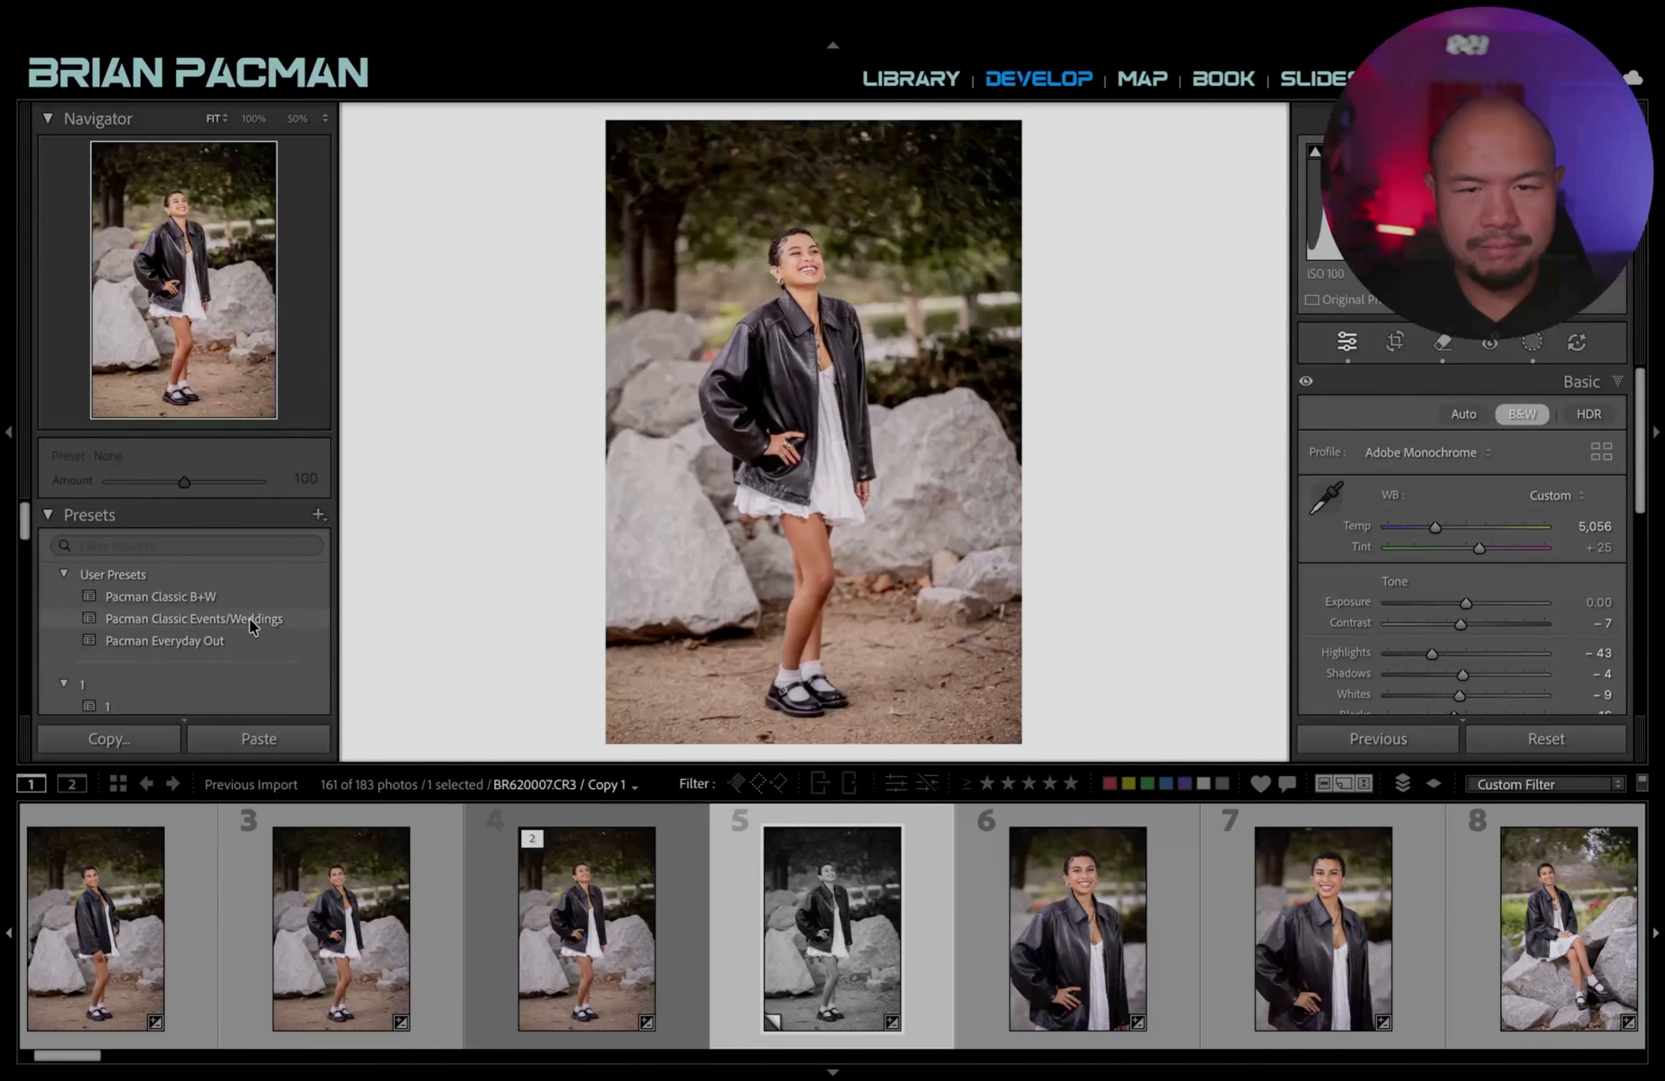
click(250, 618)
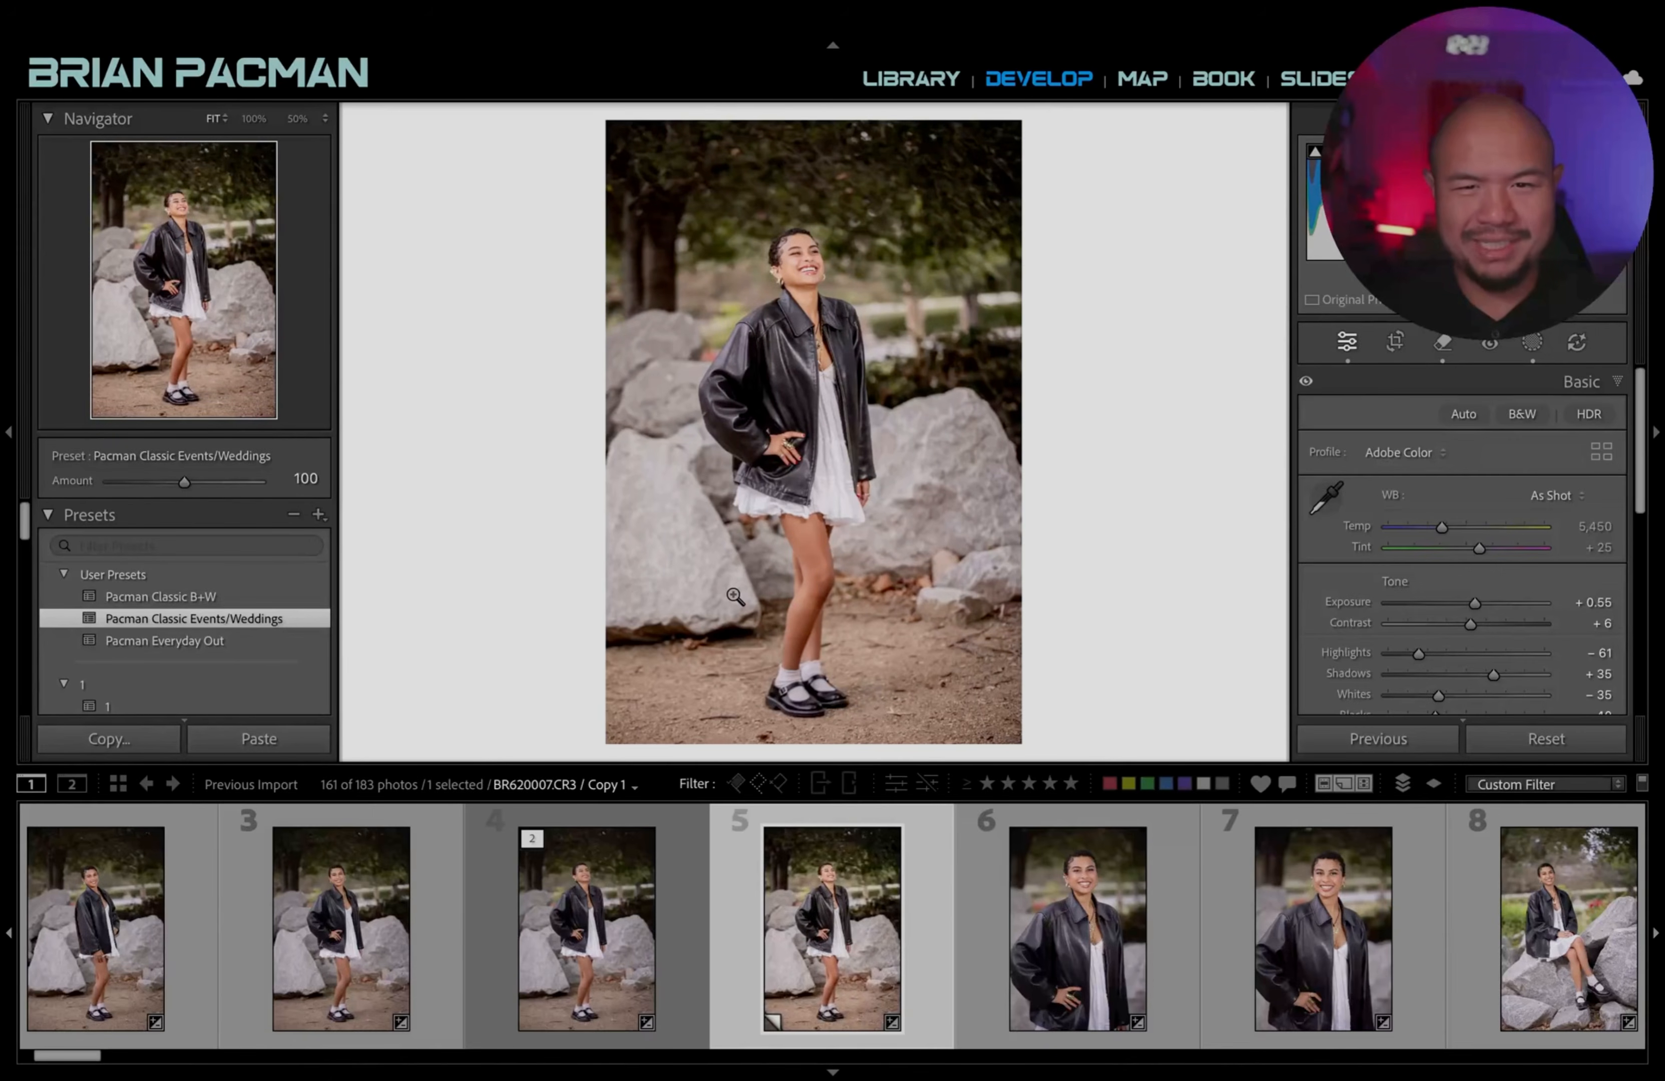
key(v)
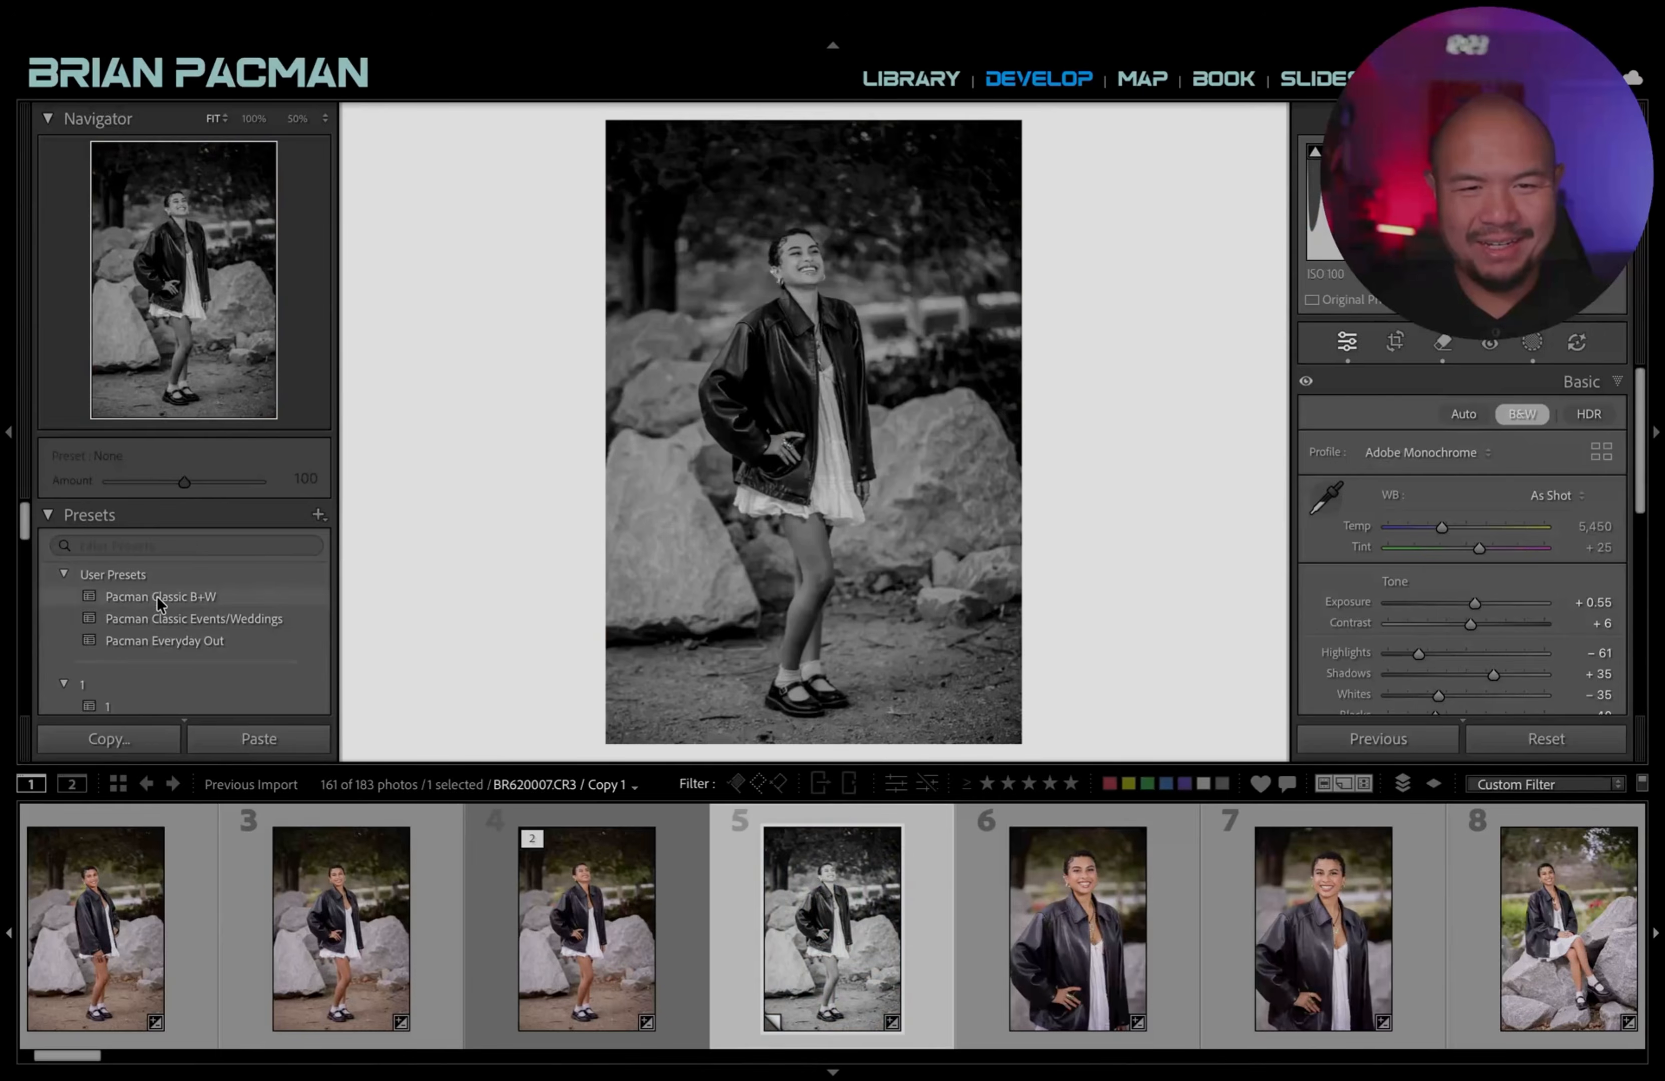
key(ctrl+z)
key(ctrl+z)
key(ctrl+z)
key(ctrl+z)
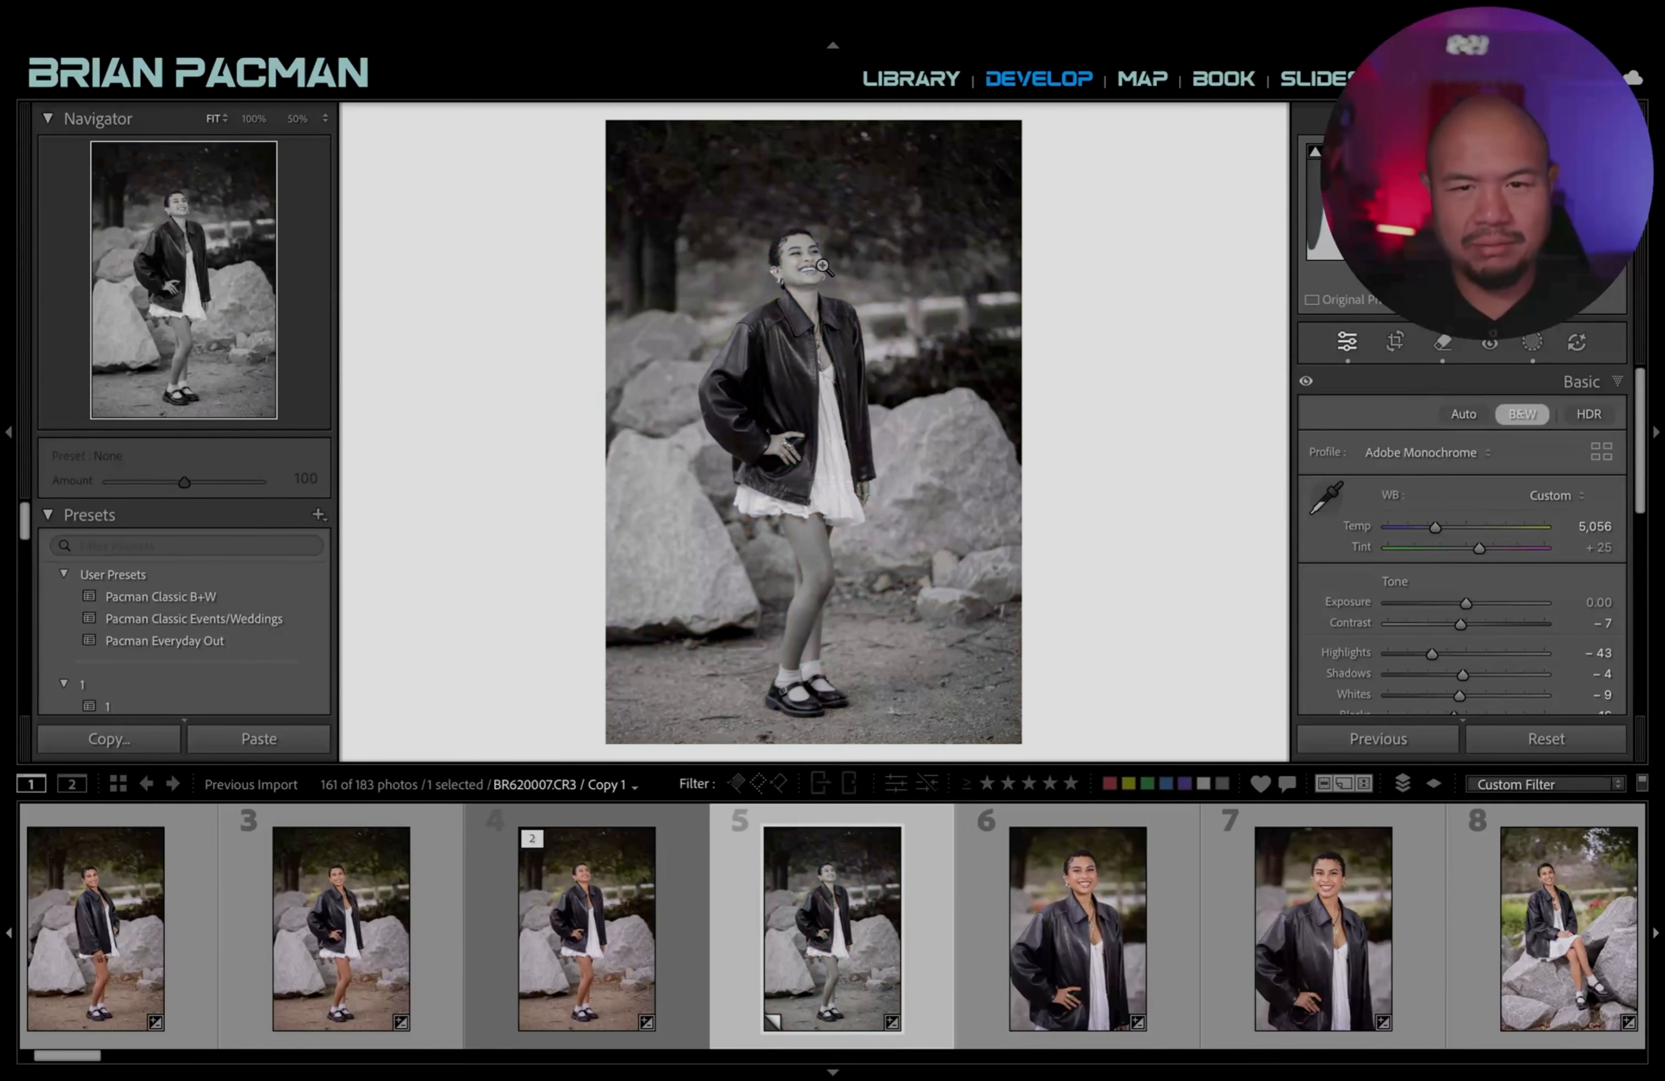
Set the virtual copy's Black & White Mix to Yellow −55, Green −57, Aqua −18 and Blue −9, with Orange reset to 0.
click(1546, 385)
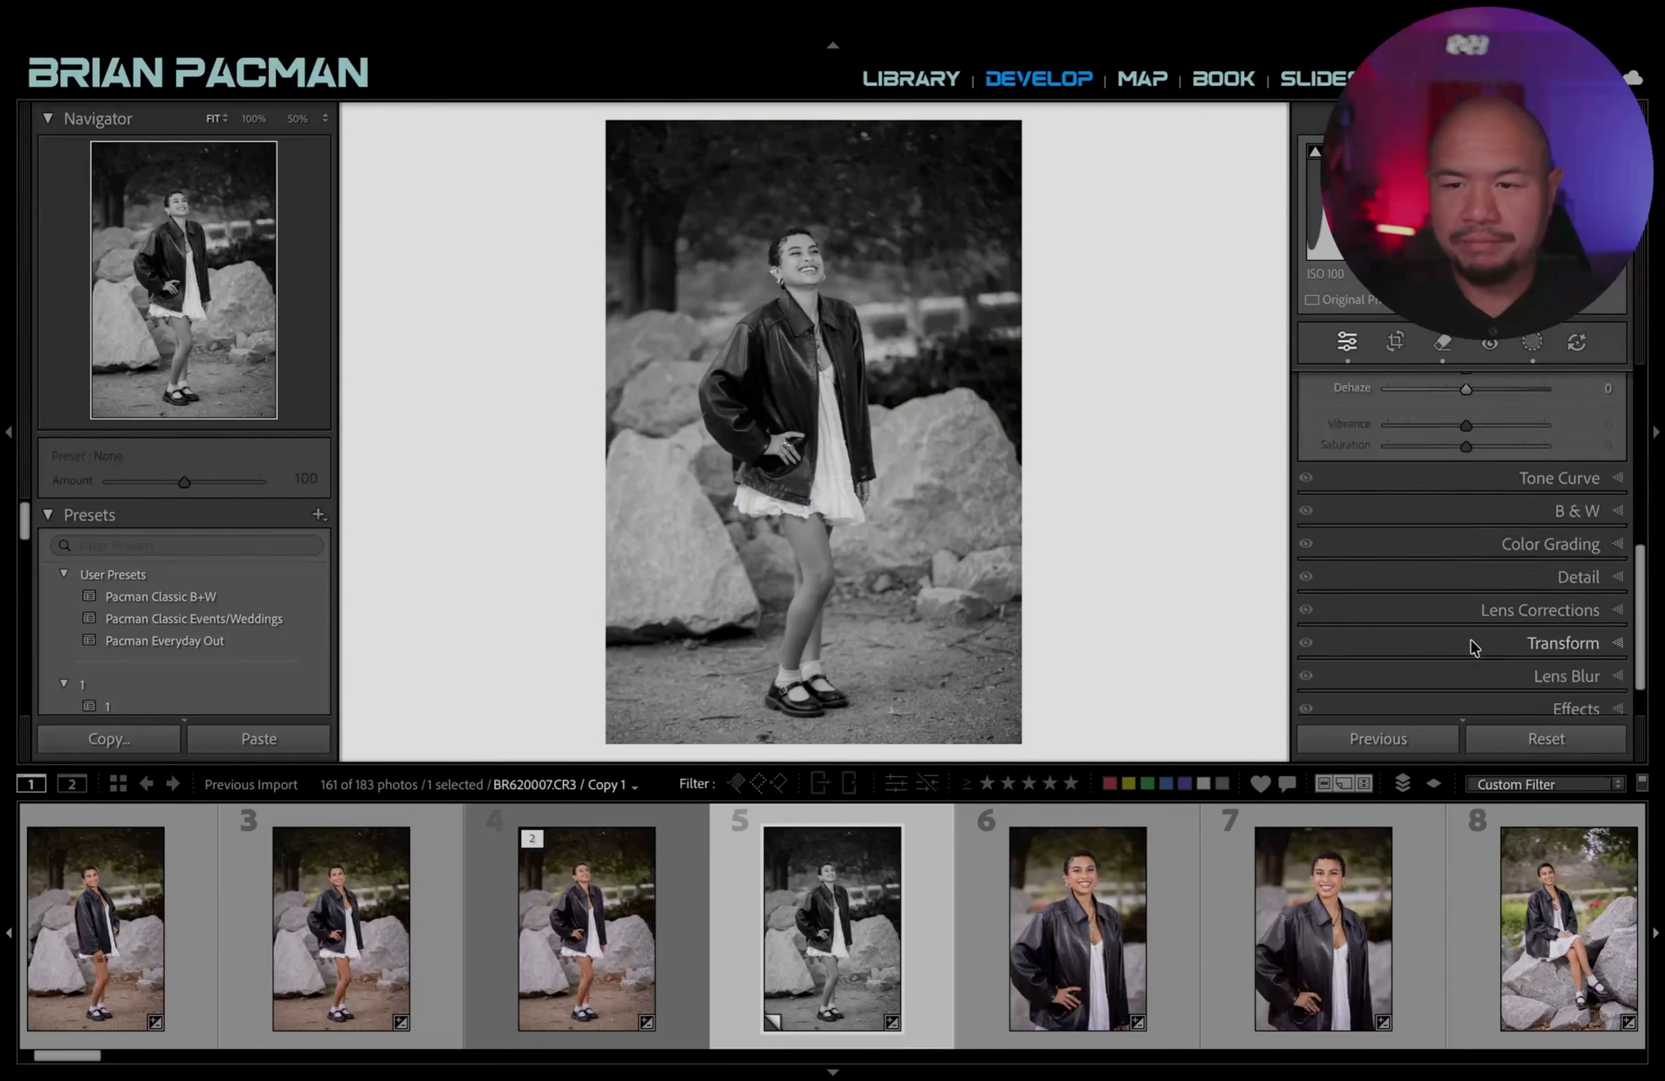
click(1532, 583)
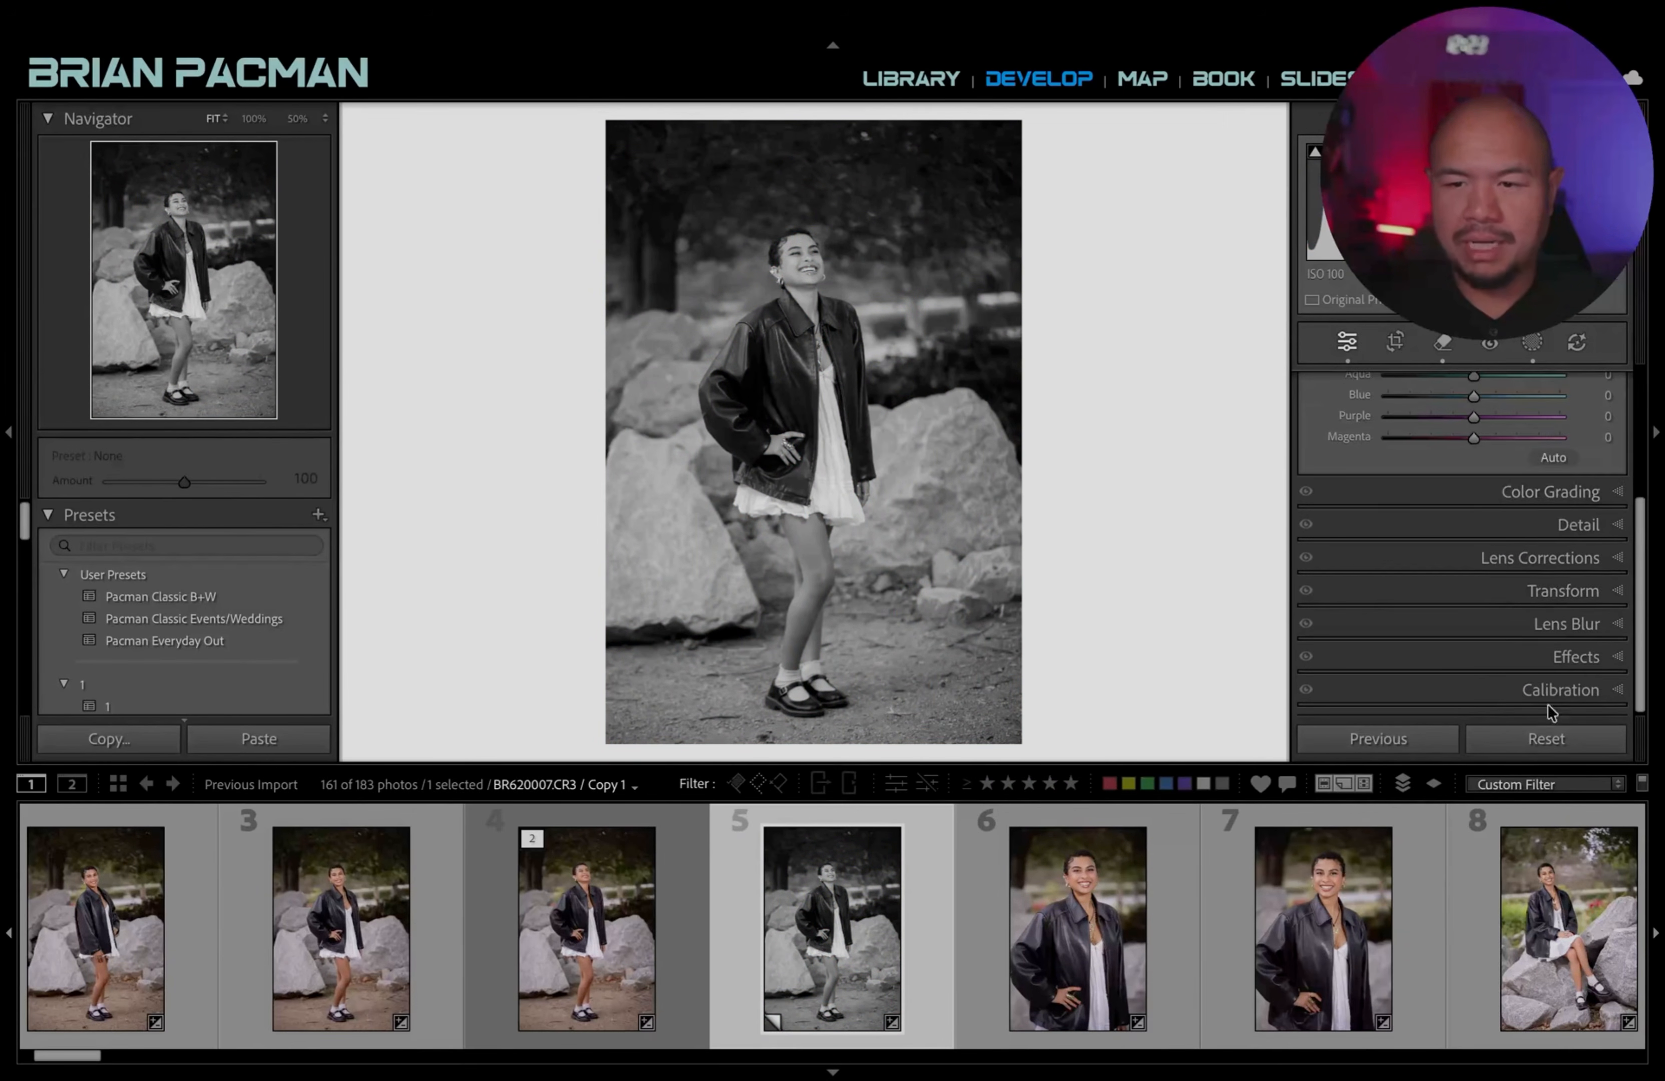
scroll(1565, 614, up, 3)
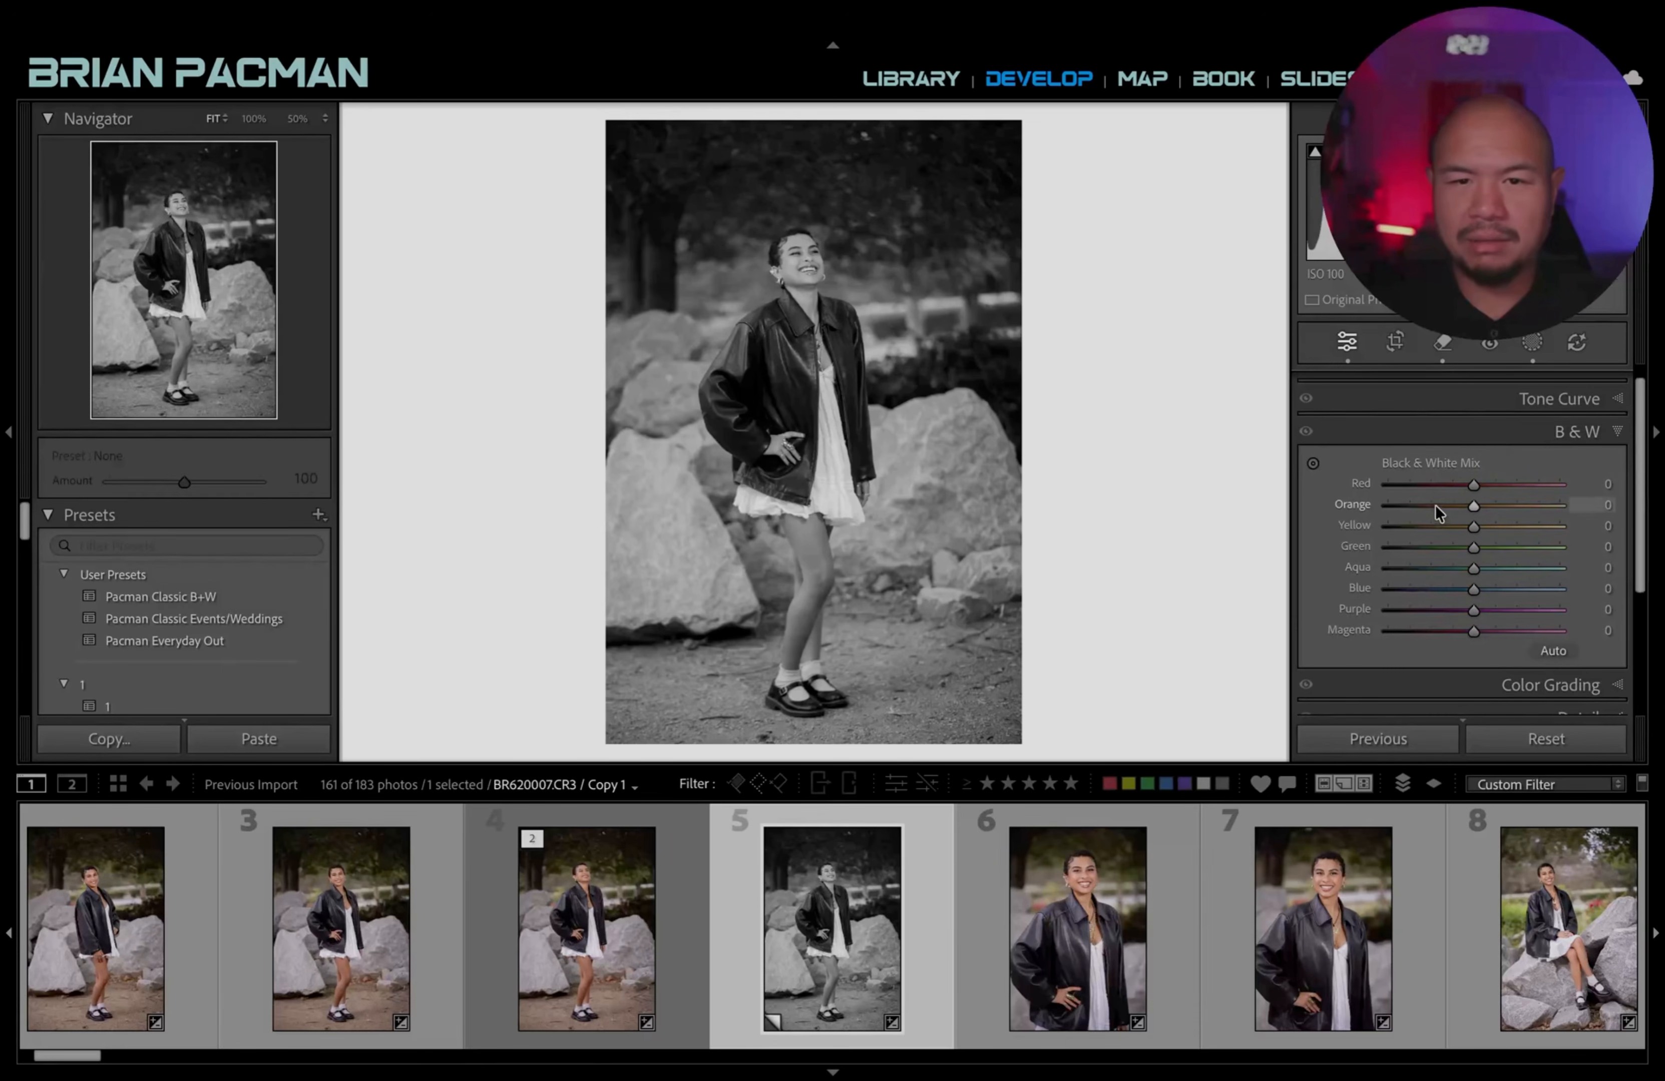
drag(1434, 505, 1468, 594)
double_click(1342, 507)
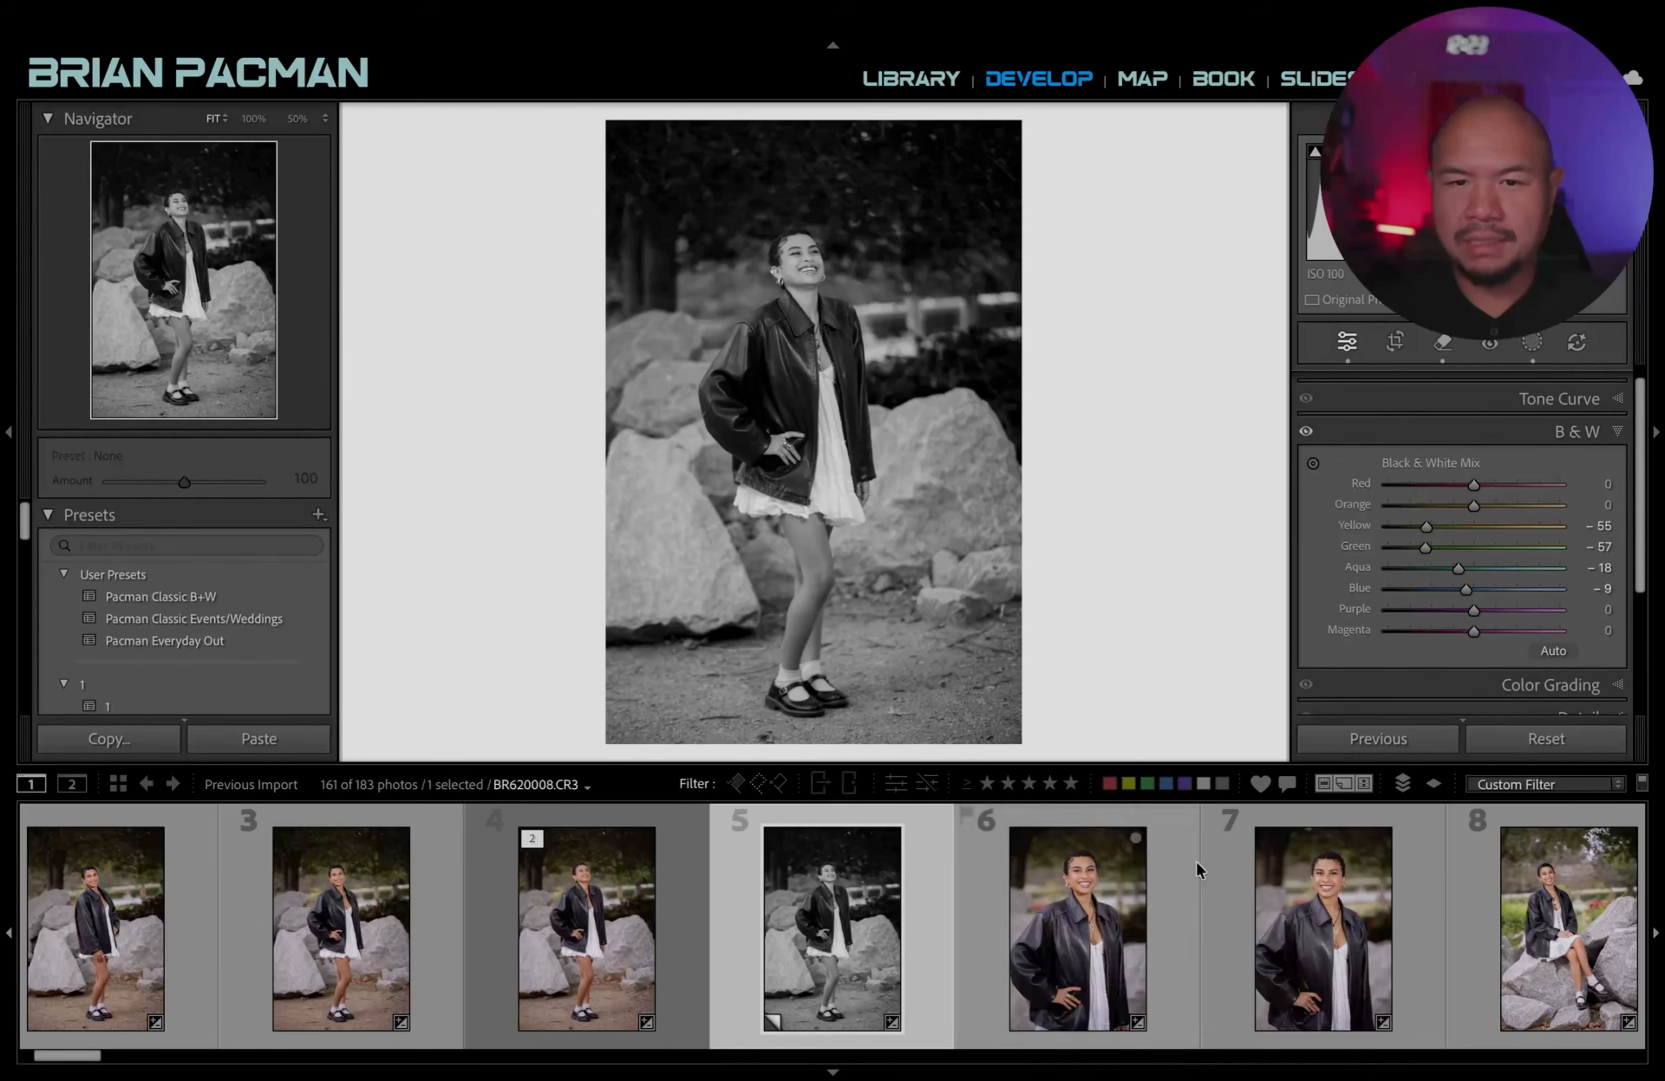
Create a virtual copy of photo 11, the seated leather-jacket pose smiling off to the side.
scroll(916, 923, down, 3)
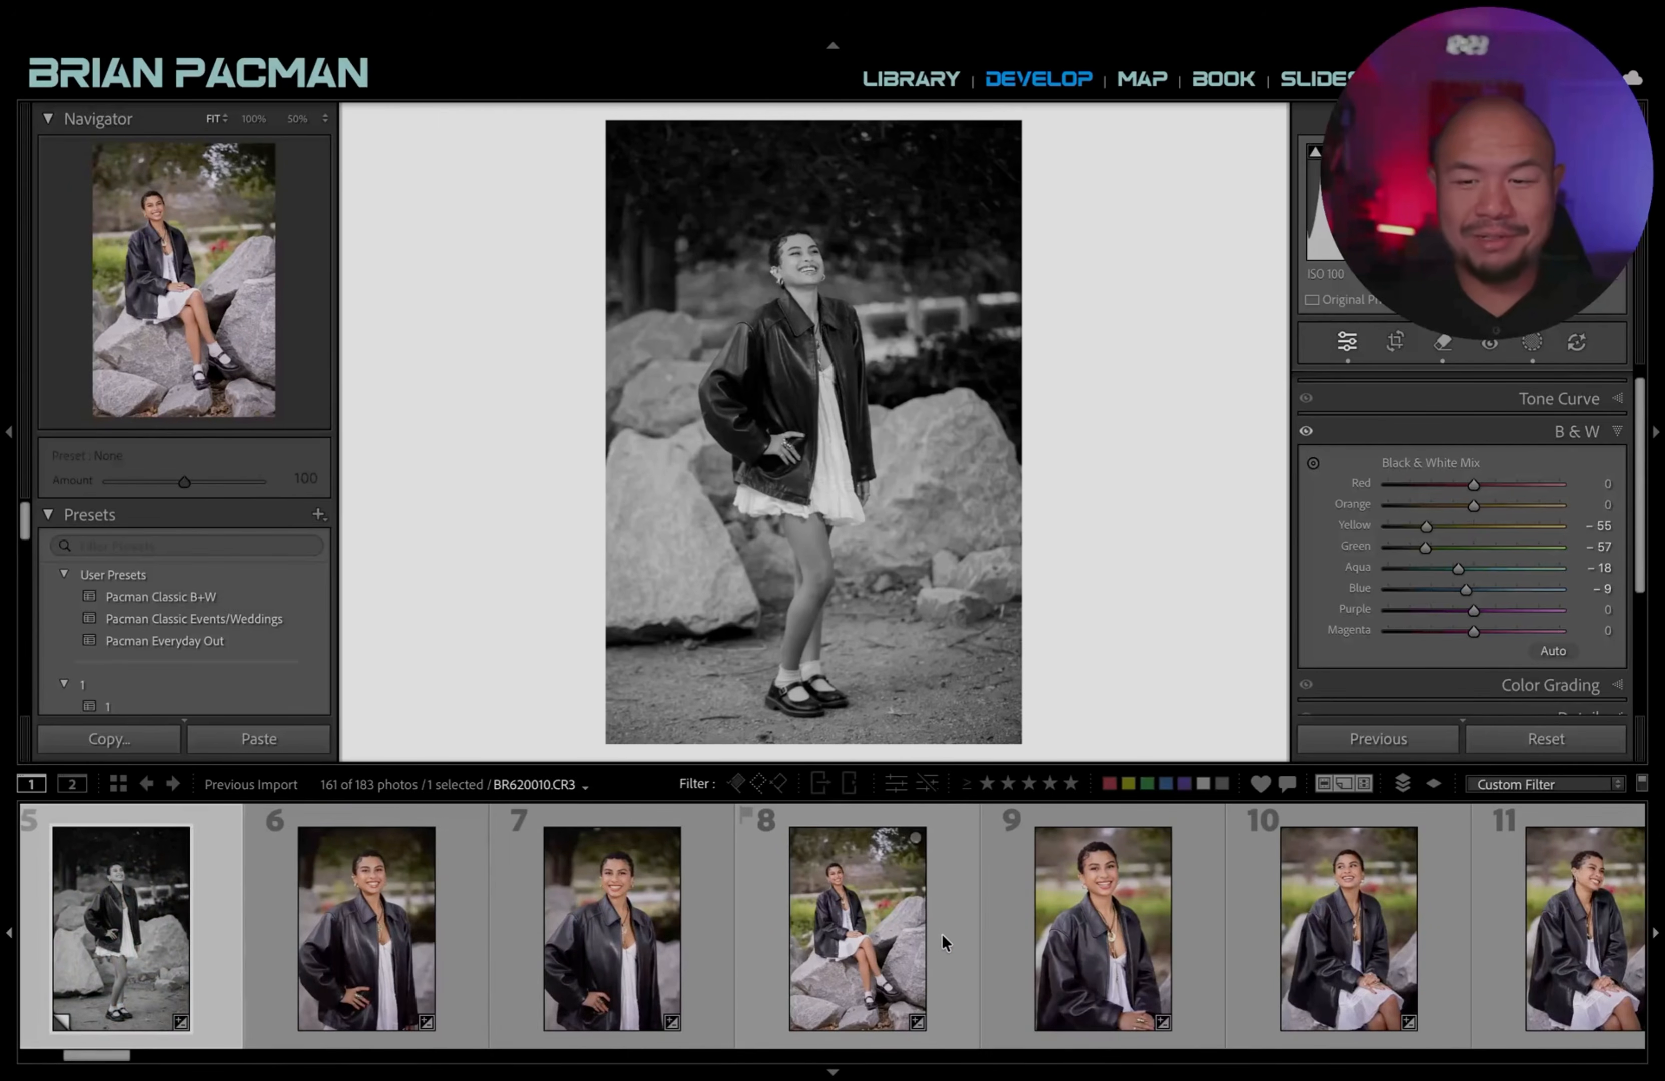
scroll(942, 934, down, 2)
click(955, 961)
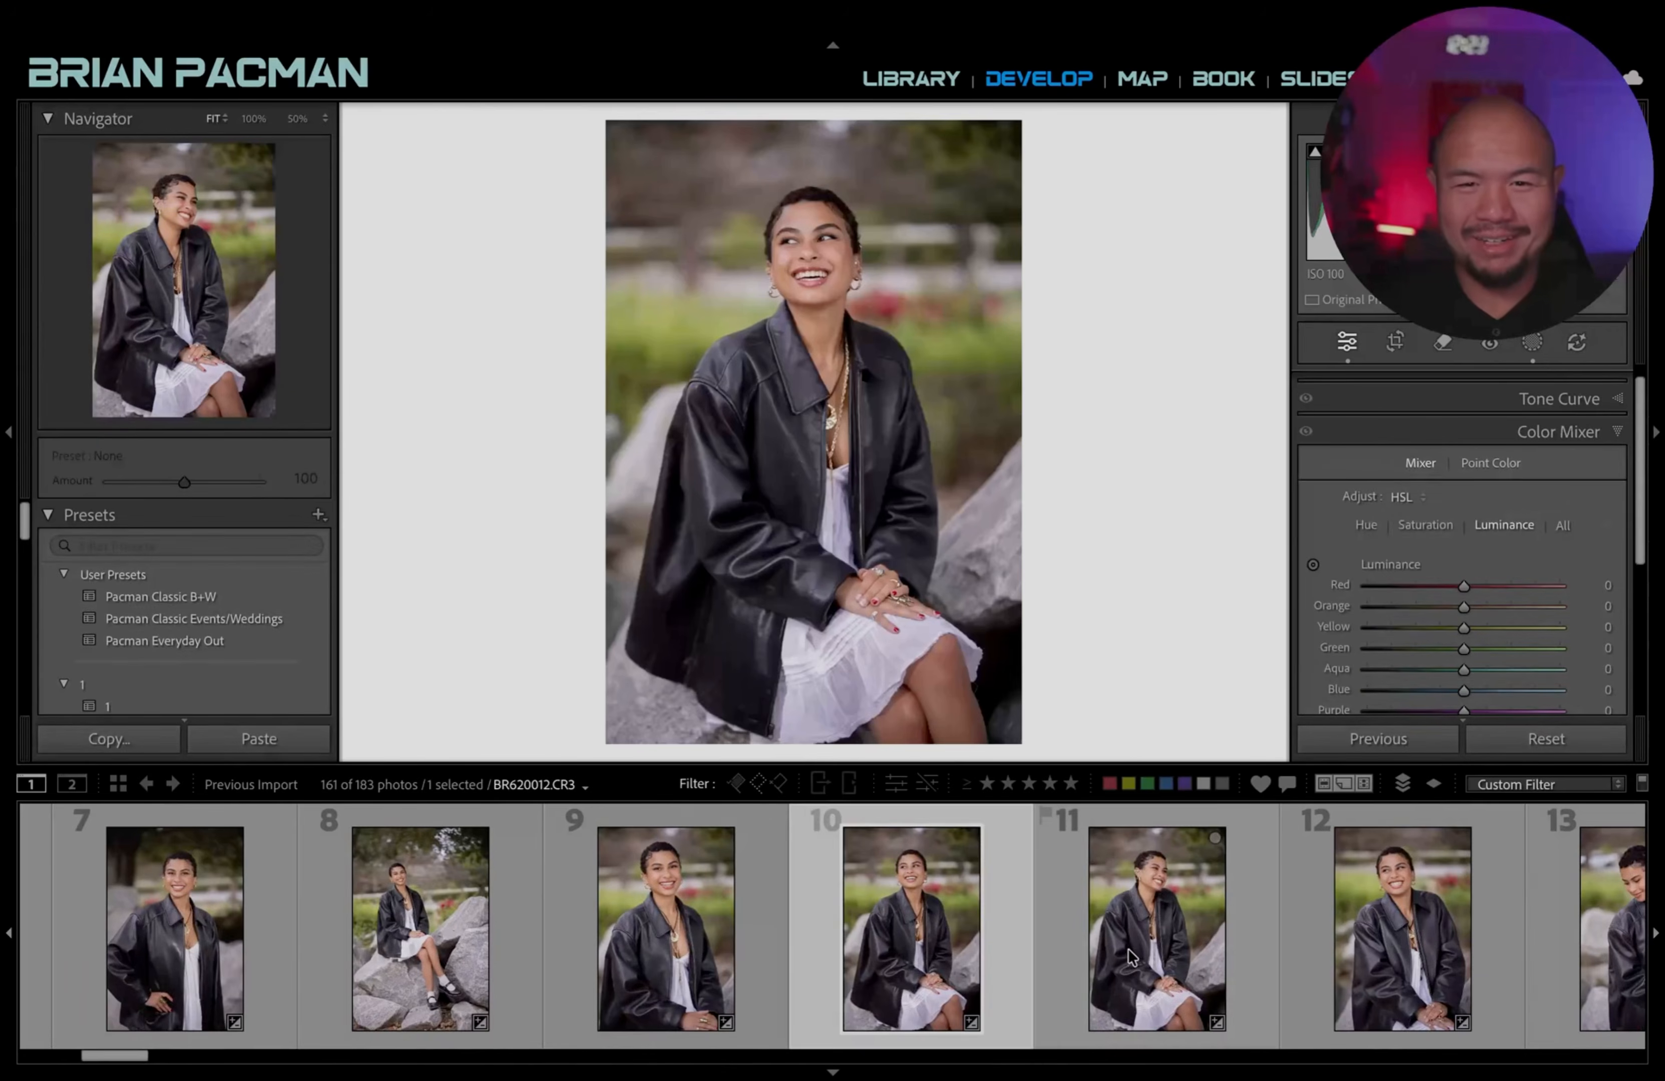
click(1126, 953)
scroll(1130, 952, down, 1)
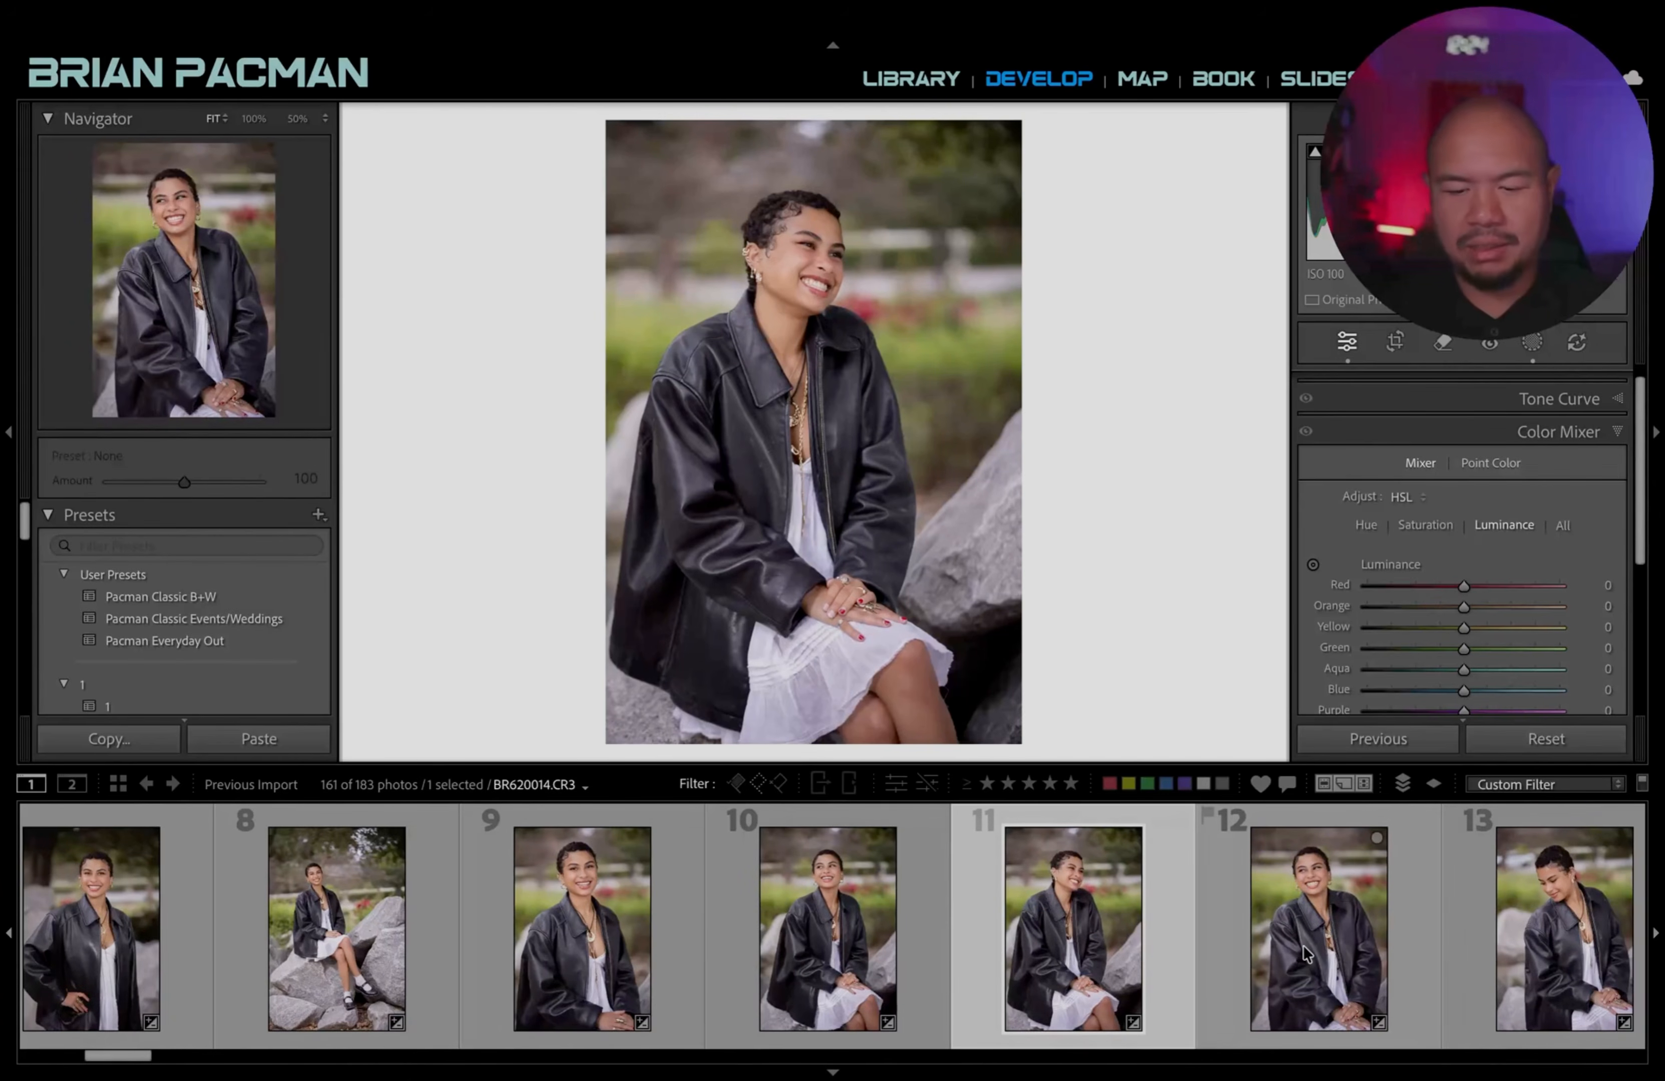
key(ctrl+apostrophe)
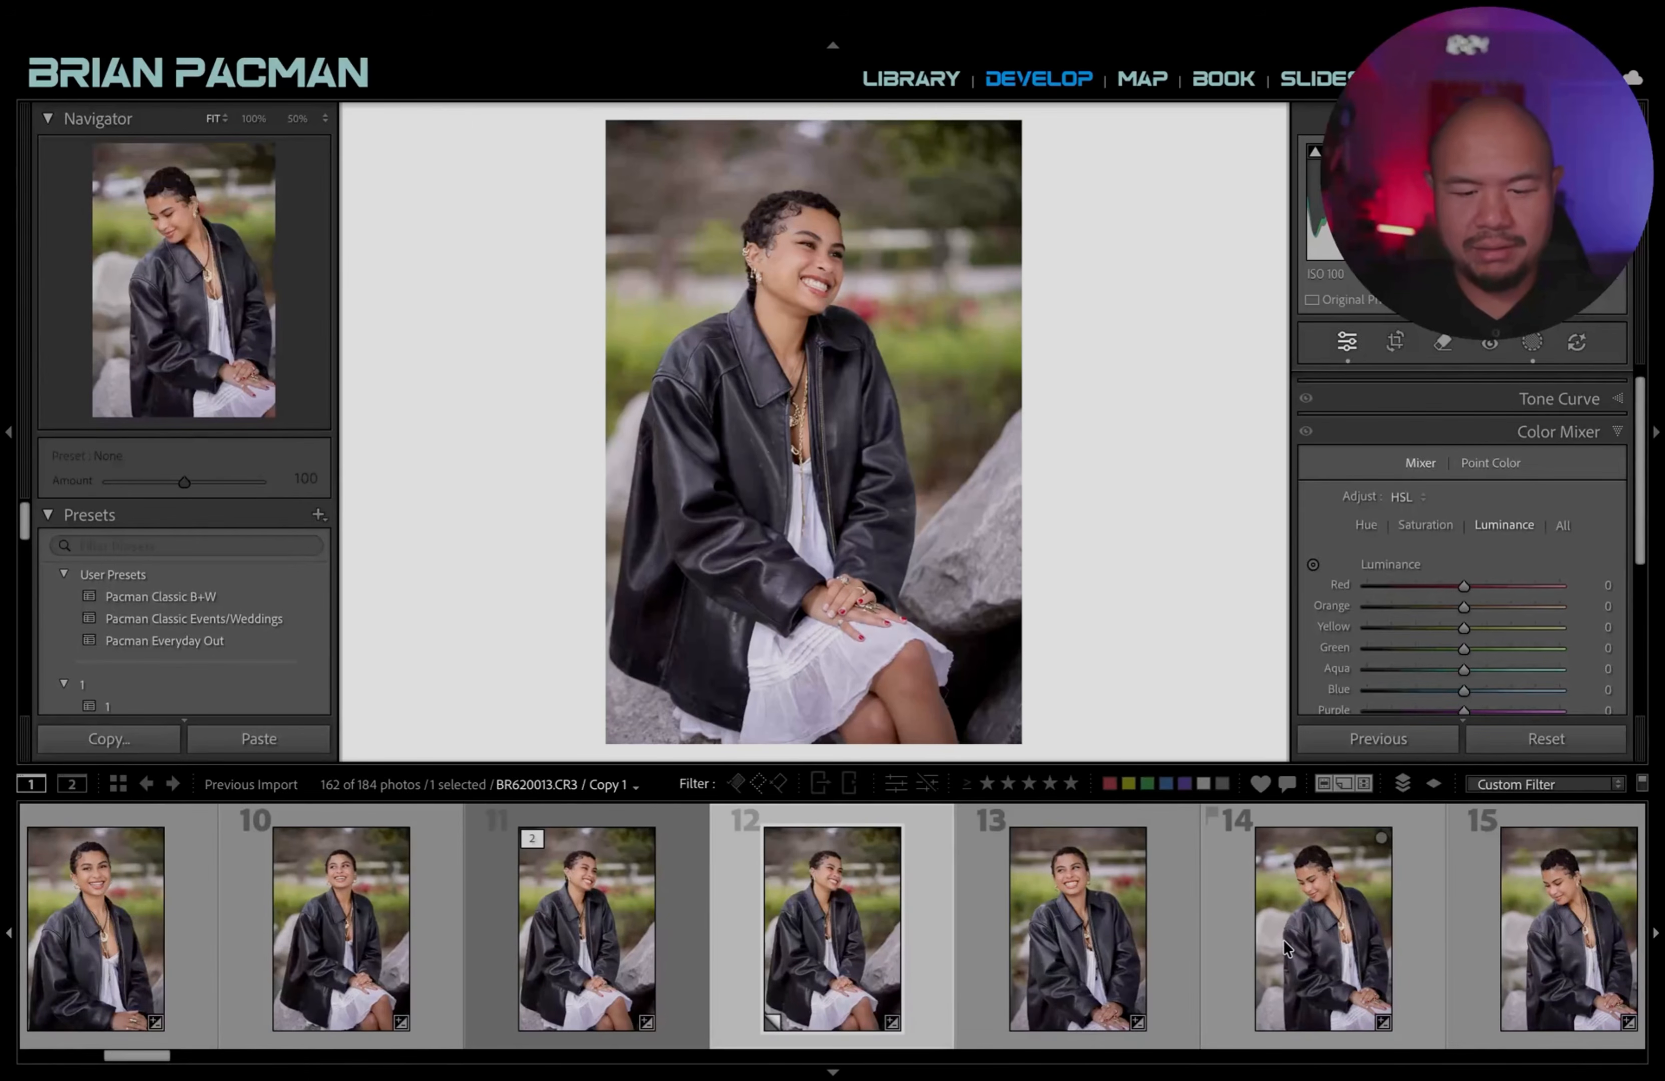
Convert the seated pose's virtual copy to black and white, with Orange at −13 and Yellow at −60 in the mix.
key(v)
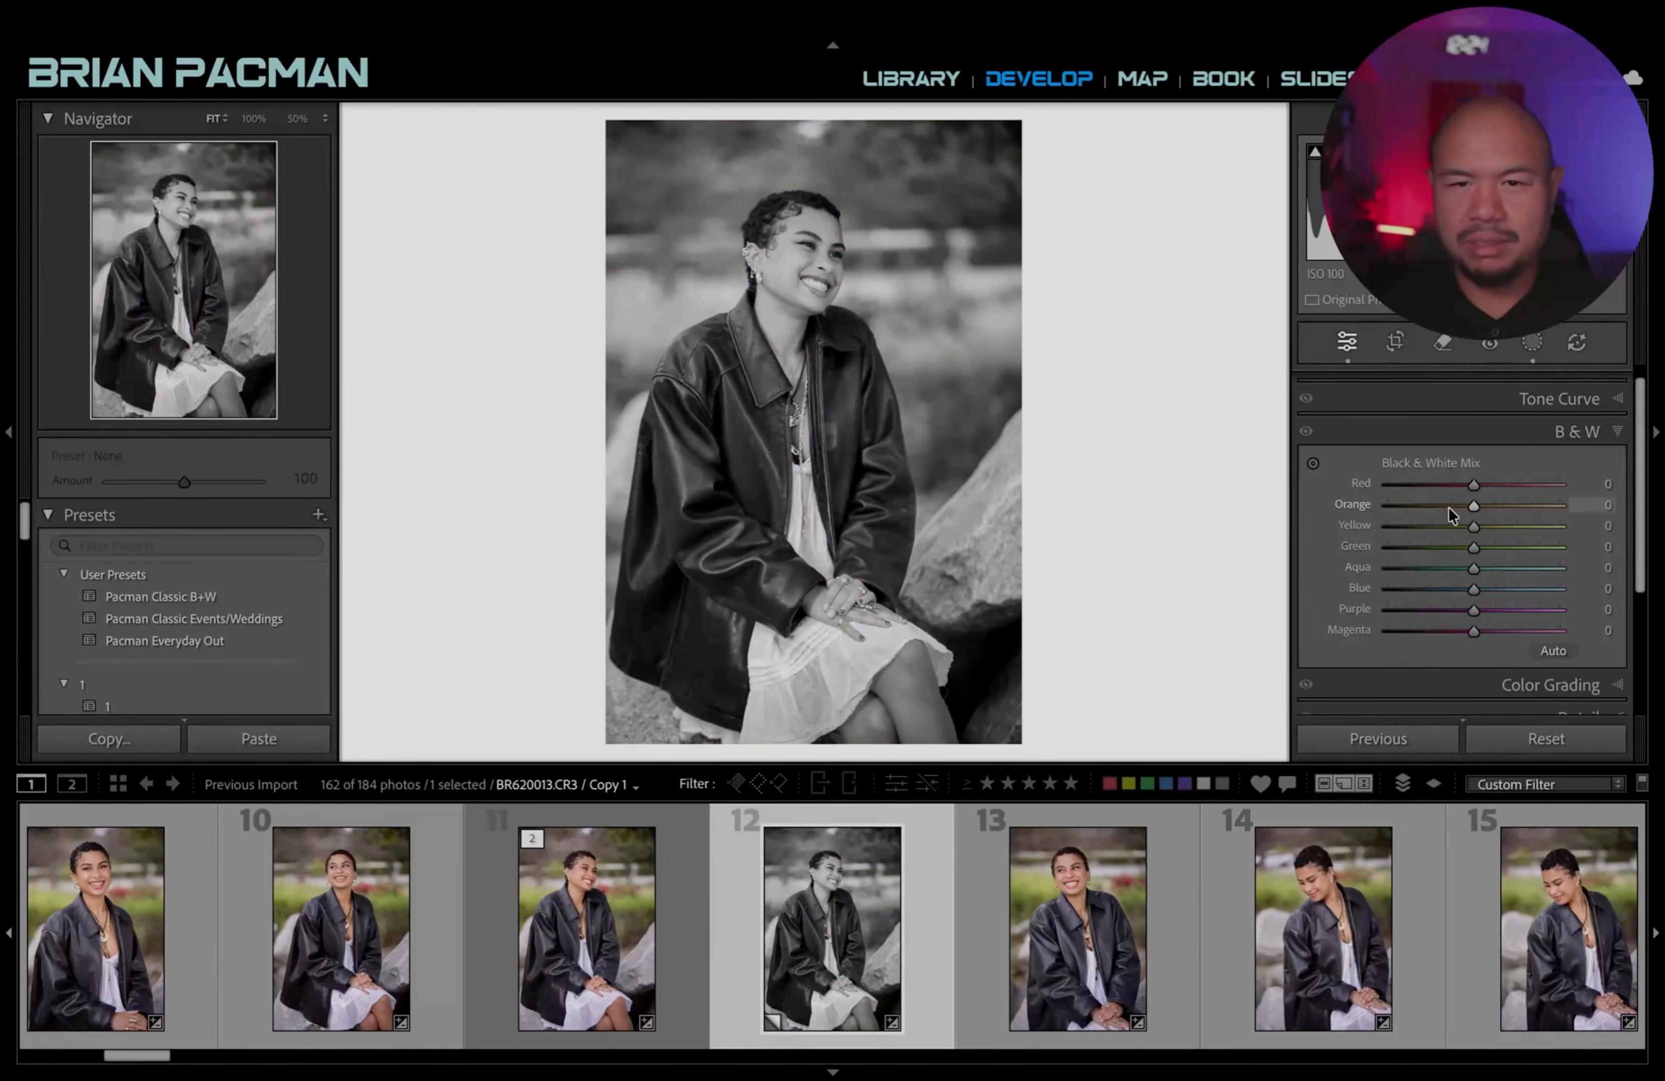
click(1462, 505)
click(1433, 526)
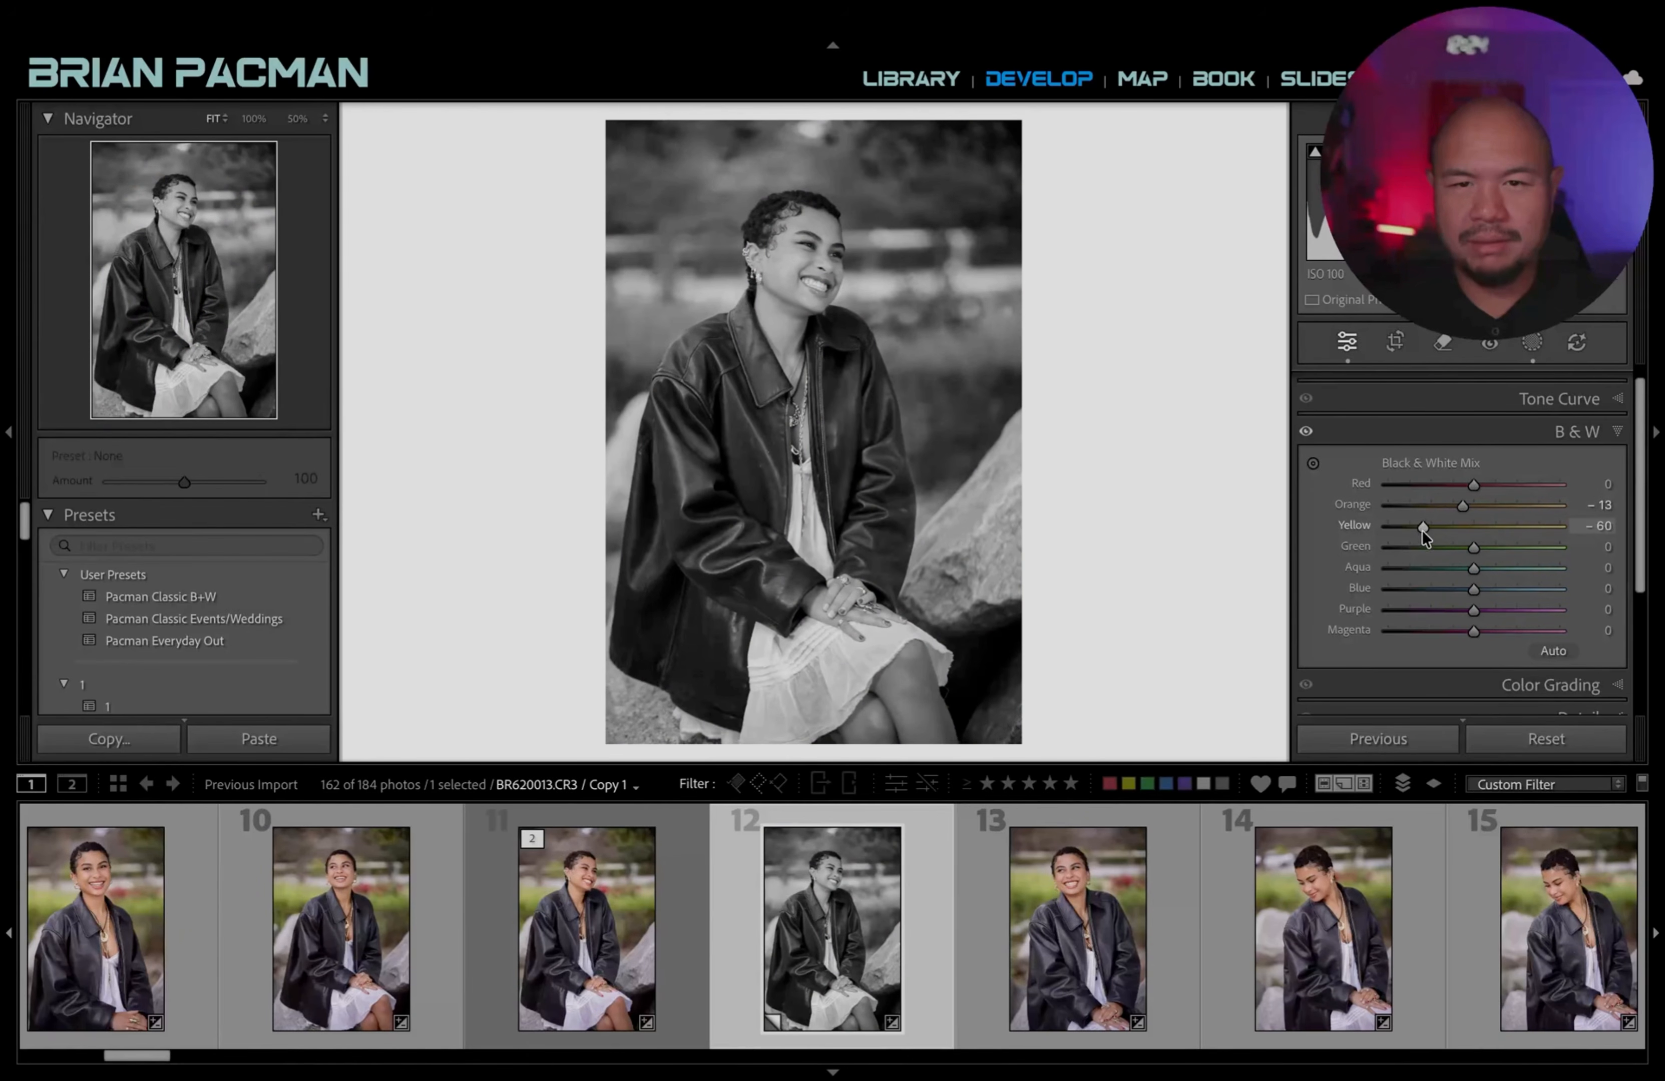
Create a black-and-white virtual copy of photo 14, the seated pose looking down, and set its Yellow mix to −40.
scroll(1229, 926, down, 2)
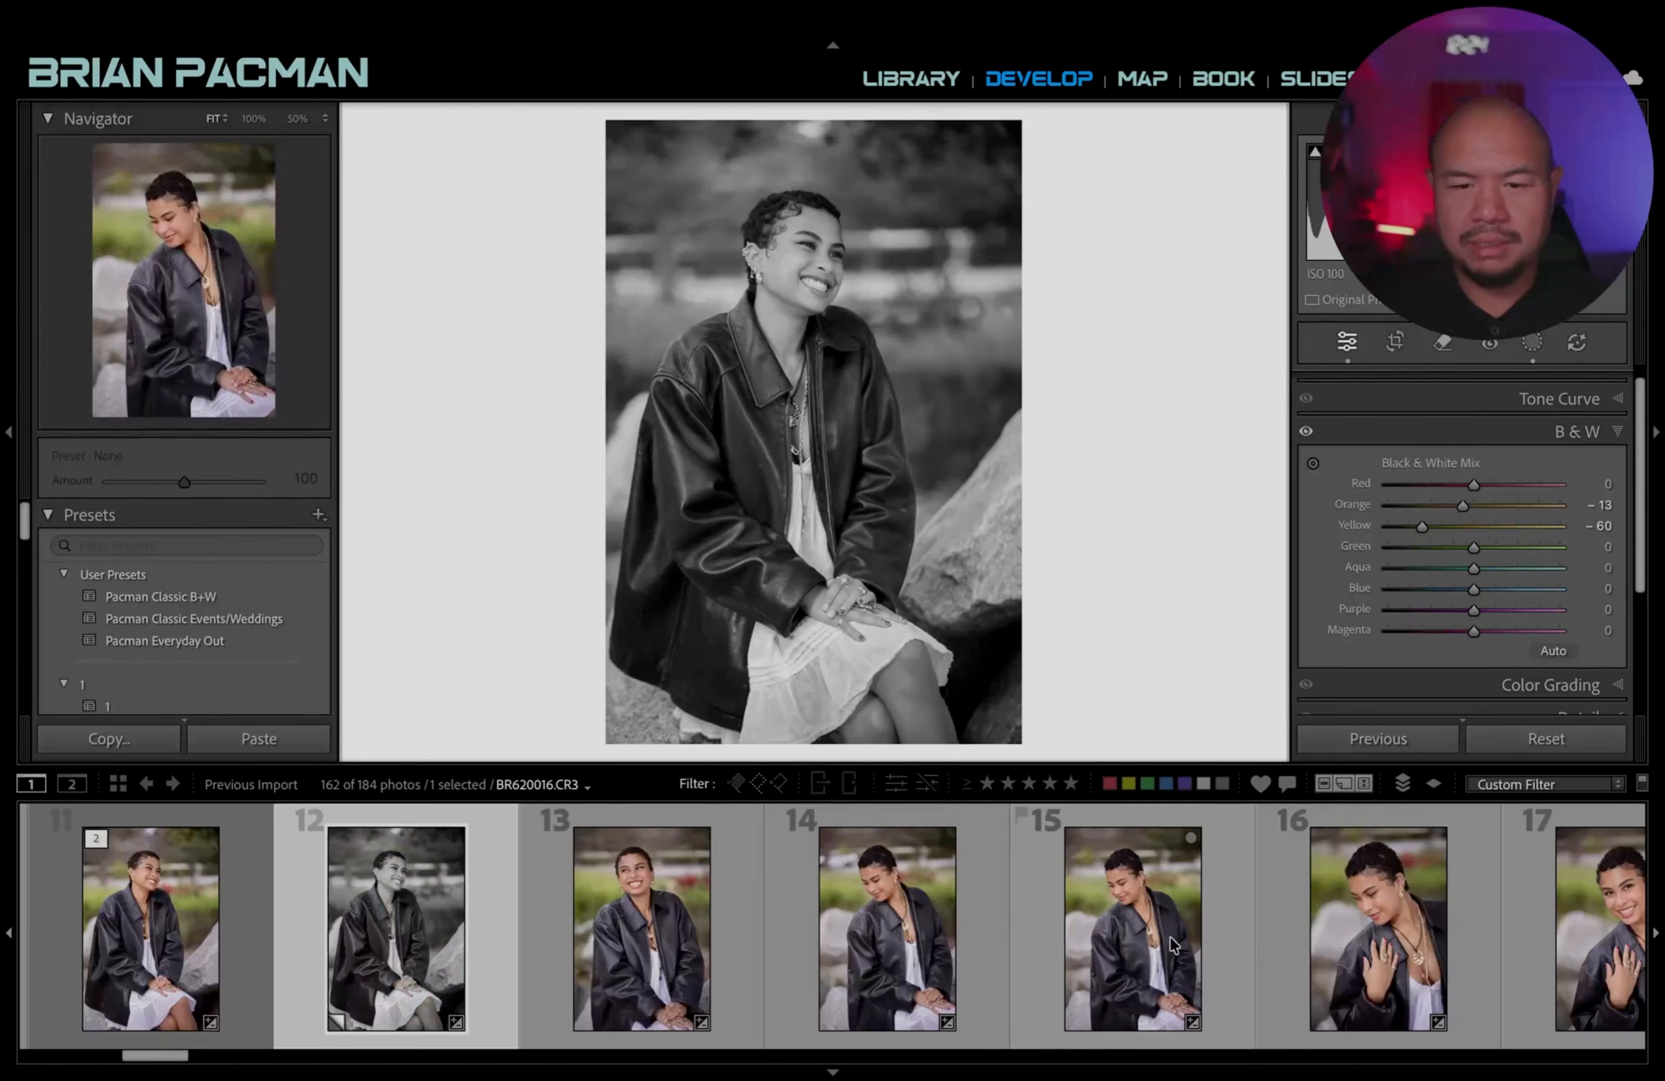
click(865, 912)
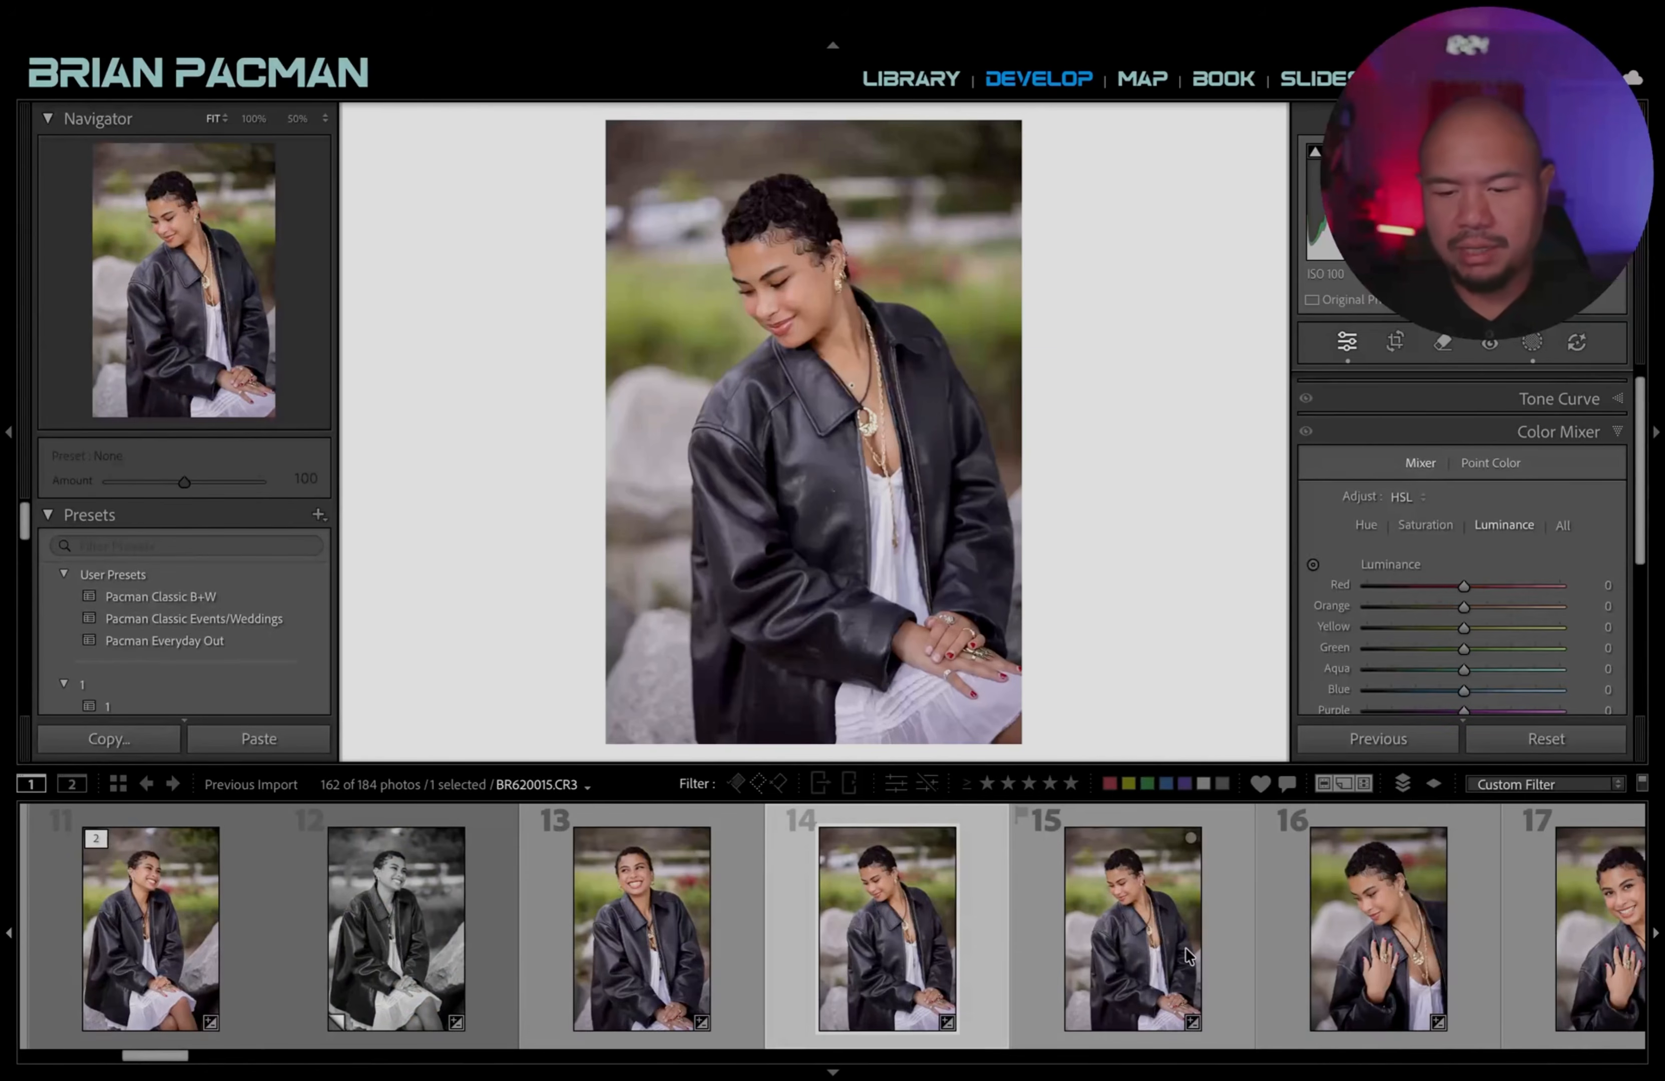
key(ctrl+apostrophe)
key(v)
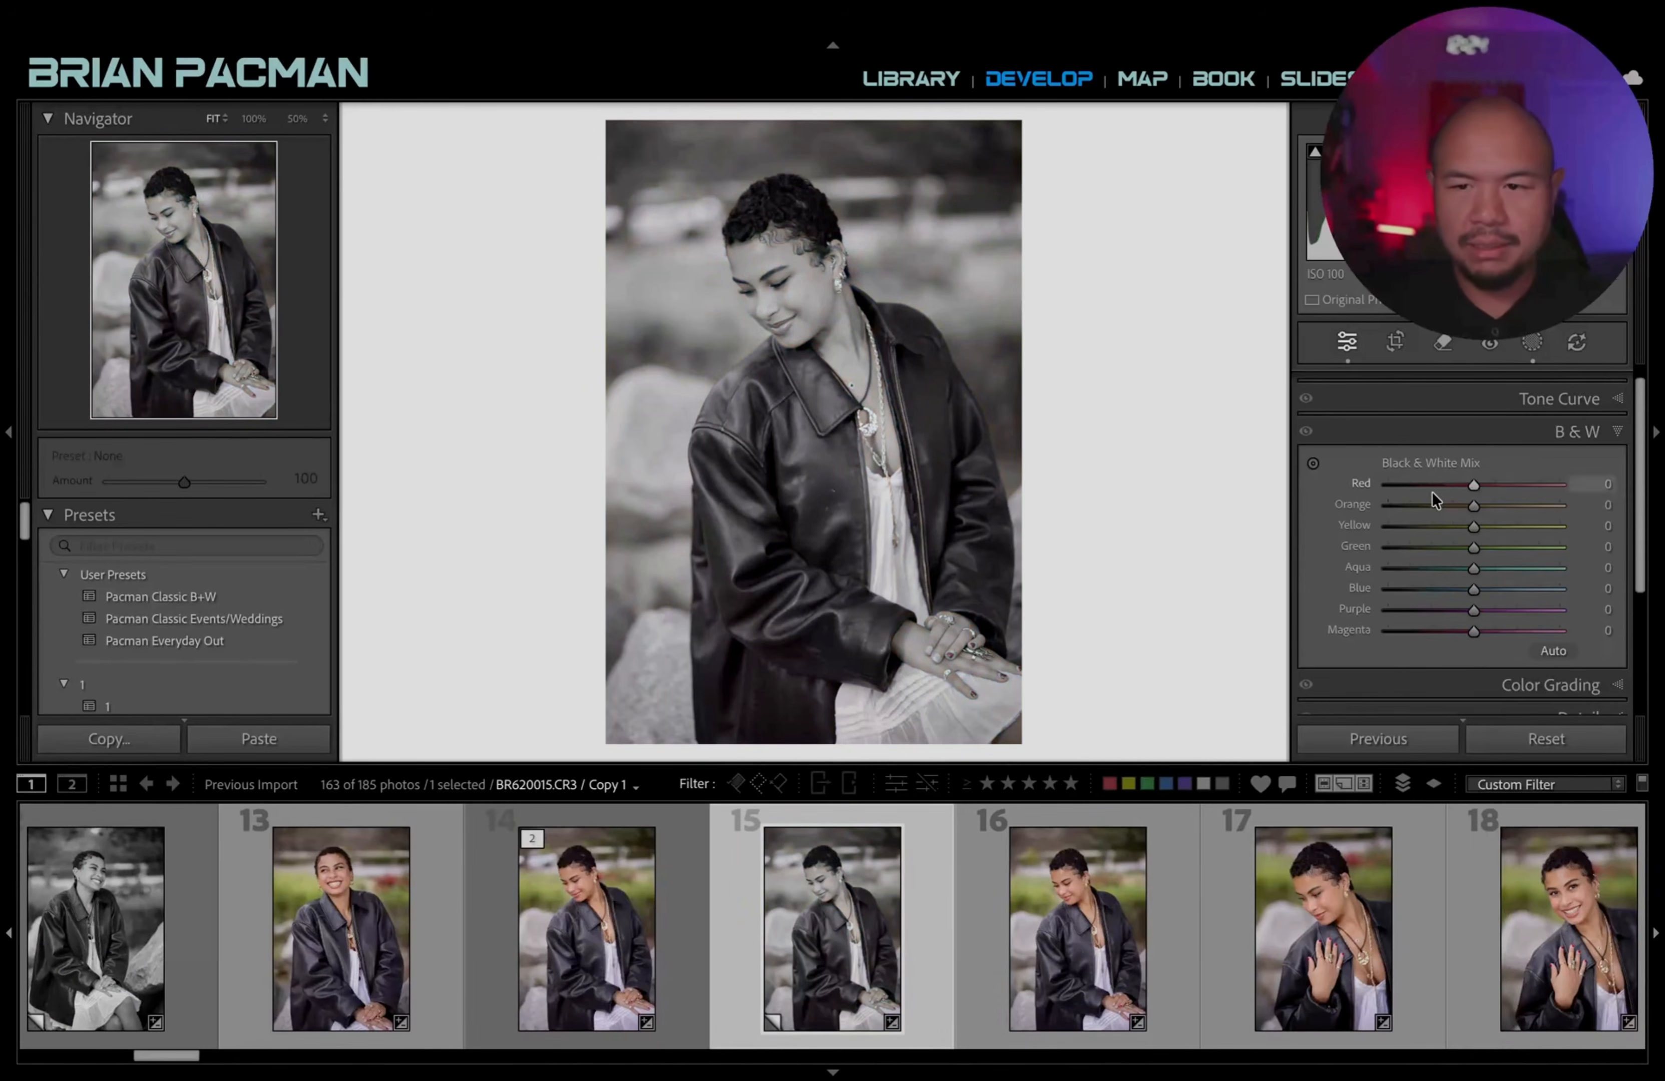
click(1439, 524)
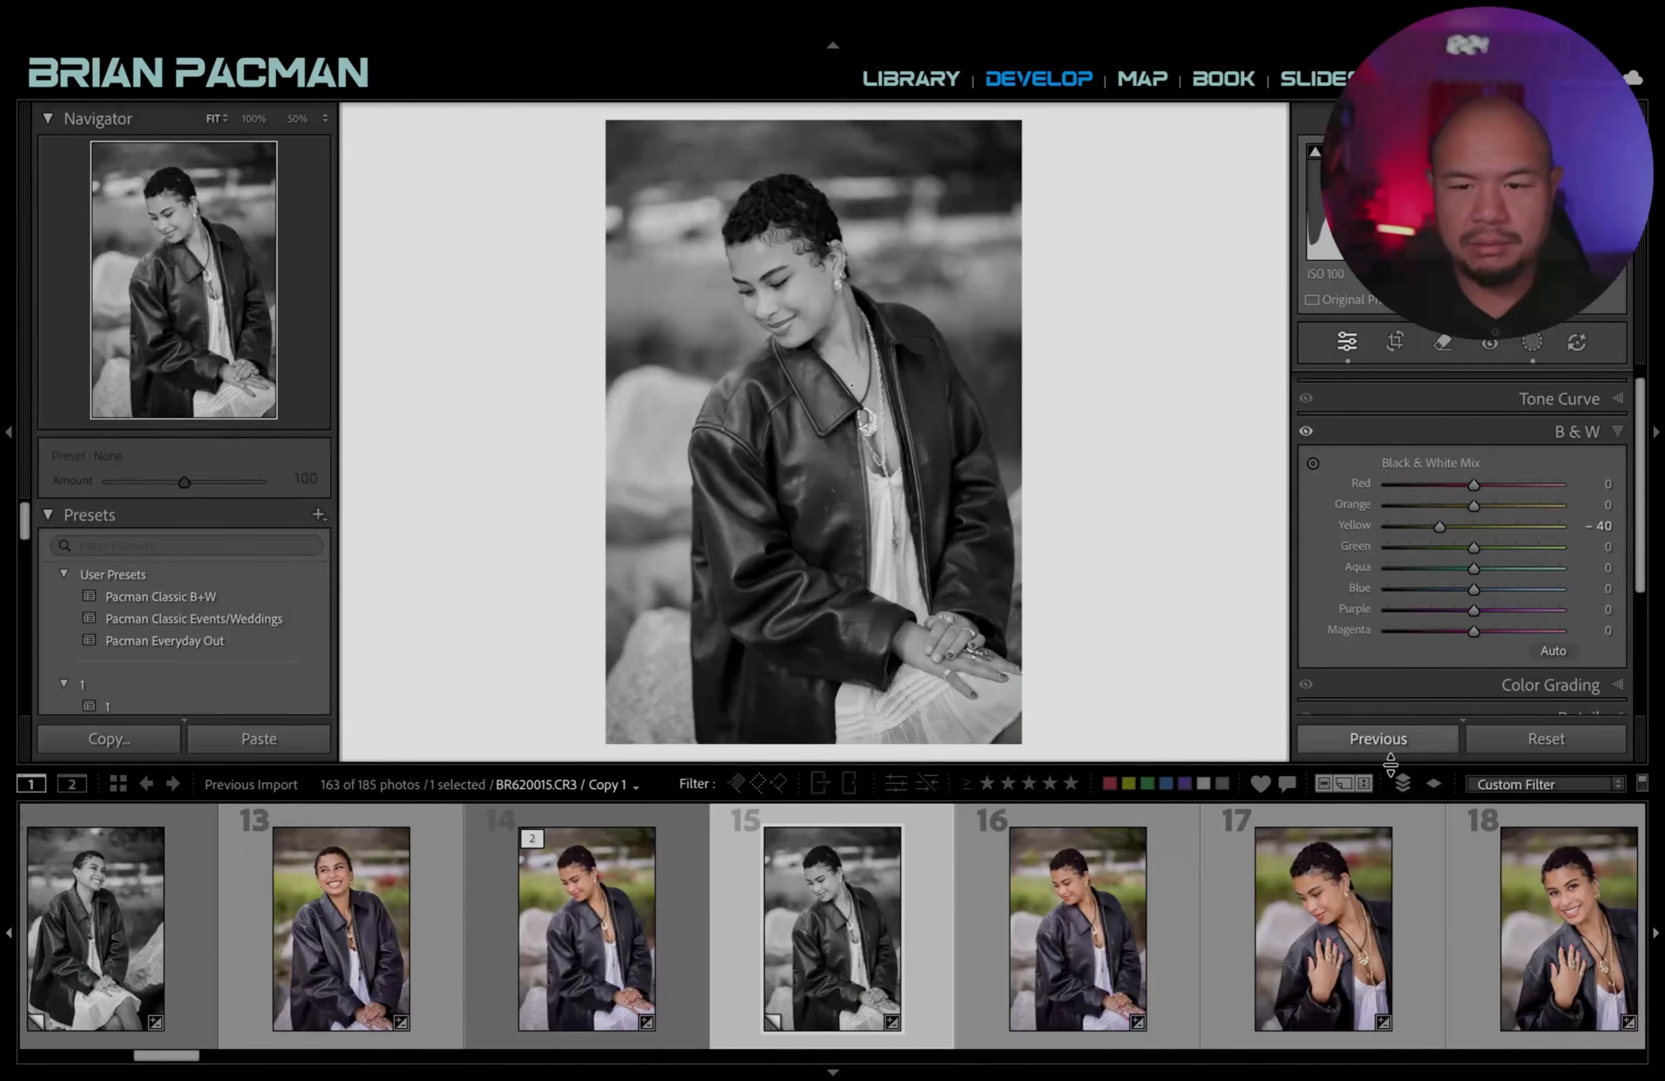
Create a black-and-white virtual copy of photo 21, the full-length white-dress pose looking down on the path, with Yellow at −33 in the mix.
scroll(1102, 913, down, 3)
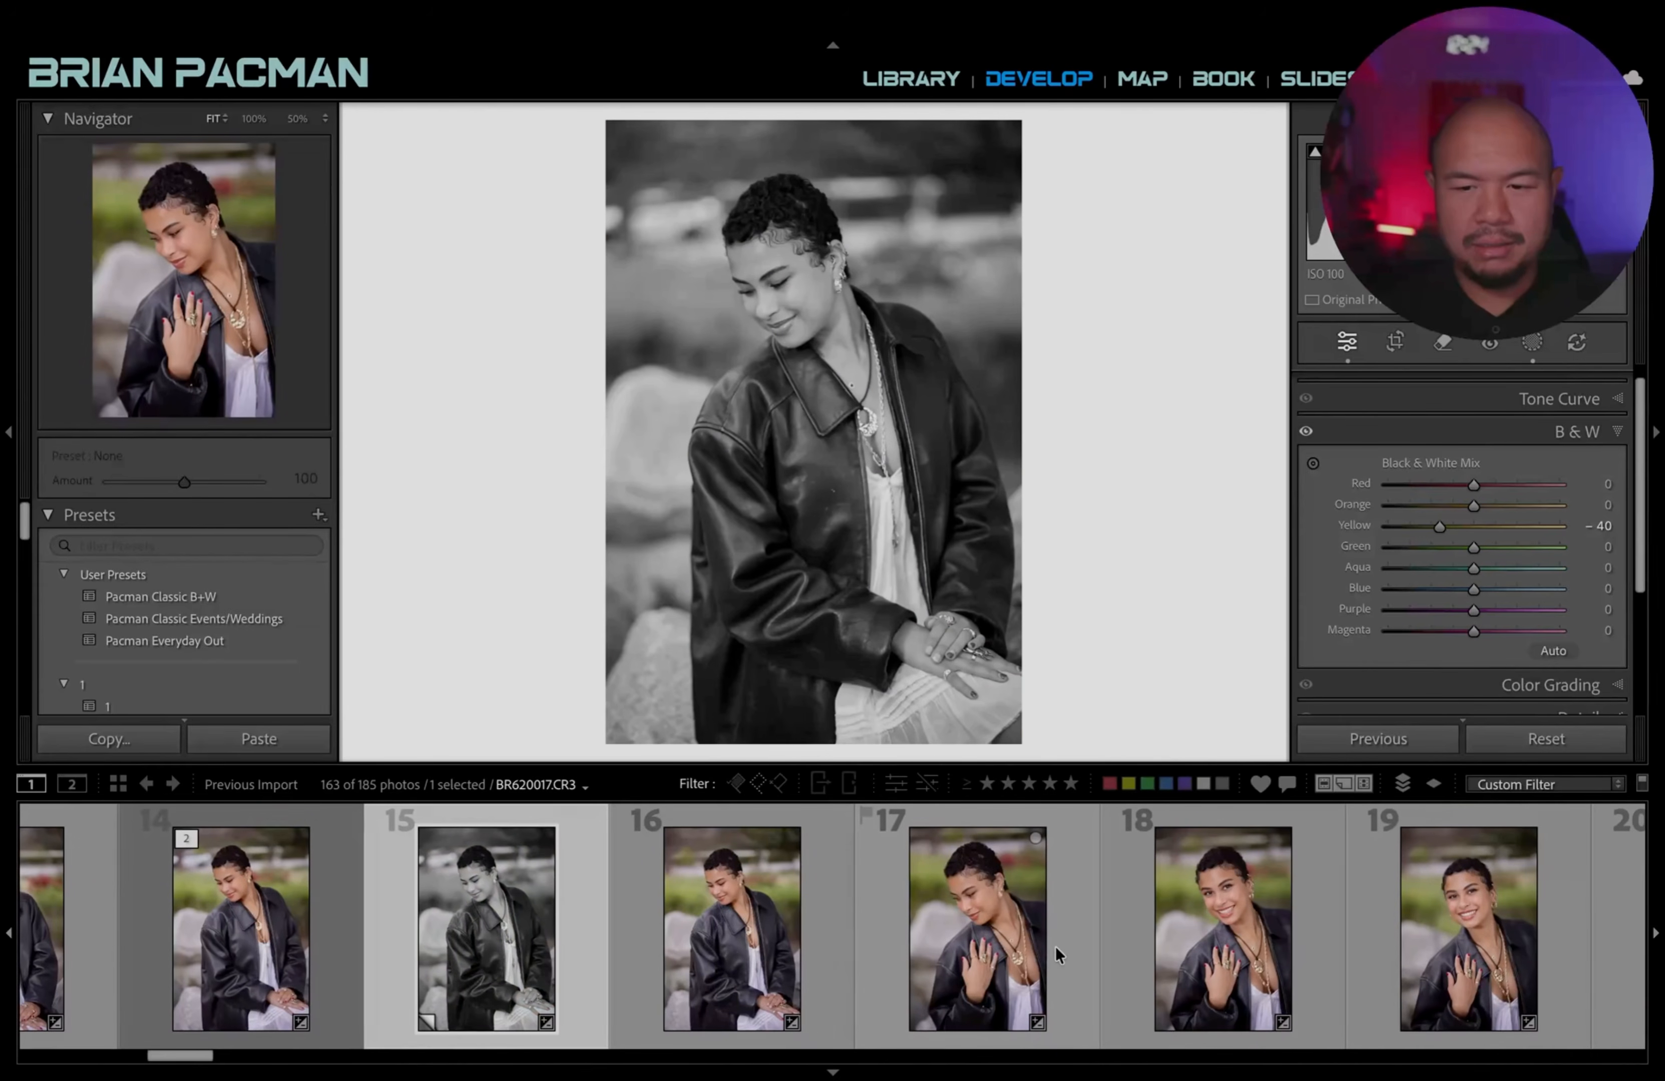
scroll(1049, 948, down, 3)
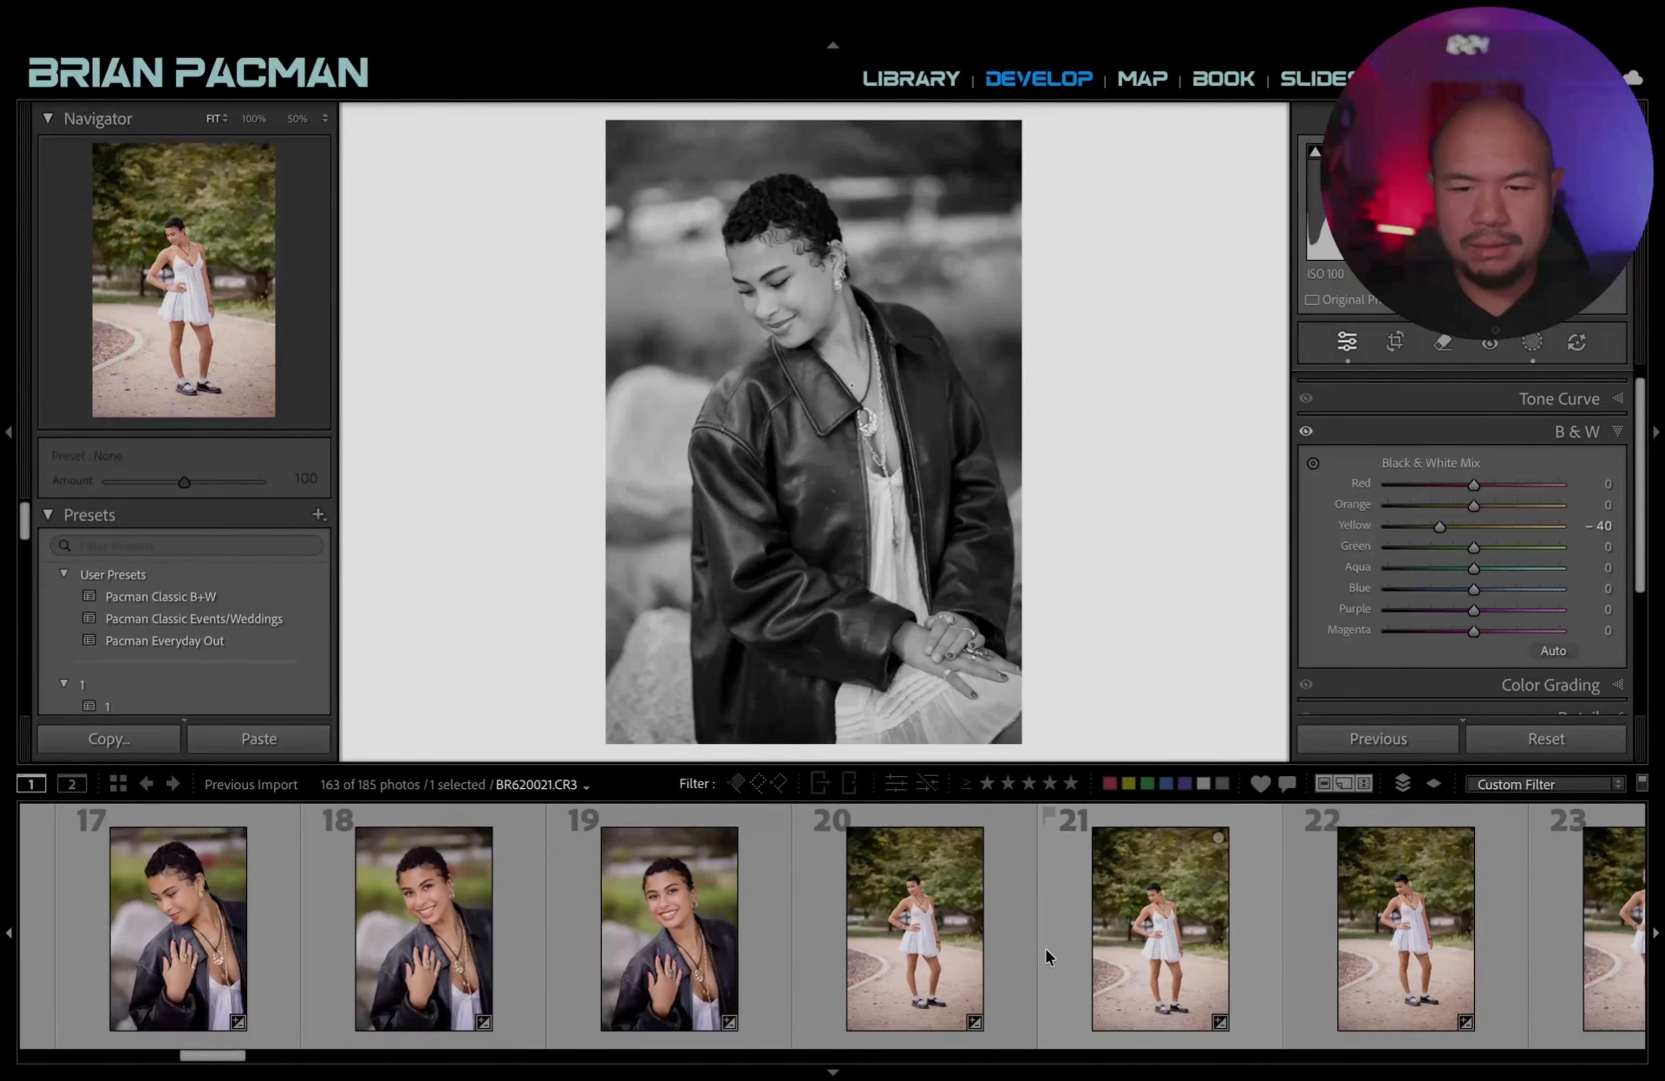
click(1106, 938)
key(ctrl+apostrophe)
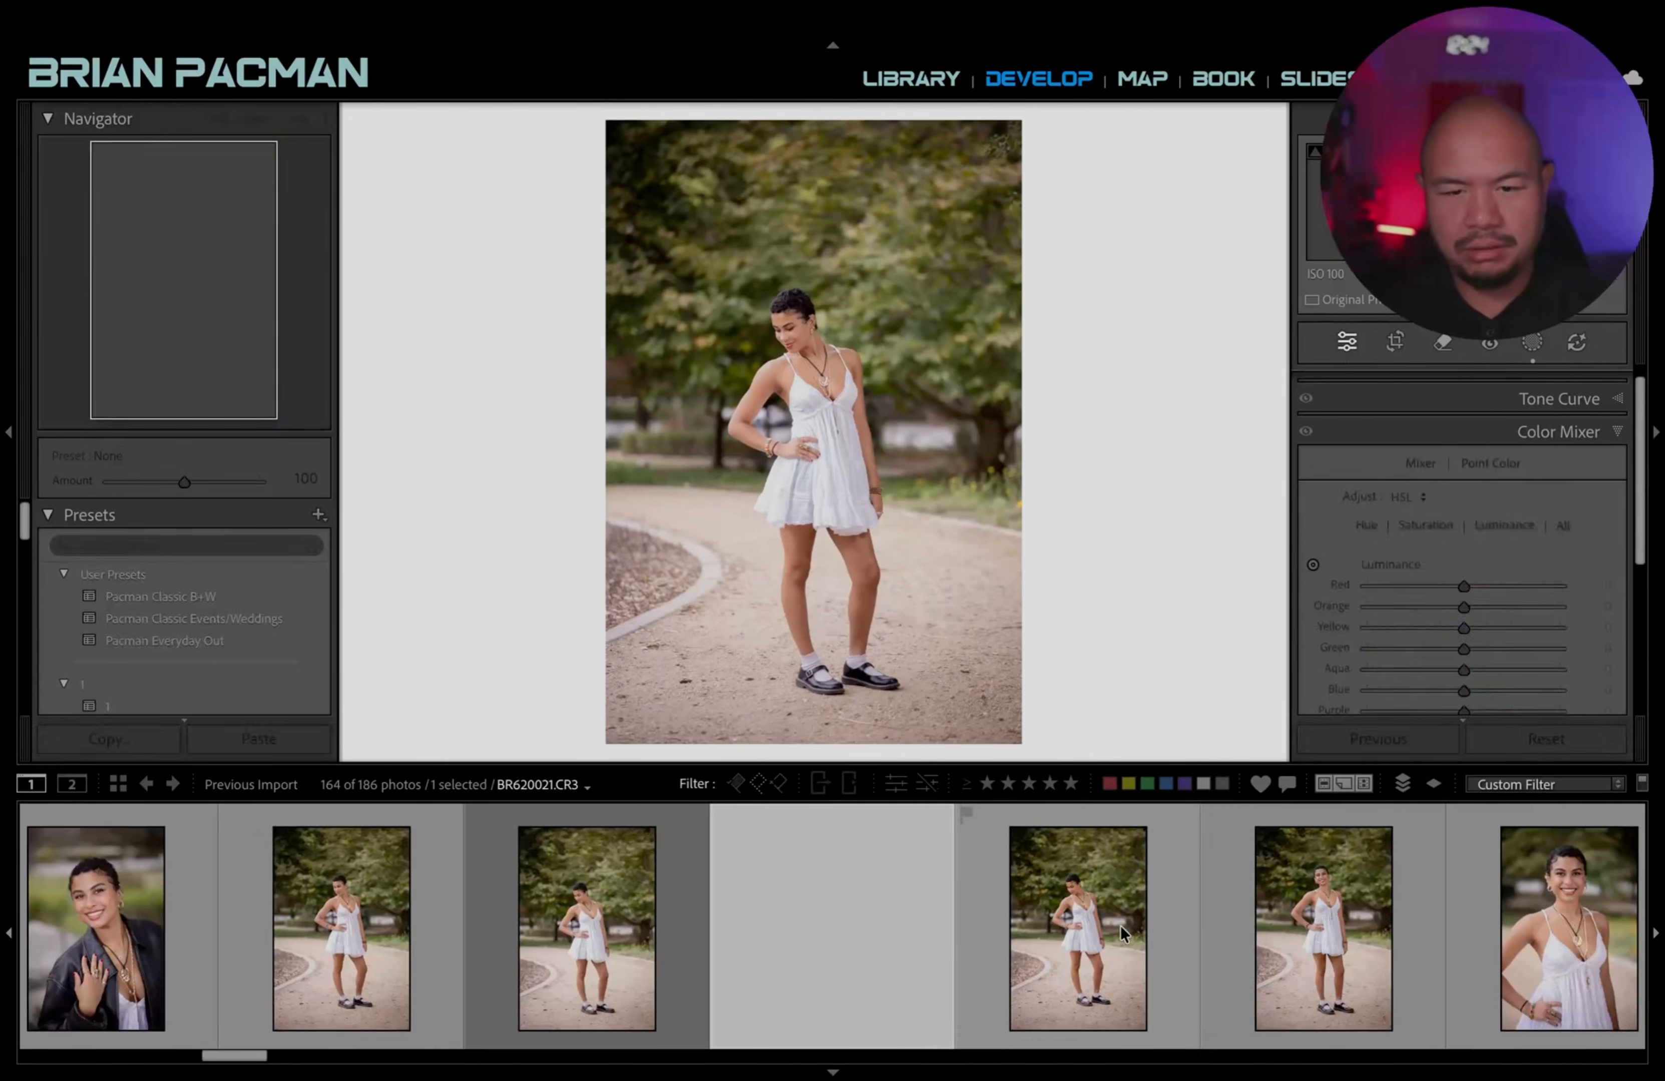
key(v)
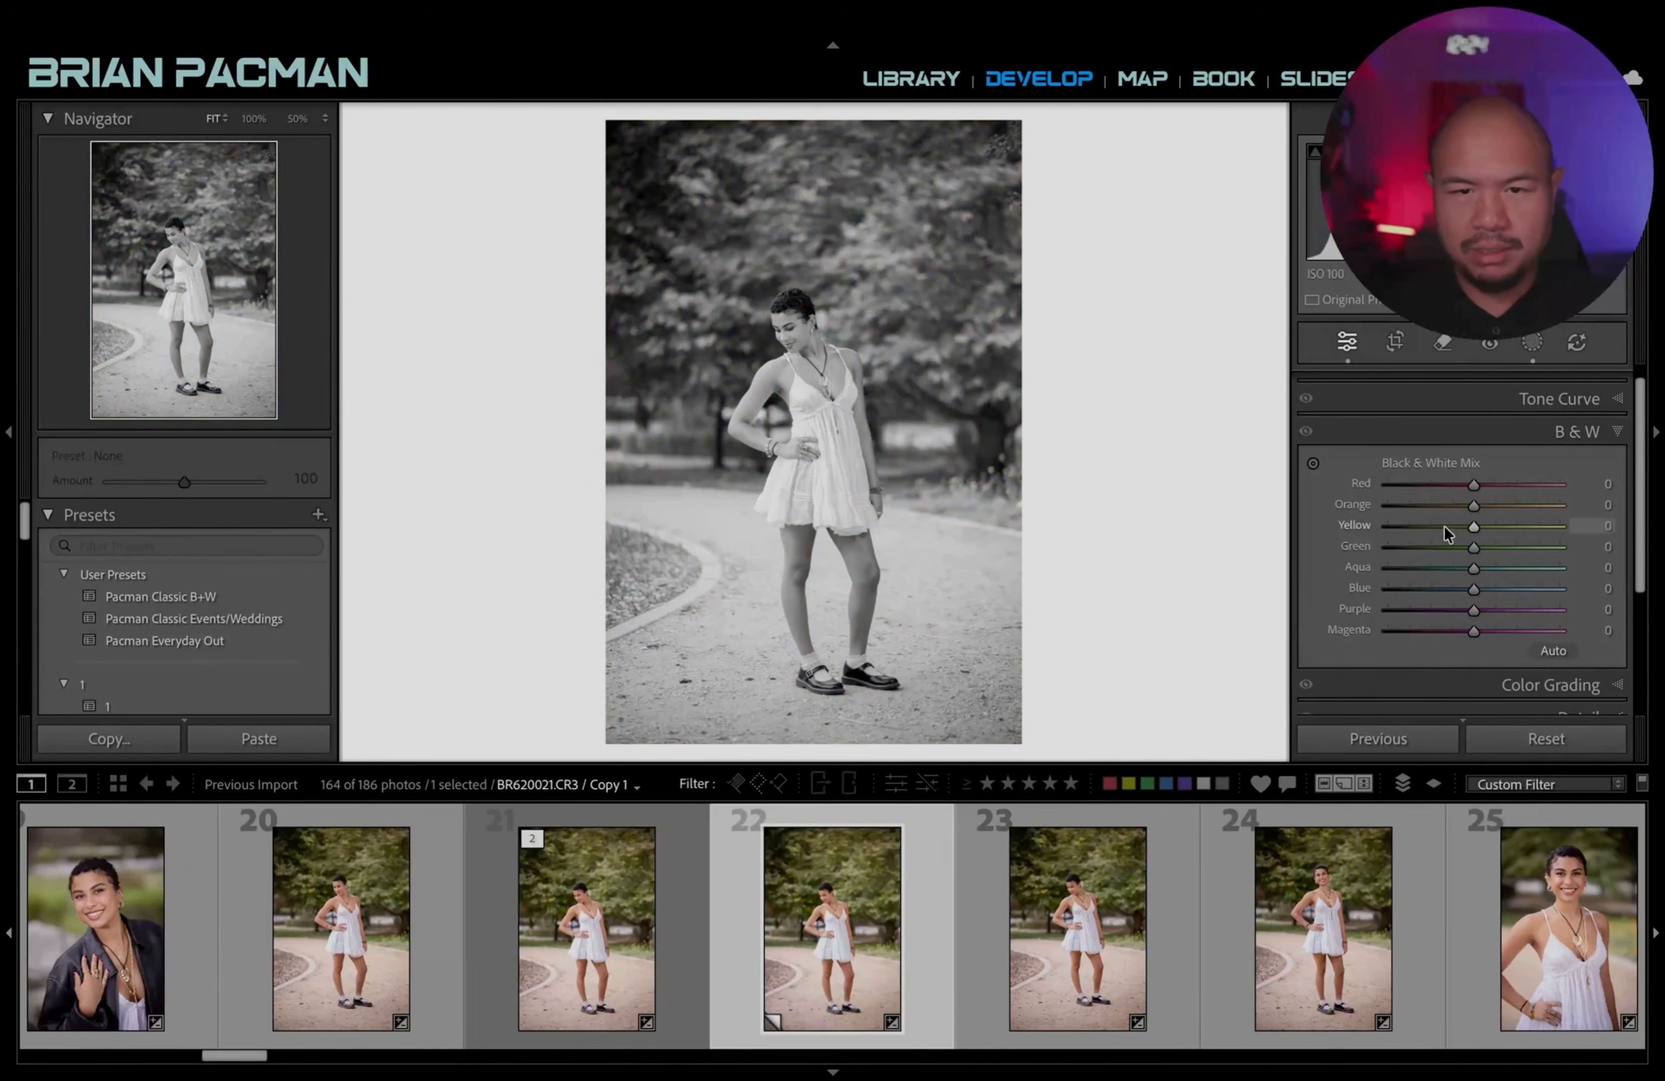
click(1443, 526)
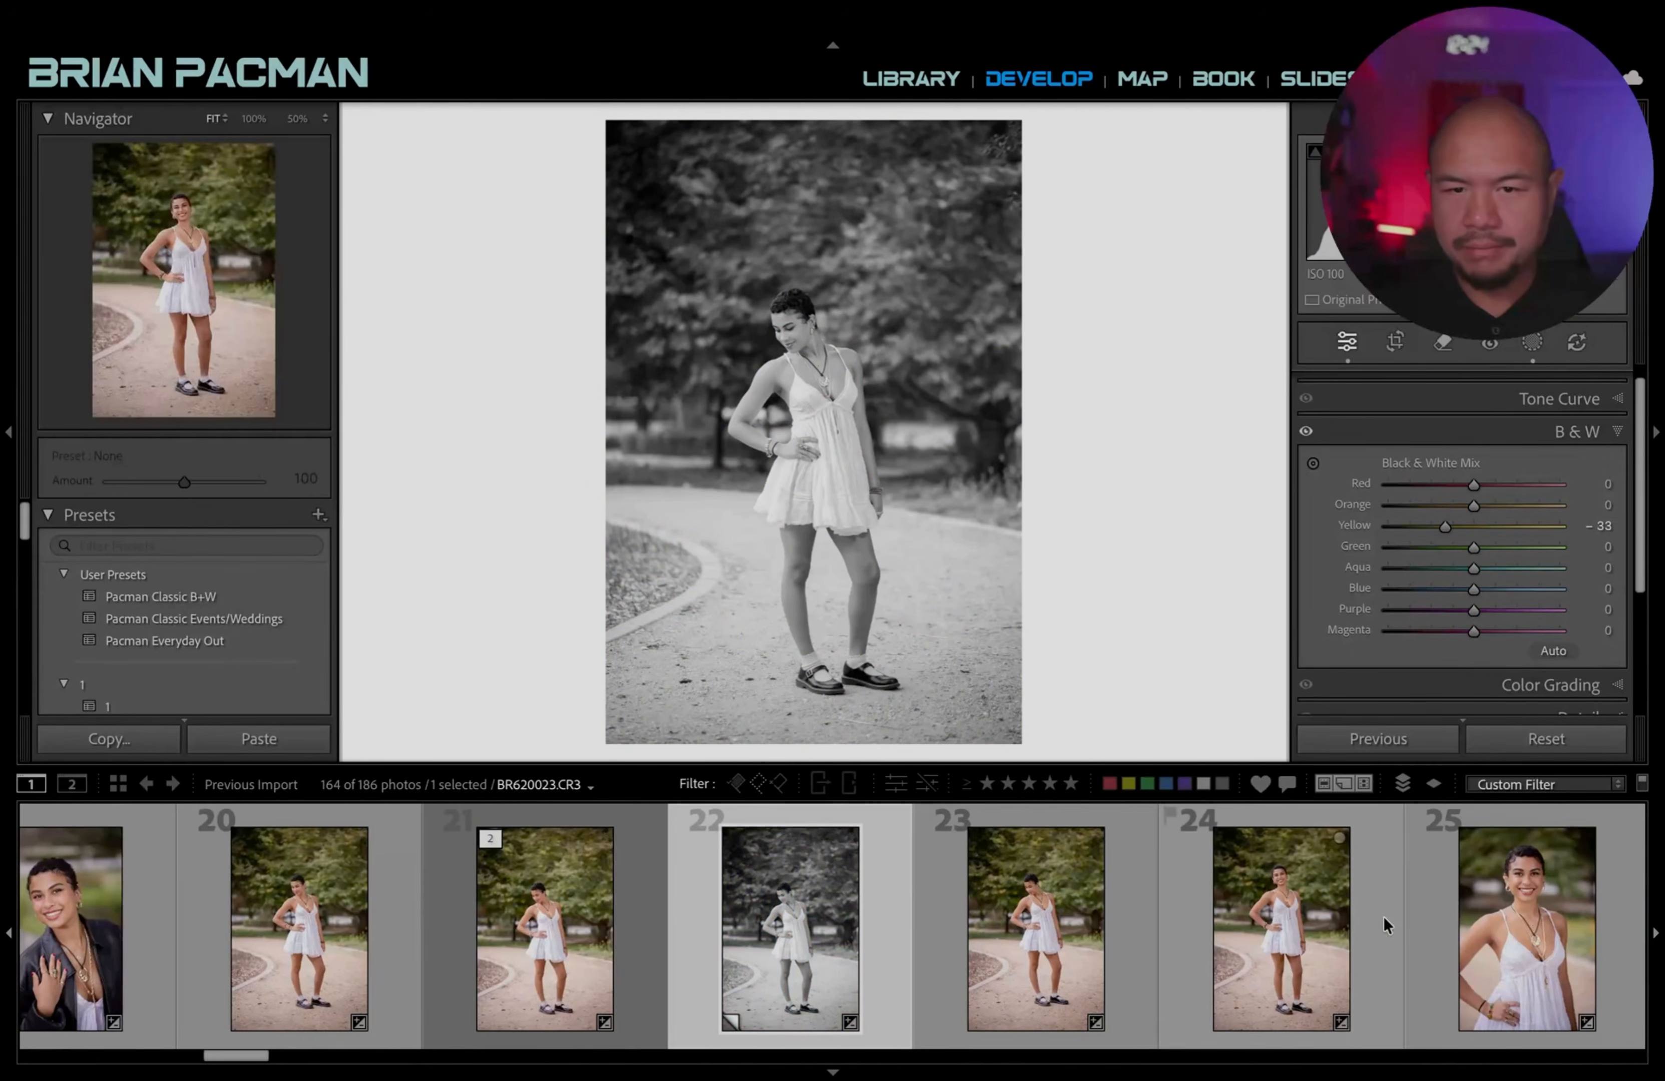
Create virtual copies of photos 36 and 39, the two tree-branch poses looking off to the side.
scroll(1382, 917, down, 7)
scroll(992, 927, down, 6)
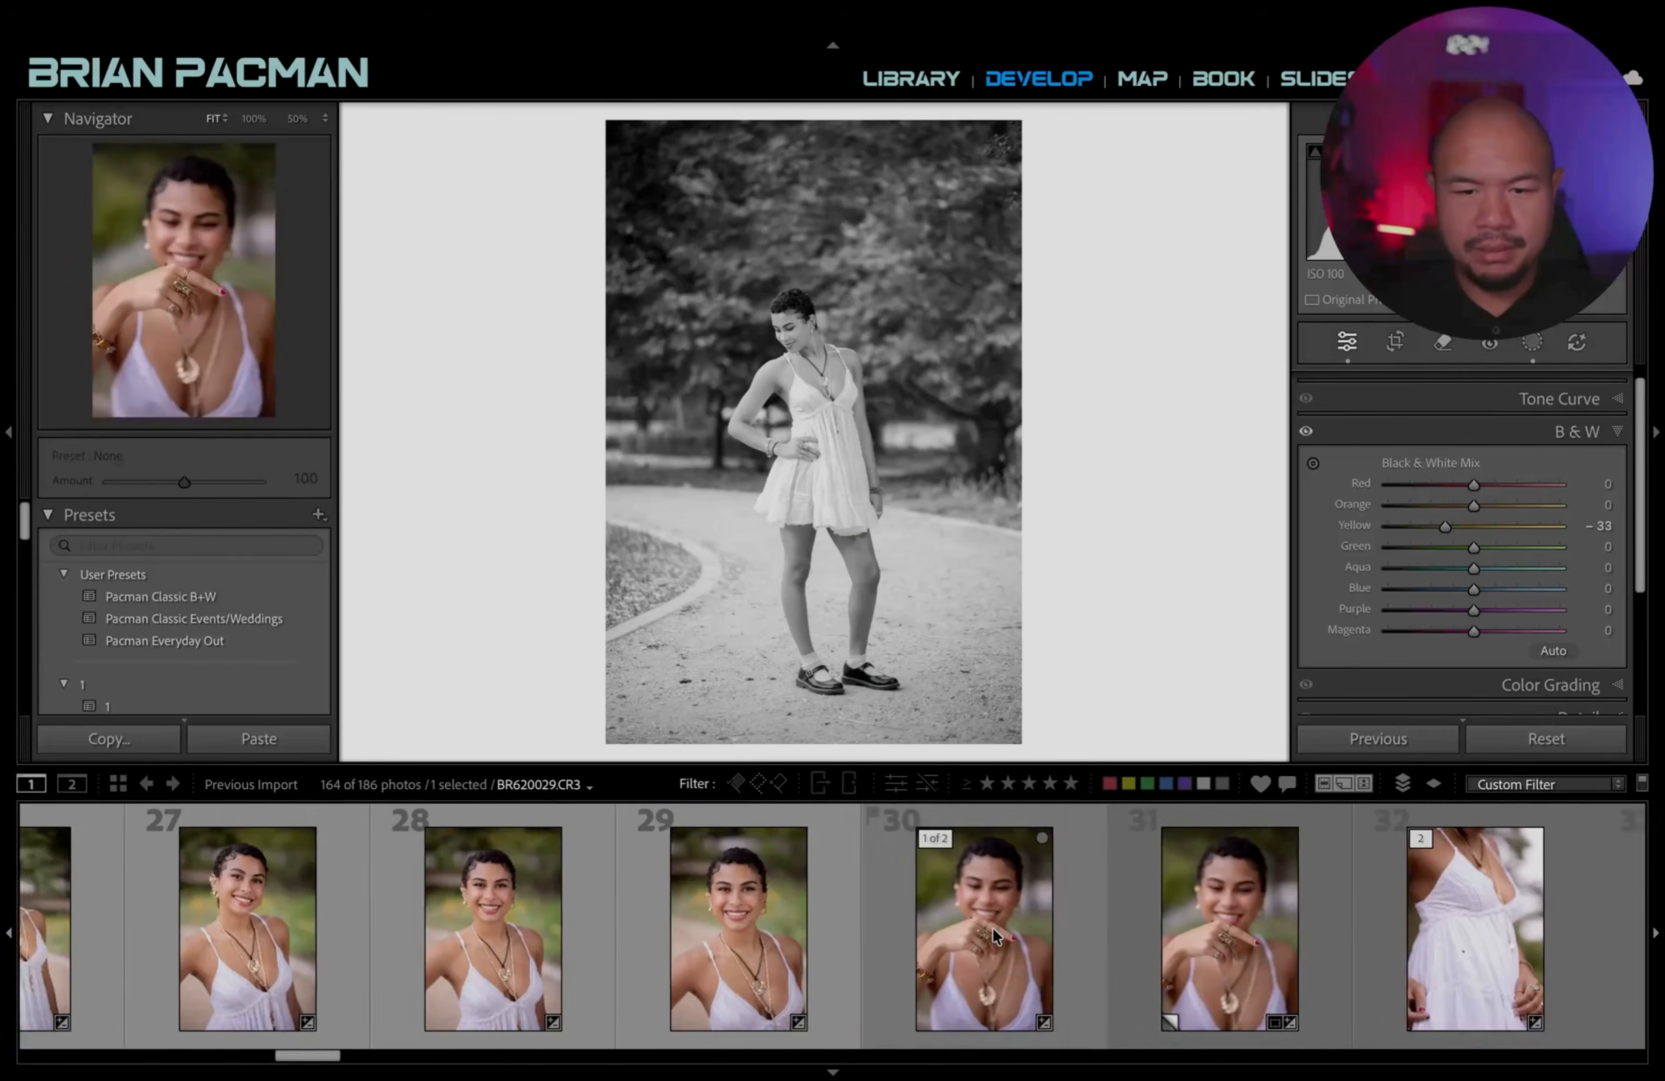
scroll(970, 942, down, 2)
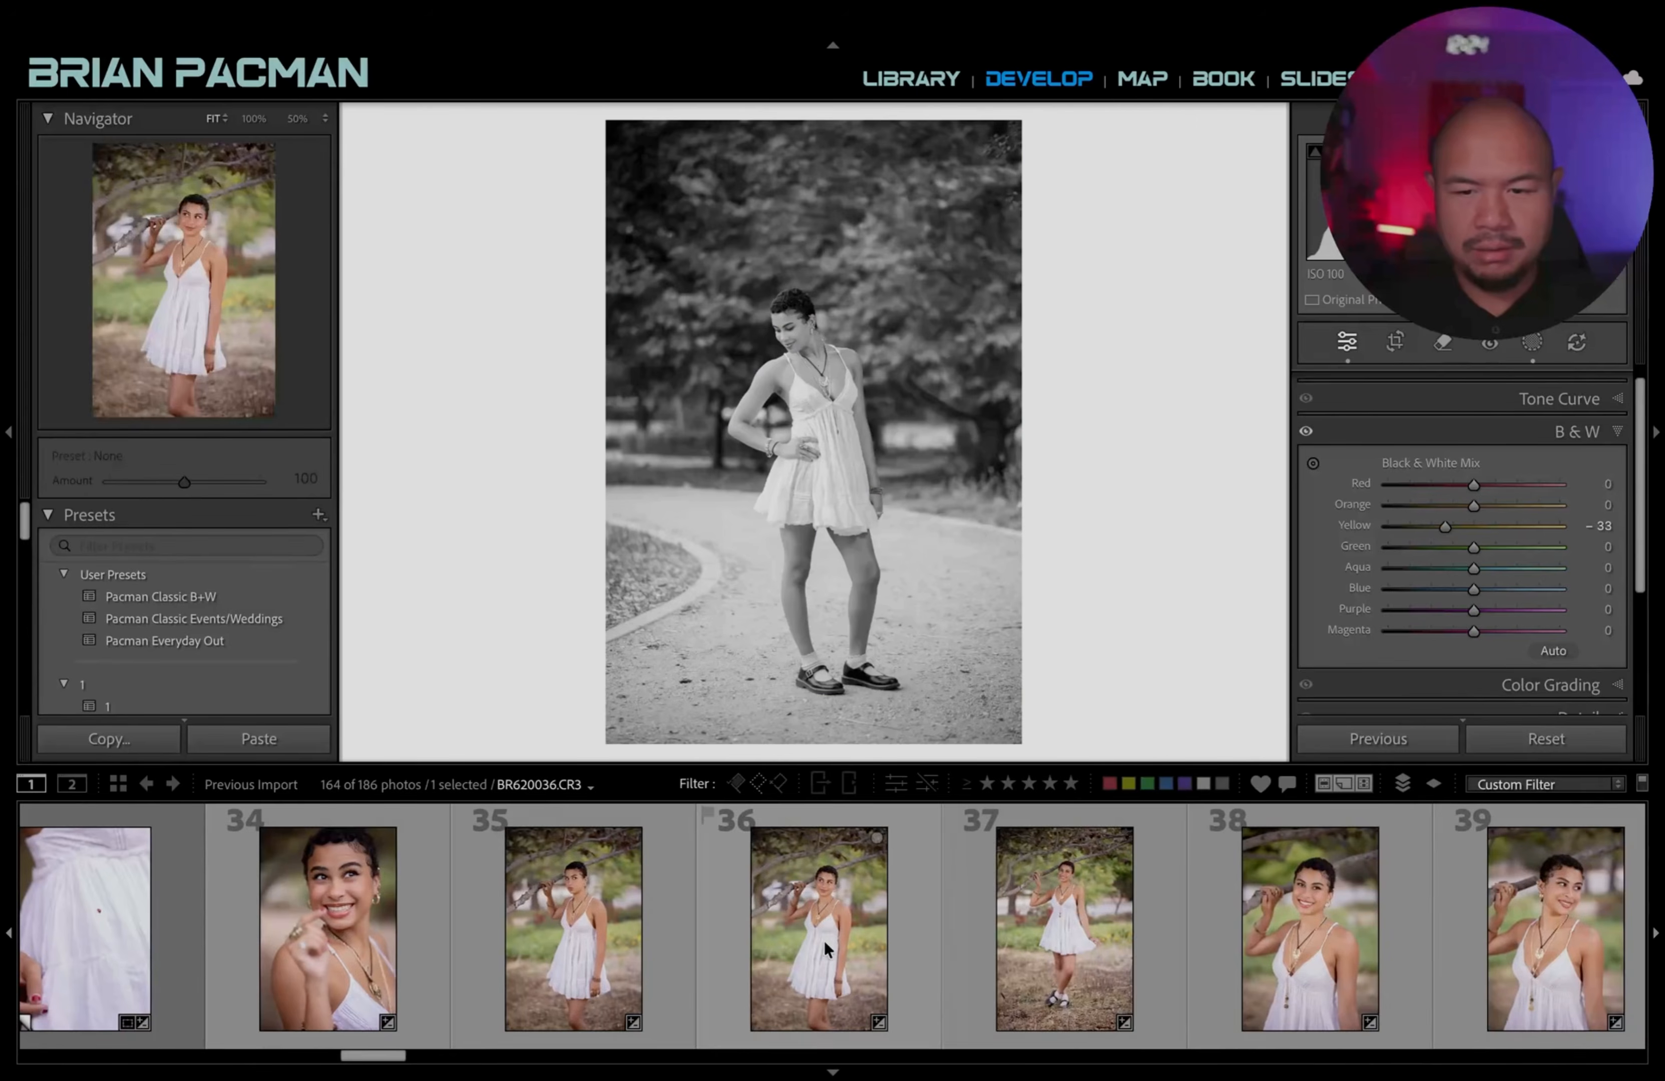
click(1086, 930)
scroll(1081, 933, down, 2)
scroll(1042, 949, down, 1)
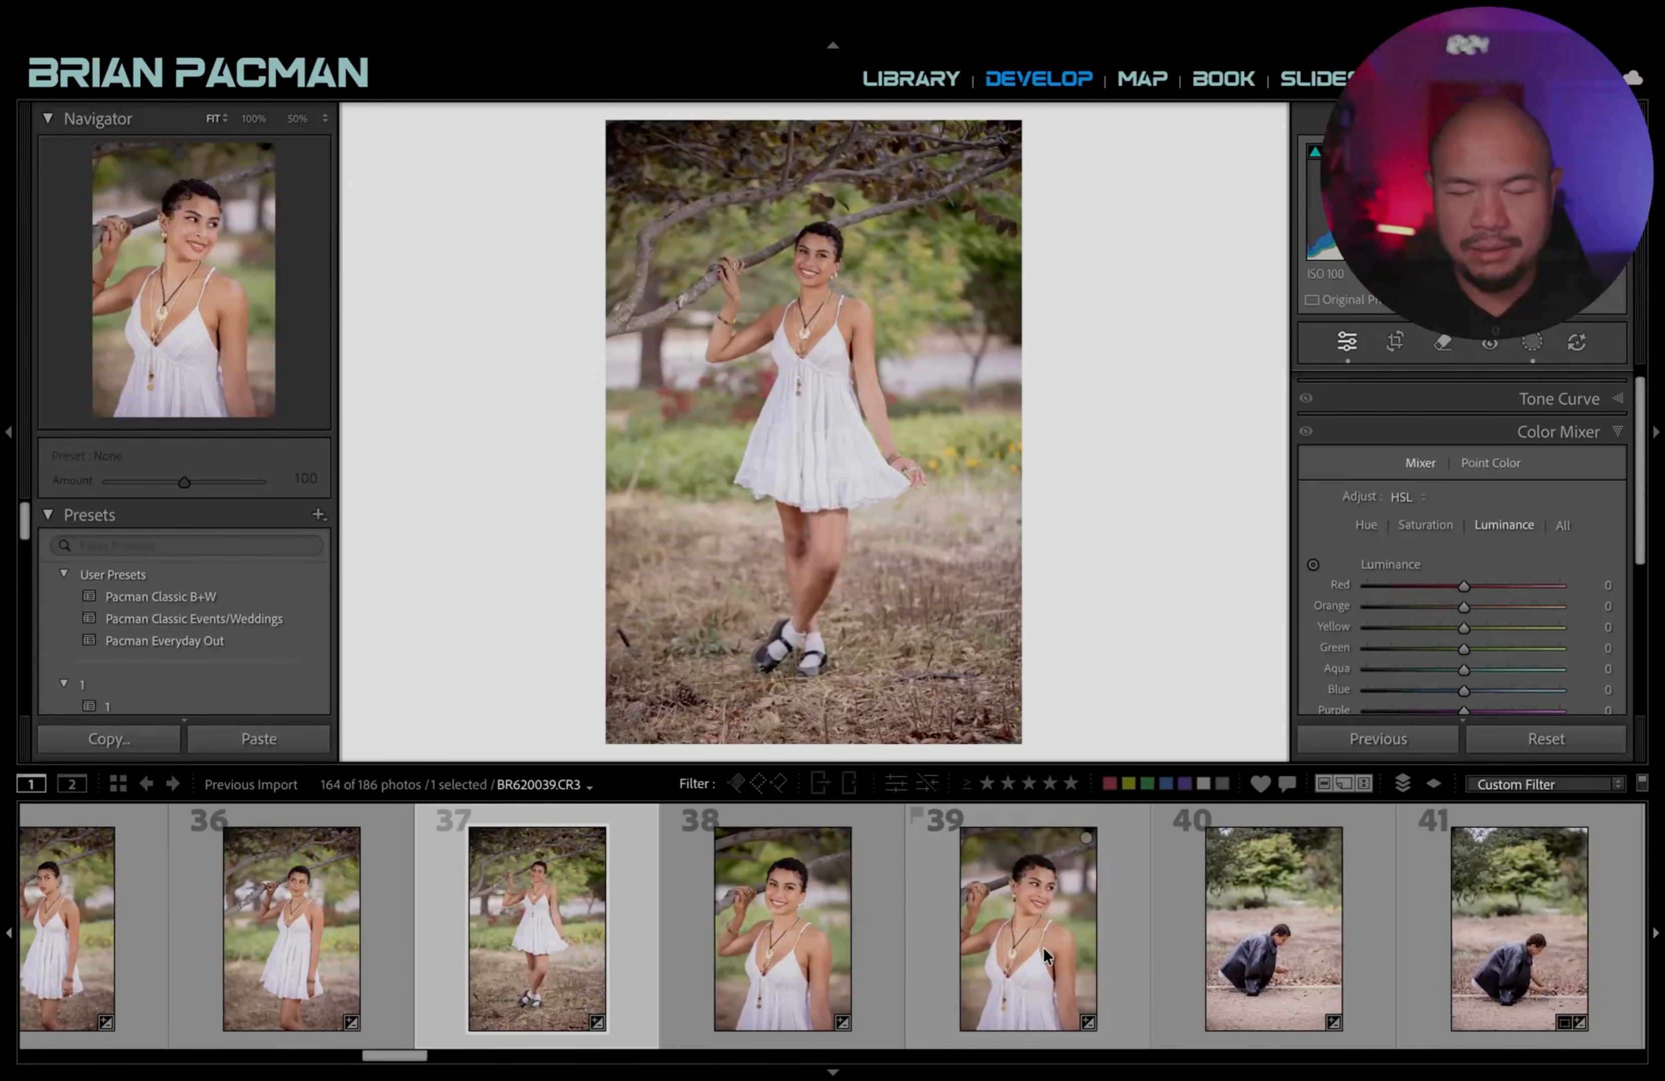
click(1043, 949)
scroll(729, 959, up, 1)
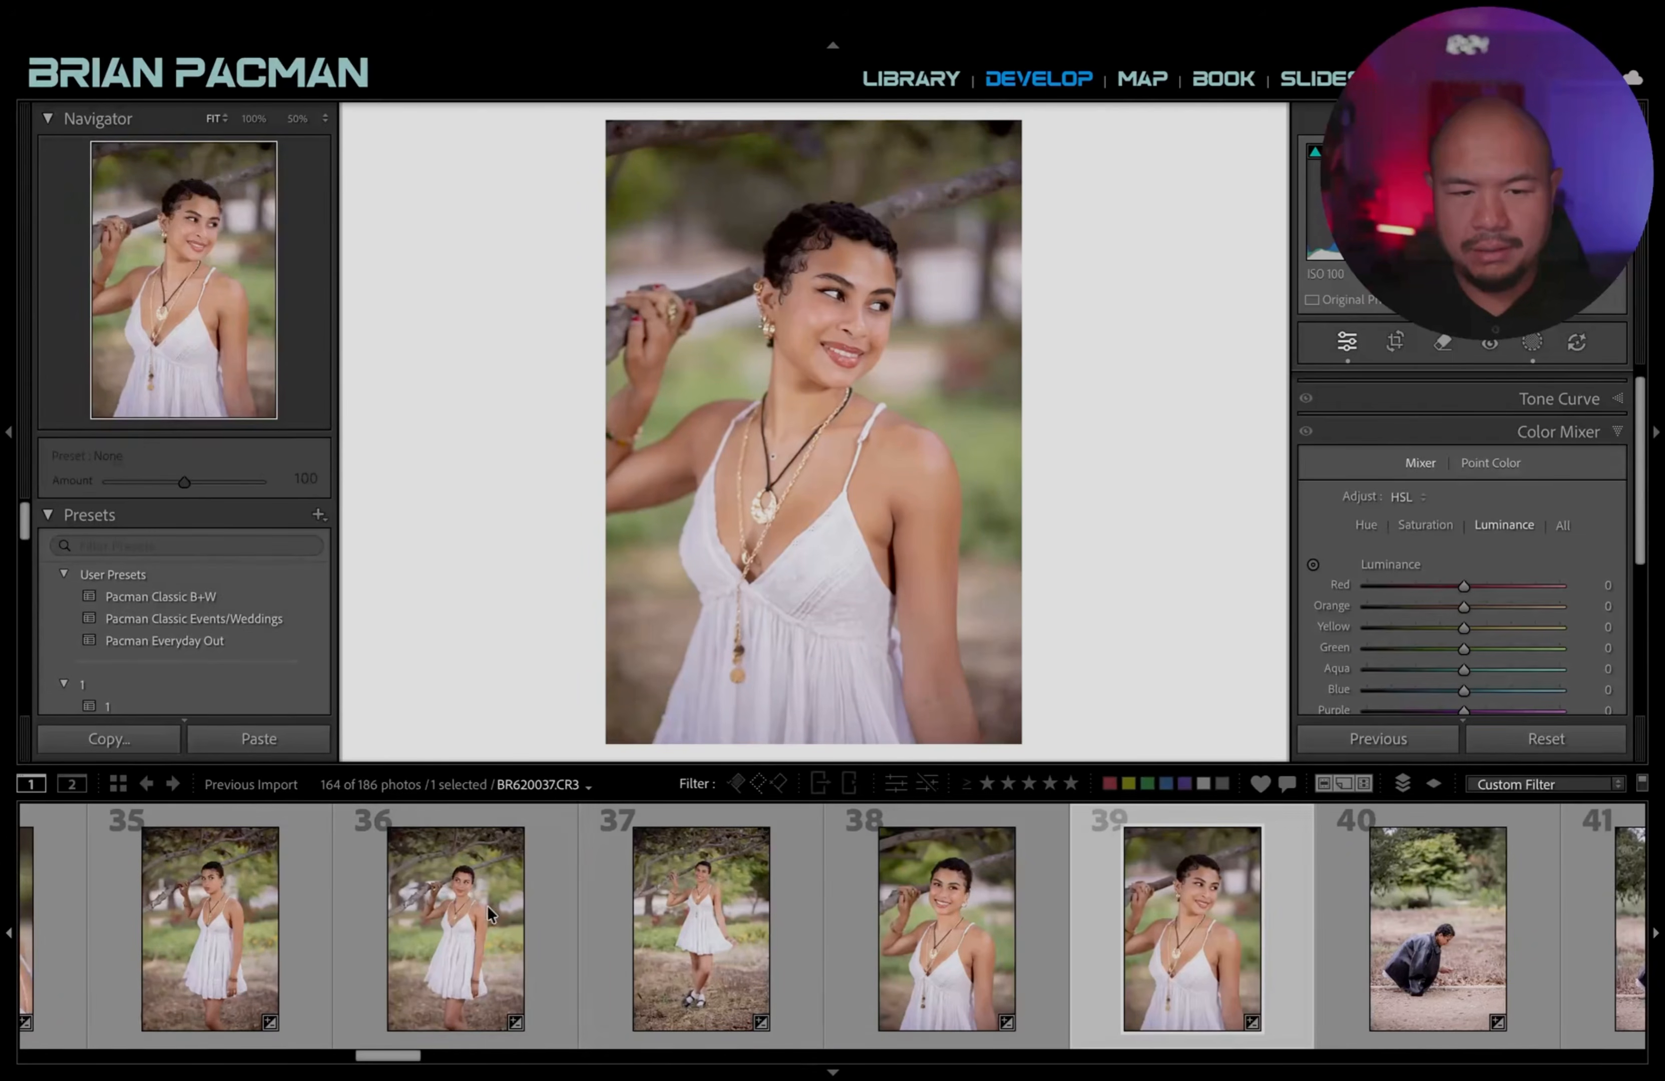
click(447, 924)
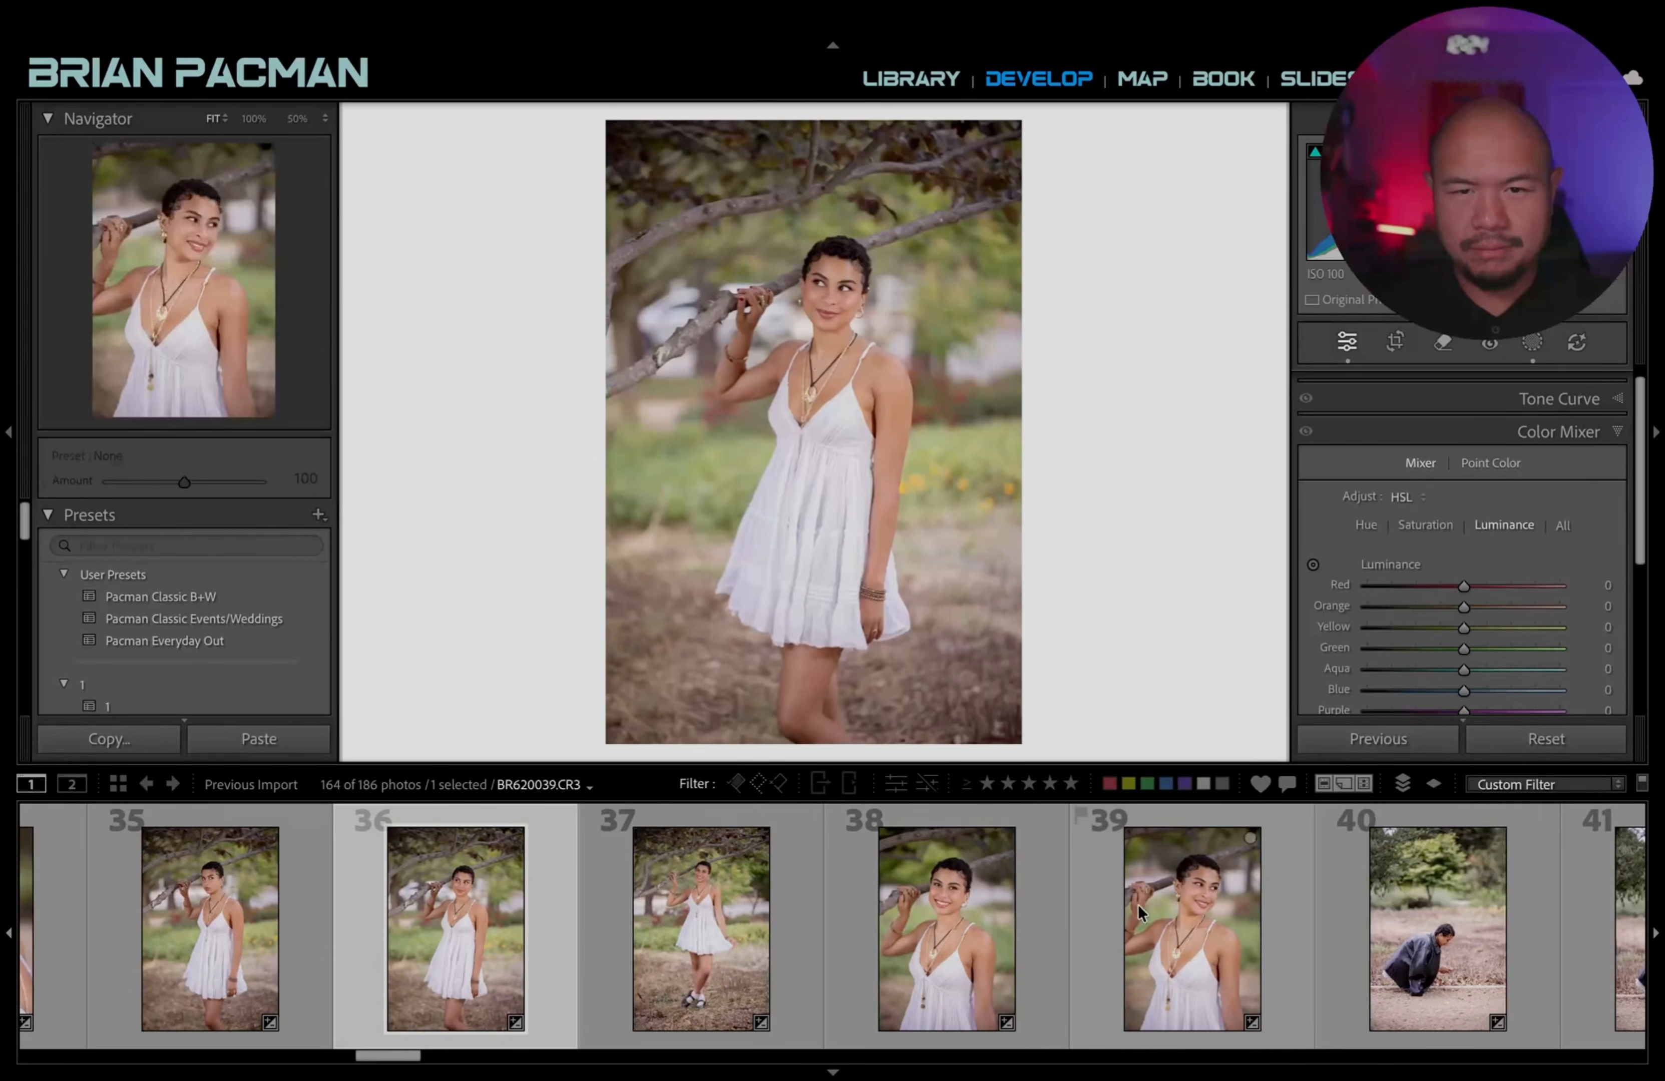
ctrl+click(1218, 927)
key(ctrl+apostrophe)
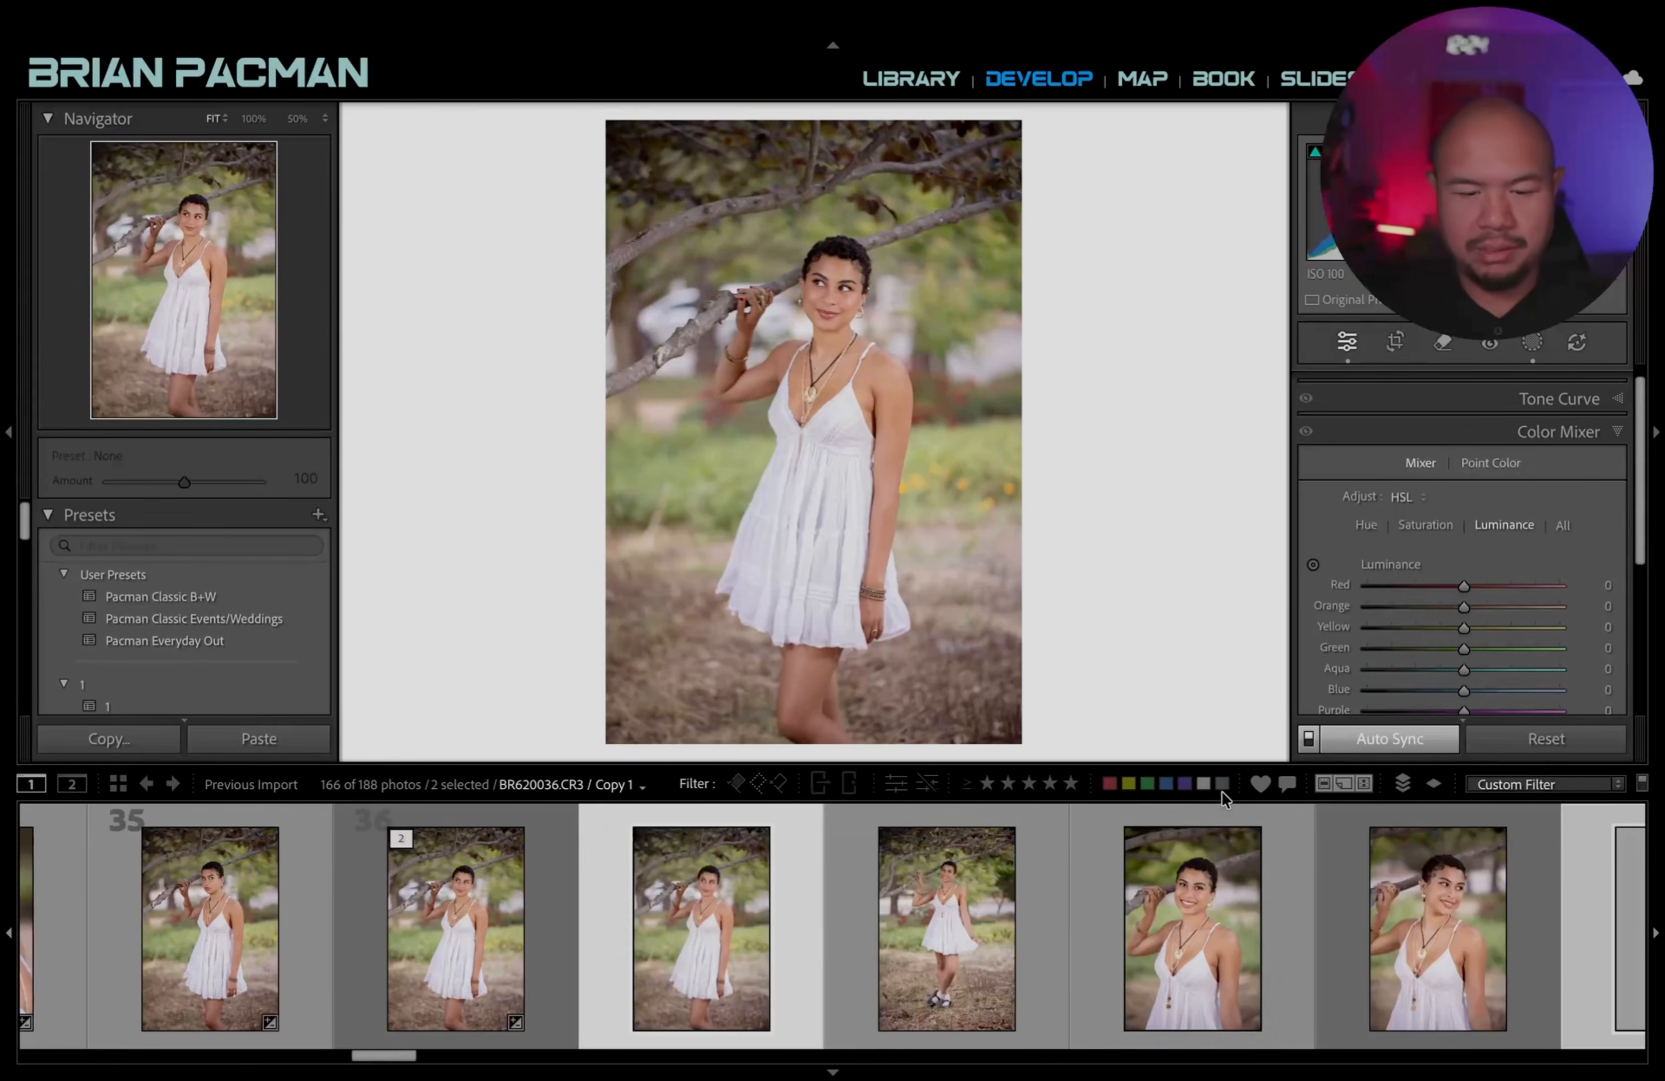
Convert both tree-branch virtual copies to black and white and set their Yellow mix to −30.
key(v)
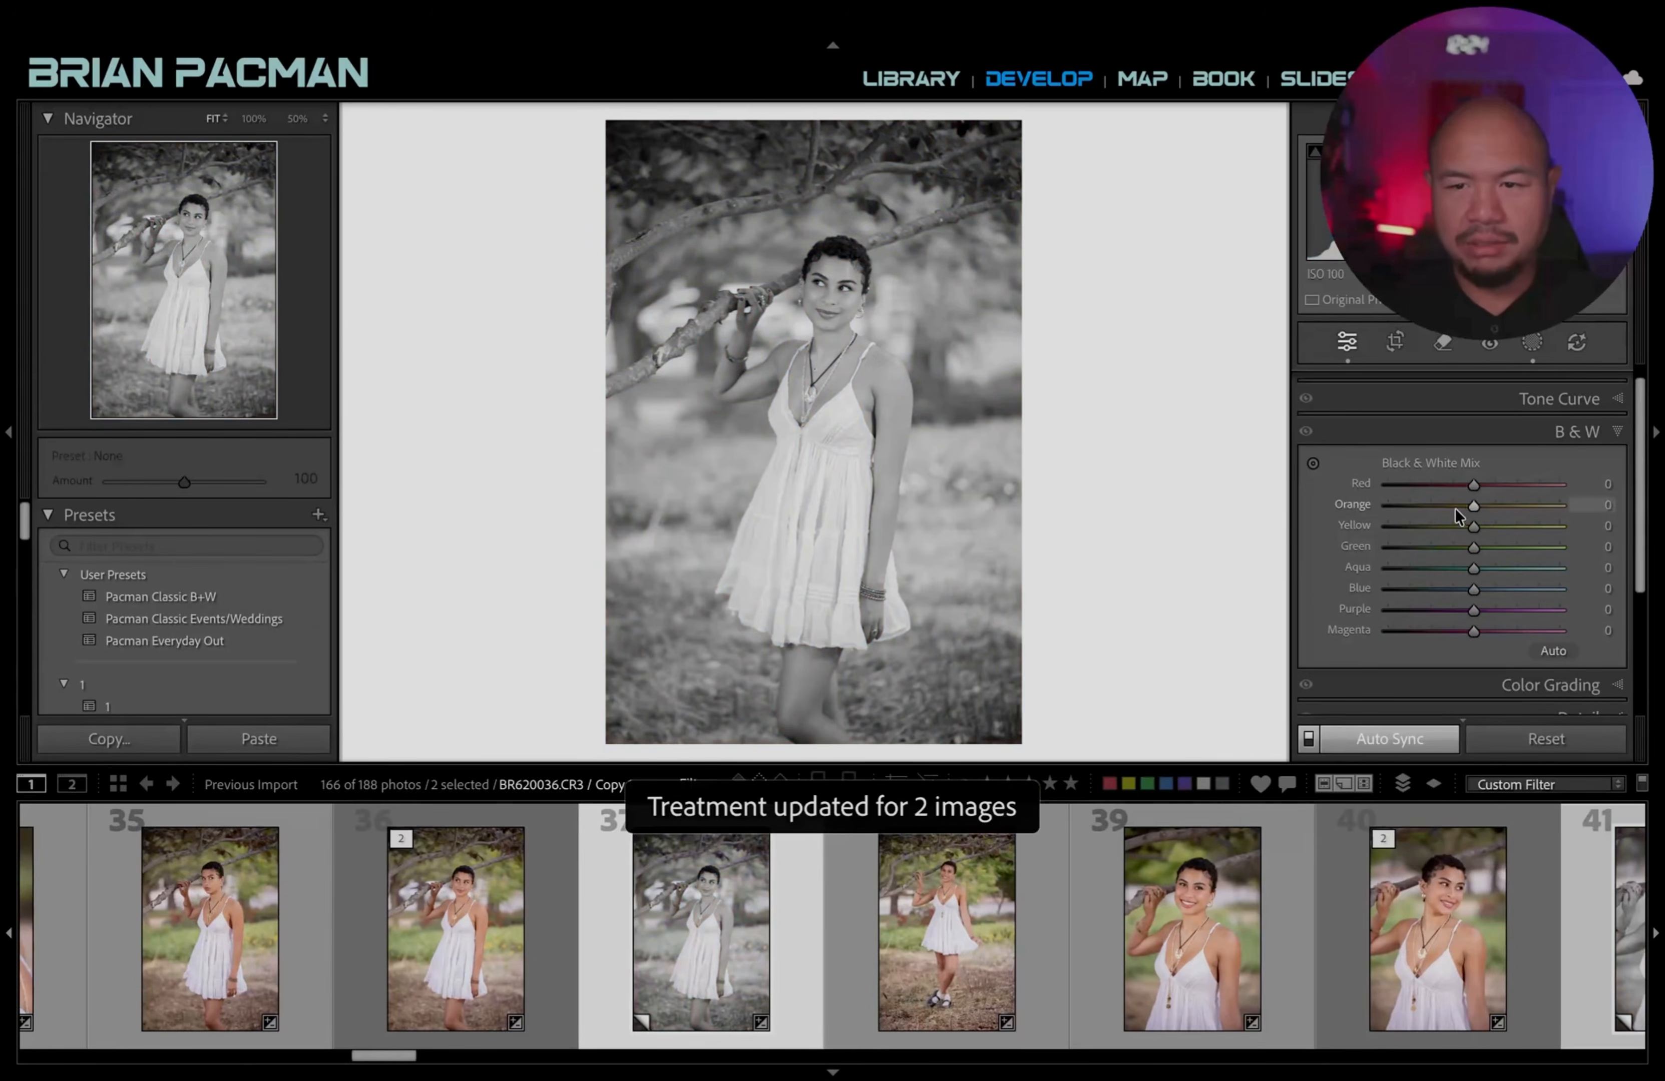
click(1452, 527)
drag(1444, 528, 1448, 530)
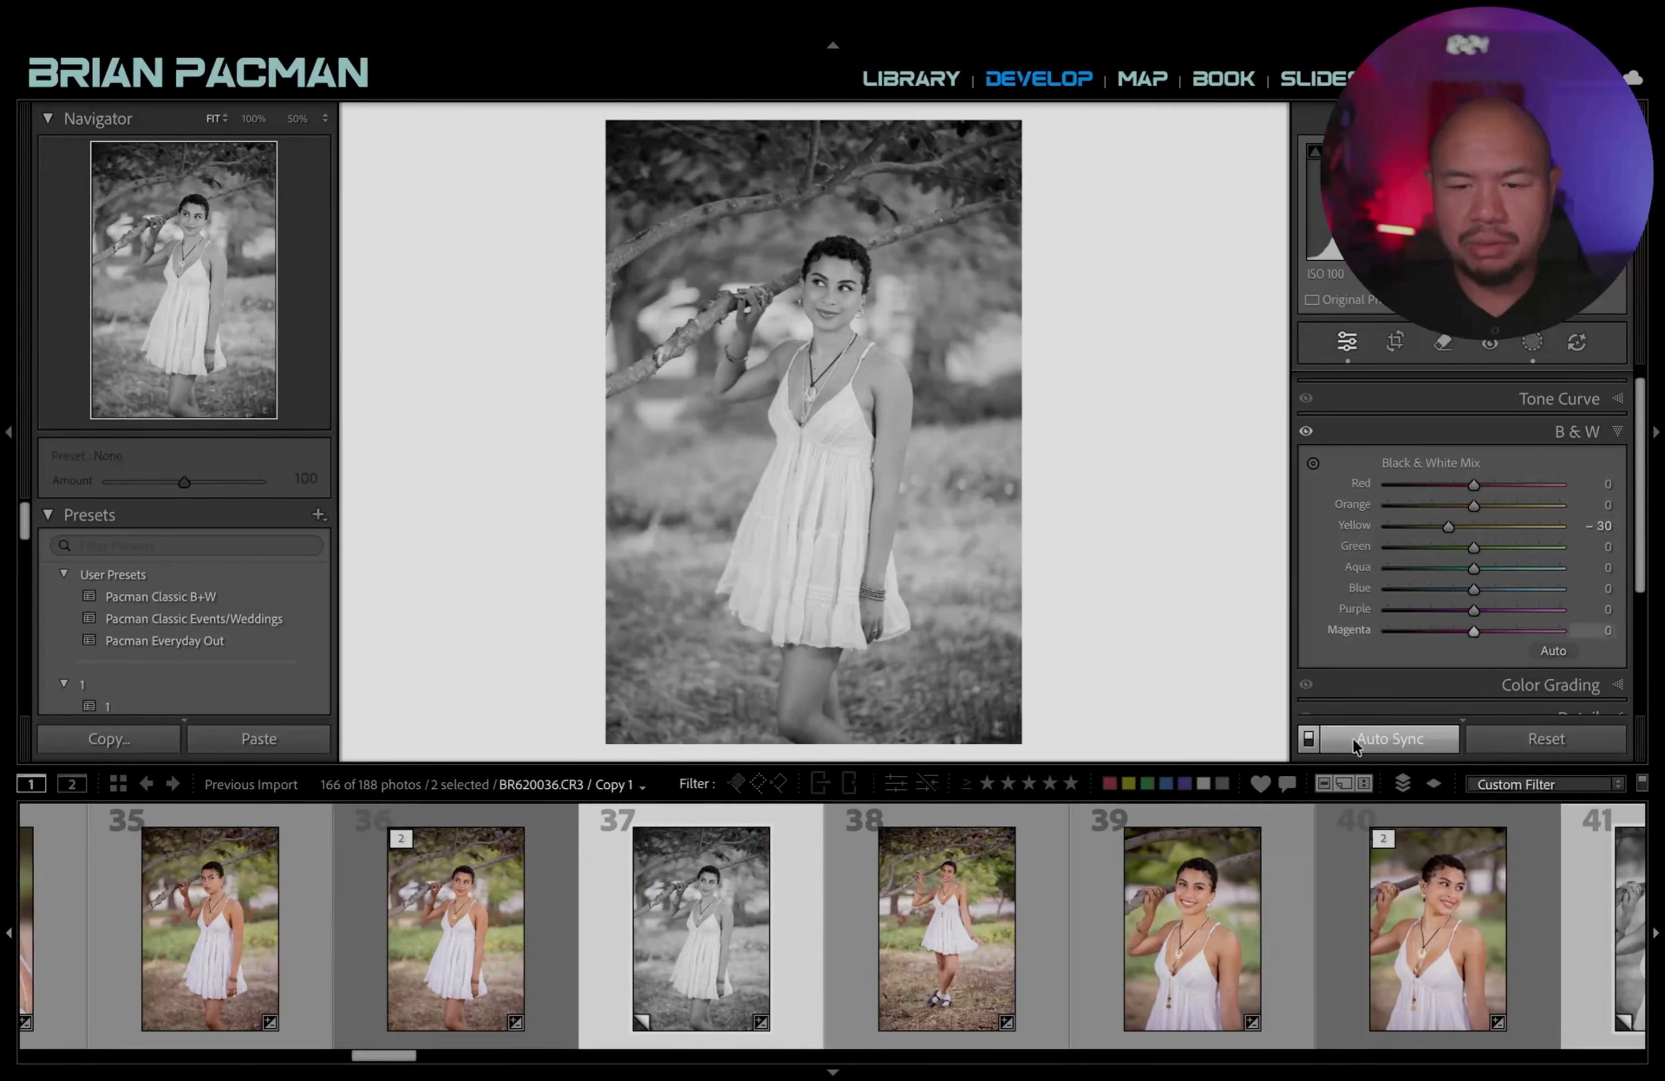
Create black-and-white virtual copies of photos 42 and 43, the crouching leather-jacket poses, with Yellow at −33 in the mix.
scroll(1185, 1032, right, 10)
scroll(1185, 1037, right, 1)
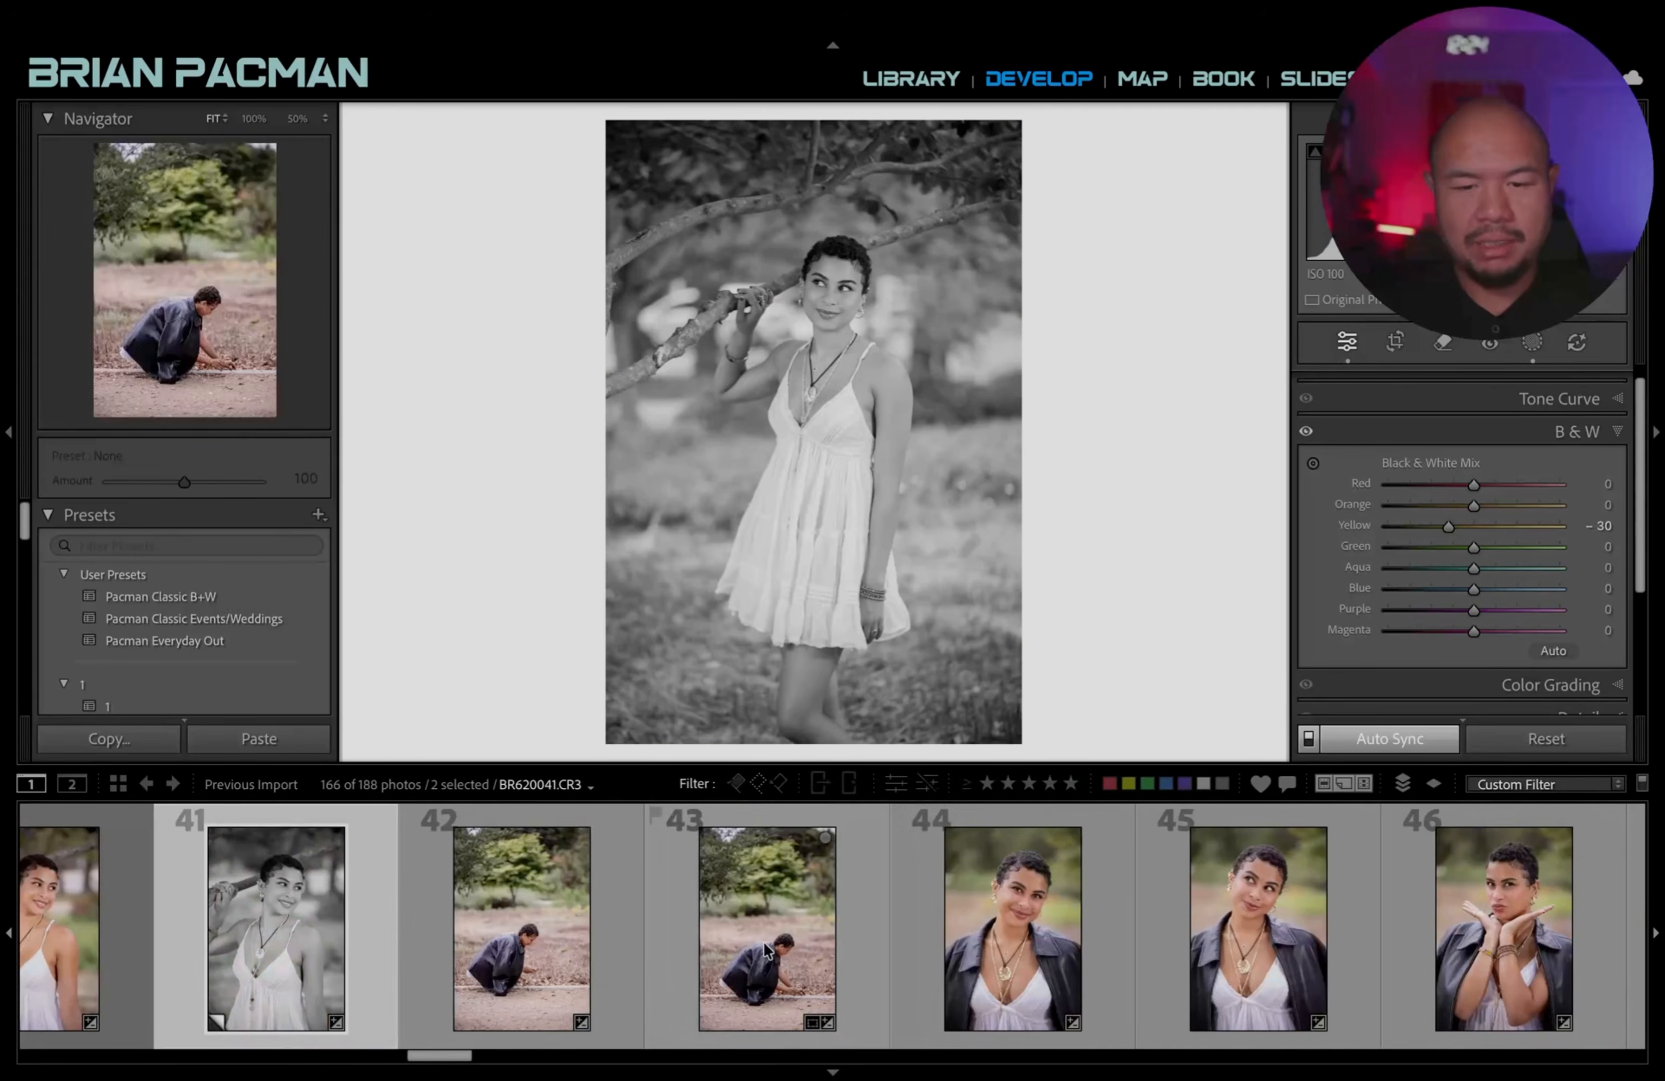
click(767, 926)
key(v)
key(v)
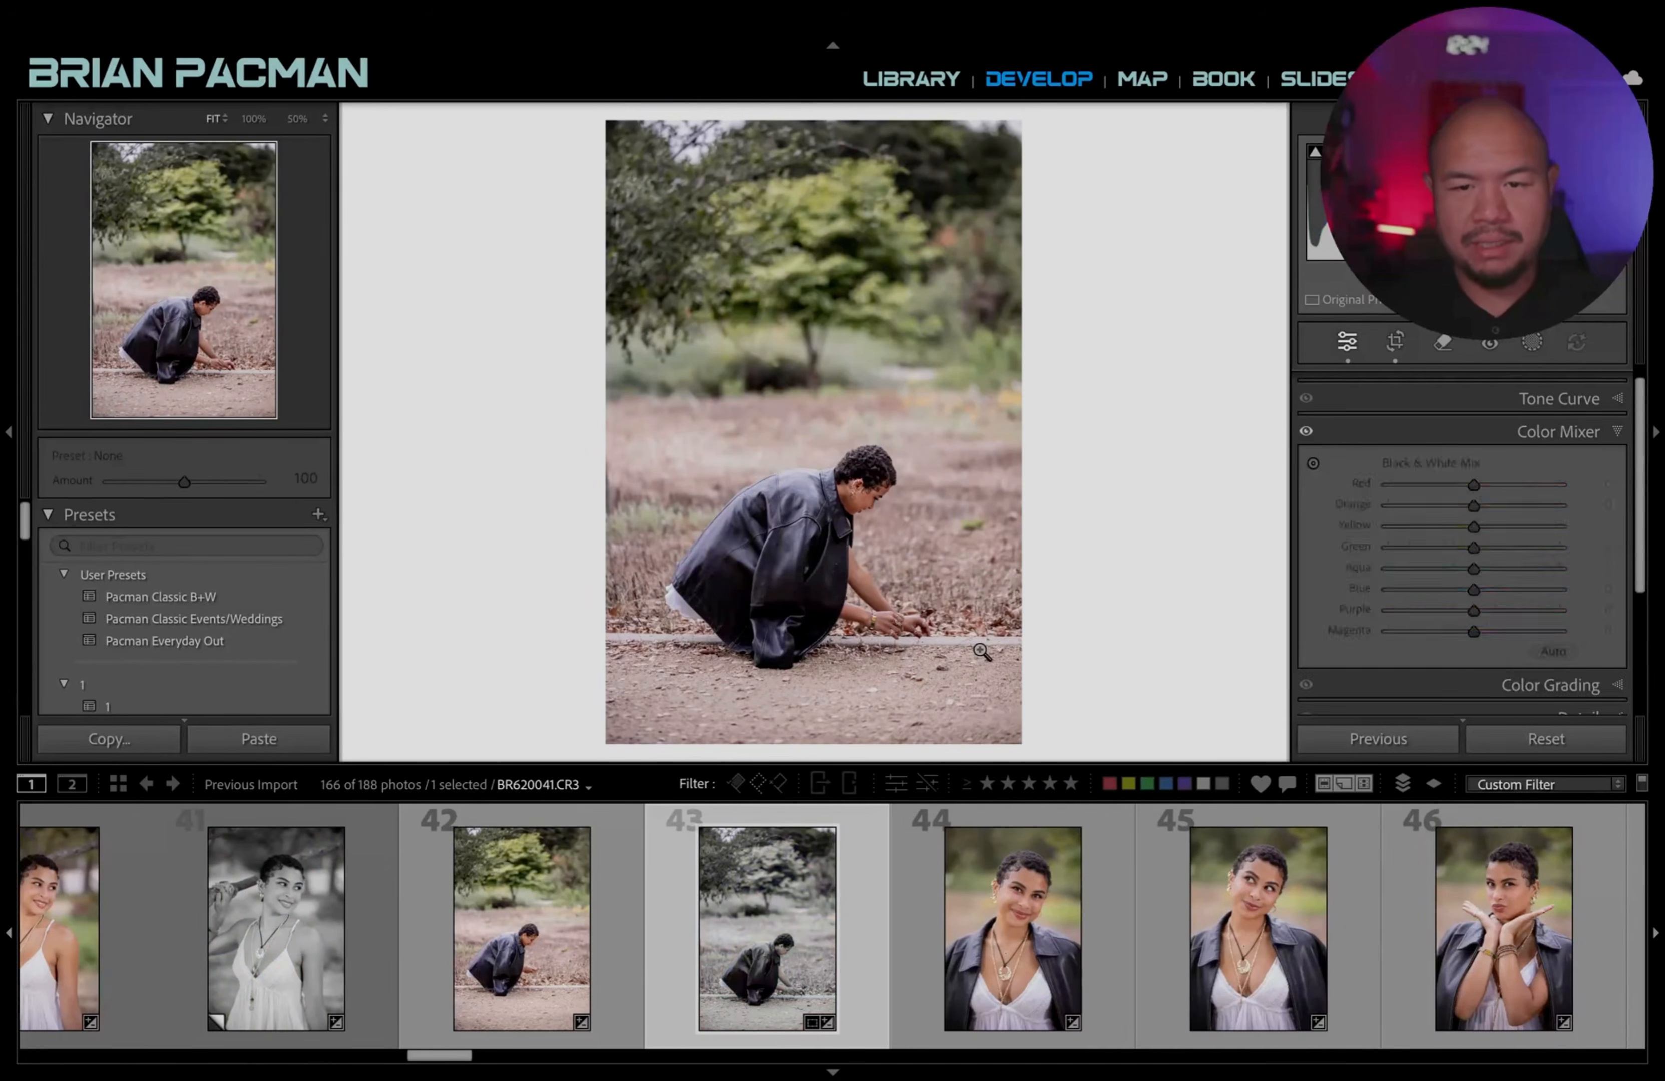
ctrl+click(537, 972)
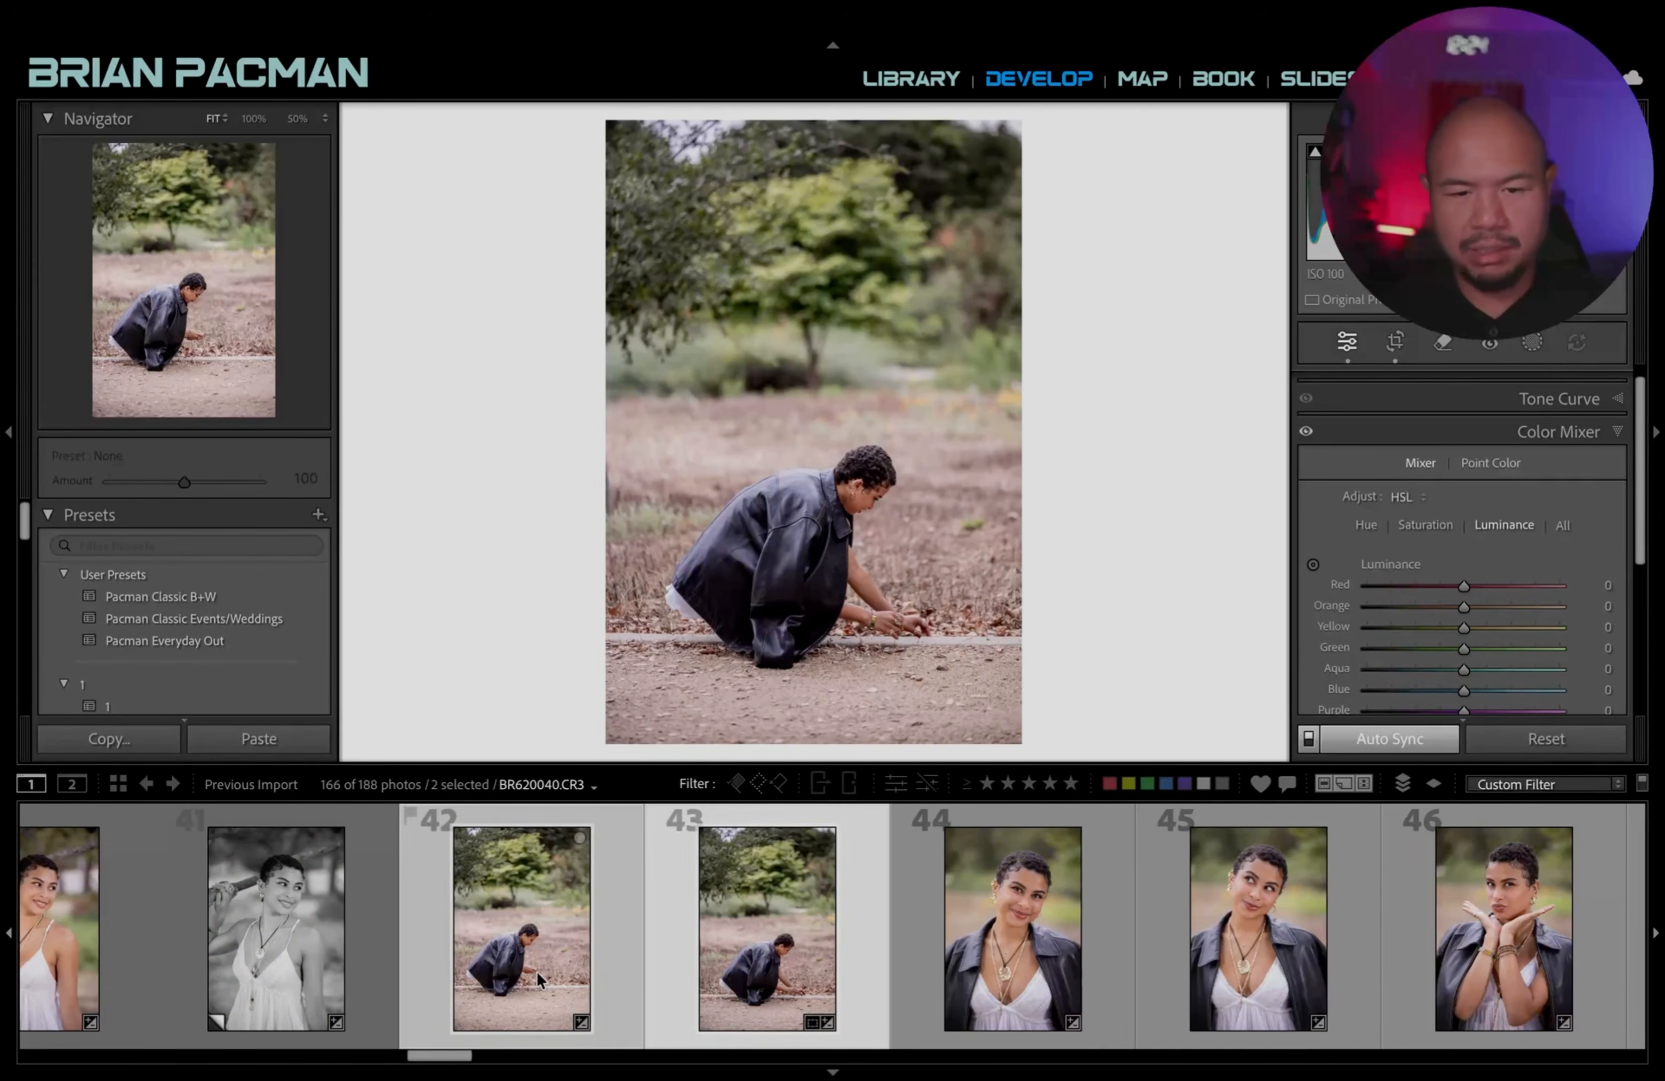
key(ctrl+apostrophe)
key(v)
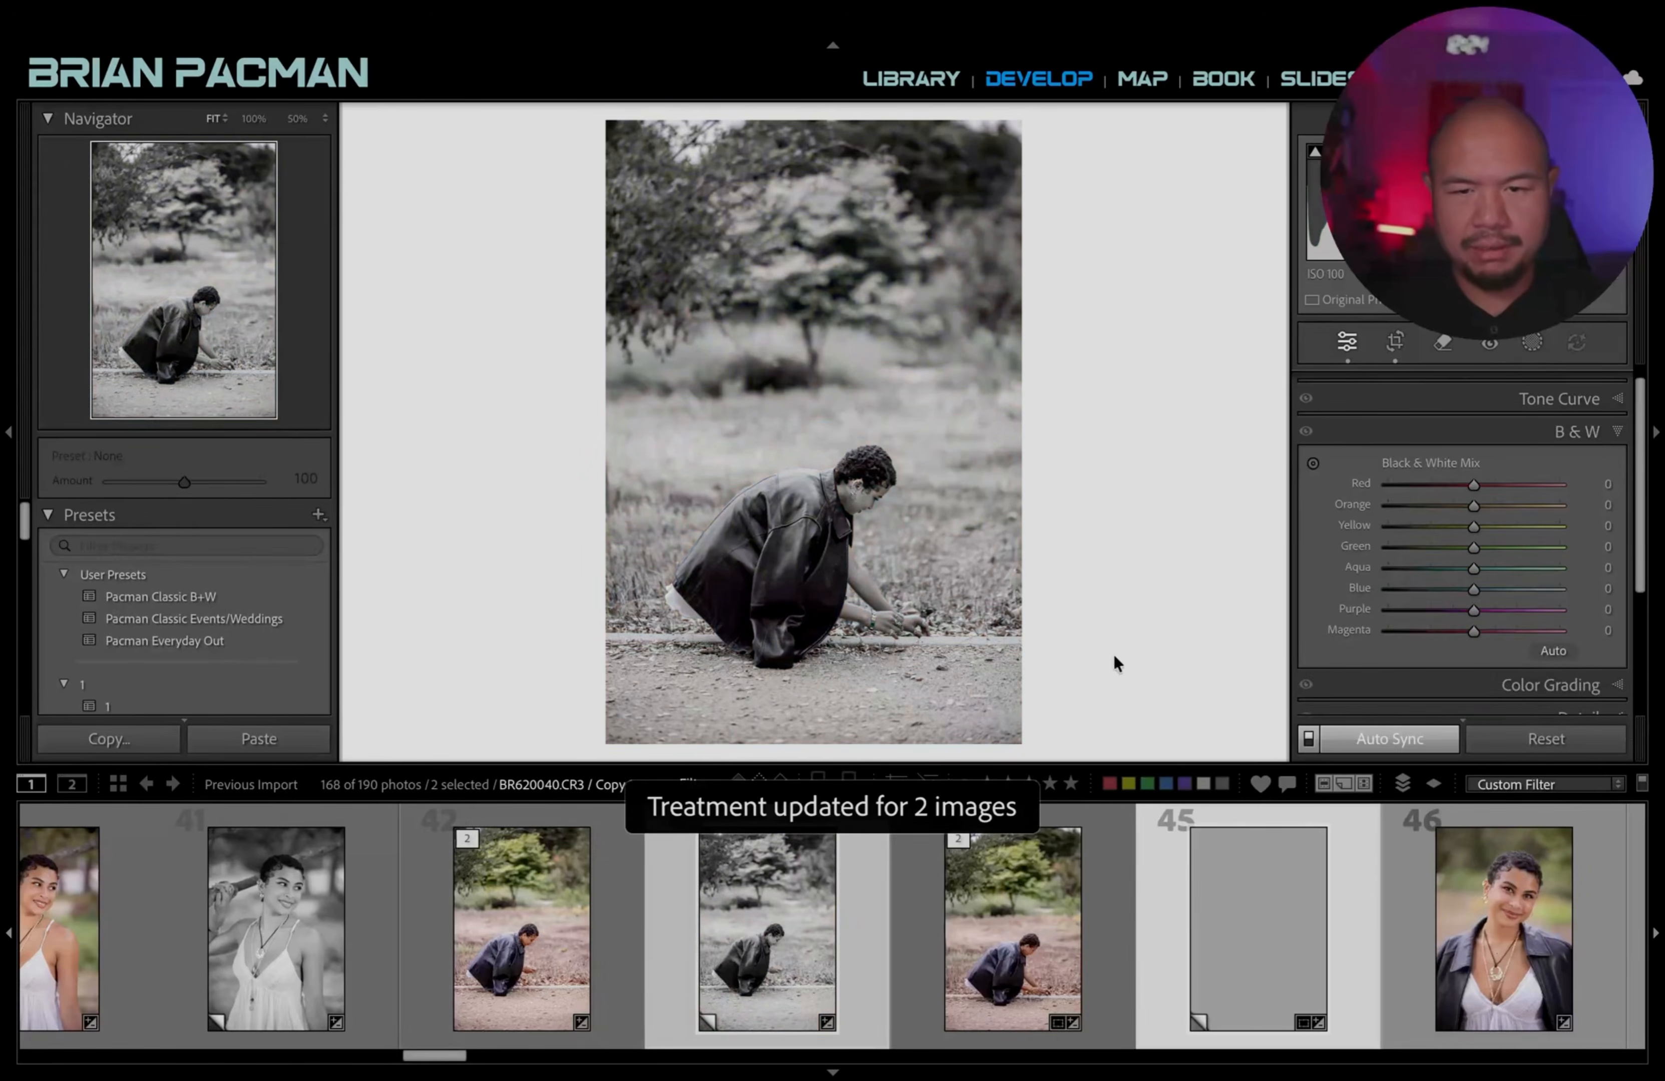
drag(1473, 526, 1445, 526)
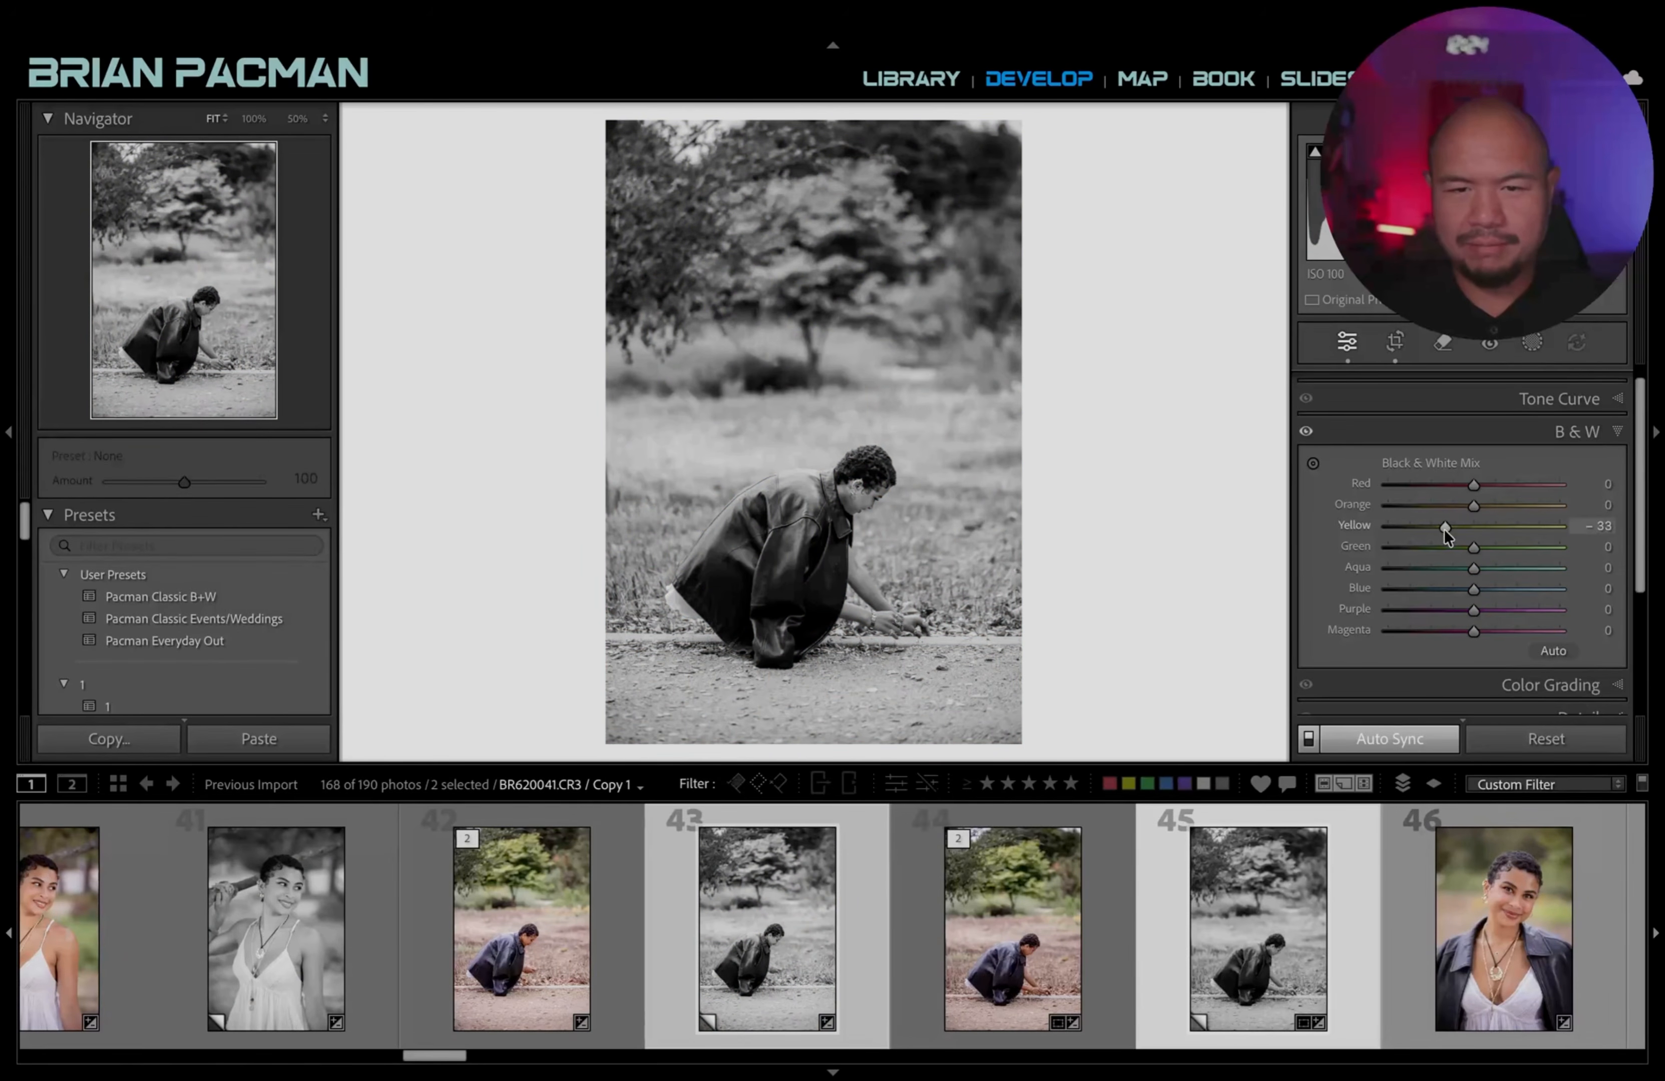
Create a black-and-white virtual copy of photo 58, walking away along the path with the blue gown over the shoulder.
scroll(1169, 867, down, 3)
click(883, 933)
scroll(955, 956, down, 3)
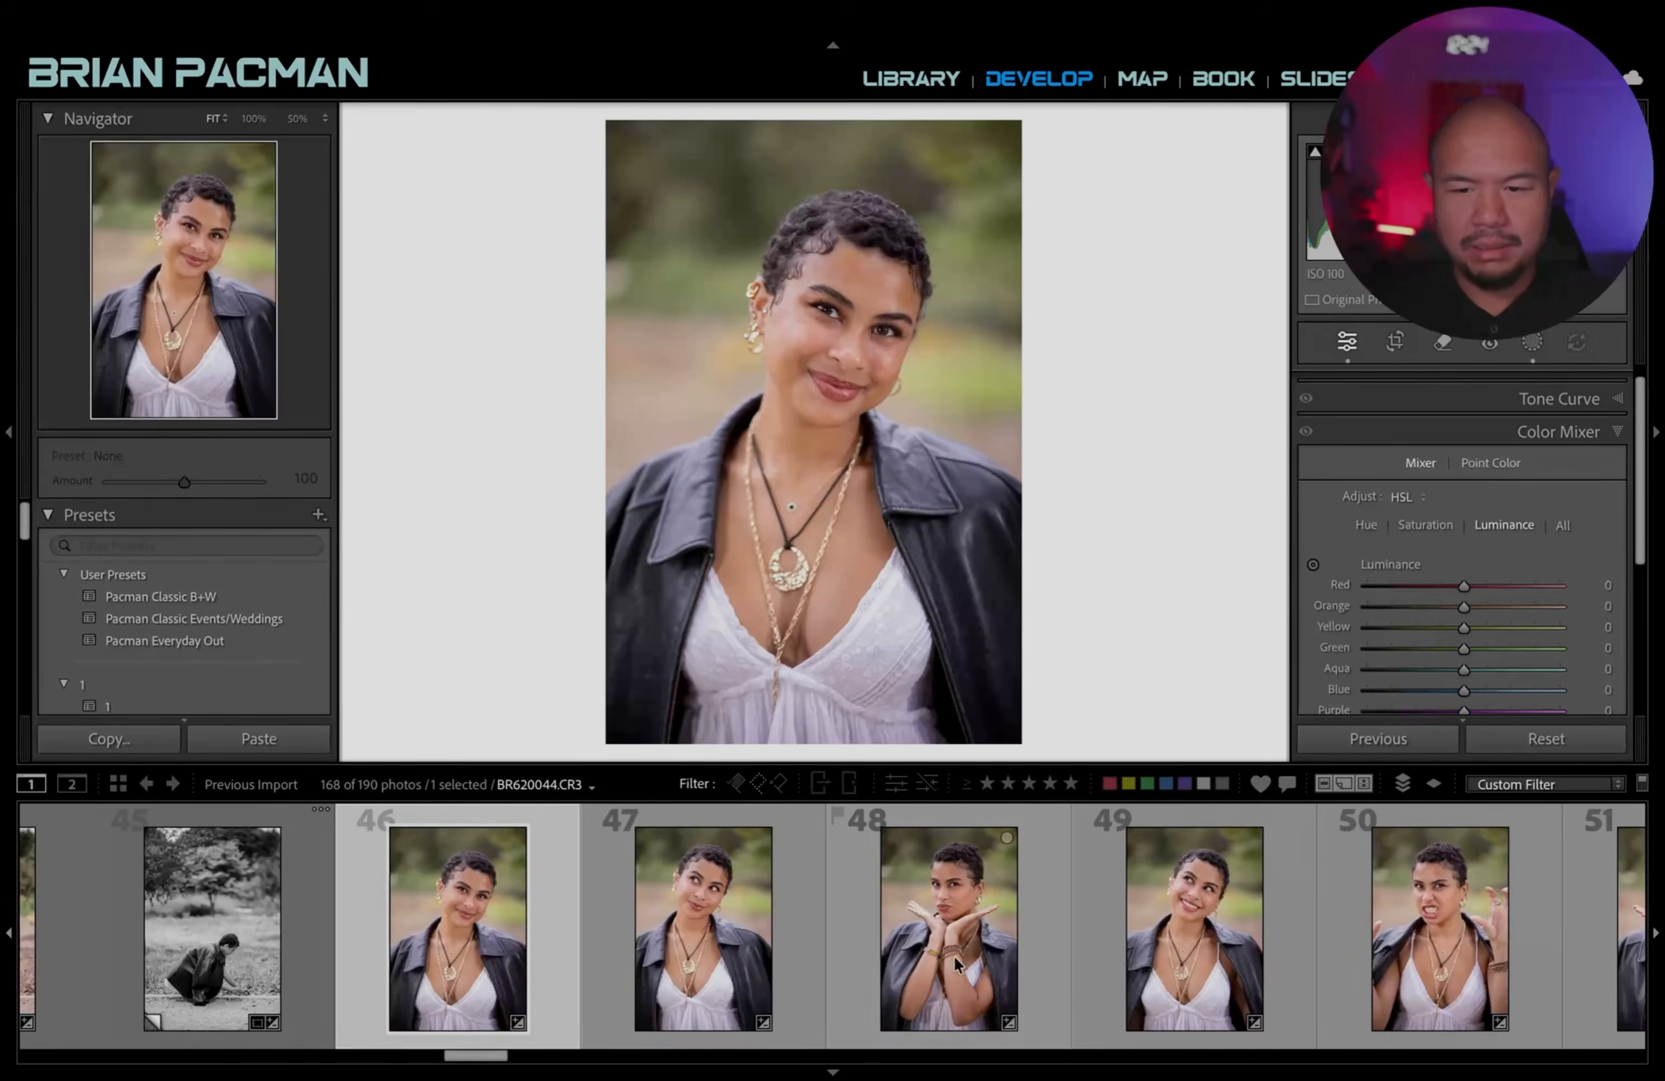
scroll(890, 968, down, 2)
scroll(901, 967, down, 5)
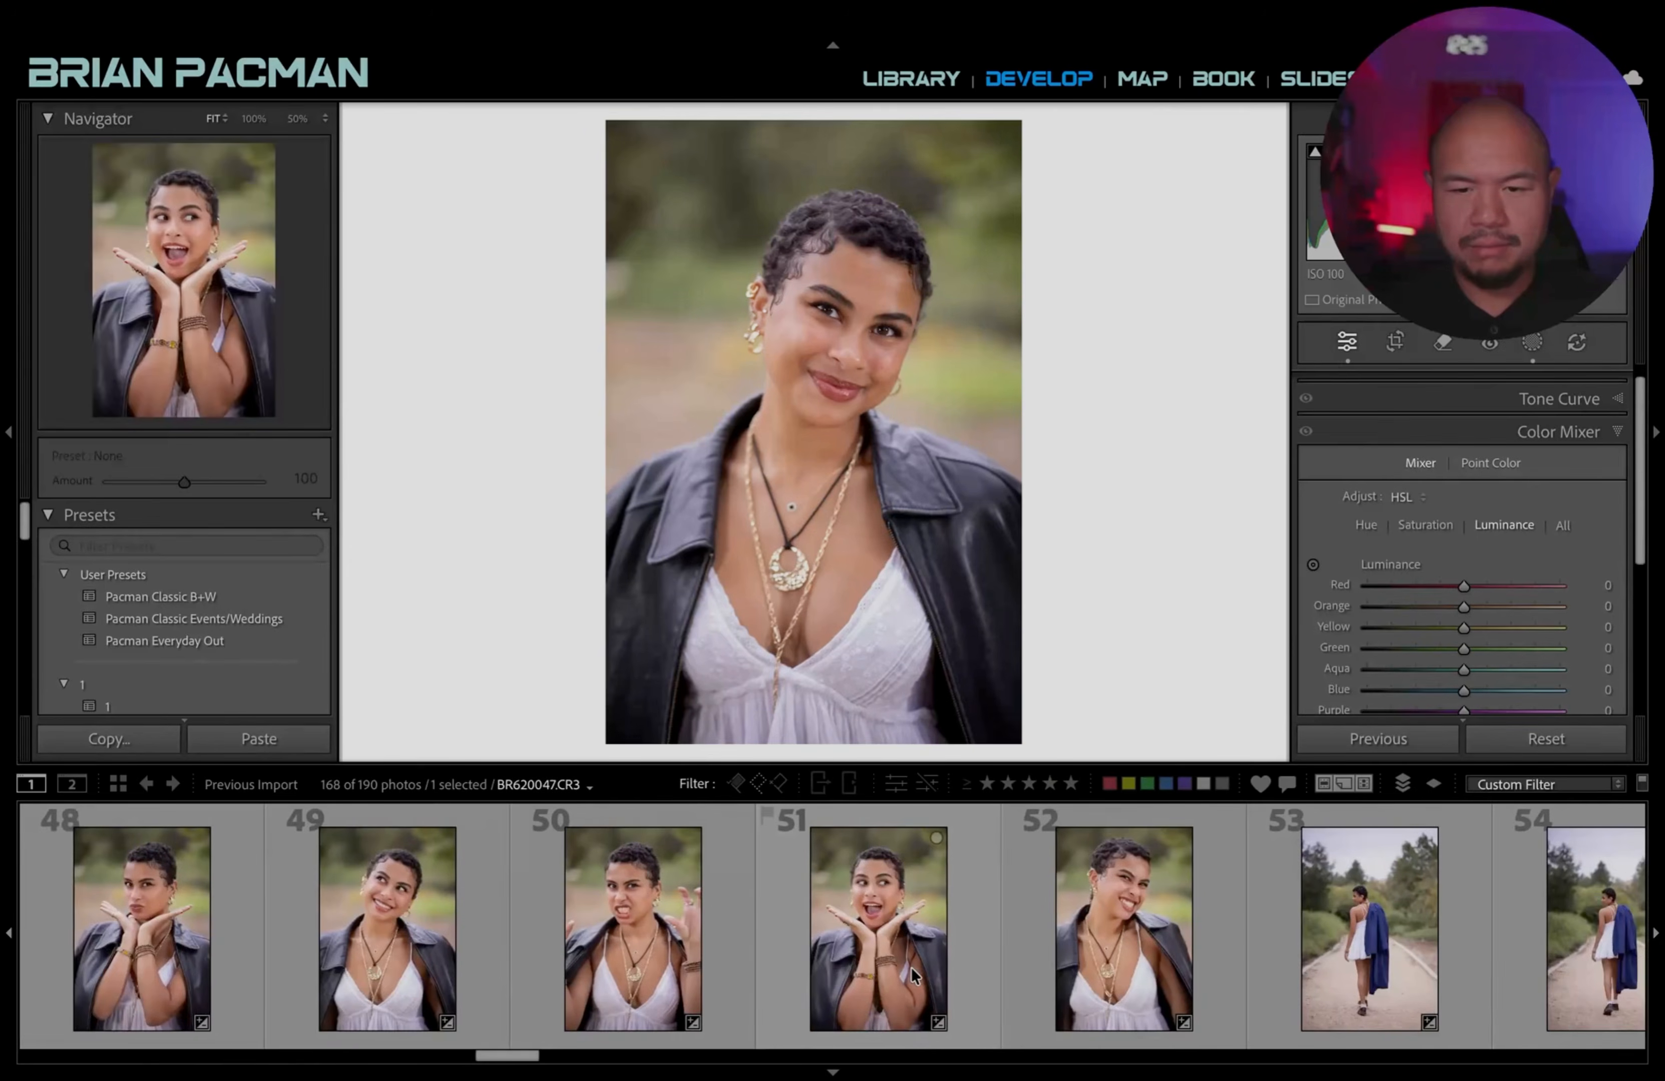
click(913, 968)
scroll(913, 968, down, 5)
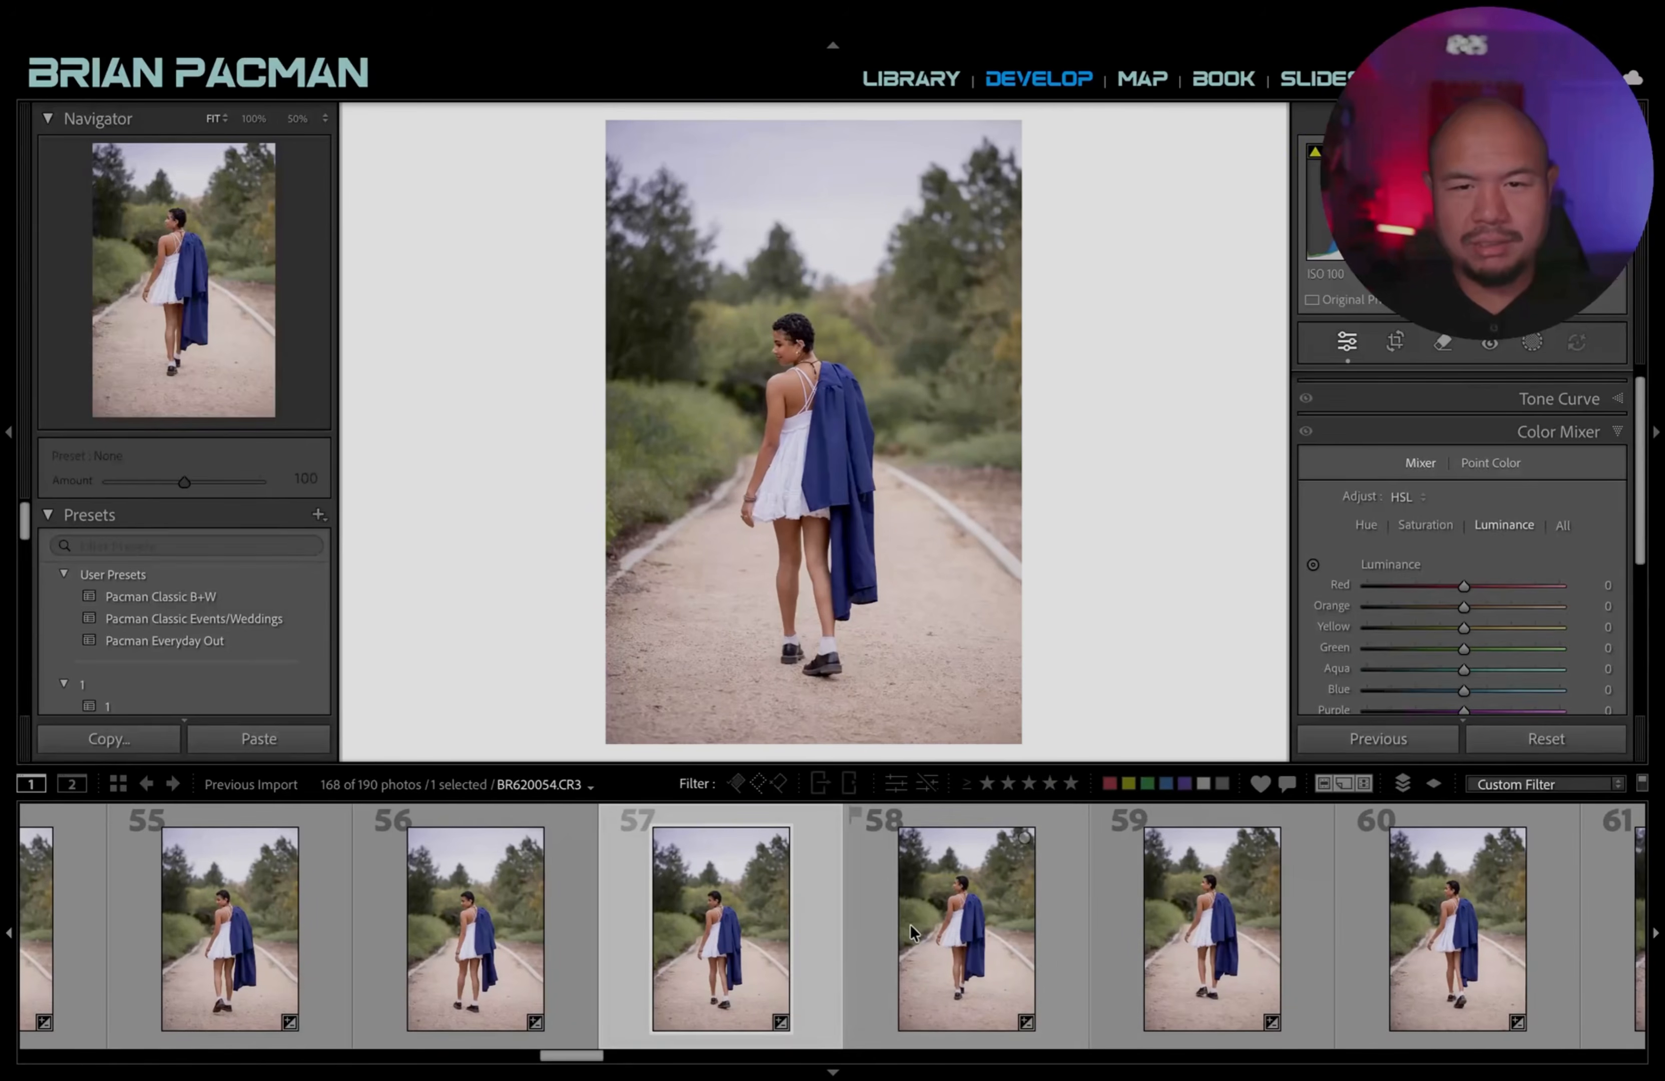
click(912, 926)
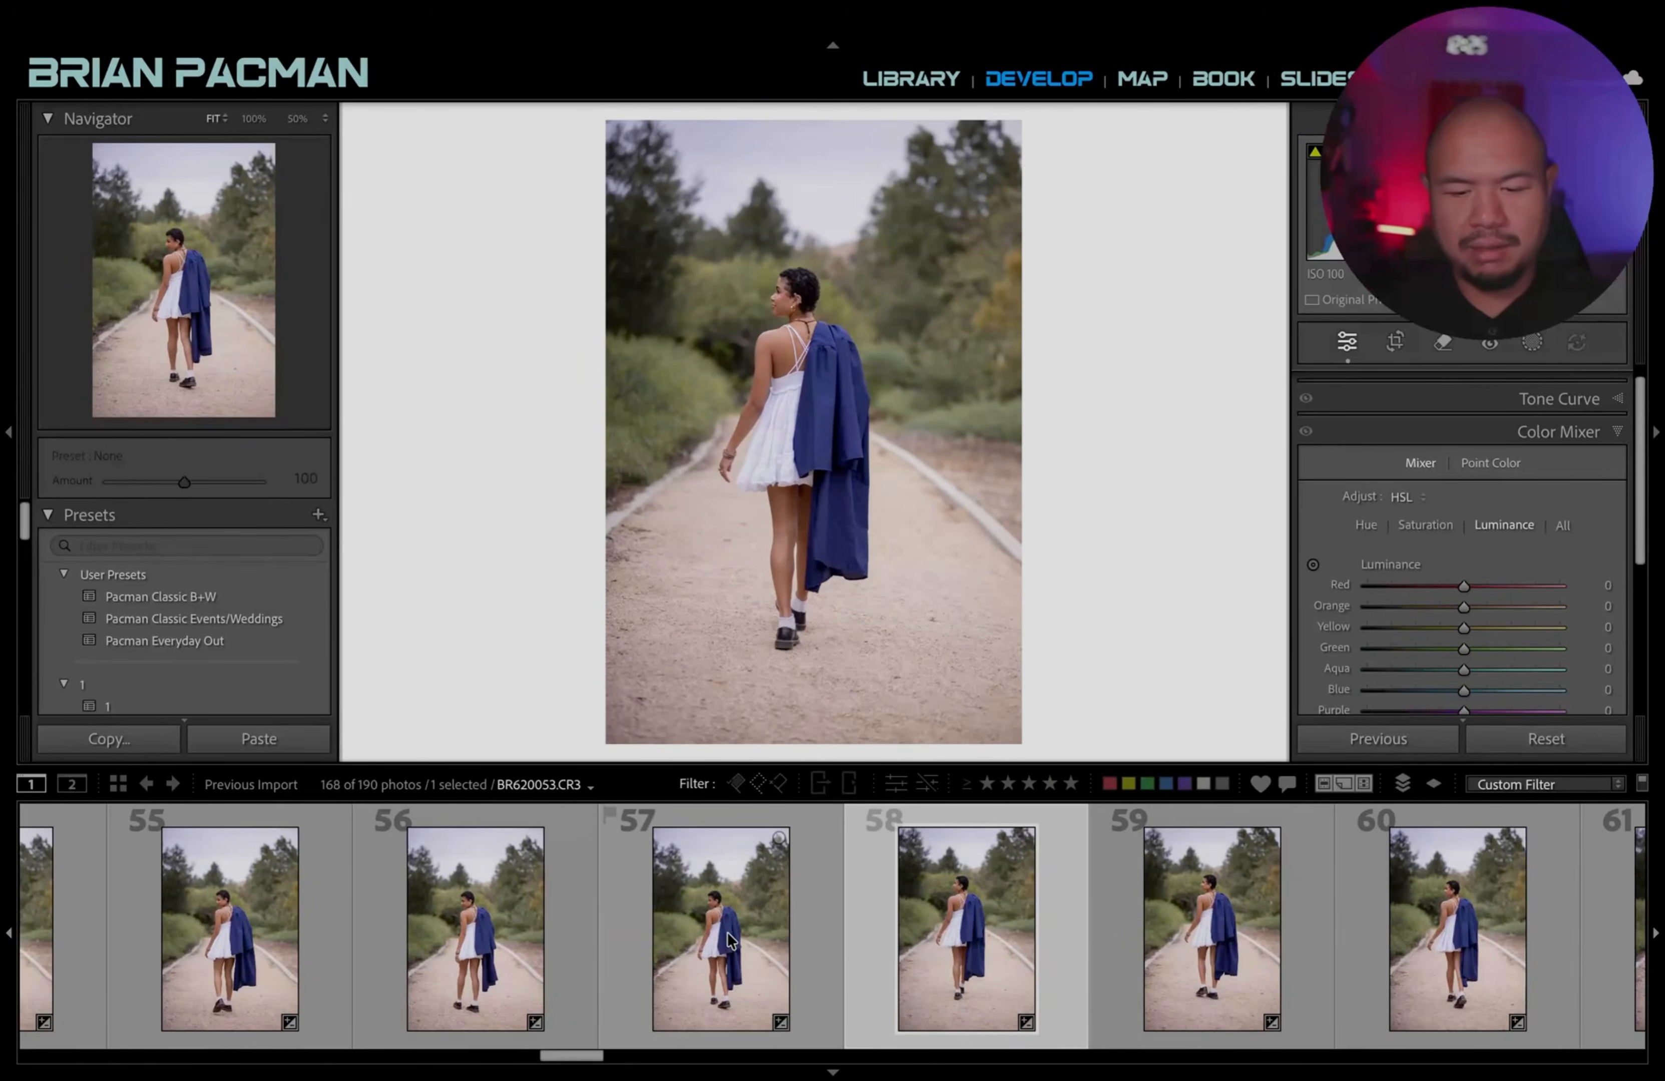
key(ctrl+apostrophe)
key(v)
Create a black-and-white virtual copy of photo 65, the more distant walking-away shot with the blue gown.
scroll(1349, 924, down, 3)
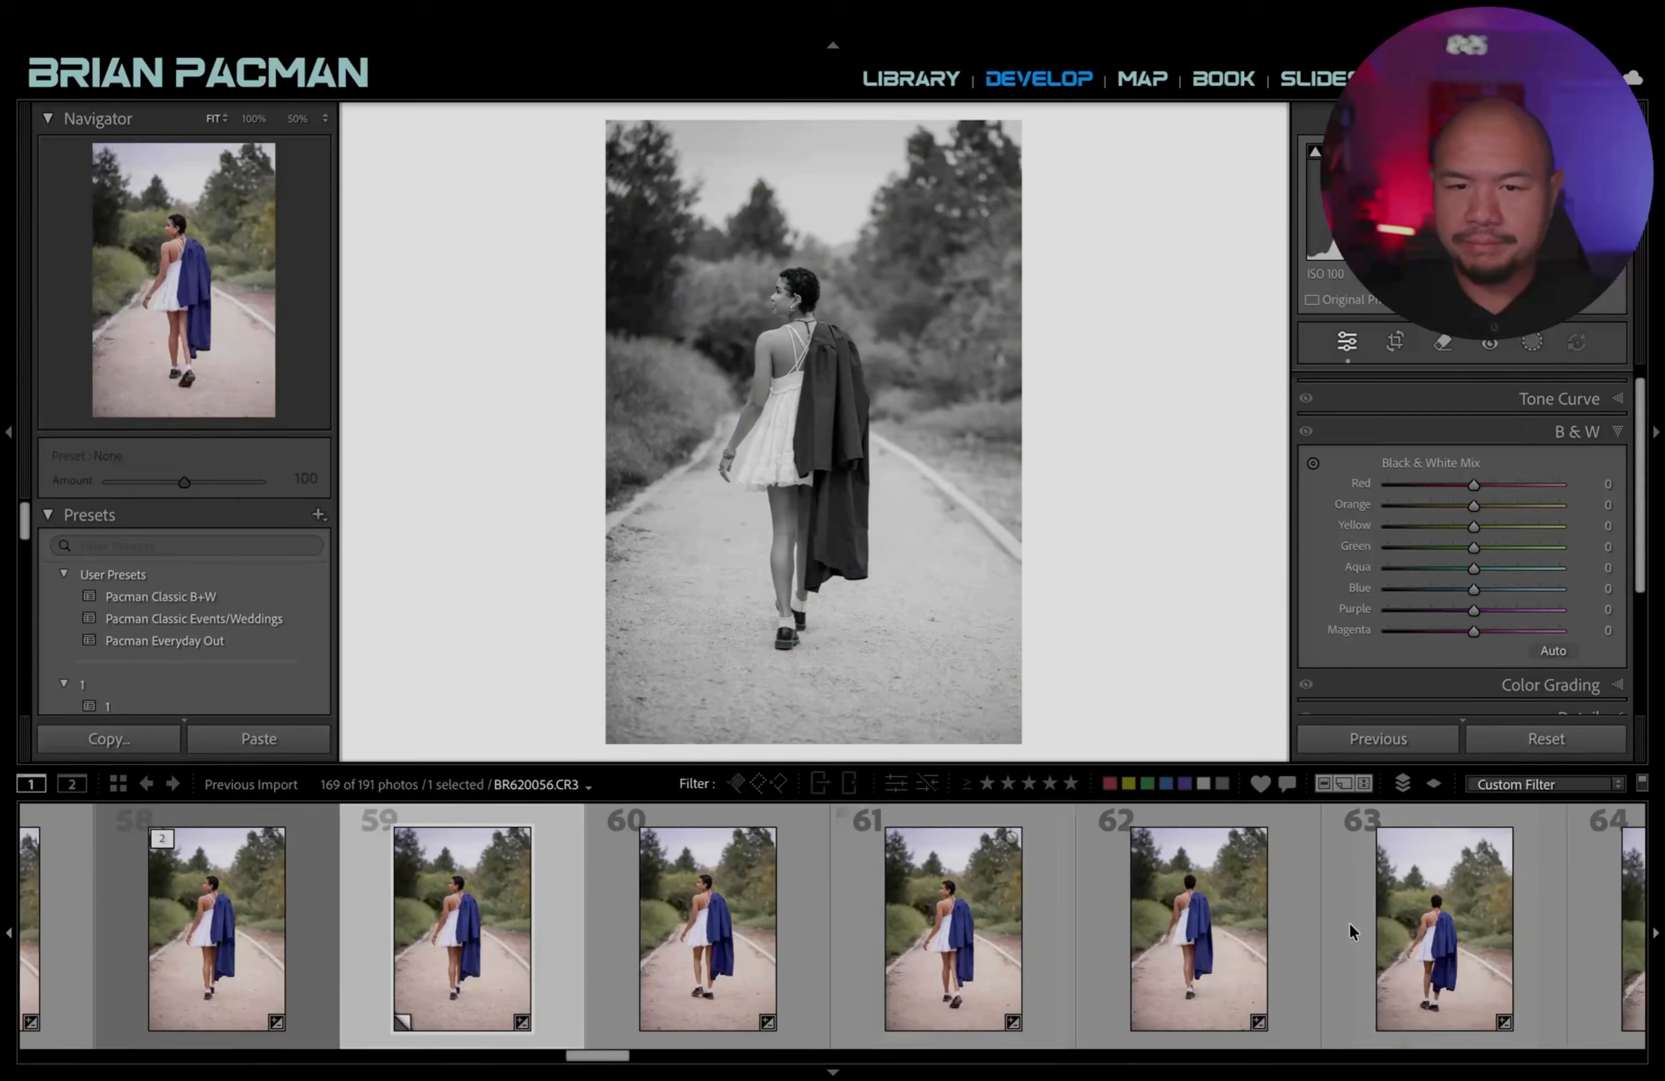
scroll(1161, 960, down, 2)
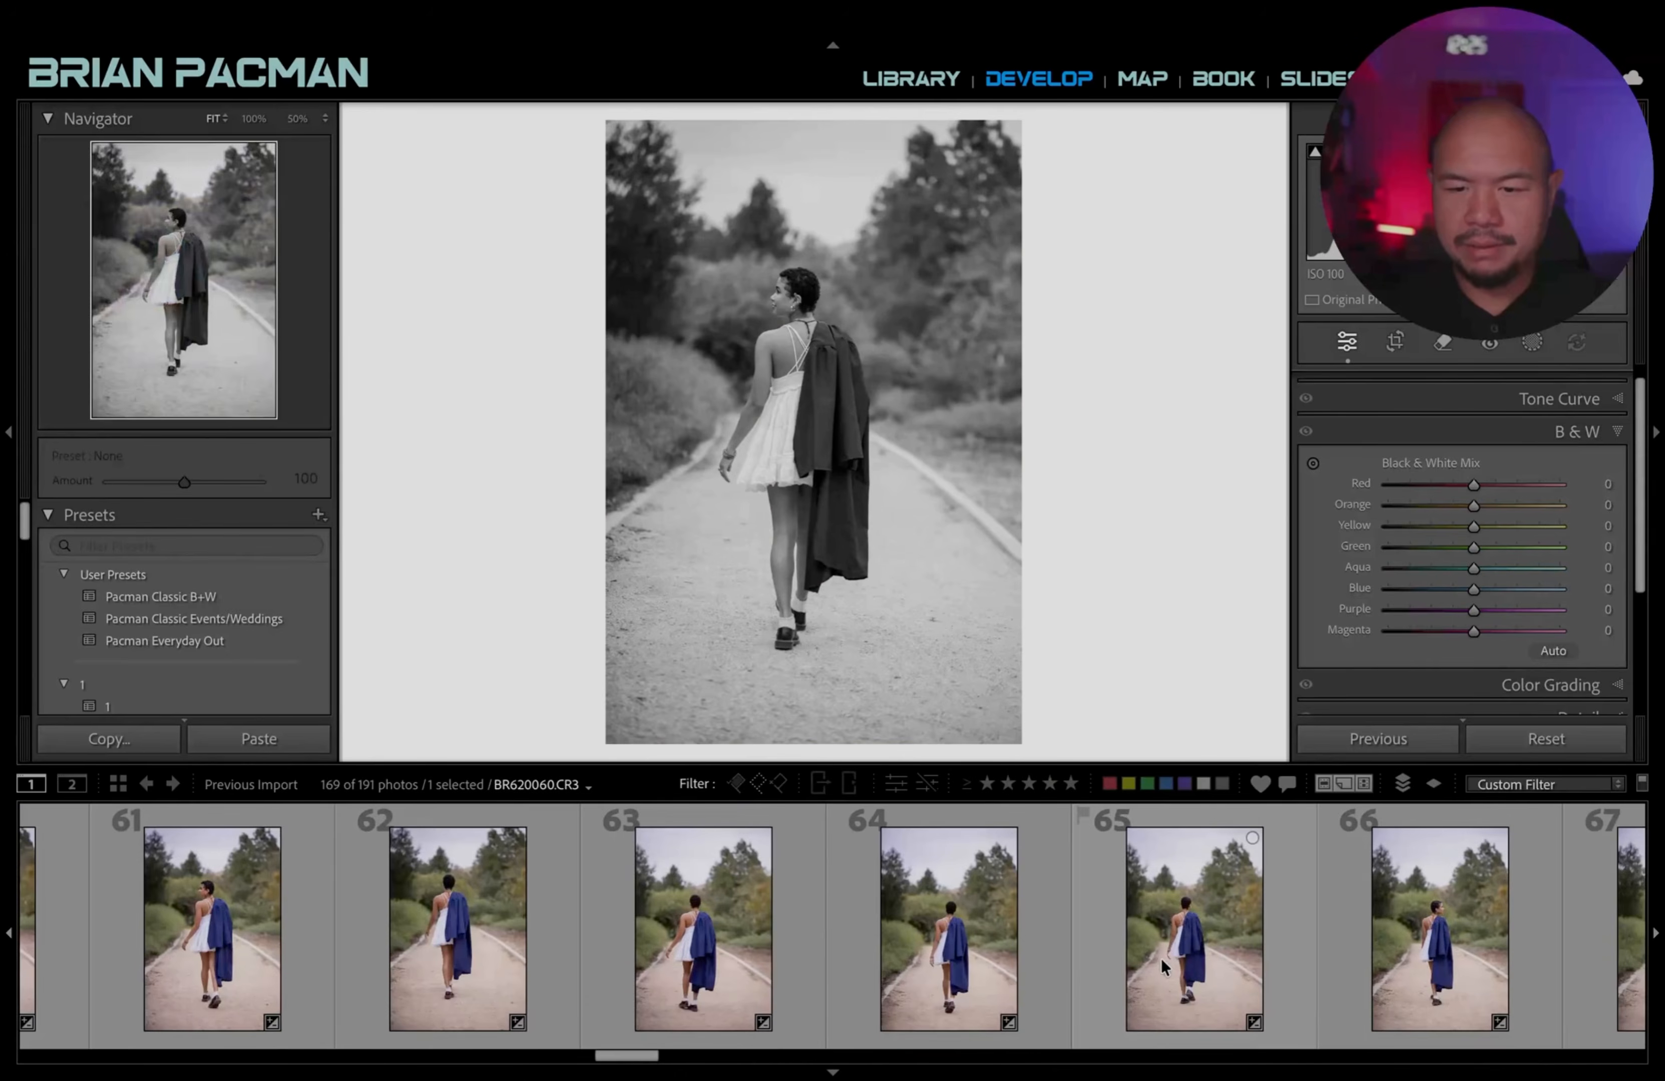
click(1160, 944)
key(ctrl+apostrophe)
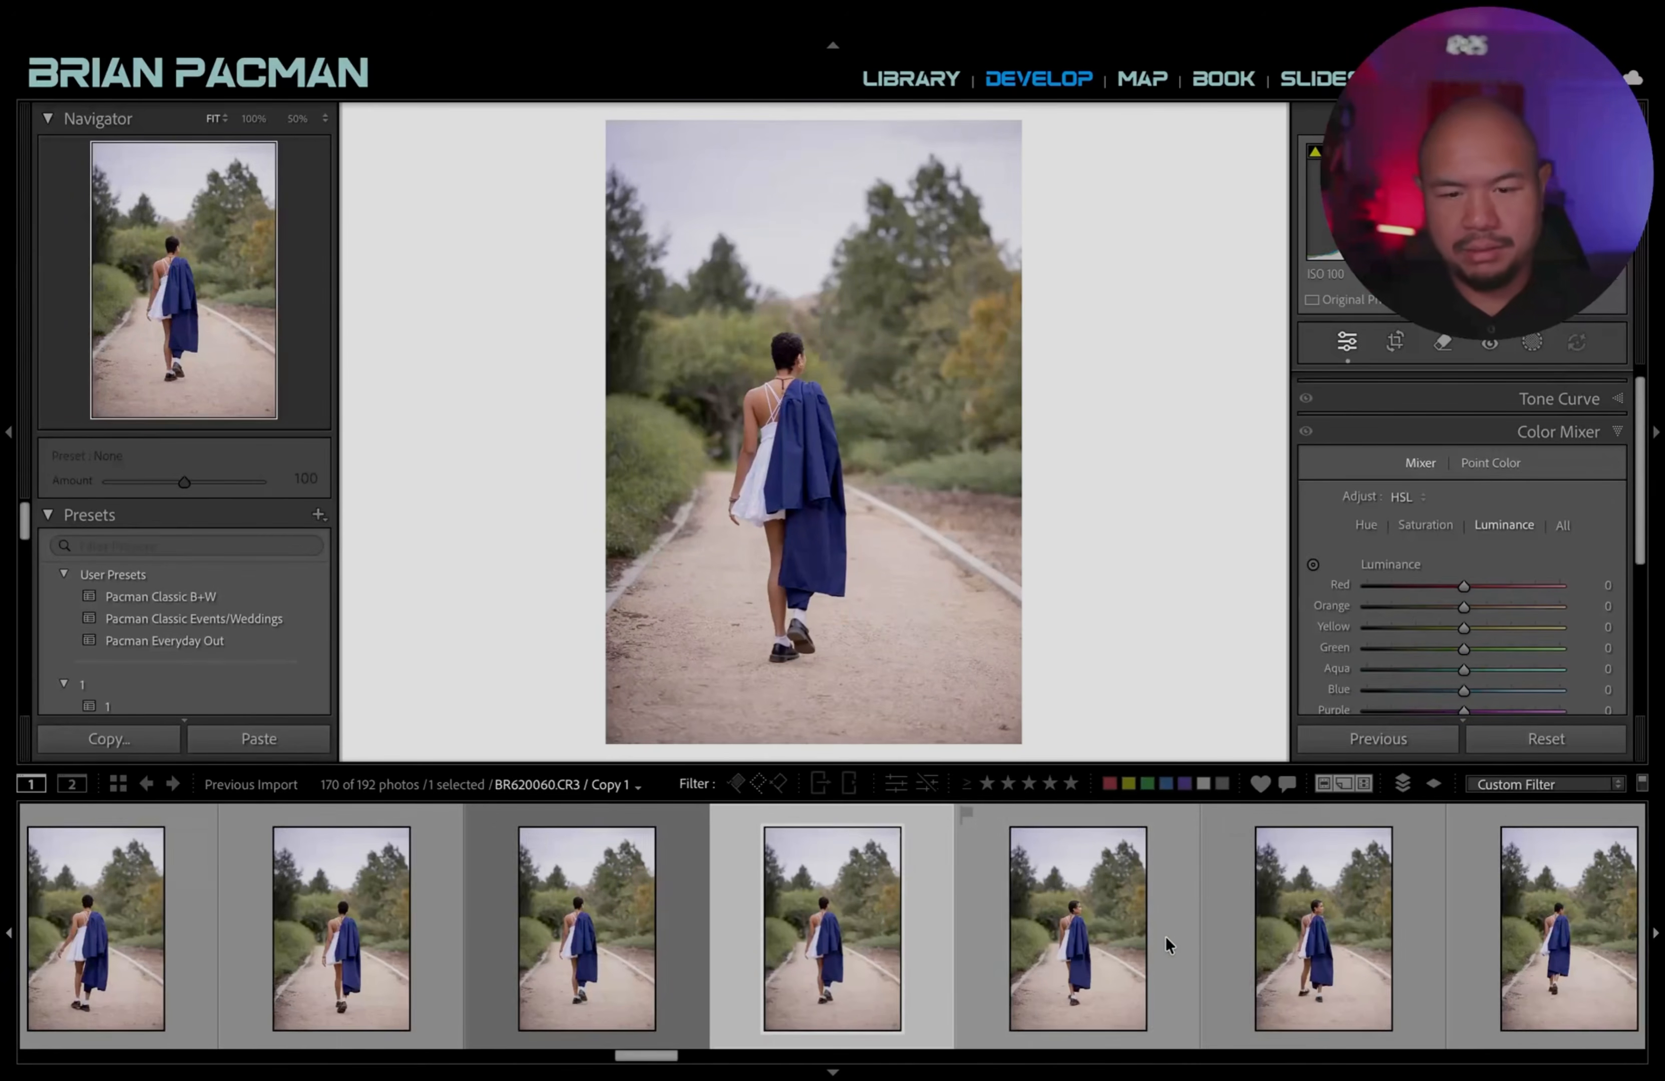
key(v)
Create a black-and-white virtual copy of photo 78, walking toward the camera while looking off to the side.
scroll(1238, 862, down, 7)
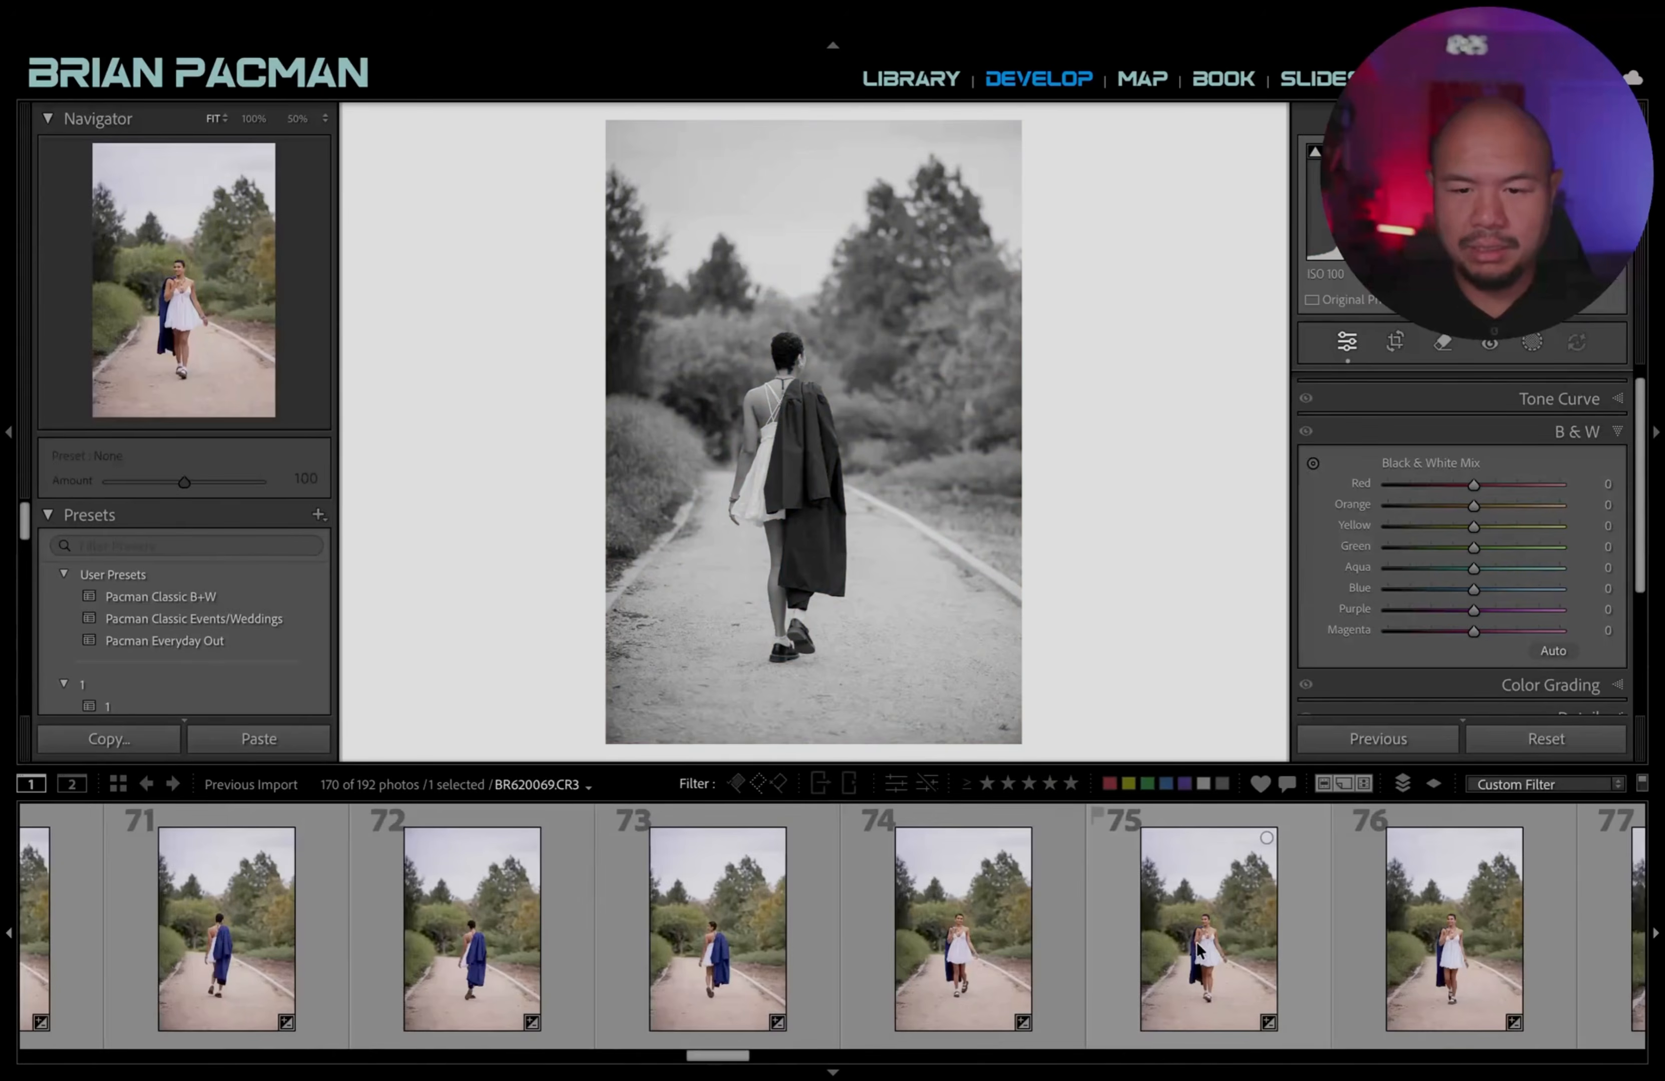
scroll(1197, 942, down, 3)
click(1189, 943)
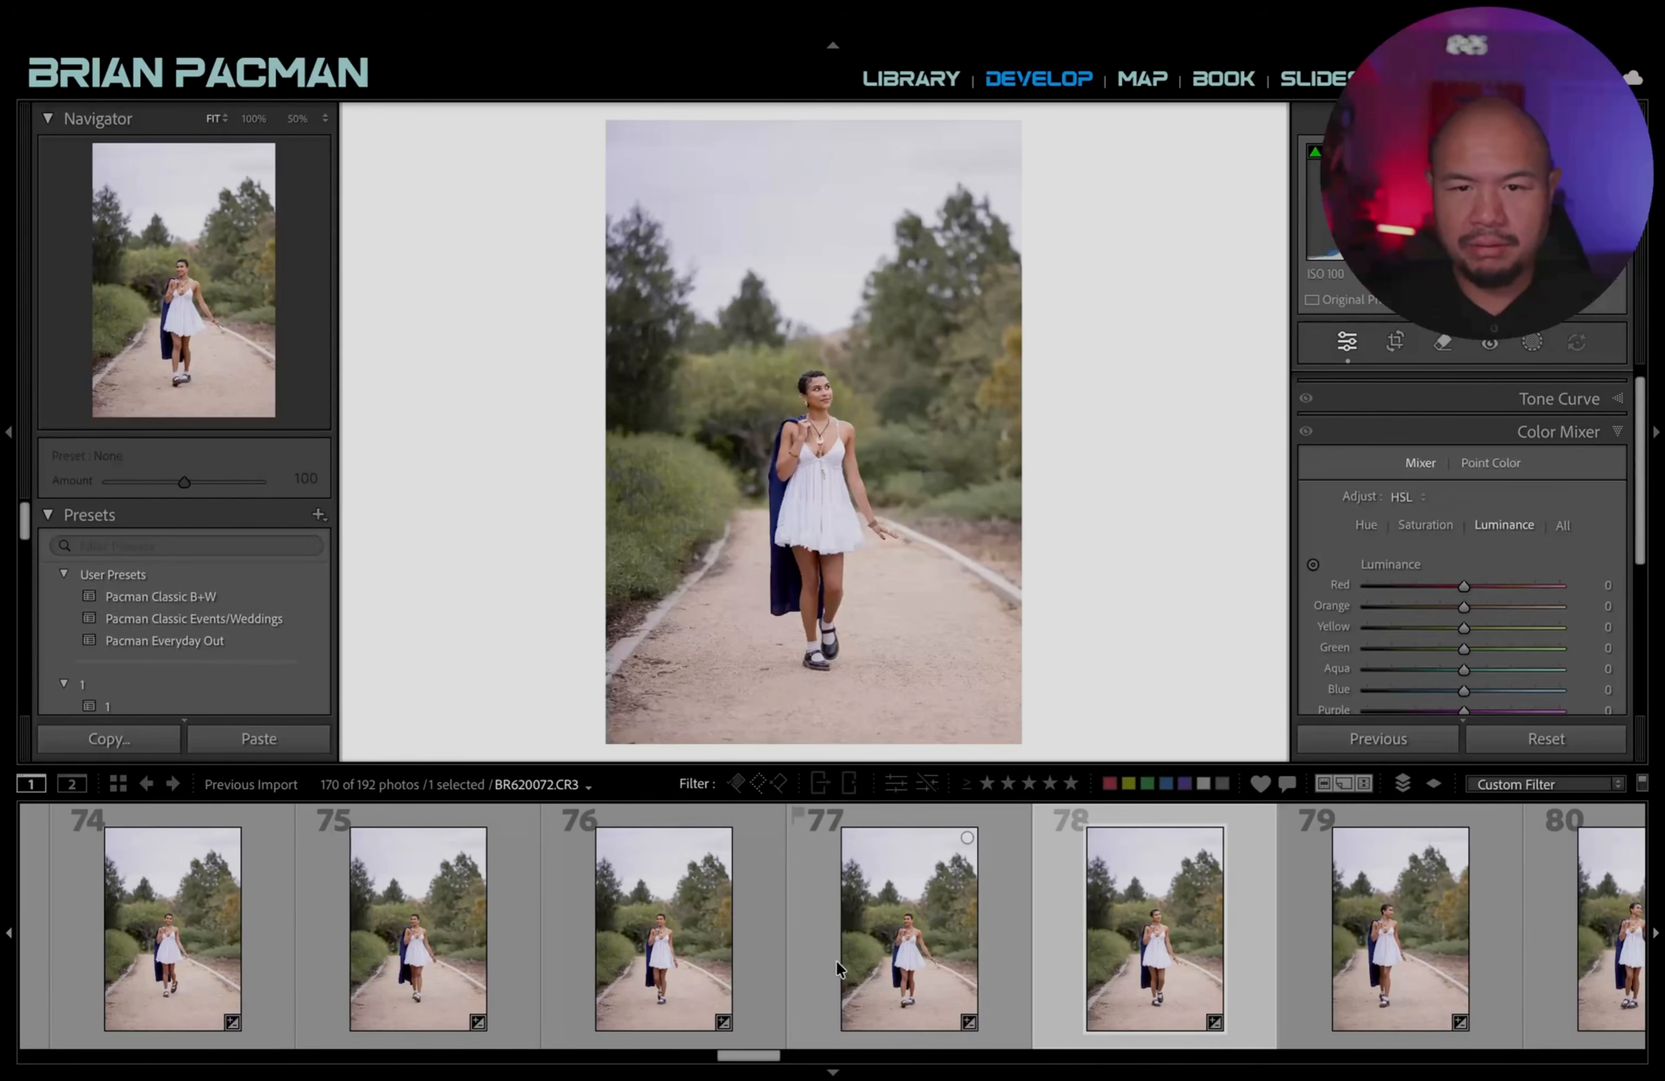
click(837, 961)
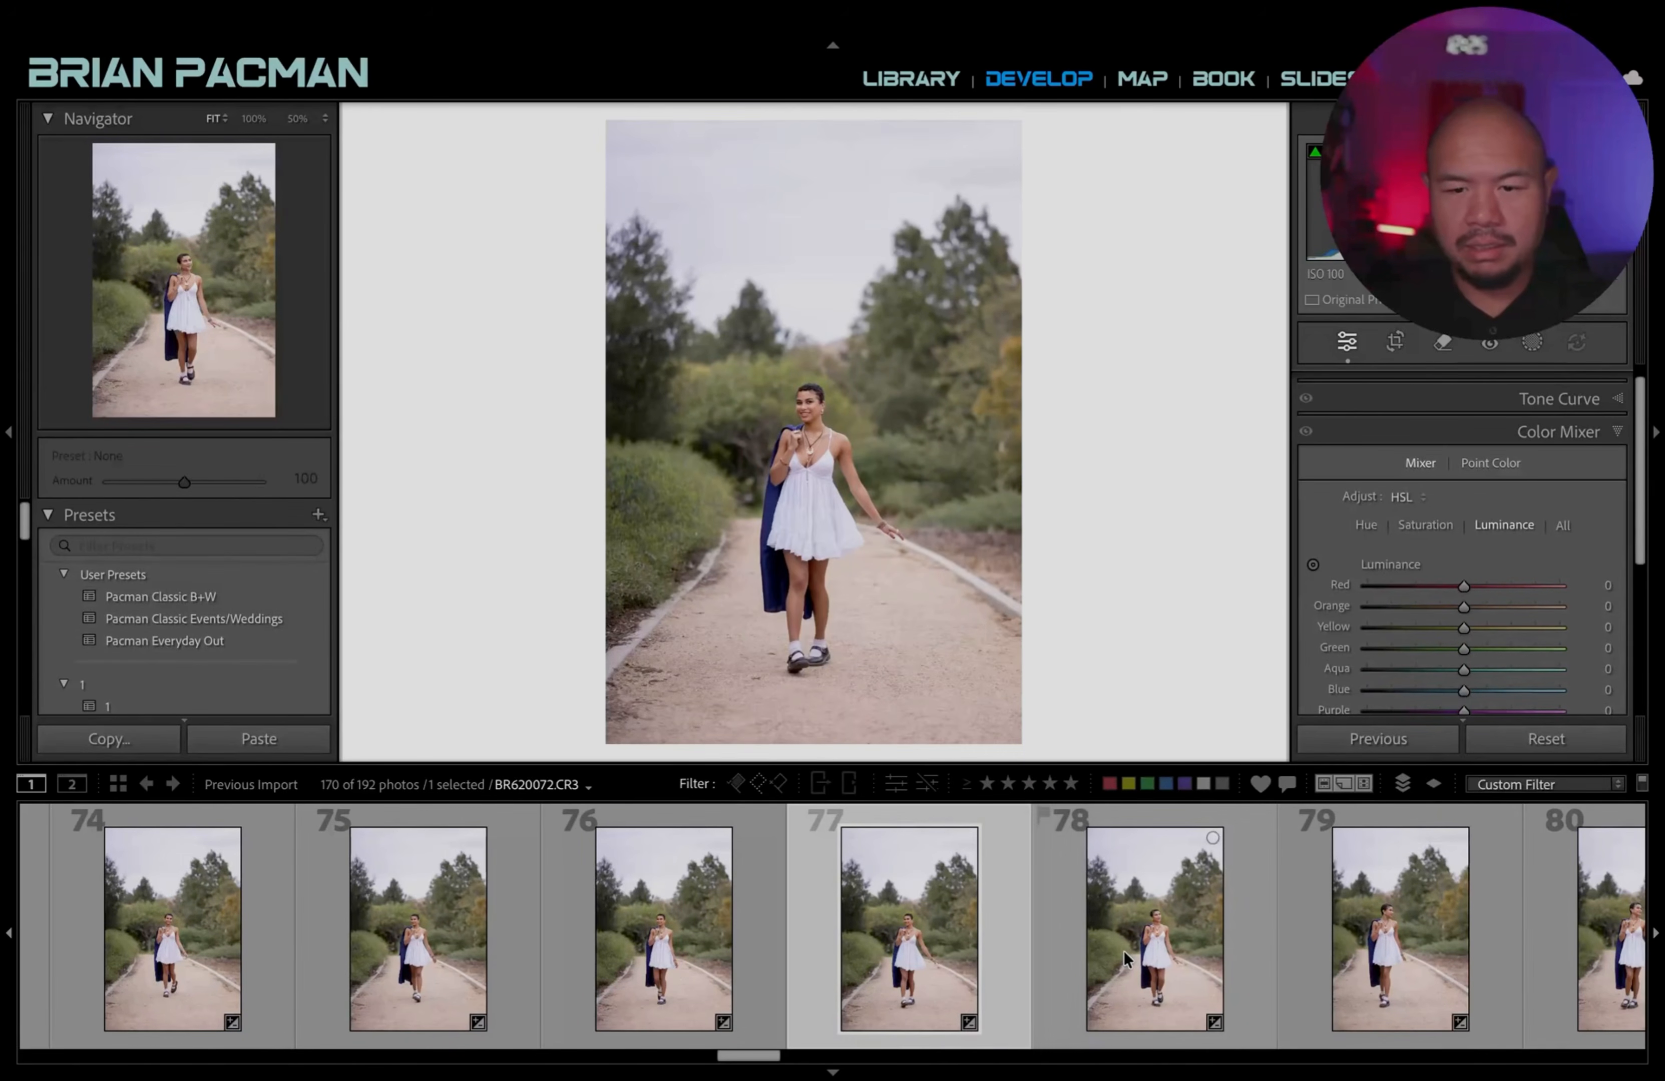
click(1144, 940)
key(ctrl+apostrophe)
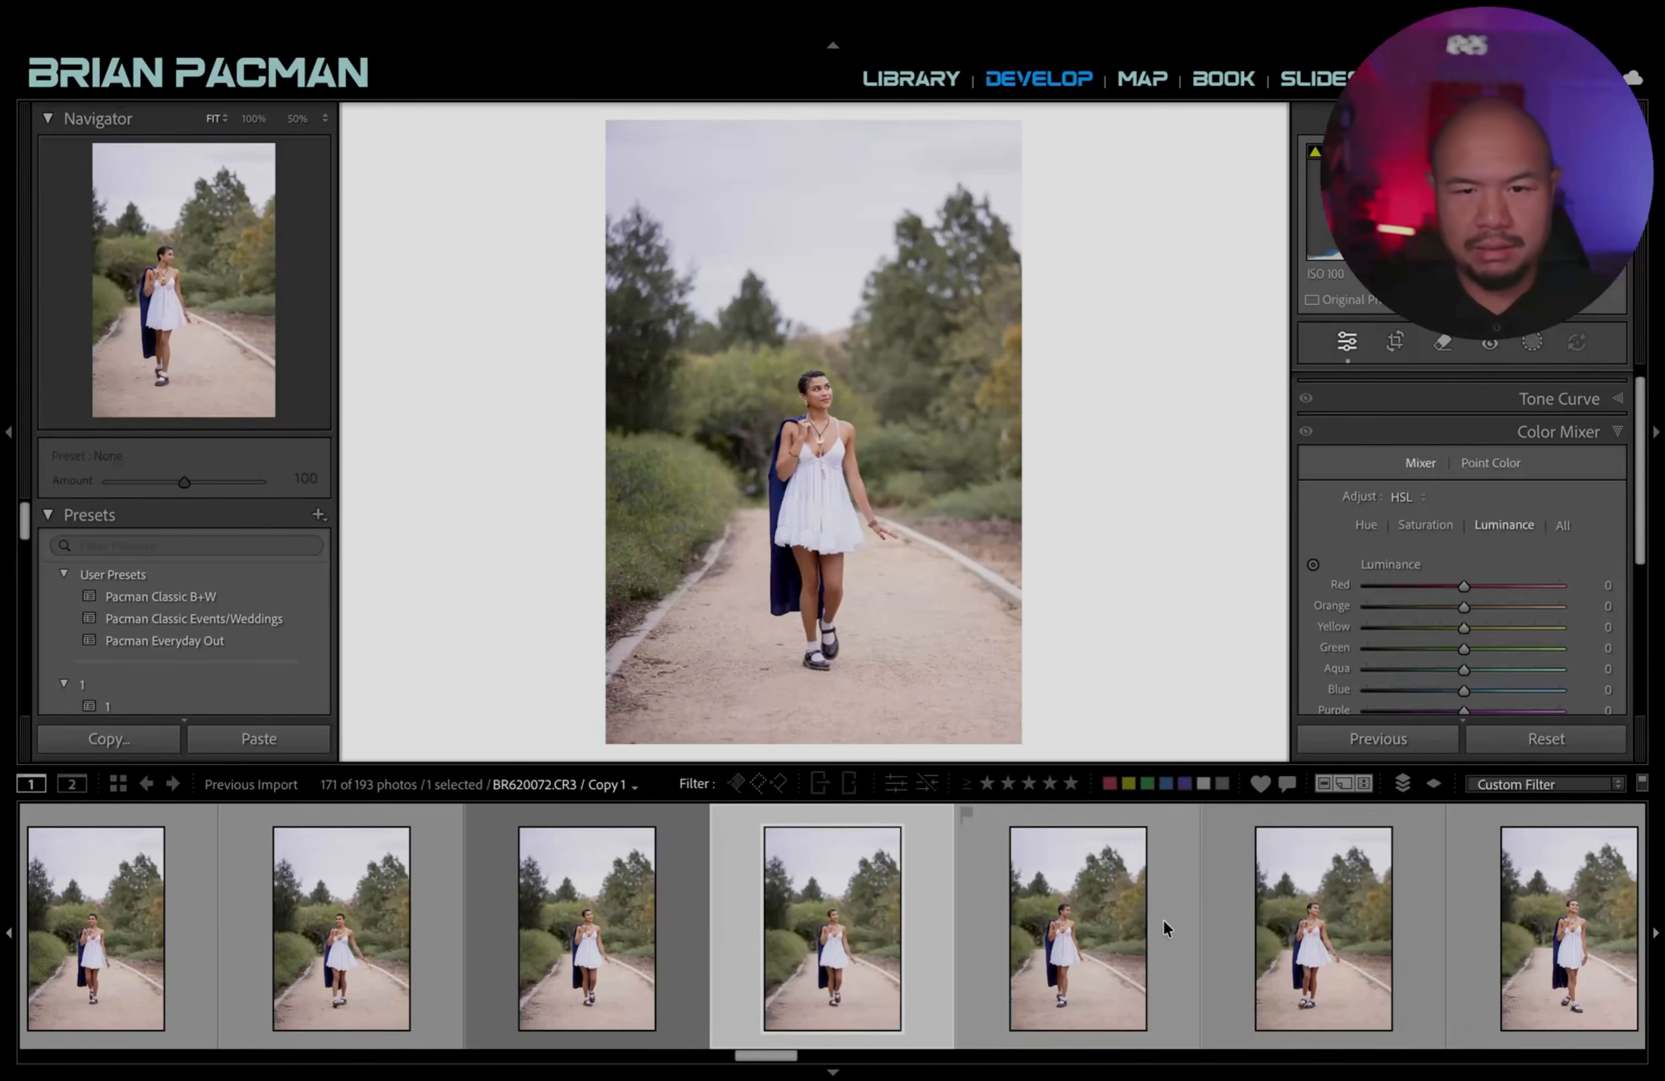
key(v)
Create a black-and-white virtual copy of photo 84, the laughing walk toward the camera, and lower its exposure to +0.25.
scroll(1208, 870, down, 3)
scroll(1209, 872, down, 2)
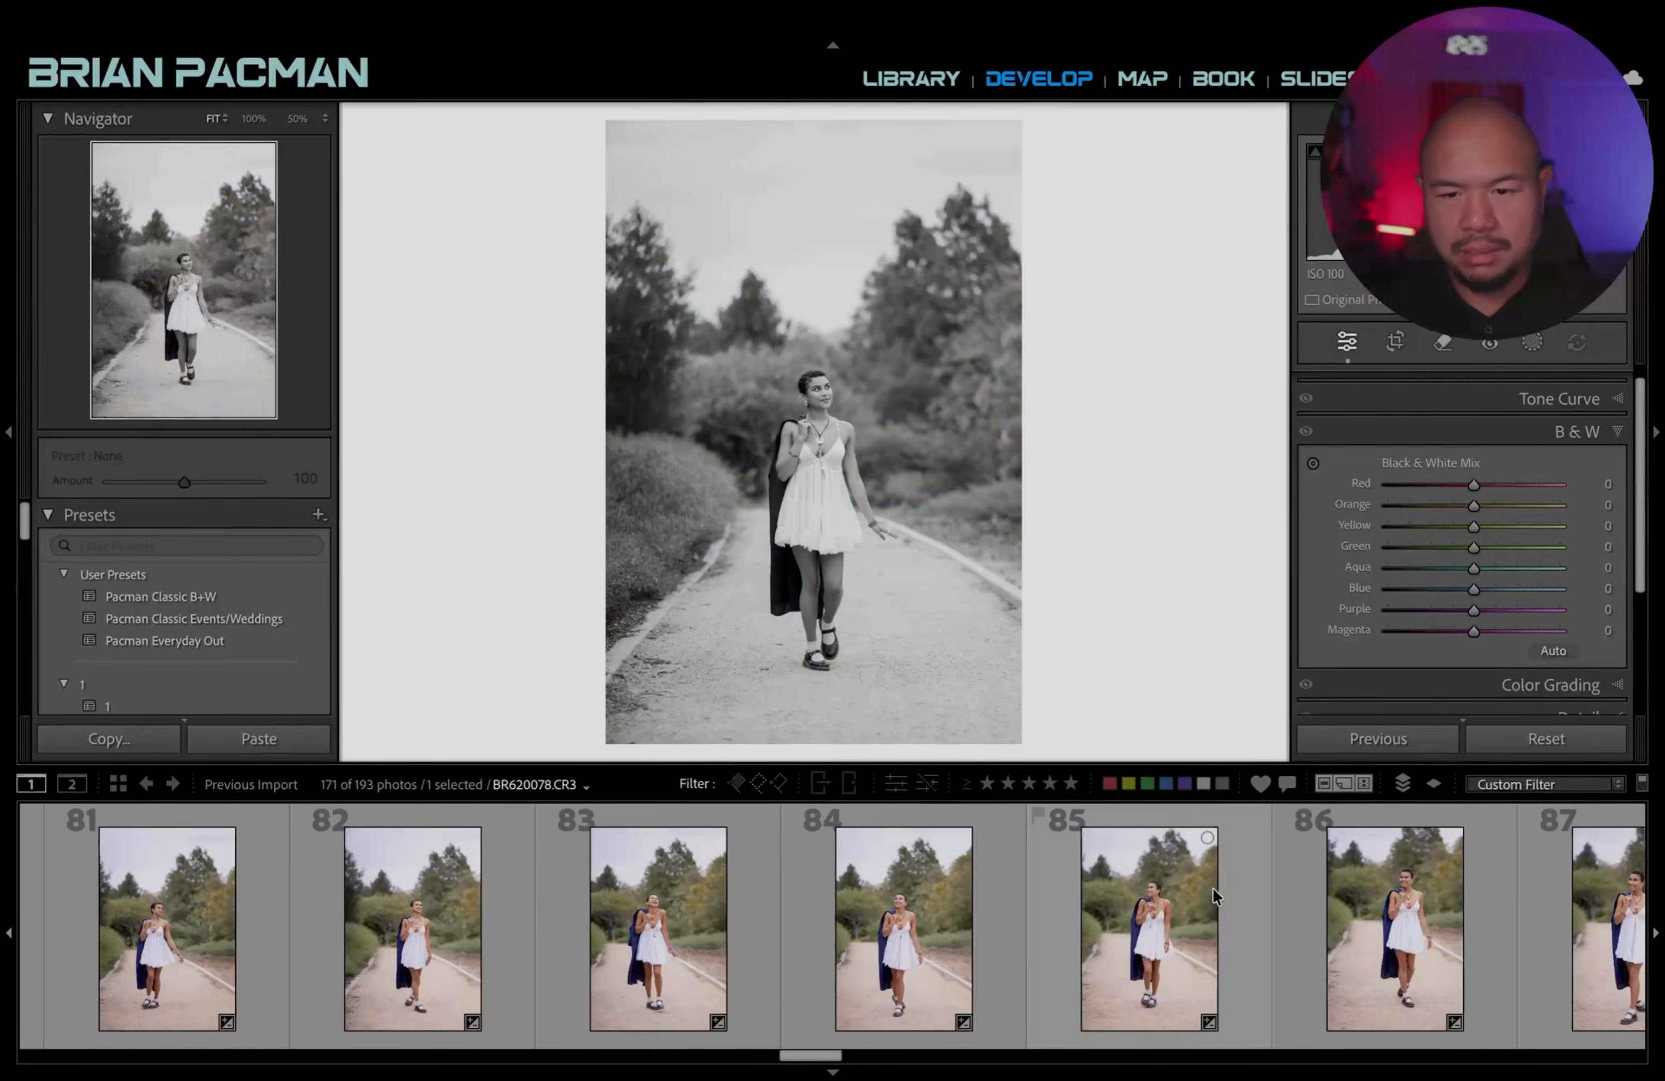
click(1252, 971)
click(960, 969)
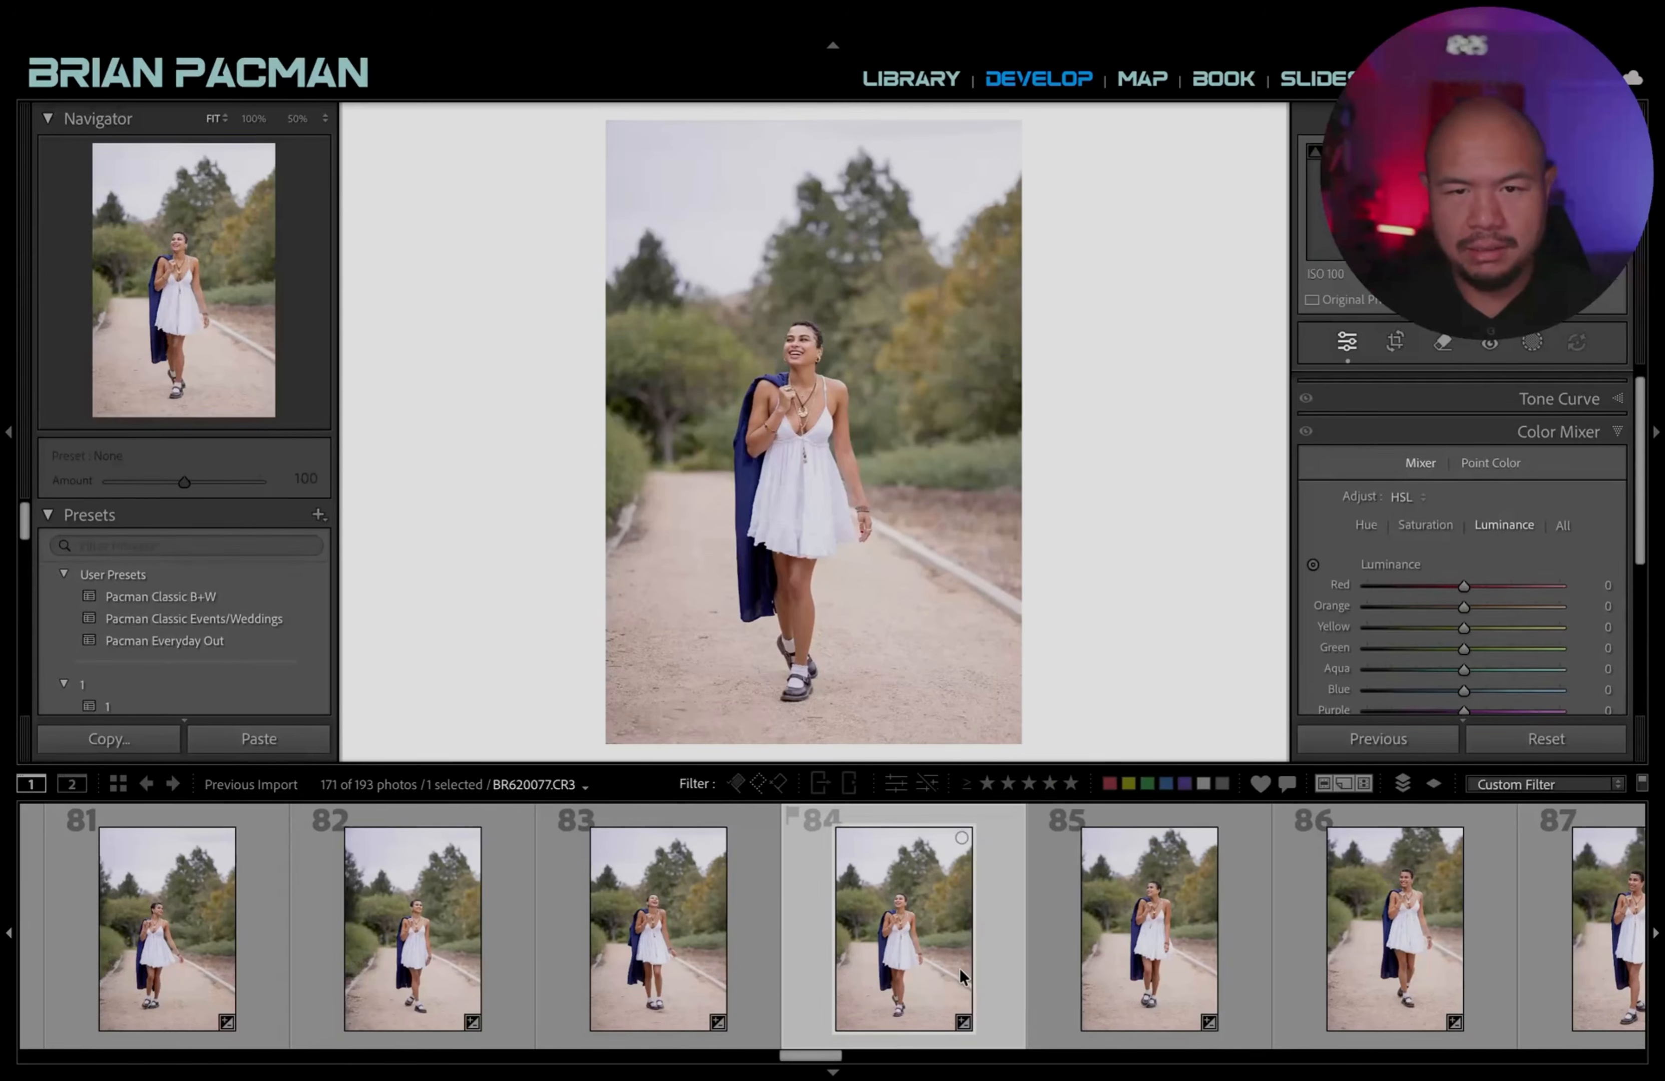
key(ctrl+apostrophe)
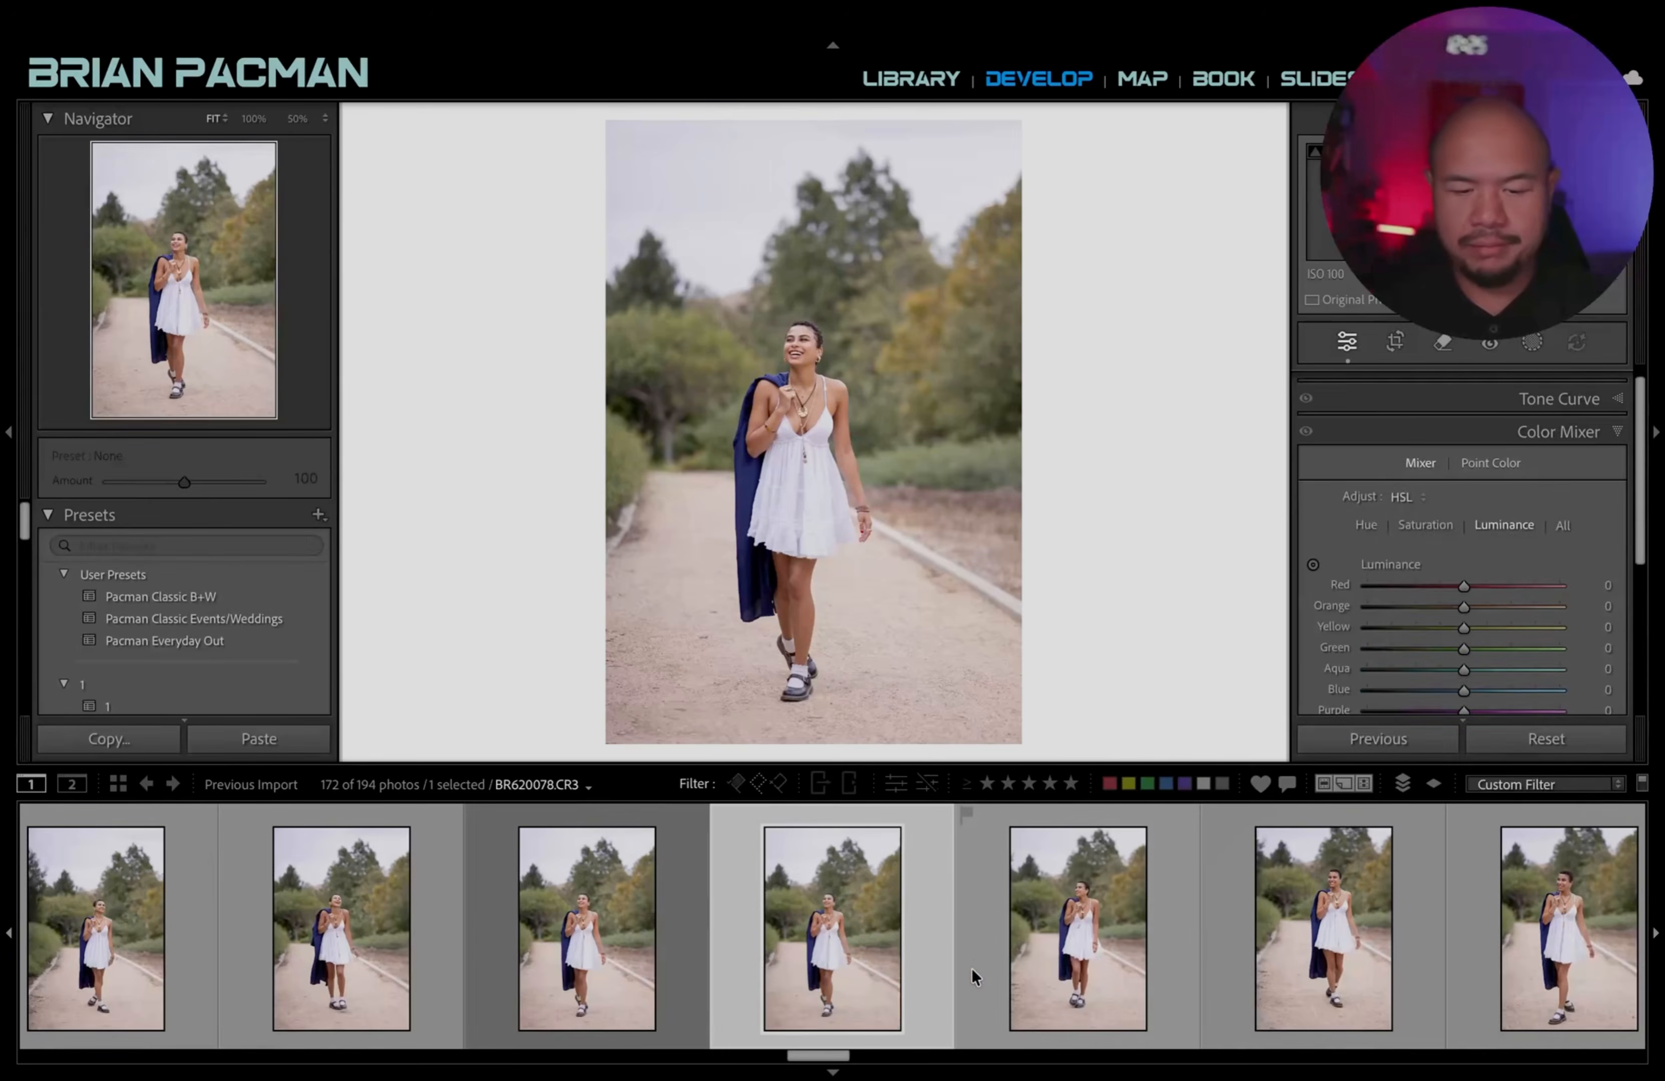
key(v)
key(minus)
key(minus)
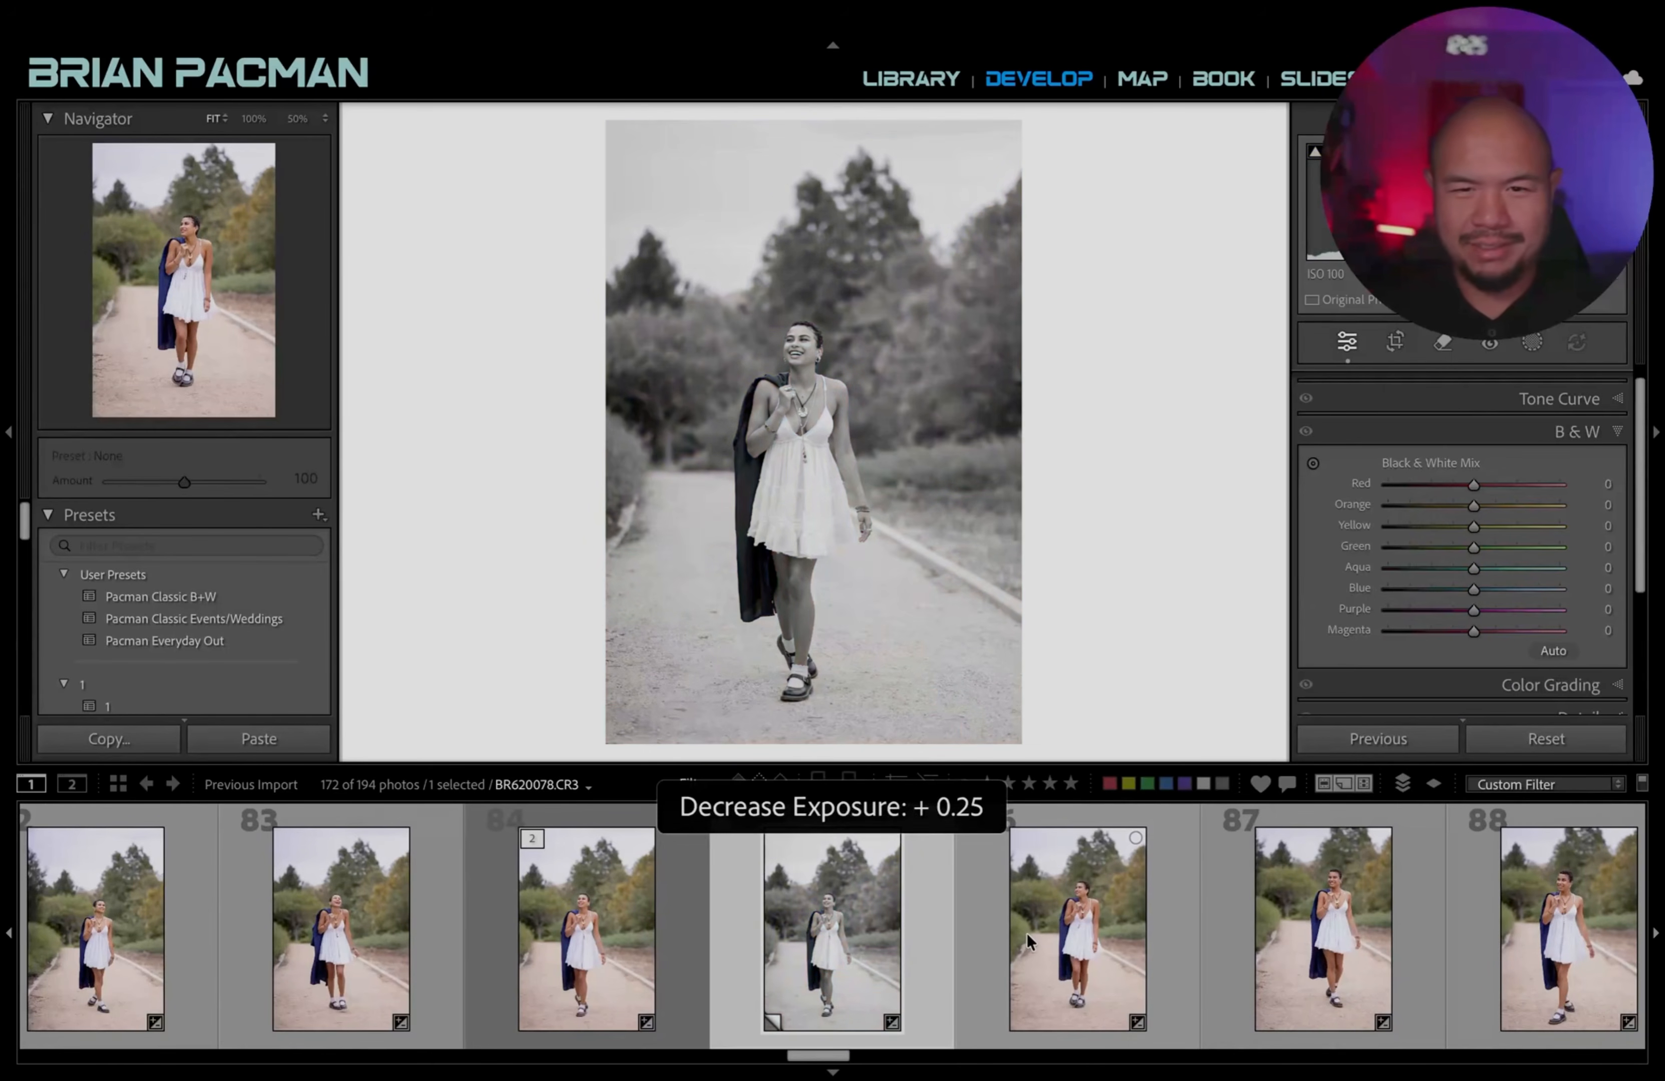
Create a black-and-white virtual copy of photo 92, the closer path portrait looking off to the side with the gown over the shoulder.
scroll(1010, 928, down, 3)
scroll(1009, 924, down, 4)
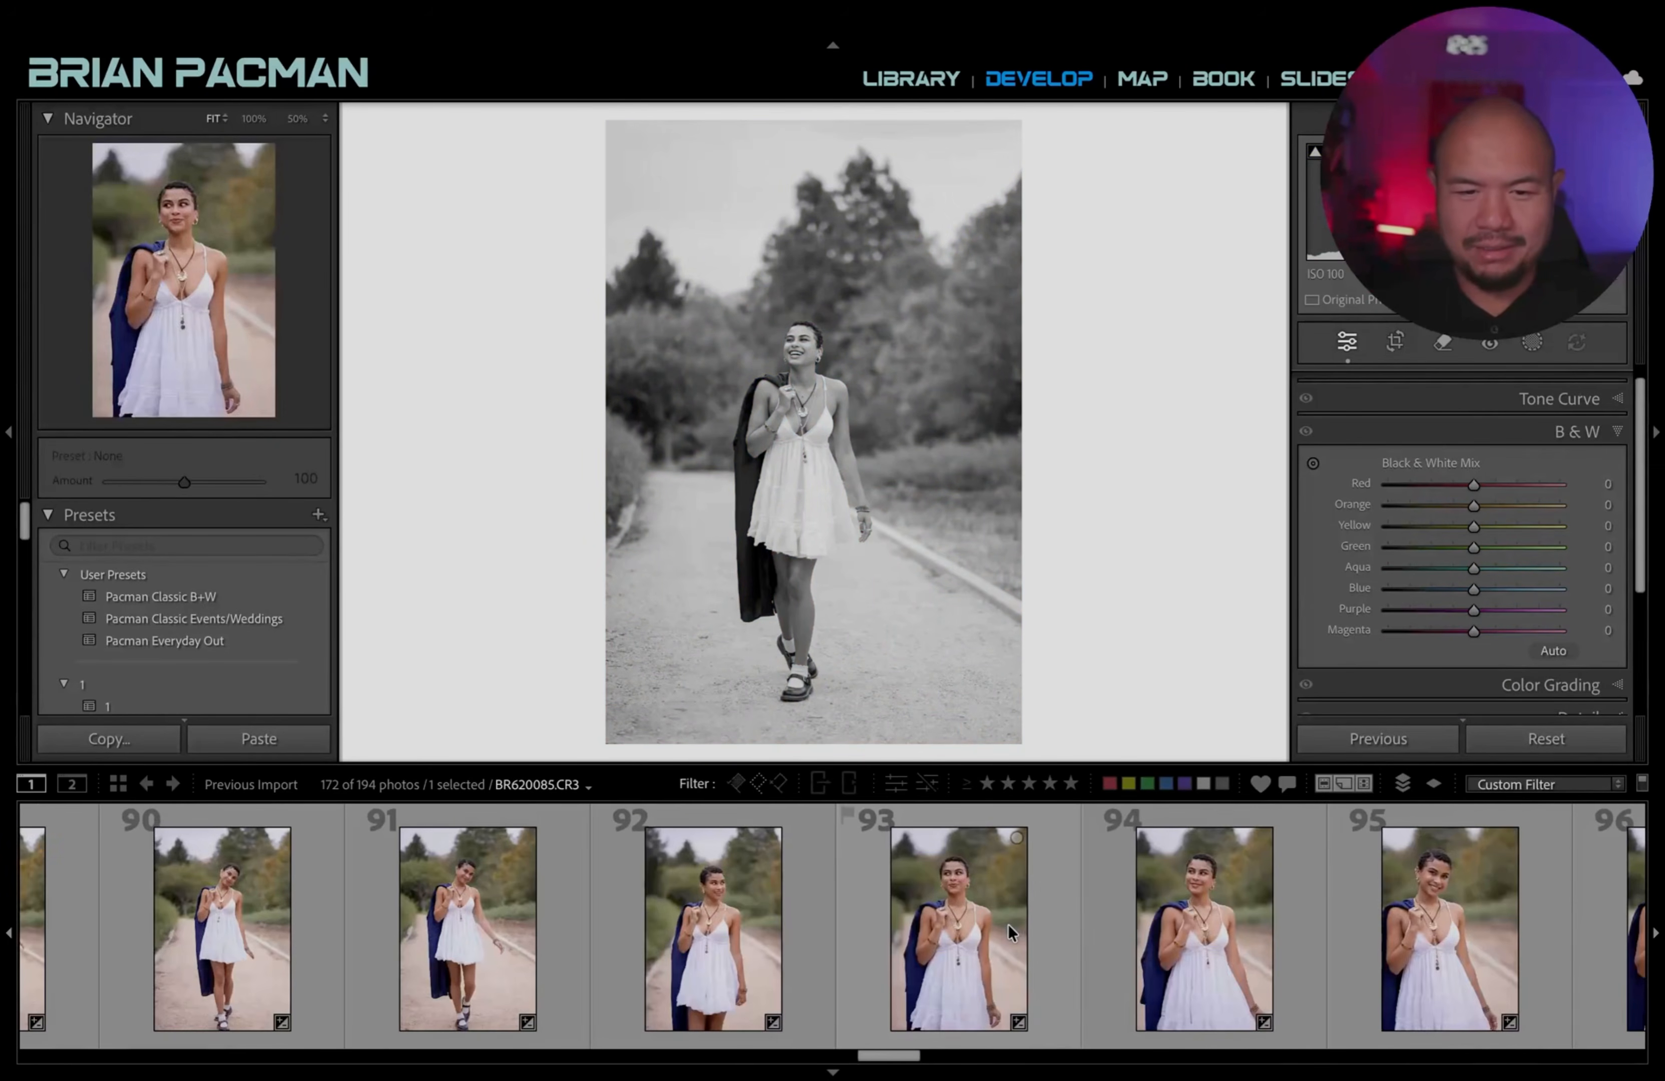
click(729, 948)
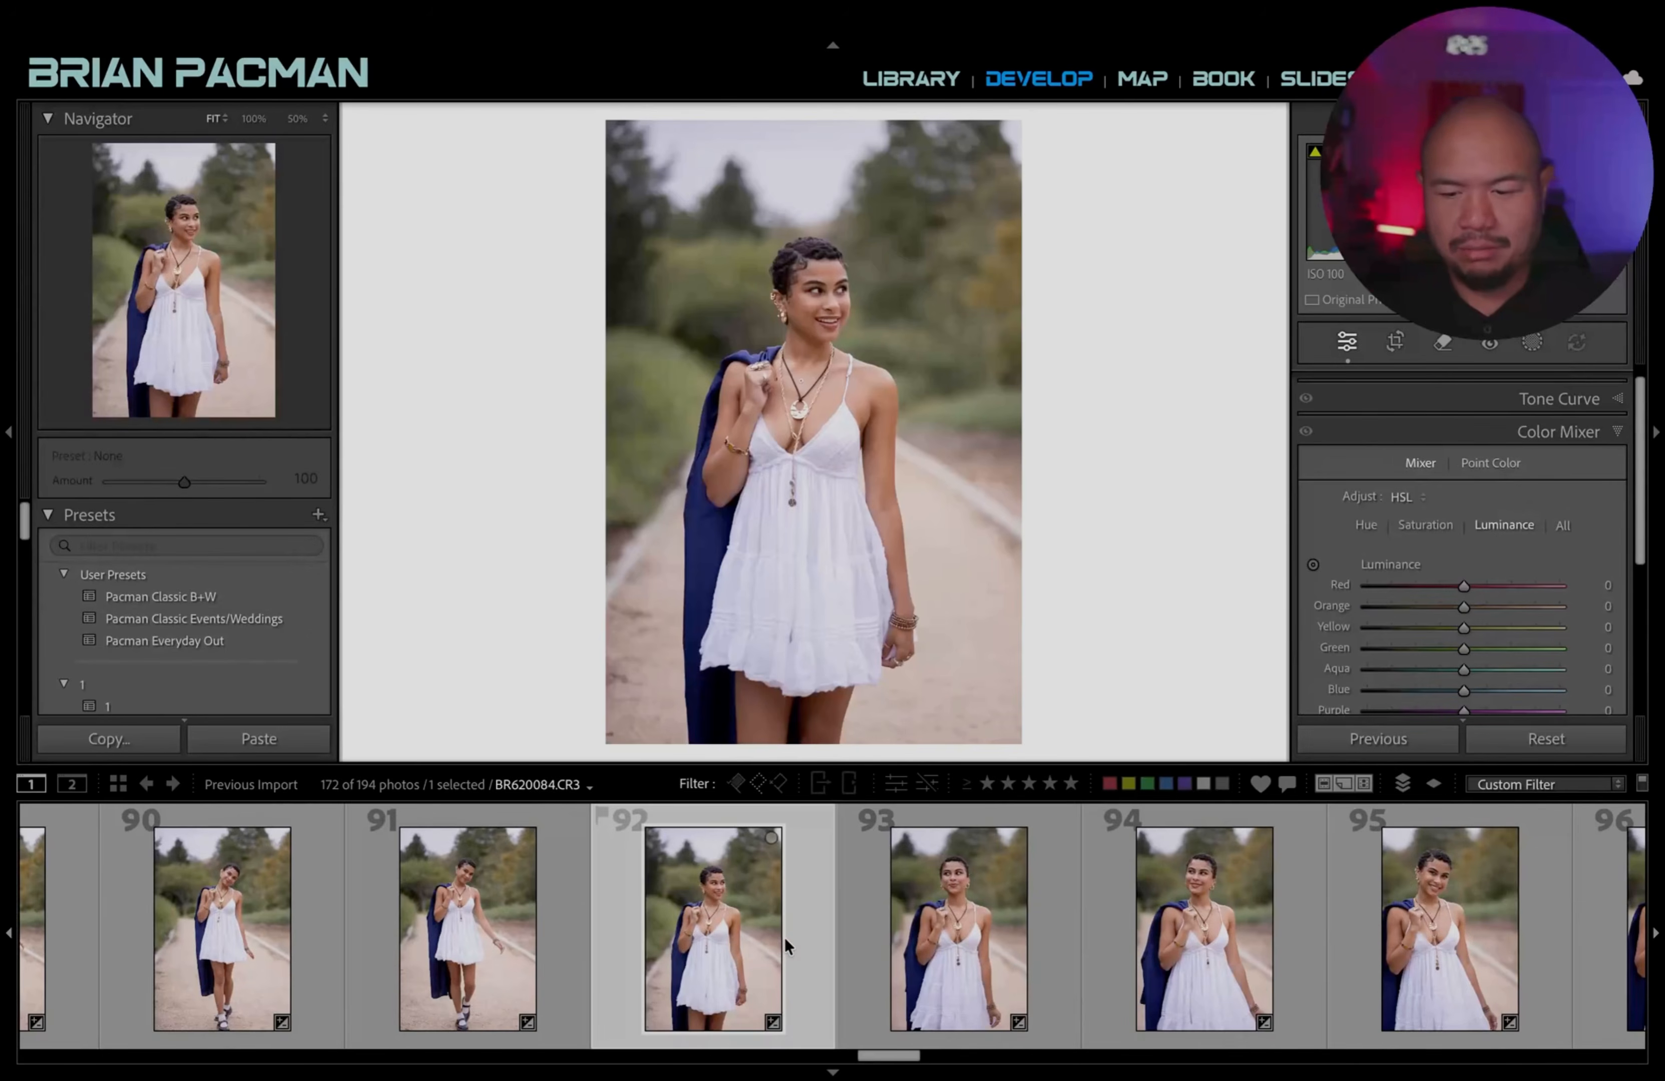
key(ctrl+apostrophe)
key(v)
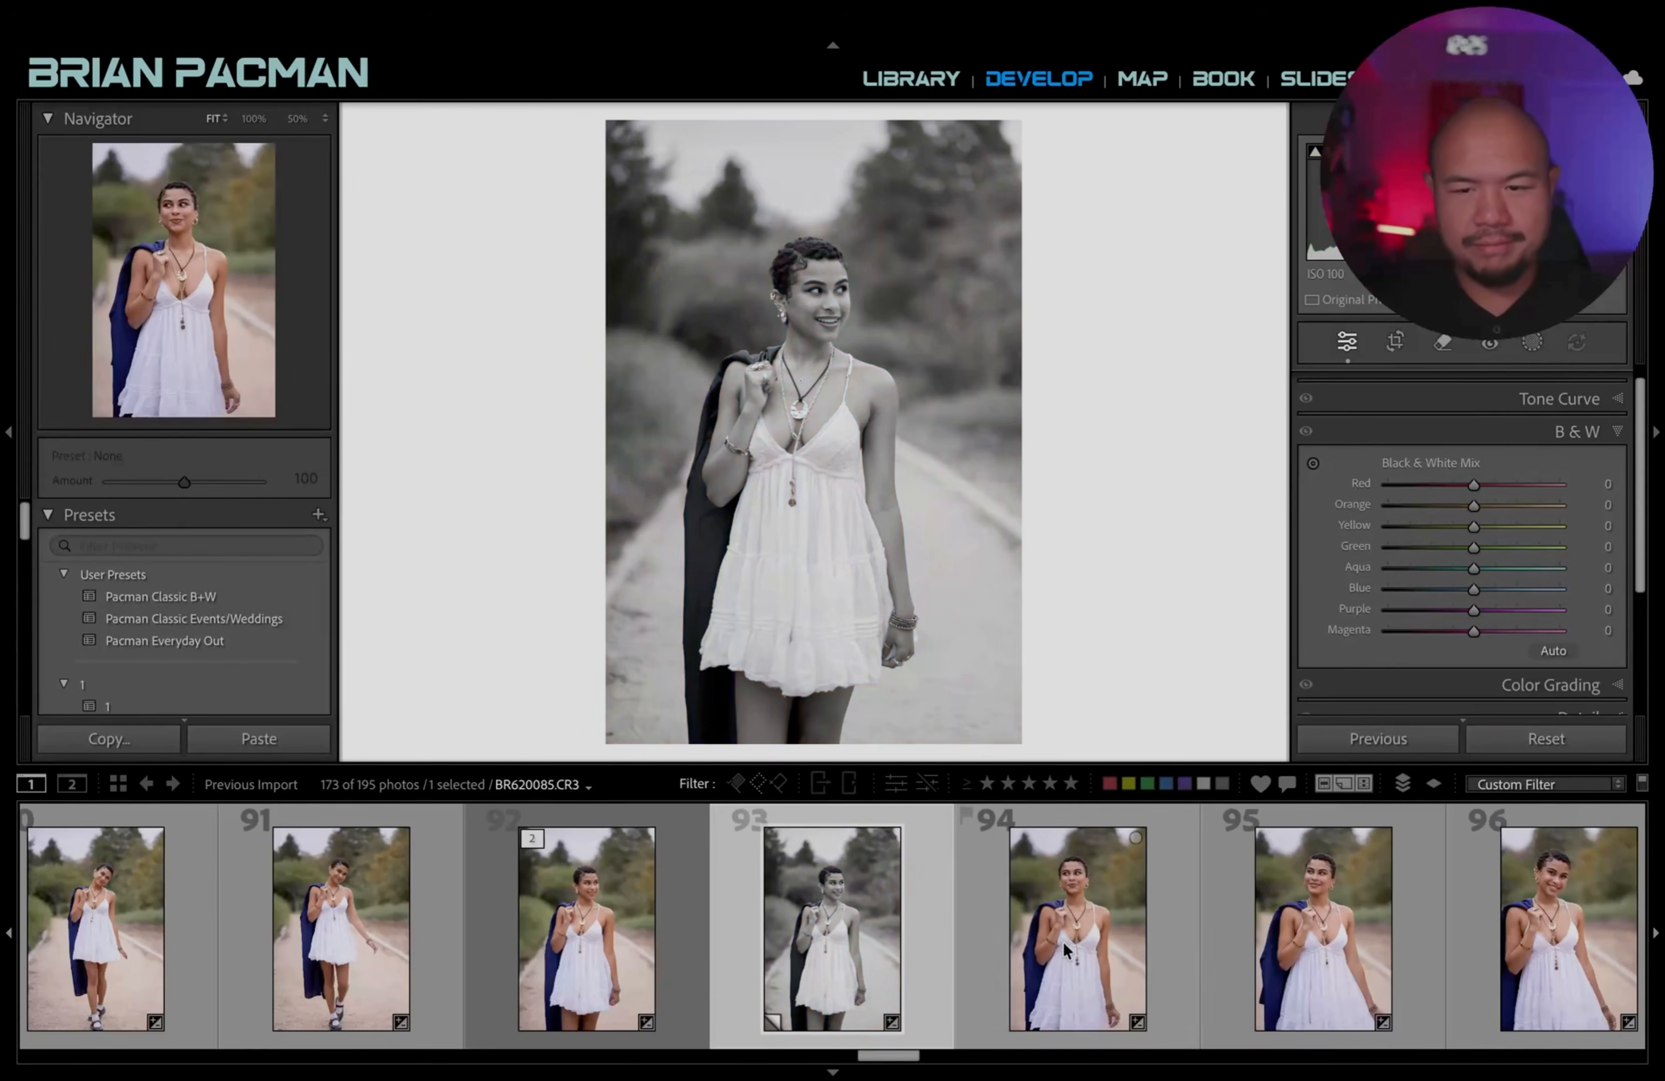
Raise the exposure of the new black-and-white copy to +0.75 and set Yellow in its Black & White Mix to -26.
key(equal)
key(equal)
key(equal)
key(minus)
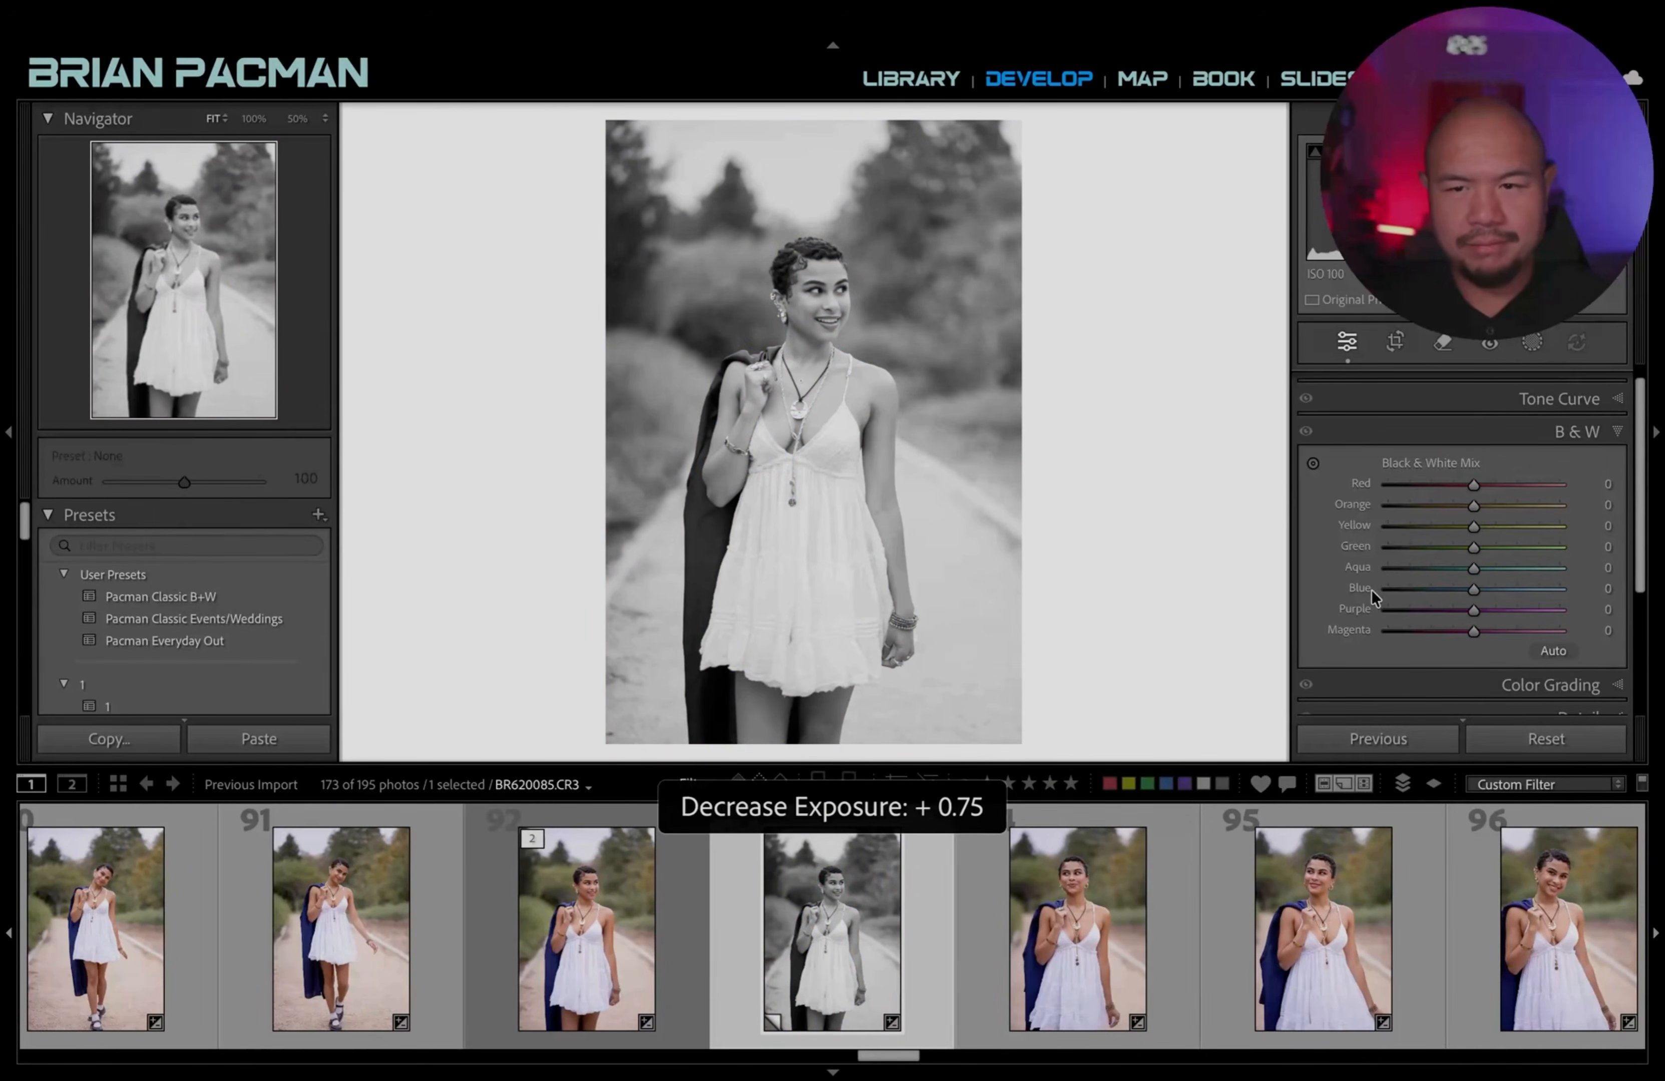
drag(1450, 524, 1441, 532)
Create a black-and-white virtual copy of photo 106, the full-length pose leaning on the tree, and set its Yellow mix to -29.
scroll(1170, 924, down, 5)
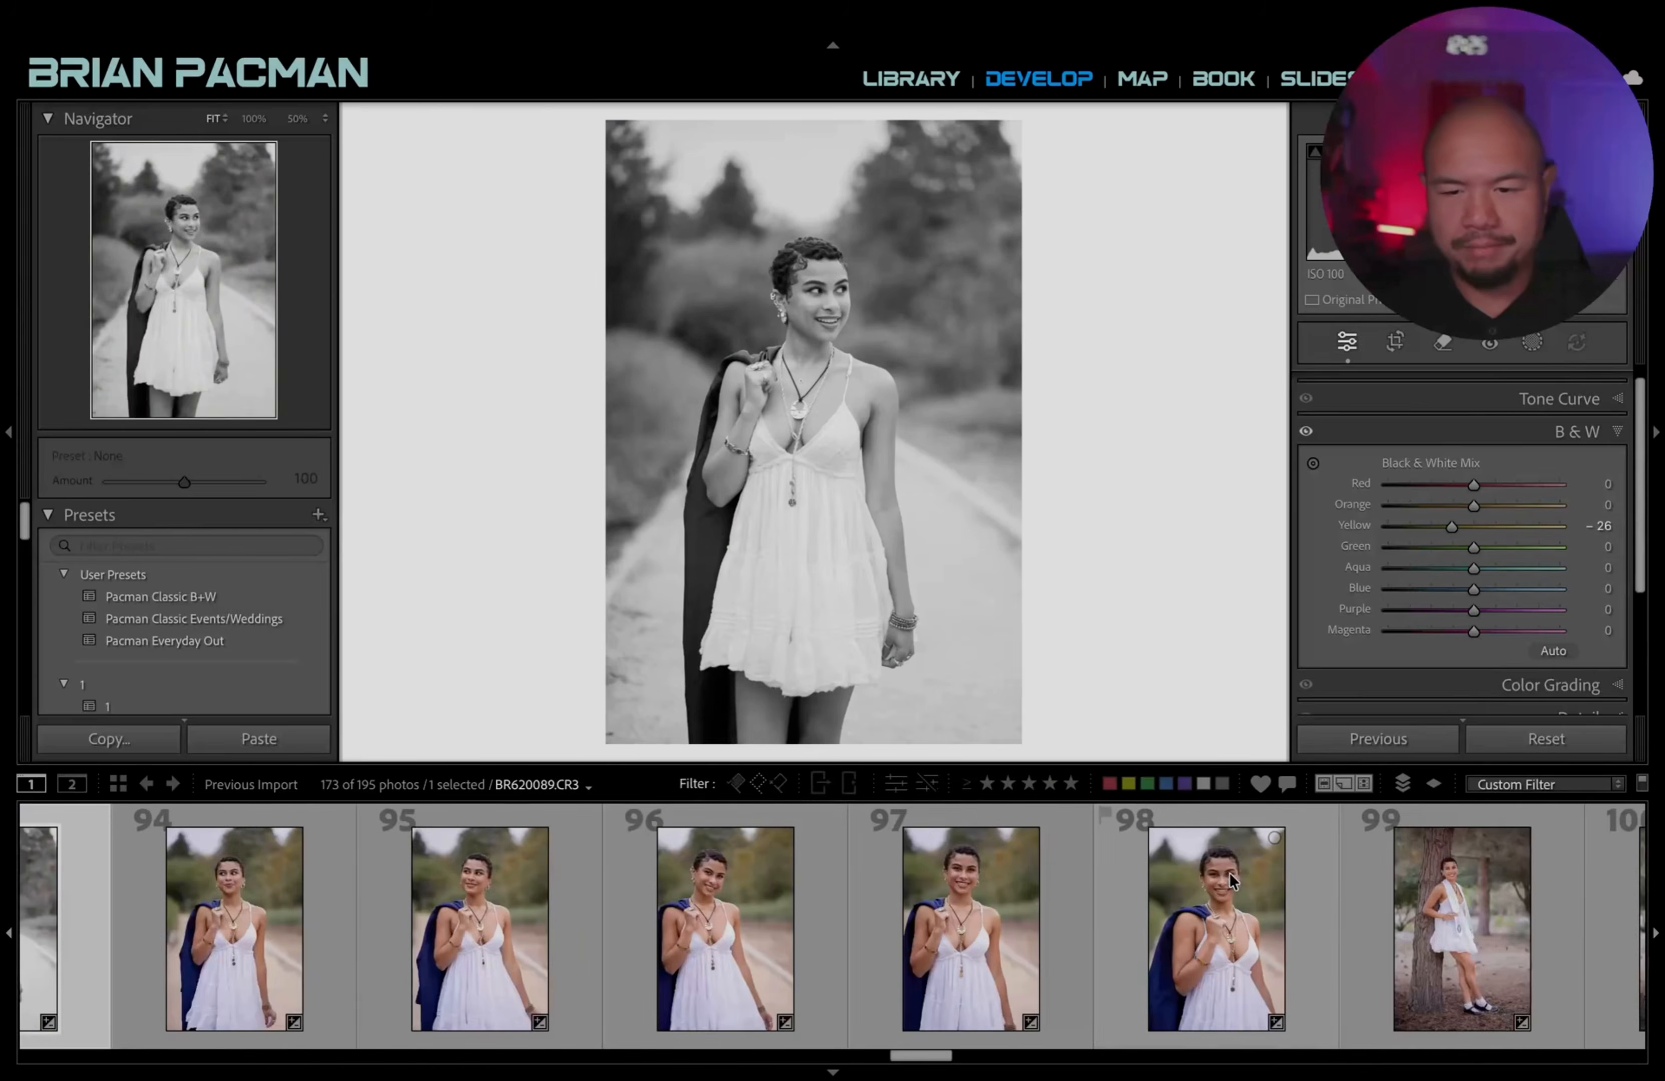
scroll(1040, 981, down, 1)
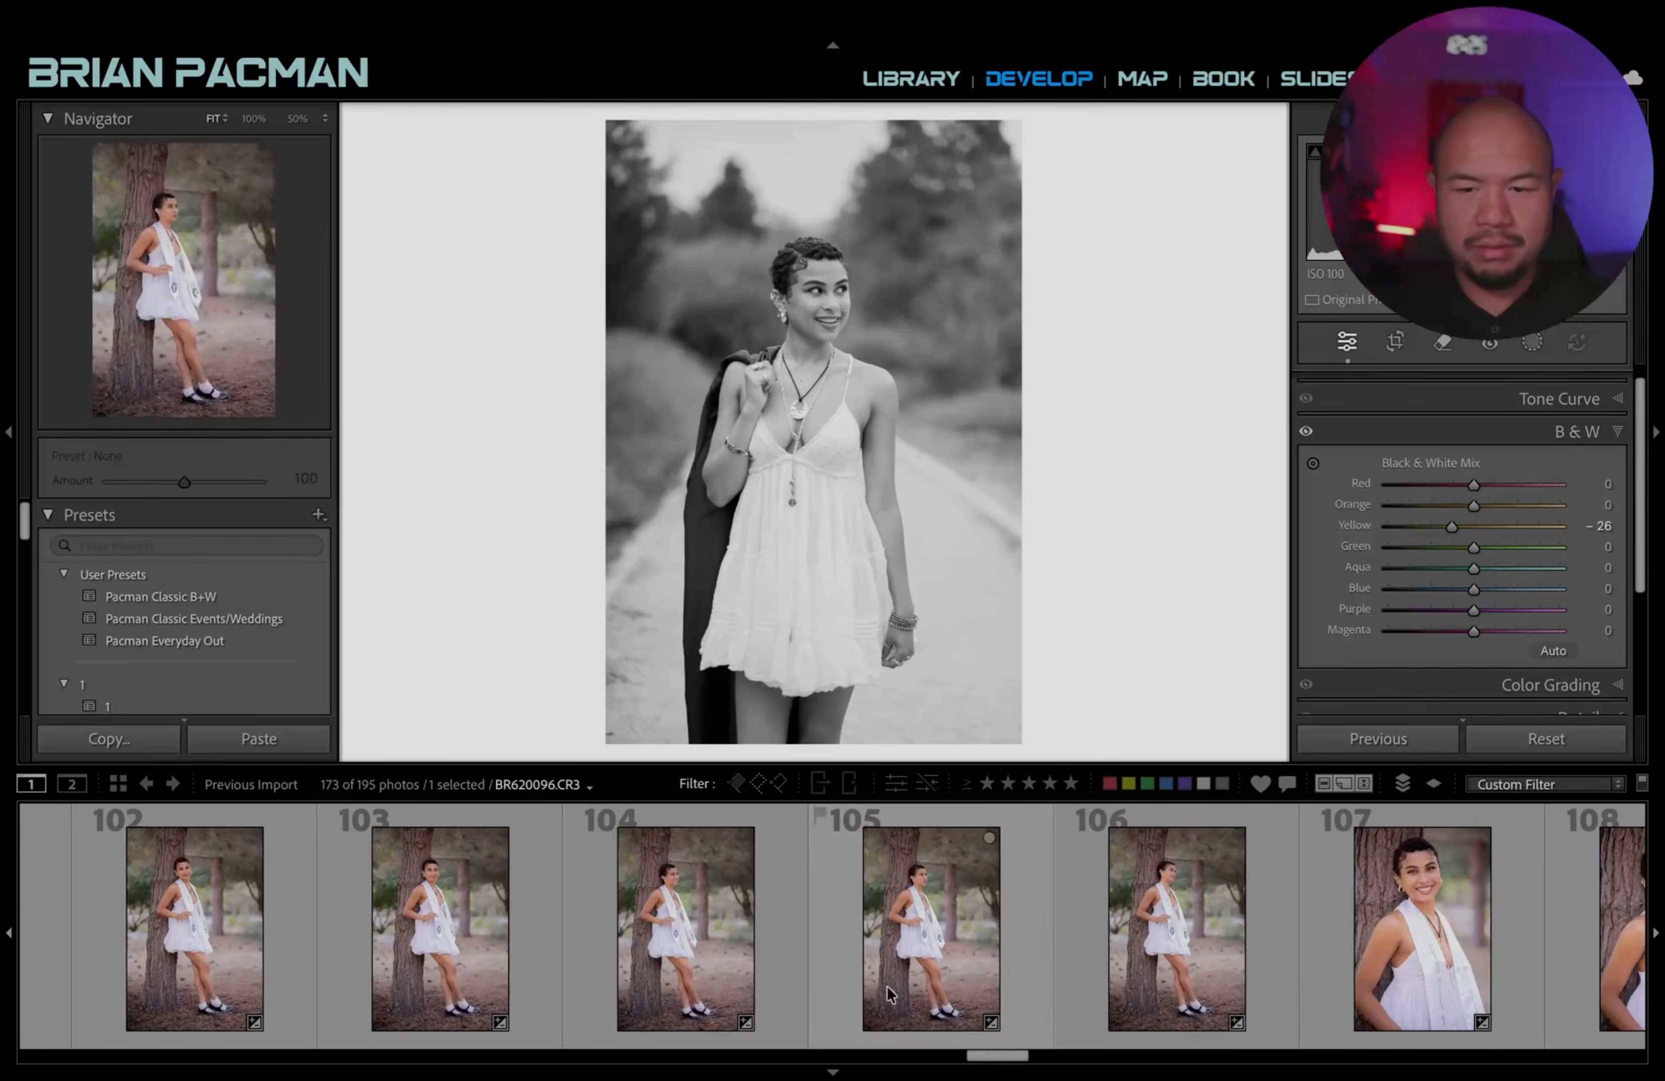
click(807, 940)
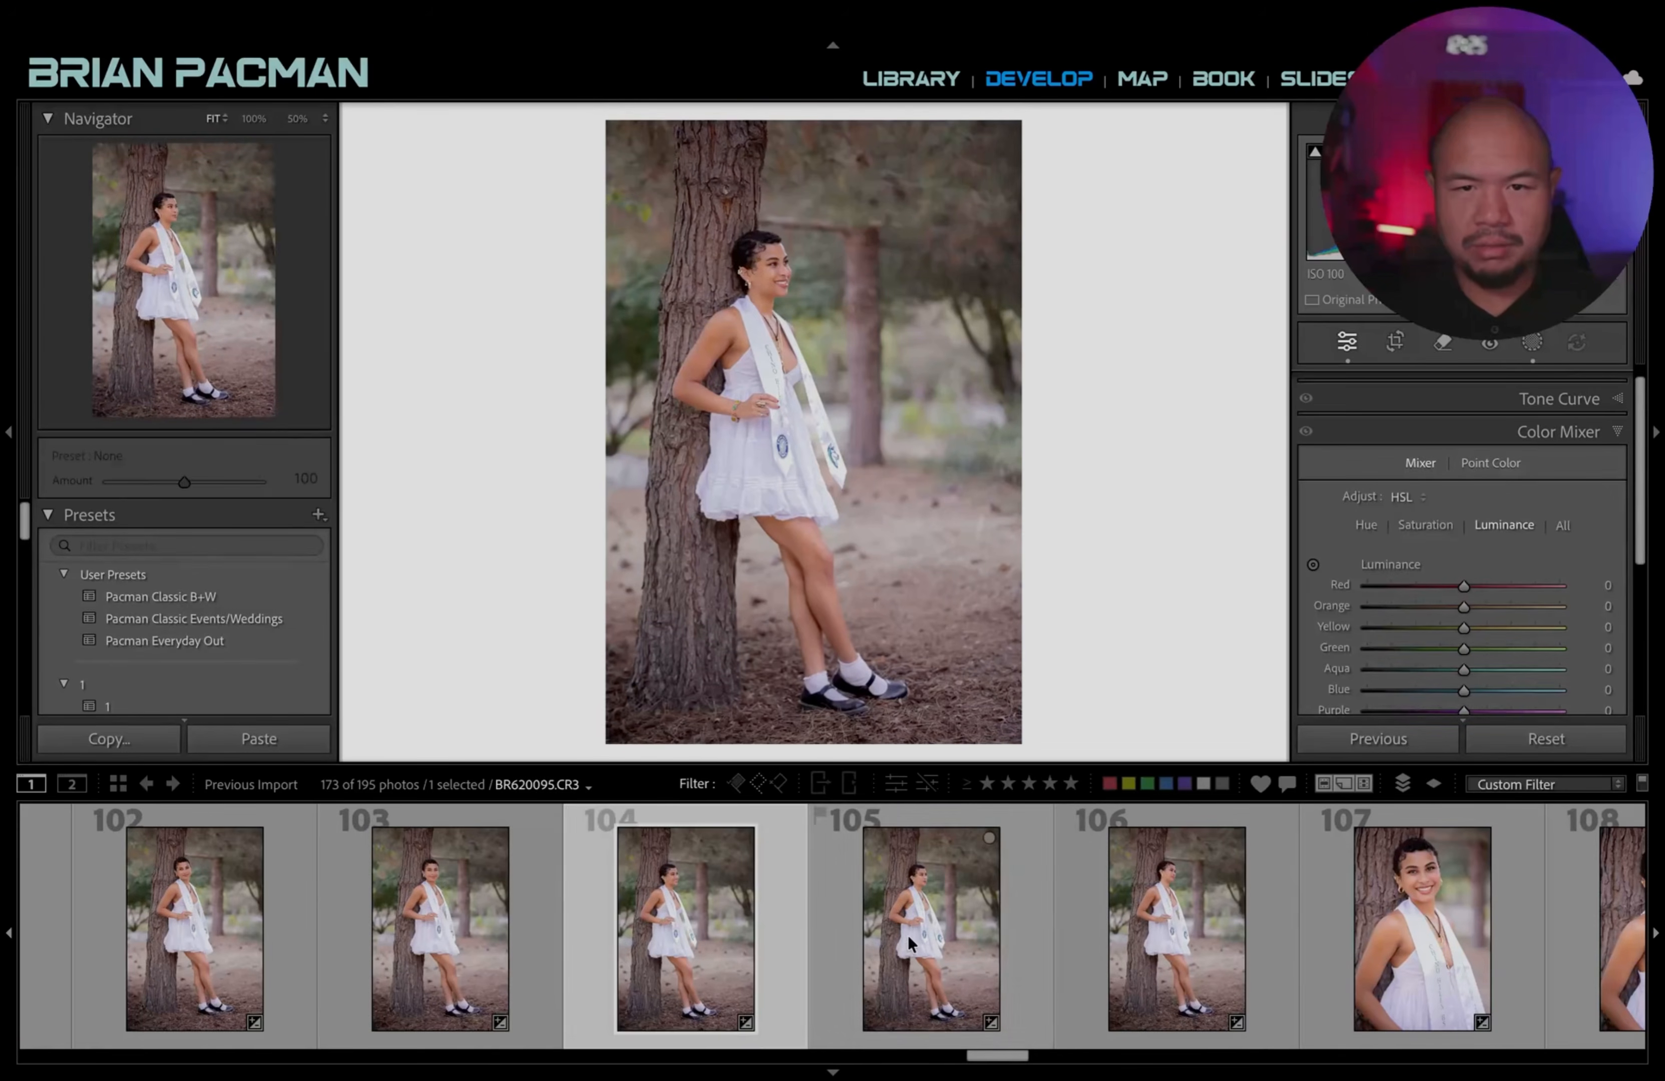
click(937, 935)
click(1126, 926)
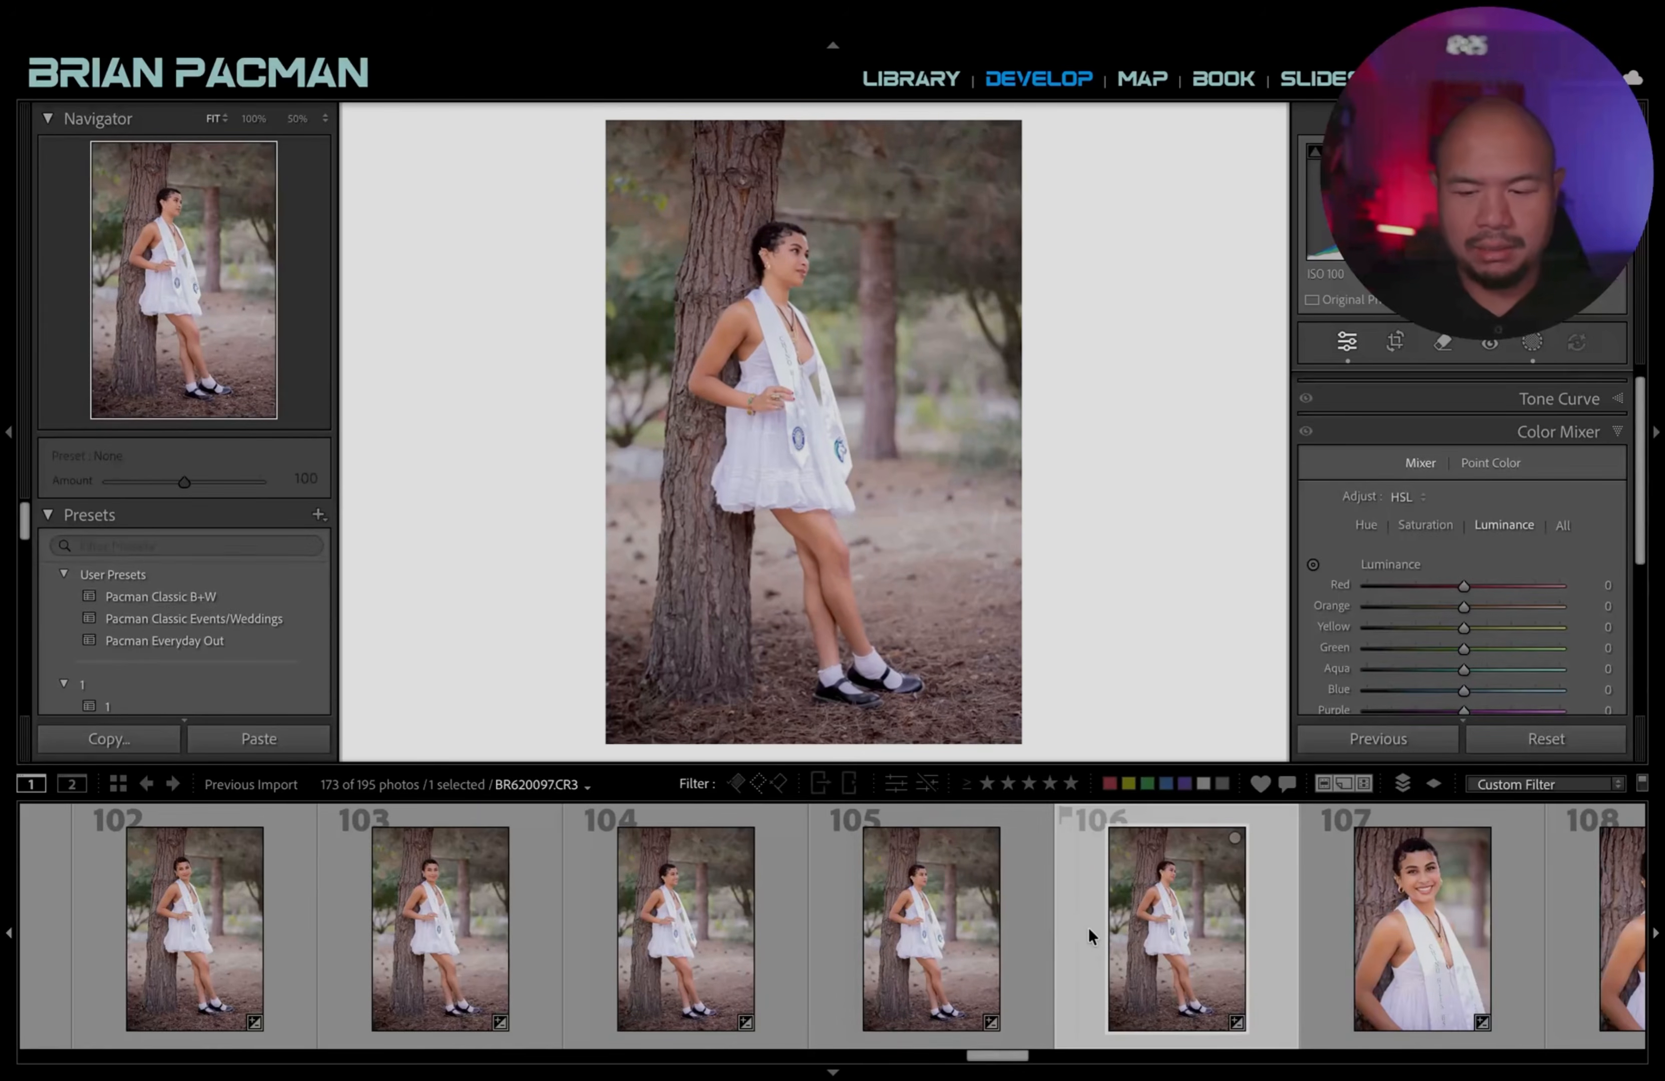
key(ctrl+apostrophe)
key(v)
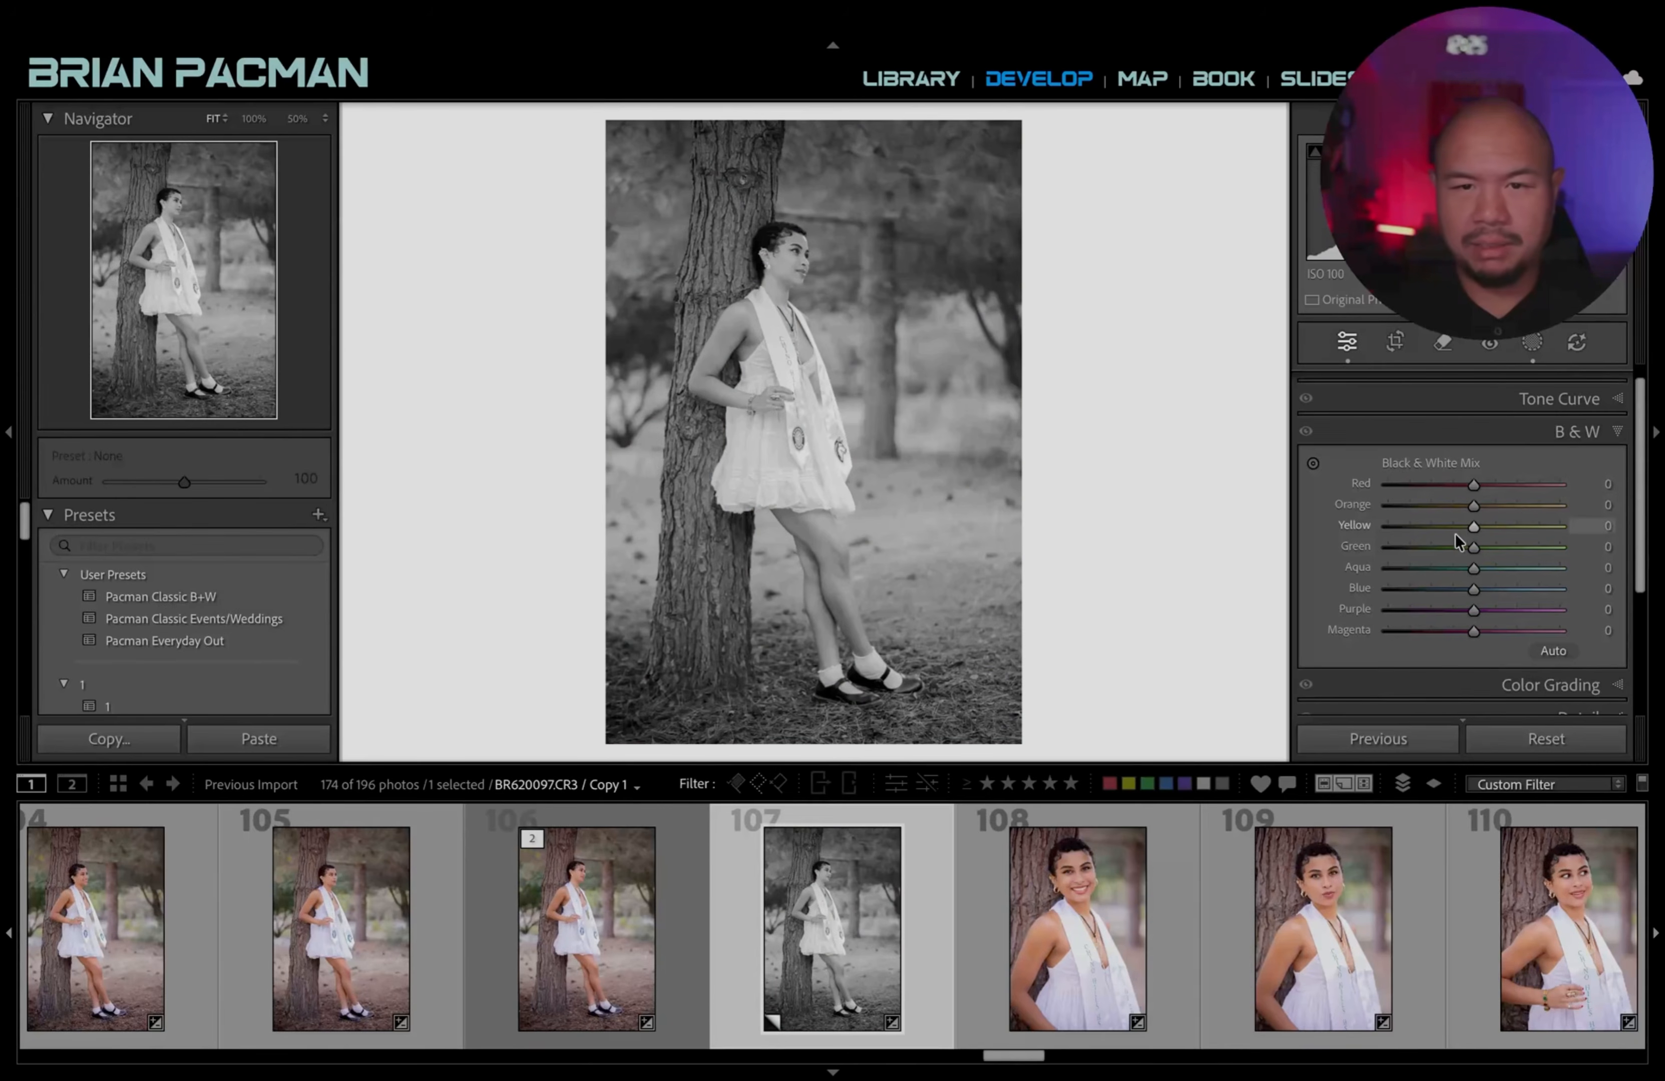
drag(1456, 534, 1447, 532)
Create a black-and-white virtual copy of photo 119, the smiling half-length pose against the tree, and set its Yellow mix to -21.
scroll(1150, 921, down, 2)
scroll(1145, 926, down, 8)
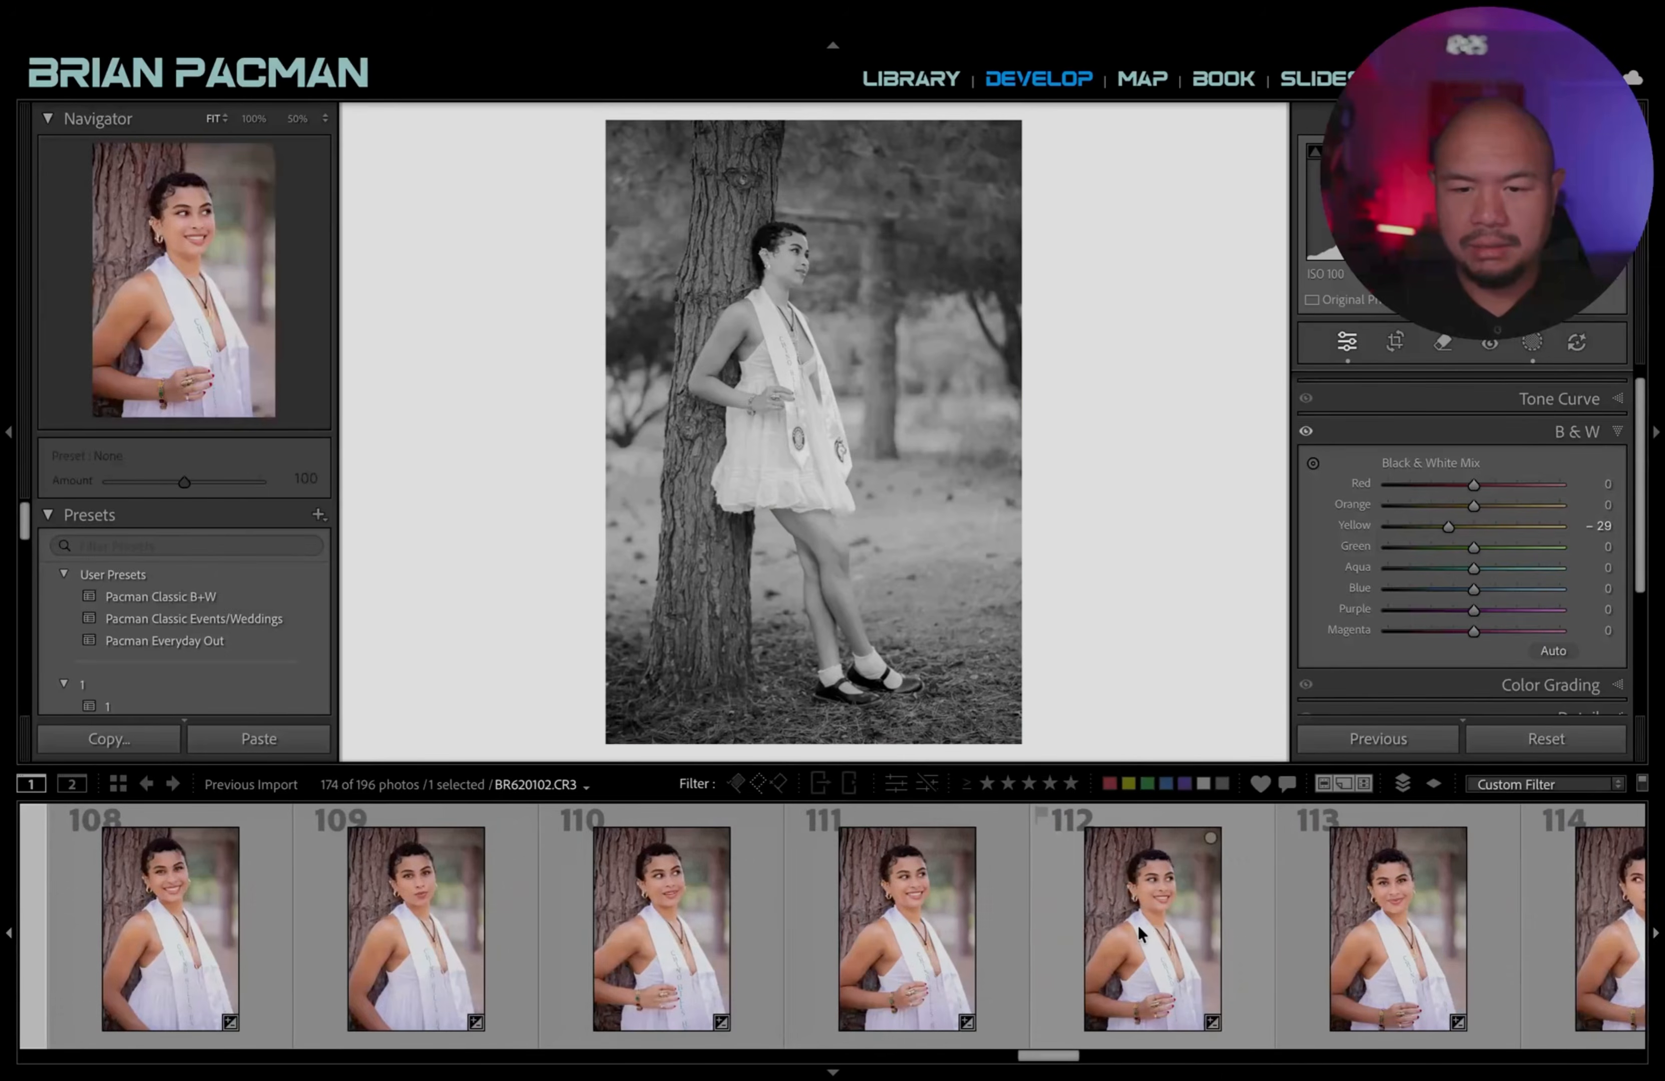
scroll(1132, 934, down, 3)
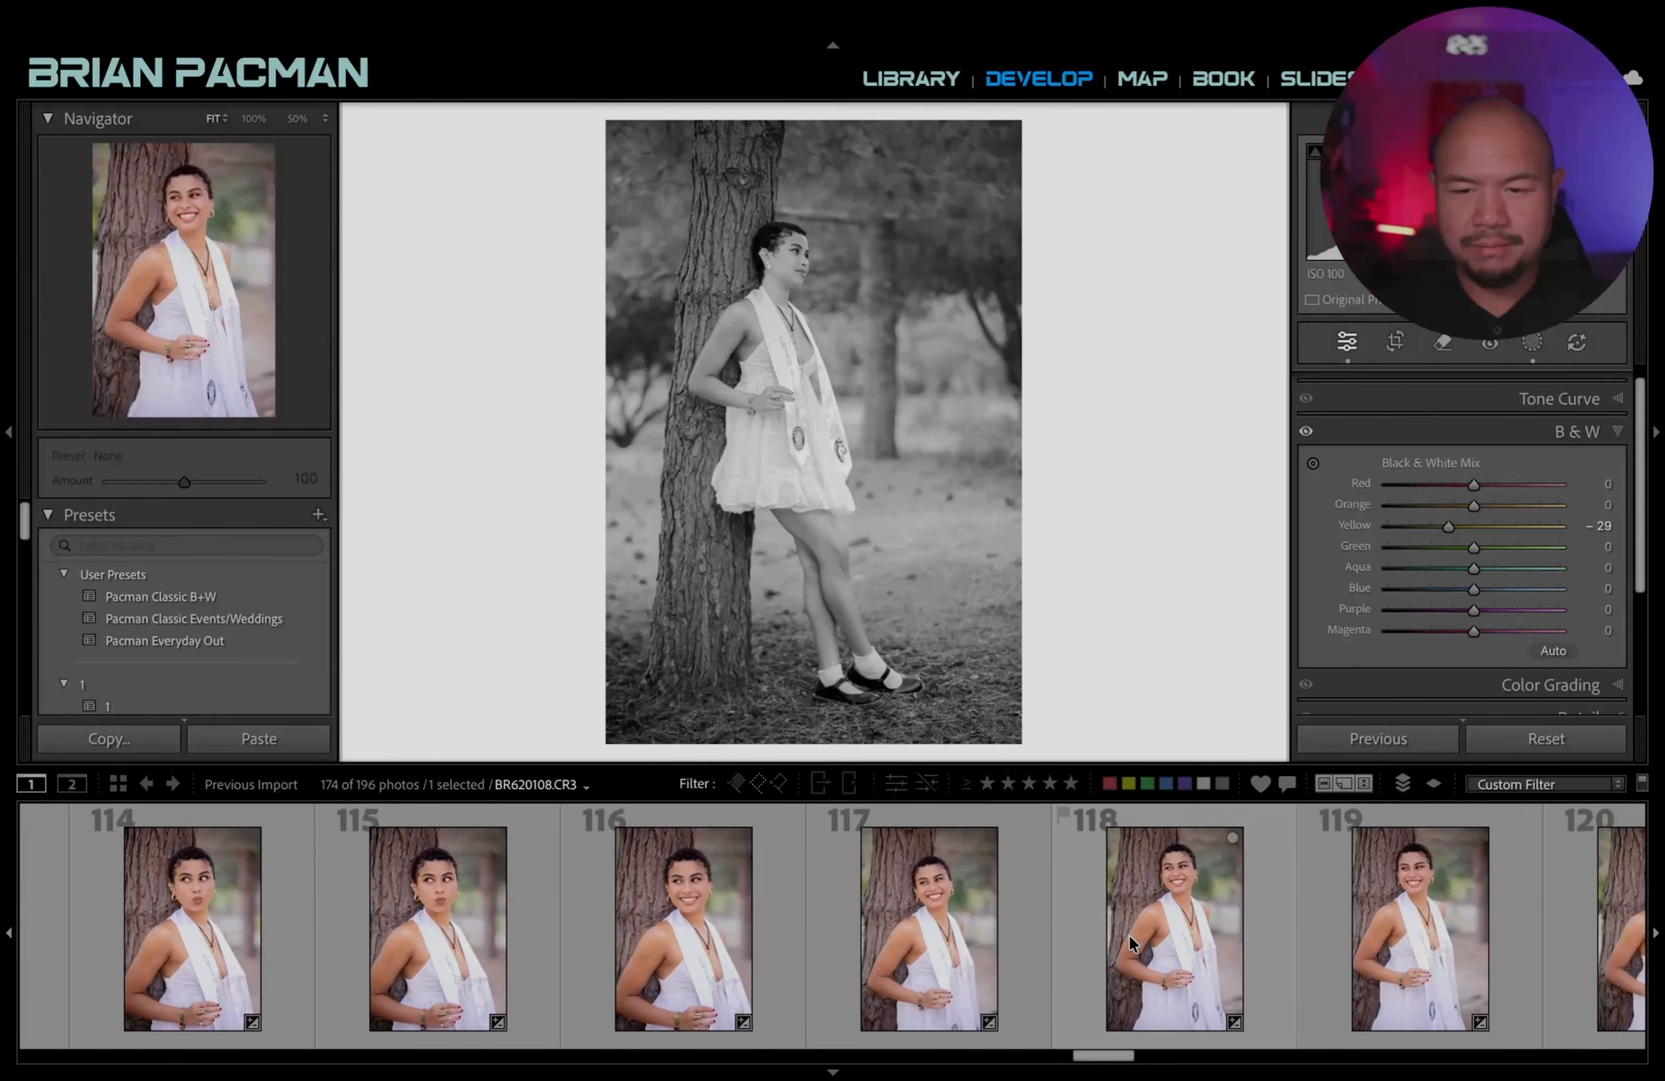
click(1127, 948)
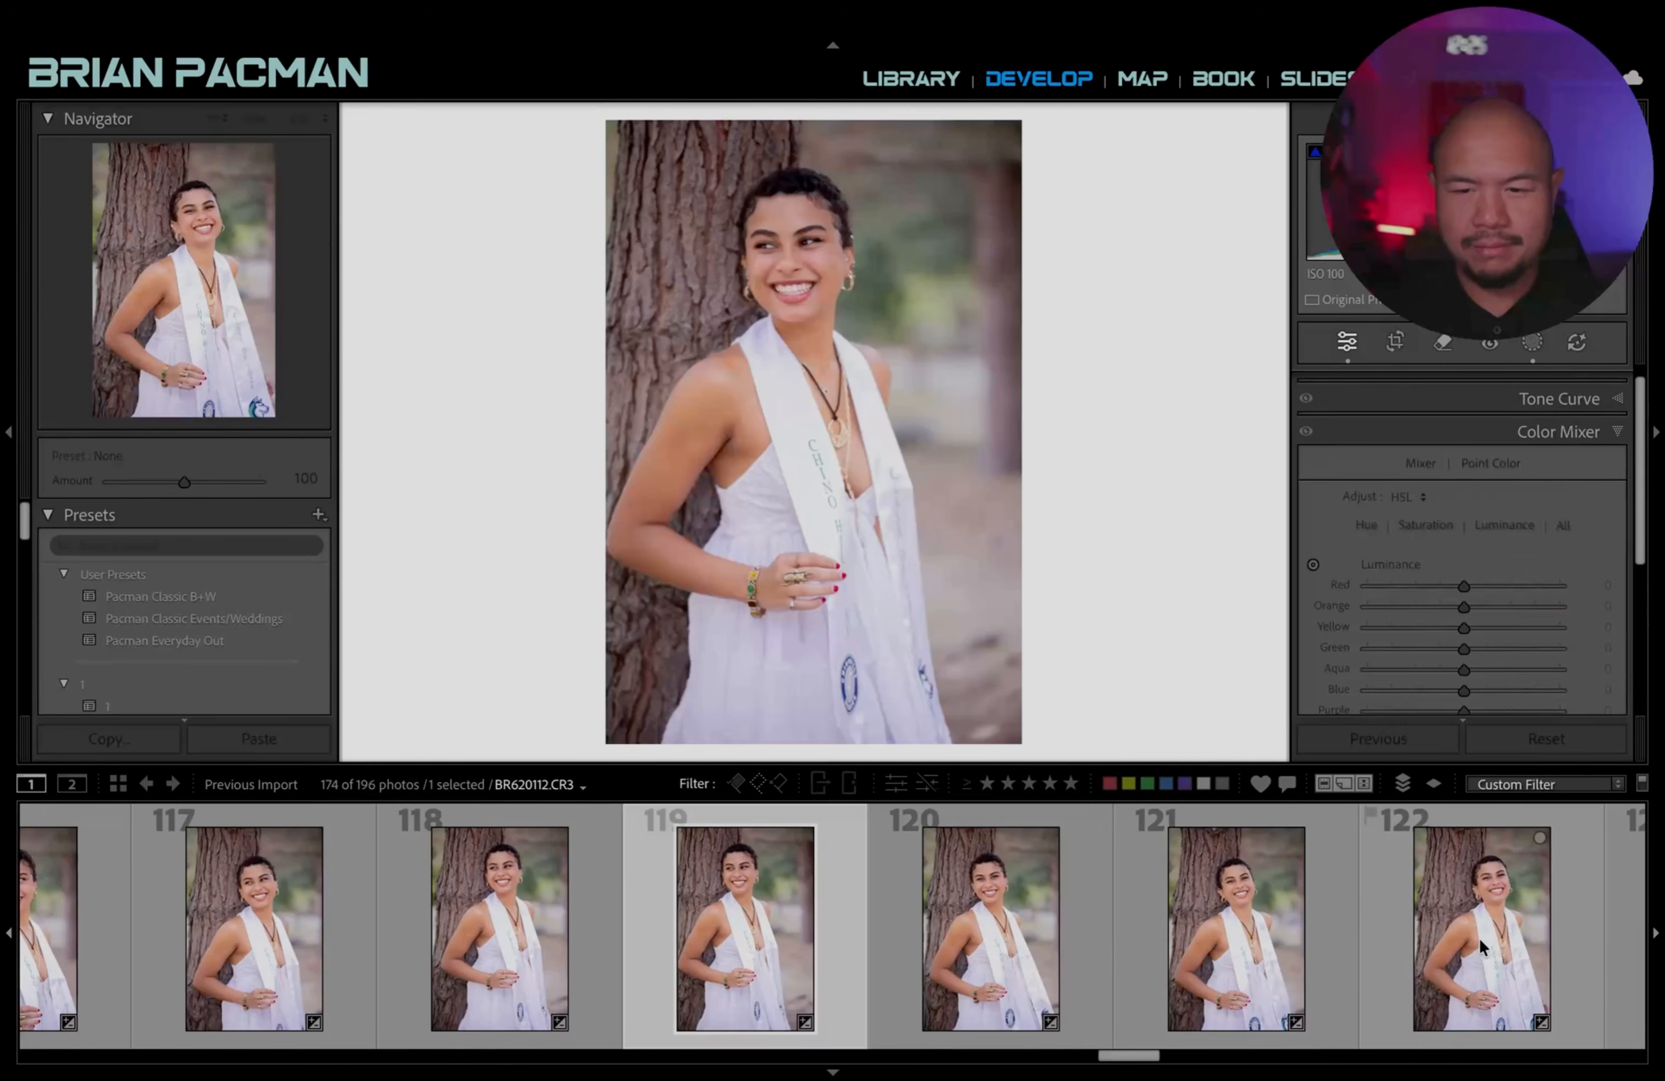
key(super+apostrophe)
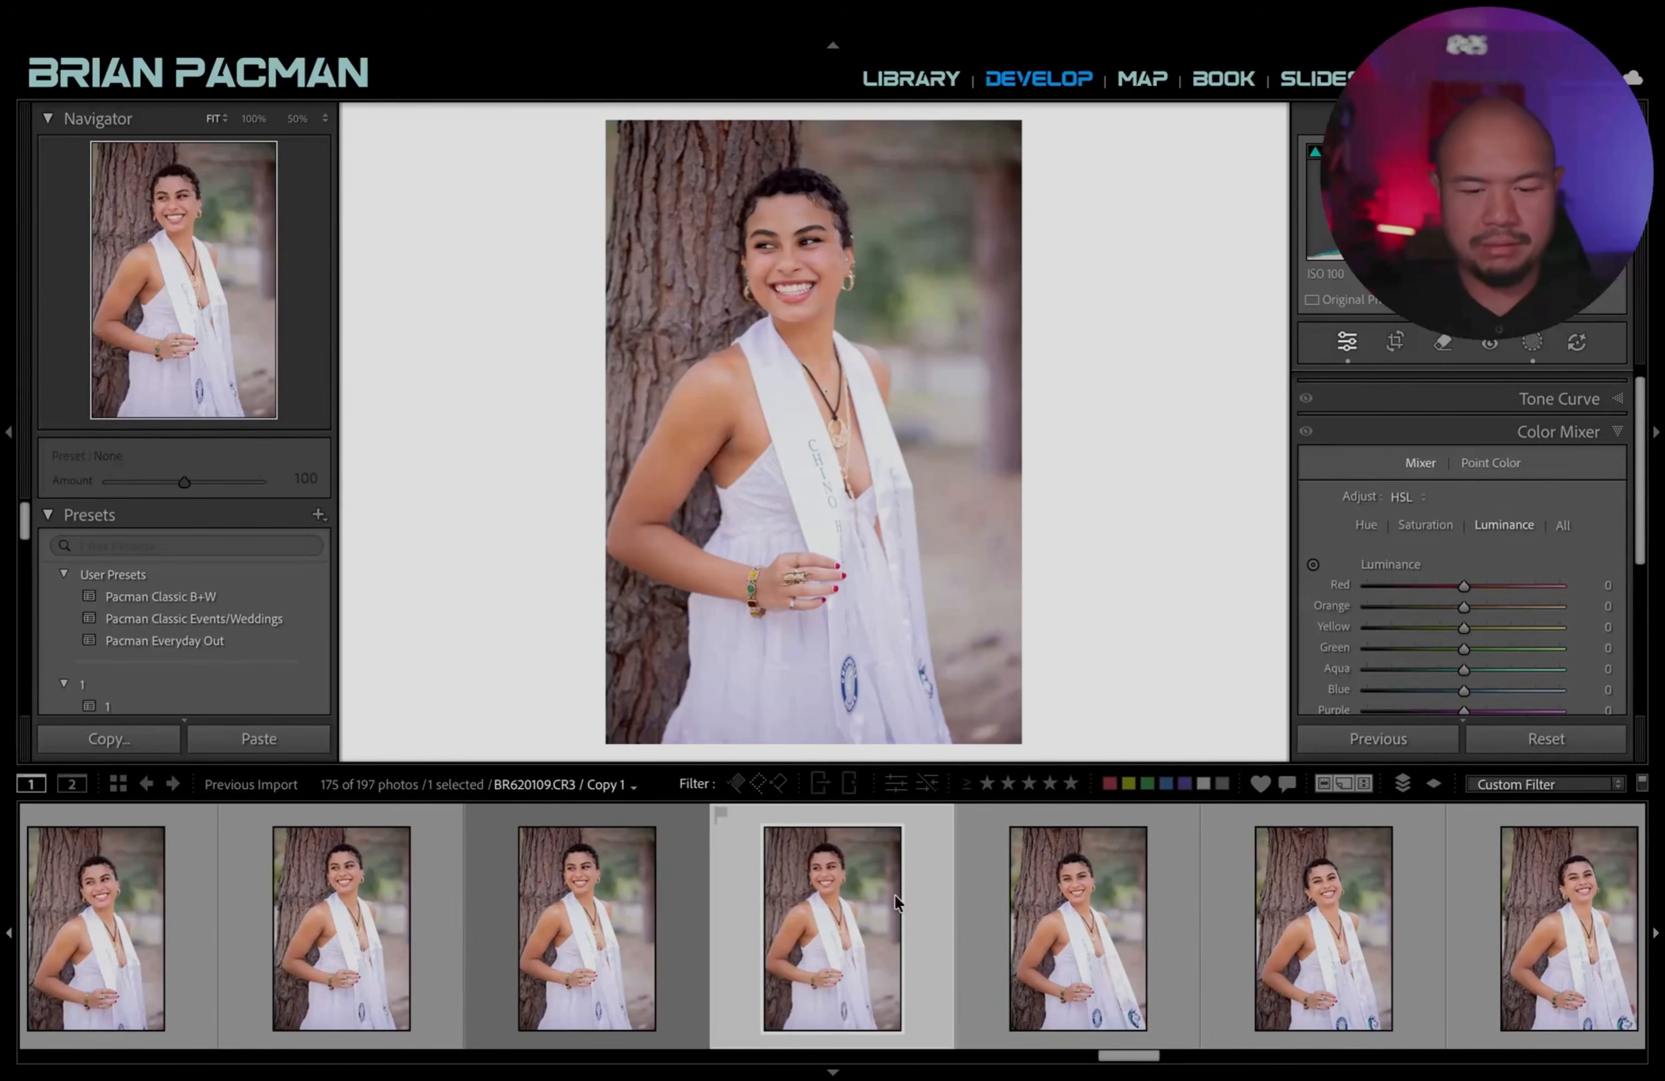
key(v)
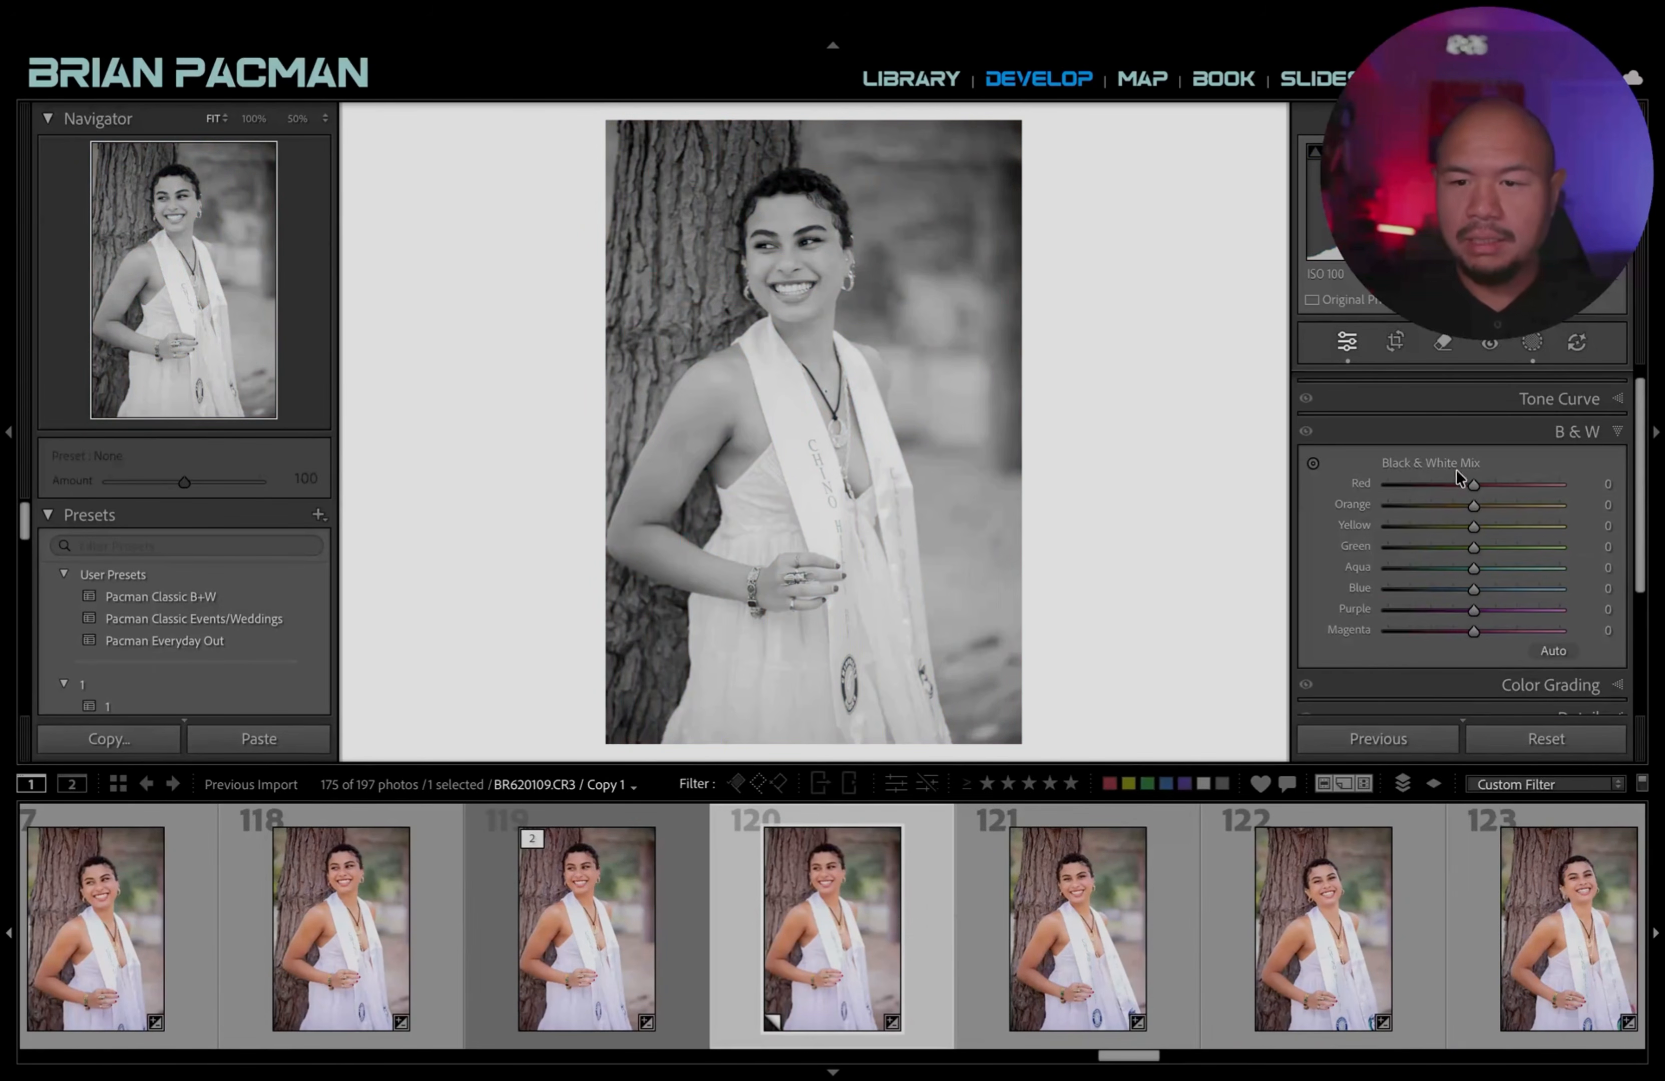
Create a black-and-white virtual copy of photo 130, the closed-eyes yoga tree pose on the rock in the blue gown.
scroll(1370, 926, down, 5)
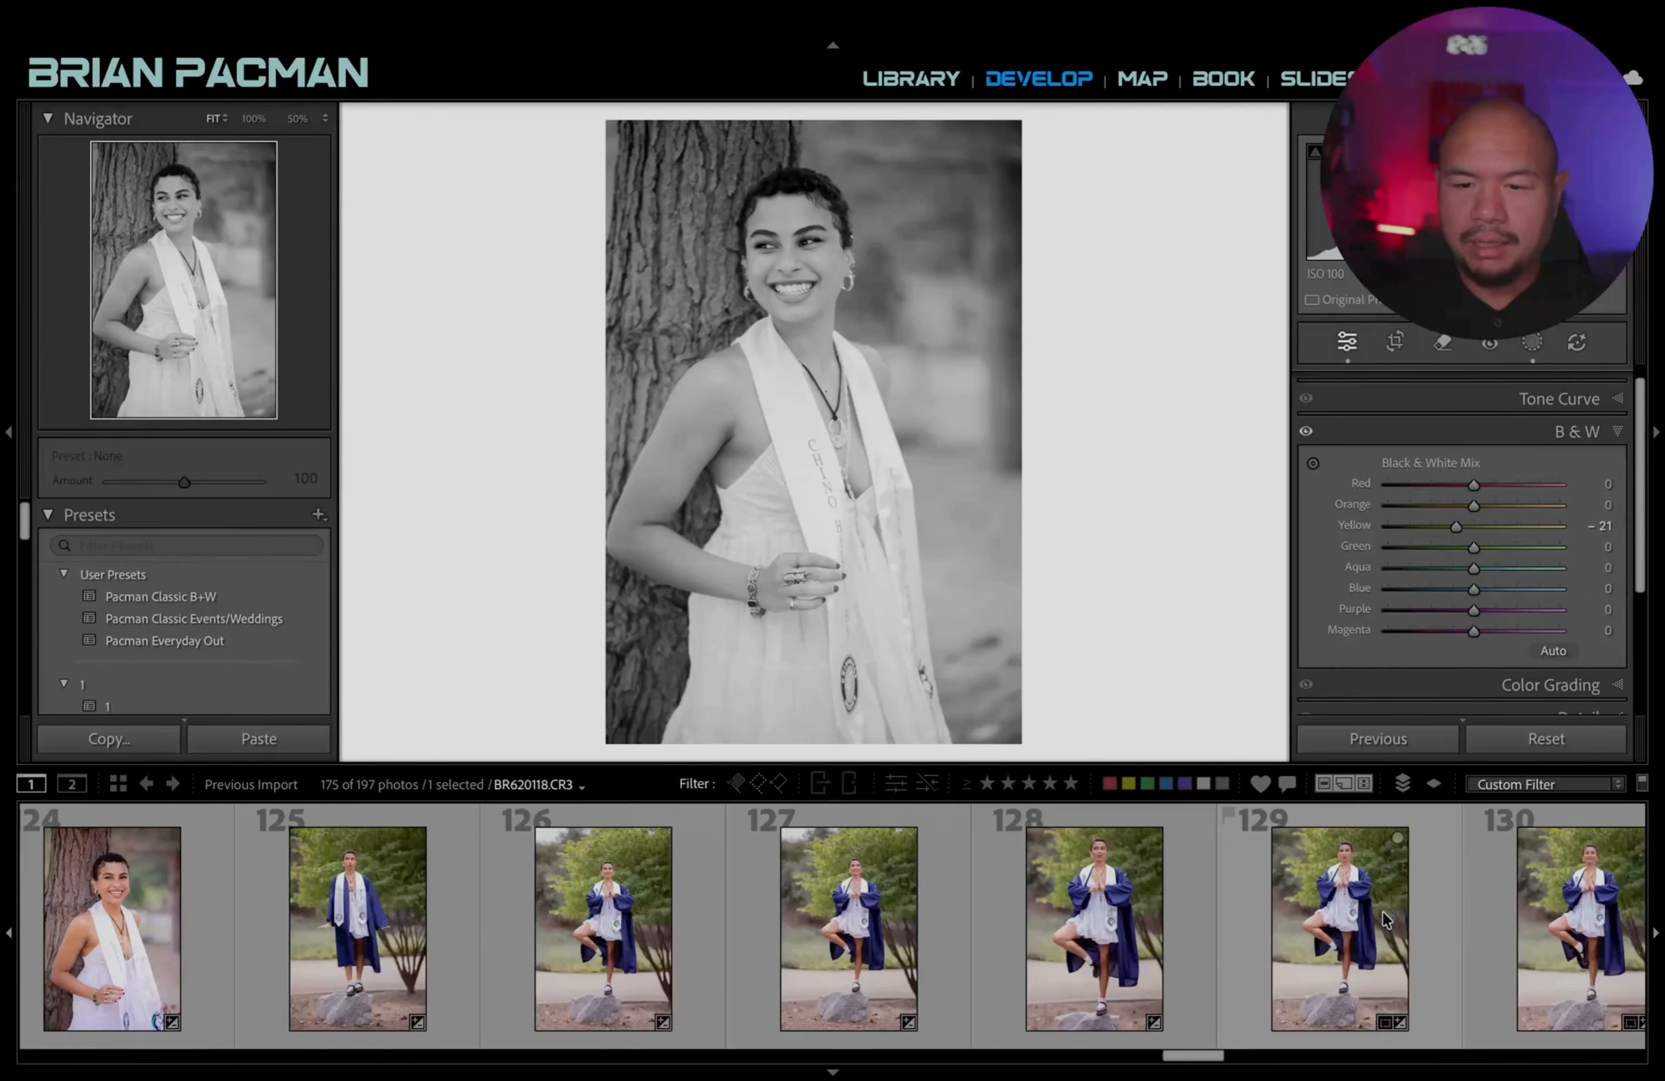
click(1039, 951)
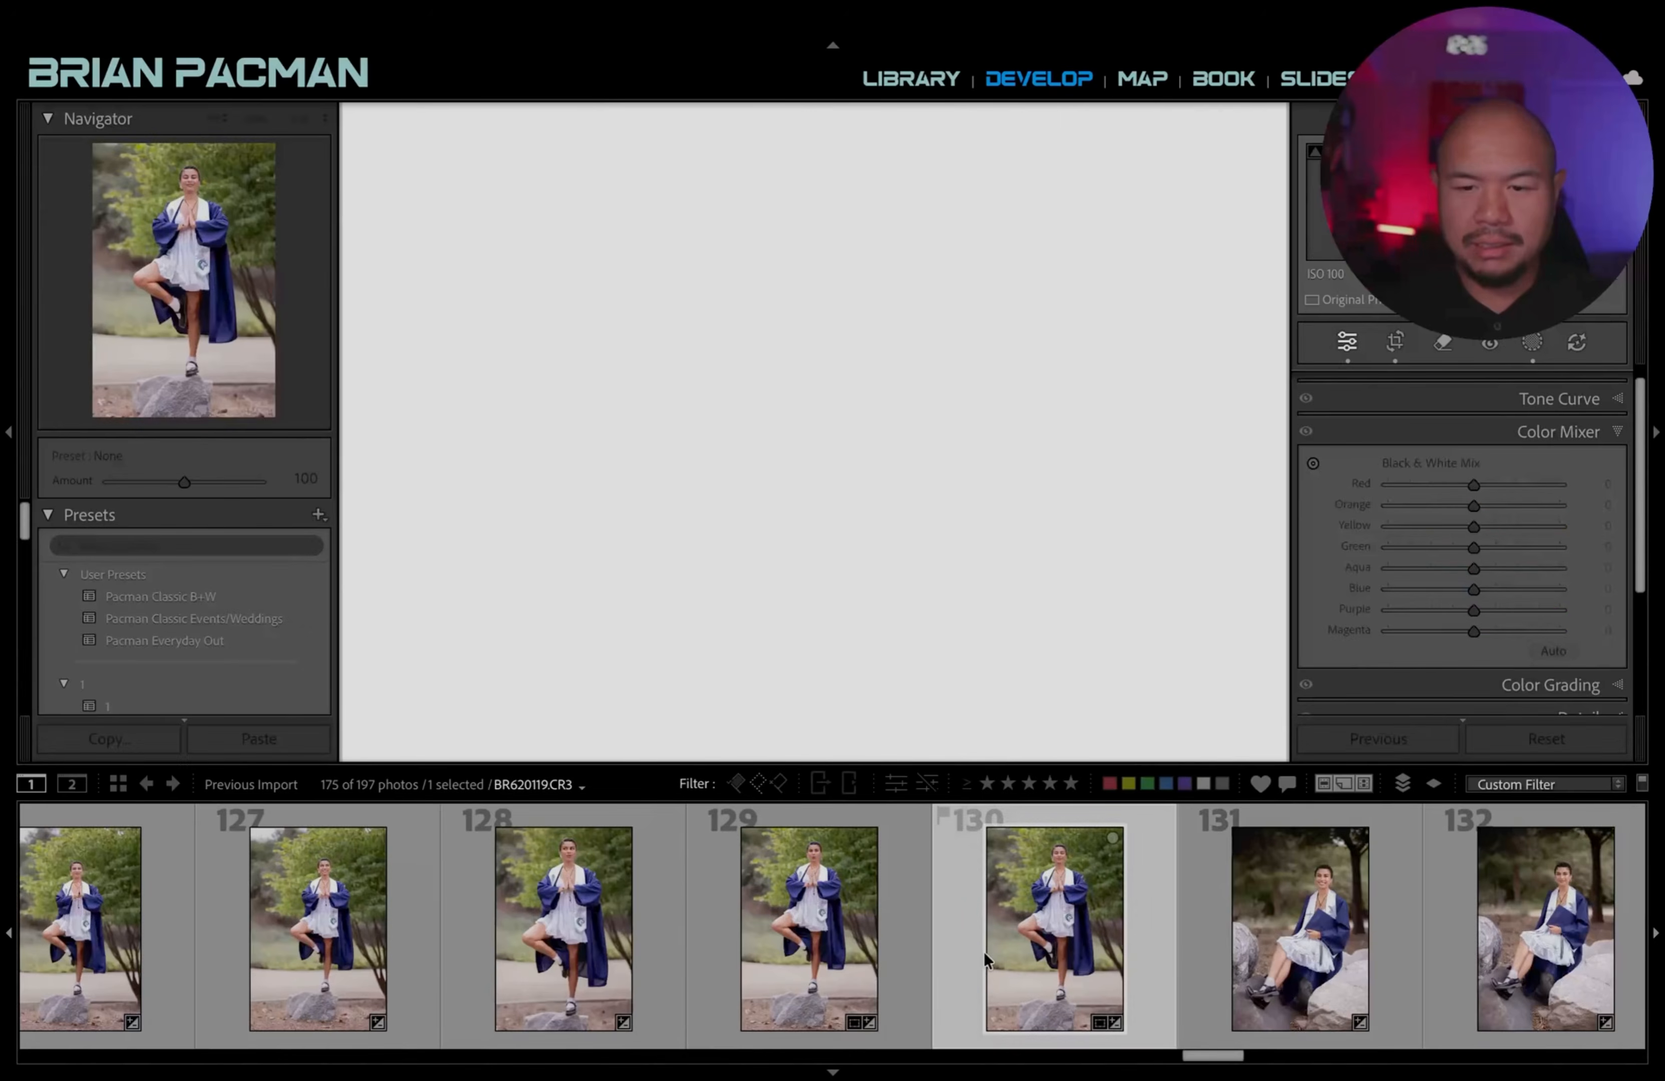
scroll(982, 954, up, 1)
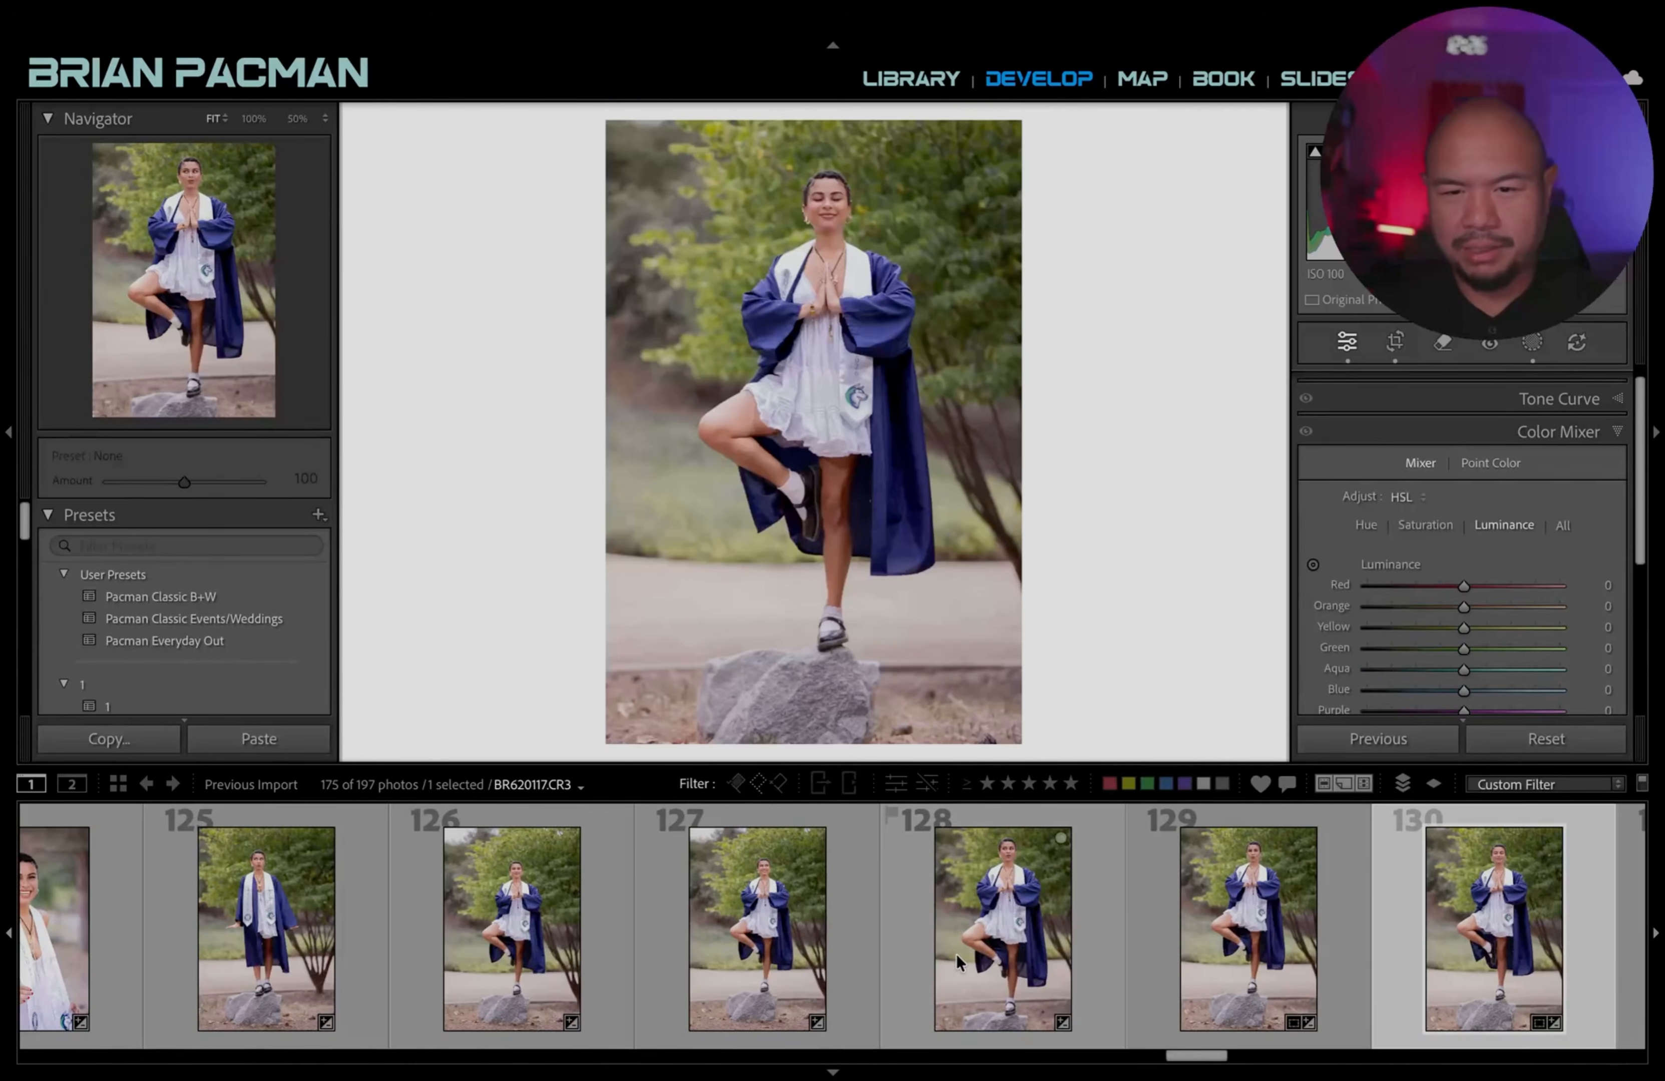
key(ctrl+apostrophe)
key(v)
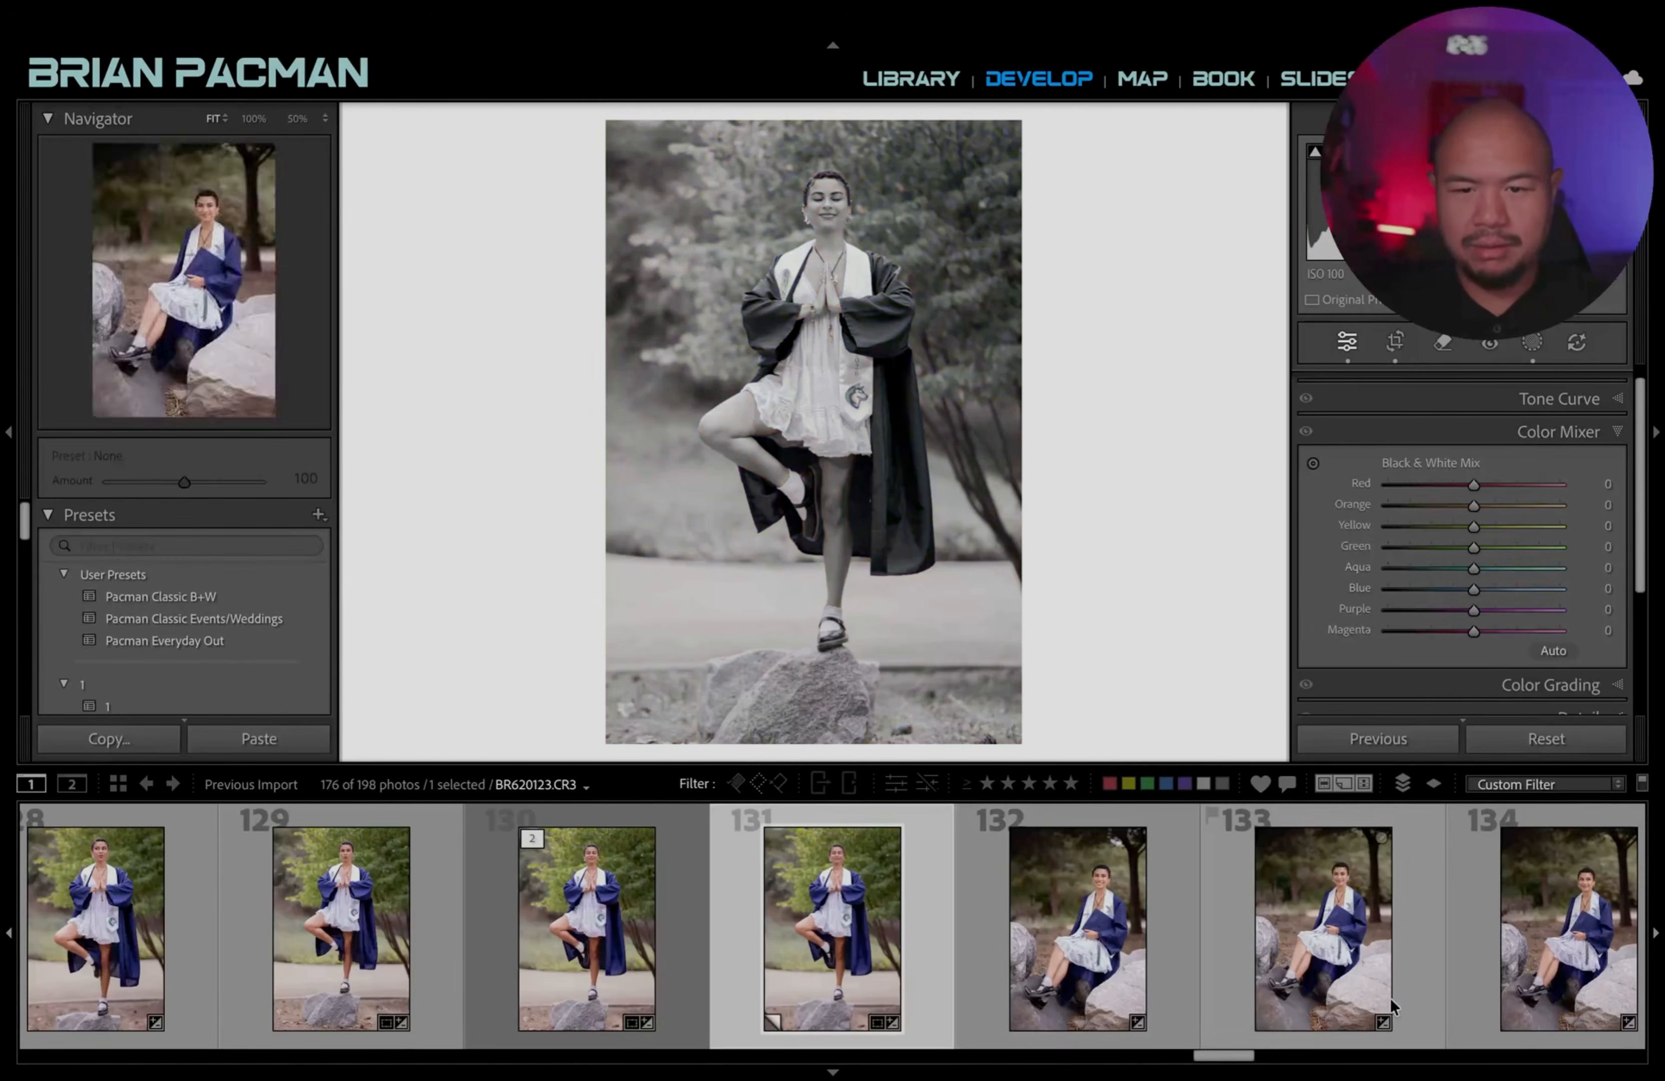
Create a black-and-white virtual copy of photo 127, the smiling yoga tree pose on the rock.
scroll(758, 918, up, 1)
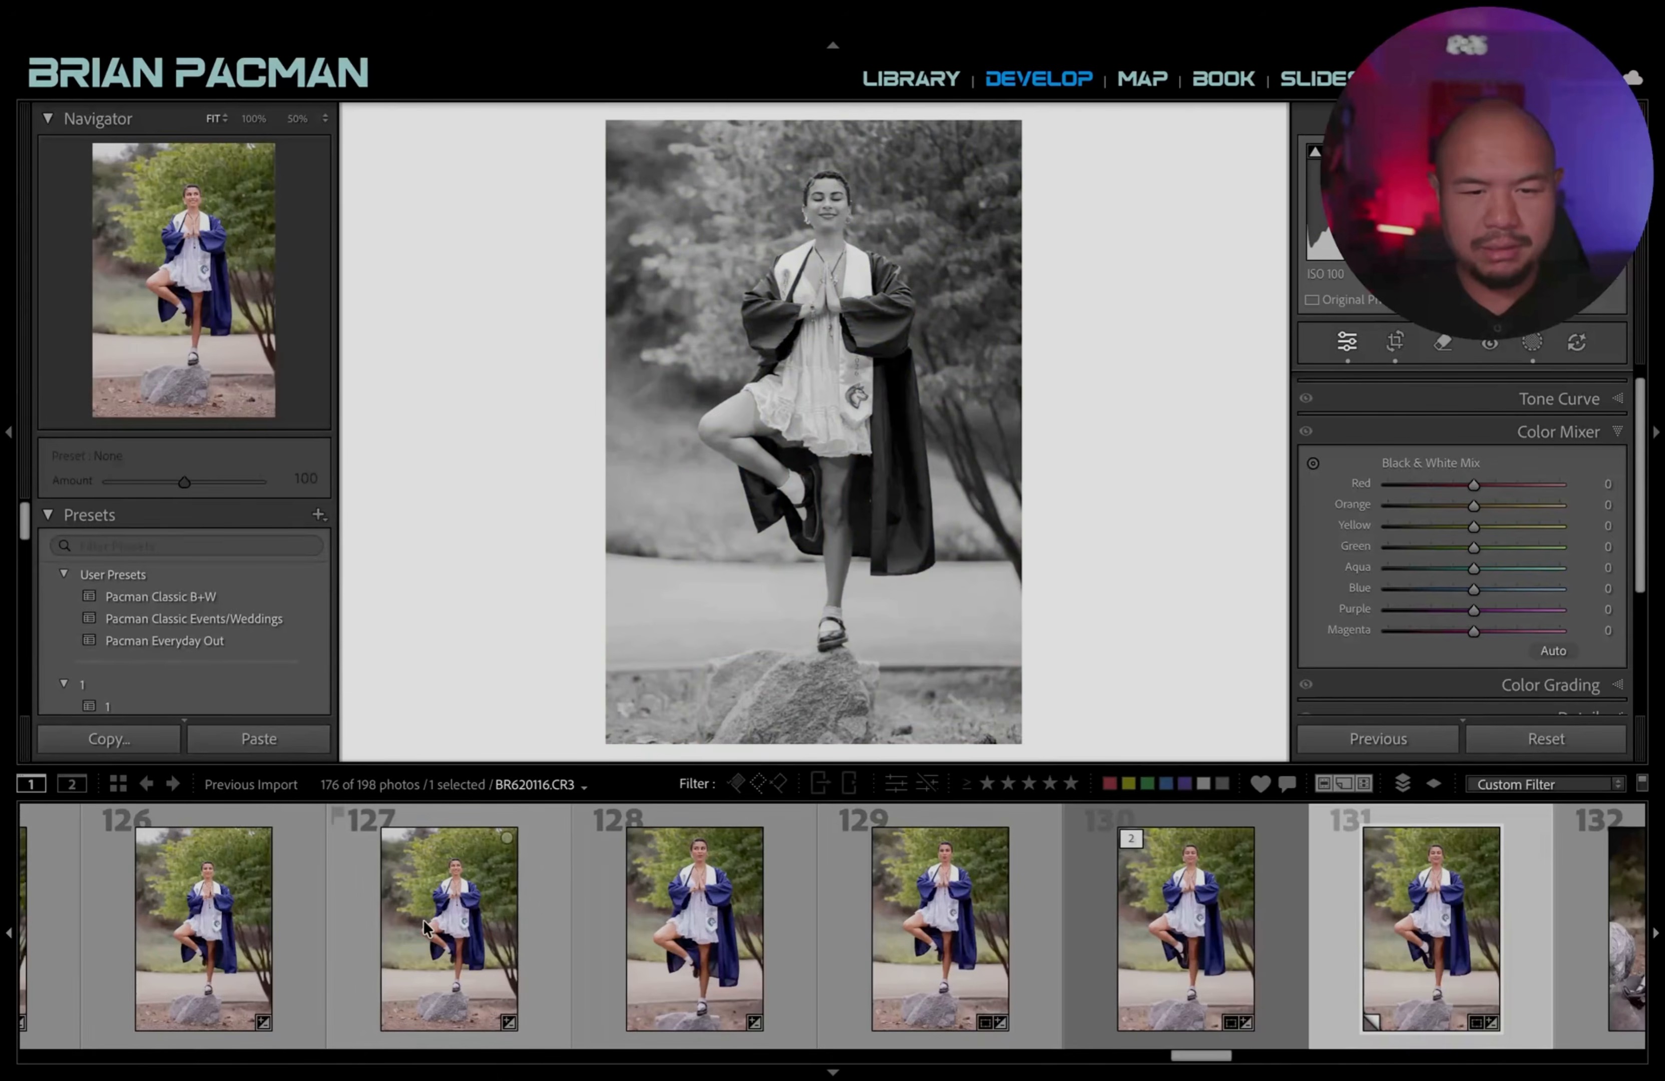
click(430, 930)
key(ctrl+apostrophe)
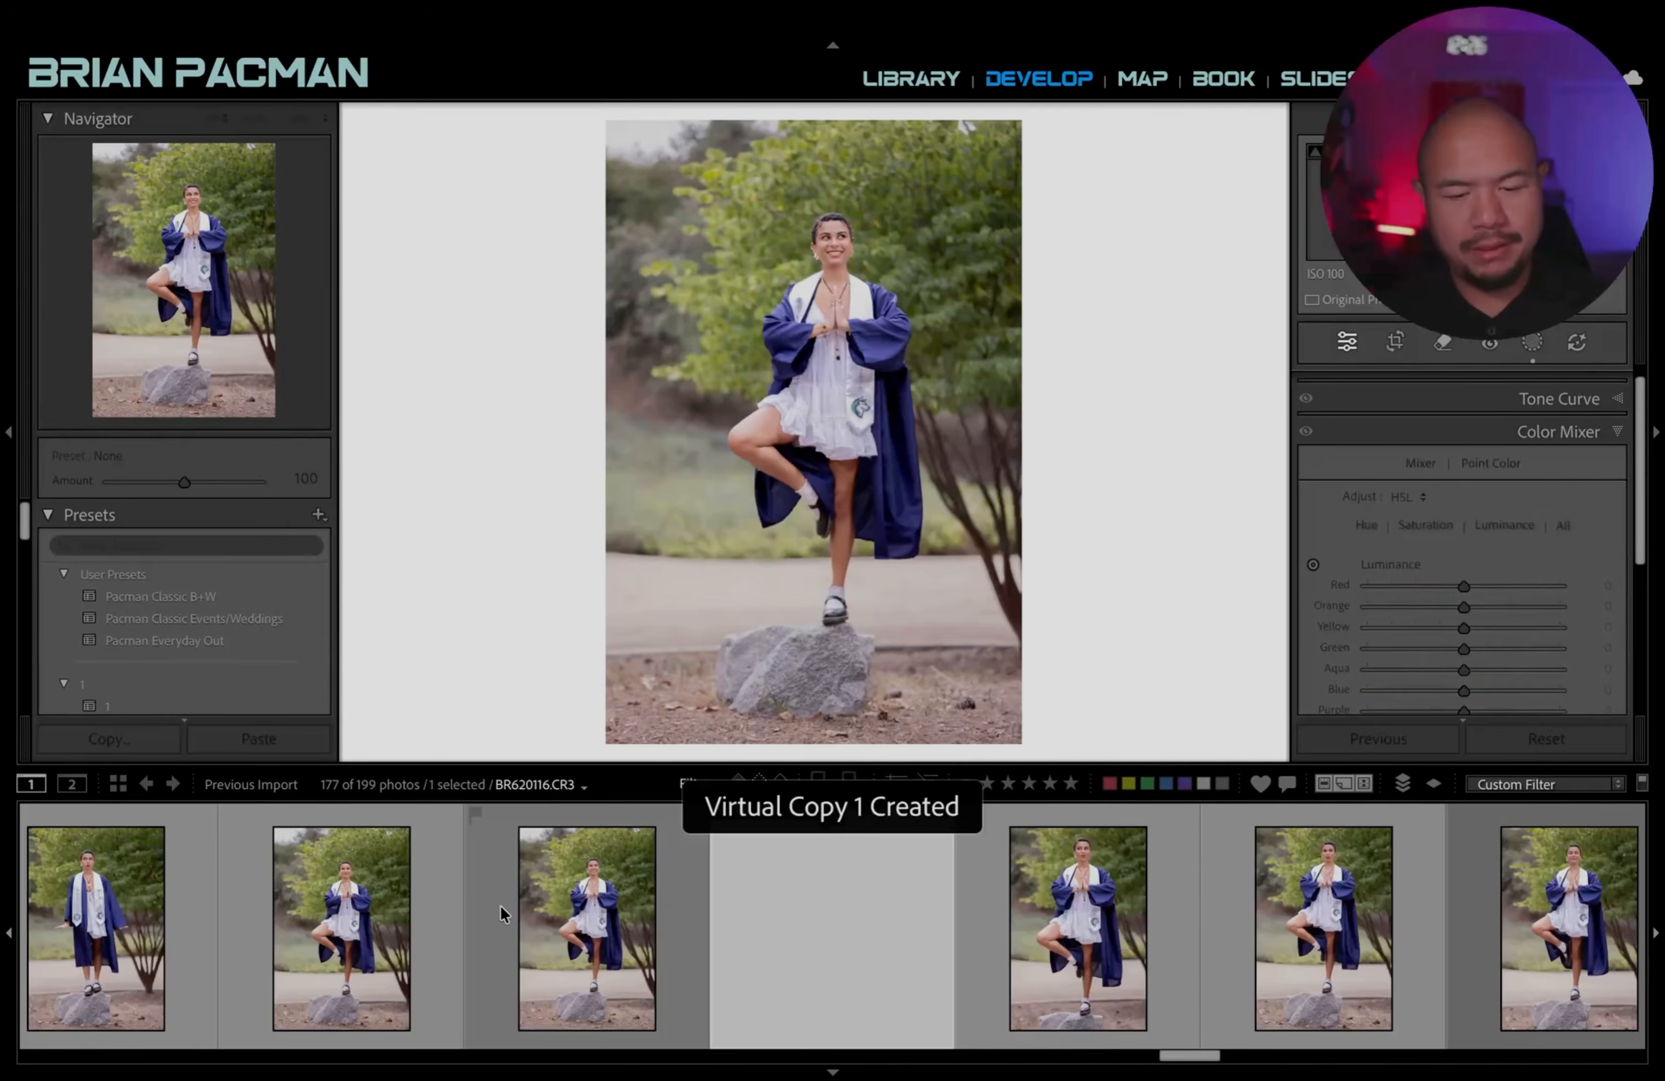
key(v)
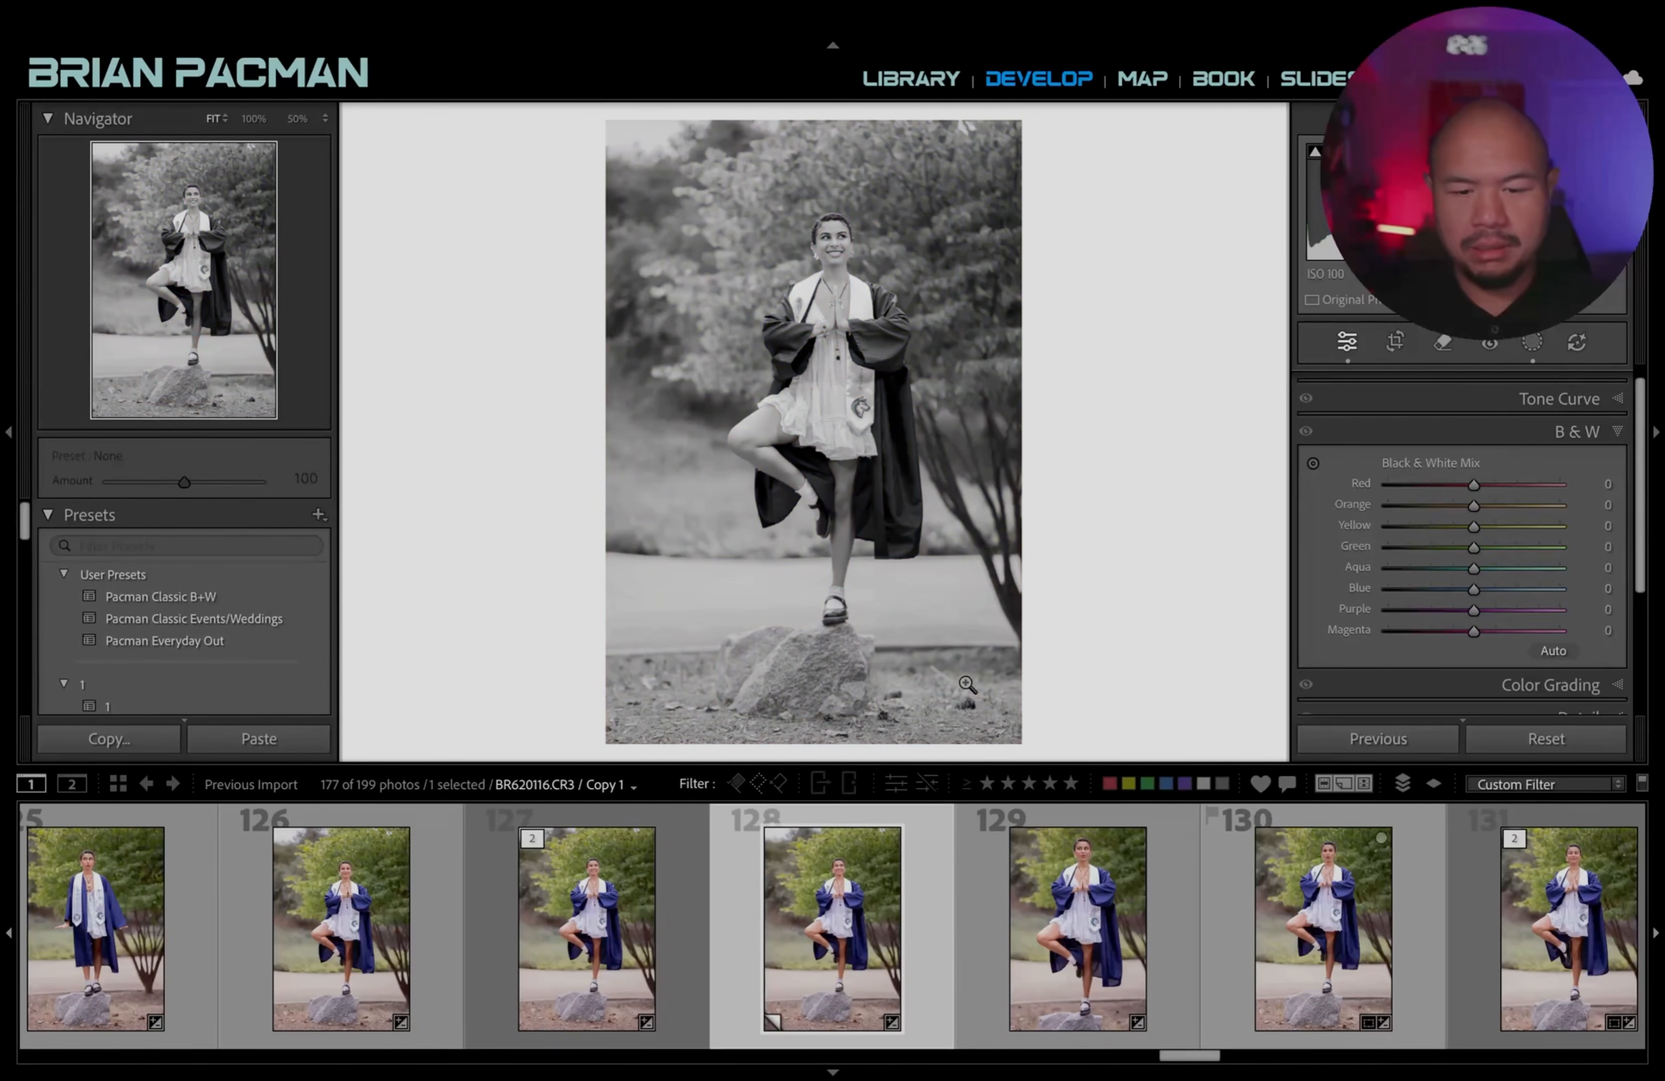
Crop the black-and-white copy of photo 127 tighter and reposition the frame around the figure on the rock.
key(r)
drag(595, 503, 629, 517)
key(Return)
key(Right)
key(Right)
key(Right)
key(Right)
key(Right)
key(Right)
key(Right)
key(Right)
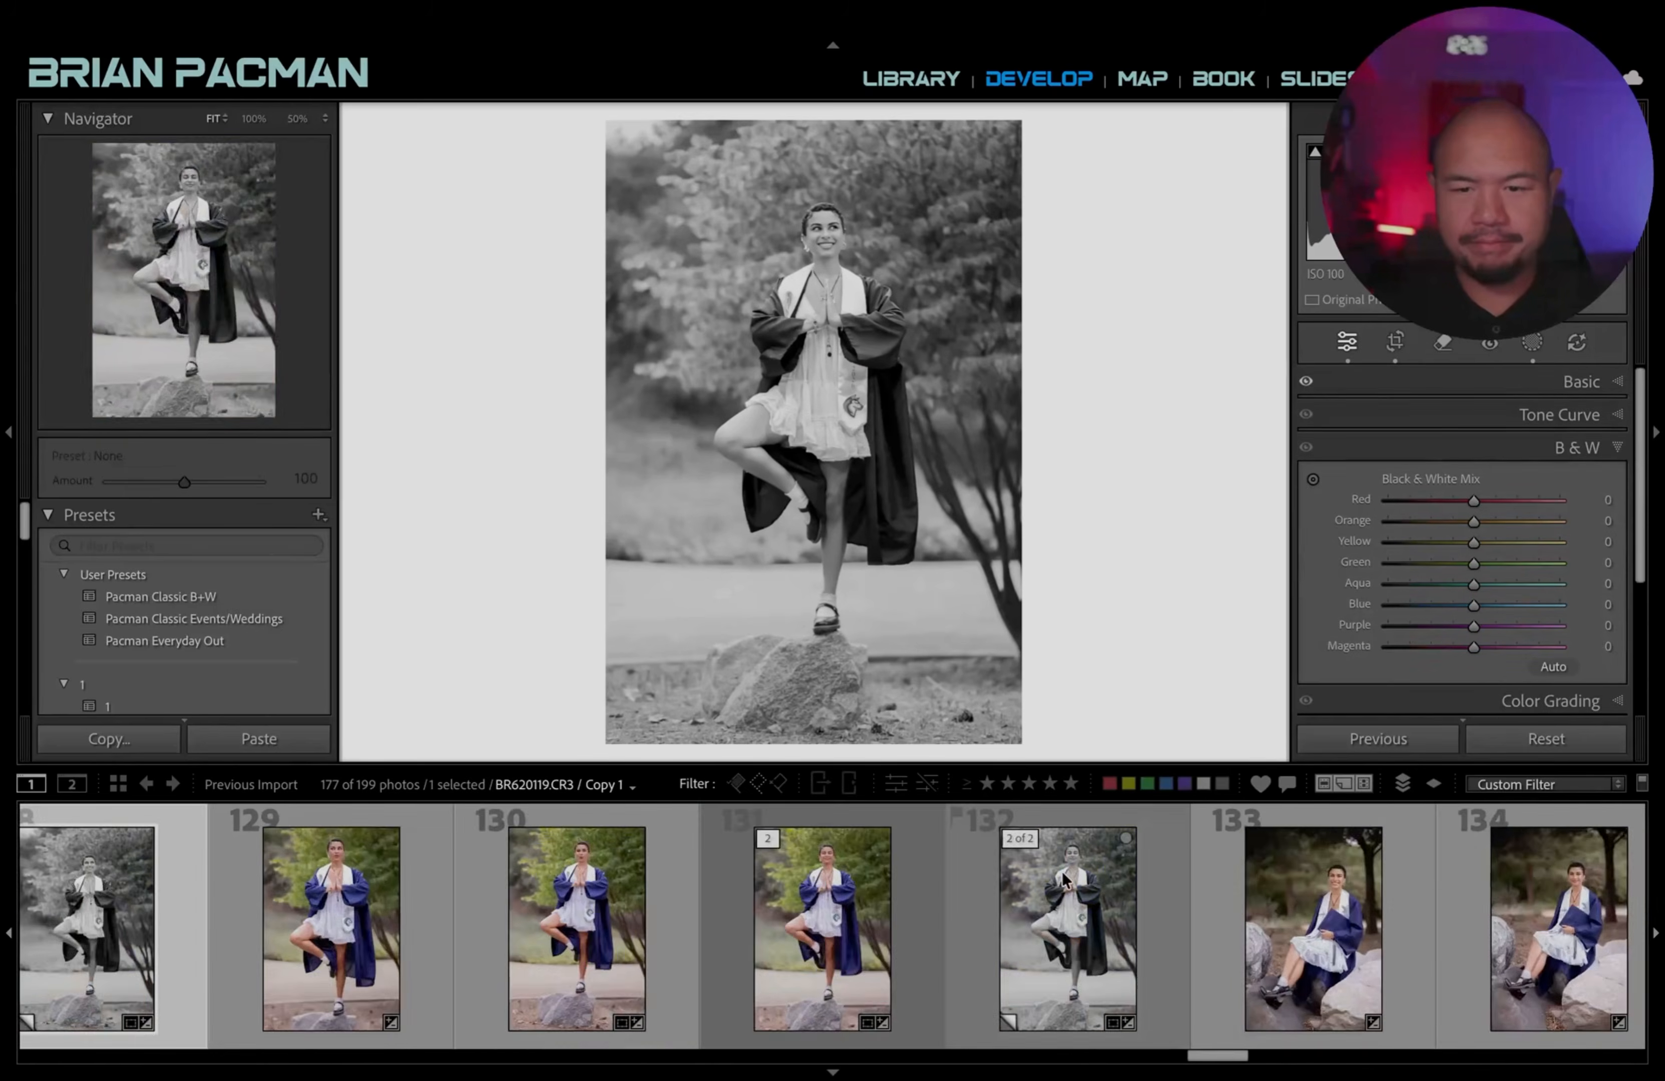
key(r)
drag(909, 624, 851, 565)
key(Return)
Create a black-and-white virtual copy of photo 140, the laughing pose seated on the rocks with the diploma folder.
scroll(1030, 996, right, 5)
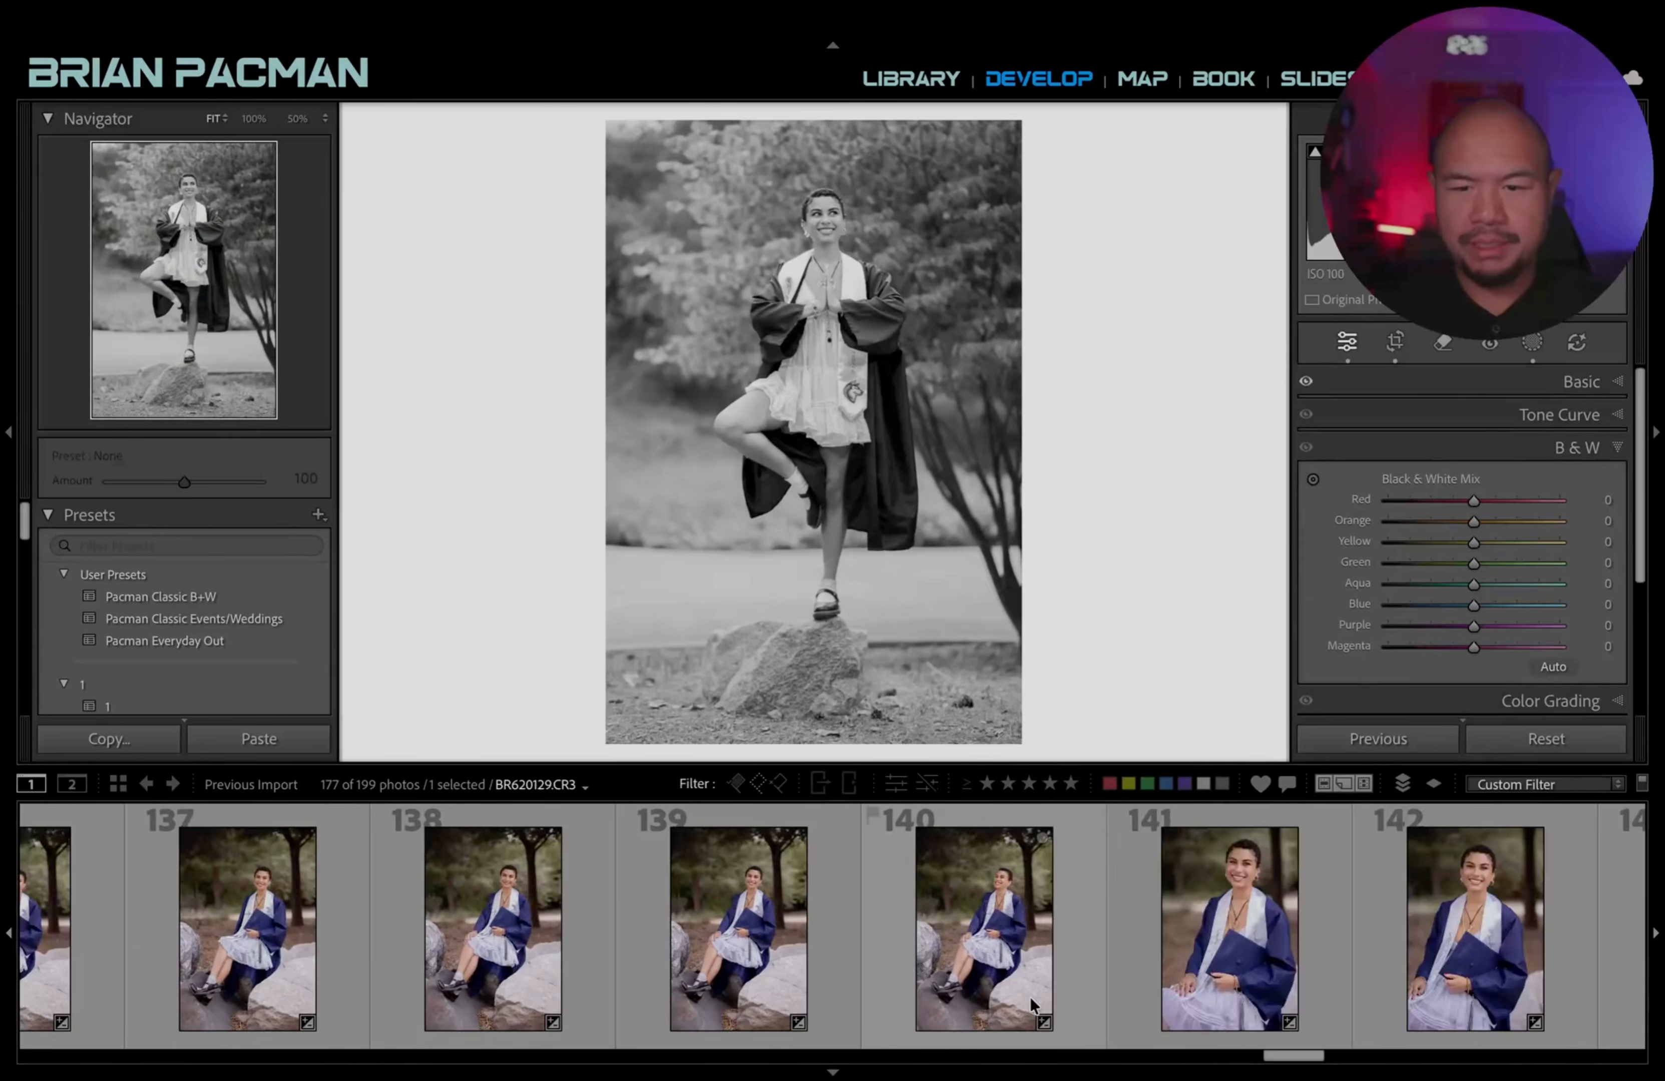
key(Right)
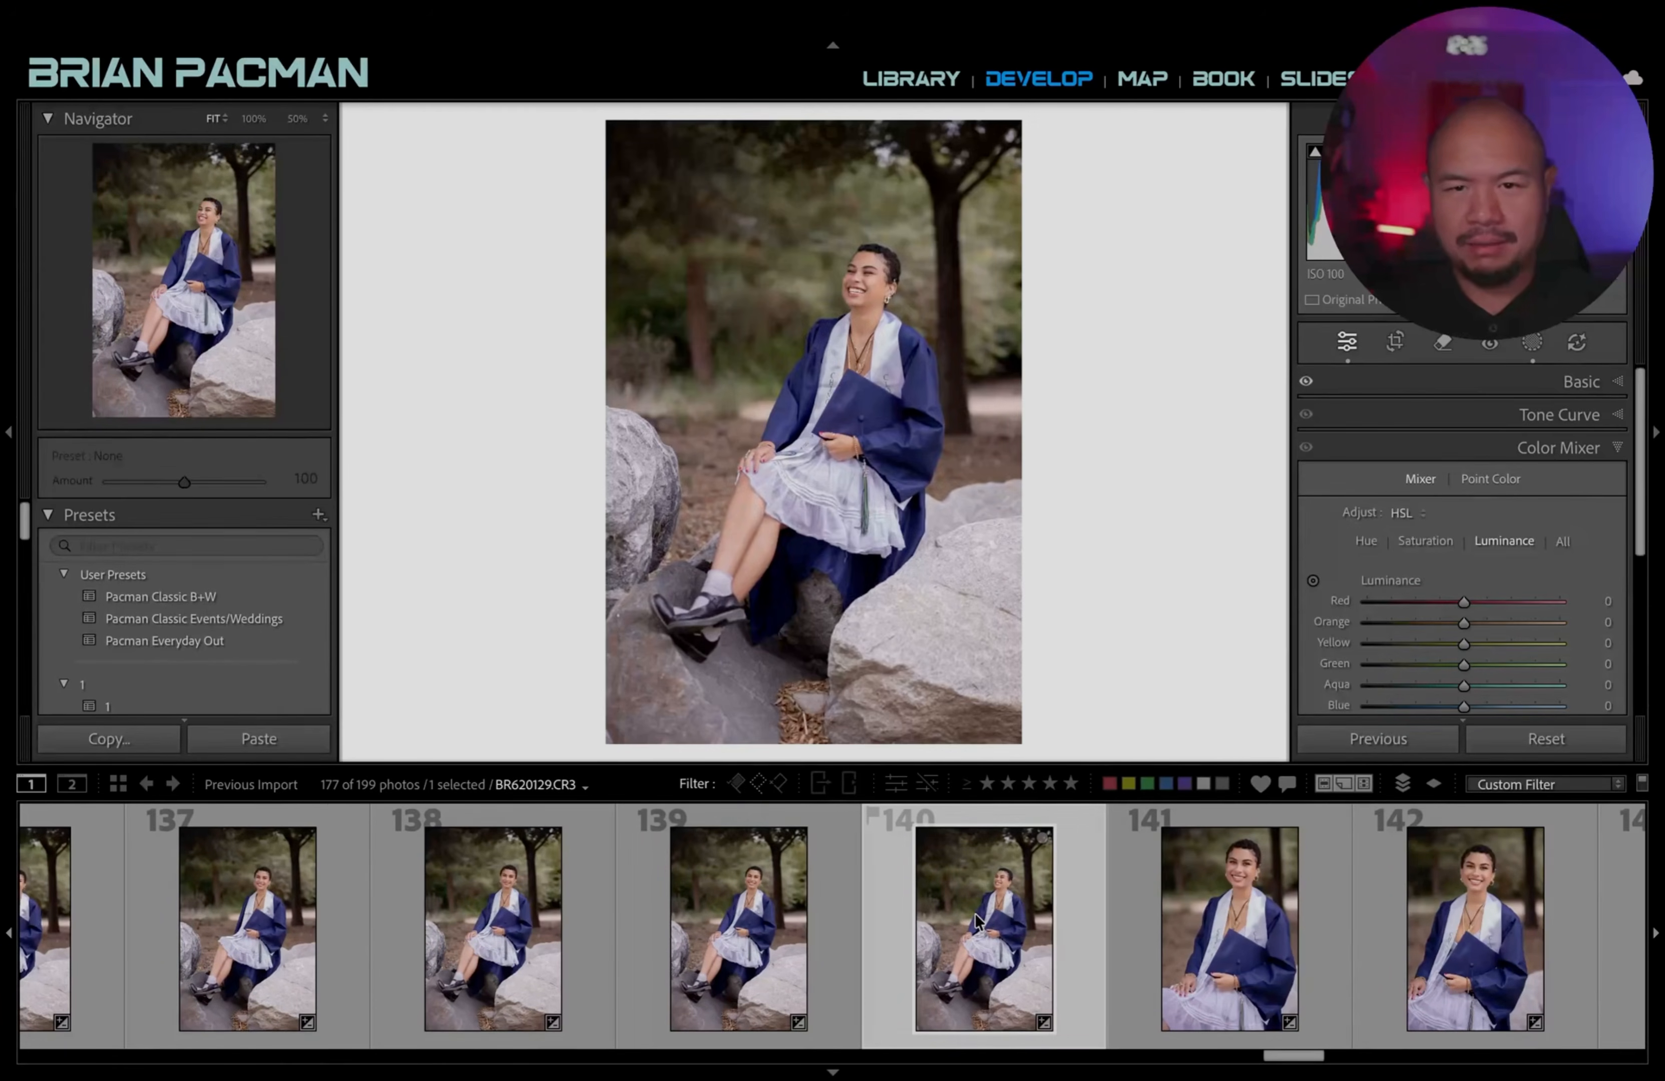
key(ctrl+apostrophe)
key(v)
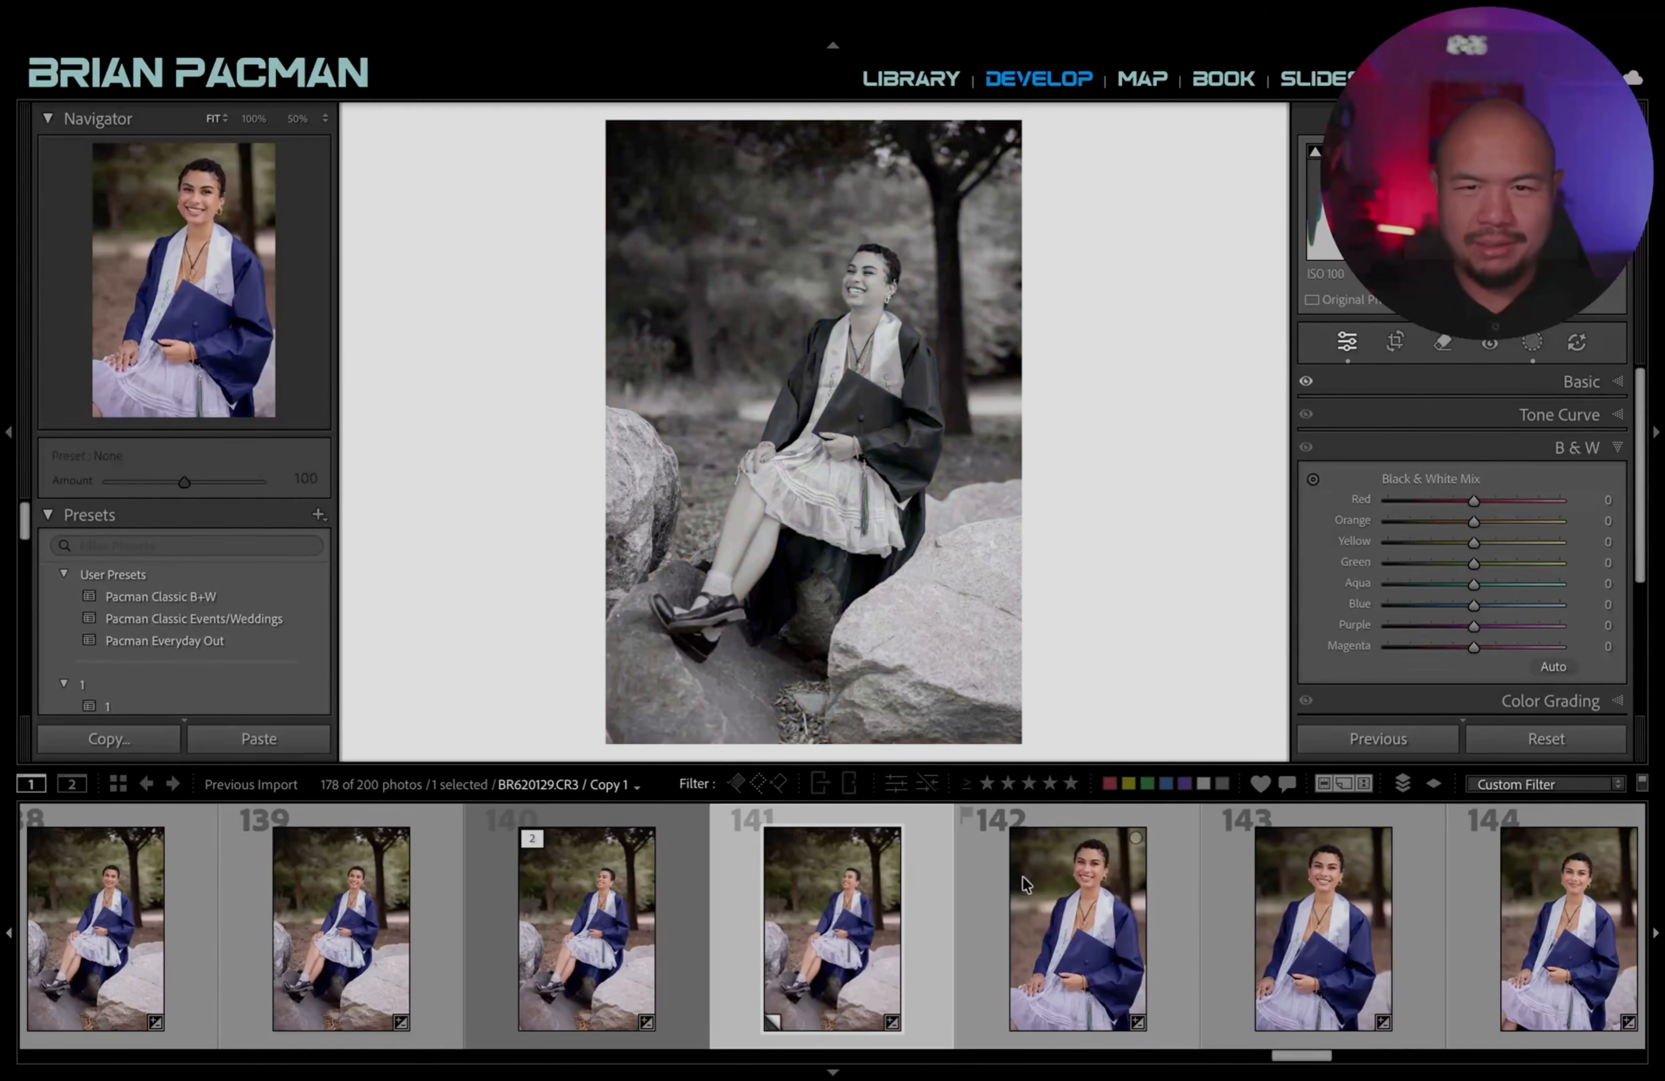
Look through the seated rock portraits and the playful cap-and-gown shots, photos 142 to 158, for further black-and-white candidates.
scroll(1093, 933, right, 3)
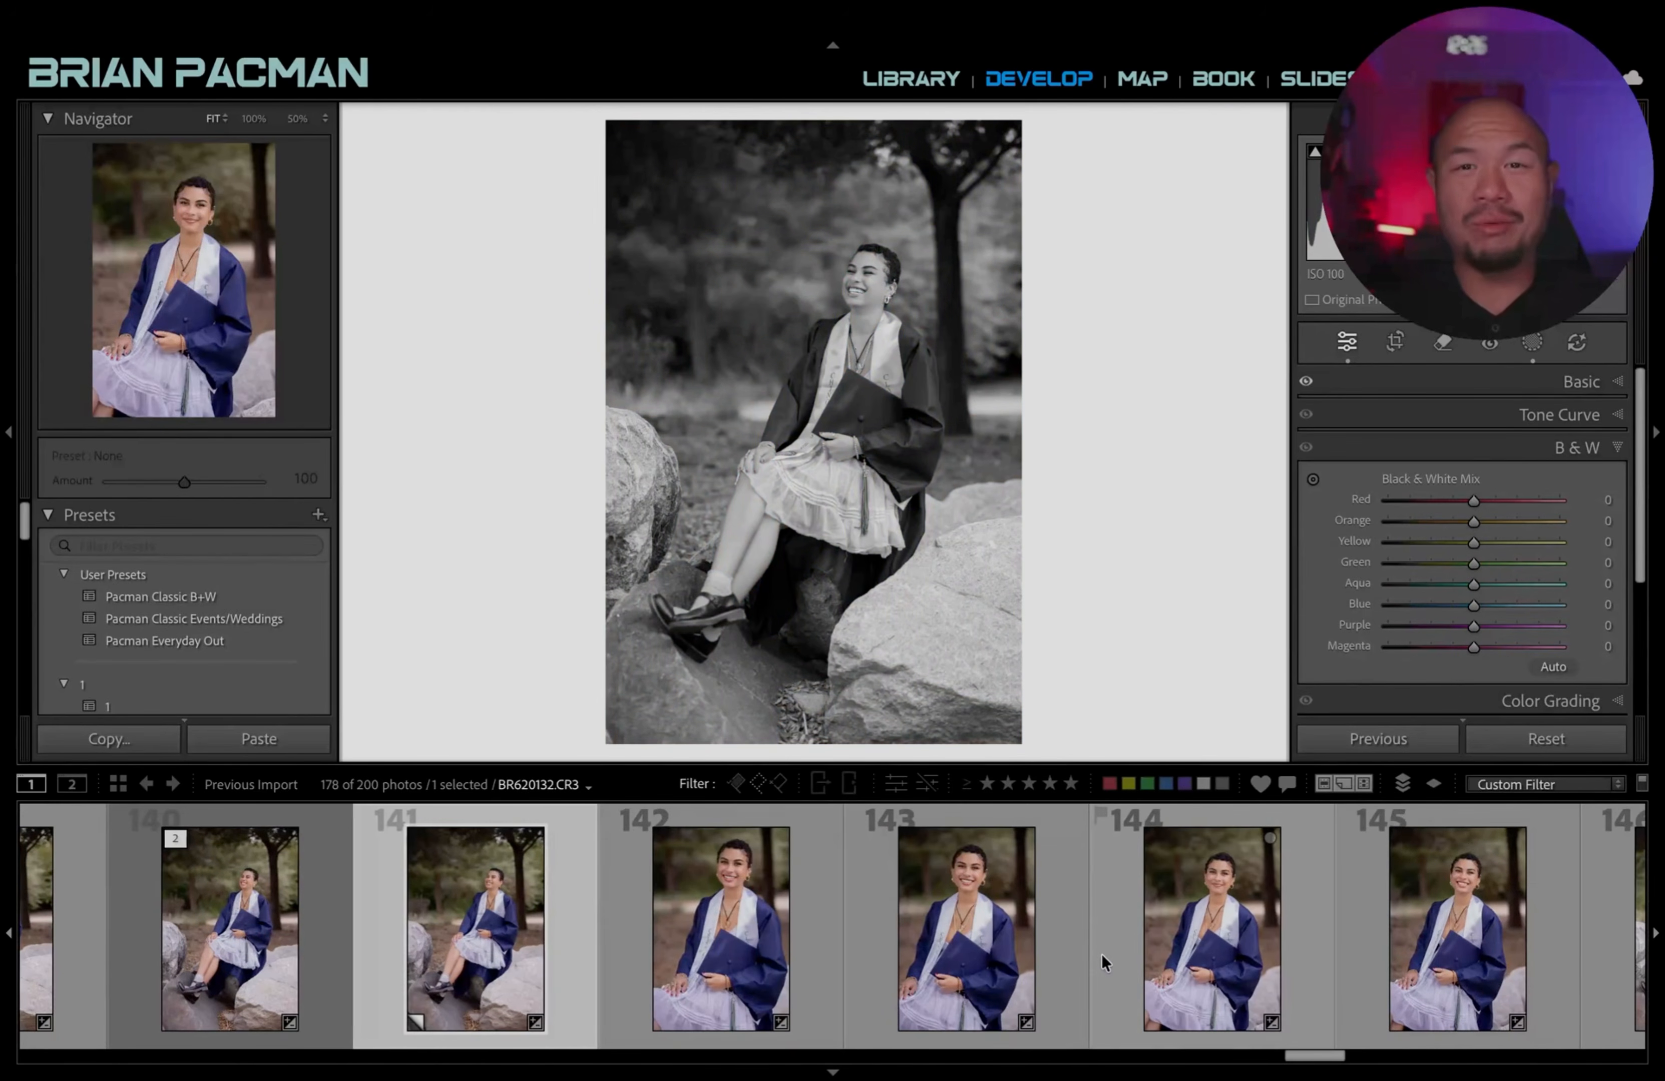
scroll(1104, 956, right, 2)
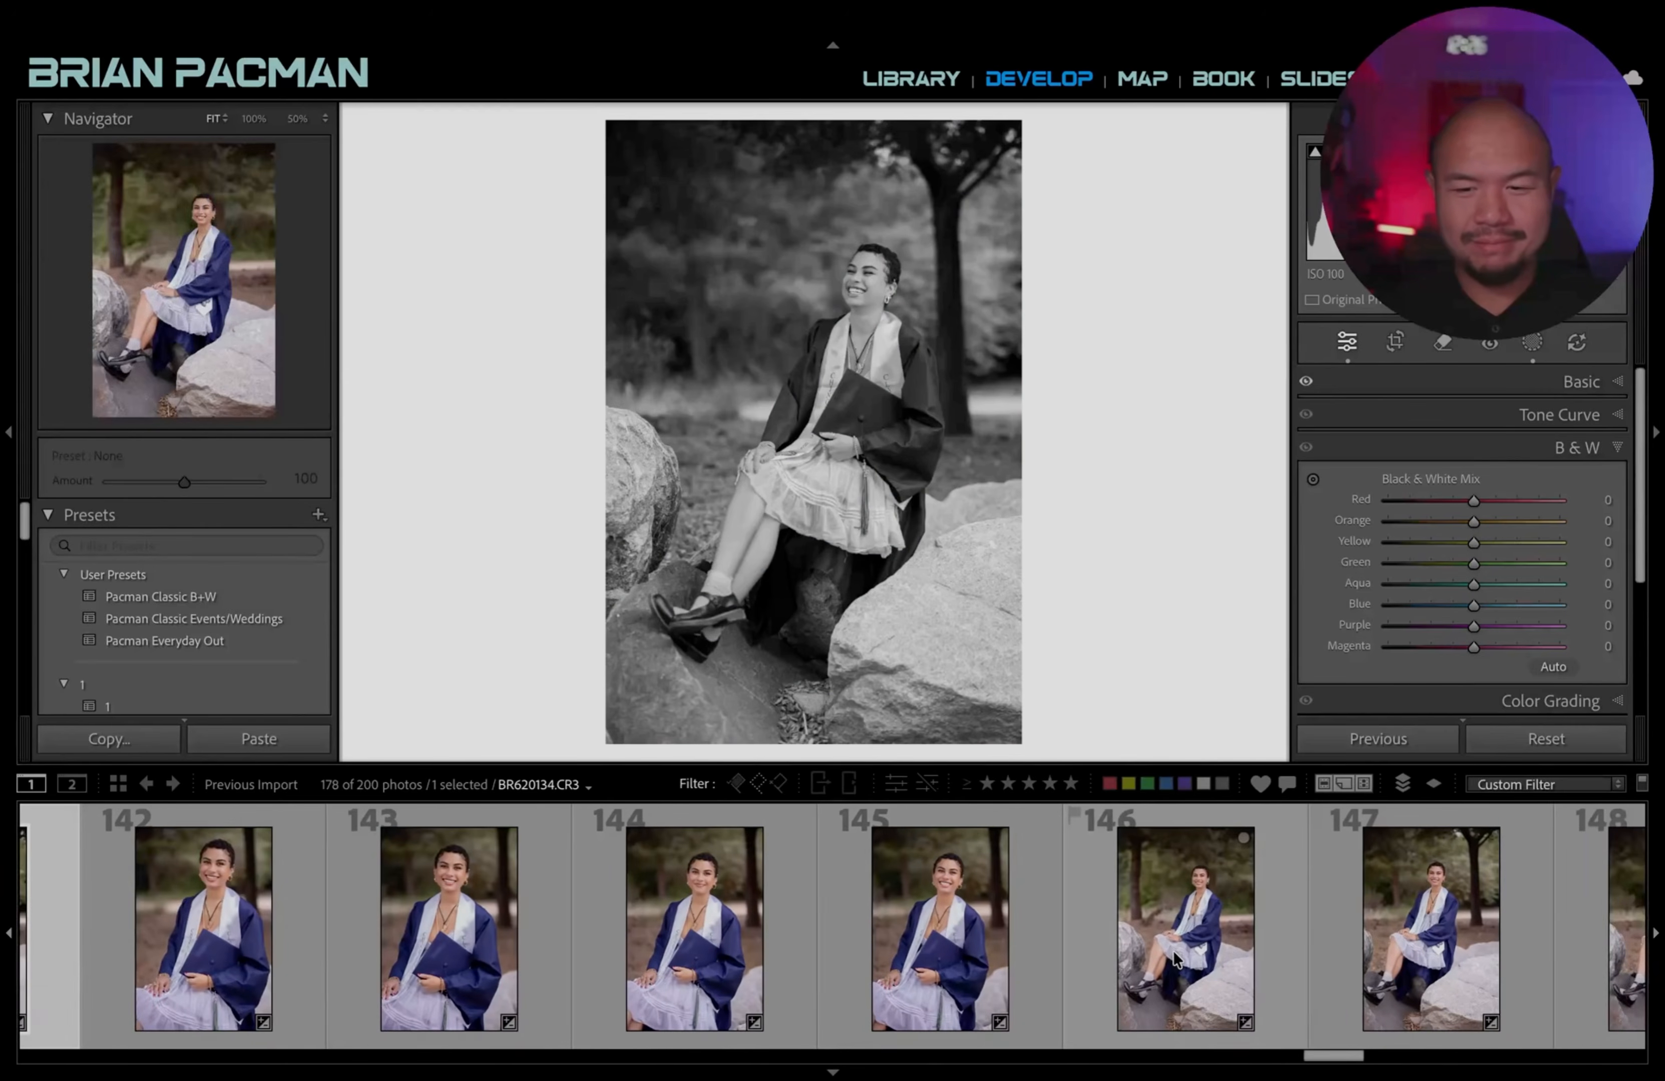
click(1266, 946)
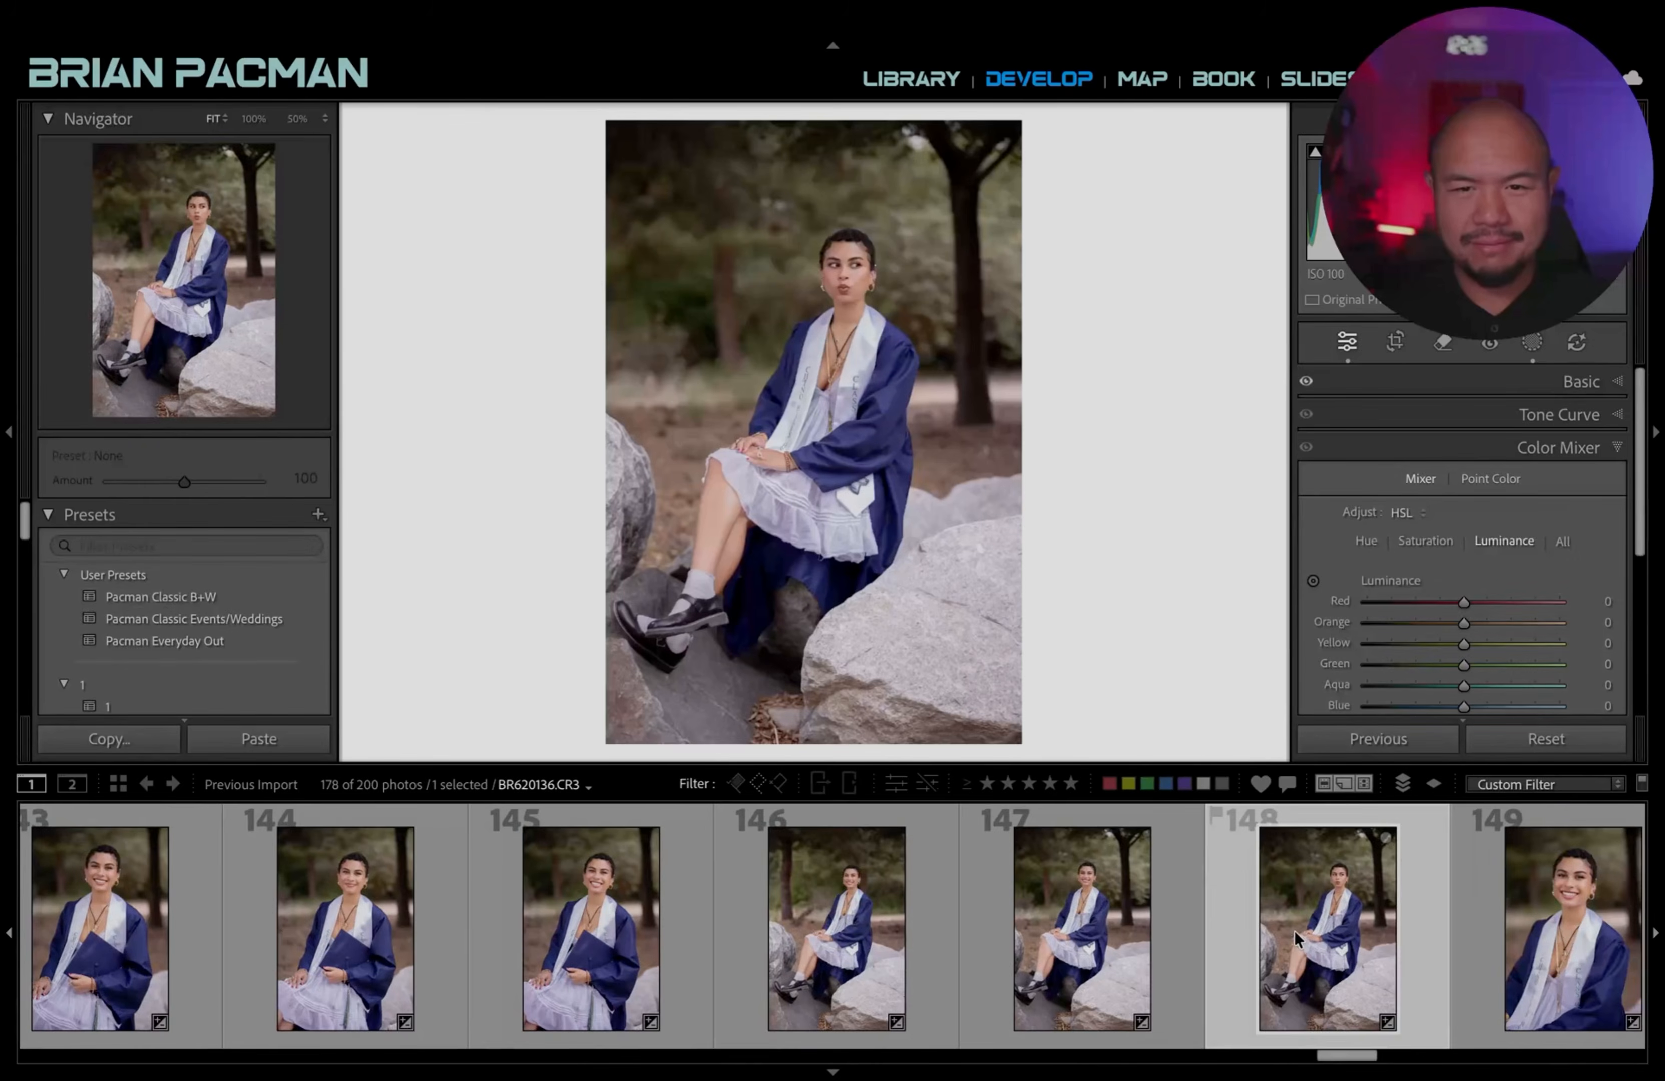
scroll(1066, 966, right, 2)
scroll(1067, 969, right, 2)
click(886, 957)
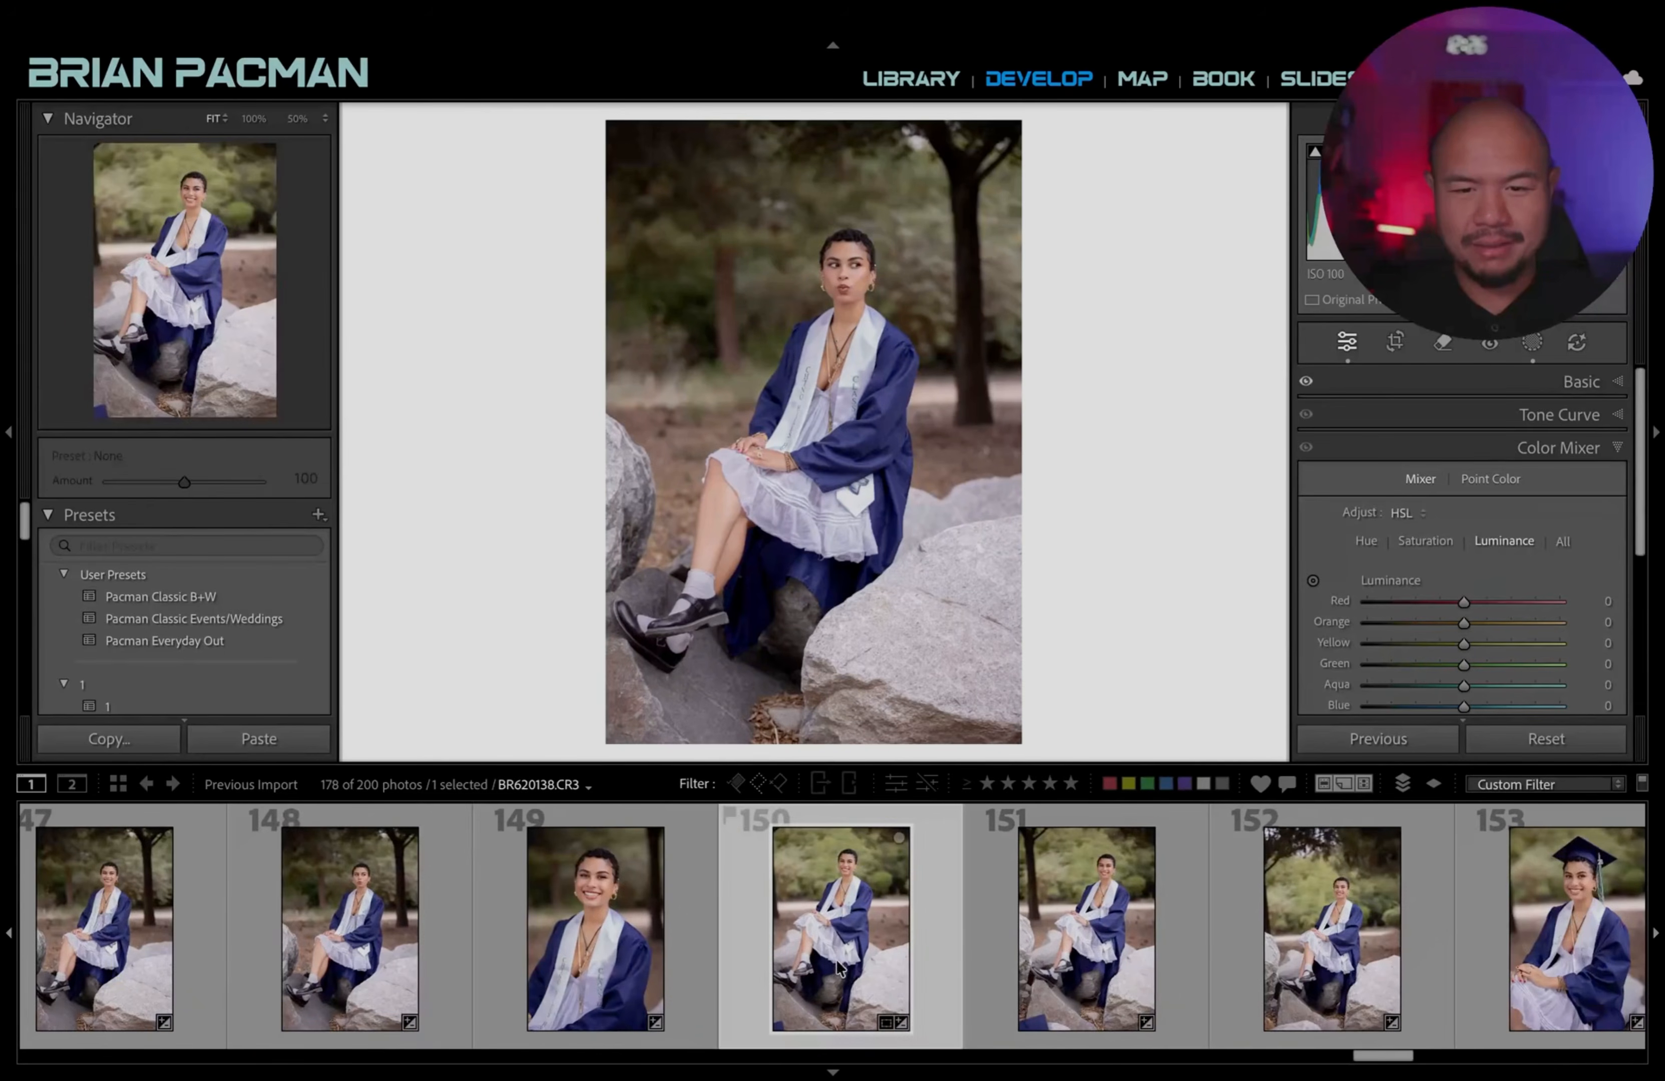
scroll(889, 958, right, 2)
click(889, 955)
scroll(913, 949, right, 3)
click(933, 948)
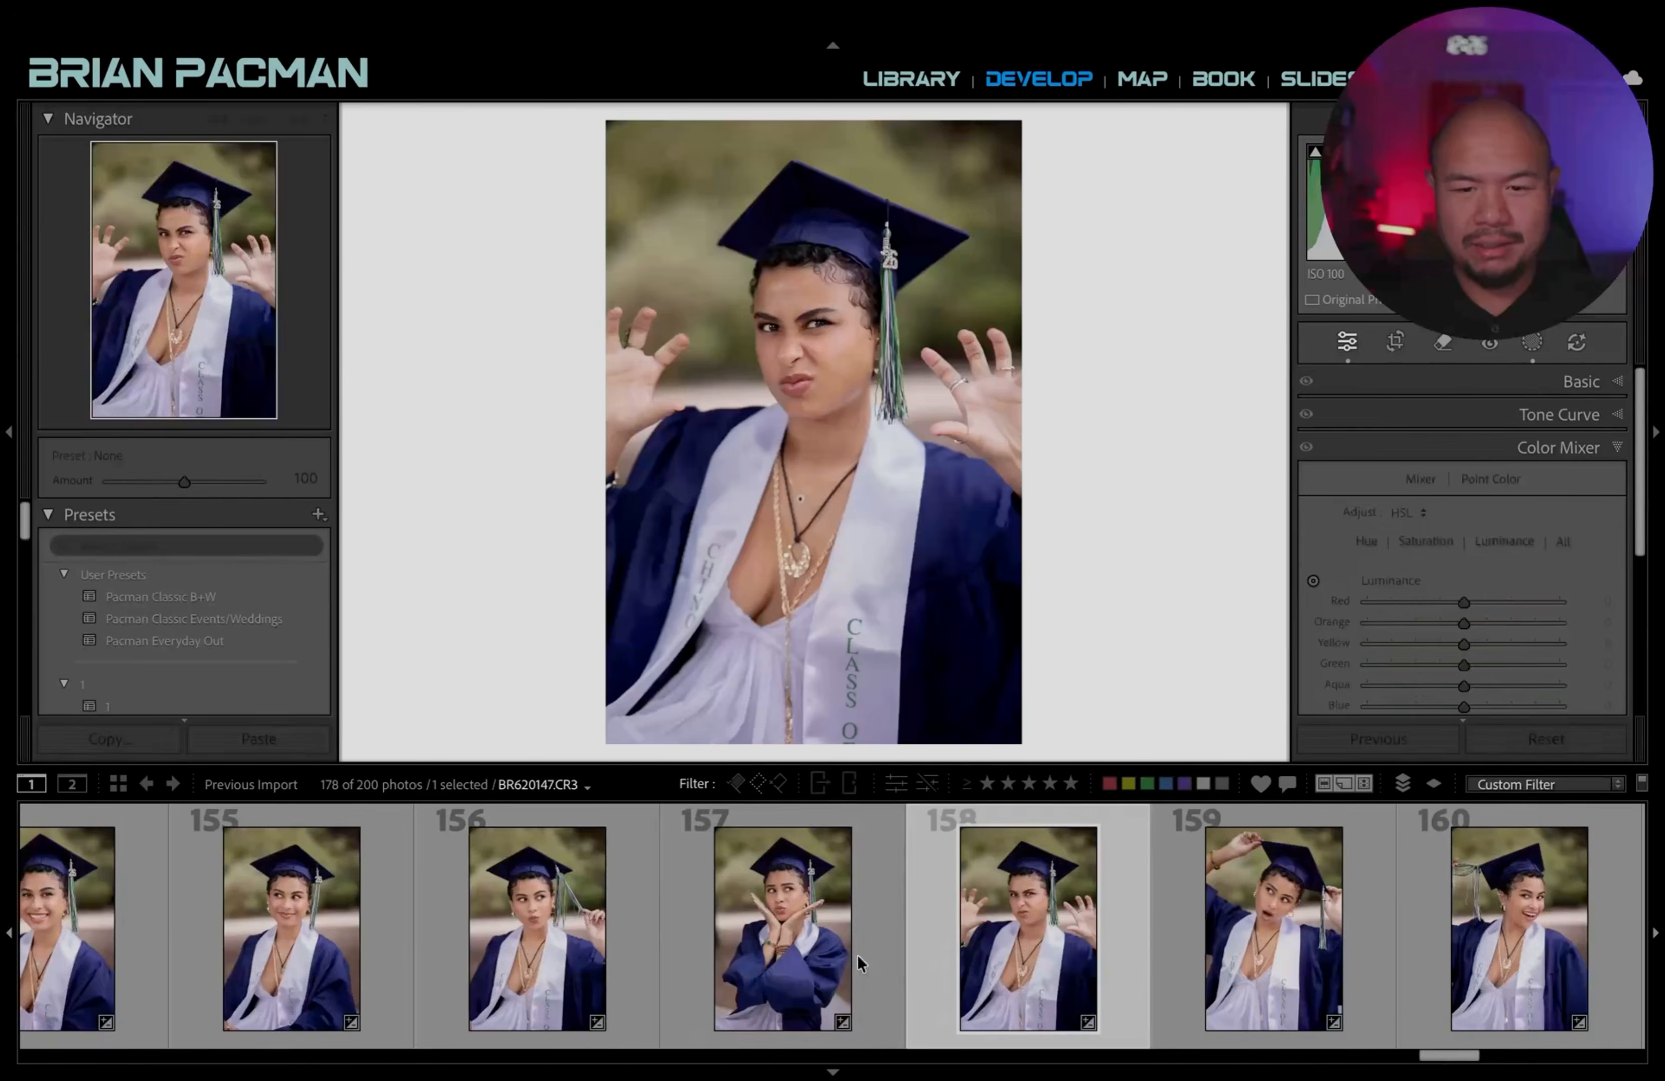
Create a black-and-white virtual copy of photo 165, seated on the rocks in cap and gown, and set its Yellow mix to -30.
scroll(857, 955, right, 3)
click(1042, 928)
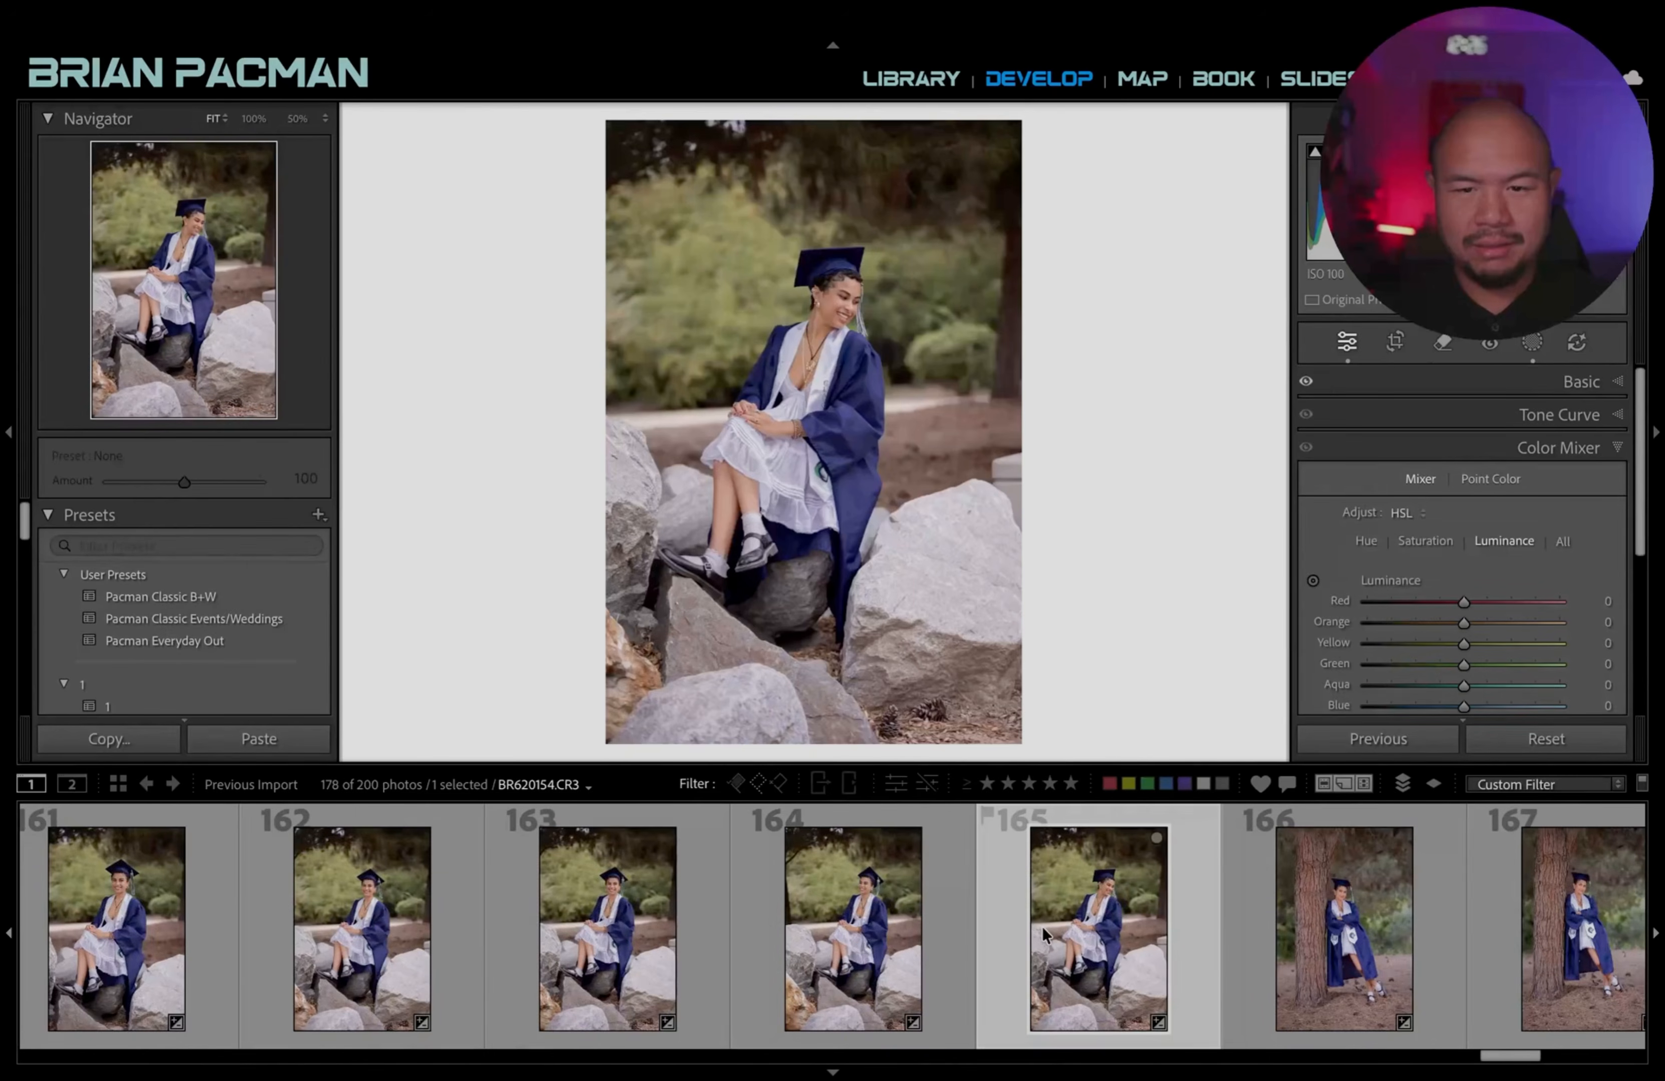
key(super+apostrophe)
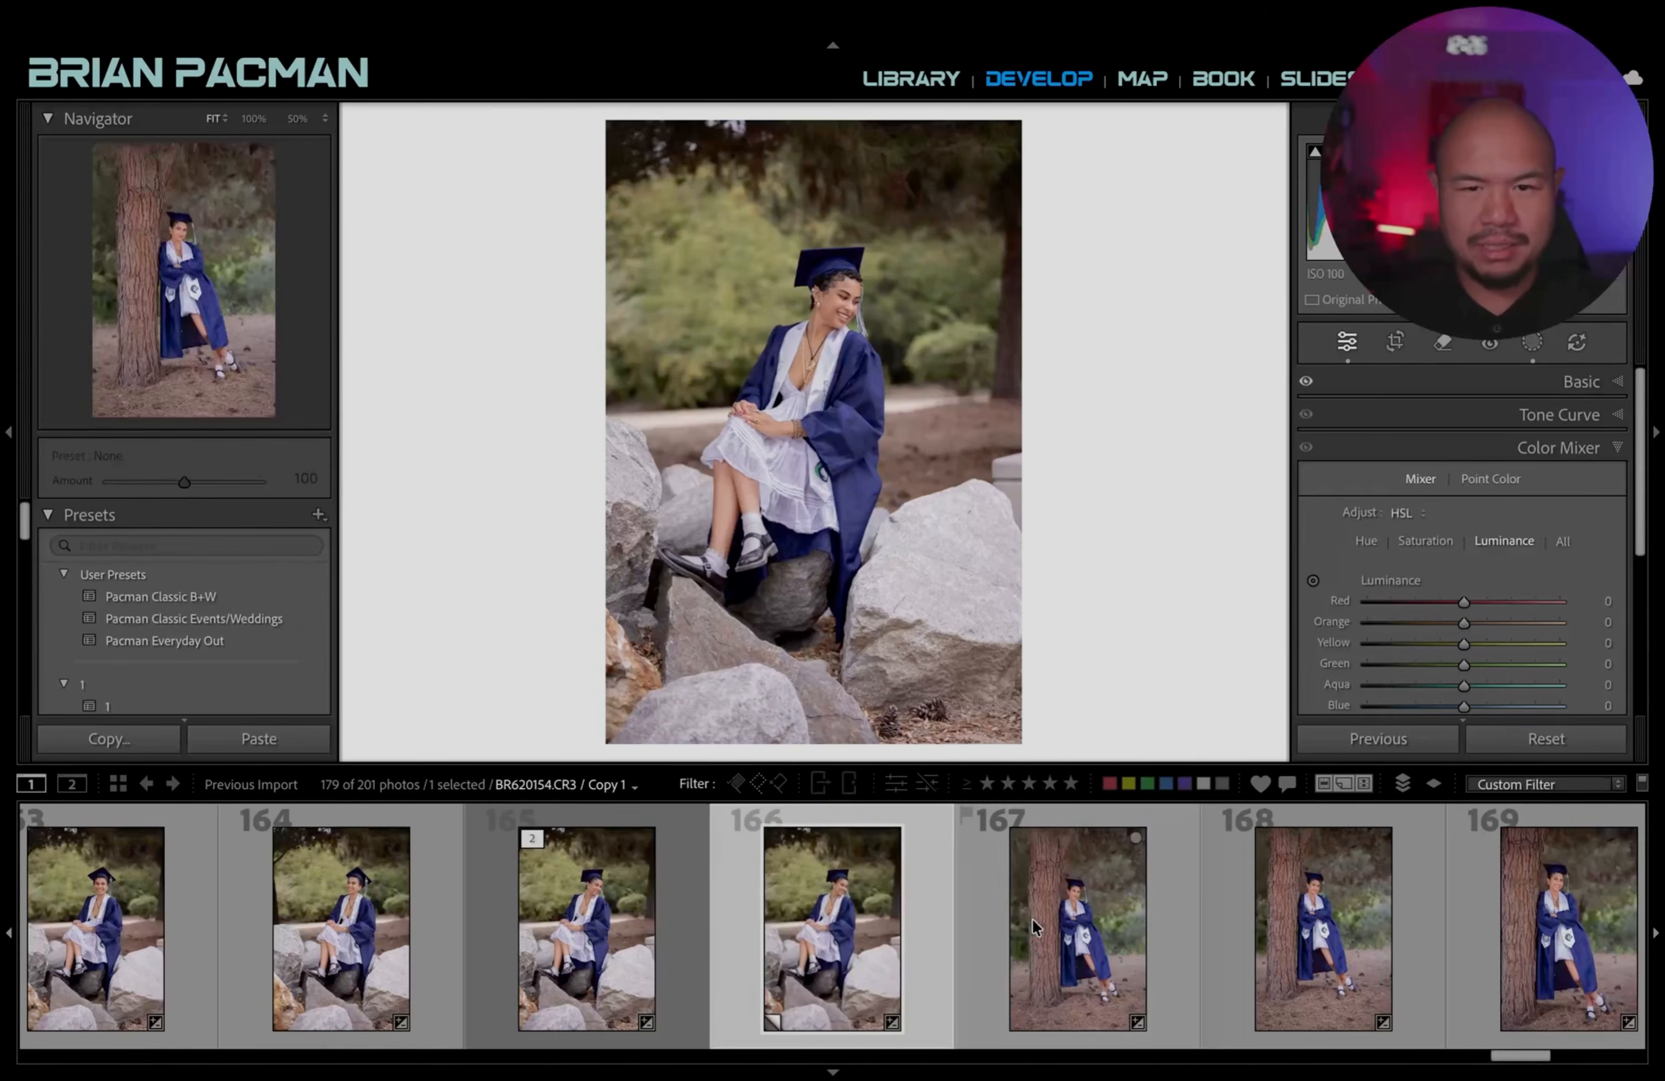
key(v)
drag(1453, 551, 1447, 550)
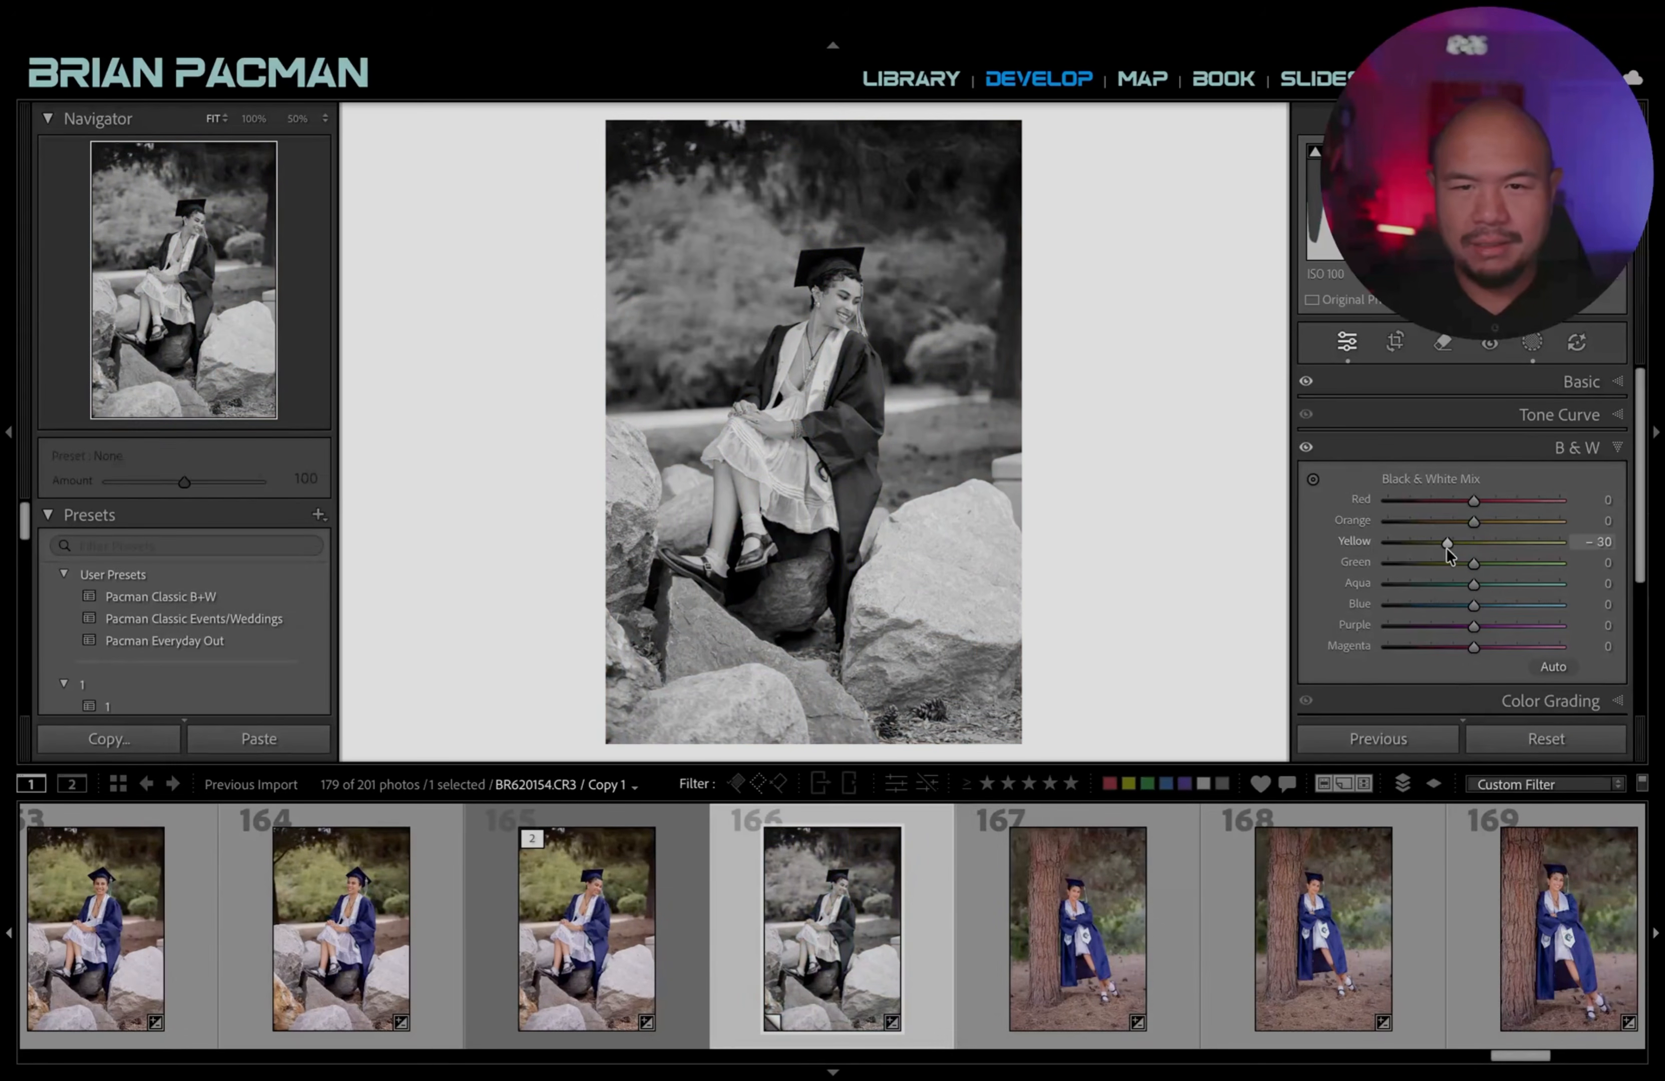
Check the cap-and-gown portraits by the tree, photos 167 to 173, and select every photo in the filmstrip.
scroll(1225, 879, down, 3)
click(1027, 938)
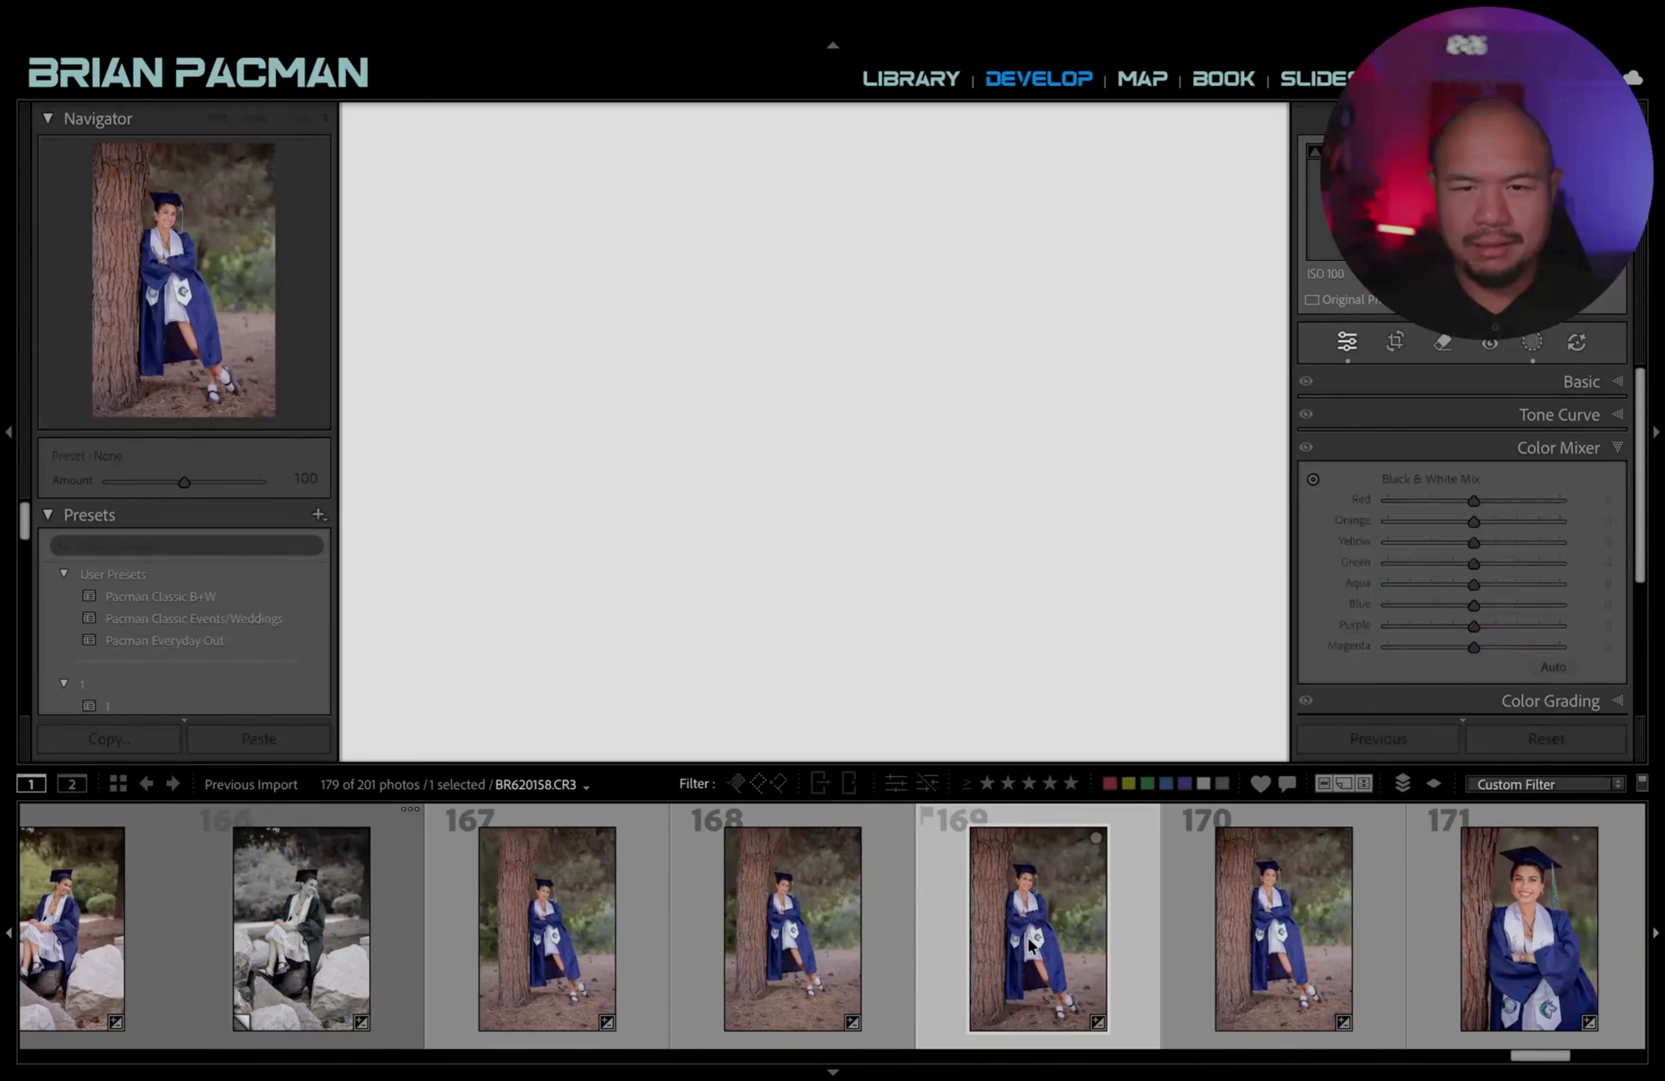
scroll(1030, 938, down, 3)
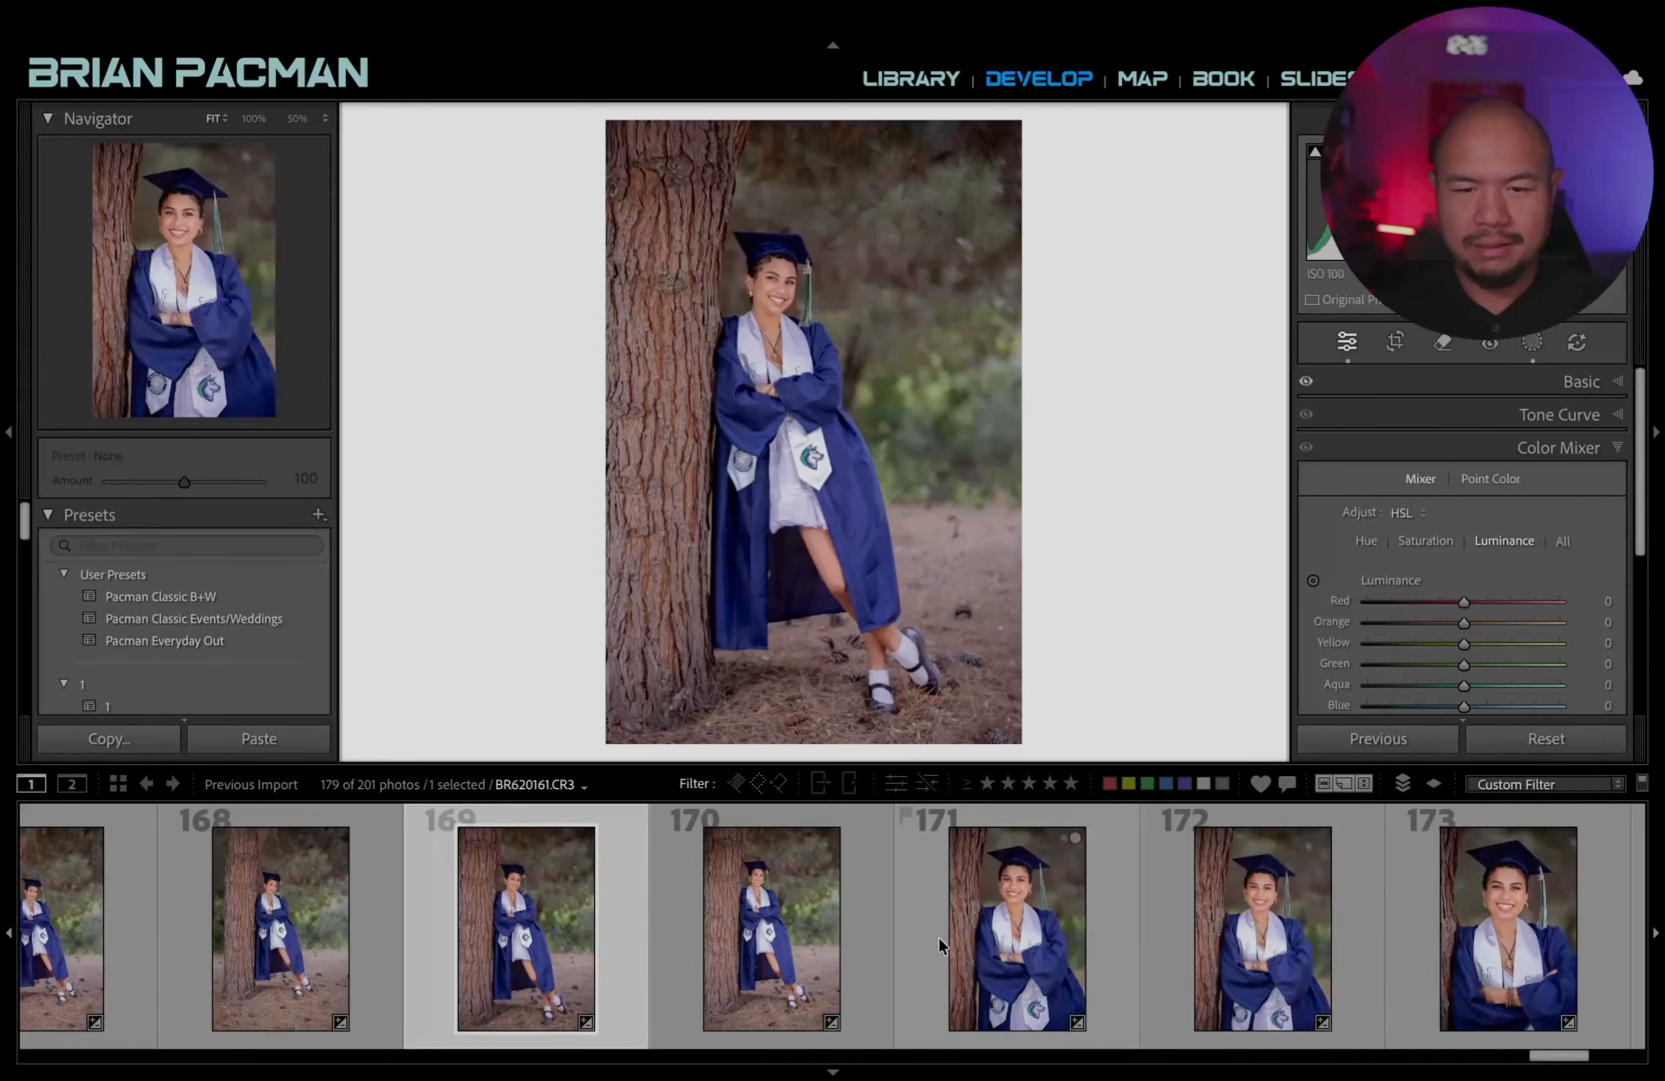
scroll(839, 933, down, 2)
scroll(836, 924, up, 15)
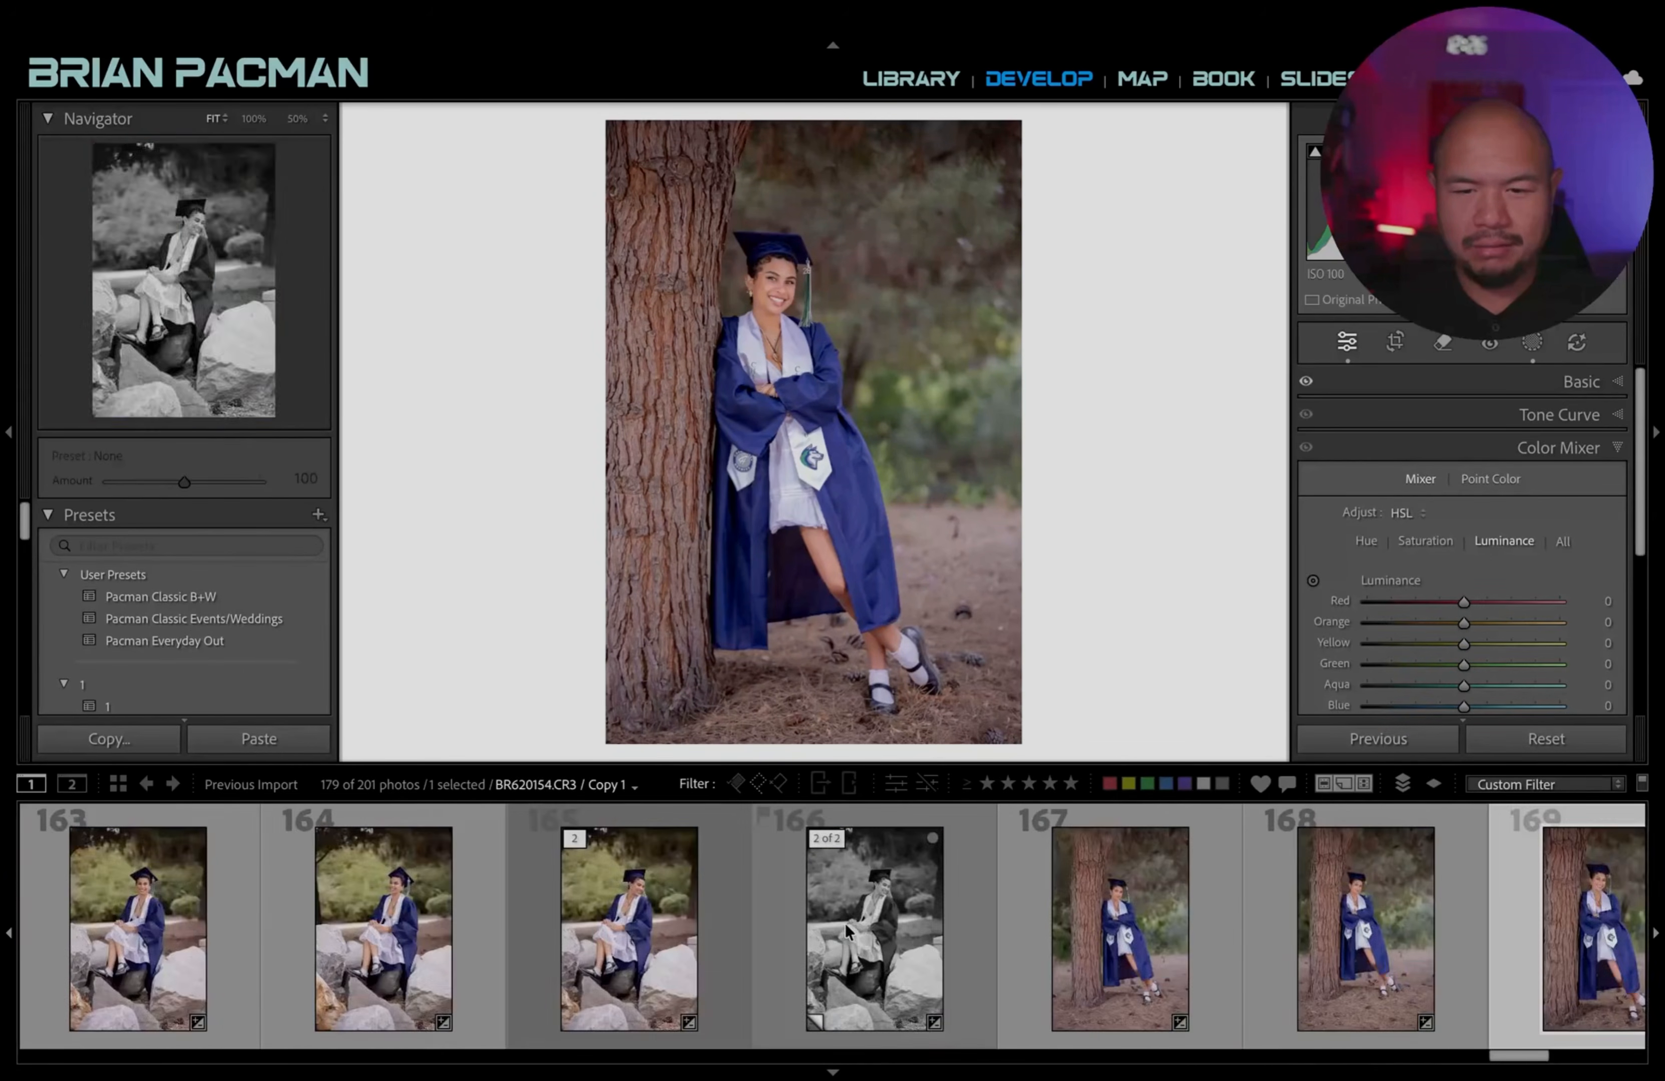
key(ctrl+a)
scroll(844, 926, up, 15)
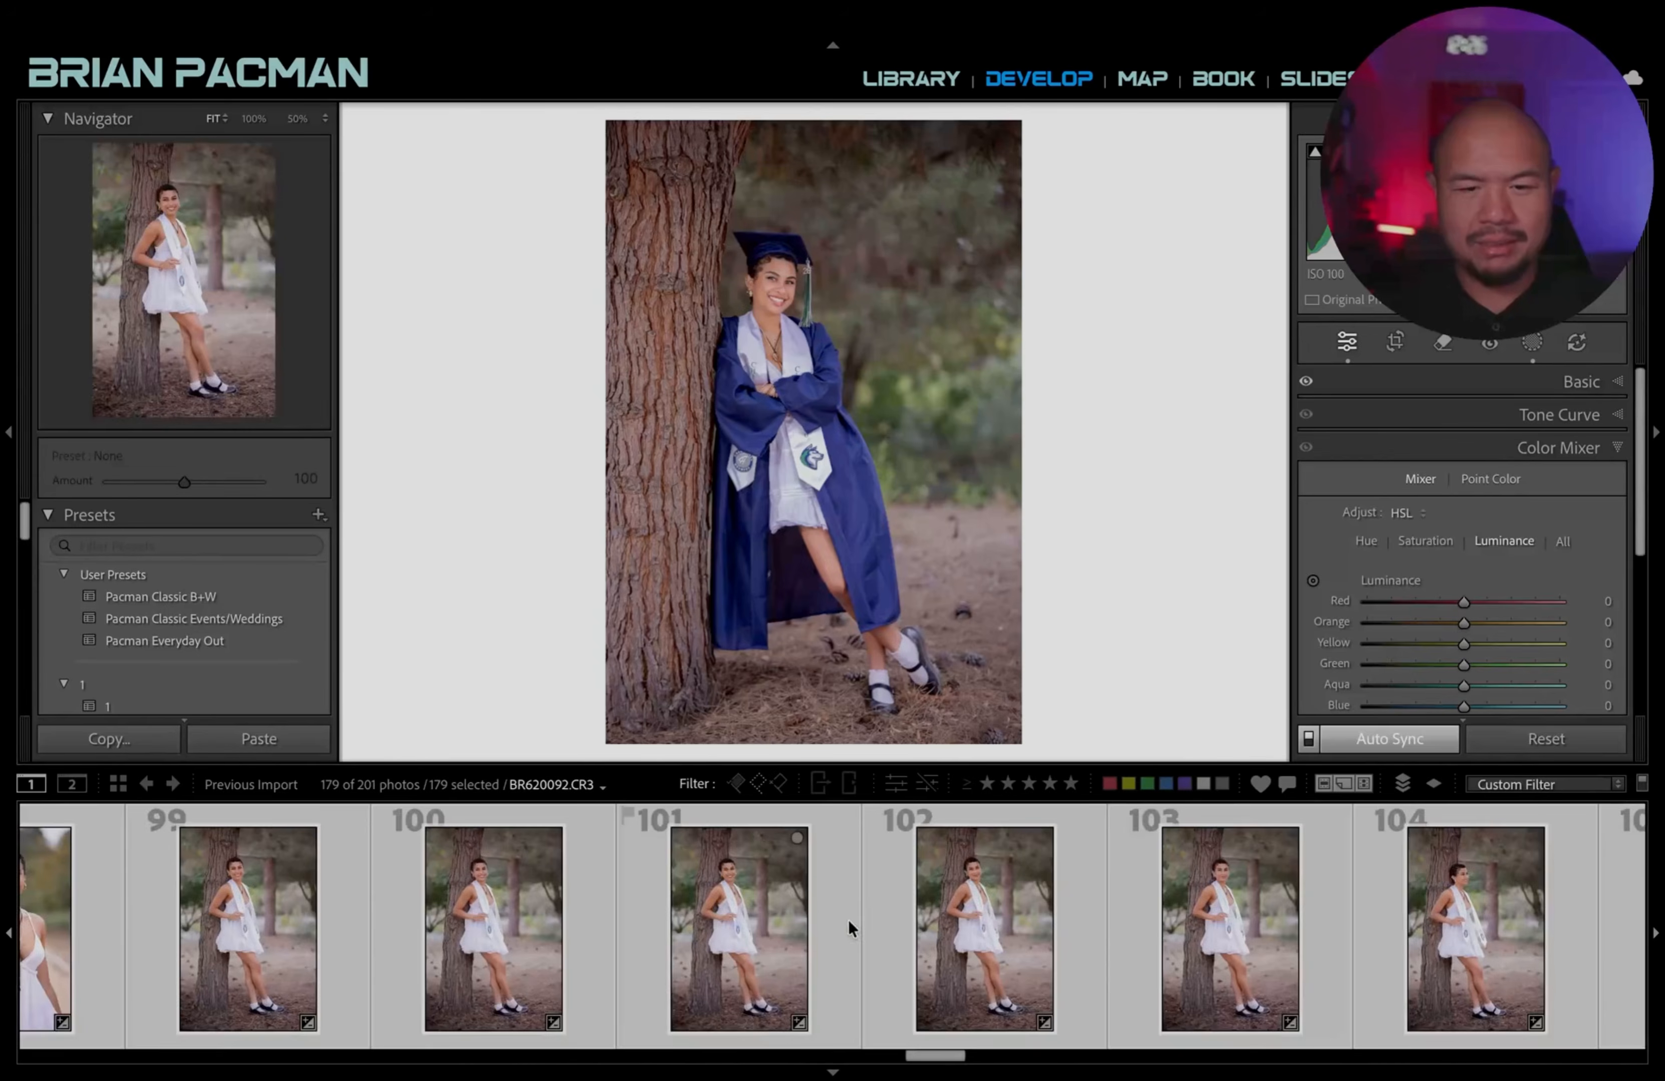
scroll(848, 923, up, 6)
scroll(843, 924, up, 20)
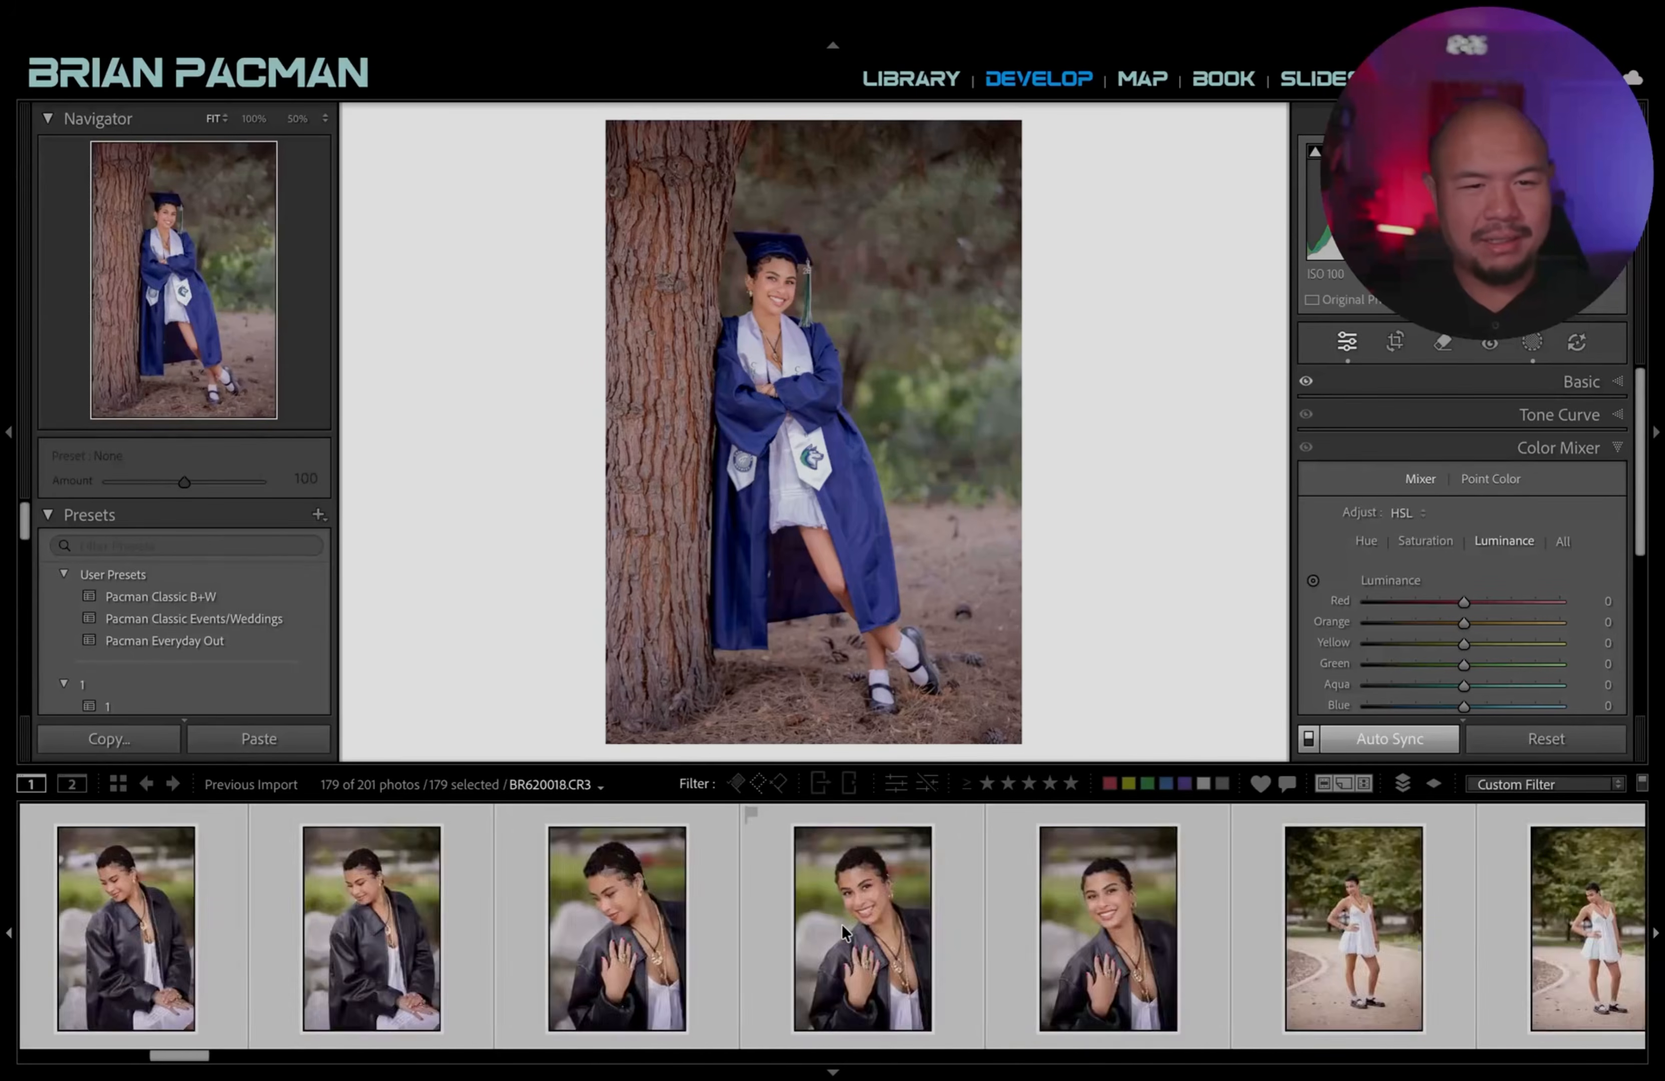
Open the export settings for all selected photos and name the destination subfolder "edits".
right_click(131, 894)
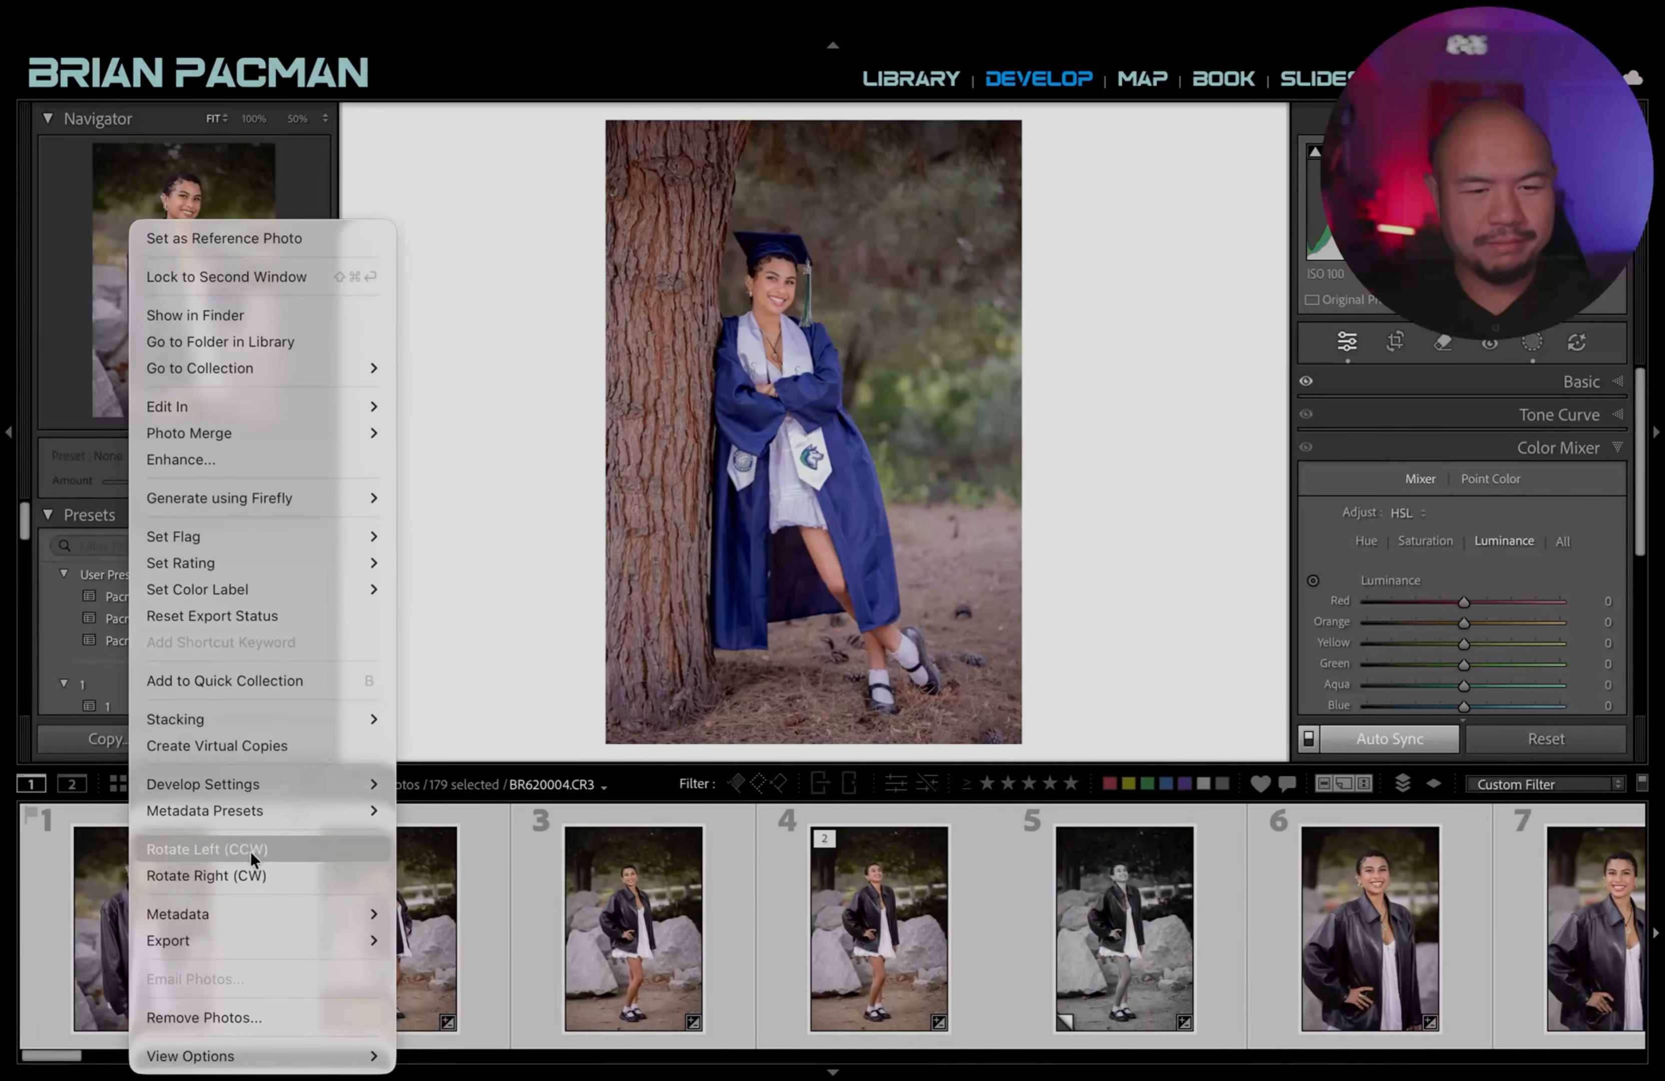
mouse_move(225, 935)
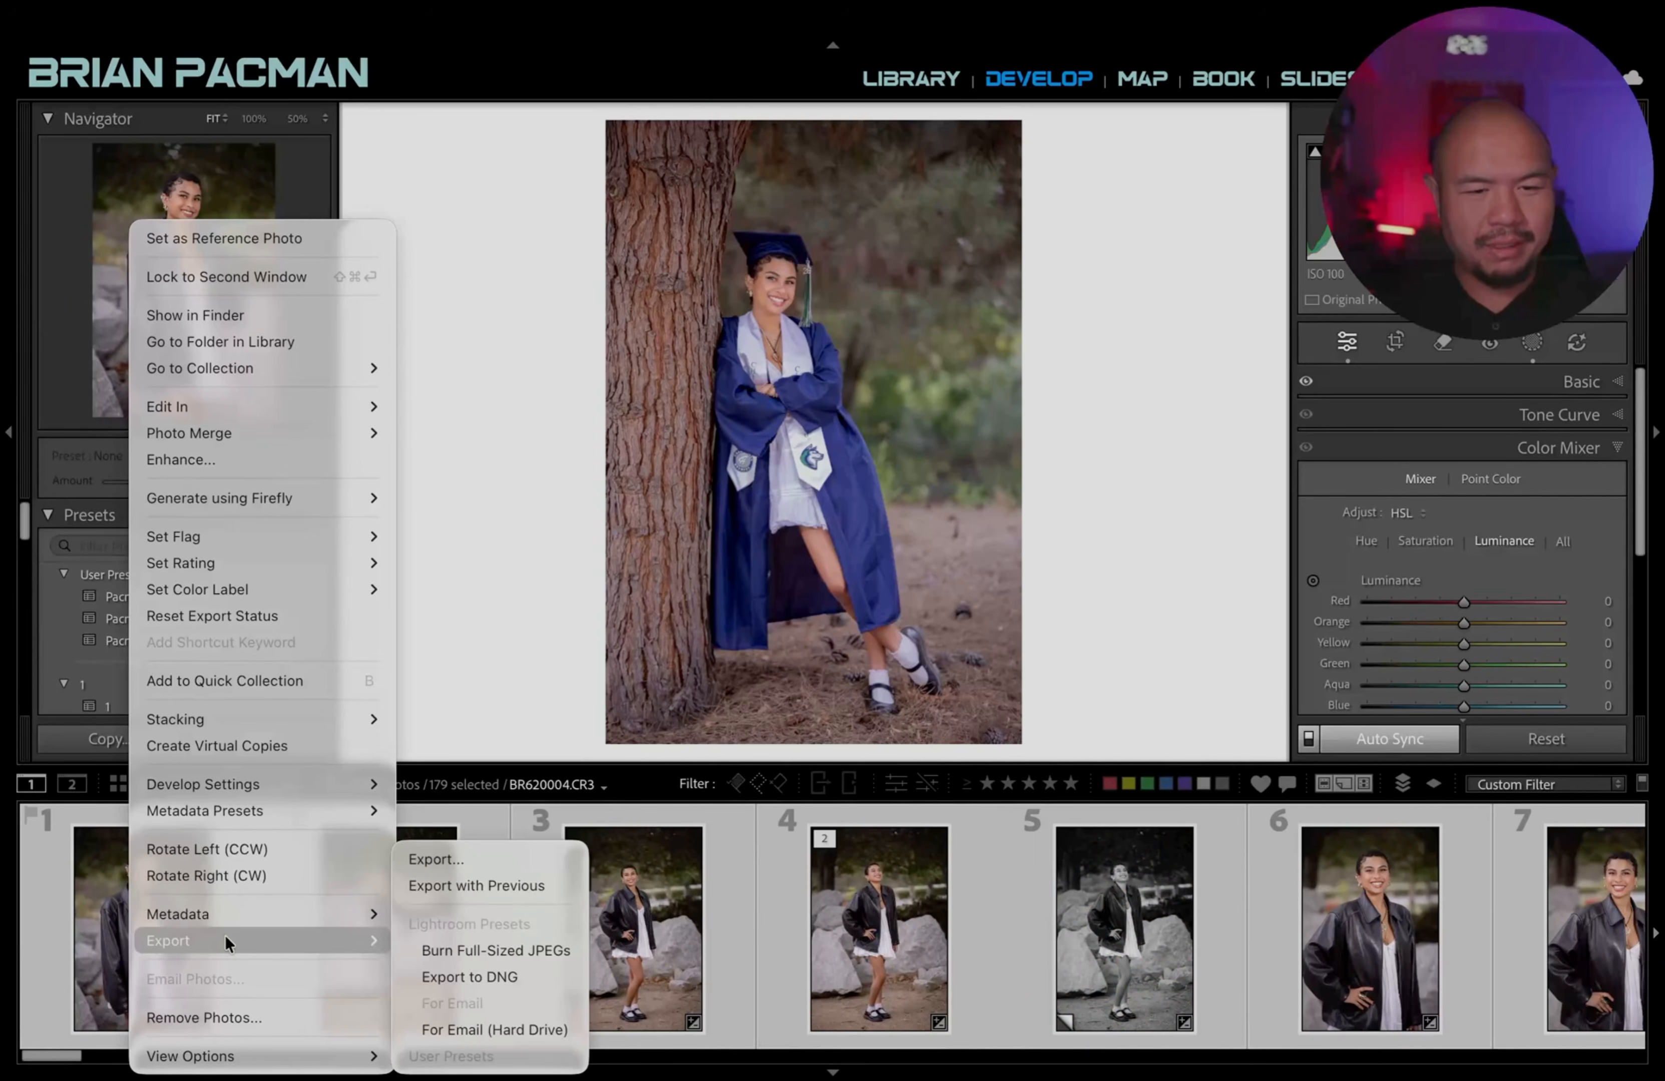
click(484, 854)
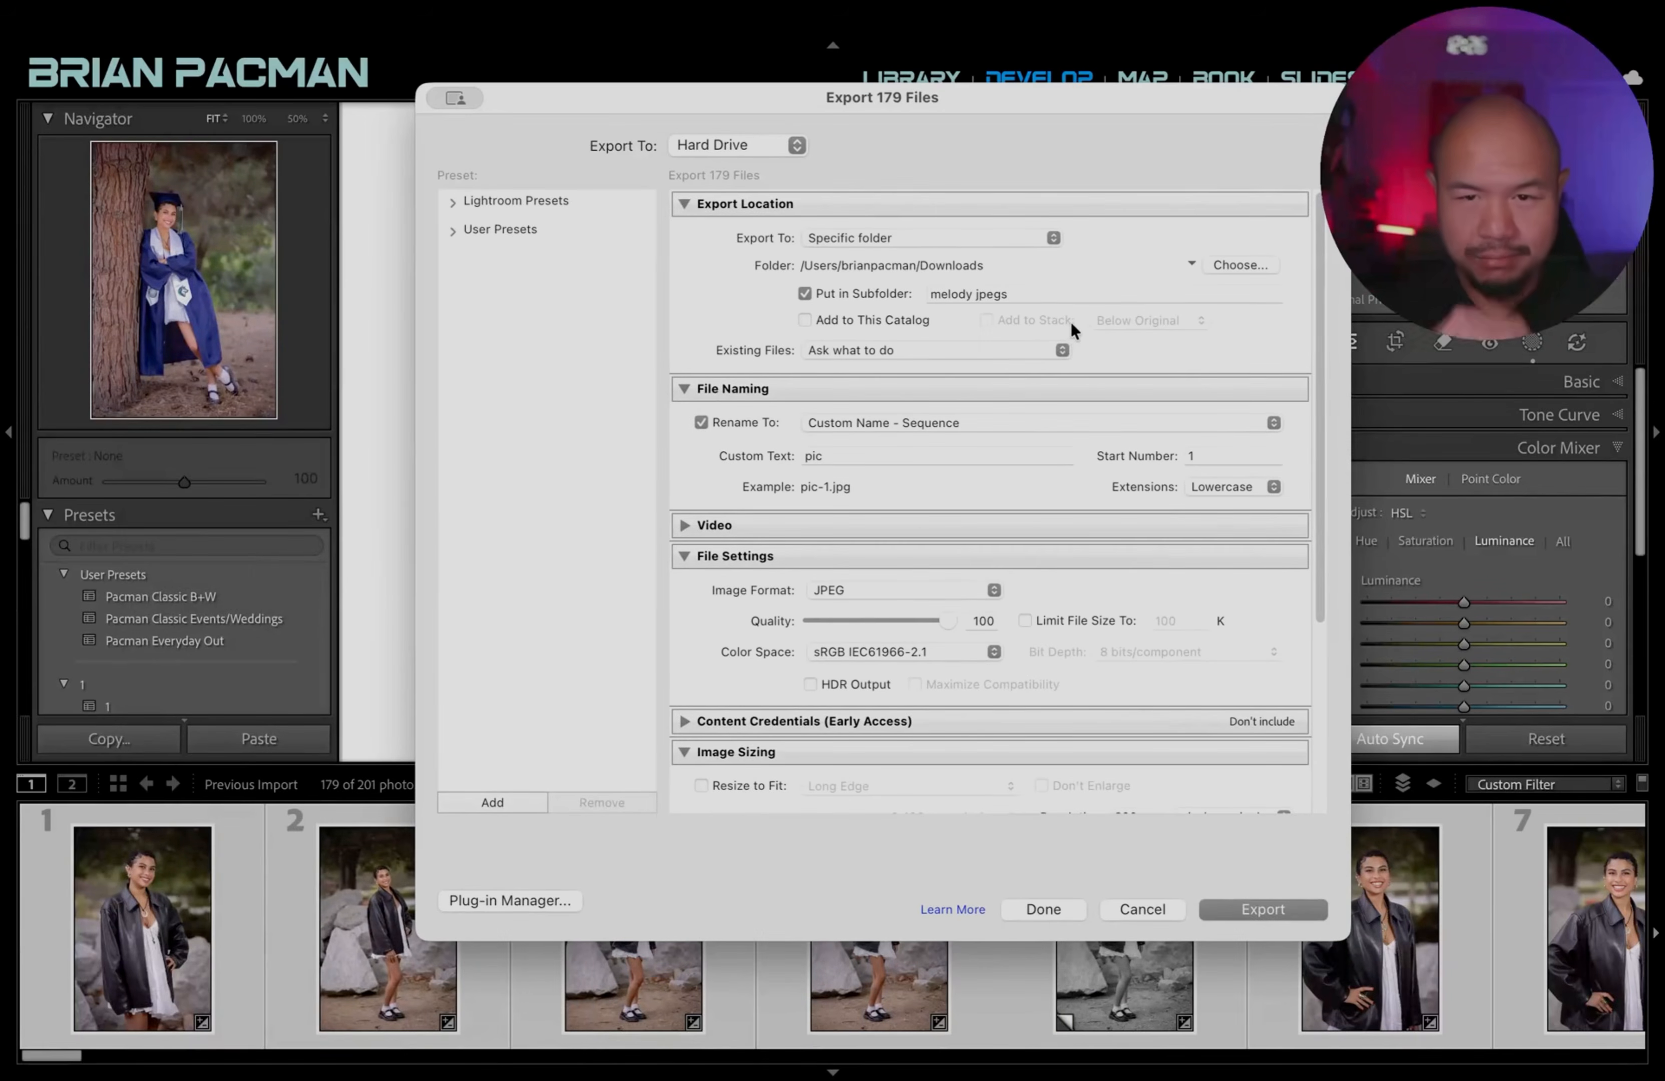
click(1049, 295)
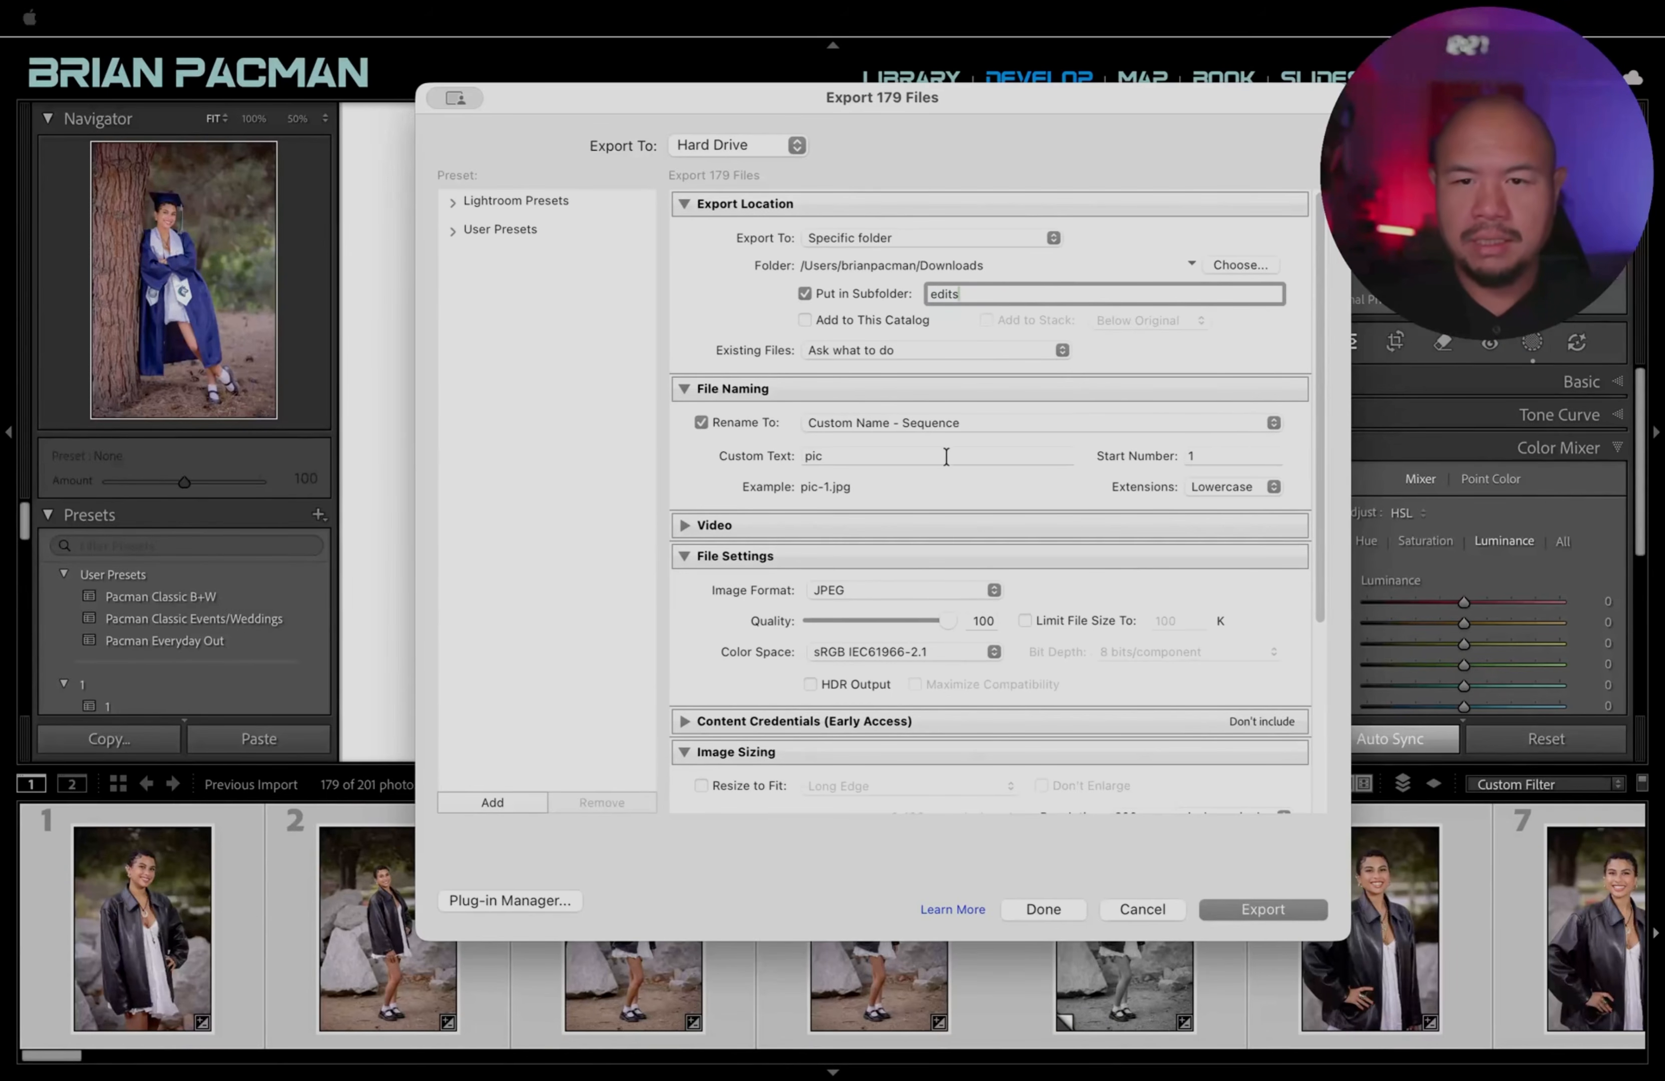
Set the export destination to the shoot's Grad Pics folder on the Desktop.
click(1243, 265)
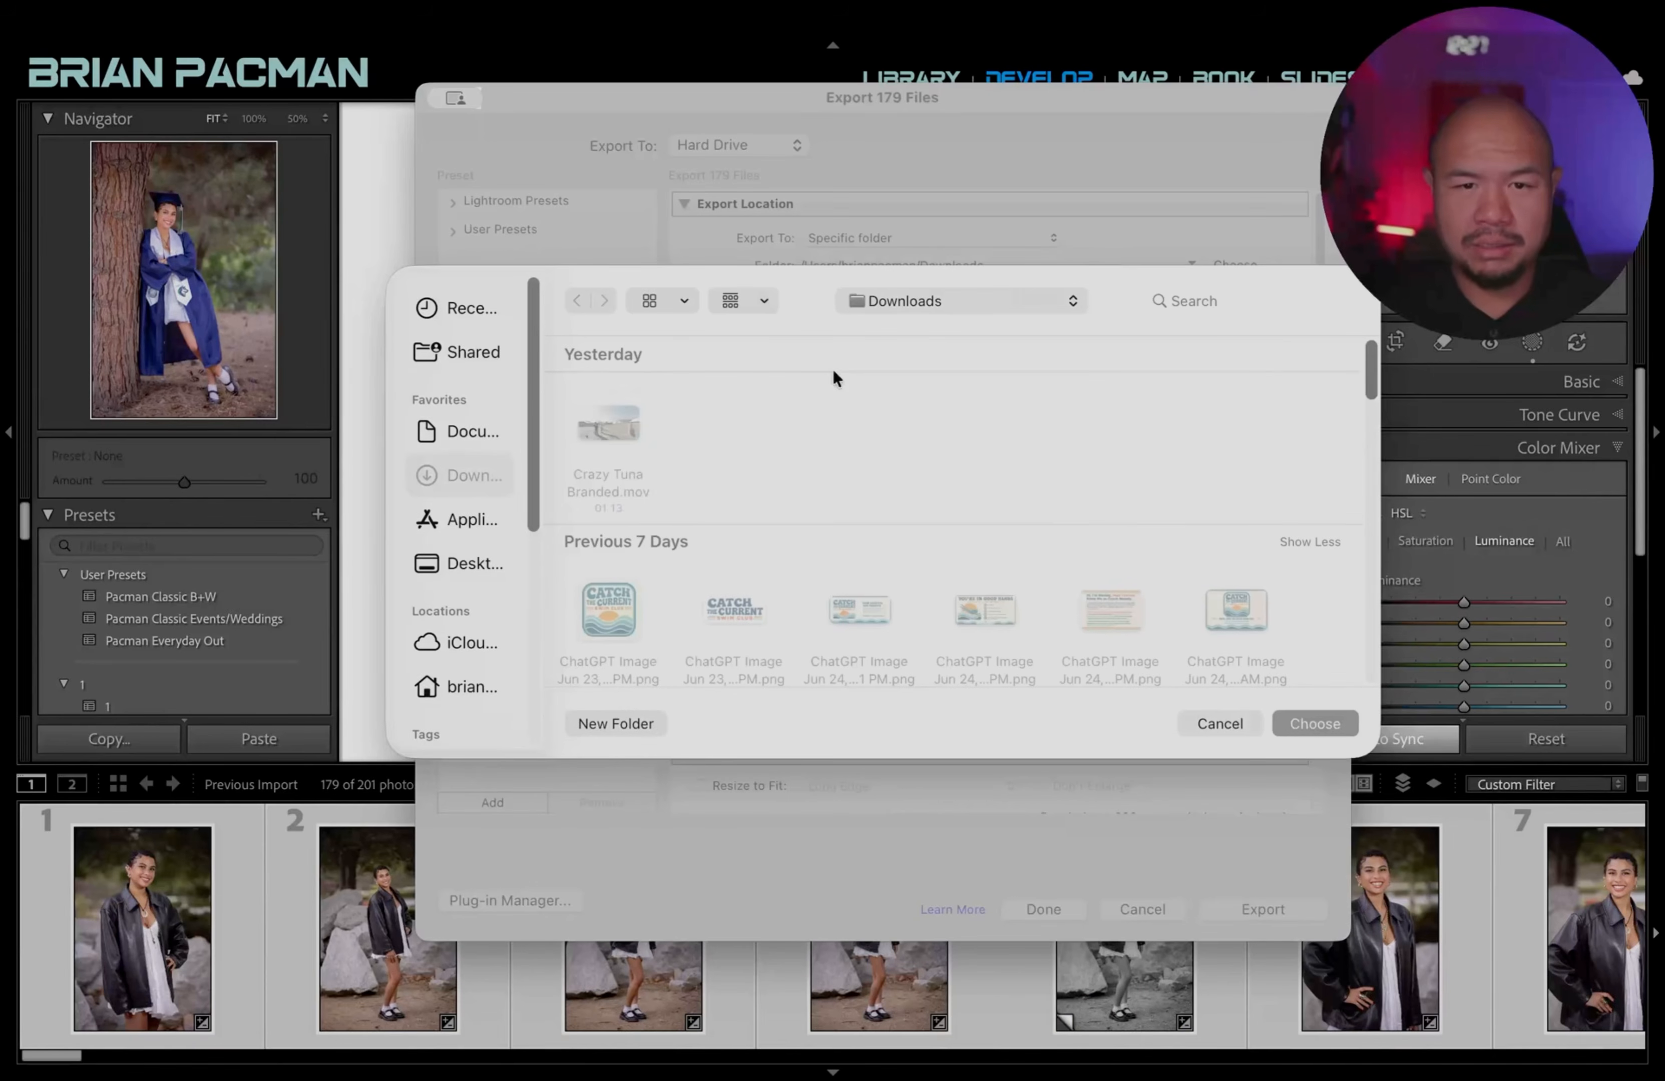
click(471, 560)
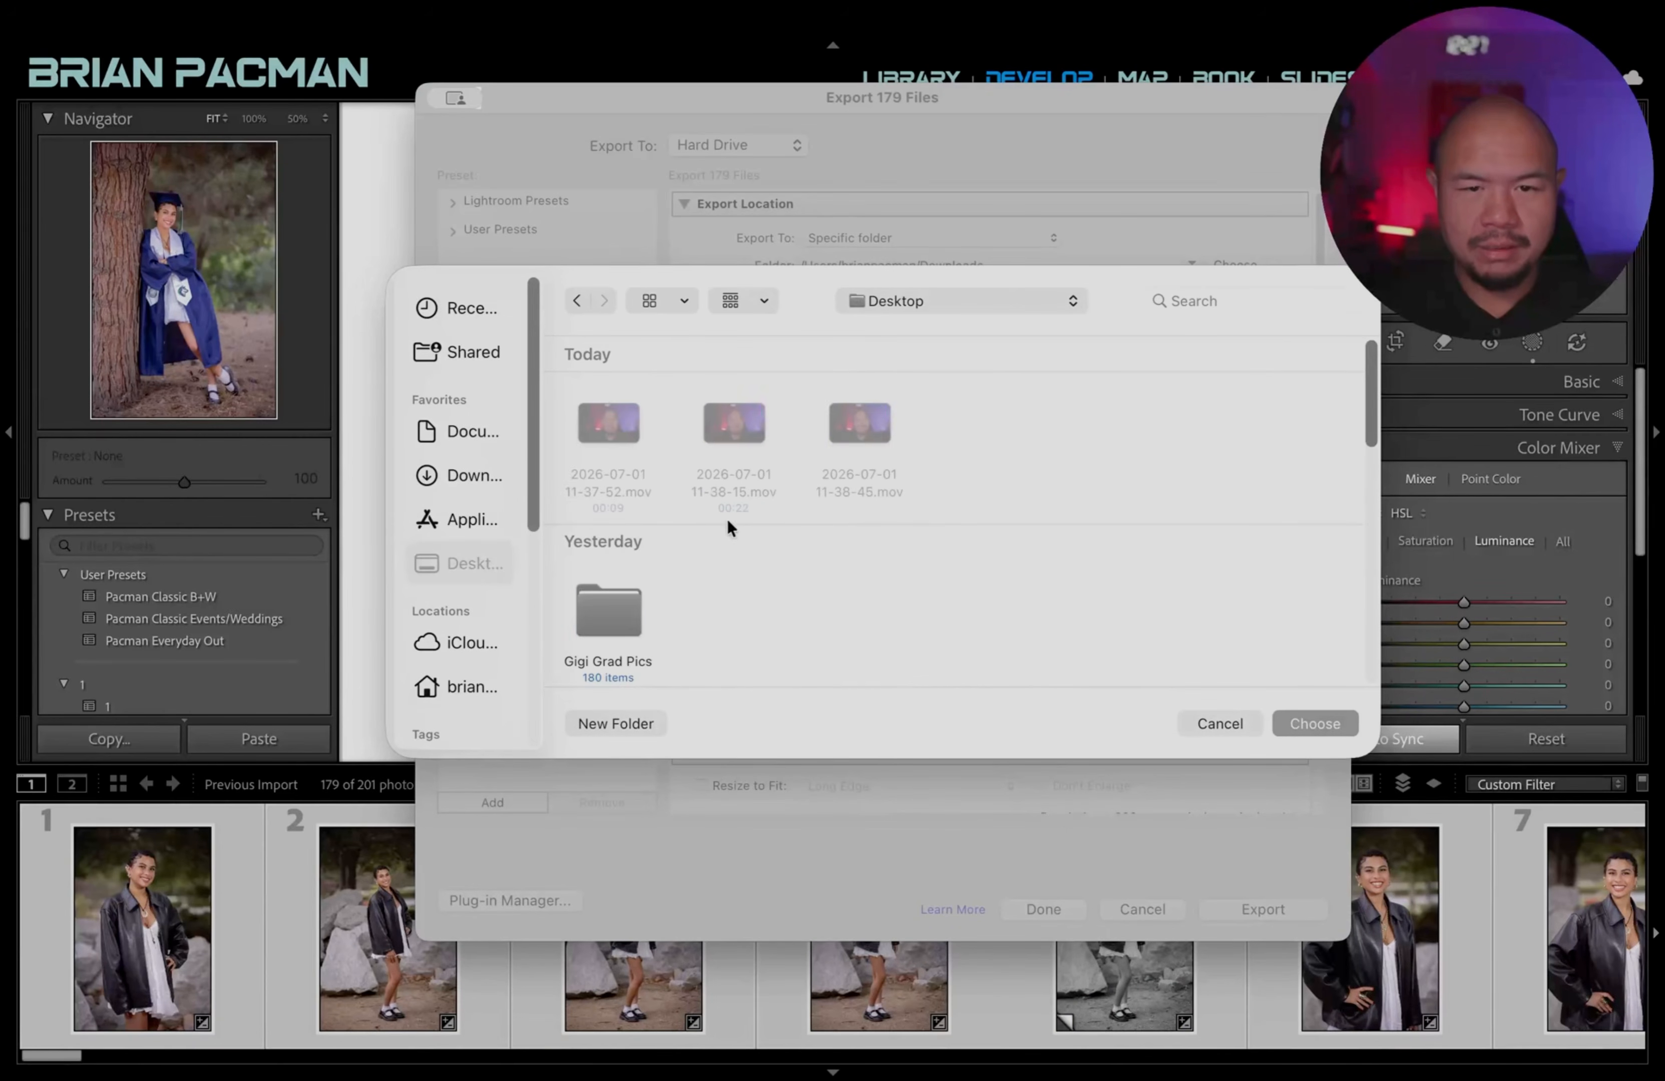
scroll(686, 532, down, 2)
double_click(631, 499)
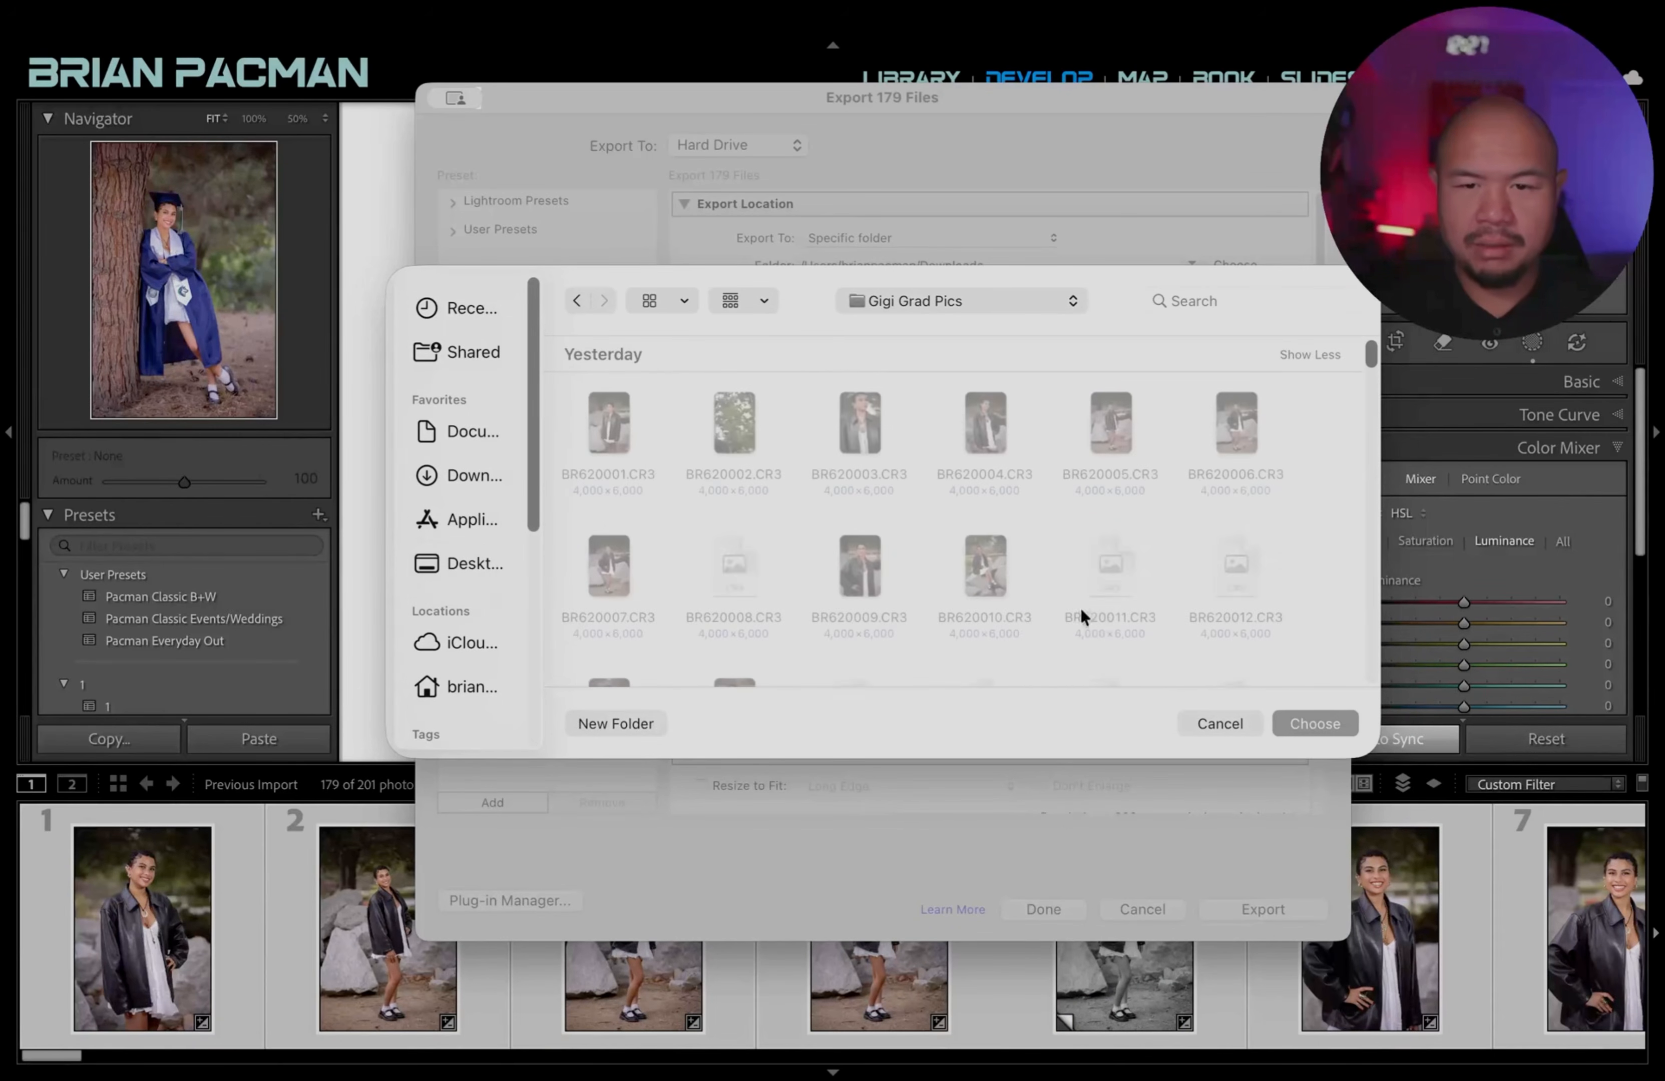
click(1316, 723)
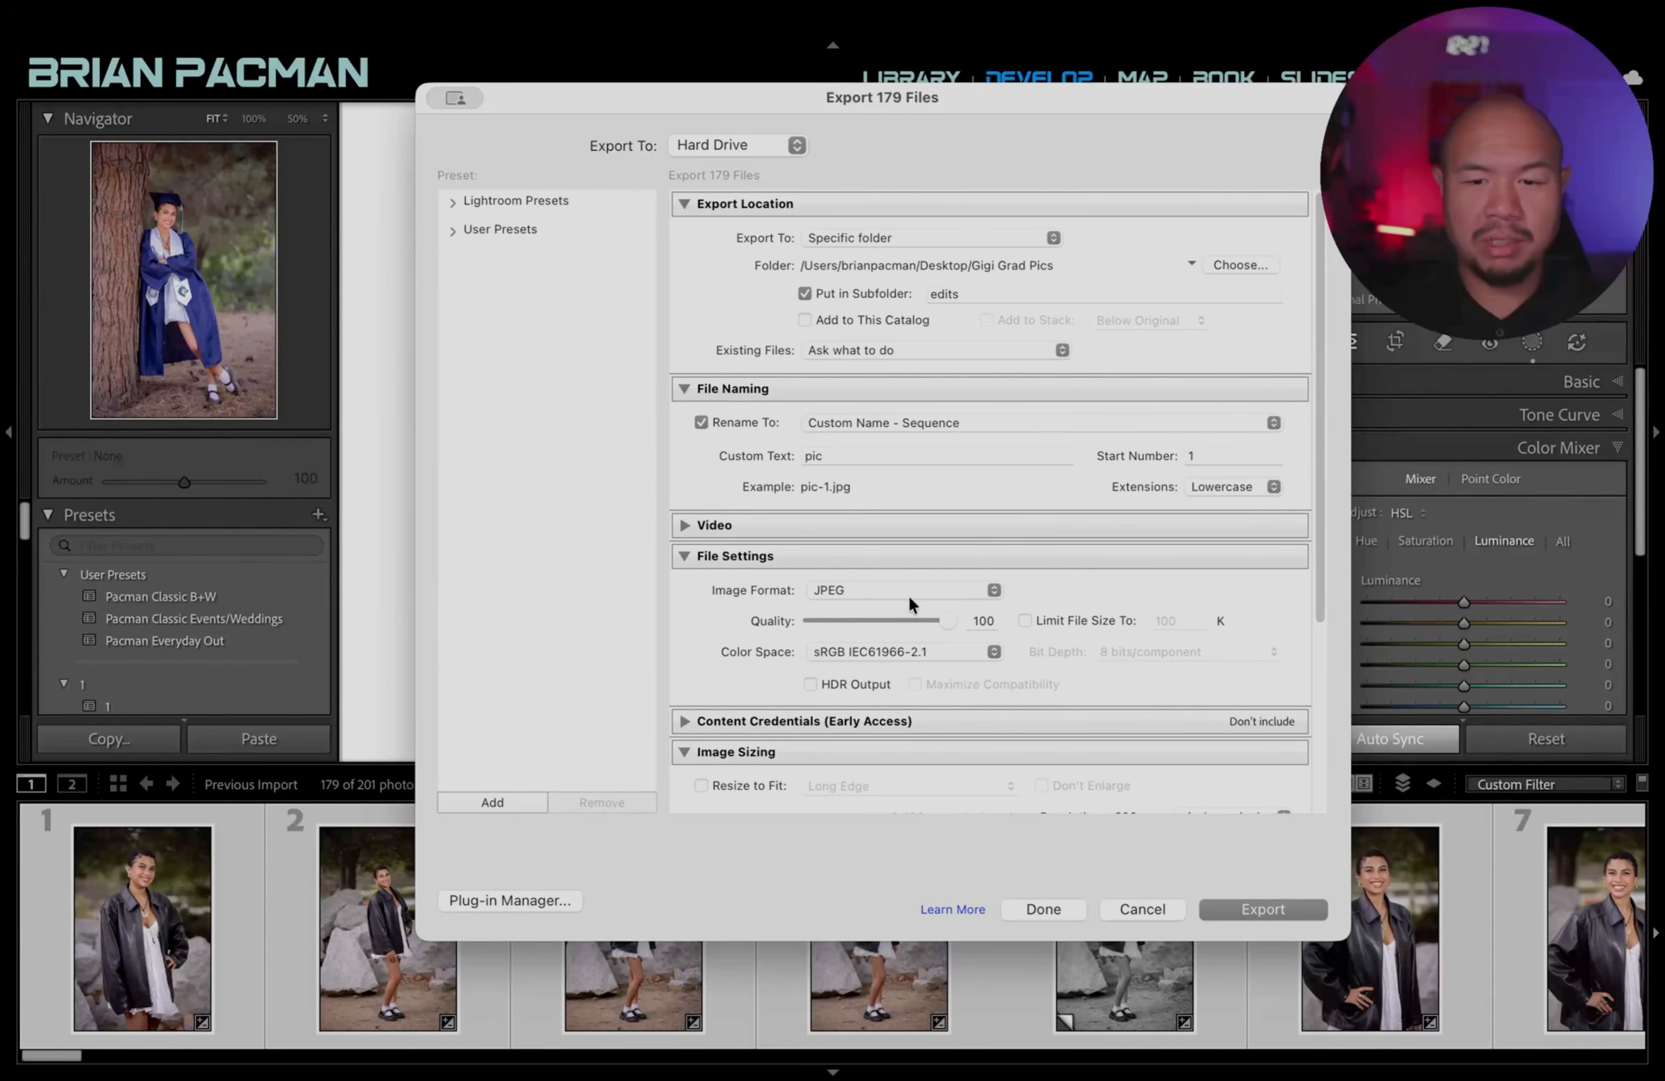
Review the file format, image sizing, watermark and post-processing settings, and export the selected photos as JPEGs.
scroll(1182, 575, down, 5)
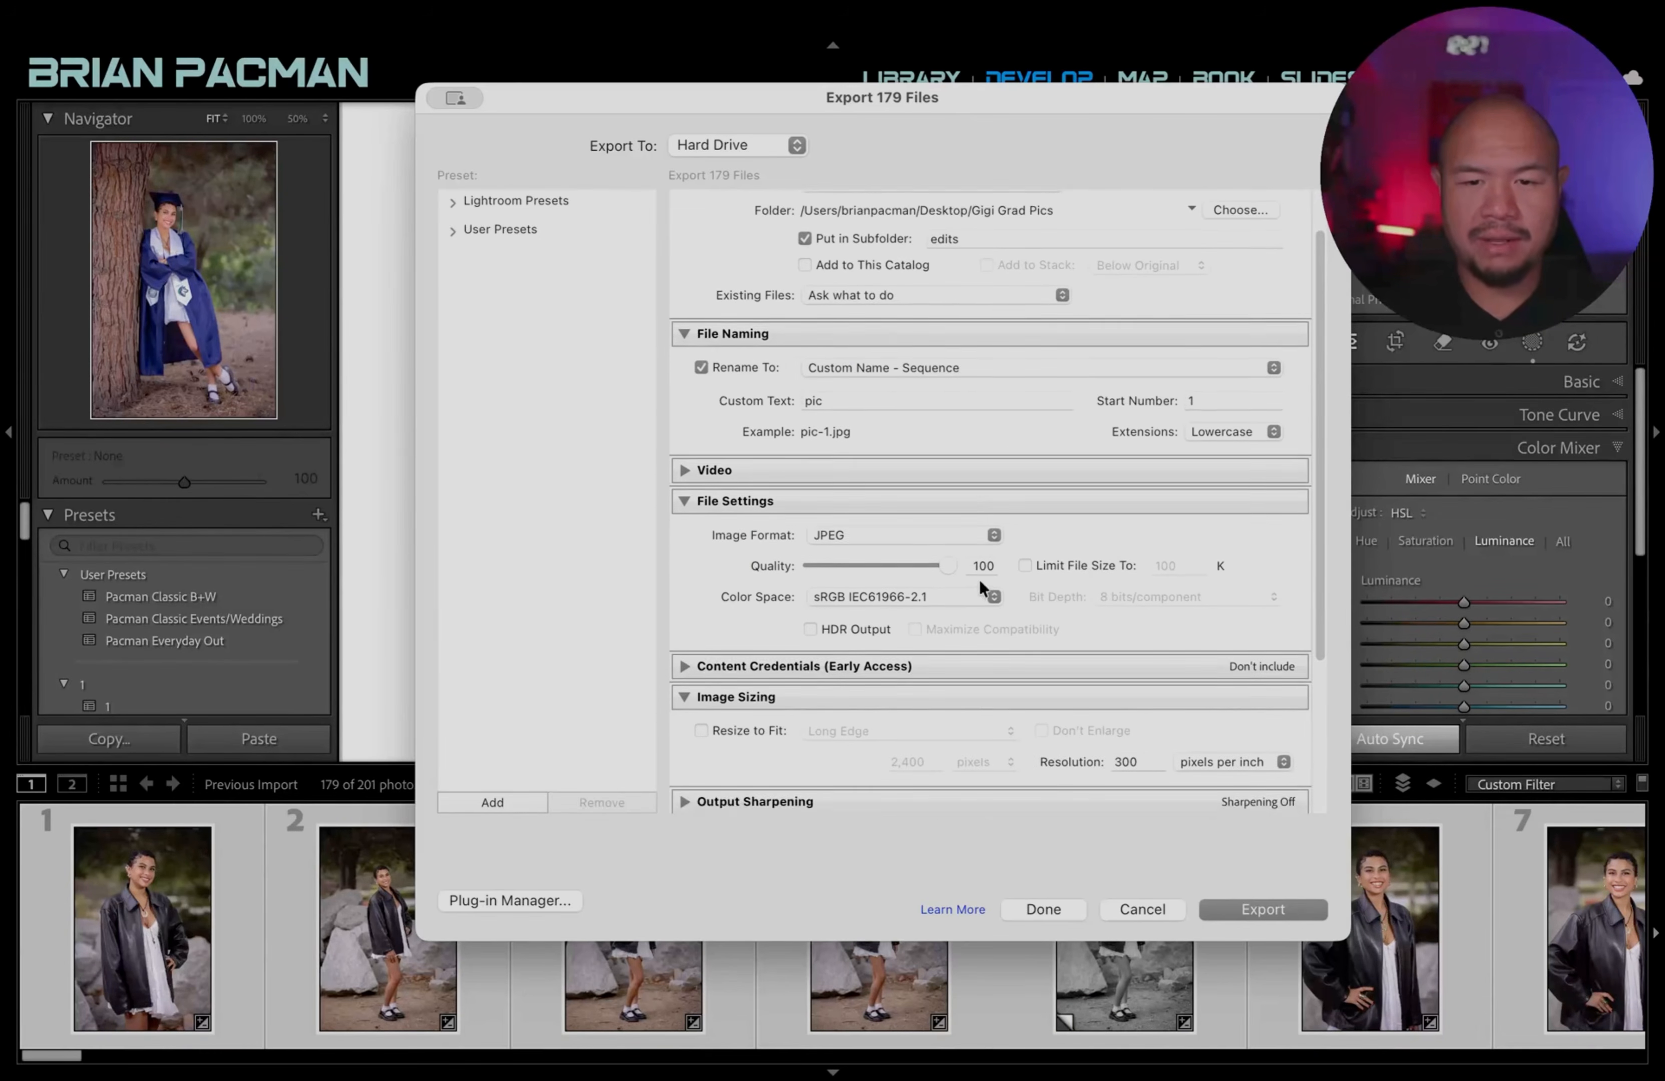
scroll(1180, 642, down, 5)
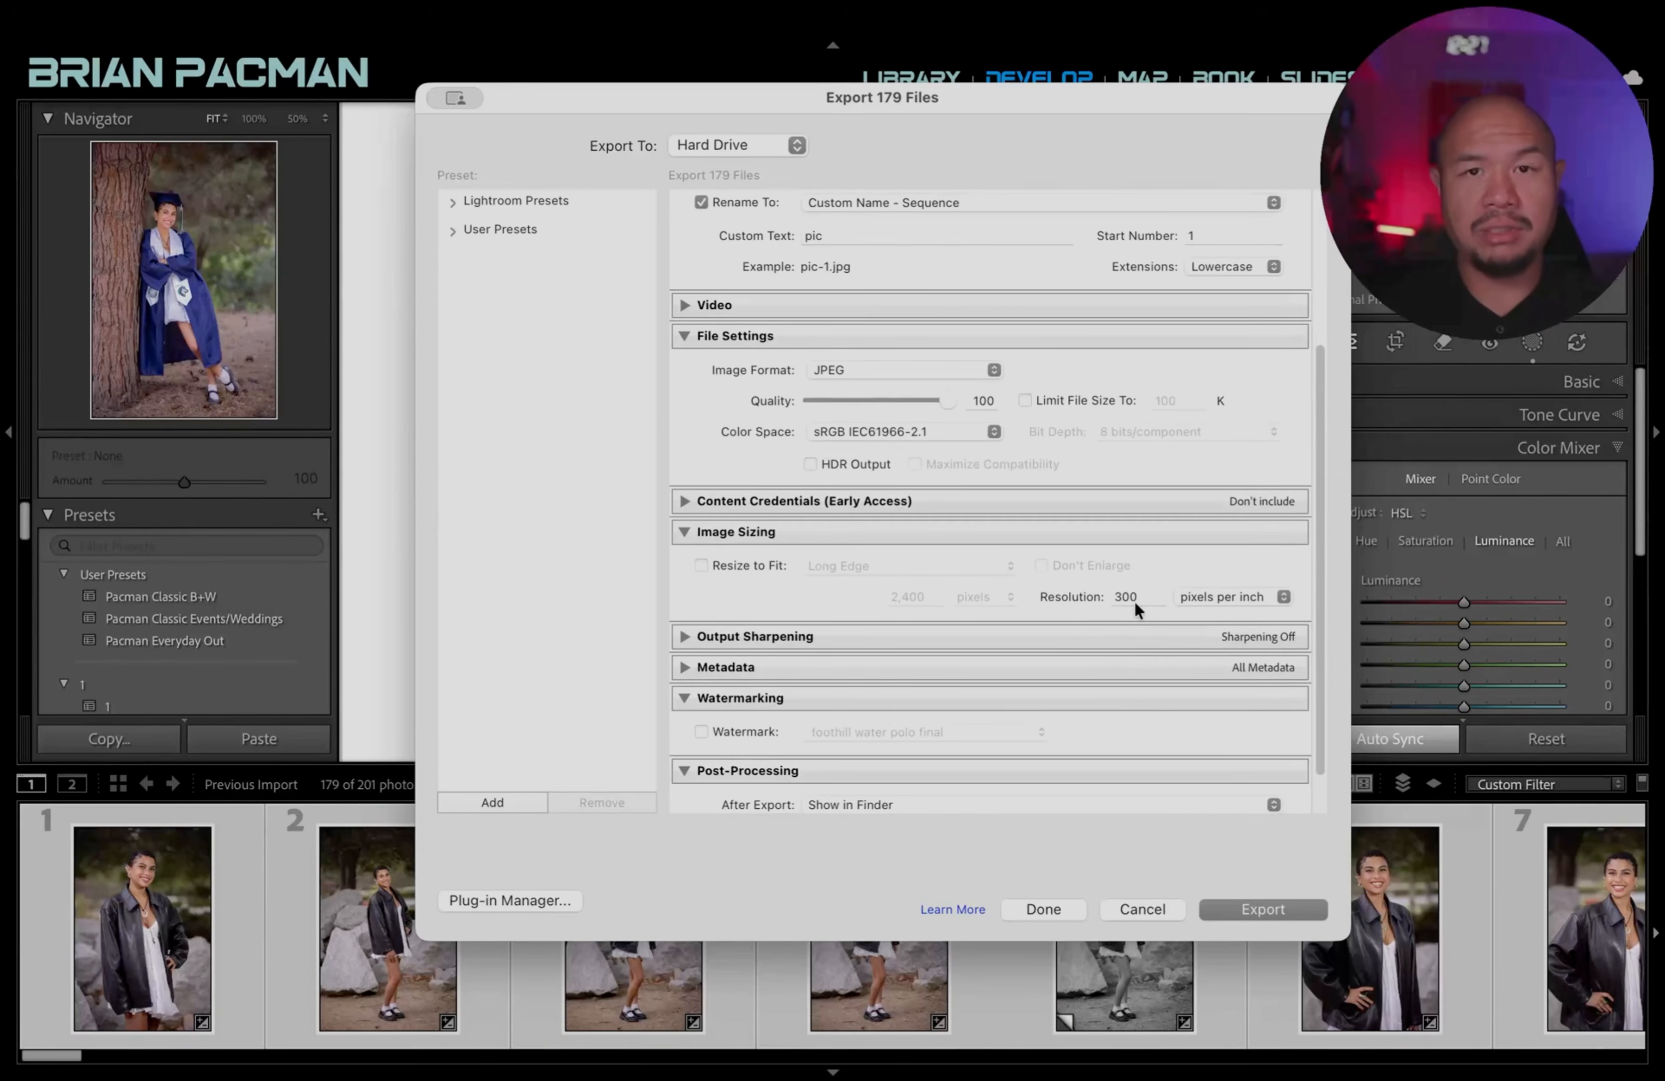
scroll(1109, 632, down, 2)
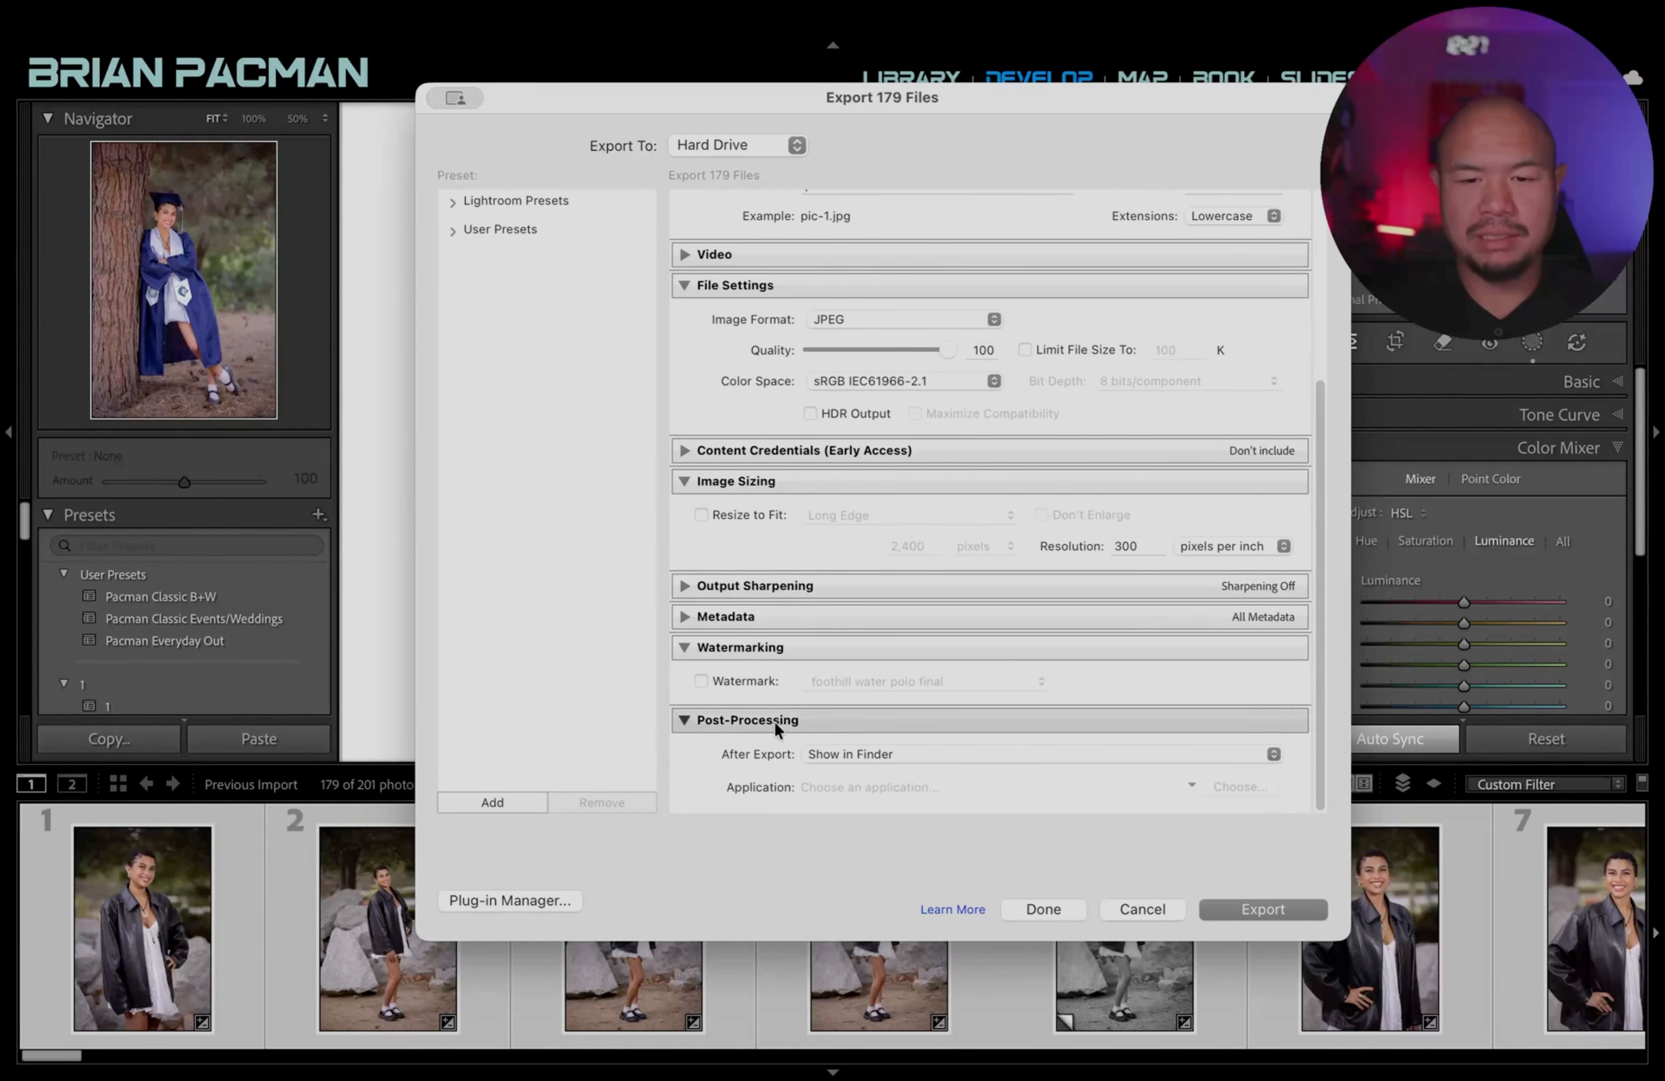
click(1270, 912)
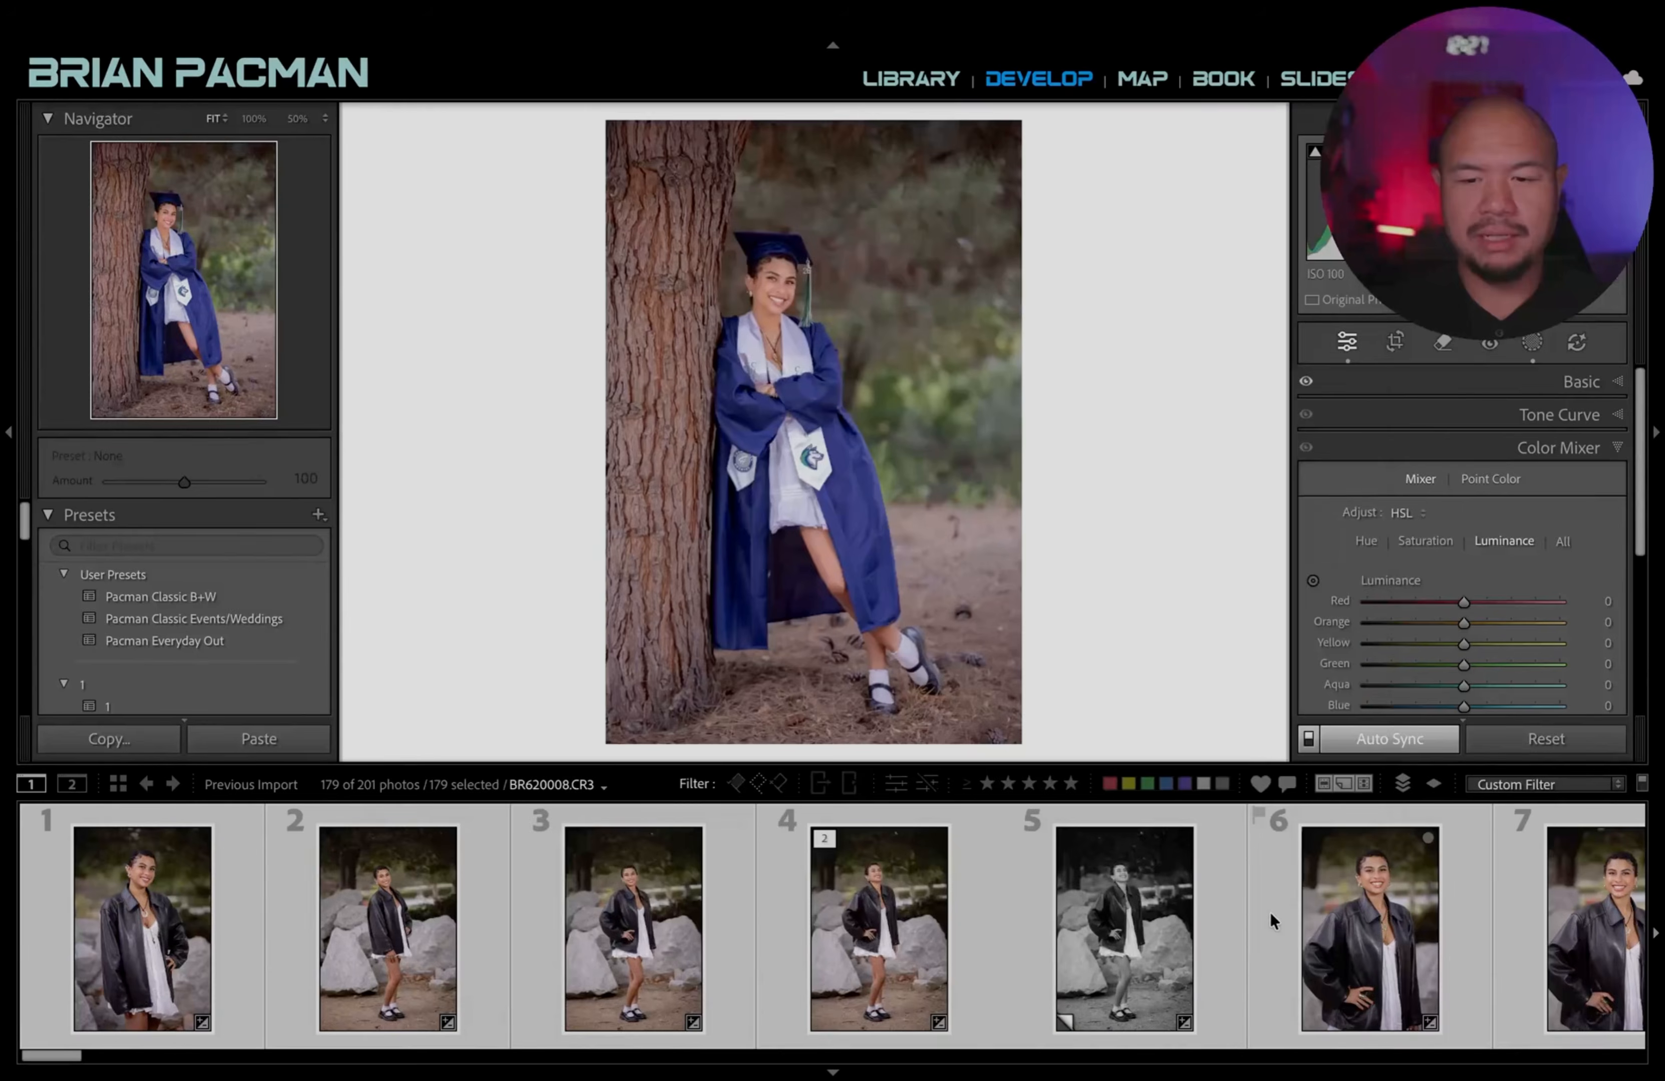